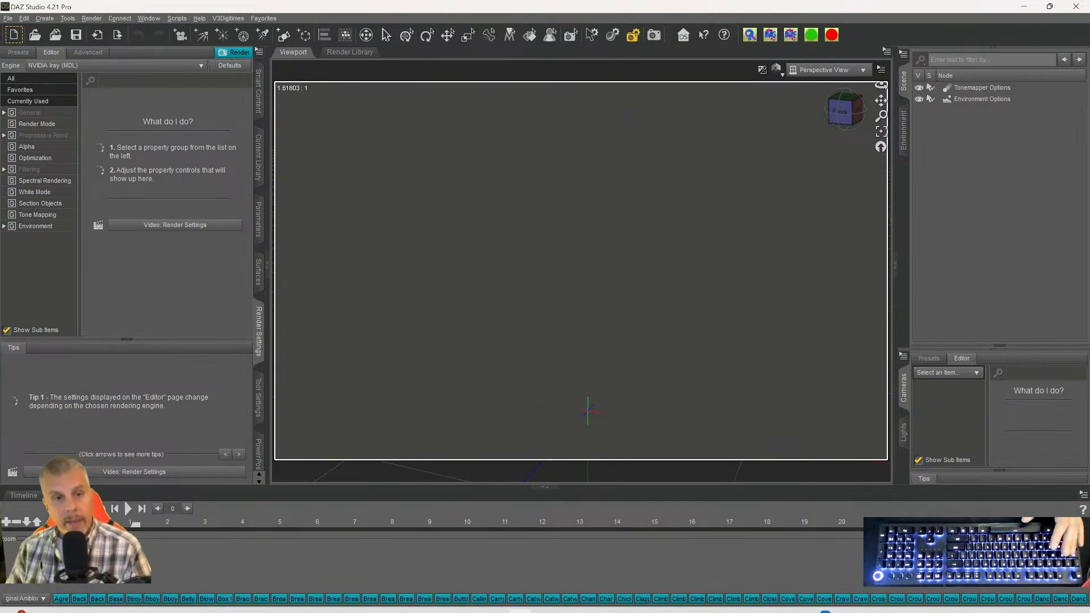
Browse the Smart Content products in the Default category.
left_click(258, 89)
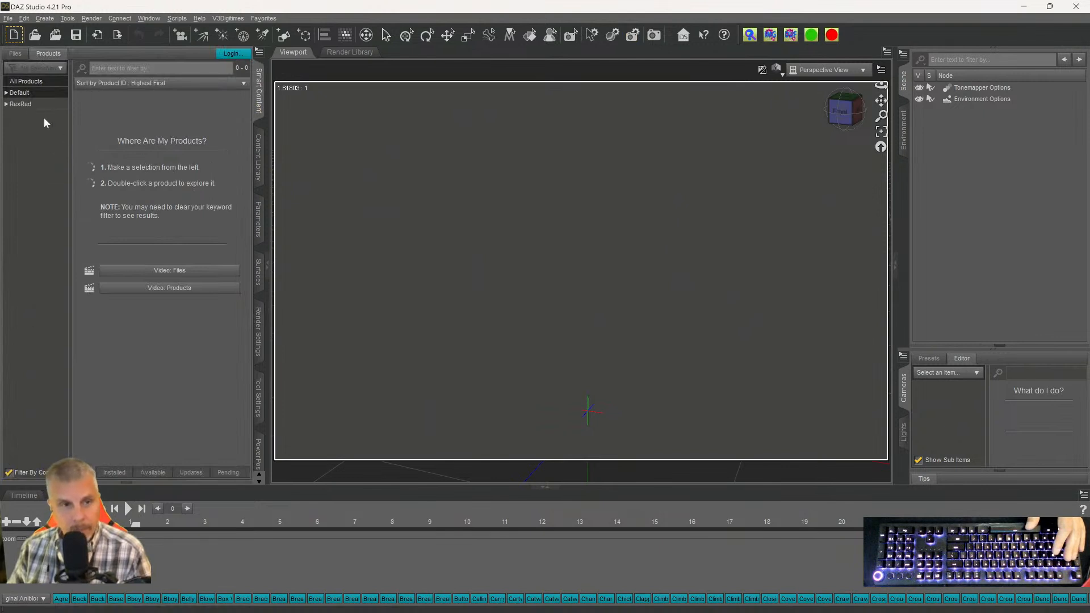
left_click(19, 93)
left_click(7, 92)
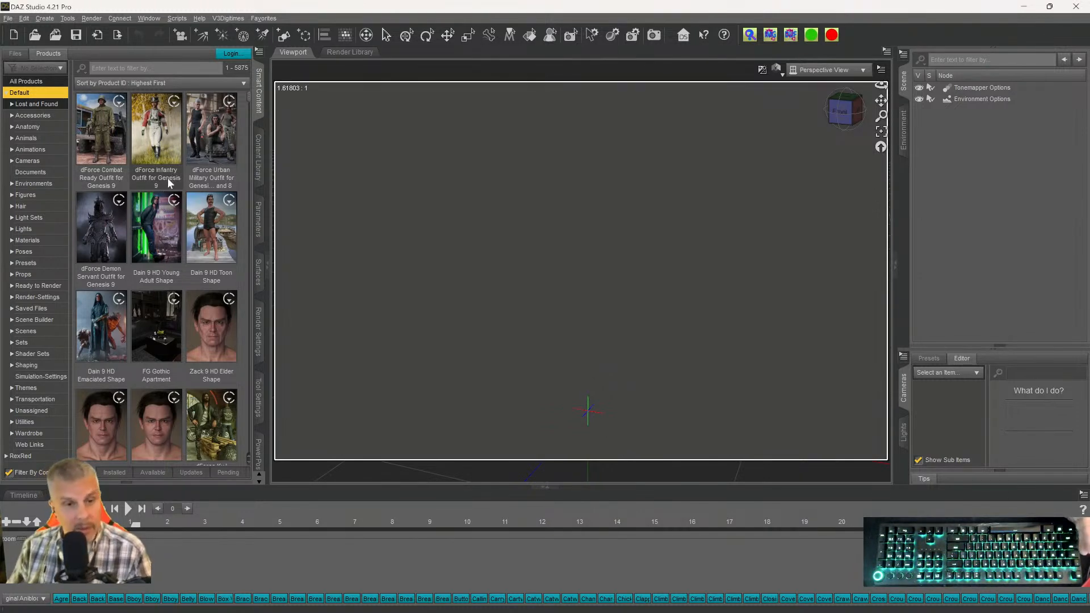
mouse_move(167, 221)
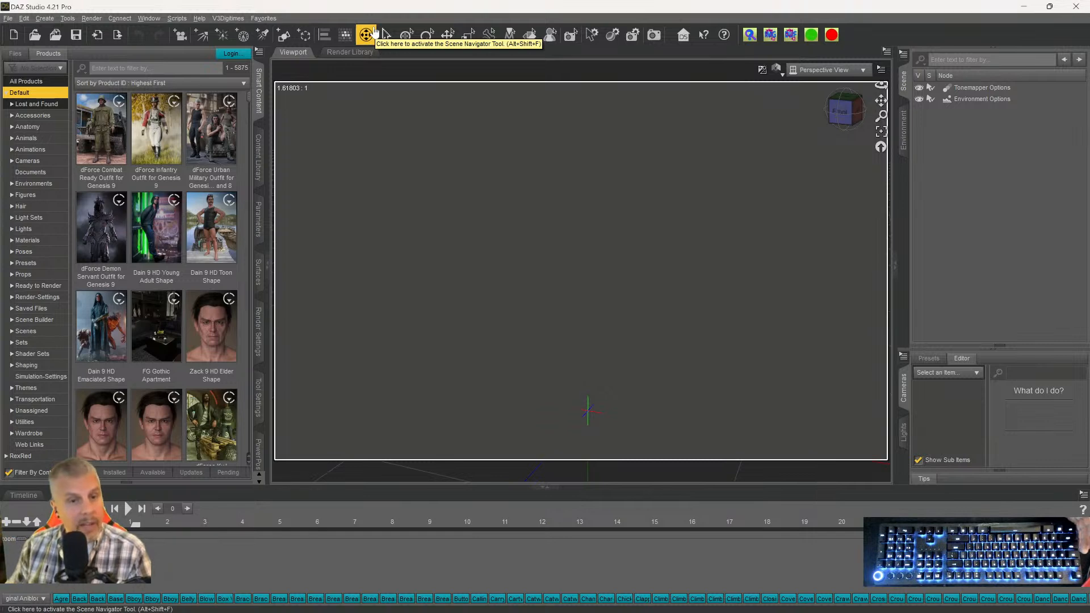
scroll(152, 163, "down", 5)
scroll(152, 161, "down", 5)
scroll(152, 162, "down", 5)
scroll(151, 158, "down", 6)
scroll(152, 162, "down", 6)
Load the Genesis 9 base figure into the empty scene using the Gen 9 script.
left_click(176, 18)
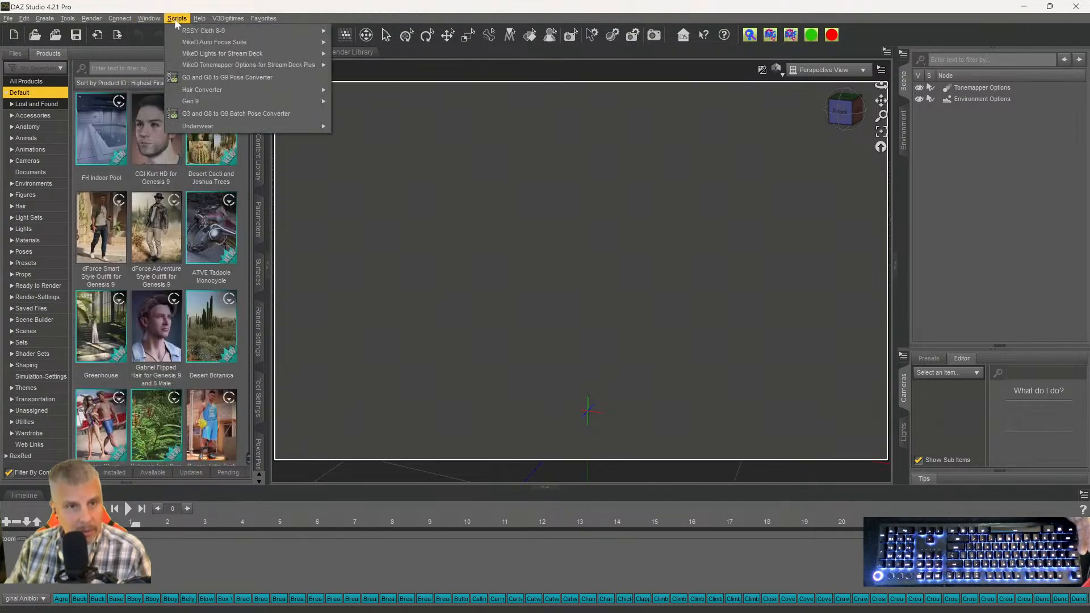
mouse_move(310, 102)
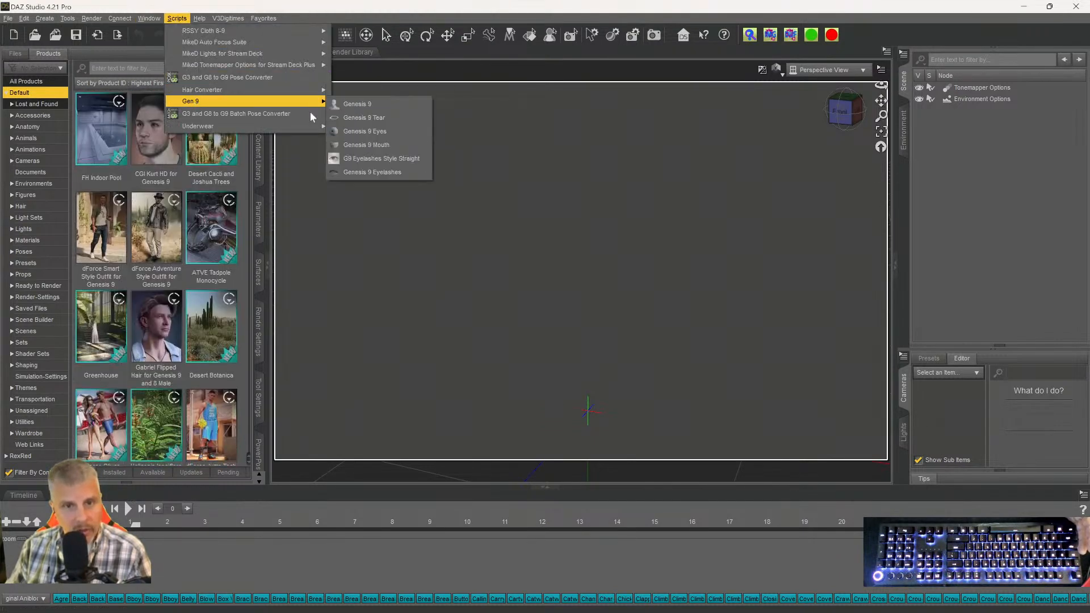
left_click(358, 104)
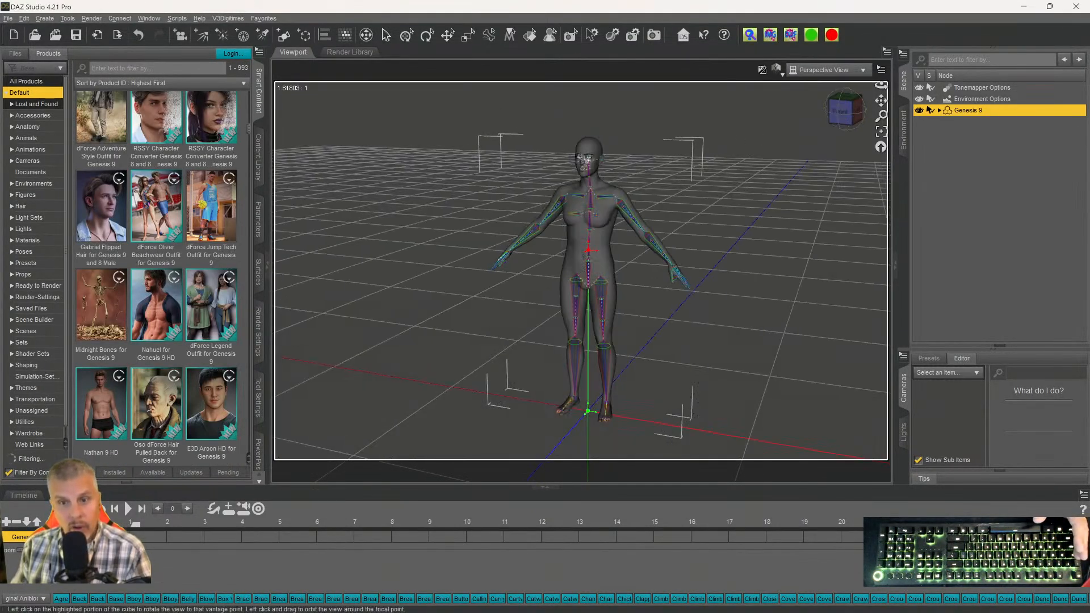
Activate the Joint Editor on the Genesis 9 figure, seen from the front with its upper body framed.
left_click(835, 114)
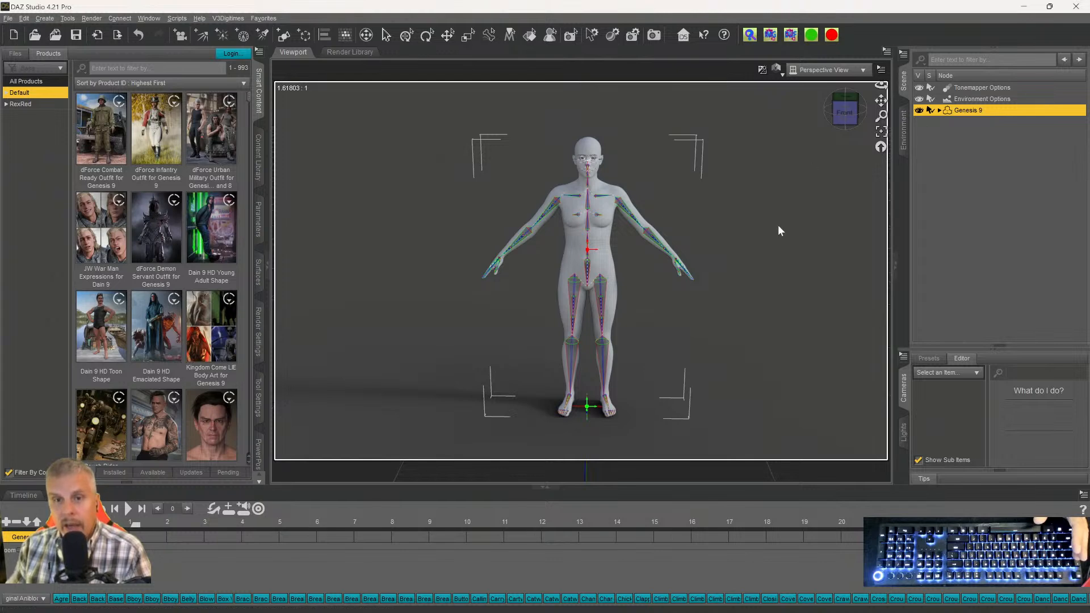
scroll(777, 224, "down", 2)
scroll(778, 225, "up", 3)
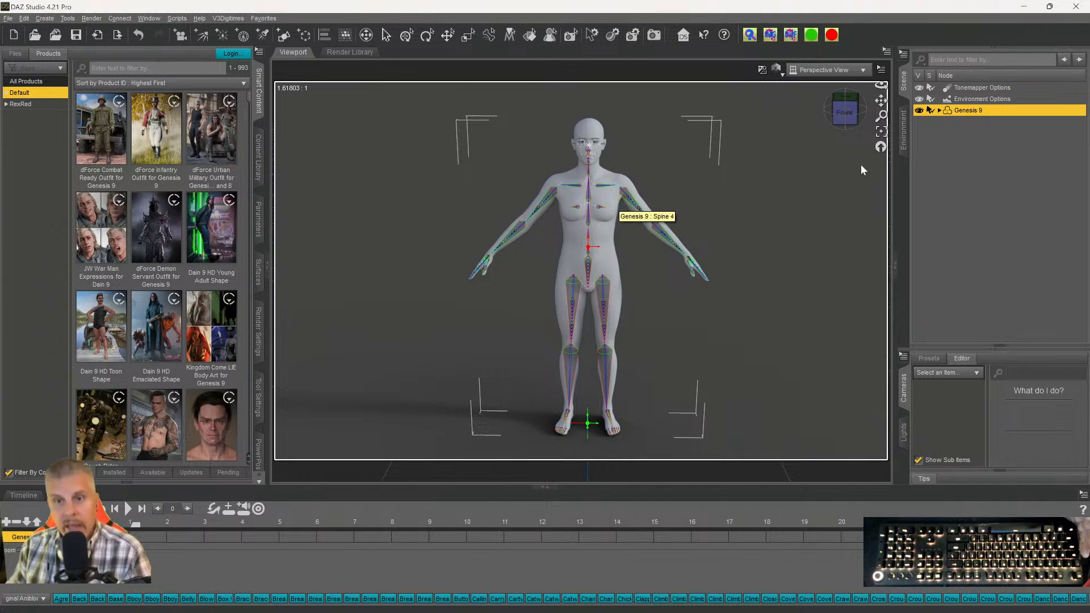
scroll(826, 200, "up", 1)
scroll(825, 201, "up", 5)
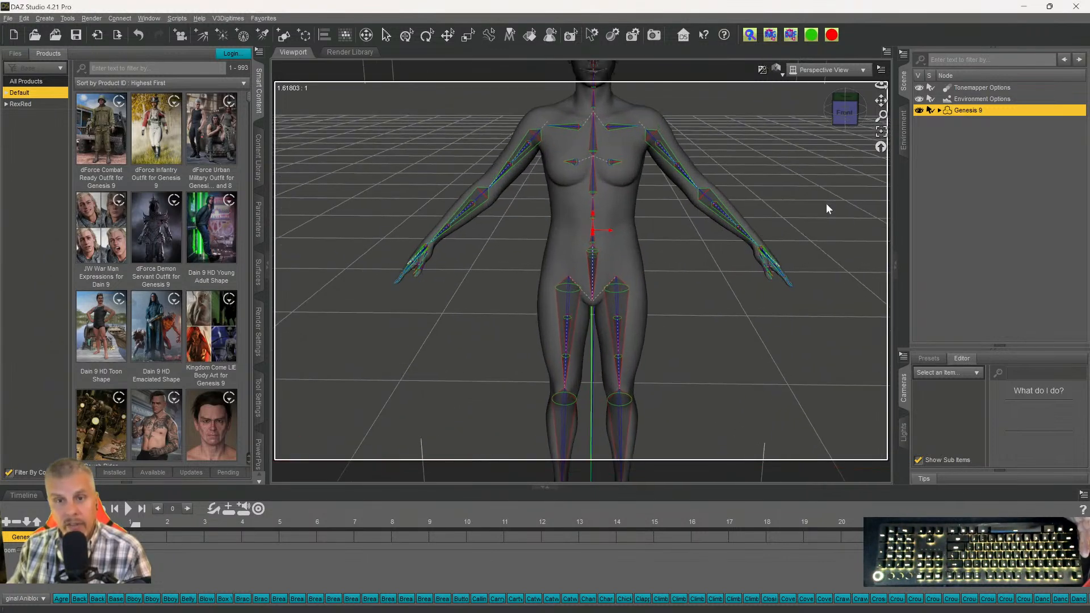
scroll(826, 202, "up", 1)
left_click_drag(881, 101, 879, 166)
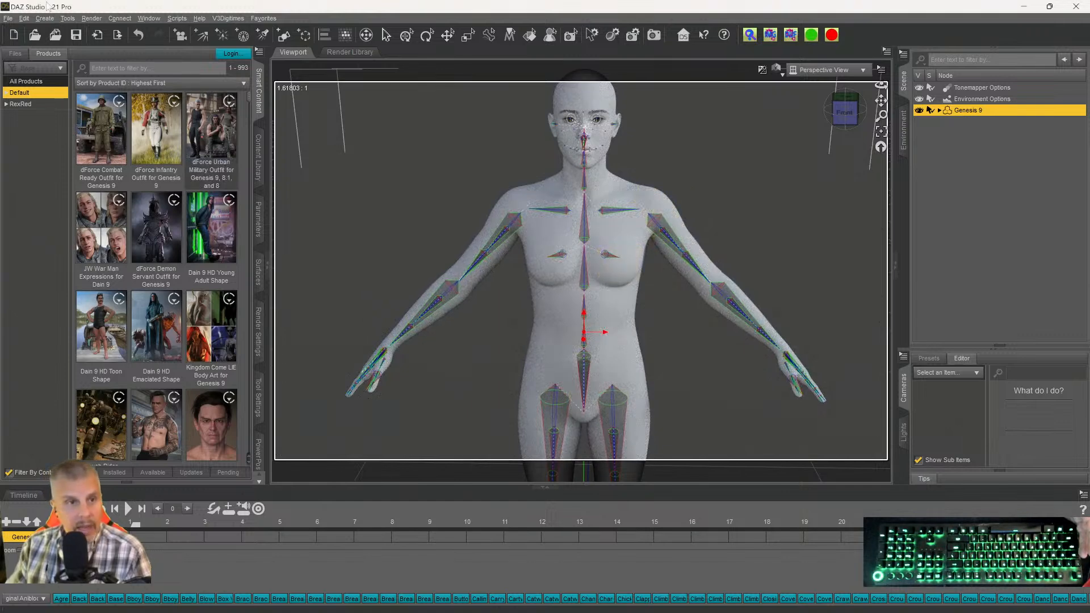
left_click(44, 19)
mouse_move(63, 19)
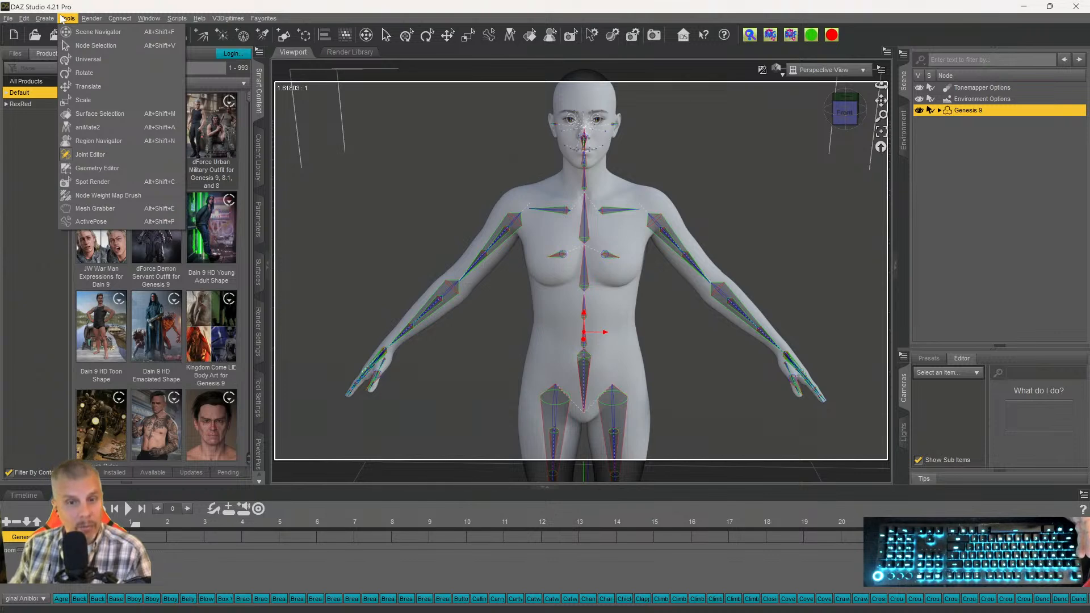
left_click(83, 156)
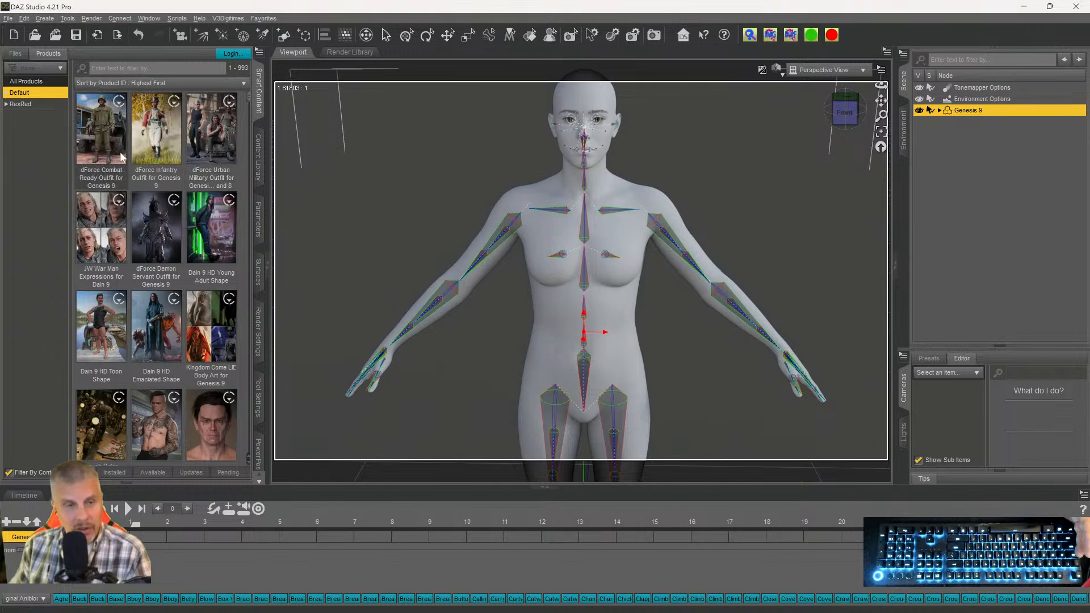
Switch between the Translate tool and the Joint Editor to compare the figure without and with its bones, ending in the Joint Editor.
left_click(47, 19)
left_click(45, 18)
left_click(68, 18)
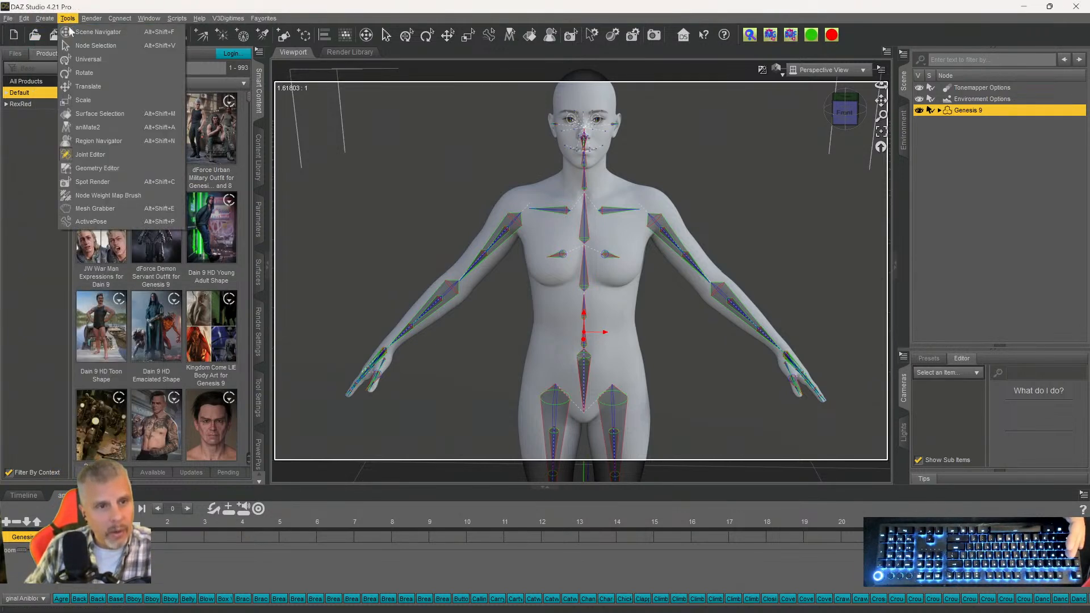
left_click(87, 88)
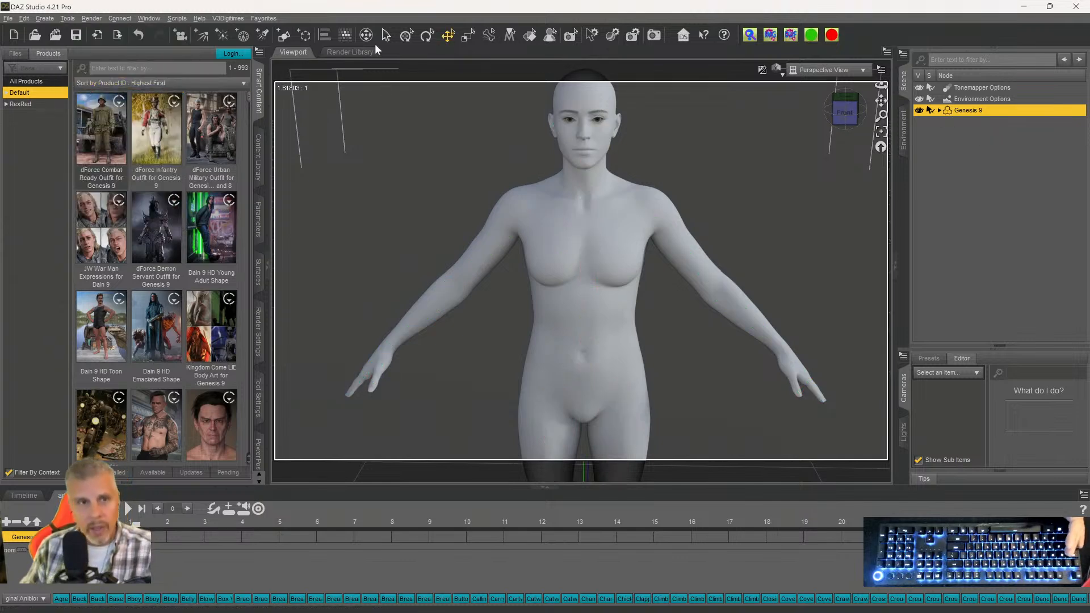
left_click(66, 19)
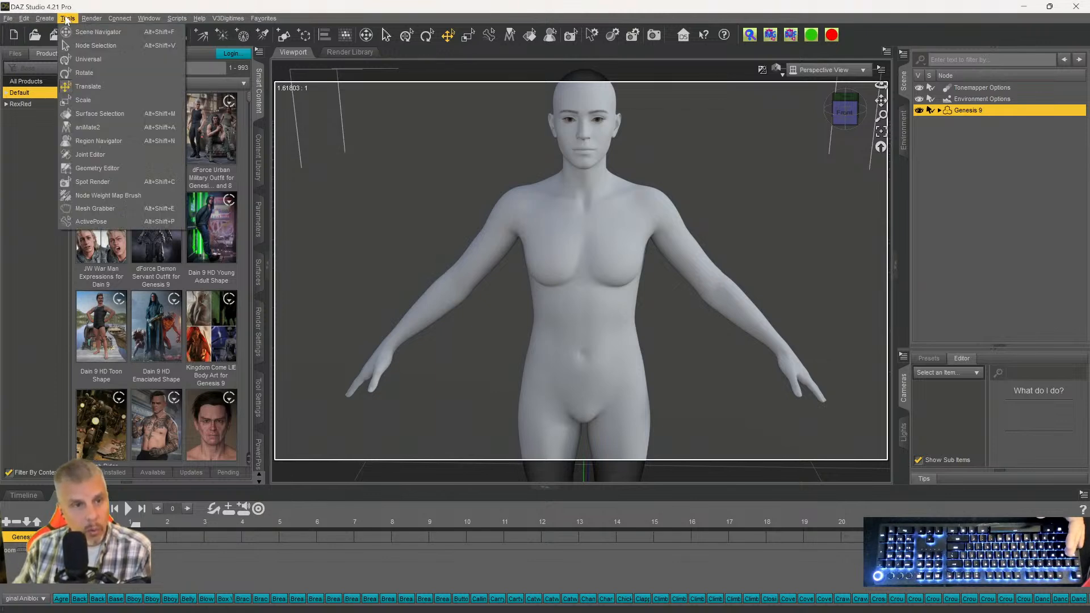
left_click(85, 155)
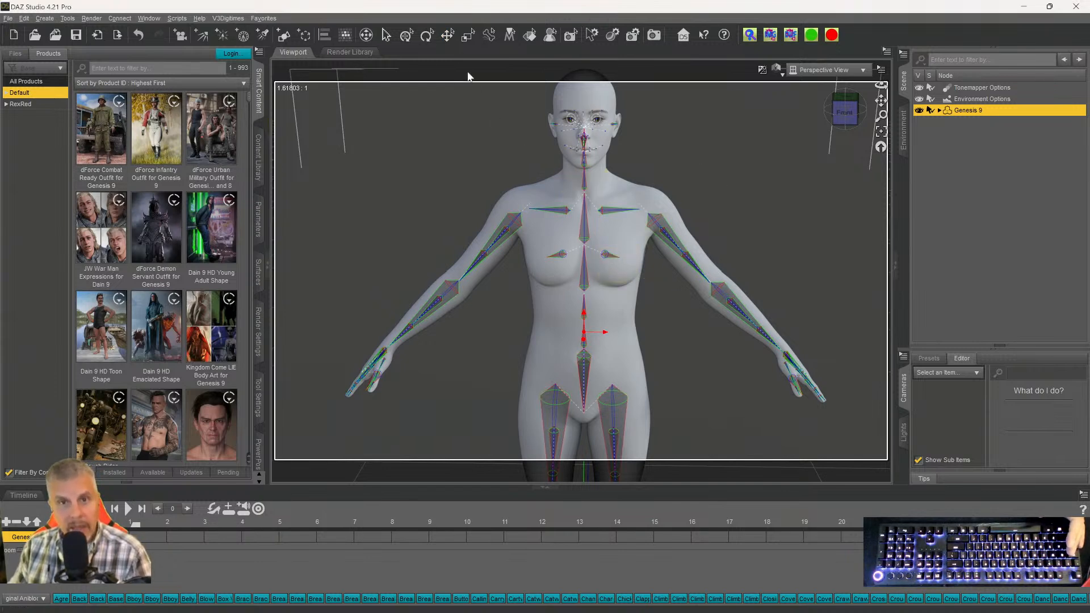
left_click(449, 38)
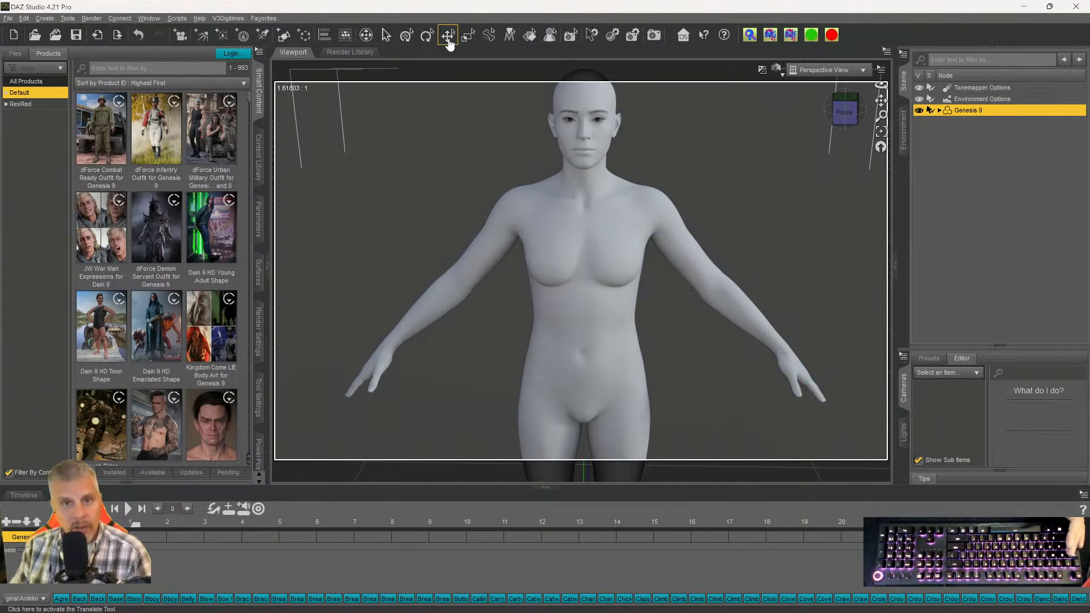
left_click(68, 19)
left_click(84, 151)
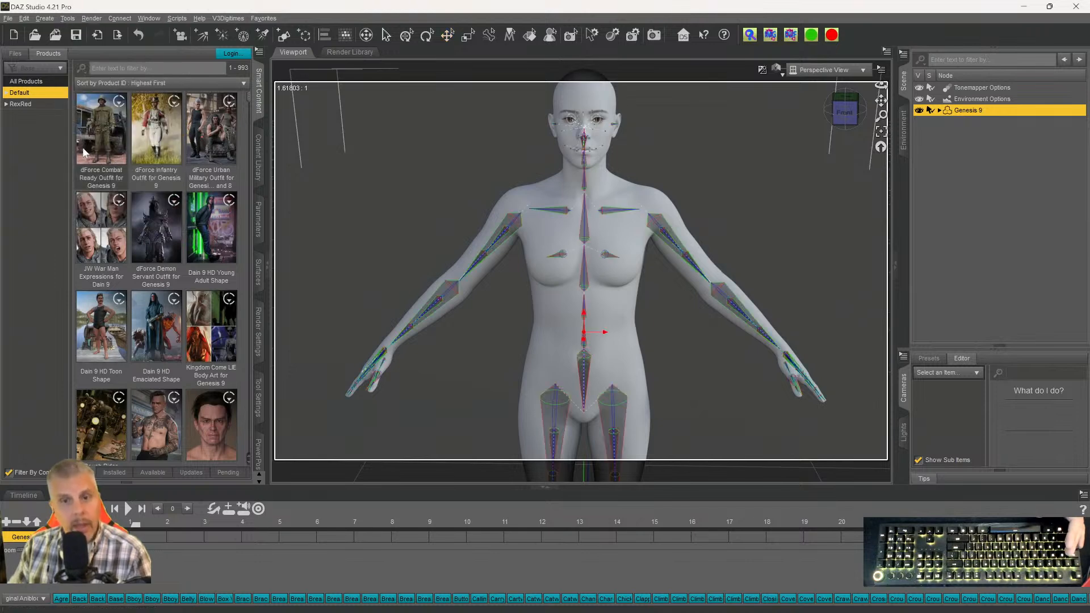
Delete the Left Pectoral bone from the Genesis 9 figure's chest.
left_click(606, 255)
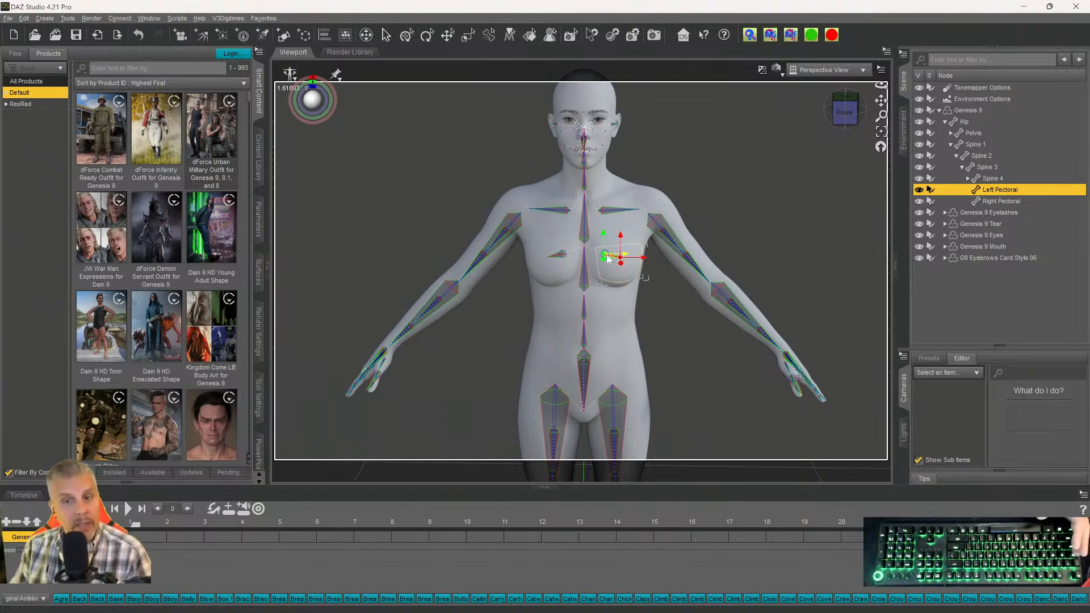
scroll(719, 244, "down", 3)
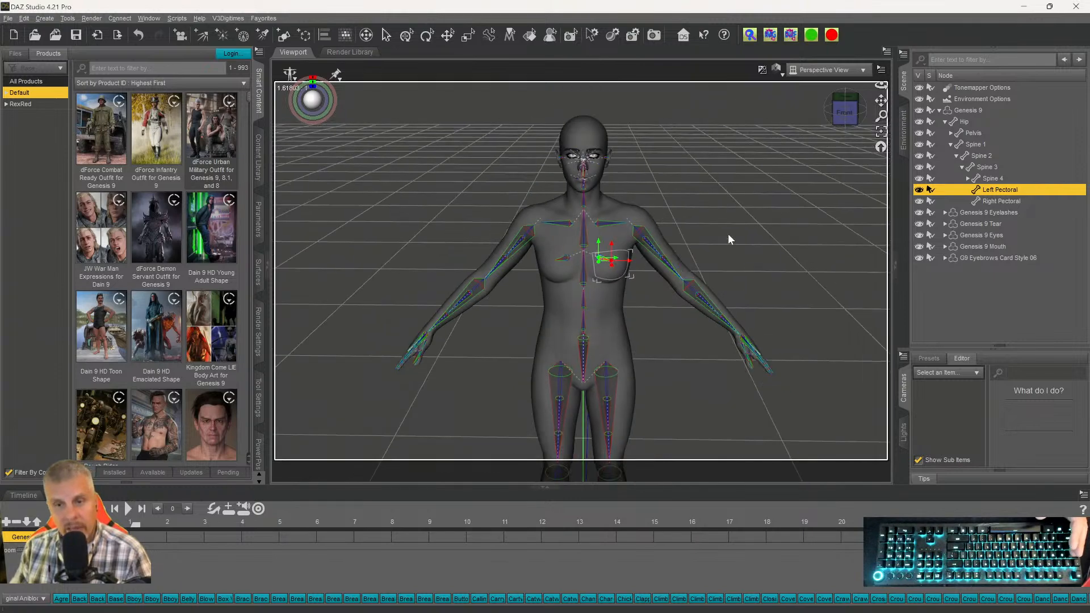
scroll(729, 235, "up", 3)
scroll(730, 240, "up", 10)
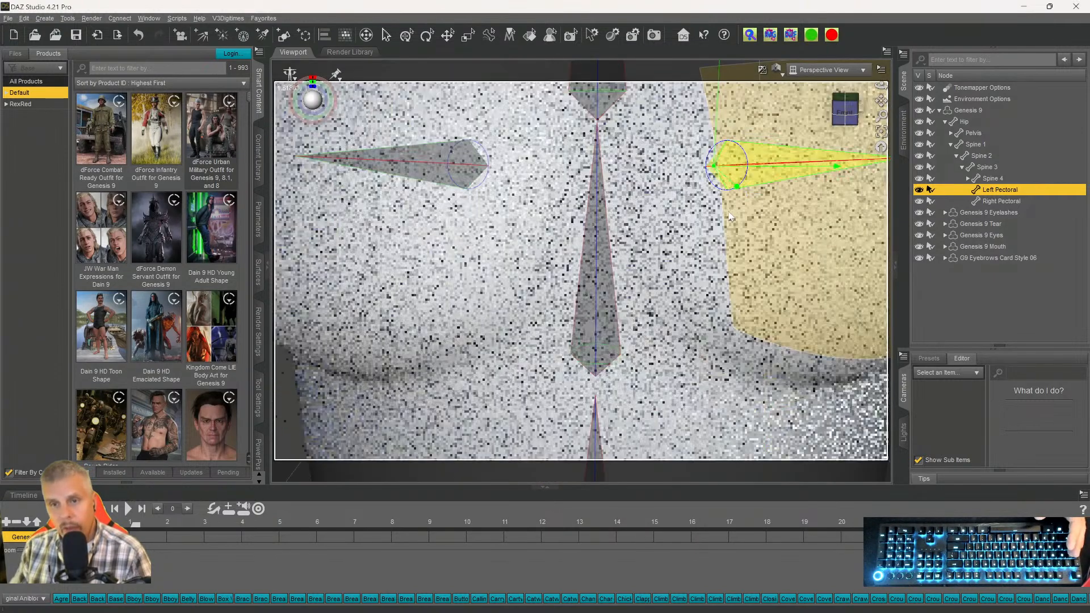
scroll(730, 217, "down", 8)
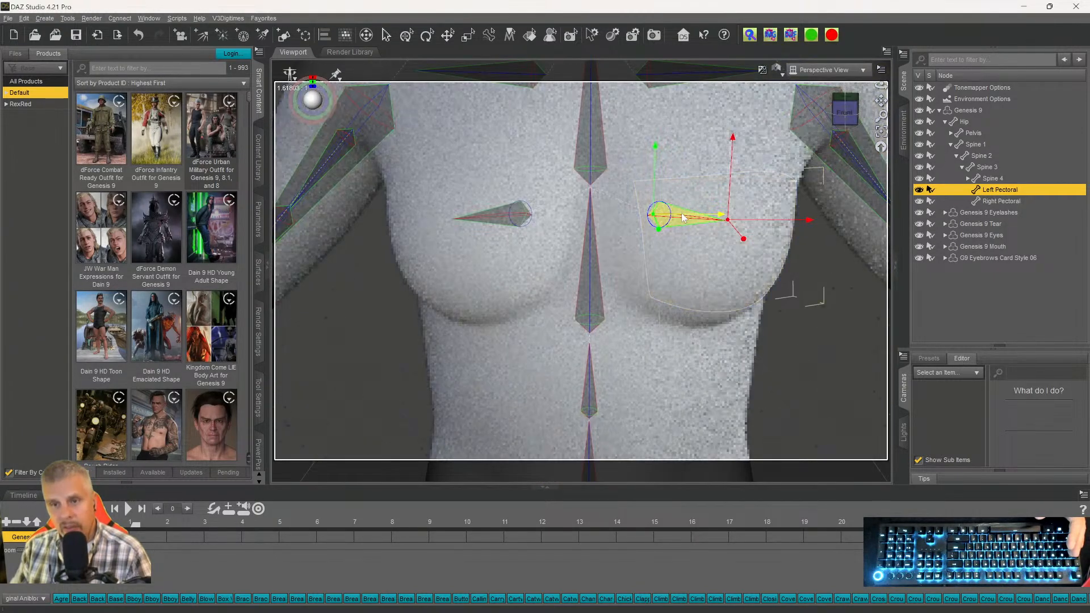
right_click(670, 209)
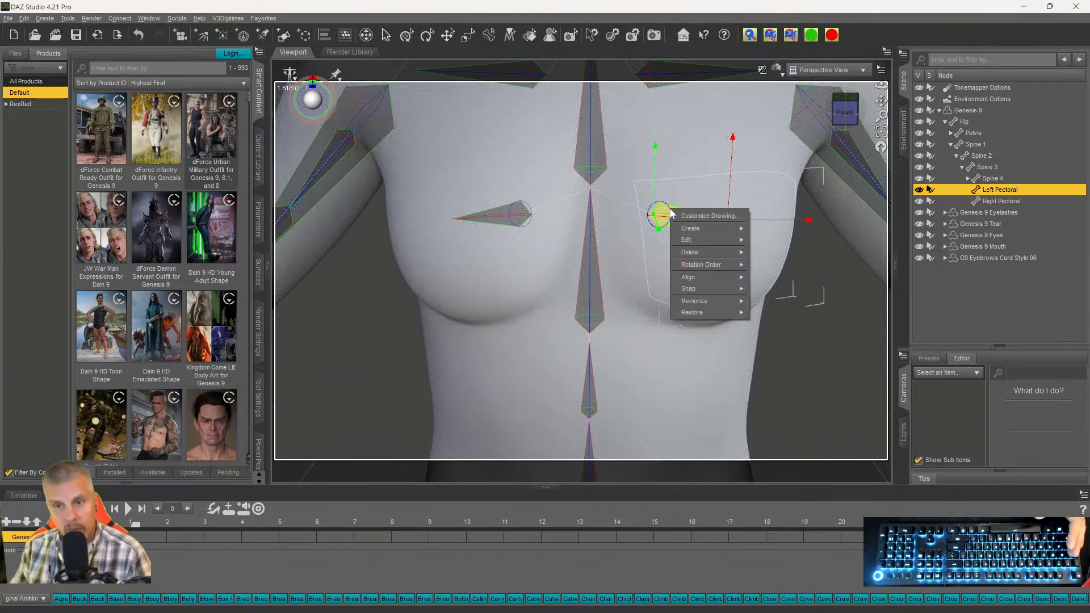
mouse_move(695, 244)
left_click(774, 253)
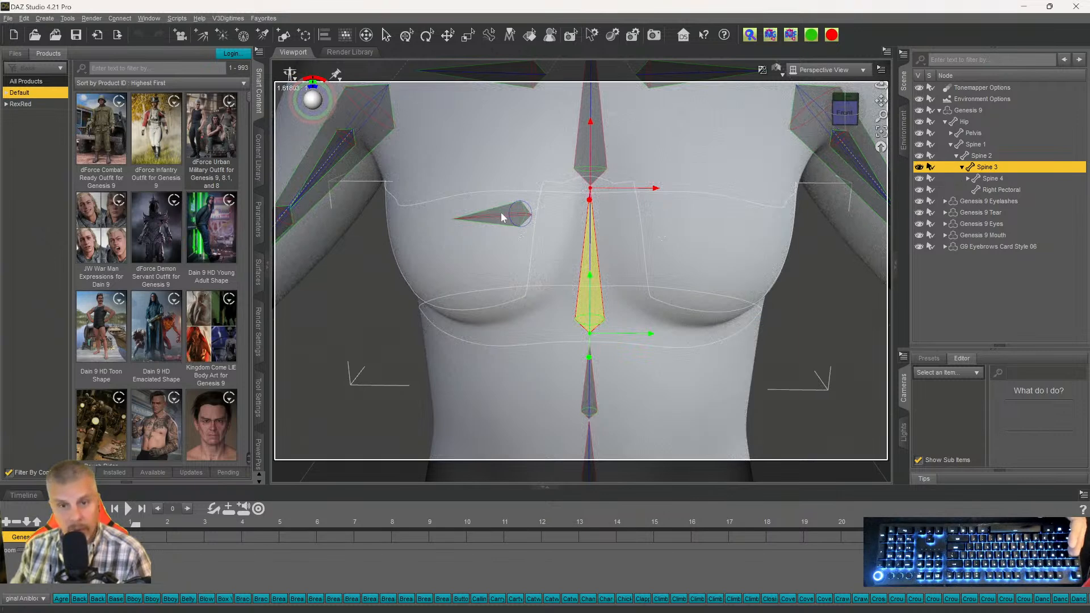
Delete the Right Pectoral bone from the Genesis 9 figure's chest.
left_click(503, 216)
right_click(503, 216)
mouse_move(522, 256)
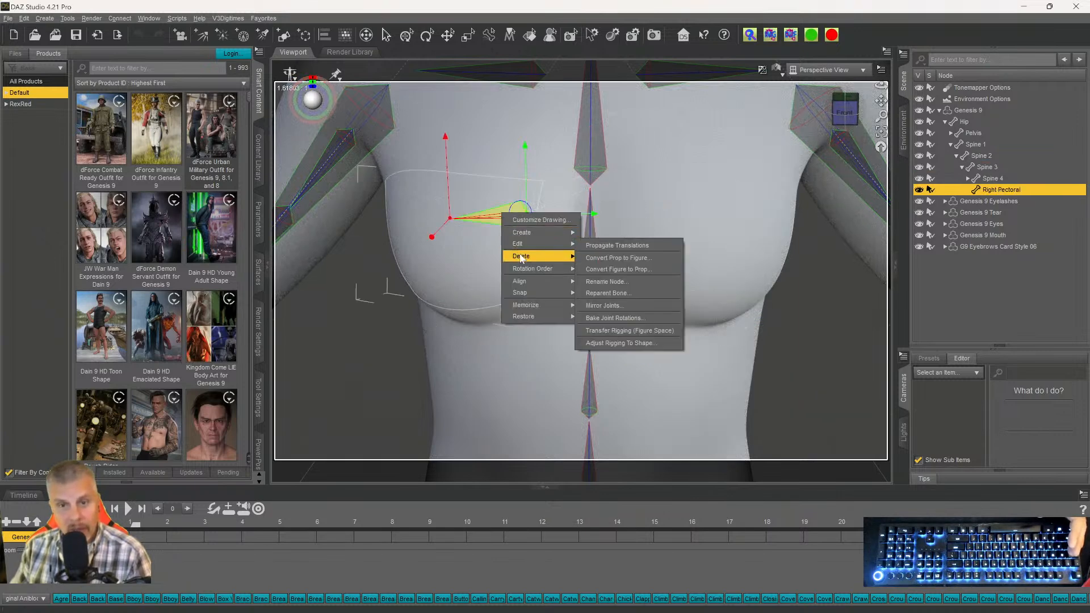
left_click(590, 257)
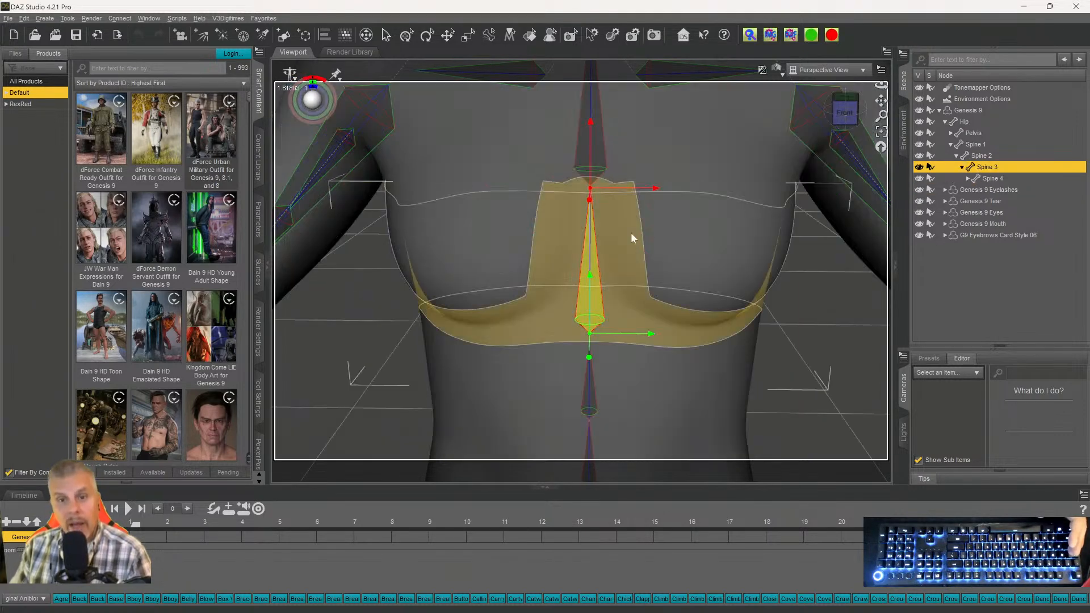
View the figure from its right side and set the viewport's draw style to Texture Shaded.
scroll(741, 194, "down", 4)
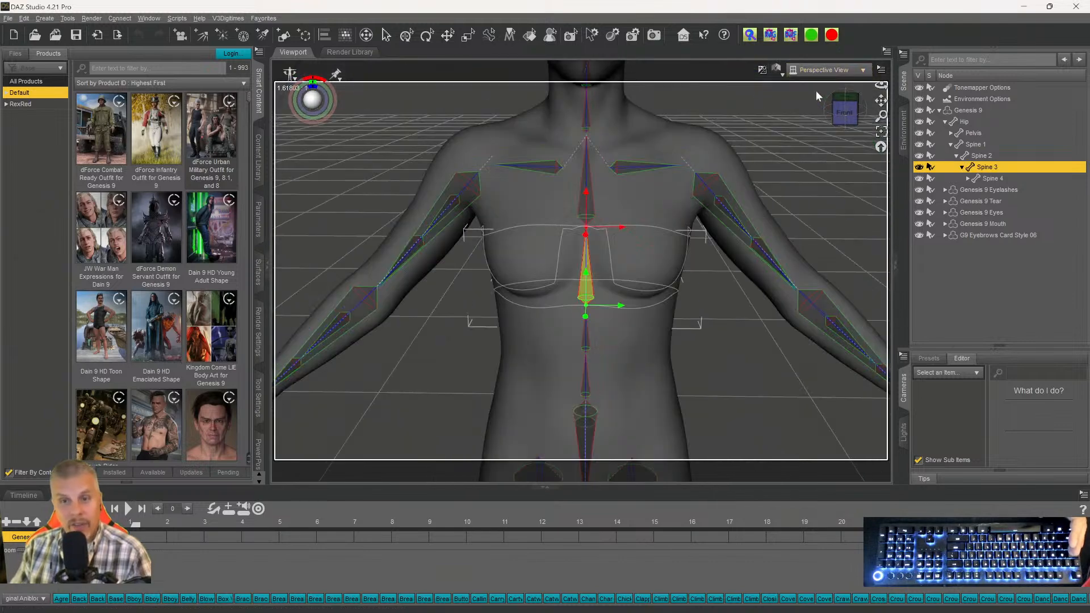
mouse_move(838, 116)
left_mouse_down()
mouse_move(869, 126)
mouse_move(838, 103)
left_mouse_up()
left_click(843, 108)
scroll(780, 175, "up", 8)
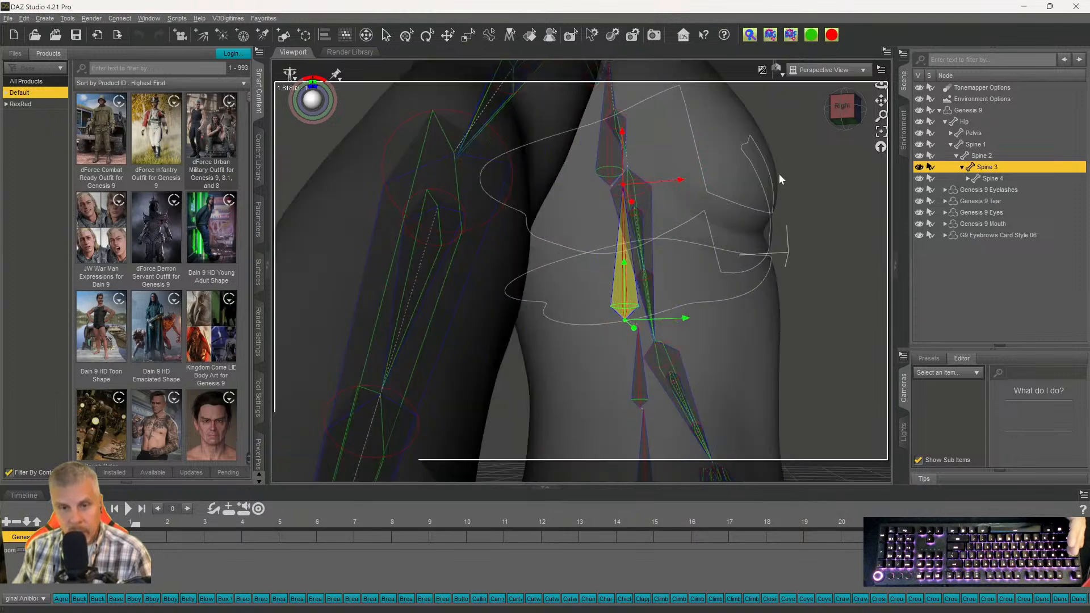
scroll(779, 174, "down", 3)
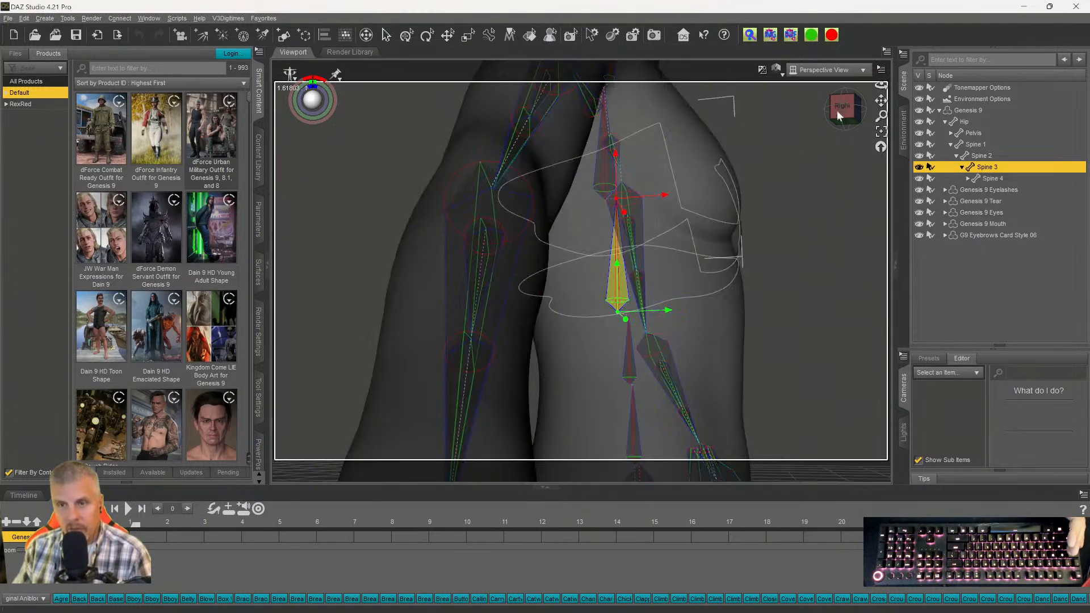
left_click_drag(881, 100, 892, 67)
left_click(777, 74)
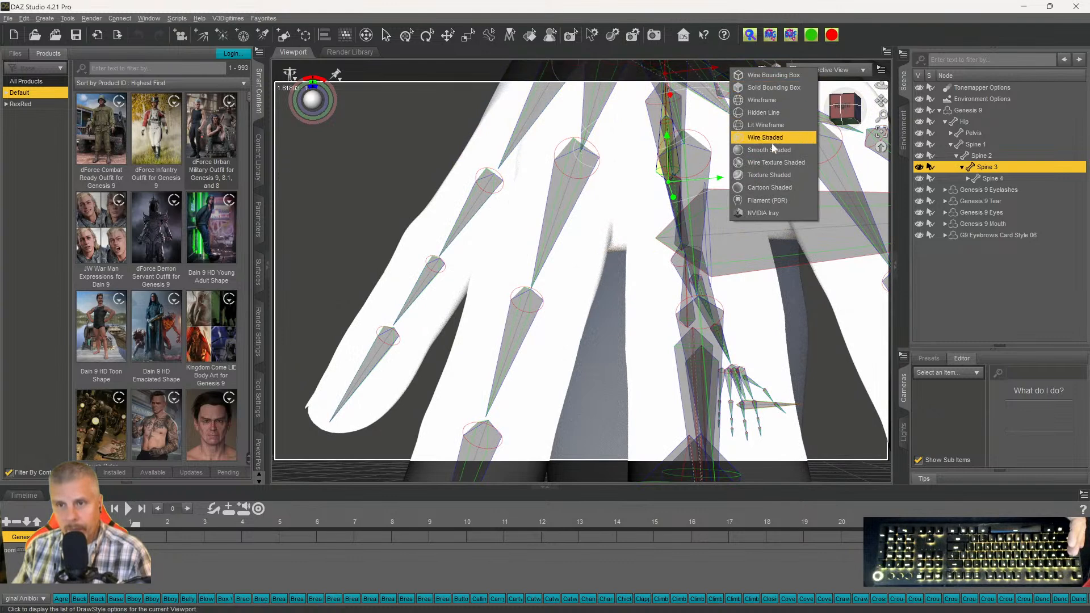
left_click(767, 178)
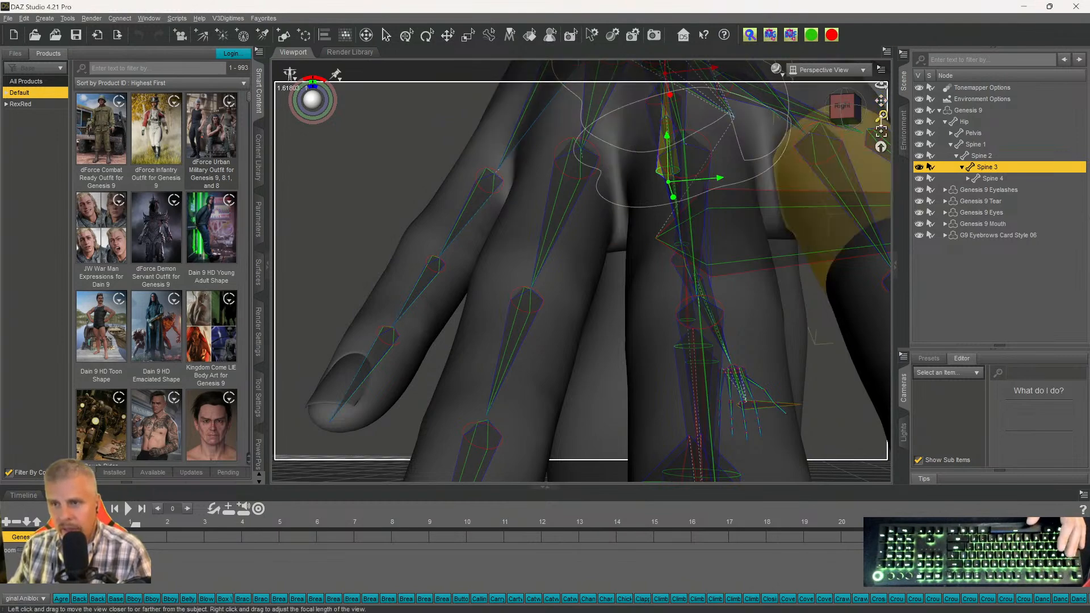
Select the Right Index Metacarpal bone in the figure's right hand, keeping the whole hand area in view.
mouse_move(881, 101)
left_mouse_down()
mouse_move(880, 149)
mouse_move(876, 137)
mouse_move(848, 155)
mouse_move(863, 107)
left_mouse_up()
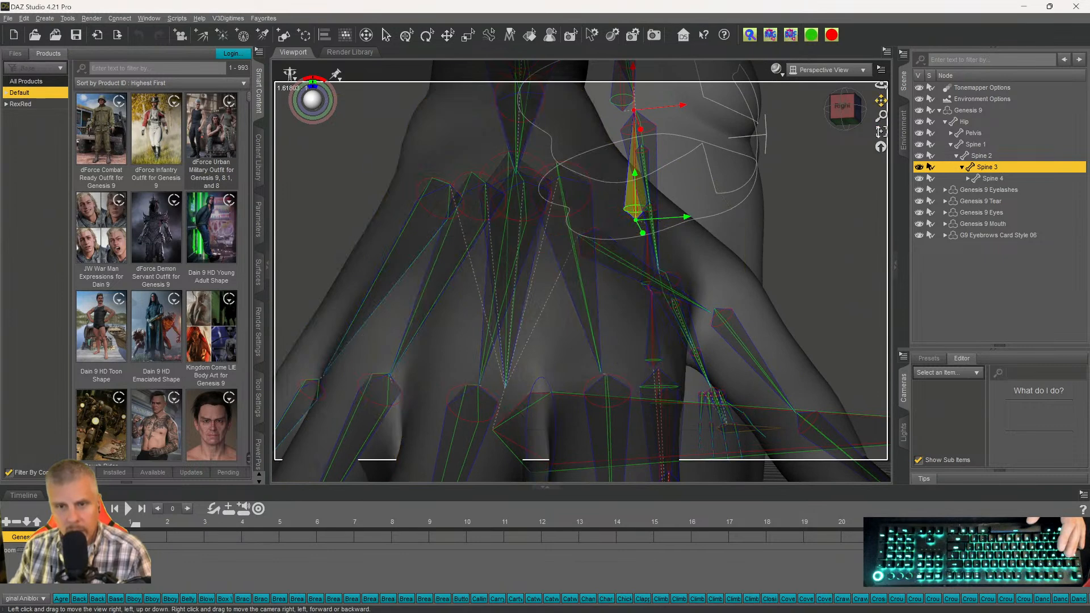
left_click(586, 287)
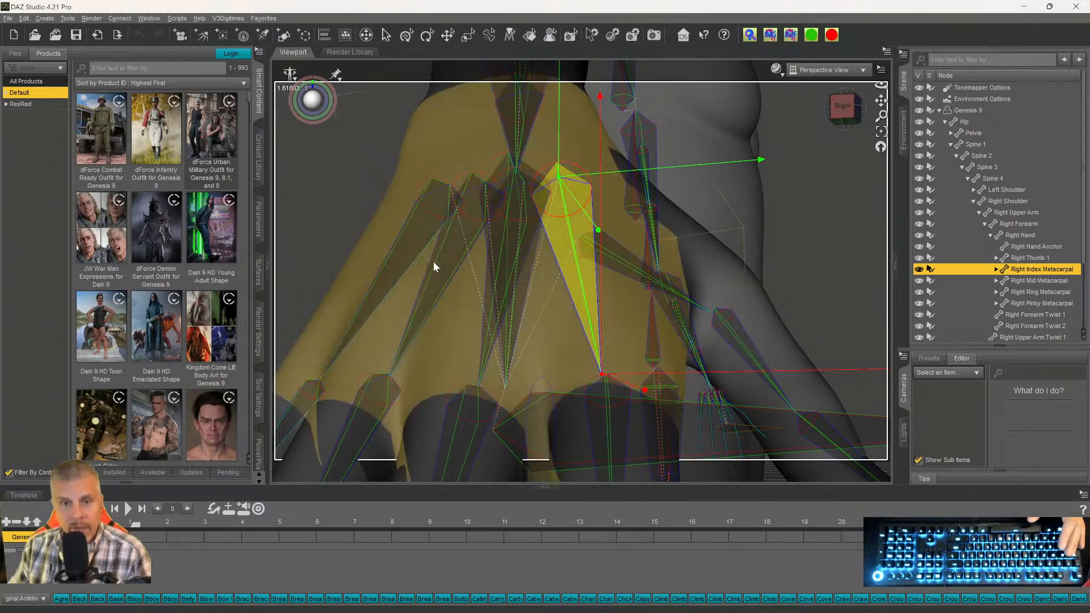
scroll(538, 277, "down", 5)
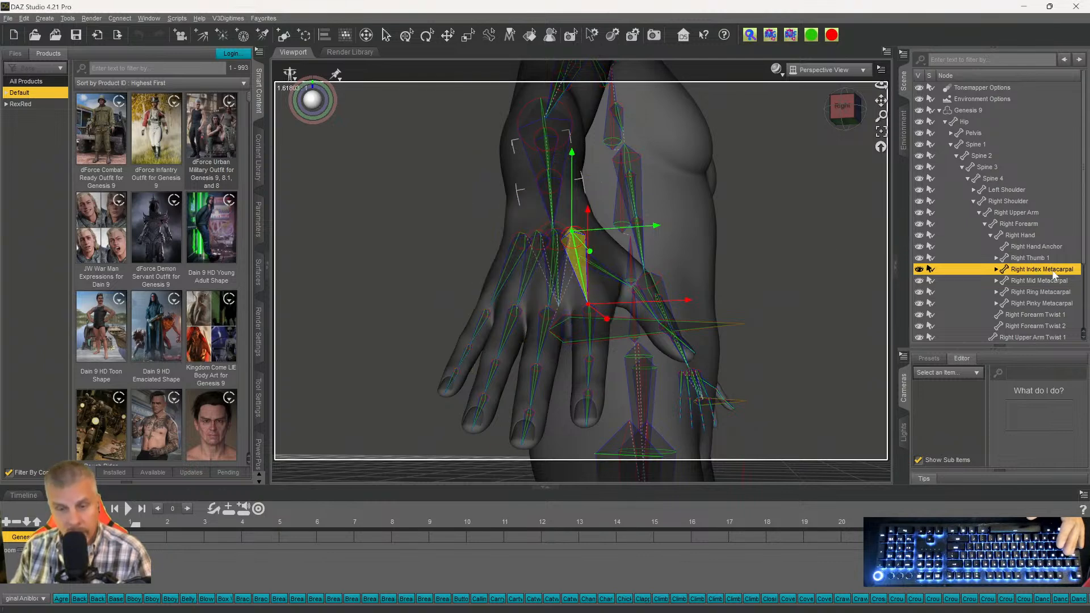
scroll(732, 274, "down", 3)
scroll(730, 271, "up", 5)
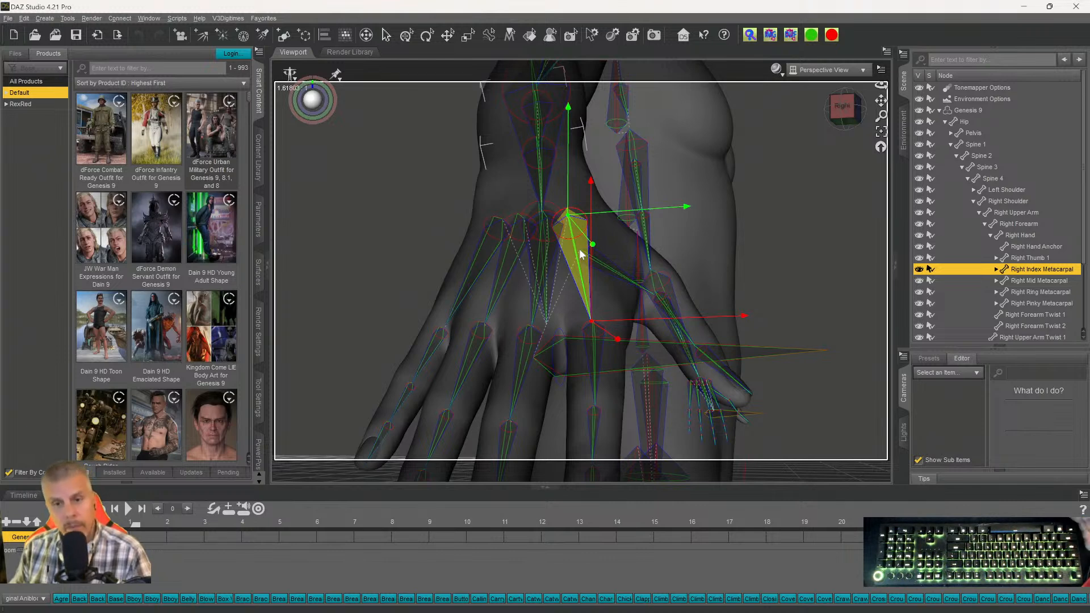
Delete the selected Right Index Metacarpal bone from the Genesis 9 figure's right hand.
right_click(582, 254)
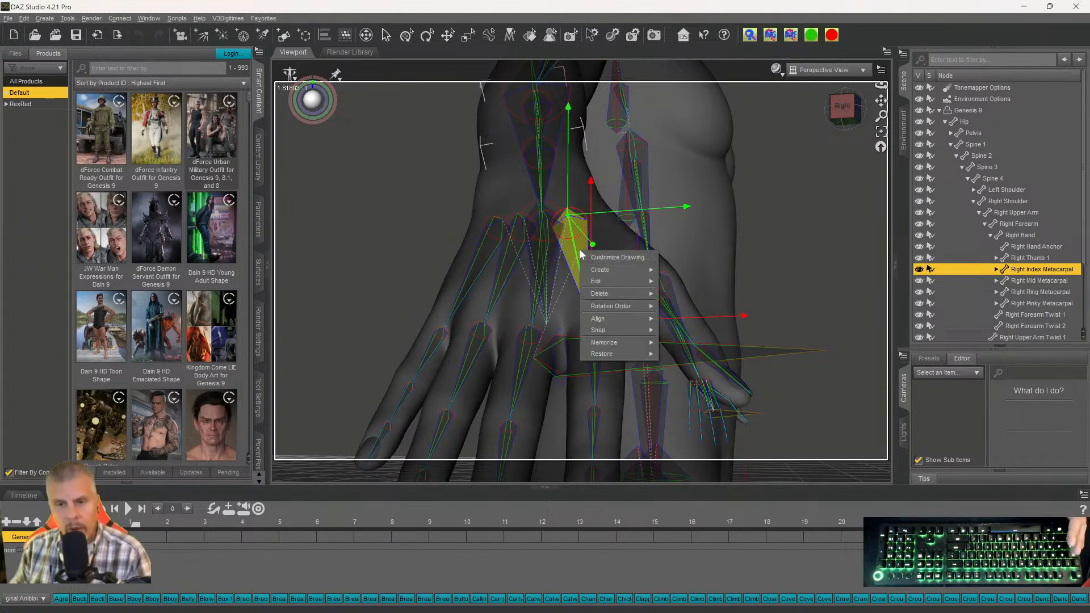
left_click(574, 244)
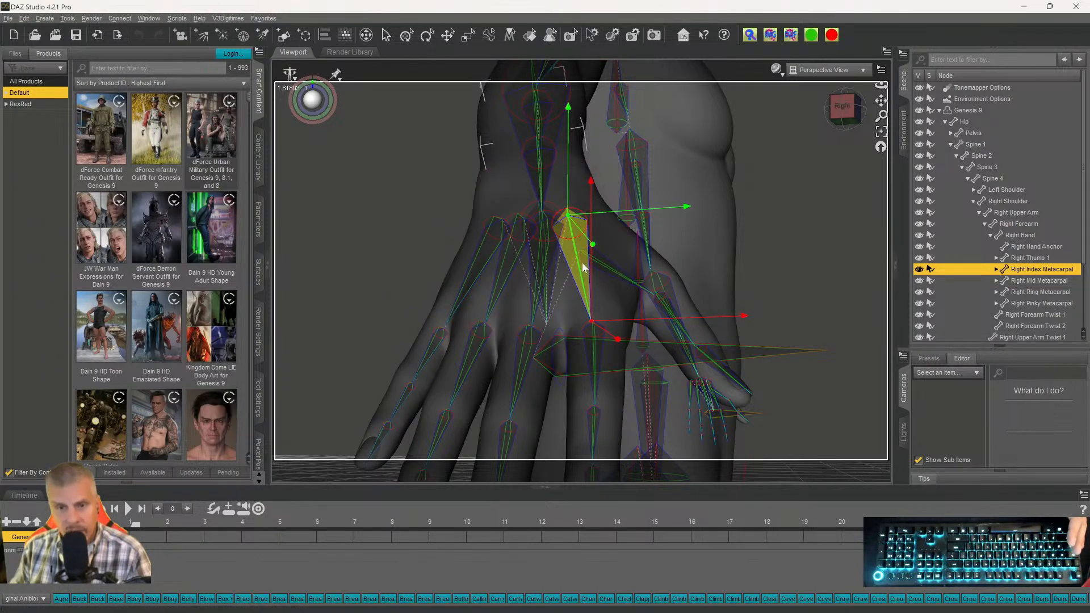
right_click(583, 267)
mouse_move(608, 307)
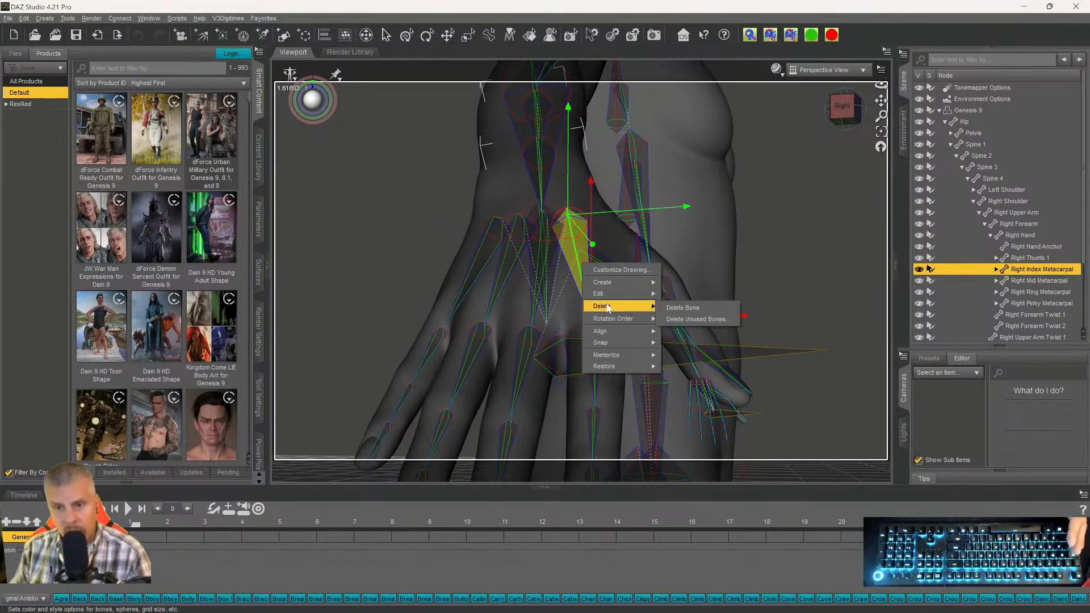
left_click(683, 307)
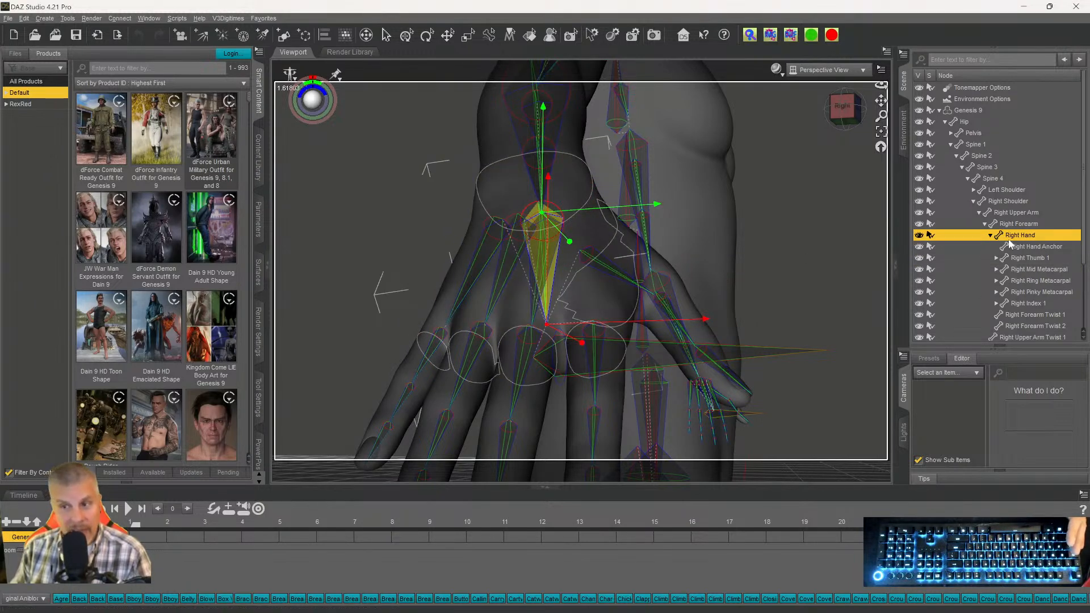
Select the Right Mid Metacarpal bone in the figure's right hand and delete it.
left_click(531, 308)
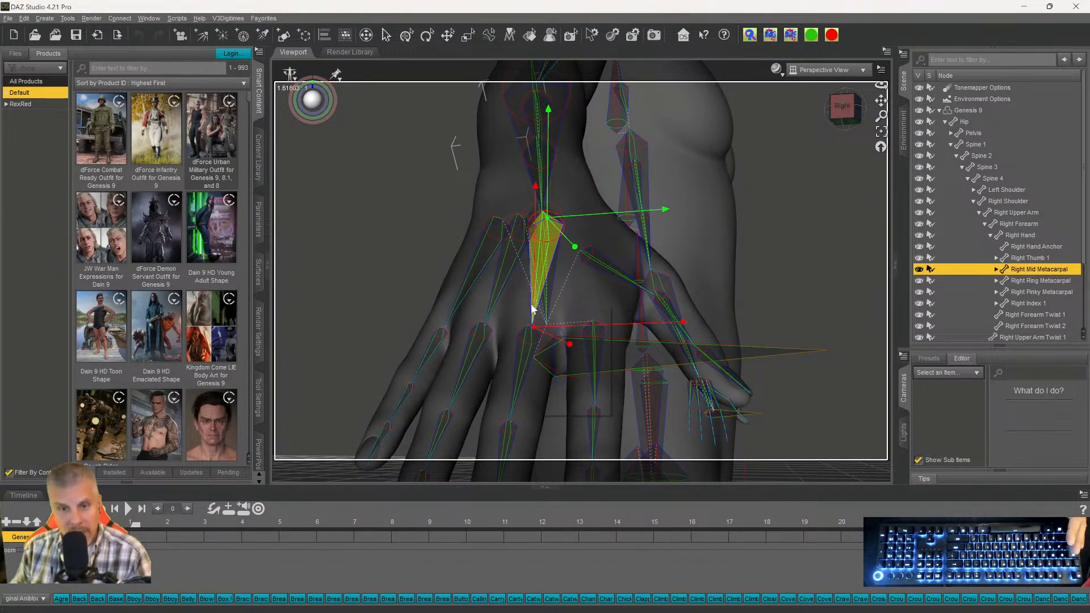
right_click(531, 308)
mouse_move(562, 349)
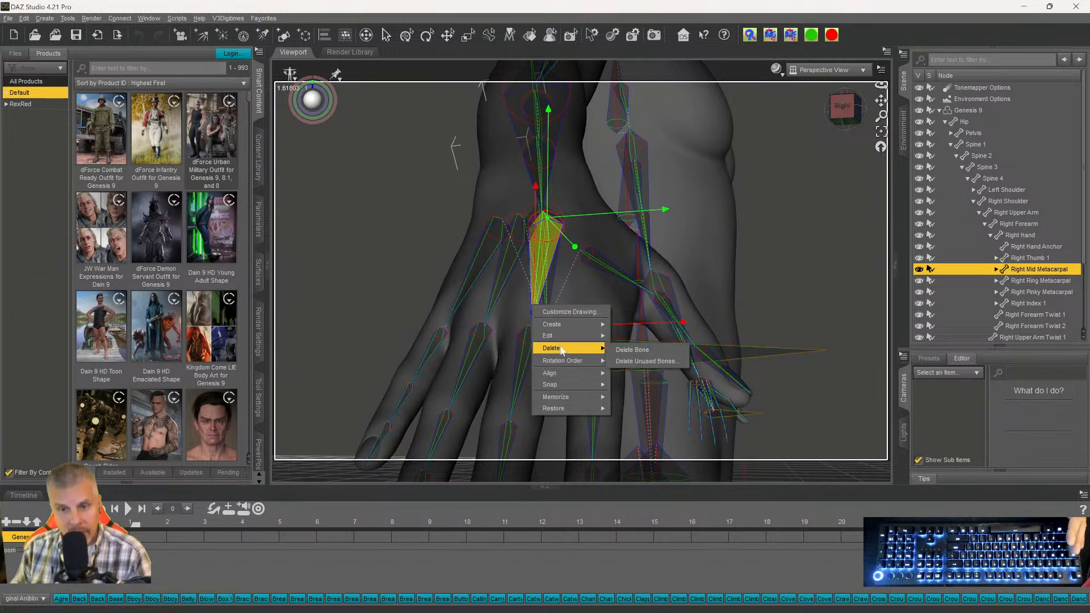
left_click(618, 350)
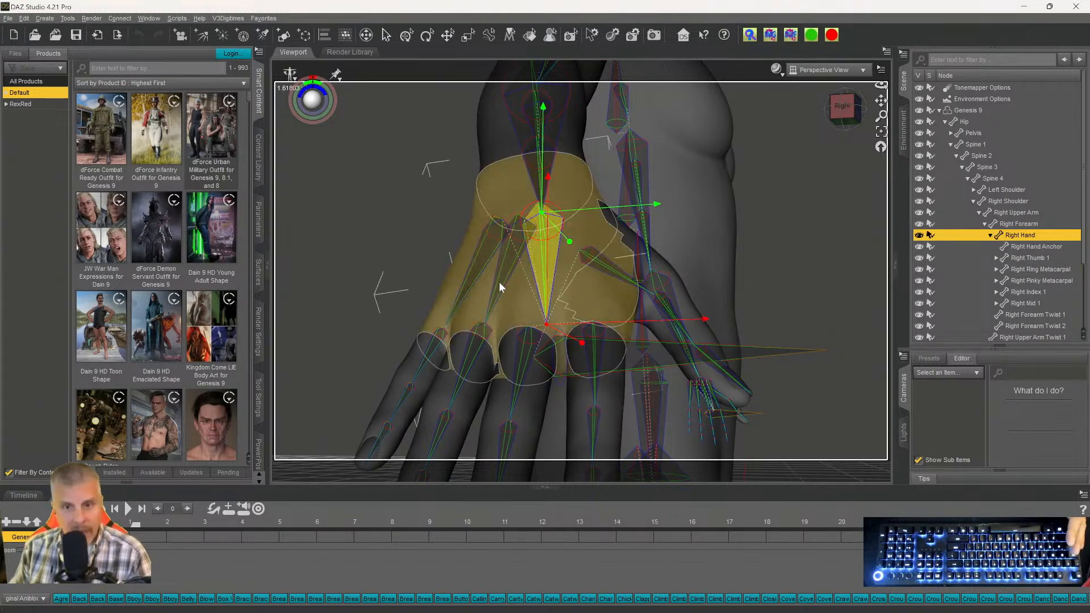
Select the Right Ring Metacarpal bone in the figure's right hand and delete it.
left_click(499, 285)
right_click(501, 286)
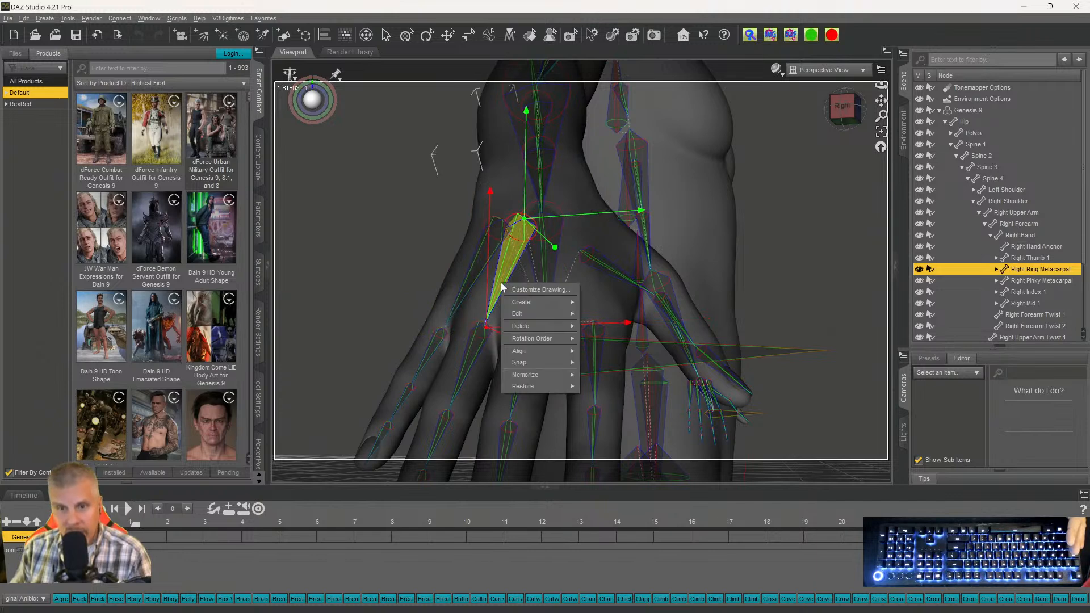
mouse_move(550, 328)
left_click(588, 328)
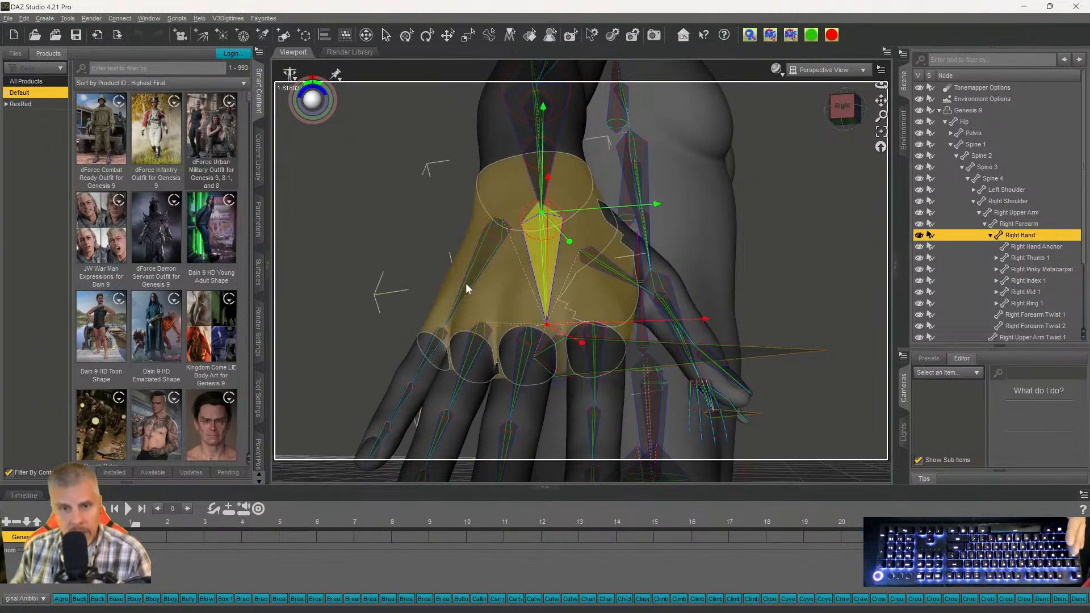
Select the Right Pinky Metacarpal bone in the figure's right hand and delete it.
left_click(467, 286)
right_click(467, 285)
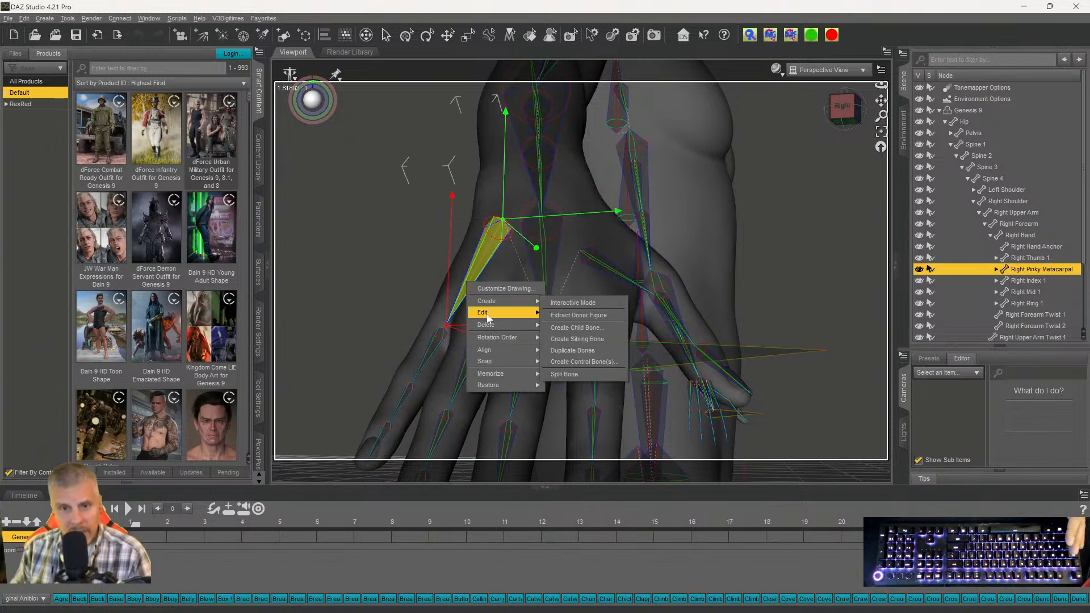
mouse_move(491, 326)
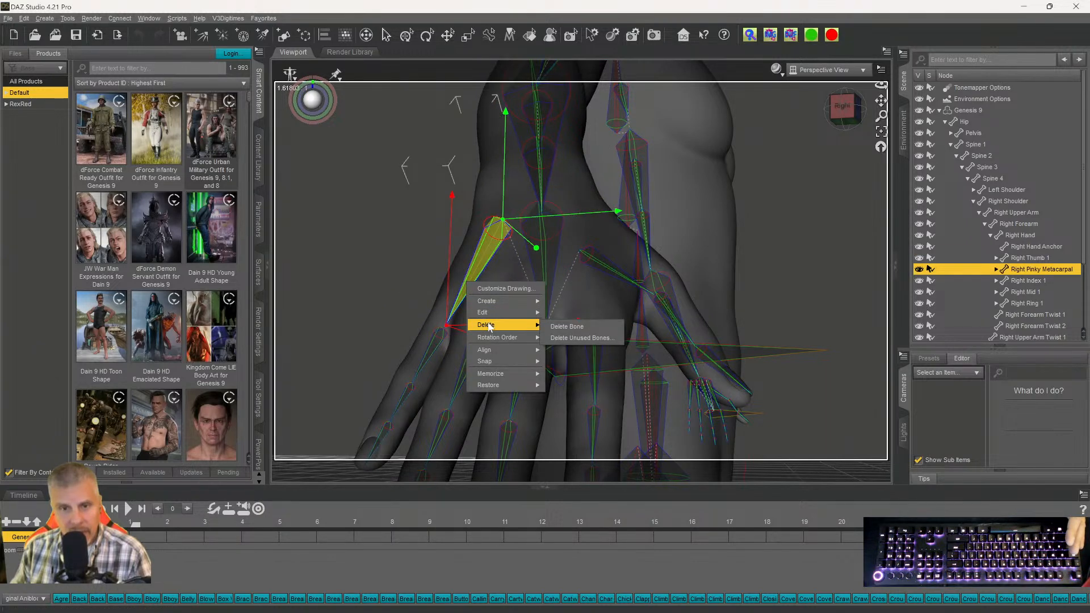
left_click(588, 331)
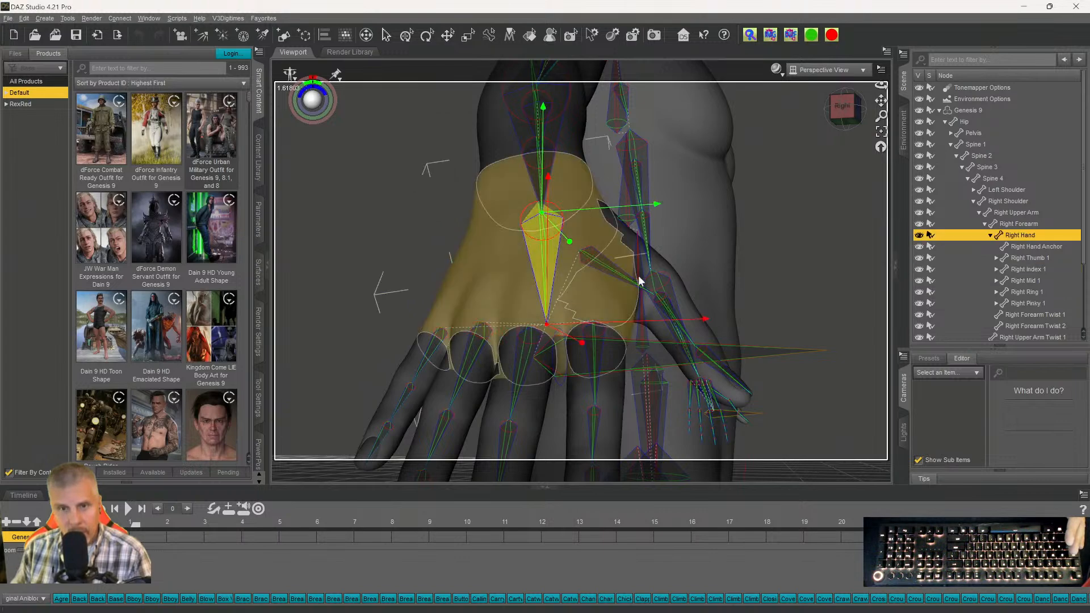
Delete the Left Index Metacarpal bone from the left hand, seen from the figure's left side.
mouse_move(845, 113)
left_mouse_down()
mouse_move(822, 112)
mouse_move(845, 109)
left_mouse_up()
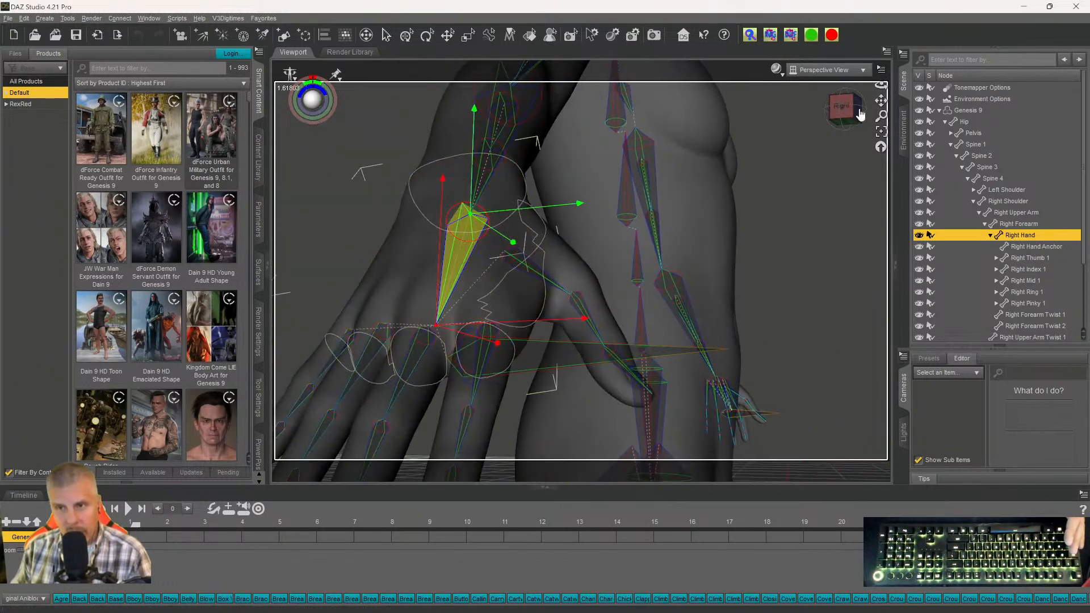
left_click(864, 112)
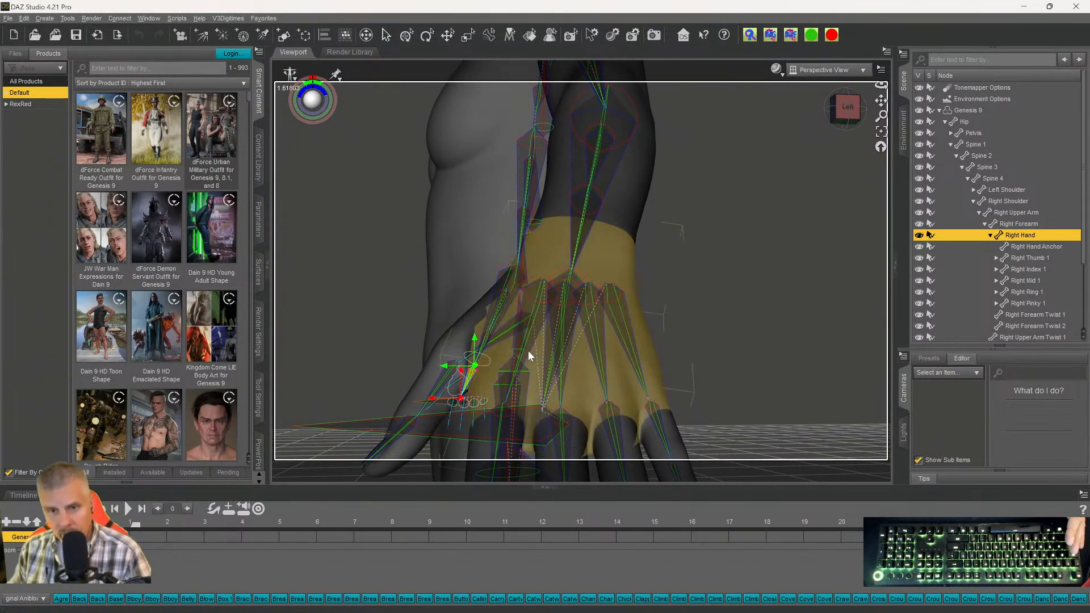
left_click(530, 343)
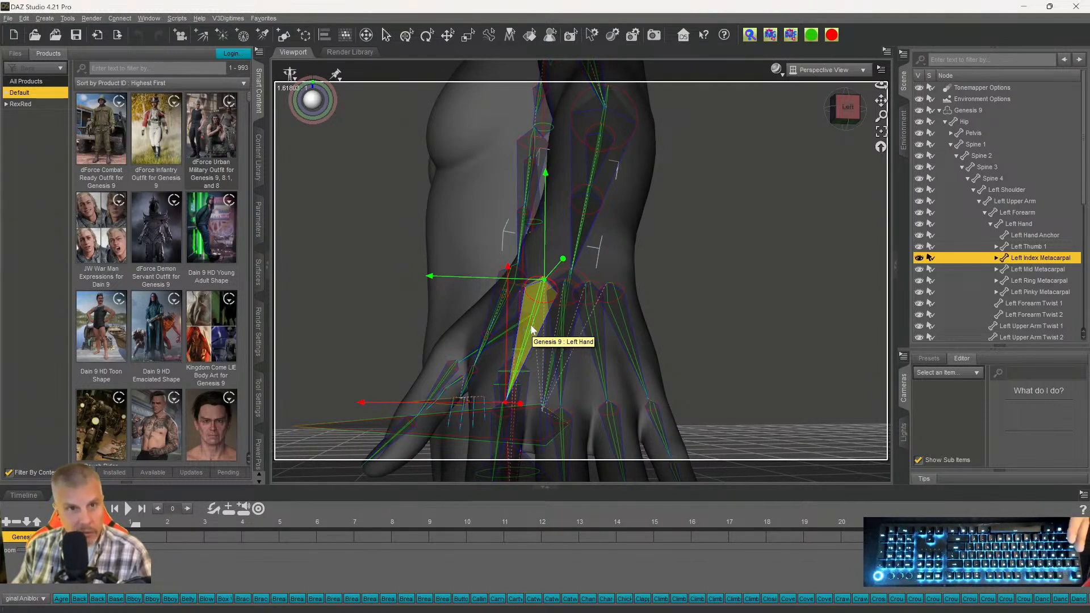
right_click(532, 328)
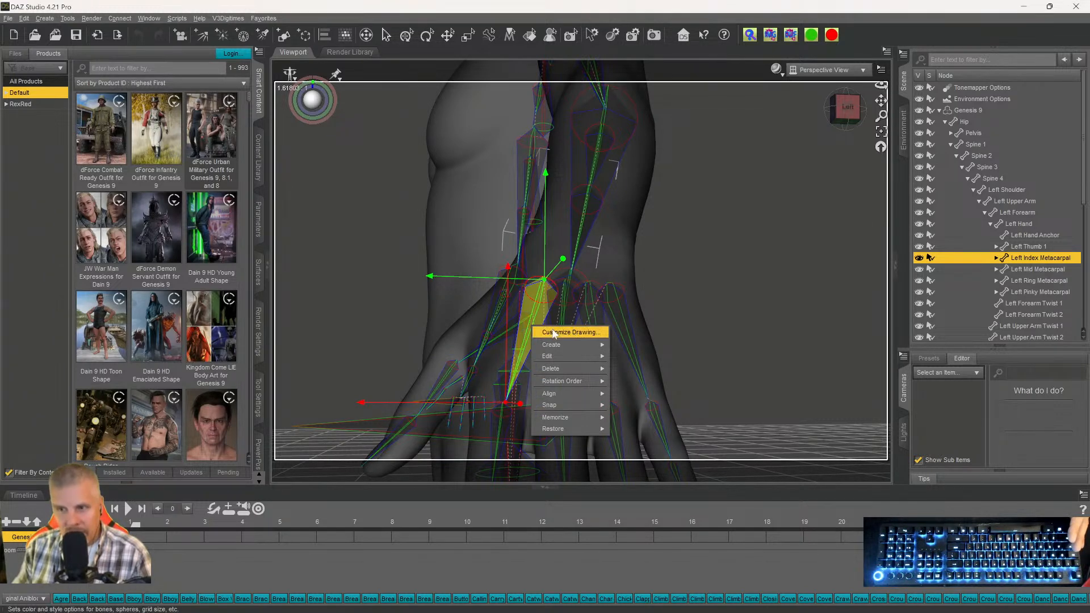
mouse_move(556, 370)
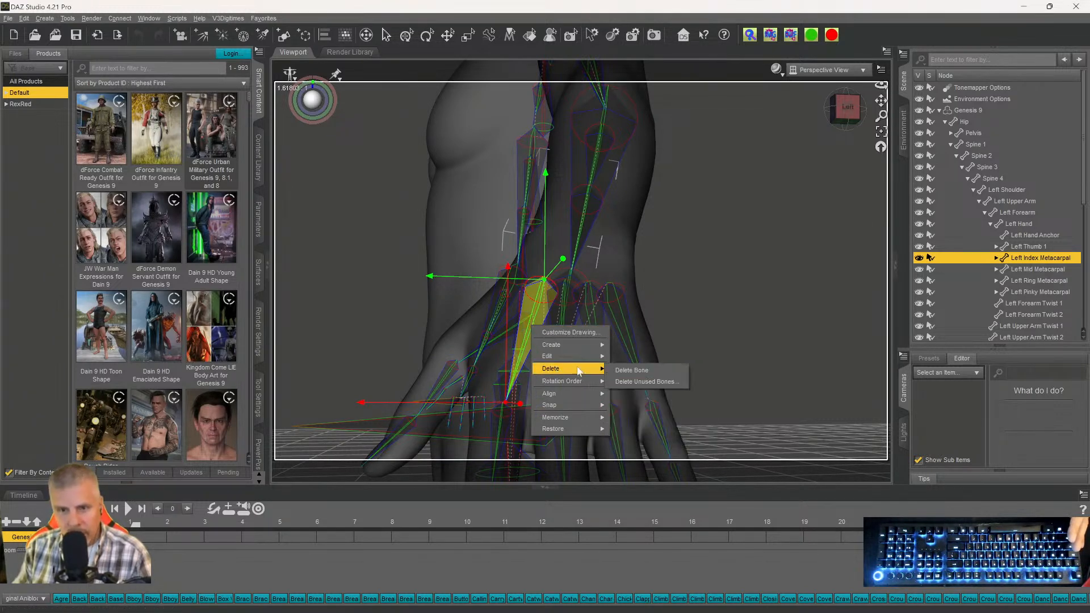
left_click(614, 369)
Select the Left Mid Metacarpal bone in the figure's left hand and delete it.
left_click(561, 373)
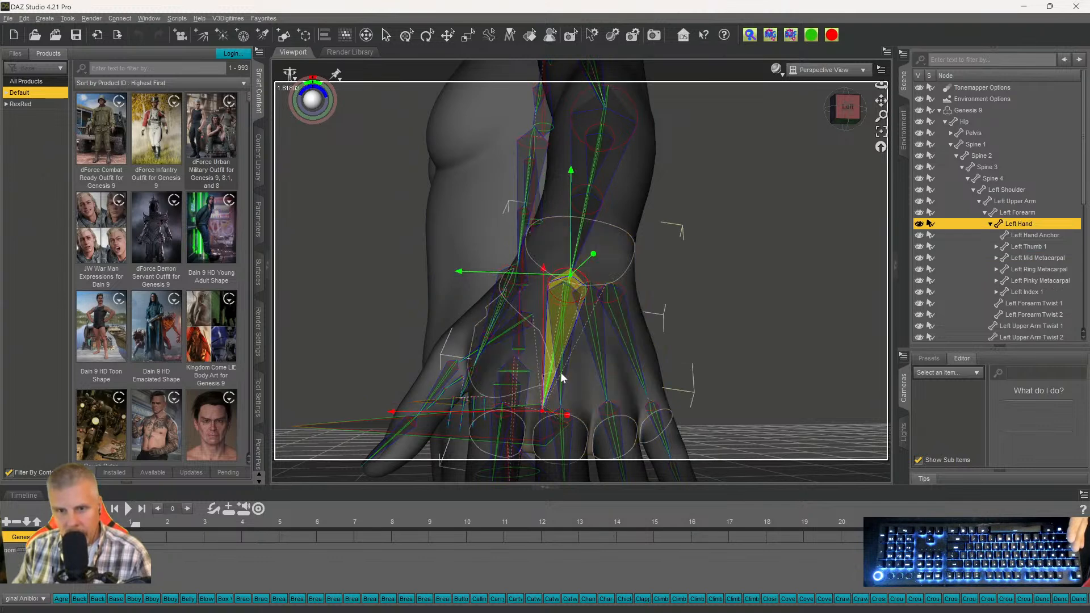
right_click(562, 377)
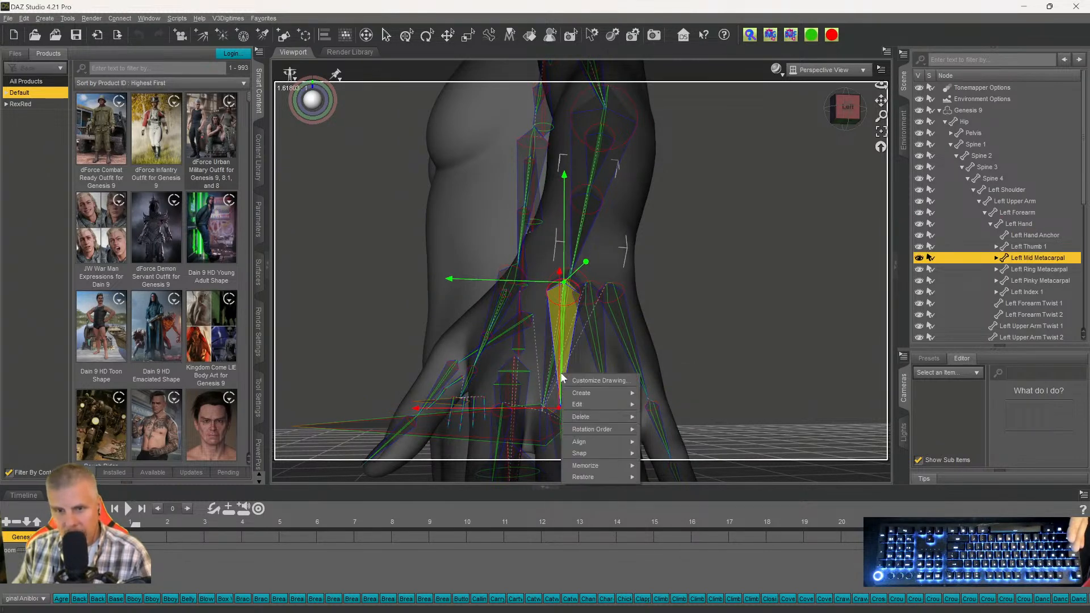
mouse_move(586, 420)
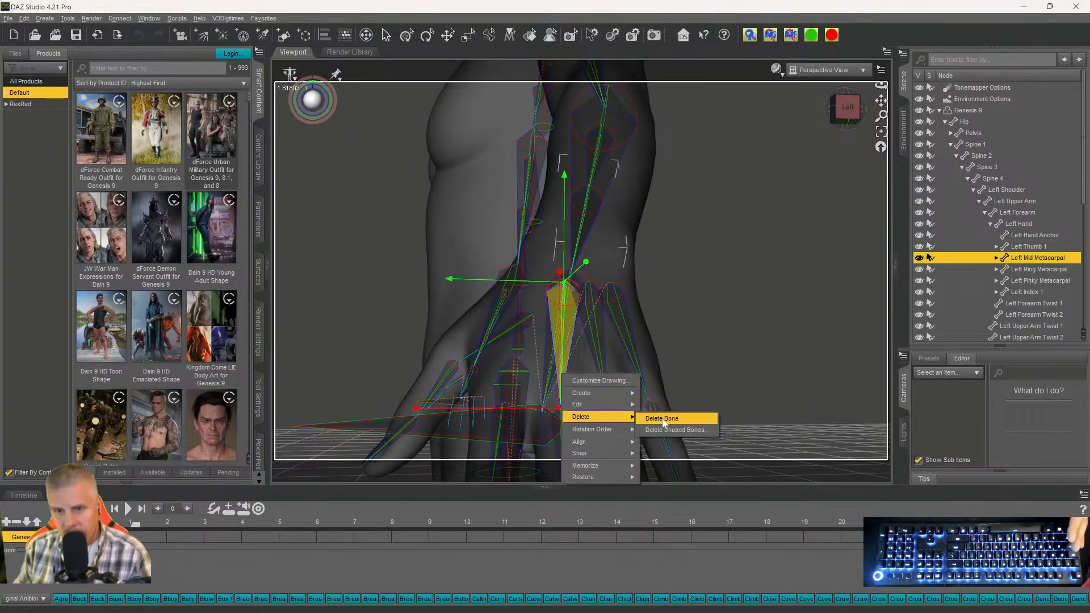
left_click(658, 418)
Select the Left Ring Metacarpal bone in the figure's left hand and delete it.
left_click(598, 349)
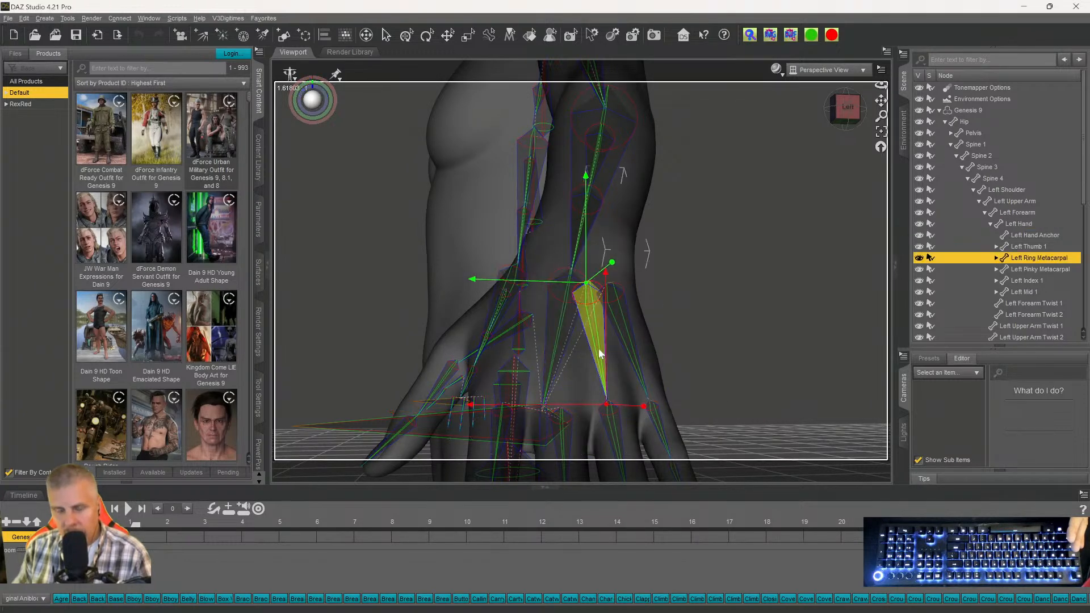
right_click(599, 351)
mouse_move(632, 397)
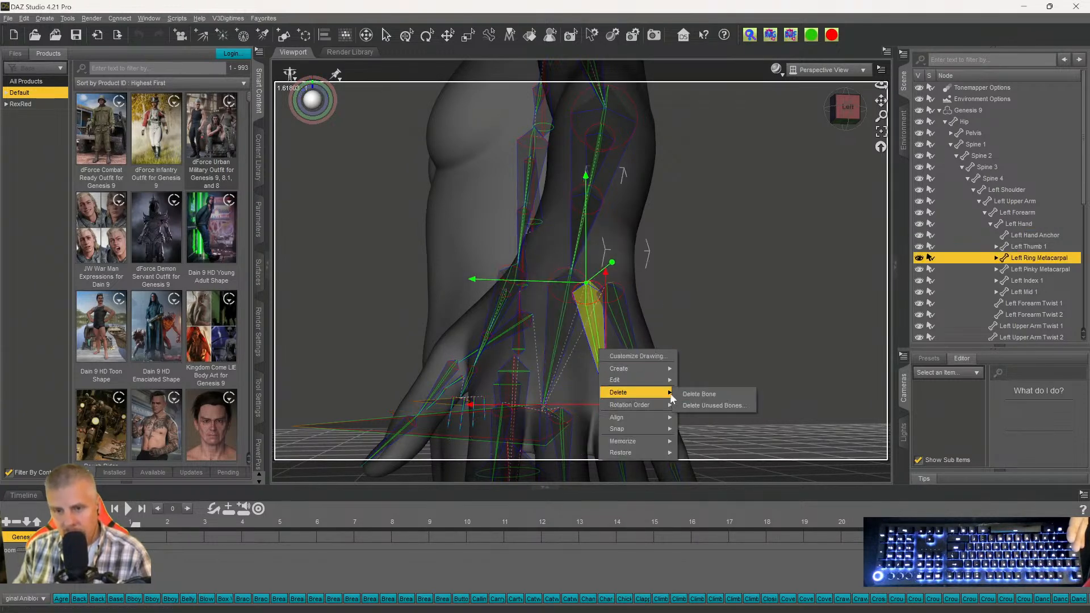
left_click(698, 394)
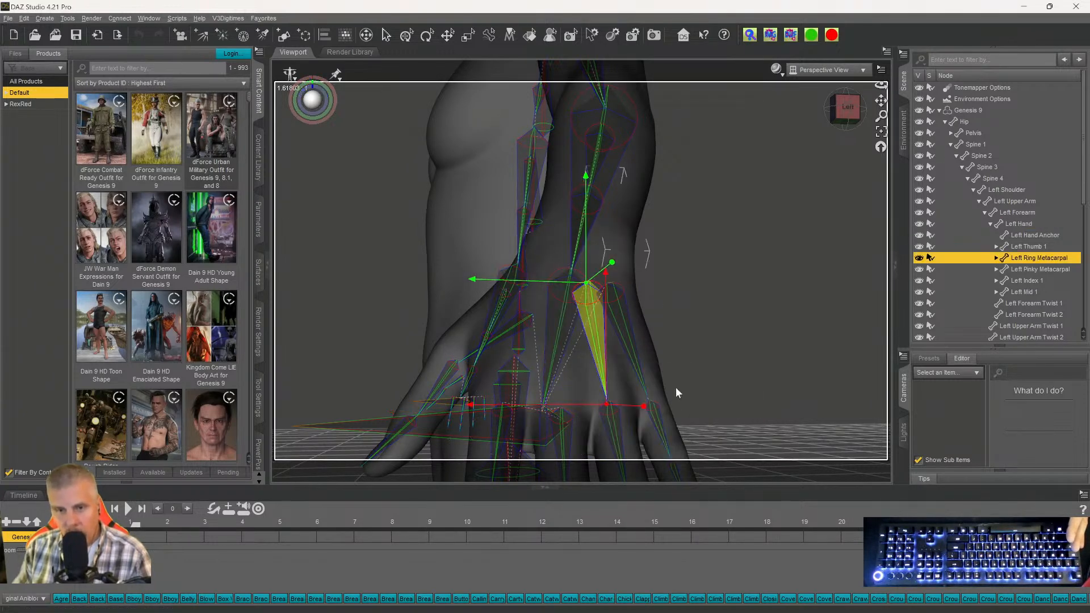
Select the Left Pinky Metacarpal bone in the figure's left hand and delete it.
left_click(620, 334)
right_click(620, 334)
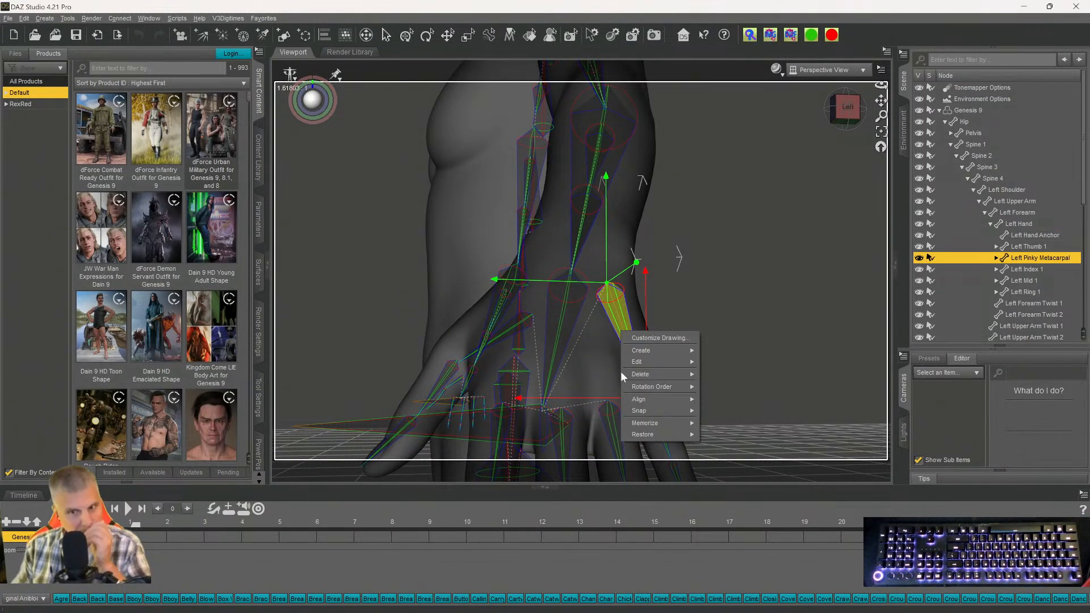
mouse_move(624, 374)
left_click(704, 377)
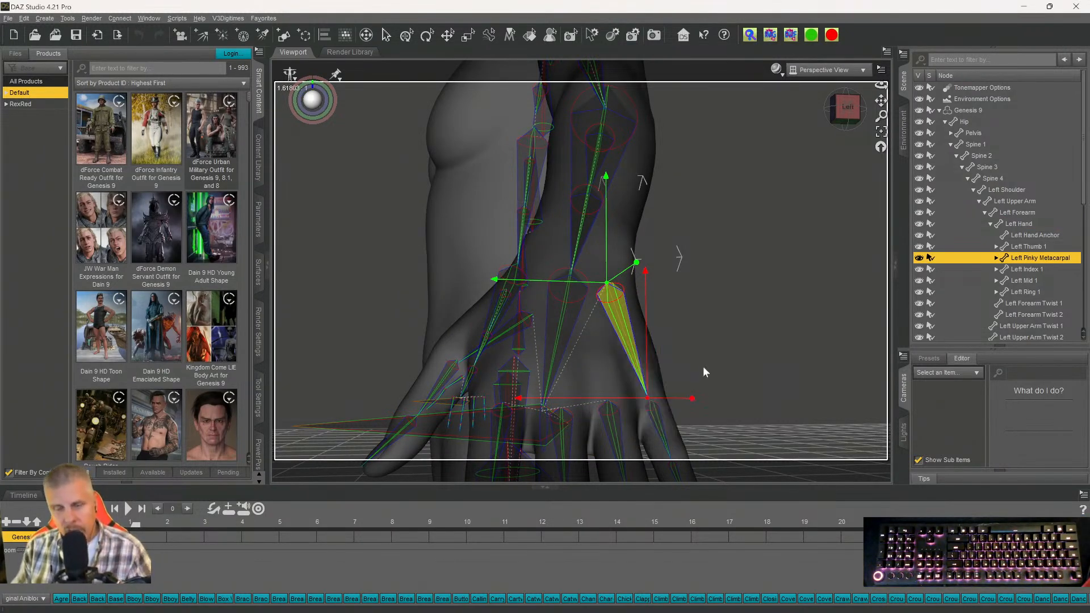
Delete the Left Metatarsal bone beneath the Left Foot bone, keeping the Left Foot bone itself.
left_click(832, 125)
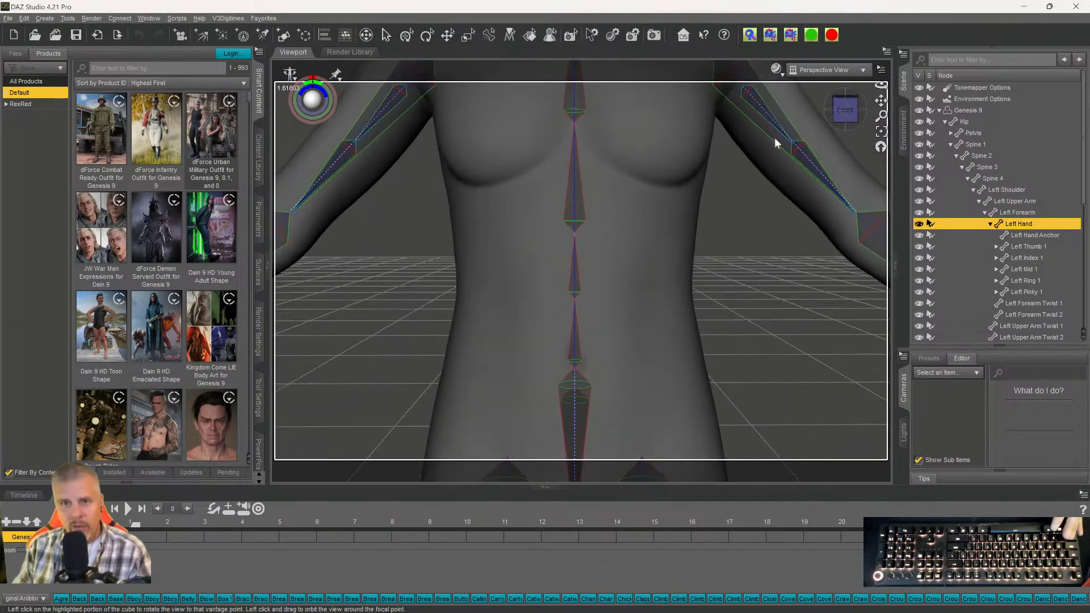
scroll(460, 321, "down", 3)
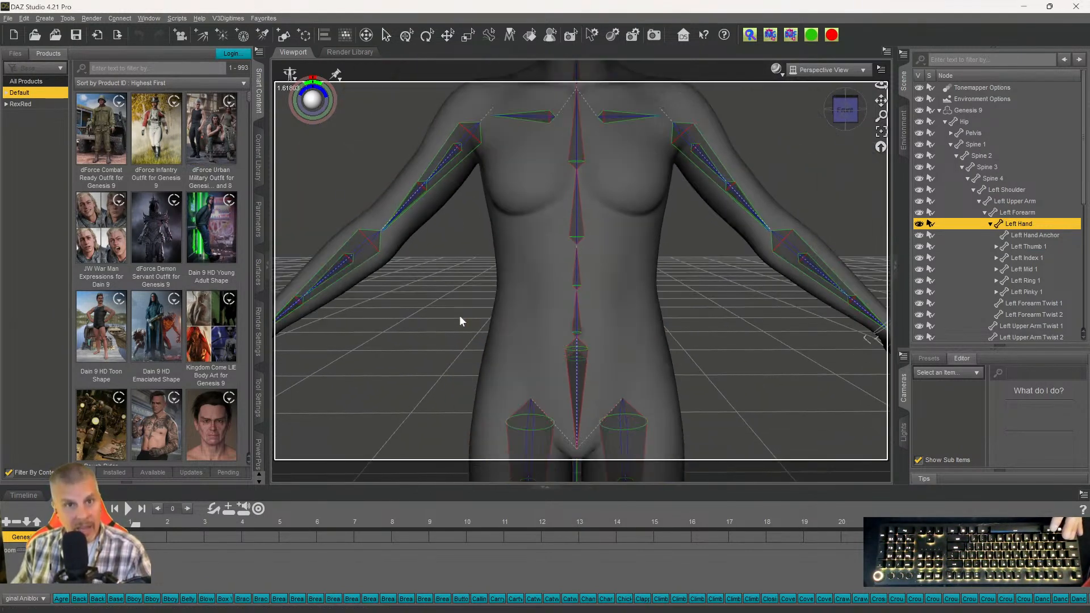
mouse_move(881, 101)
left_mouse_down()
mouse_move(885, 116)
mouse_move(884, 91)
left_mouse_up()
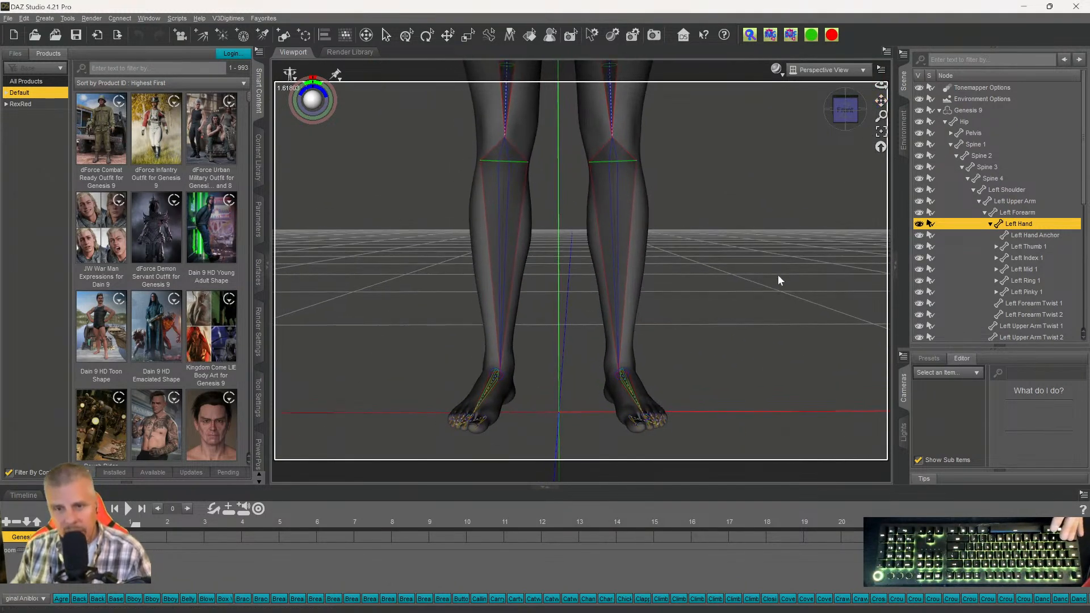
scroll(771, 290, "up", 5)
left_click_drag(881, 98, 806, 125)
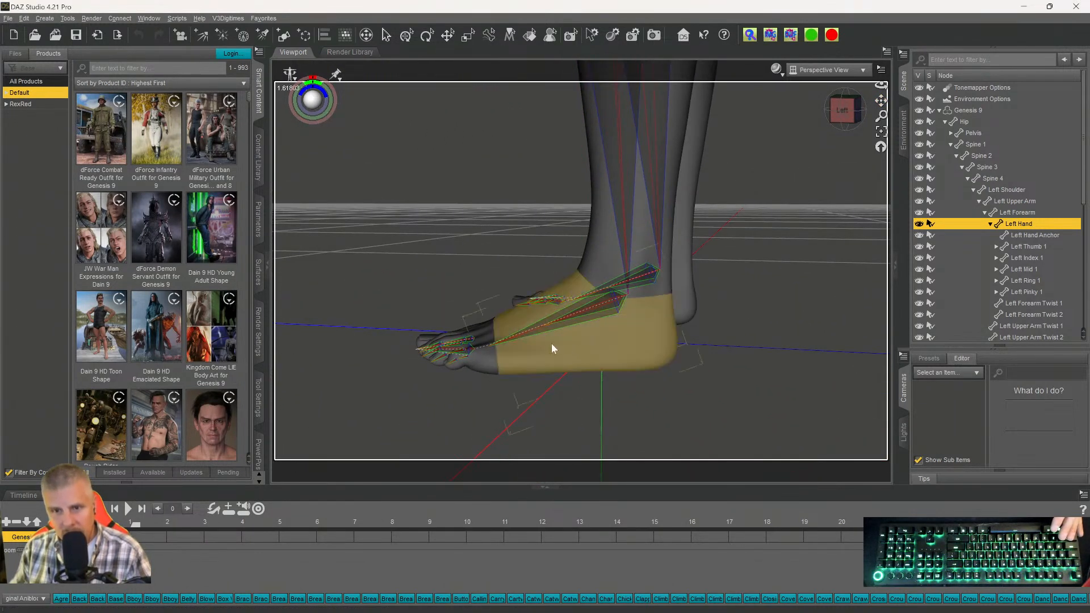
left_click(603, 305)
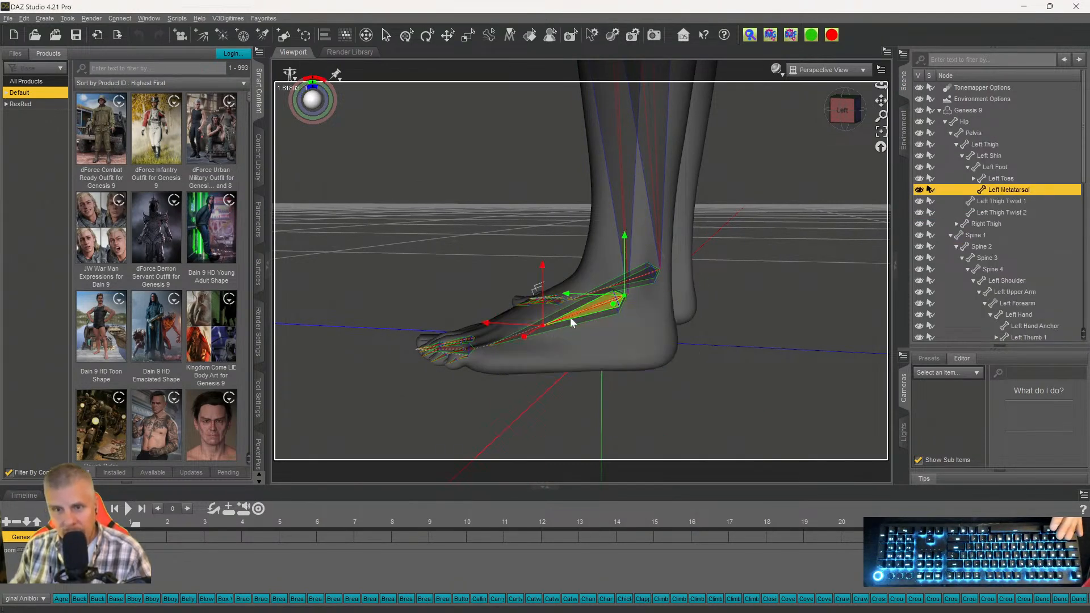
left_click(548, 328)
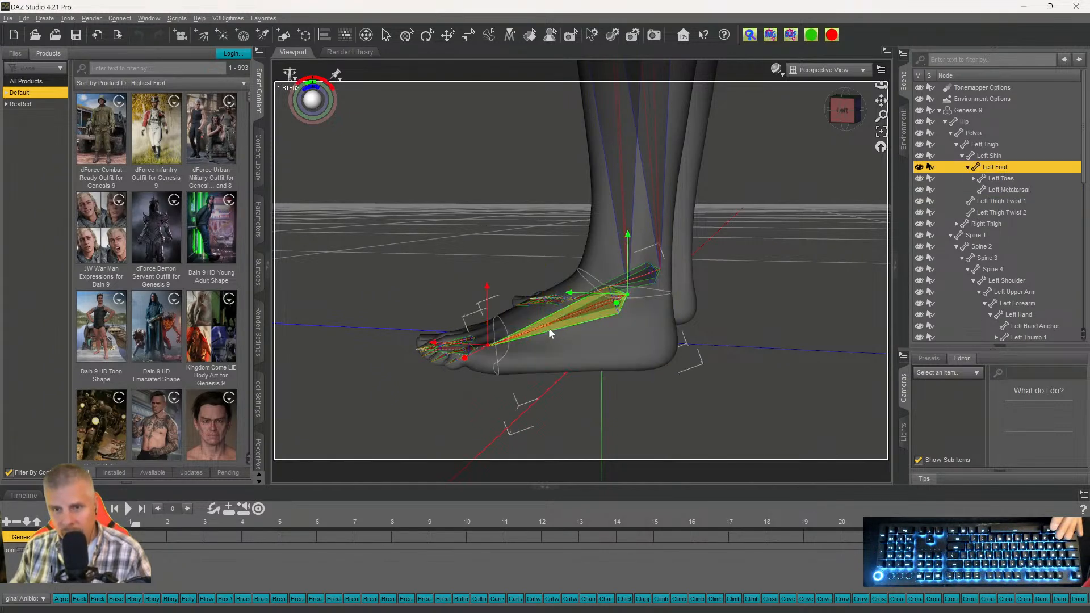
left_click(594, 309)
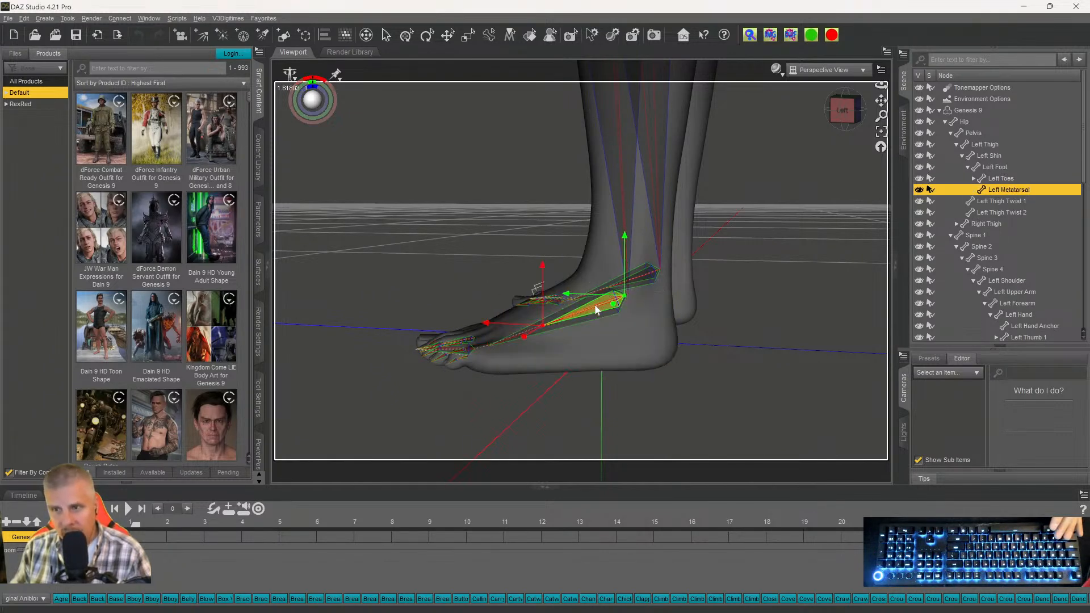
right_click(595, 309)
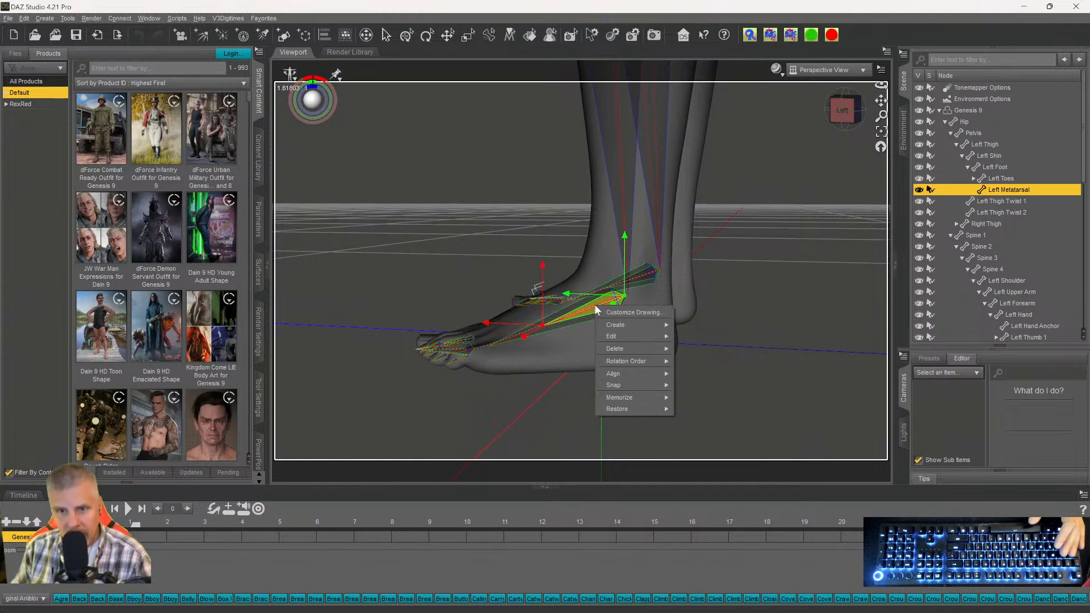
mouse_move(613, 347)
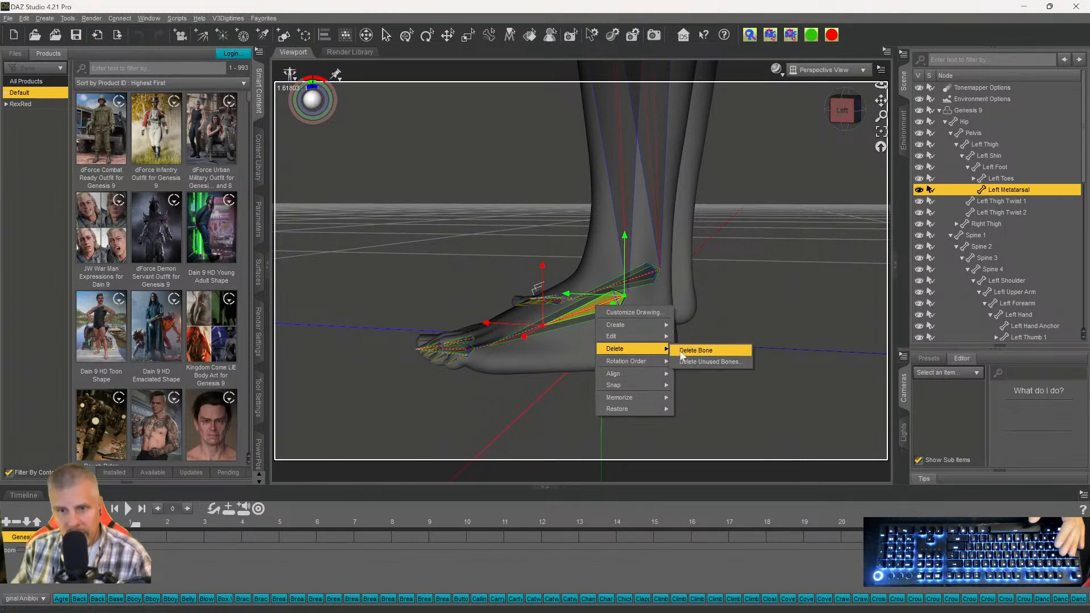
left_click(710, 349)
Select the Right Metatarsal bone beneath the Right Foot bone and delete it.
left_click(830, 111)
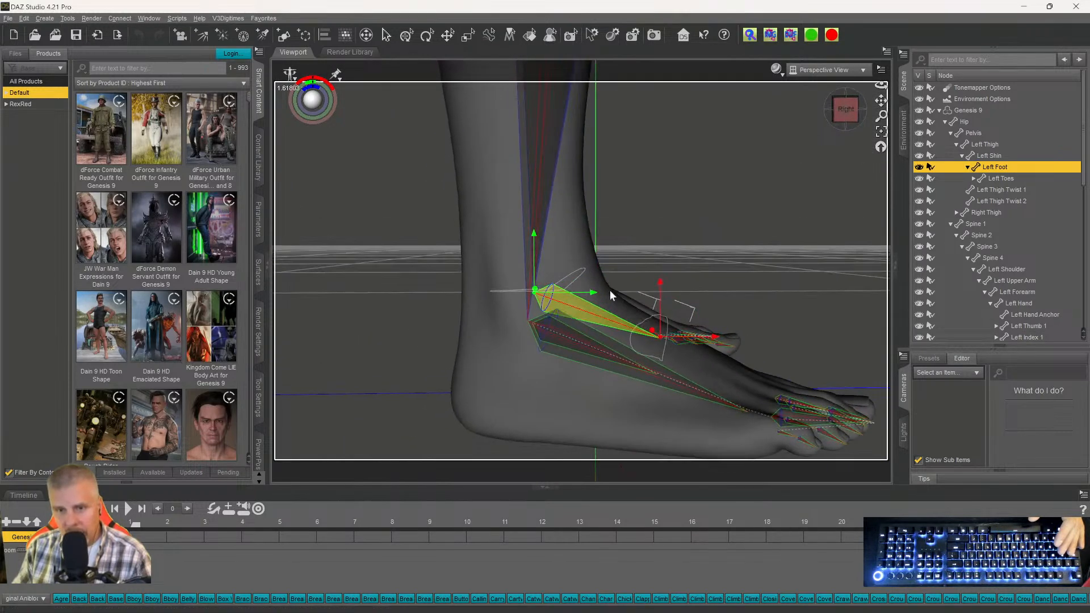
left_click(556, 335)
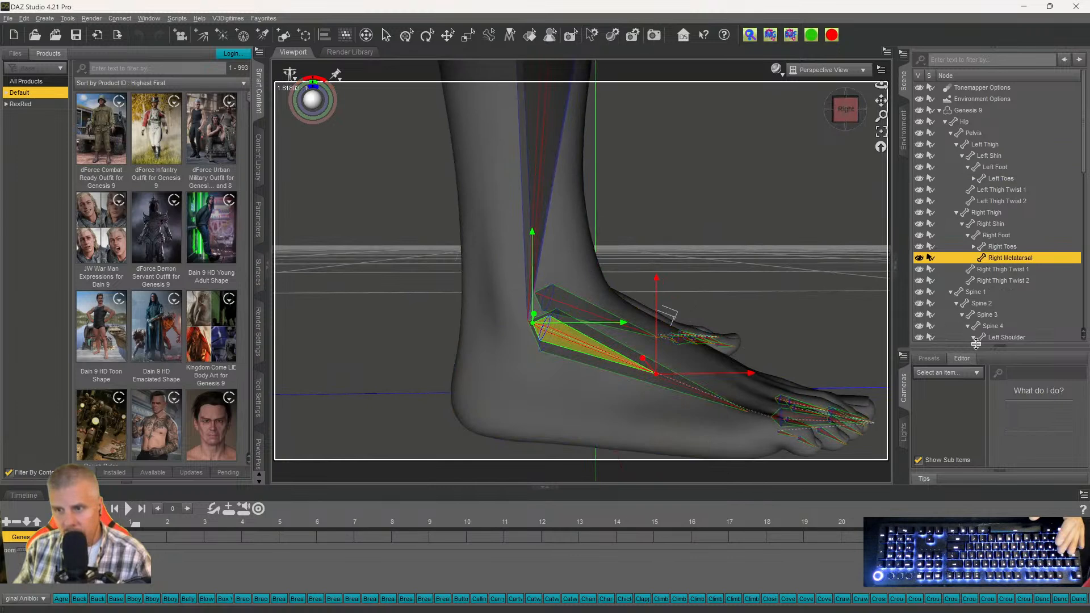
right_click(576, 351)
mouse_move(596, 392)
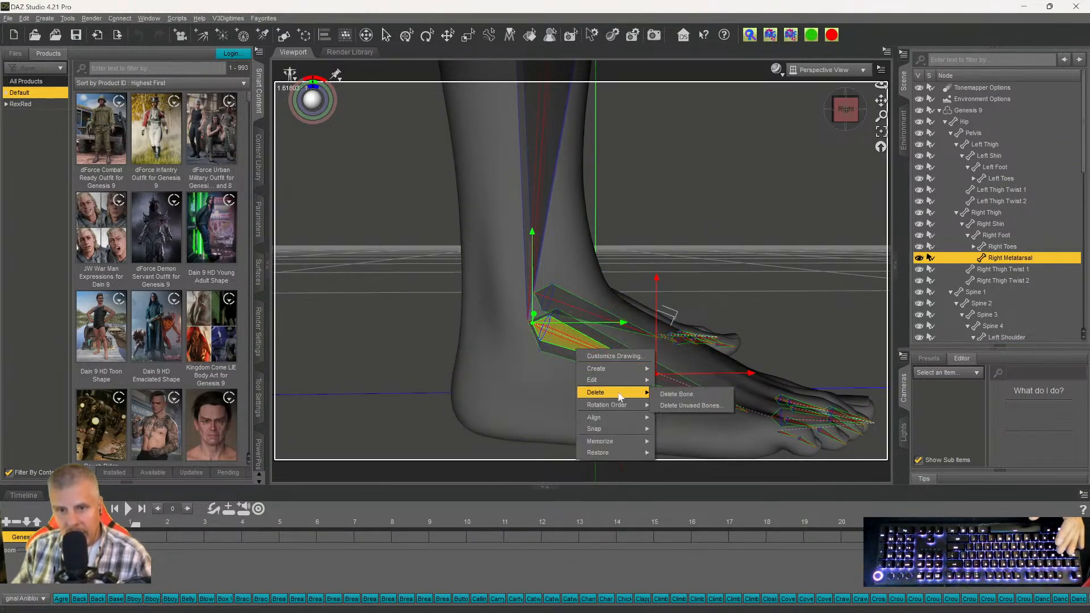
left_click(681, 393)
Select the whole Genesis 9 figure and set its Resolution Level to Base.
left_click(863, 111)
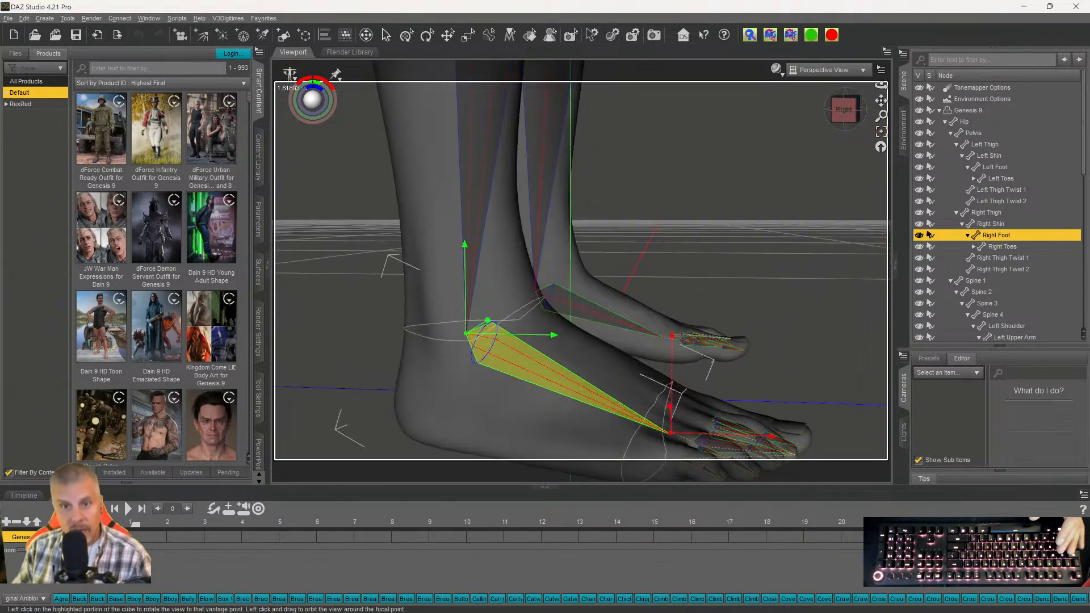
scroll(746, 219, "down", 5)
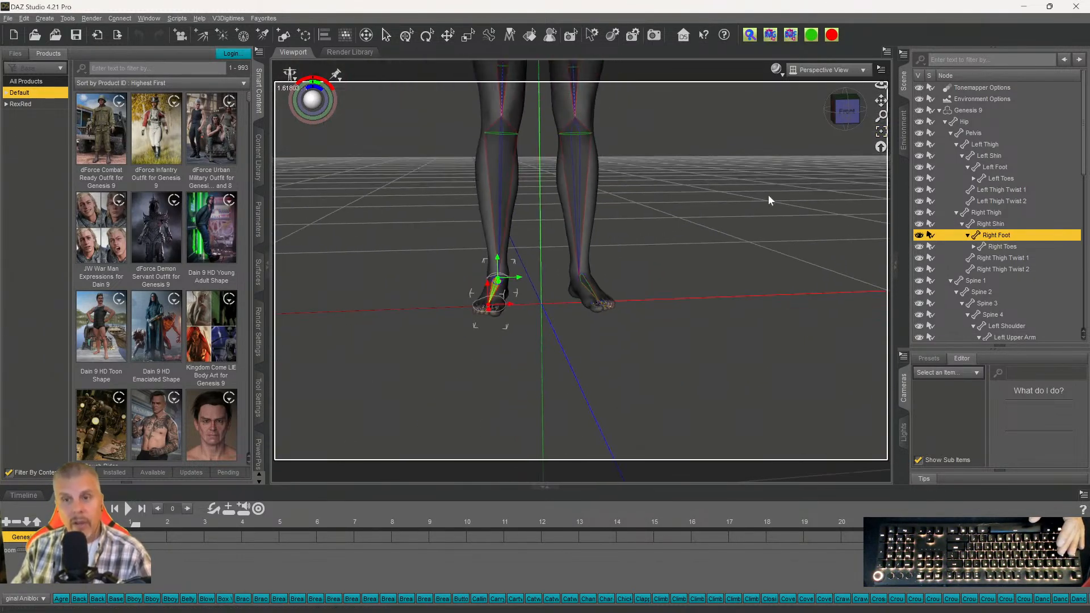
left_click_drag(880, 100, 880, 99)
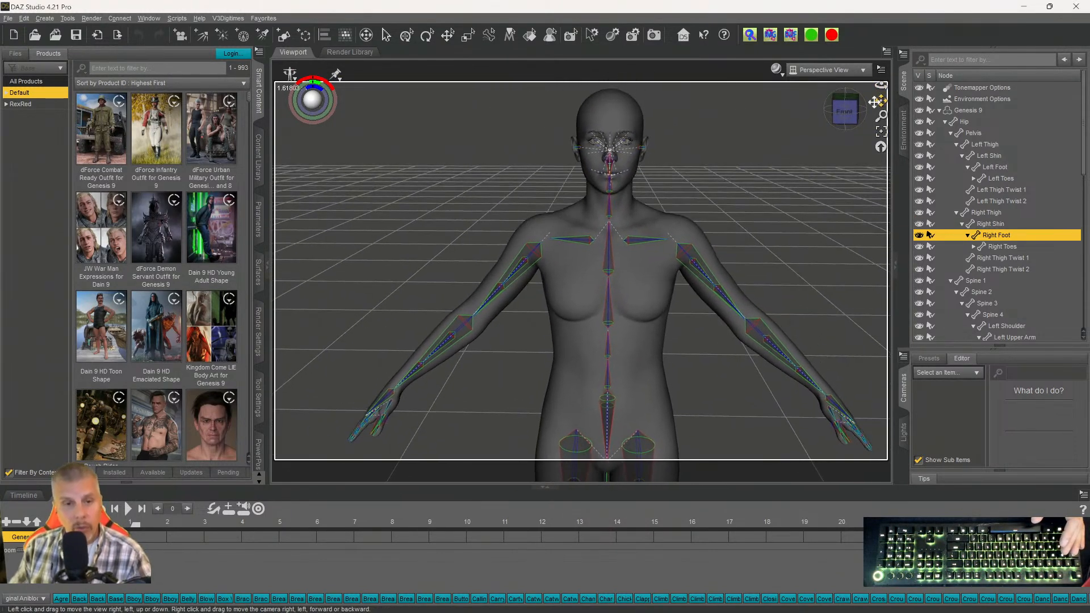
left_click(259, 218)
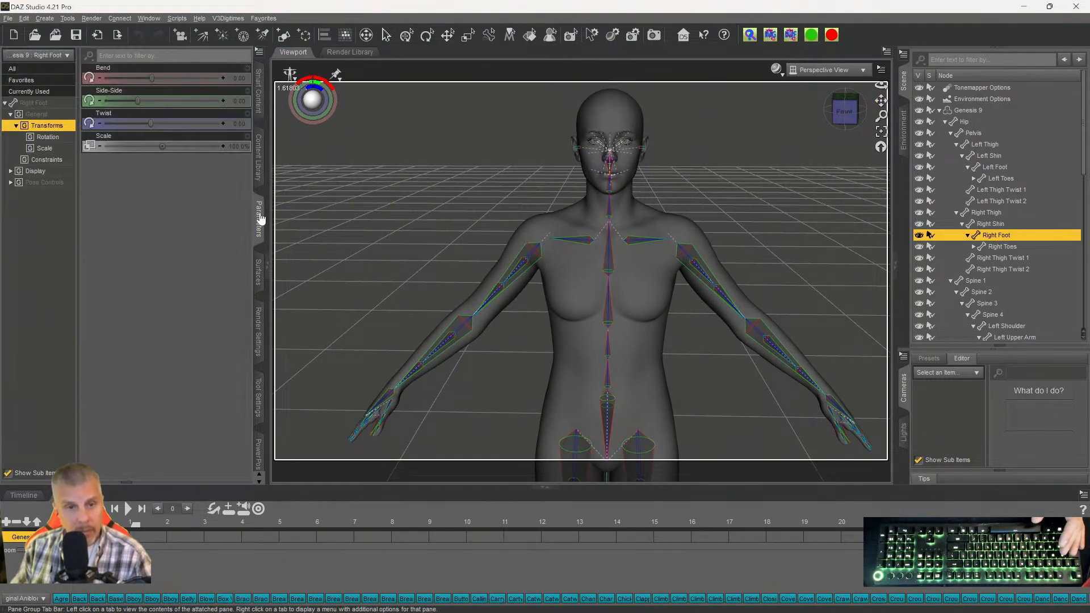
left_click(26, 103)
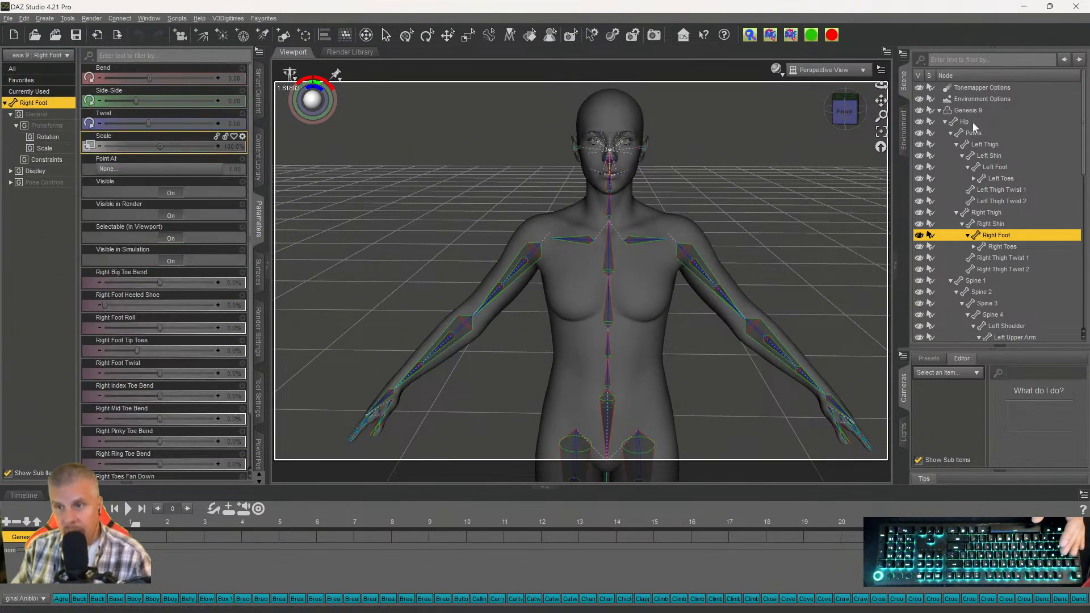
left_click(967, 112)
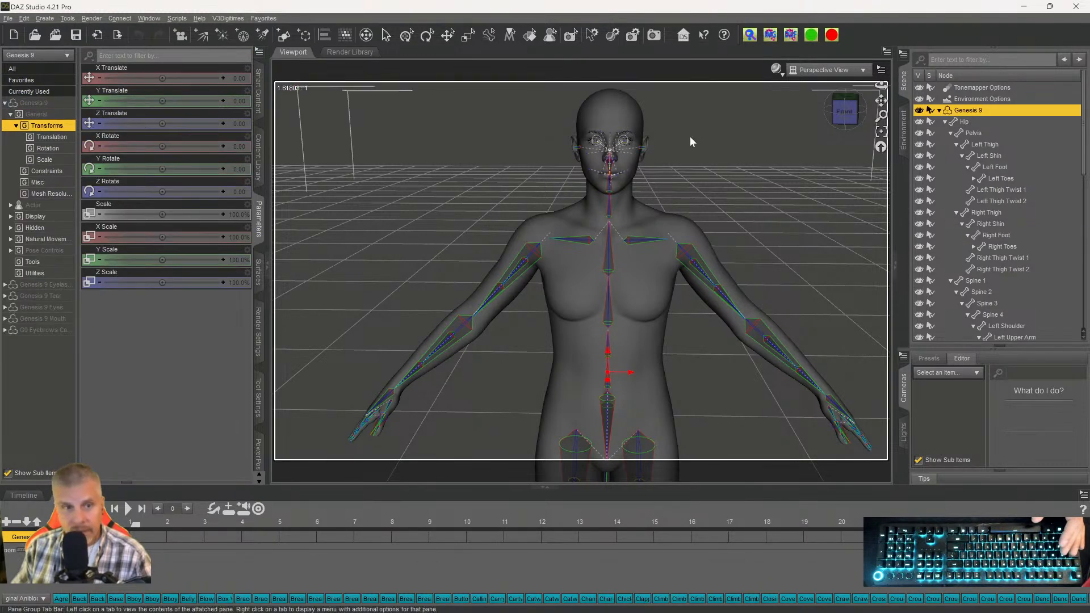
left_click(39, 105)
scroll(111, 235, "down", 6)
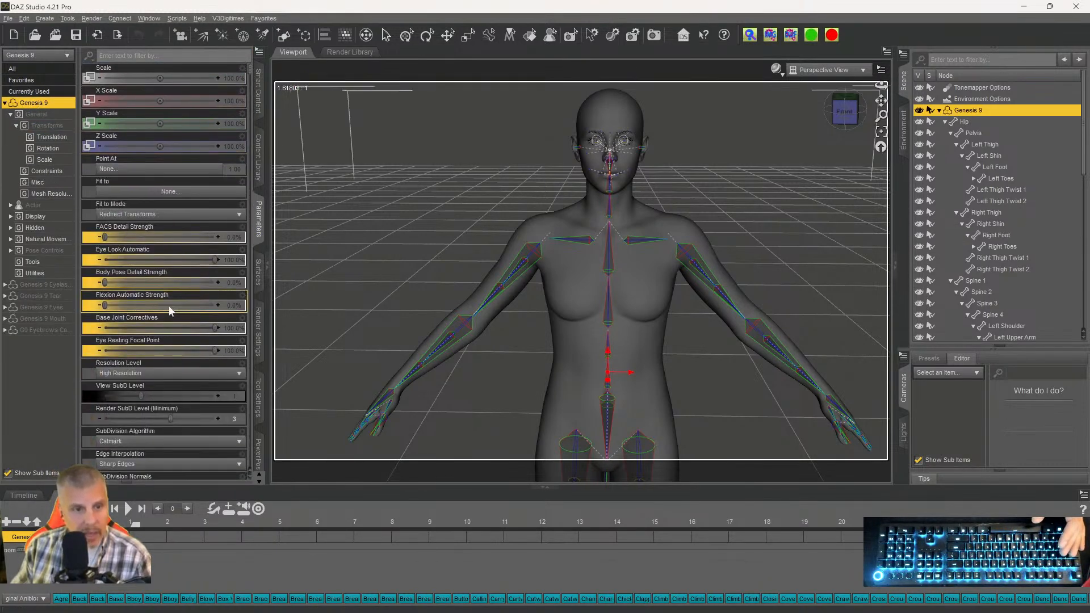
left_click(139, 373)
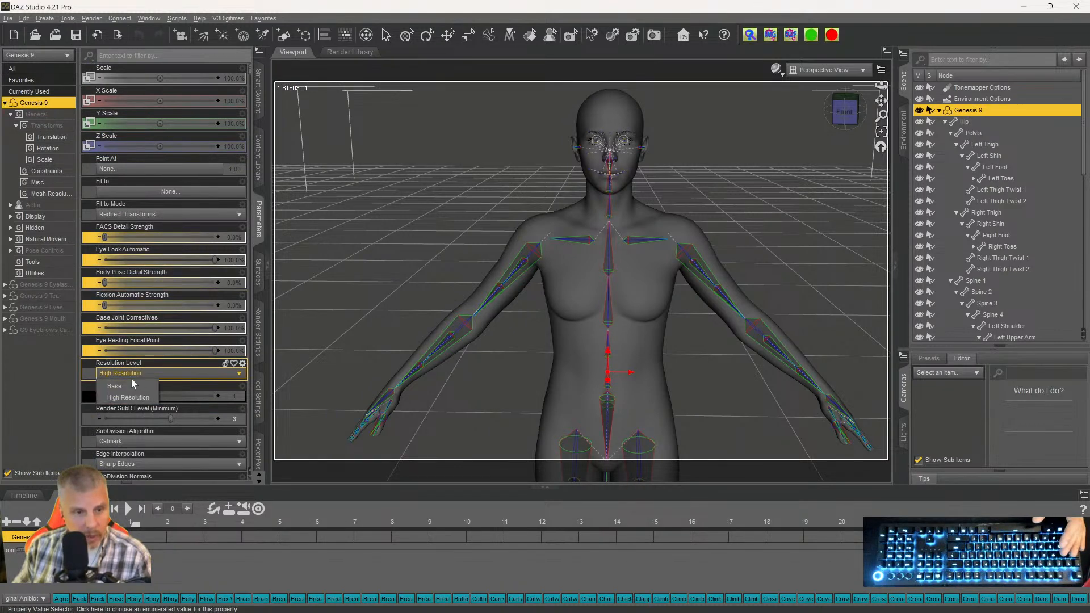
left_click(122, 387)
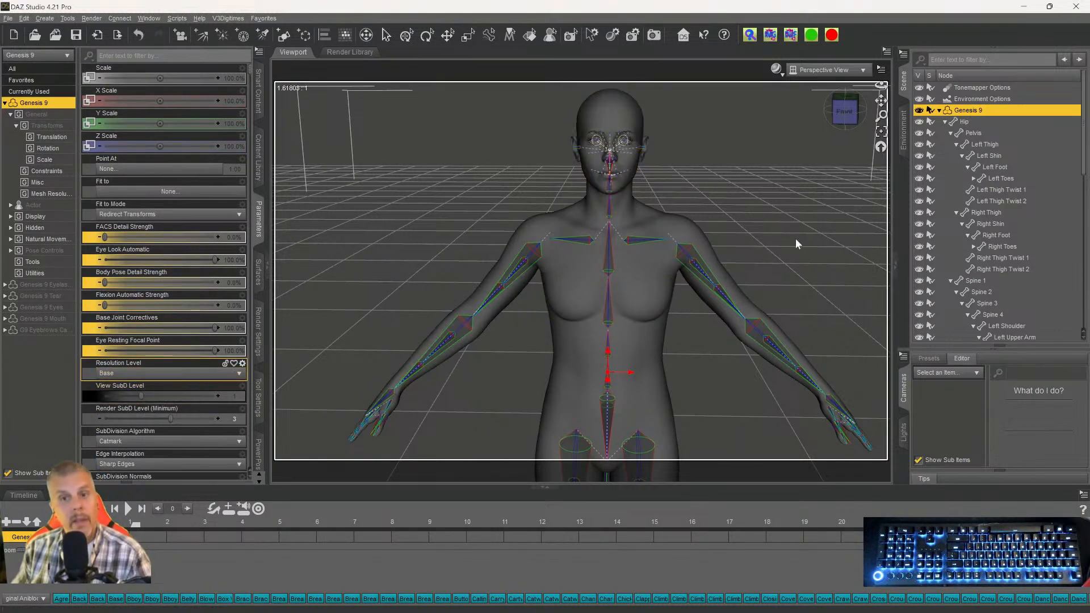
Start exporting the figure as Autodesk FBX and go to the Genesis 2 Male FBX folder inside 1AMixamo.
left_click(8, 18)
mouse_move(40, 100)
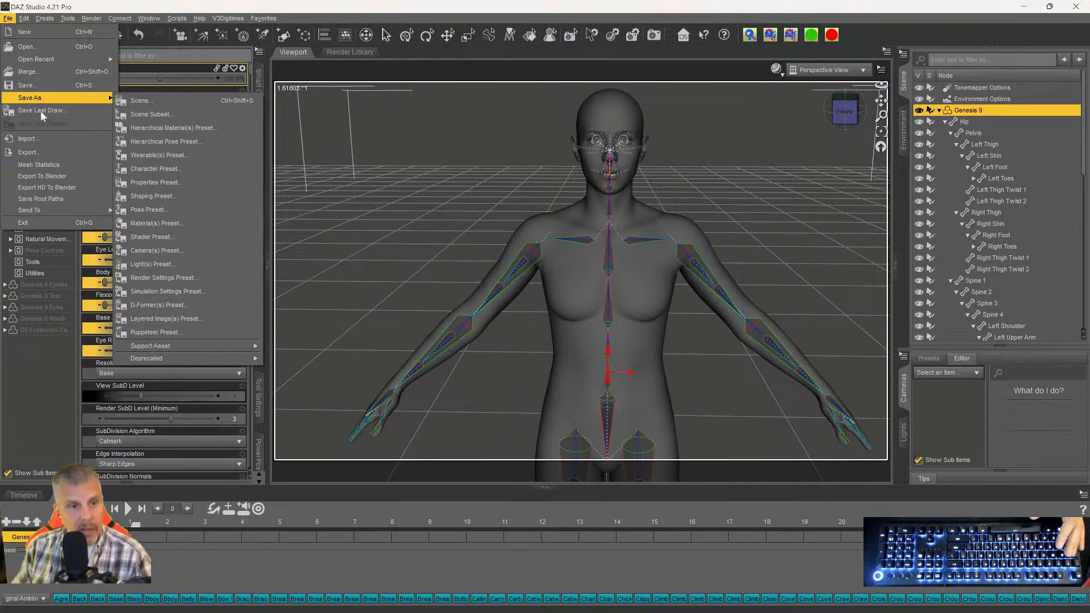
left_click(48, 149)
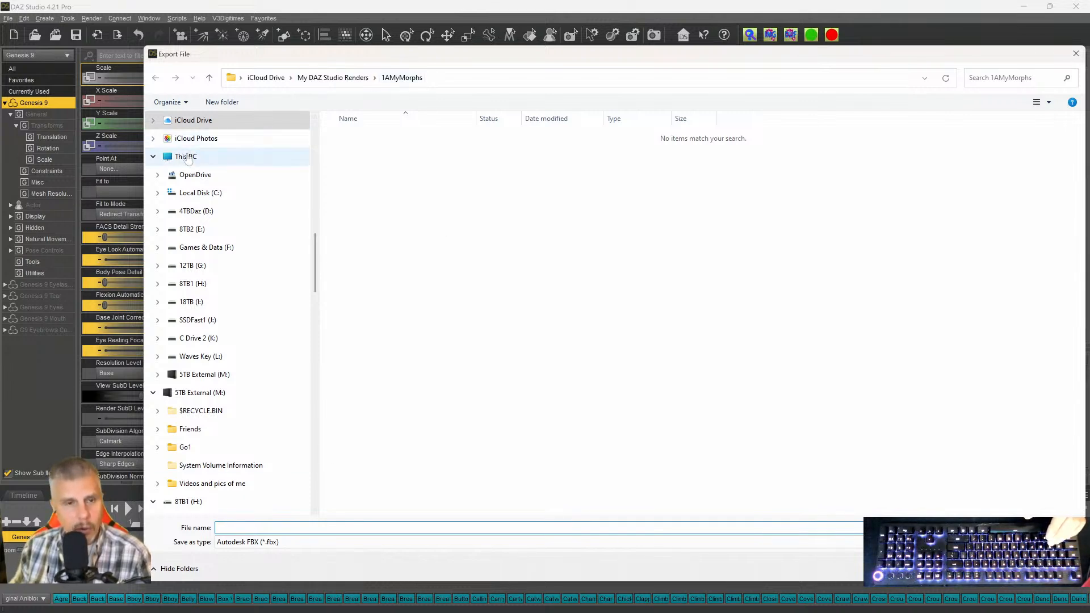
scroll(222, 259, "up", 7)
scroll(223, 259, "up", 6)
scroll(244, 273, "down", 2)
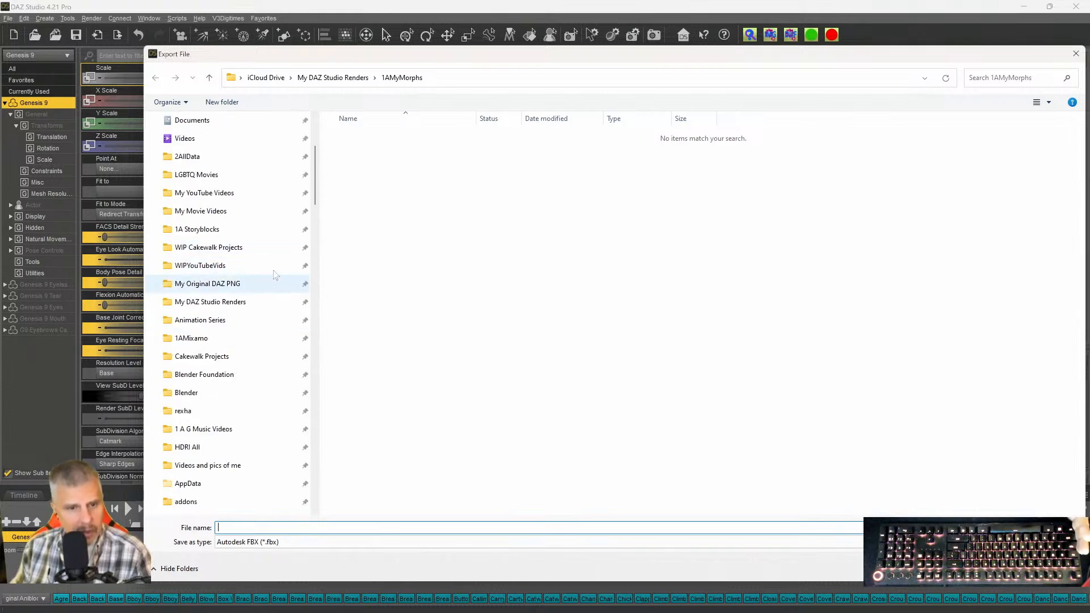
left_click(194, 341)
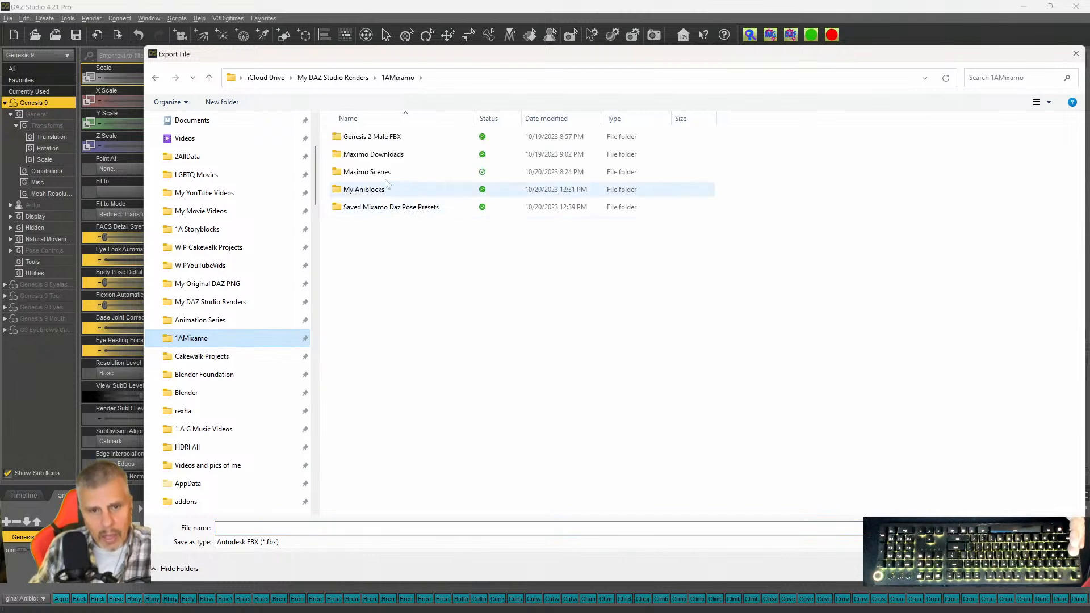
double_click(357, 211)
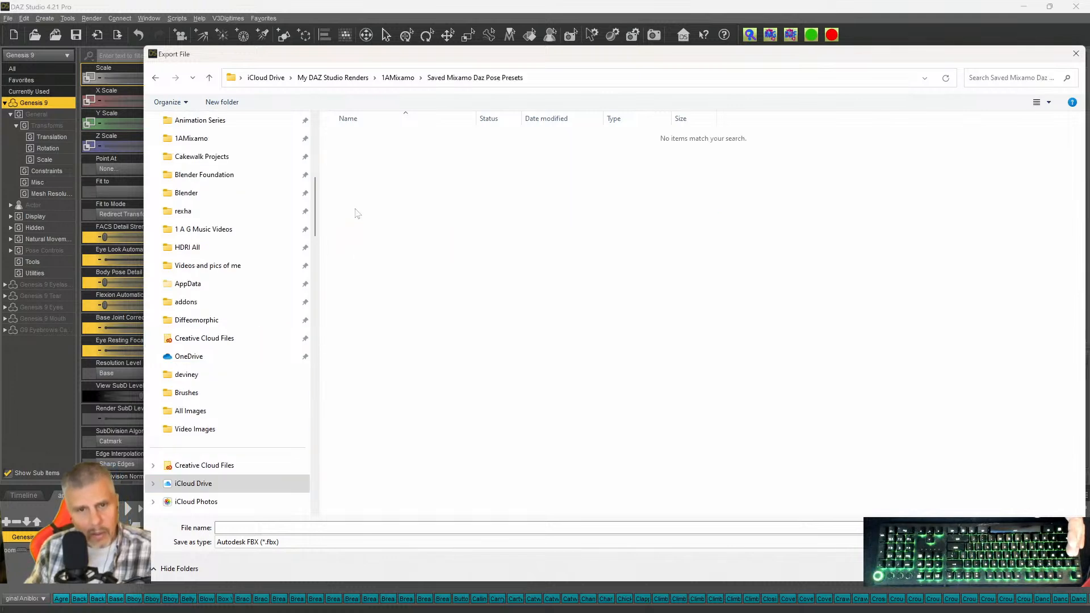
left_click(155, 77)
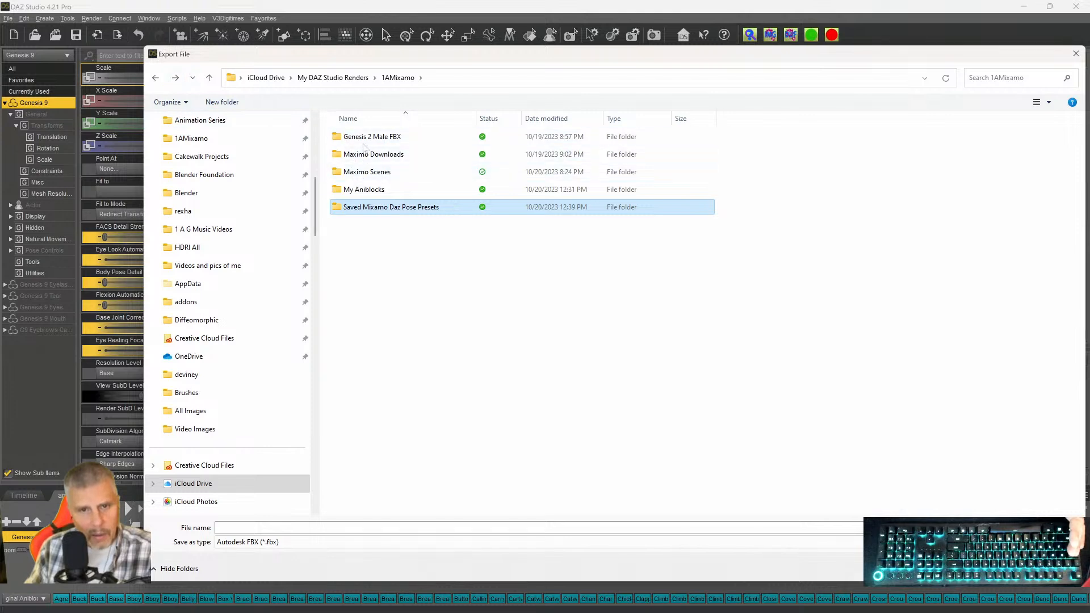
double_click(366, 142)
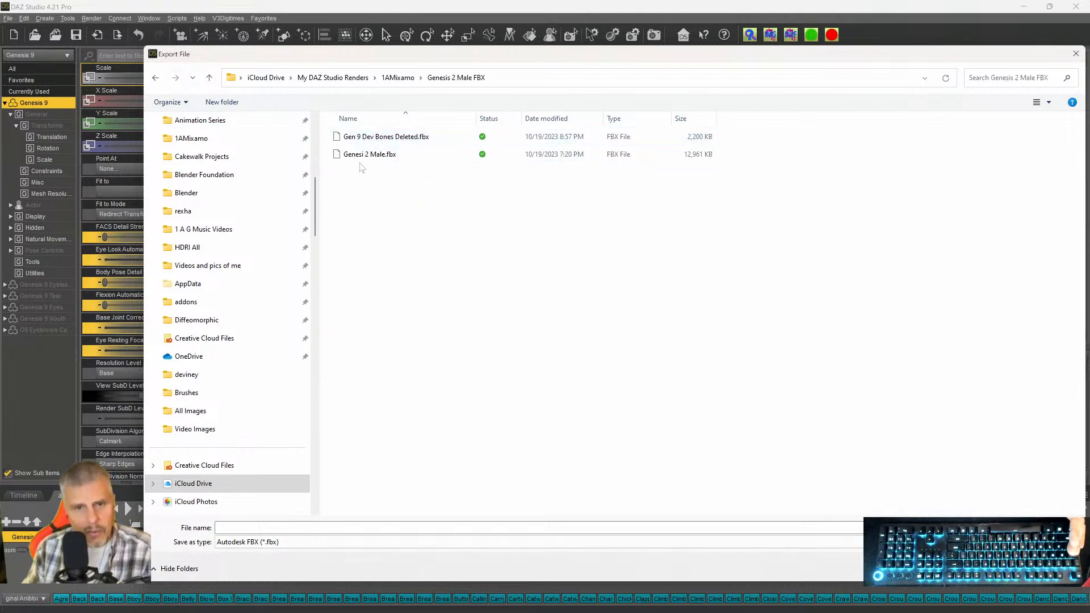
Create a folder named "Gen 9 Bones Deleted 2" inside Genesis 2 Male FBX and open it.
right_click(345, 192)
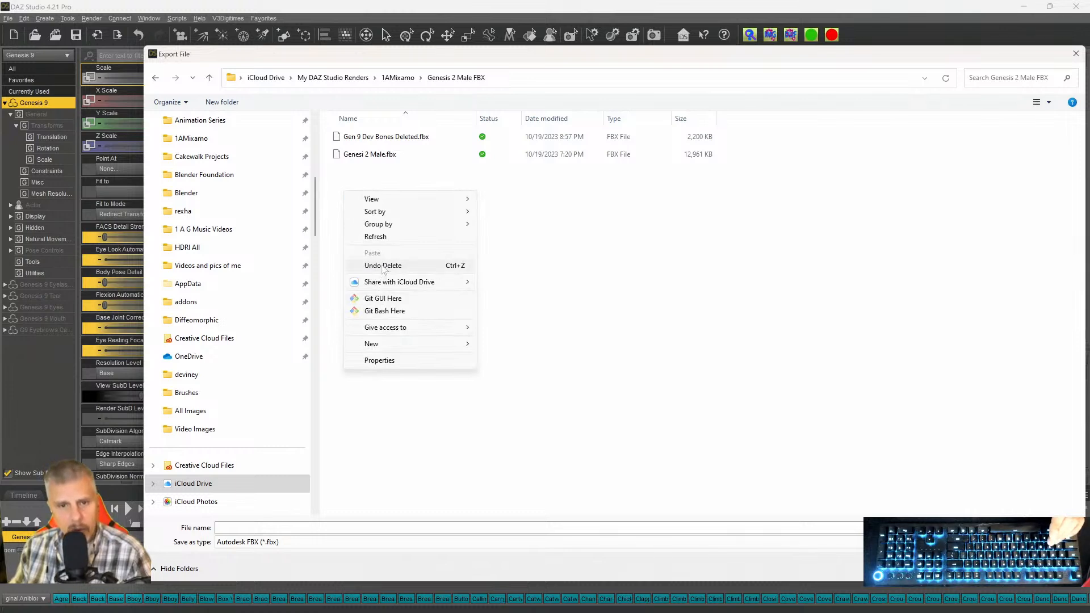
mouse_move(471, 347)
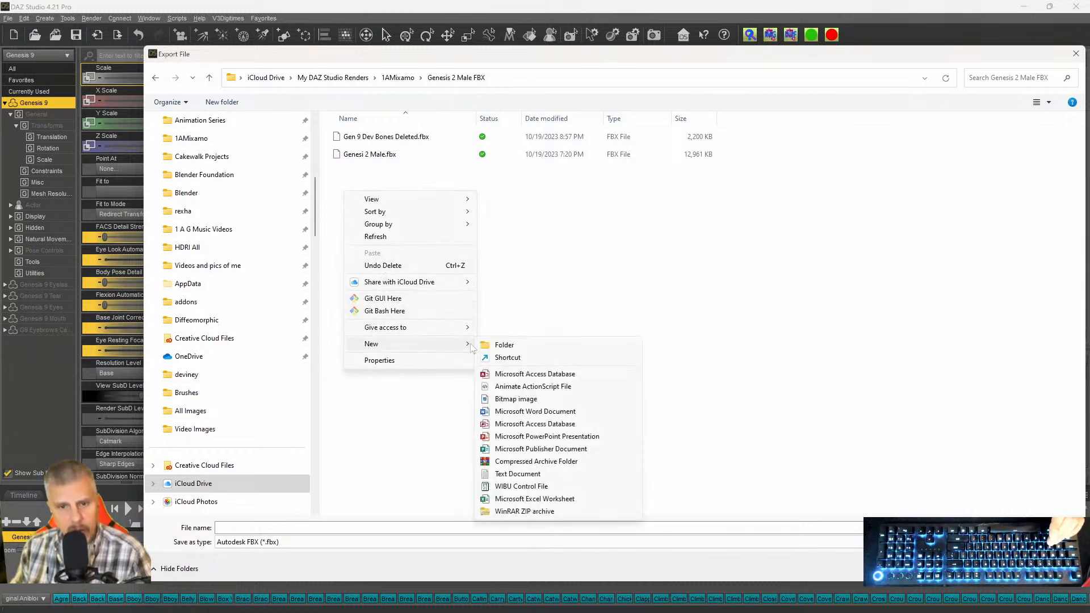
left_click(504, 345)
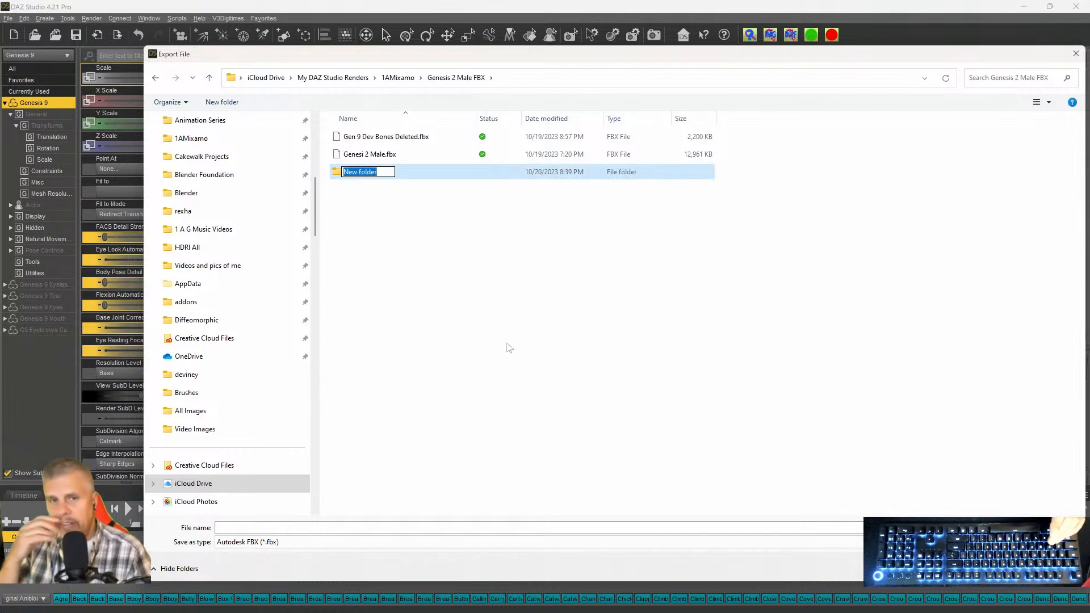
type("Gen 9 Bones Deleted 2")
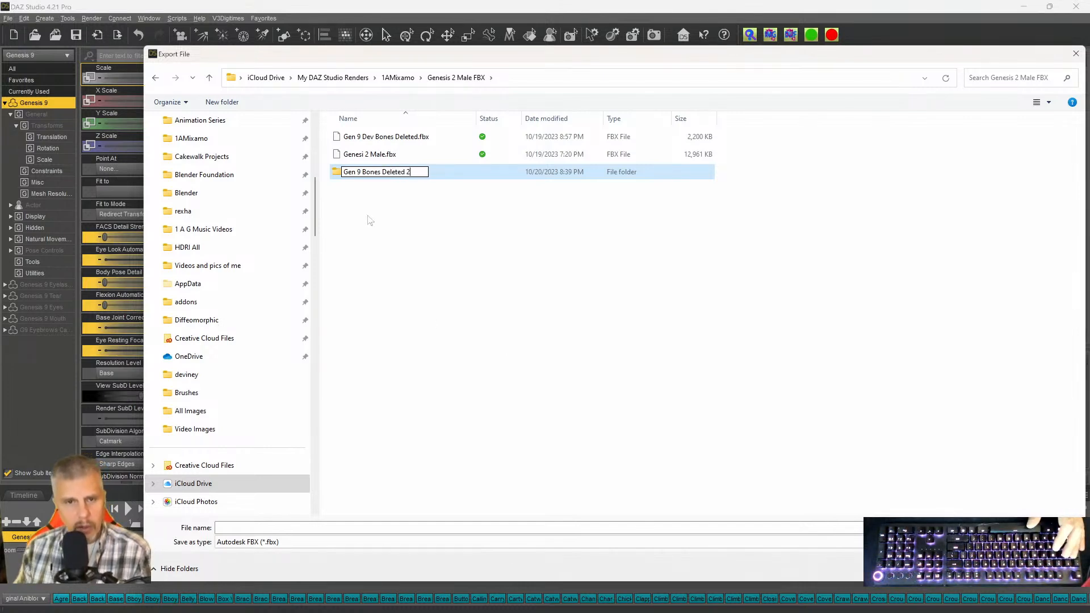
left_click(340, 175)
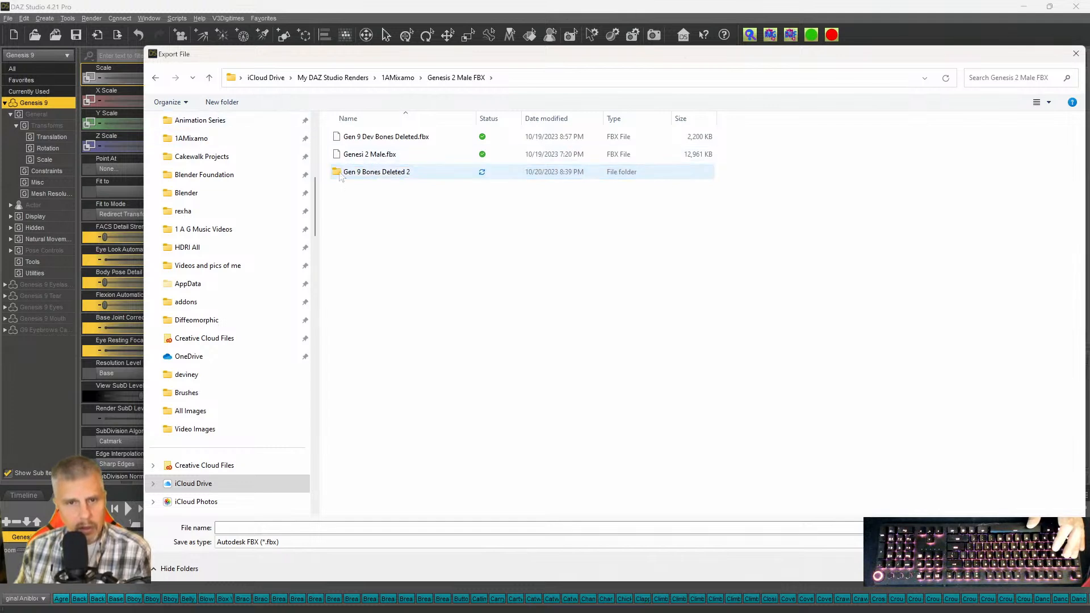
double_click(341, 174)
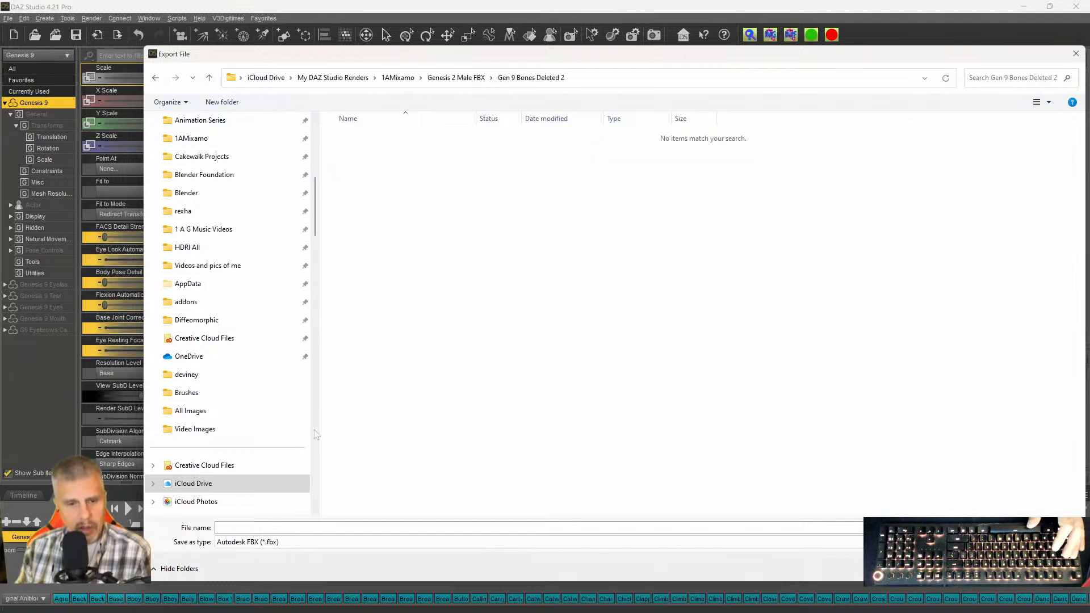
Name the FBX export file "Gen 9 Bones Deleted 2" and confirm saving to reach the export options.
left_click(225, 528)
type("Ge")
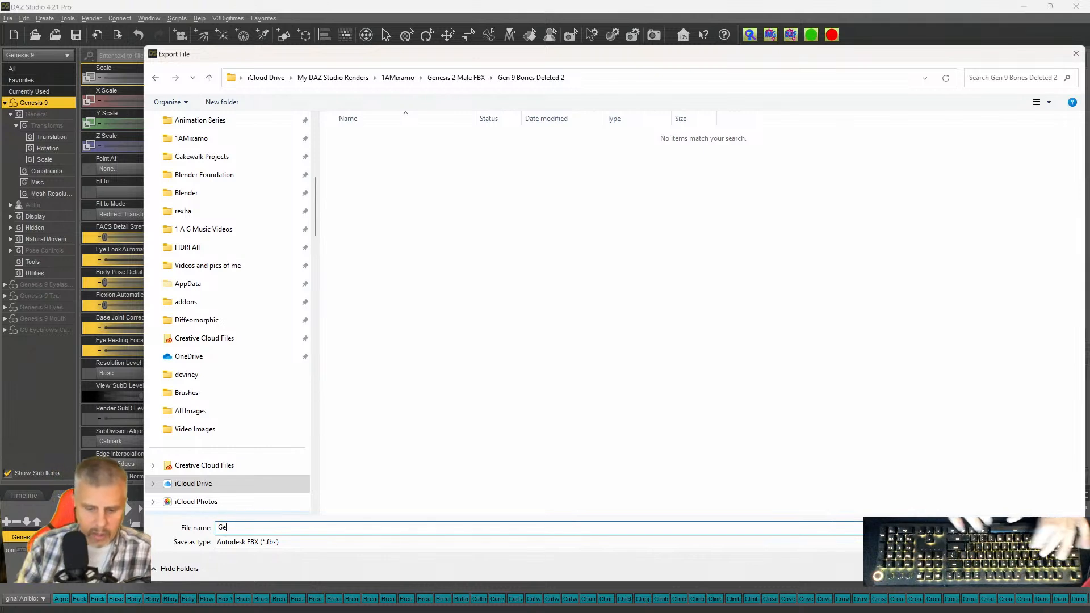
type("n 9 ")
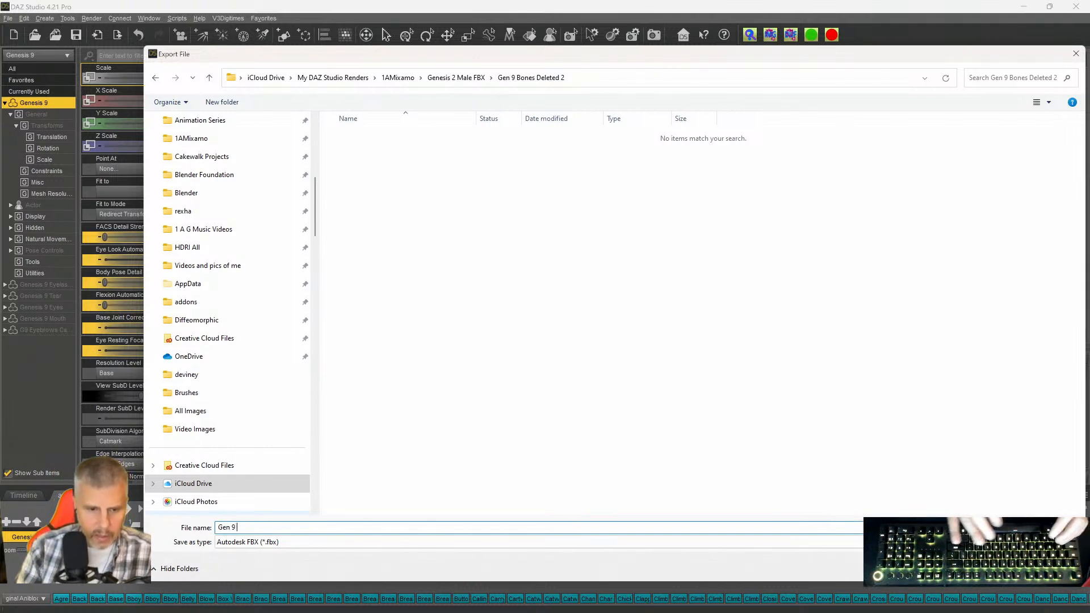
type("Bones Deleted")
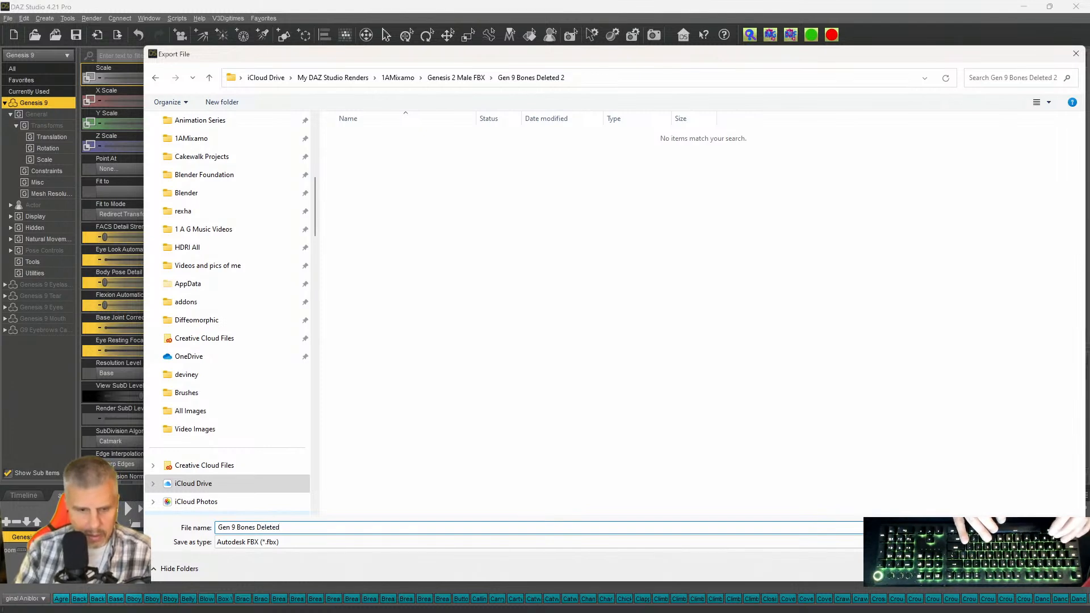
type(" 2")
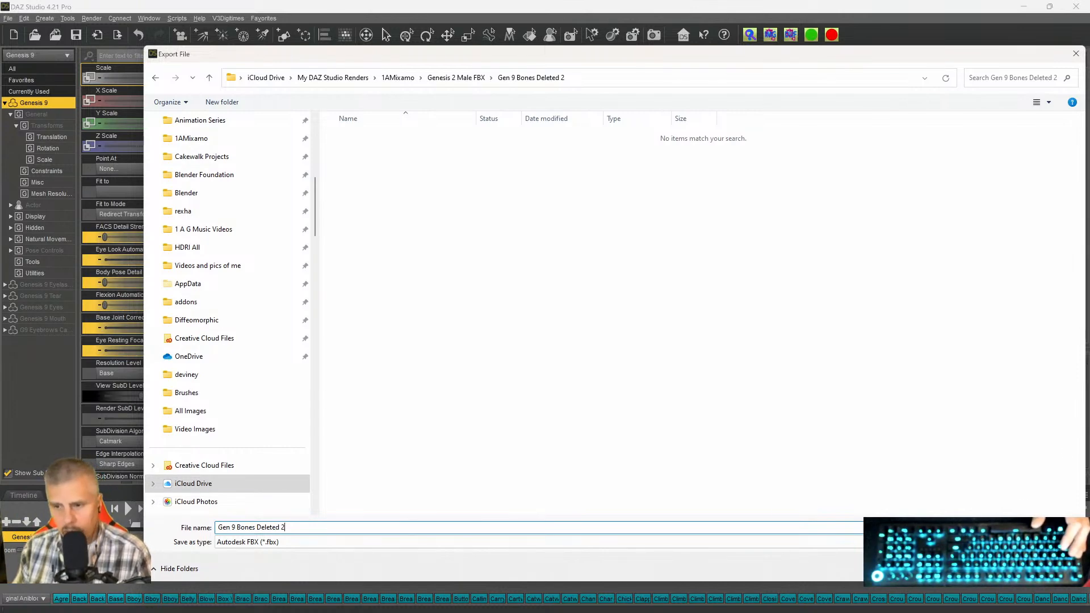
key("Return")
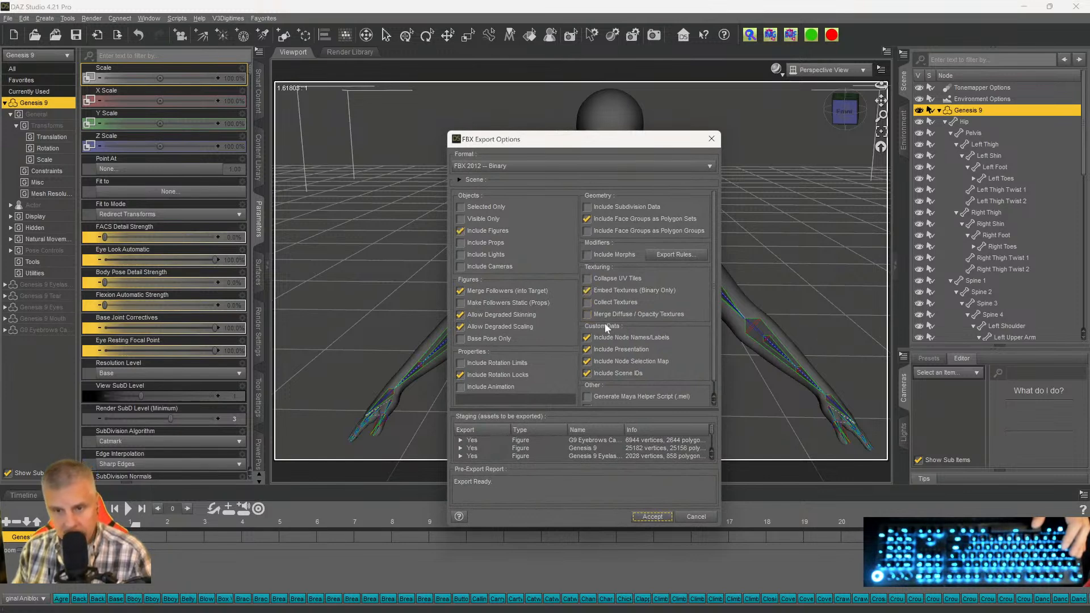
Exclude all custom data from the FBX export: Node Names/Labels, Presentation, Node Selection Map and Scene IDs.
left_click(602, 348)
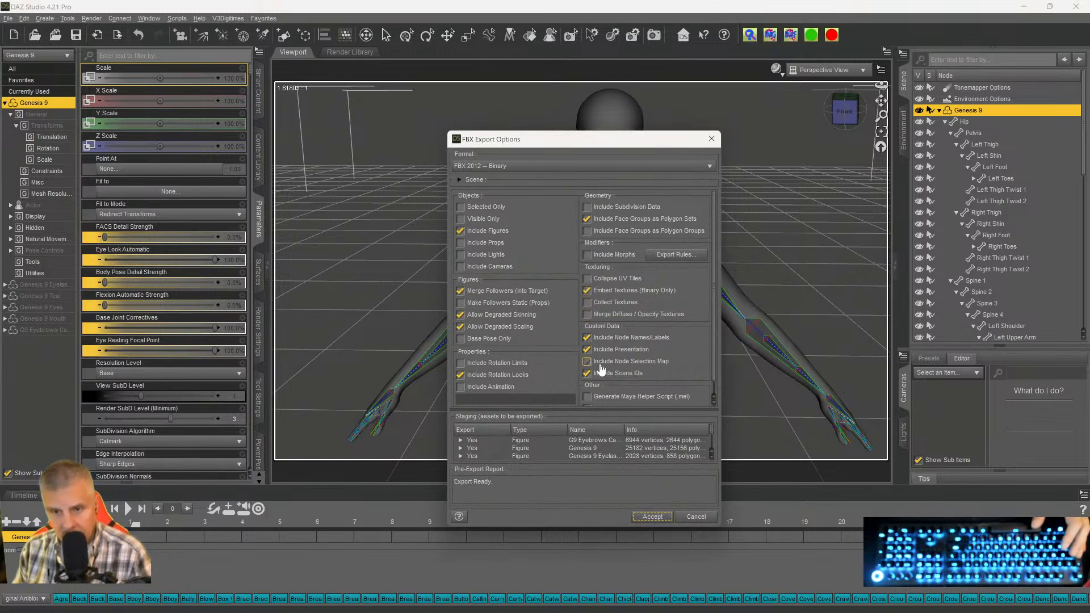
left_click(588, 338)
left_click(588, 350)
left_click(587, 362)
left_click(587, 373)
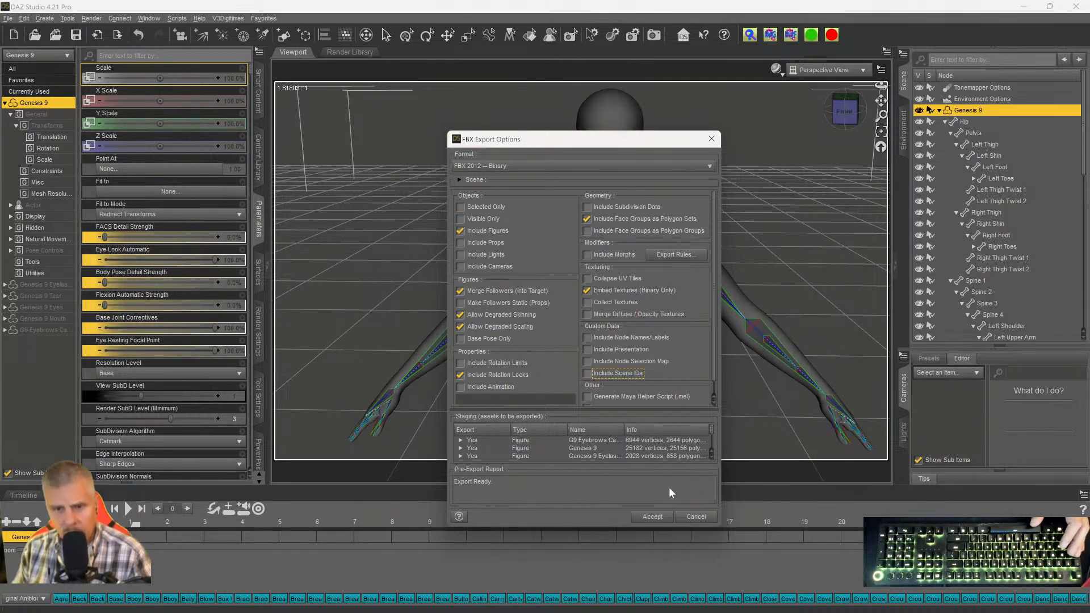
Accept the FBX export options and export the Genesis 9 figure.
left_click(502, 378)
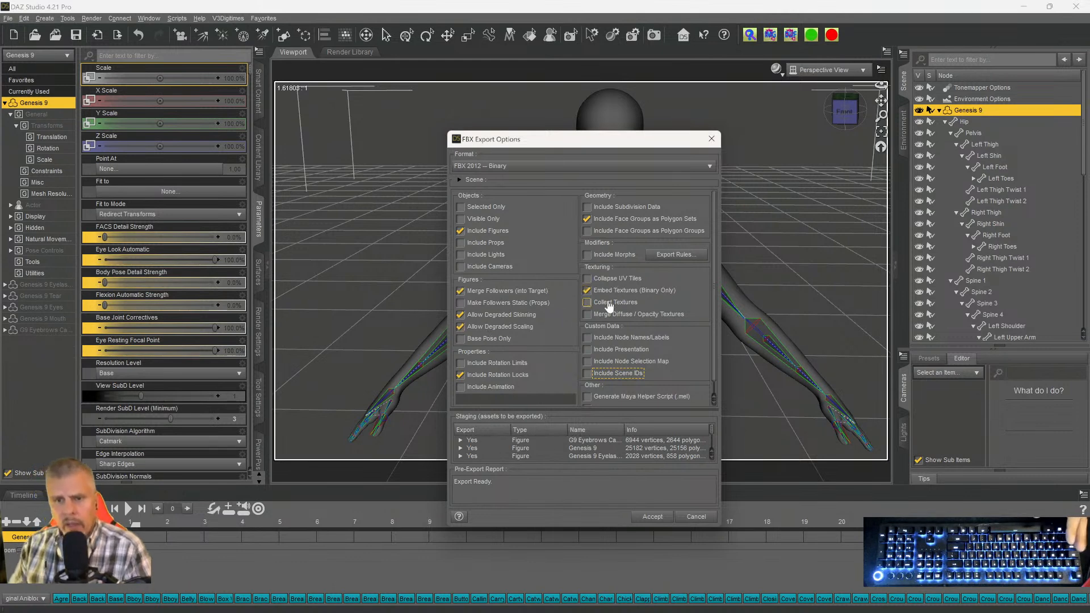
left_click(650, 296)
left_click(650, 516)
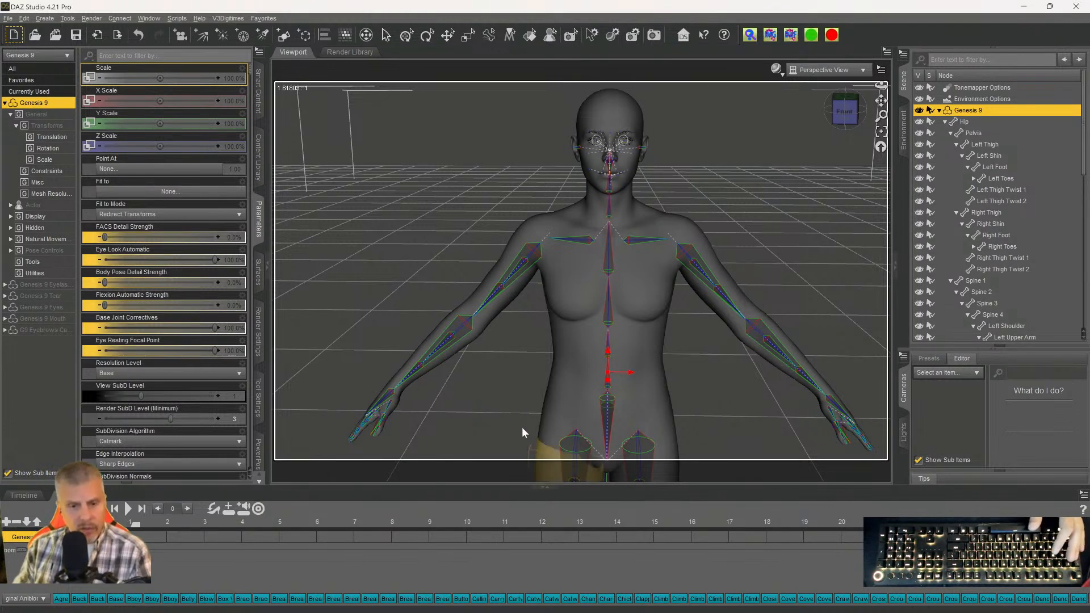
mouse_move(401, 610)
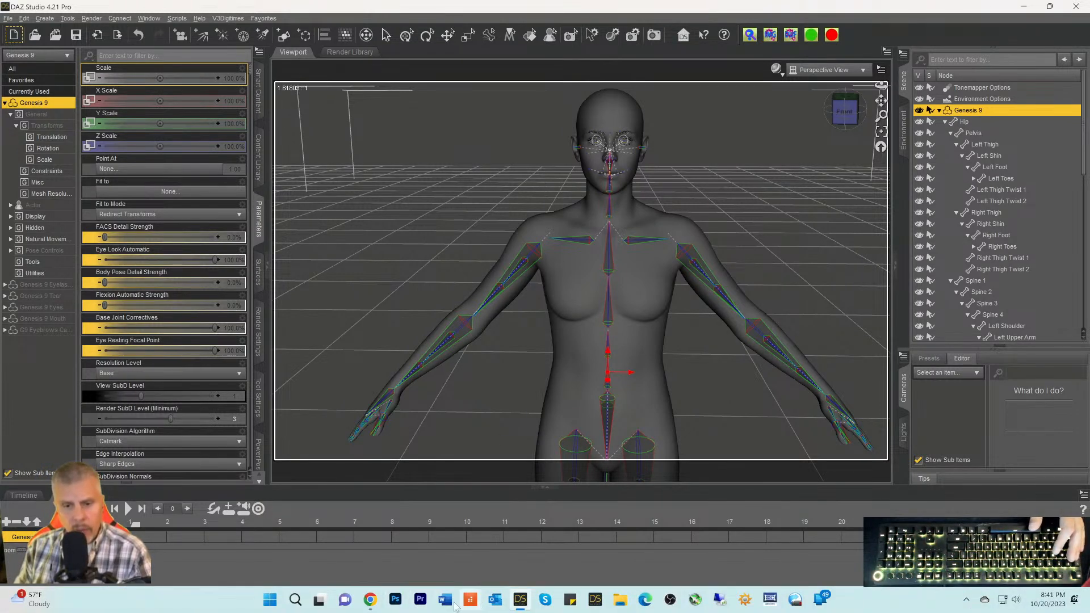
Switch to Mixamo in the browser and look through the first page of its animation library.
left_click(370, 599)
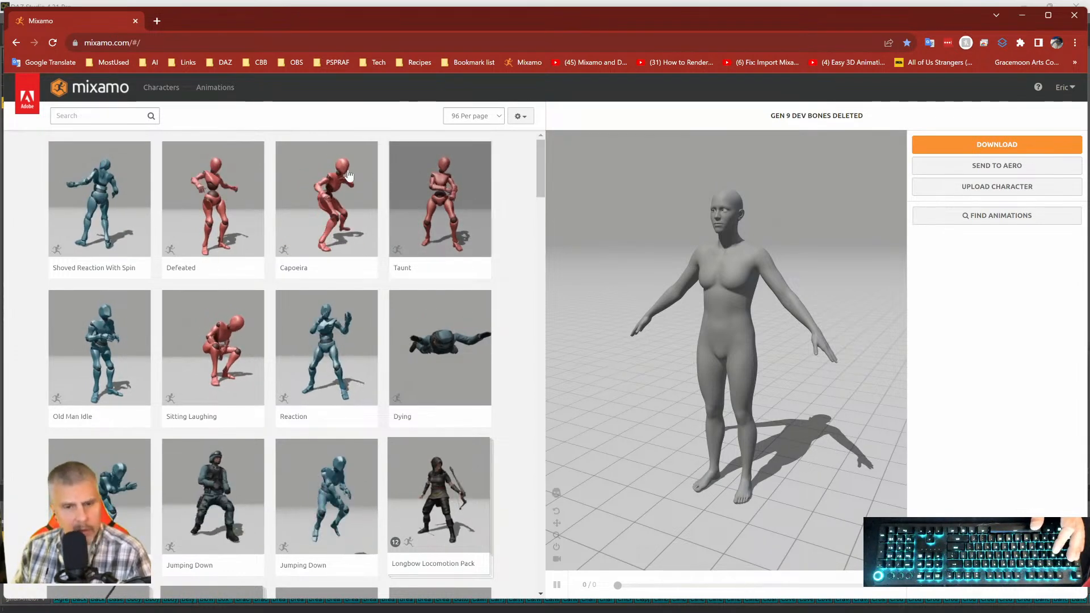
scroll(353, 235, "down", 4)
scroll(353, 235, "up", 4)
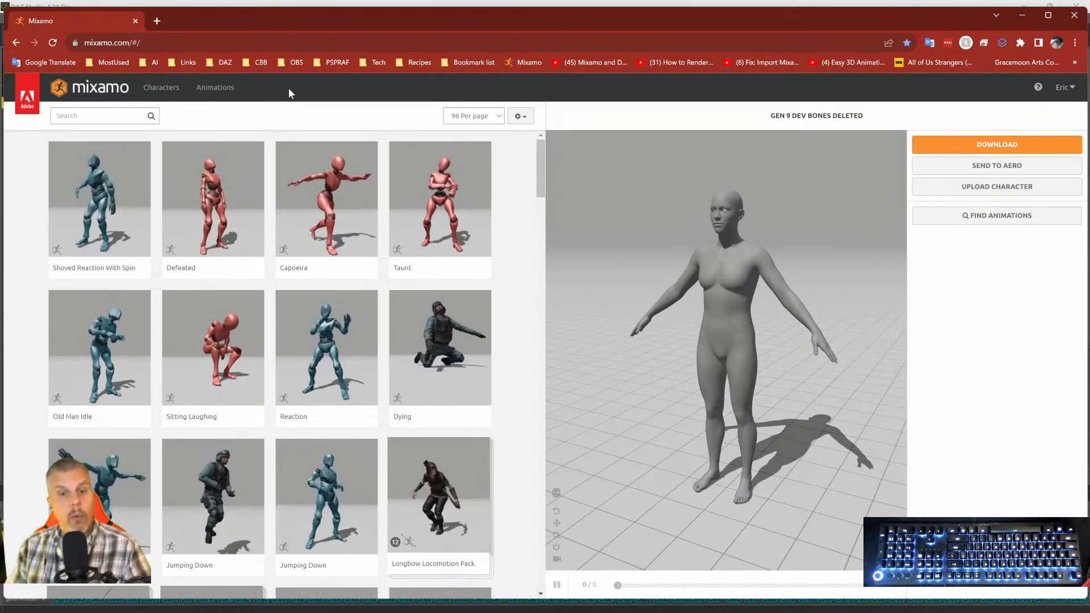
scroll(365, 227, "down", 15)
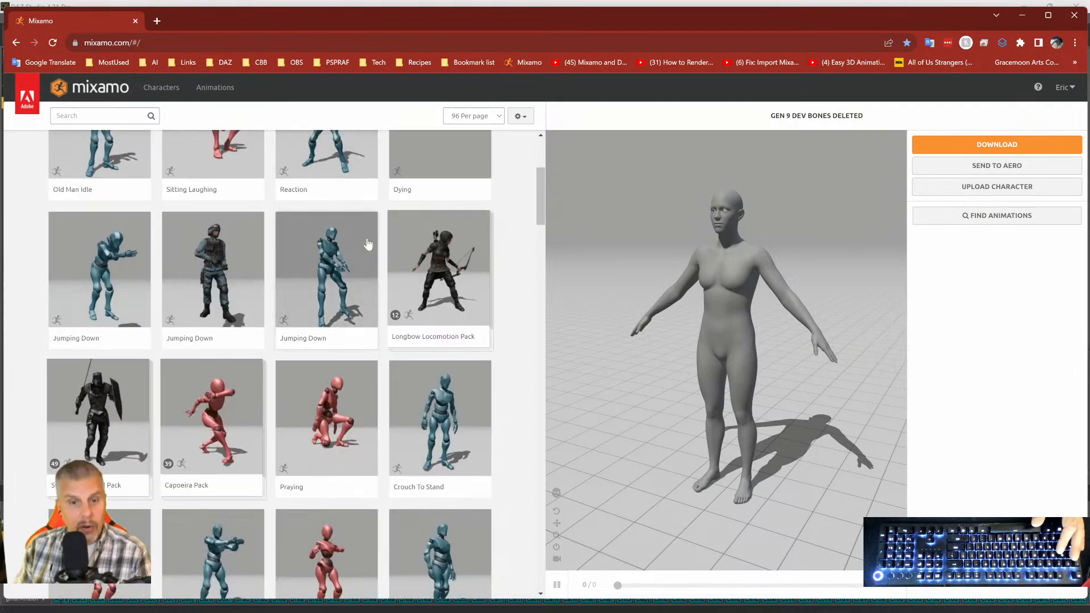
scroll(366, 306, "down", 15)
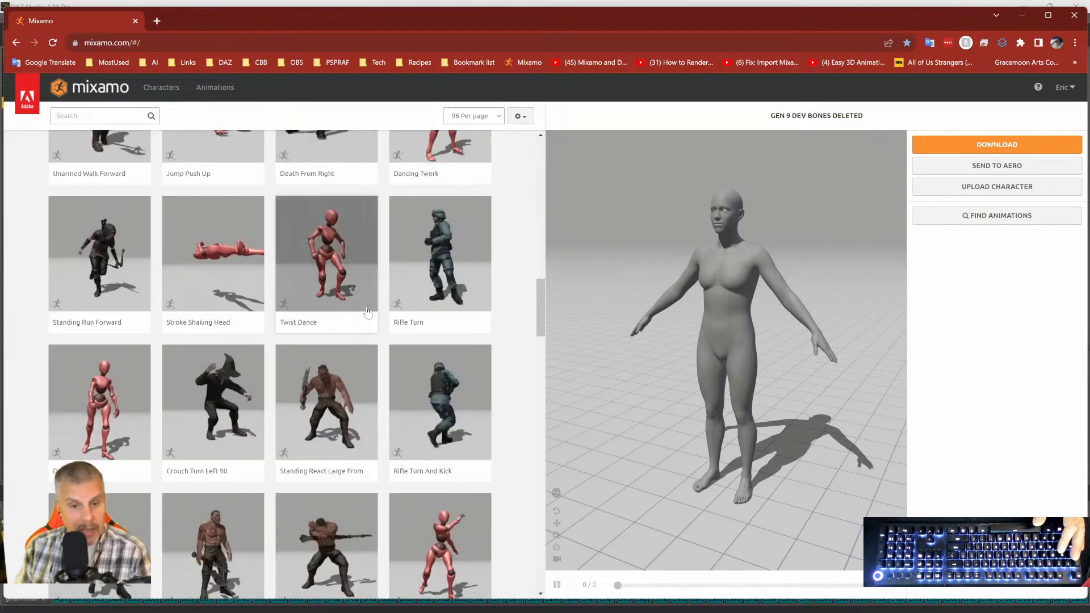
scroll(366, 309, "down", 15)
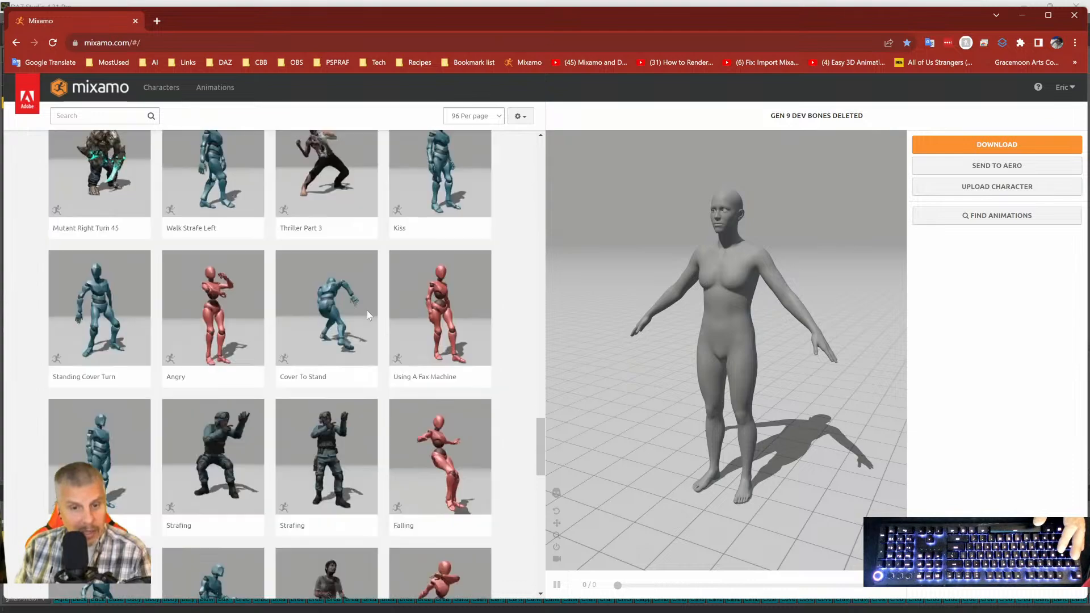
scroll(368, 313, "down", 3)
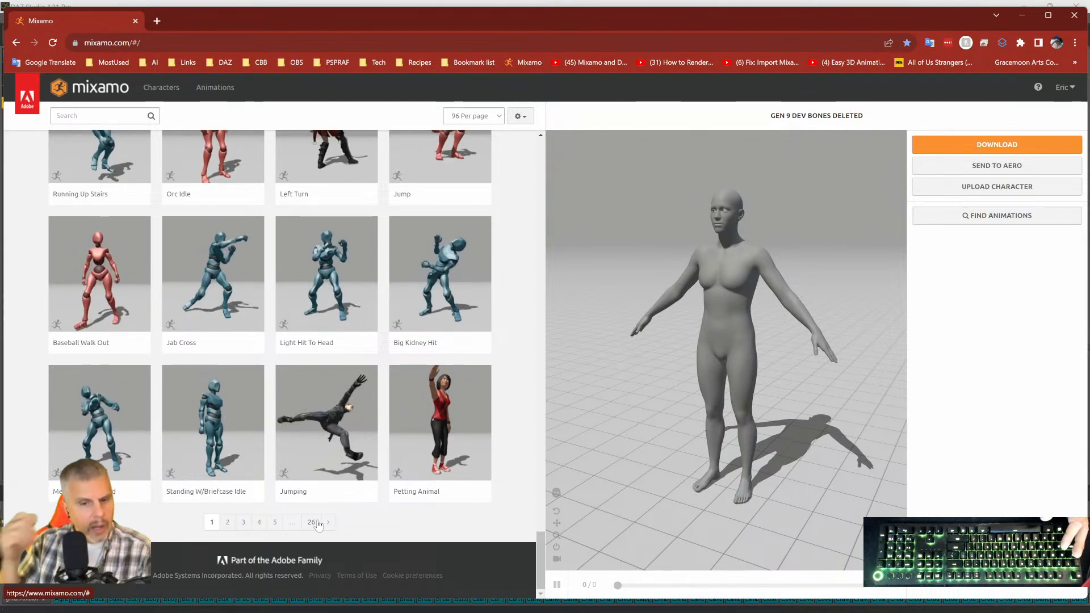
scroll(383, 431, "up", 10)
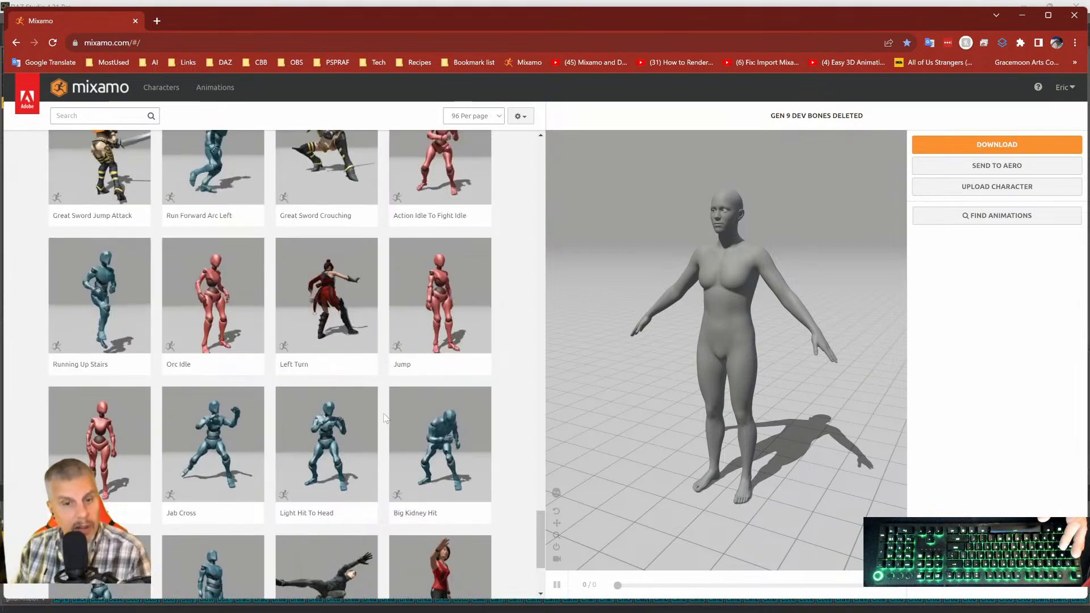
scroll(382, 352, "up", 10)
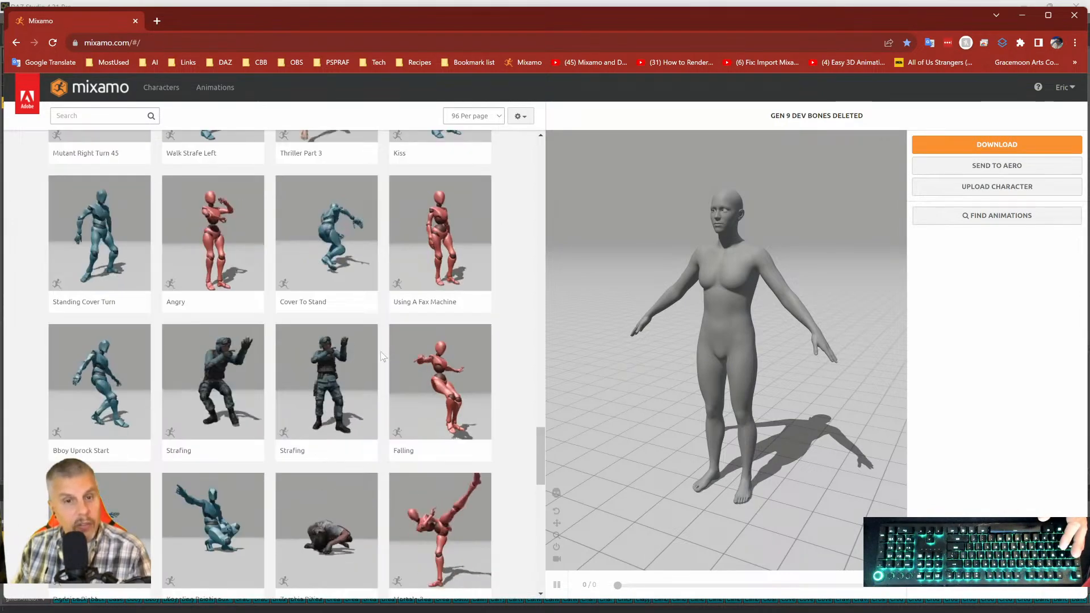
scroll(363, 315, "up", 2)
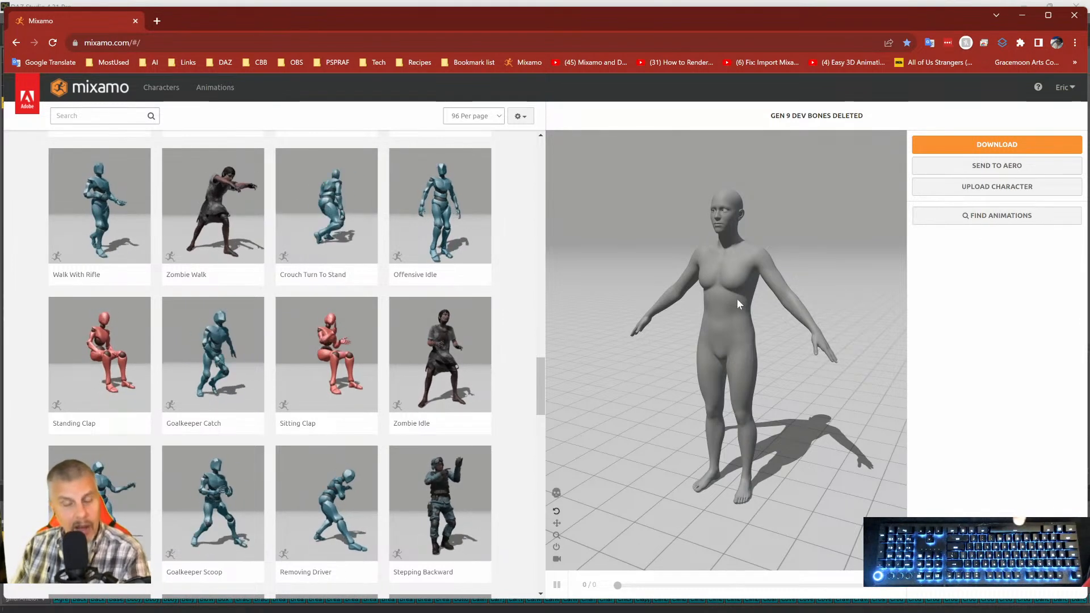
Upload "Gen 9 Bones Deleted 2.fbx" from the Gen 9 Bones Deleted 2 folder as a new Mixamo character.
left_click(985, 188)
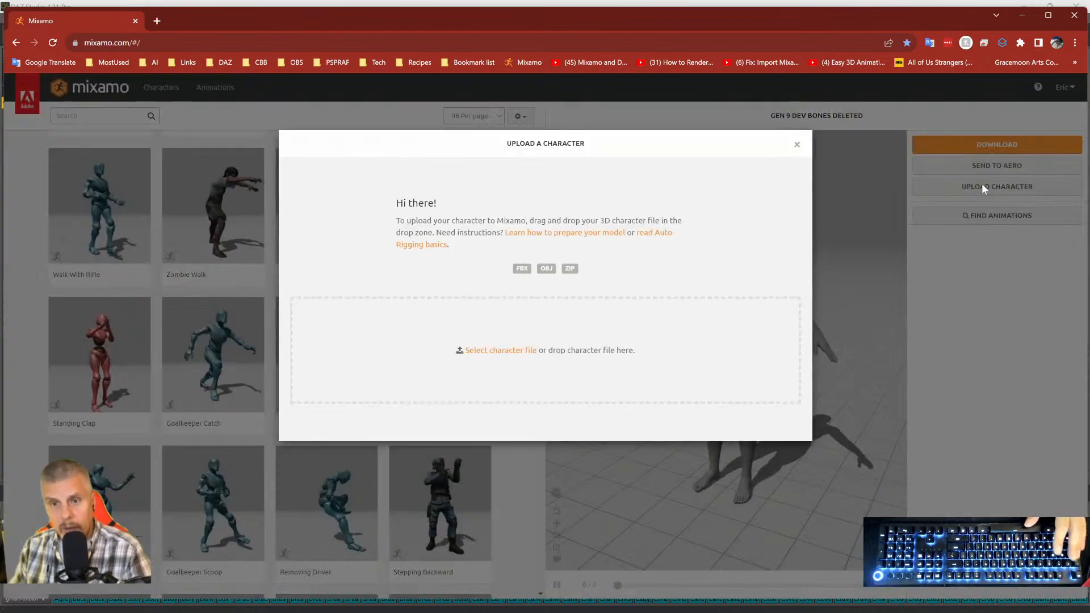
left_click(502, 350)
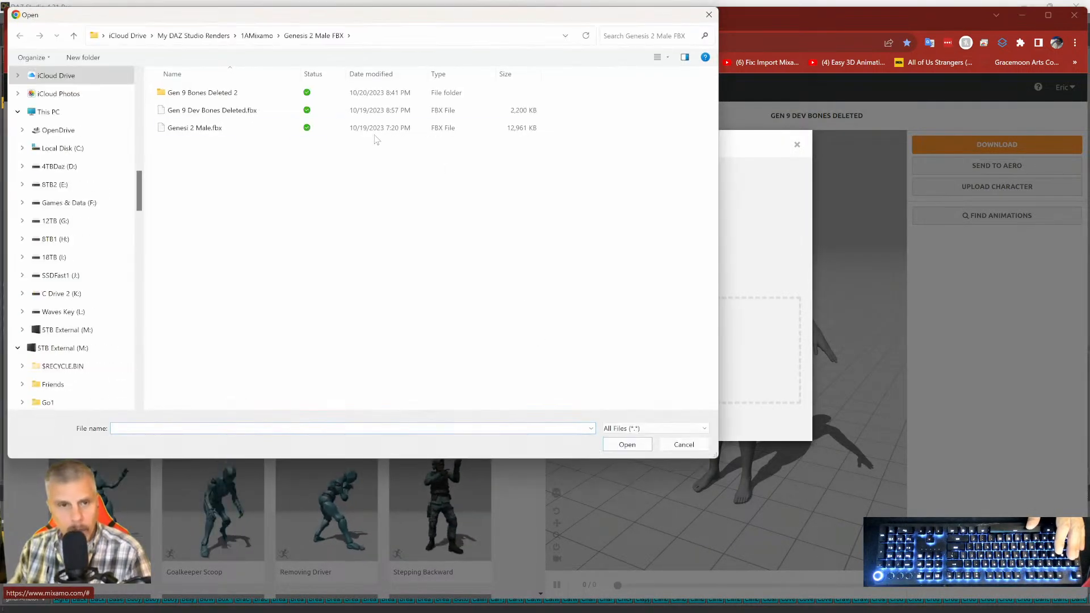
double_click(202, 93)
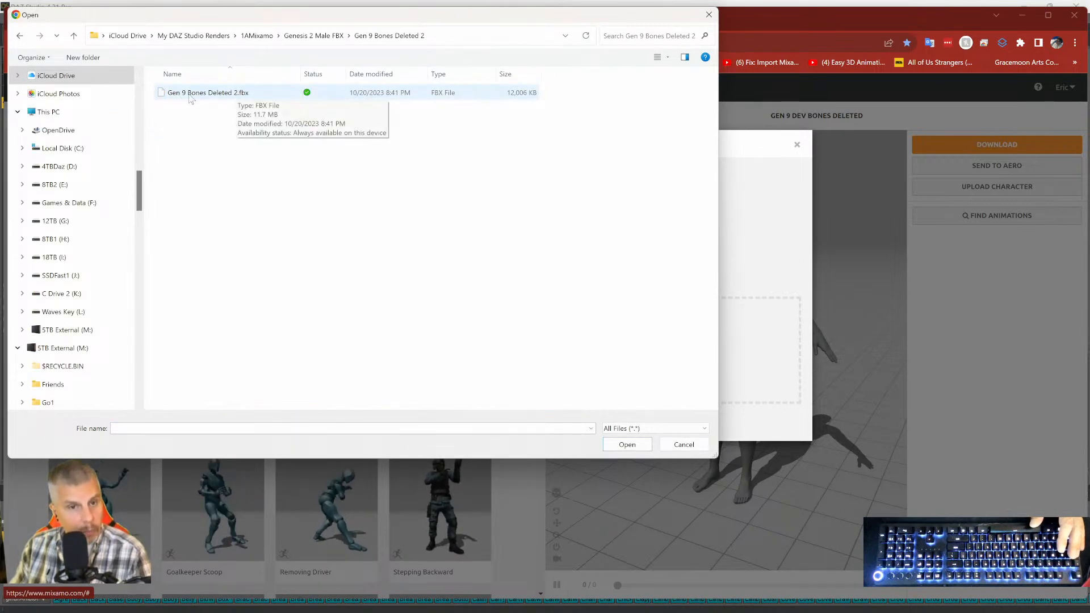
double_click(227, 93)
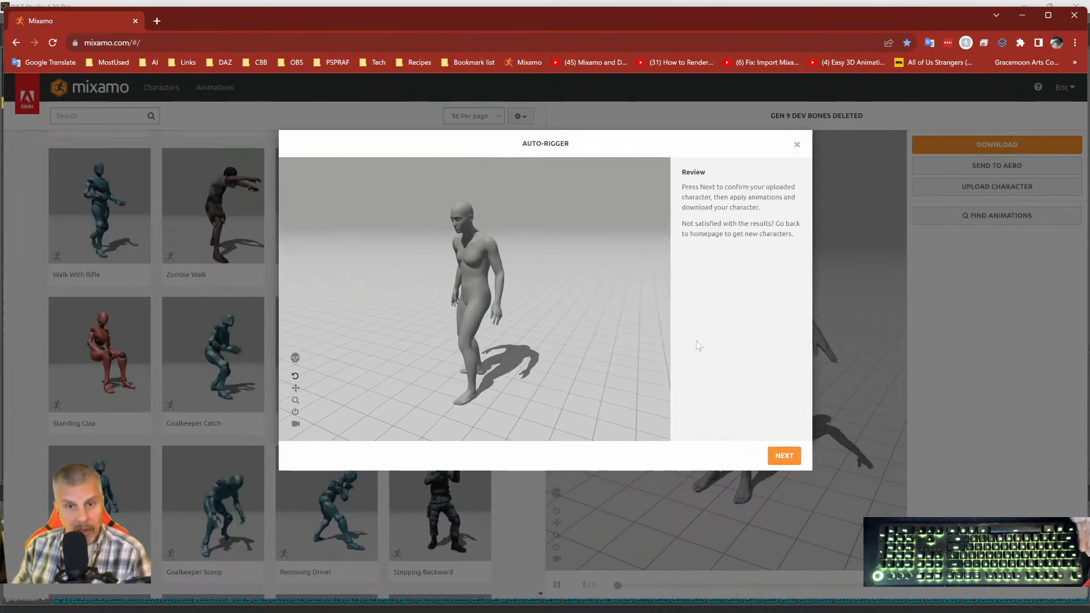
Inspect the uploaded figure from another angle in the Auto-Rigger review and accept it as the replacement for the current character.
left_click_drag(498, 264, 416, 332)
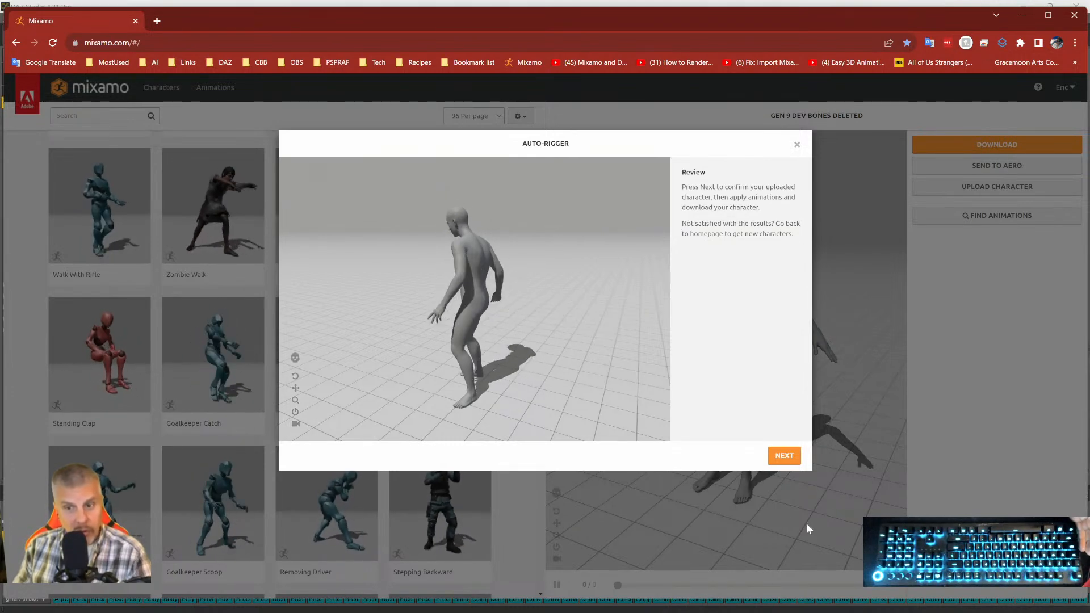
left_click(781, 456)
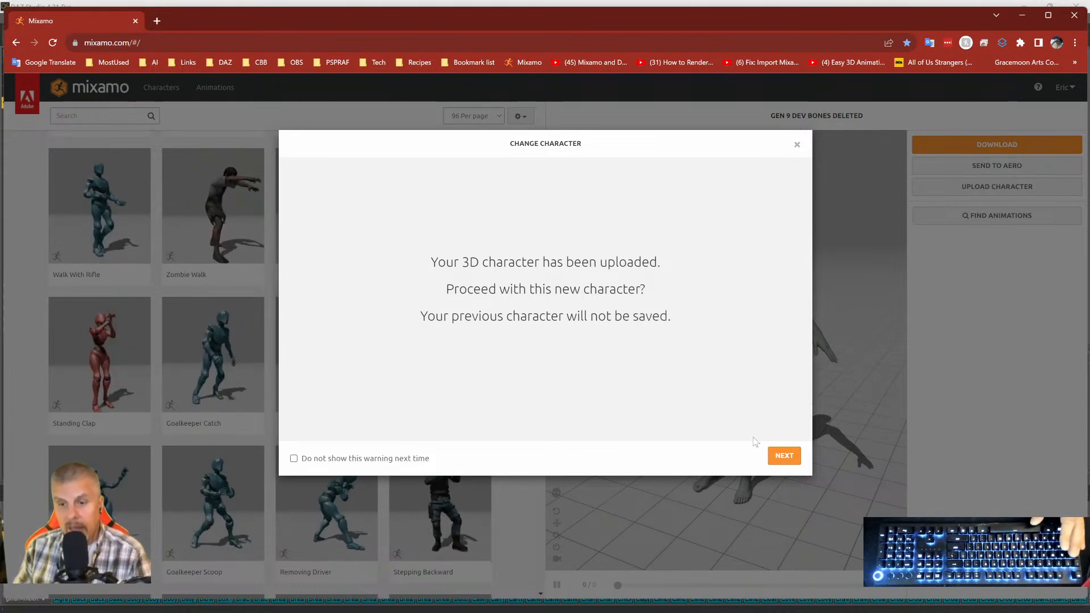
left_click(781, 458)
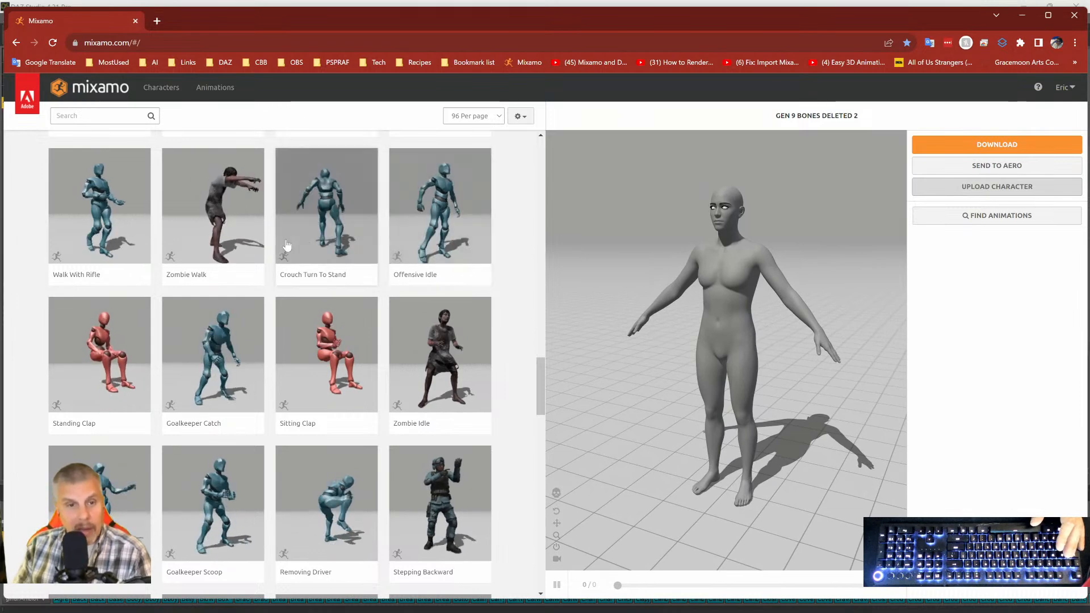
Preview the Zombie Walk and Sitting Clap animations on the uploaded character.
left_click(217, 231)
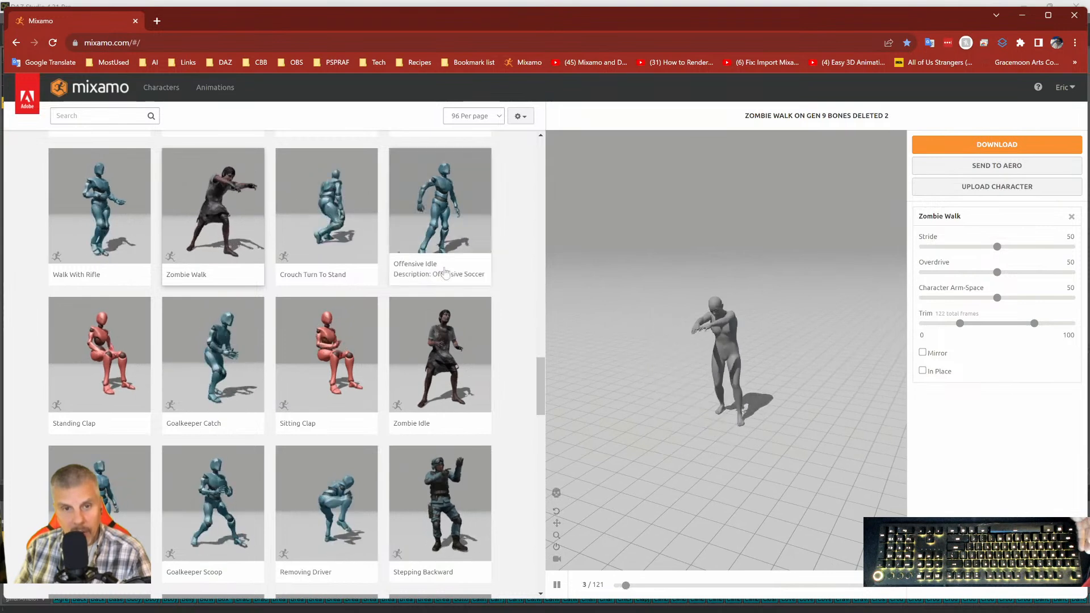
scroll(345, 283, "down", 2)
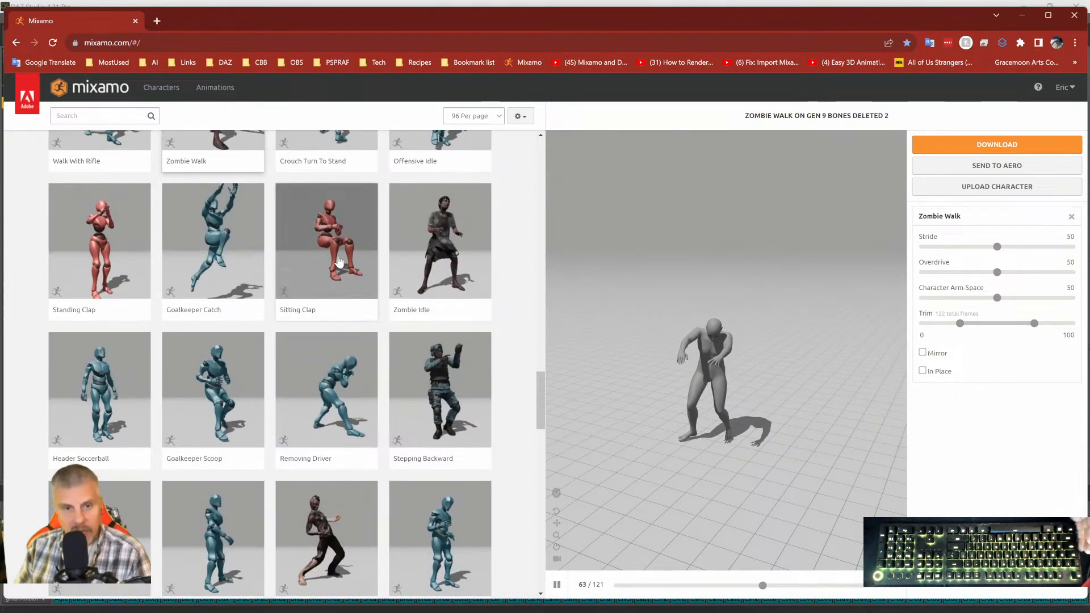
left_click(345, 282)
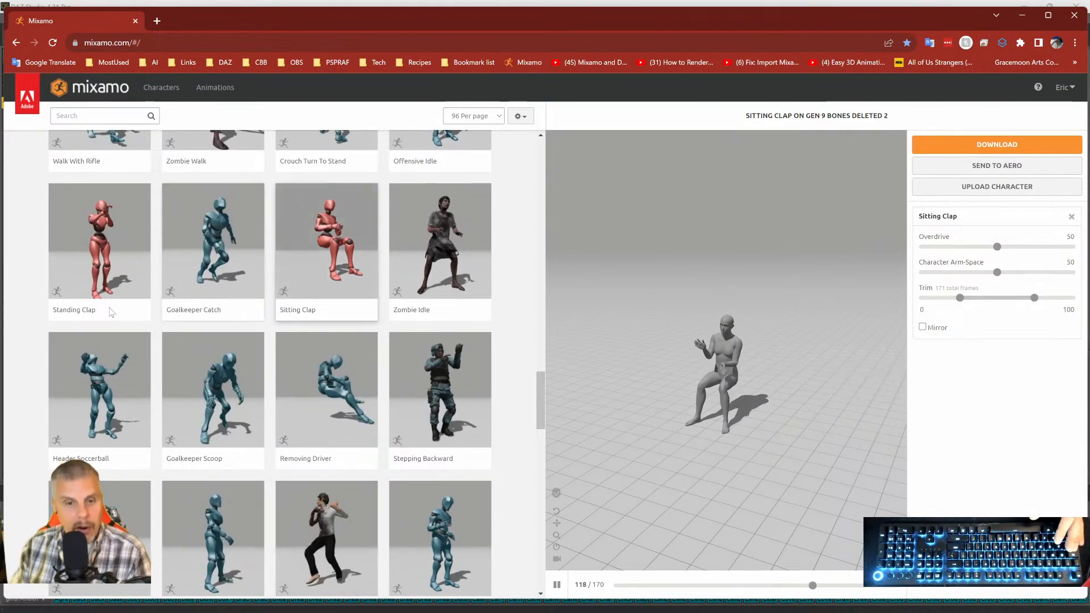
Find the Thriller Part 3 animation in the library and apply it to the character.
scroll(210, 372, "down", 2)
scroll(242, 338, "down", 2)
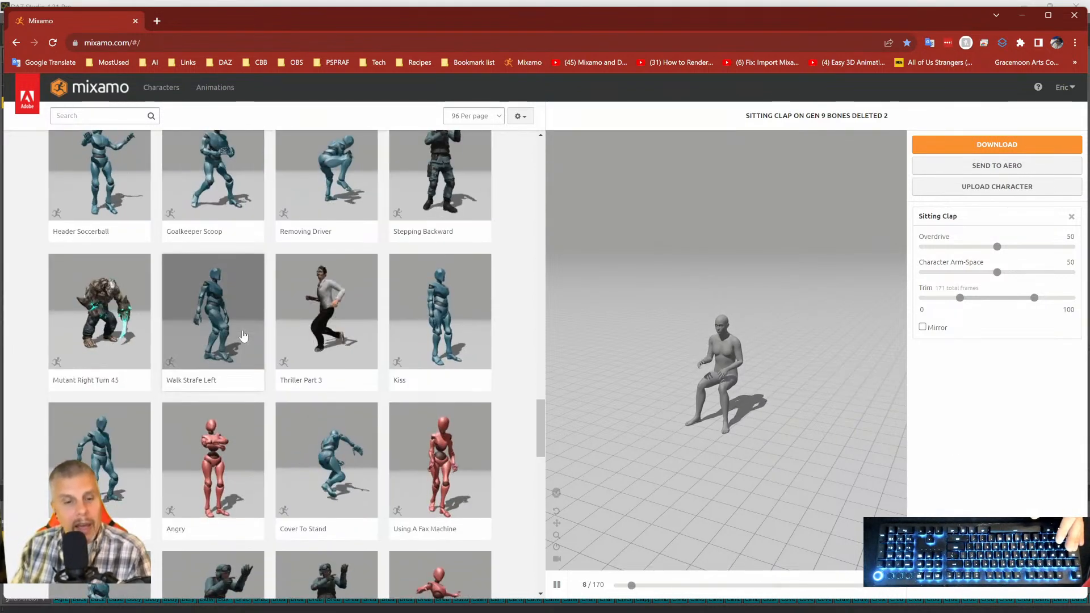
scroll(263, 291, "down", 3)
scroll(267, 292, "up", 2)
left_click(372, 292)
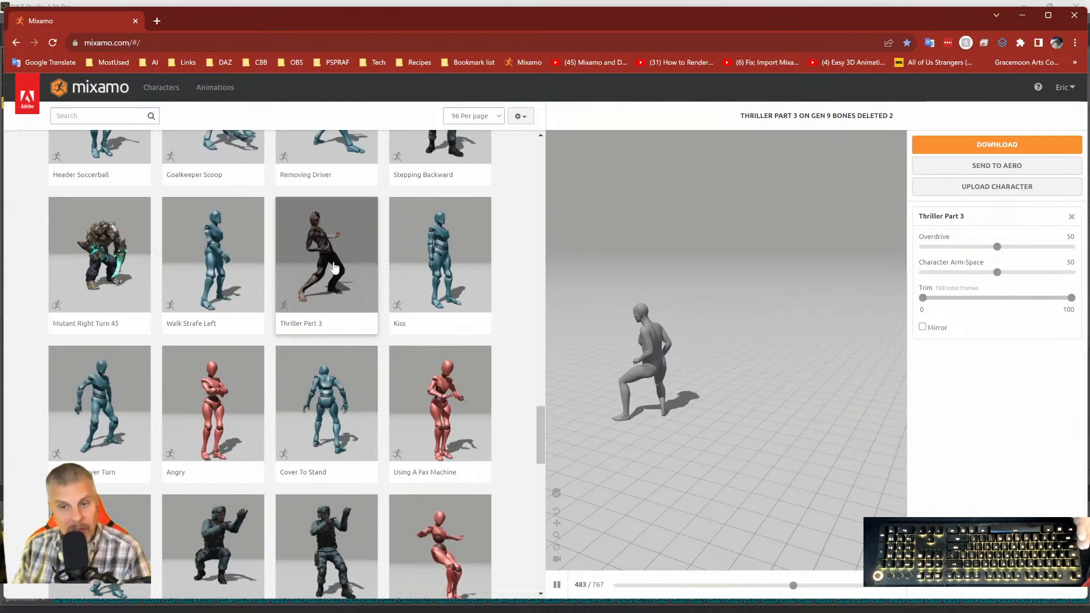
scroll(333, 270, "down", 2)
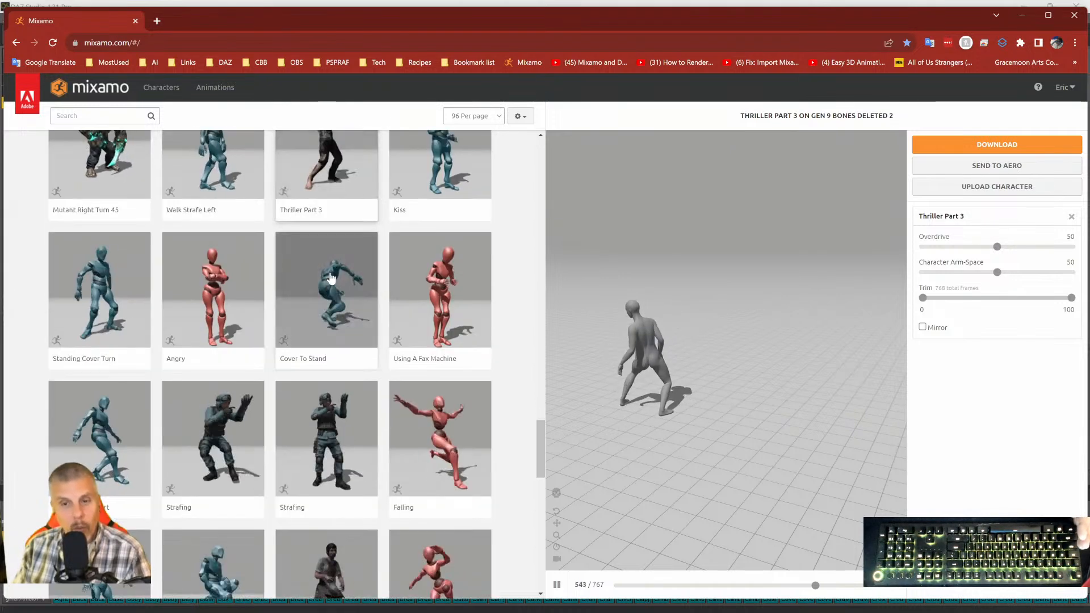
scroll(332, 275, "up", 3)
scroll(343, 301, "up", 1)
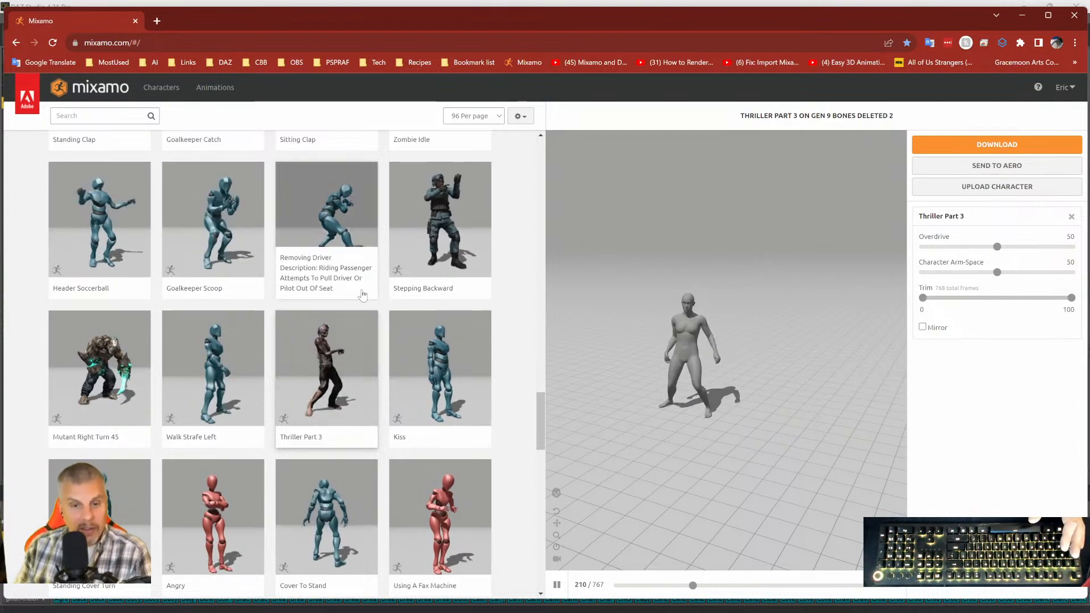
scroll(363, 341, "down", 6)
scroll(375, 374, "up", 9)
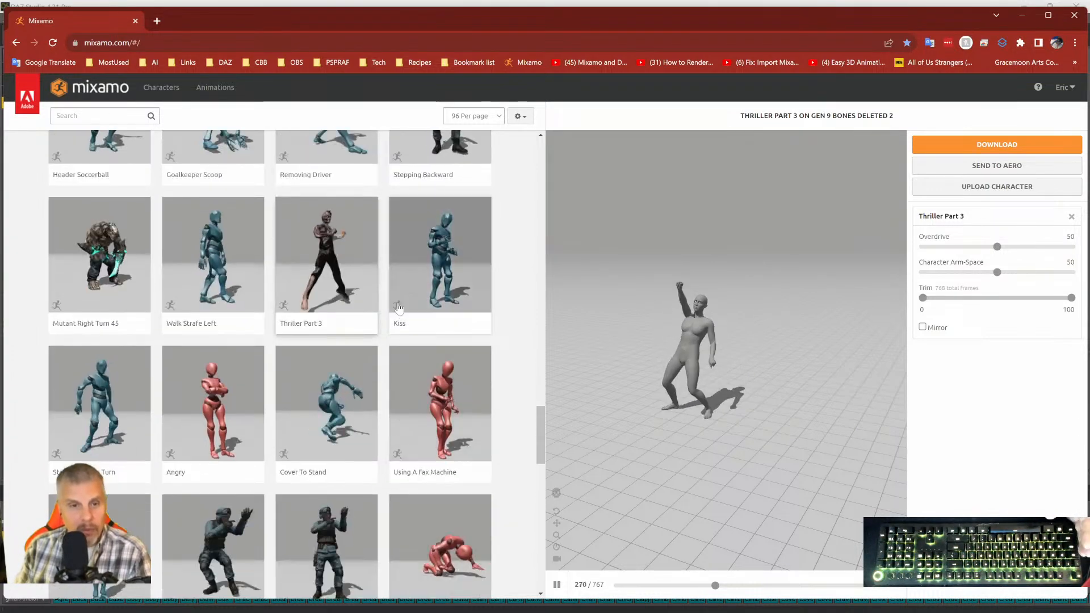
scroll(376, 350, "down", 2)
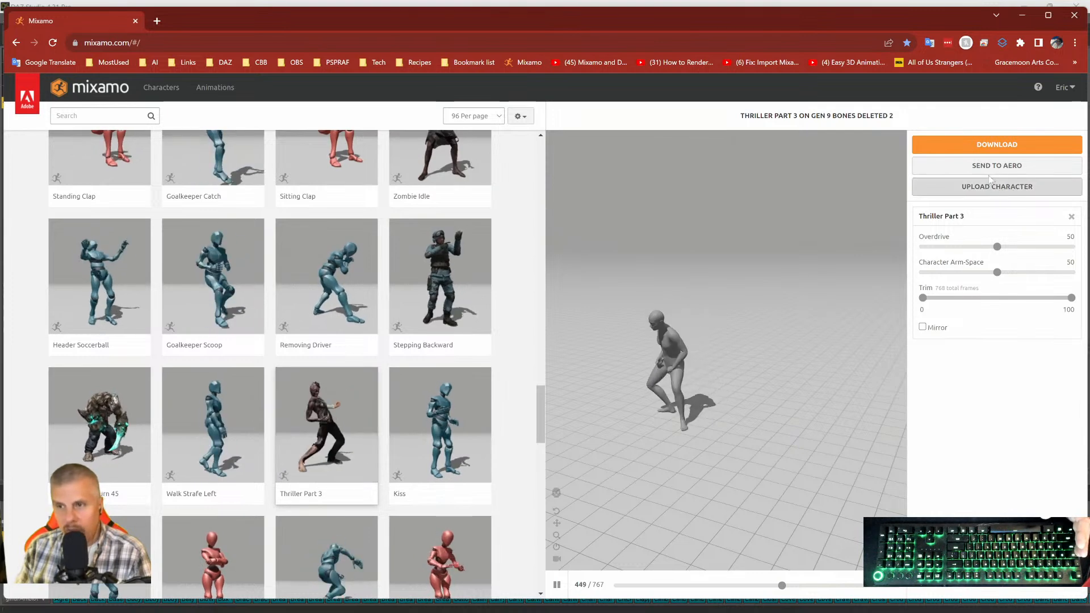
Download the animation as FBX Binary with skin, 30 frames per second and no keyframe reduction, saving "Thriller Part 3.fbx" in the Genesis 9 folder.
left_click(987, 145)
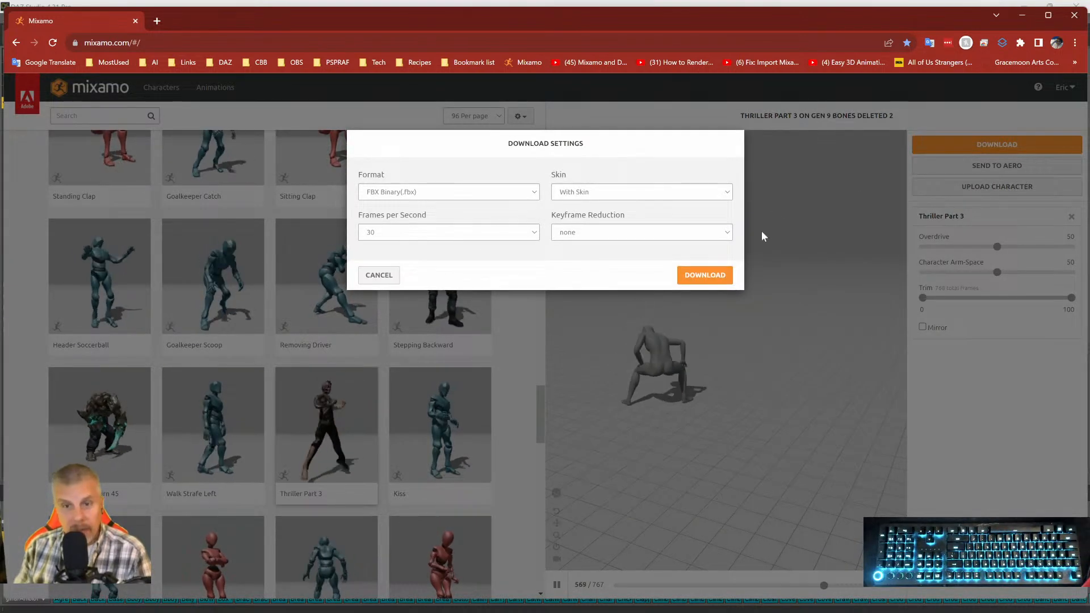
left_click(694, 275)
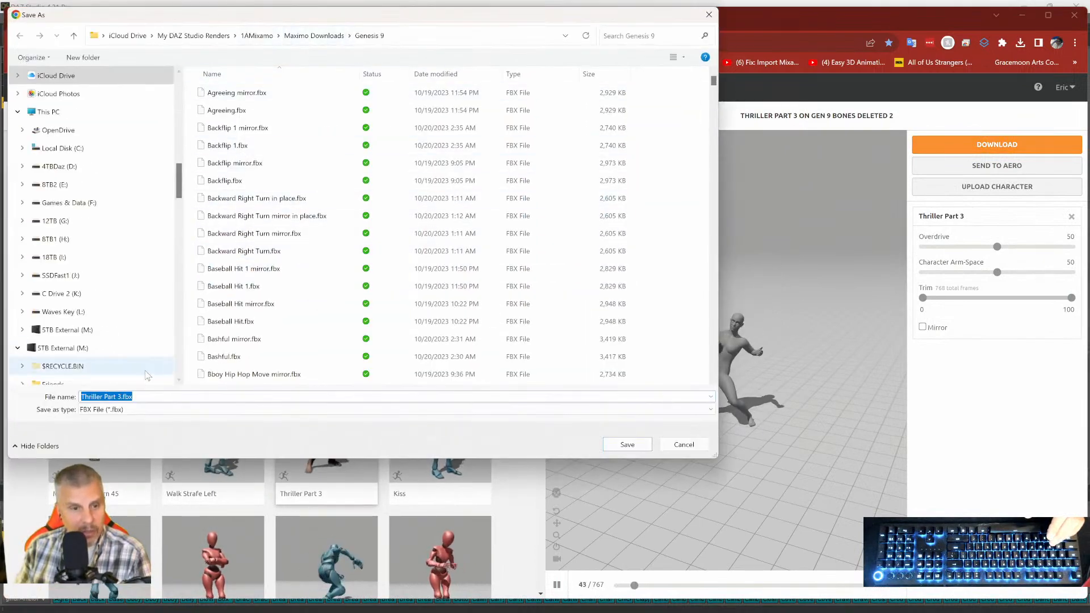
left_click(627, 444)
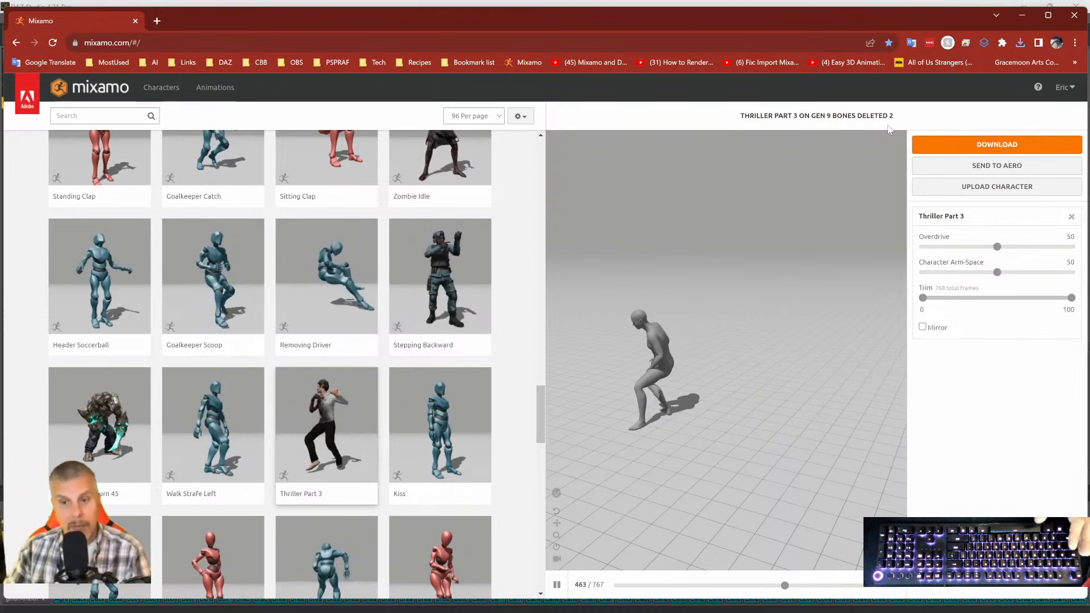
Look through the rest of the first animation page and the animations on page 5 of the library.
scroll(328, 284, "down", 6)
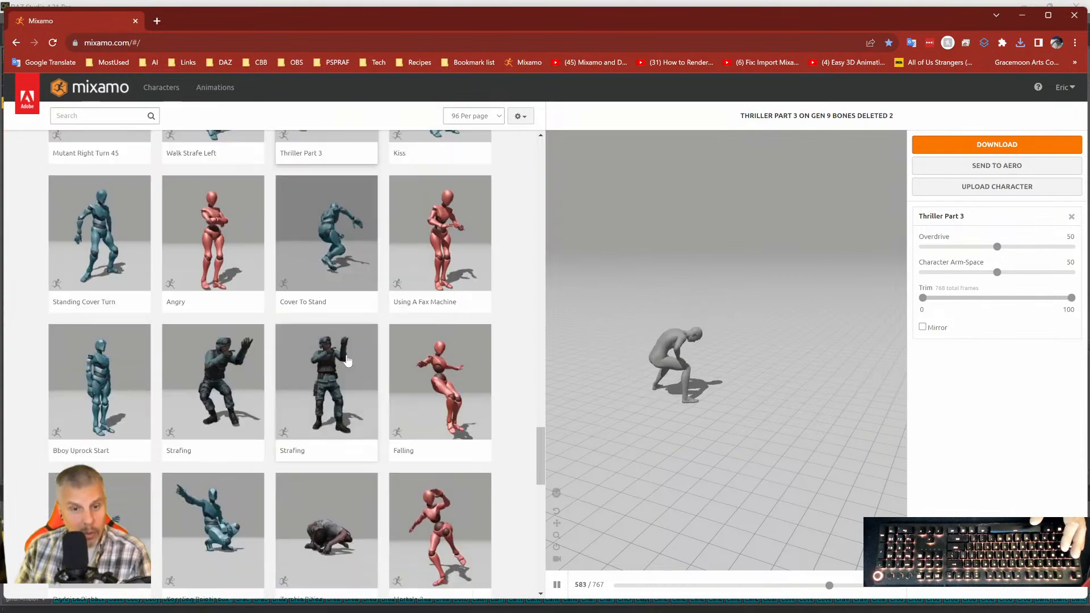
scroll(342, 353, "down", 6)
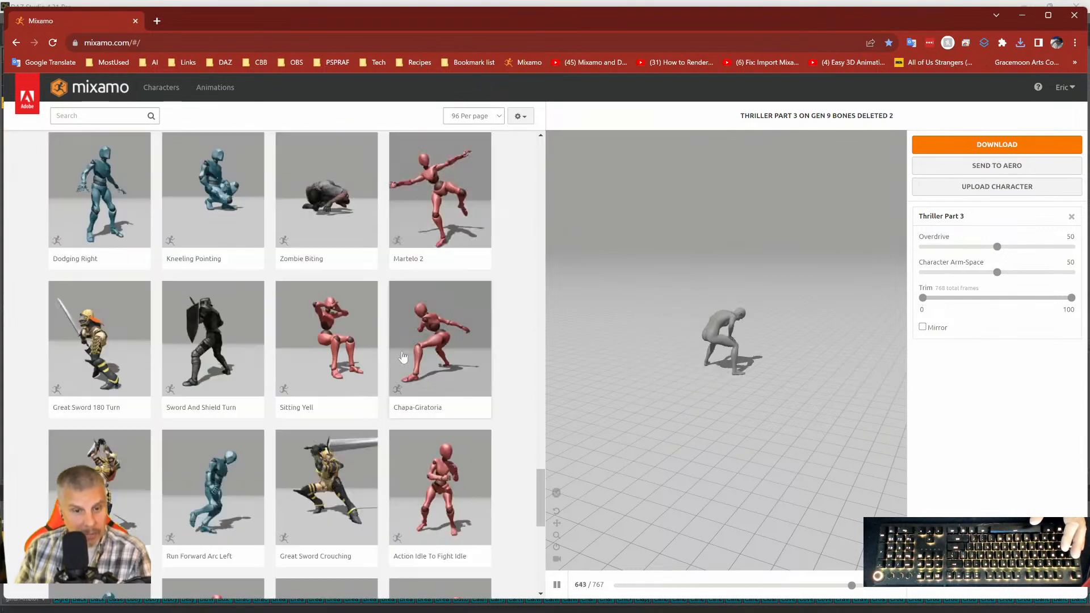
scroll(403, 355, "down", 4)
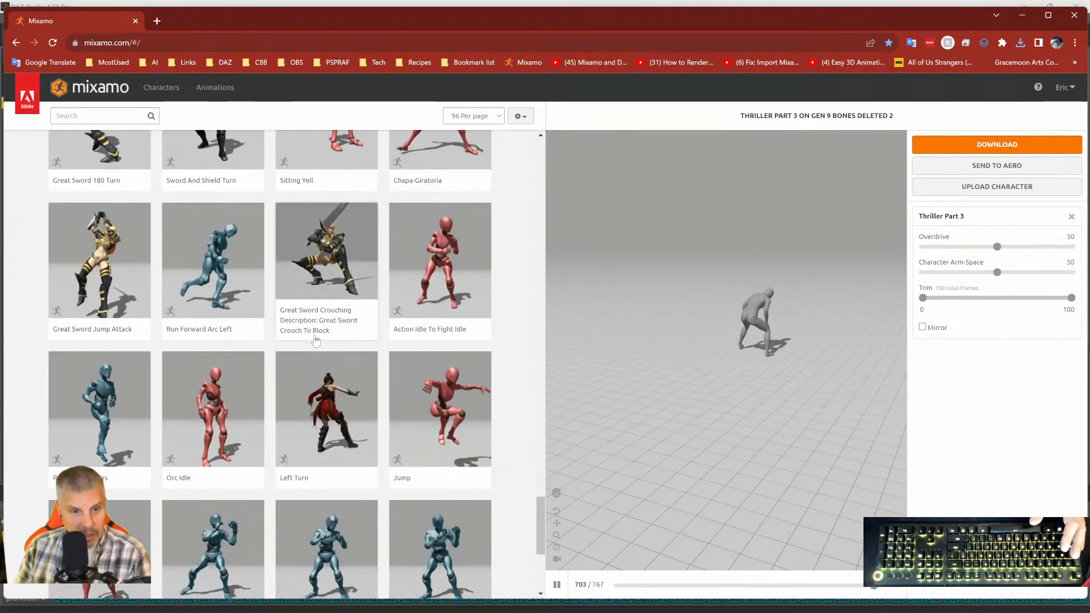
scroll(317, 341, "down", 3)
scroll(385, 309, "down", 2)
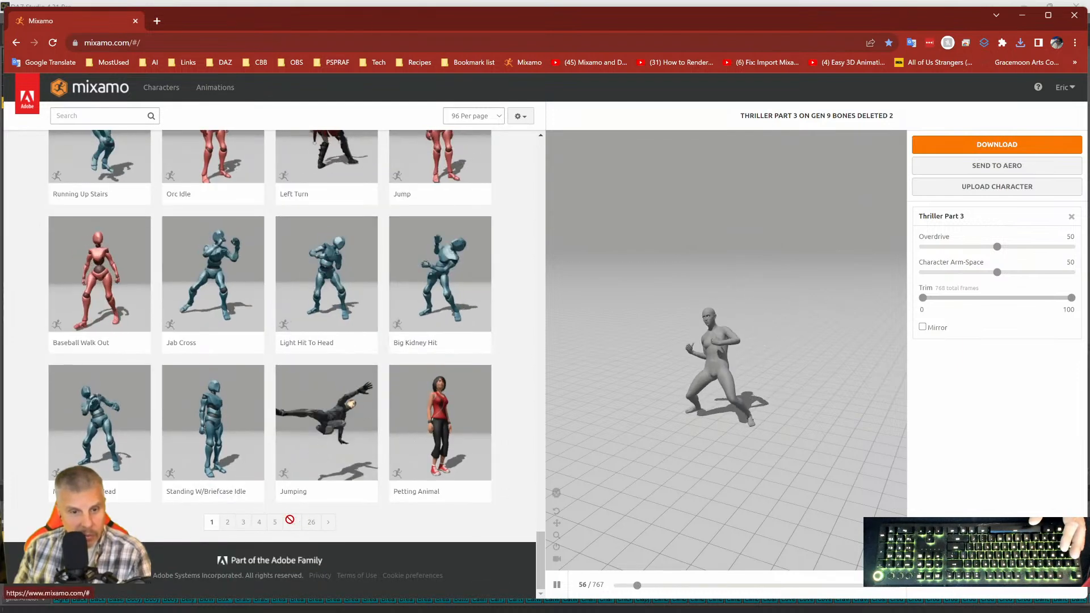
left_click(275, 522)
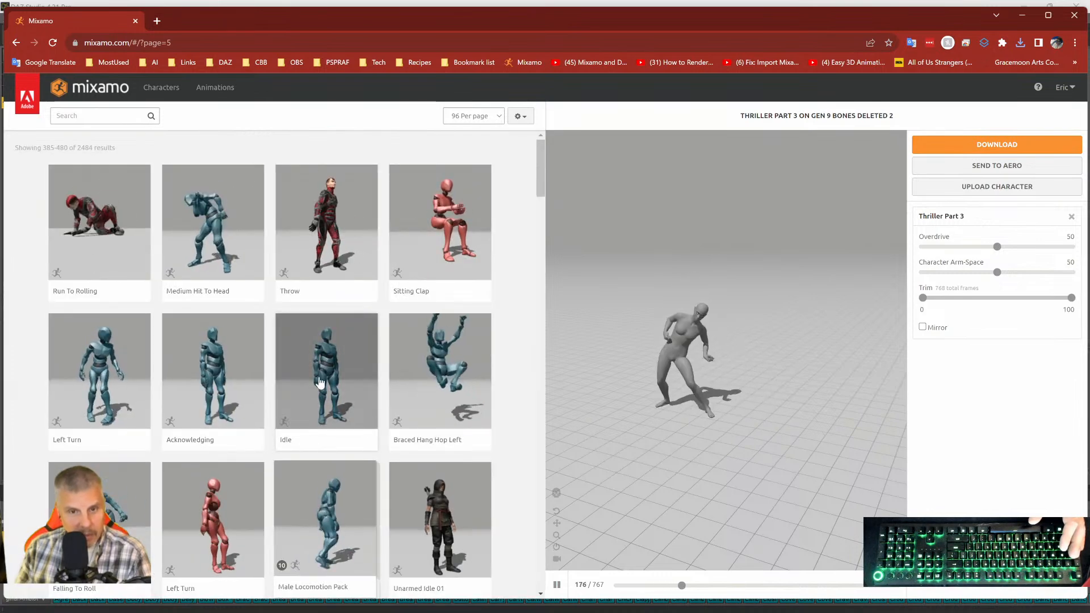
scroll(316, 395, "down", 7)
scroll(314, 391, "down", 7)
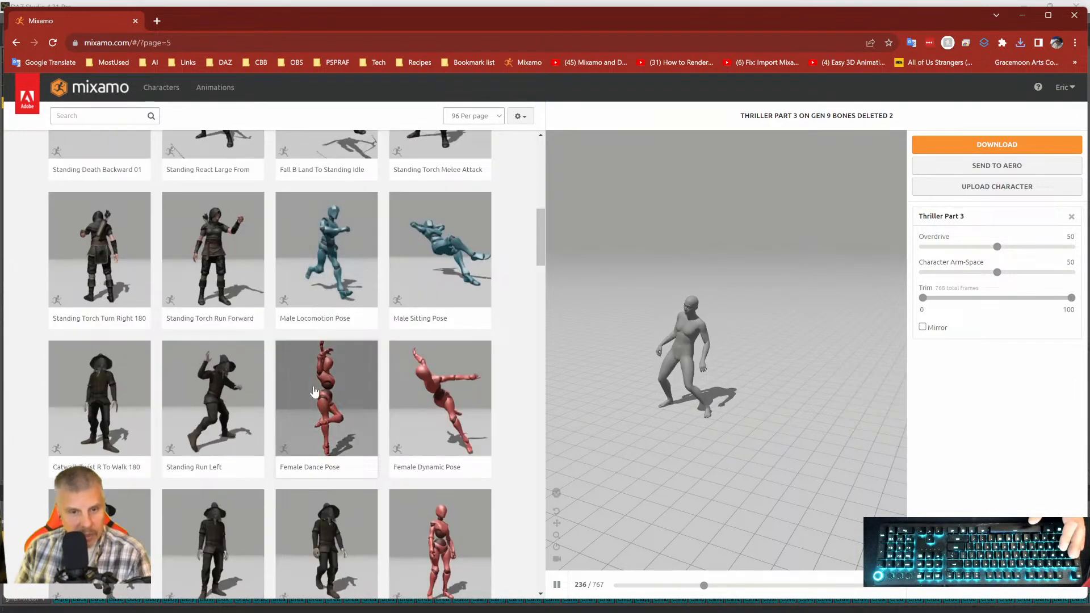
scroll(384, 332, "up", 10)
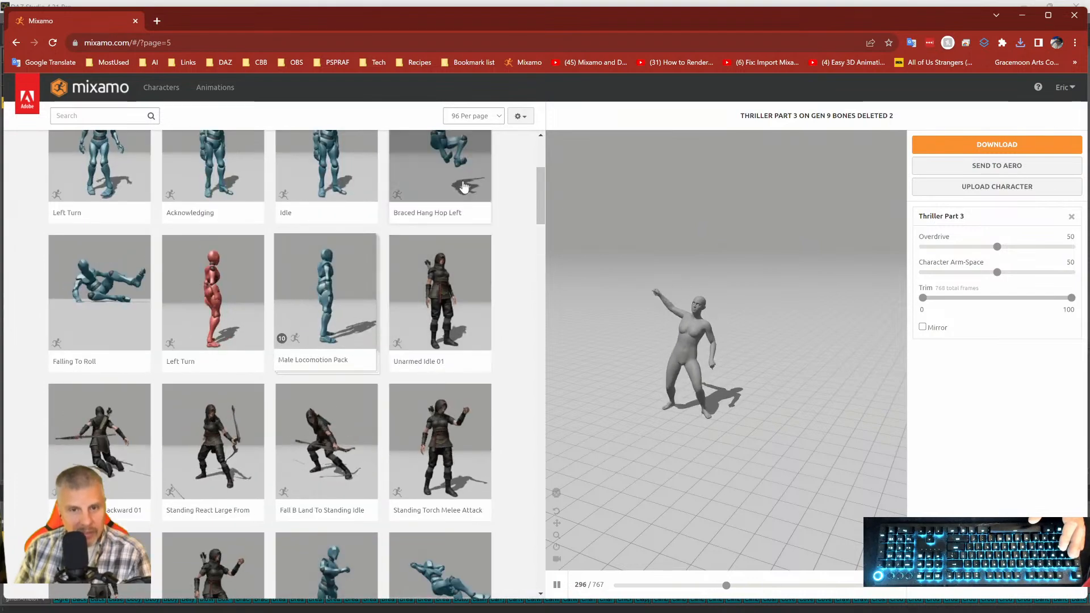
Find the Salsa Dancing animation on page 5 of the library and preview it on the character.
scroll(445, 210, "up", 3)
scroll(363, 397, "down", 7)
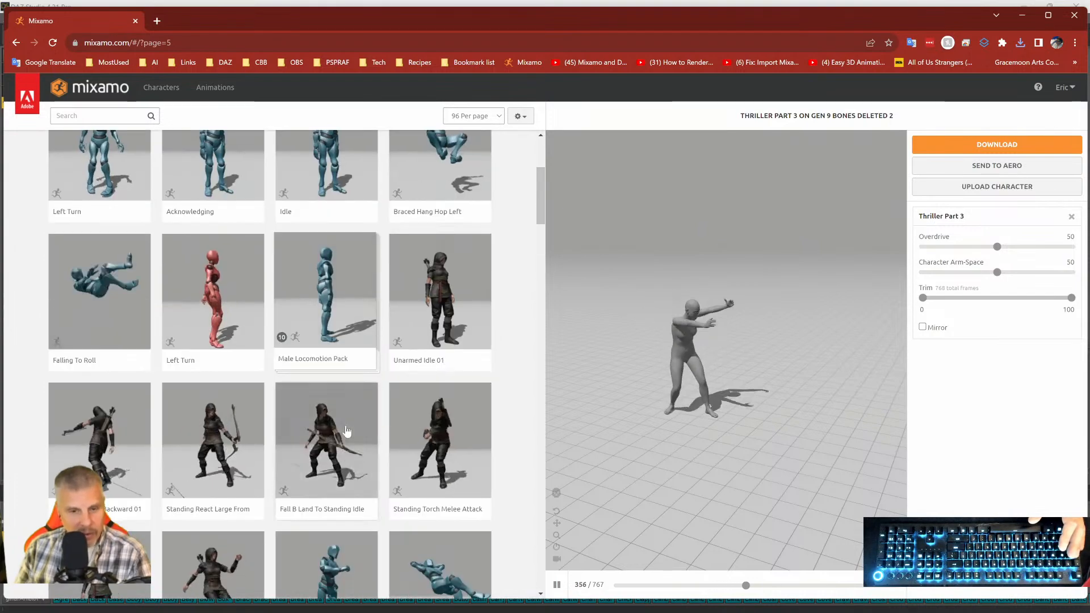
scroll(345, 440, "down", 2)
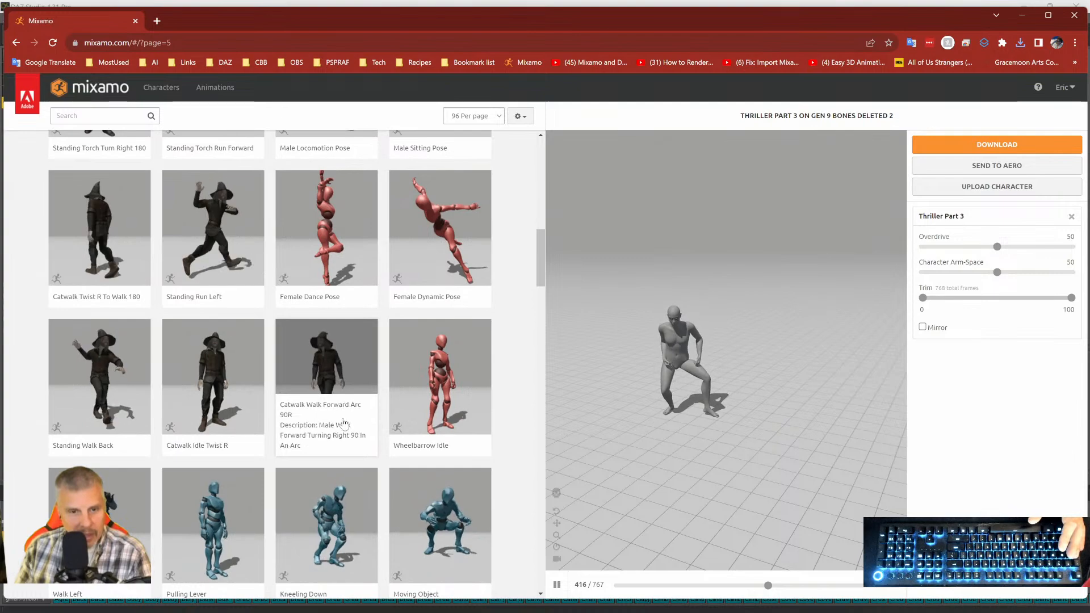
scroll(344, 422, "down", 6)
scroll(327, 406, "down", 5)
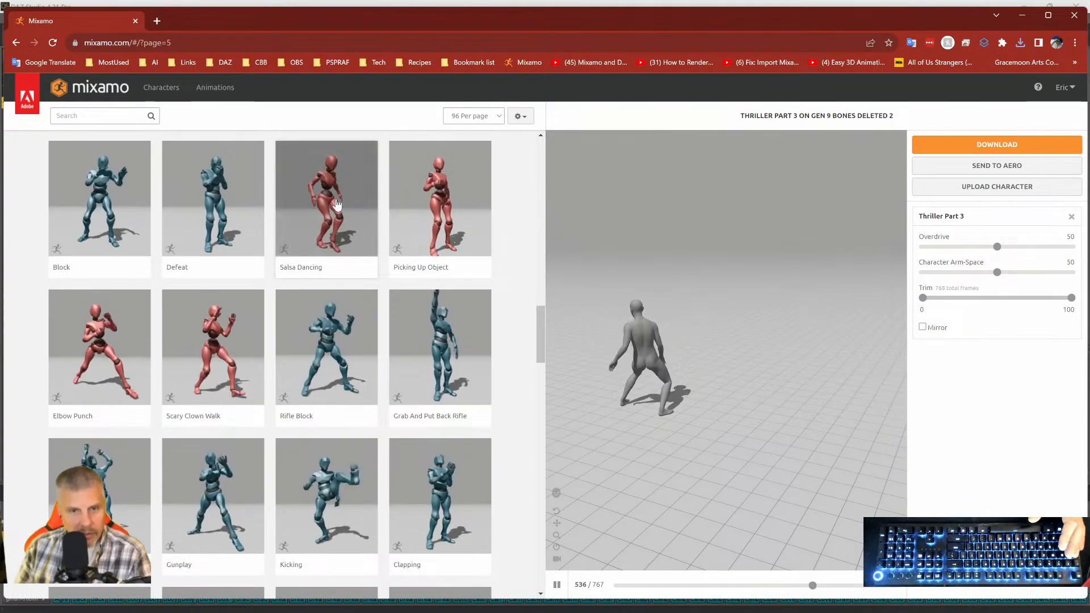
left_click(335, 227)
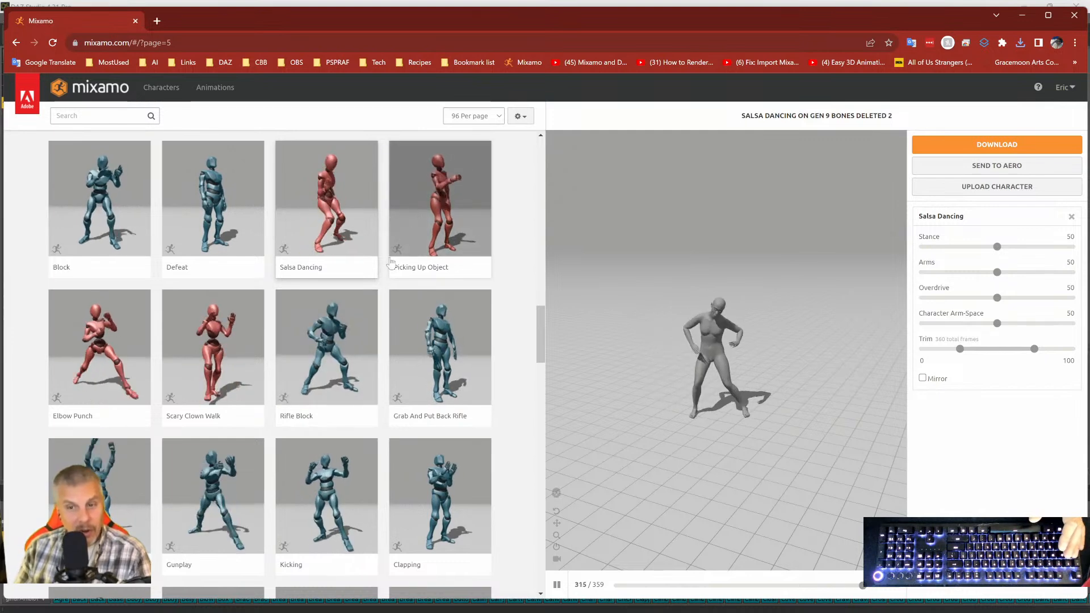
Find the Golf Drive animation further along page 5 and preview it on the character.
scroll(335, 336, "down", 1)
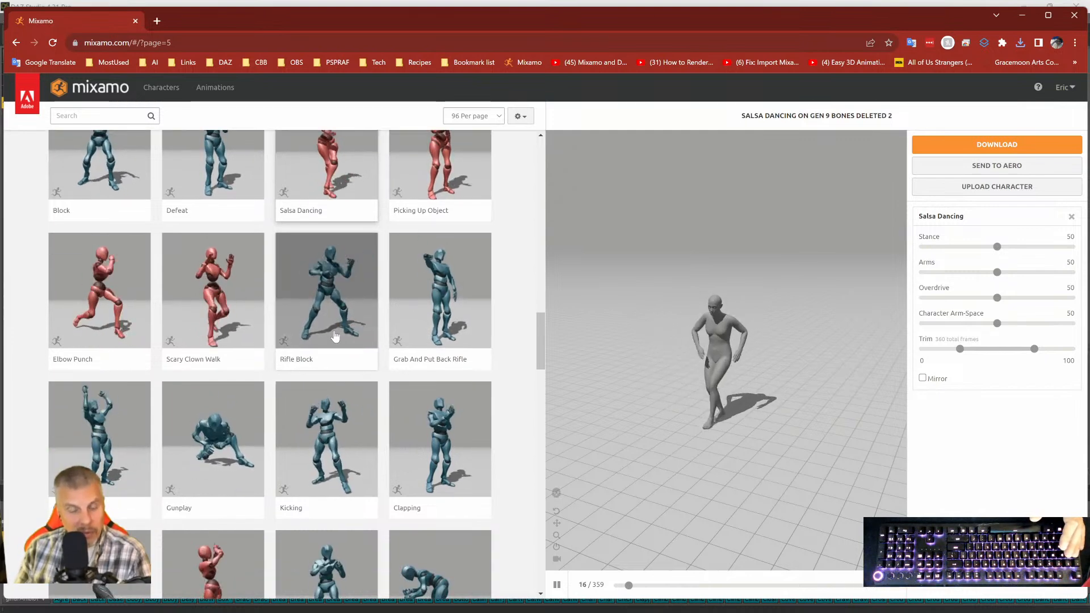
scroll(335, 336, "down", 4)
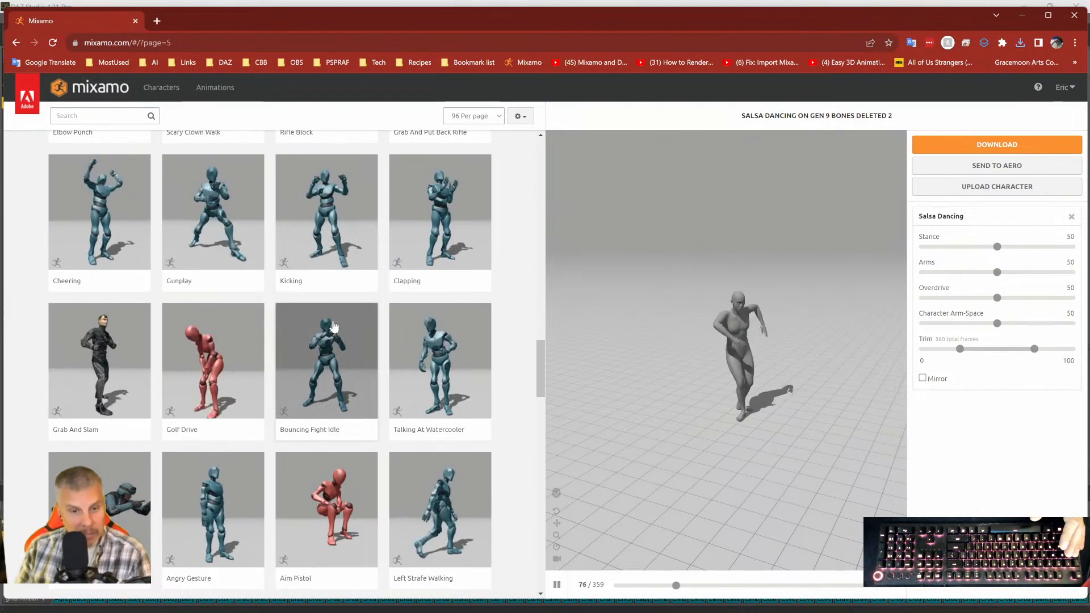
scroll(300, 343, "down", 2)
left_click(227, 282)
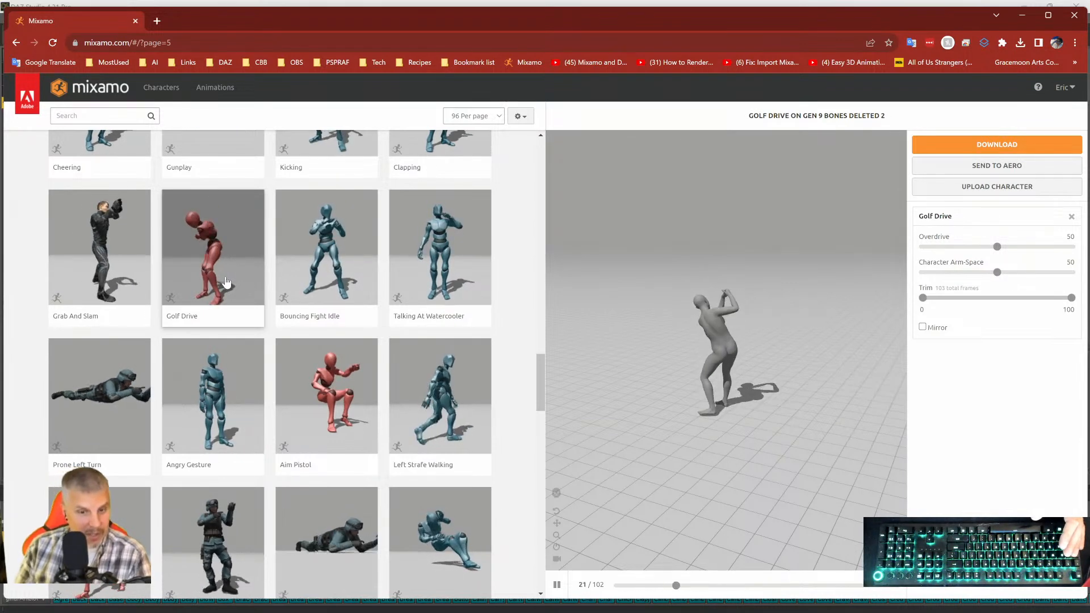
Browse the remaining page 5 animations and preview the Rejected animation on the character.
scroll(226, 282, "down", 7)
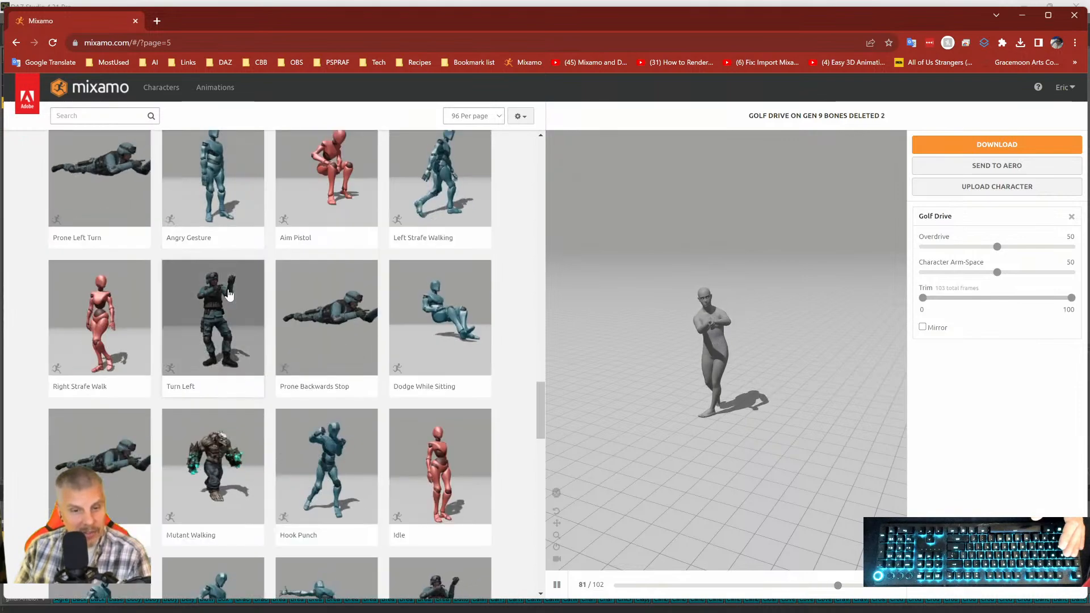
scroll(236, 307, "down", 4)
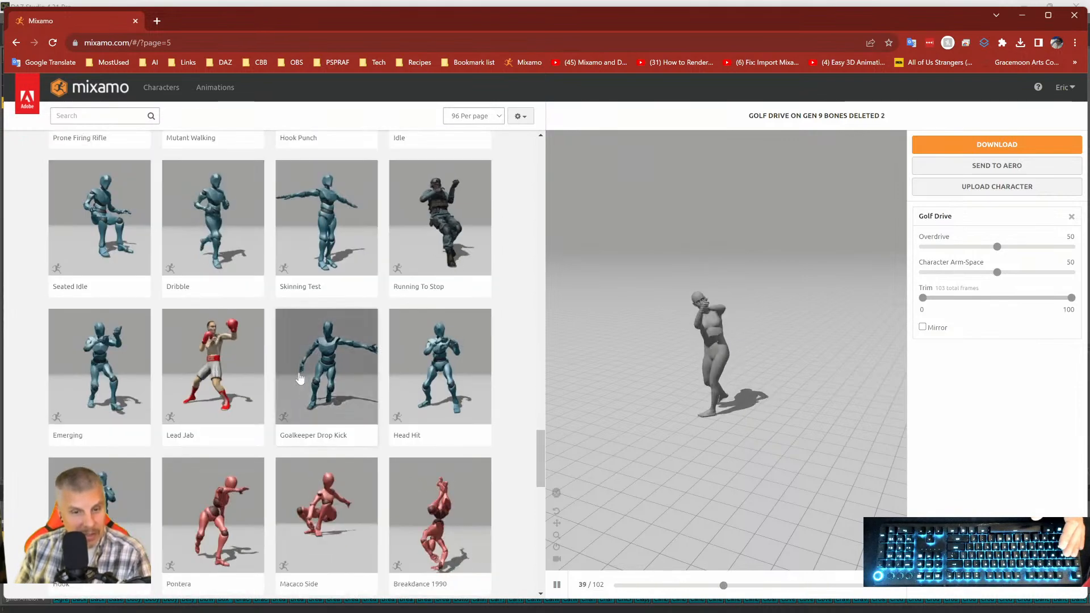
scroll(311, 365, "down", 2)
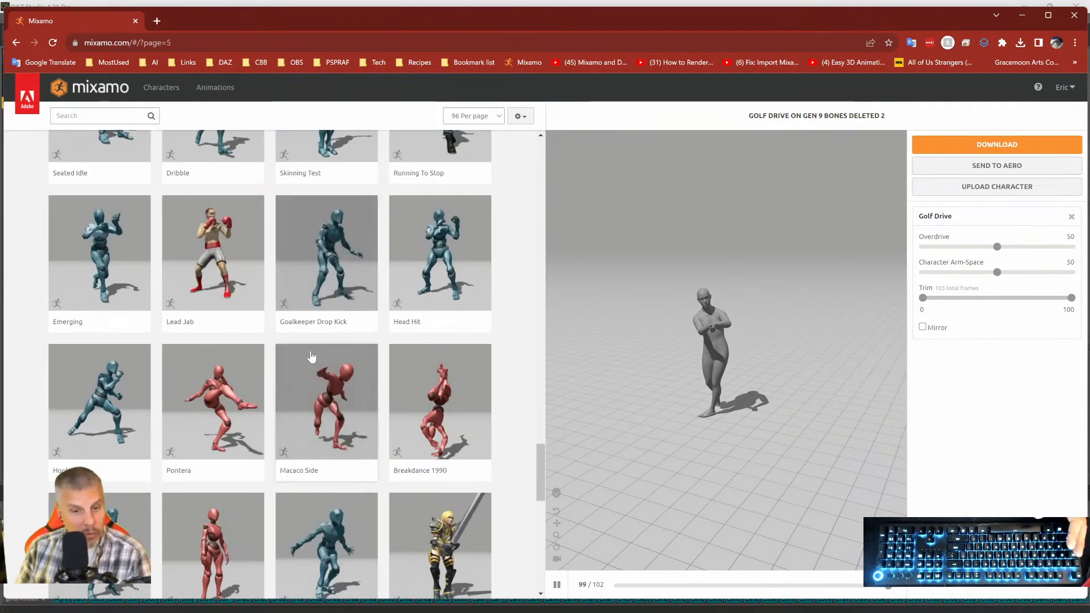
scroll(316, 349, "down", 4)
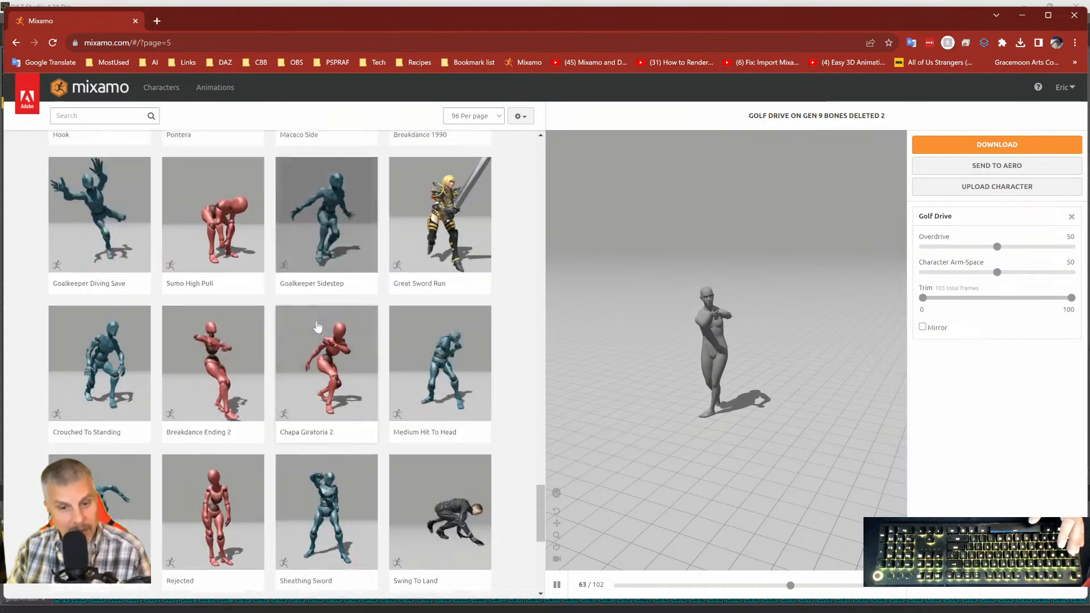
scroll(318, 355, "up", 2)
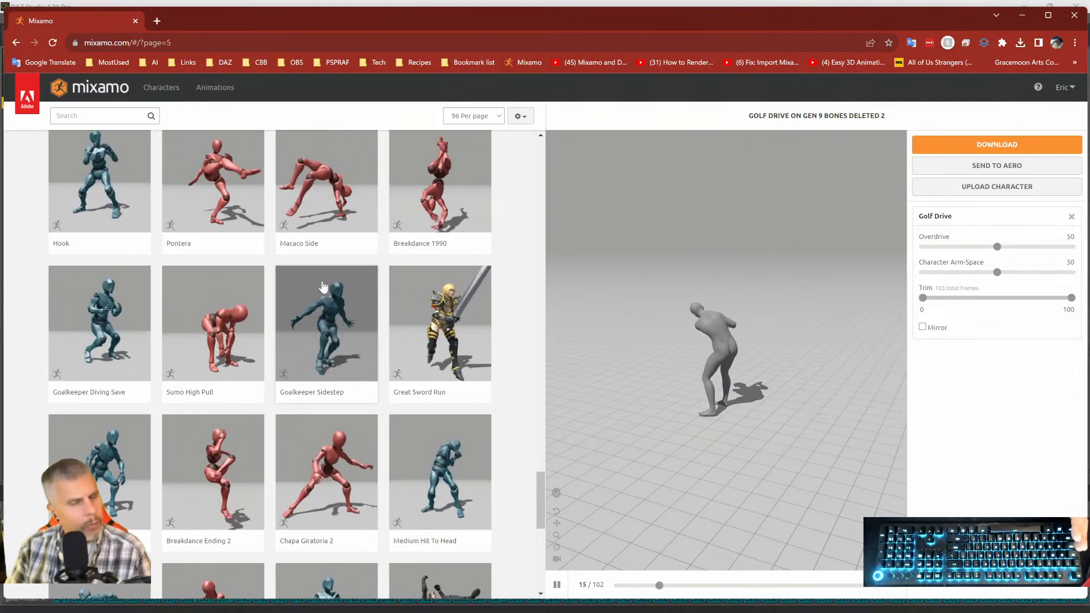
scroll(316, 284, "down", 4)
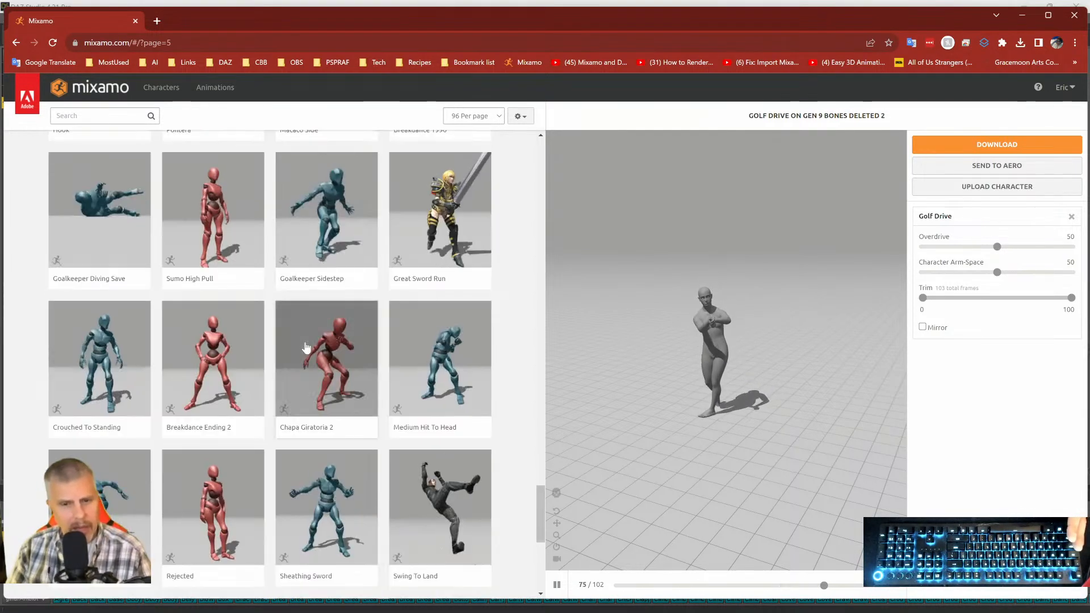
scroll(324, 364, "down", 1)
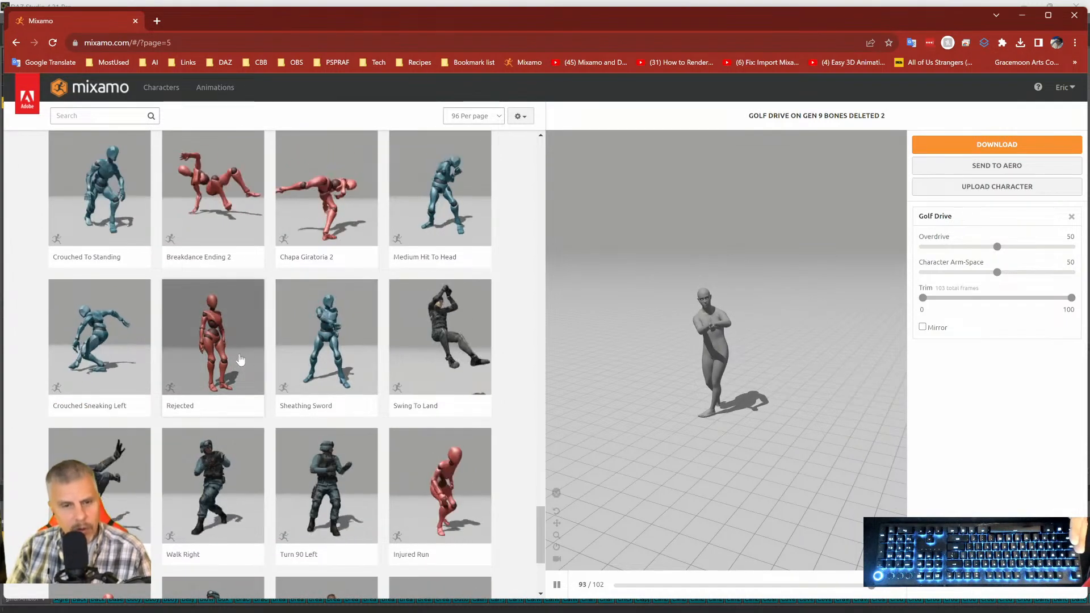
left_click(212, 363)
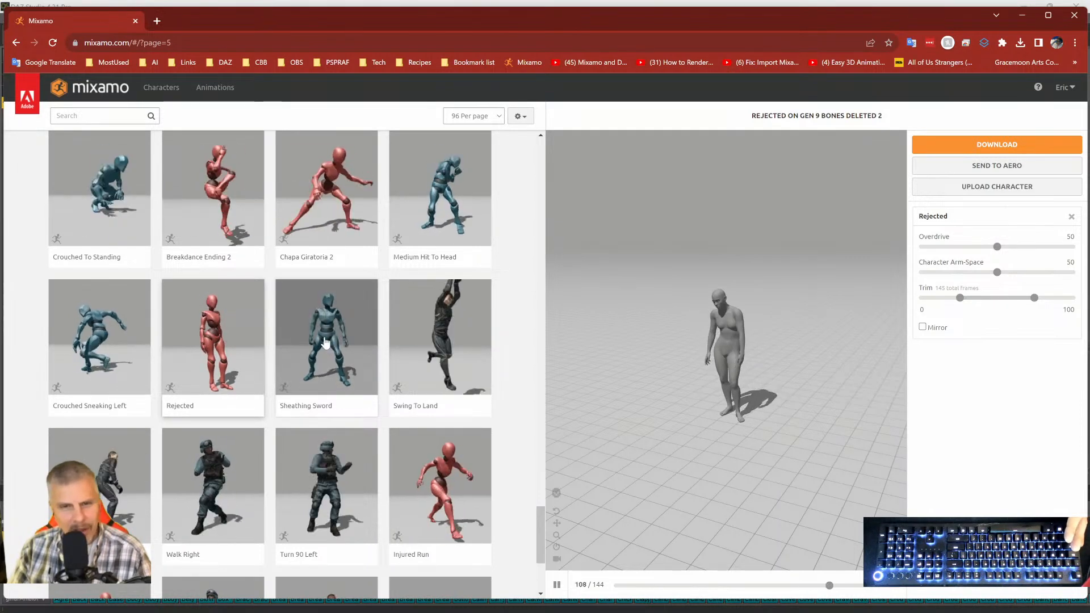
Go to page 6 of the animation library and preview the Treadmill Running animation on the character.
scroll(325, 343, "down", 3)
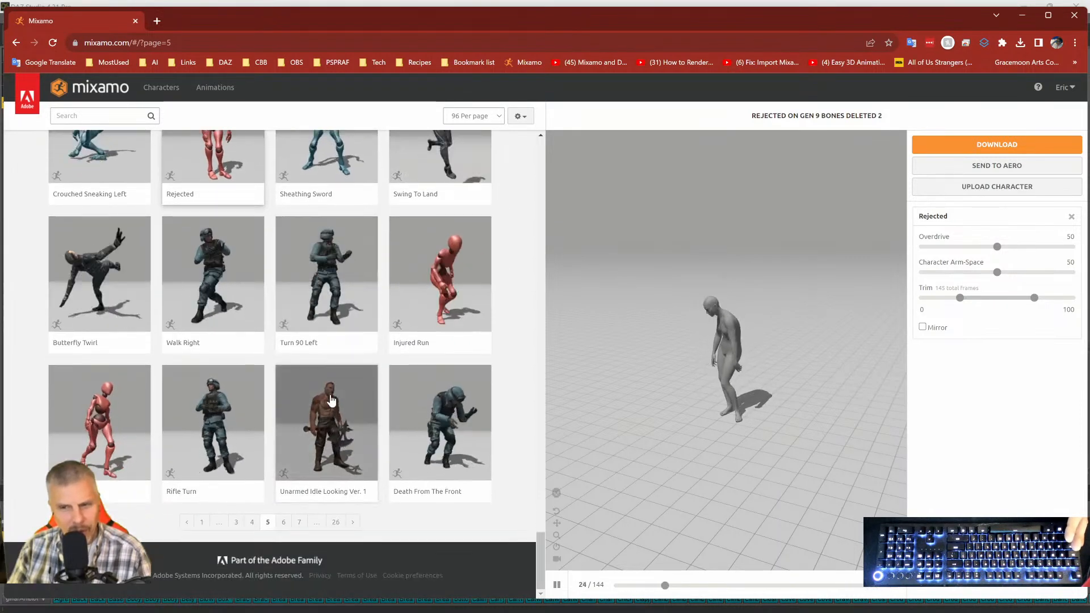
left_click(283, 522)
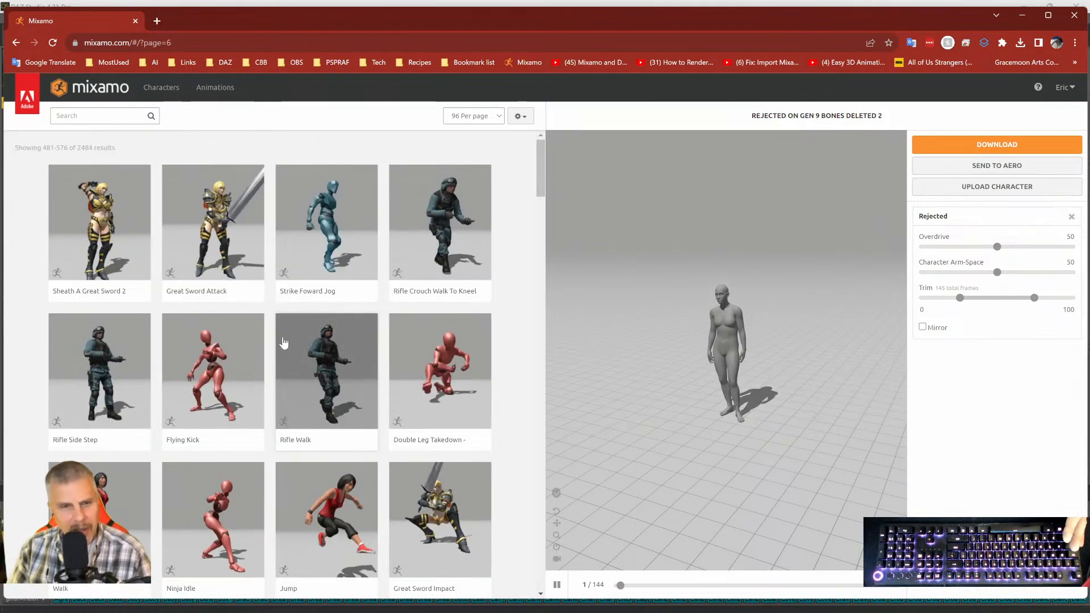
scroll(282, 348, "down", 5)
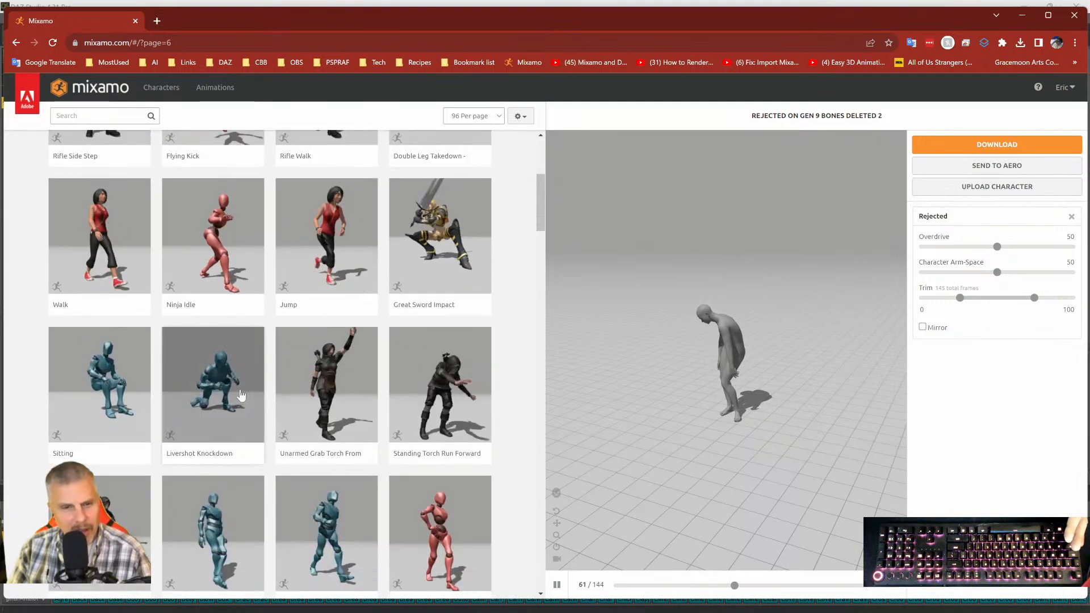
scroll(243, 394, "down", 4)
scroll(336, 341, "down", 8)
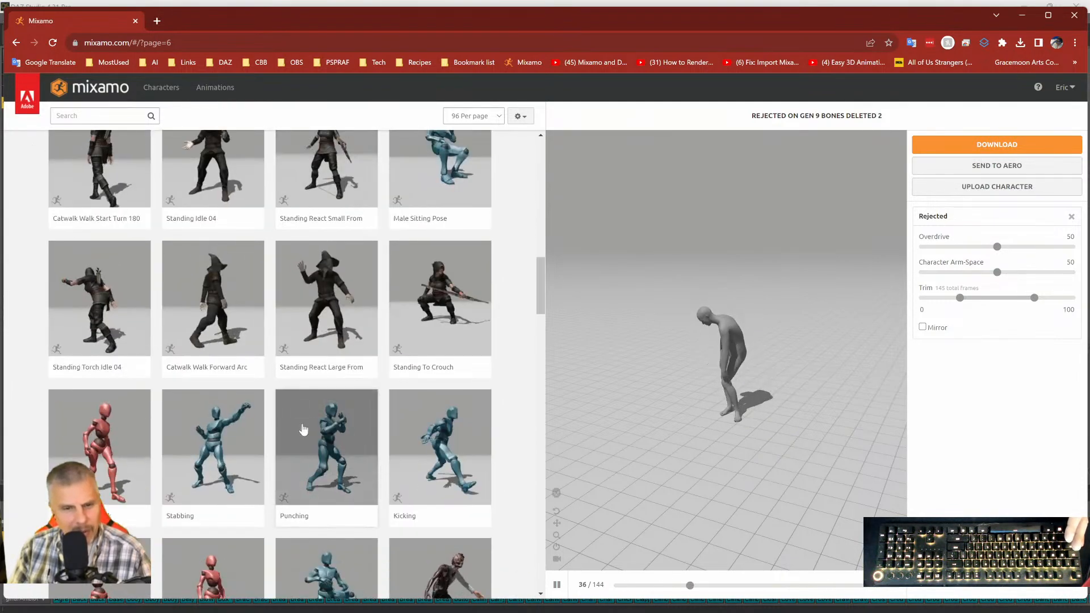
scroll(298, 425, "down", 3)
scroll(287, 439, "down", 3)
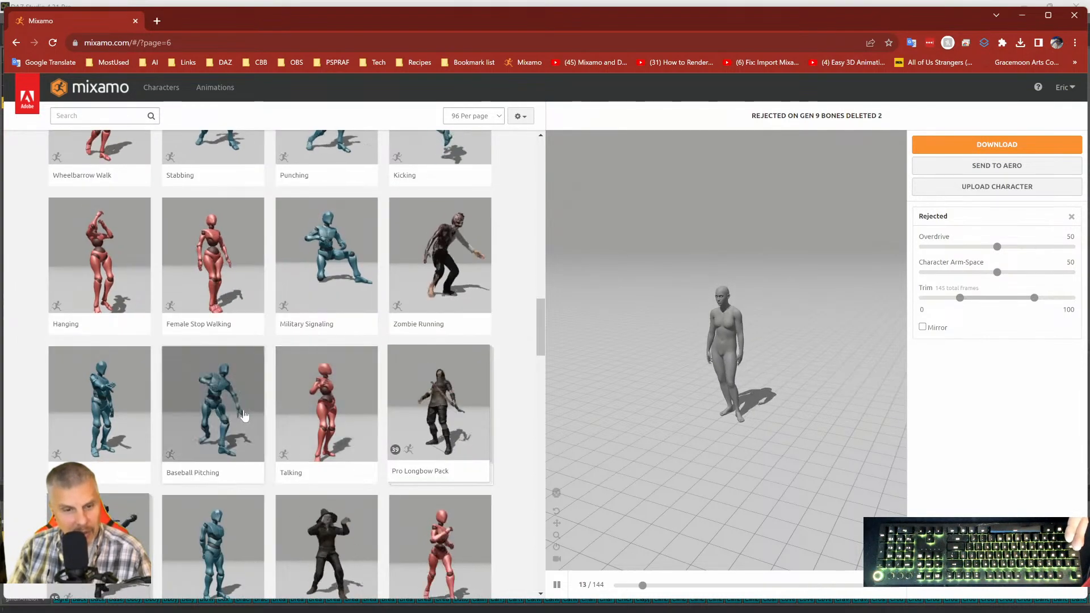
scroll(383, 441, "down", 3)
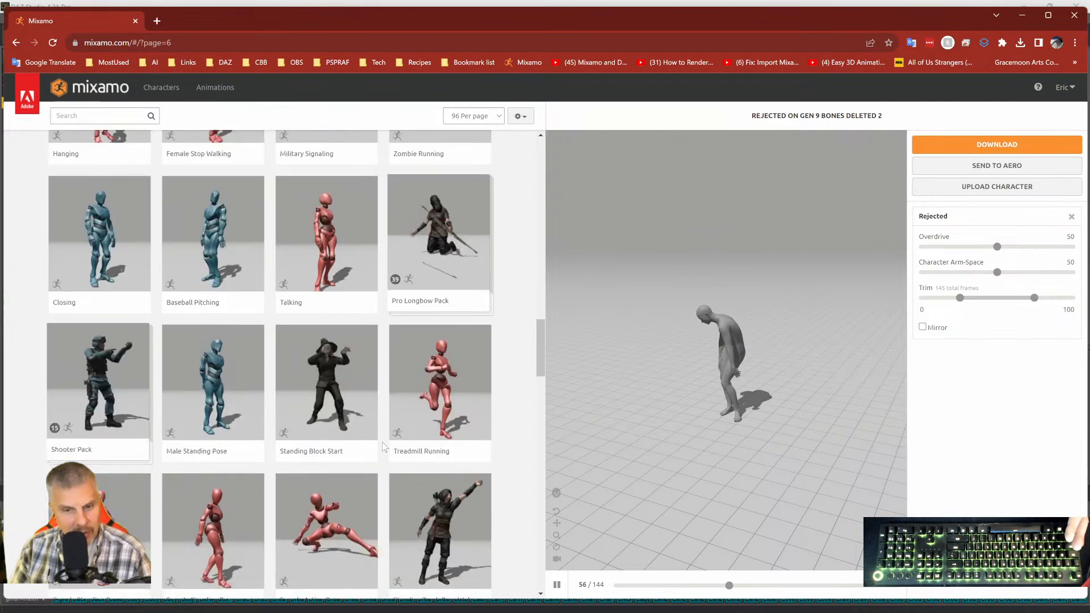
left_click(438, 403)
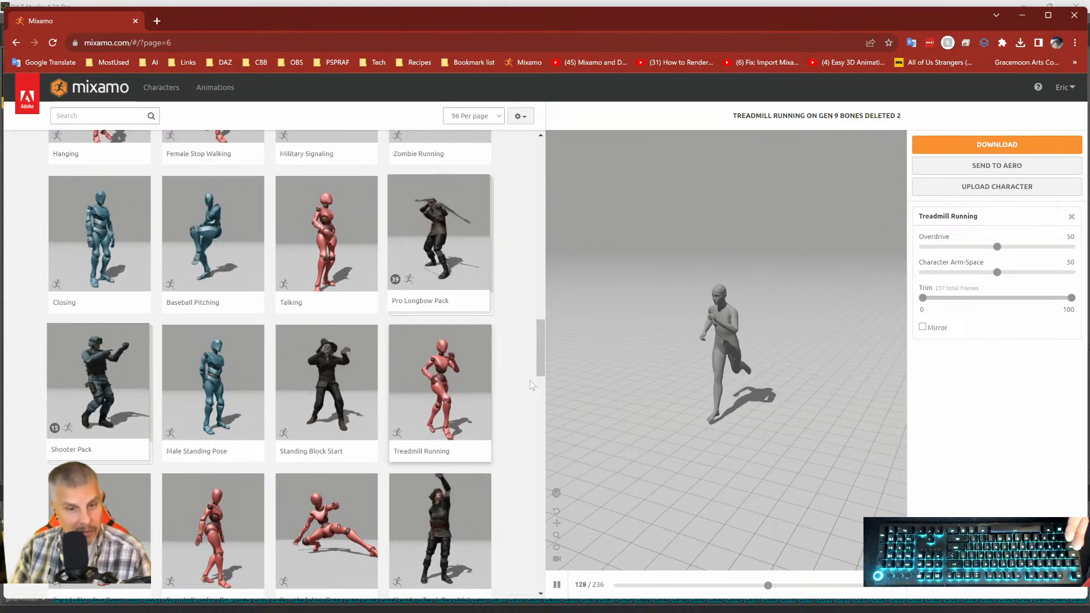
Find the Standing Torch Walk Back animation on page 6 and apply it to the character.
scroll(342, 419, "down", 2)
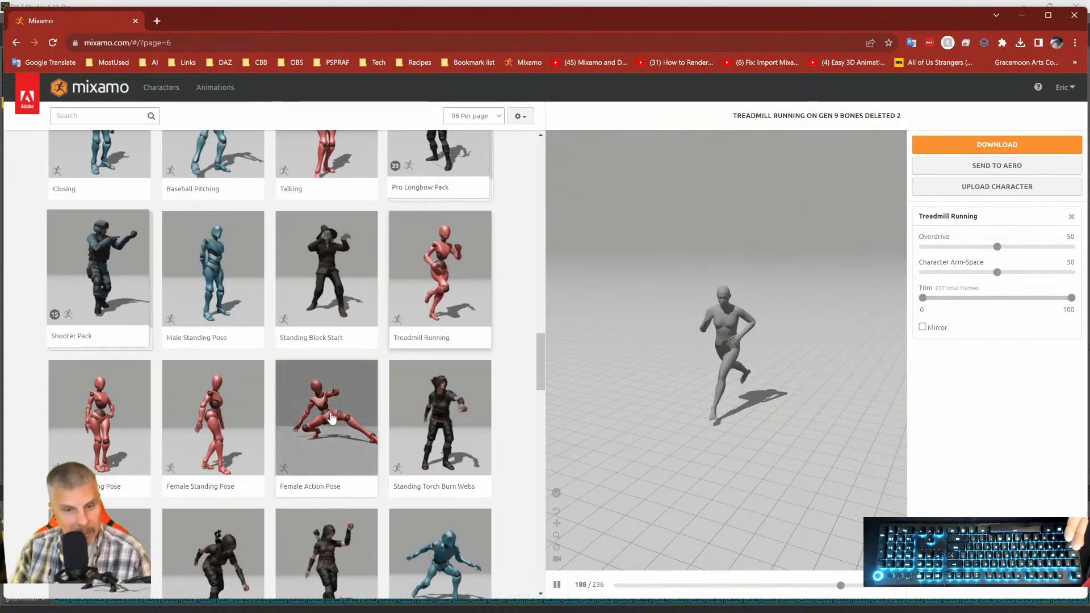
scroll(335, 420, "down", 5)
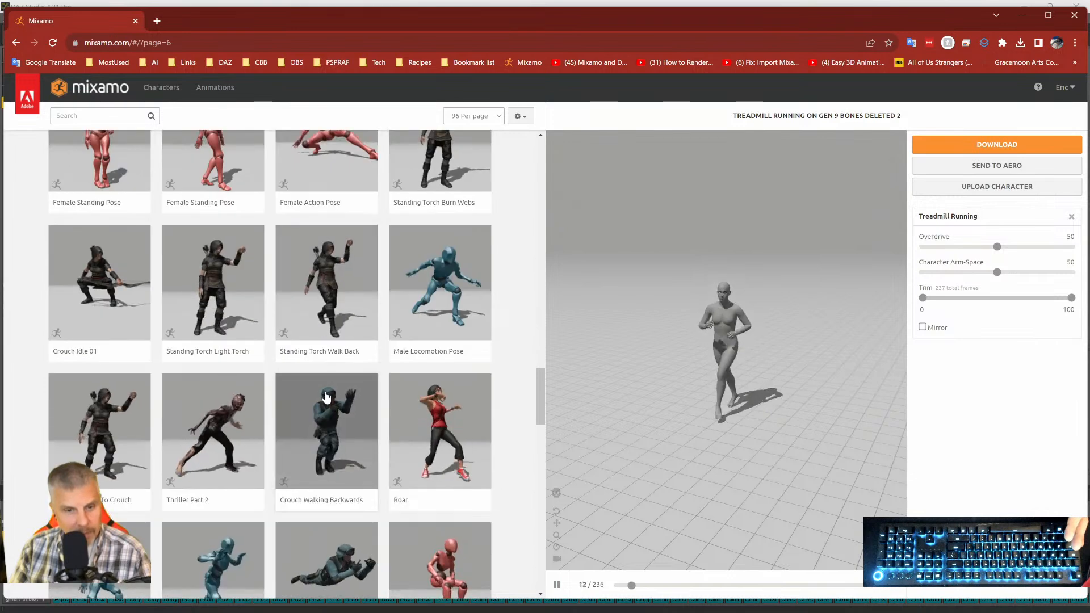
left_click(318, 329)
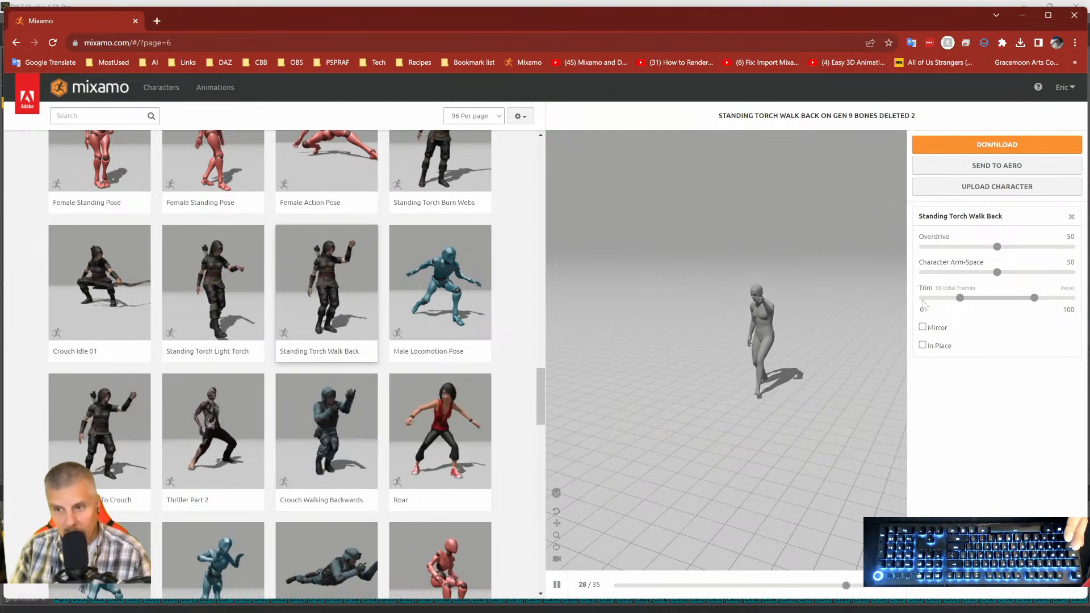
Try the In Place and Mirror options on the torch walk animation, and clear them again.
left_click(922, 346)
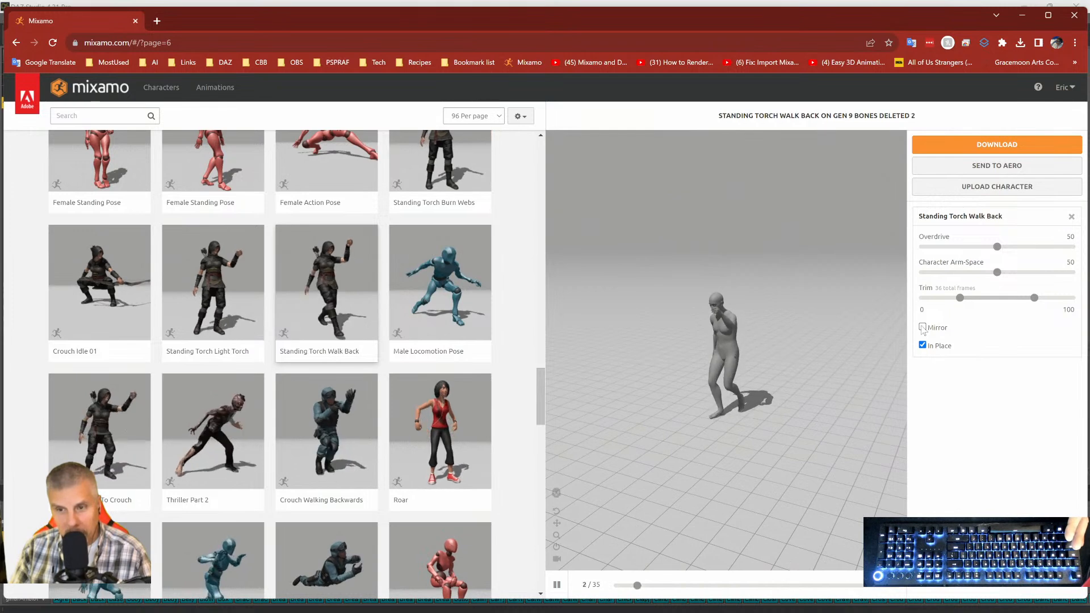
left_click(922, 327)
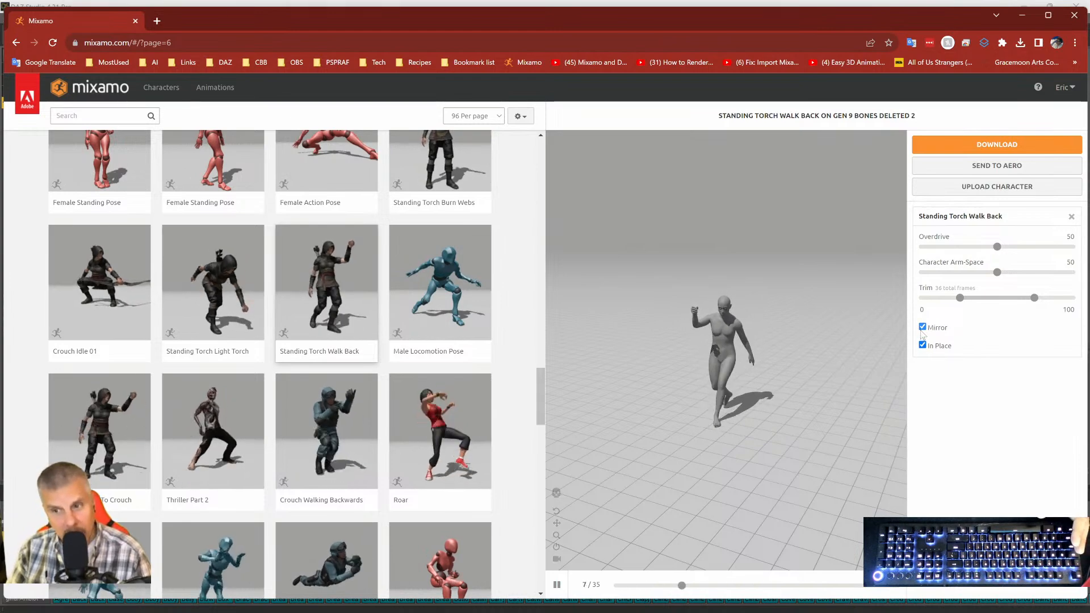
left_click(922, 327)
Browse the remaining page 6 animations and go to page 8 of the animation library.
scroll(390, 426, "down", 5)
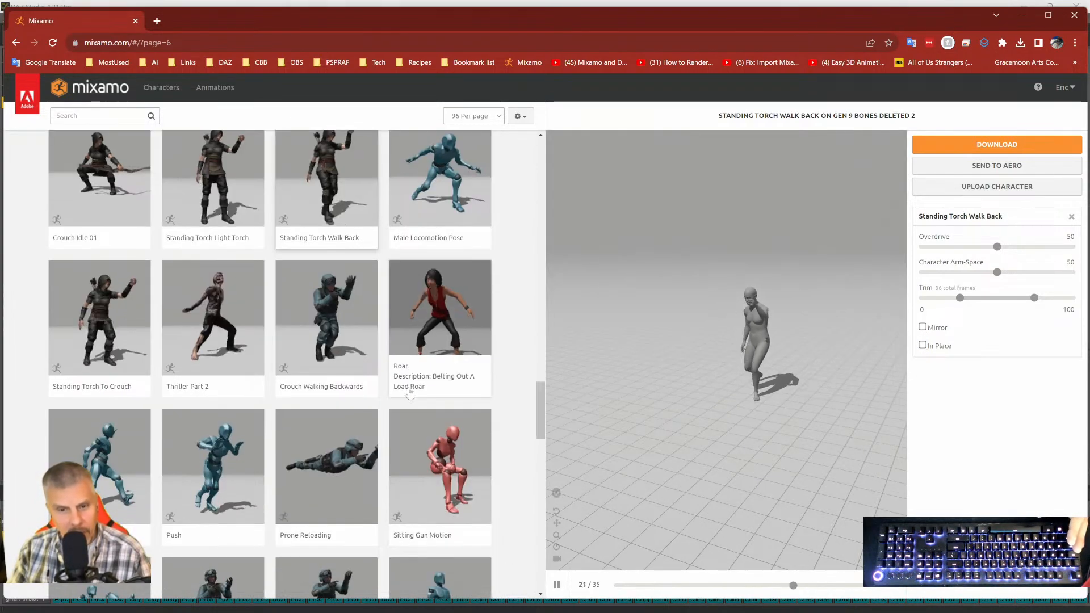
scroll(390, 426, "down", 8)
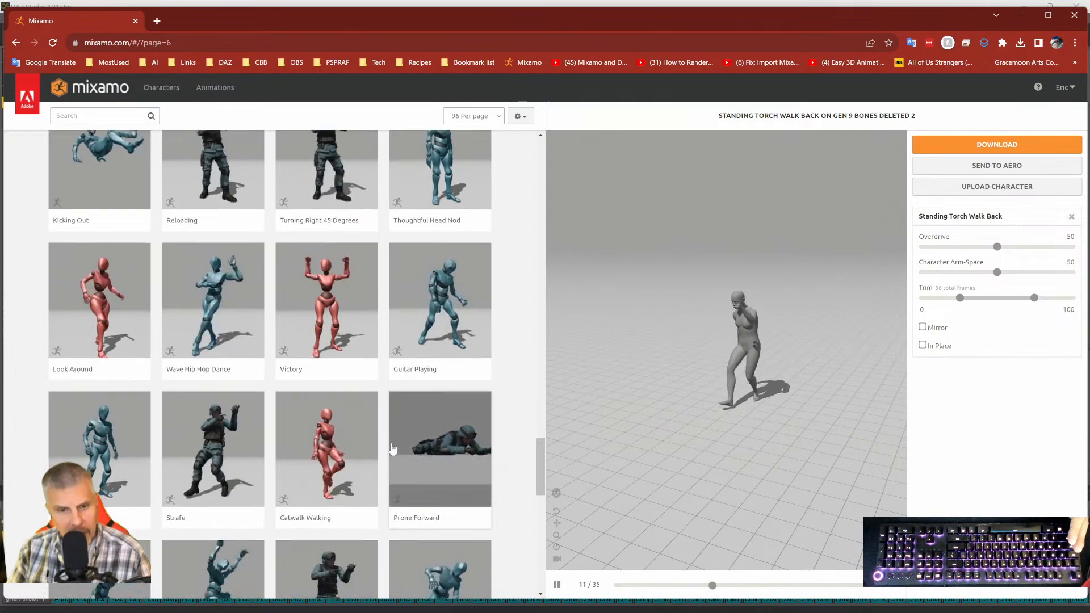
scroll(398, 426, "down", 4)
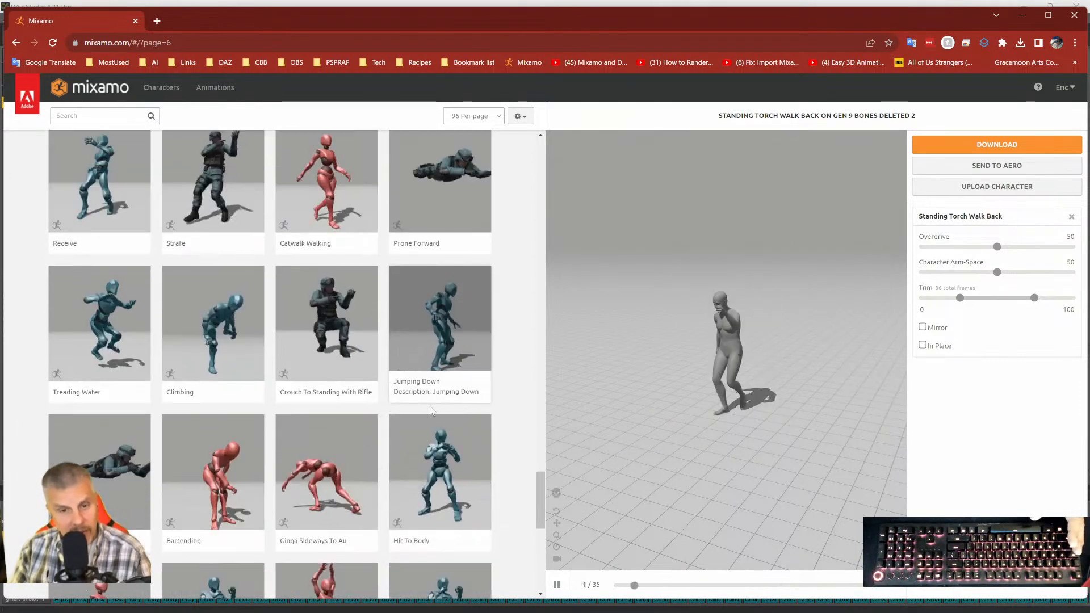
scroll(402, 430, "down", 3)
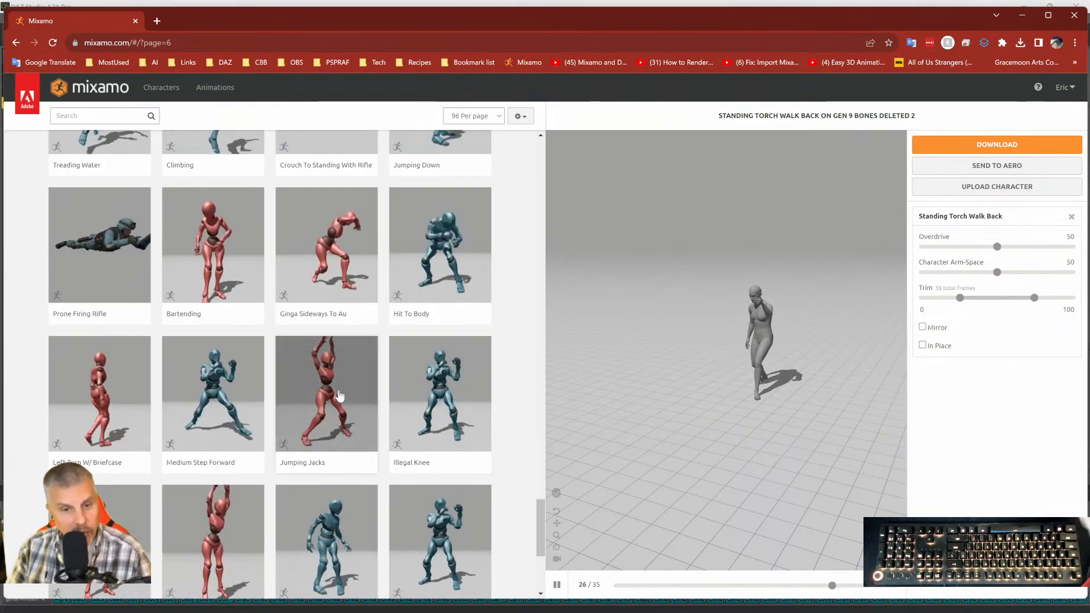
scroll(338, 395, "down", 5)
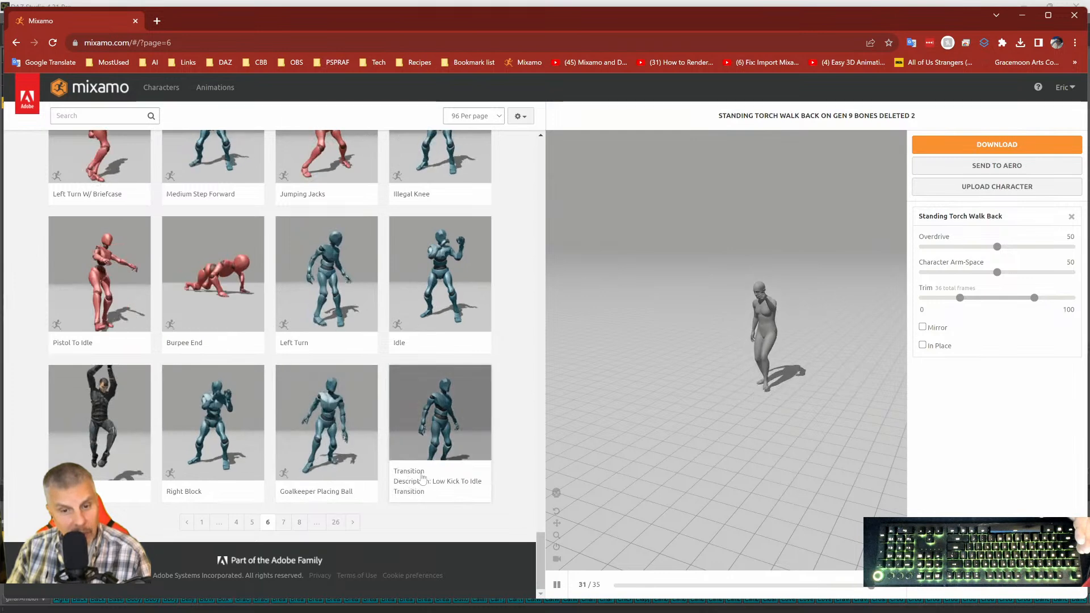
left_click(302, 525)
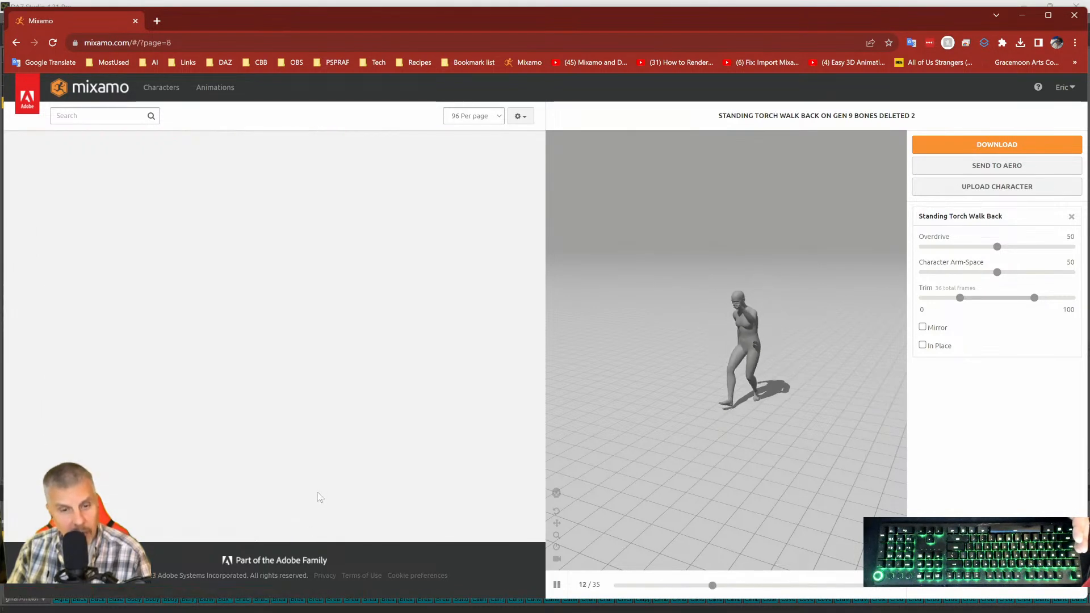
Examine the animations on page 8 of the library down to the end of the page.
scroll(314, 454, "down", 3)
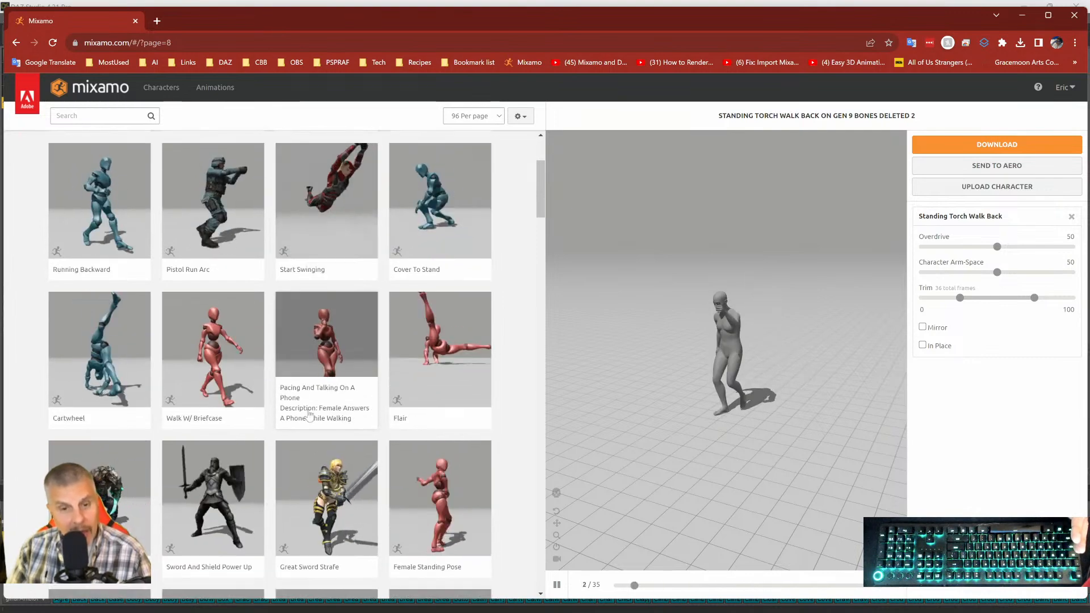
scroll(310, 417, "down", 4)
scroll(310, 423, "down", 3)
scroll(309, 426, "down", 5)
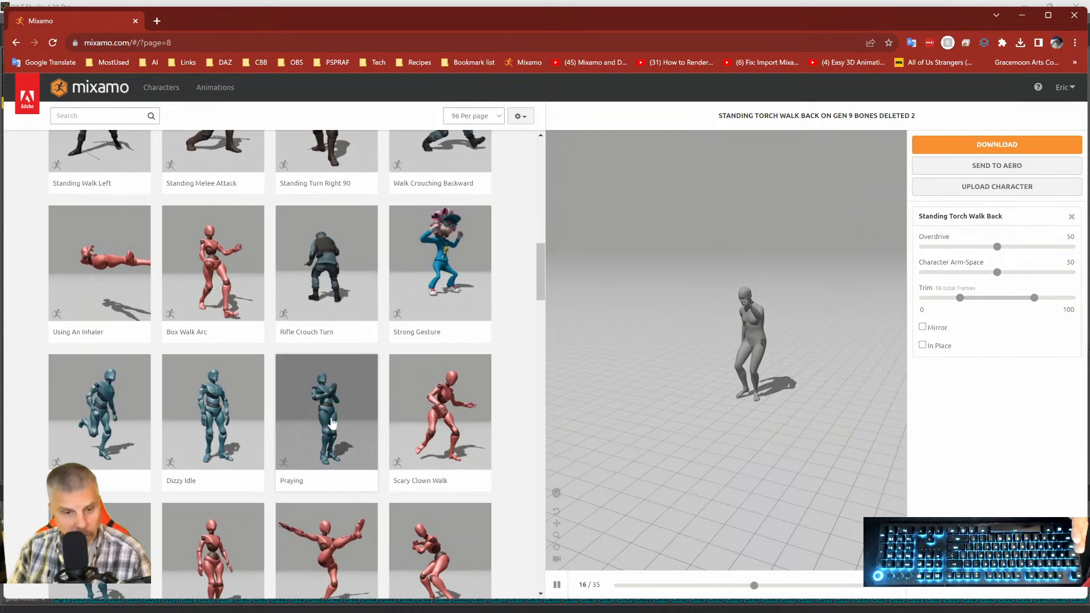
scroll(355, 406, "down", 2)
scroll(233, 358, "down", 2)
scroll(317, 341, "down", 2)
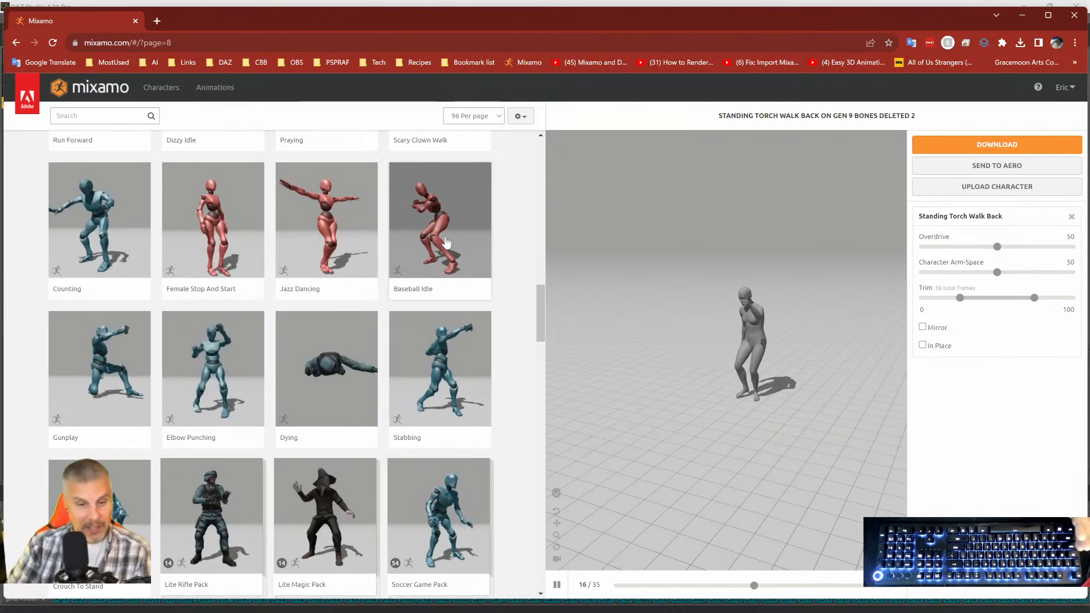
scroll(237, 339, "down", 2)
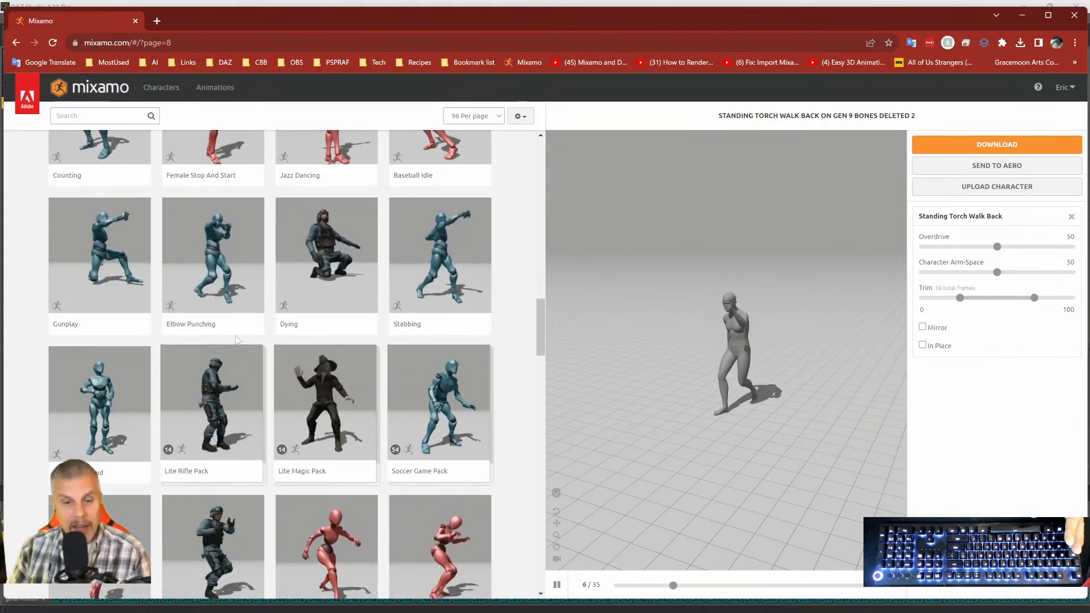
scroll(253, 369, "down", 4)
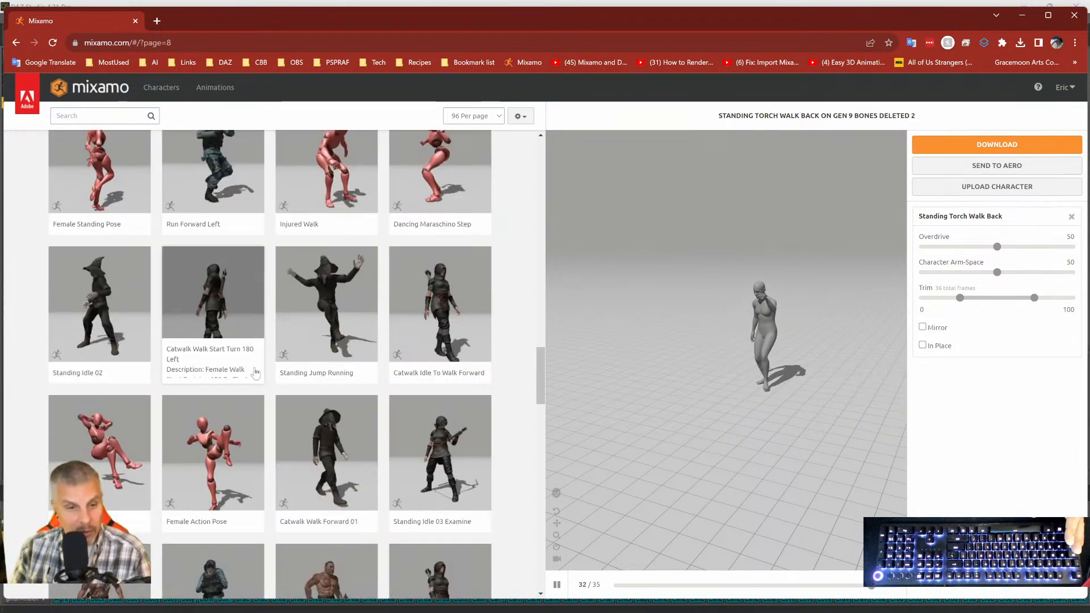
scroll(255, 399, "down", 4)
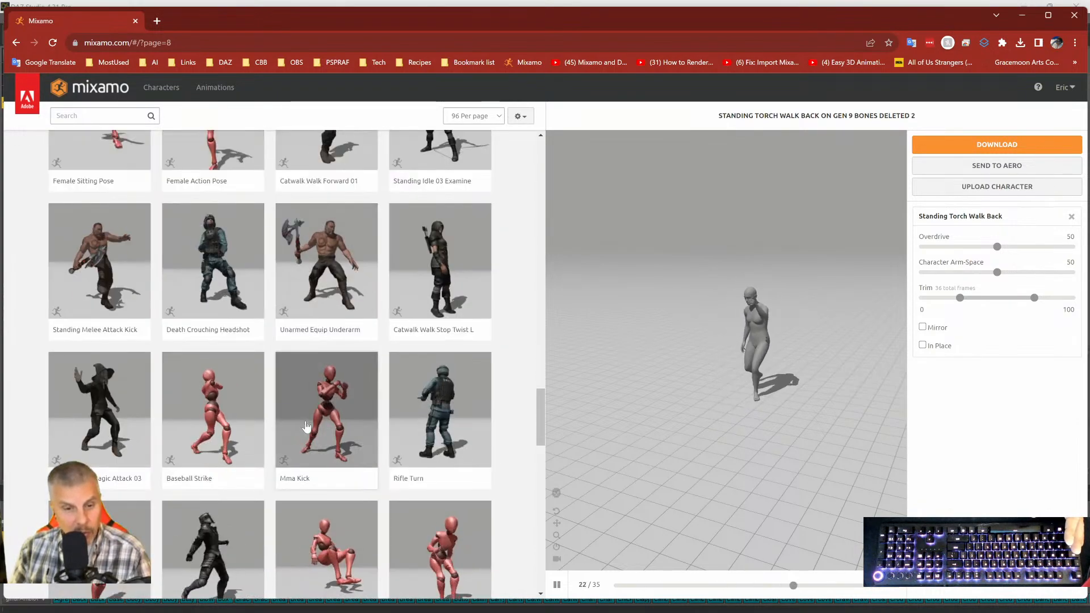
scroll(310, 426, "down", 3)
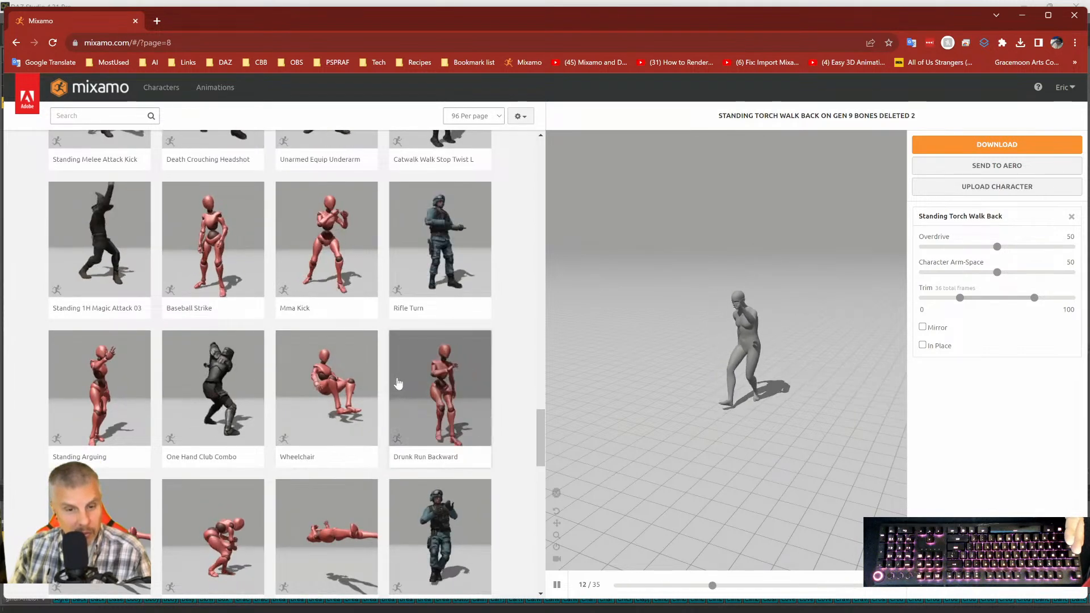
scroll(400, 383, "down", 1)
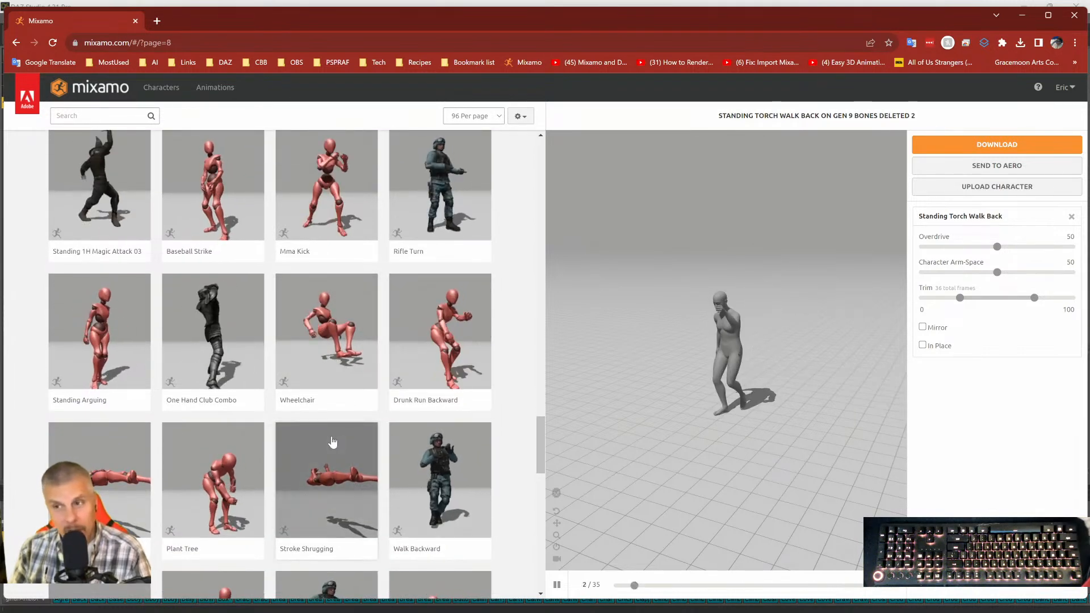
scroll(329, 421, "down", 7)
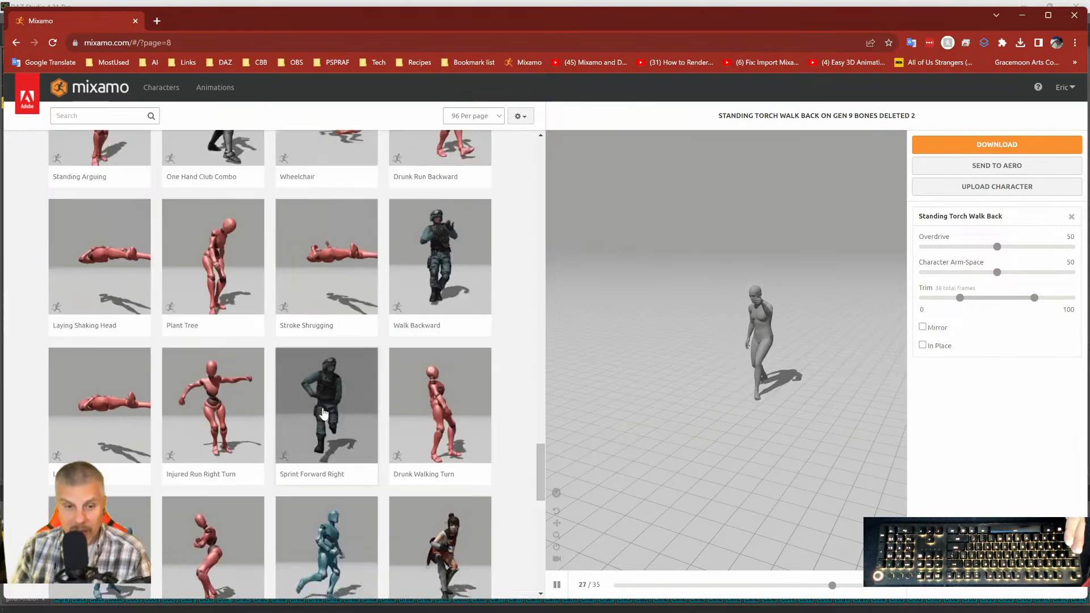
scroll(411, 341, "up", 12)
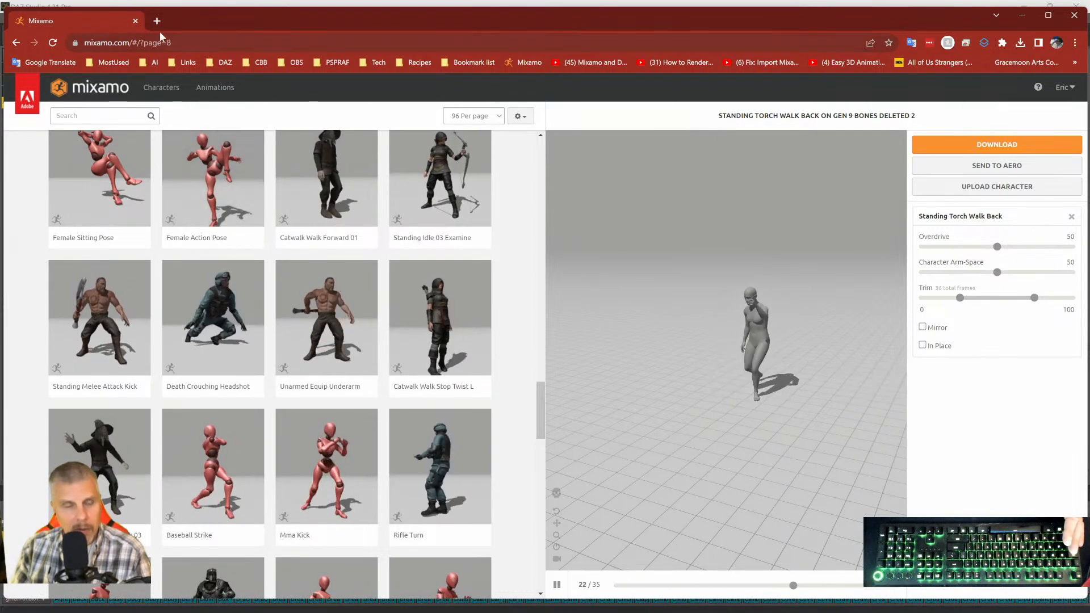
scroll(322, 325, "down", 3)
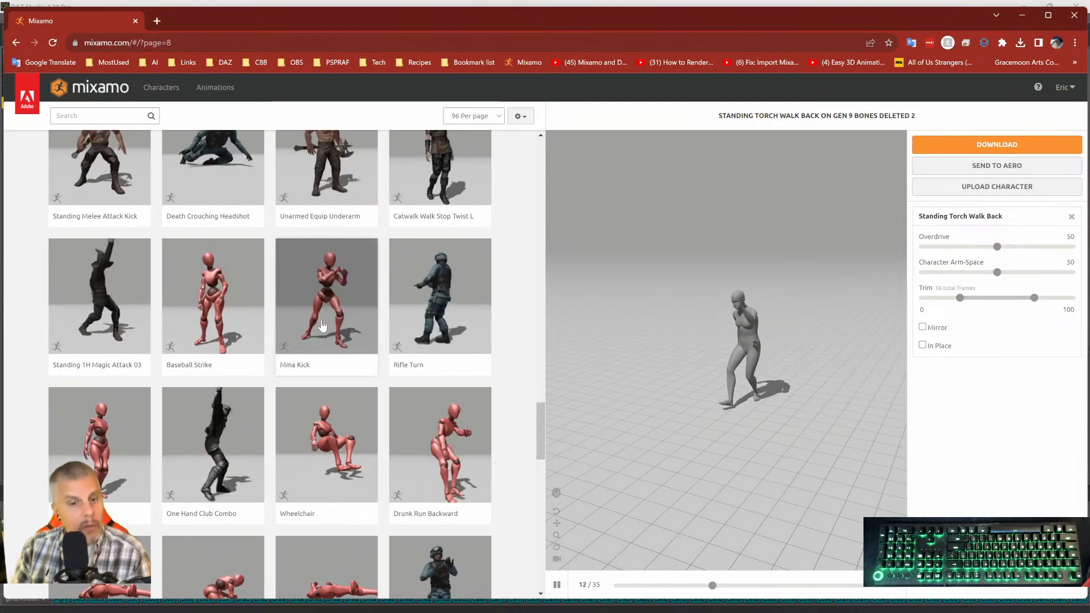
scroll(318, 315, "down", 4)
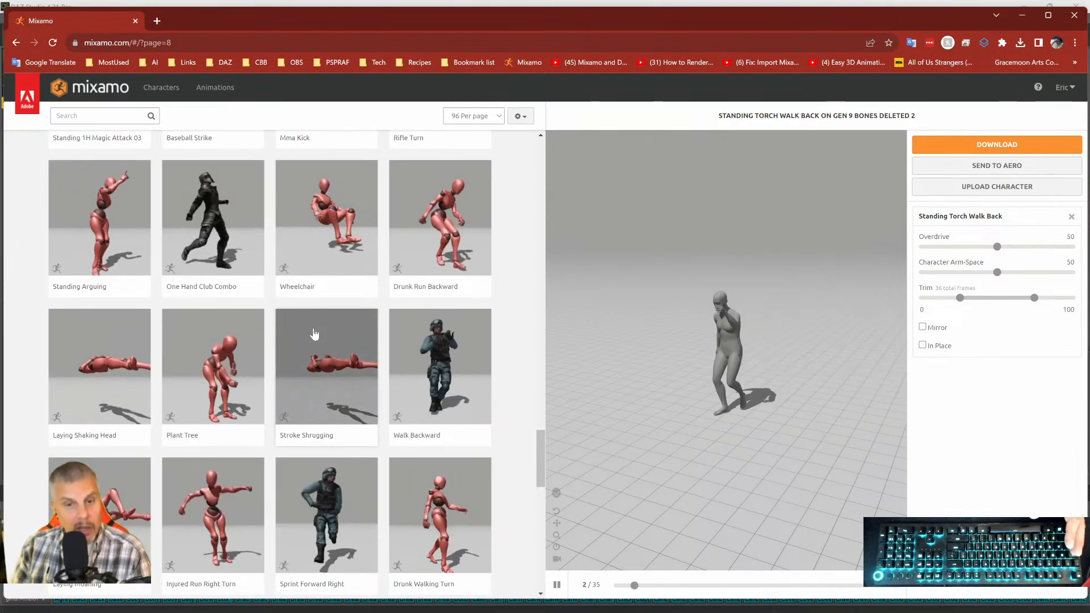
scroll(314, 336, "down", 7)
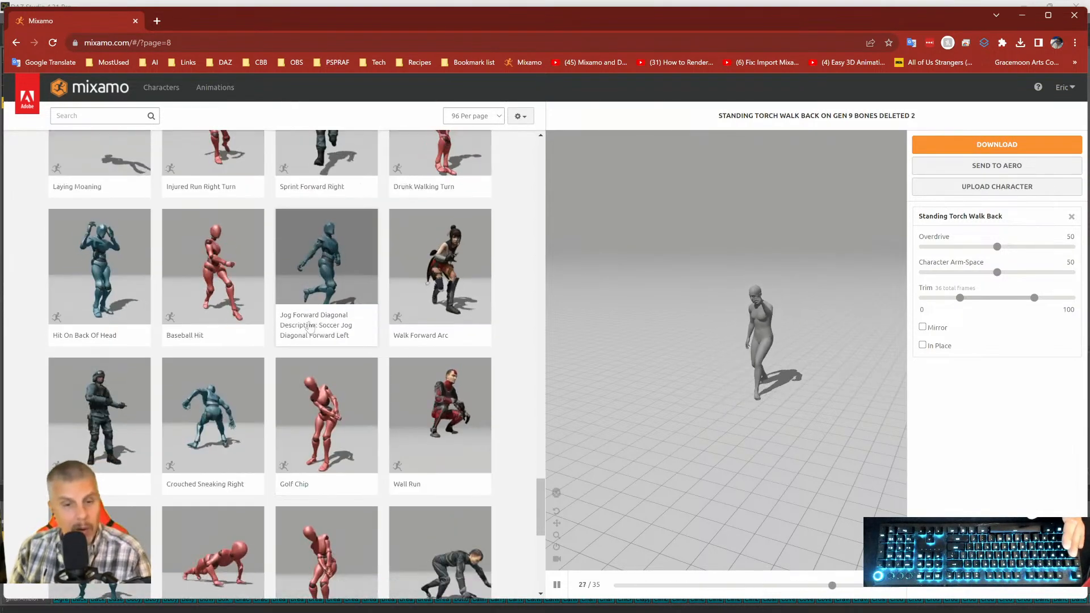
scroll(309, 326, "down", 2)
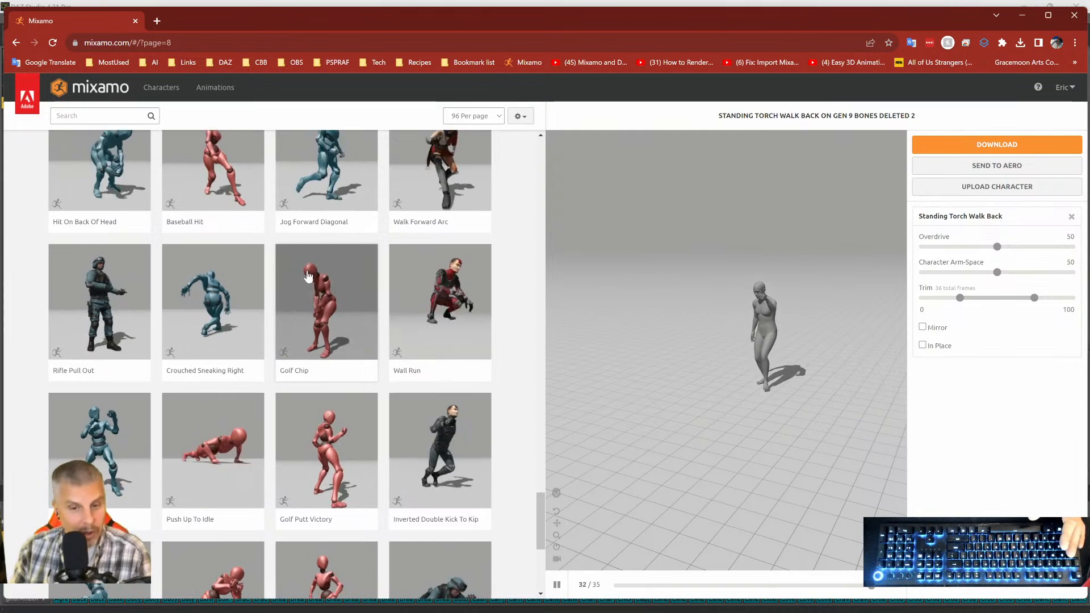
scroll(310, 289, "down", 3)
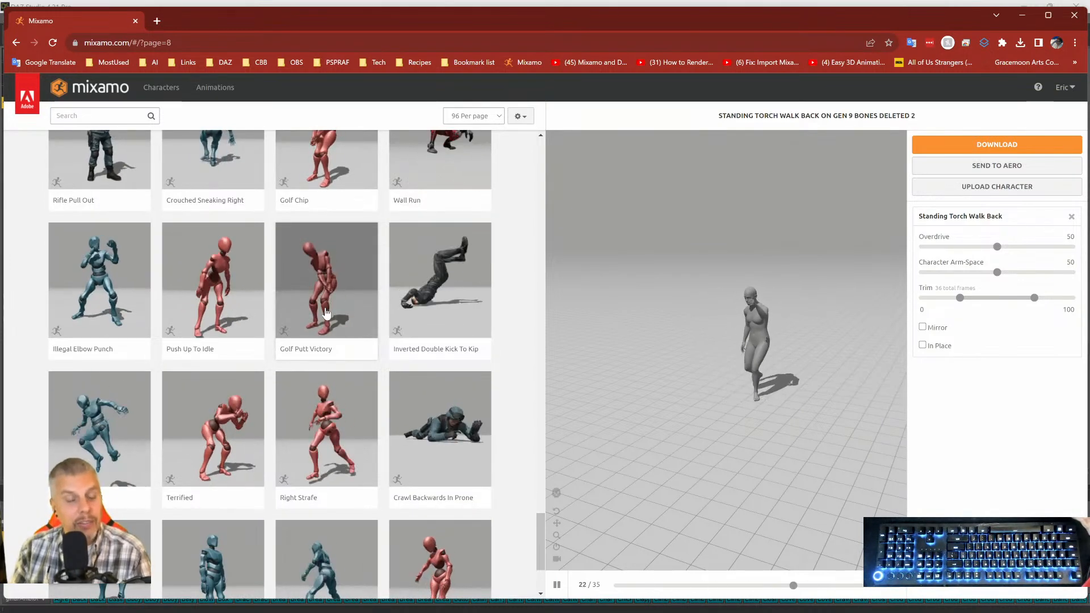
scroll(327, 315, "down", 3)
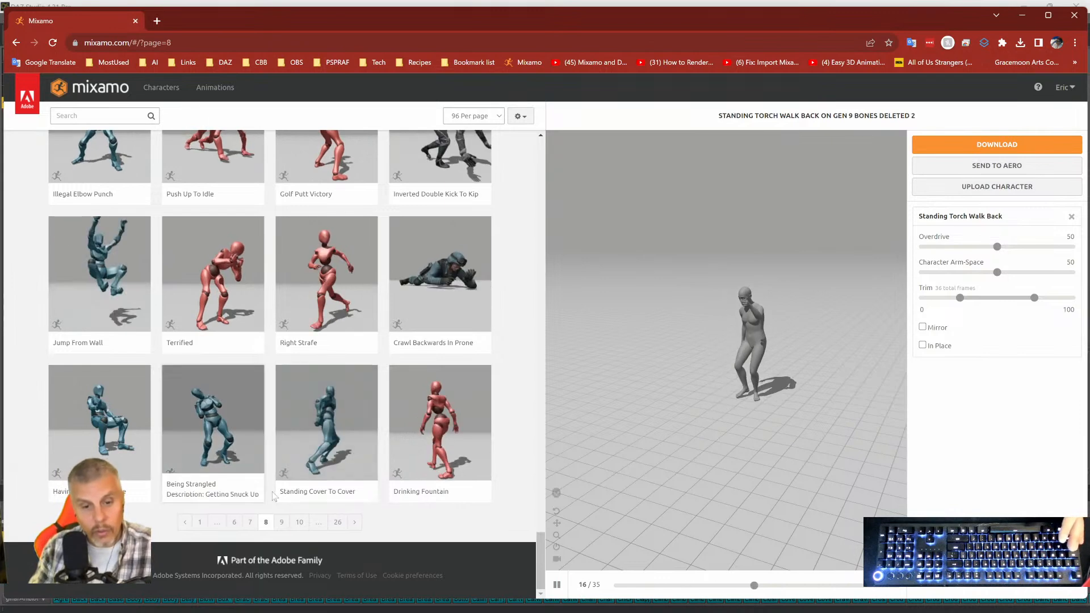
Go to page 10 of the animation library and preview the Taking Item animation on the character.
left_click(299, 522)
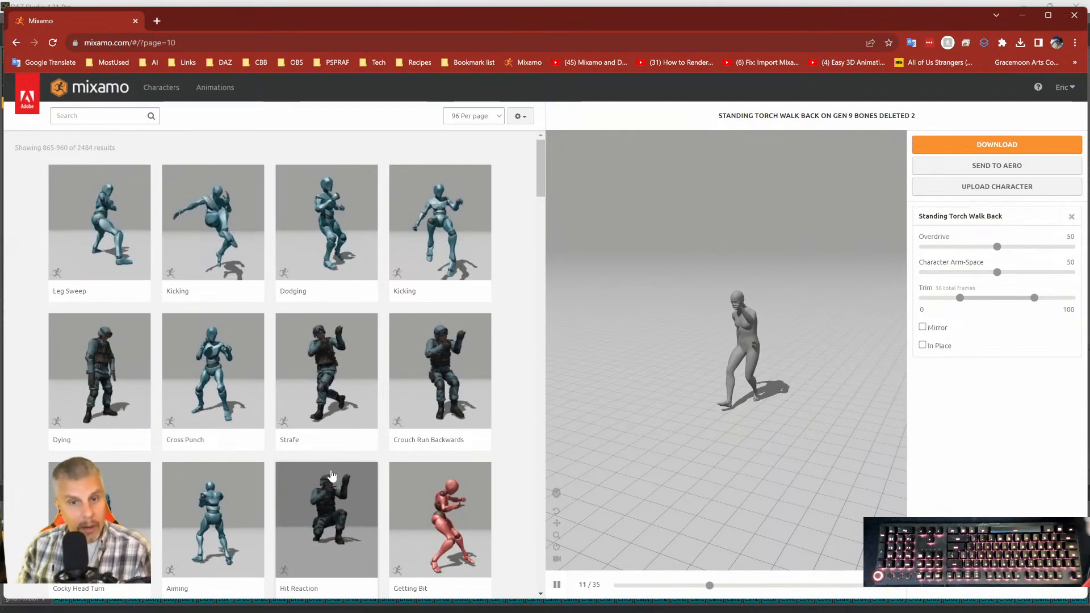
scroll(332, 475, "down", 3)
scroll(295, 385, "down", 7)
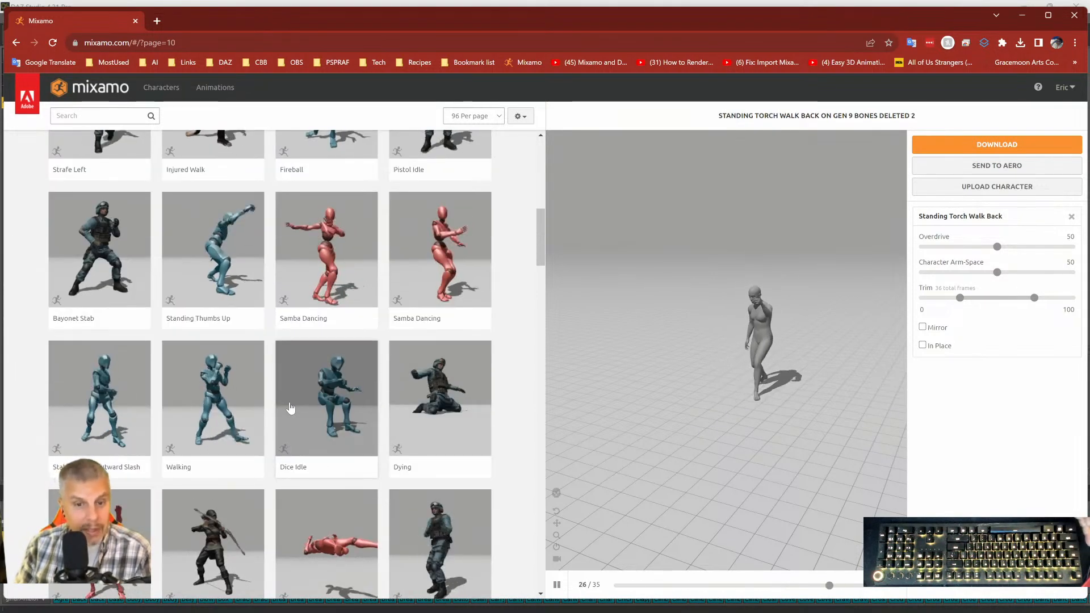
scroll(290, 408, "down", 3)
scroll(287, 420, "down", 5)
scroll(286, 425, "down", 10)
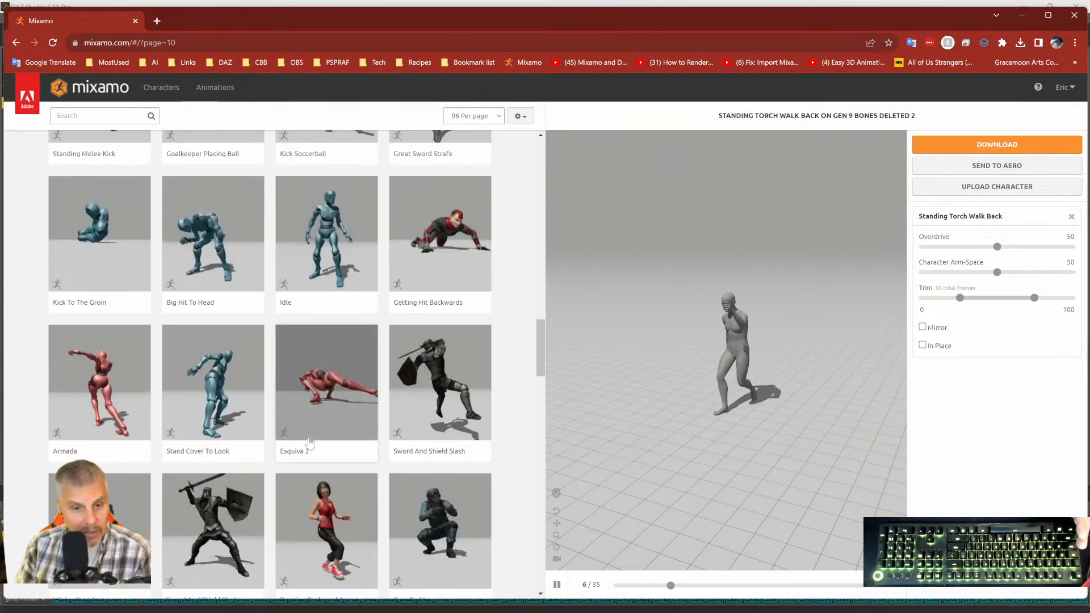
scroll(310, 435, "down", 1)
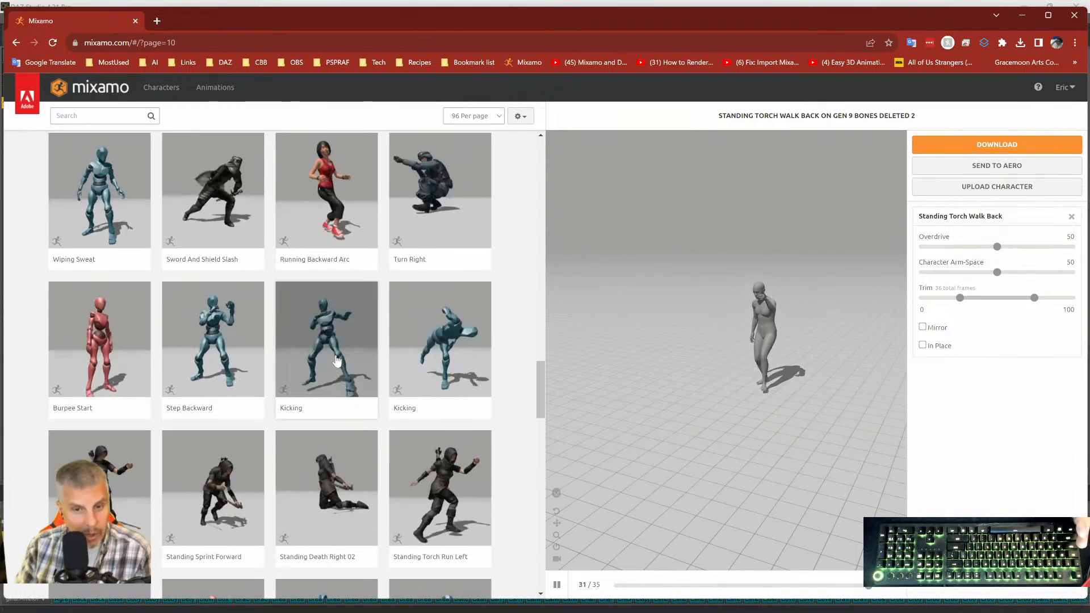
scroll(328, 388, "down", 3)
scroll(326, 439, "down", 3)
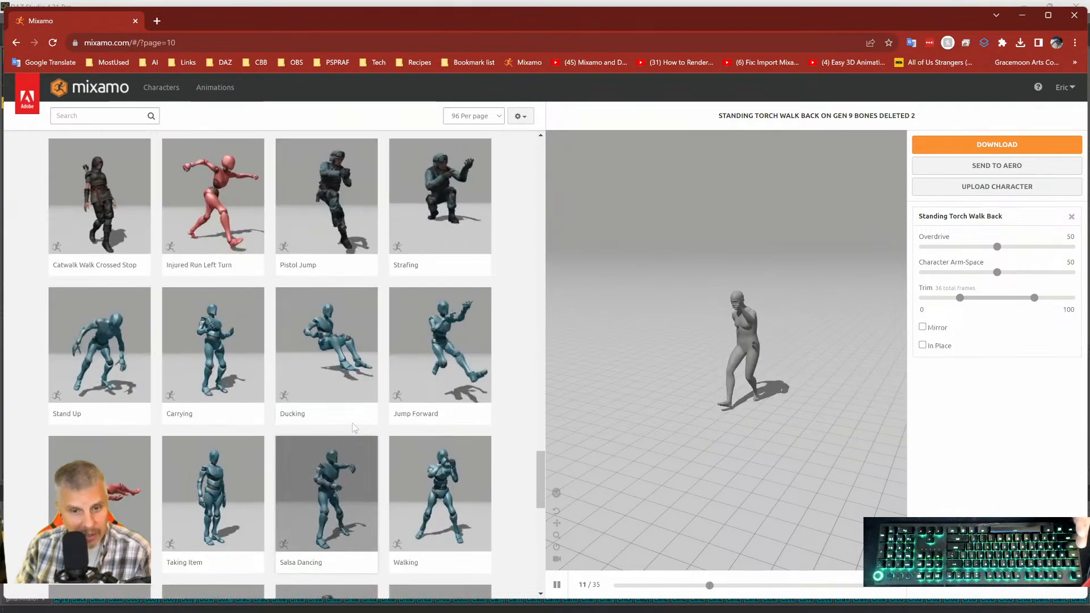
scroll(422, 388, "down", 3)
scroll(311, 420, "down", 1)
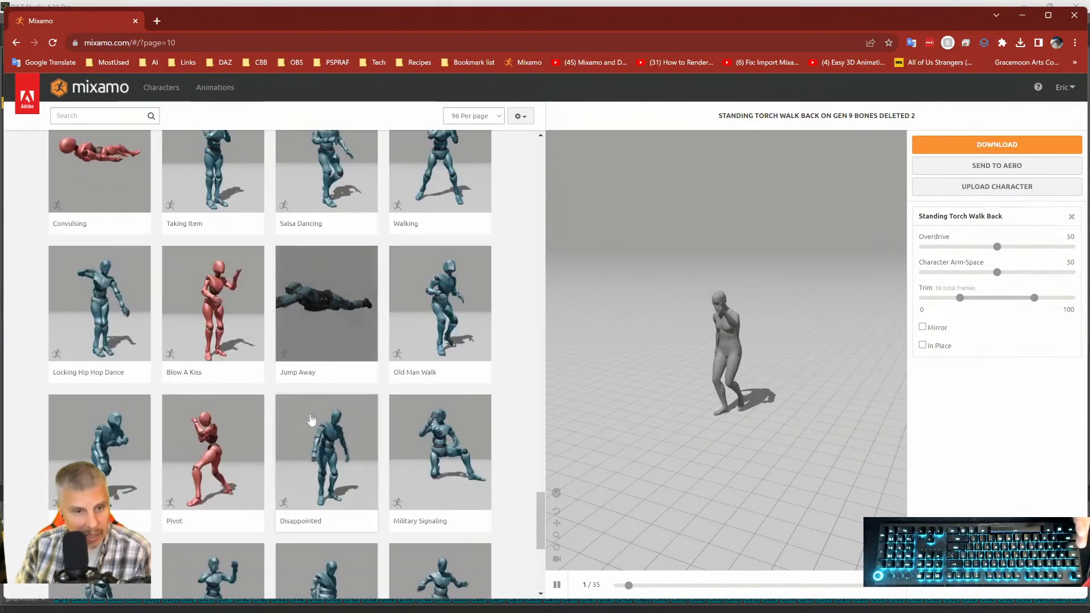
scroll(214, 282, "up", 2)
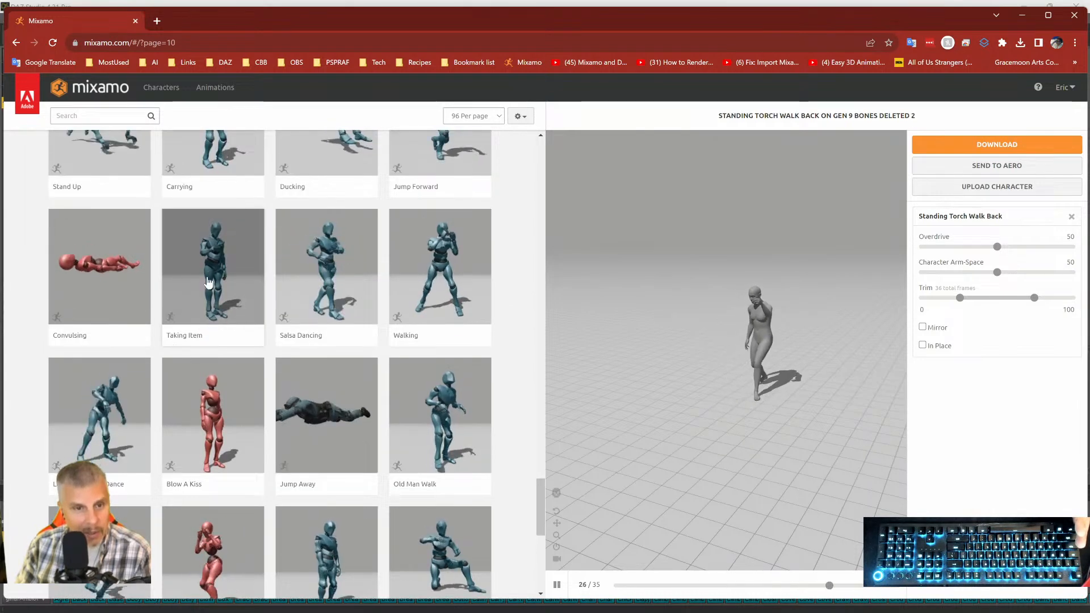
left_click(208, 282)
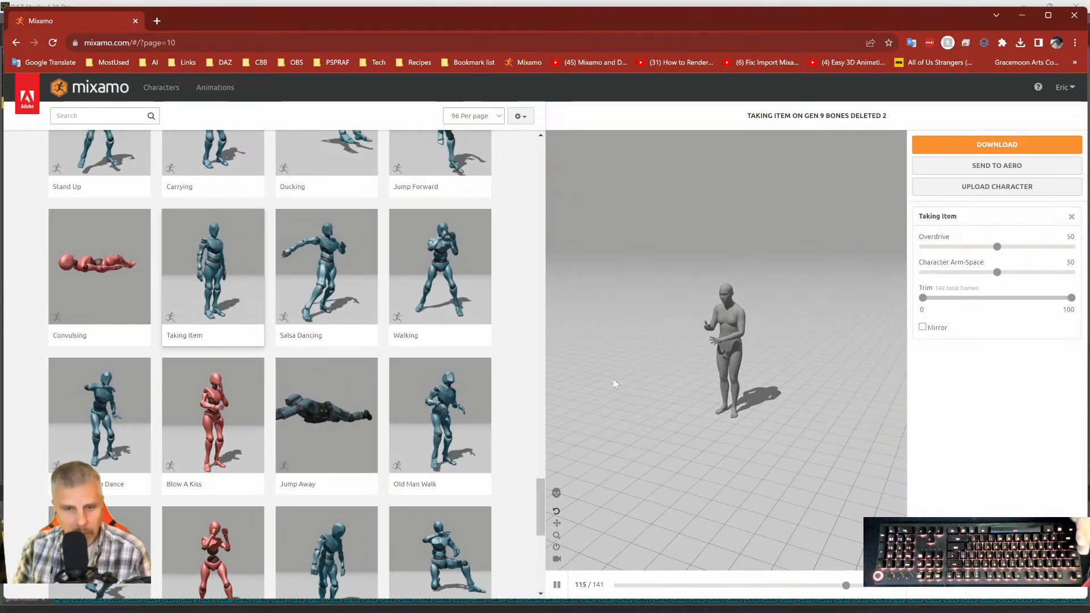
Go to page 11 of the library and preview the Breakdance Swipes and Breakdance Freeze Var 4 animations on the character.
scroll(308, 369, "down", 8)
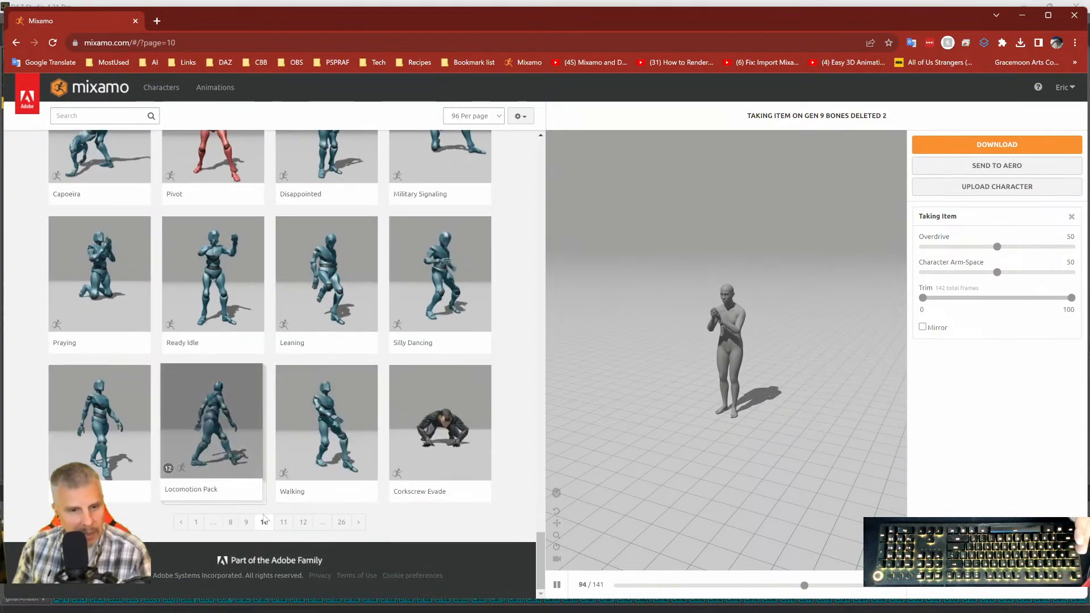
left_click(284, 523)
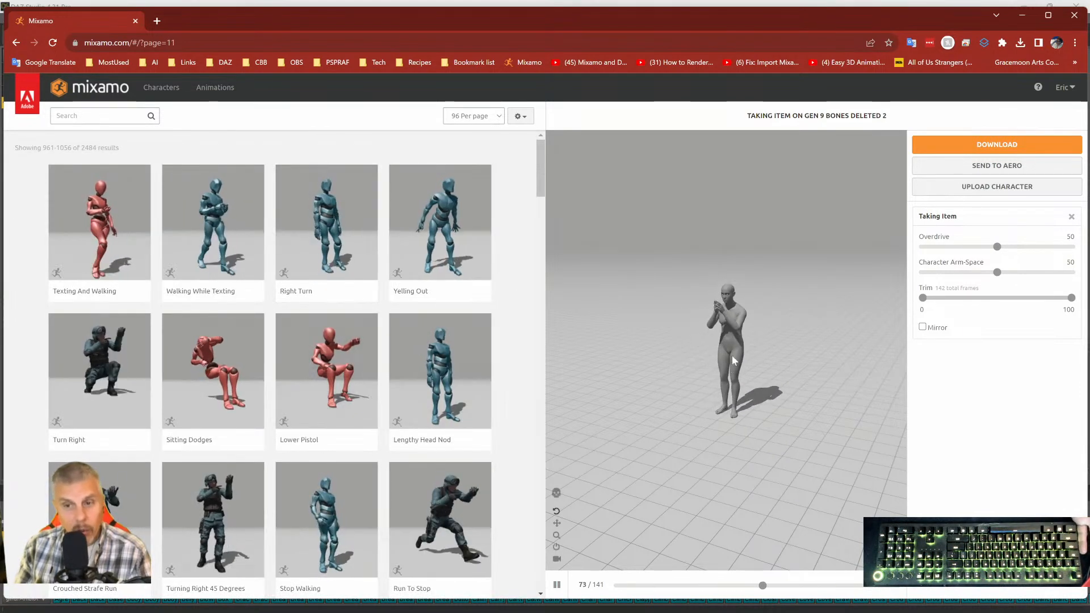
scroll(366, 386, "down", 3)
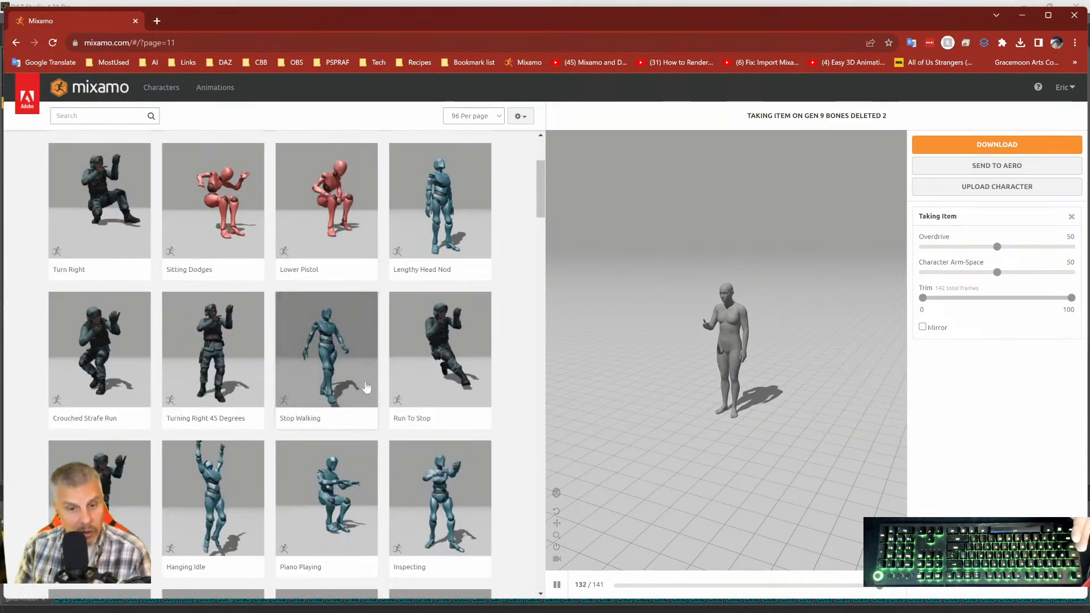
scroll(366, 386, "down", 9)
scroll(361, 432, "down", 2)
left_click(464, 350)
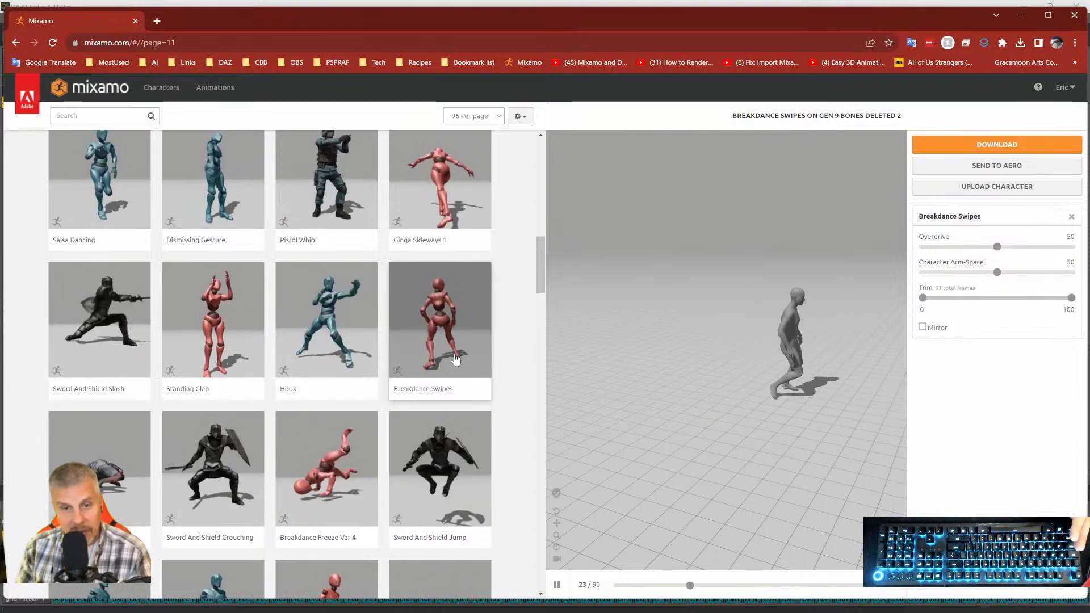
left_click(359, 484)
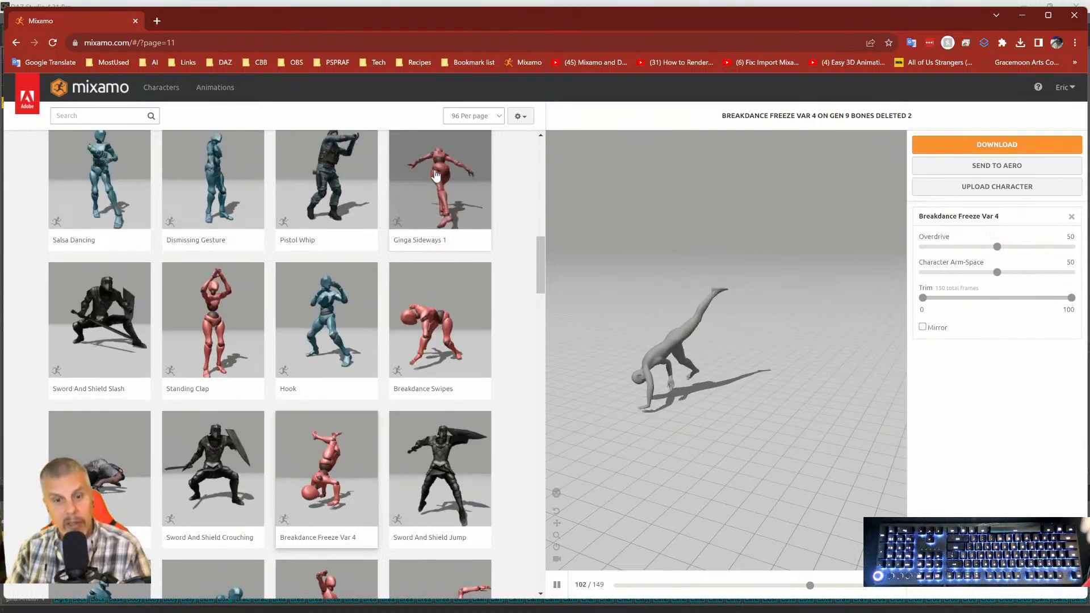
Preview the Open Door Outwards and Idle animations from page 11 of the library on the character.
scroll(363, 306, "down", 5)
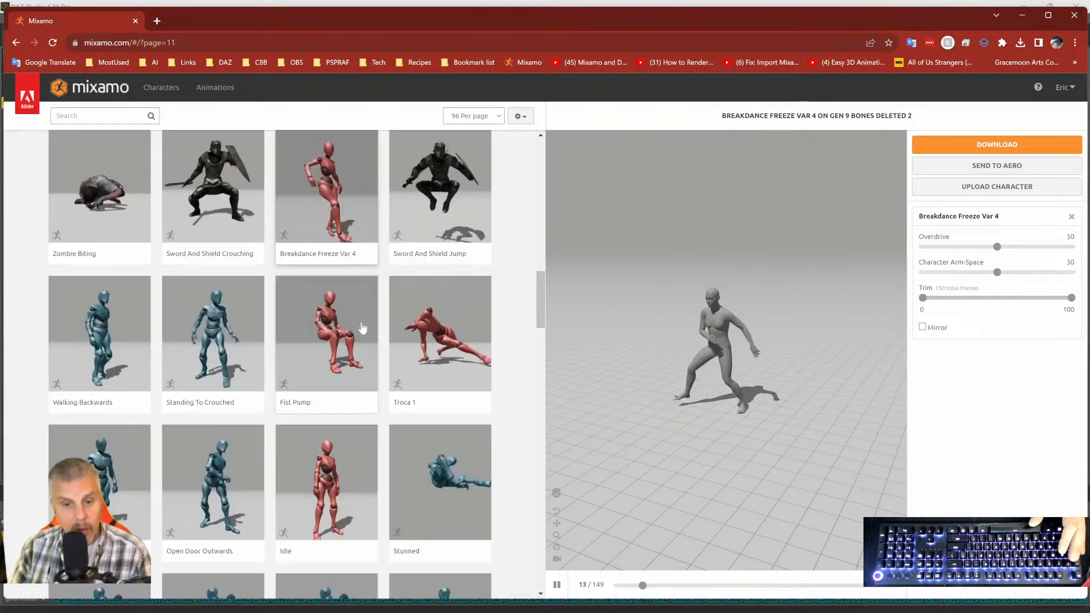
scroll(358, 352, "down", 2)
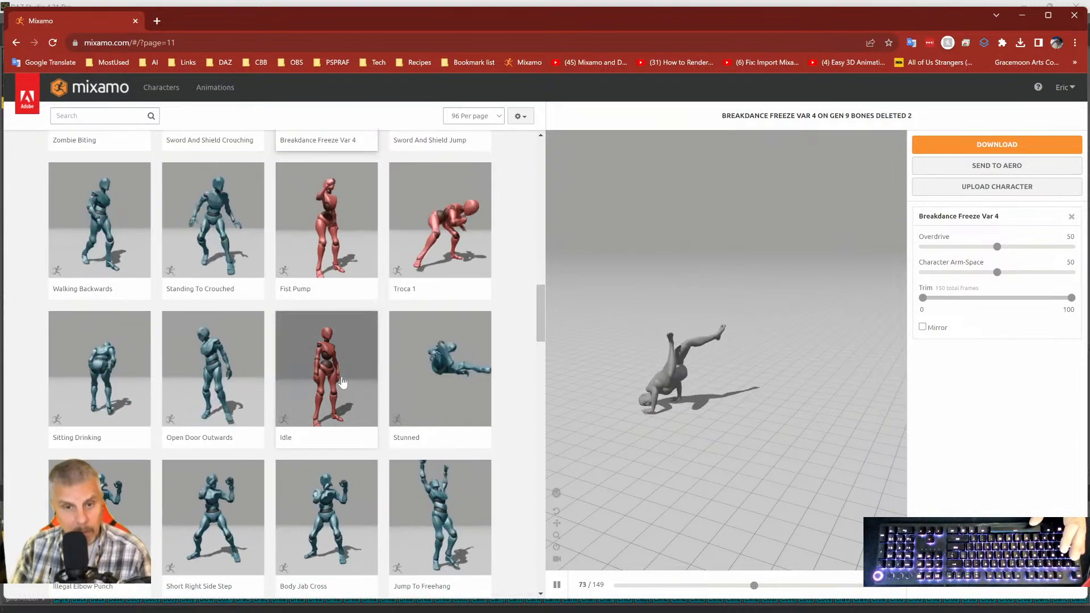
left_click(239, 384)
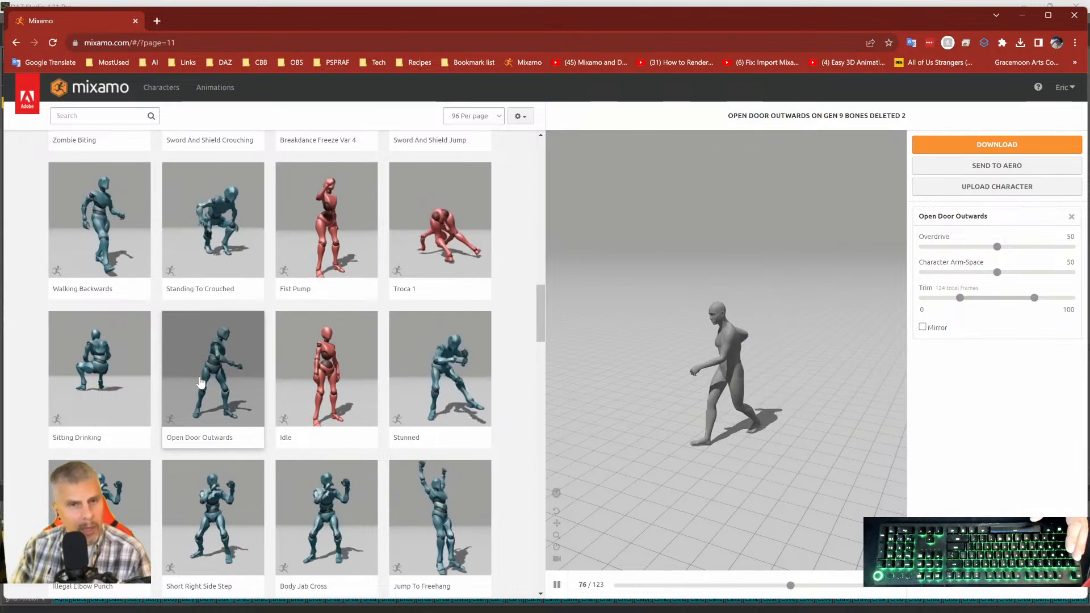
scroll(318, 354, "down", 3)
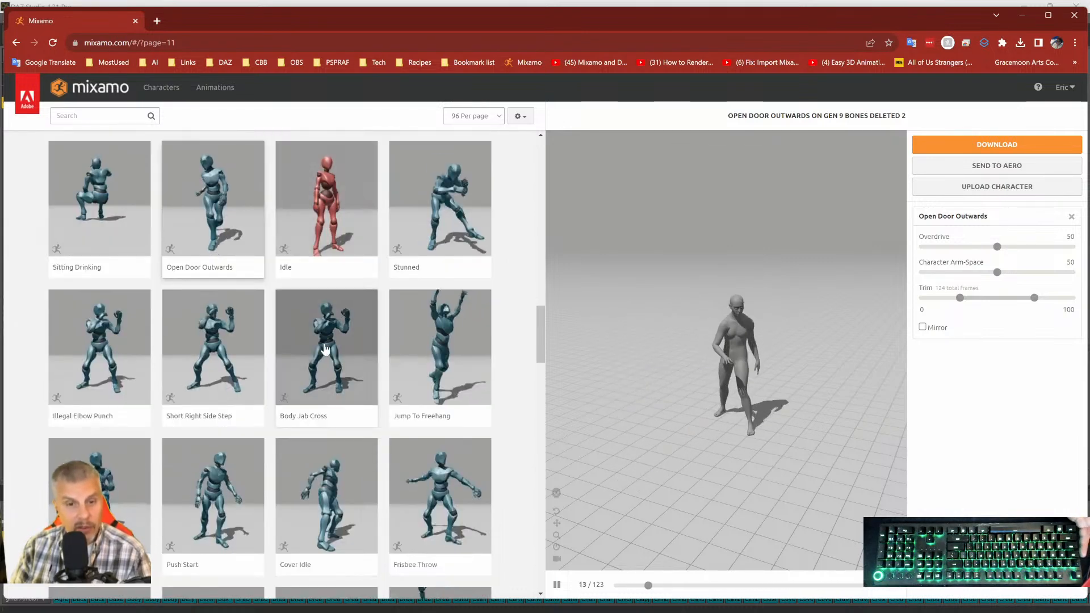
left_click(342, 205)
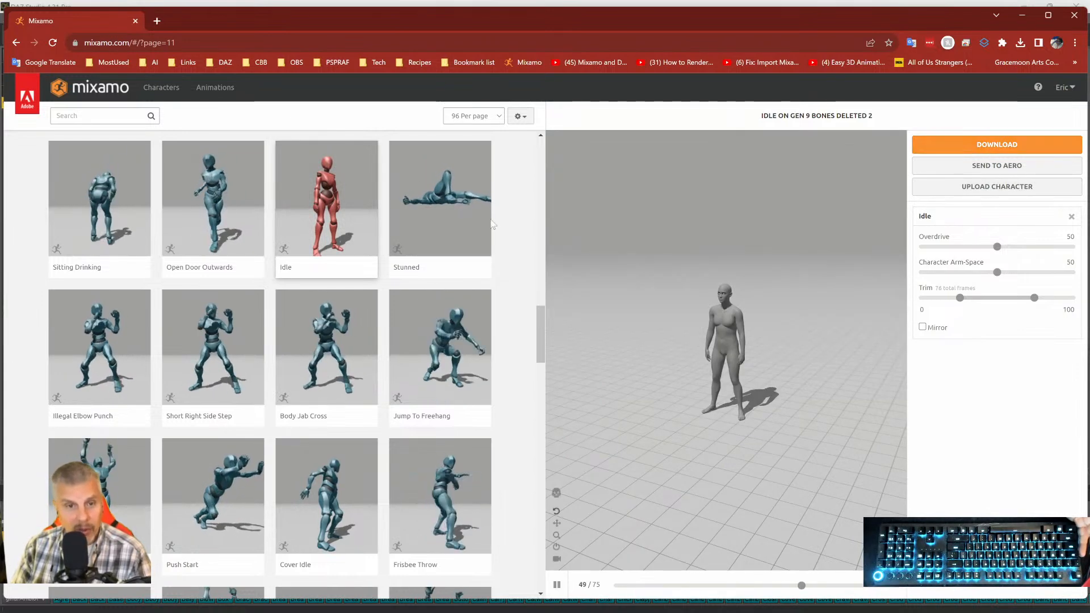
Start downloading the Open Door Outwards animation, examine the FBX files in the Genesis 9 folder, and close the dialog without saving.
left_click(195, 226)
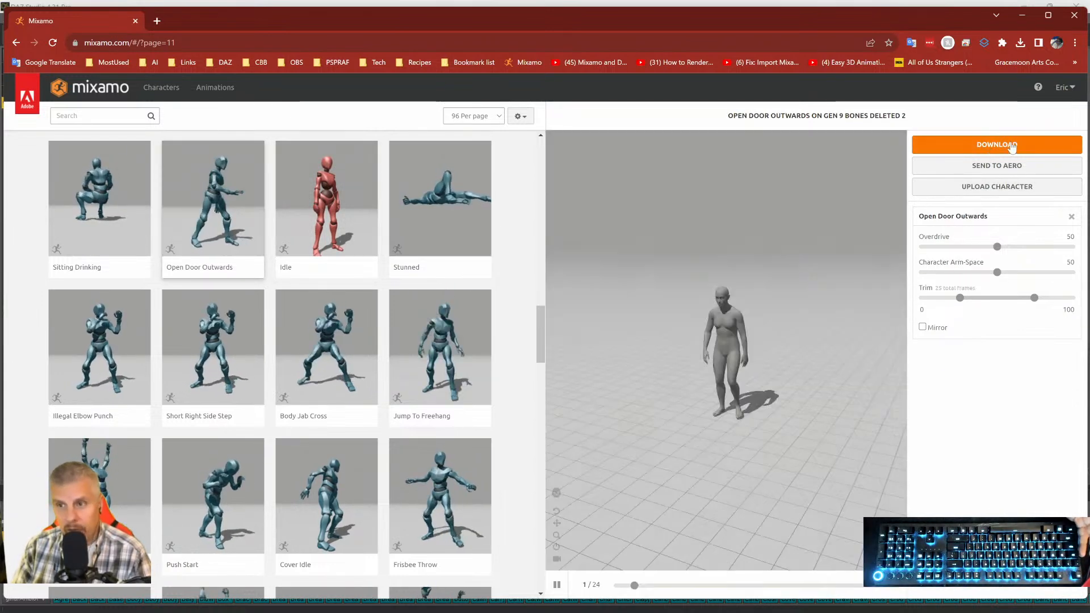
left_click(997, 144)
left_click(702, 274)
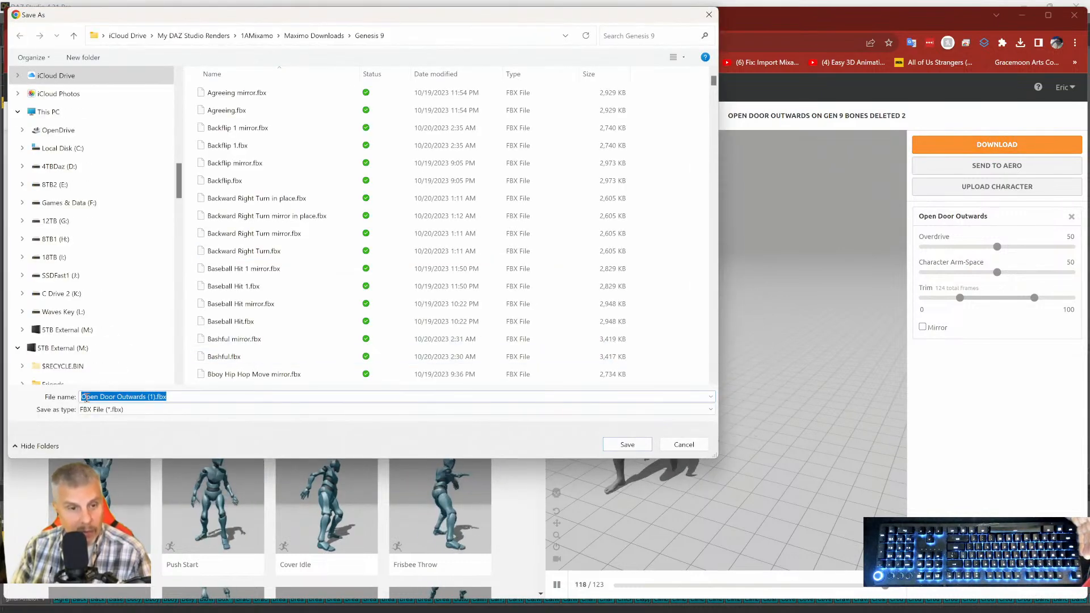
scroll(403, 237, "down", 15)
scroll(403, 237, "down", 10)
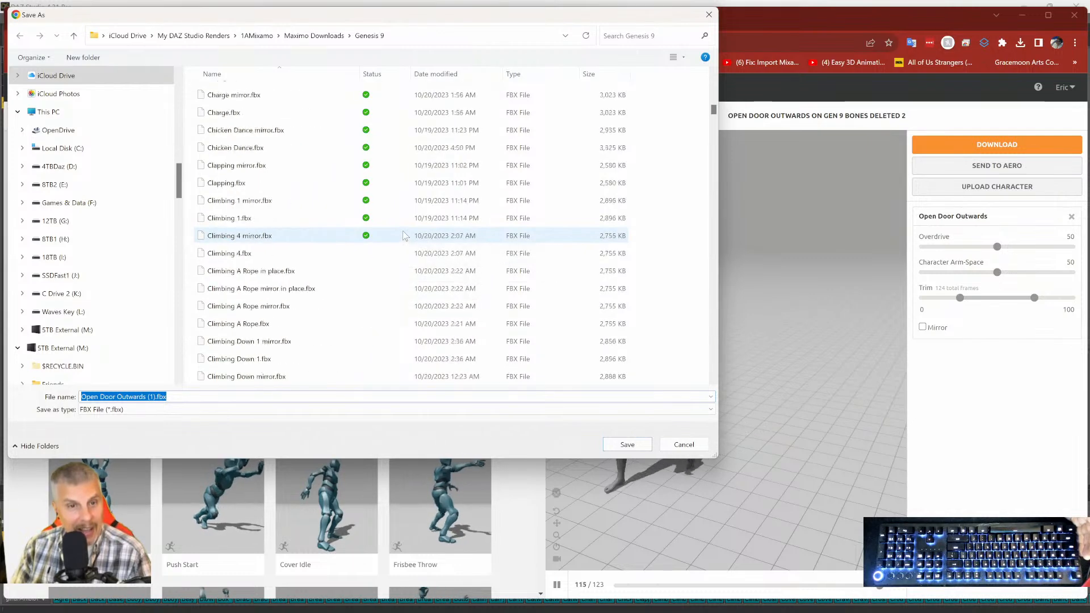
scroll(403, 237, "down", 15)
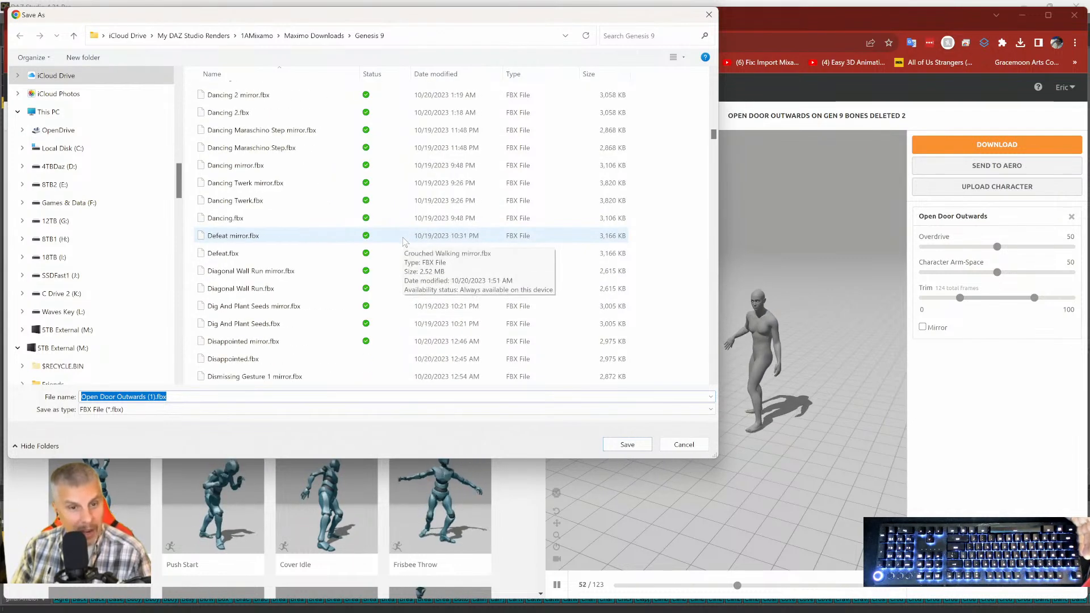
scroll(403, 241, "down", 4)
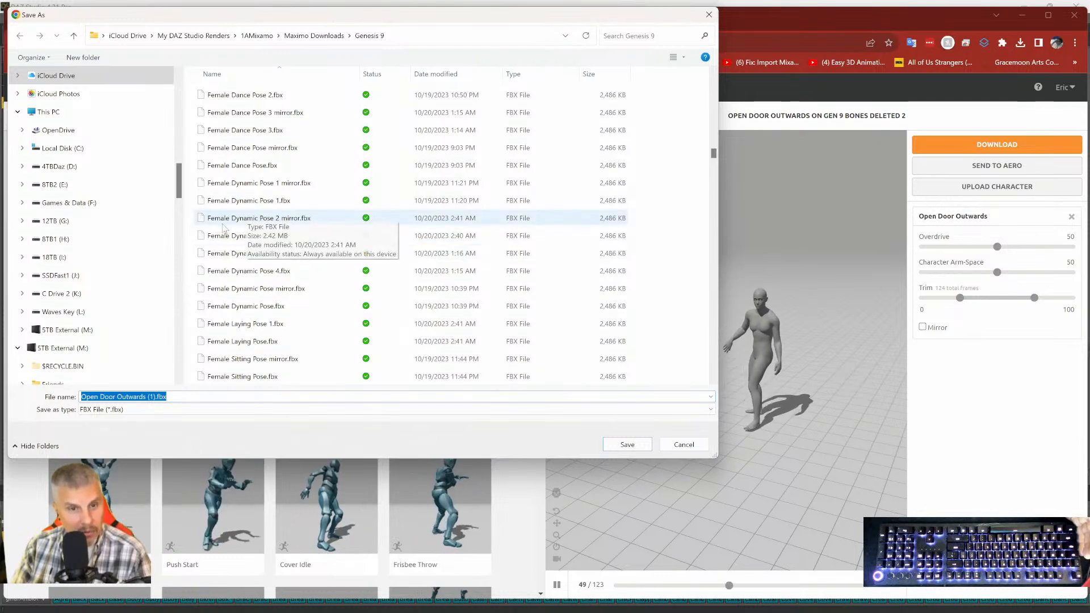
left_click(708, 15)
Preview the Female Dance Pose on the character and inspect it from both sides.
scroll(305, 369, "down", 12)
scroll(307, 363, "down", 10)
scroll(310, 375, "down", 5)
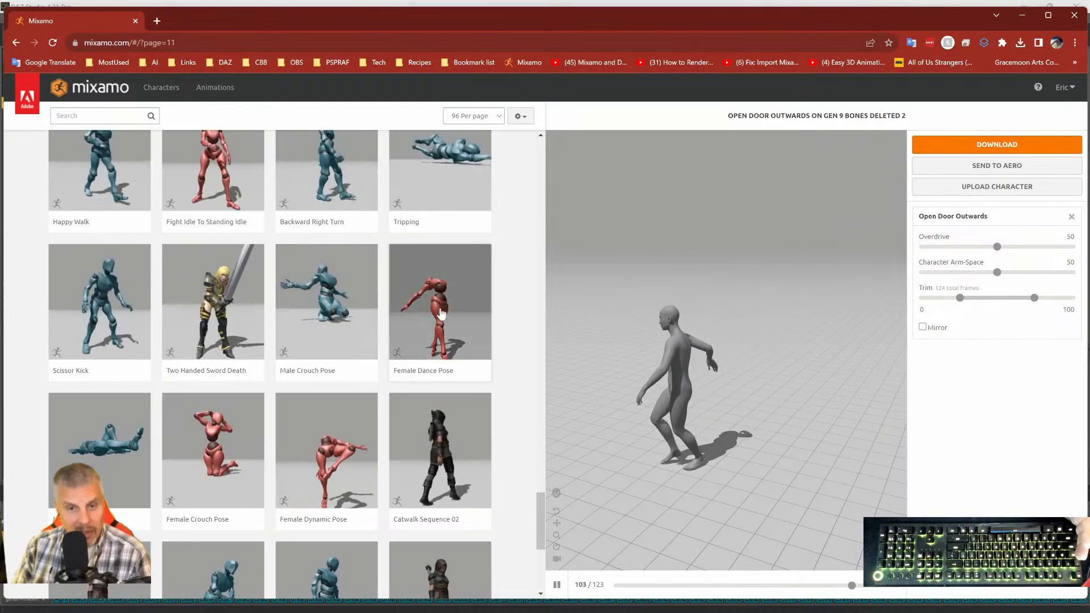
left_click(444, 318)
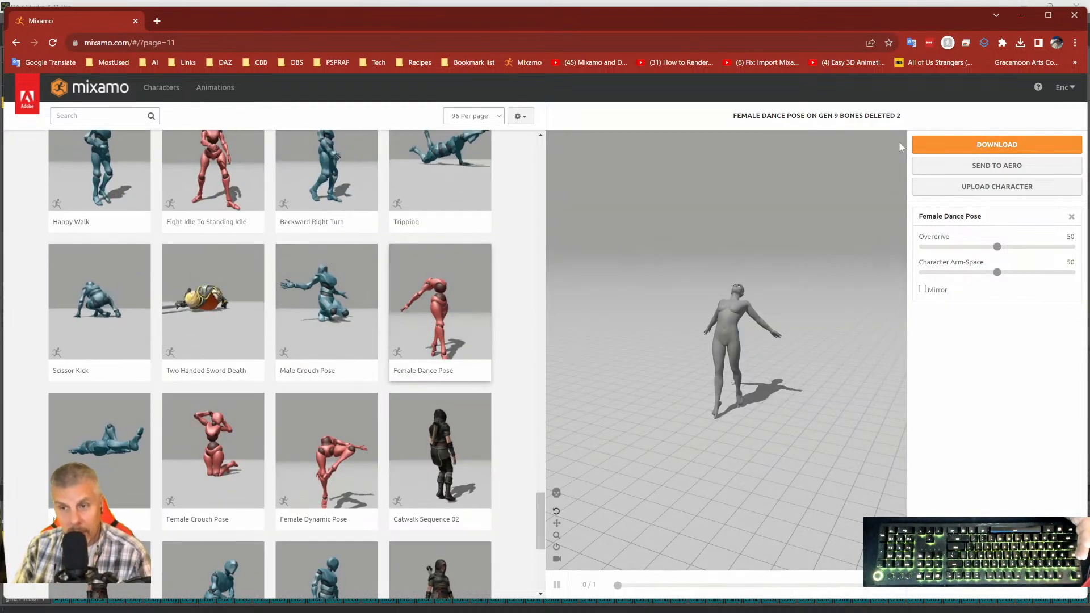
left_click_drag(829, 354, 765, 359)
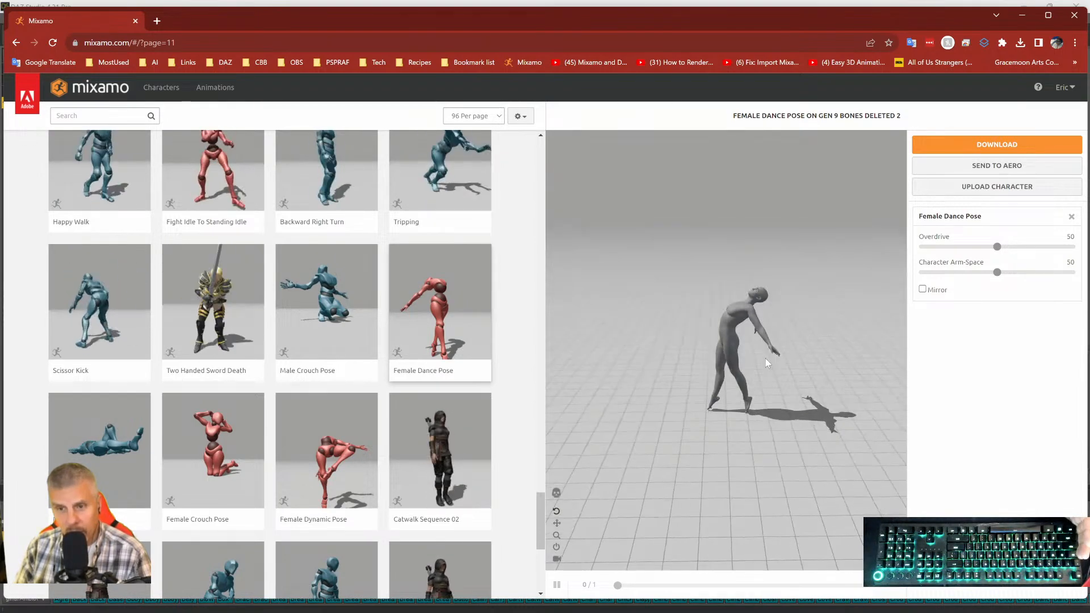
left_click_drag(690, 347, 866, 344)
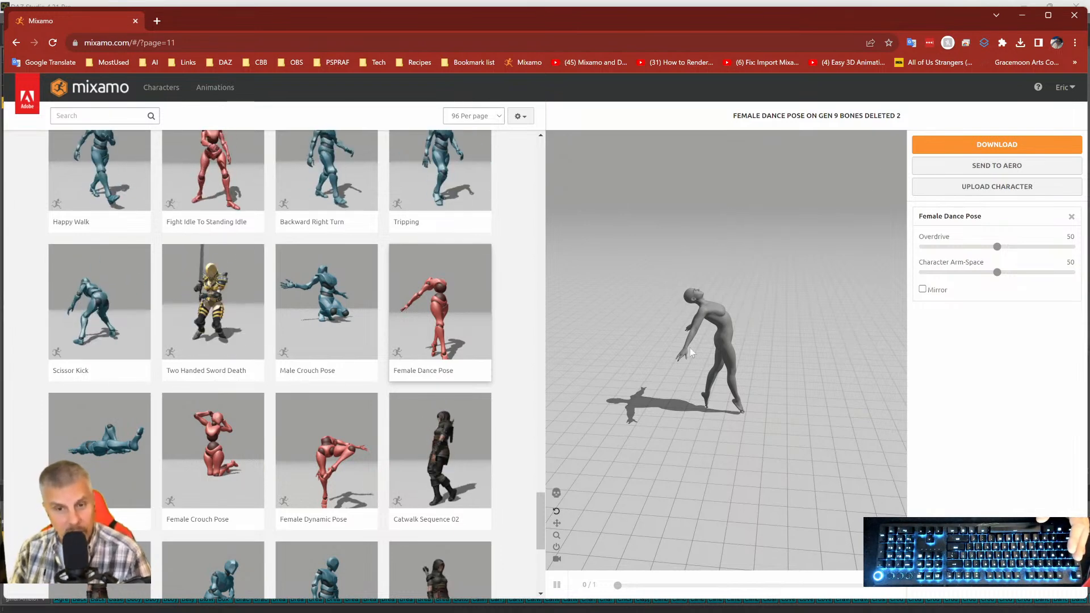
Go to page 12 of the animation library and browse its animations down to the Start Bicycle Sit Up entry.
scroll(358, 301, "down", 6)
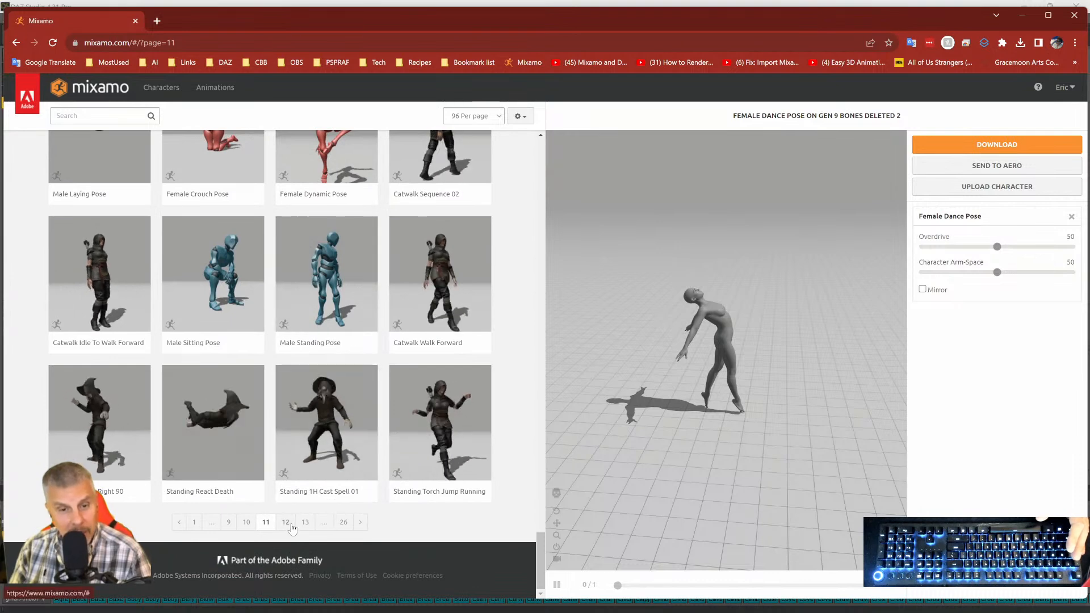
left_click(286, 521)
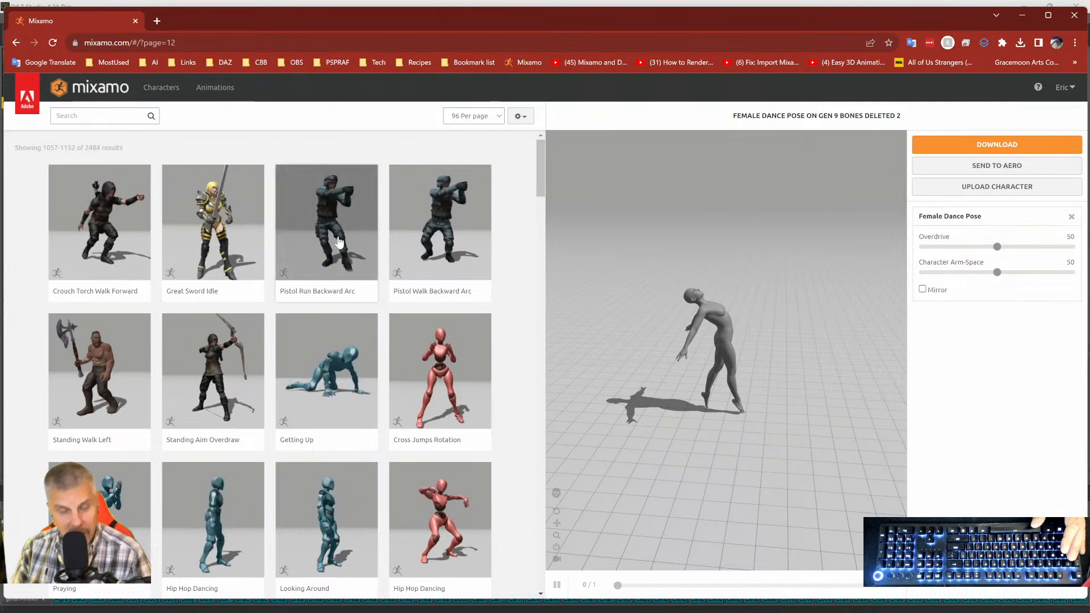
scroll(346, 311, "down", 3)
scroll(318, 365, "down", 3)
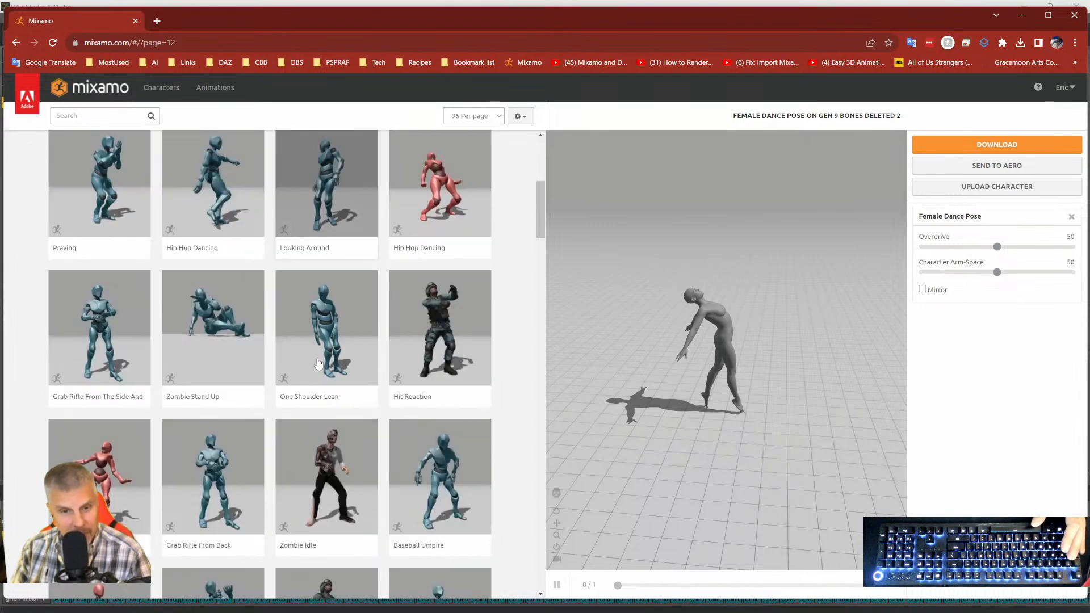
scroll(323, 368, "down", 1)
scroll(325, 370, "up", 1)
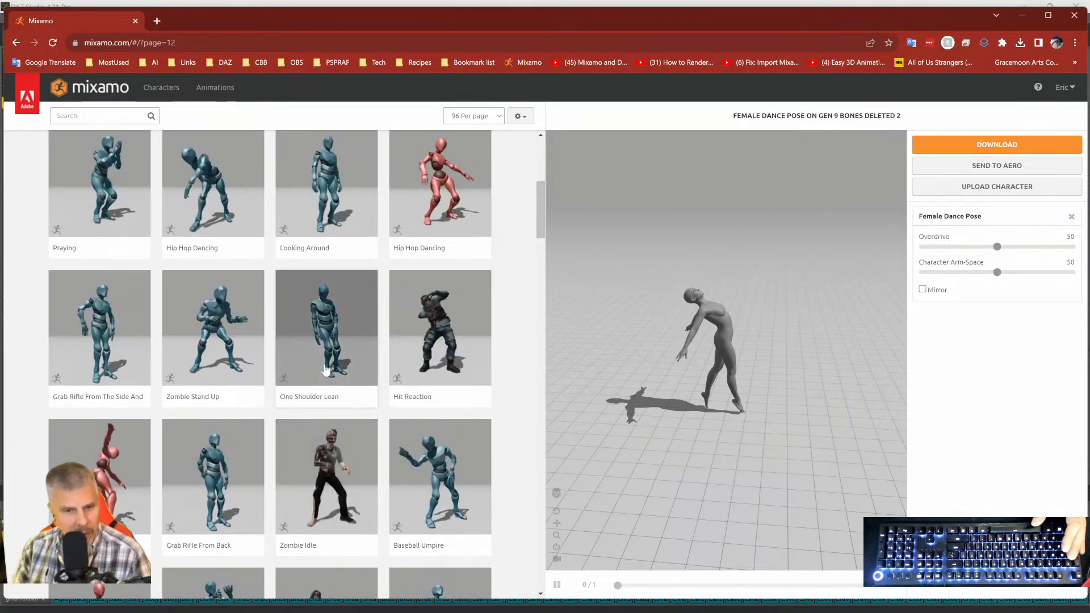
scroll(326, 372, "down", 2)
scroll(327, 387, "down", 1)
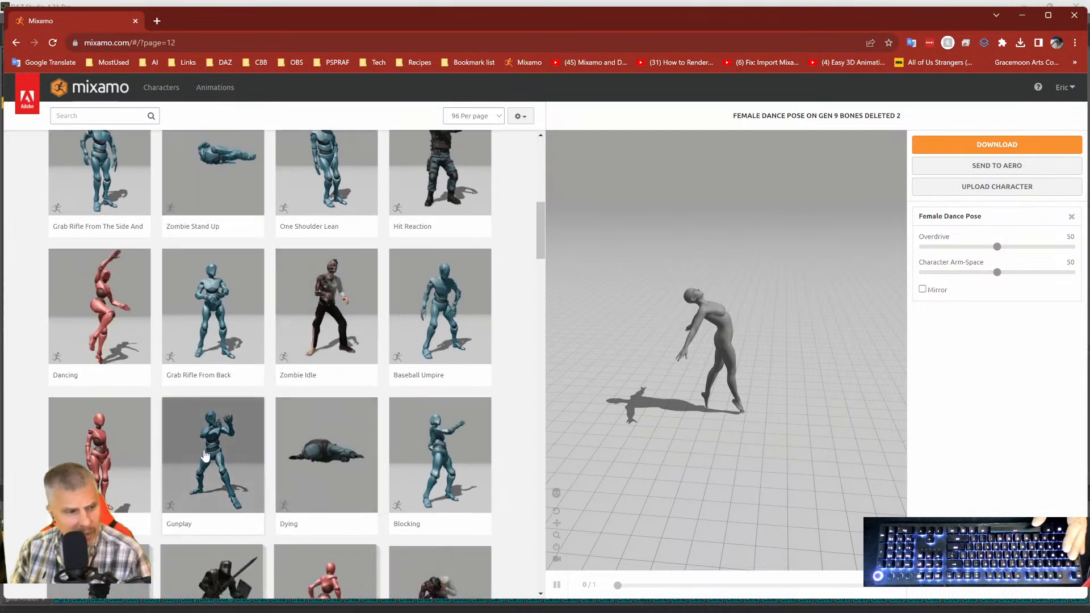
scroll(239, 440, "down", 2)
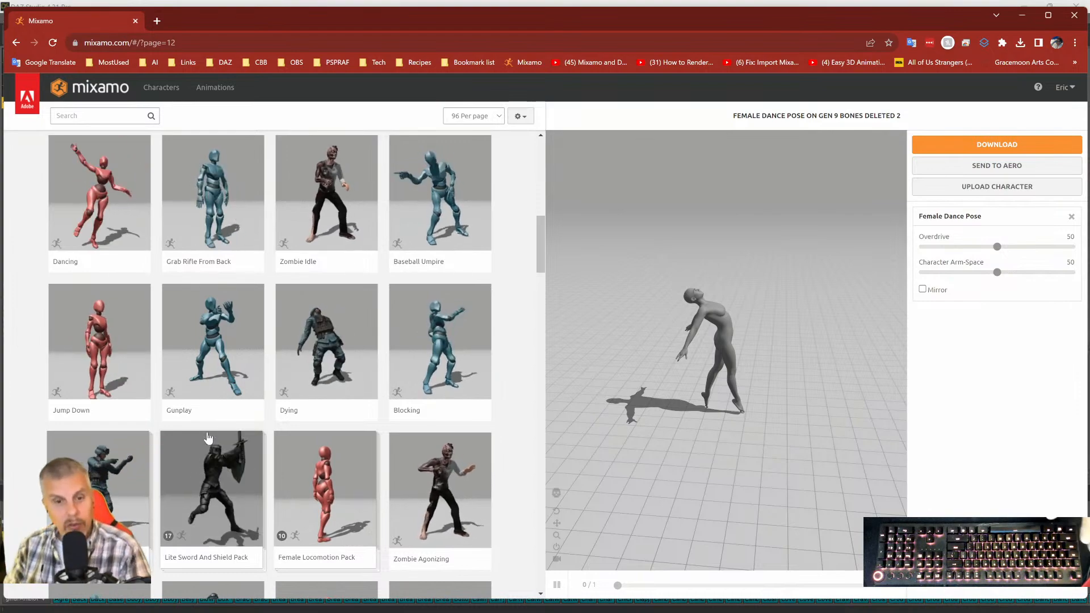
scroll(266, 434, "down", 10)
scroll(328, 430, "down", 10)
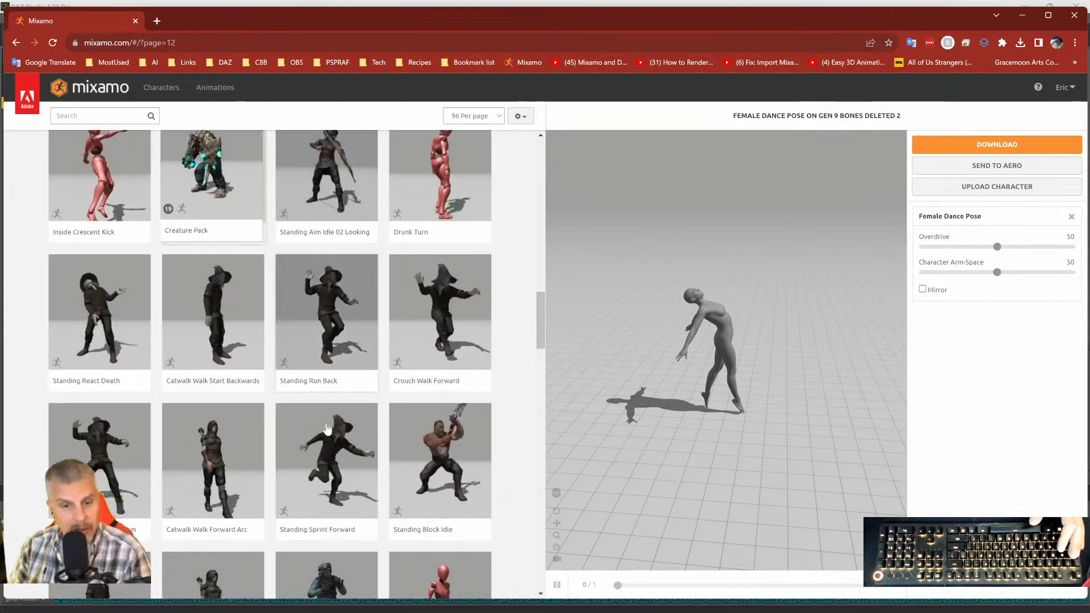
scroll(346, 446, "down", 7)
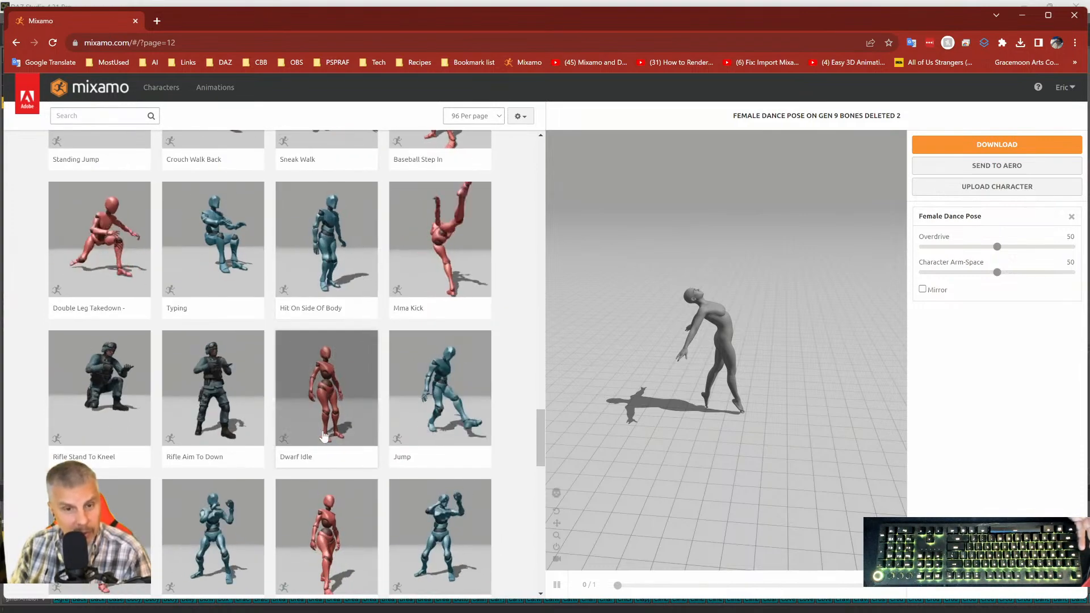
scroll(301, 372, "down", 5)
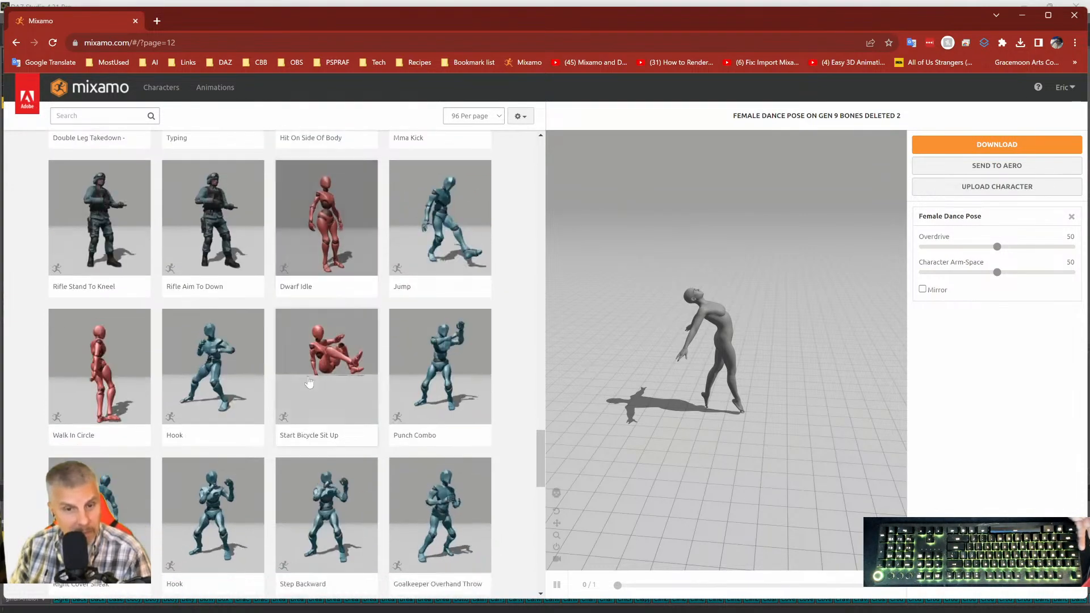
Preview the Start Bicycle Sit Up animation on the character and pause its playback at frame 107.
left_click(332, 256)
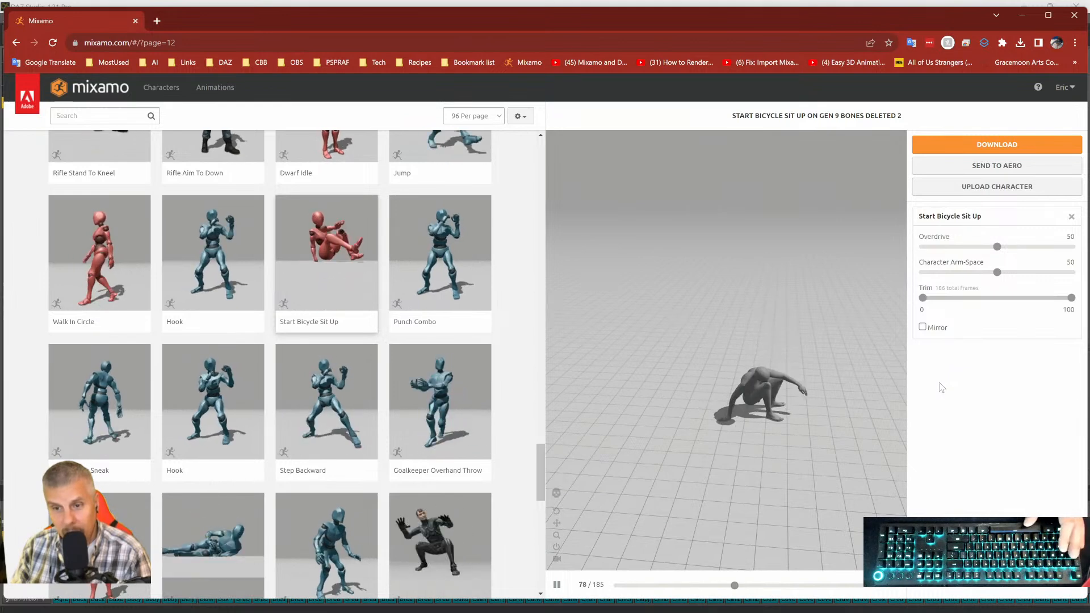
key("space")
left_click(557, 588)
left_click(557, 585)
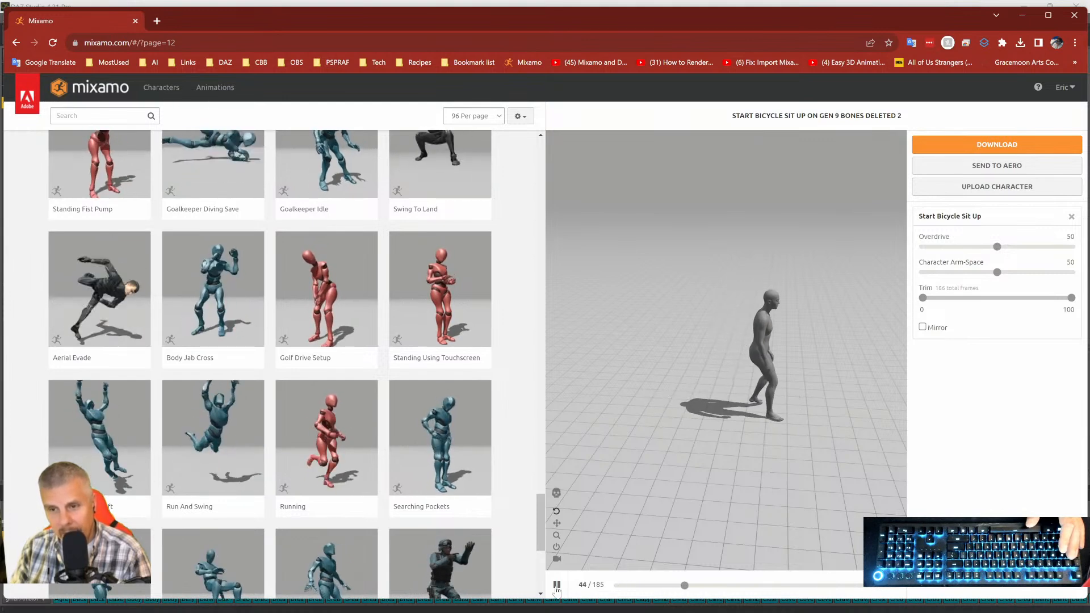
left_click(557, 587)
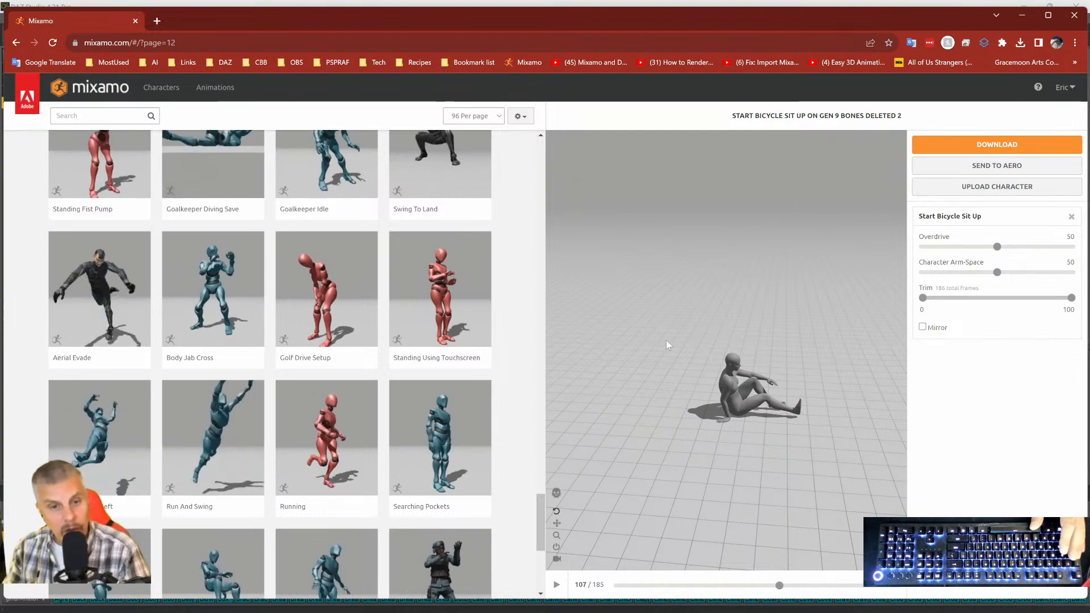
Go to page 14 of the animation library, browse its animations, and view the paused character from the opposite side.
scroll(536, 242, "down", 3)
scroll(536, 242, "down", 3)
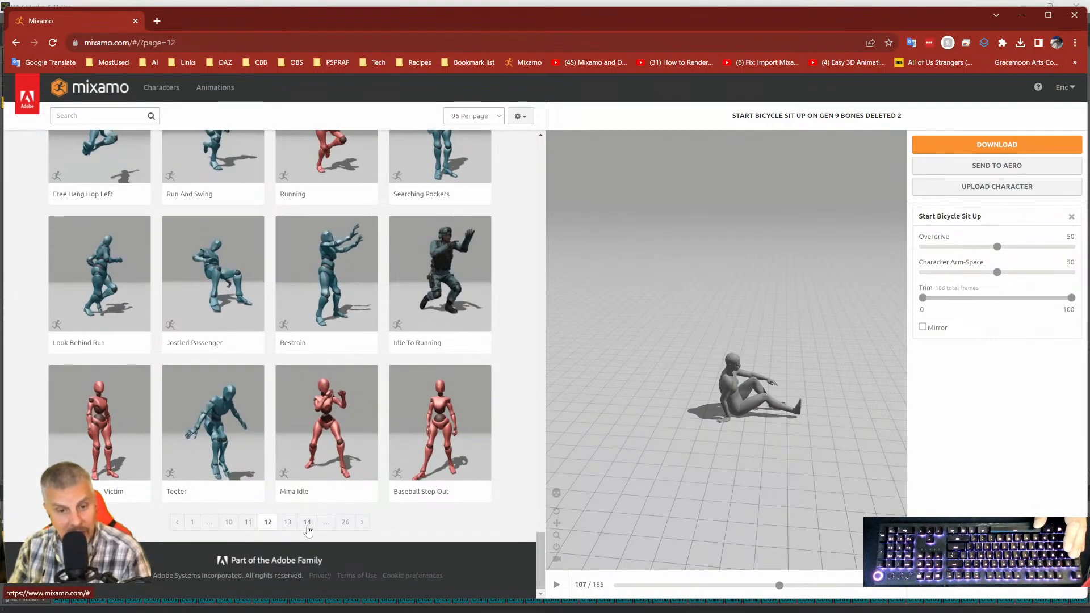
left_click(307, 527)
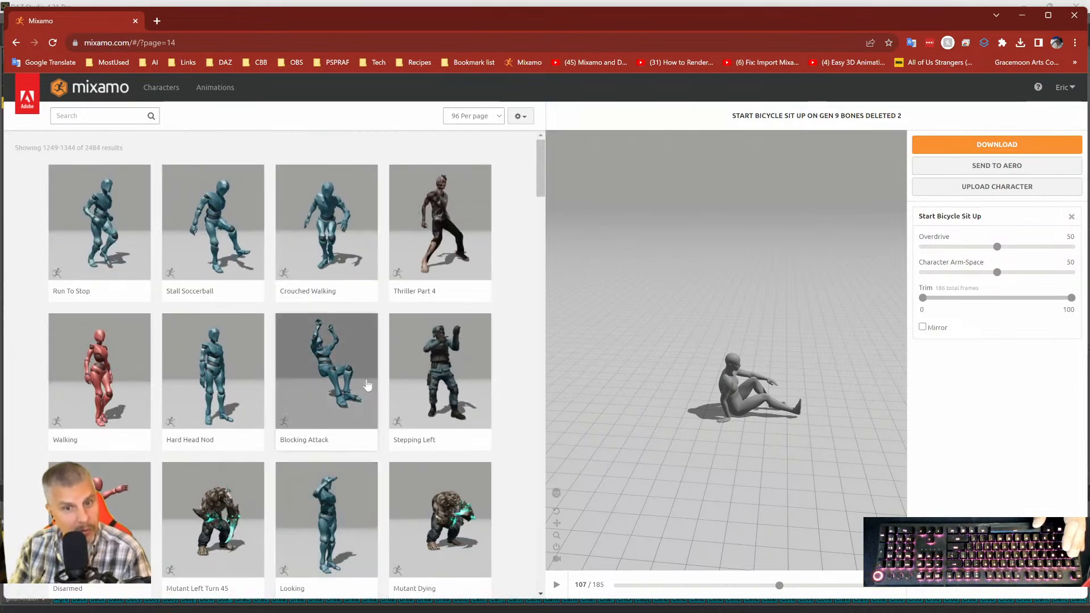
scroll(370, 401, "down", 5)
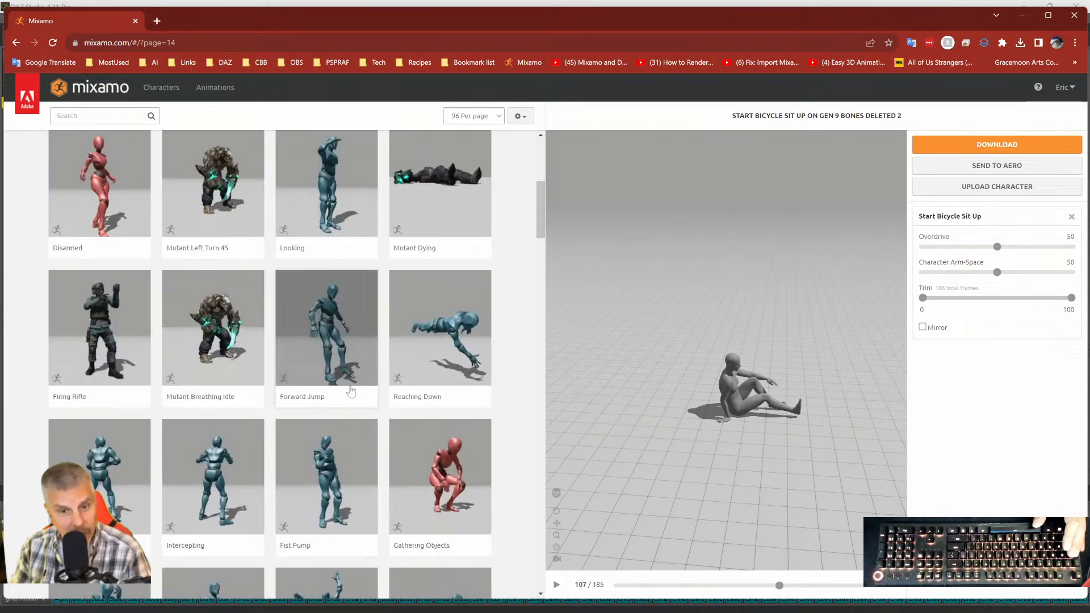
scroll(351, 390, "down", 3)
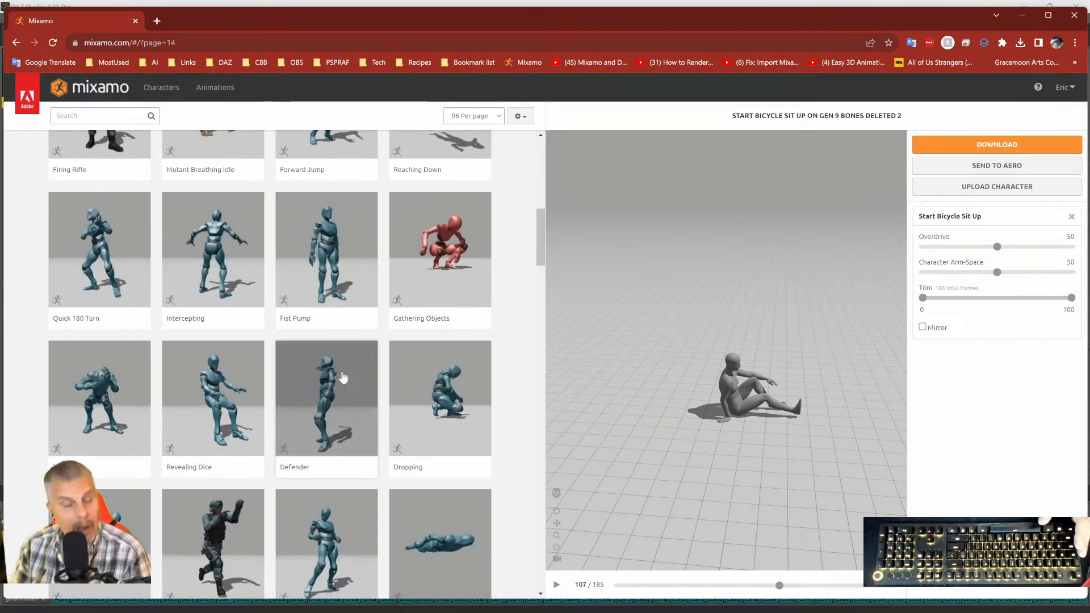
scroll(343, 378, "down", 3)
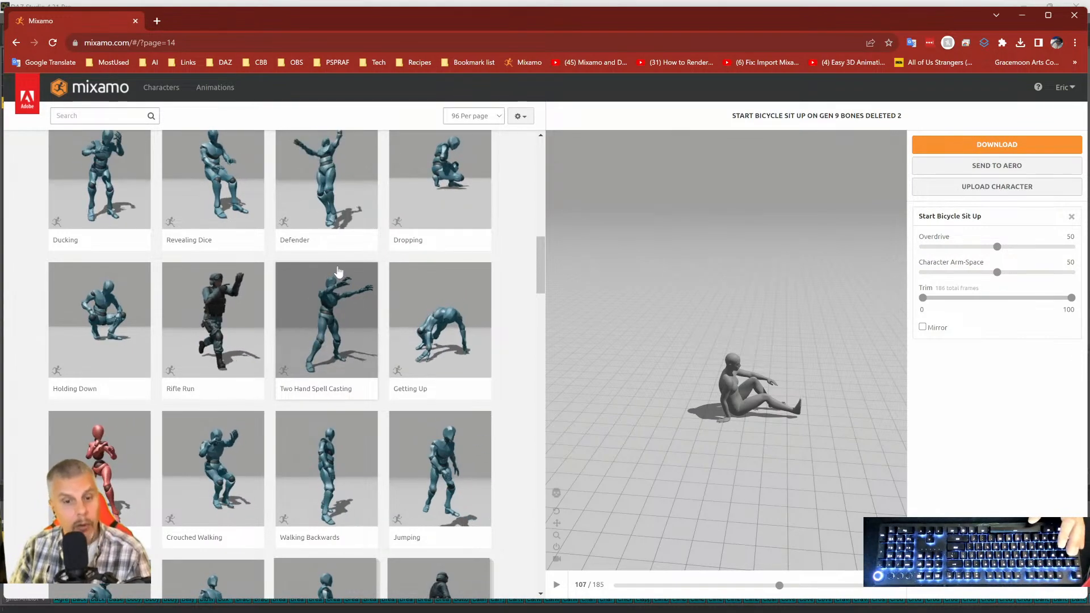
scroll(345, 259, "down", 12)
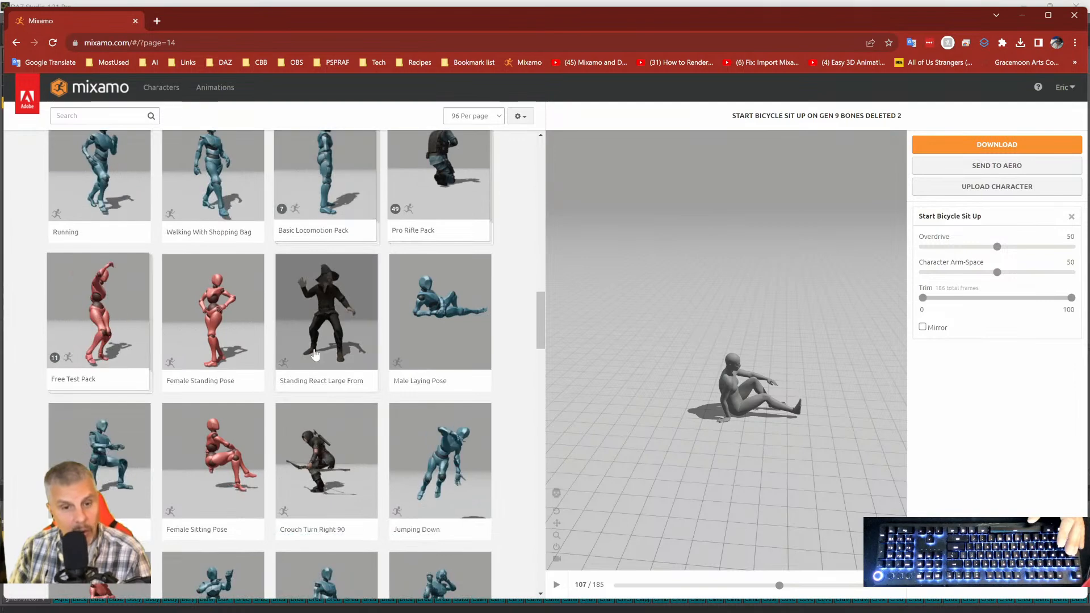
scroll(305, 365, "down", 8)
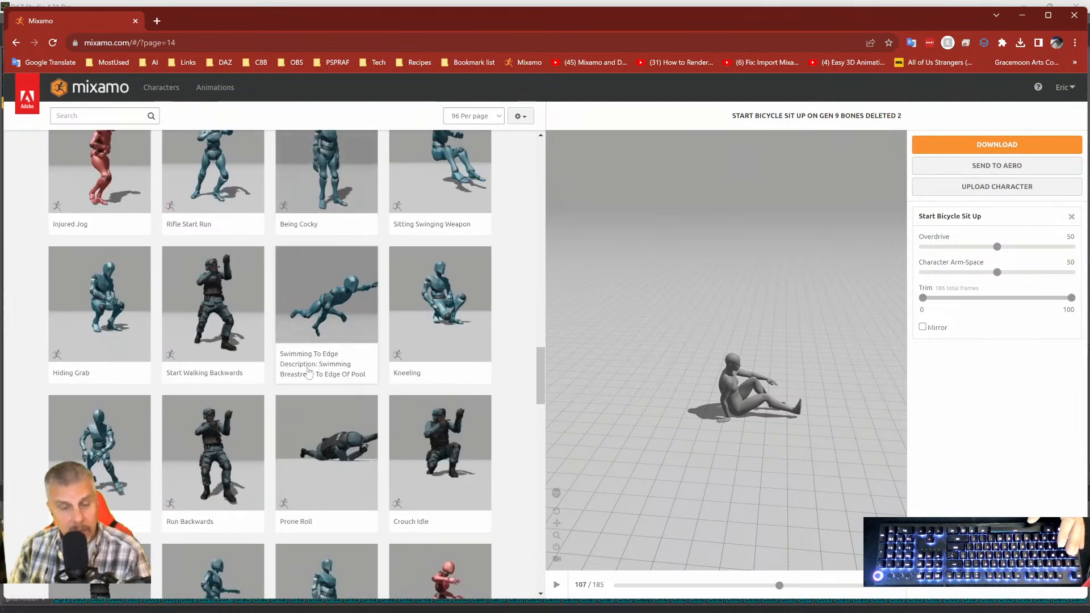
scroll(426, 423, "down", 2)
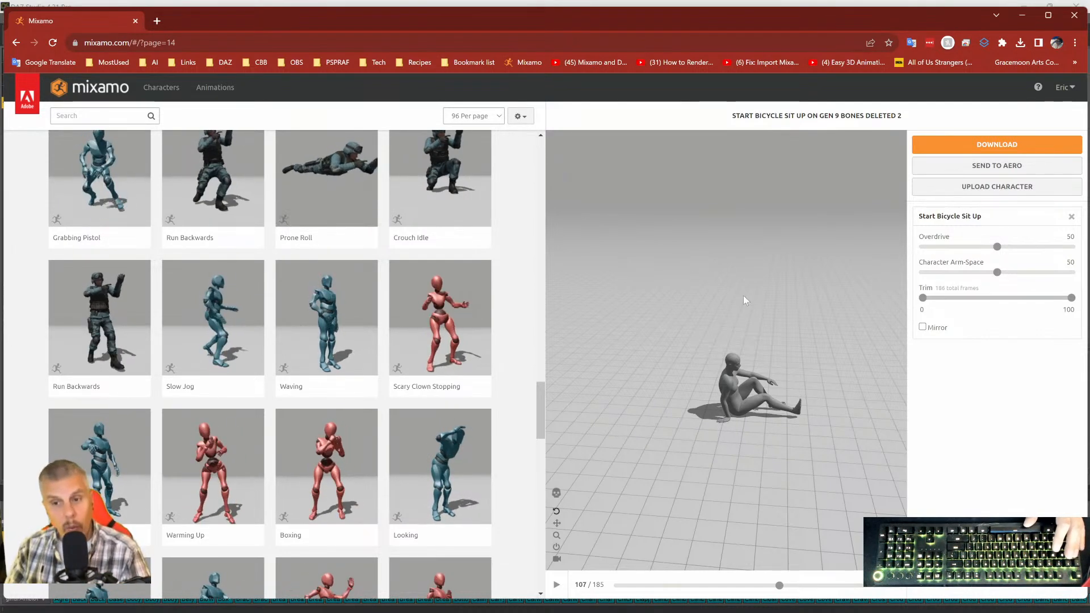
left_click_drag(798, 308, 642, 330)
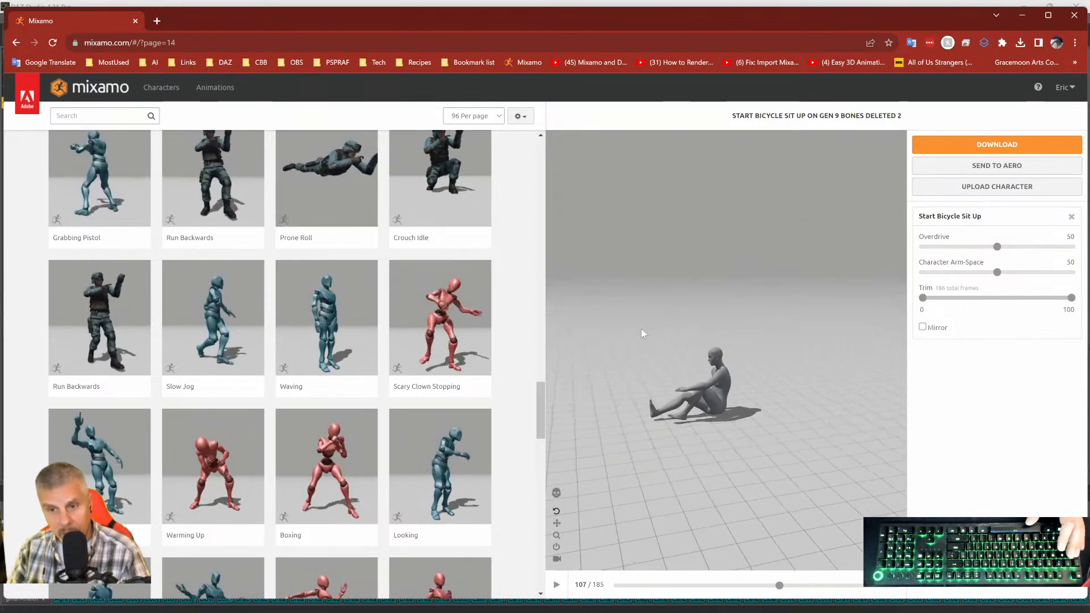
Inspect the paused Start Bicycle Sit Up pose up close from low and raised side angles.
scroll(777, 392, "up", 3)
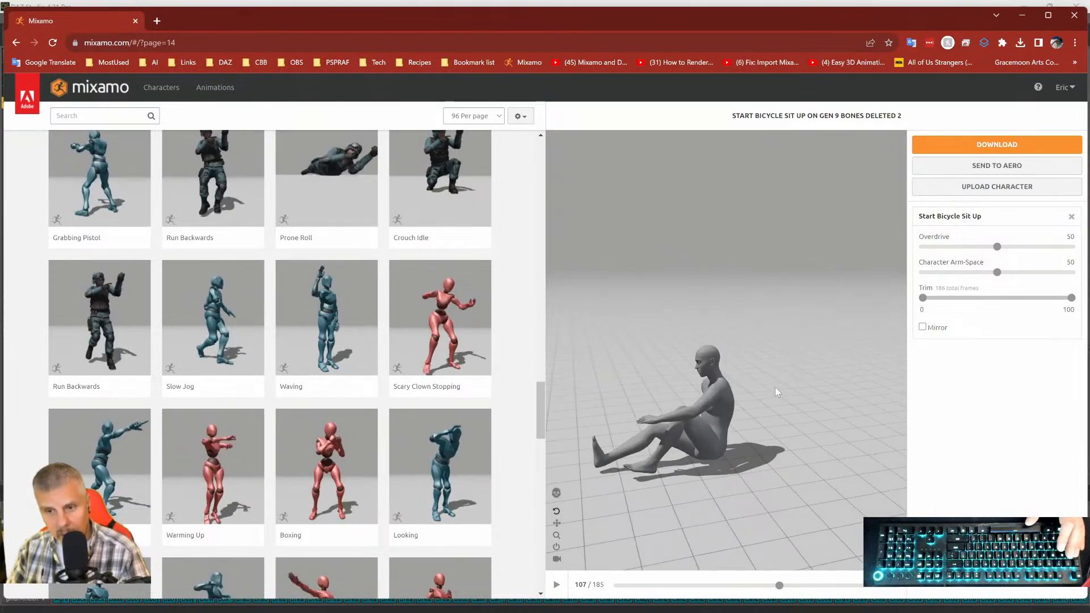
left_click_drag(775, 386, 818, 308)
left_click_drag(744, 355, 814, 406)
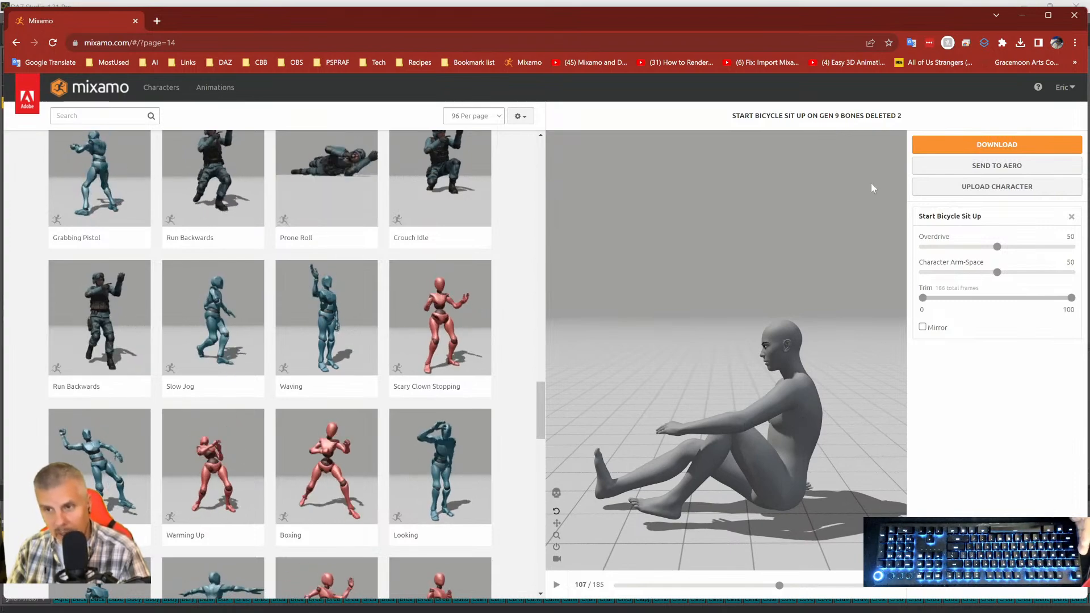
left_click_drag(732, 258, 711, 326)
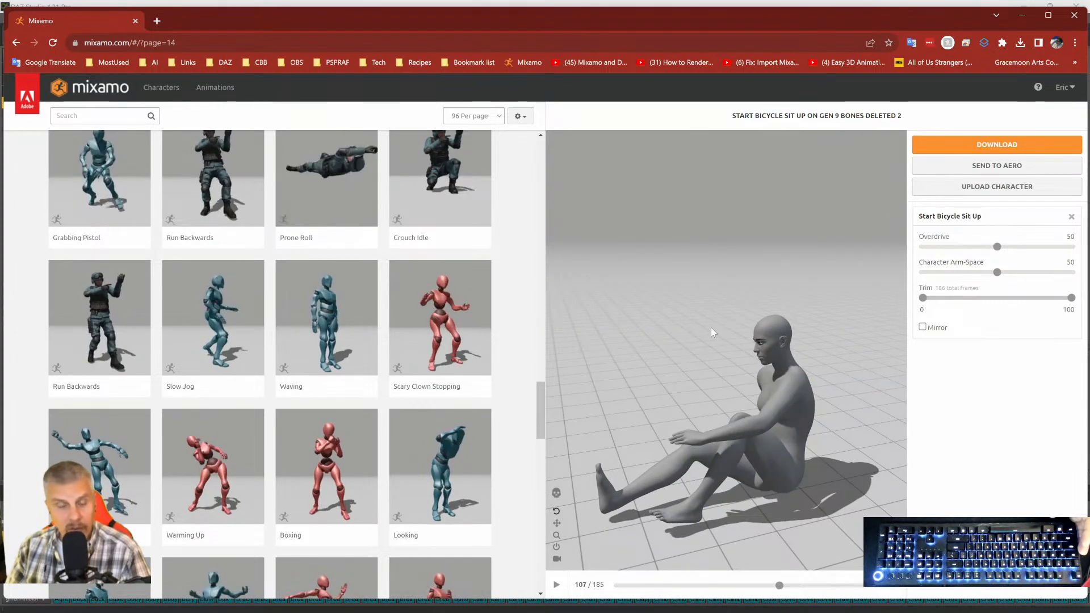
left_click_drag(610, 336, 646, 305)
Preview the Zombie Scream animation from page 14 on the character and view it from the opposite side.
scroll(249, 437, "down", 2)
scroll(248, 437, "down", 6)
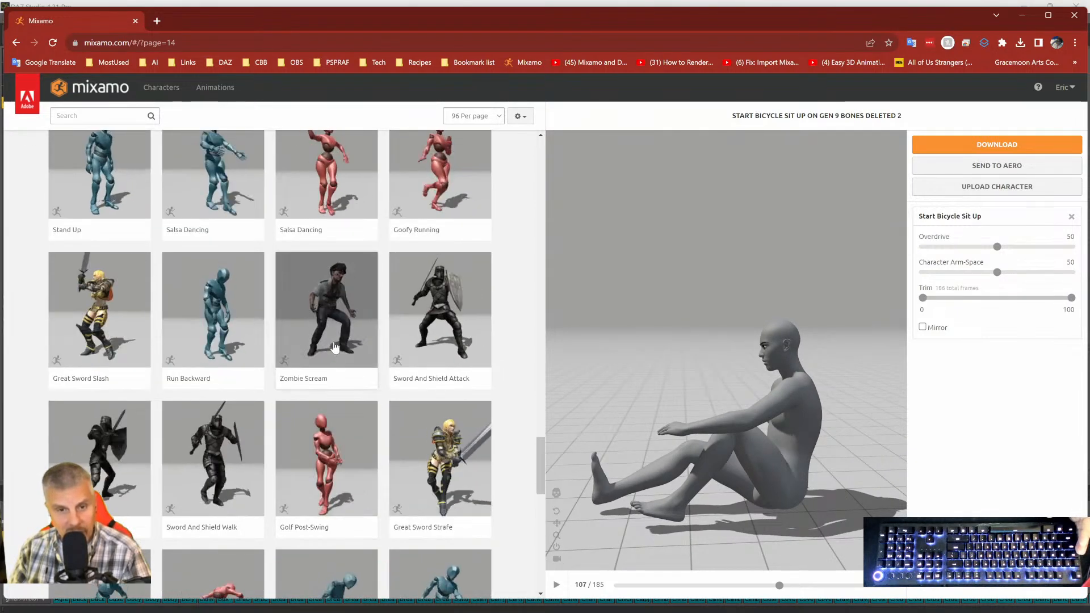
left_click(326, 314)
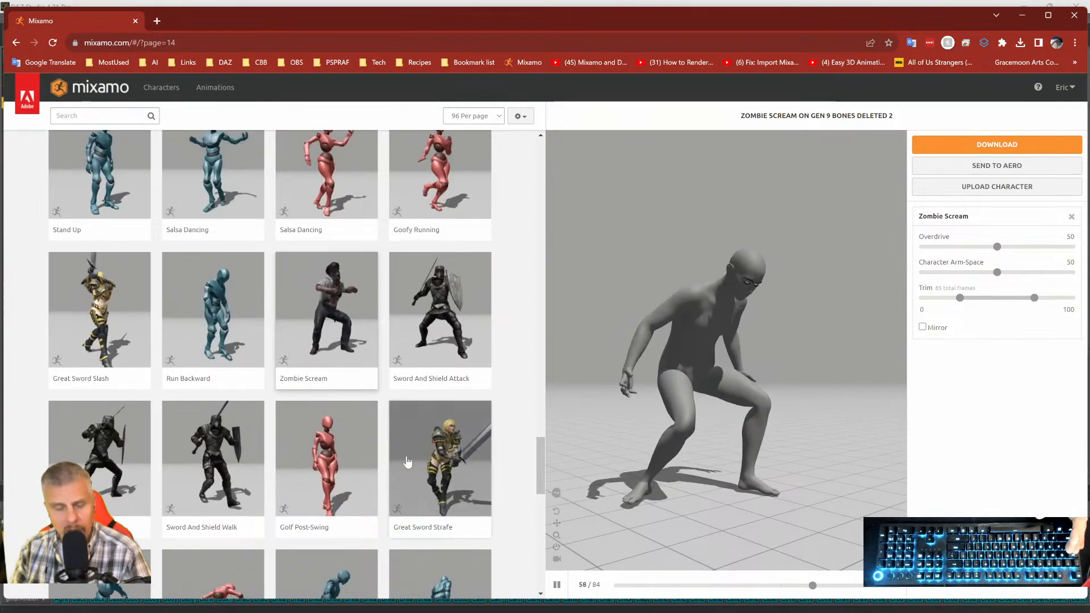
scroll(406, 461, "down", 3)
scroll(362, 438, "down", 4)
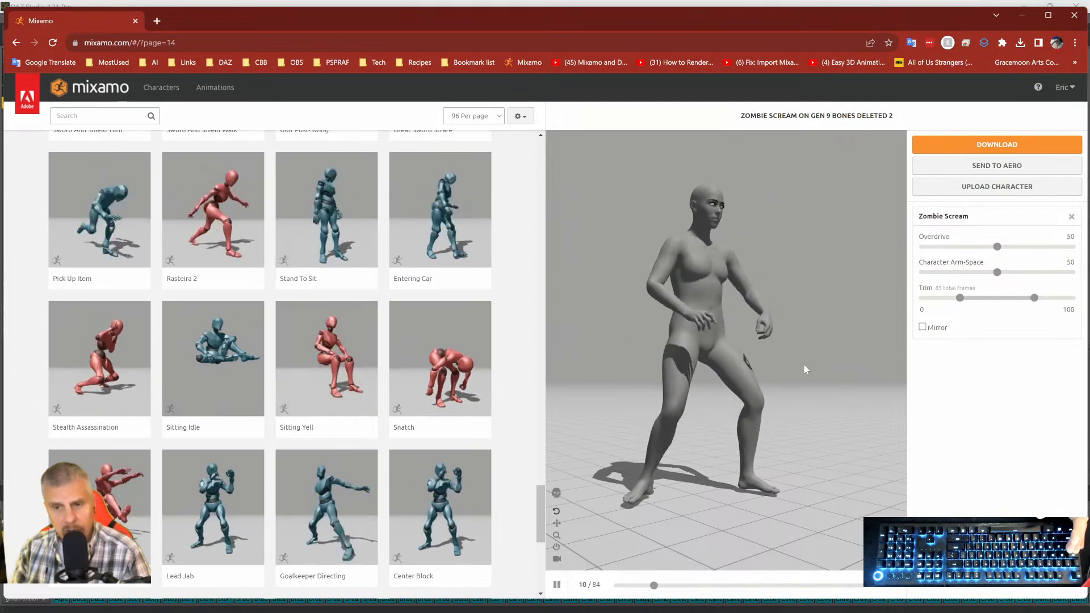
left_click_drag(842, 333, 790, 311)
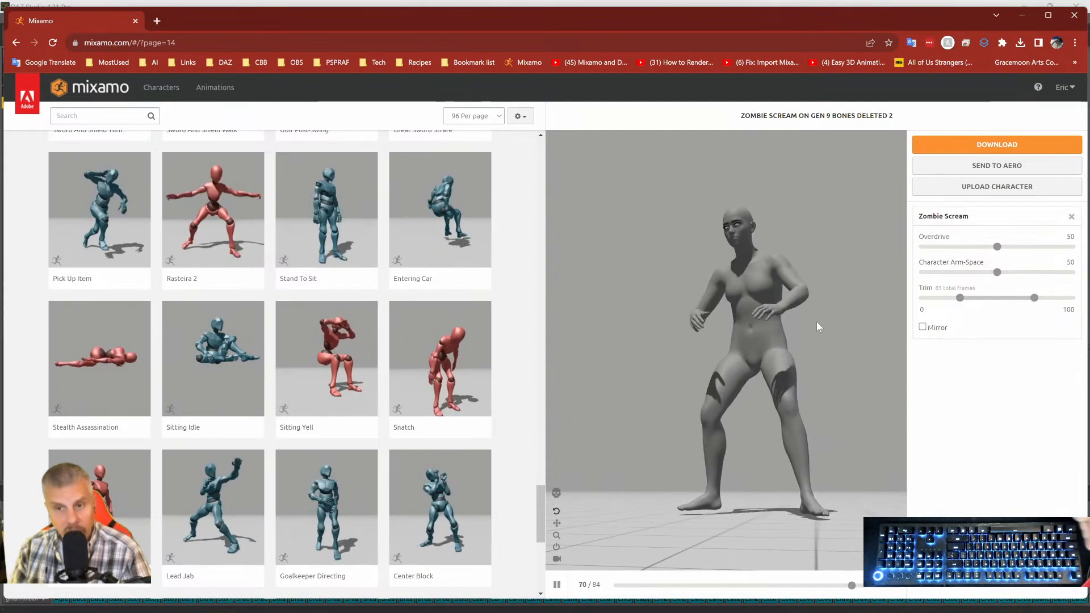
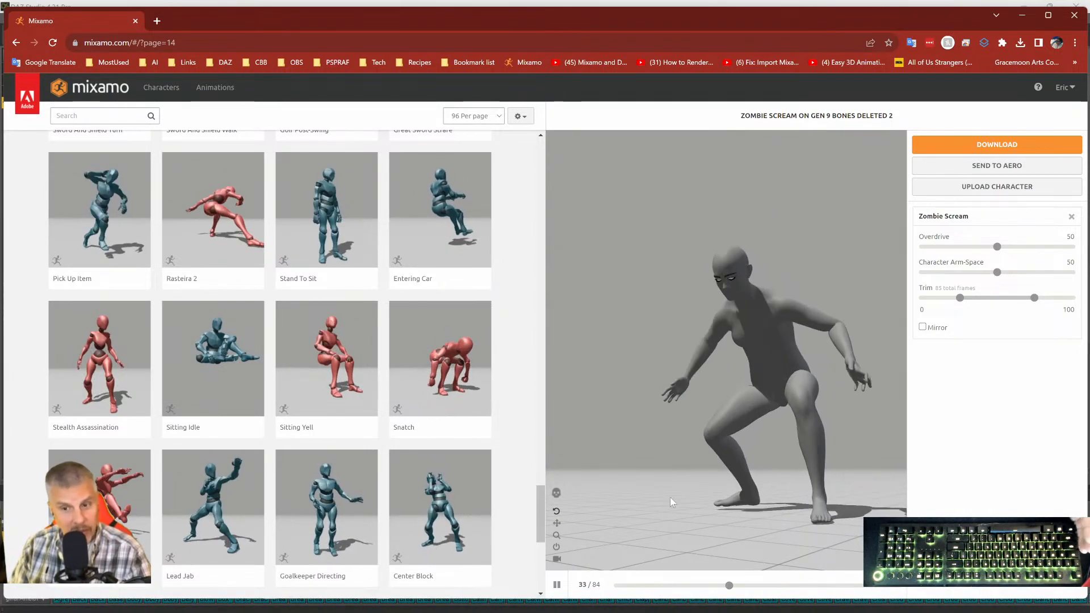
Return to page 1 of the animation library and browse its animations down to the Sitting Clap entry.
mouse_move(499, 593)
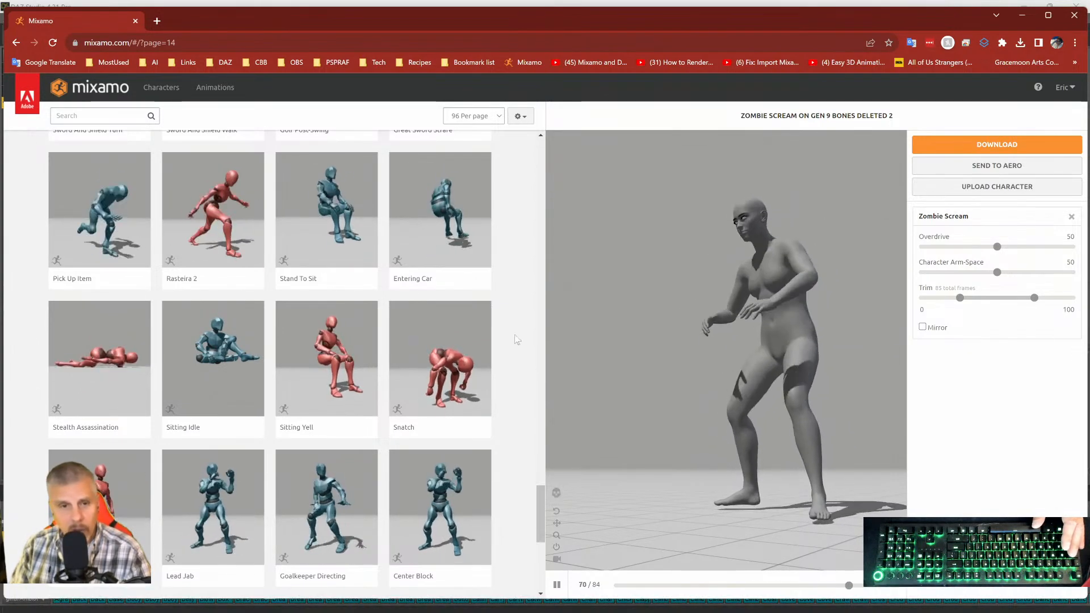
scroll(512, 331, "up", 4)
scroll(512, 332, "down", 8)
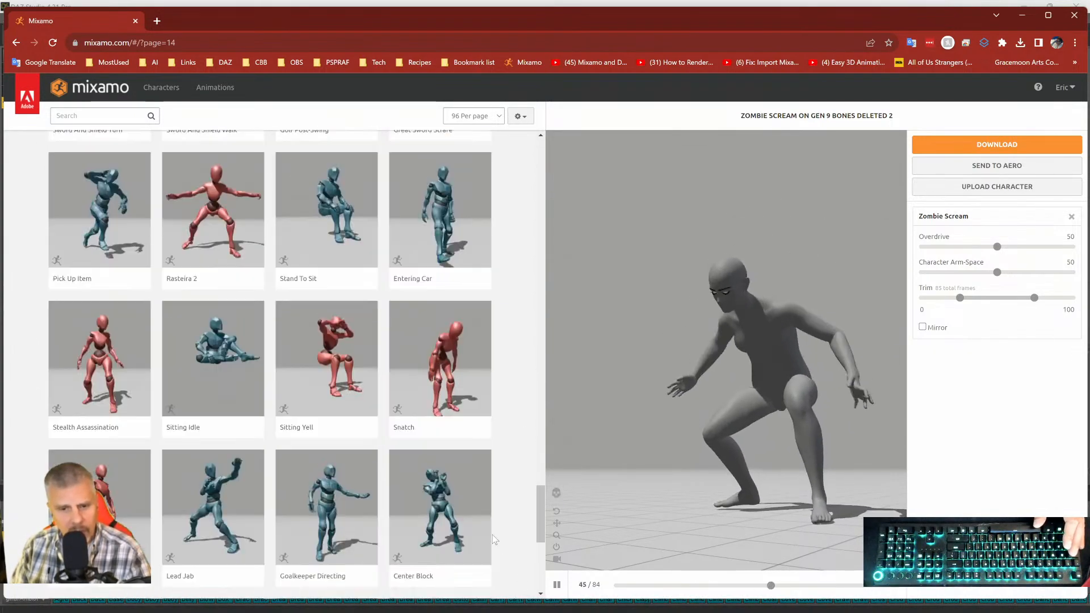
scroll(488, 551, "down", 3)
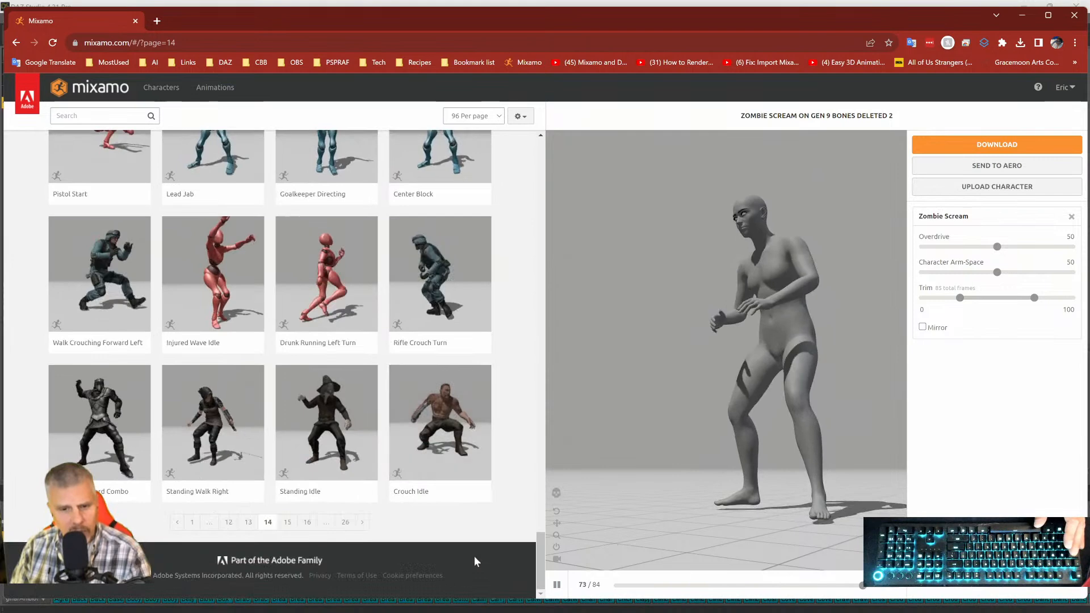
left_click(191, 522)
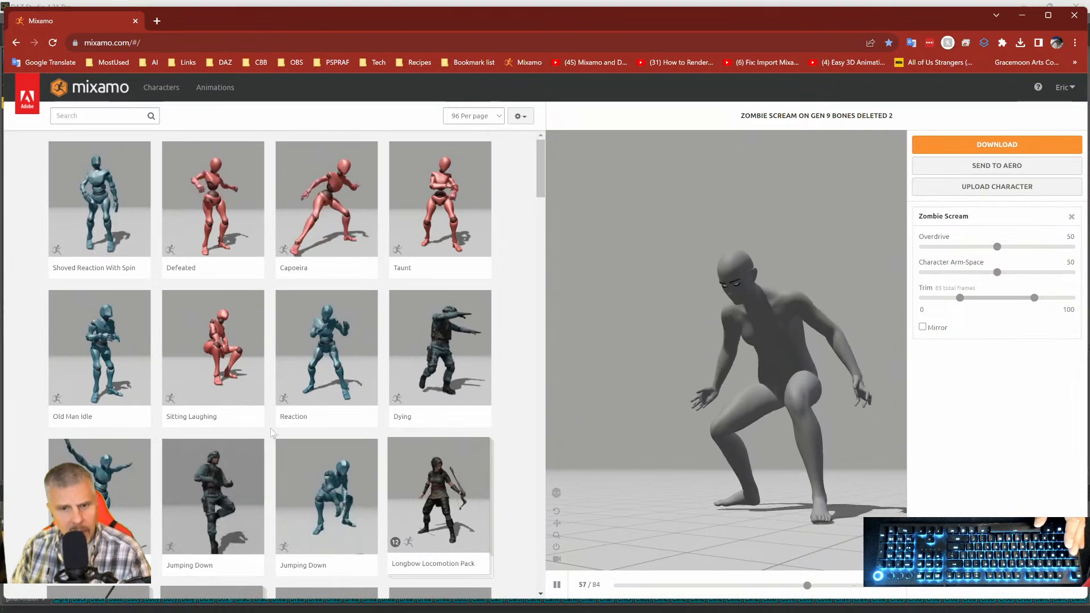
scroll(279, 423, "down", 2)
scroll(279, 423, "down", 6)
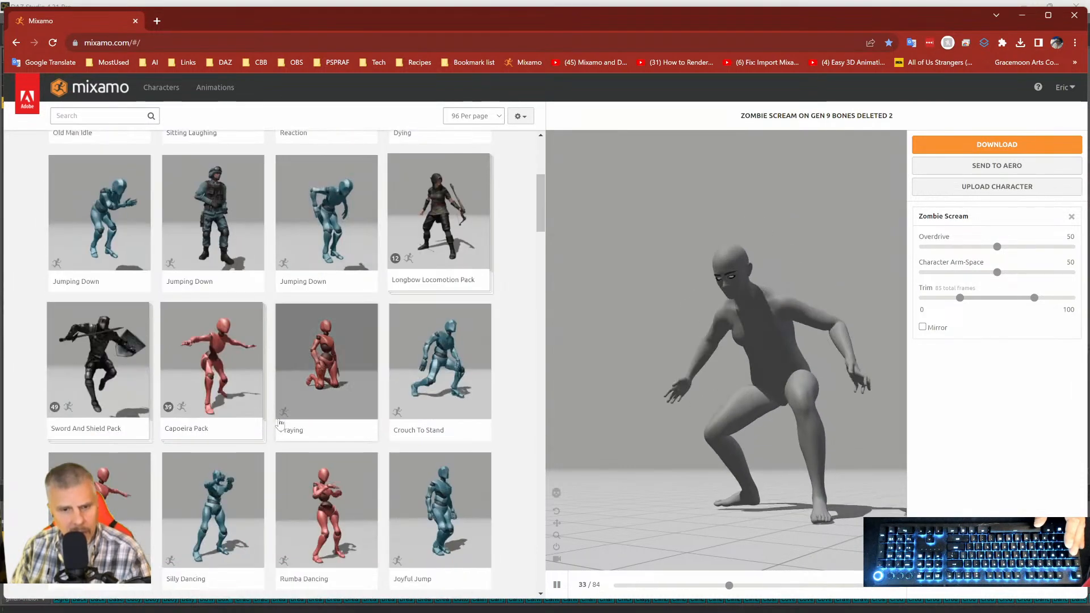
scroll(280, 423, "down", 3)
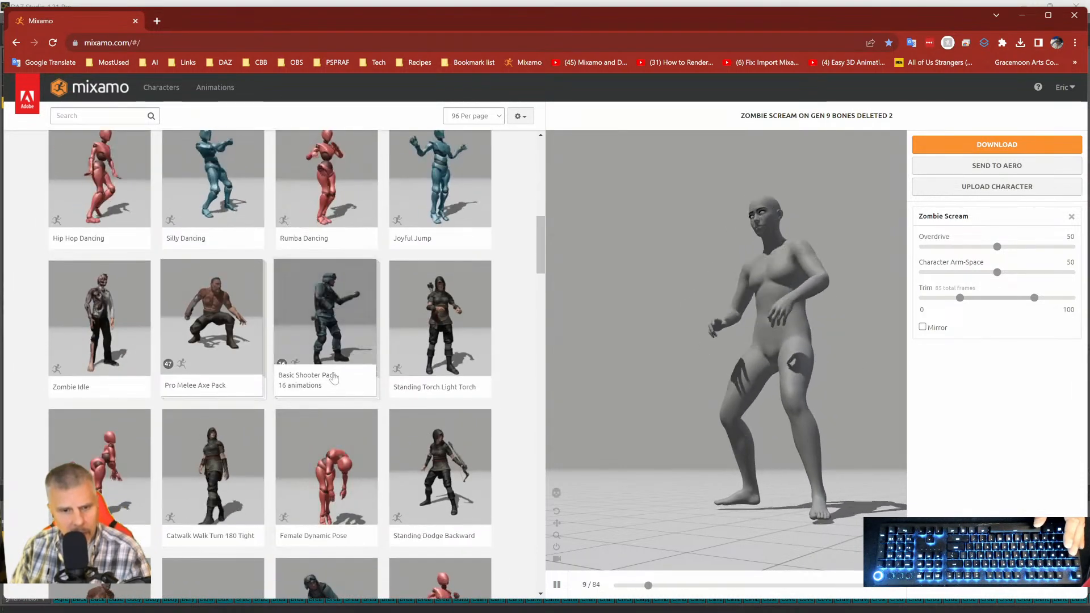
scroll(334, 383, "down", 3)
scroll(323, 398, "down", 6)
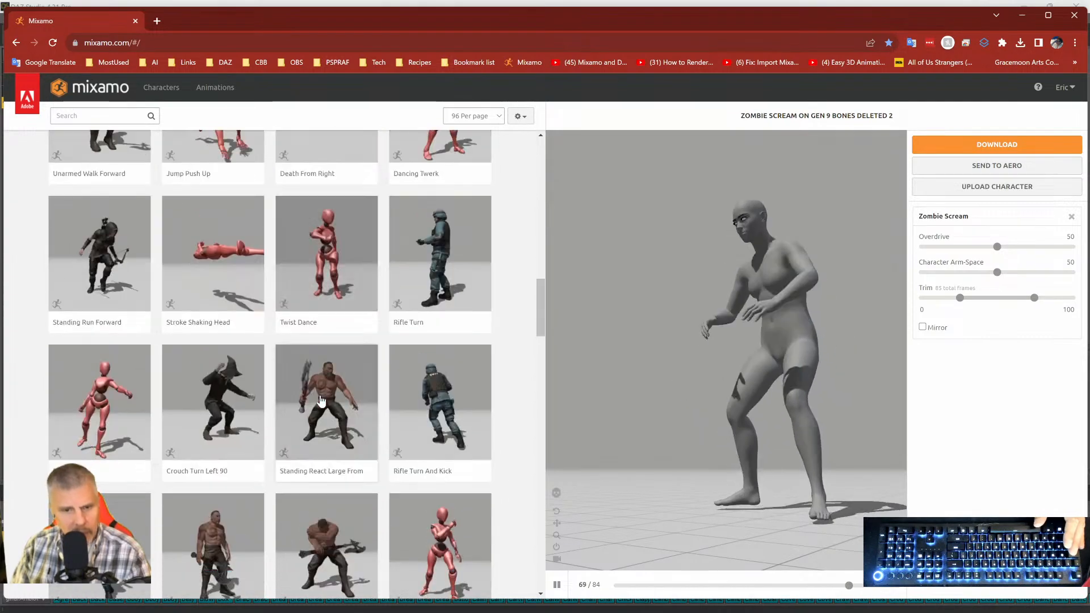
scroll(319, 389, "down", 7)
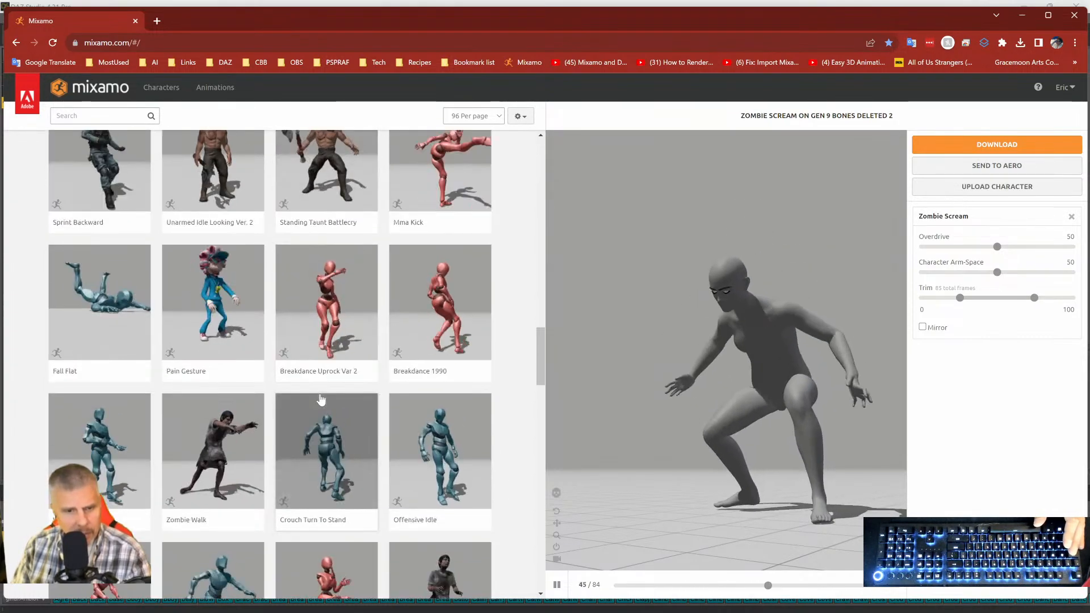
scroll(321, 400, "down", 3)
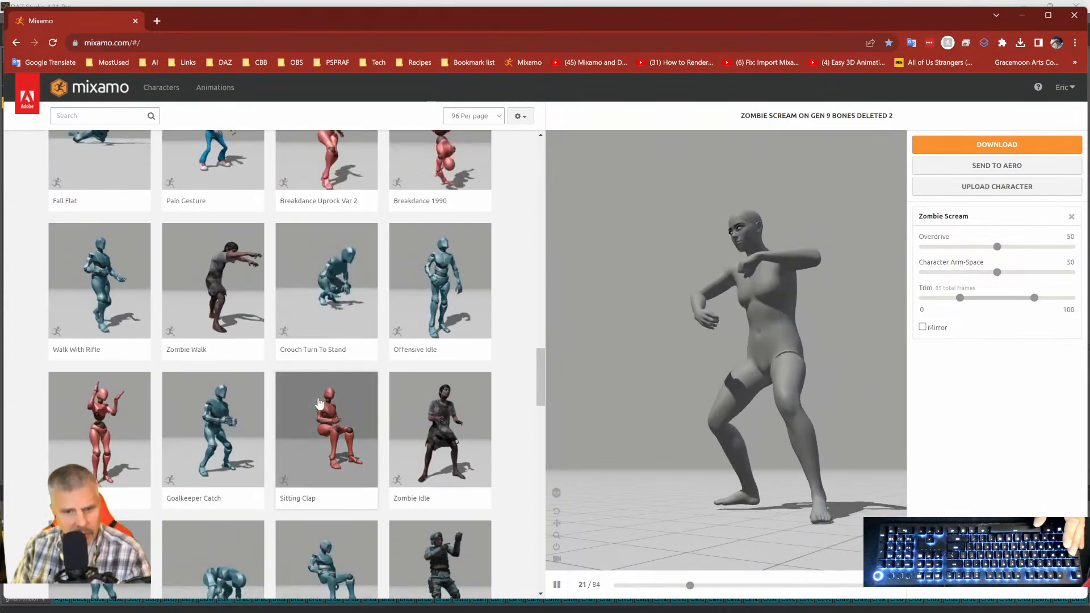
Browse page 1 of the animation library again from its first entries to the end of the page.
scroll(319, 402, "up", 18)
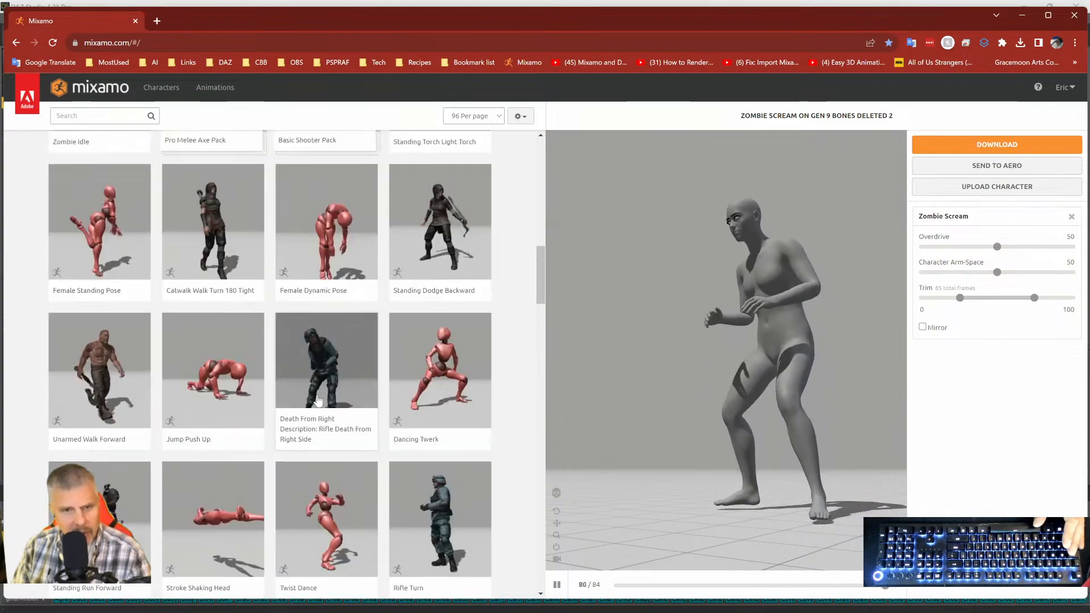
scroll(317, 400, "up", 10)
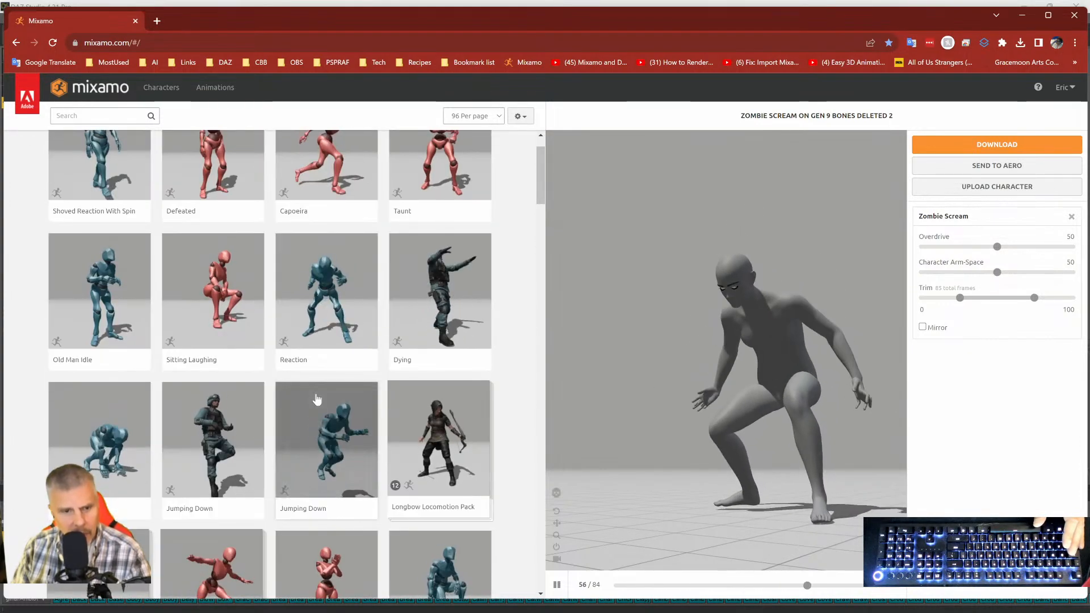
scroll(317, 399, "up", 1)
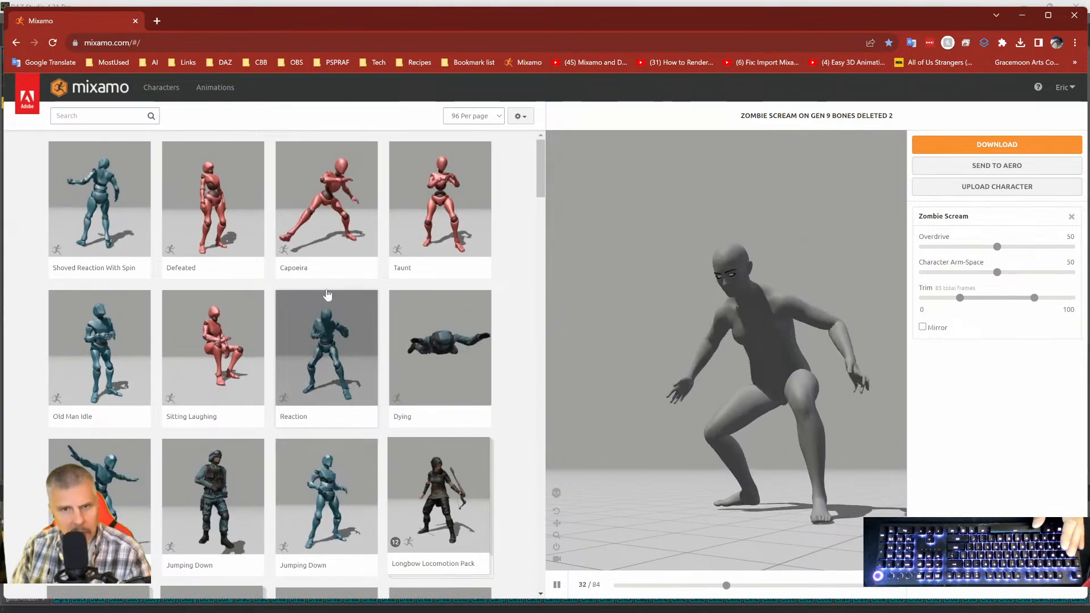
scroll(311, 209, "down", 15)
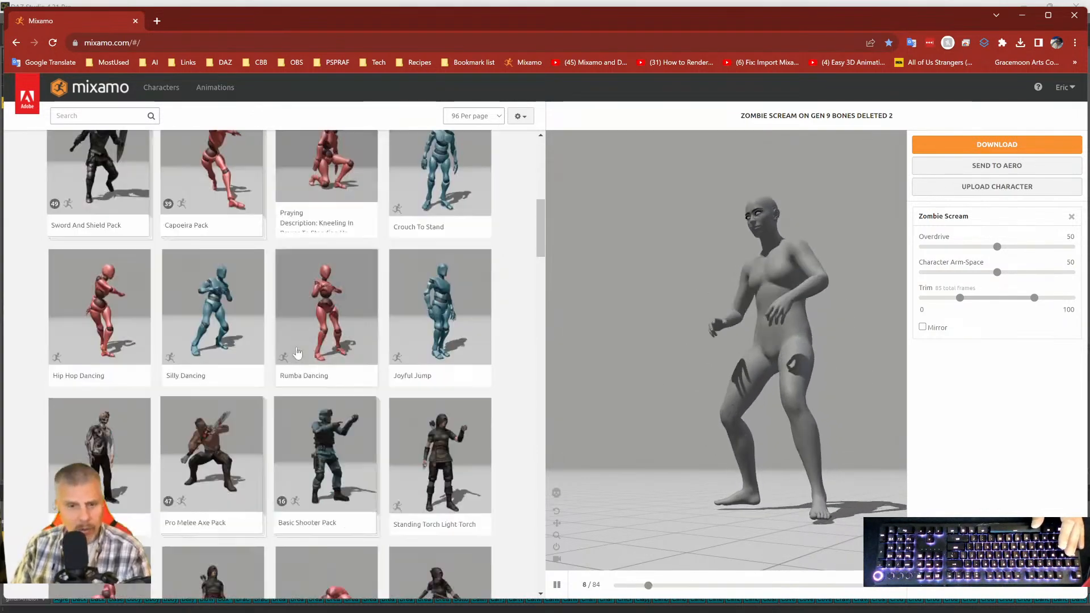
scroll(295, 356, "down", 20)
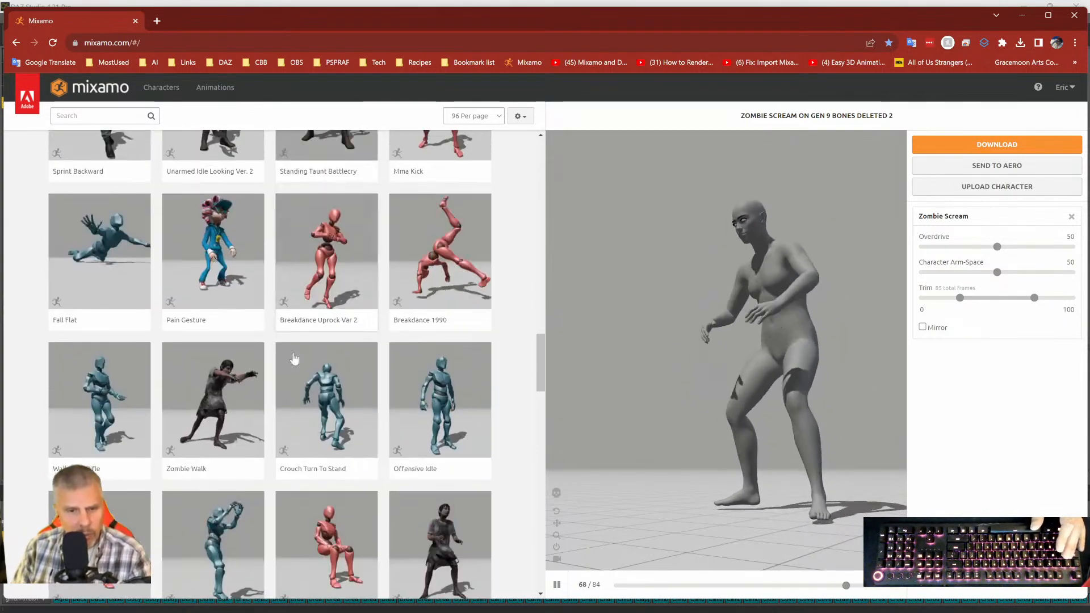
scroll(296, 358, "up", 5)
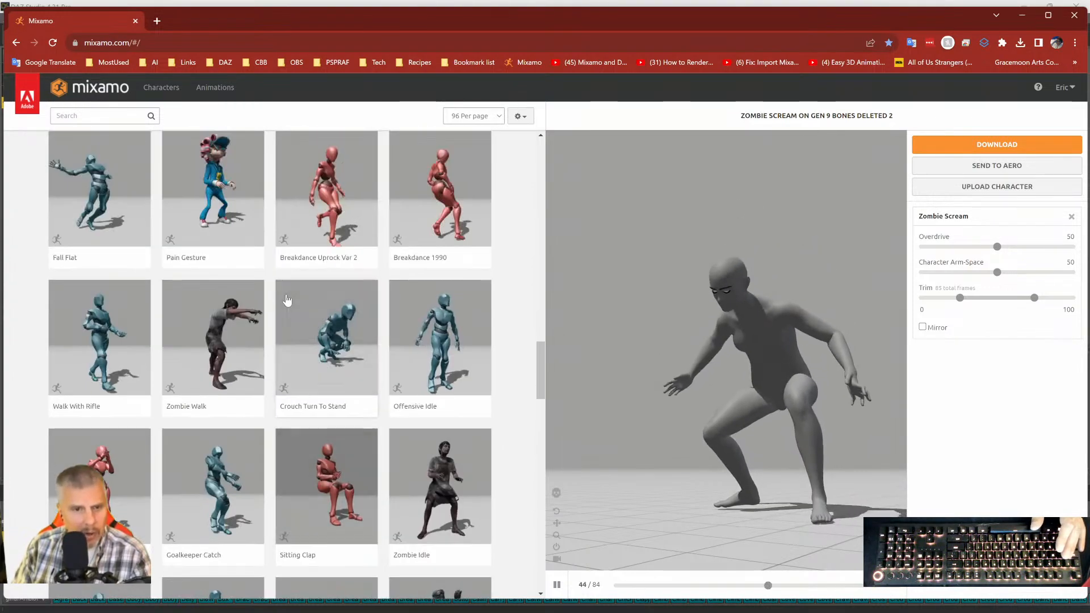
scroll(209, 314, "down", 3)
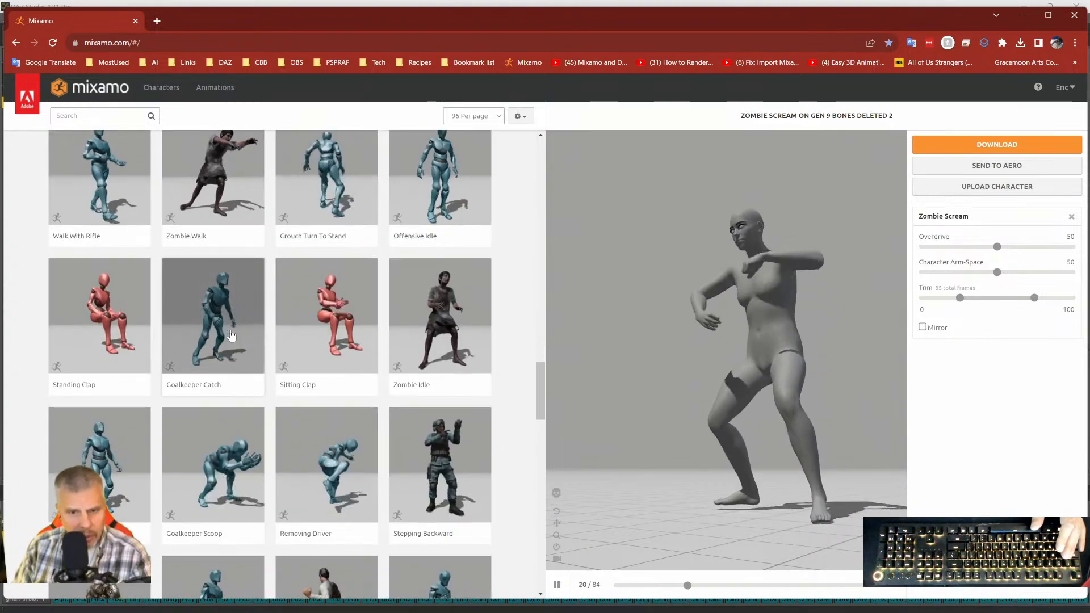
scroll(233, 337, "down", 12)
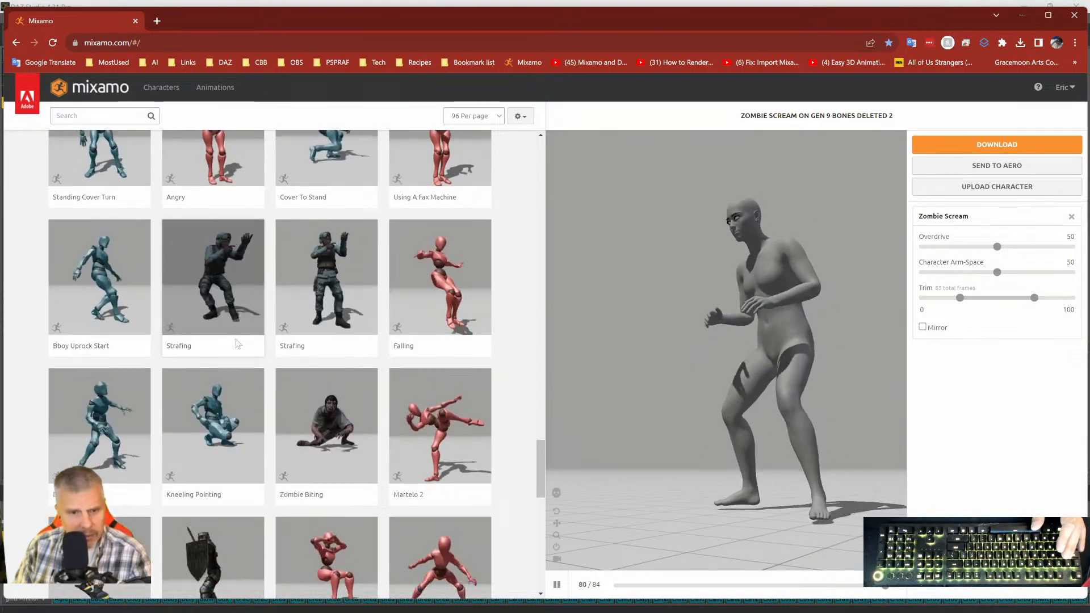
scroll(238, 369, "down", 15)
scroll(246, 426, "down", 3)
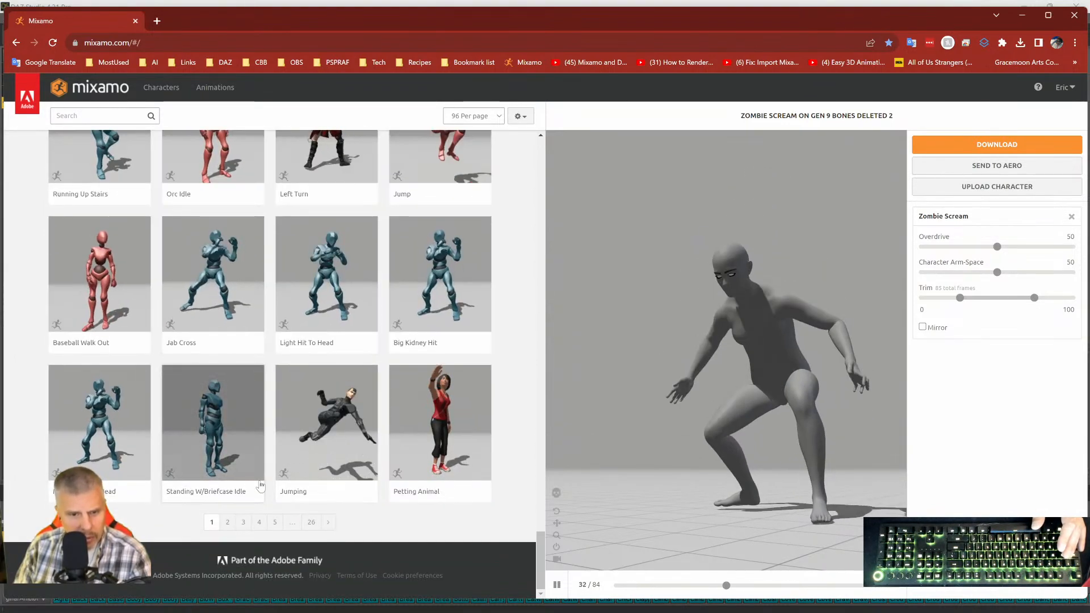
Browse page 2 of the animation library from start to end and open page 3.
left_click(227, 523)
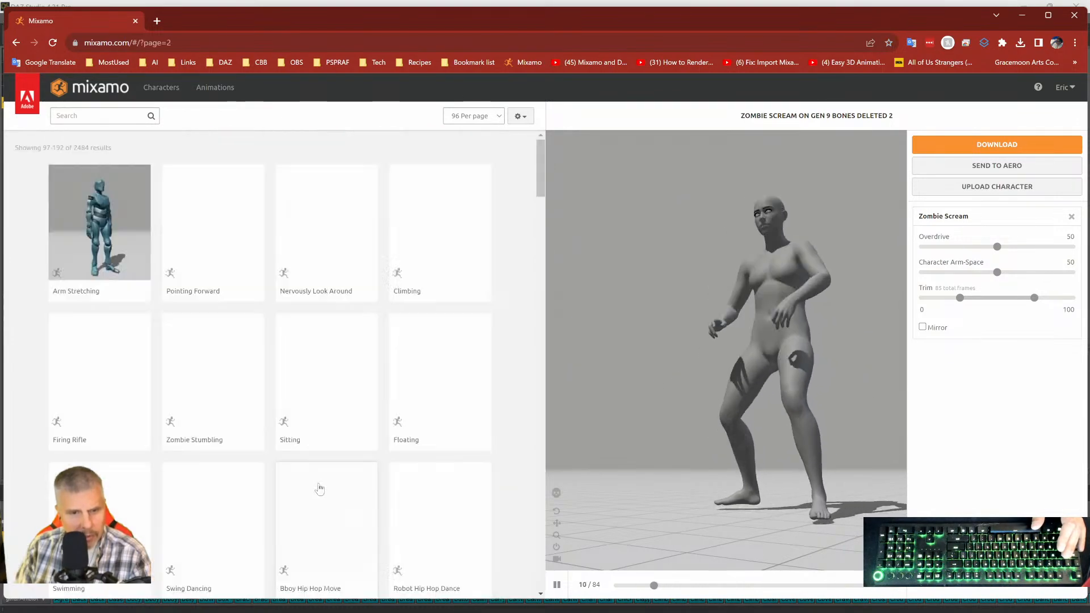
scroll(307, 401, "down", 10)
scroll(301, 409, "down", 9)
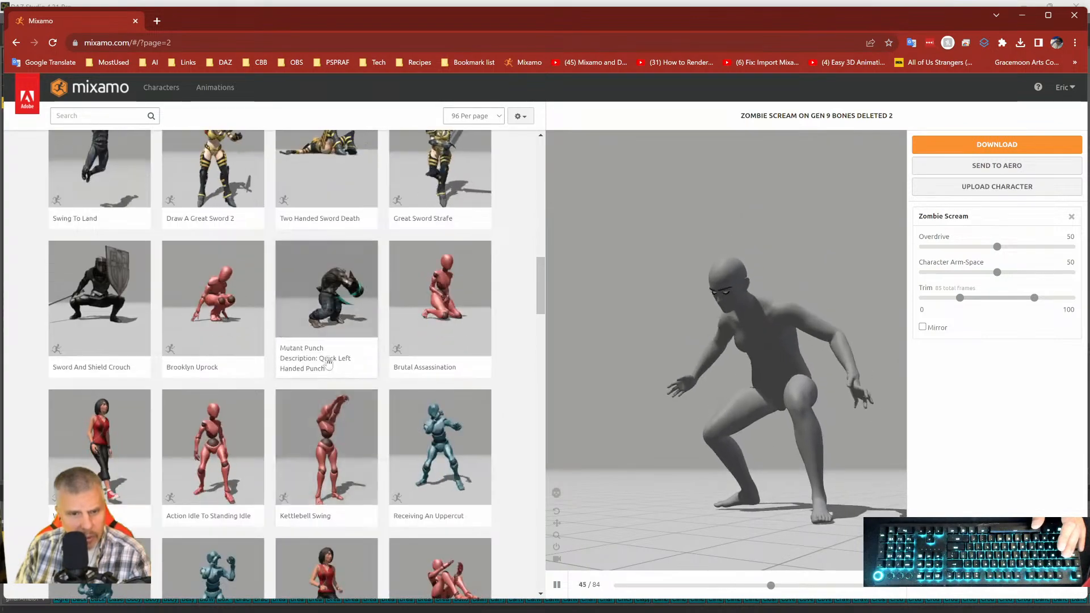
scroll(318, 368, "down", 3)
scroll(170, 329, "up", 4)
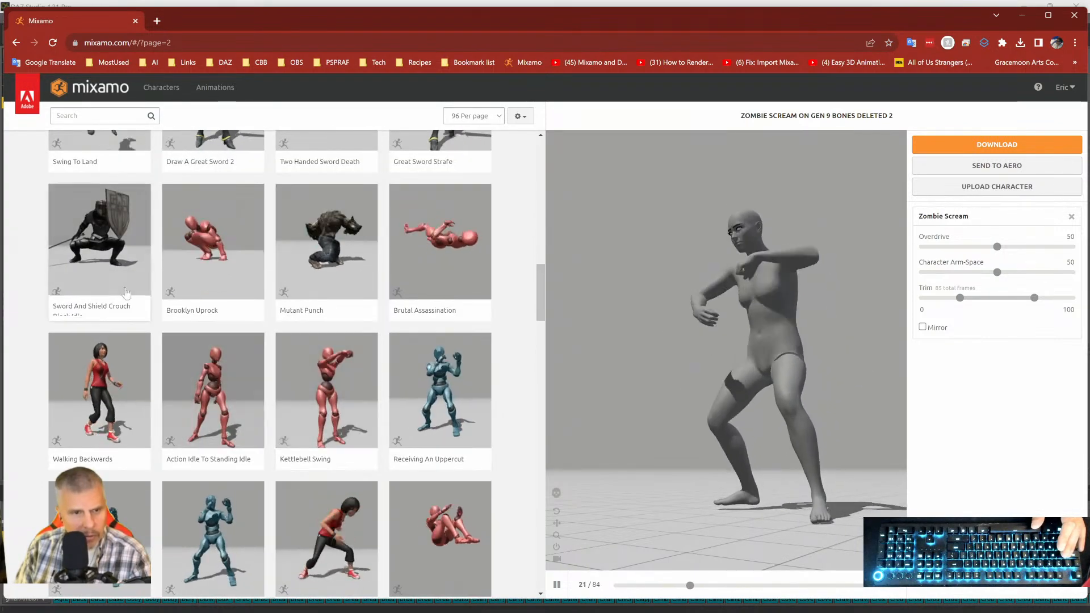
scroll(189, 358, "down", 6)
scroll(292, 401, "down", 1)
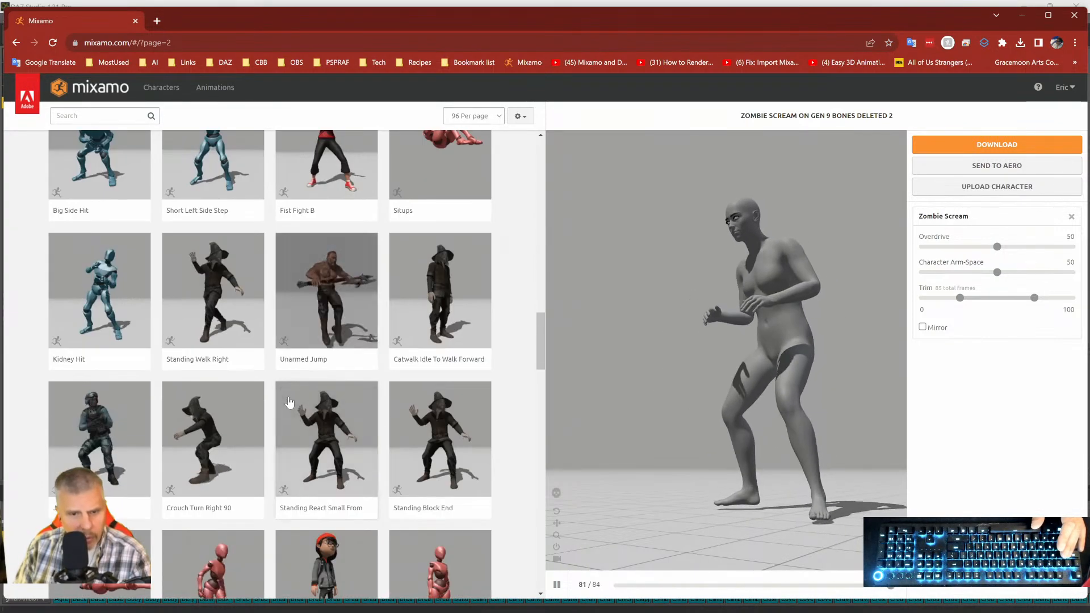
scroll(295, 401, "down", 8)
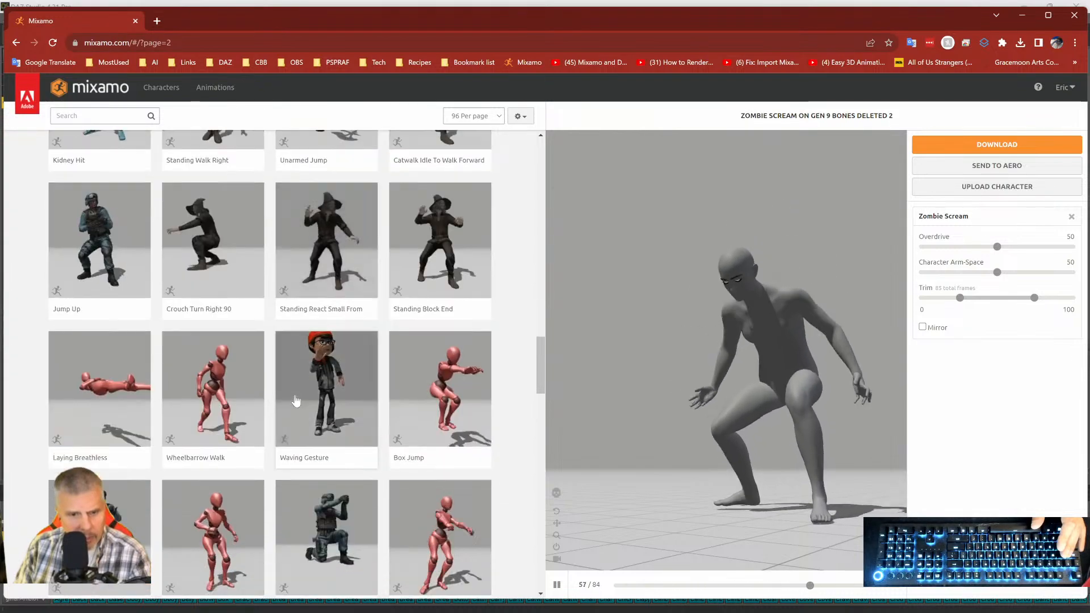
scroll(278, 411, "down", 5)
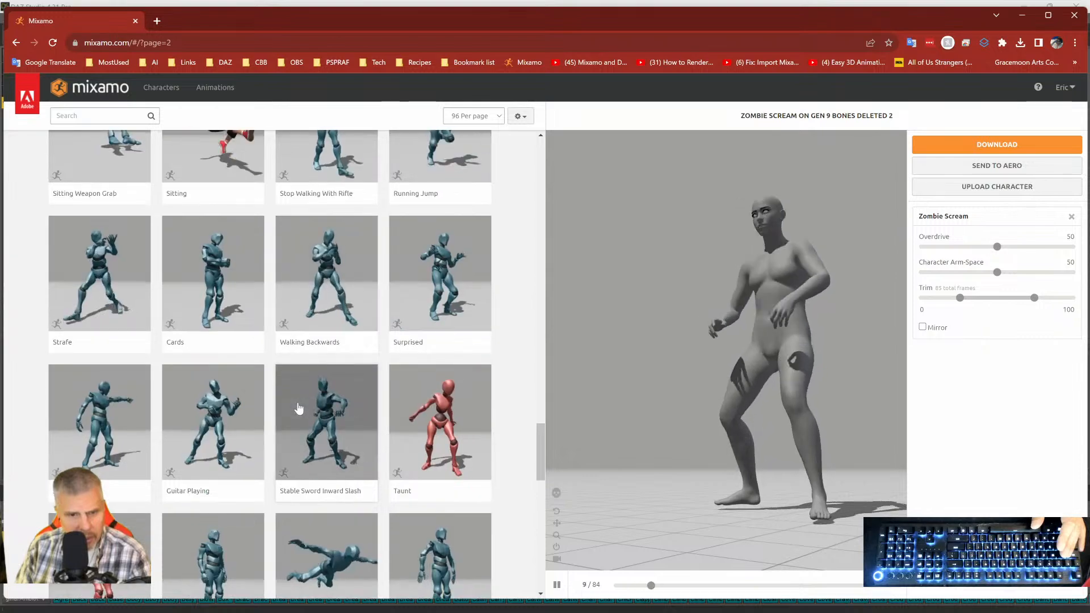
scroll(297, 409, "down", 10)
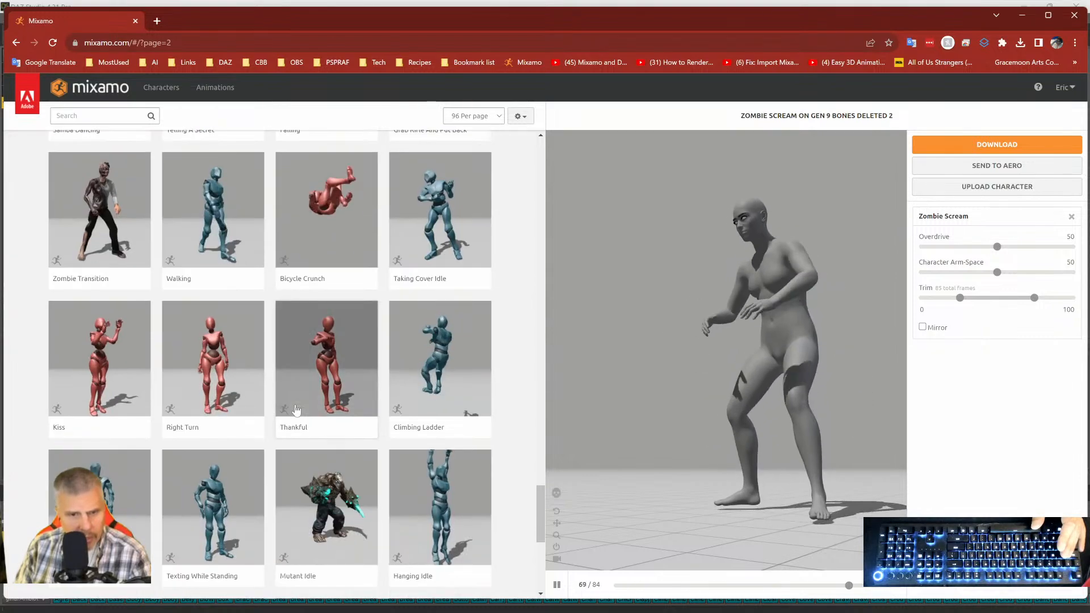
scroll(296, 409, "down", 7)
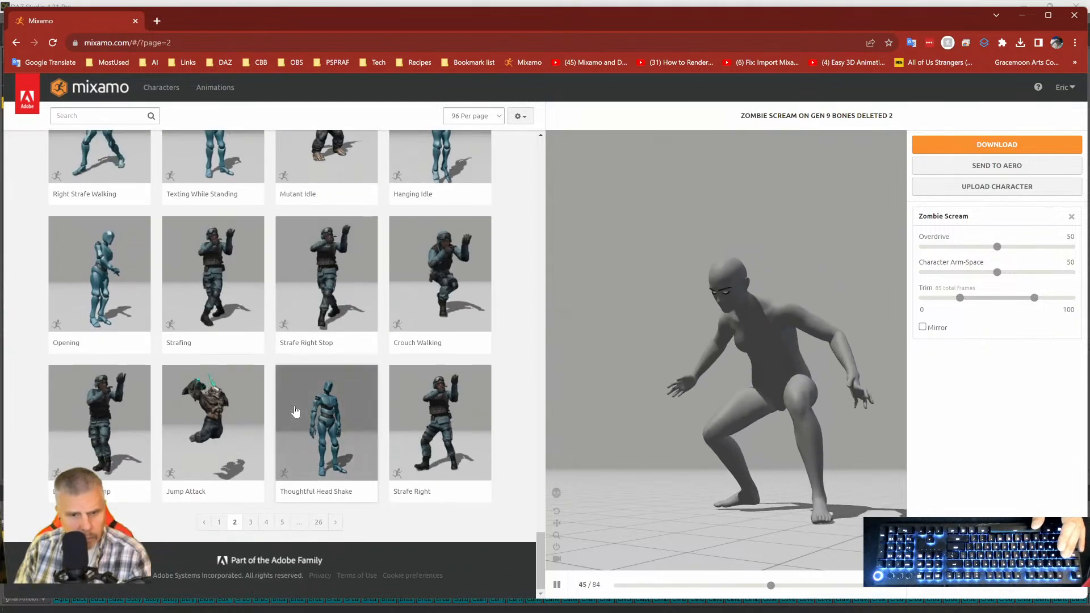
left_click(251, 522)
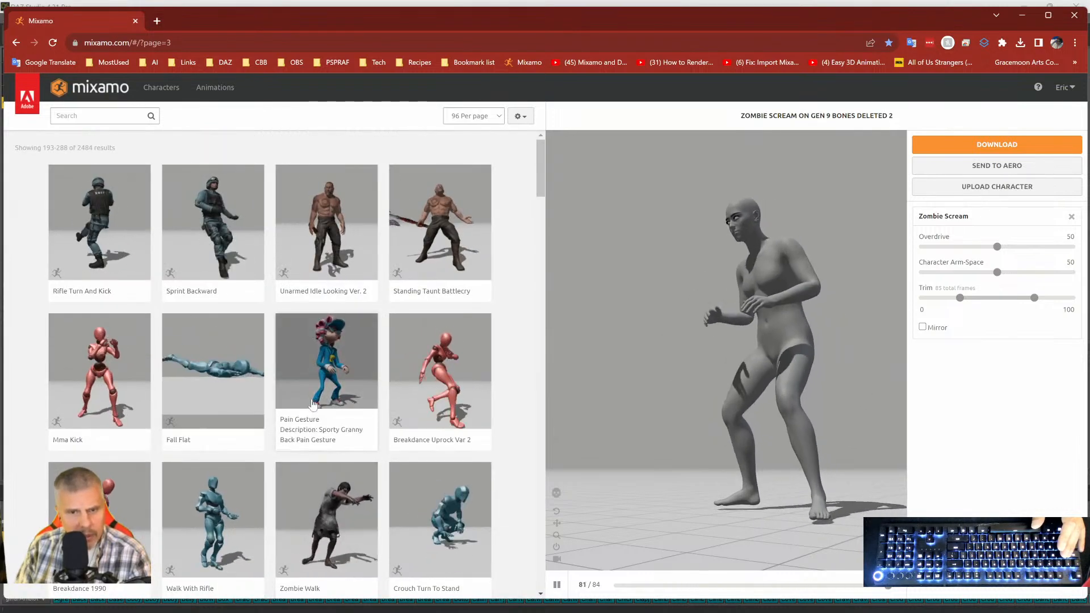
Browse page 3 of the animation library from its first entries down to the Mutant Walking and Hook Punch entries.
scroll(307, 398, "down", 4)
scroll(308, 397, "down", 9)
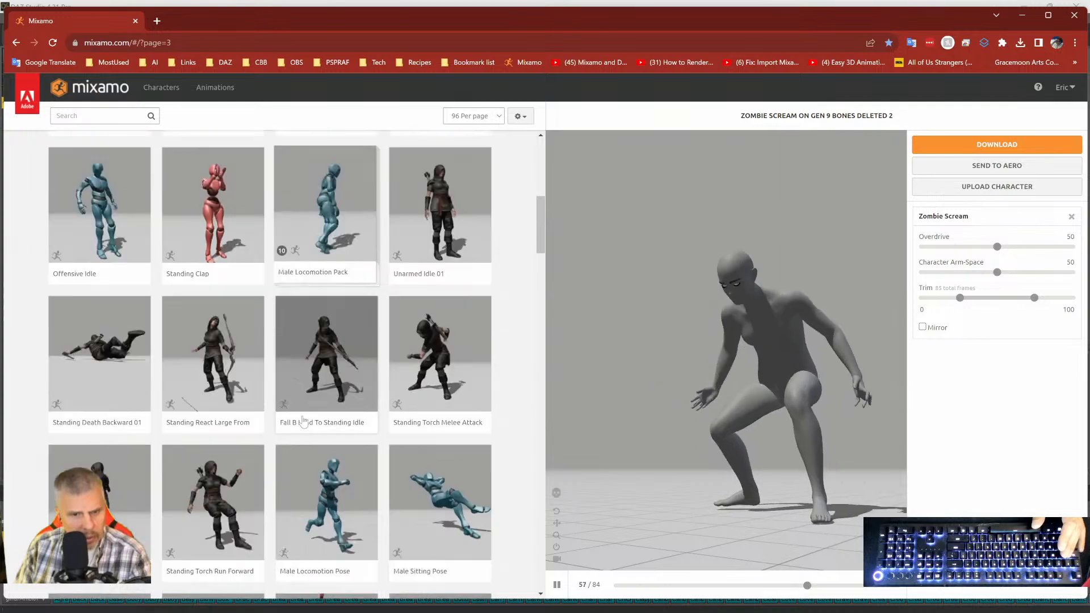
scroll(305, 433, "down", 12)
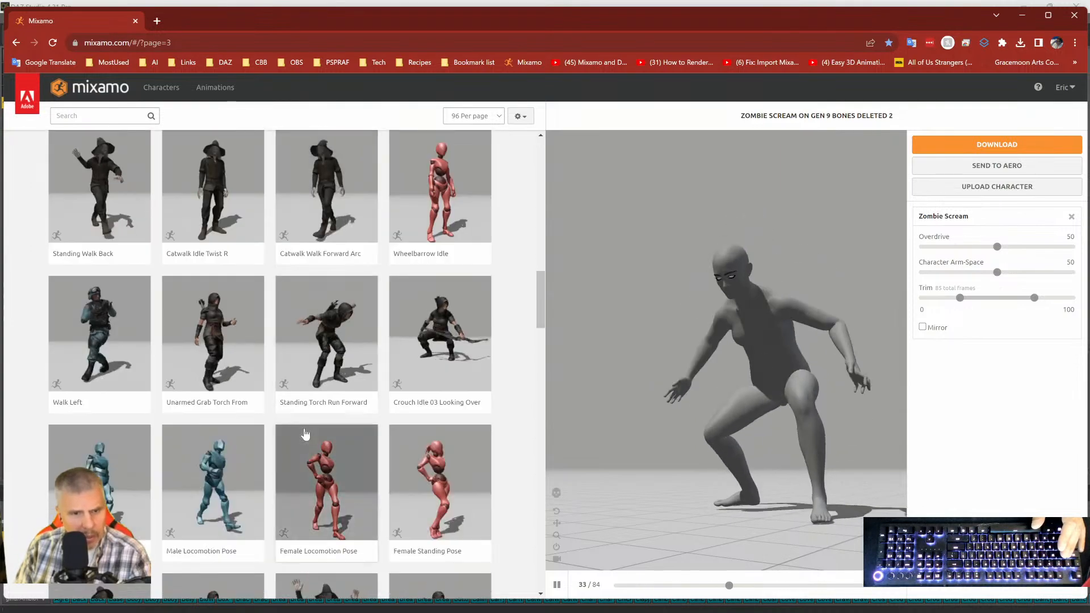
scroll(305, 433, "down", 10)
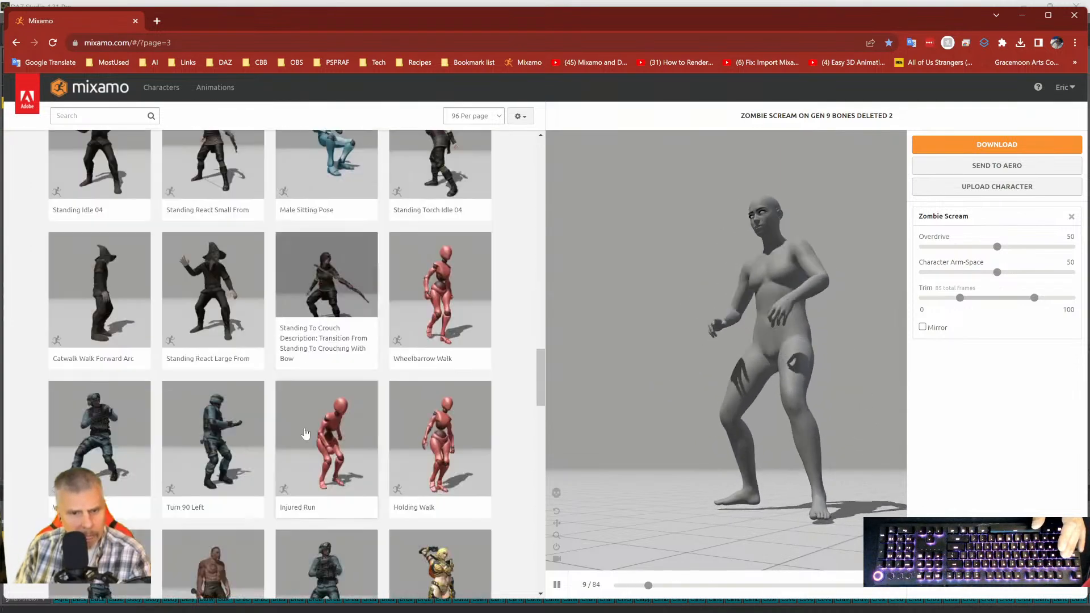
scroll(318, 409, "down", 3)
scroll(317, 417, "down", 8)
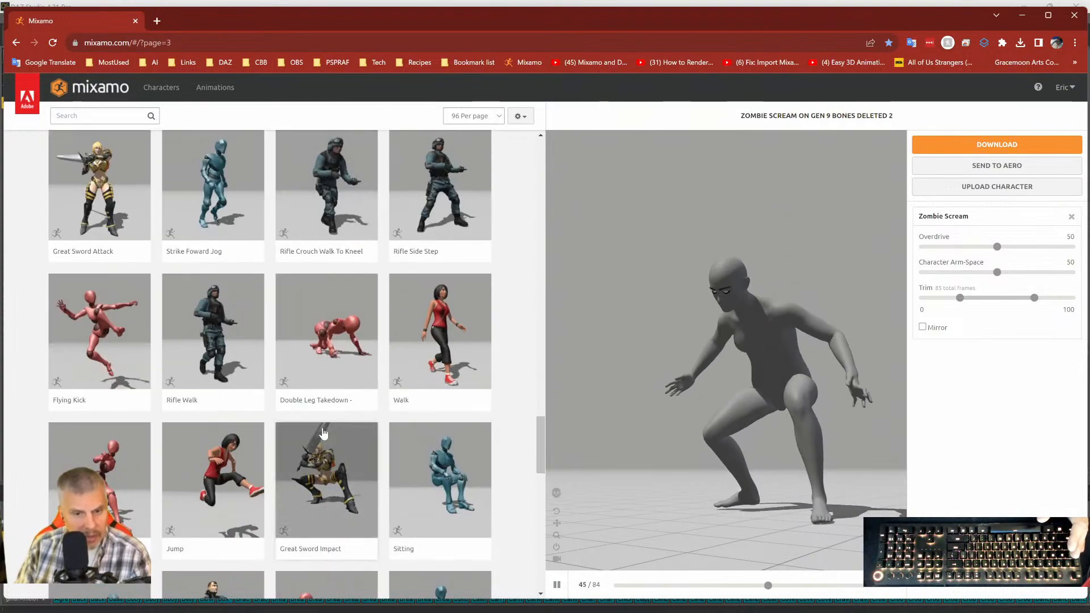
scroll(323, 438, "down", 3)
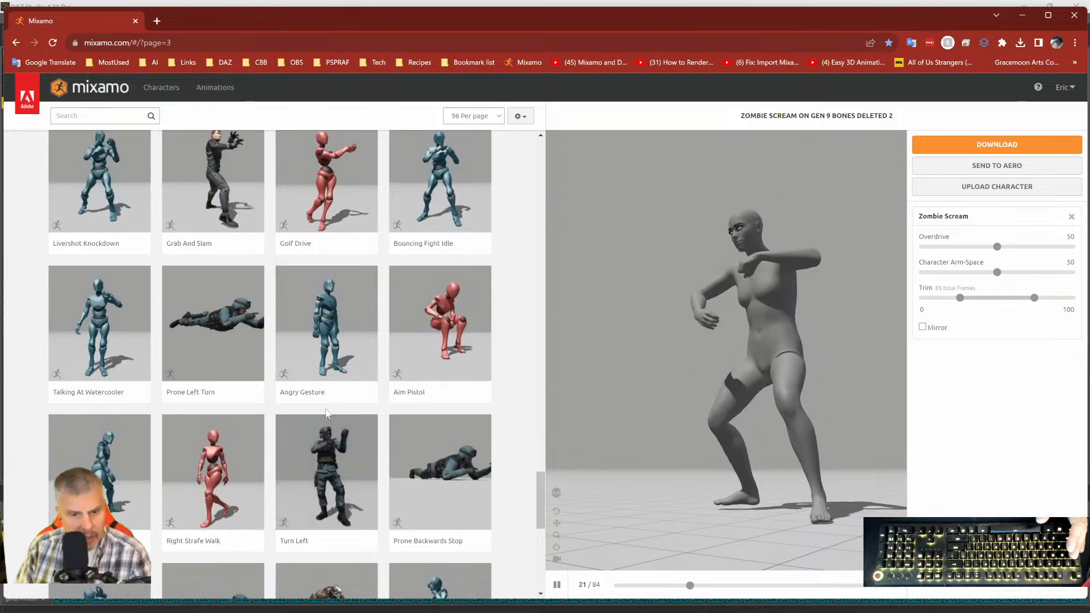
scroll(324, 439, "down", 2)
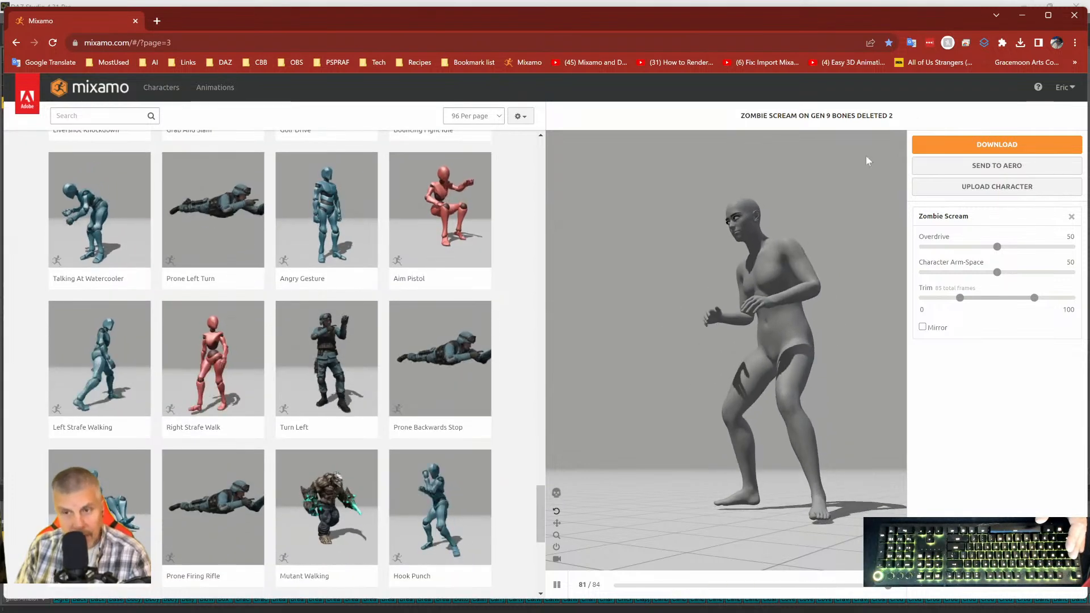
Close the browser window, start Chrome again and reopen mixamo.com.
left_click(1074, 16)
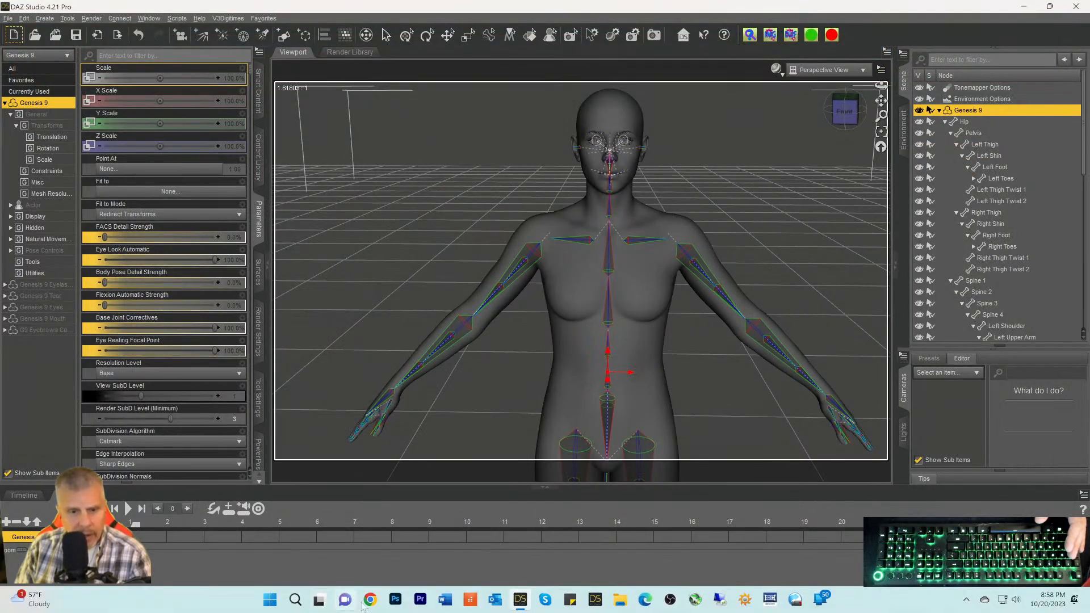
left_click(370, 601)
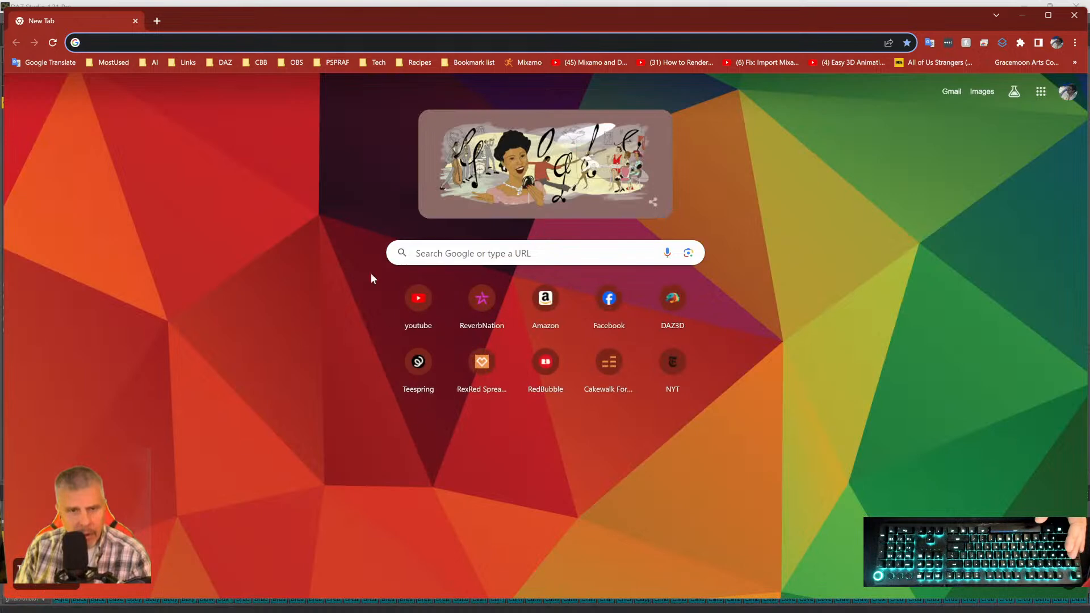
type("m")
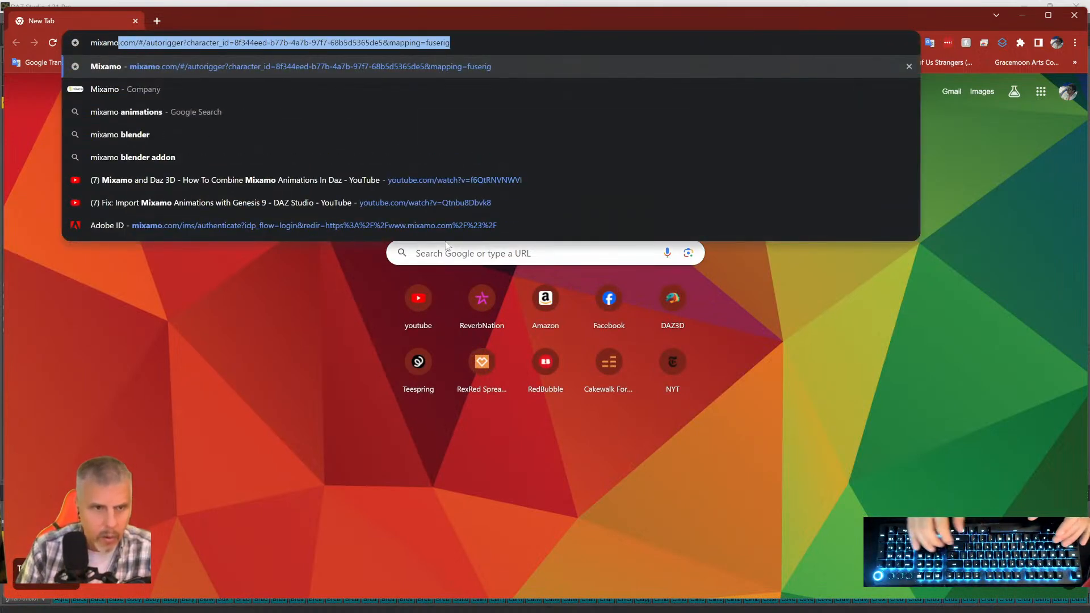
type("ixamo.co")
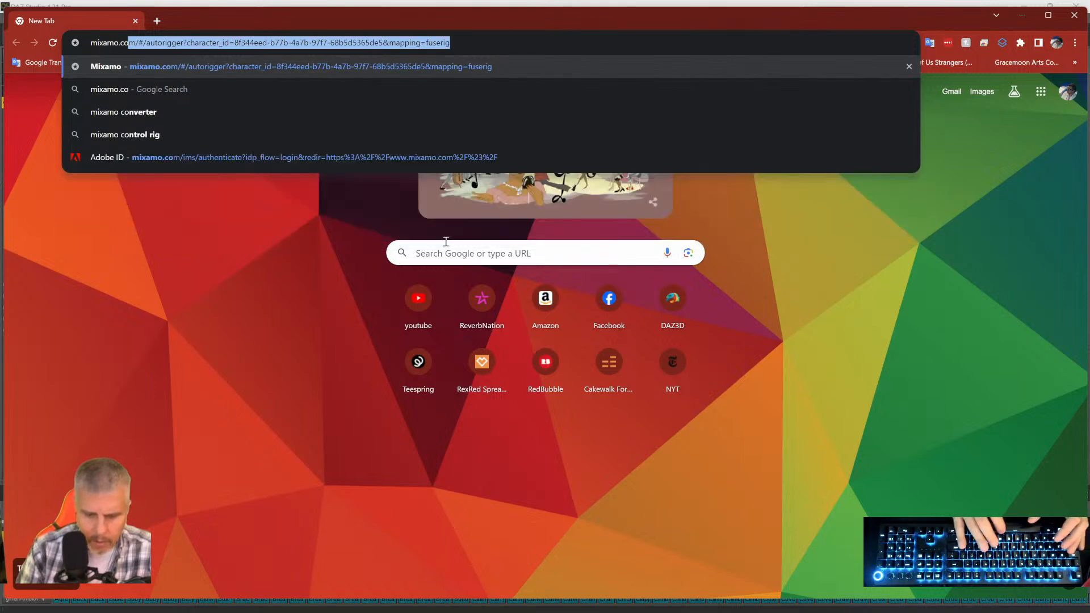
type("m")
key("Delete")
key("Return")
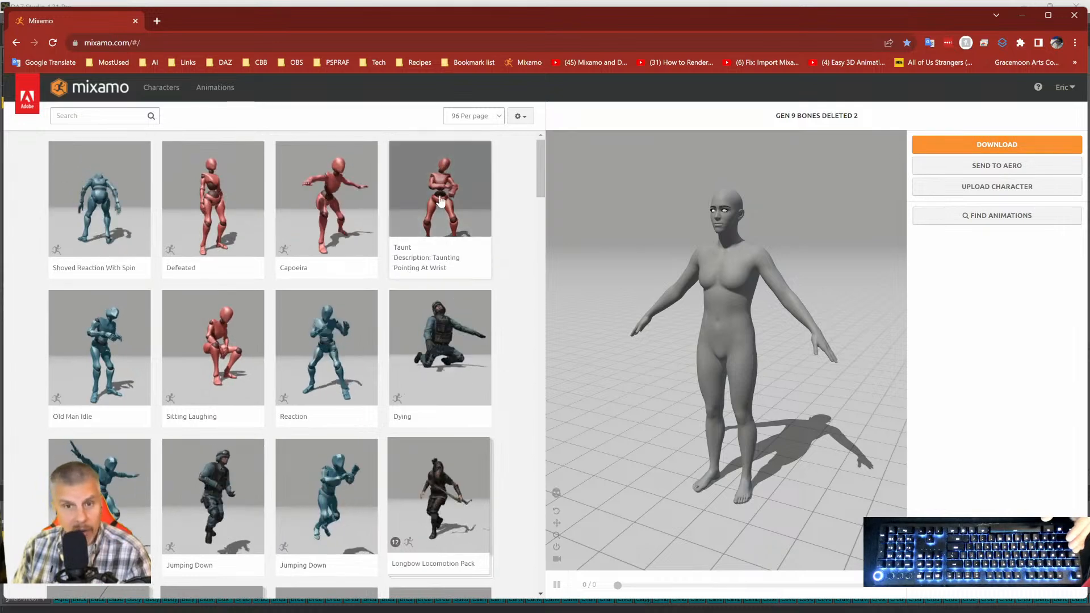
Apply the Taunt animation to the character and download it as Taunt.fbx into the Genesis 9 folder.
left_click(430, 219)
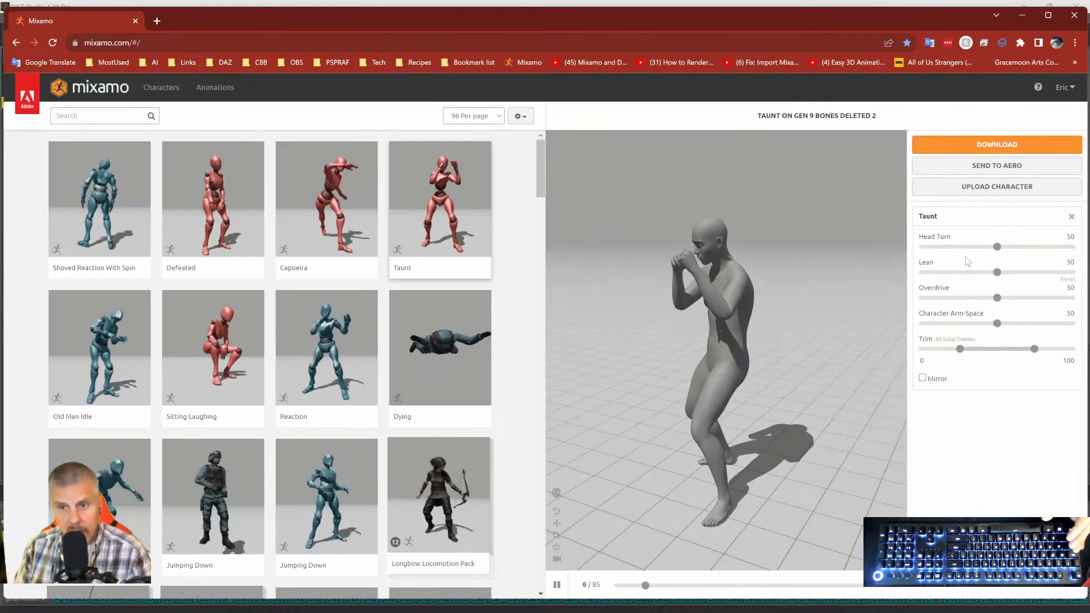
left_click(971, 149)
left_click(689, 276)
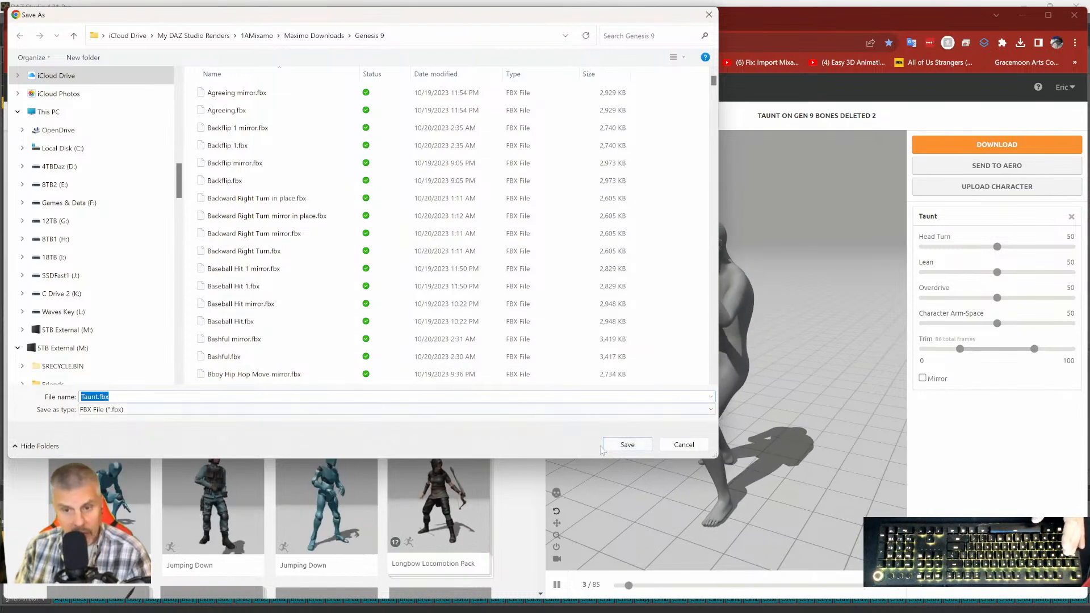
left_click(627, 445)
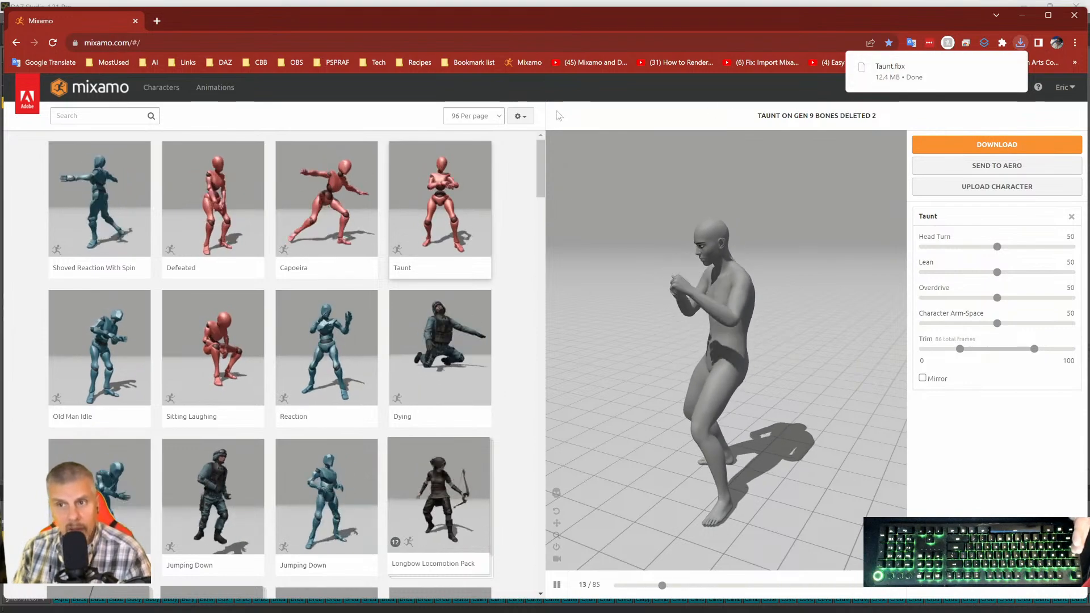
Apply Catwalk Walk Turn 180 Tight and download it as FBX Binary with skin, 30 fps, no keyframe reduction, into the Genesis 9 folder.
scroll(267, 339, "down", 7)
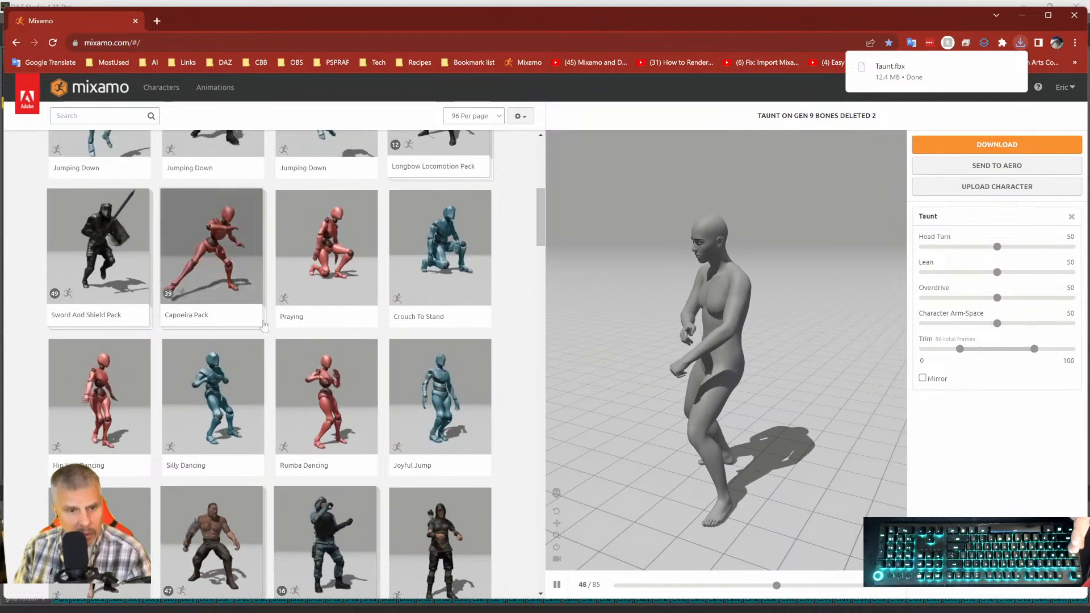
scroll(267, 336, "down", 3)
scroll(264, 325, "down", 5)
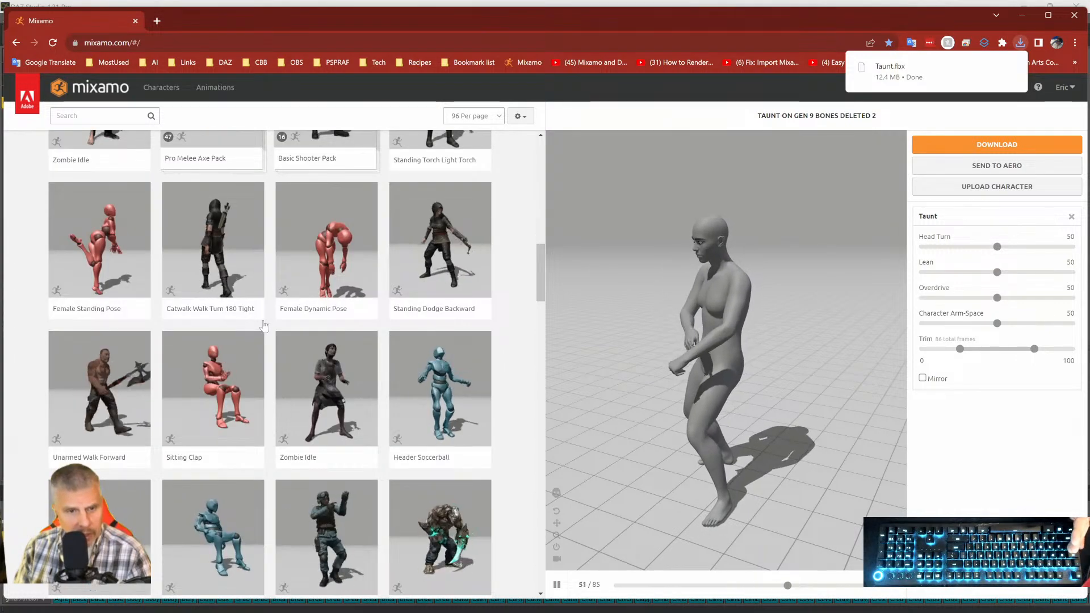
left_click(214, 248)
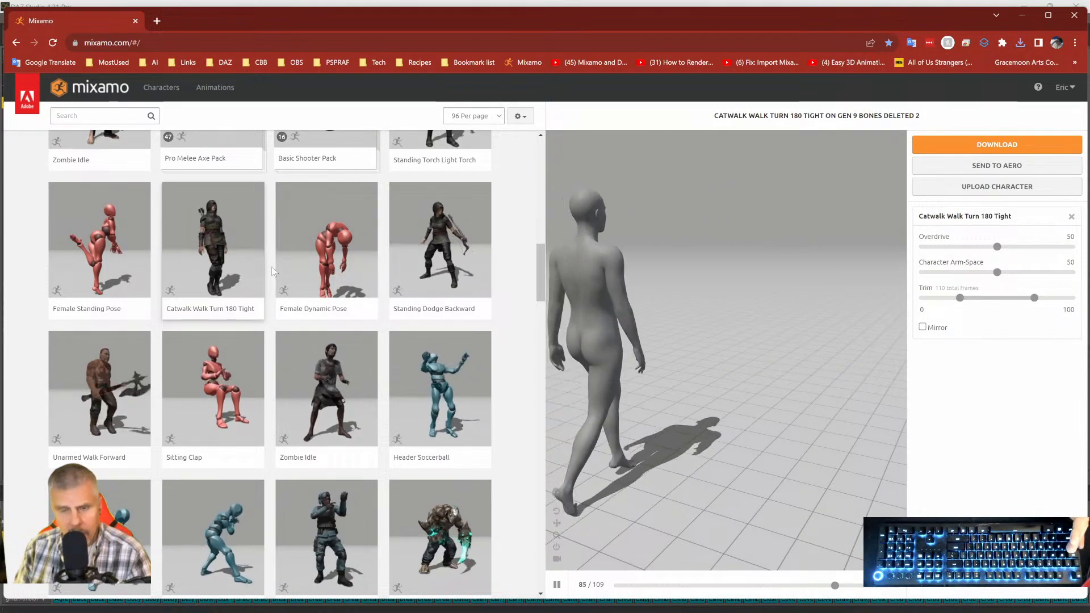
left_click(980, 153)
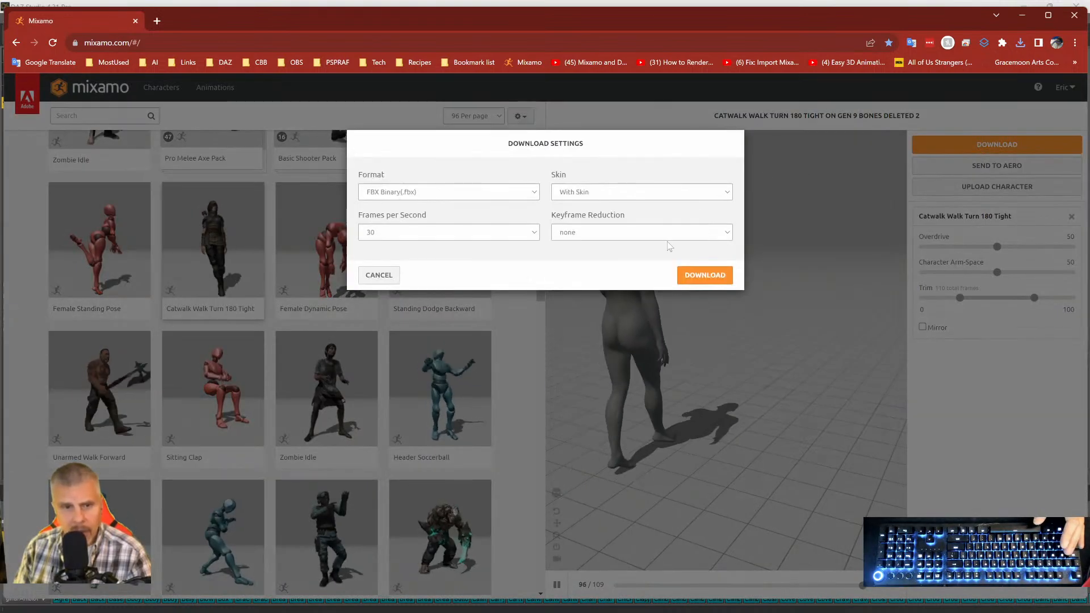
left_click(704, 275)
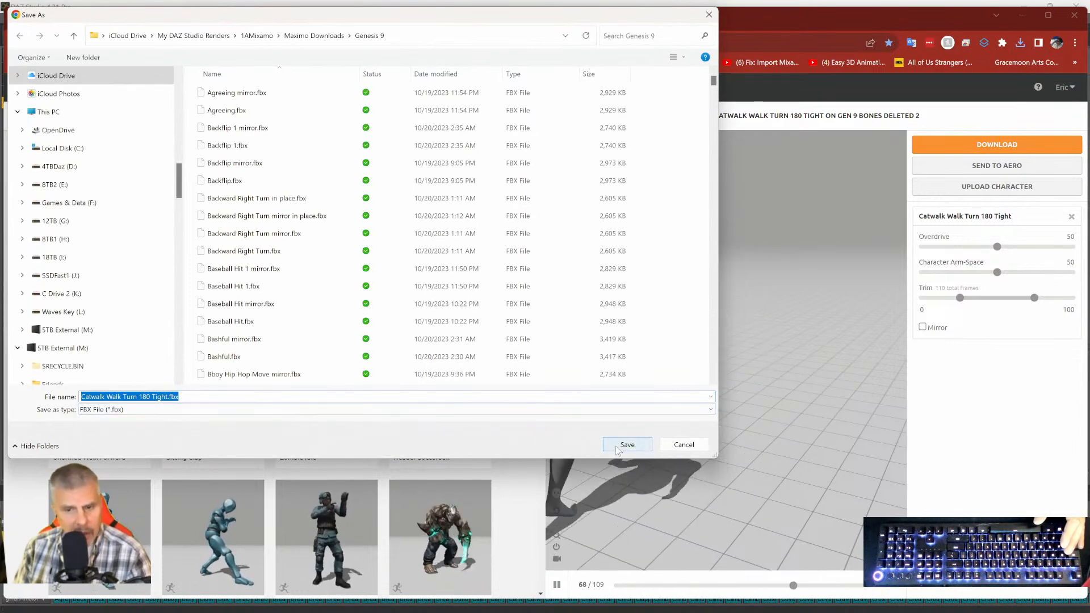
left_click(617, 449)
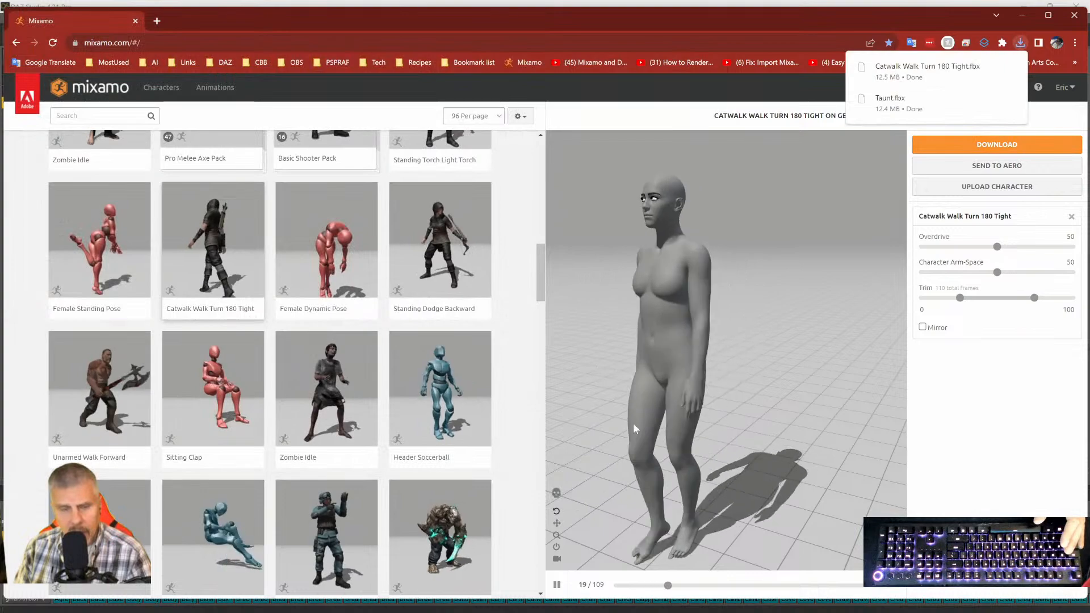
Browse page 1 of the animation library from Catwalk Walk Turn 180 Tight down past the Great Sword Jump Attack entry.
scroll(337, 331, "down", 3)
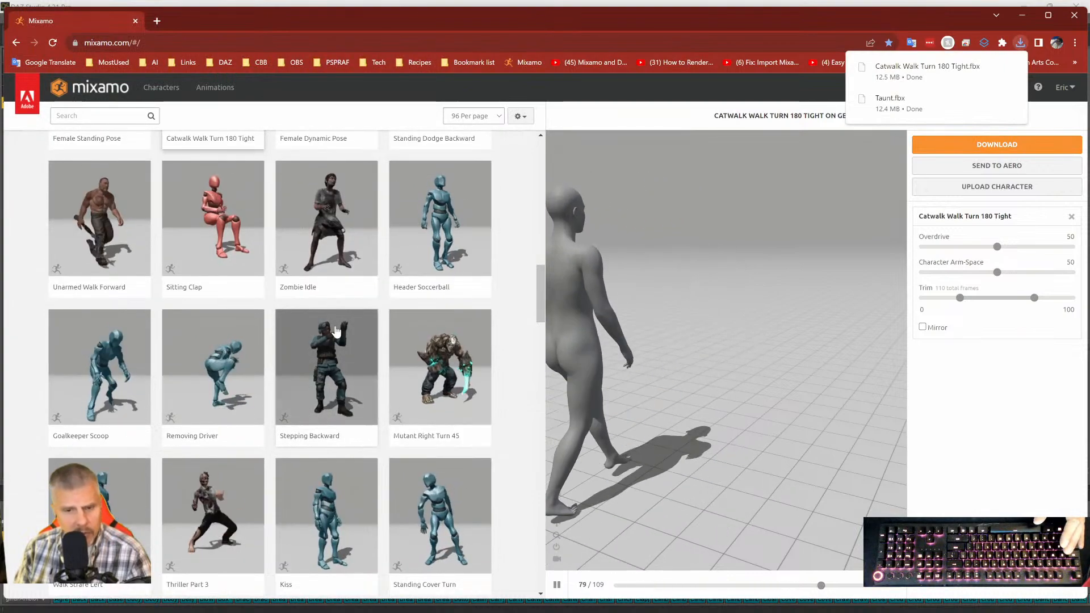
scroll(336, 331, "down", 7)
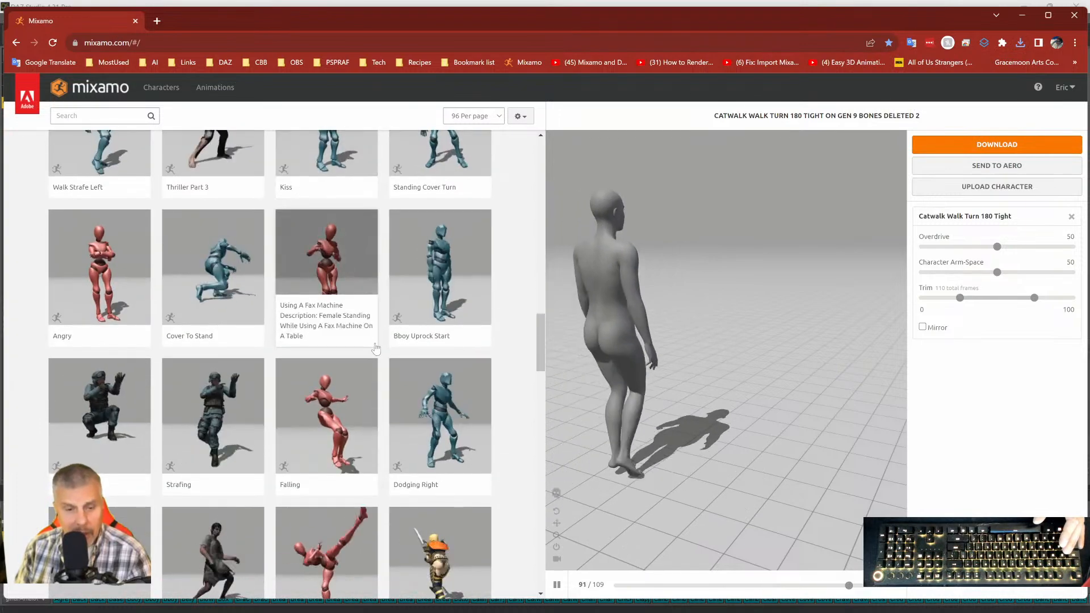
scroll(375, 349, "down", 4)
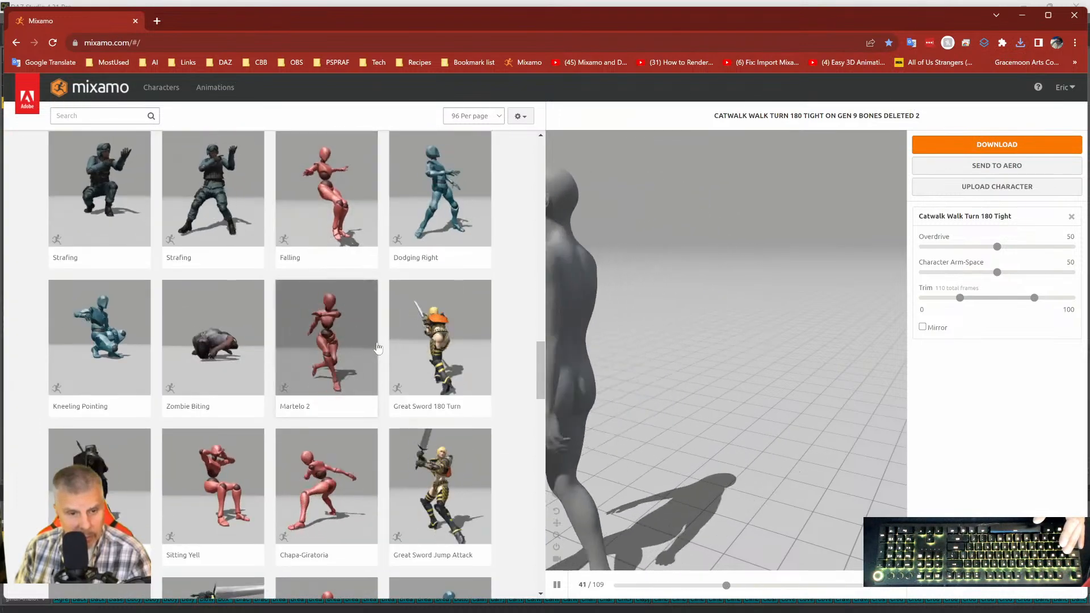
scroll(377, 348, "down", 2)
scroll(376, 347, "down", 2)
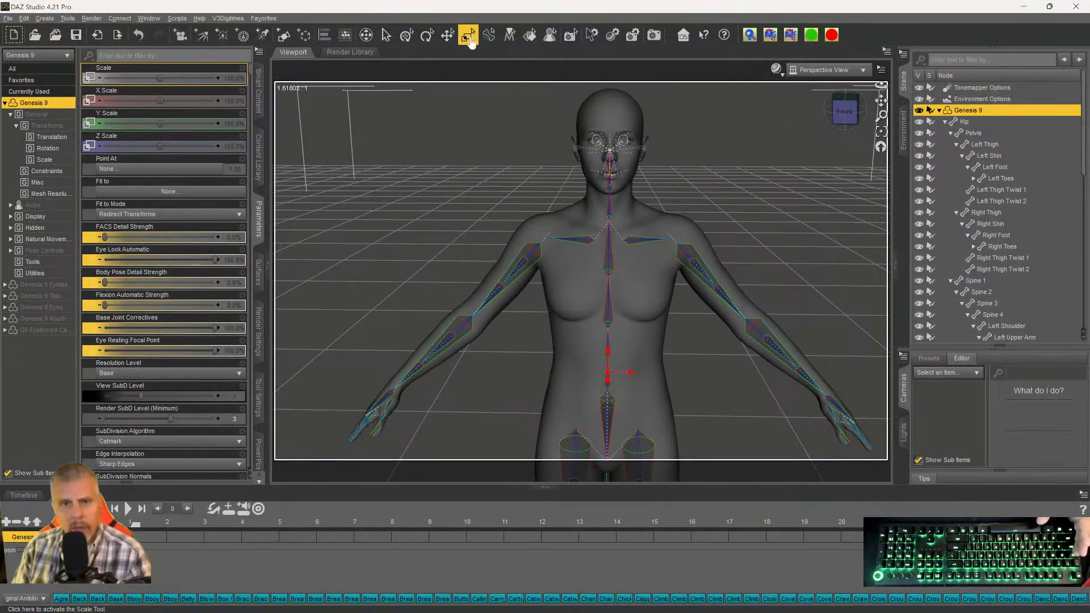
Switch to DAZ Studio and delete the Genesis 9 figure from the scene.
double_click(464, 14)
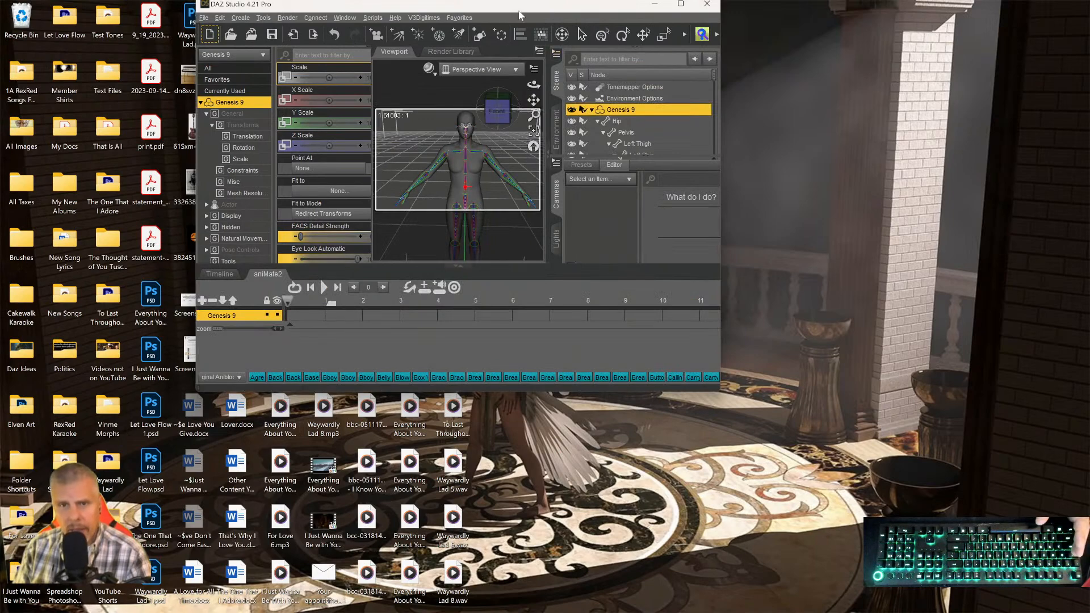
double_click(520, 14)
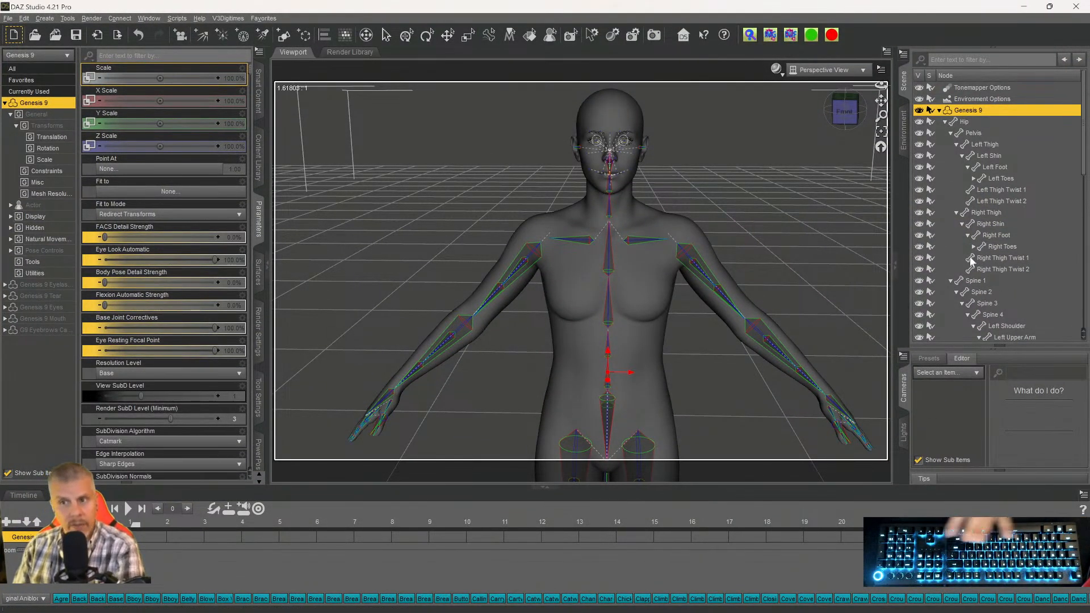
key("Delete")
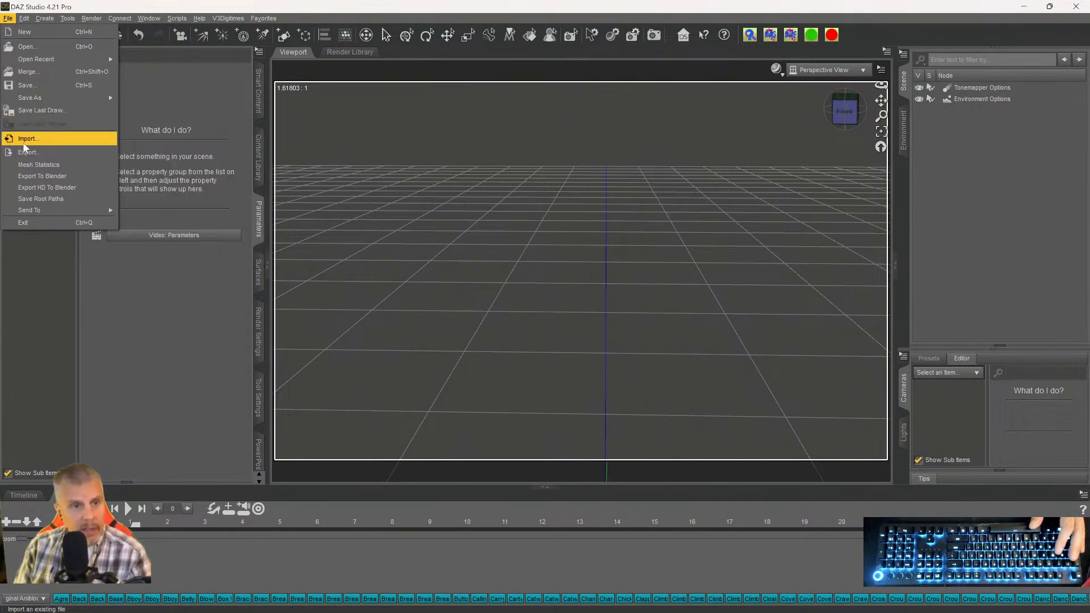
Start importing a file and open the Genesis 9 folder inside Maximo Downloads.
left_click(36, 140)
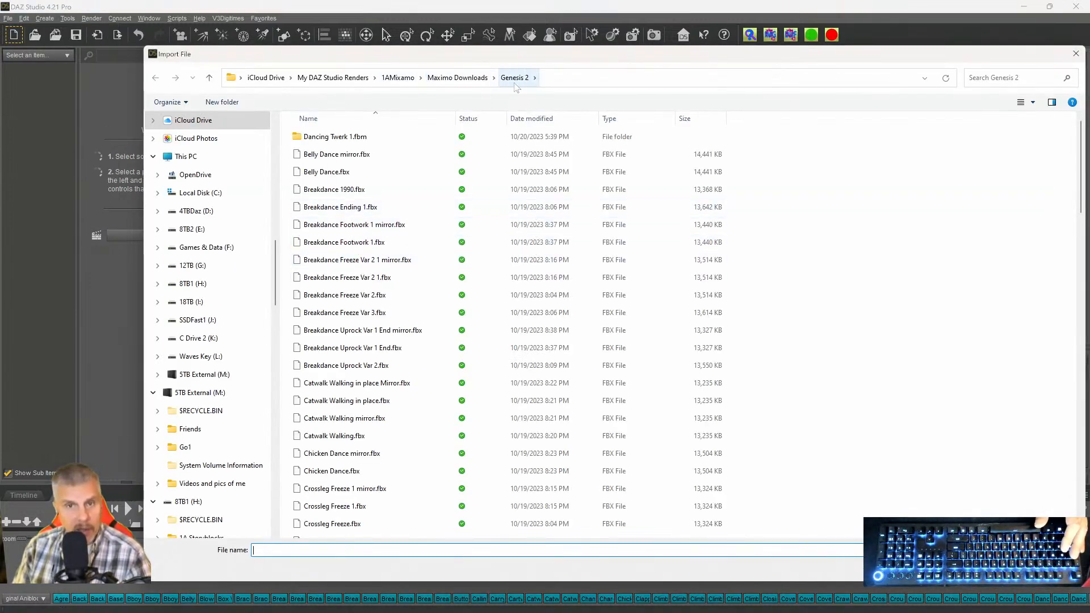
left_click(443, 80)
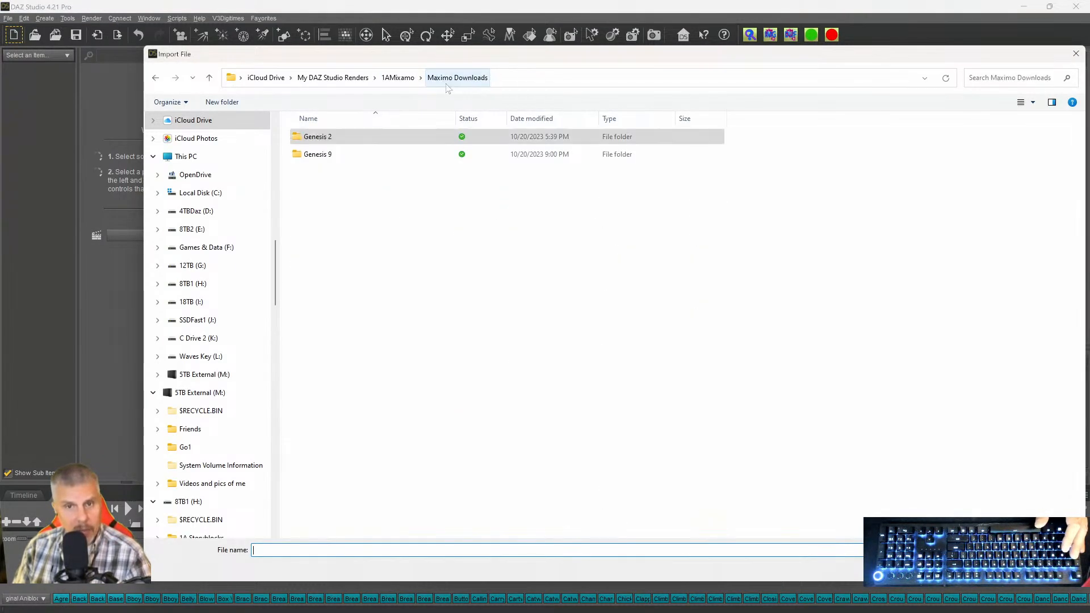
left_click(313, 155)
double_click(313, 155)
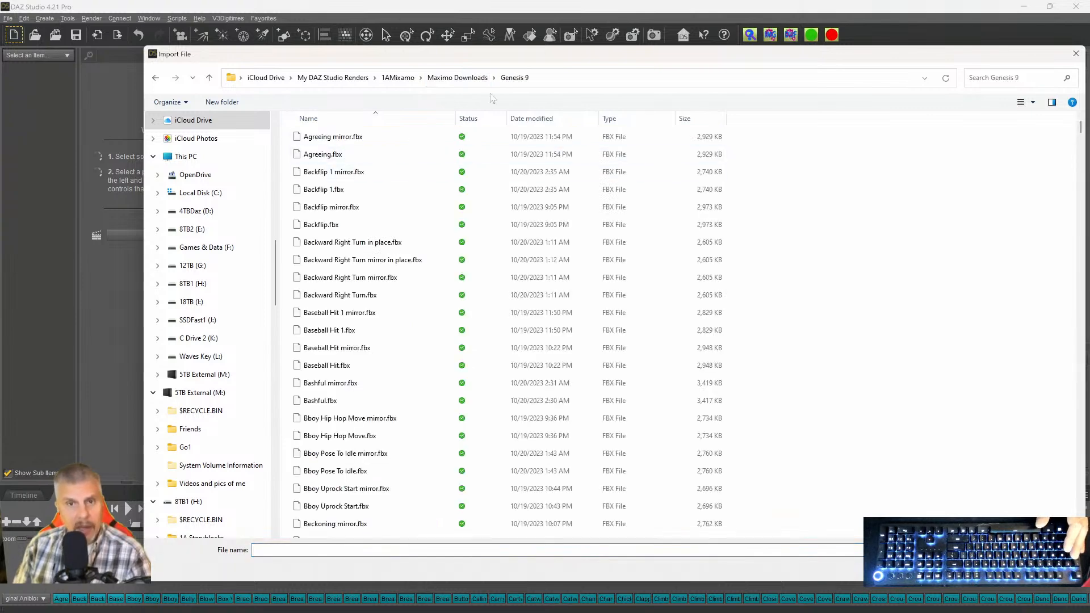
Examine the downloaded FBX animation files in the Genesis 9 folder, down to the Freehang Climb entries.
scroll(351, 248, "down", 4)
scroll(351, 248, "down", 3)
scroll(349, 262, "down", 13)
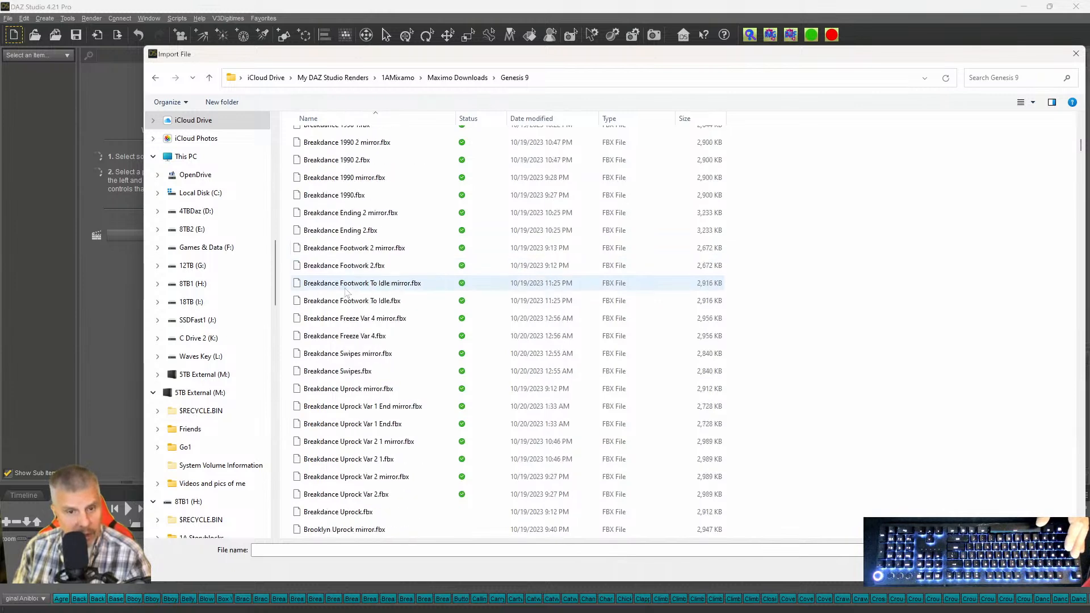
scroll(347, 291, "down", 15)
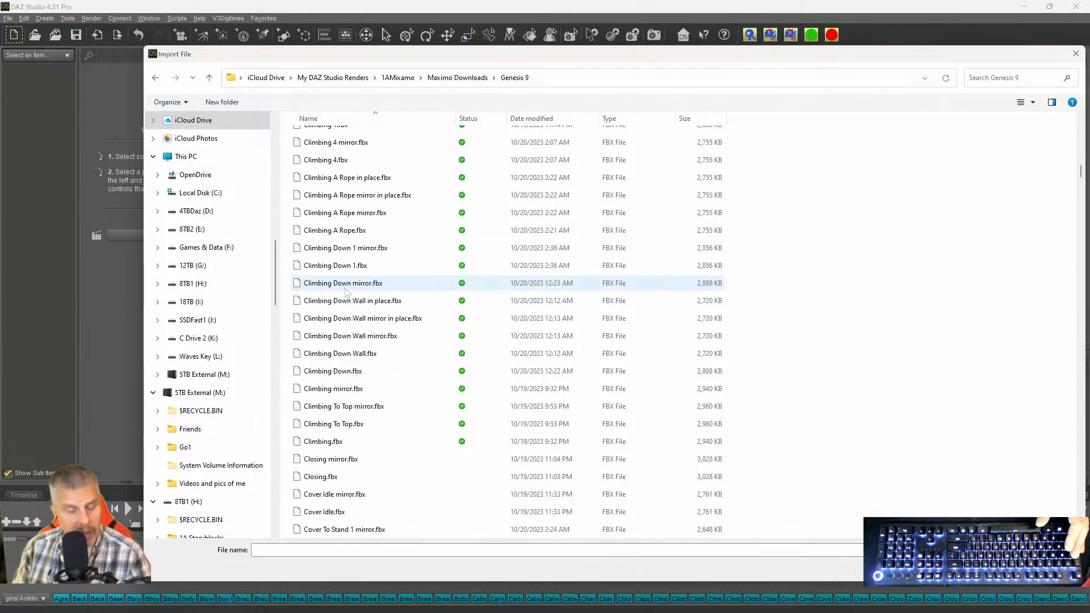
scroll(346, 292, "down", 20)
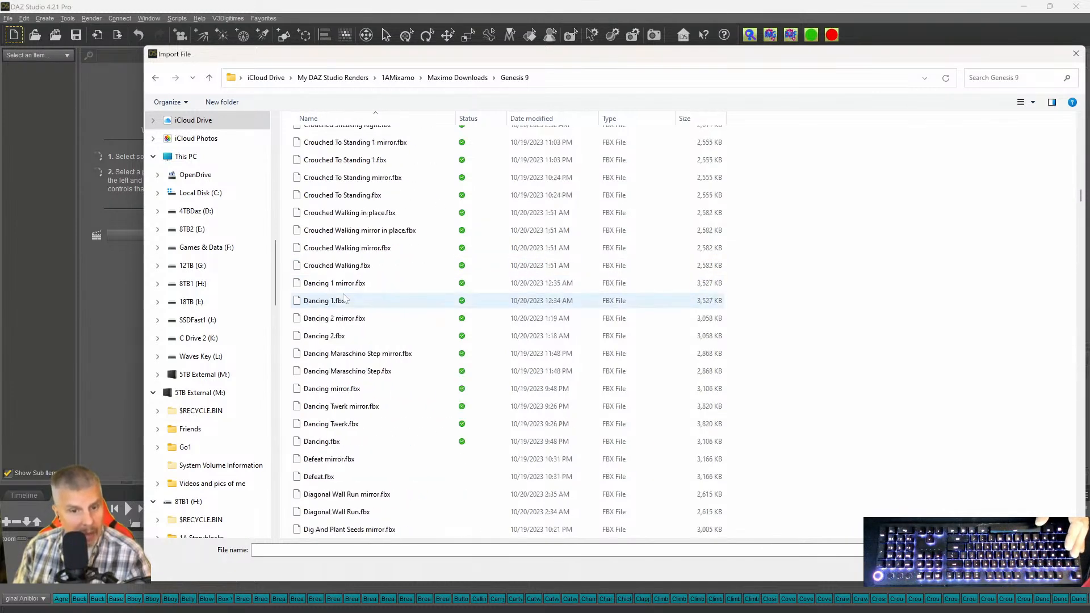
scroll(345, 298, "down", 4)
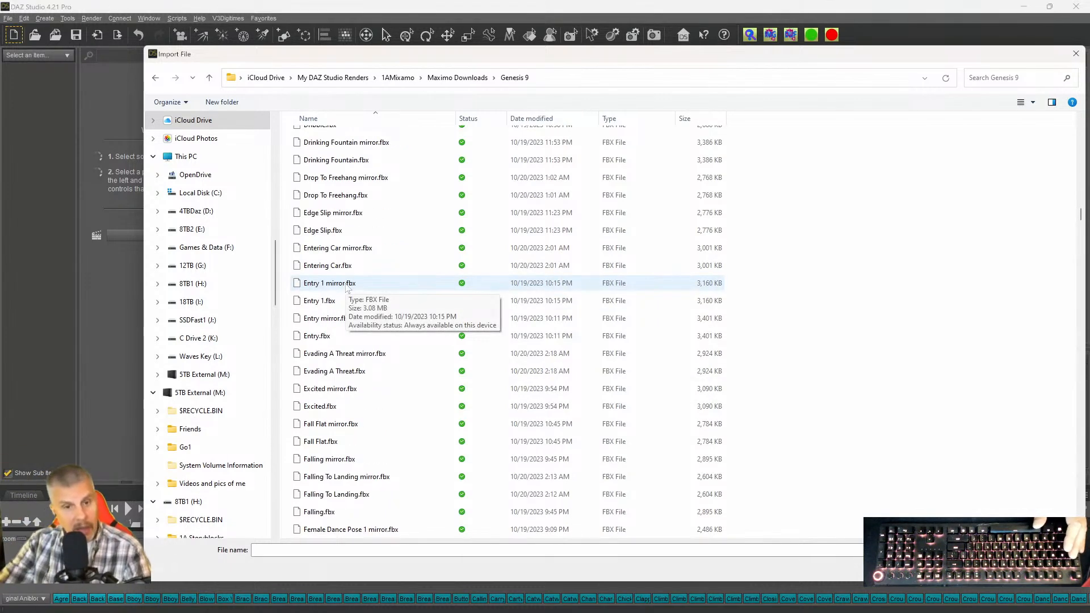
scroll(343, 357, "down", 3)
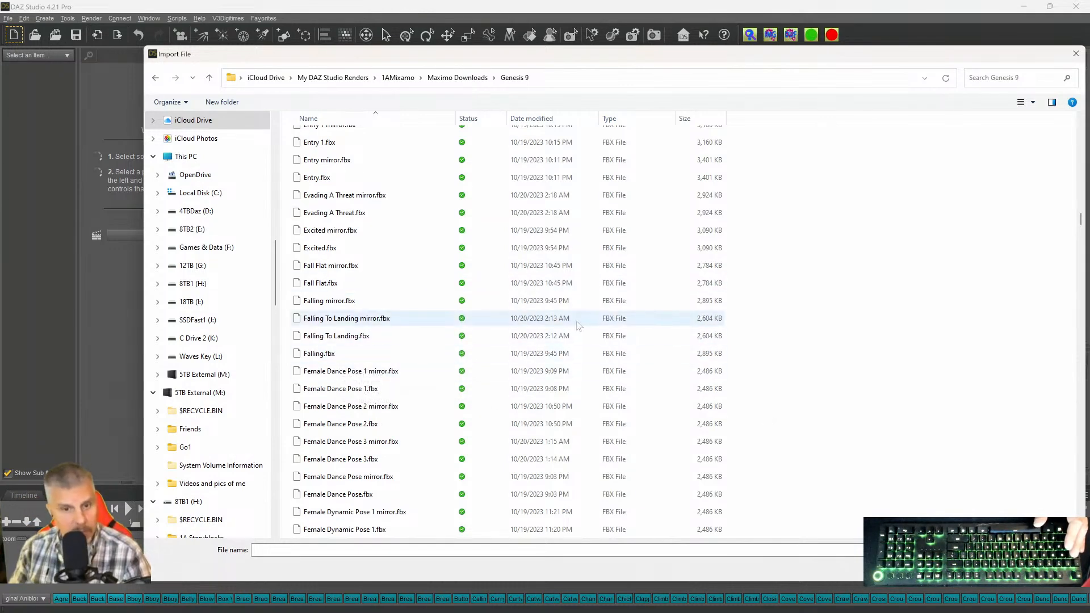
scroll(408, 238, "down", 3)
scroll(389, 329, "down", 3)
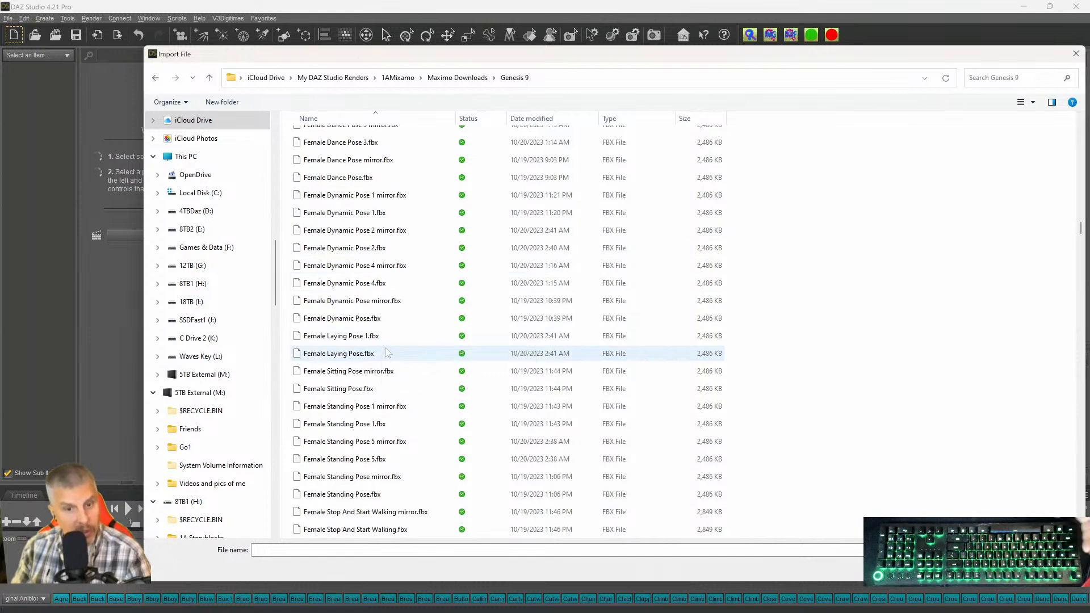
scroll(388, 352, "down", 10)
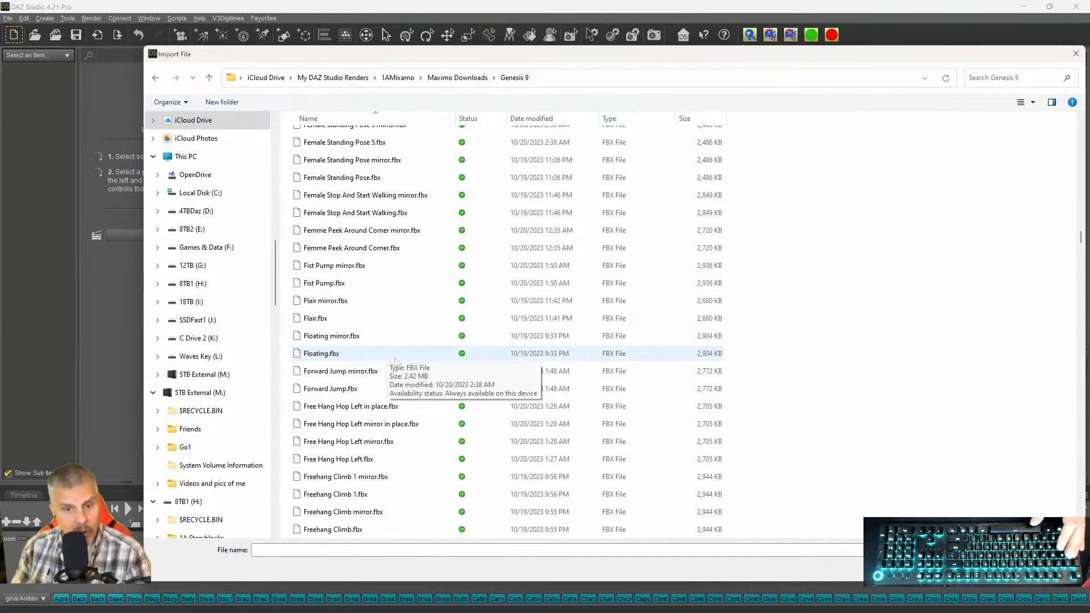
scroll(389, 363, "up", 9)
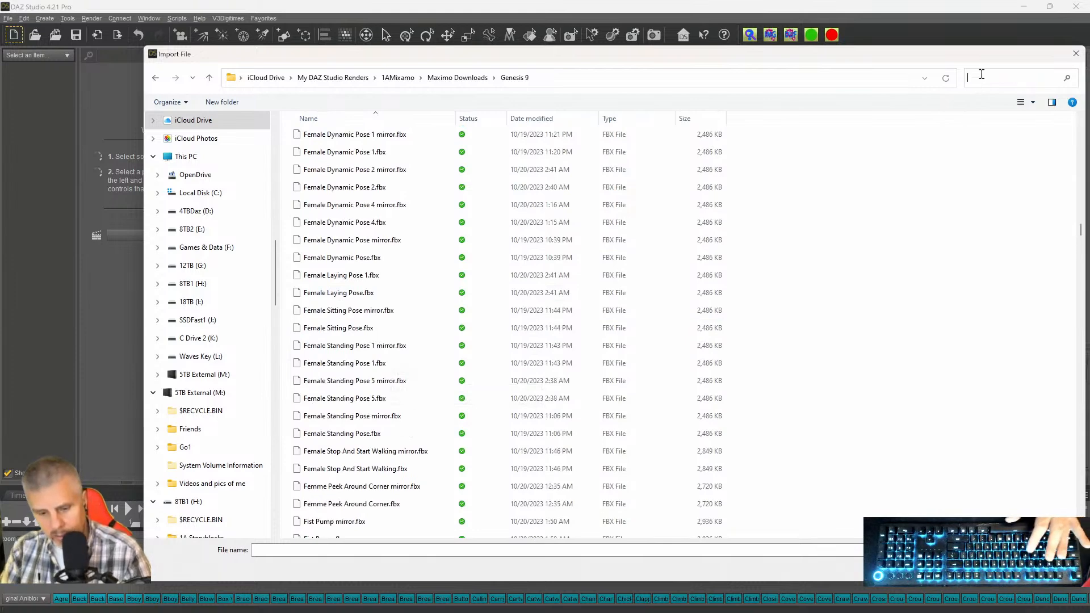
Search the Genesis 9 folder for "thr" and open Thriller Part 3.fbx for import.
type("thr")
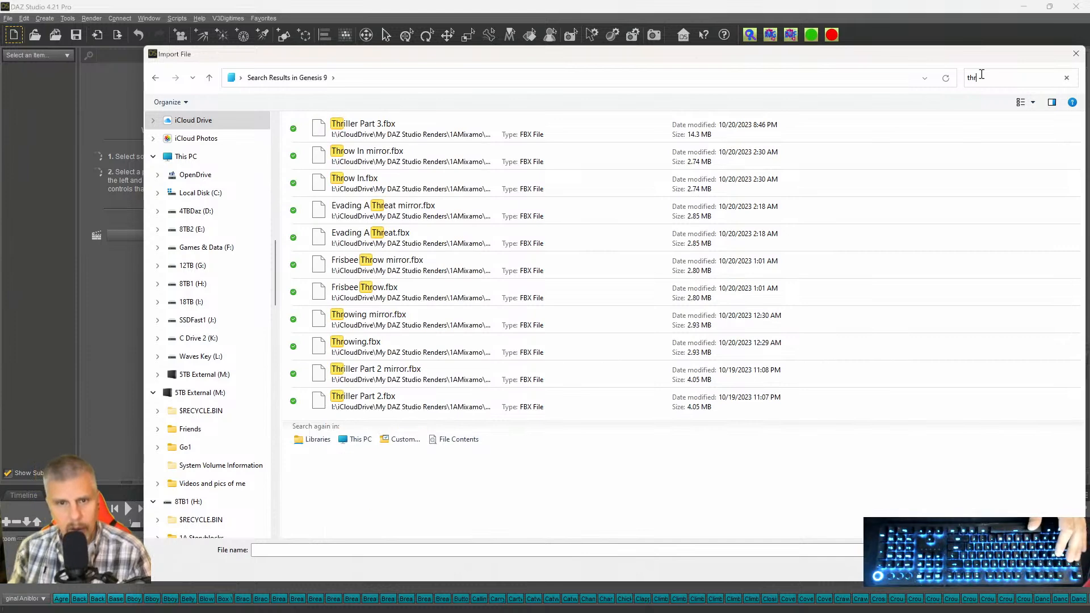
left_click(335, 127)
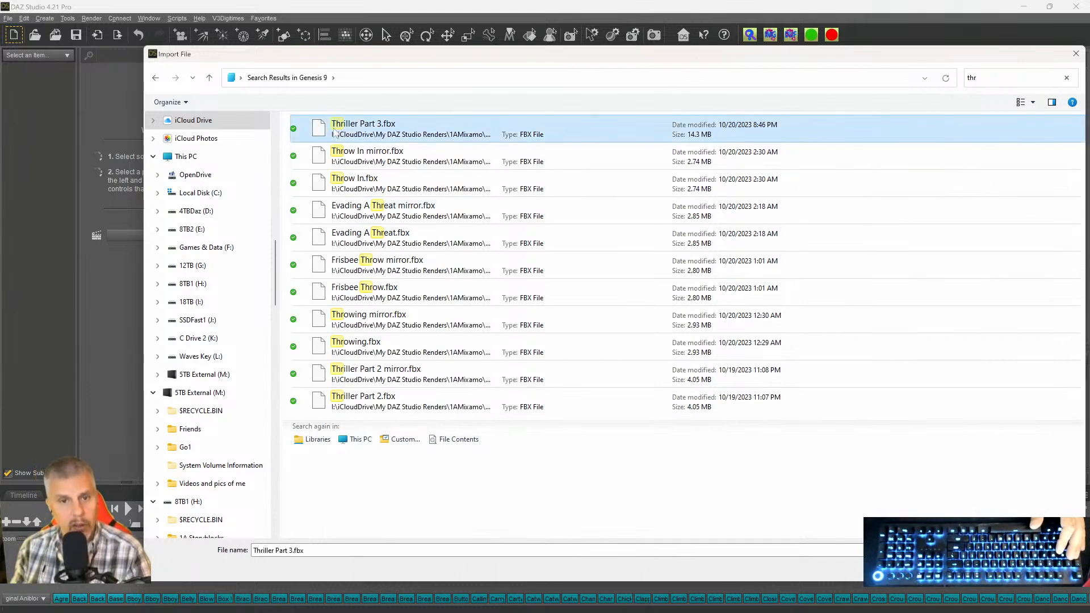
double_click(328, 129)
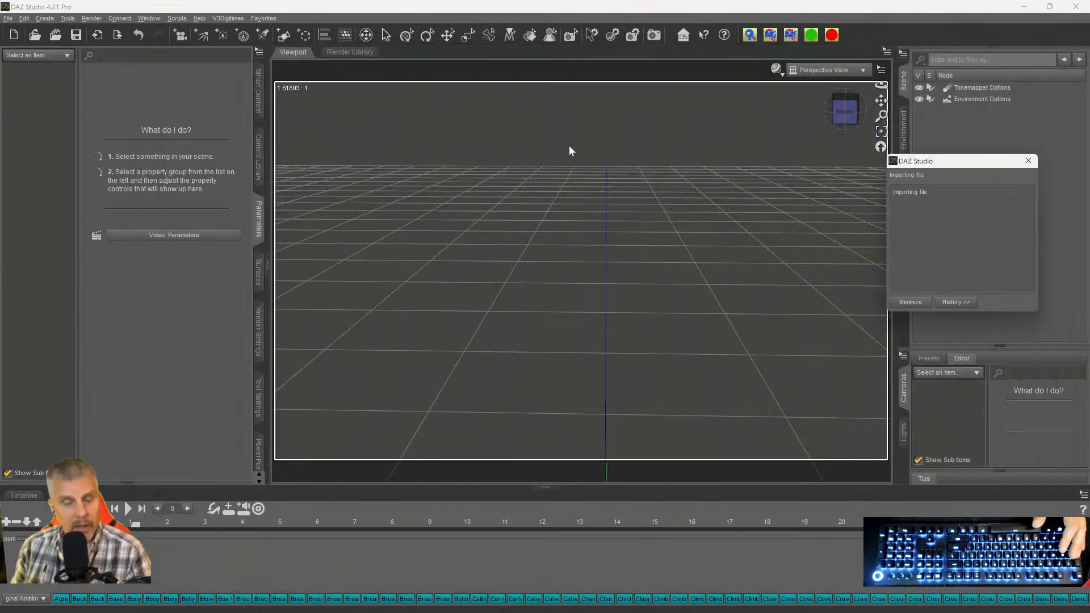
Import the FBX with Include Animation enabled and mixamo.com chosen as the animation source.
left_click_drag(547, 222, 549, 150)
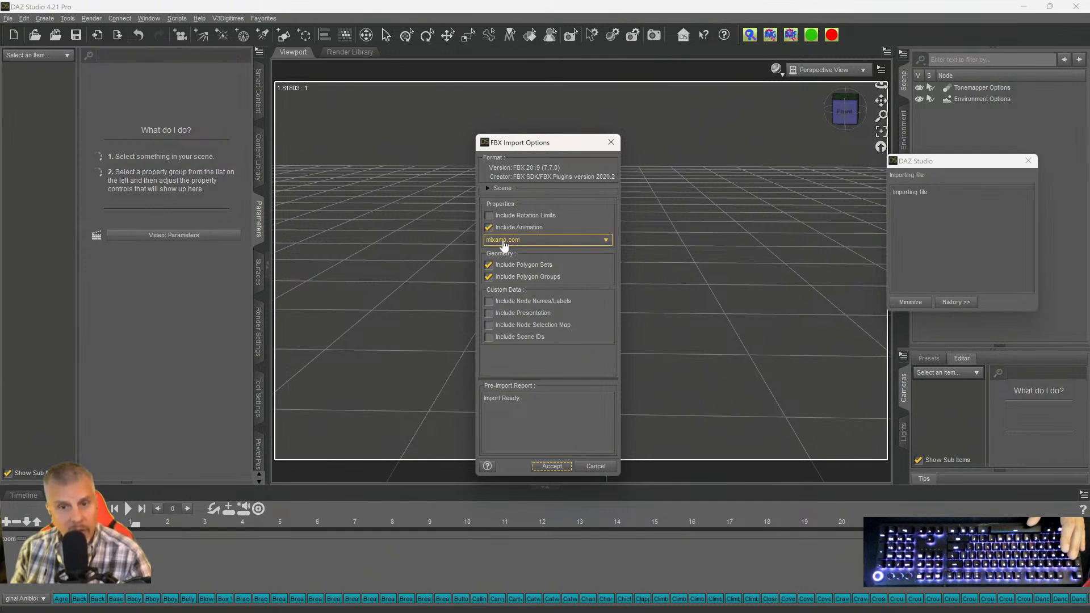
left_click(502, 239)
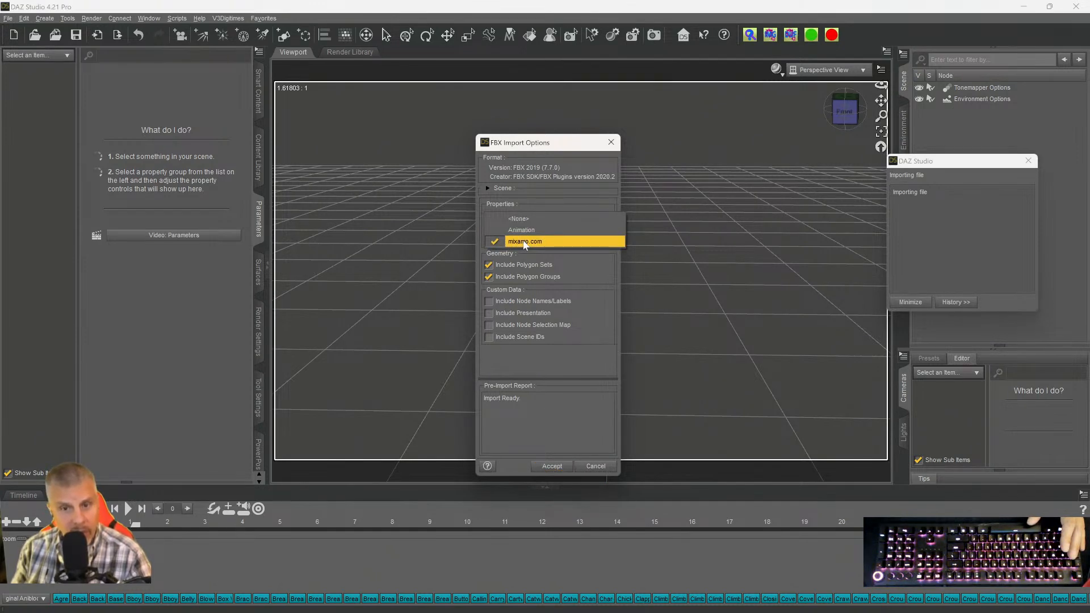
left_click(525, 242)
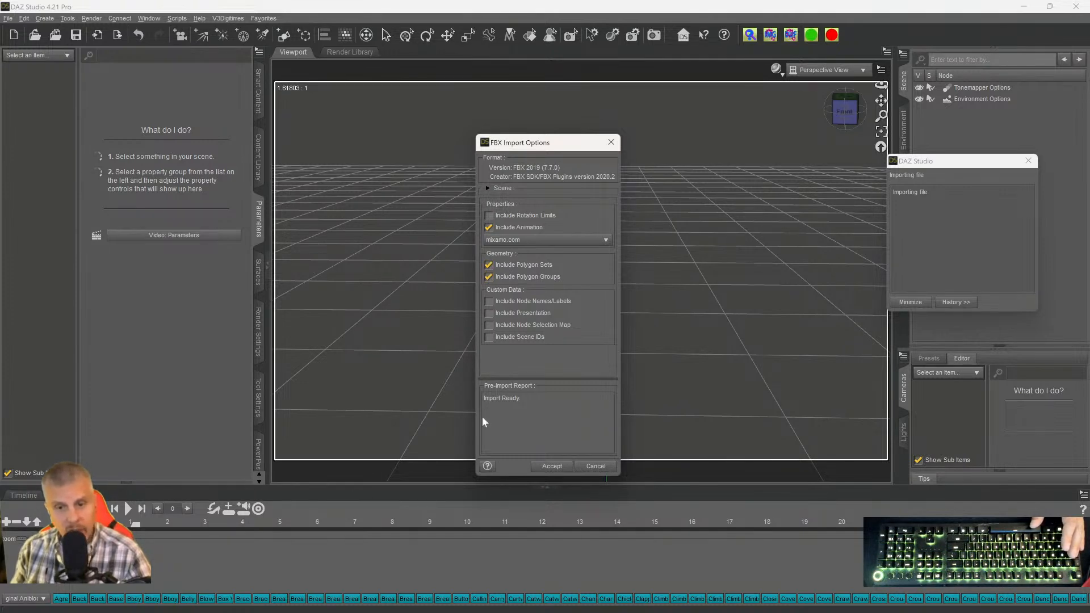
left_click(551, 467)
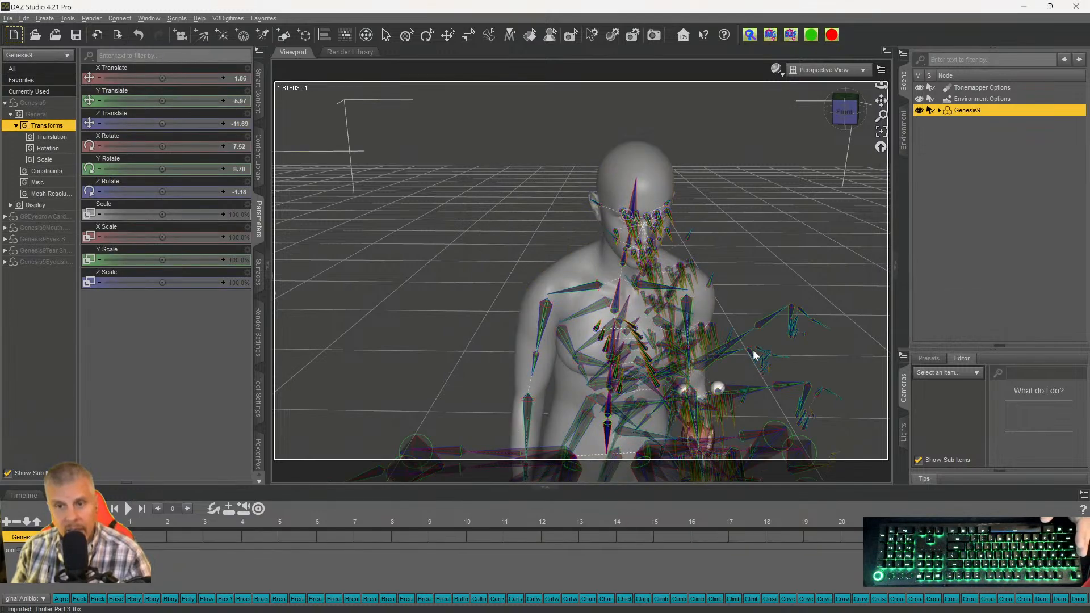
View the whole imported Genesis 9 figure from a lower angle and check the keyframe options available in aniMate2.
scroll(726, 269, "down", 10)
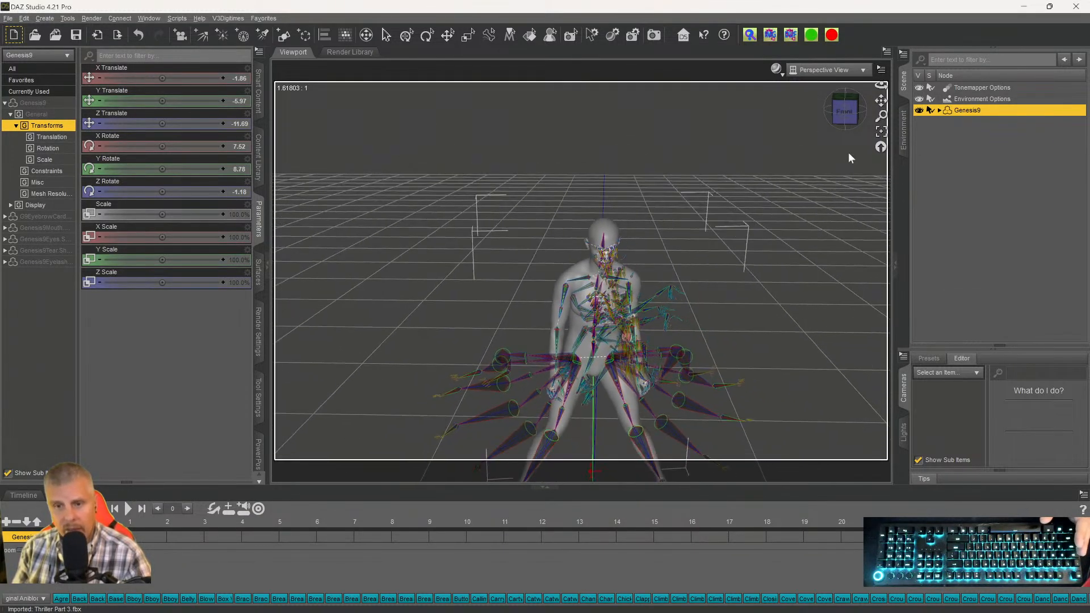
mouse_move(843, 118)
left_mouse_down()
mouse_move(780, 108)
mouse_move(715, 129)
mouse_move(823, 117)
mouse_move(743, 134)
mouse_move(832, 105)
mouse_move(830, 86)
mouse_move(840, 111)
left_mouse_up()
scroll(748, 226, "down", 5)
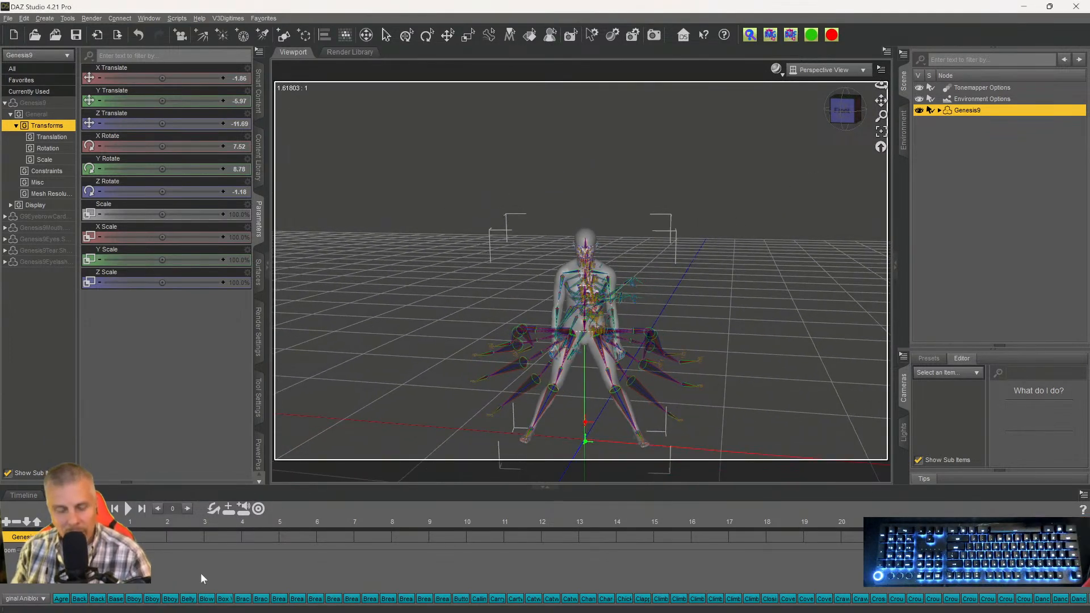
mouse_move(852, 125)
left_mouse_down()
mouse_move(752, 127)
mouse_move(835, 133)
mouse_move(892, 121)
mouse_move(852, 119)
left_mouse_up()
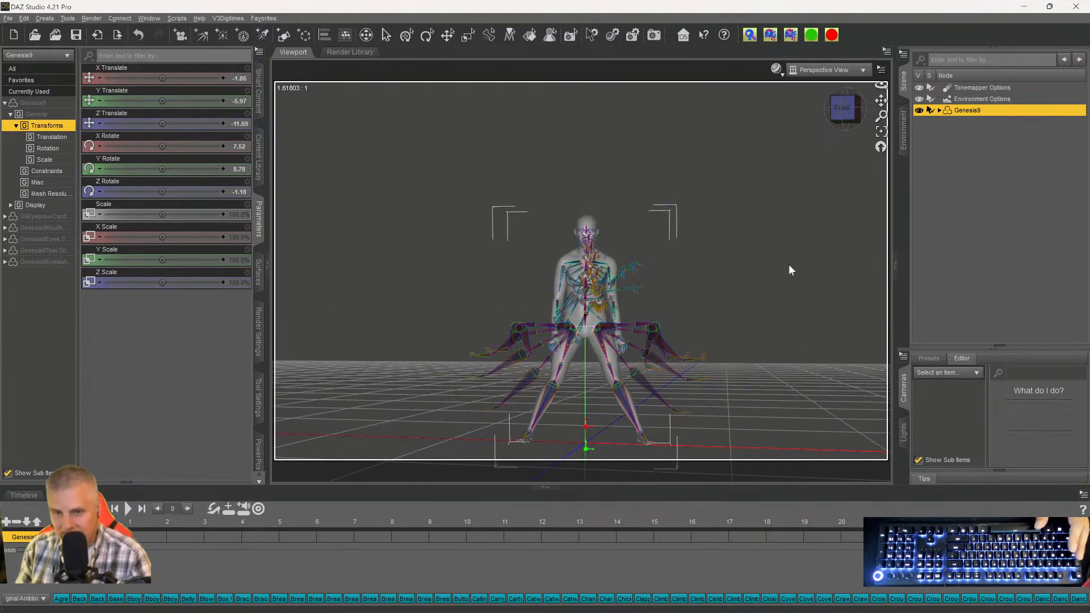
right_click(216, 565)
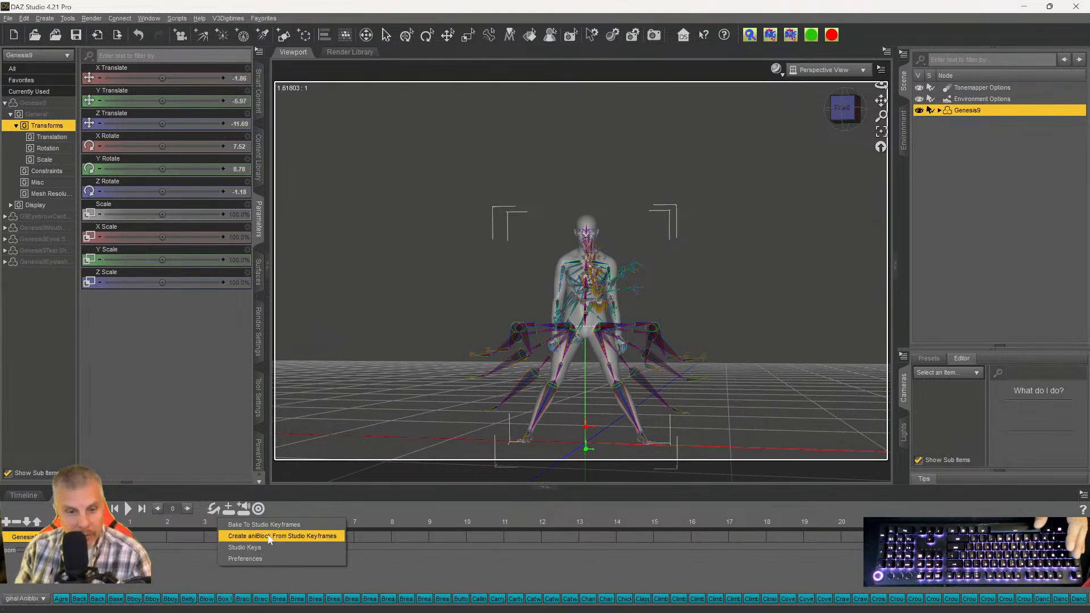
left_click(151, 557)
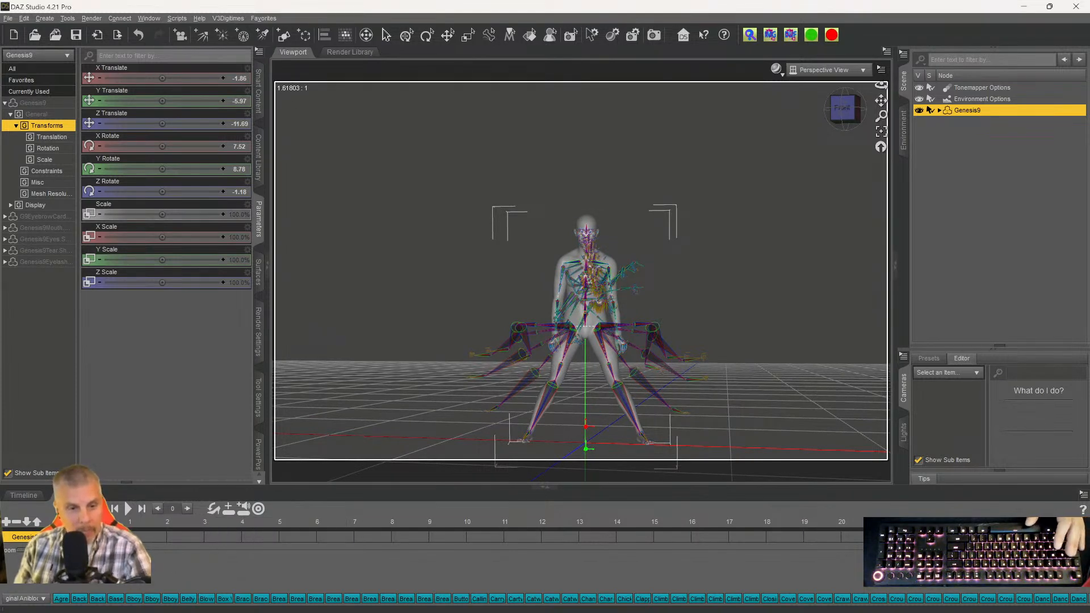
Bring up the Timeline to view the imported keyframes, and compare it with aniMate2.
left_click(26, 495)
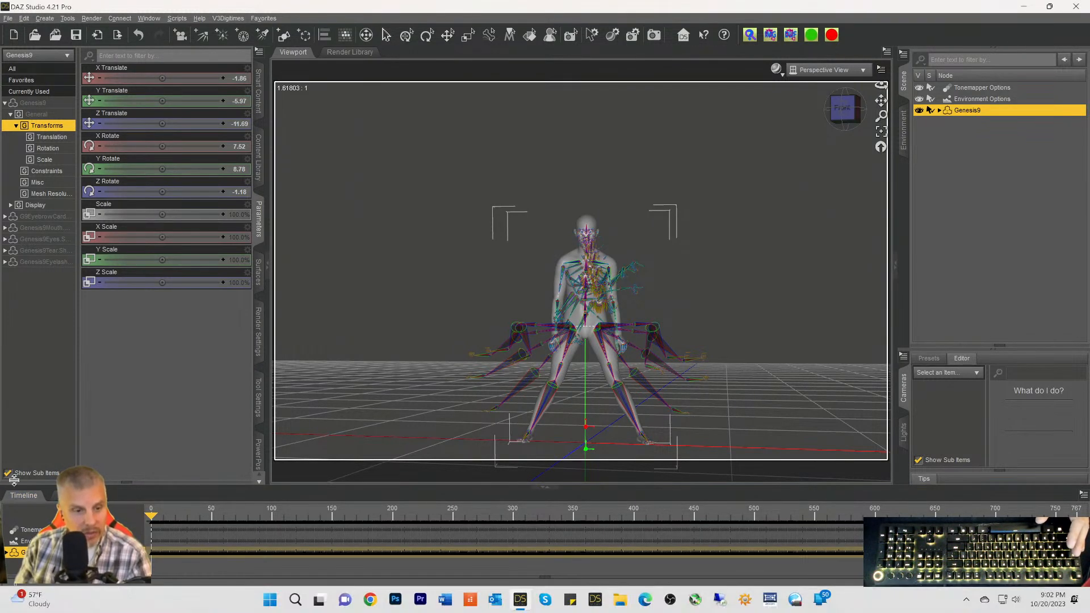
left_click(157, 20)
mouse_move(170, 31)
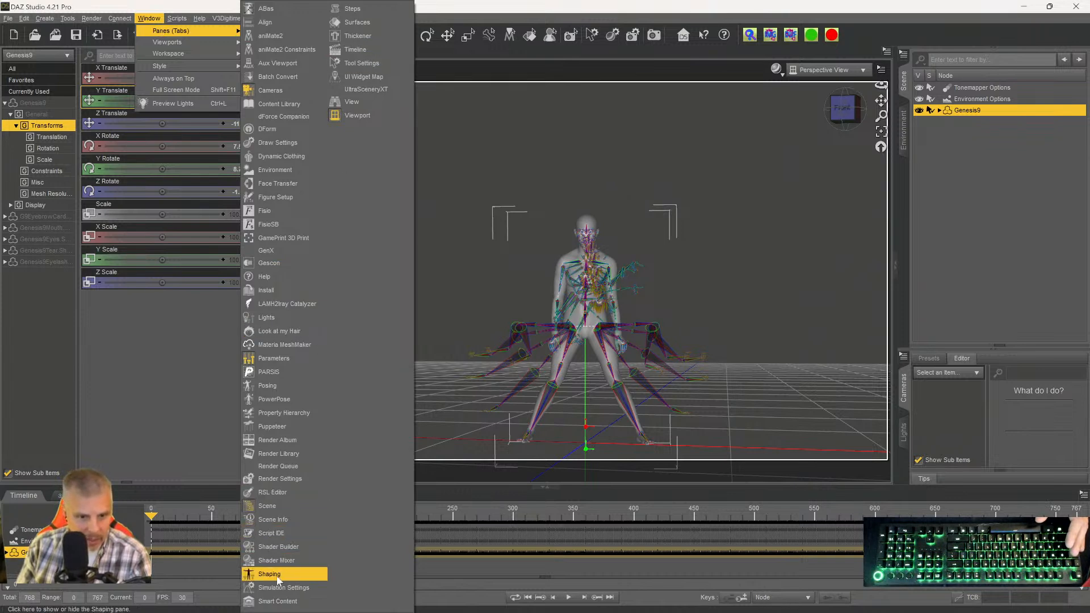
left_click(360, 51)
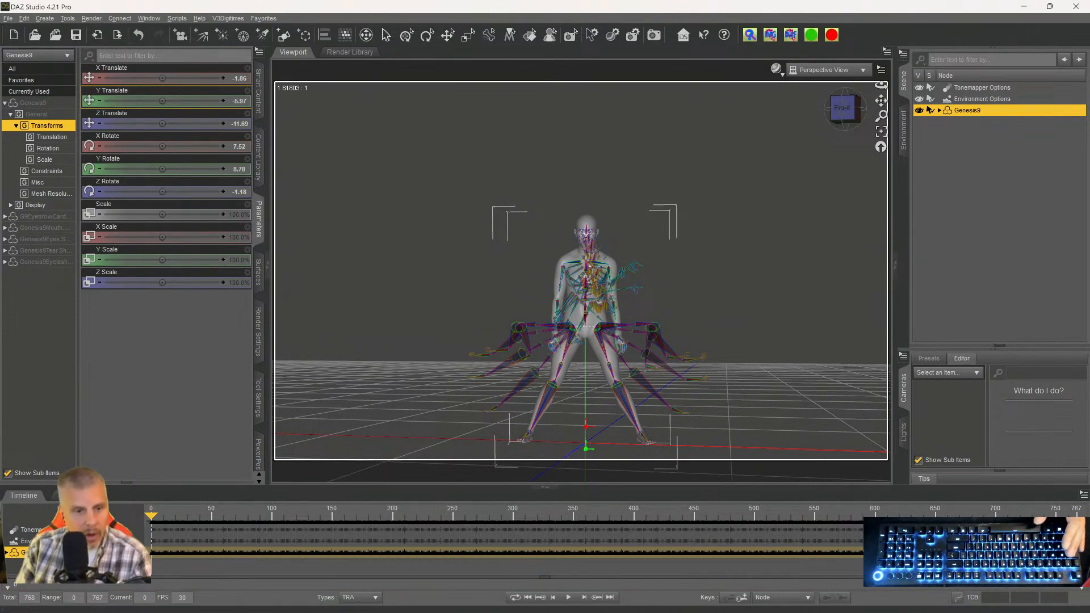
left_click(151, 19)
left_click(60, 495)
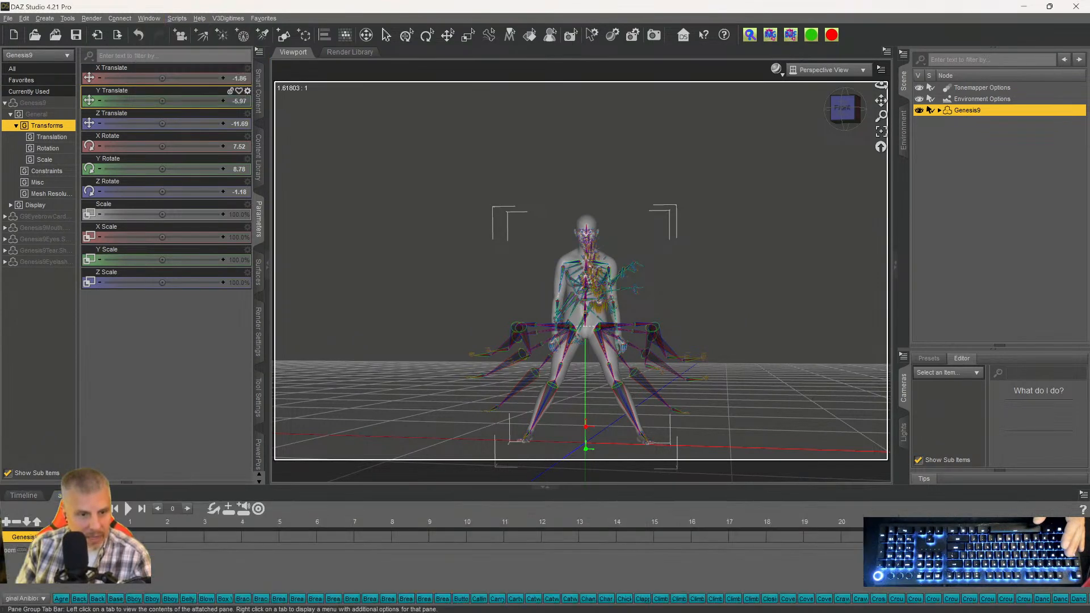
left_click(61, 495)
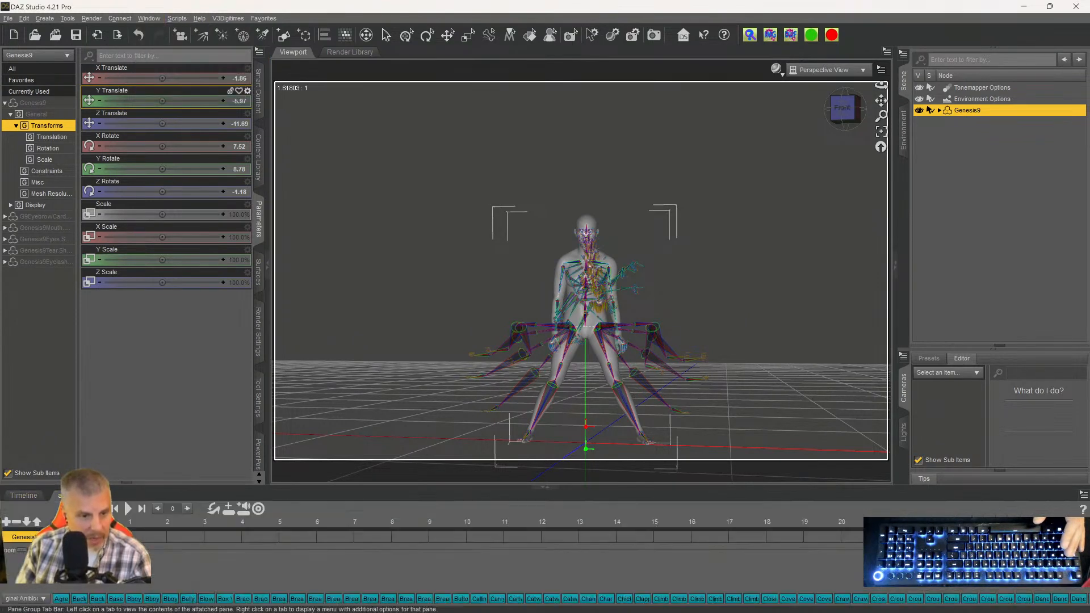
left_click(25, 495)
left_click(61, 496)
Hide aniMate2 from the workspace and show it again alongside the Timeline.
left_click(149, 18)
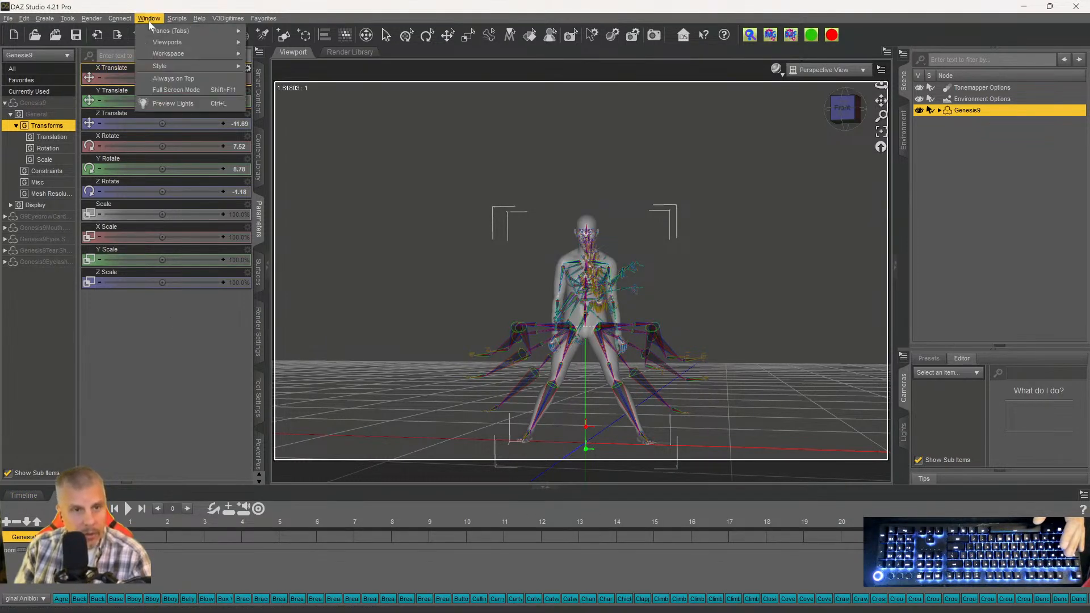
mouse_move(160, 33)
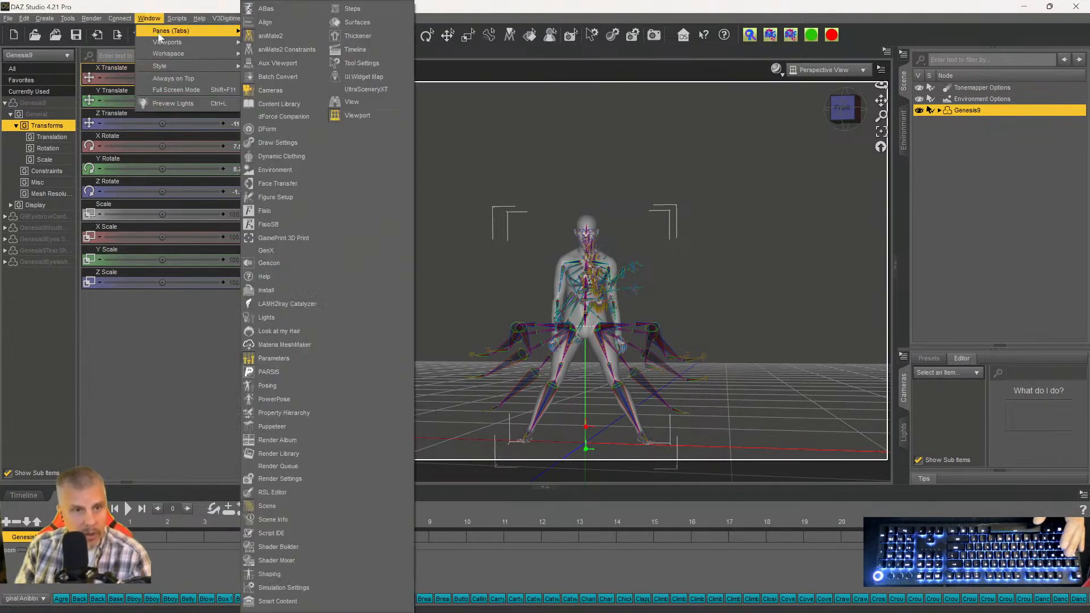
left_click(262, 40)
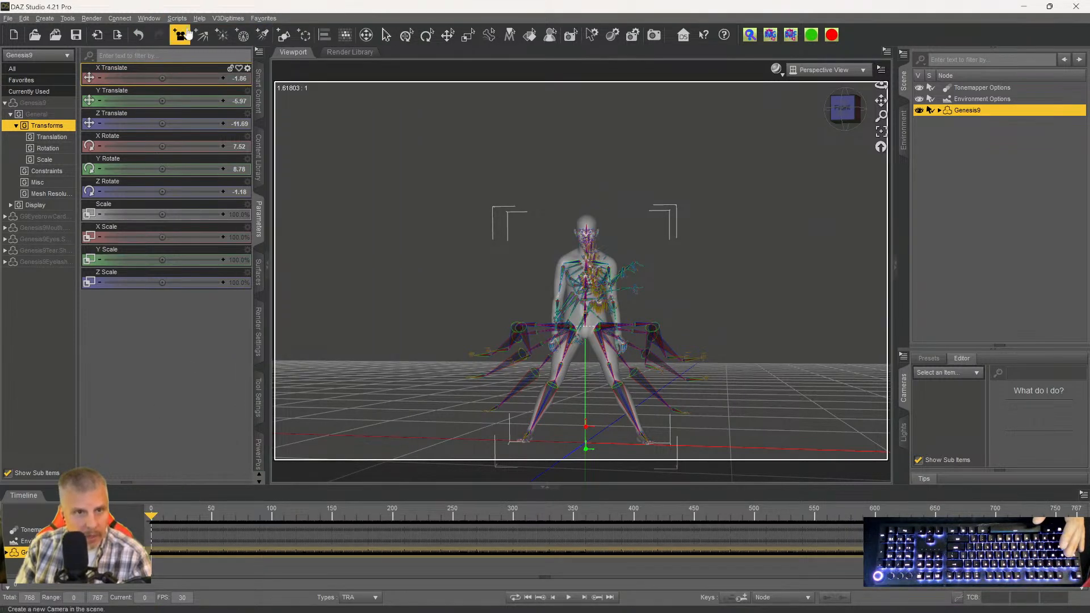
left_click(149, 18)
mouse_move(161, 31)
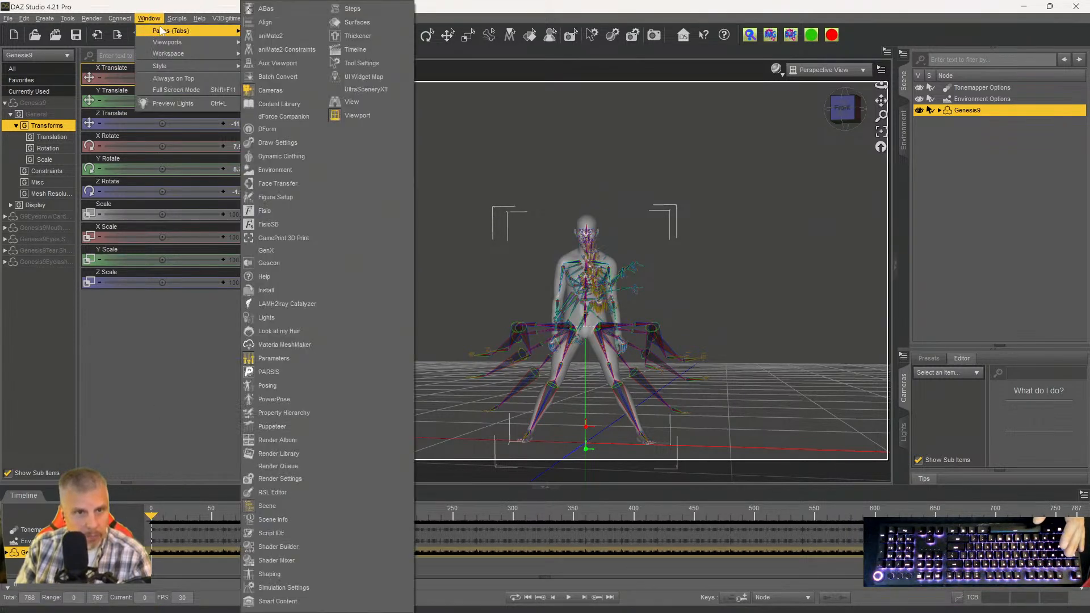
left_click(271, 35)
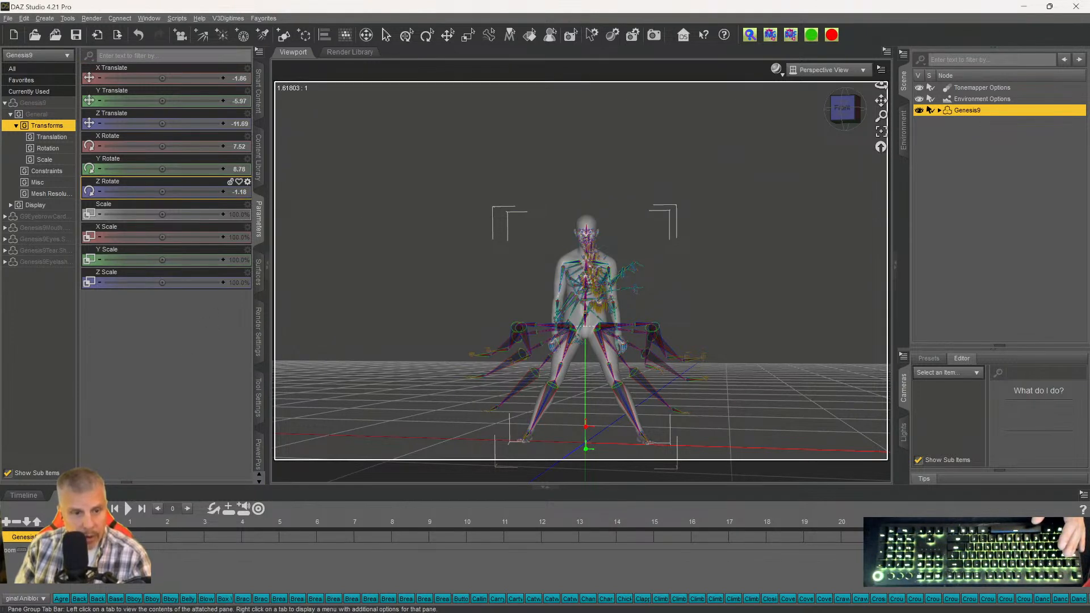
Switch back and forth between the Timeline and aniMate2, ending on the Timeline's view of the imported keyframes.
left_click(22, 495)
left_click(74, 495)
left_click(25, 495)
left_click(73, 495)
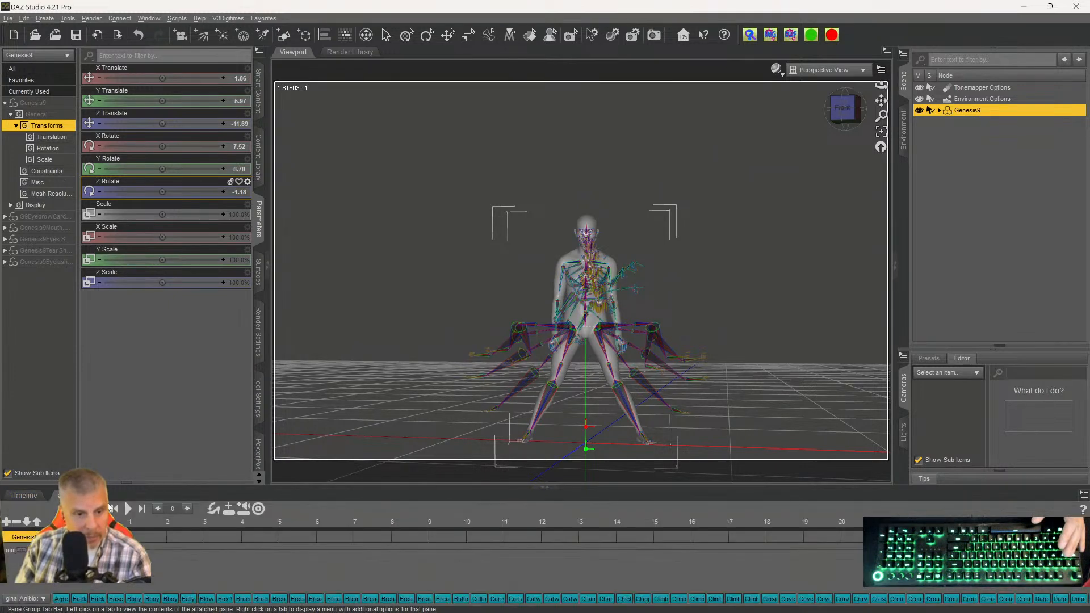
left_click(24, 495)
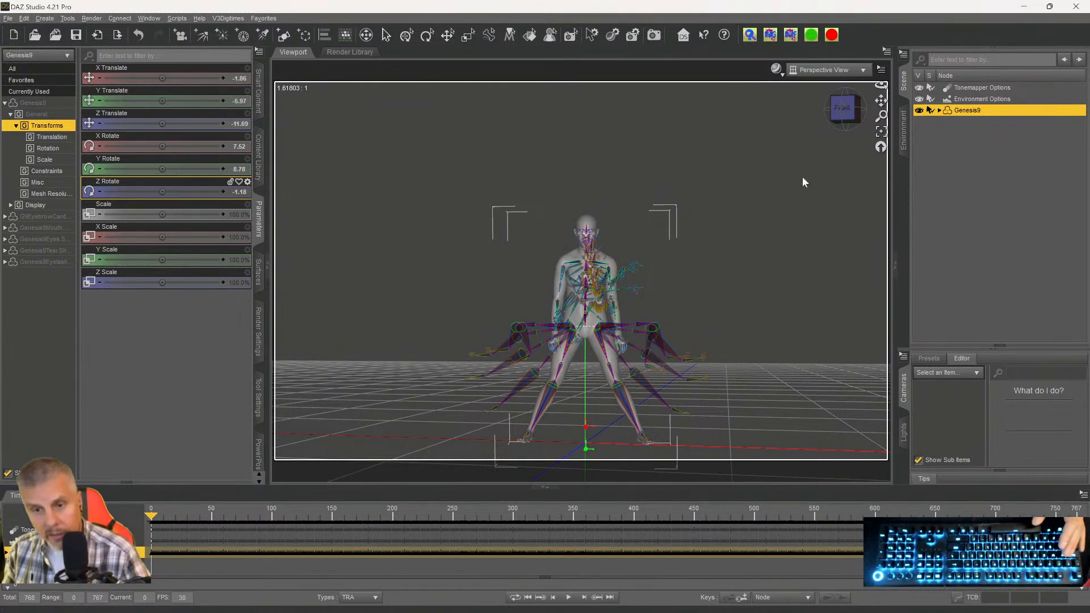
Return to aniMate2 and look at the option for creating an aniBlock from the Studio keyframes.
mouse_move(843, 108)
left_mouse_down()
mouse_move(752, 124)
mouse_move(655, 122)
mouse_move(794, 125)
mouse_move(829, 120)
mouse_move(843, 103)
left_mouse_up()
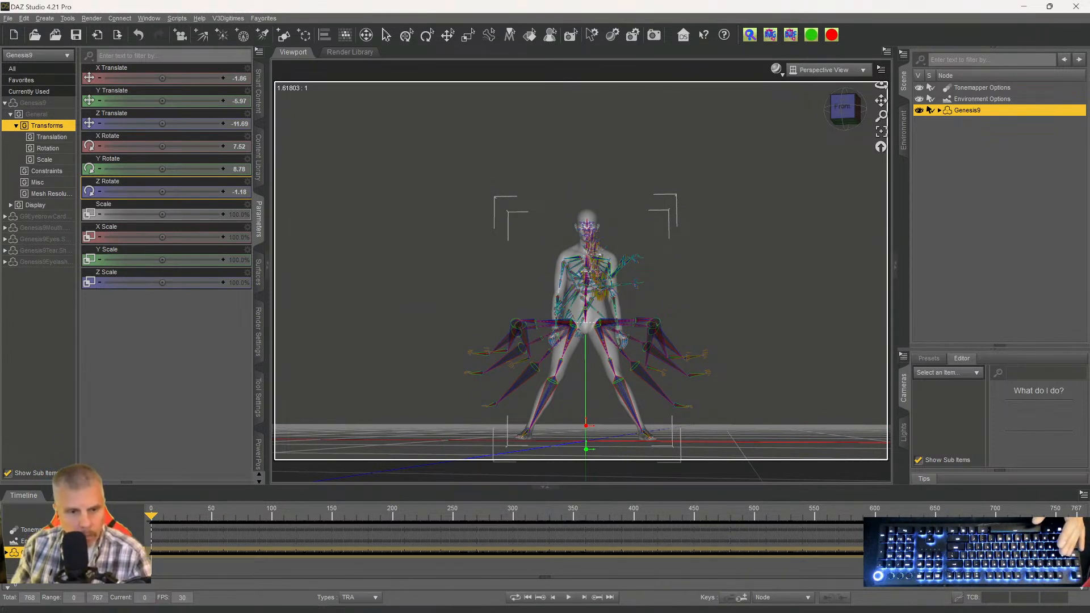
left_click(65, 496)
right_click(271, 567)
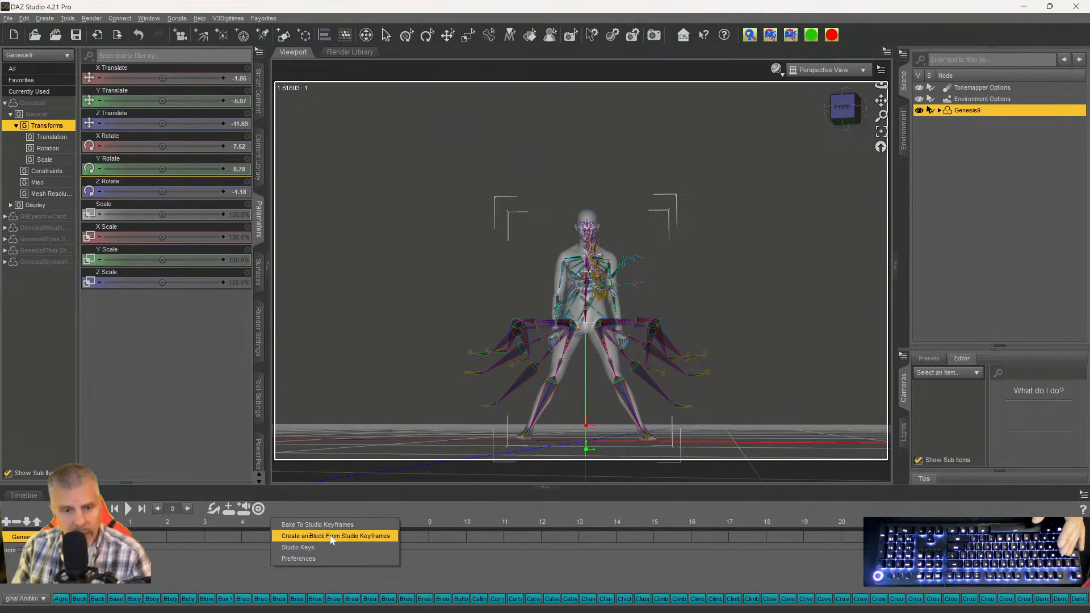
left_click(439, 561)
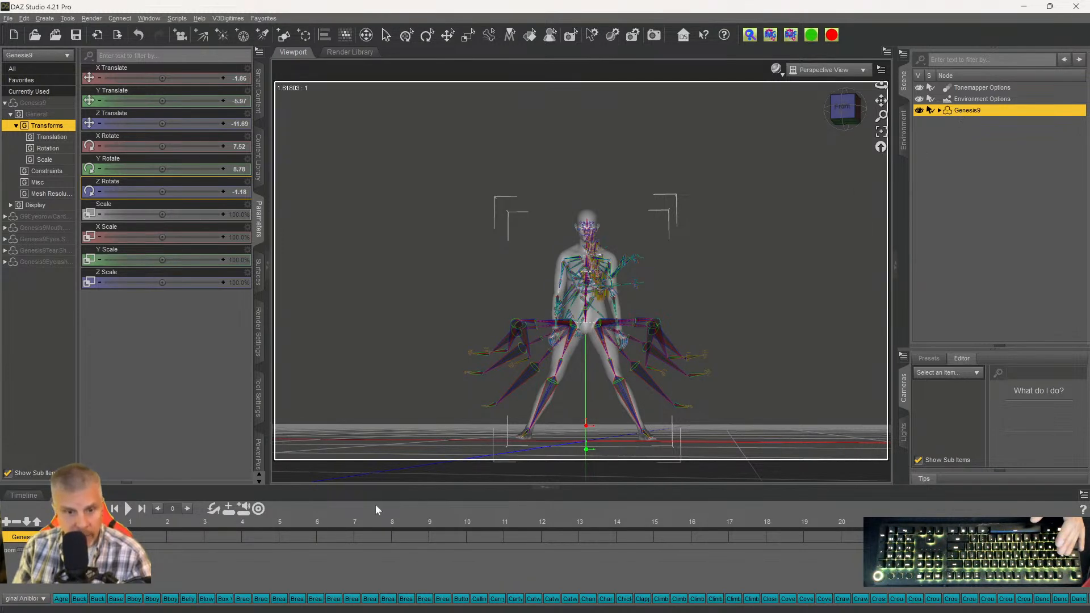
Create an aniBlock from the Studio keyframes using Transform to Object's POV, with Morphs/Values keyframes included.
right_click(185, 569)
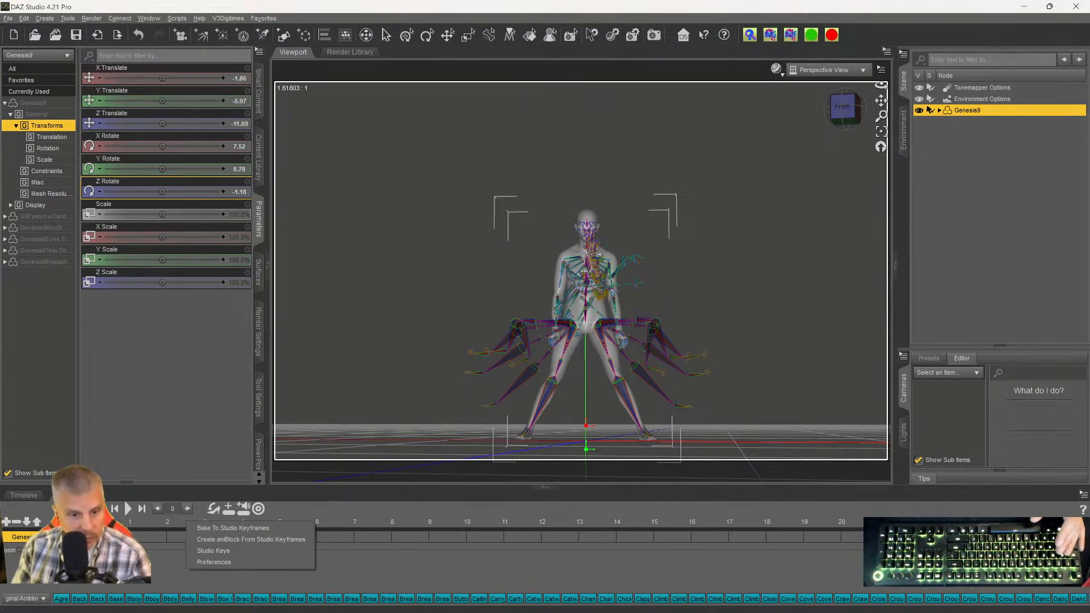
left_click(224, 541)
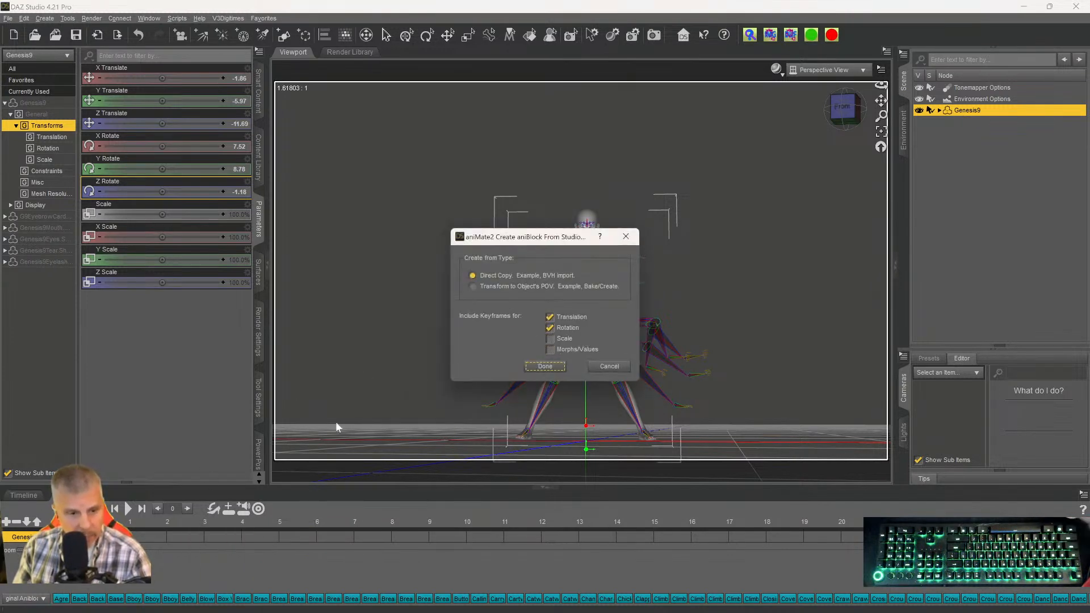
left_click(483, 290)
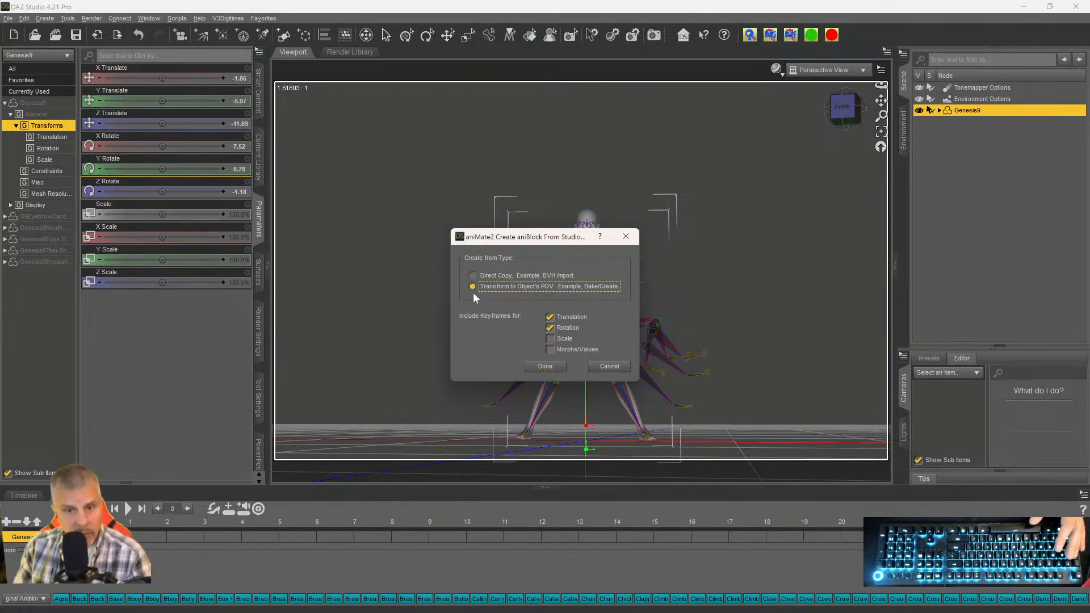
left_click(549, 350)
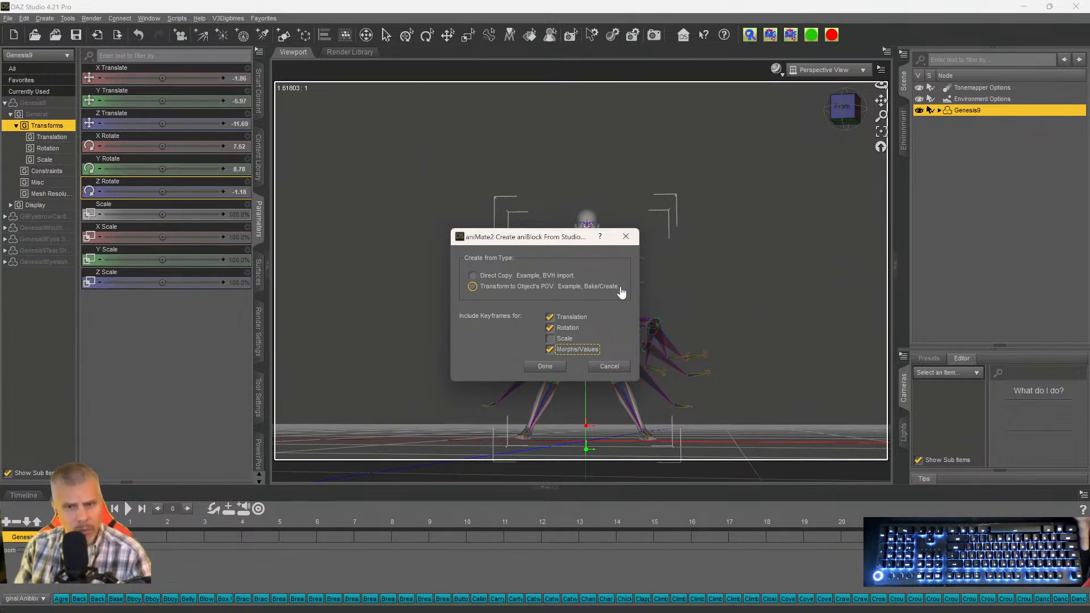
left_click(471, 288)
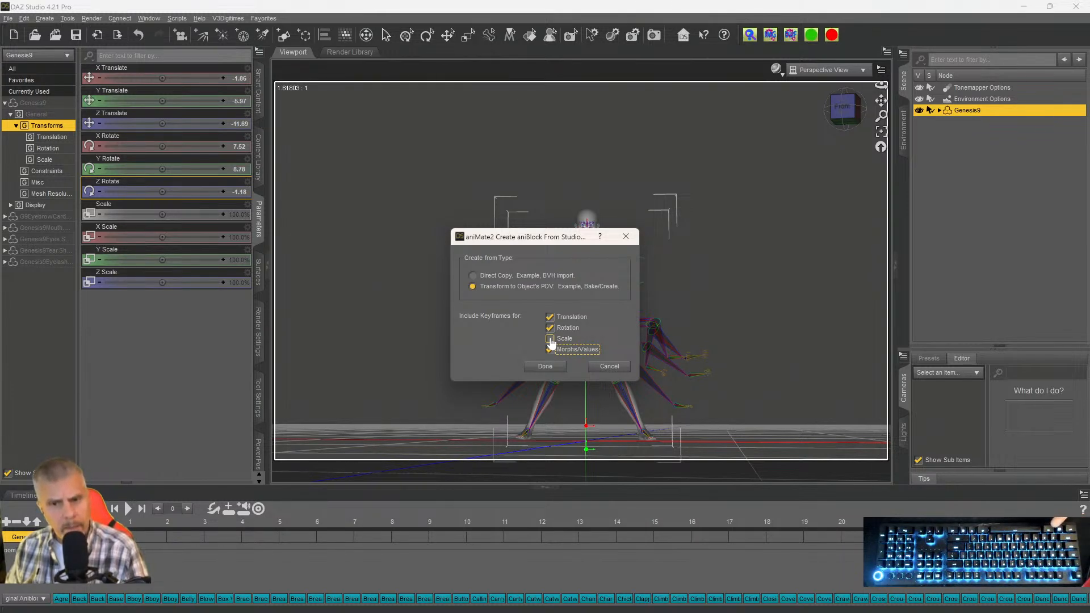
left_click(550, 329)
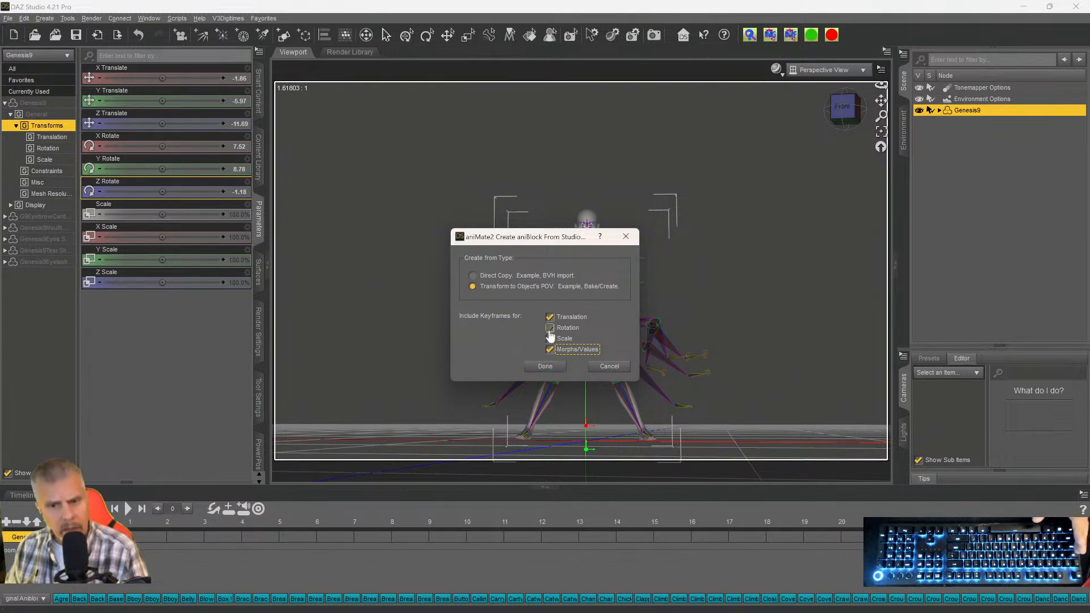
left_click(542, 366)
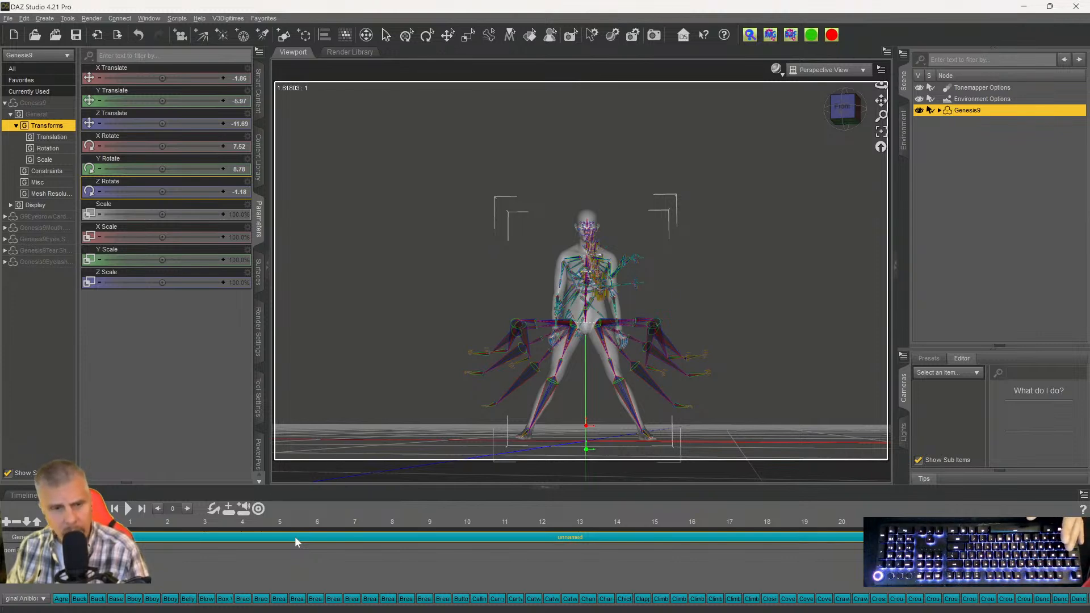
Start a file import and search the Genesis 9 downloads folder for "thril".
left_click(7, 18)
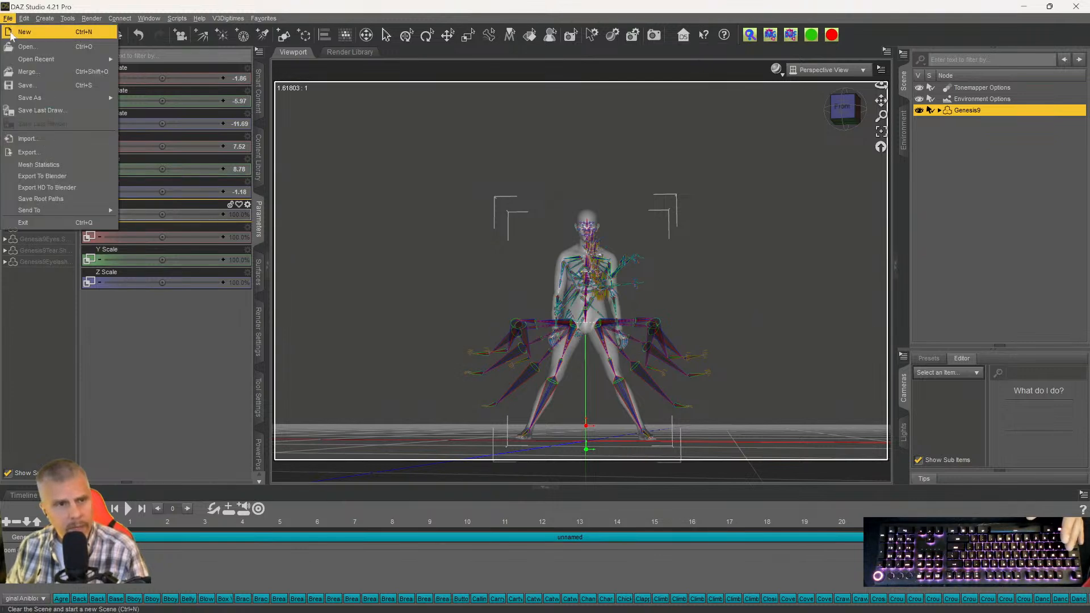
left_click(27, 142)
left_click(979, 77)
type("ty")
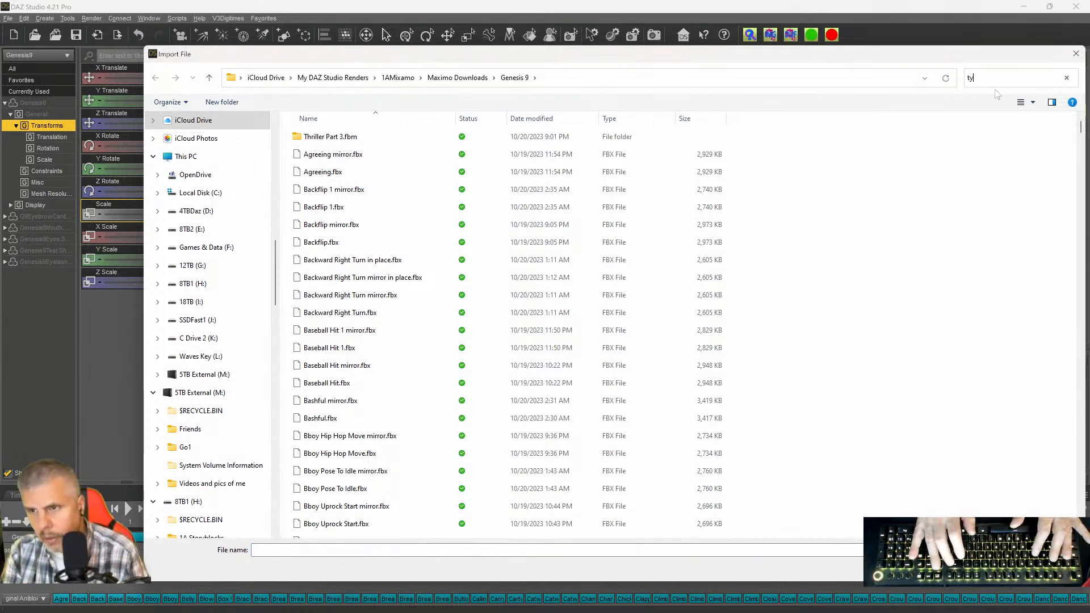
key("BackSpace")
type("hri")
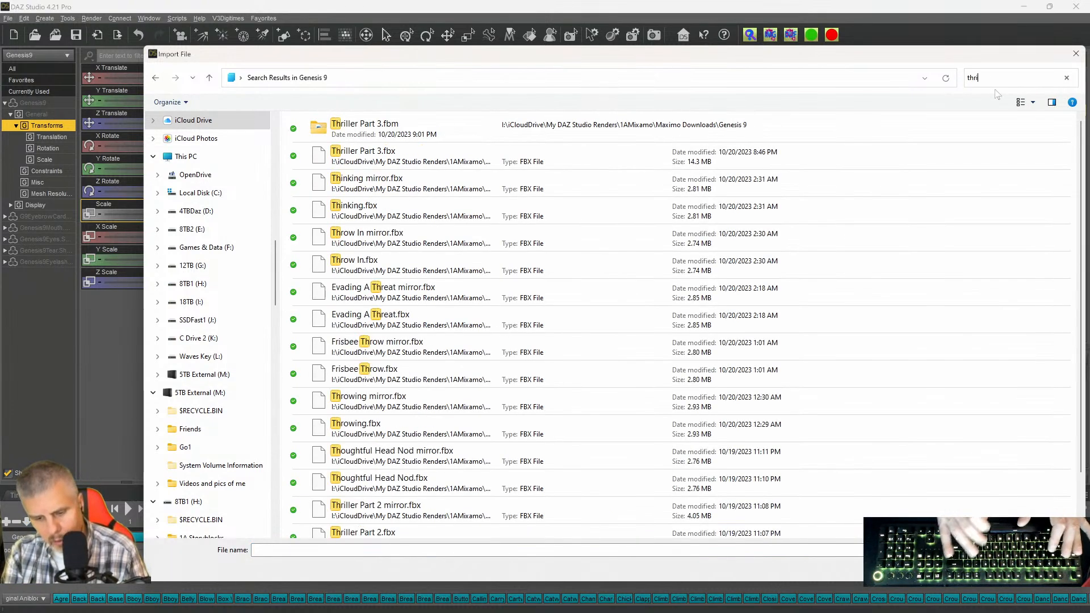
type("l")
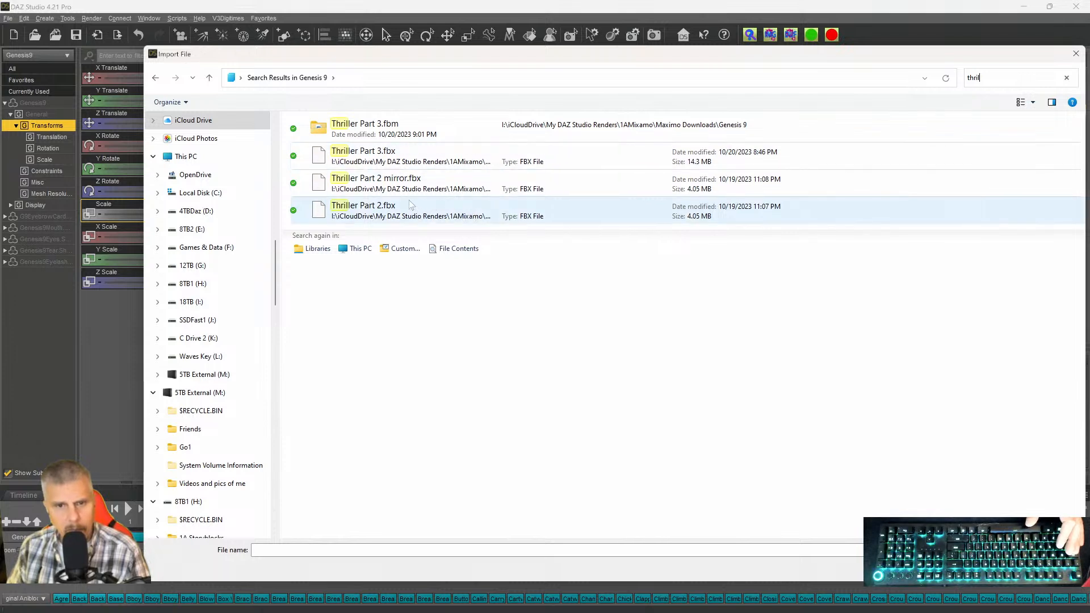
Look inside the Thriller Part 3.fbm folder, check the name of Thriller Part 3.fbx, and close the file browser without importing.
double_click(335, 129)
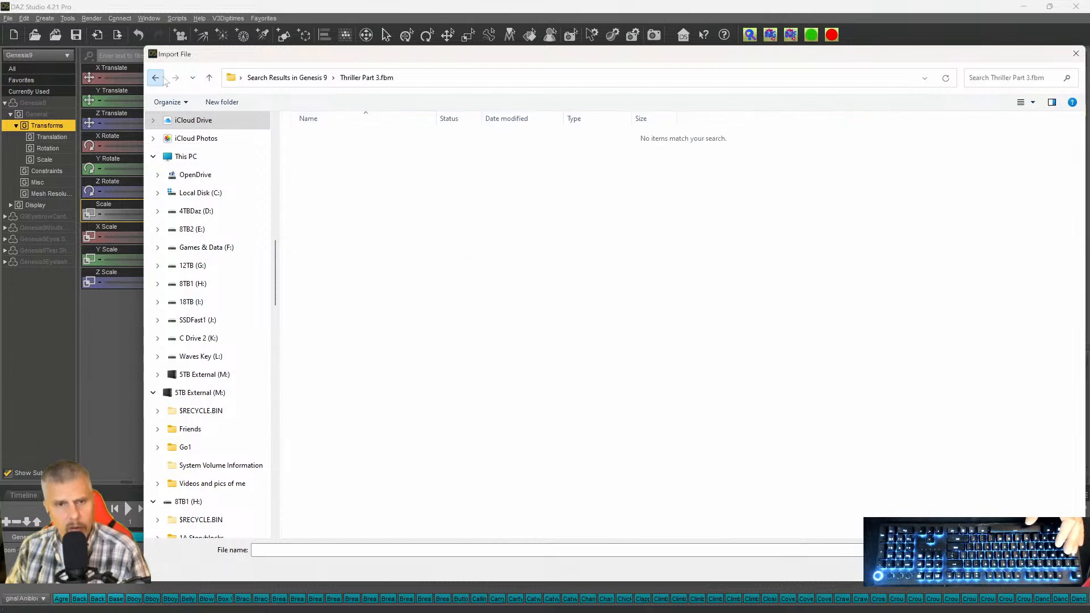
left_click(155, 78)
left_click(374, 161)
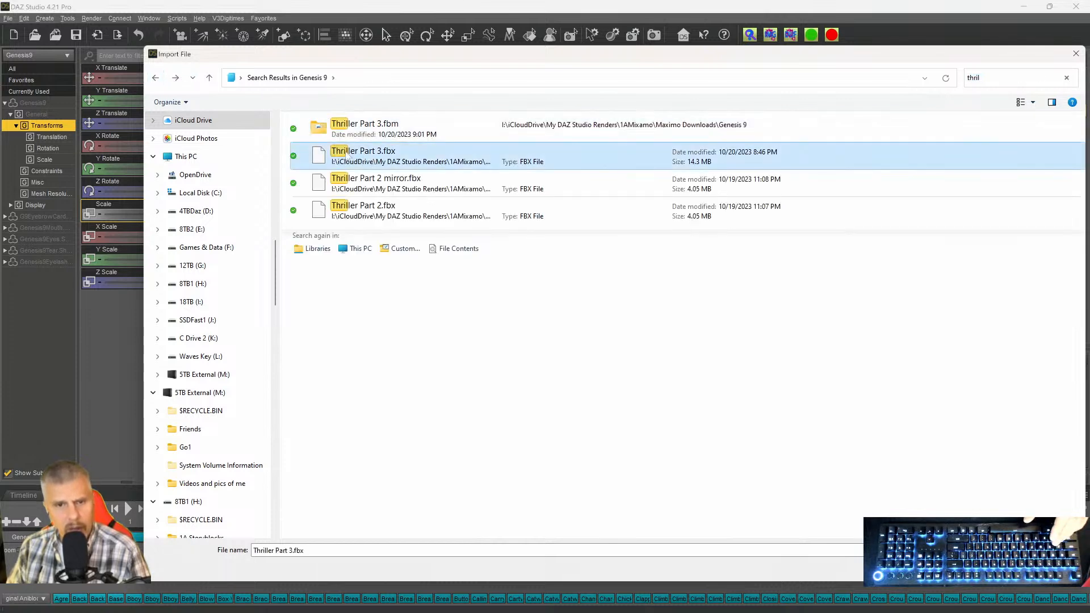
left_click(350, 158)
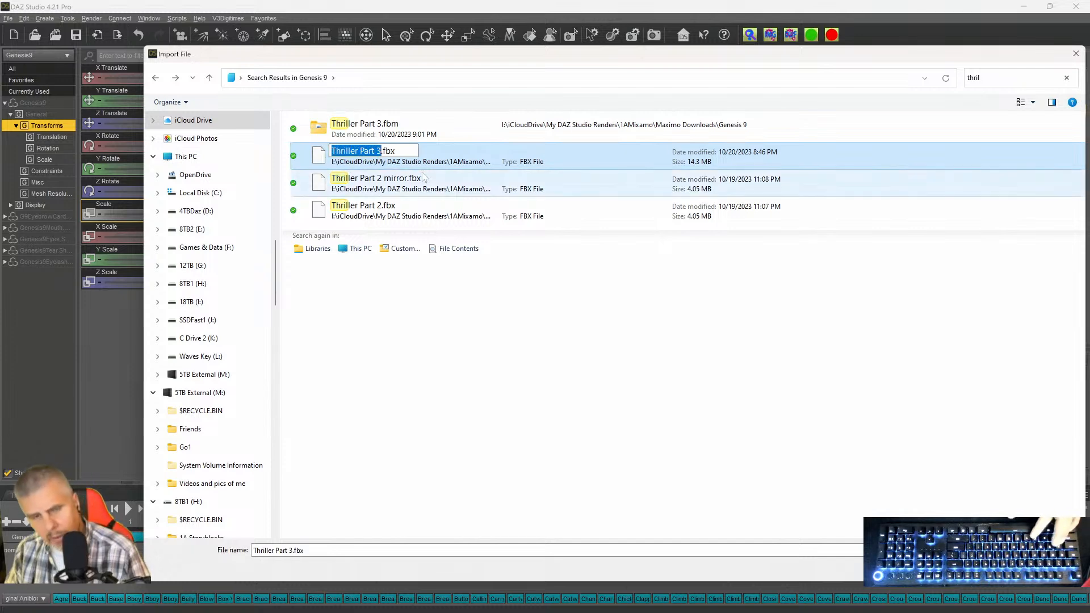
key("Escape")
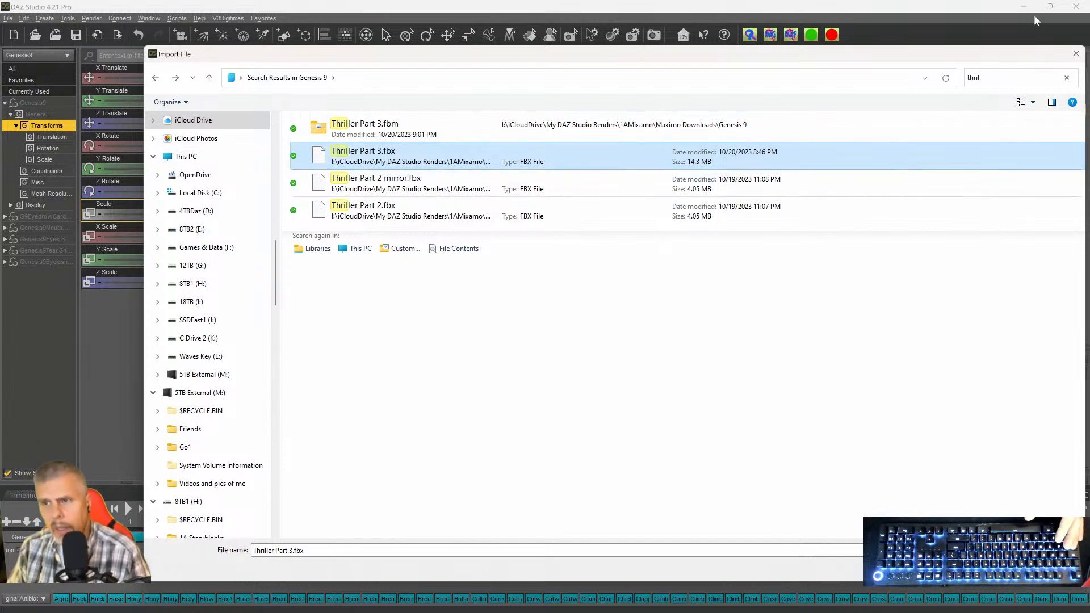
left_click(1076, 53)
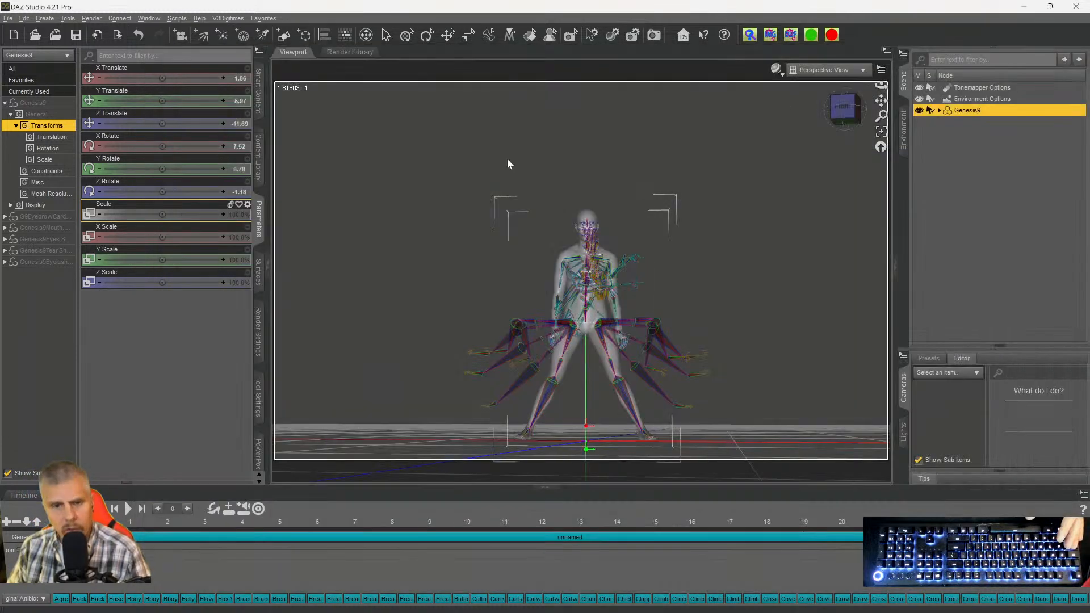
Rename the unnamed aniBlock on the Genesis 9 track as "Thriller Part 3".
right_click(323, 536)
left_click(342, 543)
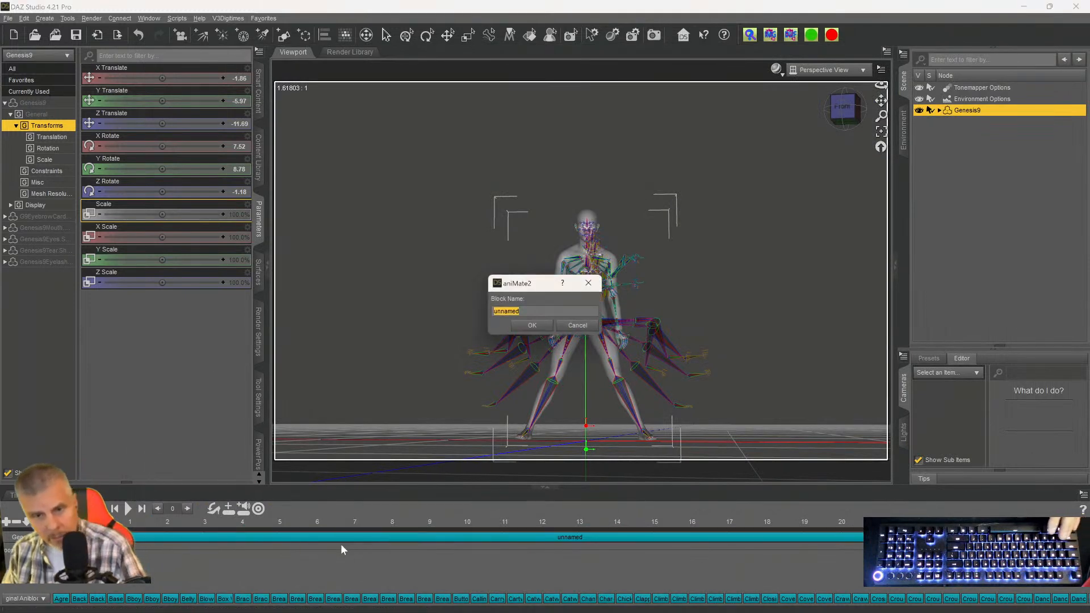
type("Thriller Part 3")
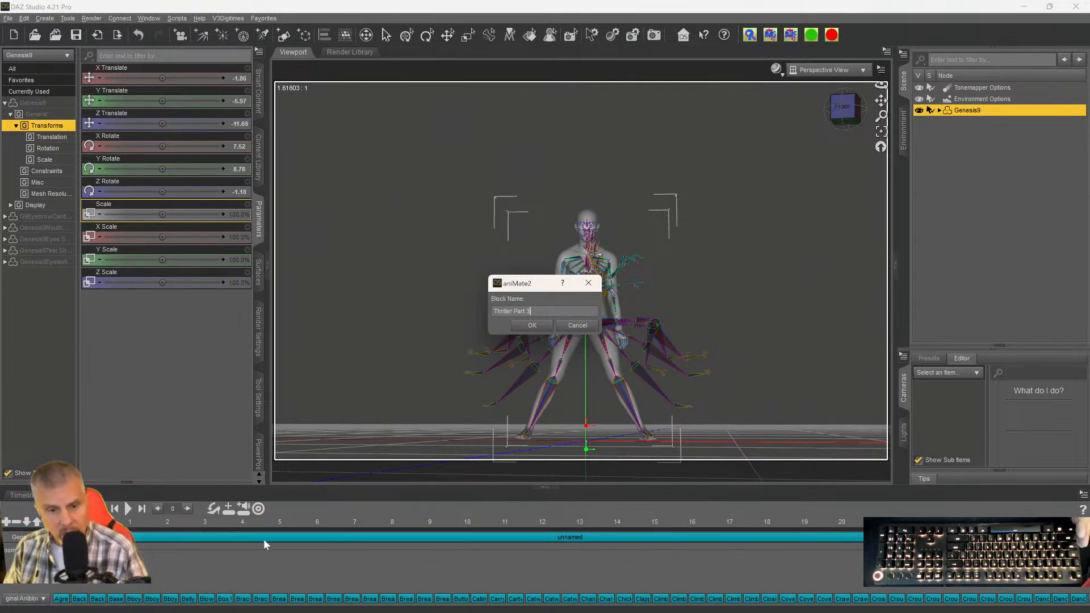
left_click(532, 326)
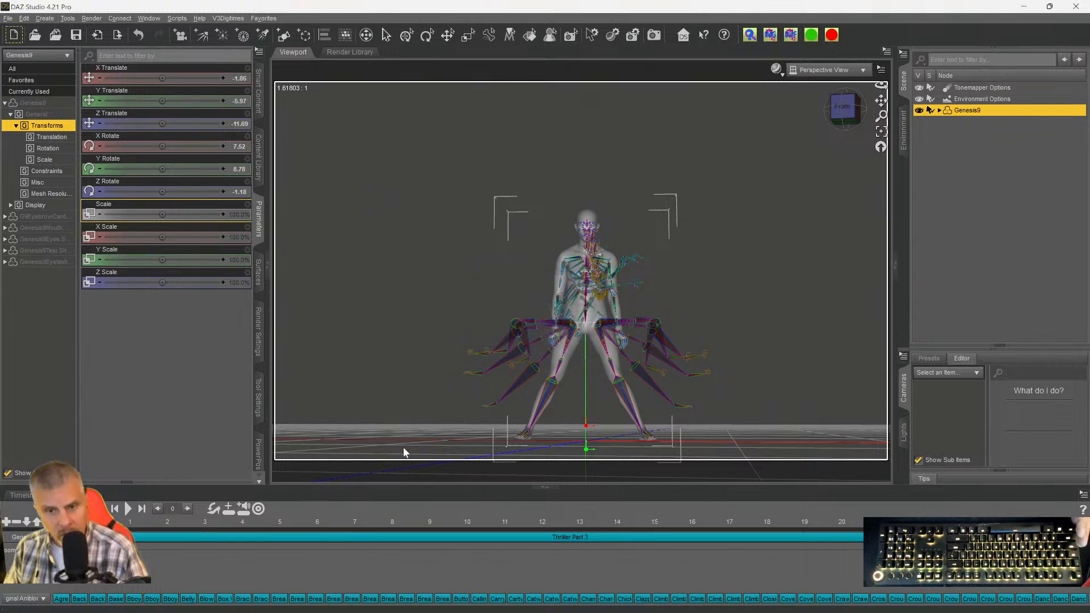
Save the Thriller Part 3 aniBlock as a new .gfa file in the Original Aniblocks folder under aniBlocks, aniMate.
right_click(318, 535)
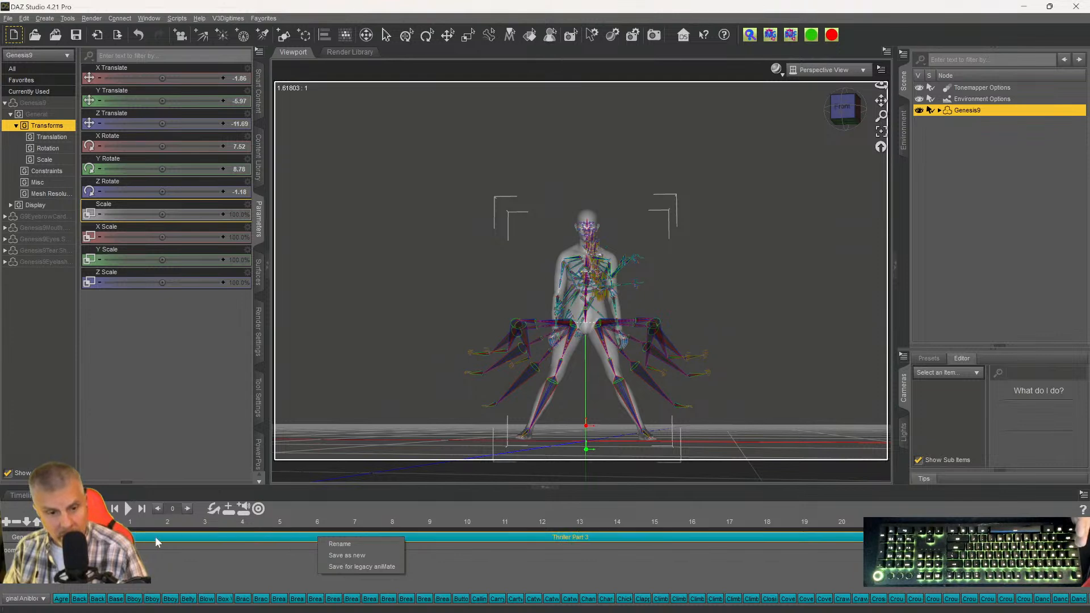
left_click(349, 556)
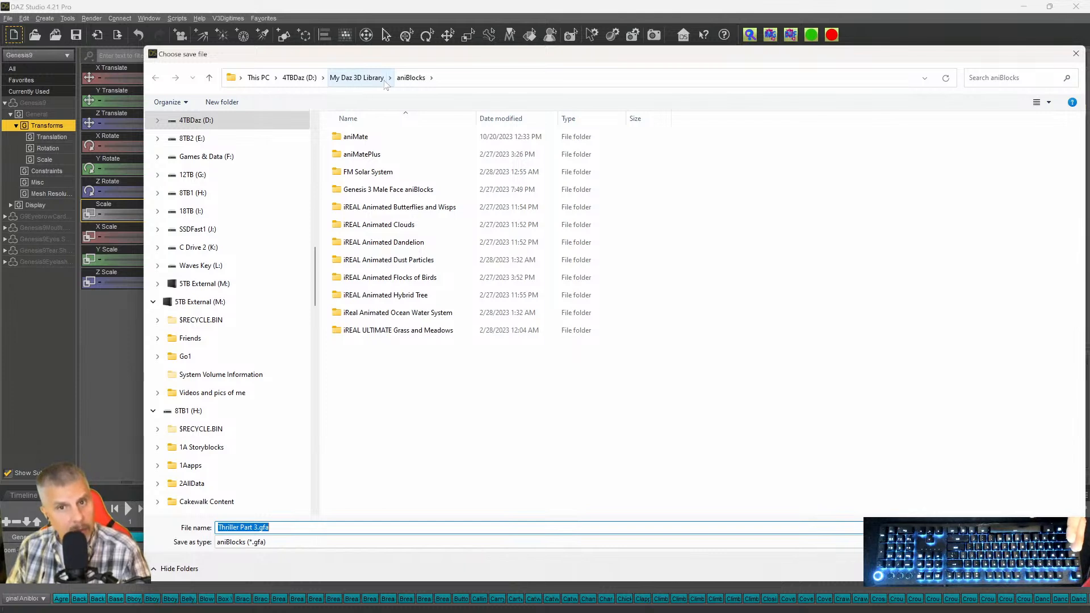
double_click(414, 137)
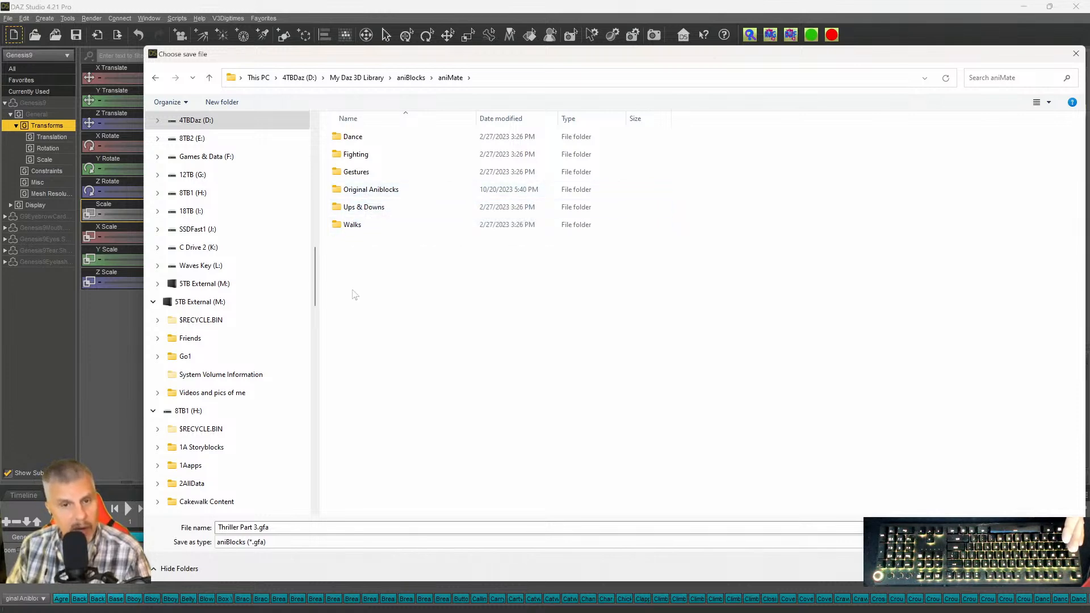
double_click(340, 190)
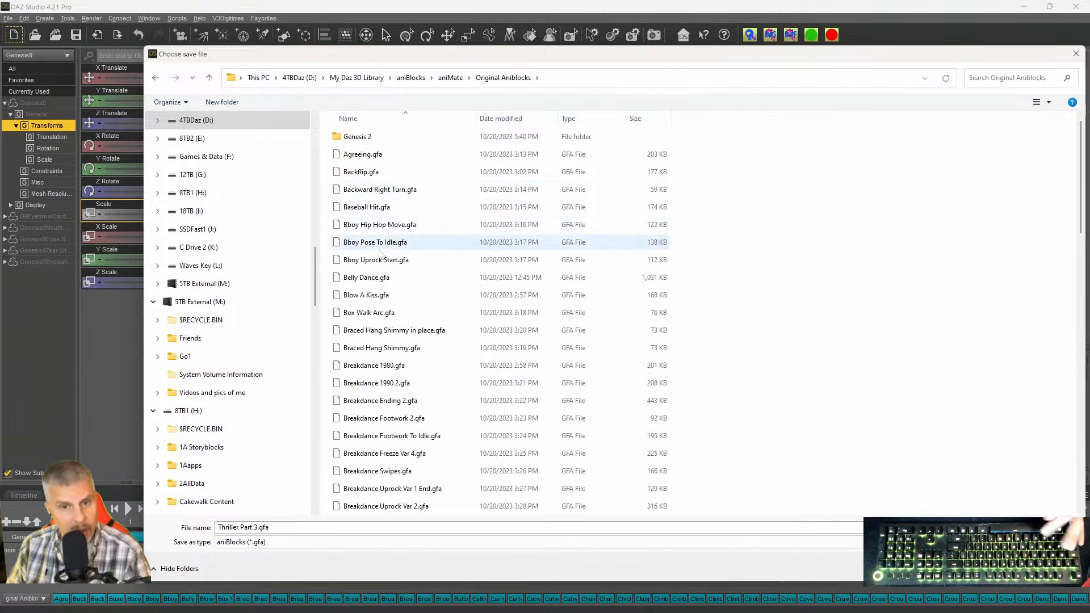
Save the aniBlock as Thriller Part 3.gfa in the Original Aniblocks folder.
scroll(397, 317, "down", 7)
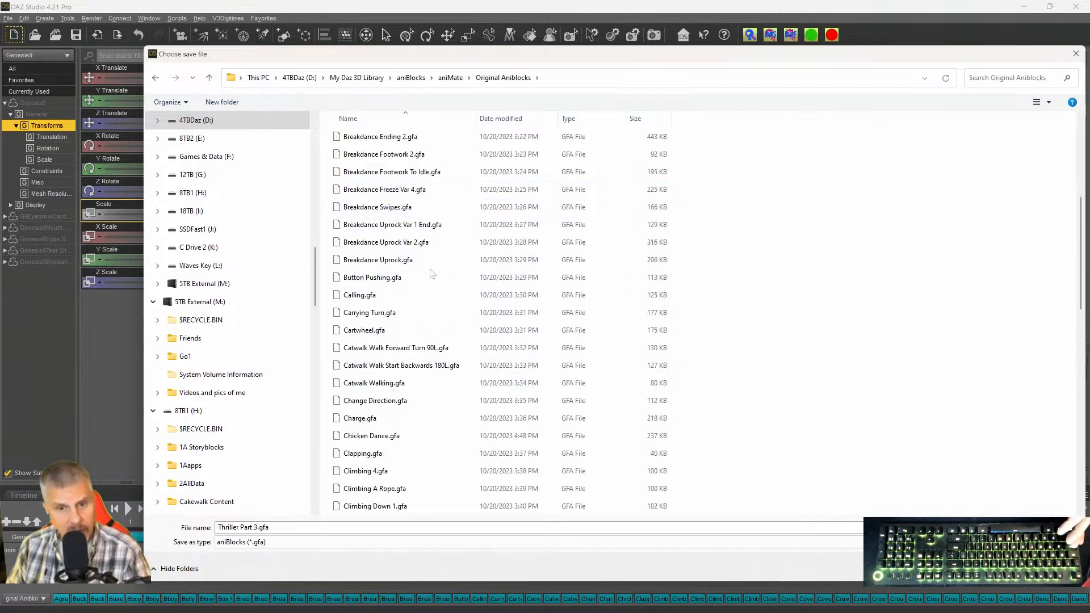
scroll(420, 336, "down", 9)
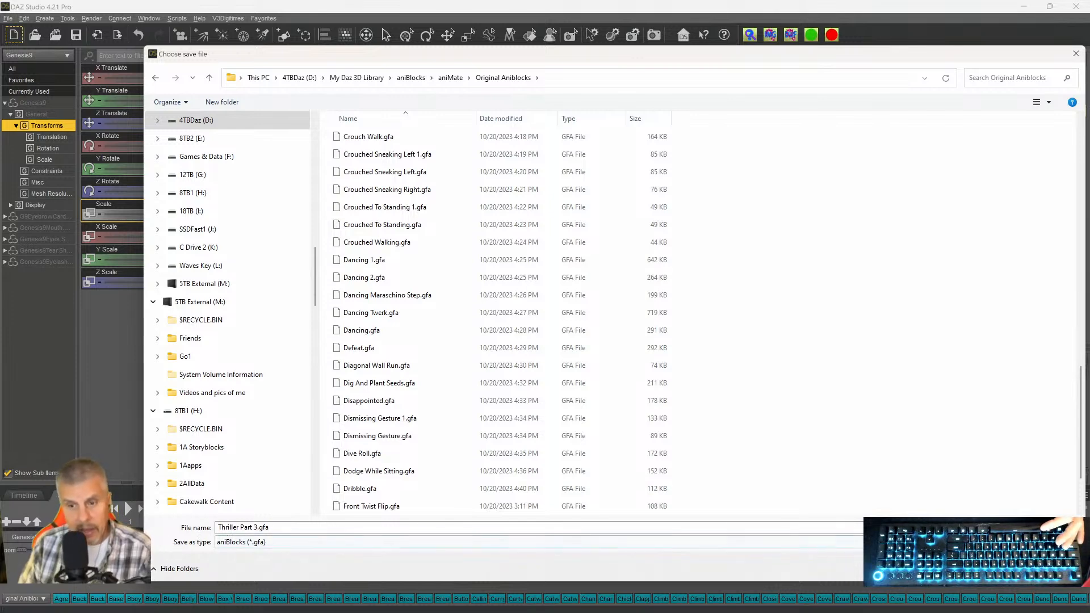
key("Return")
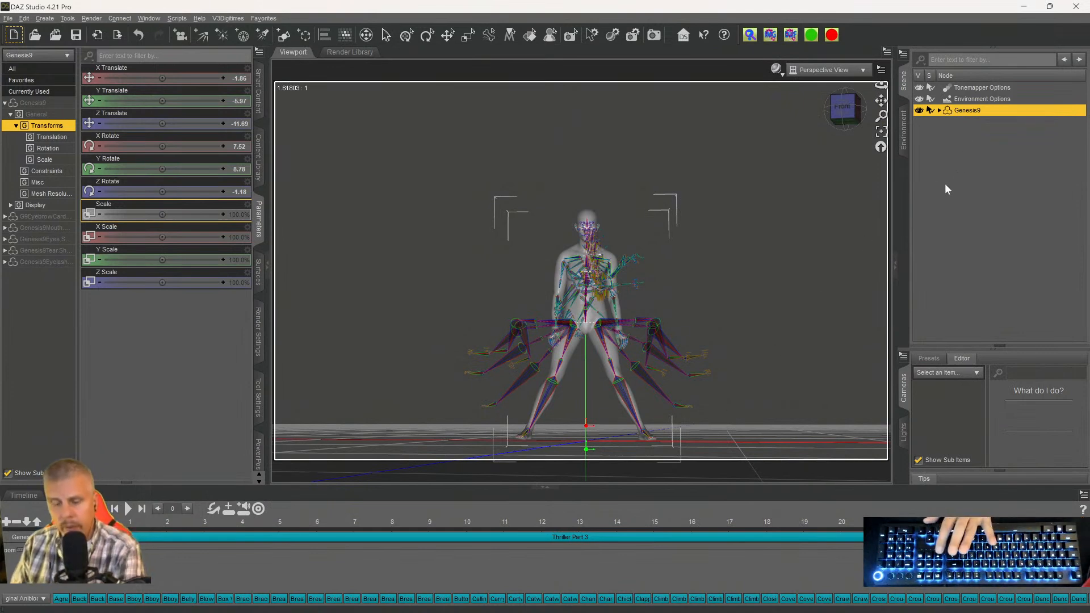
Delete the Genesis9 figure from the scene and show the Smart Content products.
key("Delete")
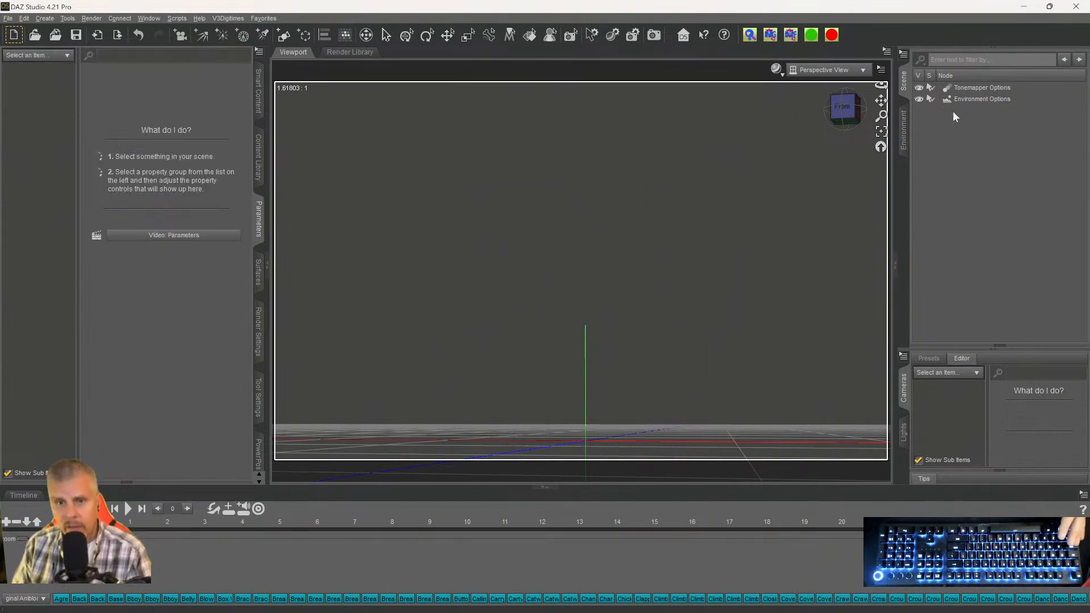
left_click(258, 89)
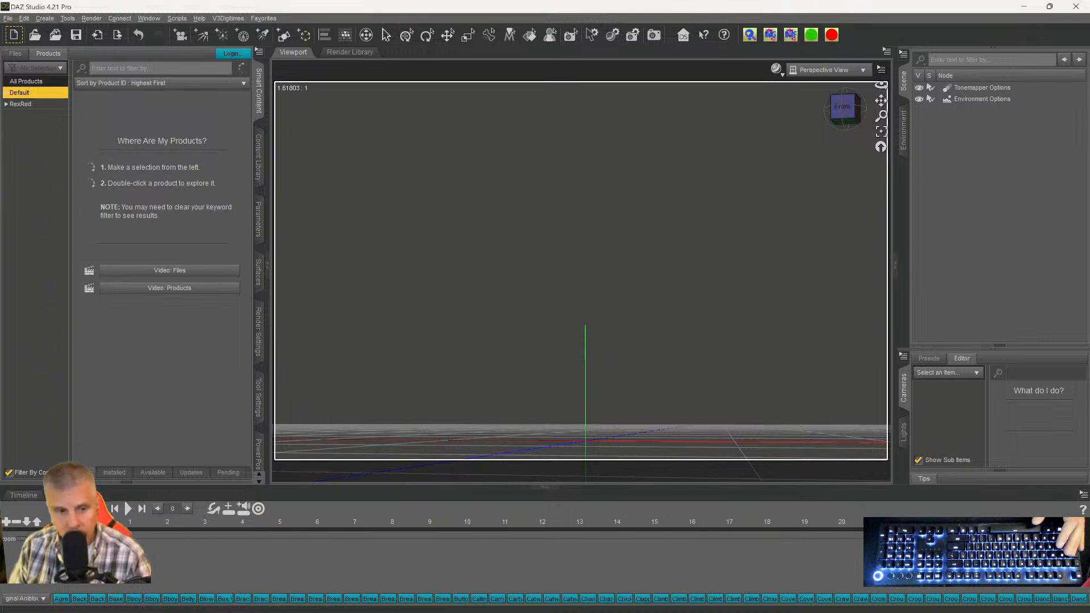
Refresh the aniBlock list by switching the library folder to Gestures and back to Original Aniblocks.
left_click(26, 599)
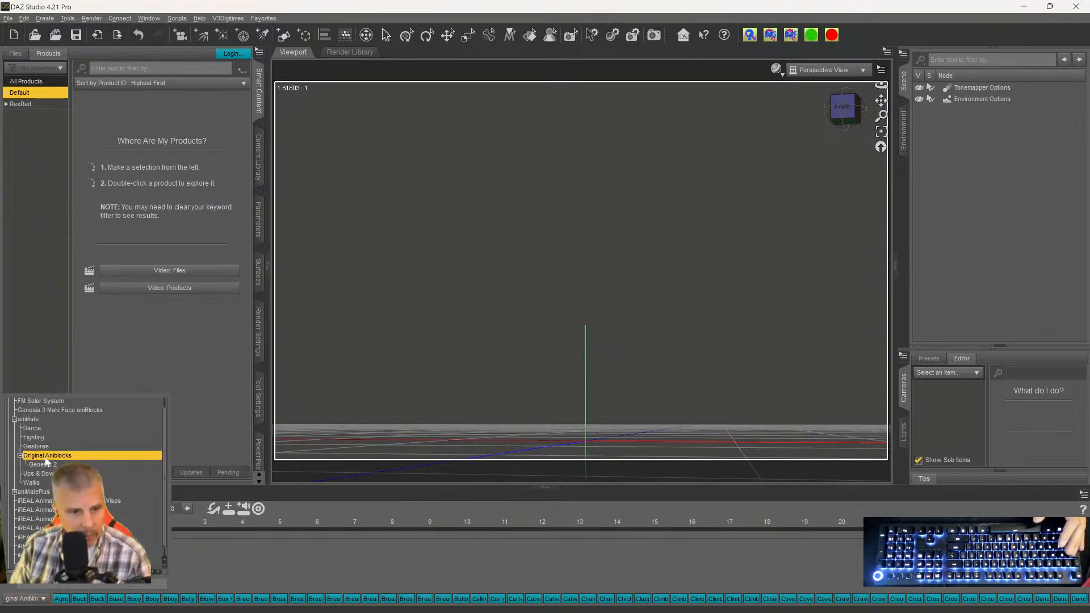
left_click(33, 447)
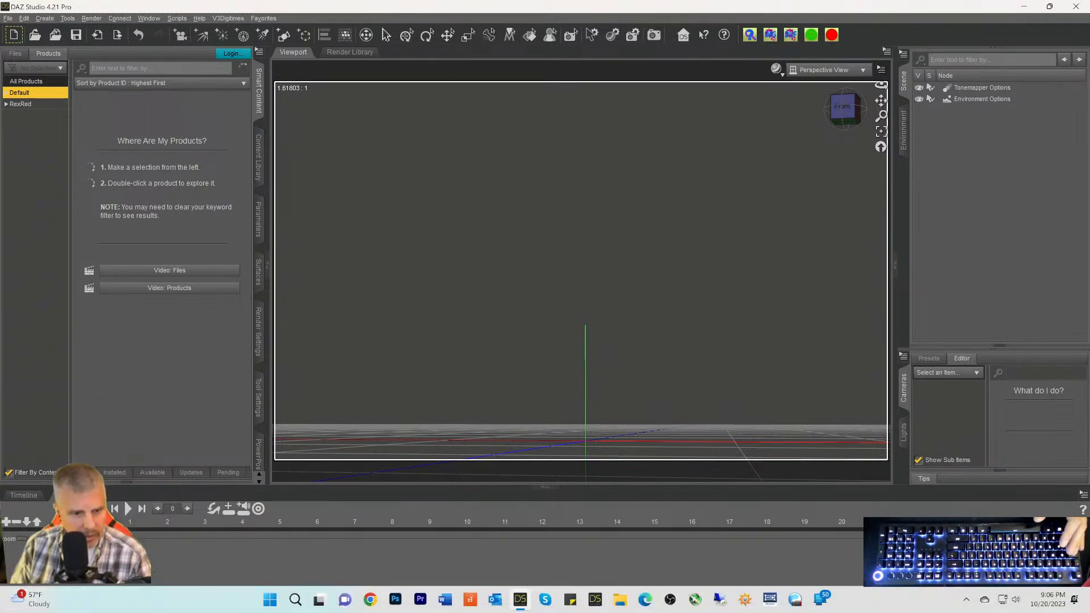
left_click(31, 599)
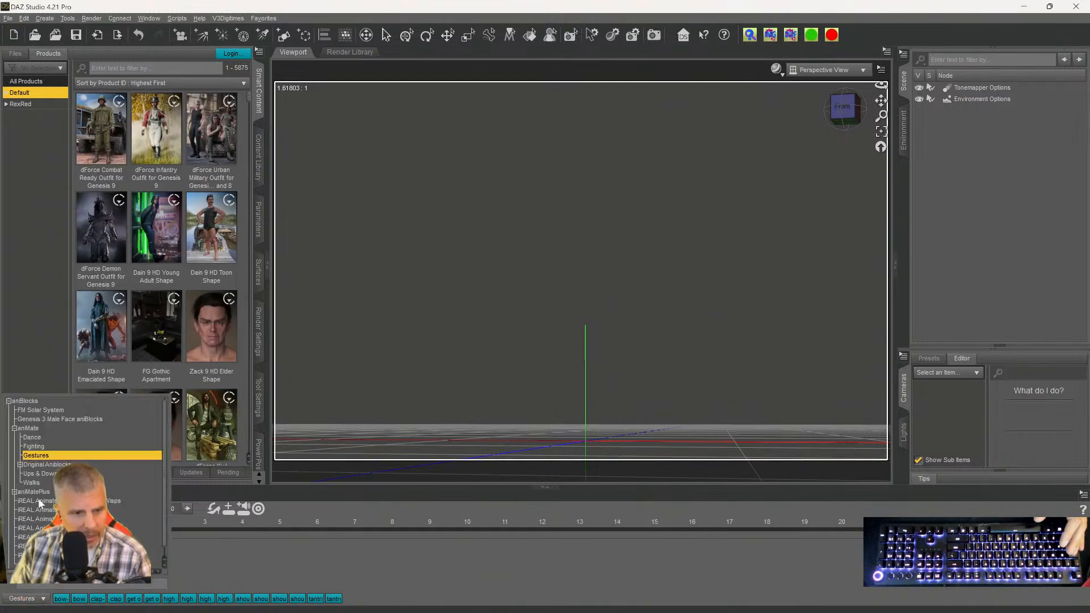
left_click(39, 465)
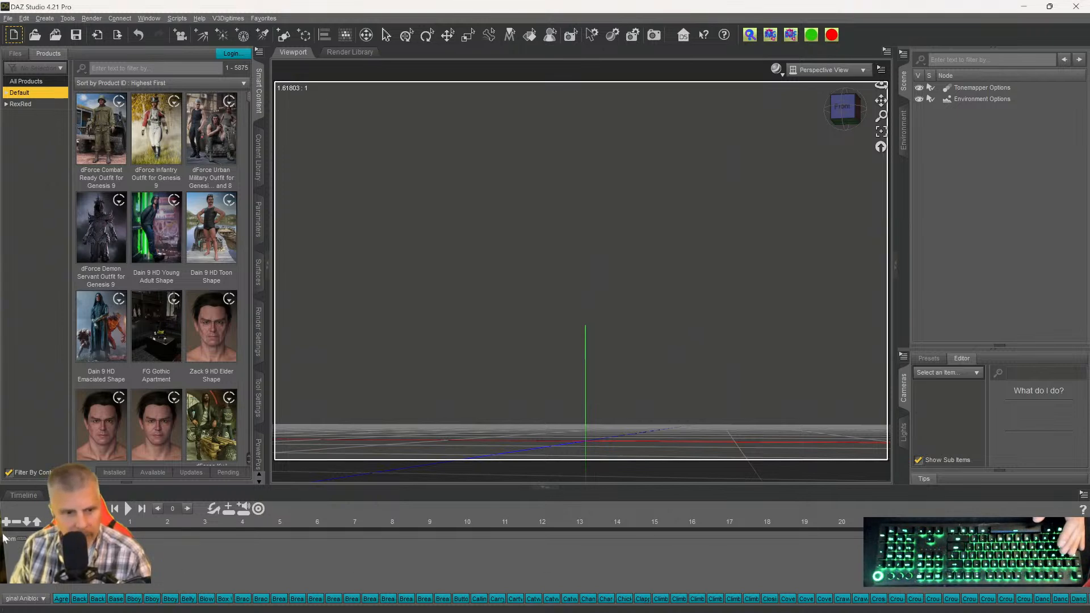
Zoom out the timeline and check the Original Aniblocks entry in the aniBlock folder list.
left_click_drag(23, 540, 11, 544)
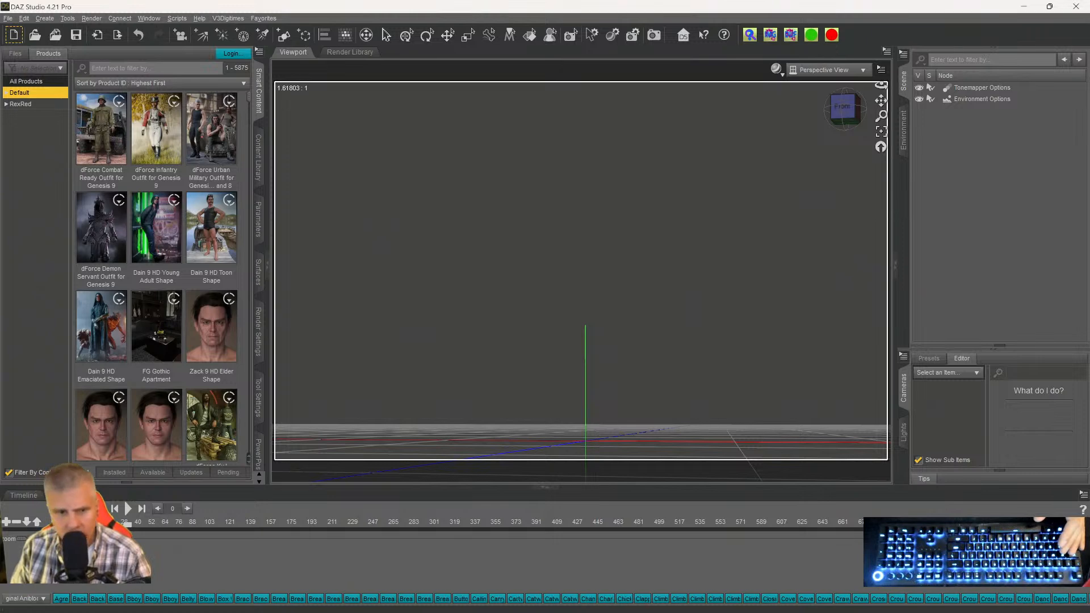
left_click(22, 598)
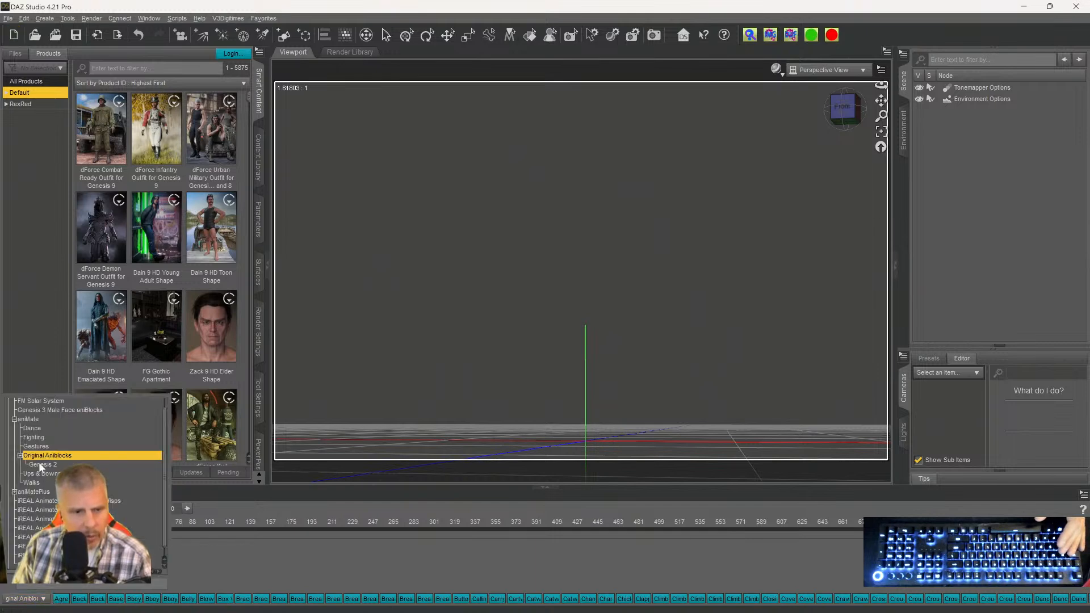
left_click(284, 549)
Open File Explorer and go to the folder 4TBDaz (D:) > My Daz 3D Library > aniBlocks > aniMate > Original Aniblocks.
mouse_move(370, 606)
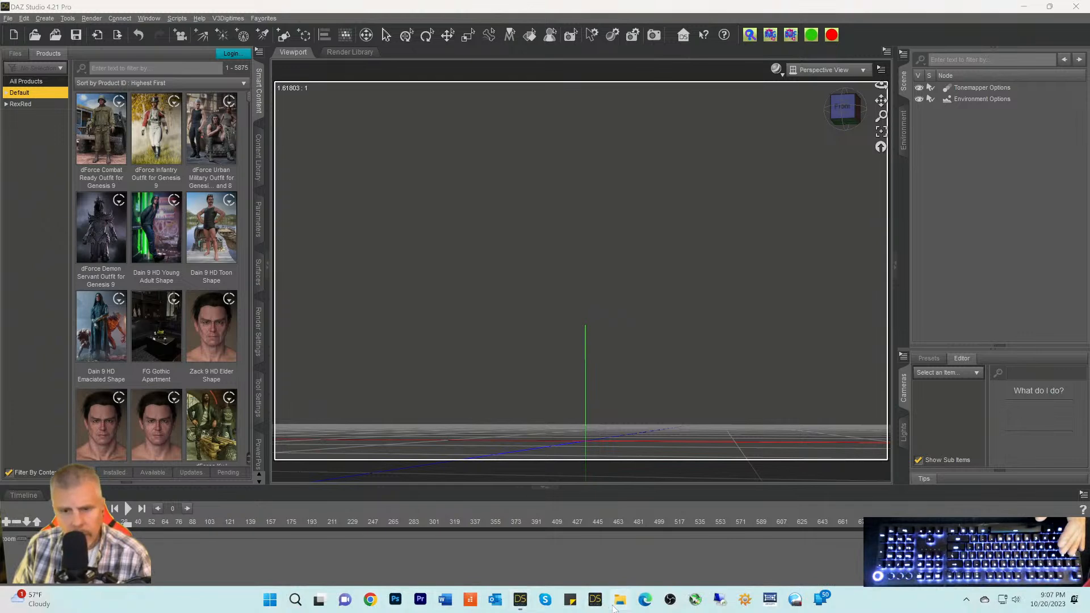
key("super+e")
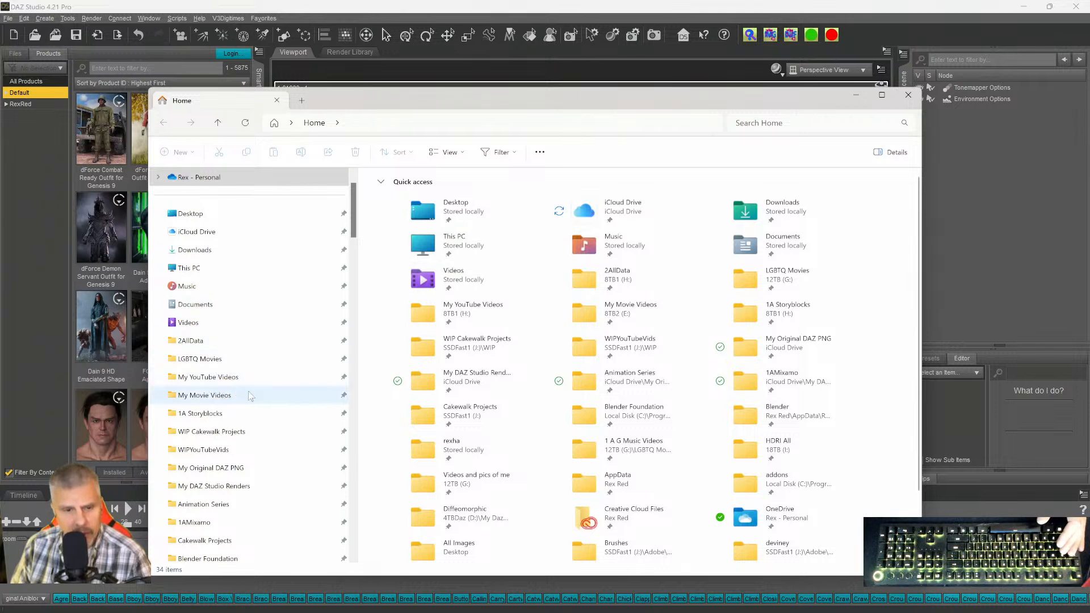
left_click(197, 275)
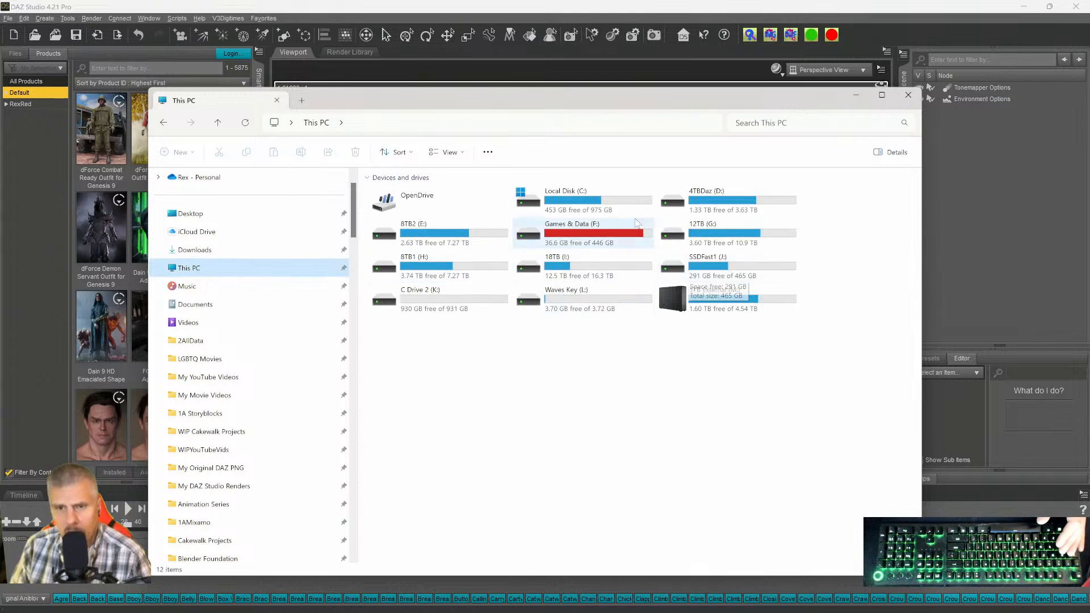
left_click(704, 202)
double_click(704, 202)
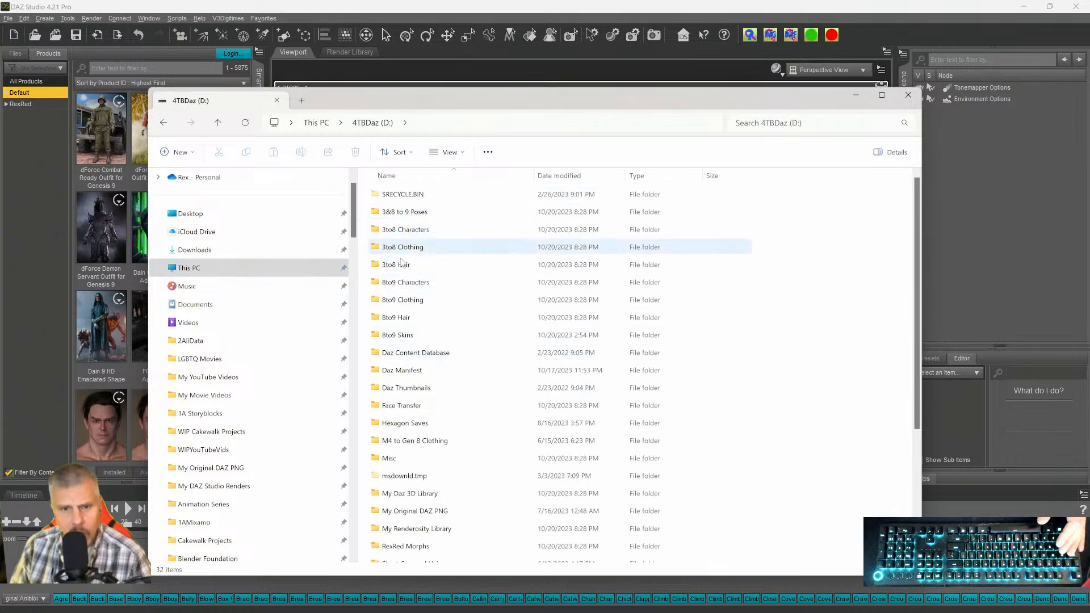
scroll(405, 343, "down", 1)
scroll(403, 343, "up", 1)
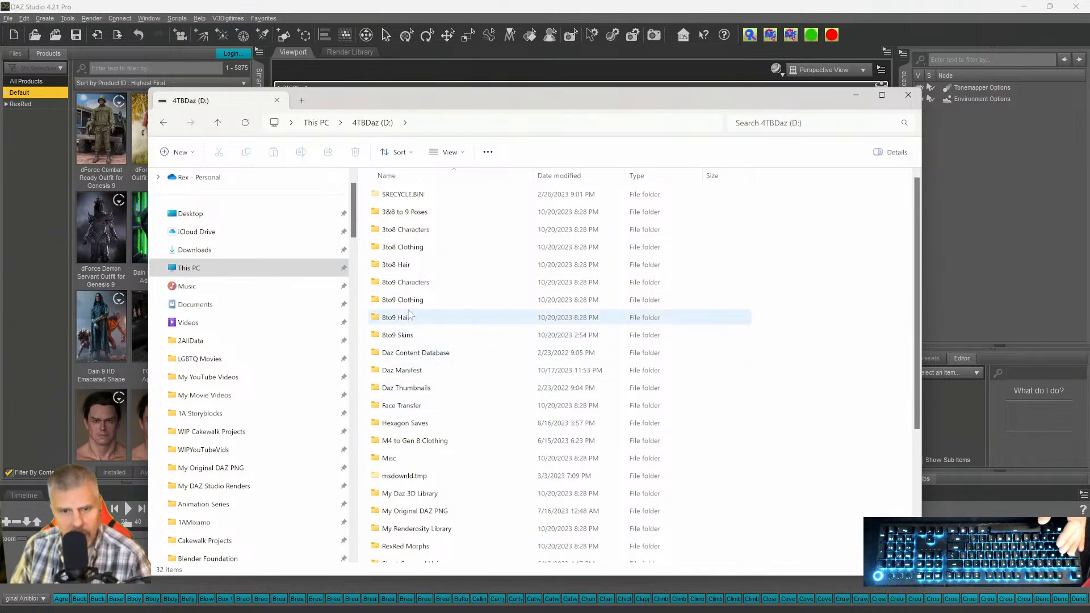
scroll(410, 316, "down", 2)
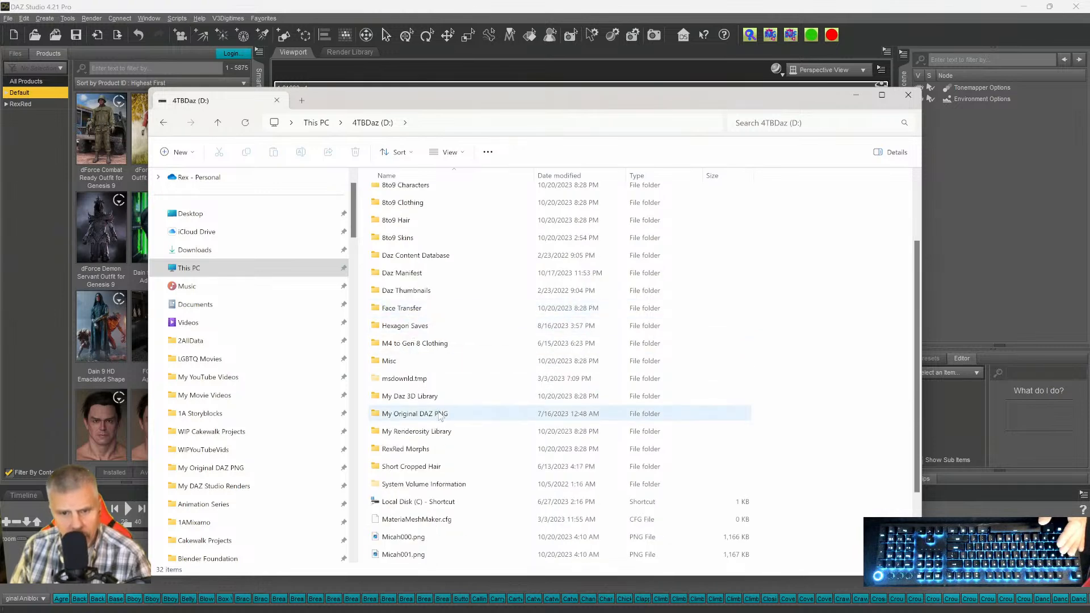
double_click(398, 396)
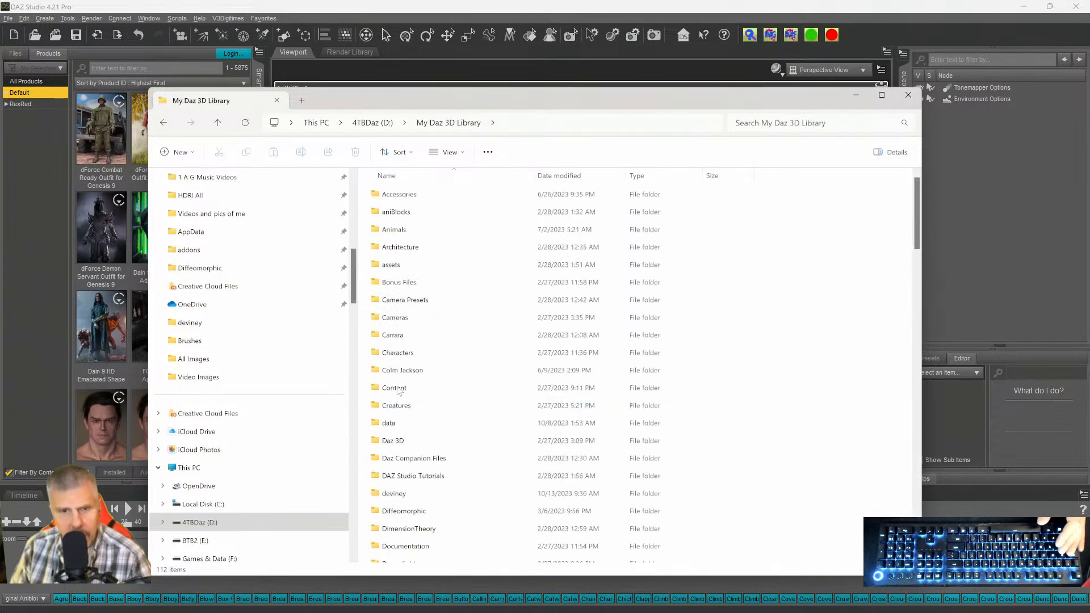
double_click(396, 212)
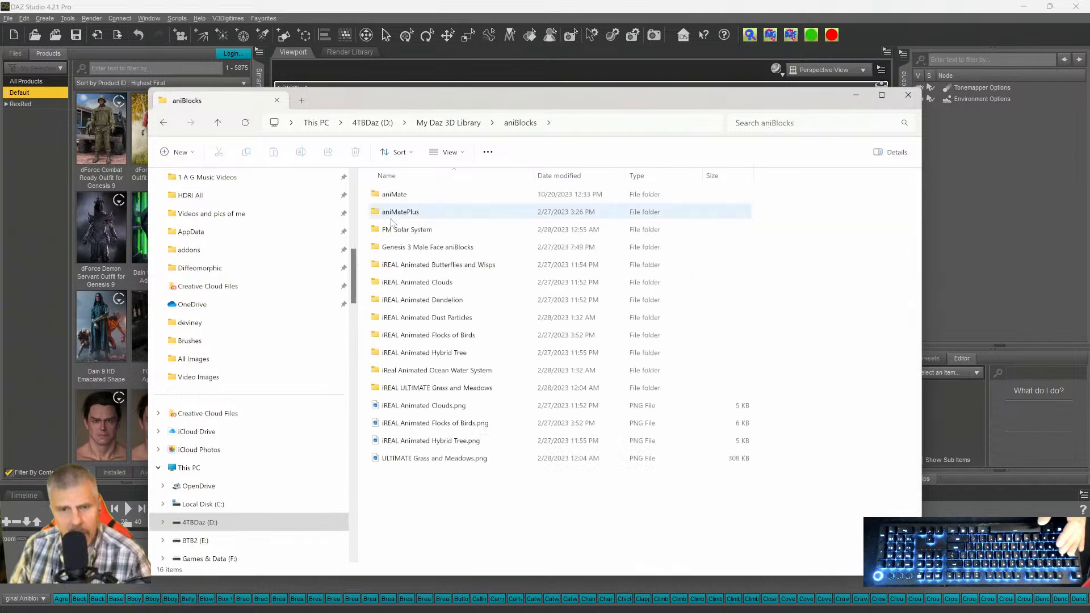
double_click(420, 194)
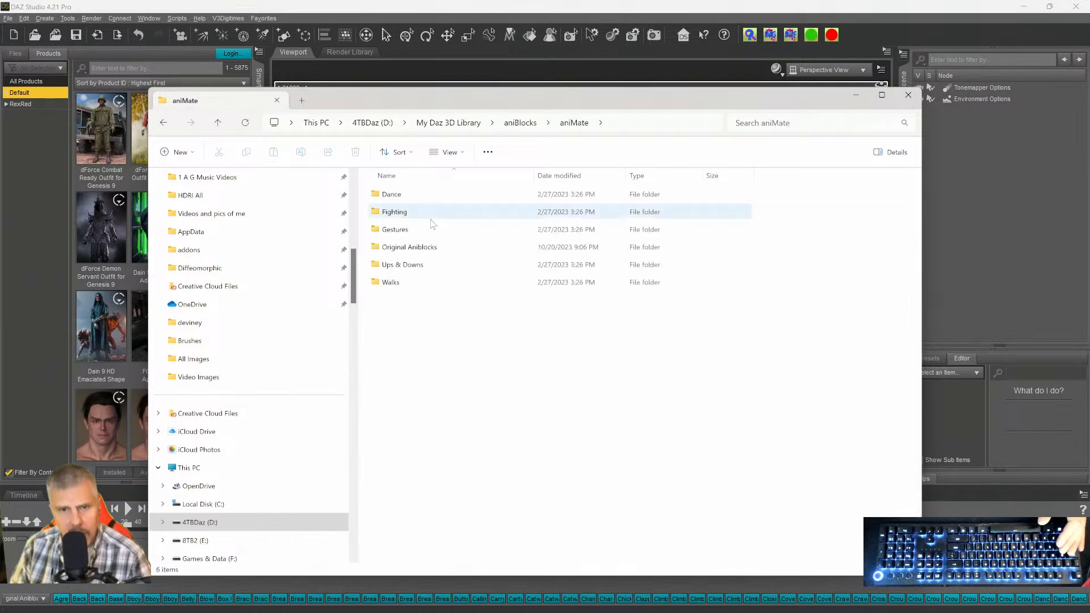
double_click(430, 248)
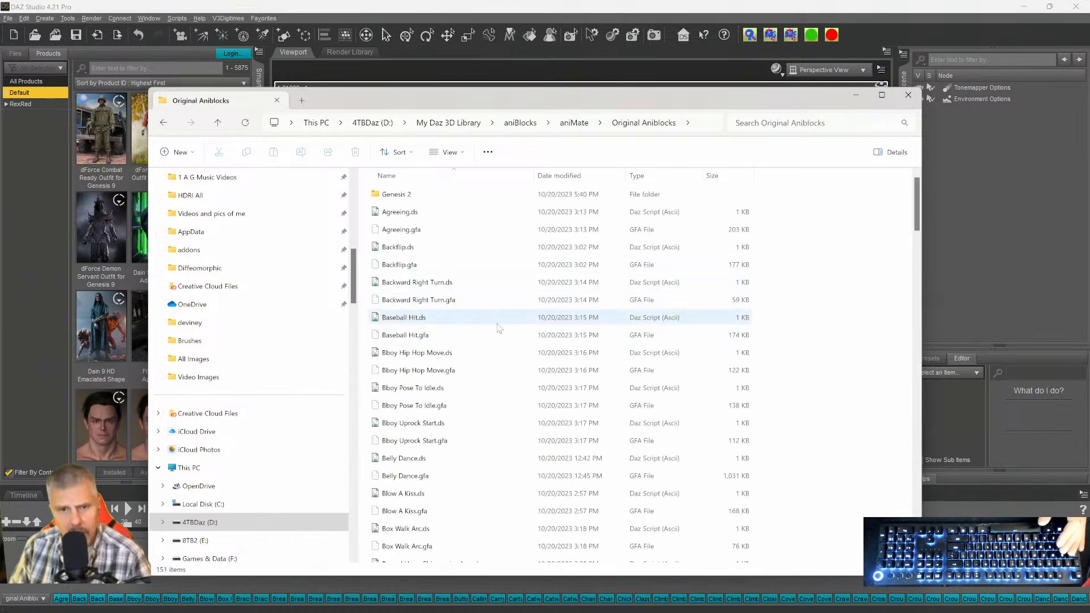
Look through the aniBlock .ds and .gfa files stored in the Original Aniblocks folder.
scroll(499, 314, "down", 4)
scroll(494, 329, "down", 10)
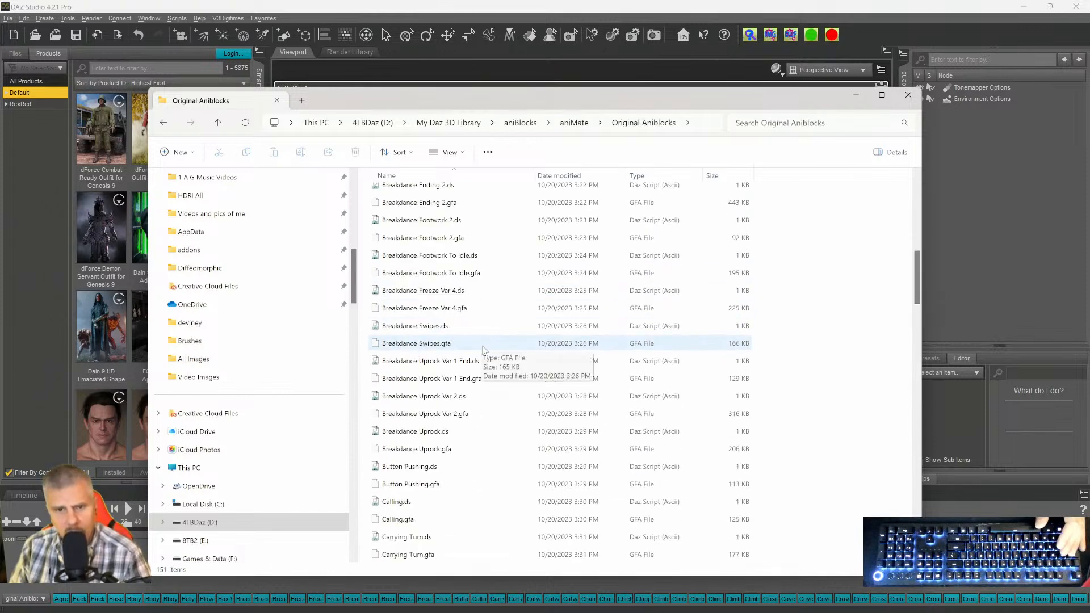
scroll(484, 350, "down", 4)
scroll(484, 350, "down", 4)
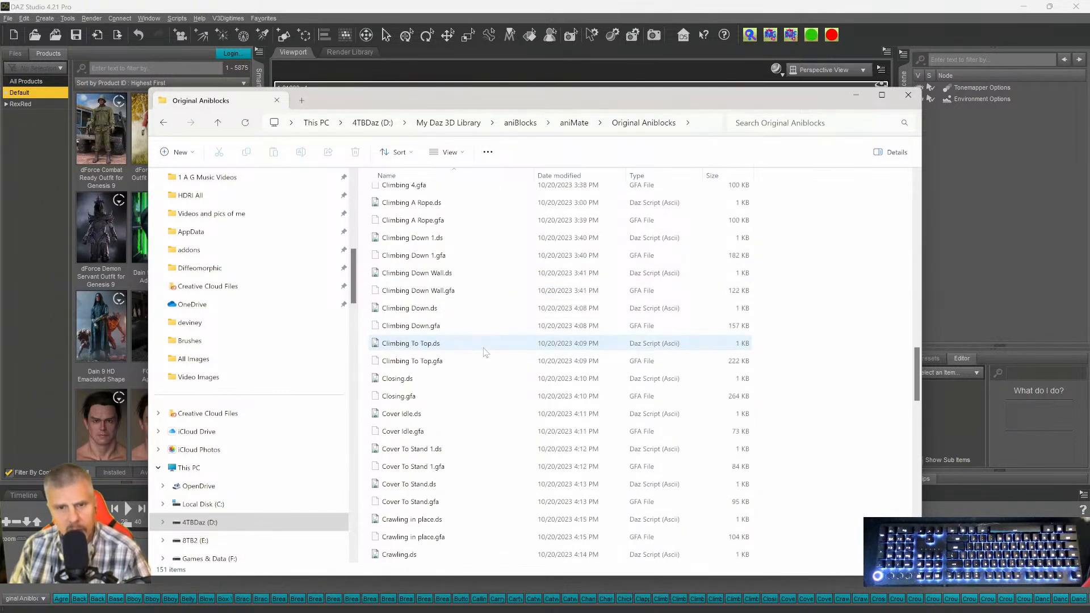
scroll(477, 364, "down", 16)
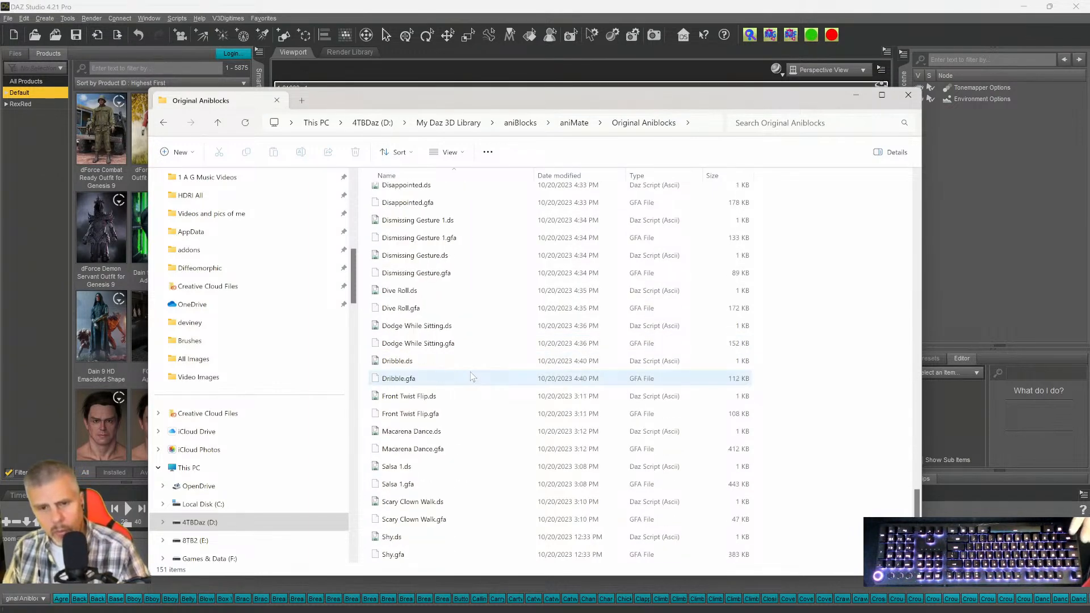
scroll(447, 353, "up", 8)
scroll(395, 271, "up", 12)
left_click_drag(920, 358, 909, 179)
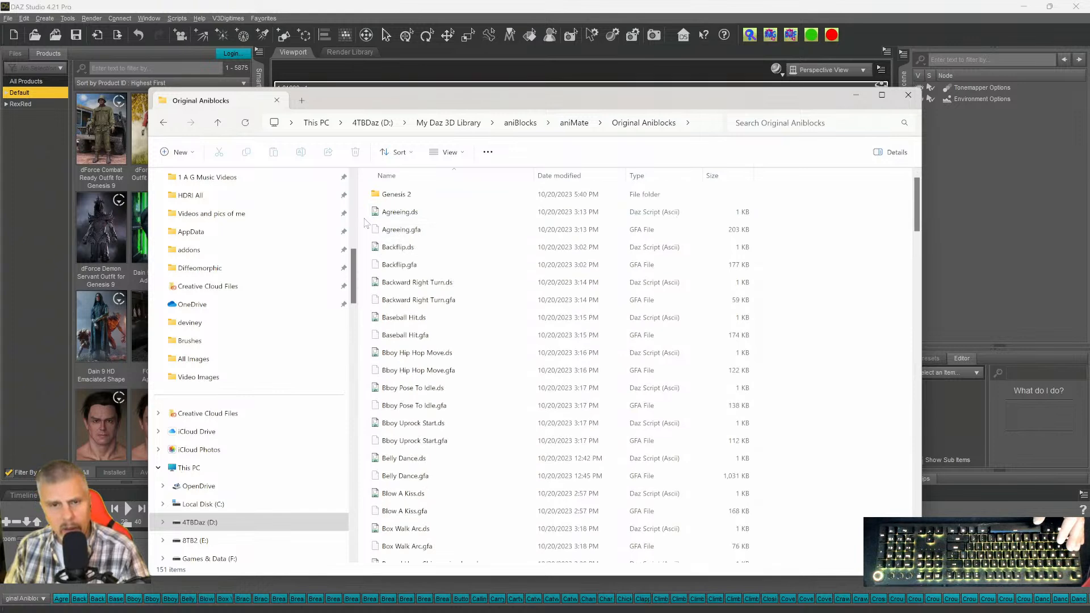
Create a new folder named Genesis 9 inside Original Aniblocks.
right_click(364, 223)
mouse_move(392, 308)
left_click(550, 316)
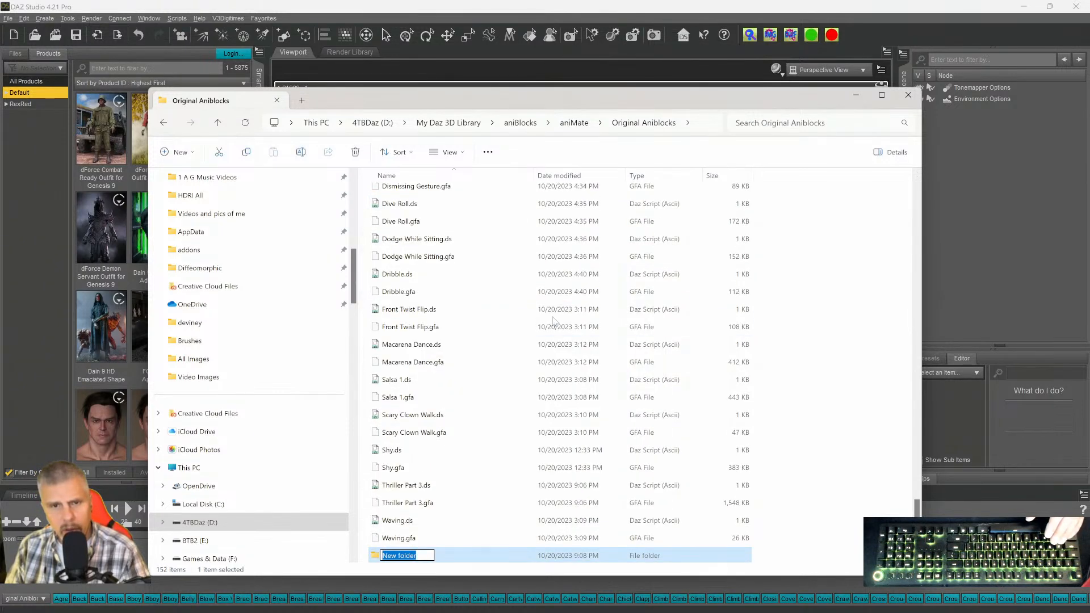
type("Genesis 9")
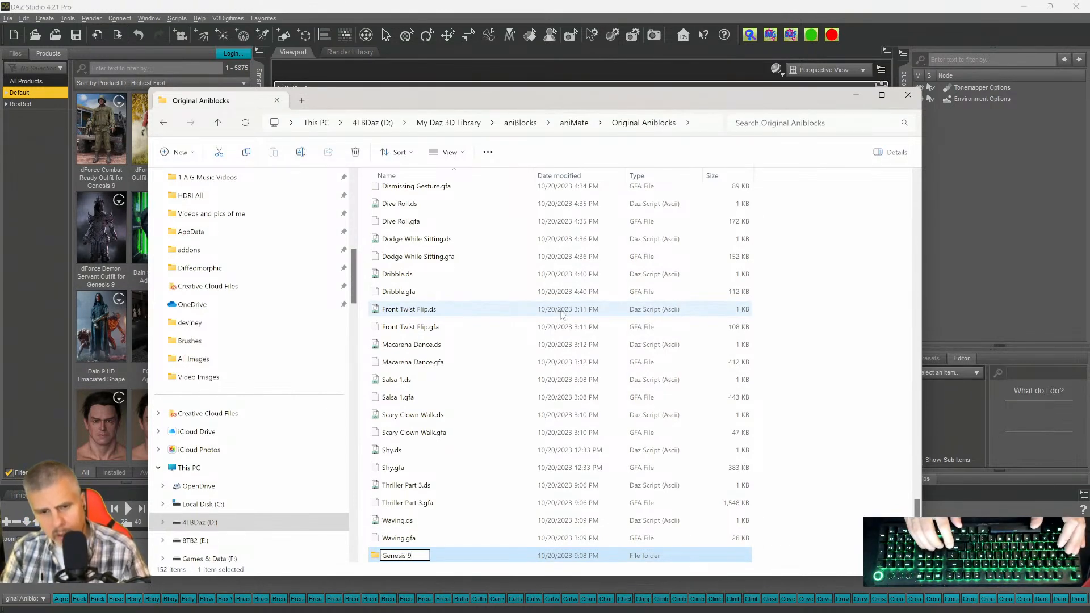
key("Return")
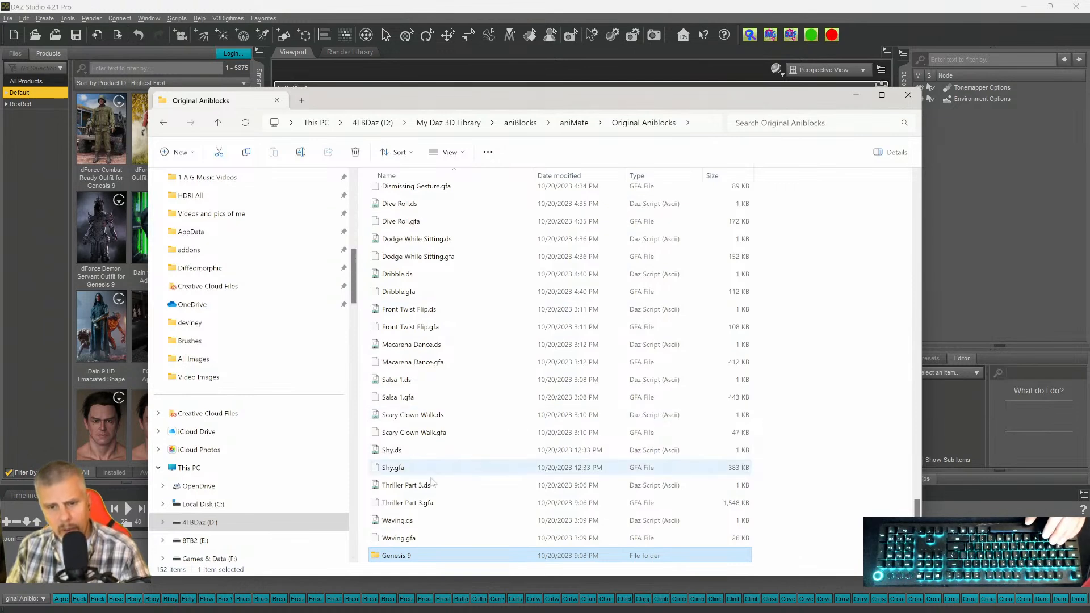
Move all loose files from Agreeing.ds through Waving.gfa into the Genesis 9 folder.
left_click(397, 537)
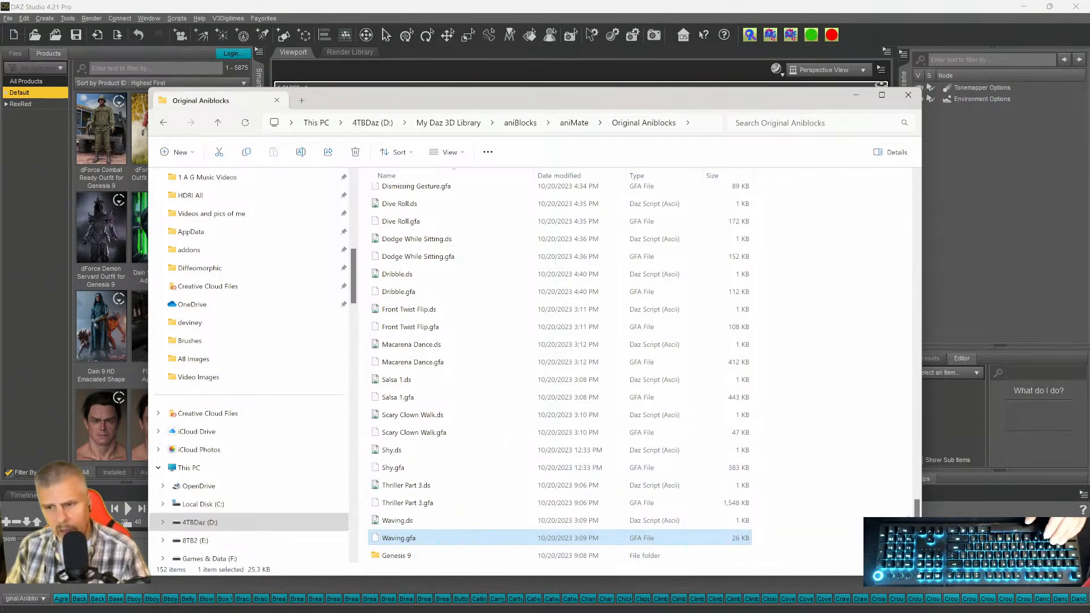
left_click_drag(917, 506, 925, 172)
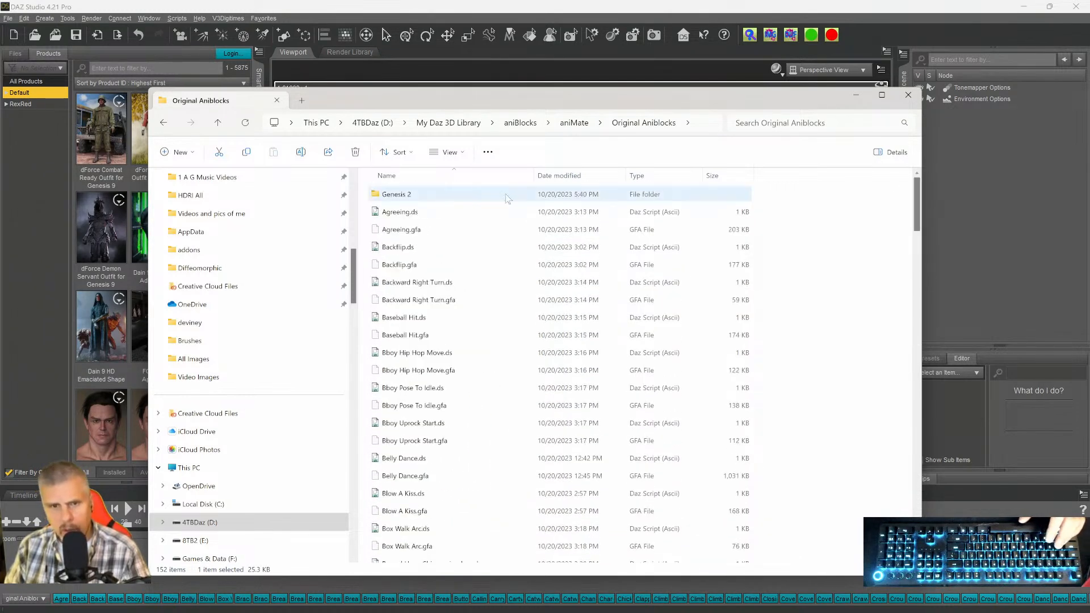
left_click(386, 214, "shift")
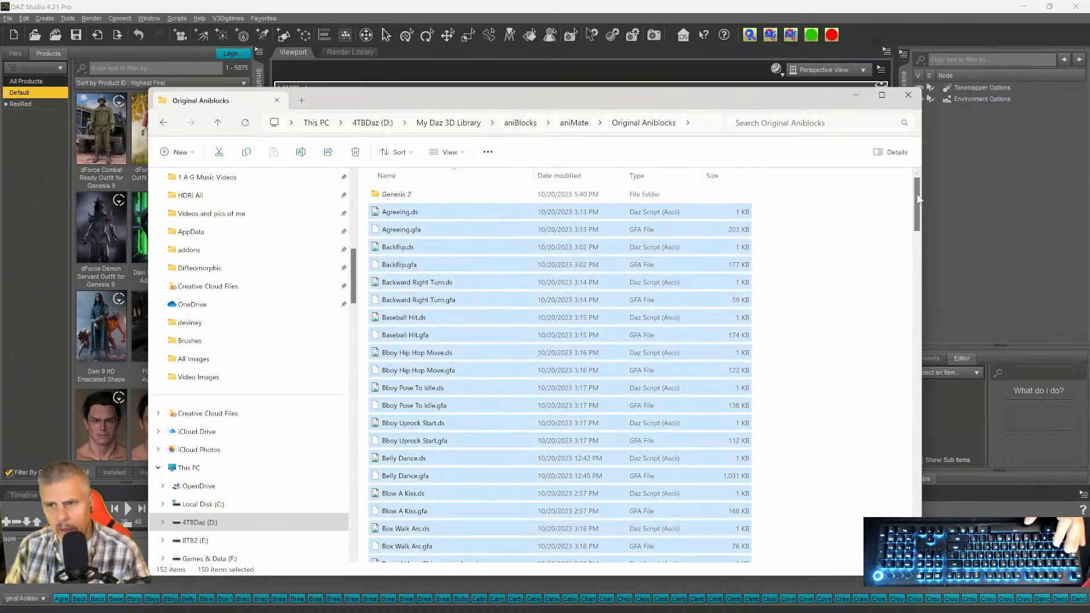
left_click_drag(915, 204, 916, 508)
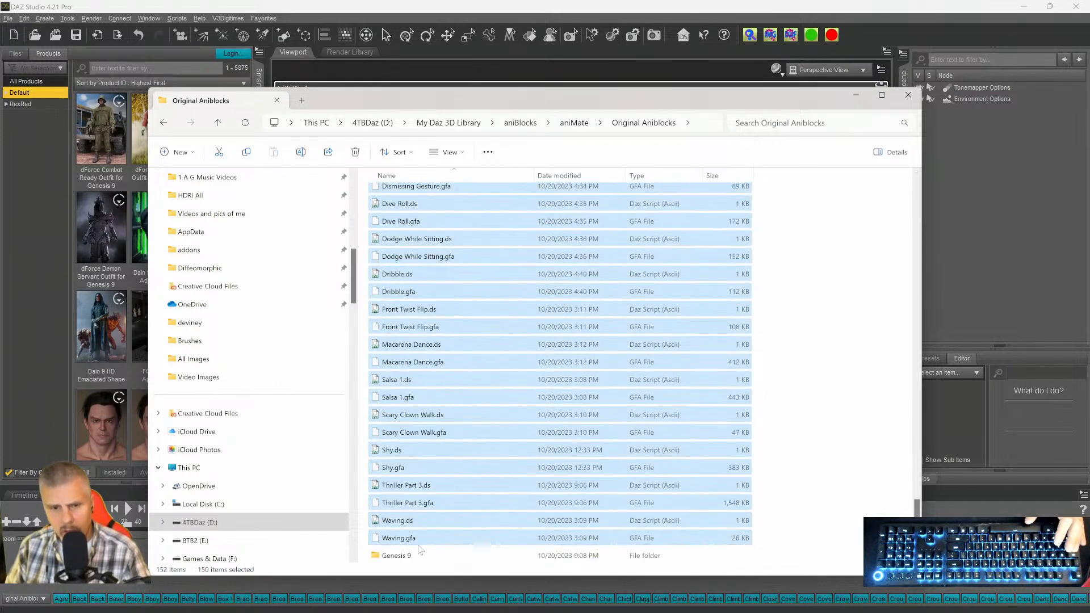
left_click_drag(407, 544, 399, 559)
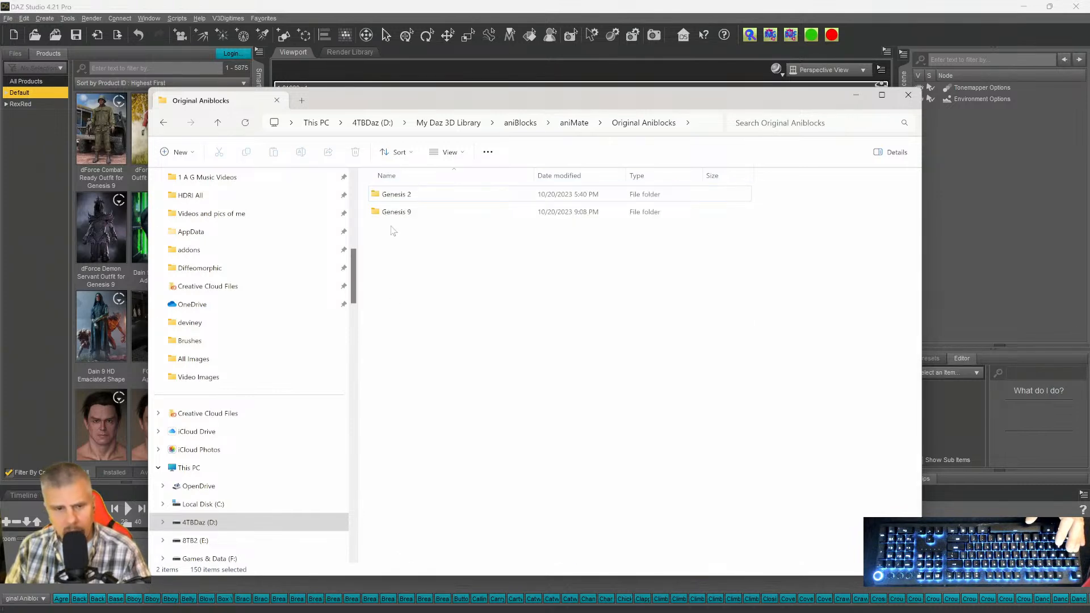
Open the Genesis 9 folder and create a new subfolder named A inside it.
double_click(371, 216)
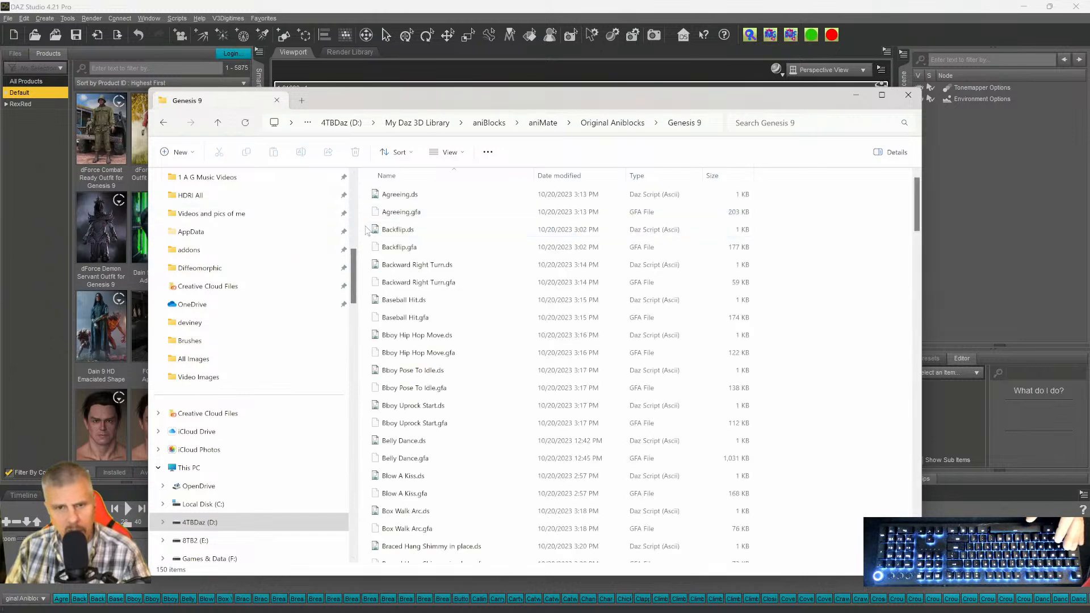
right_click(366, 229)
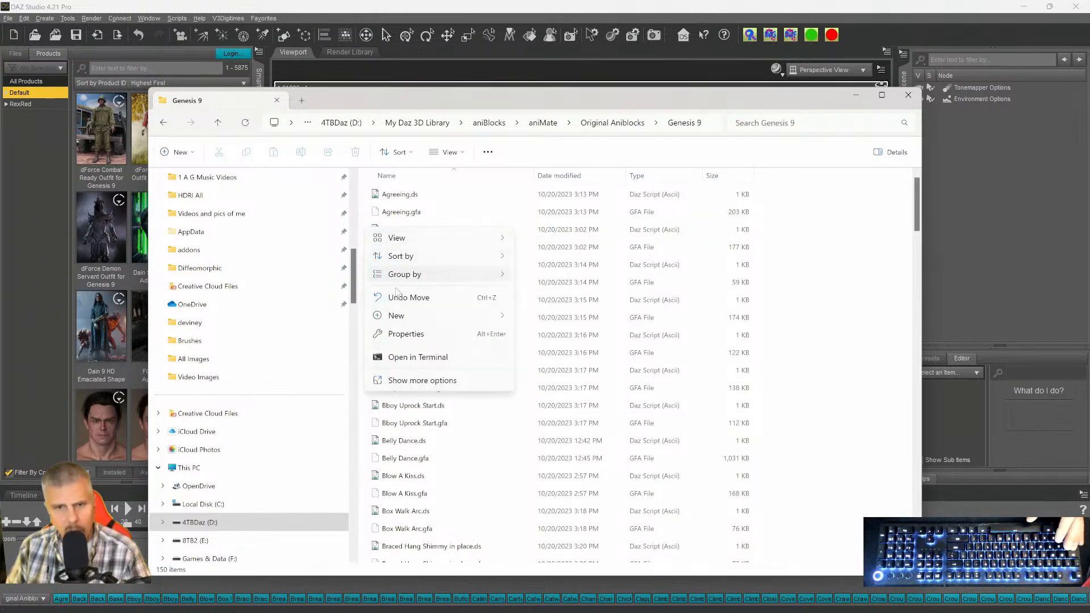
mouse_move(392, 316)
left_click(532, 325)
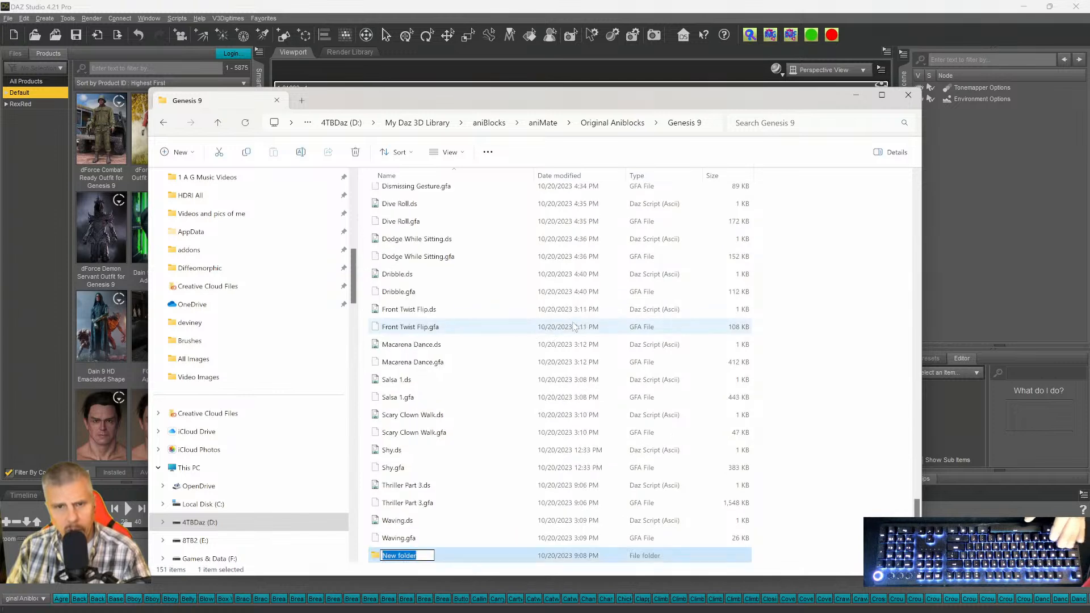
type("A")
key("Return")
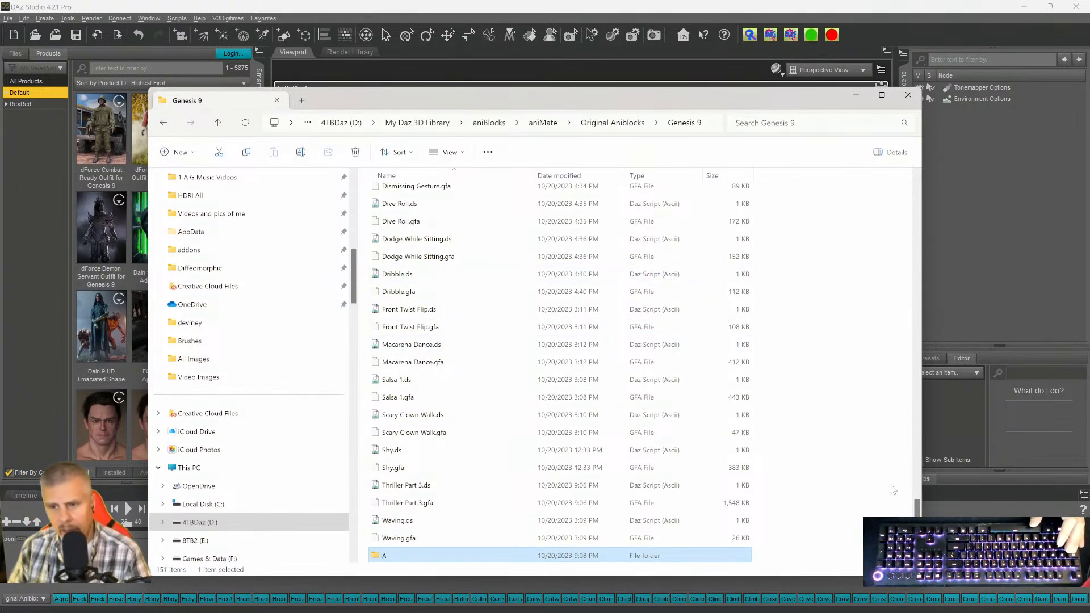
Move Agreeing.ds and Agreeing.gfa into the A folder, and return to the Genesis 9 folder.
scroll(502, 198, "up", 20)
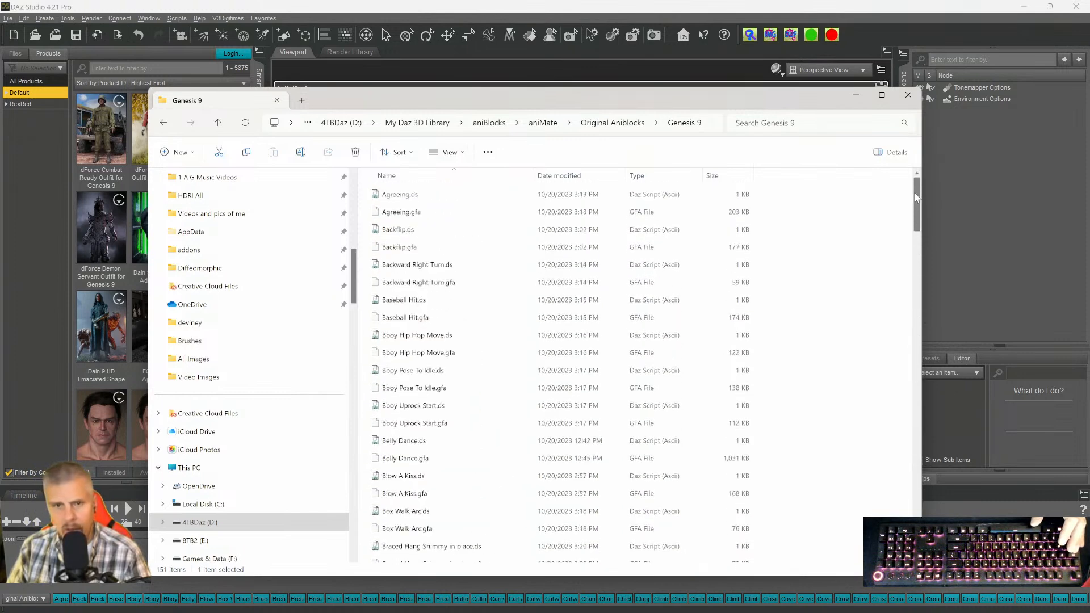
left_click(401, 195)
left_click(401, 212, "ctrl")
key("ctrl+c")
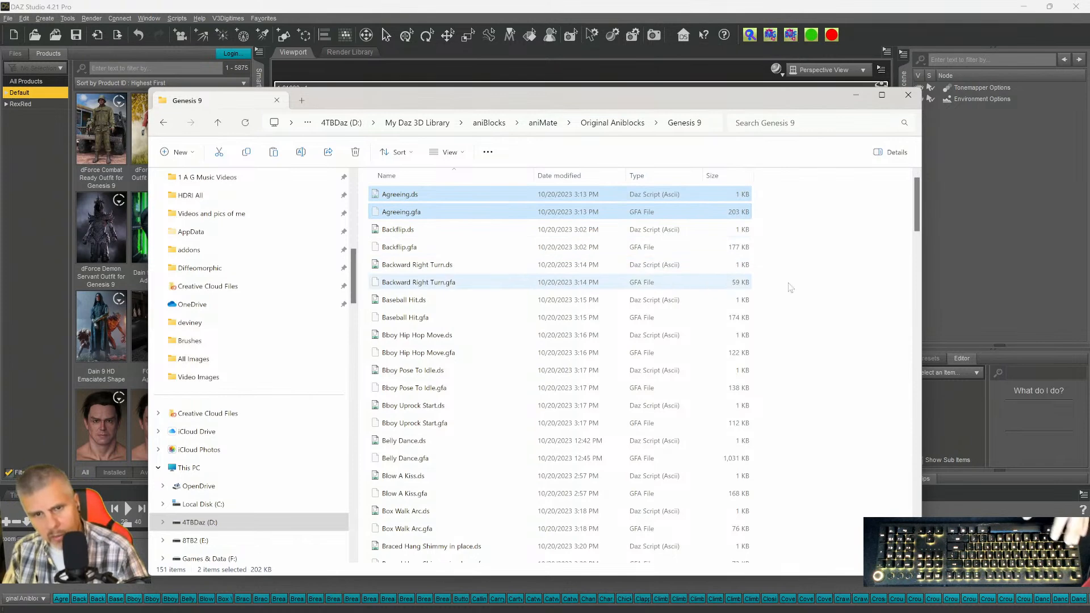
left_click_drag(917, 205, 917, 508)
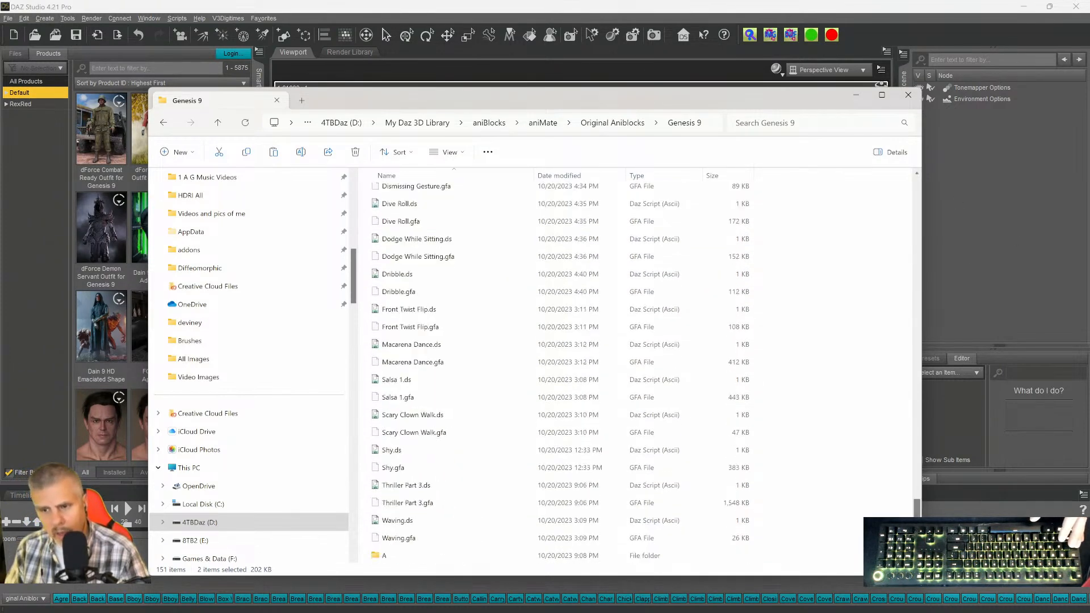
double_click(376, 556)
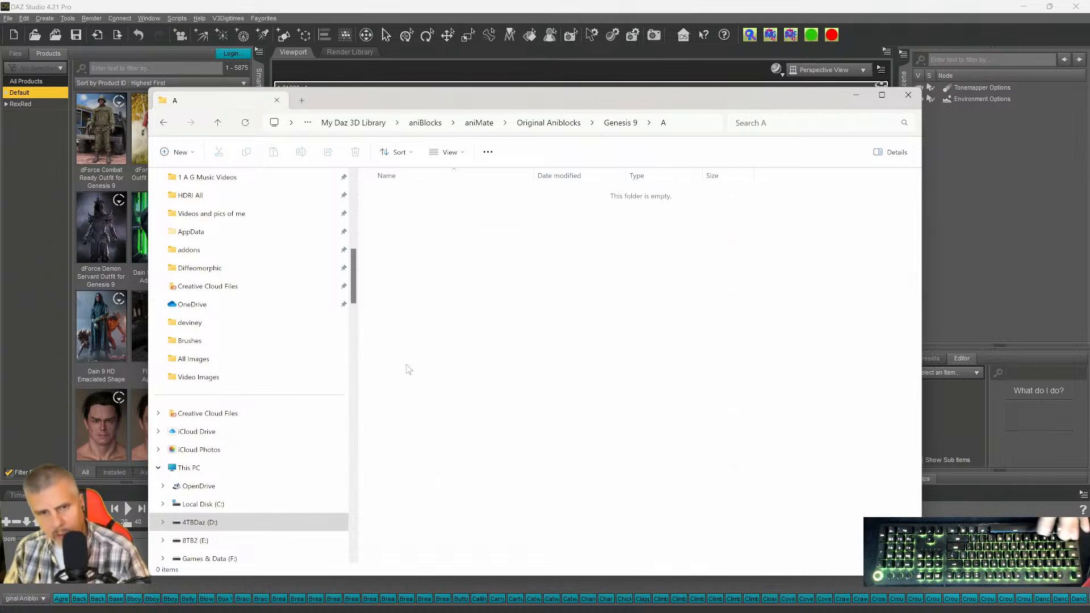
key("ctrl+v")
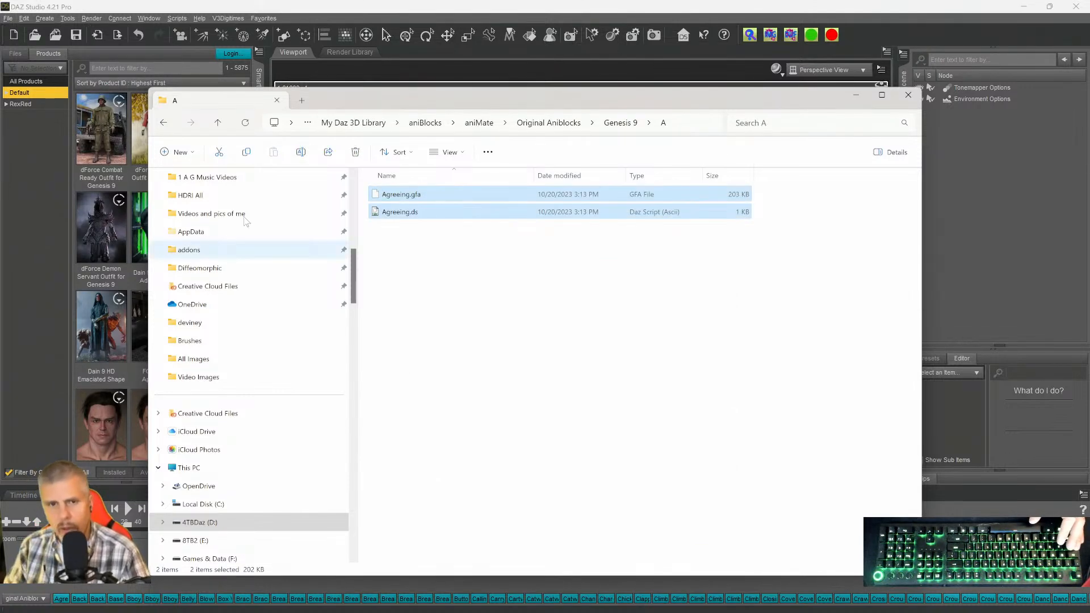
left_click(162, 125)
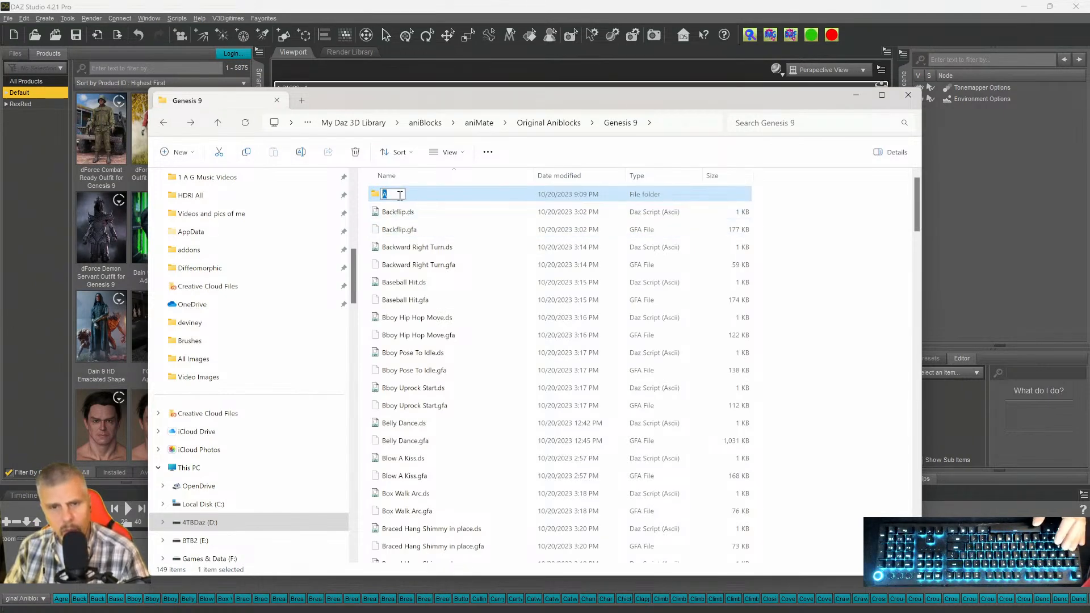
Rename the A folder as A-H.
left_click(400, 195)
type("-")
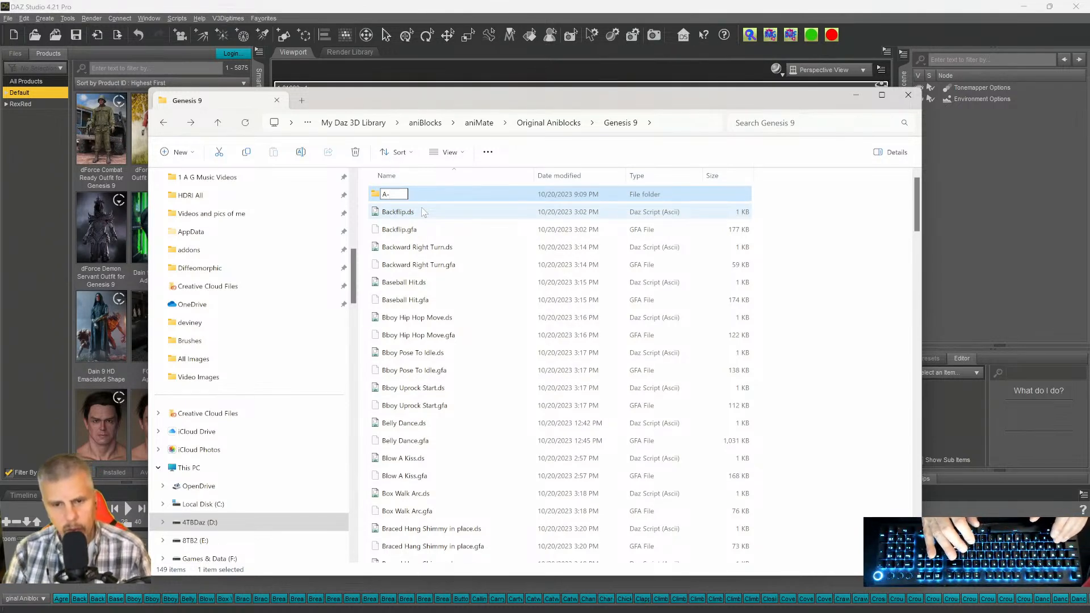
type("H")
key("Return")
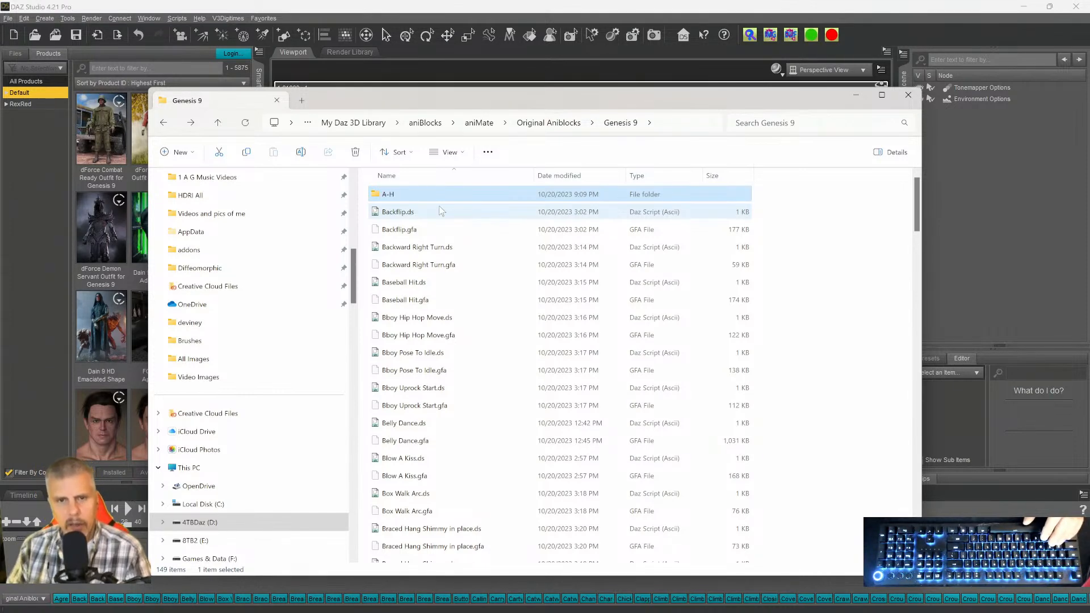
Look through the files in Genesis 9 to judge how their names are spread across the alphabet.
left_click(442, 211)
scroll(454, 404, "down", 10)
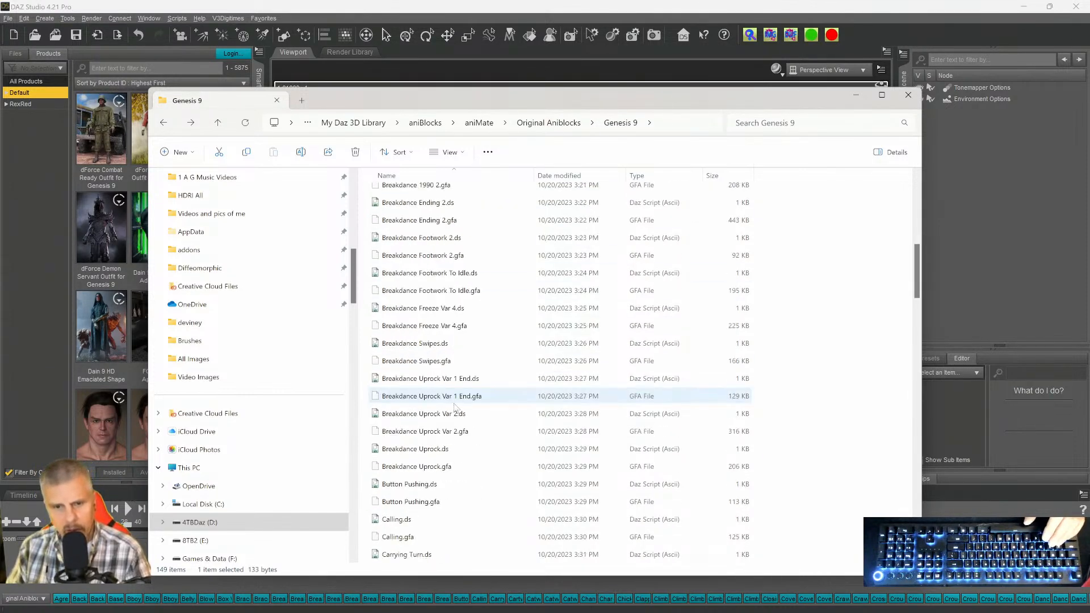
scroll(454, 404, "down", 15)
scroll(456, 463, "down", 18)
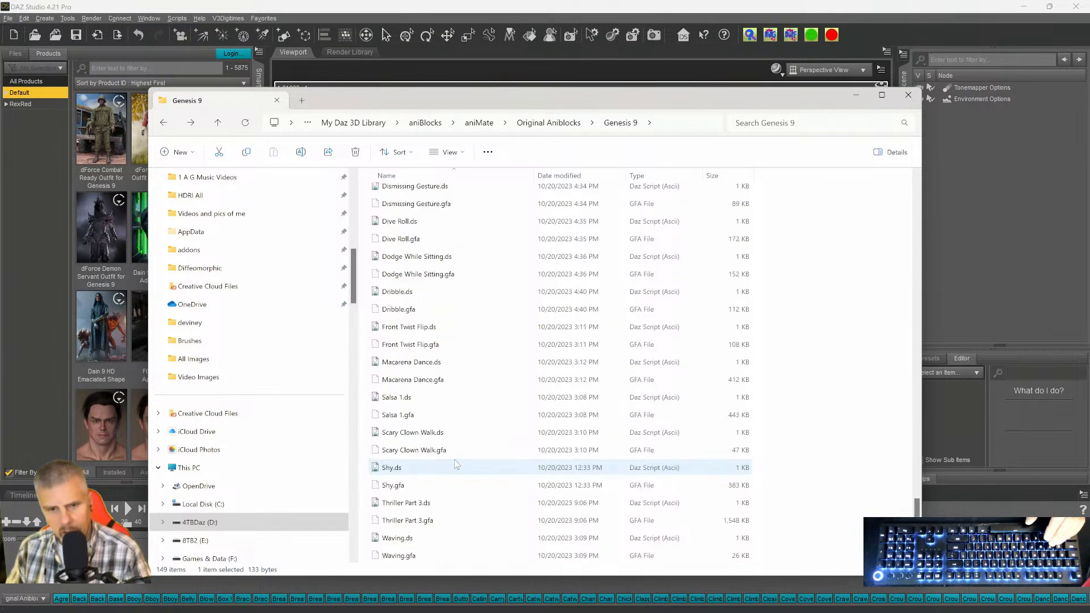
scroll(448, 449, "up", 13)
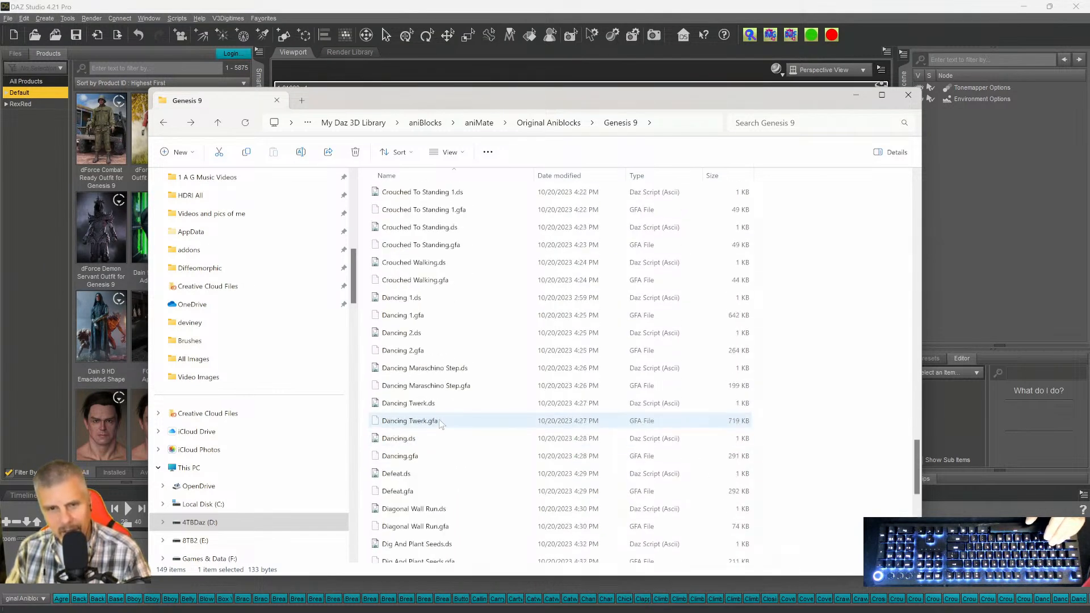
scroll(440, 421, "down", 6)
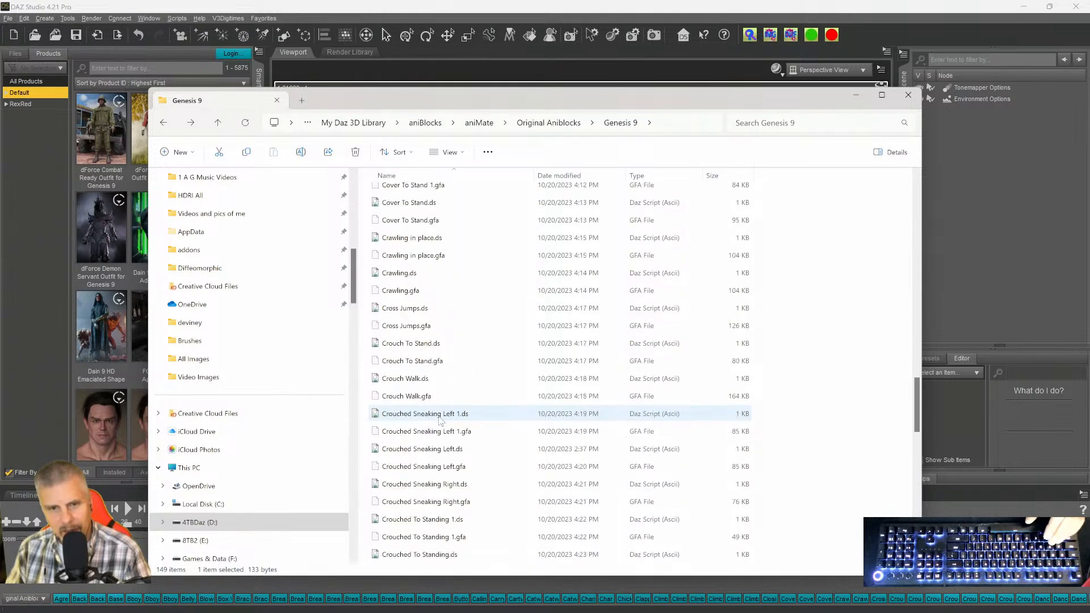
scroll(440, 420, "down", 5)
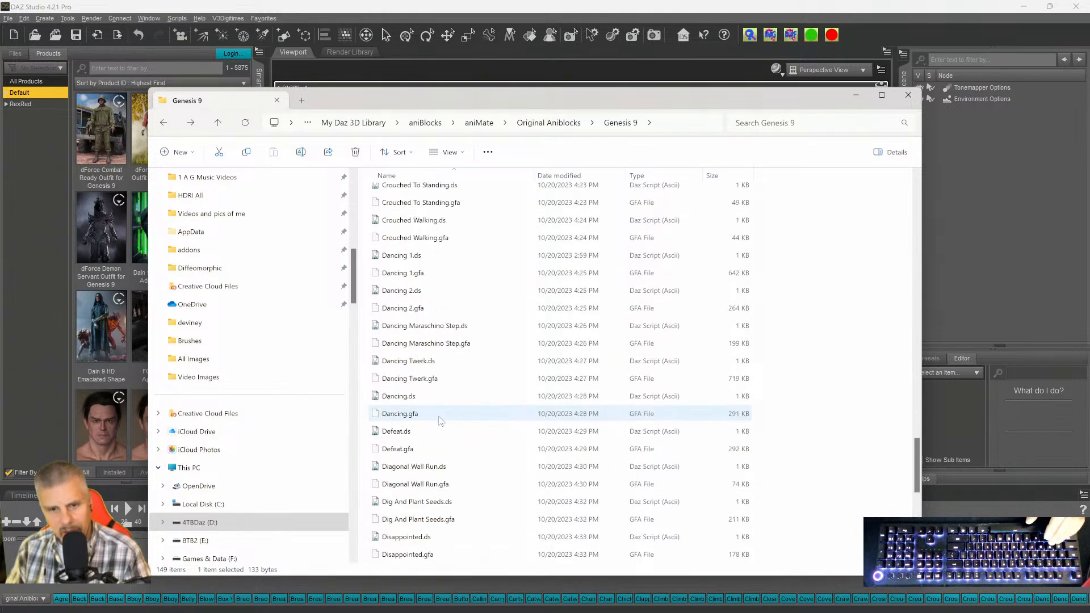
scroll(440, 420, "down", 2)
scroll(440, 420, "down", 2)
scroll(440, 421, "up", 20)
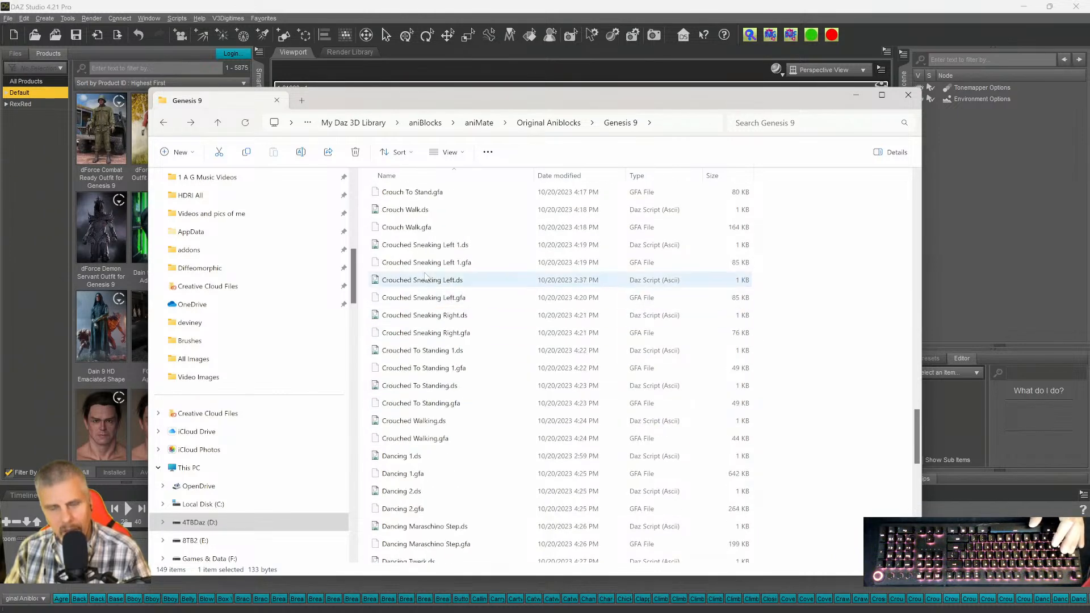
scroll(424, 250, "up", 18)
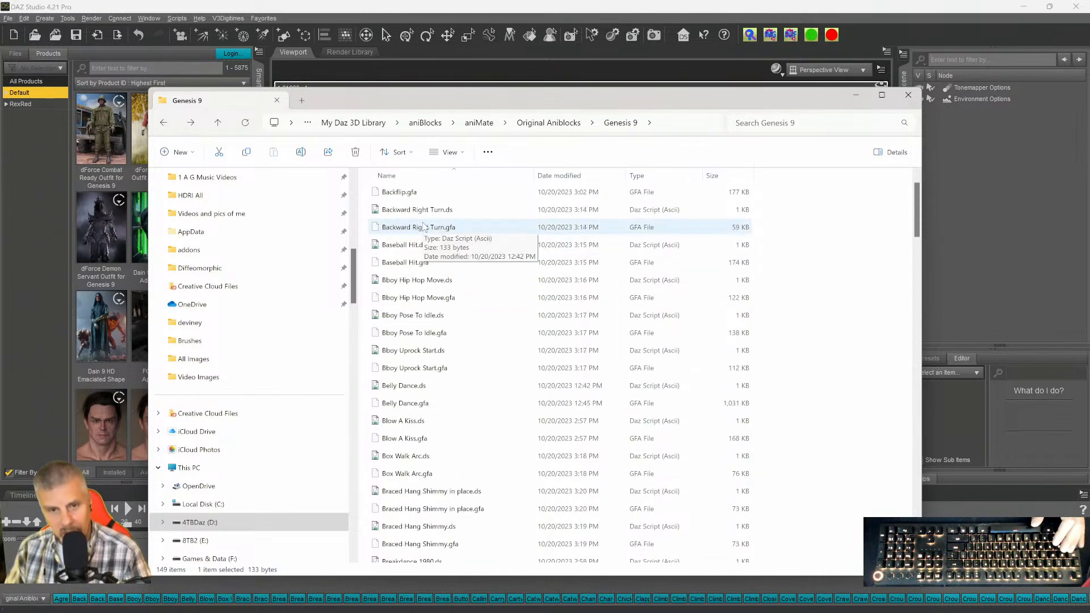
Rename the A-H folder as A-C.
left_click(396, 195)
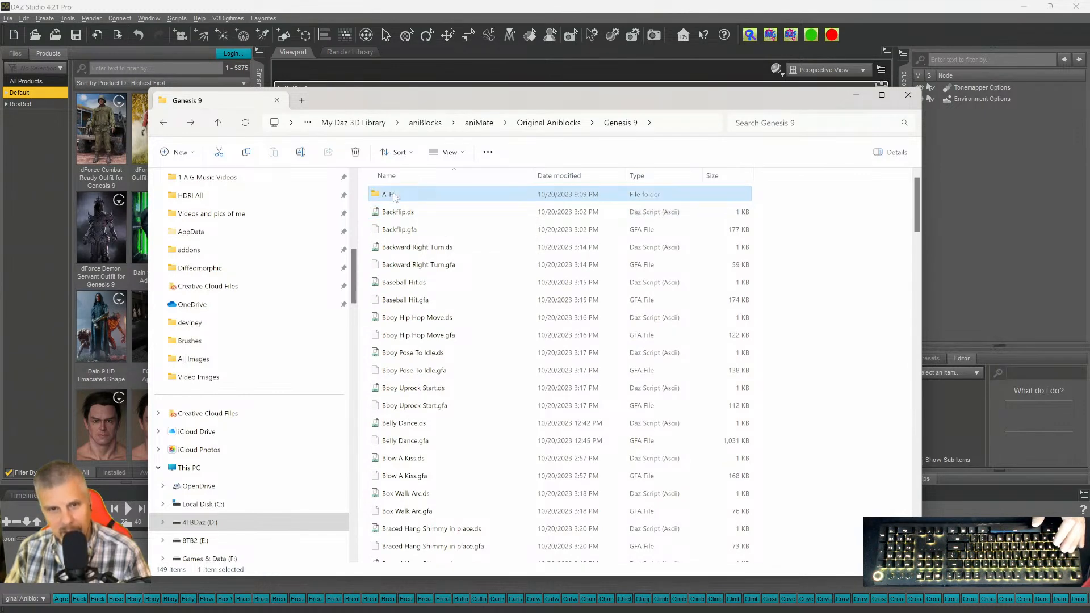
left_click(396, 196)
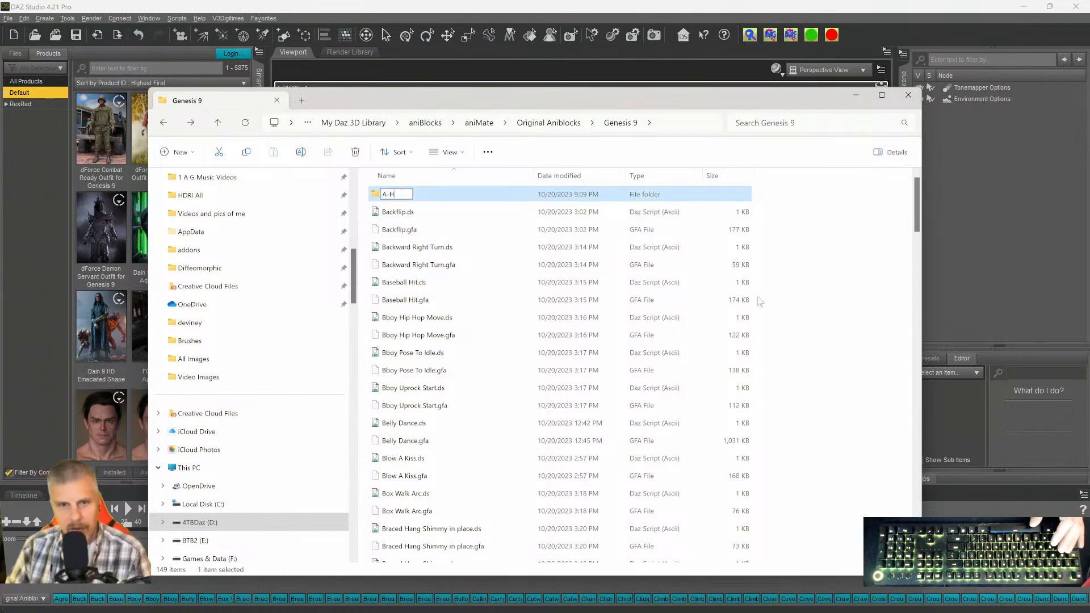
key("BackSpace")
type("C")
key("Return")
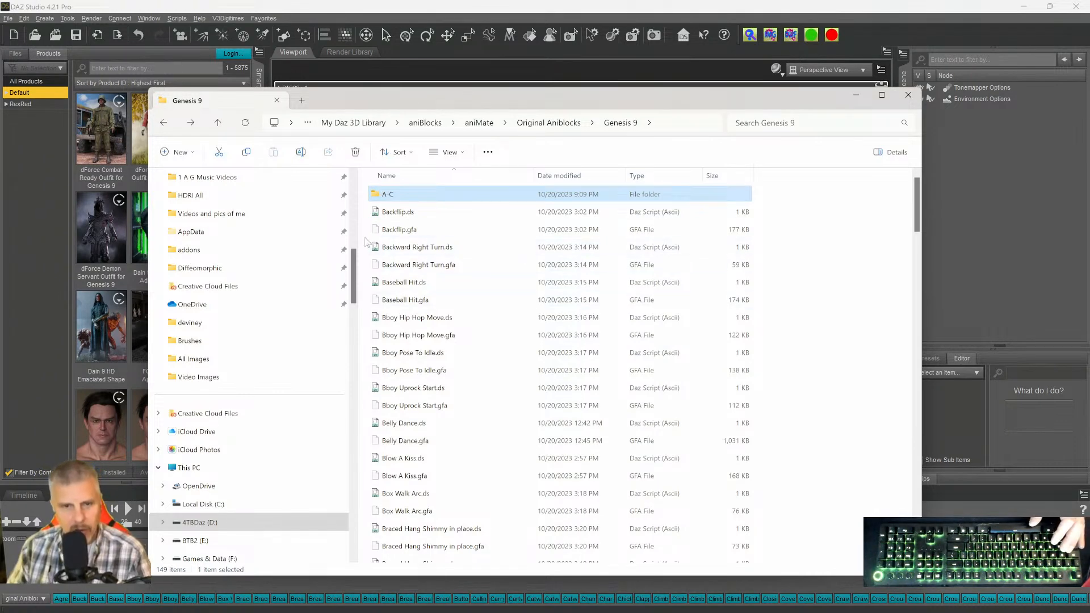
Create a second subfolder named D-F inside Genesis 9.
right_click(364, 241)
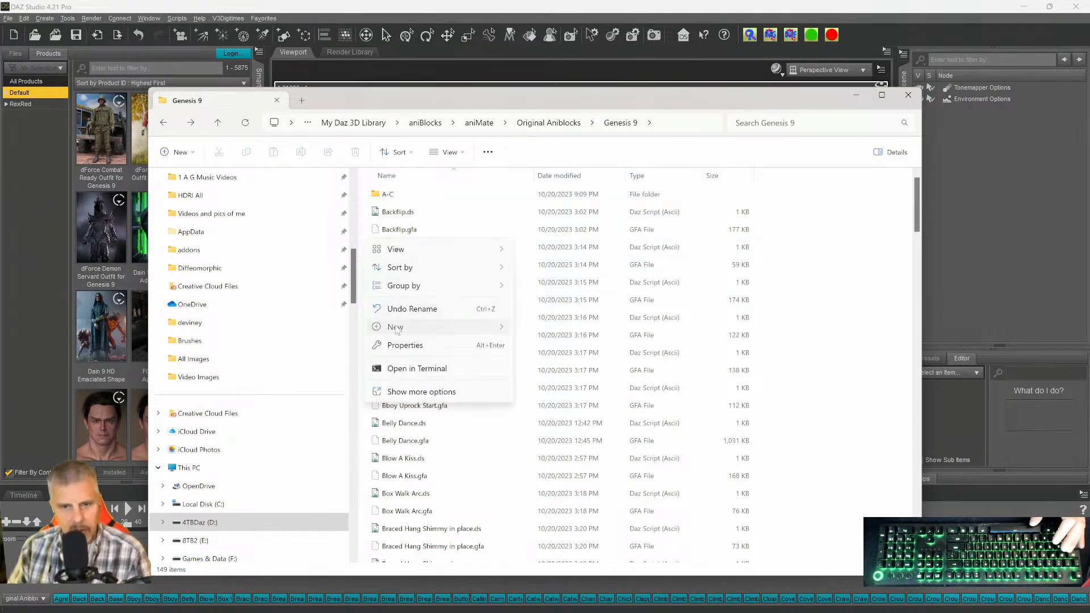
mouse_move(395, 327)
left_click(633, 324)
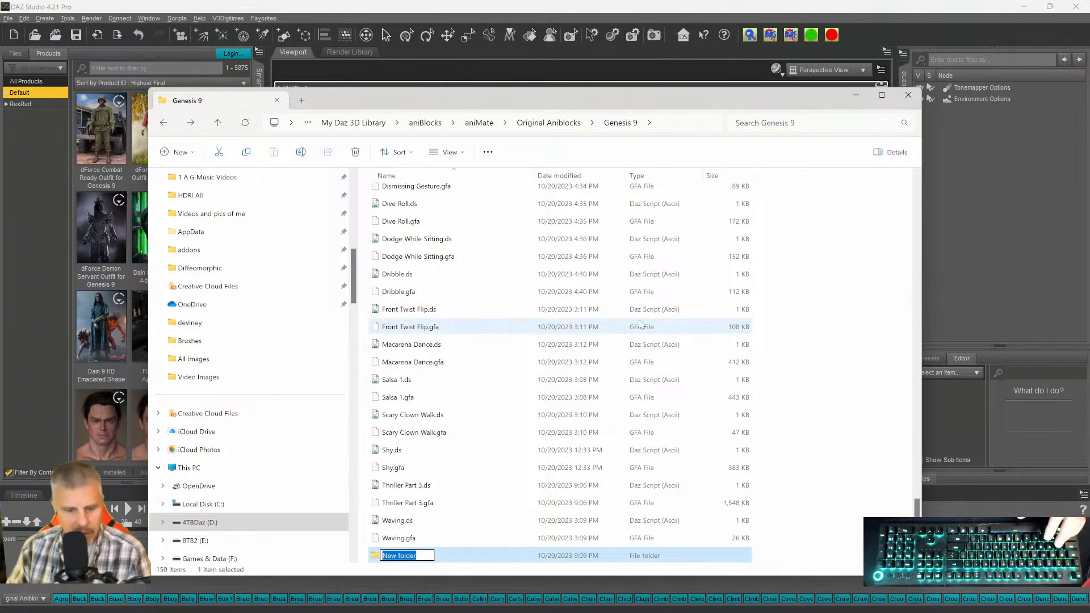
type("D-")
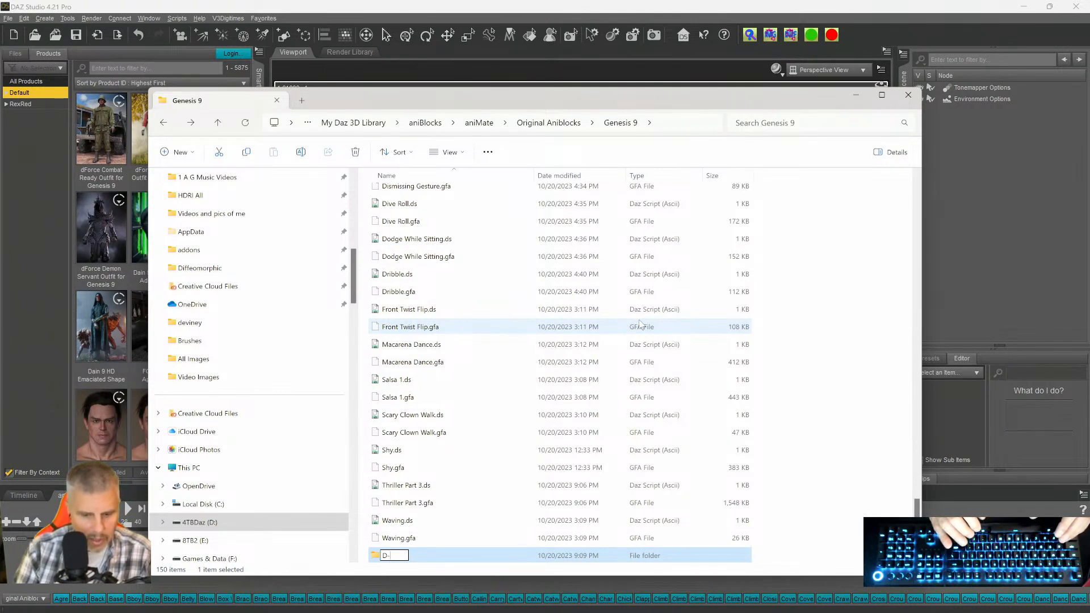
type("G")
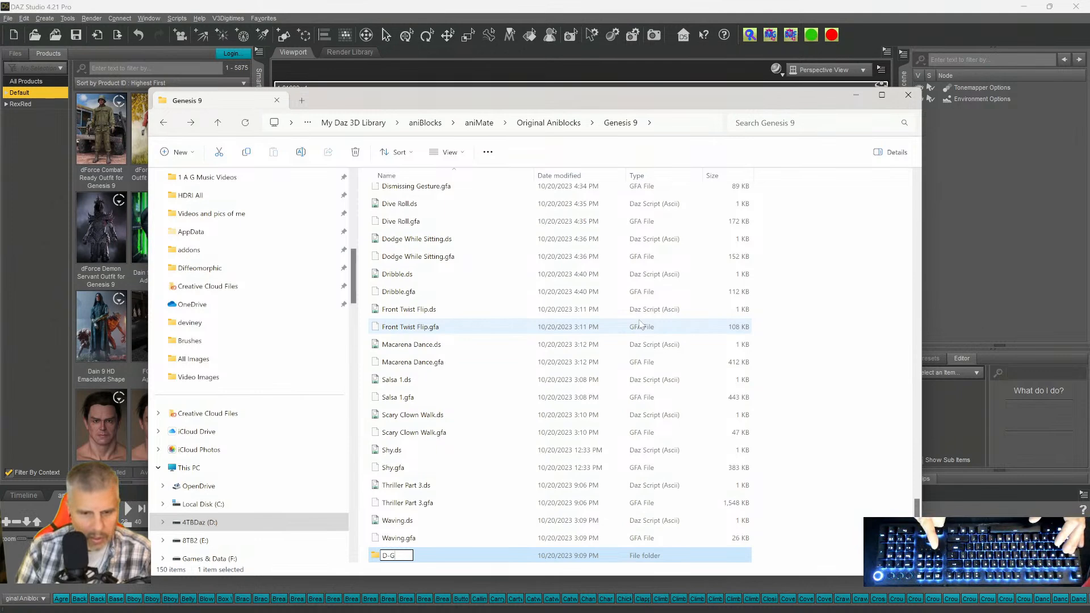
key("BackSpace")
type("F")
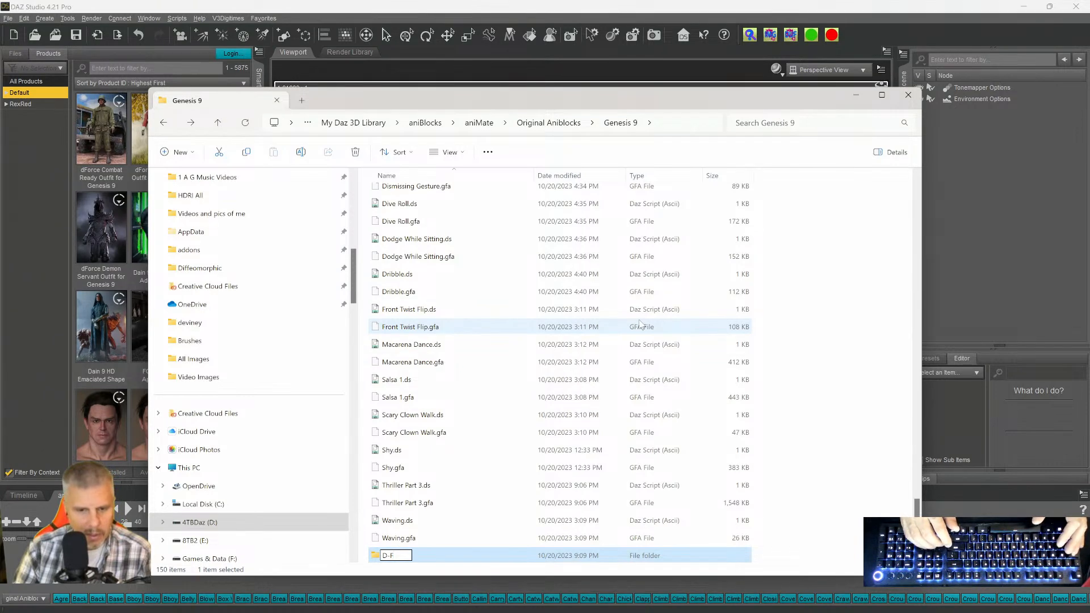
key("Return")
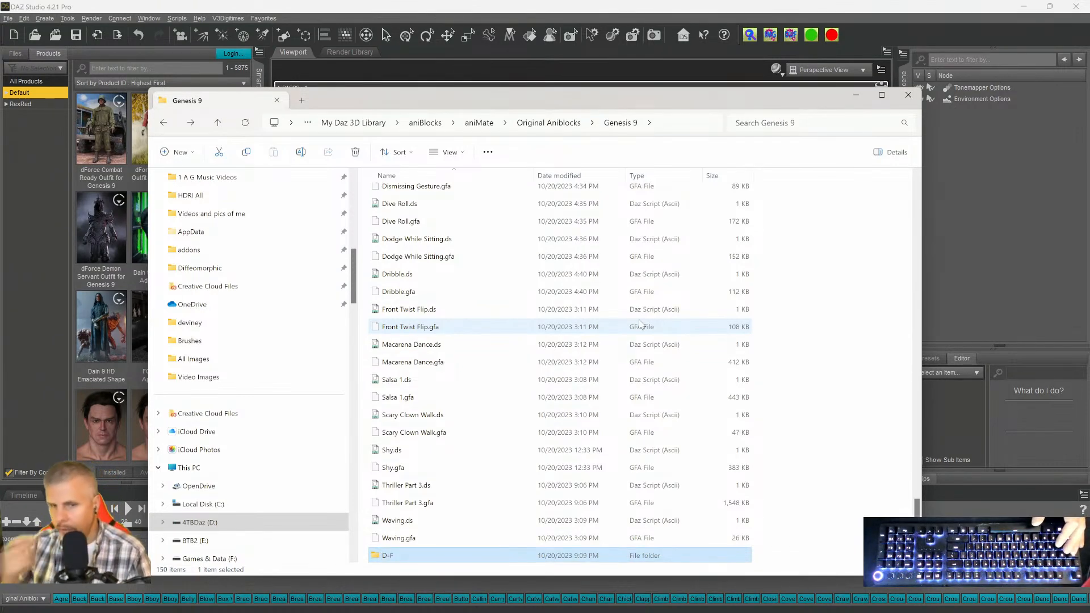
Move all files from the first Backflip file through Crouched Walking.gfa in Genesis 9 into the A-C folder.
scroll(523, 222, "up", 13)
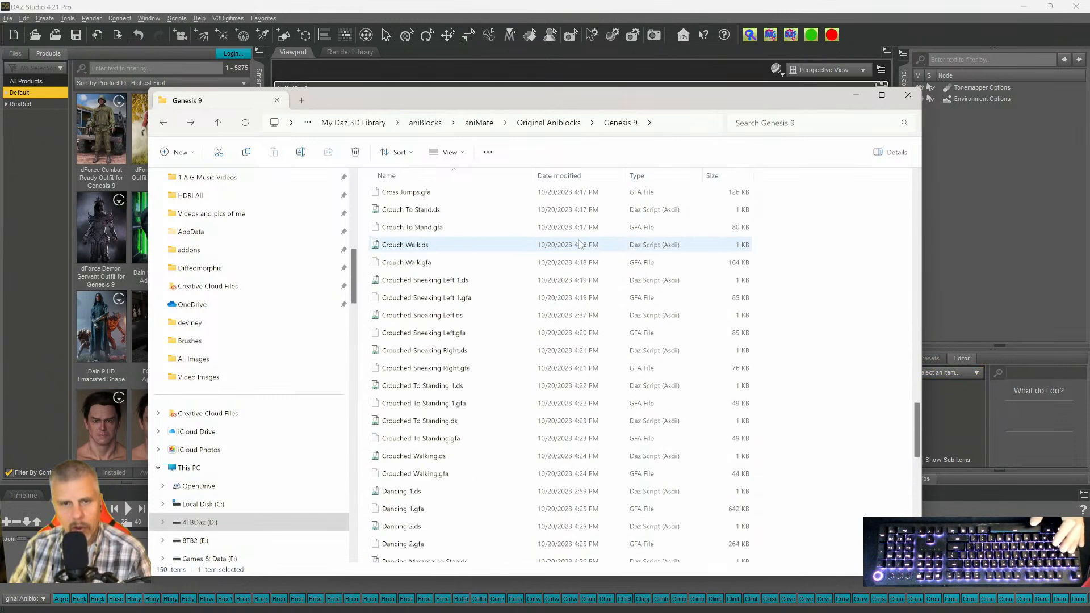
scroll(523, 222, "up", 15)
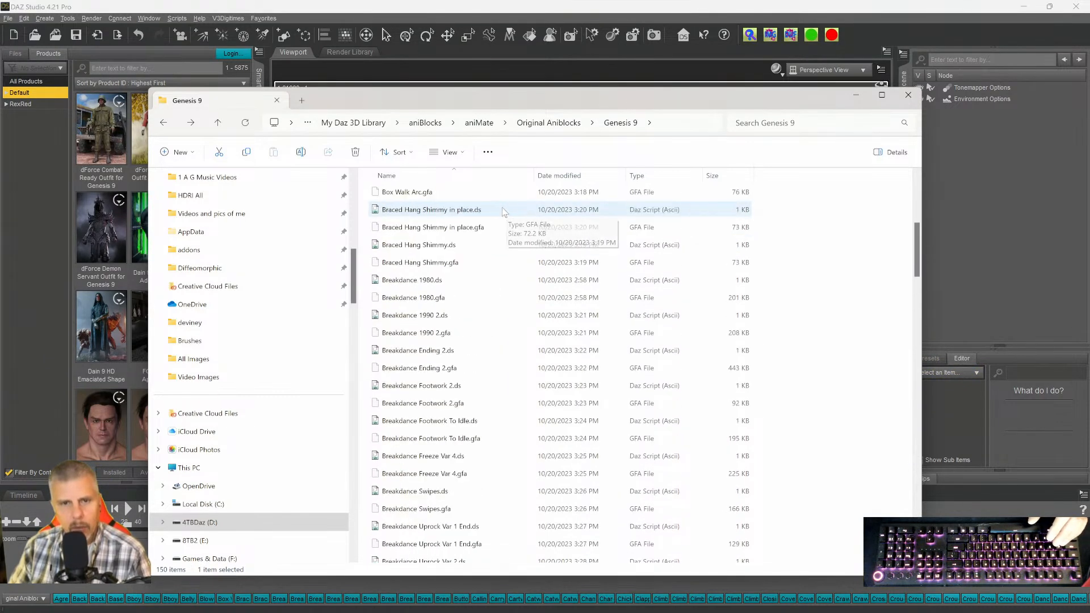
left_click(498, 211)
scroll(427, 335, "down", 7)
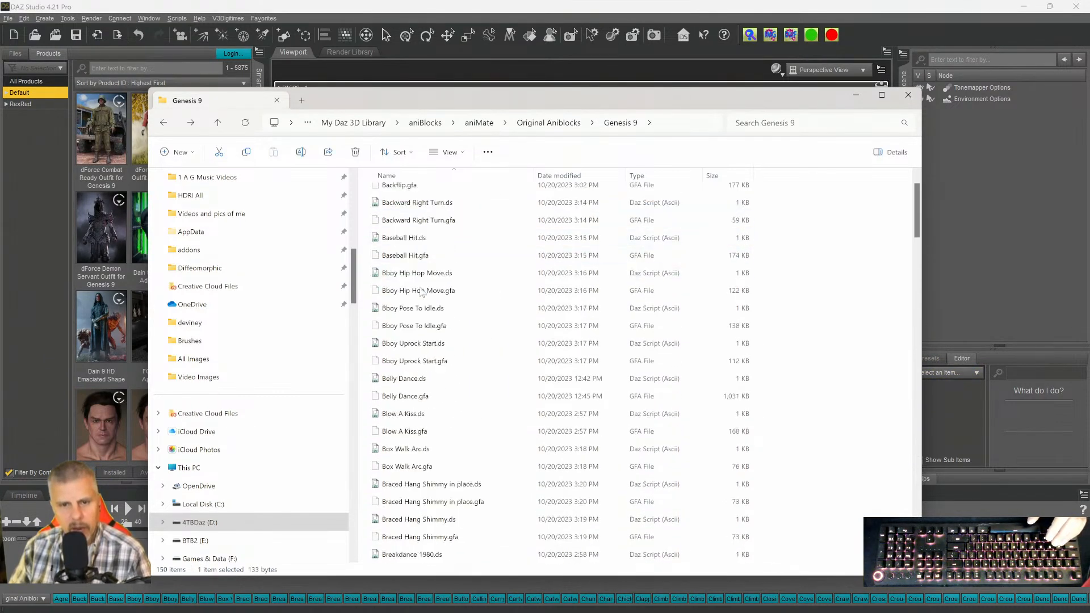
scroll(426, 336, "down", 18)
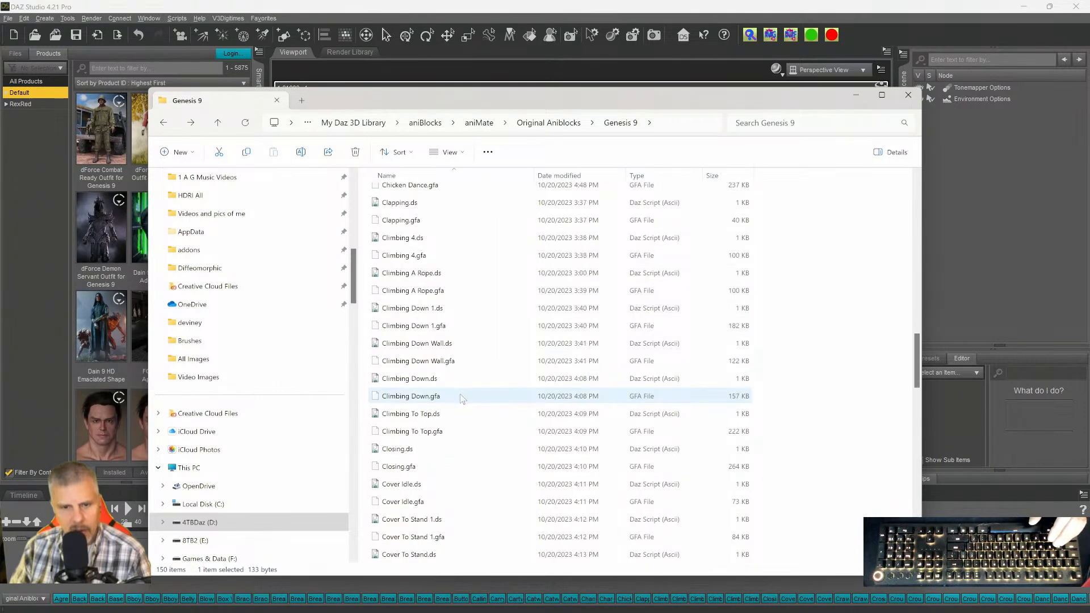
scroll(461, 400, "down", 7)
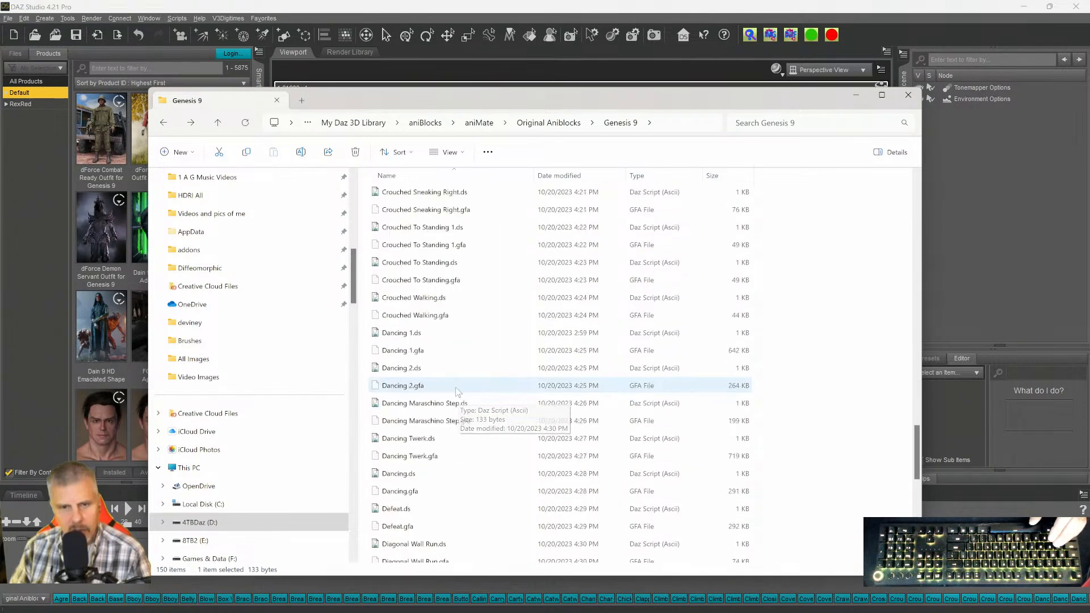
left_click(405, 369, "shift")
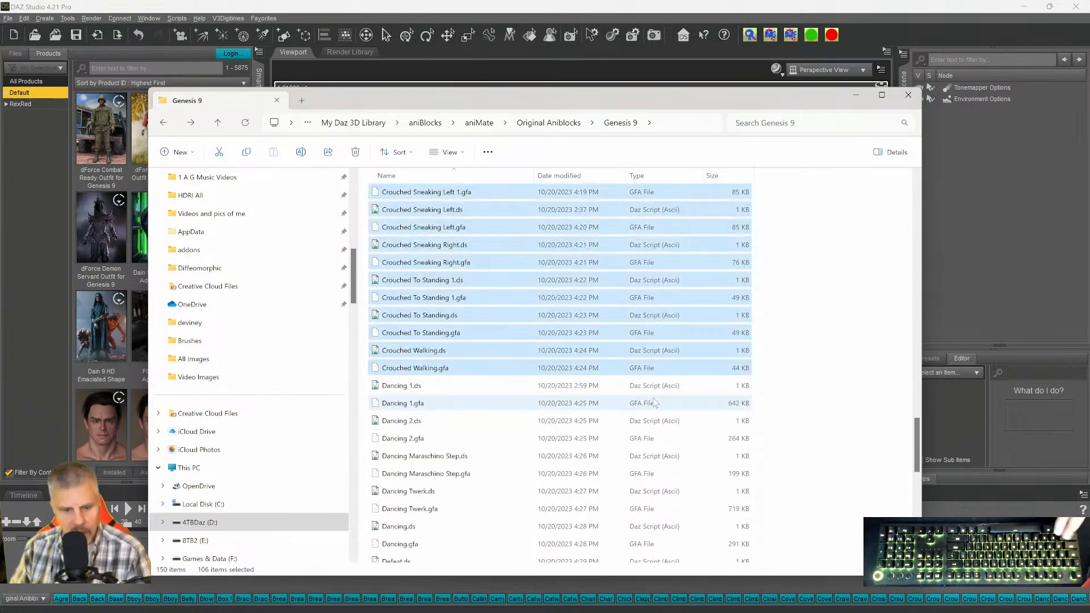
key("ctrl+c")
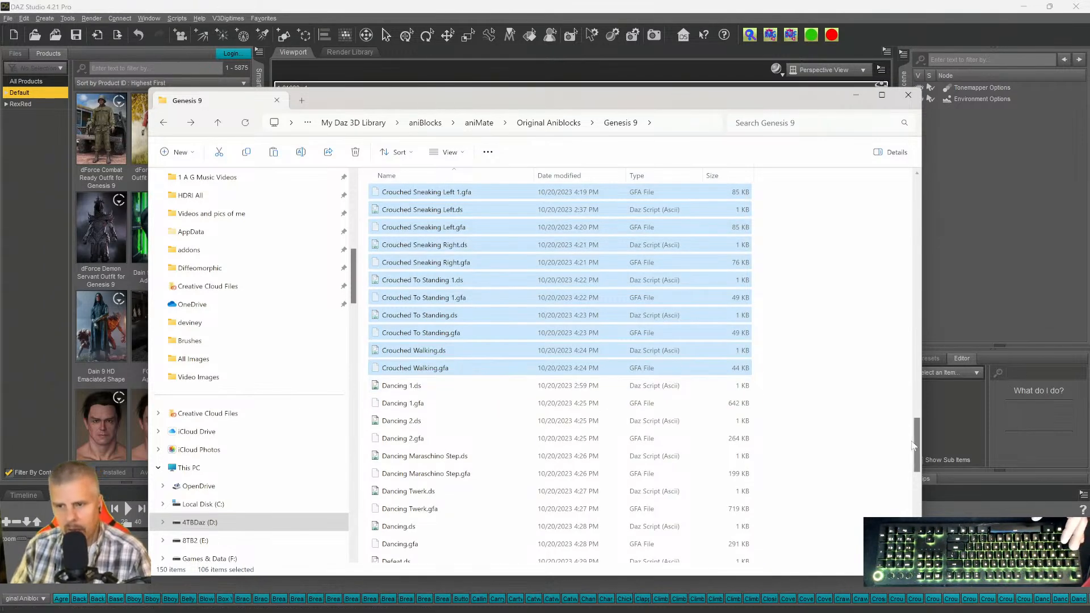
left_click_drag(917, 442, 914, 187)
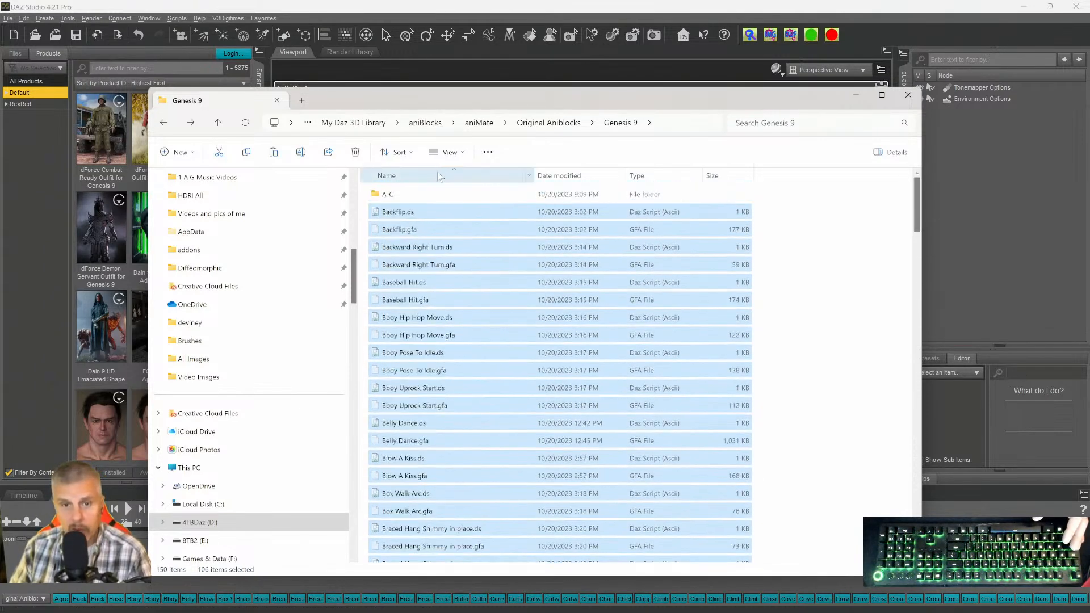
double_click(390, 195)
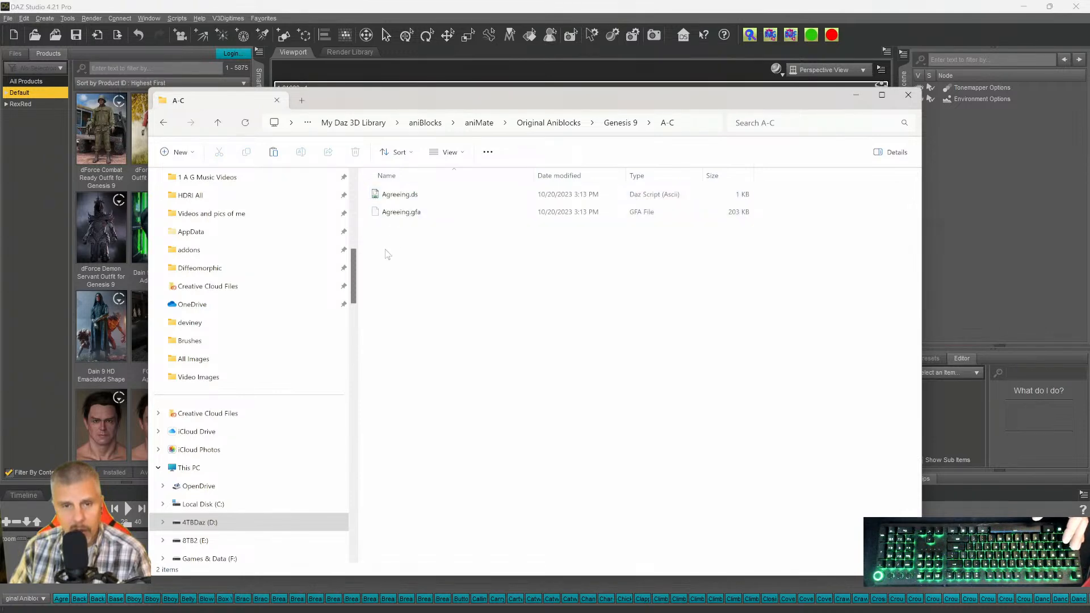
key("ctrl+v")
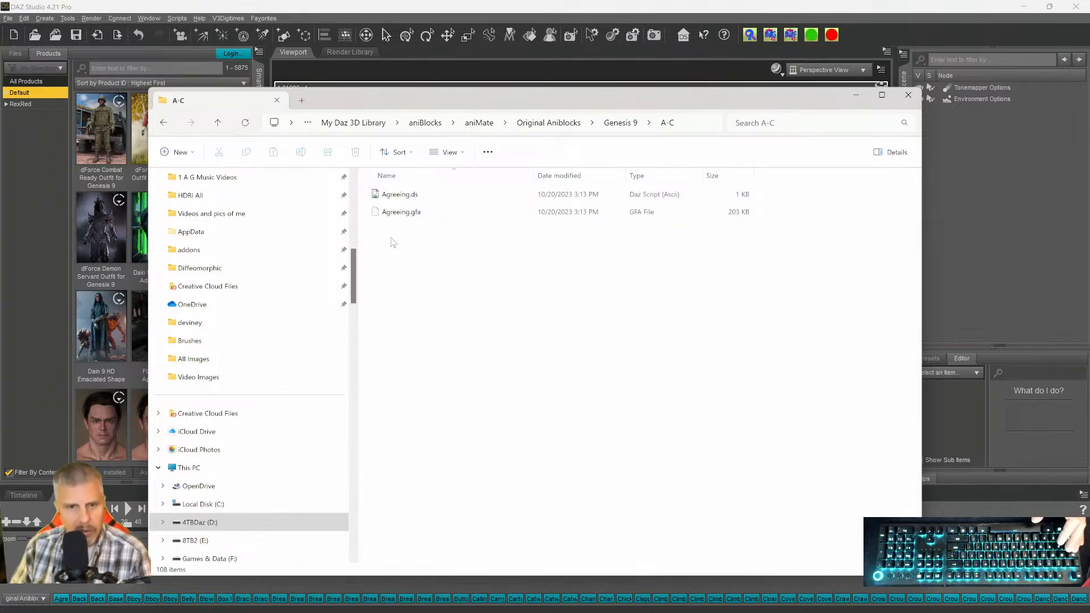
Return to Genesis 9 and move the files from Dancing 1.ds through Front Twist Flip.gfa into the D-F folder.
left_click(160, 124)
left_click(420, 229)
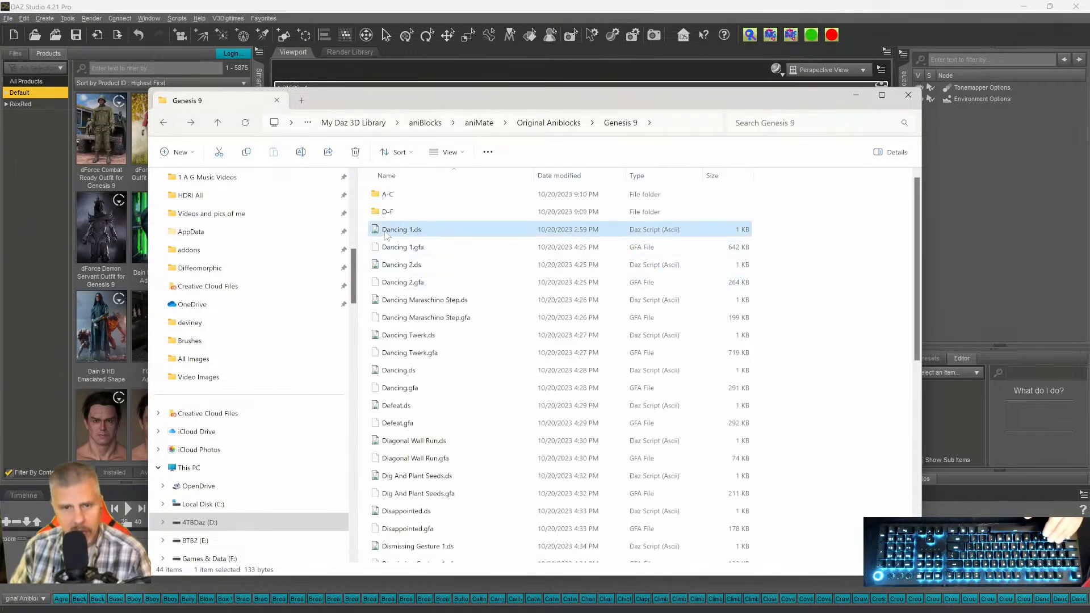
scroll(440, 324, "down", 6)
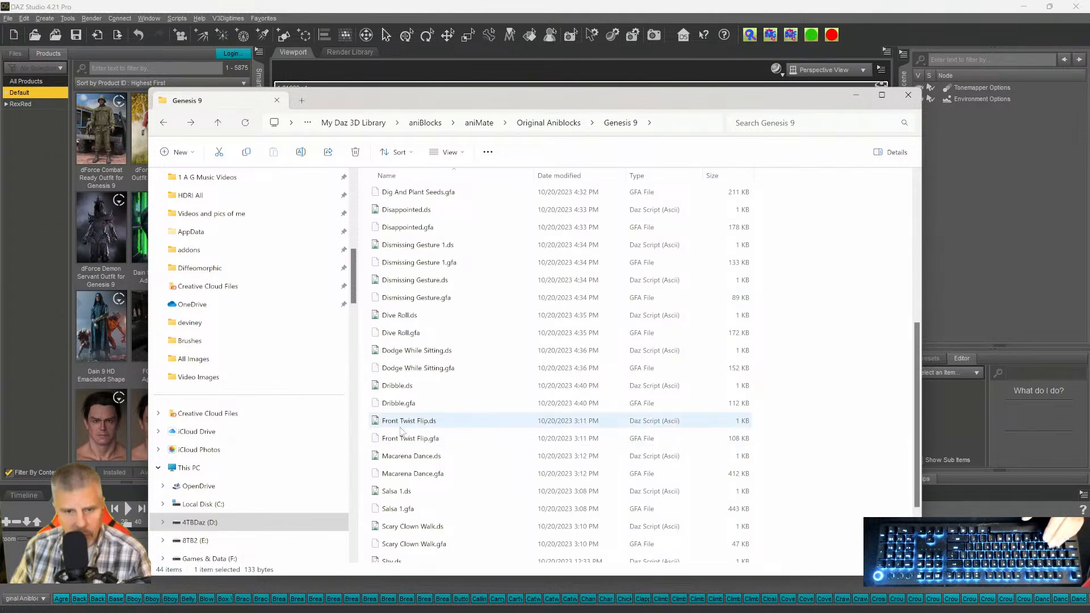
left_click(392, 438, "shift")
scroll(454, 341, "up", 6)
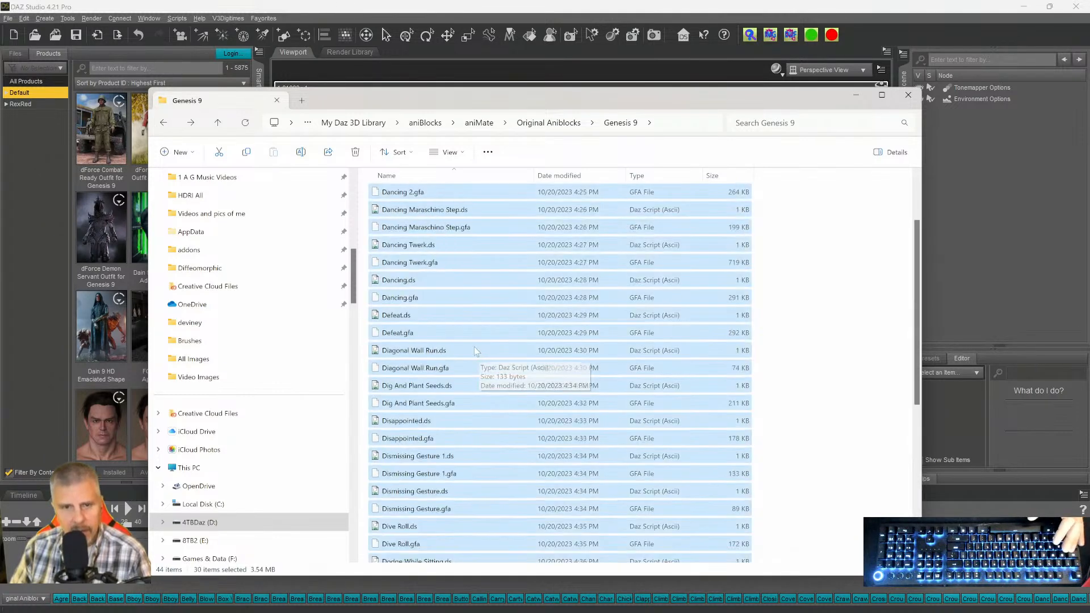
left_click_drag(386, 233, 387, 218)
right_click_drag(388, 218, 388, 218)
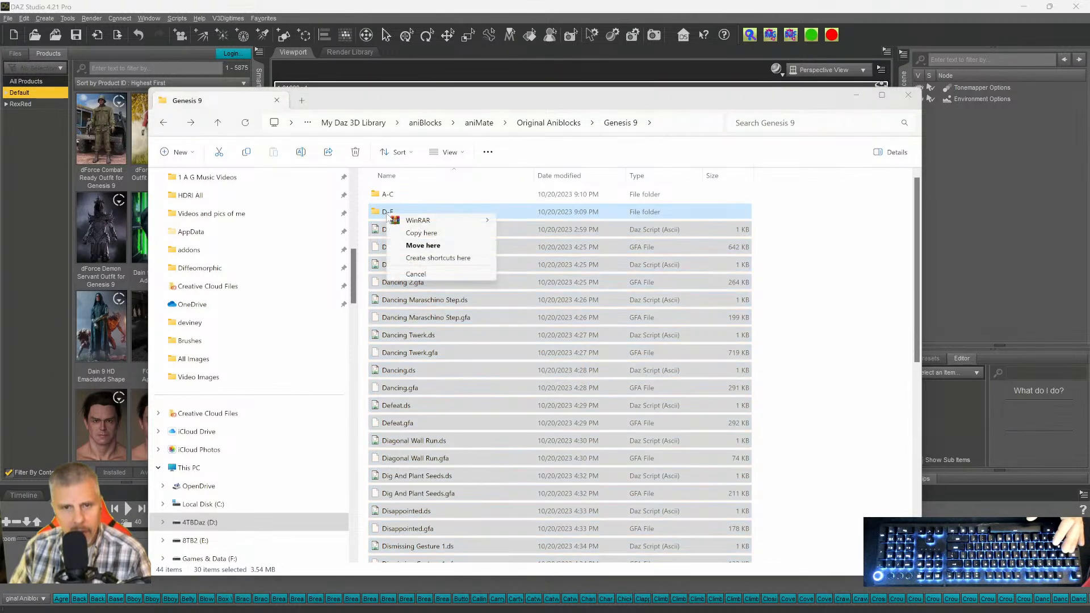
left_click(413, 248)
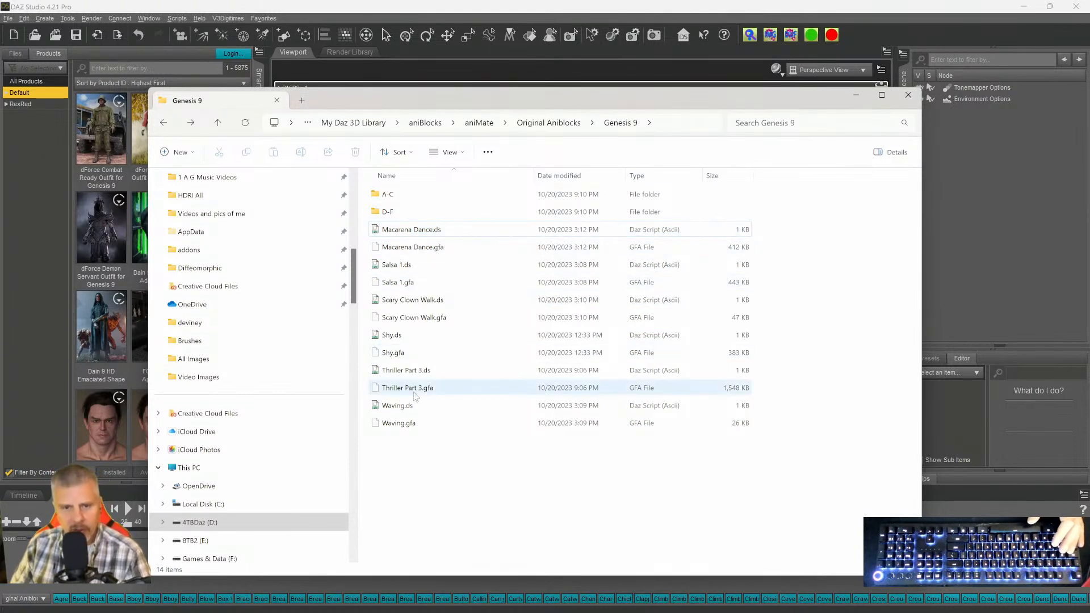
Back in DAZ Studio, reload the Original Aniblocks category by switching the aniBlock list to Gestures and back.
left_click(900, 91)
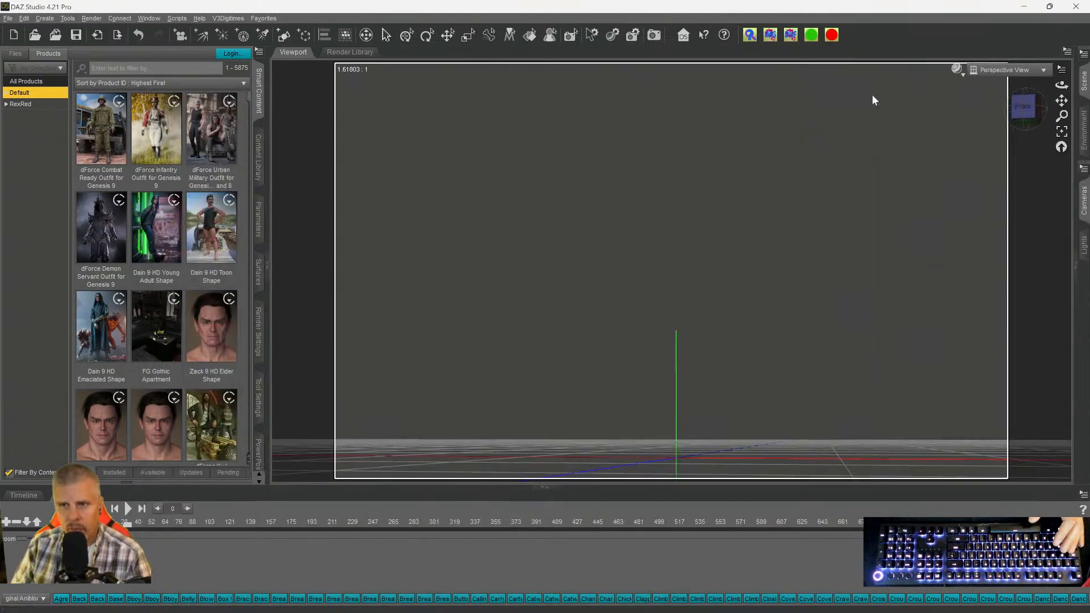
left_click(1083, 81)
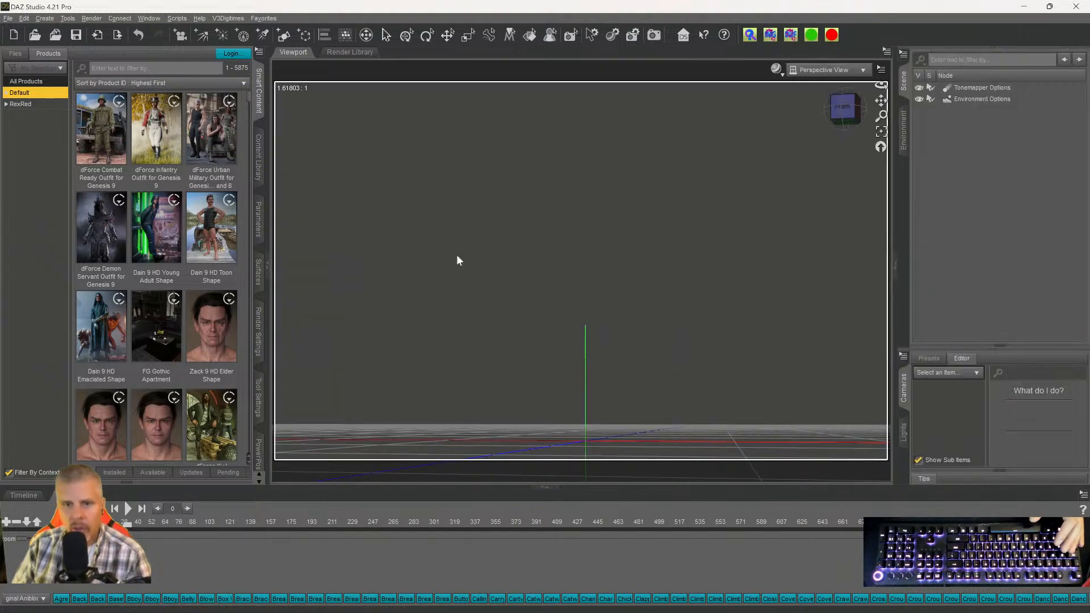
left_click(24, 599)
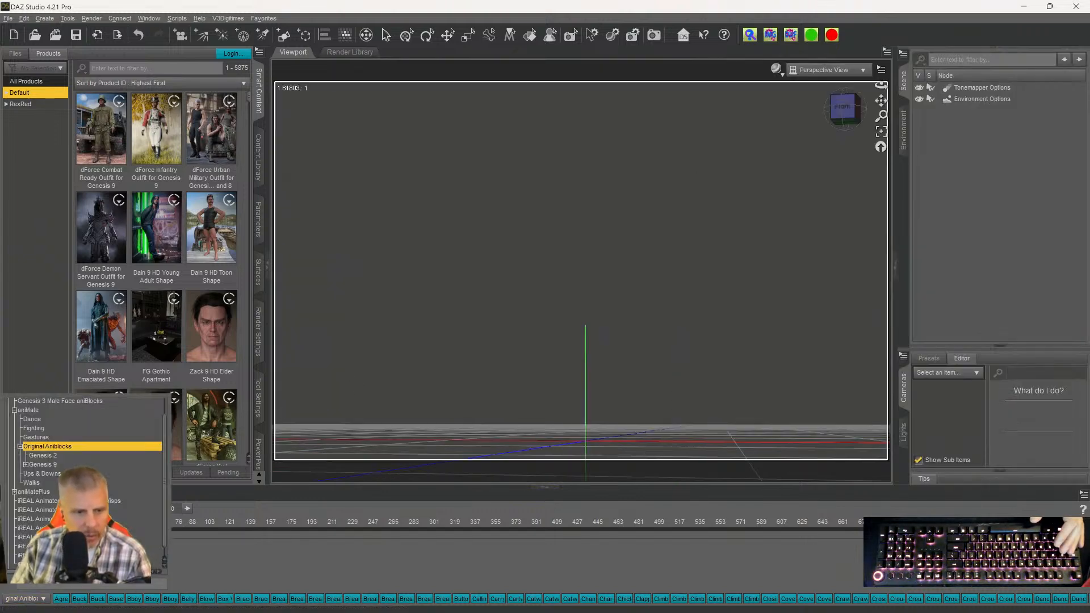
left_click(35, 436)
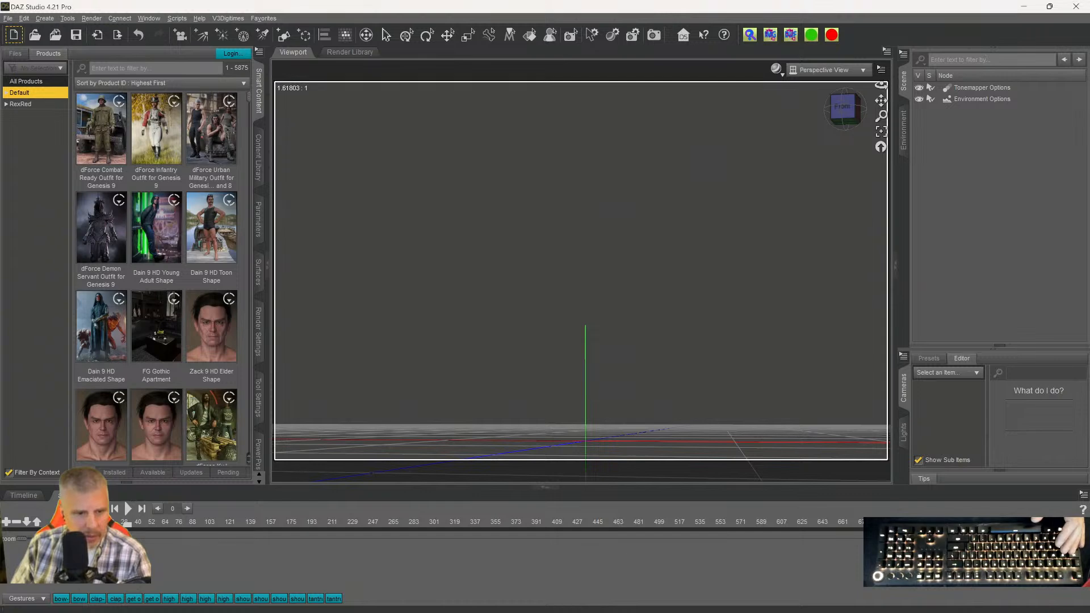
left_click(22, 598)
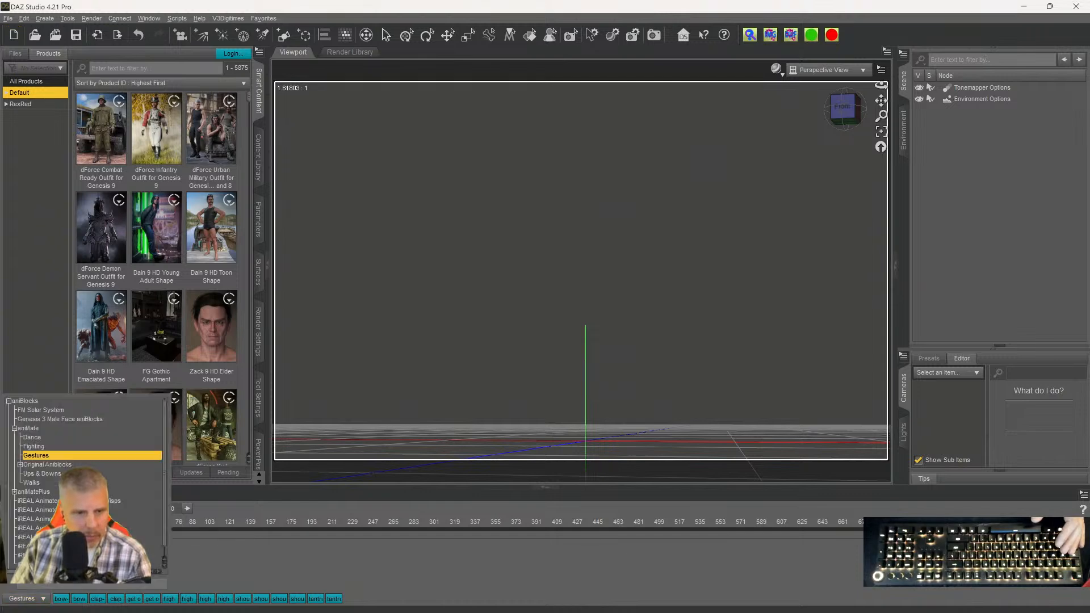
left_click(36, 464)
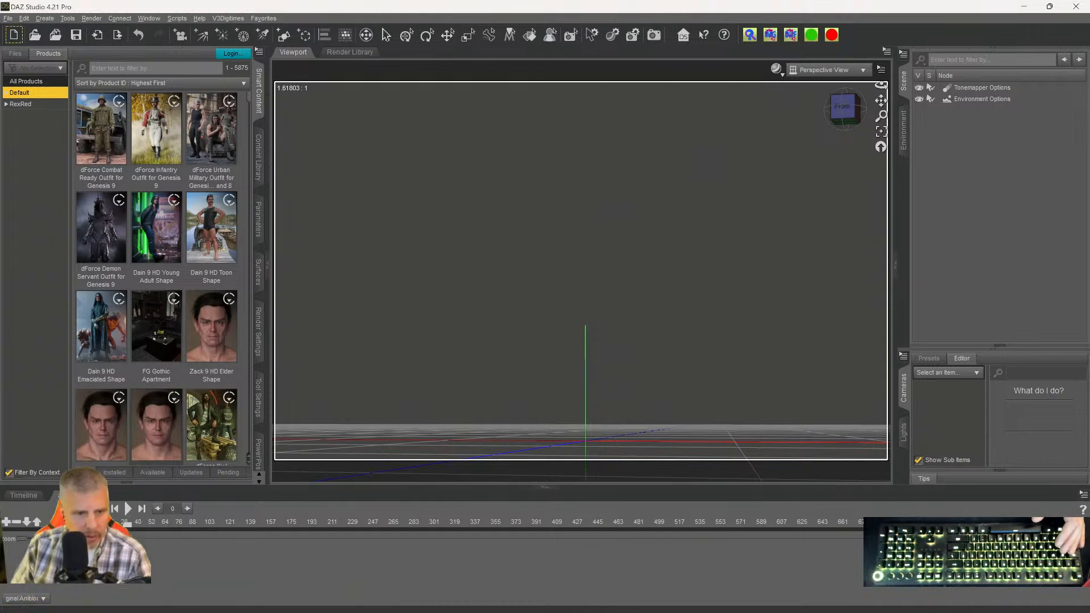
Examine which folders are nested under Original Aniblocks in the aniBlock category tree.
left_click(25, 598)
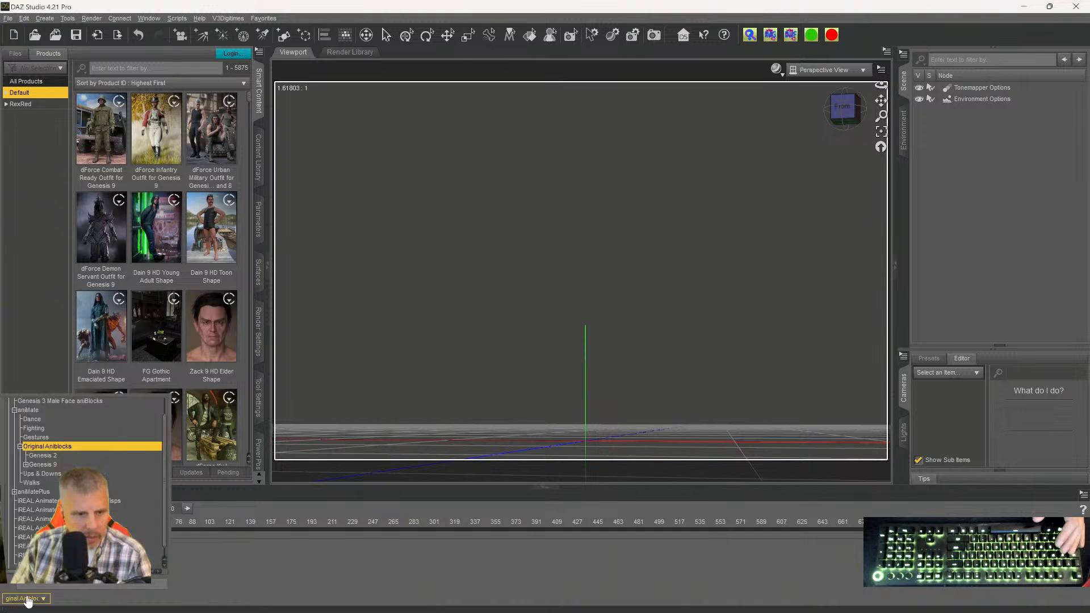
left_click(20, 448)
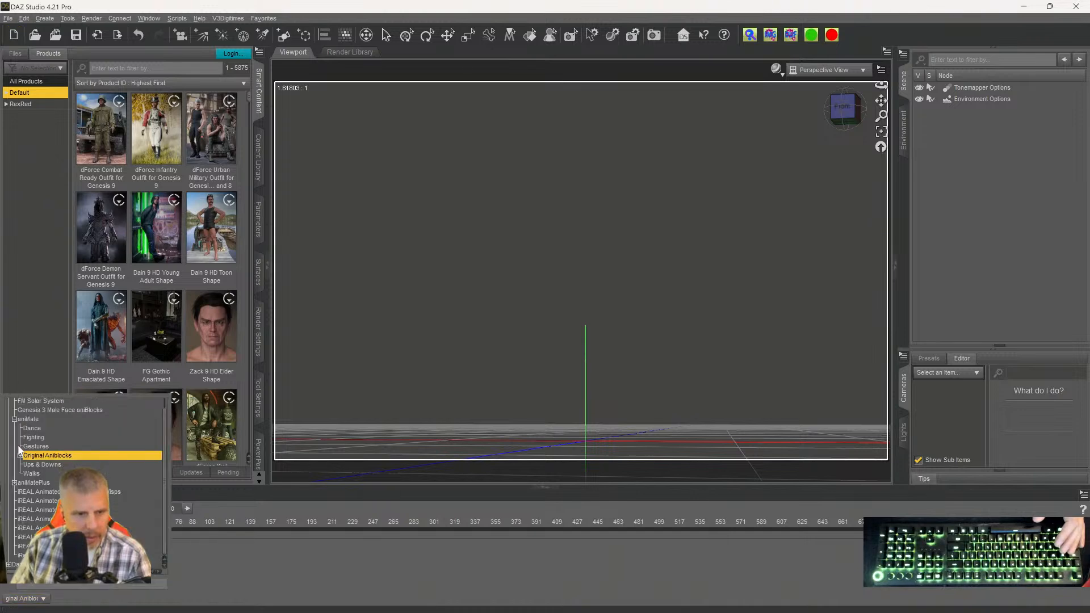
left_click(19, 455)
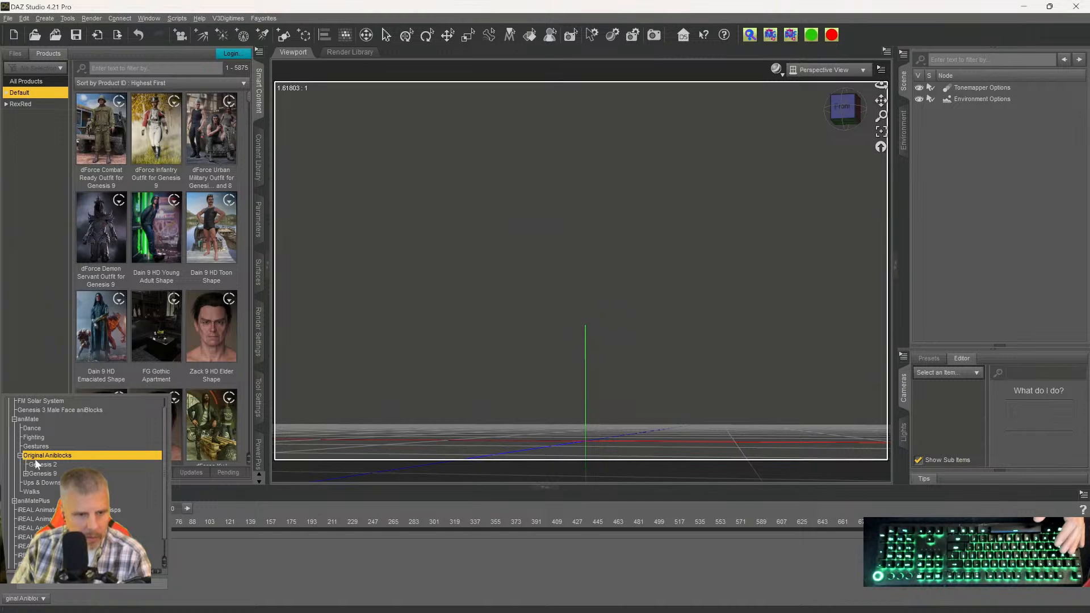
left_click(201, 574)
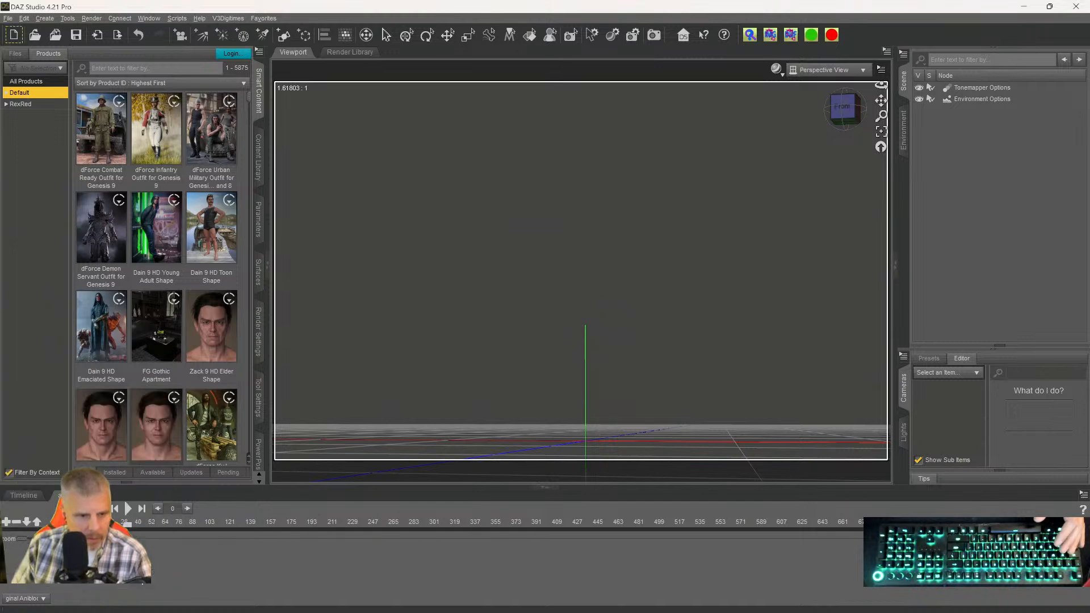
left_click(40, 599)
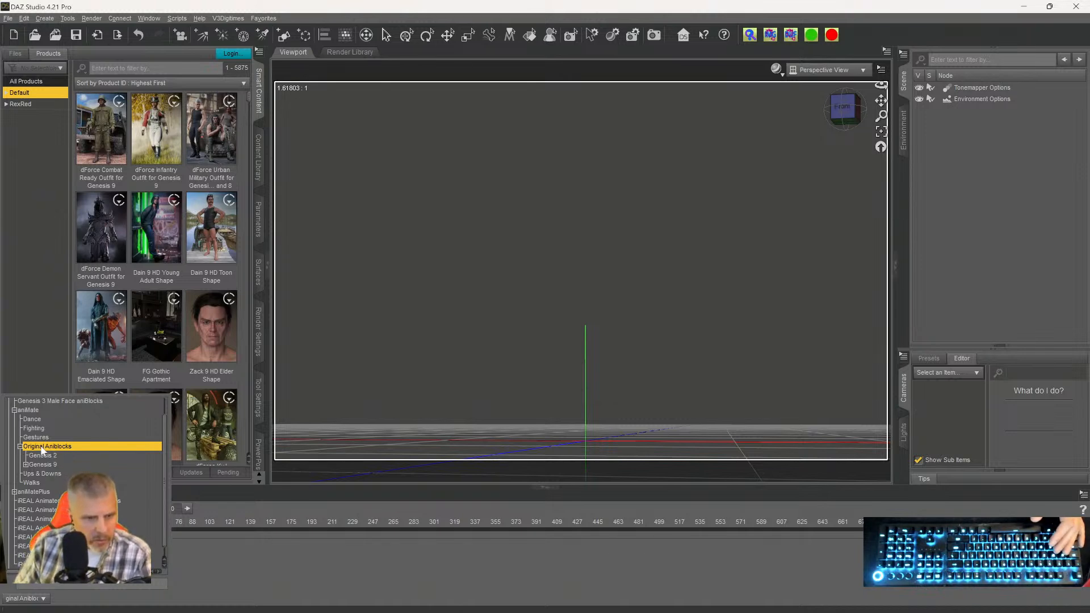
left_click(349, 590)
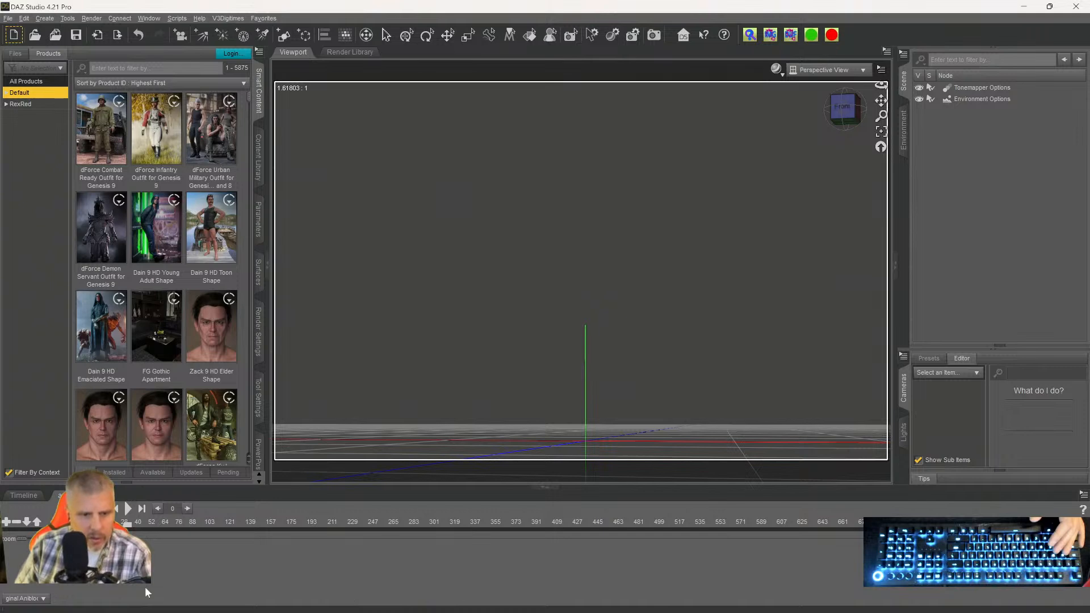
left_click(42, 597)
left_click(227, 584)
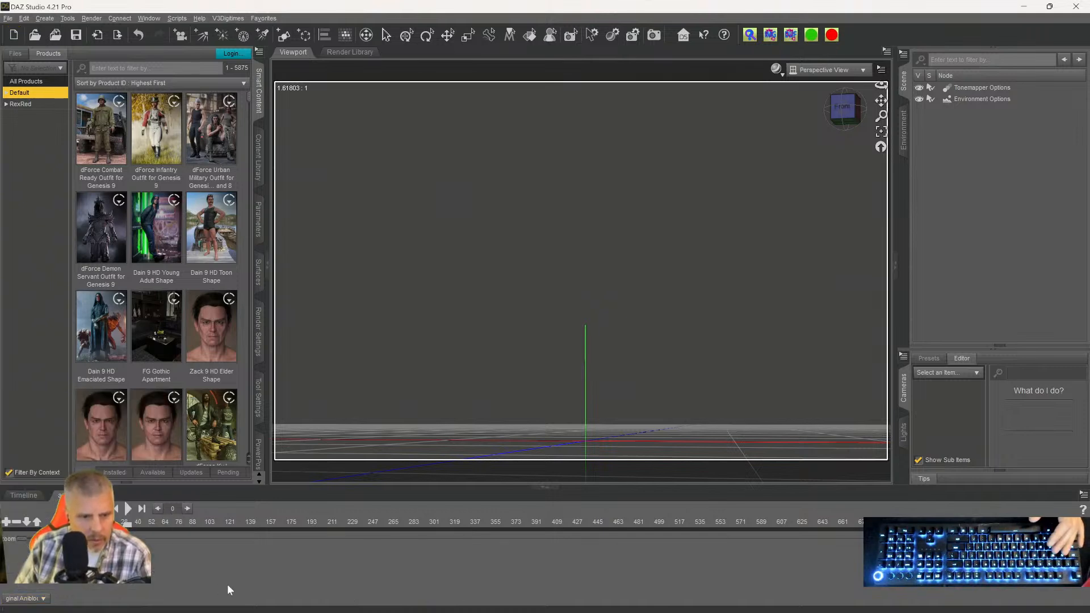
Expand Genesis 9 in the aniBlock category tree and load the aniBlocks stored directly in it.
left_click(43, 598)
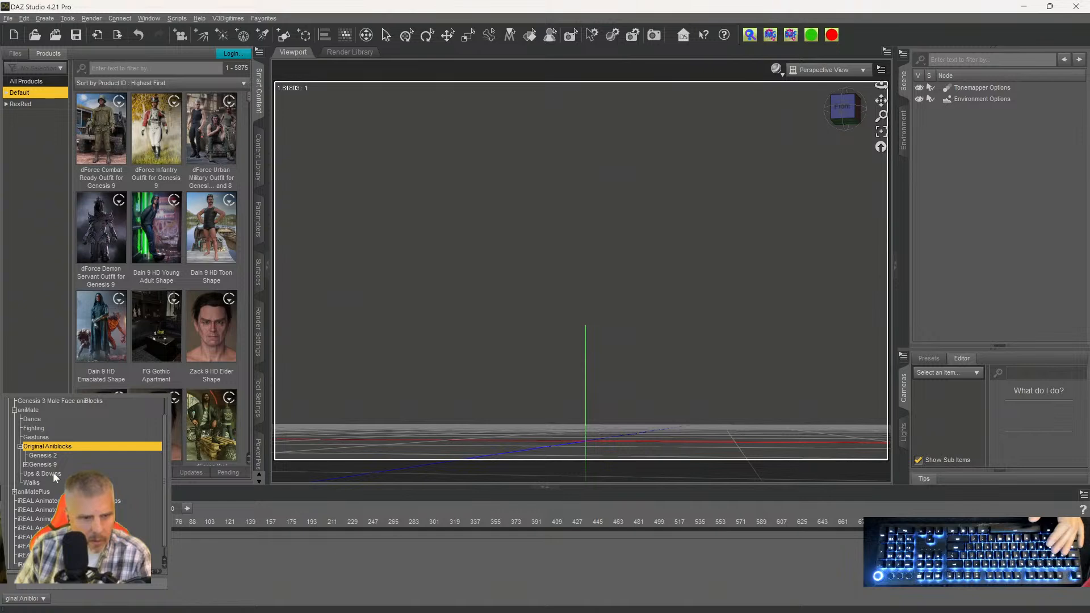
left_click(25, 464)
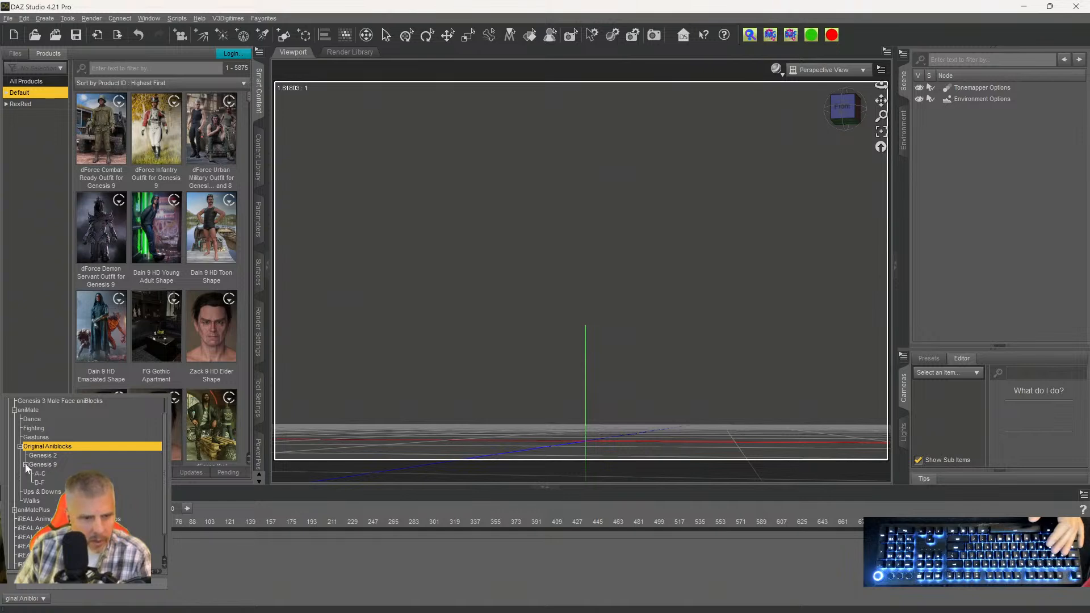
left_click(39, 464)
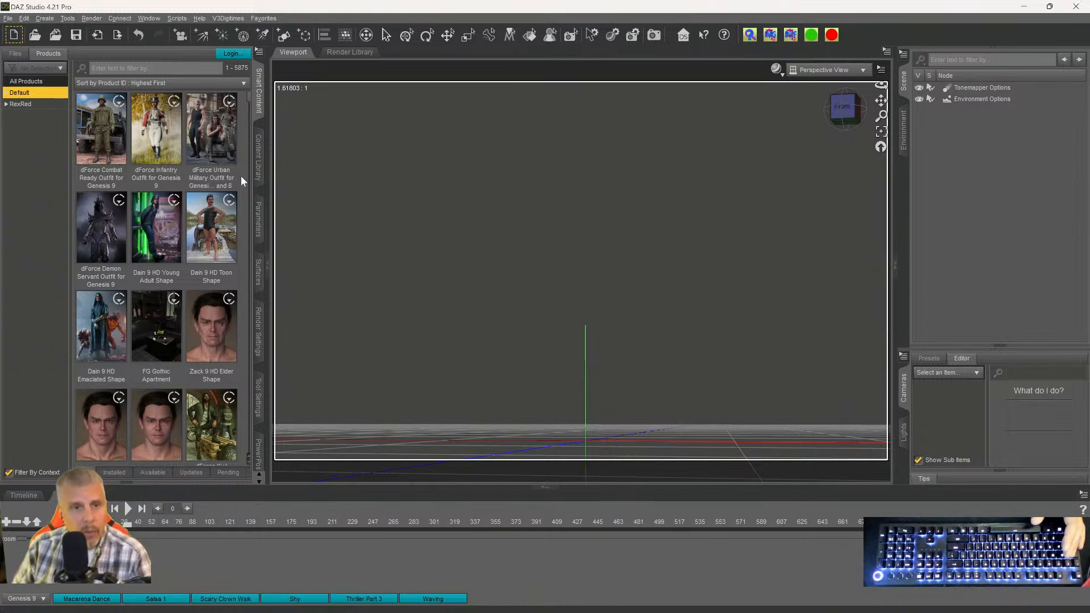
Find the Nathan 9 HD product in the Default Figures category and load its Nathan 9 actor into the scene.
left_click(7, 94)
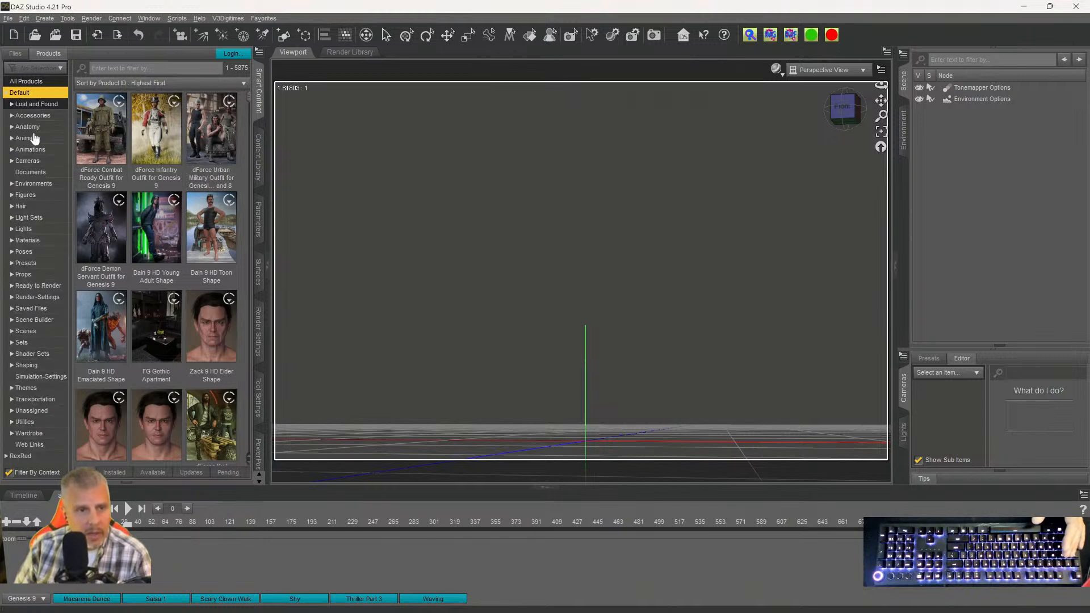
left_click(24, 196)
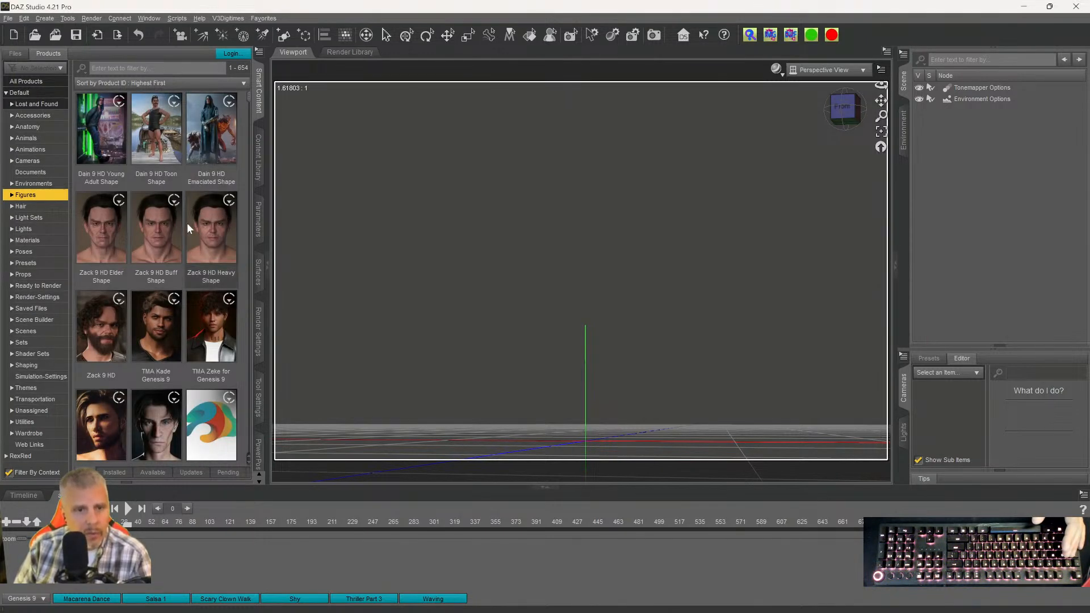
scroll(177, 259, "down", 5)
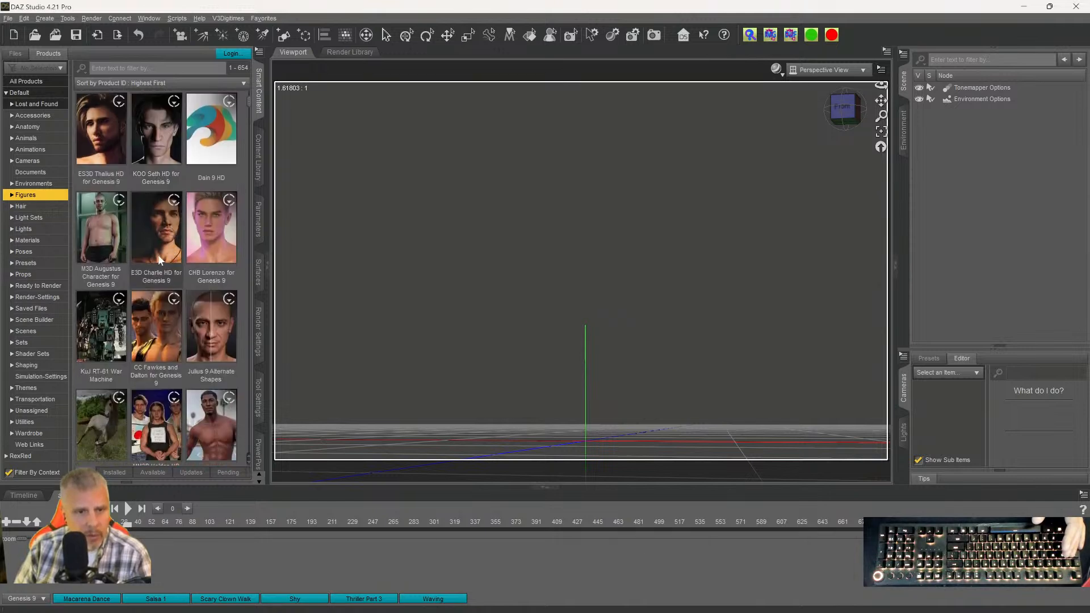
scroll(159, 260, "down", 5)
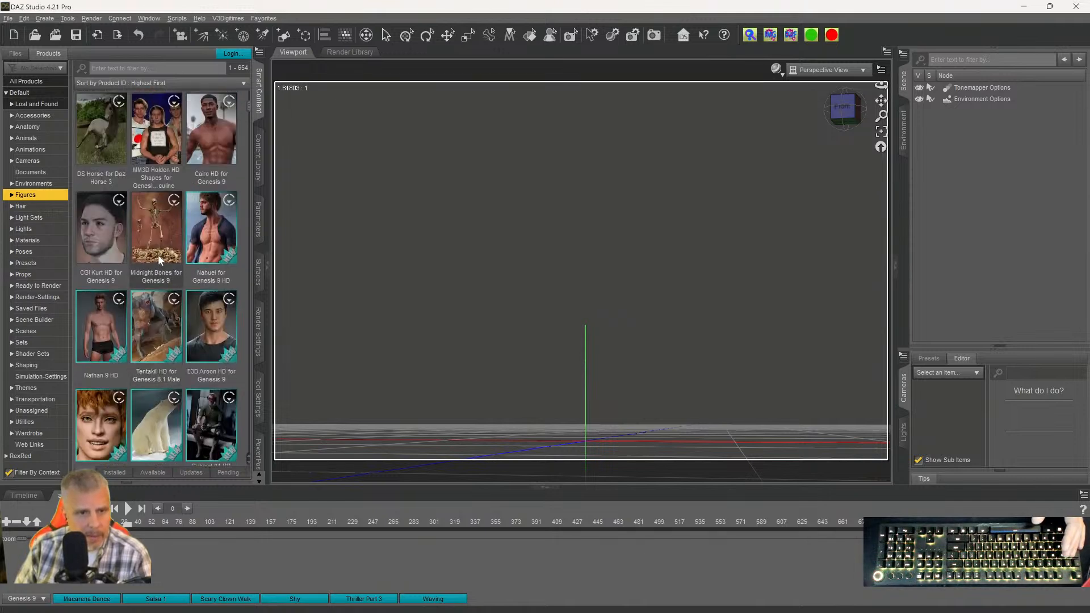
left_click(95, 334)
left_click(18, 181)
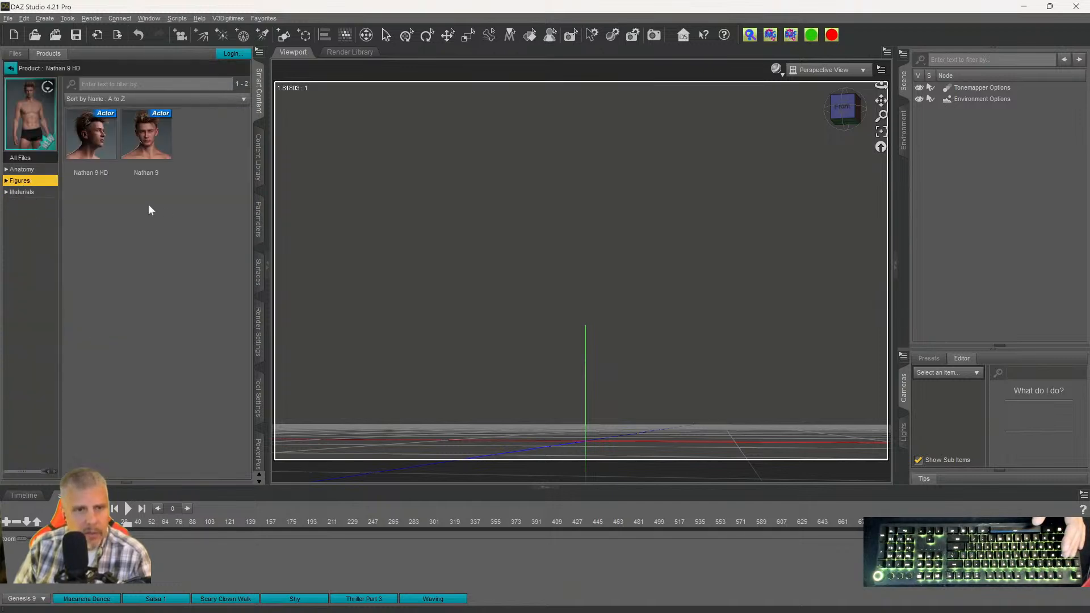
double_click(157, 147)
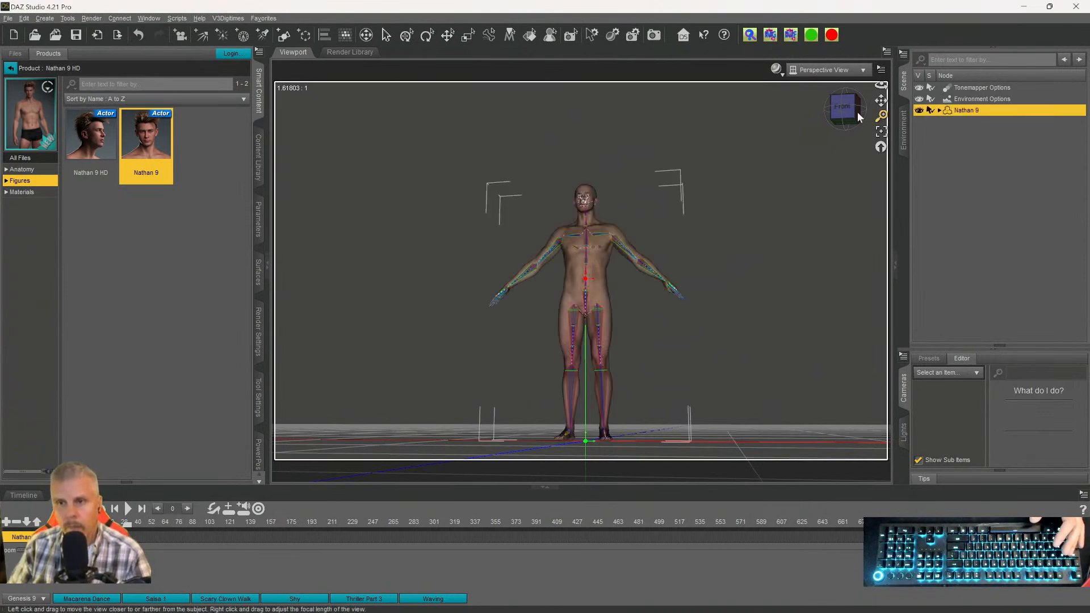
Examine the Nathan 9 figure from the front and side, ending on a front view of the whole body.
left_click_drag(844, 113, 851, 150)
scroll(795, 224, "up", 6)
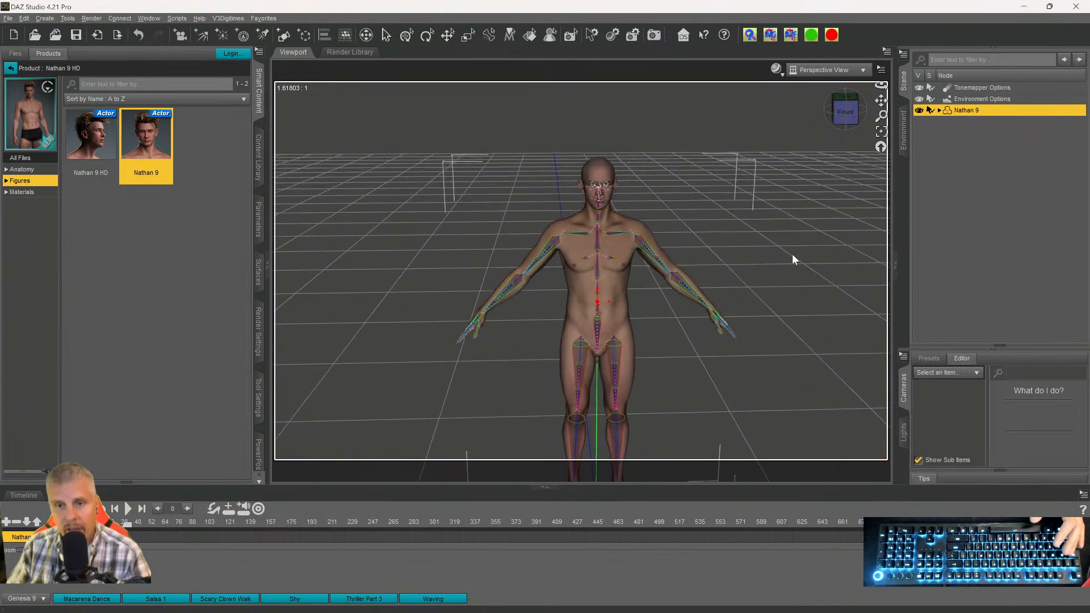
scroll(793, 260, "up", 2)
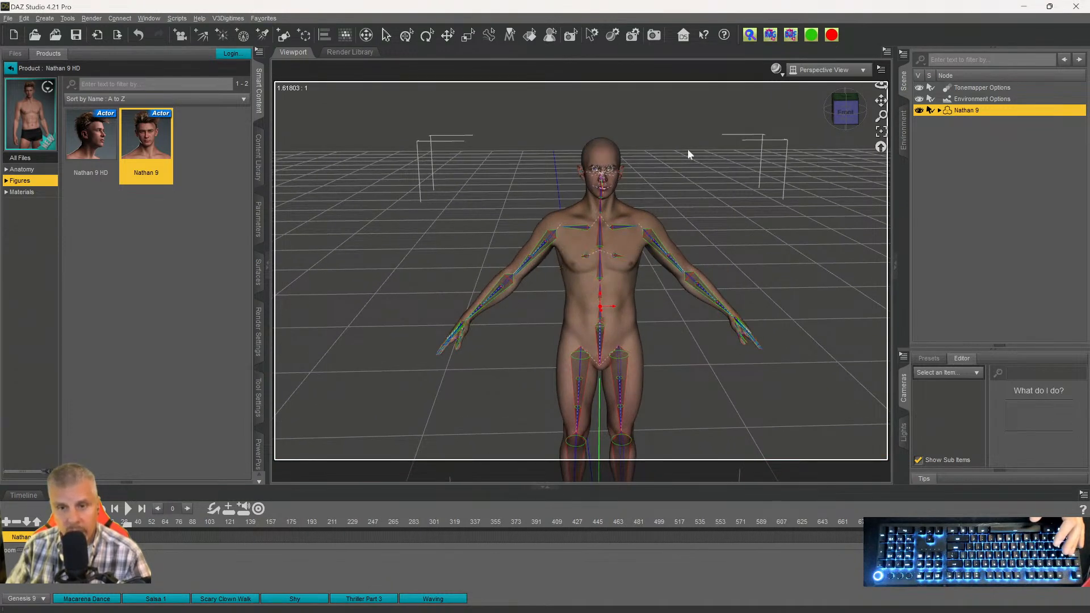
left_click(833, 116)
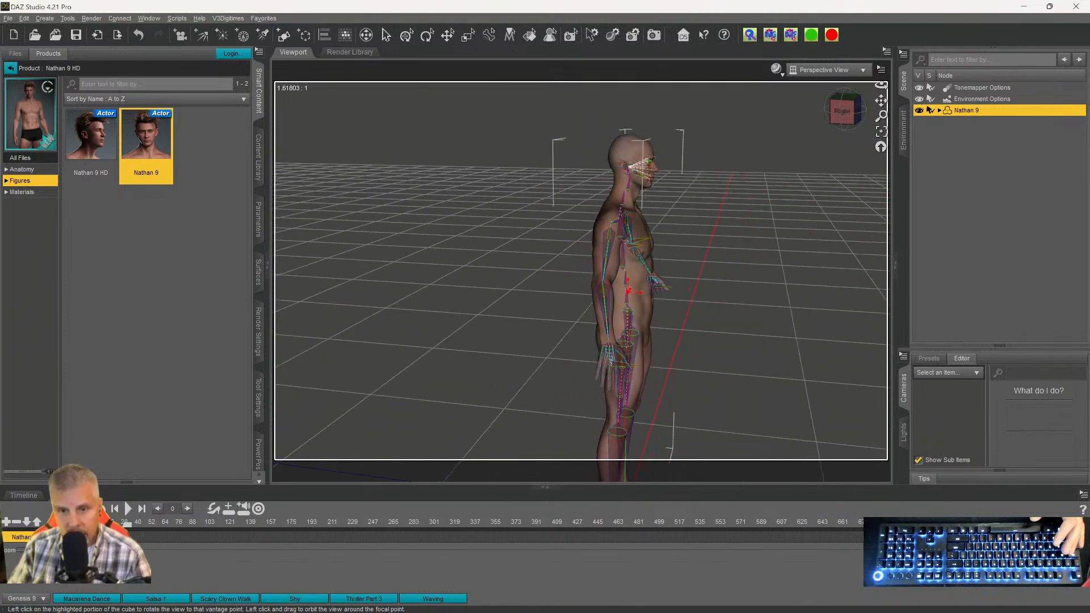
left_click(841, 111)
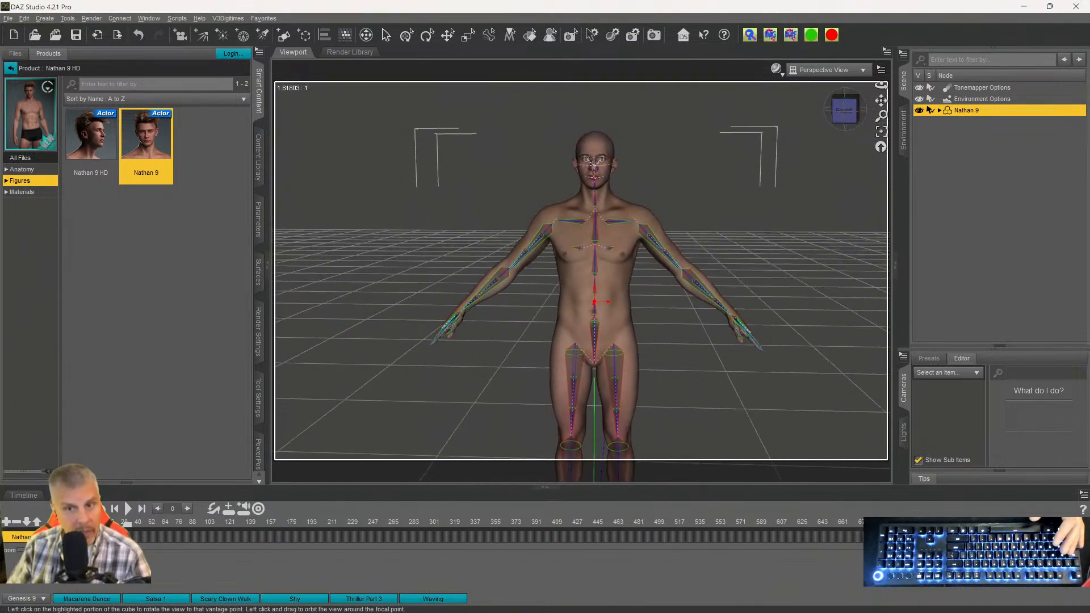
left_click_drag(880, 100, 880, 92)
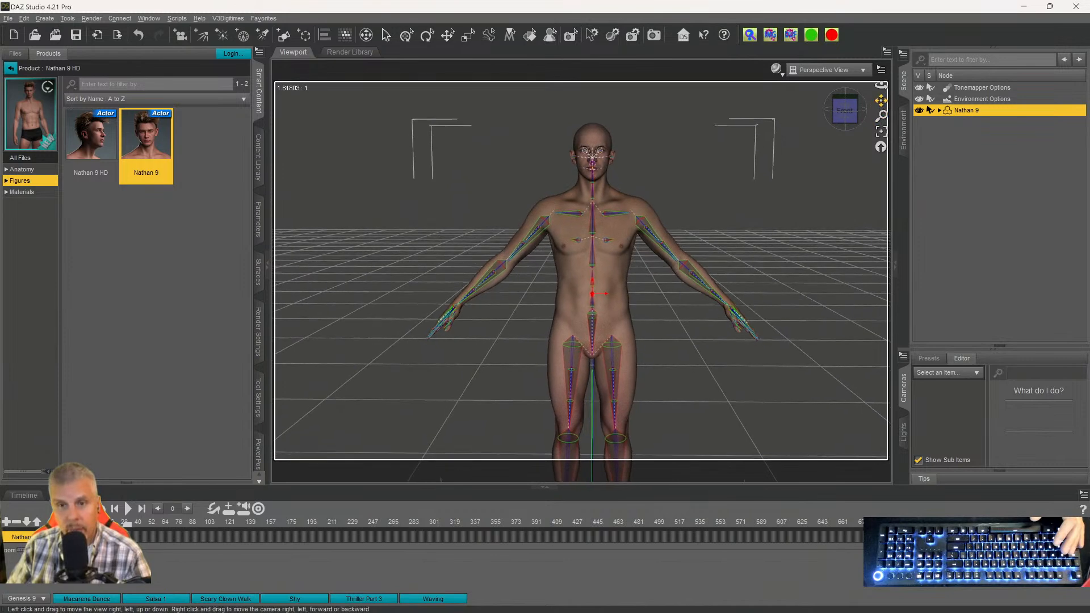
scroll(807, 203, "down", 5)
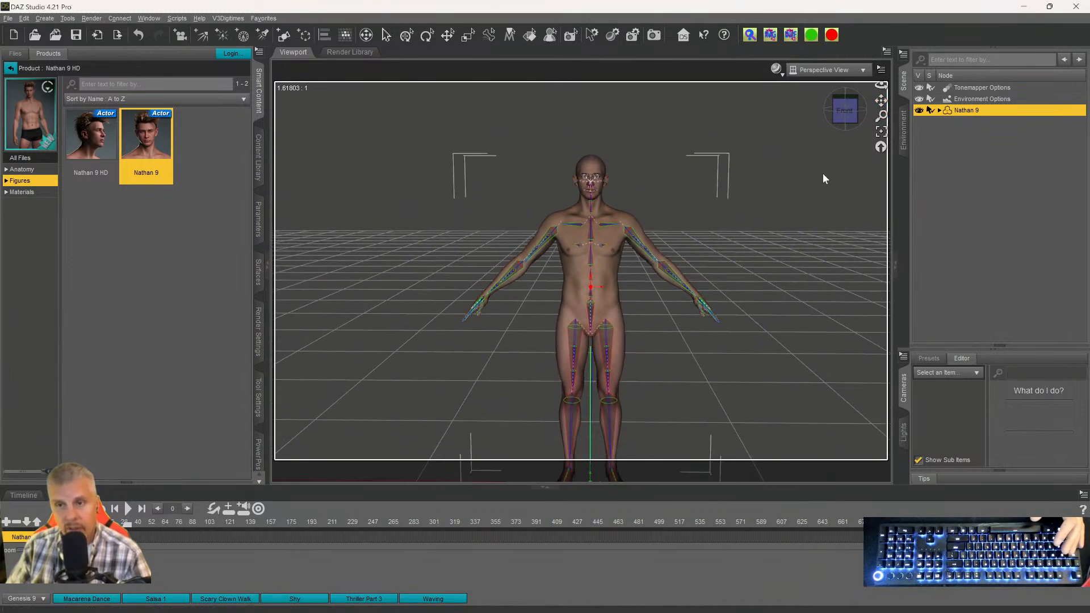
left_click_drag(880, 101, 879, 88)
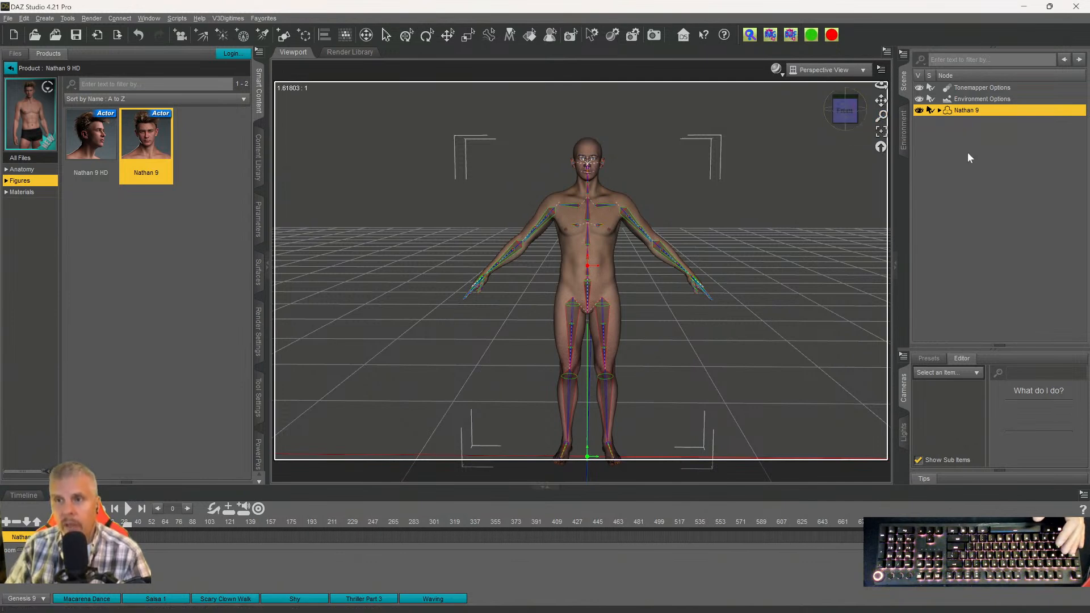
Set the Resolution Level of the Nathan 9 figure to Base in its parameters.
left_click(258, 220)
left_click(32, 103)
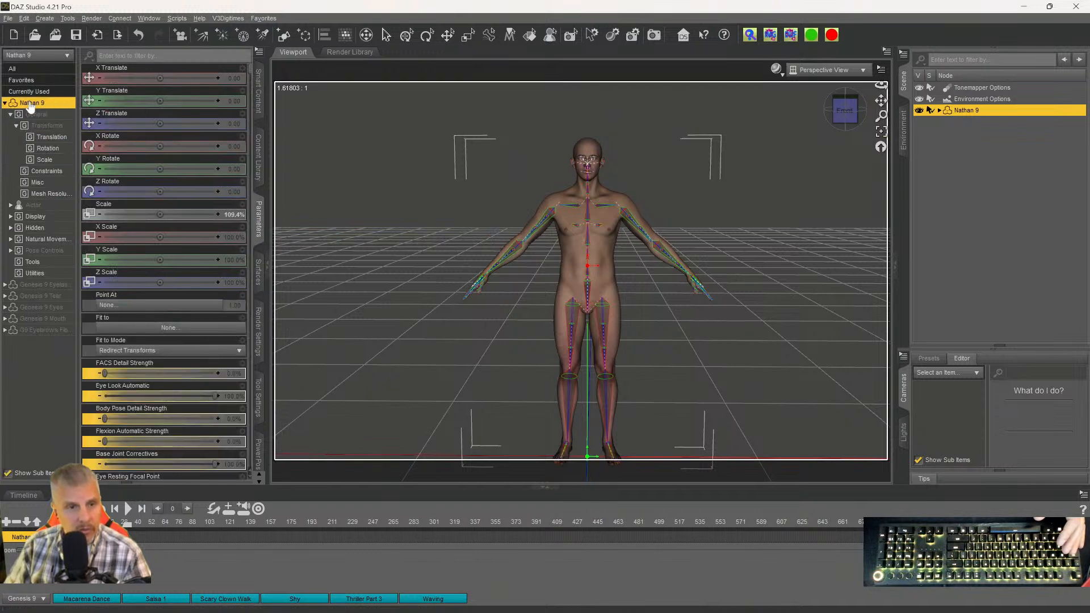
scroll(130, 323, "down", 2)
scroll(145, 357, "down", 6)
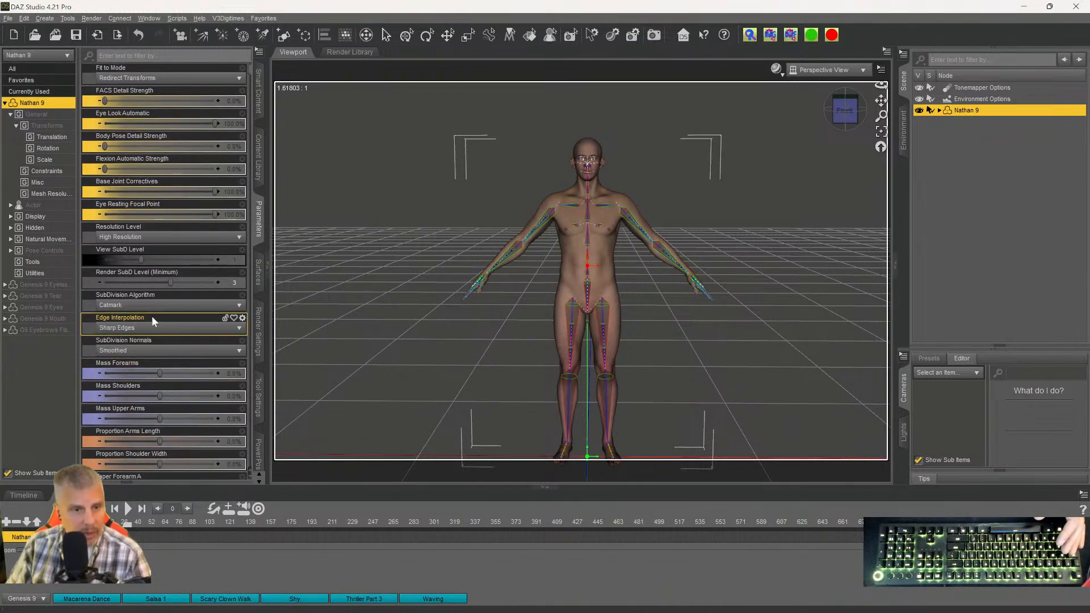
left_click(150, 240)
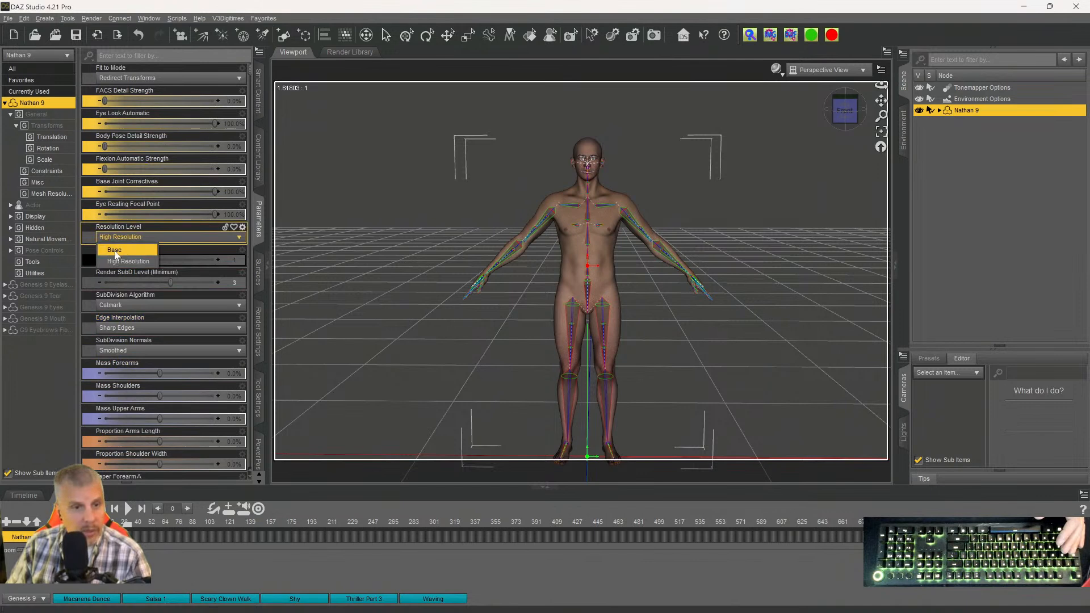
left_click(163, 250)
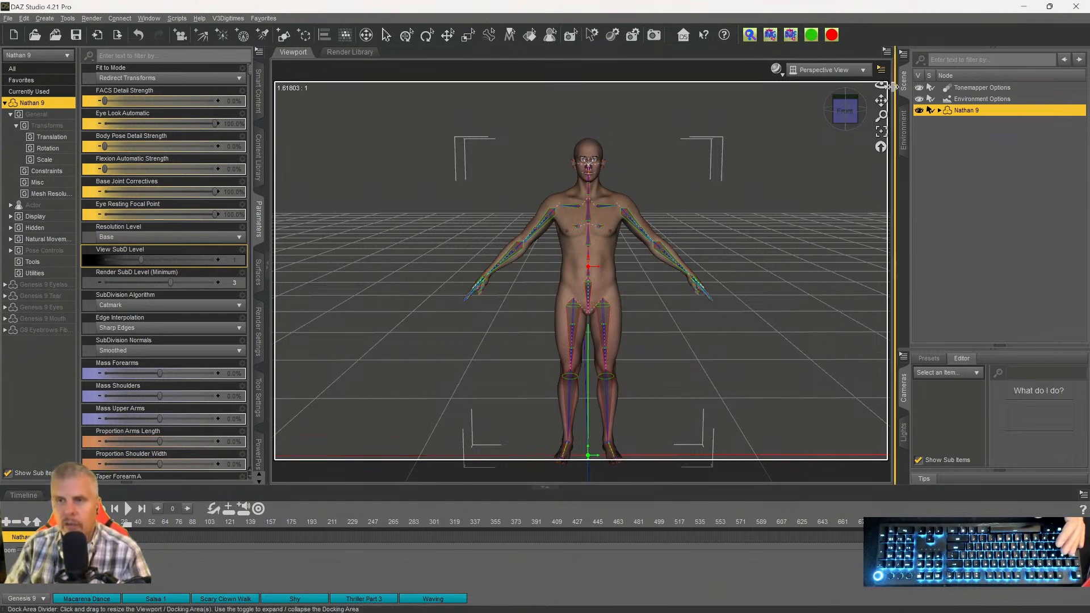
mouse_move(880, 101)
left_mouse_down()
mouse_move(884, 131)
mouse_move(880, 100)
left_mouse_up()
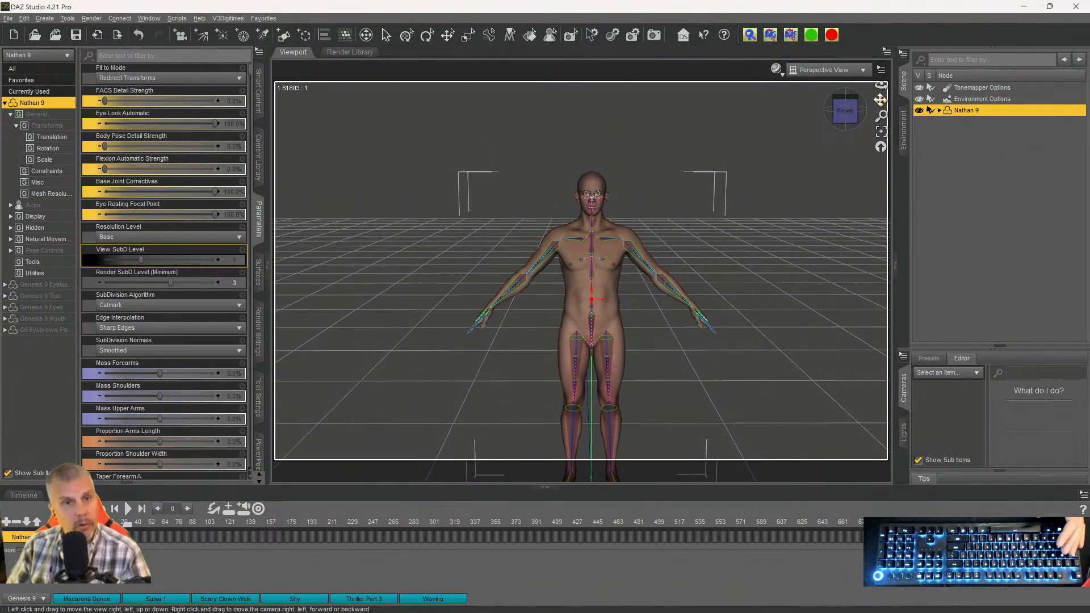
scroll(820, 173, "up", 5)
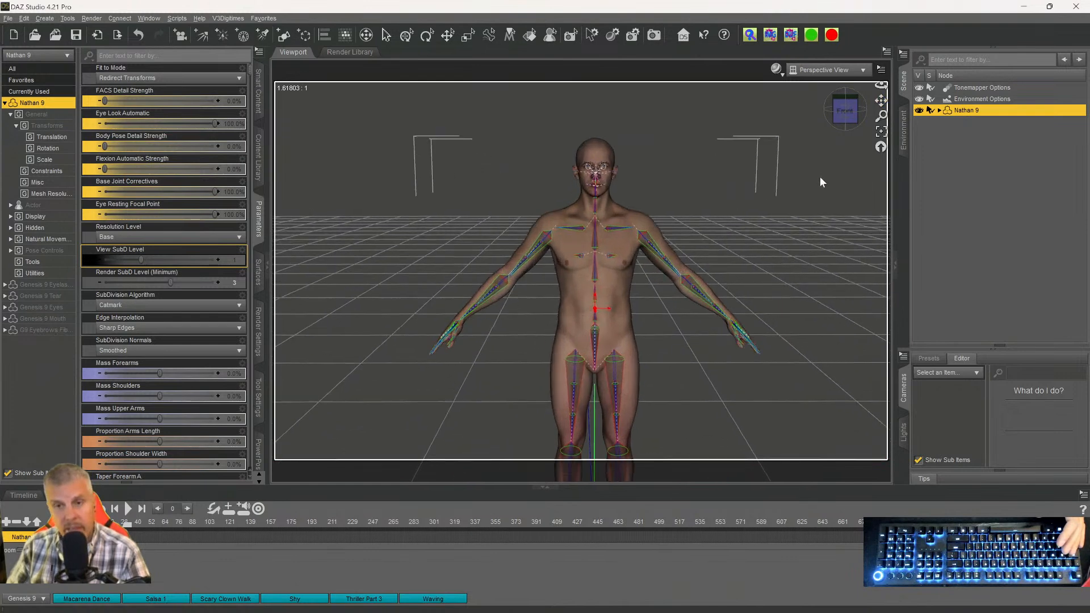
left_click_drag(881, 101, 874, 79)
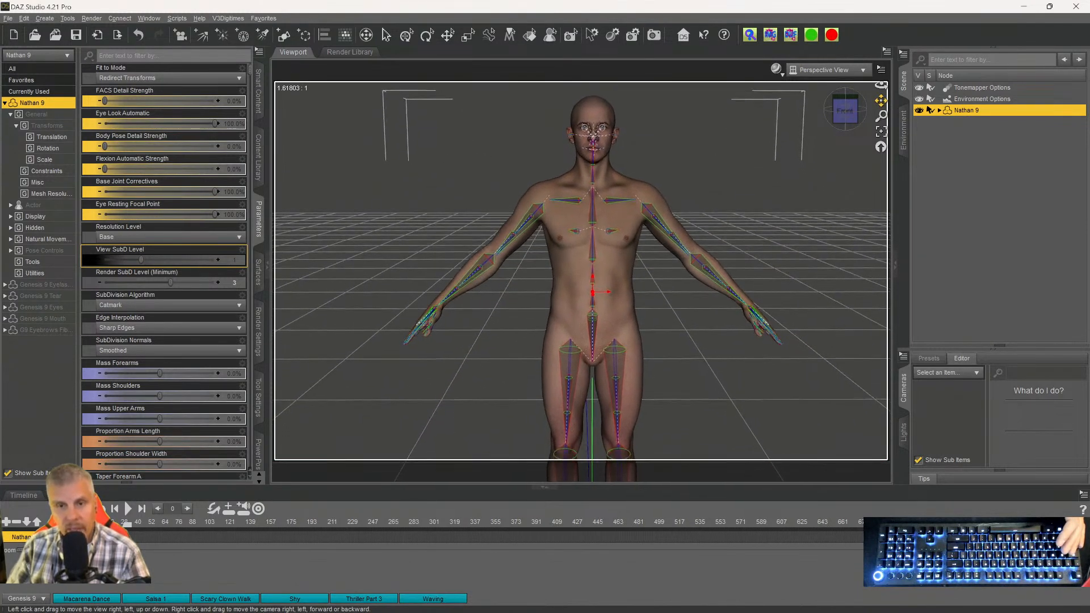
scroll(806, 194, "down", 6)
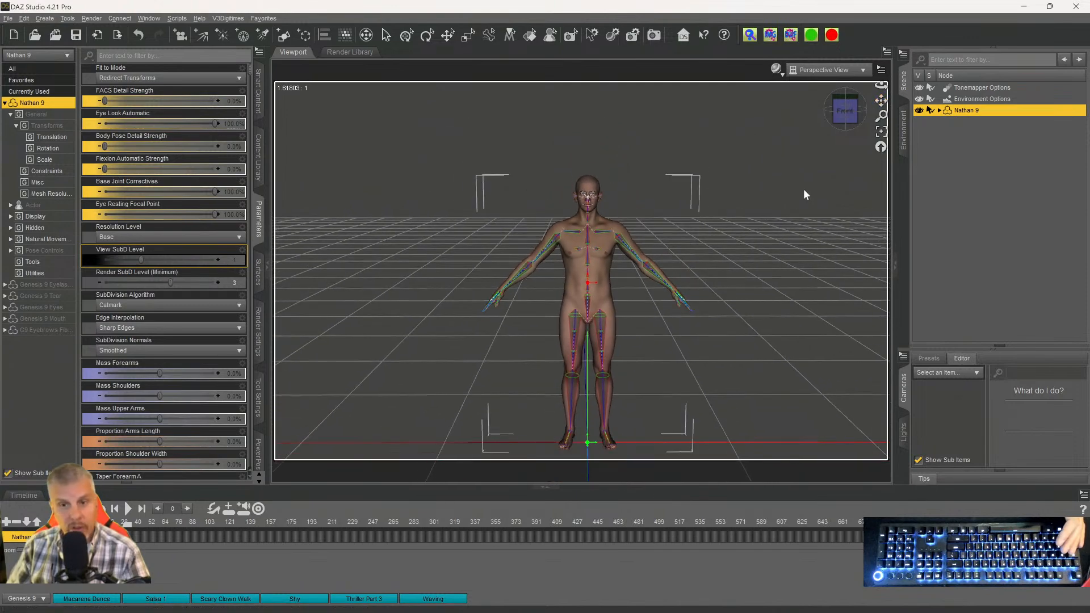
left_click_drag(874, 109, 872, 93)
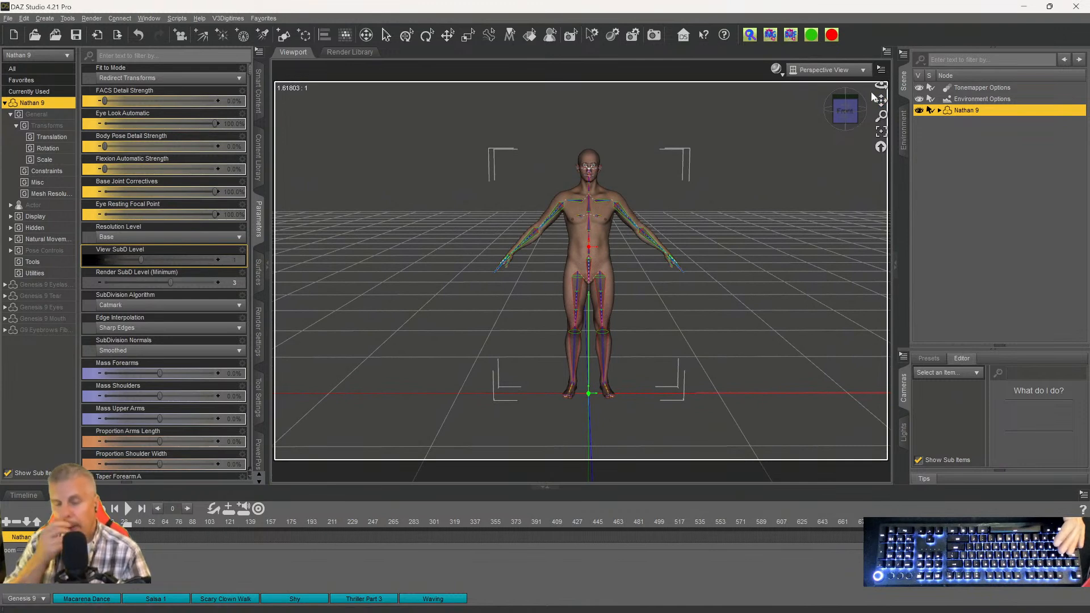
Return to the product library and open the dforce Street Style Outfit for Genesis 9 from the Wardrobe category.
left_click(260, 94)
left_click(10, 67)
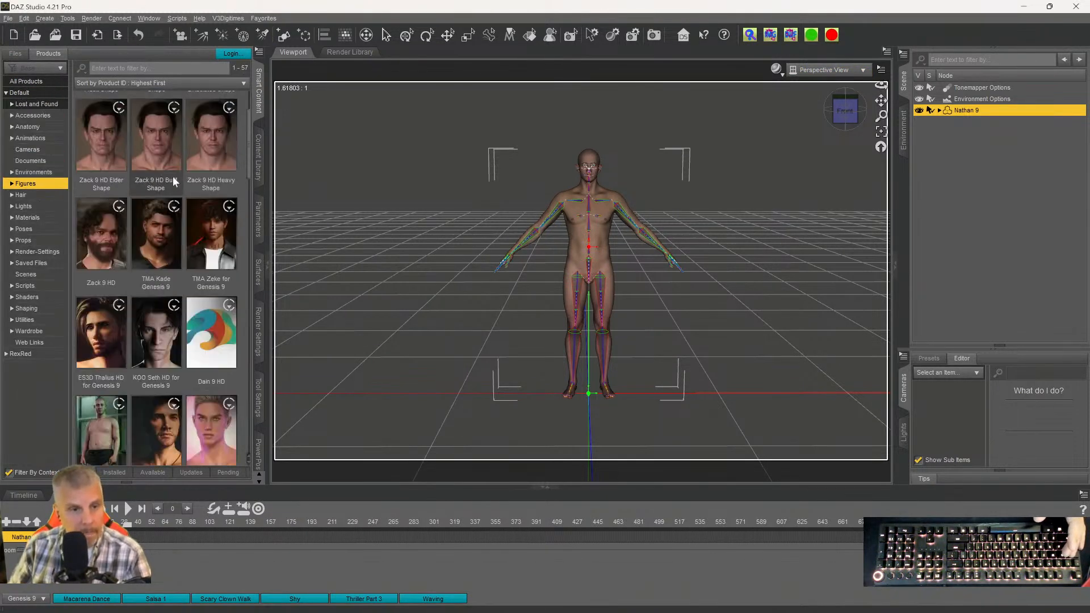
left_click(29, 331)
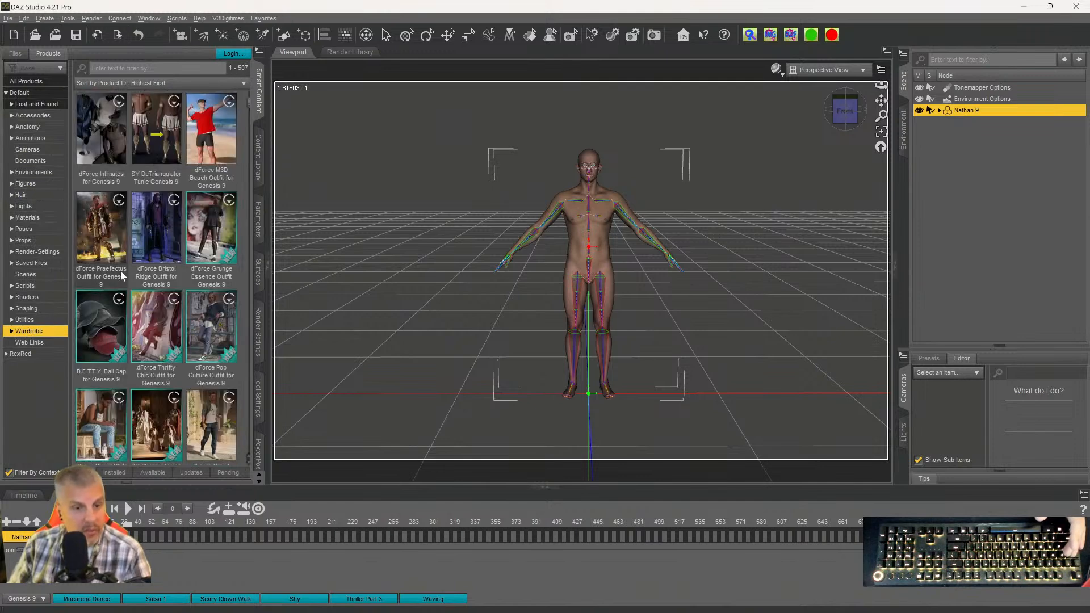
mouse_move(156, 243)
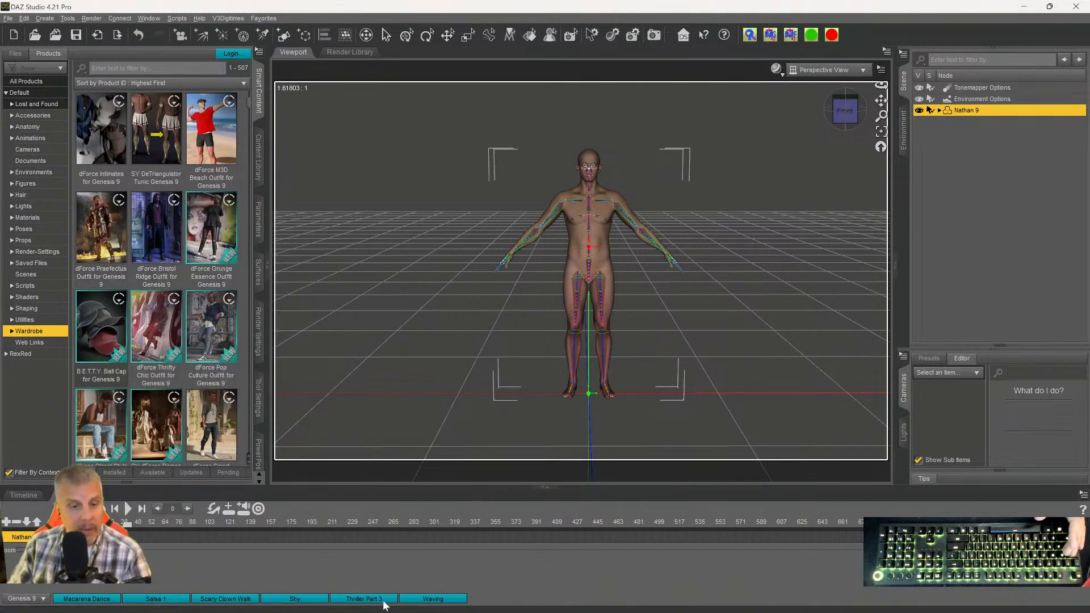
left_click(359, 598)
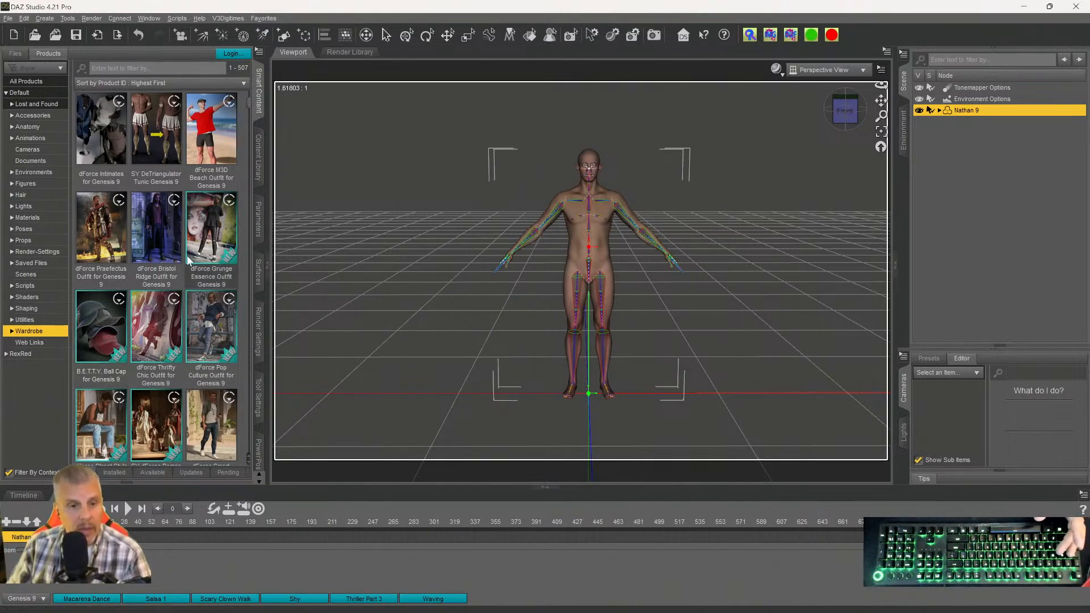
scroll(94, 295, "down", 5)
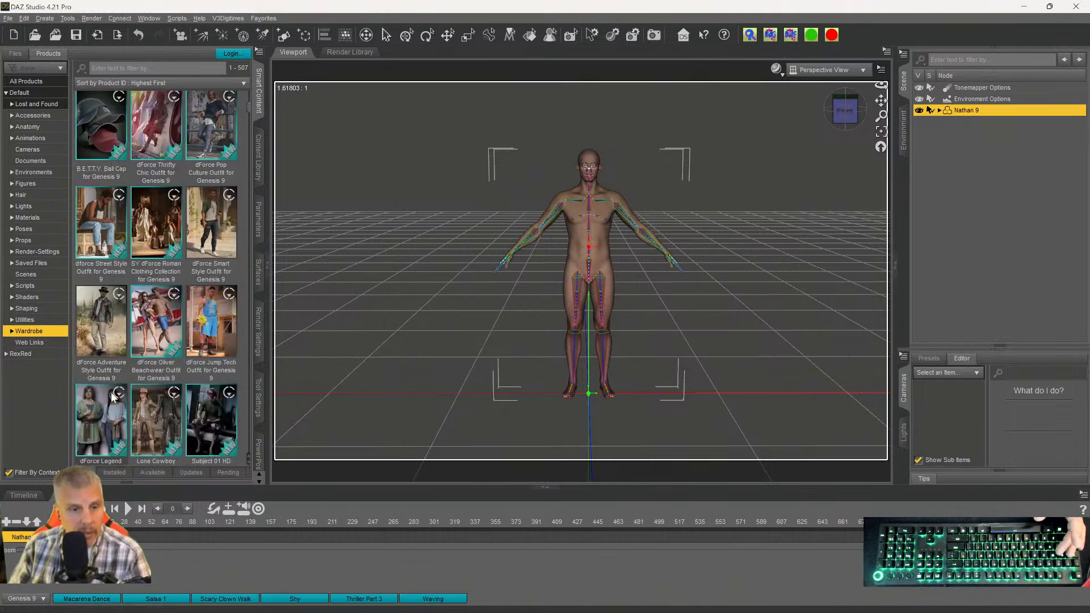
mouse_move(100, 146)
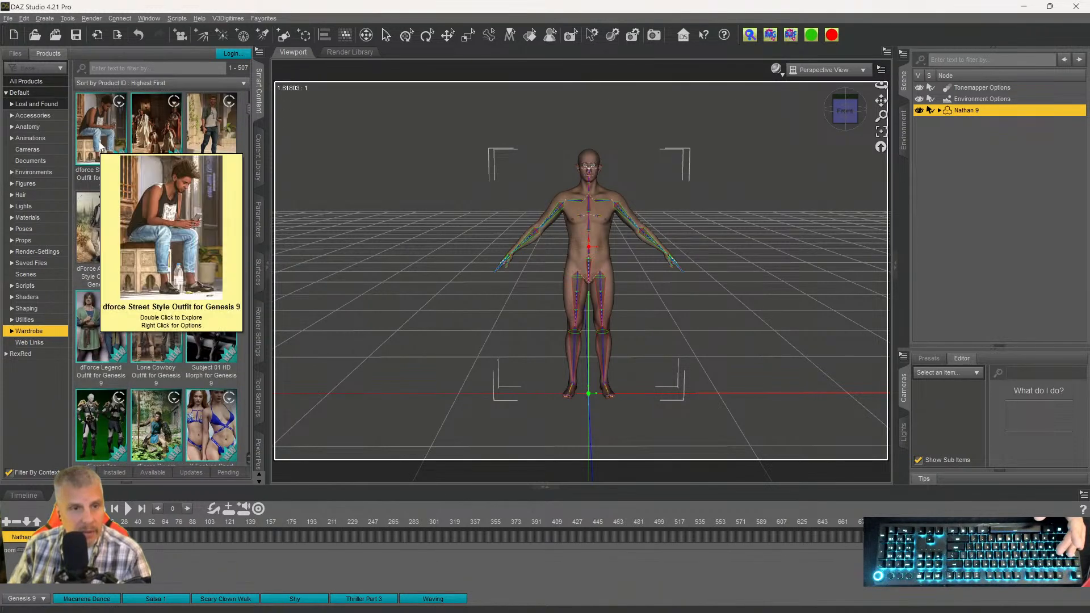
left_click(101, 146)
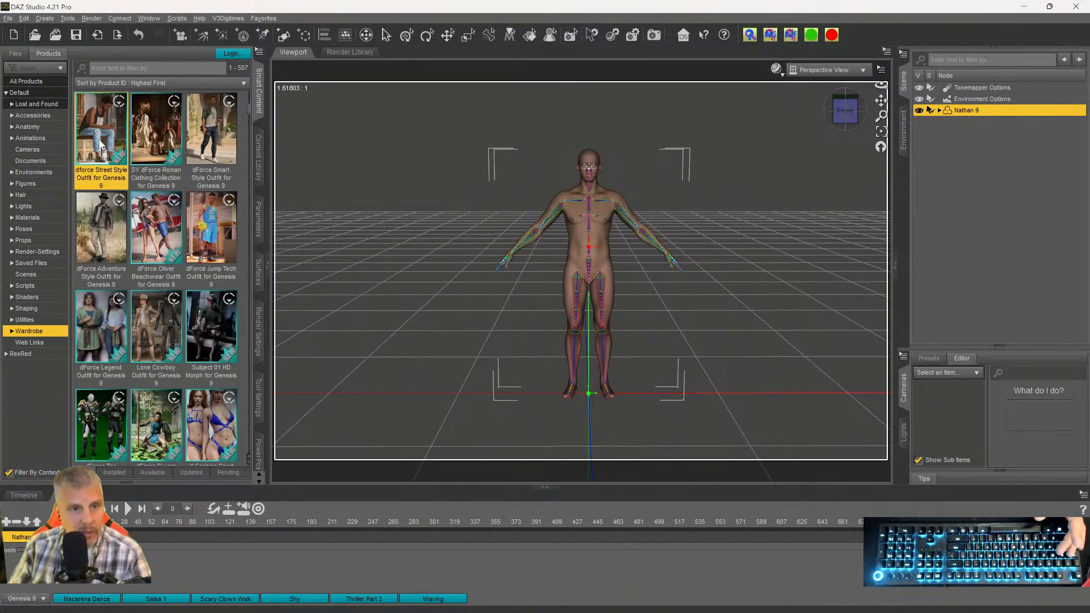
double_click(101, 147)
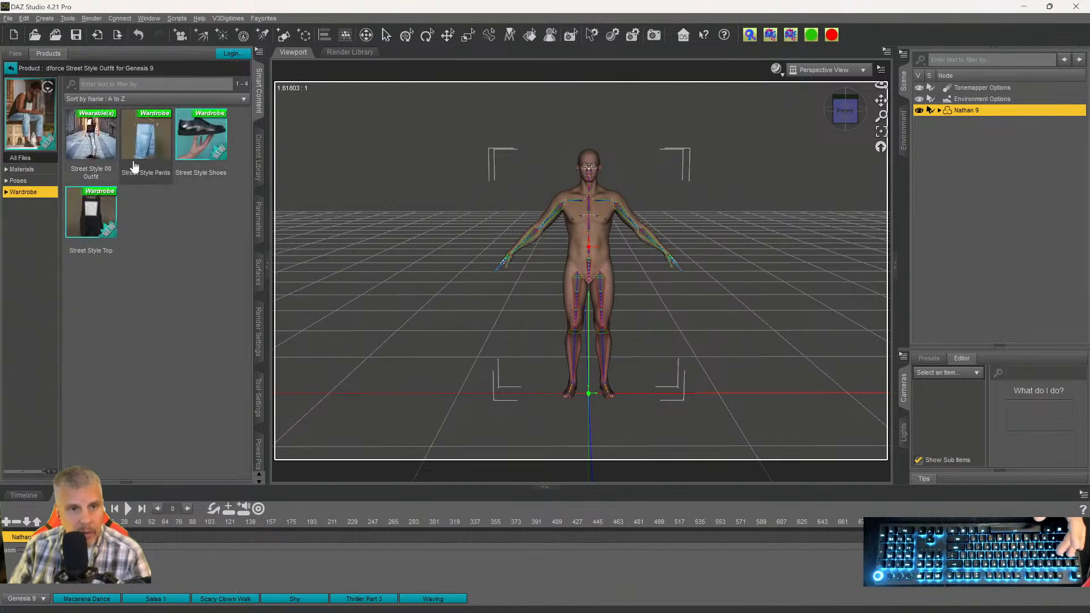
Dress Nathan 9 in the Street Style Pants and the Street Style Top.
mouse_move(105, 156)
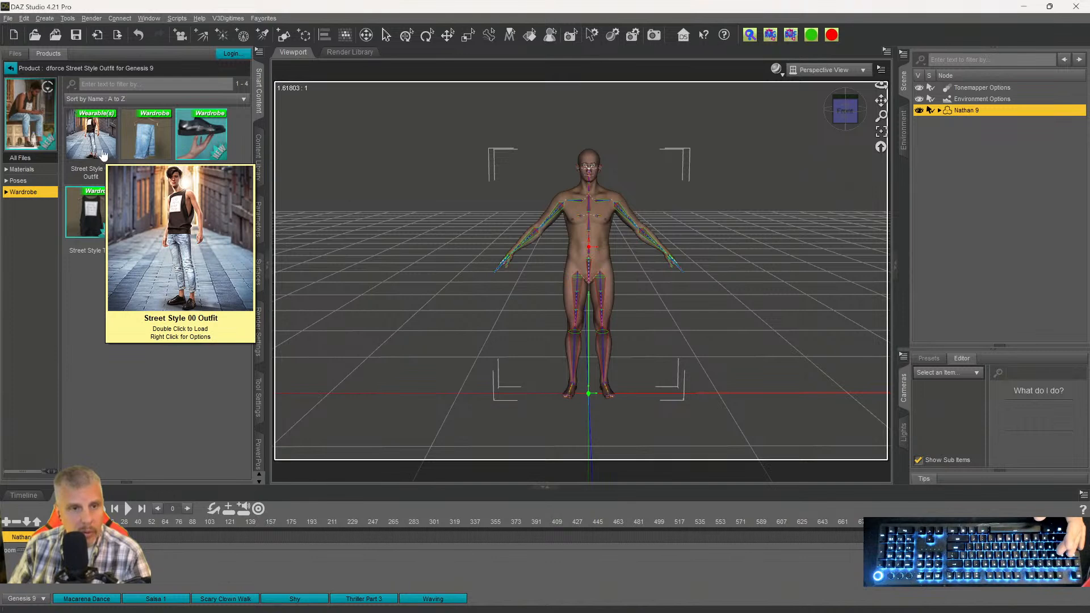
left_click(153, 136)
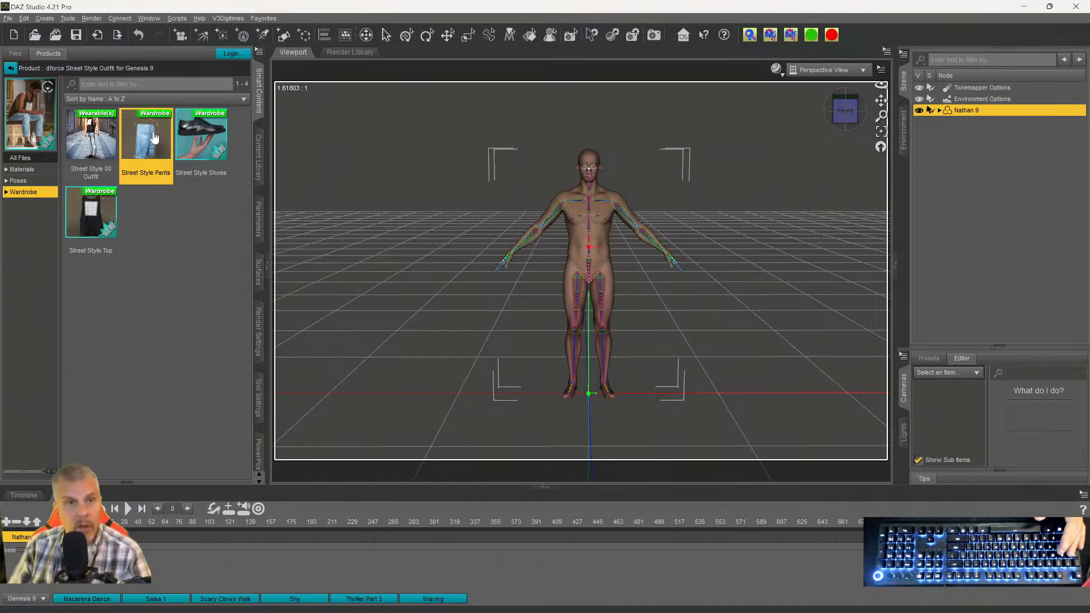
double_click(155, 137)
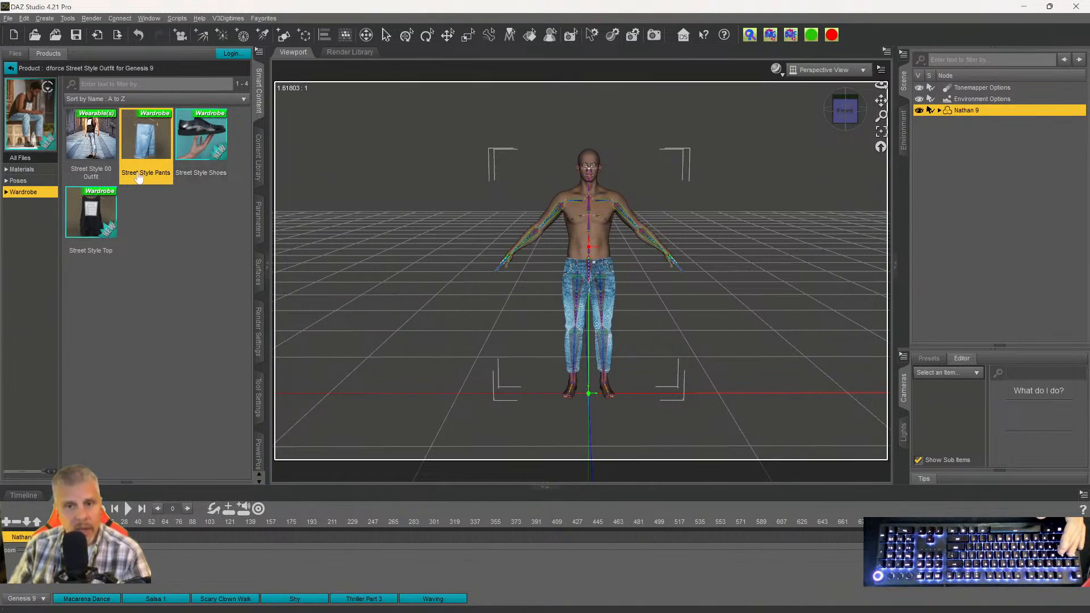
double_click(91, 220)
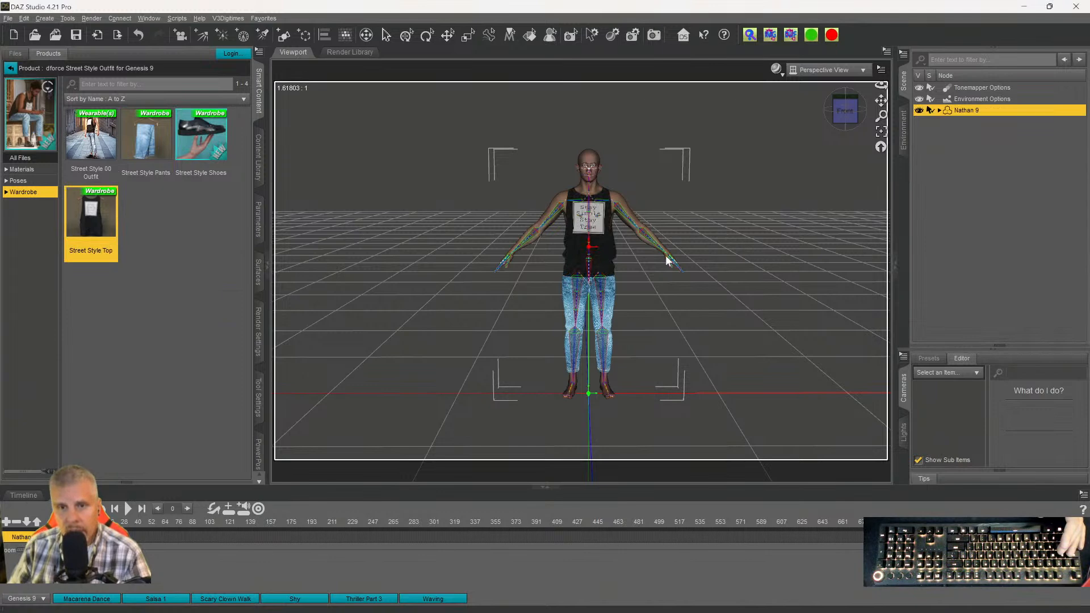
mouse_move(836, 118)
left_mouse_down()
mouse_move(838, 133)
mouse_move(836, 119)
left_mouse_up()
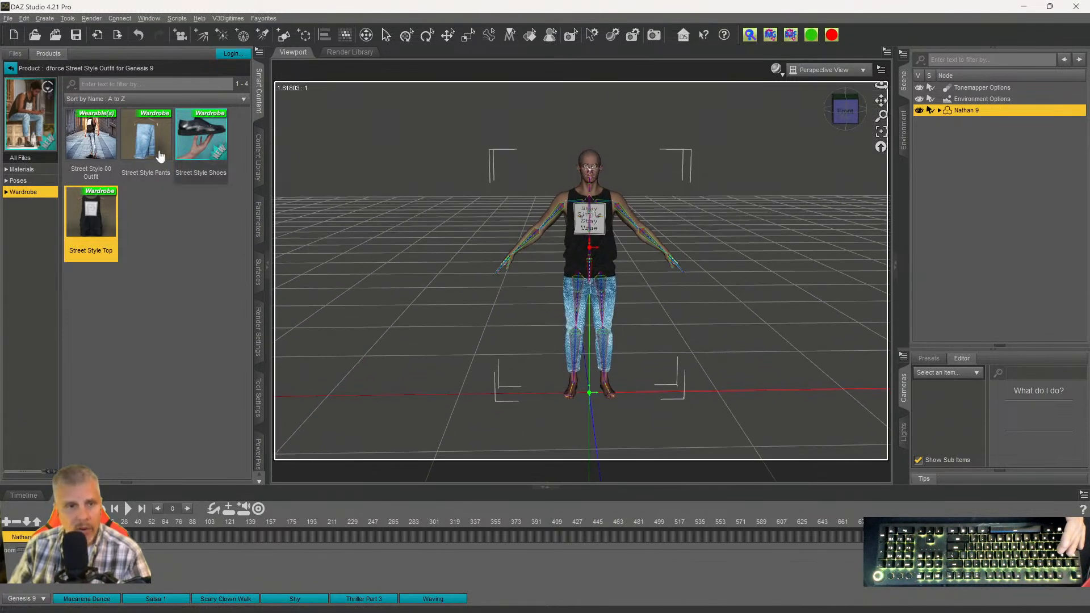
Open dForce Newton Hair for Genesis 9 from the Hair category of the product library and load dForce Newton Hair Toon onto Nathan 9.
left_click(11, 68)
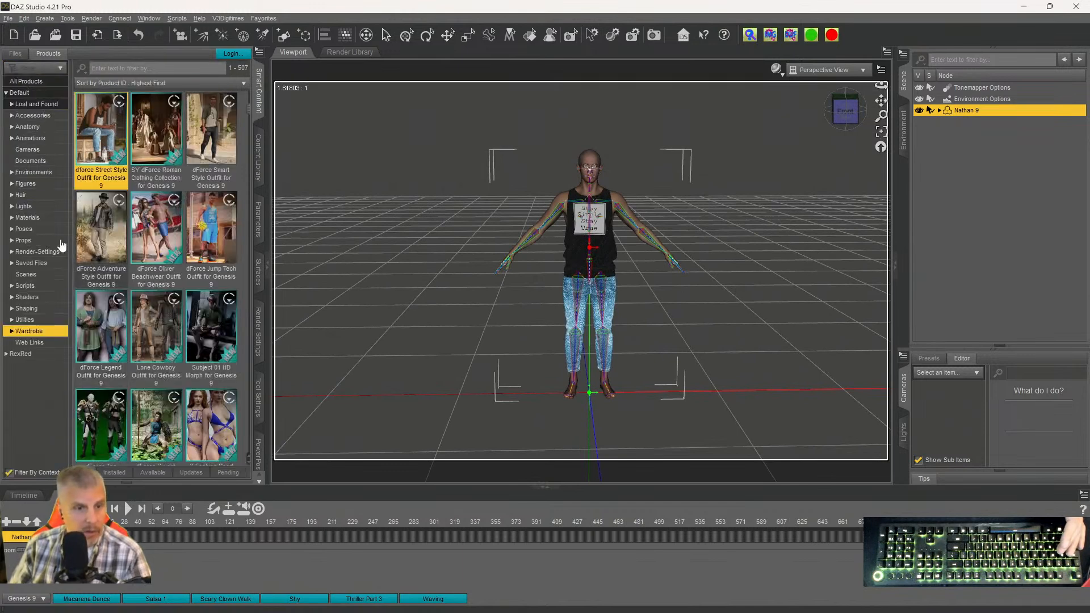
left_click(12, 196)
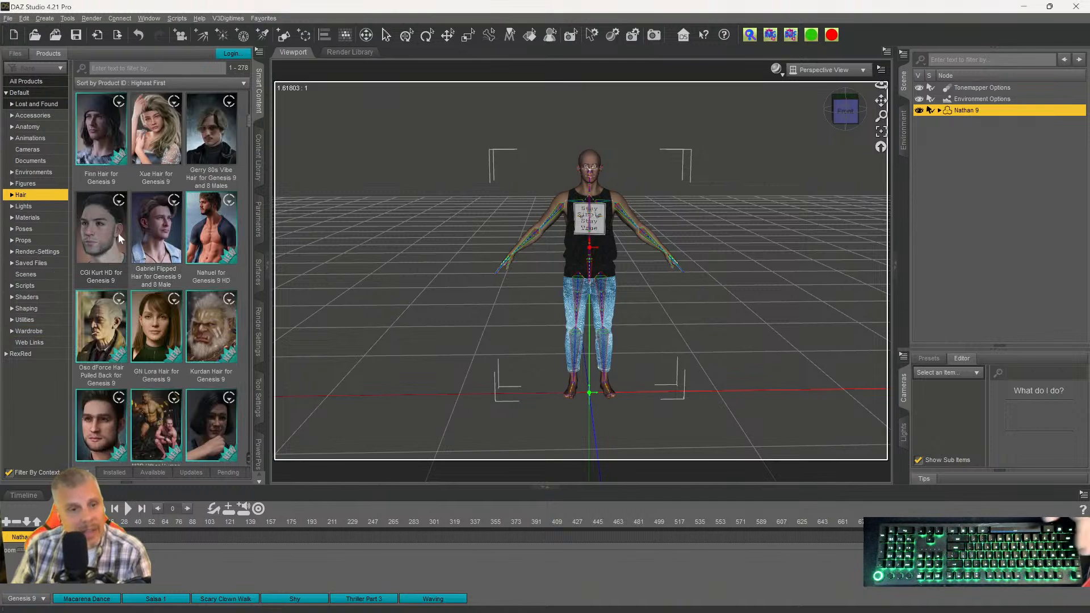
scroll(132, 268, "down", 3)
scroll(127, 267, "down", 5)
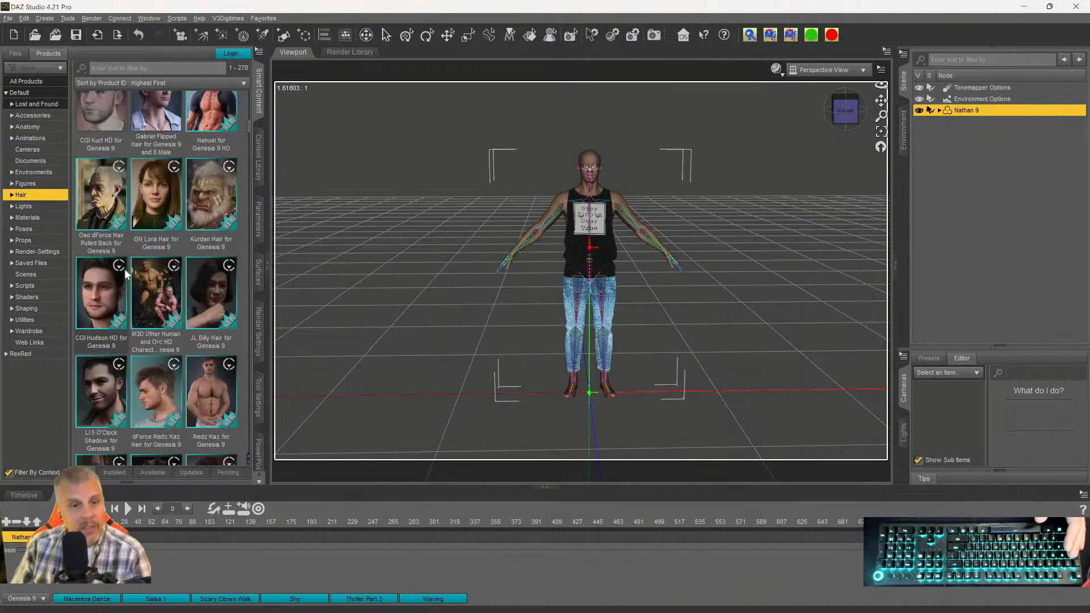
mouse_move(124, 268)
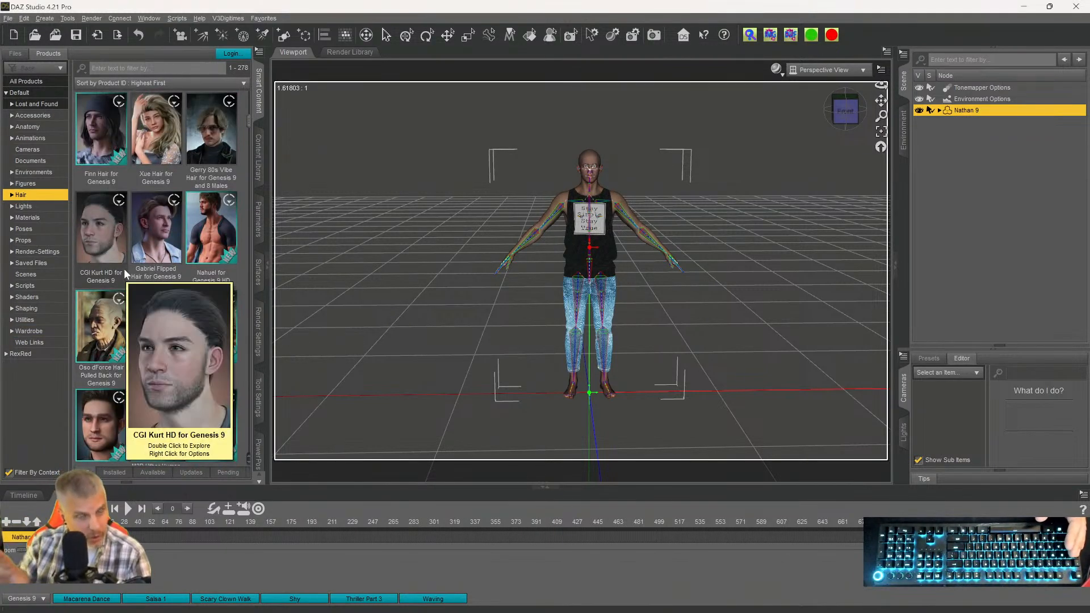
scroll(175, 208, "down", 5)
scroll(213, 210, "down", 2)
mouse_move(219, 210)
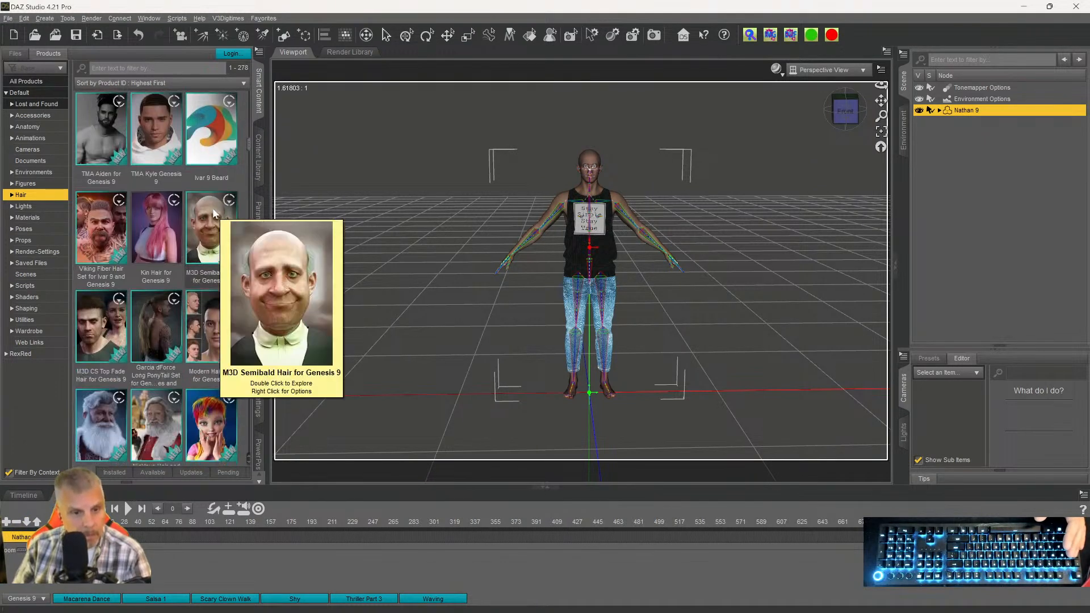
scroll(216, 201, "down", 5)
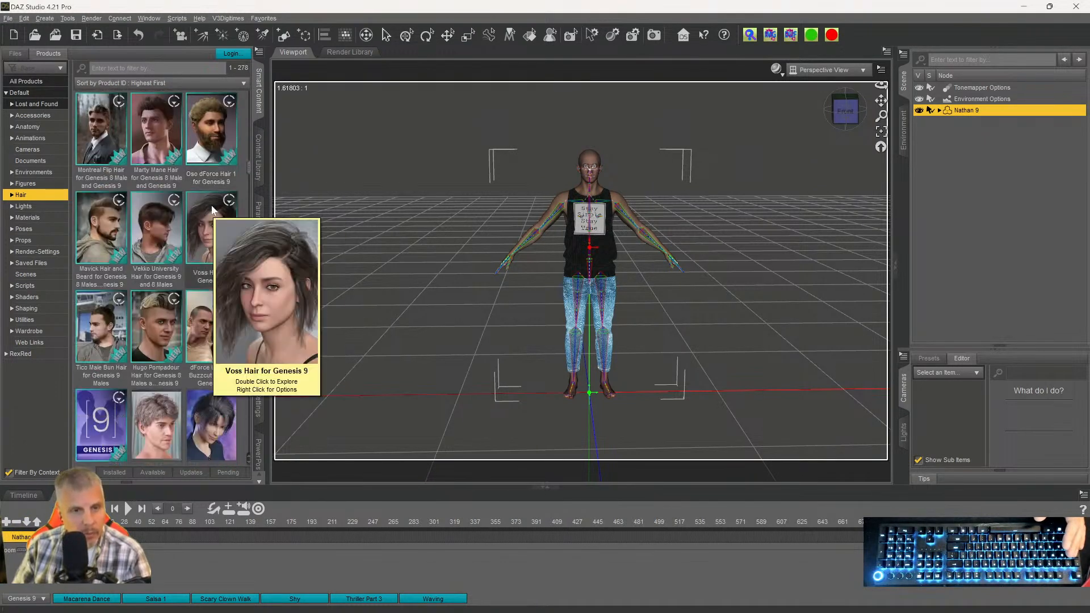
scroll(211, 206, "up", 3)
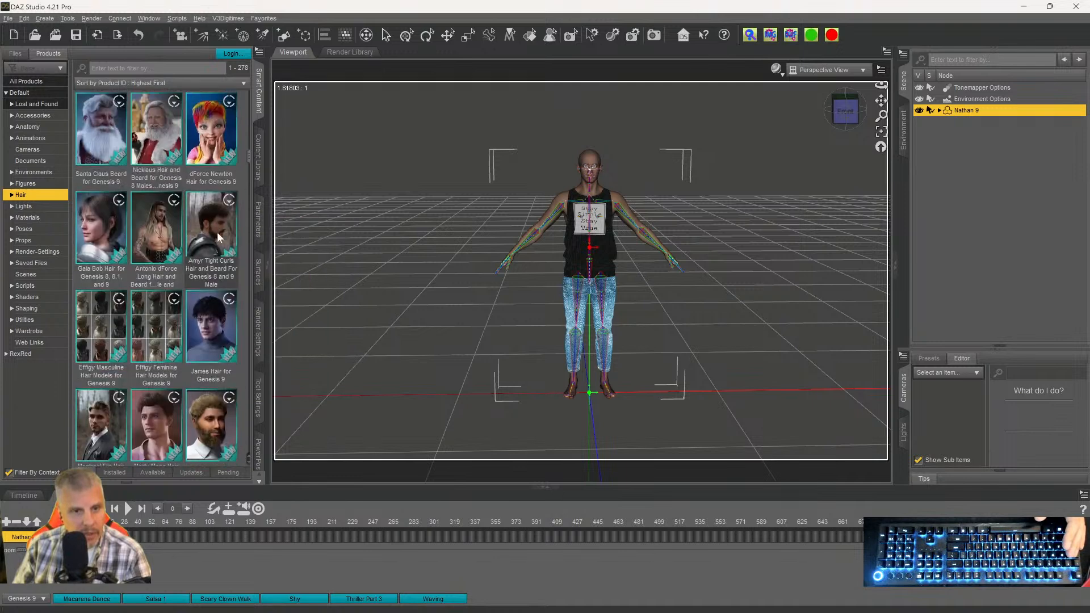
left_click(214, 139)
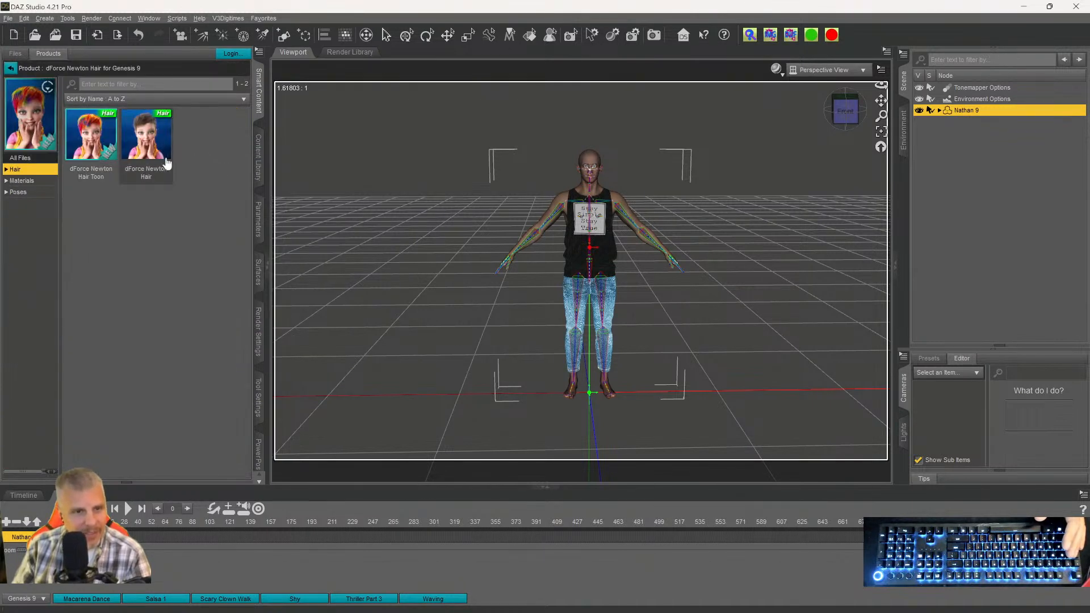
left_click(94, 156)
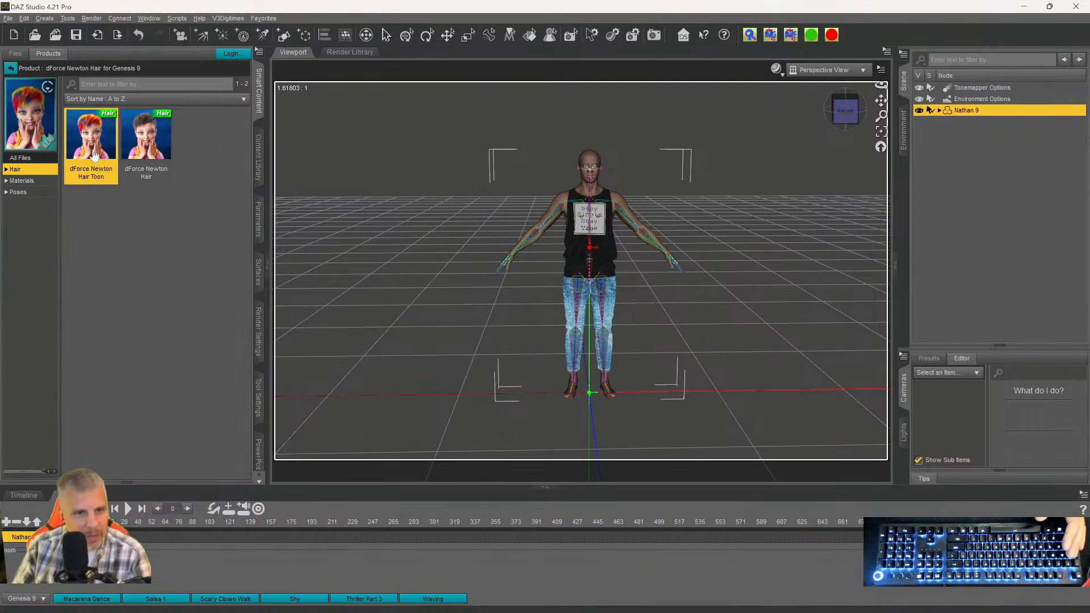
double_click(95, 155)
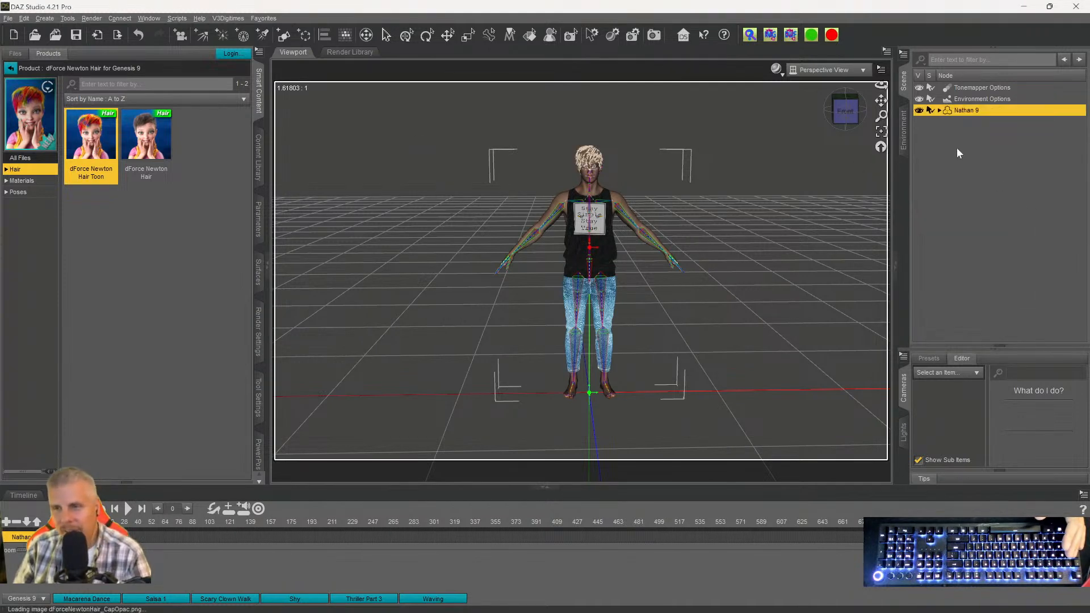
Select the dForce Newton Hair Cap, try the Short Curled Style hair pose on it, and settle on the Gamine Style.
left_click(28, 193)
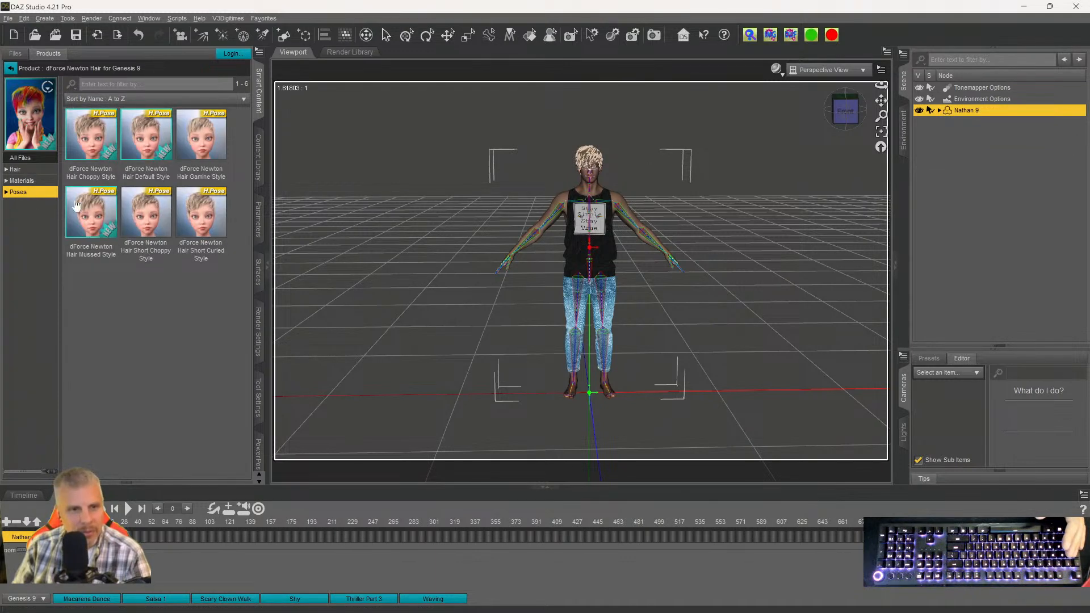
double_click(207, 143)
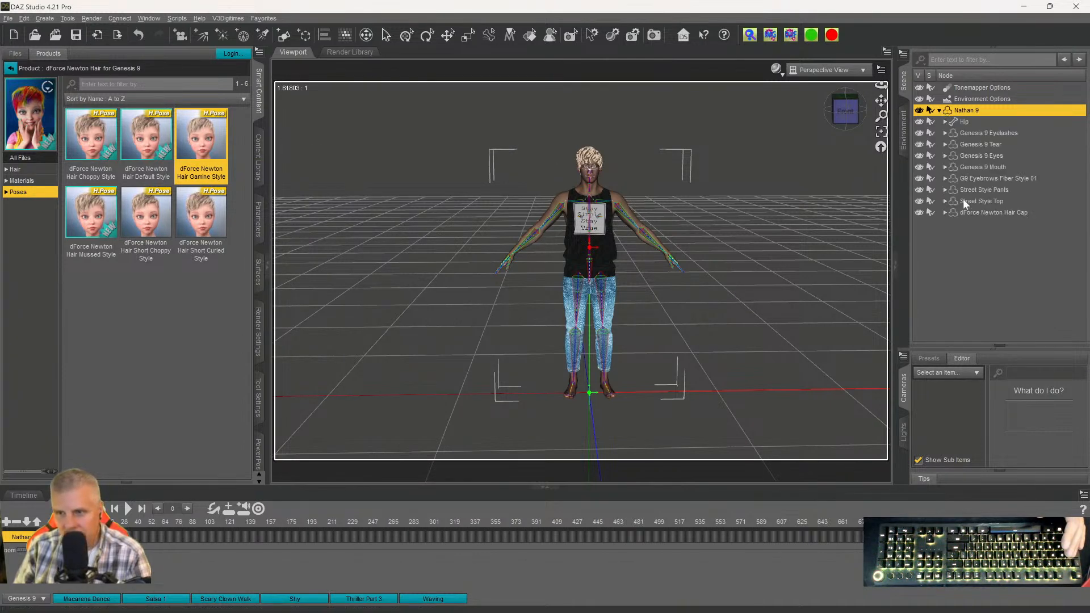
left_click(961, 212)
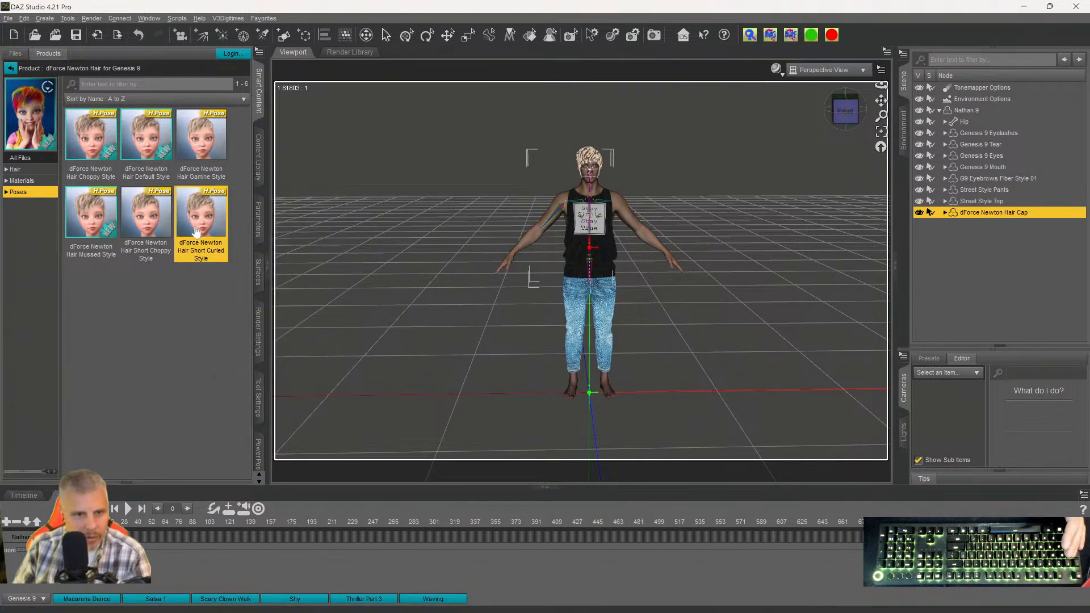
double_click(201, 231)
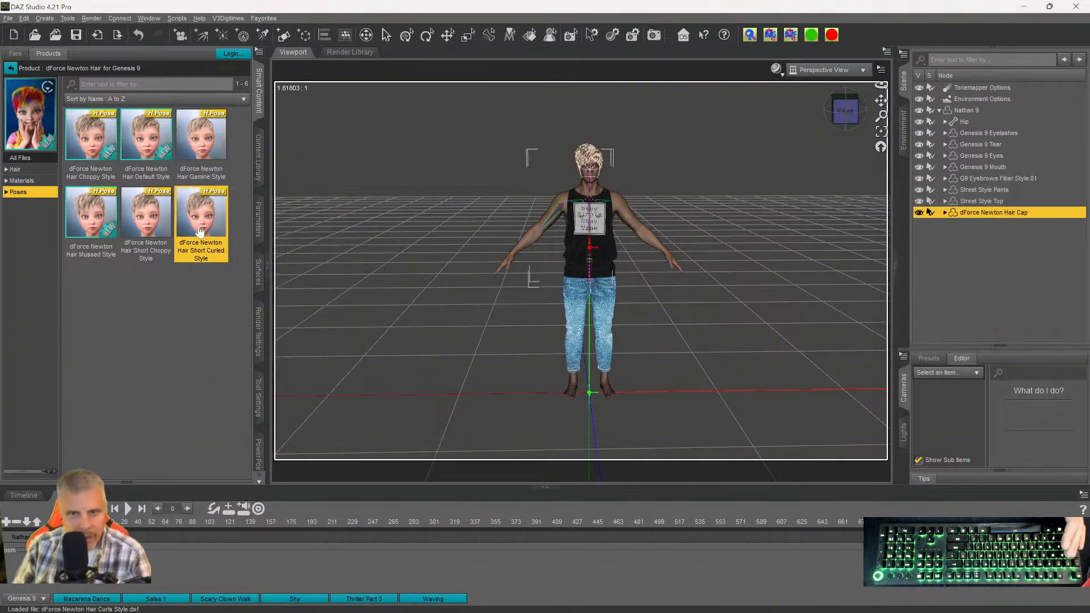
double_click(196, 145)
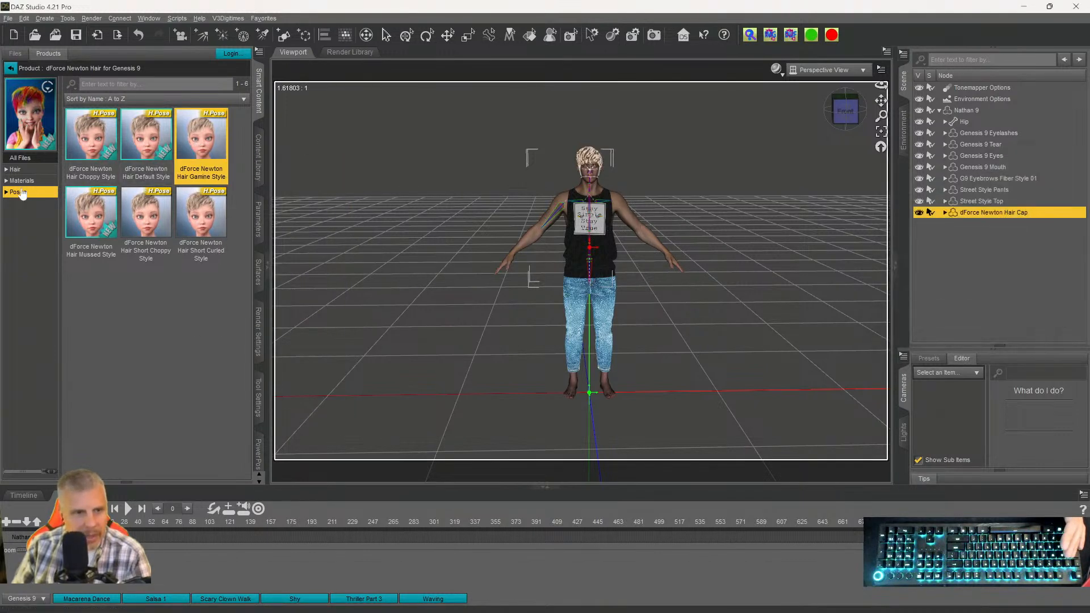
Apply the dForce Newton Hair Rainbow material to the hair.
left_click(24, 181)
scroll(119, 248, "down", 5)
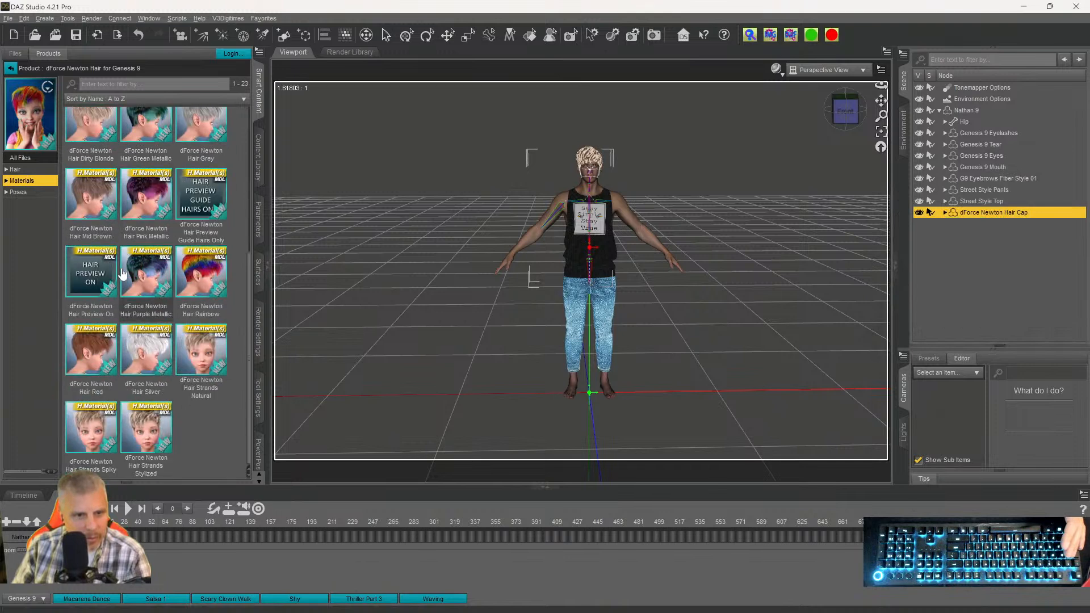
left_click(203, 268)
double_click(203, 268)
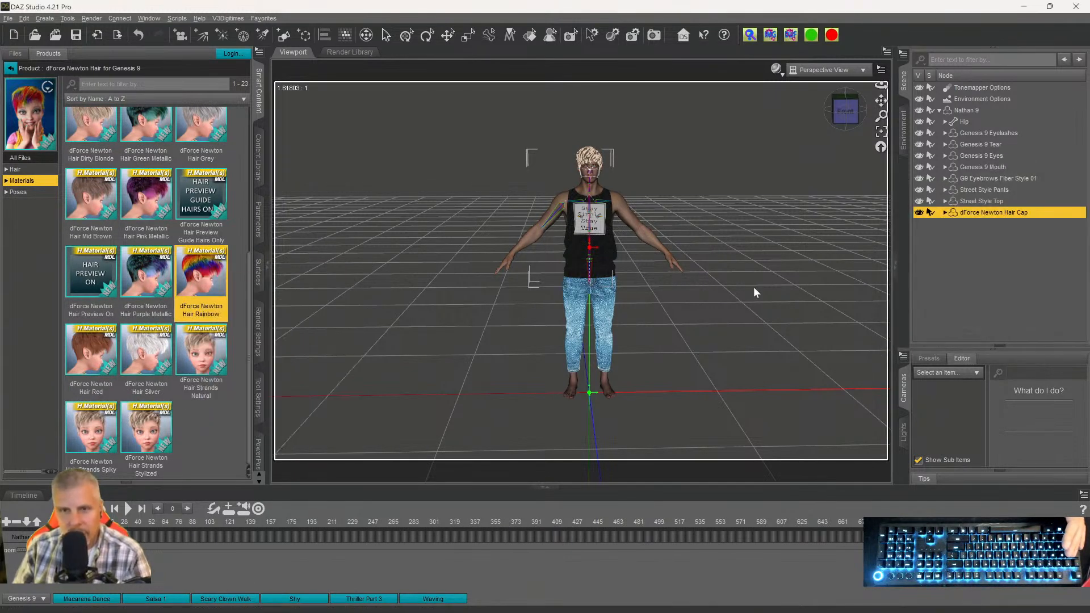
mouse_move(153, 224)
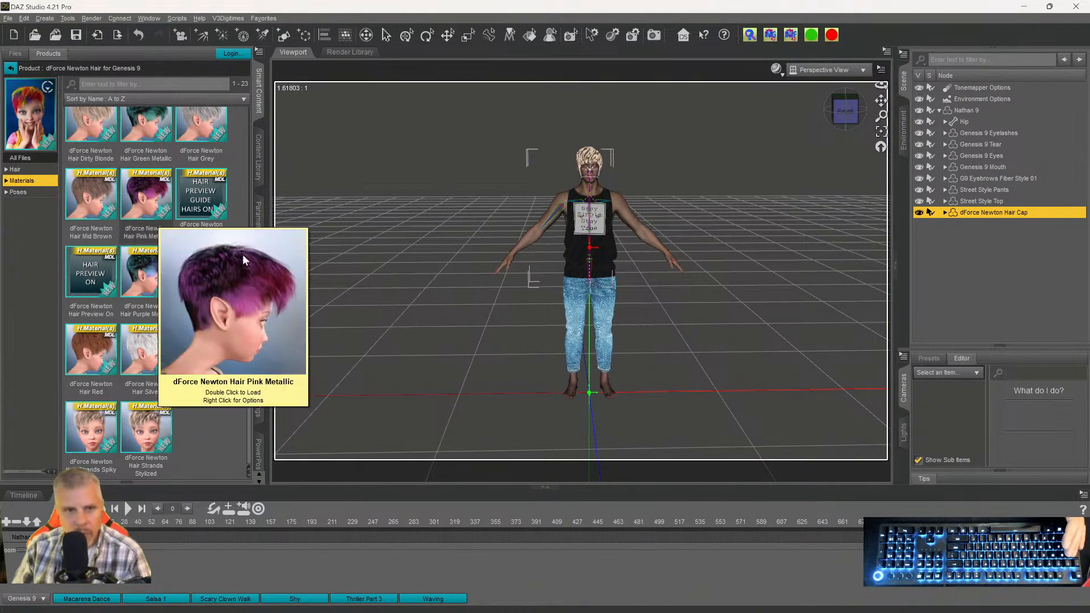
Preview the dressed figure in the viewport's photorealistic rendered draw style and return to the regular textured shading.
left_click(258, 272)
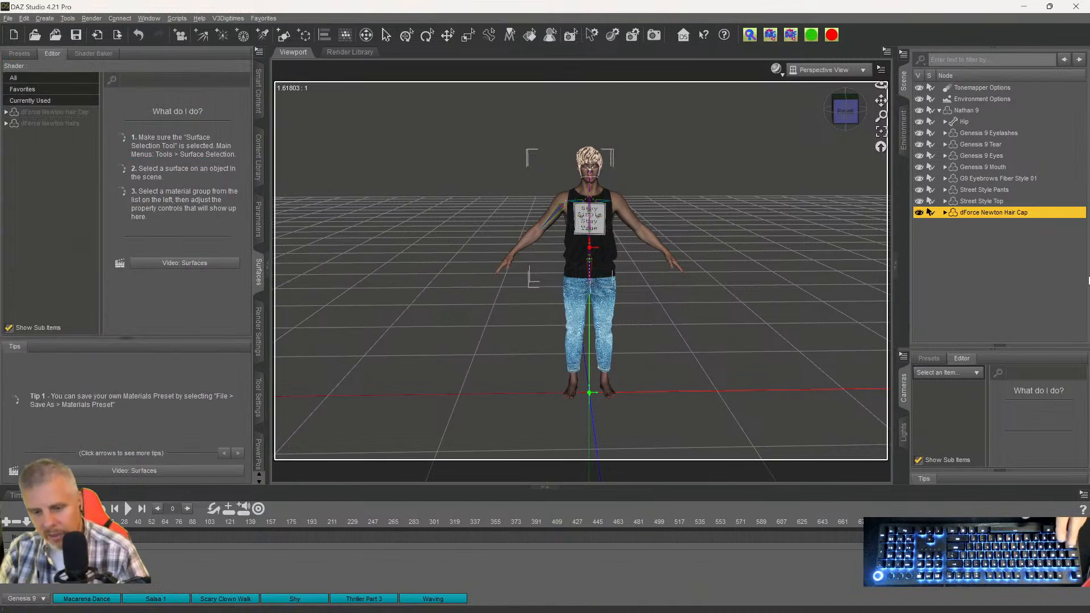
key("ctrl+0")
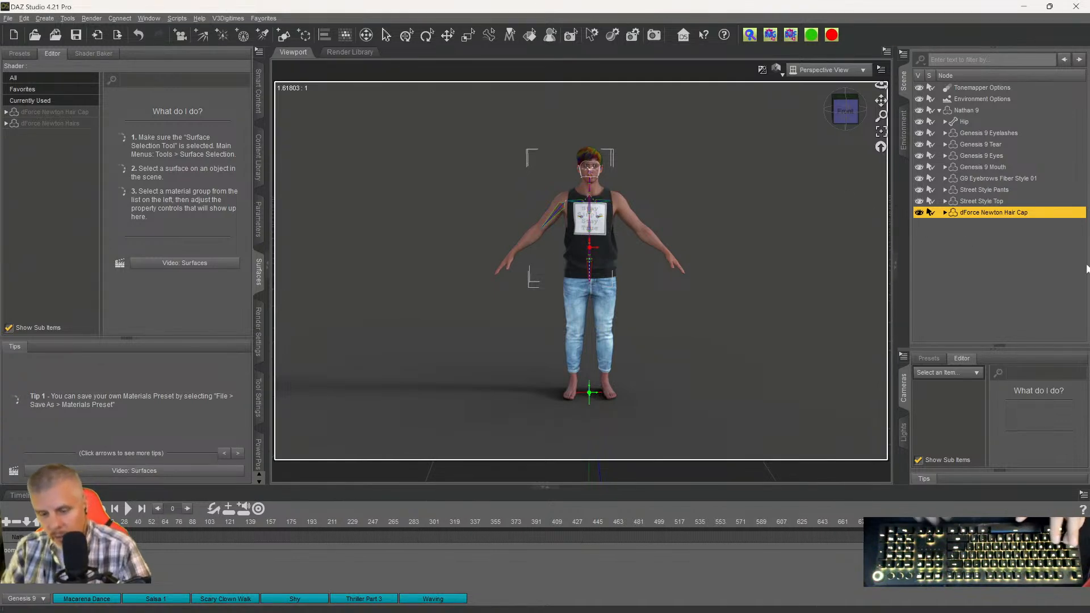
key("ctrl+9")
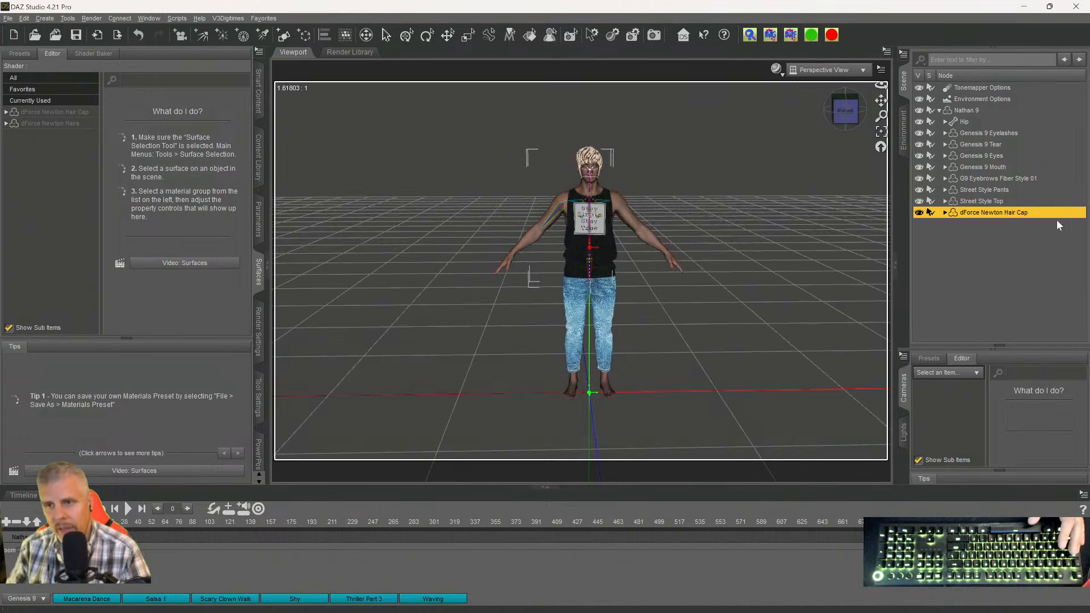
Set the scene's environment type to Backdrop.
left_click(974, 101)
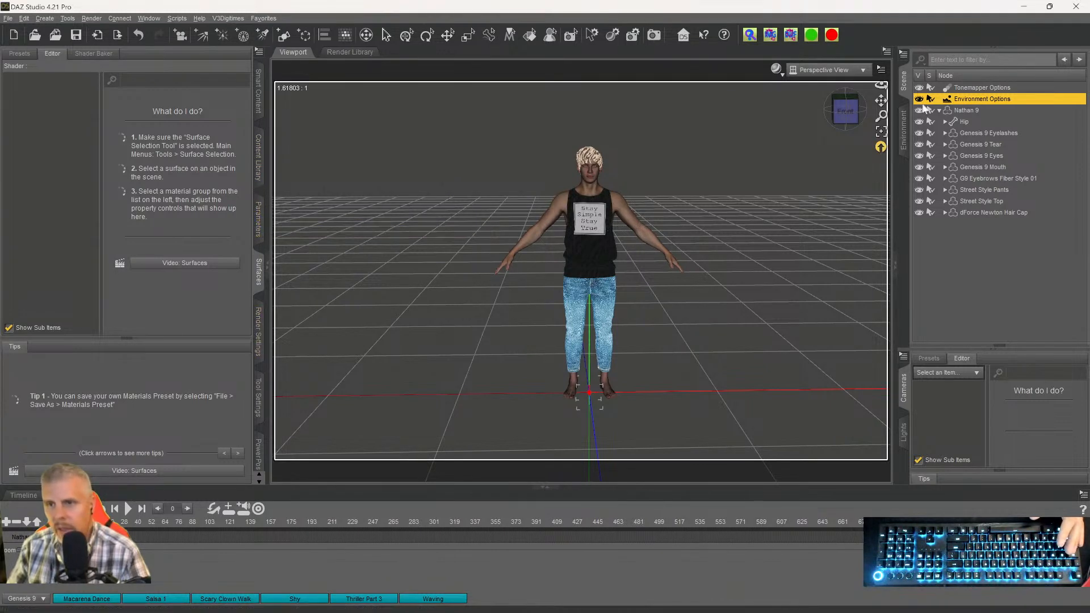
left_click(906, 140)
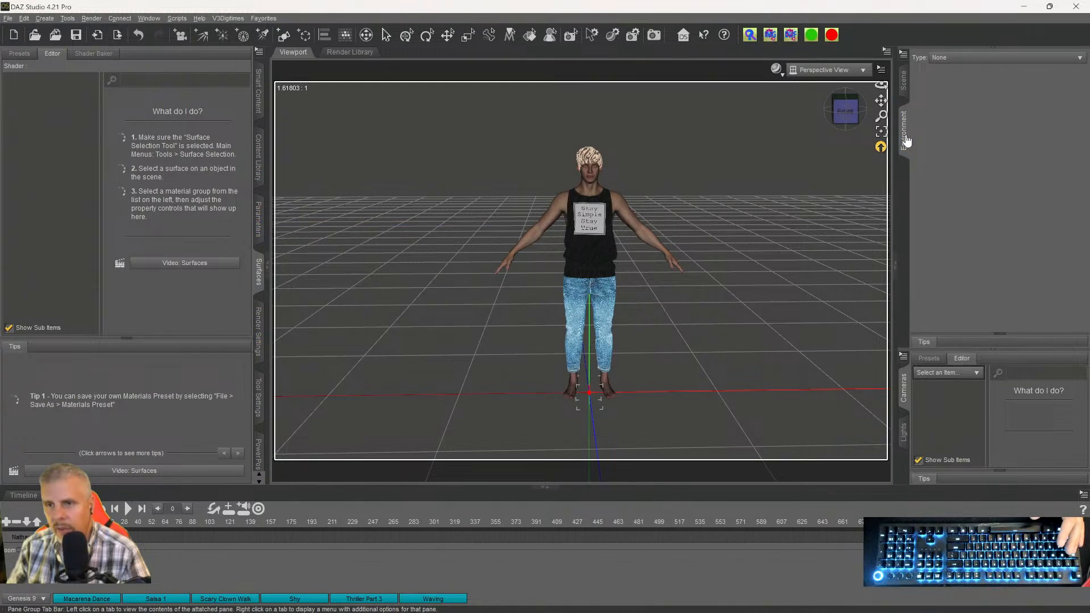
left_click(952, 58)
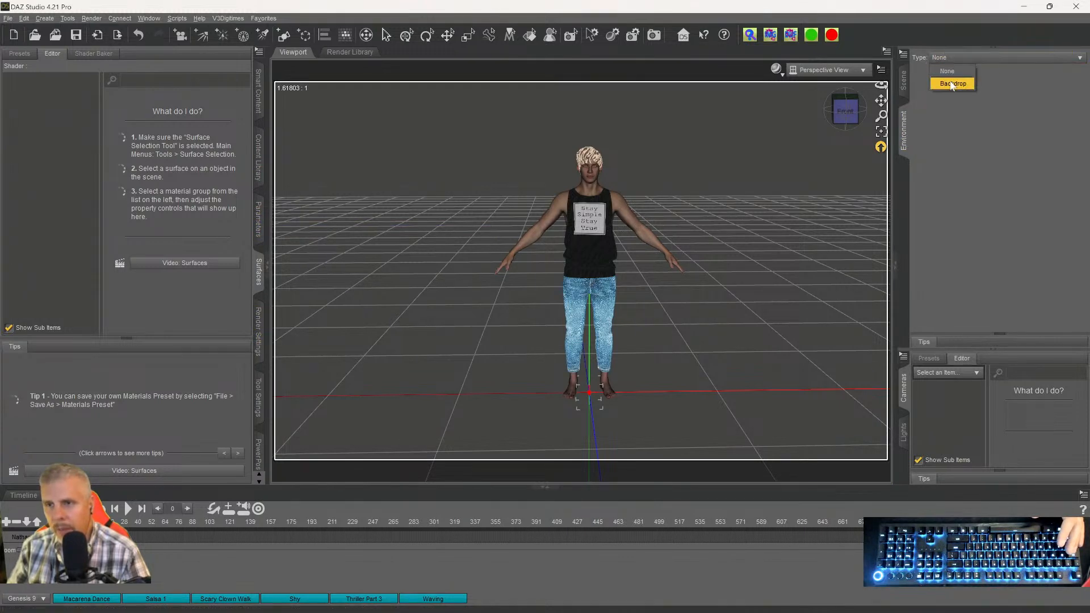
left_click(952, 84)
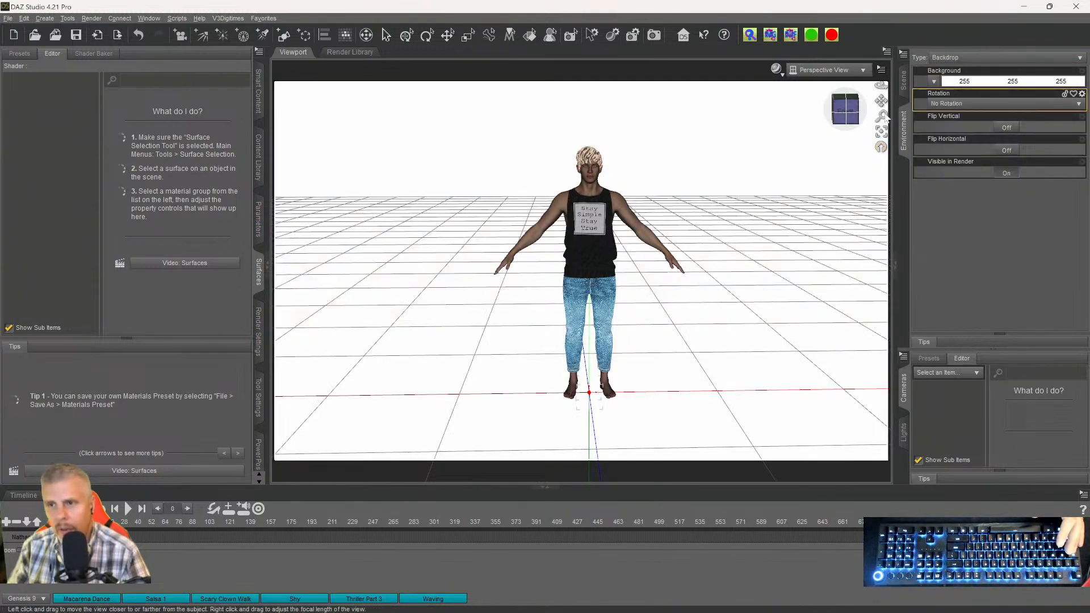
Load DTSoT_TwilightSky_D_2k.exr from the HDRI All folder as the backdrop's background image.
left_click(934, 81)
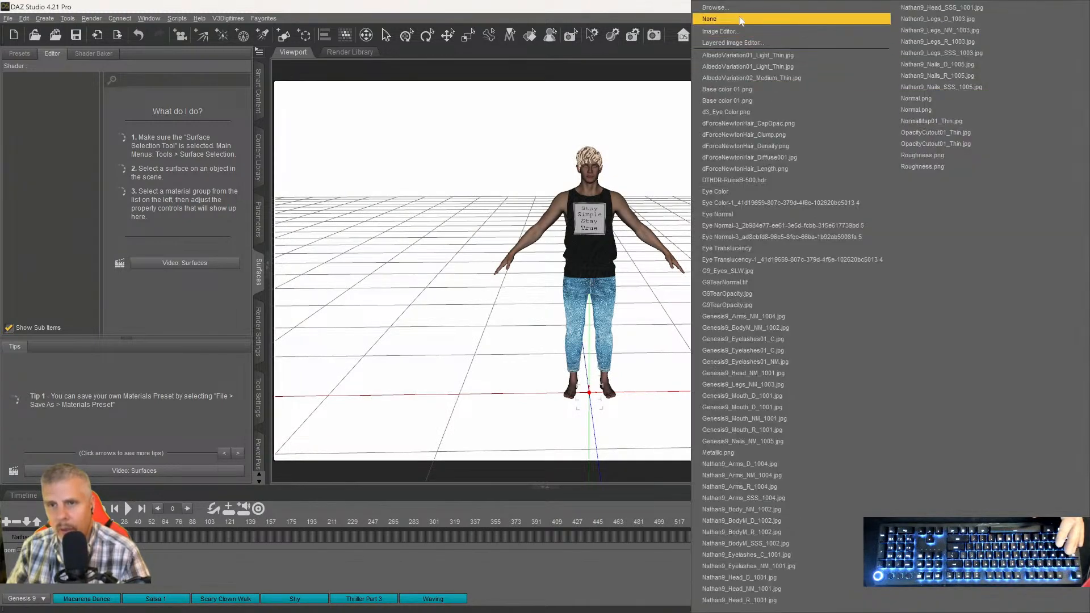
left_click(719, 8)
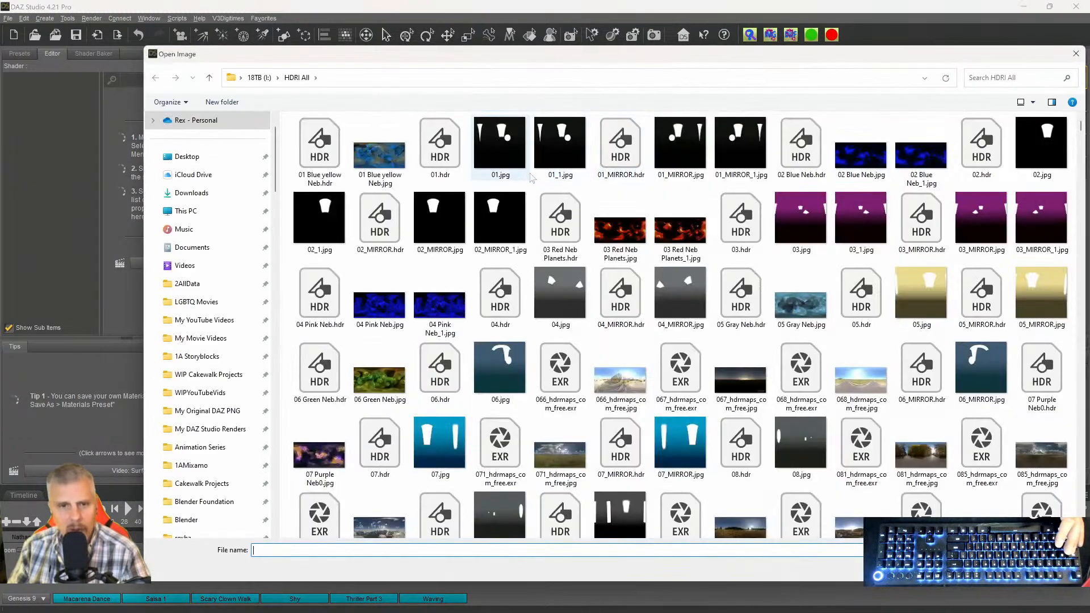
scroll(695, 284, "down", 5)
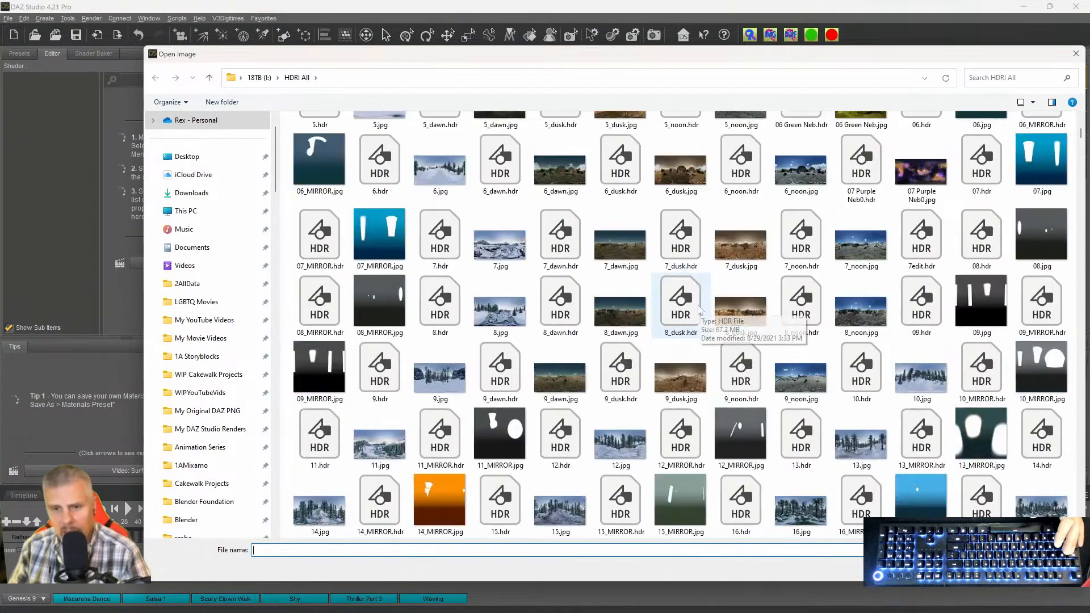
scroll(699, 309, "down", 10)
scroll(699, 309, "down", 10)
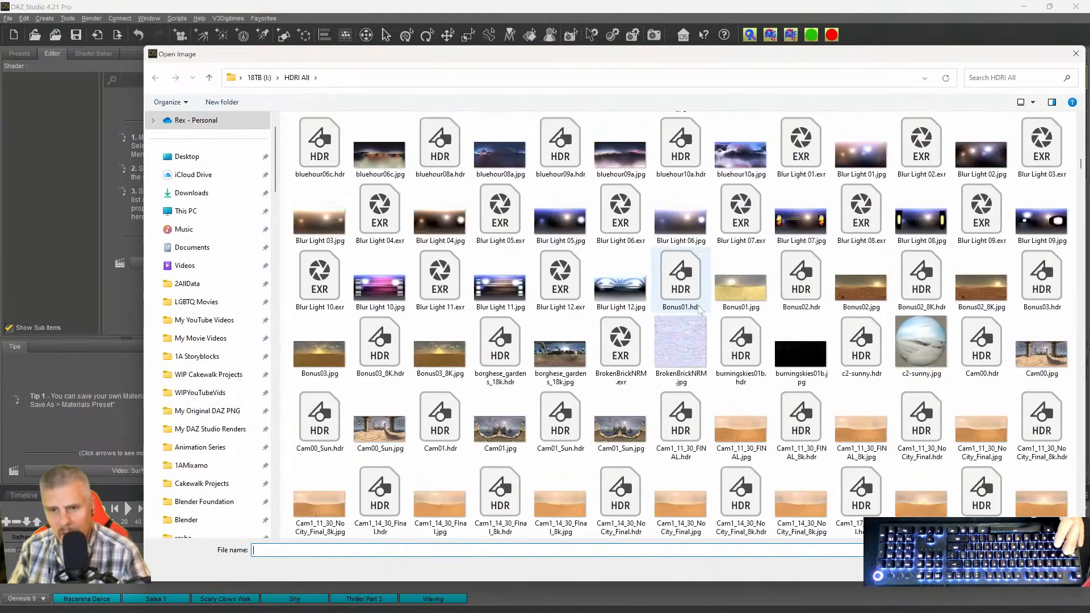
scroll(699, 310, "down", 5)
scroll(699, 309, "down", 10)
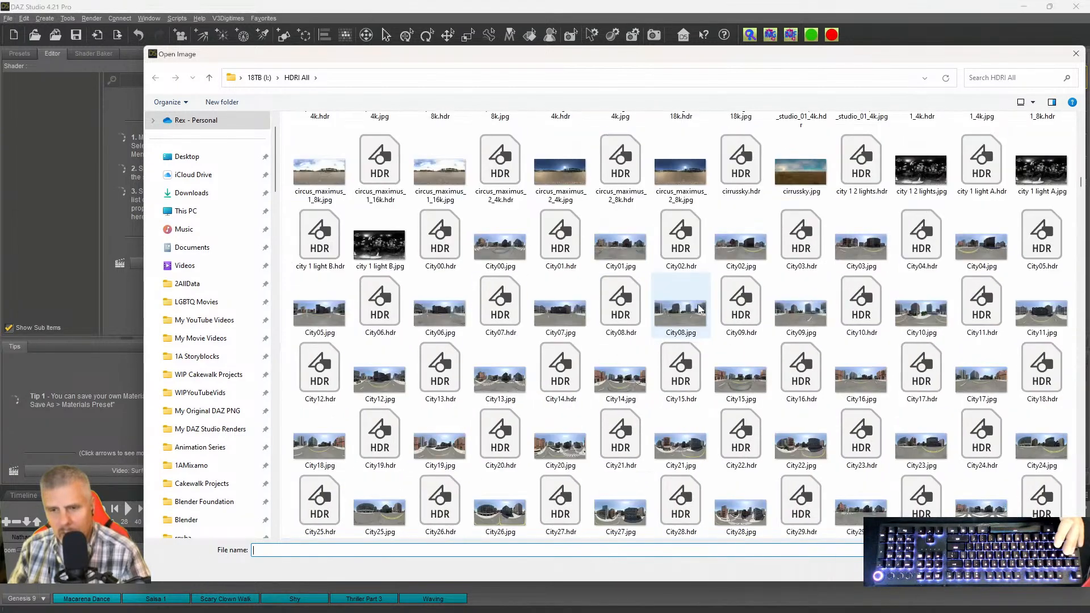
scroll(700, 309, "down", 10)
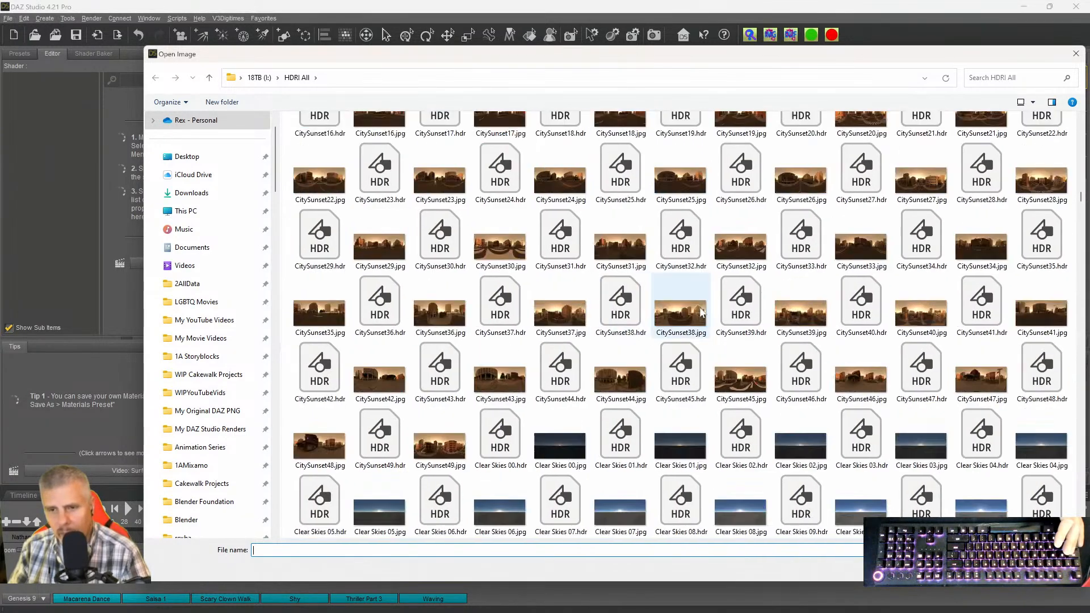
scroll(702, 314, "down", 8)
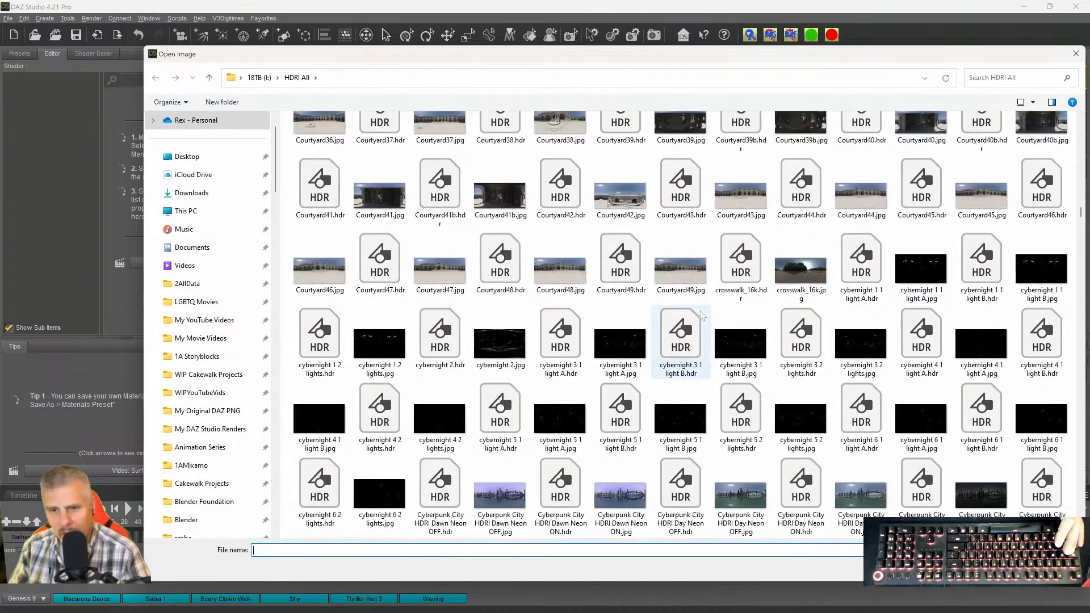
scroll(702, 315, "down", 10)
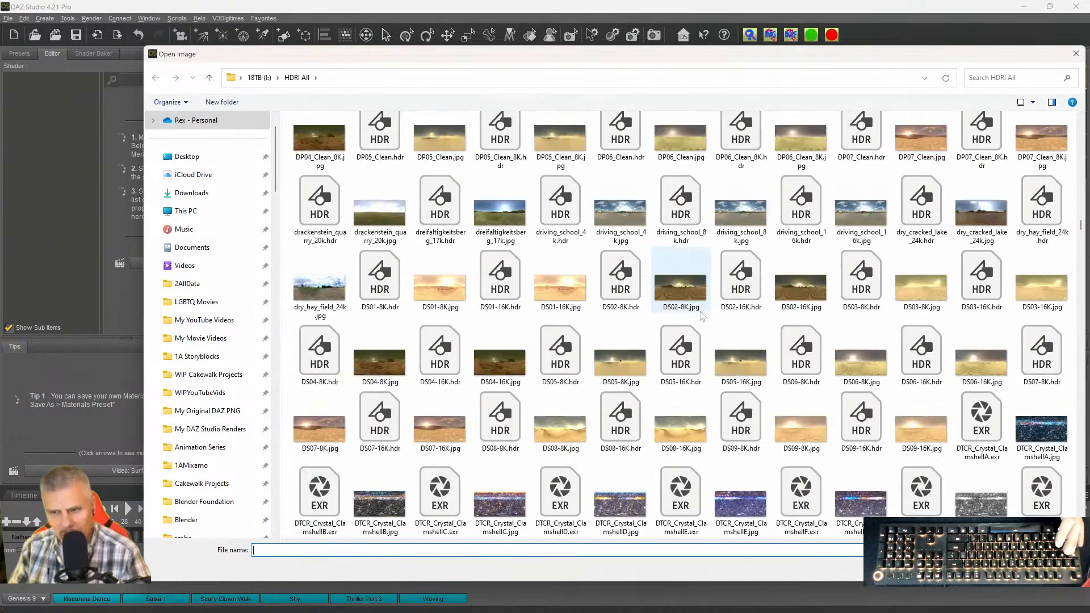
scroll(703, 316, "down", 10)
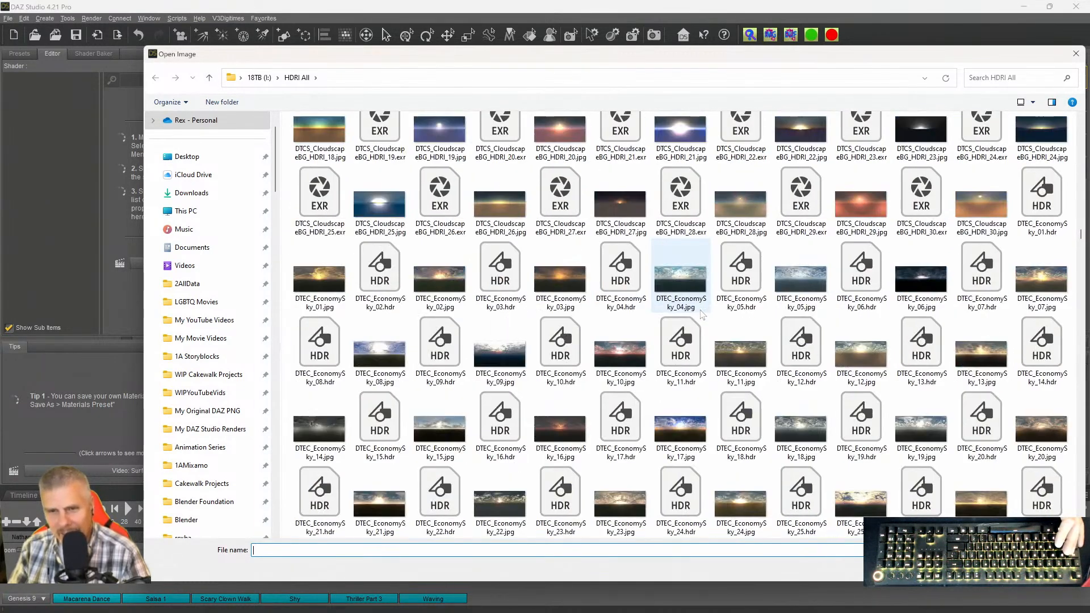
scroll(702, 316, "down", 12)
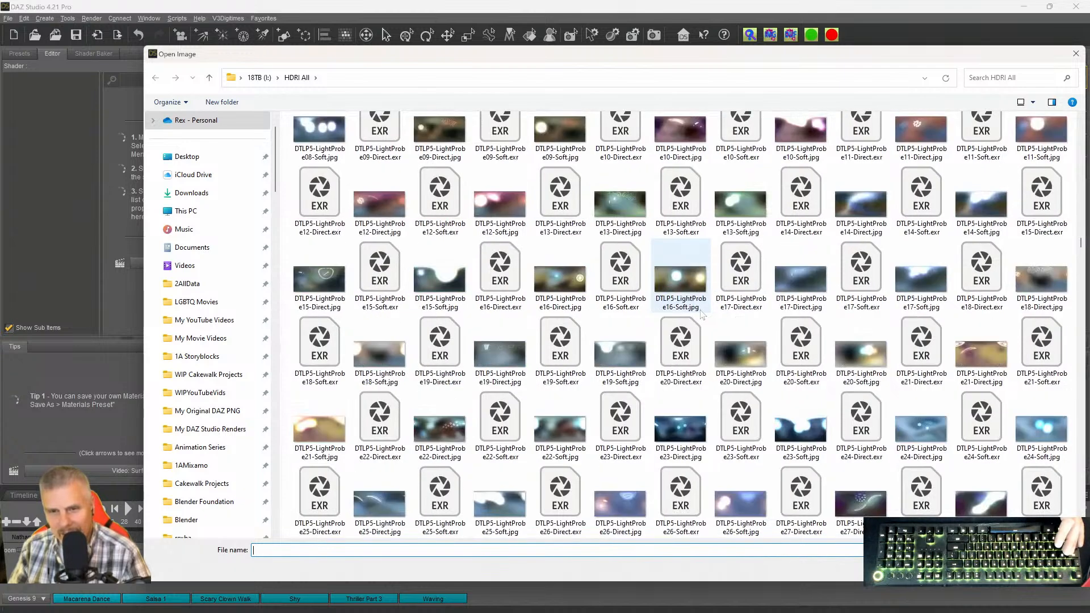
scroll(702, 316, "down", 12)
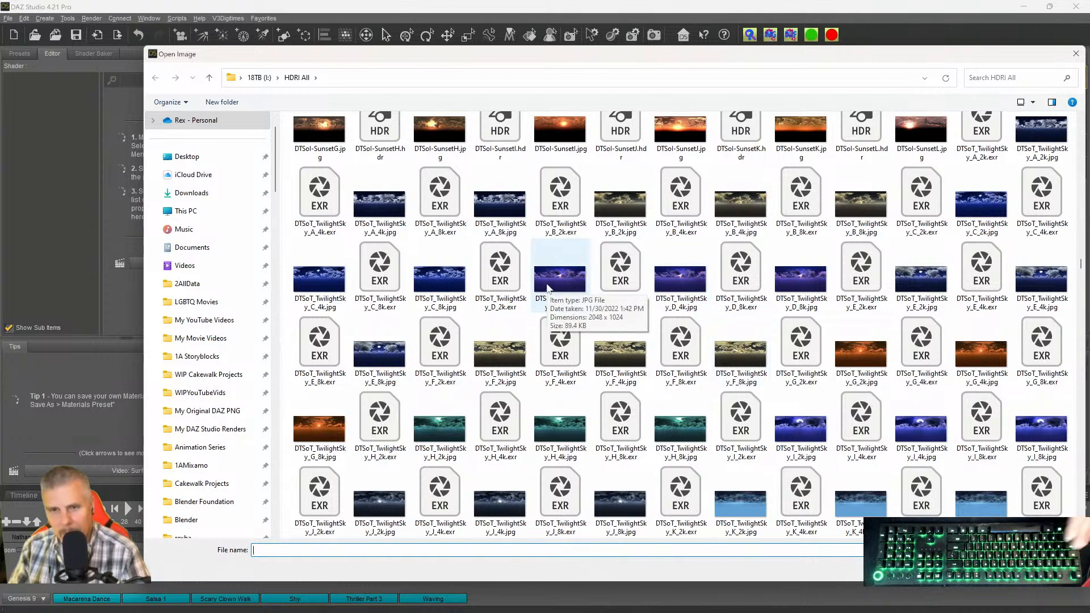
left_click(511, 290)
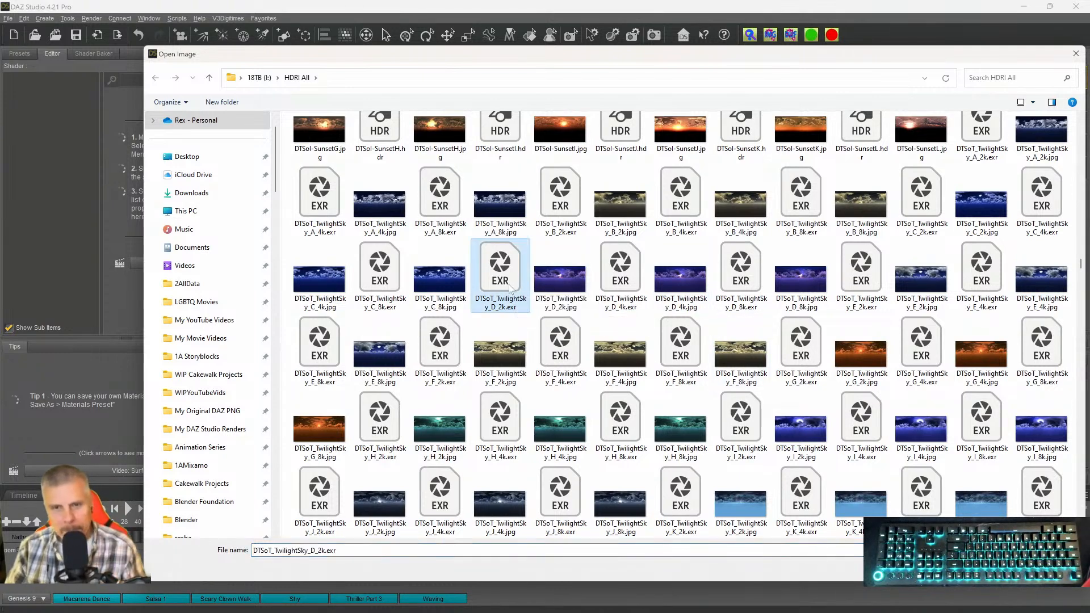
double_click(509, 288)
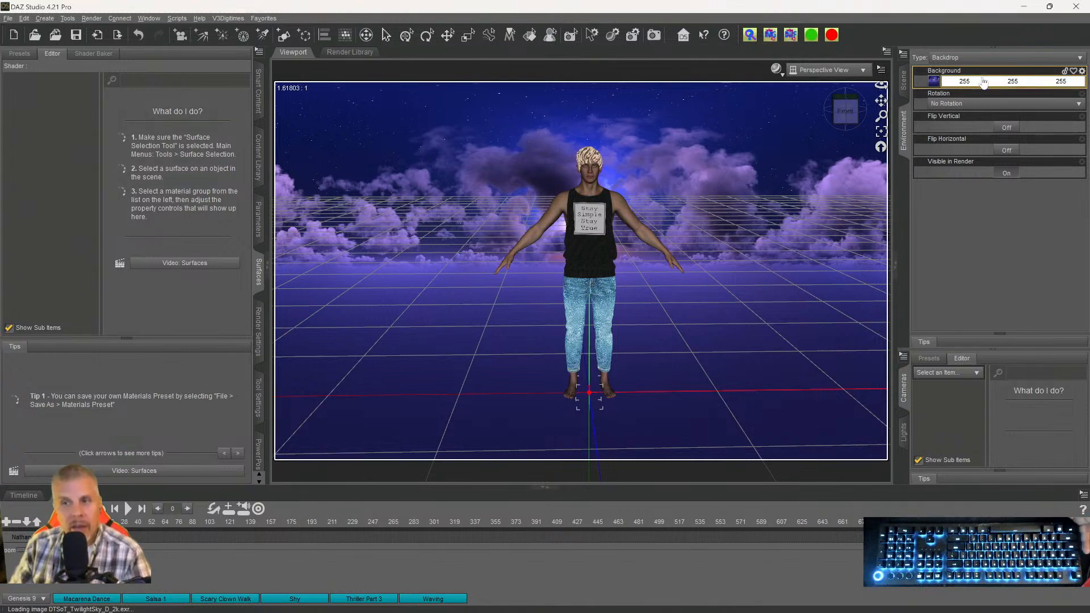
Check the background image, align the perspective view to the front, and switch the viewport to the photorealistic rendered draw style.
mouse_move(933, 81)
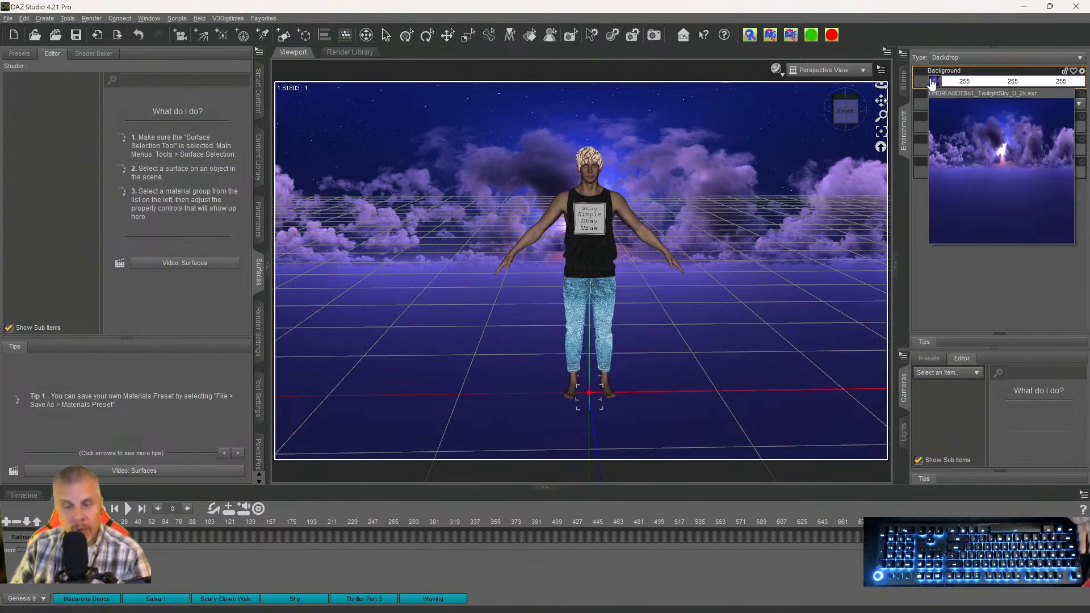
left_click(846, 113)
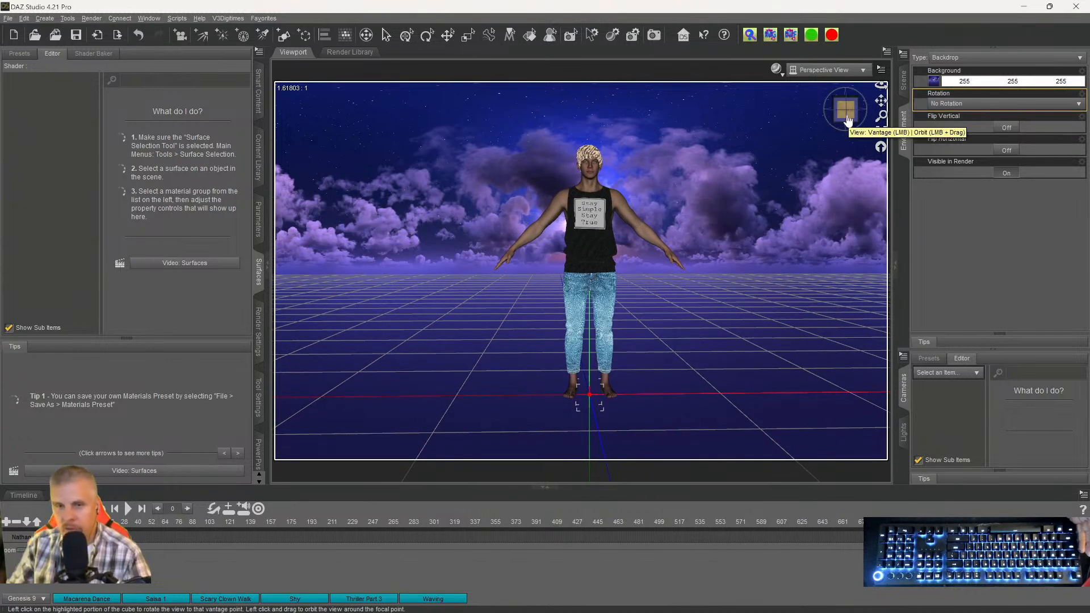
left_click(938, 85)
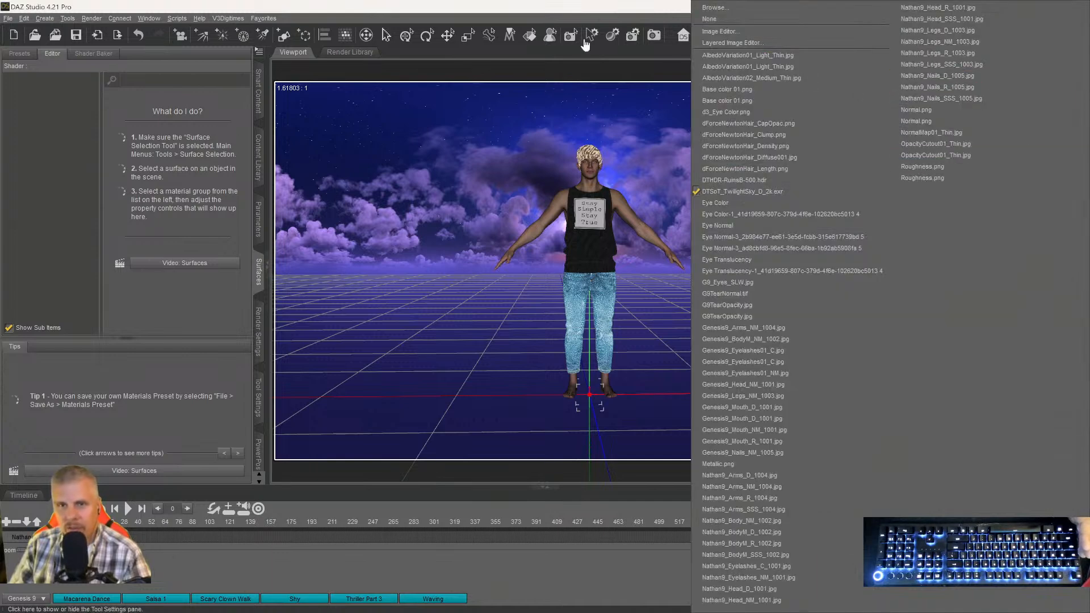
left_click(38, 104)
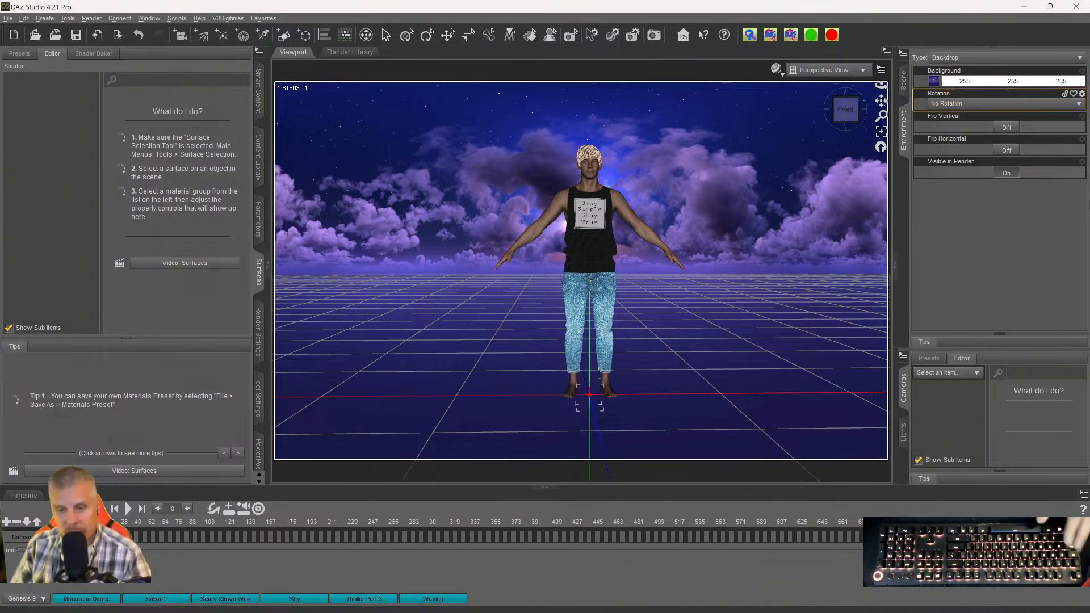
key("ctrl+0")
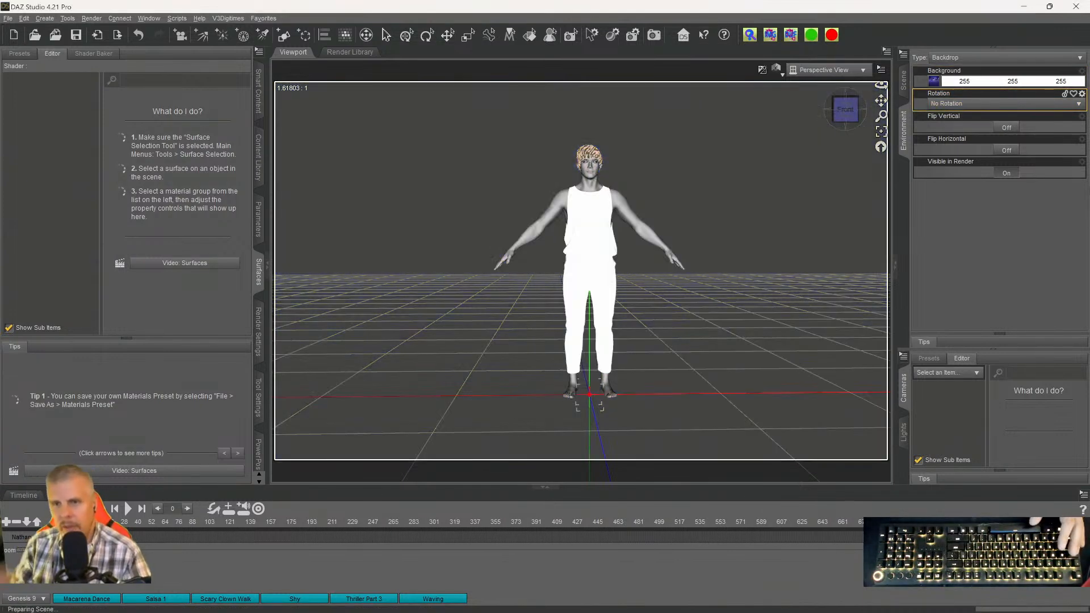
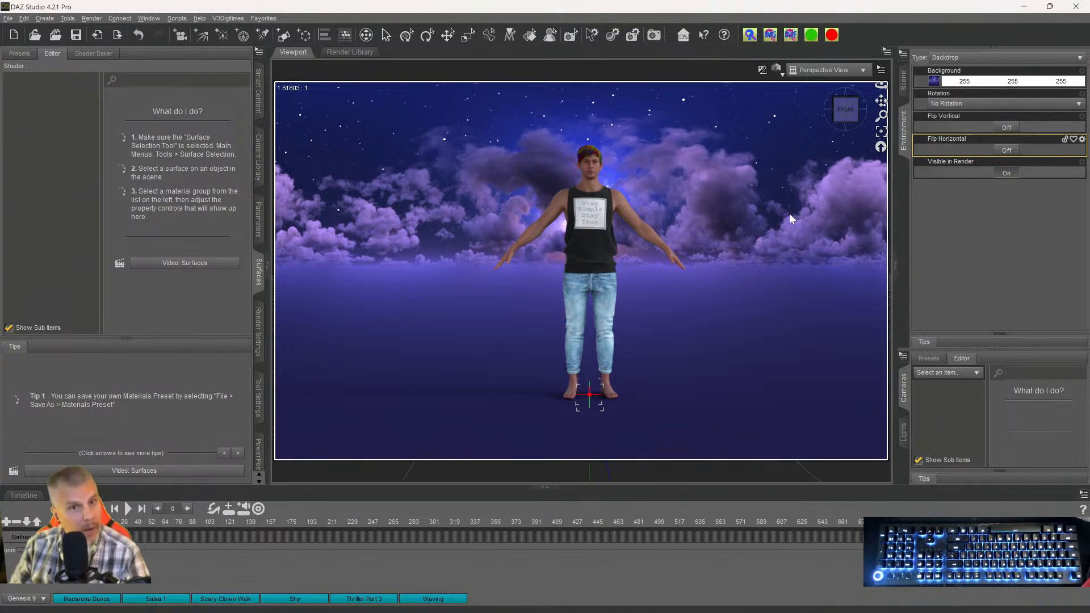
Set the backdrop's background image to None and turn off Draw Ground in the Environment Options.
left_click(933, 81)
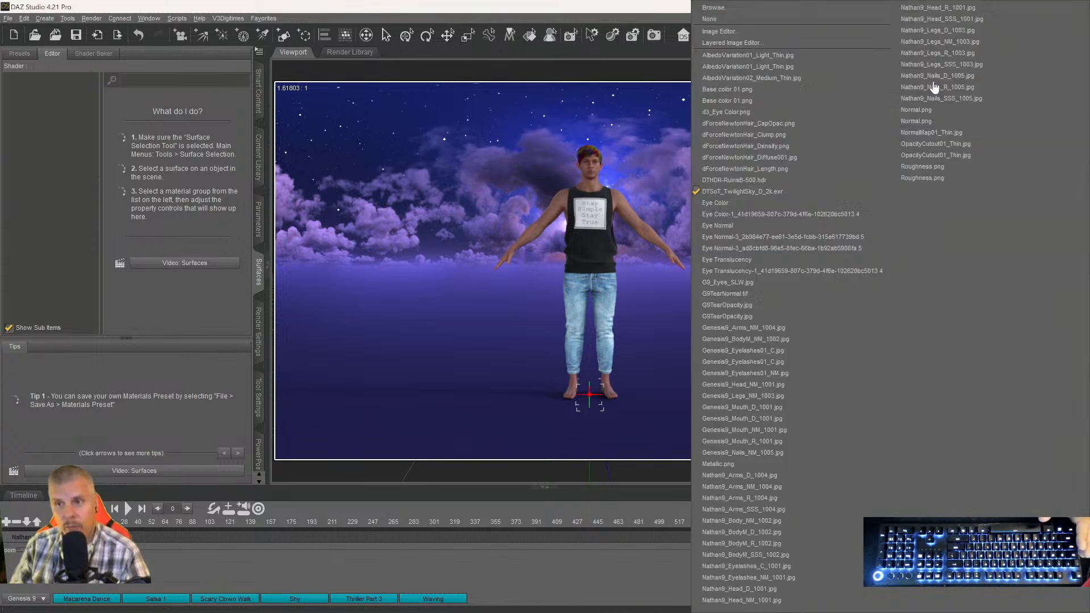
left_click(724, 19)
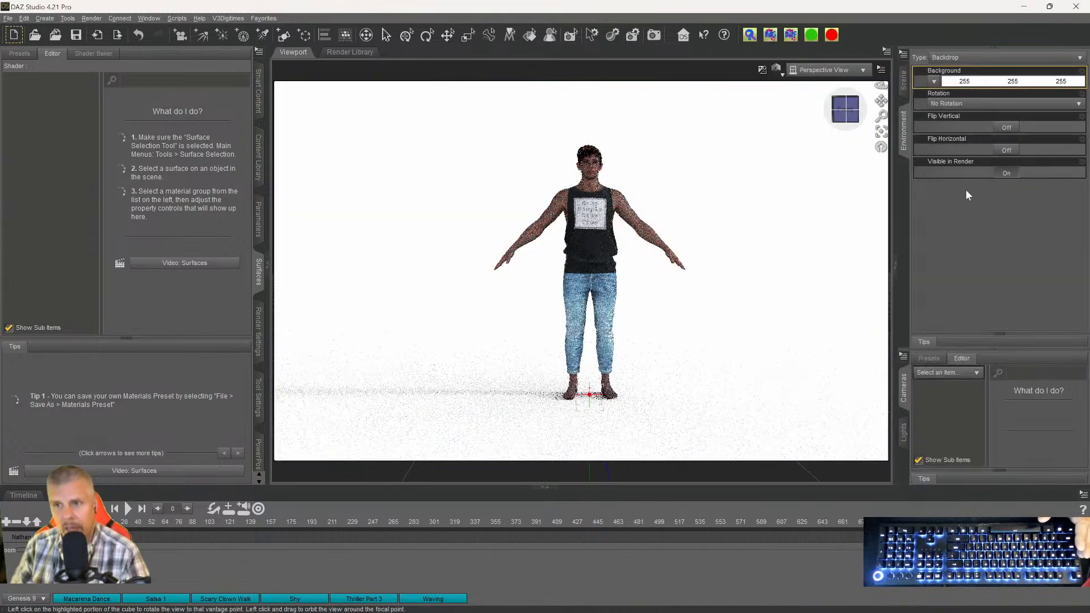
left_click(903, 82)
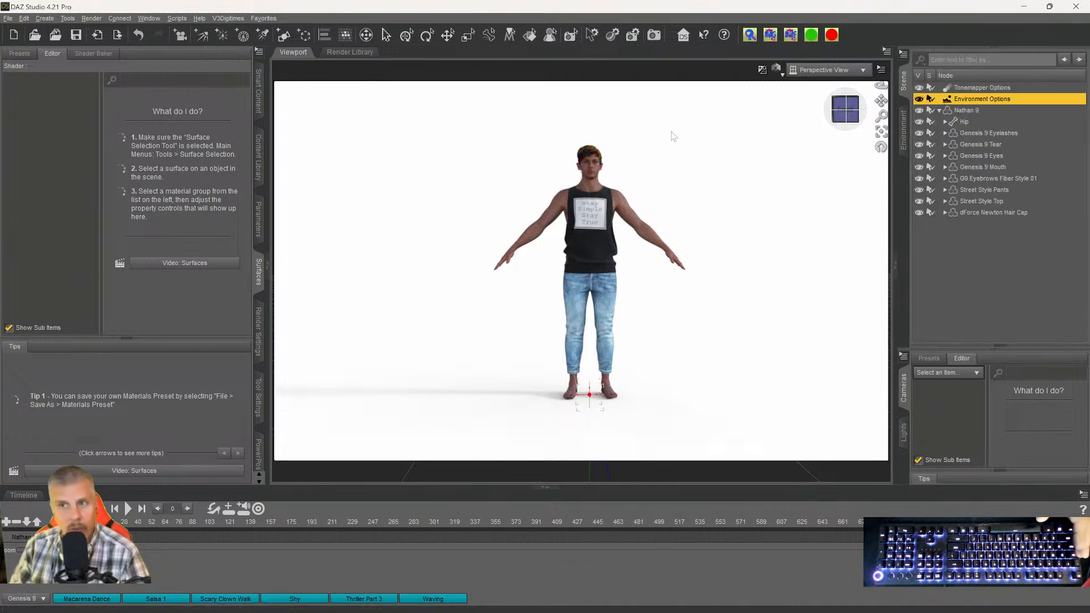
left_click(259, 214)
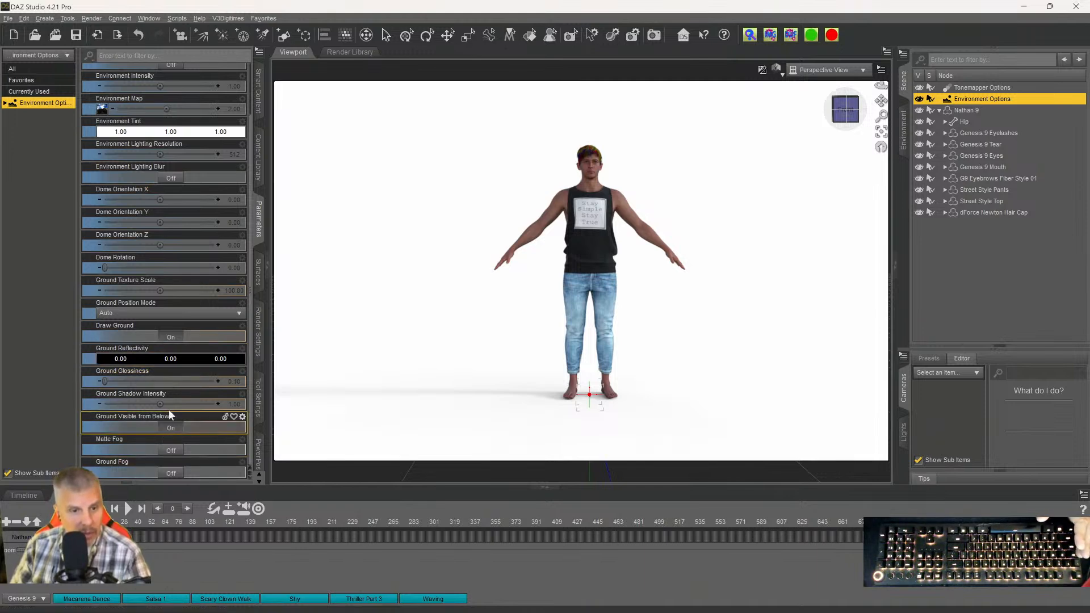
left_click(172, 339)
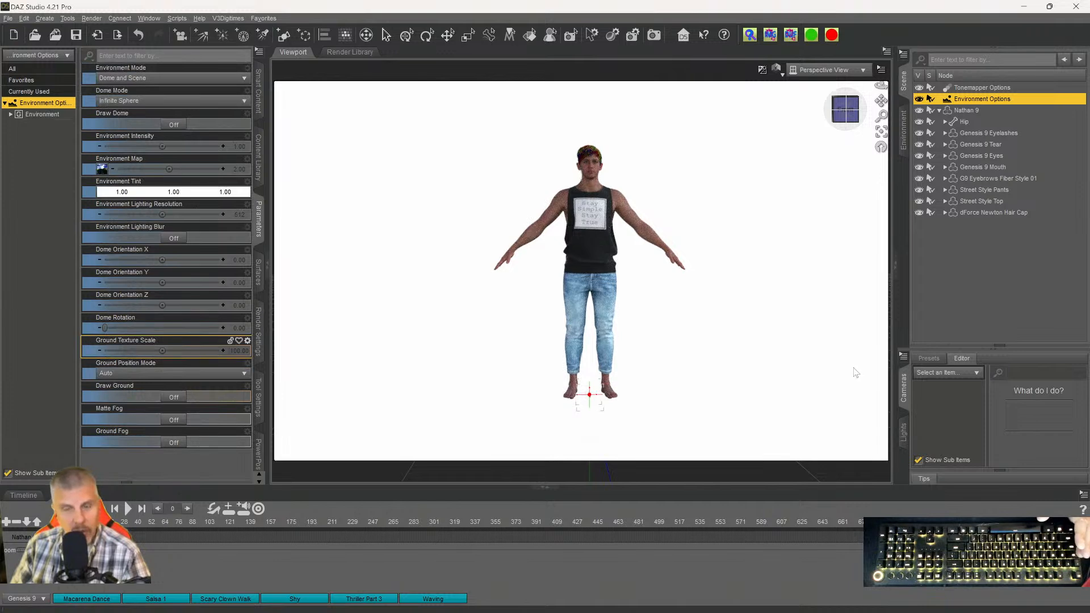
Set the scene's environment type to None instead of Backdrop, leaving the background colour unedited.
left_click(904, 122)
left_click(947, 85)
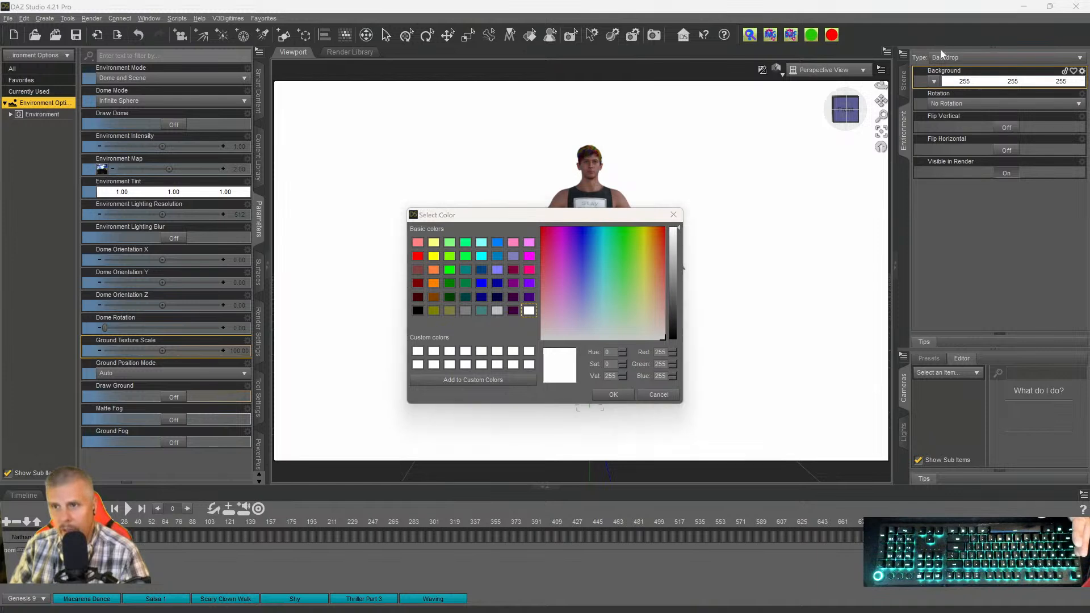
left_click(673, 214)
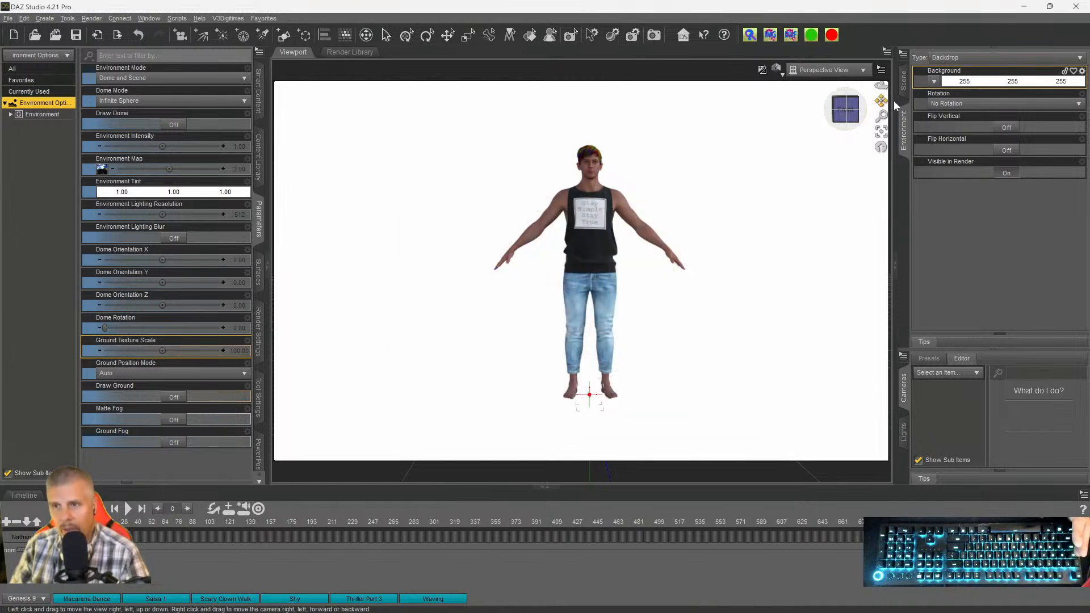
left_click(965, 57)
left_click(950, 67)
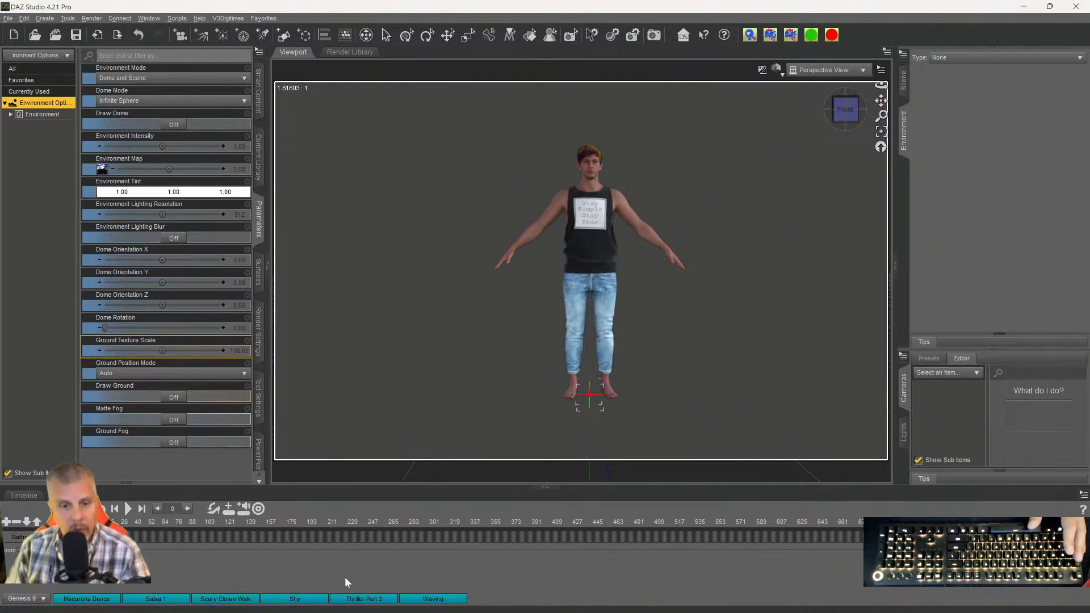
Compare the Nathan 9 figure node with its Hip bone in the scene and leave Nathan 9 selected.
left_click(354, 598)
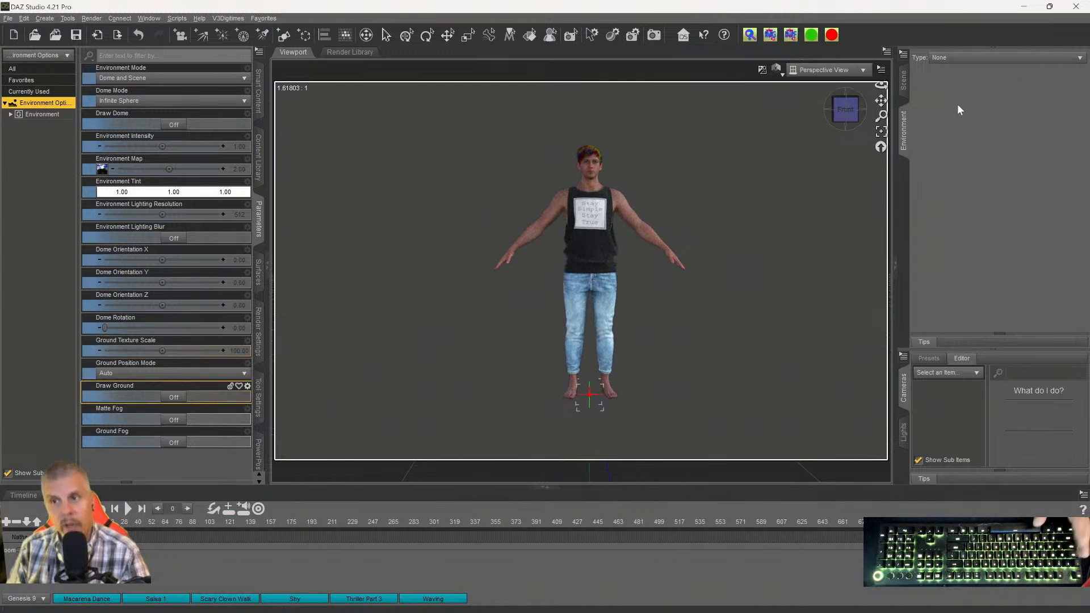
left_click(903, 88)
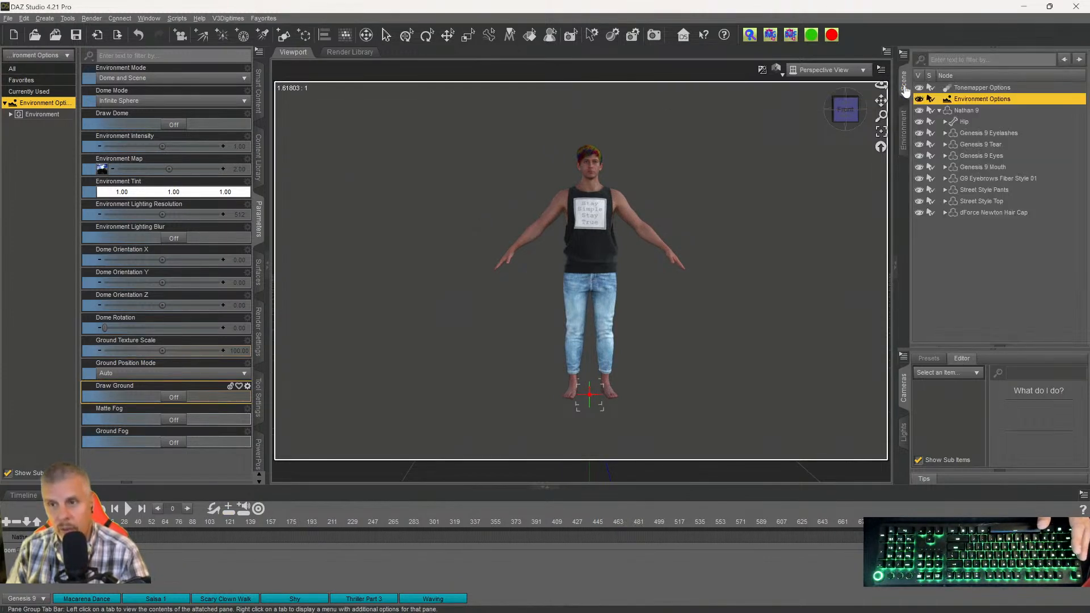
left_click(957, 112)
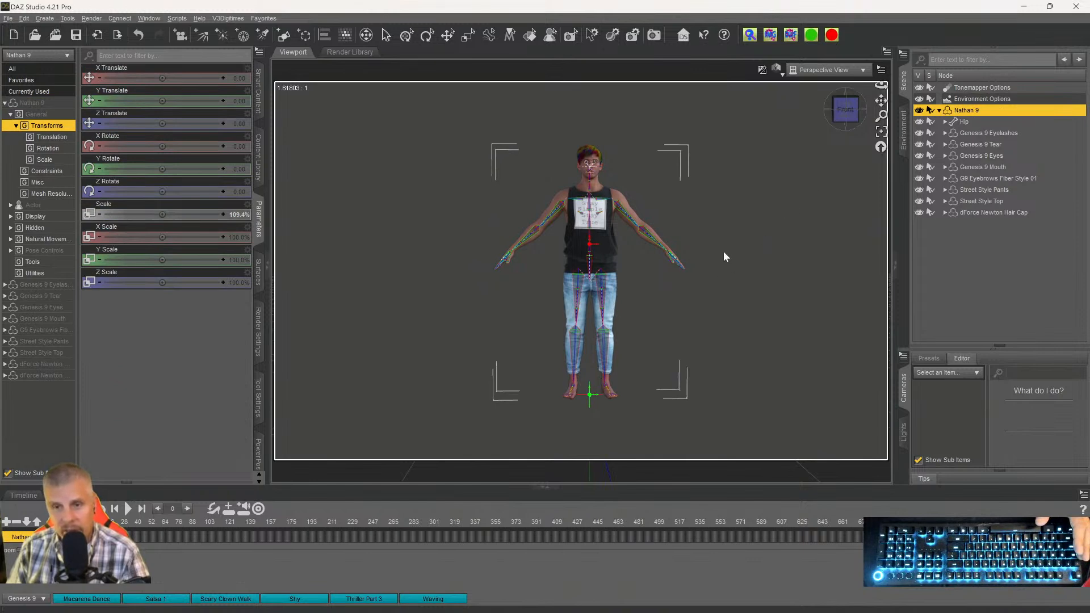
scroll(733, 244, "up", 5)
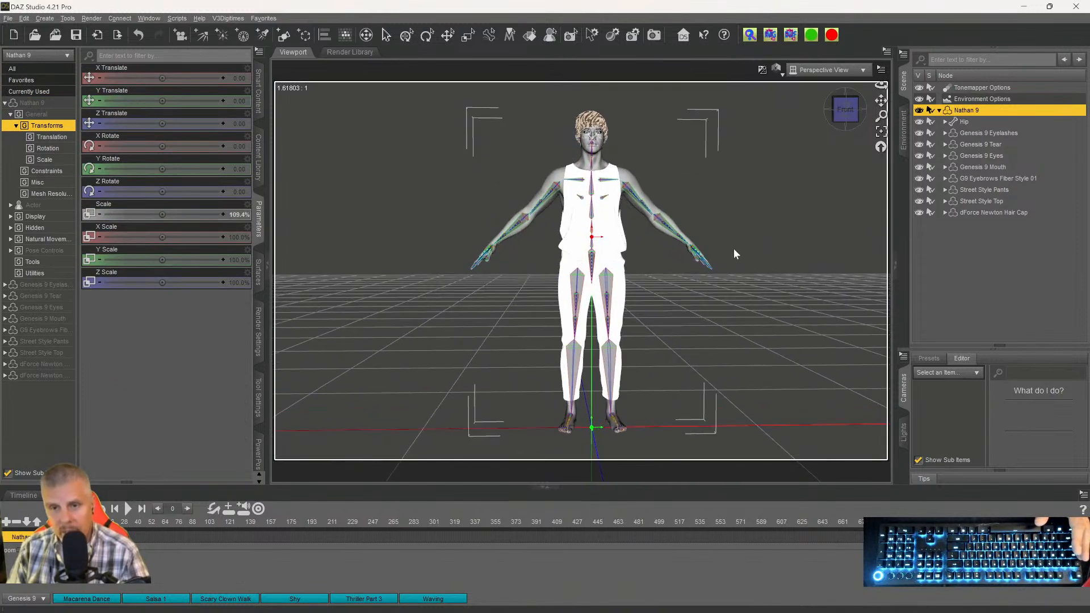
scroll(734, 251, "up", 2)
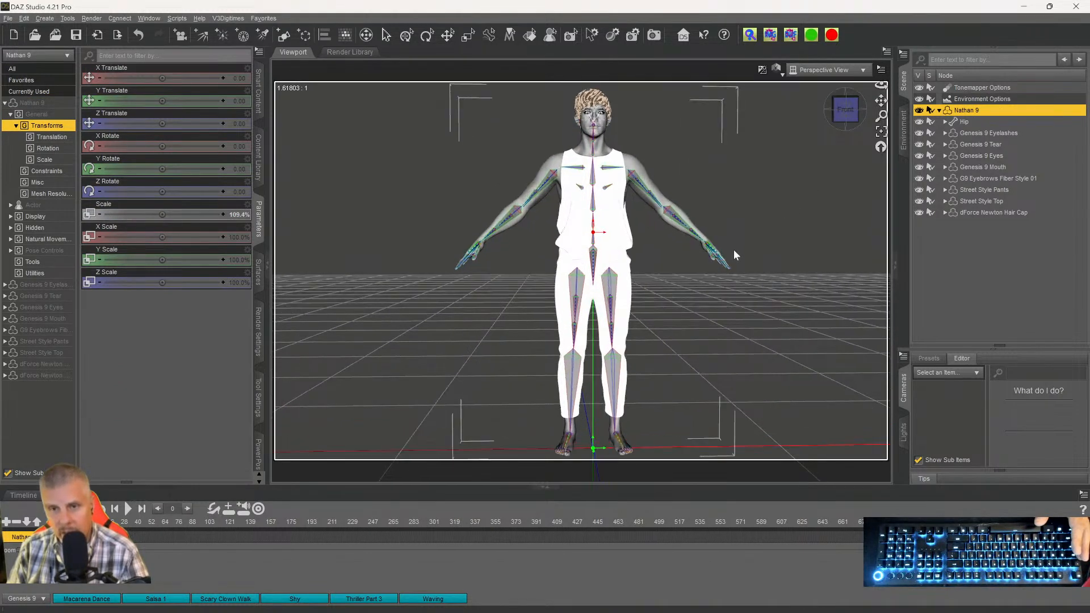
left_click(953, 121)
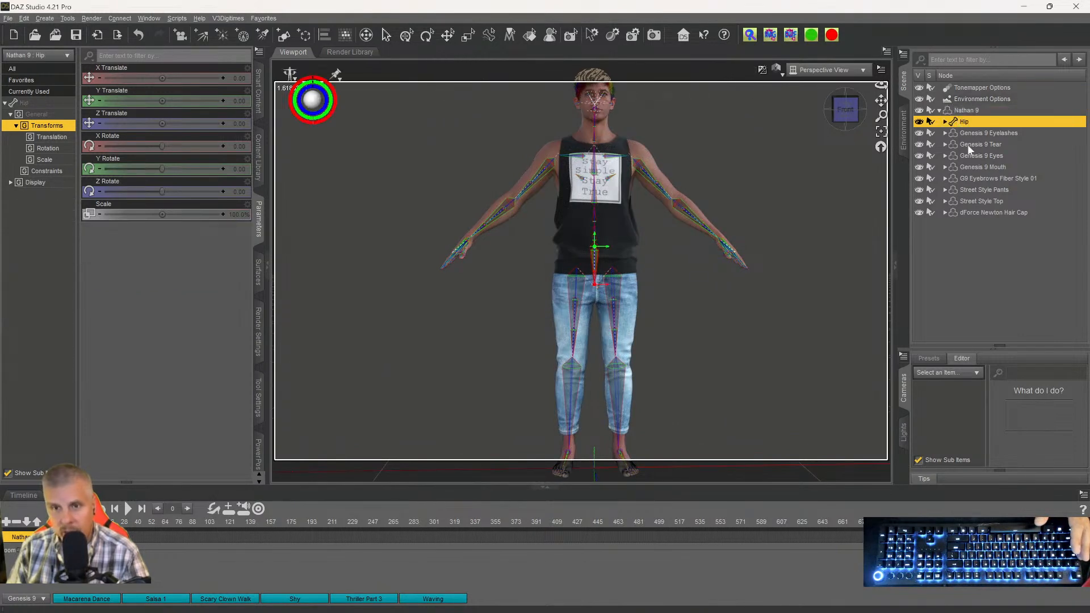
scroll(742, 252, "down", 3)
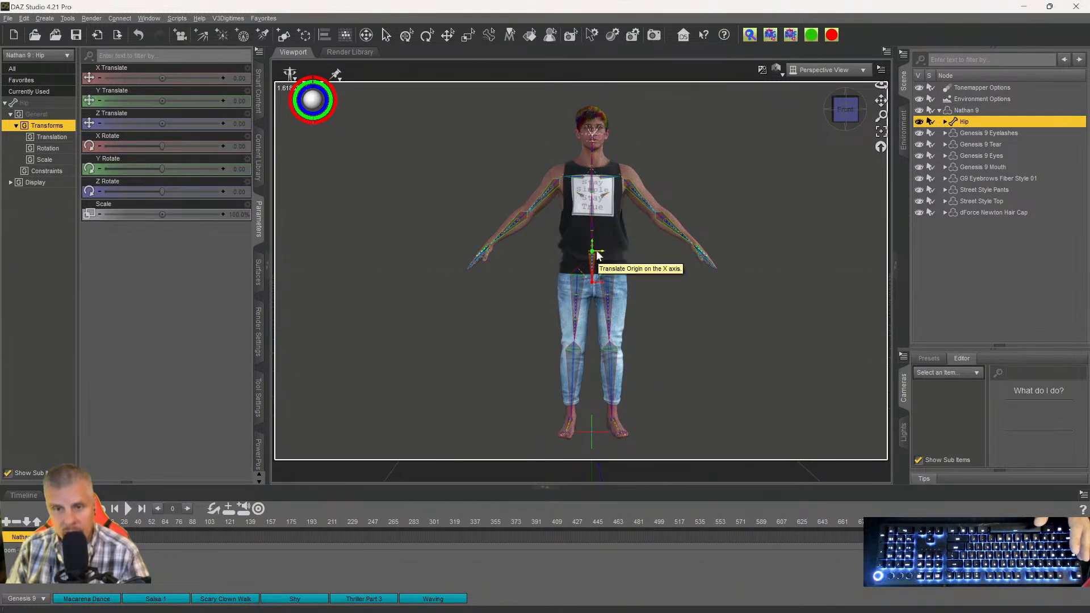
left_click(960, 111)
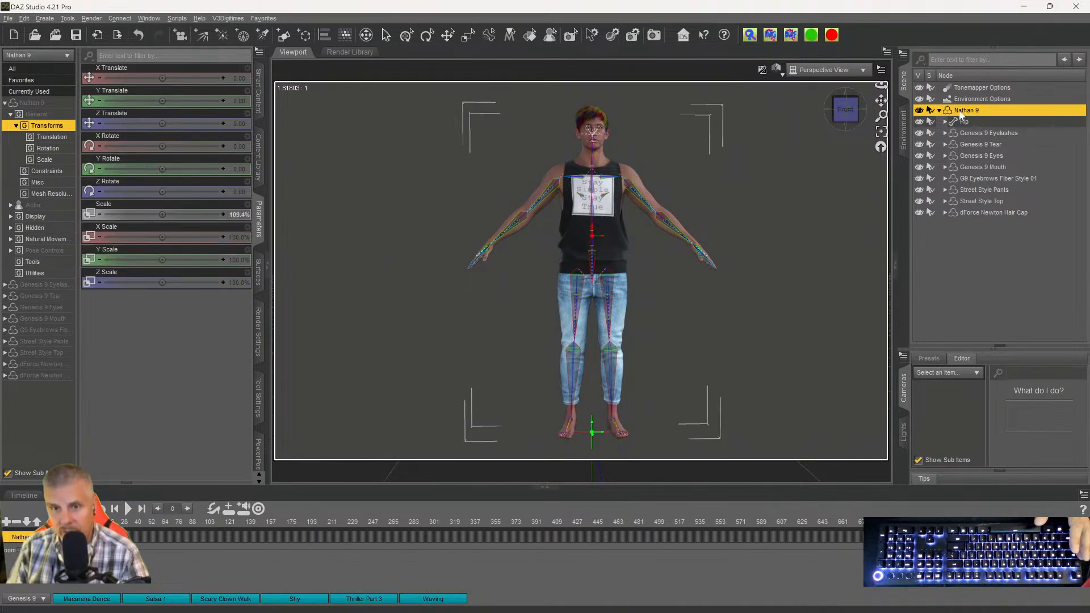
Move the Hip bone's center point straight down to the floor between Nathan 9's feet and leave the Hip selected.
left_click(959, 121)
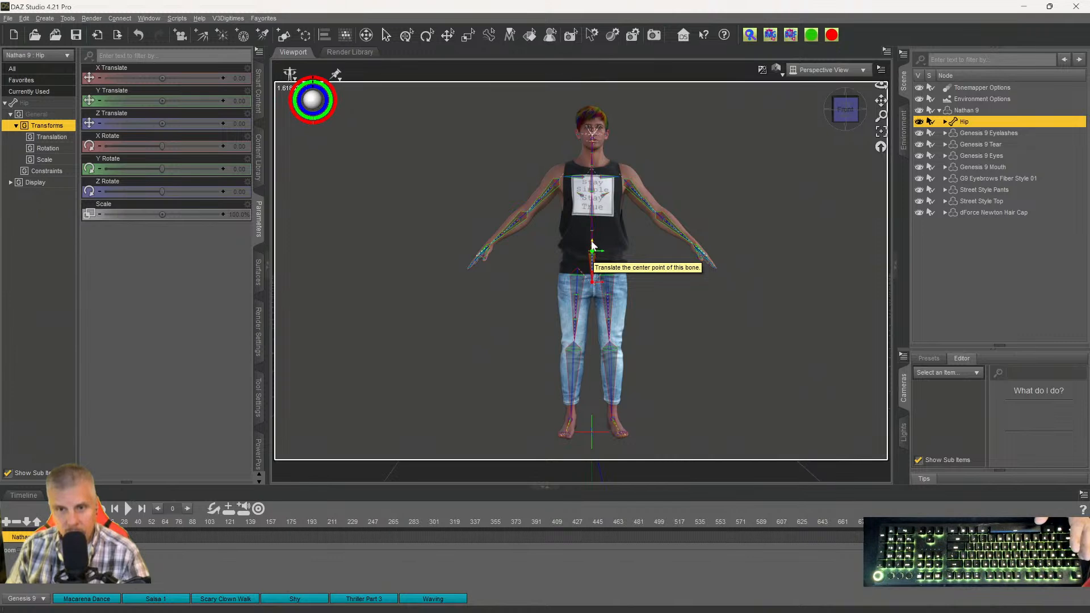
scroll(709, 281, "up", 2)
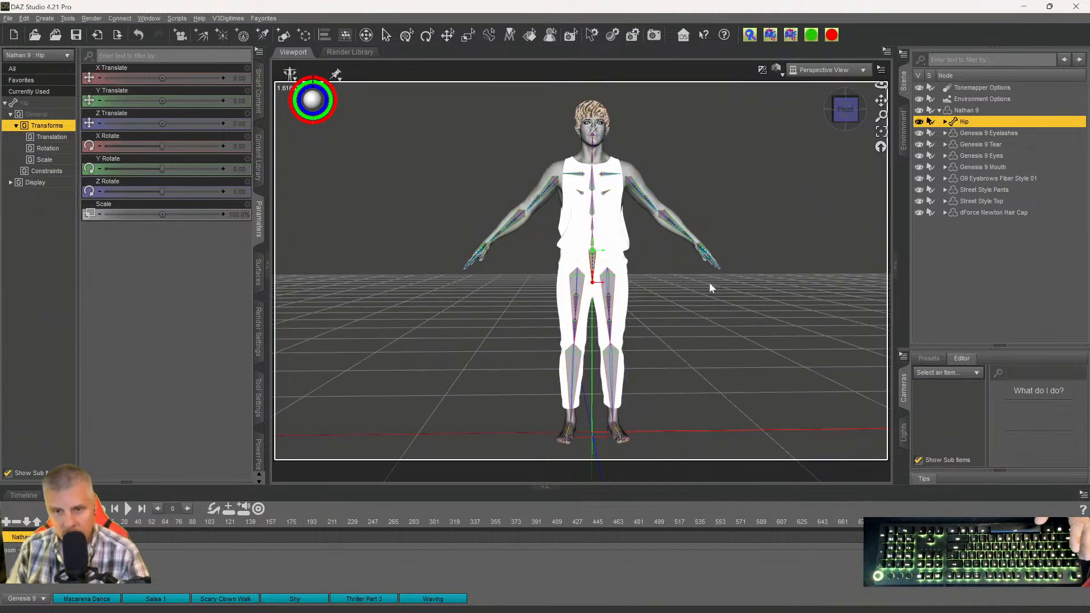
scroll(756, 295, "up", 5)
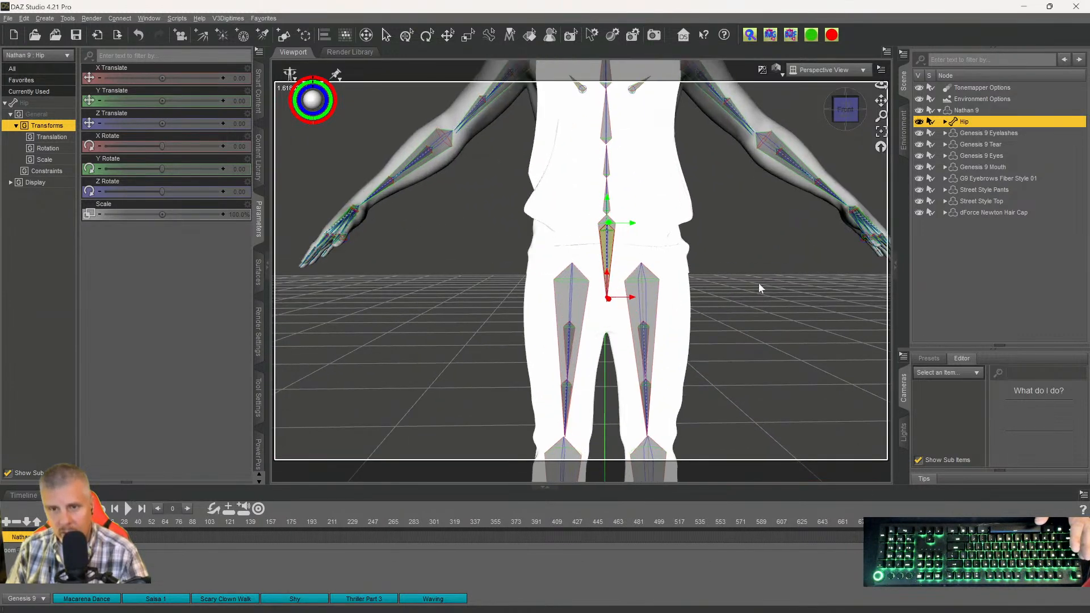
scroll(759, 268, "up", 2)
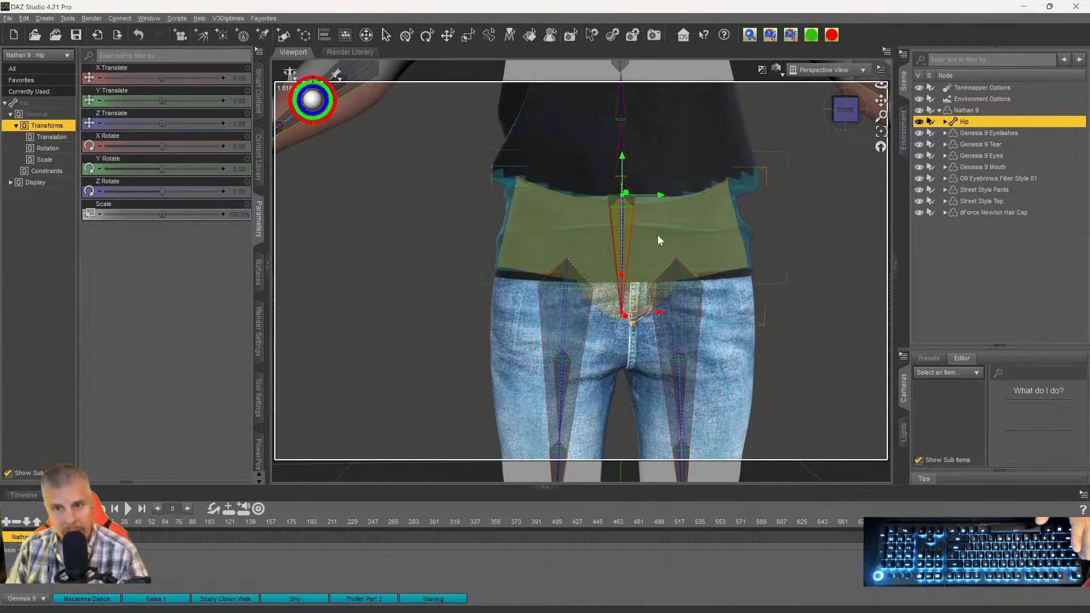
scroll(659, 214, "down", 1)
scroll(658, 213, "down", 6)
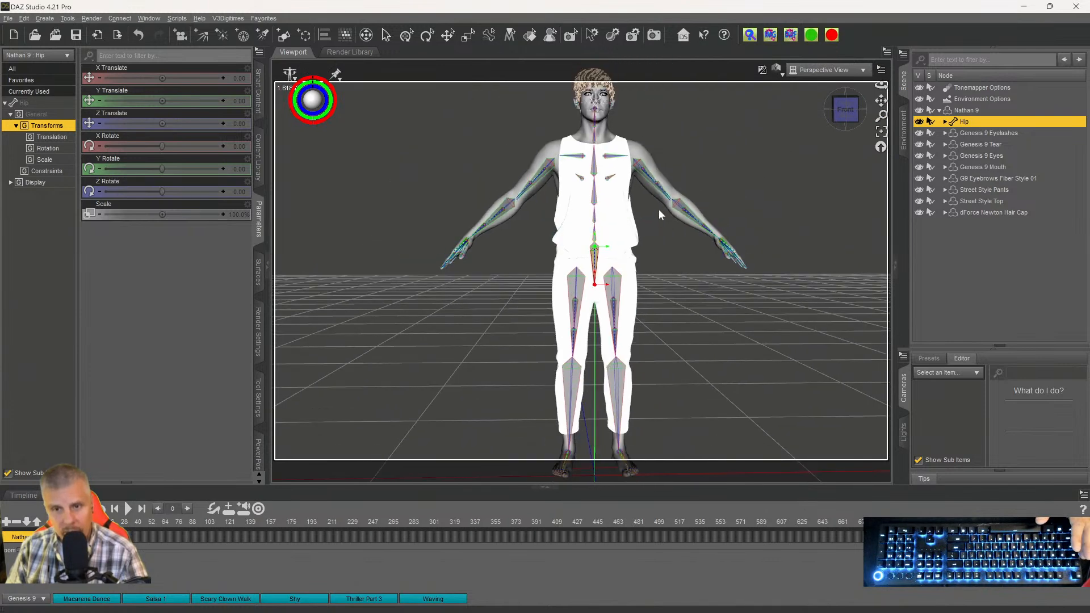
scroll(659, 215, "down", 1)
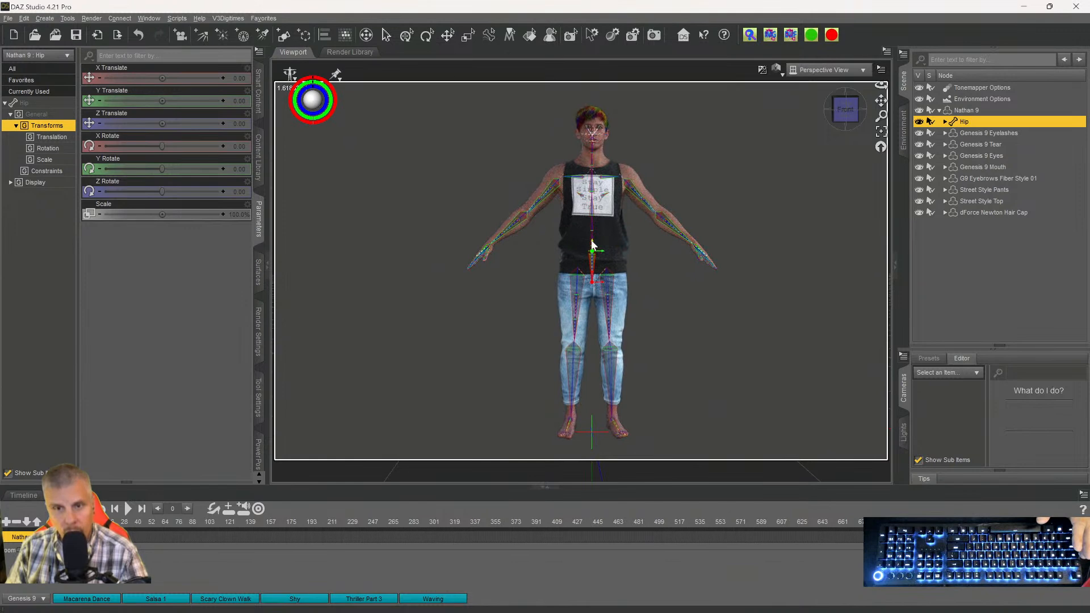
left_click_drag(592, 241, 596, 409)
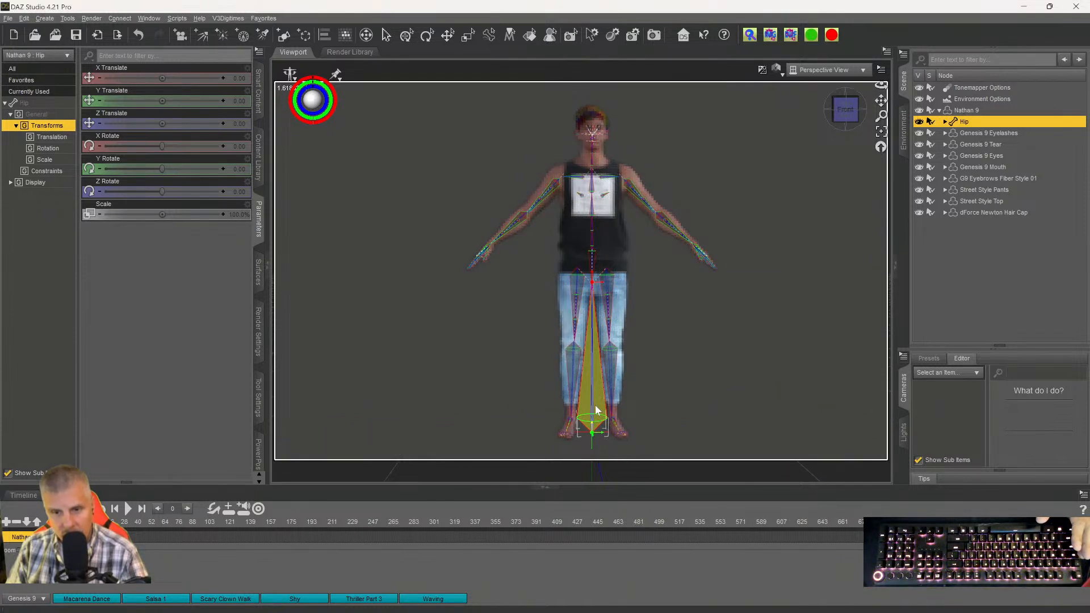
key("ctrl+6")
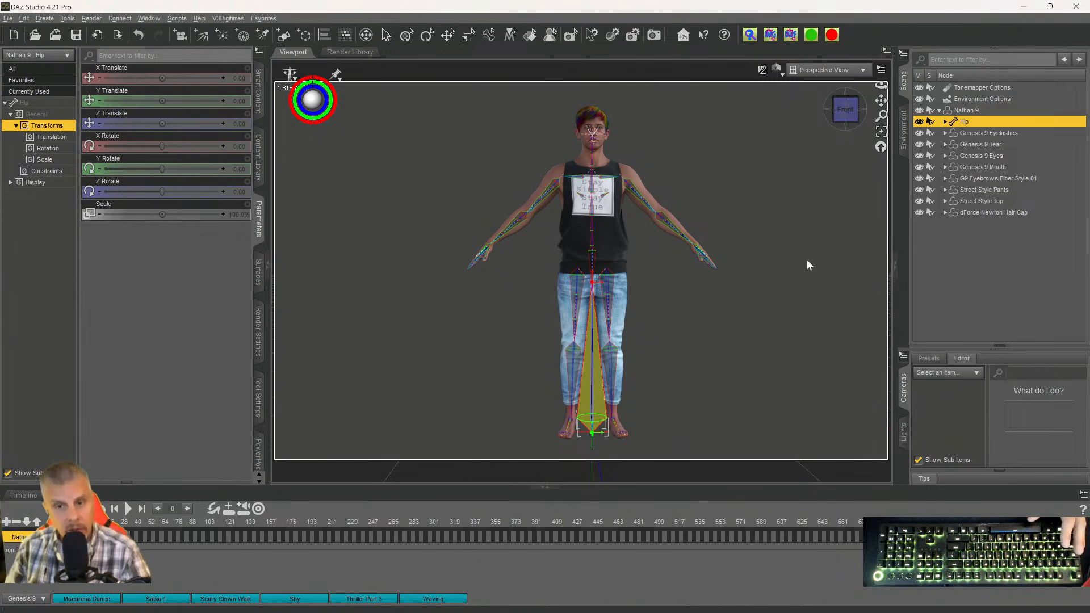
left_click(962, 112)
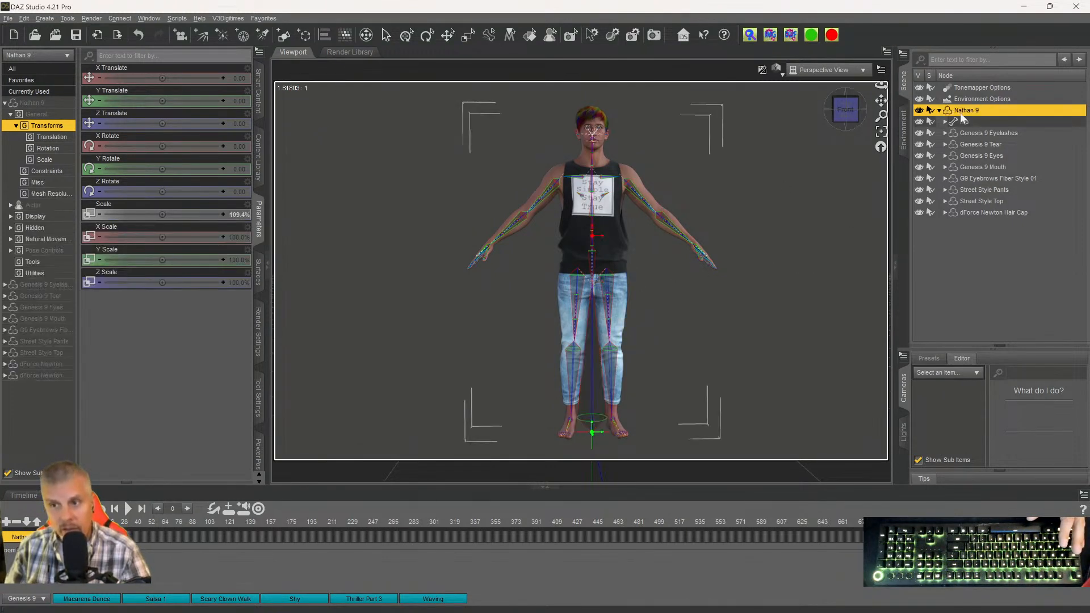
left_click(962, 122)
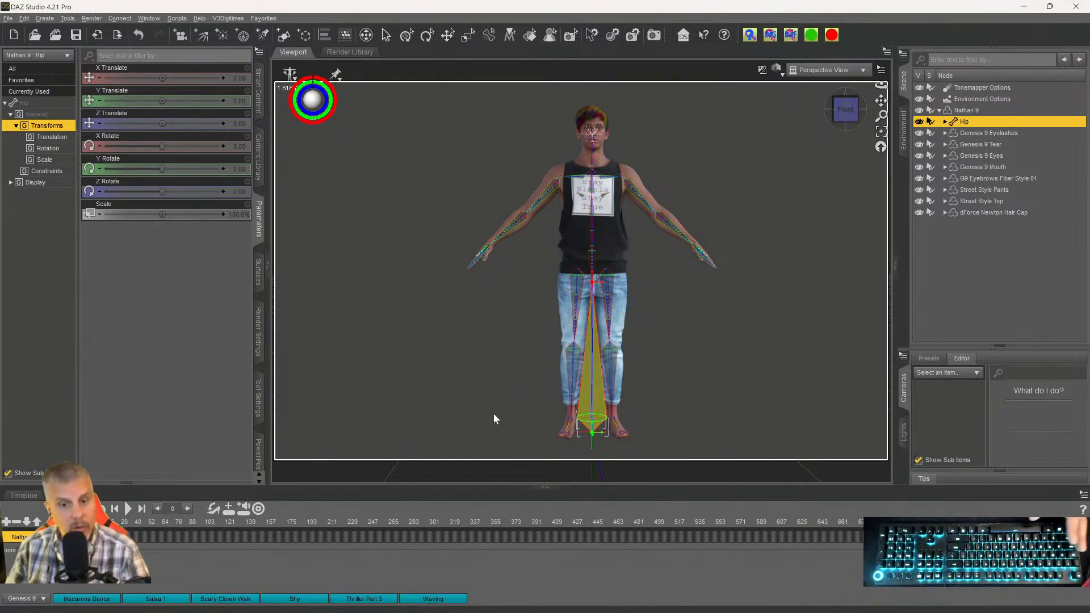
Apply the Thriller Part 3 aniBlock to Nathan 9 and scrub to its opening pose.
left_click(365, 600)
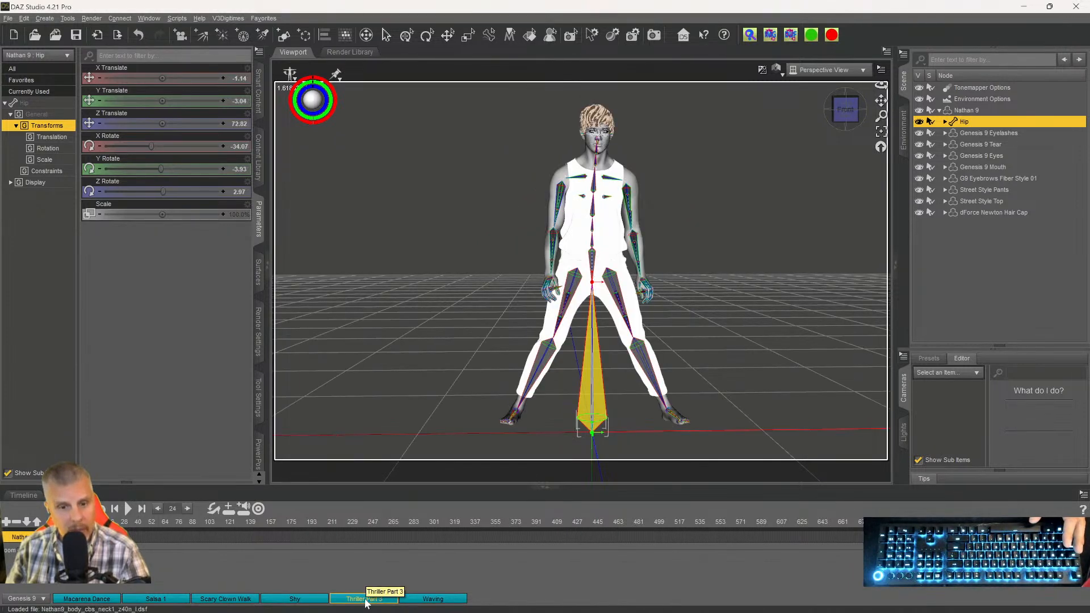
left_click(93, 526)
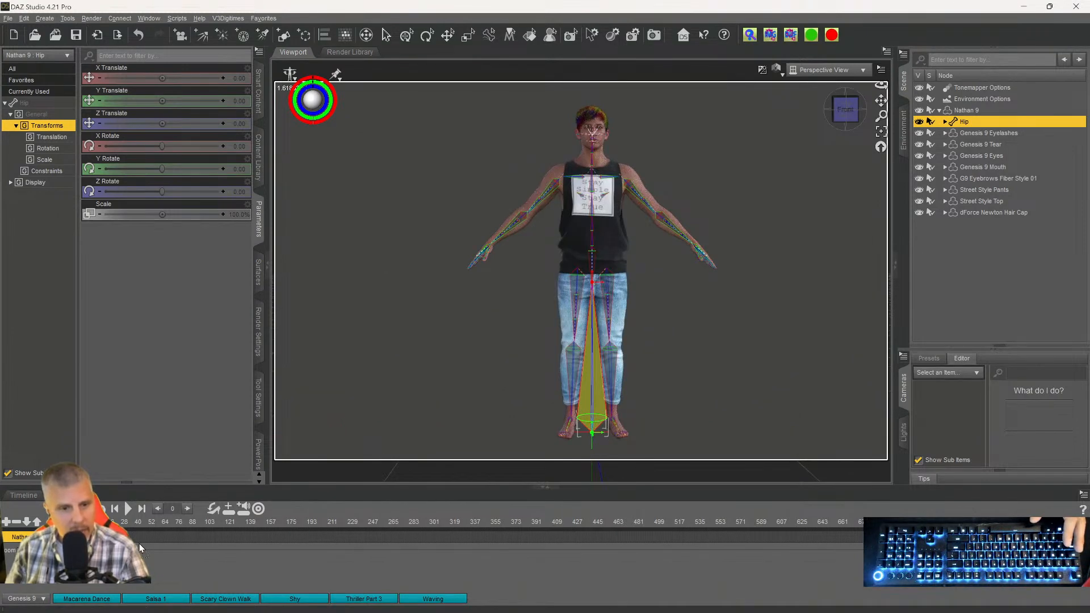
left_click(126, 526)
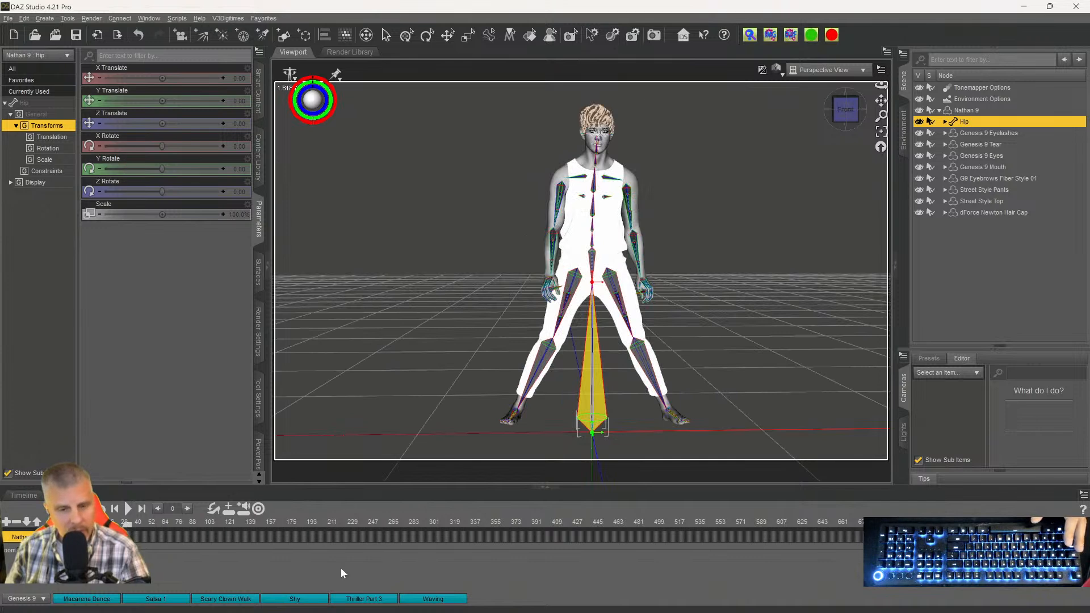
Switch the viewport draw style to Texture Shaded, preview the Thriller Part 3 animation, and return to the first frame.
left_click(778, 70)
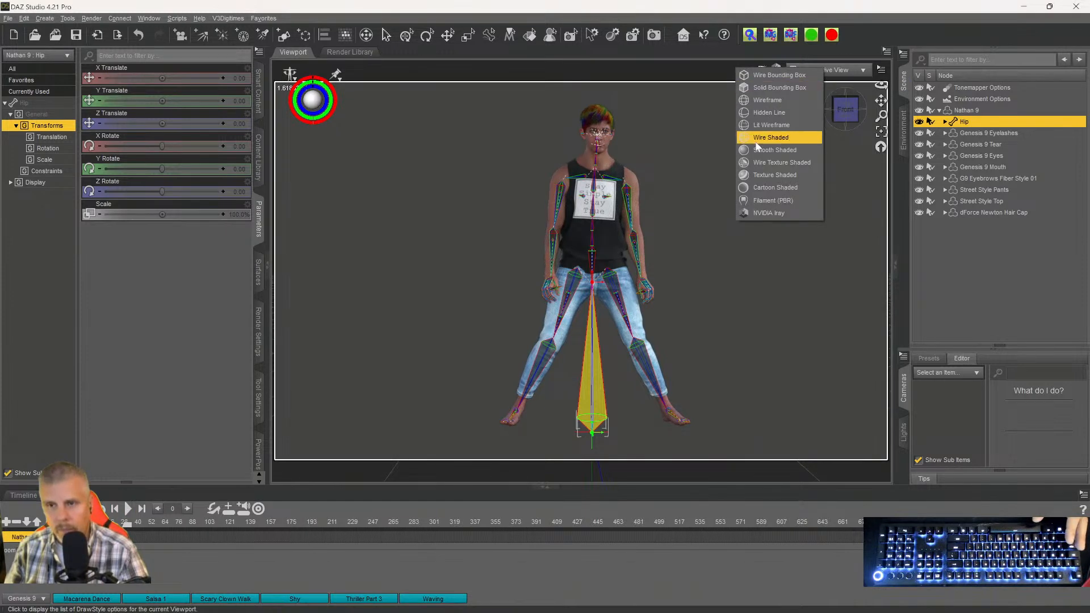
left_click(752, 178)
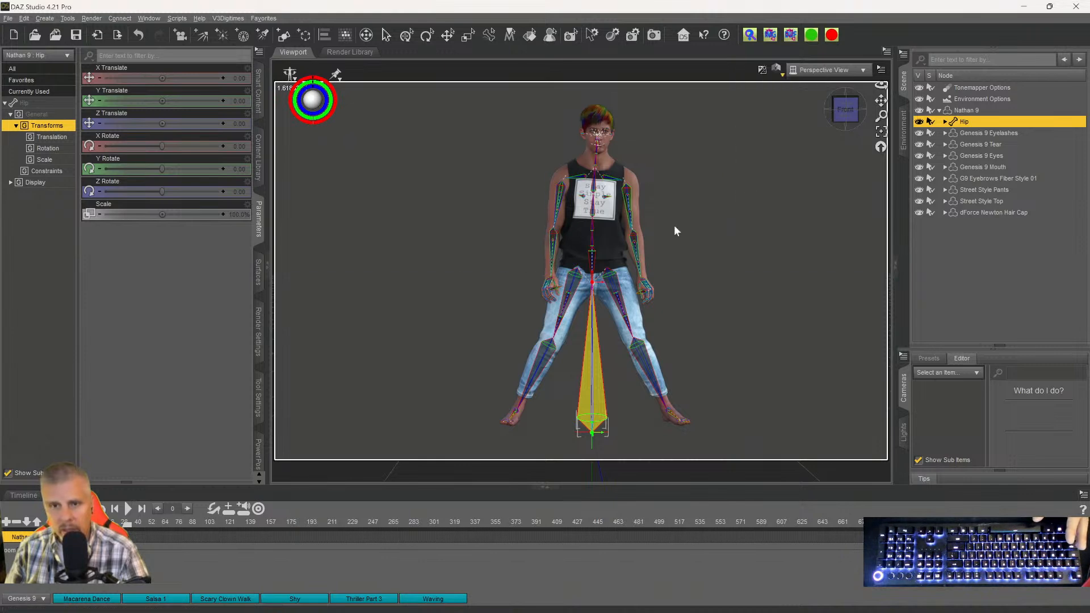
left_click(127, 508)
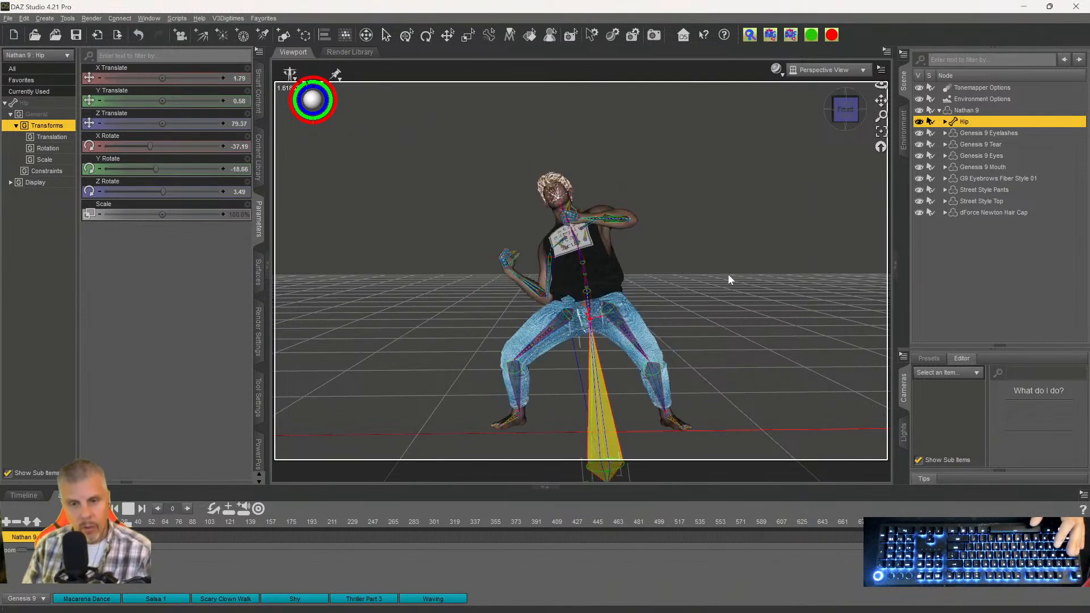
left_click(127, 509)
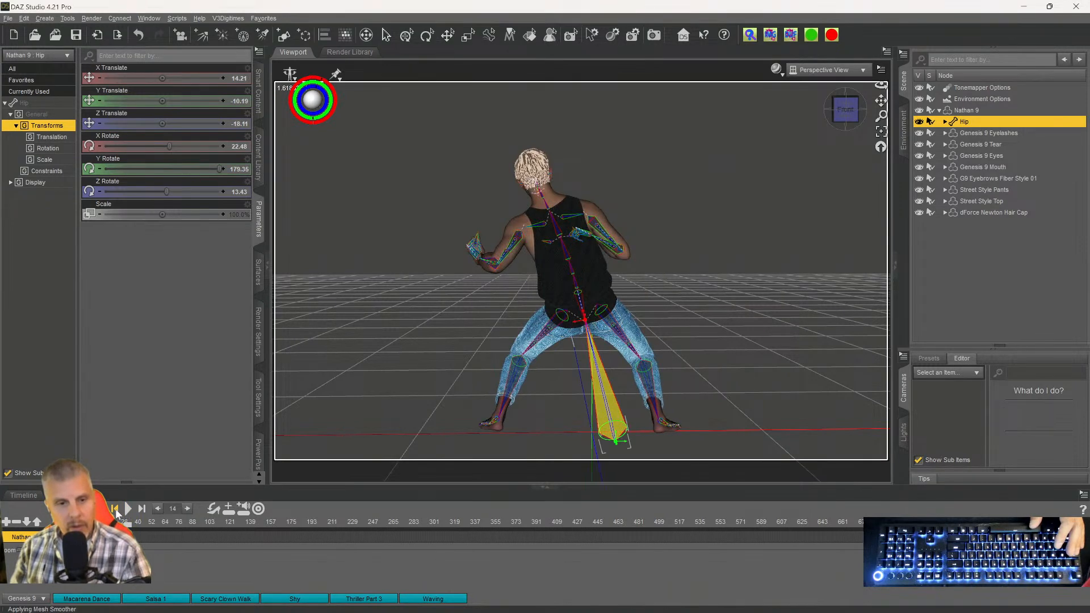
left_click(116, 510)
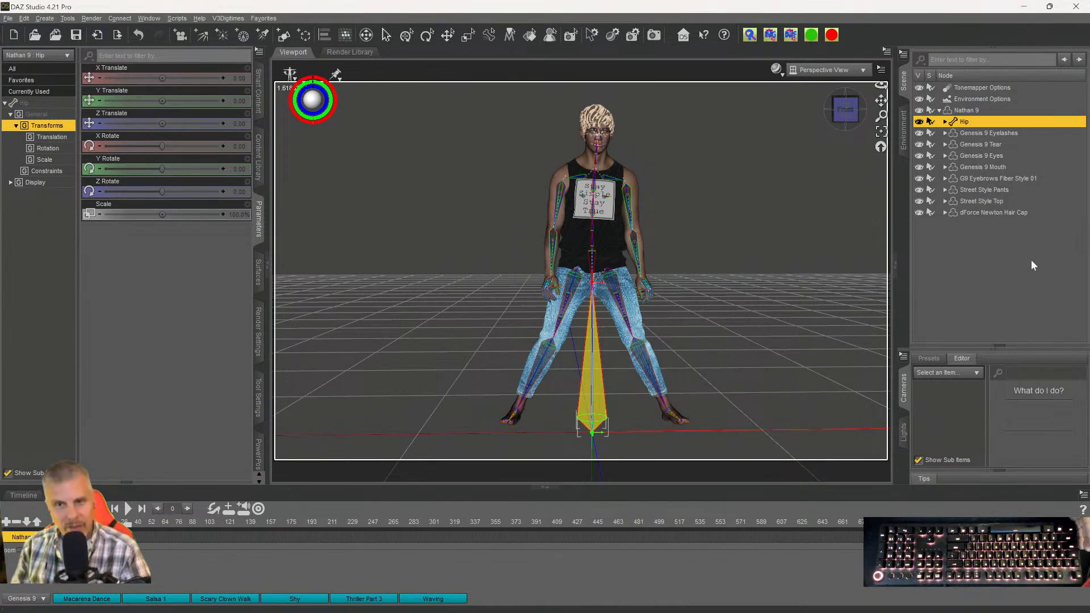
Set the Dome Rotation in the Environment Options to about 33.69 to relight the figure.
left_click(977, 100)
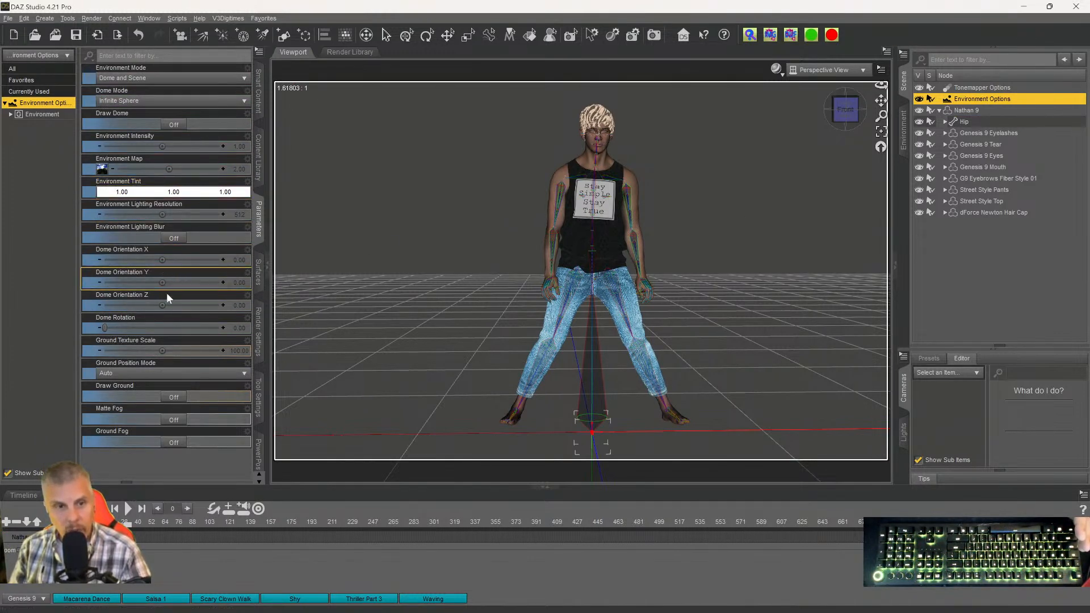
left_click_drag(137, 328, 230, 327)
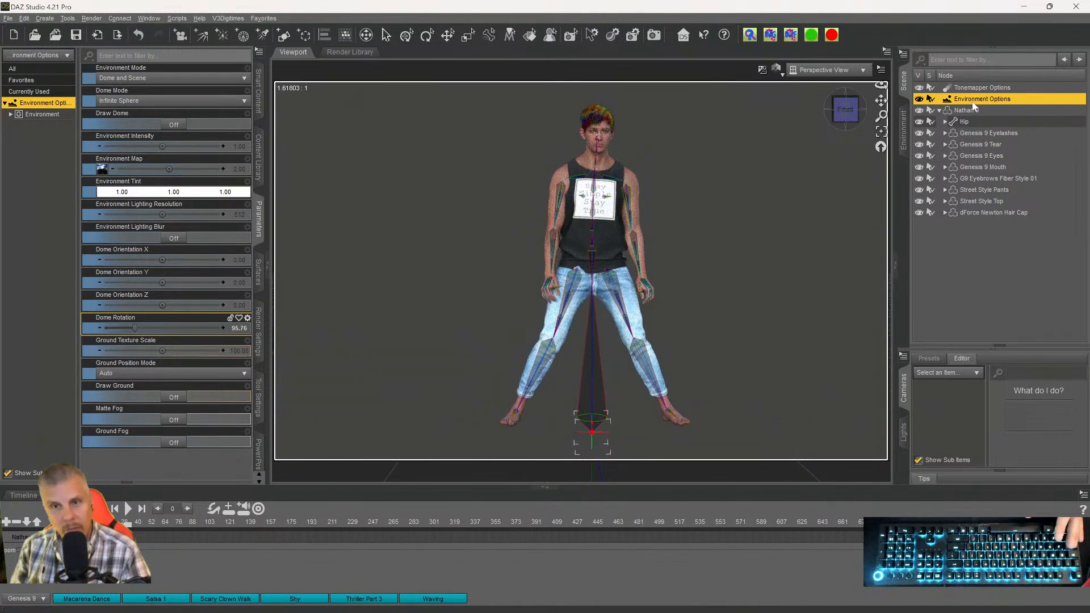
left_click(110, 328)
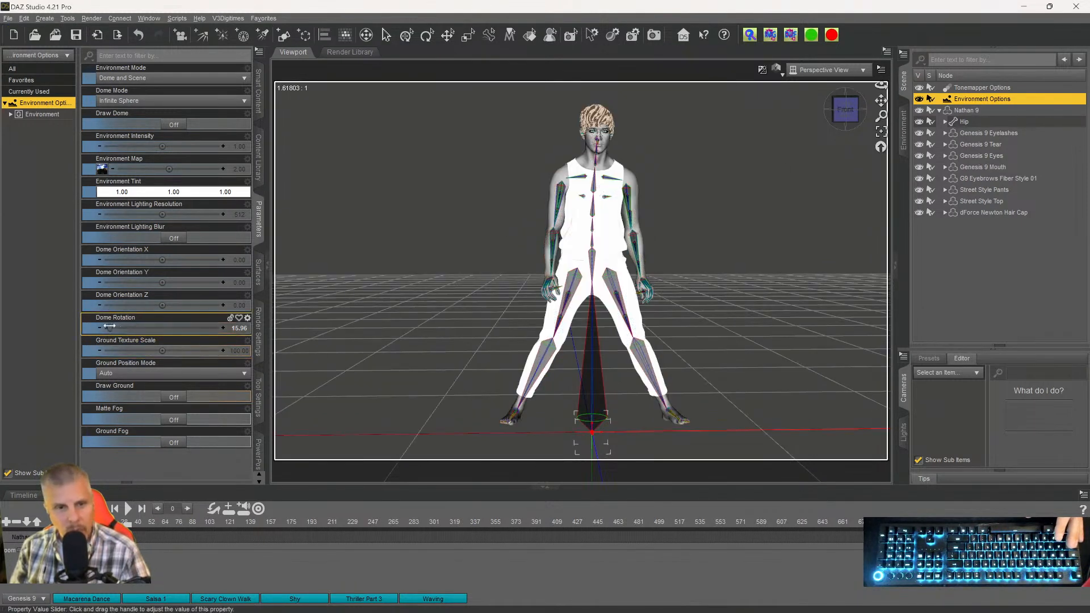
left_click(125, 327)
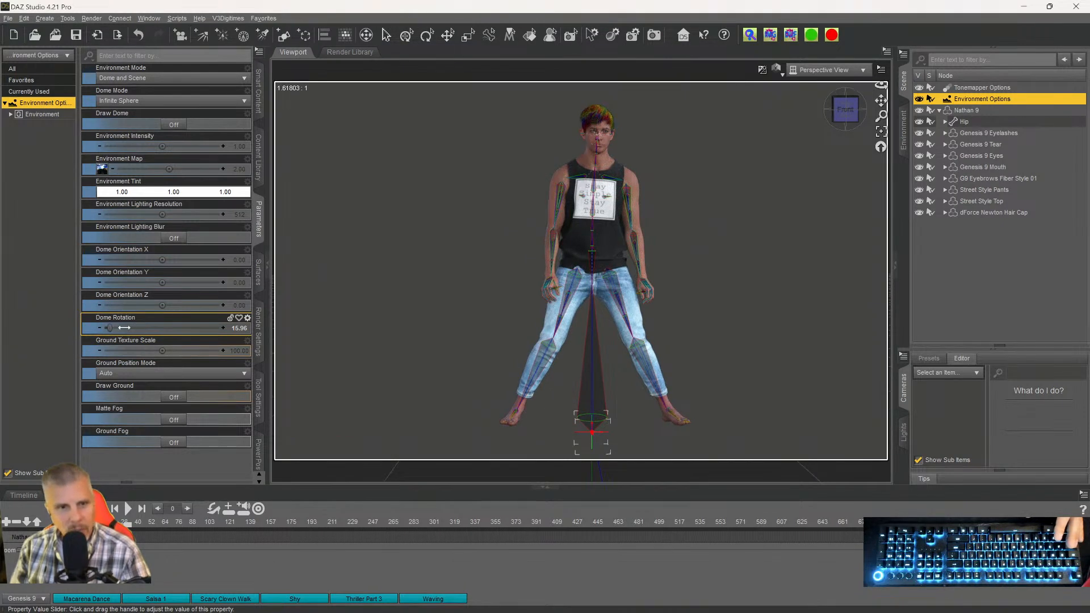
left_click_drag(149, 336, 116, 328)
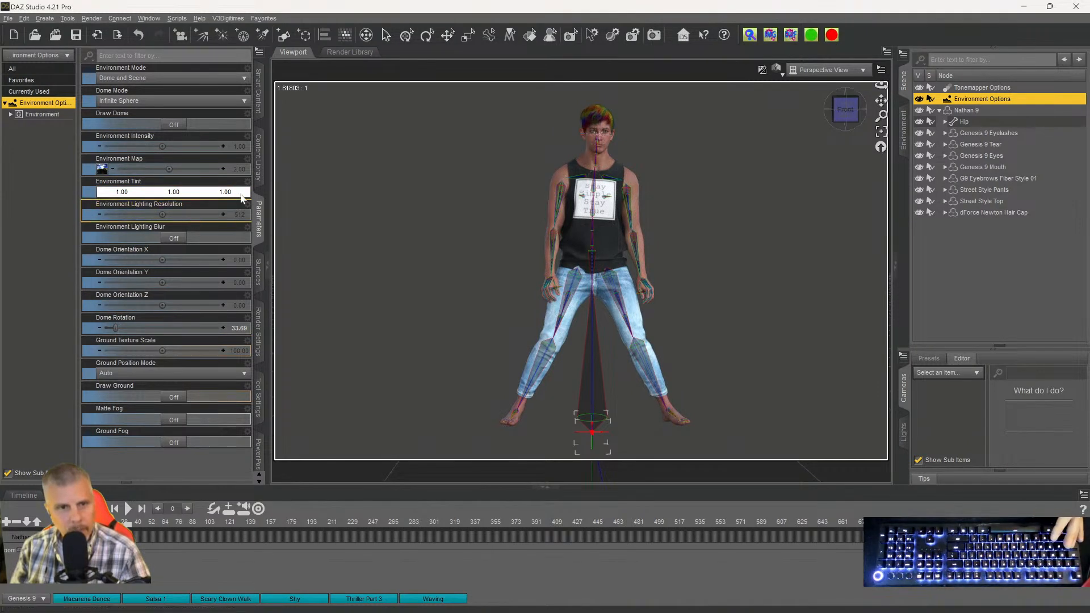
Set the Environment Map value to 3 in the Environment Options.
left_click(239, 169)
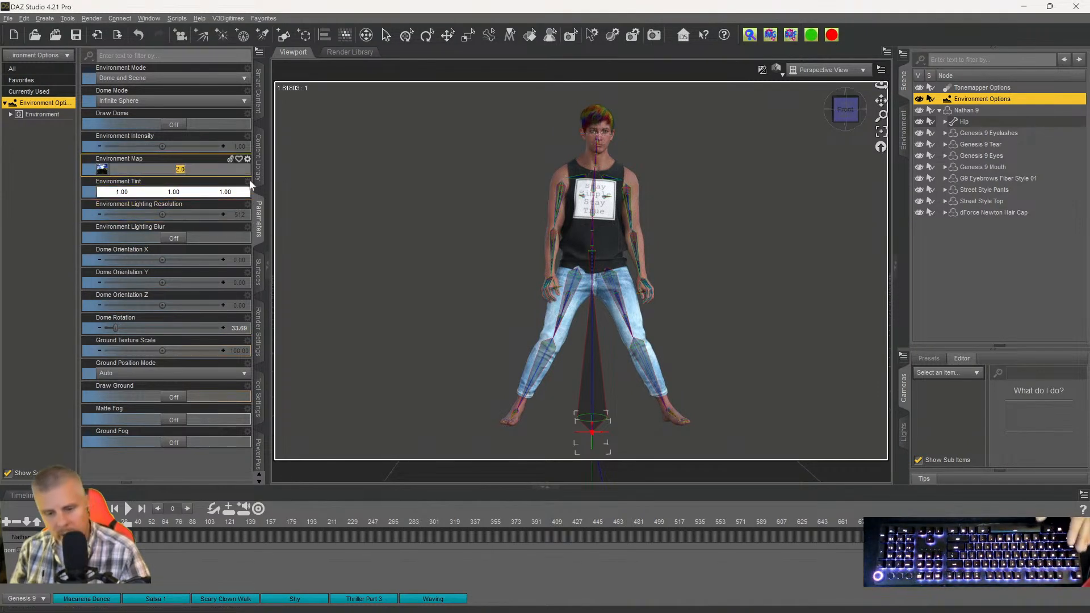
type("3")
key("Return")
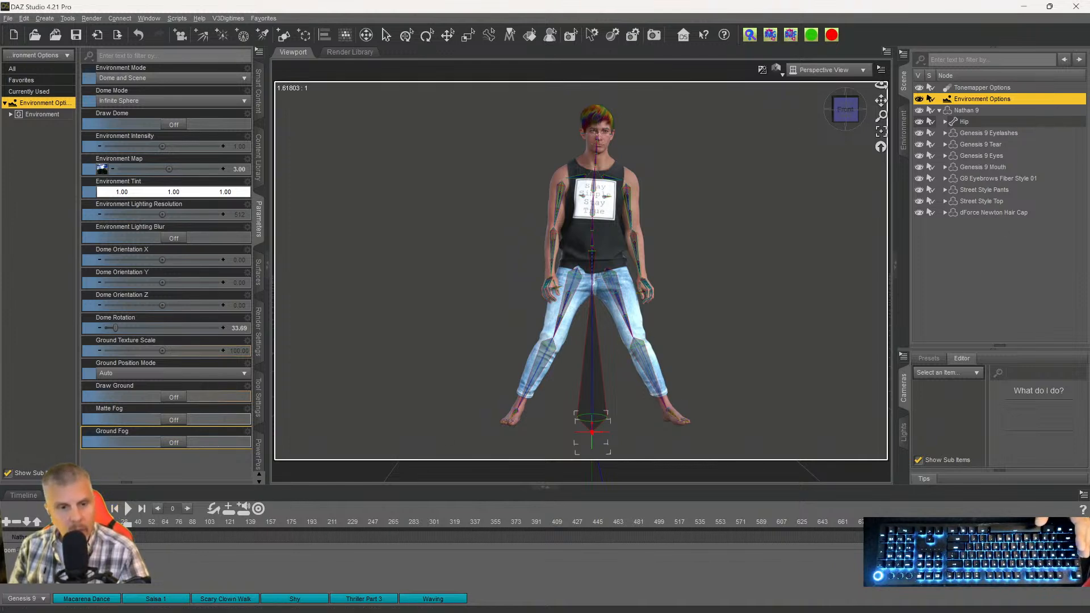
Review the General render settings and the keyframe timeline, then return to the aniBlock timeline.
left_click(259, 325)
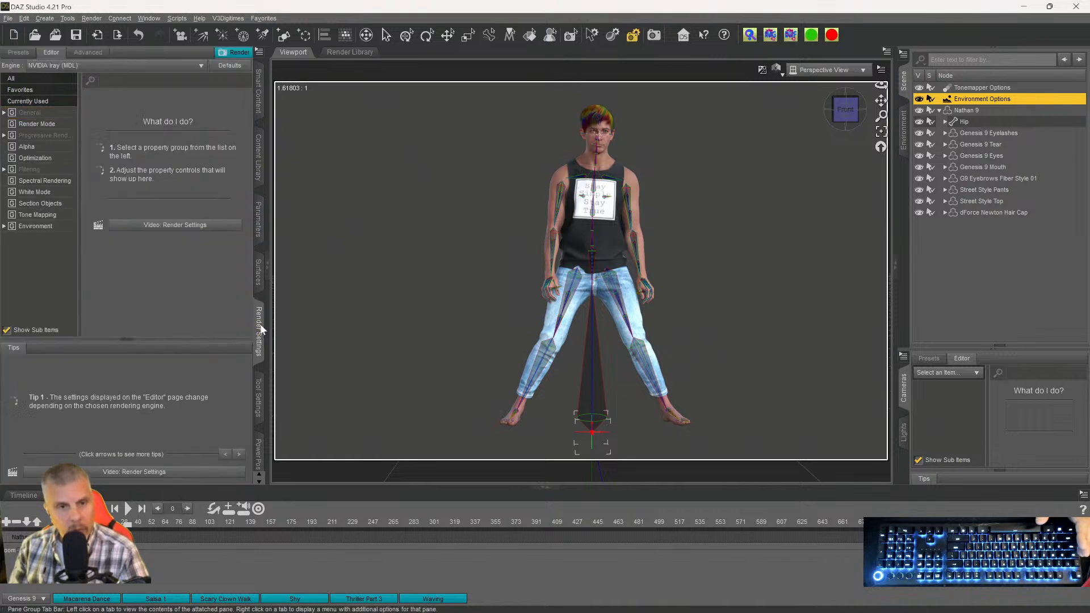
left_click(29, 112)
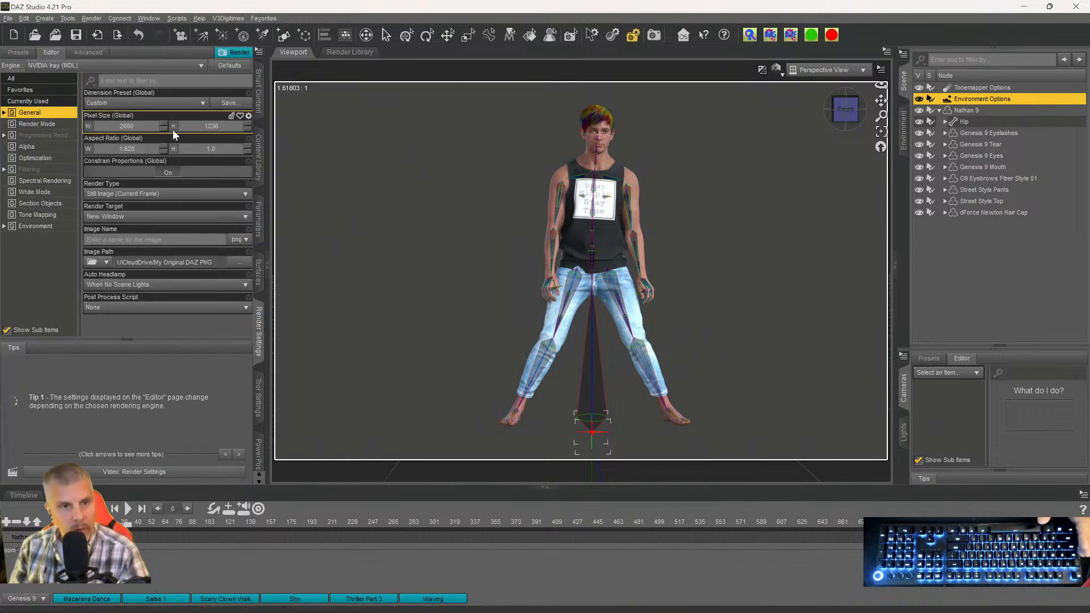
left_click(17, 496)
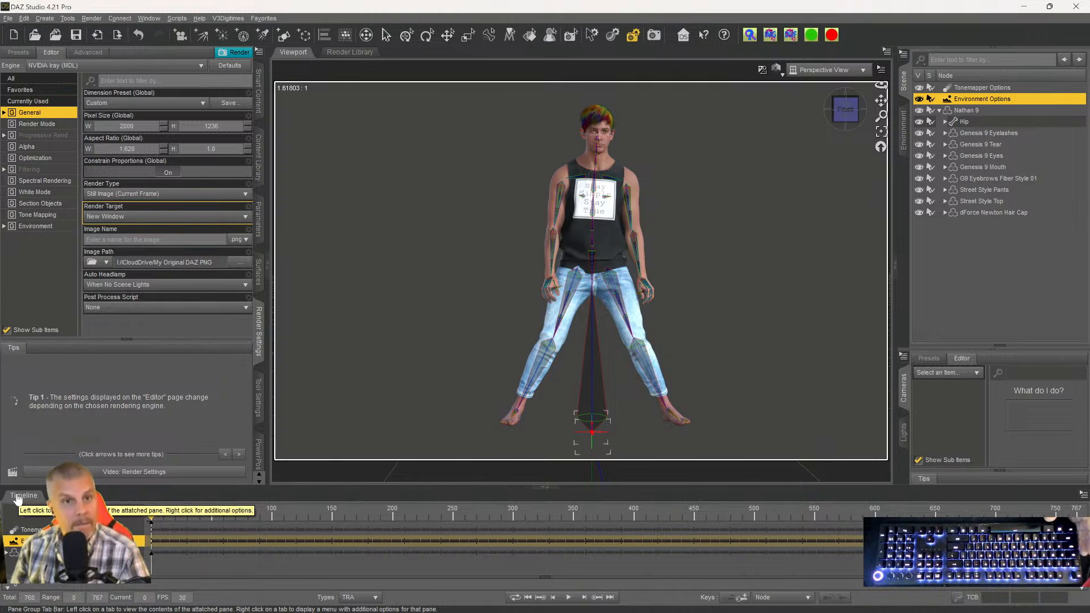
left_click(61, 496)
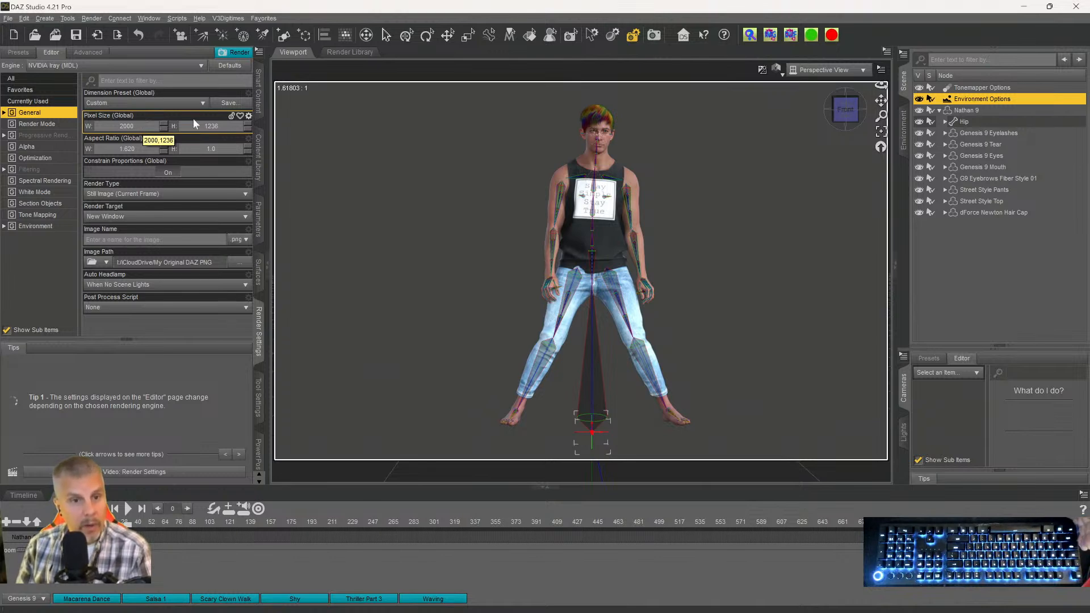
Set the render width to 1920 pixels and look through the dimension presets without choosing one.
left_click(150, 126)
type("1920")
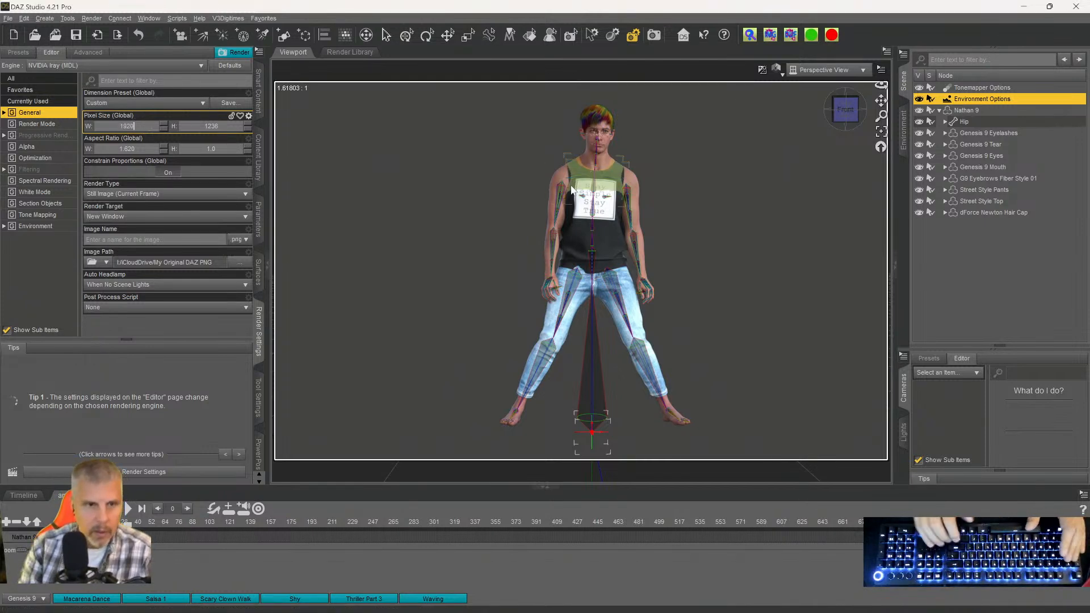
key("Return")
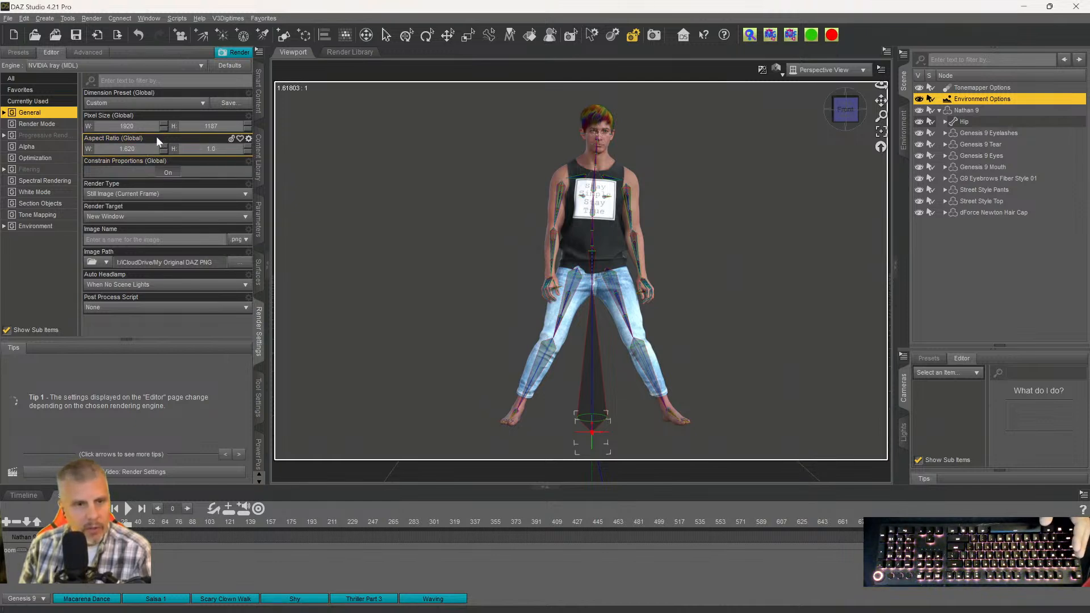
left_click(150, 102)
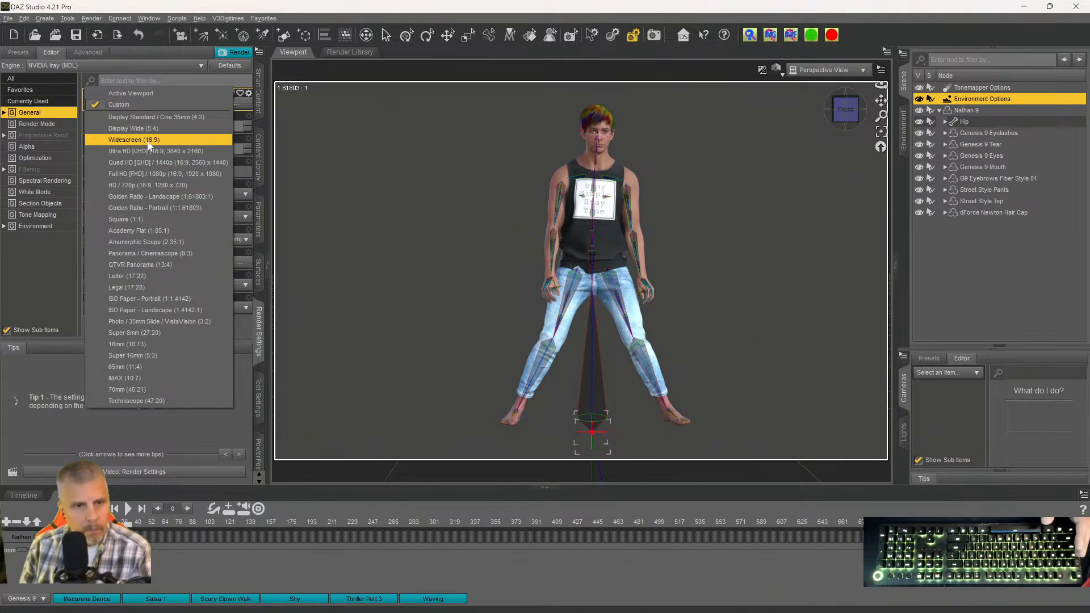
left_click(175, 8)
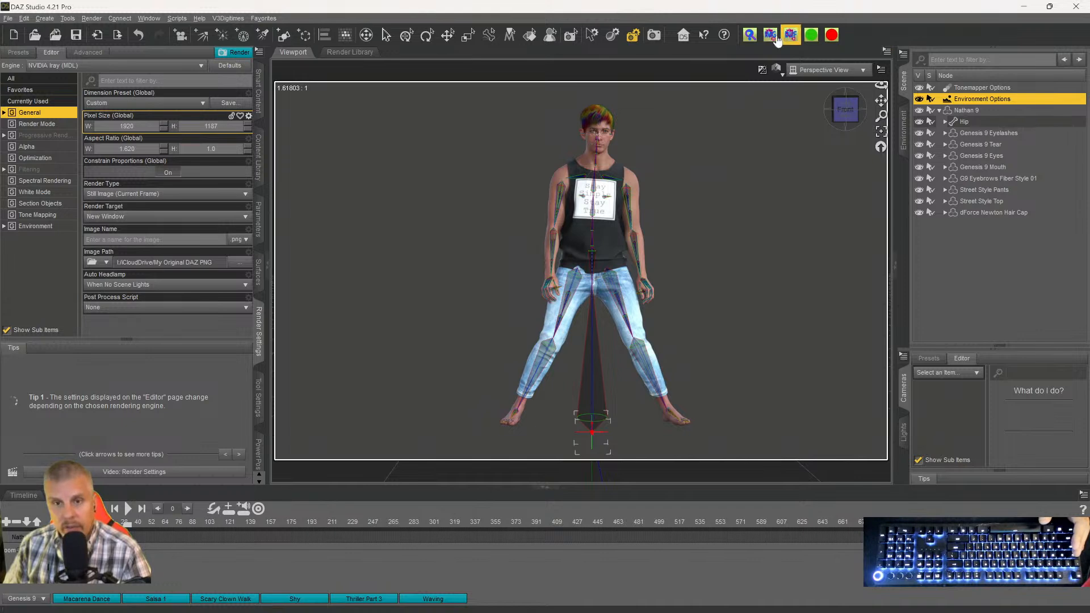
Set the render pixel width to 2000 with proportions constrained.
double_click(136, 126)
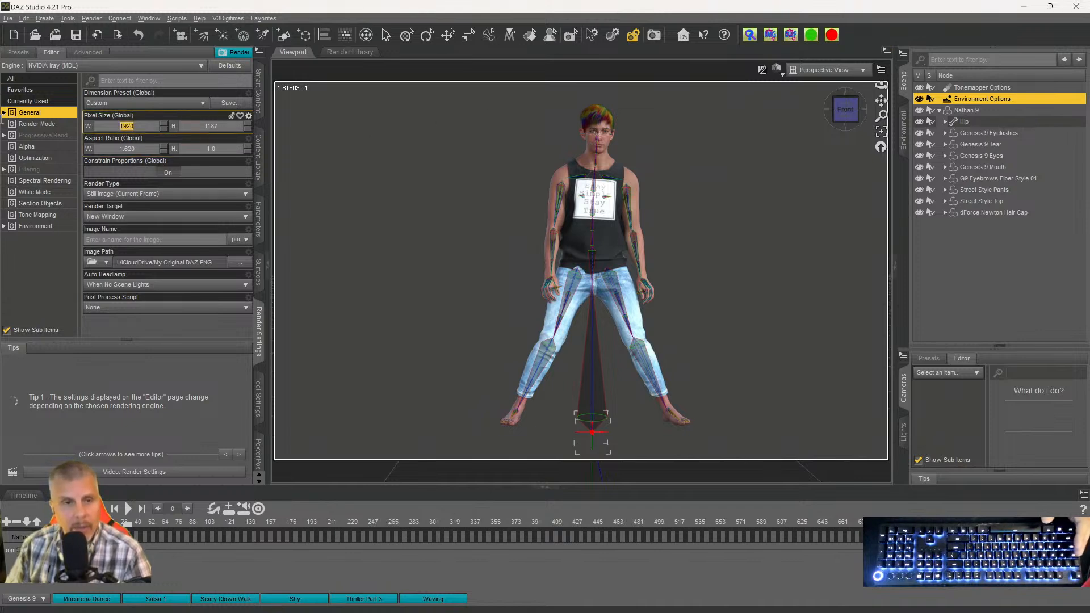
type("2000")
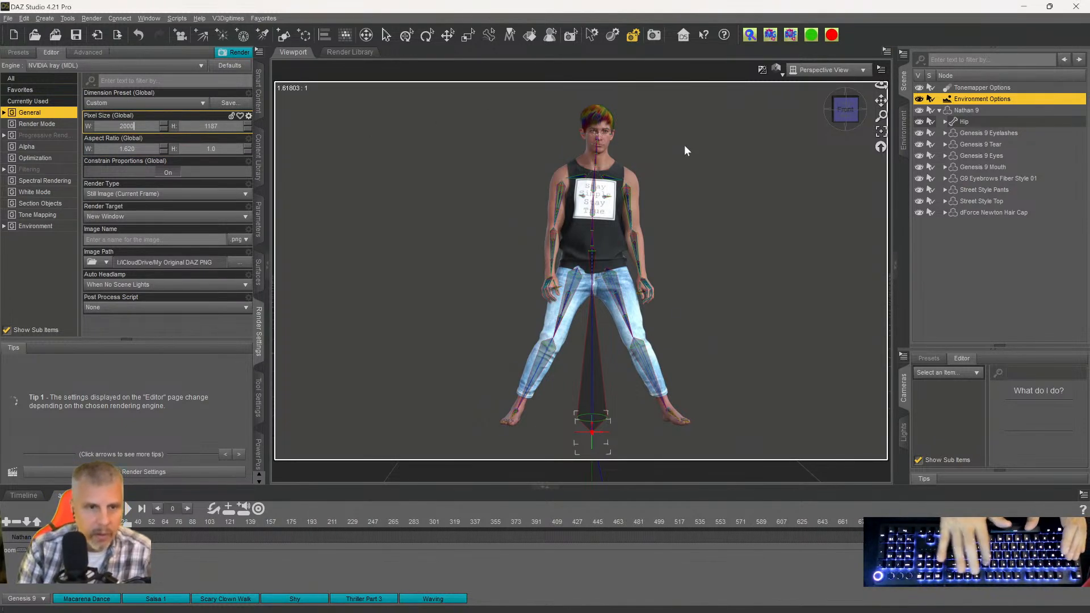
key("Return")
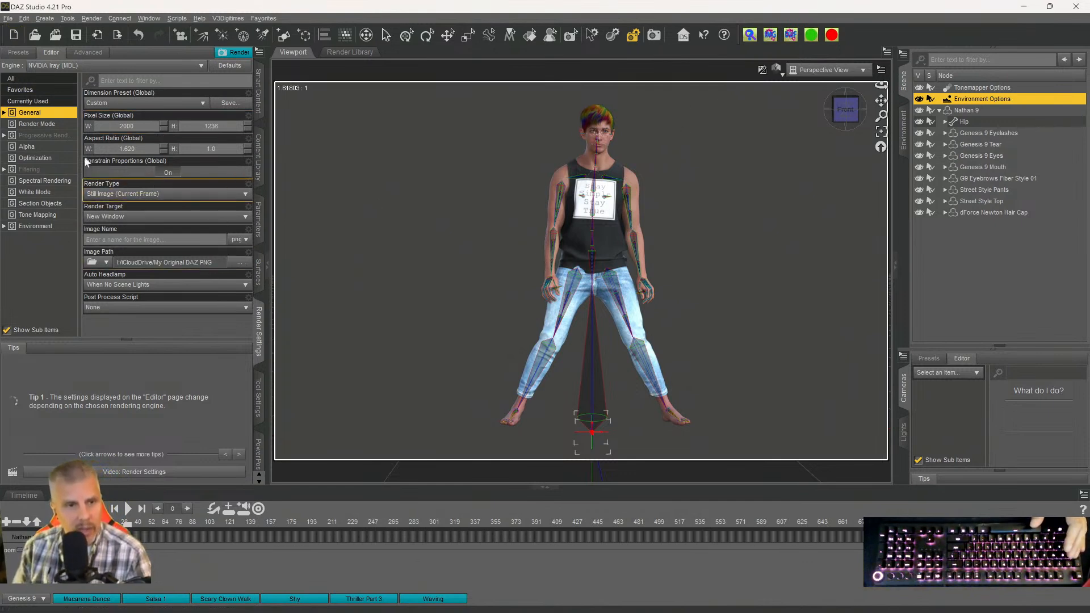
Limit progressive rendering to a Max Time of 30 seconds and a Max Samples value of 1000.
left_click(56, 137)
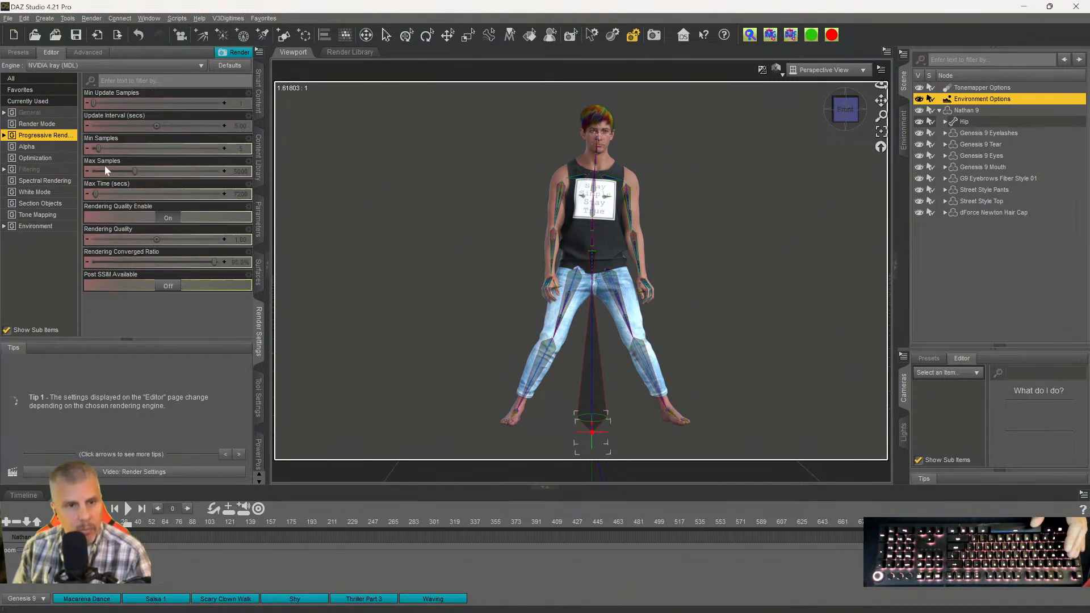
double_click(239, 195)
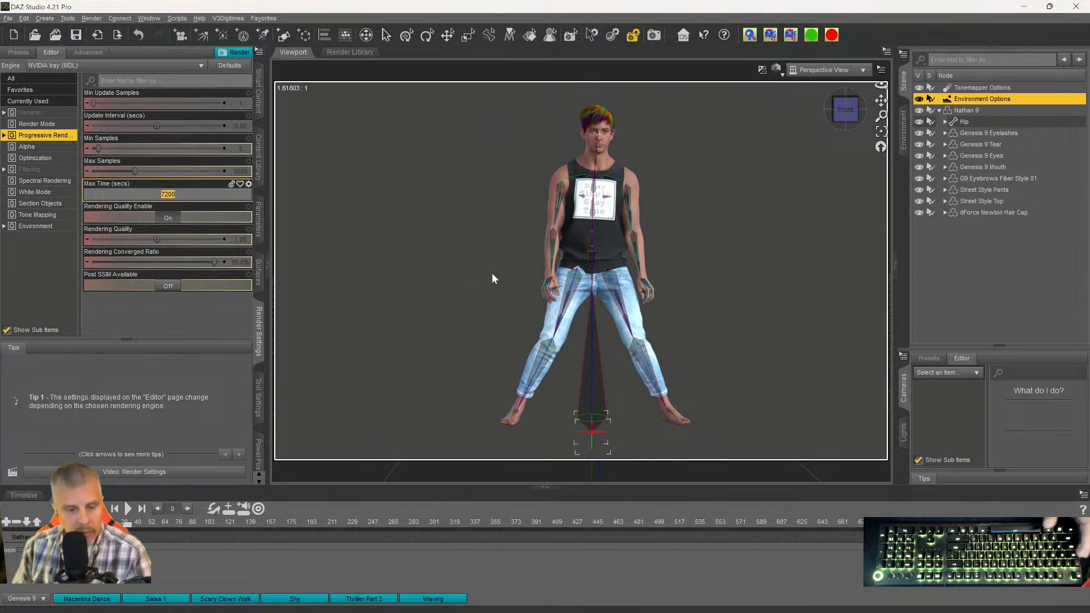
type("30")
key("Return")
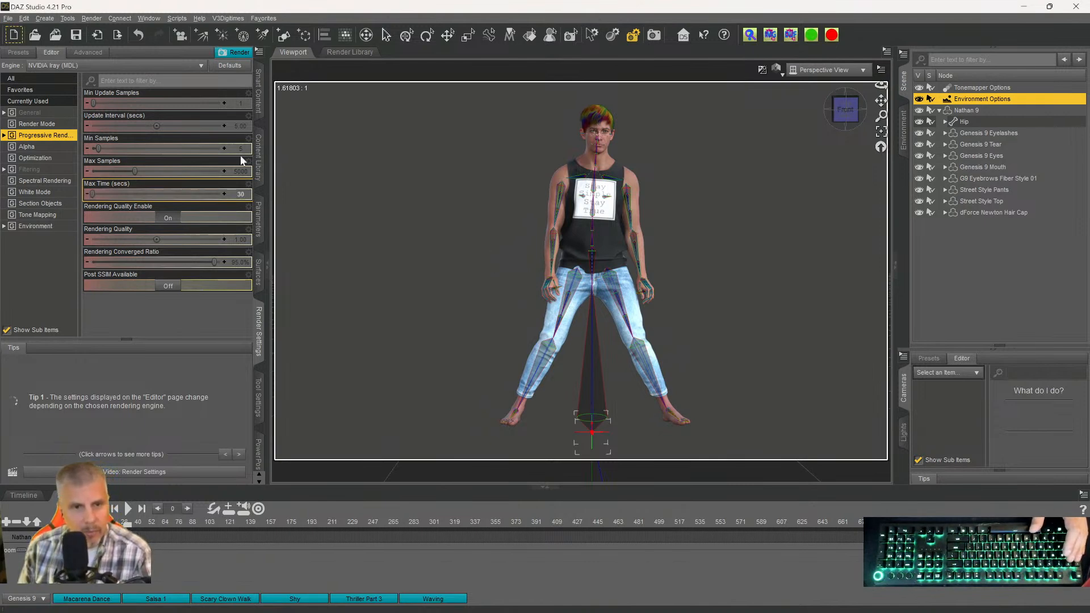
left_click(243, 170)
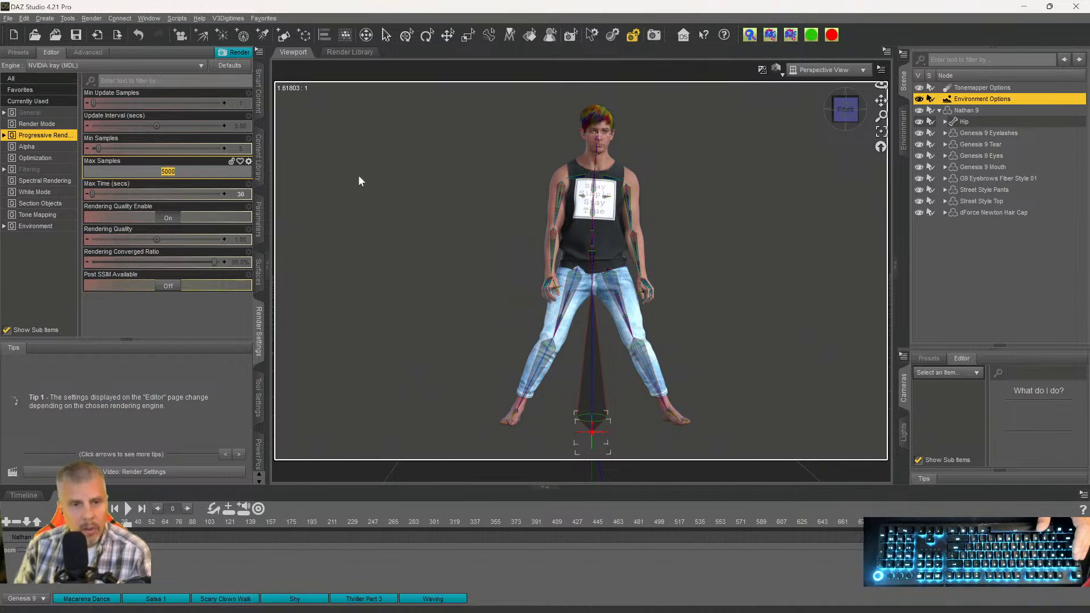
type("1000")
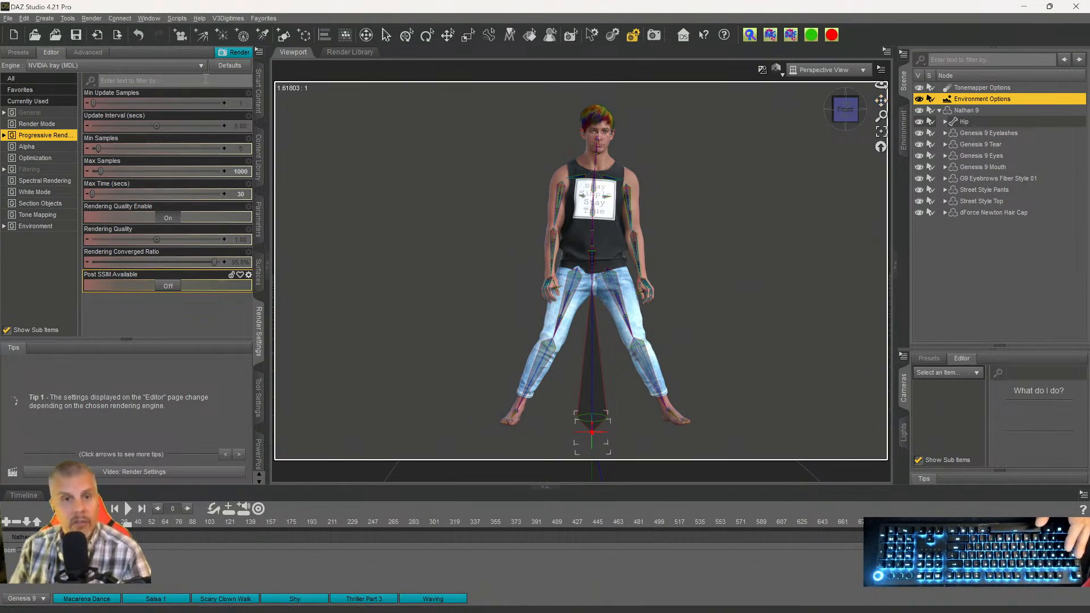
Create a spotlight under its default name and delete it from the scene again.
left_click(262, 37)
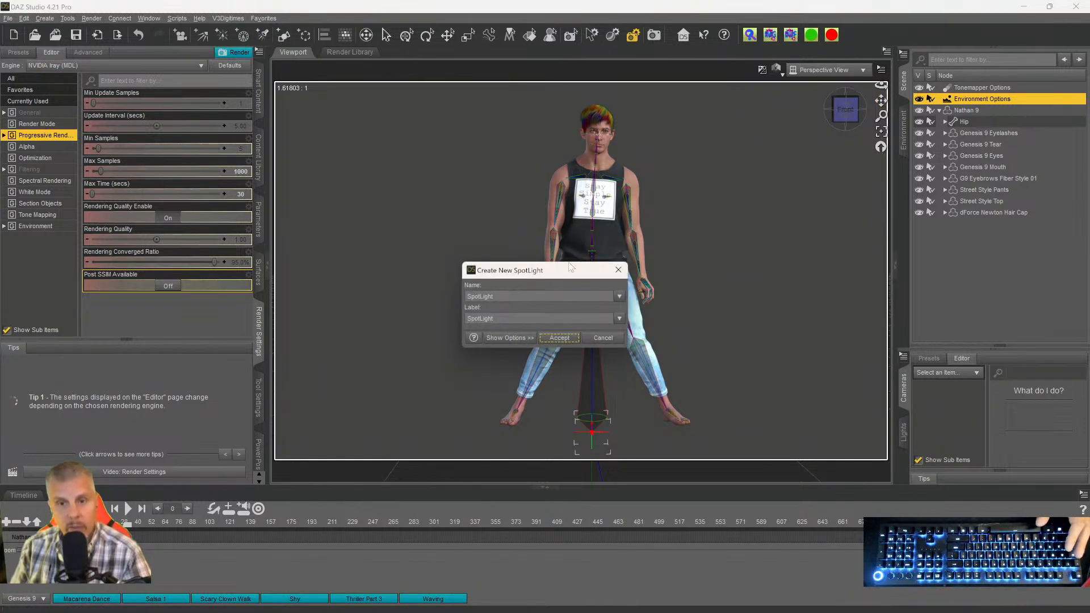
left_click(560, 338)
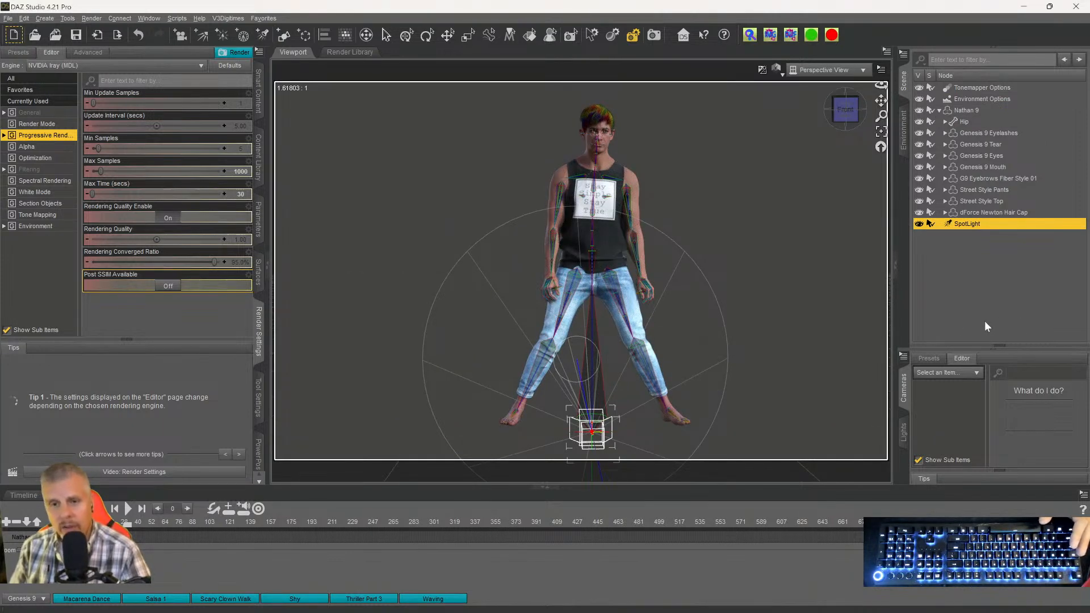
key("Delete")
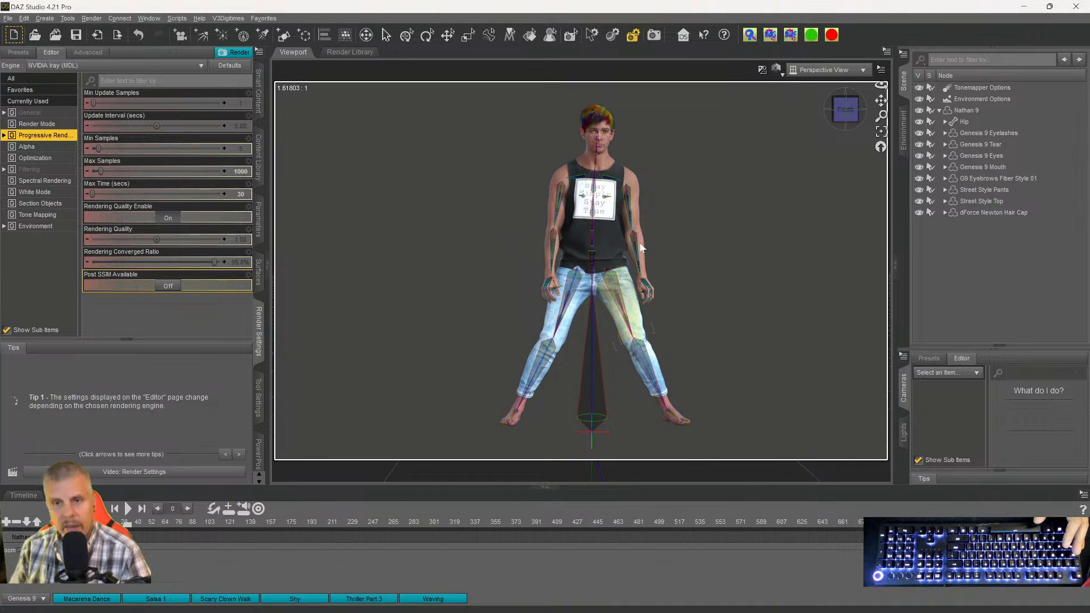
Try the Translate tool with nothing selected and return to the Joint Editor.
left_click(44, 18)
left_click(45, 19)
left_click(68, 18)
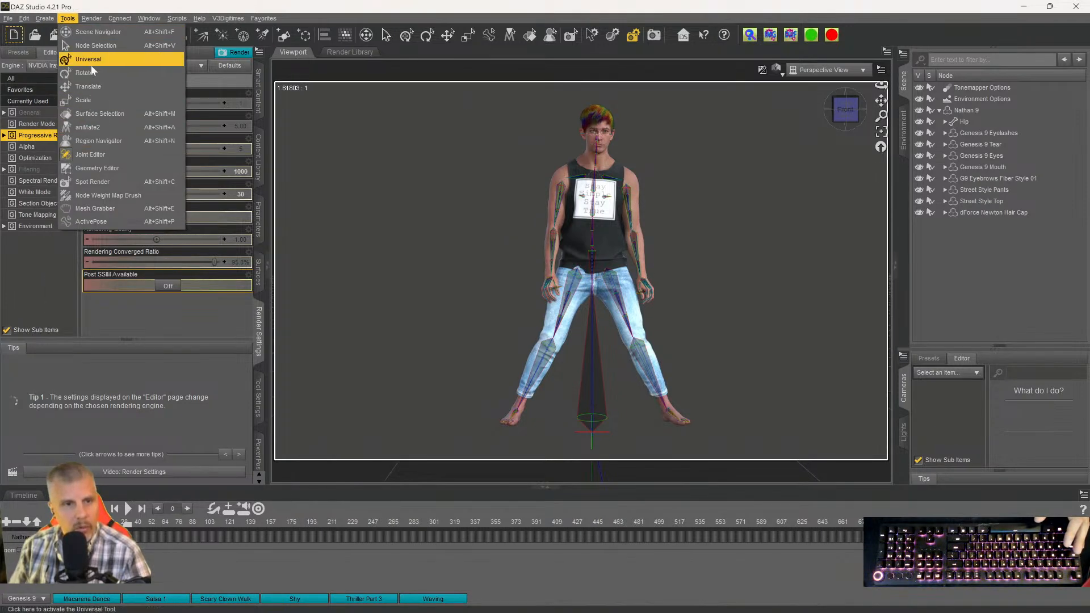
left_click(89, 88)
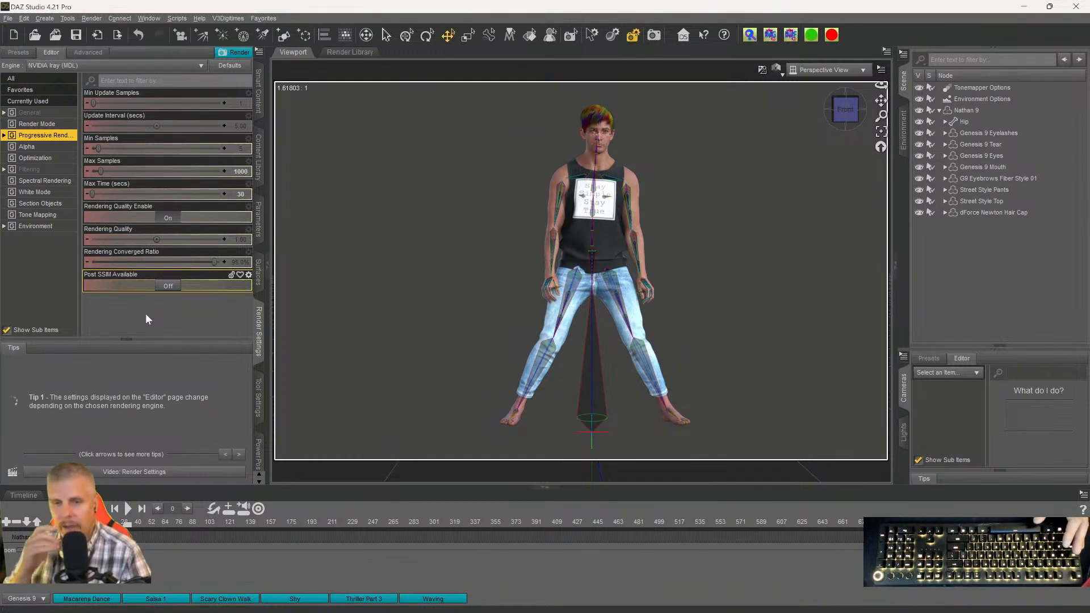
left_click(65, 20)
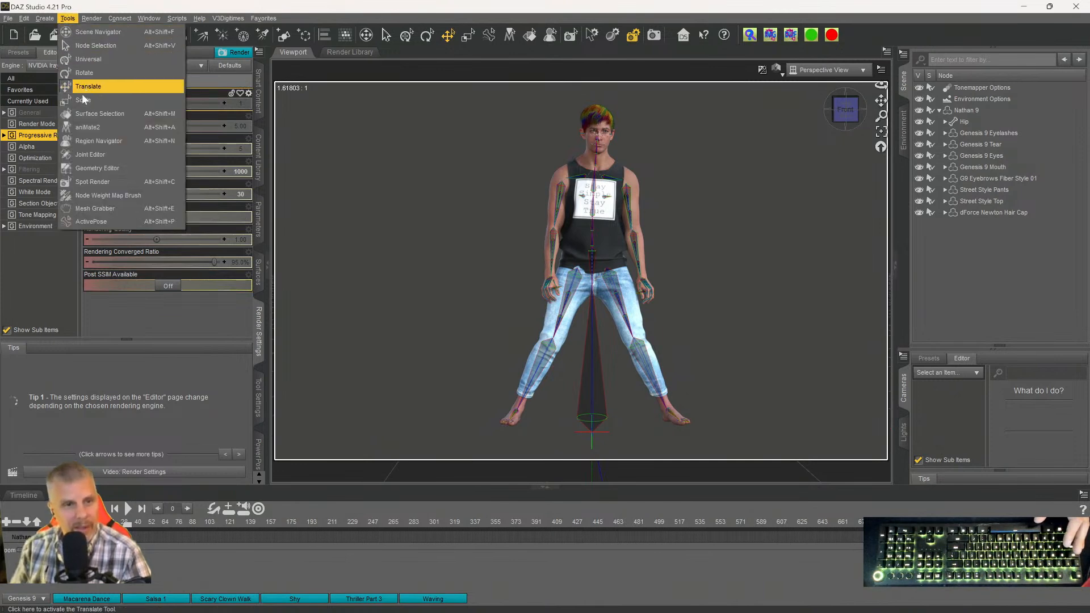
left_click(89, 159)
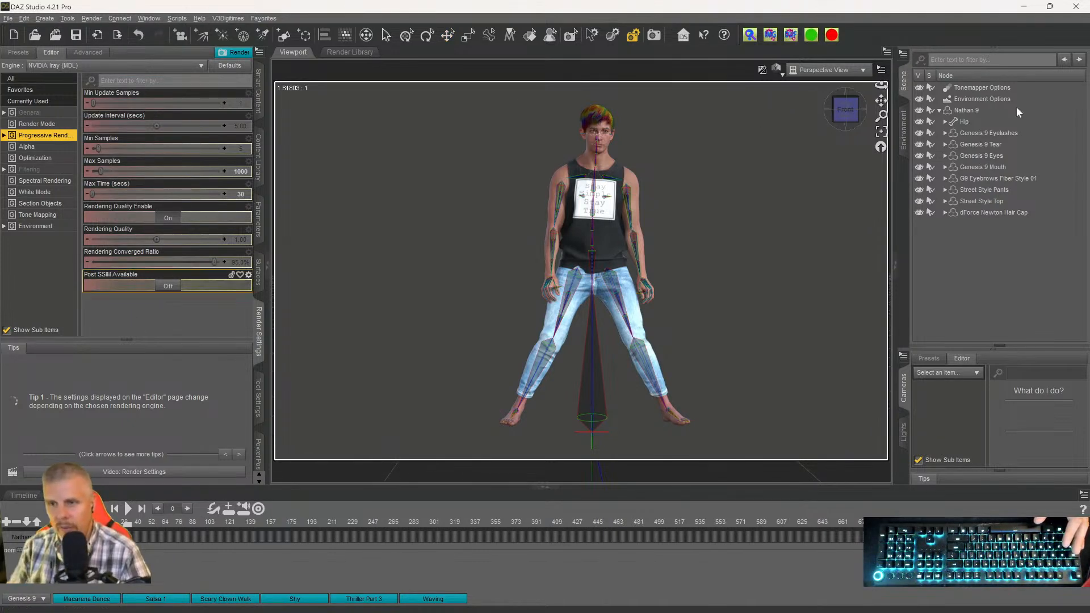
Activate the Translate tool on the Nathan 9 figure and clear the scene selection.
left_click(973, 109)
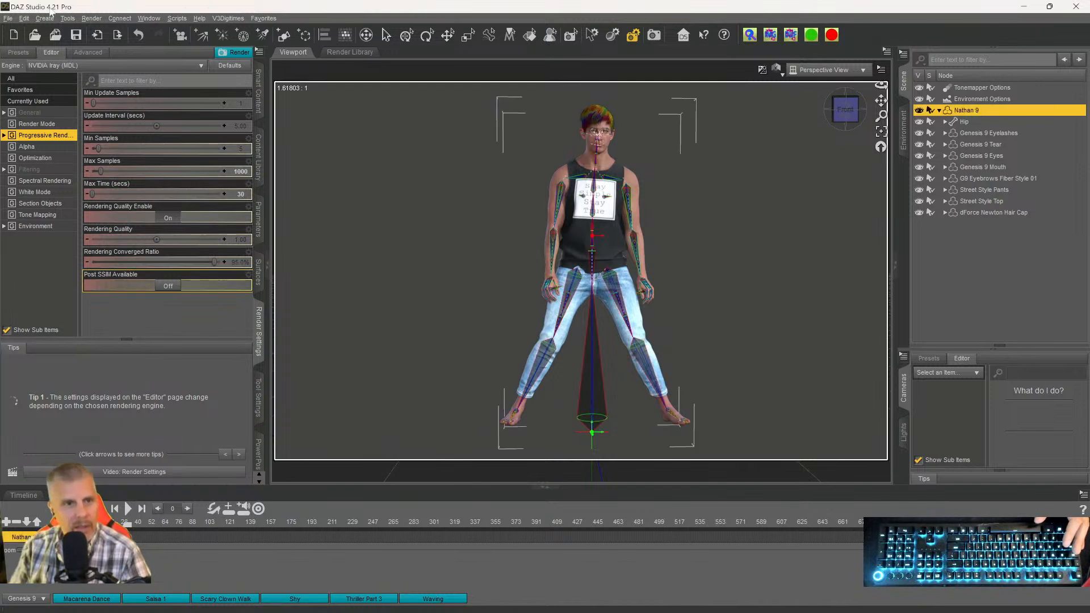
left_click(68, 18)
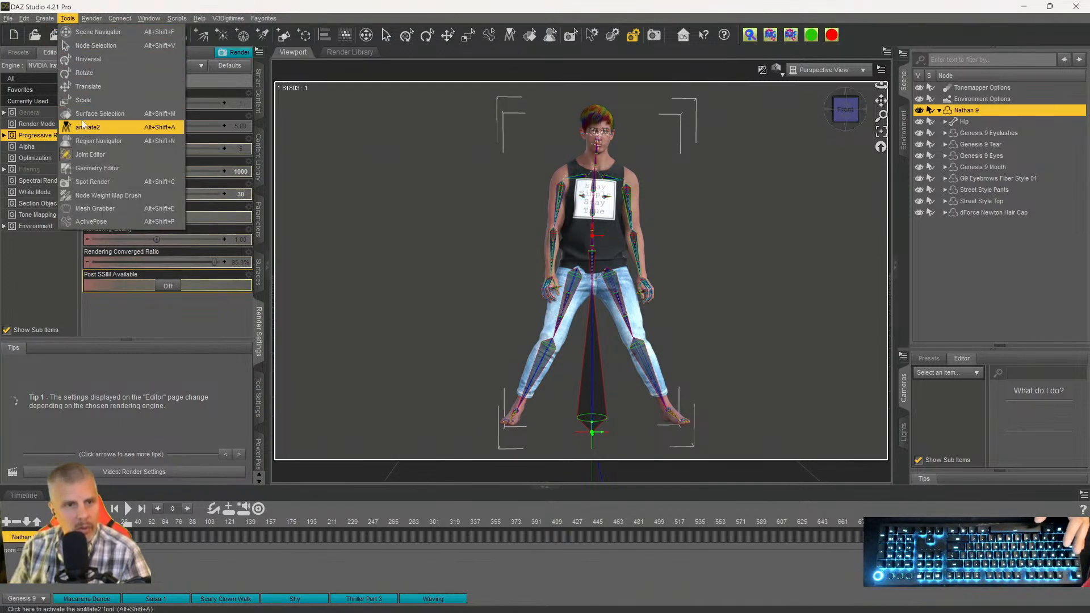
left_click(87, 85)
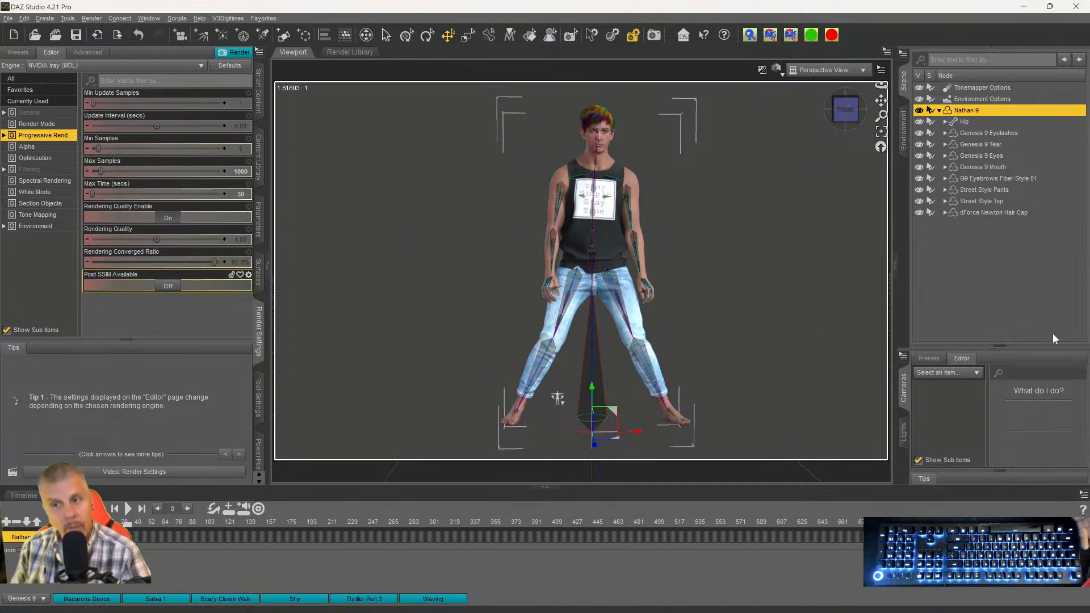
left_click(992, 275)
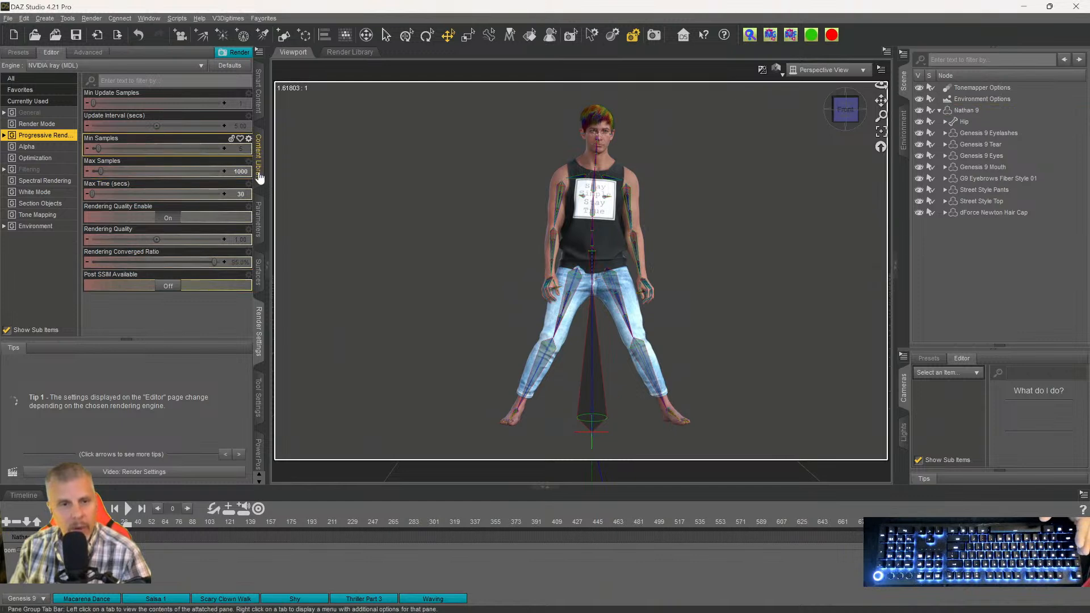
Set the Render Type to Image Series and name the Series Base Thriller.
left_click(40, 113)
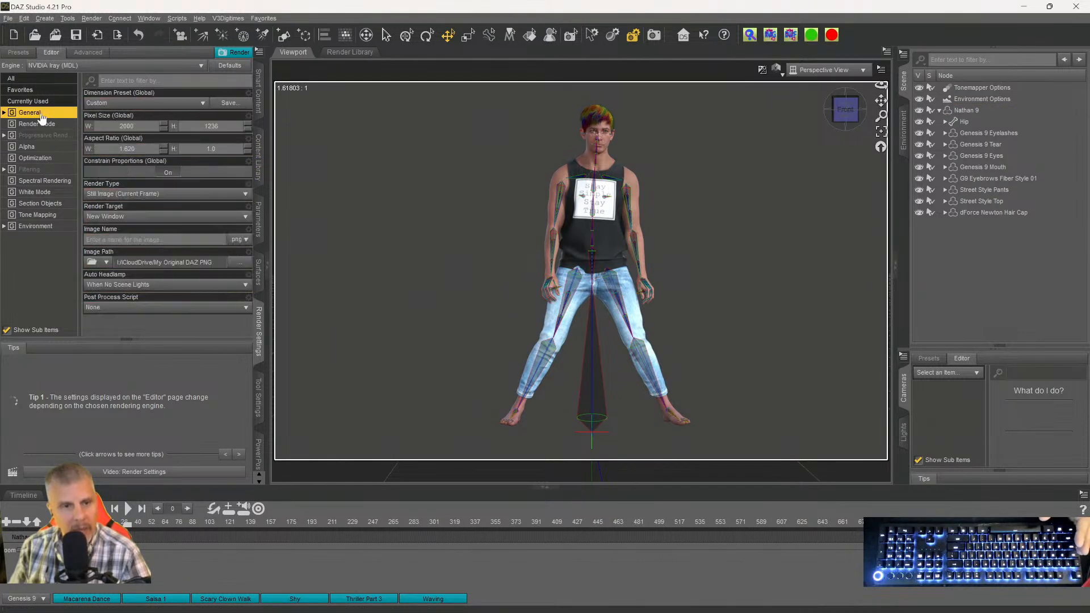
left_click(165, 194)
left_click(123, 216)
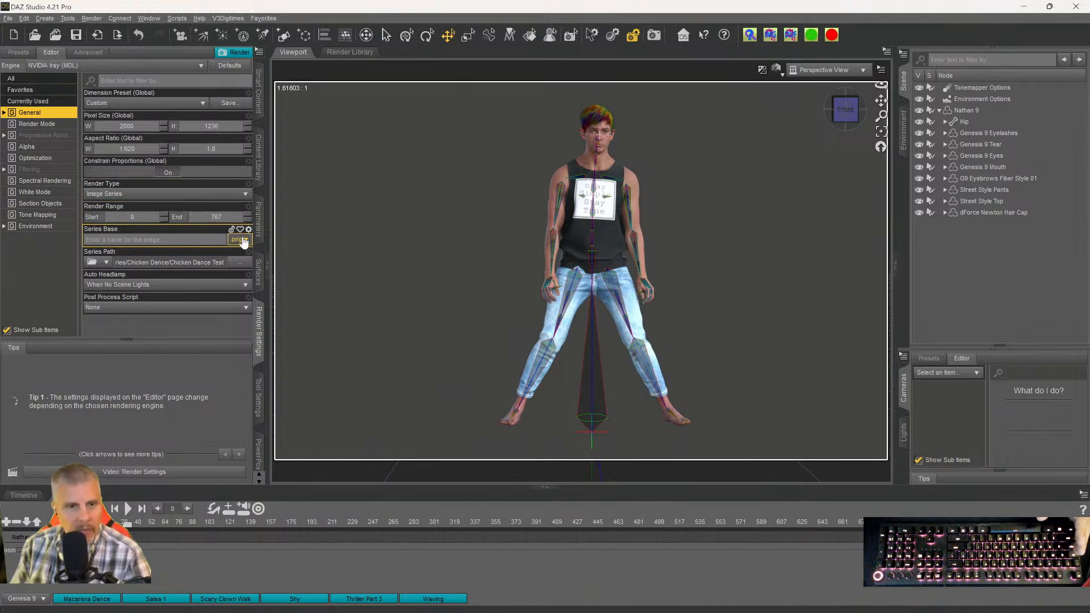
left_click(160, 237)
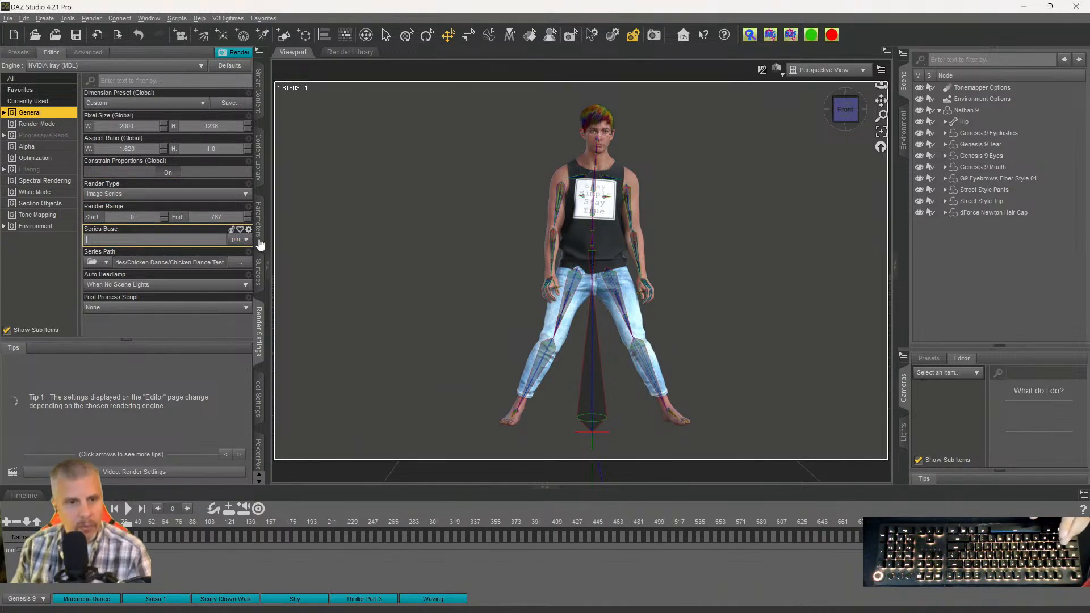
type("Thriller")
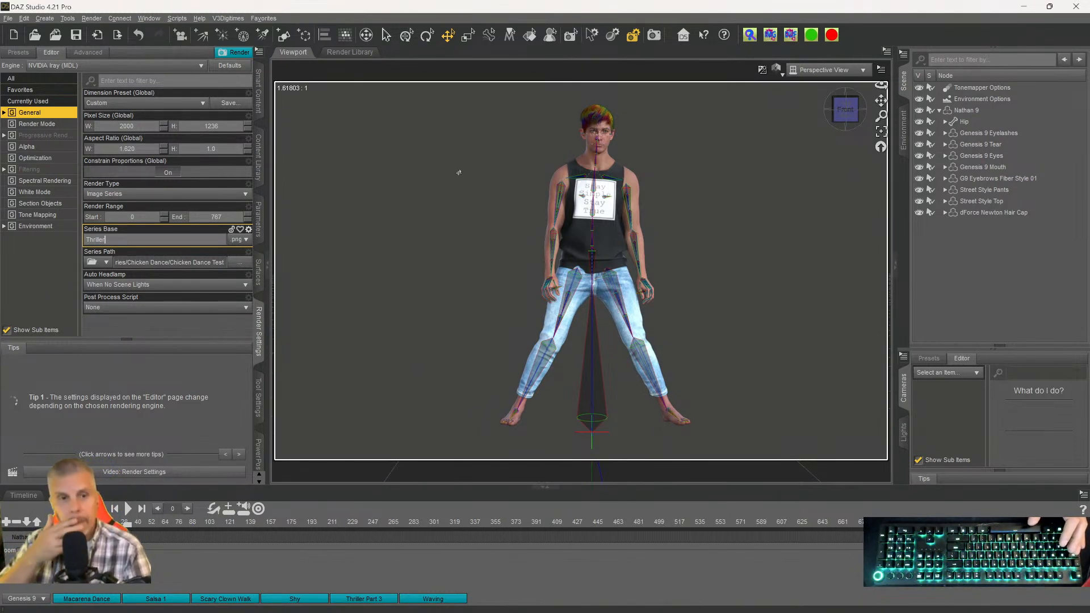
Create a folder named Thriller inside Animation Series and set it as the image series path.
left_click(241, 263)
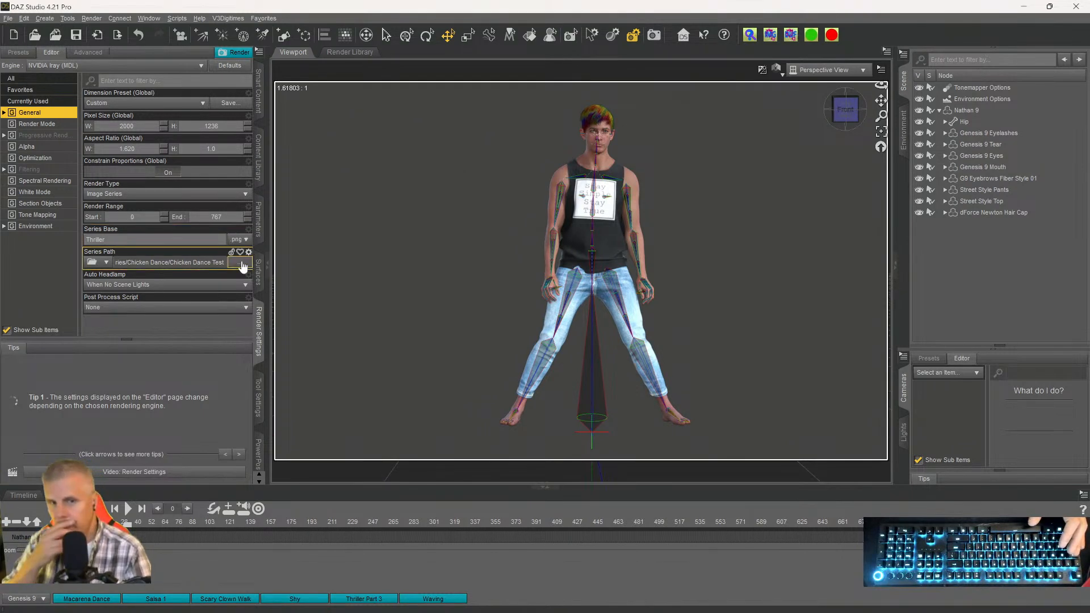
left_click(241, 264)
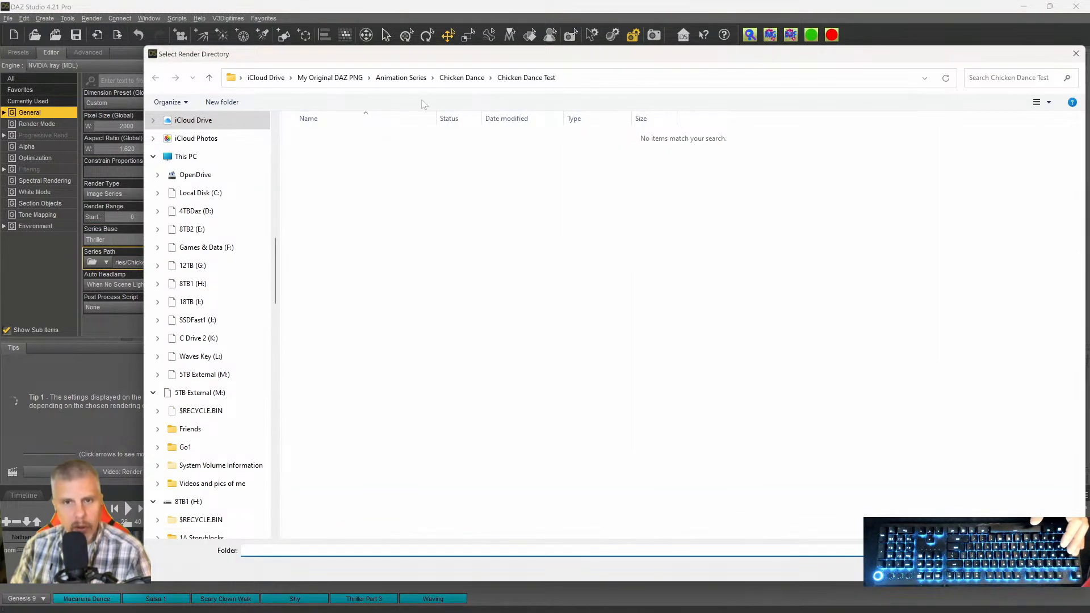
left_click(403, 78)
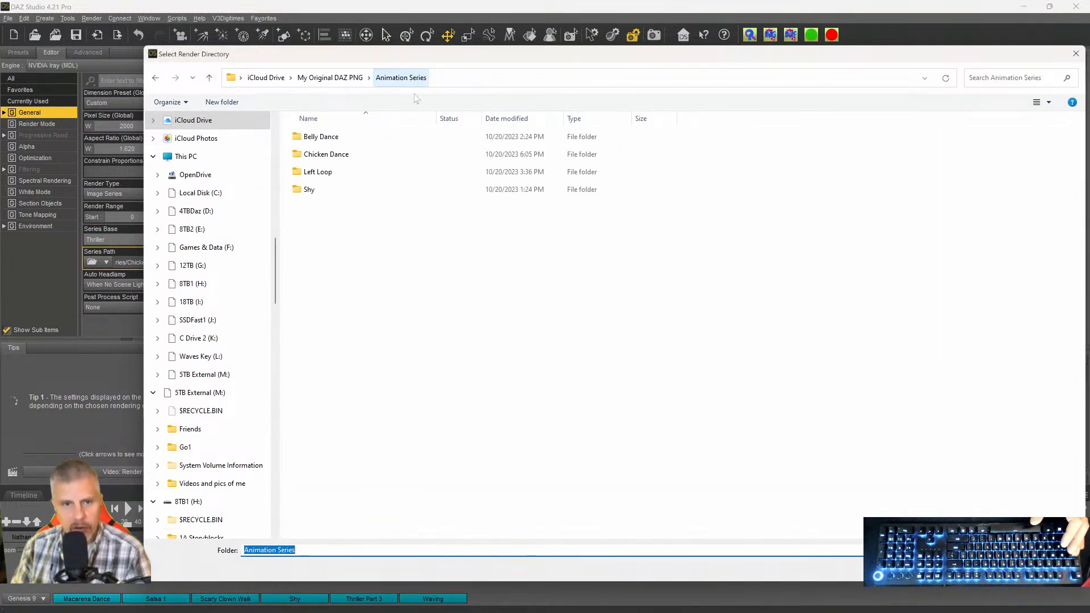
right_click(321, 242)
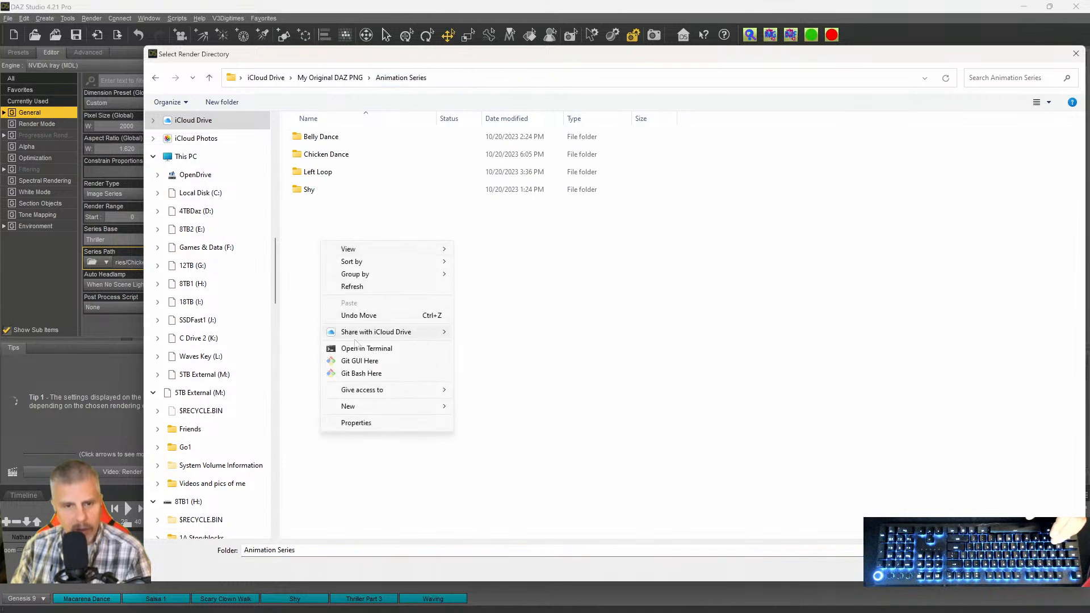
mouse_move(429, 411)
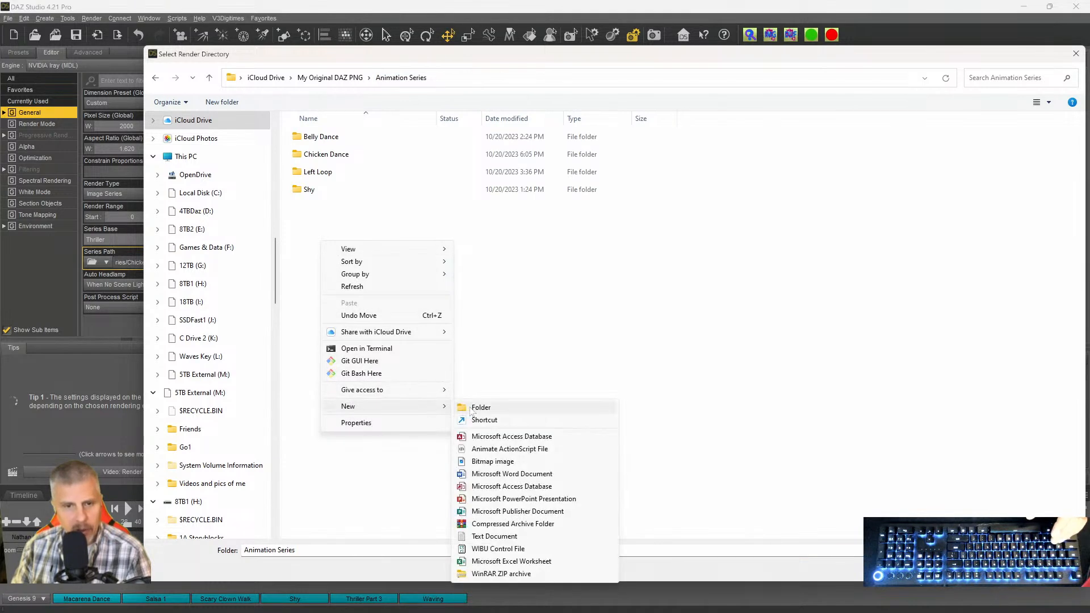
left_click(480, 408)
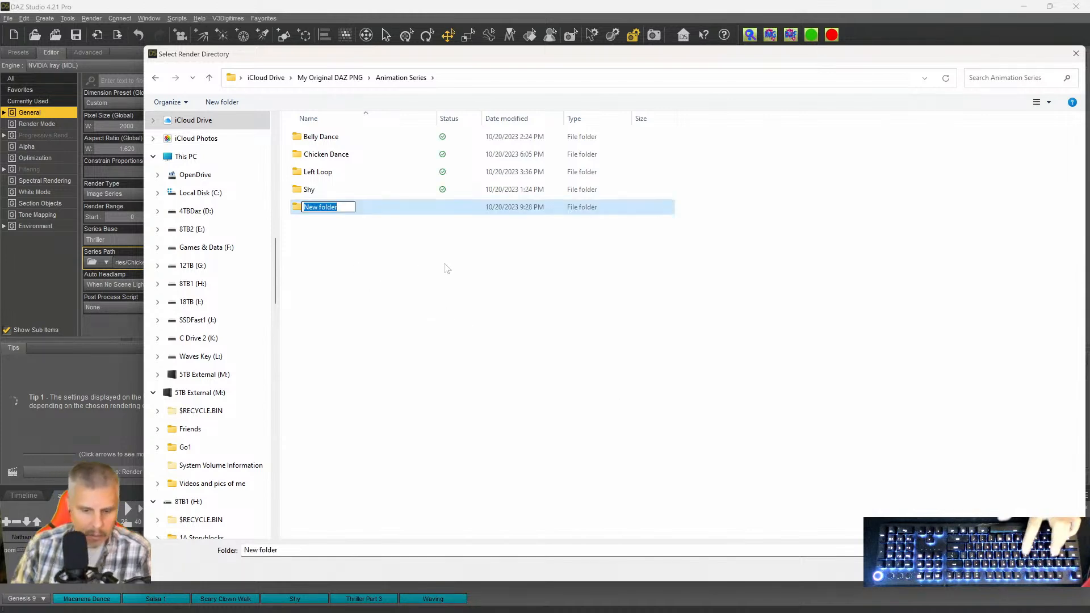
type("Thriller")
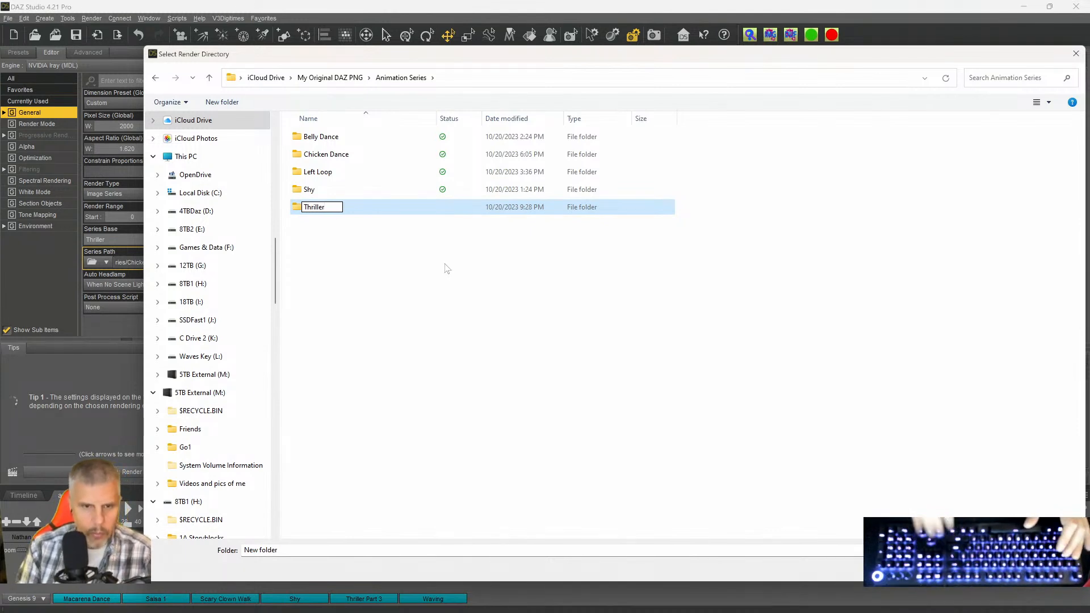
key("Return")
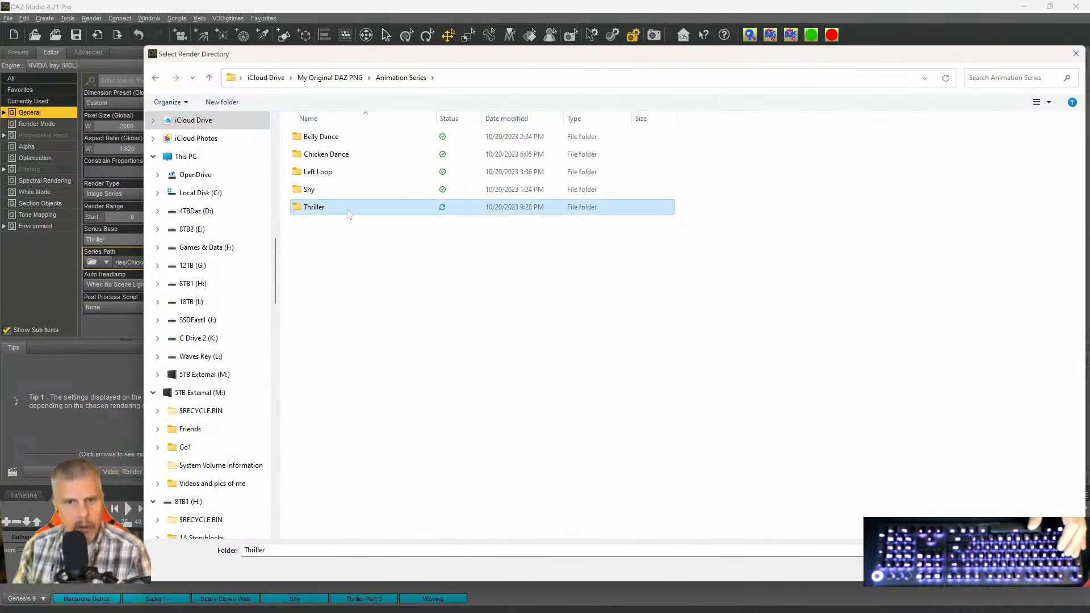
double_click(312, 207)
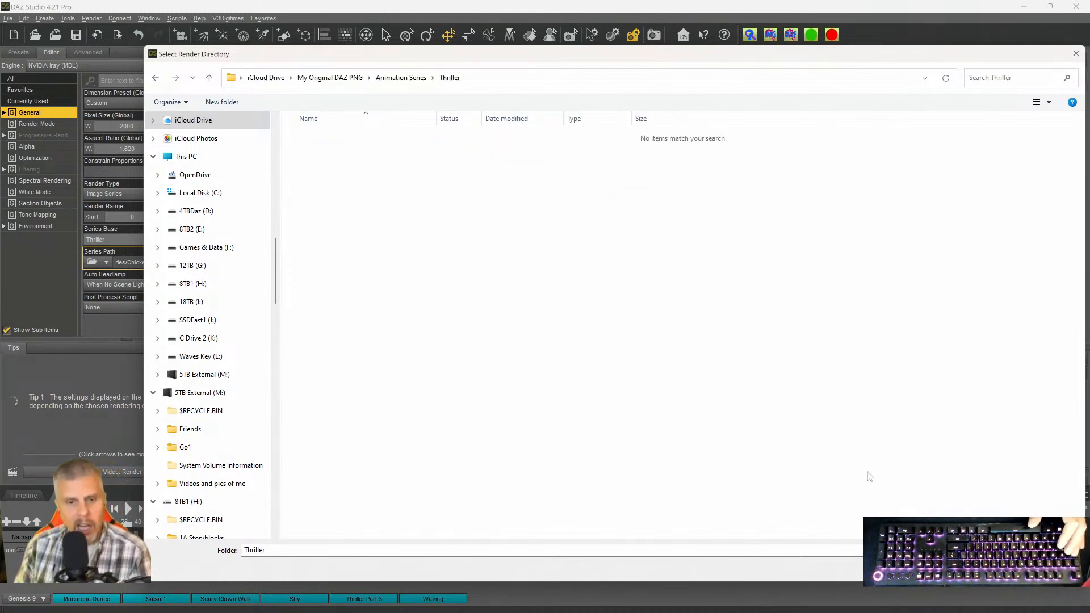
left_click(995, 569)
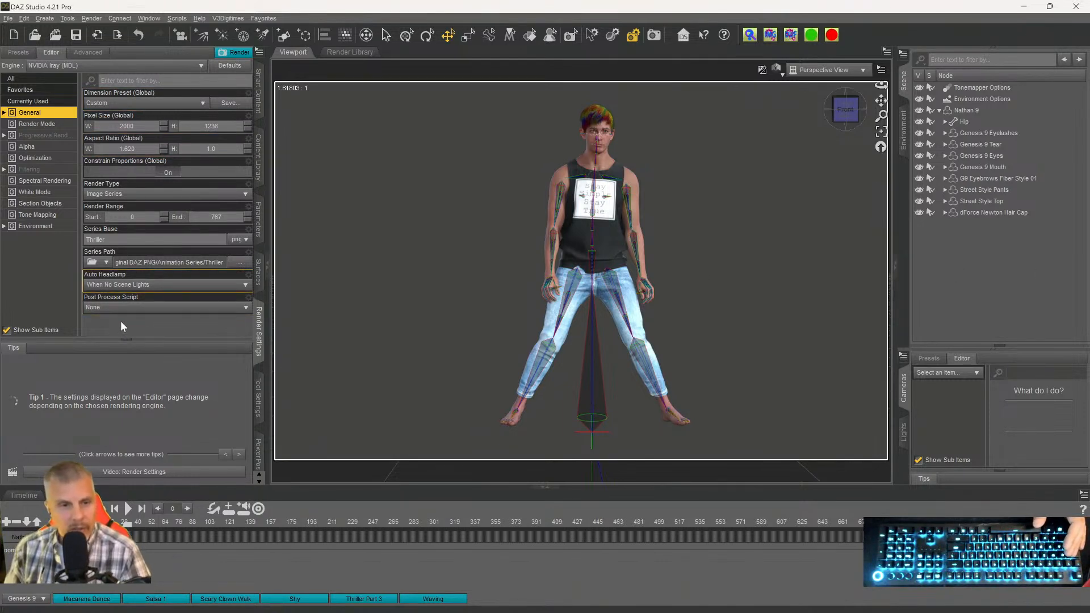
Turn off Rendering Quality Enable in the Progressive Rendering settings.
left_click(38, 135)
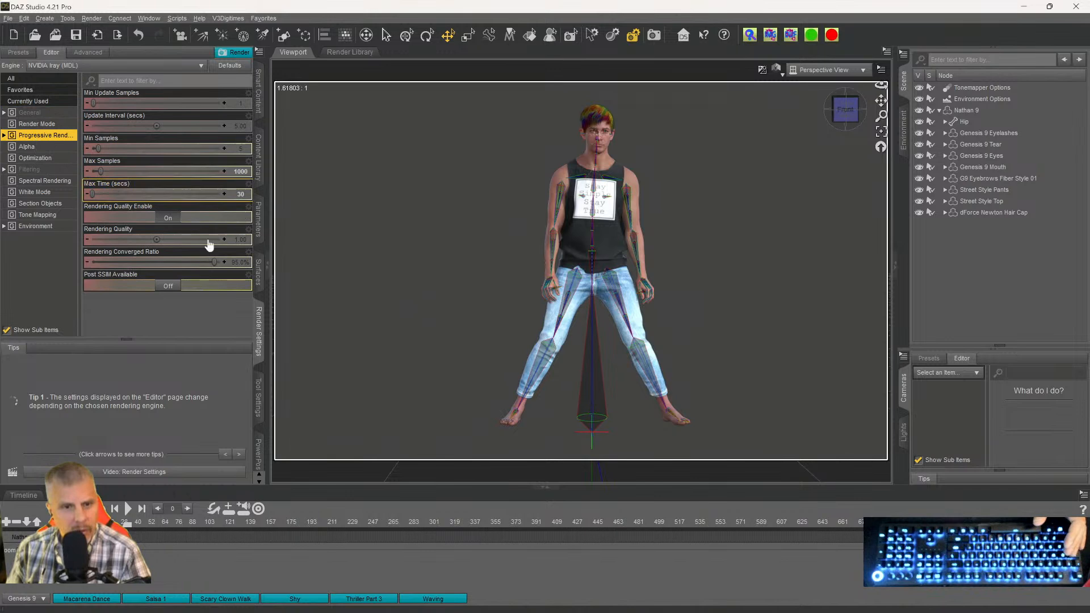
left_click(168, 218)
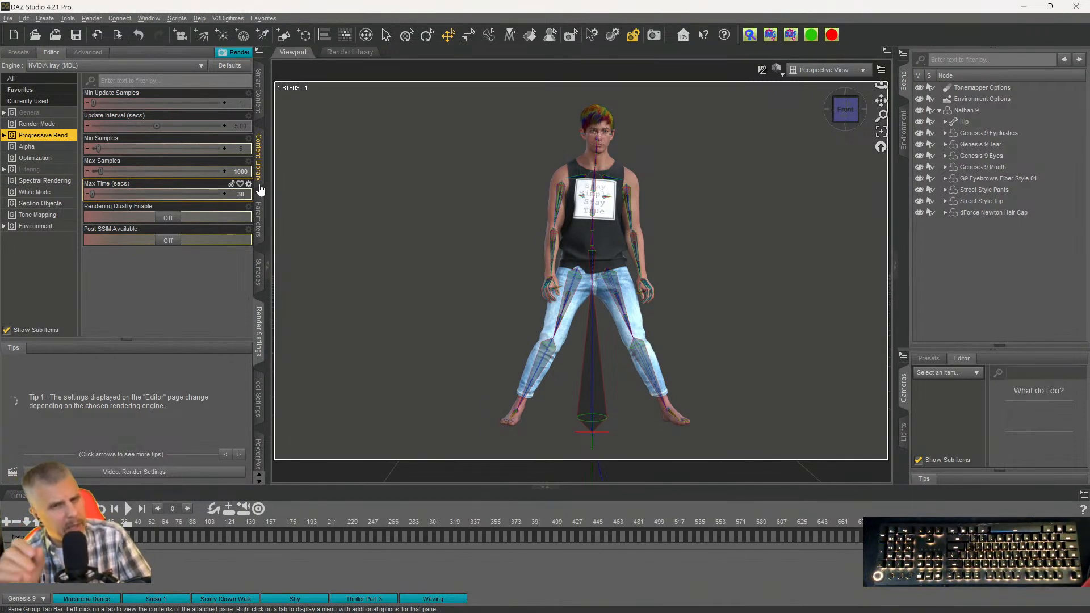
Review the General render settings and the available render engines, keeping NVIDIA Iray (MDL).
left_click(31, 113)
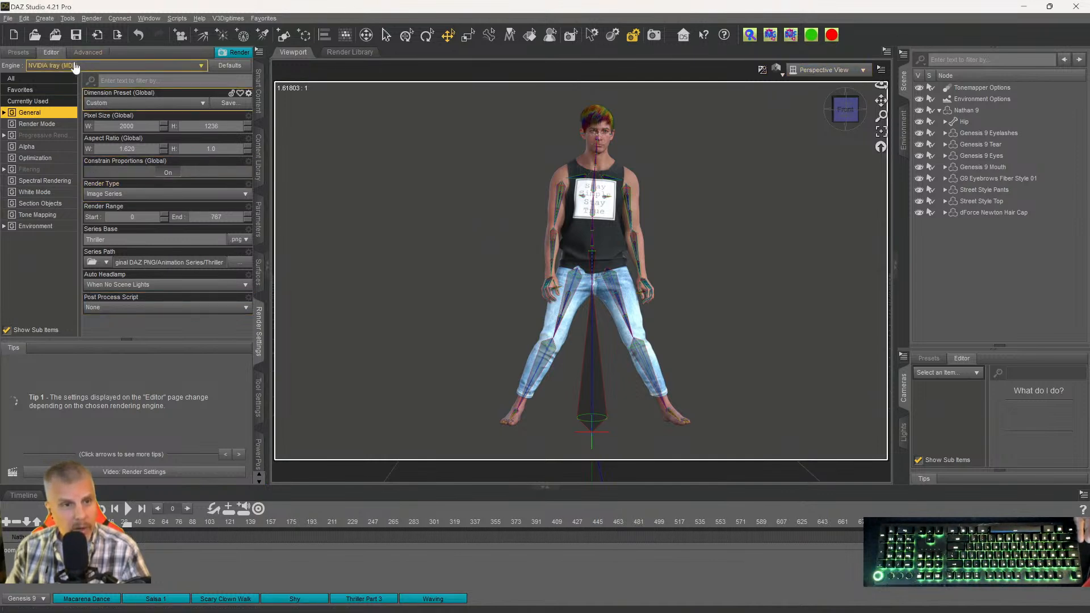
left_click(57, 65)
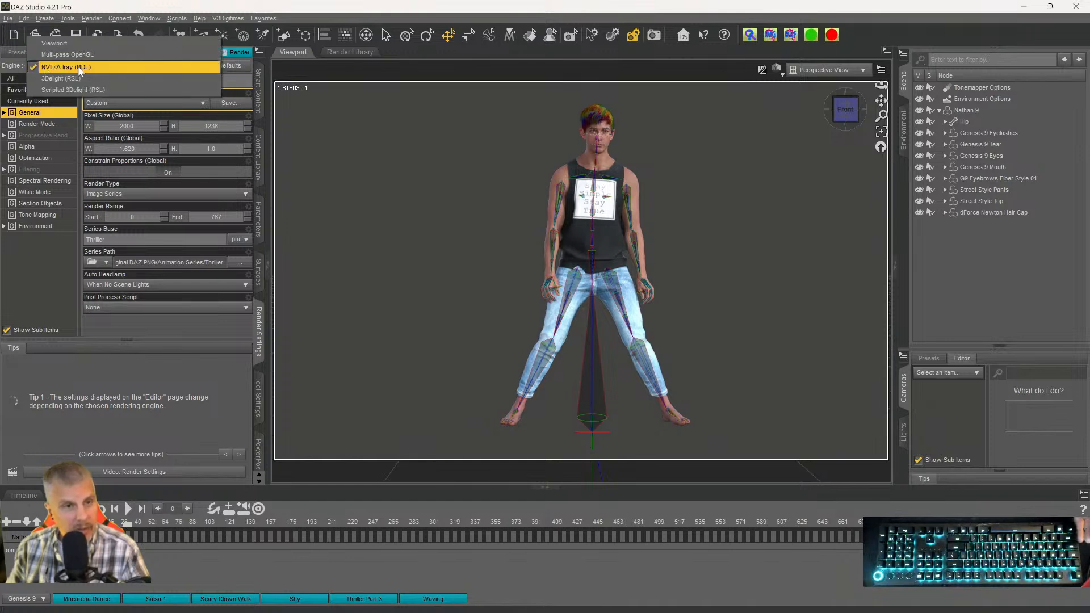
left_click(37, 273)
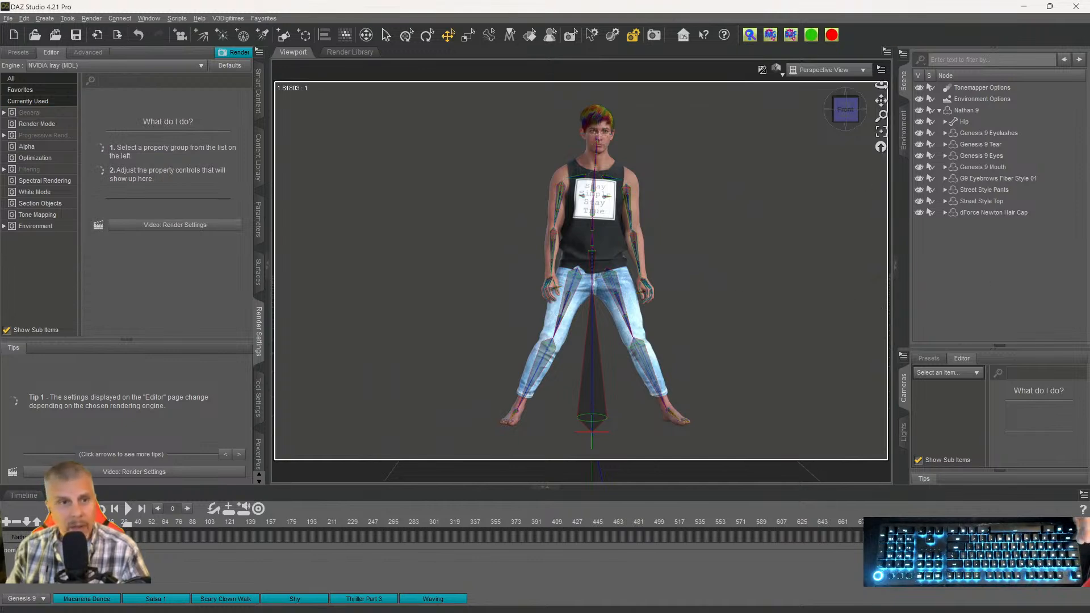
Create a new camera named Camera that copies the active perspective view, and switch the viewport to it.
left_click(44, 18)
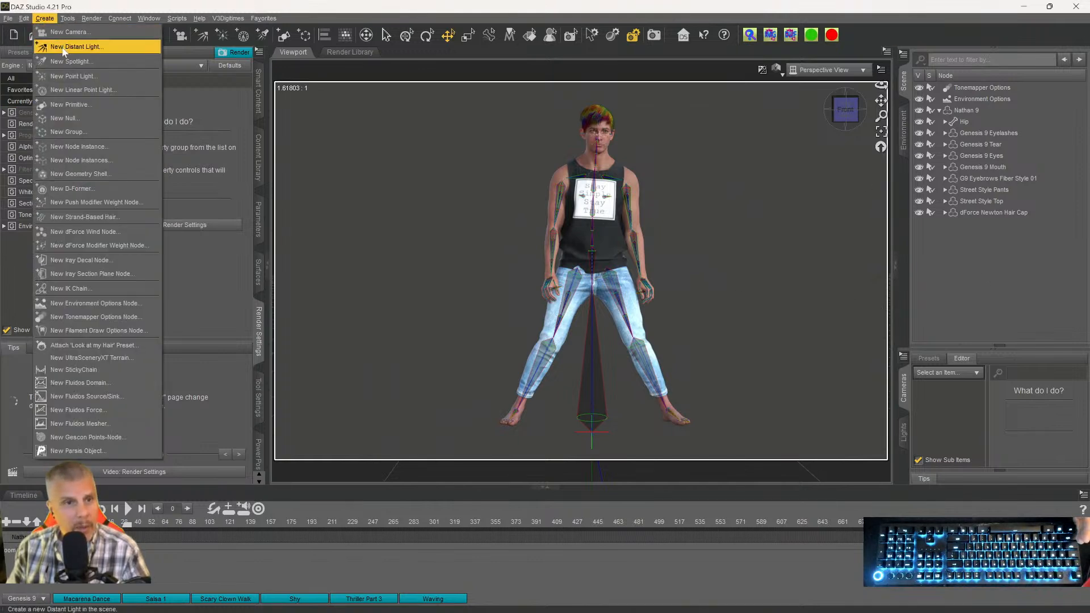
left_click(68, 31)
left_click(487, 357)
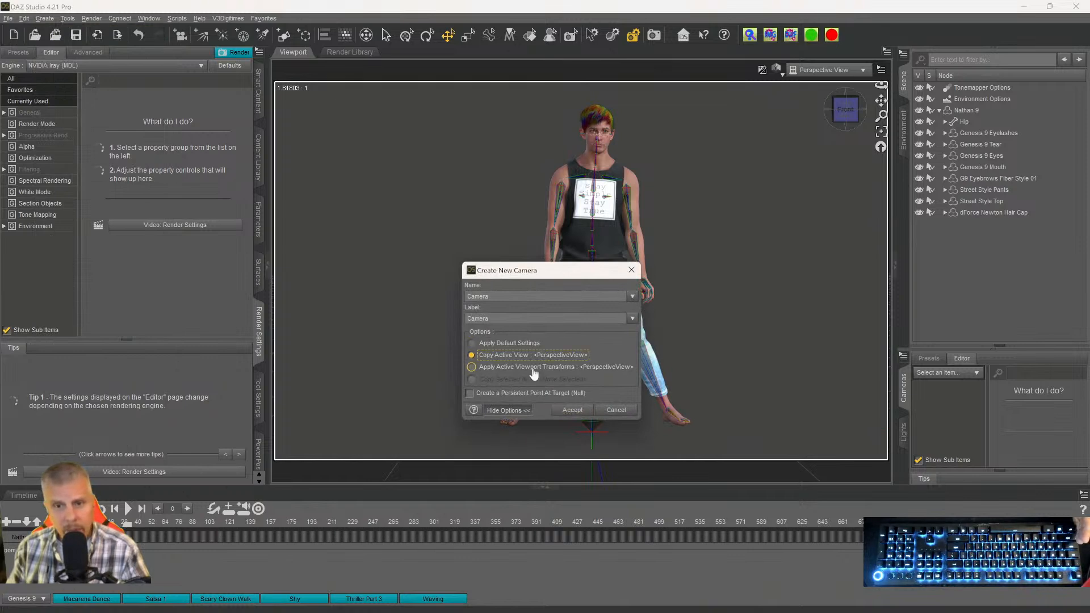
left_click(572, 410)
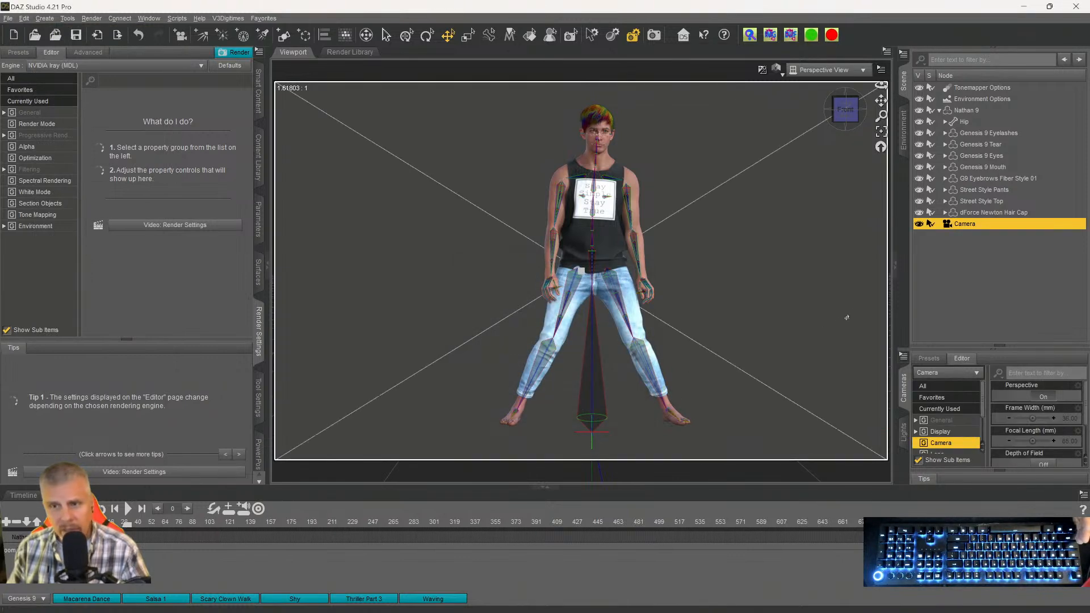
left_click(827, 70)
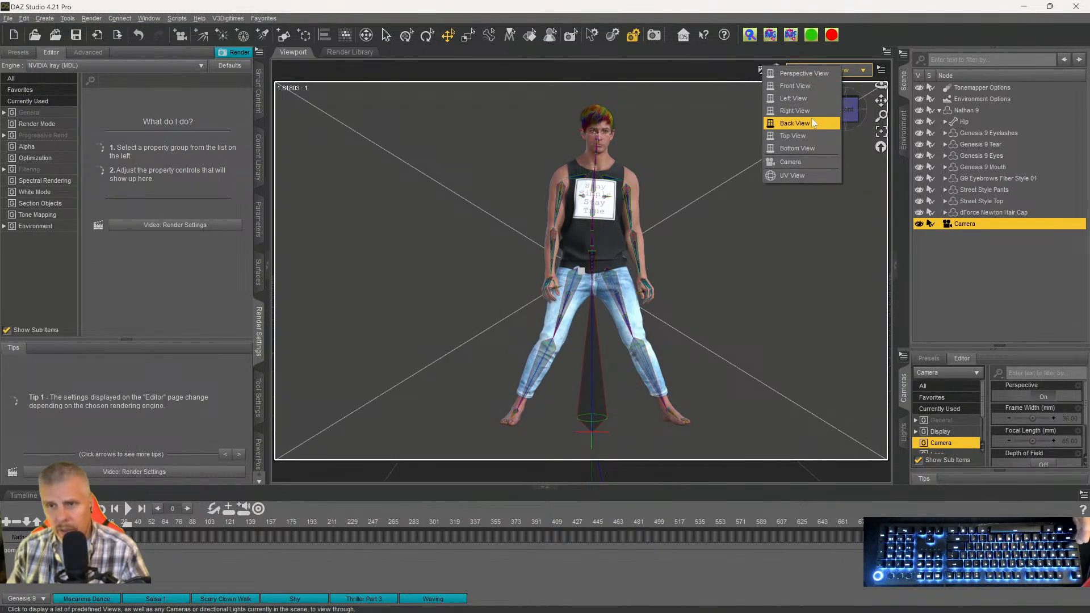
left_click(791, 163)
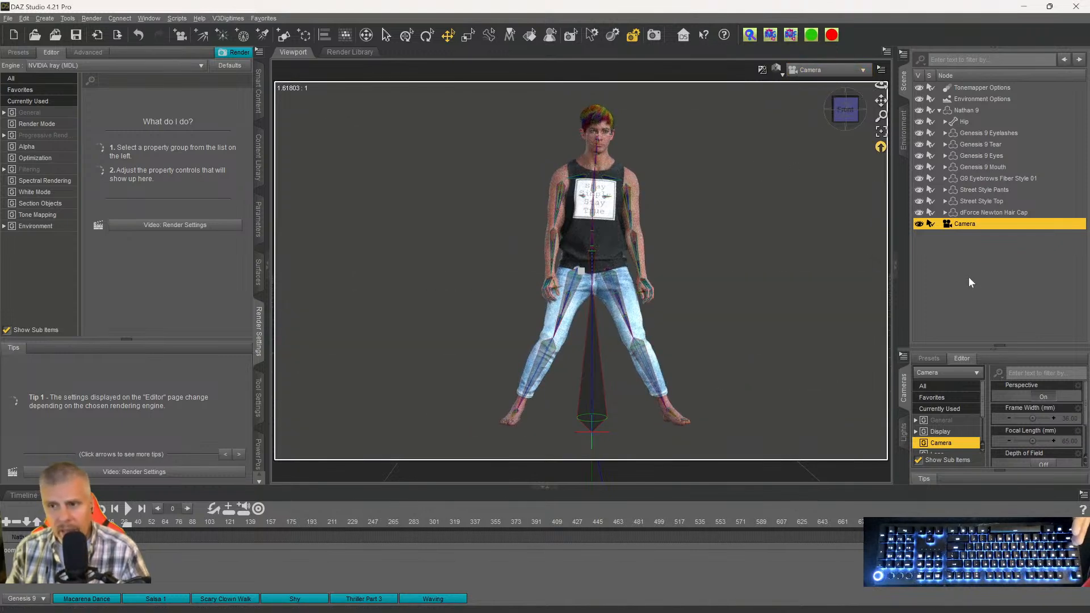
Save the scene as Thriller in the Maximo Scenes folder, accepting the default scene save options.
key("ctrl+s")
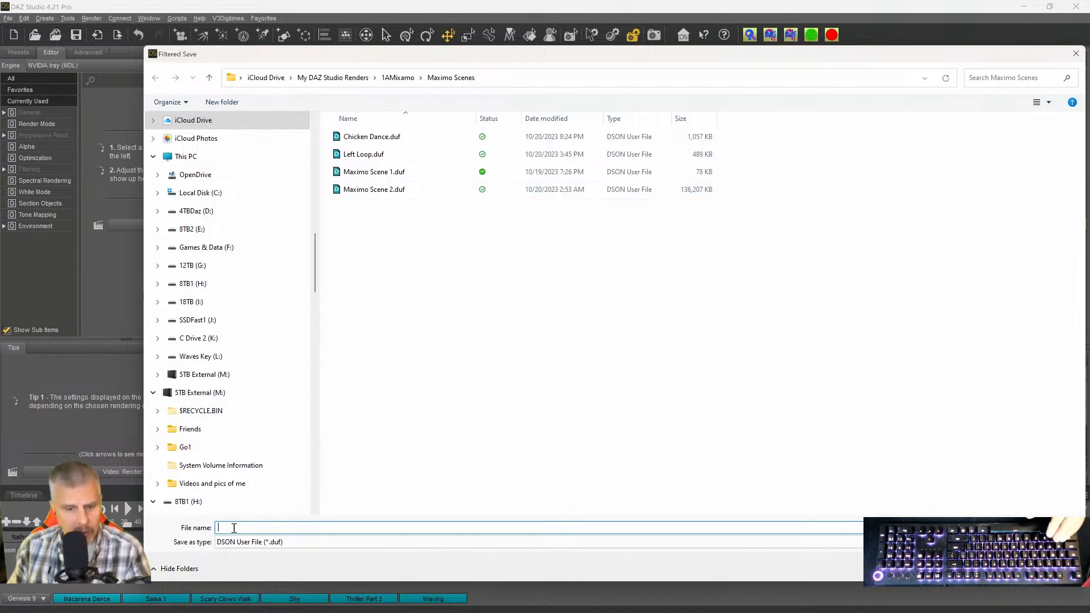
type("Thriller")
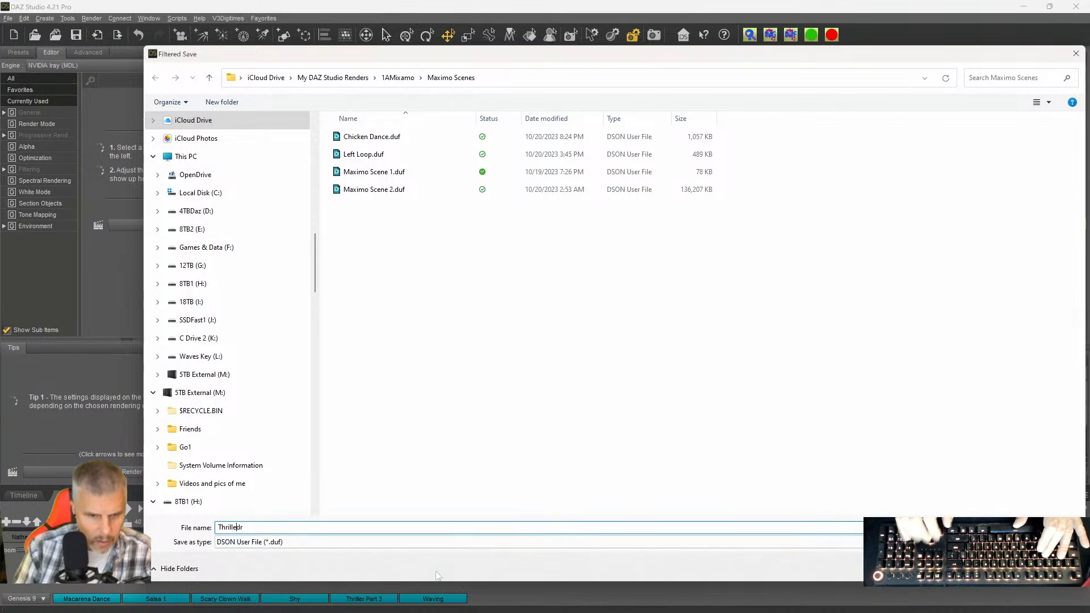
key("Return")
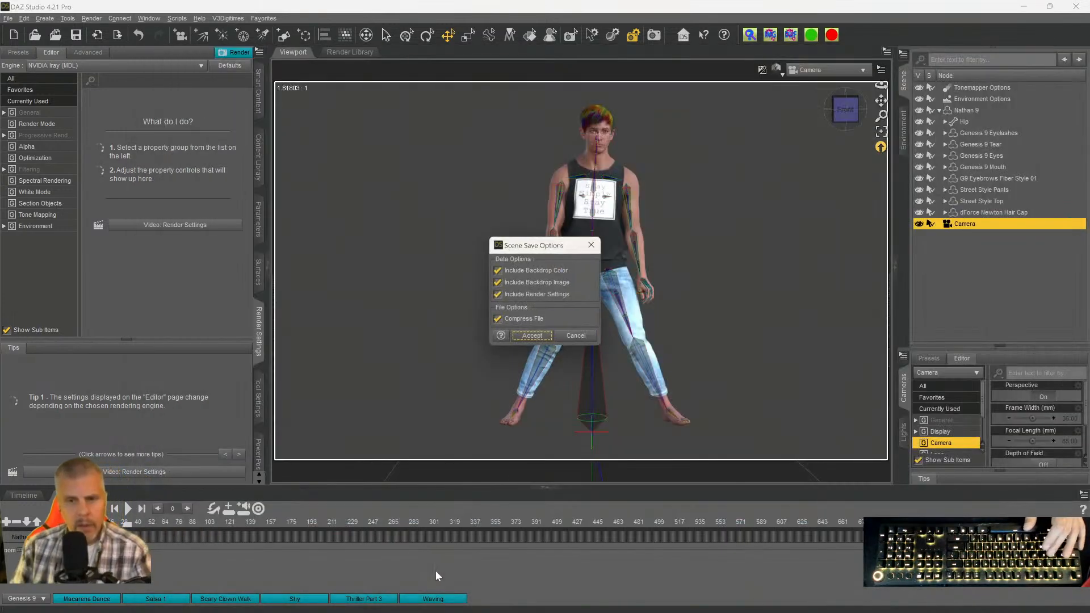
left_click(532, 336)
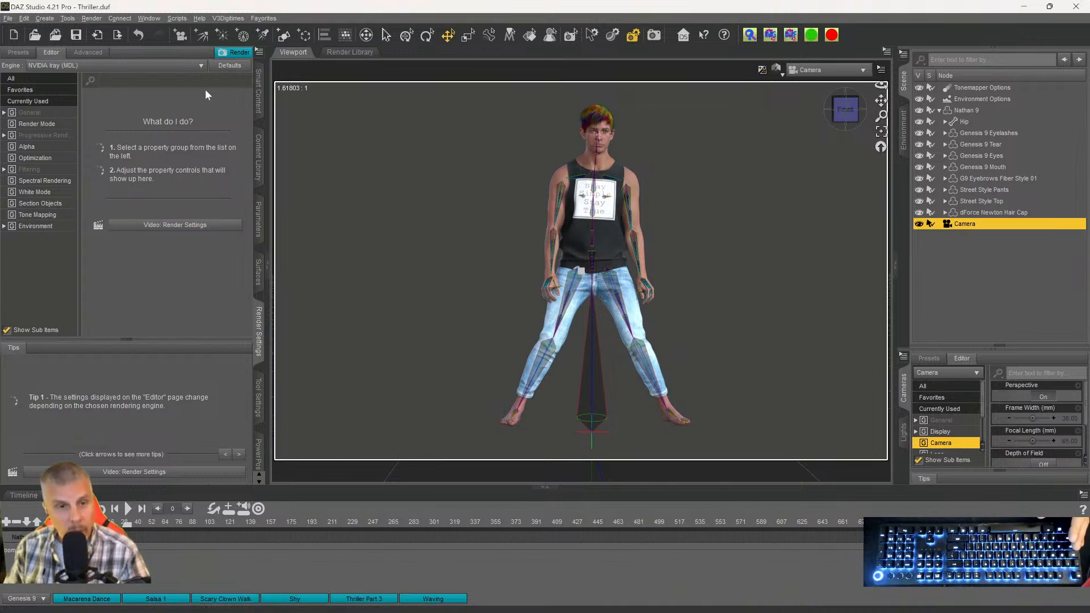
Check the Optimization and Progressive Rendering settings and start rendering the image series.
left_click(236, 53)
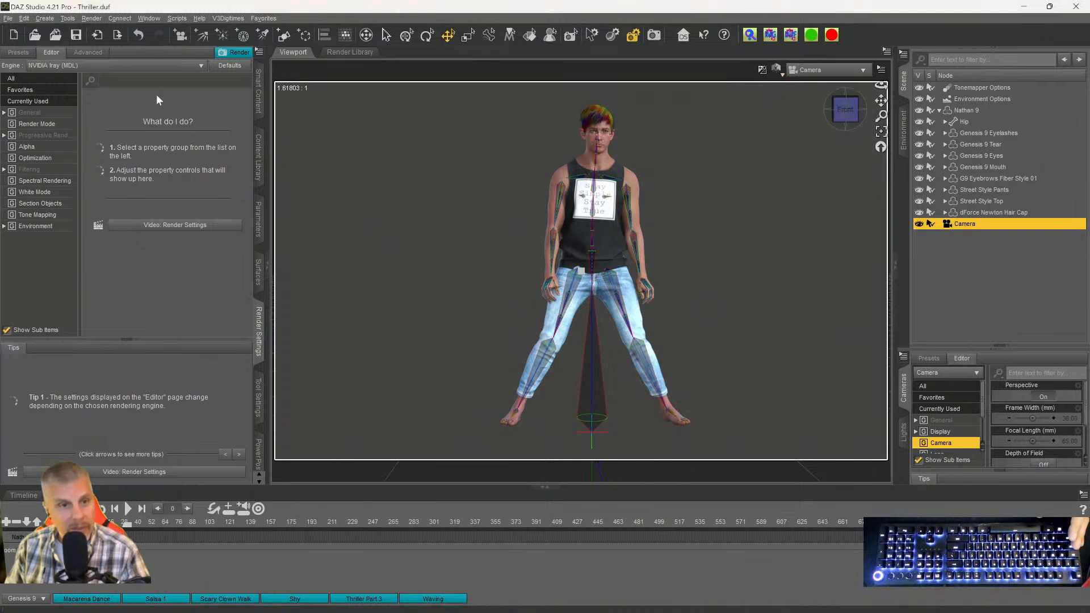
left_click(36, 158)
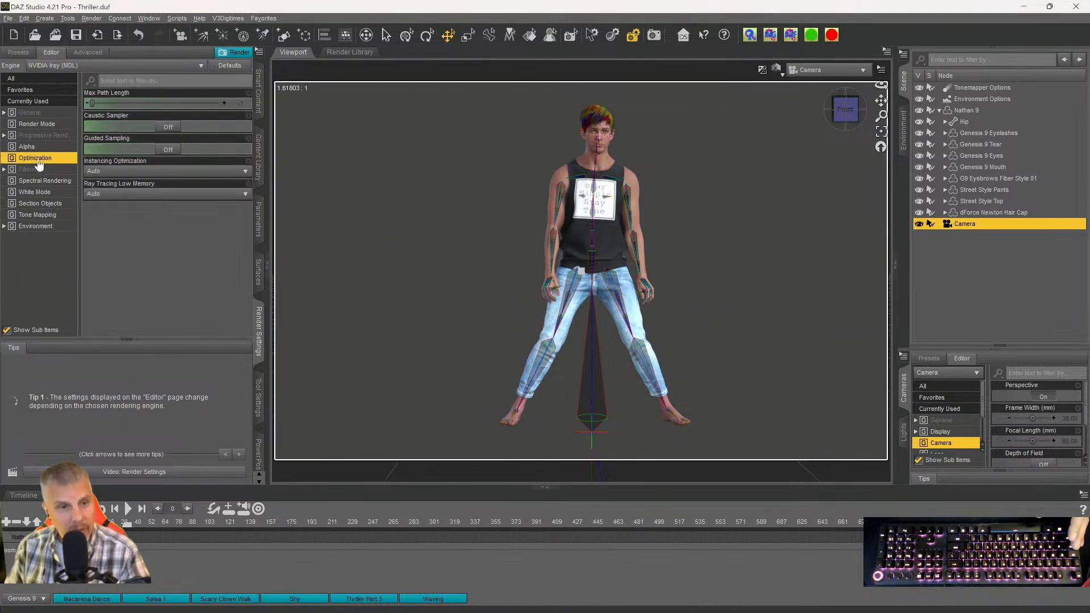
left_click(38, 136)
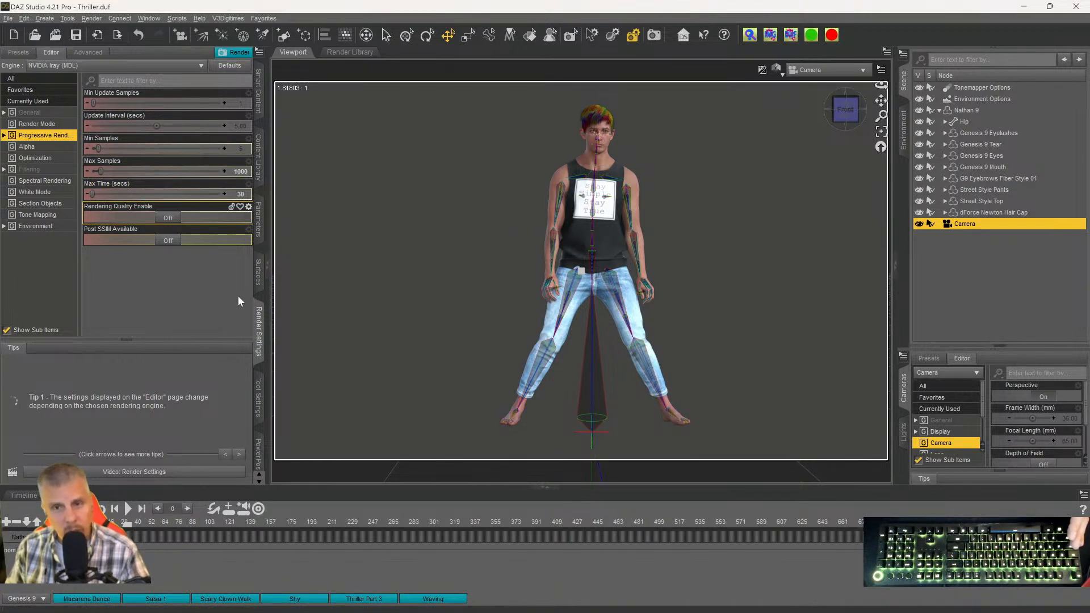
left_click(231, 54)
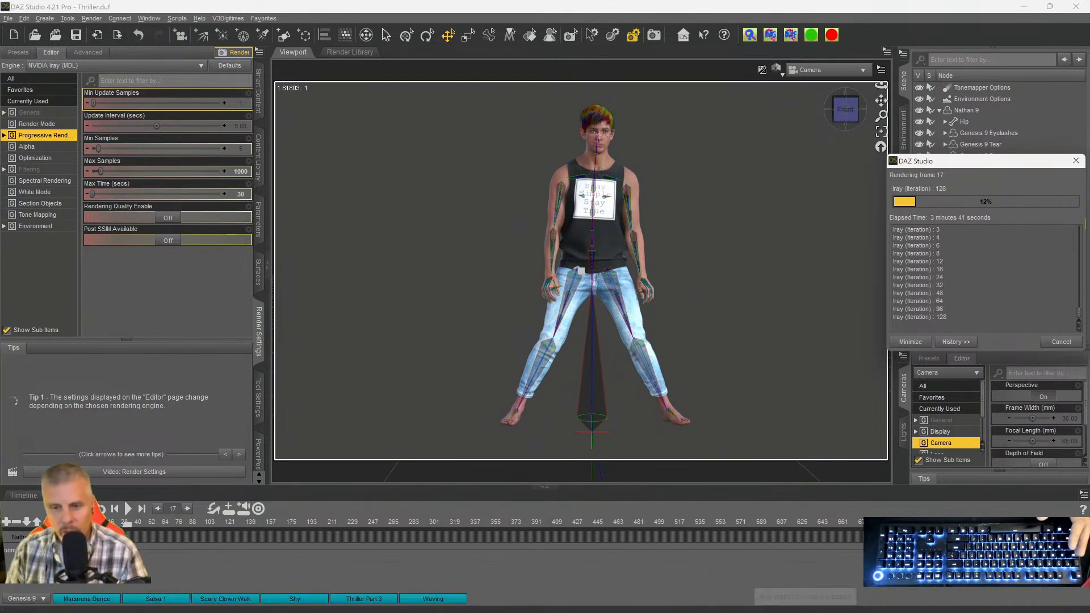
Switch to File Explorer and open the Thriller folder inside Animation Series to inspect the rendered frames.
left_click(624, 605)
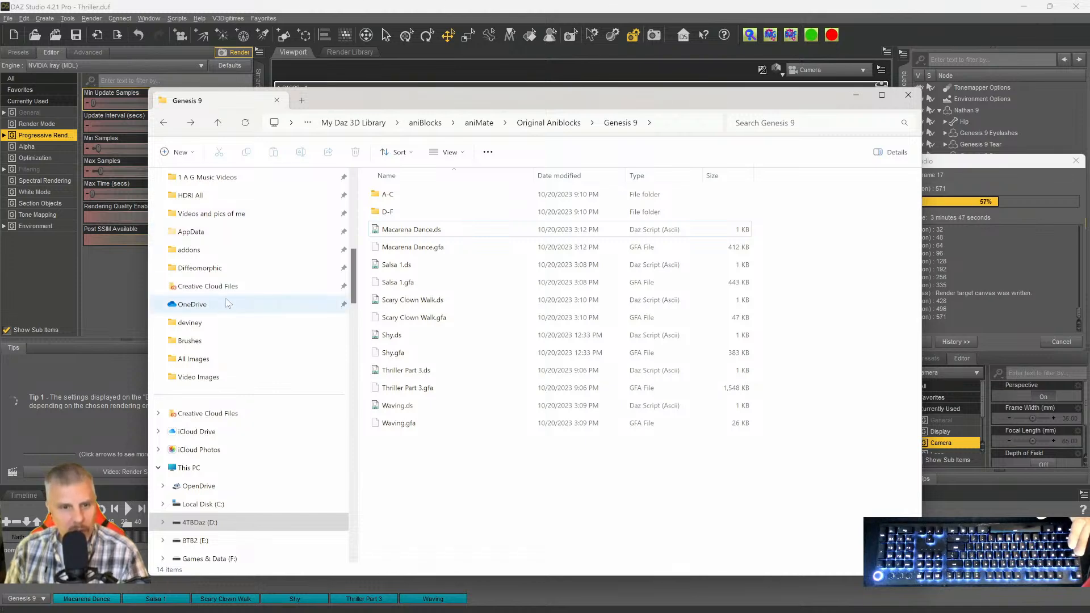
scroll(219, 426, "down", 4)
scroll(219, 426, "up", 10)
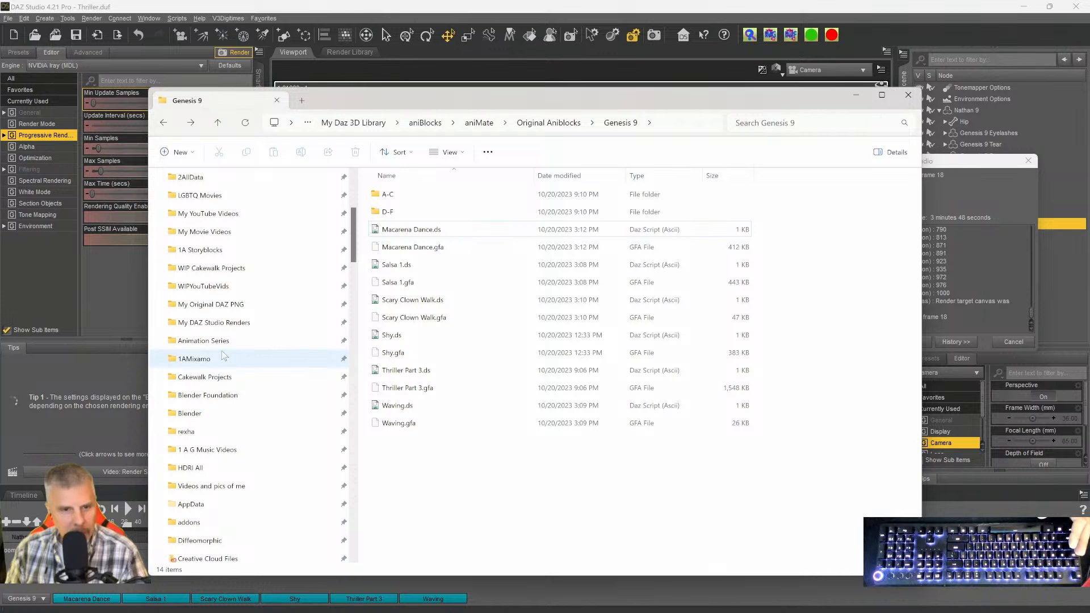
left_click(199, 343)
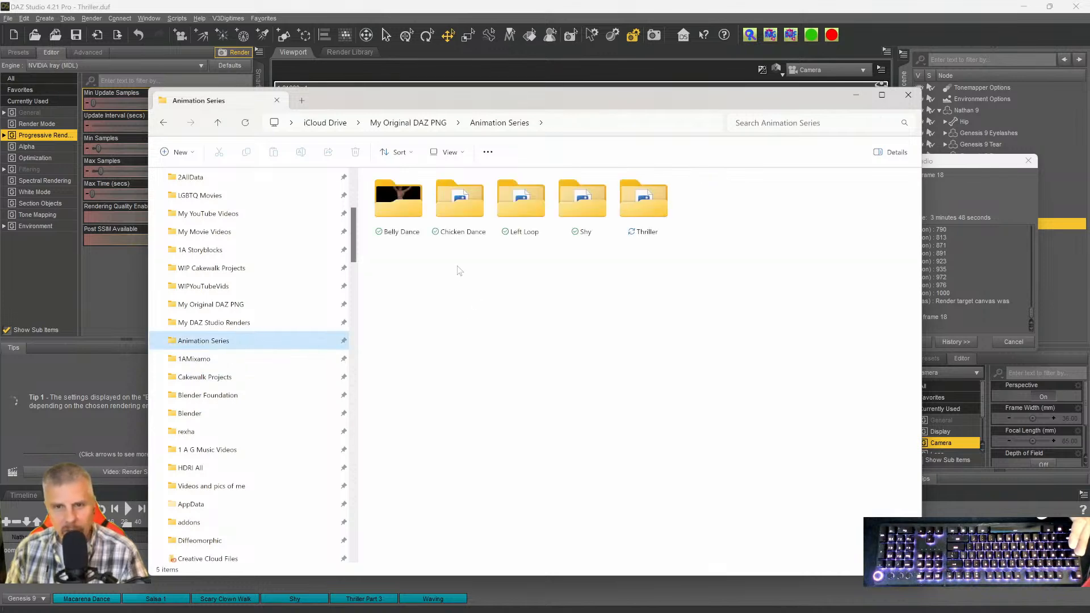
left_click(632, 219)
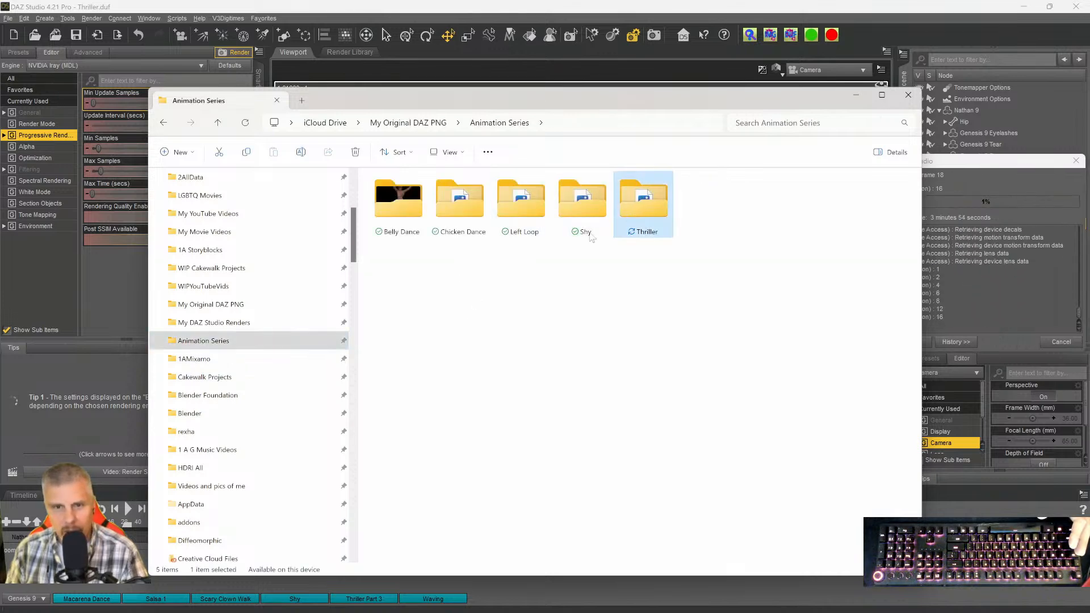
double_click(630, 219)
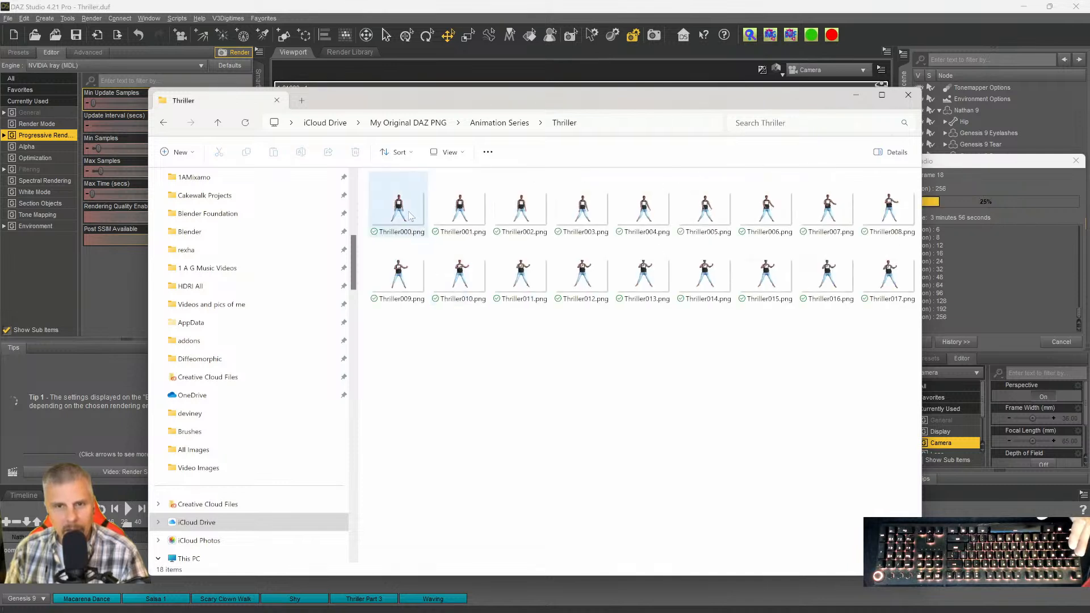
Open Thriller000.png in a maximized viewer, examine the rendered figure at several zoom levels, and close the image.
double_click(400, 211)
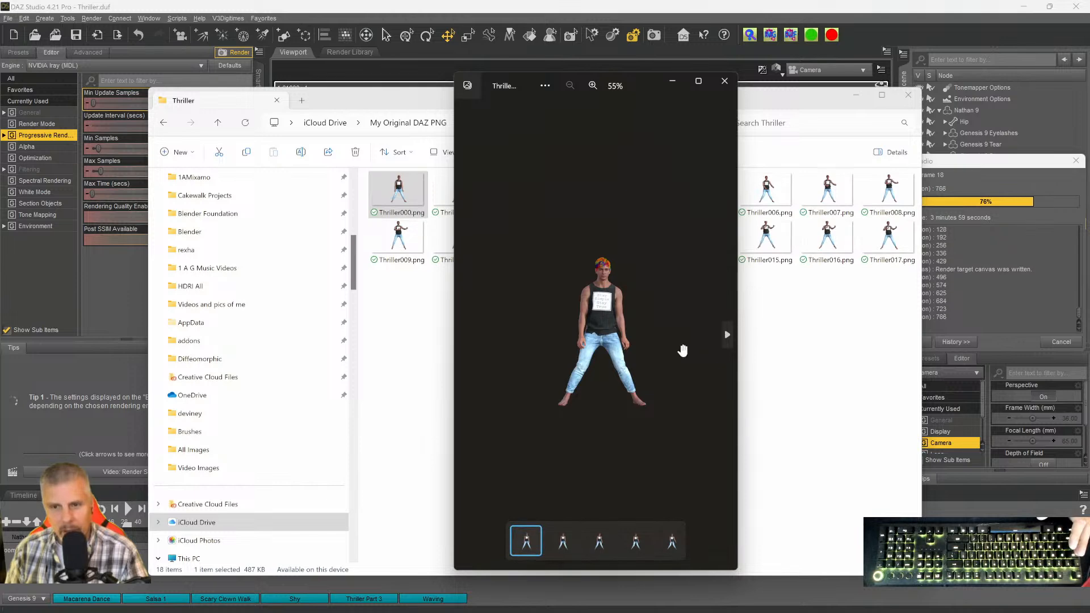
left_click(698, 80)
scroll(794, 256, "down", 3)
scroll(795, 255, "down", 2)
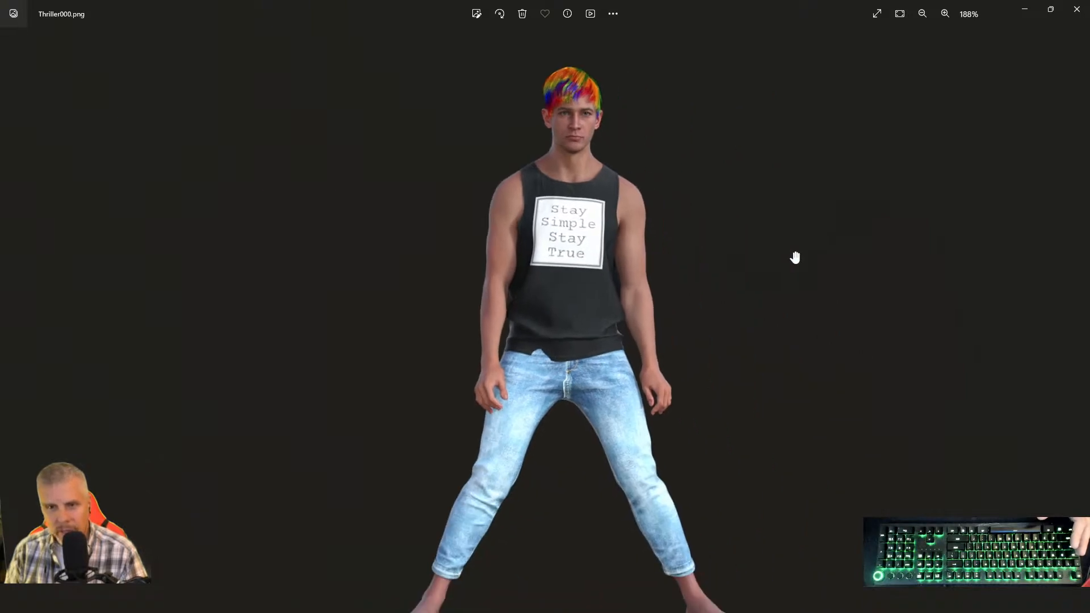
scroll(795, 258, "down", 1)
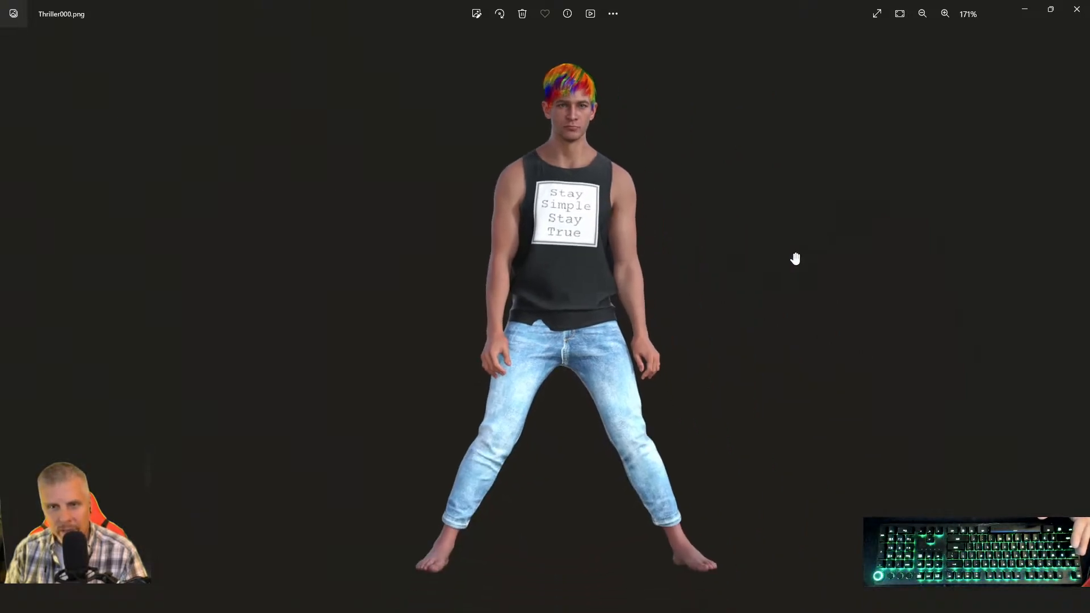
scroll(794, 259, "up", 2)
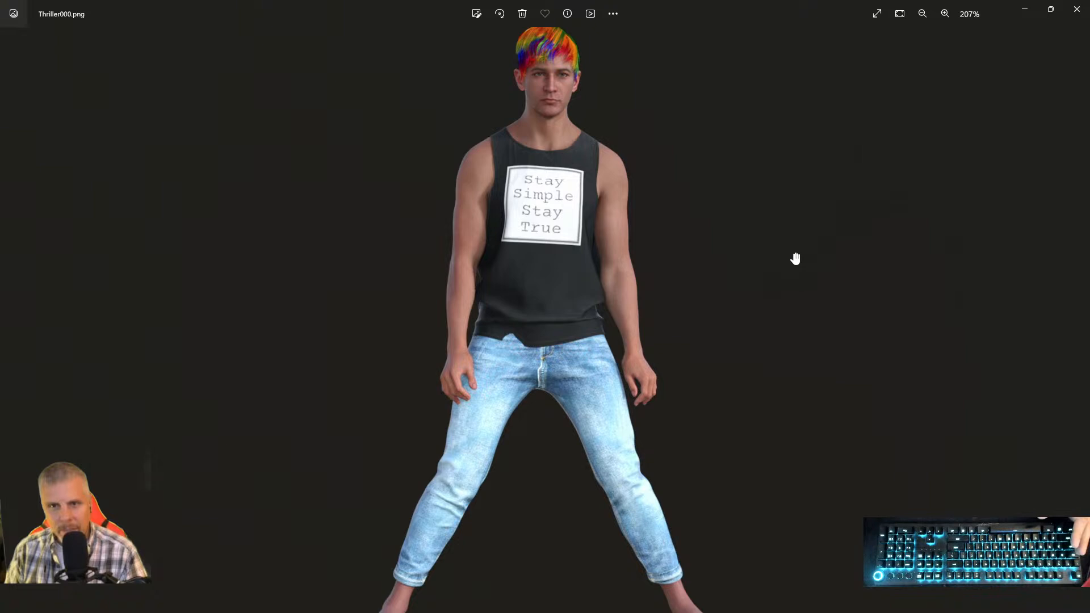
scroll(788, 182, "down", 3)
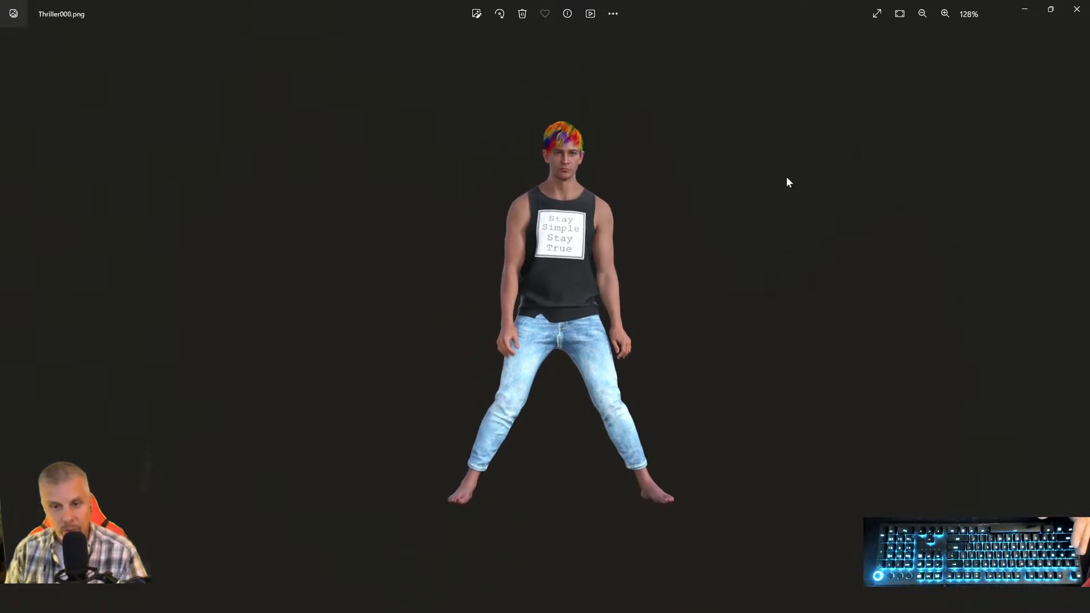
scroll(788, 182, "up", 1)
scroll(787, 183, "up", 5)
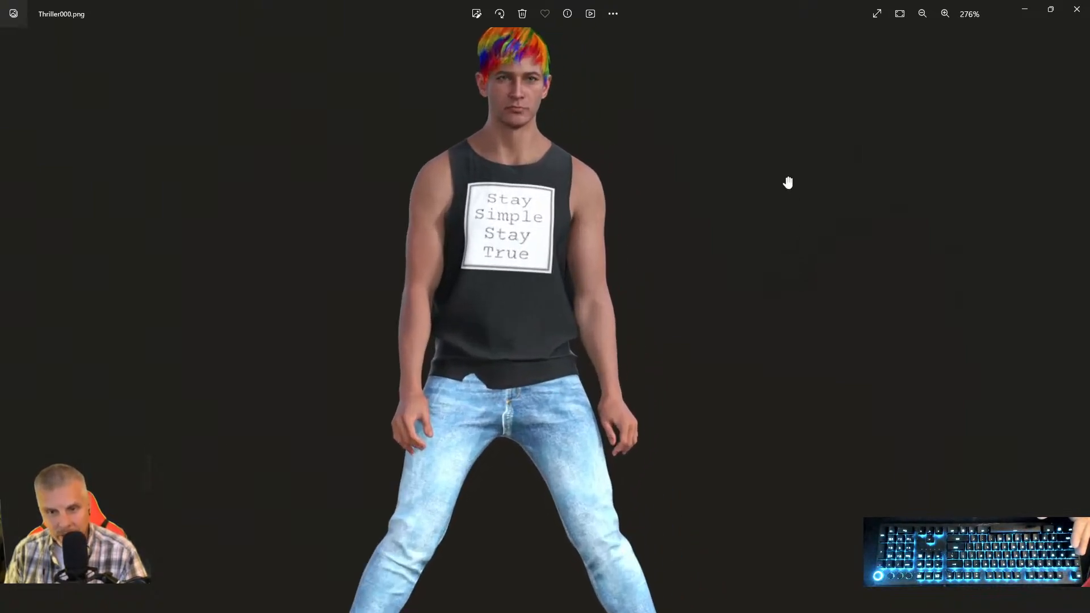
scroll(788, 182, "up", 1)
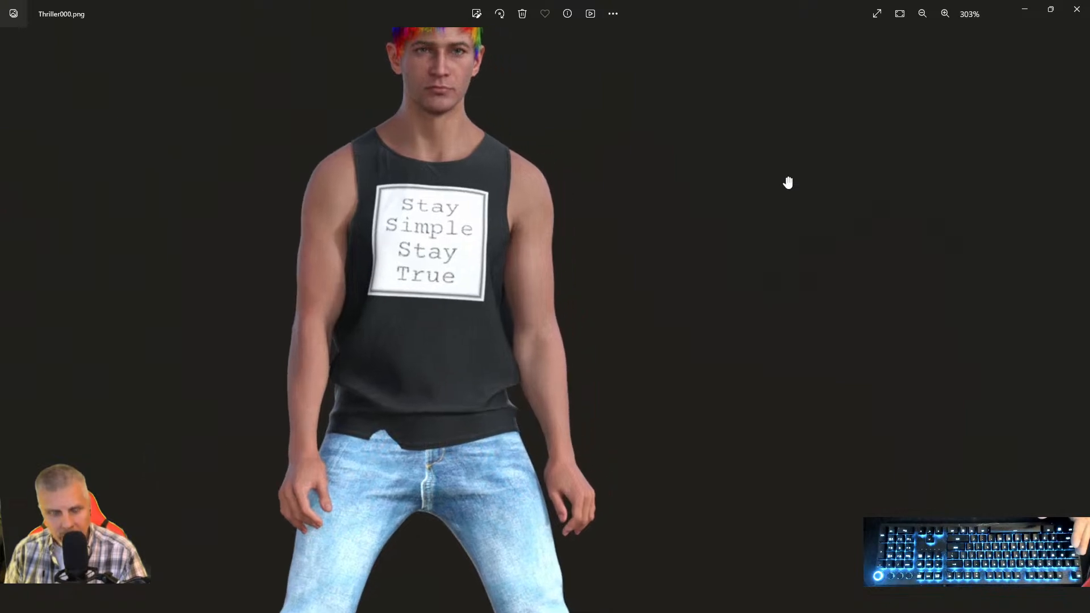
scroll(787, 182, "down", 2)
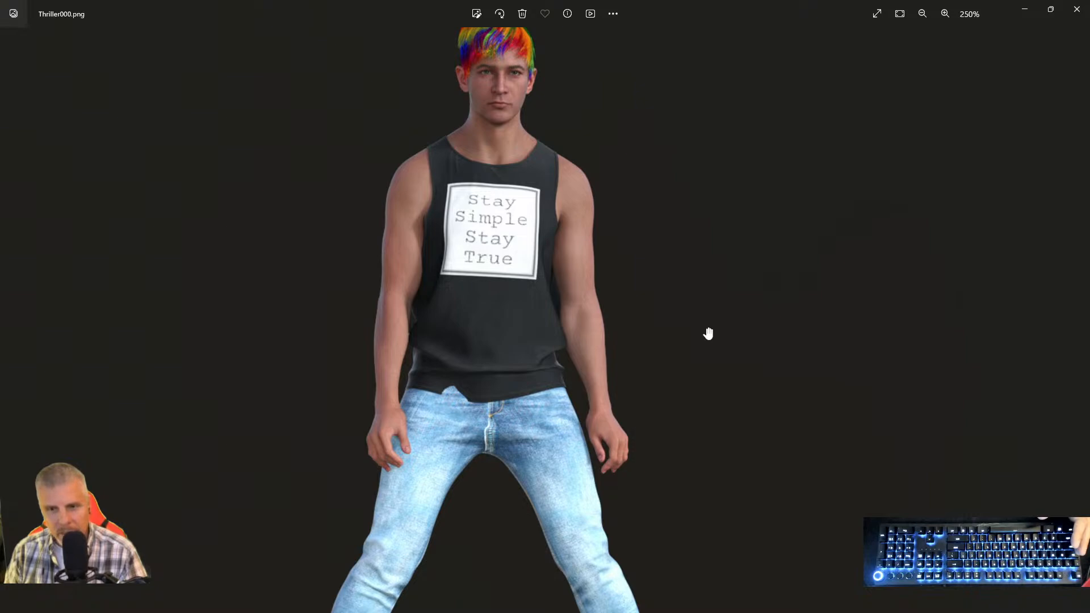
scroll(795, 282, "down", 3)
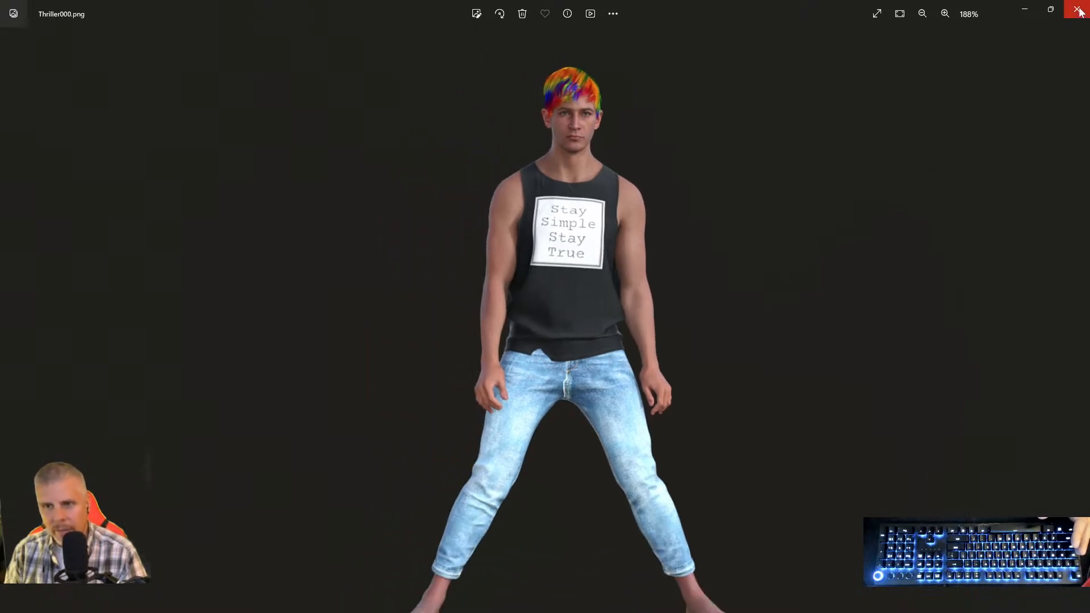
left_click(1078, 10)
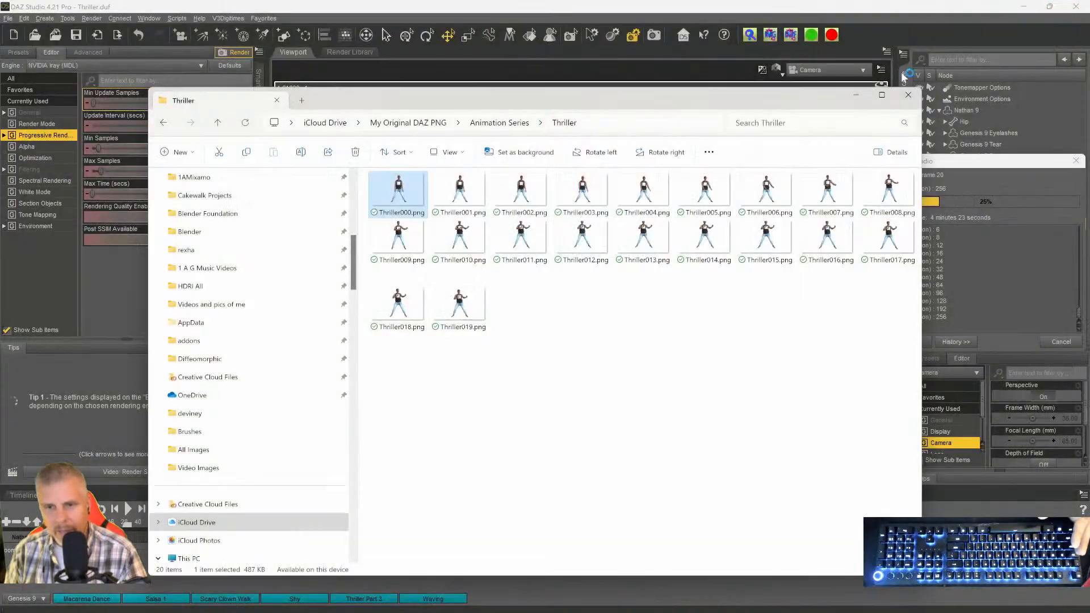
View Thriller003.png, close the image and folder windows, and cancel the running image series render.
double_click(569, 196)
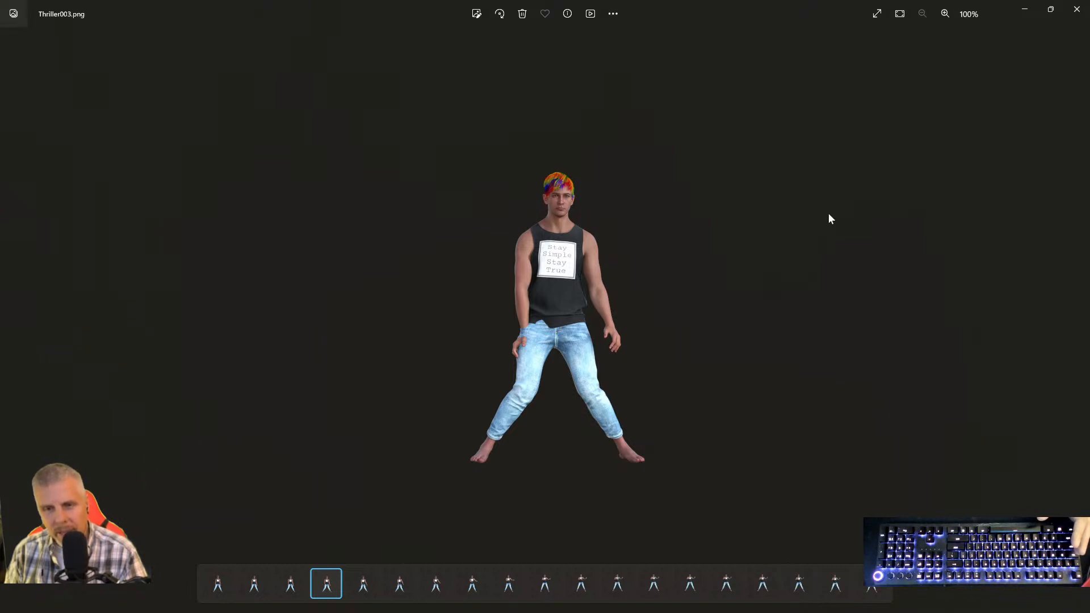
left_click(1077, 9)
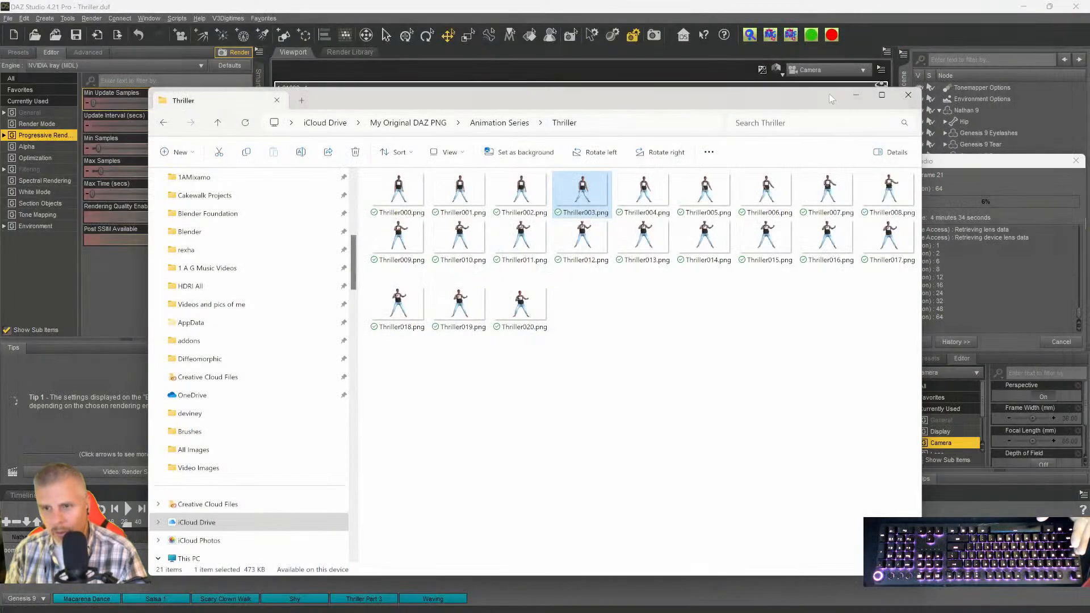
left_click(915, 96)
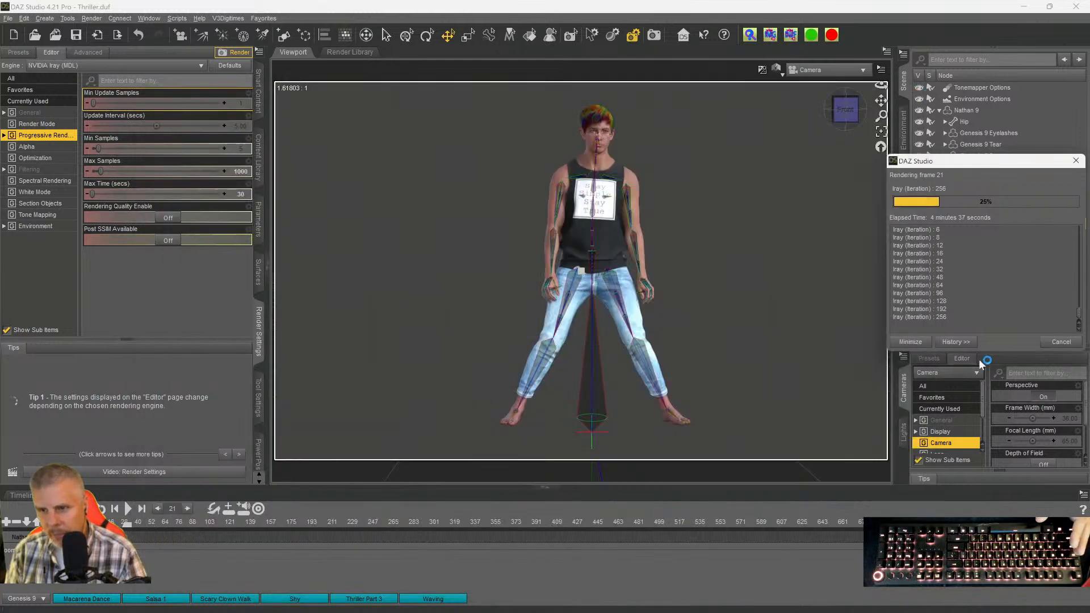
left_click(1059, 342)
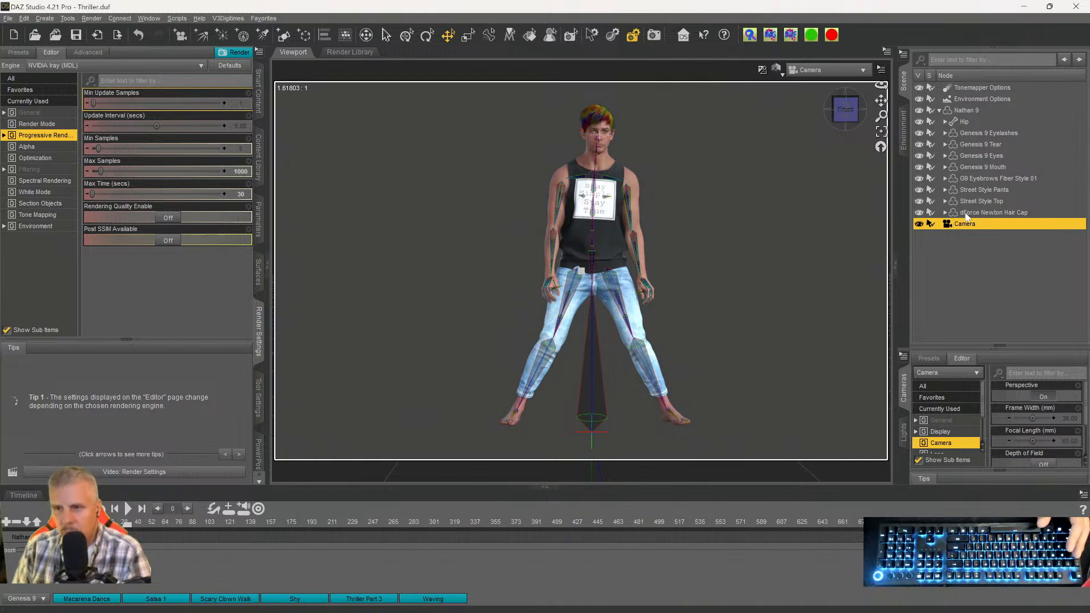
Select the Street Style Top and activate the Mesh Grabber tool for it.
left_click(969, 191)
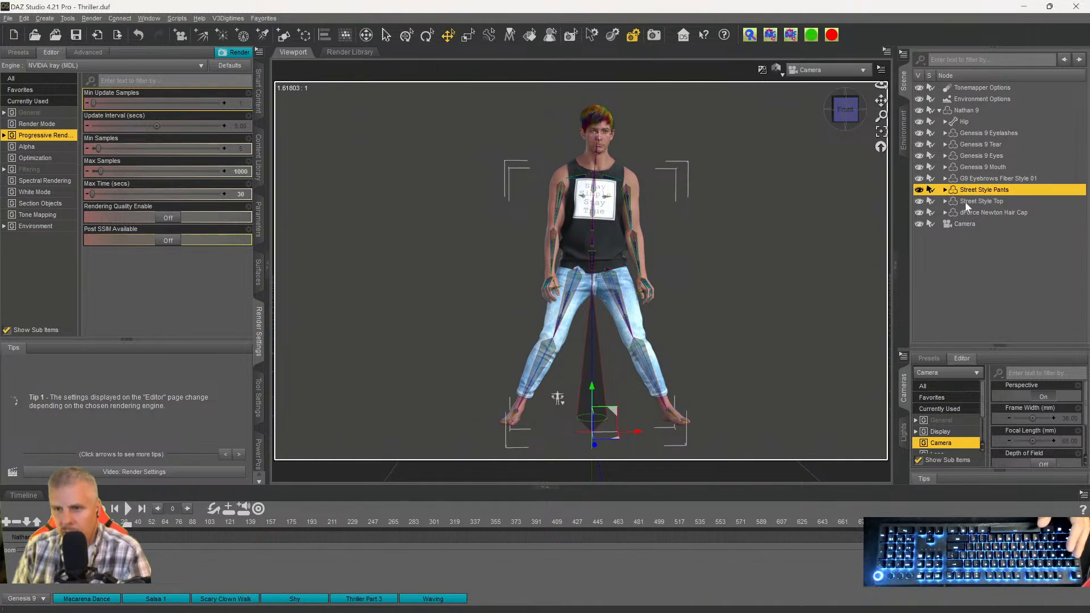
left_click(961, 203)
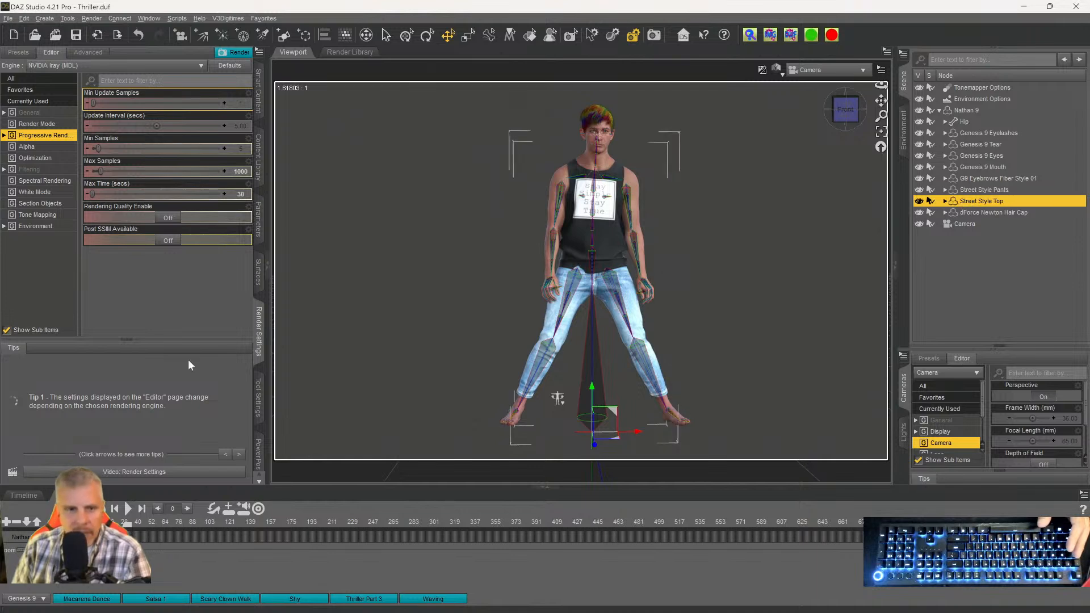
left_click(259, 407)
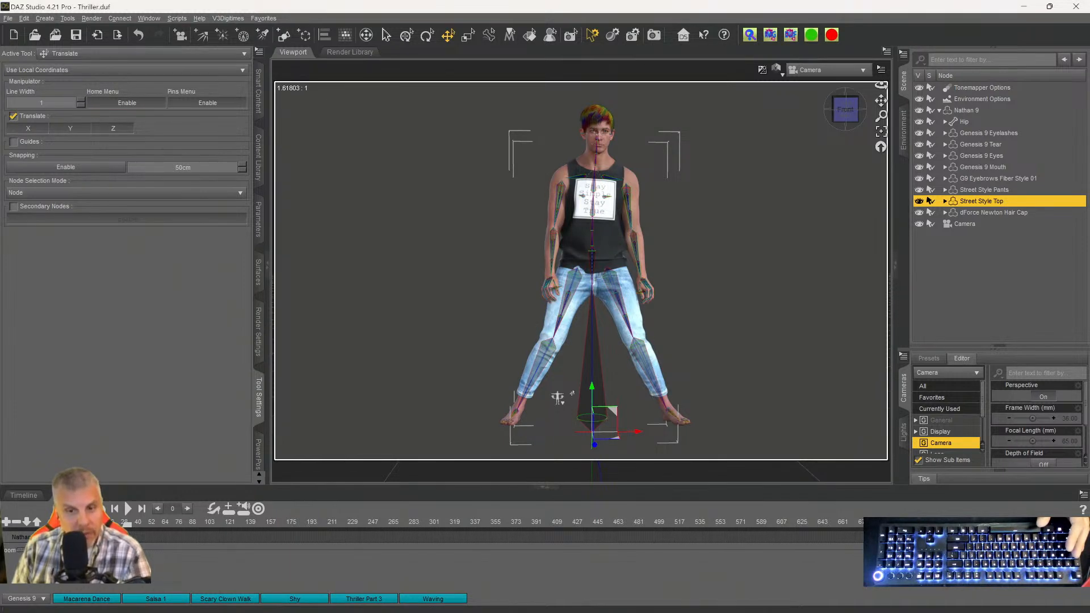
left_click(75, 55)
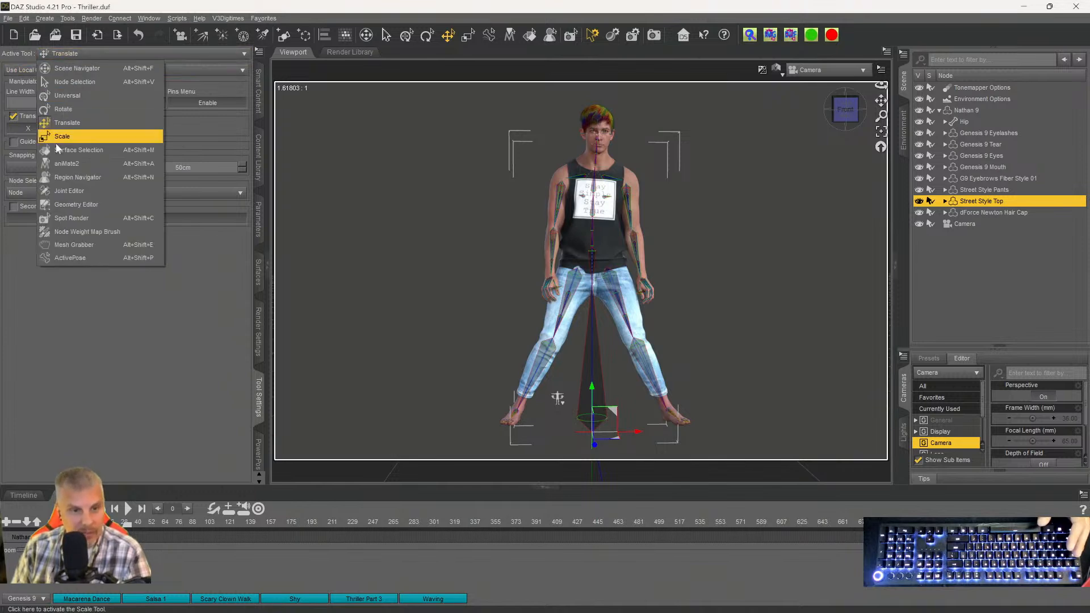
left_click(48, 246)
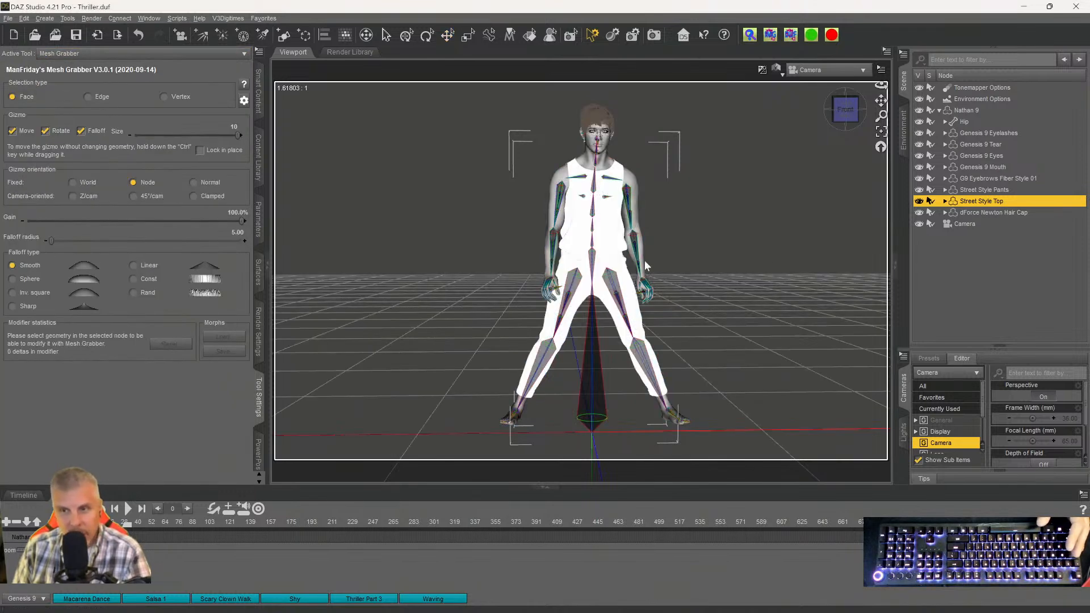
Try pulling the top's lower hem over the jeans with Mesh Grabber in Perspective View, and undo the mesh change.
left_click(817, 69)
left_click(806, 85)
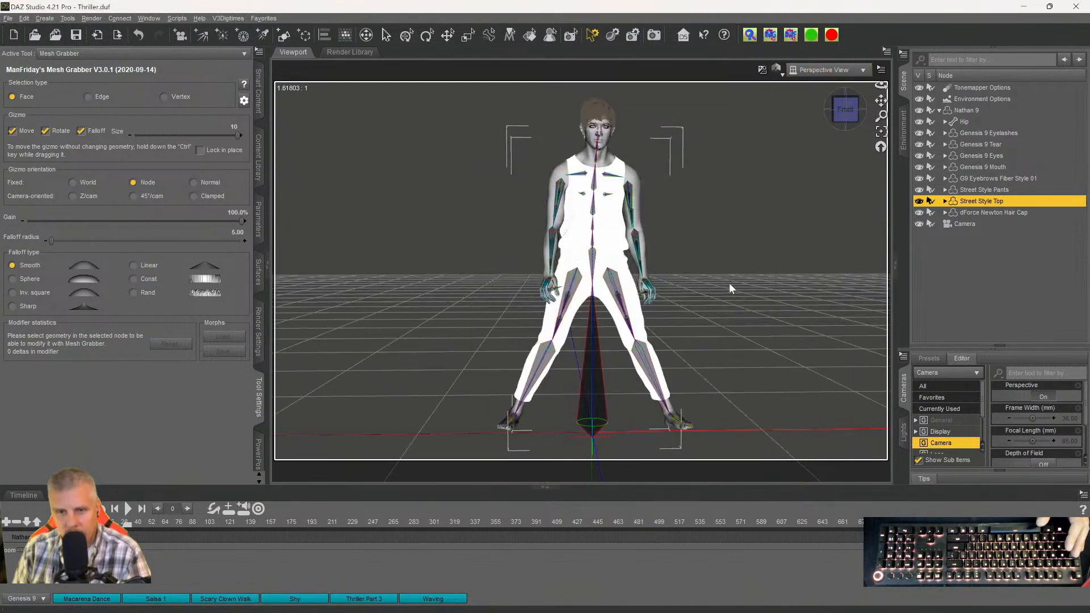
scroll(733, 274, "up", 5)
scroll(720, 311, "up", 5)
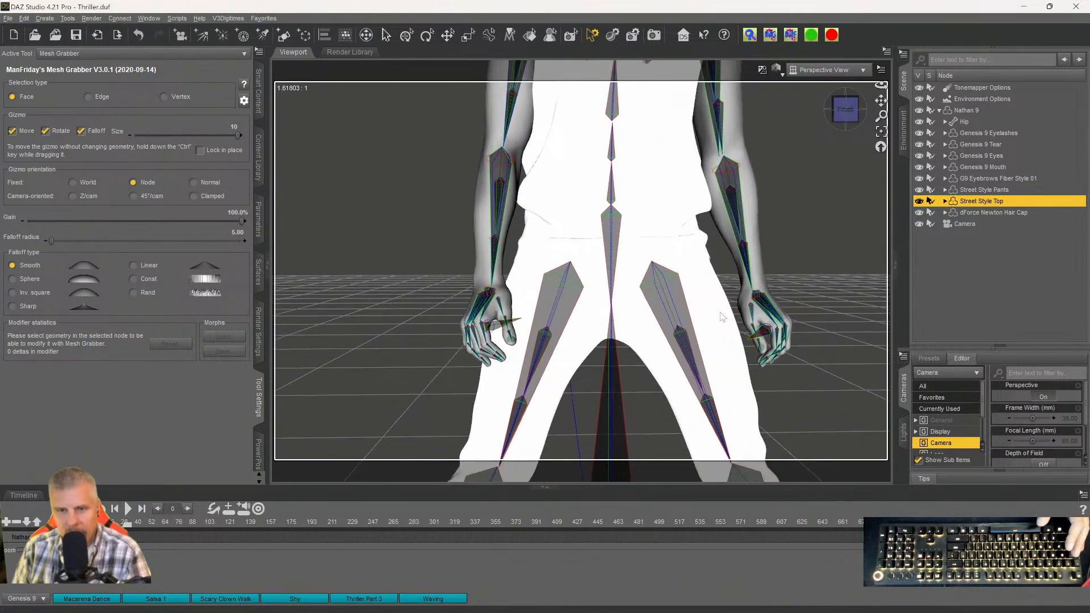
left_click(577, 256)
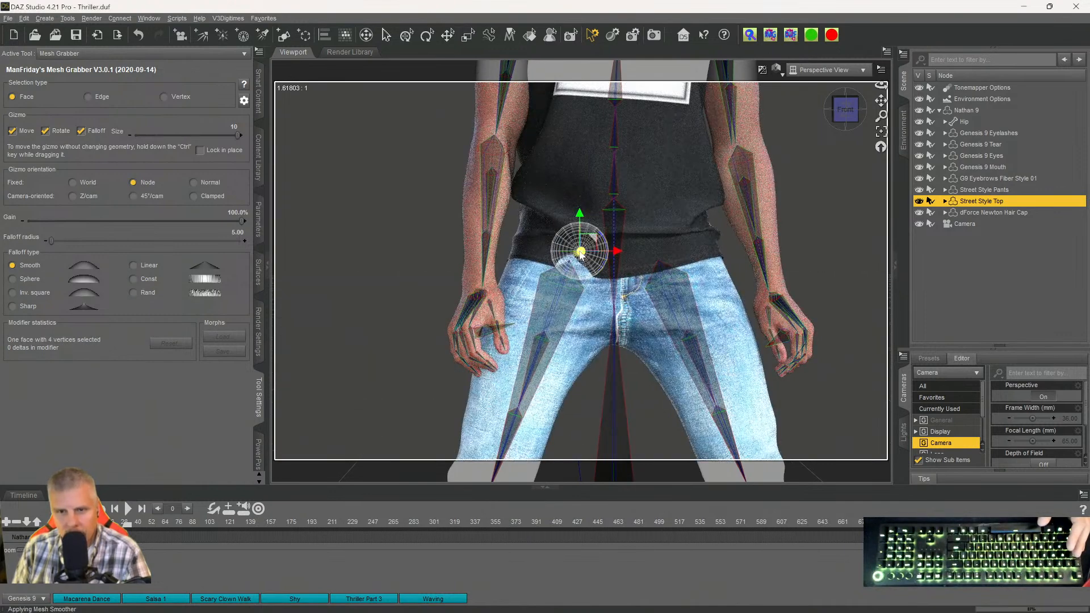
left_click_drag(580, 252, 735, 254)
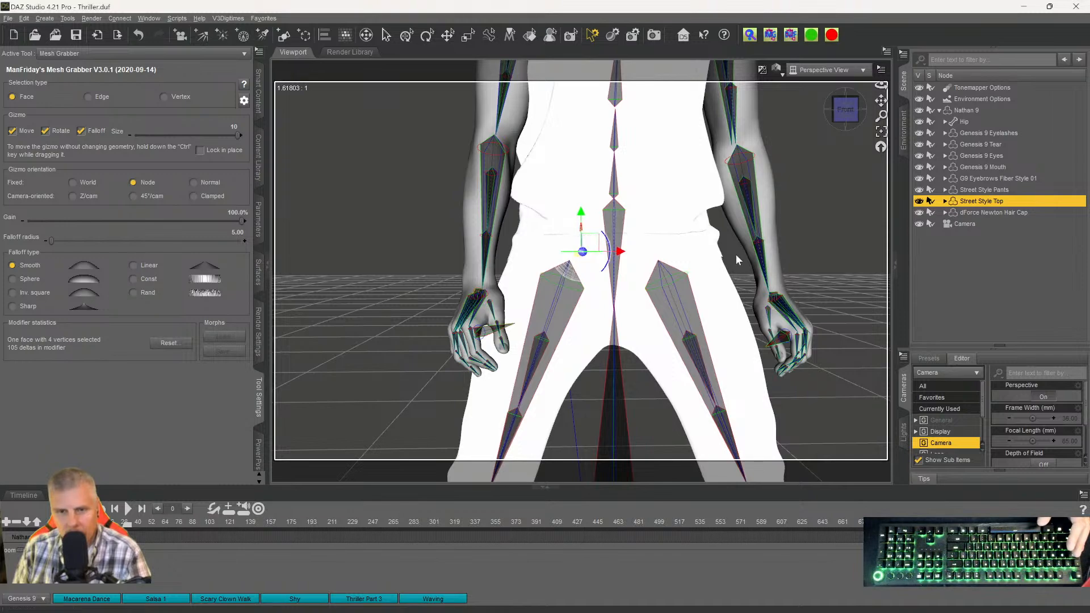
left_click(972, 293)
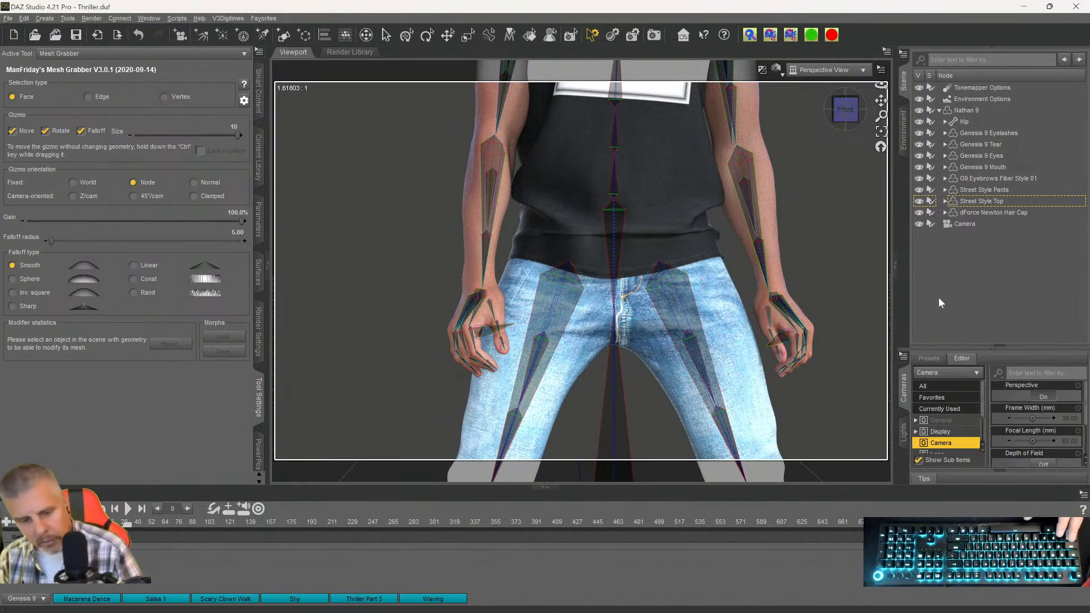
key("ctrl+z")
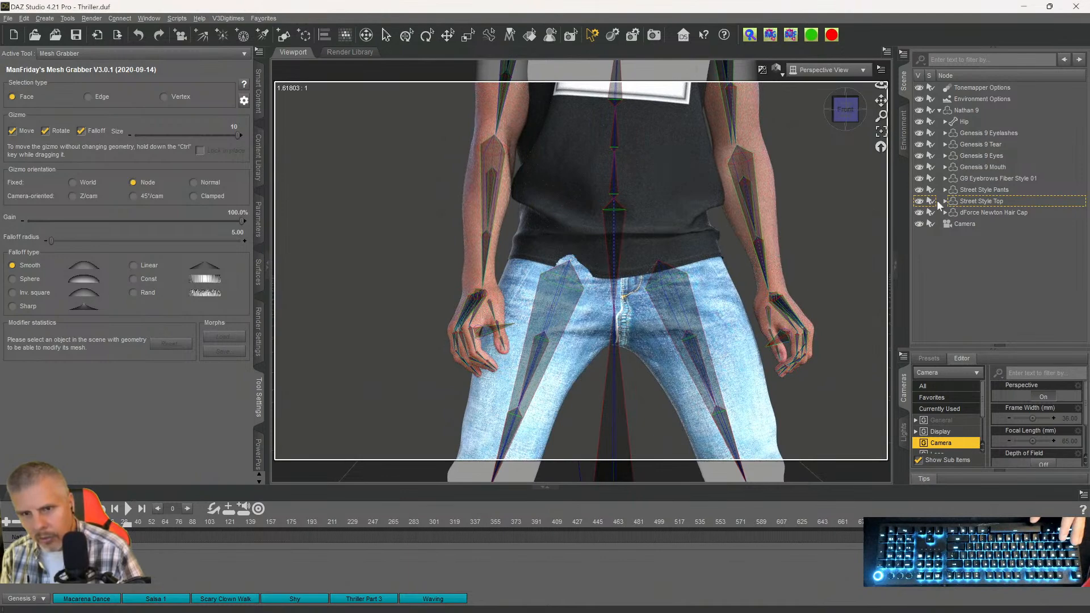
Reselect the Street Style Top and pull its hem outward at the figure's right hip, over the jeans that poke through.
left_click(955, 200)
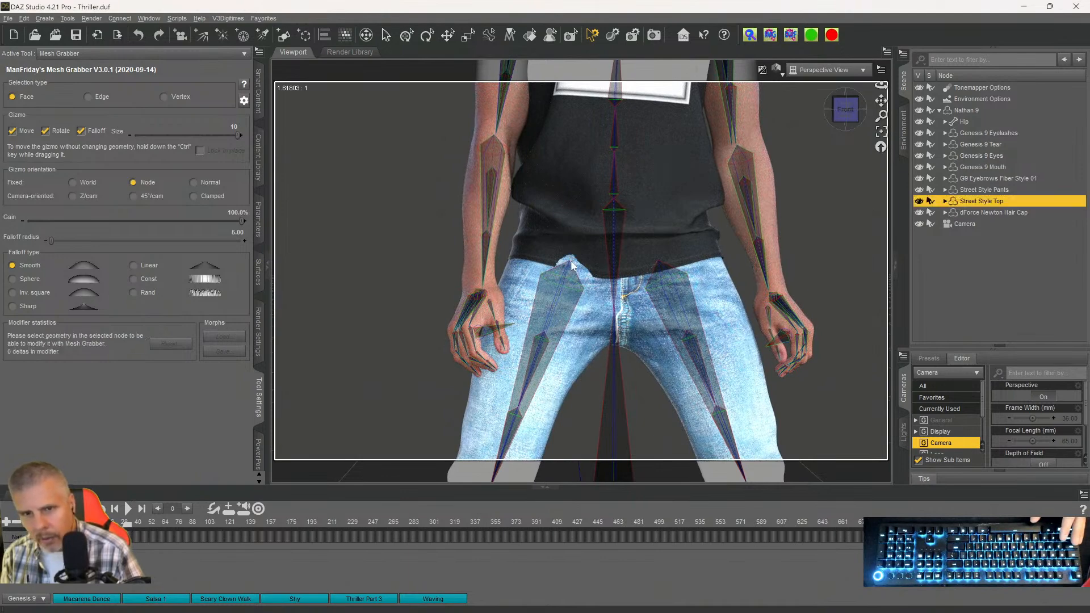
left_click(571, 266)
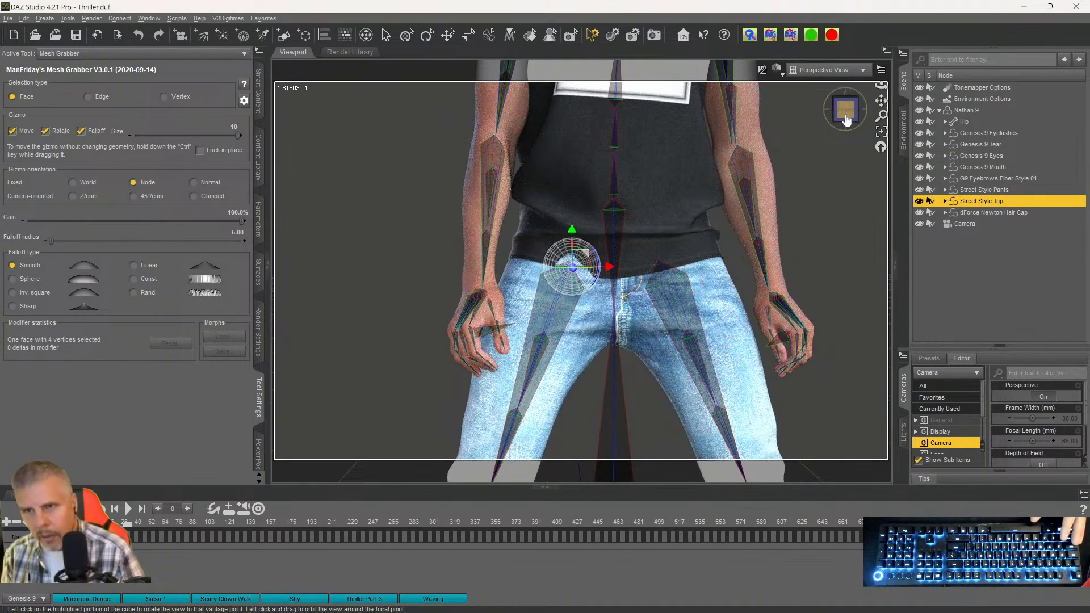
left_click(845, 119)
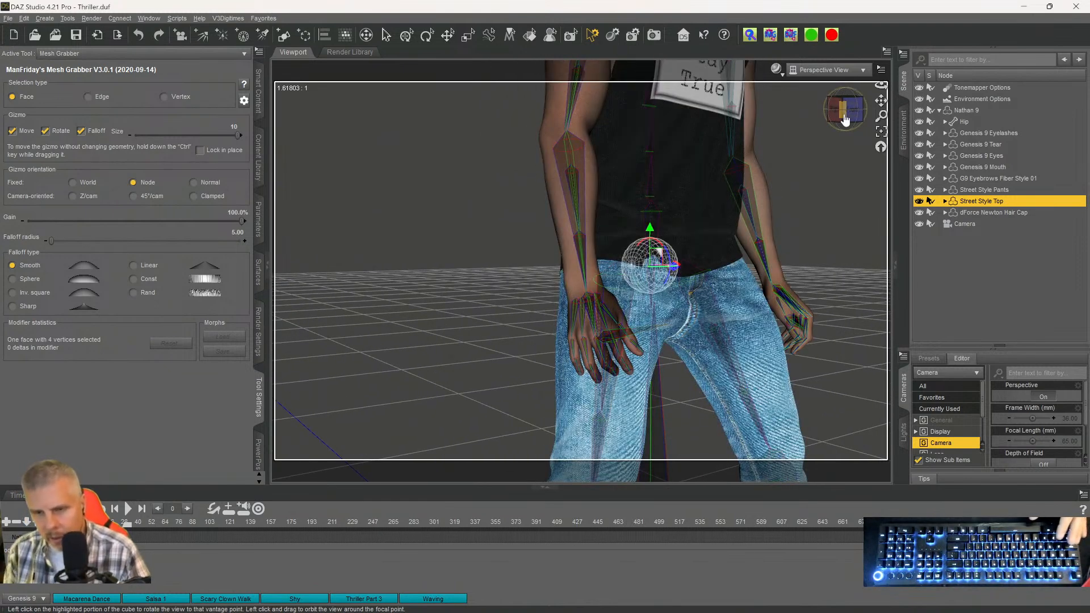
left_click_drag(673, 271, 675, 273)
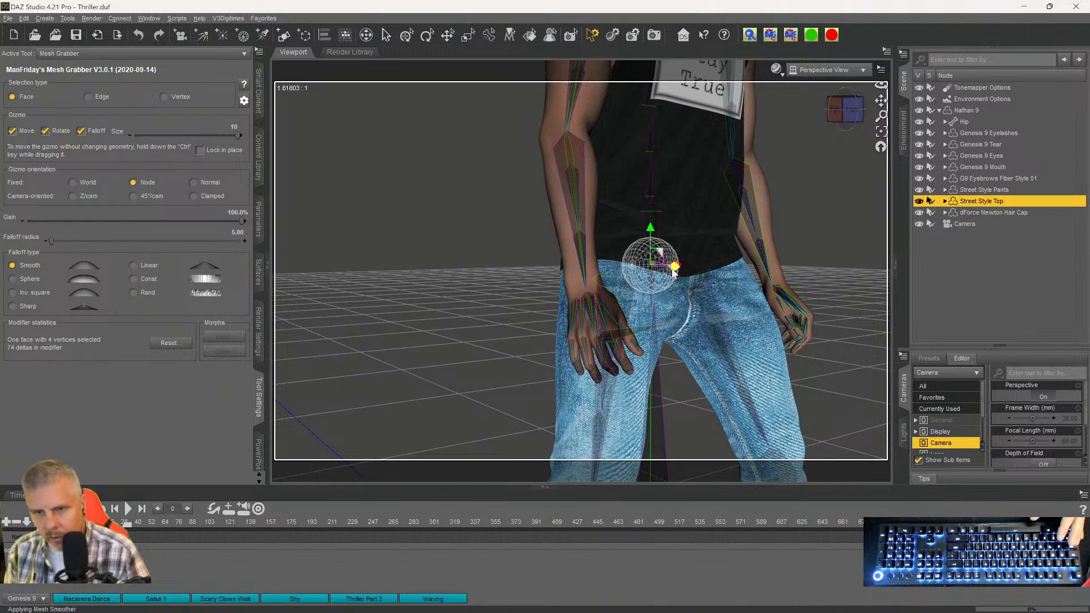
left_click(973, 314)
left_click(844, 110)
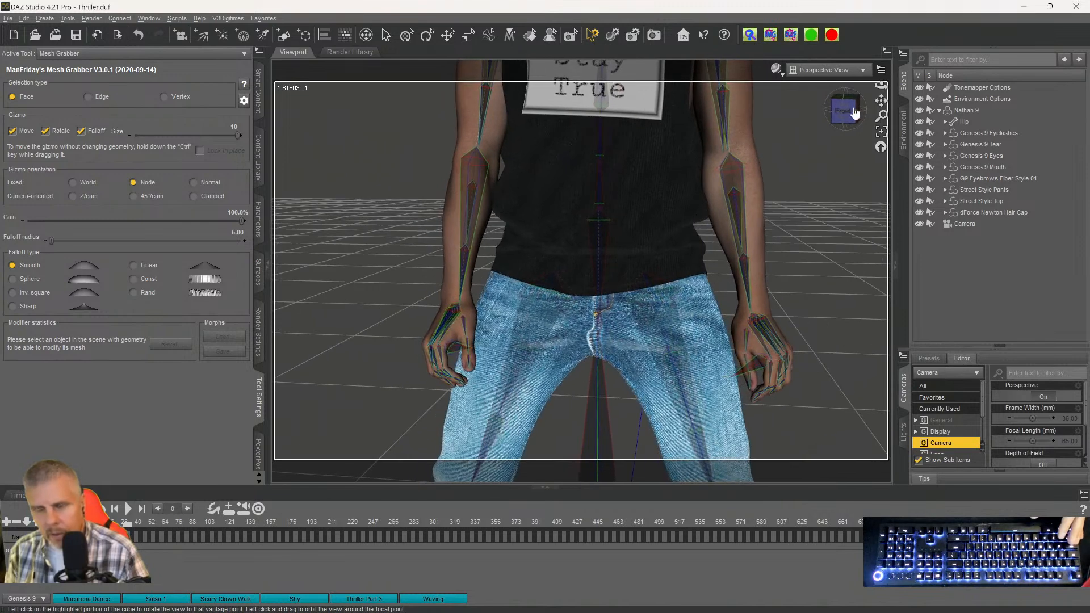
Play the animation through the Camera view and examine the clothing at frame 234 on the Timeline.
left_click(821, 70)
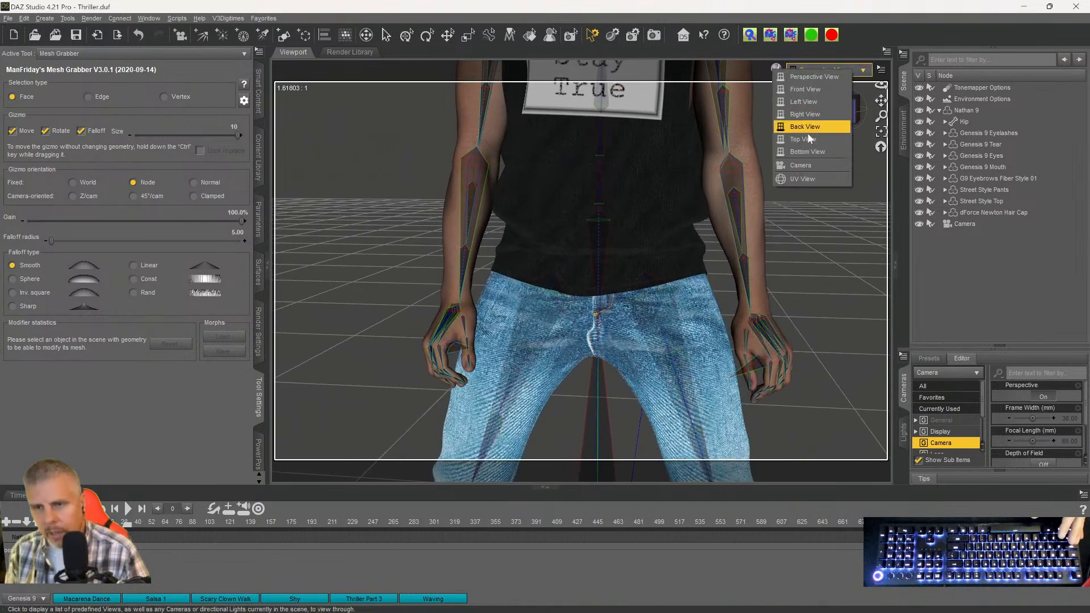
left_click(801, 165)
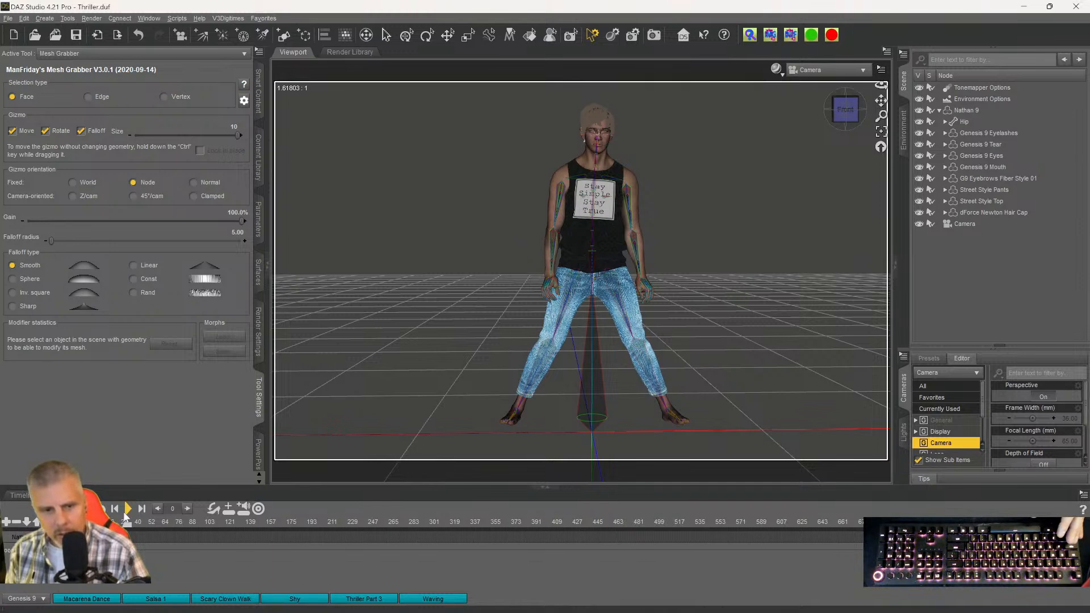
left_click(128, 509)
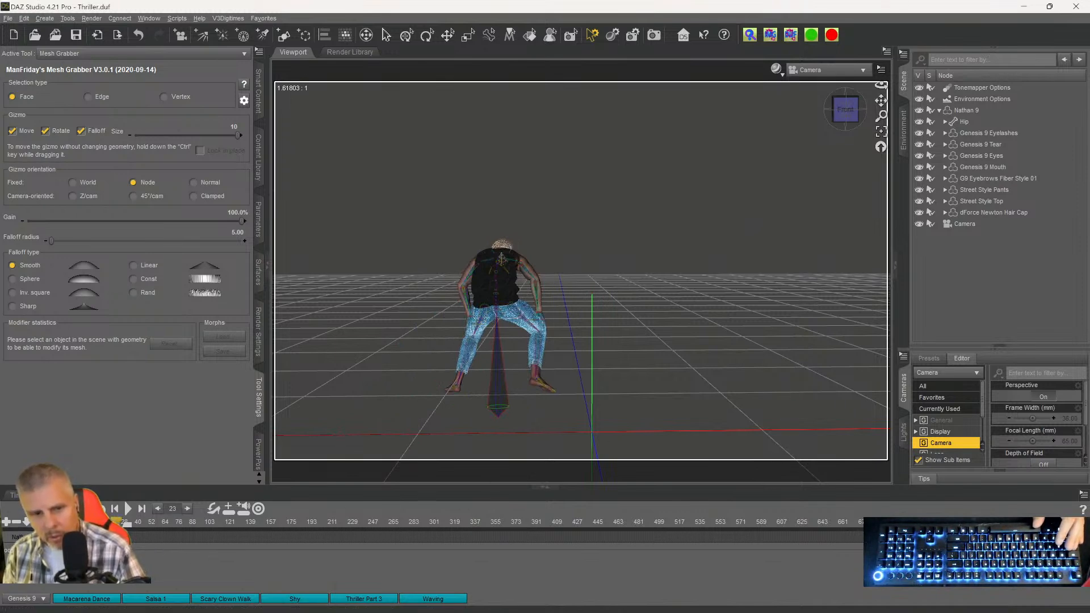
left_click(14, 495)
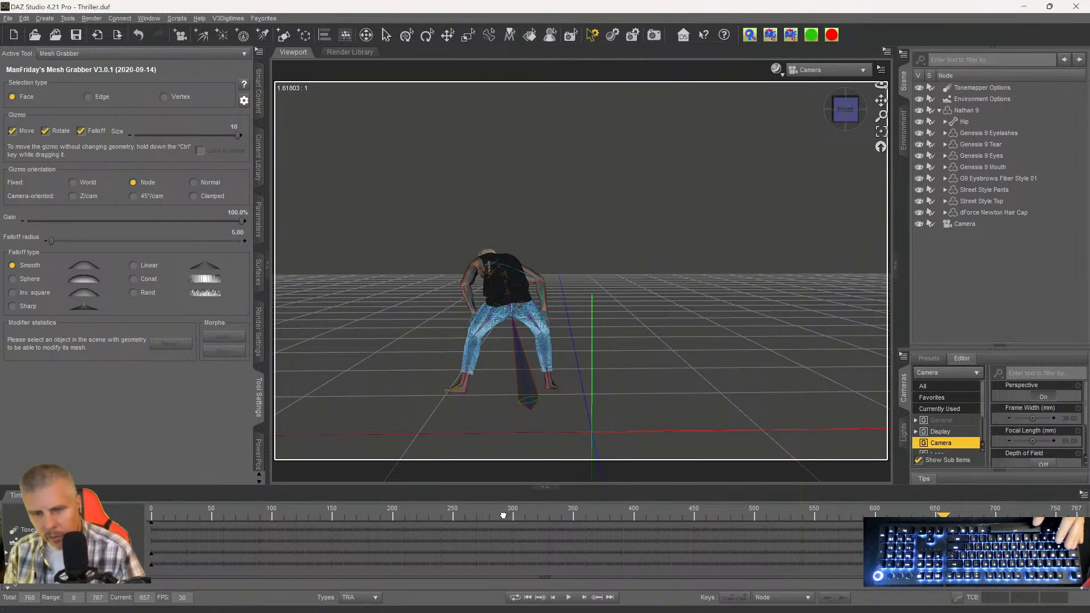
left_click(433, 514)
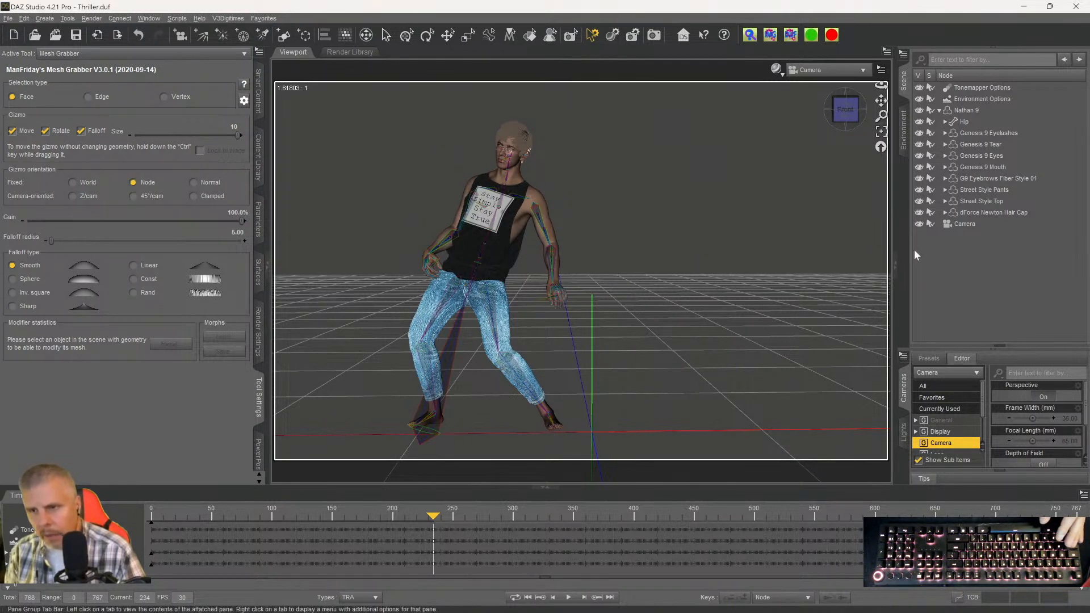
Return to the first frame and set the Street Style Pants' Loosen Buttock to 7.2% and Loosen Croch to 6.2%.
left_click(973, 193)
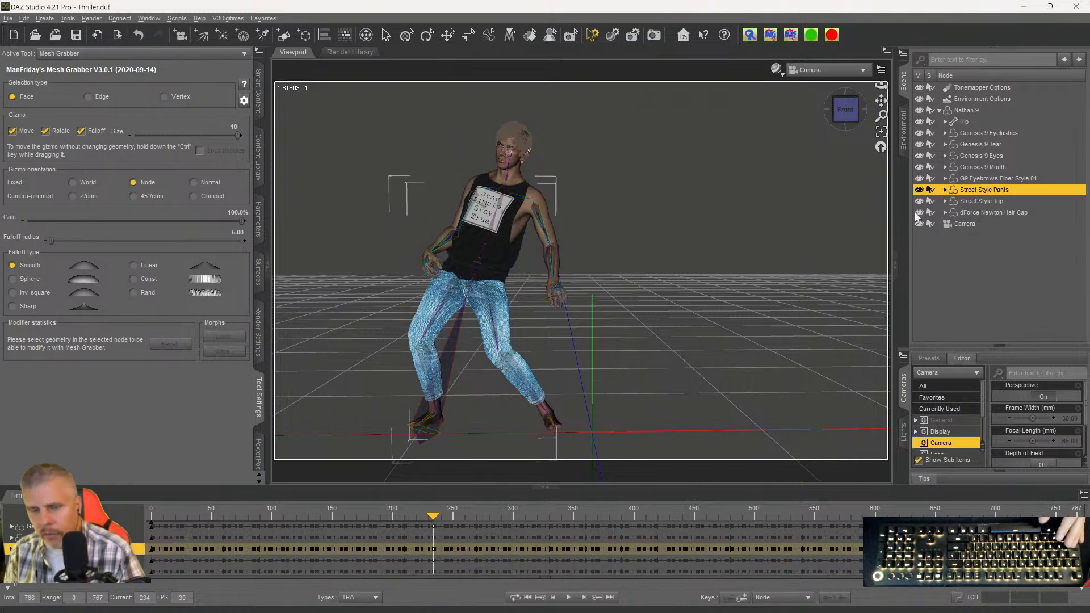
left_click(260, 223)
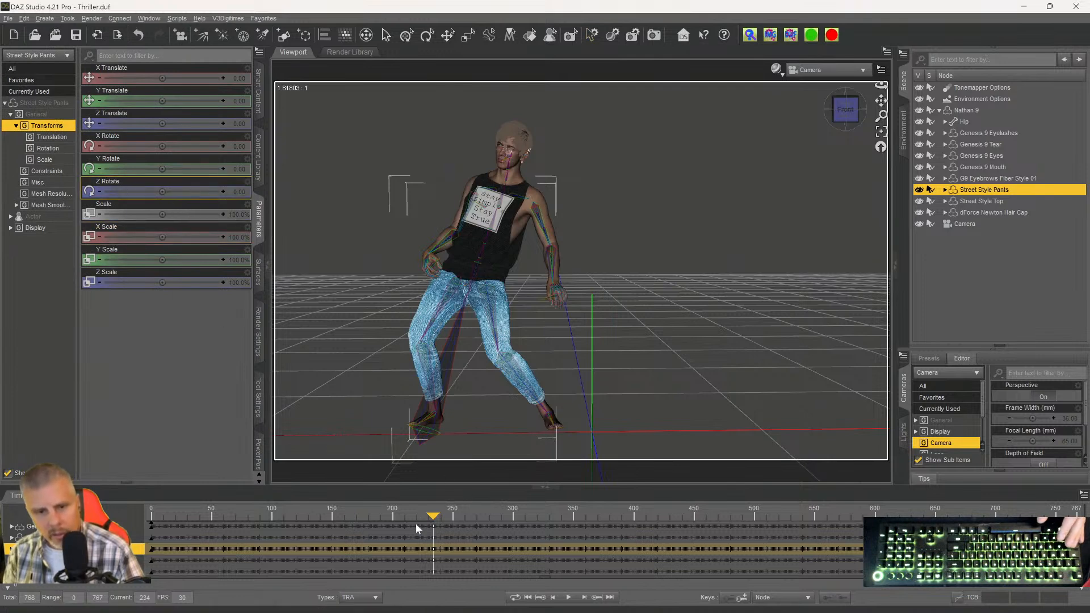
left_click(527, 598)
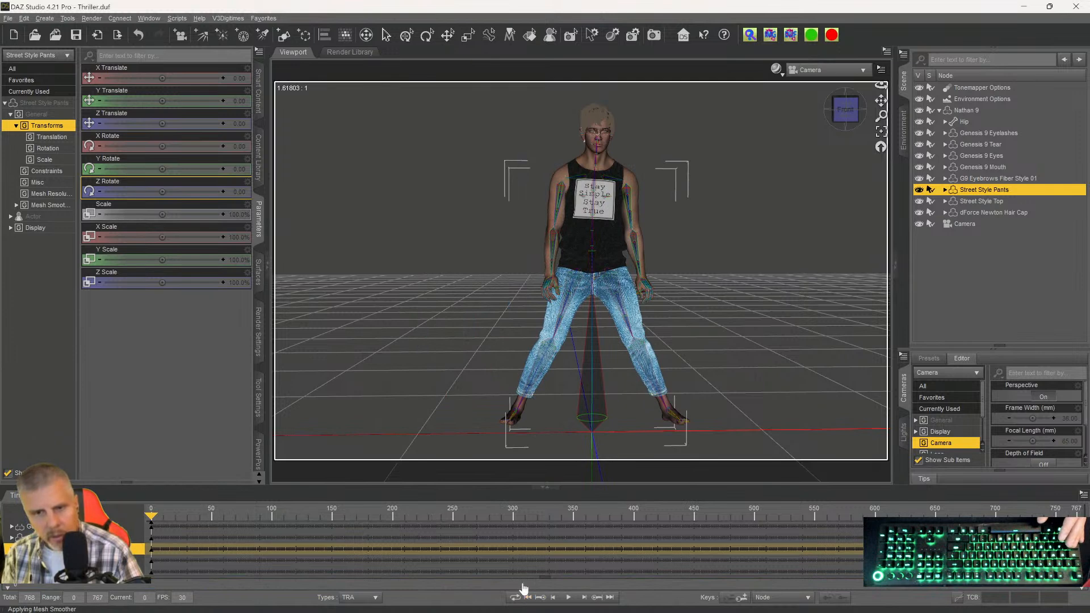
left_click(39, 104)
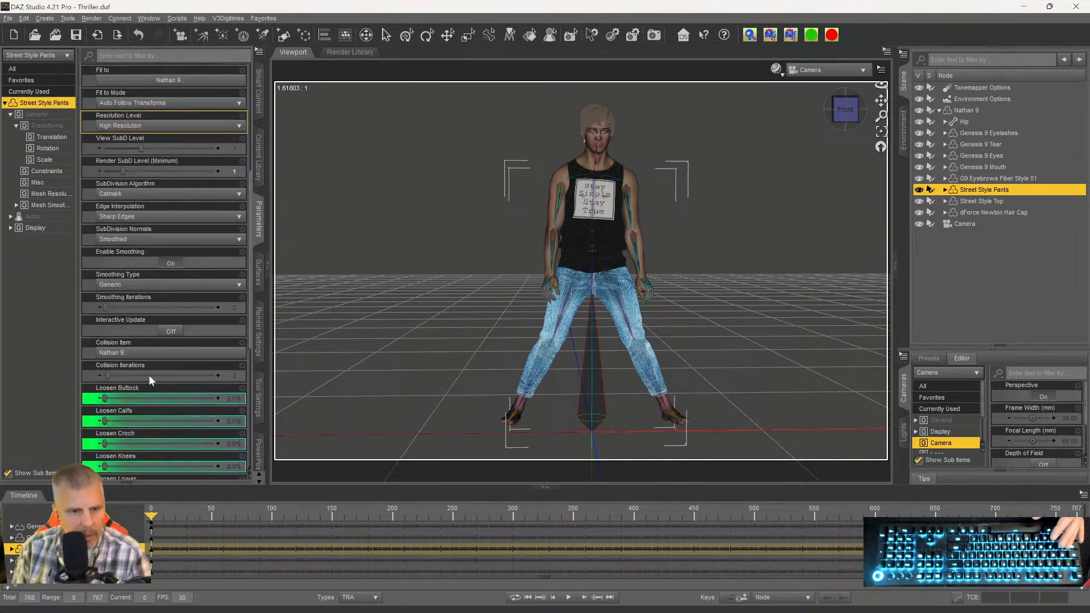
scroll(163, 397, "down", 3)
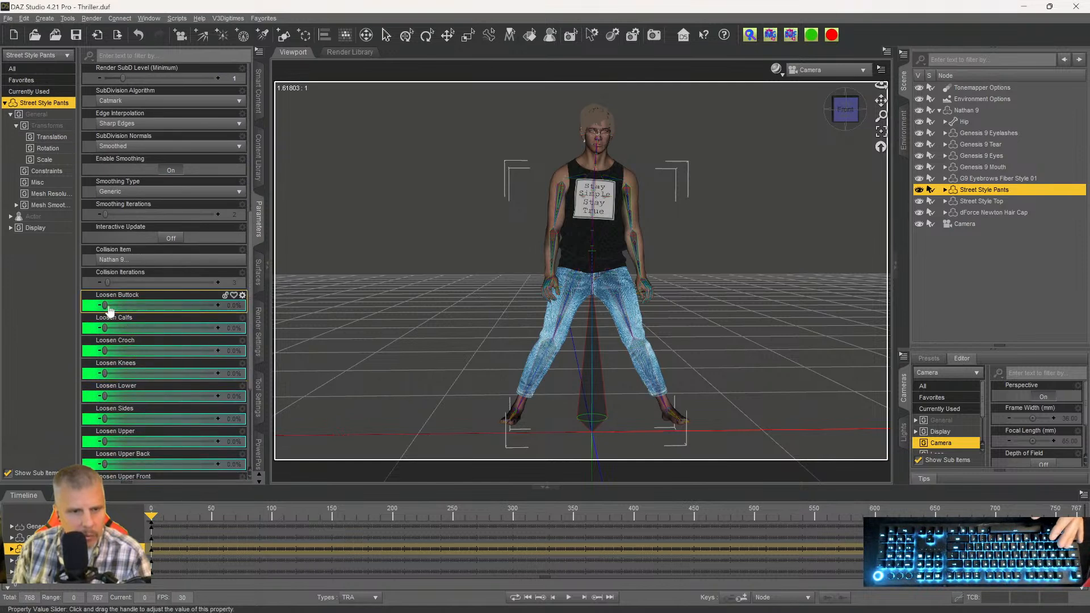
left_click_drag(104, 305, 106, 305)
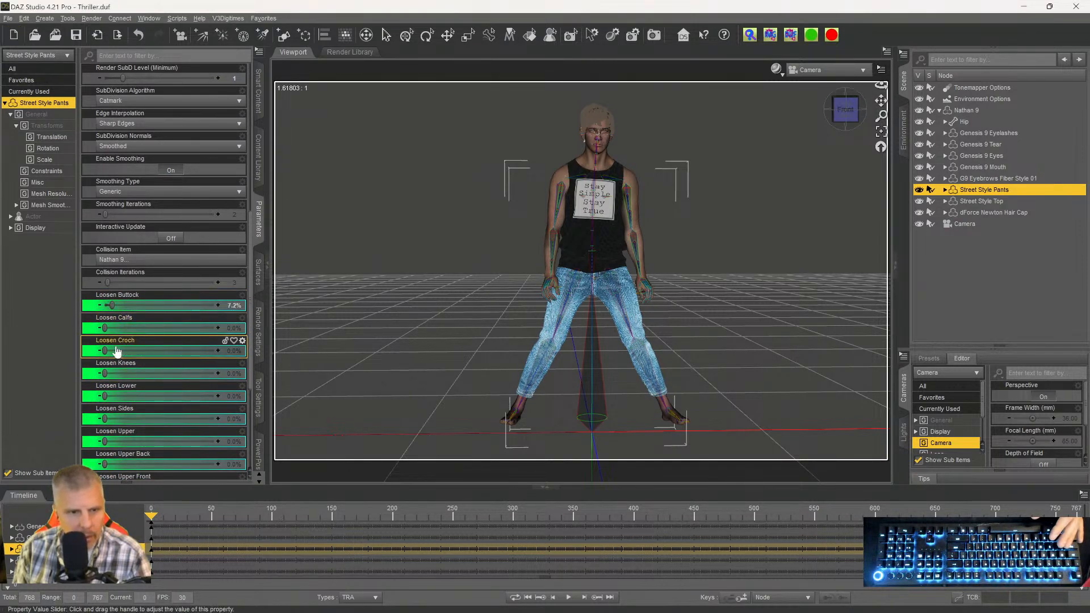
left_click_drag(106, 352, 107, 351)
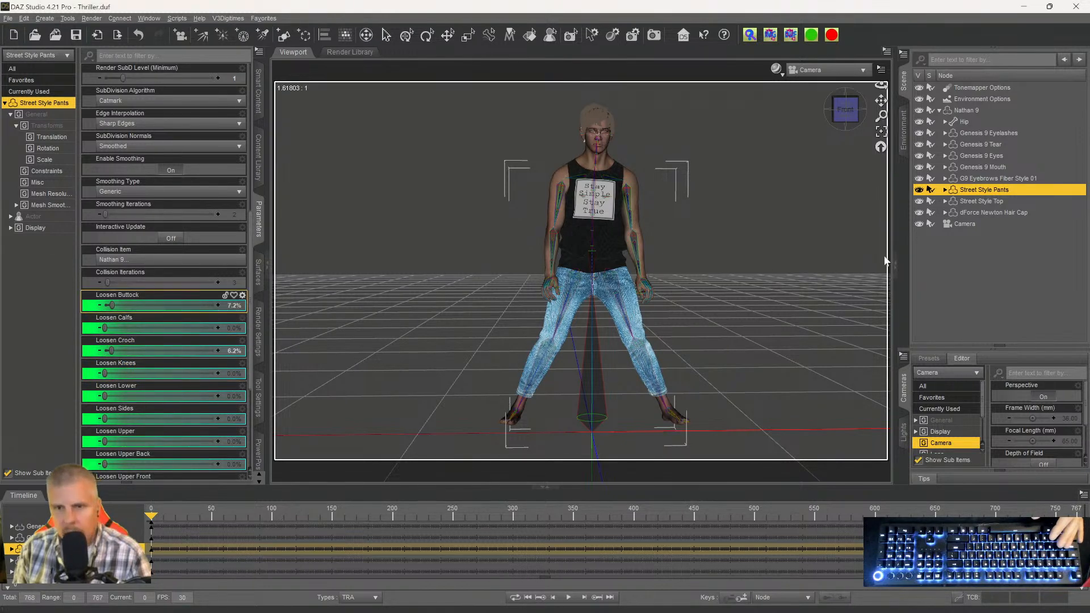
Set the Street Style Top's Loosen Lower parameter to 41.8%.
left_click(964, 202)
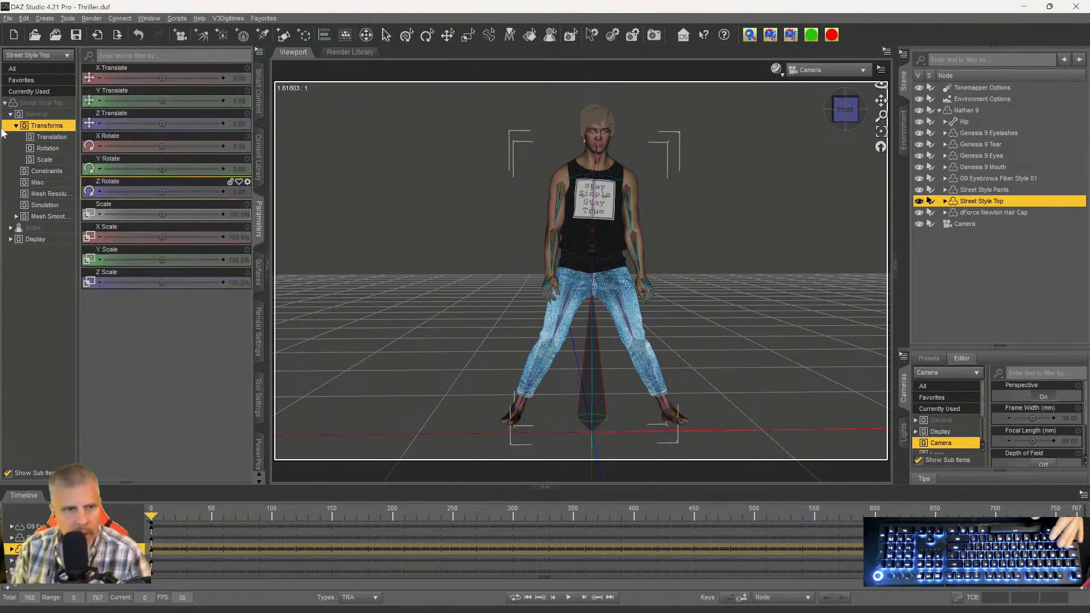
scroll(171, 400, "down", 15)
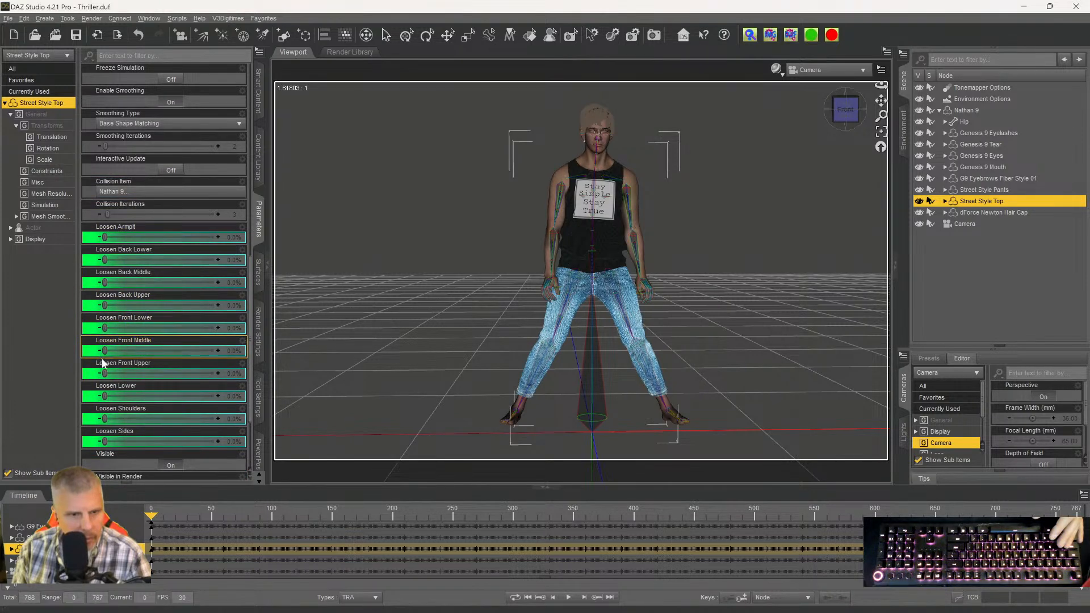
left_click_drag(104, 393, 106, 394)
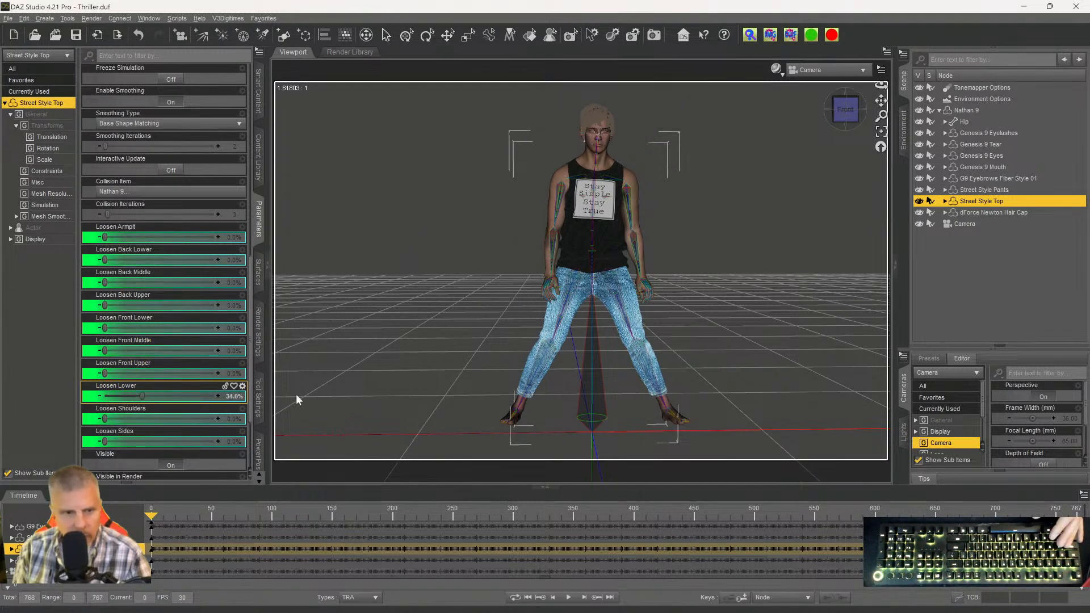
left_click_drag(112, 442, 111, 442)
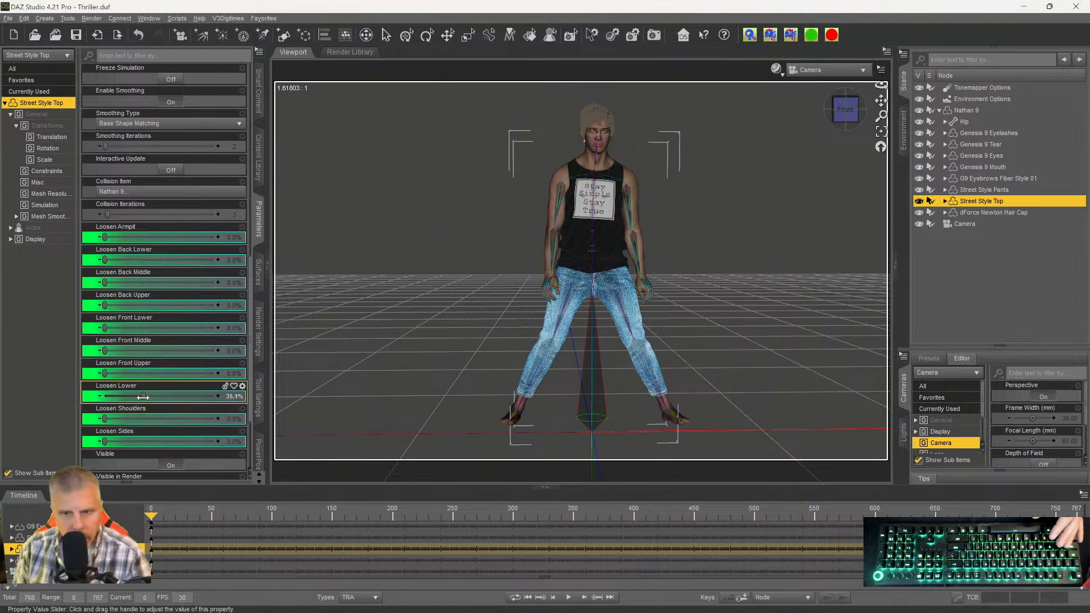
left_click_drag(150, 401, 150, 400)
Select the Street Style Pants and set their Loosen Buttock parameter to 30.4%.
left_click_drag(845, 109, 740, 104)
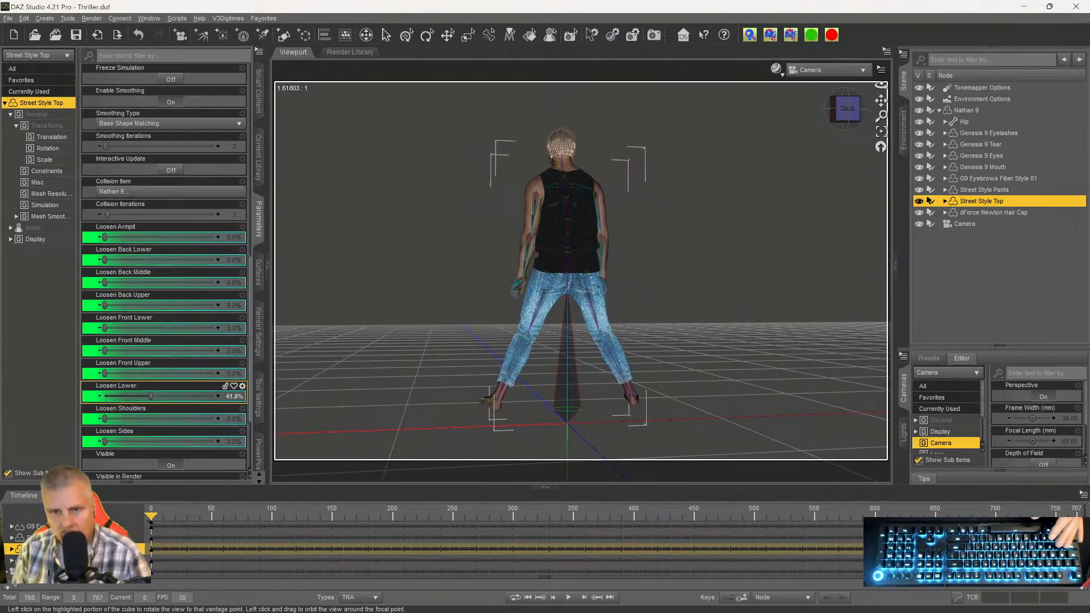
left_click(982, 190)
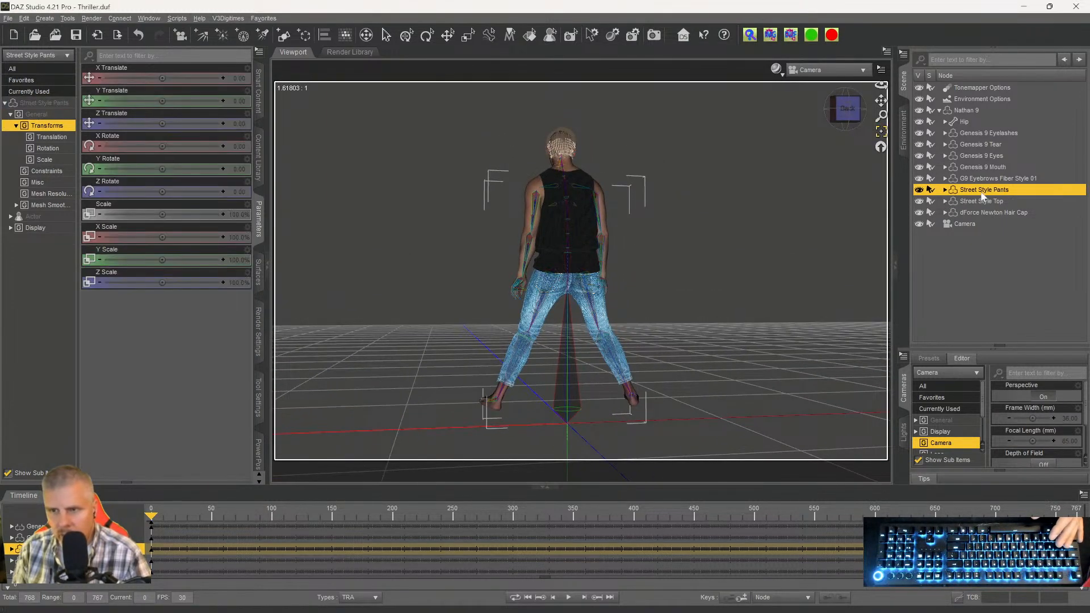
left_click(43, 103)
scroll(114, 341, "down", 5)
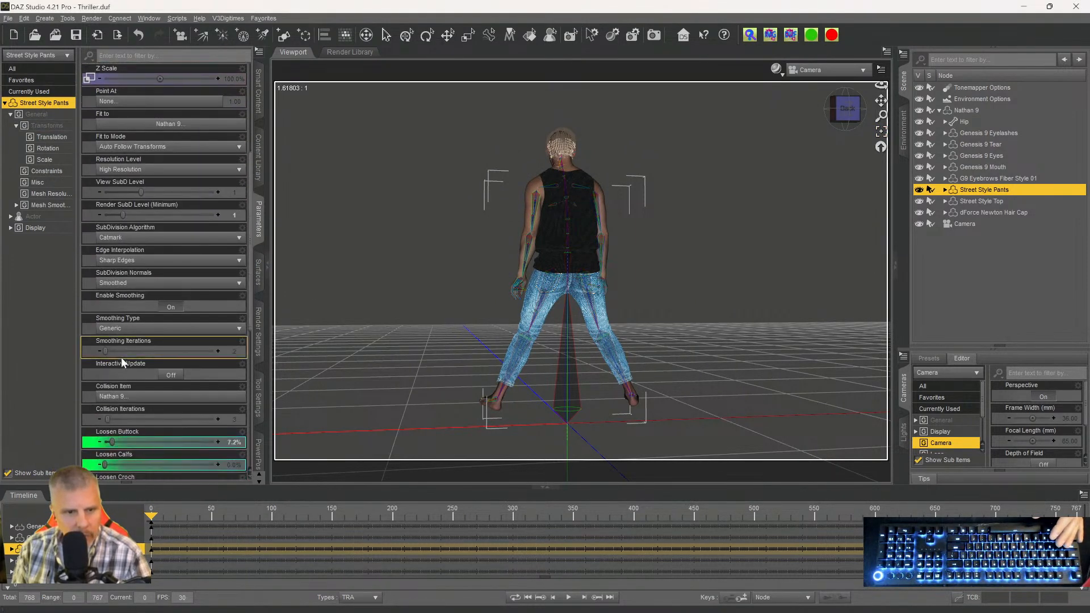
scroll(131, 363, "down", 3)
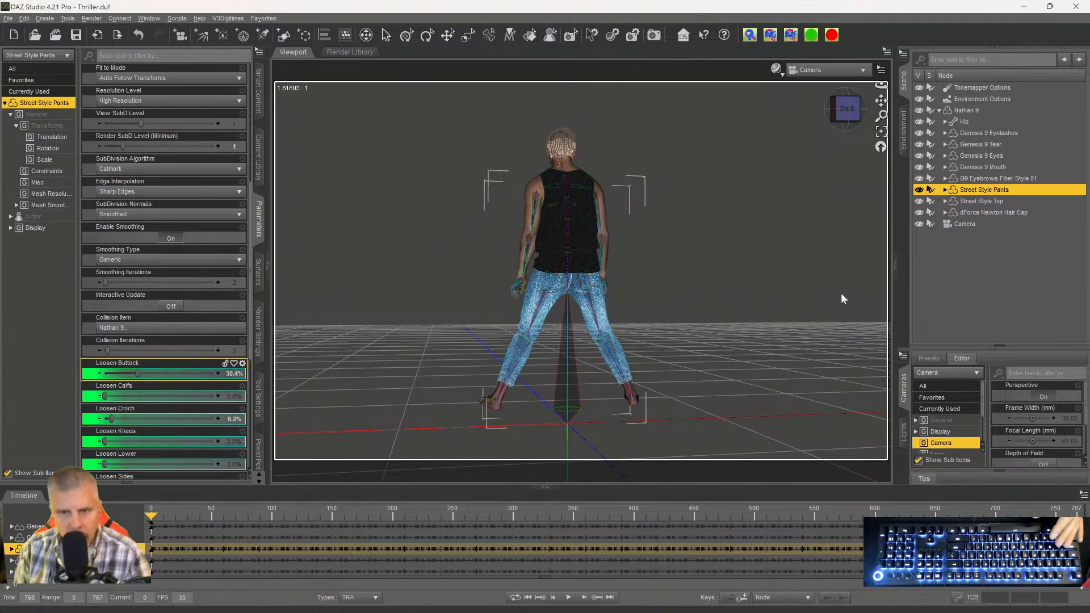
Return the Camera view to the figure's front and pull it back until the whole body sits well inside the frame.
left_click(859, 109)
left_click_drag(845, 109, 866, 138)
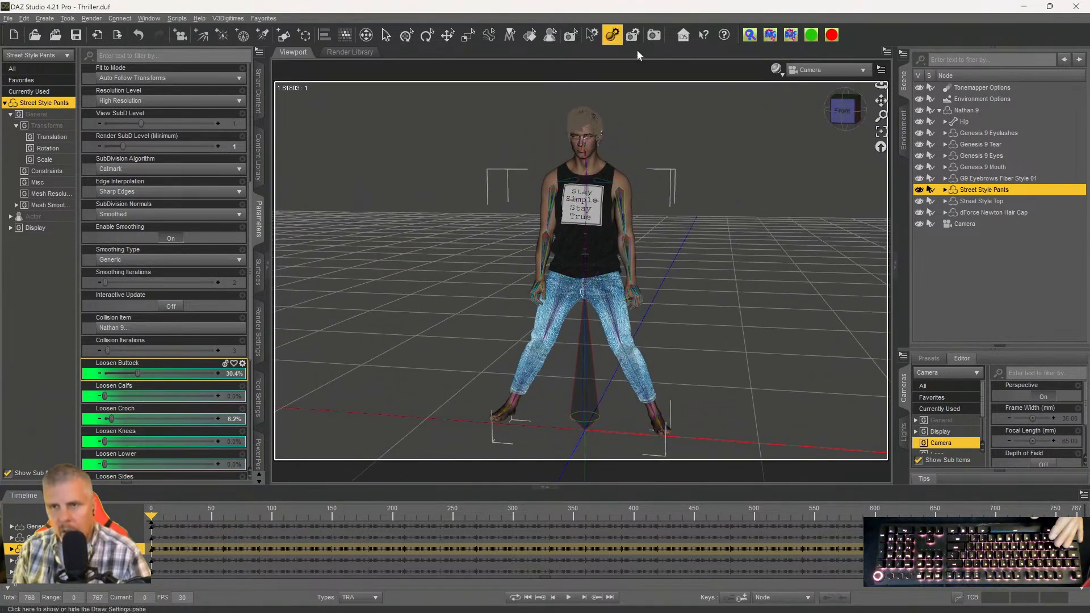
left_click(844, 113)
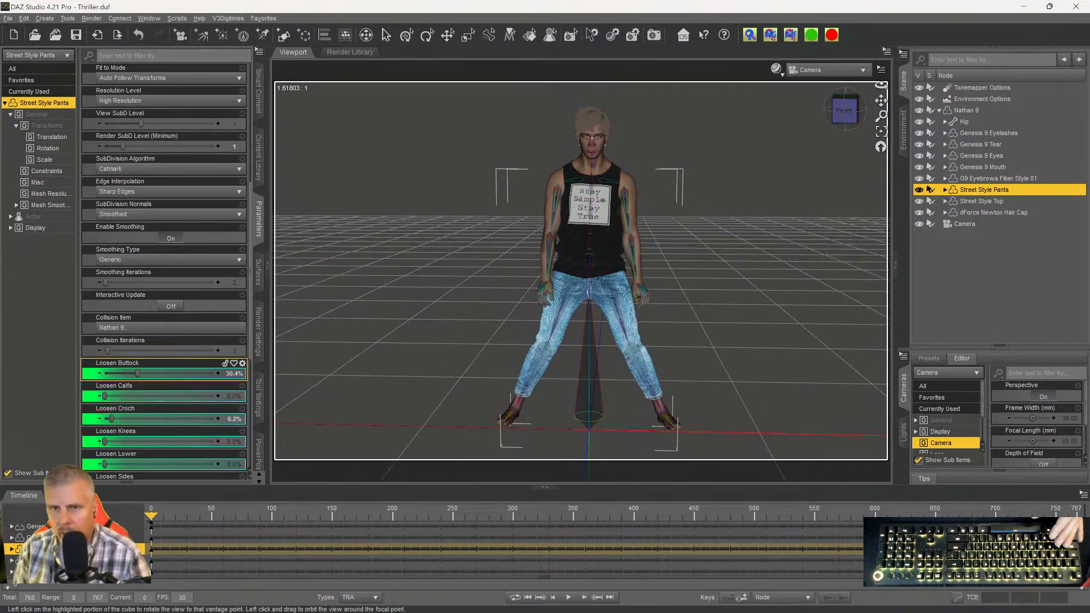
scroll(803, 155, "down", 2)
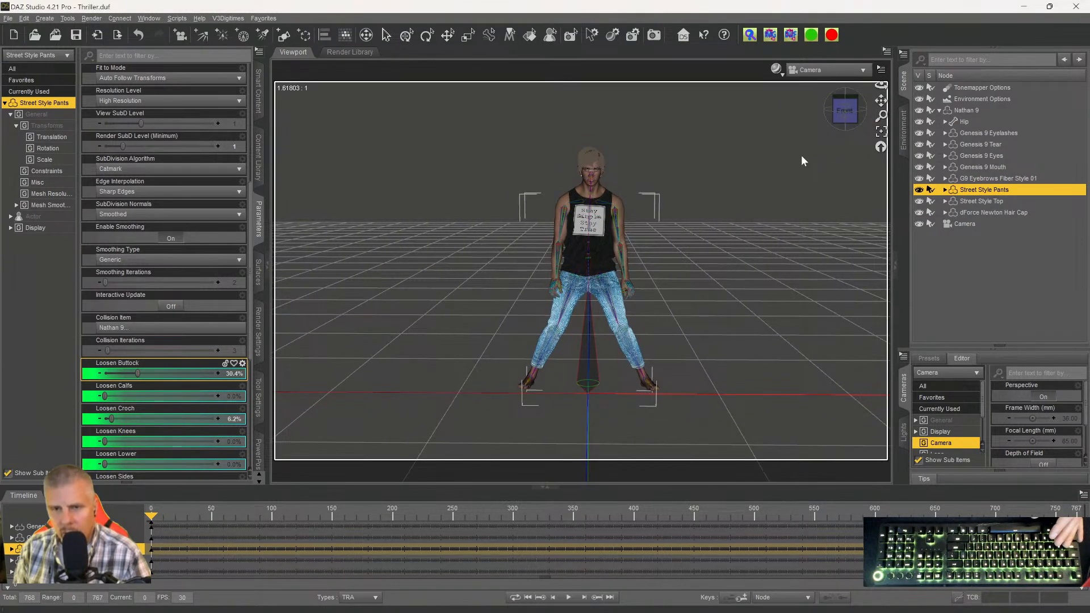
scroll(801, 154, "up", 1)
scroll(171, 471, "down", 1)
Return the animation to its first frame in aniMate and set the Street Style Pants' Loosen Croch to 34.0%.
left_click(65, 495)
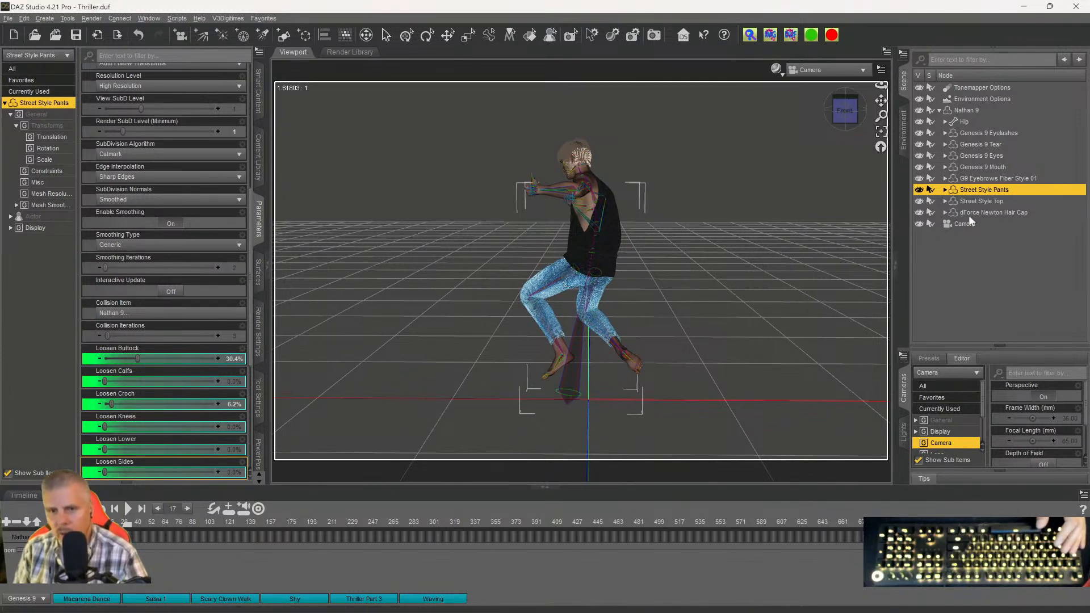
left_click(115, 509)
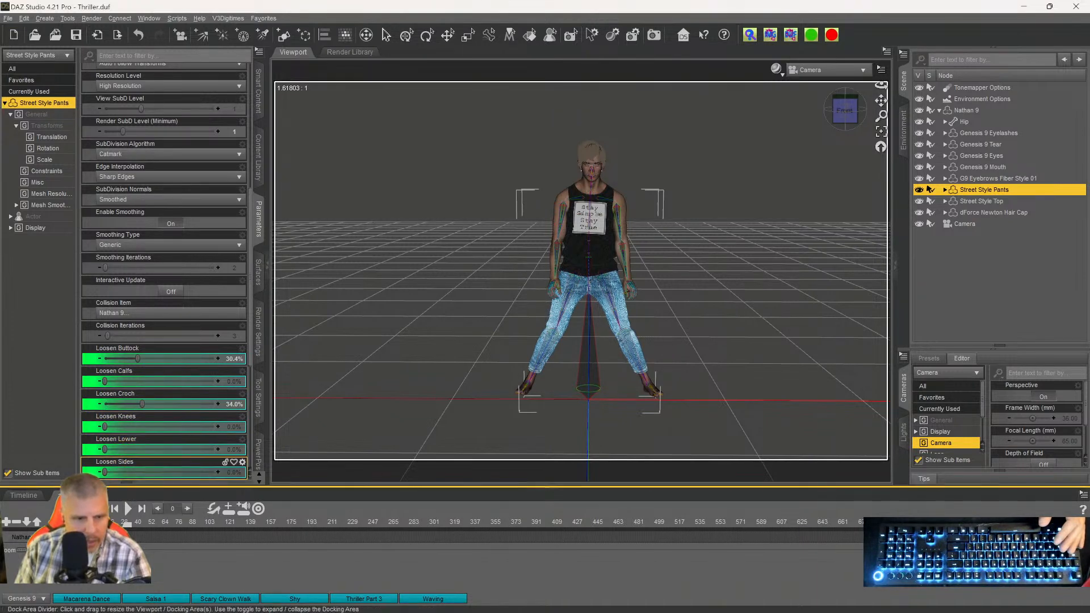
In the Perspective View, use Mesh Grabber to pull the front crotch area of the Street Style Pants slightly outward.
left_click(258, 397)
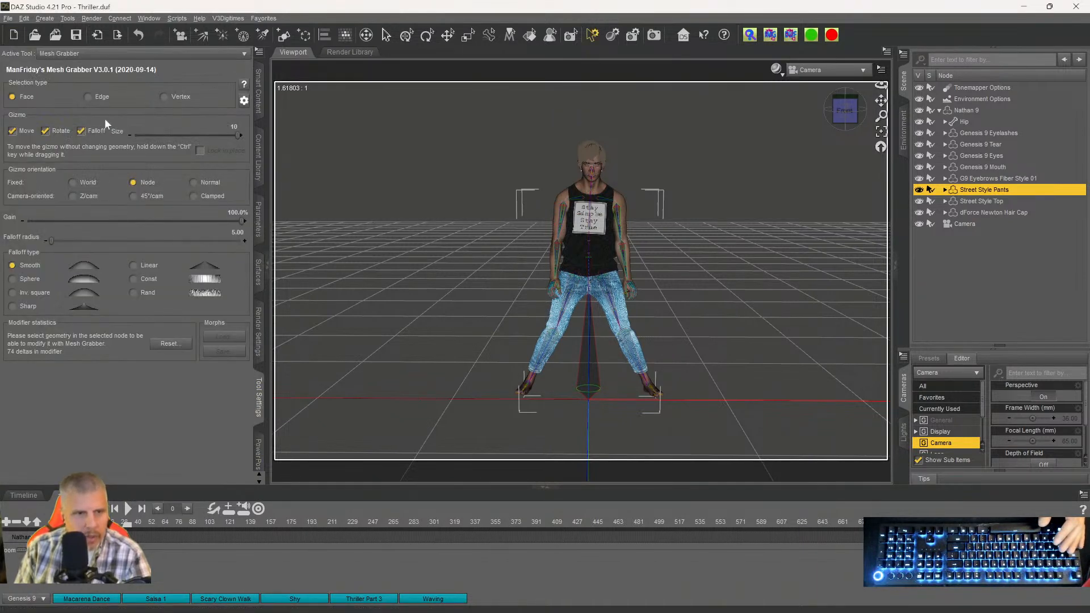
left_click(91, 54)
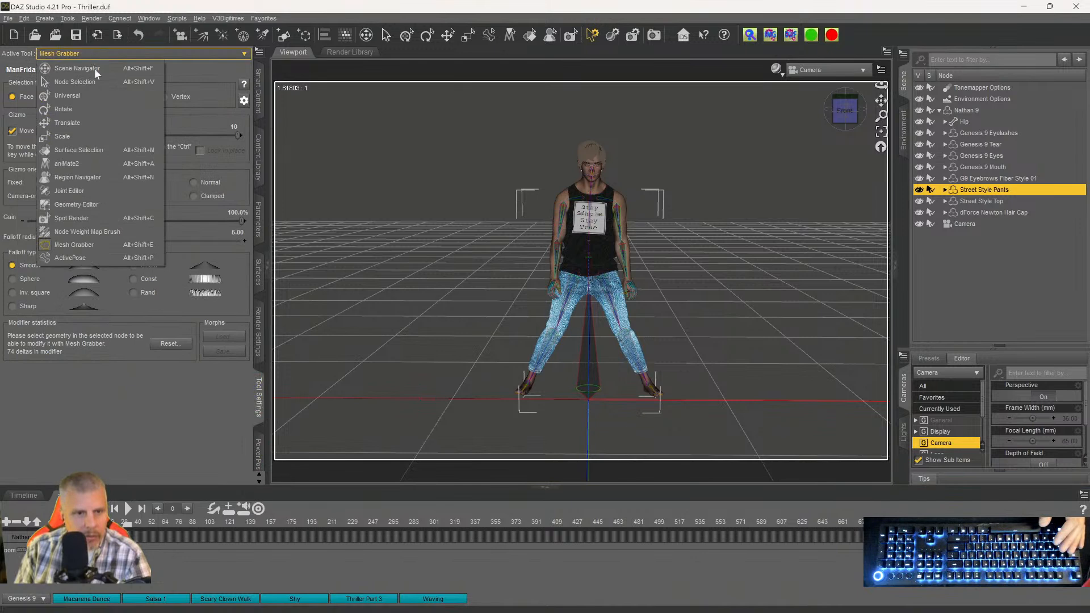
left_click(74, 245)
left_click(588, 294)
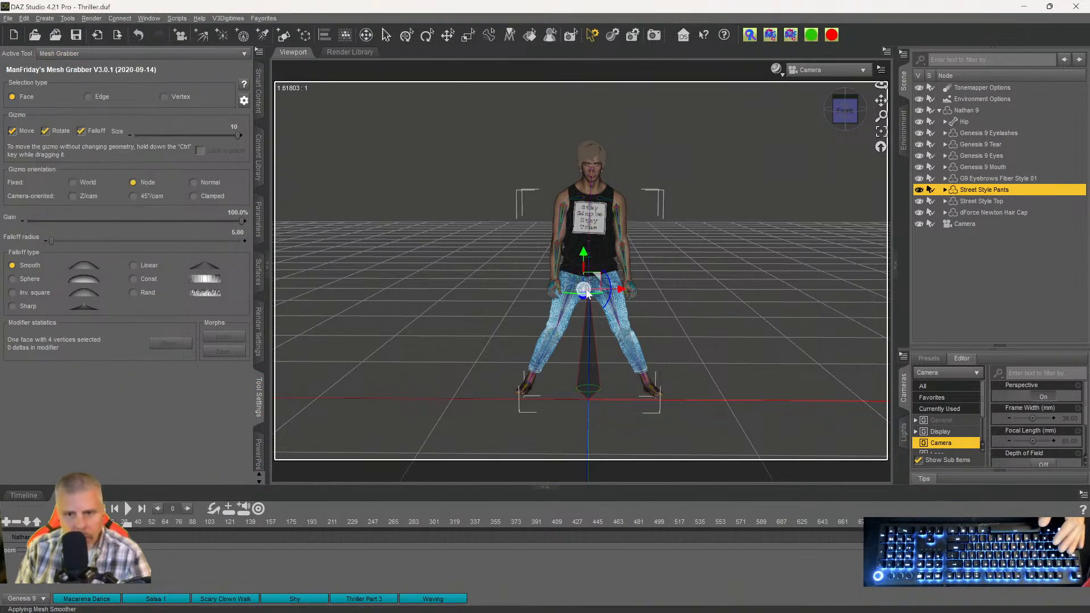
left_click(826, 70)
left_click(808, 72)
left_click(862, 125)
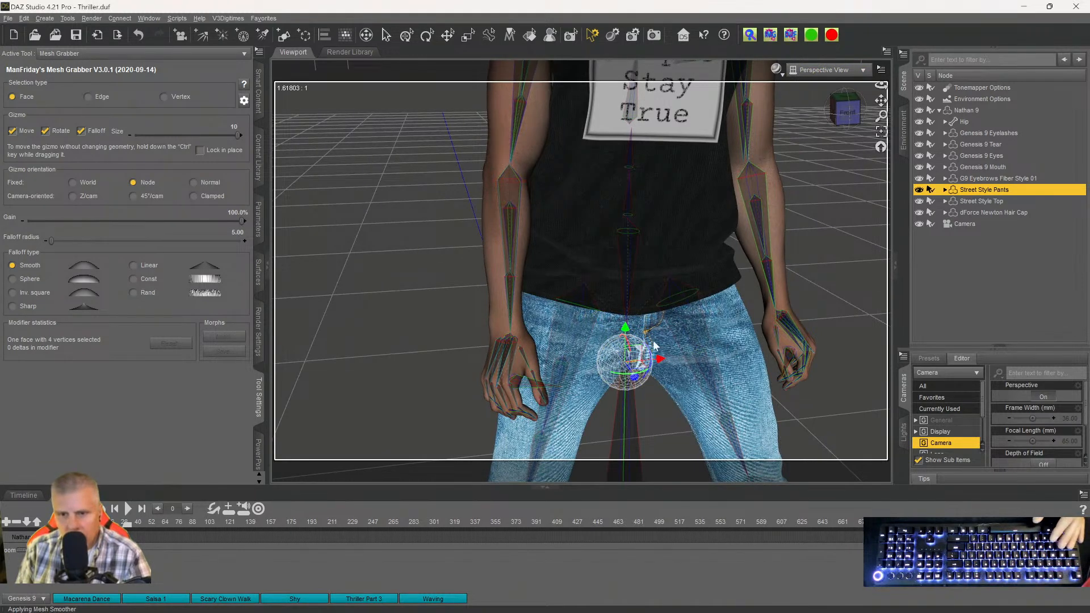
left_click(664, 339)
left_click(640, 364)
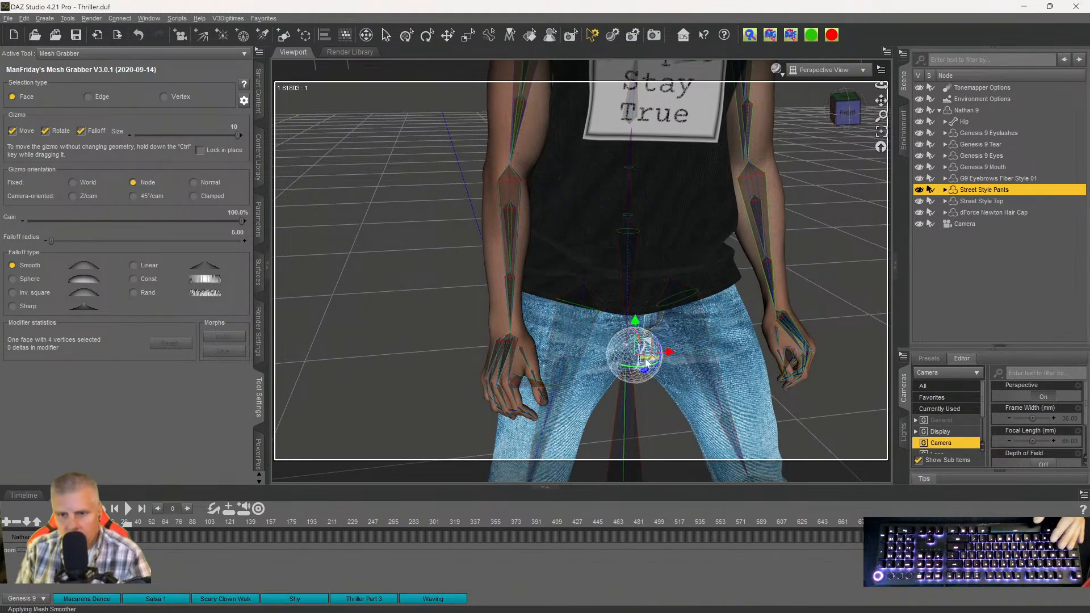
left_click_drag(643, 372, 646, 374)
left_click(651, 327)
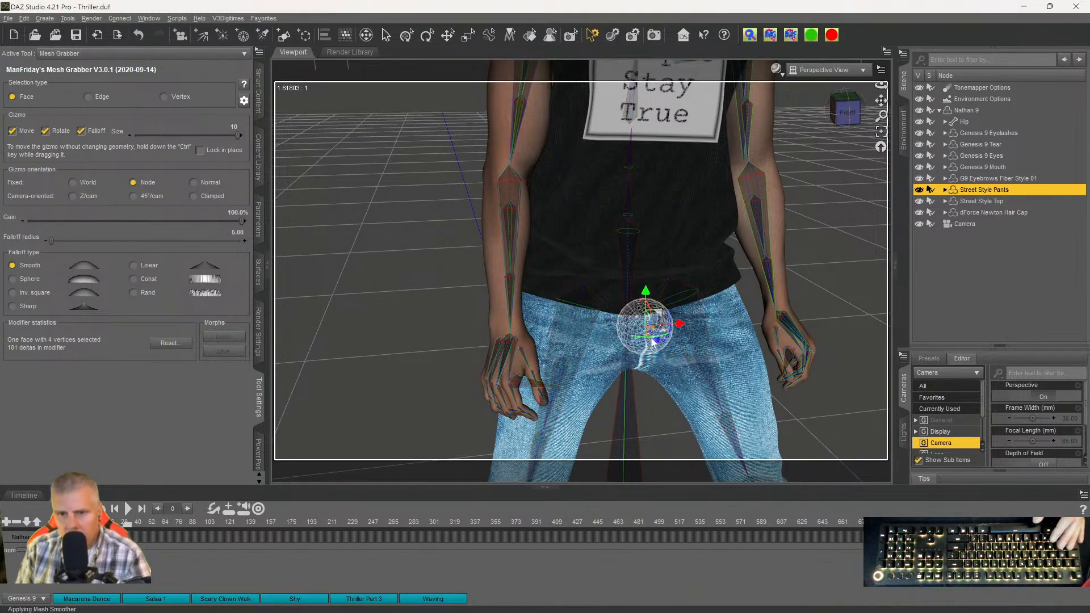
Select the Street Style Top, set the Mesh Grabber falloff radius to 38.69 and pull both sides of its back hem outward over the jeans.
left_click_drag(846, 110, 729, 113)
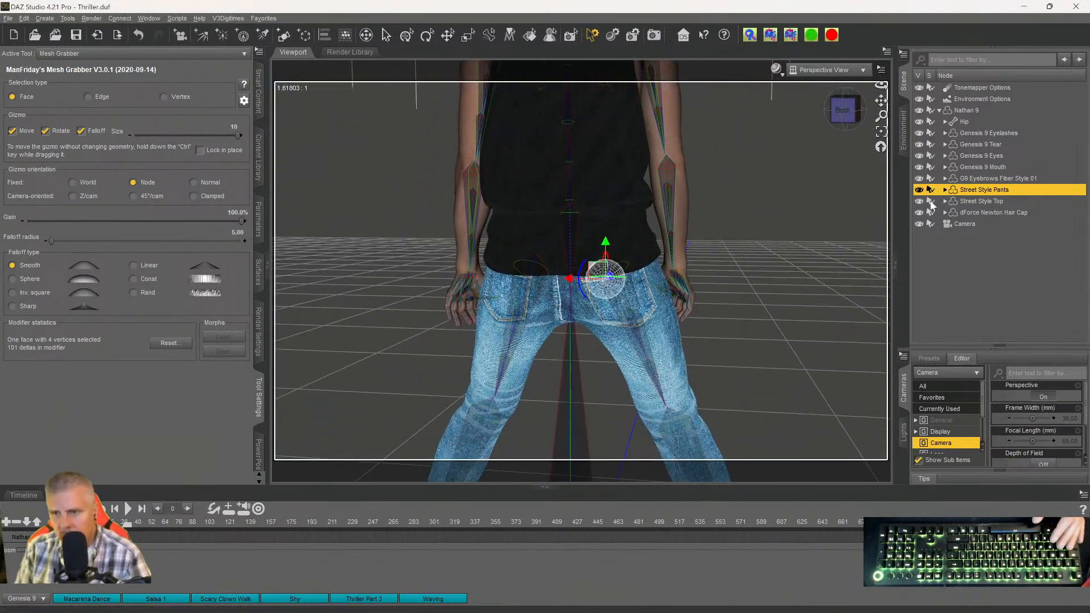
left_click(980, 198)
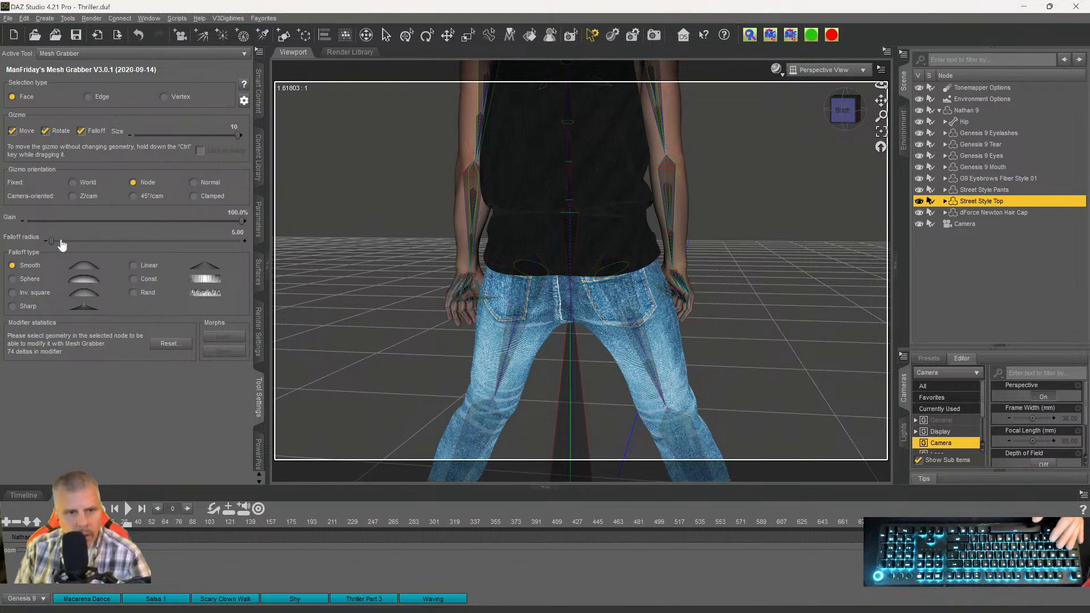
left_click(617, 257)
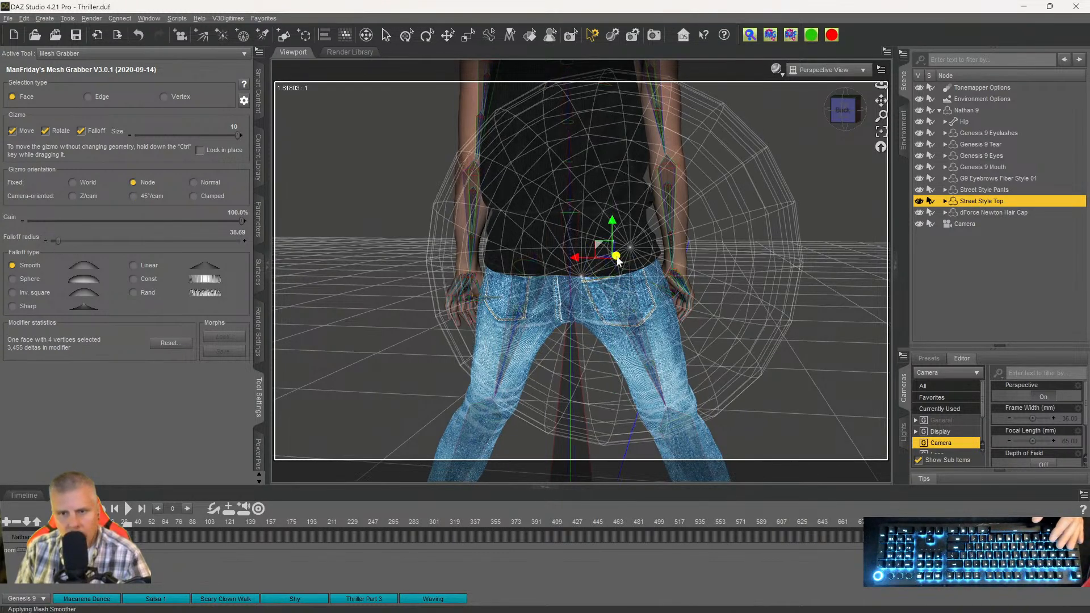
left_click(511, 267)
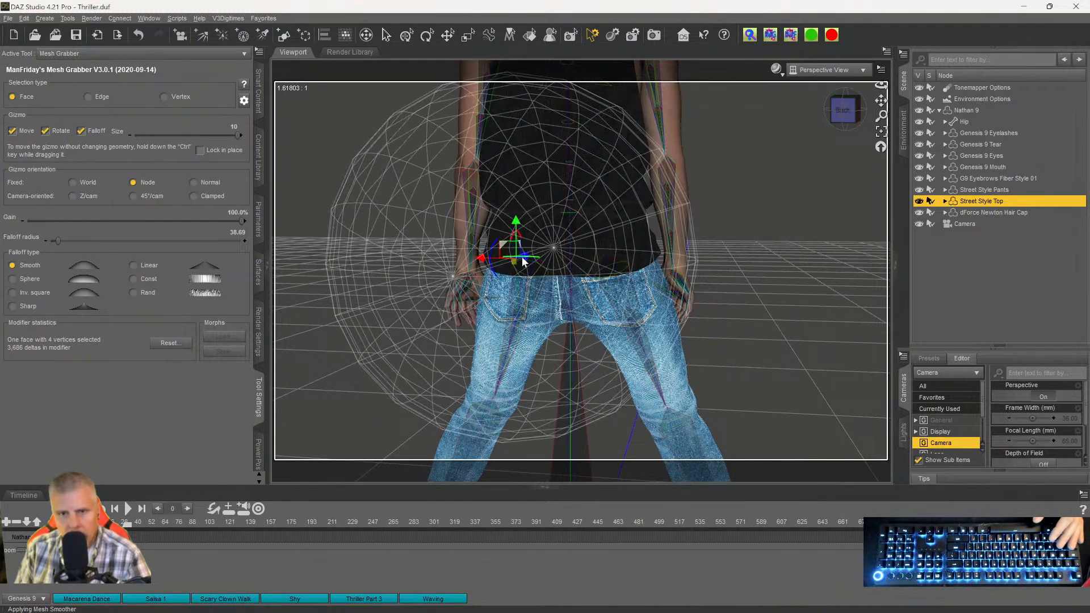
Pull the lower front of the Street Style Top outward over the spot where the jeans poke through.
left_click_drag(845, 111, 735, 168)
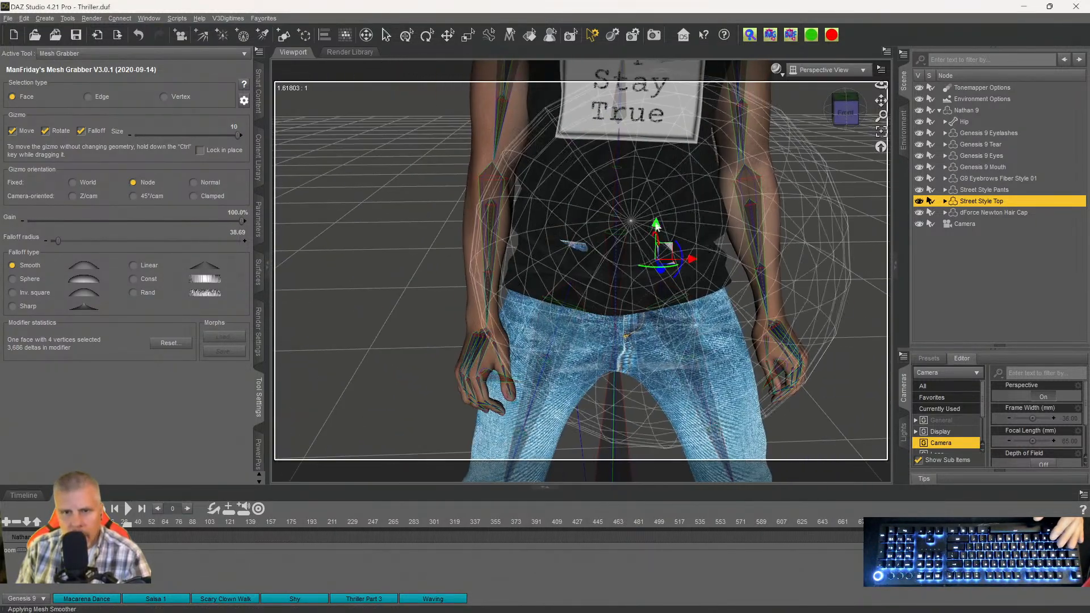
left_click(579, 253)
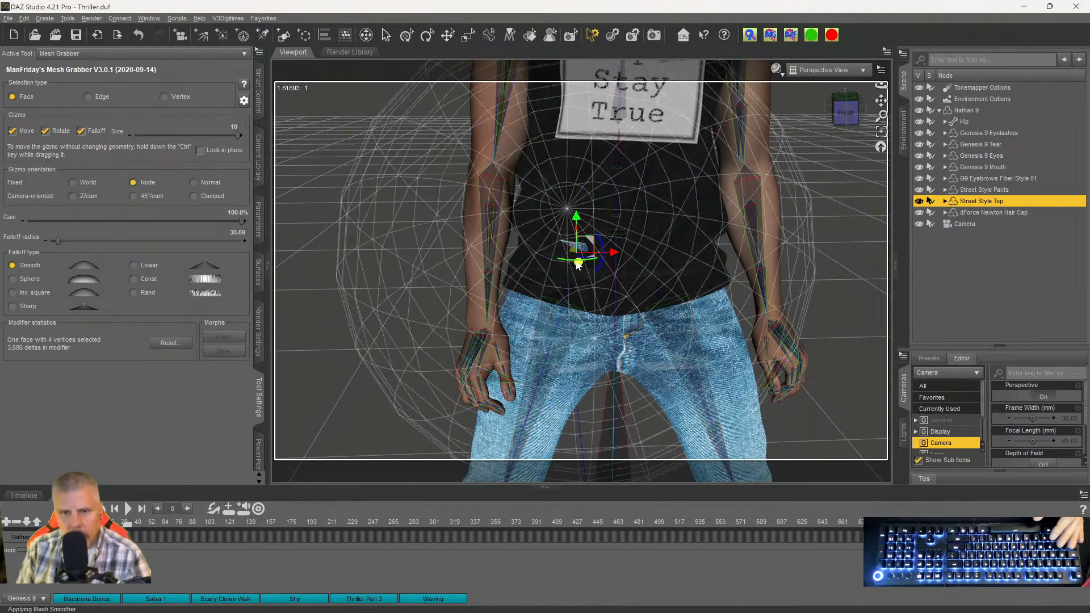
left_click_drag(578, 265, 570, 268)
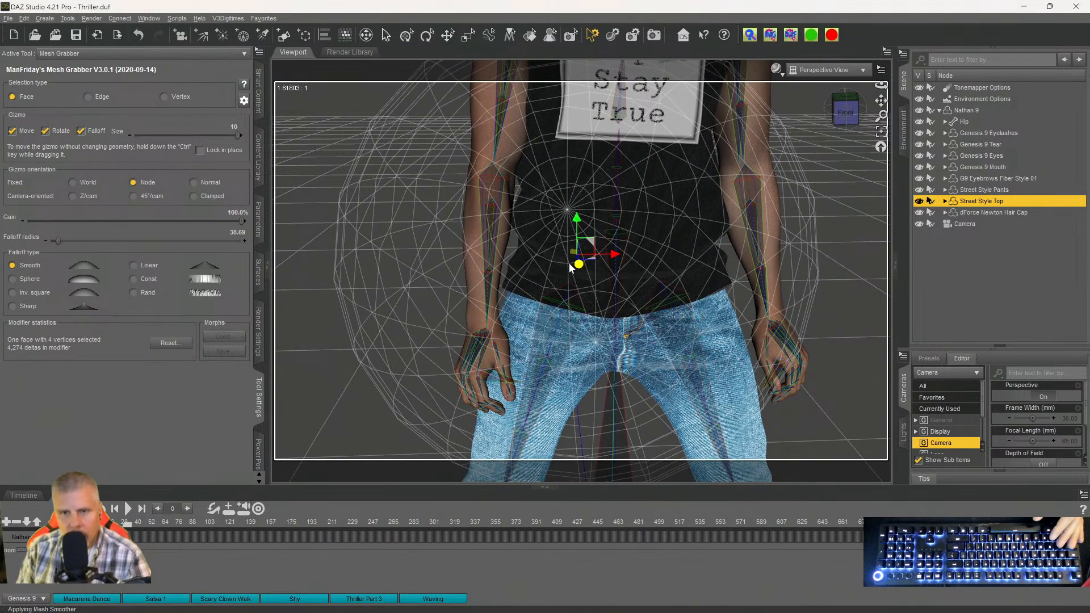
left_click(655, 275)
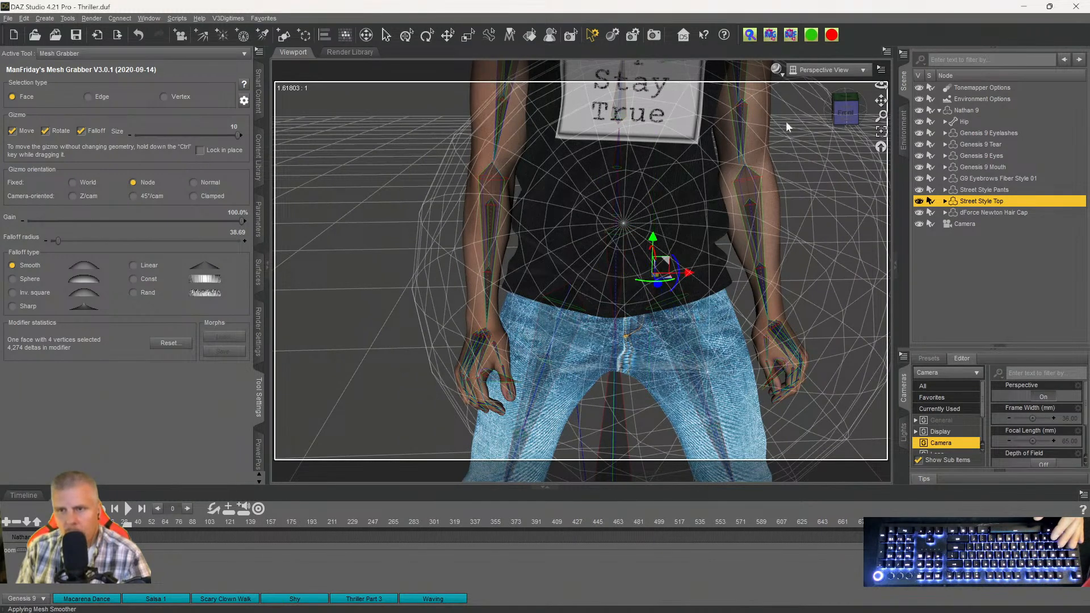
Switch to the Camera view and the Translate tool, select Nathan 9 and play the animation to check the clothing.
left_click(821, 71)
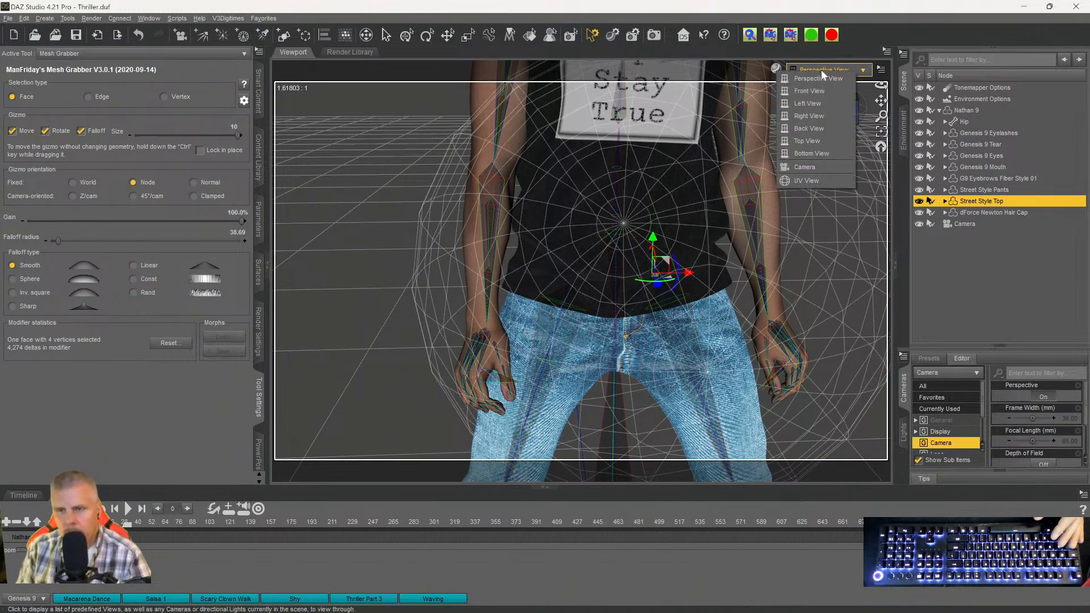
left_click(803, 167)
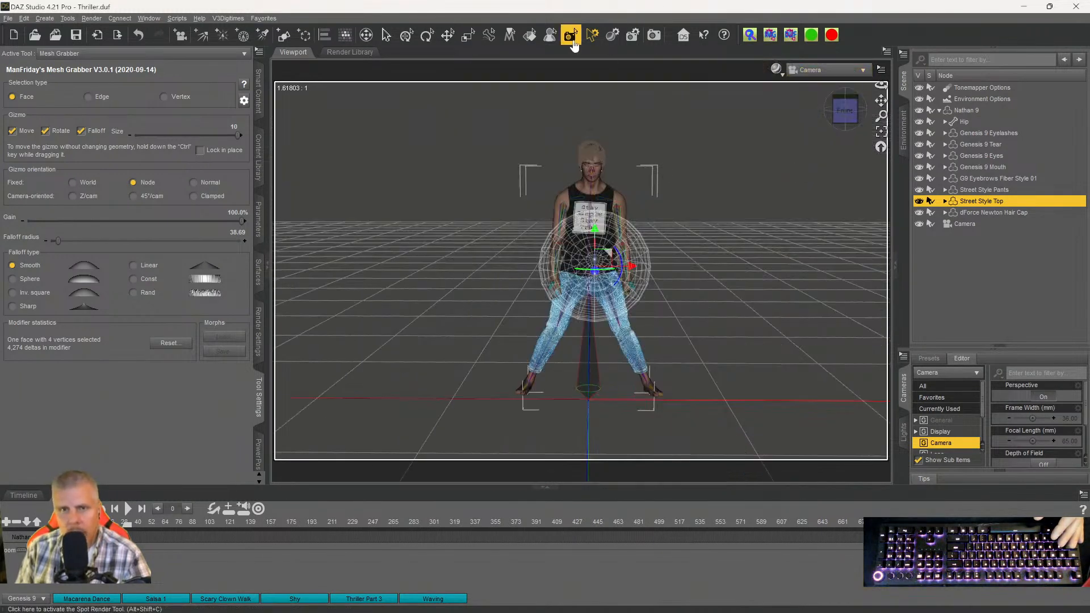
left_click(448, 35)
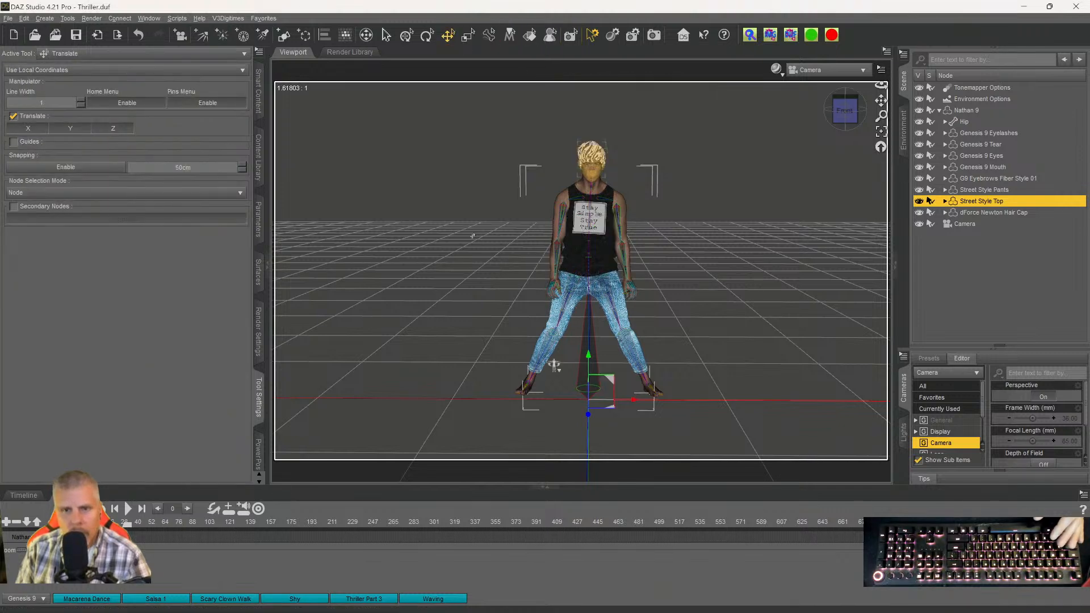
left_click(970, 111)
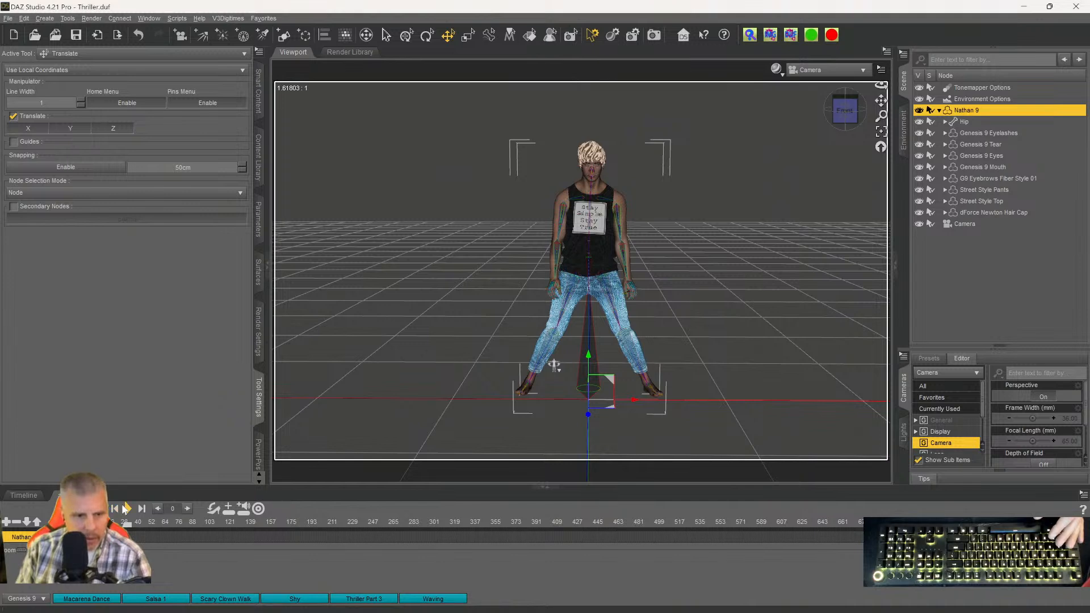
left_click(127, 508)
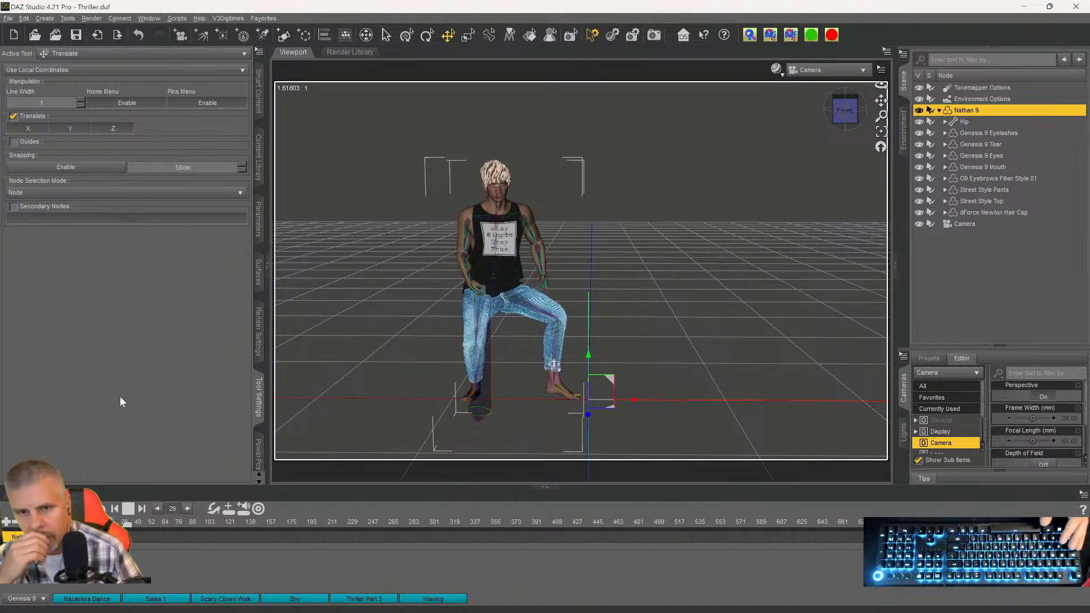
key("space")
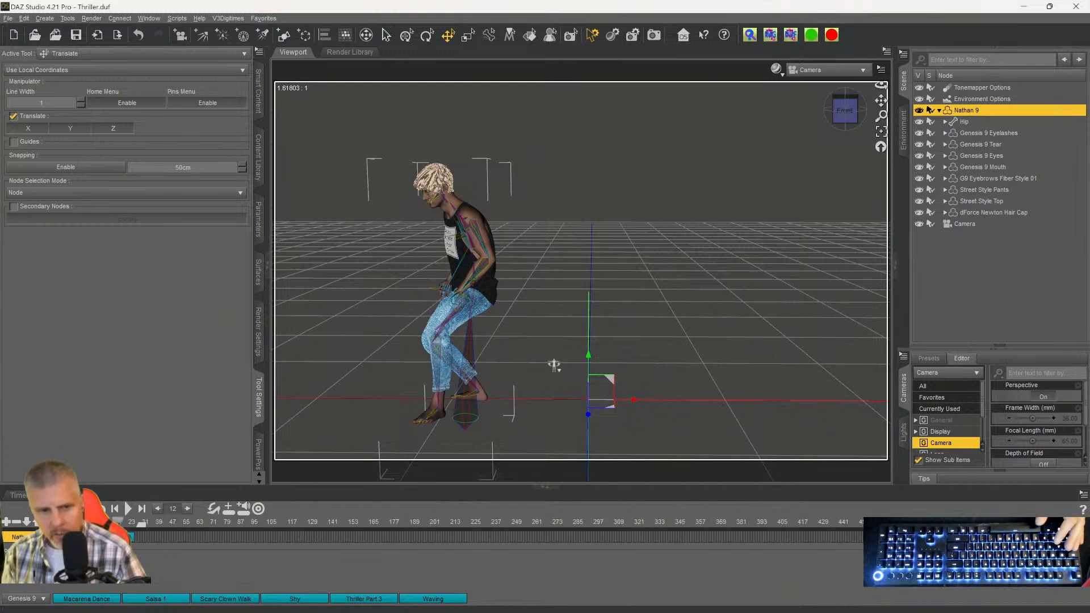
Examine the clothing at several points up to about 15 seconds of the Thriller Part 3 clip, and return to the first frame.
left_click_drag(285, 522, 714, 514)
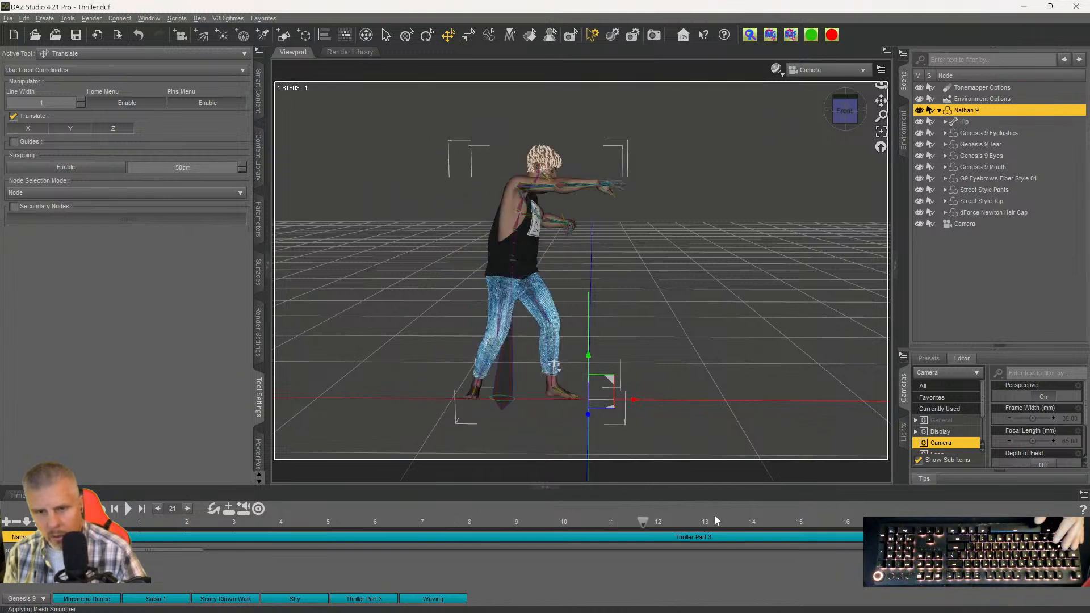
left_click(827, 517)
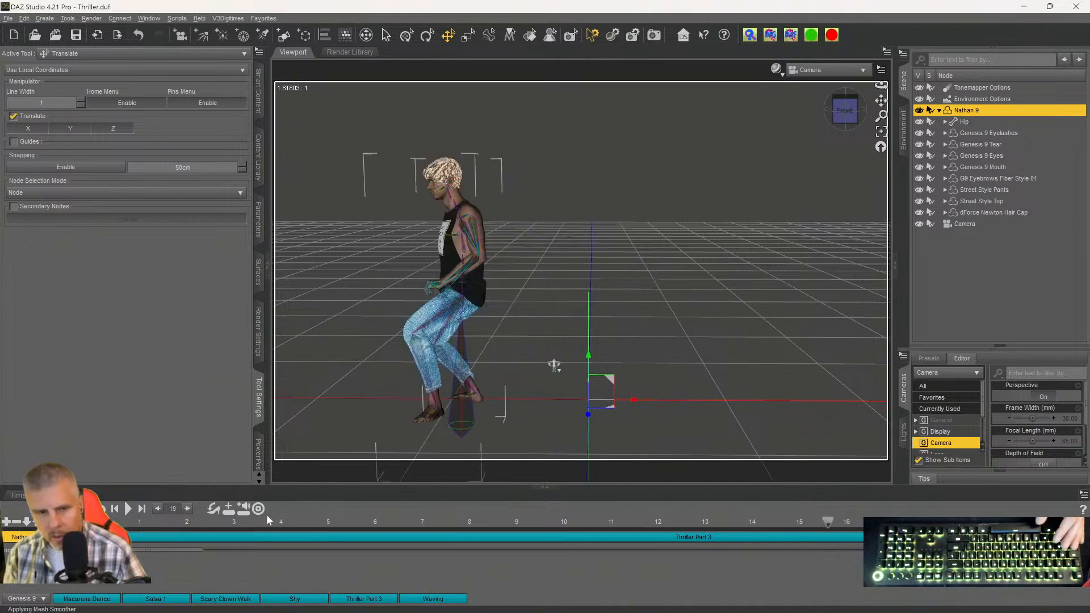
left_click(116, 509)
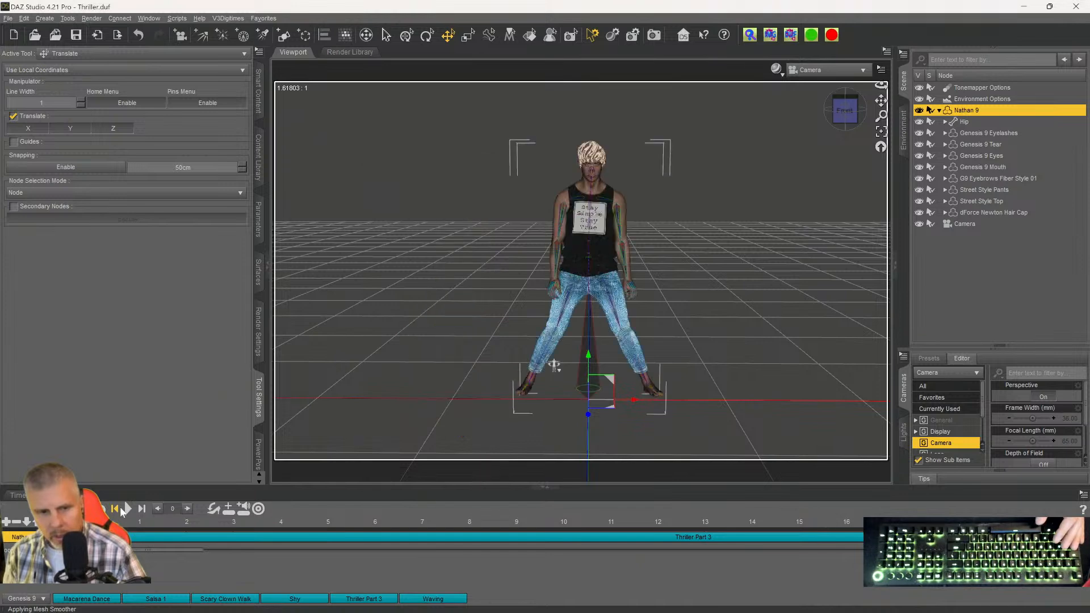
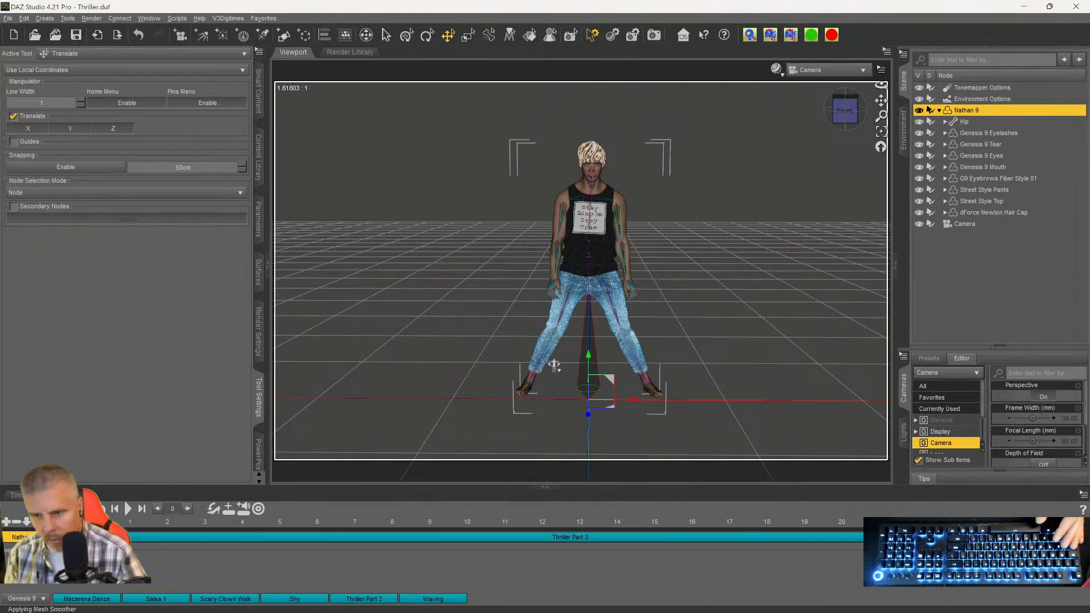
Scrub through roughly the first eight seconds of the Thriller Part 3 clip and examine the top and jeans for poke-through.
left_click(142, 523)
left_click_drag(142, 523, 163, 523)
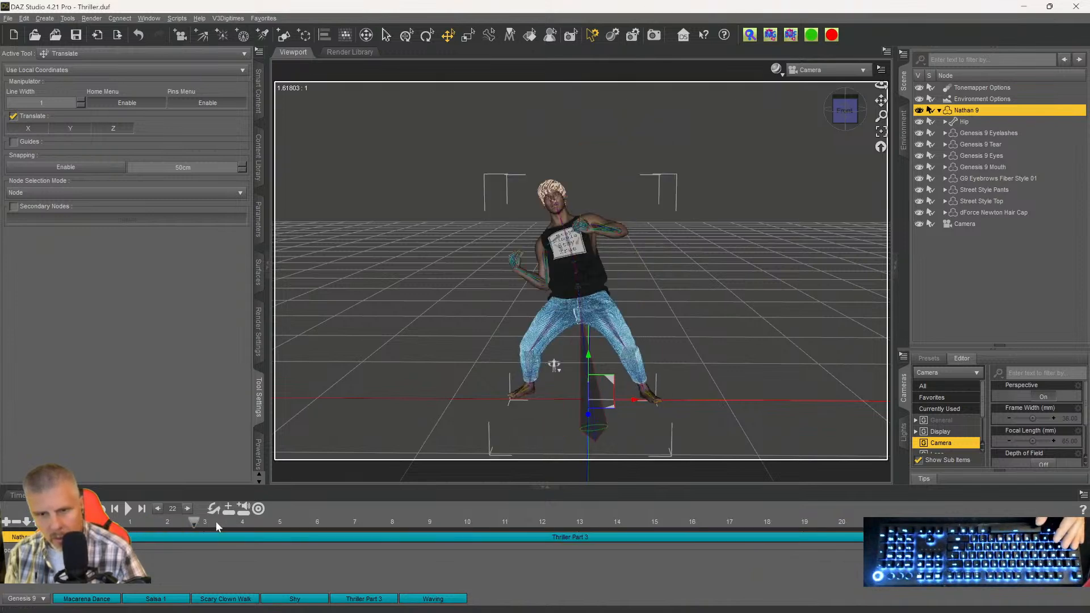
left_click(234, 521)
left_click(176, 523)
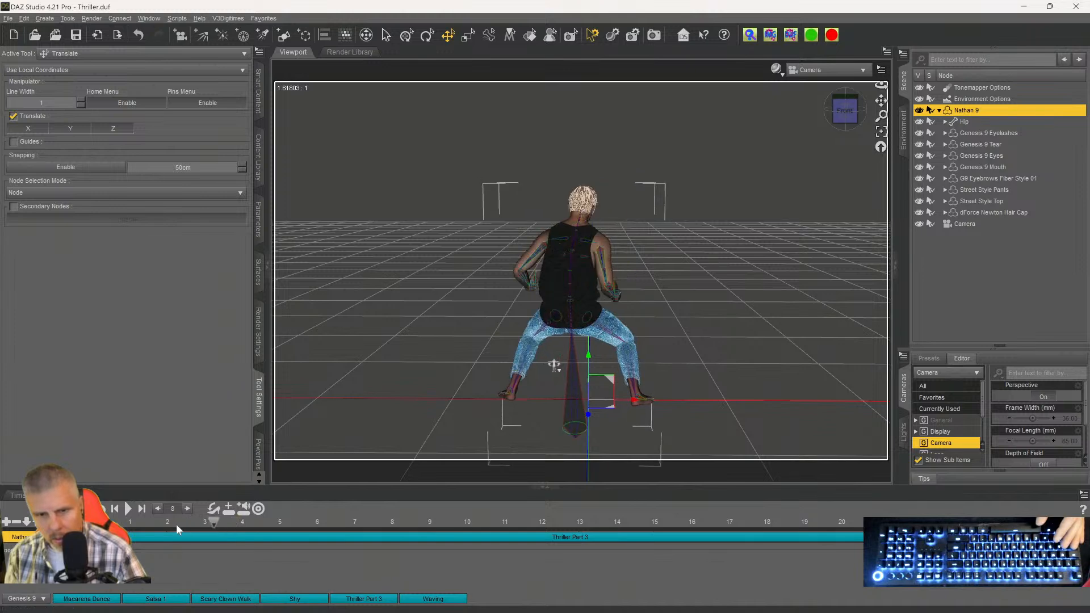
left_click(273, 522)
left_click(337, 522)
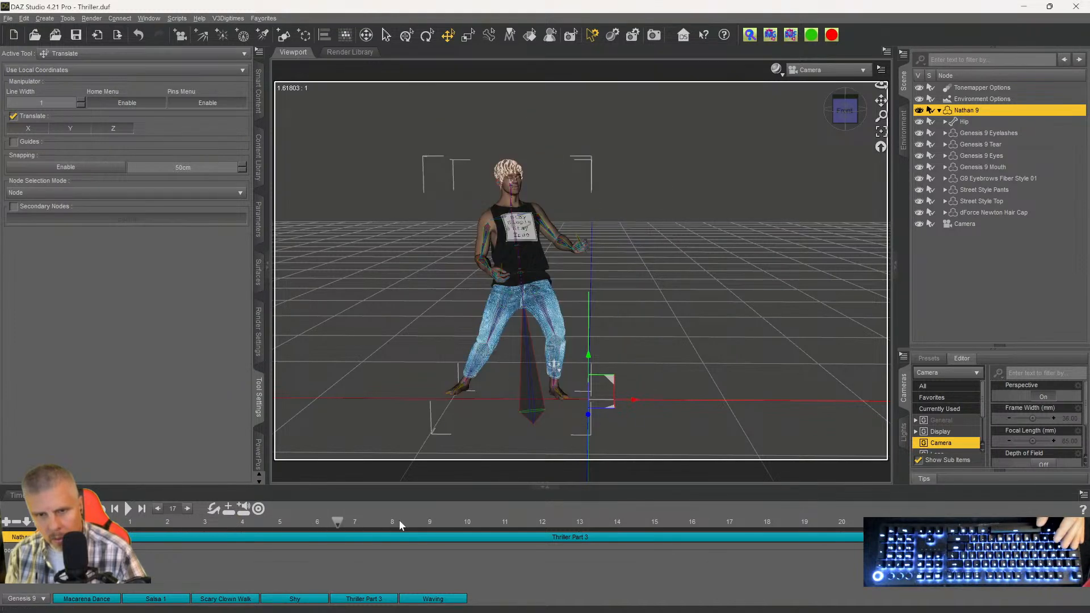
left_click(400, 521)
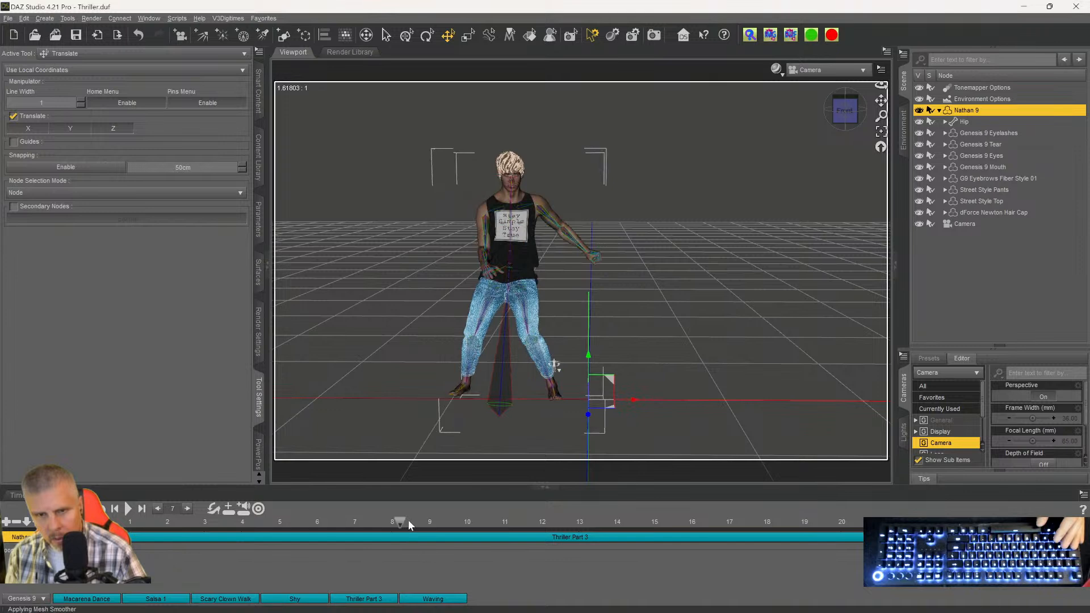
Scrub through the Thriller Part 3 animation to examine the figure's dance poses.
left_click(438, 518)
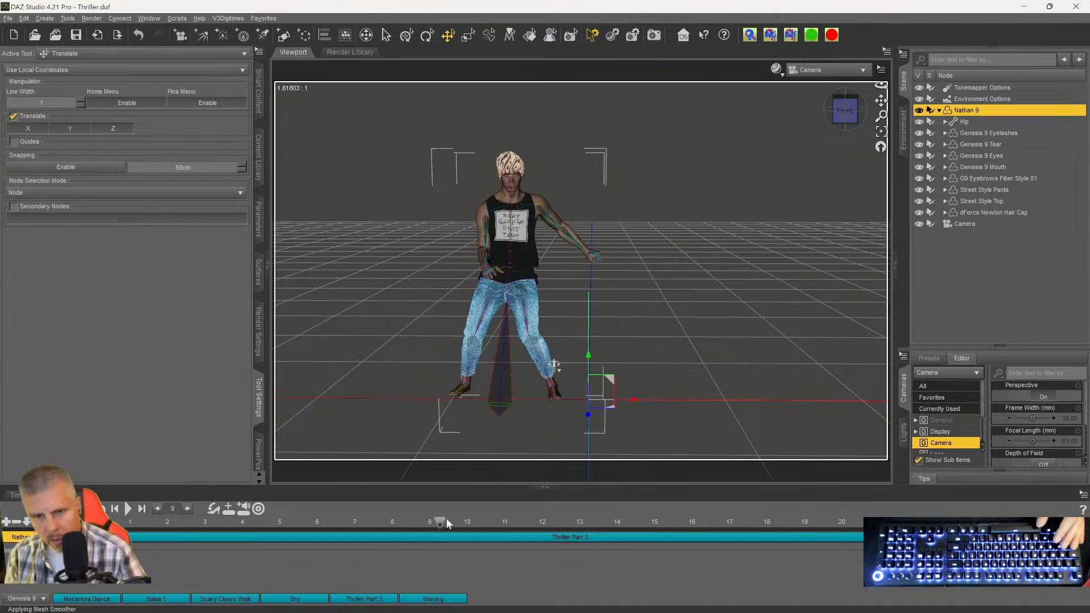
left_click(478, 519)
left_click(519, 519)
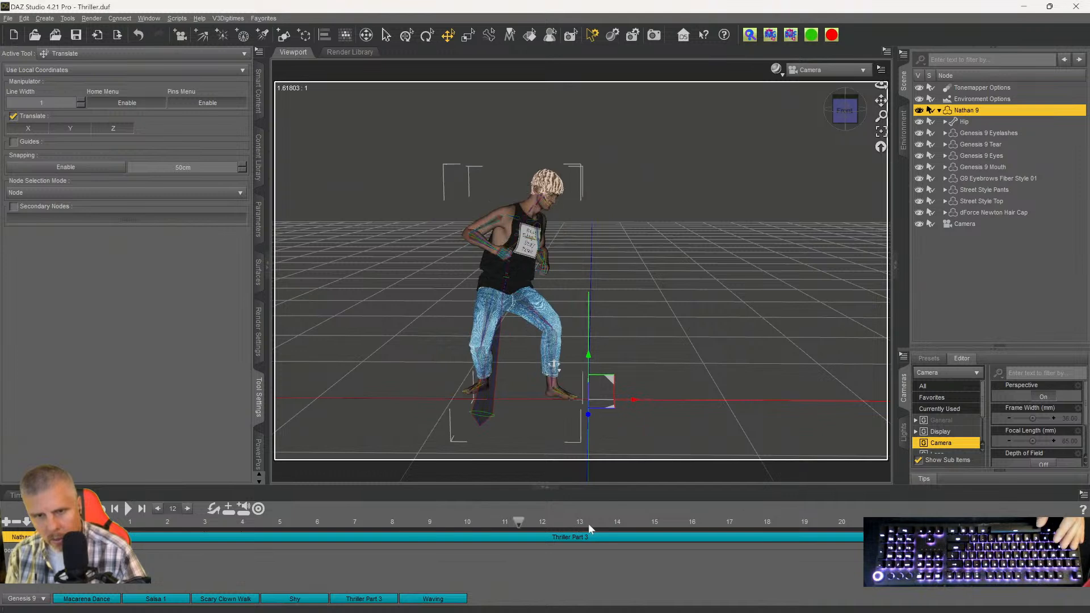
left_click(588, 522)
left_click(705, 524)
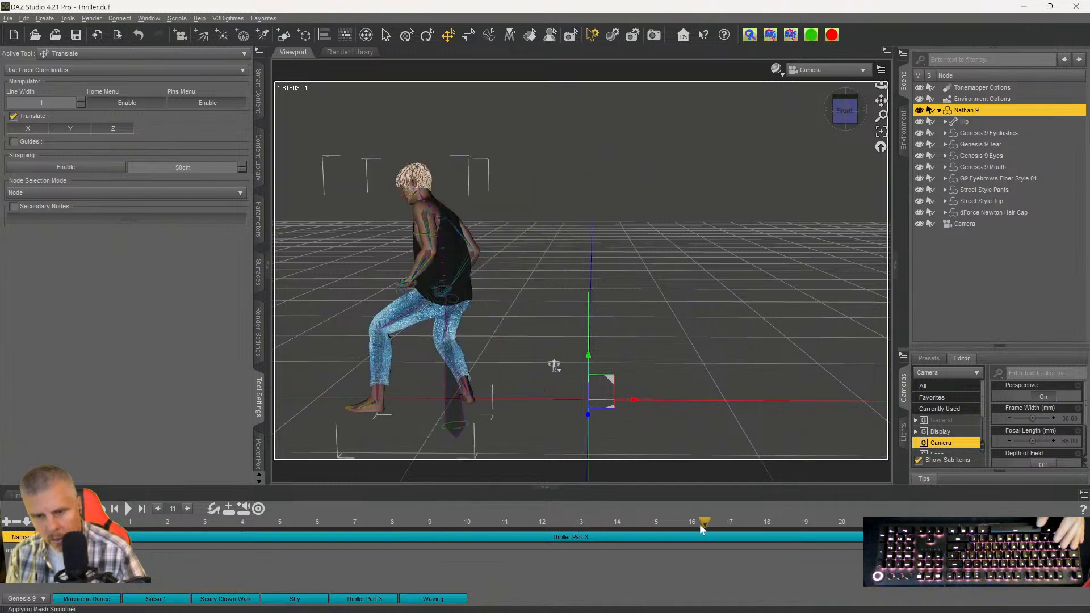
left_click(738, 522)
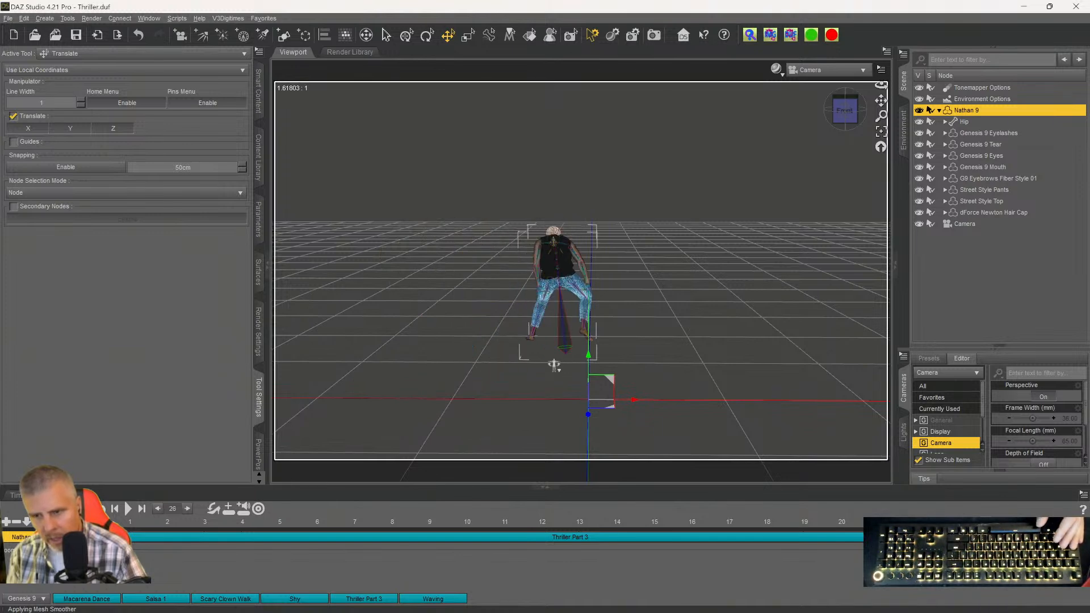
Play the dance animation from its start, stop it, and place the playhead just before second 14.
left_click(114, 509)
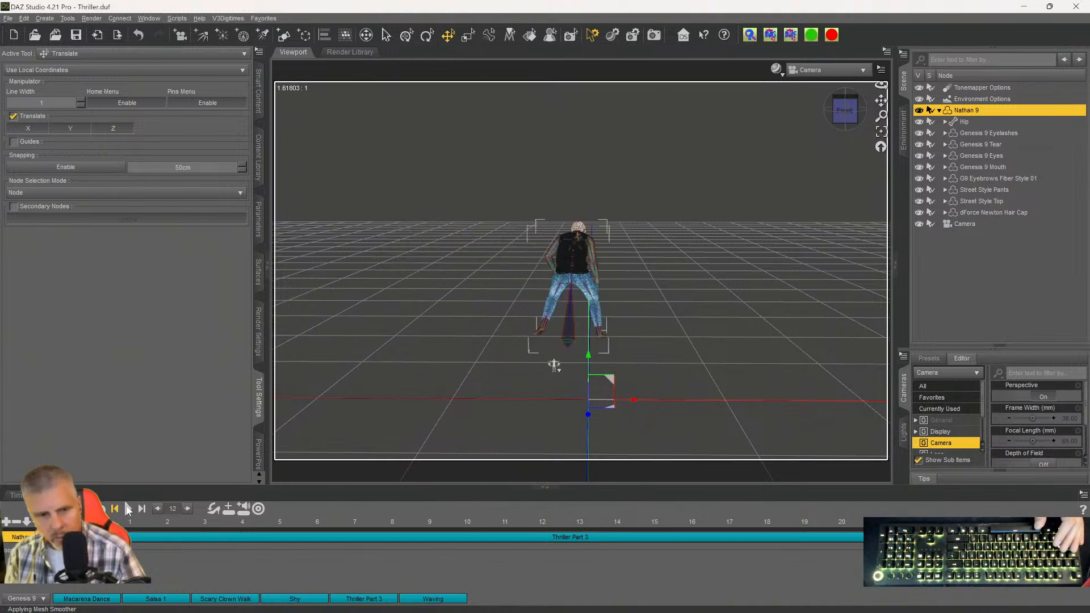
left_click(126, 508)
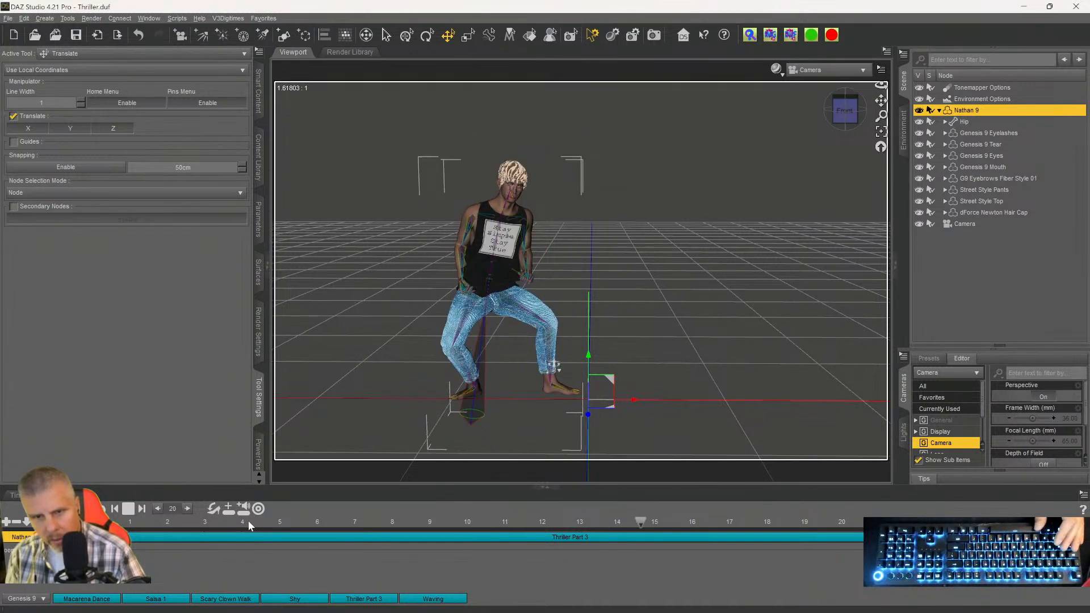
key("space")
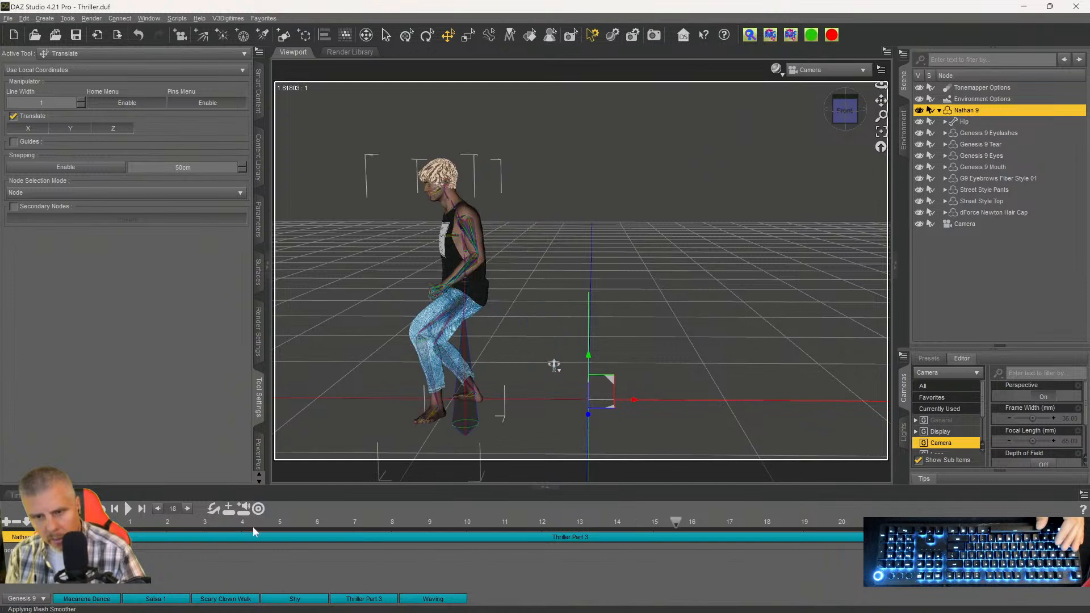
left_click(612, 523)
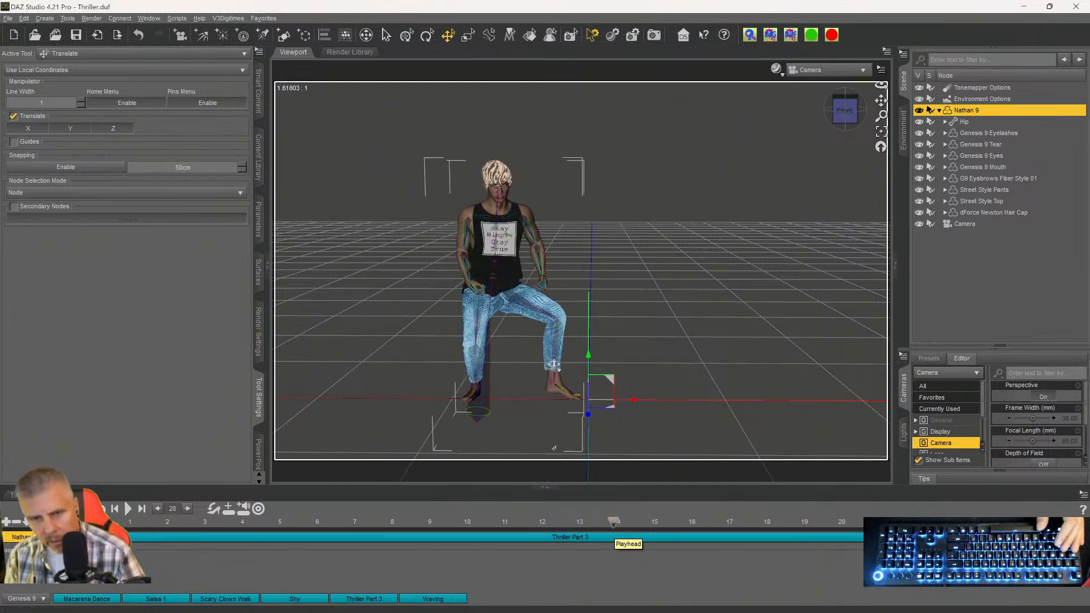
Examine the figure's arms and hands against the clothing from the side and from a close front angle.
left_click_drag(851, 115, 938, 134)
scroll(695, 357, "up", 5)
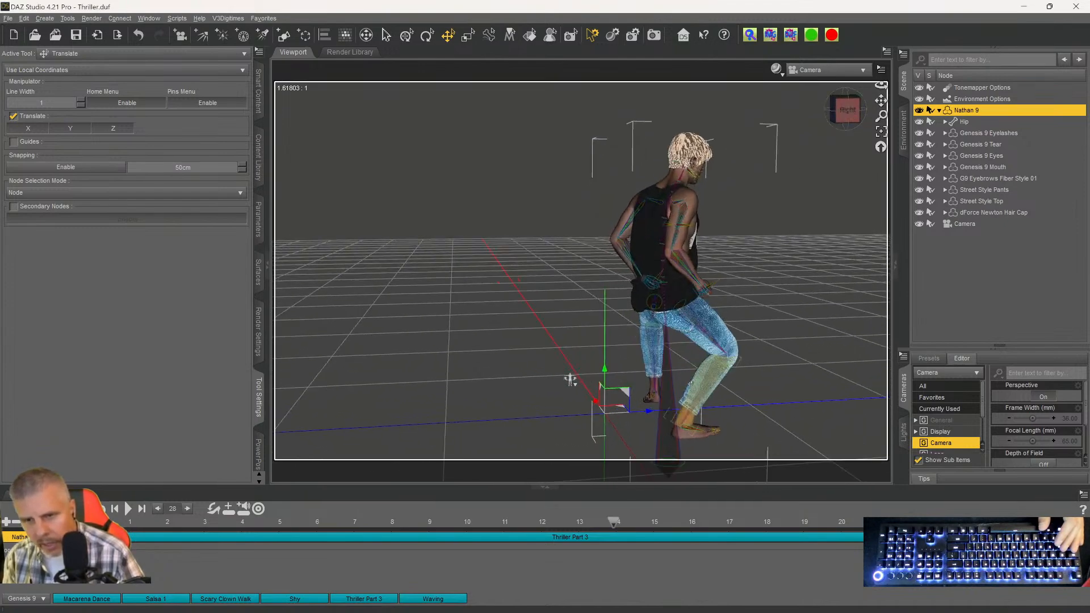
left_click(859, 125)
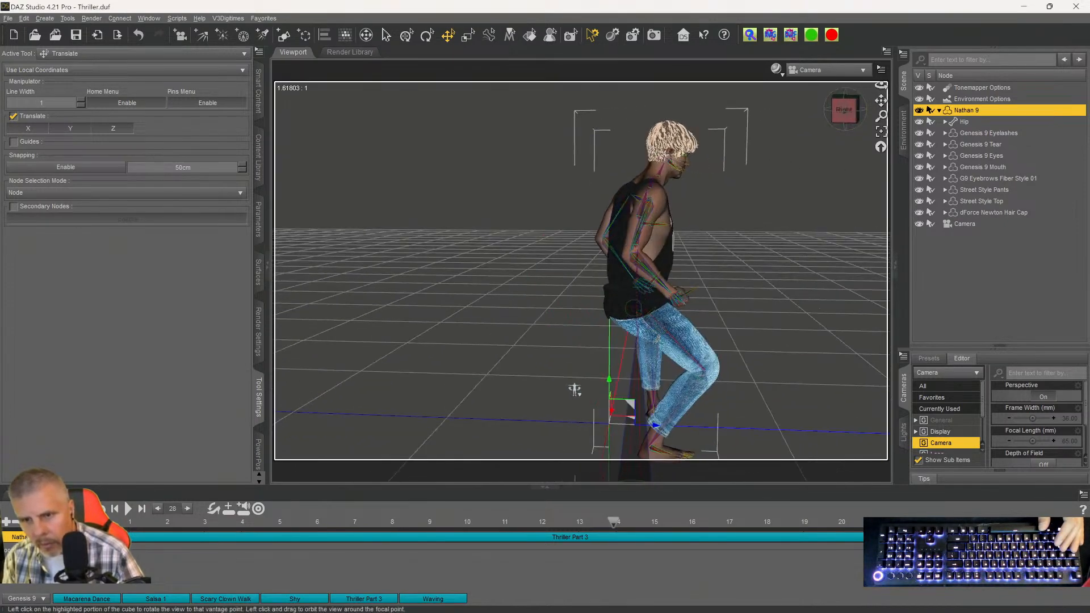
left_click_drag(859, 101, 908, 97)
scroll(627, 437, "up", 10)
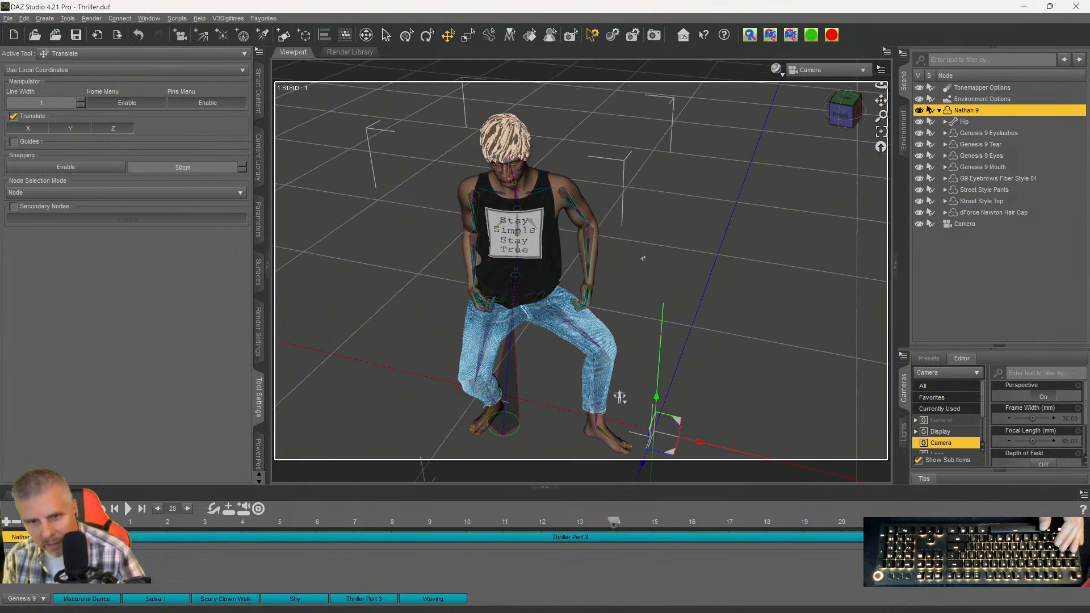
left_click_drag(845, 112, 847, 113)
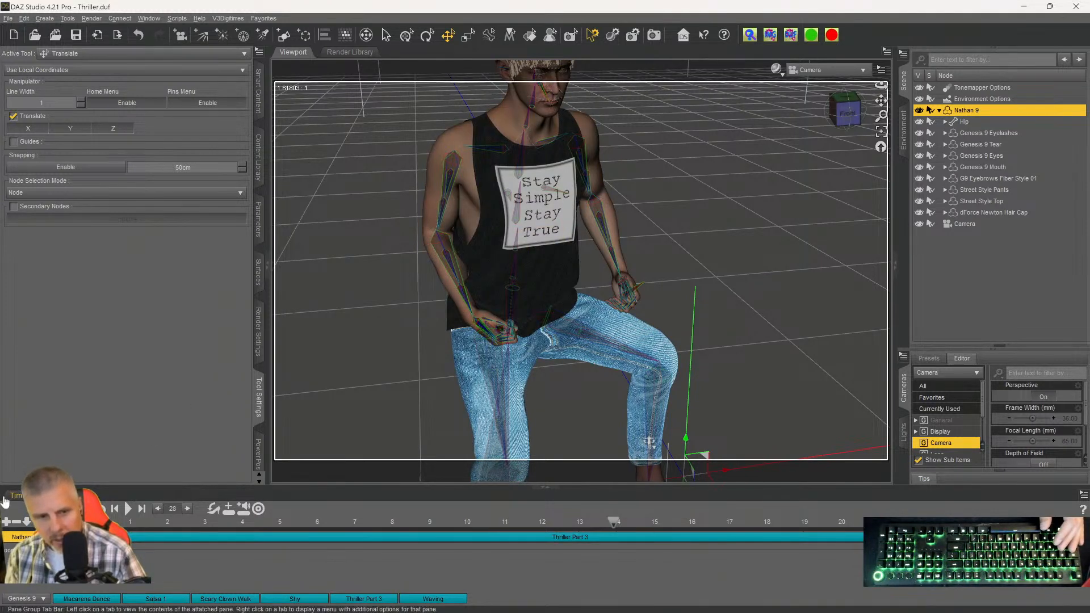
Select the figure's Right Upper Arm at about second 12.5 and open the keyframe Timeline.
left_click(561, 523)
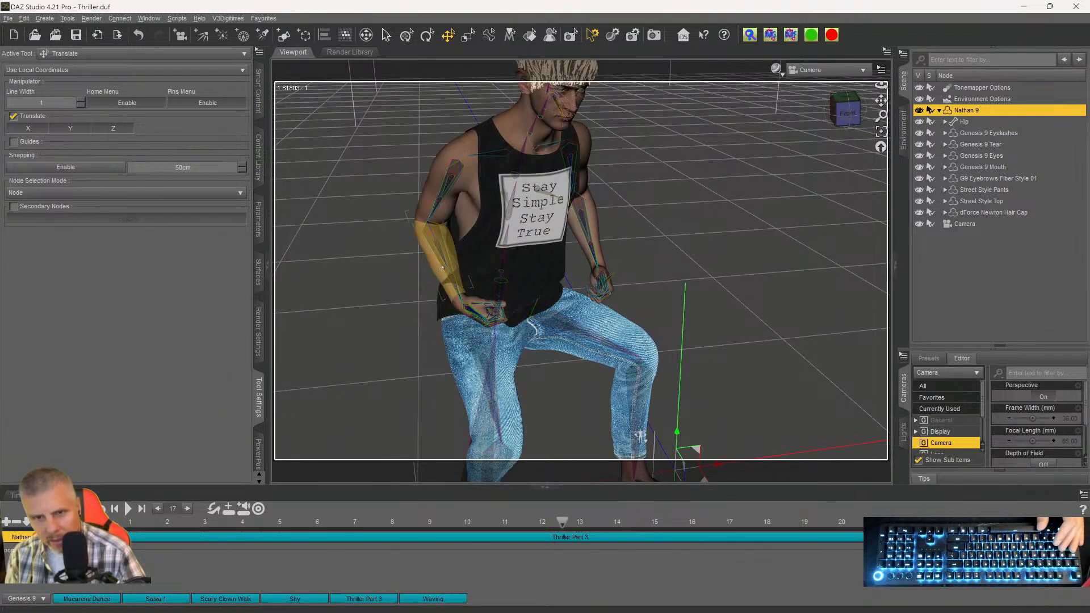
left_click(436, 211)
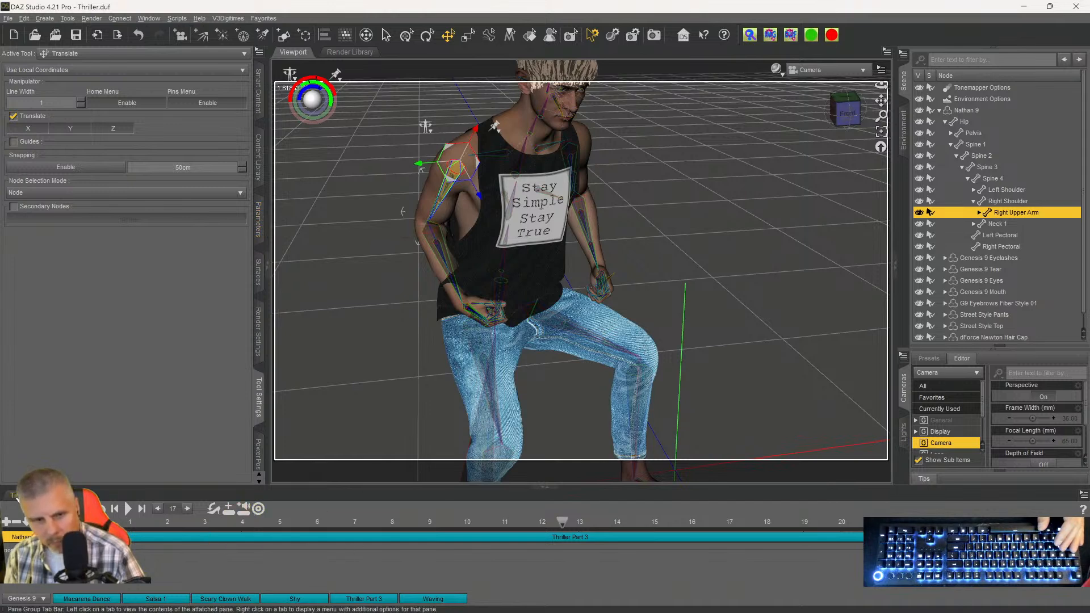
left_click(15, 496)
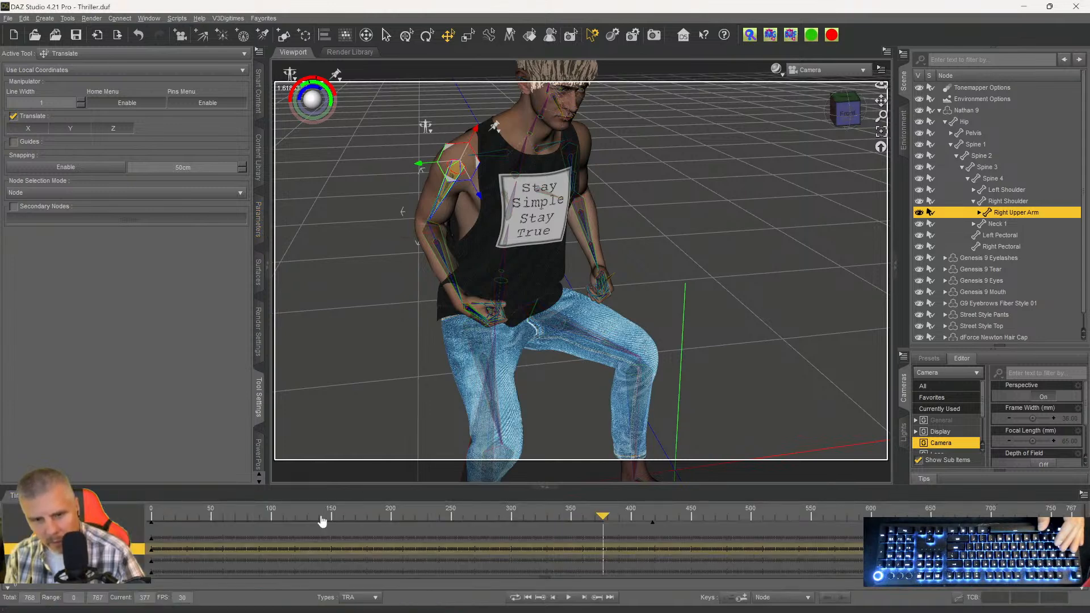
Scrub and step through the frames around the right hand's contact with the body, stopping at frame 367.
left_click(531, 519)
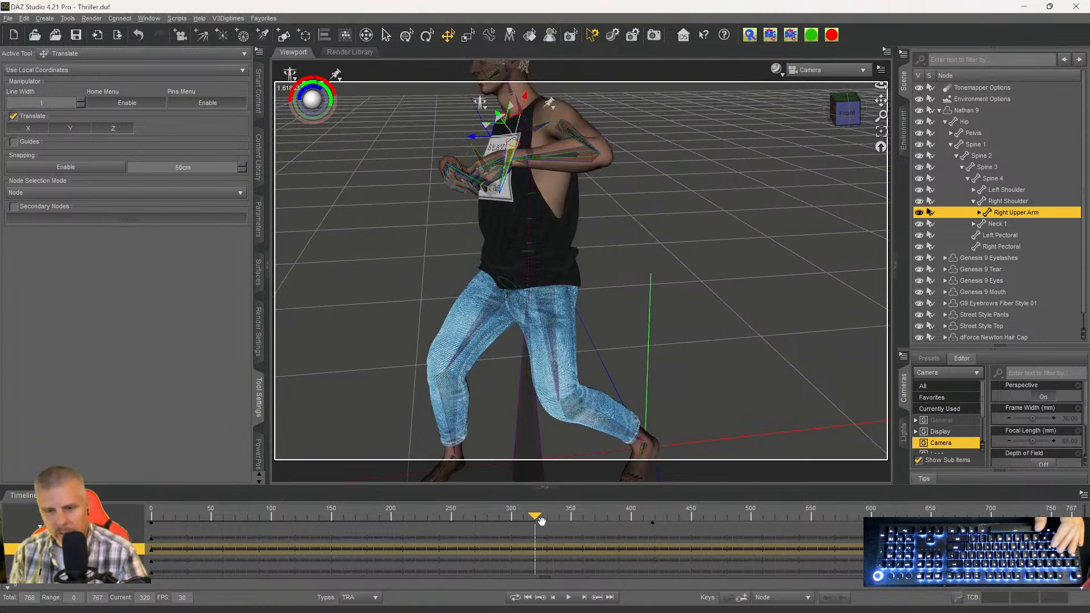
left_click(566, 519)
left_click(588, 520)
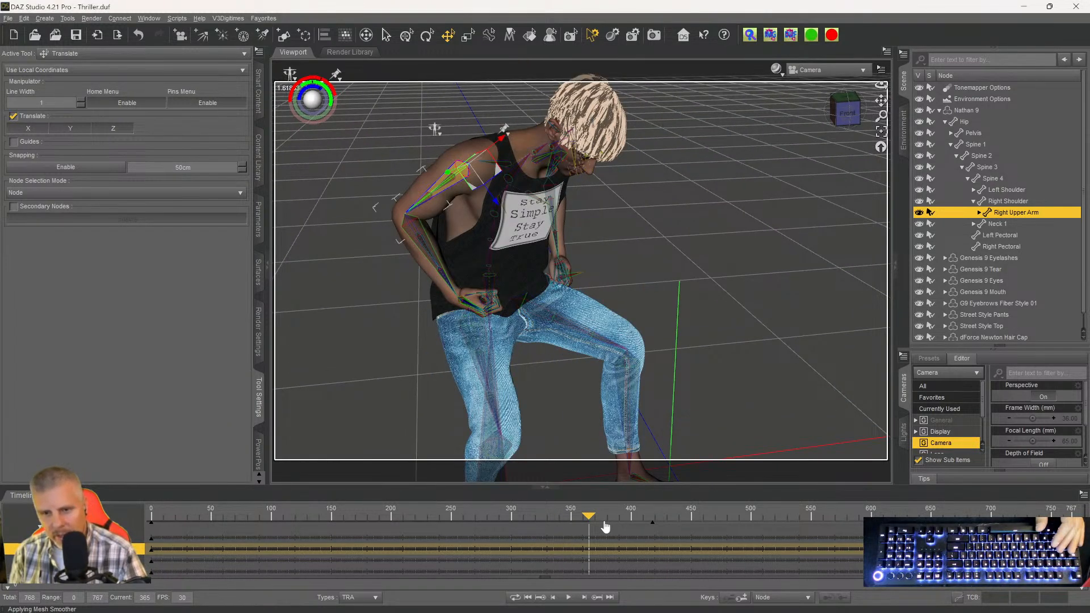
left_click_drag(583, 522, 588, 519)
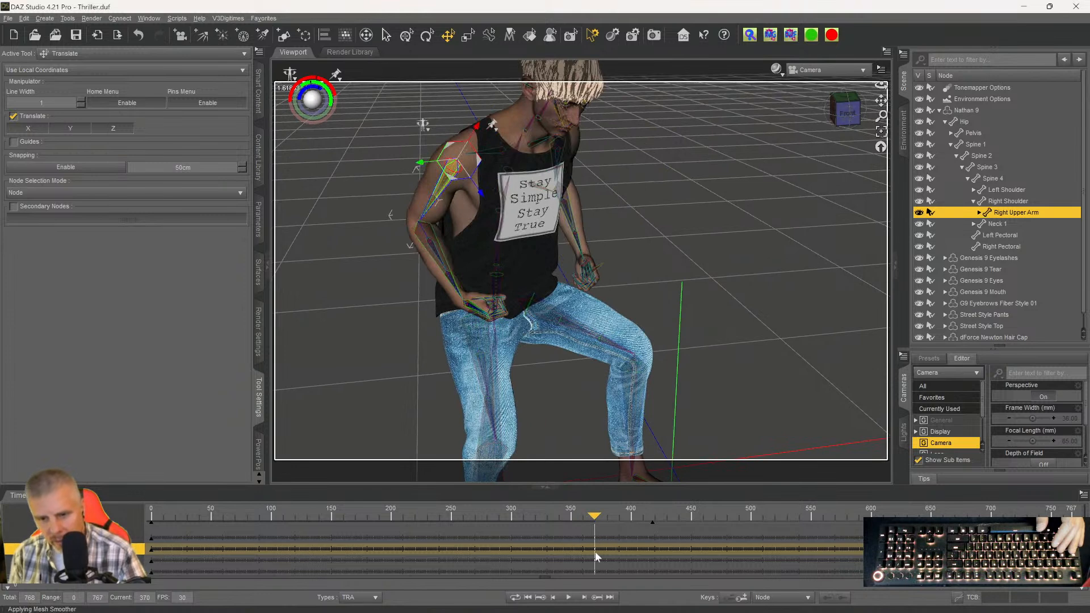
left_click(583, 598)
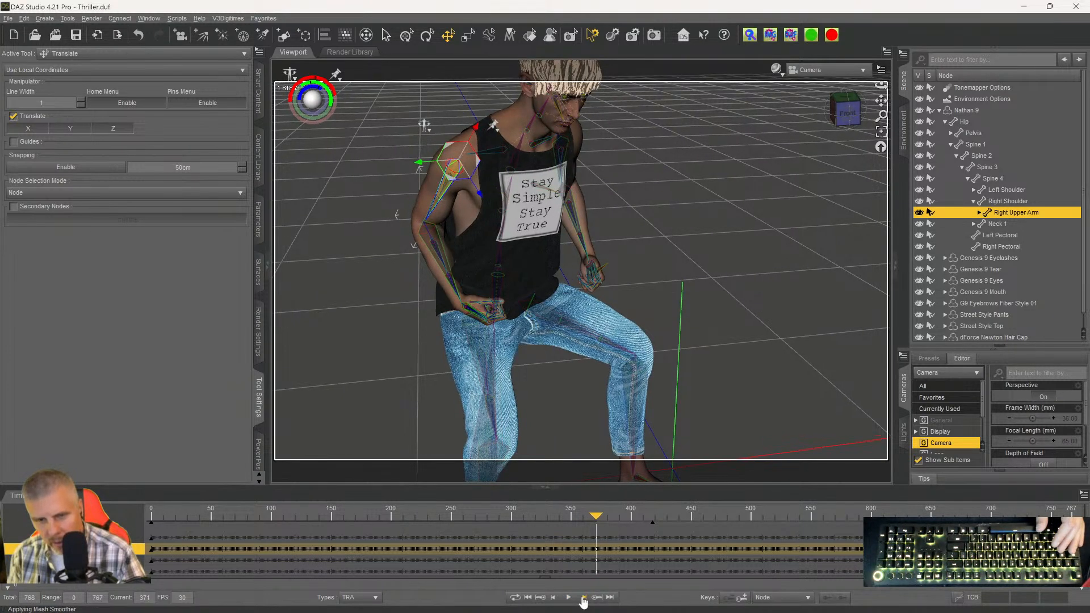
left_click(583, 598)
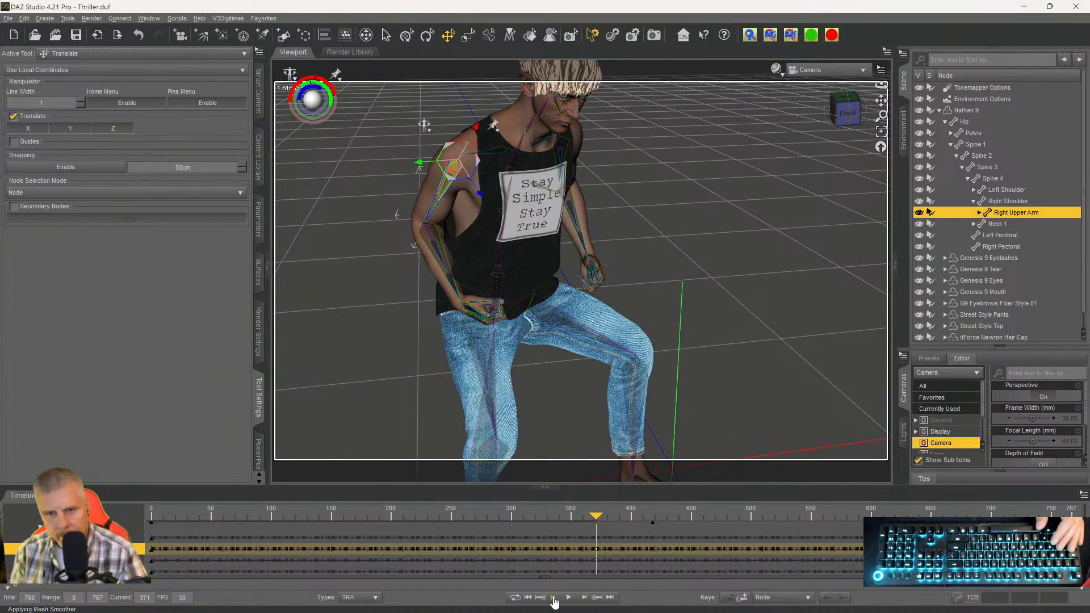
left_click(554, 599)
left_click(553, 599)
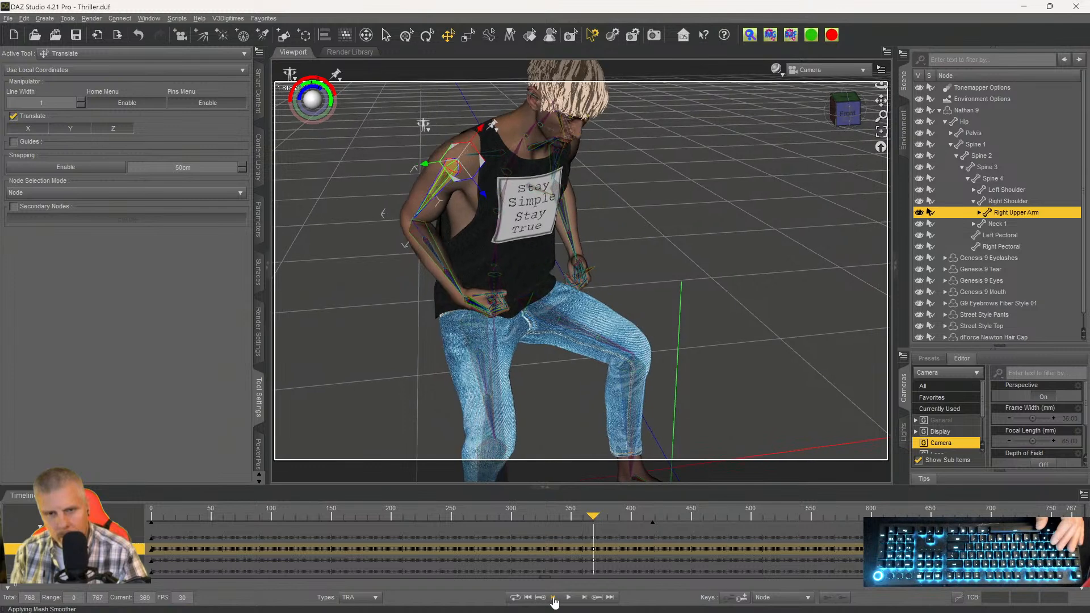
left_click(554, 599)
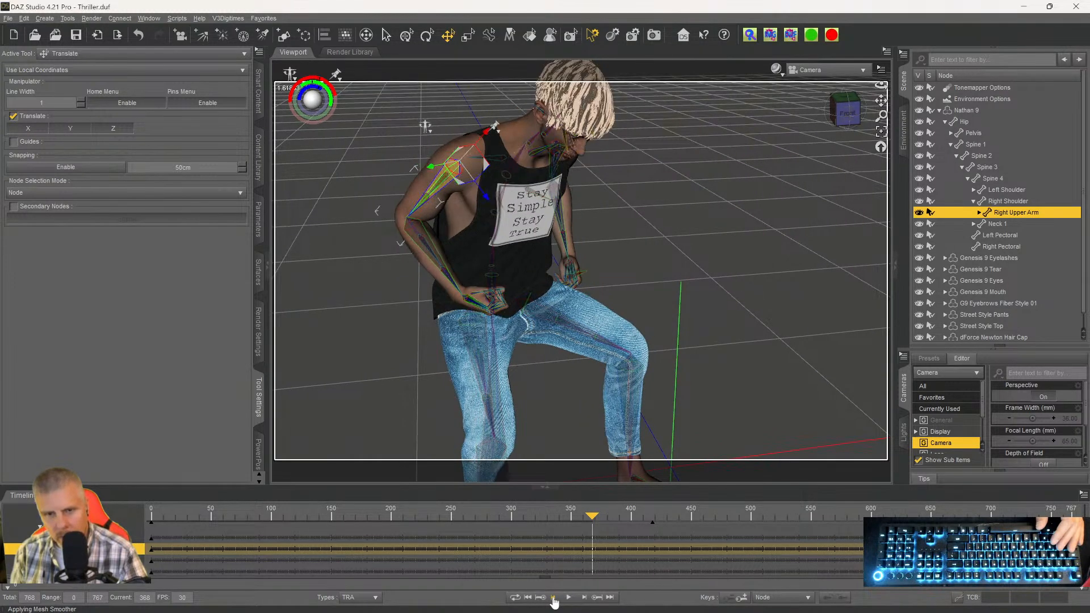
left_click(554, 599)
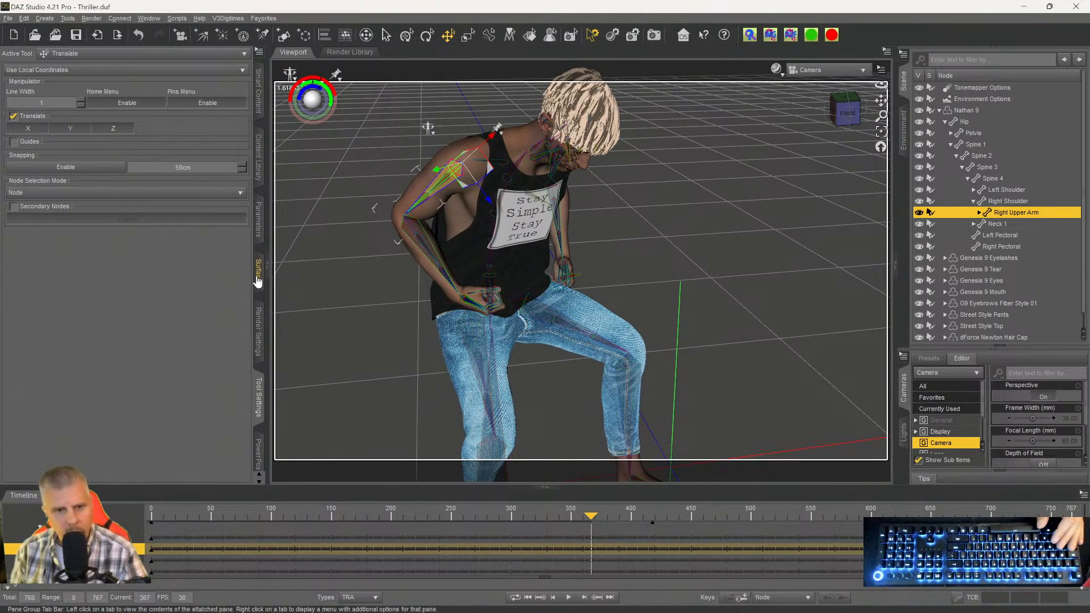
Set the Right Upper Arm's Bend to 21.00 at frame 367 and 22.48 at frame 368.
left_click(259, 218)
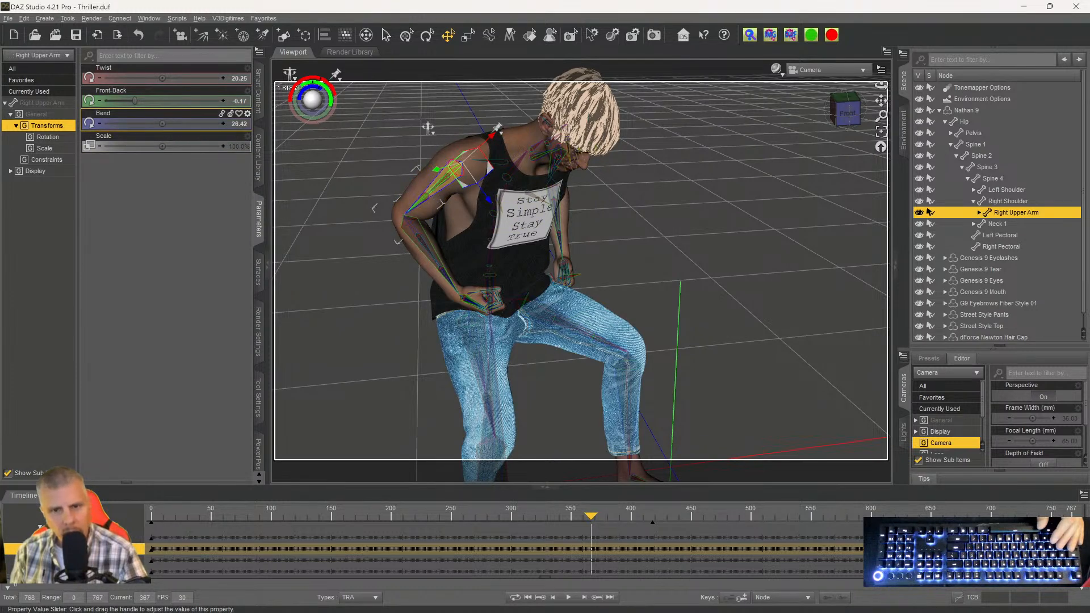
left_click_drag(168, 123, 140, 123)
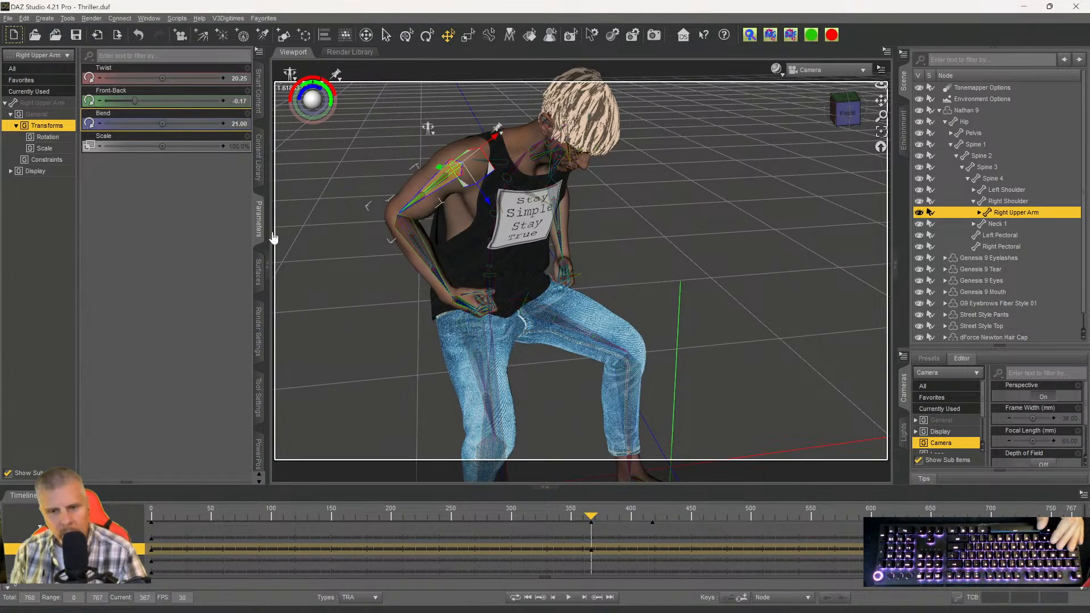
left_click(584, 599)
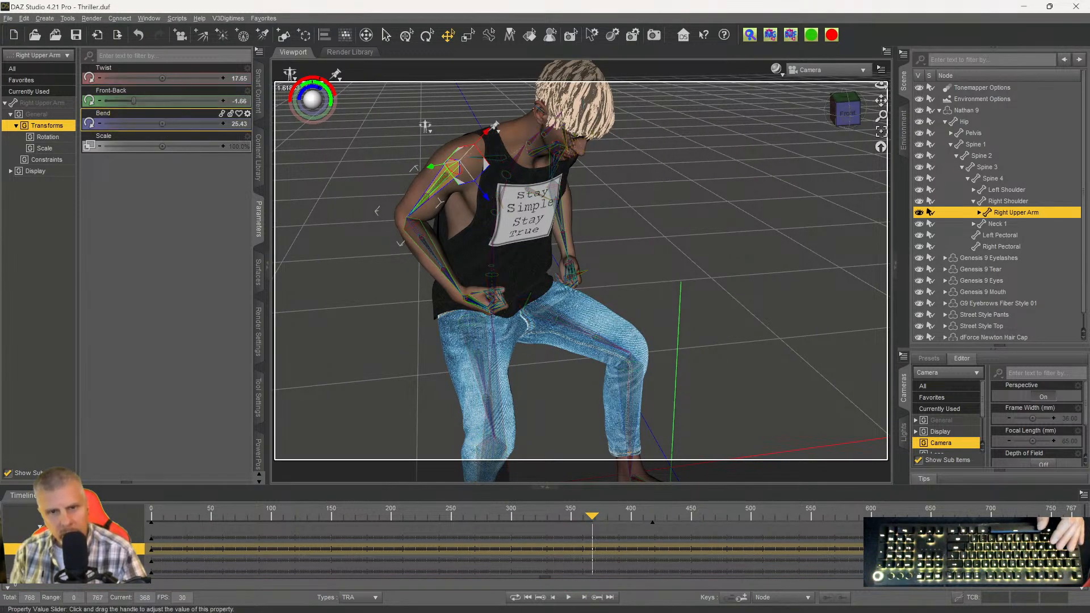
left_click_drag(167, 124, 162, 124)
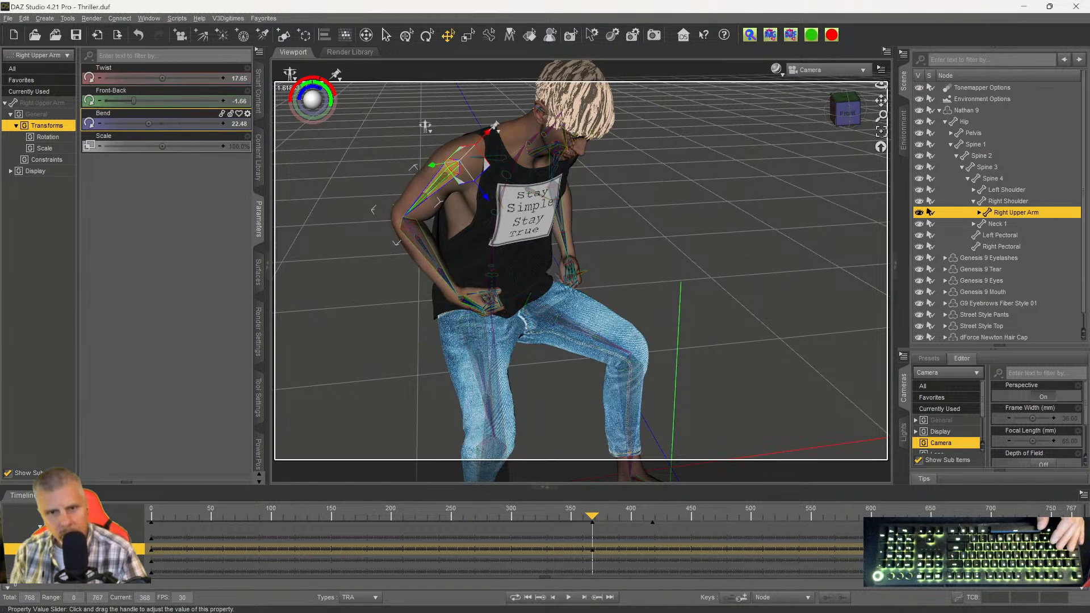
Set the Right Upper Arm's Bend to 21.90 at frame 369 and lower it at frame 370 as well.
left_click(584, 597)
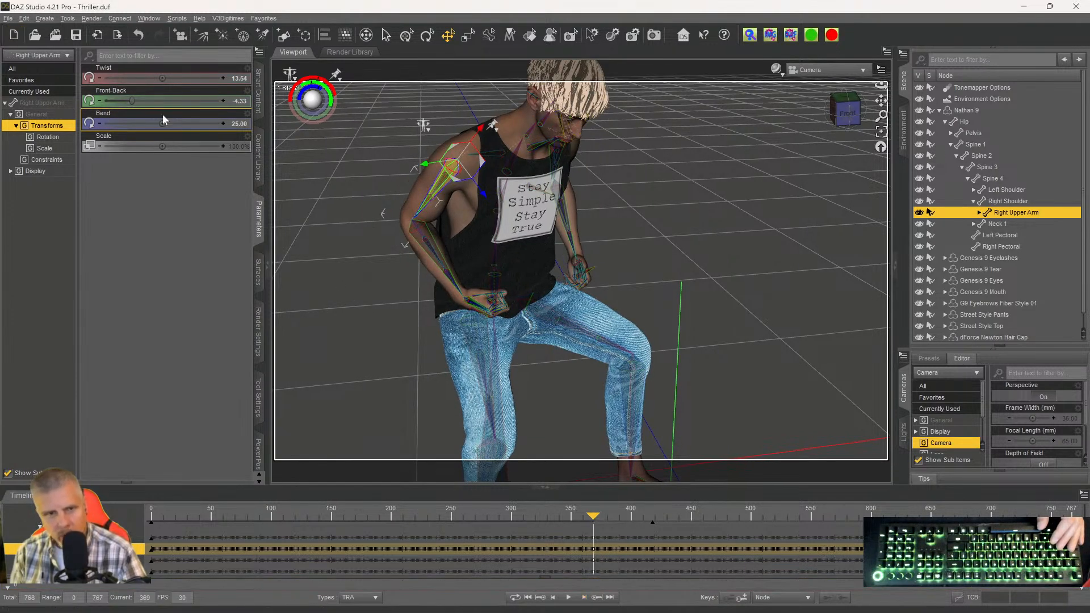
left_click_drag(163, 123, 148, 124)
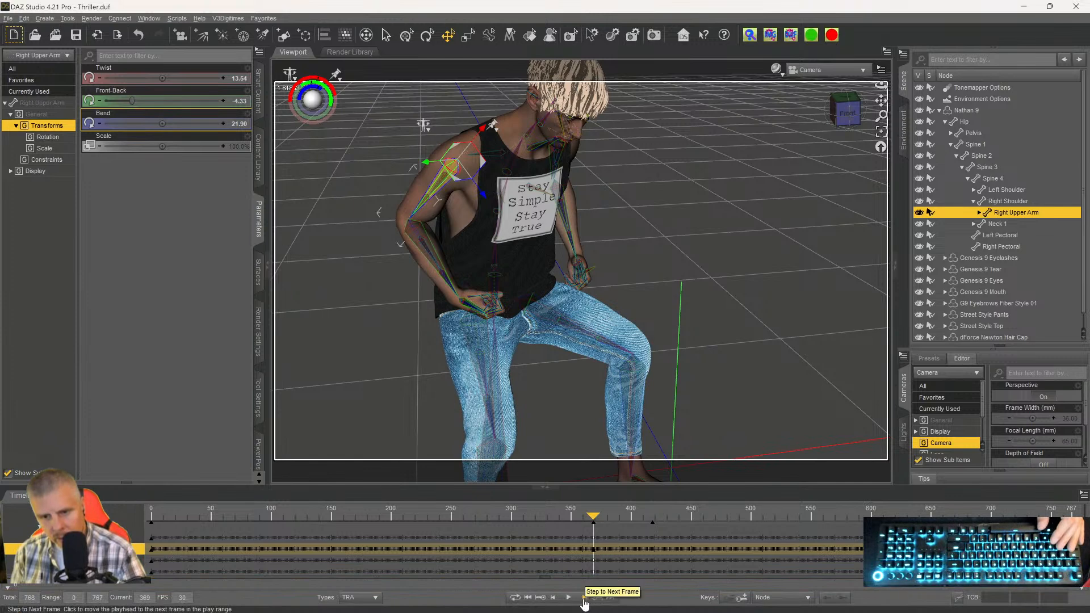
left_click(583, 599)
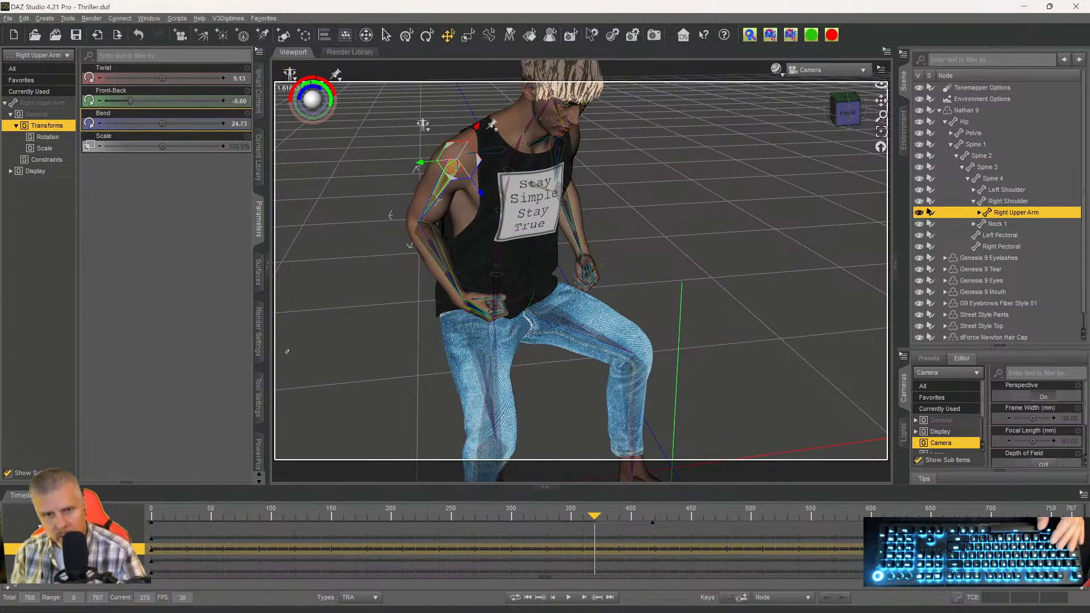
left_click_drag(166, 128, 150, 124)
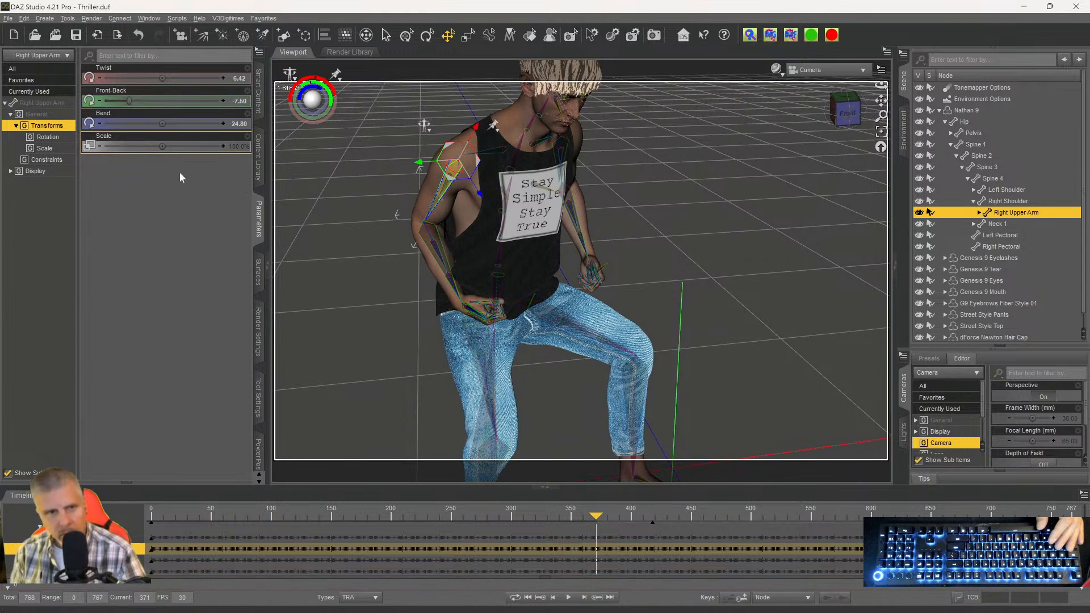
Set the Right Upper Arm's Bend to 19.56 at frame 371 and 19.87 at frame 372, and advance to frame 373.
left_click_drag(157, 124, 147, 123)
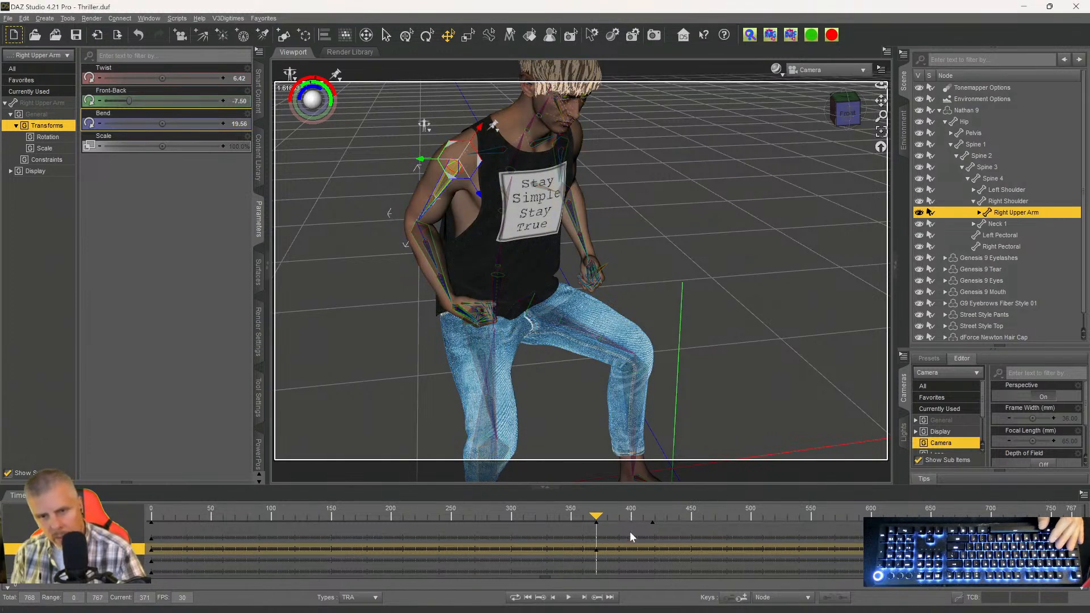
left_click(583, 598)
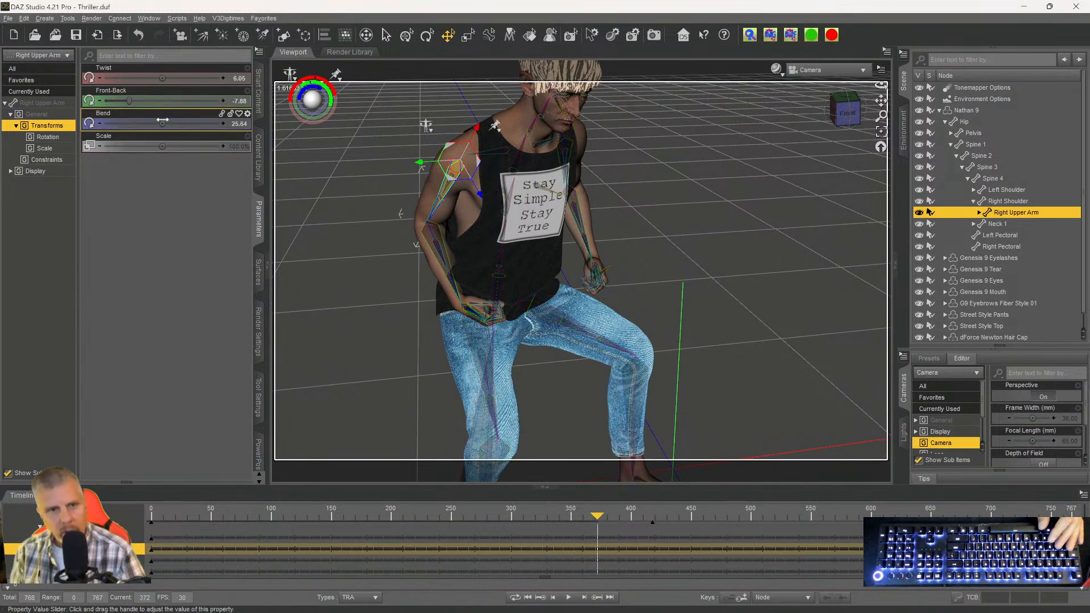
left_click_drag(158, 123, 144, 124)
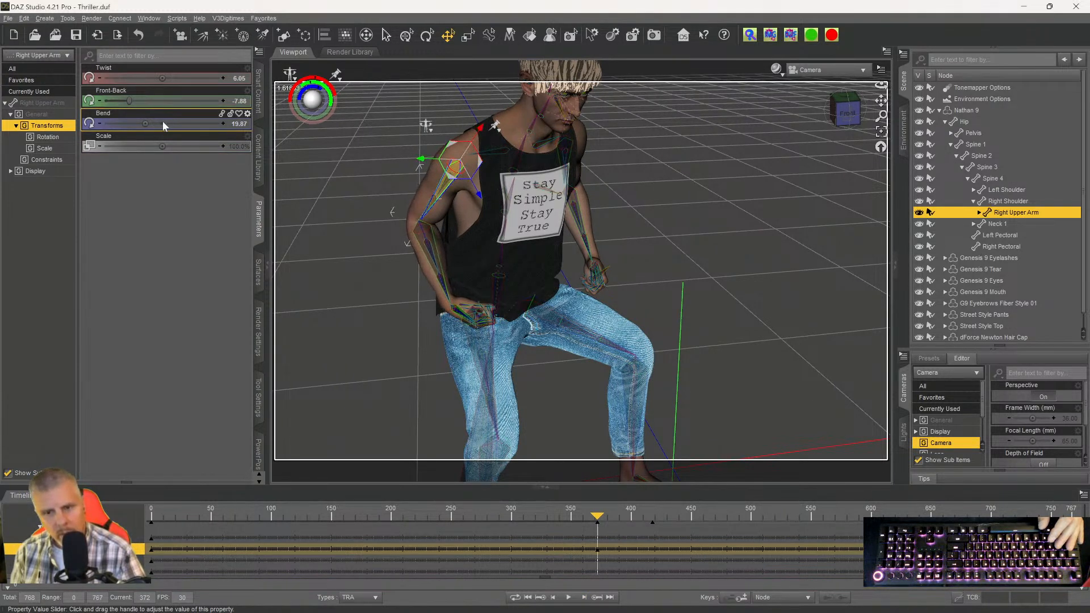
left_click(584, 597)
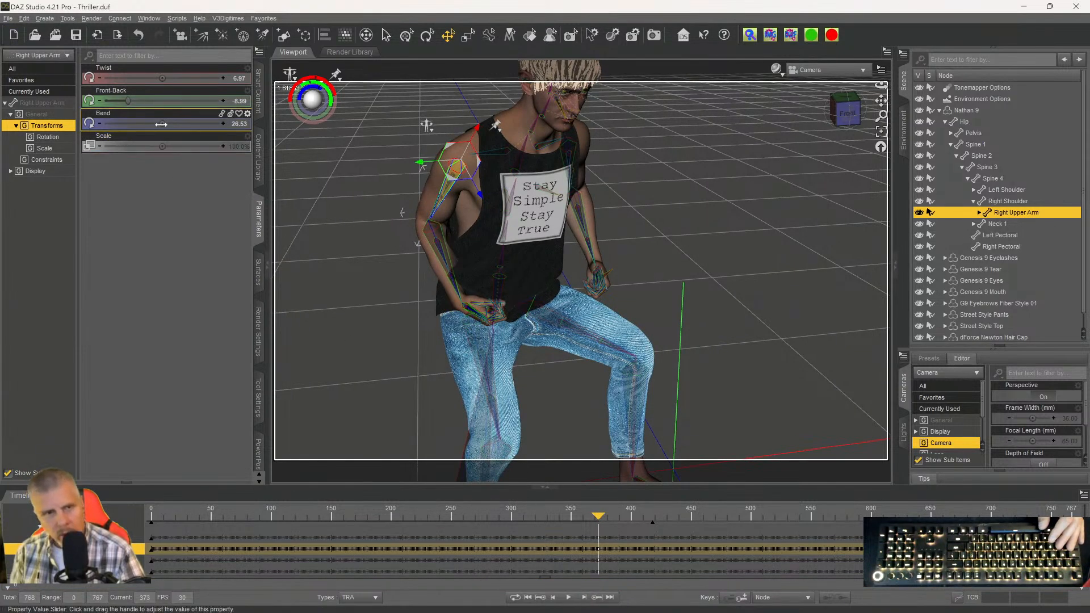
Lower the Right Upper Arm's Bend on every frame from 373 to 378.
left_click_drag(151, 124, 145, 123)
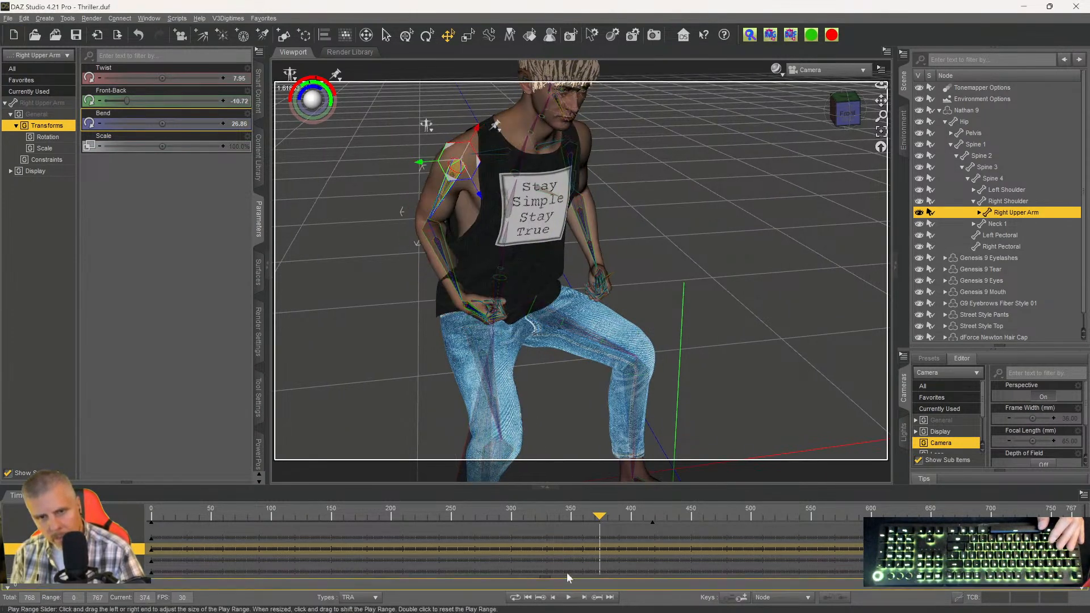
left_click_drag(162, 123, 145, 123)
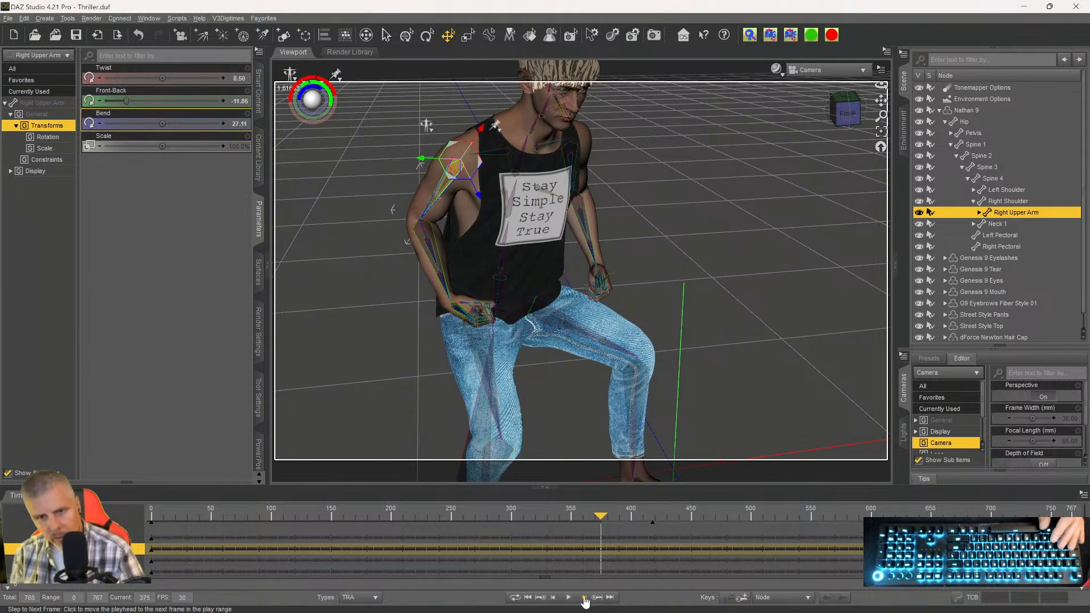
left_click_drag(162, 124, 146, 123)
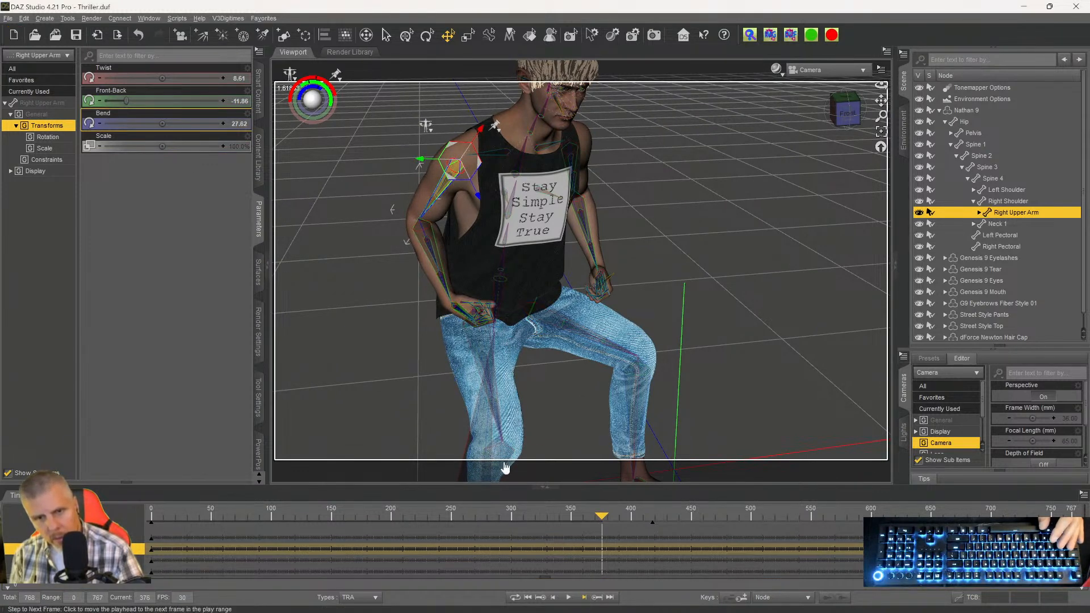
left_click_drag(162, 123, 147, 123)
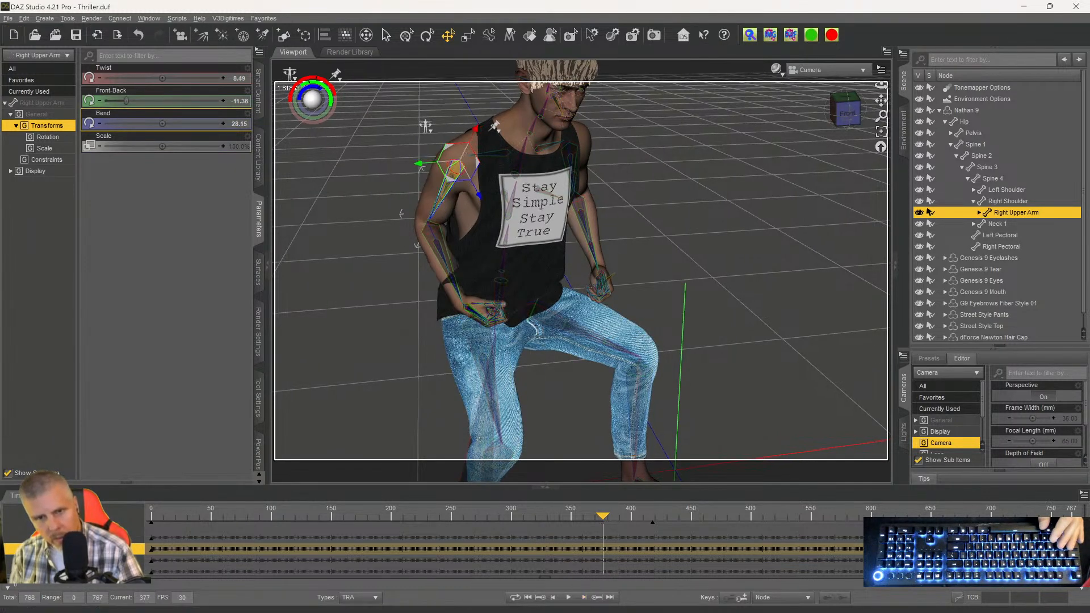
left_click_drag(161, 123, 146, 123)
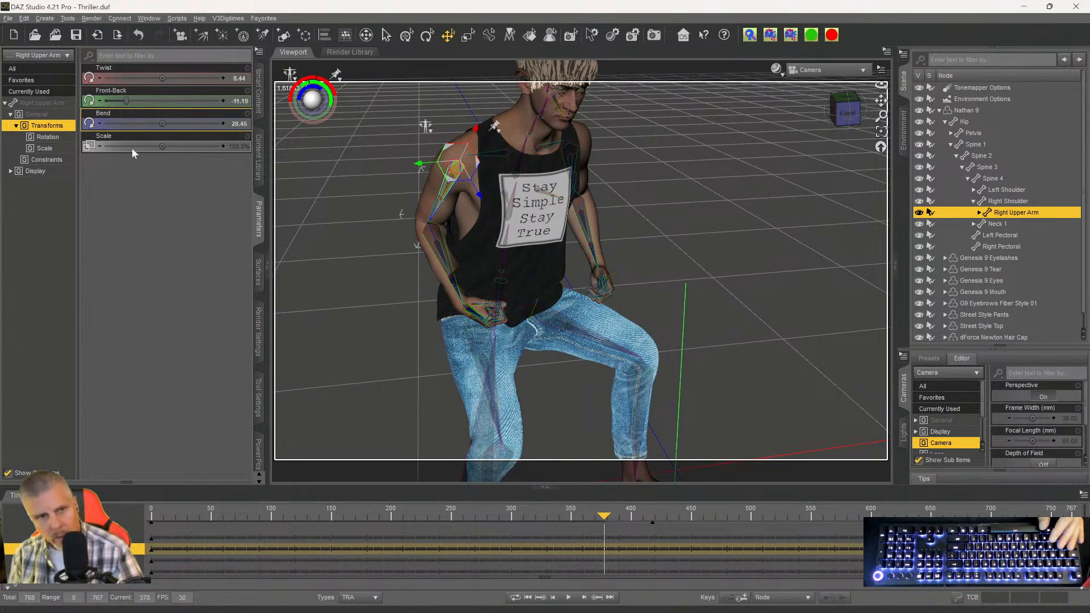
left_click_drag(157, 123, 147, 124)
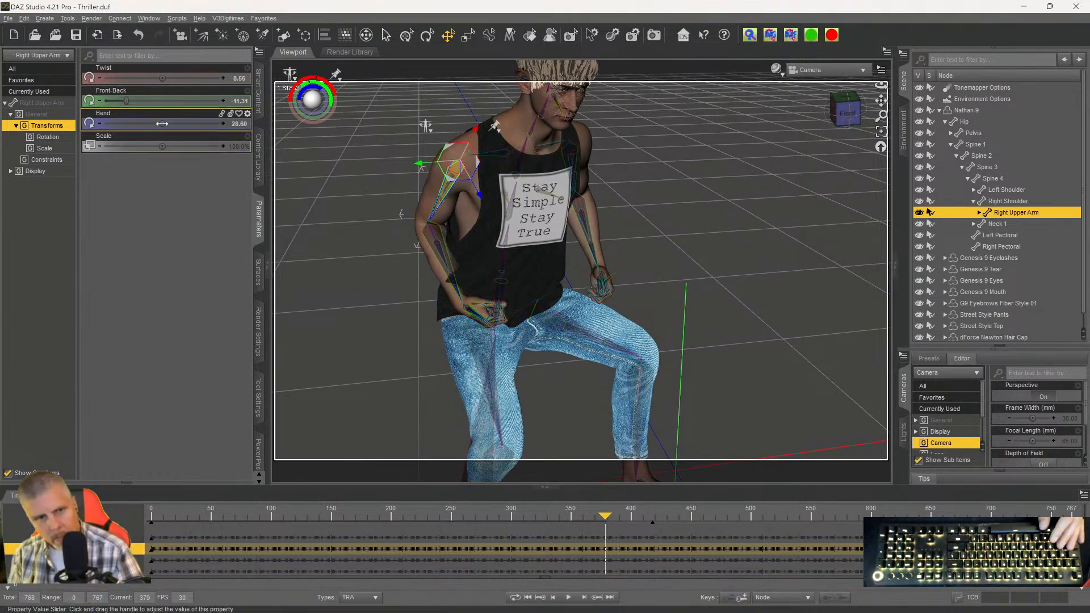
Set the Right Upper Arm's Bend to 22.71 at frame 379, 23.40 at frame 380 and 23.86 at frame 381.
left_click_drag(162, 123, 143, 124)
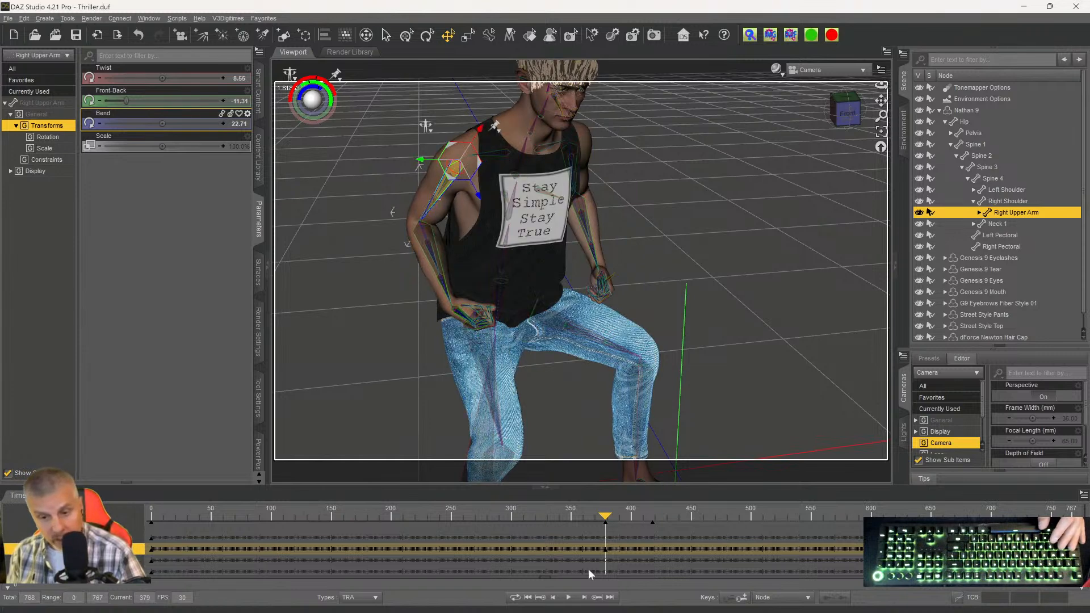
left_click(584, 598)
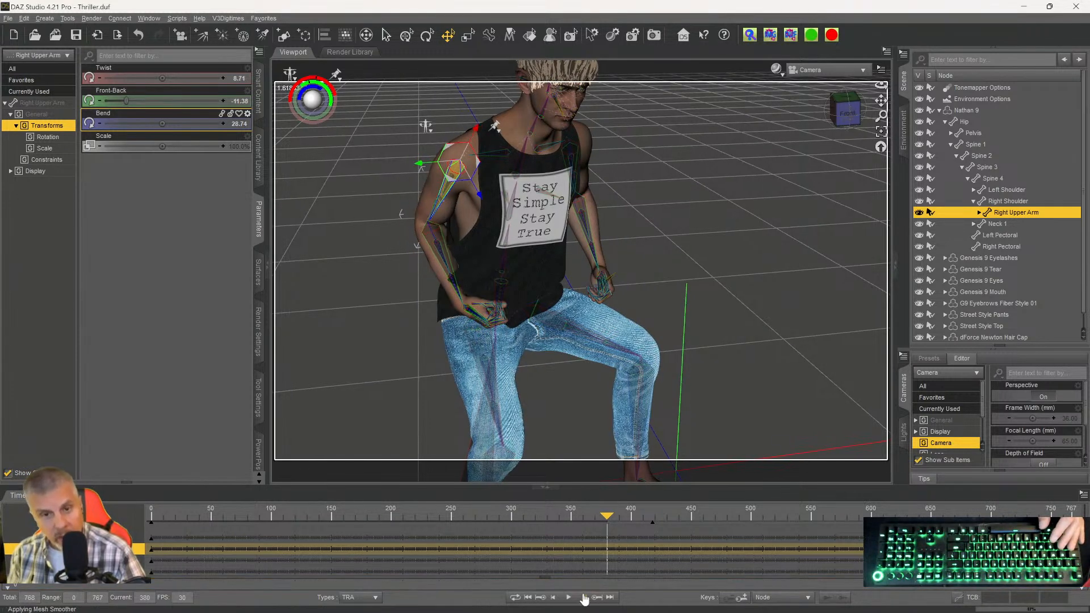
left_click_drag(162, 124, 145, 124)
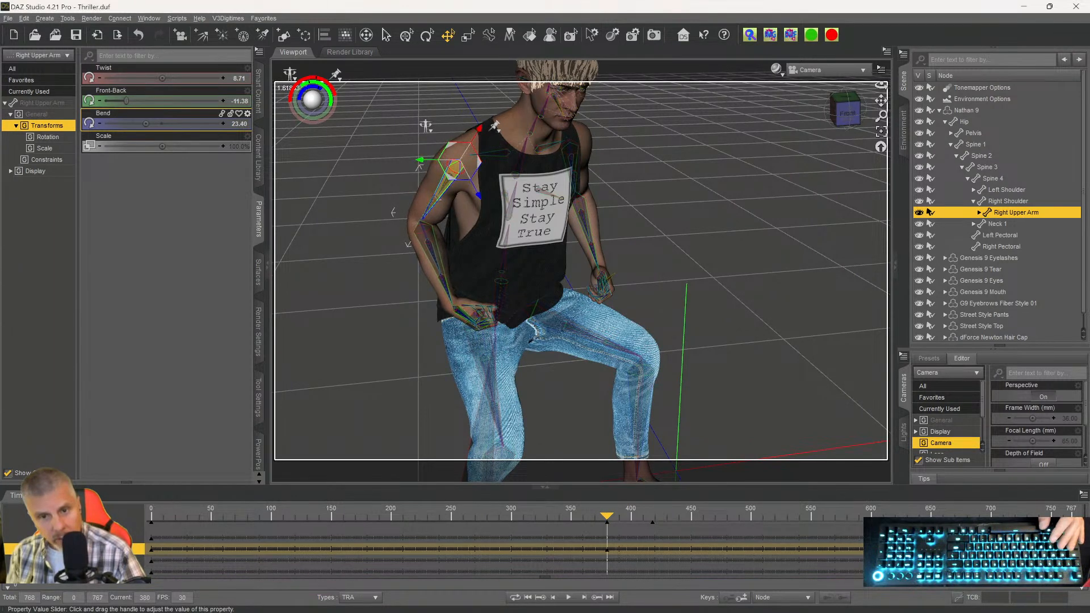
left_click(585, 597)
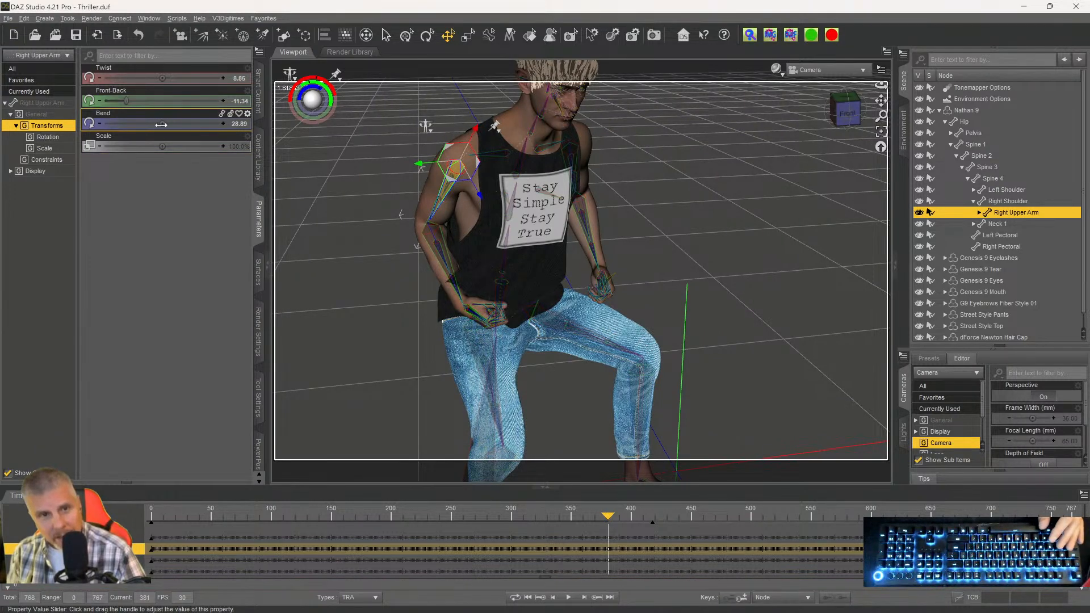
left_click_drag(163, 123, 146, 123)
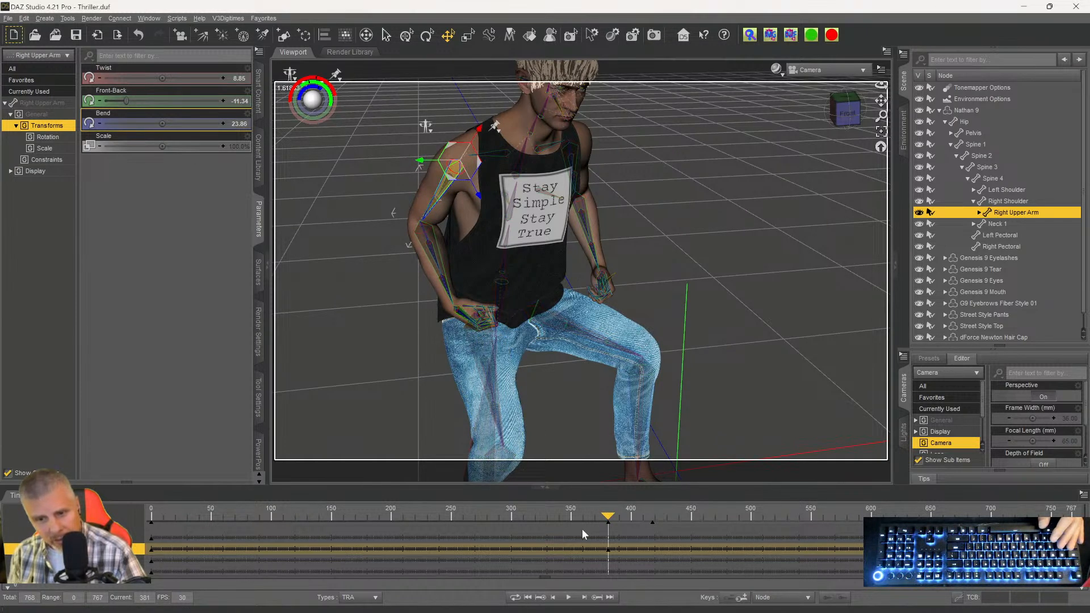
left_click(584, 597)
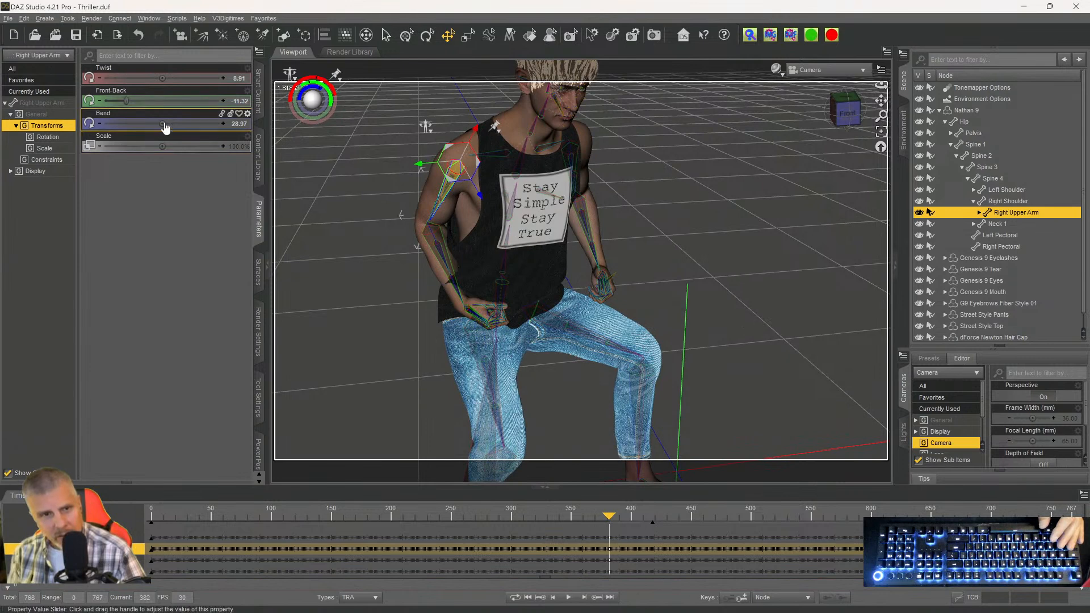
Lower the Right Upper Arm's Bend at frames 382 and 384, and set it to 23.97 at frame 383 and 24.03 at frame 385.
left_click_drag(159, 123, 143, 123)
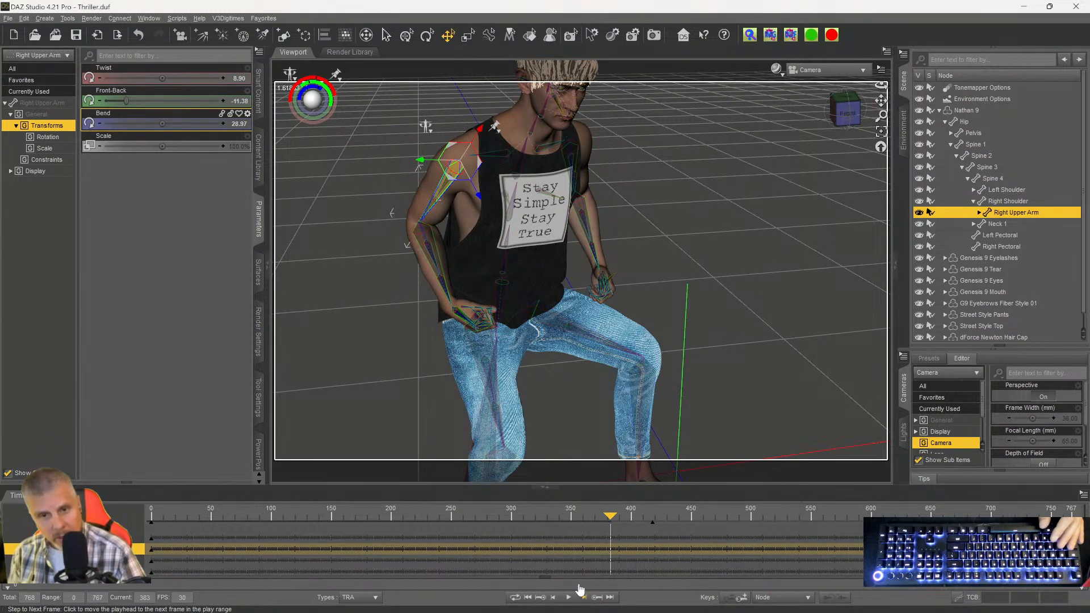
left_click_drag(162, 123, 149, 123)
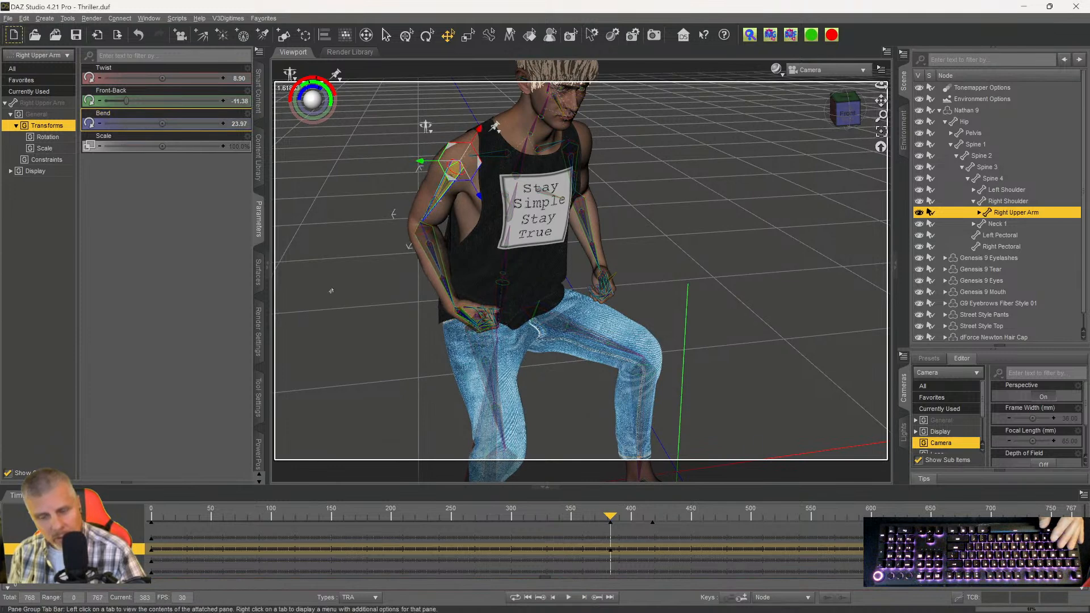
left_click(584, 598)
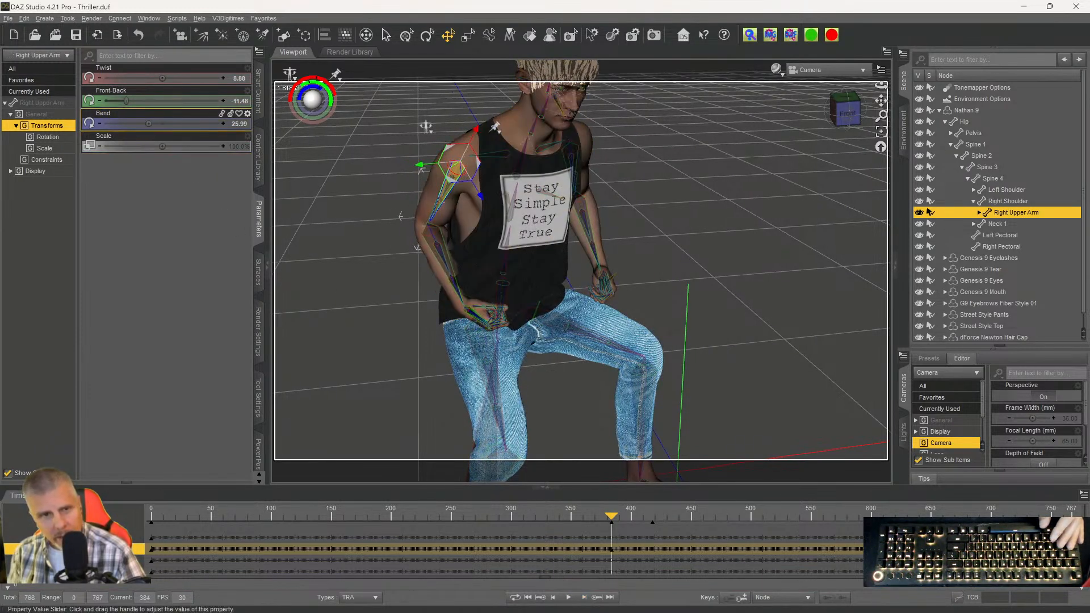
left_click_drag(162, 123, 146, 123)
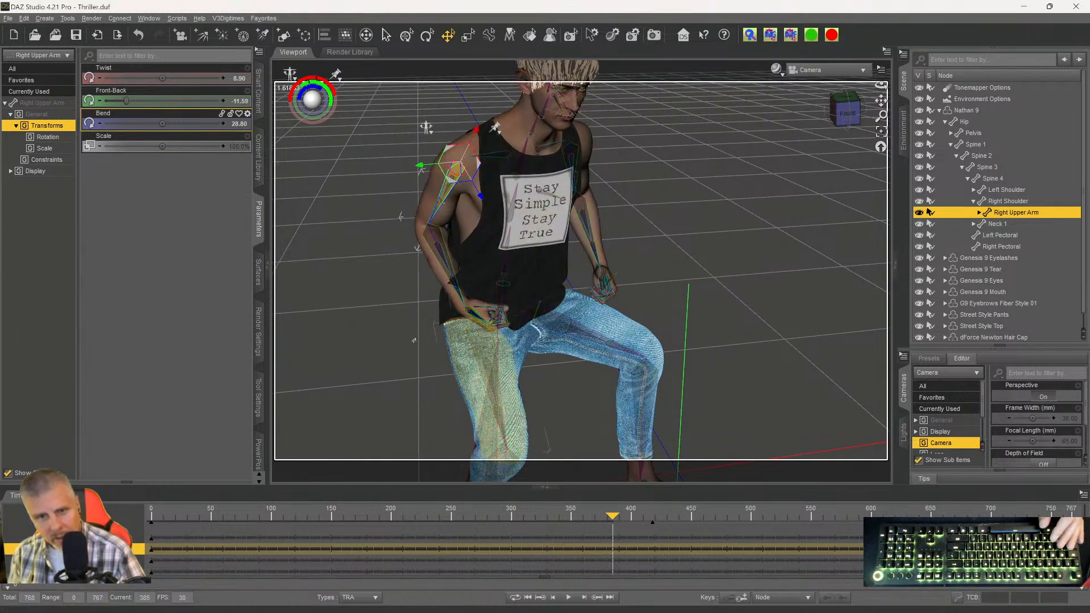
left_click_drag(162, 123, 142, 124)
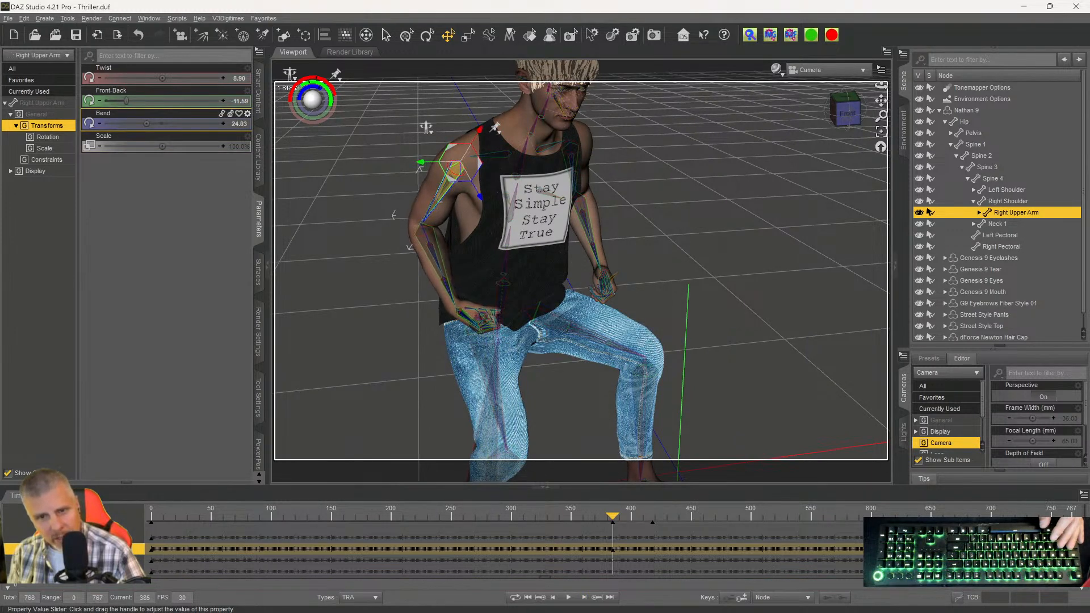
left_click(584, 597)
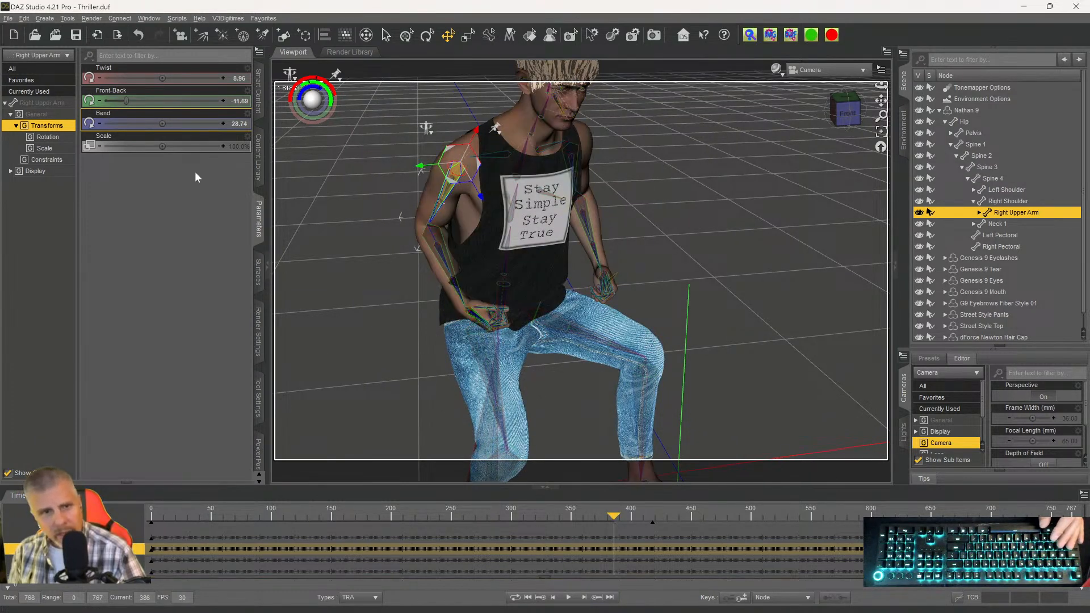
Set the Right Upper Arm's Bend to 24.30 at frame 386, 24.36 at frame 387 and 24.21 at frame 388.
left_click_drag(163, 125, 147, 123)
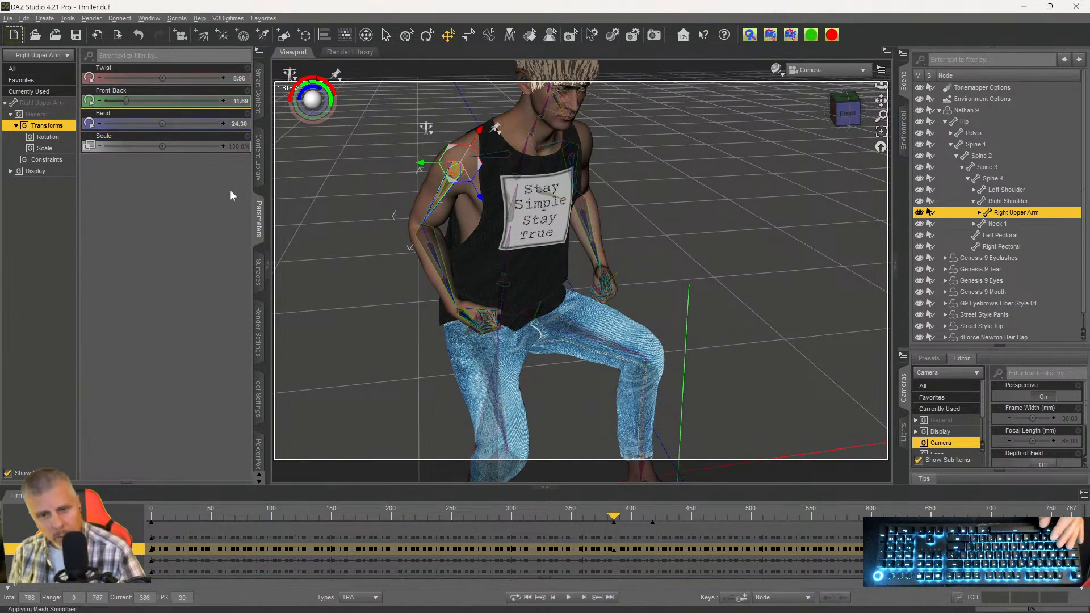
left_click(583, 598)
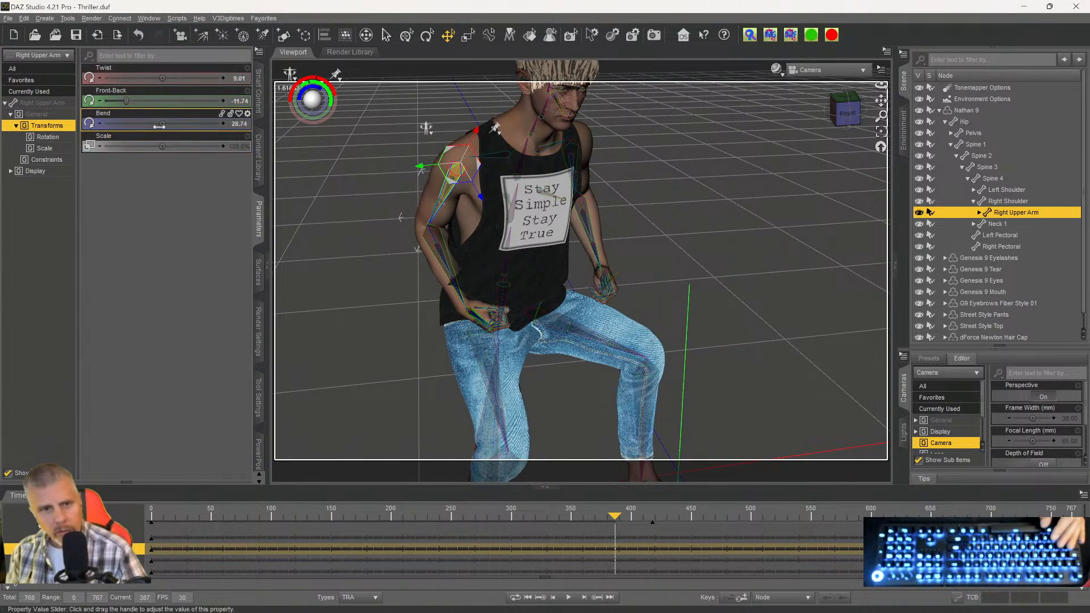
left_click_drag(159, 123, 148, 124)
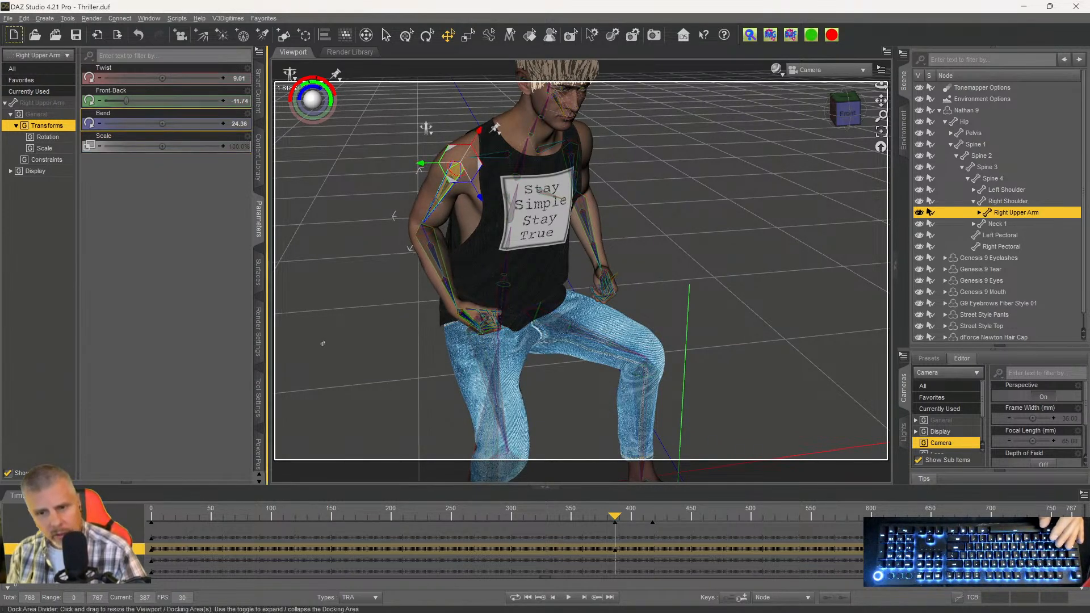
left_click(570, 596)
left_click_drag(162, 123, 146, 124)
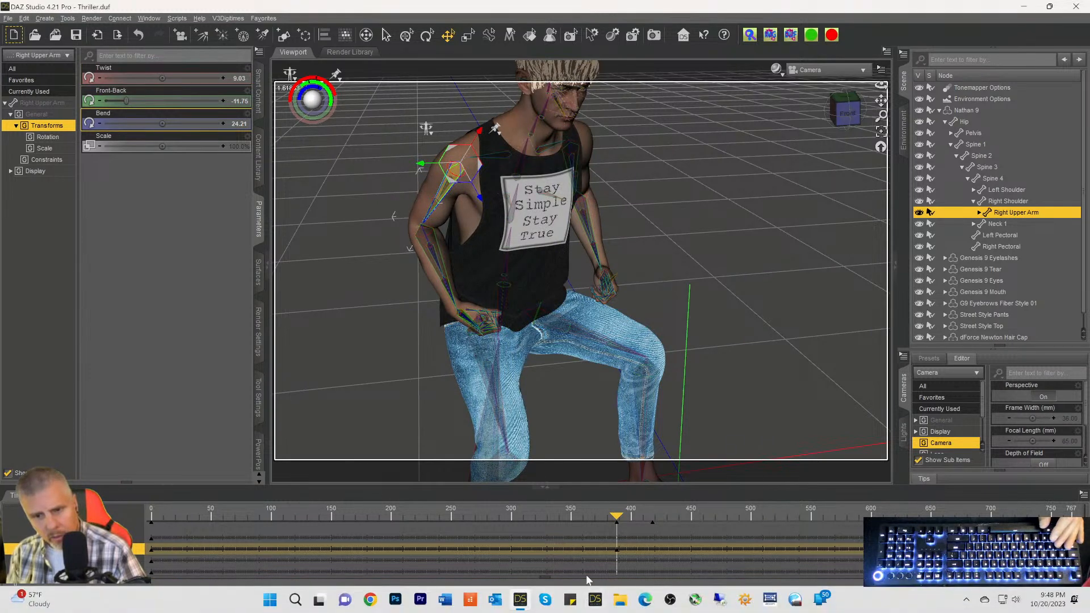
left_click(584, 597)
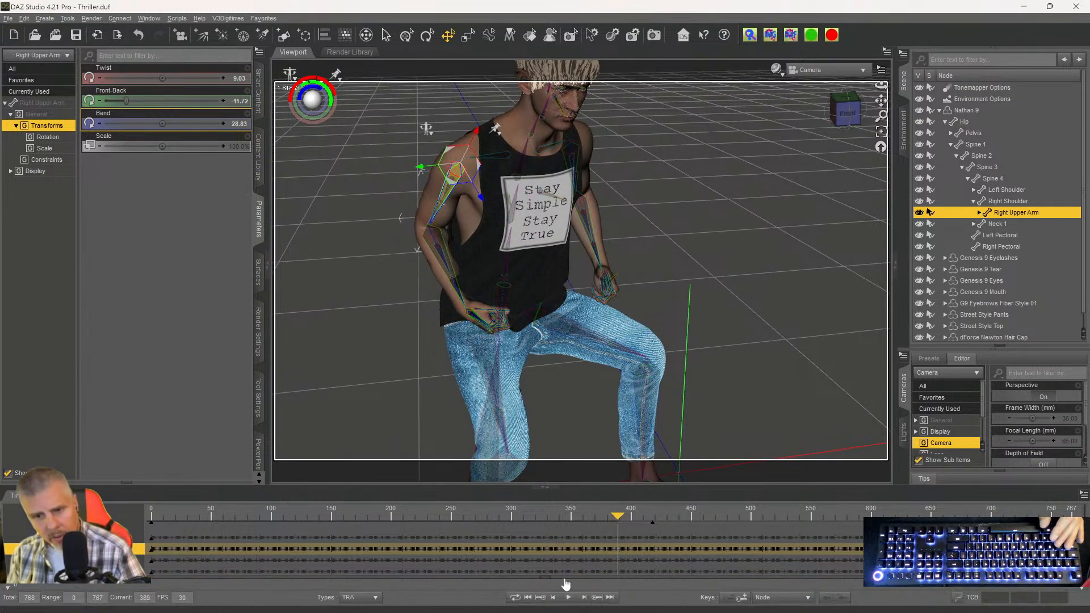
Set the Right Upper Arm's Bend to 24.25 at frame 389 and 23.63 at frame 390, and lower it at frame 391.
left_click_drag(156, 124, 146, 124)
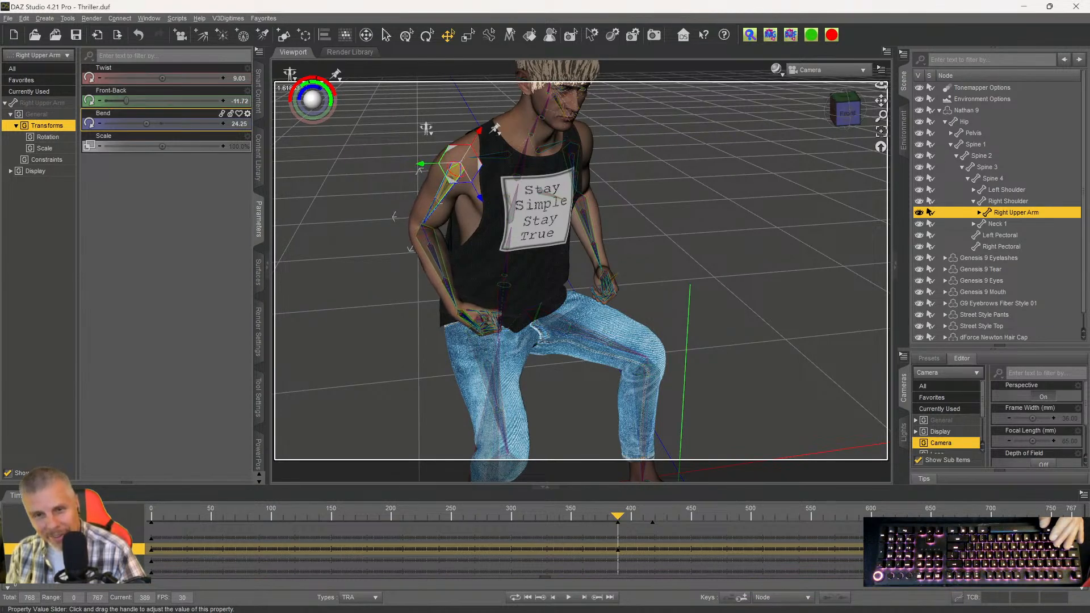
left_click(583, 597)
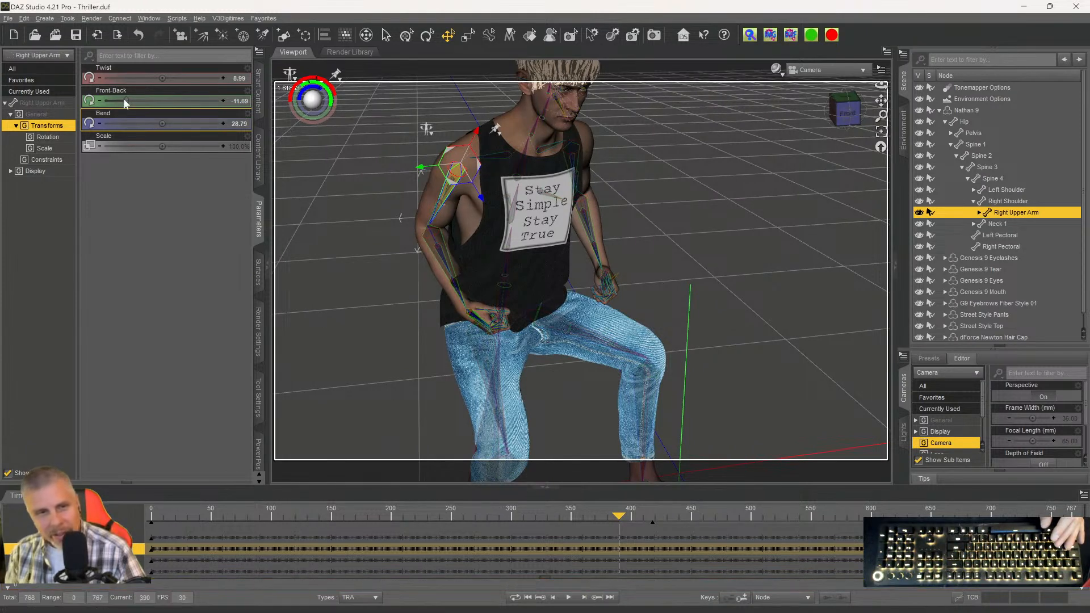
left_click_drag(162, 124, 160, 123)
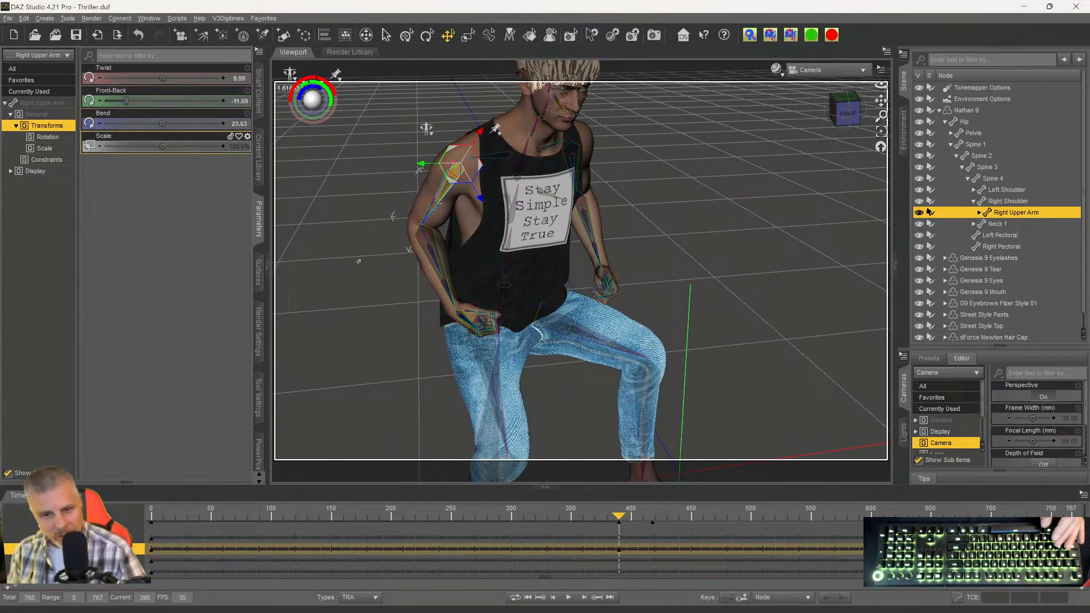
left_click(581, 597)
left_click_drag(162, 124, 159, 124)
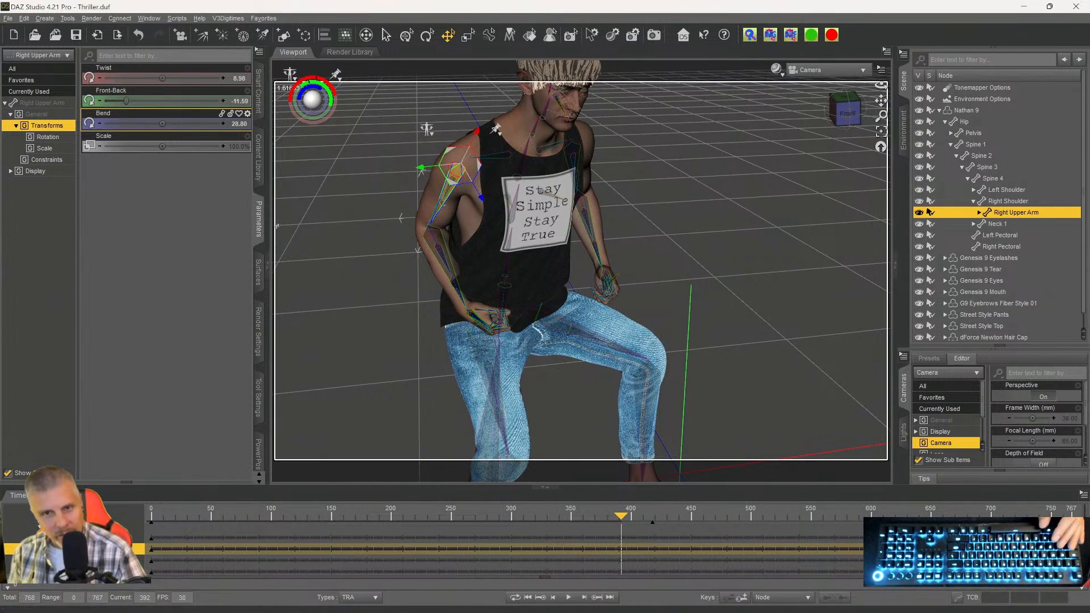
Set the Right Upper Arm's Bend to 23.62 at frame 392, 24.03 at frame 393 and 23.37 at frame 394.
left_click_drag(163, 124, 146, 124)
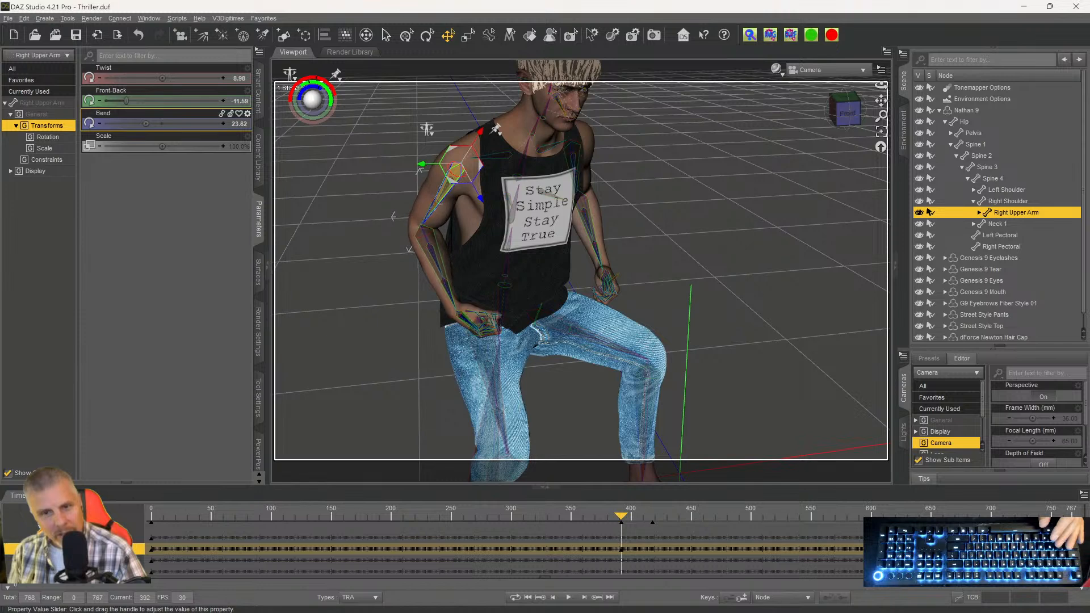
left_click(586, 597)
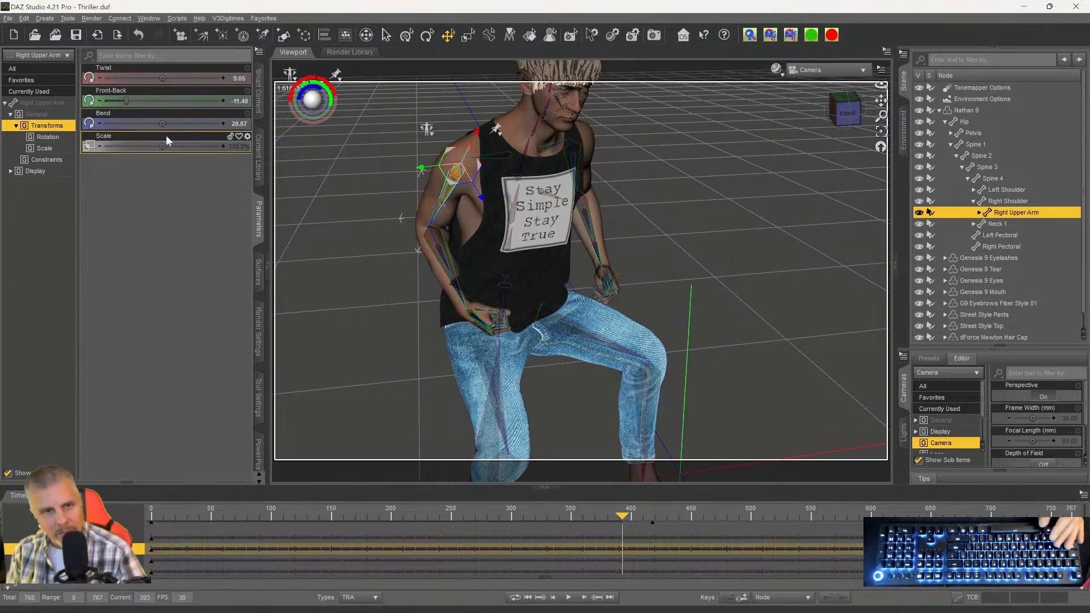
left_click_drag(163, 123, 146, 123)
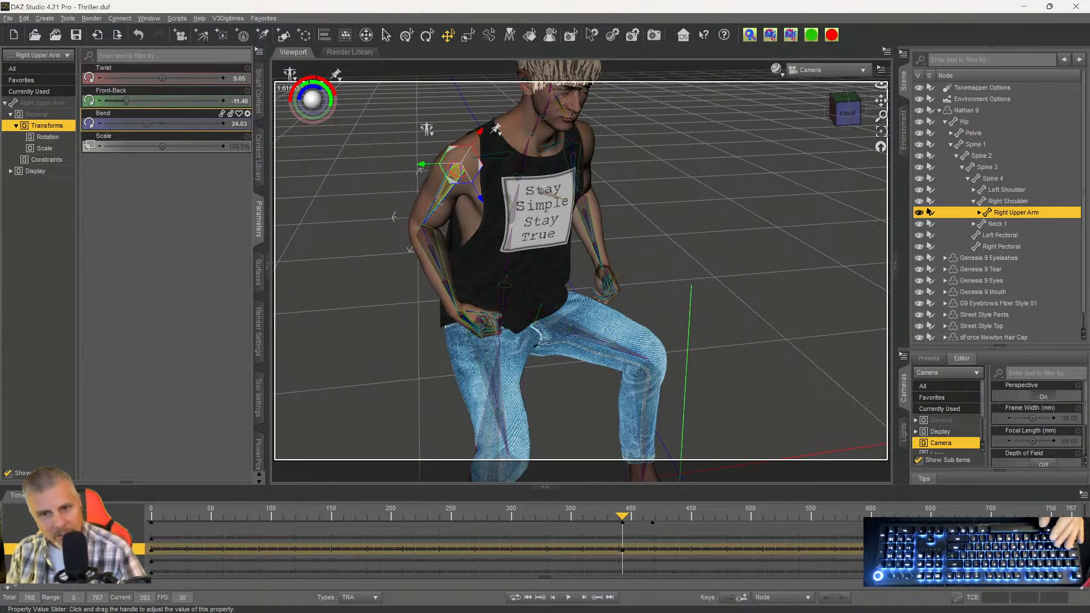
left_click(585, 598)
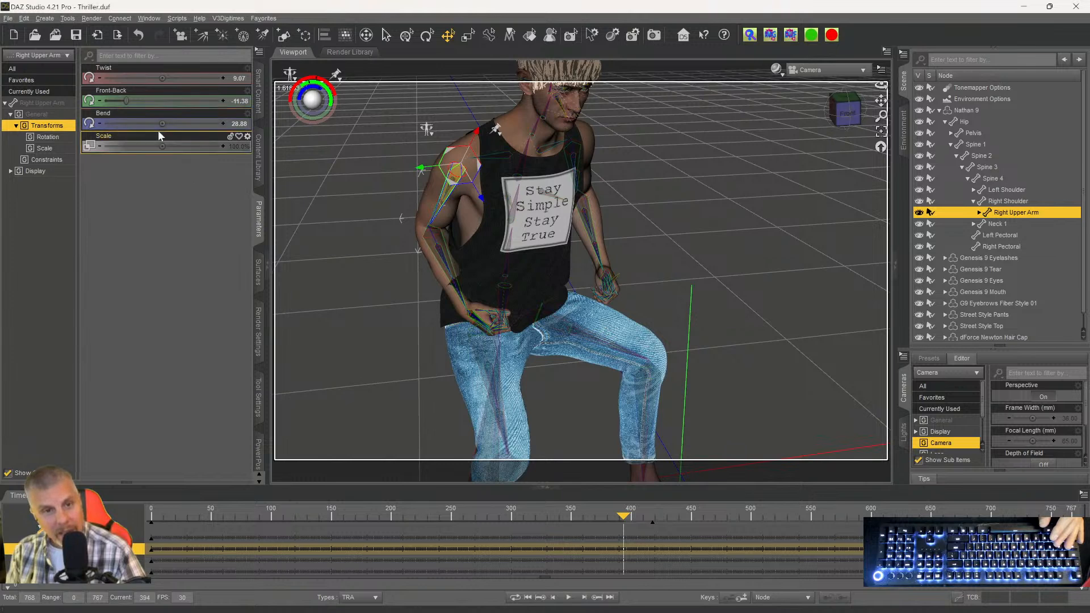
left_click_drag(162, 123, 143, 123)
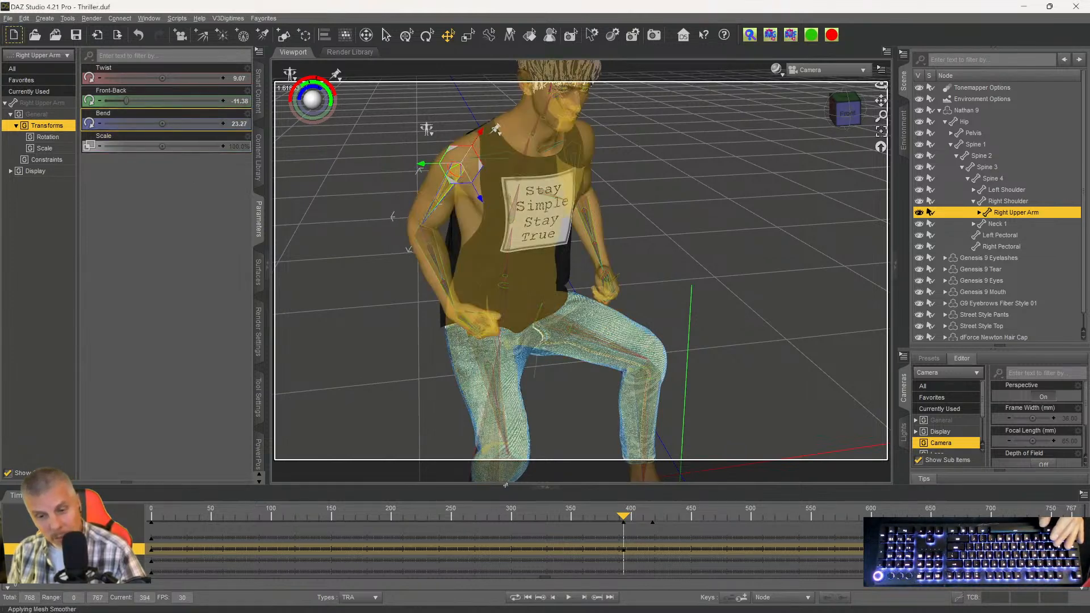
Set the Right Upper Arm's Bend to 24.66 at frame 395 and advance to frame 396.
left_click(583, 602)
left_click_drag(160, 123, 159, 123)
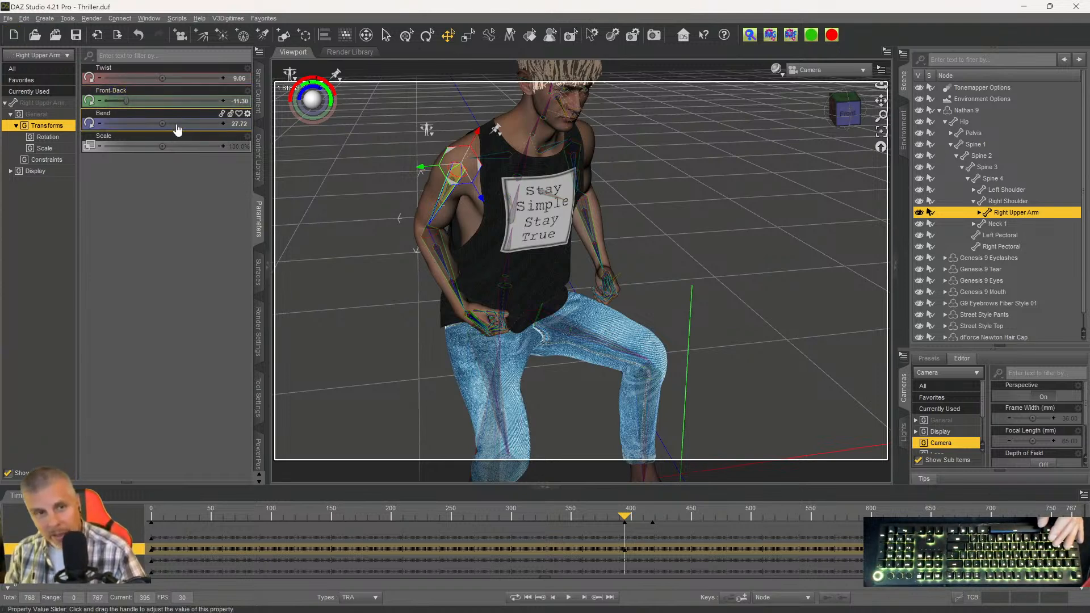
left_click_drag(163, 124, 149, 124)
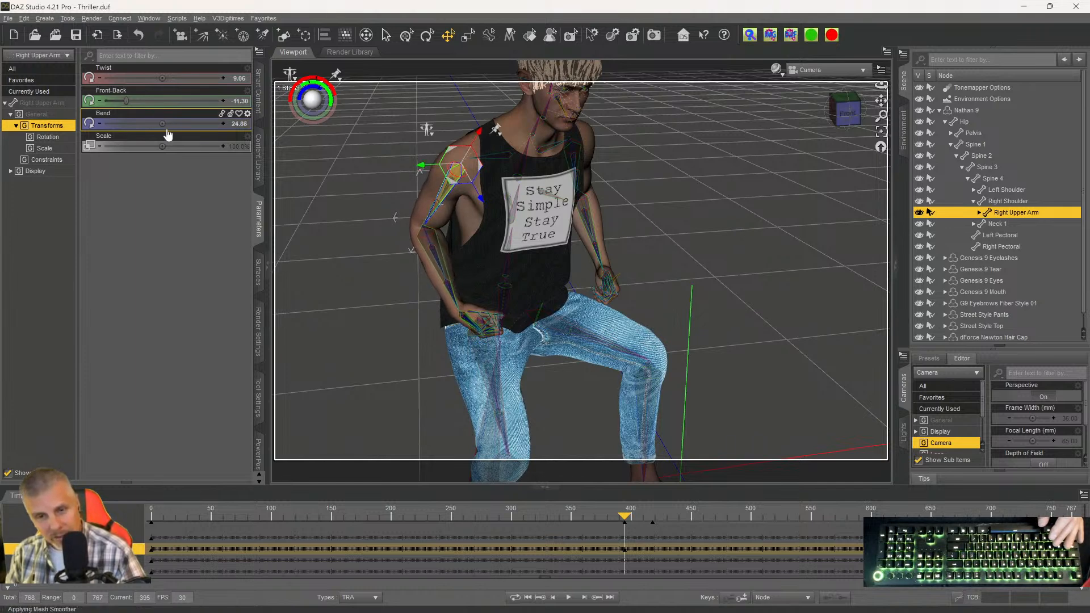
left_click(583, 602)
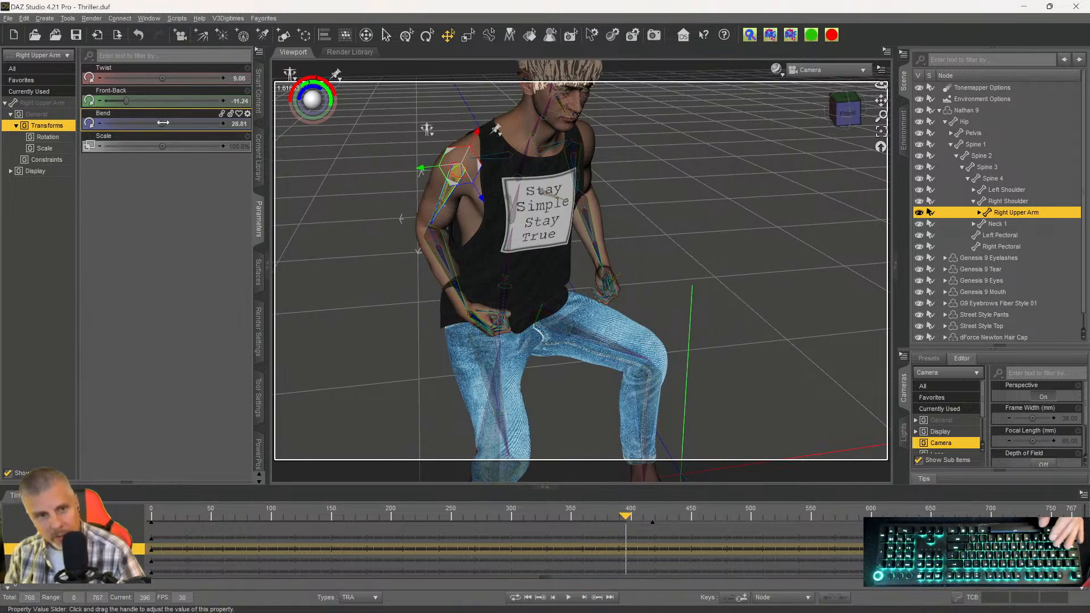
Set the Right Upper Arm's Bend to 23.88 at frame 396 and 23.50 at frame 397.
left_click_drag(158, 124, 145, 123)
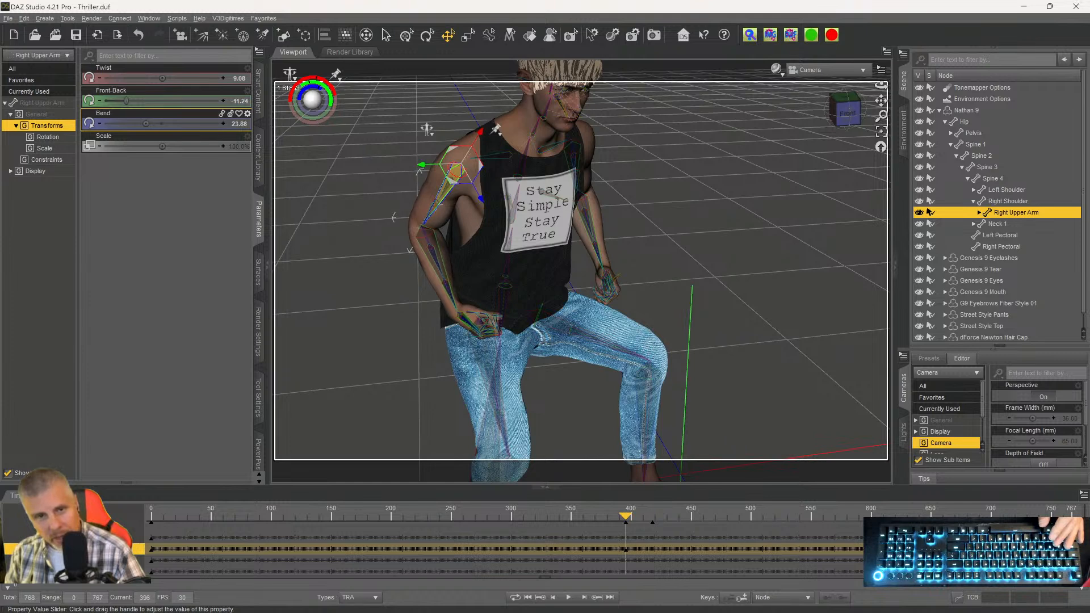
left_click(585, 598)
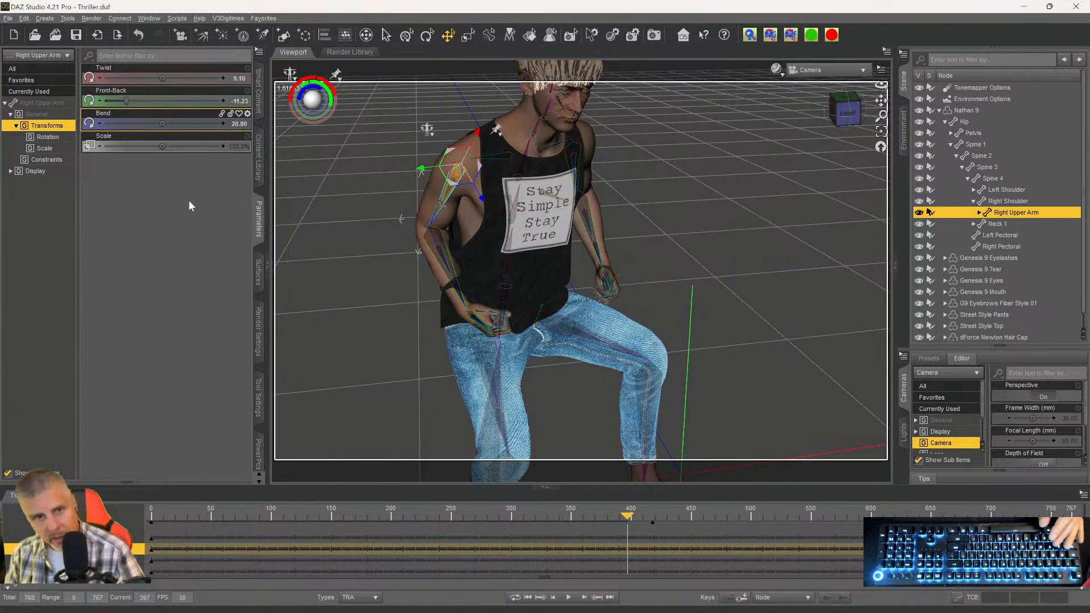
left_click_drag(162, 123, 146, 124)
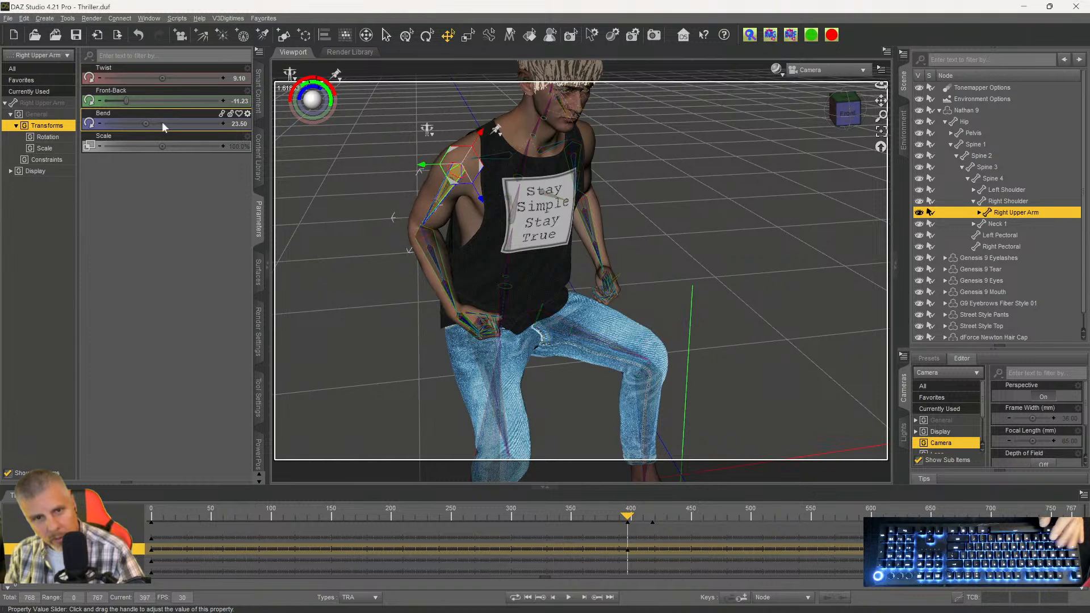
Set the Right Upper Arm's Bend to 23.58 at frame 398 and 23.56 at frame 399.
left_click(585, 600)
left_click_drag(161, 124, 146, 124)
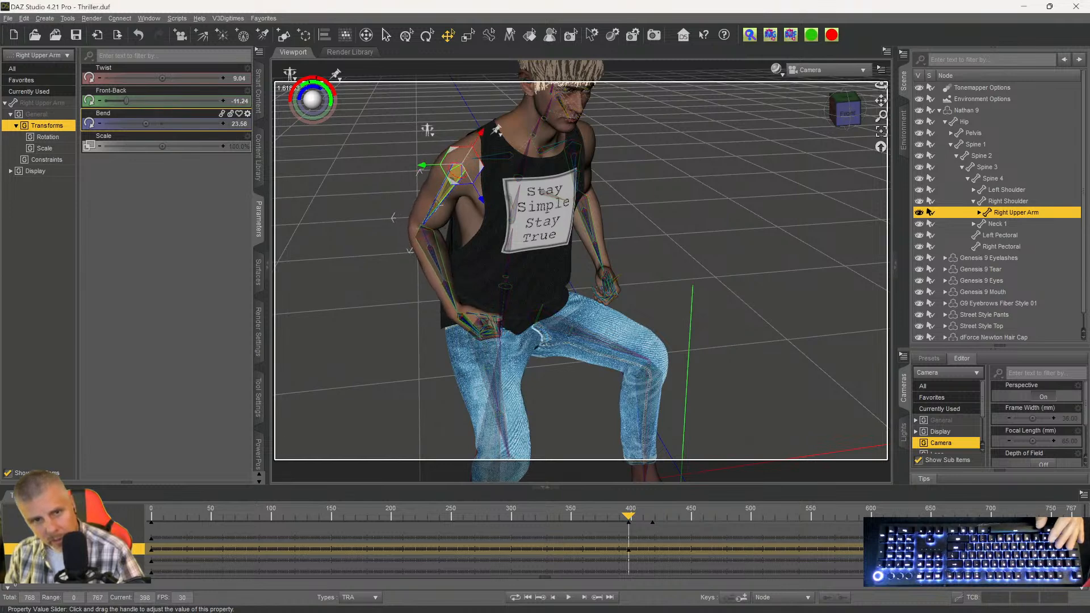
left_click(585, 597)
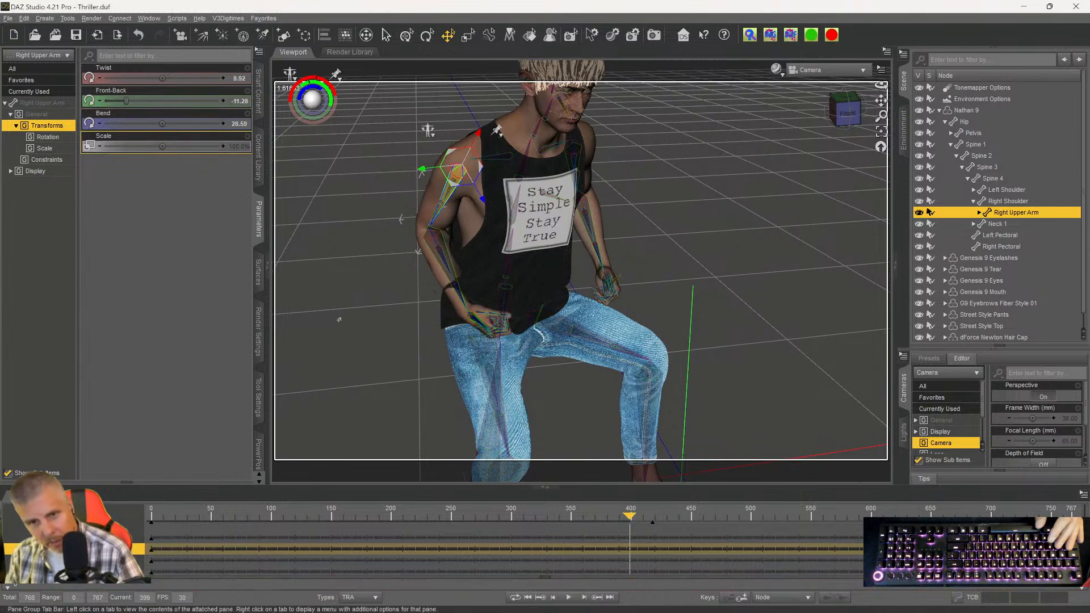
left_click_drag(161, 123, 146, 123)
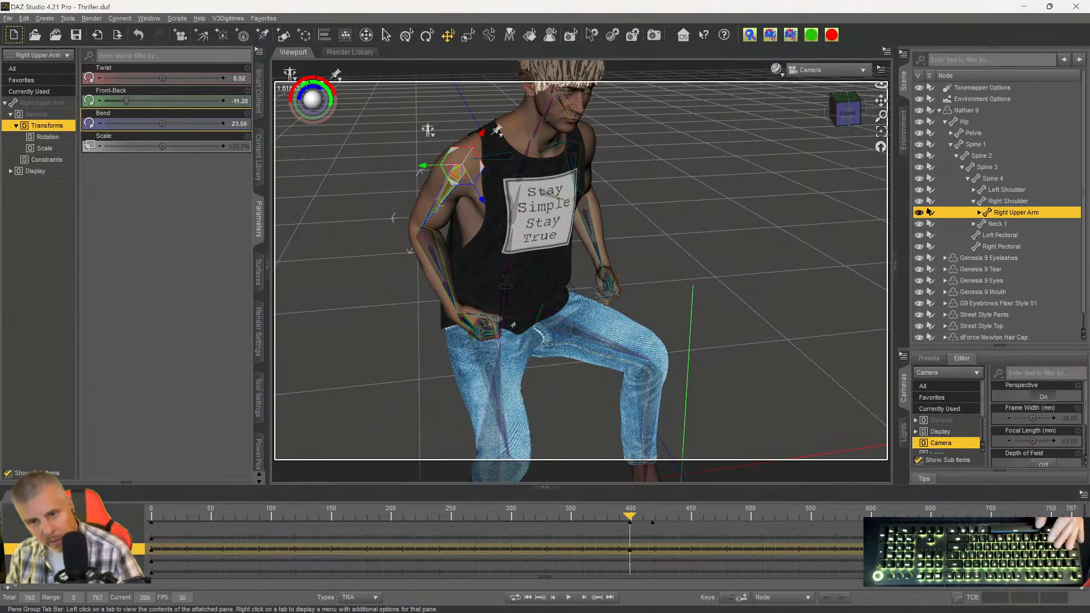
Advance to frame 400 and enter exactly 23.56 as the Right Upper Arm's Bend.
left_click(579, 599)
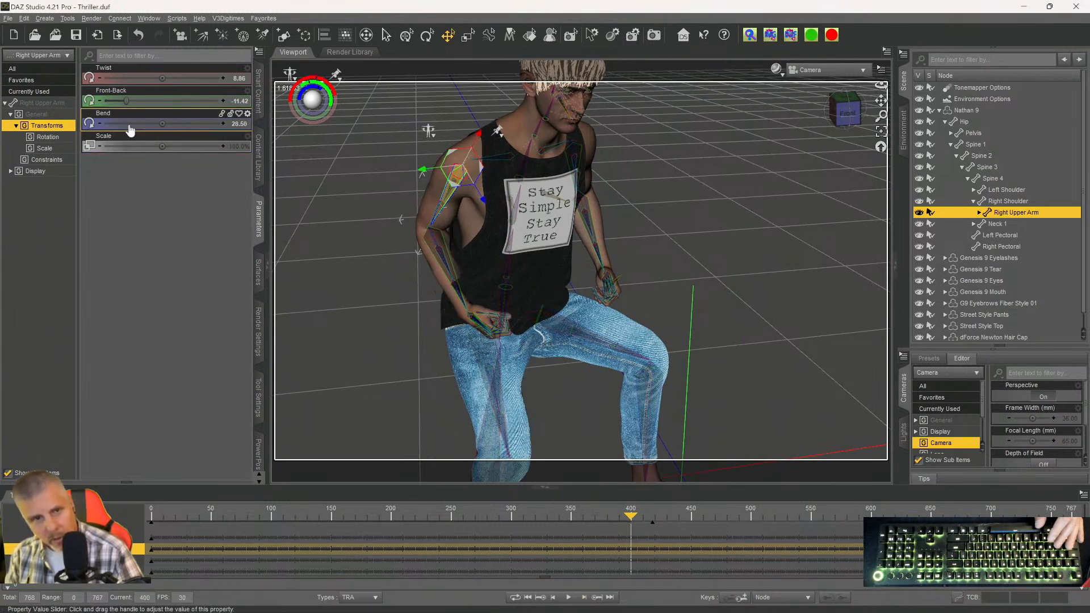
left_click(239, 125)
type("23.56")
key("shift+Left")
key("shift+Left")
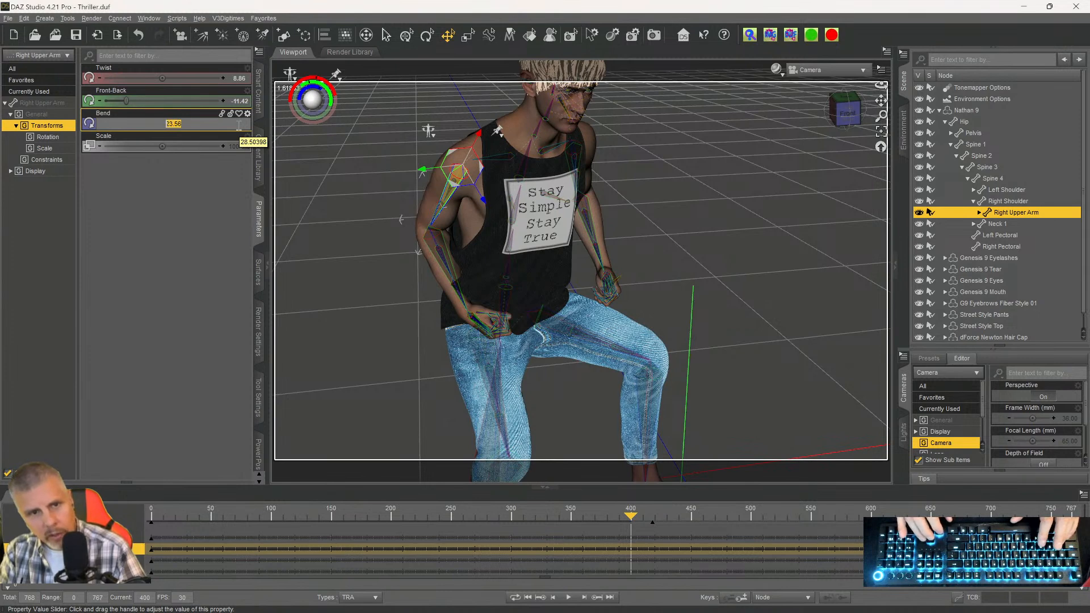
key("Return")
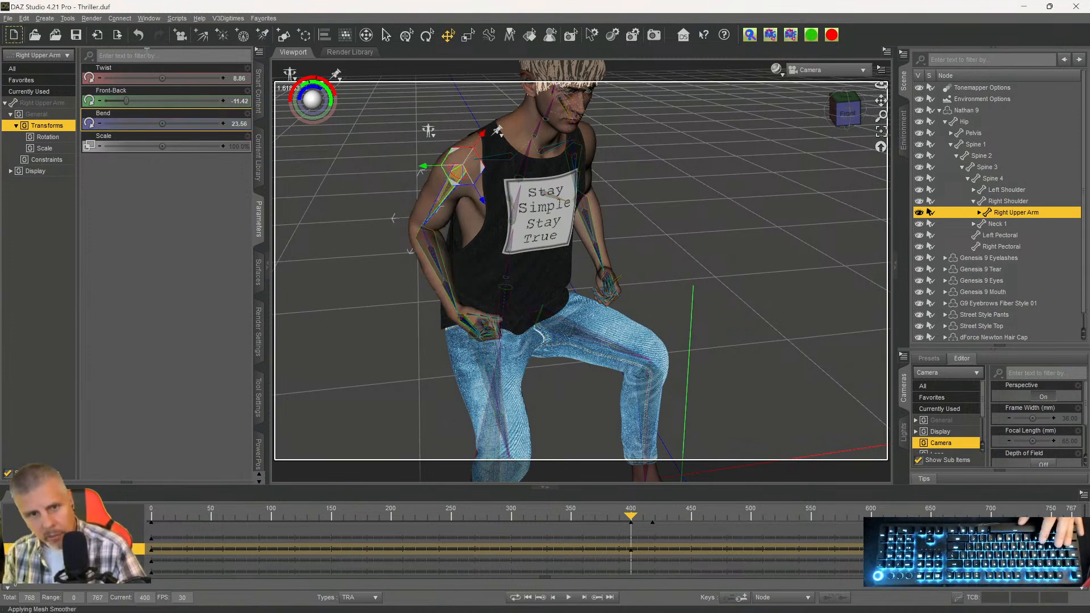
Advance to frame 401 and set the Right Upper Arm's Bend to 23.56.
left_click(584, 597)
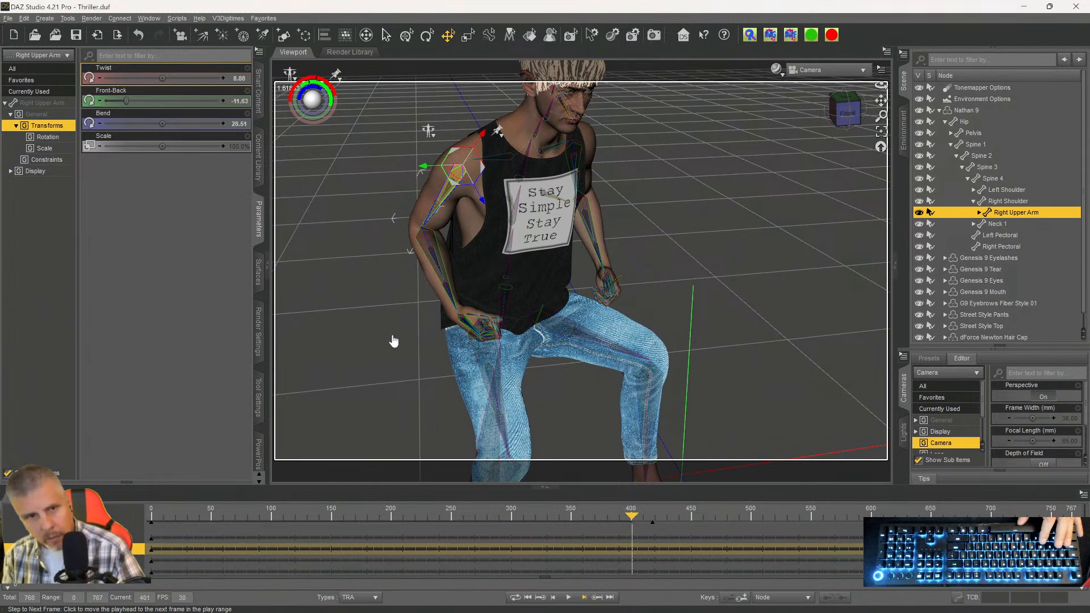
left_click(238, 124)
key("BackSpace")
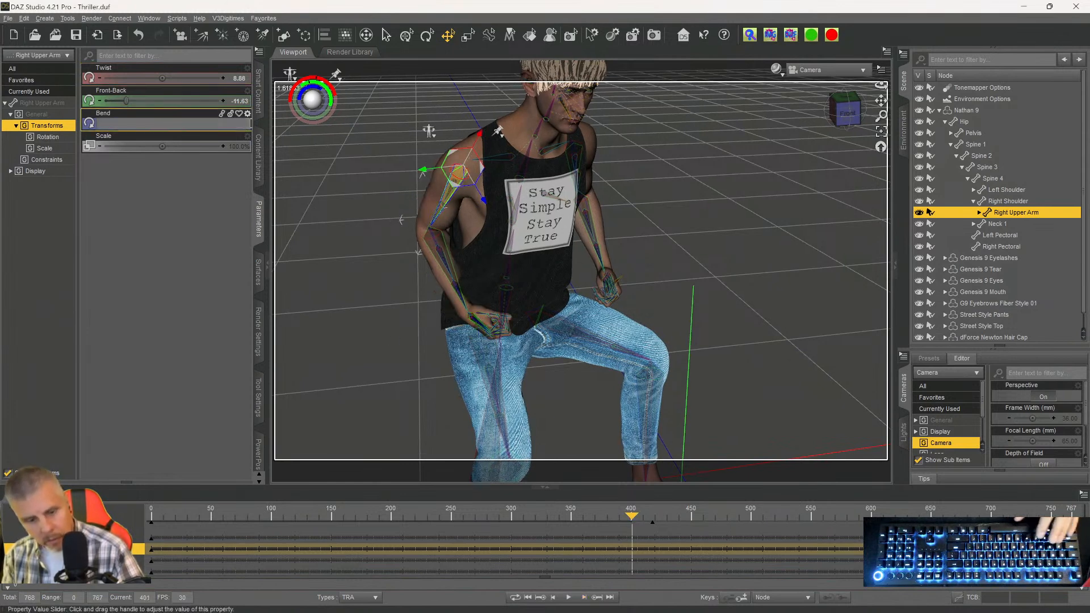
type("3.56")
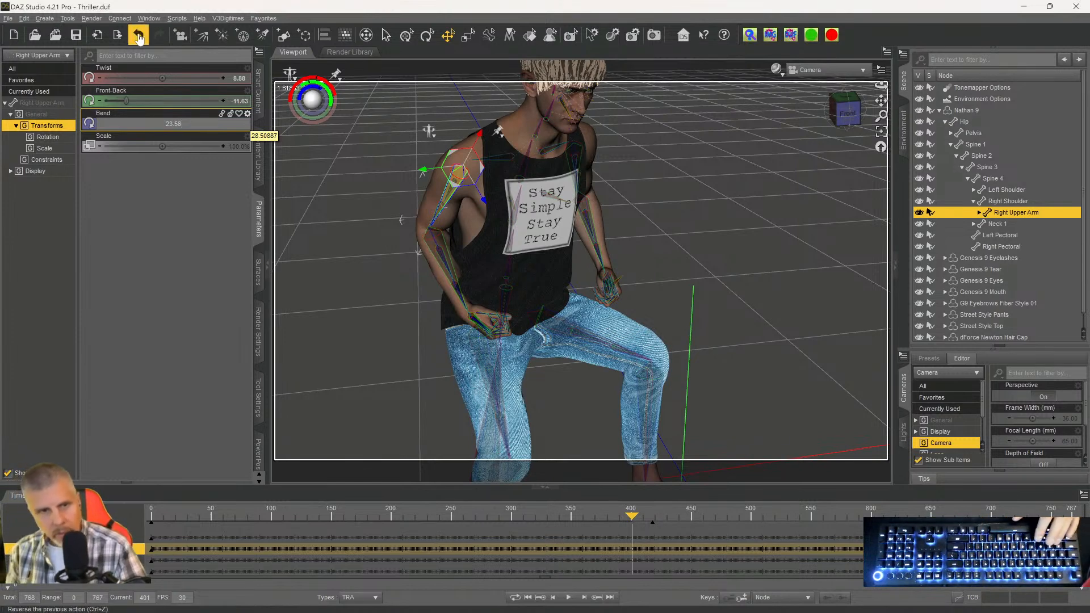
key("Return")
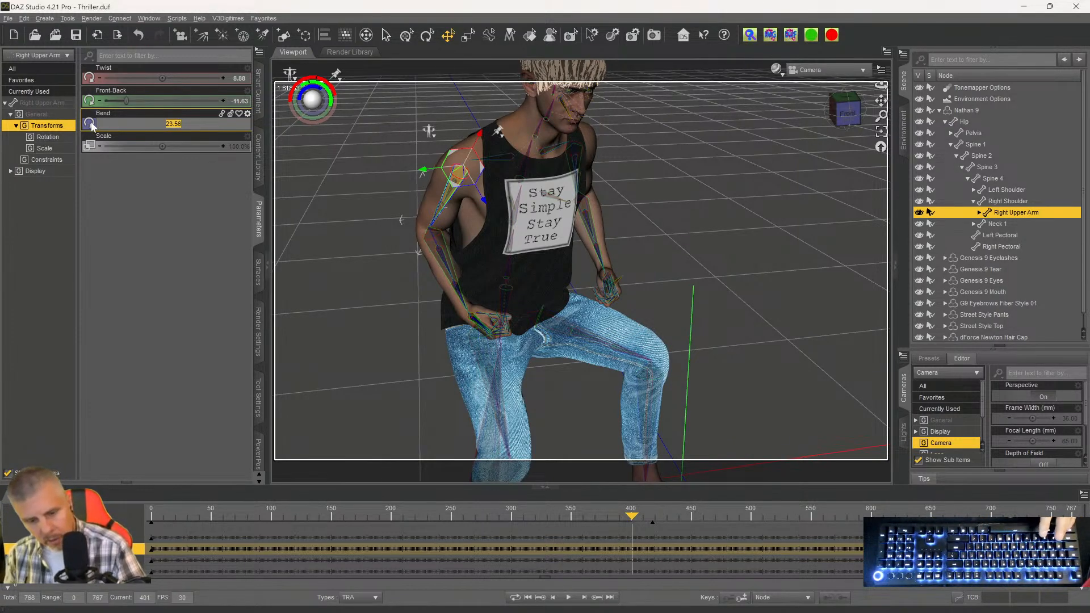
key("Return")
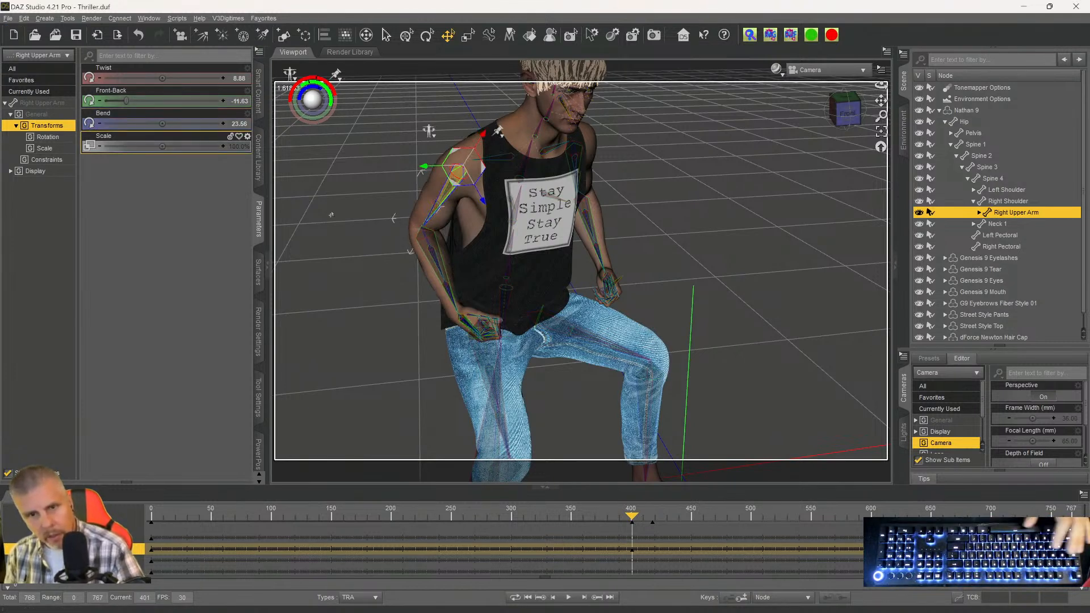
Set the Right Upper Arm's Bend to 23.56 at frames 402 and 403.
left_click(584, 598)
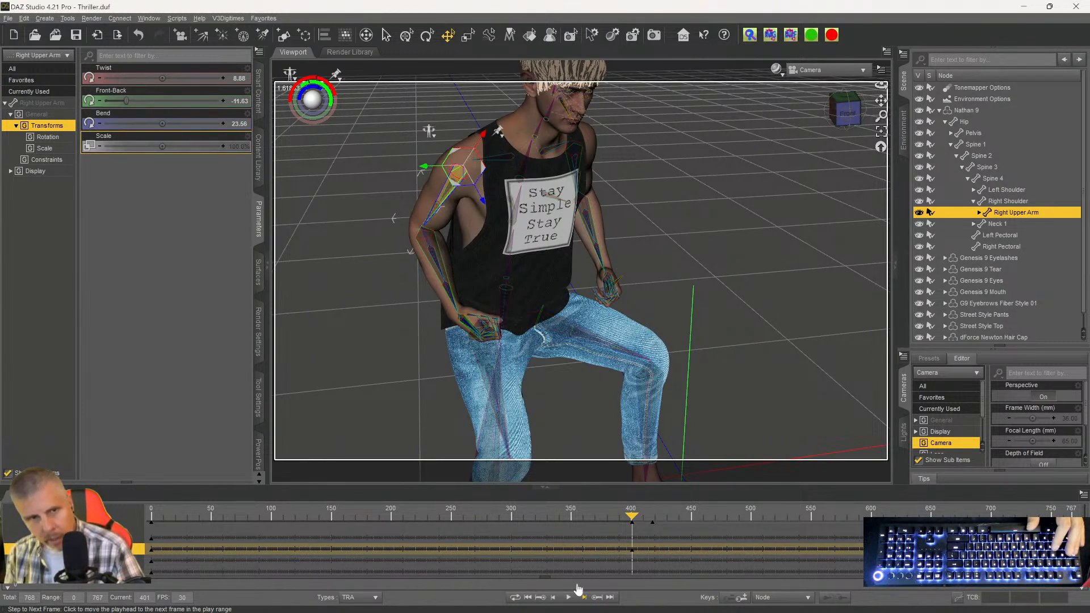
left_click(246, 123)
type("23.56")
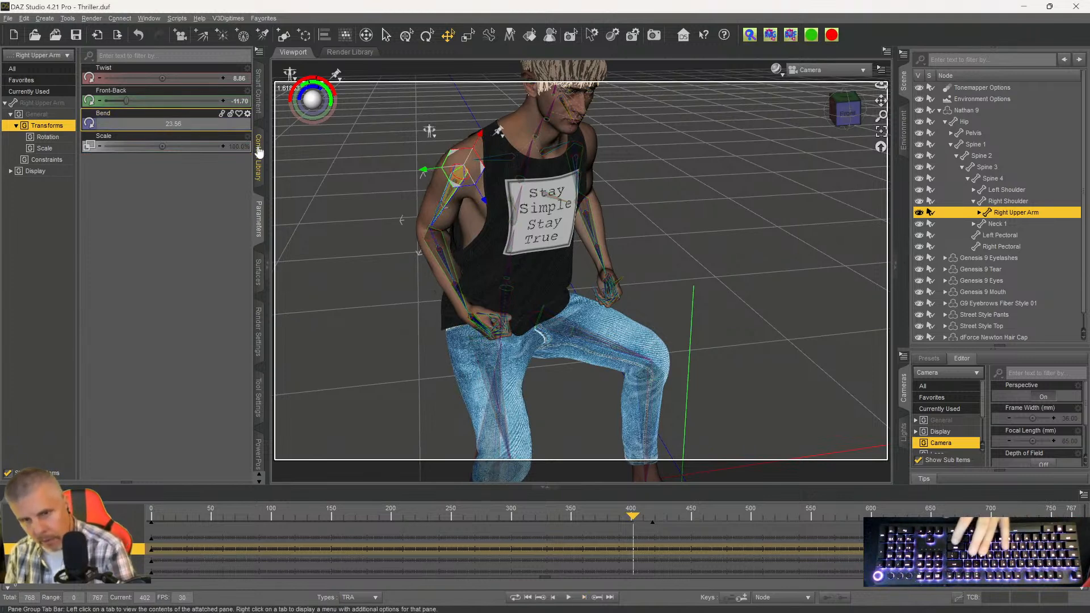
key("Return")
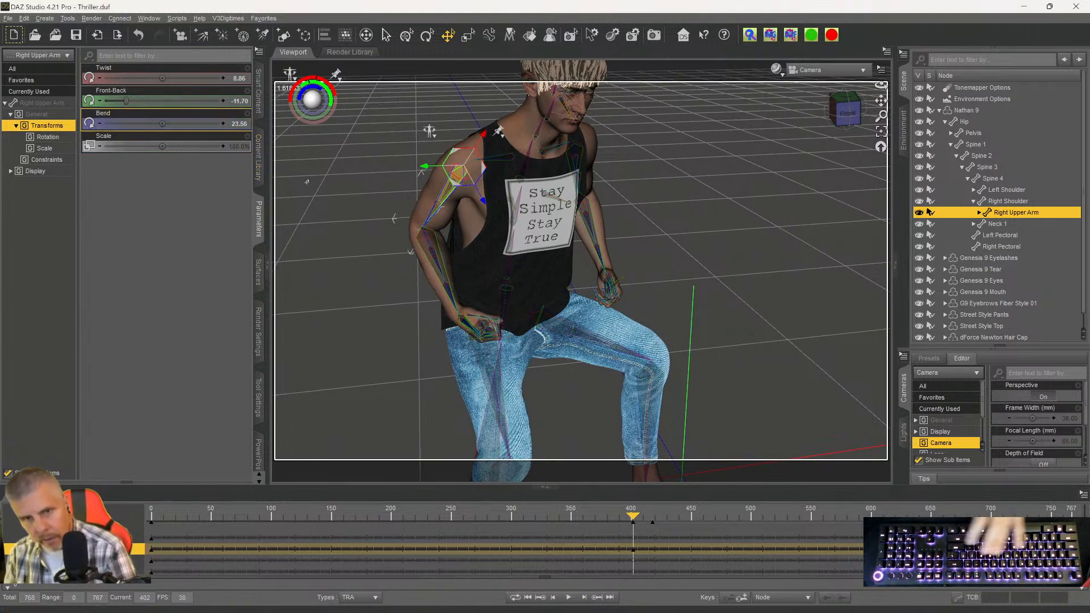
left_click(585, 599)
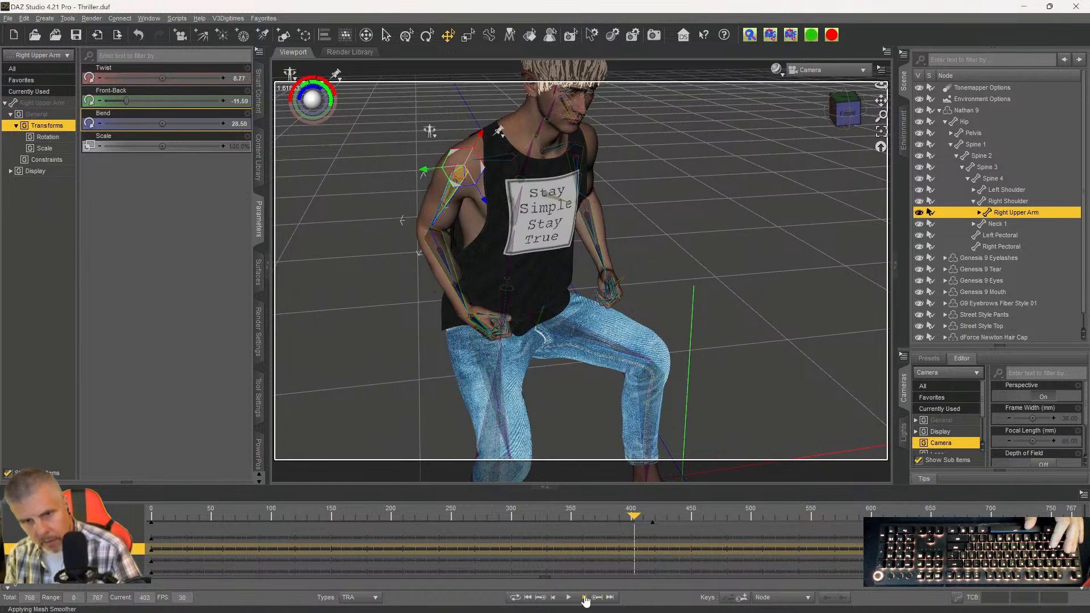
double_click(236, 124)
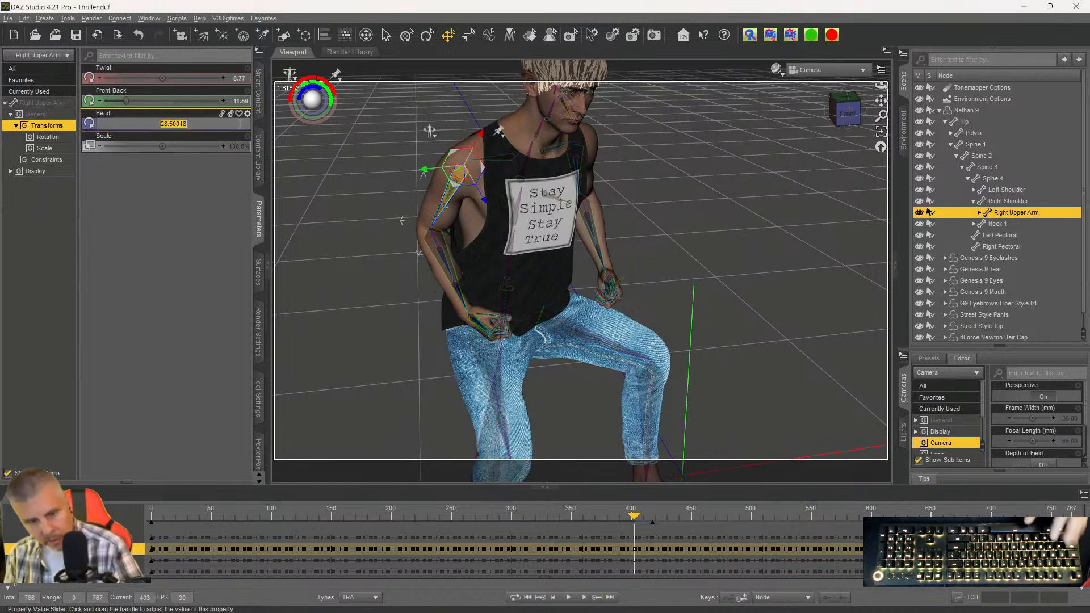
key("Return")
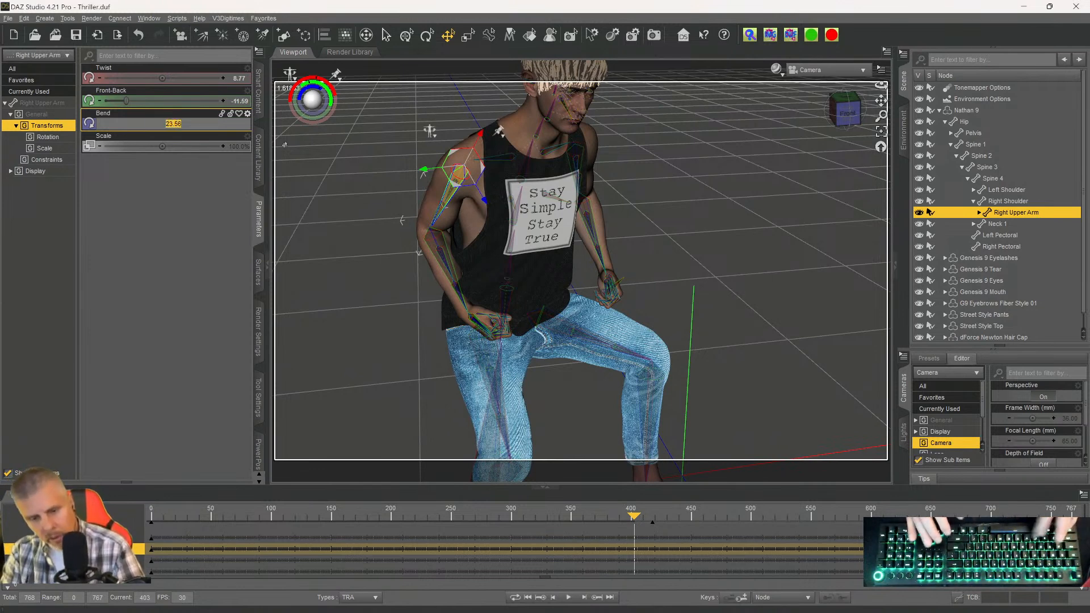
key("Return")
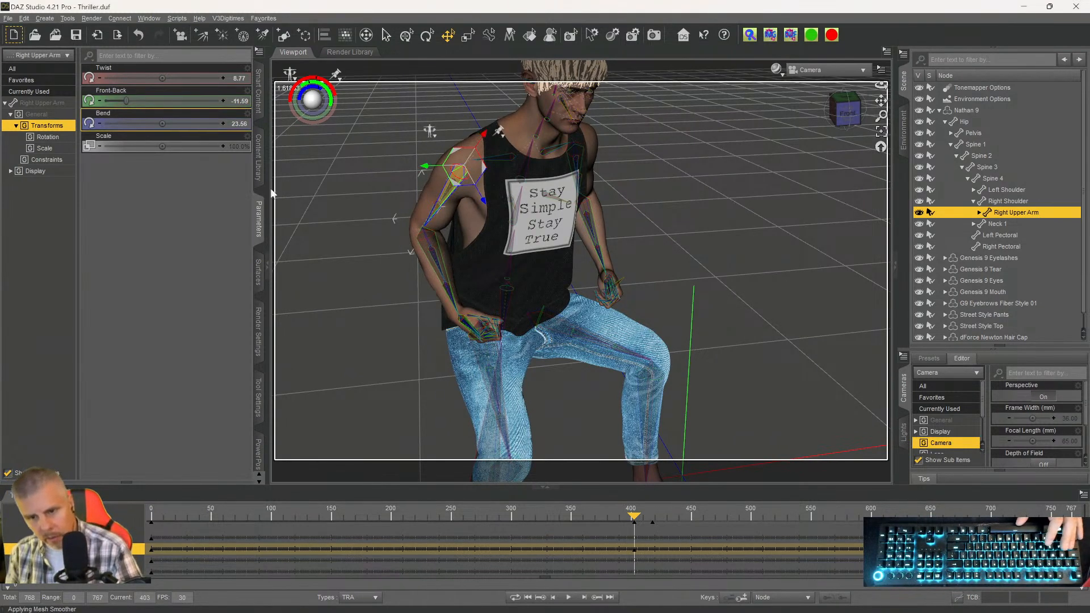
Set the Right Upper Arm's Bend to 23.56 at frames 404 and 405.
left_click(584, 599)
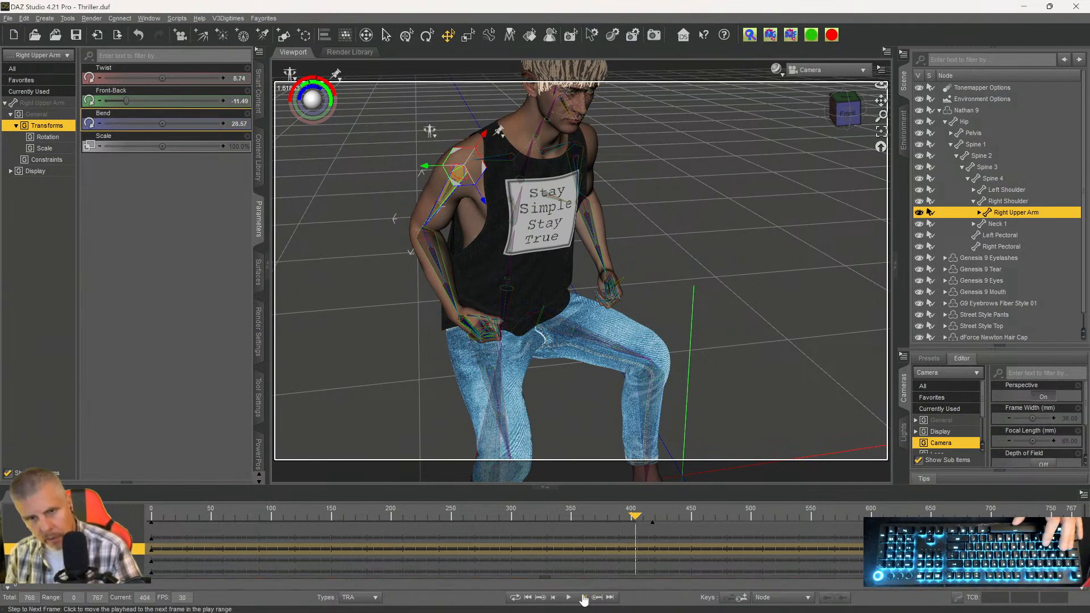
left_click(237, 124)
type("23.56")
key("Return")
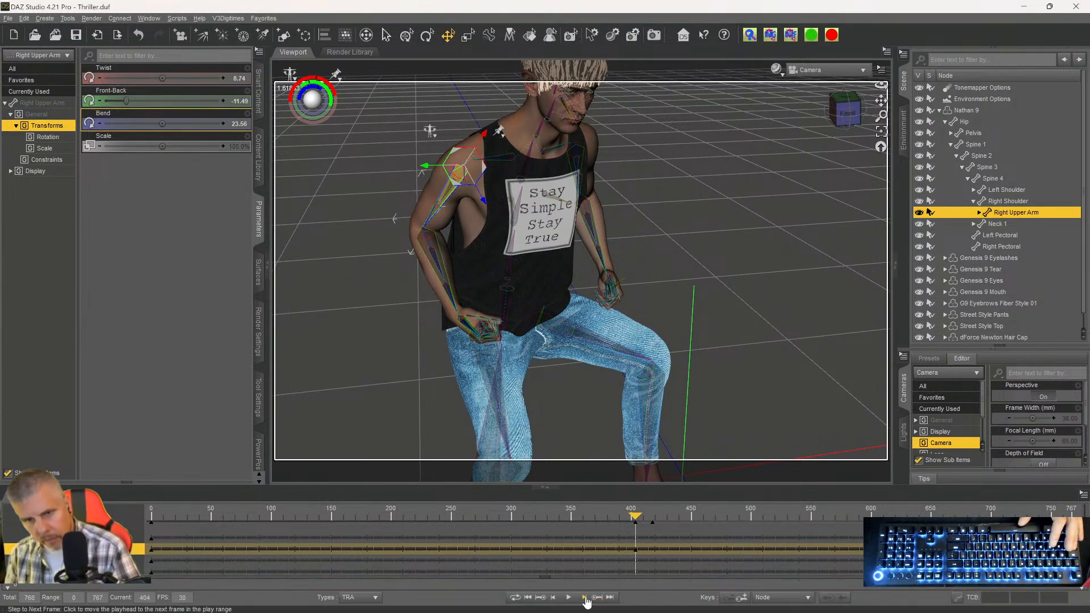
left_click(240, 125)
type("23.56")
key("Return")
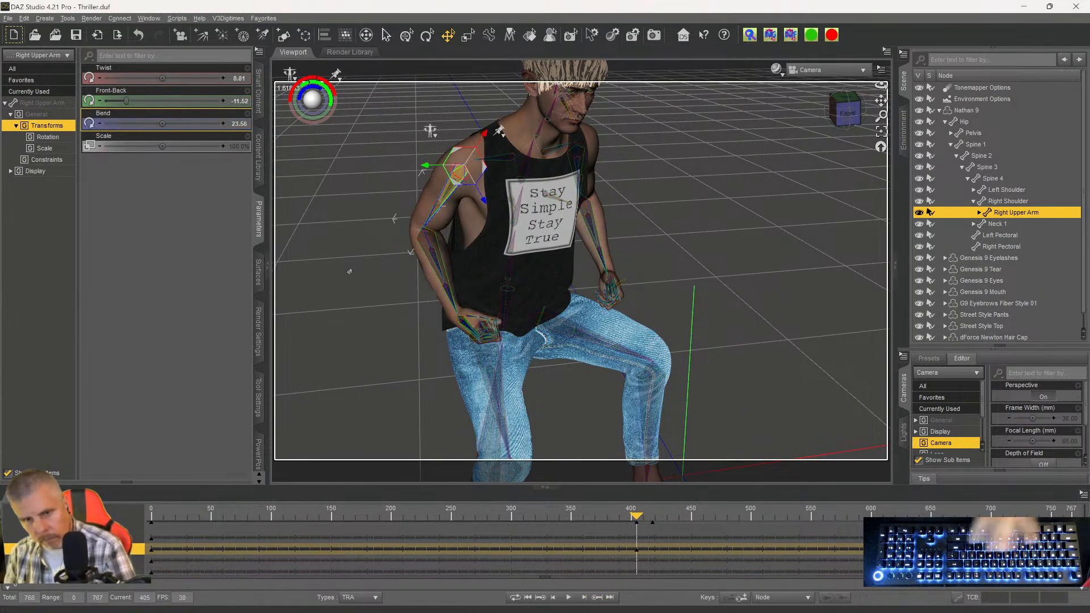
Set the Right Upper Arm's Bend to 23.56 at frames 406 and 407.
left_click(584, 598)
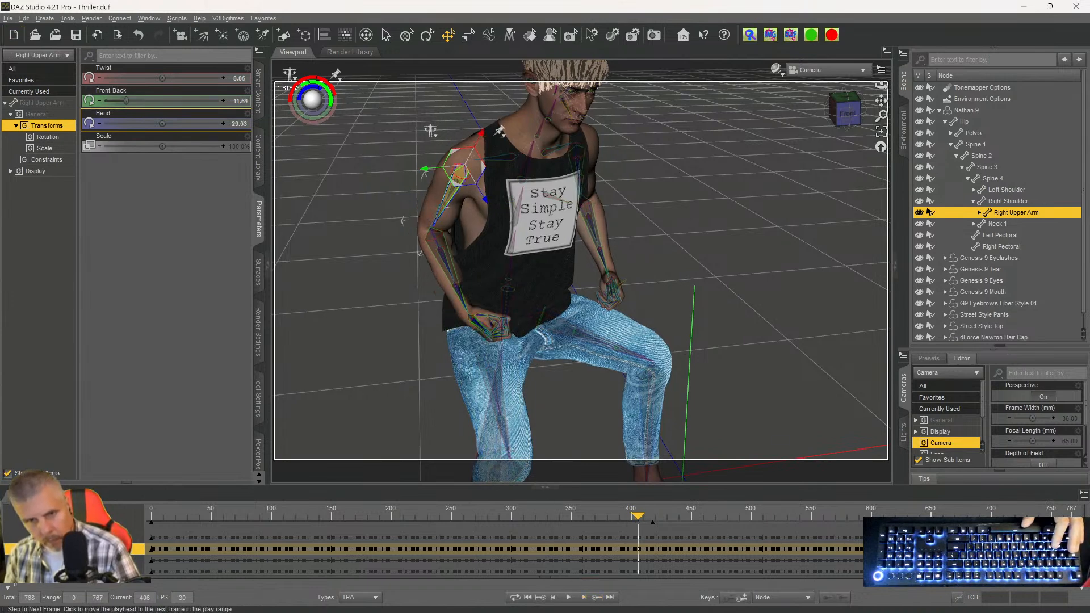
left_click(240, 124)
type("23.56")
key("Return")
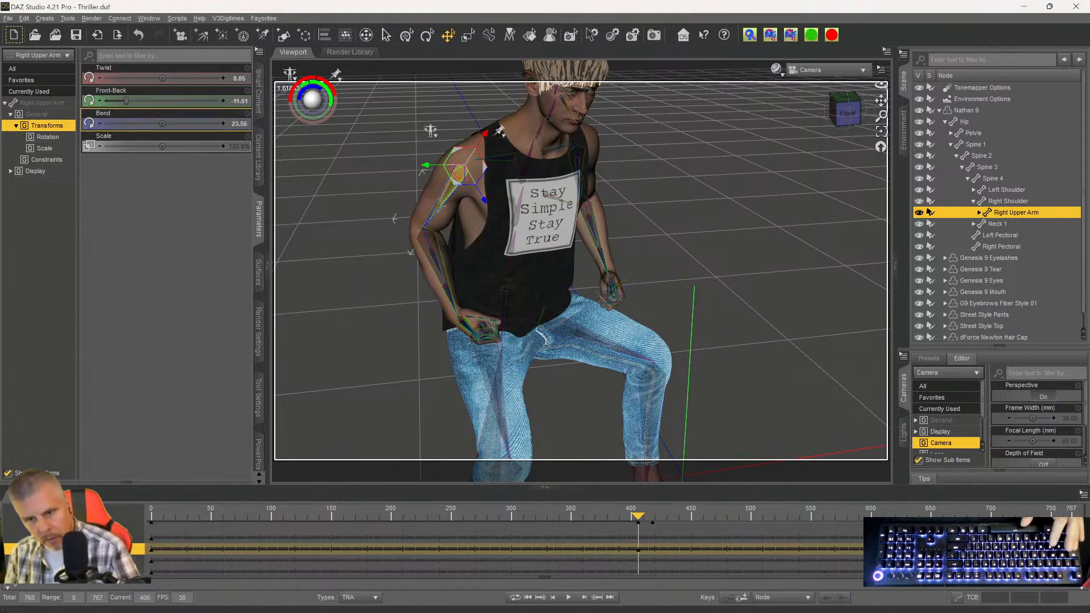
left_click(583, 596)
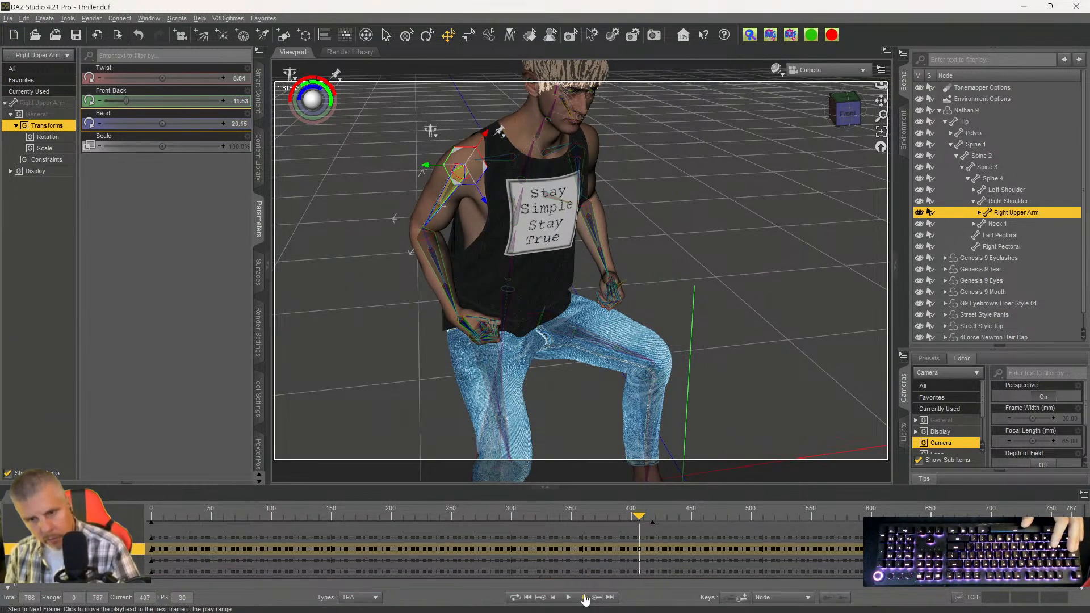
left_click(234, 124)
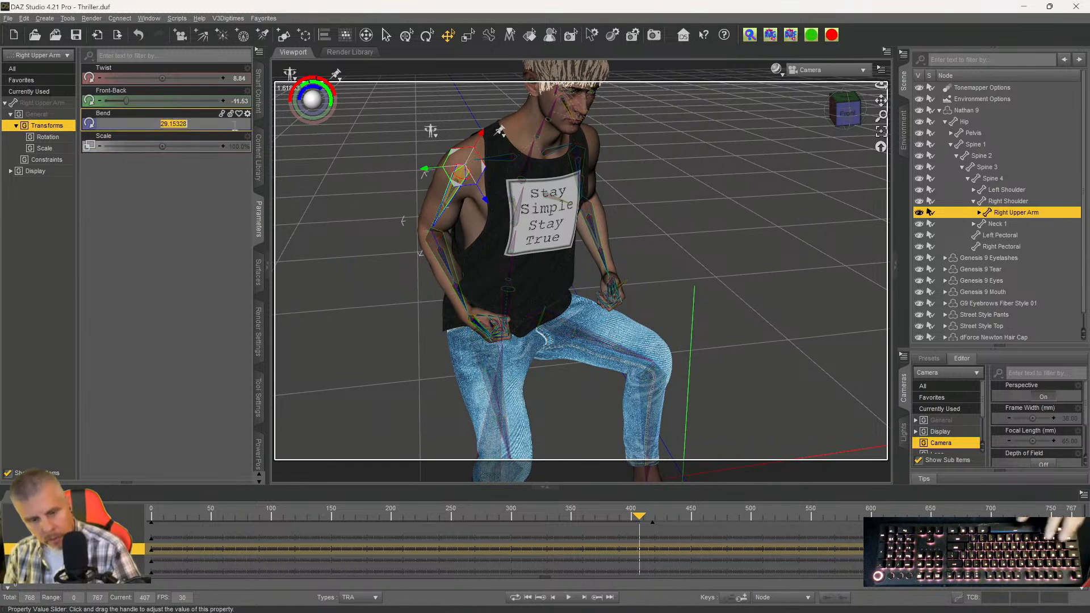
type("23.56")
key("Return")
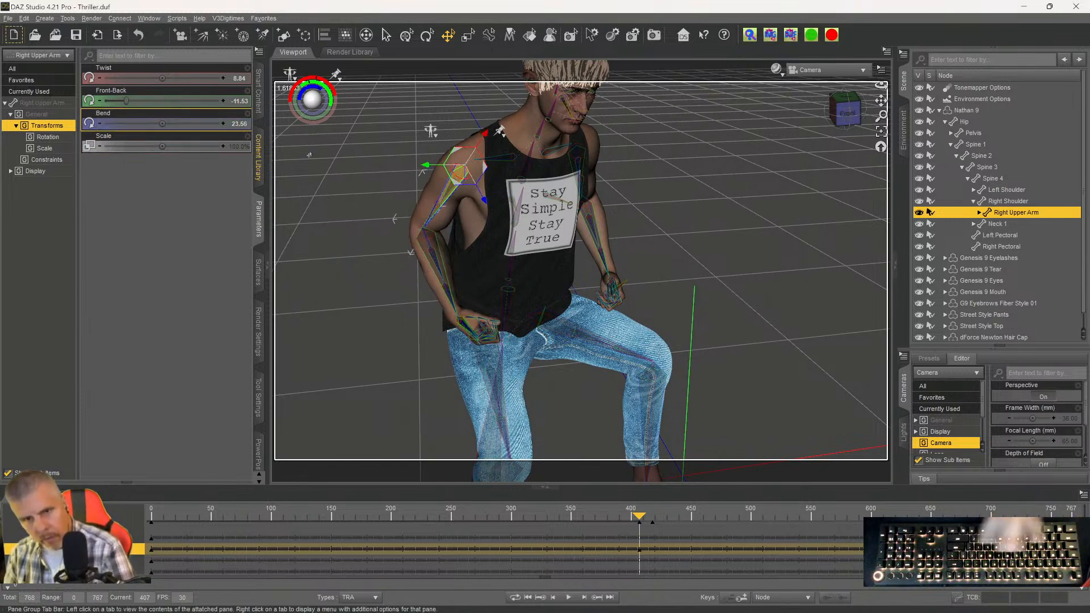
Set the Right Upper Arm's Bend to 23.56 at frames 408 and 409.
left_click(583, 600)
double_click(237, 123)
type("23.56")
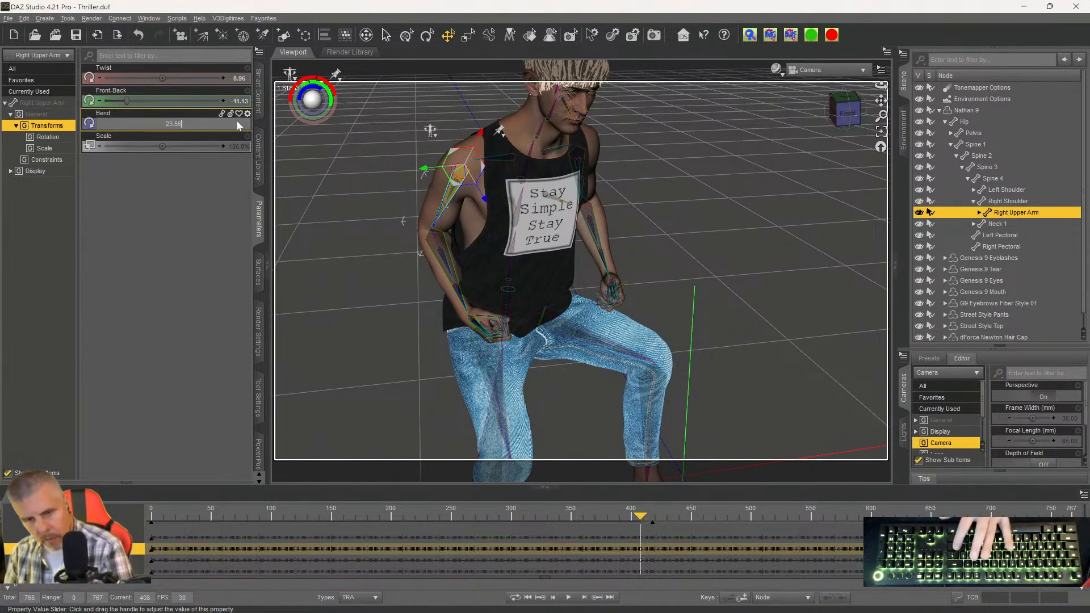
key("Return")
left_click(583, 597)
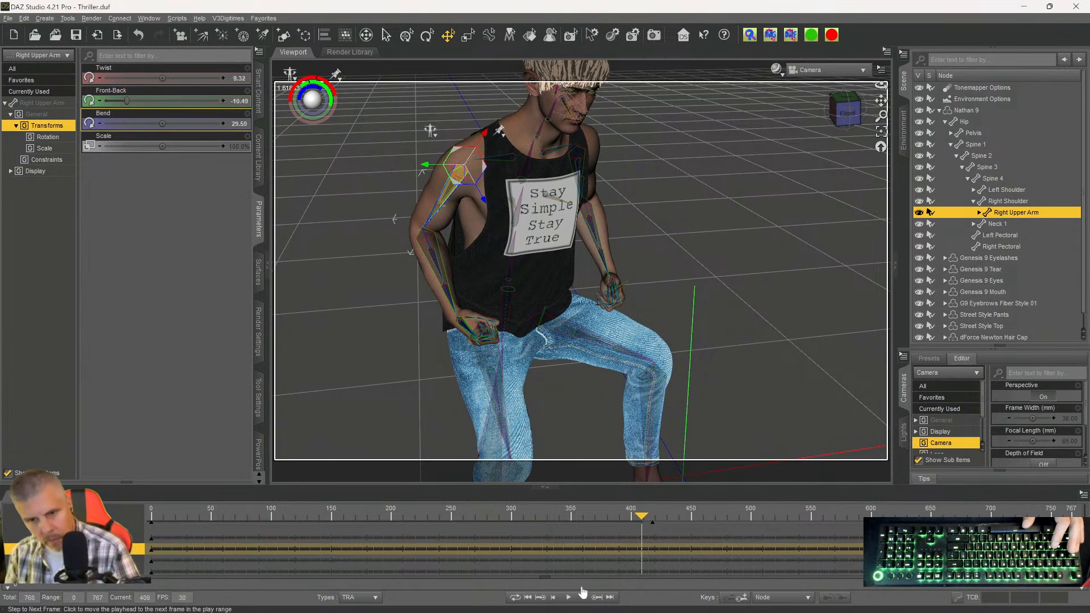
double_click(236, 123)
type("23.56")
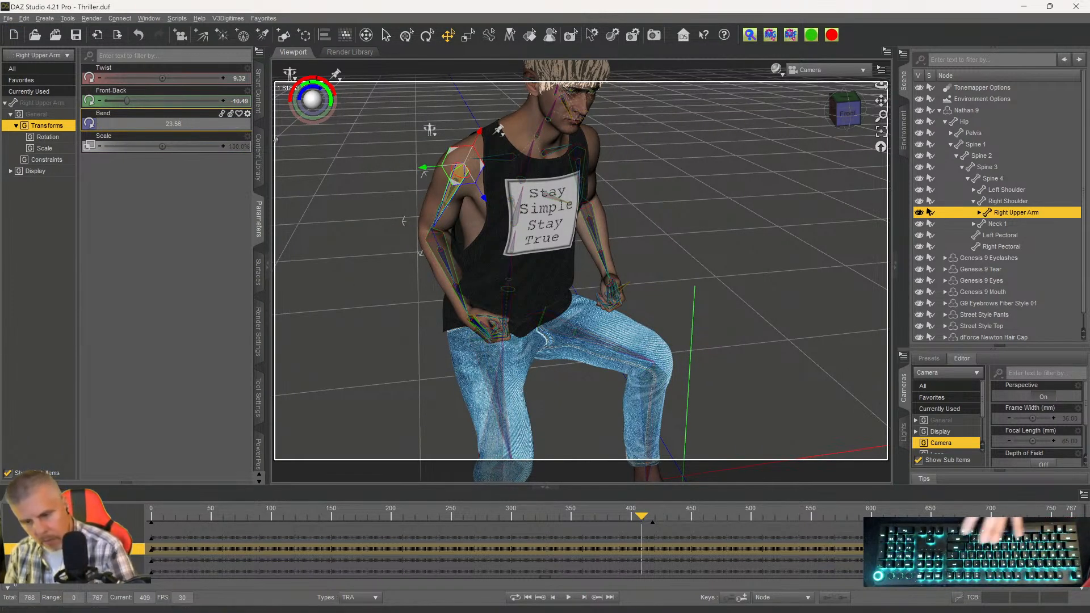
key("Return")
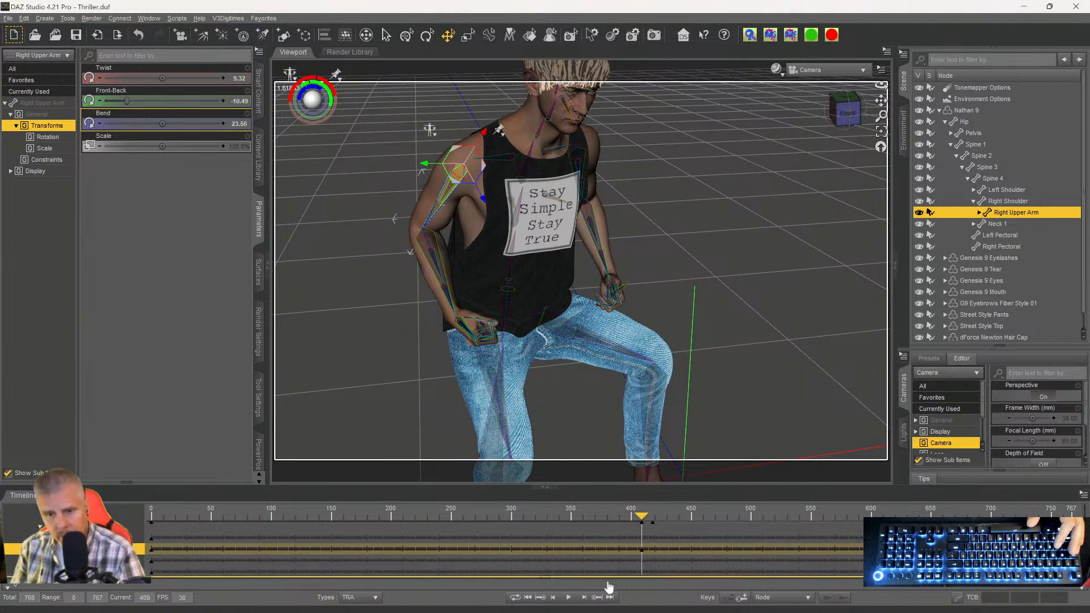
Set the Right Upper Arm's Bend to 23.56 at frame 410 and advance to frame 411.
left_click(583, 599)
left_click(239, 123)
type("23.56")
key("Return")
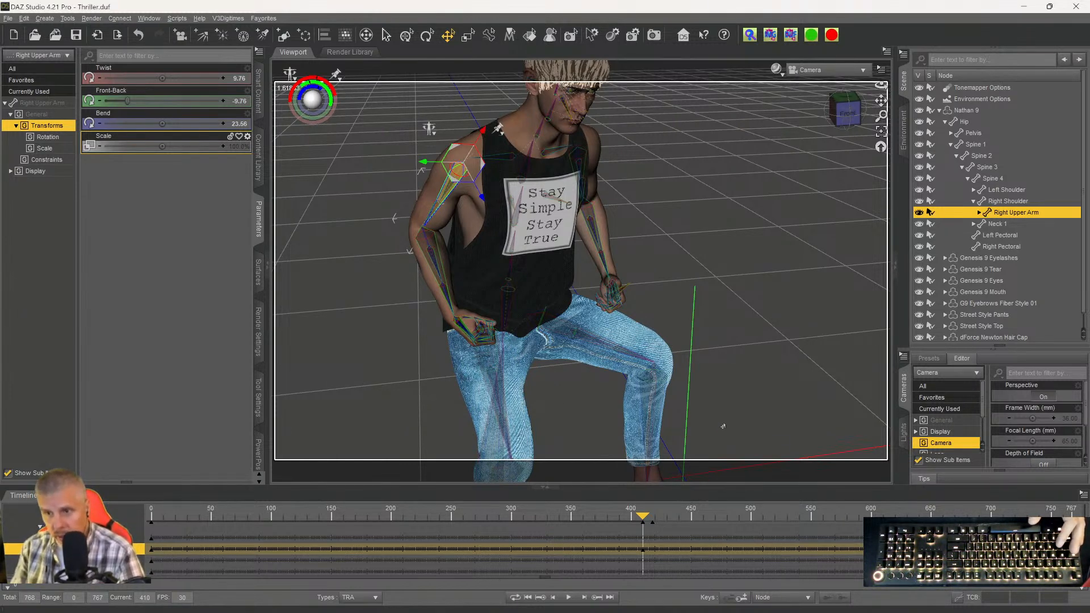
left_click(583, 599)
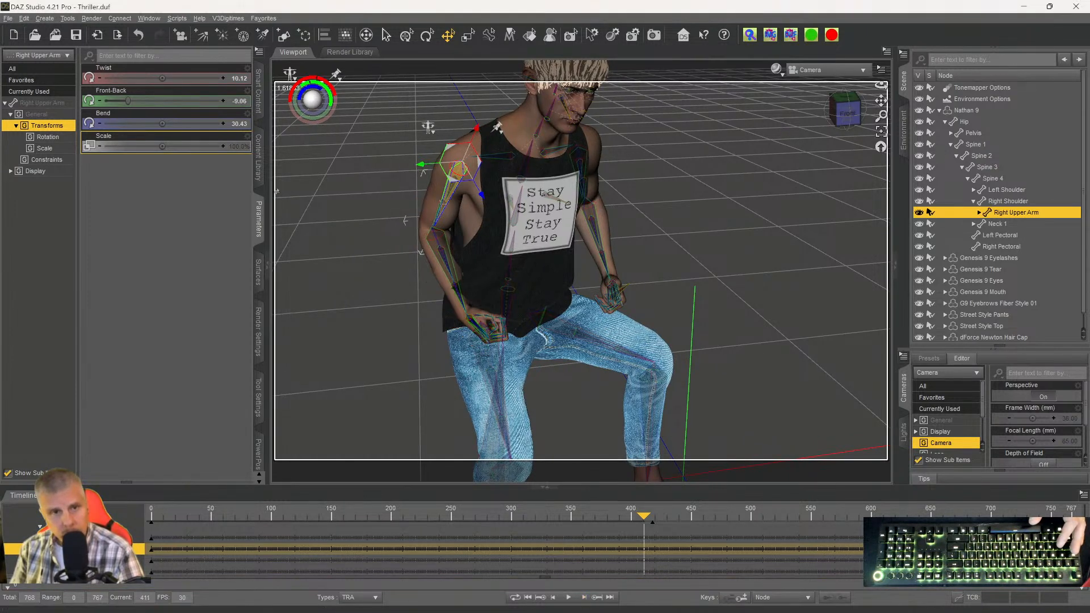
Set the Right Upper Arm's Bend to 23.56 at frames 411 and 412.
left_click(236, 124)
type("23.56")
key("Return")
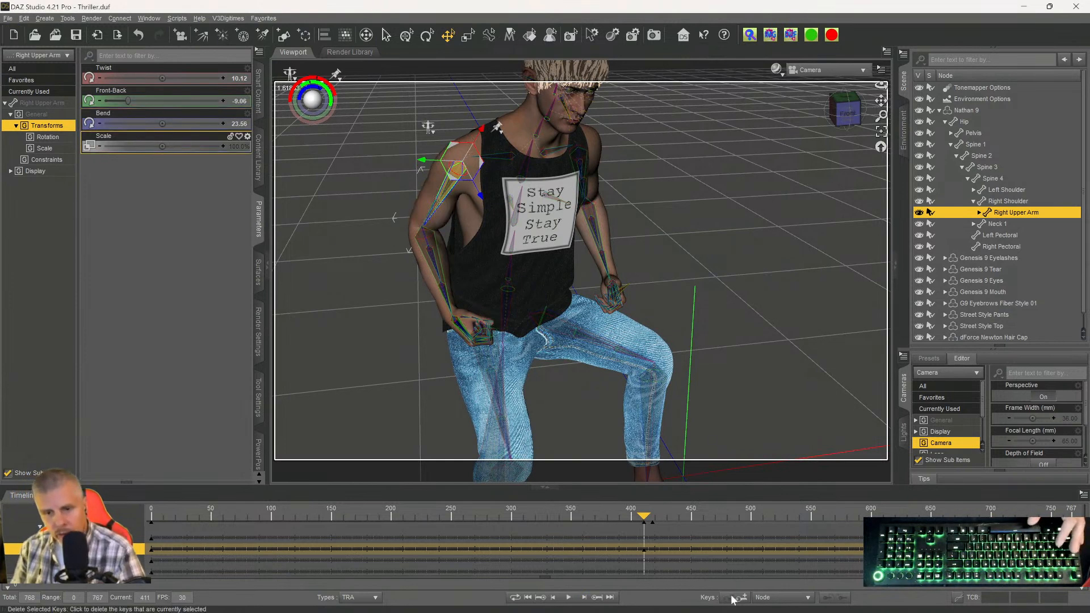
left_click(583, 598)
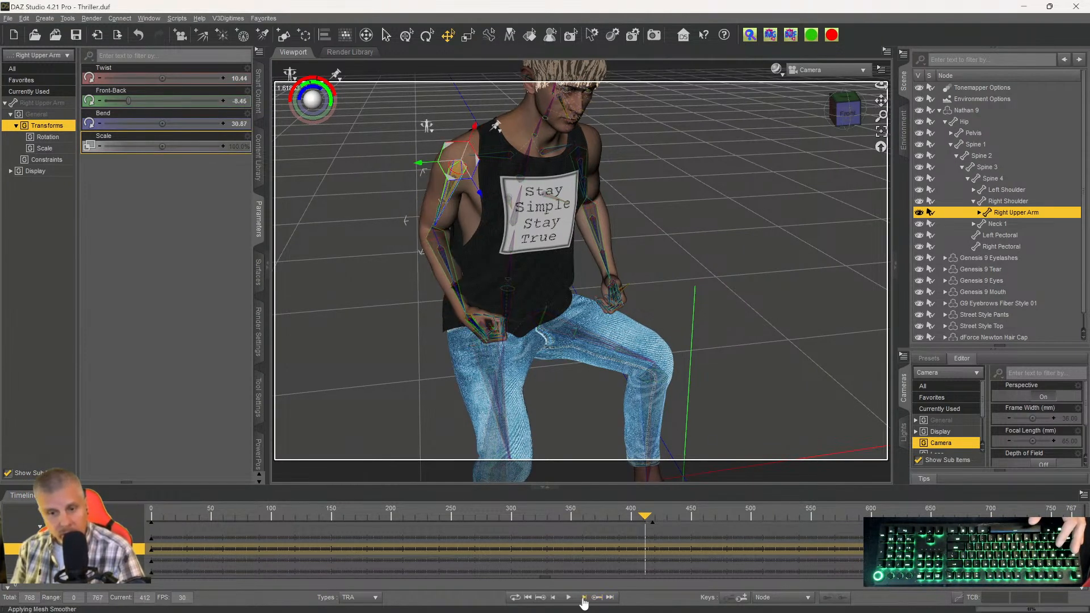
left_click(237, 123)
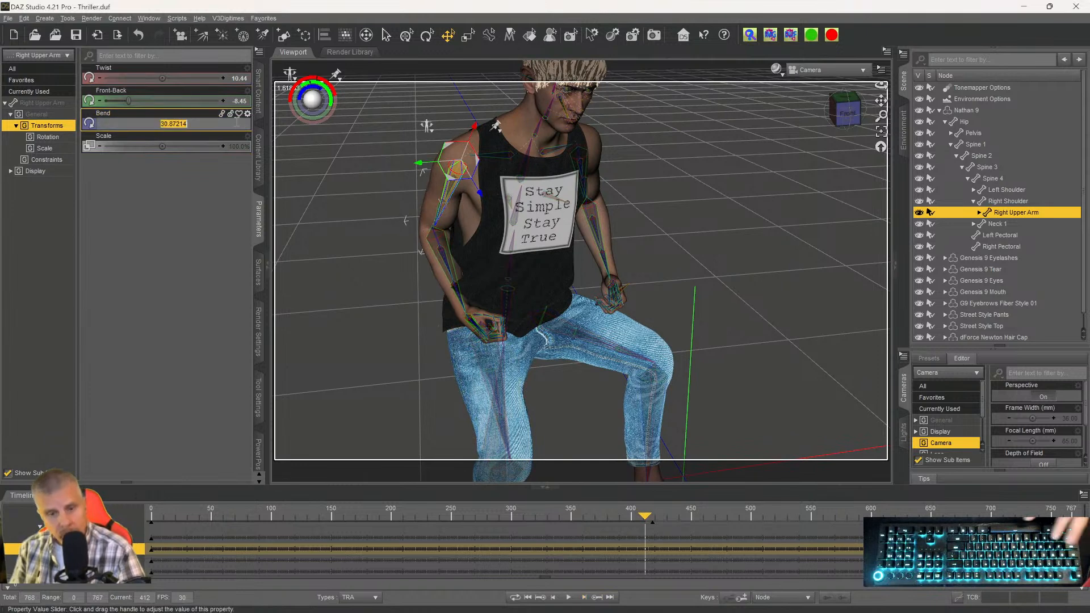
type("23.56")
key("Return")
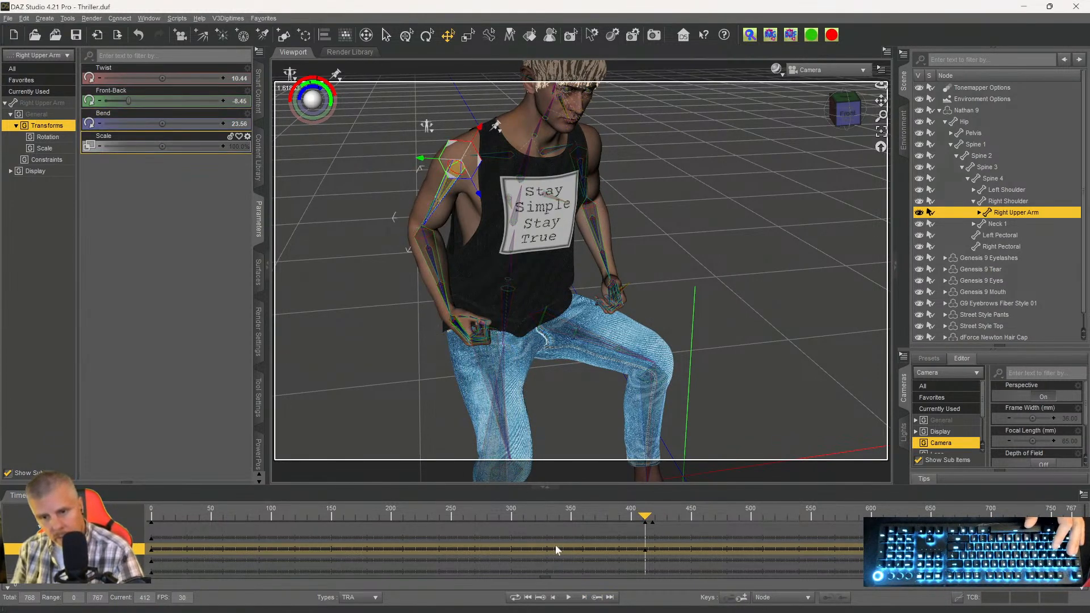
Set the Right Upper Arm's Bend to 23.56 at frames 413 and 414.
left_click(583, 597)
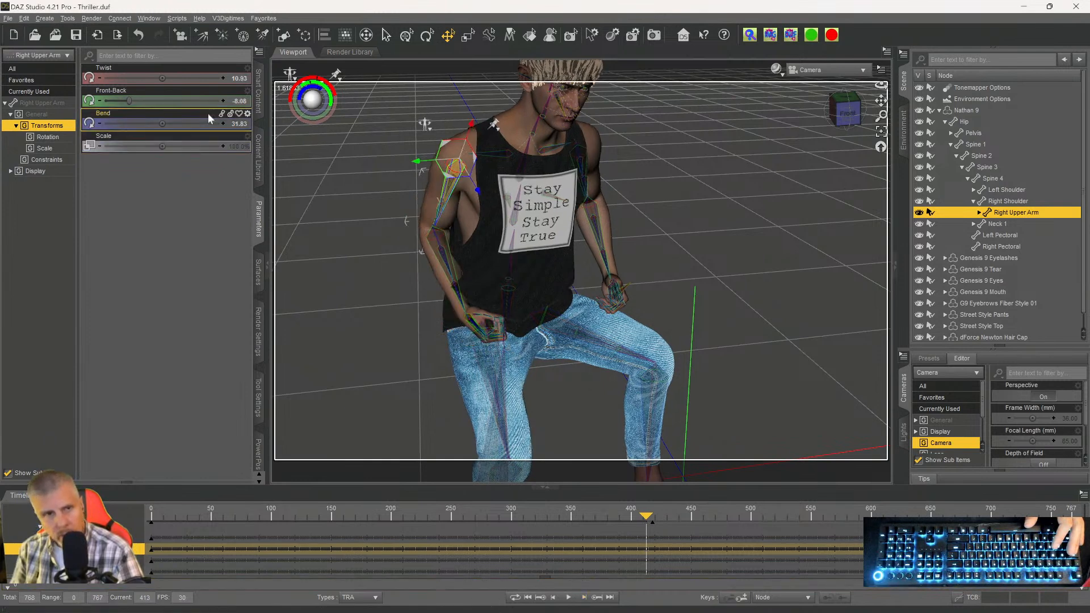
left_click(239, 124)
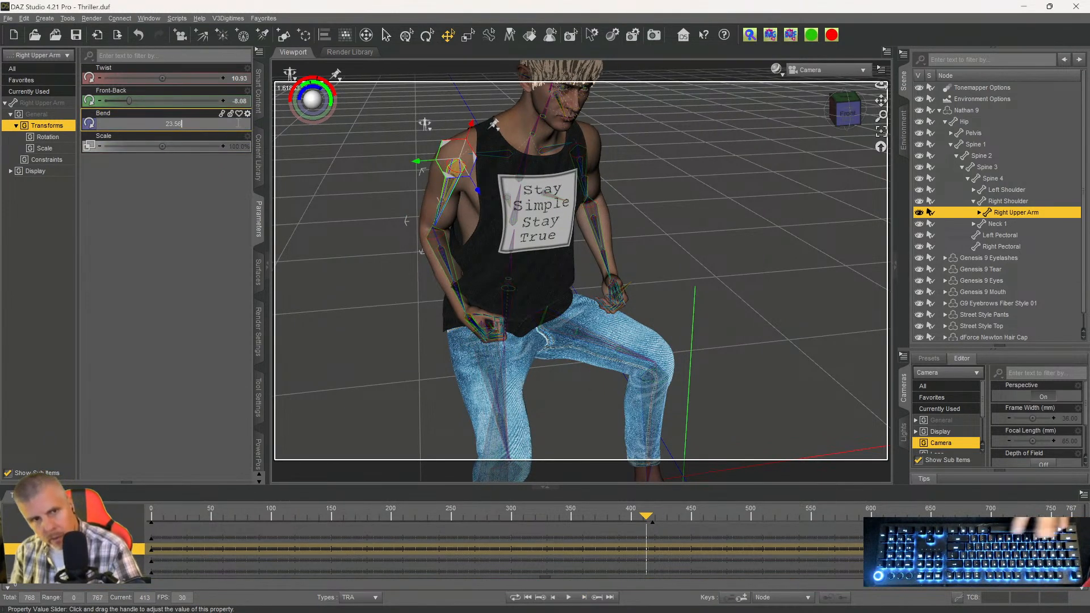
key("Return")
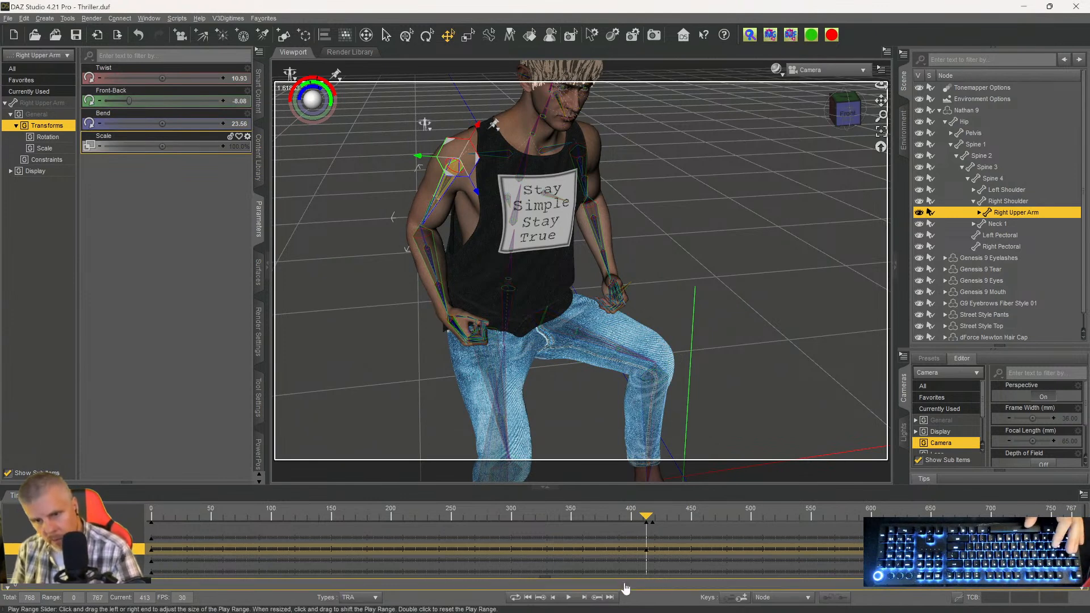
left_click(583, 597)
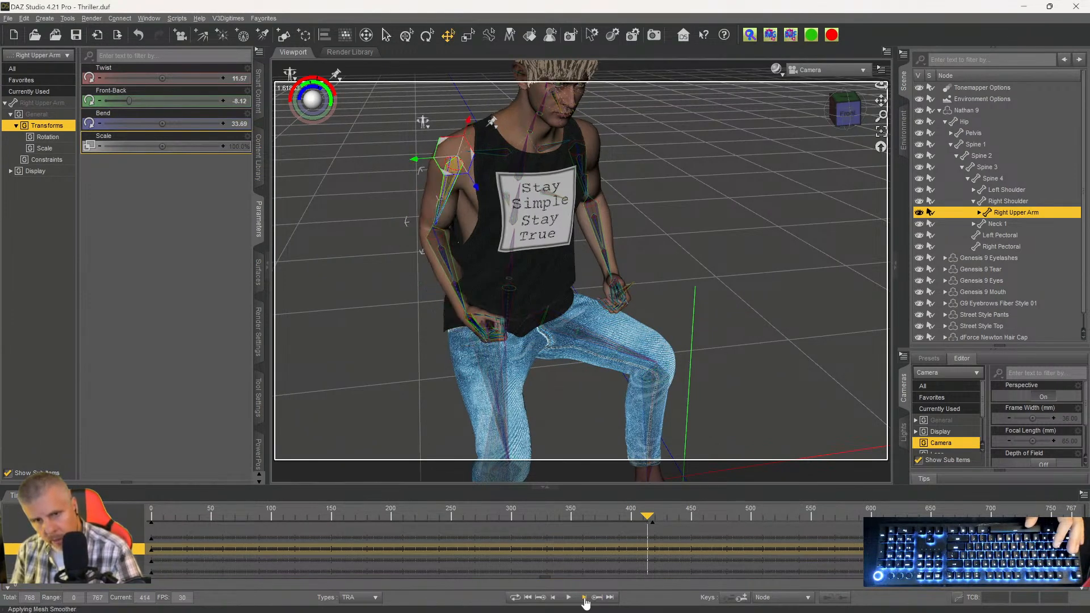
left_click(239, 124)
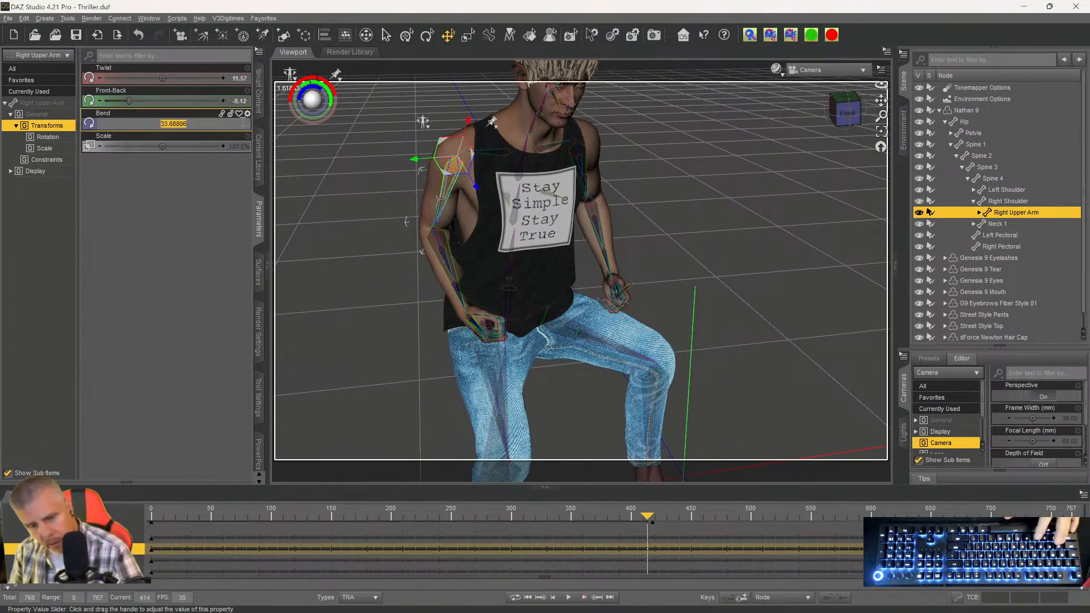
key("Return")
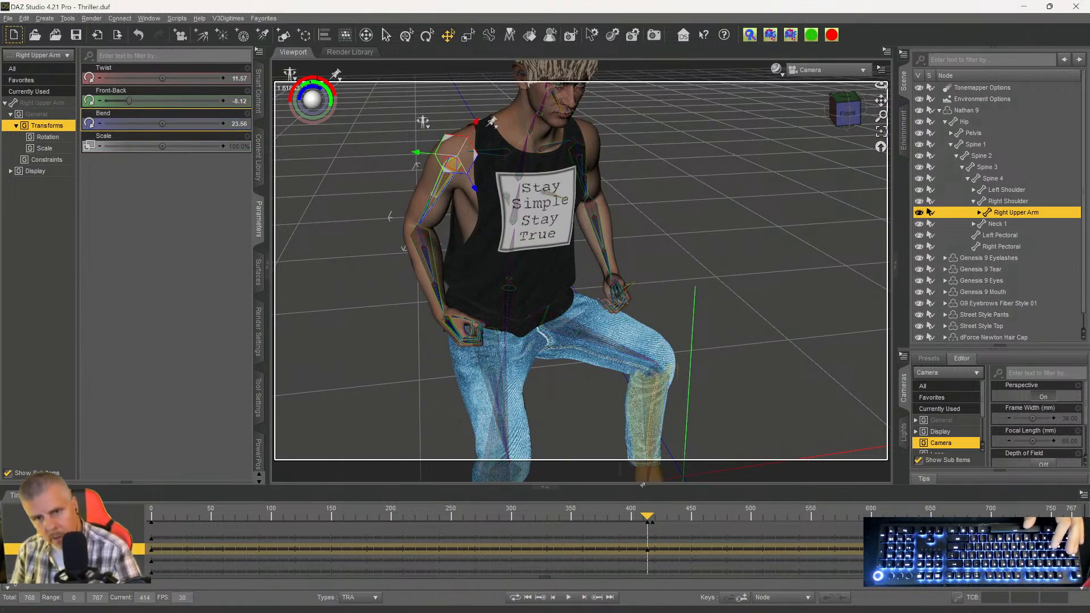
Set the Right Upper Arm's Bend to 23.56 at frame 415, then fine-tune it to about 24.58.
left_click(585, 597)
left_click(239, 124)
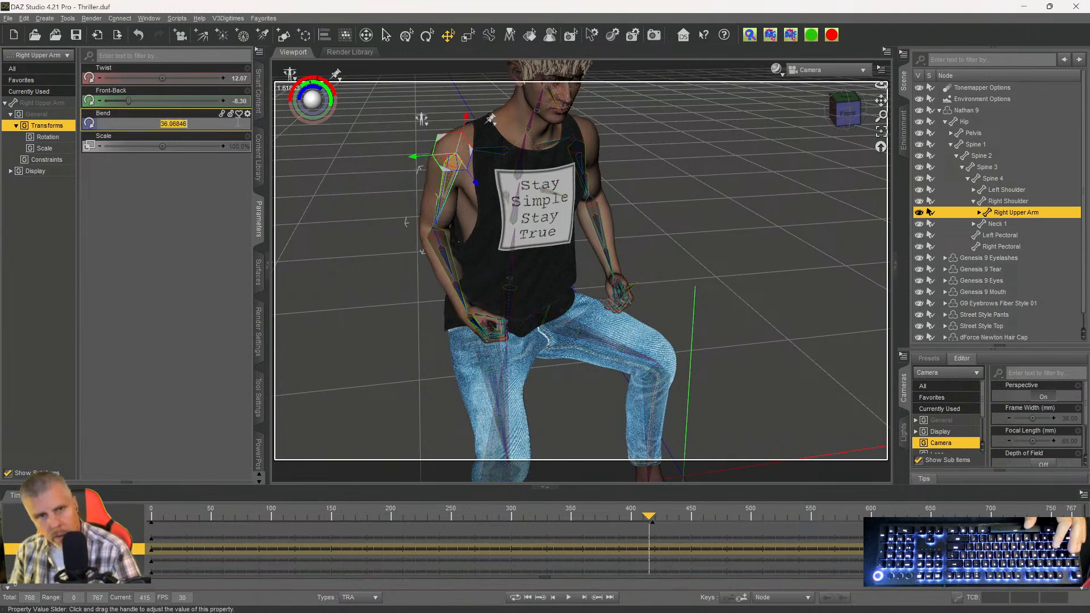
type("23.56")
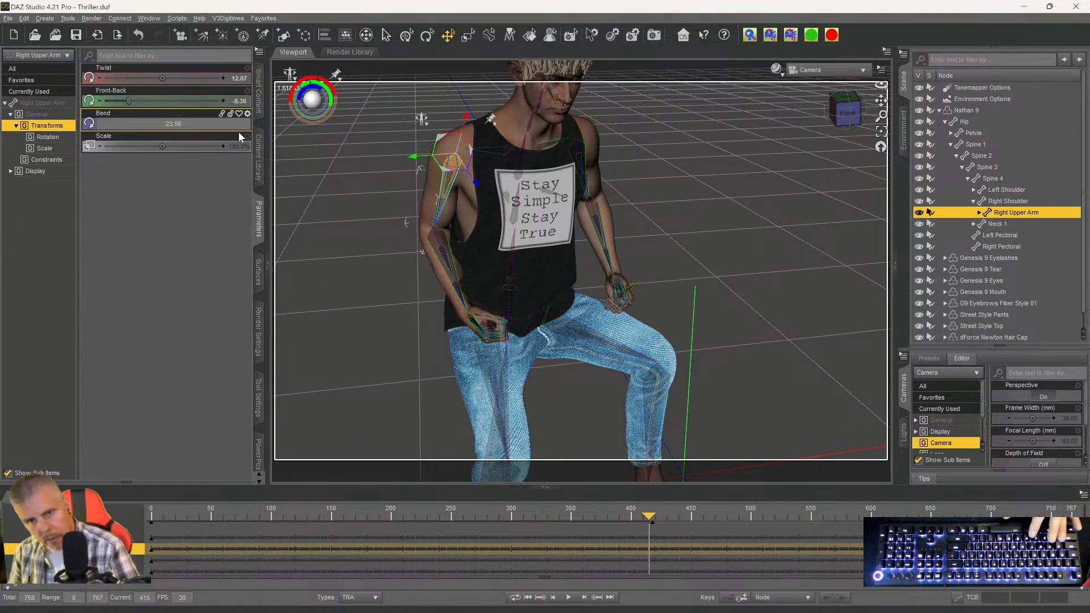
key("Return")
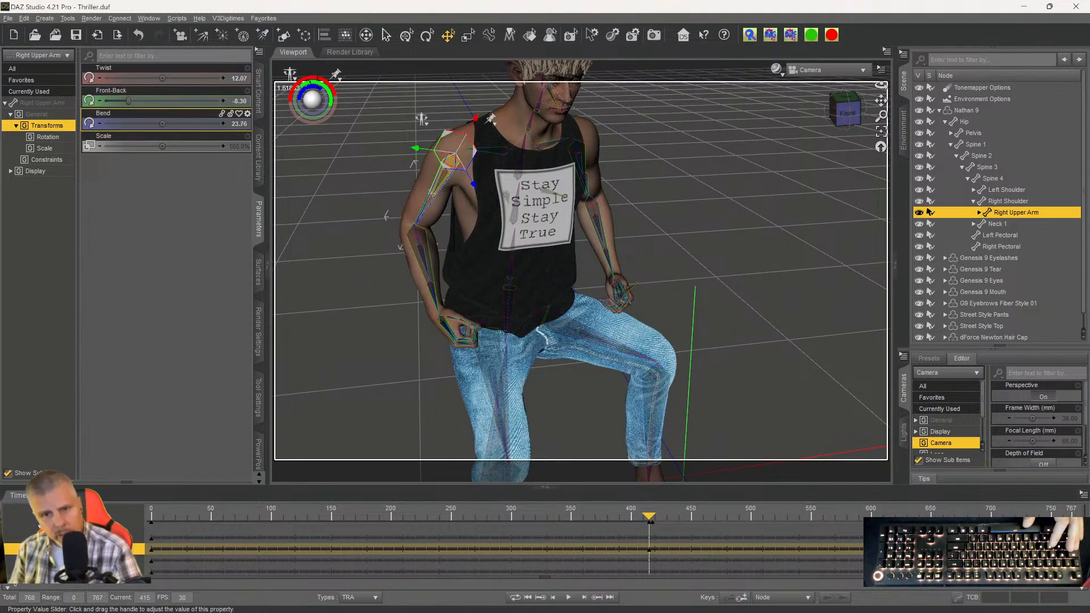
left_click_drag(162, 123, 170, 123)
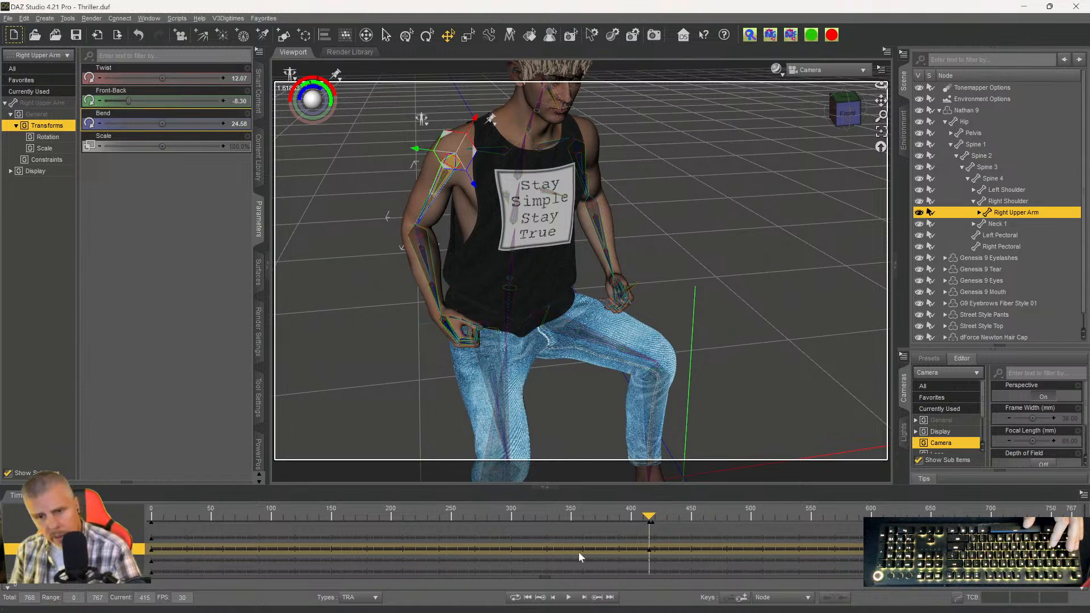
Lower the Right Upper Arm's Bend to about 29.67 at frame 416 and about 32.49 at frame 417.
left_click(586, 600)
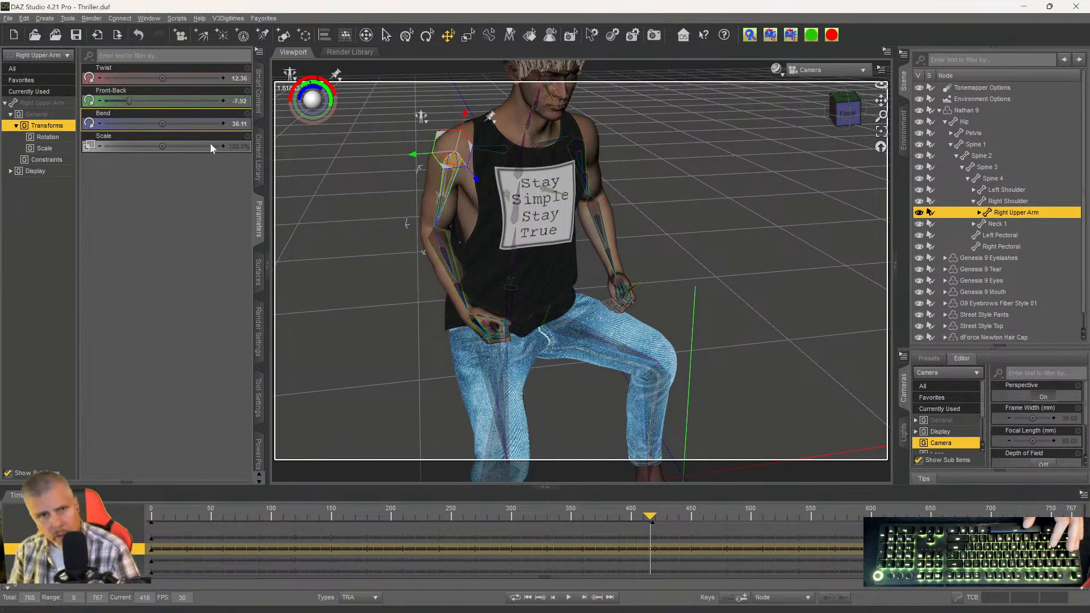
left_click_drag(162, 123, 139, 123)
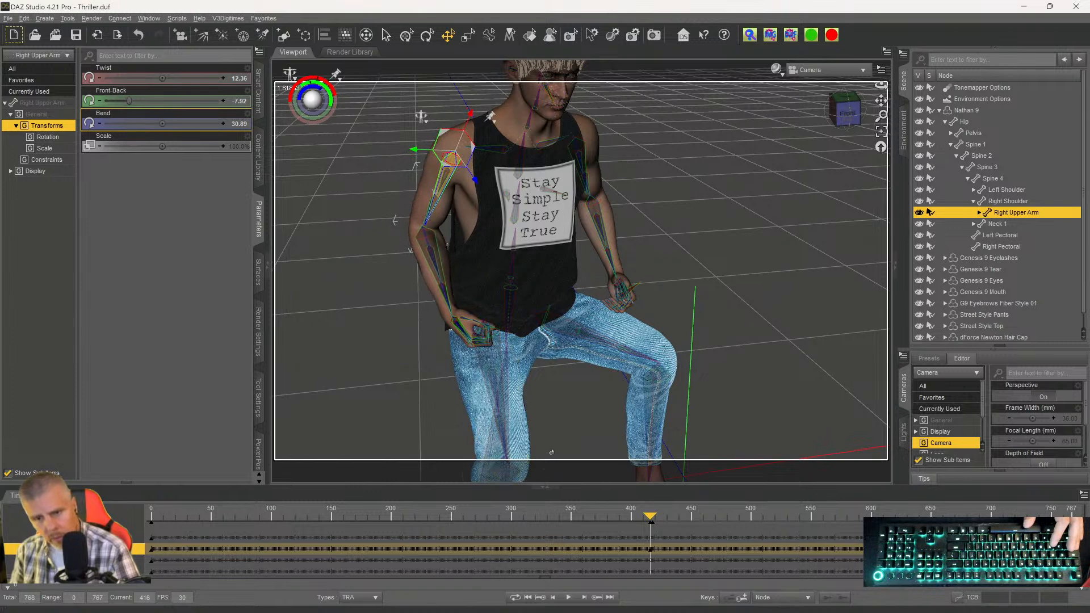
left_click_drag(170, 116, 165, 116)
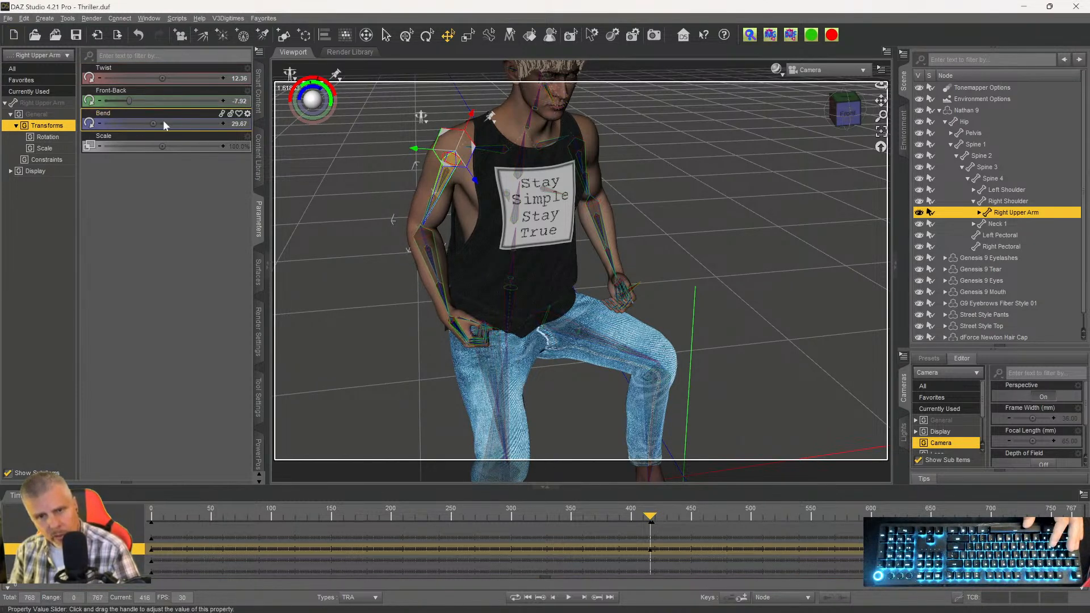
left_click(585, 600)
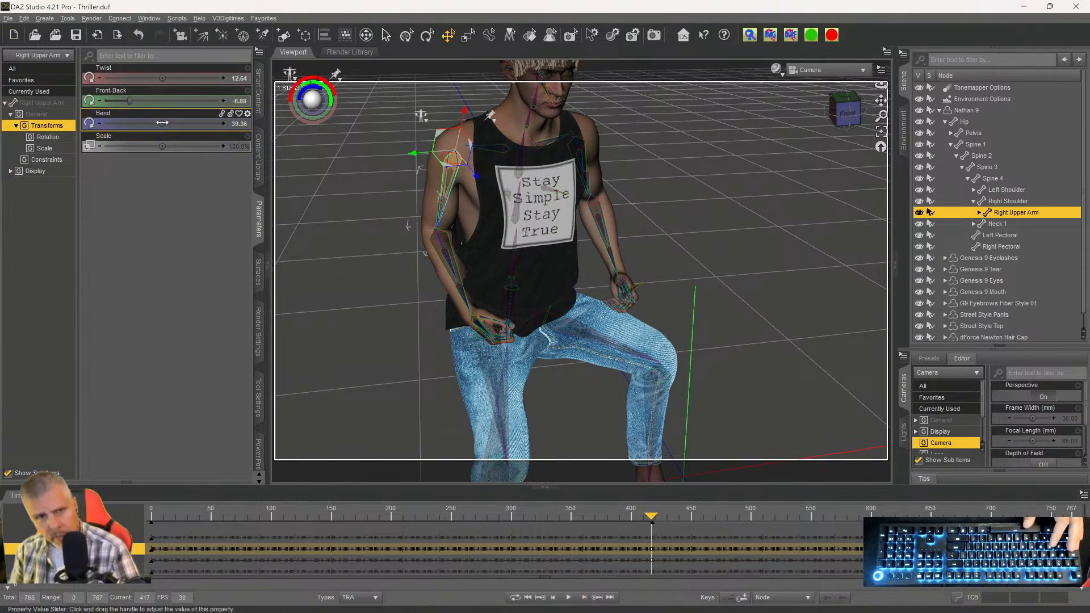
left_click_drag(162, 124, 144, 123)
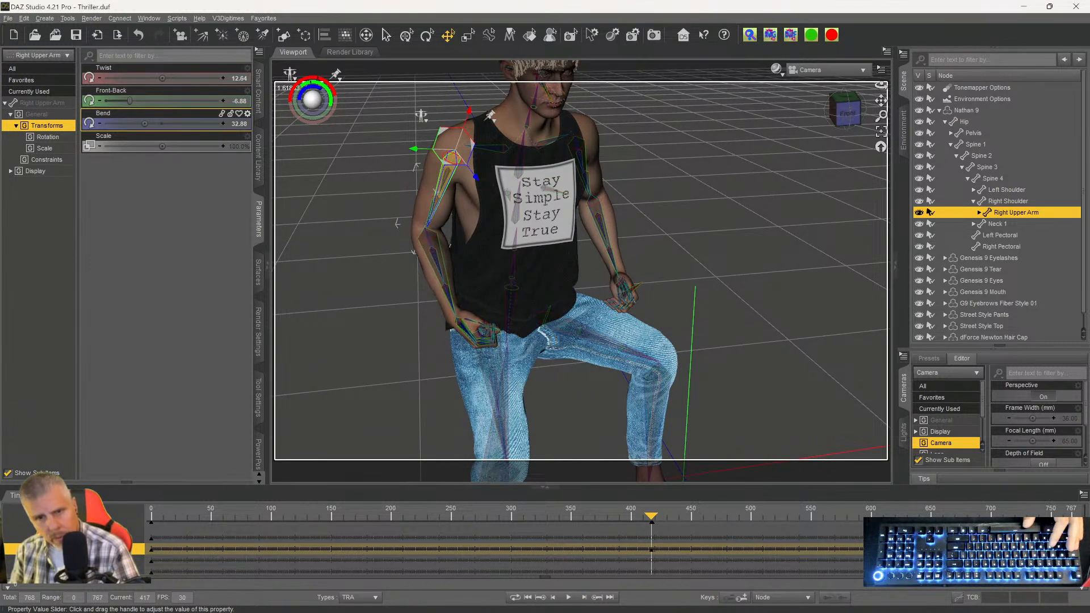
left_click_drag(145, 123, 144, 123)
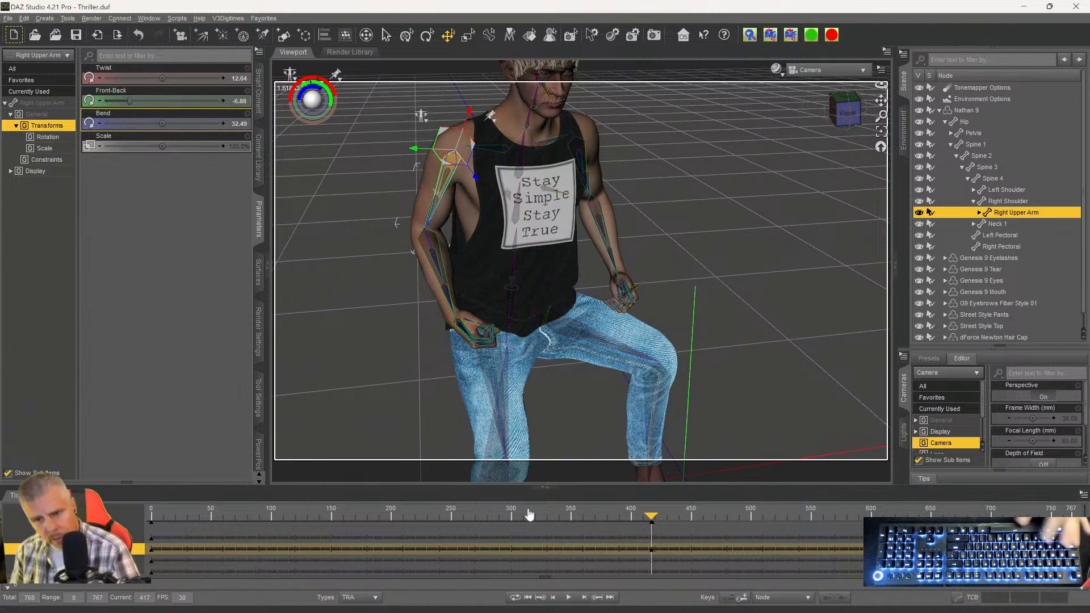
Lower the Right Upper Arm's Bend to about 32.37 at frame 418 and reduce it similarly at frame 419.
left_click(584, 597)
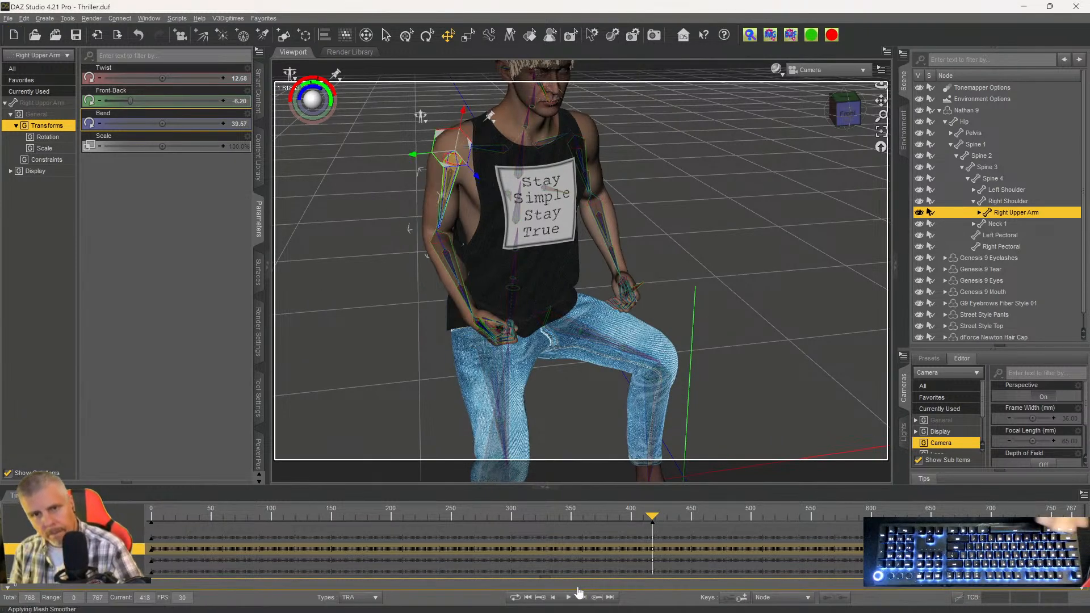
left_click_drag(159, 121, 148, 121)
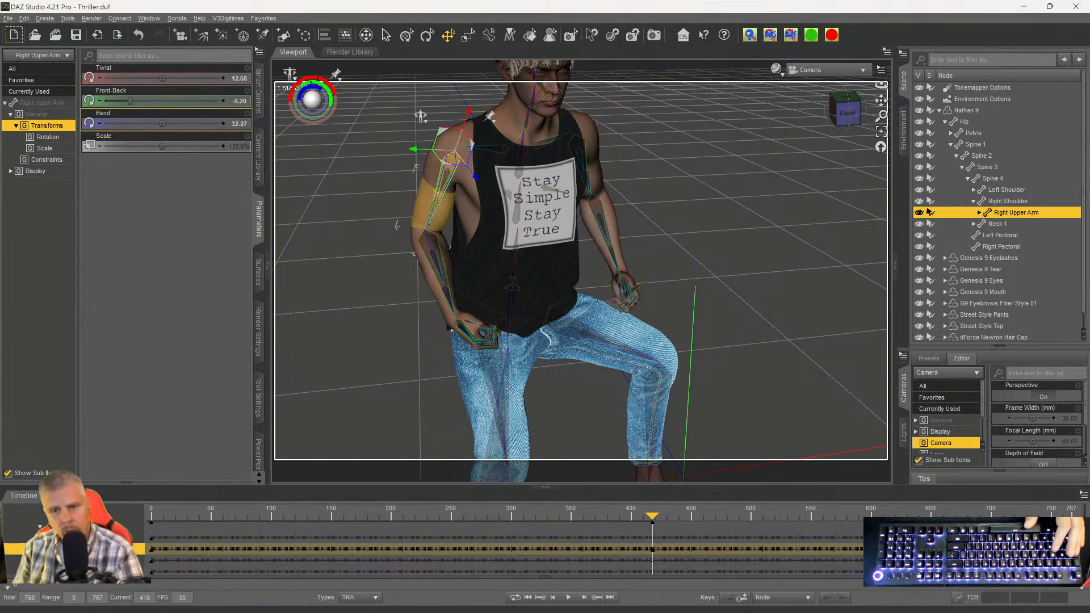
left_click(584, 599)
left_click_drag(159, 123, 145, 124)
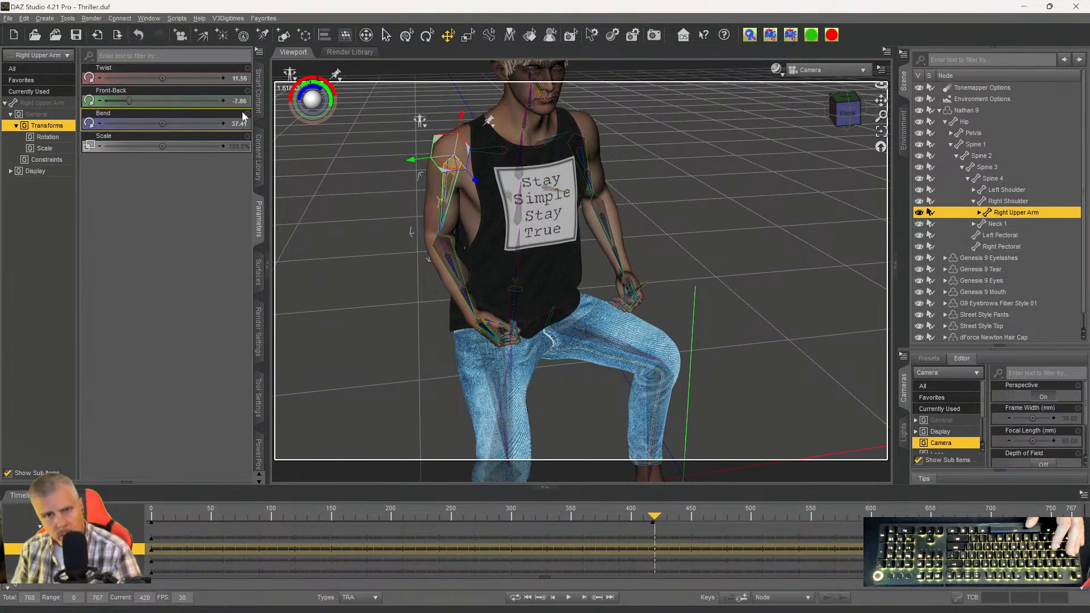
Lower the Right Upper Arm's Bend to about 32.33 at frame 420 and about 31.42 at frame 421.
left_click_drag(160, 124, 145, 124)
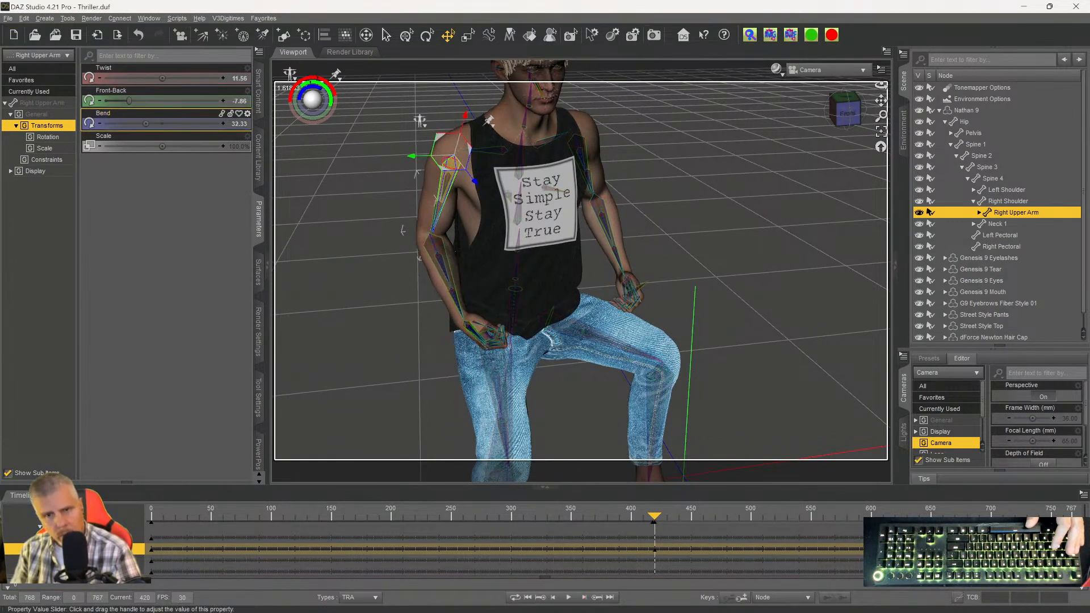
left_click(583, 603)
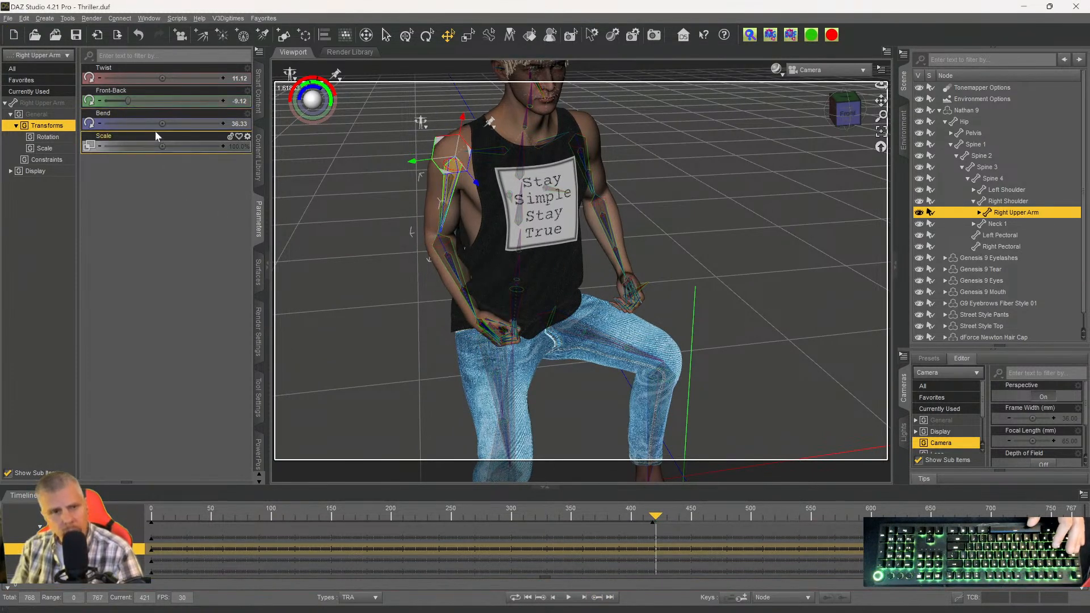
left_click_drag(163, 123, 142, 124)
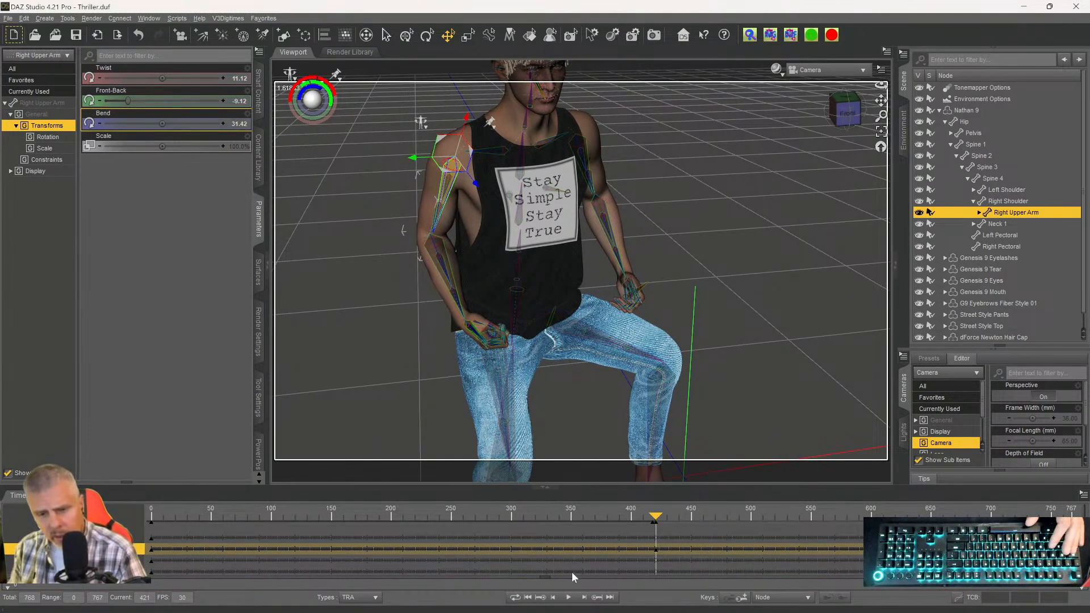
Lower the Right Upper Arm's Bend to about 30.11 at frame 422 and about 30.81 at frame 423.
left_click(579, 597)
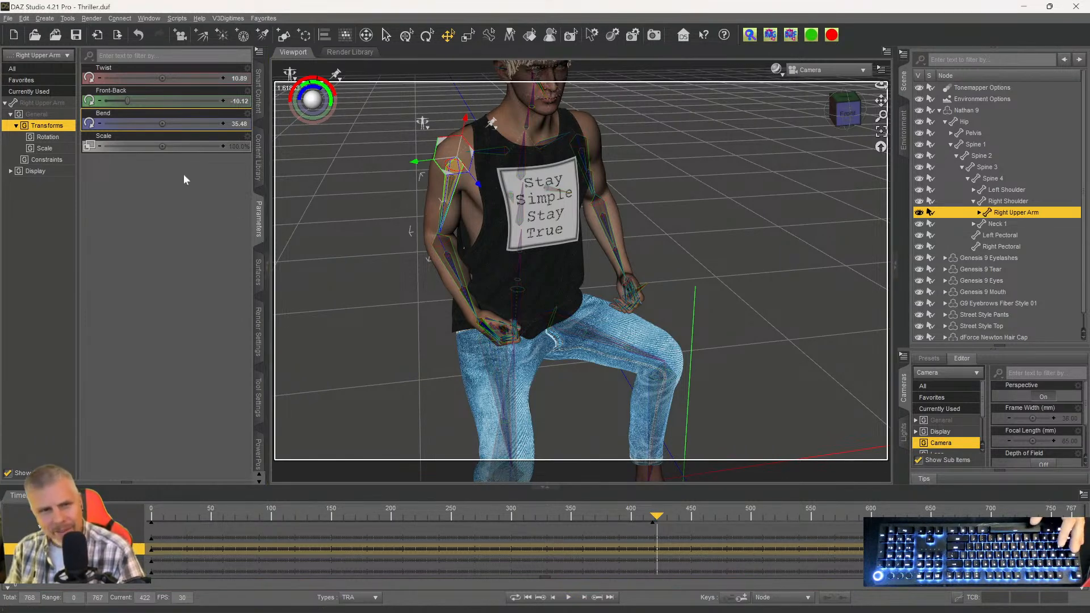
left_click_drag(162, 123, 140, 123)
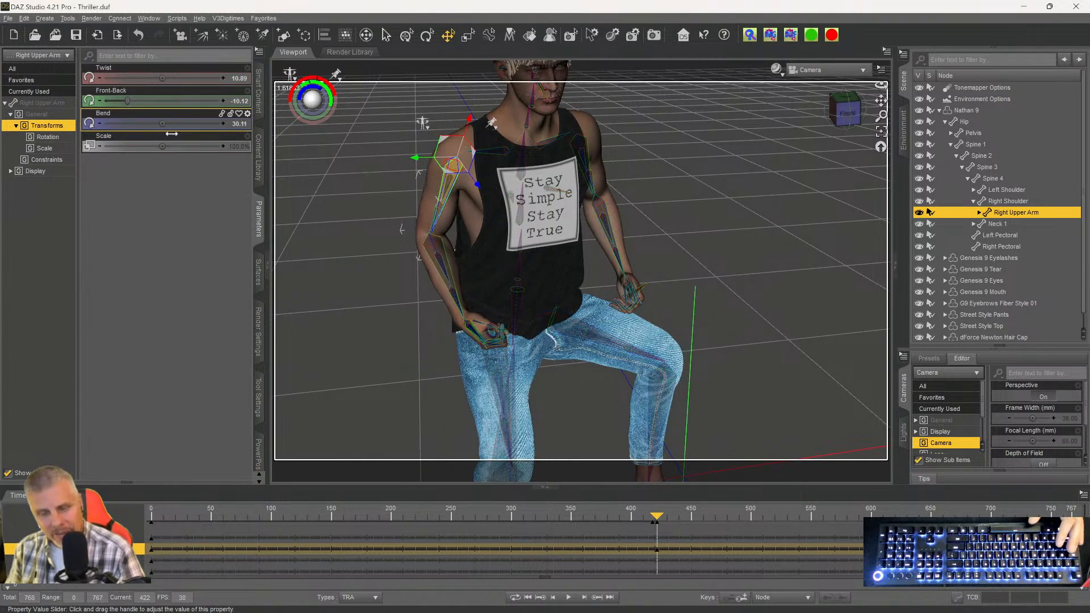
left_click(584, 598)
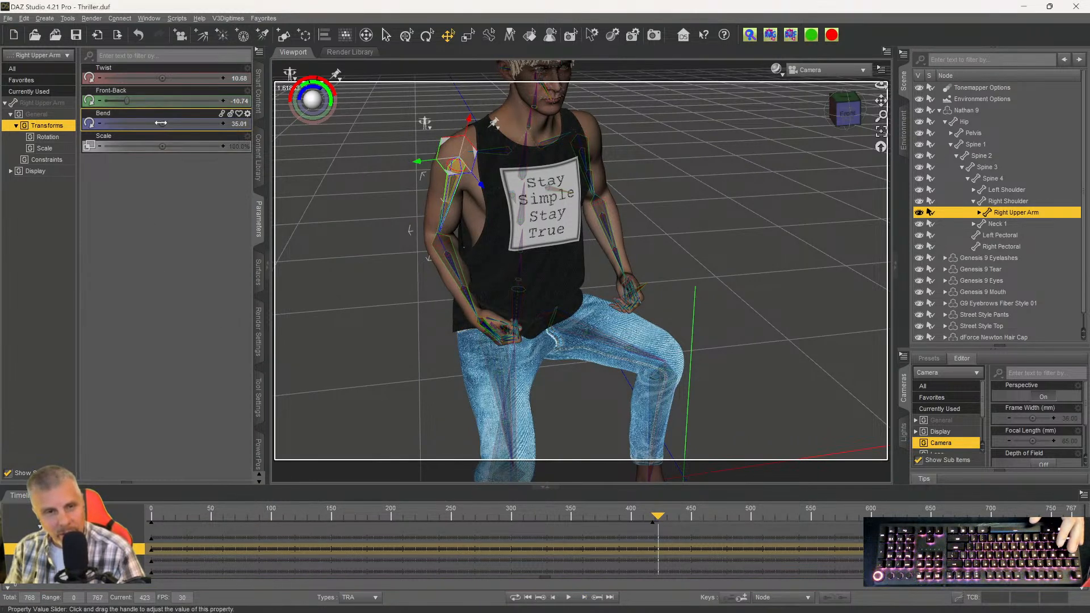
left_click_drag(162, 123, 144, 123)
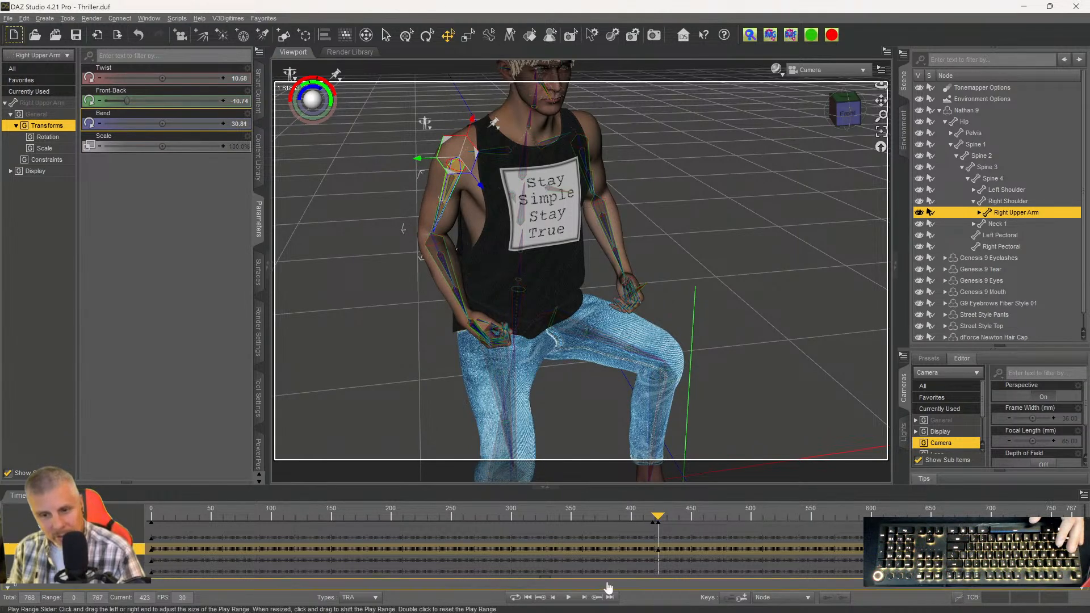
Lower the Right Upper Arm's Bend to about 29.84 at frame 424 and reduce it similarly at frame 425.
left_click(584, 599)
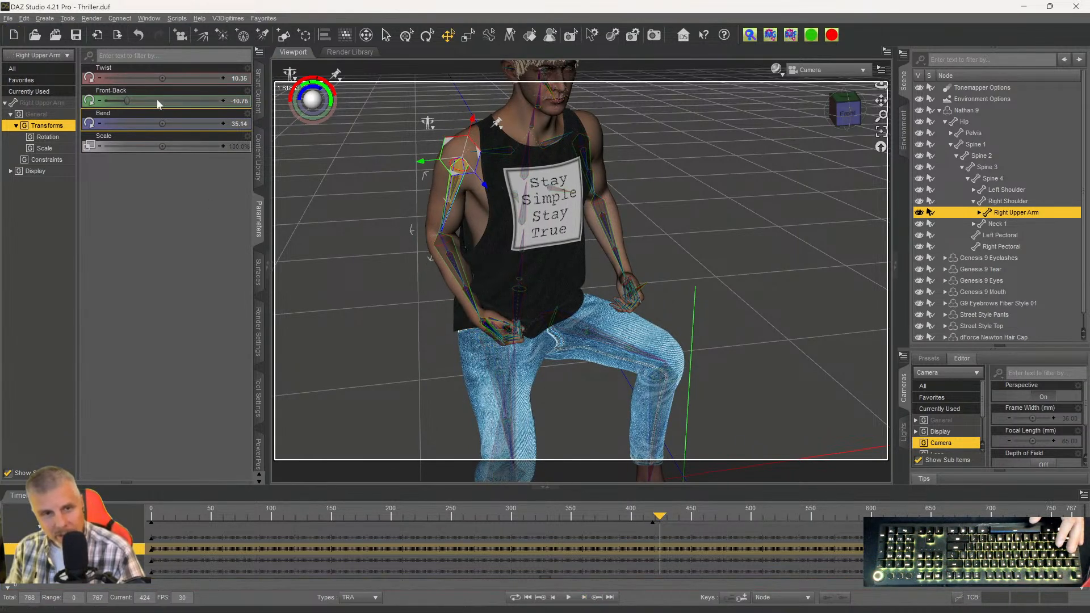
mouse_move(162, 122)
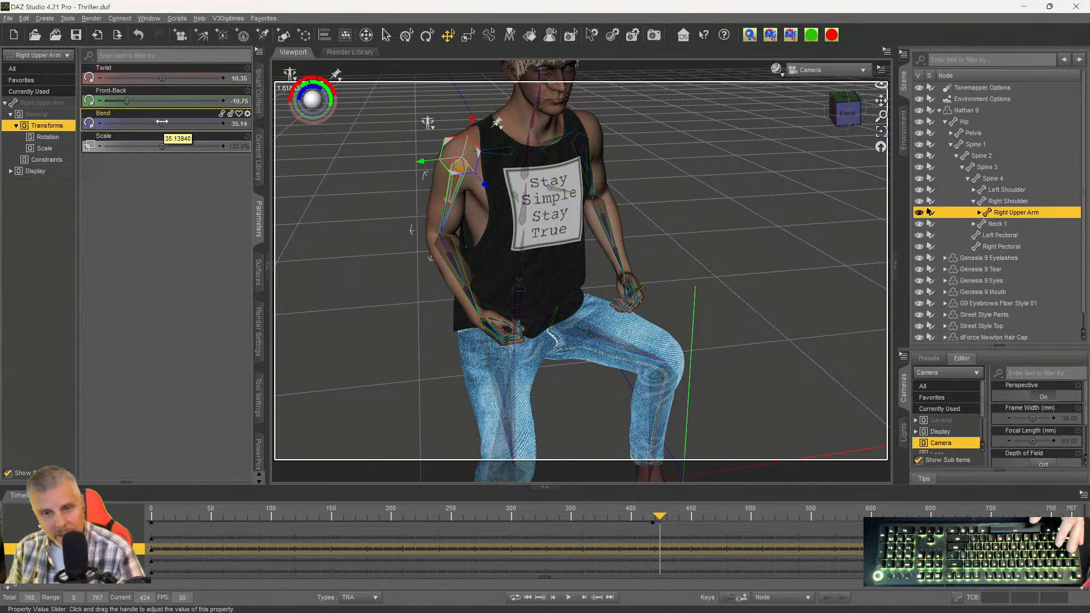
left_click_drag(161, 122, 146, 124)
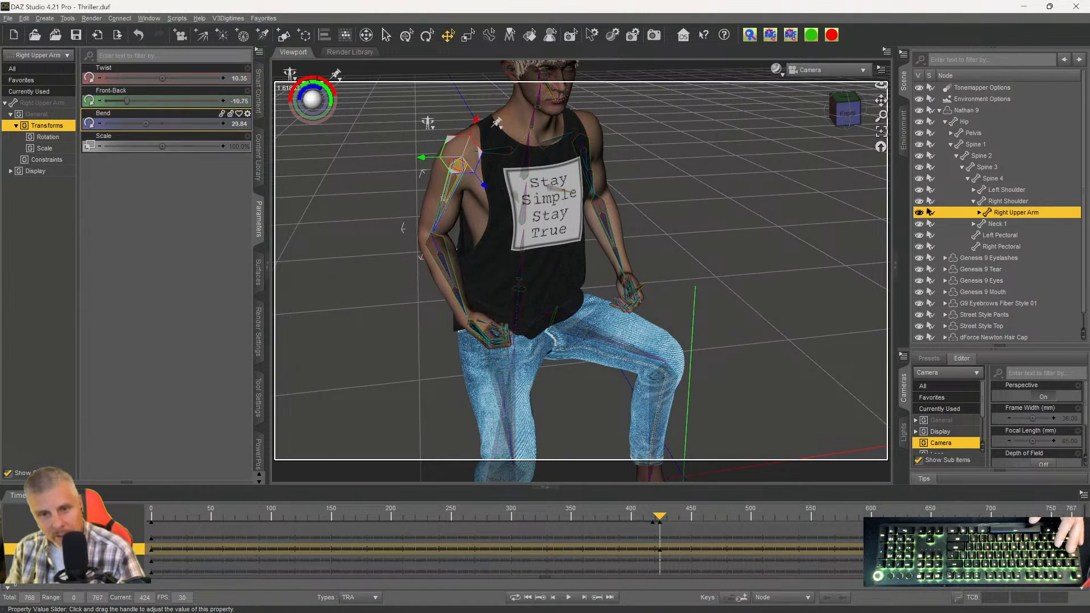
left_click(582, 597)
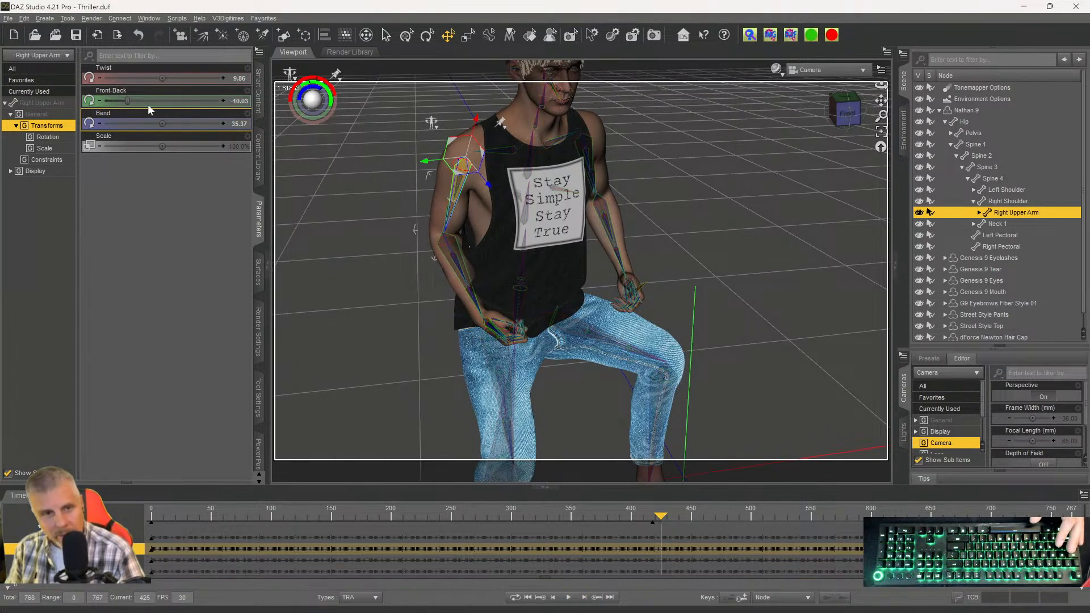
left_click_drag(163, 124, 147, 123)
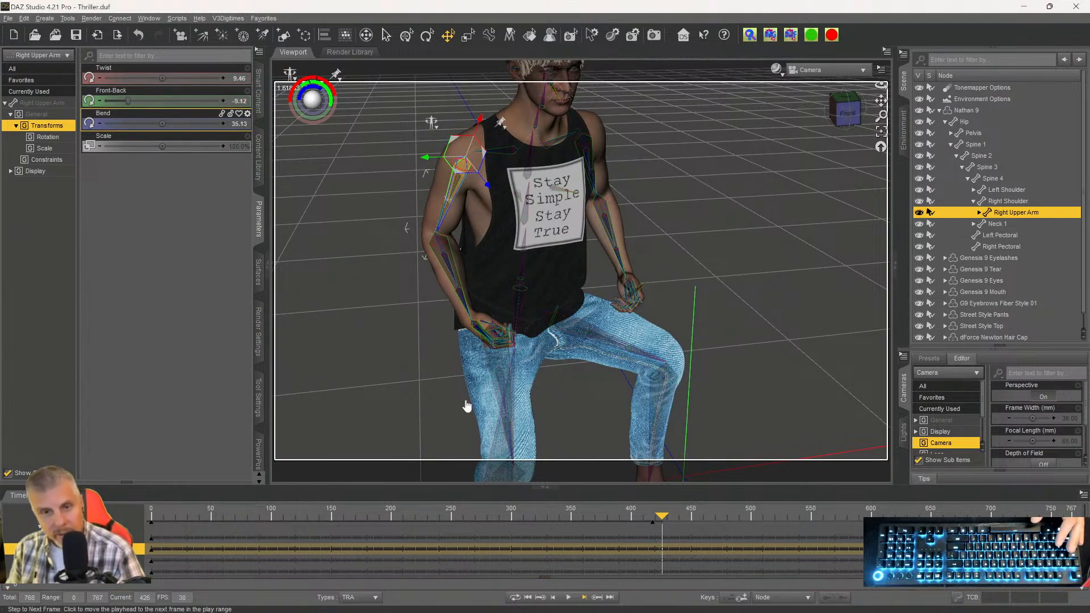
Lower the Right Upper Arm's Bend at frame 426, to about 29.66 at frame 427 and about 29.32 at frame 428.
left_click_drag(172, 129, 145, 123)
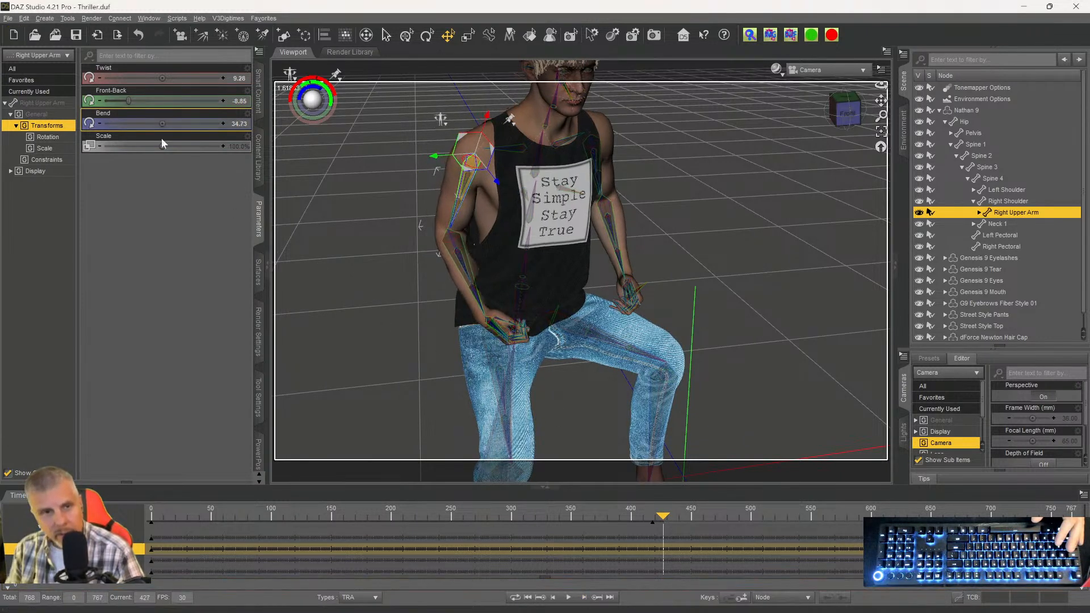
left_click_drag(160, 123, 152, 123)
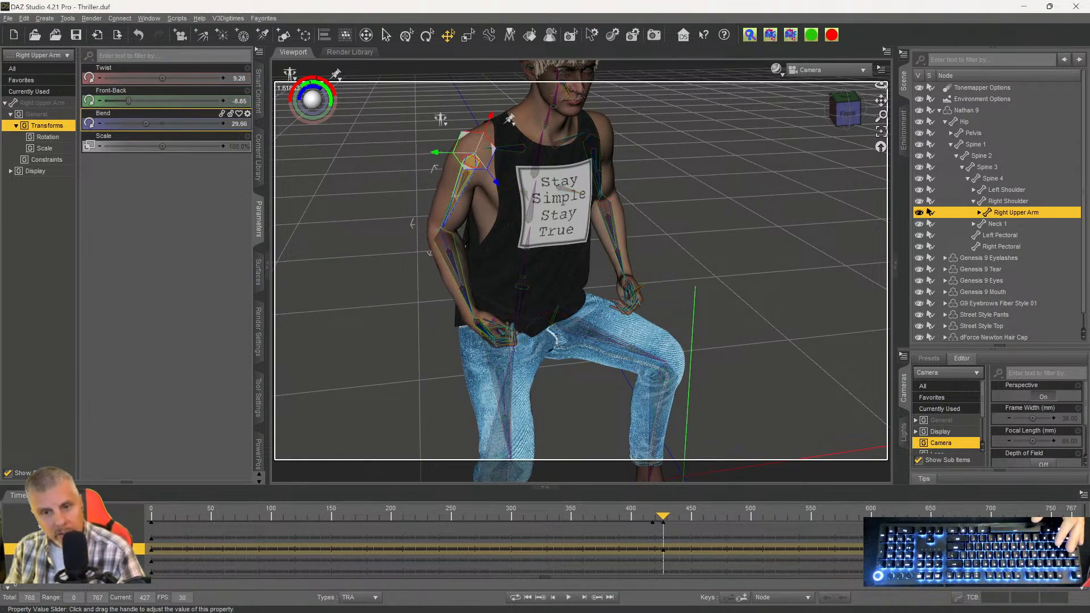
left_click(581, 599)
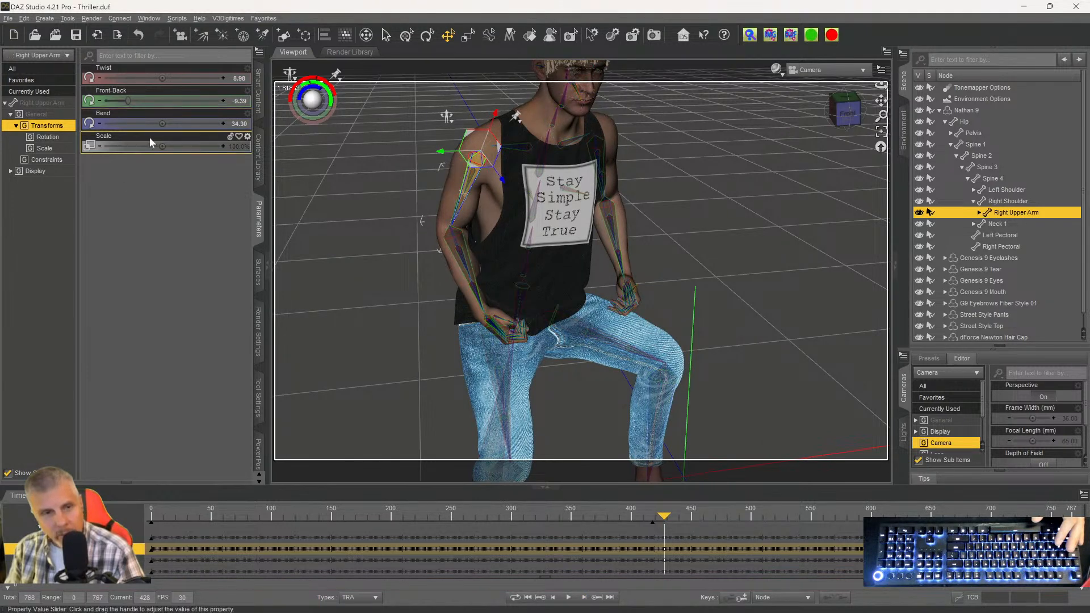
left_click_drag(162, 124, 146, 123)
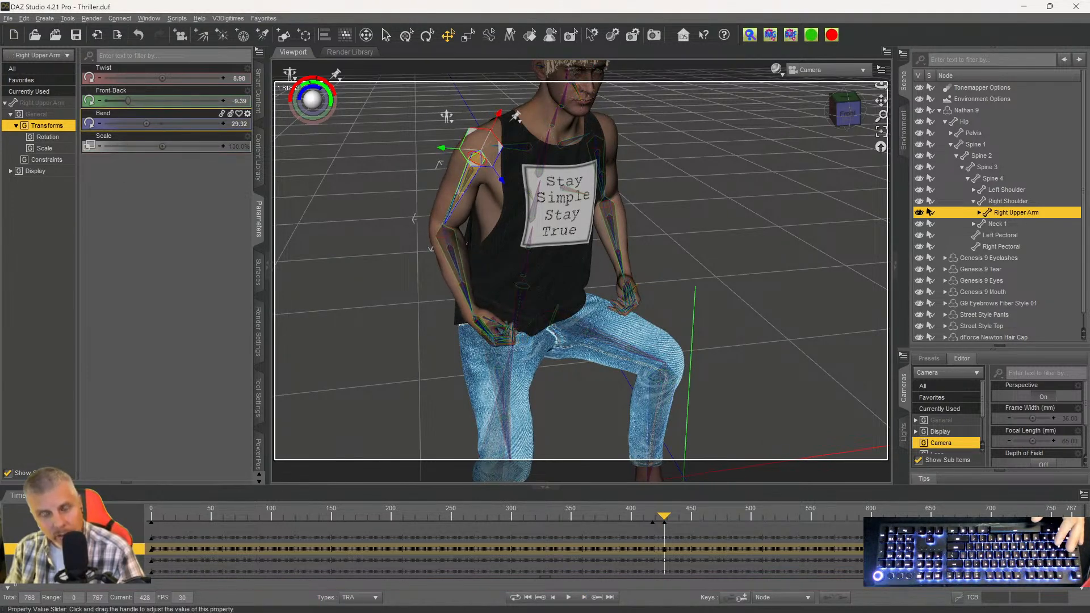
Lower the Right Upper Arm's Bend to about 28.87 at frame 429 and about 29.17 at frame 430.
left_click(585, 597)
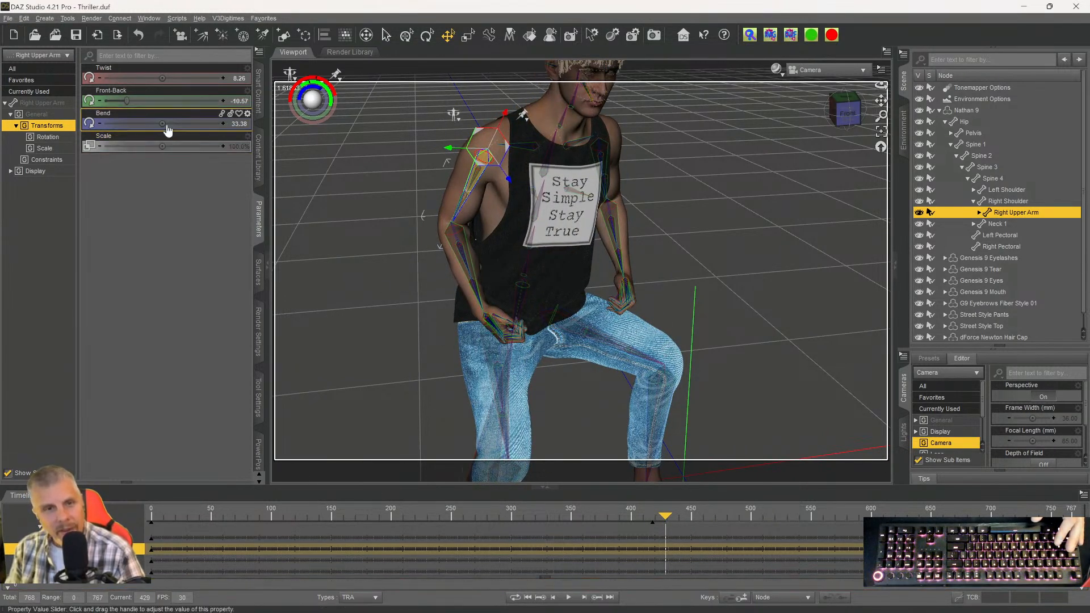
left_click_drag(162, 123, 147, 123)
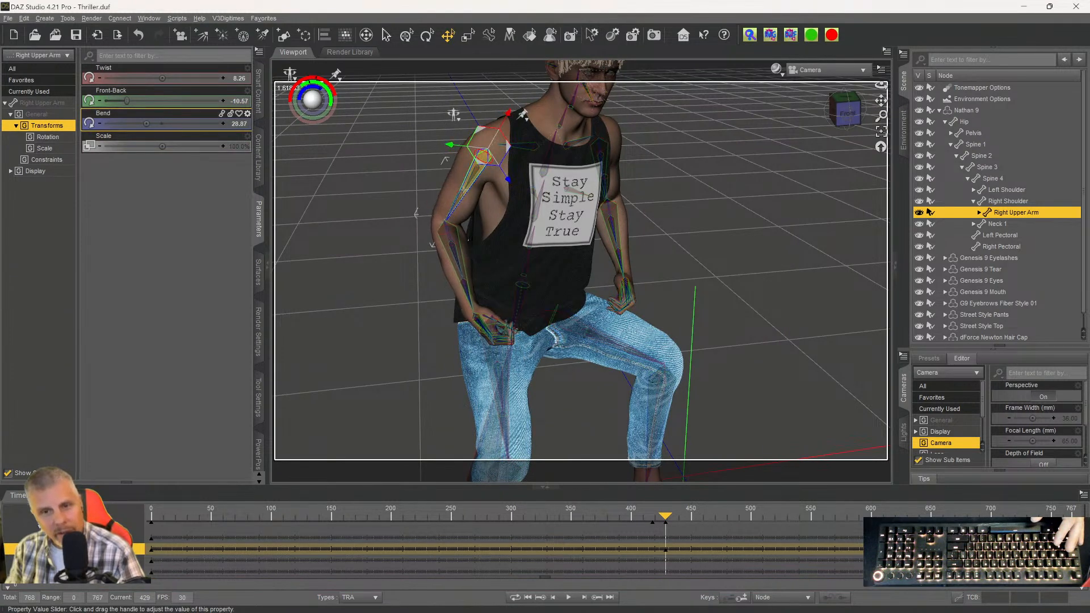
left_click(583, 598)
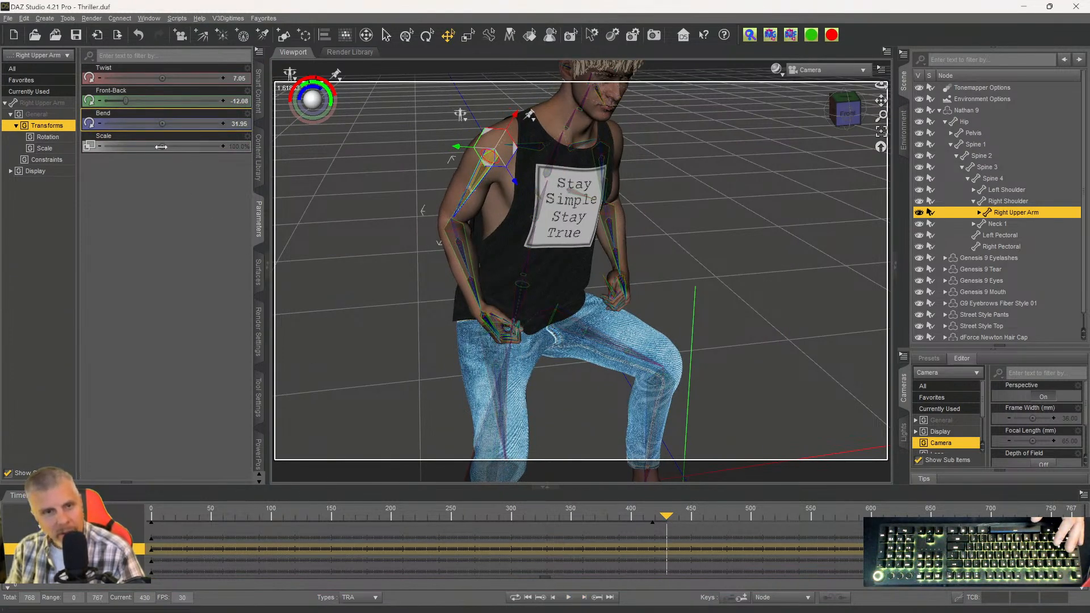
left_click_drag(162, 125, 150, 125)
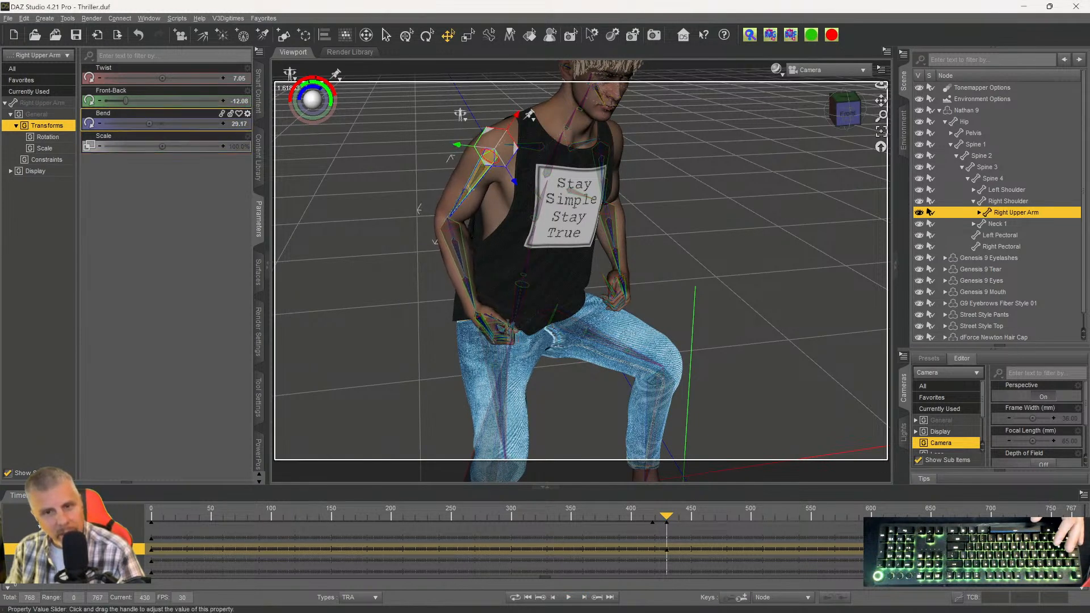
Lower the Right Upper Arm's Bend to about 27.98 at frame 431 and about 27.05 at frame 432.
left_click(583, 599)
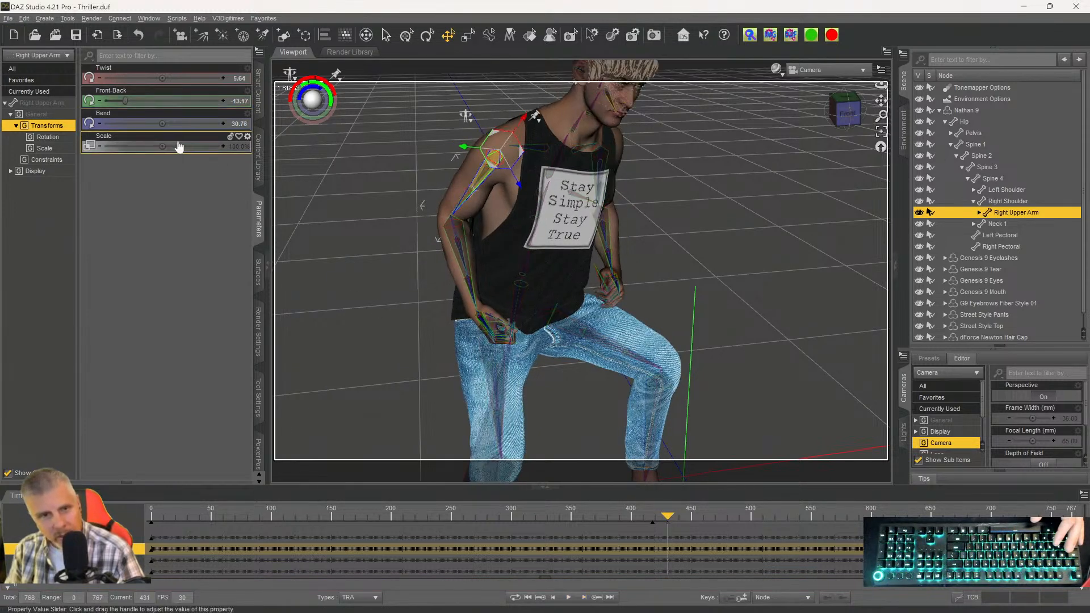
left_click_drag(163, 124, 151, 123)
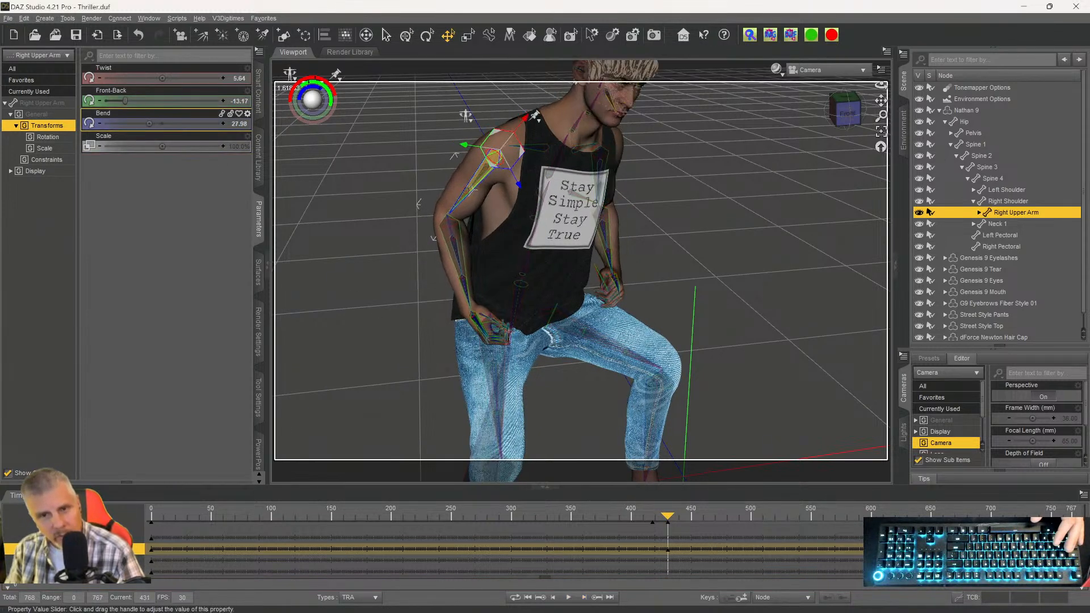
left_click(583, 599)
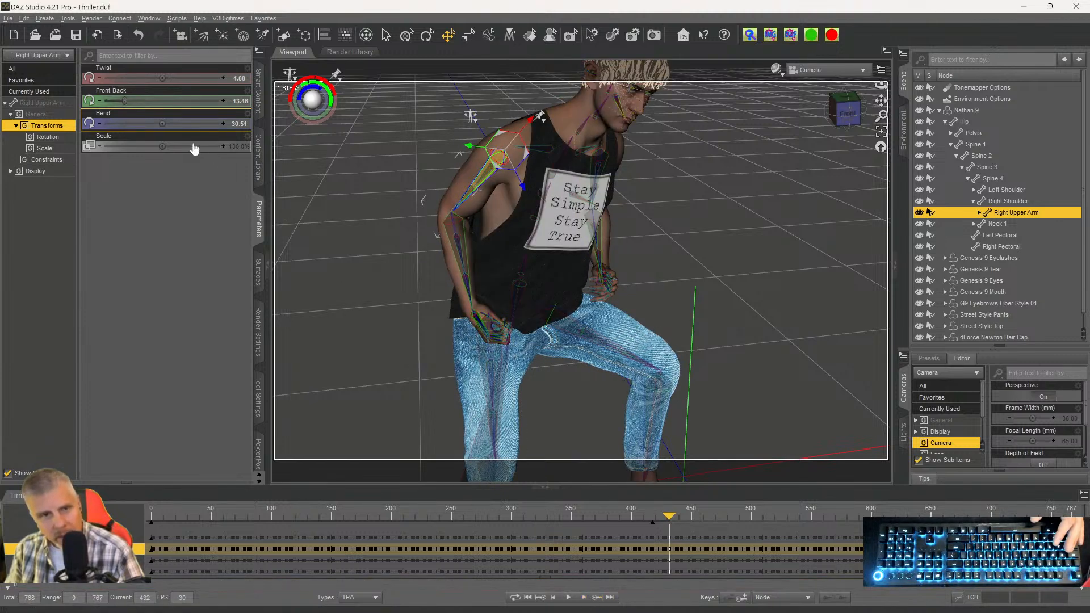
left_click_drag(161, 123, 146, 123)
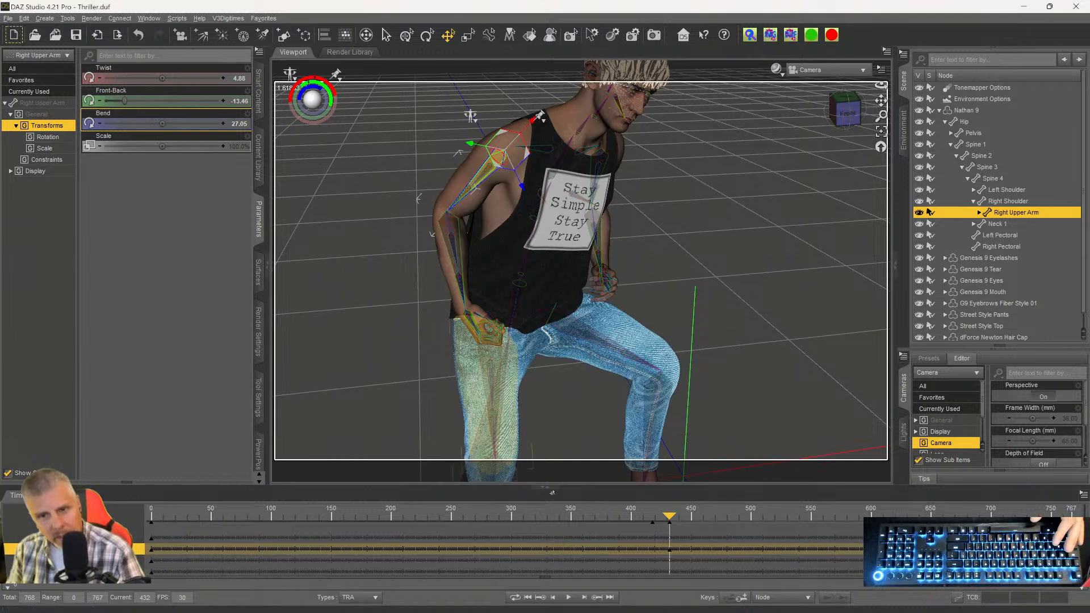
Lower the Right Upper Arm's Bend to about 27.83 at frame 433 and about 28.17 at frame 434.
left_click(583, 597)
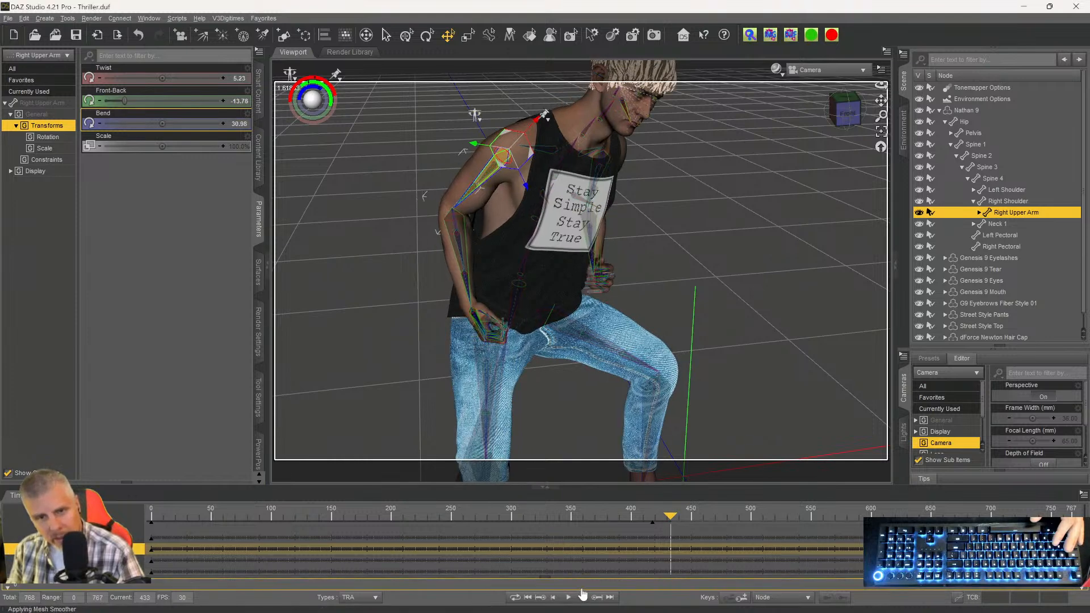
left_click_drag(161, 123, 147, 124)
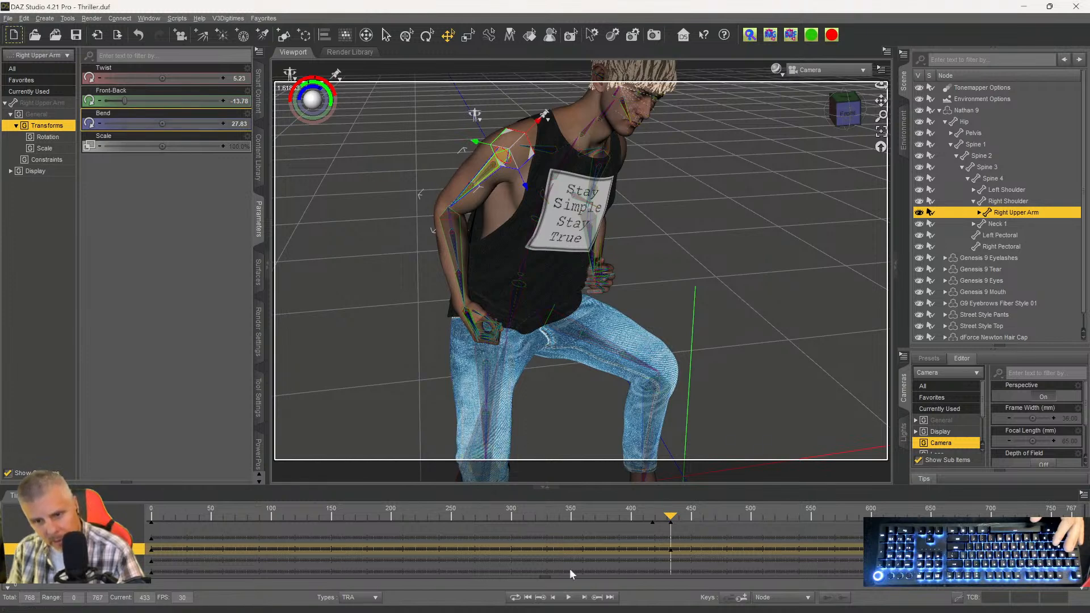
left_click(583, 598)
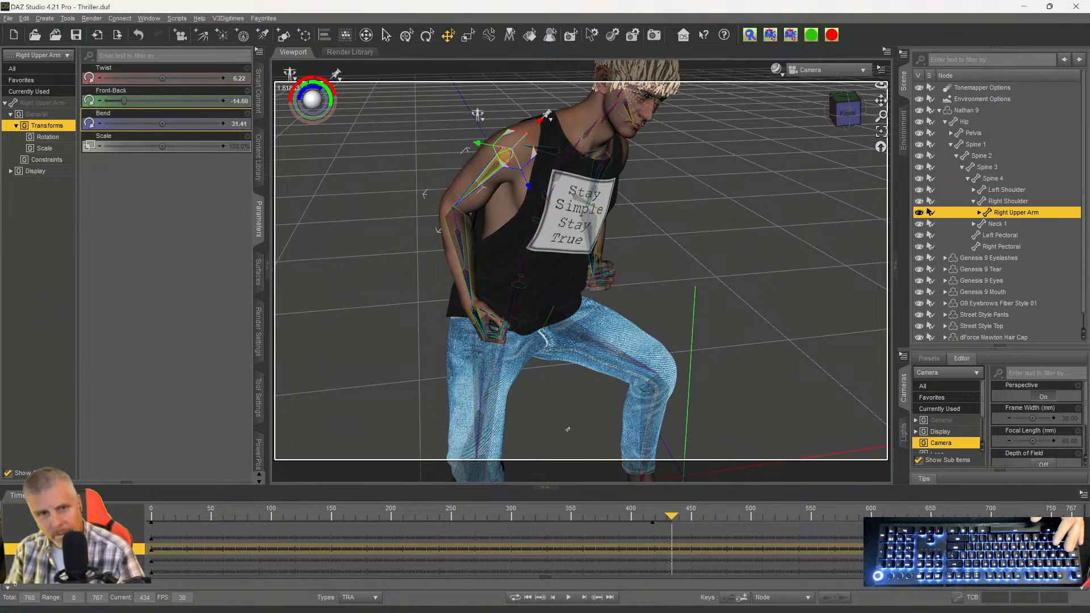
left_click_drag(160, 126, 145, 127)
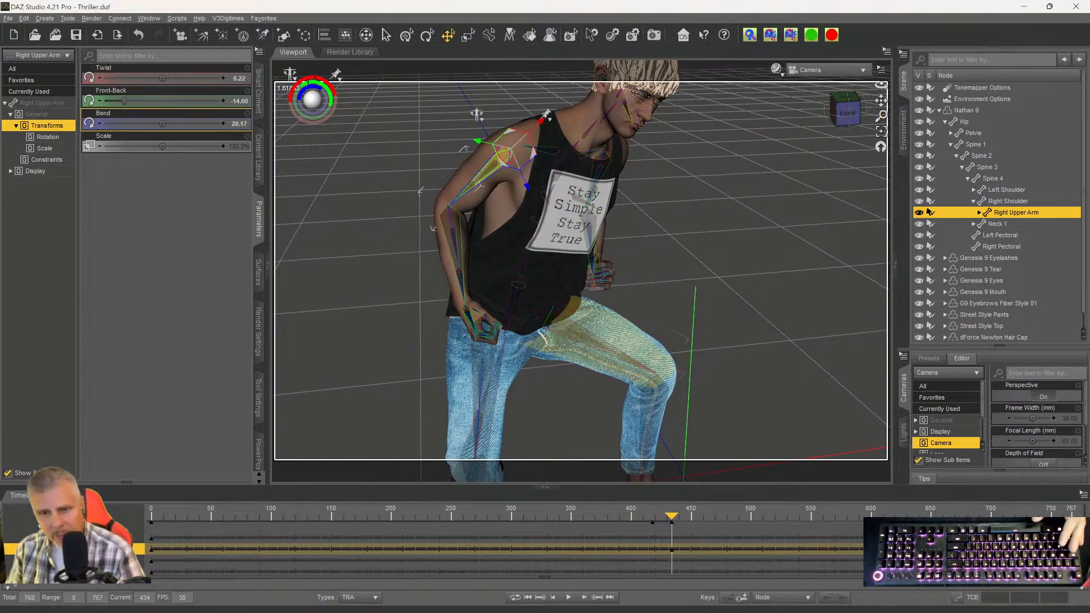
Lower the Right Upper Arm's Bend to about 28.90 at frame 435 and reduce it similarly at frame 436.
left_click(583, 599)
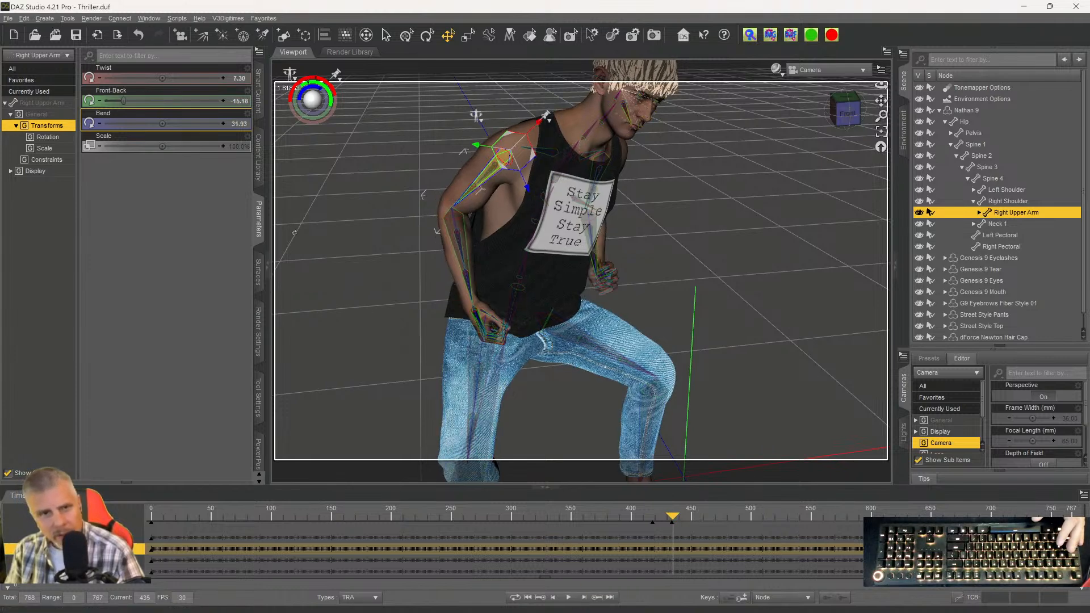
left_click_drag(162, 124, 150, 124)
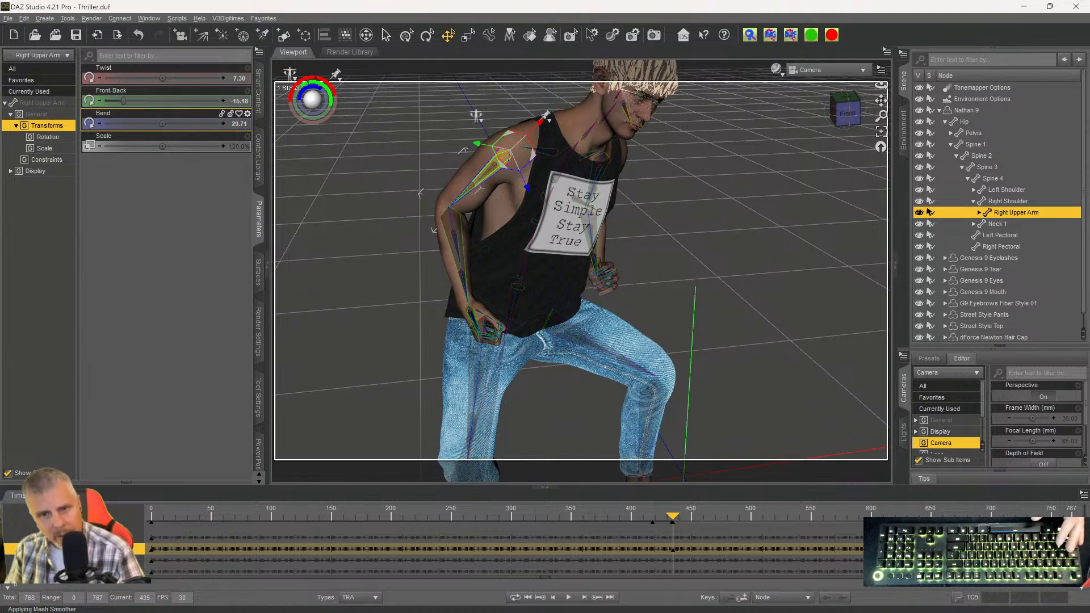
left_click_drag(163, 124, 156, 124)
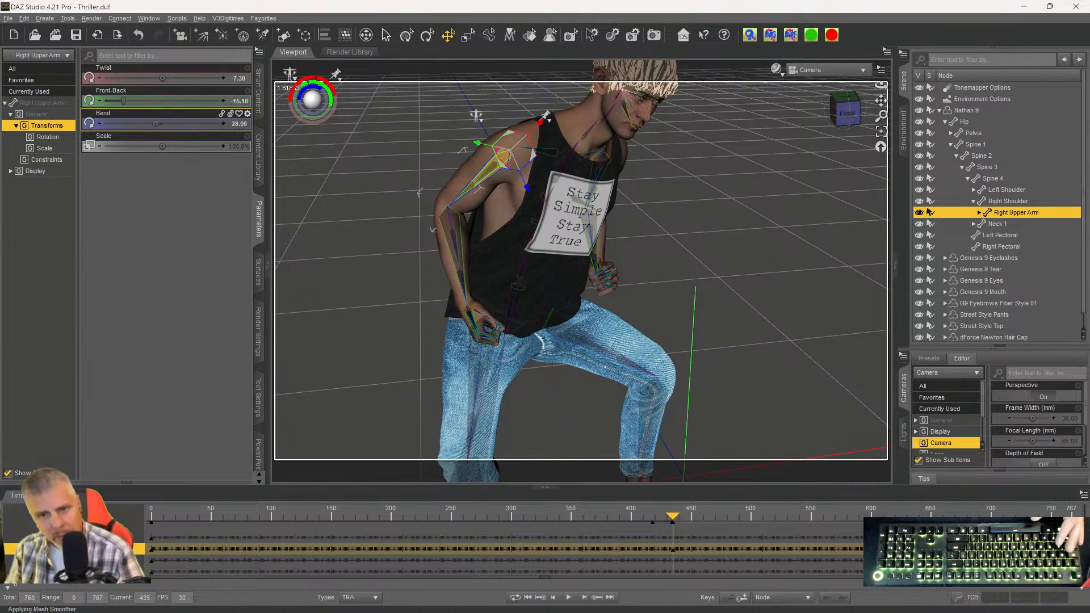
left_click(577, 598)
left_click_drag(162, 123, 149, 124)
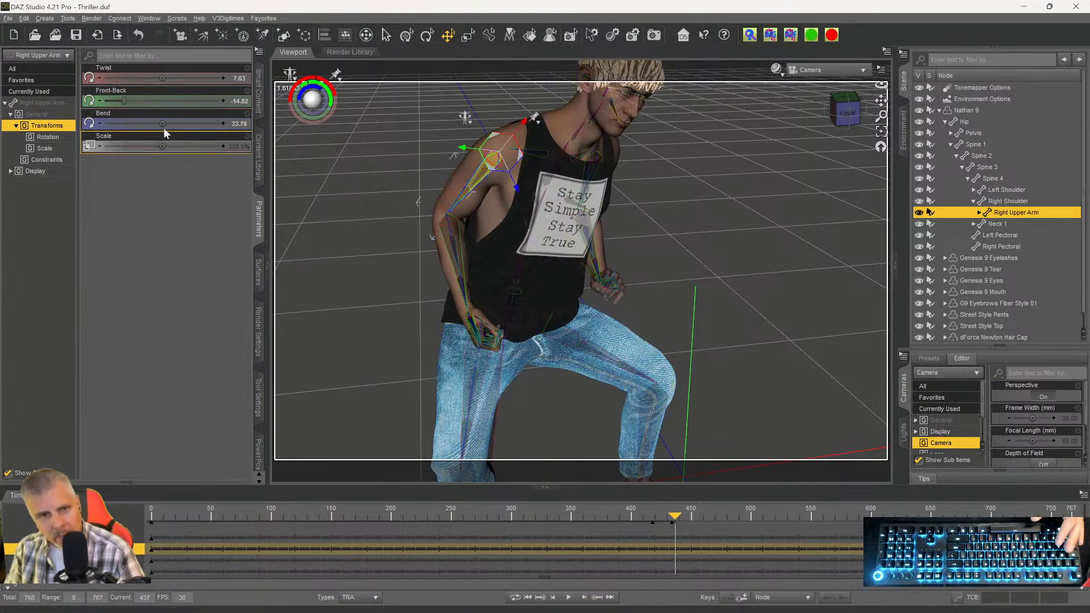
Reduce the Right Upper Arm's Bend at frame 437 and lower it to about 29.49 at frame 438.
left_click_drag(162, 124, 148, 123)
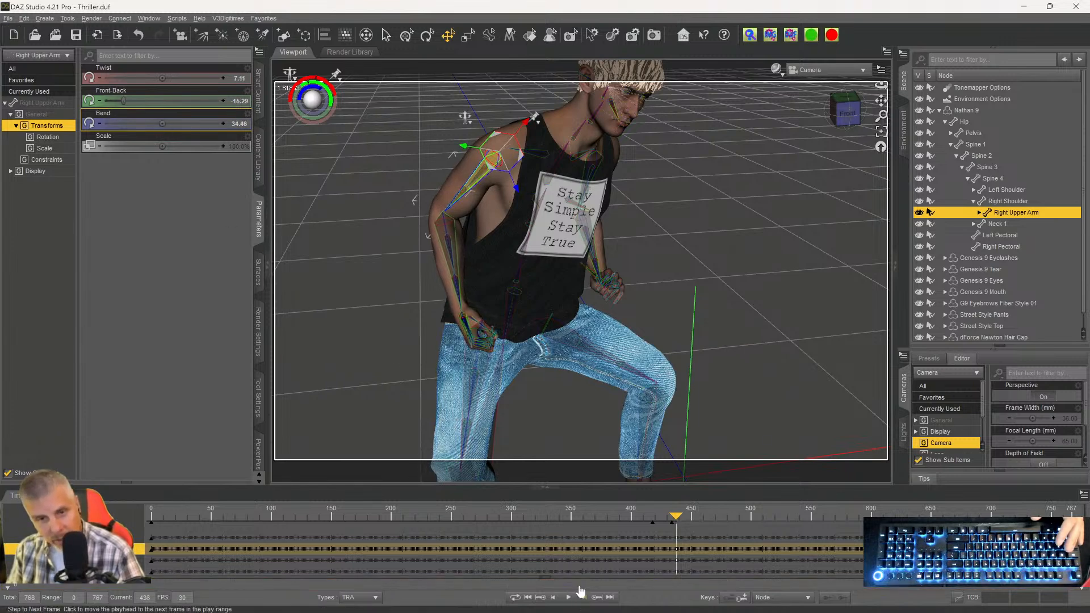
left_click(582, 595)
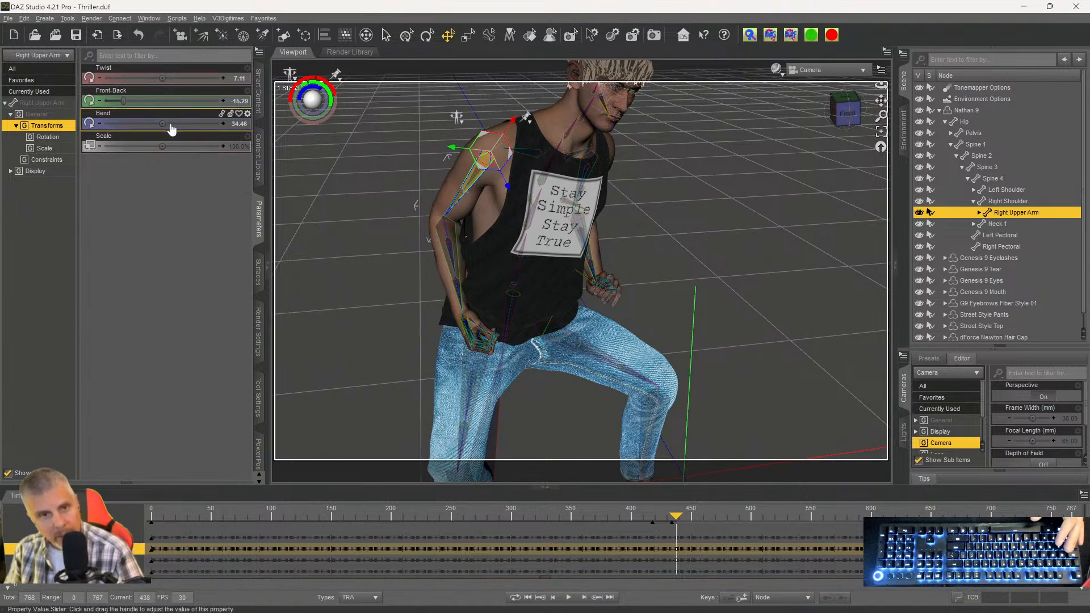
left_click_drag(163, 123, 145, 123)
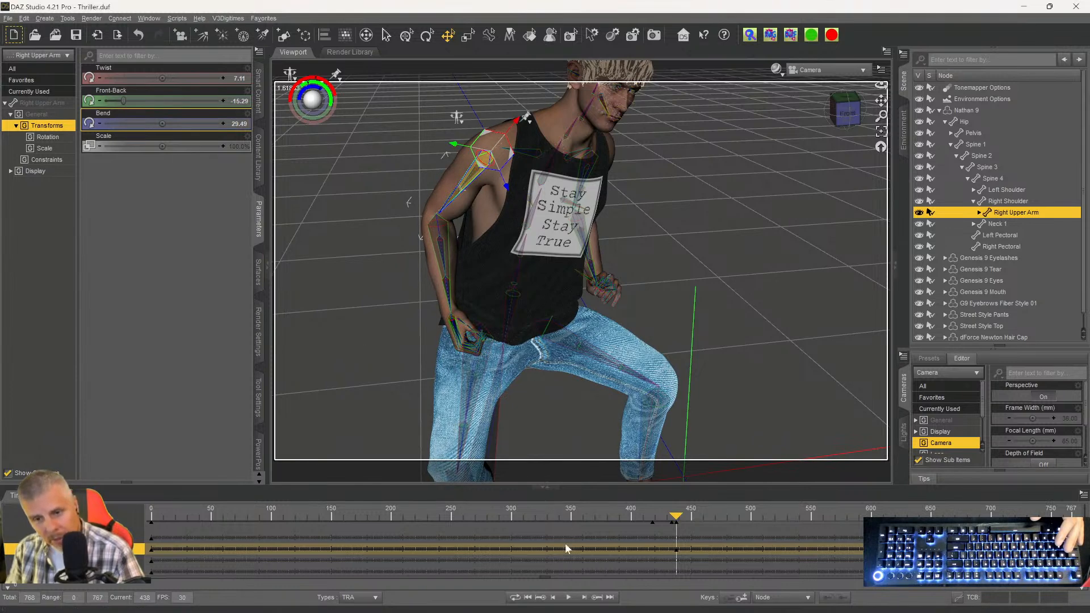
Lower the Right Upper Arm's Bend to about 30.77 at frame 440 and about 32.11 at frame 441.
left_click(583, 597)
left_click(583, 598)
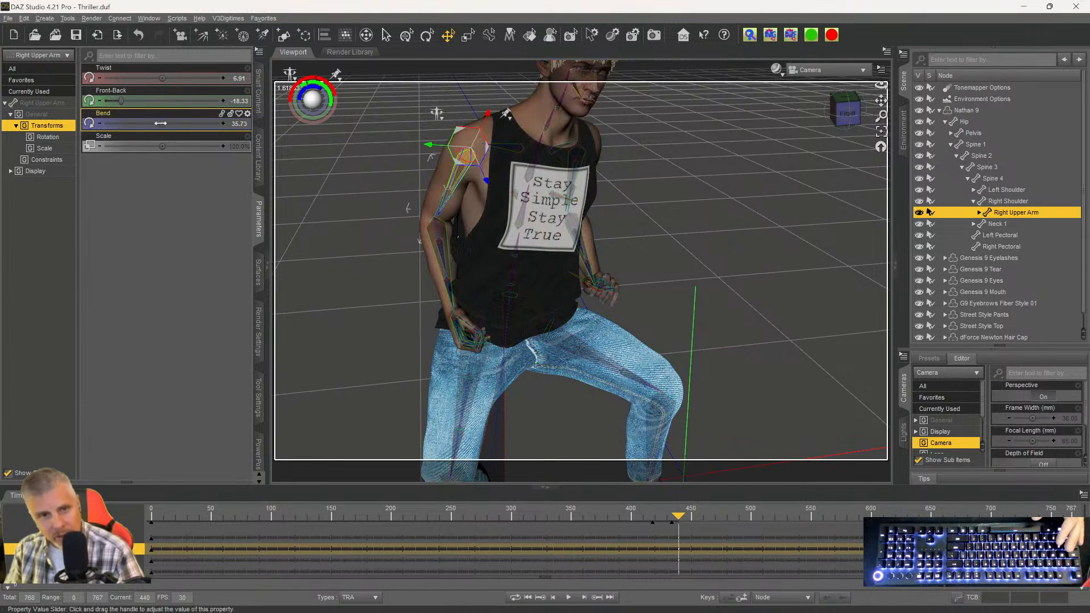
left_click_drag(163, 123, 146, 123)
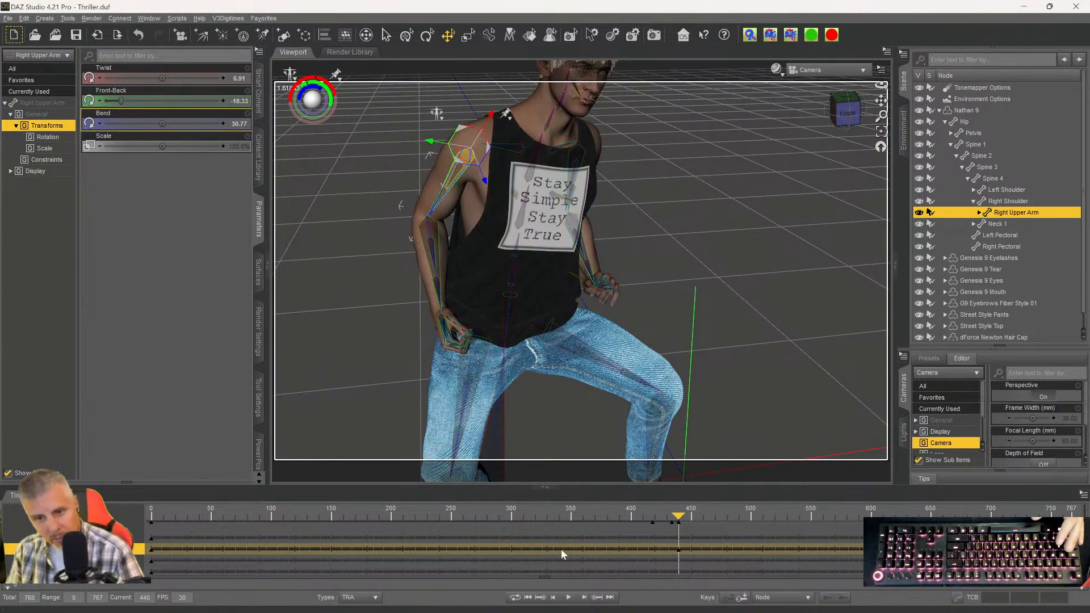
left_click(583, 598)
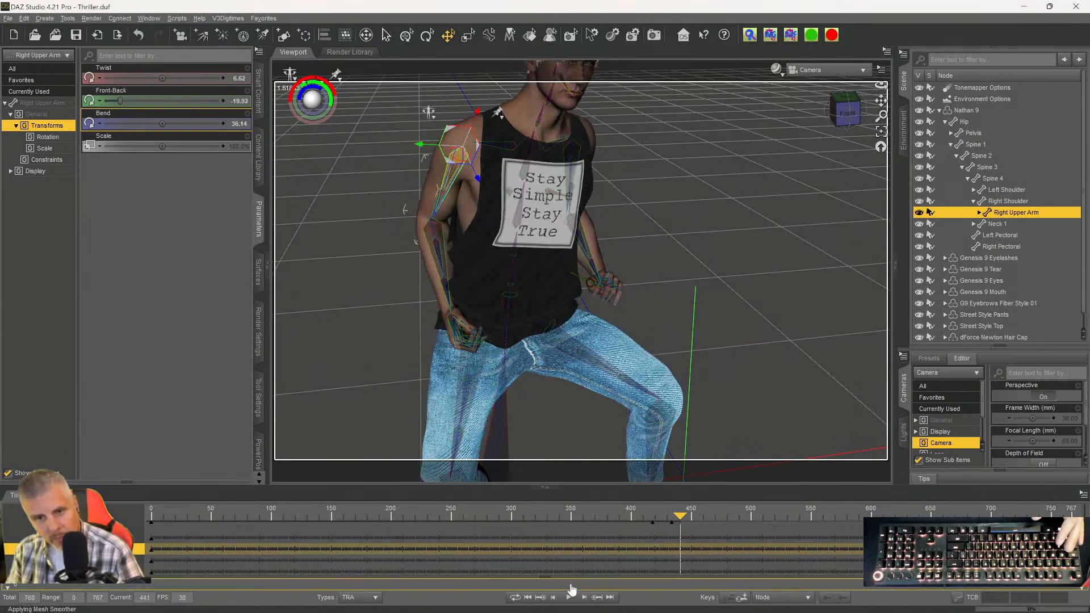
left_click_drag(155, 124, 138, 124)
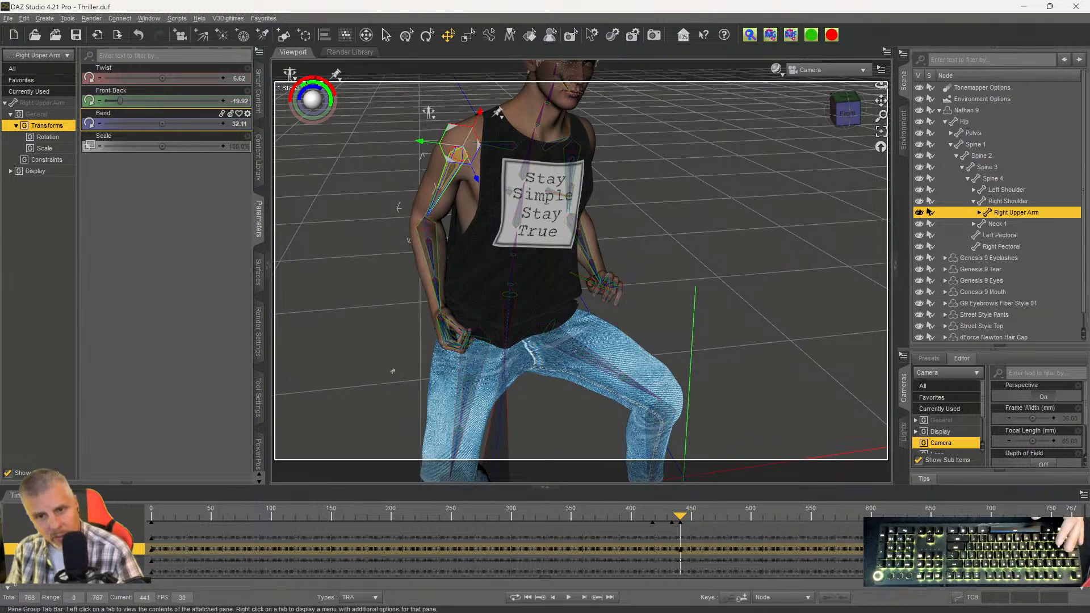
Reduce the Right Upper Arm's Bend at frame 442 and adjust it to about 32.26 at frame 443.
left_click(584, 598)
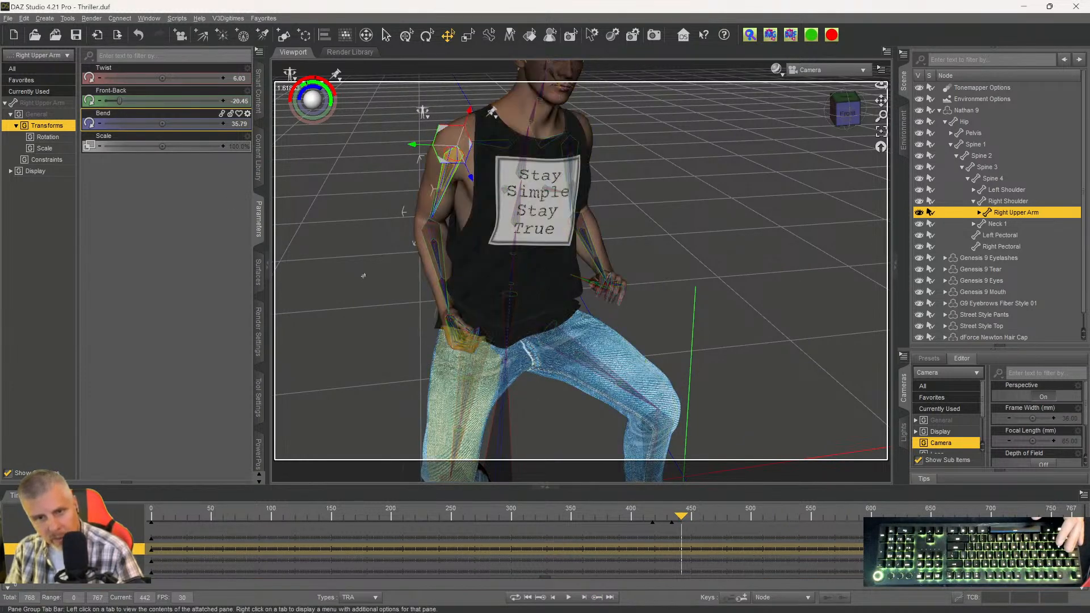
left_click_drag(162, 123, 148, 124)
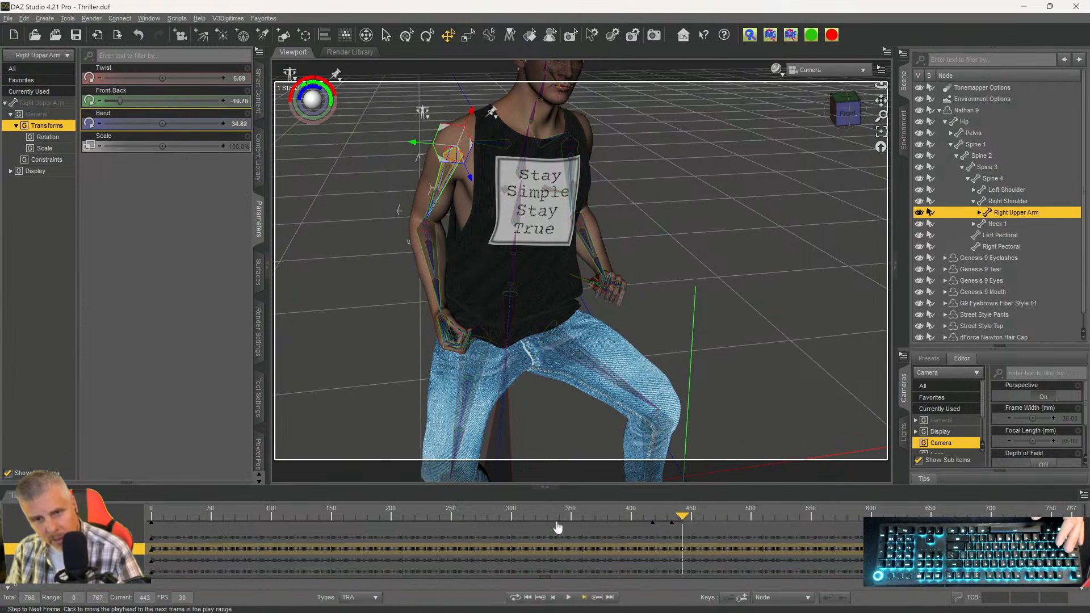
left_click_drag(163, 124, 147, 124)
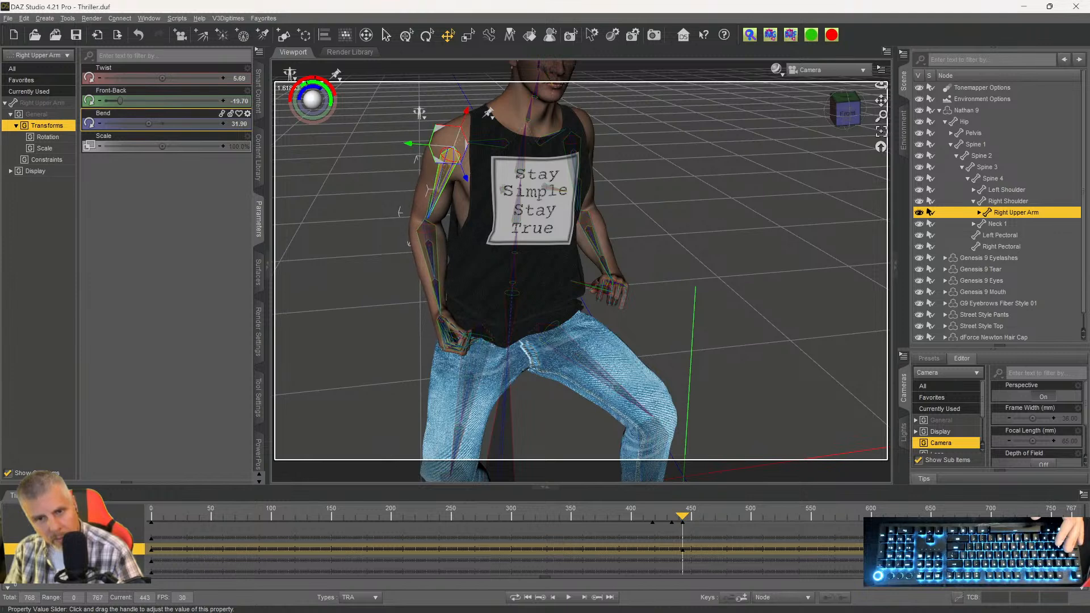
left_click_drag(149, 124, 149, 123)
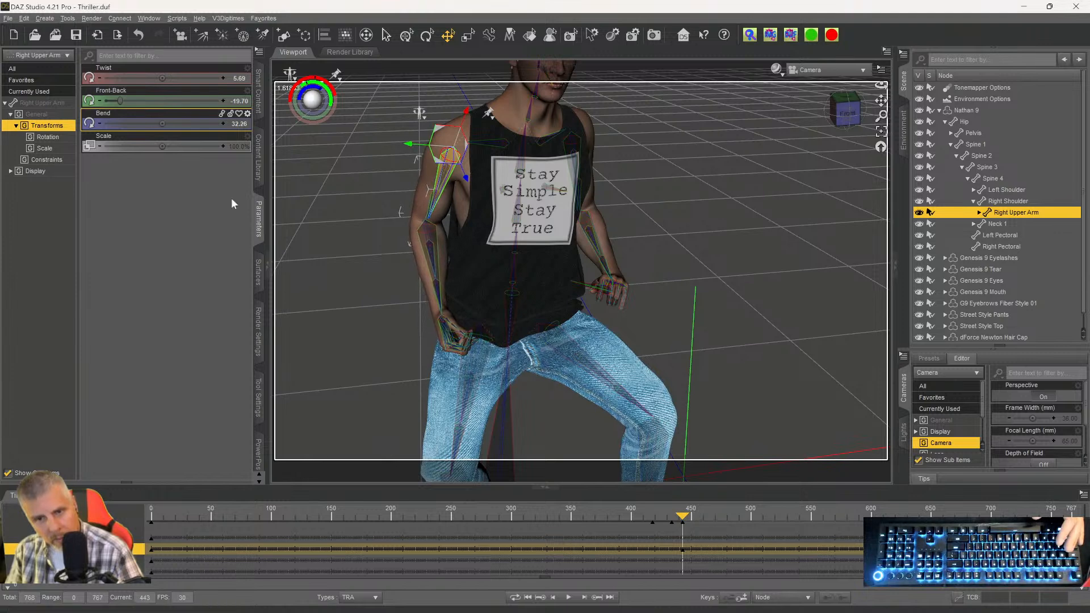
Lower the Right Upper Arm's Bend to about 32.11 at frame 444, 33.88 at frame 445 and 37.79 at frame 446.
left_click(587, 597)
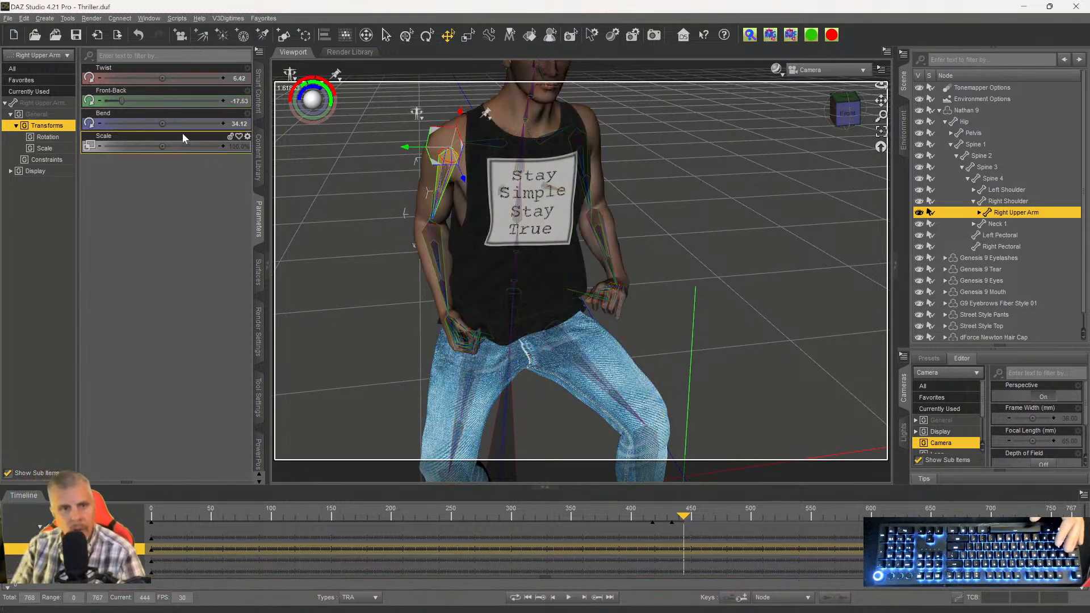
left_click_drag(159, 121, 156, 121)
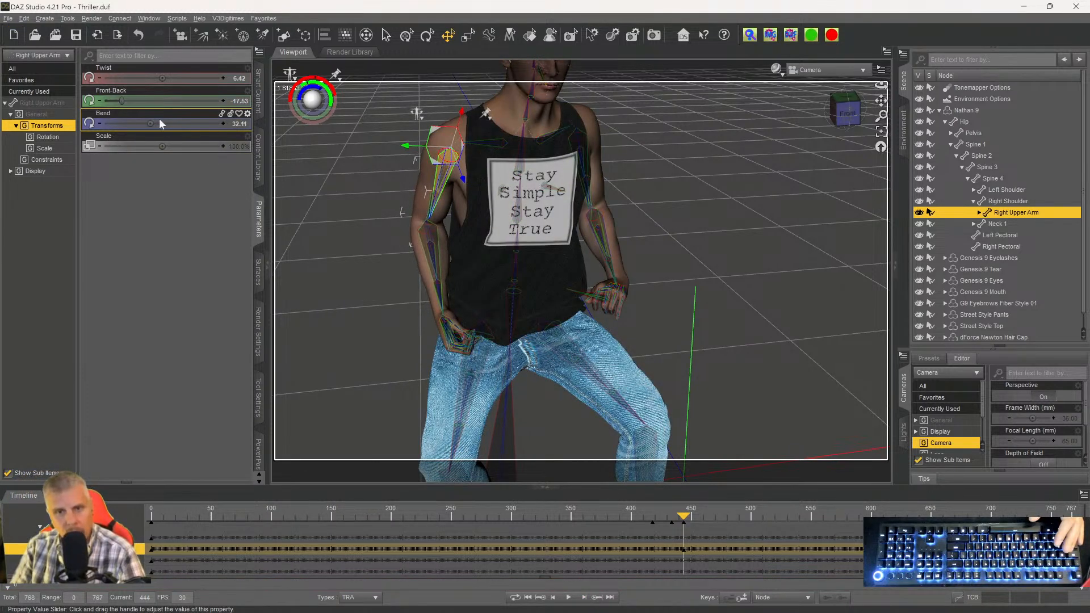
left_click(584, 598)
left_click_drag(163, 124, 152, 124)
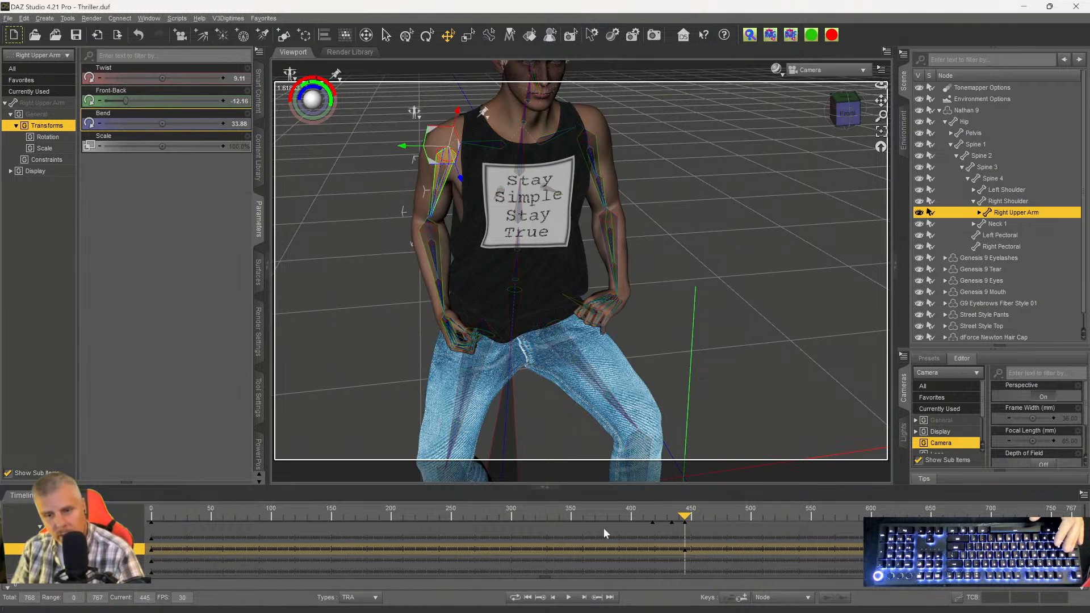
left_click(584, 598)
left_click_drag(162, 123, 153, 123)
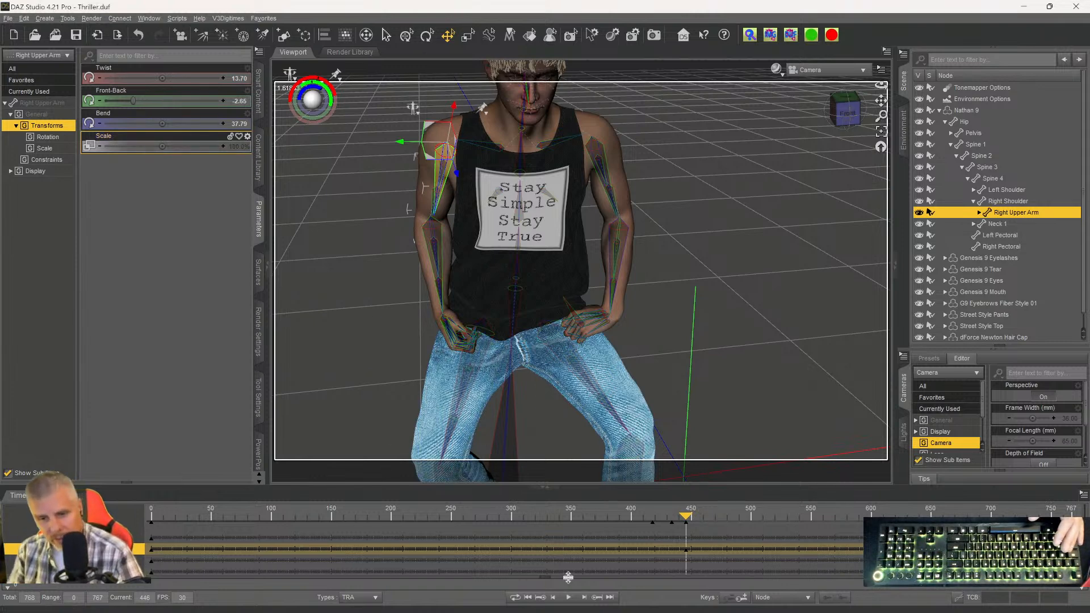
Lower the Right Upper Arm's Bend to about 41.99 at frame 447 and about 40.04 at frame 448.
left_click(584, 598)
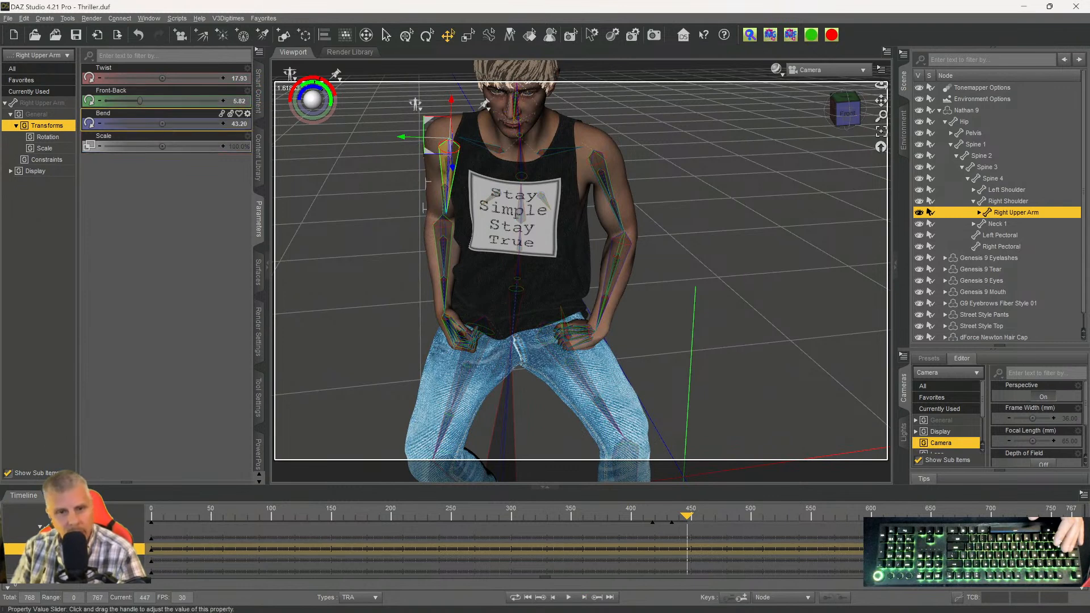
left_click_drag(162, 123, 154, 123)
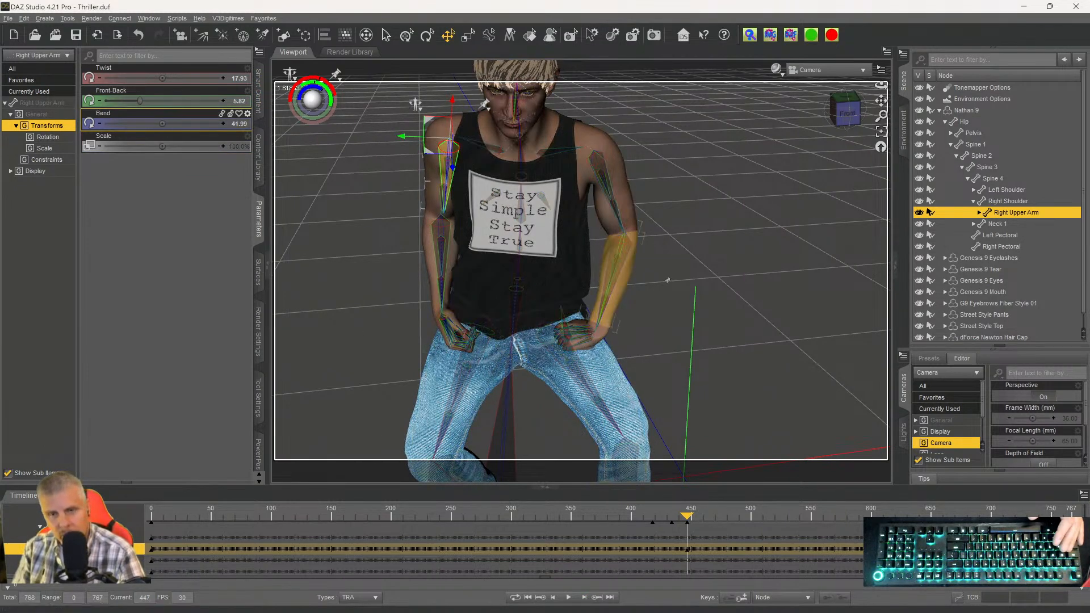
left_click_drag(850, 112, 877, 113)
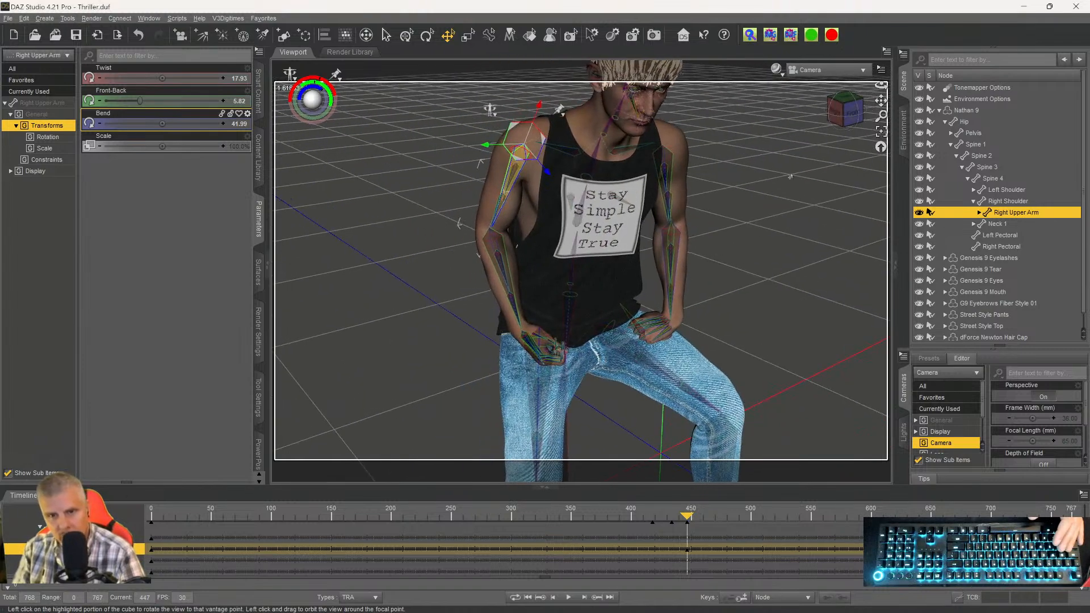
left_click(584, 599)
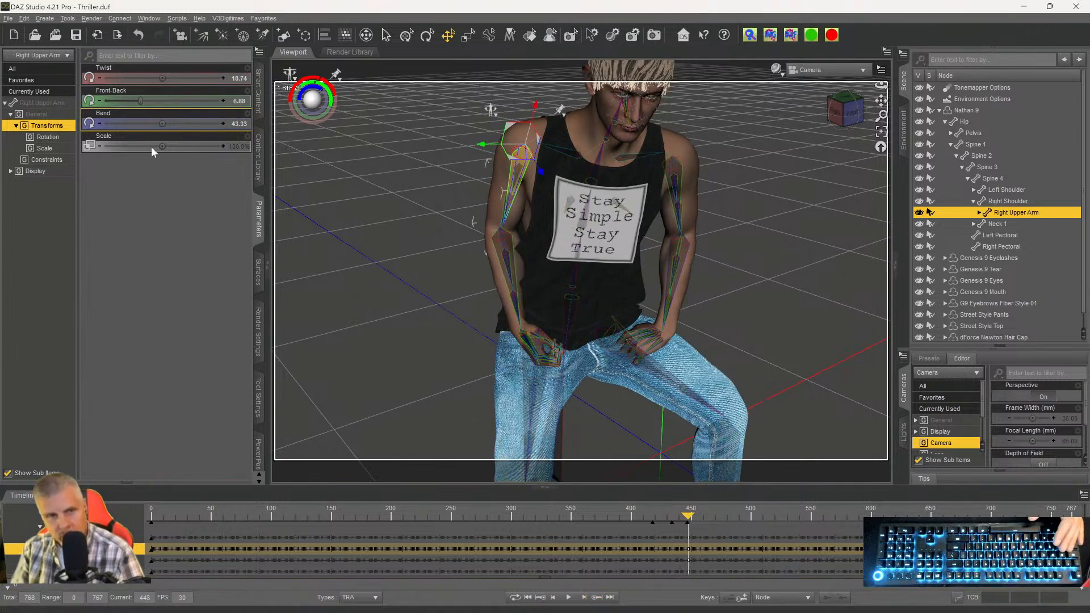
left_click_drag(161, 121, 148, 121)
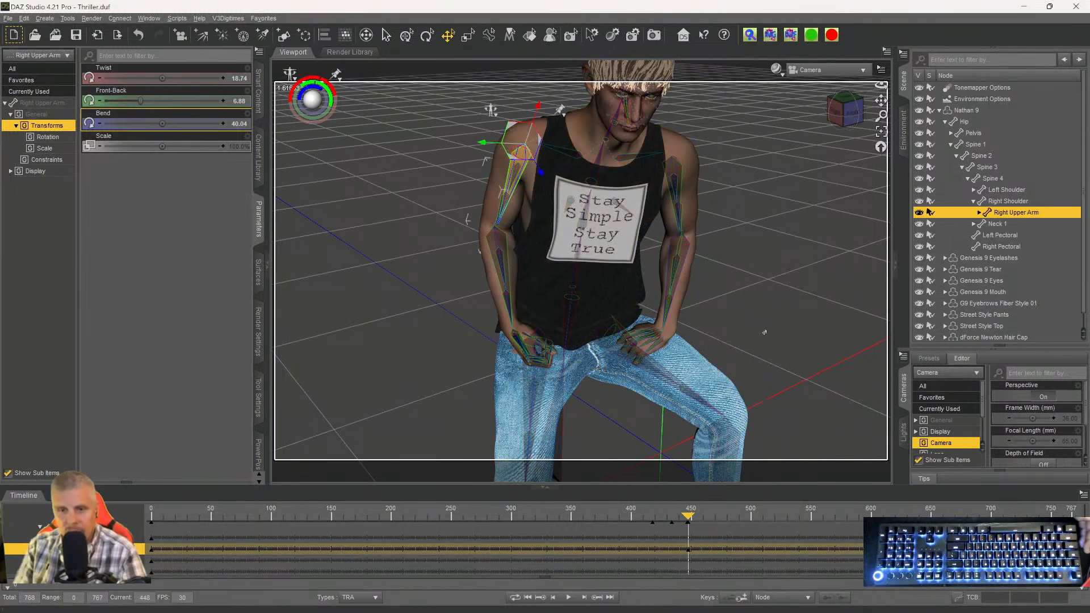
Expand the Right Upper Arm Twist 1 properties in the timeline and enlarge the timeline pane.
left_click(839, 114)
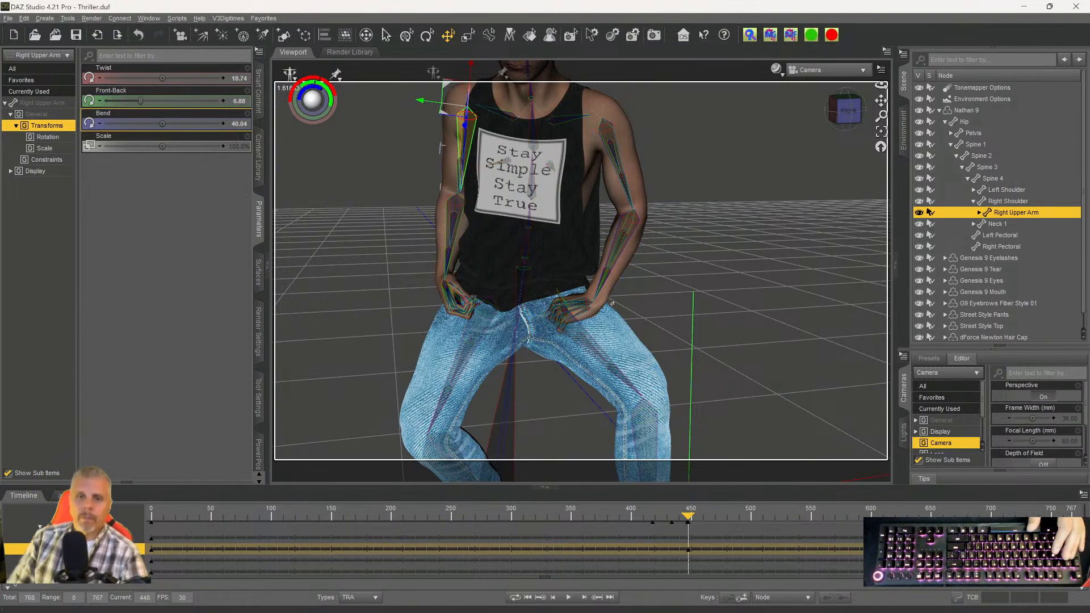
left_click(834, 124)
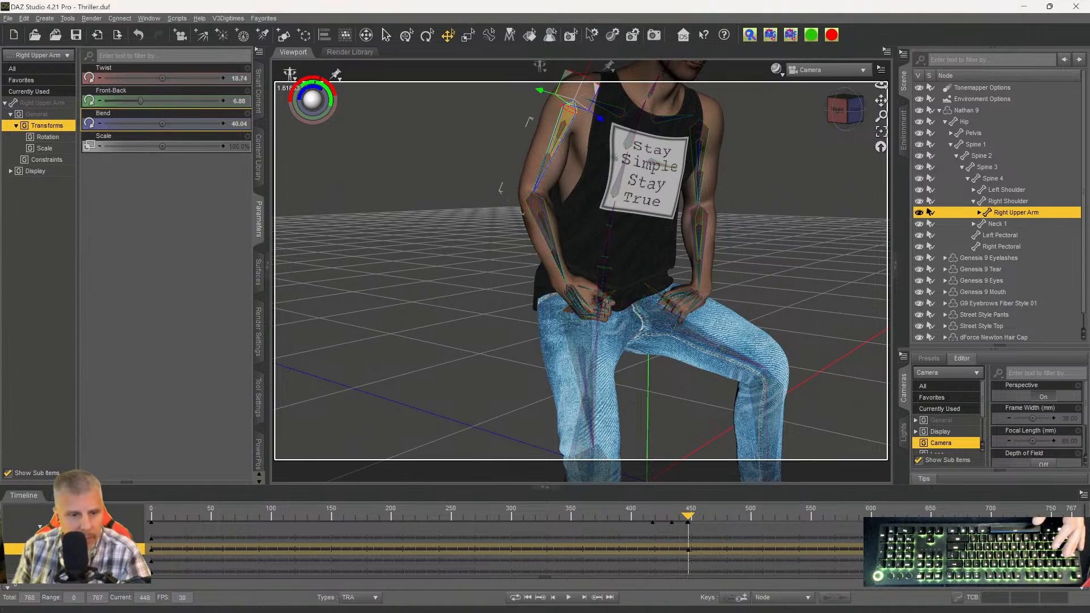
scroll(103, 544, "down", 8)
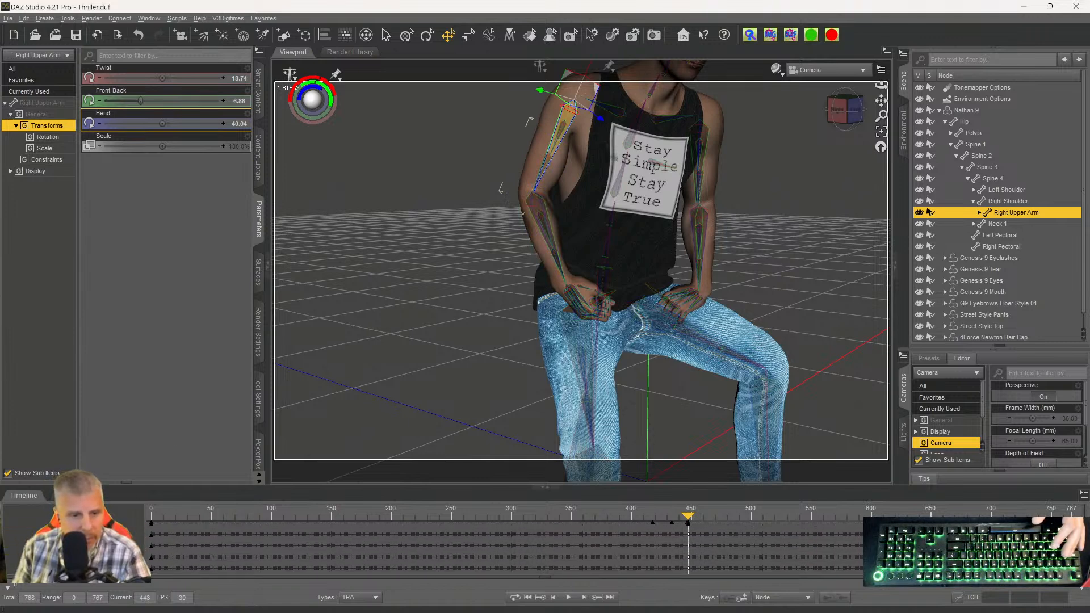
scroll(102, 545, "up", 2)
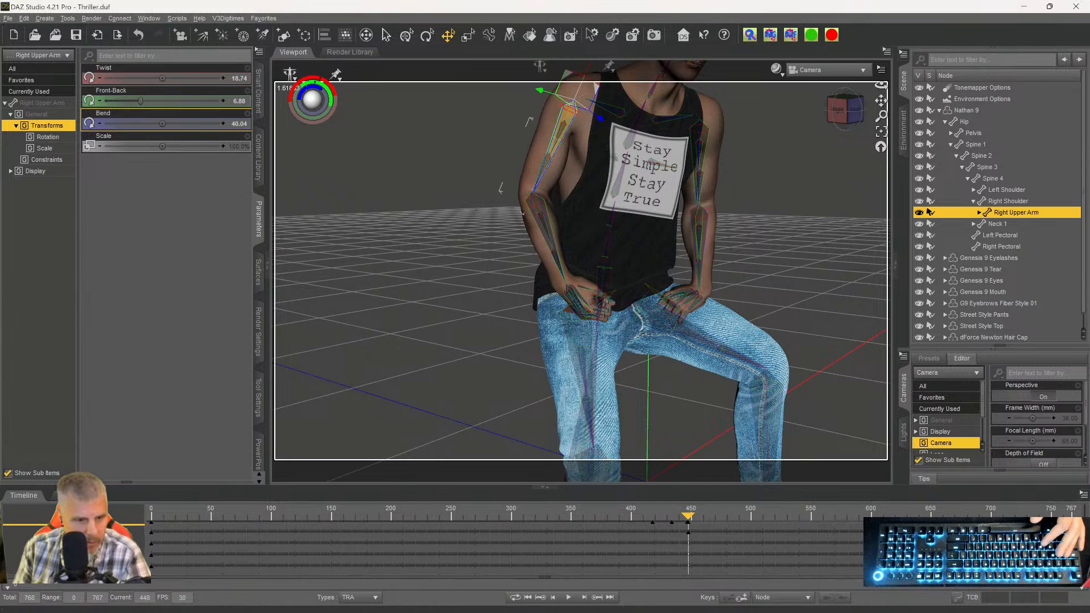
left_click(68, 544)
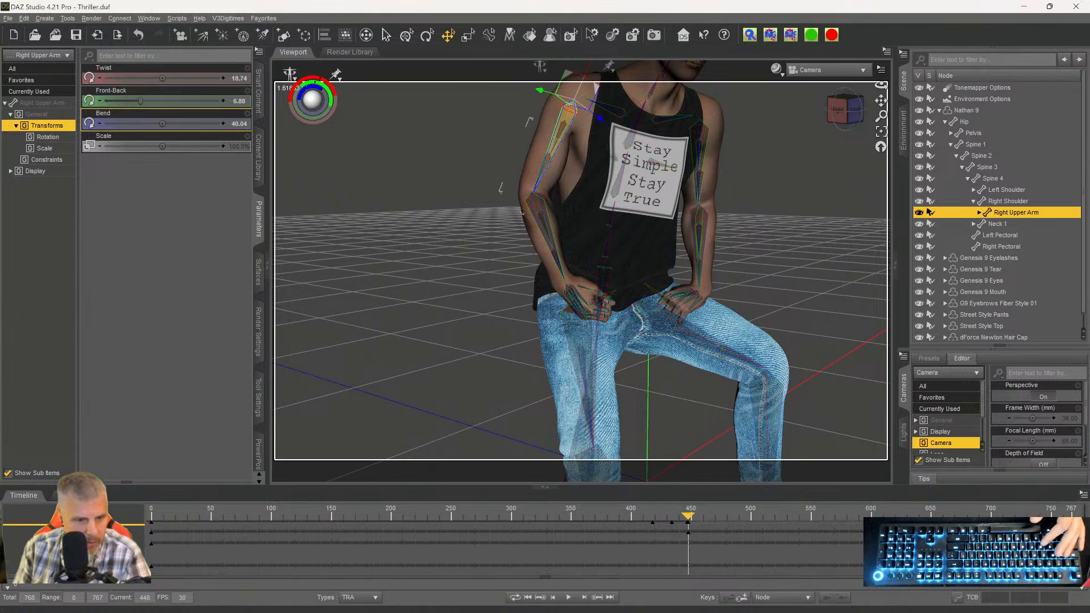
left_click(74, 562)
left_click(17, 562)
scroll(74, 551, "down", 3)
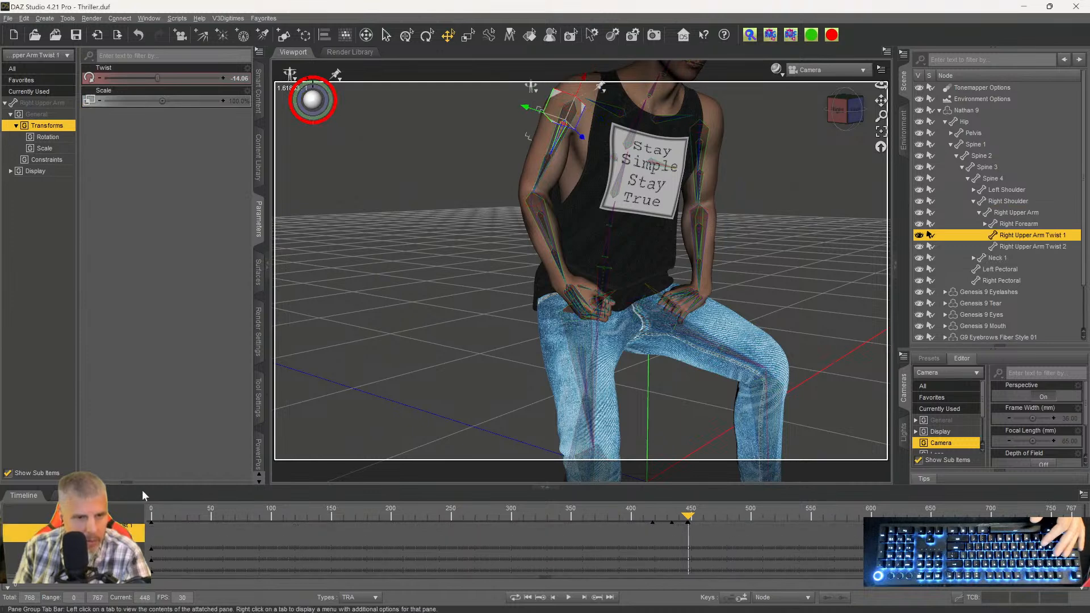
left_click_drag(154, 487, 165, 417)
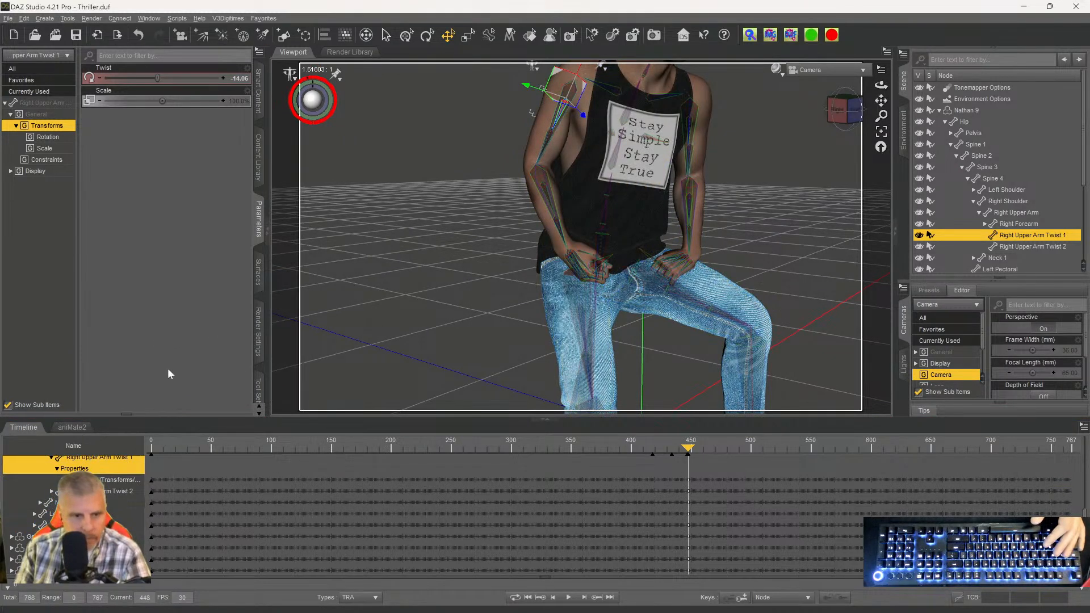
scroll(74, 511, "up", 3)
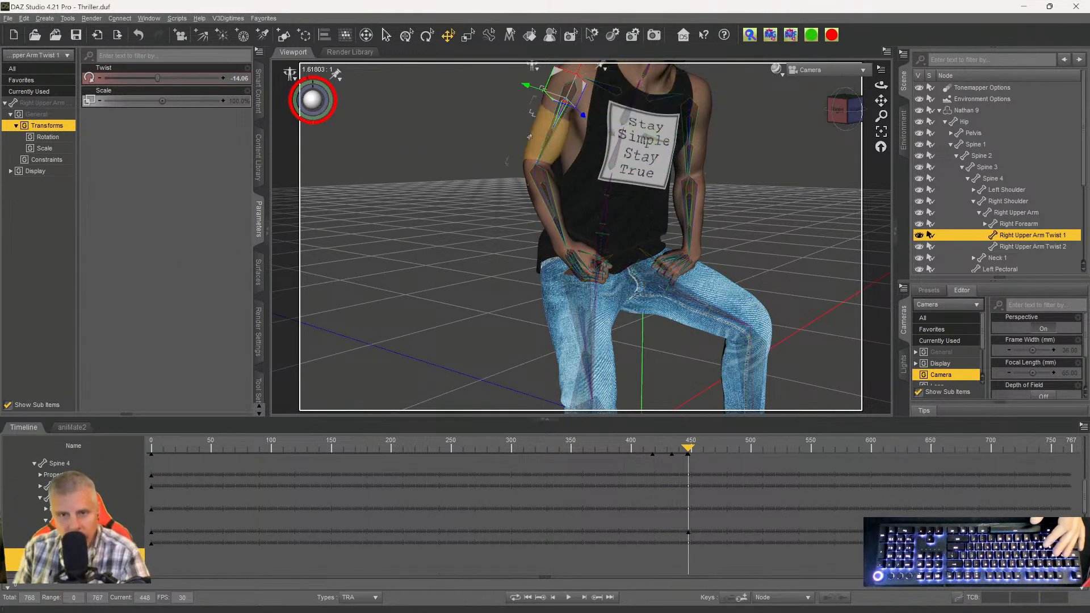
Select the Right Upper Arm on the figure and expand its timeline properties down to the rotation channels, including the Bend track.
left_click(546, 146)
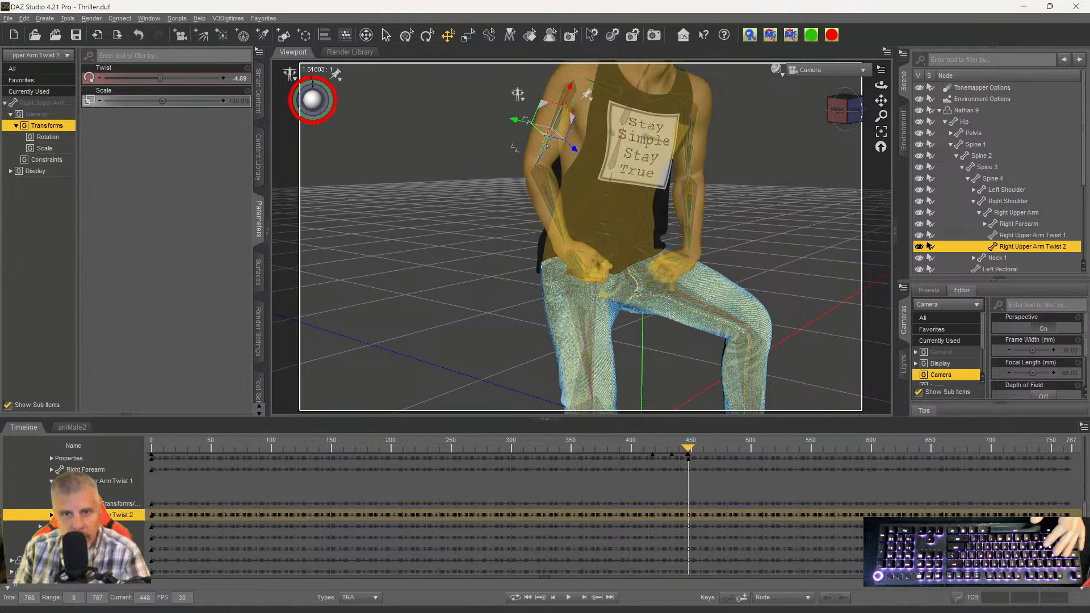
left_click(537, 147)
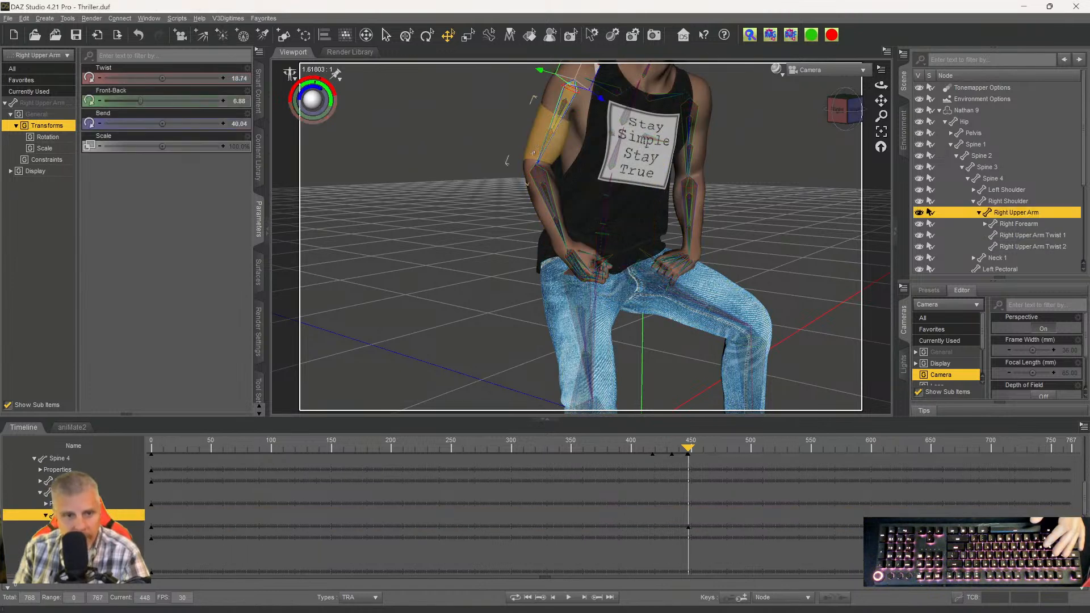
scroll(74, 510, "down", 3)
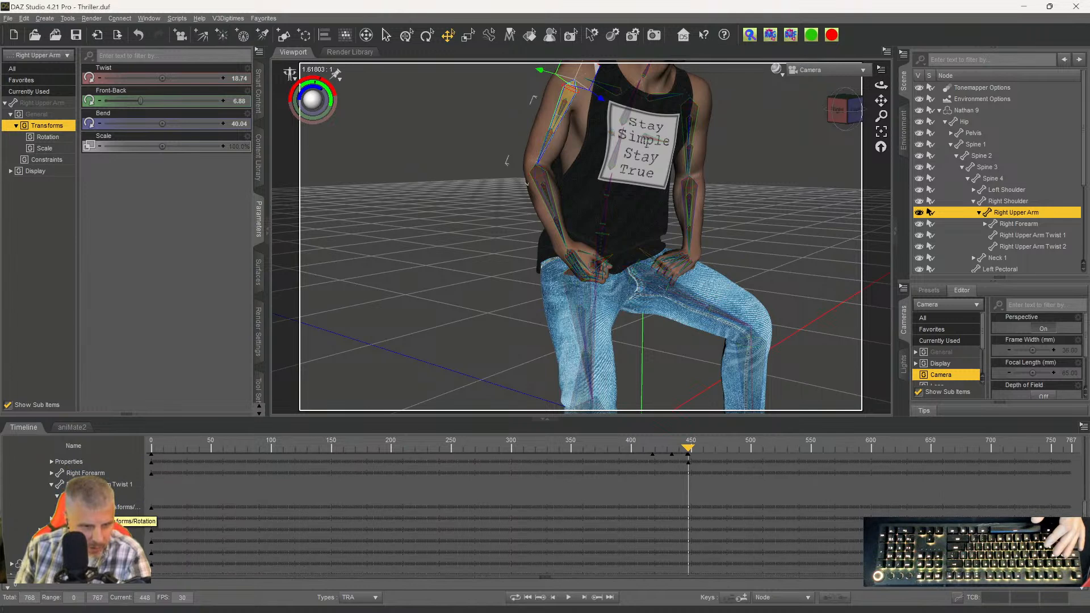
left_click(63, 507)
scroll(74, 511, "up", 3)
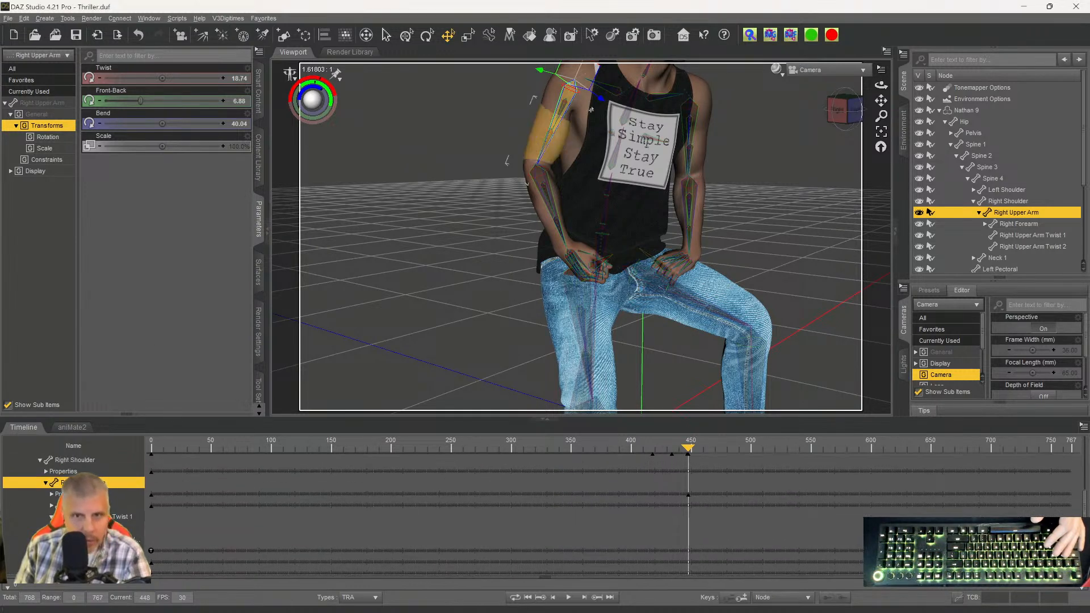
left_click(538, 136)
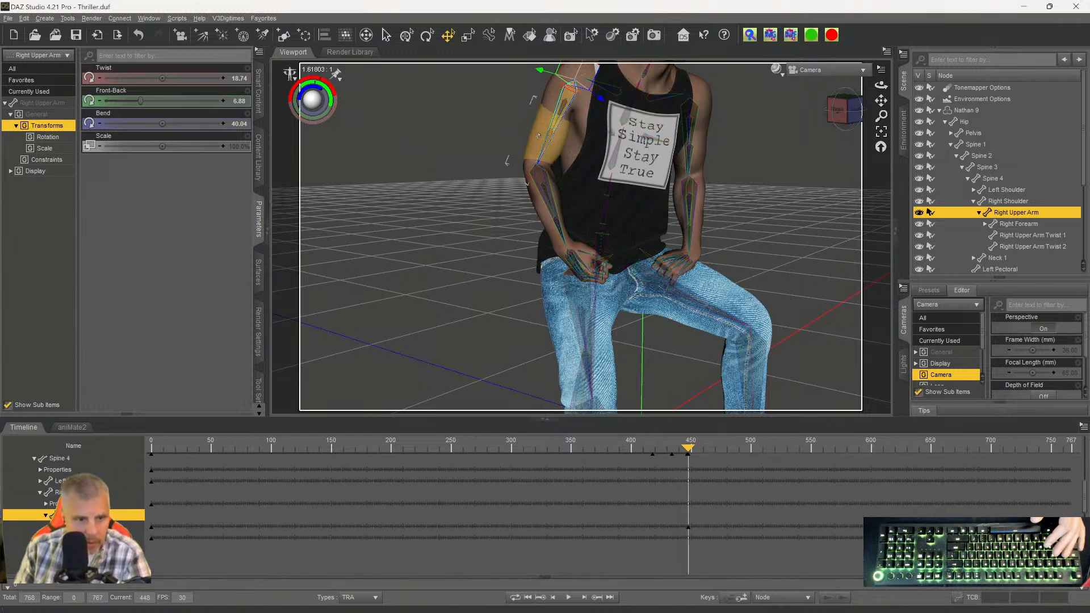
left_click(51, 526)
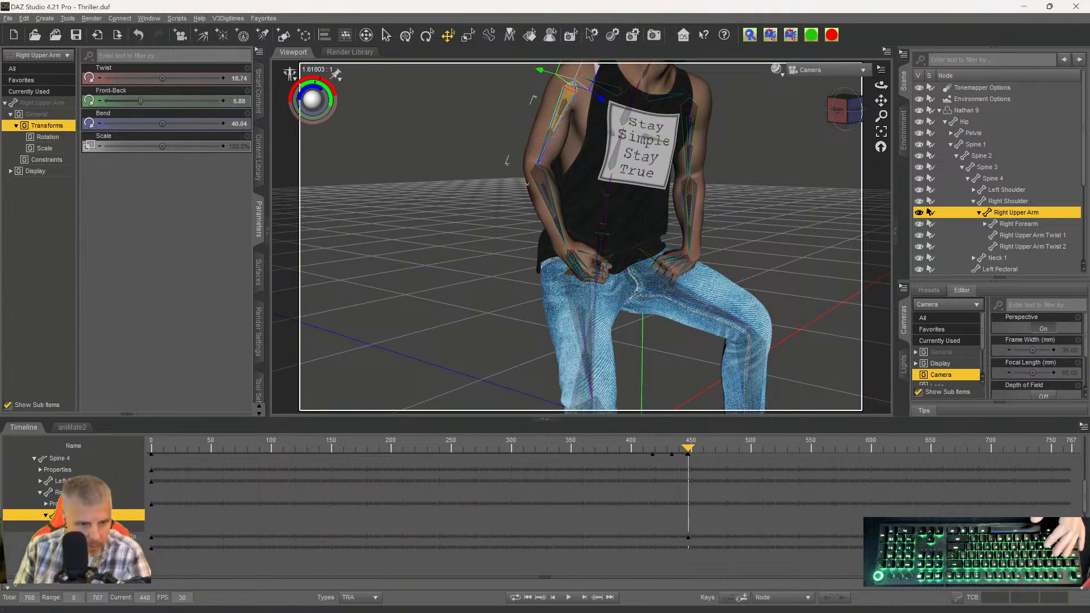
left_click(58, 538)
scroll(74, 510, "down", 1)
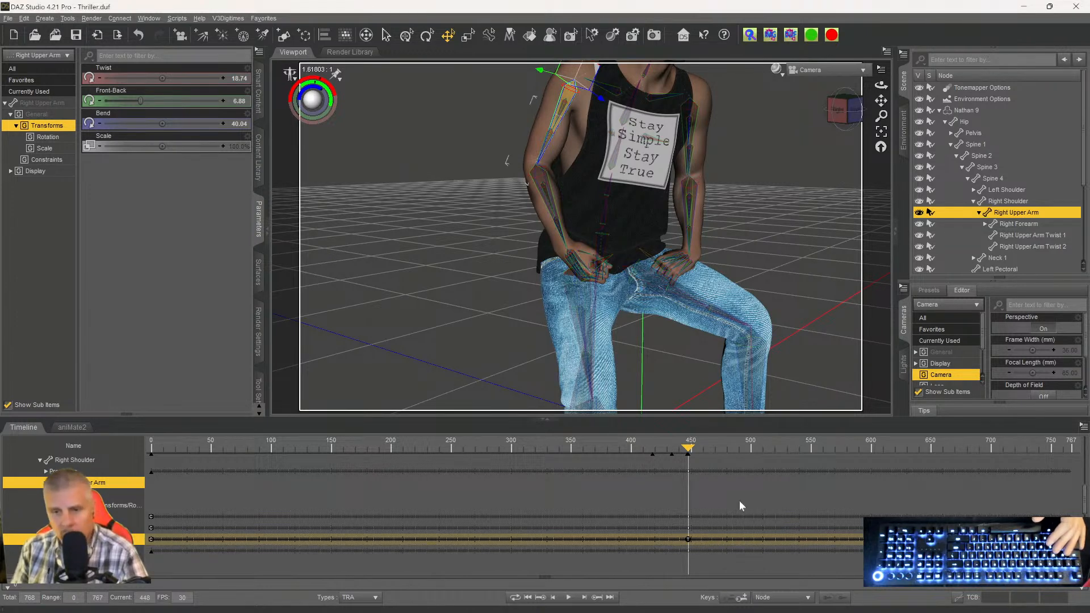
Try to pick the Right Upper Arm's Bend key at frame 448 in the timeline.
scroll(740, 505, "down", 3)
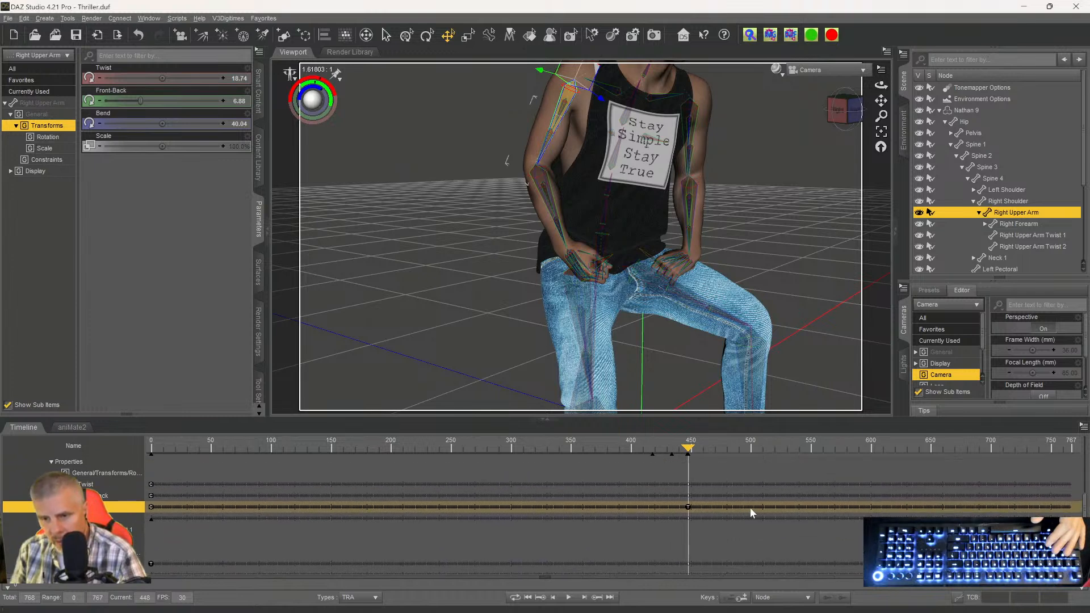
left_click_drag(771, 509, 699, 504)
left_click(684, 506)
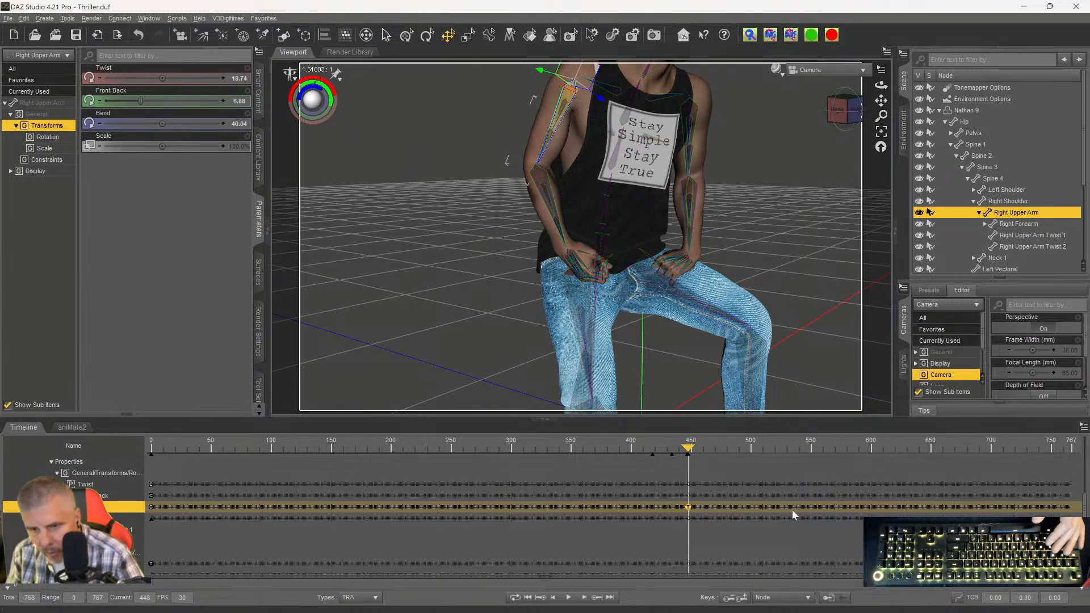
left_click(687, 507)
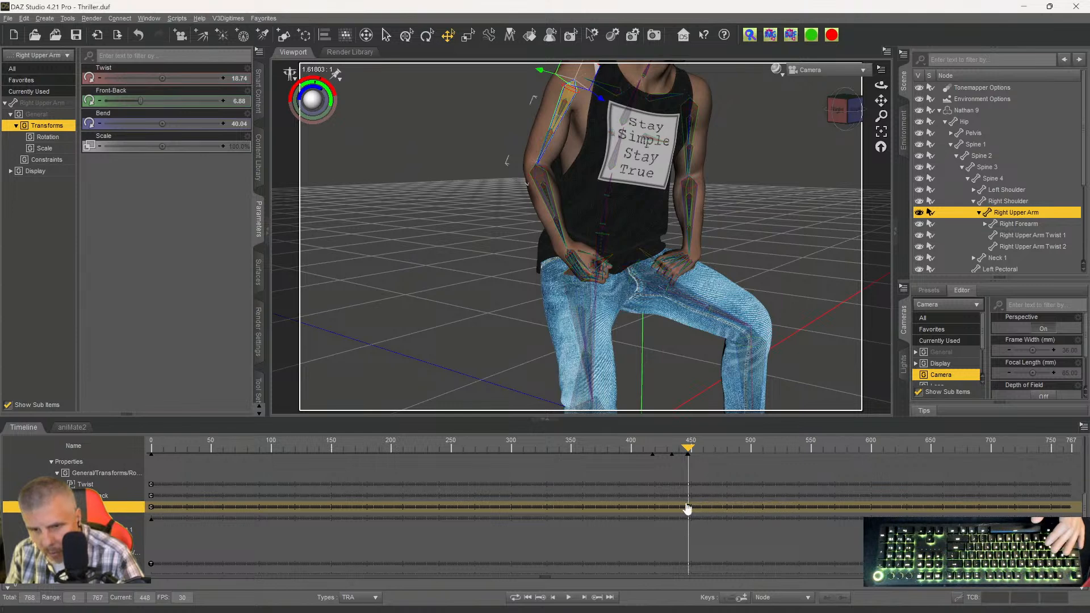
right_click(704, 510)
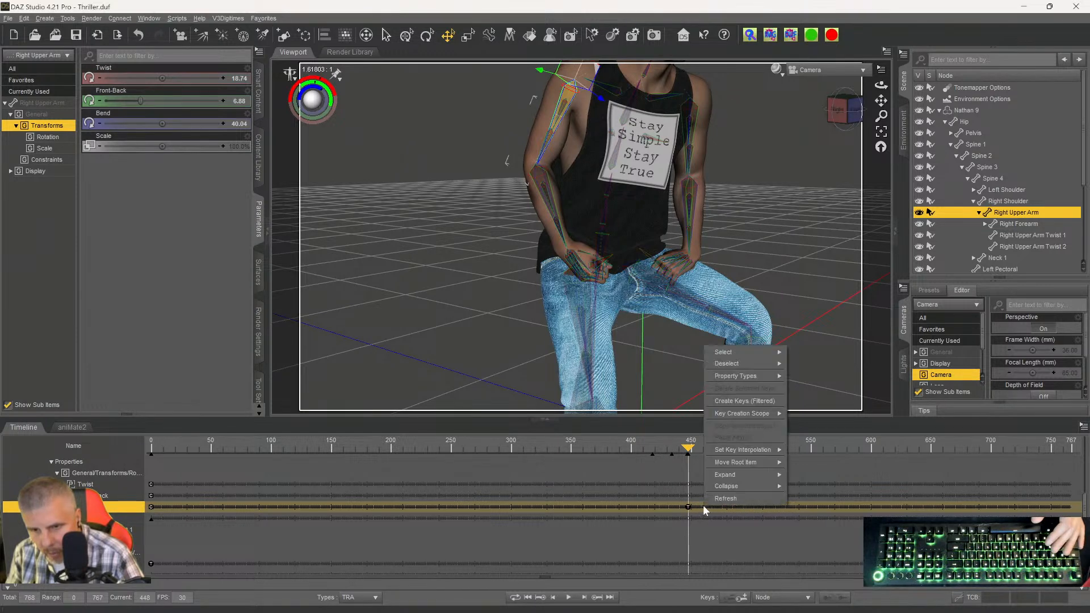
mouse_move(736, 354)
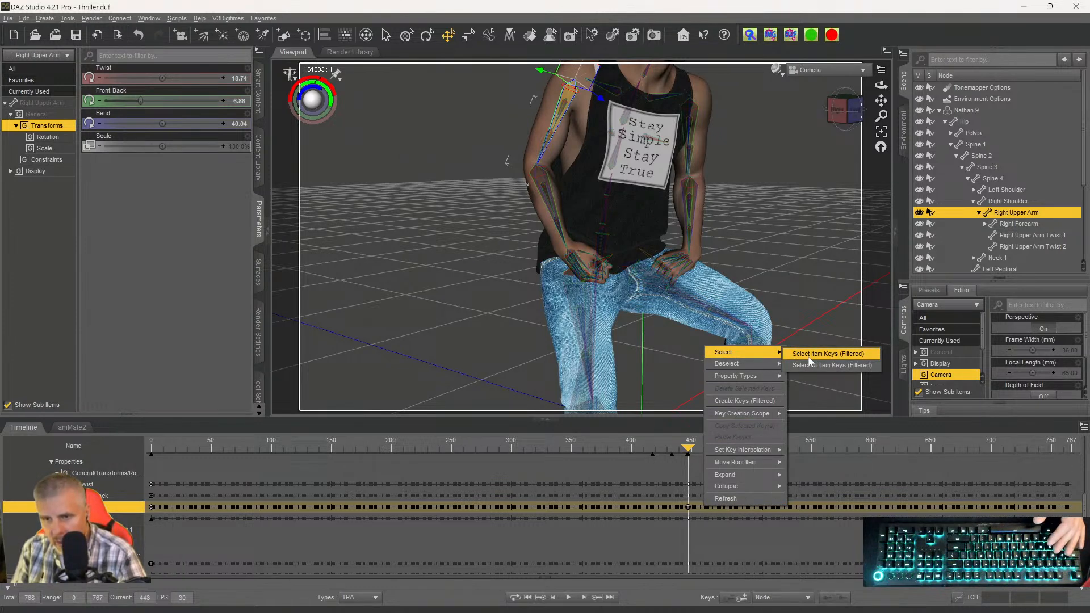
left_click(910, 39)
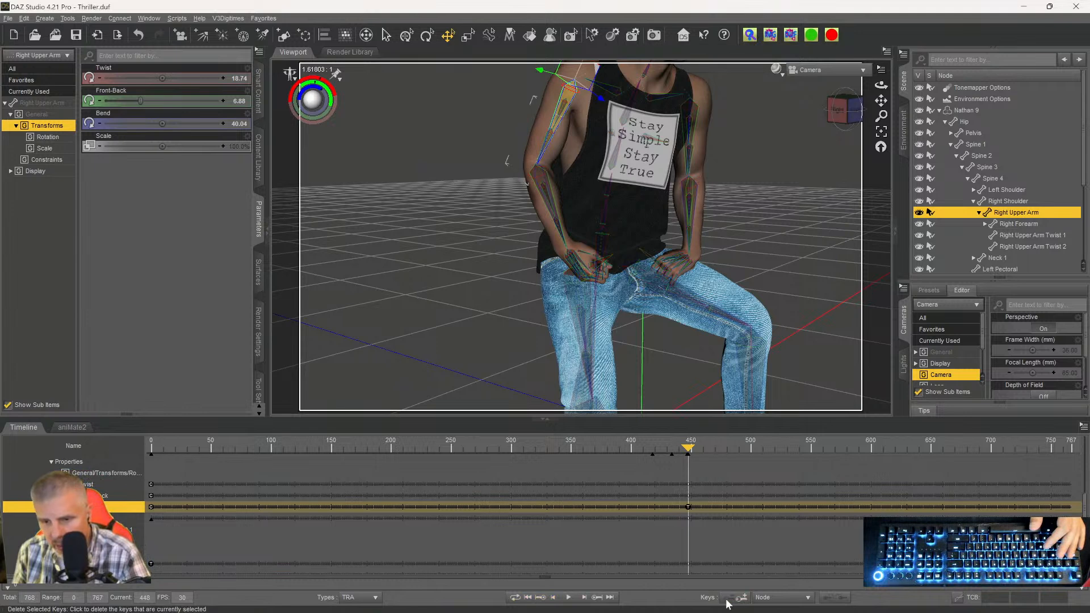
left_click(811, 600)
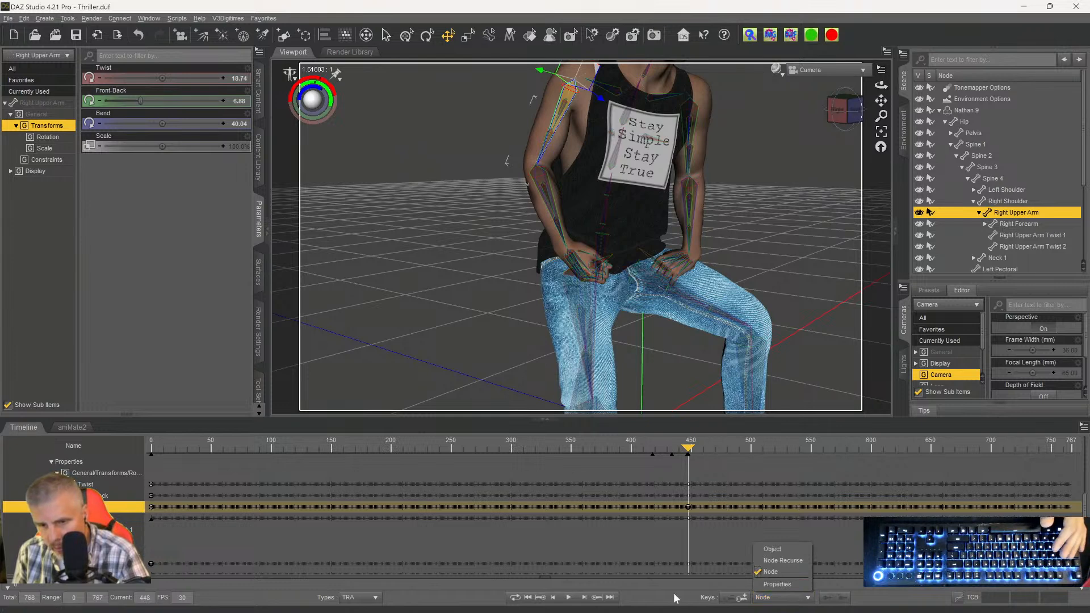
left_click(770, 572)
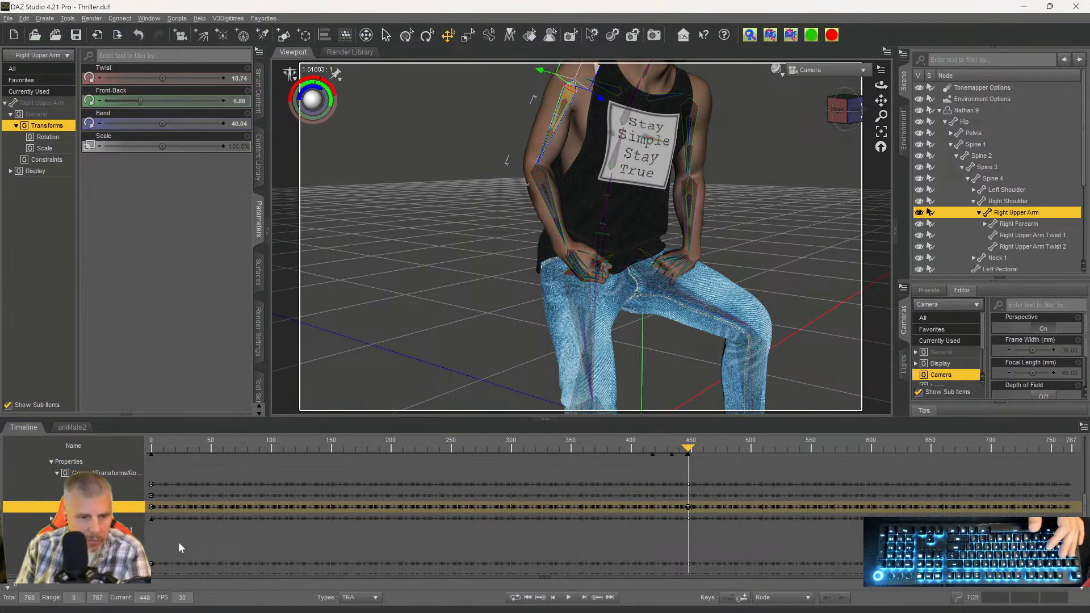
scroll(179, 541, "down", 3)
scroll(180, 540, "up", 3)
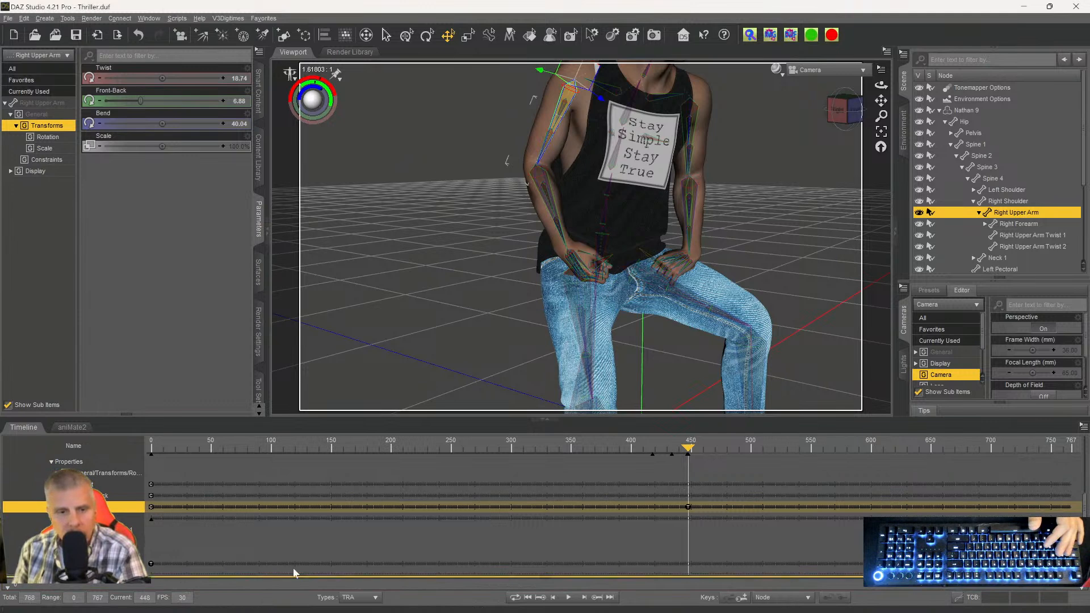
scroll(648, 502, "down", 3)
scroll(645, 504, "up", 4)
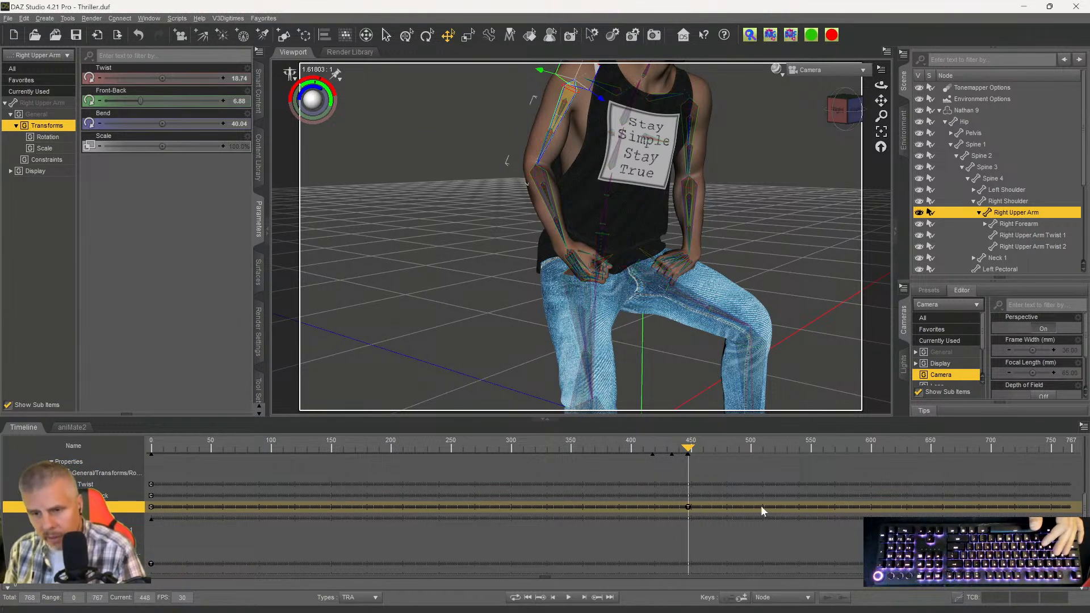
Select the key at frame 448 on the Right Upper Arm's Bend track.
left_click(686, 507)
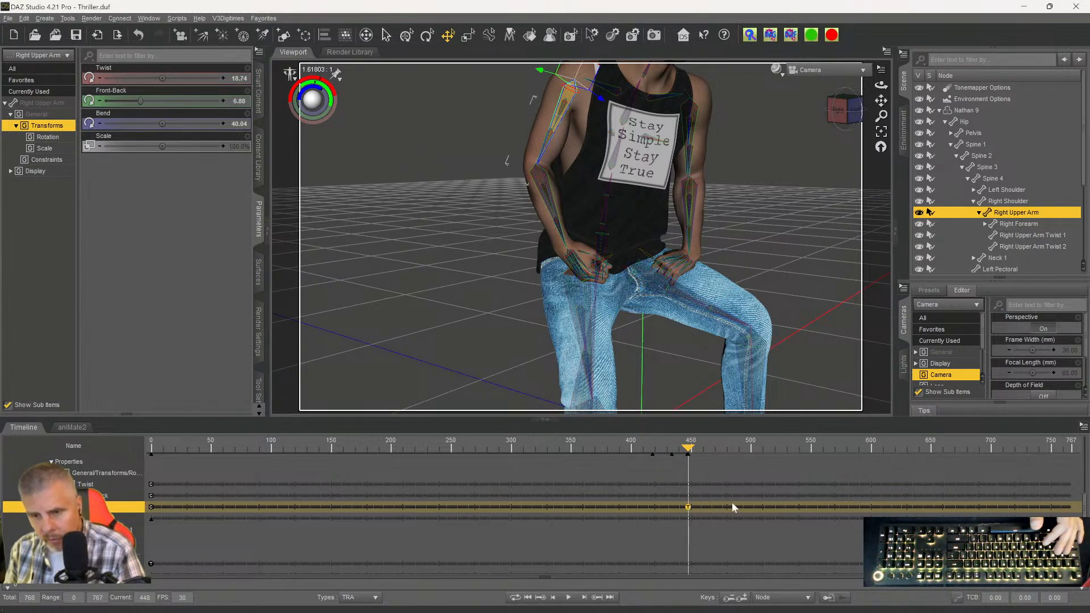
left_click(704, 509)
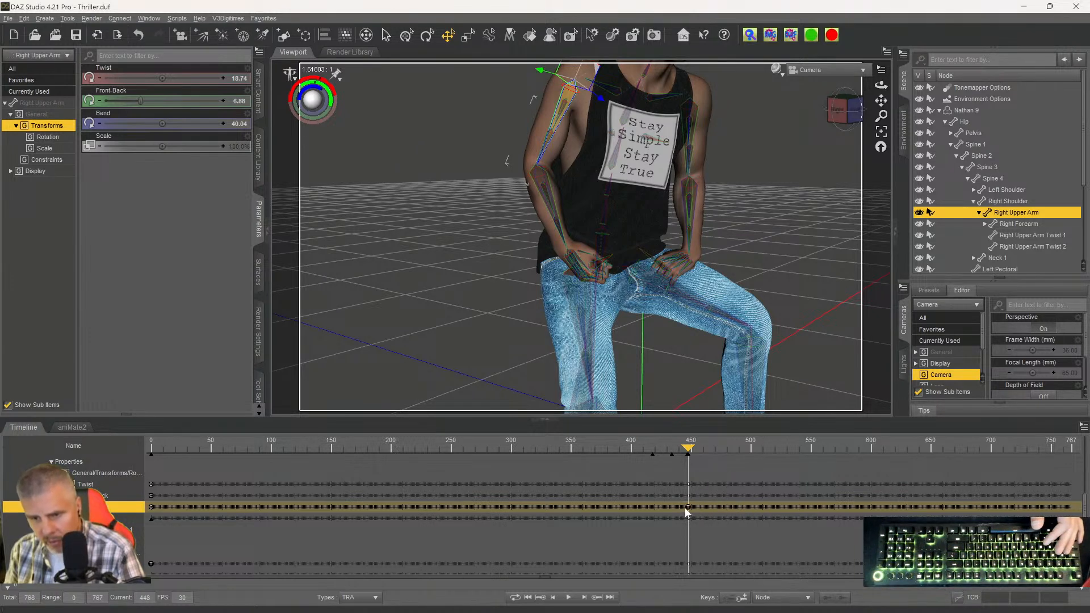
left_click(689, 508)
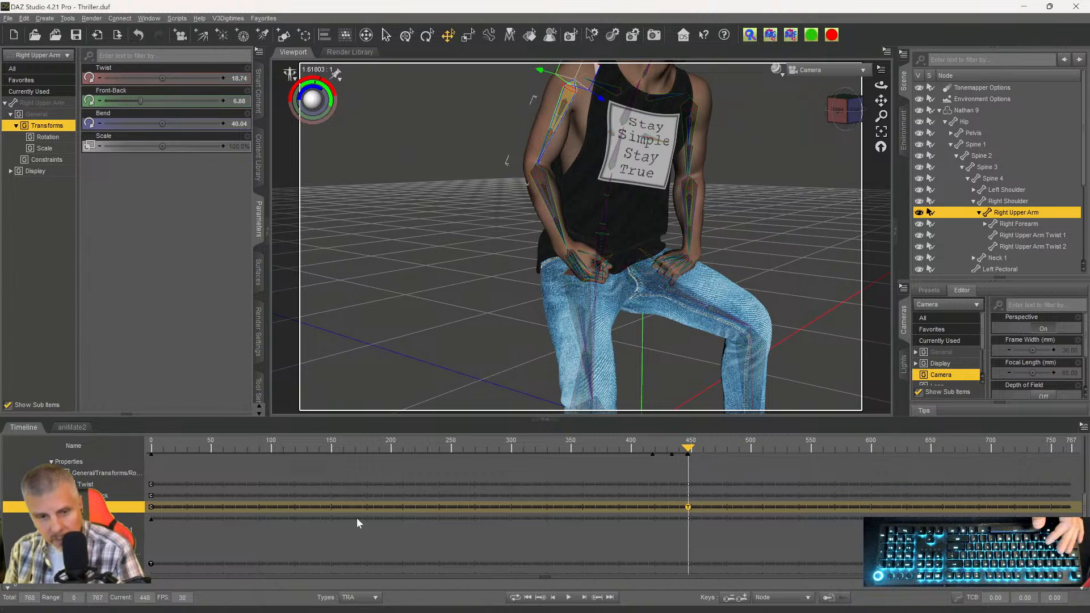
scroll(774, 499, "down", 3)
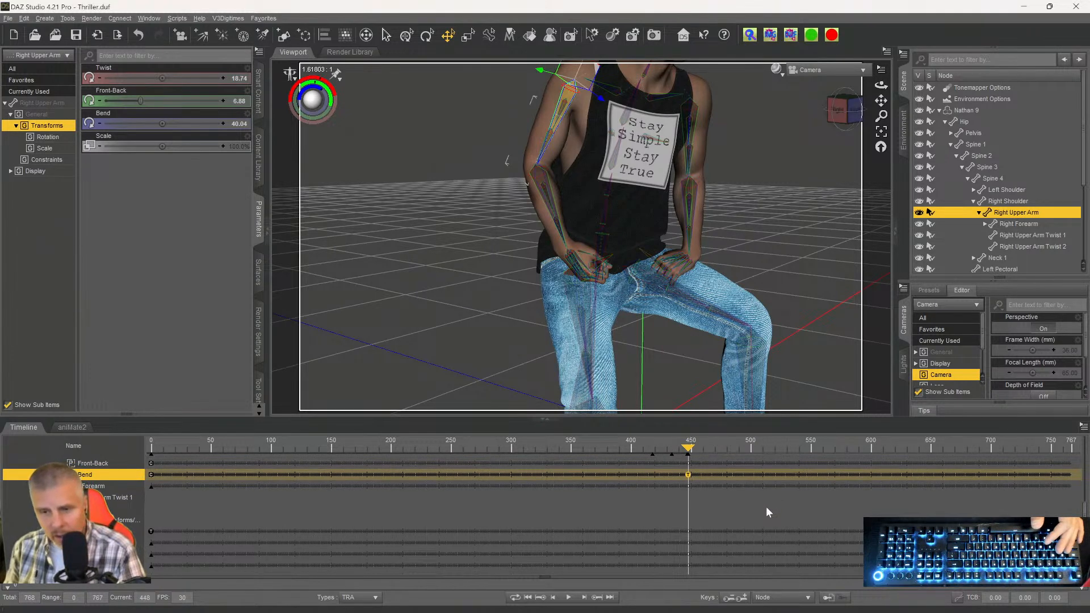
scroll(738, 506, "up", 3)
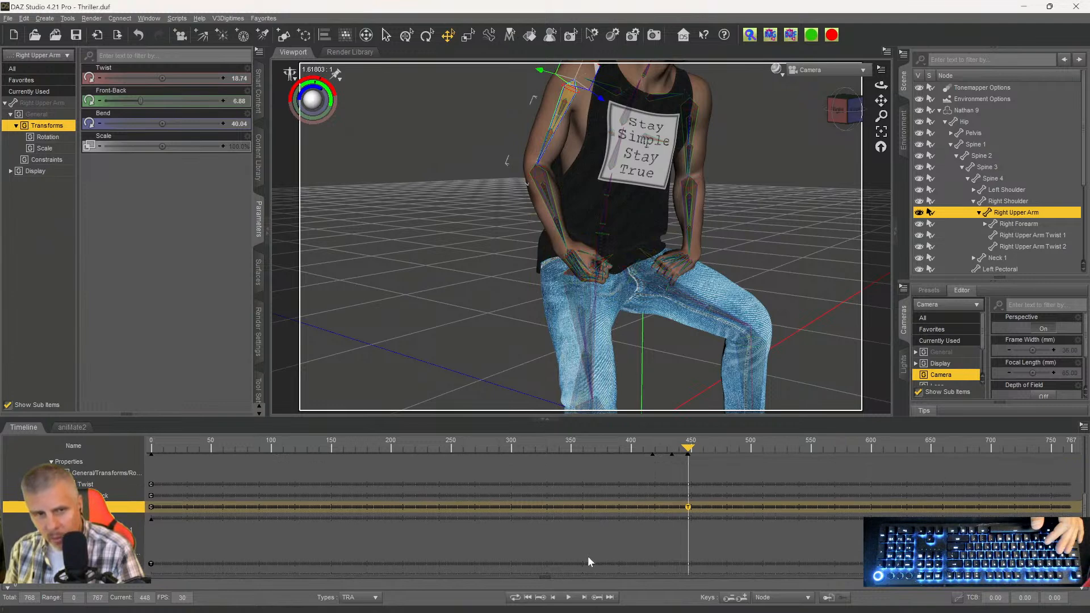
Lower the Right Upper Arm's Bend at frame 448, and bring it down to about 36 at frame 449.
left_click(177, 129)
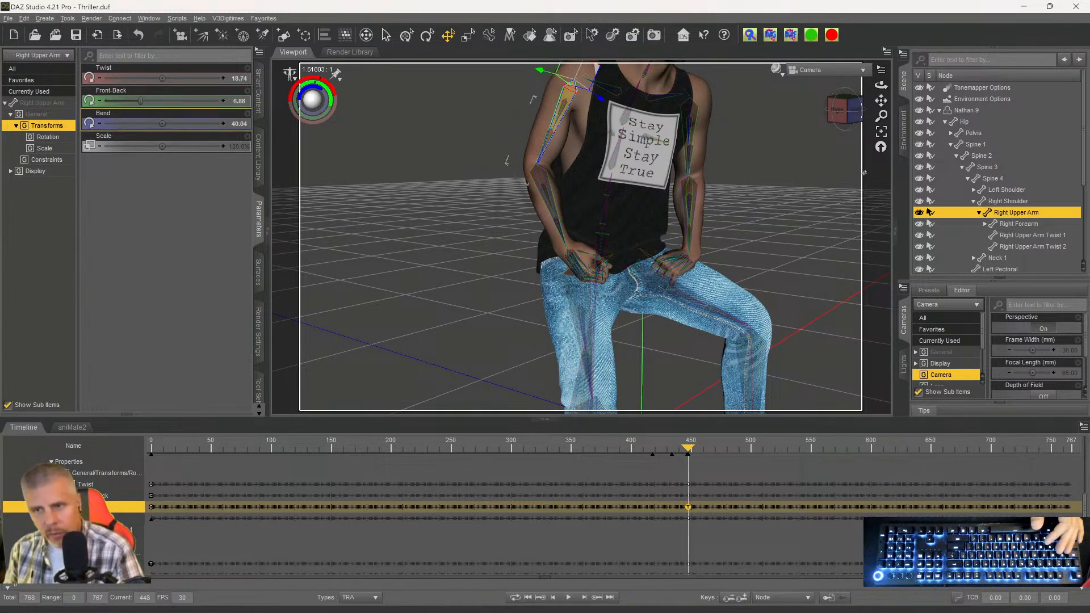
left_click_drag(881, 85, 710, 202)
left_click(843, 111)
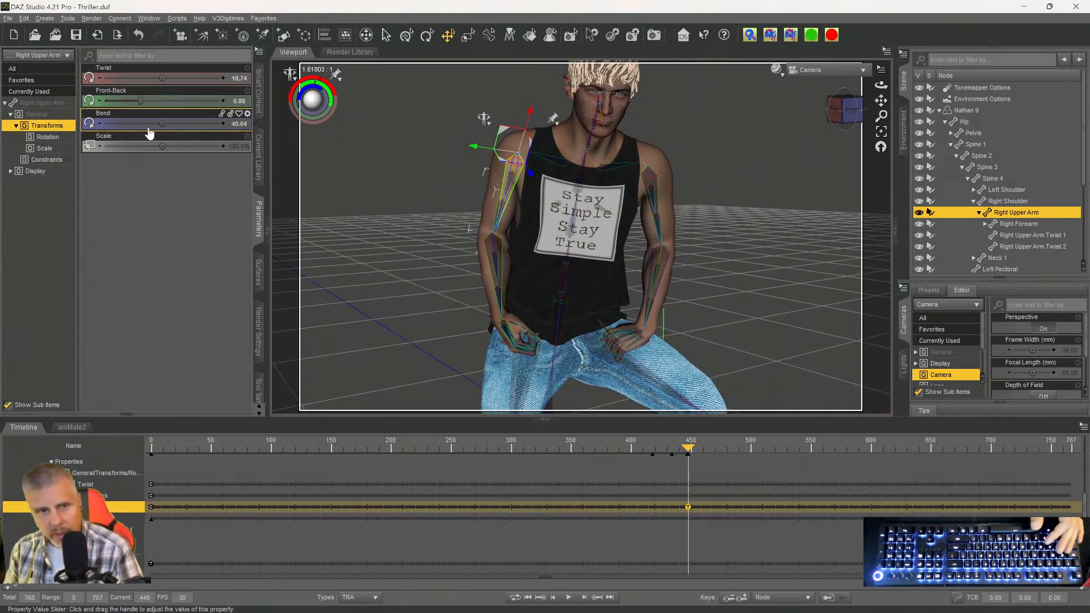
left_click_drag(162, 123, 142, 123)
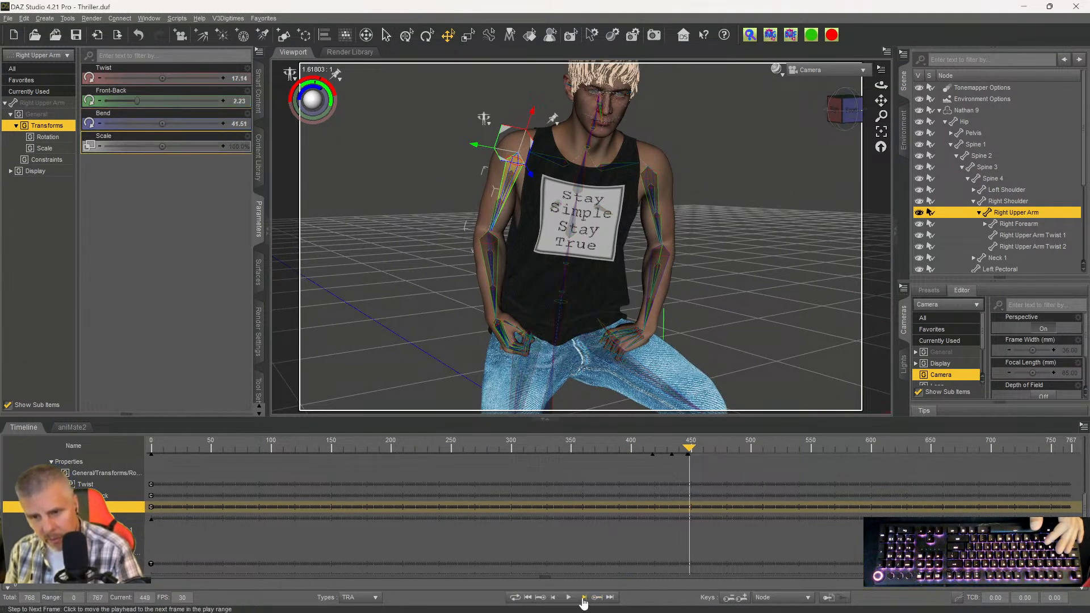
left_click_drag(165, 126, 145, 126)
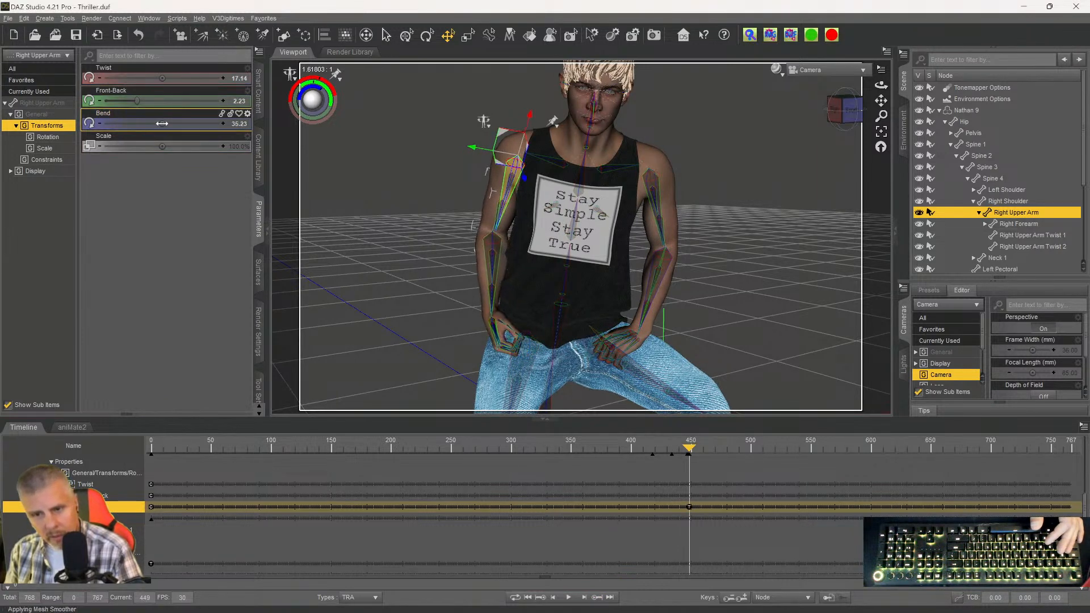
Reduce the Right Upper Arm's Bend to about 35 at frame 450 and lower it at frame 451 as well.
left_click(585, 599)
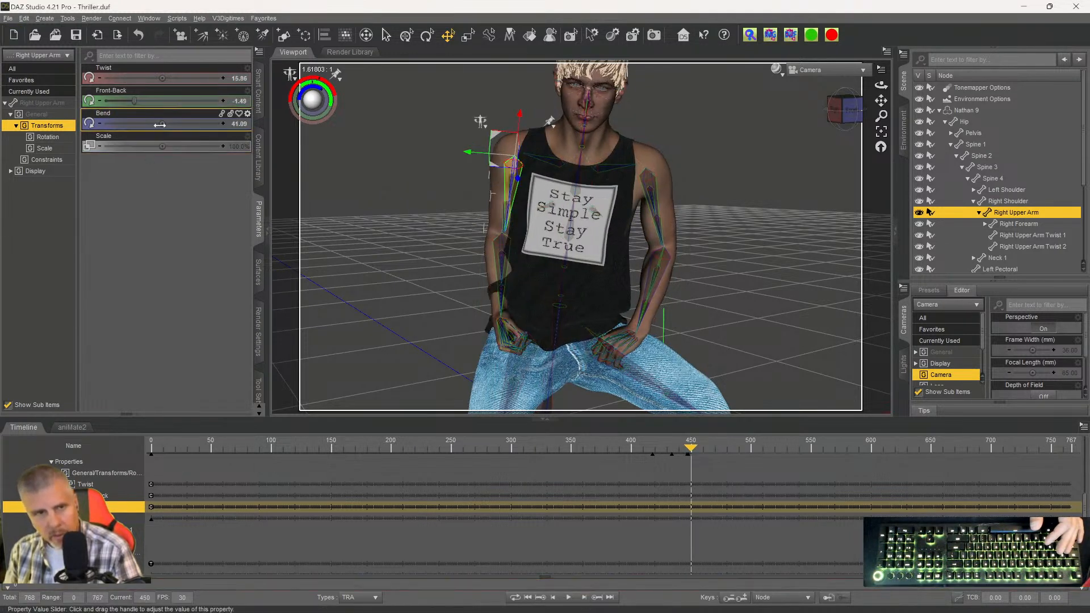
mouse_move(159, 124)
left_mouse_down()
mouse_move(147, 124)
mouse_move(157, 123)
left_mouse_up()
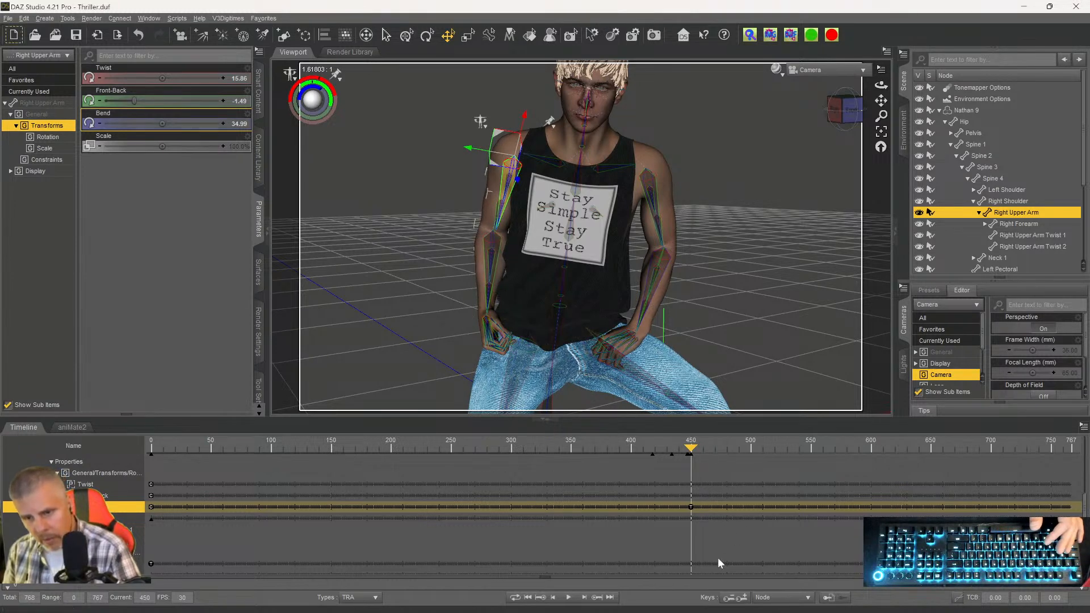
left_click(585, 597)
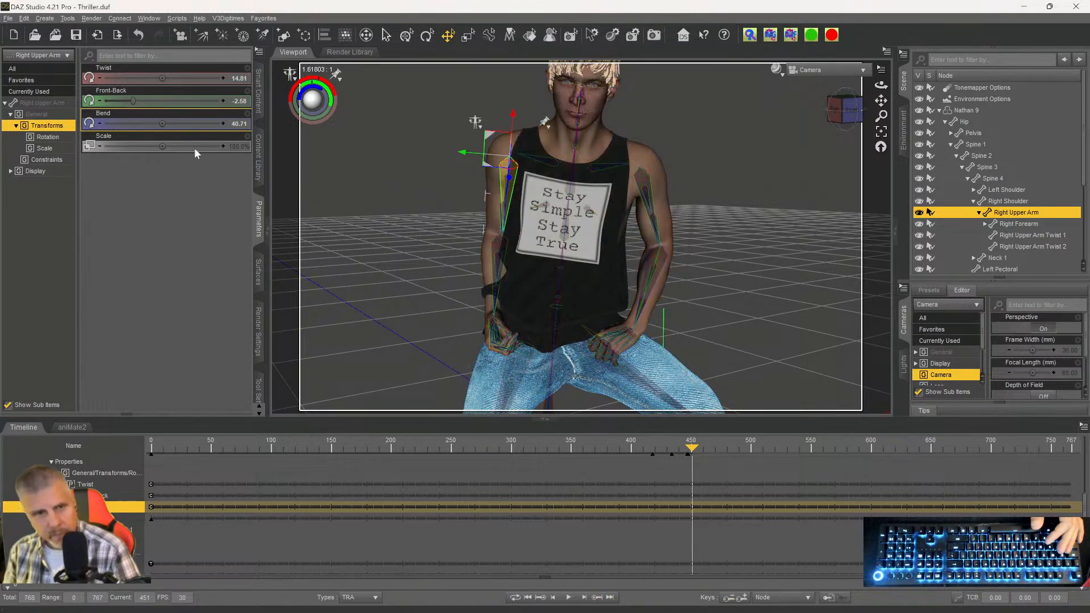
left_click_drag(162, 123, 146, 123)
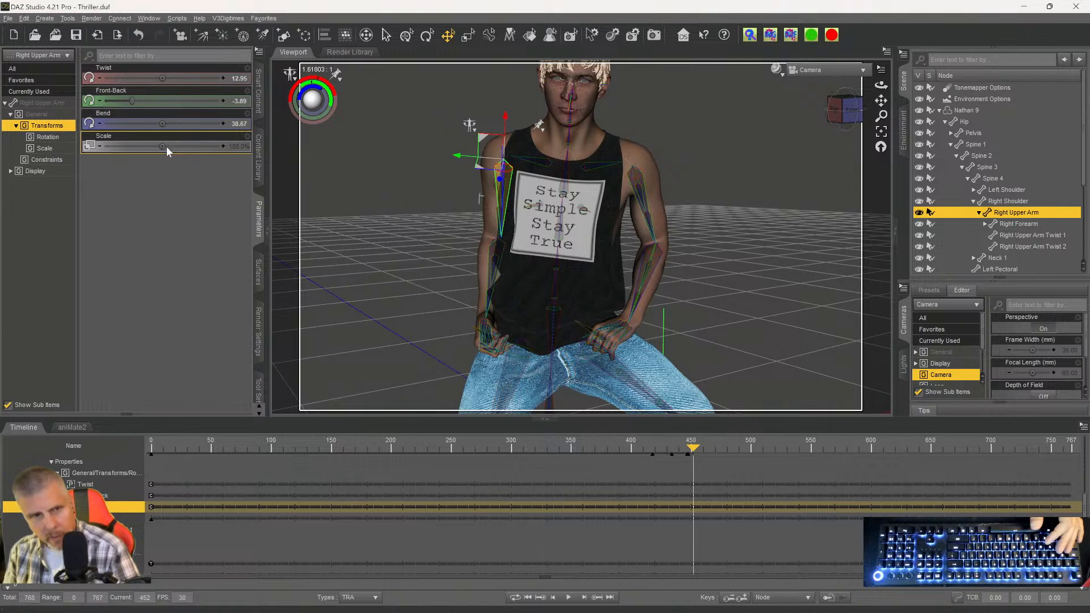
Lower the Right Upper Arm's Bend at frame 452, and reduce it to 30.67 at frame 453.
left_click_drag(163, 124, 156, 123)
left_click_drag(837, 112, 873, 110)
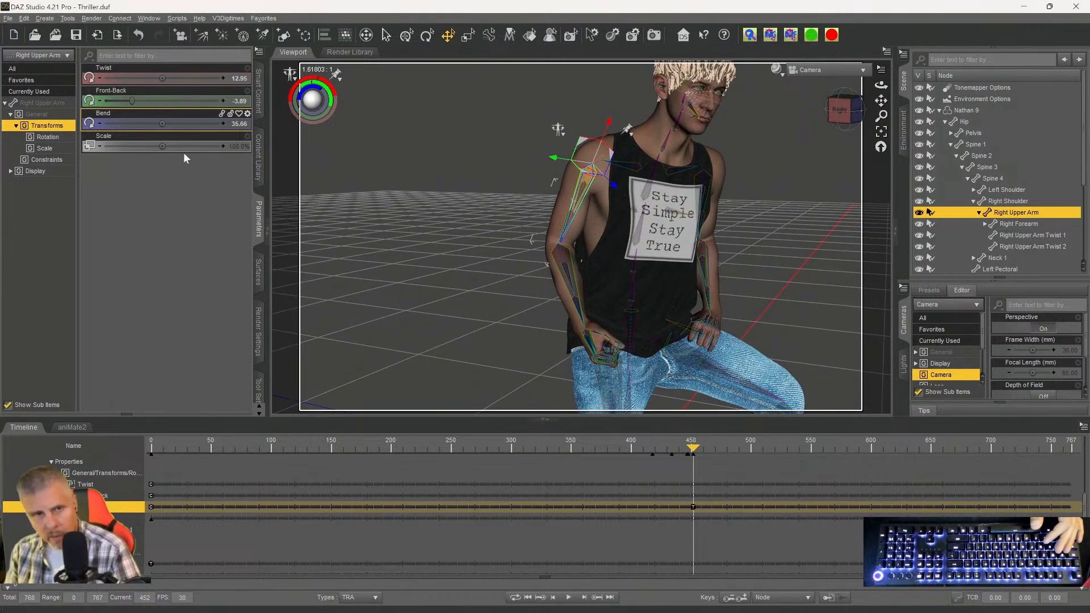
left_click_drag(162, 124, 149, 124)
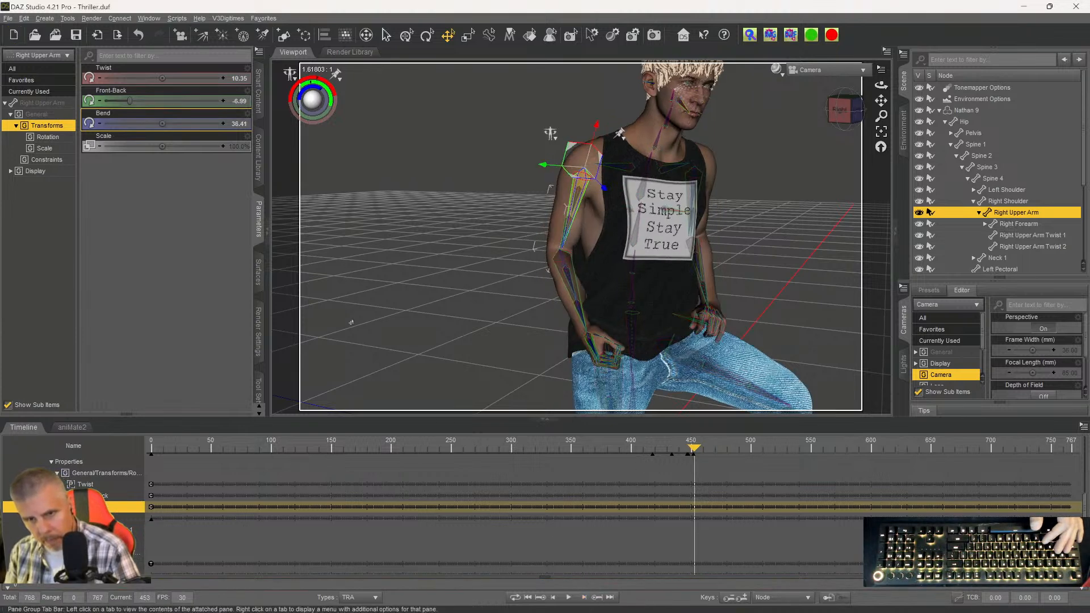
left_click_drag(162, 123, 128, 124)
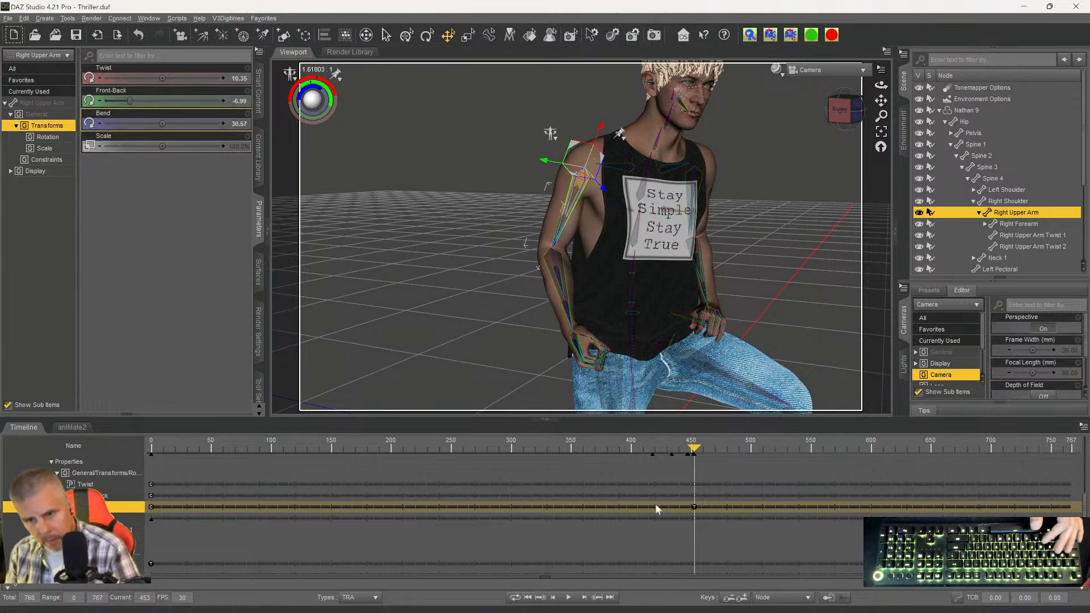
Play the animation from the first frame to check the corrected arm motion, and stop playback.
left_click(527, 597)
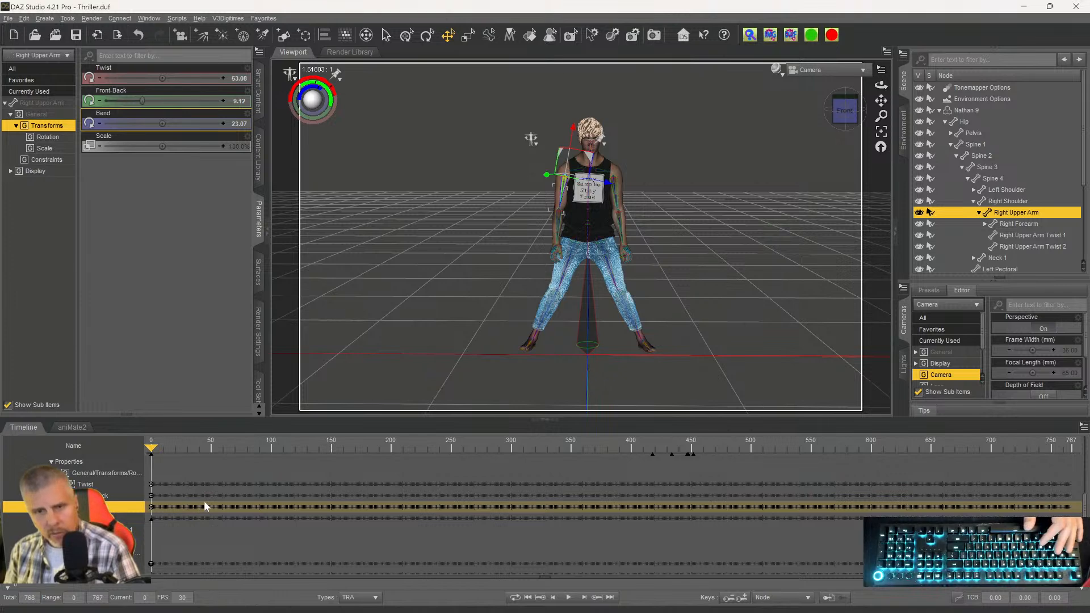
left_click(568, 599)
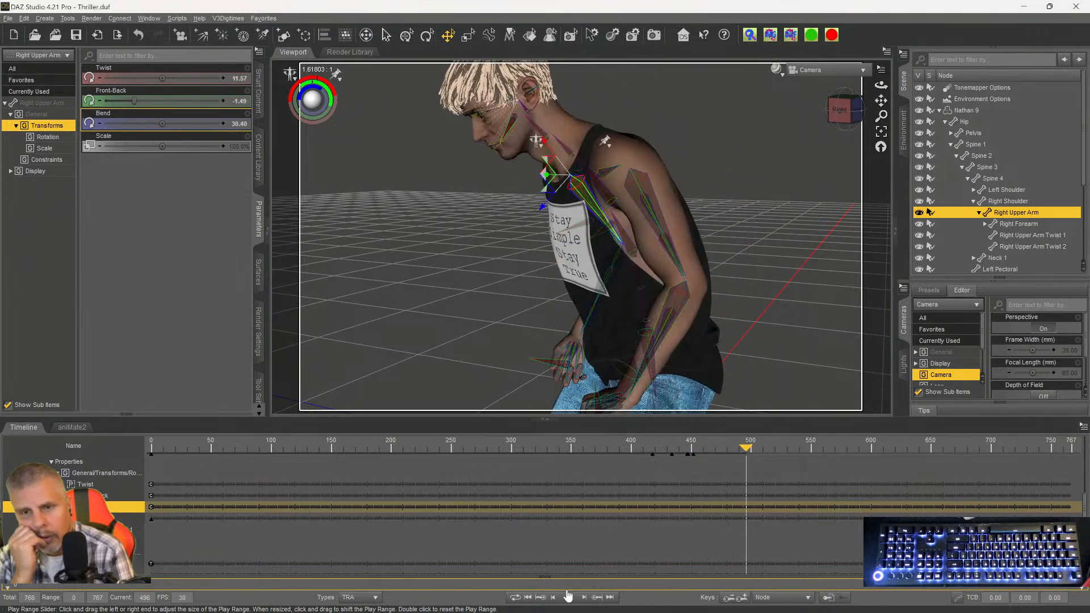
left_click(567, 596)
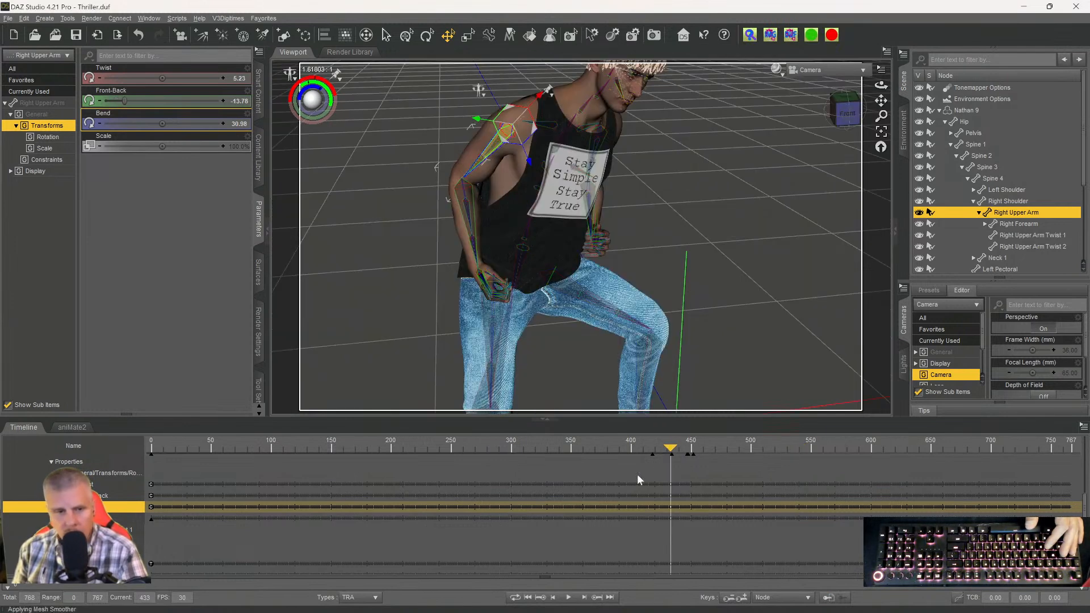
Look through the timeline's node list for the arm keys and return to the Right Upper Arm's rotation tracks.
scroll(547, 505, "up", 6)
scroll(557, 509, "down", 6)
scroll(557, 514, "down", 3)
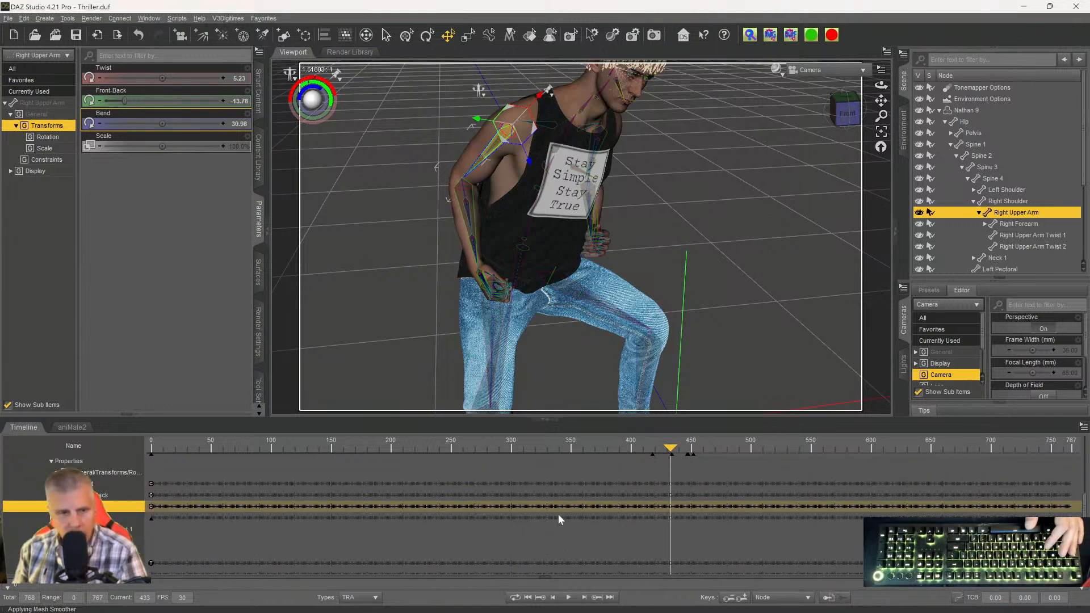
scroll(559, 519, "up", 3)
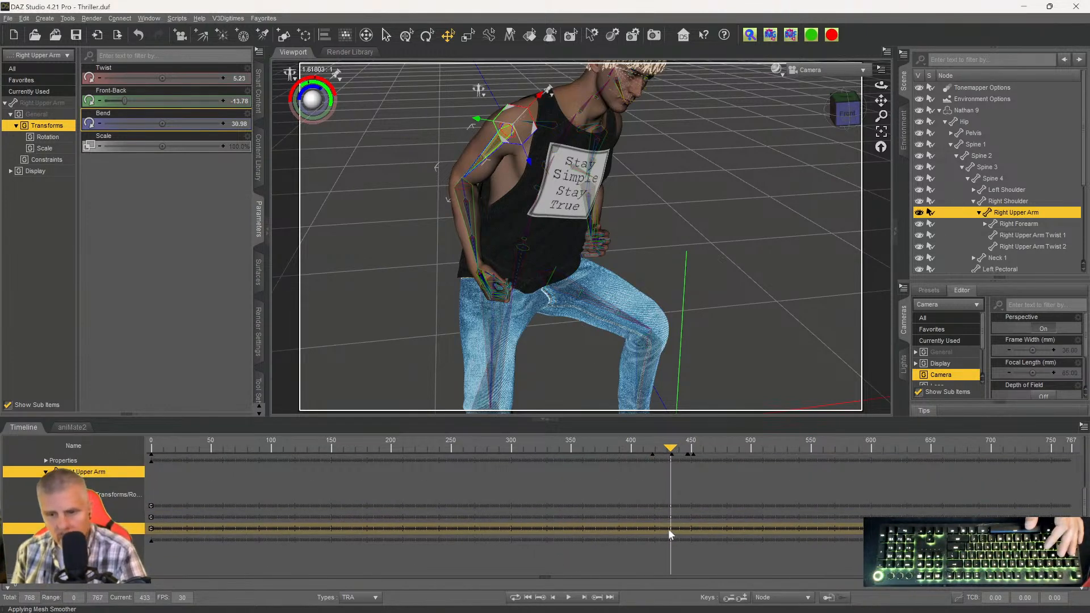
scroll(667, 518, "up", 6)
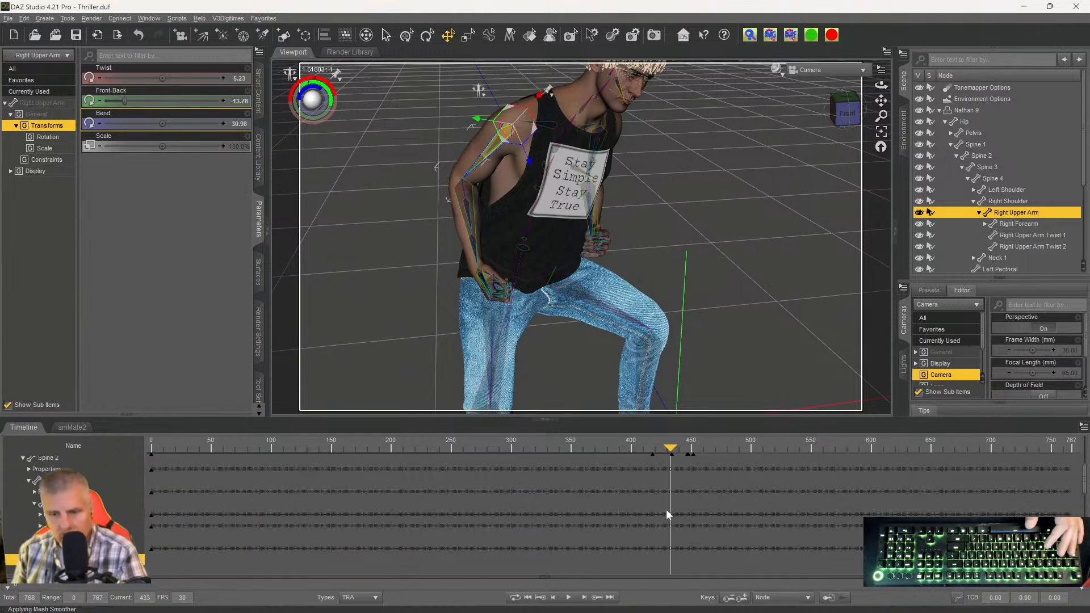
scroll(653, 471, "down", 10)
scroll(567, 523, "down", 1)
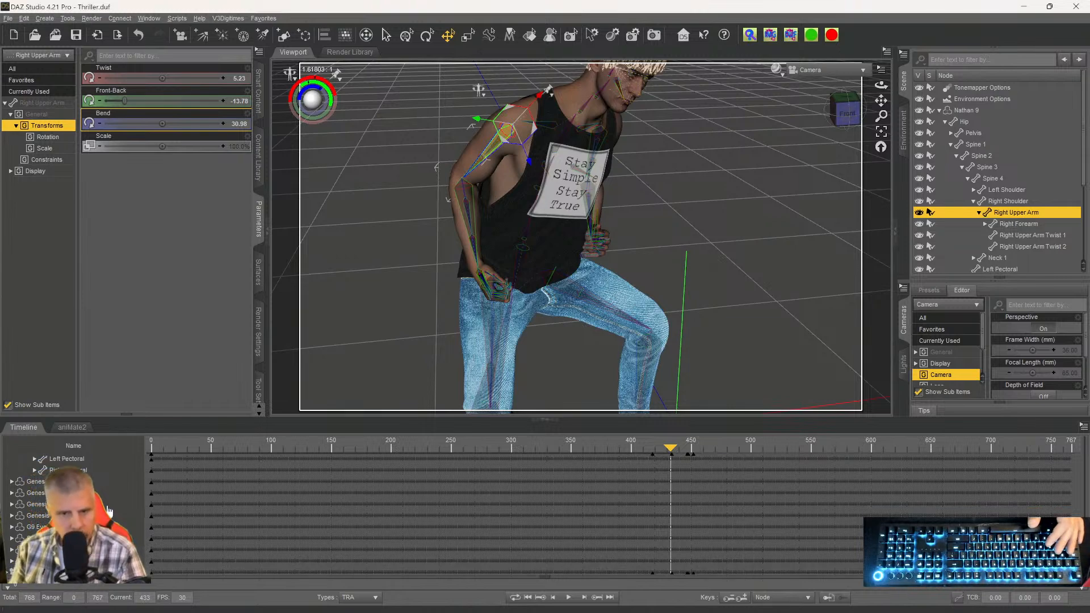
left_click(353, 533)
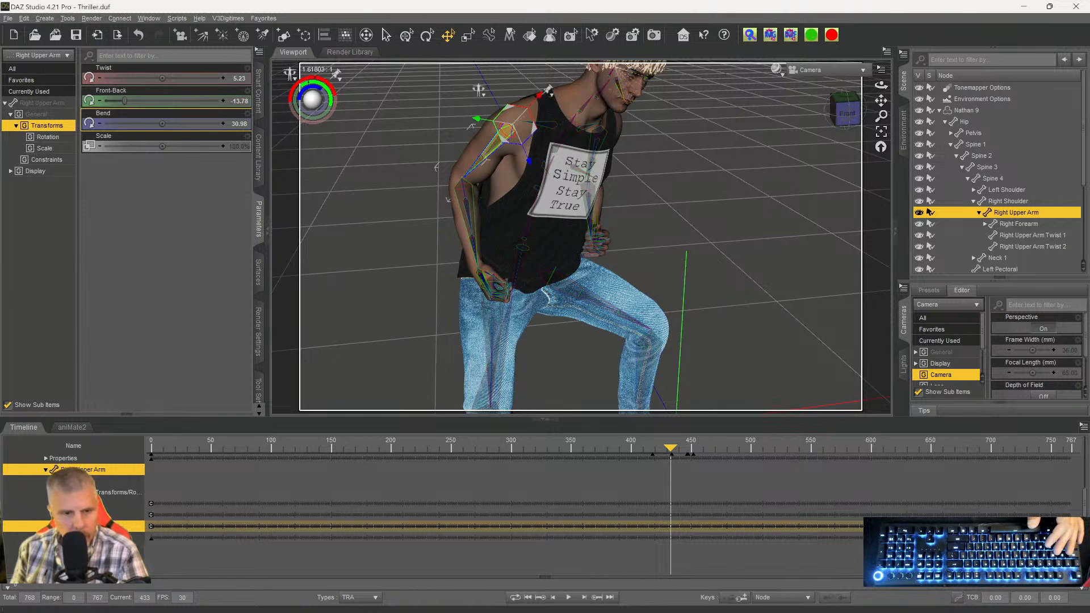
Try to box-select the Right Upper Arm's Bend keys between about frames 420 and 468.
left_click(152, 527)
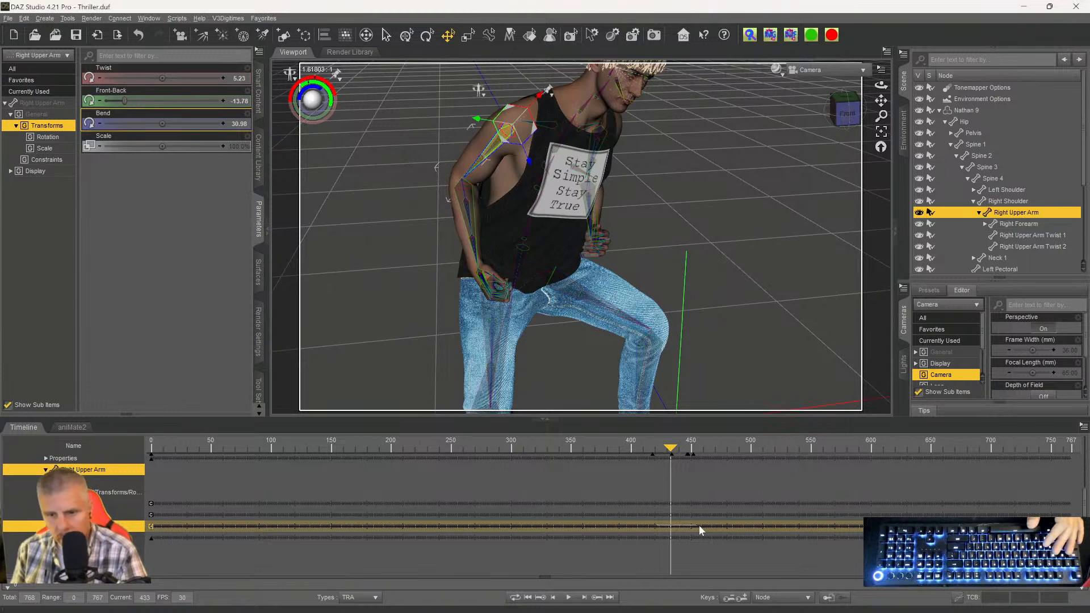
left_click(713, 531)
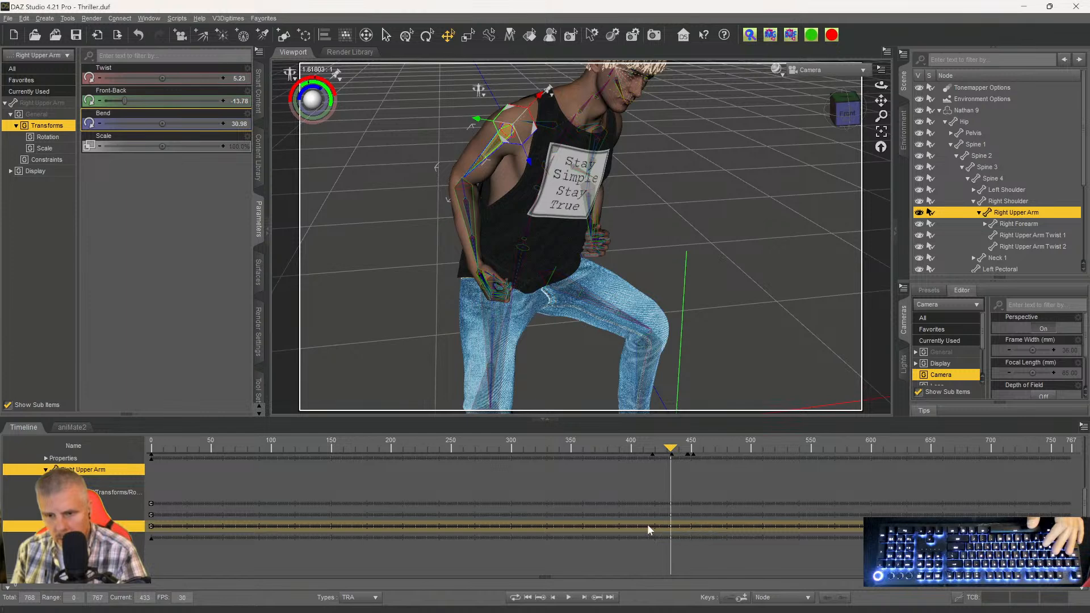
left_click_drag(655, 527, 712, 531)
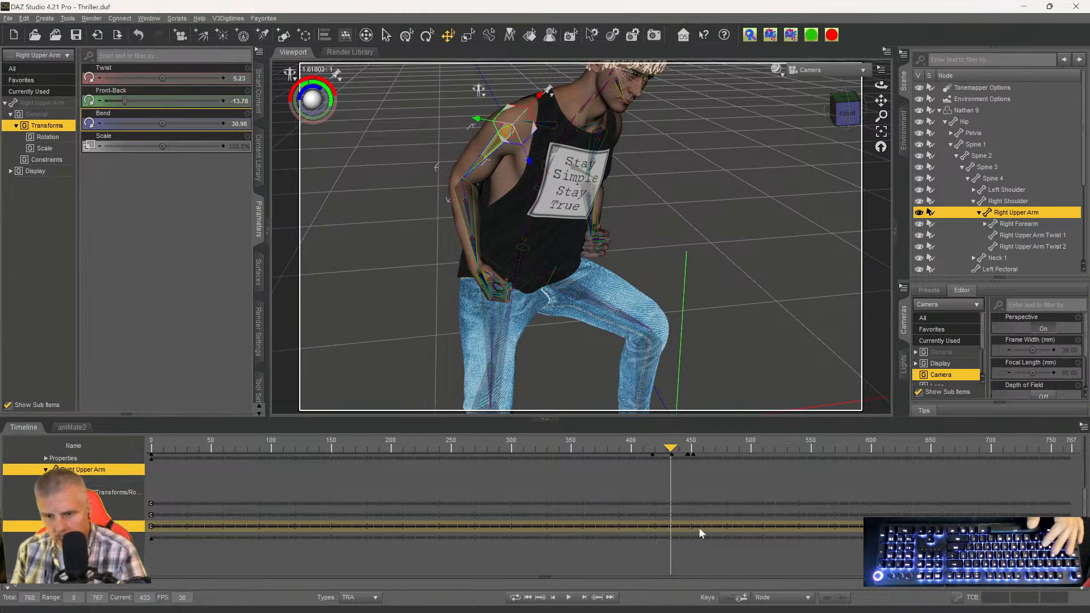
Scrub the animation back to frame 369 to inspect the arm's pose.
mouse_move(669, 450)
left_mouse_down()
mouse_move(715, 449)
mouse_move(649, 451)
left_mouse_up()
left_click(666, 449)
left_click(620, 450)
left_click(613, 450)
left_click_drag(566, 449, 588, 456)
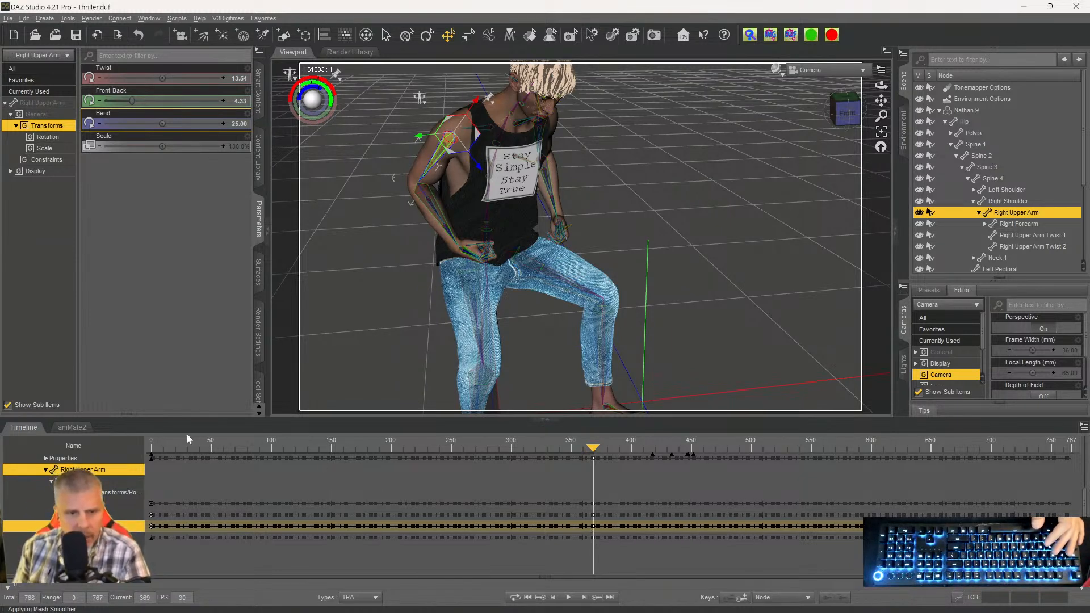
Enlarge the timeline pane and turn on playback looping.
left_click_drag(188, 417, 201, 341)
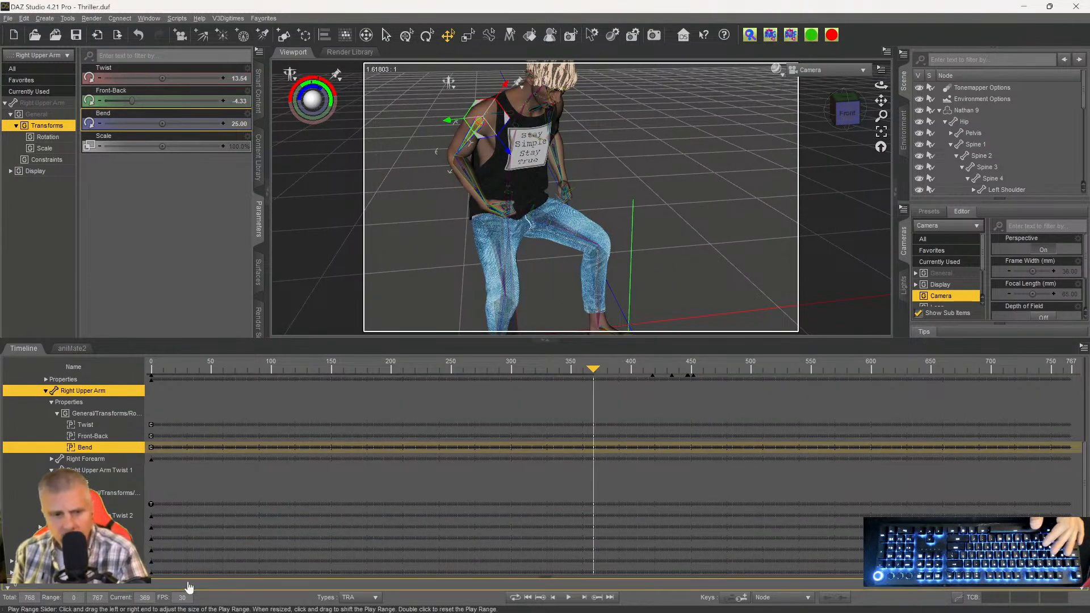
left_click(514, 598)
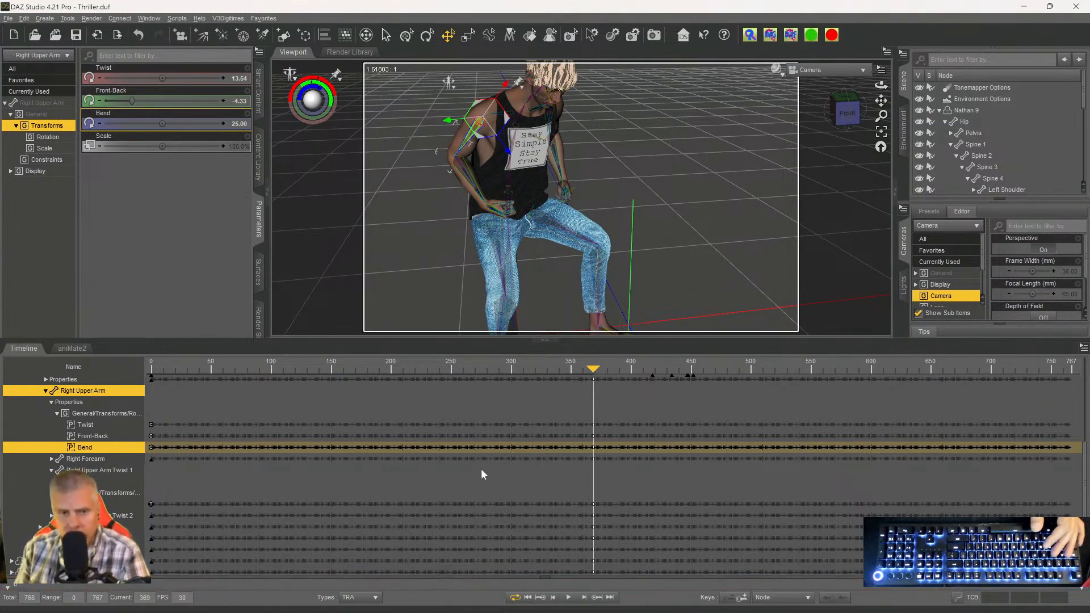
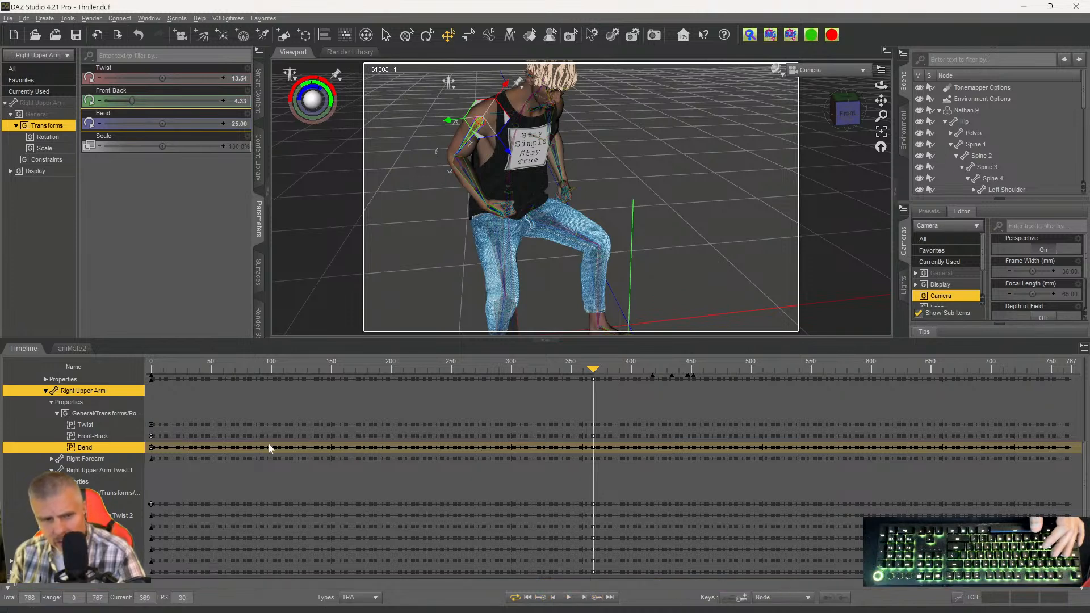
Select the key at frame 0 on the Right Upper Arm's Bend track, keeping the Bend track as the active row.
left_click(152, 448)
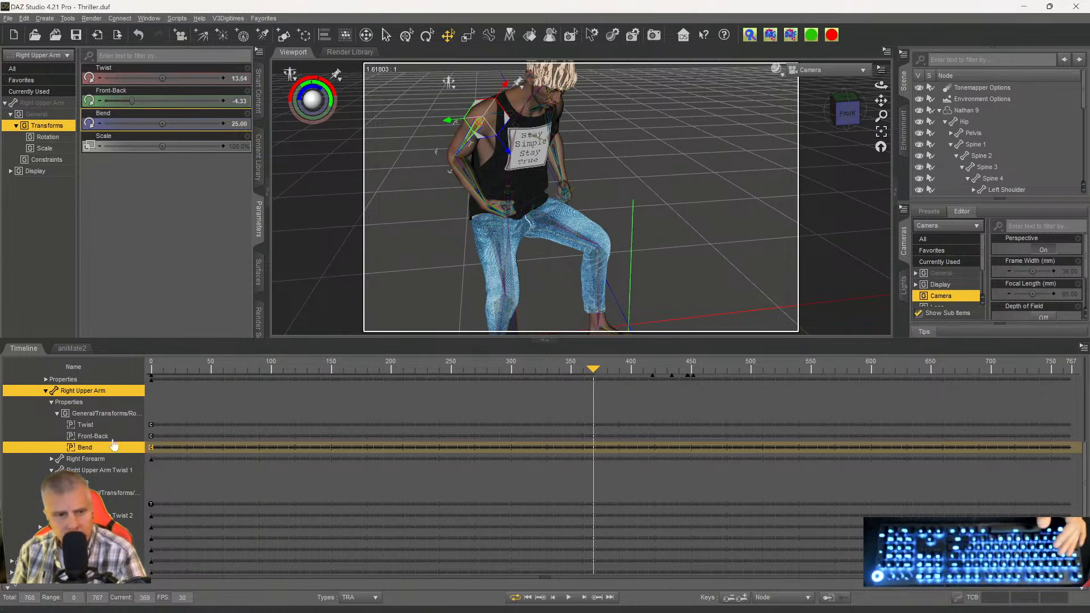
left_click(89, 414)
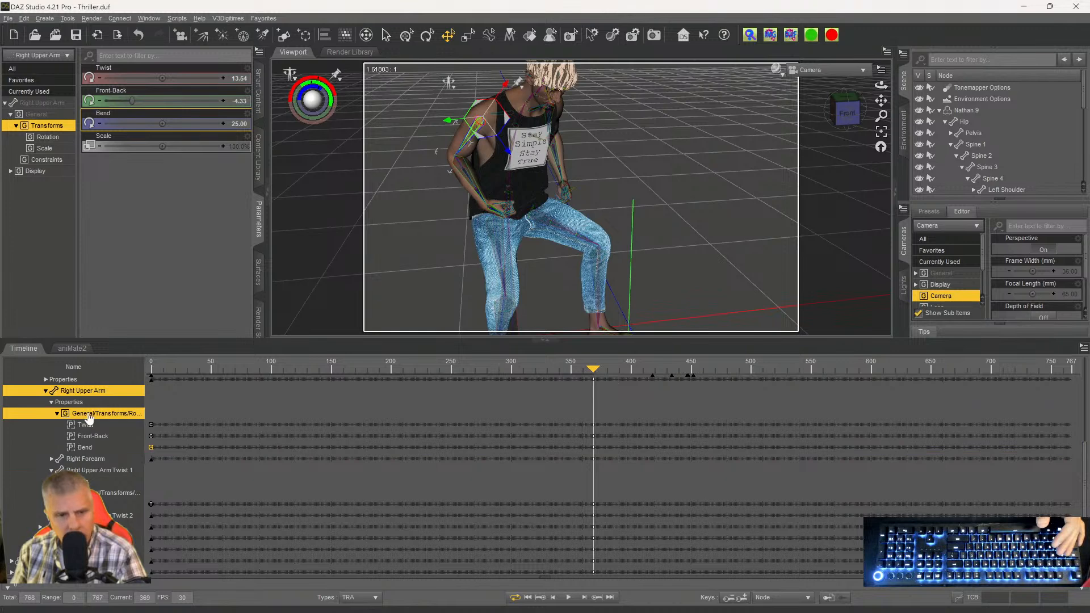
left_click(84, 448)
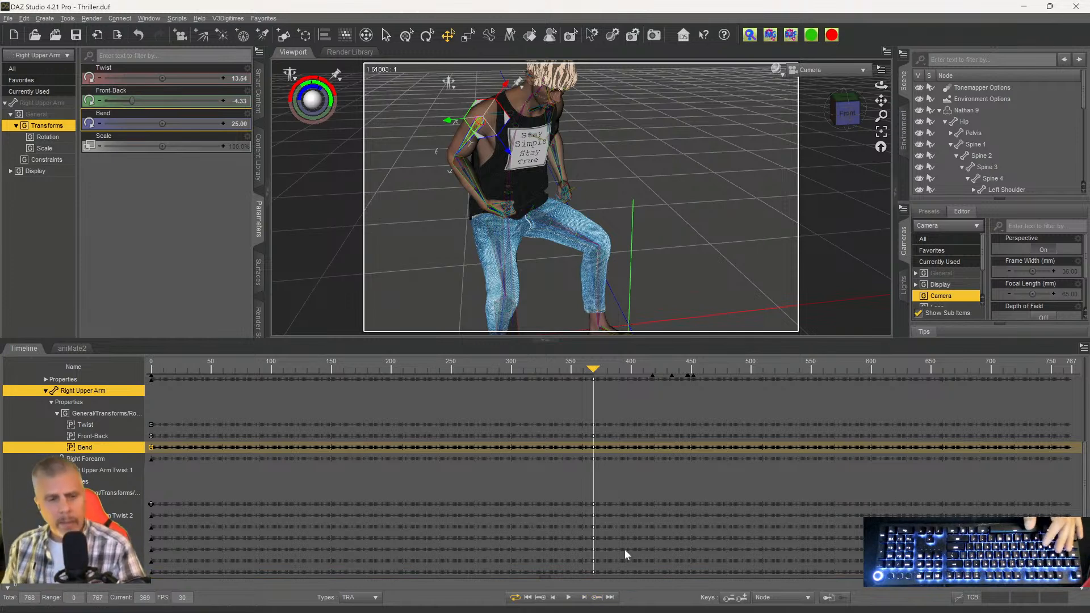
Orbit and reframe the camera to view the figure from the front at frame 369, and scrub forward from there.
scroll(639, 437, "up", 3)
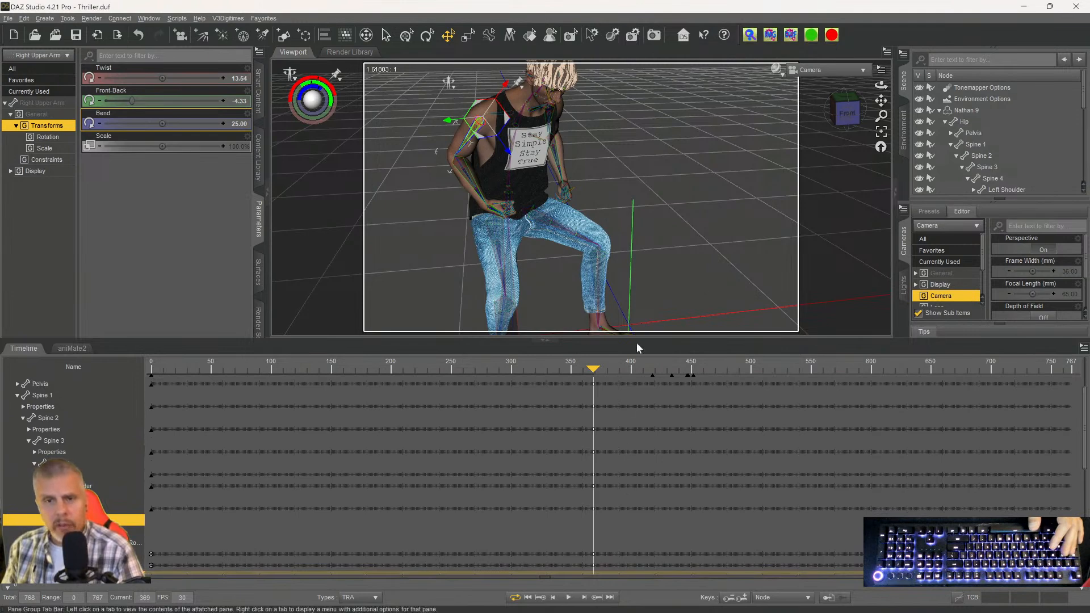
left_click_drag(847, 118, 903, 130)
left_click_drag(846, 112, 887, 115)
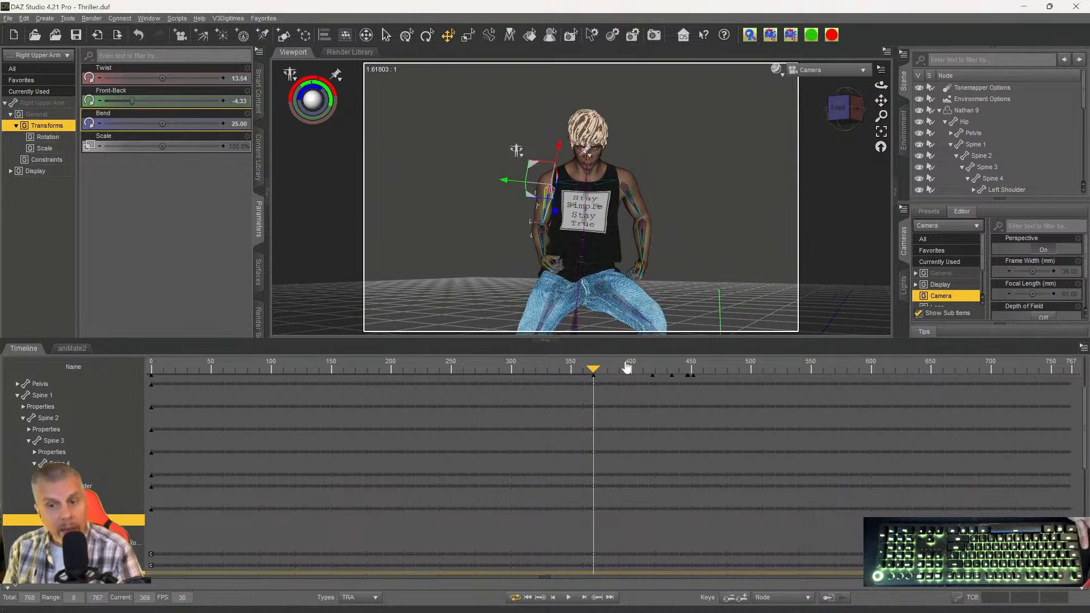
left_click_drag(840, 115, 841, 137)
mouse_move(881, 101)
left_mouse_down()
mouse_move(881, 91)
mouse_move(881, 109)
left_mouse_up()
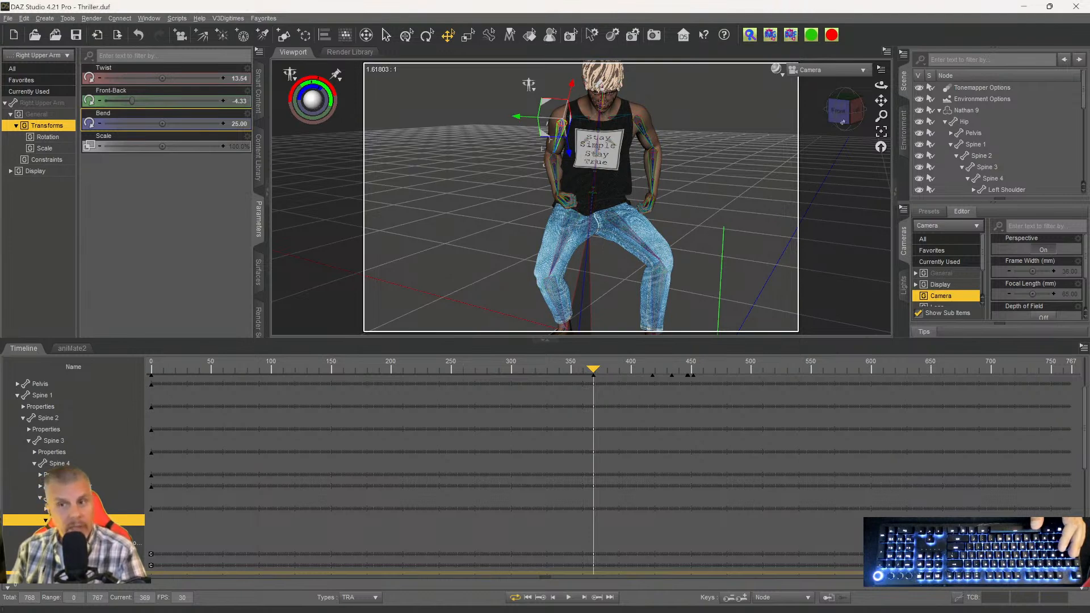
left_click_drag(844, 116, 755, 114)
left_click_drag(620, 85, 528, 87)
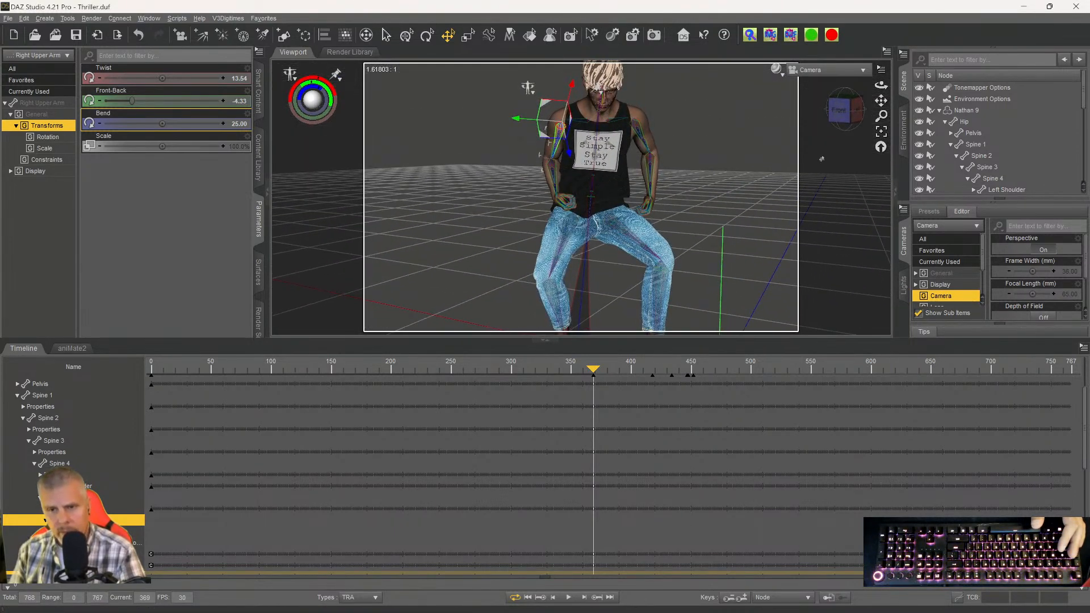
left_click_drag(880, 100, 886, 117)
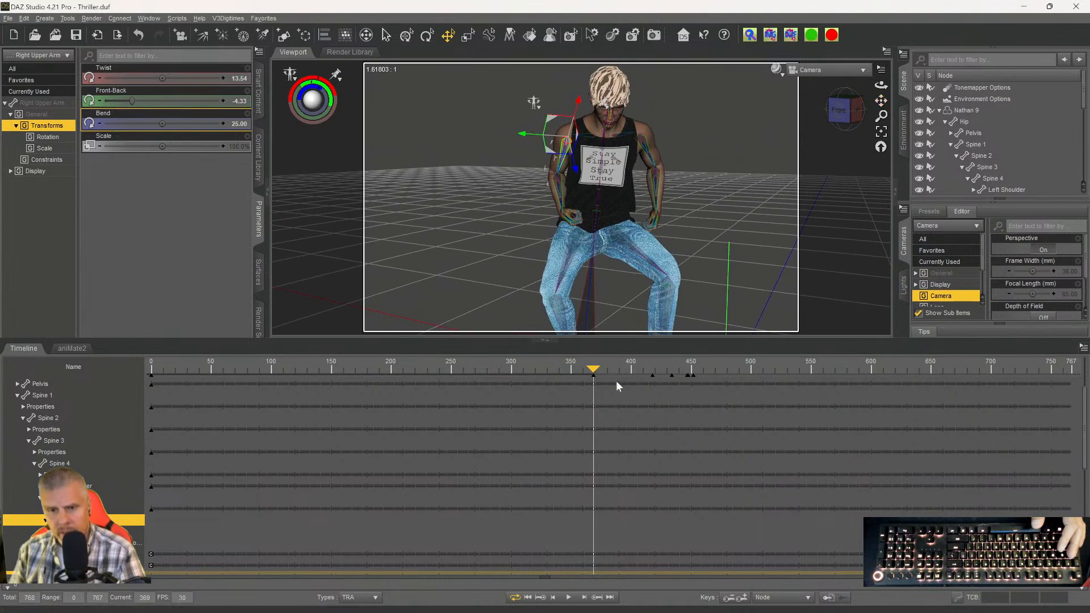
left_click_drag(594, 371, 674, 374)
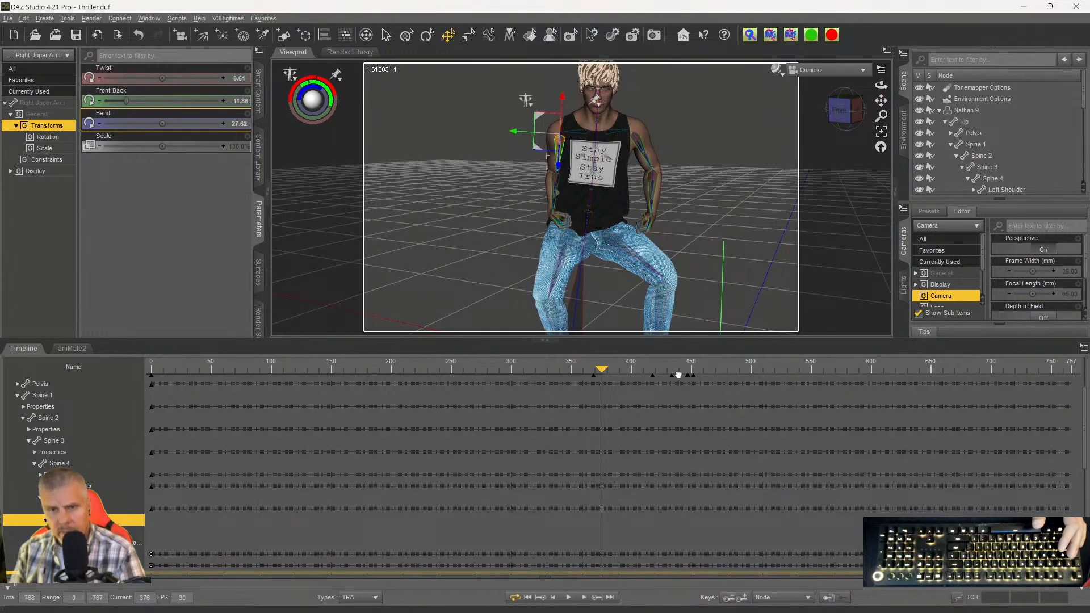
Scrub between frame 468 and frame 387 to check the right arm's motion.
left_click(700, 377)
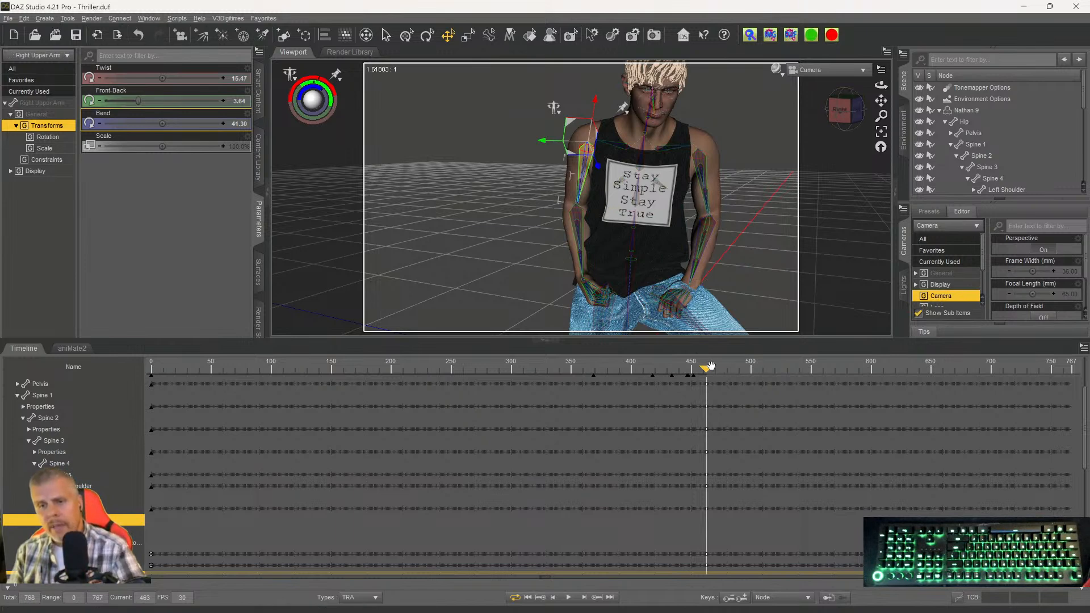
left_click(642, 372)
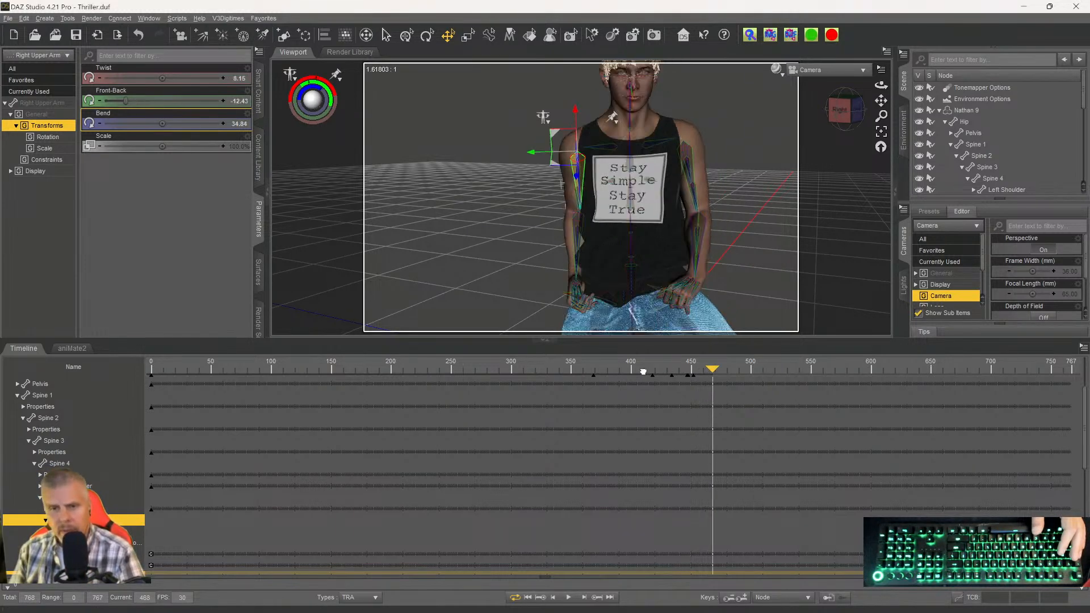
left_click_drag(640, 372, 638, 372)
left_click(634, 372)
left_click(610, 369)
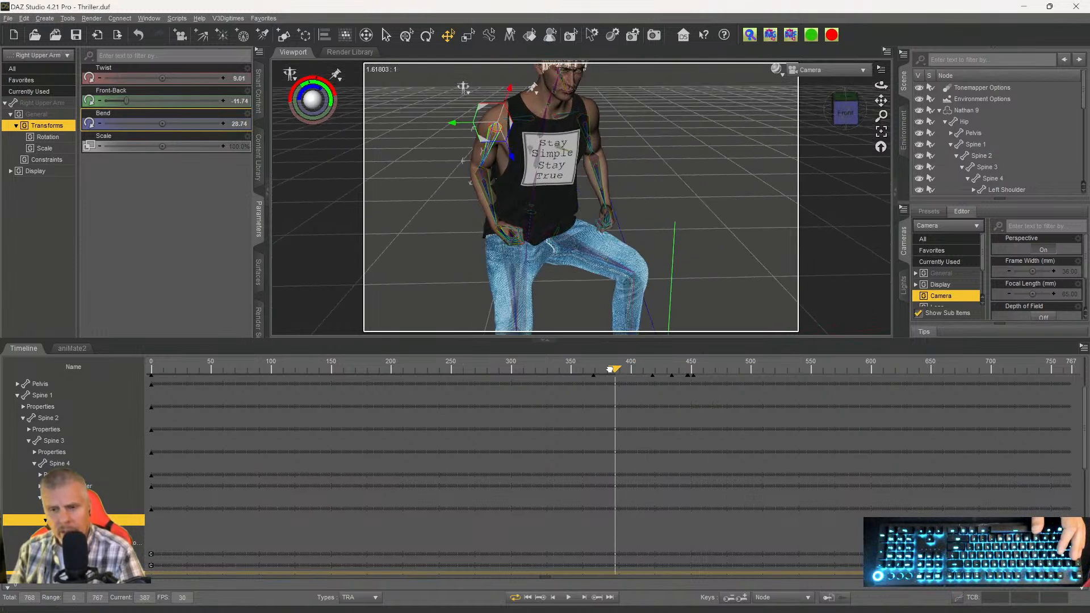
Scrub back and forth between frames 356 and 390 to compare the arm poses, stopping at frame 367.
scroll(711, 424, "down", 2)
scroll(667, 430, "up", 4)
scroll(636, 409, "up", 1)
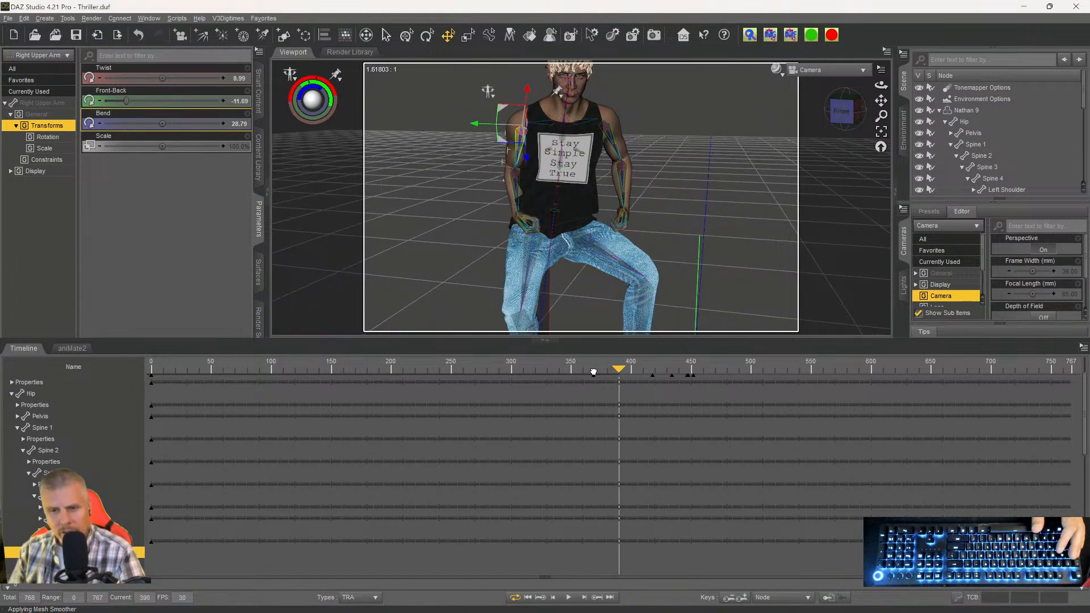
left_click(596, 371)
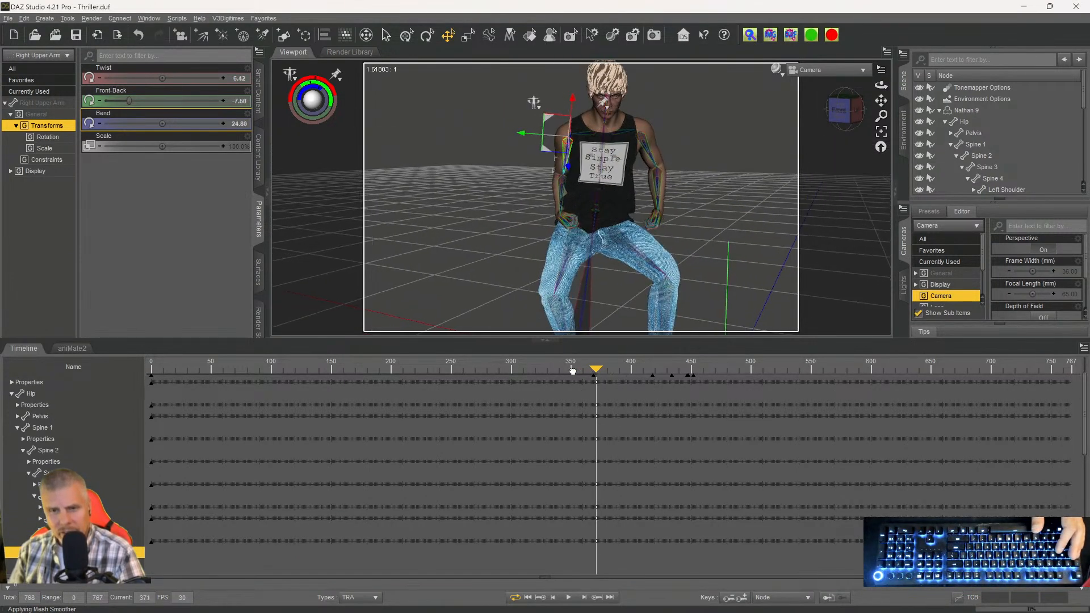
left_click(572, 372)
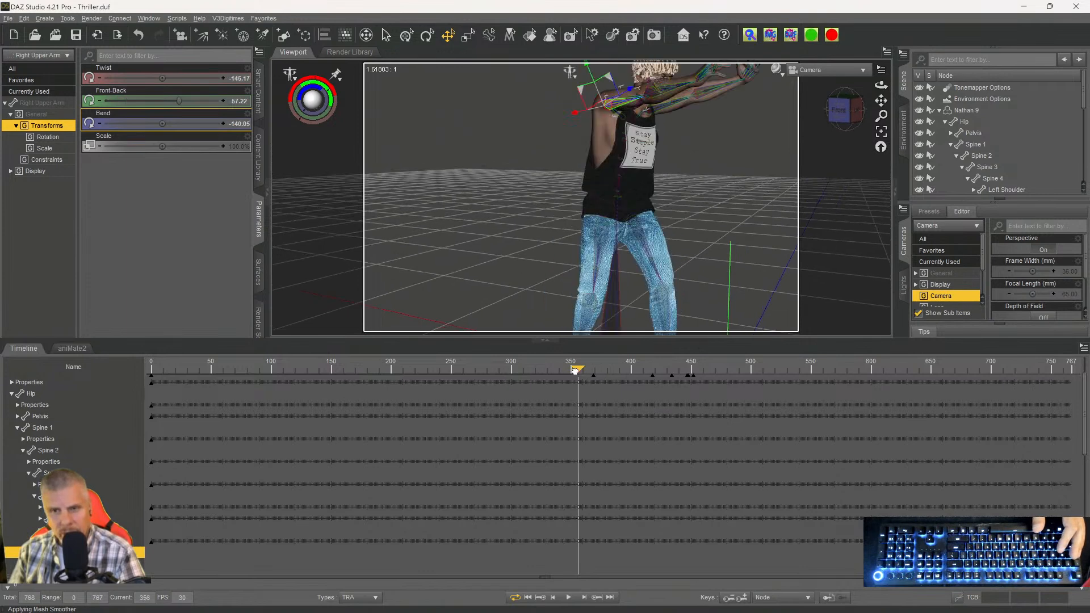
left_click(579, 371)
left_click(613, 372)
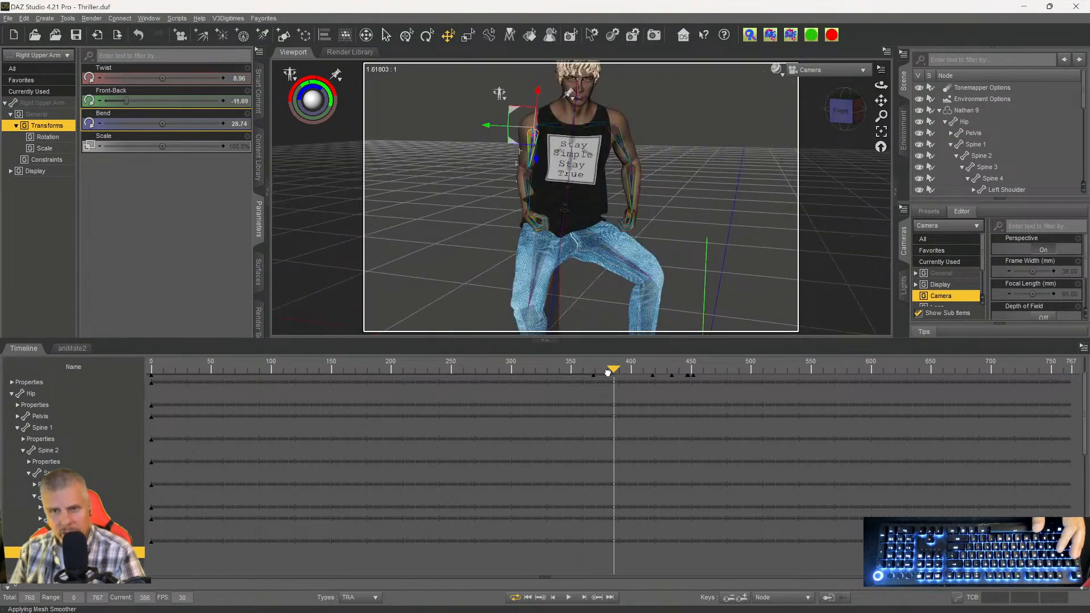
left_click(605, 372)
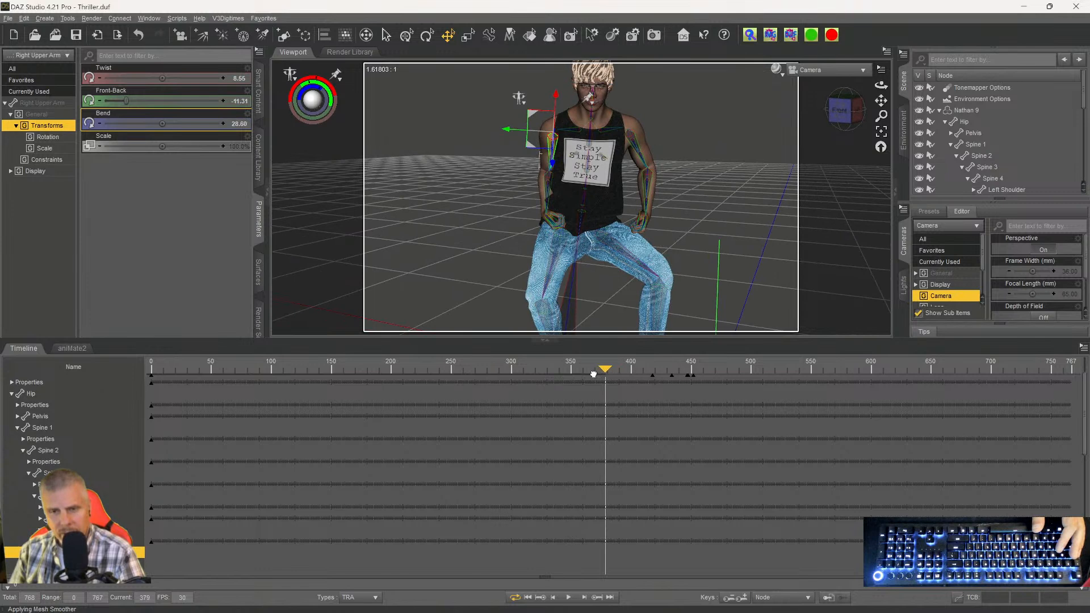
left_click(594, 373)
left_click_drag(593, 375, 585, 375)
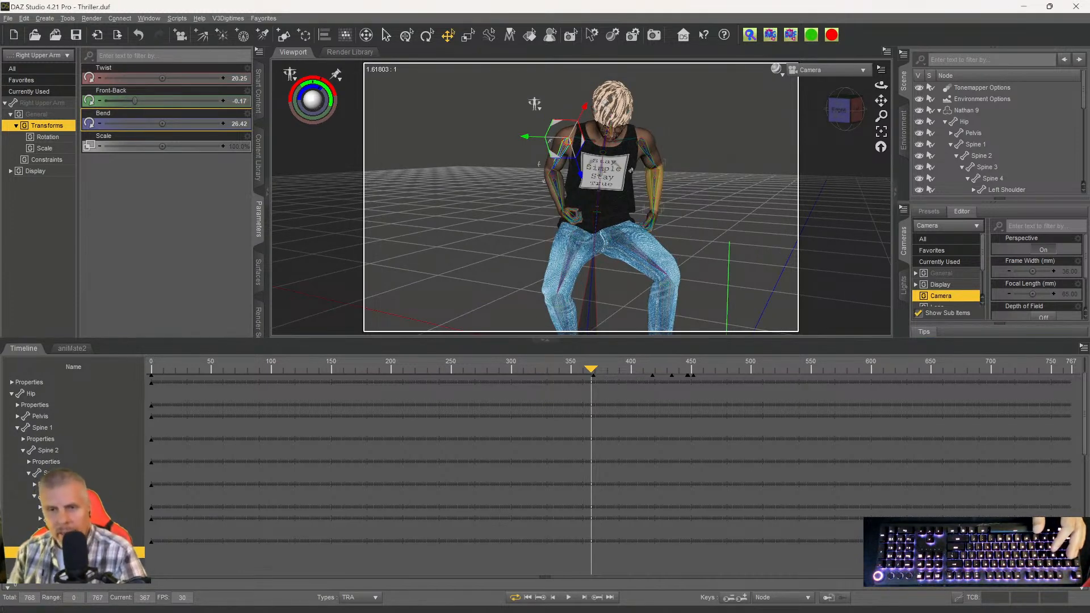
Reframe the camera at frame 367 for a closer front view of the figure's torso and hands.
left_click_drag(880, 100, 894, 110)
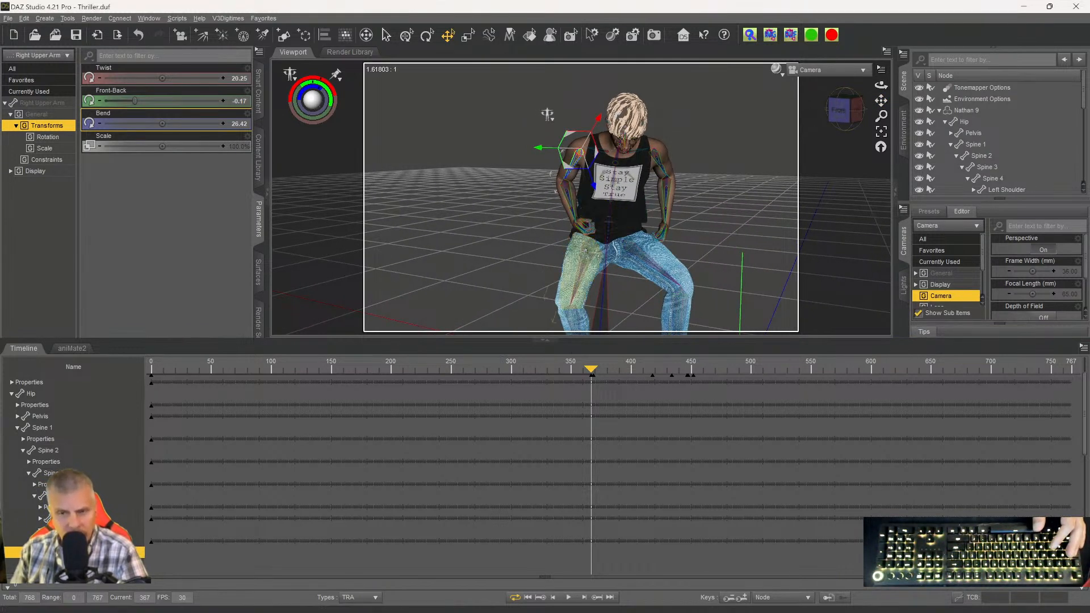
scroll(547, 113, "up", 5)
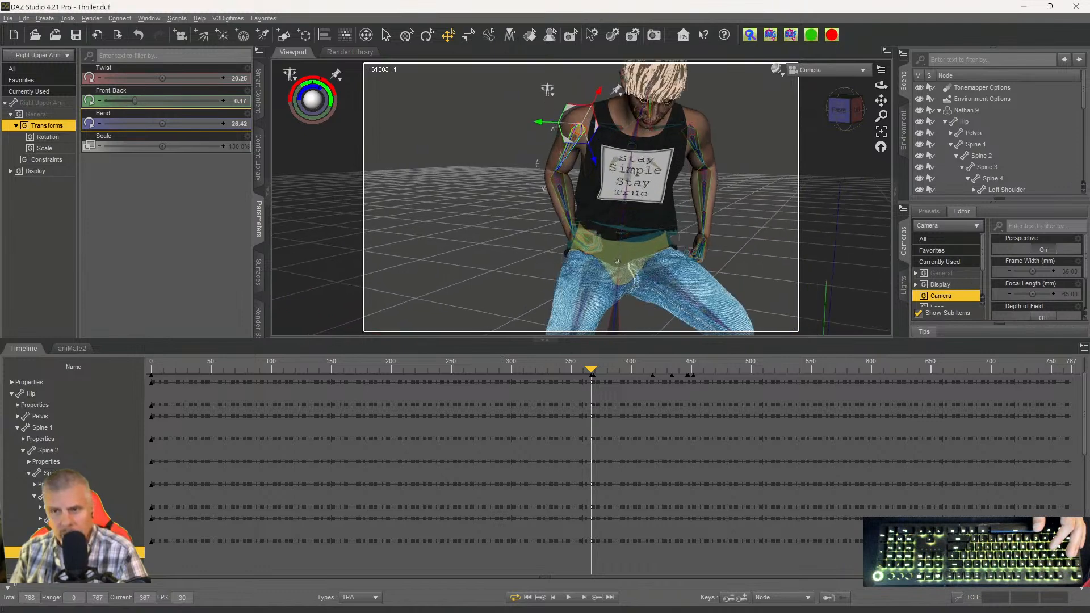
scroll(617, 261, "up", 5)
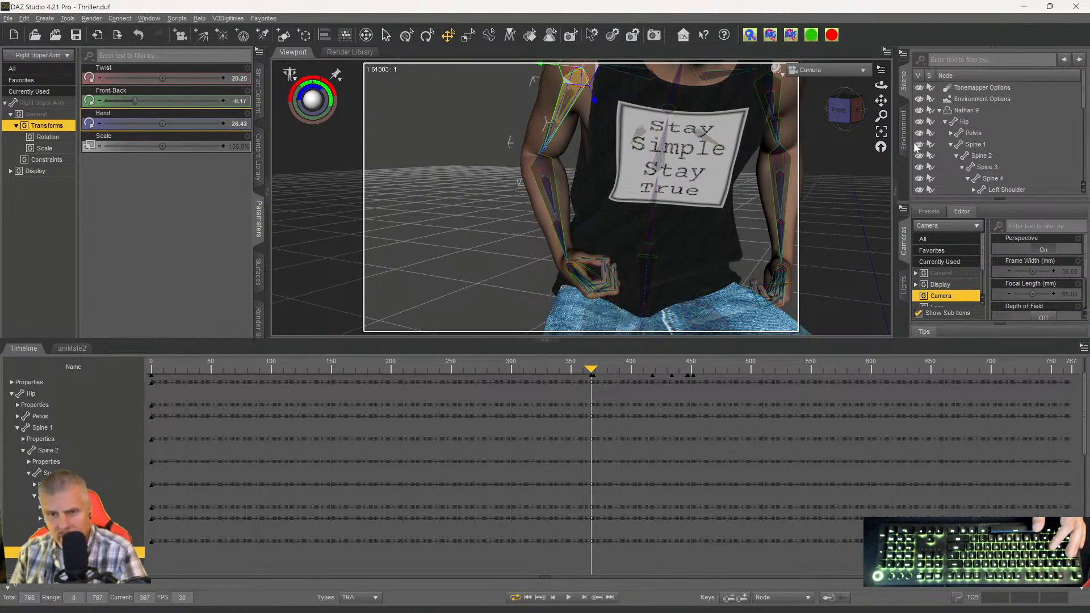
left_click_drag(840, 109, 854, 90)
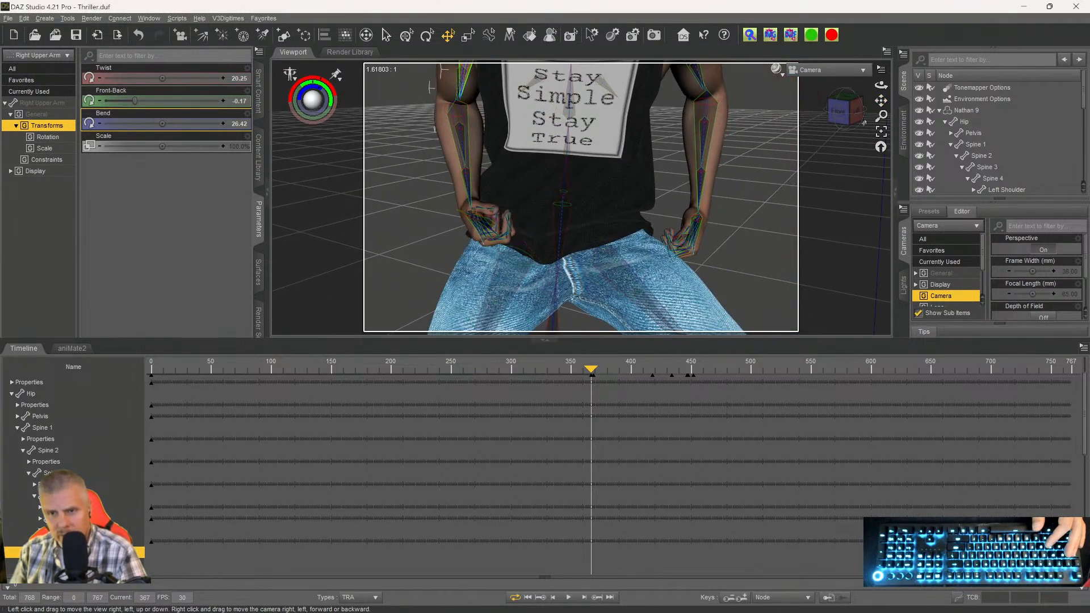
scroll(721, 264, "down", 3)
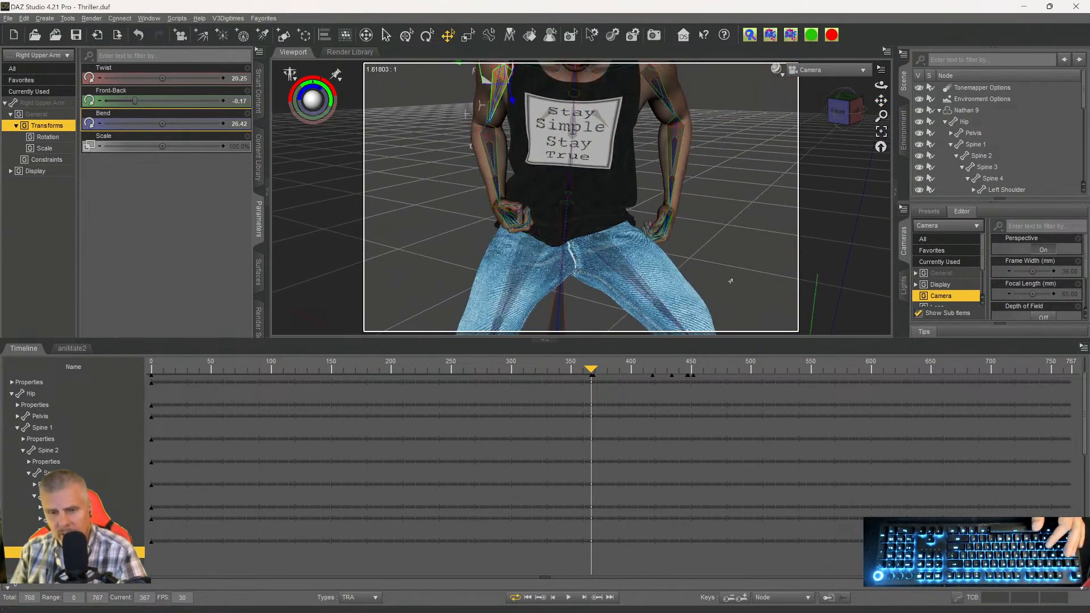
Try to select individual keys on the Right Upper Arm's Bend track around frame 367.
scroll(681, 427, "up", 1)
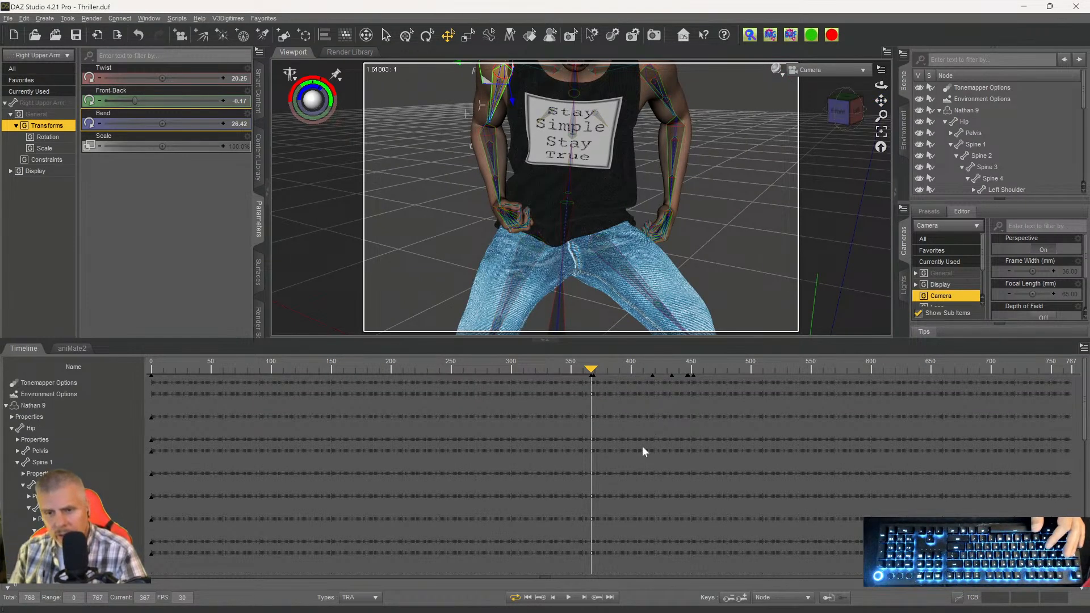
scroll(625, 428, "down", 4)
scroll(624, 432, "down", 2)
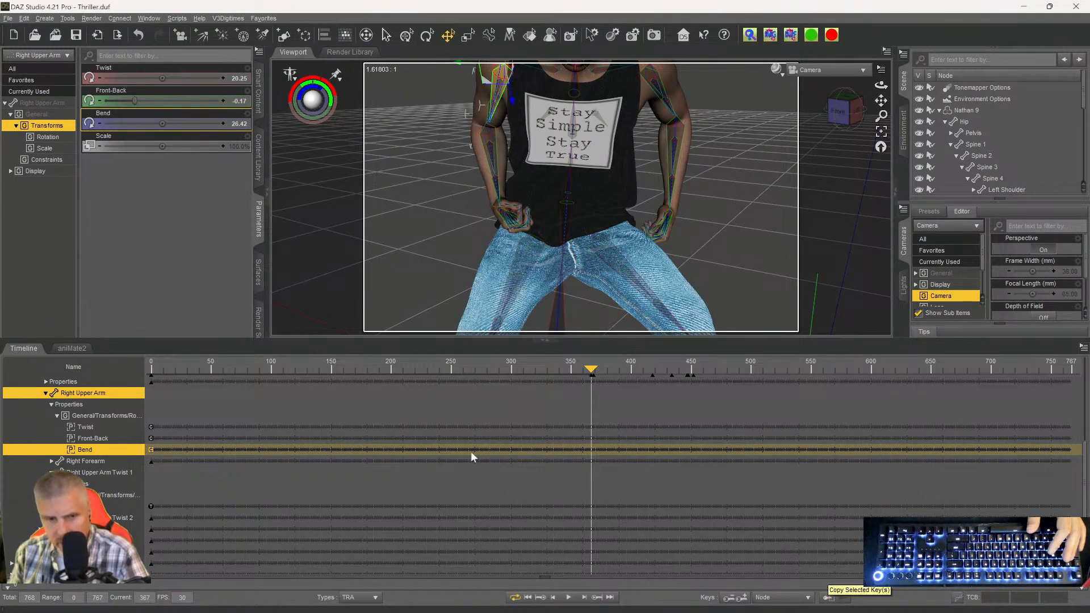
left_click(538, 449)
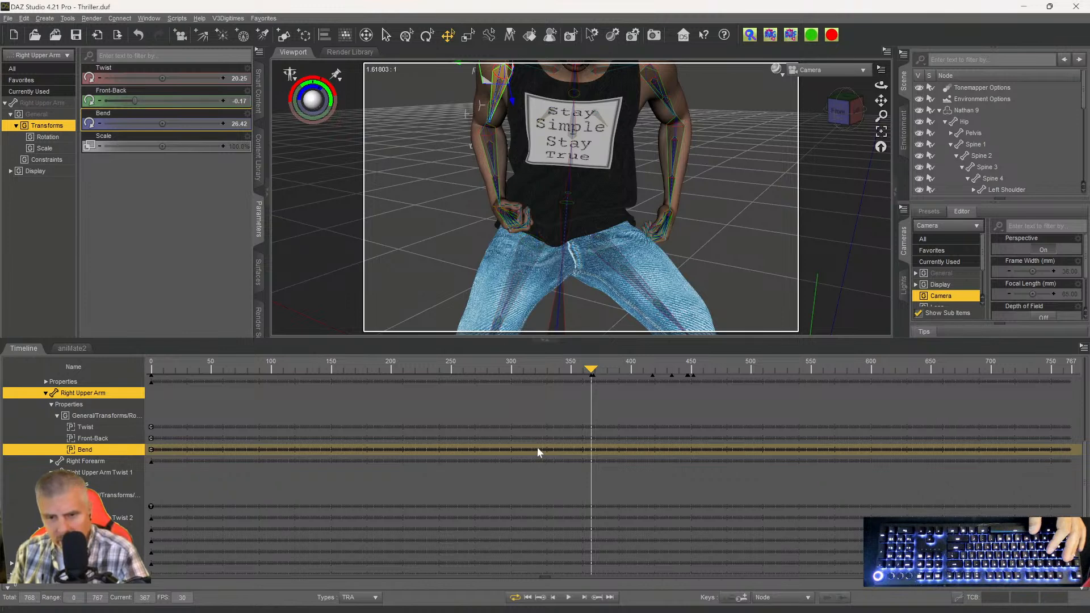
left_click_drag(614, 449, 706, 449)
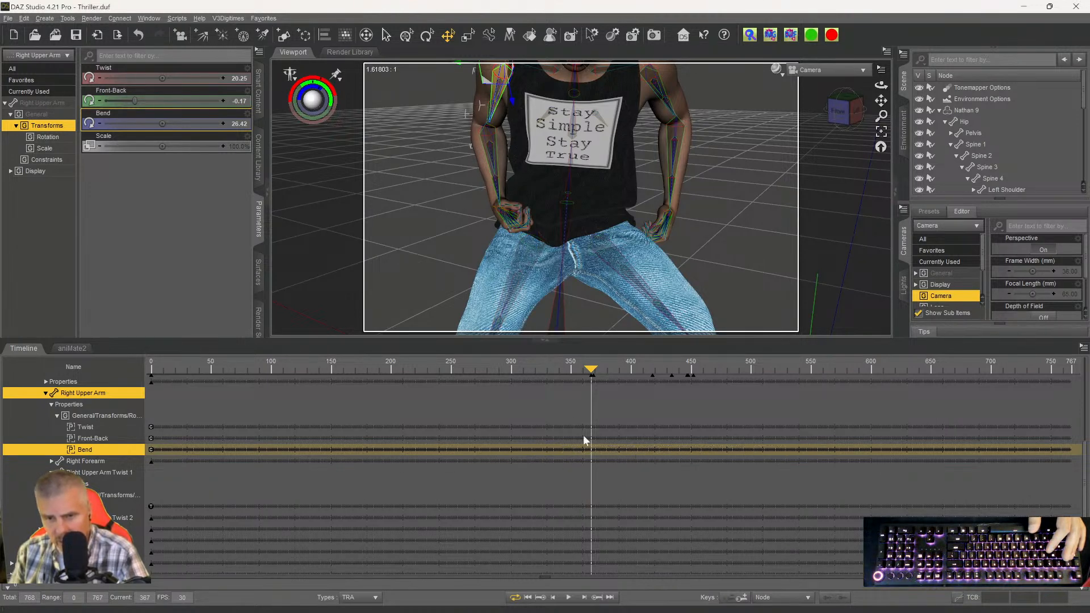
left_click_drag(634, 486, 794, 474)
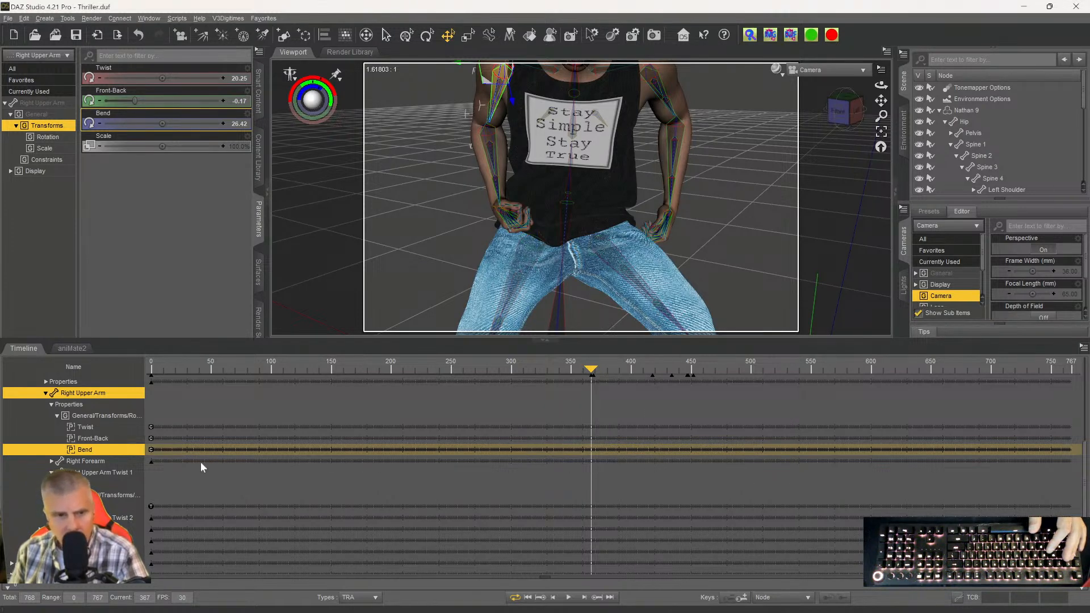
left_click(151, 449)
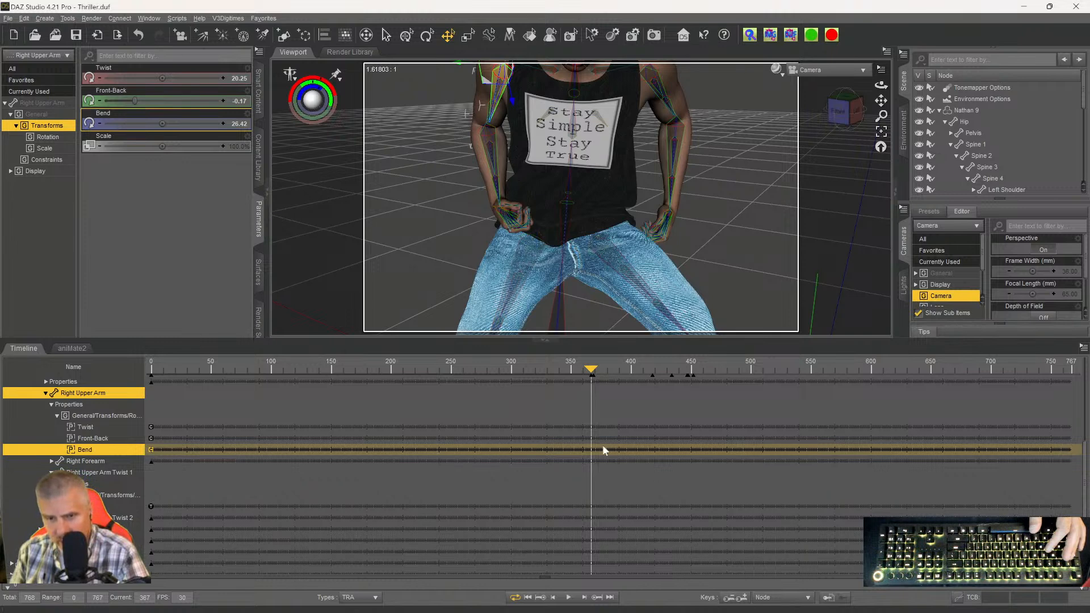
left_click(676, 468)
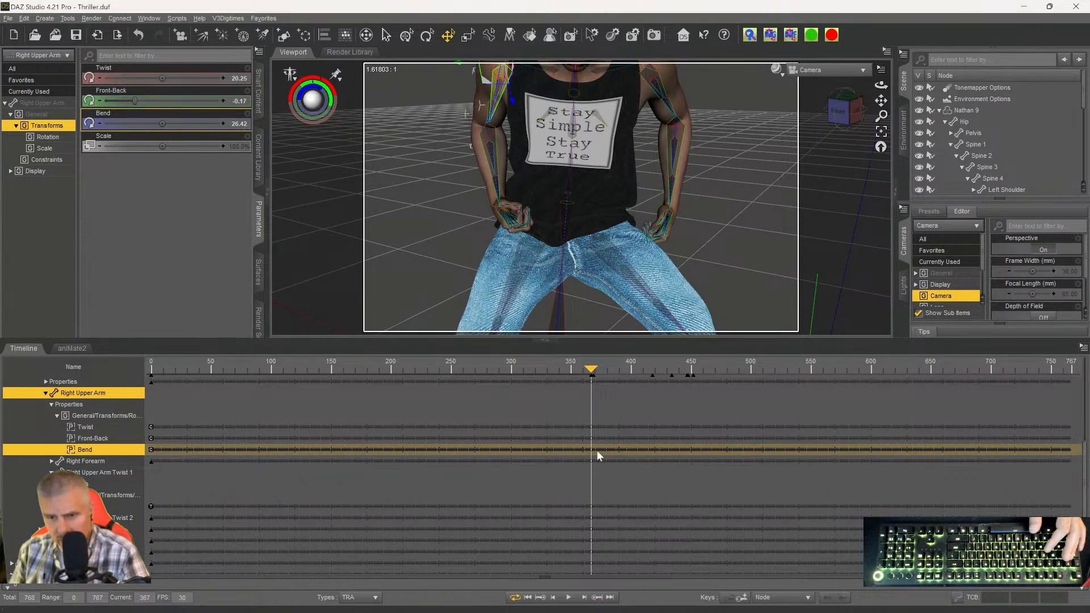
left_click_drag(585, 446, 615, 461)
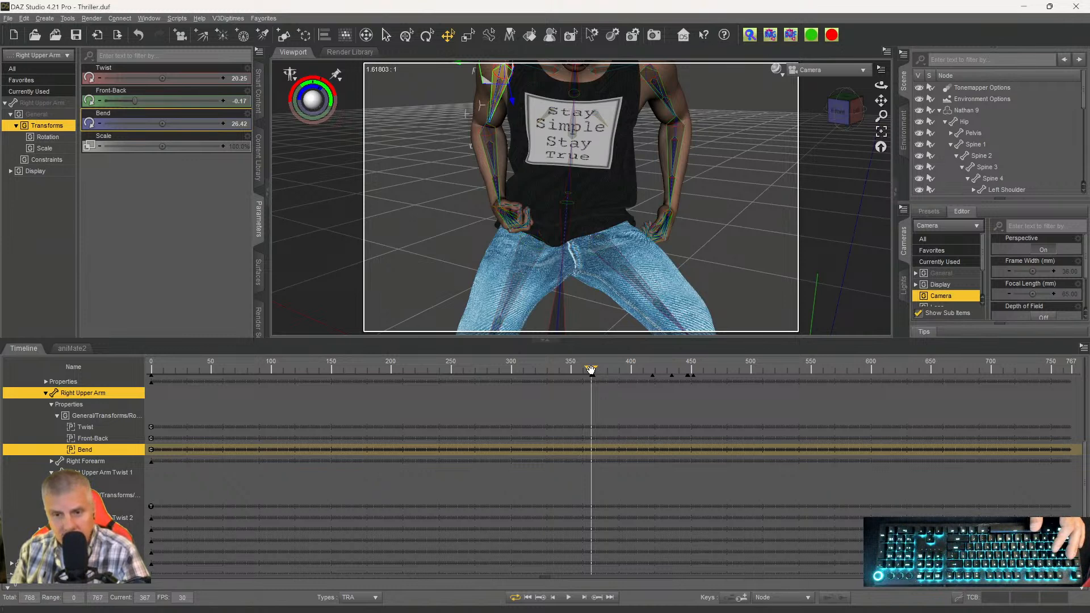
Move the playhead to frame 388 and include Hidden properties in the timeline's displayed types.
left_click_drag(591, 371, 580, 370)
left_click(611, 374)
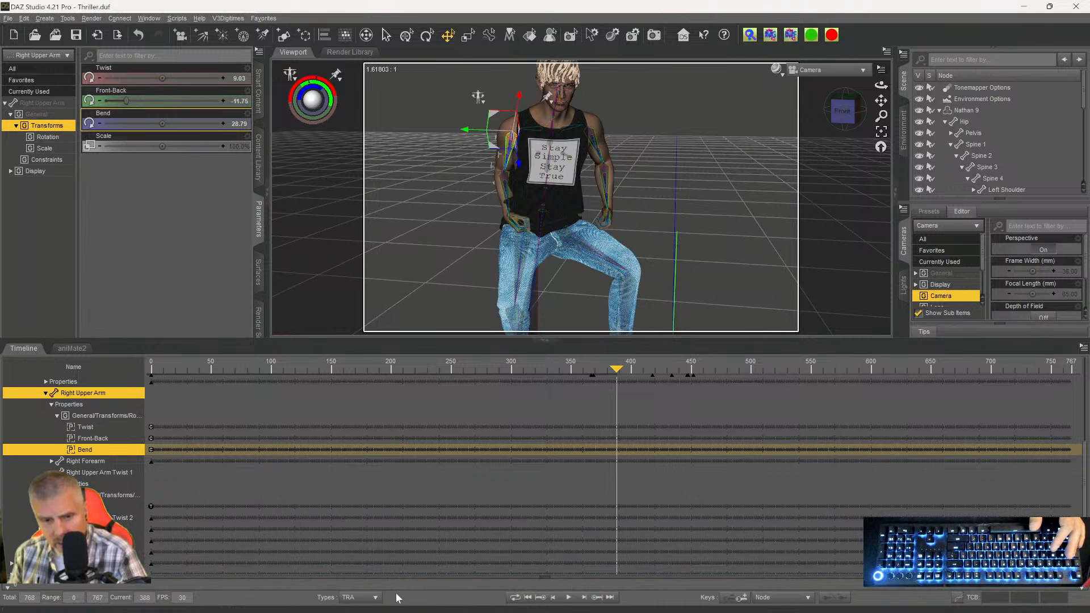
left_click(372, 598)
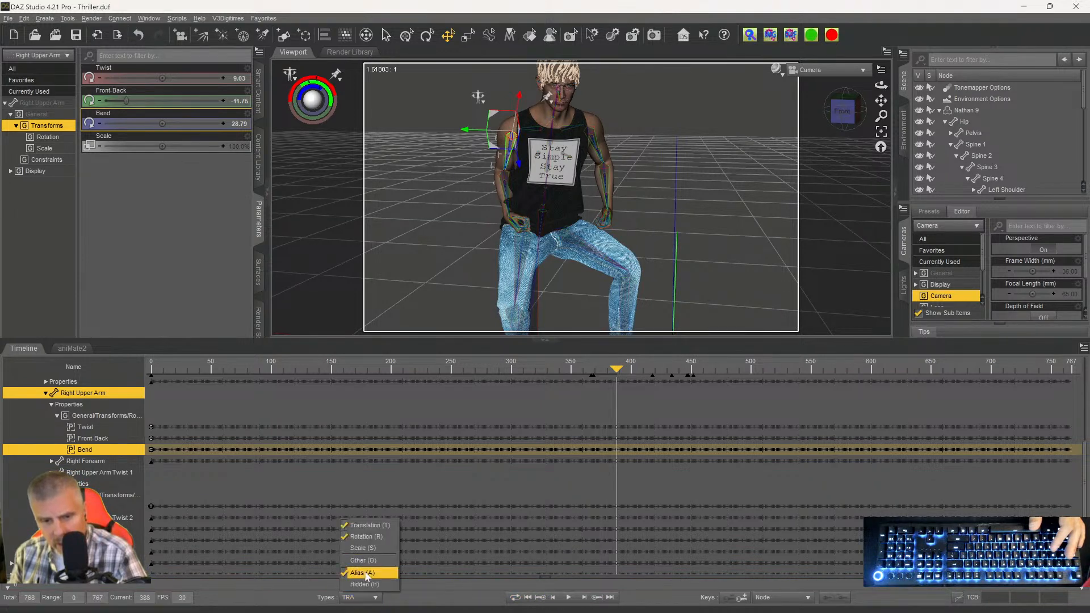
left_click(364, 584)
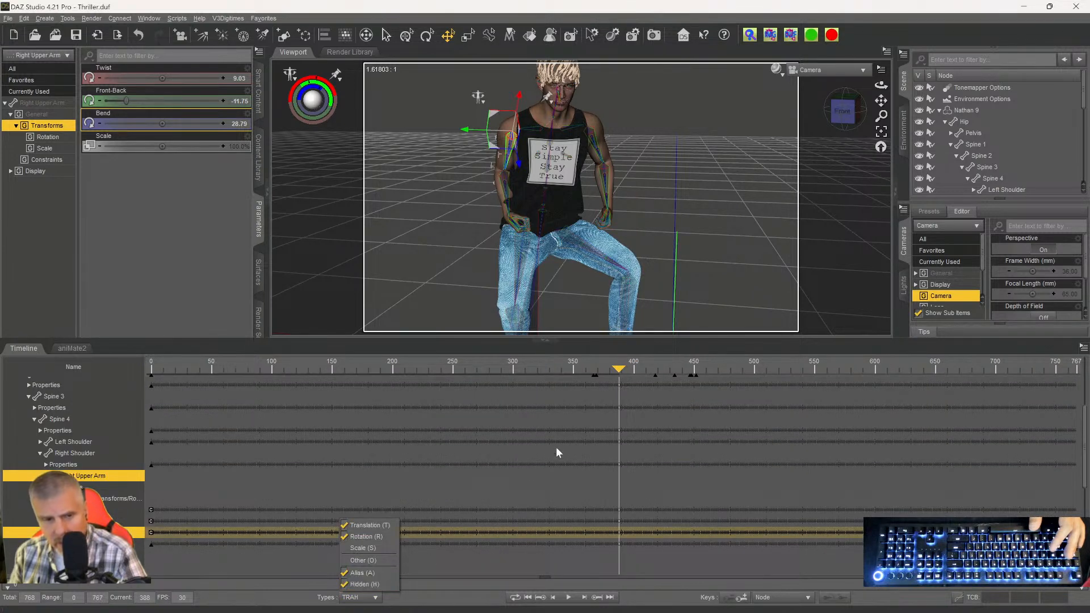
Select the Camera's track in the timeline and set the key creation scope to Properties.
scroll(564, 439, "down", 2)
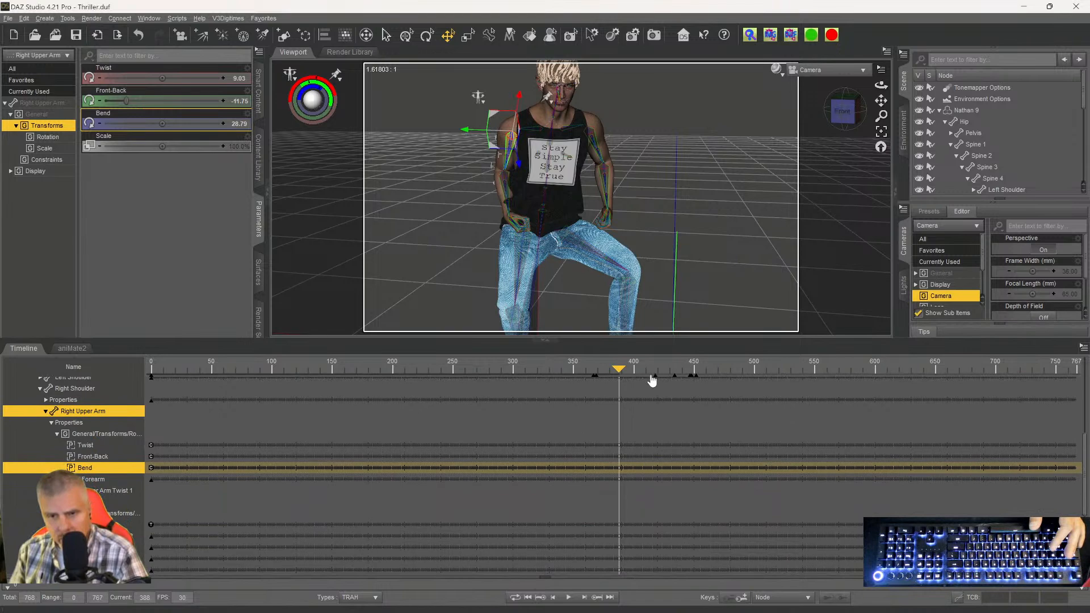
scroll(465, 436, "up", 5)
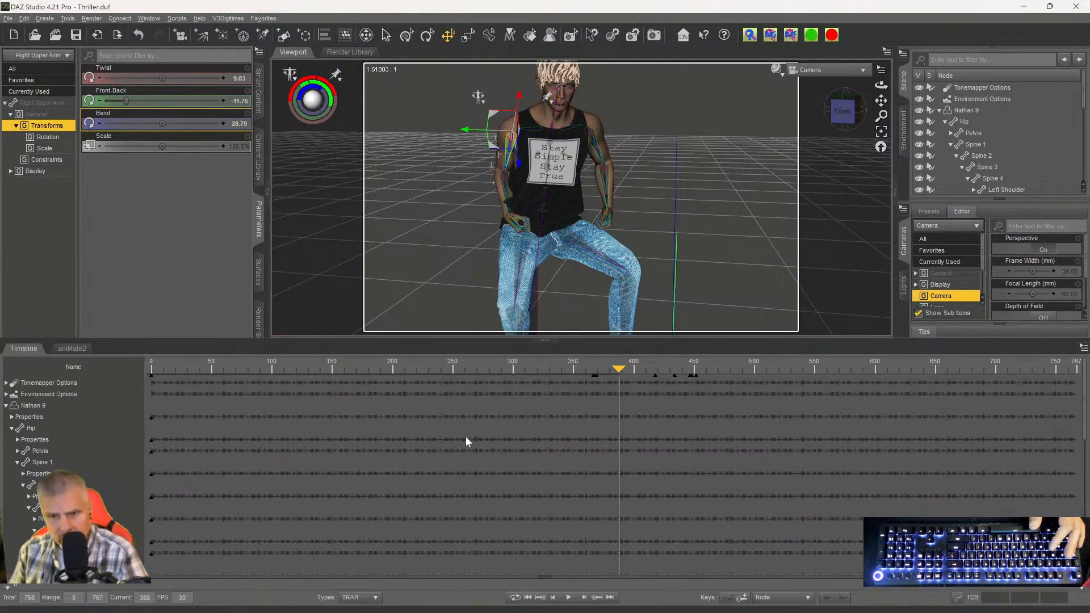
scroll(485, 453, "down", 6)
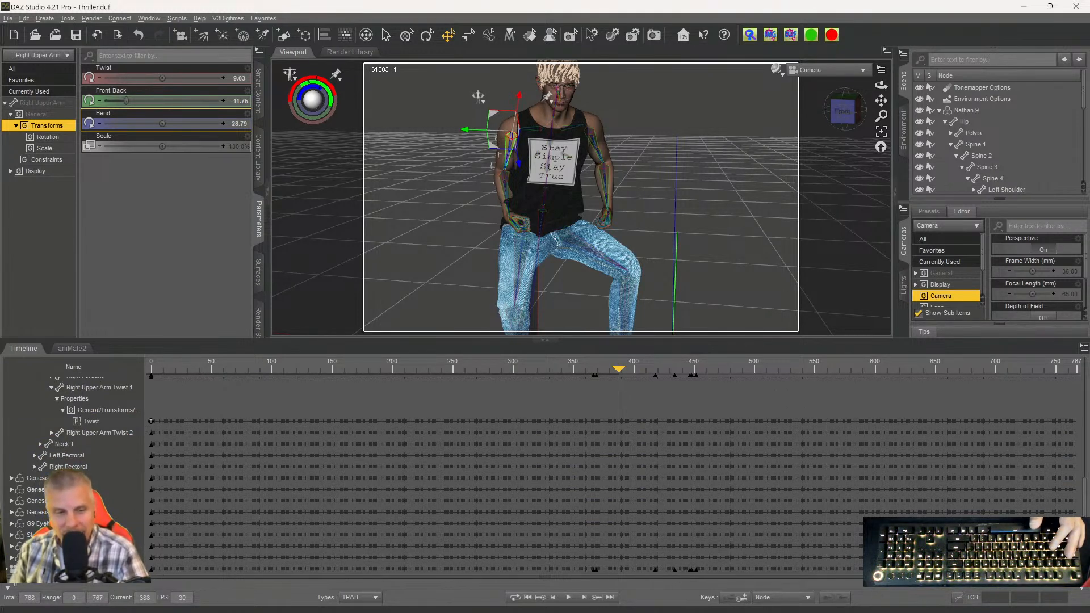
left_click(341, 569)
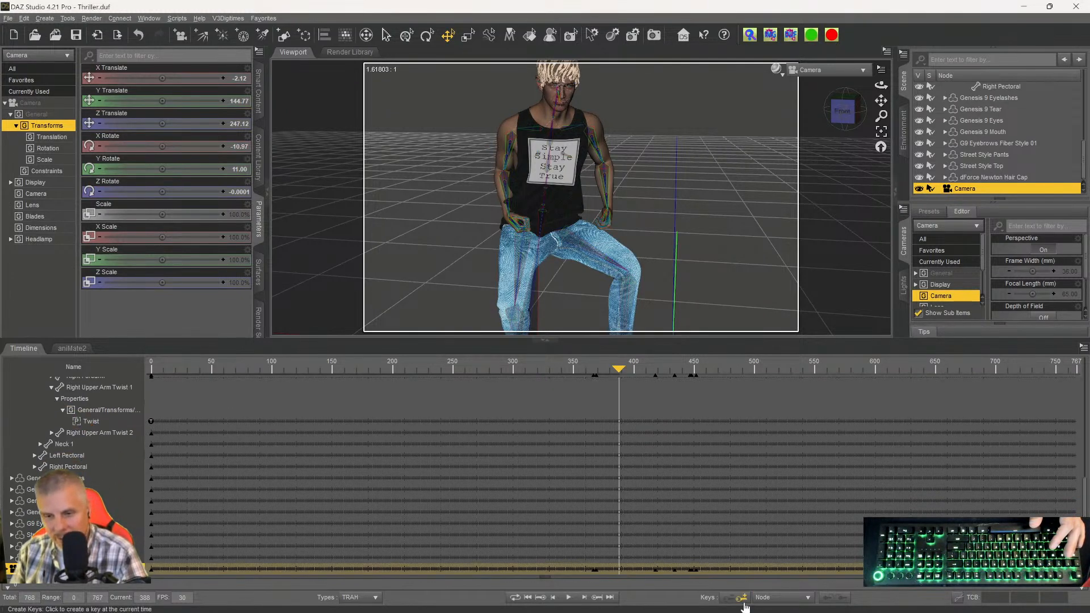
left_click(772, 599)
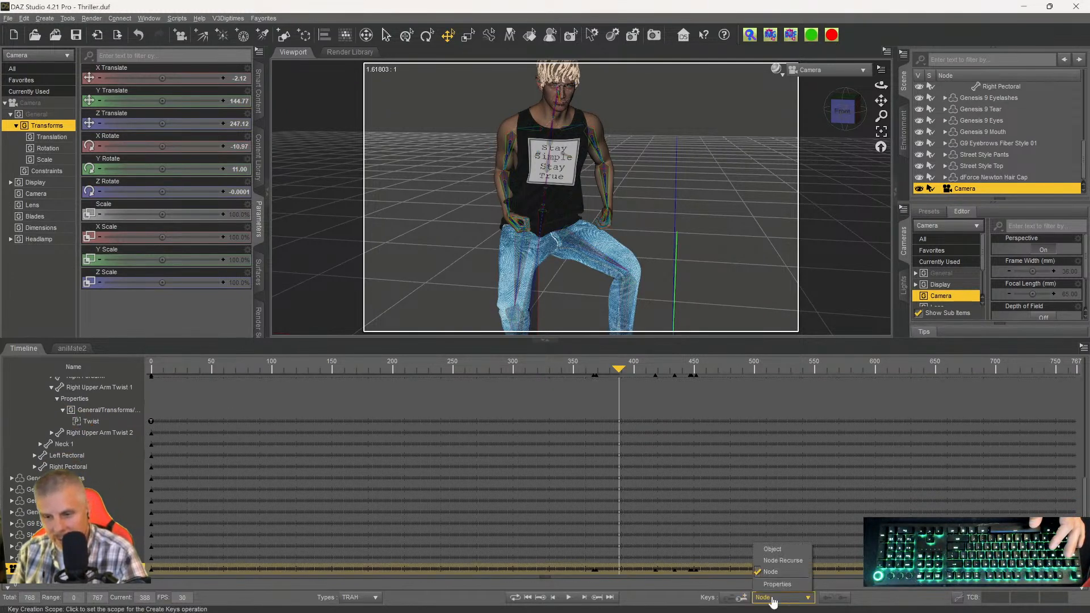
left_click(777, 584)
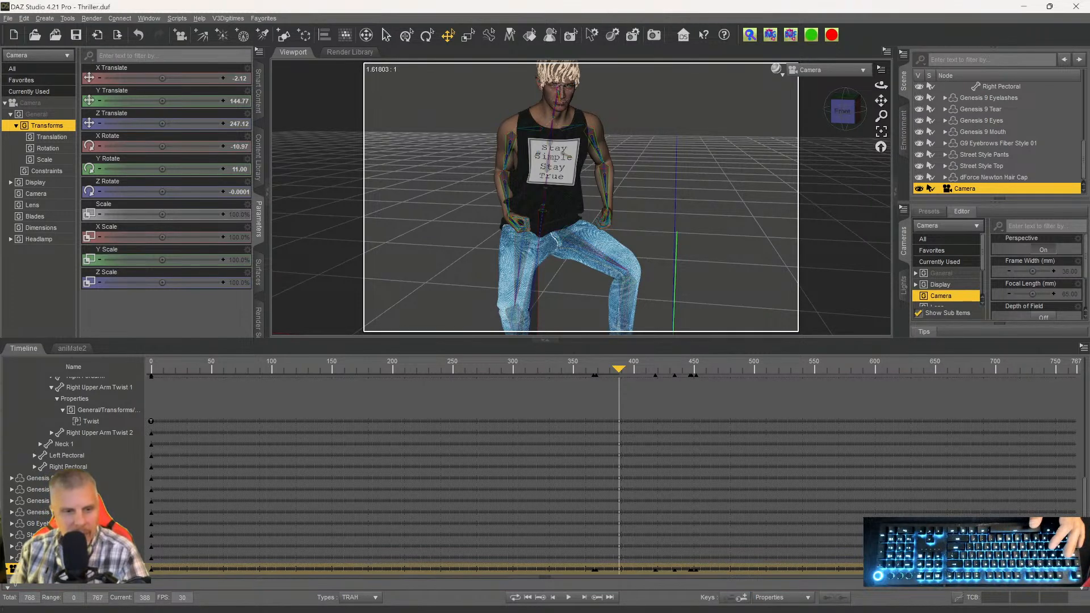
Select the figure's Right Upper Arm and highlight its Bend track in the timeline.
scroll(219, 481, "up", 10)
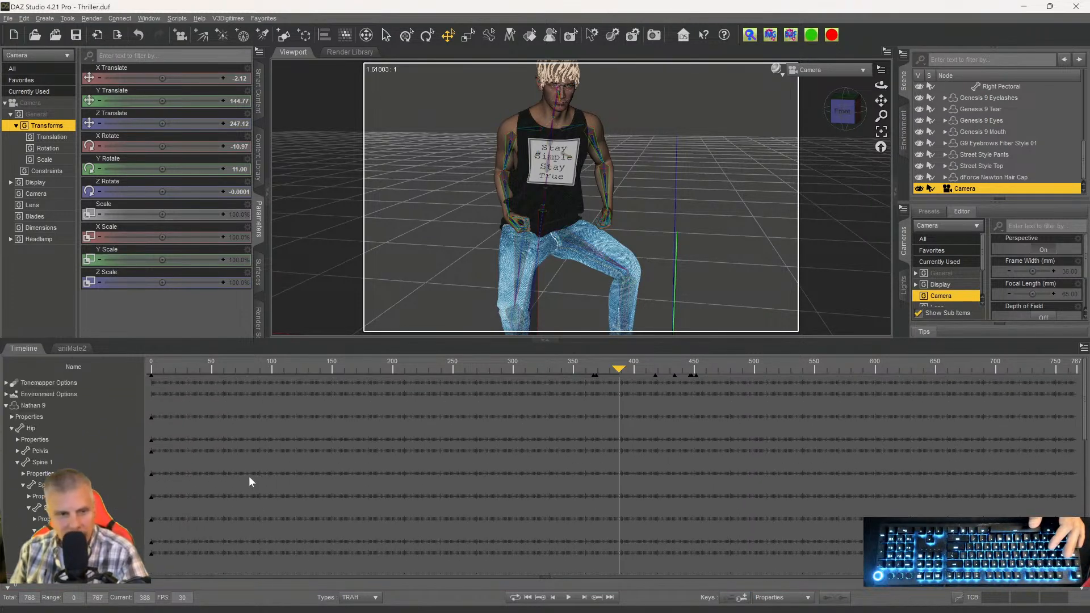
left_click(502, 170)
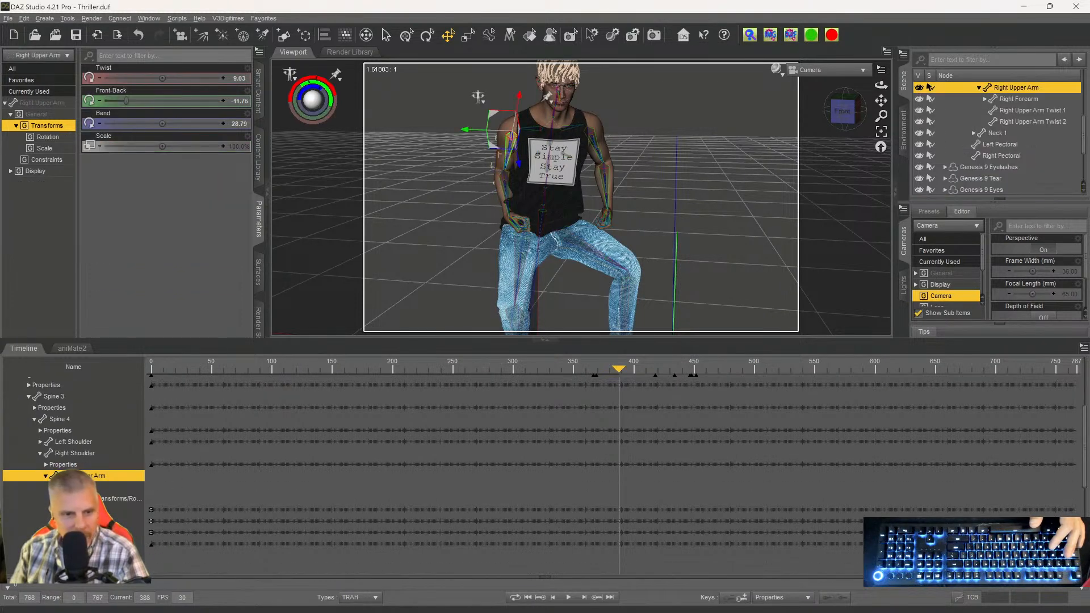
left_click(85, 532)
scroll(535, 452, "down", 3)
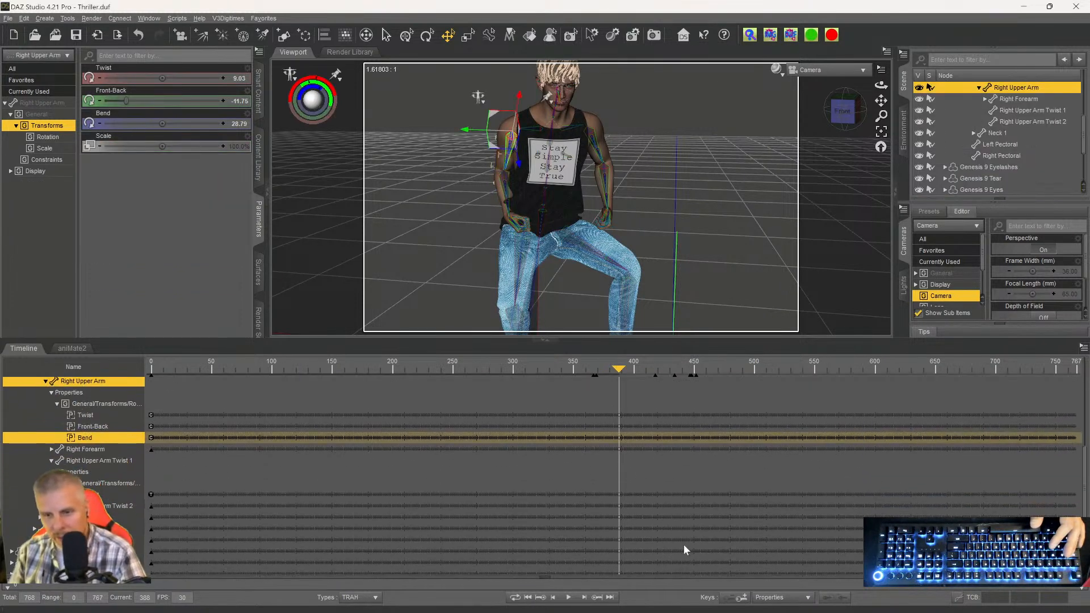
Try the Node and Object key creation scopes for the Bend track, ending on Node Recurse.
left_click(771, 596)
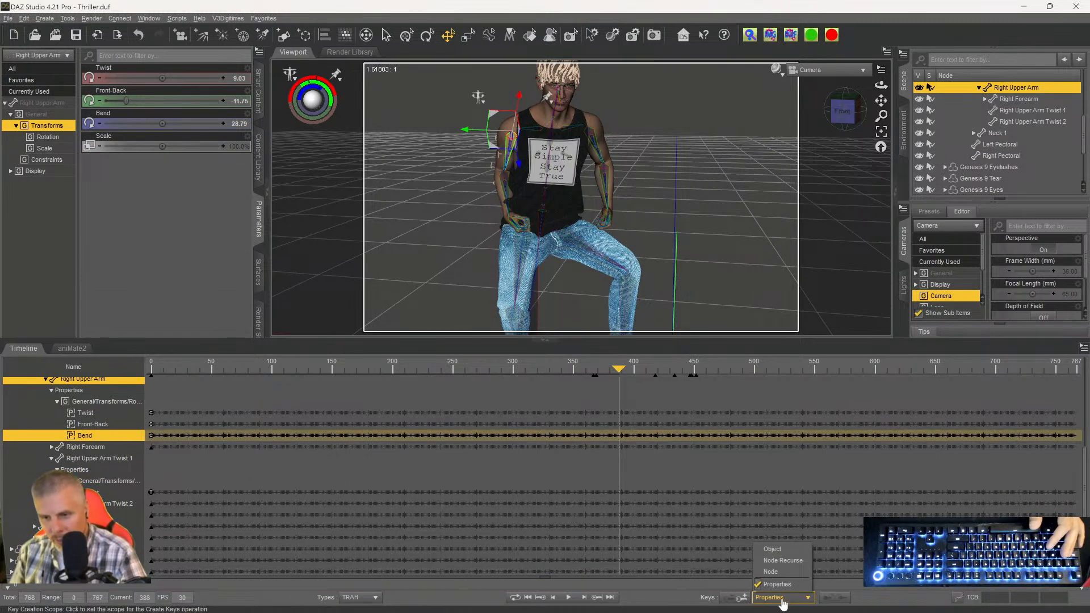
left_click(772, 572)
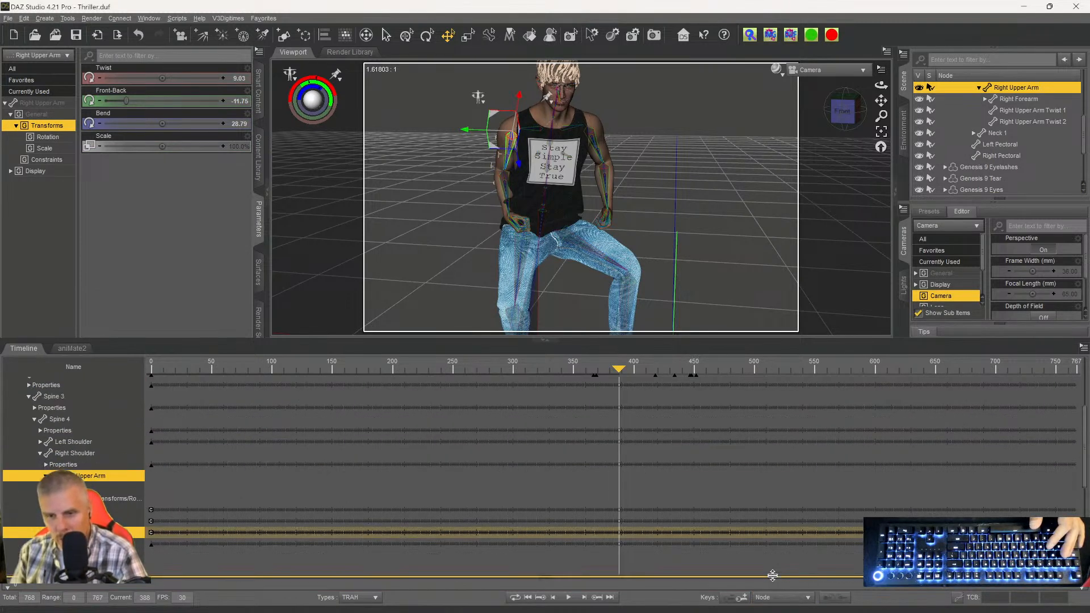
left_click(792, 596)
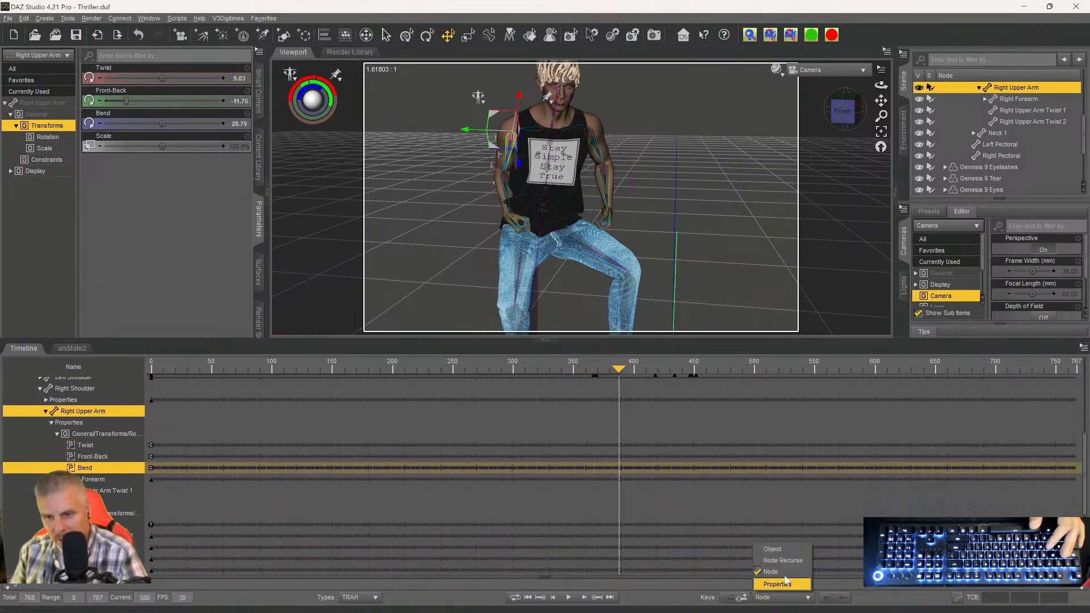
left_click(779, 550)
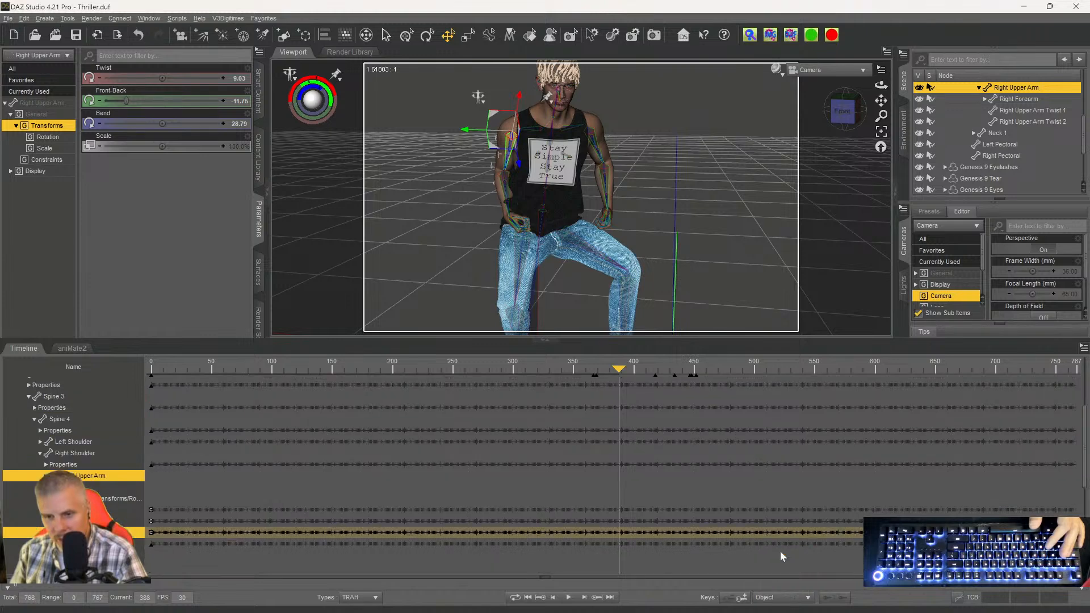
left_click(787, 601)
left_click(778, 561)
Examine the bone and property tracks in an enlarged timeline, looking for individual keys on the Right Upper Arm's Bend.
scroll(764, 528, "down", 3)
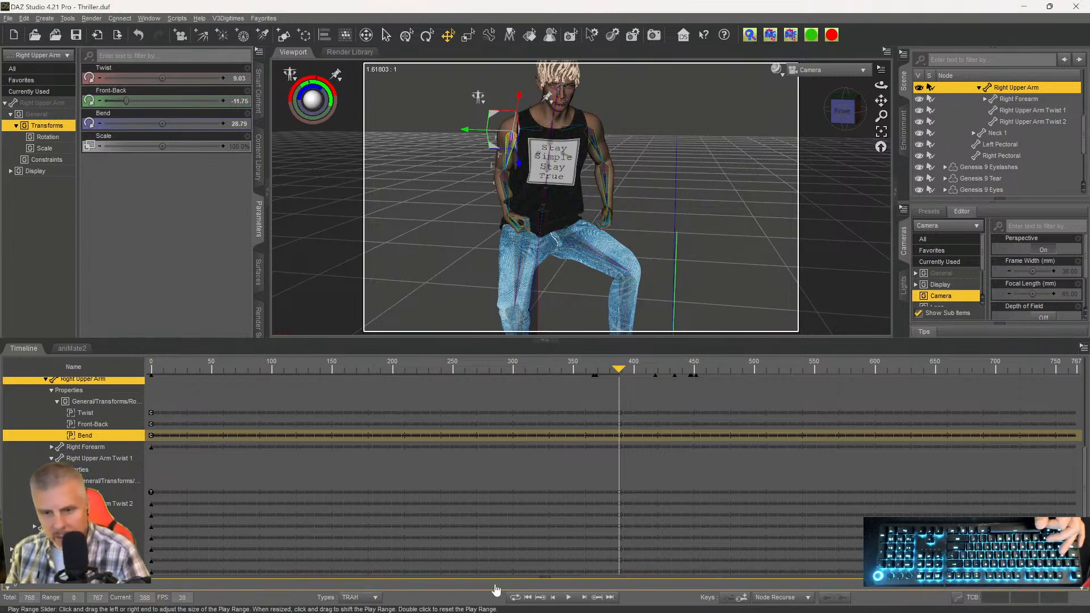
scroll(566, 520, "up", 5)
scroll(567, 519, "down", 5)
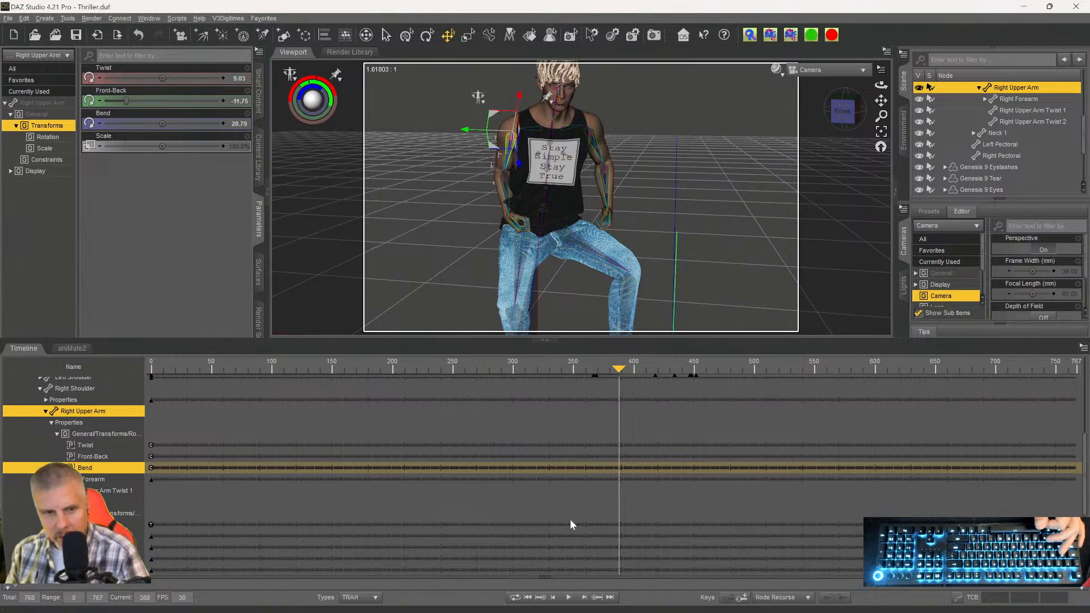
scroll(570, 519, "down", 2)
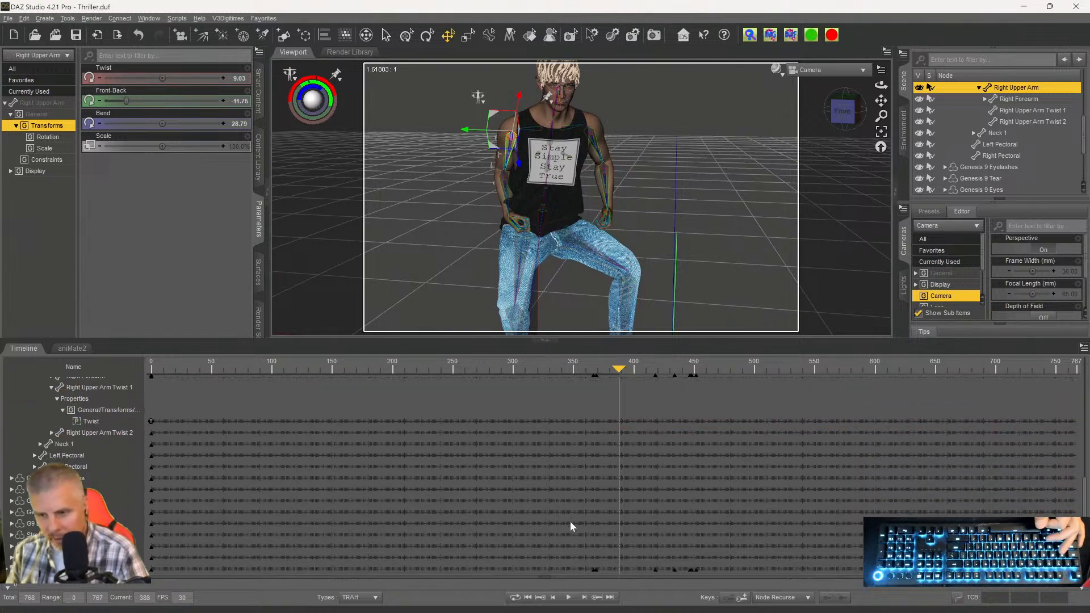
scroll(569, 482, "up", 15)
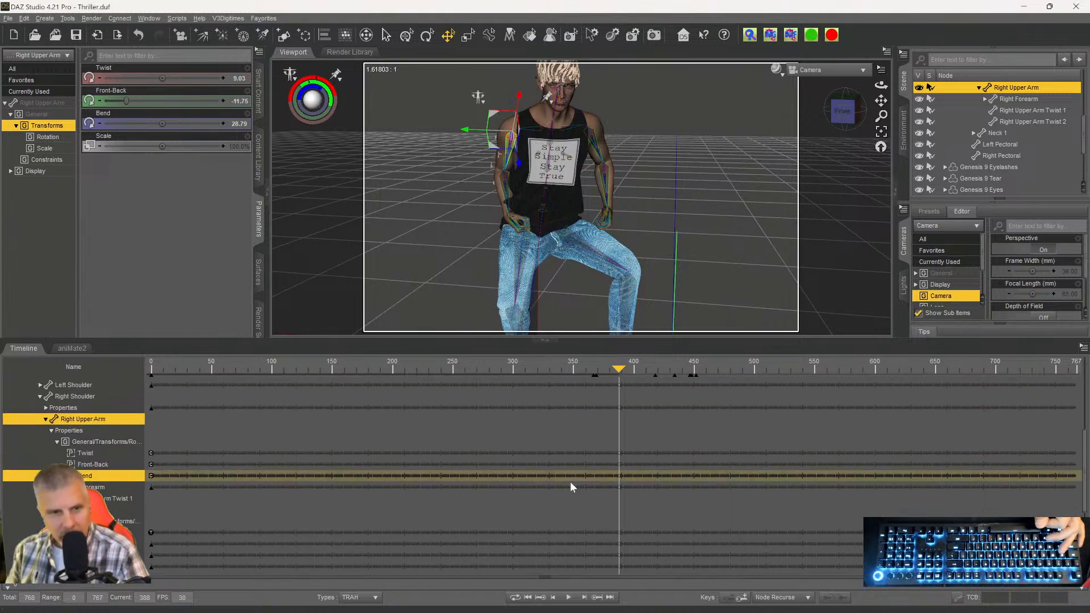
scroll(570, 482, "down", 7)
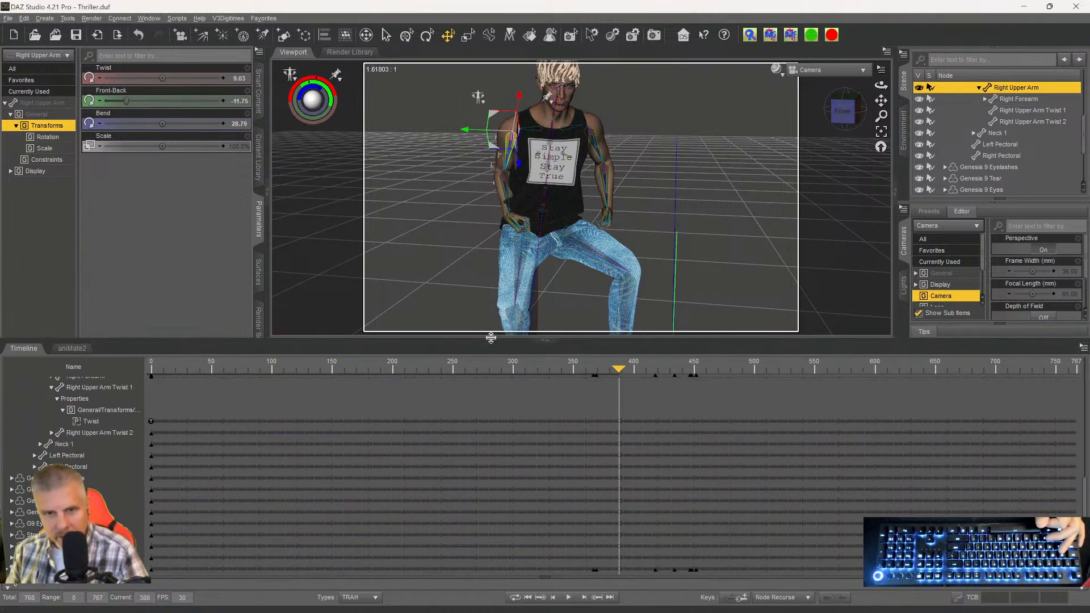
left_click_drag(492, 338, 519, 148)
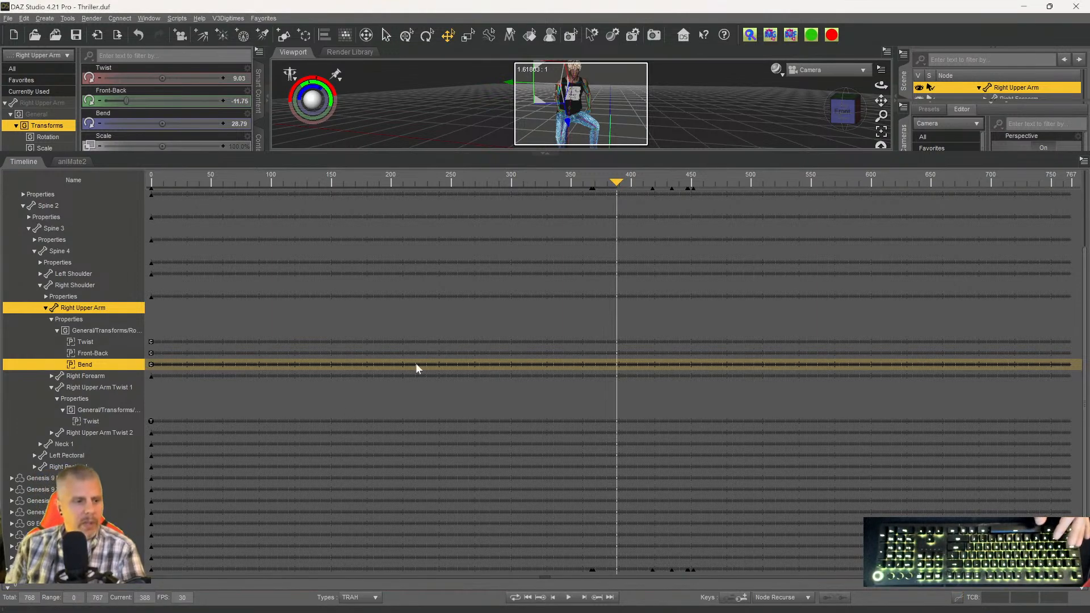
scroll(451, 340, "up", 3)
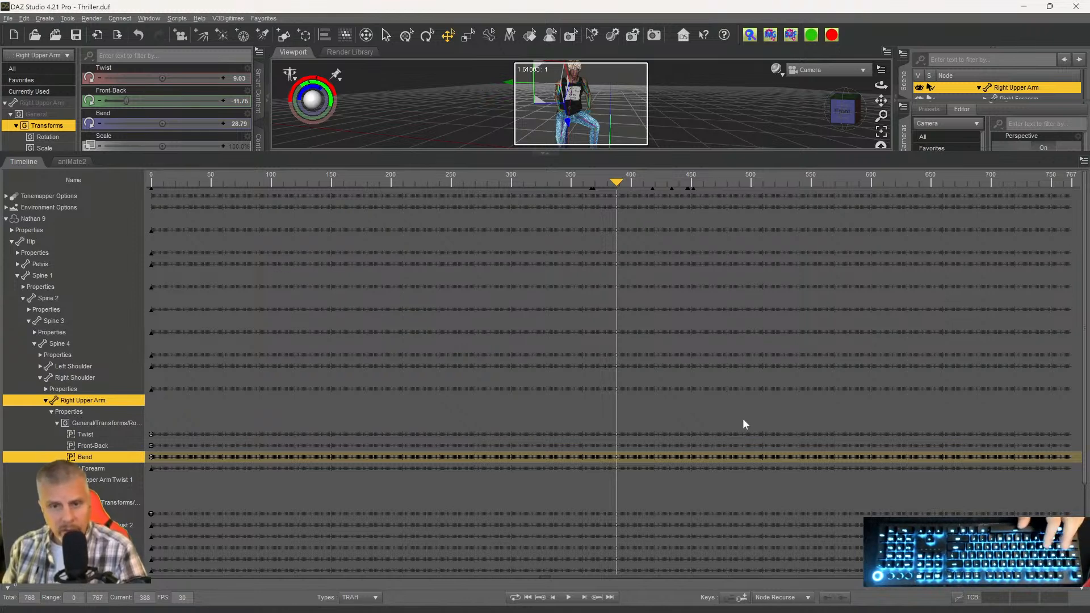
scroll(698, 391, "down", 1)
scroll(697, 395, "up", 1)
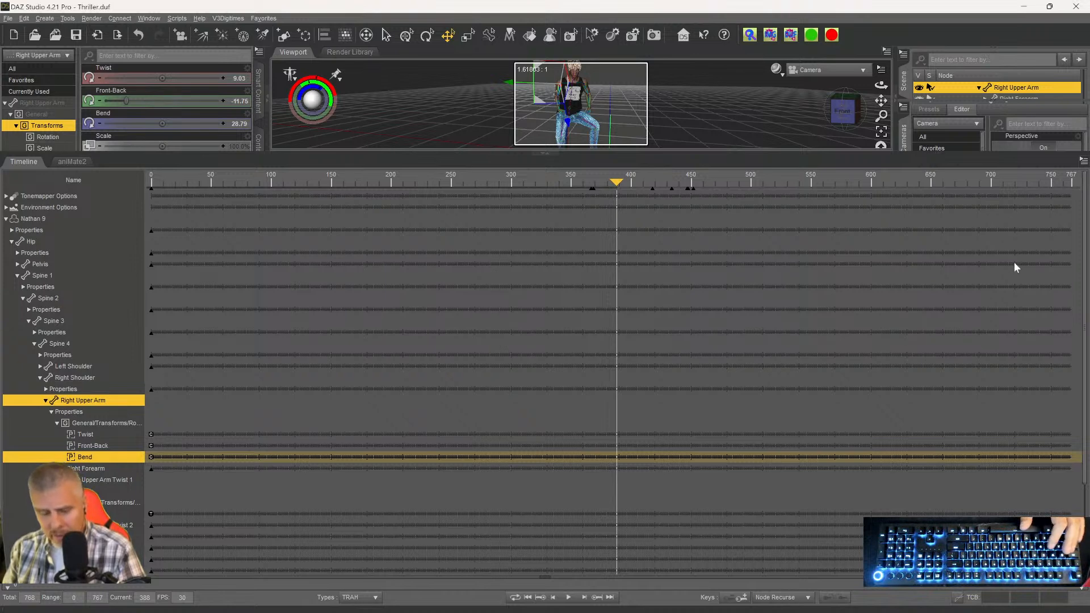
scroll(1015, 261, "down", 1)
scroll(851, 253, "up", 1)
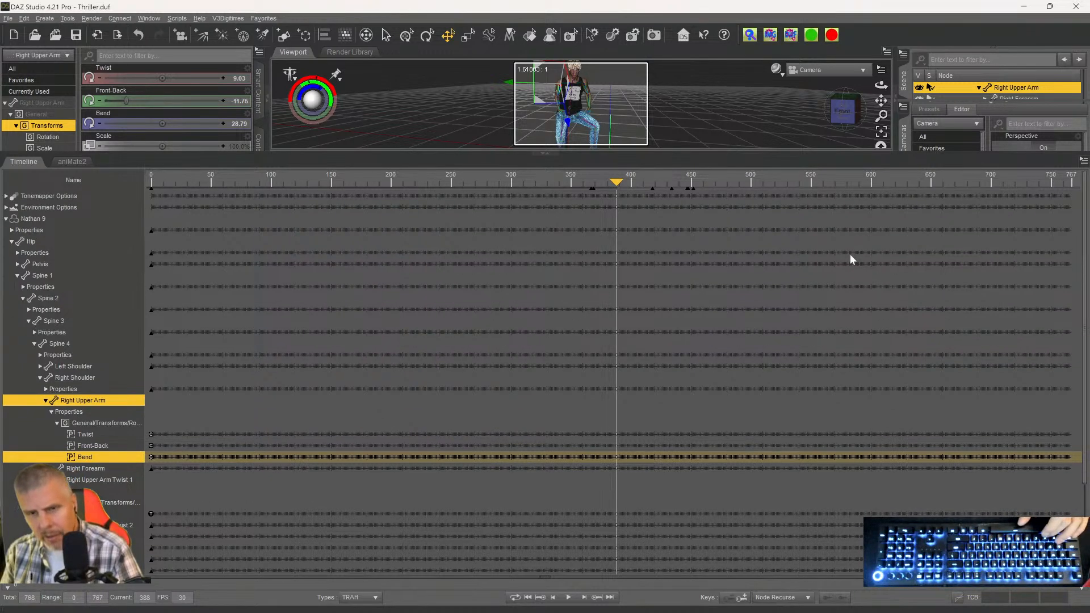
scroll(597, 349, "down", 2)
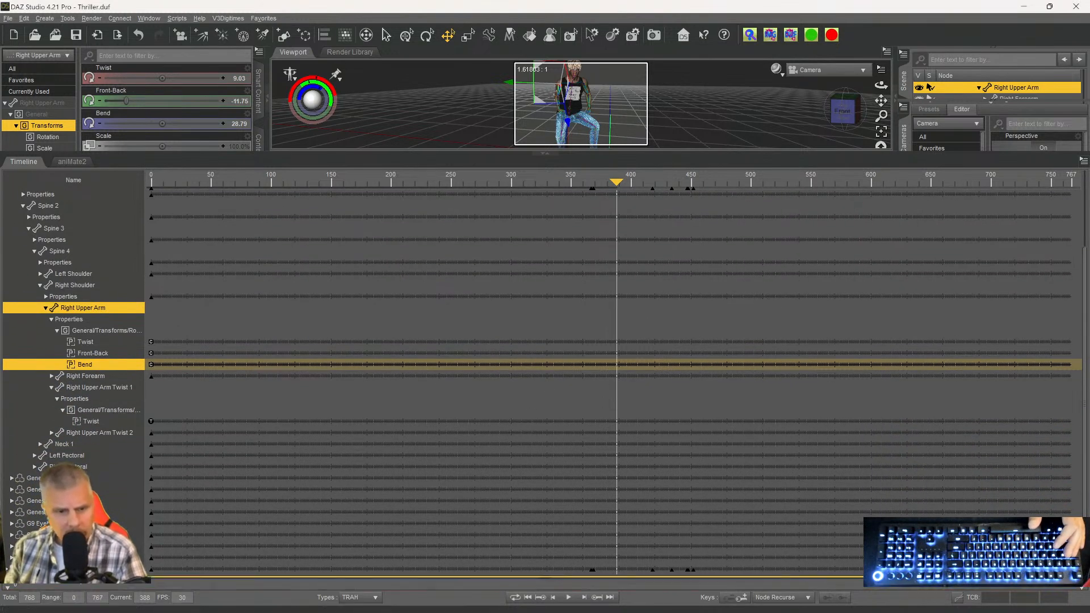
Open the curve graph for the Right Upper Arm's Bend and widen its displayed value range.
left_click(546, 579)
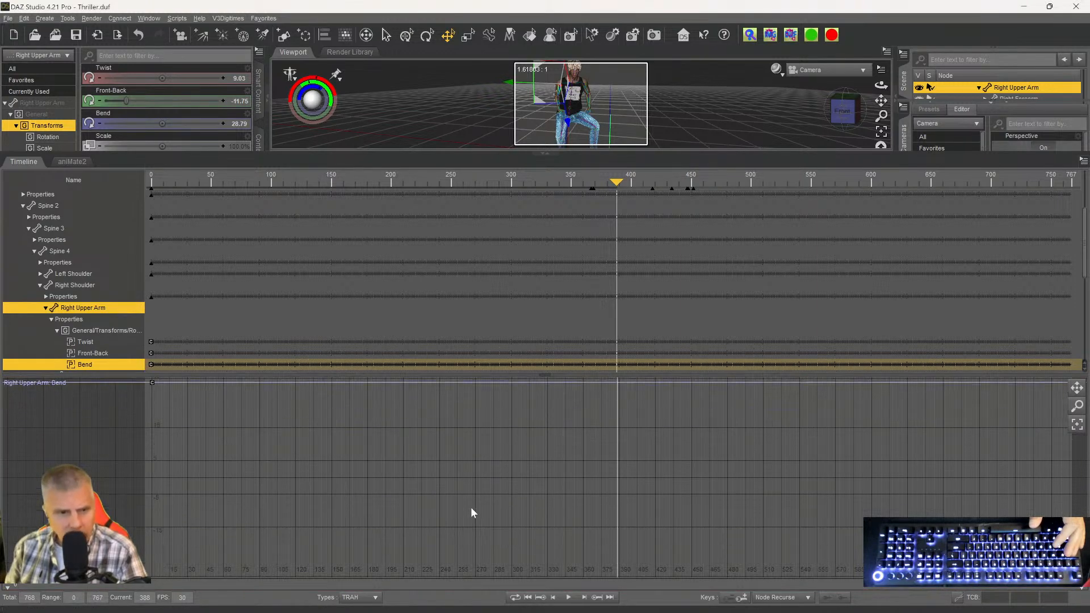
scroll(471, 507, "down", 3)
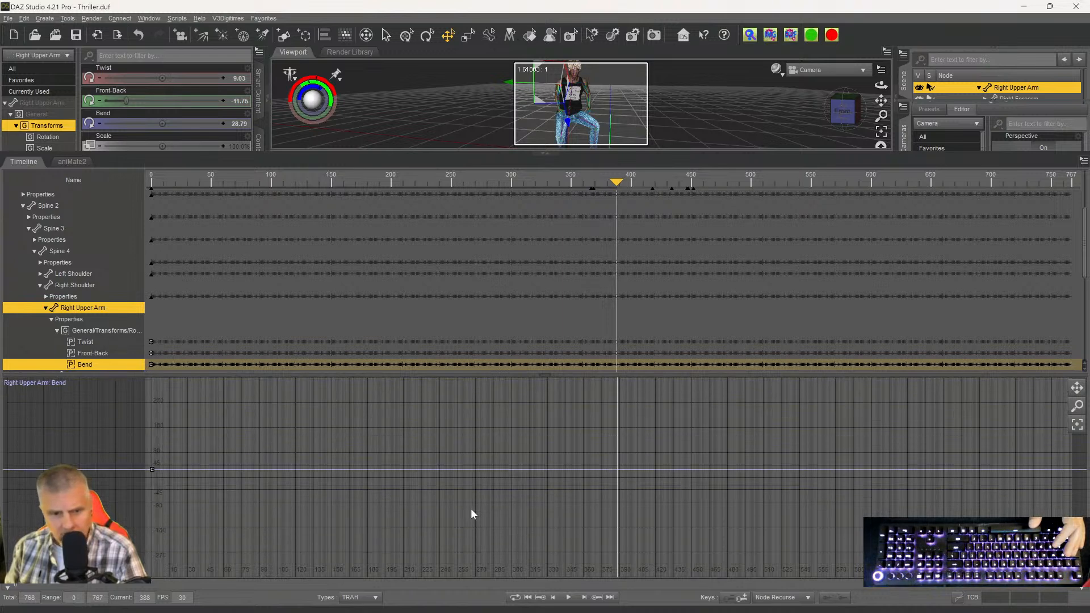
scroll(582, 514, "down", 2)
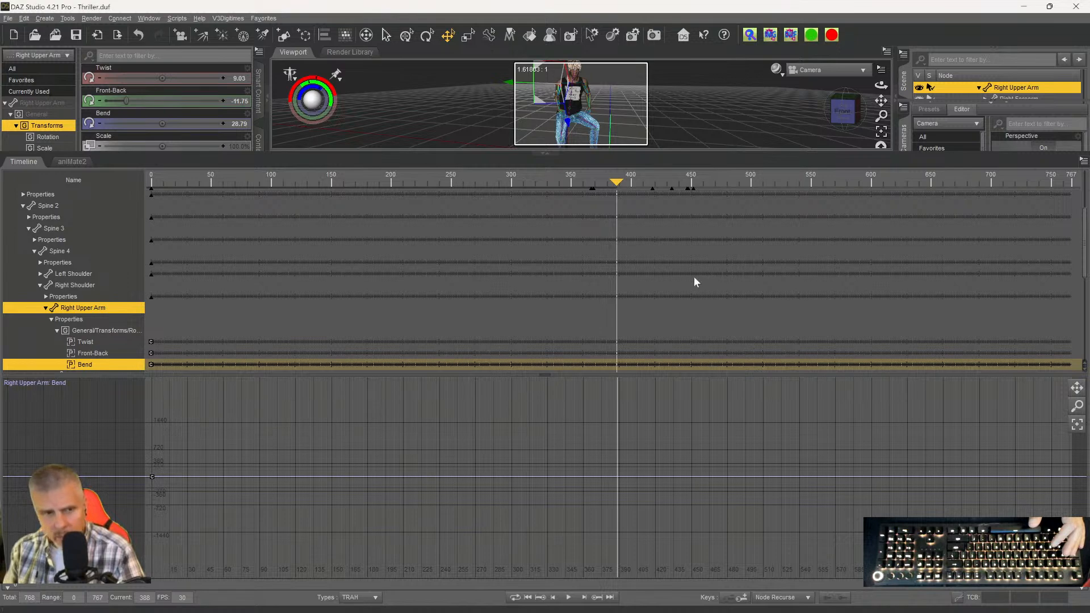
scroll(108, 341, "up", 3)
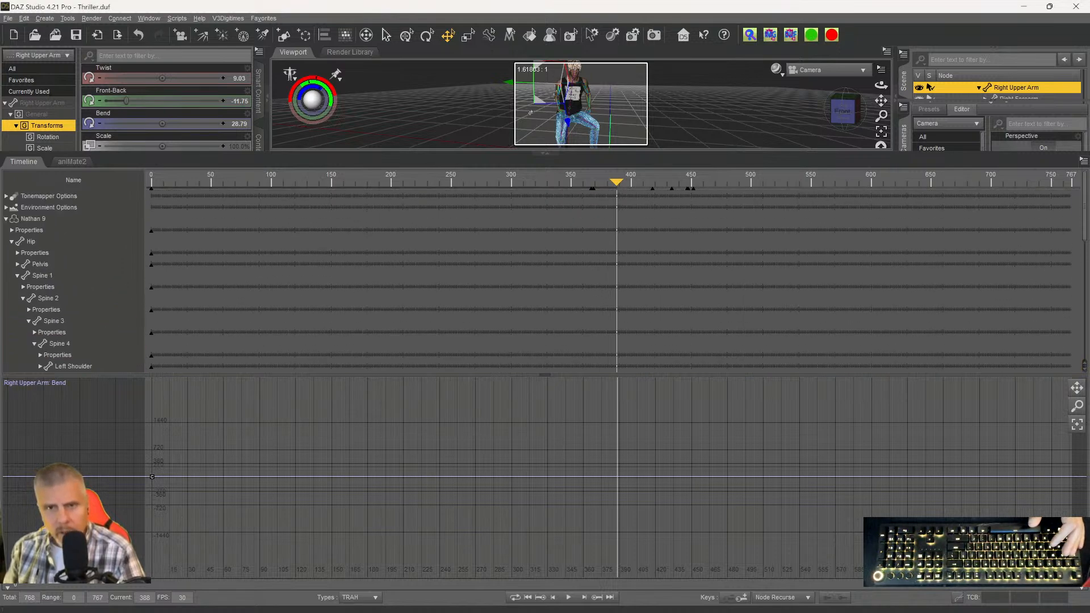
scroll(137, 270, "down", 3)
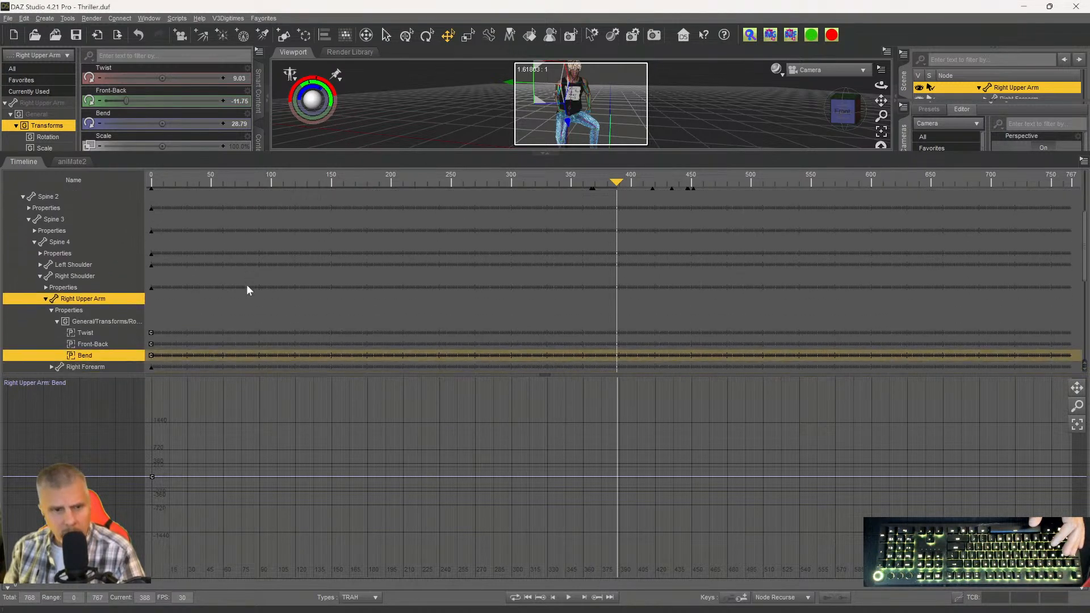
scroll(238, 290, "down", 2)
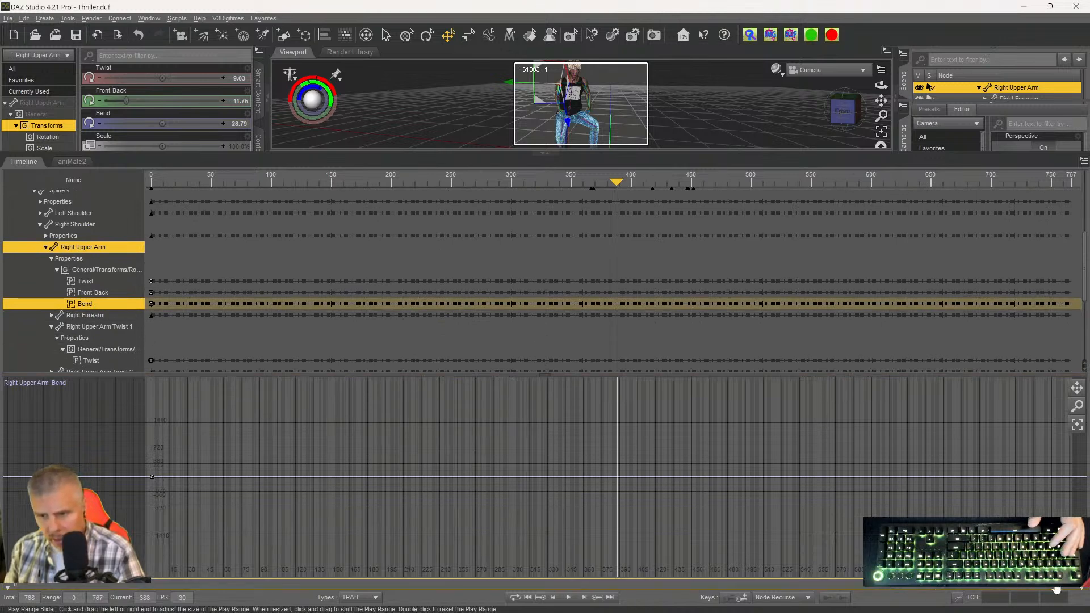
Frame the Bend curve's keys in the graph and widen its value range around the curve.
mouse_move(1077, 408)
left_mouse_down()
mouse_move(1070, 414)
mouse_move(1077, 386)
left_mouse_up()
left_click(1077, 430)
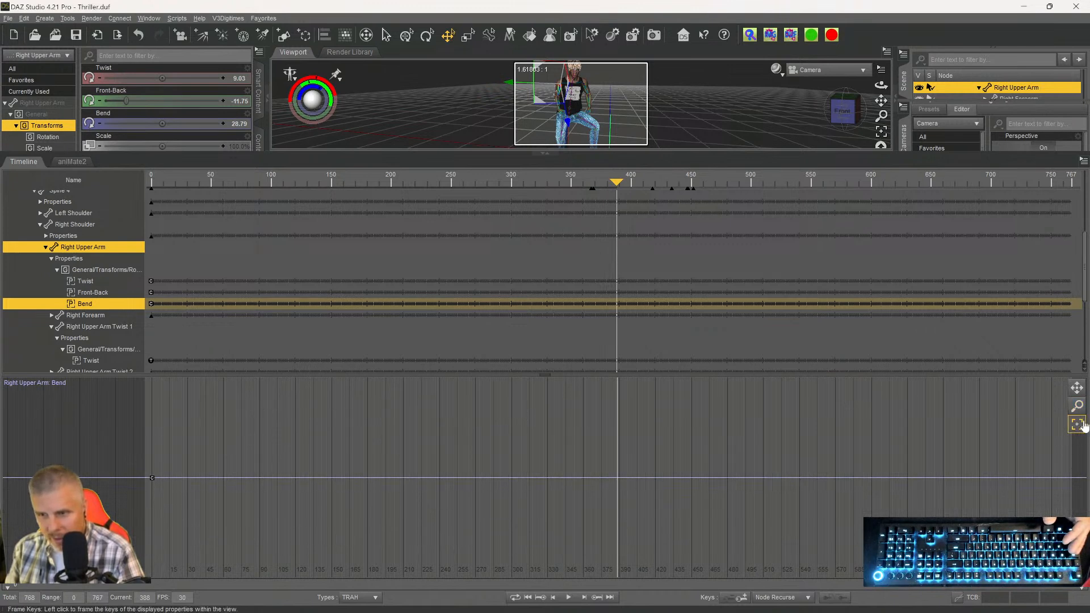
left_click_drag(1077, 411, 1077, 502)
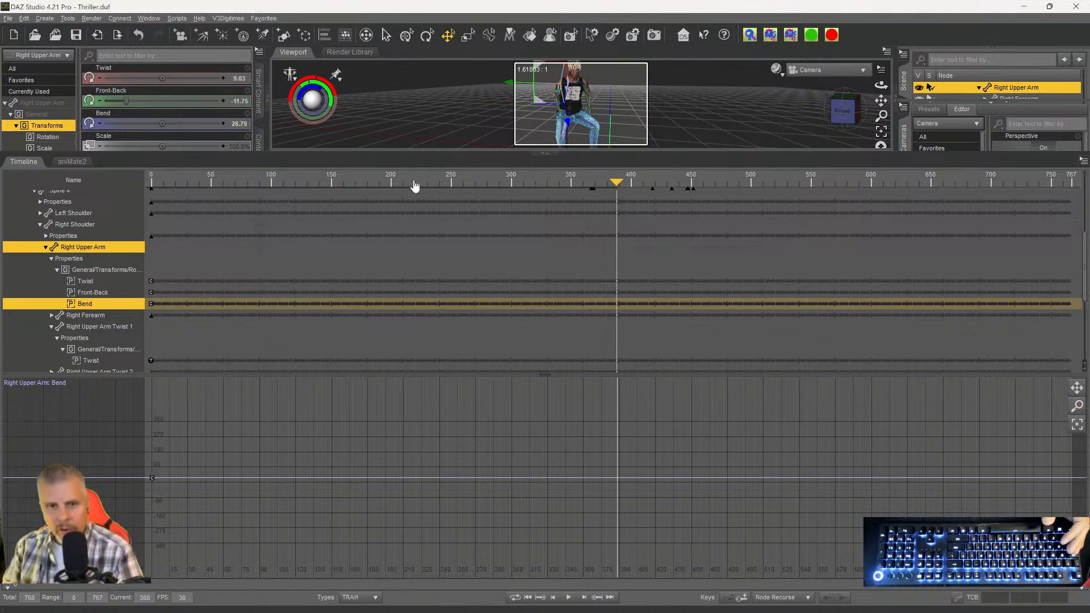
Give the viewport and curve graph more room and try to box-select keys along the Bend curve.
left_click_drag(518, 154, 520, 299)
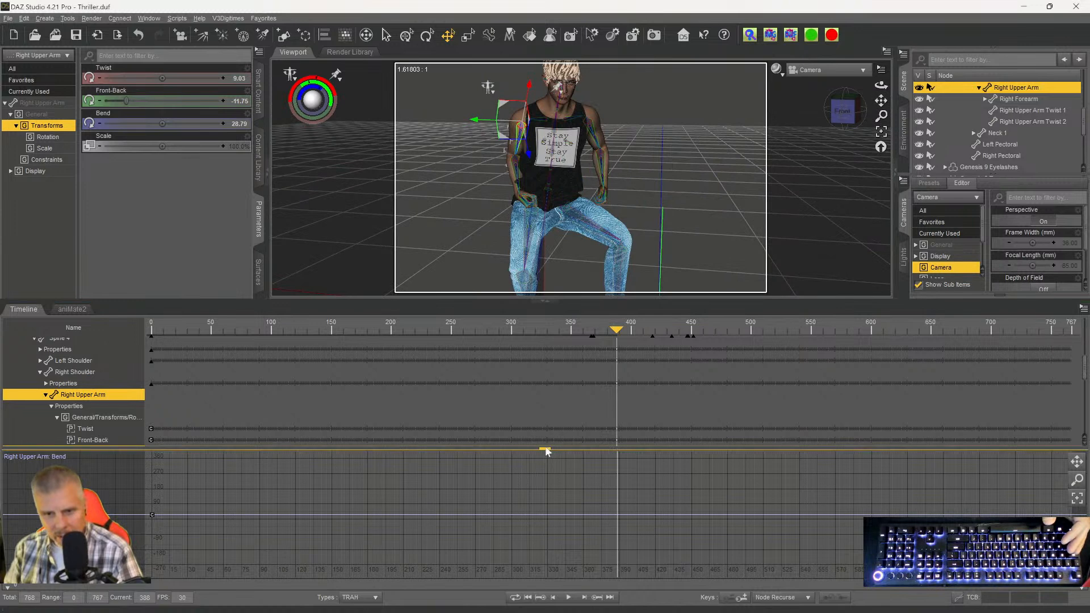
left_click_drag(544, 450, 519, 387)
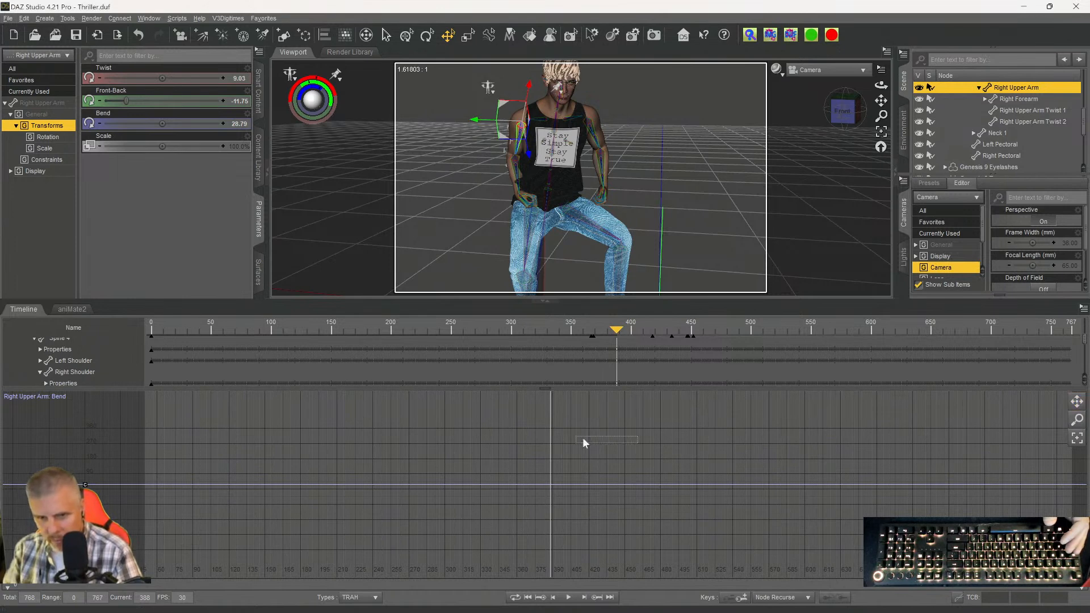
mouse_move(1076, 403)
left_mouse_down()
mouse_move(1077, 357)
mouse_move(1076, 397)
left_mouse_up()
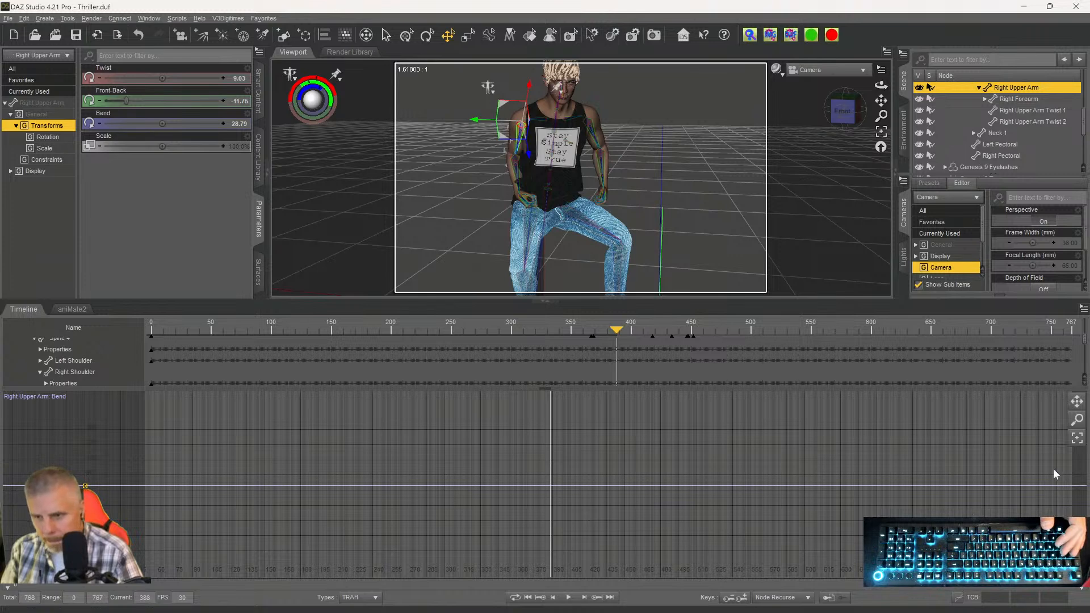
left_click(884, 448)
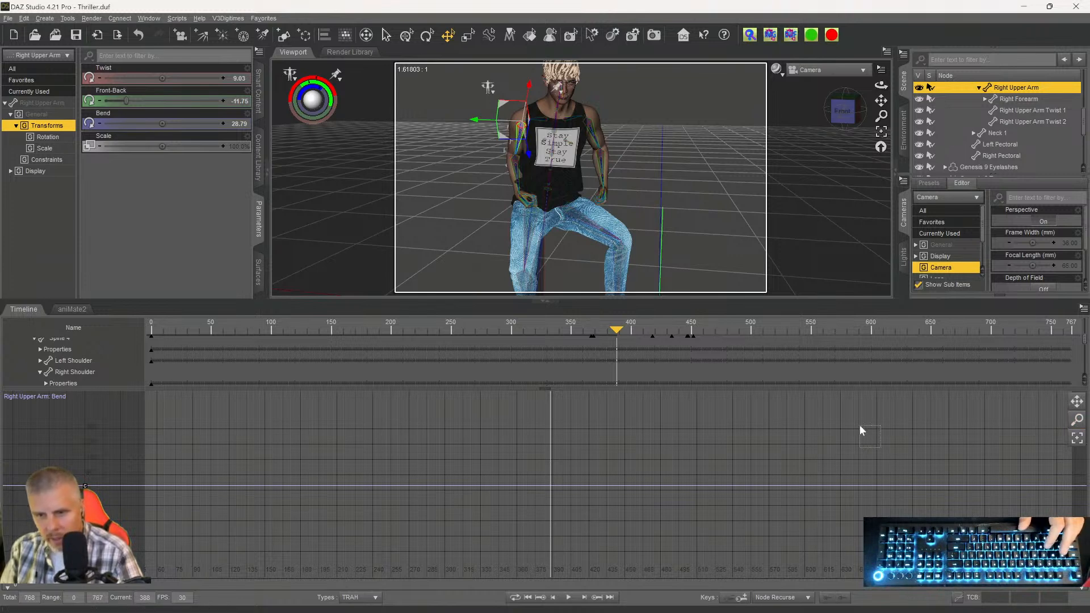
left_click_drag(1078, 424, 1078, 427)
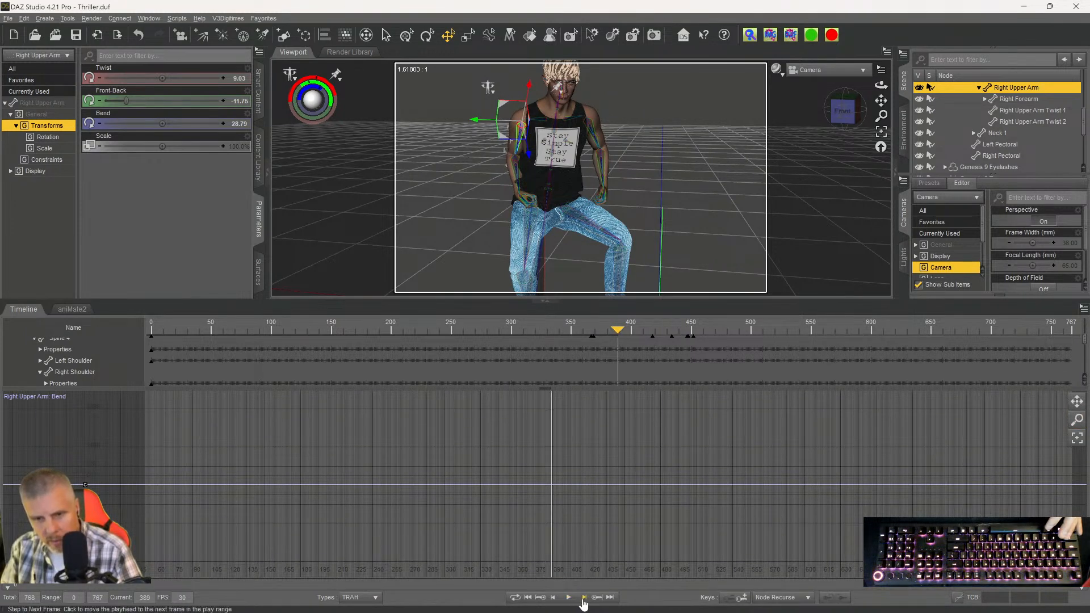
Step forward to frame 390 and back to frame 388 to compare the right upper arm's pose.
left_click(584, 598)
left_click(584, 598)
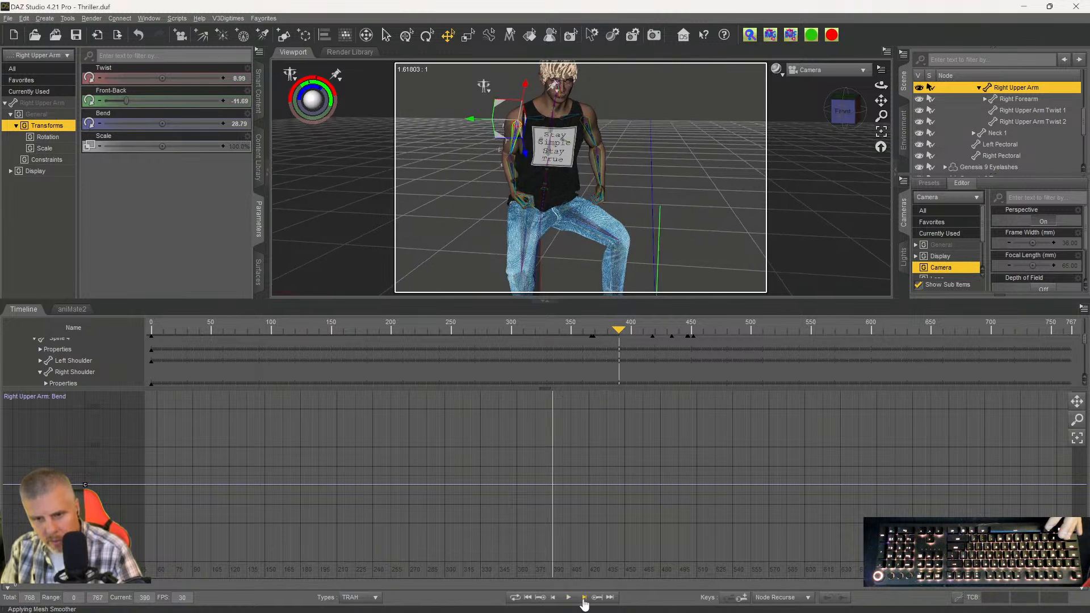
left_click(553, 599)
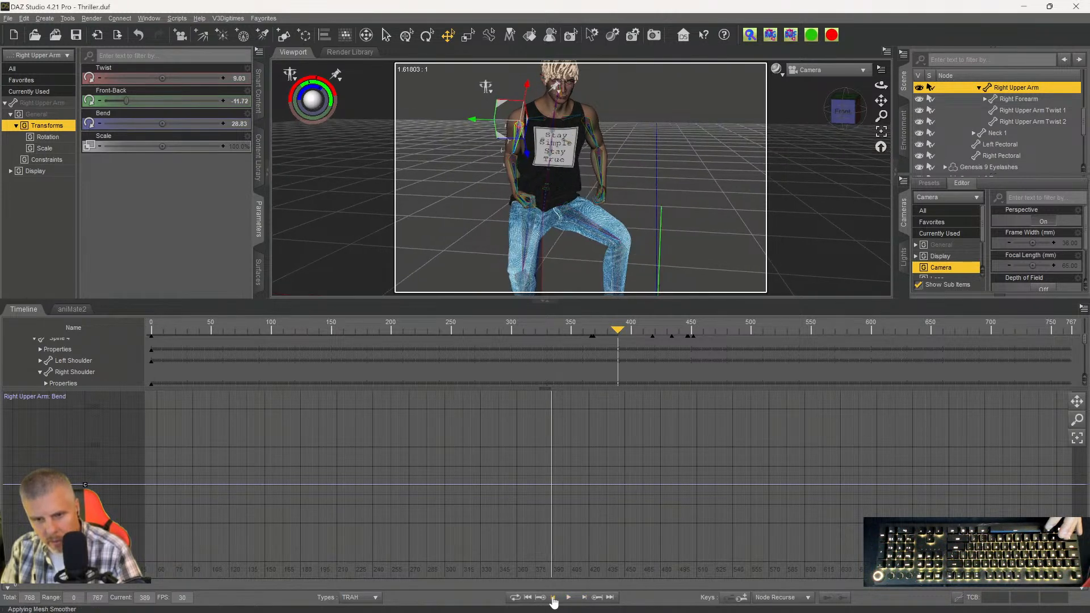
left_click(554, 598)
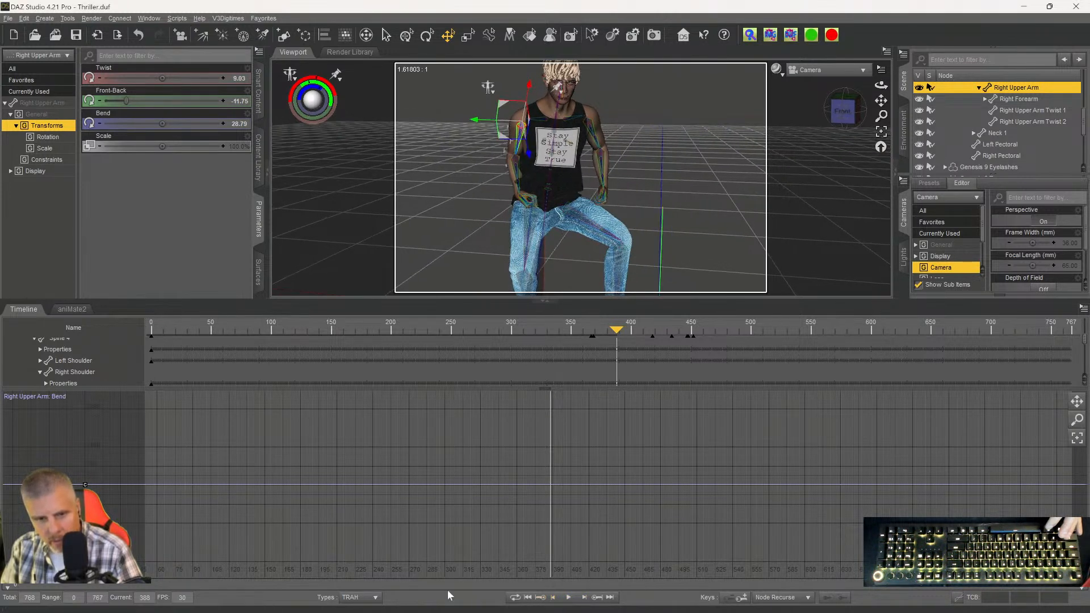
Switch the key creation scope to Node and finally to Properties.
left_click(778, 599)
left_click(778, 573)
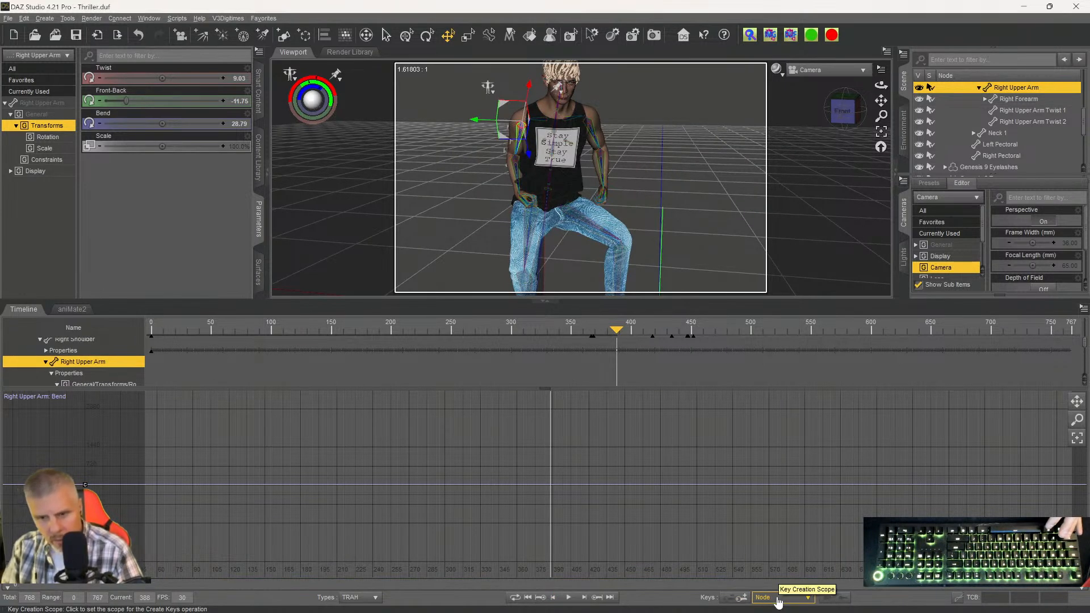
left_click(800, 599)
left_click(786, 585)
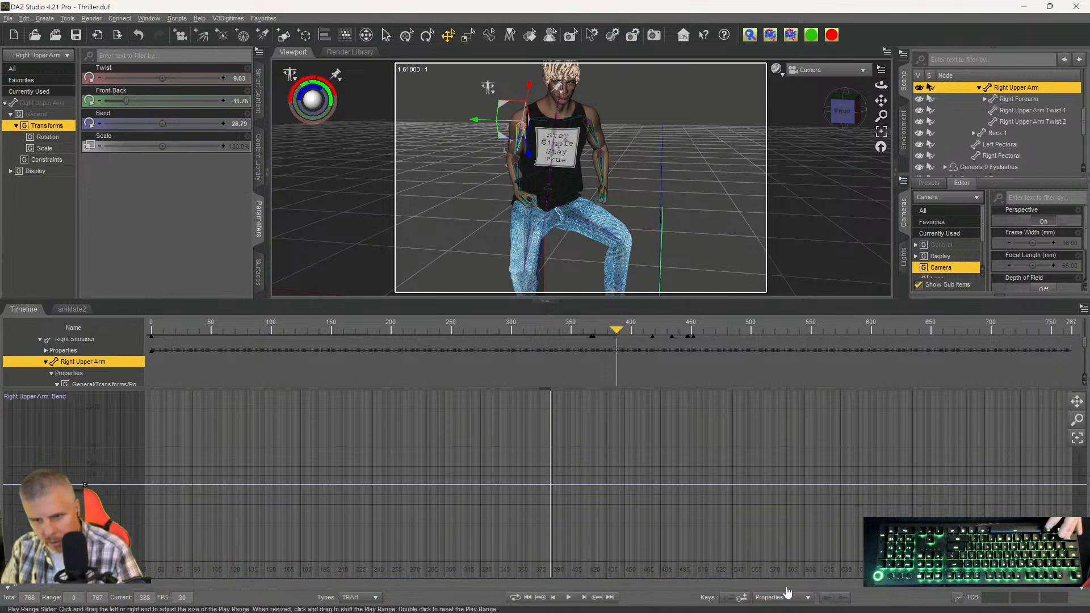
Set the key creation scope to Object and move the playhead to frame 375.
left_click(799, 598)
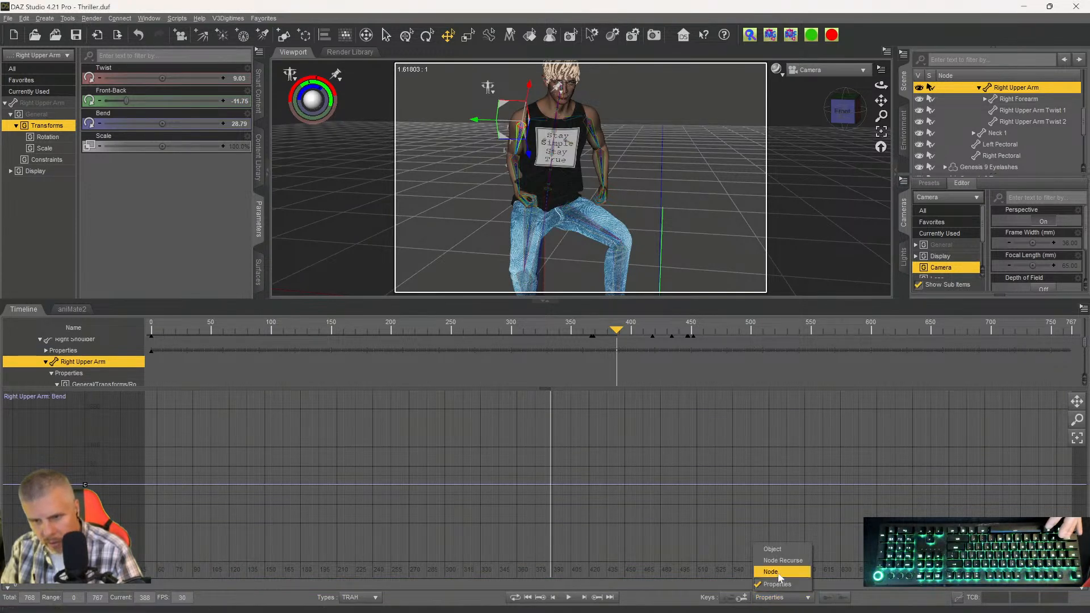
left_click(775, 550)
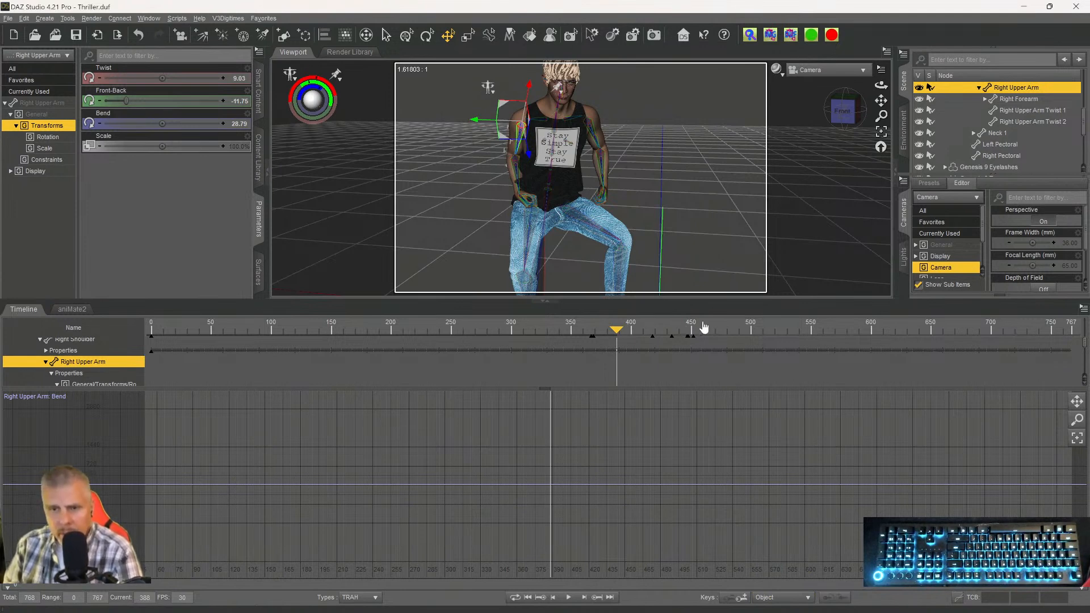
left_click(683, 323)
mouse_move(677, 323)
left_mouse_down()
mouse_move(686, 326)
mouse_move(673, 335)
left_mouse_up()
left_click(594, 330)
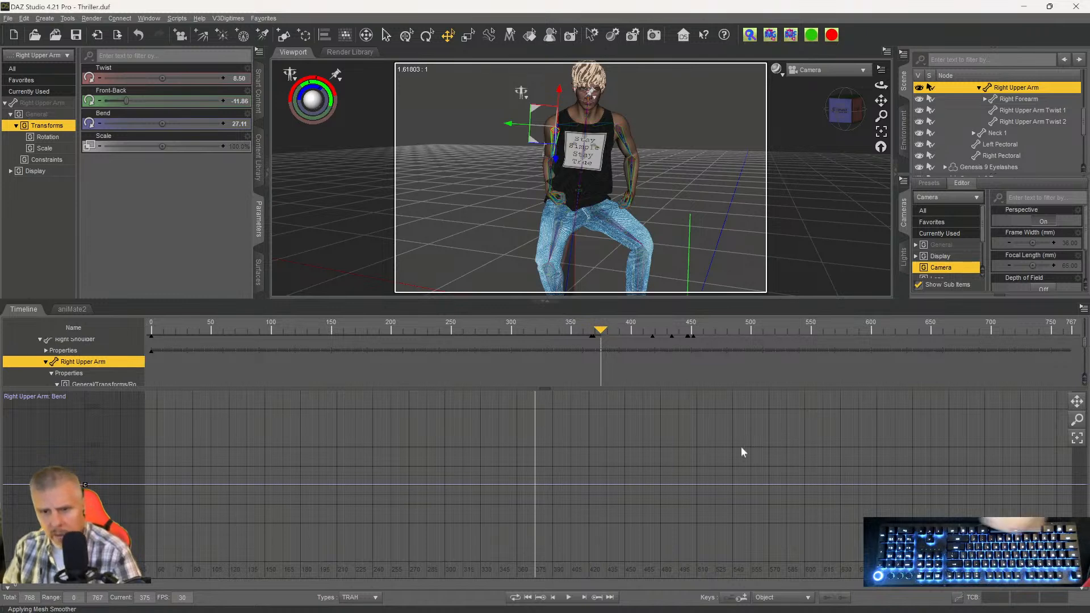
Frame the right upper arm's Bend keys in the curve graph, then shift and rescale the graph around the curve.
left_click(1079, 437)
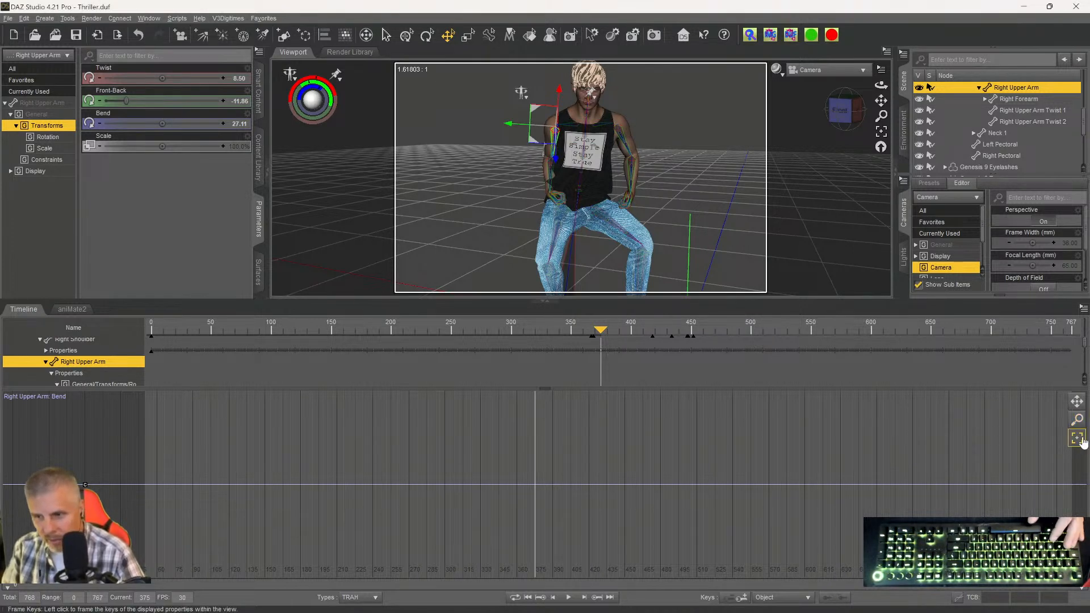
left_click_drag(1077, 402, 1077, 446)
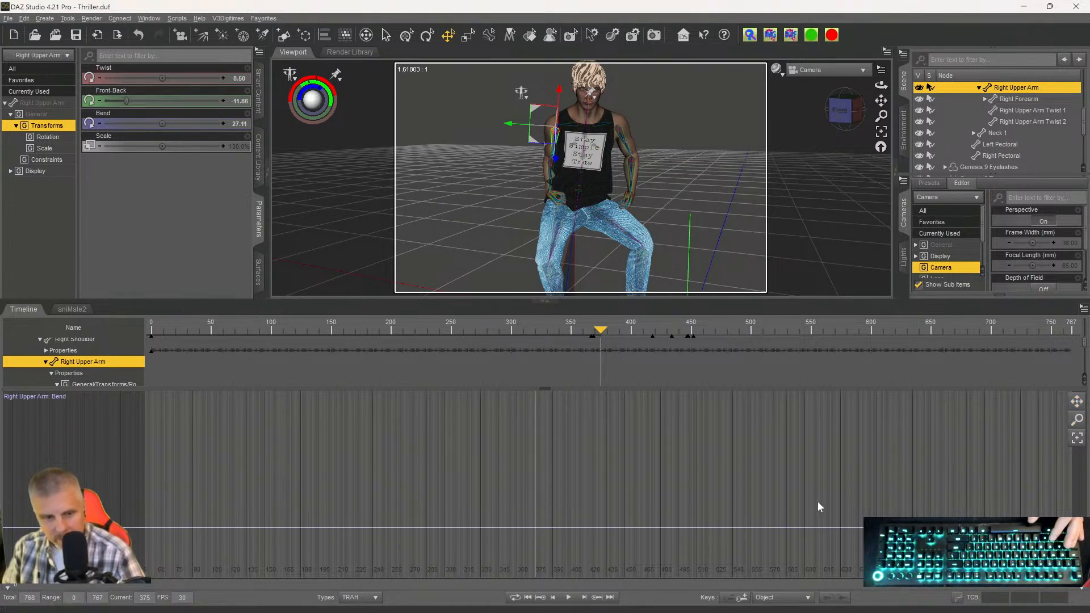
mouse_move(1077, 419)
left_mouse_down()
mouse_move(1077, 450)
mouse_move(1077, 416)
left_mouse_up()
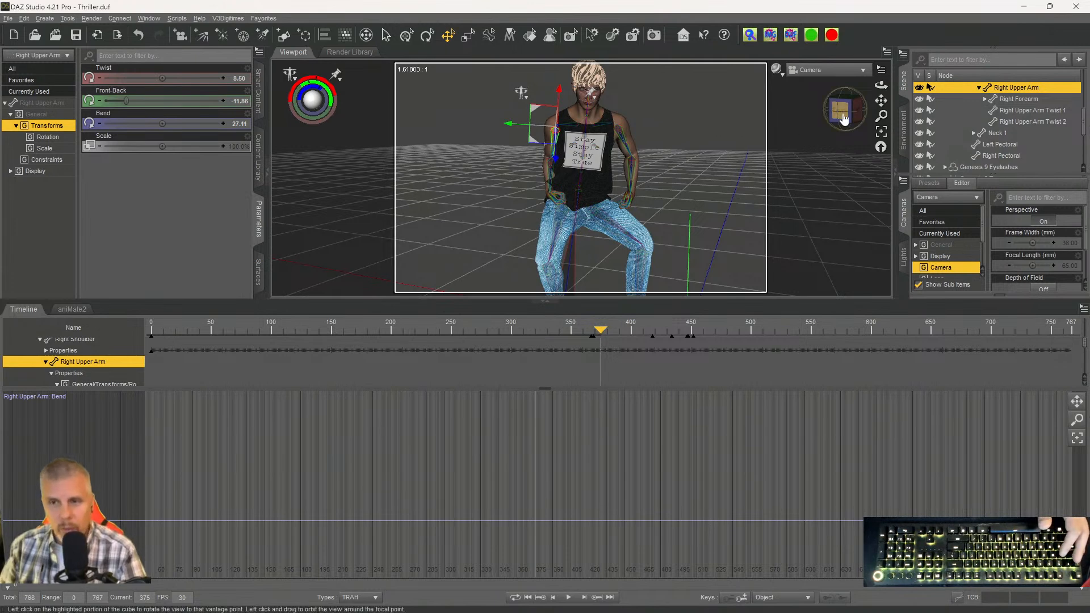
Switch to File Explorer and look through the Animation Series, Cakewalk Projects and 1AMixamo folders for finished animation videos.
mouse_move(445, 605)
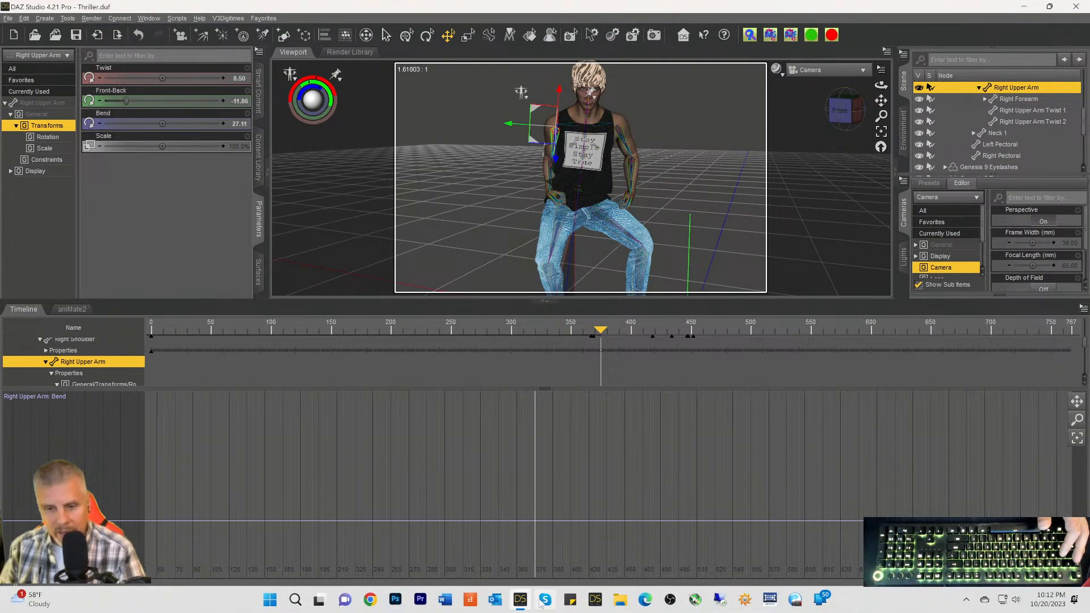
left_click(620, 602)
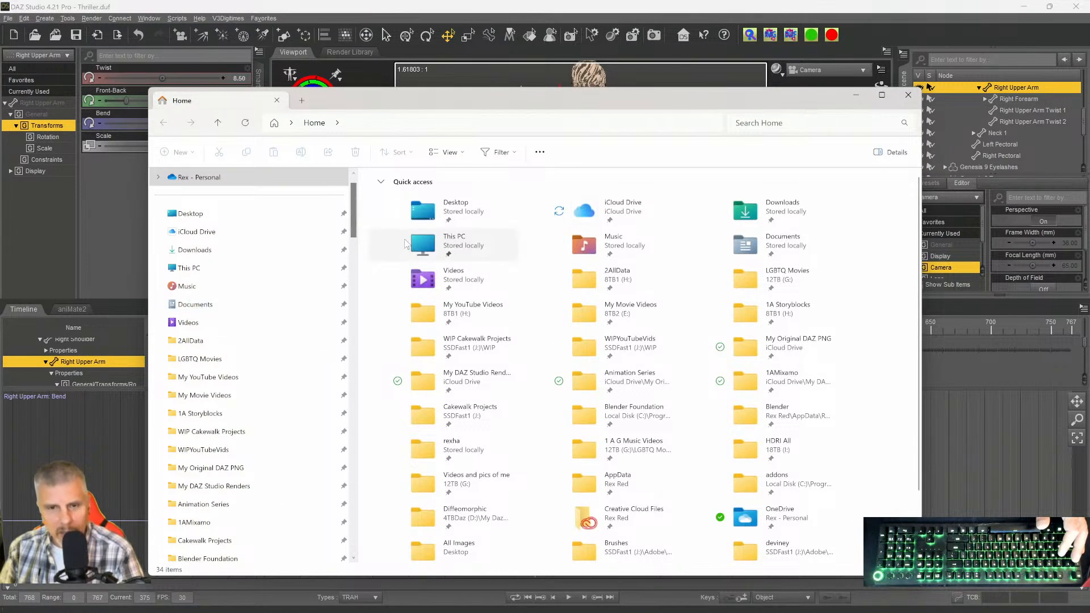
scroll(224, 322, "up", 1)
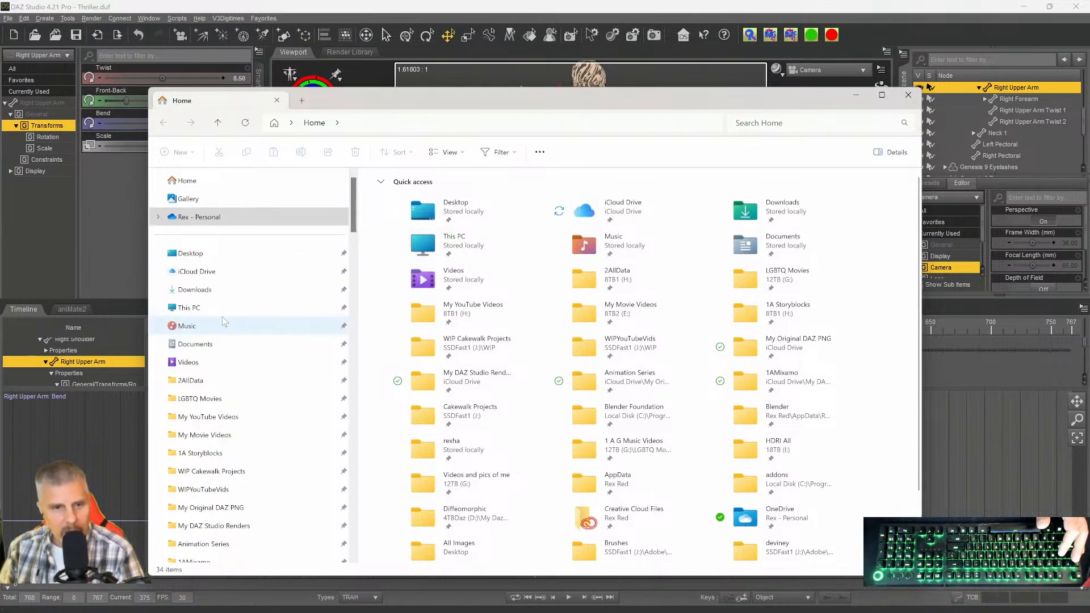
scroll(227, 329, "down", 3)
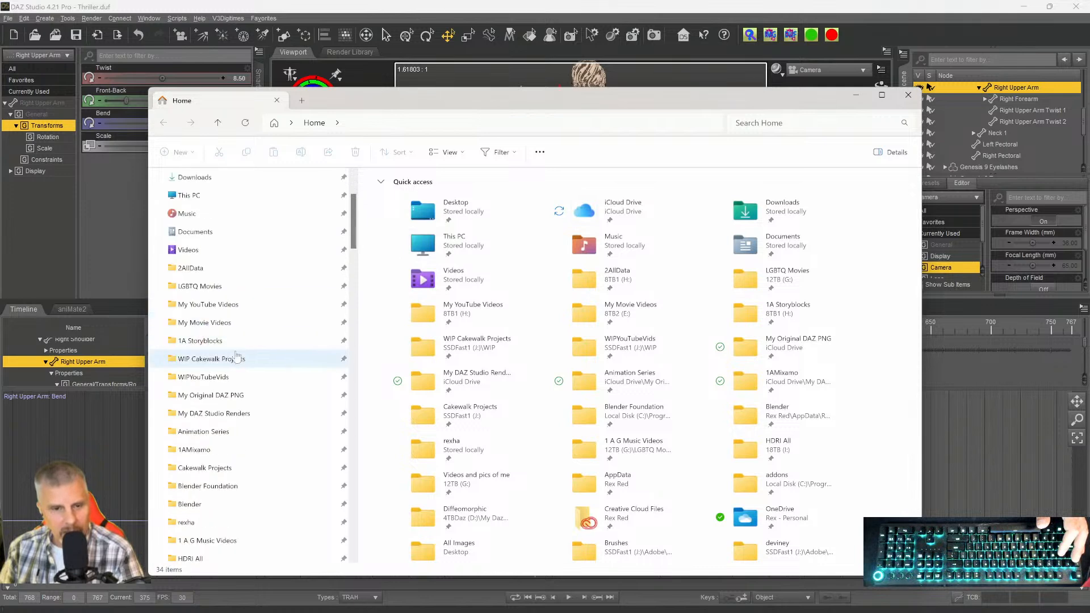
scroll(237, 379, "up", 3)
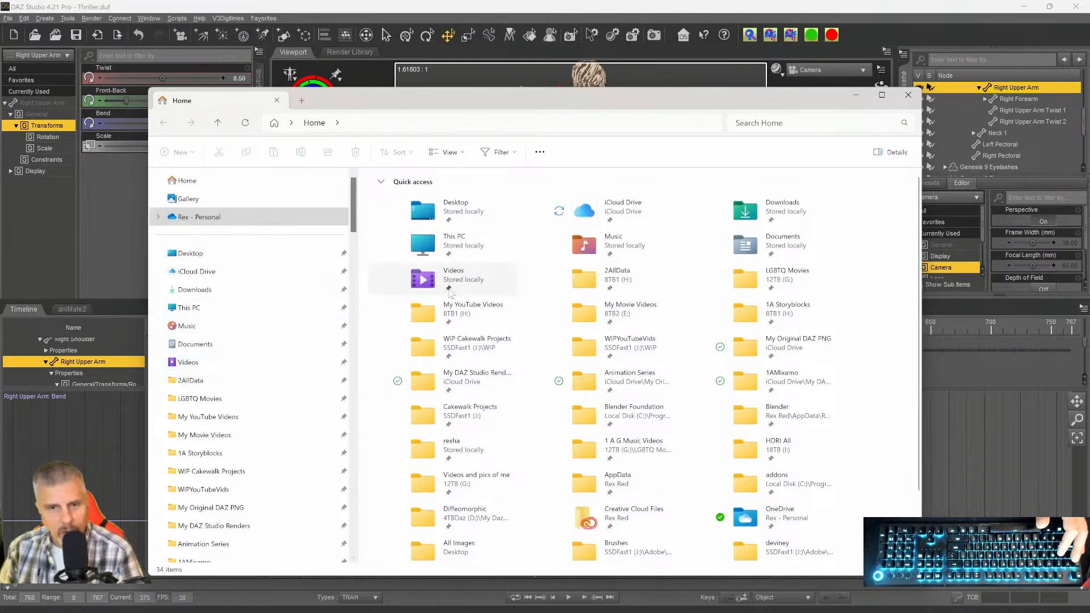
scroll(271, 397, "down", 4)
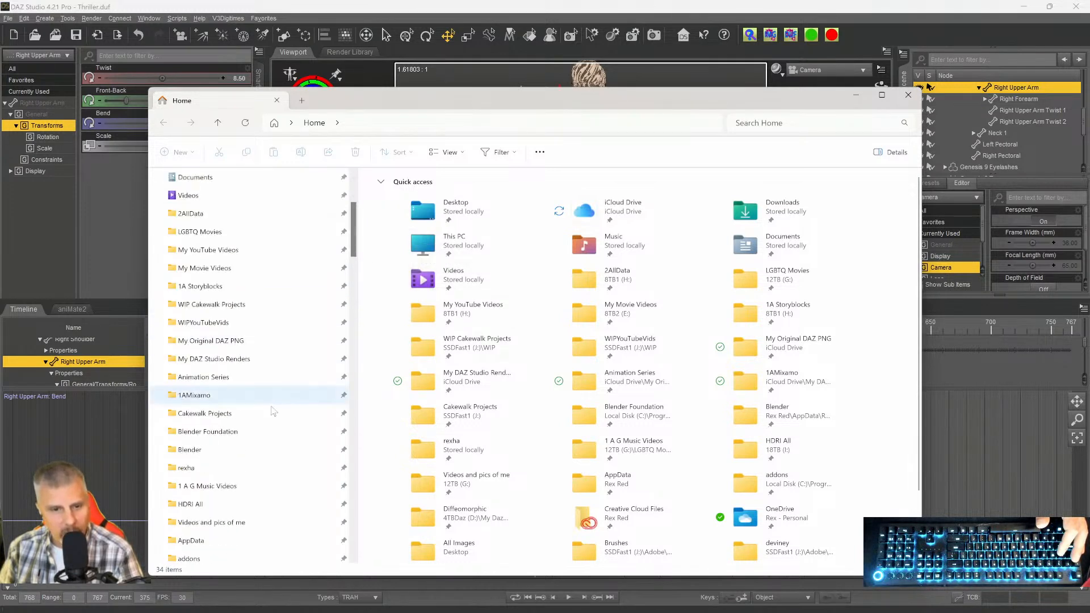
left_click(195, 379)
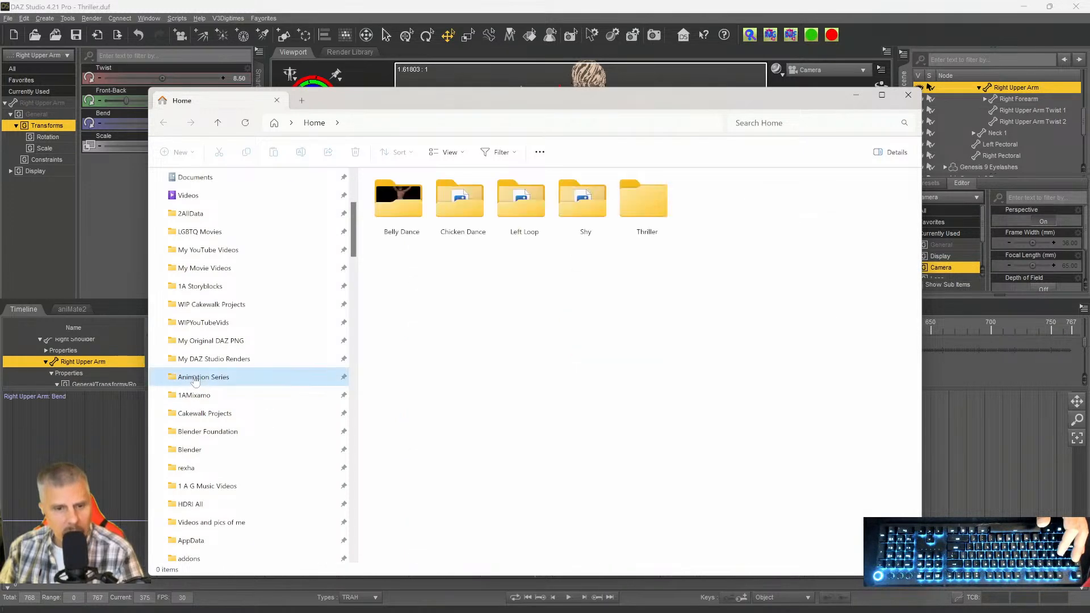
left_click(188, 413)
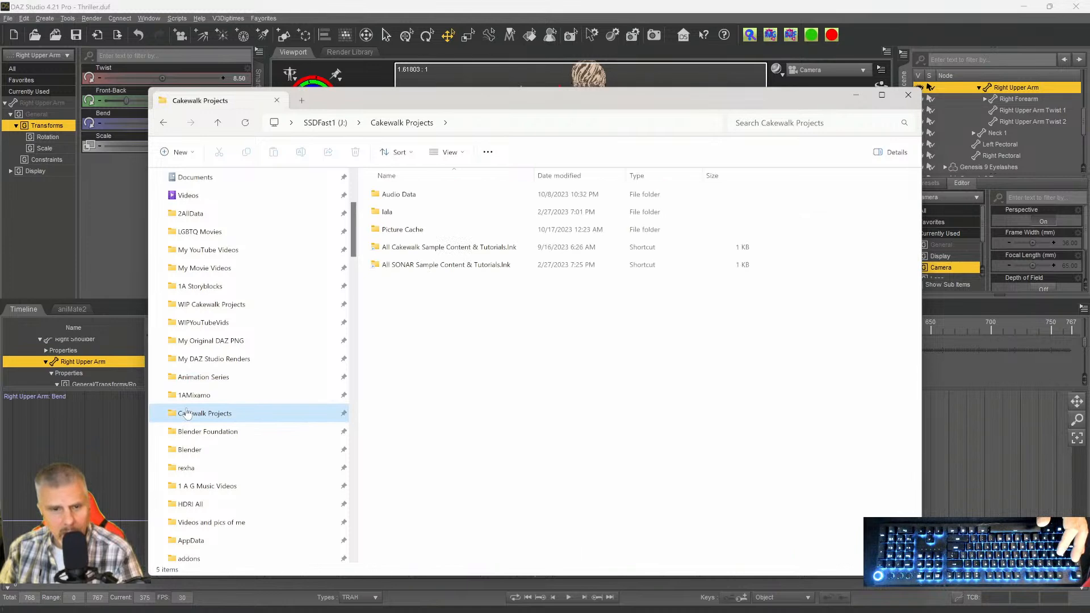
left_click(193, 395)
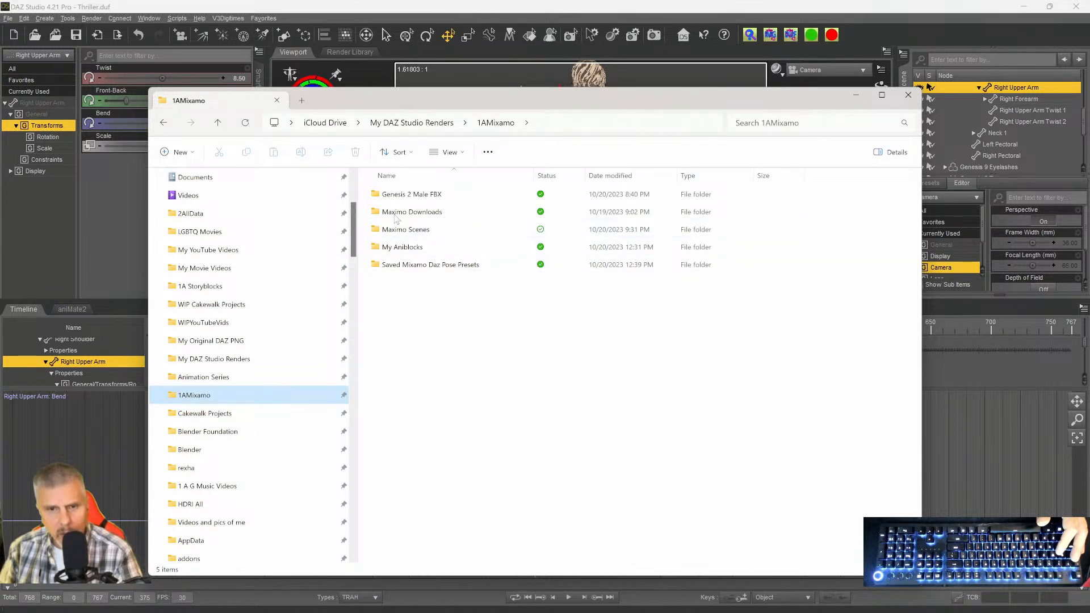
left_click(203, 378)
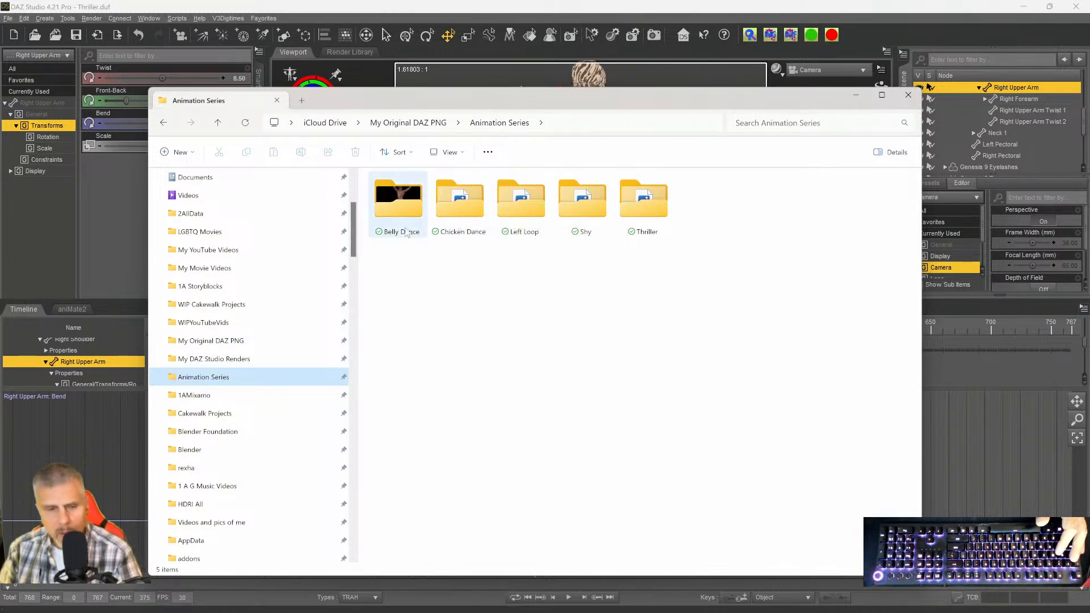
Open the Finished Videos folder inside My Original DAZ PNG.
left_click(213, 341)
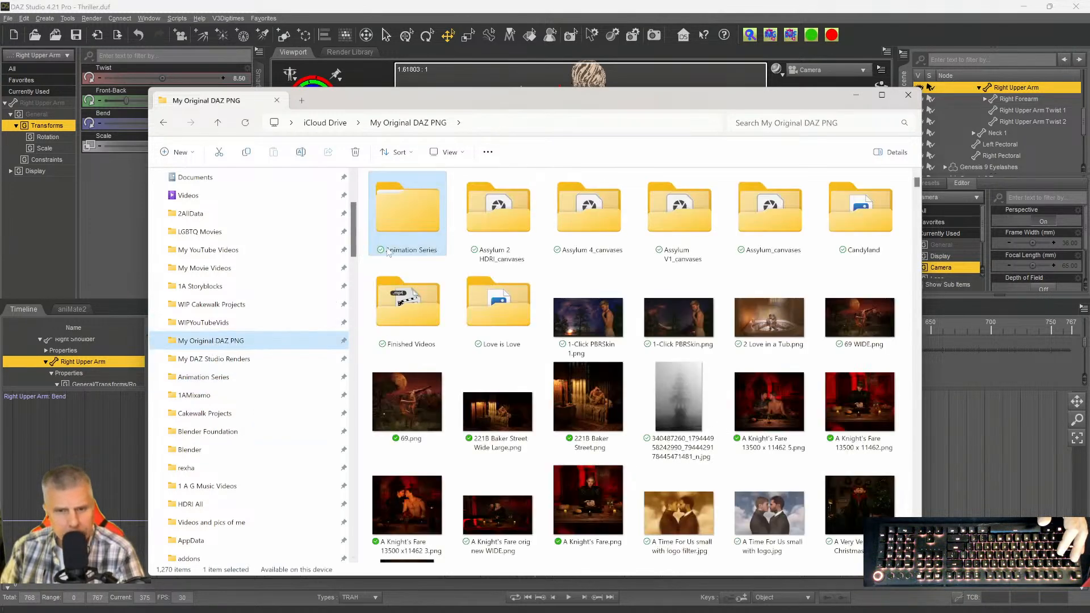
left_click(406, 219)
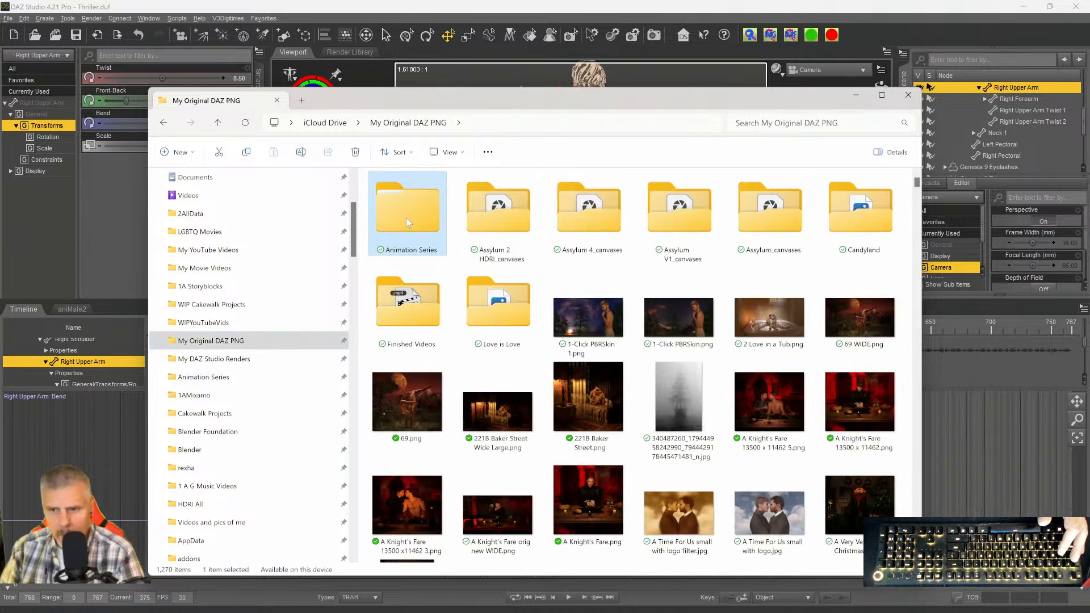
double_click(404, 324)
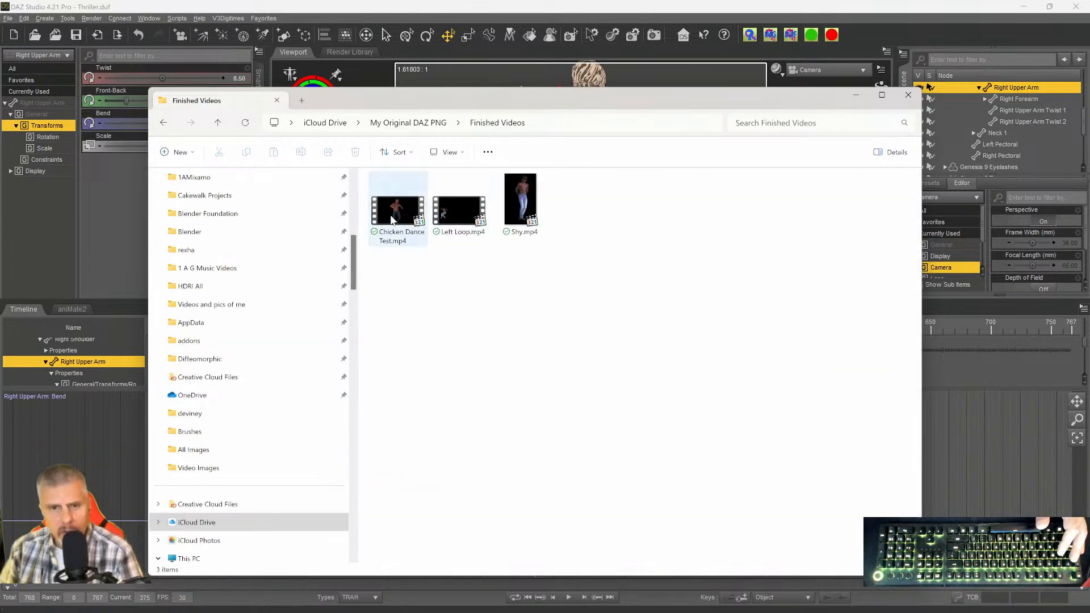
Play Chicken Dance Test.mp4 several times in a maximized player window, then close the video.
double_click(392, 220)
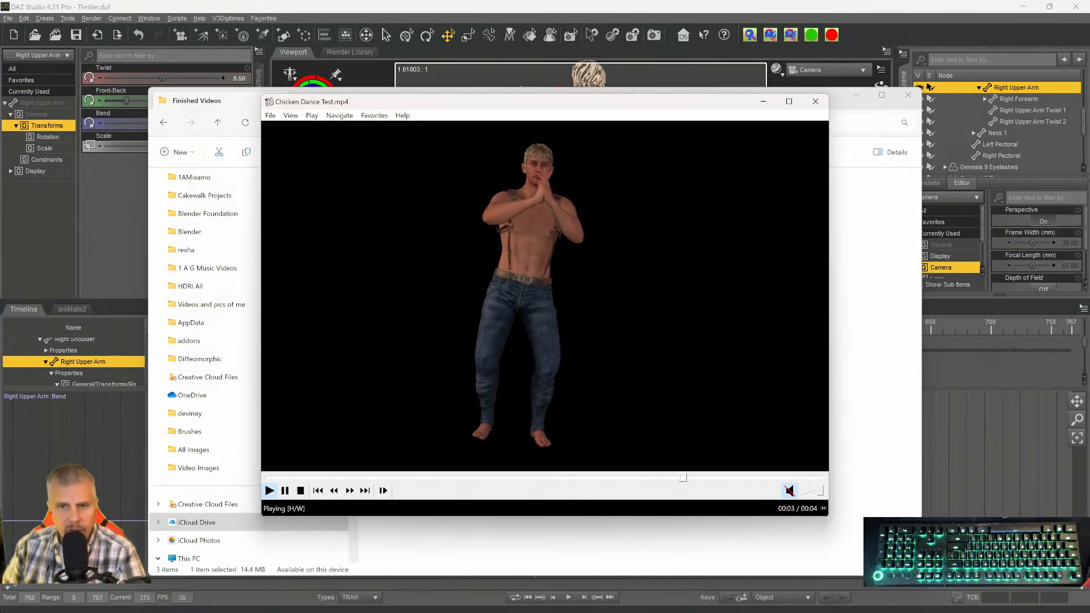
left_click(789, 102)
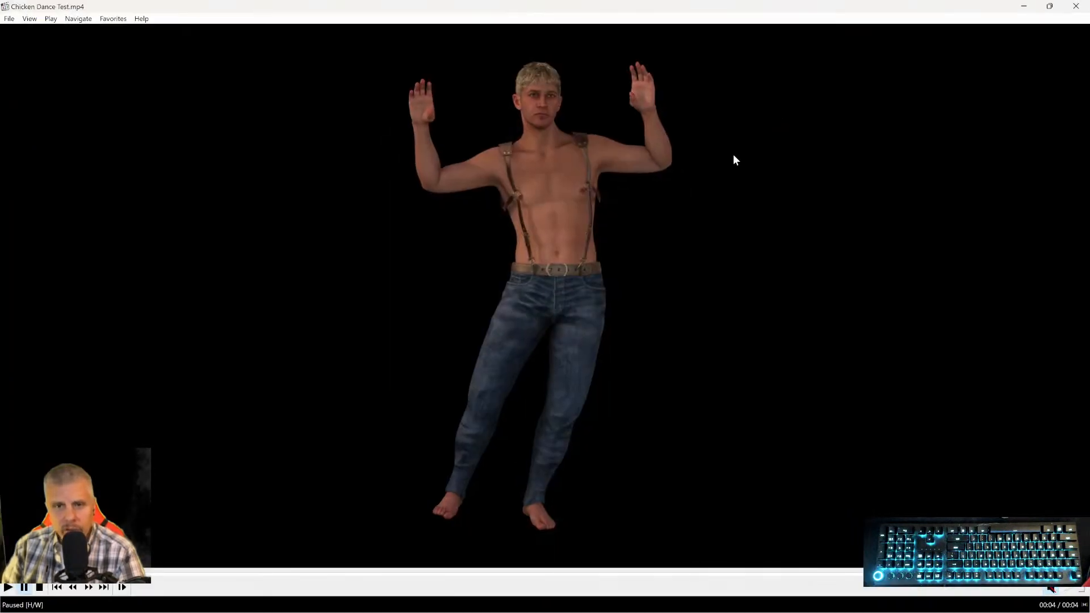
left_click(9, 588)
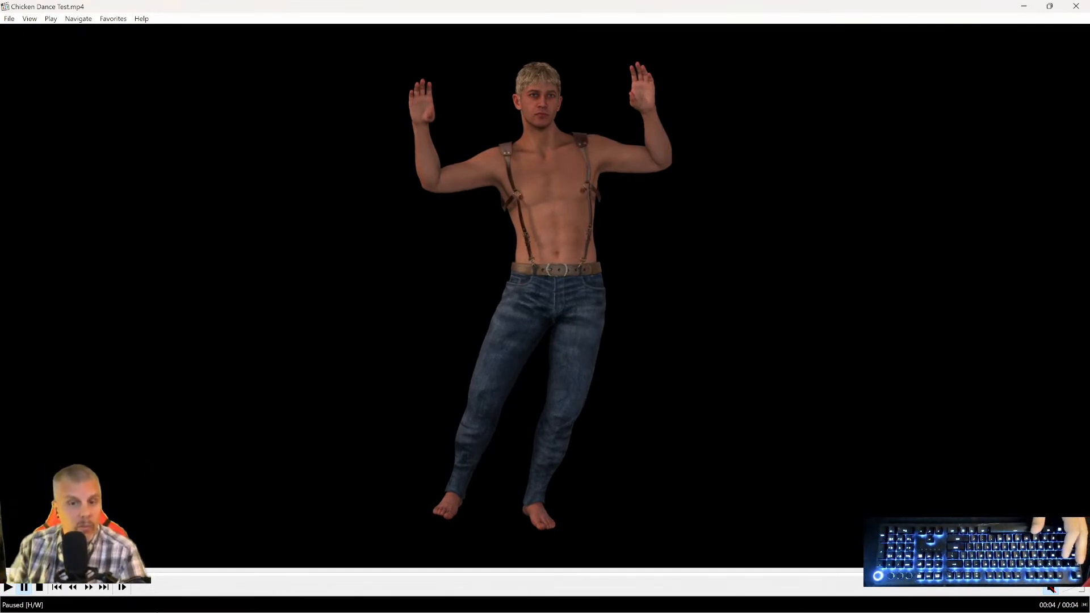
left_click(8, 588)
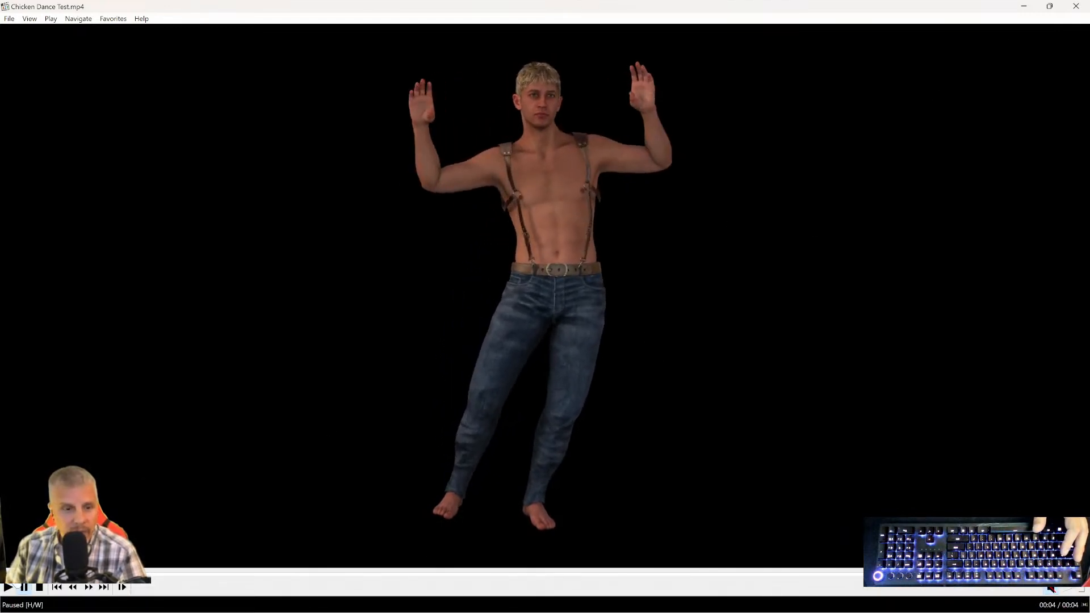
left_click(9, 588)
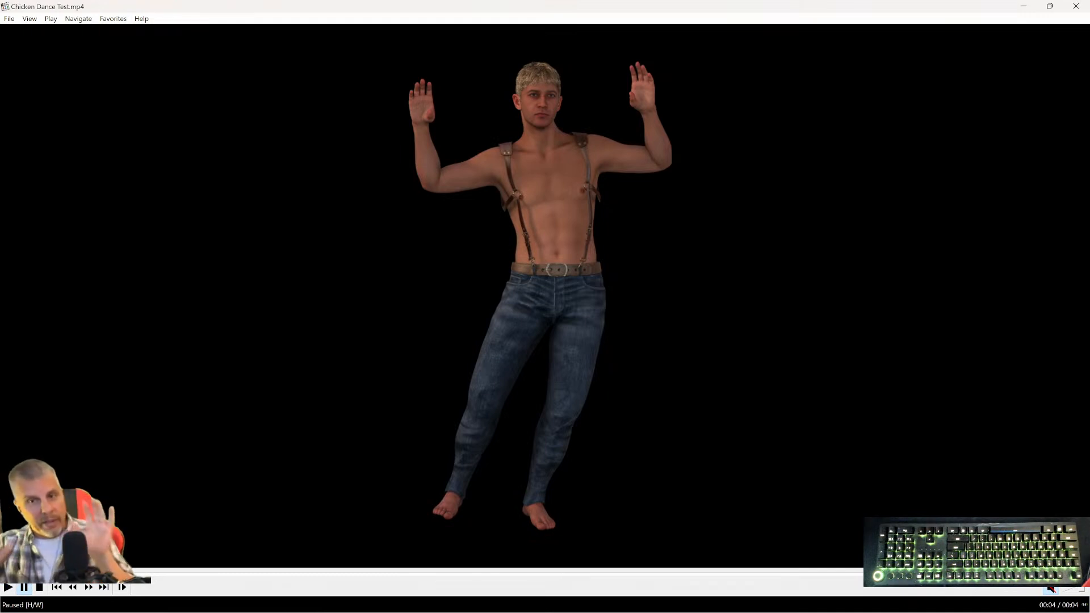
left_click(10, 588)
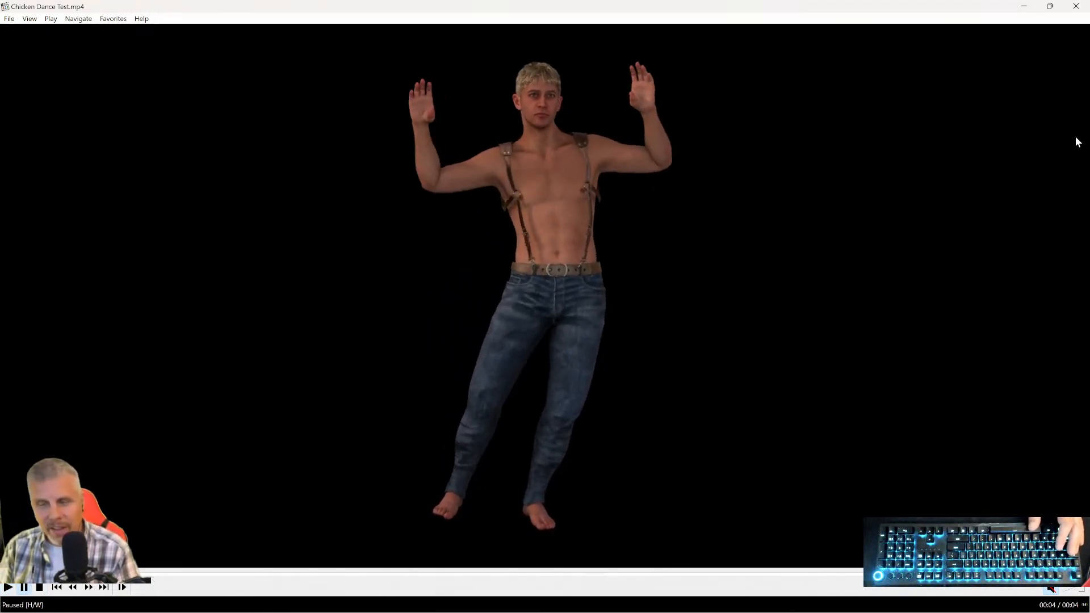
left_click(1076, 6)
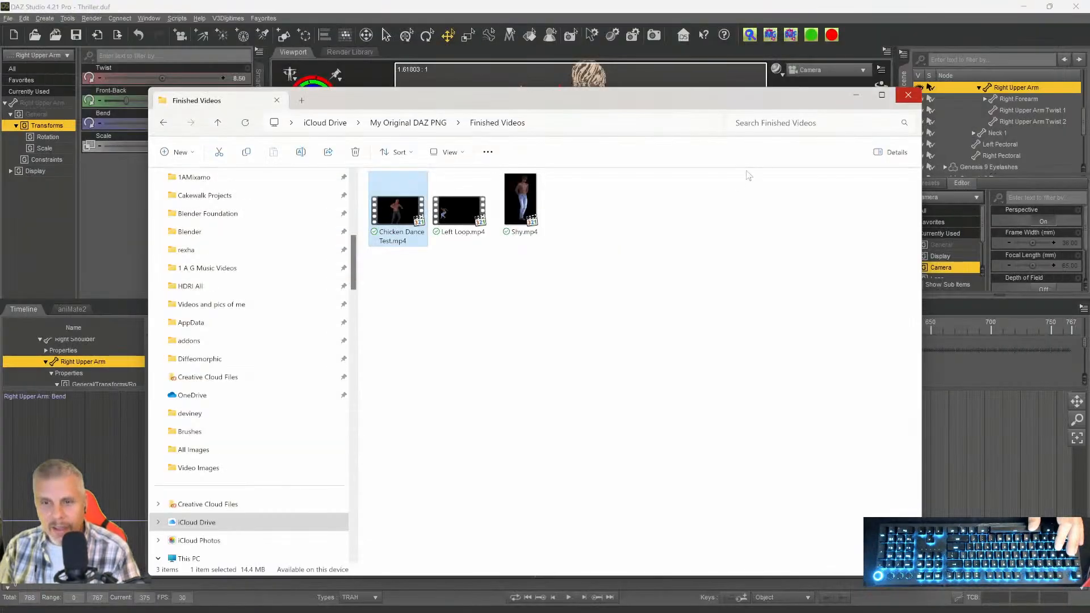
Play Shy.mp4 both maximized and in a smaller window, pausing partway to examine the figure's arm movement.
left_click(525, 210)
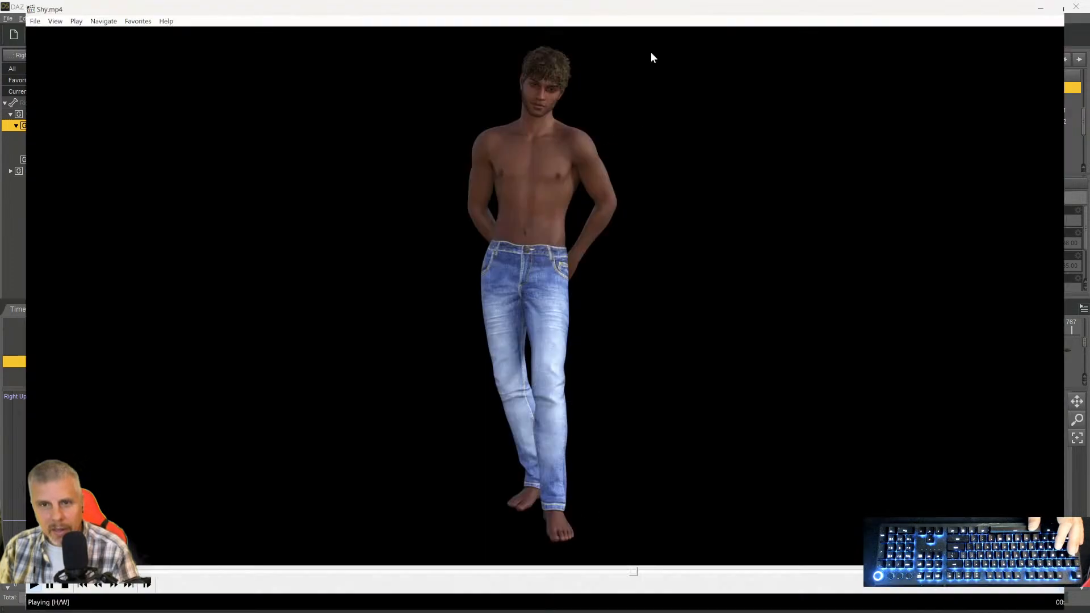
left_click(647, 48)
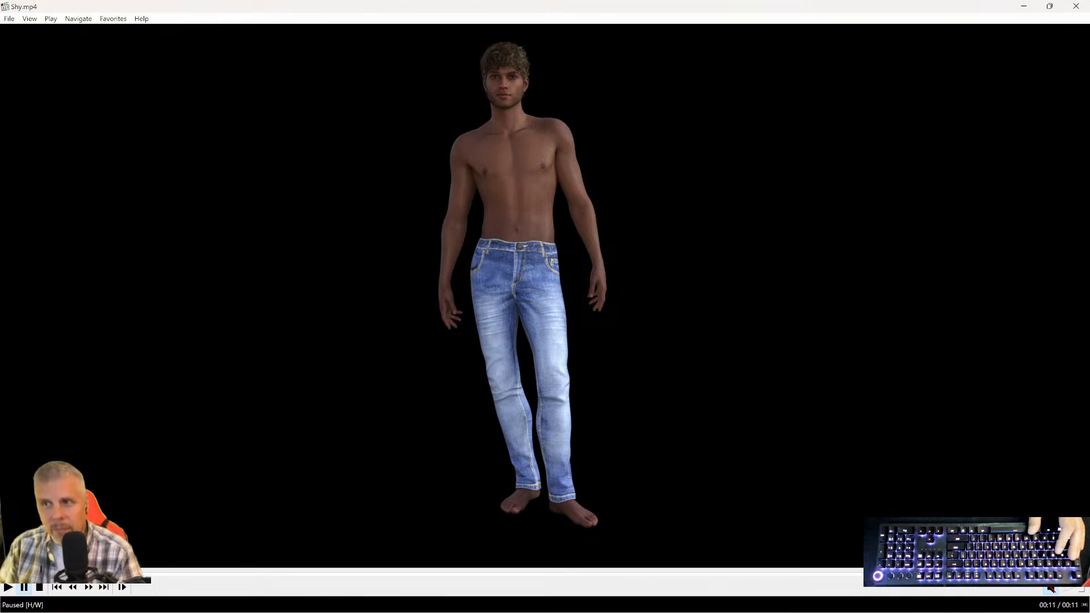
left_click(1050, 7)
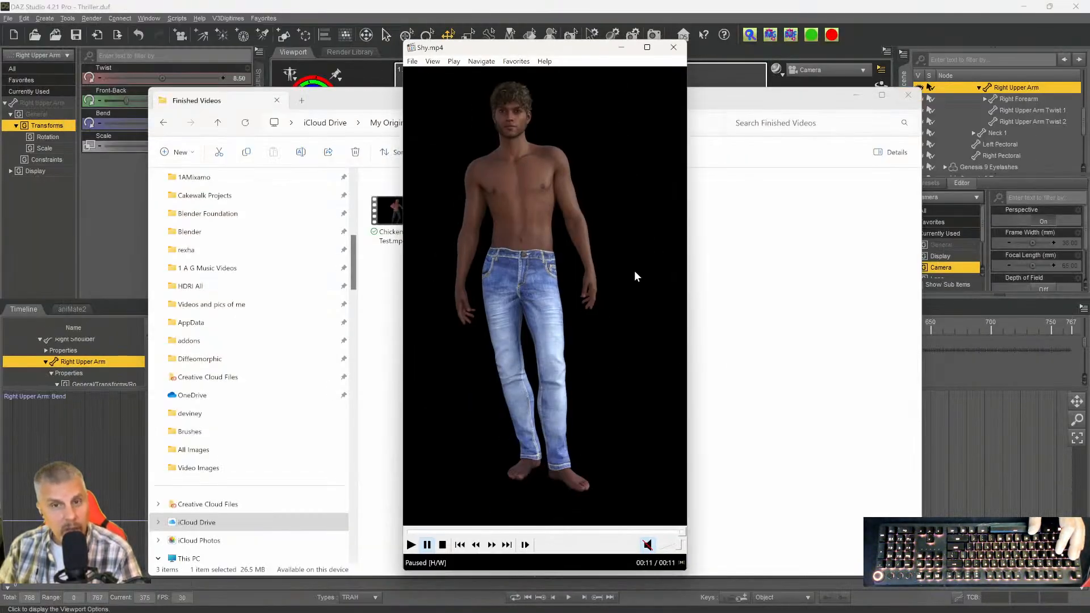
left_click(640, 386)
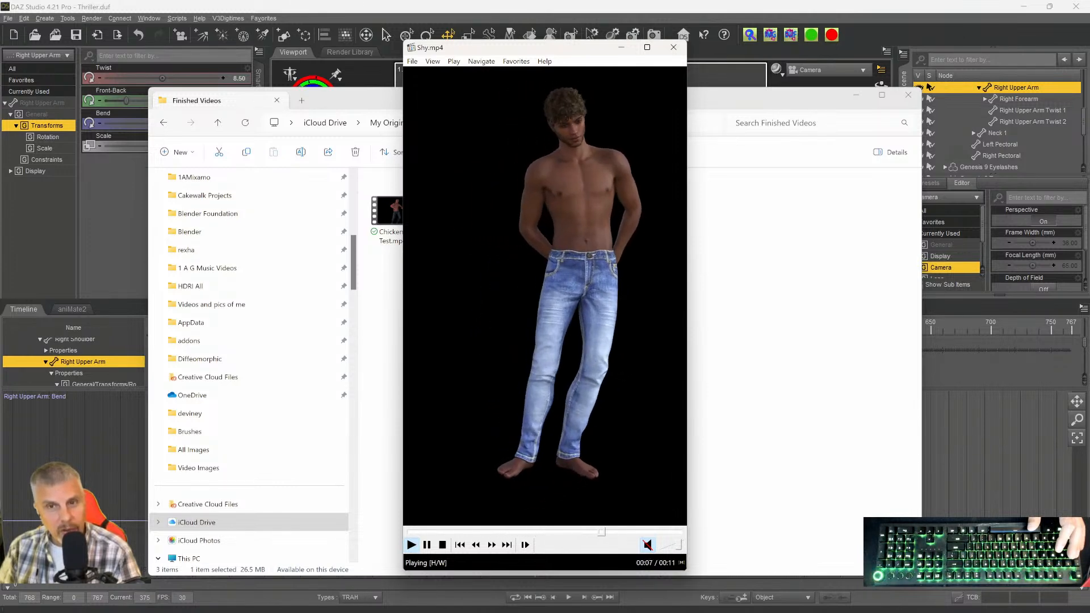
left_click(647, 48)
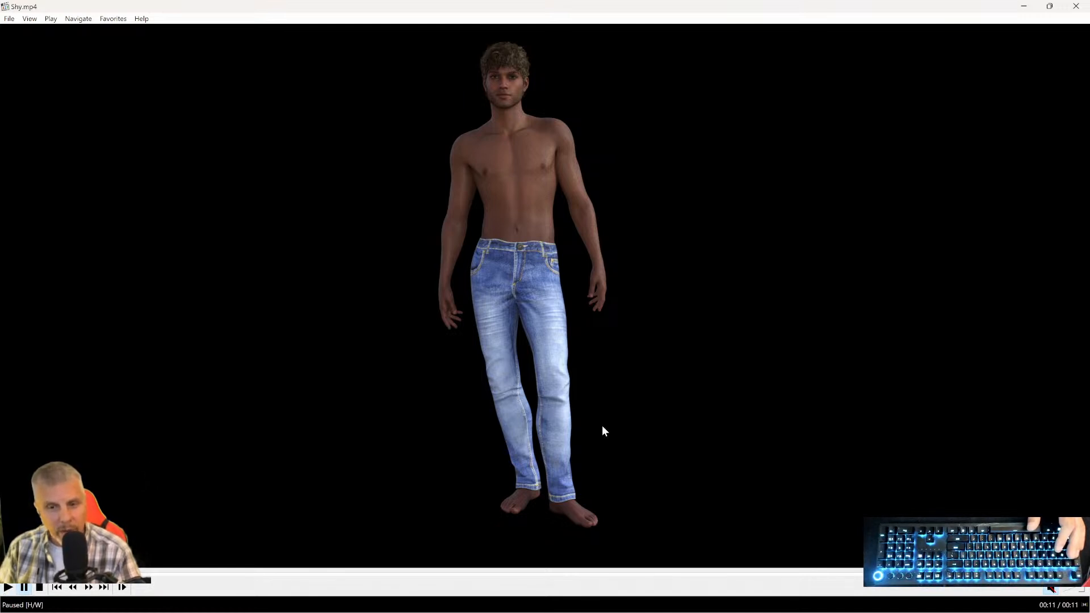
left_click(10, 588)
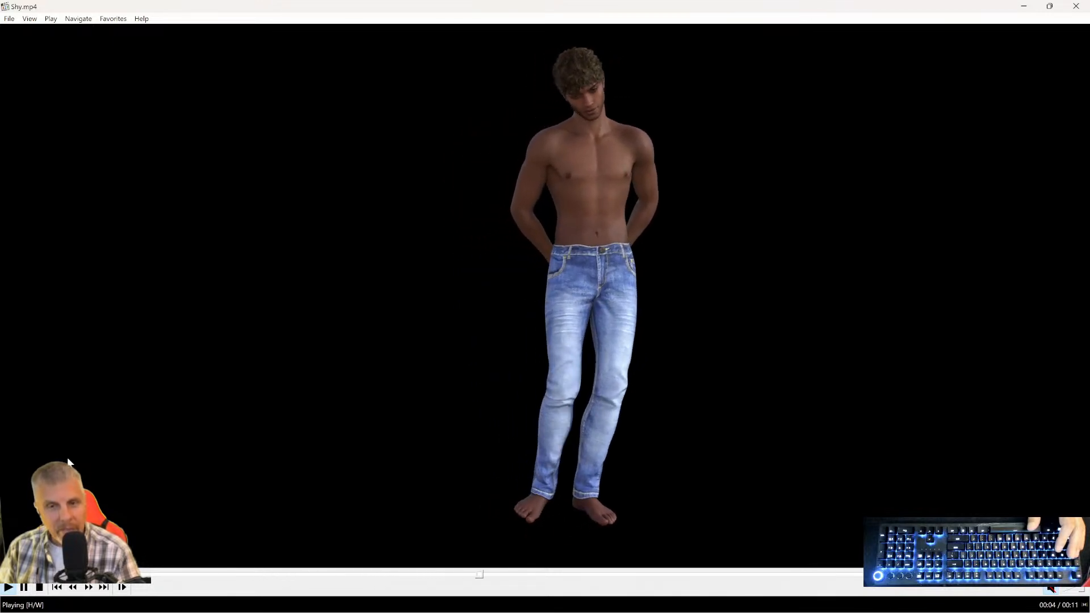
key("space")
left_click(1050, 6)
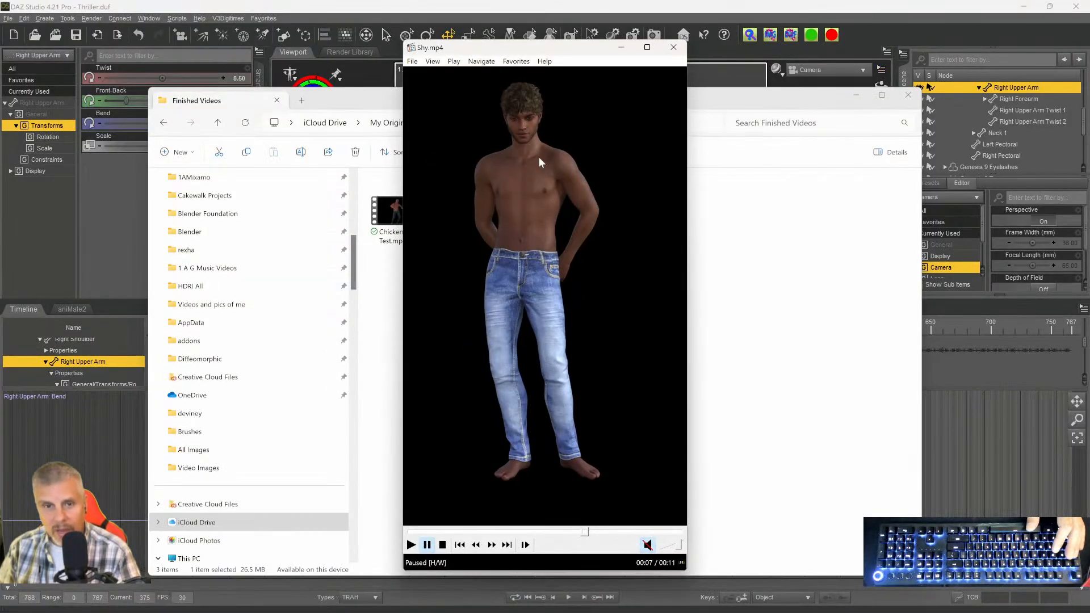
Switch back to DAZ Studio, show the whole figure in the viewport and select Nathan 9's Hip node in the scene hierarchy.
left_click(362, 8)
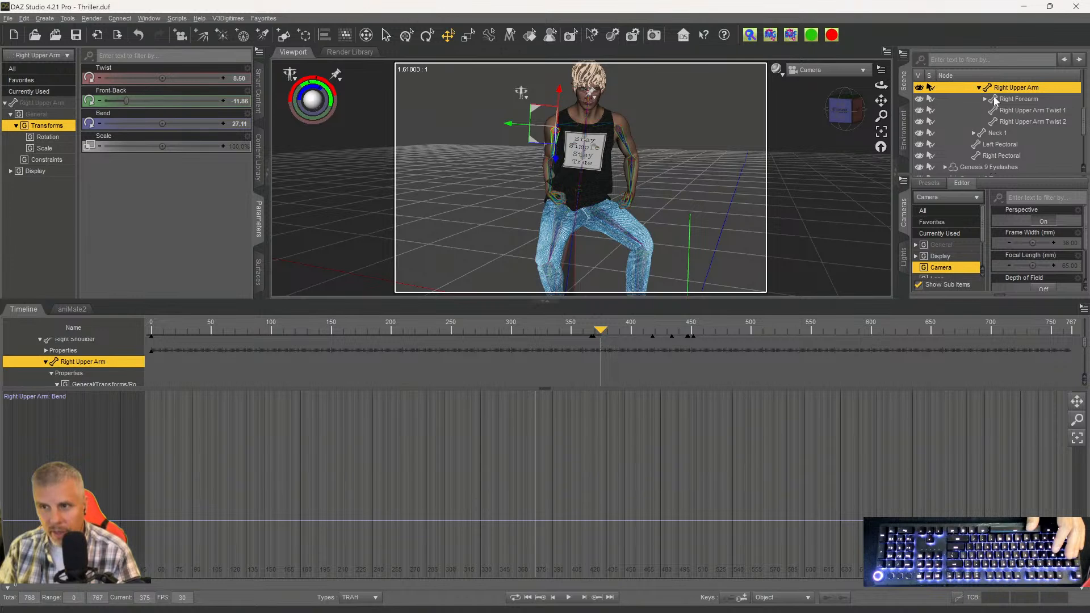
scroll(1002, 138, "up", 8)
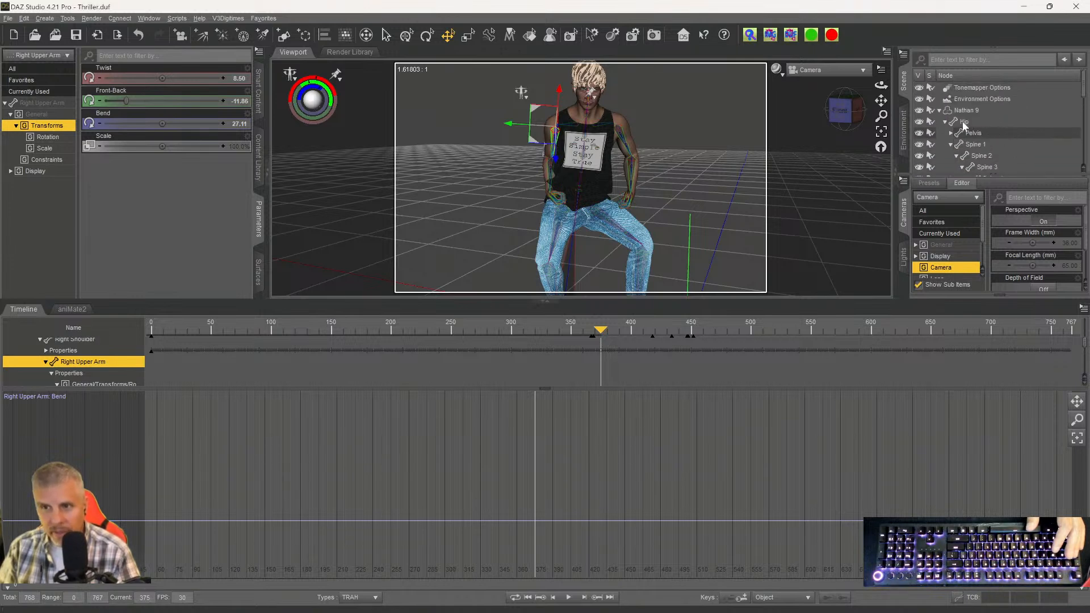
scroll(559, 193, "up", 1)
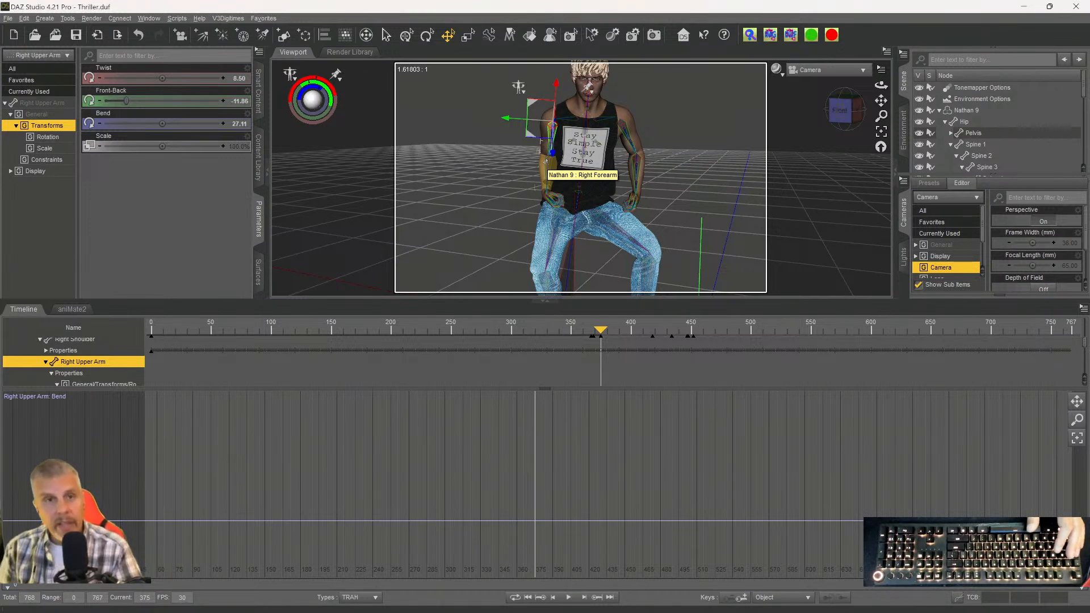
mouse_move(430, 611)
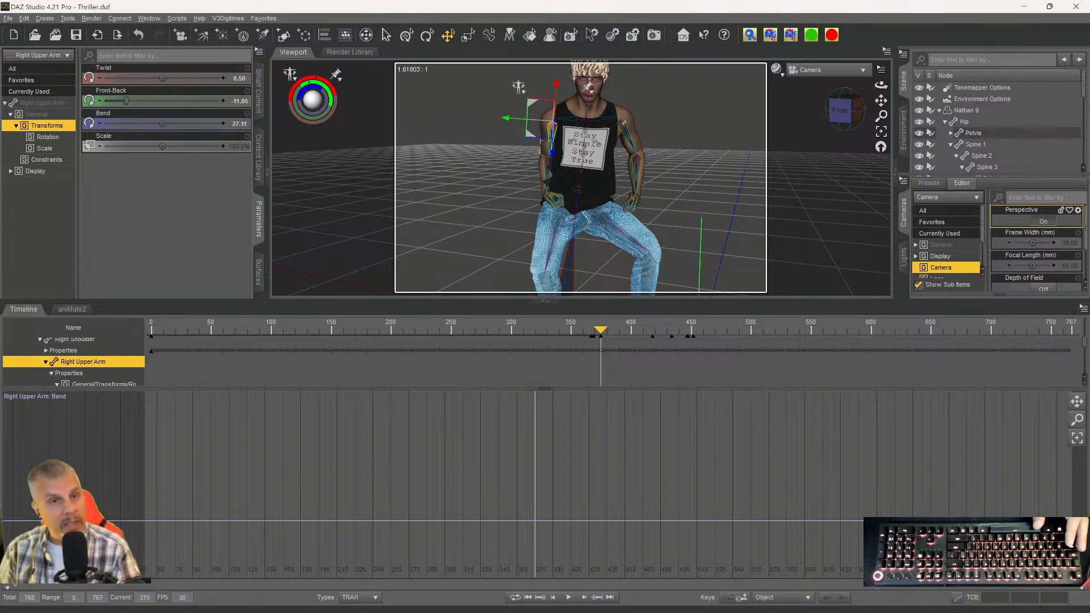
scroll(616, 146, "down", 4)
scroll(526, 102, "down", 2)
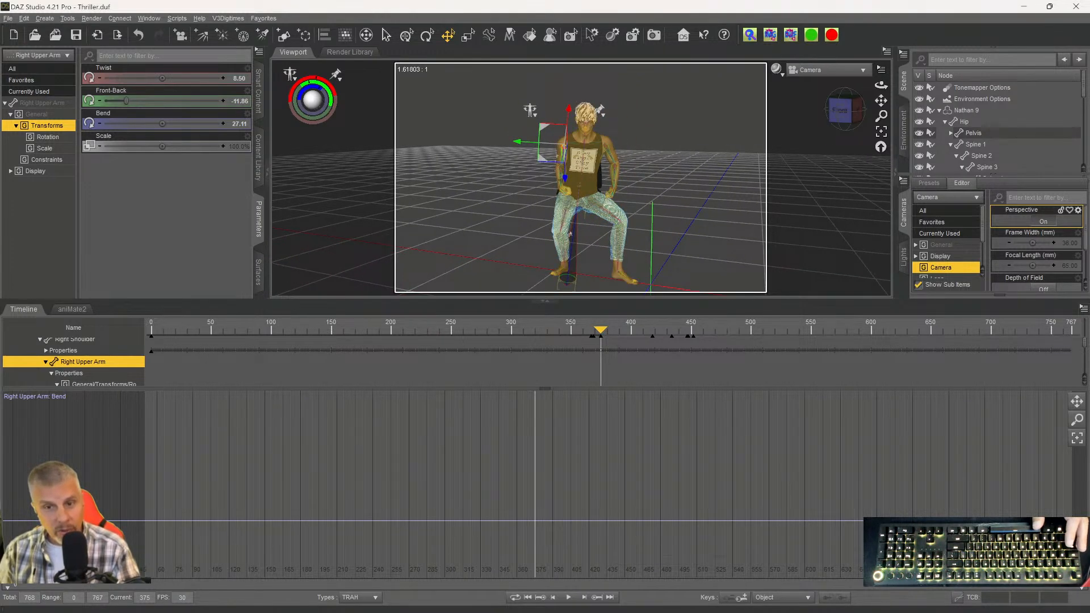
left_click(963, 121)
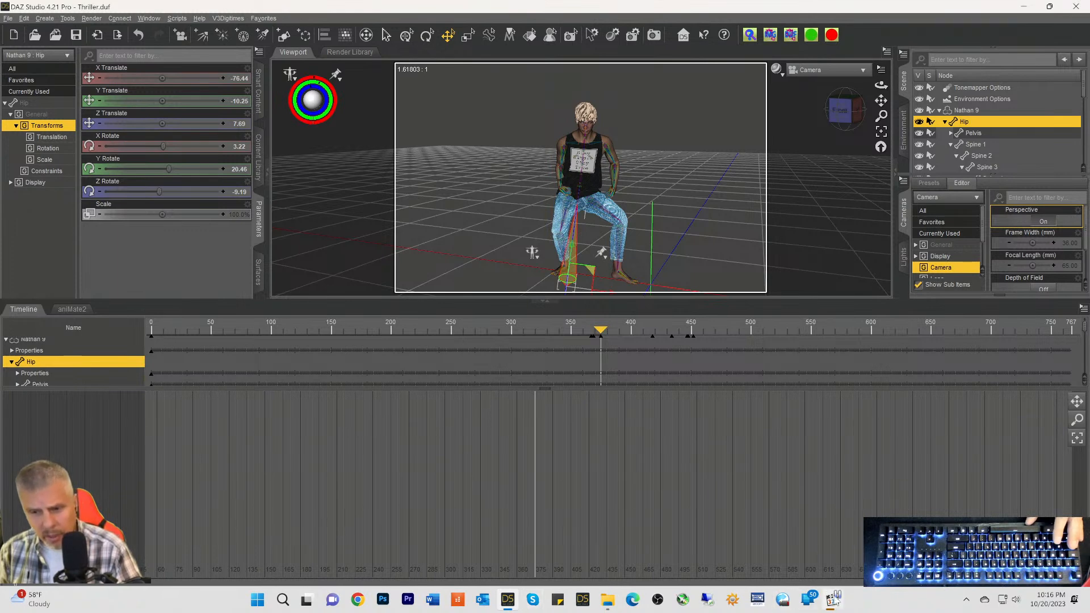
Play Left Loop.mp4 from the Finished Videos folder several times in a maximized player, pausing to examine the figure's movement, and close the video.
left_click(608, 600)
left_click(468, 221)
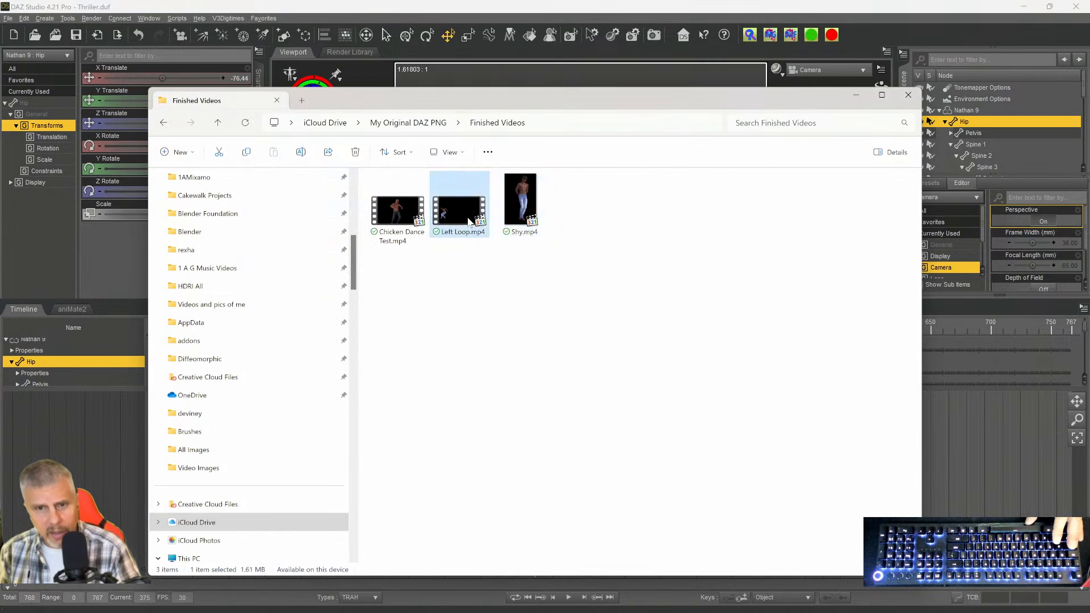
double_click(469, 221)
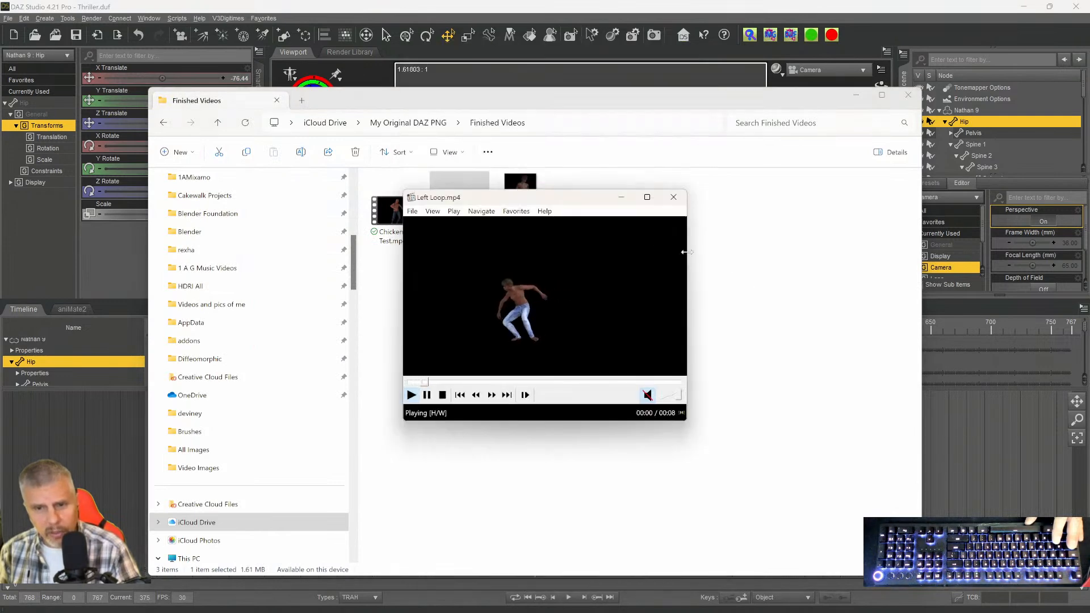
left_click(646, 197)
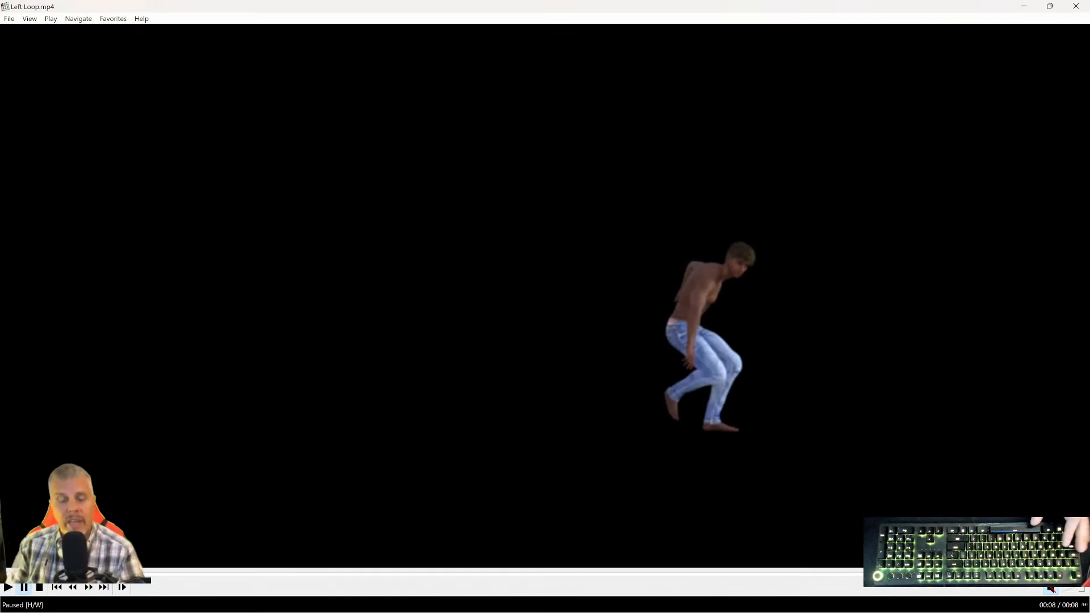
left_click(8, 587)
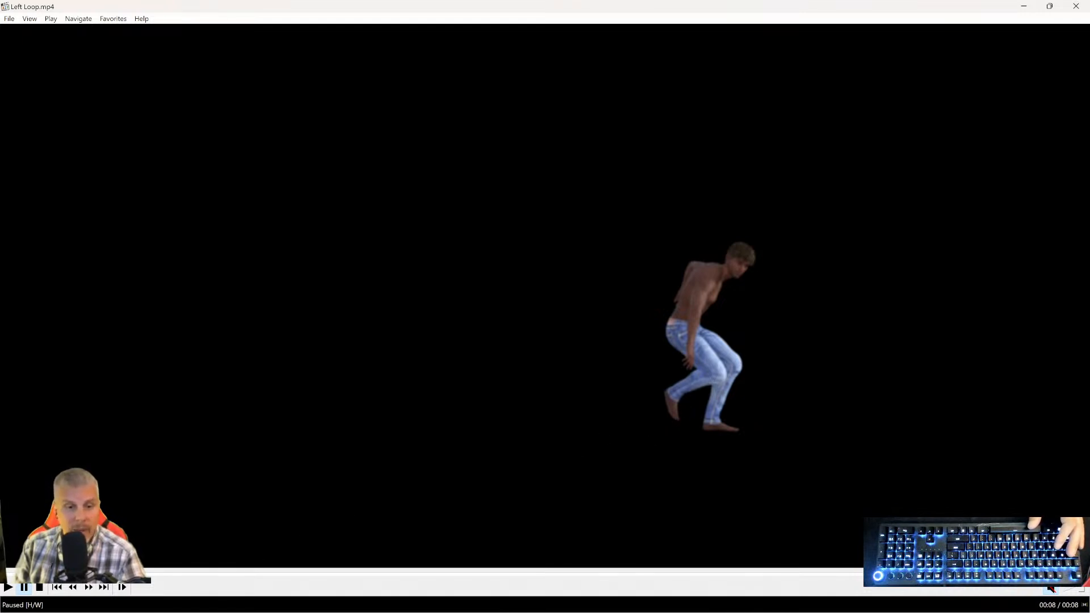
left_click(8, 588)
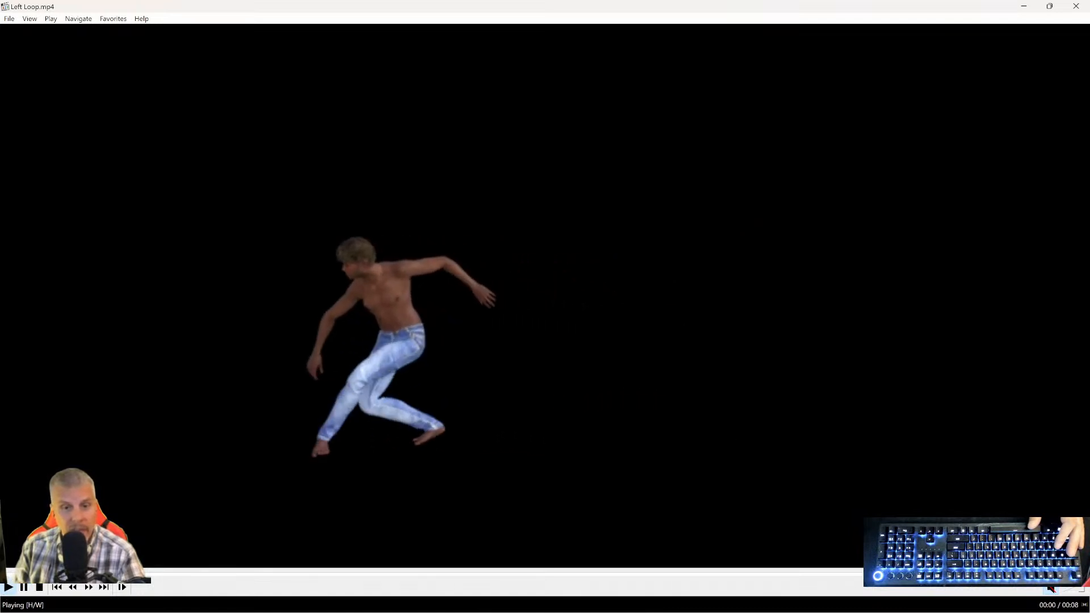
key("space")
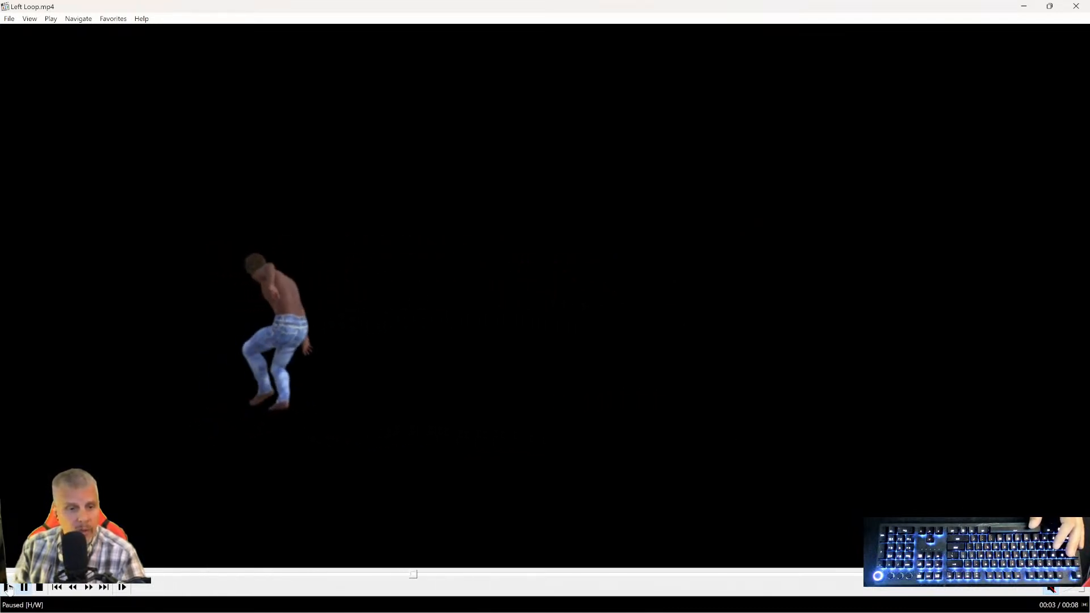
left_click(8, 588)
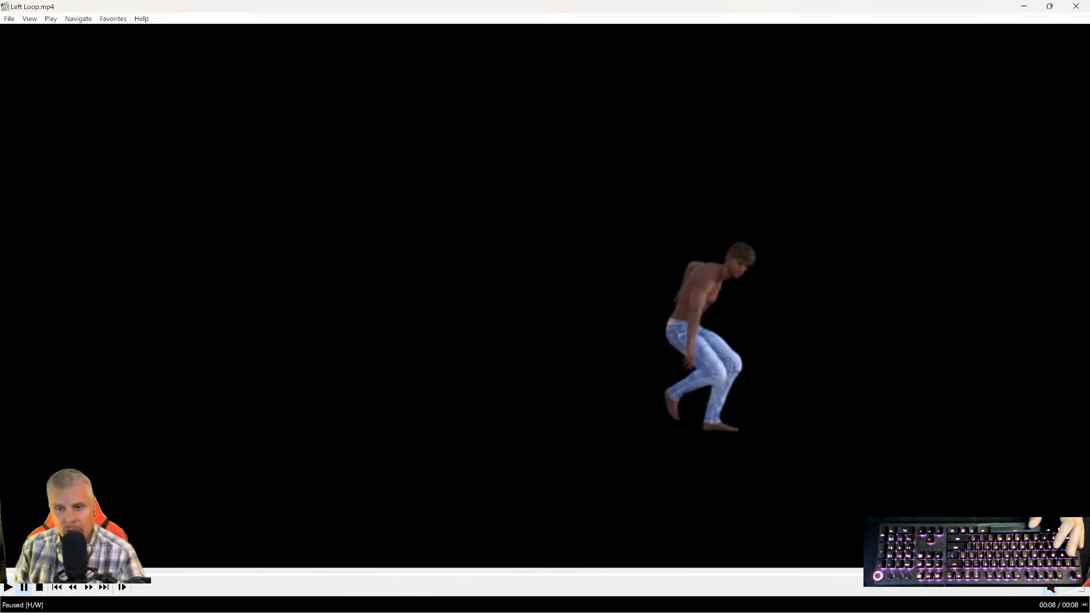
key("space")
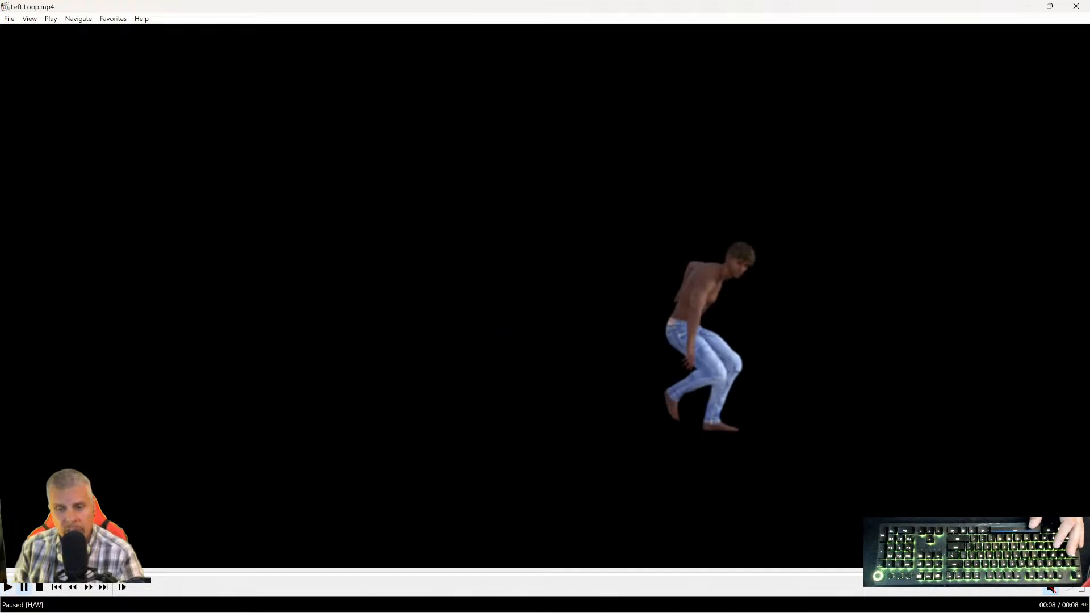
key("space")
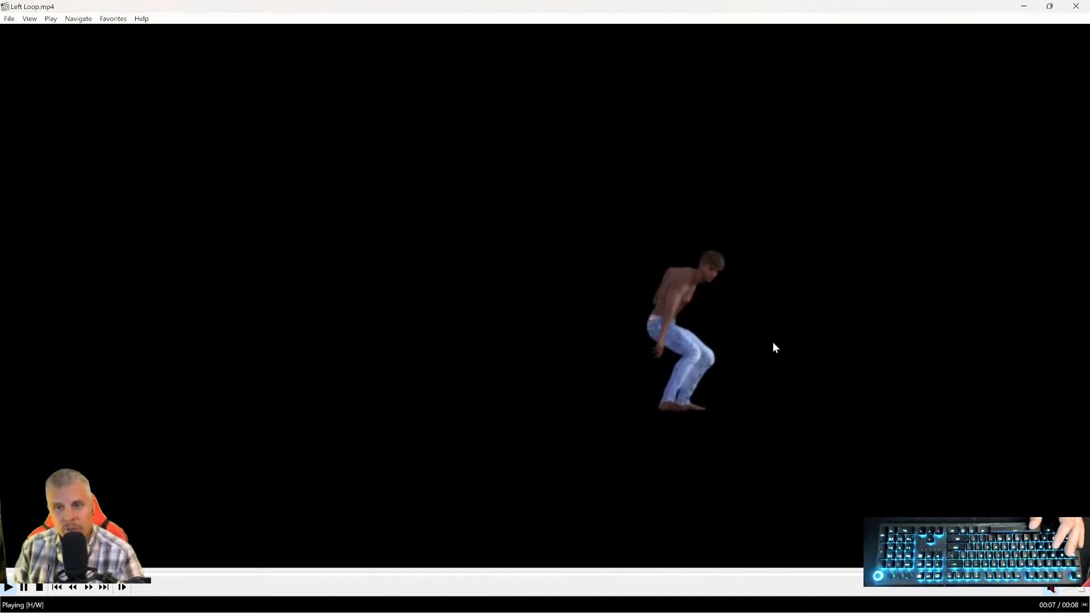
left_click(1076, 6)
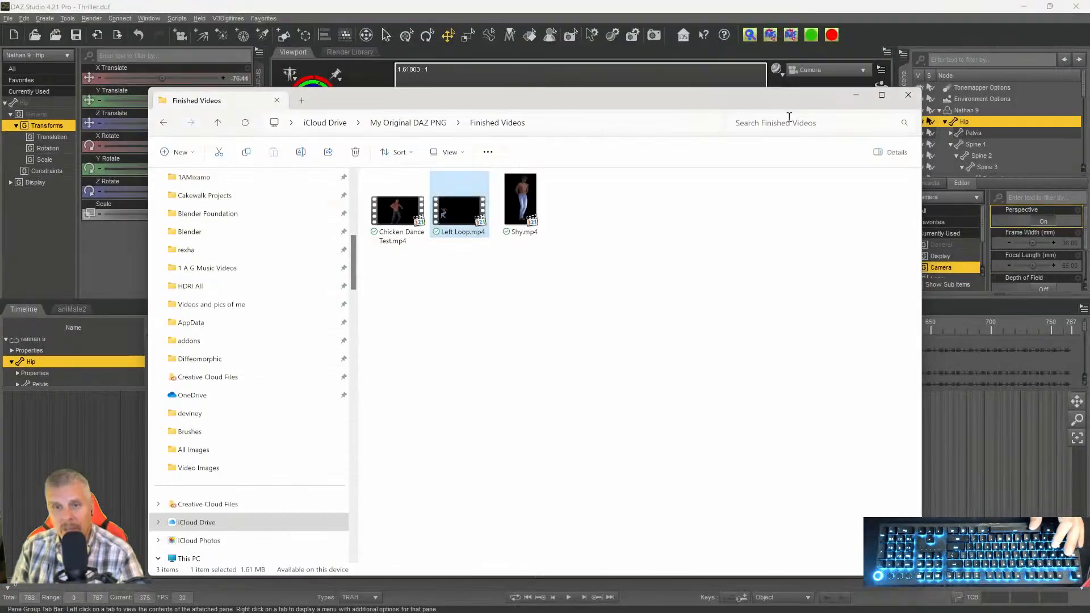
Play Chicken Dance Test.mp4 from the Finished Videos folder in a maximized player, replay it, and close the video.
left_click(390, 219)
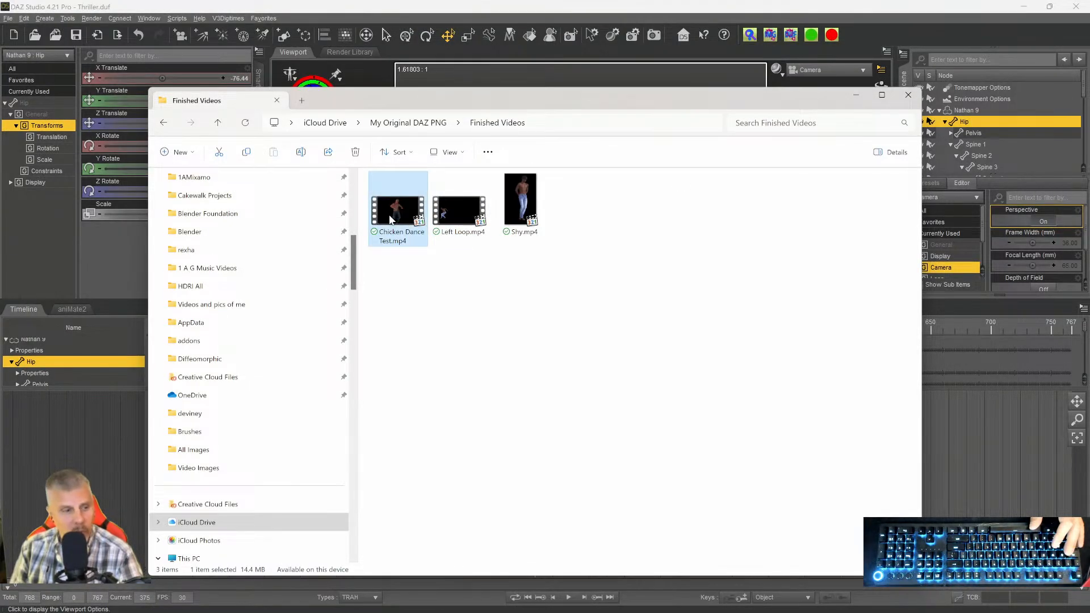
double_click(390, 220)
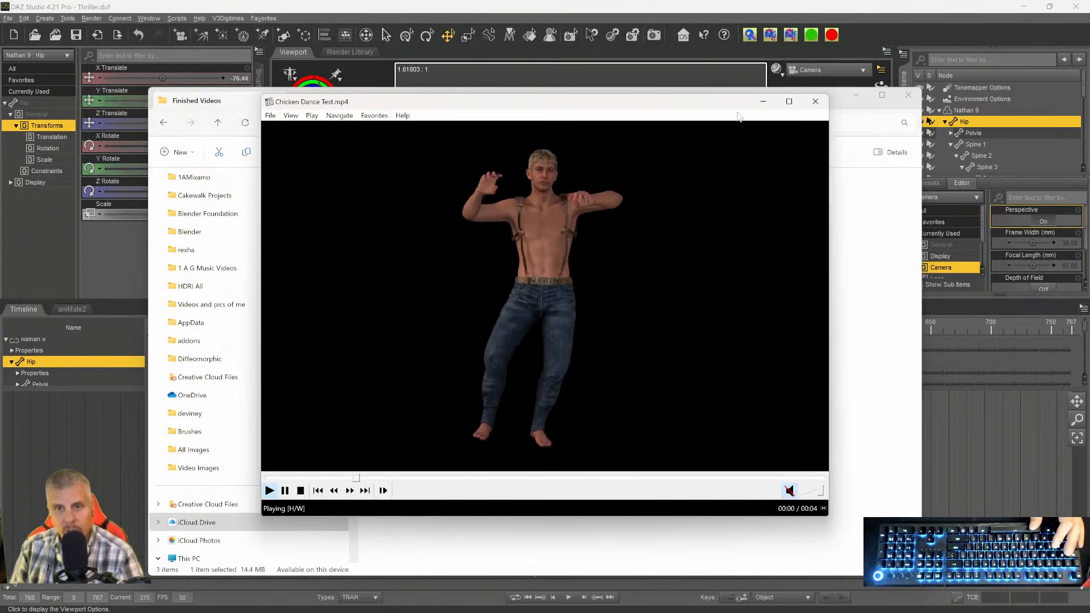
left_click(788, 101)
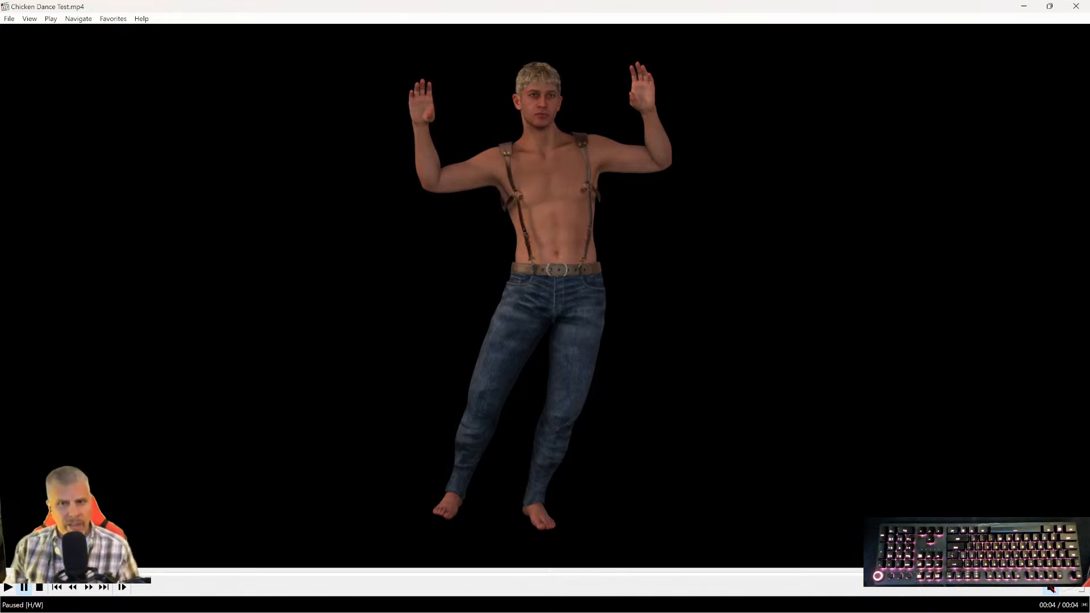
left_click(11, 589)
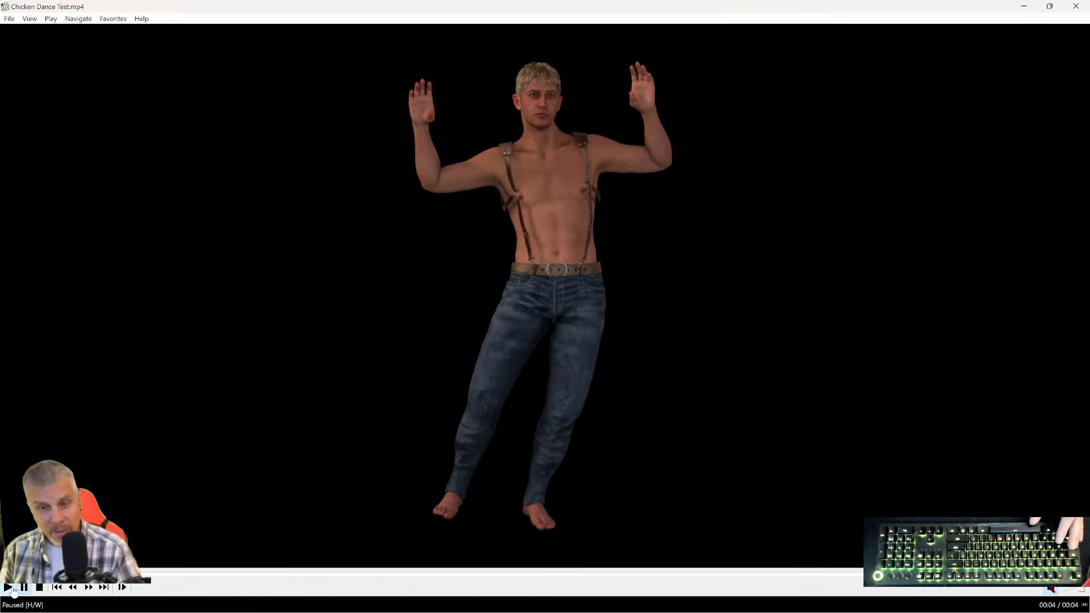
left_click(10, 590)
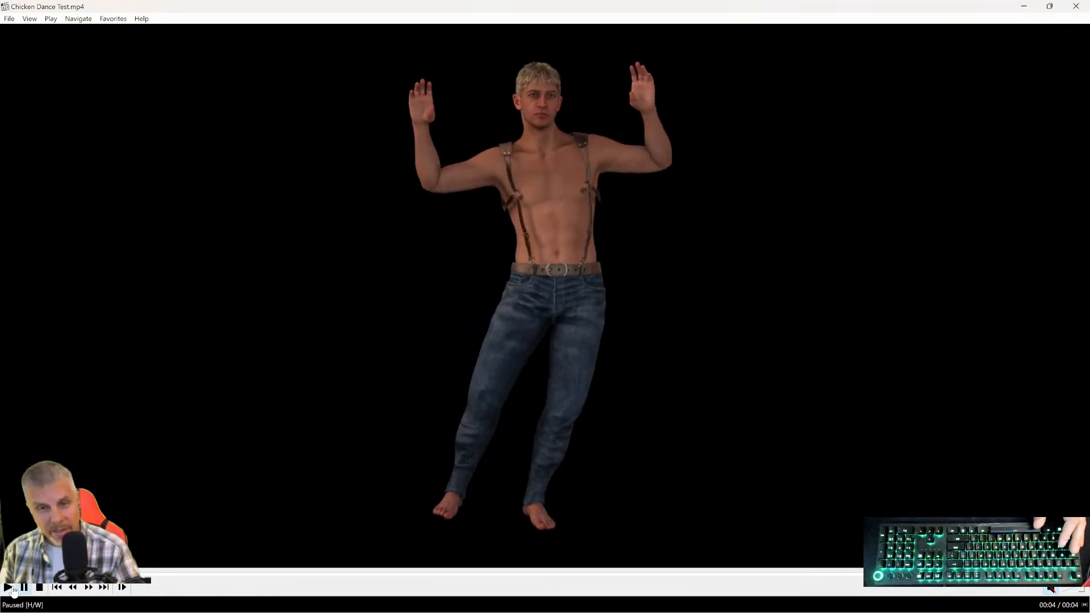
key("space")
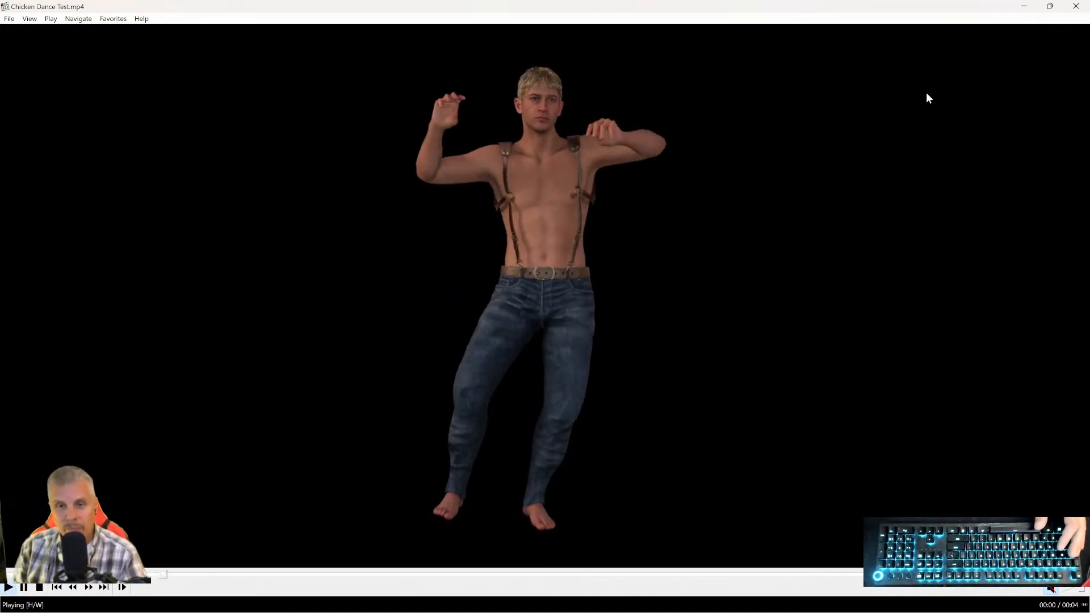
key("space")
key("space")
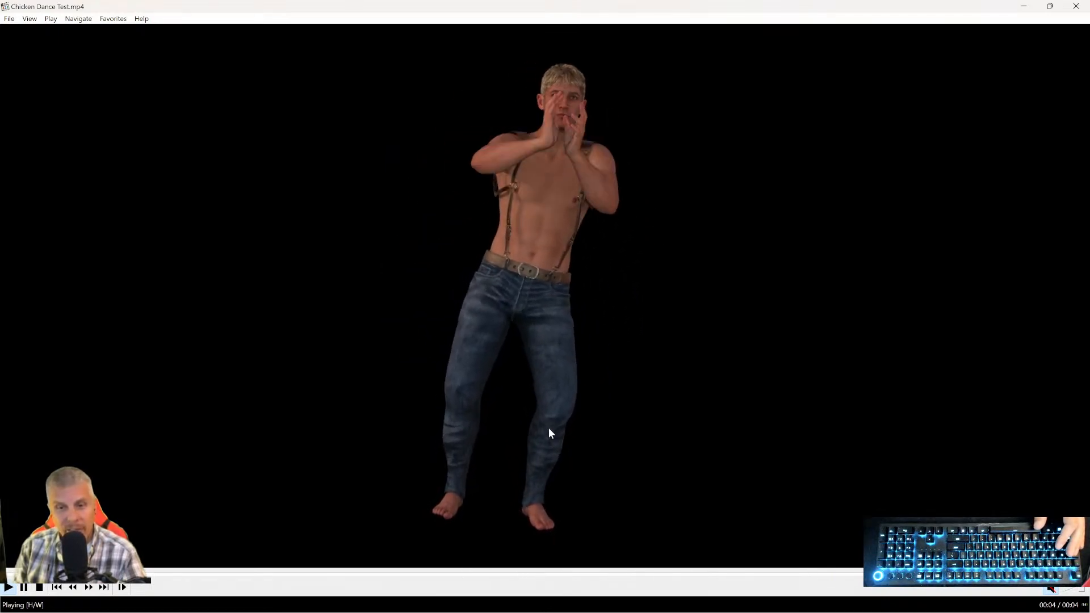
key("space")
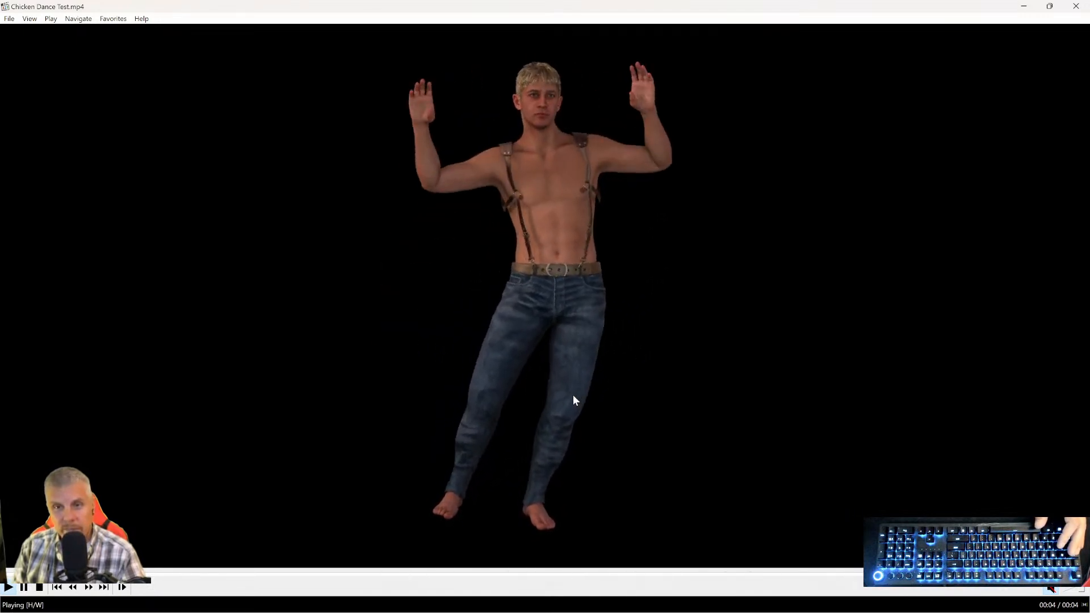
left_click(1075, 6)
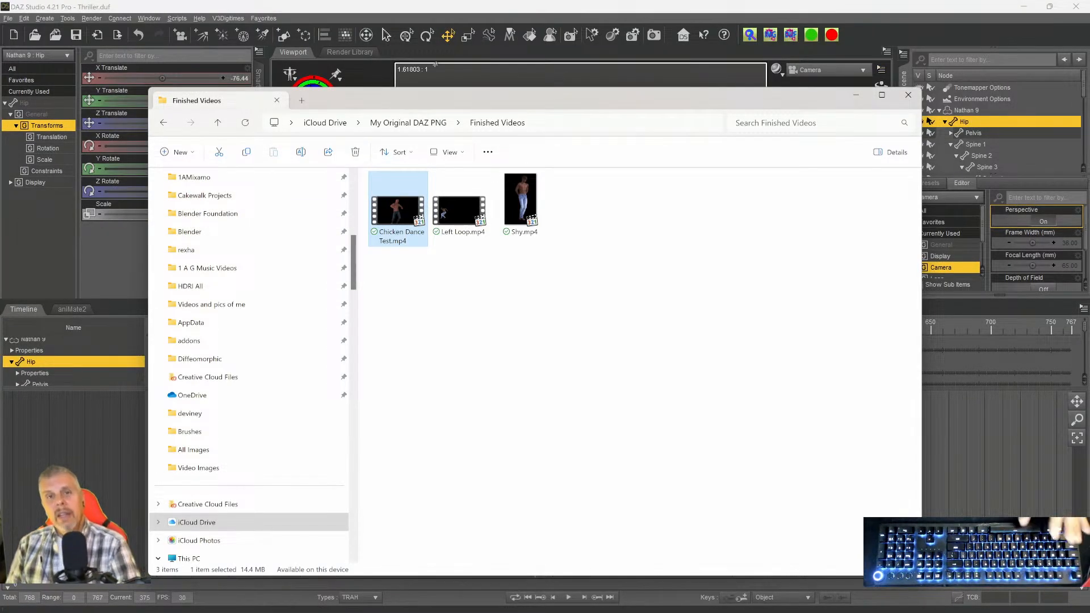
Switch to DAZ Studio, expand the timeline's track area and examine the keyframe tracks of Nathan 9's bones.
left_click(456, 9)
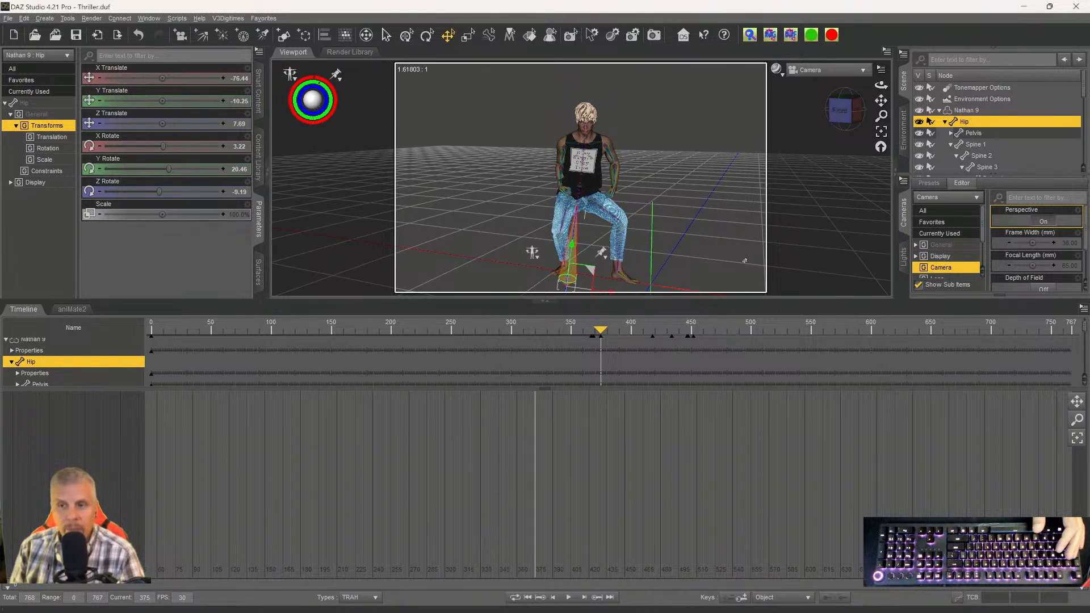
left_click_drag(100, 388, 511, 518)
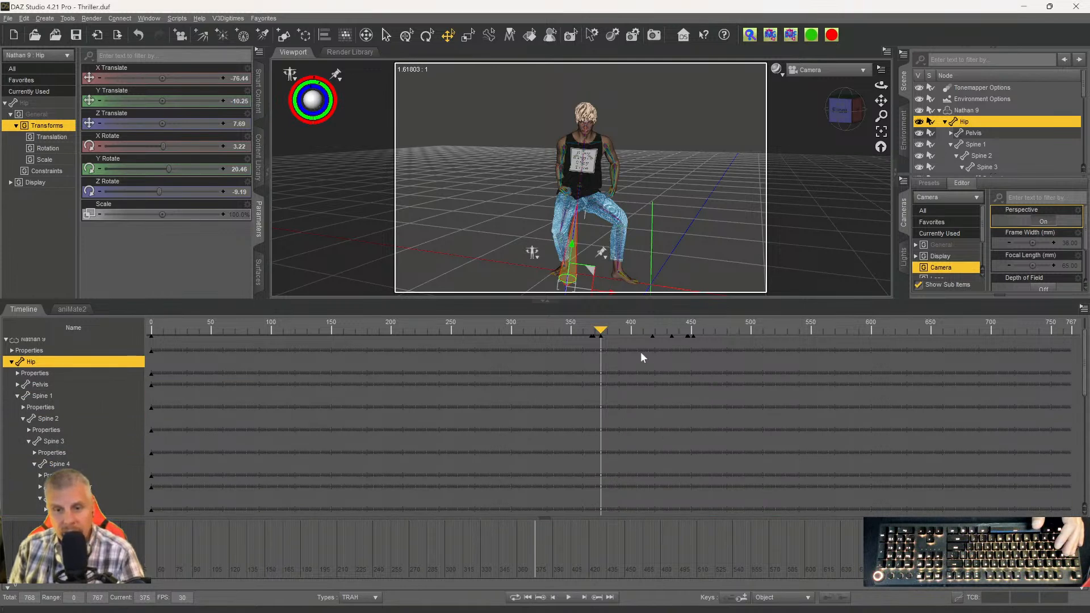
scroll(580, 401, "down", 5)
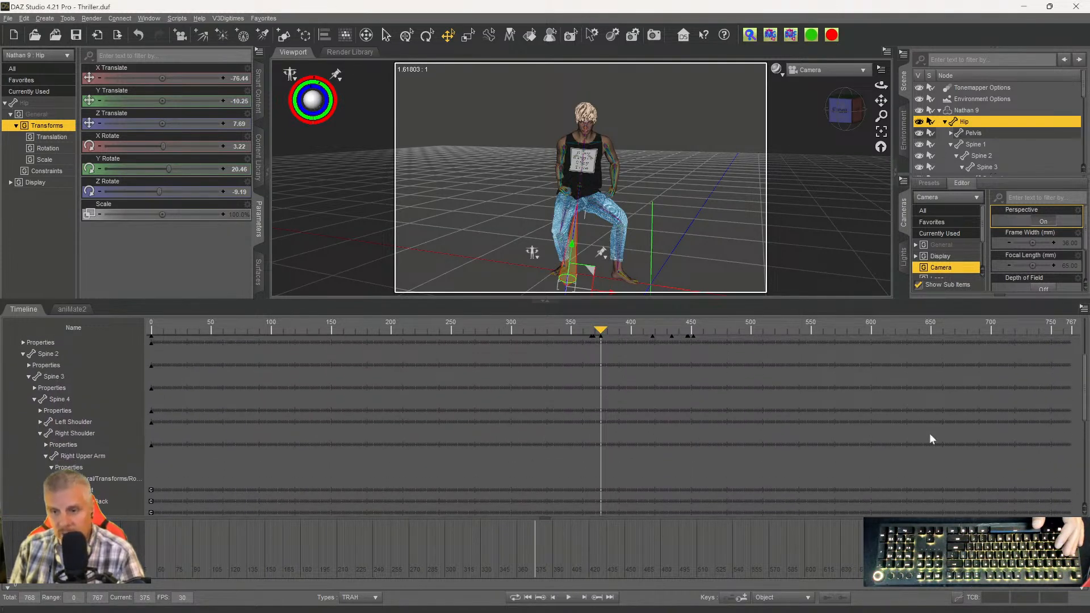
scroll(692, 418, "up", 5)
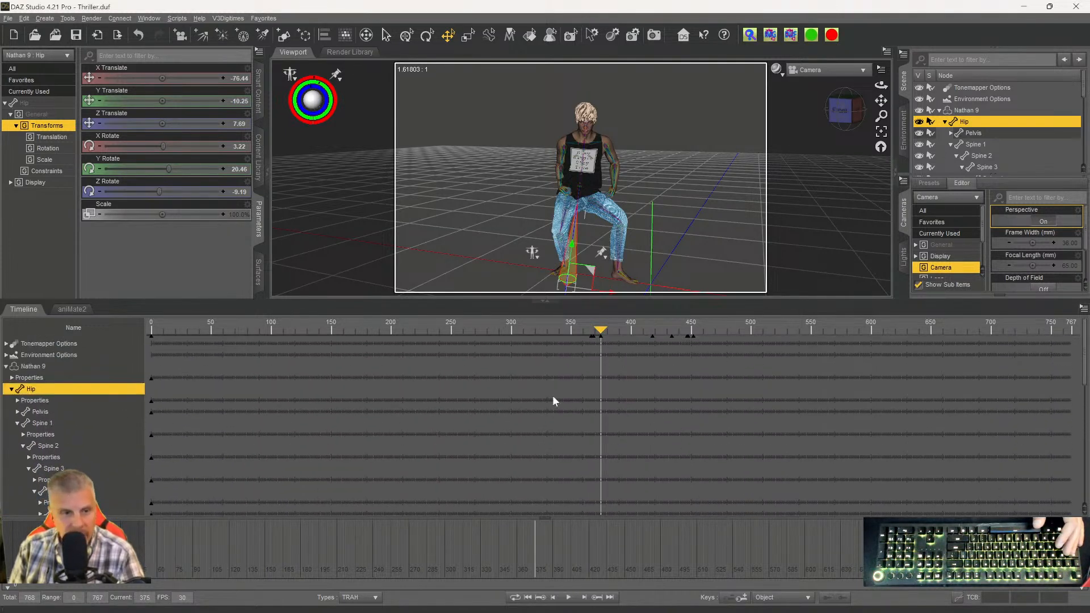
scroll(491, 390, "down", 10)
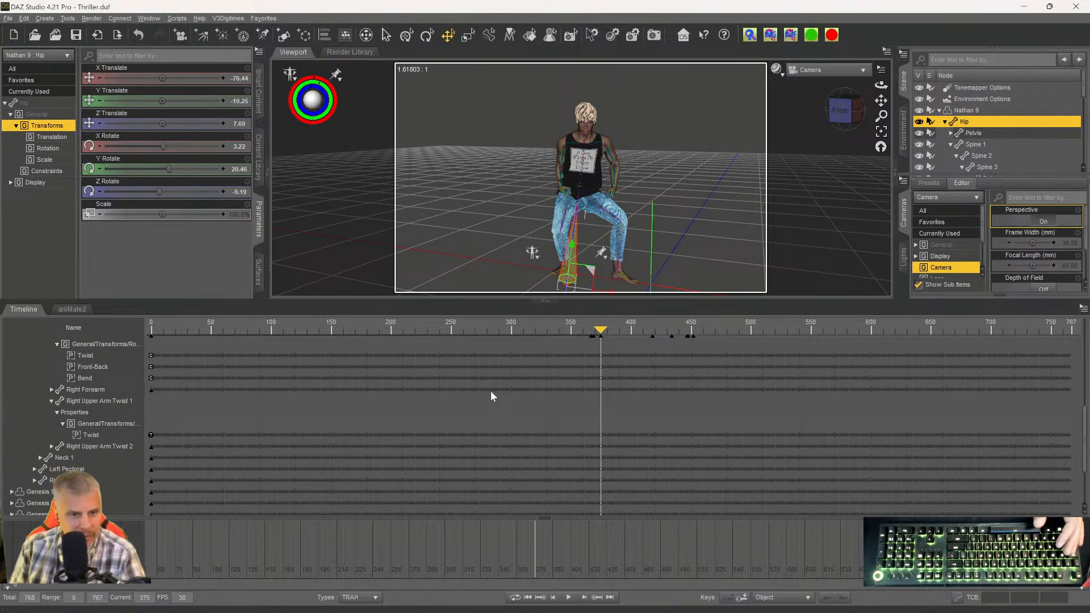
scroll(491, 391, "down", 5)
scroll(491, 391, "up", 5)
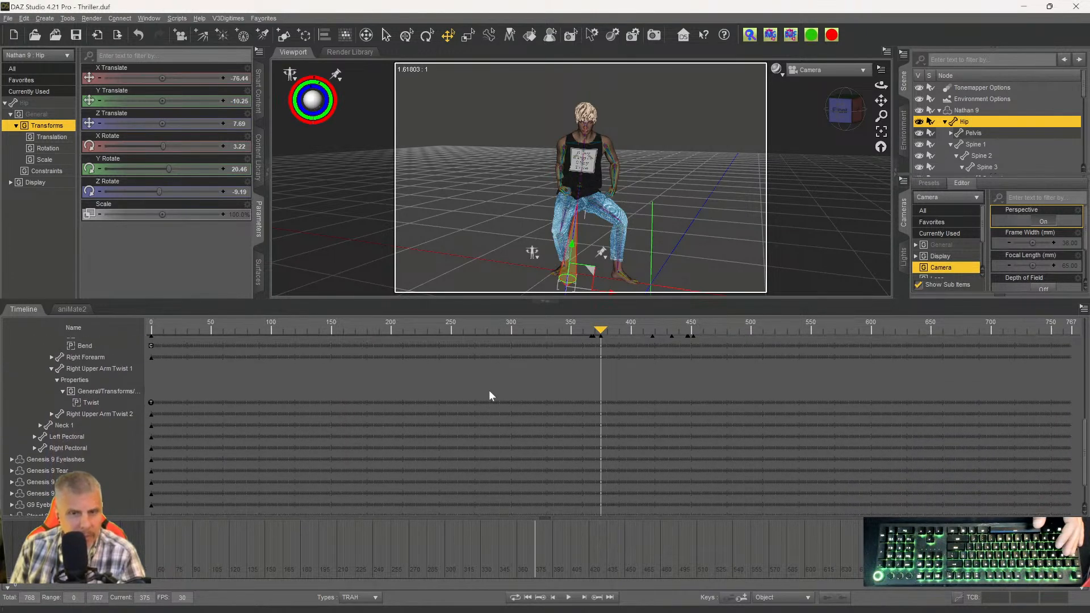
scroll(489, 390, "up", 4)
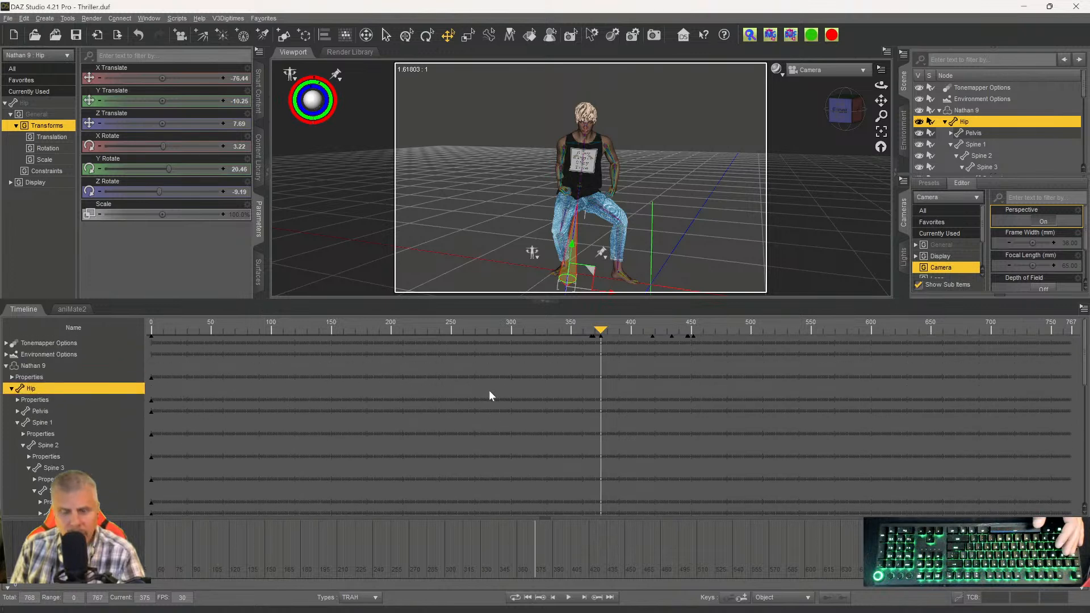
scroll(502, 370, "down", 10)
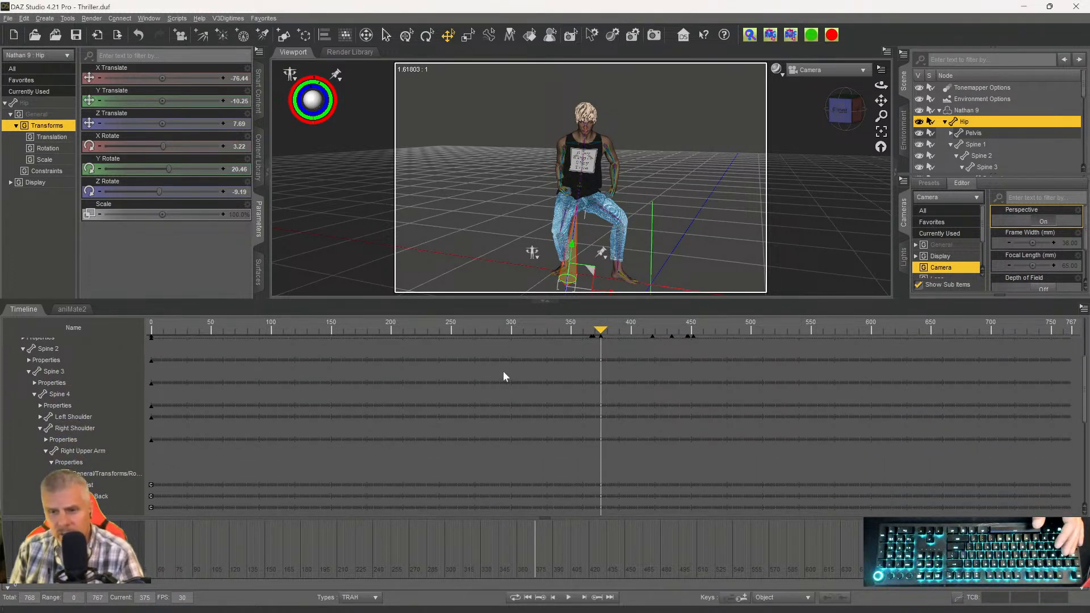
scroll(503, 374, "down", 2)
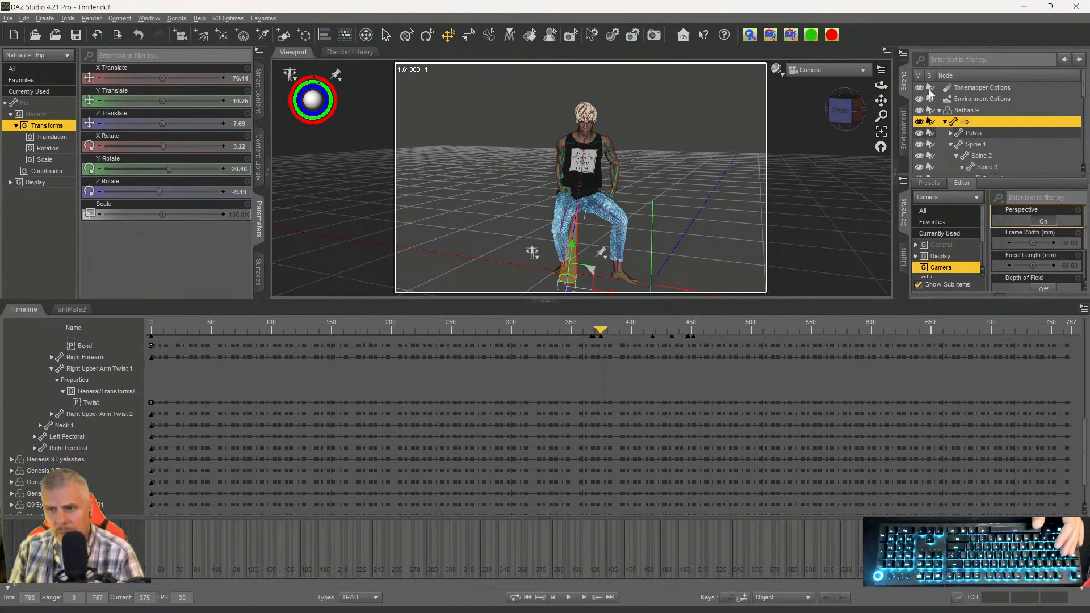
Enlarge the viewport by shrinking the timeline area, and show the whole figure in Perspective View instead of through the camera.
scroll(959, 136, "down", 10)
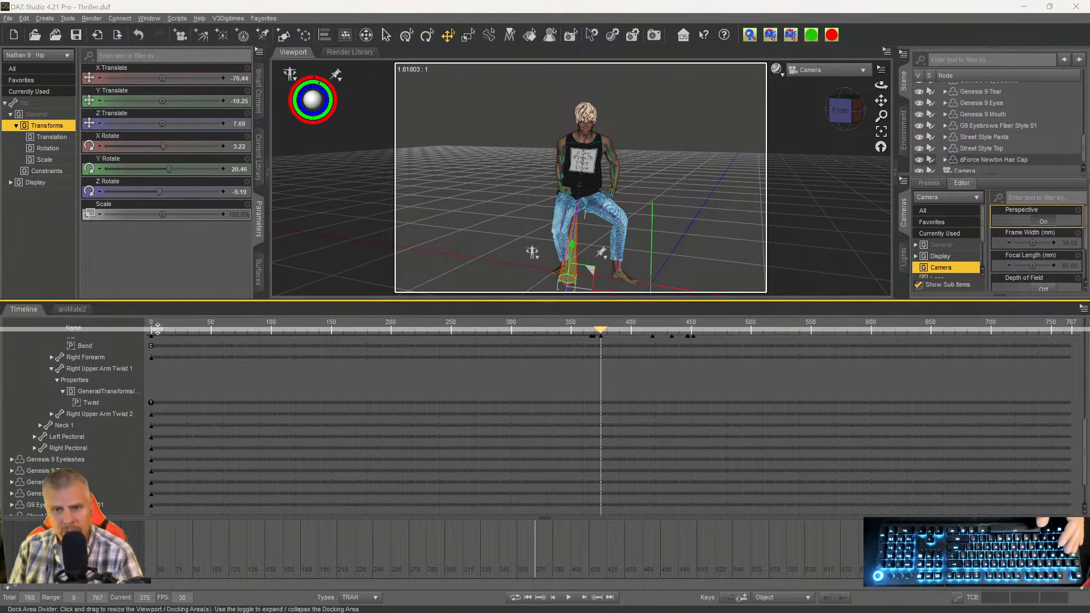
left_click_drag(157, 355, 157, 454)
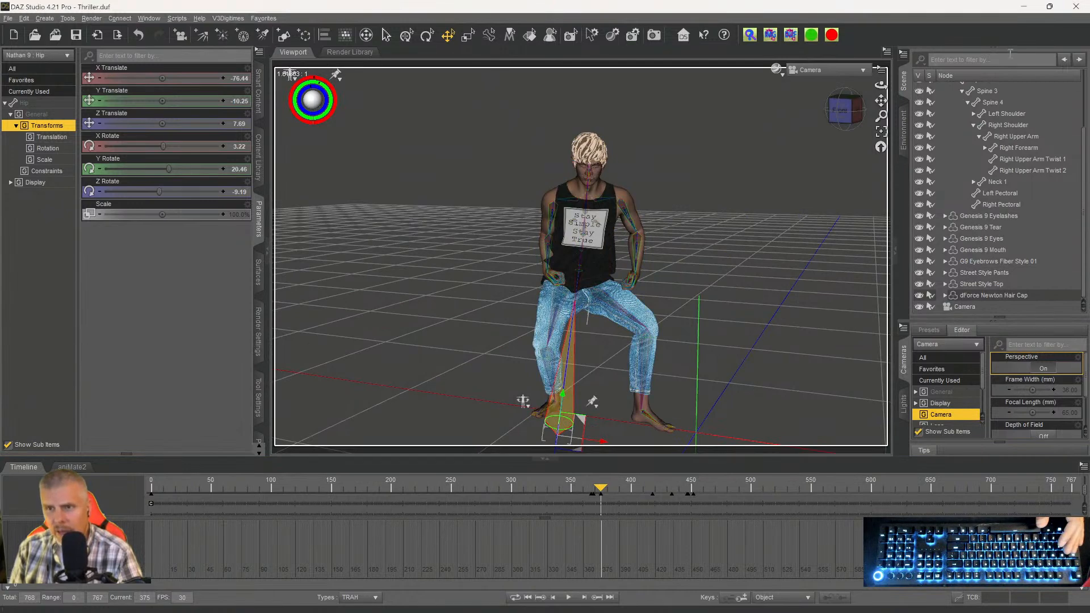
left_click(839, 72)
left_click(820, 86)
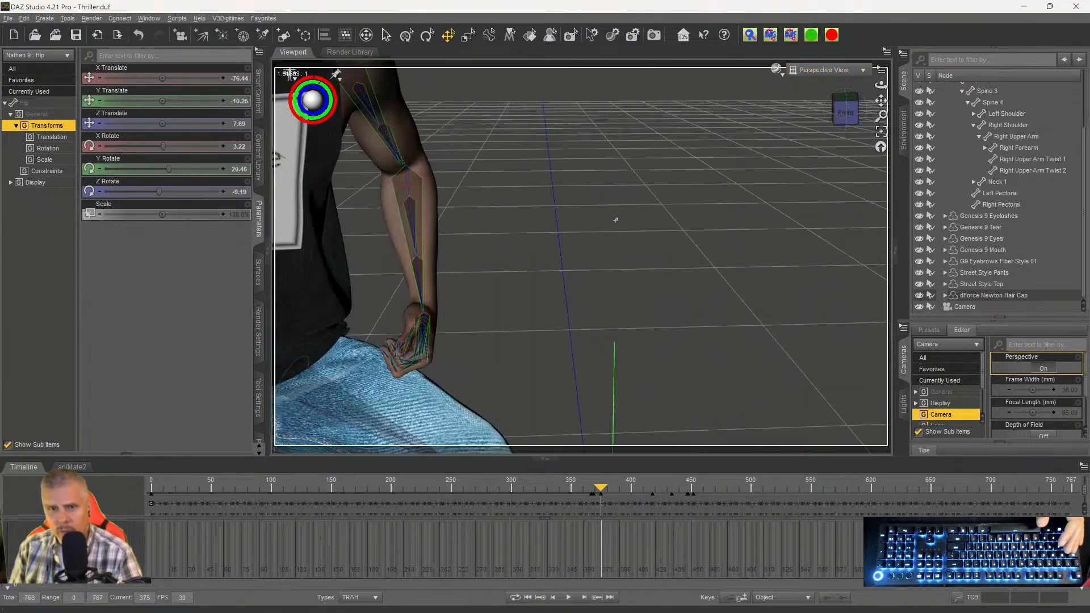
scroll(592, 220, "down", 10)
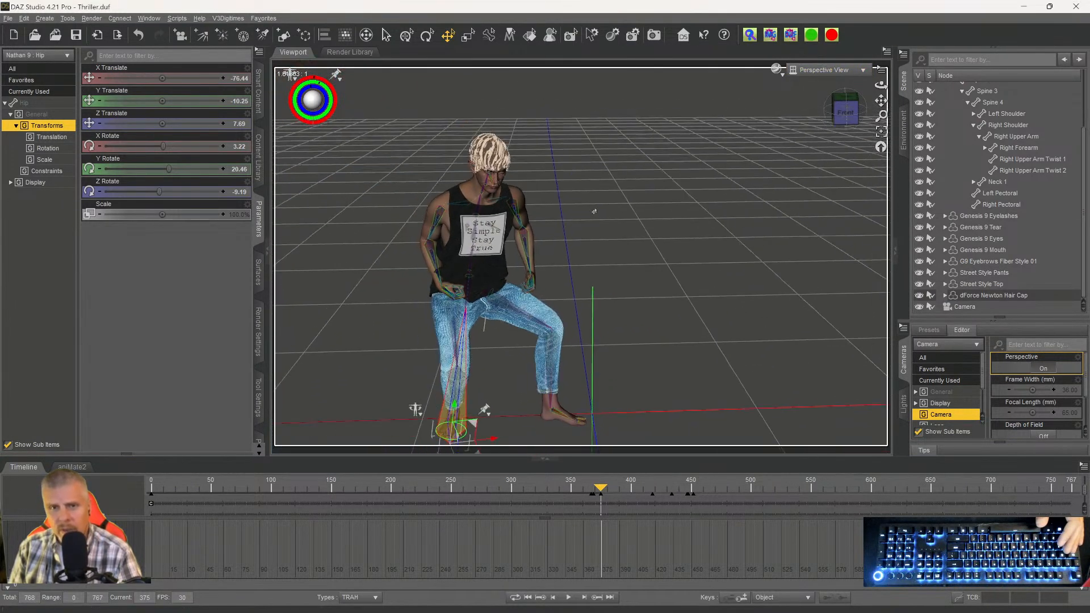
left_click_drag(847, 114, 939, 106)
left_click(846, 108)
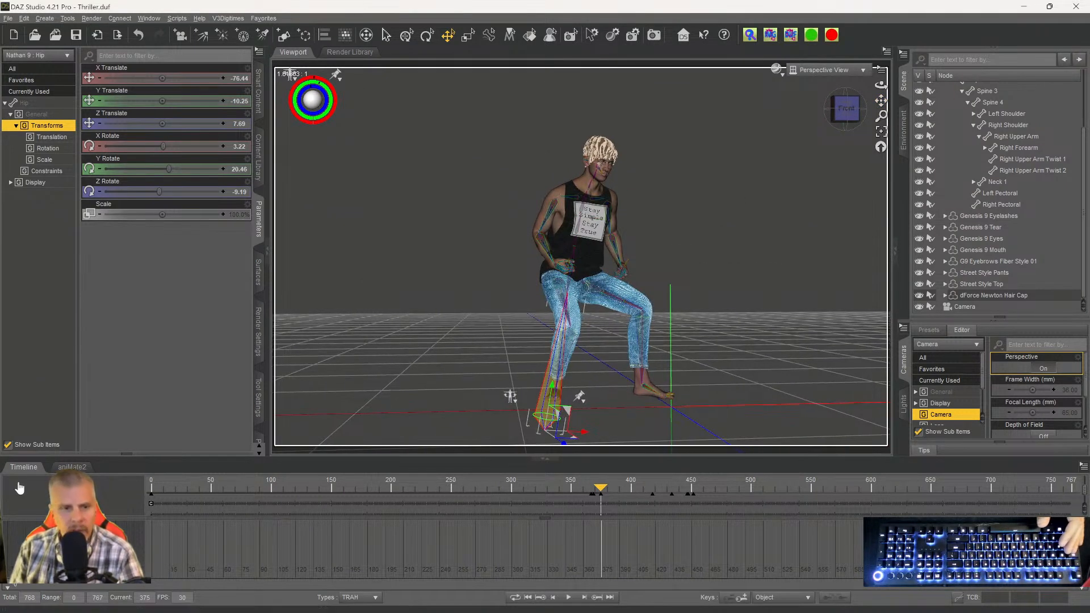
Rewind the aniMate2 Thriller Part 3 animation to its first frame and center the figure in a front-facing view.
left_click(72, 467)
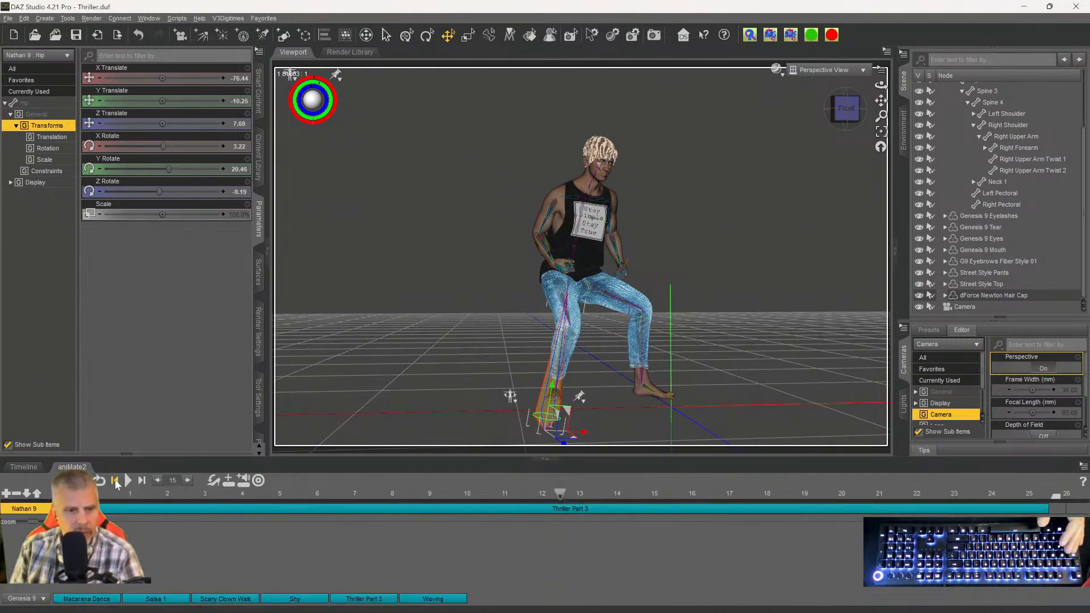
left_click(115, 480)
left_click(845, 107)
left_click_drag(846, 108, 847, 113)
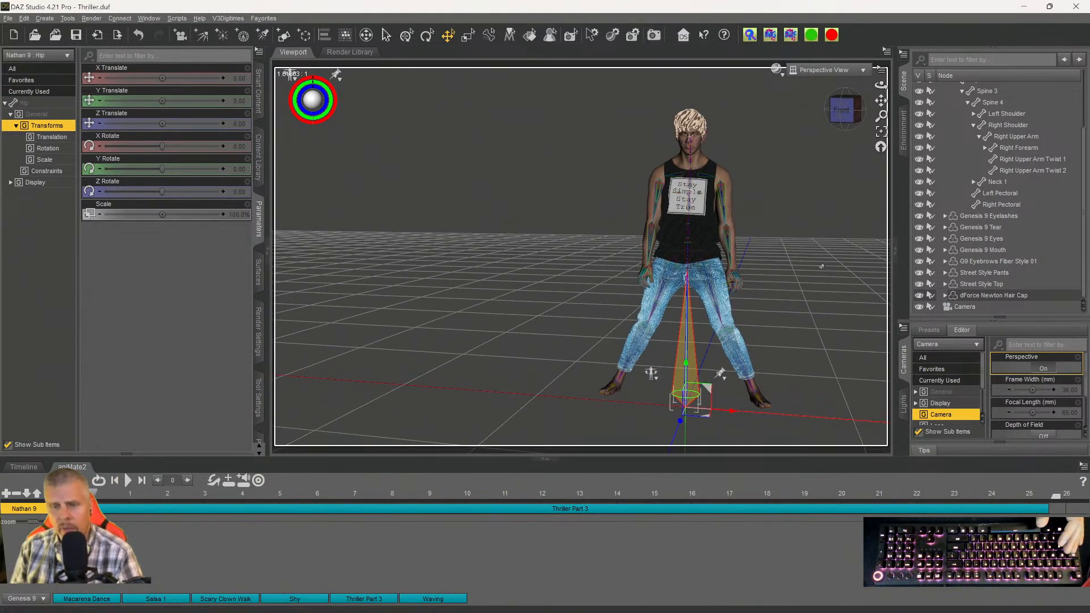
left_click_drag(827, 224, 824, 230, "ctrl+alt")
mouse_move(881, 85)
left_mouse_down()
mouse_move(890, 83)
mouse_move(877, 100)
mouse_move(842, 94)
mouse_move(857, 109)
mouse_move(878, 101)
left_mouse_up()
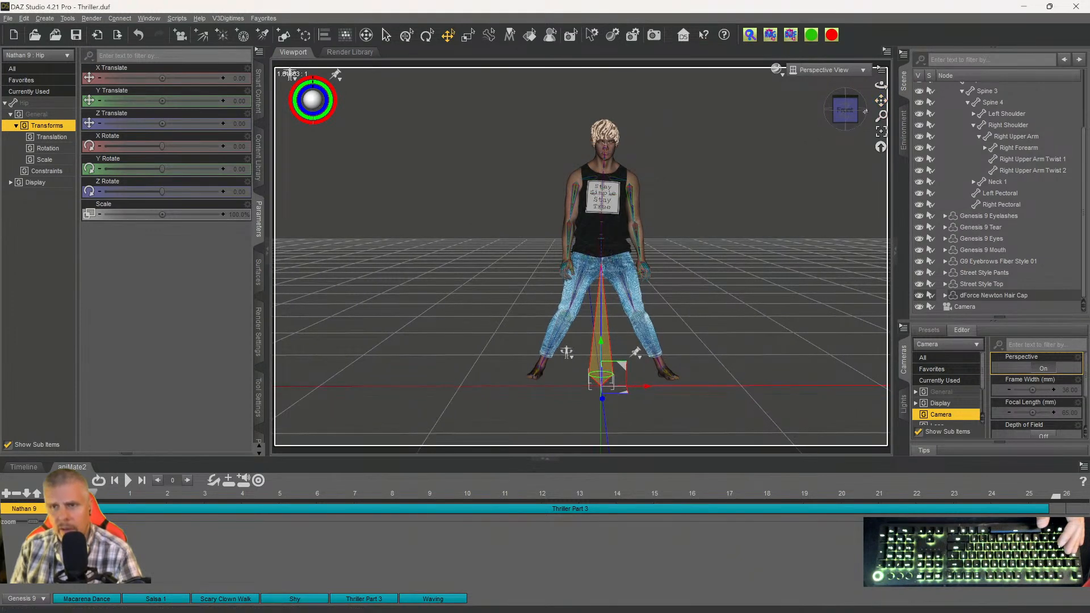
left_click(881, 131)
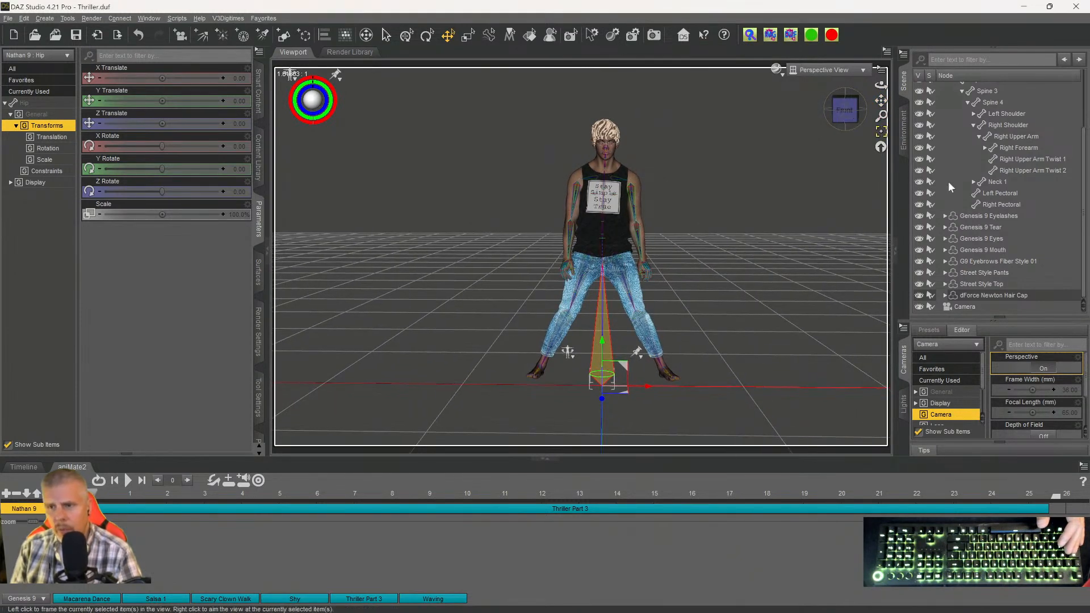
Delete the Camera from the scene and collapse the Nathan 9 hierarchy.
left_click(949, 306)
key("Delete")
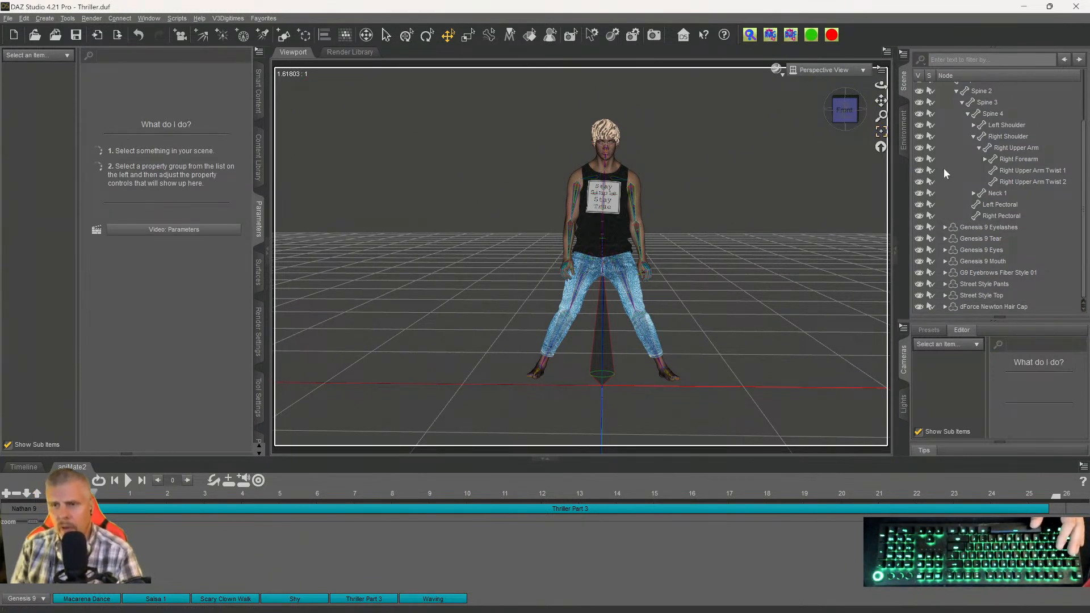
scroll(946, 168, "up", 3)
left_click(938, 110)
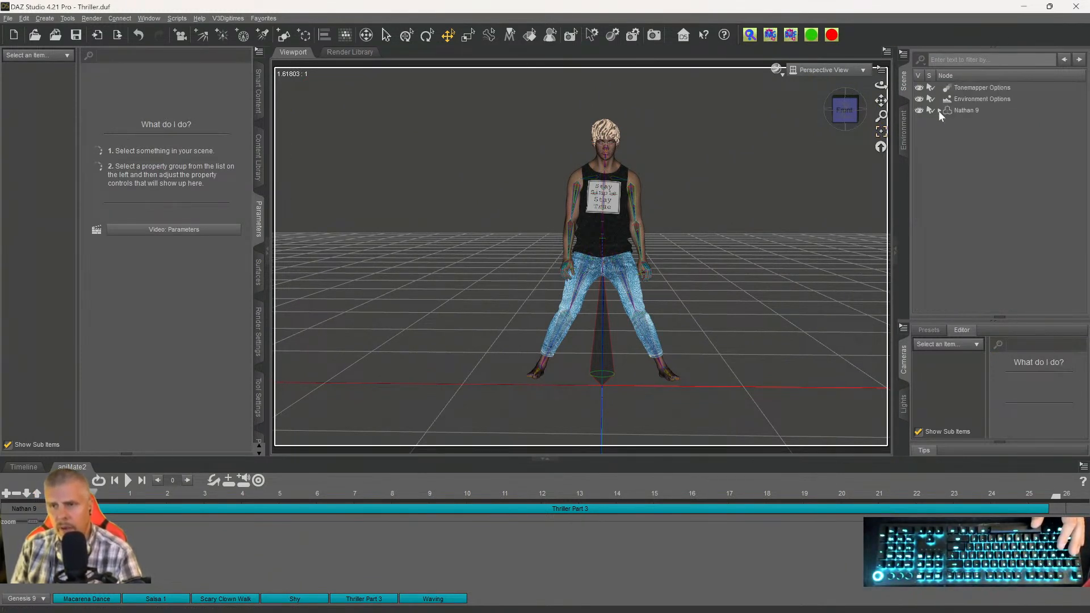
left_click(849, 118)
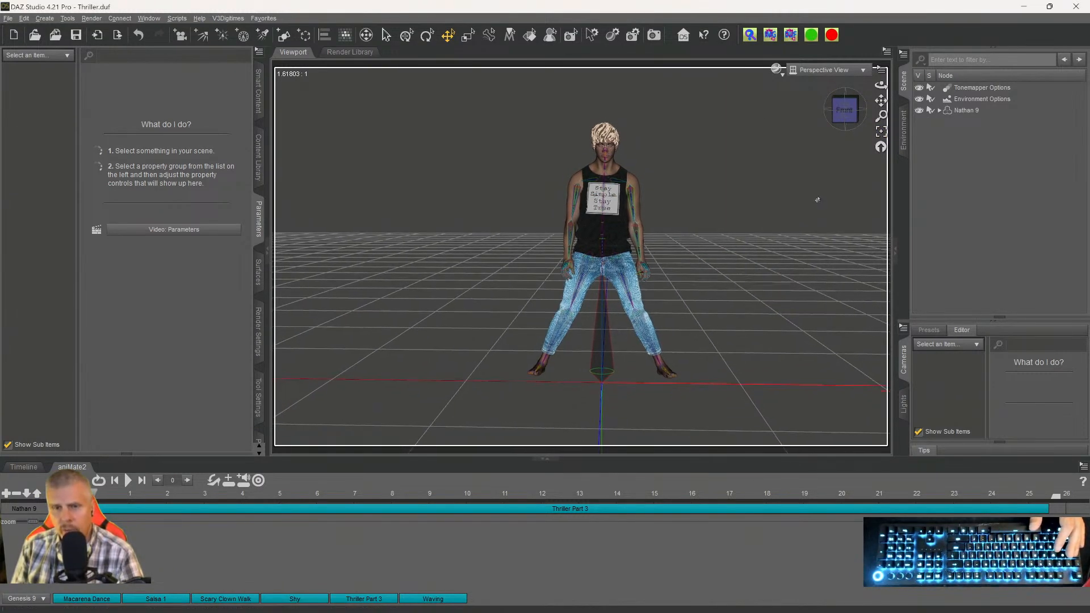
Preview the start of the Thriller Part 3 animation, stop it, and return to the first frame.
left_click(129, 481)
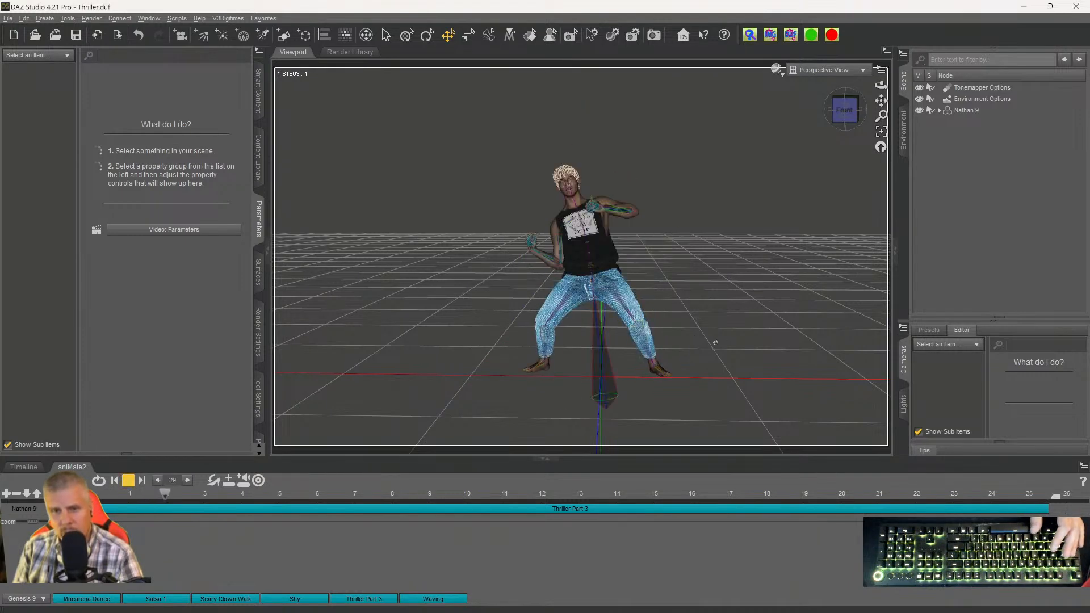
key("space")
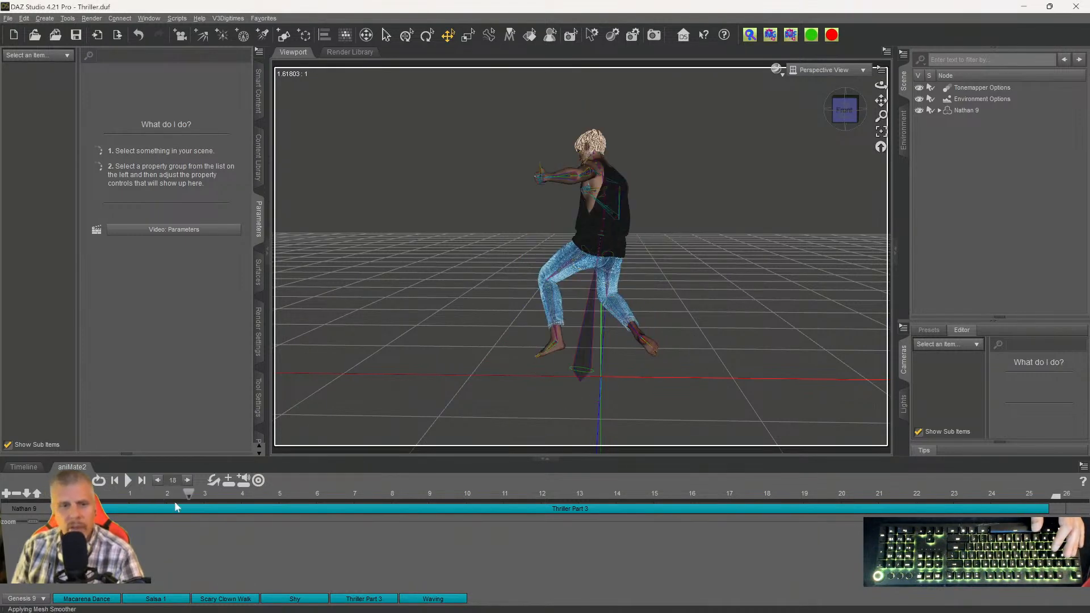
left_click(116, 481)
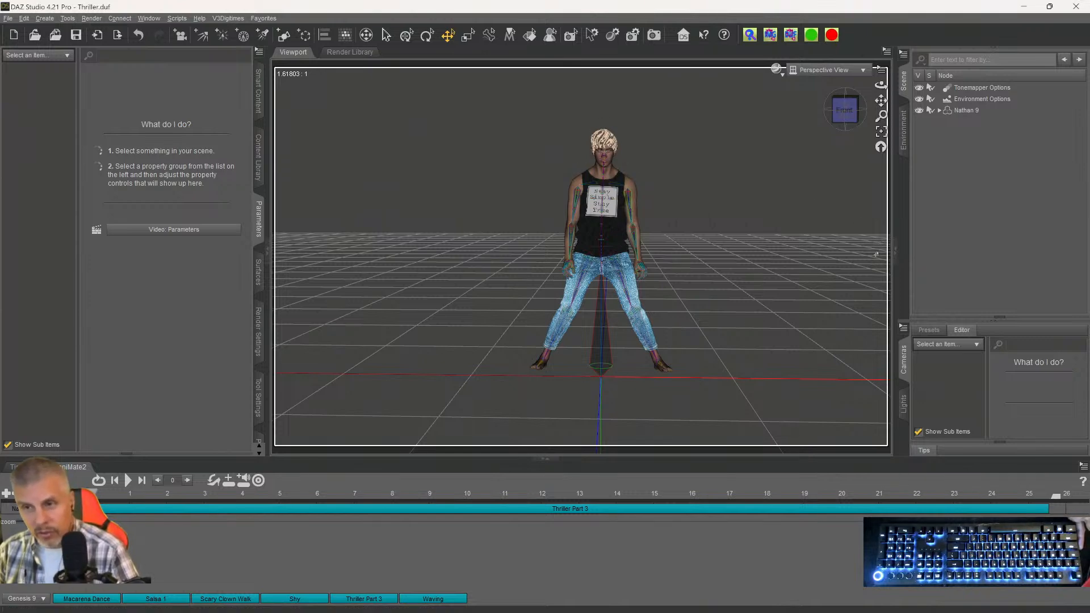
Set the viewport's draw style to Filament (PBR).
left_click(779, 73)
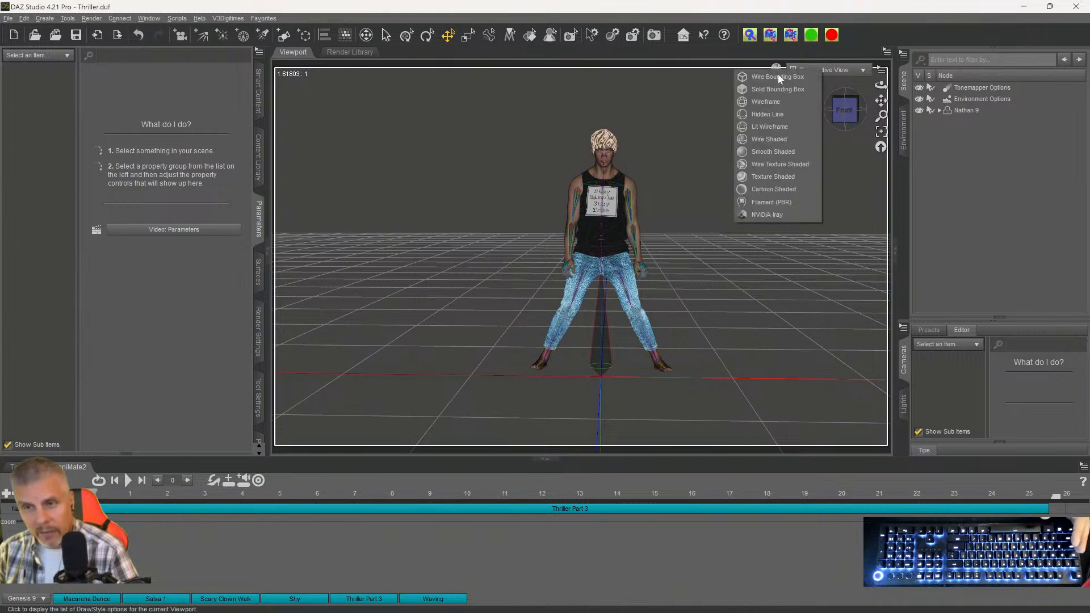
left_click(755, 206)
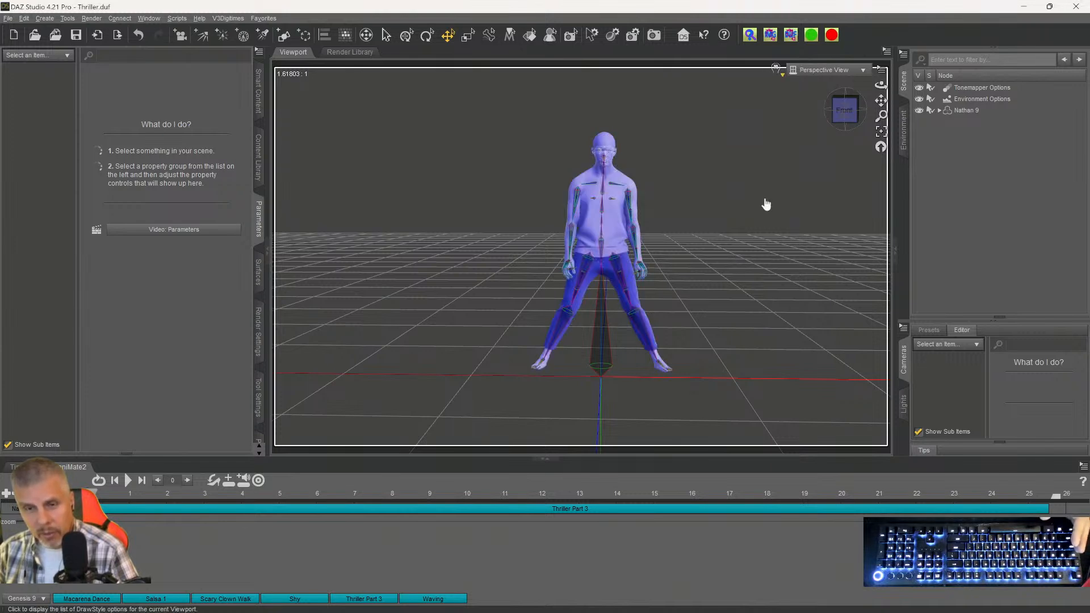
Preview the Thriller Part 3 animation with the Filament draw style, expand the Nathan 9 hierarchy, and return to the first frame.
left_click(128, 481)
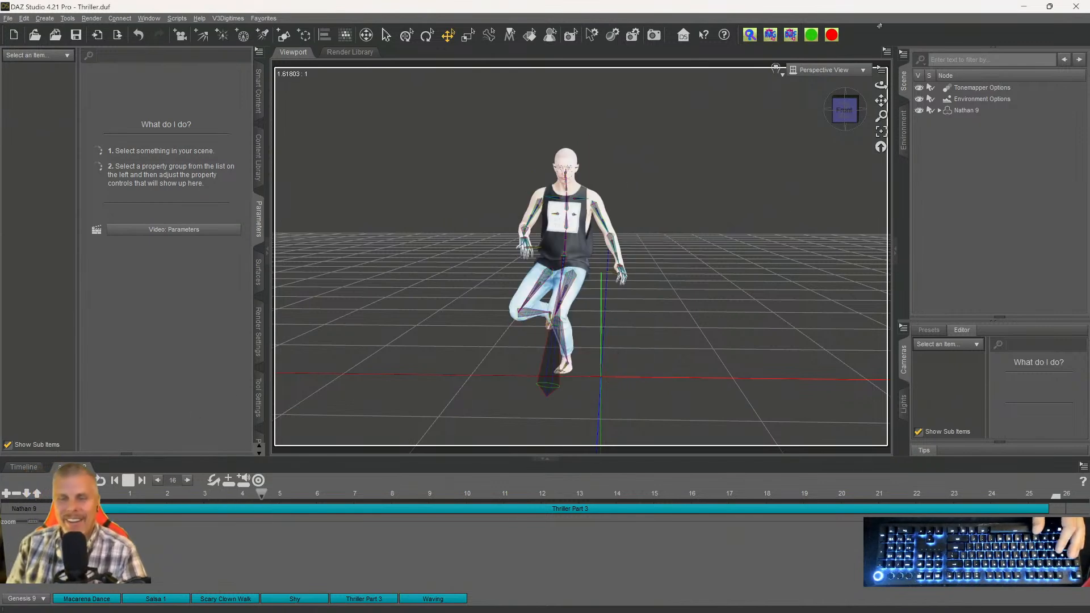
left_click(849, 120)
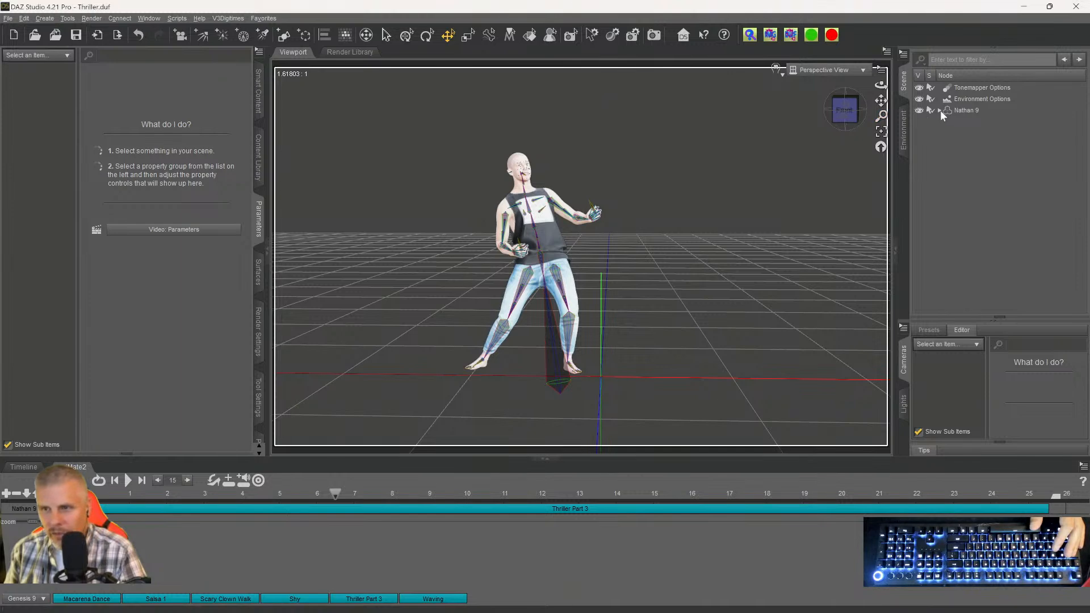
left_click(939, 110)
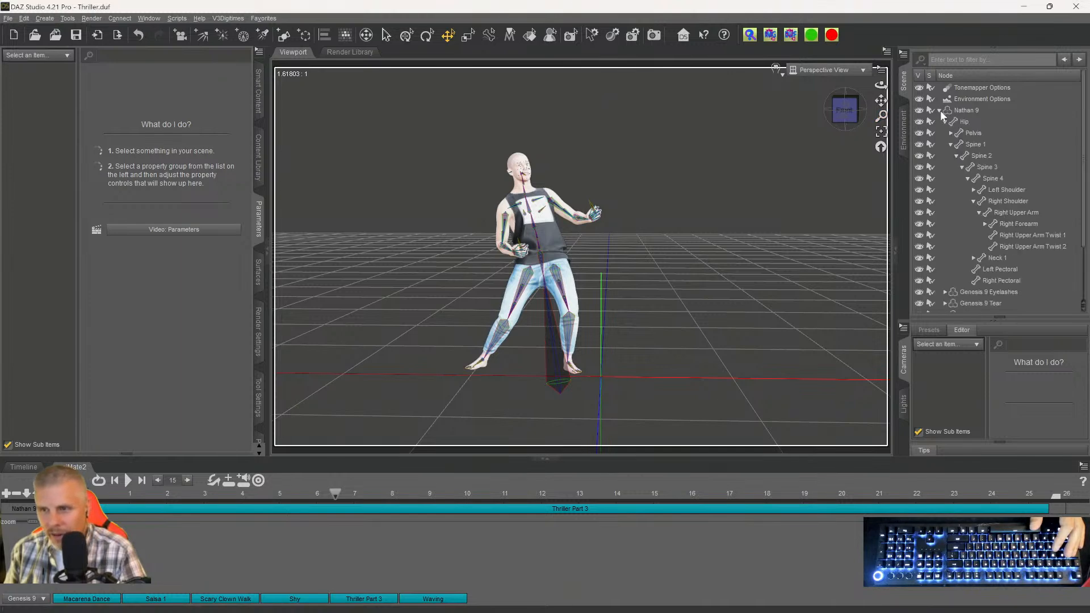
left_click(776, 68)
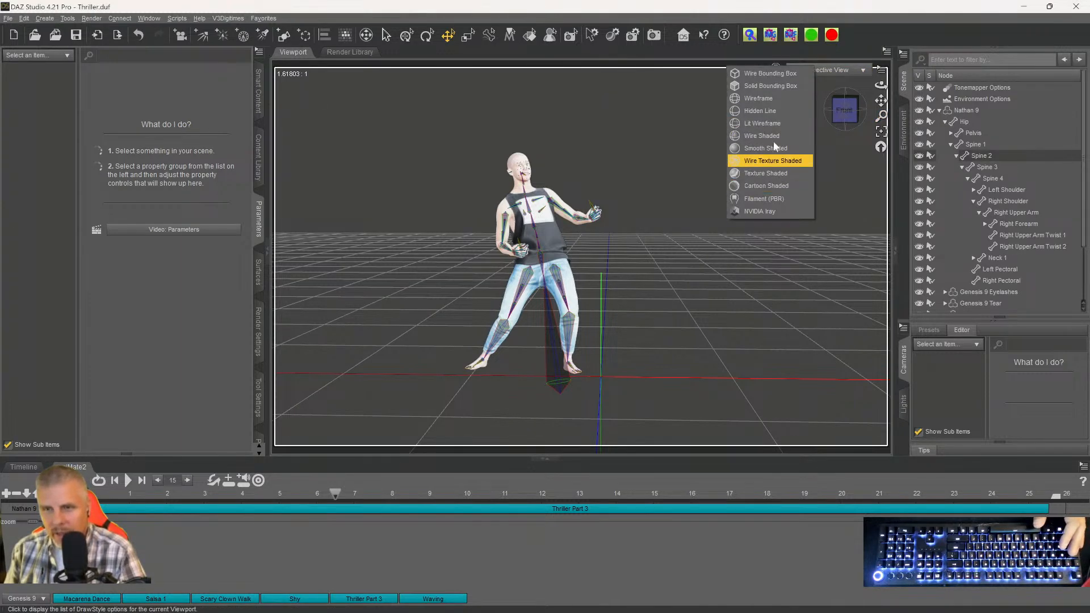
left_click(853, 40)
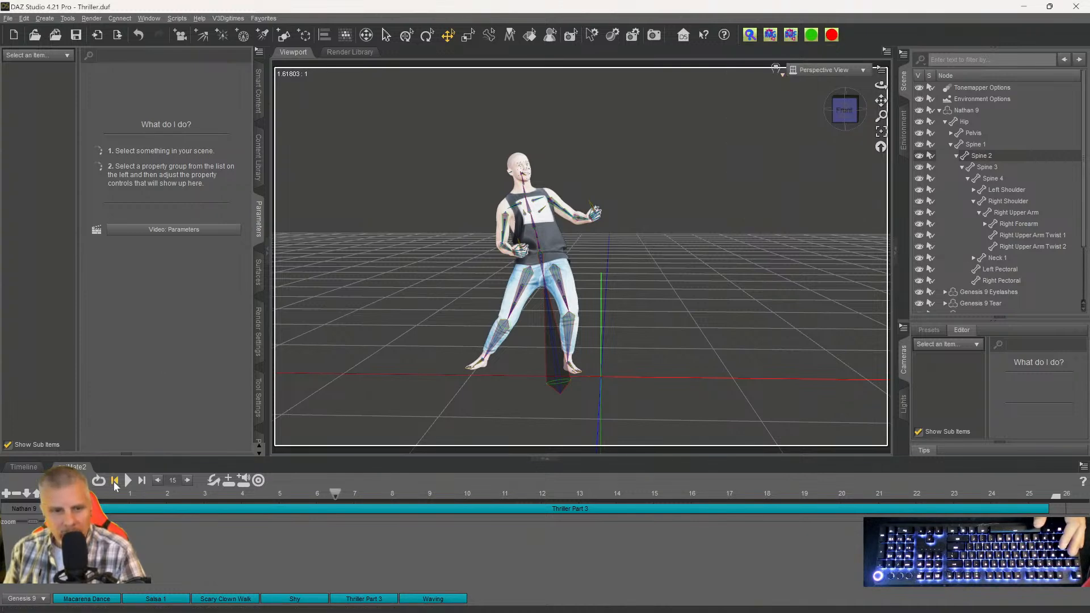
left_click(115, 481)
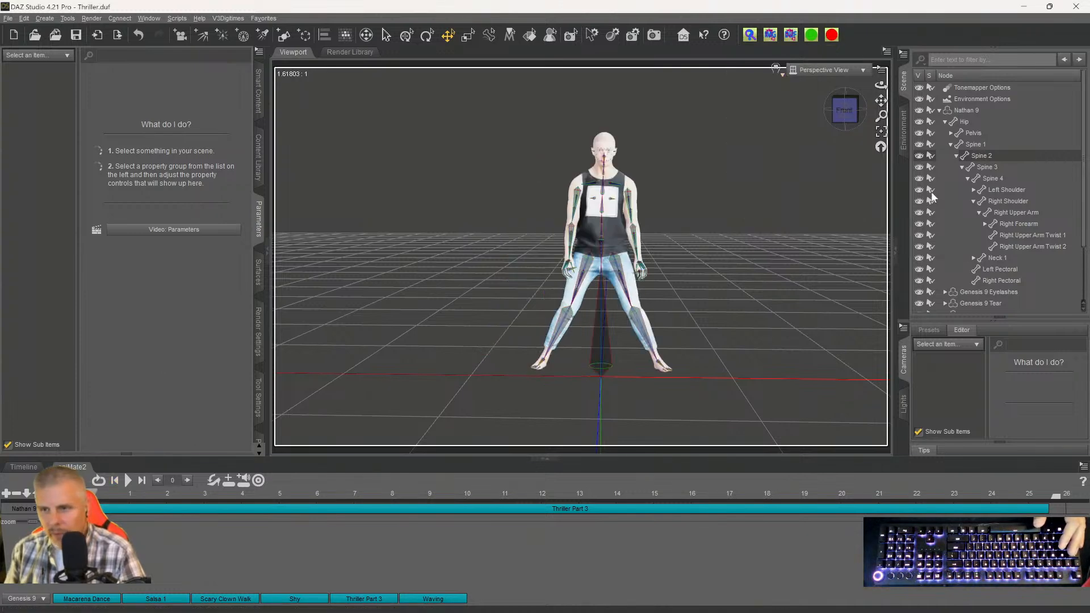
Set the viewport's draw style to NVIDIA Iray and frame the full figure larger and slightly right of center.
left_click(775, 68)
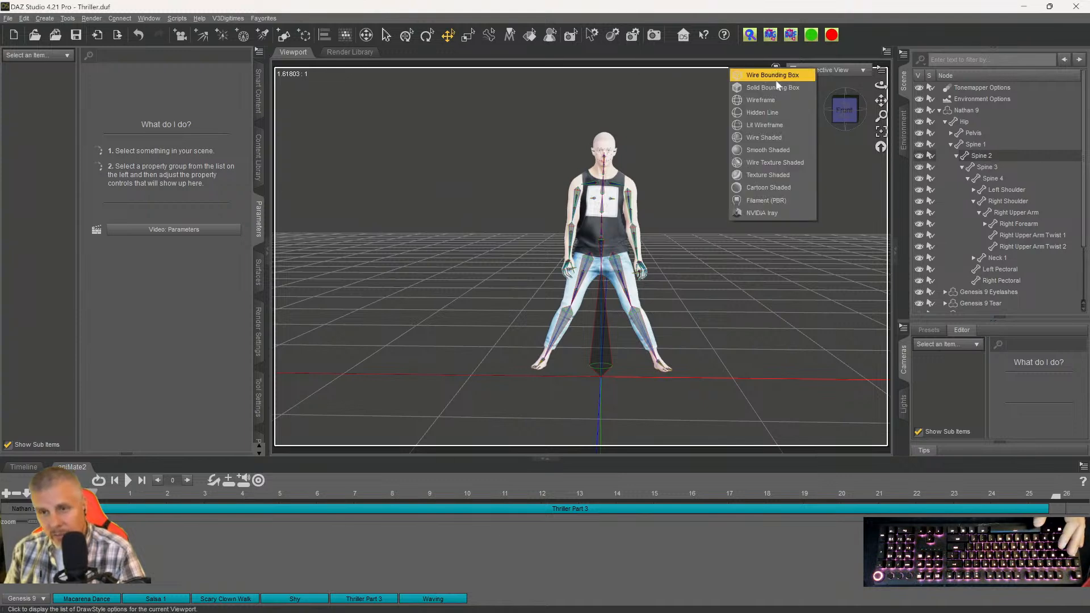
left_click(748, 212)
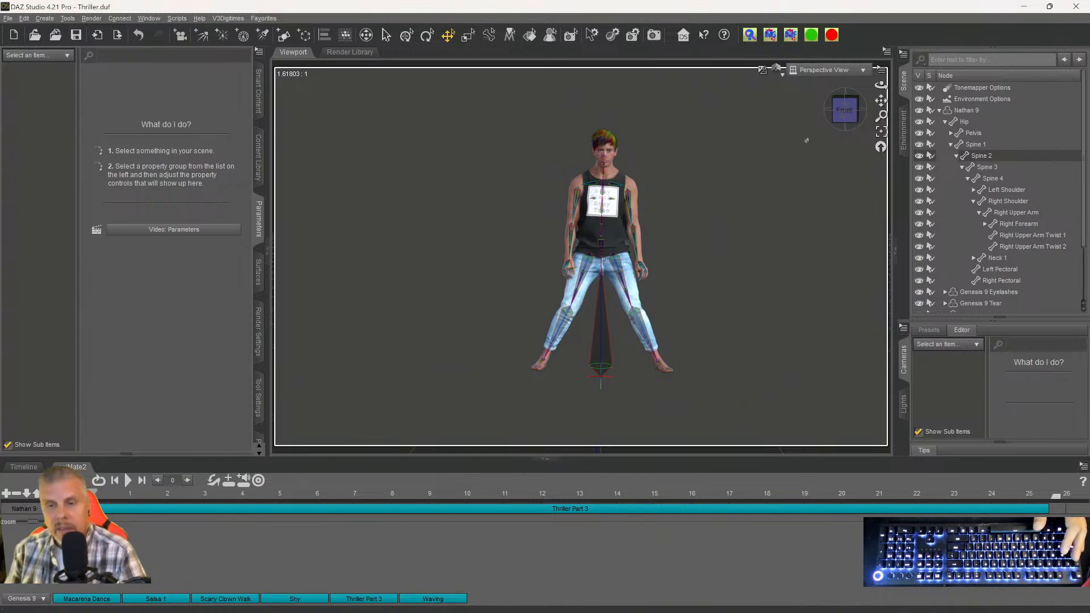
mouse_move(851, 110)
left_mouse_down()
mouse_move(848, 121)
mouse_move(842, 112)
left_mouse_up()
scroll(840, 129, "up", 4)
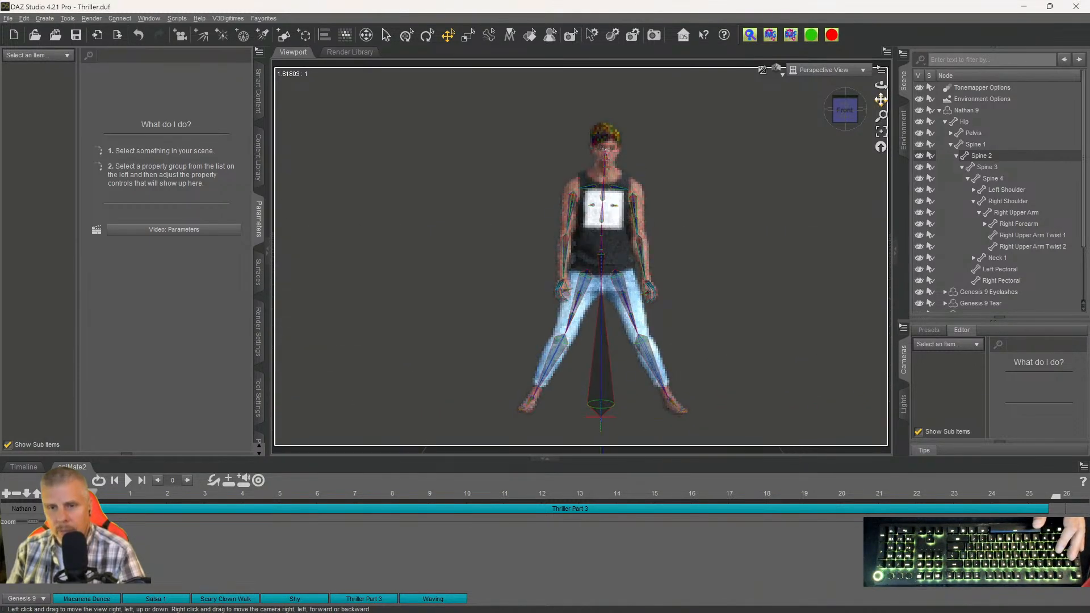
scroll(706, 241, "up", 2)
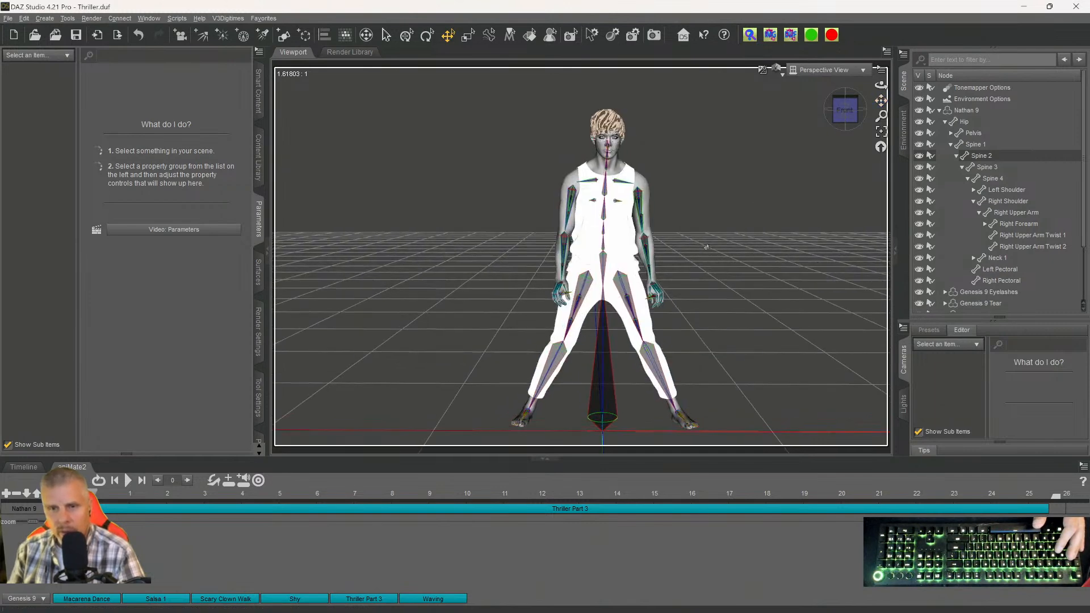
scroll(706, 246, "up", 2)
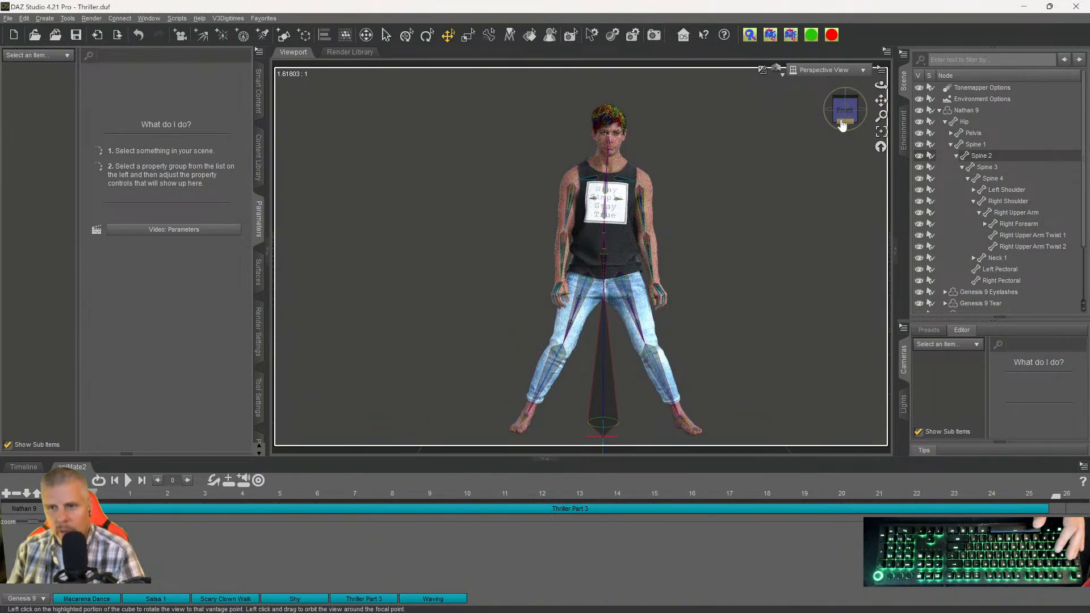
left_click_drag(881, 100, 906, 101)
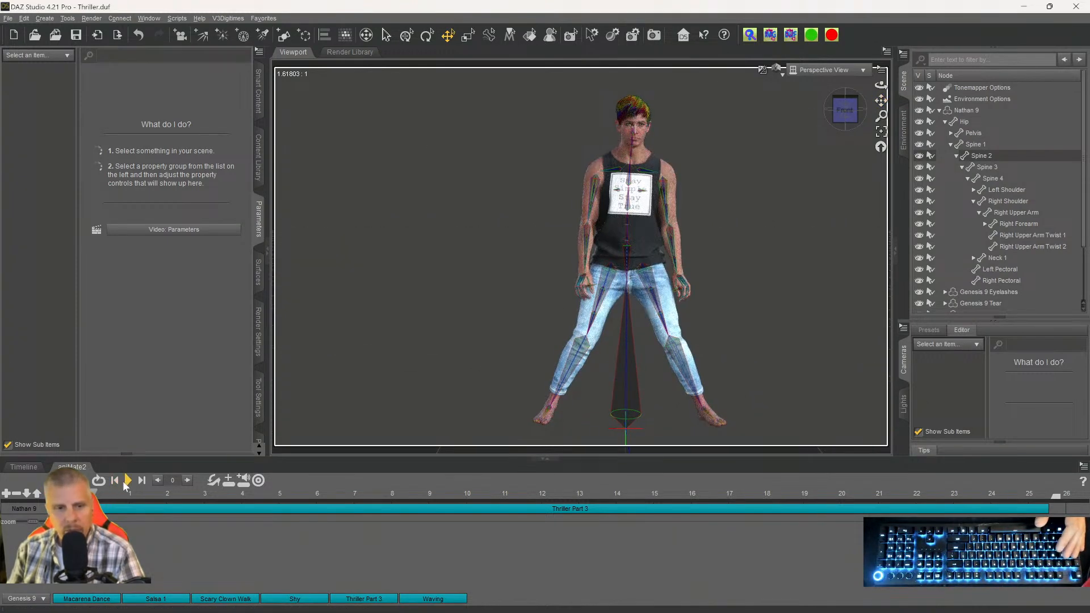
Play the dance to test the framing, and reposition the perspective view to leave more room above the figure.
left_click(129, 481)
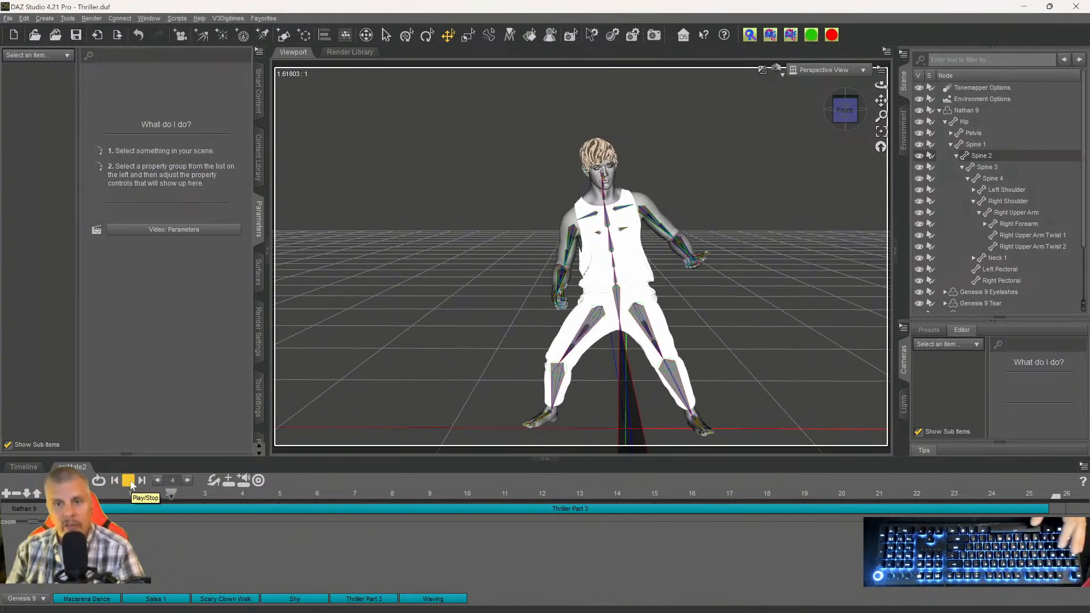
key("space")
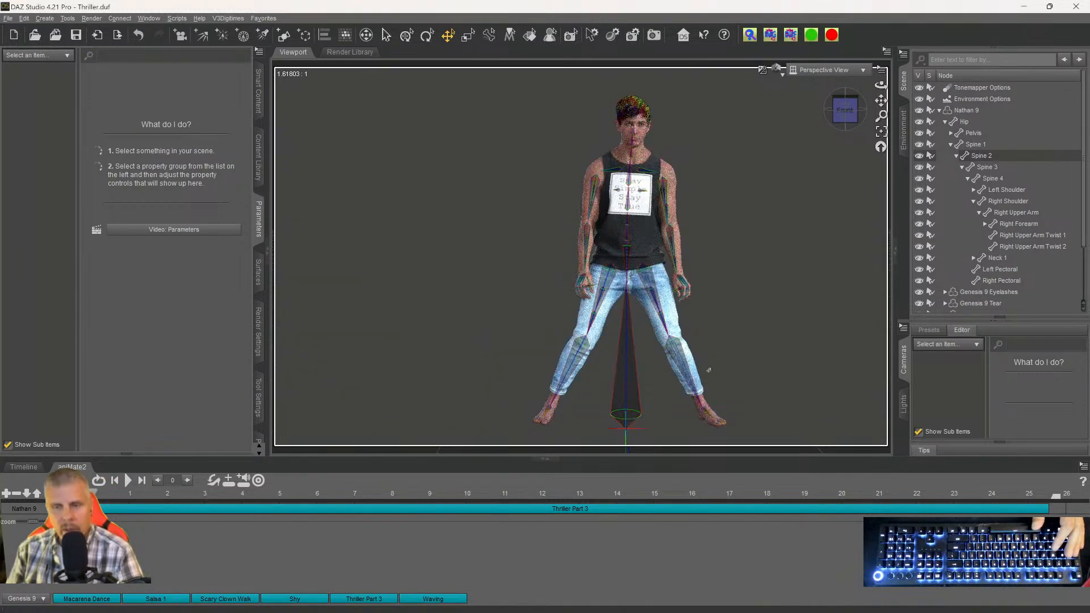
left_click_drag(880, 100, 880, 112)
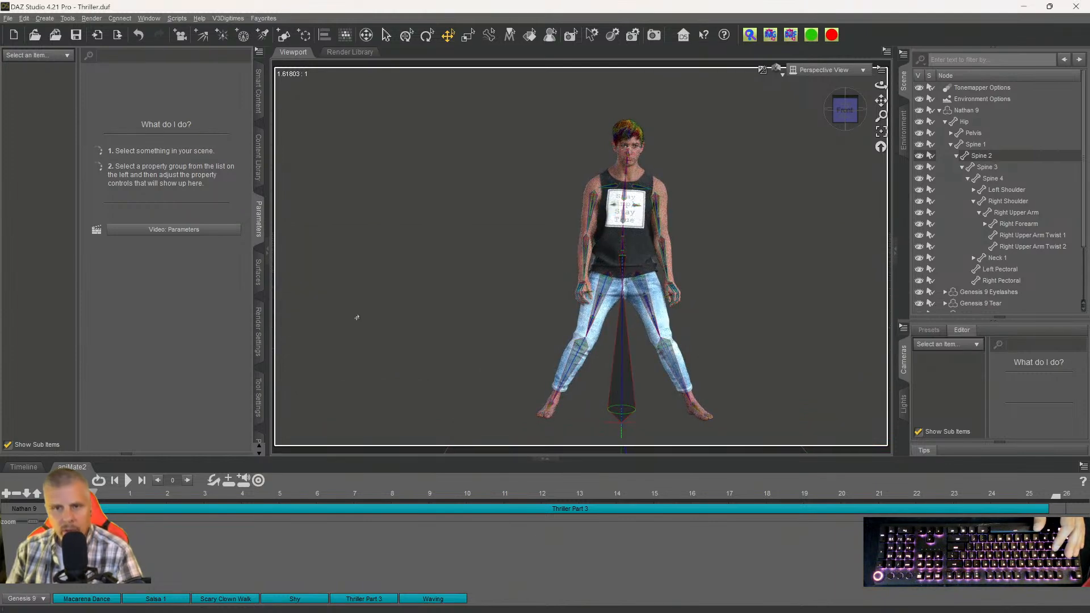
left_click(127, 481)
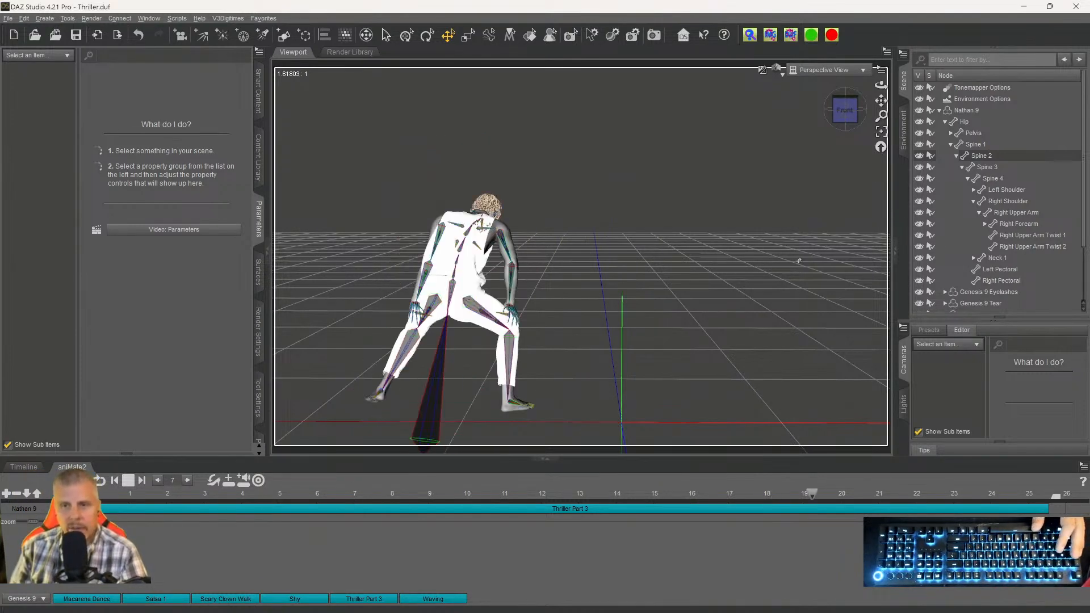
key("space")
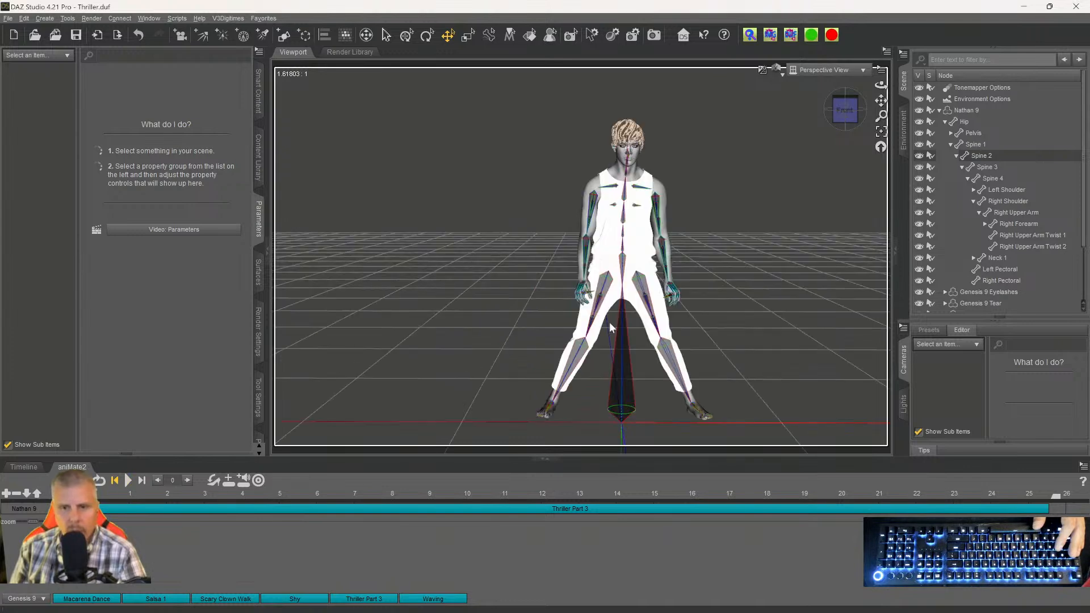
left_click_drag(880, 99, 845, 142)
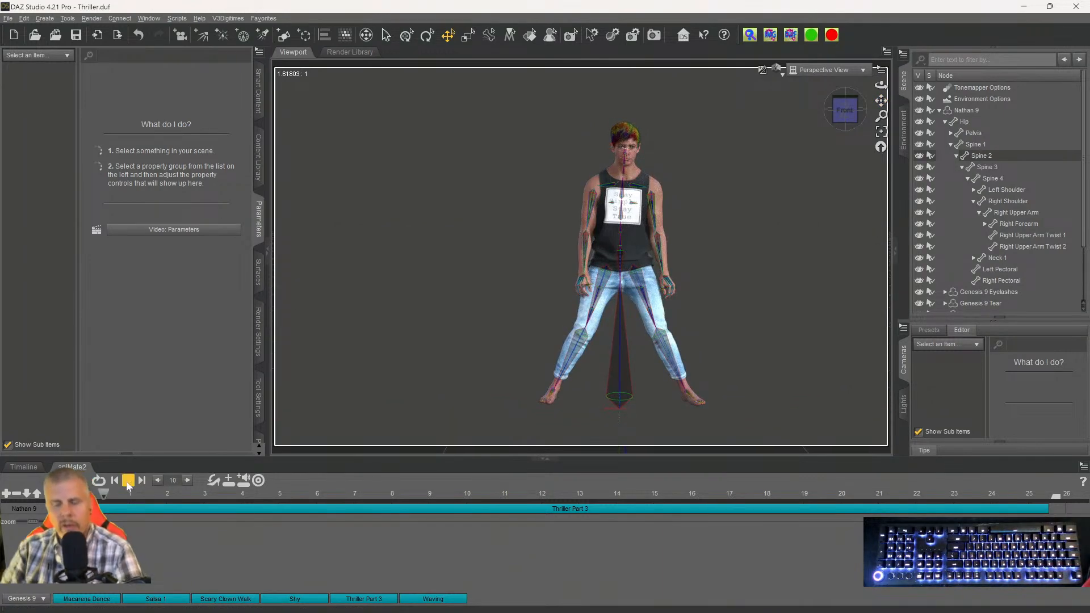
Play the Thriller Part 3 animation again to check that the dancer stays in frame, and return to the first frame.
left_click(128, 481)
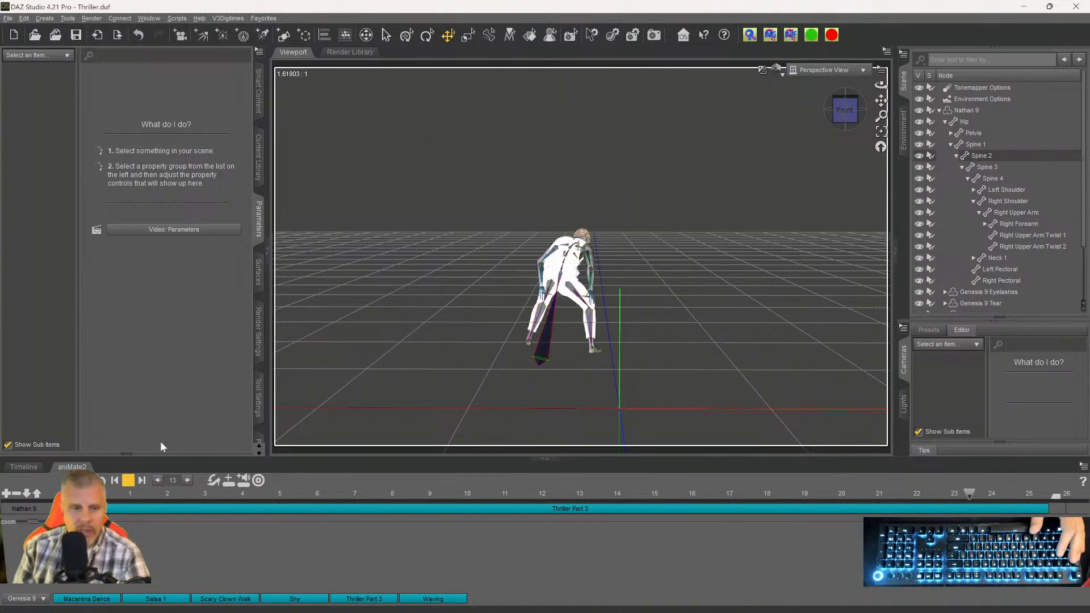
left_click(128, 480)
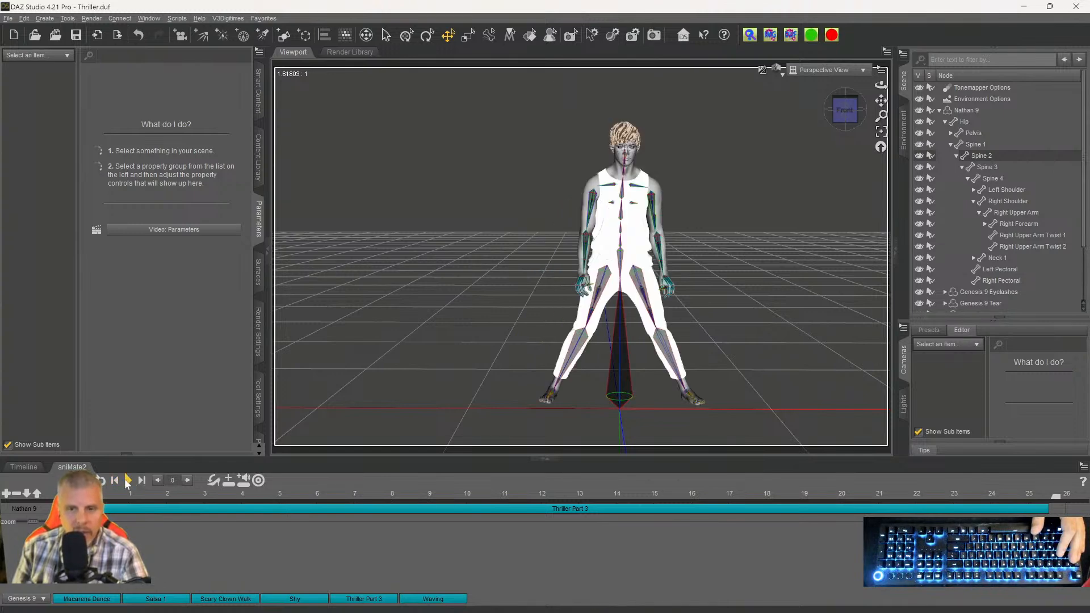
left_click(128, 480)
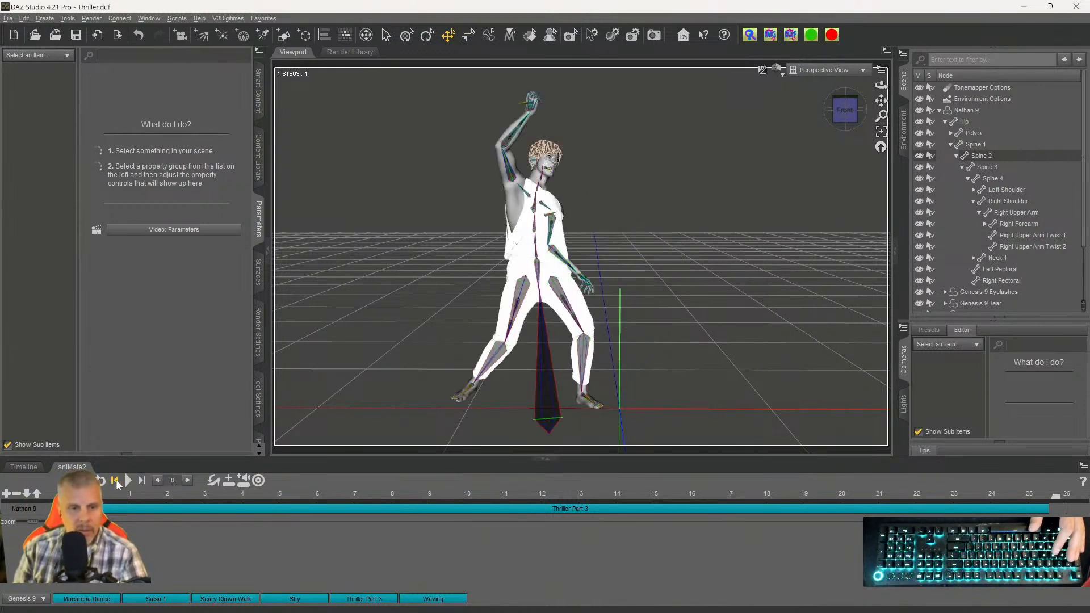
left_click(116, 481)
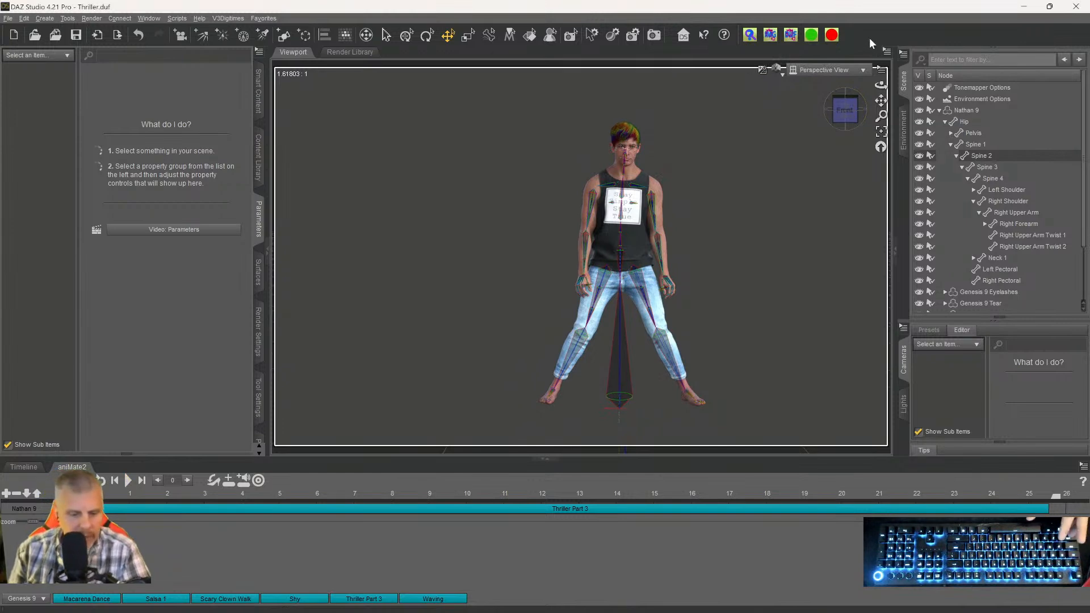
Save the scene and create a new camera named Camera that copies the active perspective view.
key("ctrl+s")
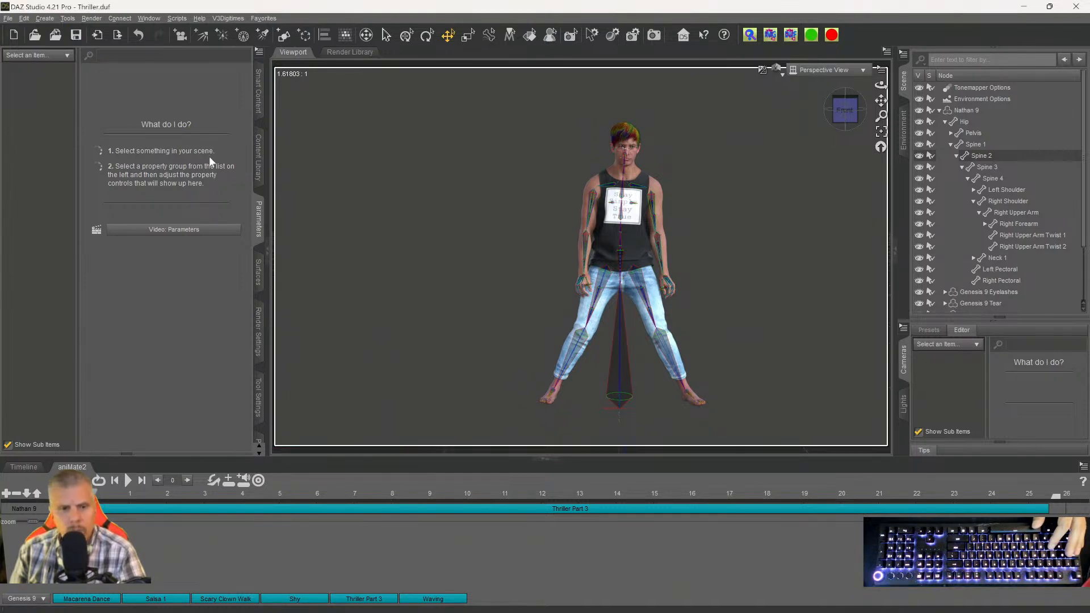
left_click(44, 18)
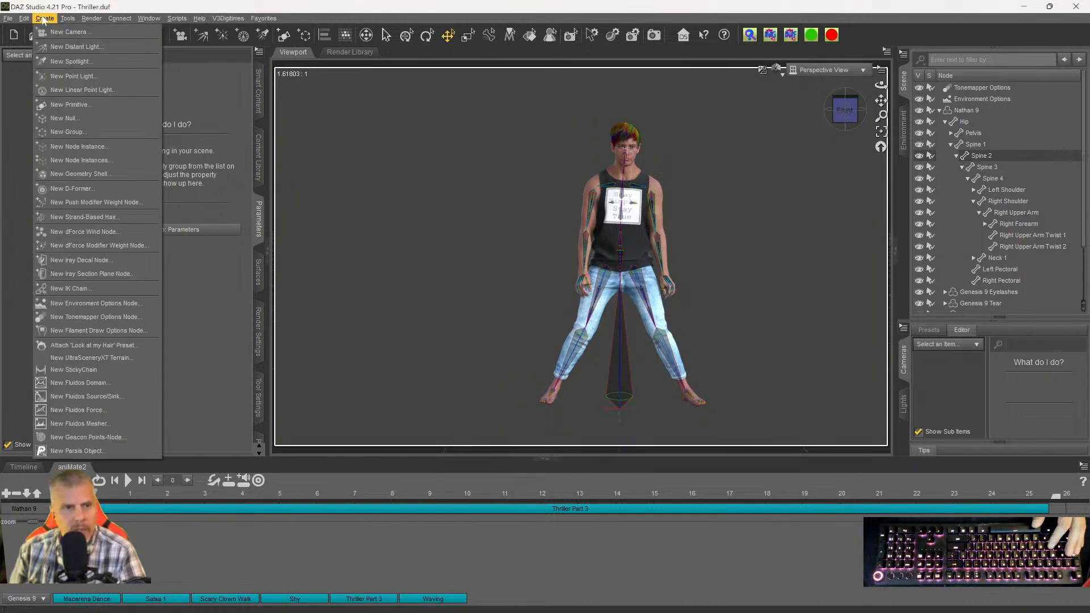
left_click(54, 34)
left_click(478, 355)
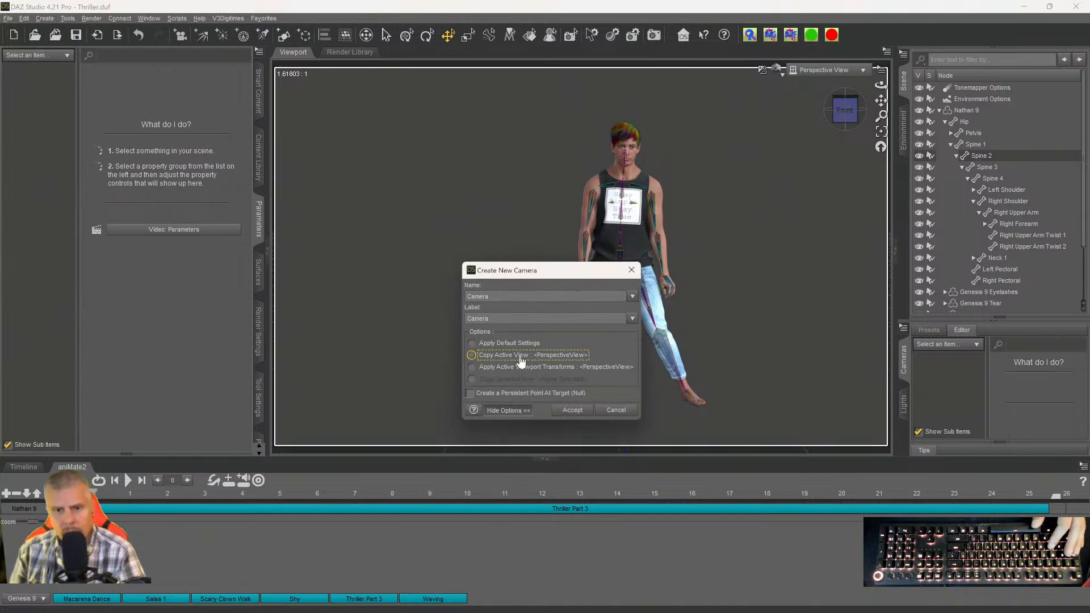
left_click(575, 411)
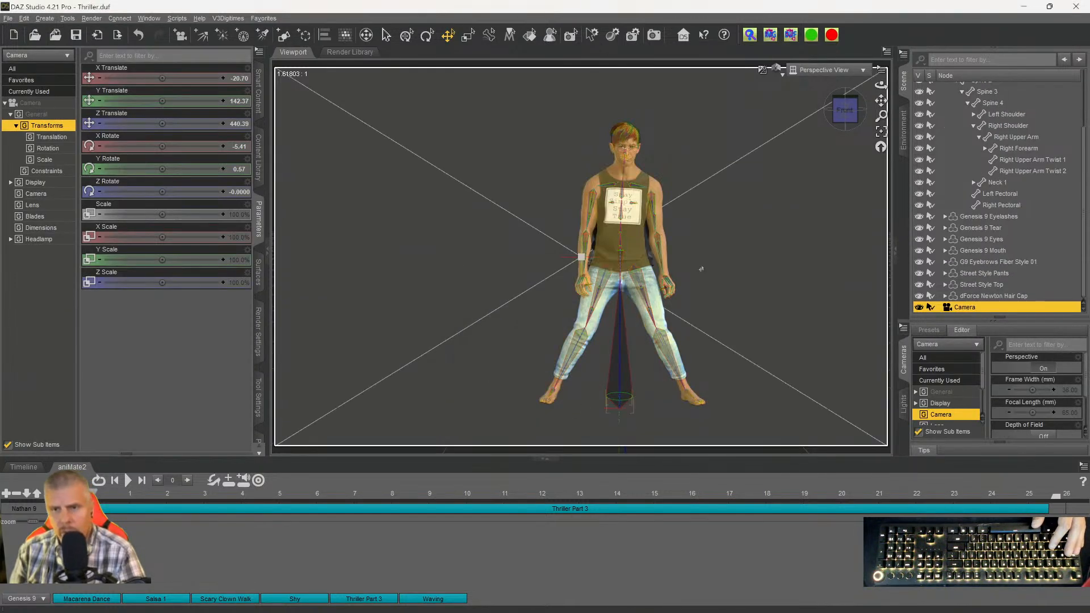
Look through the new Camera in the viewport and lock its transforms with the MDAF Lock / Unlock script.
left_click(816, 71)
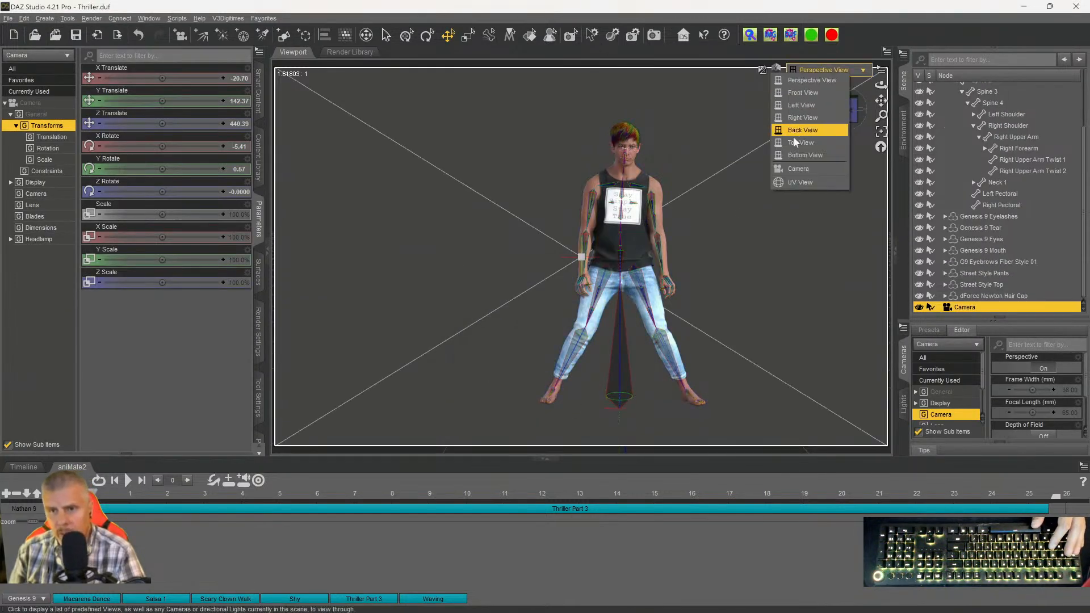
left_click(787, 167)
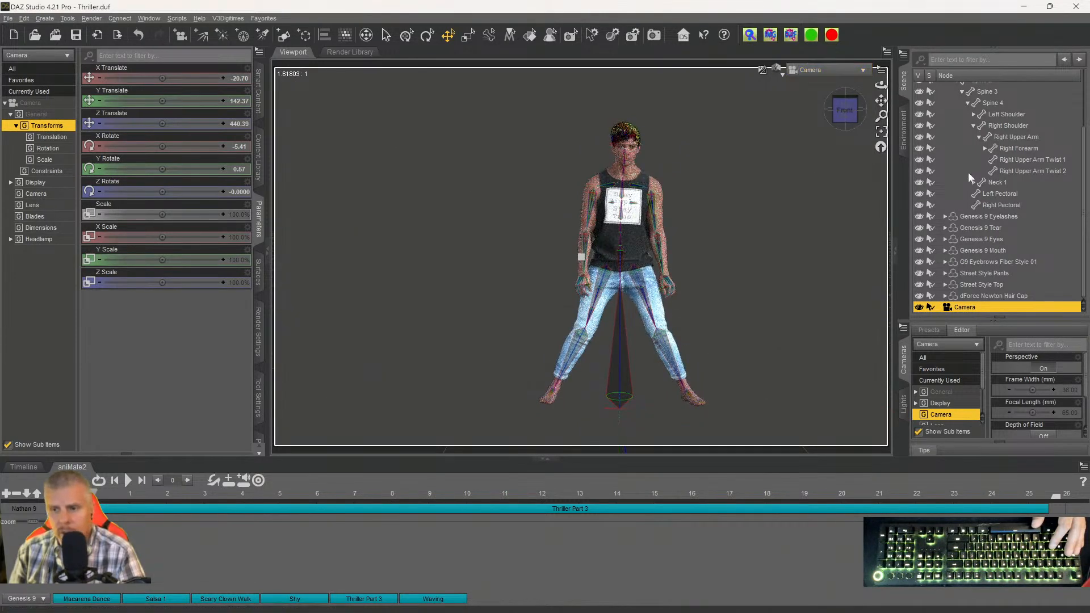
left_click(265, 19)
mouse_move(271, 67)
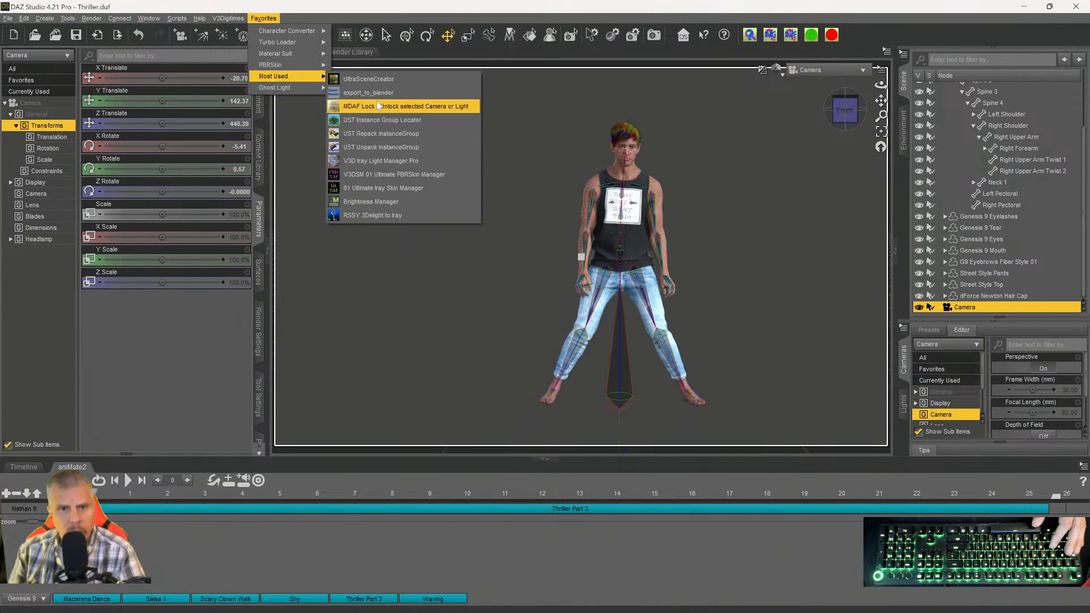
left_click(379, 107)
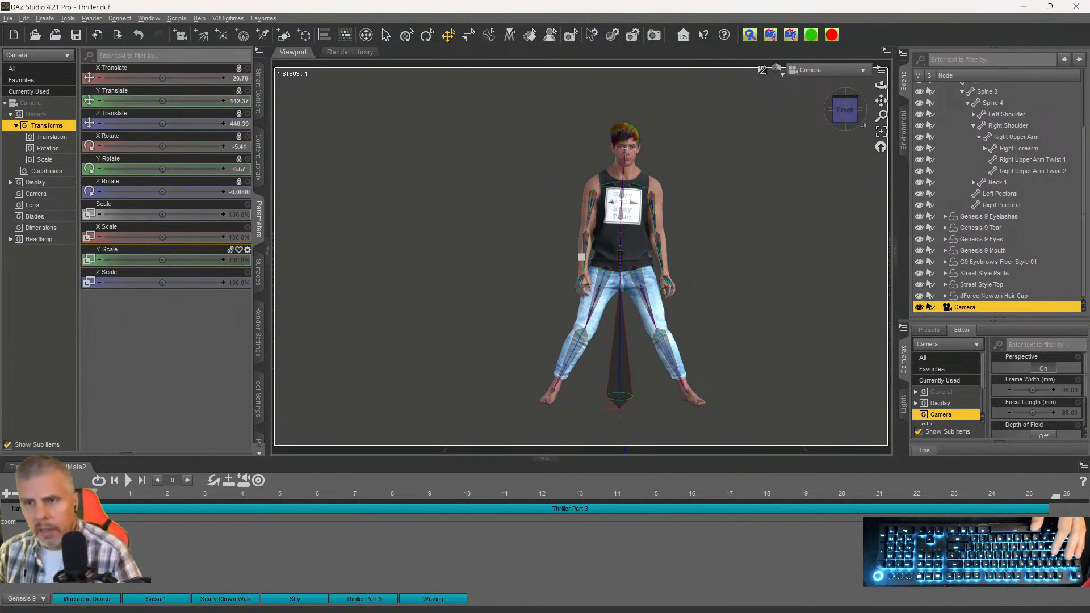
left_click(835, 74)
left_click(876, 34)
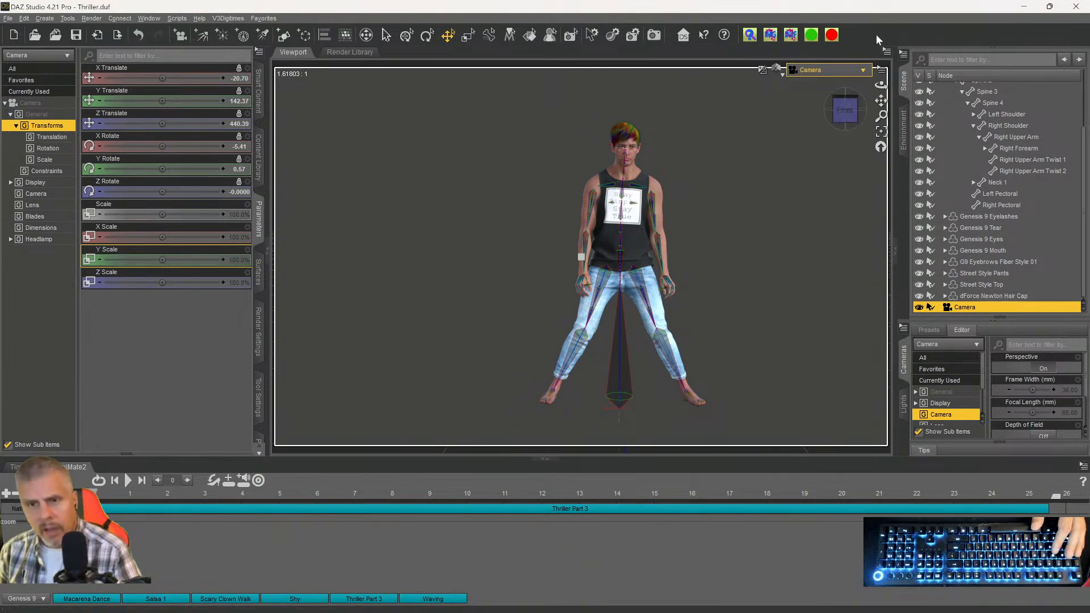
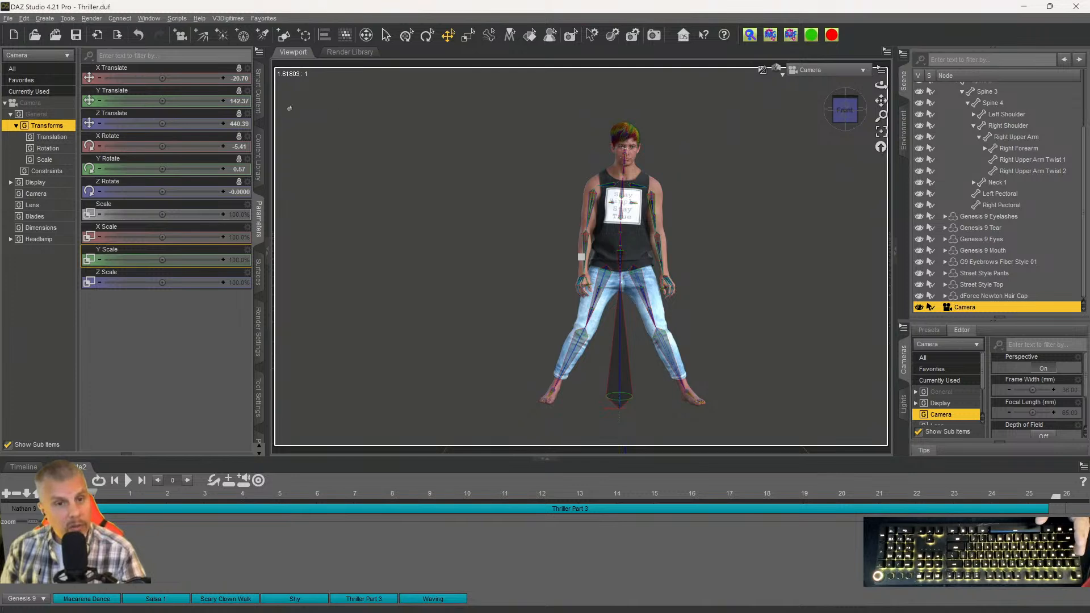
Show Smart Content and go back from the dForce Newton Hair product to the general product list.
left_click(259, 101)
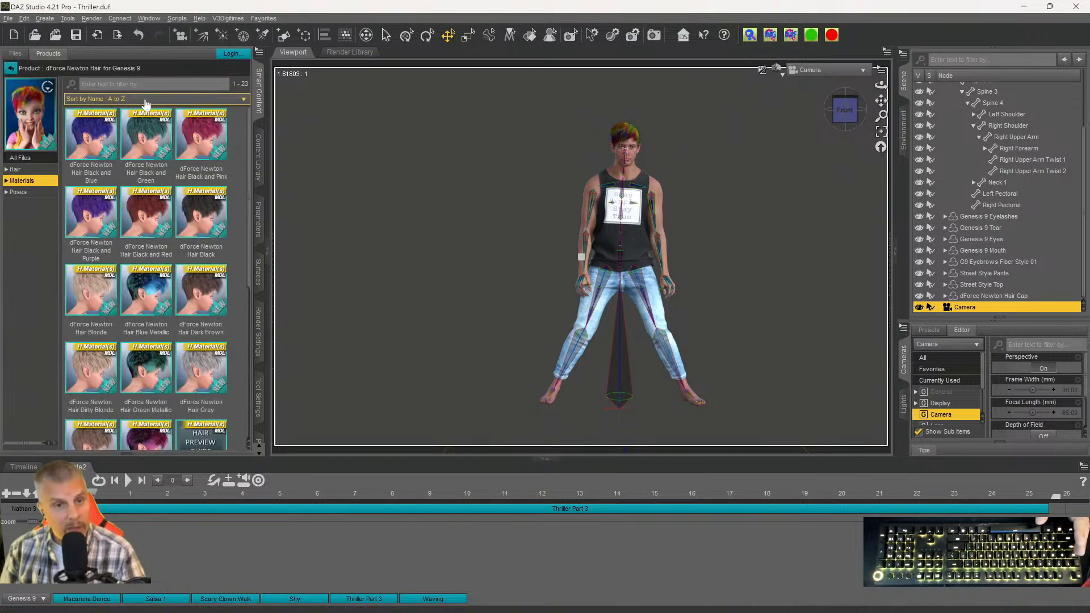
left_click(10, 70)
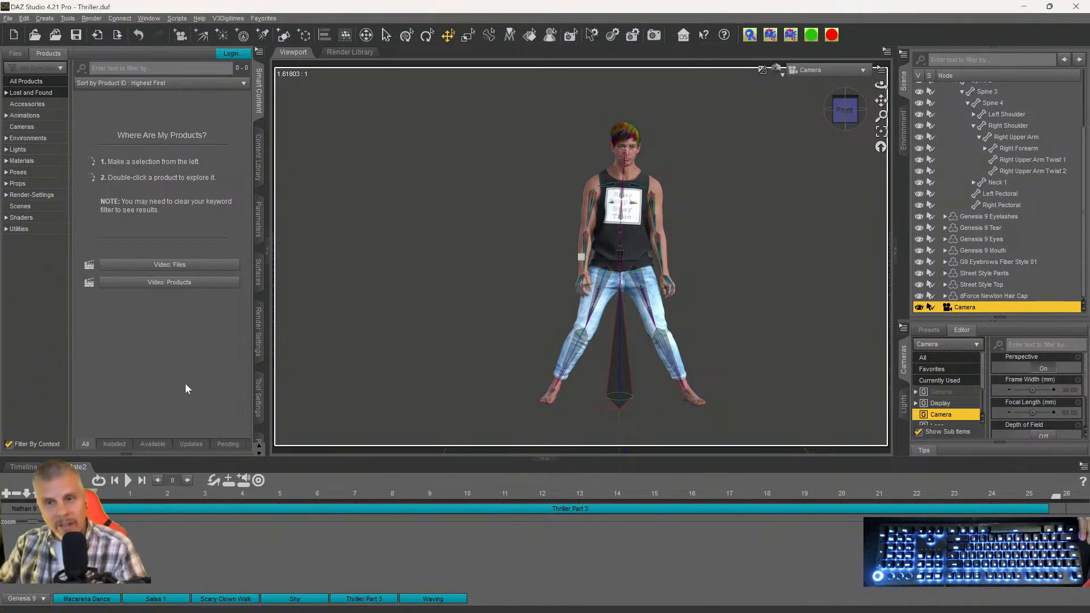
mouse_move(566, 609)
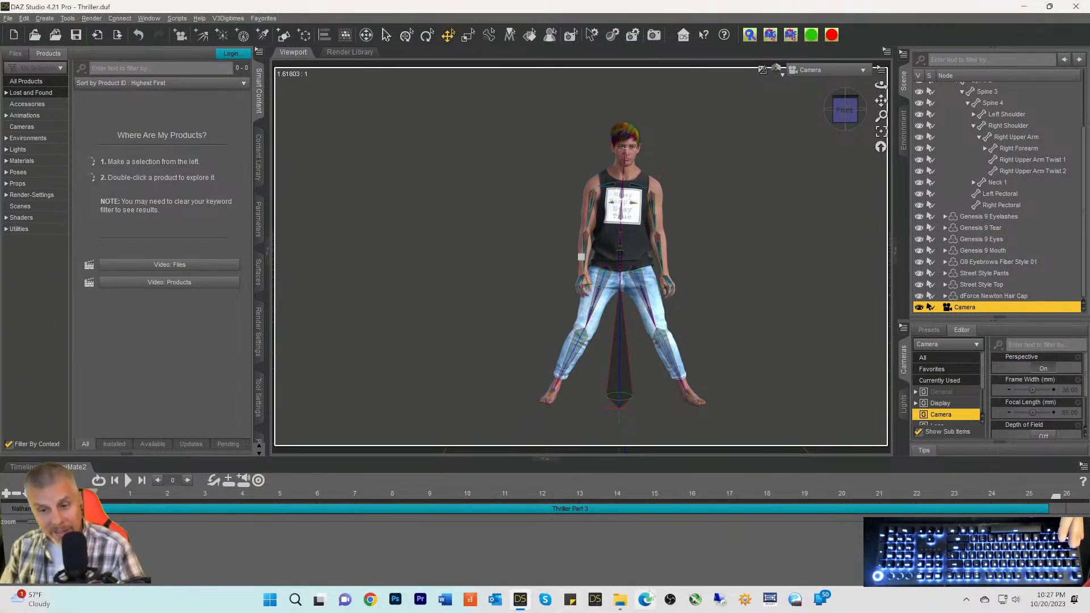
Switch to Chicken Dance Test.mp4 in the media player, watch it in a maximized window, and restore the window.
left_click(620, 599)
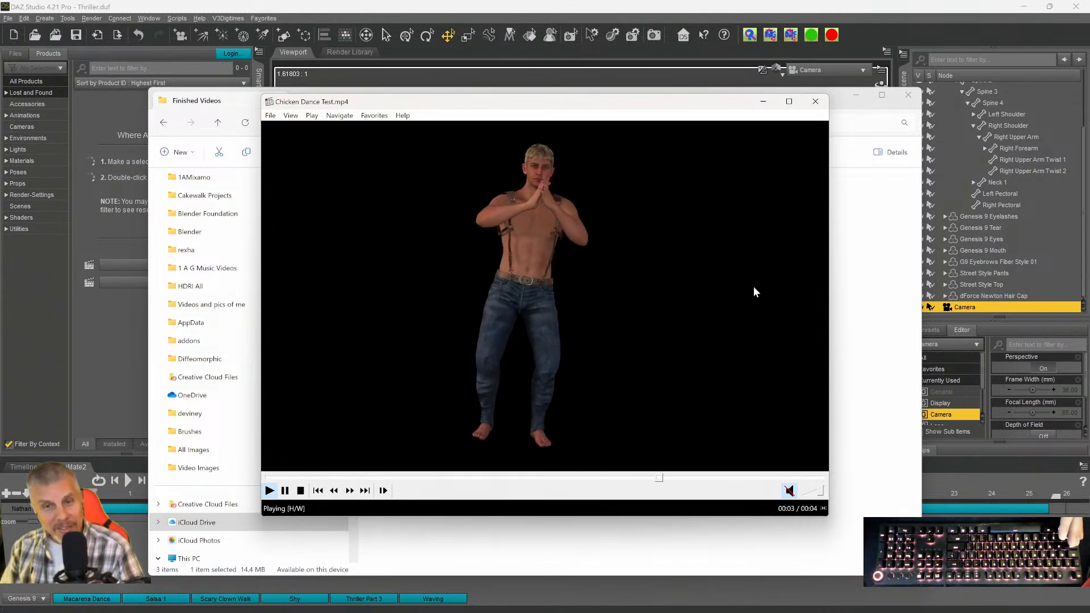
left_click(788, 101)
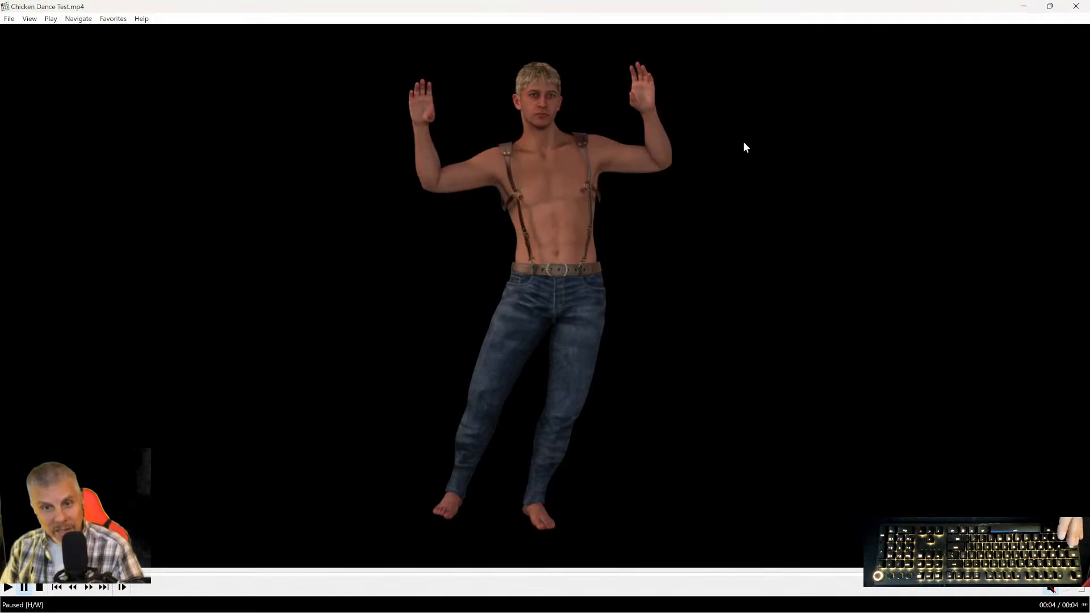
left_click(8, 588)
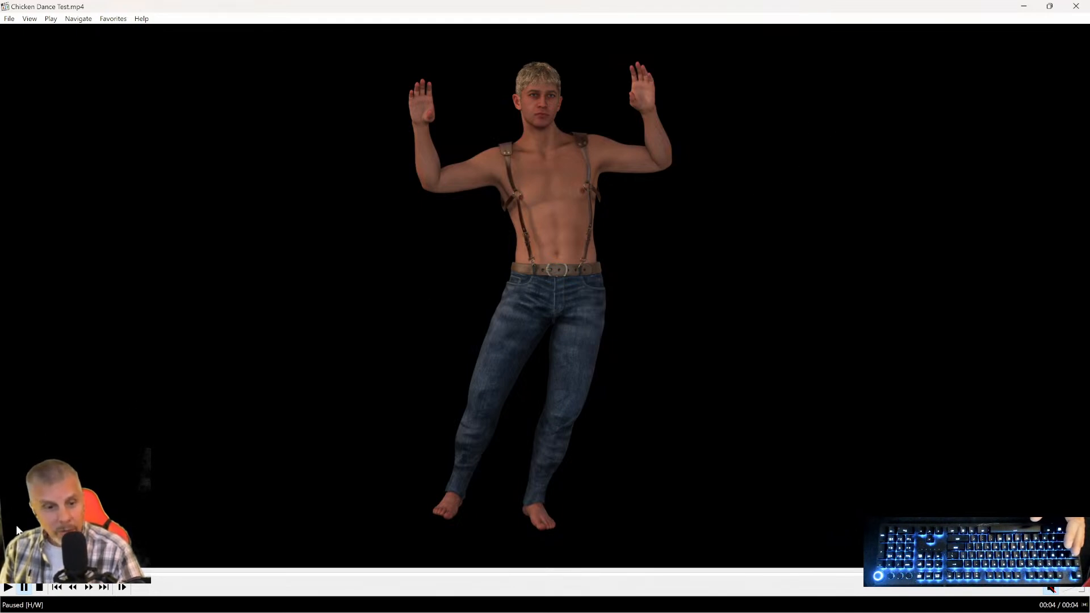
key("space")
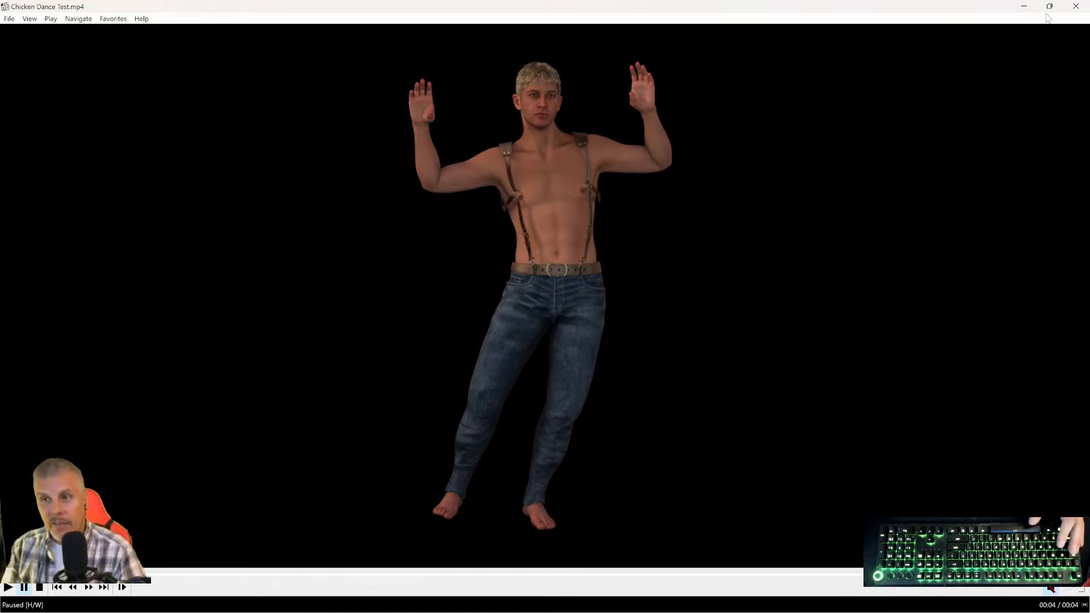
left_click_drag(829, 12, 842, 55)
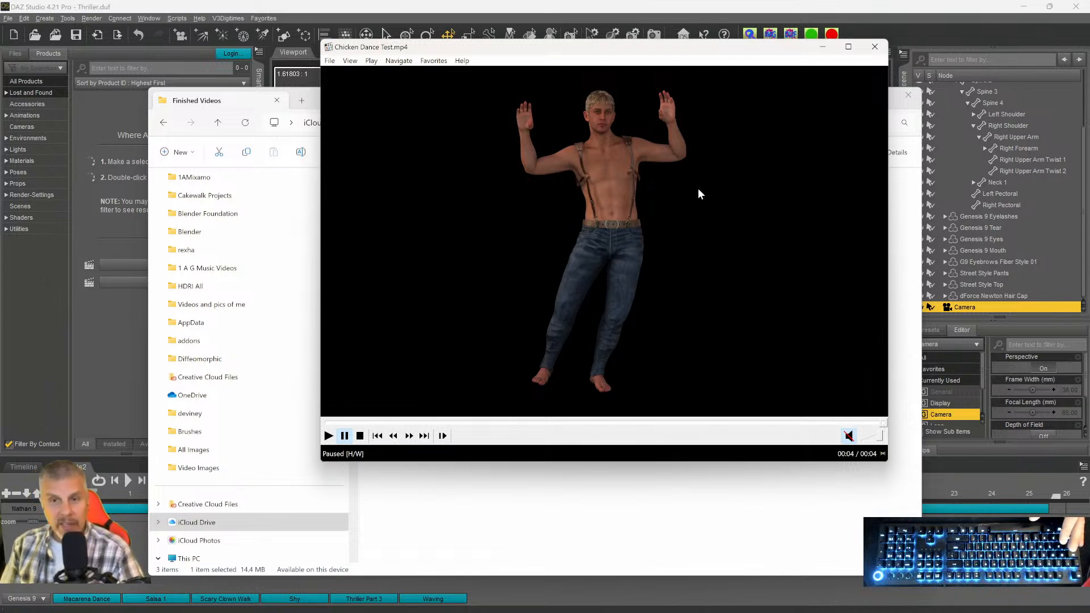
Replay the Chicken Dance Test.mp4 render several times in the smaller player window and pause it partway through.
left_click(328, 436)
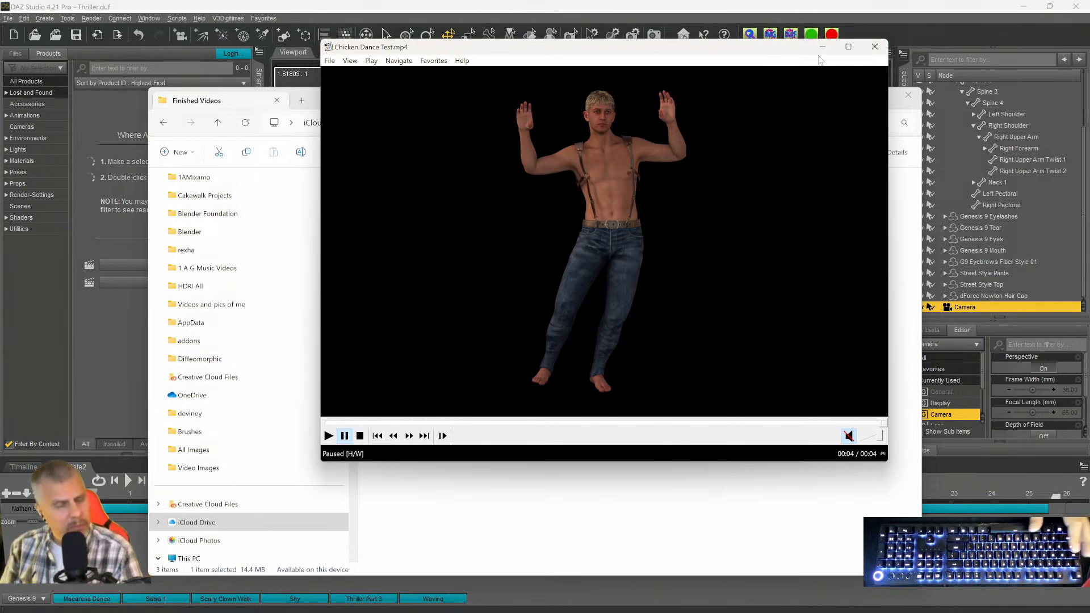
left_click_drag(504, 47, 535, 73)
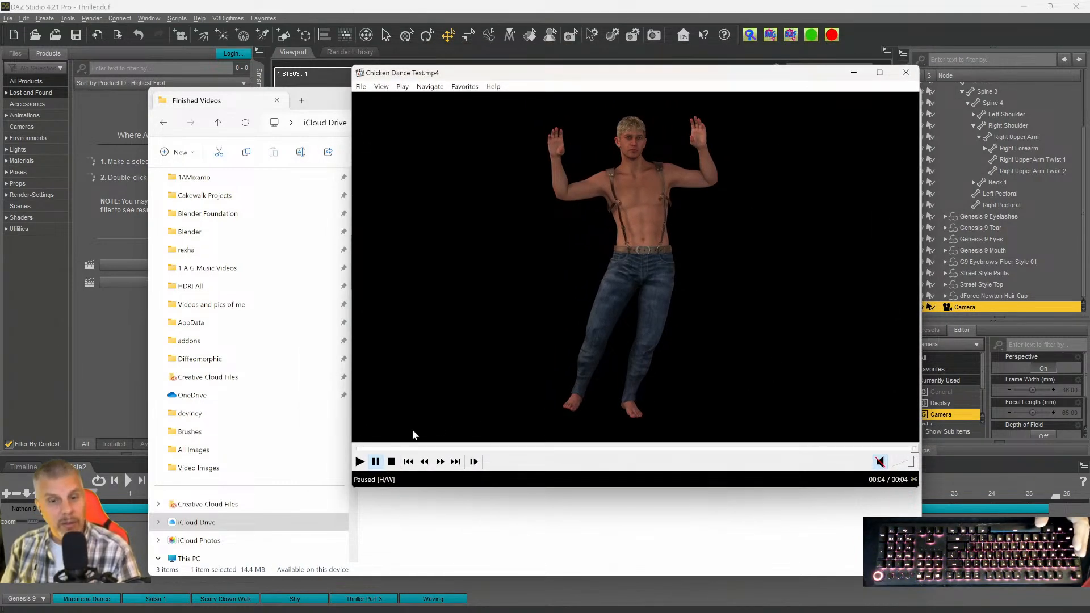
left_click(360, 461)
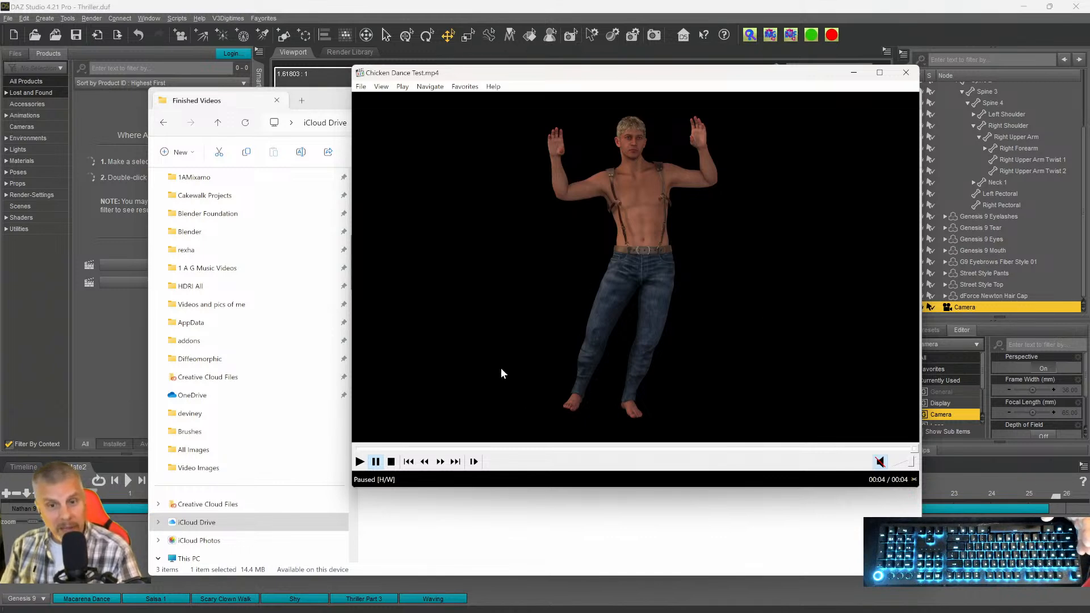
left_click(360, 462)
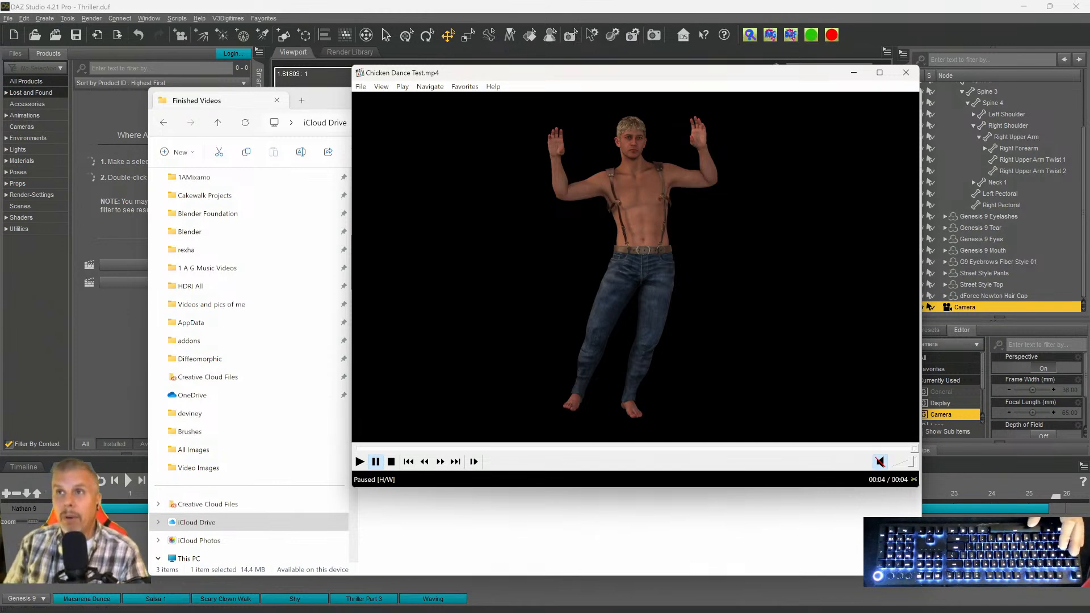
scroll(1036, 398, "down", 1)
scroll(1036, 397, "up", 1)
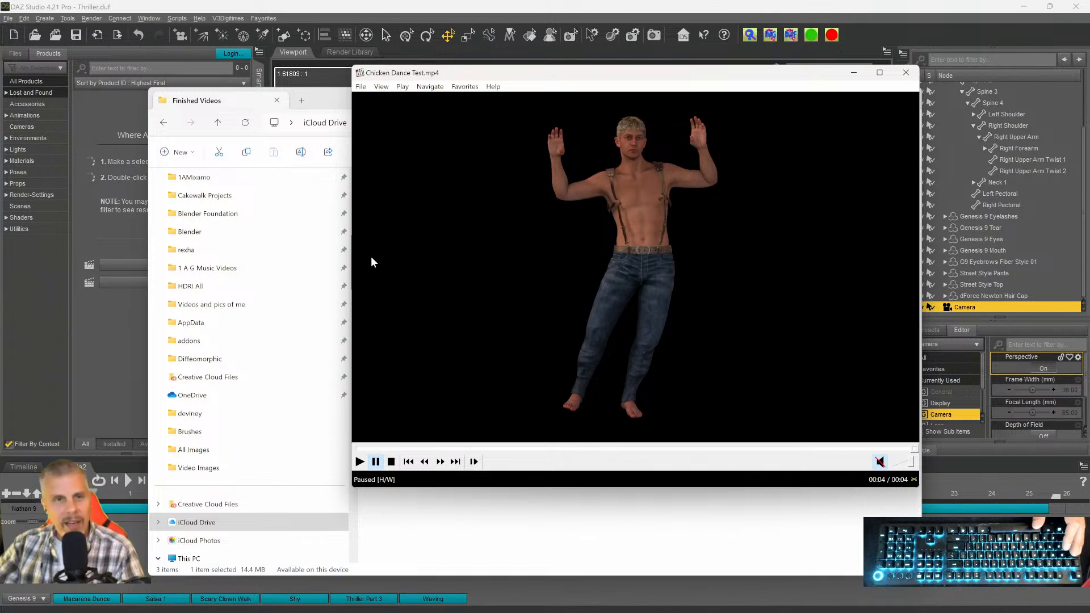
left_click(360, 461)
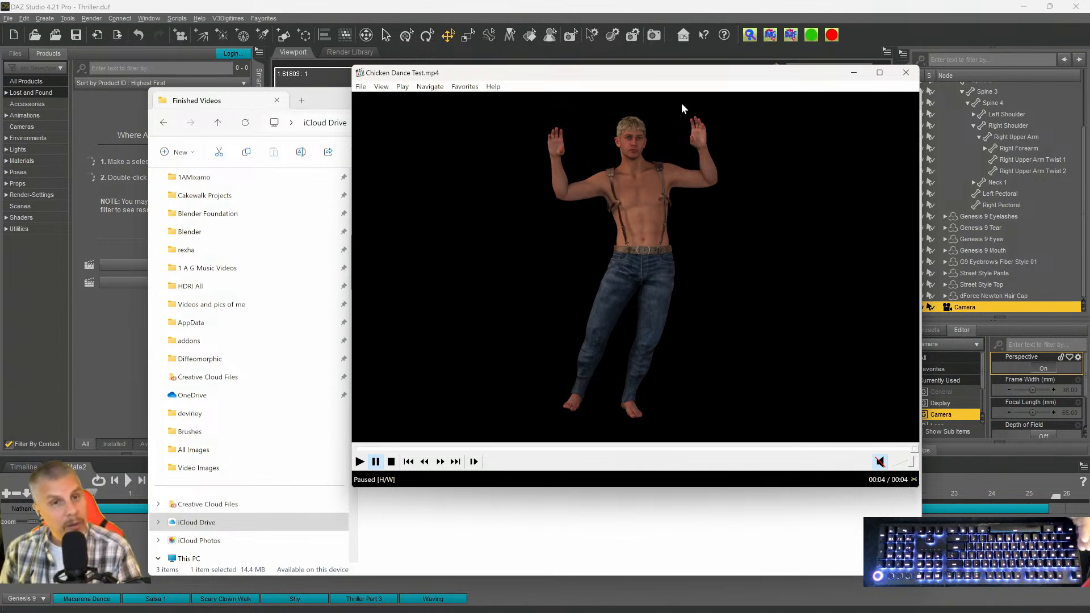
left_click(359, 461)
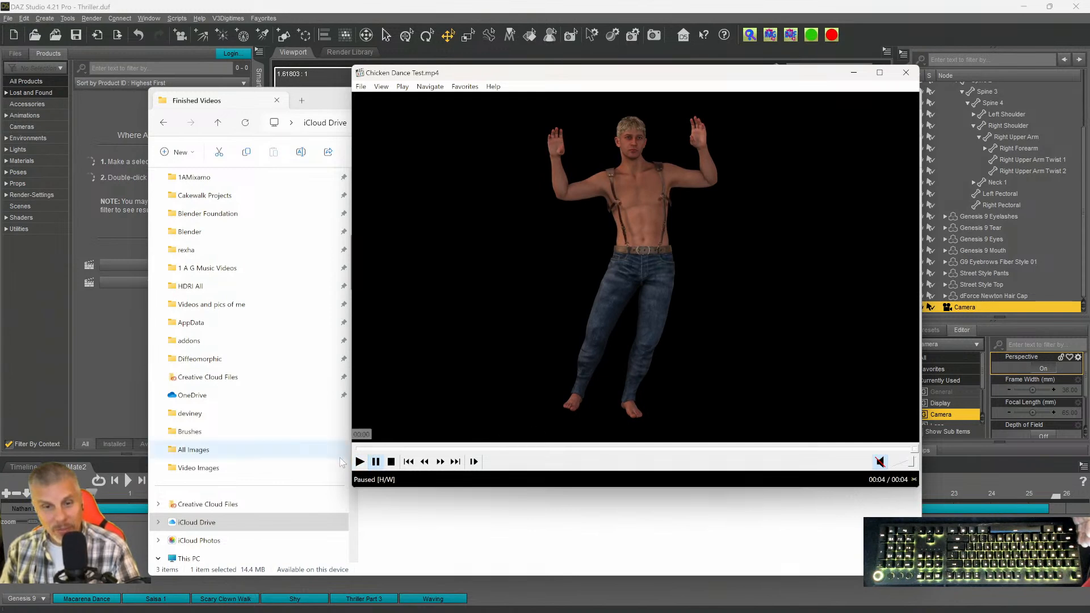
left_click(359, 462)
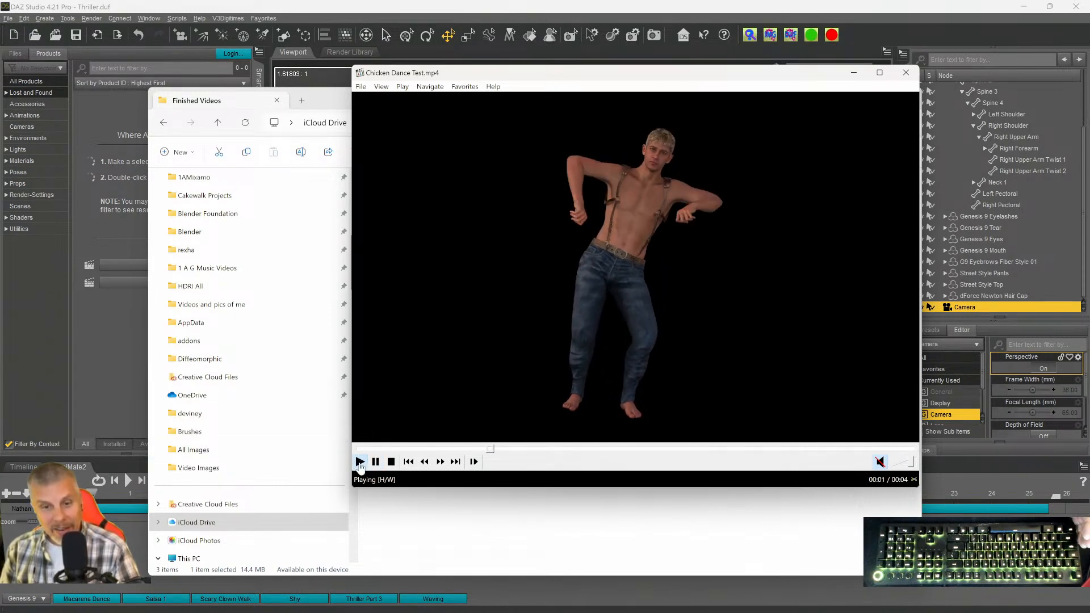
left_click(375, 461)
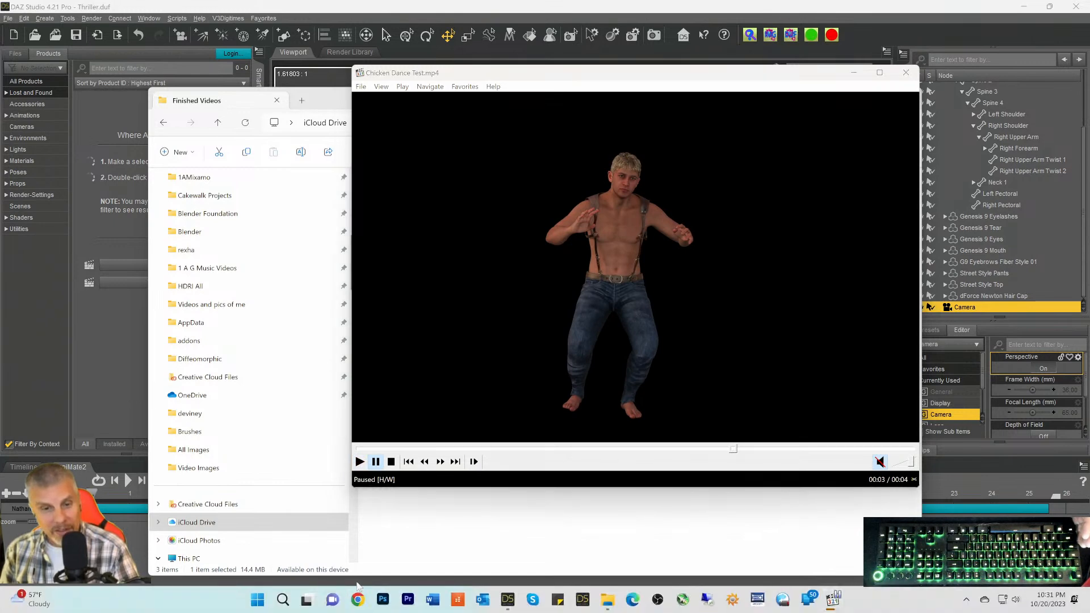
Switch to Chrome and open the mixamo.com website.
left_click(357, 599)
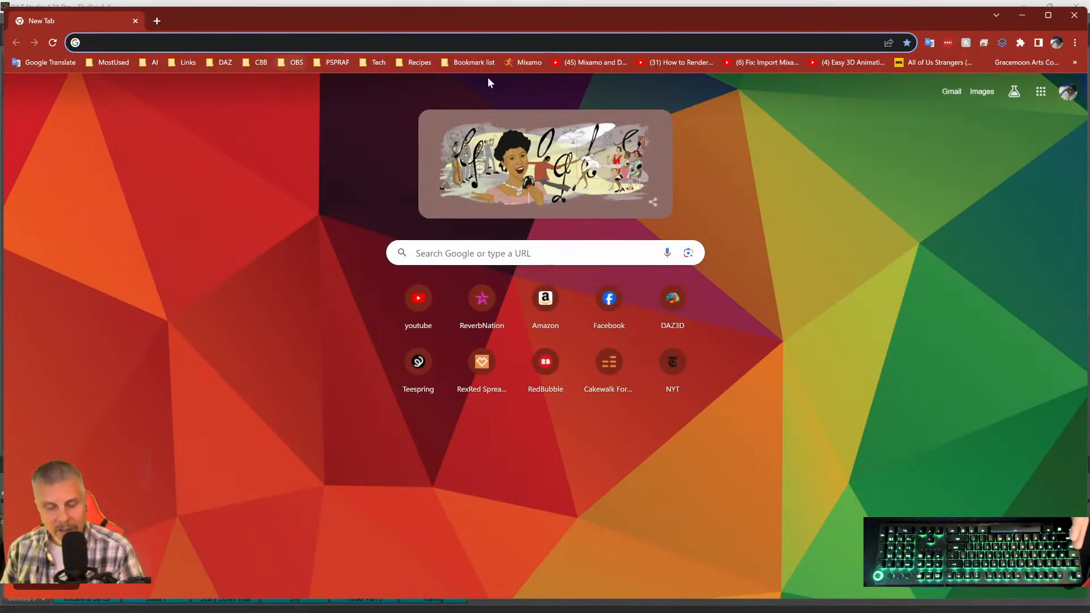
type("ma")
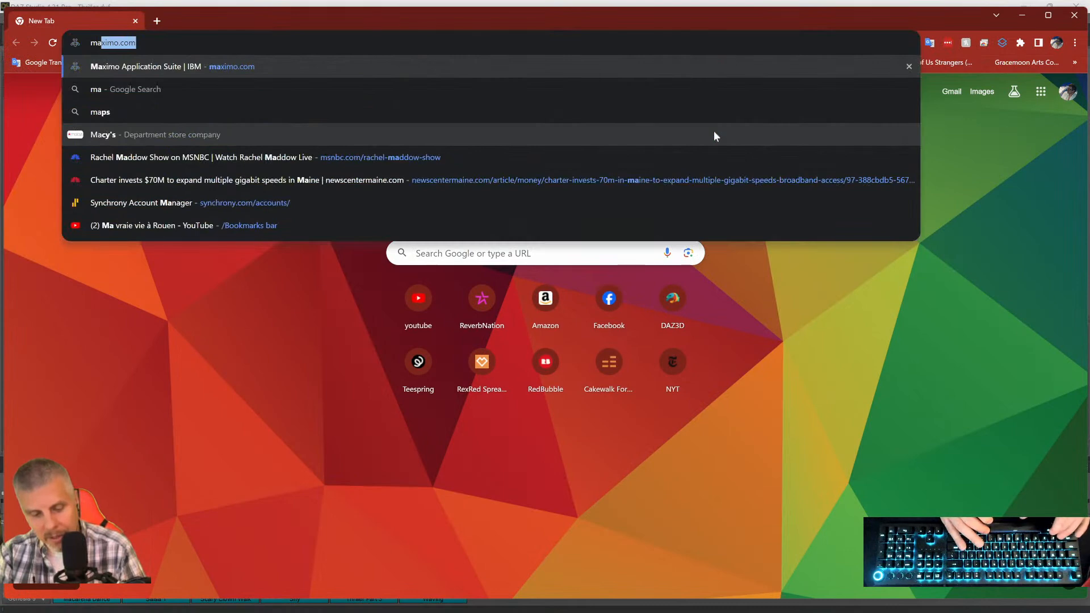
type("xi")
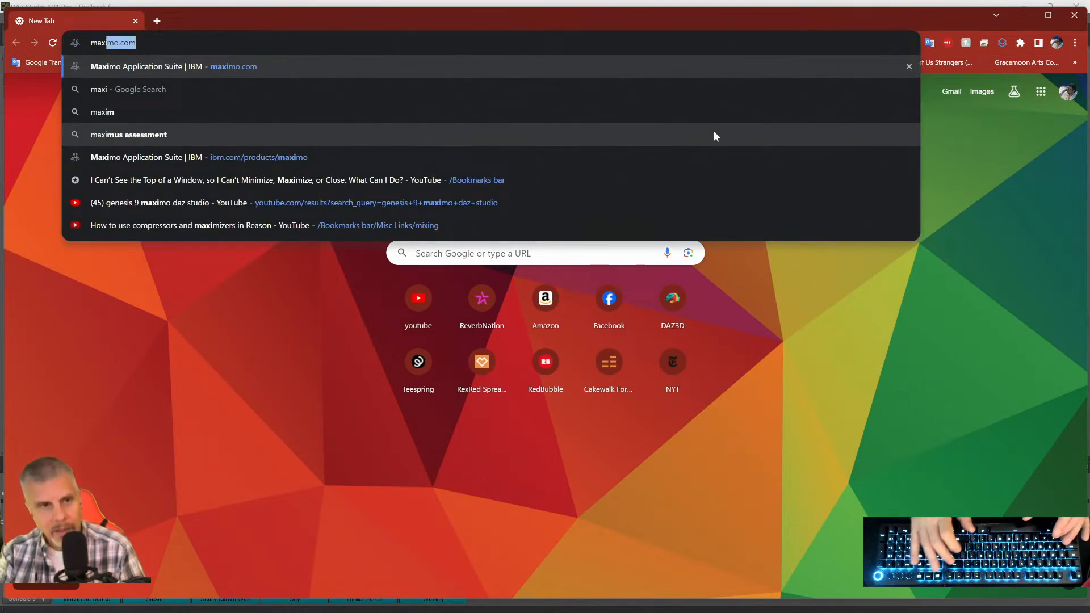
key("BackSpace")
key("BackSpace")
type("a")
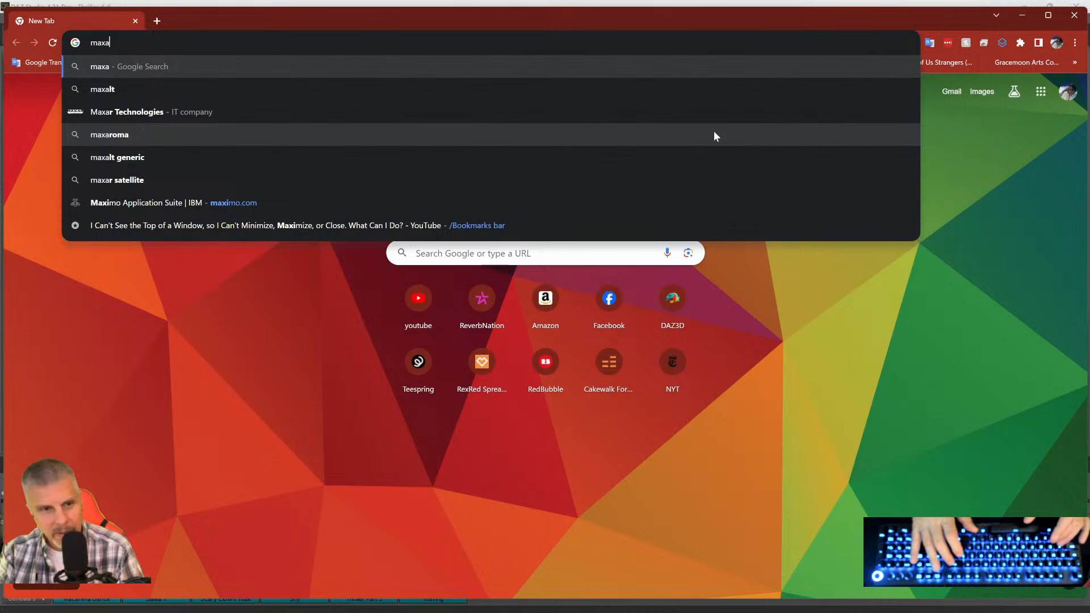
key("BackSpace")
key("BackSpace")
key("BackSpace")
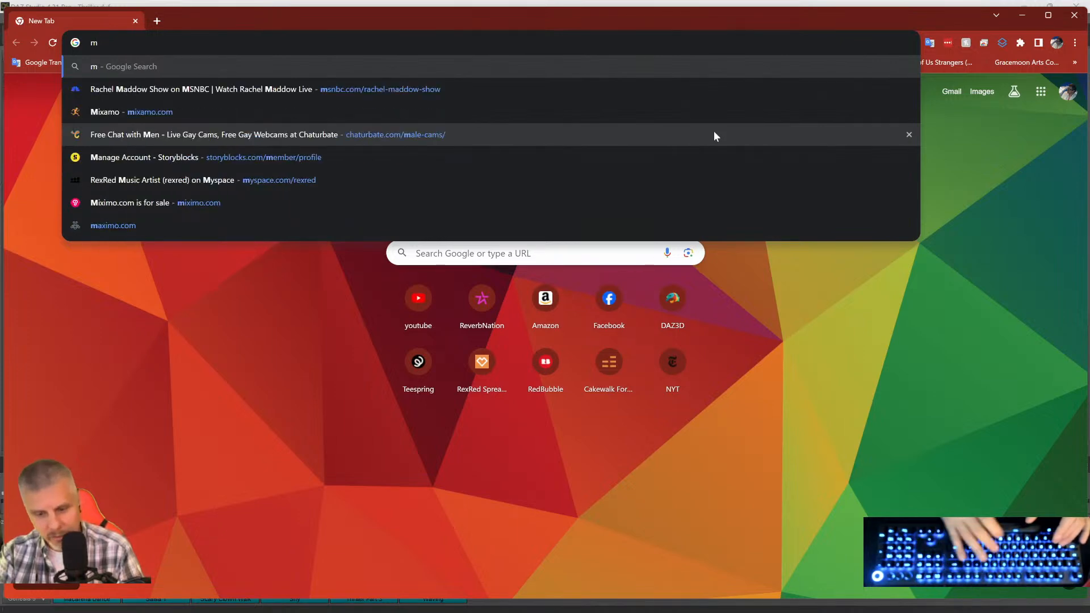
type("ix")
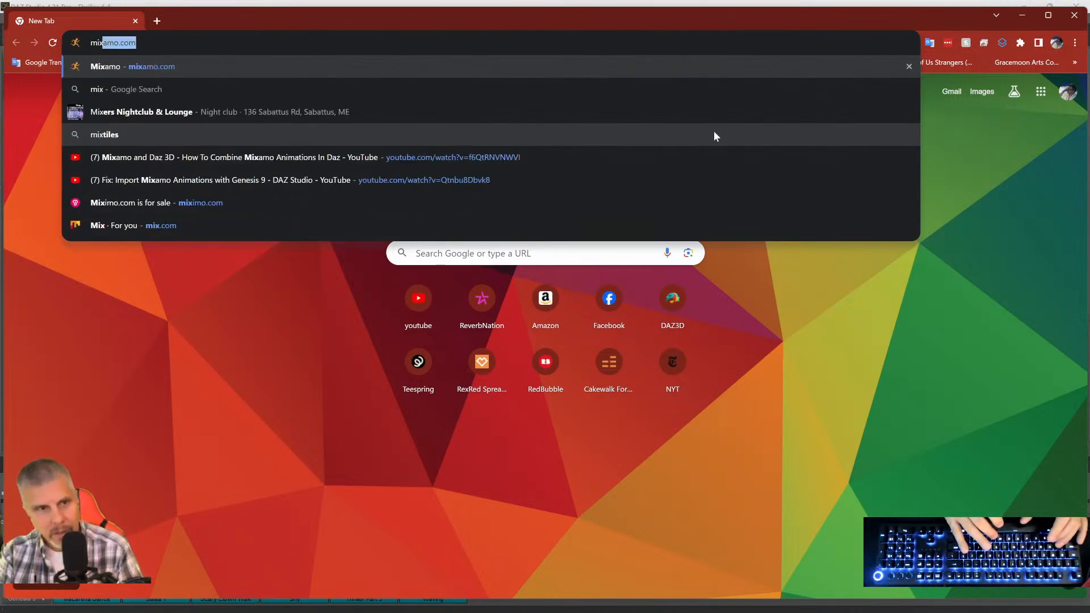
left_click(94, 68)
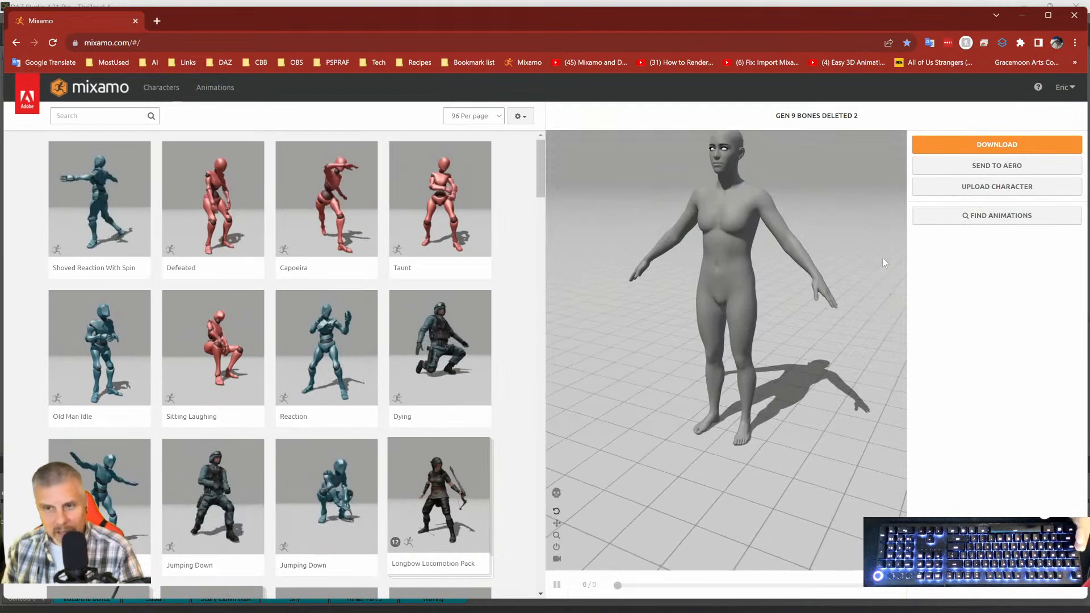
Preview Female Dynamic Pose from the front on the Gen 9 character, and apply the Sitting Clap animation.
scroll(434, 297, "down", 3)
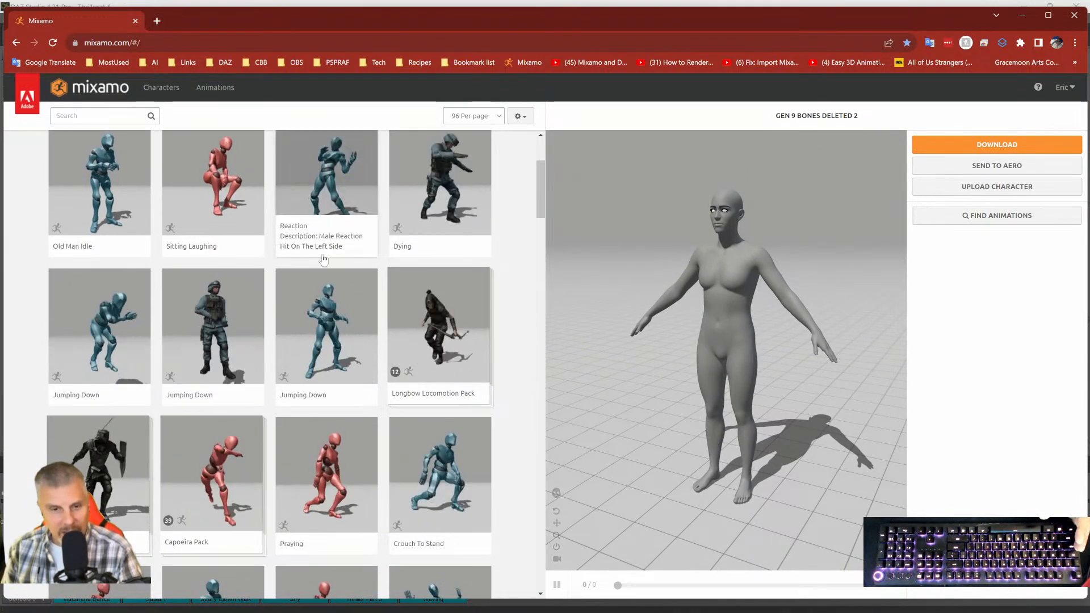
scroll(332, 348, "down", 5)
scroll(332, 347, "down", 5)
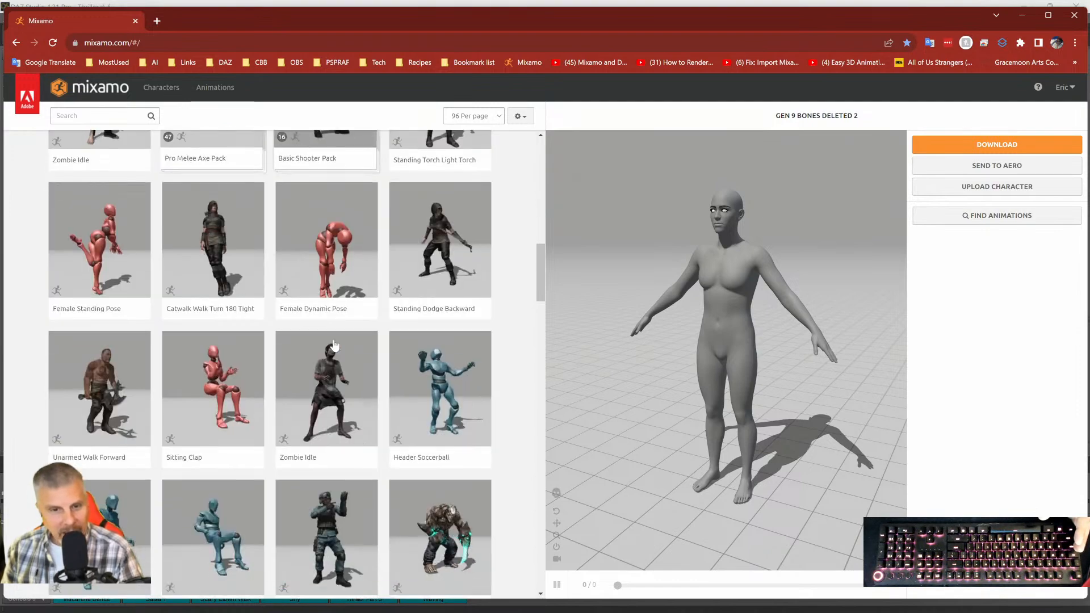
left_click(319, 275)
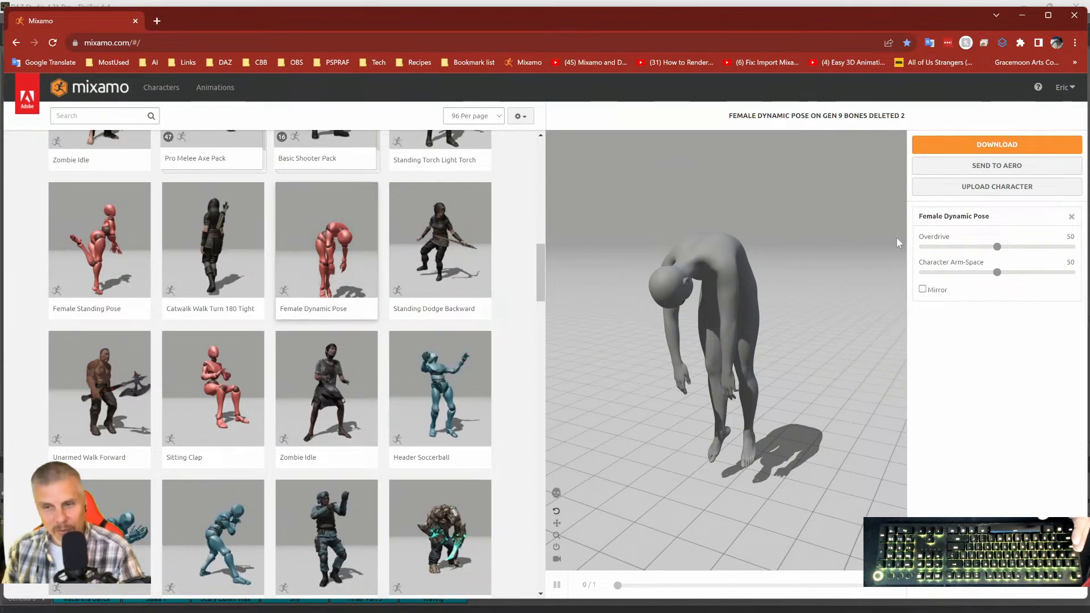
left_click_drag(813, 212, 786, 213)
left_click_drag(714, 308, 818, 318)
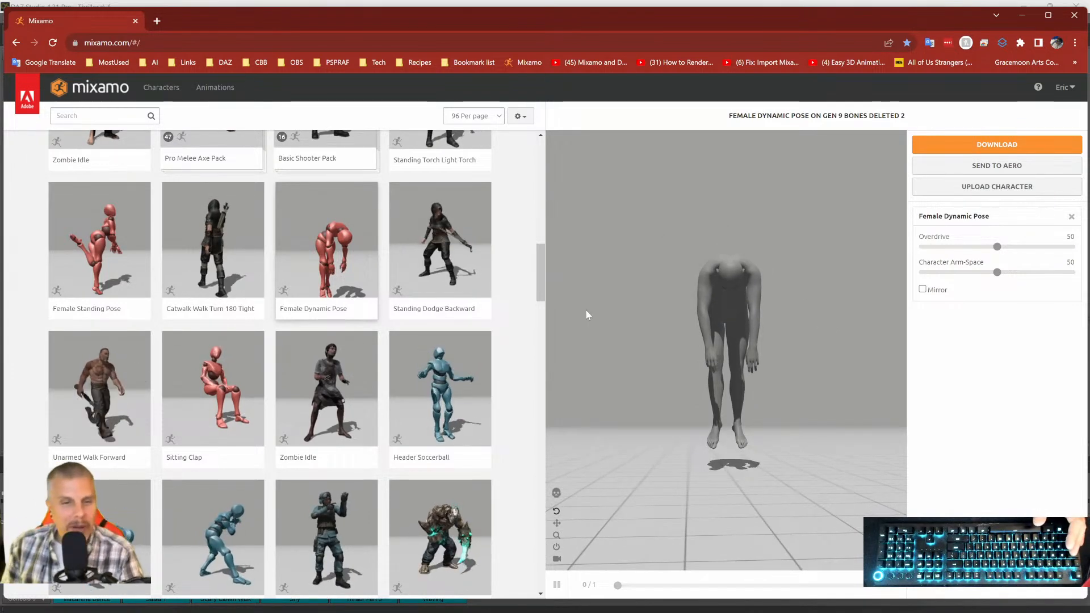
left_click(202, 403)
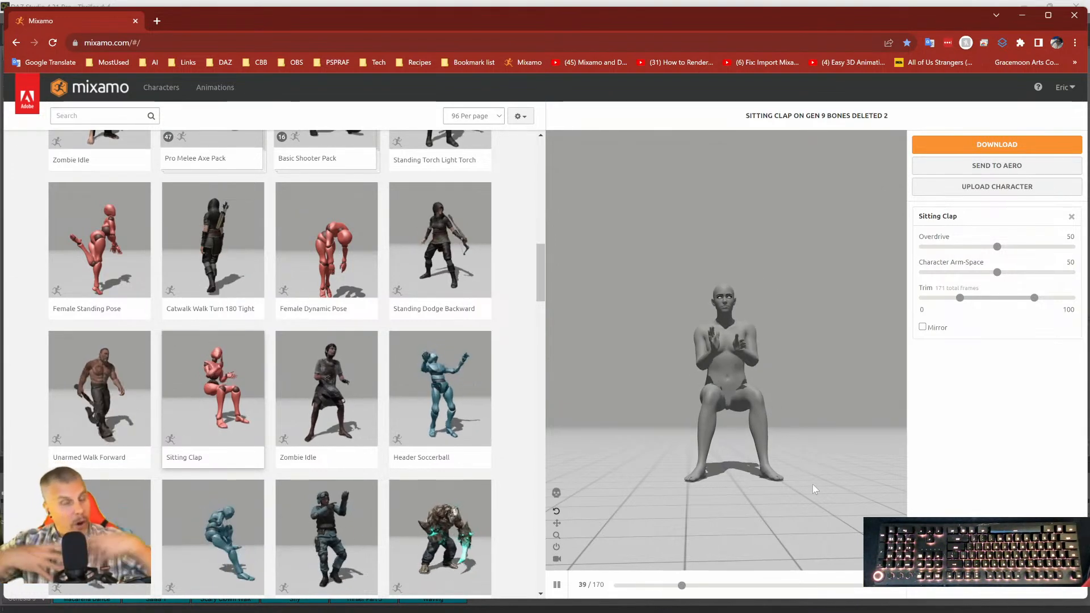
Apply Unarmed Walk Forward to the character, view it from the side, and turn on In Place.
key("alt+Tab")
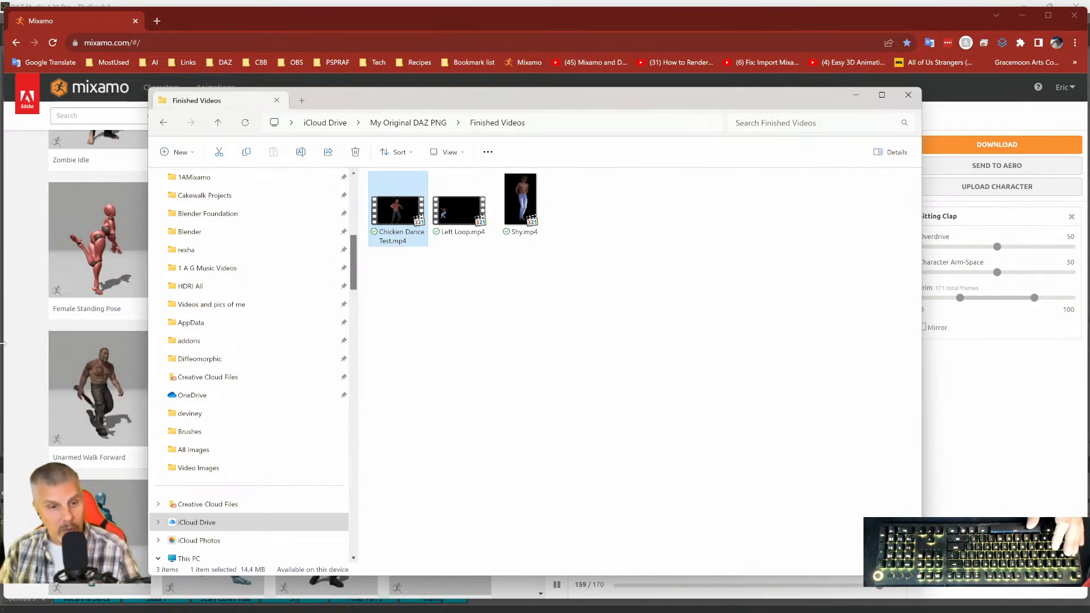
left_click(23, 350)
left_click(101, 390)
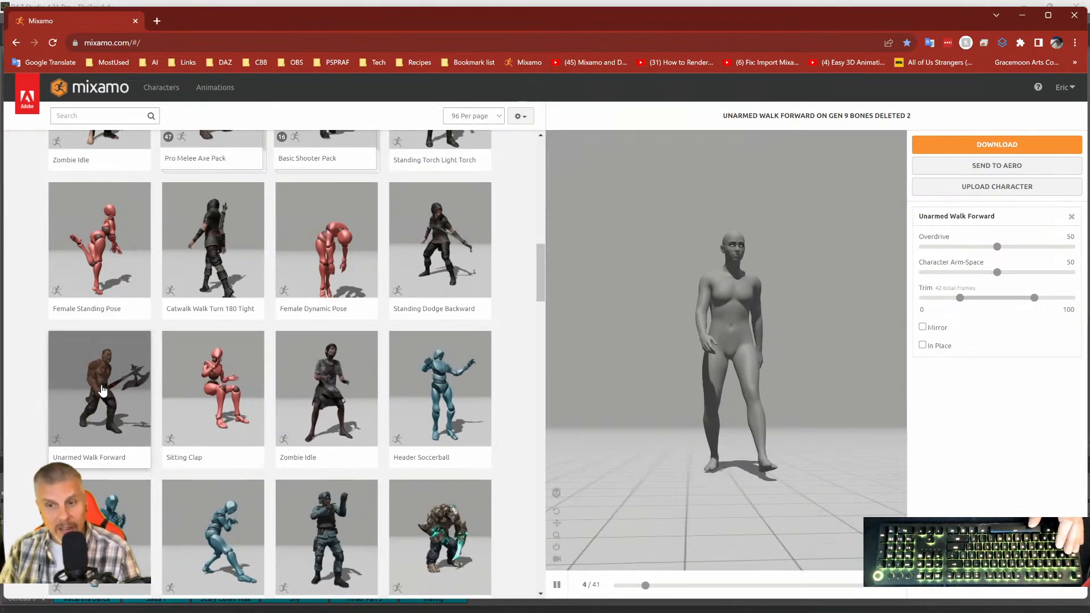
left_click_drag(847, 275, 761, 385)
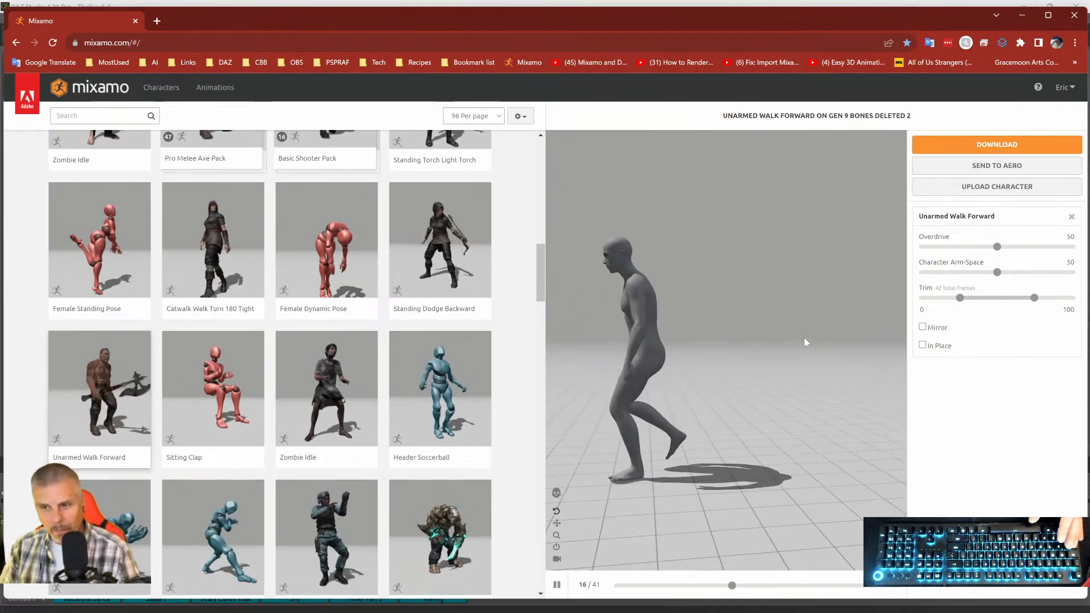
left_click(922, 345)
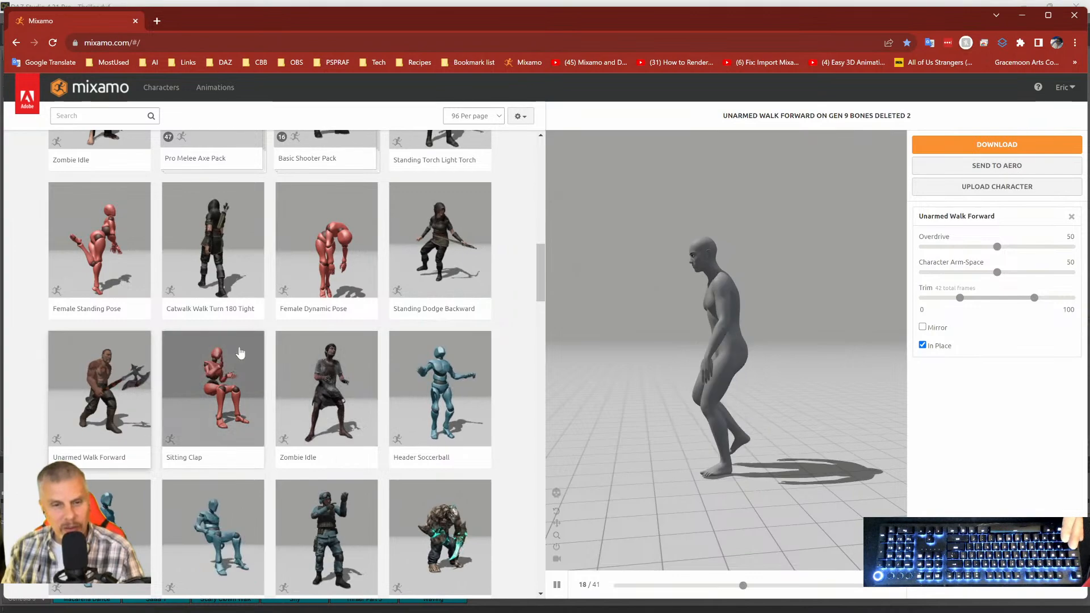
Browse to the end of the first page of animations and preview Crouch Turn Right 90 on the character.
scroll(276, 393, "down", 1)
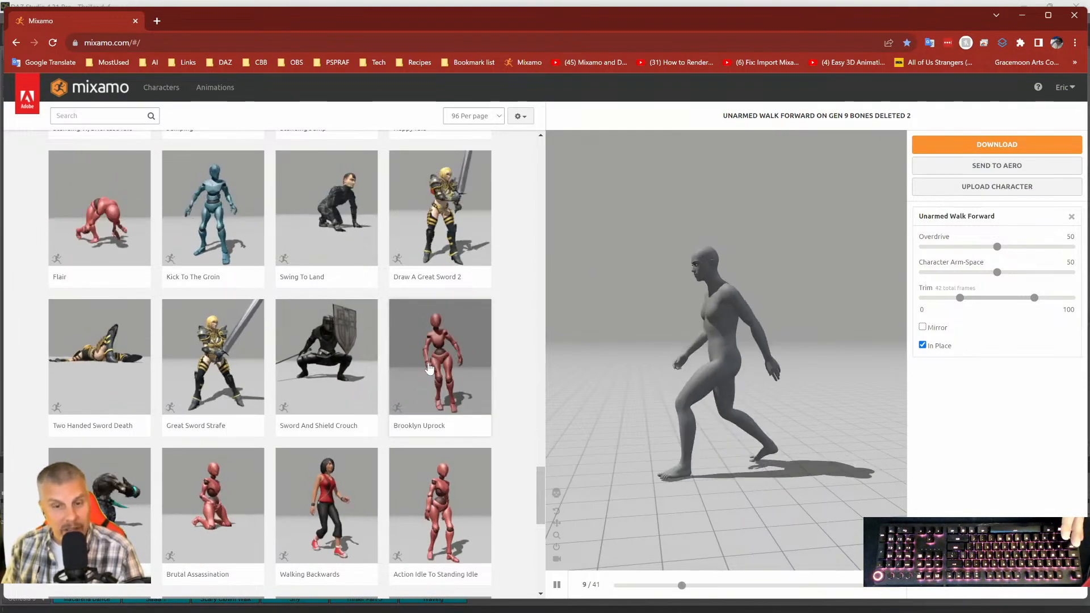
scroll(430, 369, "down", 2)
scroll(430, 369, "down", 1)
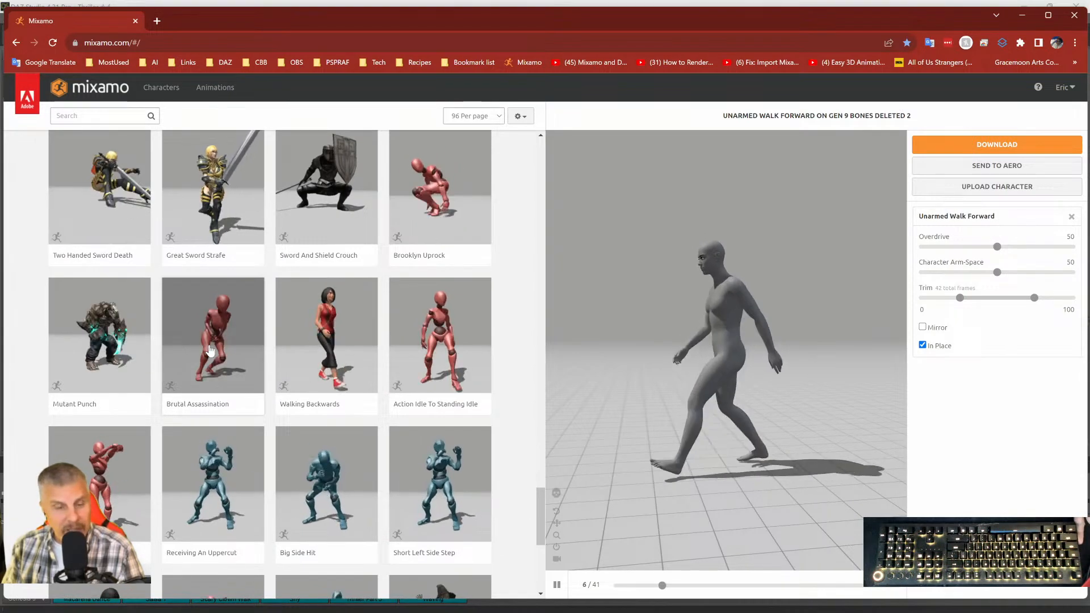
scroll(209, 350, "down", 2)
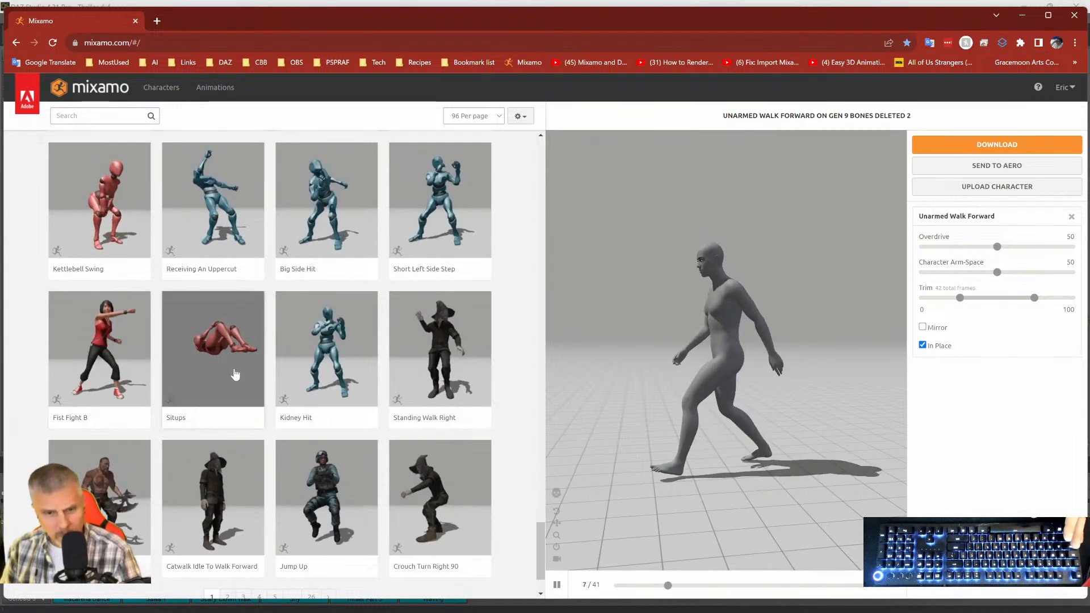
scroll(261, 383, "down", 2)
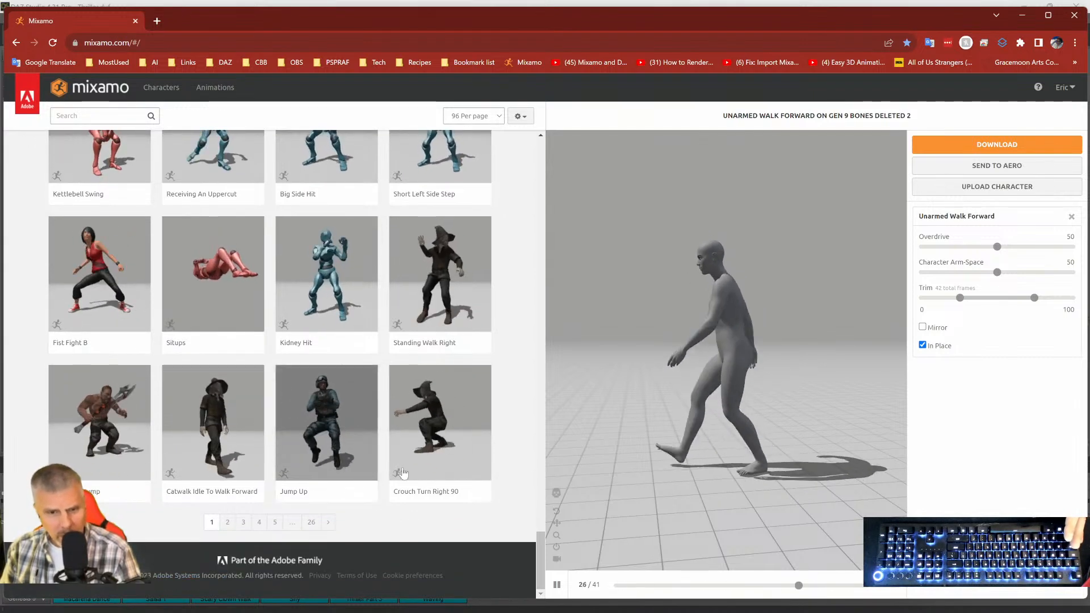
left_click(447, 445)
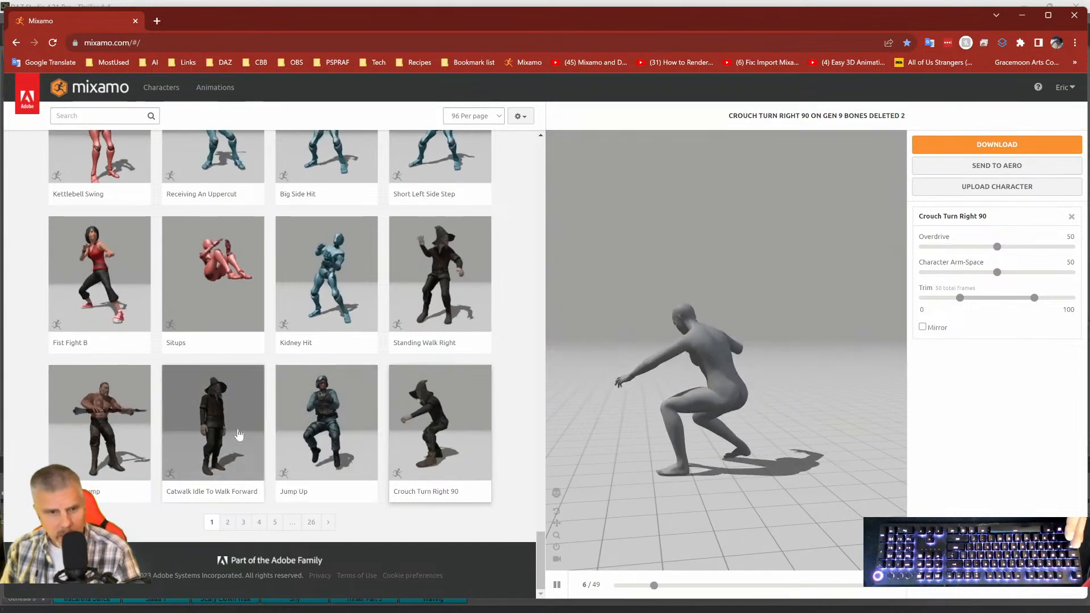
Open page 5 of the animation library and apply the Scary Clown Walk animation to the character.
left_click(276, 522)
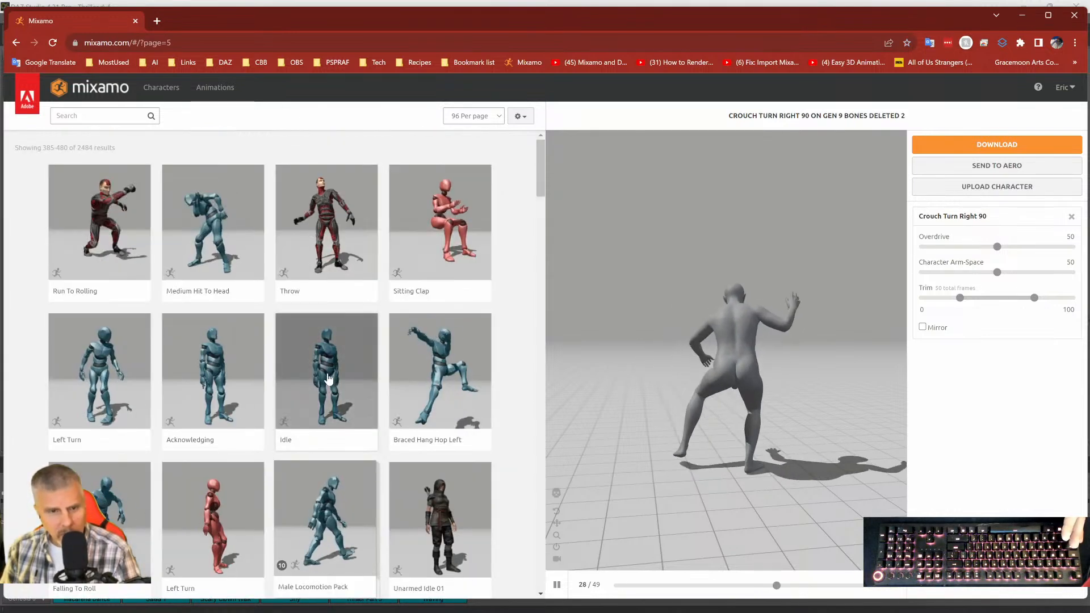
scroll(325, 357, "down", 3)
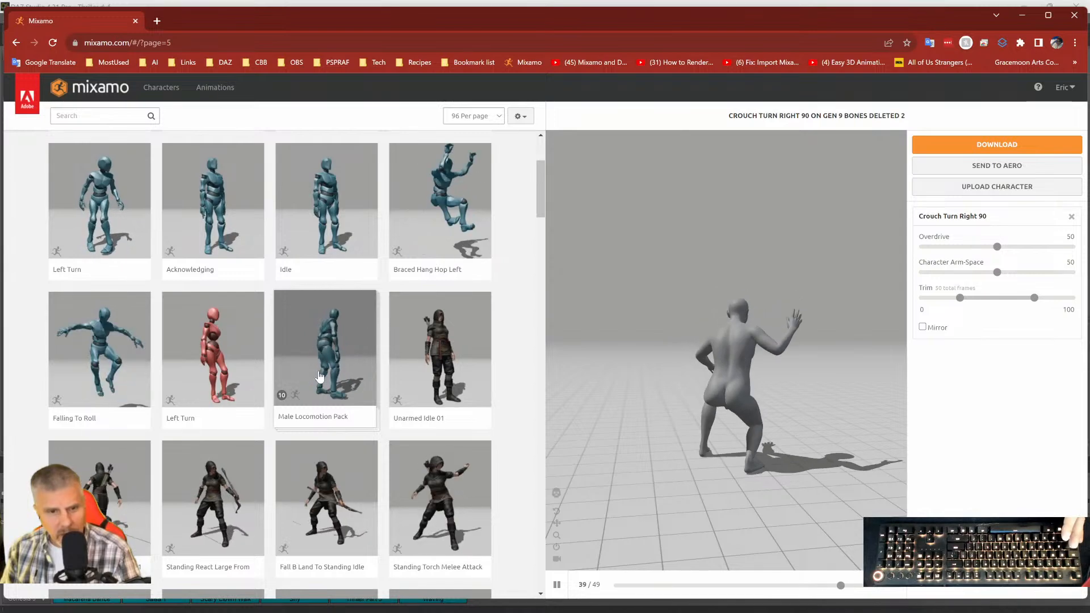
scroll(318, 380, "down", 2)
scroll(318, 391, "down", 6)
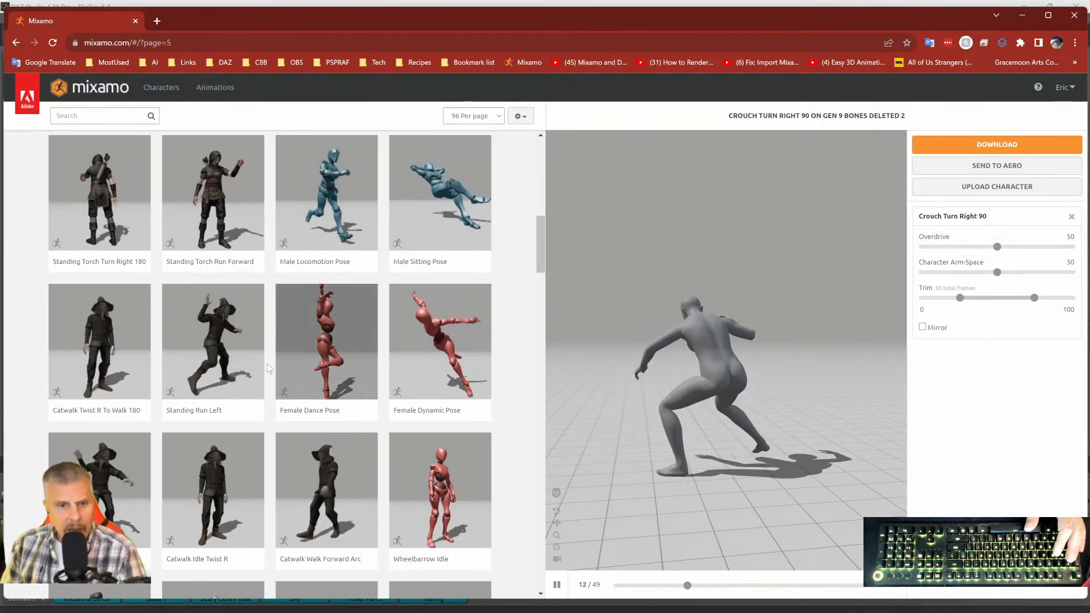
scroll(272, 370, "down", 3)
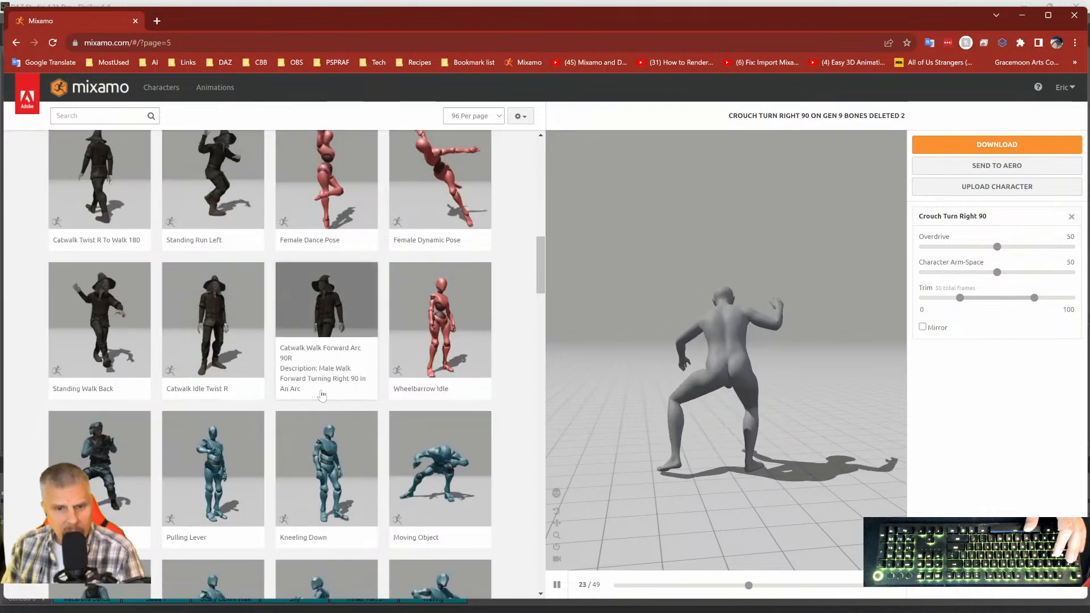
scroll(326, 386, "down", 2)
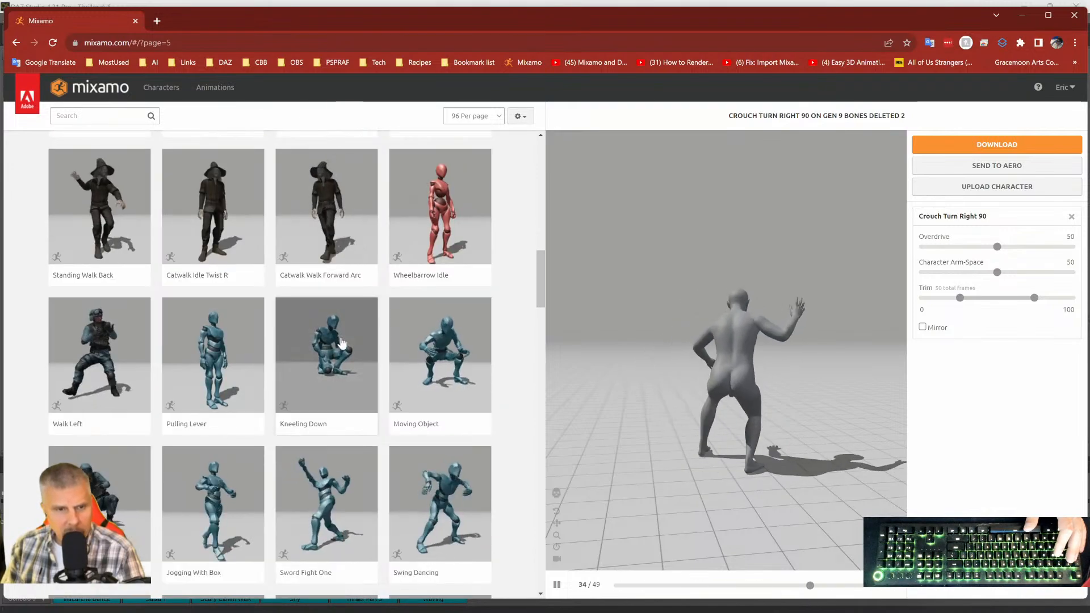
scroll(341, 347, "down", 4)
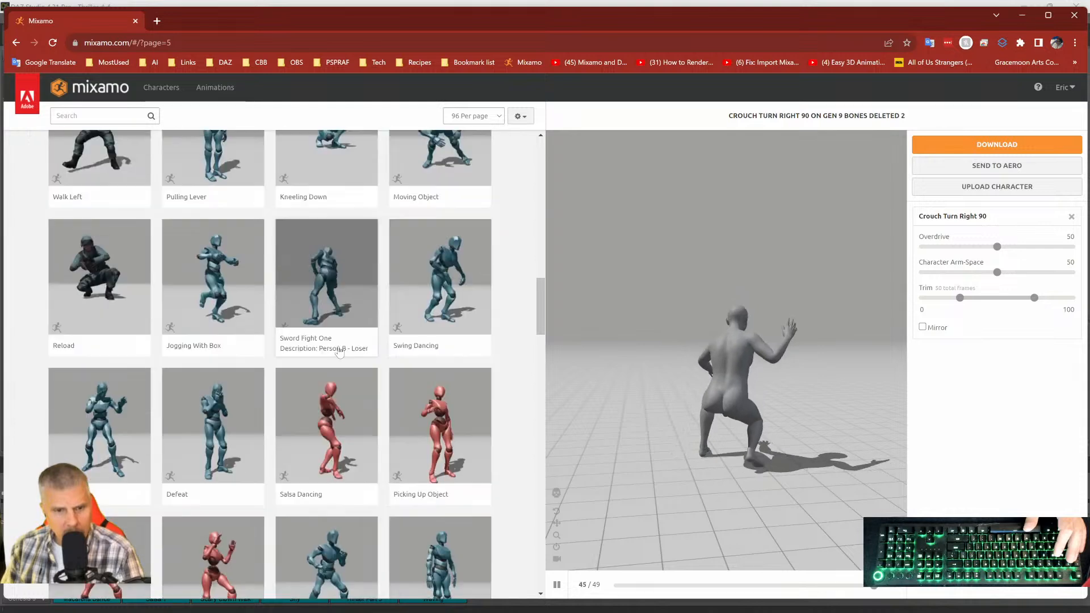
scroll(339, 358, "down", 4)
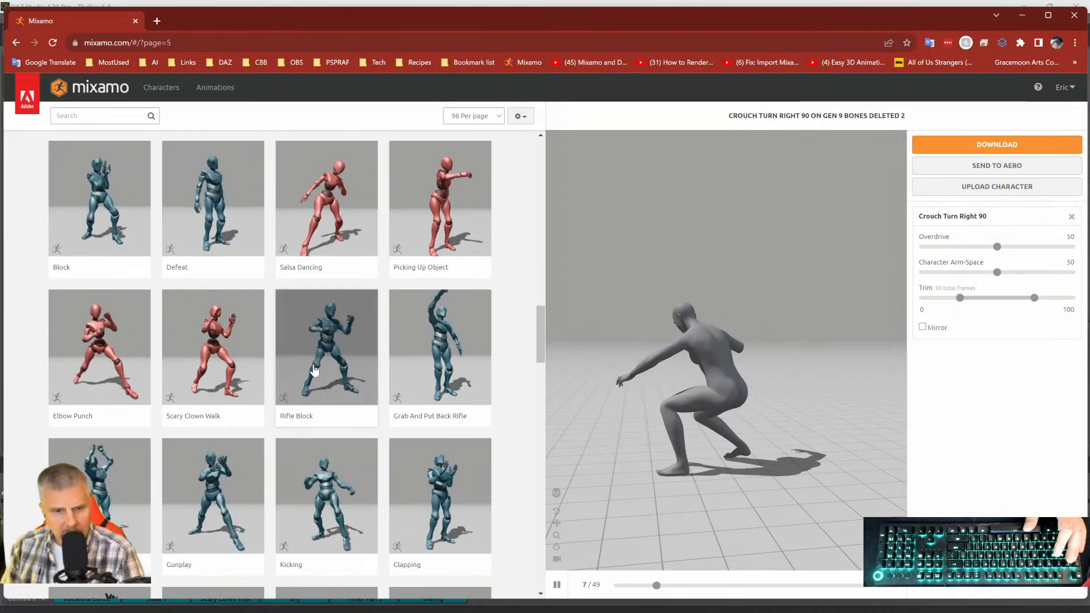
scroll(239, 340, "down", 1)
left_click(248, 323)
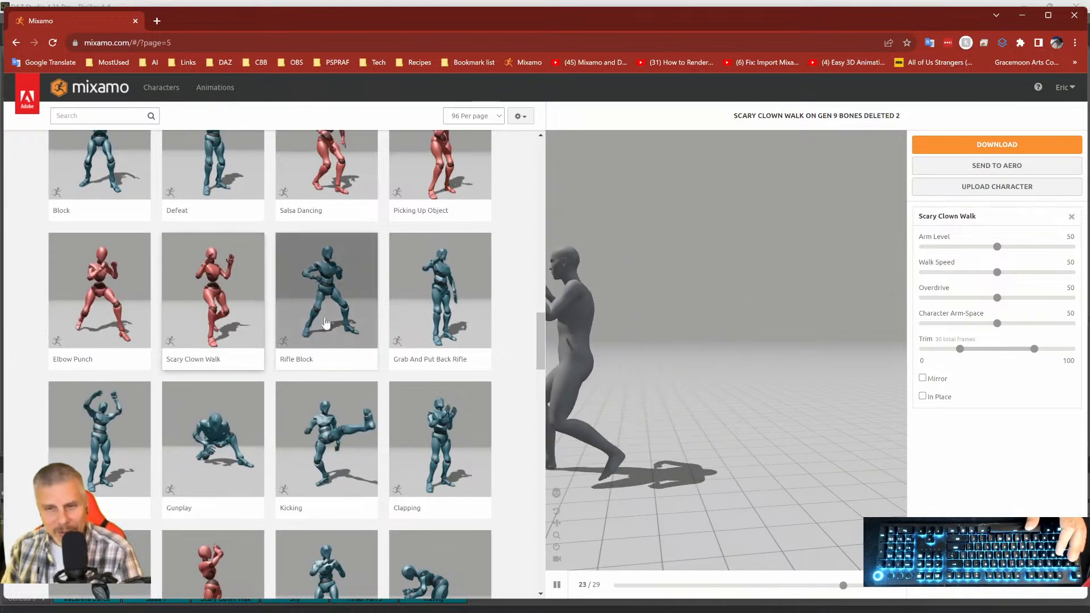
Turn on In Place for Scary Clown Walk and view the walking character from its other side.
scroll(531, 238, "down", 3)
scroll(669, 347, "down", 10)
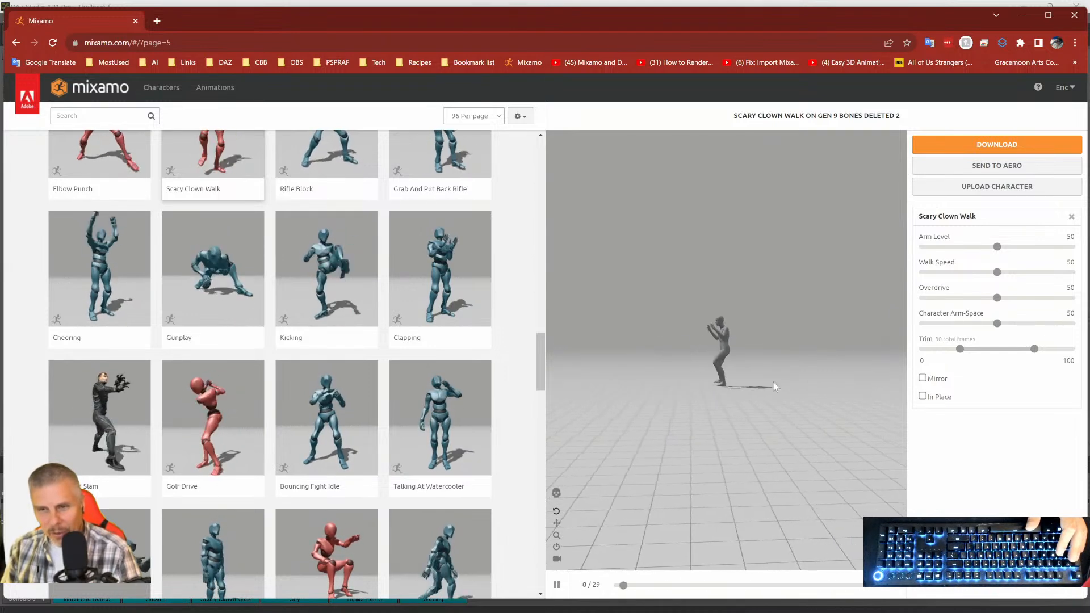
left_click(922, 397)
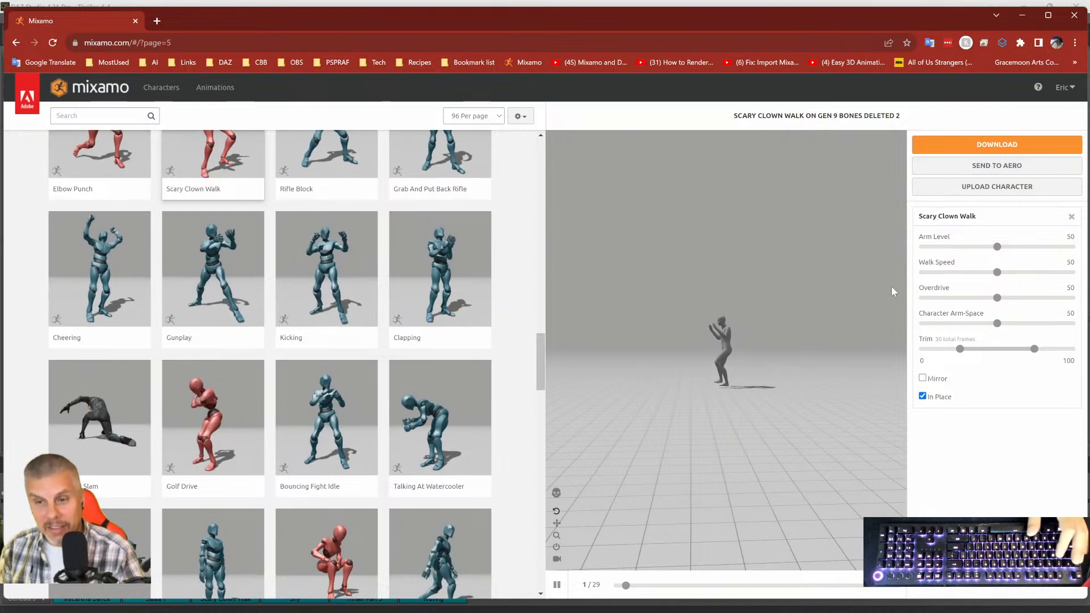
scroll(841, 338, "up", 5)
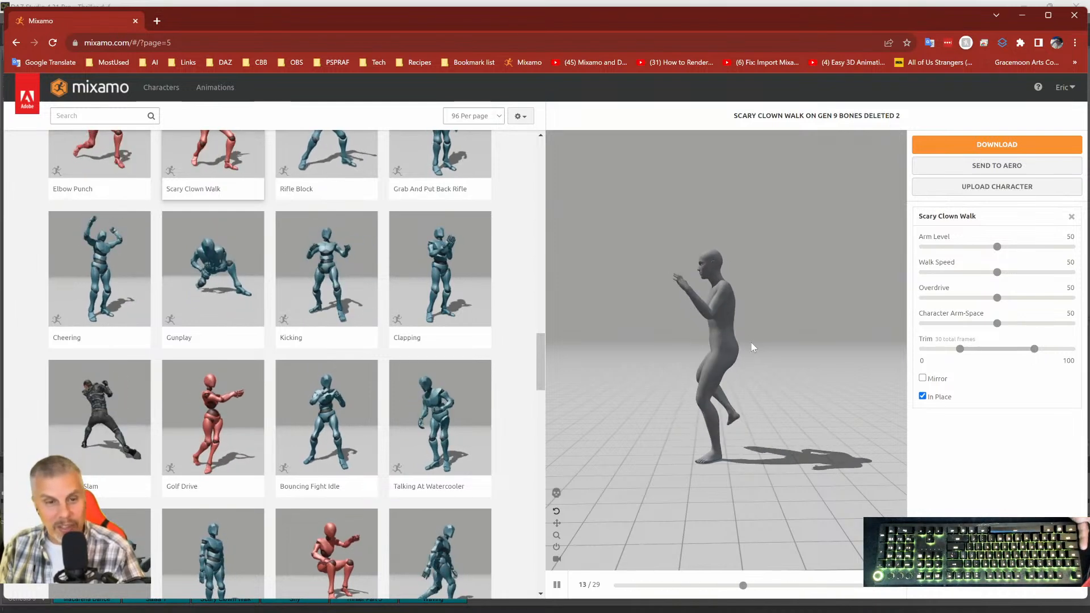
left_click_drag(755, 340, 788, 404)
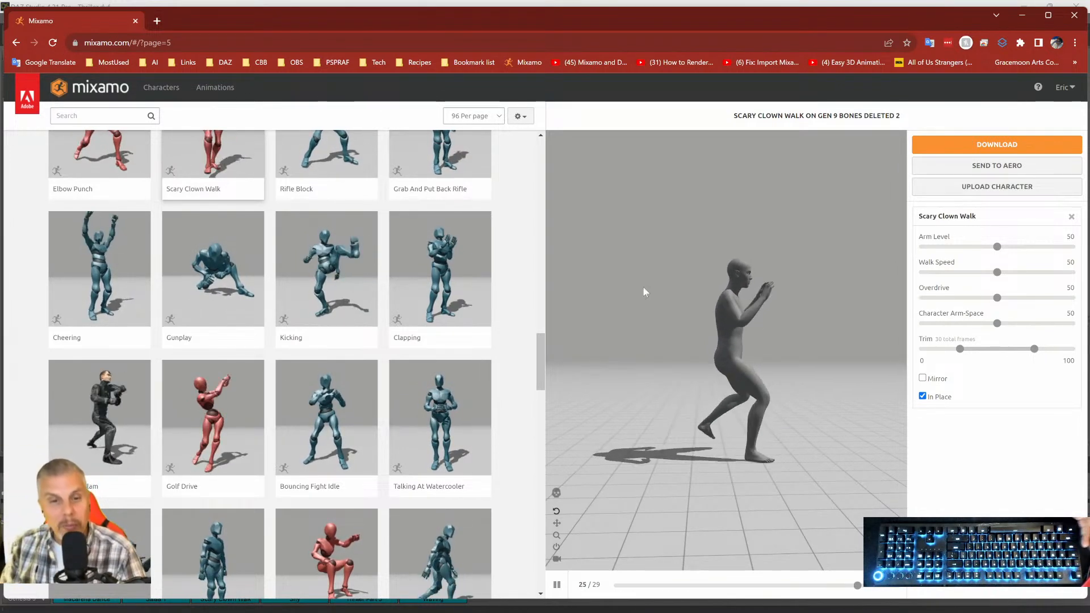
Apply the Golf Drive animation, view the swing from several angles, and turn on Mirror.
scroll(250, 358, "down", 1)
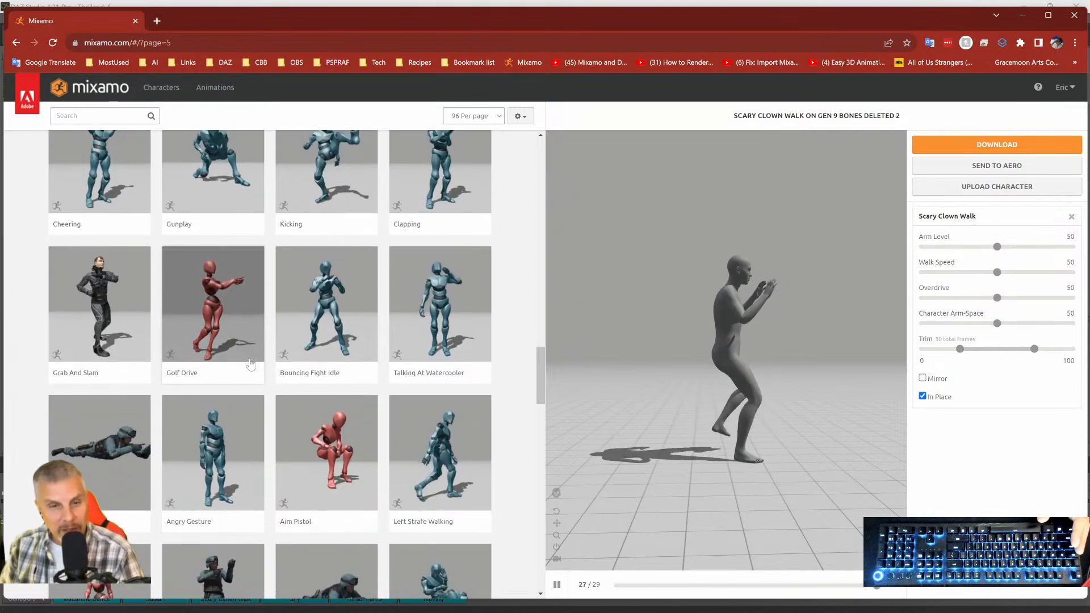
left_click(227, 344)
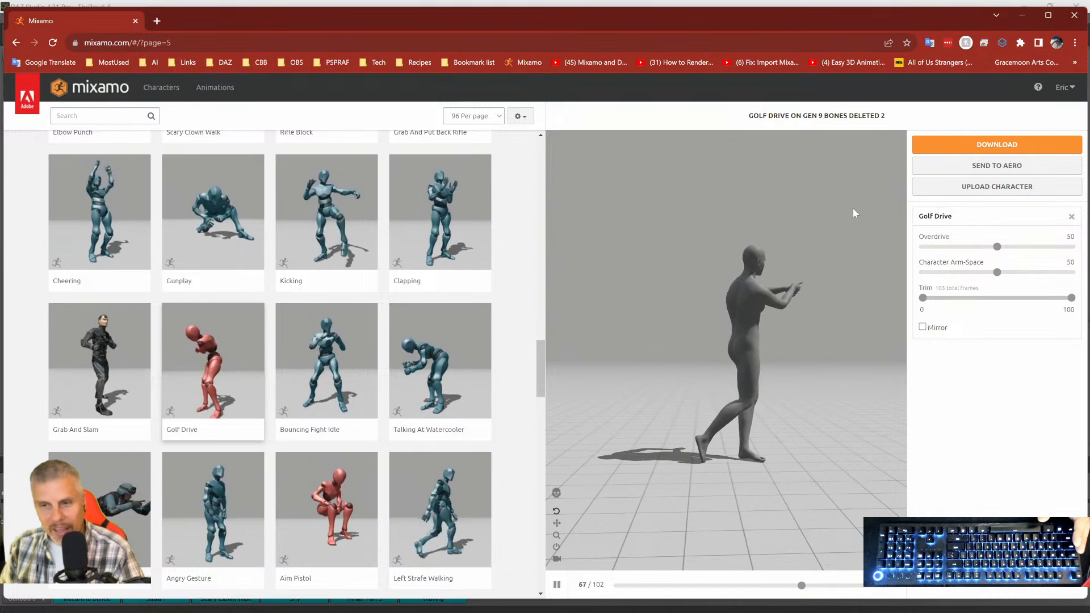
left_click_drag(832, 339, 668, 355)
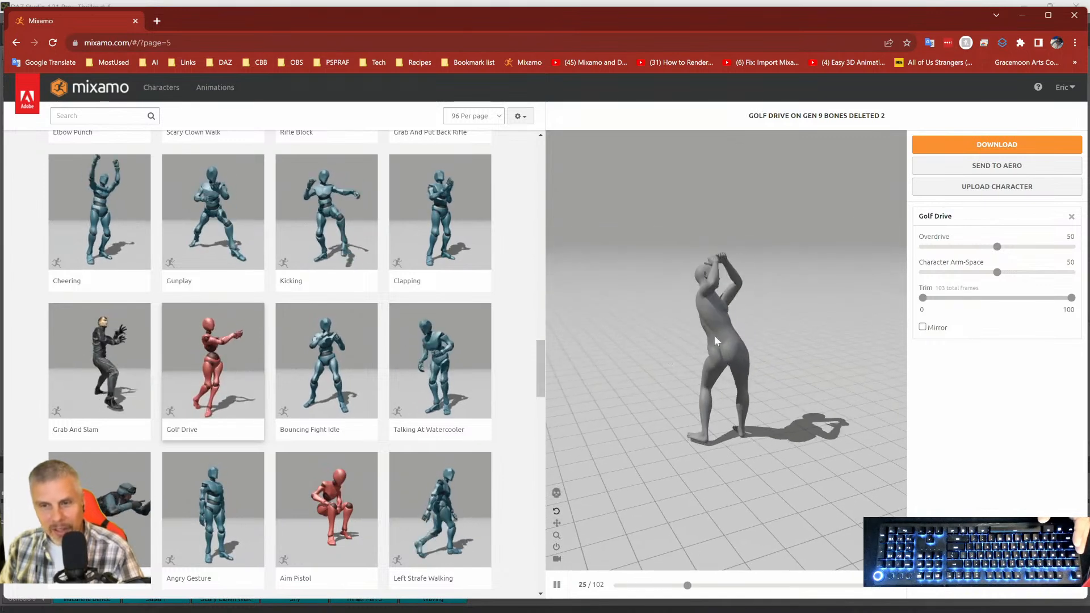
left_click_drag(748, 335, 778, 336)
left_click_drag(782, 386, 762, 393)
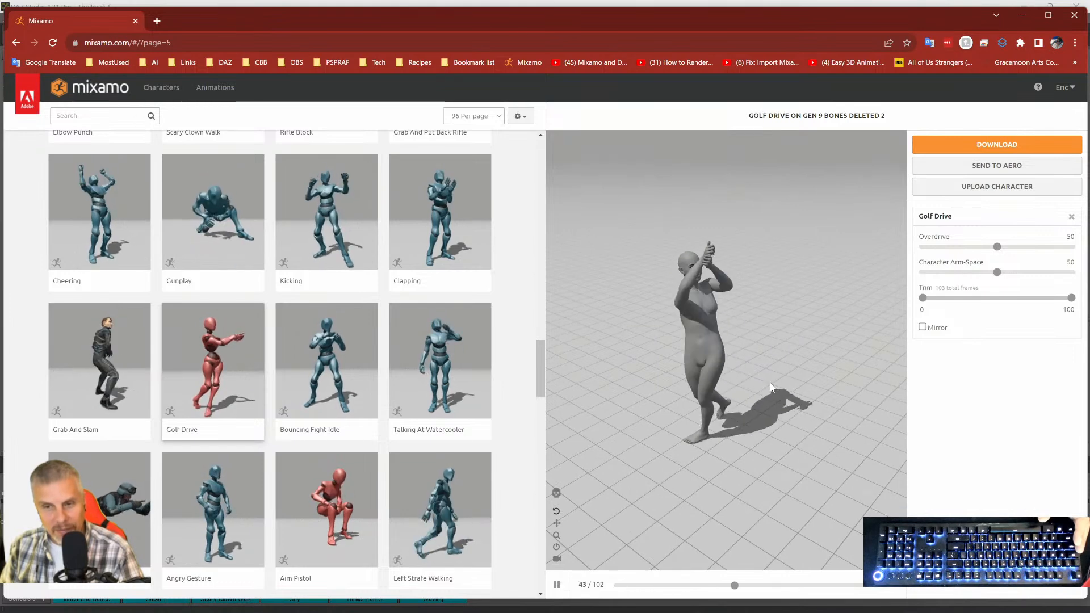
left_click(923, 327)
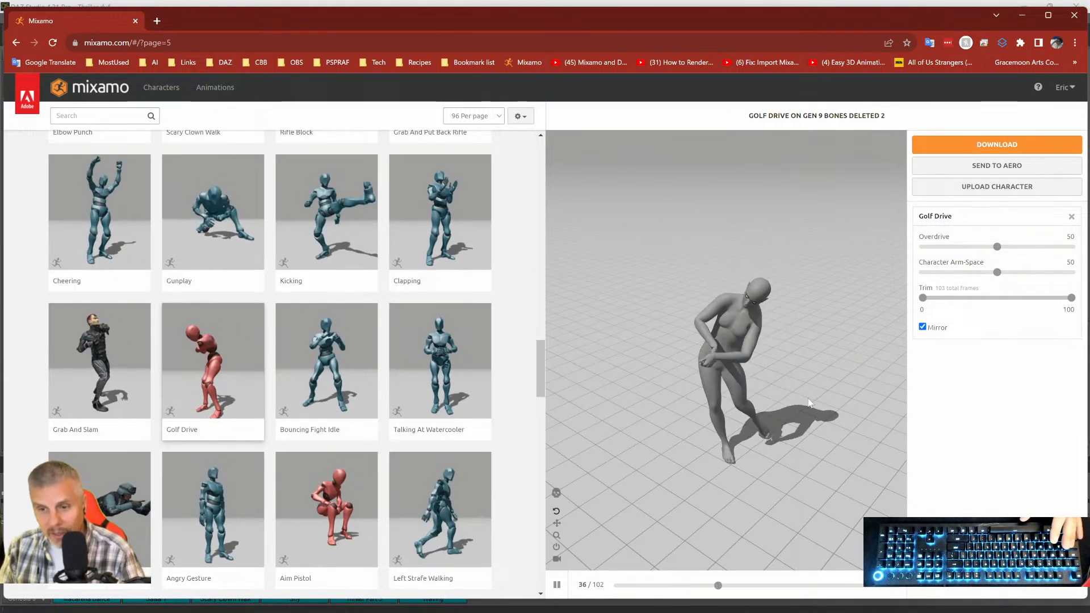
left_click_drag(810, 403, 929, 376)
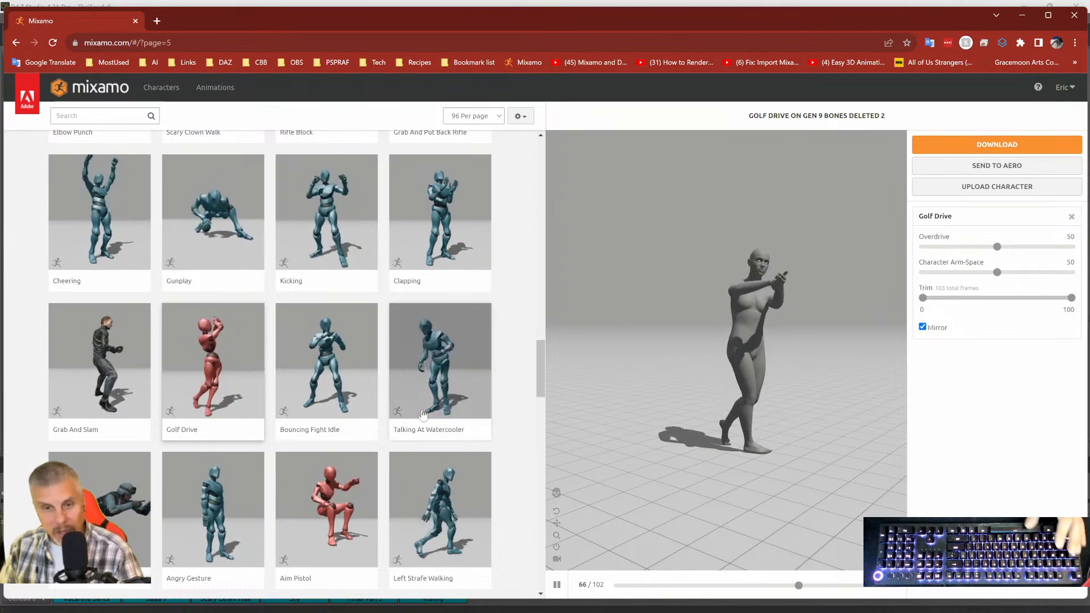
Browse the rest of page 5, go to page 7, and apply Female Dynamic Pose to the character.
scroll(307, 363, "down", 4)
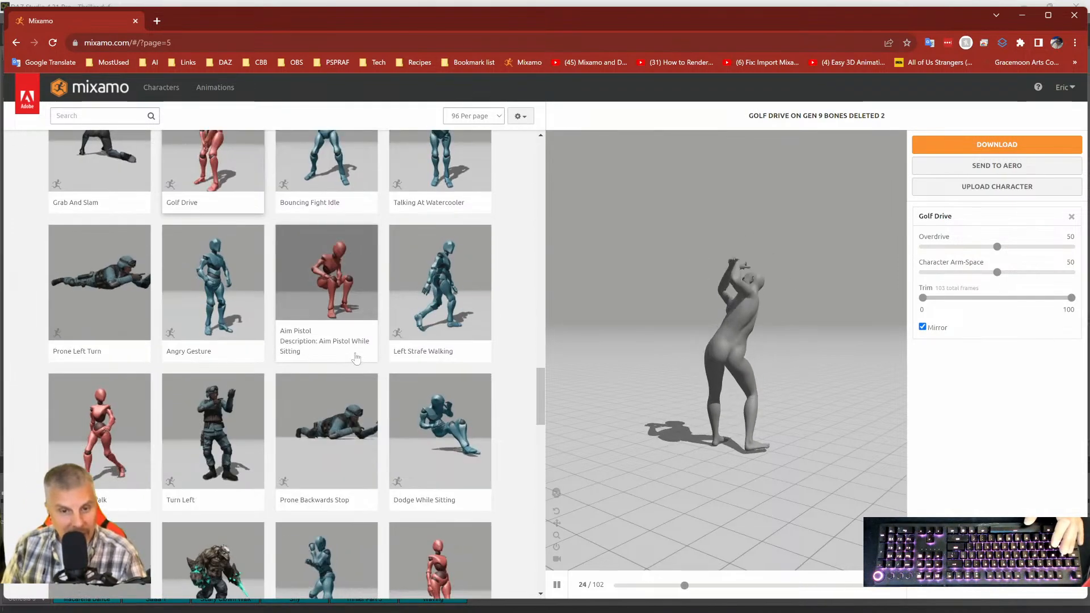
scroll(335, 376, "down", 3)
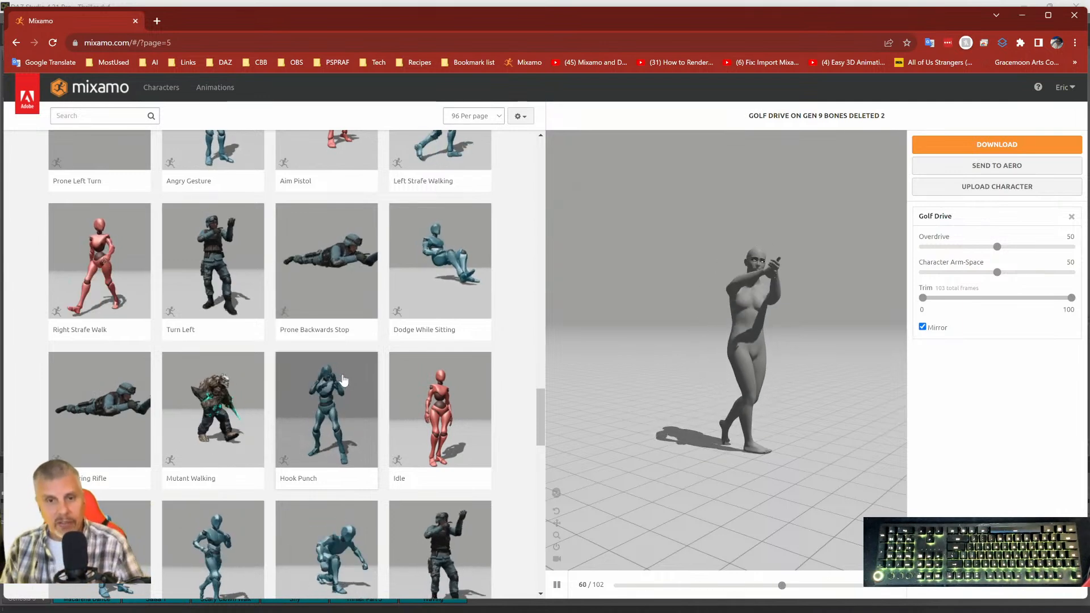
scroll(122, 184, "down", 4)
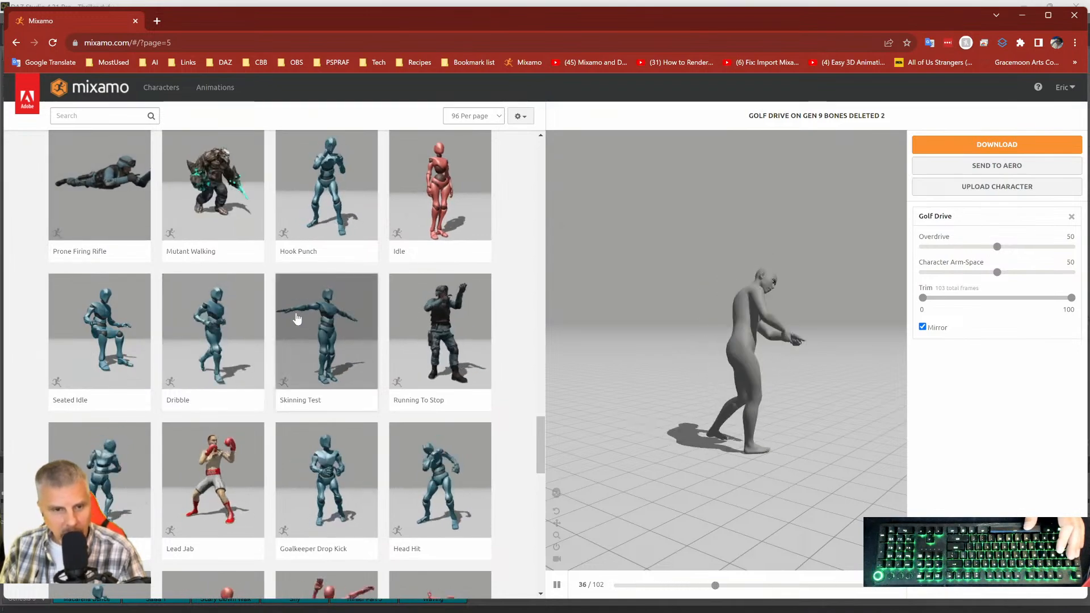
scroll(264, 328, "down", 8)
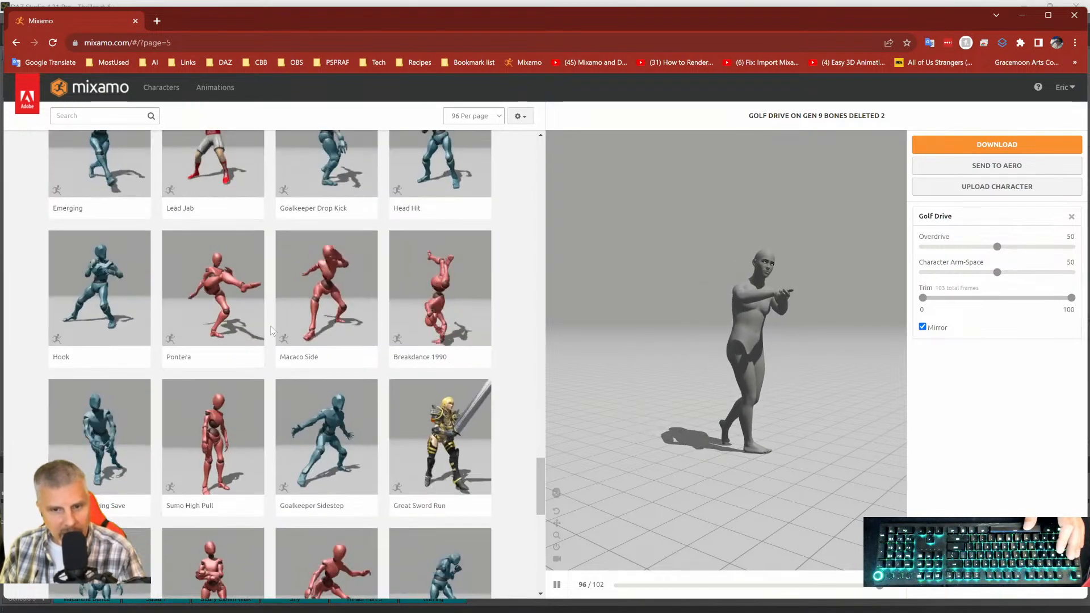
scroll(274, 328, "down", 15)
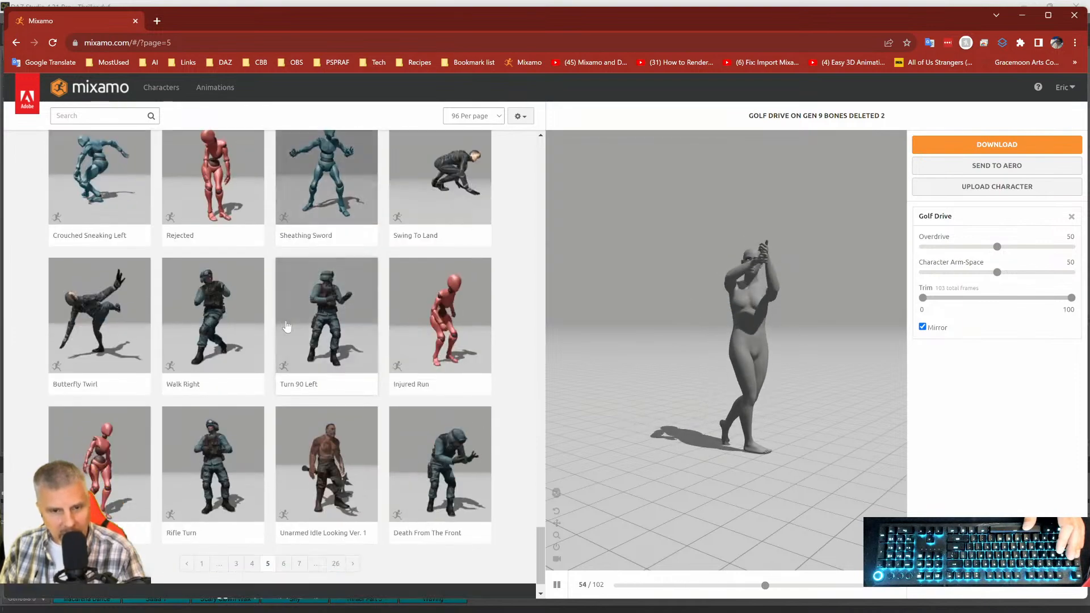
scroll(383, 332, "down", 2)
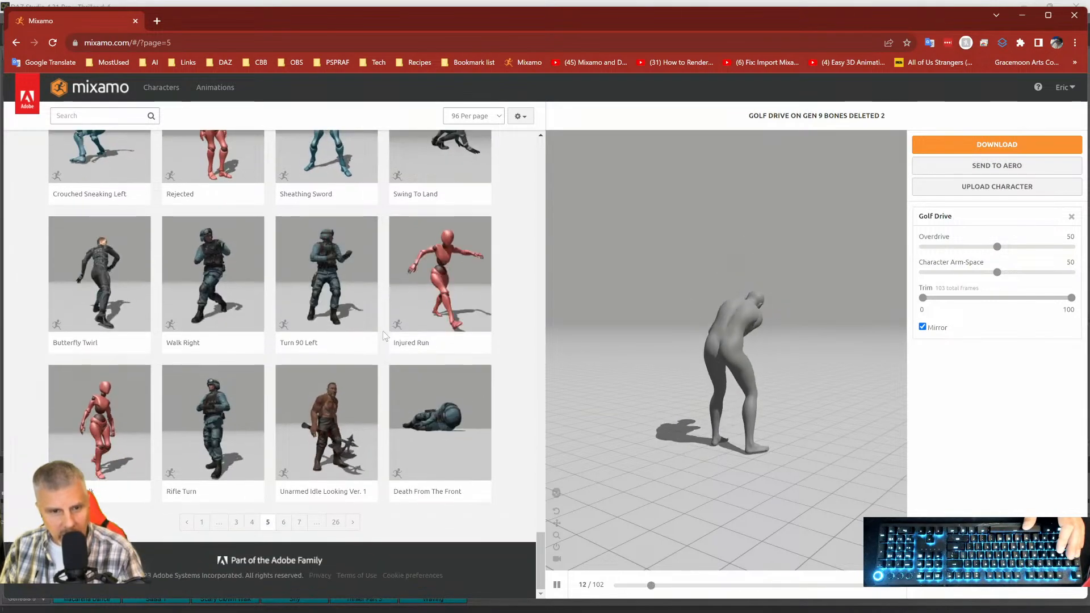
left_click(298, 522)
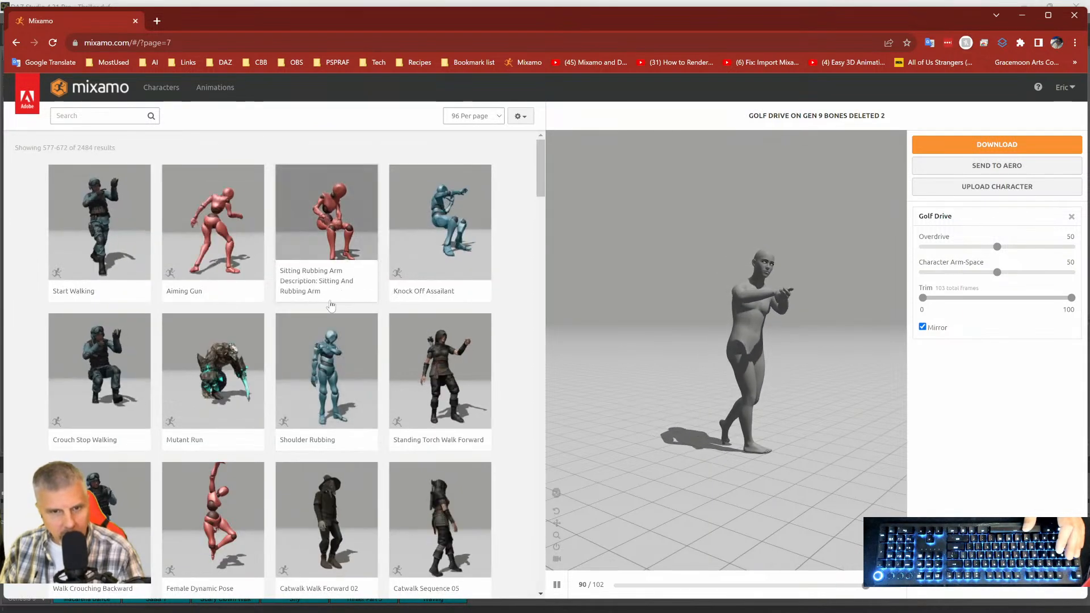
scroll(327, 318, "down", 5)
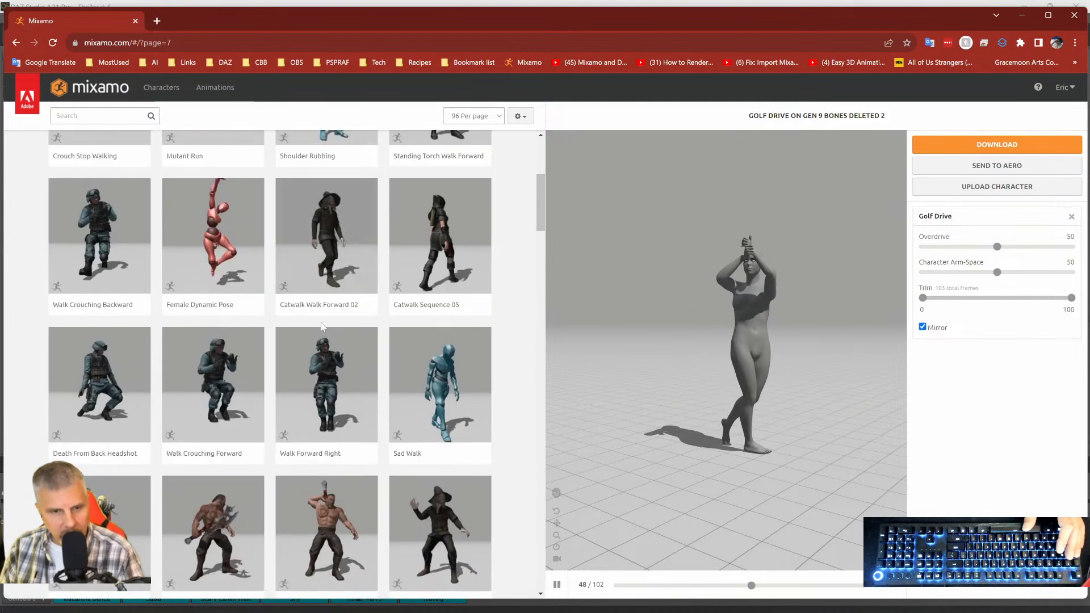
left_click(221, 256)
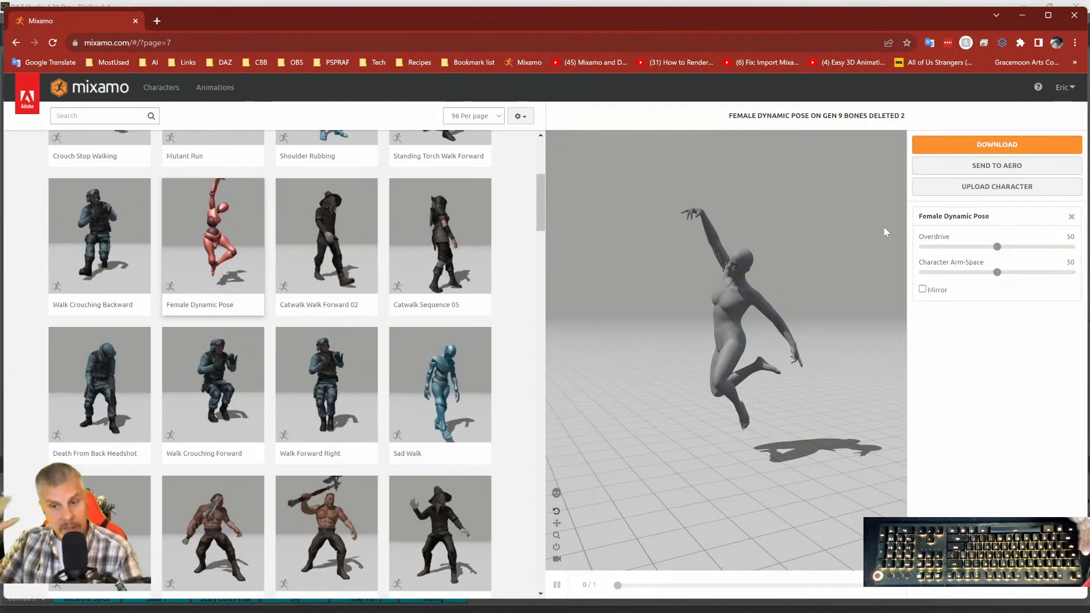
Apply the Zombie Crawl animation from page 7, view it from the front, and turn on In Place.
scroll(308, 380, "down", 5)
scroll(307, 380, "down", 5)
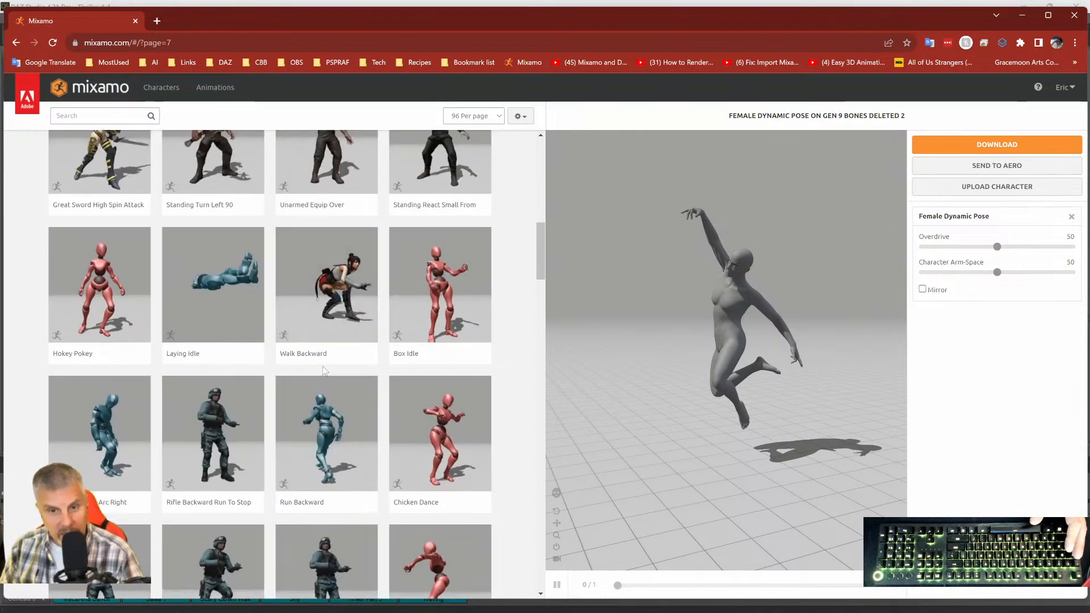
scroll(331, 379, "down", 6)
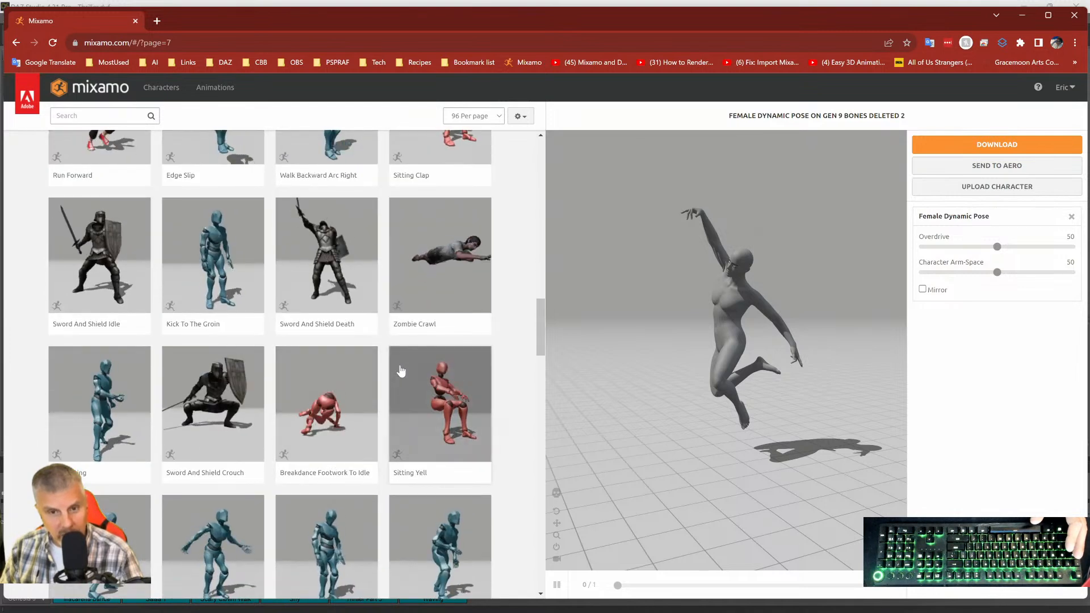
left_click(397, 305)
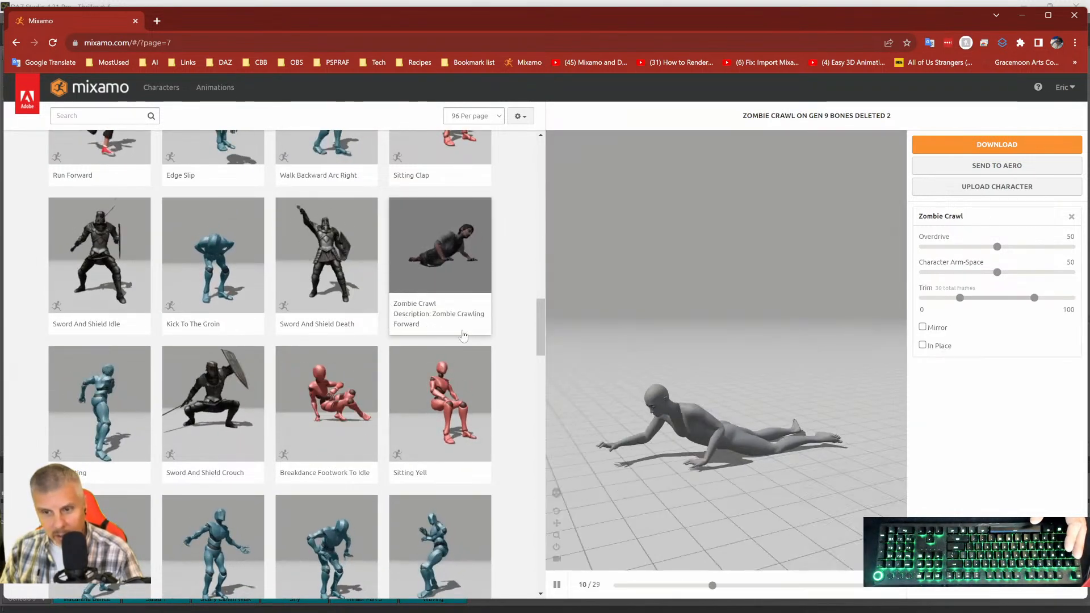
left_click_drag(717, 389, 786, 370)
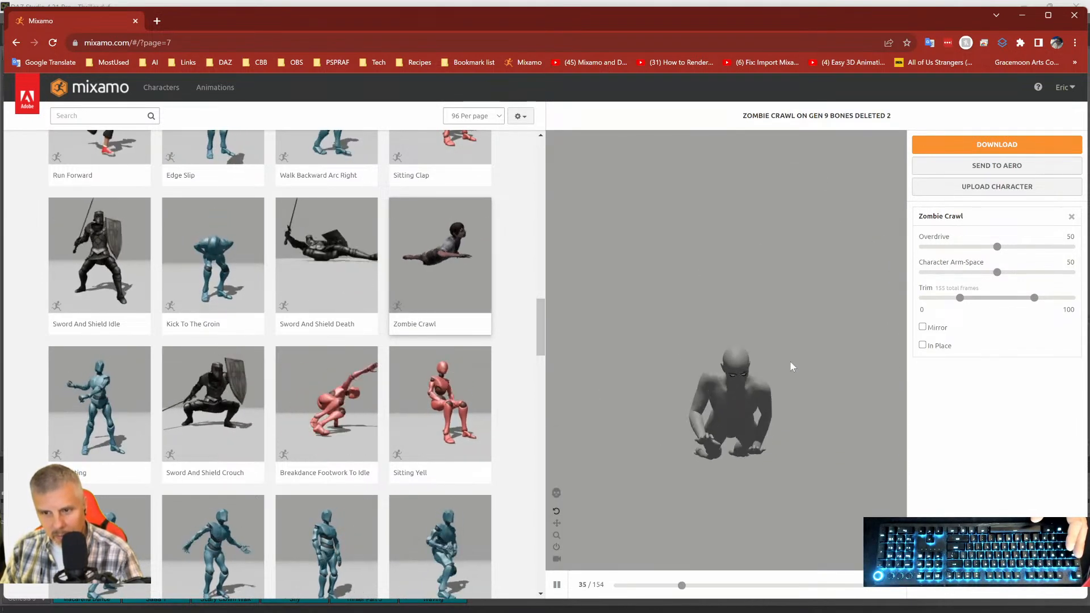
left_click(922, 345)
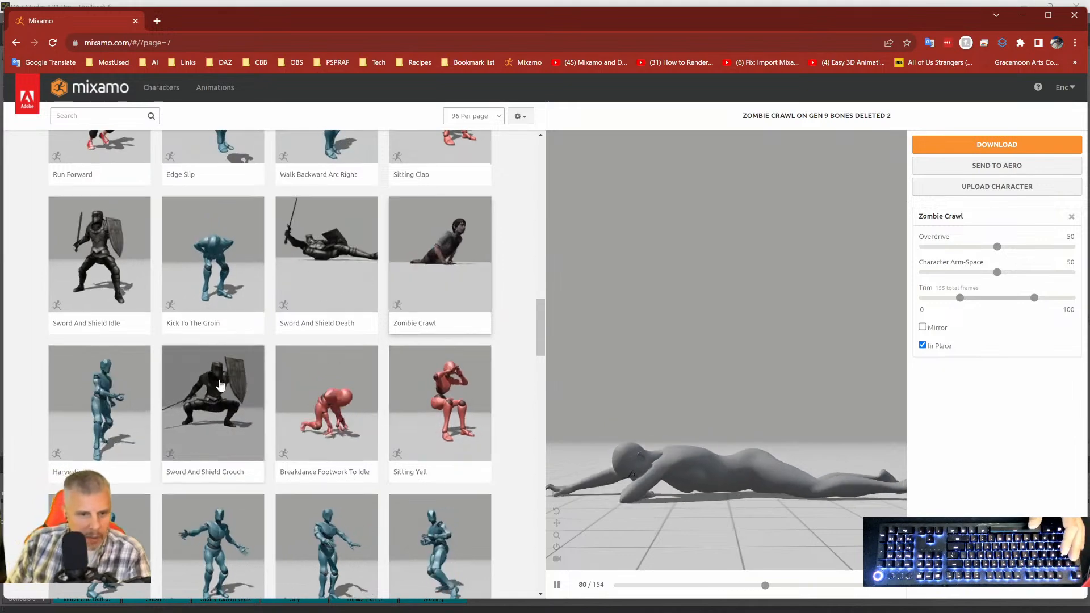
Browse further down page 7 of the animations and apply Right Shimmy to the character.
scroll(221, 385, "down", 3)
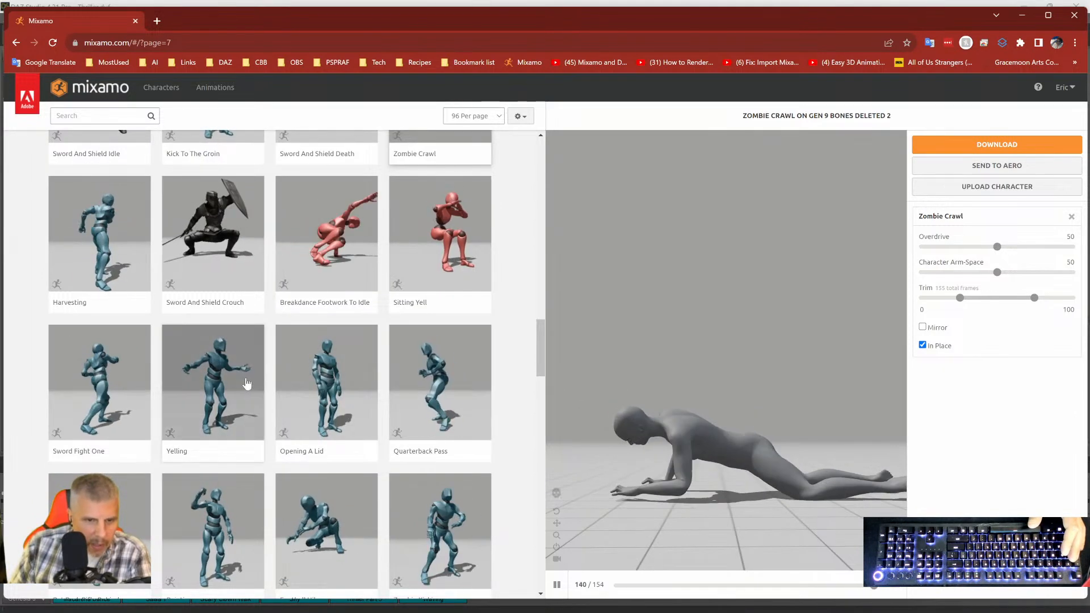
scroll(295, 389, "down", 4)
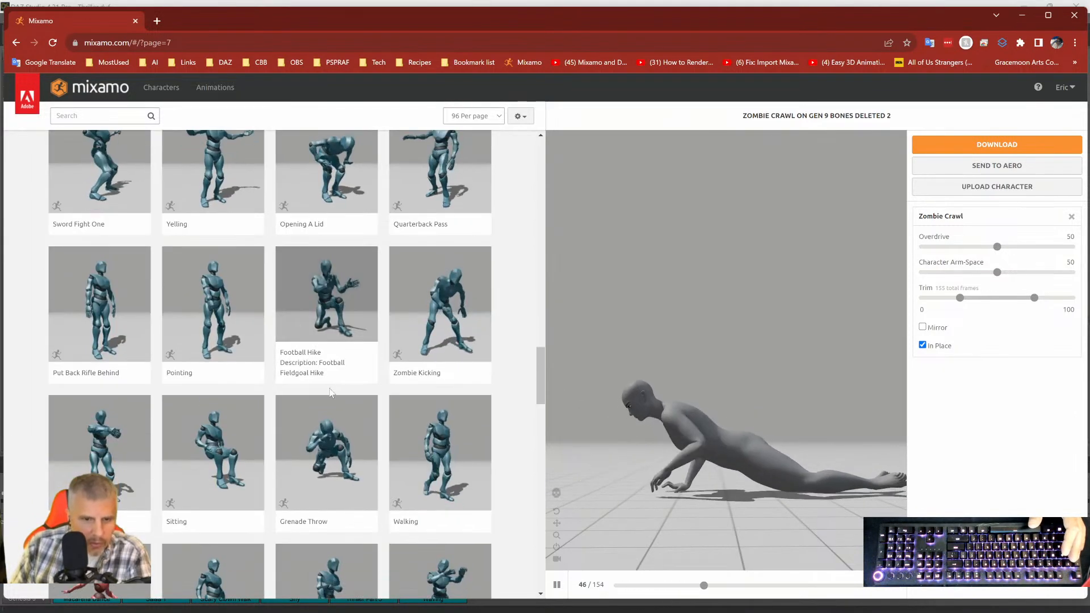
scroll(330, 393, "down", 3)
scroll(331, 393, "down", 5)
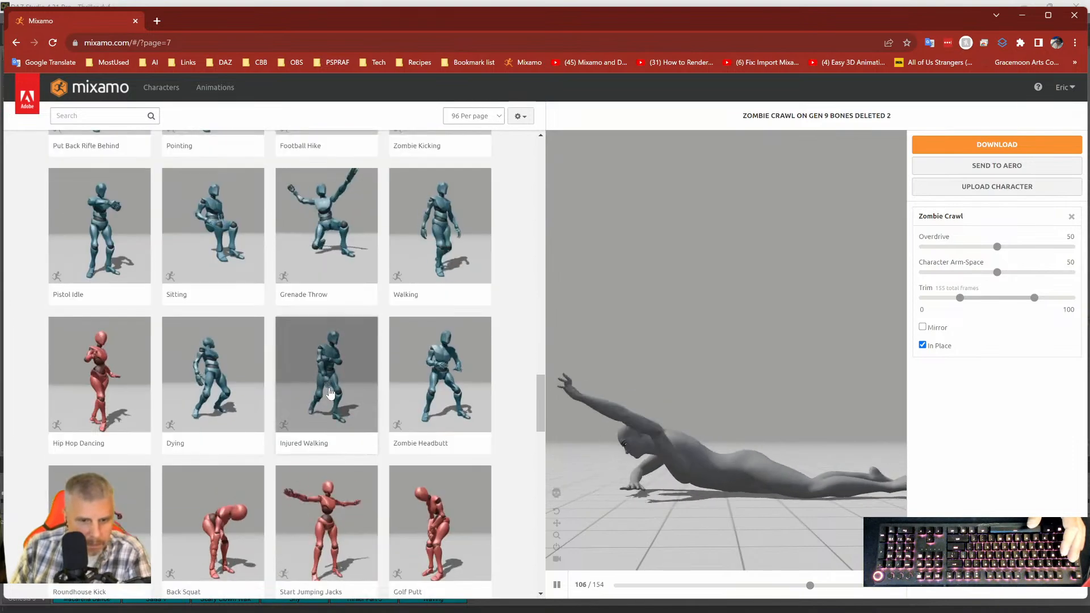
scroll(330, 393, "down", 1)
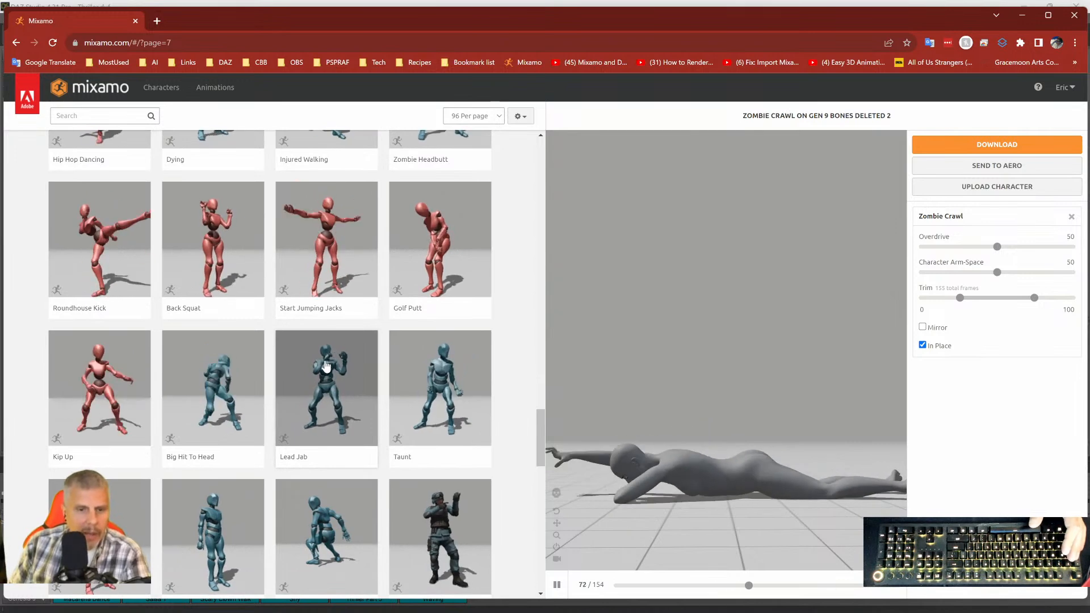
scroll(326, 368, "down", 3)
scroll(327, 374, "down", 1)
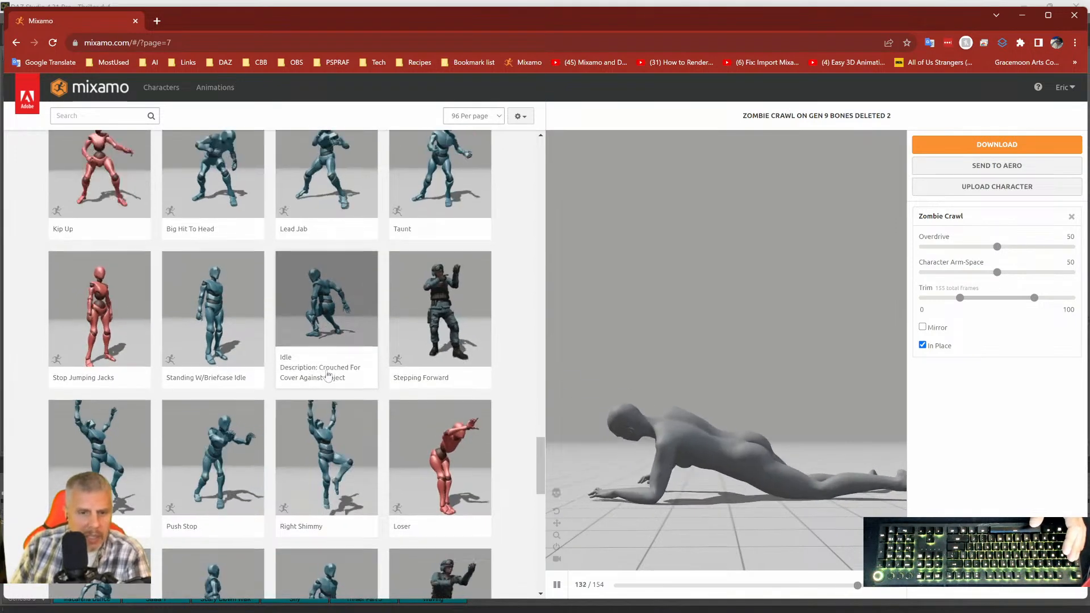
scroll(327, 373, "down", 2)
left_click(328, 365)
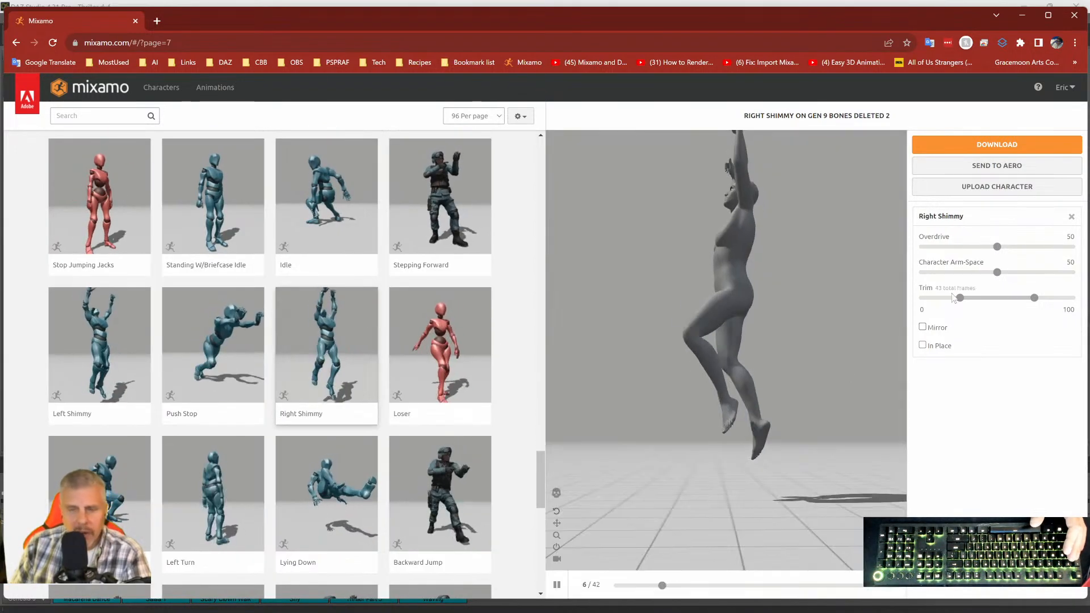
View the Right Shimmy motion from the front and slightly above, and pause its playback.
left_click_drag(774, 262, 857, 288)
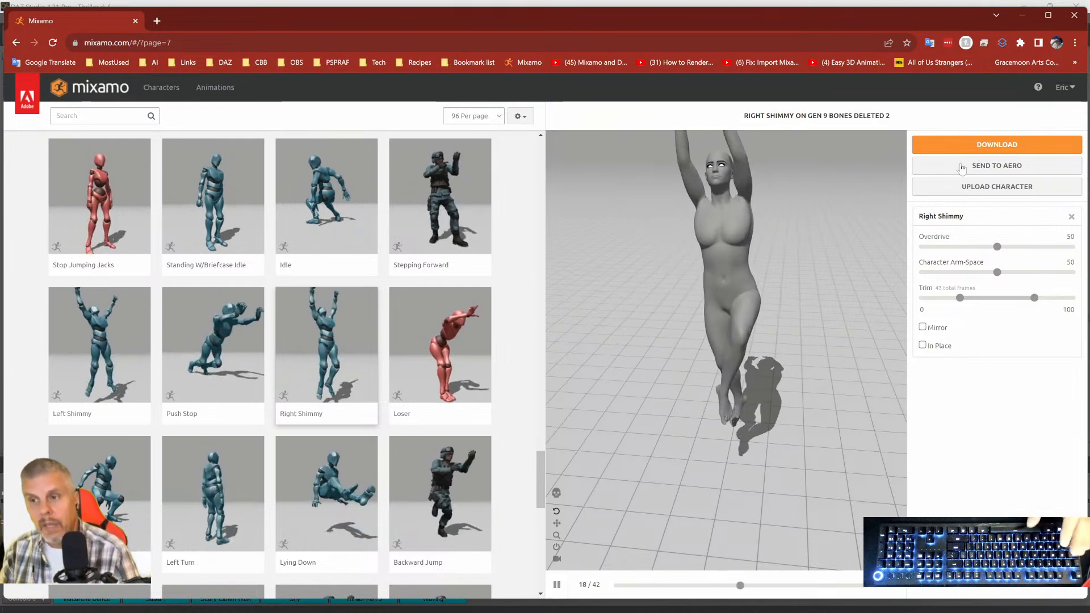
left_click_drag(682, 256, 704, 253)
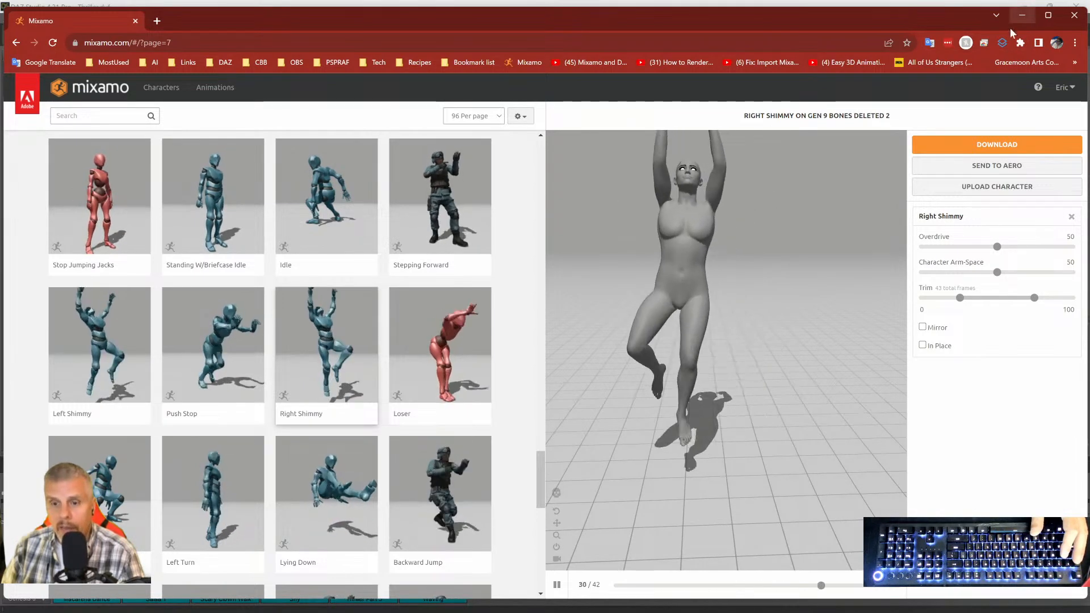
left_click(770, 410)
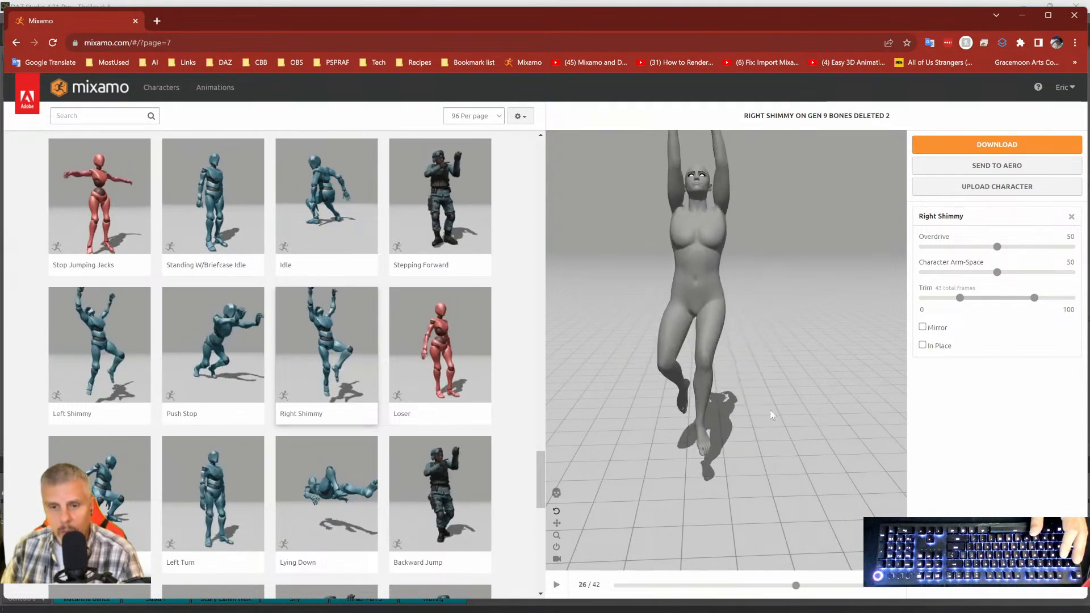
Switch to DAZ Studio and show the Thriller scene's keyframe timeline to inspect the camera and figure tracks.
left_click(1021, 15)
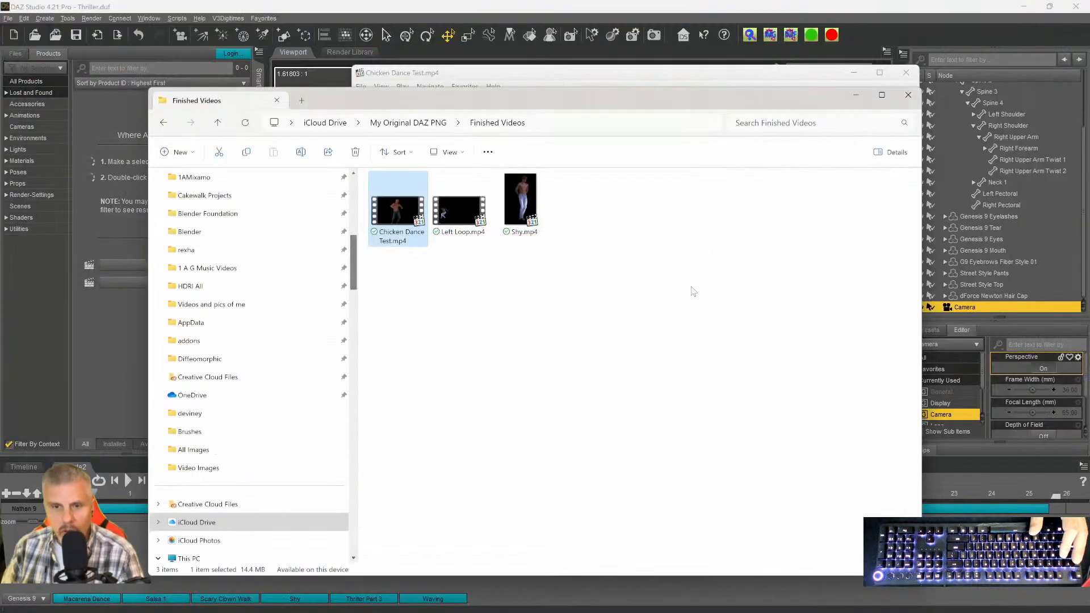
left_click(780, 15)
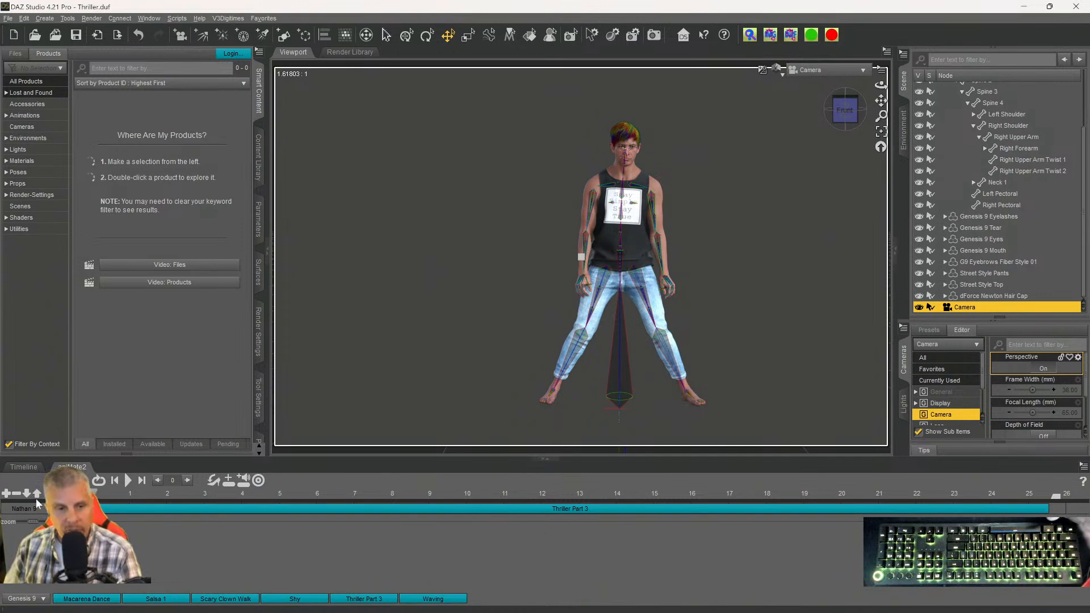
left_click(23, 467)
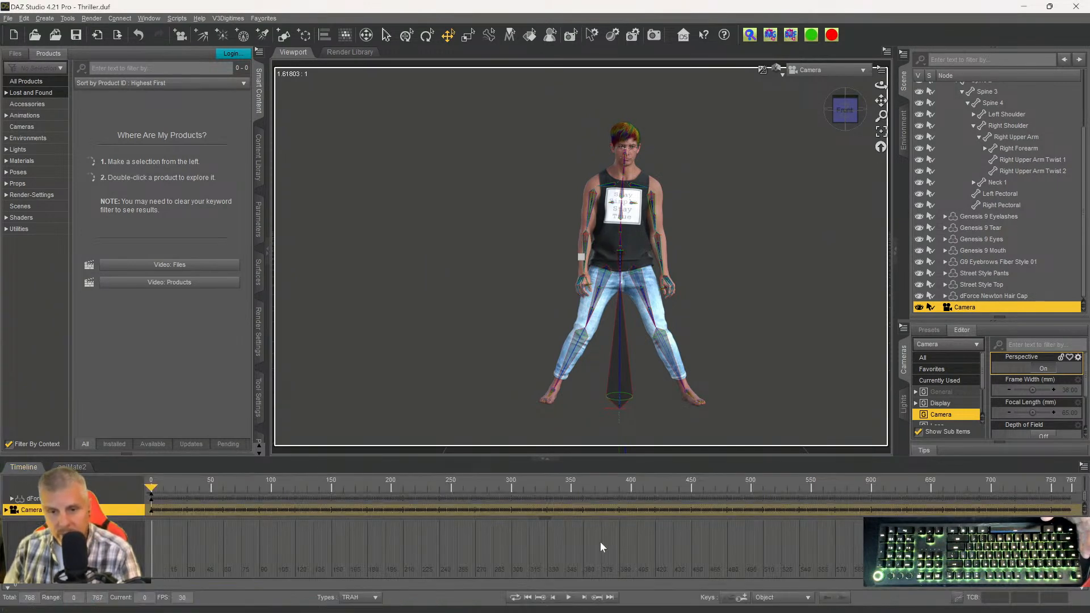
left_click_drag(584, 509, 694, 507)
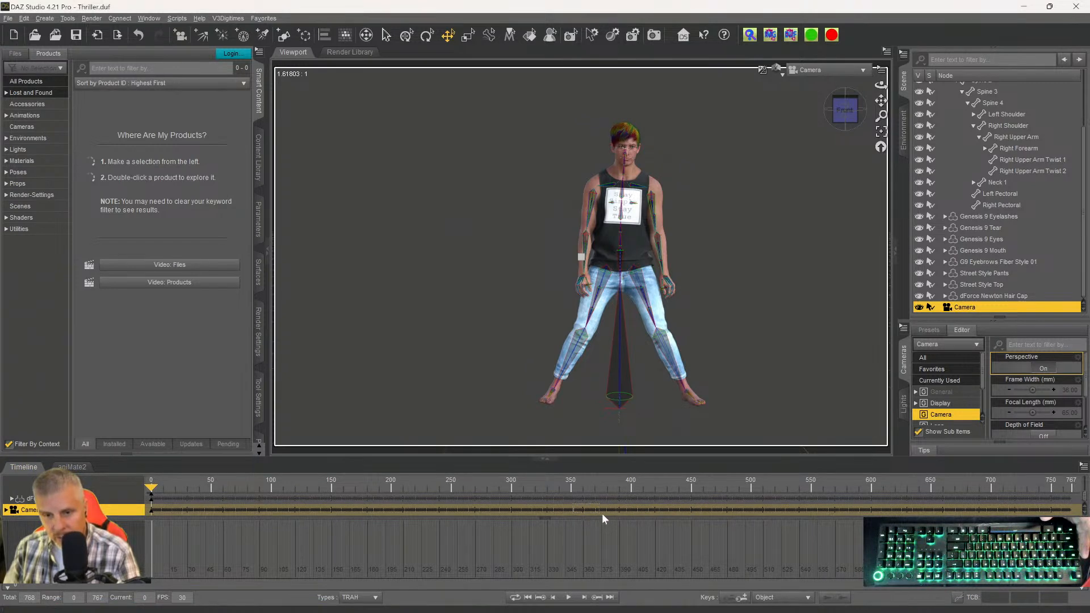
left_click(275, 513)
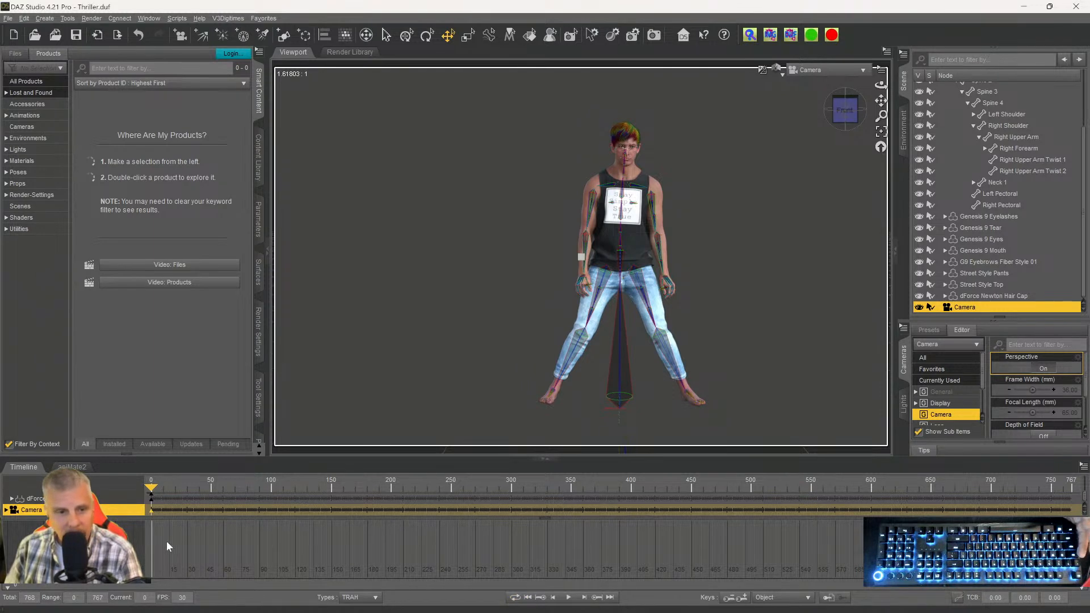
scroll(137, 521, "up", 3)
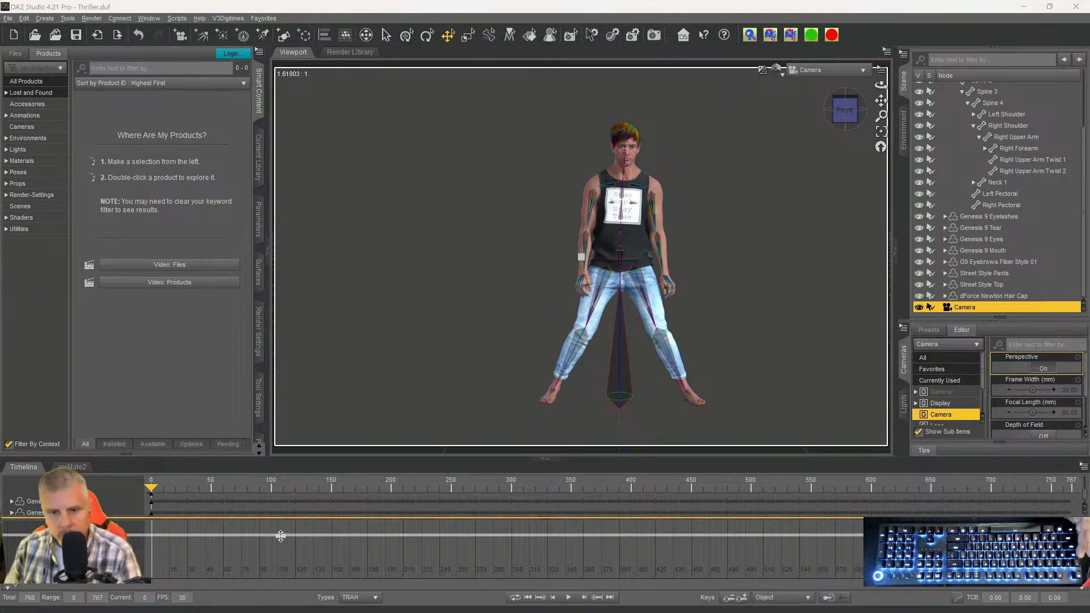
Enlarge the timeline area and hide its graph section so more keyframe tracks fit.
left_click_drag(281, 548, 280, 561)
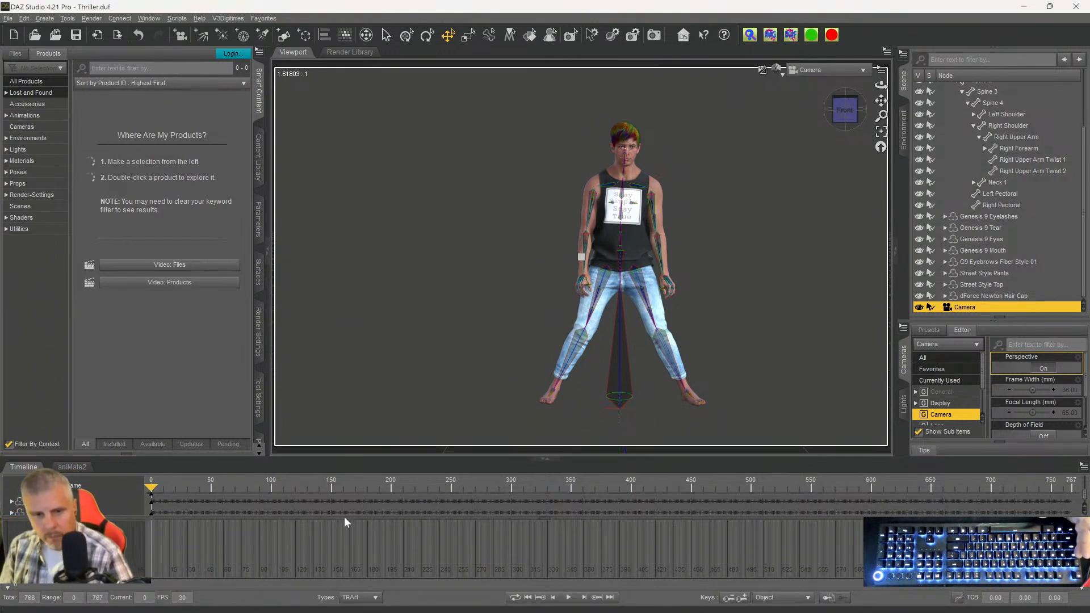
left_click_drag(587, 427, 609, 359)
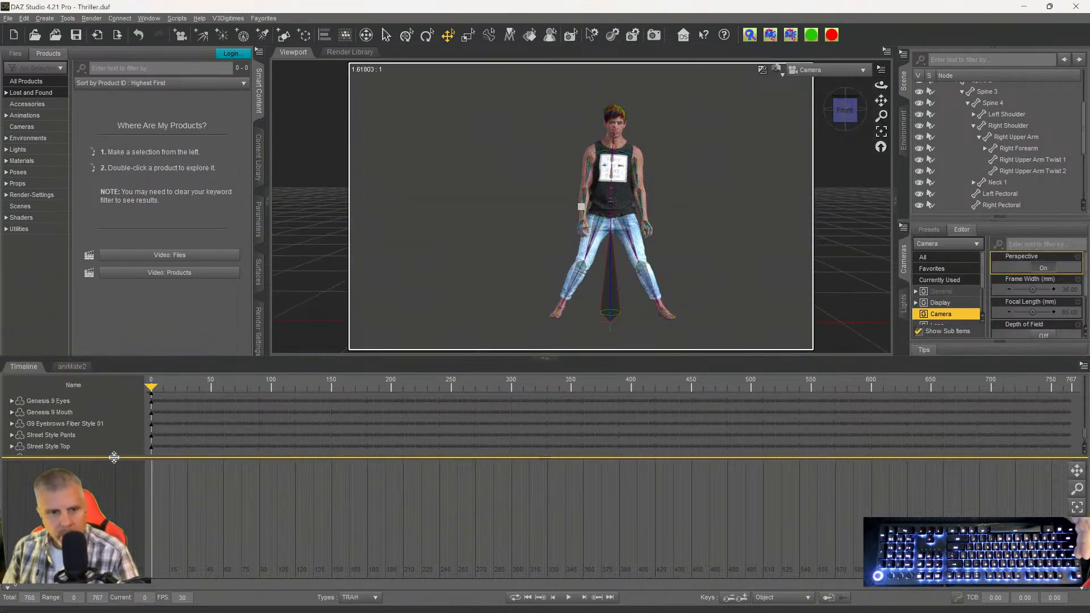
left_click_drag(114, 458, 117, 514)
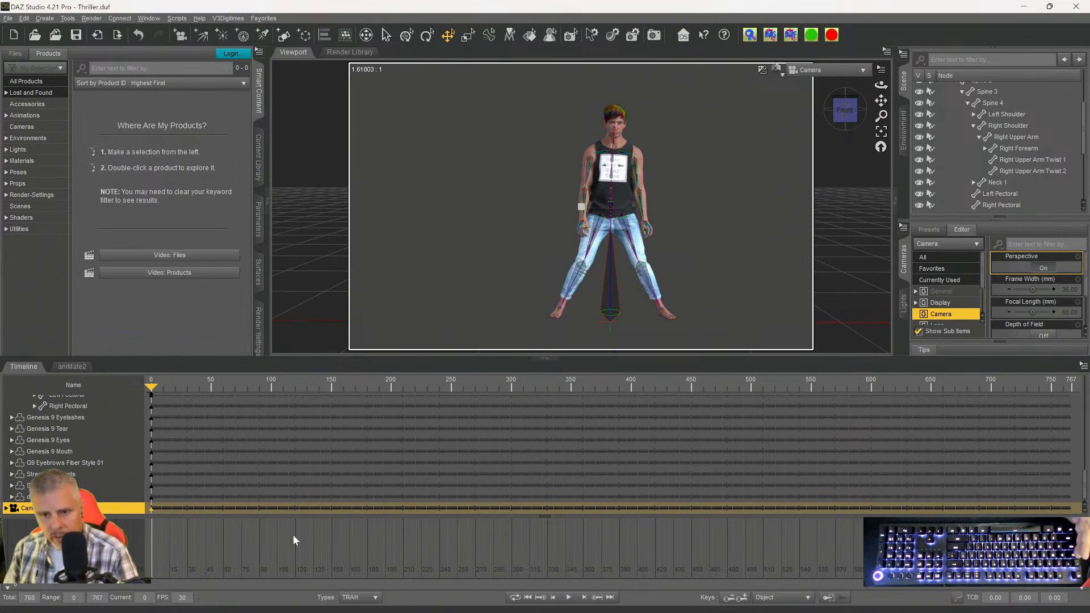
left_click(546, 518)
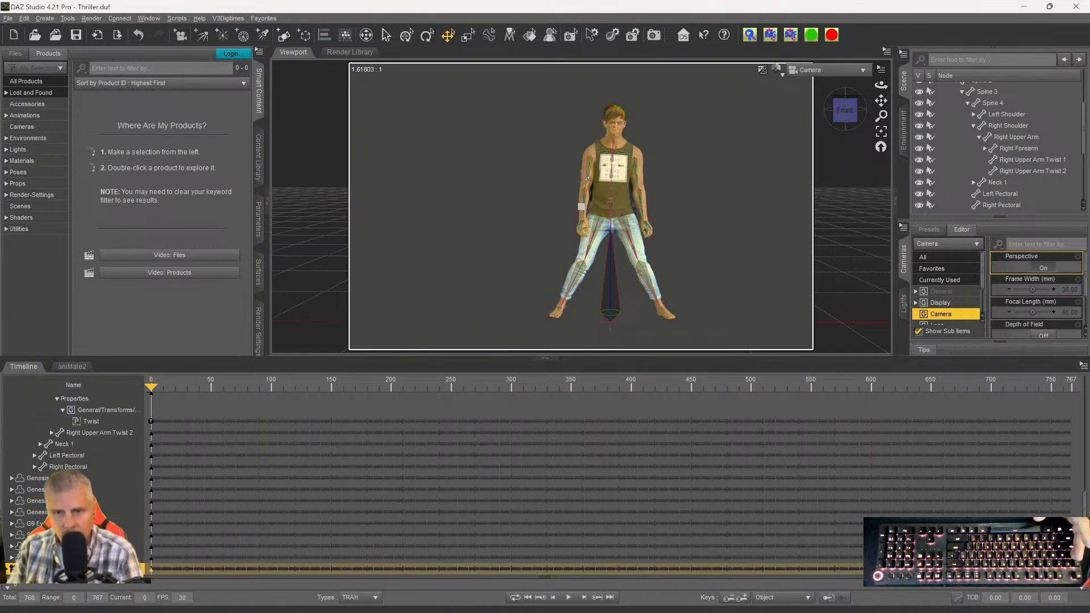
Select the dancer's right upper arm on the figure and locate its rotation tracks in the timeline.
left_click(587, 179)
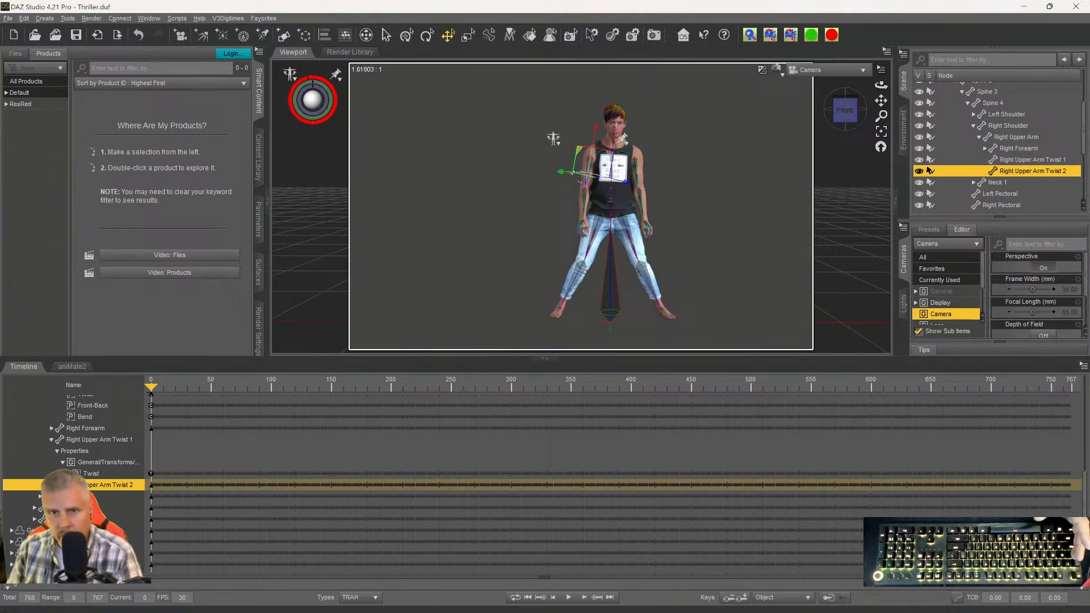
left_click(587, 183)
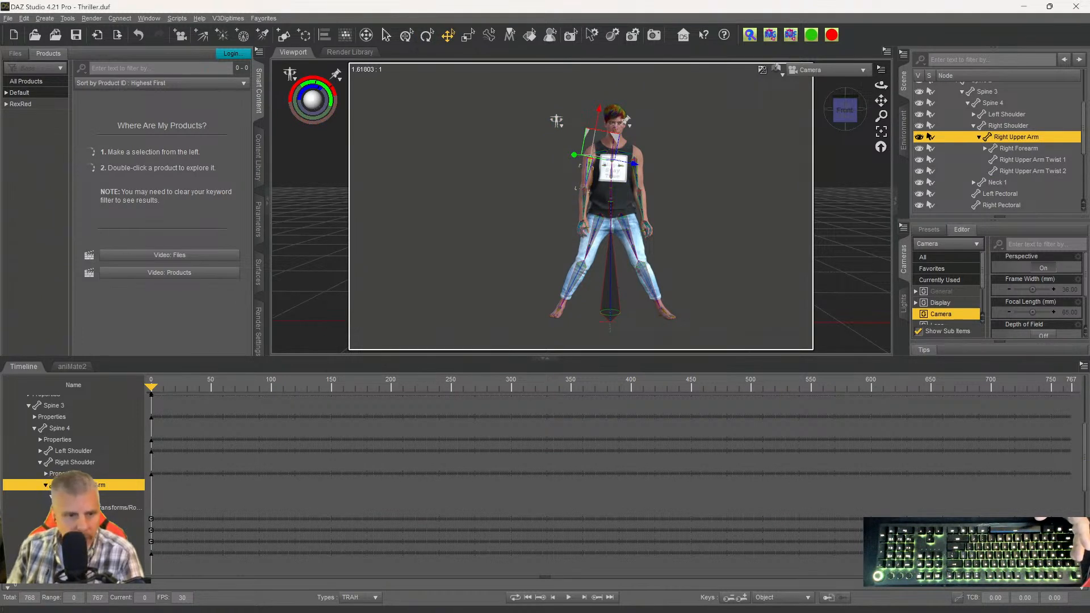
scroll(352, 510, "down", 2)
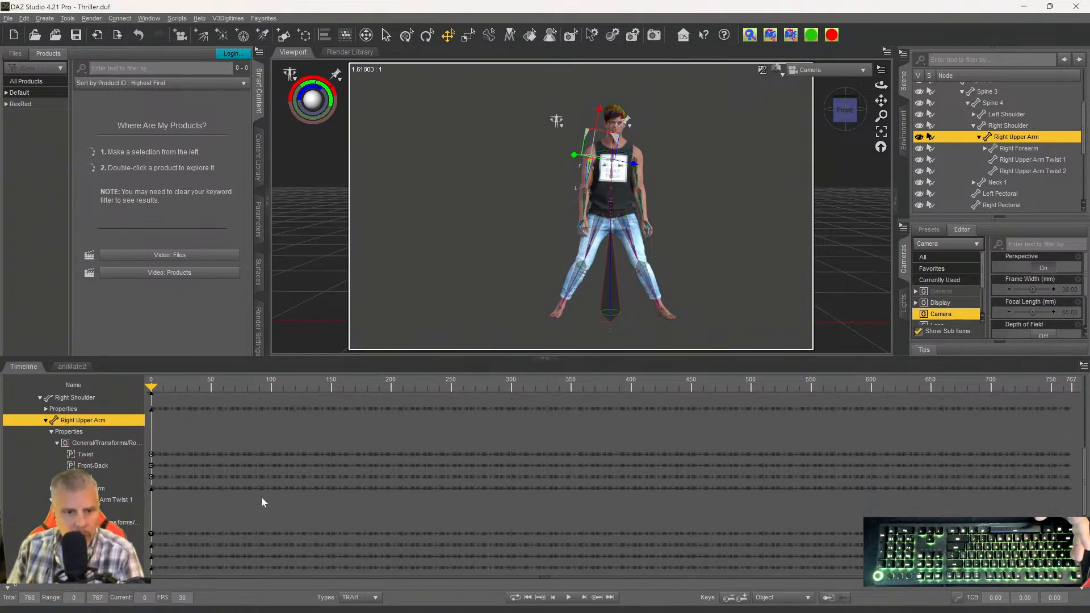
Select the right upper arm's Bend track, play the dance animation, and stop it near frame 355.
left_click(97, 478)
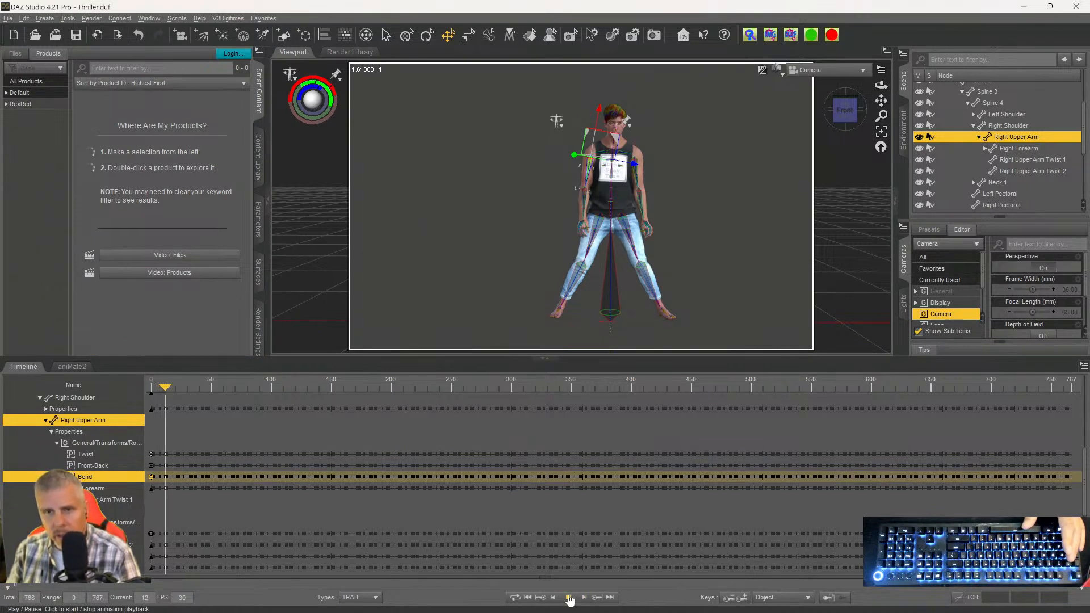
left_click(570, 599)
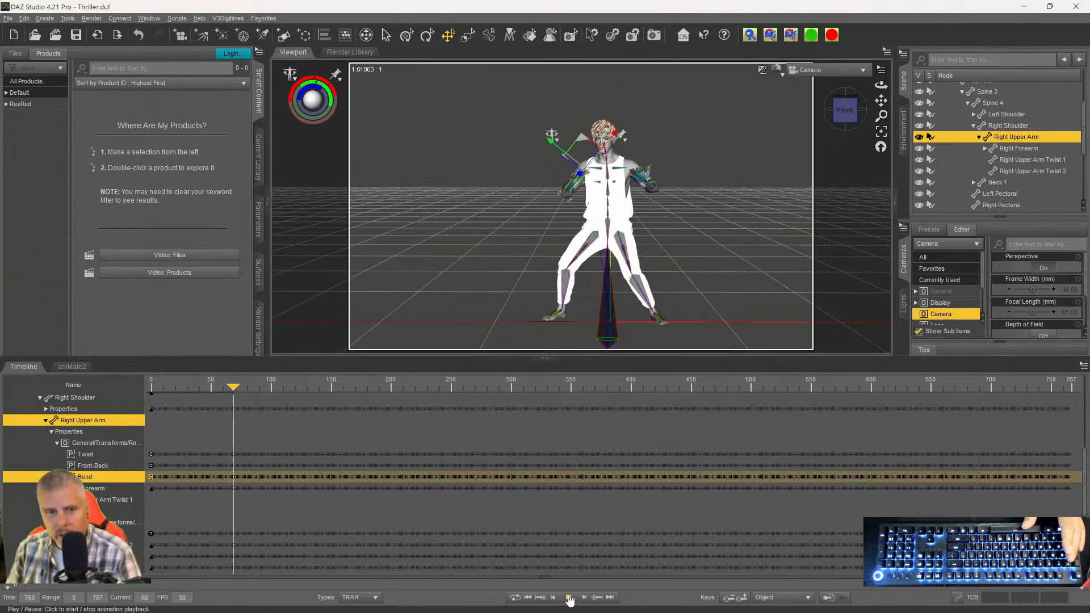
left_click(570, 598)
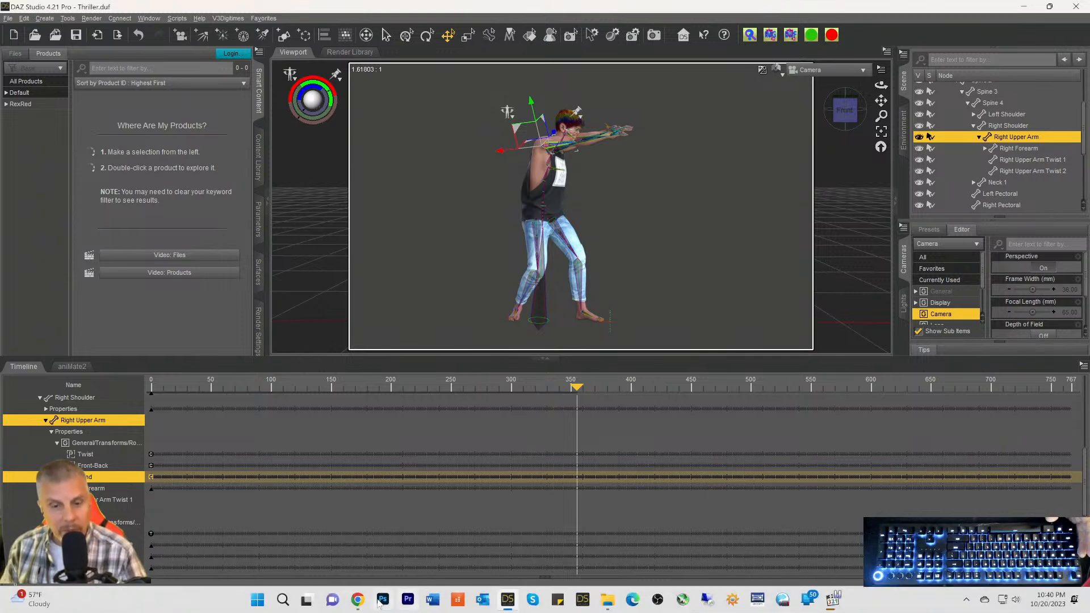
Switch back to Mixamo and apply the Left Shimmy animation from page 7 to the character.
left_click(359, 600)
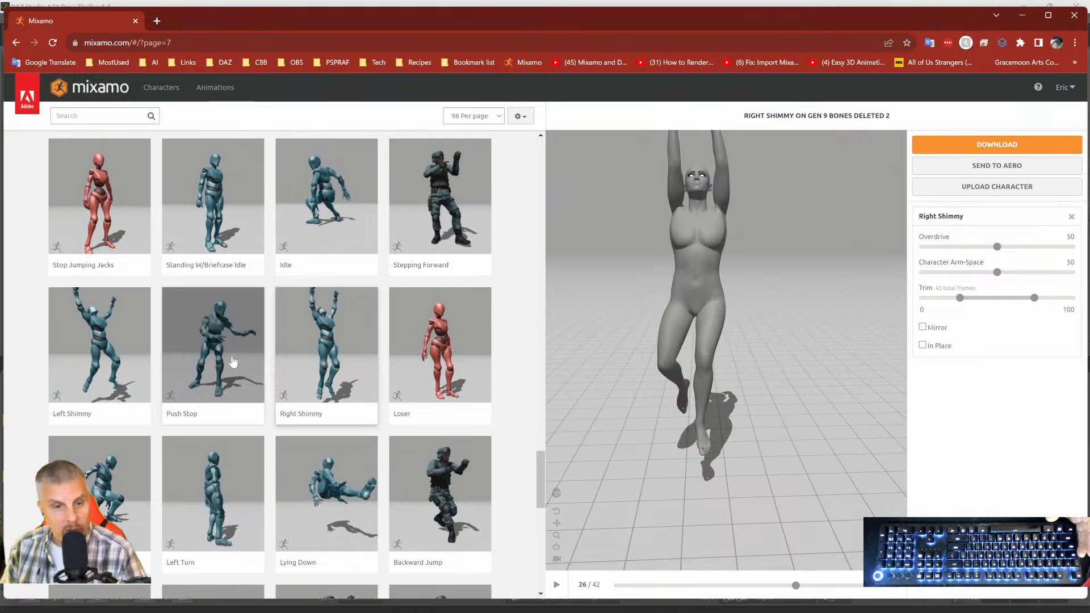
scroll(229, 355, "down", 2)
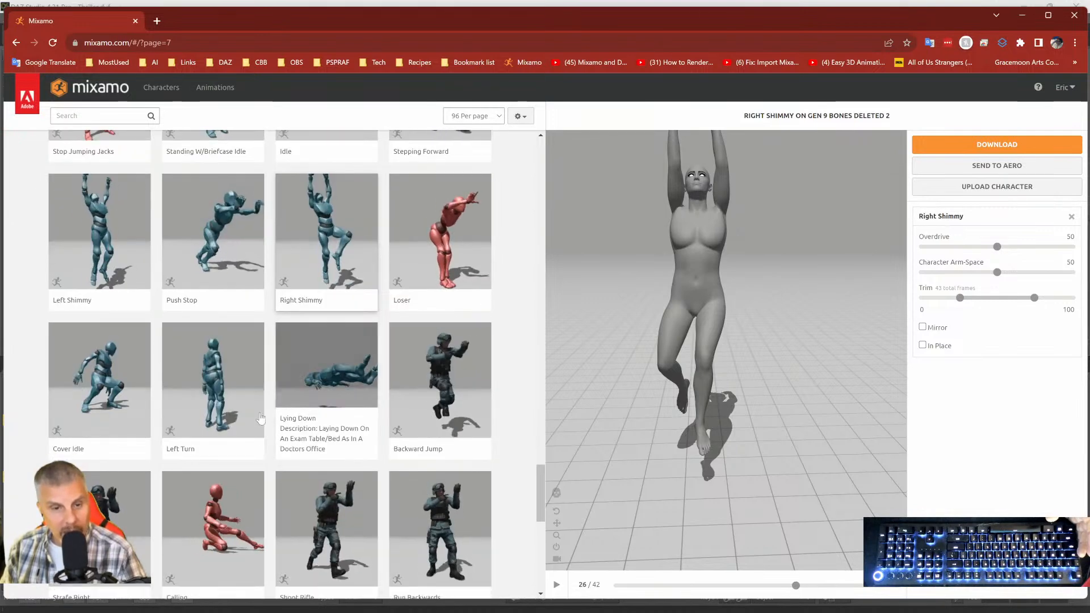
mouse_move(435, 287)
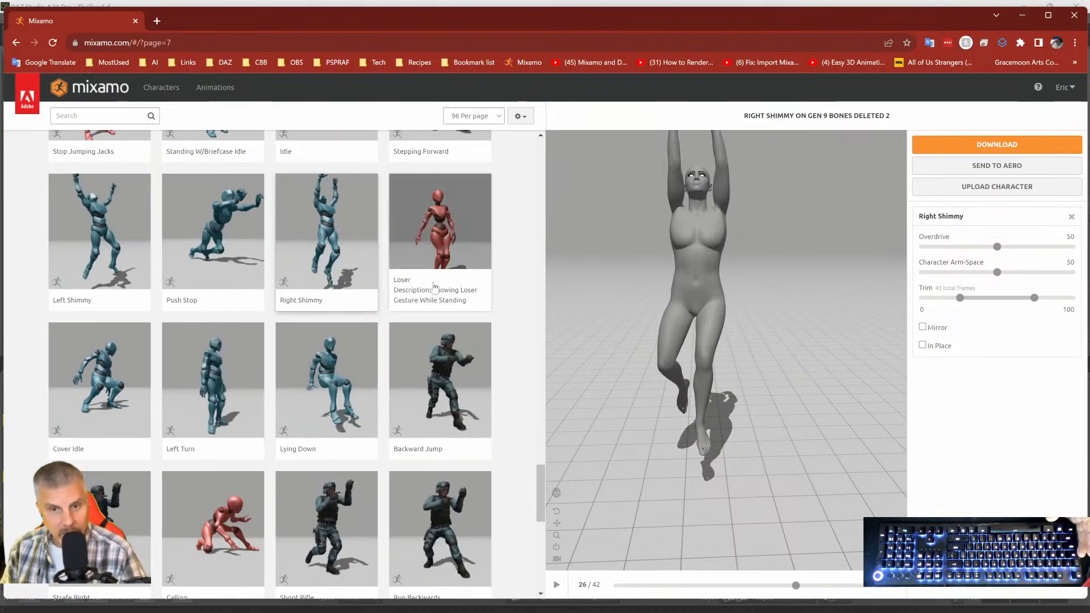
left_click(150, 250)
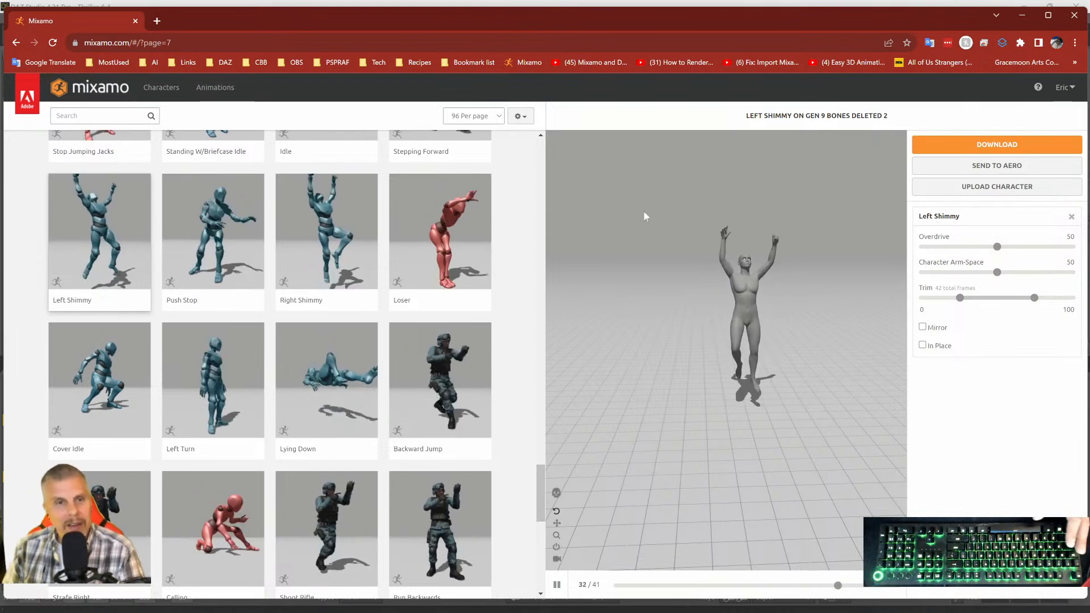
Bring up the paused Chicken Dance Test.mp4 video and reposition its player window over the Finished Videos folder.
scroll(456, 386, "down", 10)
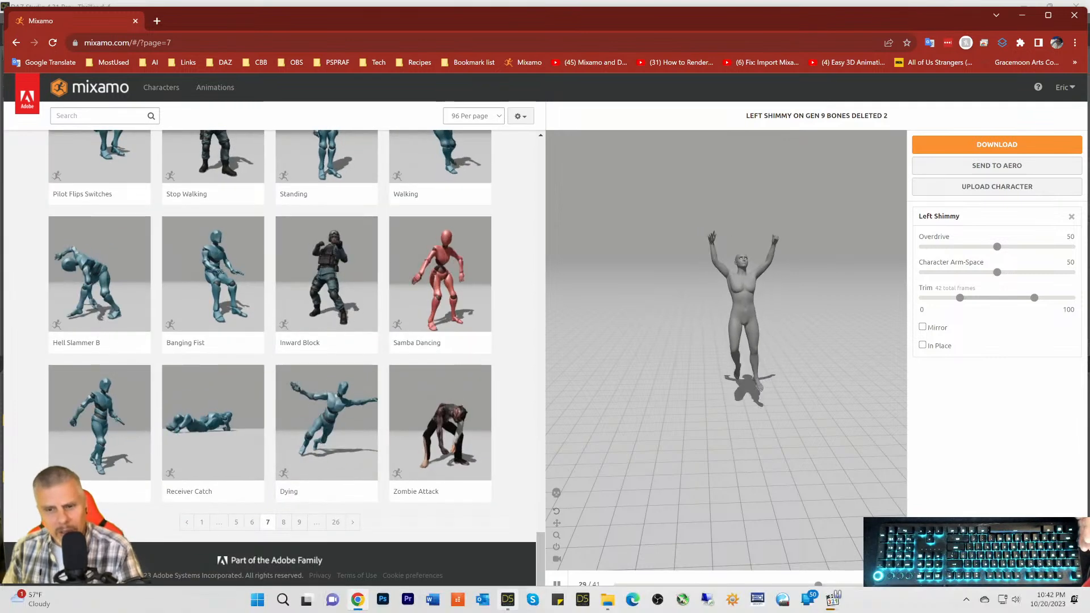
left_click(606, 600)
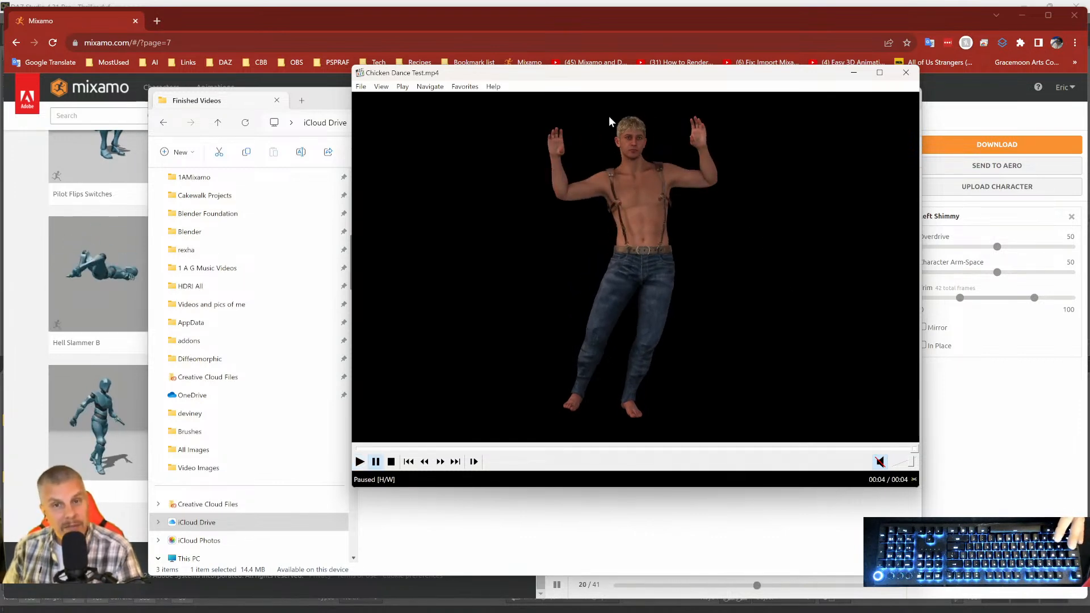
left_click_drag(554, 79, 470, 99)
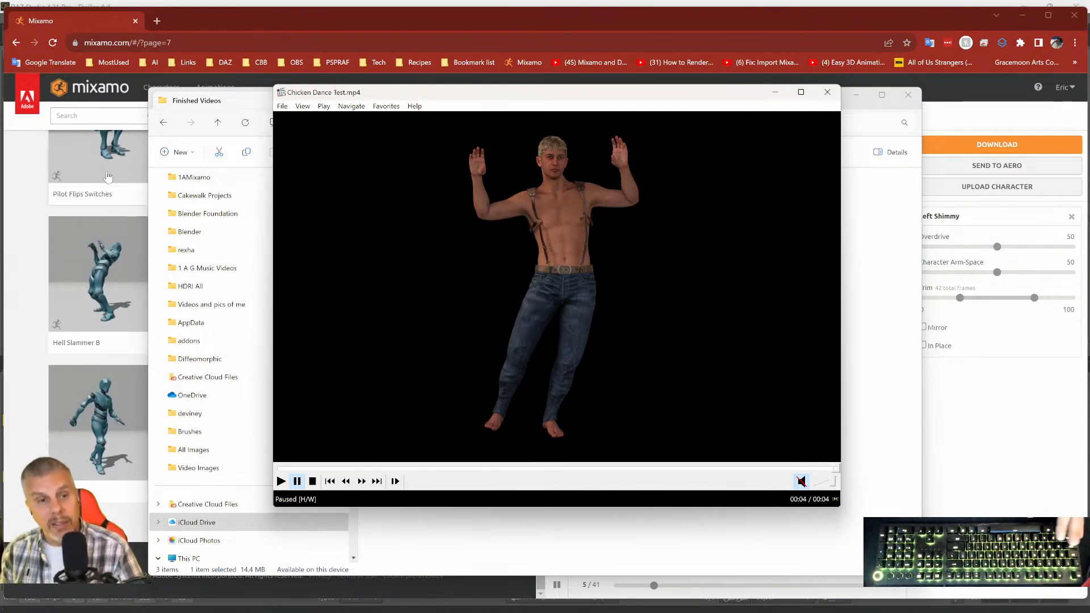
Return to Mixamo and look through the remaining animations on page 7.
left_click(32, 160)
scroll(317, 278, "up", 15)
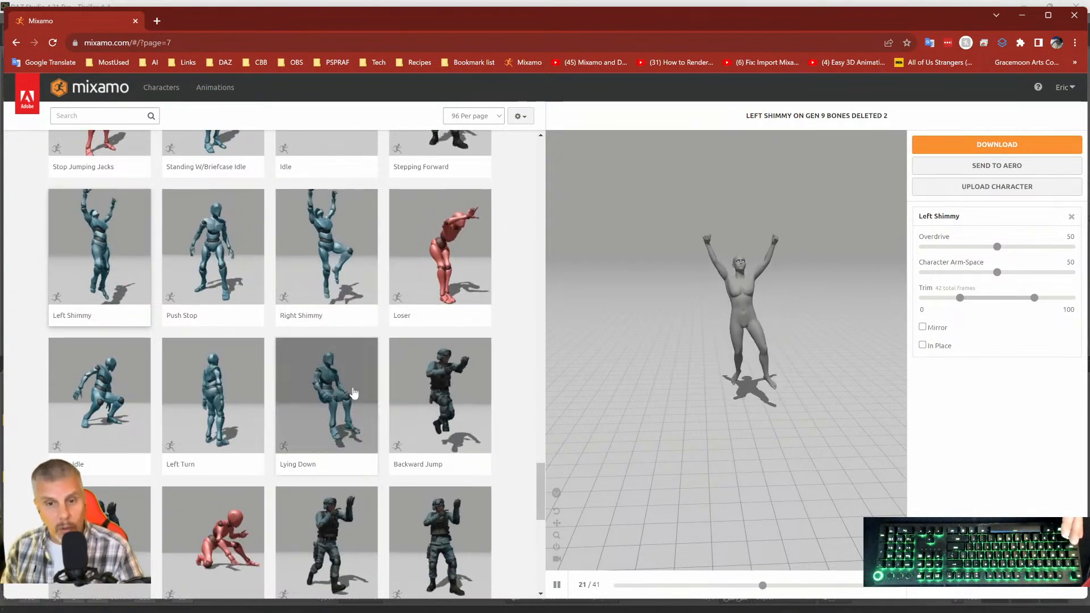
scroll(379, 392, "down", 15)
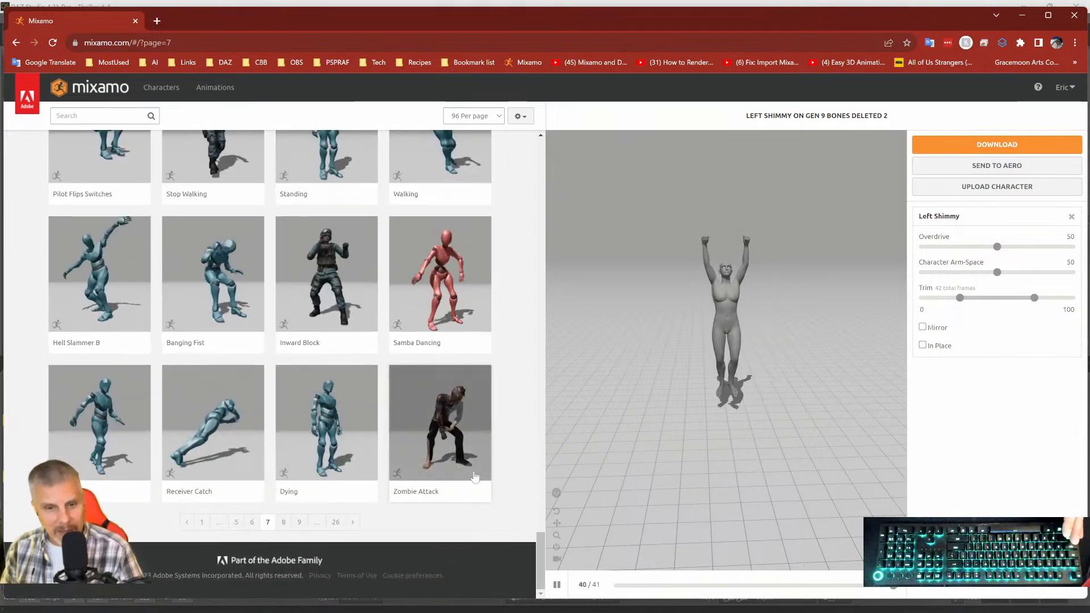
scroll(373, 356, "up", 6)
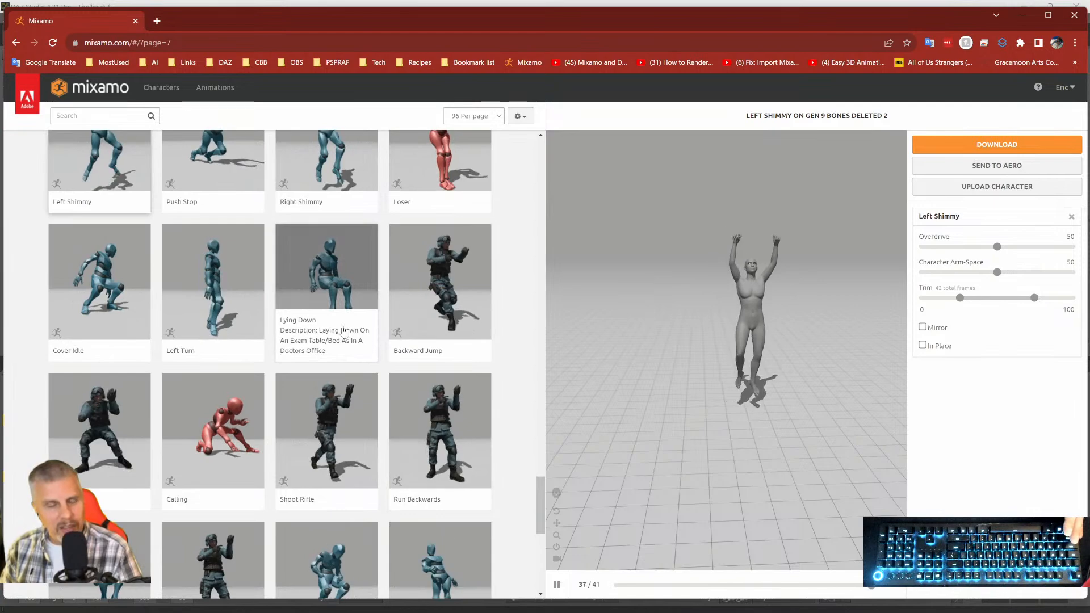
Skim the rest of the page 7 animations and open the last animation page, 26.
scroll(366, 397, "down", 3)
scroll(369, 436, "down", 4)
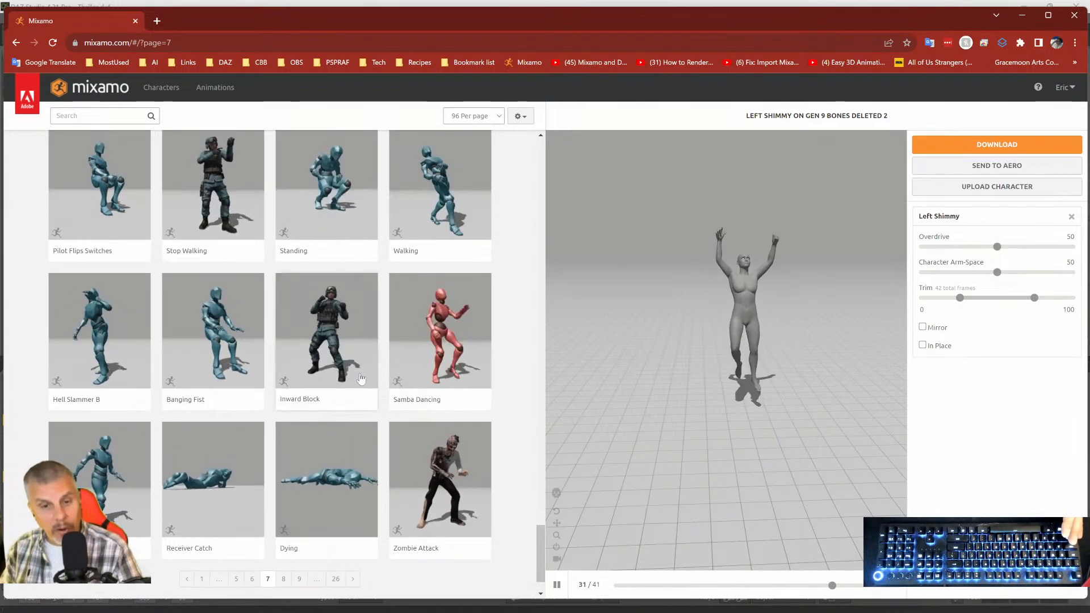
scroll(372, 488, "down", 1)
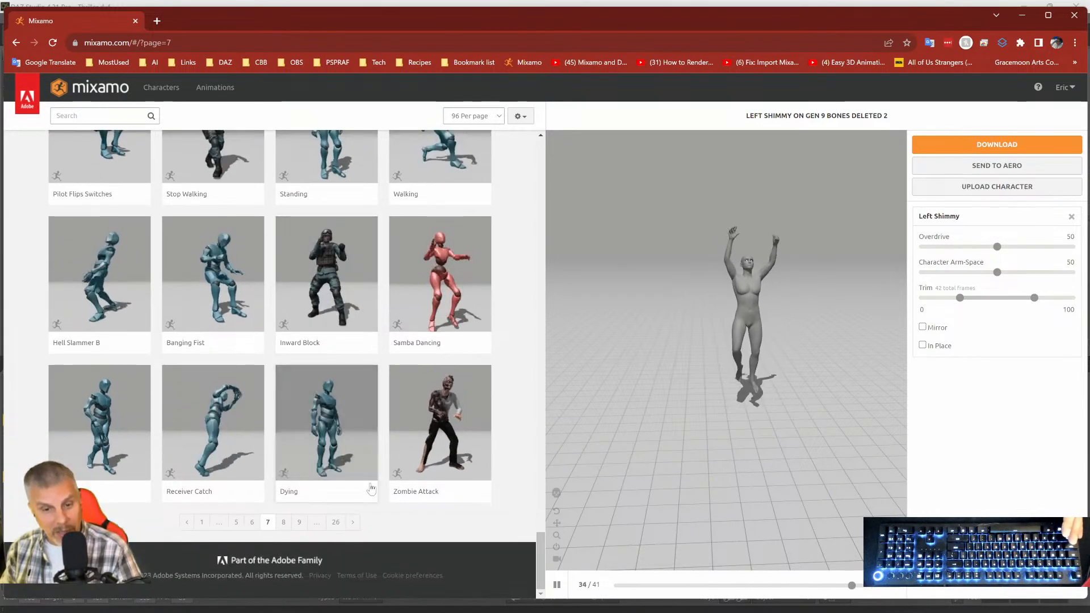
left_click(337, 521)
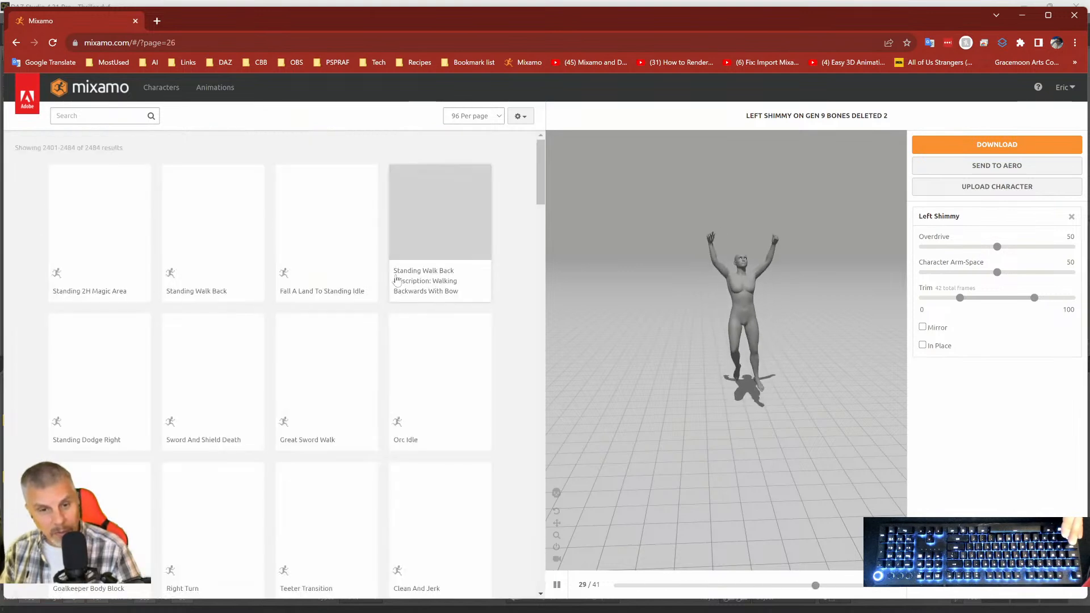
Browse the page 26 animations and preview the Plotting animation on the character.
scroll(325, 425, "down", 1)
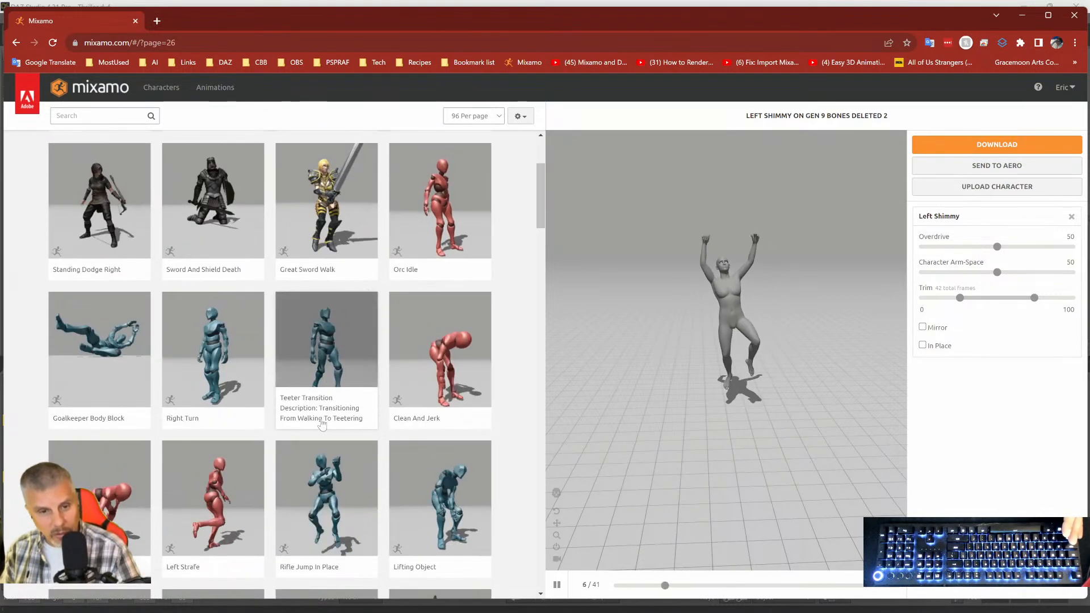
scroll(325, 425, "down", 2)
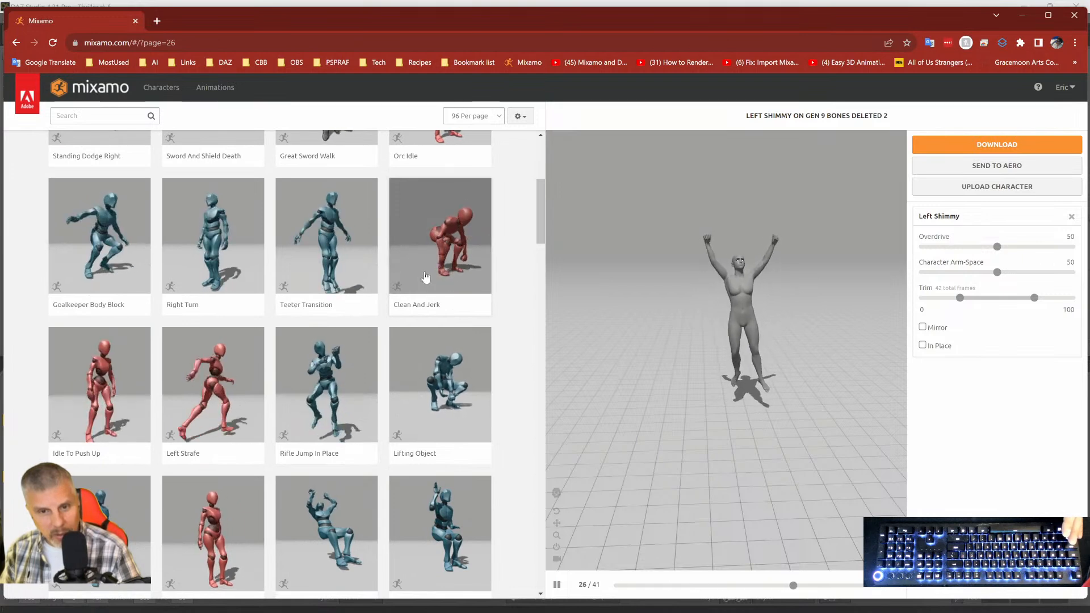
scroll(316, 328, "down", 2)
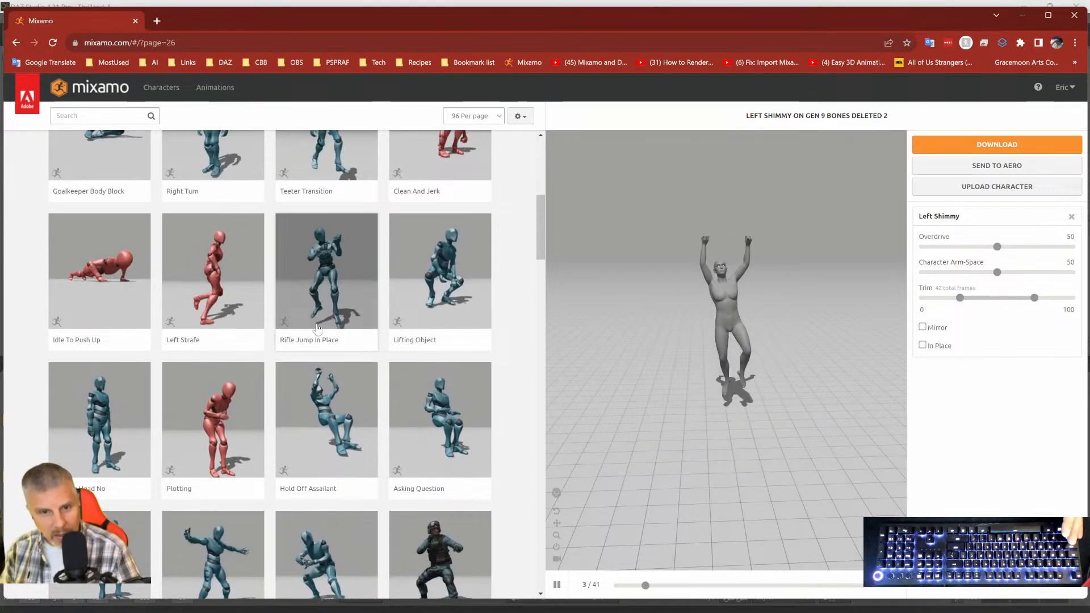
scroll(292, 297, "down", 3)
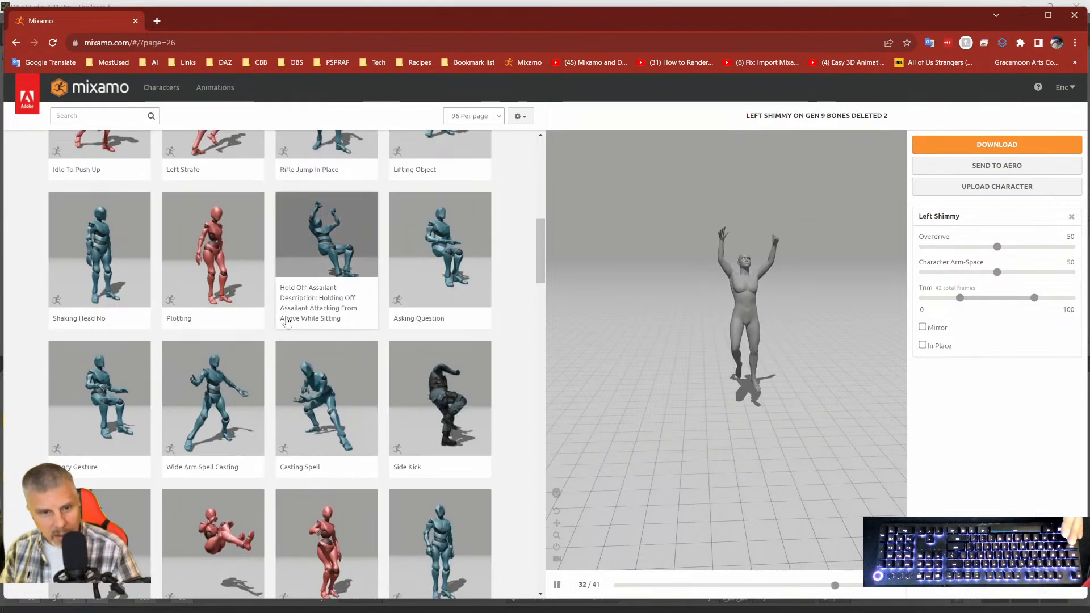
left_click(221, 275)
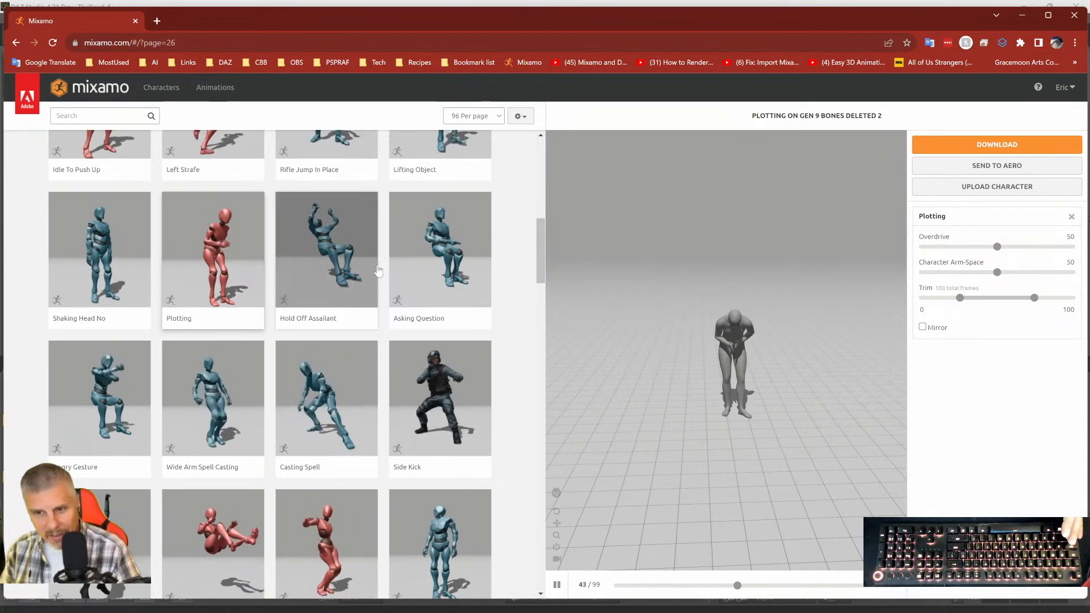
Apply the Arms Hip Hop Dance animation from page 26 to the character.
scroll(200, 308, "down", 3)
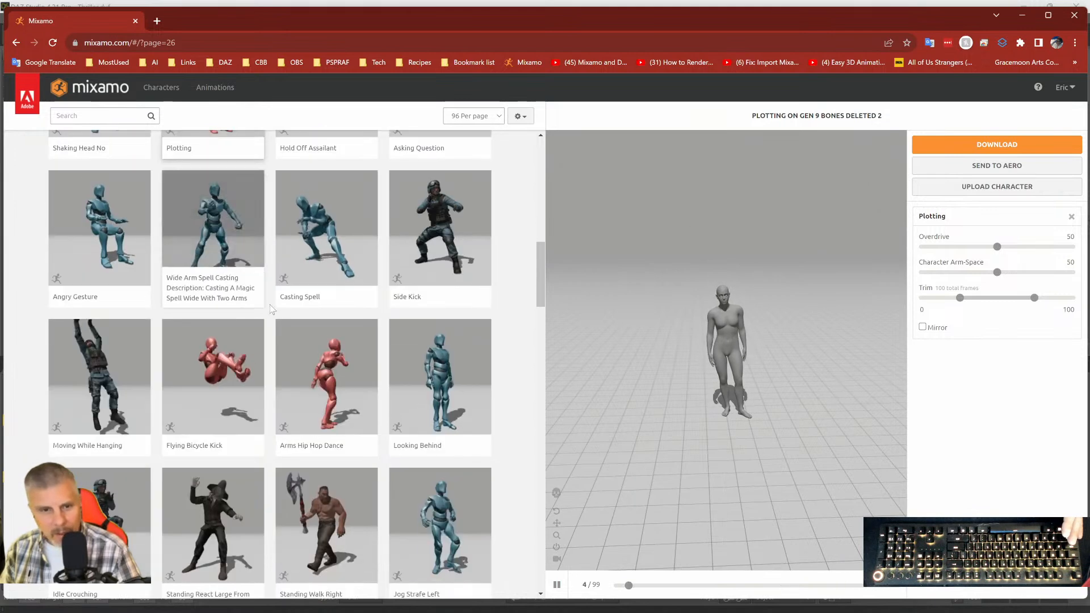
scroll(255, 347, "down", 2)
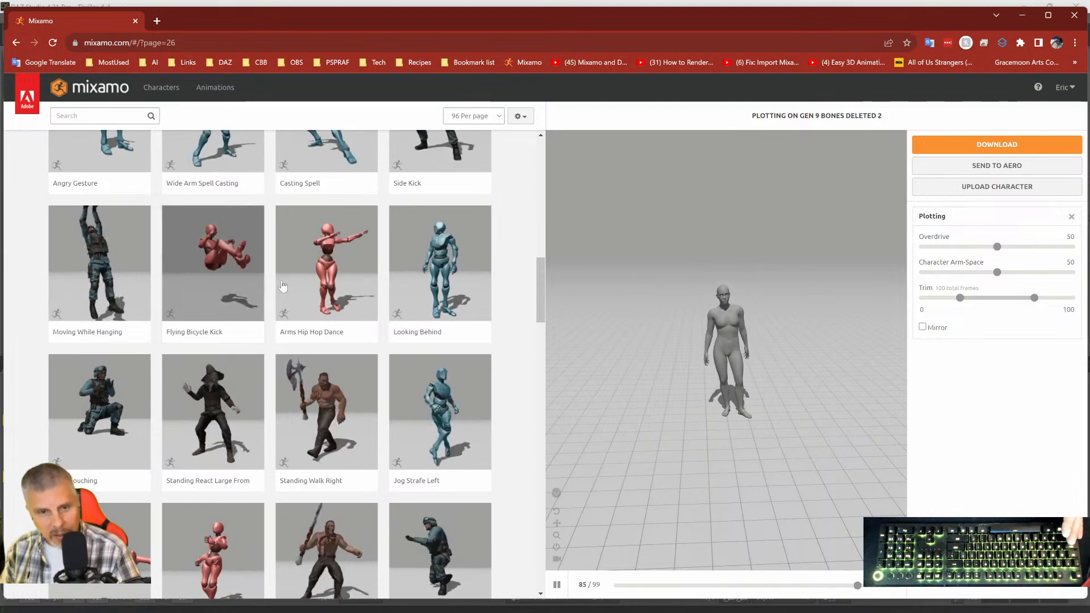
left_click(305, 282)
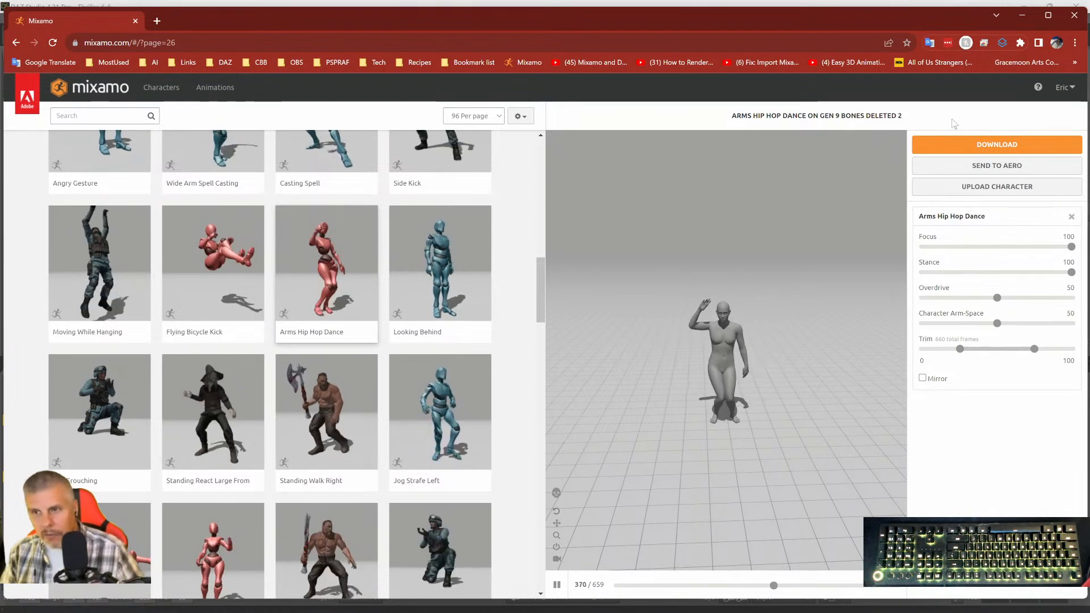
Download the Arms Hip Hop Dance as FBX Binary with skin at 30 fps, checking the existing files in the Genesis 9 folder before saving there.
left_click(997, 144)
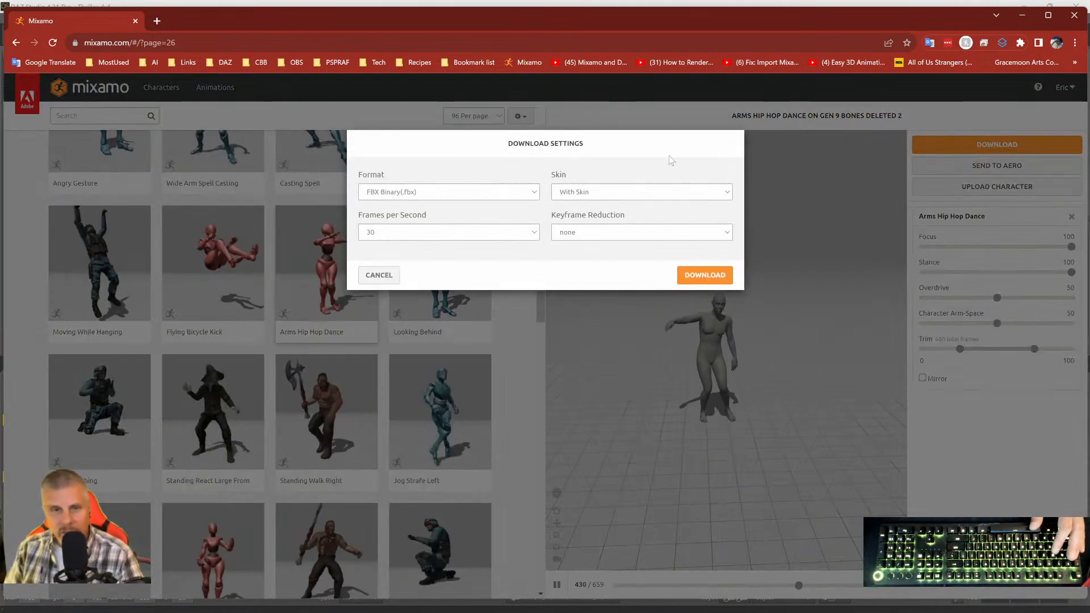
left_click(713, 274)
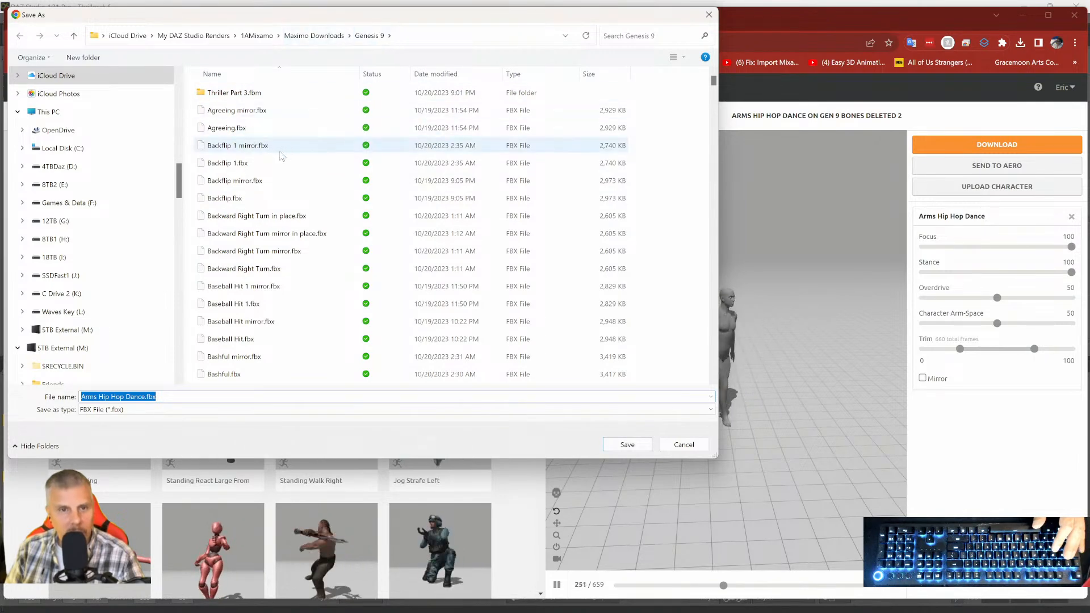
scroll(280, 165, "down", 10)
scroll(278, 275, "down", 15)
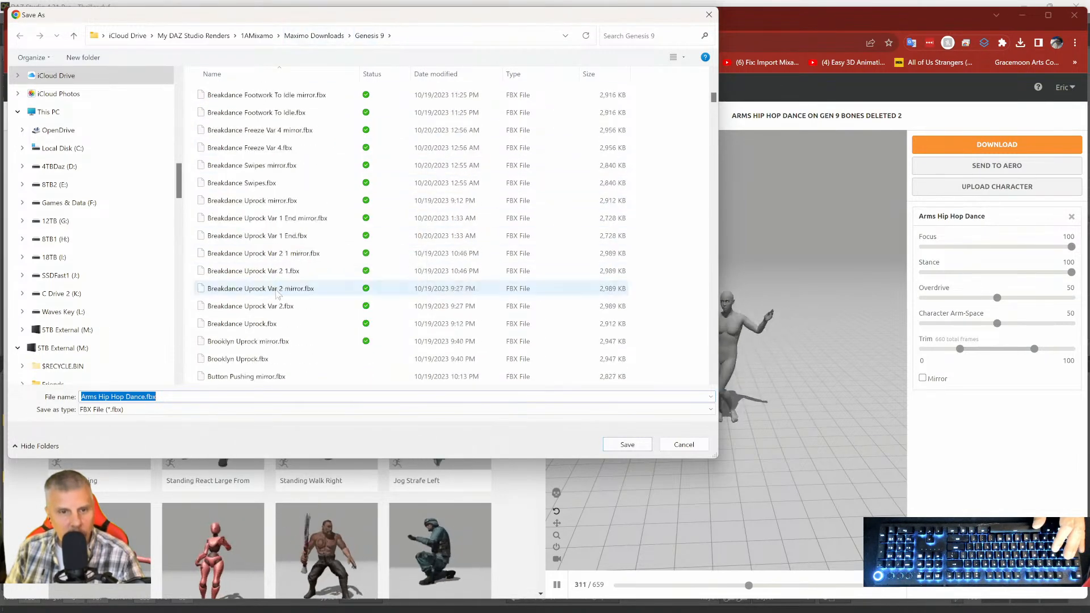
scroll(281, 321, "down", 15)
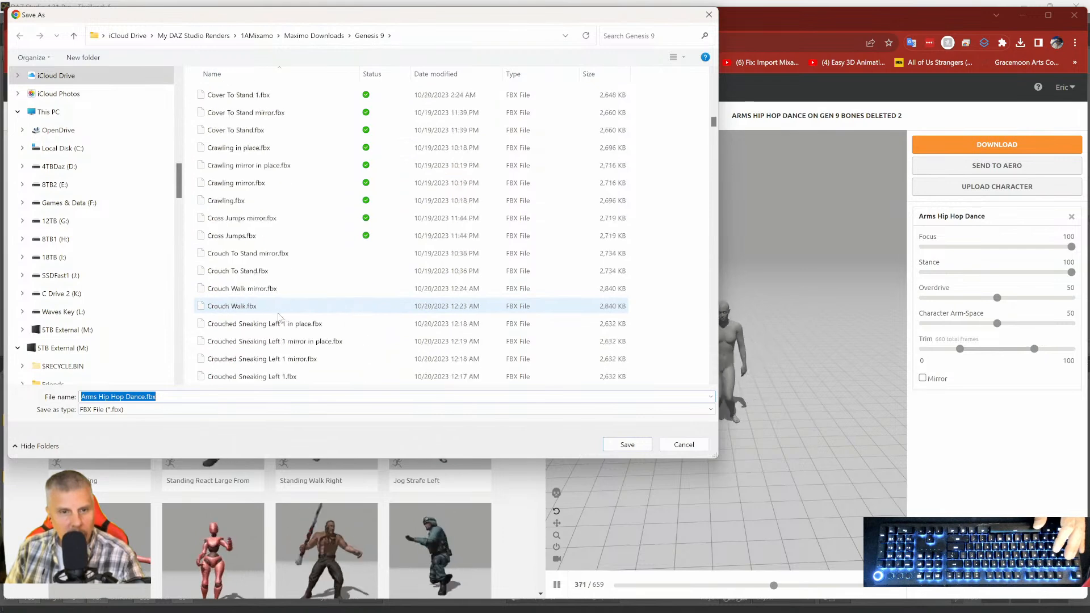
scroll(287, 331, "down", 5)
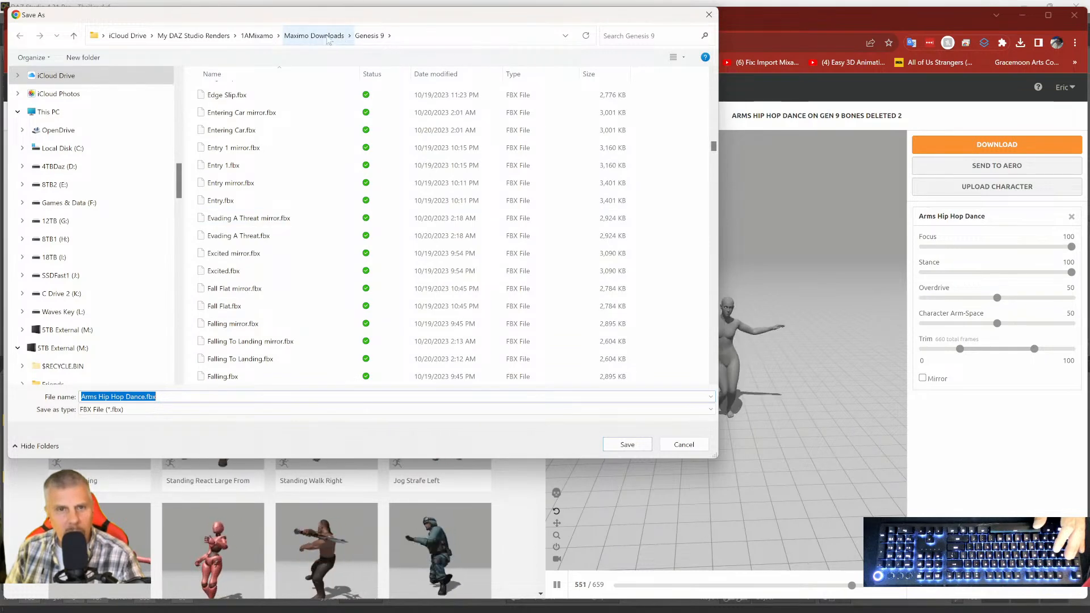
left_click(370, 35)
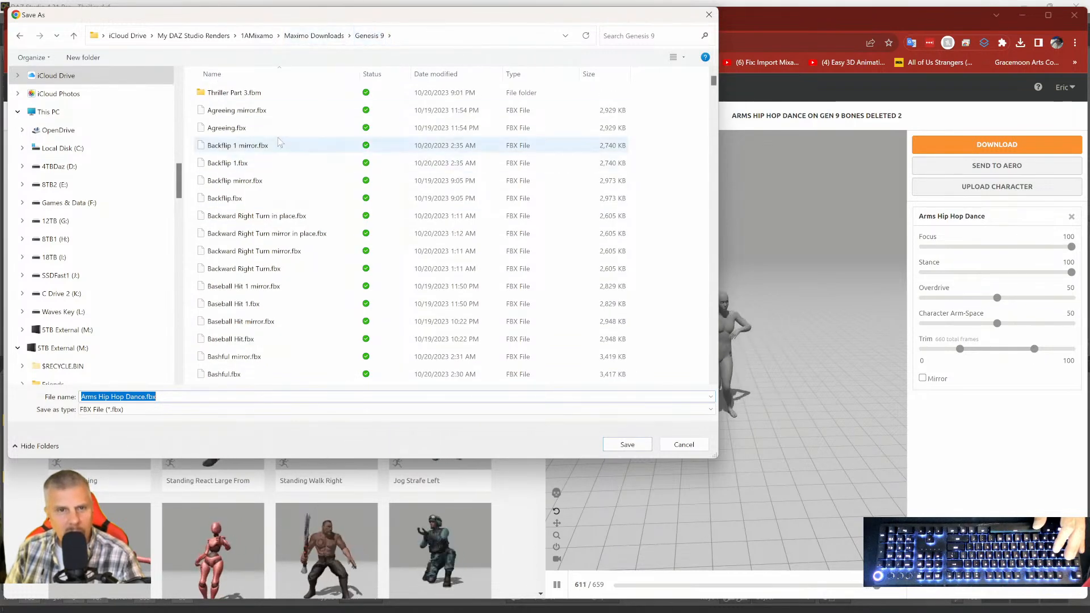
scroll(295, 267, "down", 6)
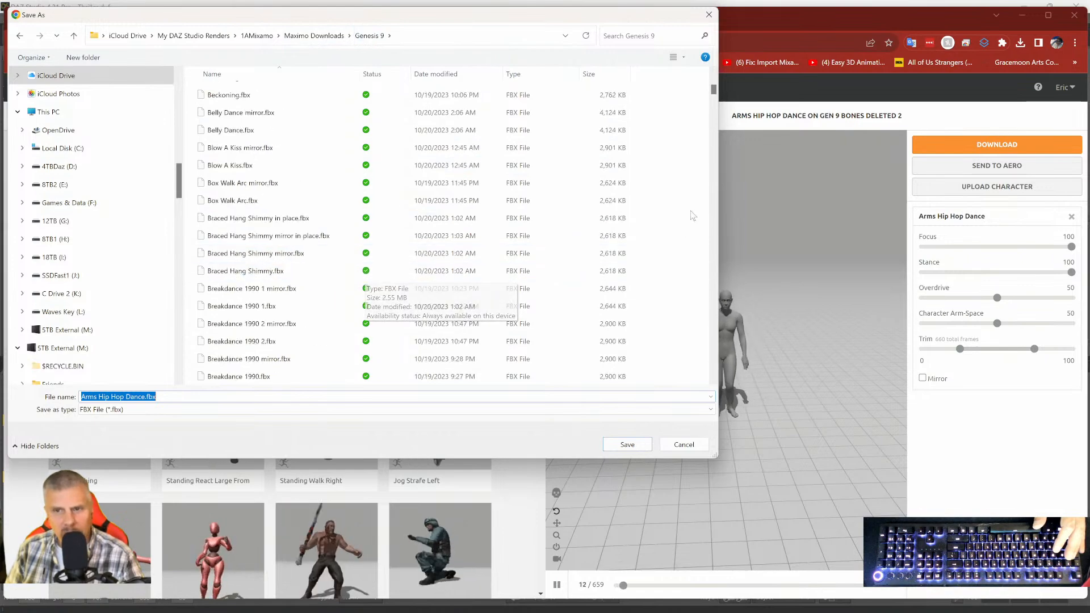
mouse_move(716, 96)
left_mouse_down()
mouse_move(714, 69)
mouse_move(714, 171)
mouse_move(706, 75)
left_mouse_up()
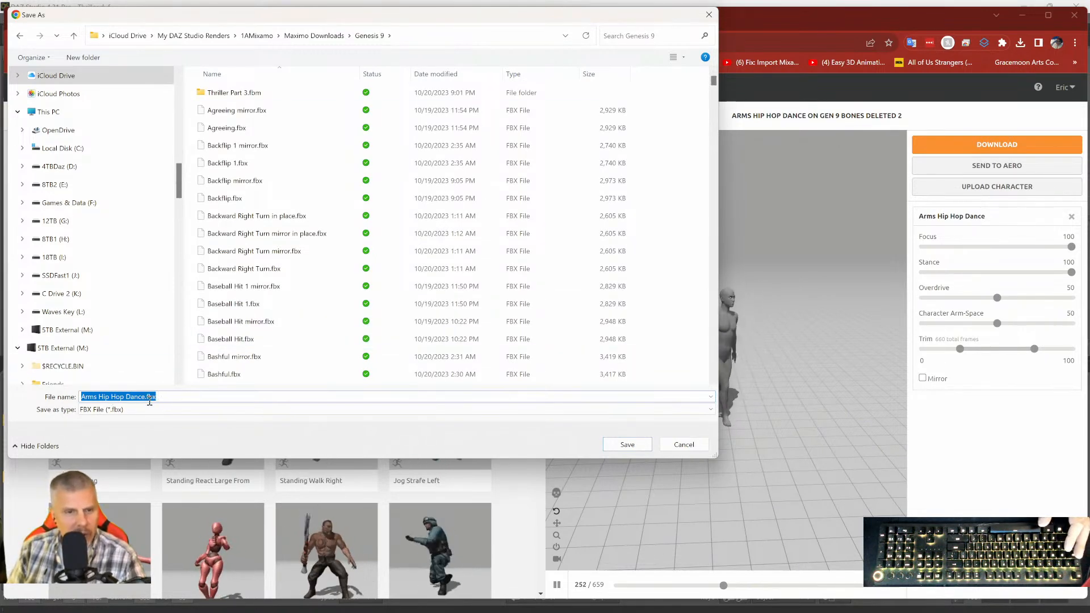
left_click(624, 444)
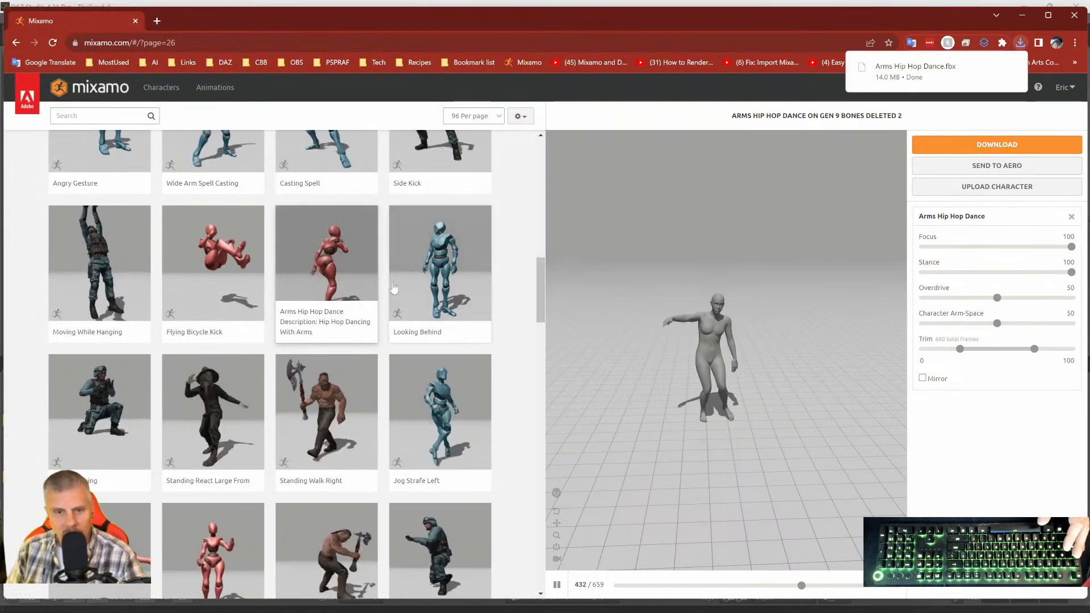
Look further through page 26 and preview the Check Shoe animation on the character.
scroll(390, 303, "down", 6)
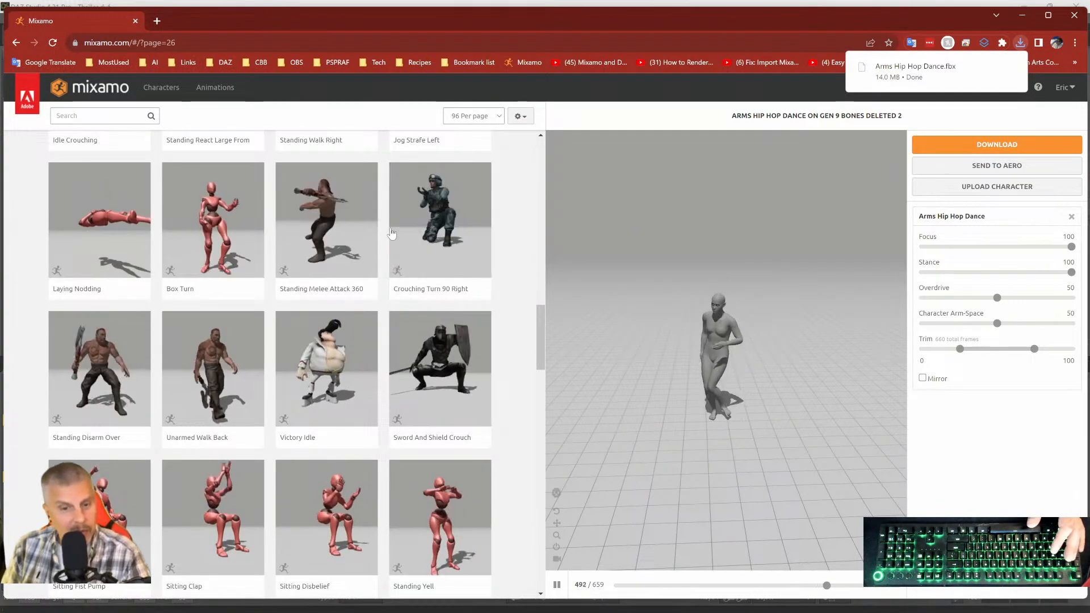
scroll(215, 308, "down", 2)
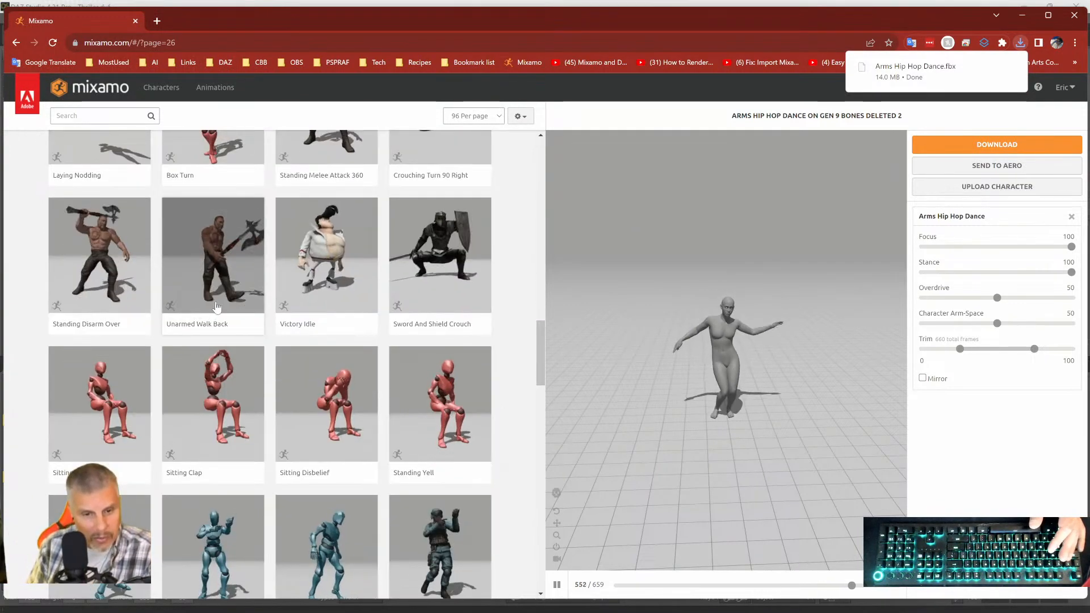
scroll(238, 329, "down", 2)
scroll(254, 343, "down", 2)
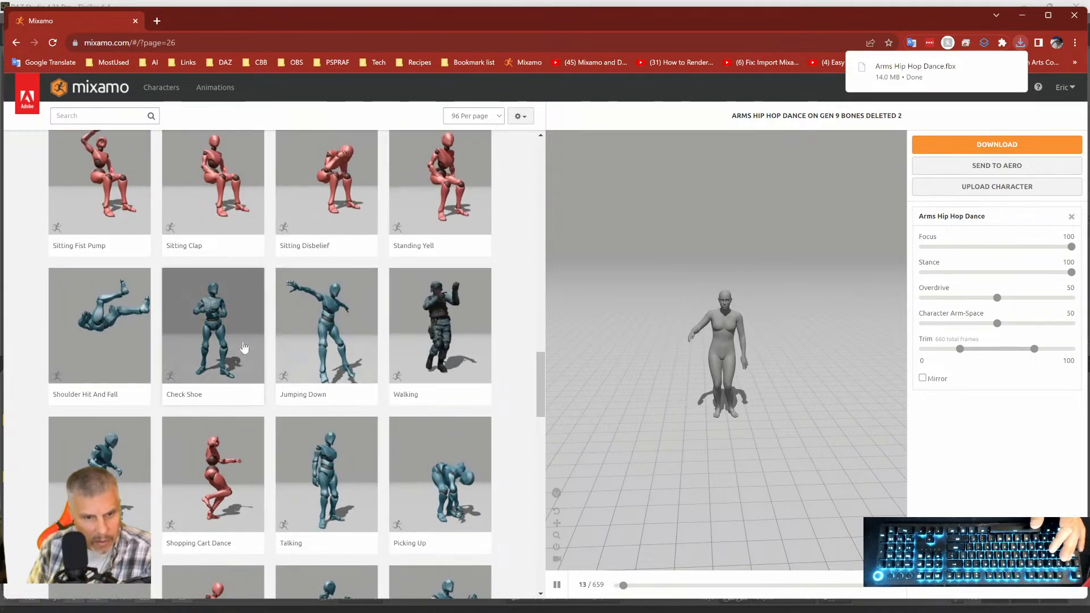
left_click(245, 347)
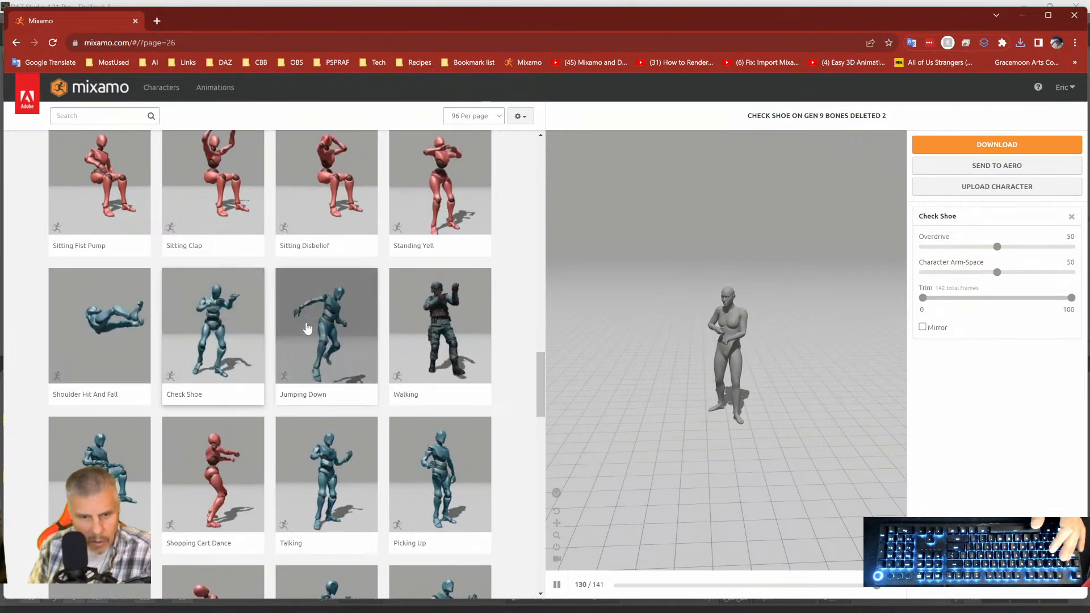
Apply the Jazz Dancing animation to the character and download it as an FBX file into the Genesis 9 folder.
scroll(305, 327, "down", 5)
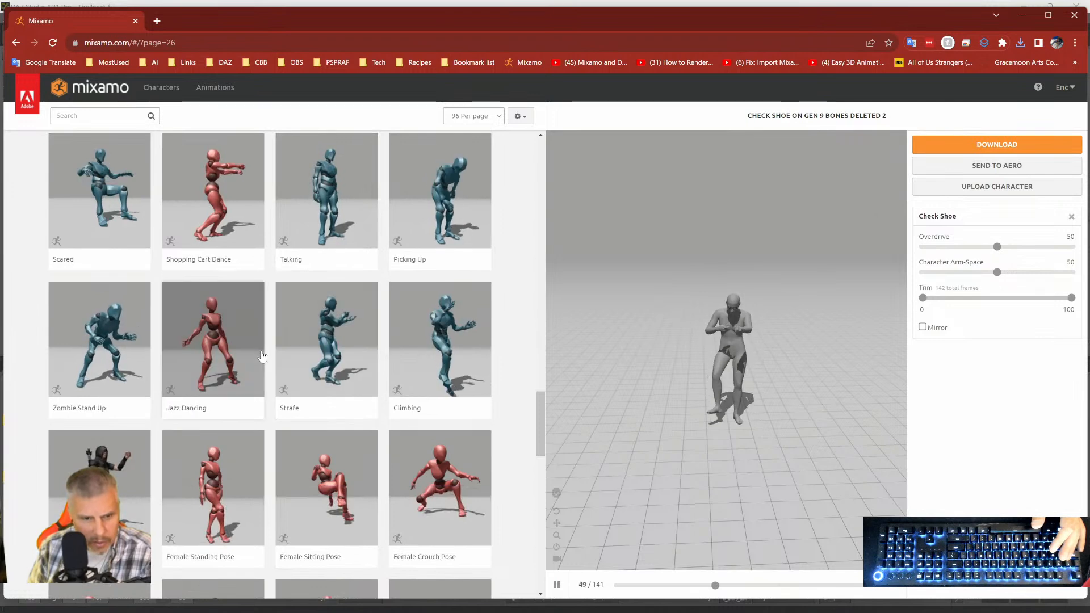
left_click(256, 354)
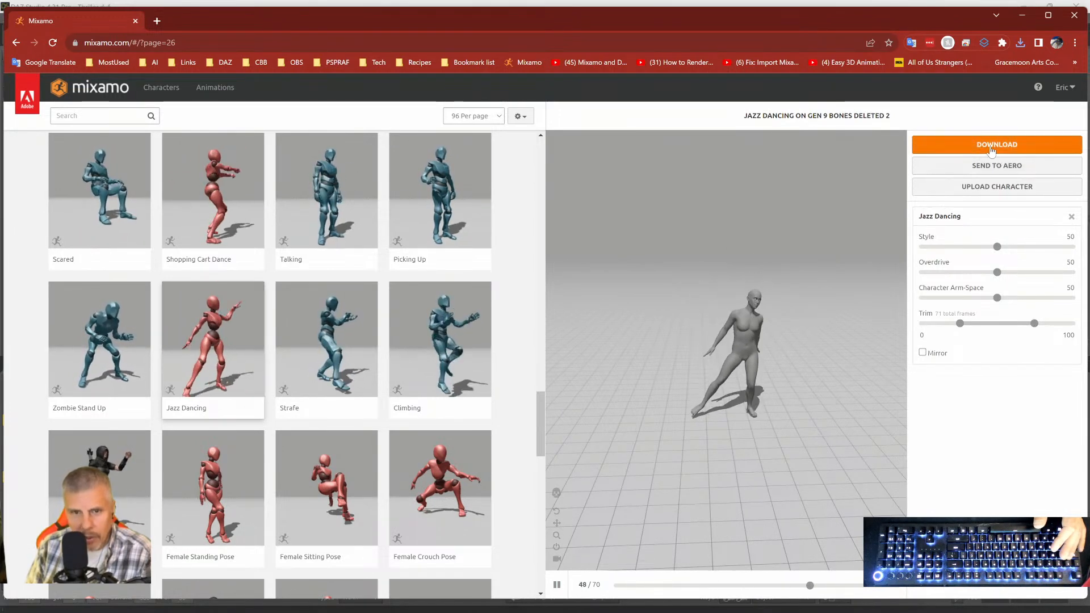
left_click(997, 144)
left_click(701, 277)
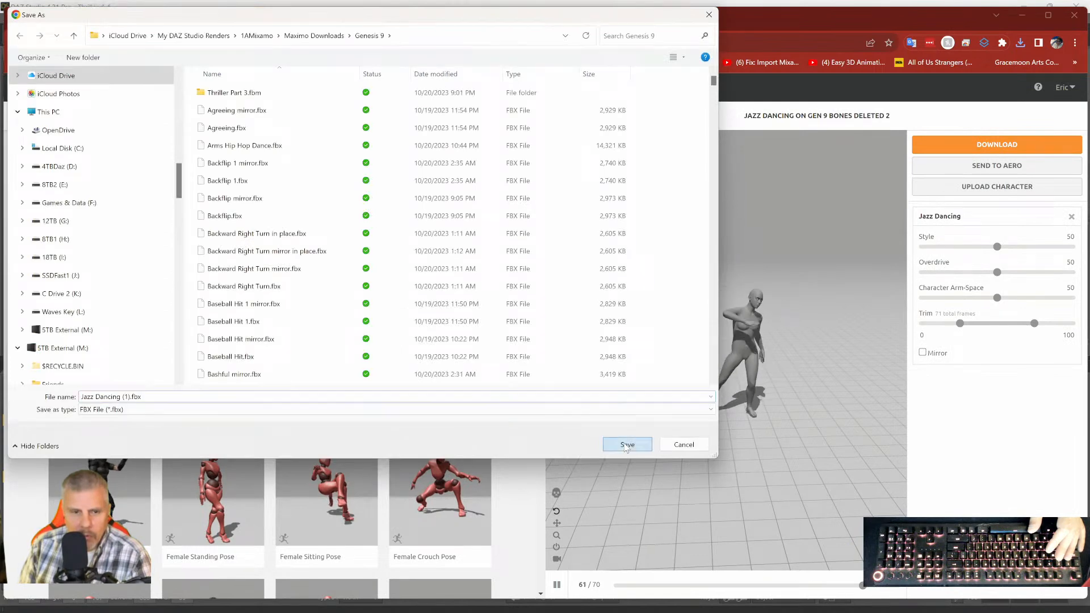
left_click(626, 445)
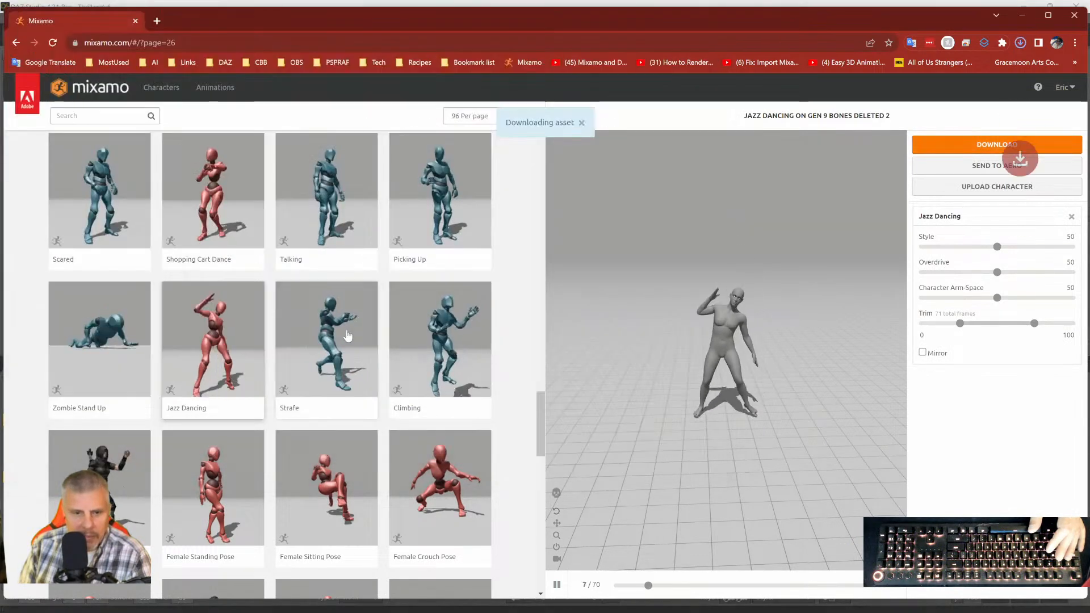
Look through the rest of page 26 and apply the Standing Cheering animation to the character.
scroll(282, 289, "down", 6)
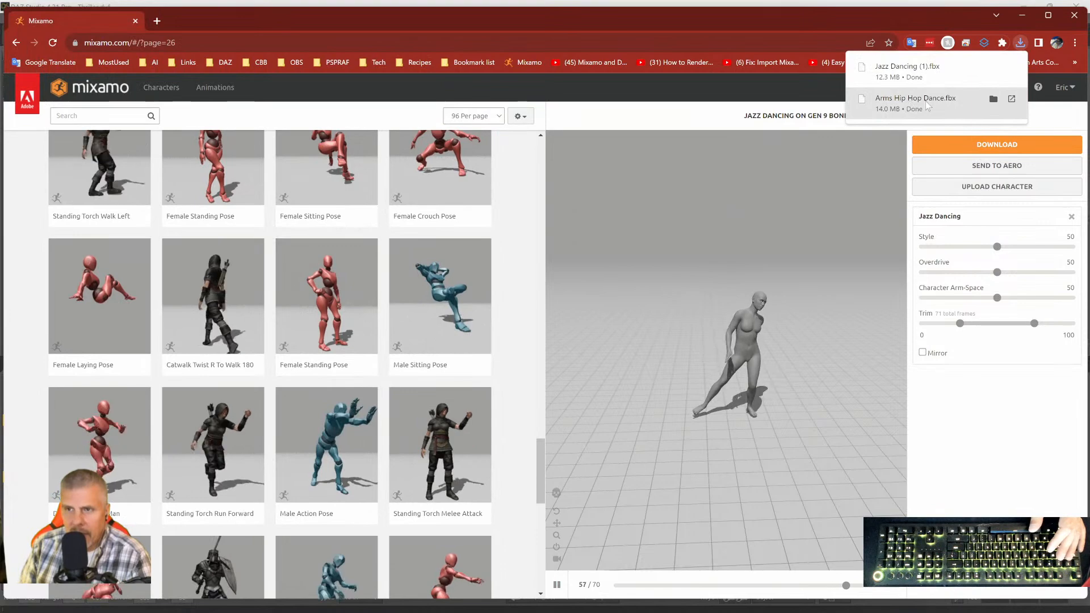
scroll(317, 326, "down", 6)
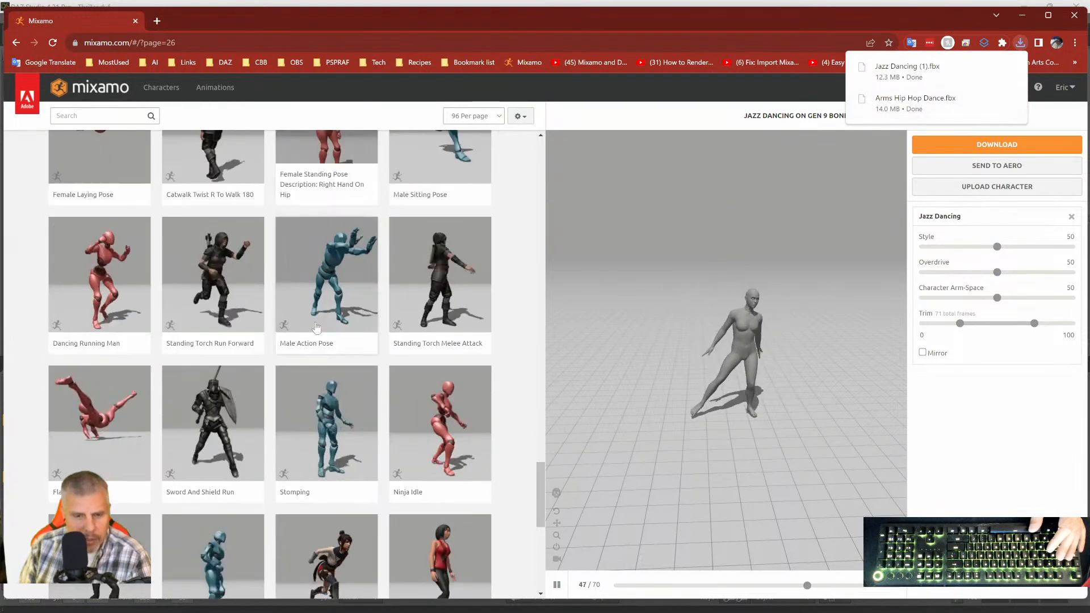
scroll(273, 335, "down", 2)
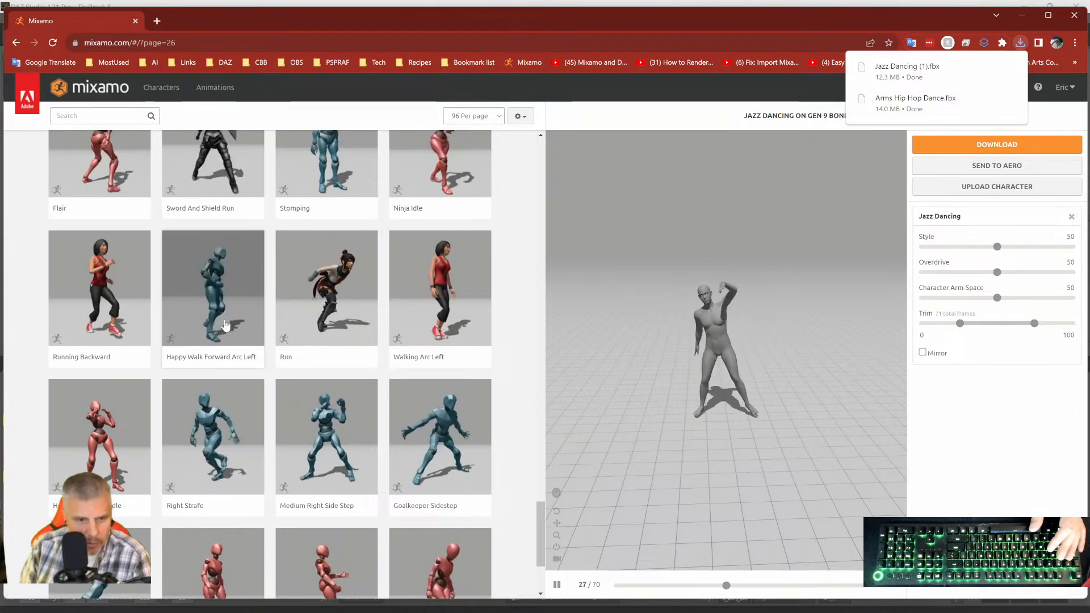
scroll(278, 337, "down", 2)
scroll(326, 349, "down", 1)
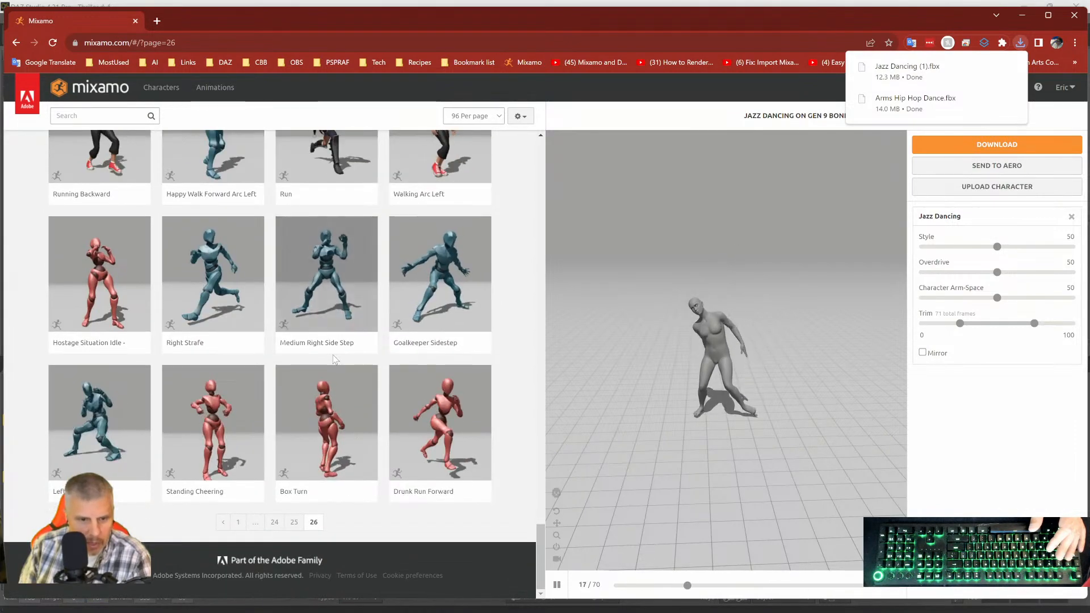
left_click(251, 427)
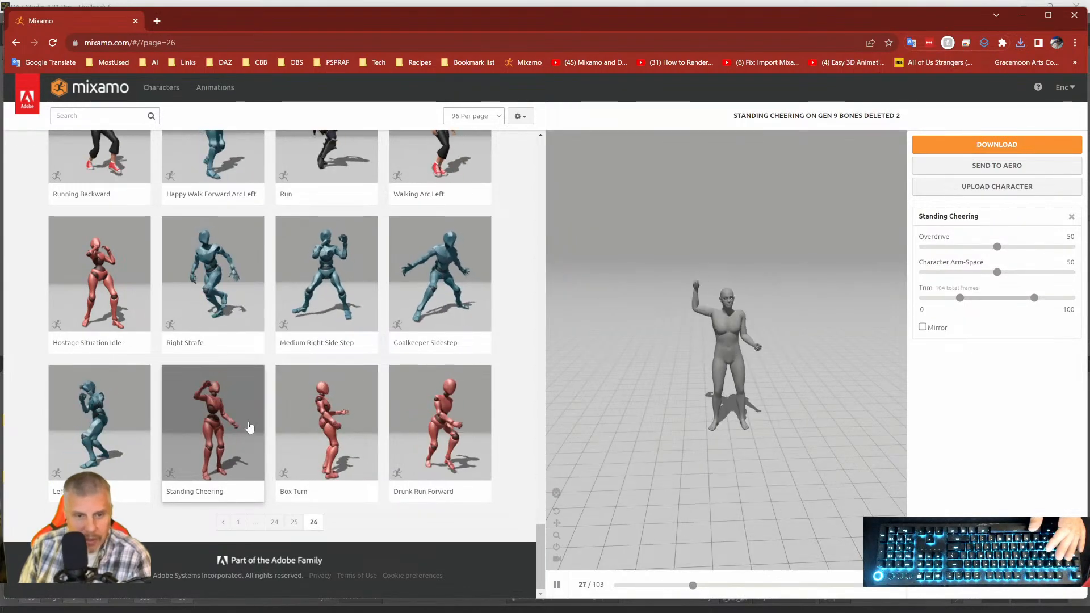
Download Standing Cheering as FBX Binary with skin at 30 fps and save it in the Genesis 9 folder.
left_click(942, 144)
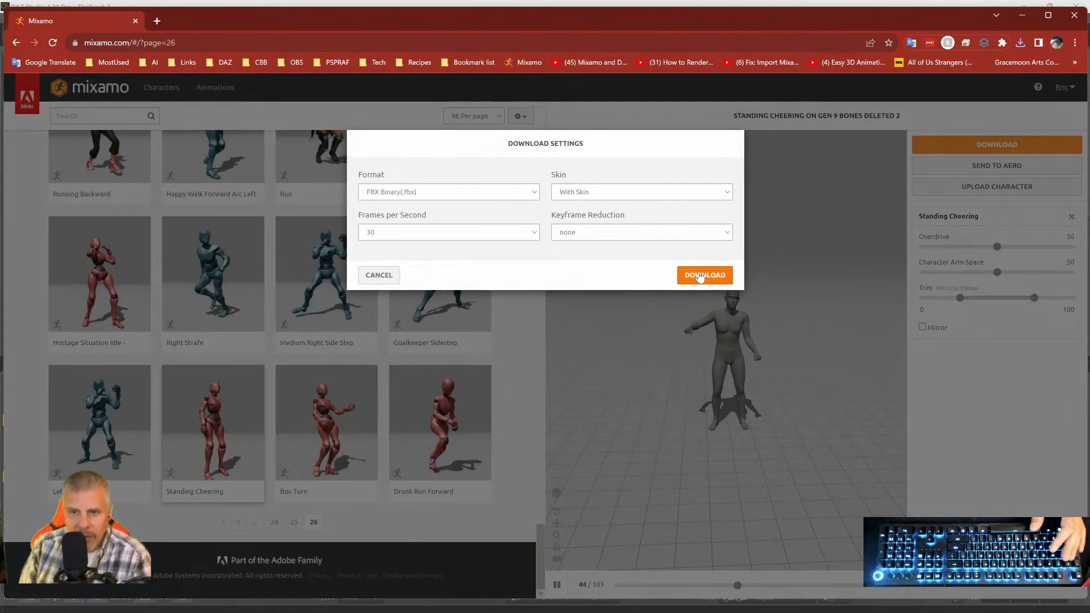
left_click(704, 276)
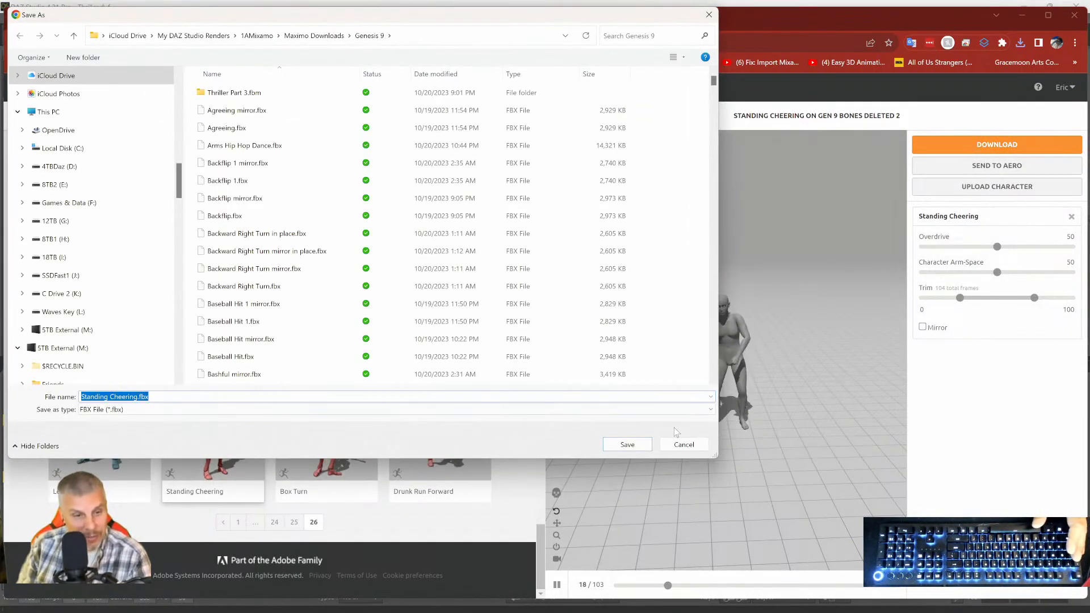
left_click(633, 448)
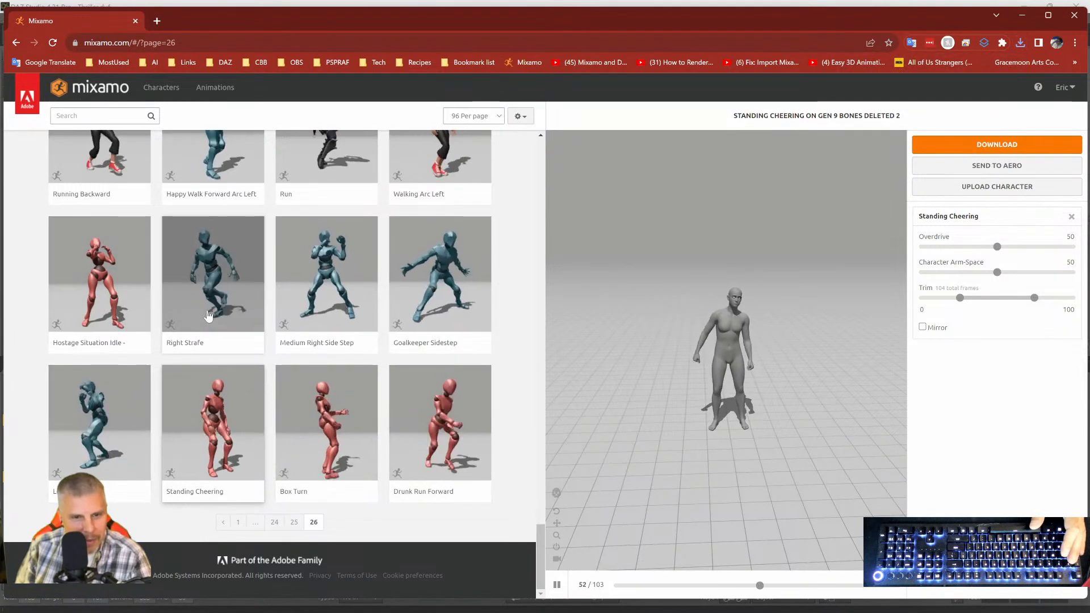
Preview the Right Strafe animation on the character and go to page 25 of the animations.
left_click(236, 308)
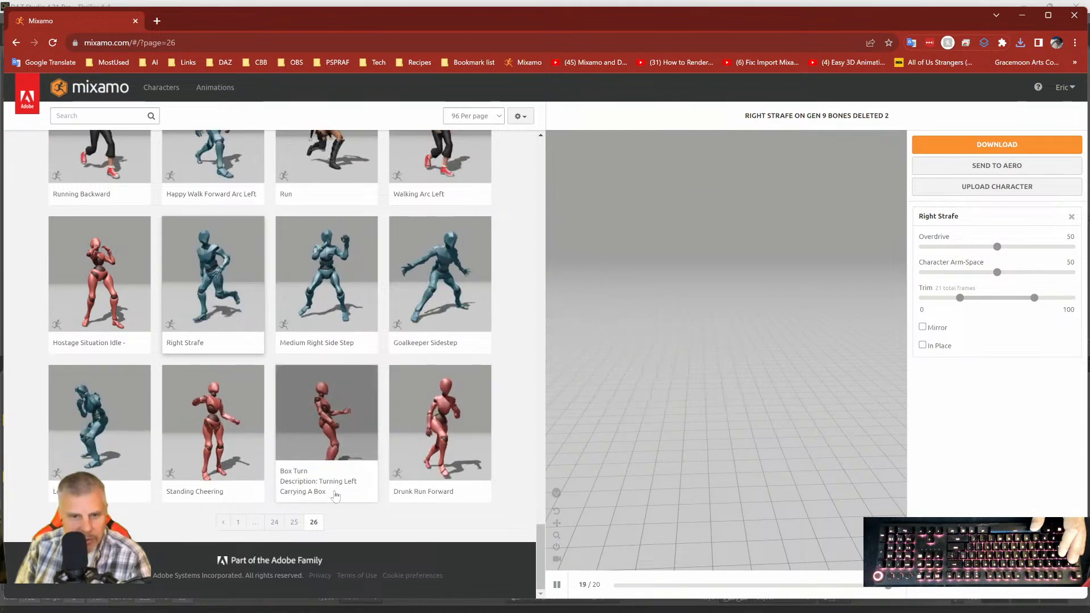
left_click(292, 523)
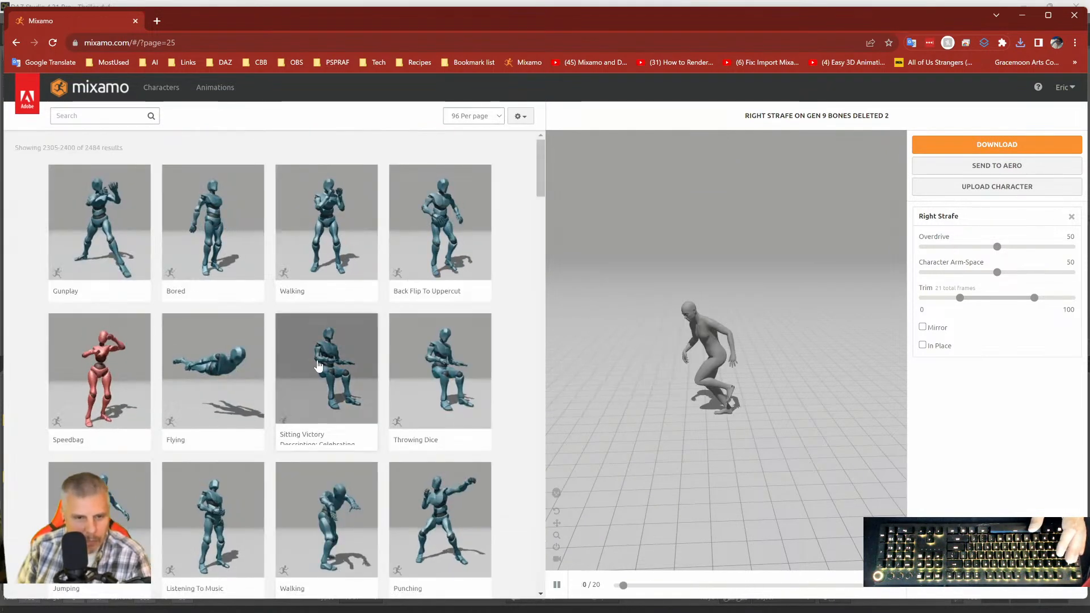
Apply the Flying animation to the character and download it as Flying.fbx into the Genesis 9 folder.
left_click(204, 385)
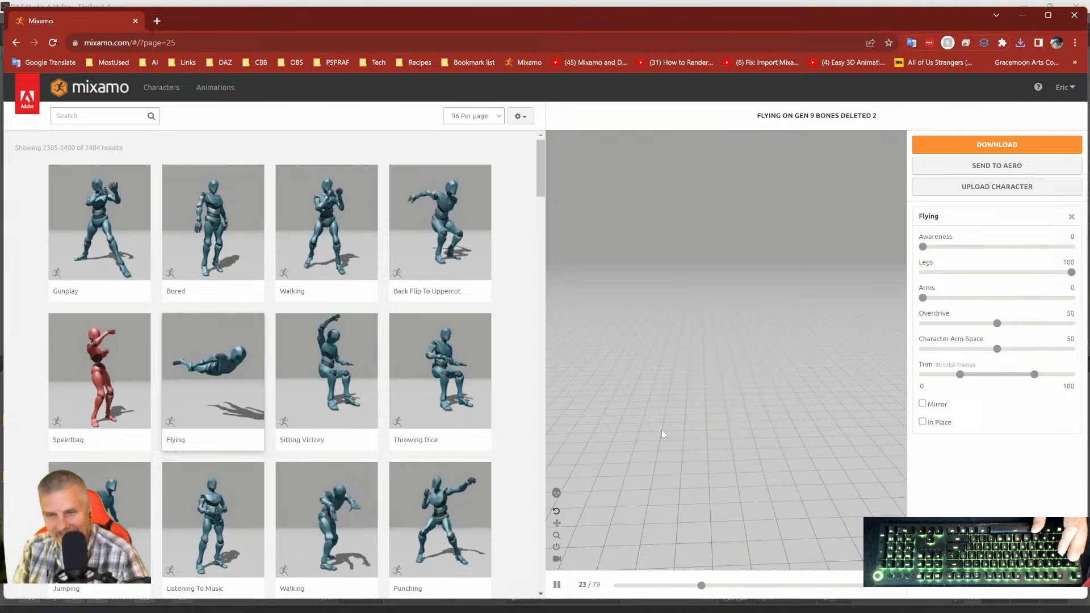
scroll(687, 420, "down", 3)
left_click_drag(747, 476, 757, 425)
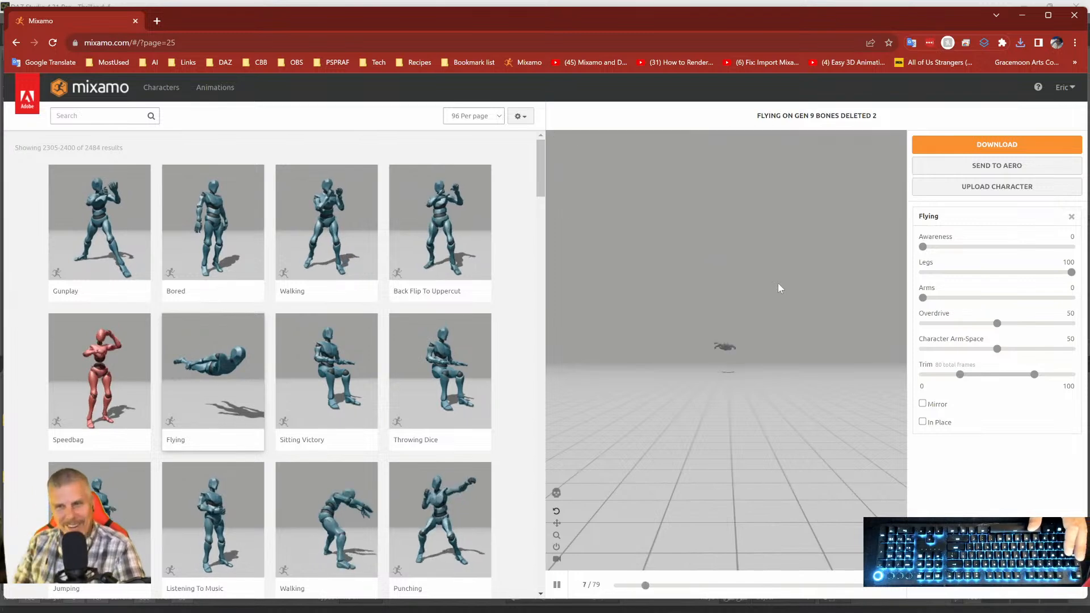
left_click(936, 144)
left_click(705, 276)
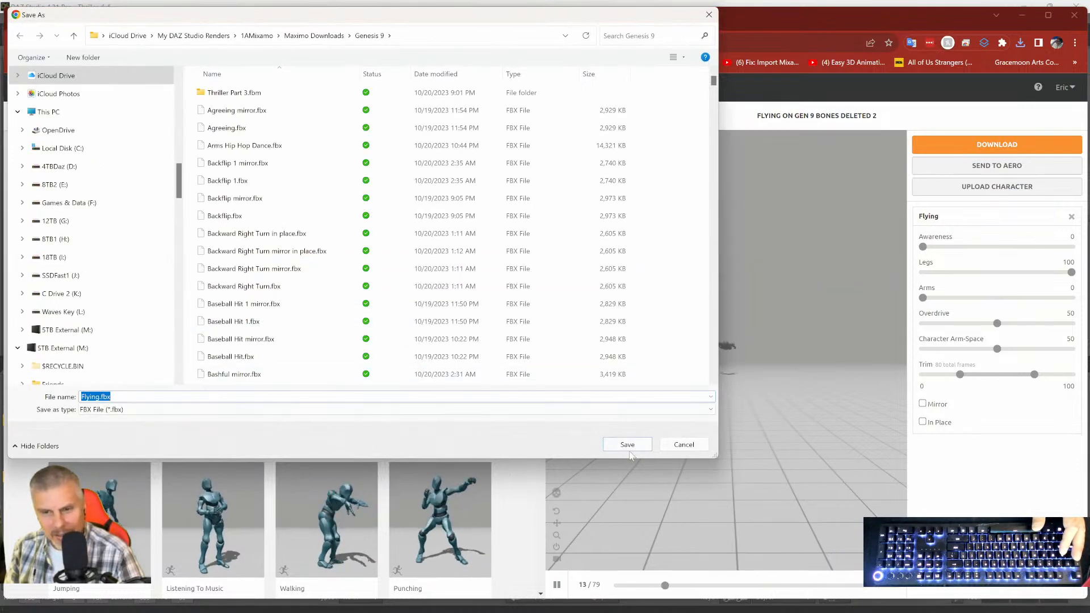
left_click(627, 444)
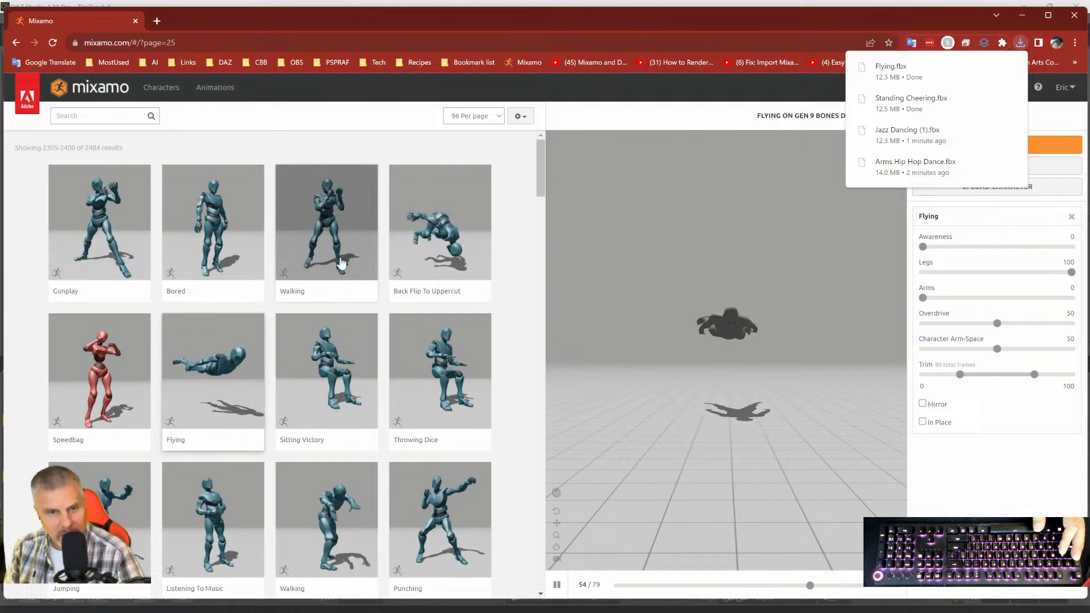
Apply the Bored animation to the character and download it as Bored.fbx into the Genesis 9 folder.
left_click(246, 260)
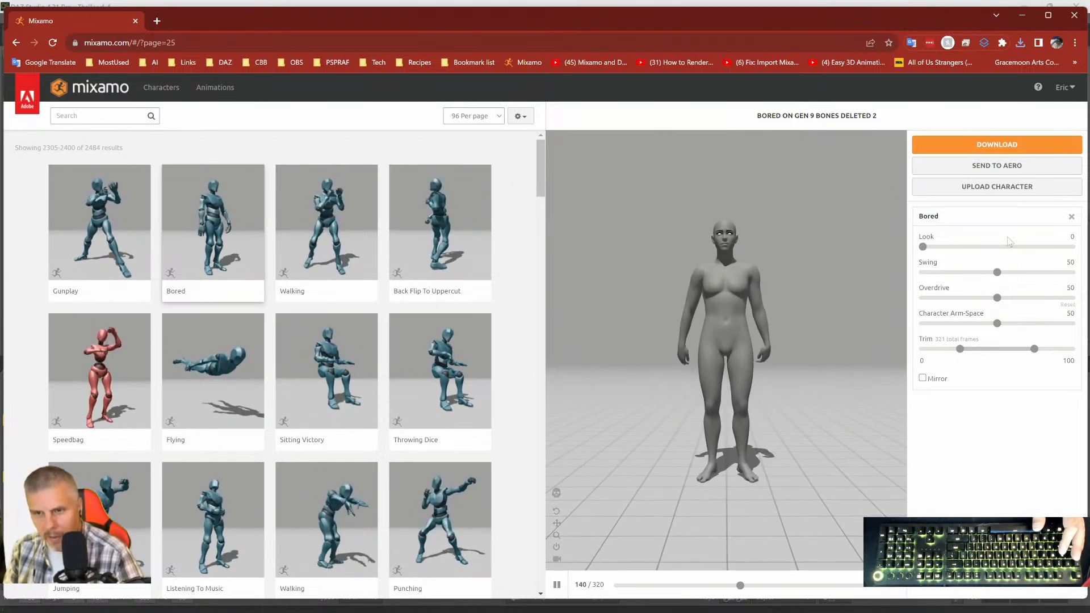
left_click_drag(840, 288, 835, 319)
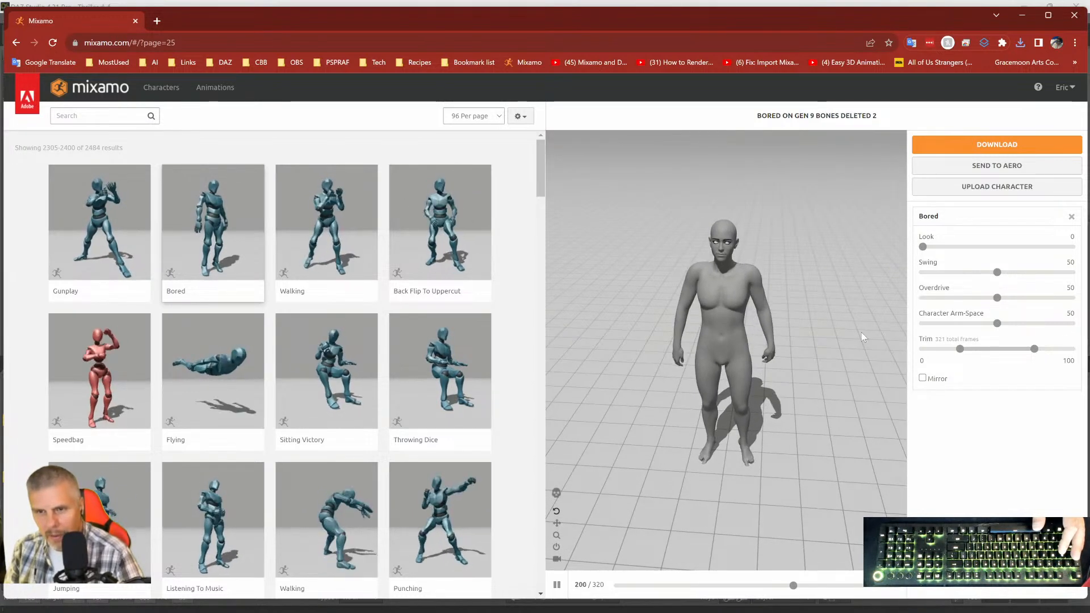
left_click(957, 148)
left_click(695, 274)
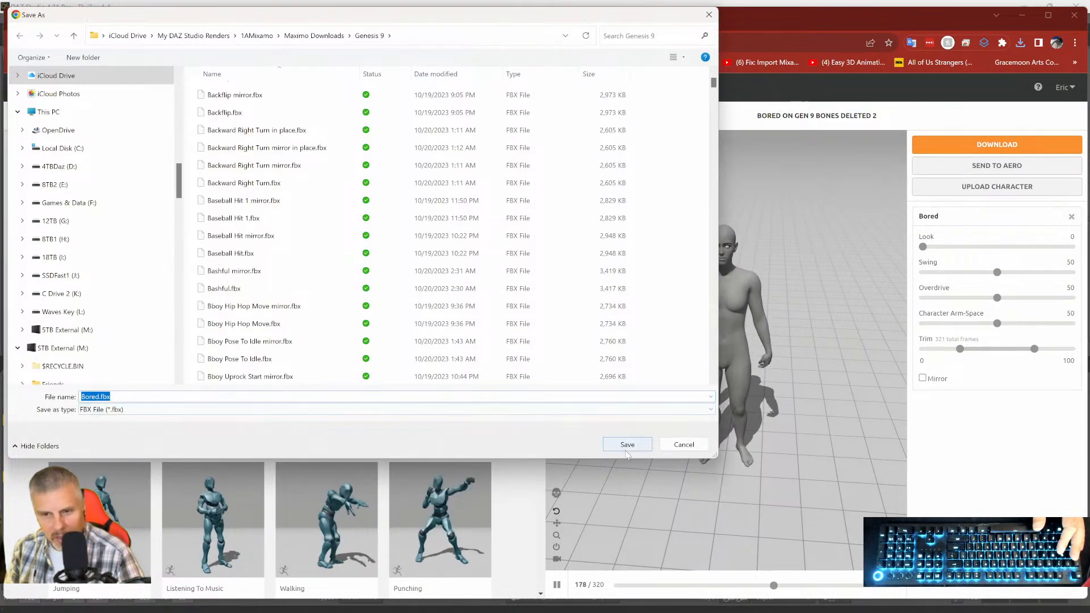
left_click(627, 447)
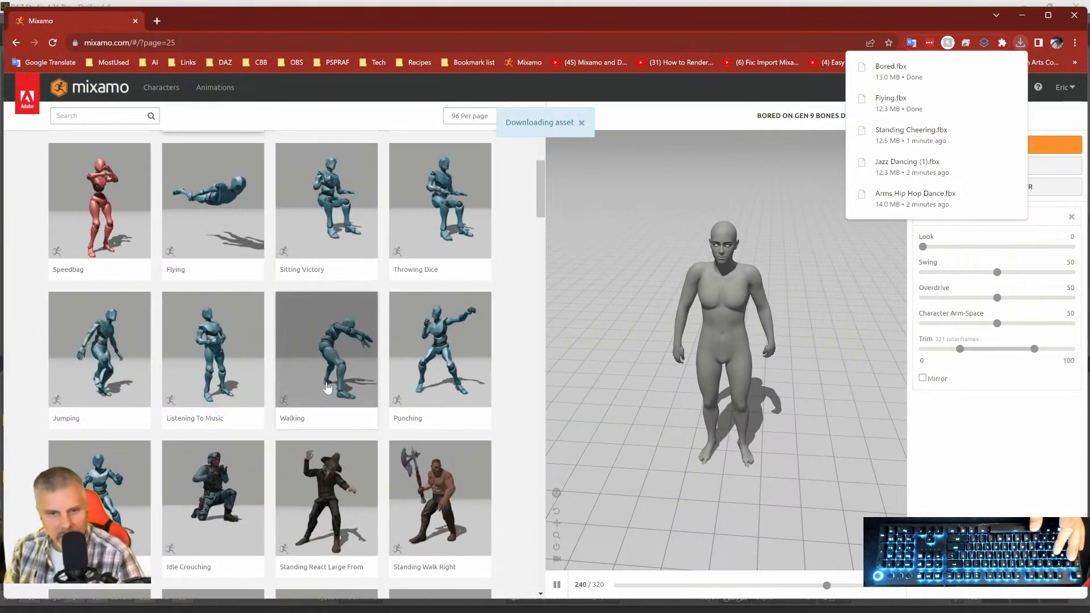
Apply the Listening To Music animation from page 25 and download it as an FBX file.
scroll(327, 387, "down", 2)
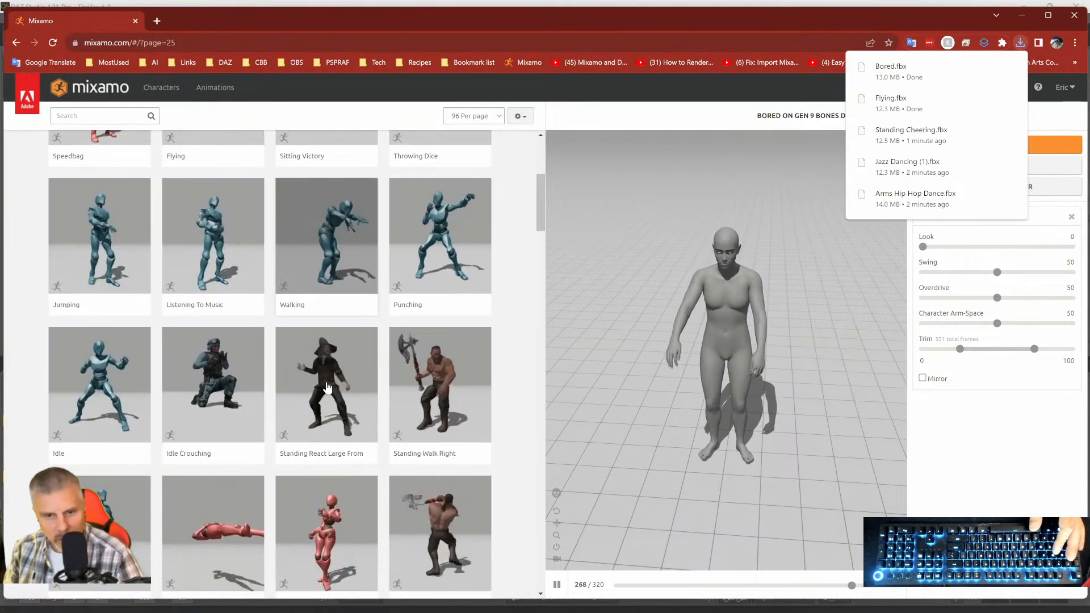
left_click(209, 268)
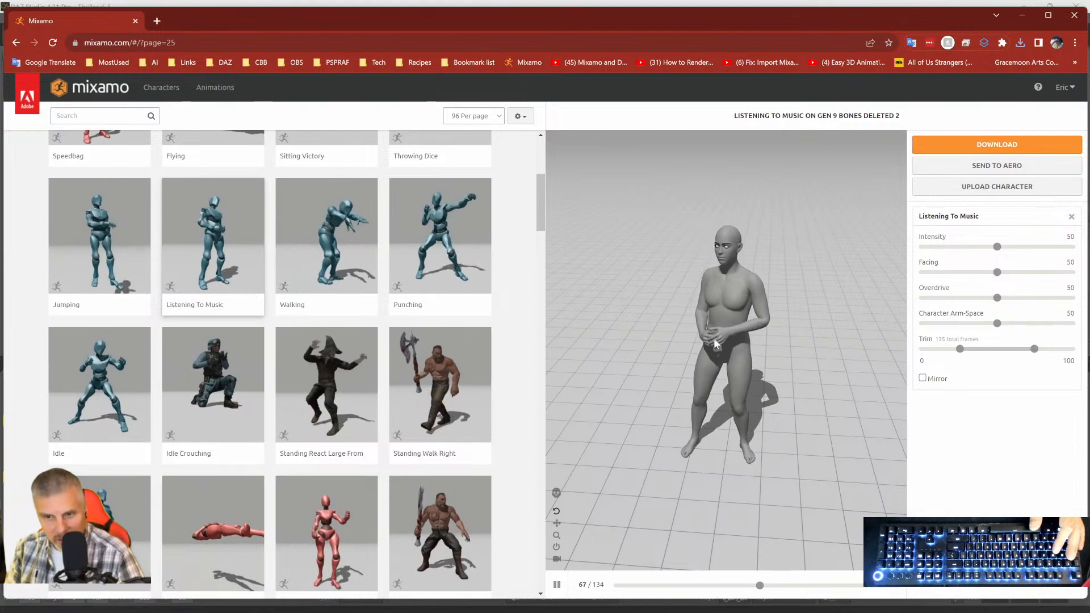
left_click(994, 145)
left_click(704, 272)
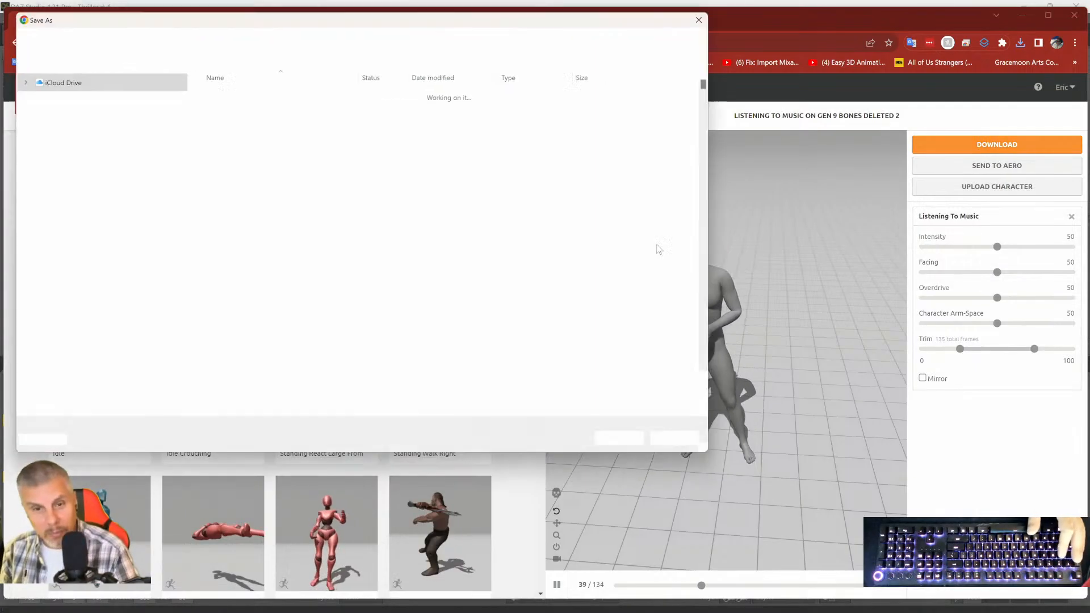
key("Return")
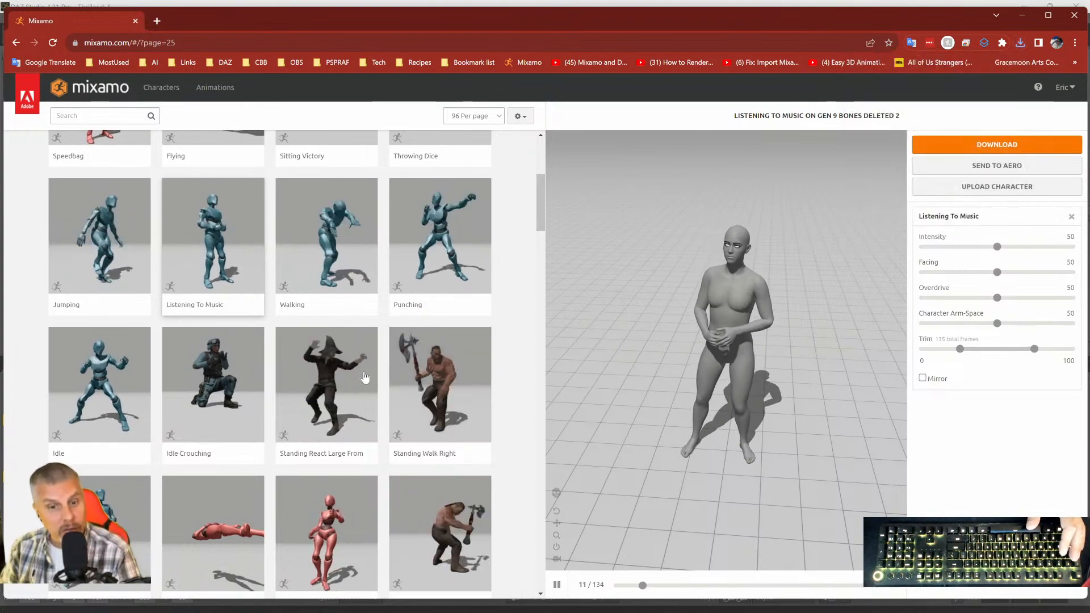
Apply the Sitting Clap animation and start its download as FBX Binary with skin at 30 fps.
scroll(356, 377, "down", 2)
scroll(355, 381, "down", 5)
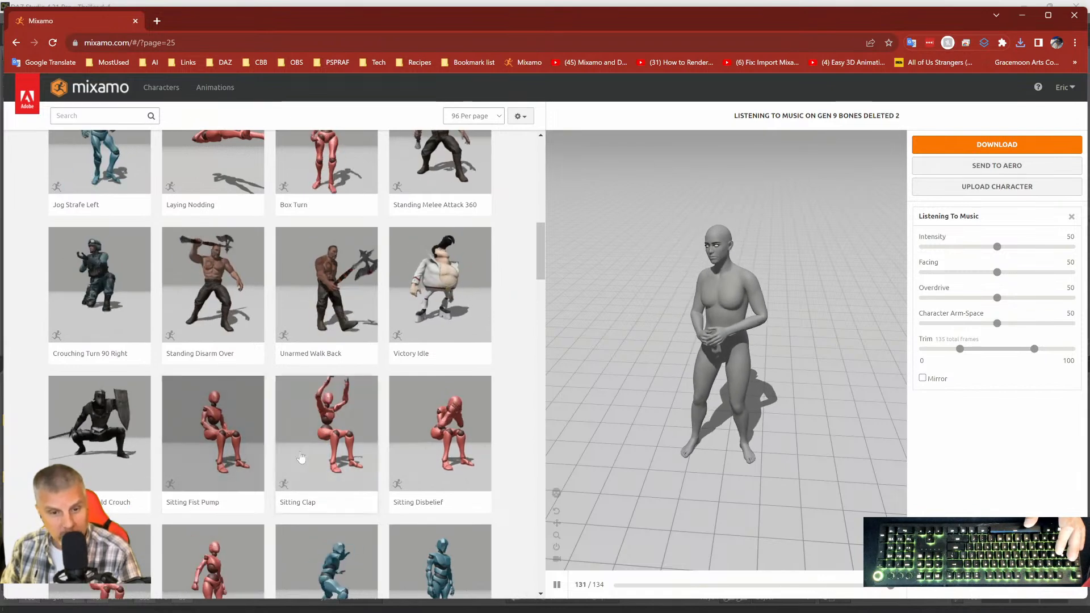
scroll(326, 449, "down", 1)
left_click(323, 403)
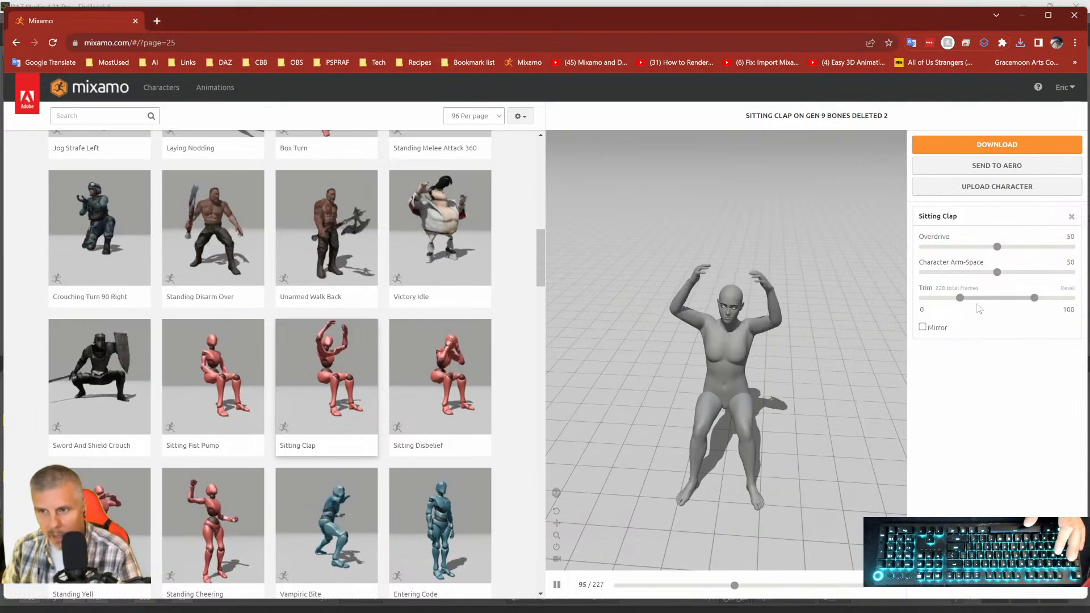
left_click(963, 146)
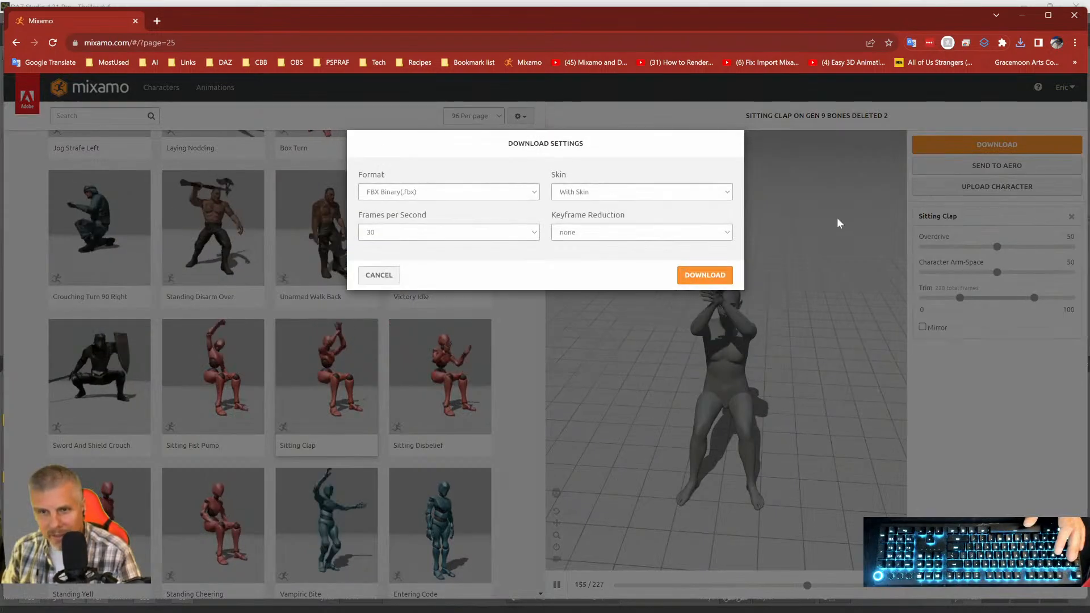
left_click(704, 274)
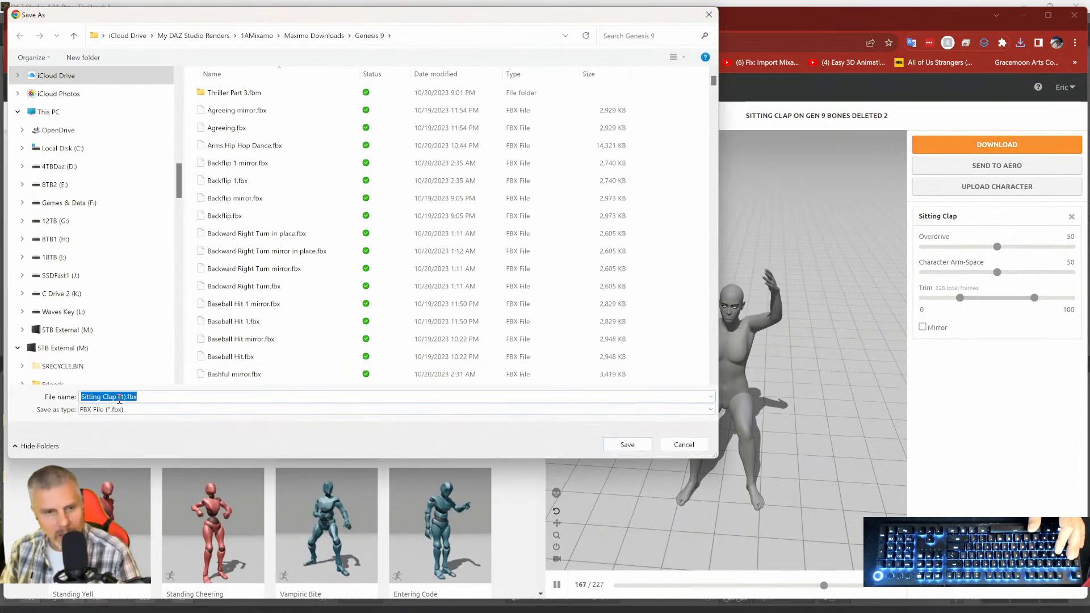
Save the download in the Genesis 9 folder as Sitting Clap 2.fbx, without replacing the existing Sitting Clap 1.fbx.
key("BackSpace")
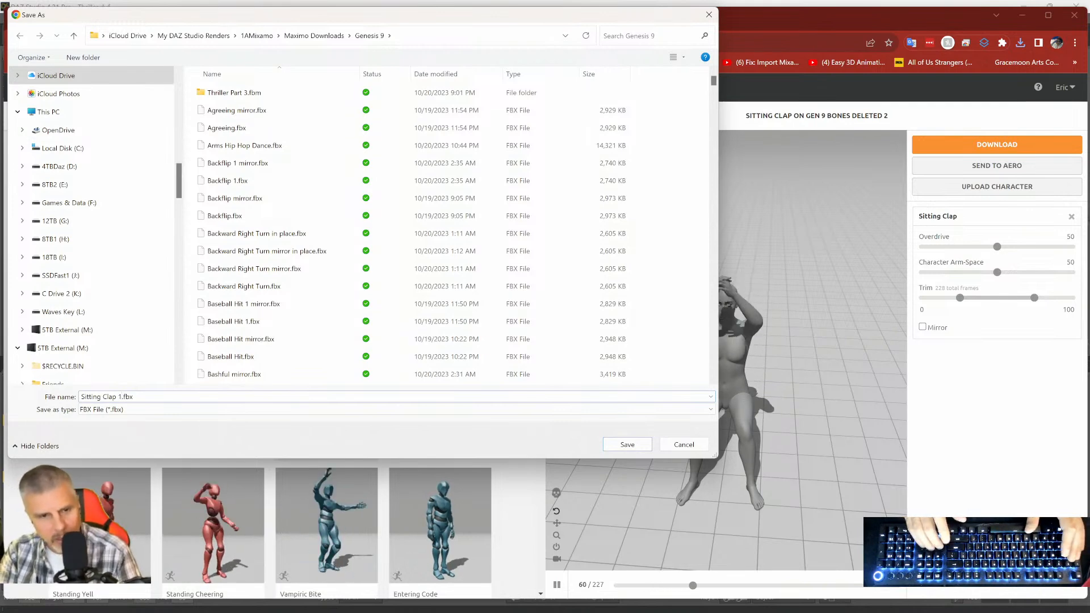
key("Return")
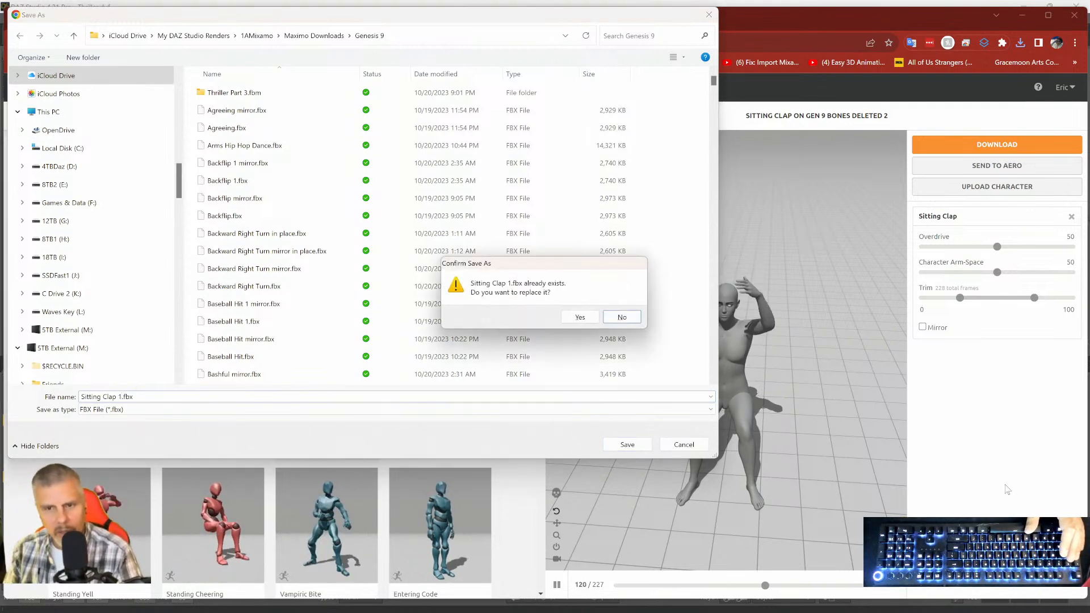
left_click(621, 316)
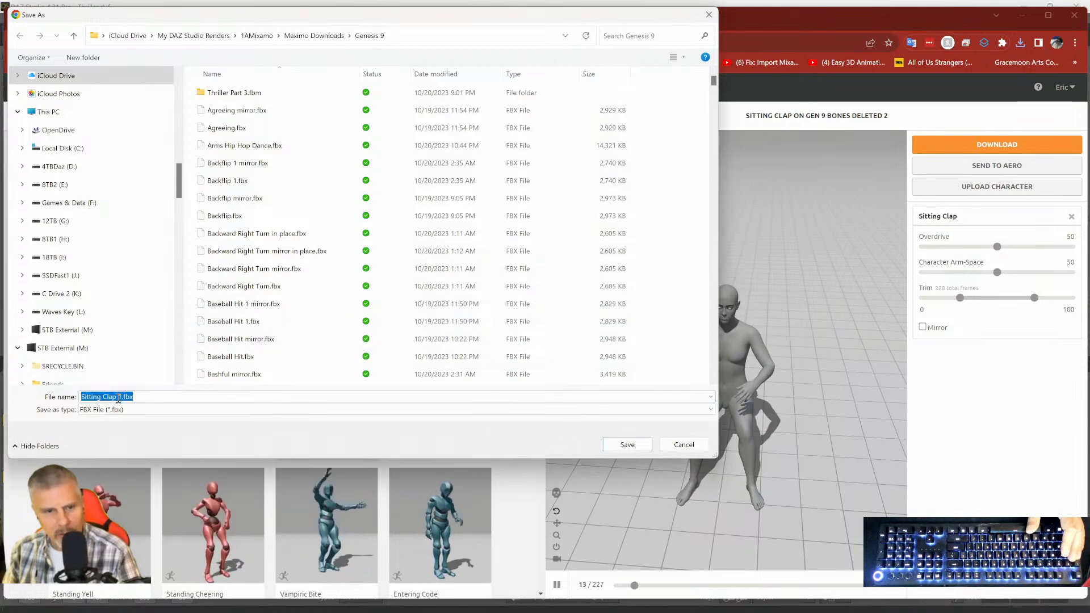
key("Delete")
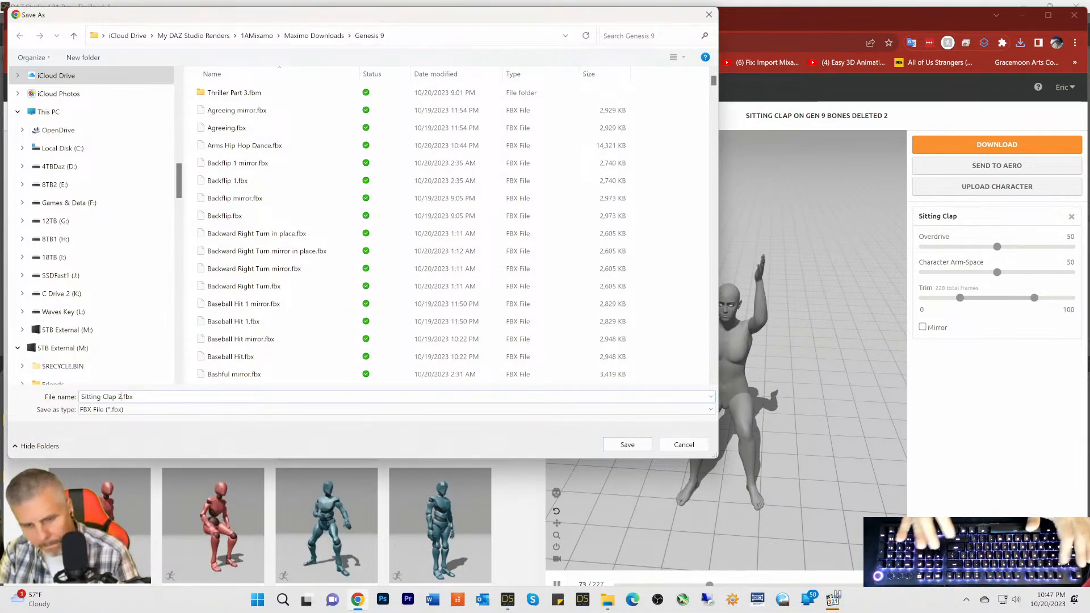
key("Return")
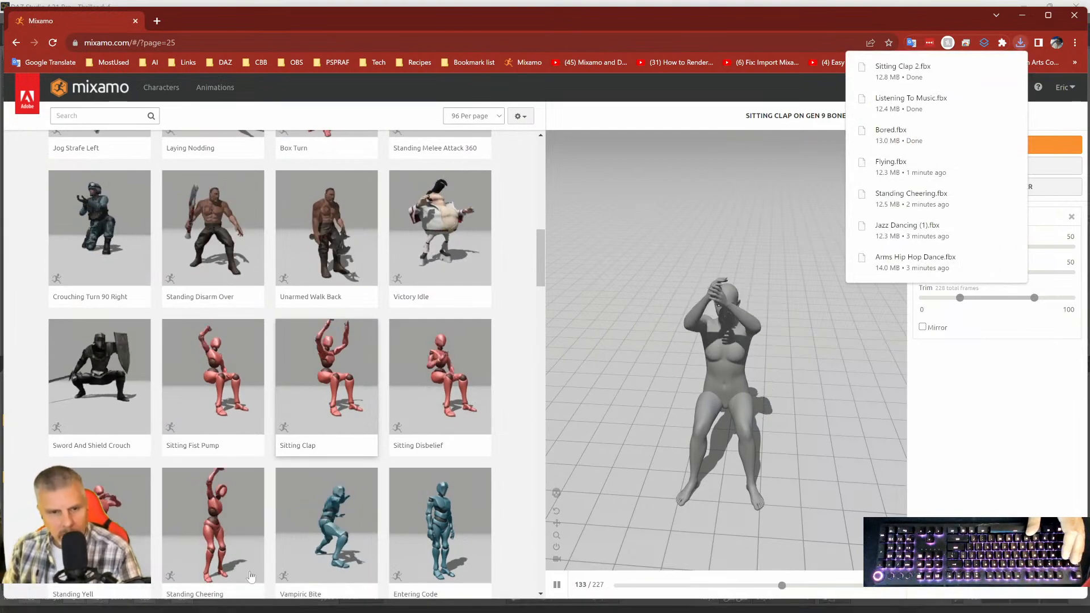
Apply the Entering Code animation to the character and download it as Entering Code.fbx into the Genesis 9 folder.
scroll(290, 433, "down", 4)
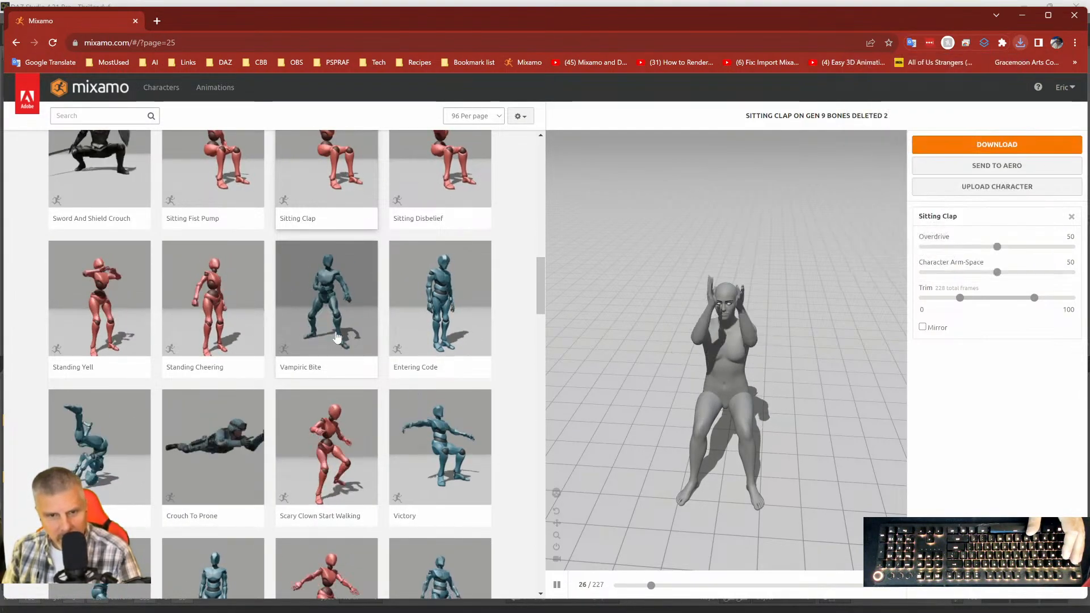
left_click(422, 314)
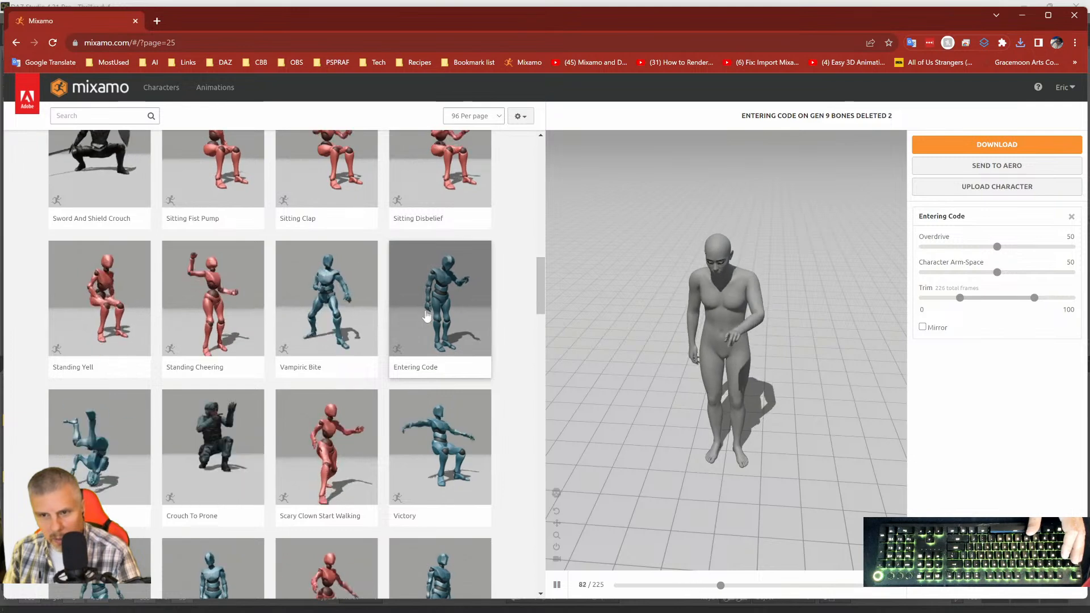
left_click(967, 145)
left_click(705, 275)
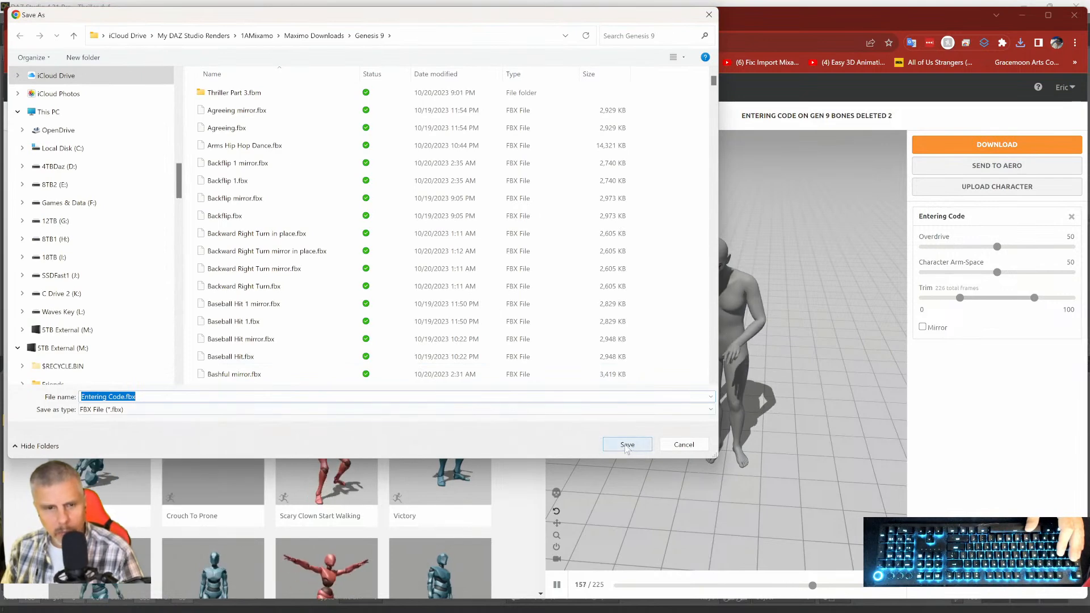
left_click(627, 444)
Apply the seated Victory animation from page 25 to the character.
scroll(306, 396, "down", 1)
scroll(306, 396, "down", 2)
left_click(435, 343)
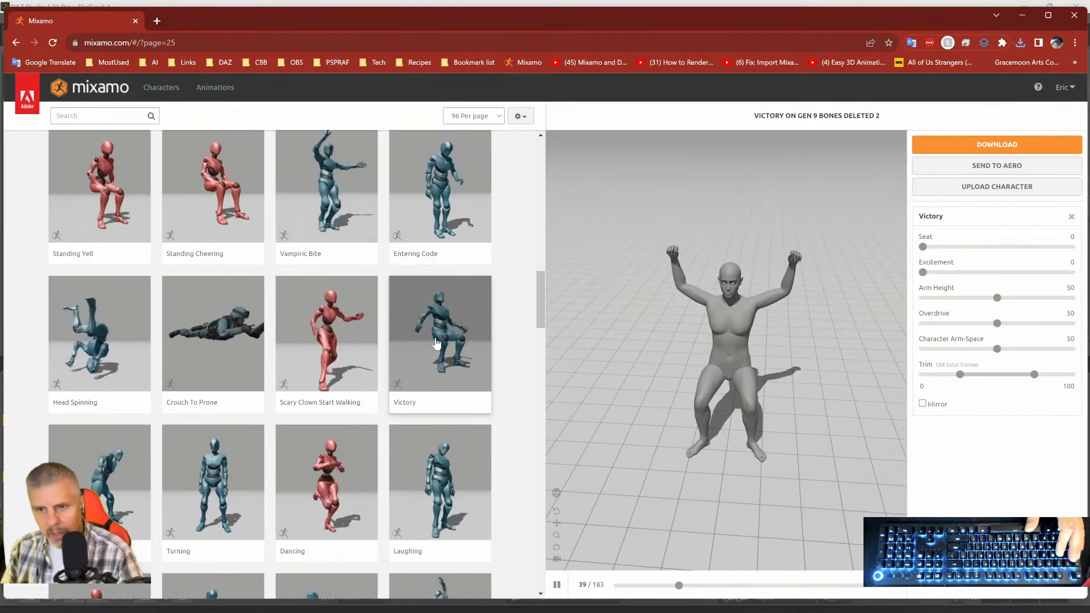
Download the Victory animation into the Genesis 9 folder as Victory.fbx.
left_click(978, 147)
left_click(693, 278)
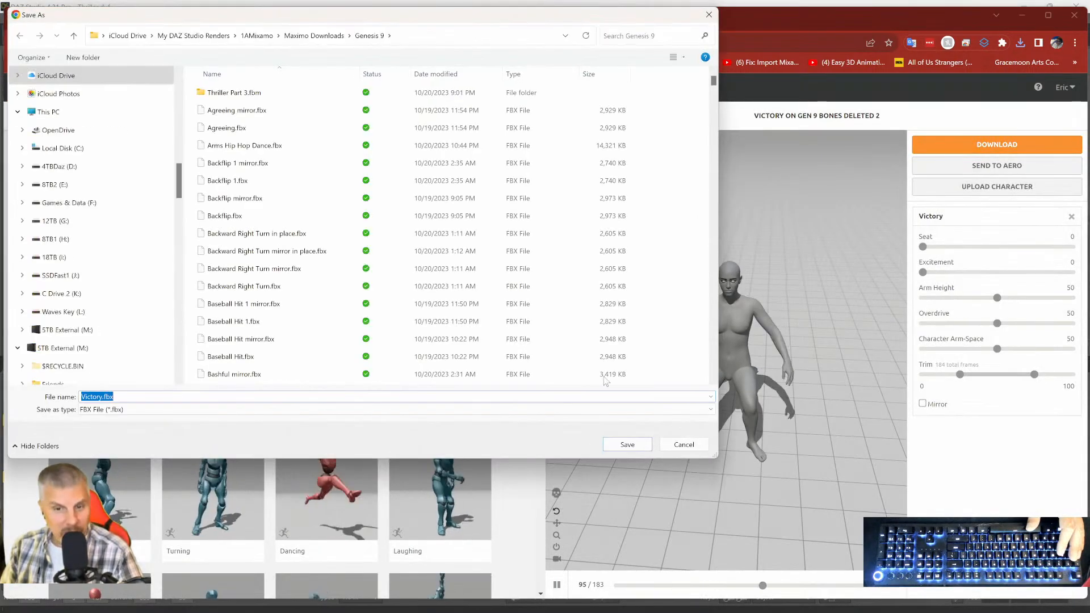
left_click(624, 446)
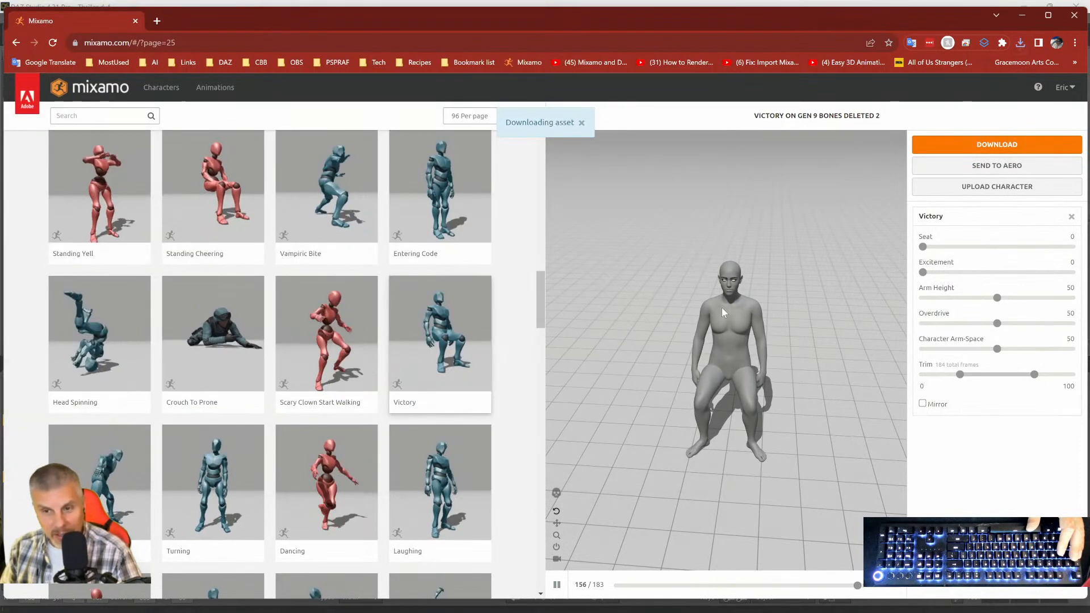
Browse further down page 25 of the animations and preview Hit By Car on the character.
scroll(341, 352, "down", 5)
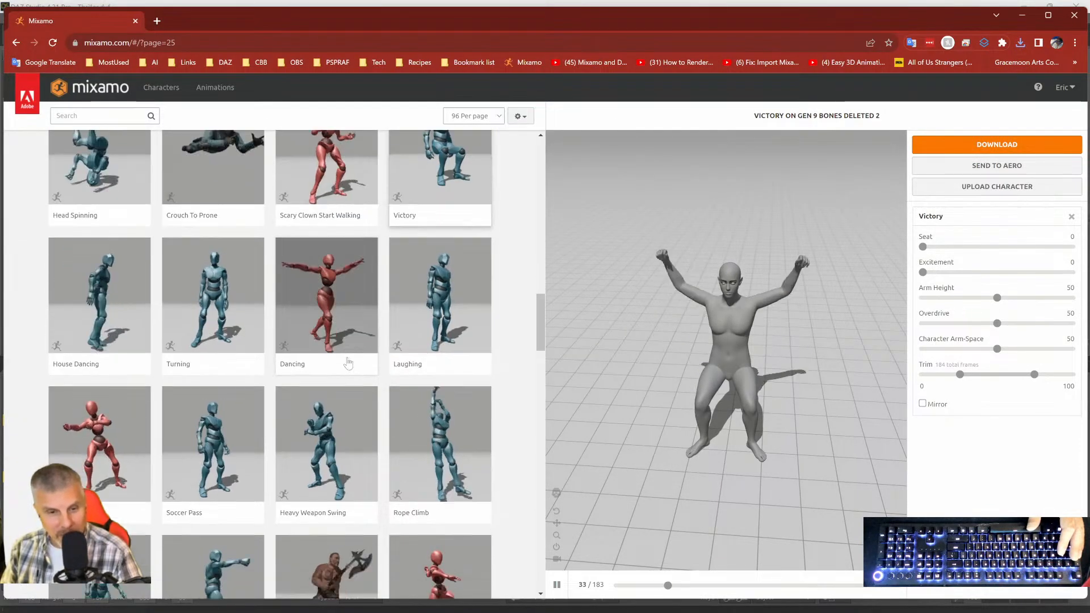
scroll(343, 349, "down", 2)
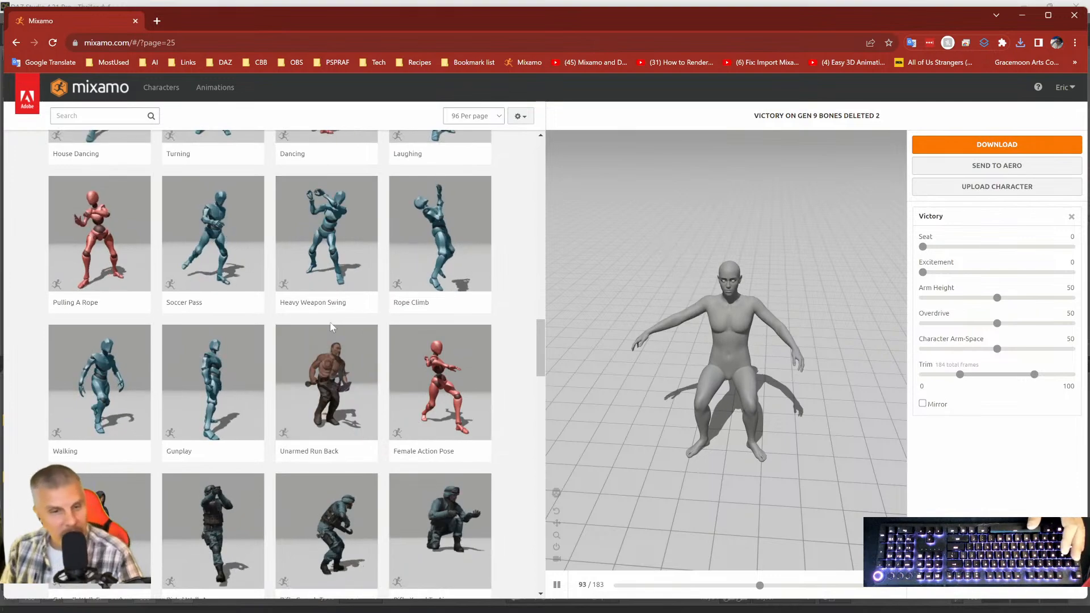
scroll(335, 335, "down", 2)
scroll(331, 327, "down", 4)
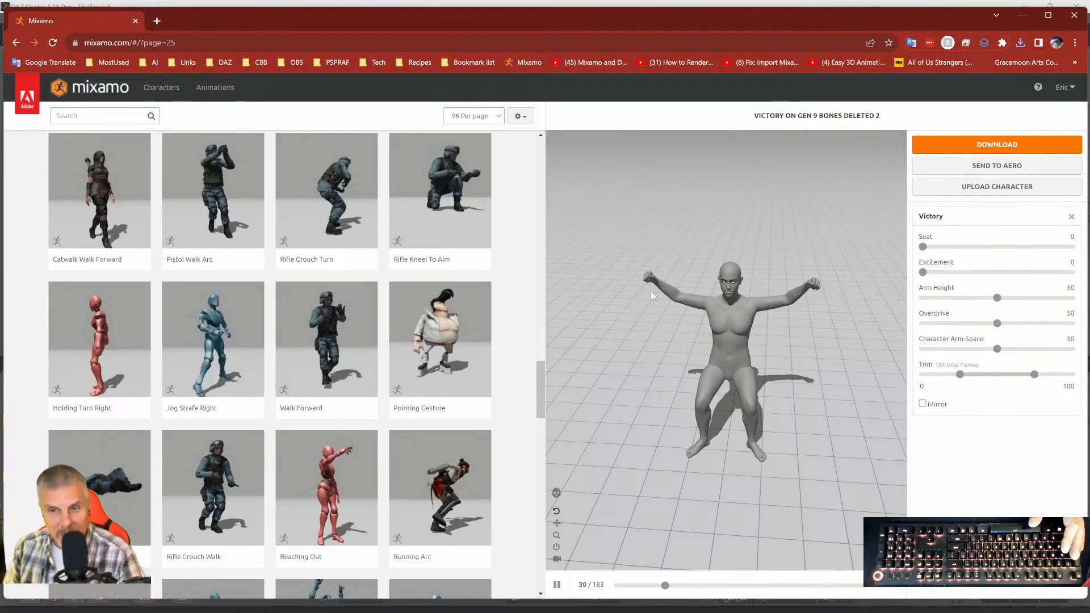
scroll(358, 347, "down", 3)
scroll(357, 361, "down", 4)
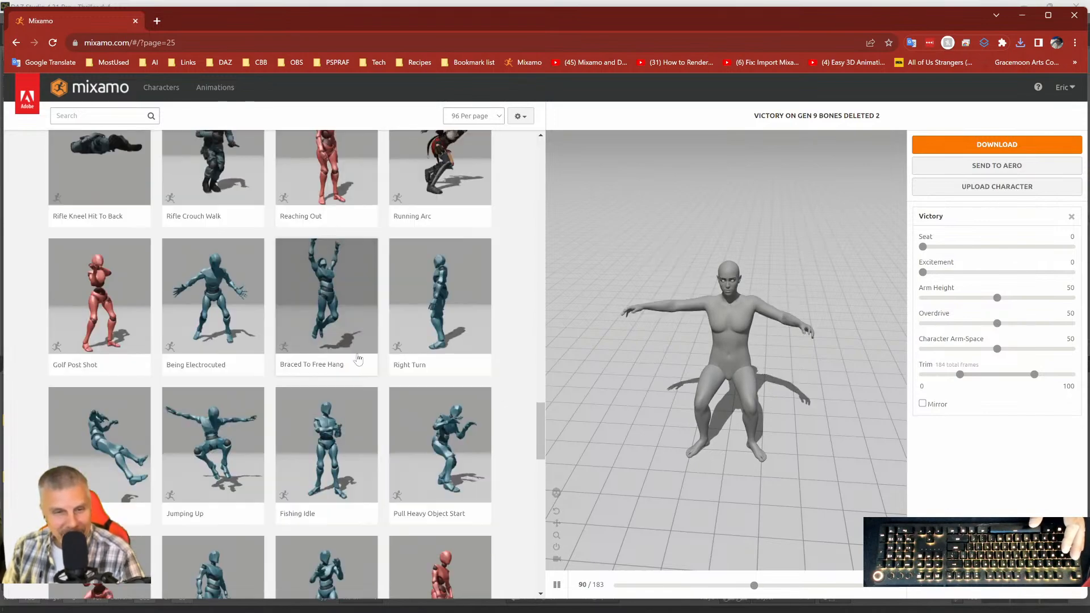
scroll(227, 335, "down", 1)
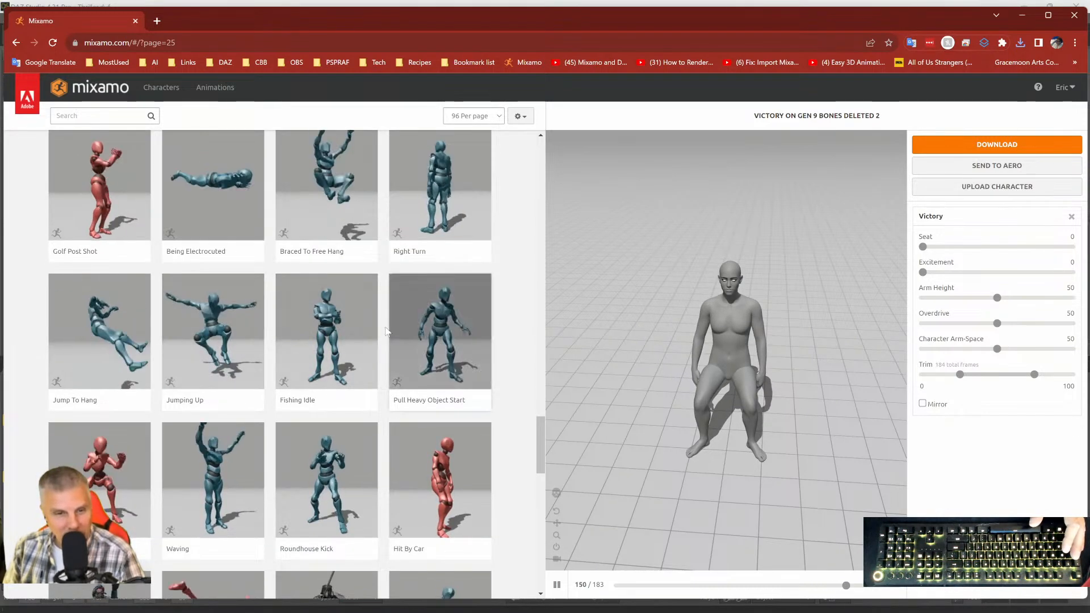
scroll(239, 352, "down", 2)
scroll(266, 358, "down", 2)
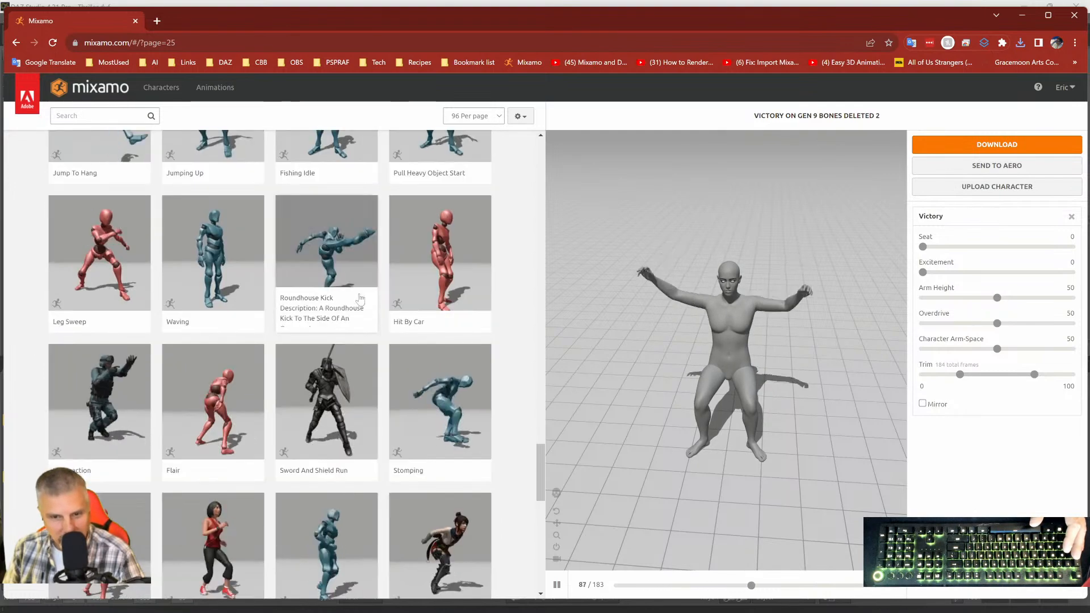
left_click(406, 288)
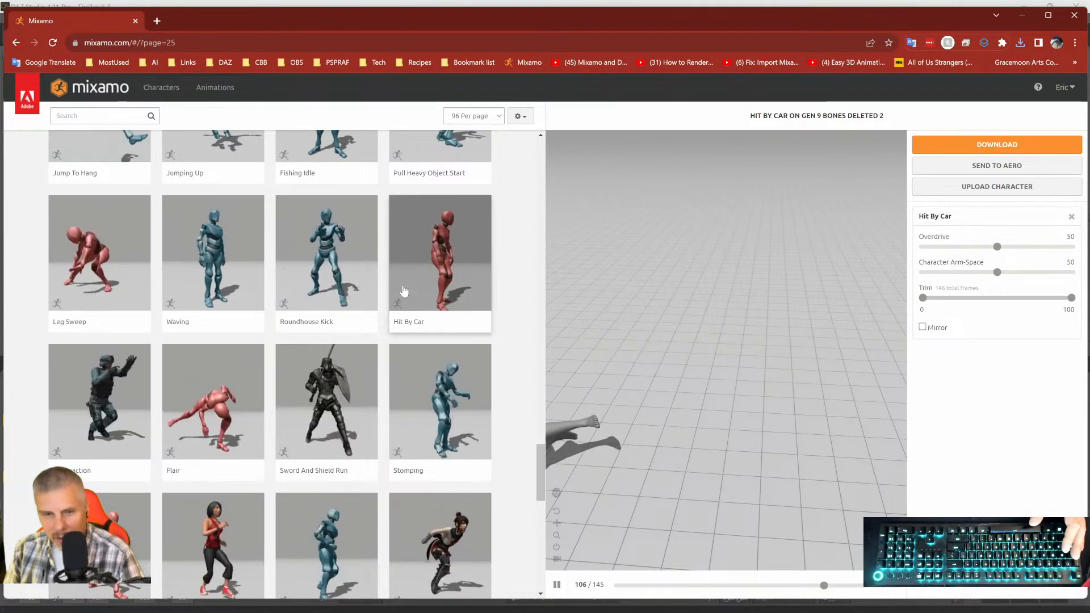
Look through the remaining animations on page 25 and open page 24 of the library.
scroll(374, 309, "down", 4)
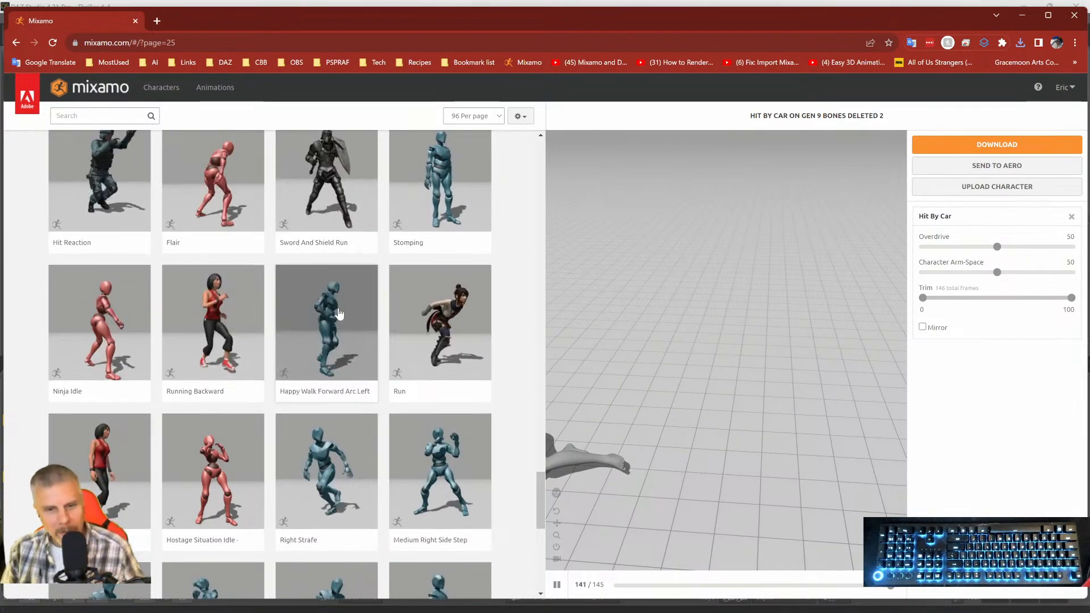
scroll(363, 335, "down", 2)
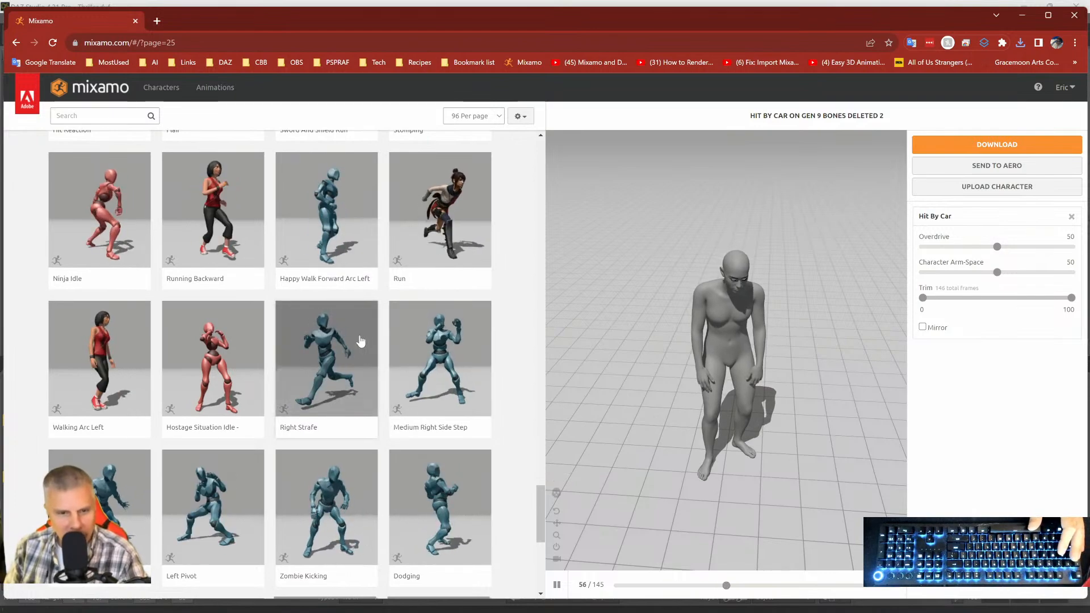
scroll(267, 352, "down", 4)
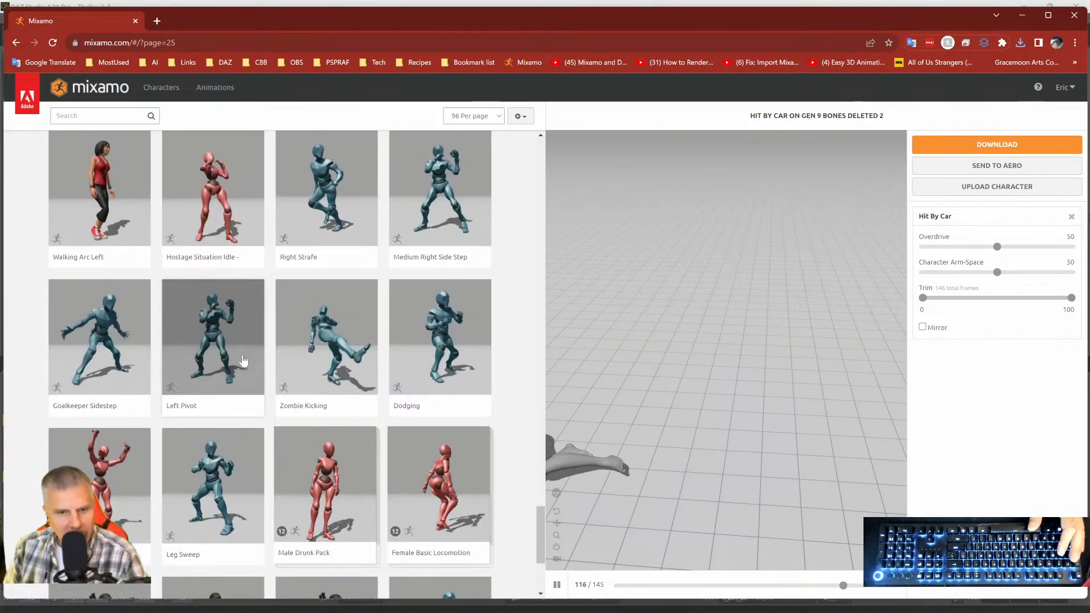
scroll(300, 346, "down", 2)
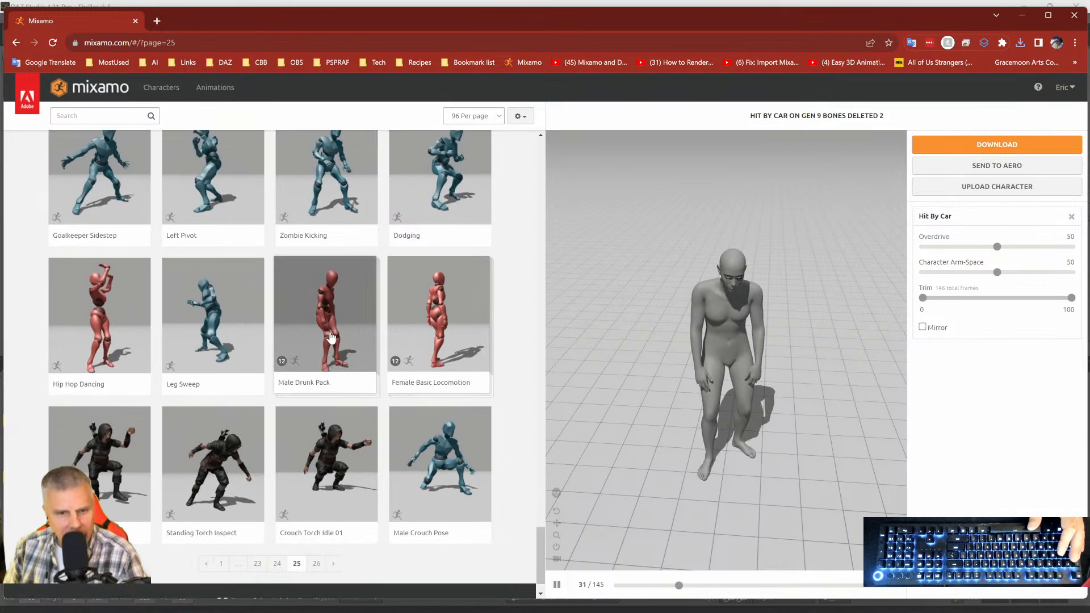
scroll(332, 338, "down", 1)
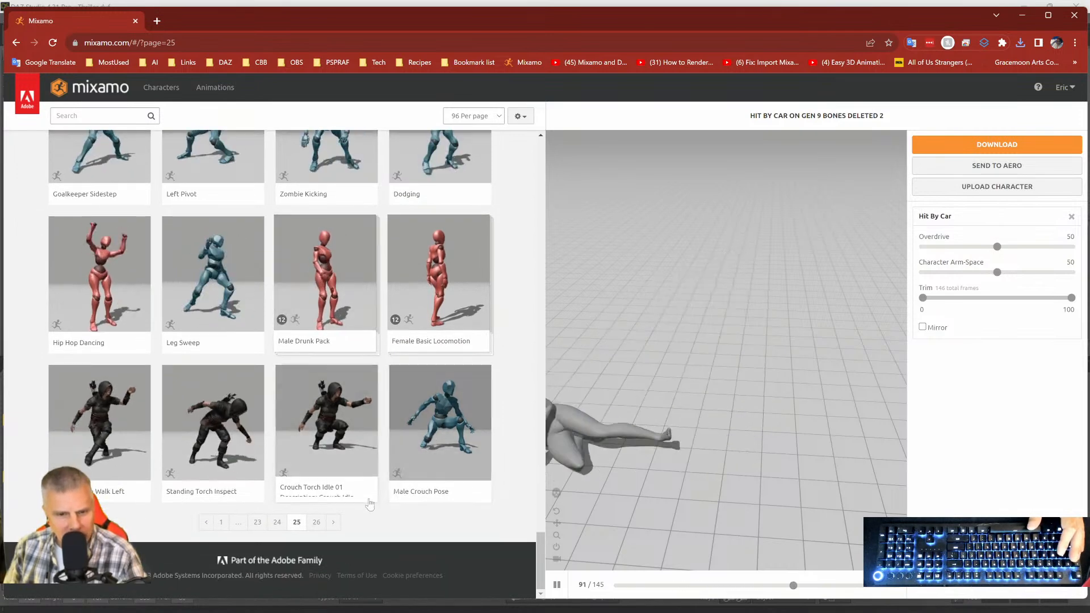
left_click(277, 522)
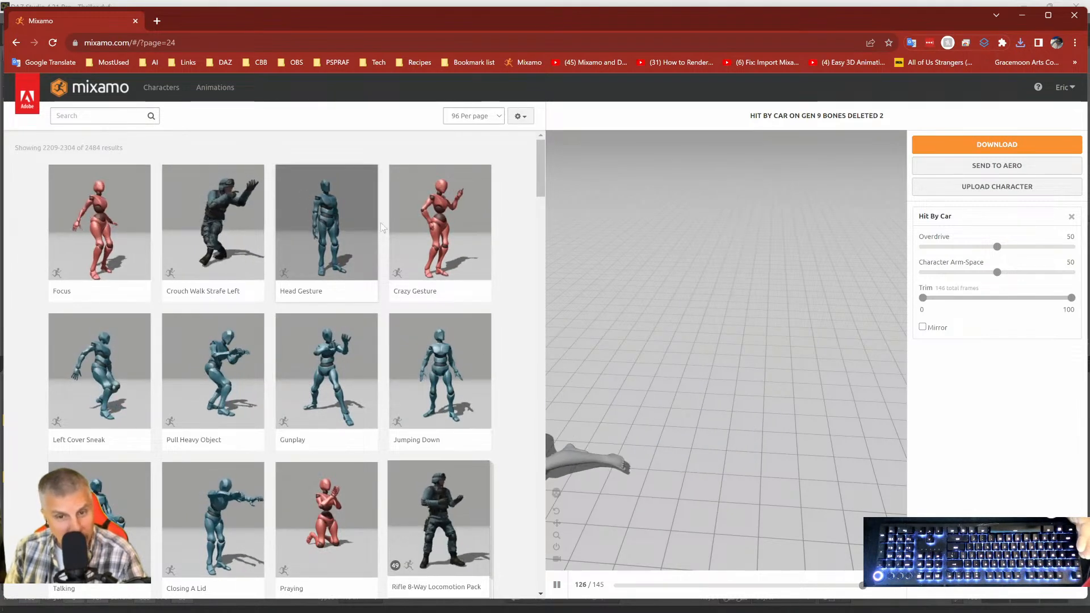
Apply the Crazy Gesture animation and download it as Crazy Gesture.fbx in FBX Binary format with skin at 30 fps.
scroll(183, 210, "down", 2)
scroll(284, 221, "up", 2)
left_click(419, 230)
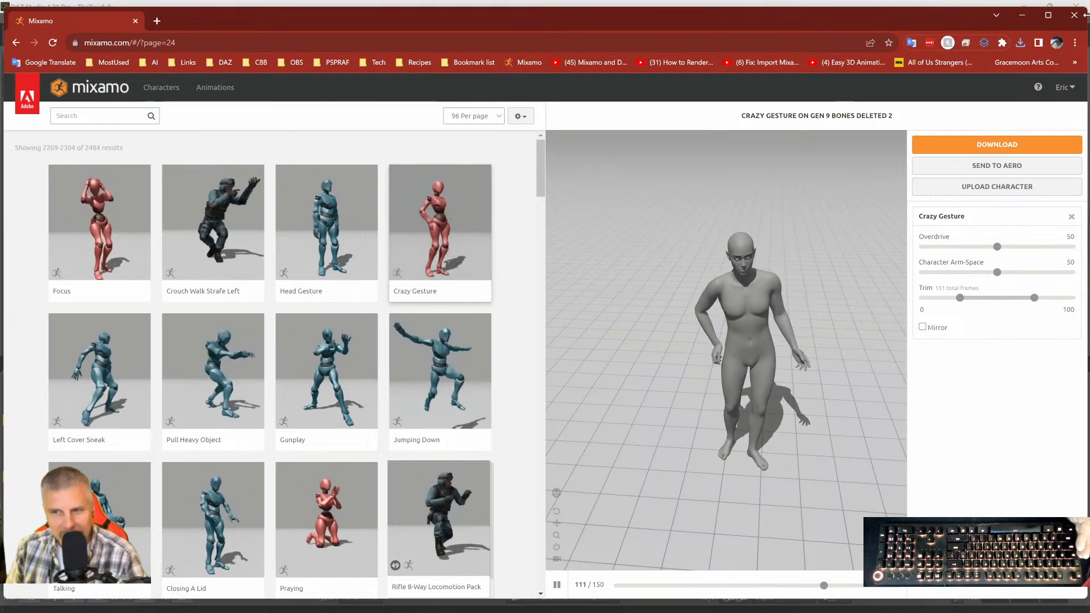
left_click(973, 147)
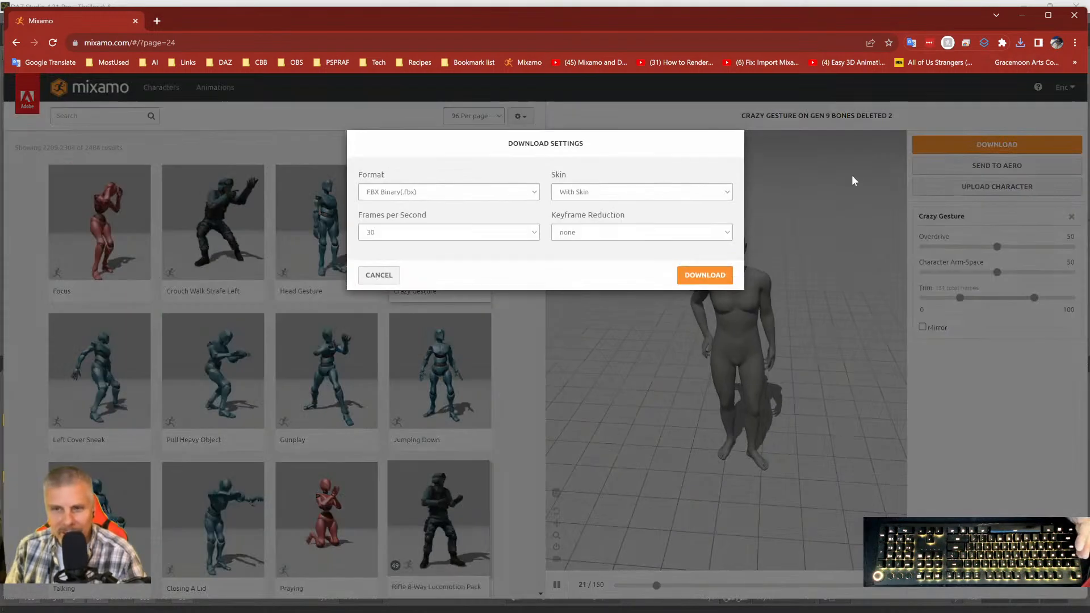
left_click(700, 272)
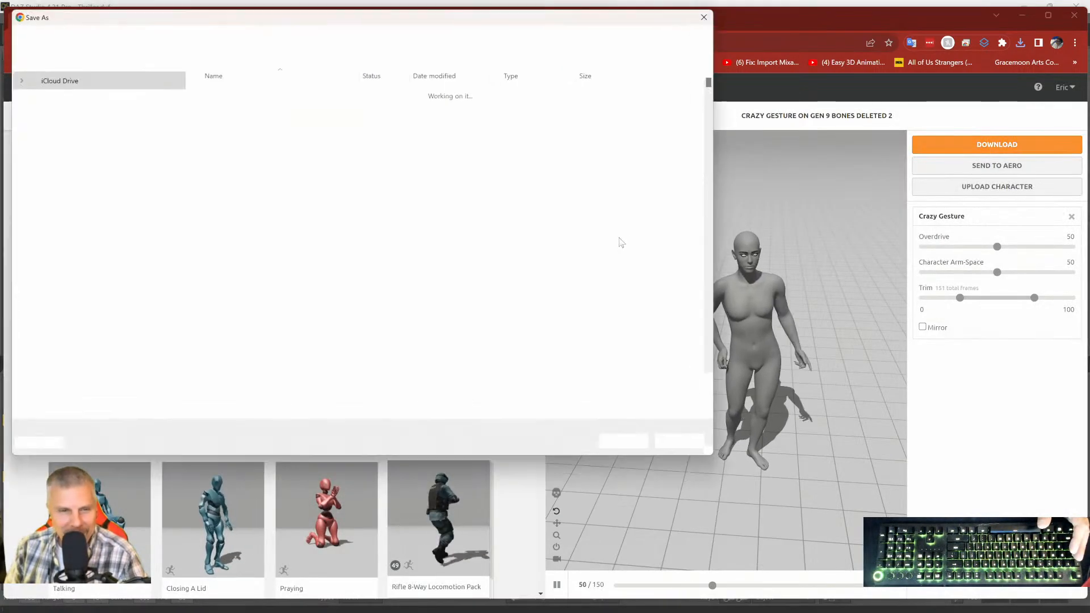
left_click(628, 444)
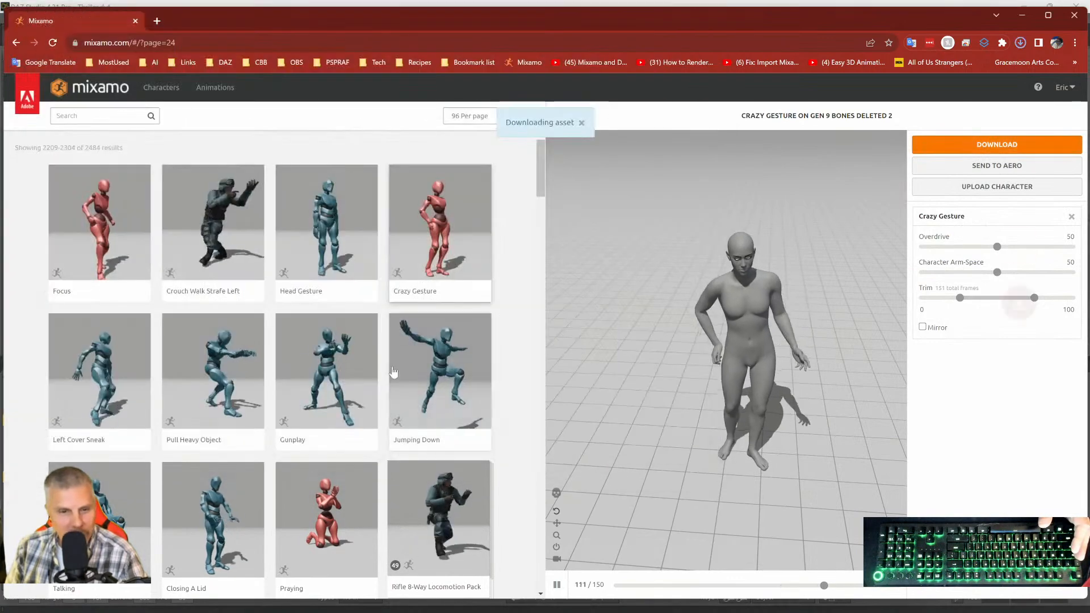
Apply the seated Talking animation from page 24 and start its download as FBX Binary with skin at 30 fps.
scroll(88, 296, "down", 1)
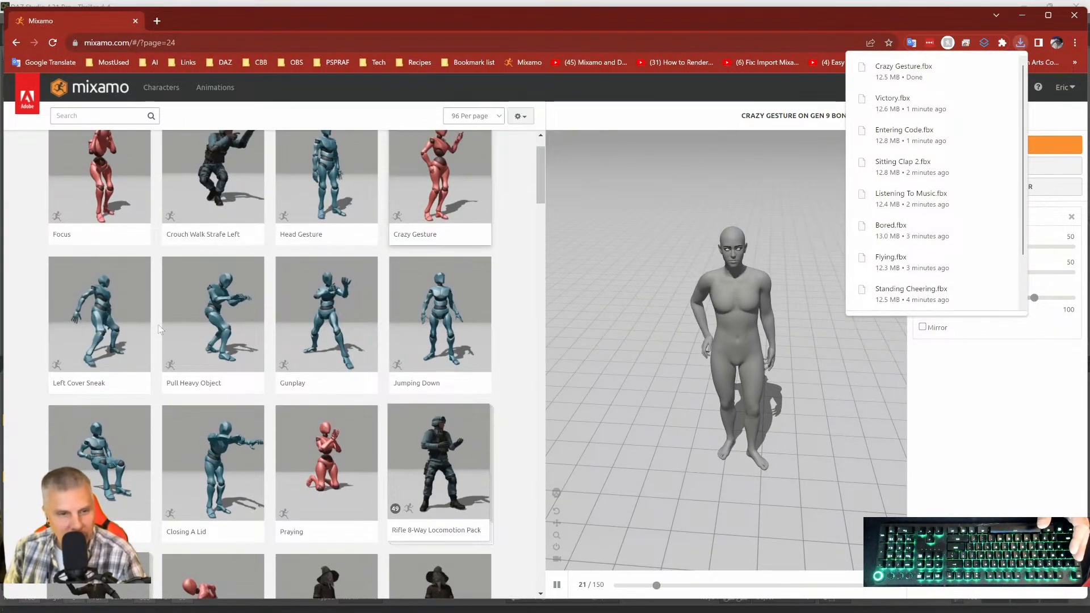
scroll(91, 303, "down", 3)
left_click(92, 306)
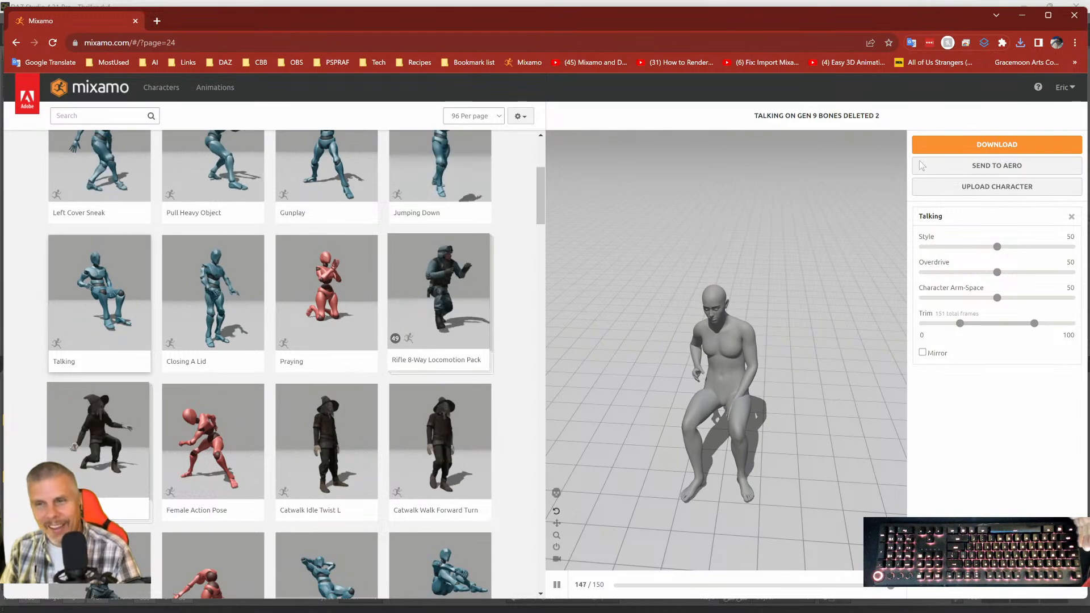
left_click(963, 144)
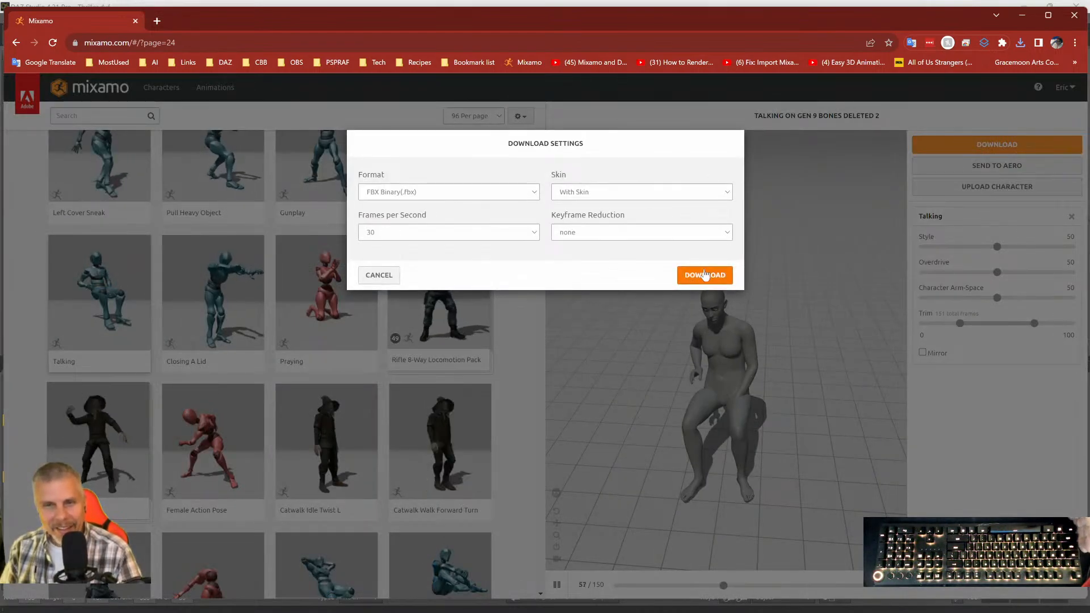
left_click(705, 275)
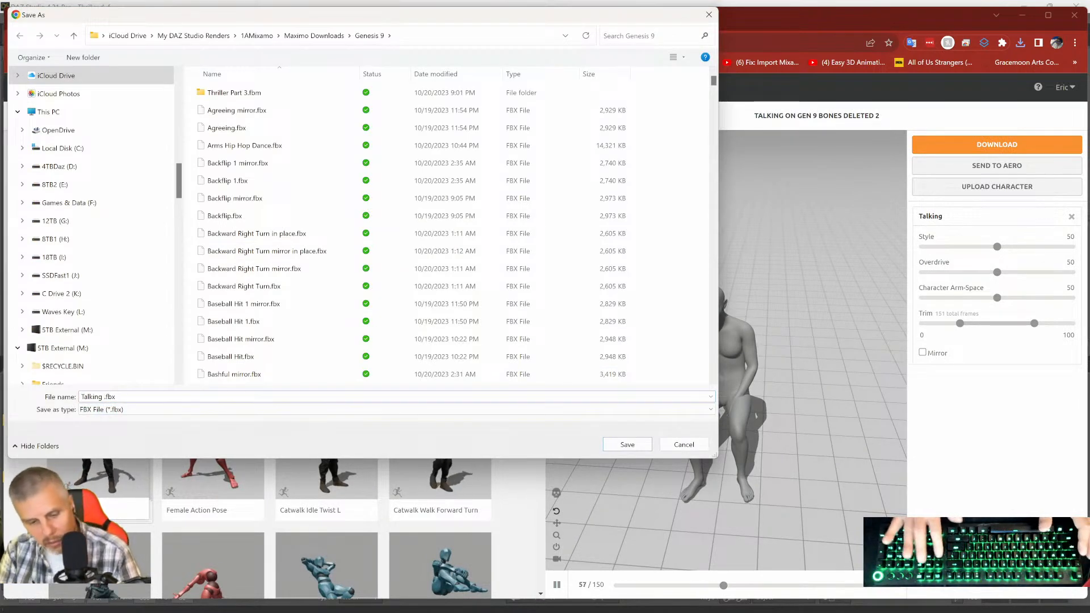
Save the download in the Genesis 9 folder as Talking 2.fbx, without replacing the existing Talking 1.fbx.
key("Return")
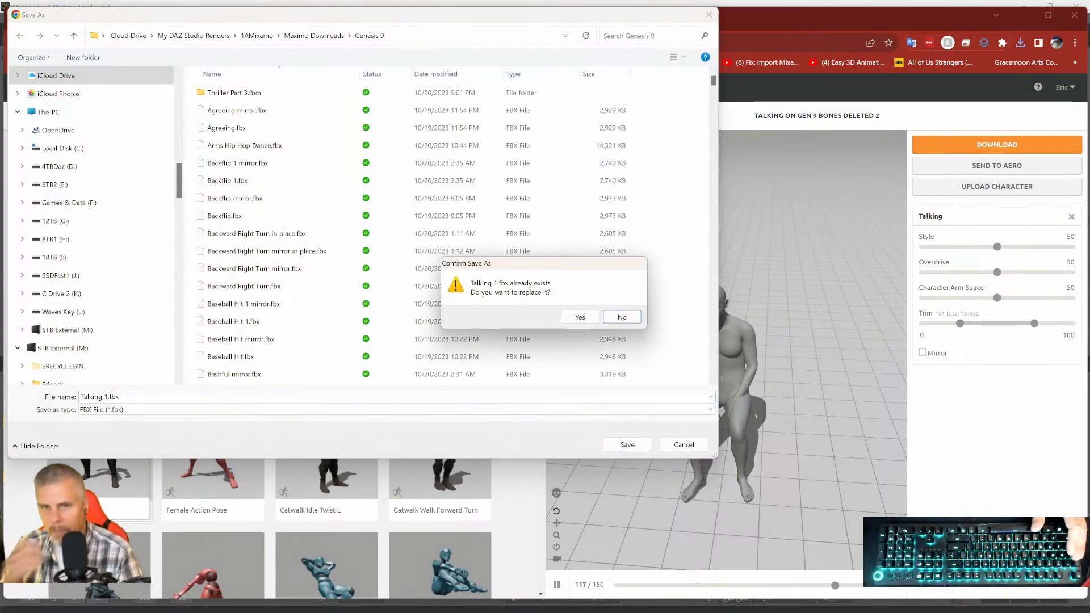
left_click(622, 318)
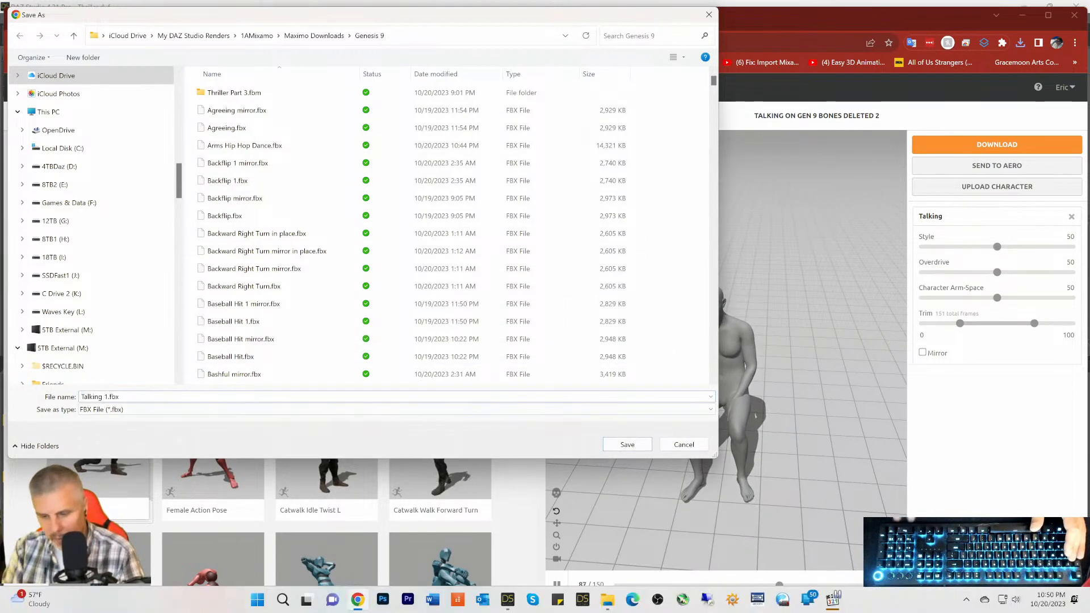
key("Delete")
key("Return")
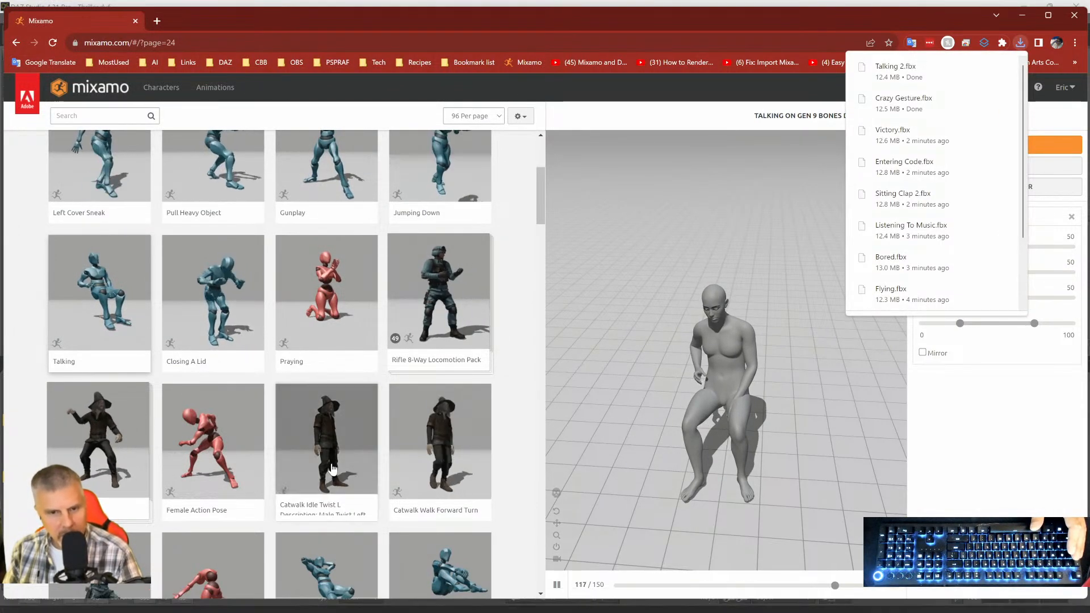
Apply the House Dancing animation next to Backflip and start its download as FBX Binary with skin at 30 fps.
scroll(397, 375, "down", 5)
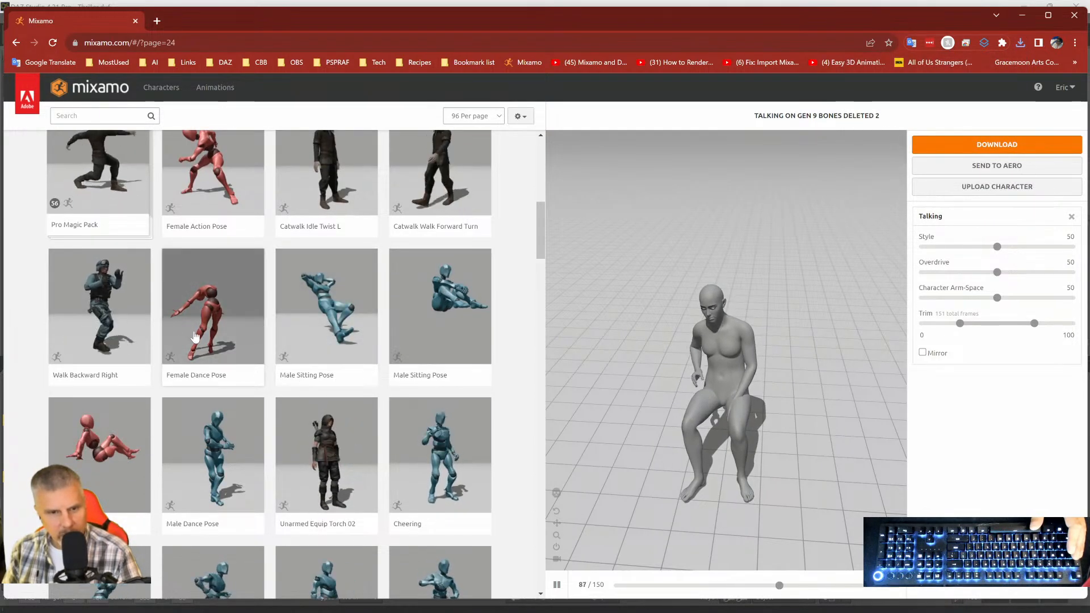
scroll(434, 318, "down", 5)
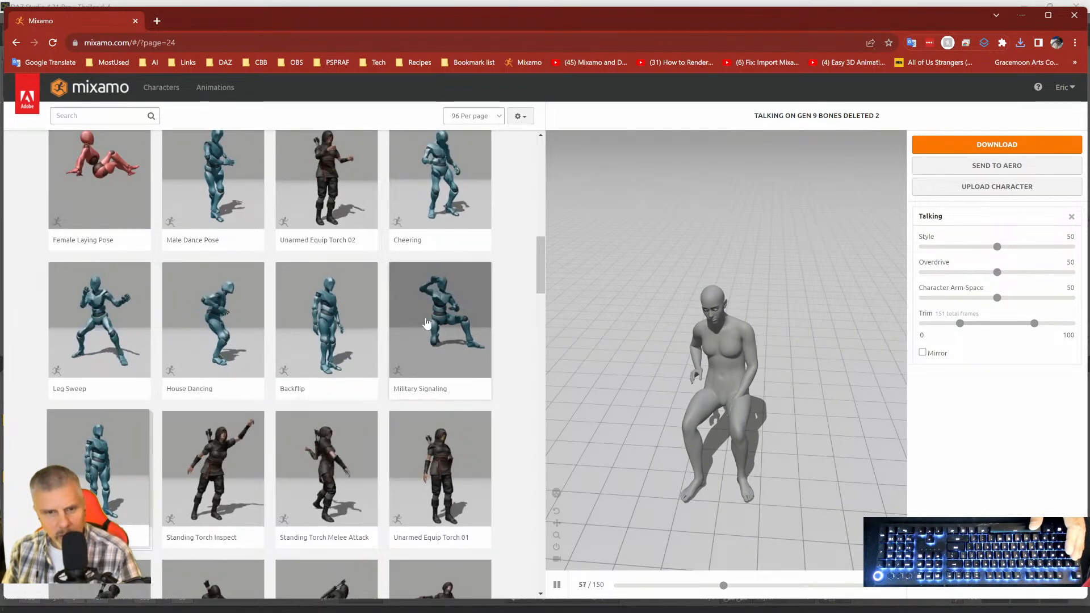
left_click(239, 327)
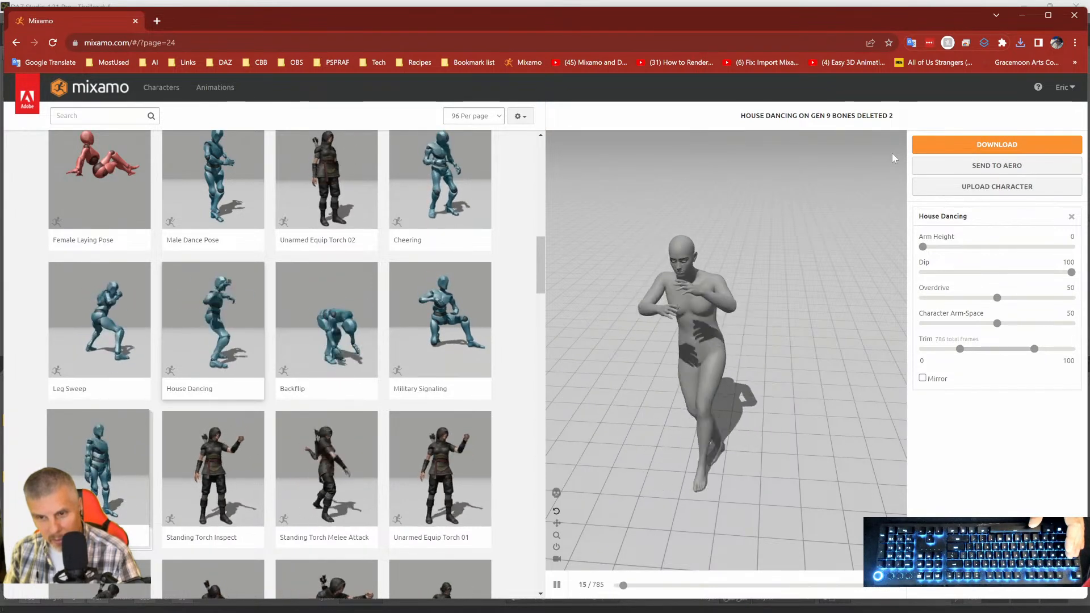
left_click(997, 144)
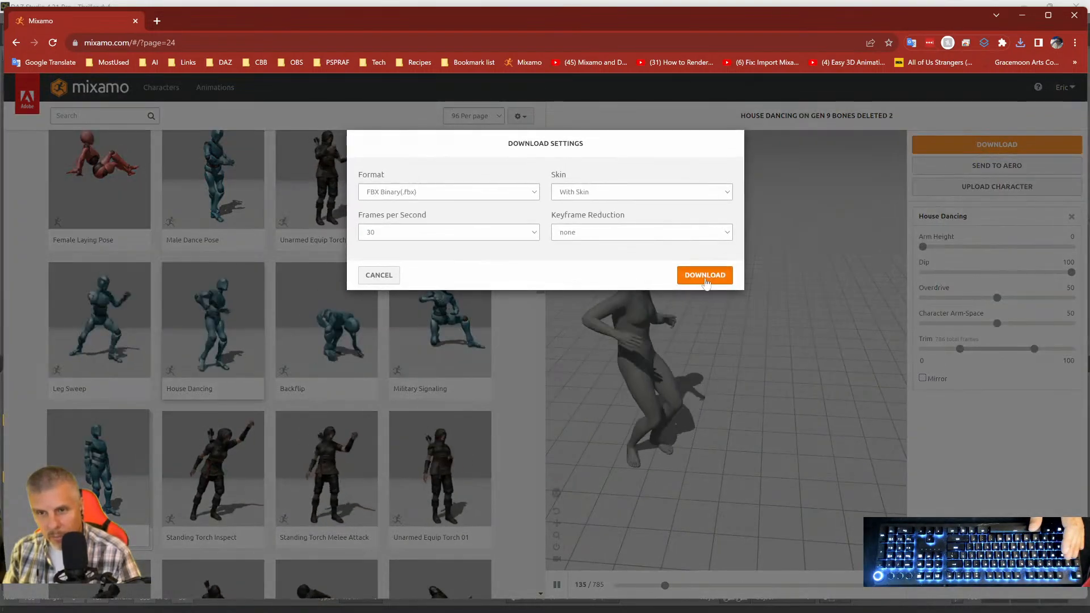
left_click(704, 276)
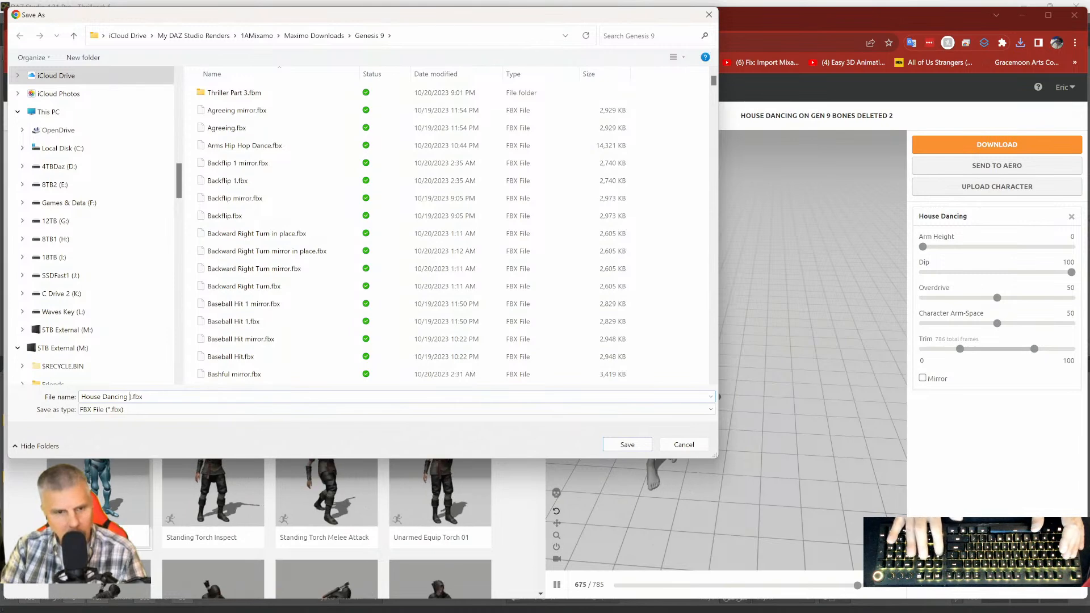
Save the download in the Genesis 9 folder as House Dancing 2.fbx, without replacing the existing House Dancing 1.fbx.
key("Return")
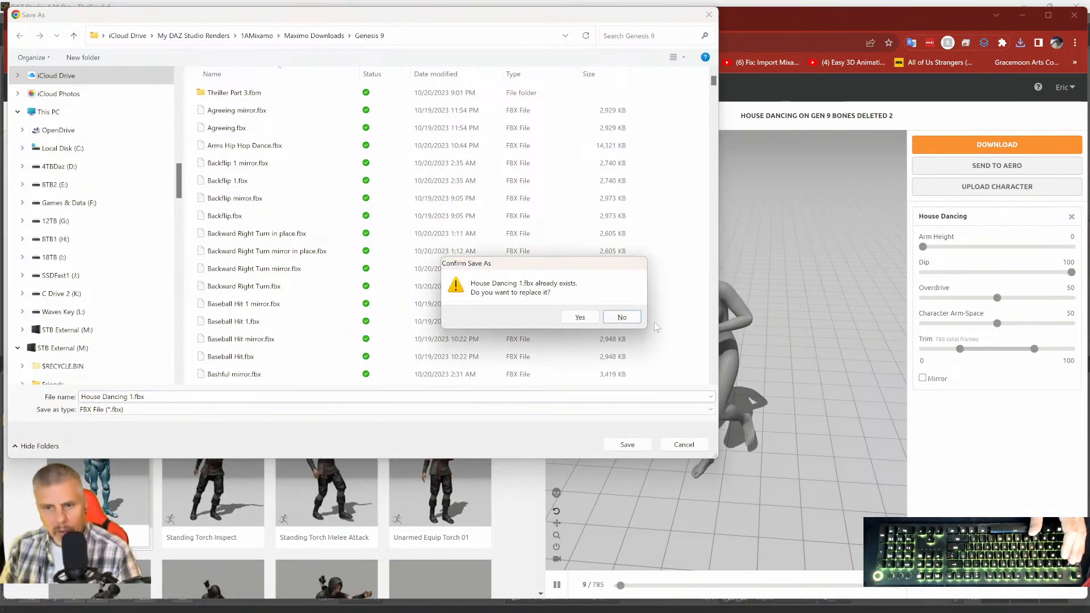
left_click(622, 317)
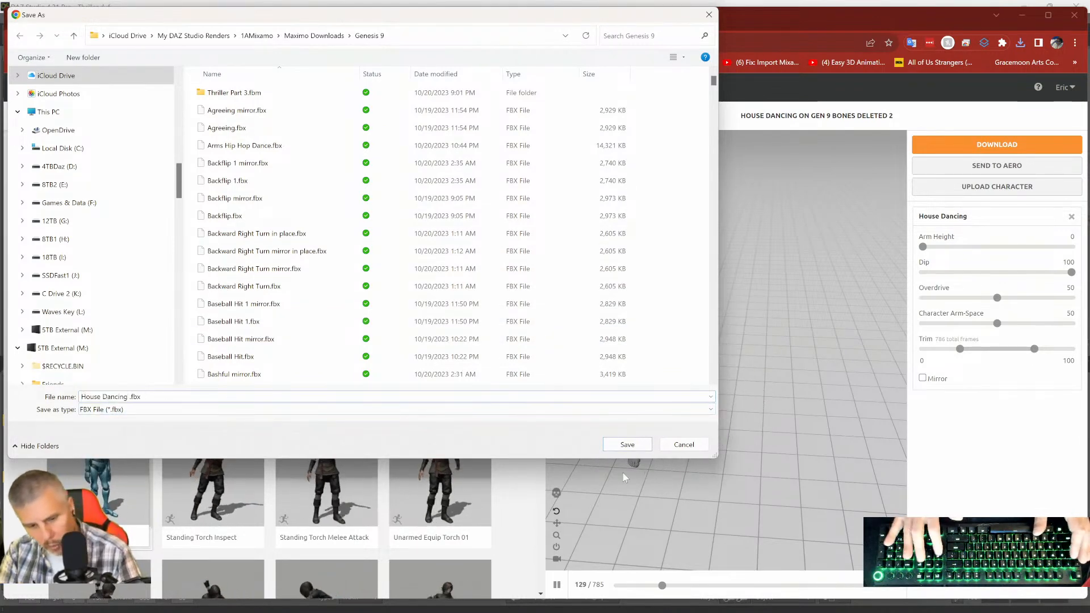
key("Return")
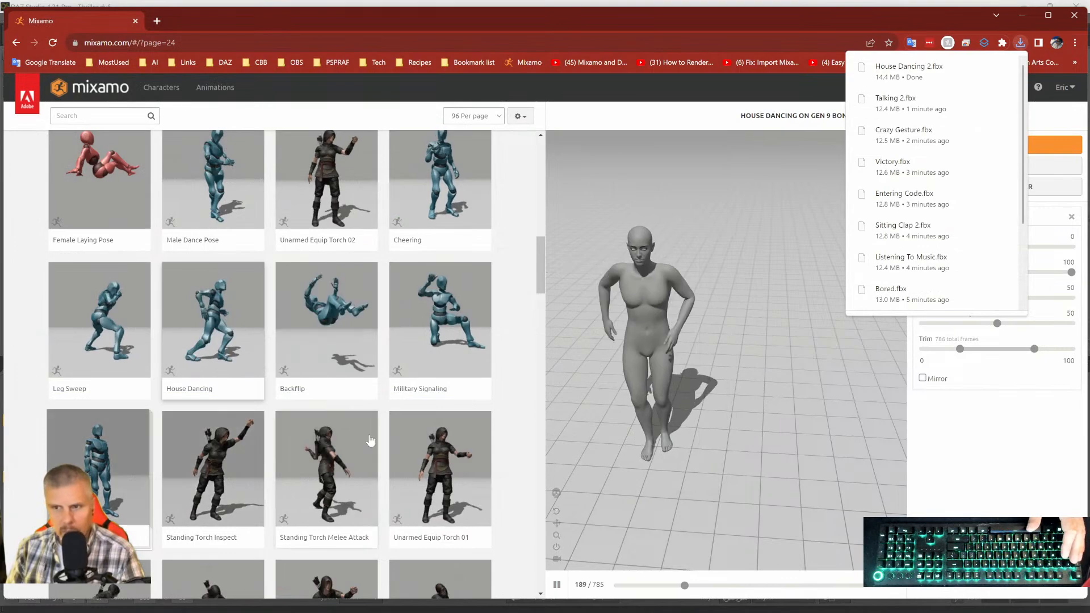
scroll(196, 341, "down", 1)
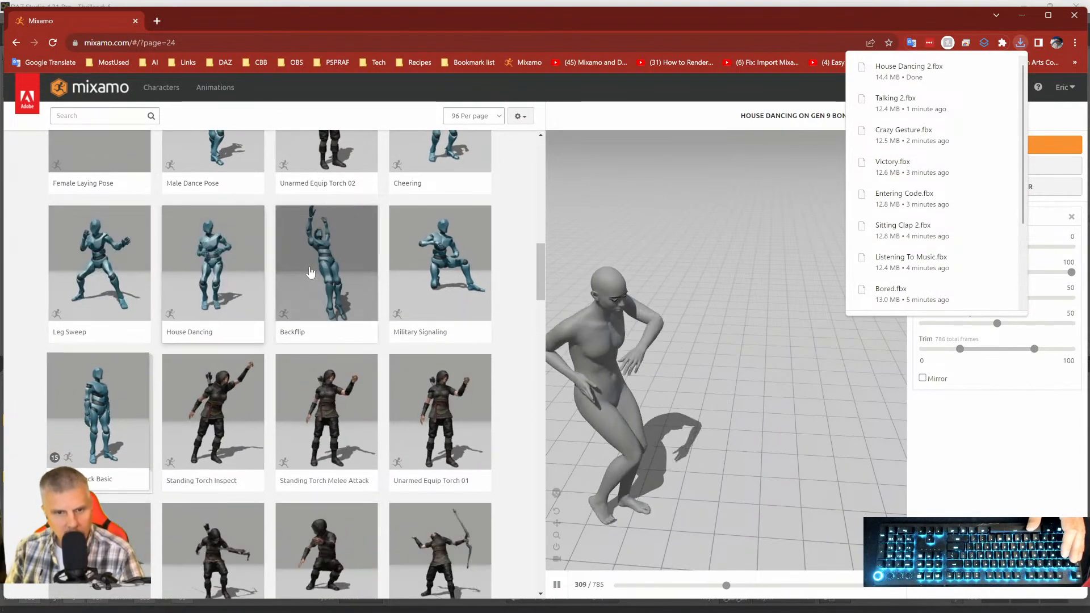
Apply the Northern Soul Floor Spin animation and download it to the Genesis 9 folder as Northern Soul Floor Spin (1).fbx.
scroll(312, 284, "down", 6)
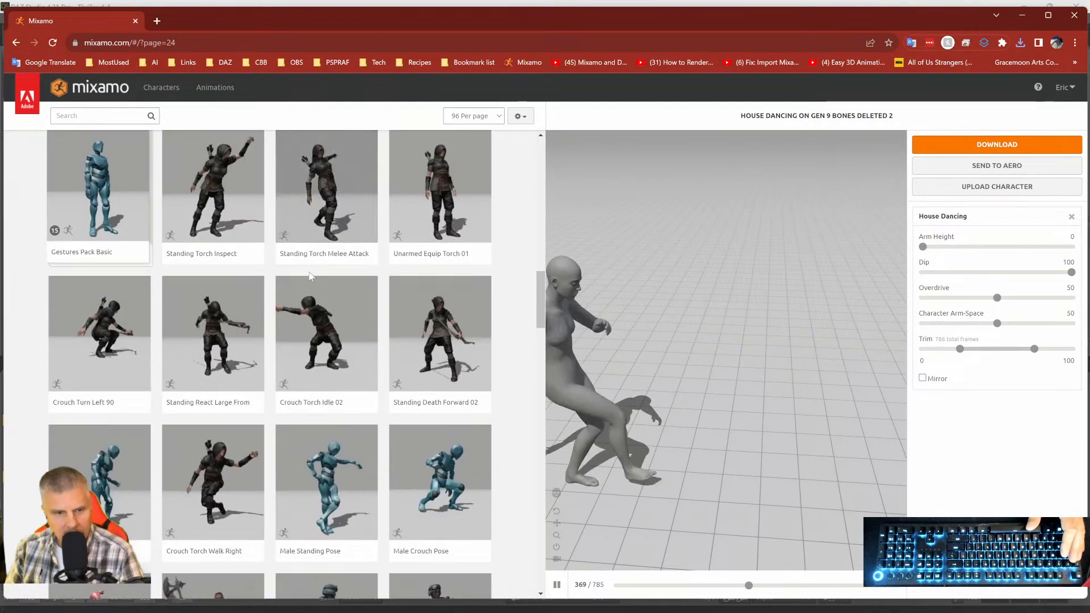
scroll(322, 336, "down", 1)
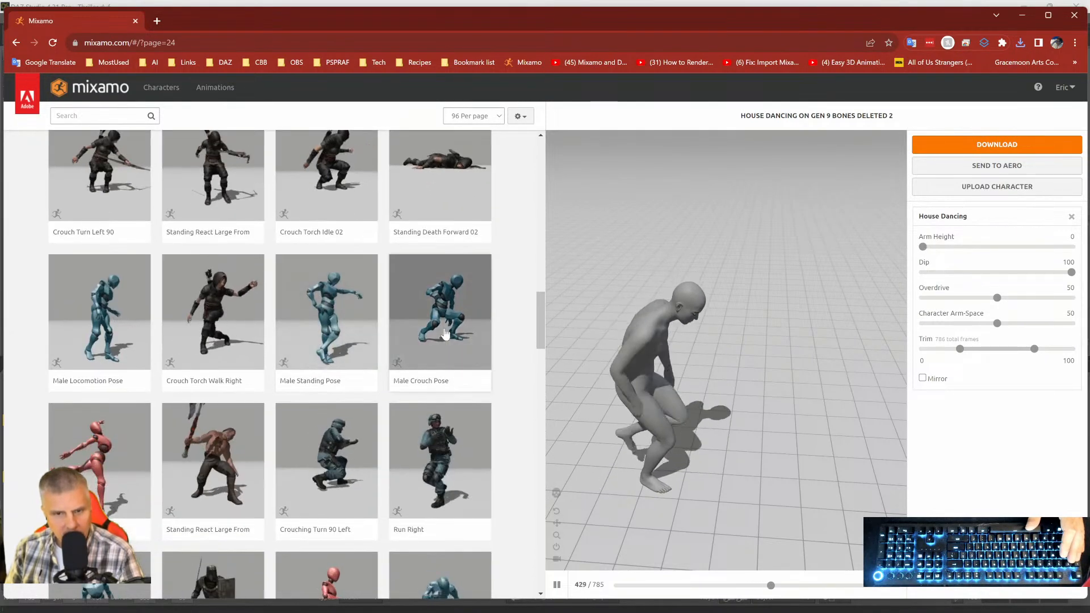
scroll(125, 325, "down", 3)
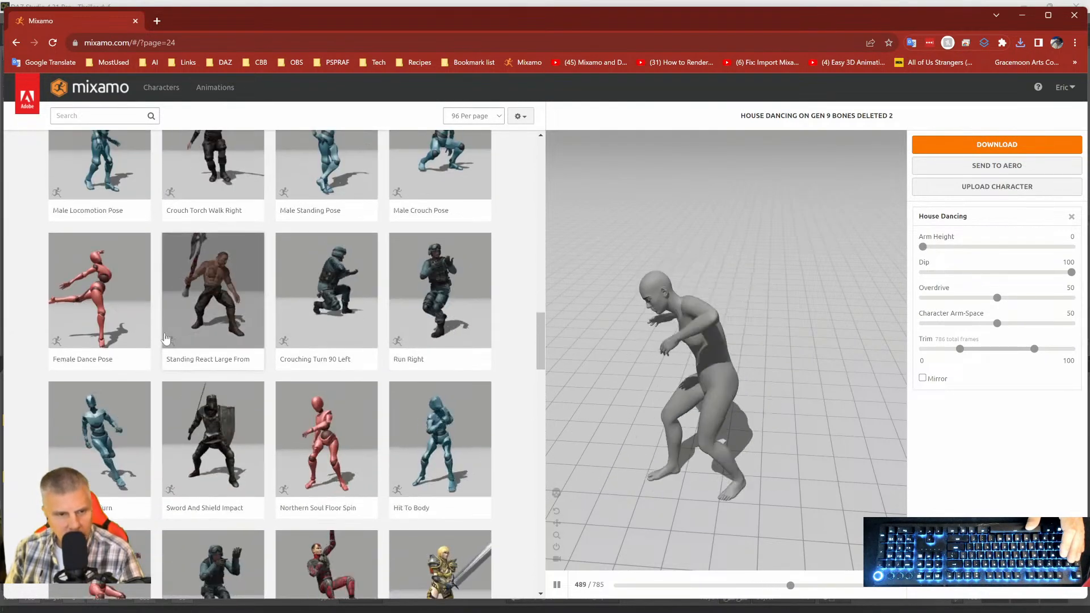
scroll(125, 325, "down", 2)
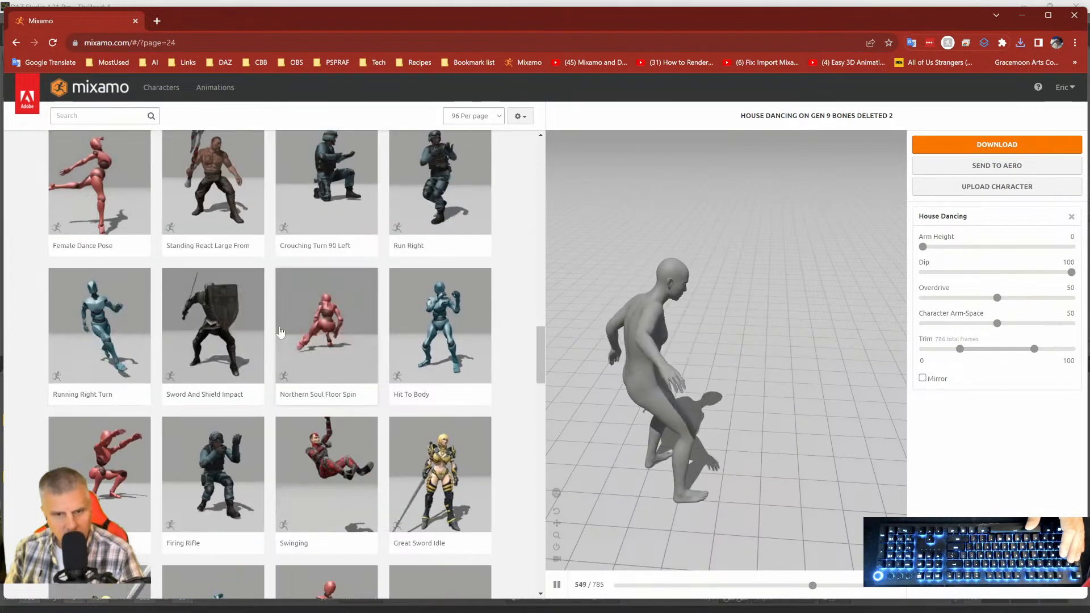
left_click(324, 339)
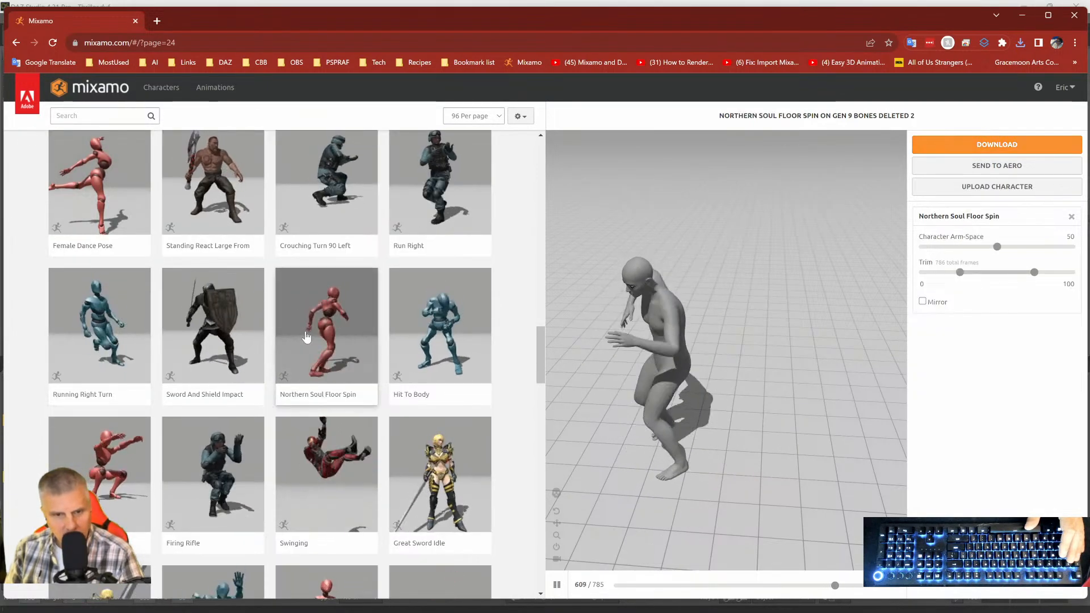
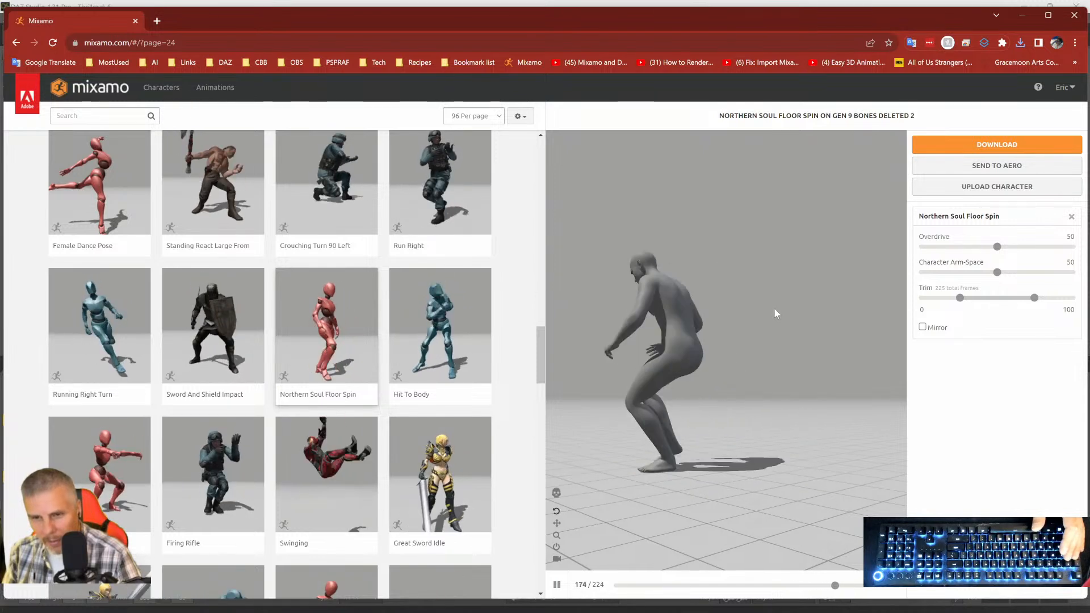
left_click(969, 148)
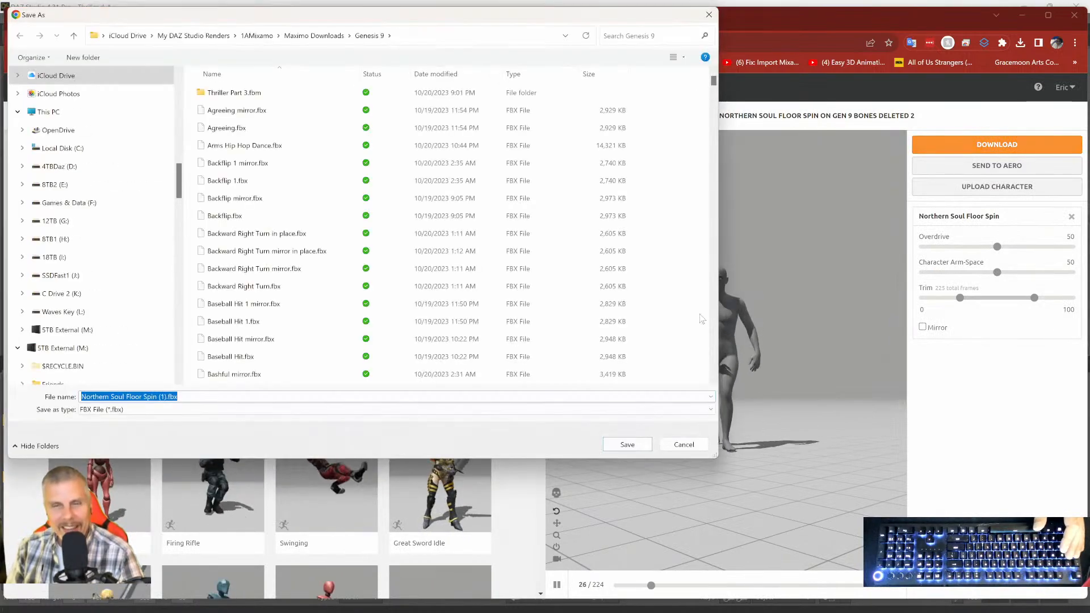
left_click(634, 445)
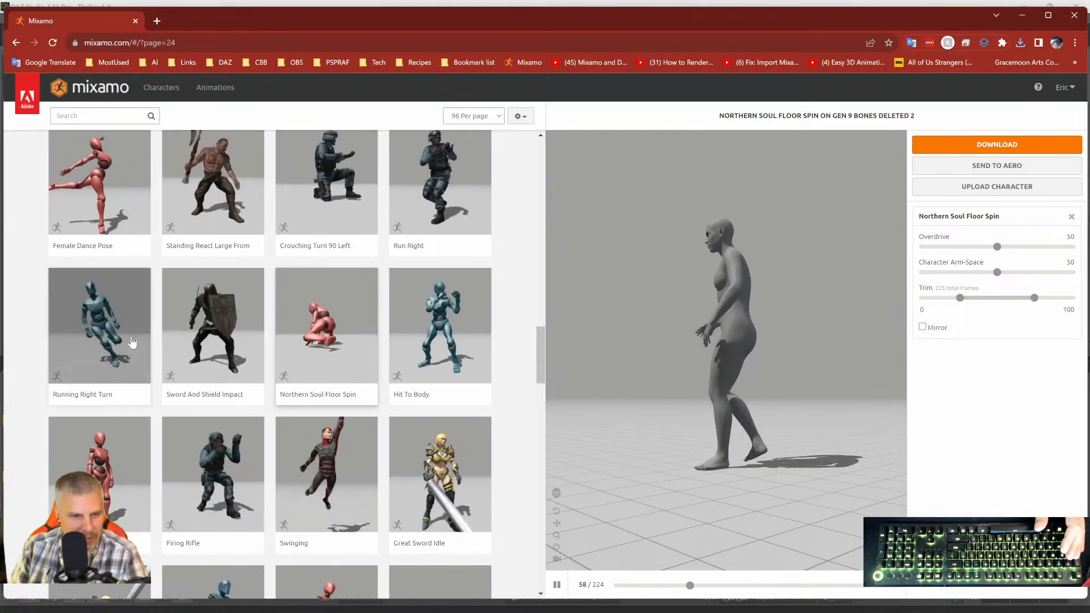
Apply the Swinging animation and download it as FBX Binary with skin at 30 fps, saved in the Genesis 9 folder as Swinging.fbx.
scroll(163, 344, "down", 2)
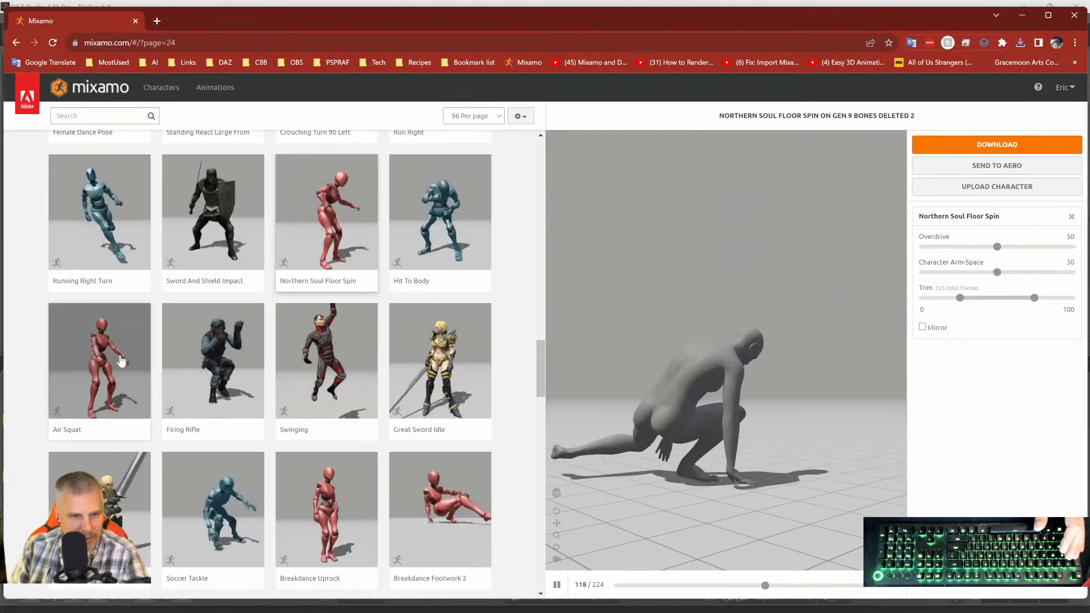
scroll(277, 362, "down", 1)
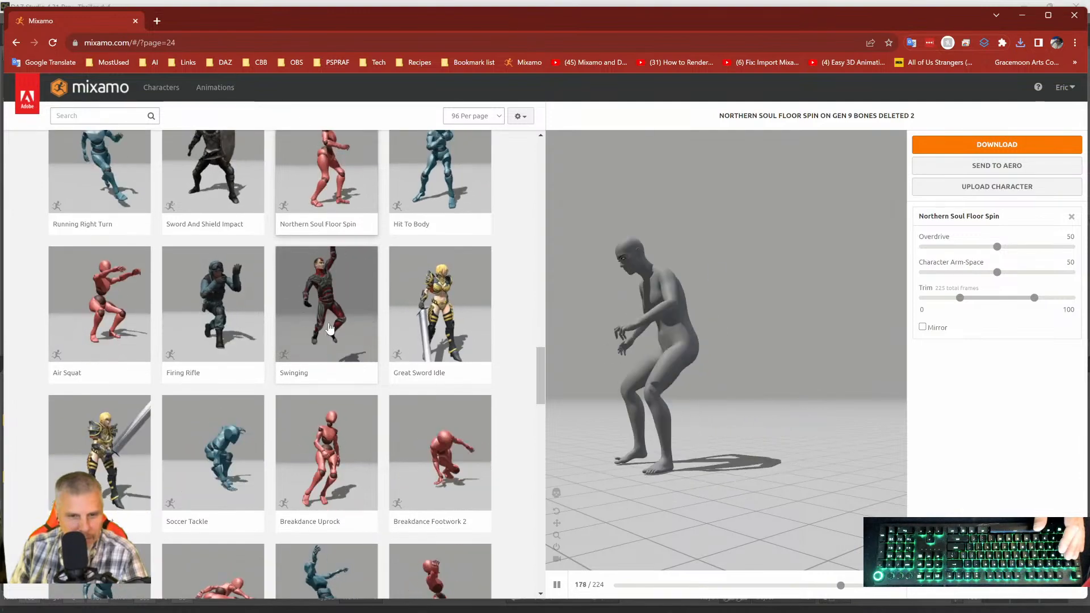
left_click(335, 314)
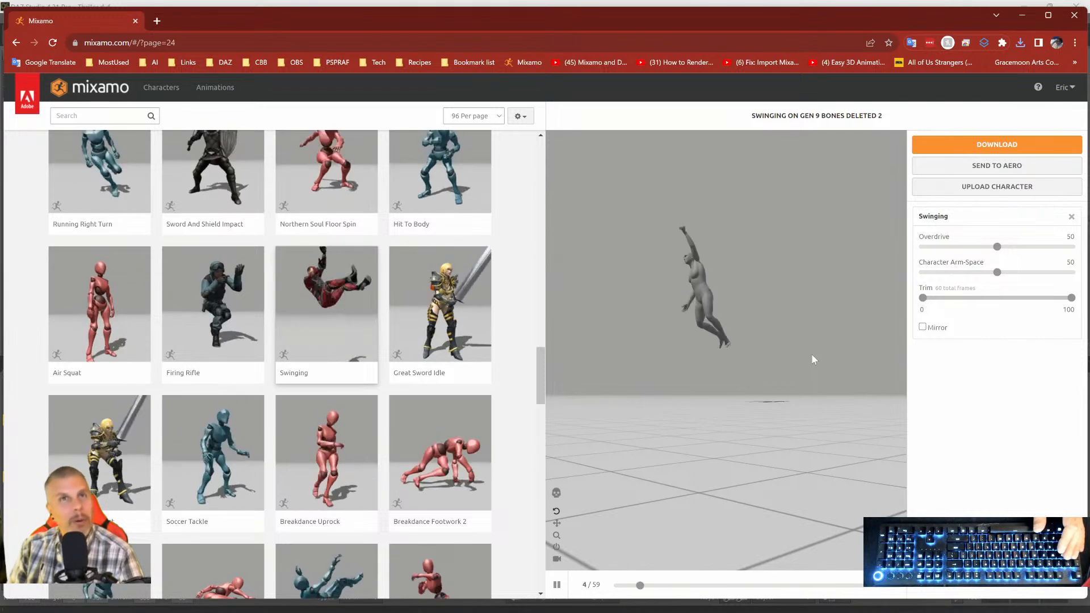
left_click(985, 144)
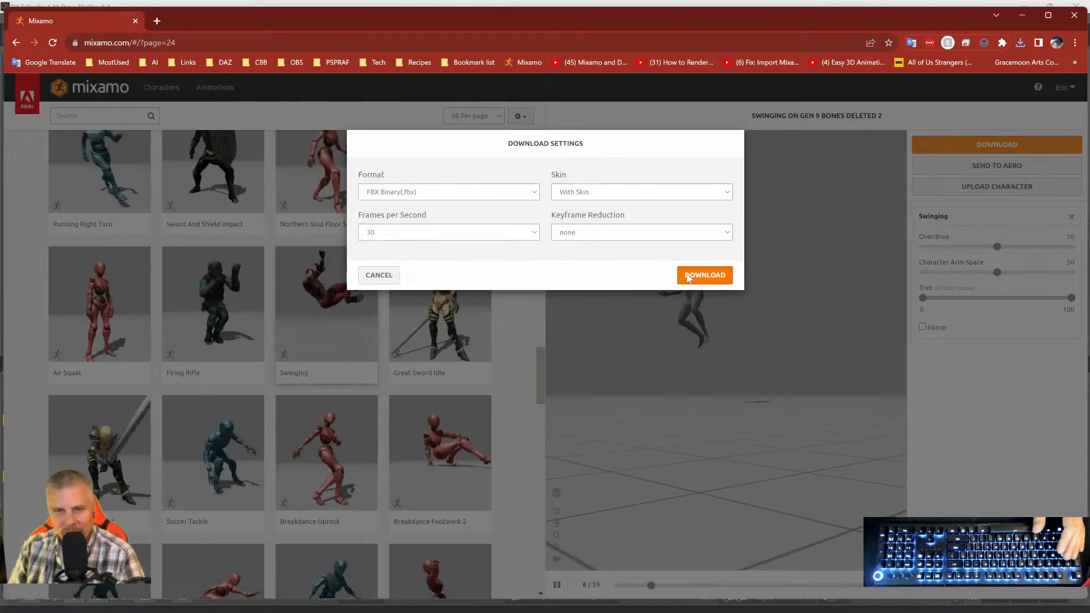
left_click(687, 276)
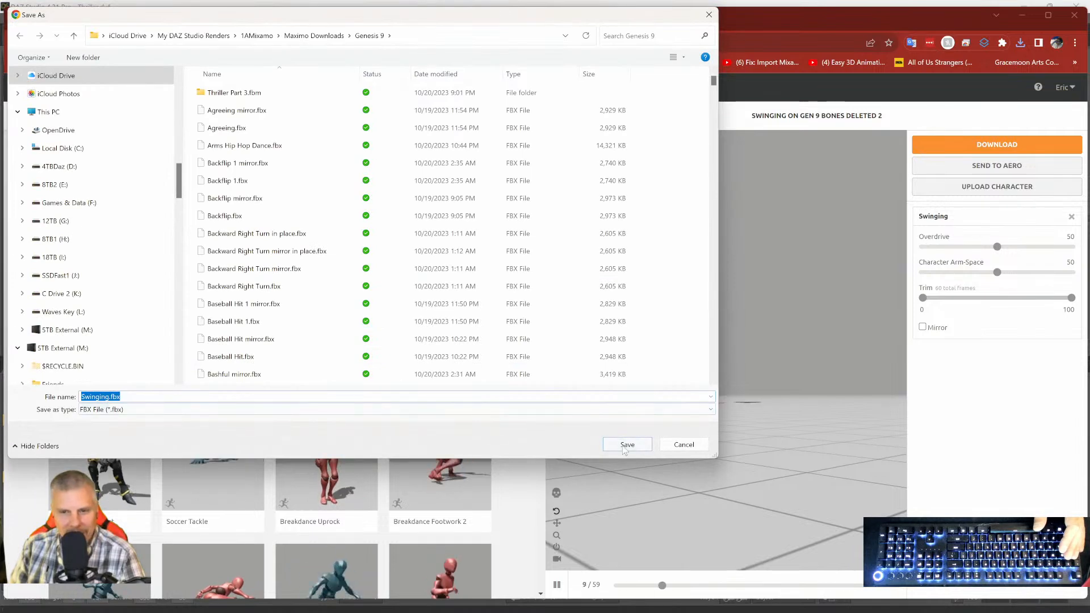
left_click(624, 445)
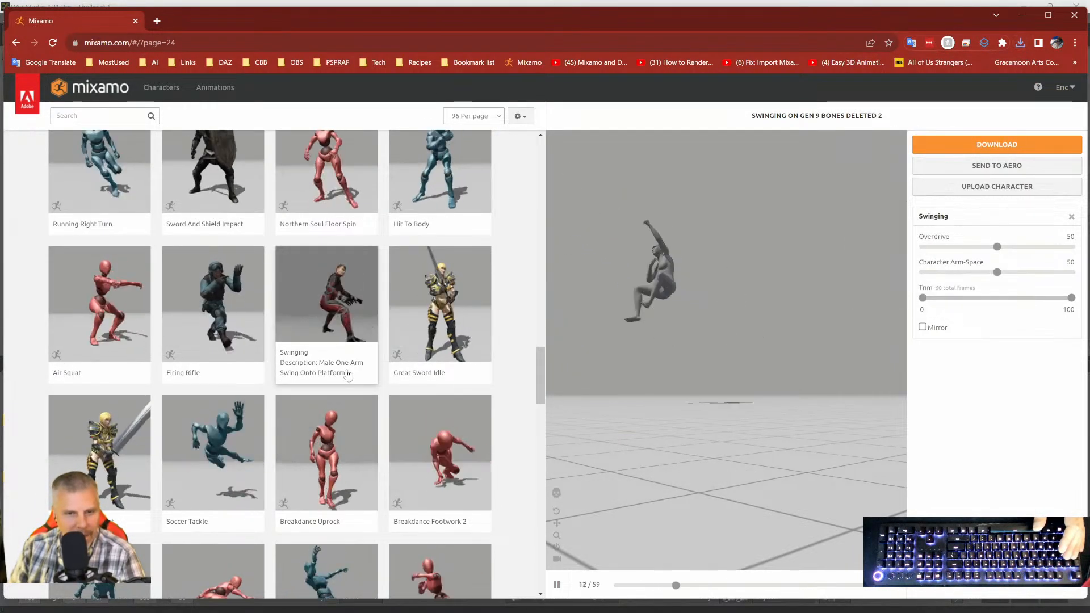
Apply the Falling Into Pool animation and download it to the Genesis 9 folder as Falling Into Pool.fbx.
scroll(366, 343, "down", 2)
scroll(454, 238, "down", 2)
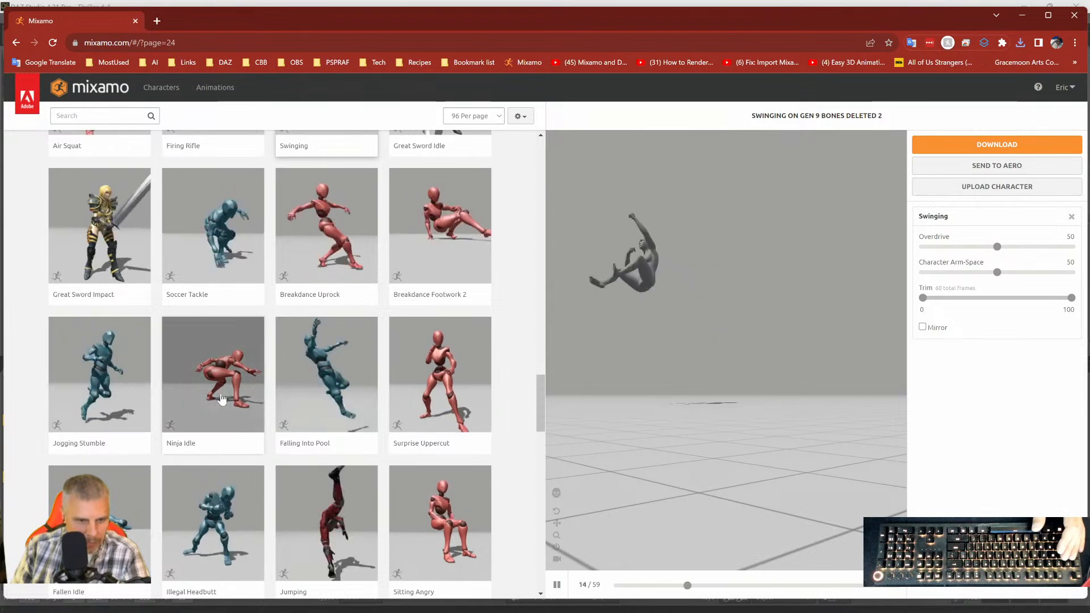
left_click(316, 396)
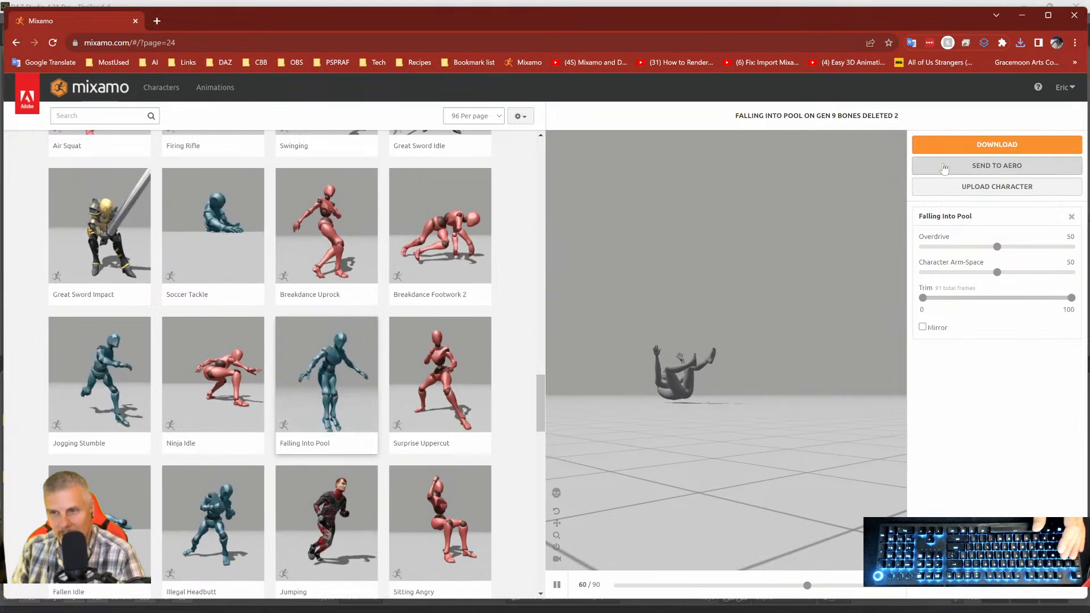
left_click(960, 146)
left_click(697, 277)
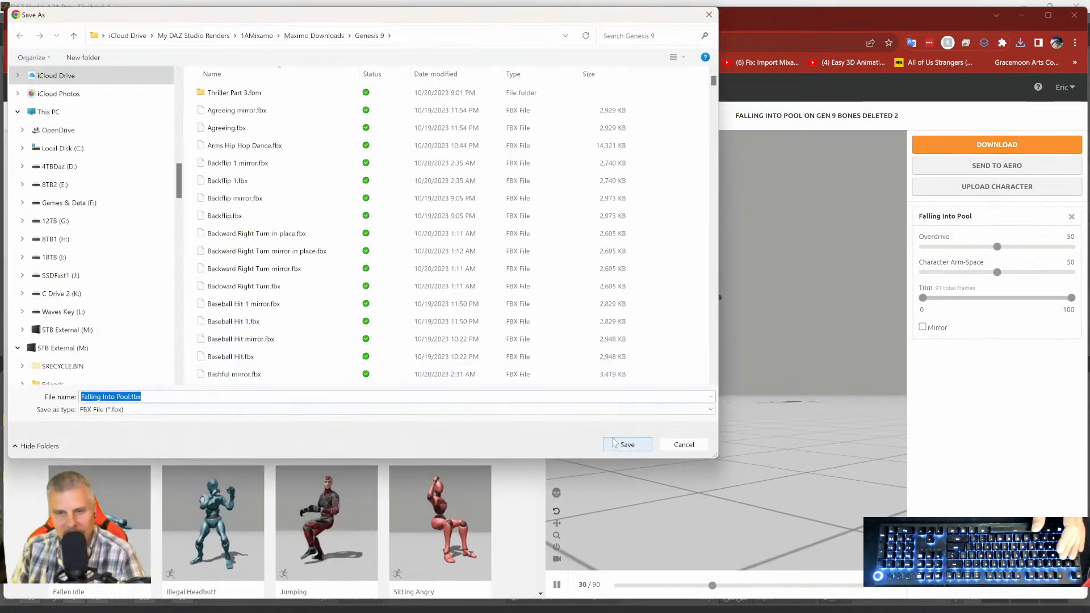
left_click(614, 441)
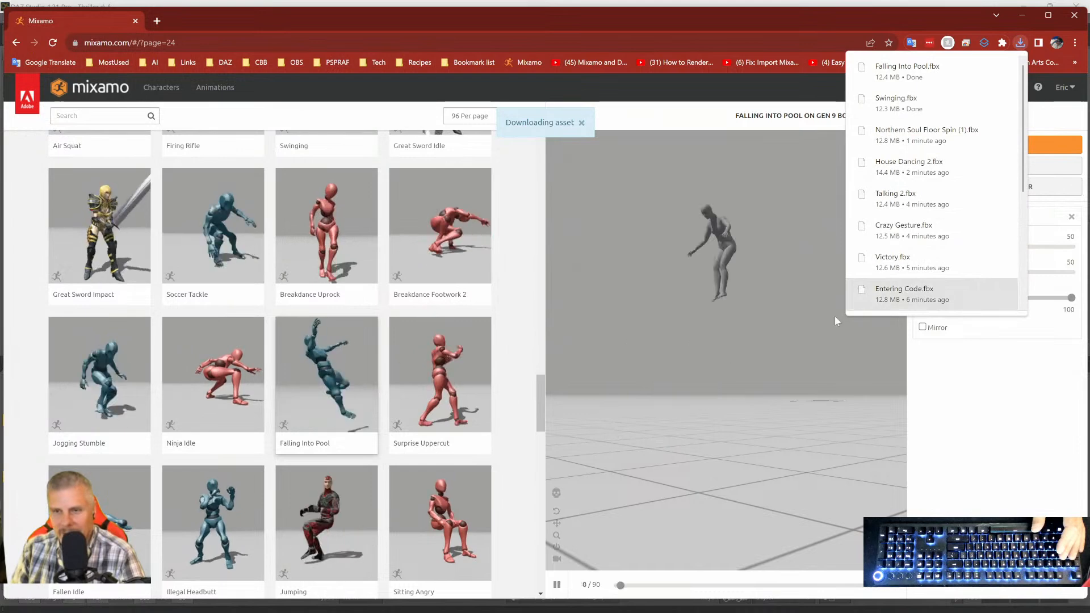
Apply the Jumping animation between Illegal Headbutt and Sitting Angry and start its download as FBX Binary with skin at 30 fps.
scroll(360, 368, "down", 2)
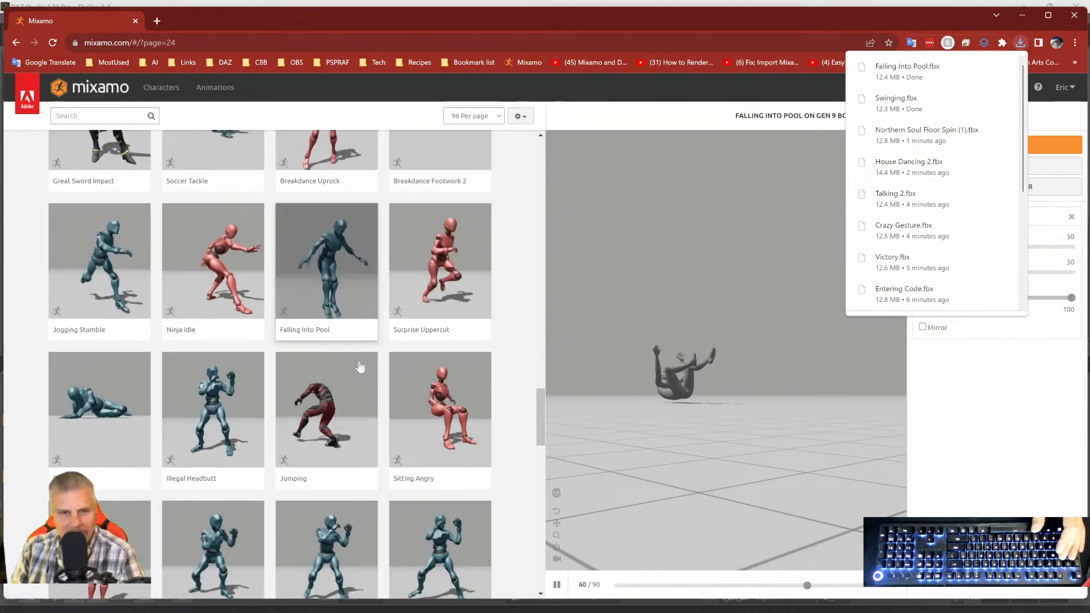
scroll(334, 337, "down", 1)
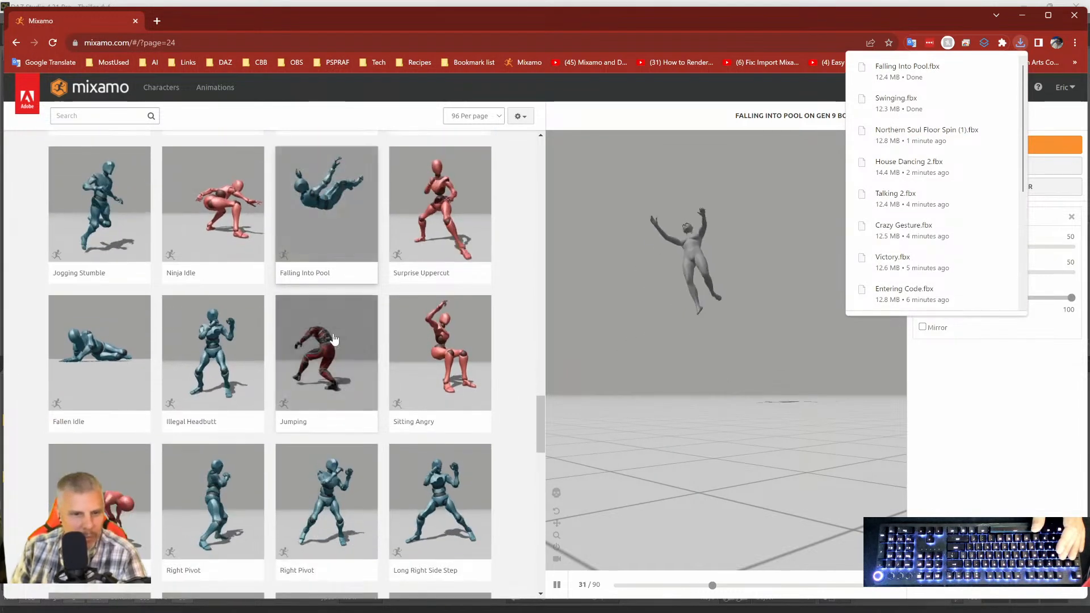
left_click(323, 370)
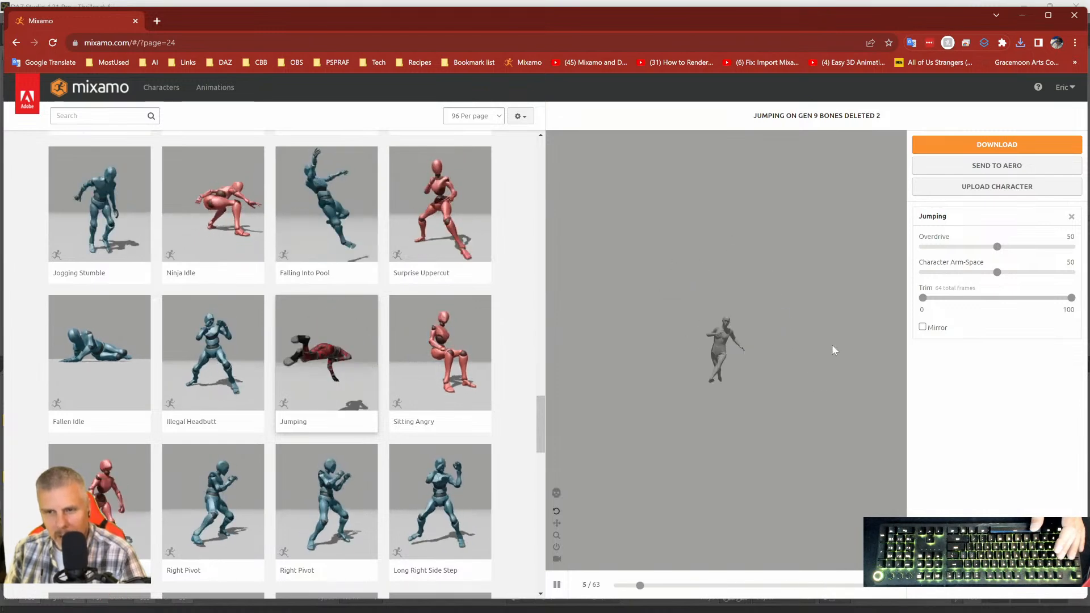
left_click(976, 144)
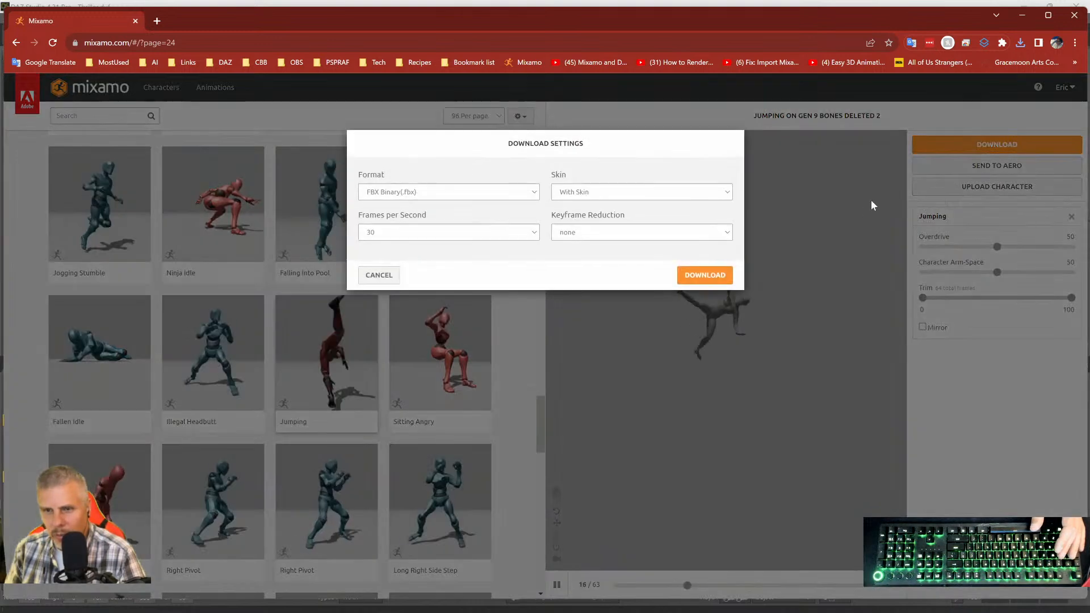
left_click(703, 277)
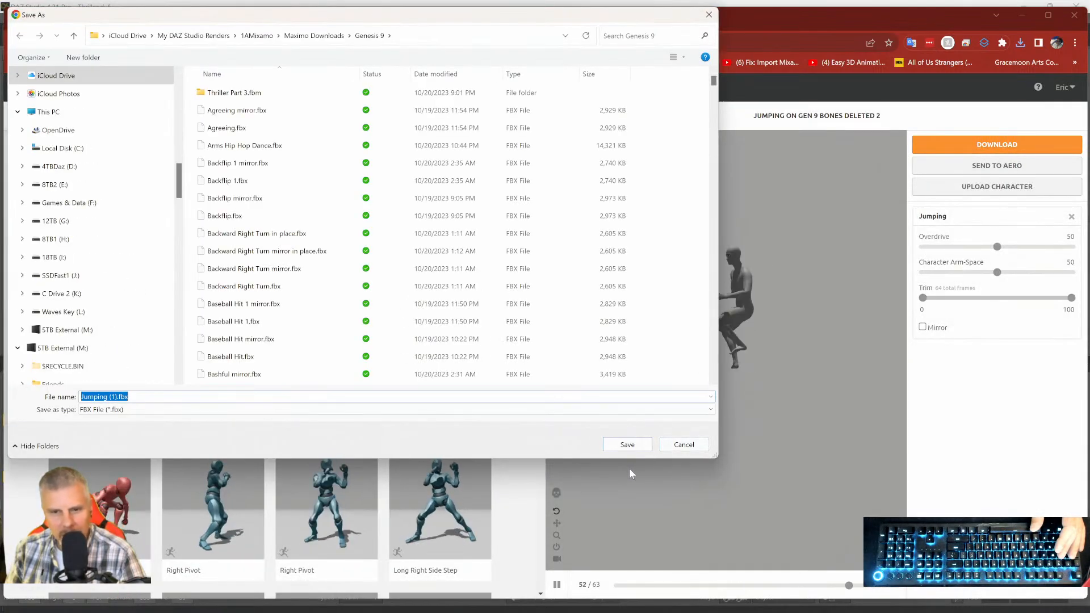
Remove the parentheses from the suggested file name and save the download in the Genesis 9 folder as Jumping 1.fbx.
left_click(109, 397)
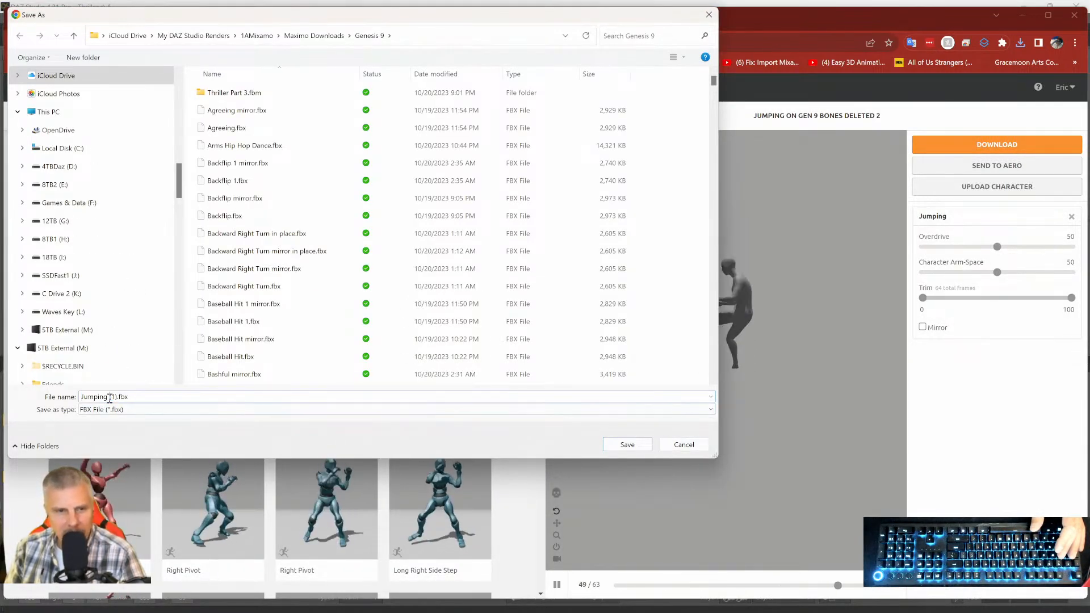
key("Delete")
key("Right")
key("Delete")
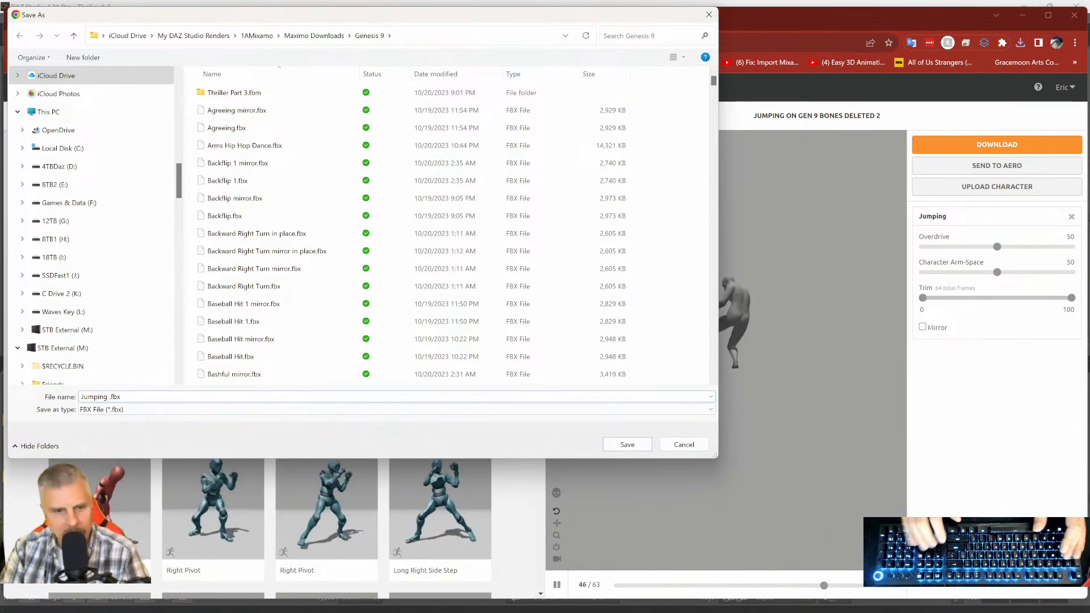
key("Return")
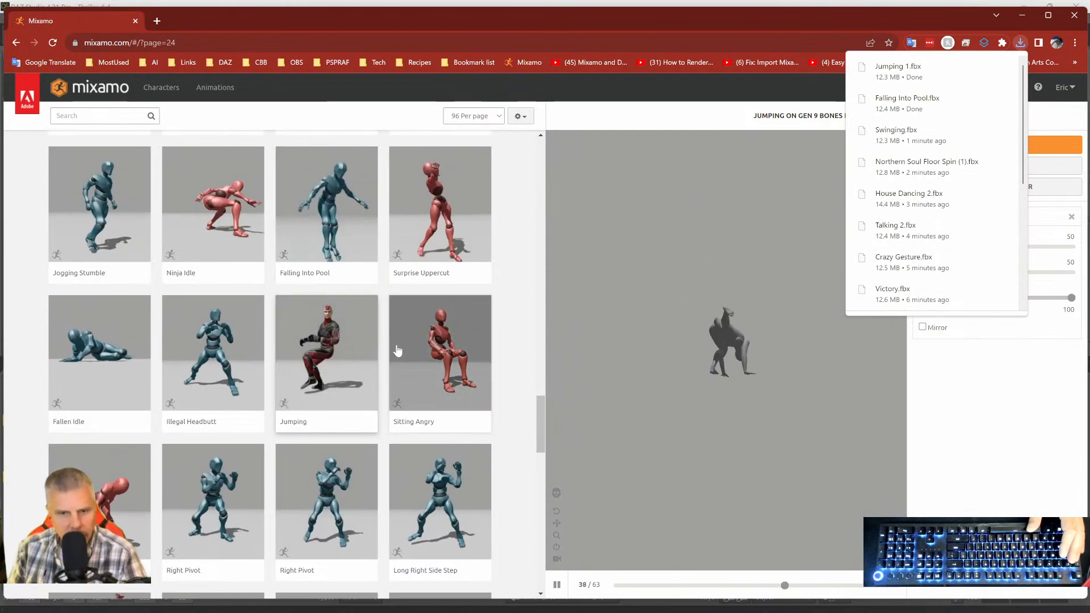
Browse further down page 24 and preview the Header Soccerball animation on the character.
scroll(371, 383, "down", 1)
scroll(372, 383, "down", 2)
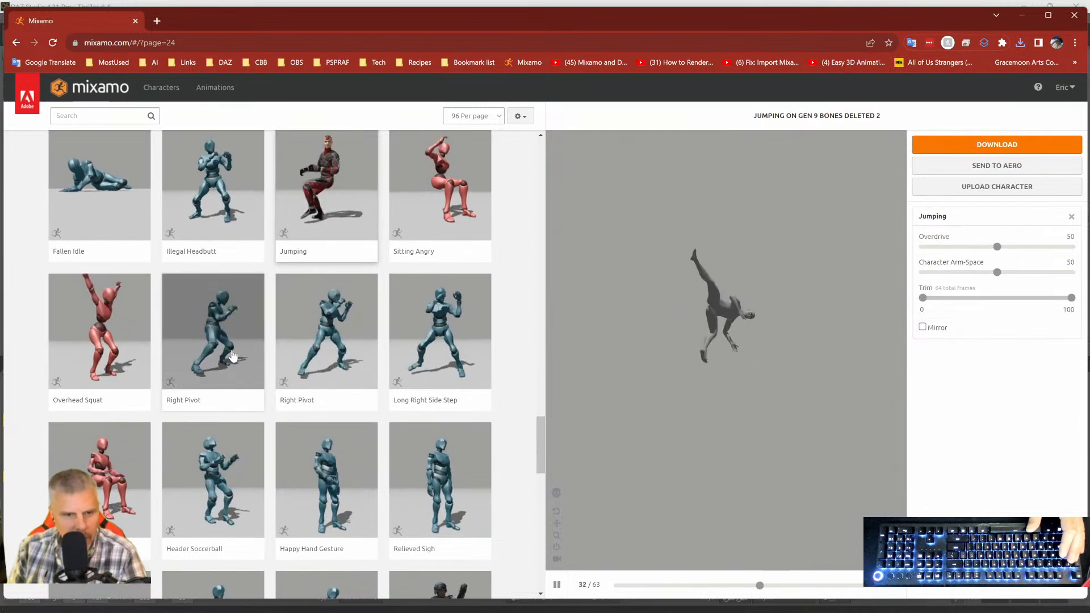
scroll(335, 355, "down", 2)
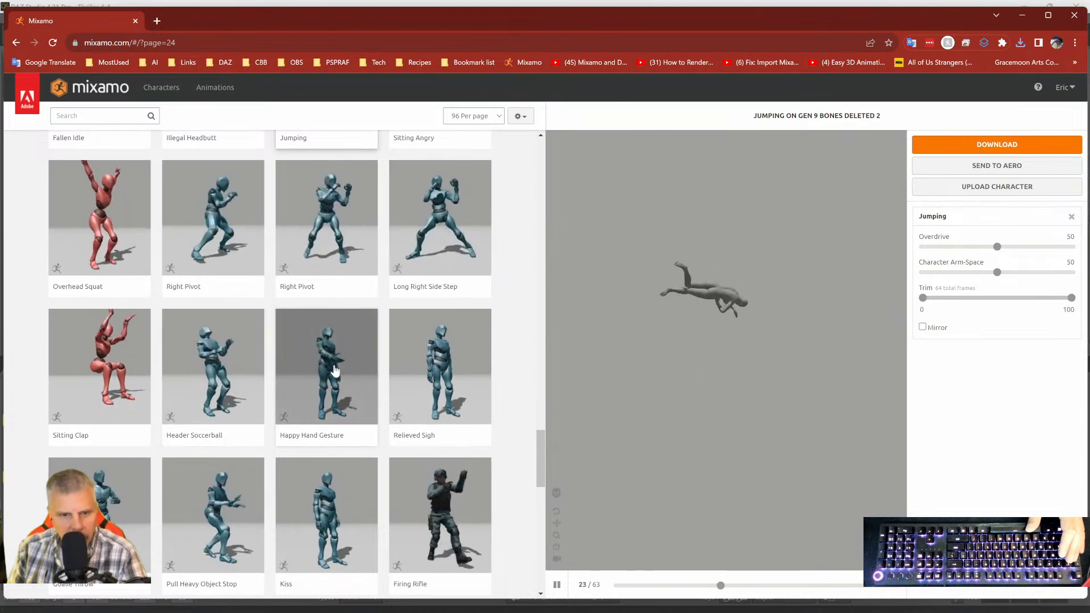
scroll(334, 371, "down", 3)
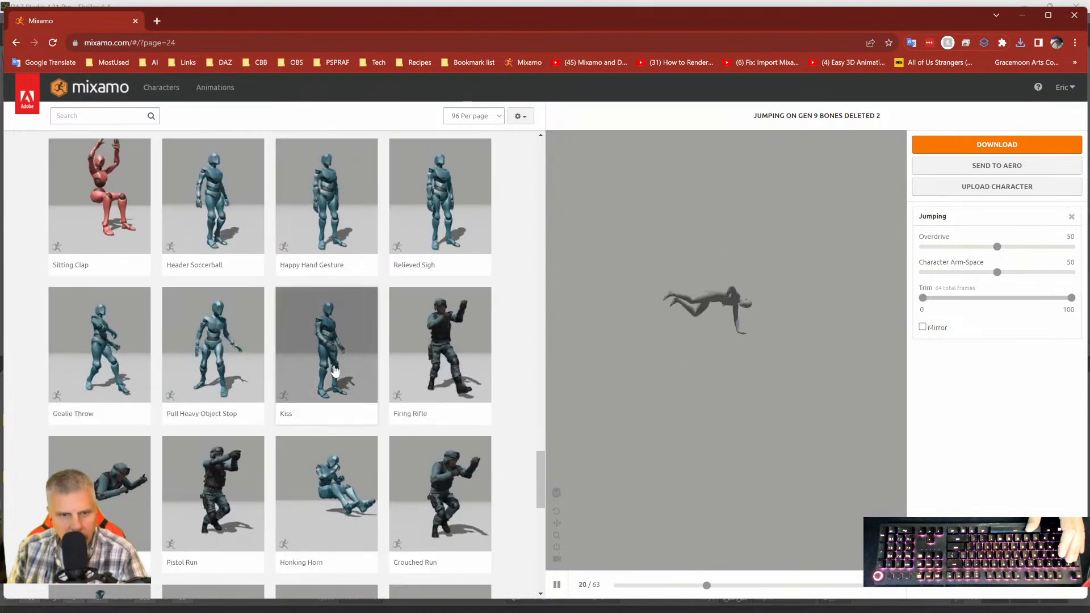
left_click(217, 213)
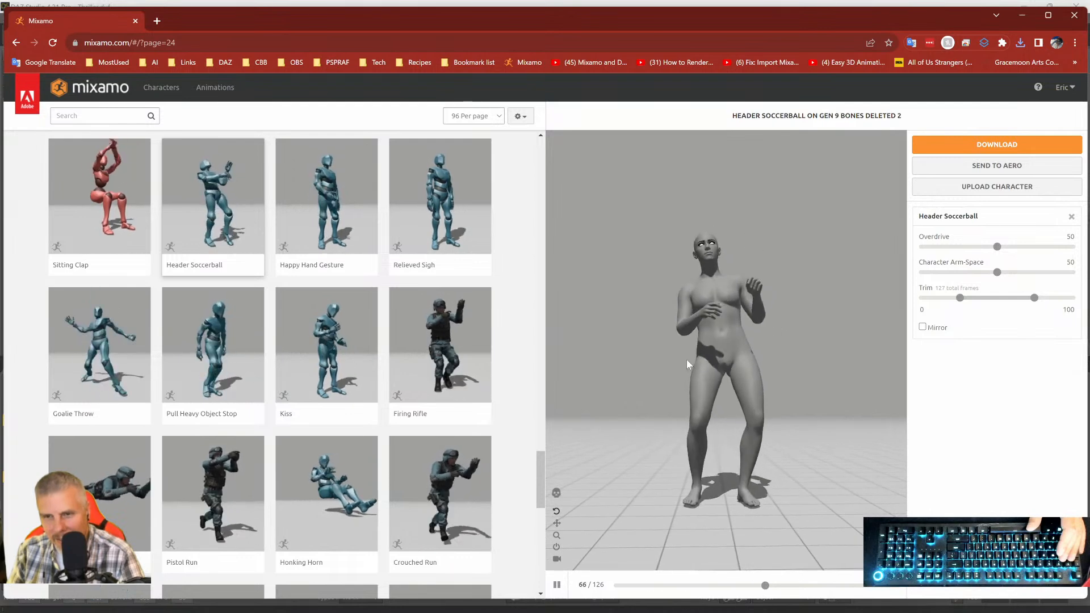
Apply the Magic Heal animation, located between Golf Putt Failure and Spit Reaction, to the character.
scroll(343, 395, "down", 5)
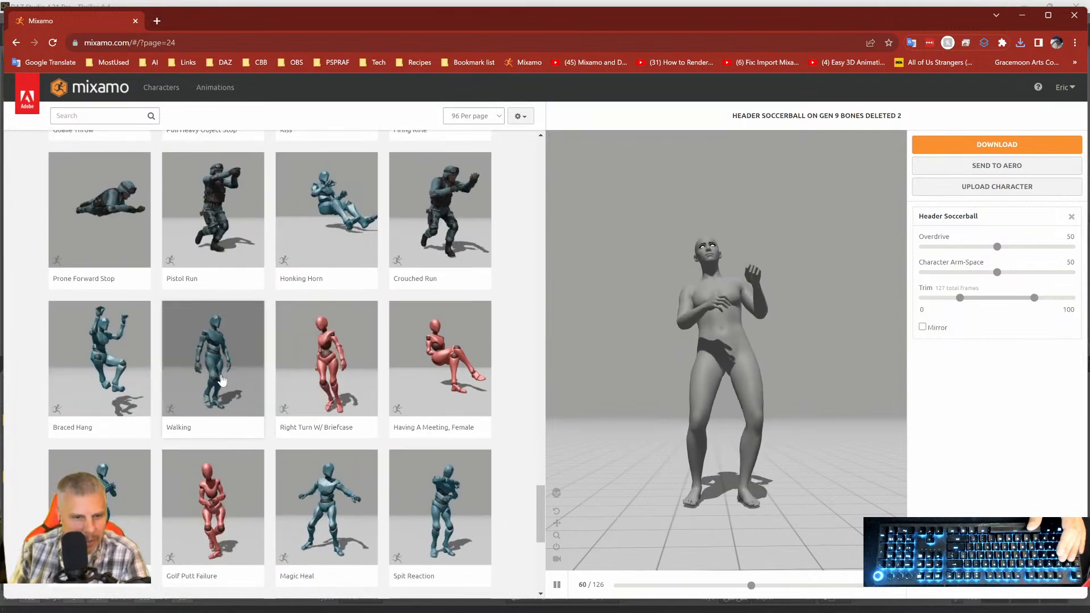
scroll(223, 380, "down", 1)
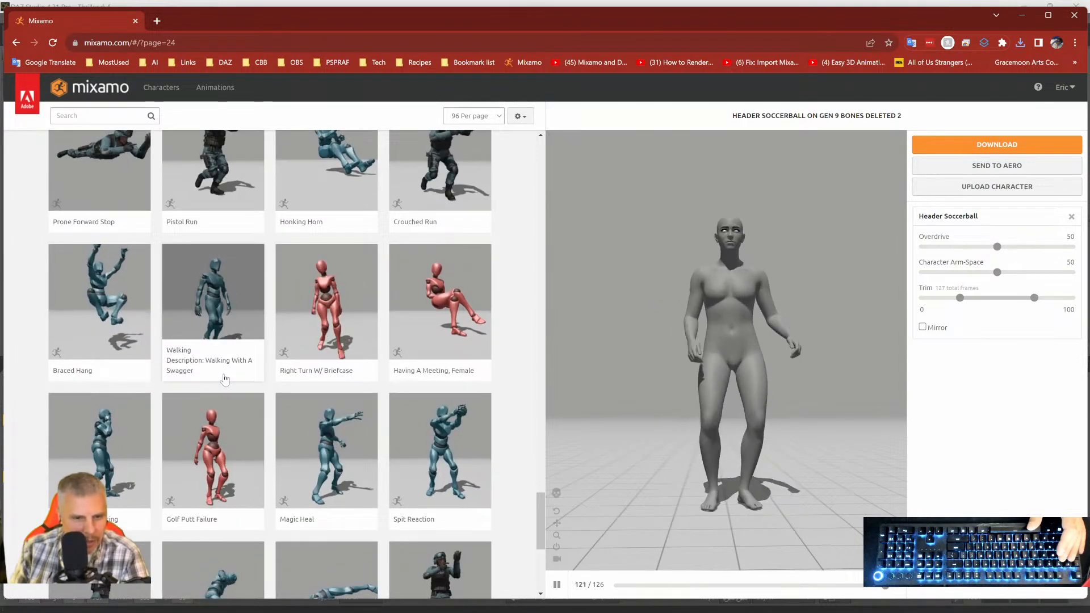
scroll(239, 381, "down", 1)
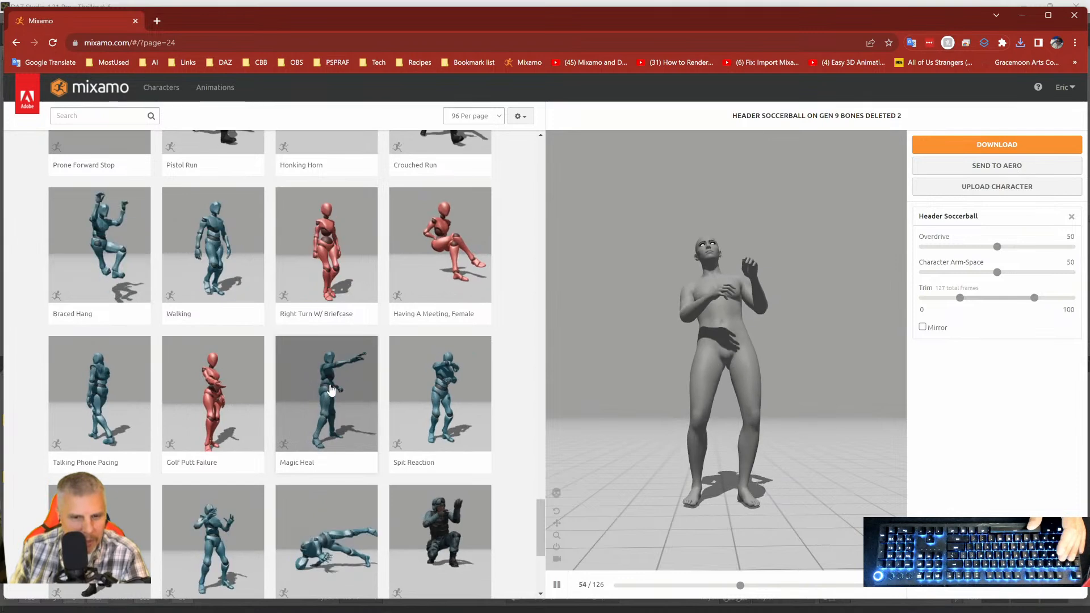
scroll(331, 389, "down", 2)
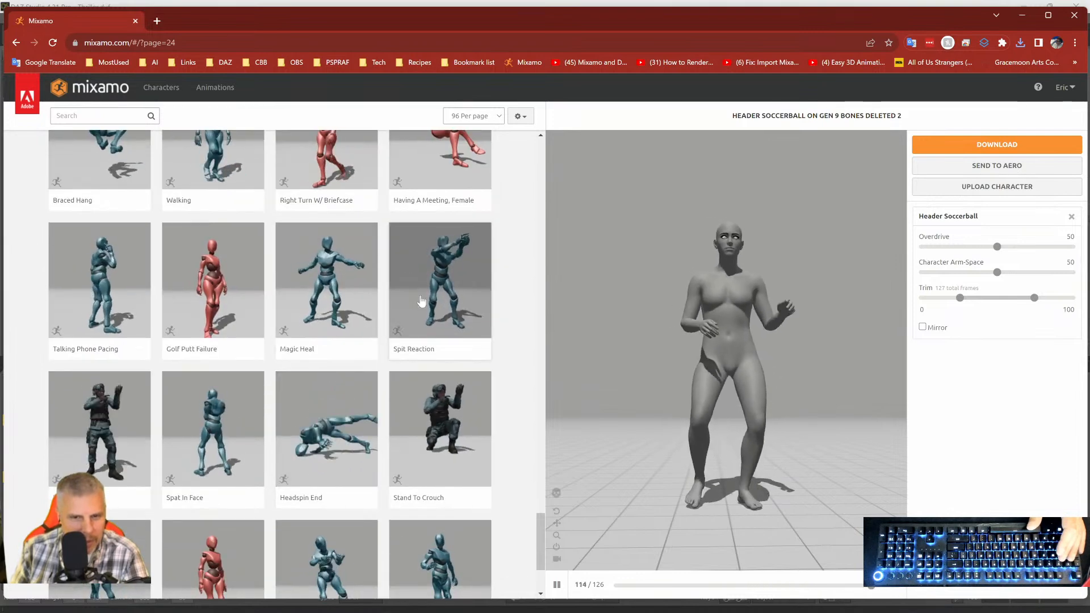
left_click(342, 300)
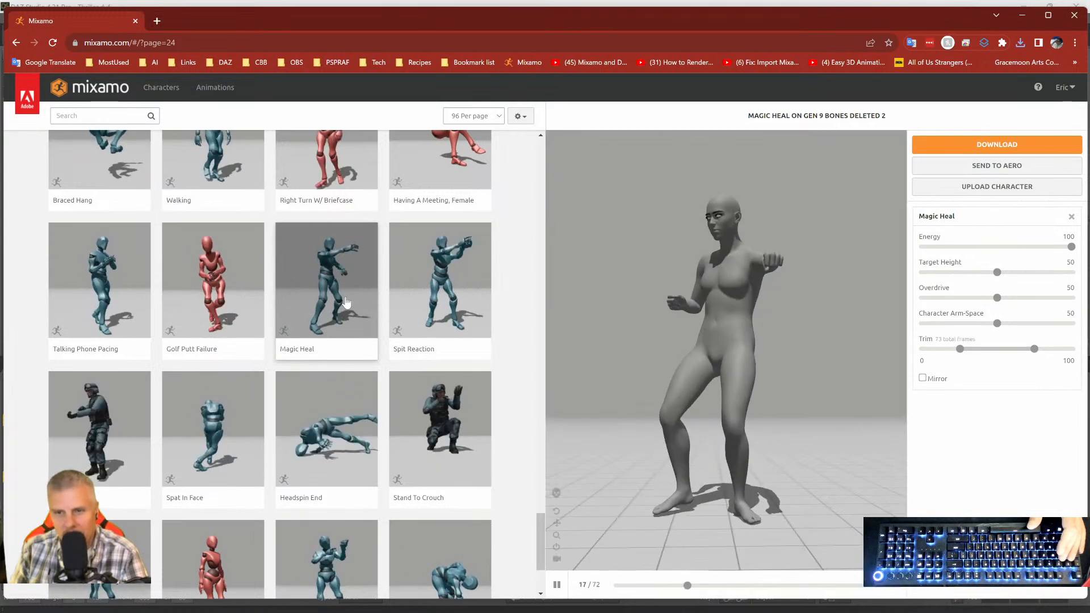
Download the Magic Heal animation as FBX Binary with skin at 30 fps and save it in the Genesis 9 folder as Magic Heal.fbx.
left_click(950, 146)
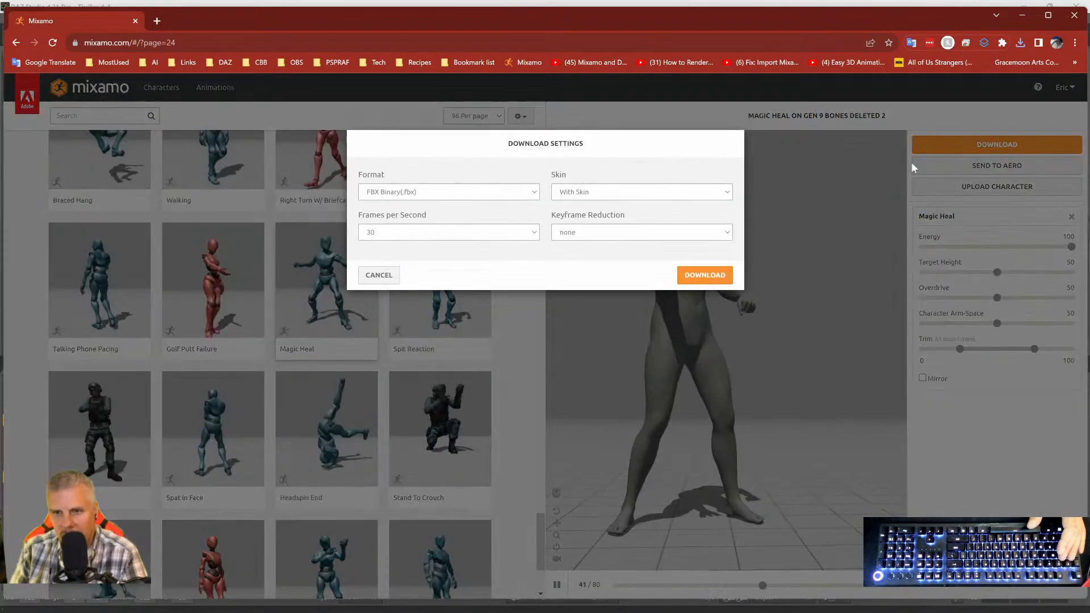
left_click(707, 271)
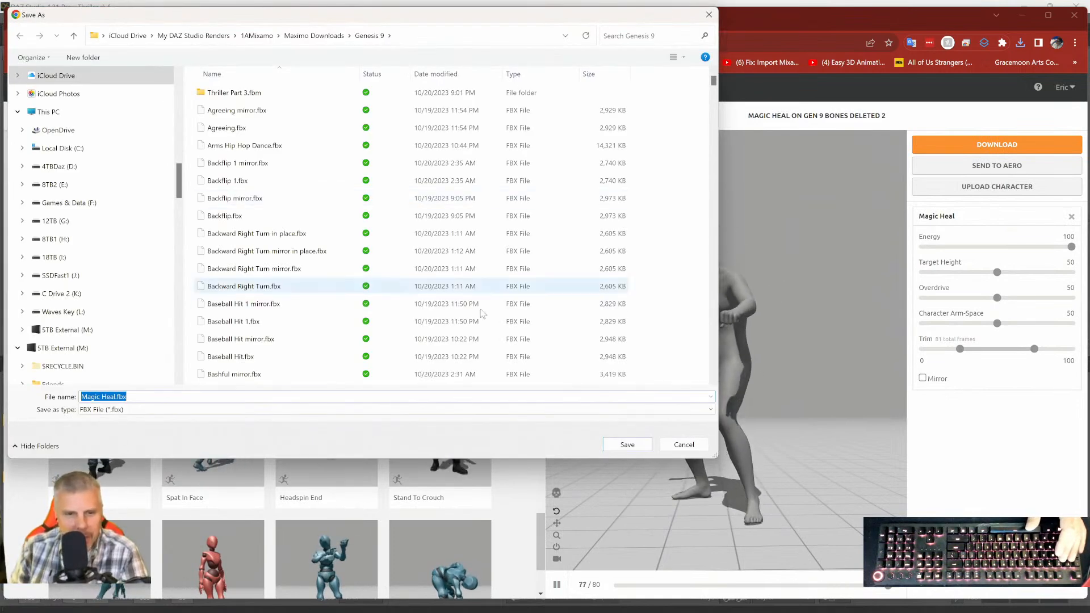
left_click(627, 444)
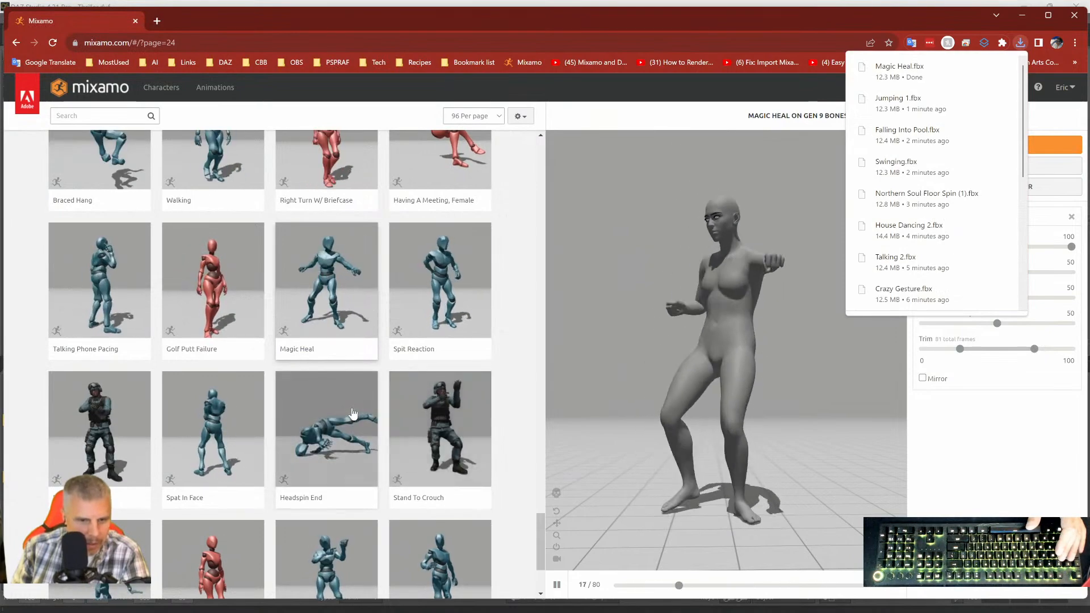
Apply the Standing Idle animation from the end of page 24 and save it as Standing Idle.fbx, using FBX Binary with skin at 30 fps.
scroll(375, 406, "down", 2)
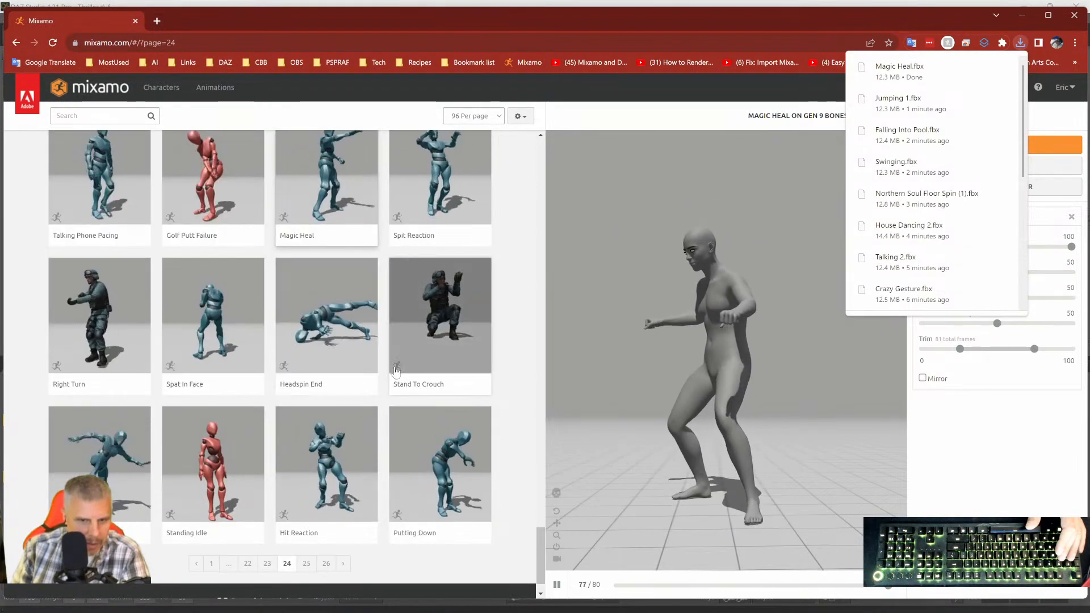
scroll(227, 426, "down", 1)
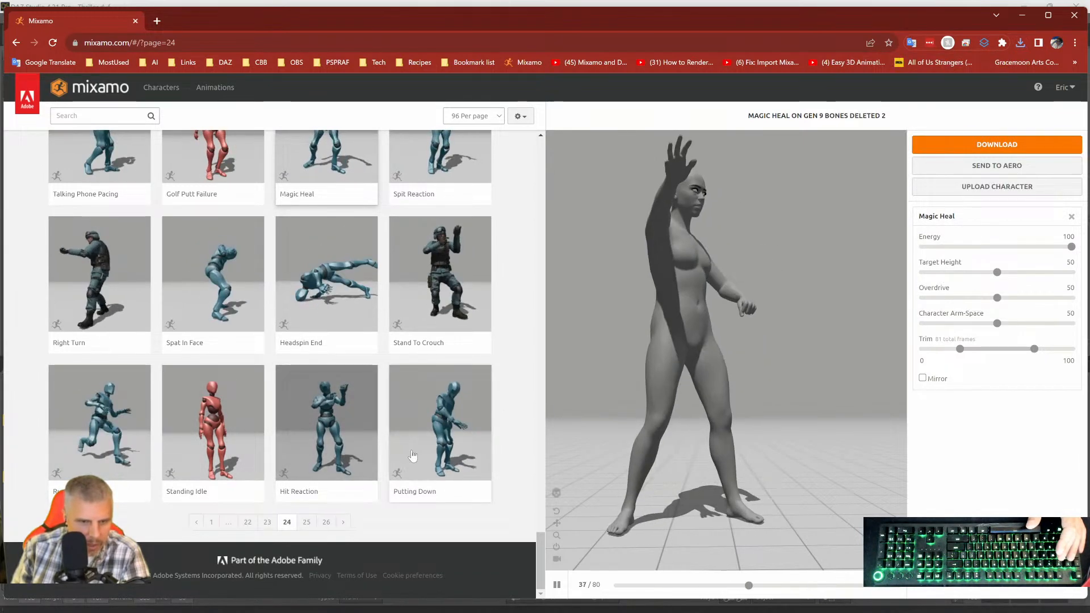
left_click(238, 442)
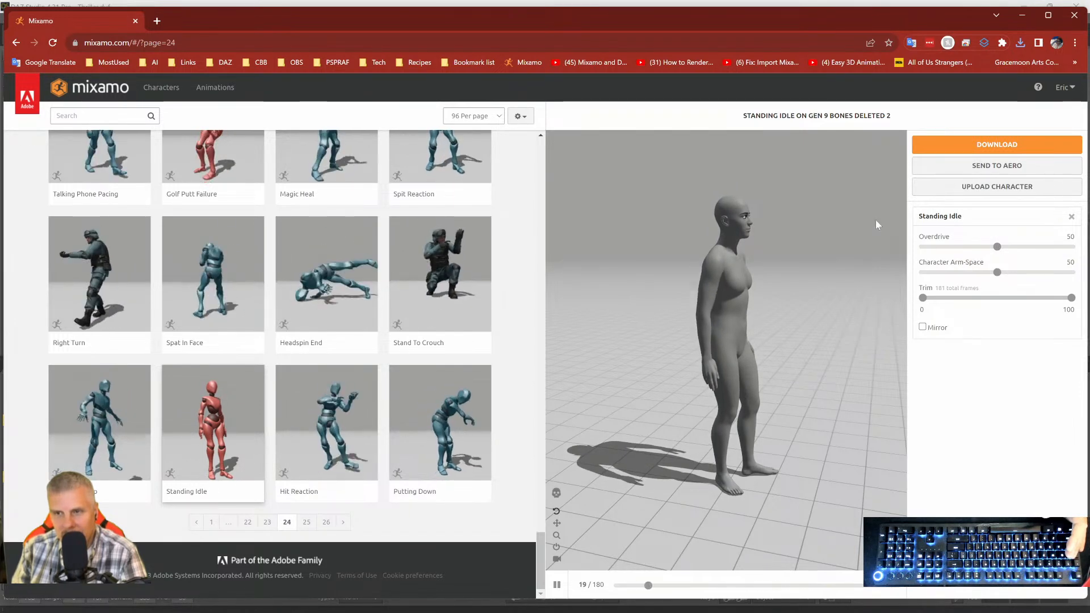
left_click(915, 146)
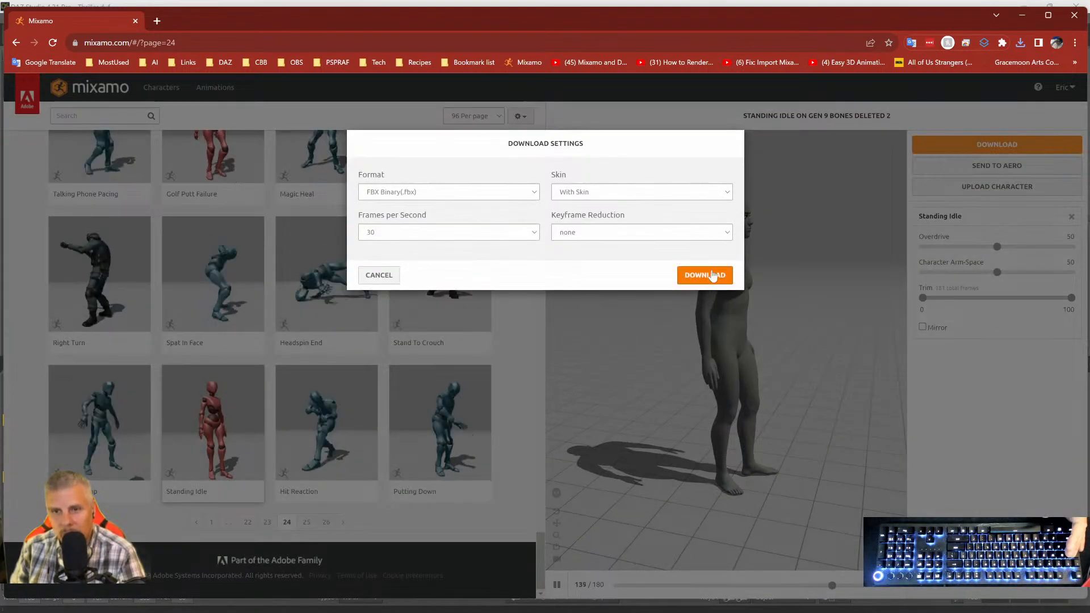
left_click(706, 275)
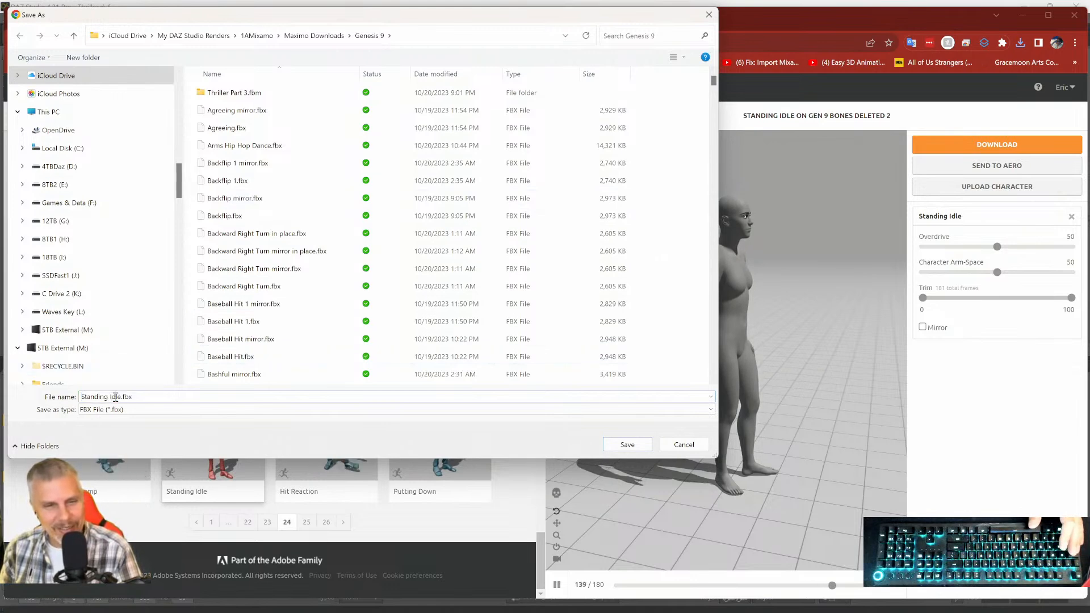
left_click(626, 445)
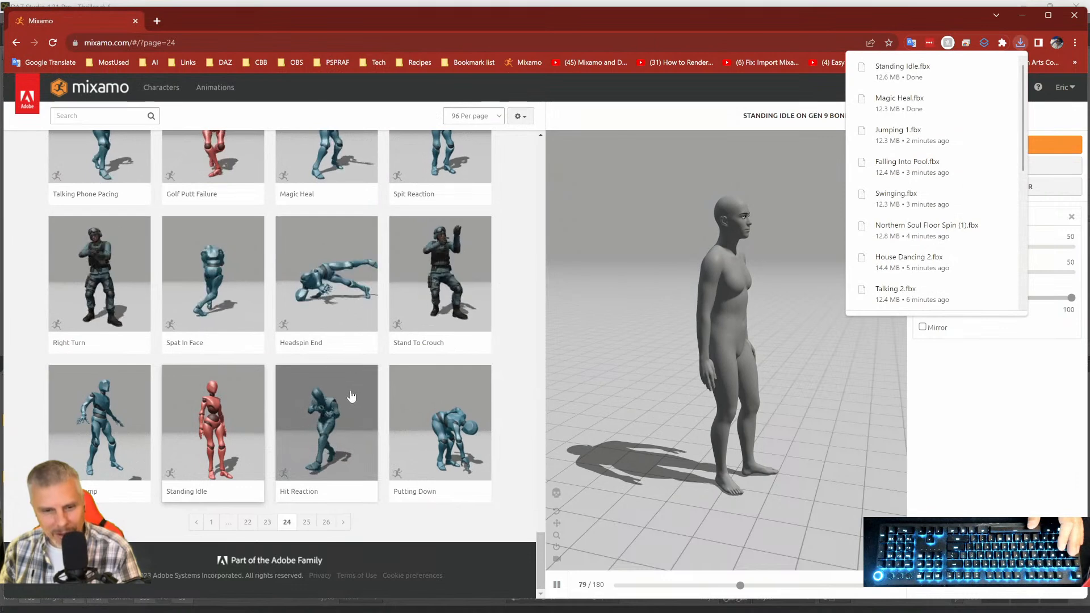
Apply the Putting Down animation beside Hit Reaction and download it to the Genesis 9 folder as Putting Down.fbx.
left_click(435, 436)
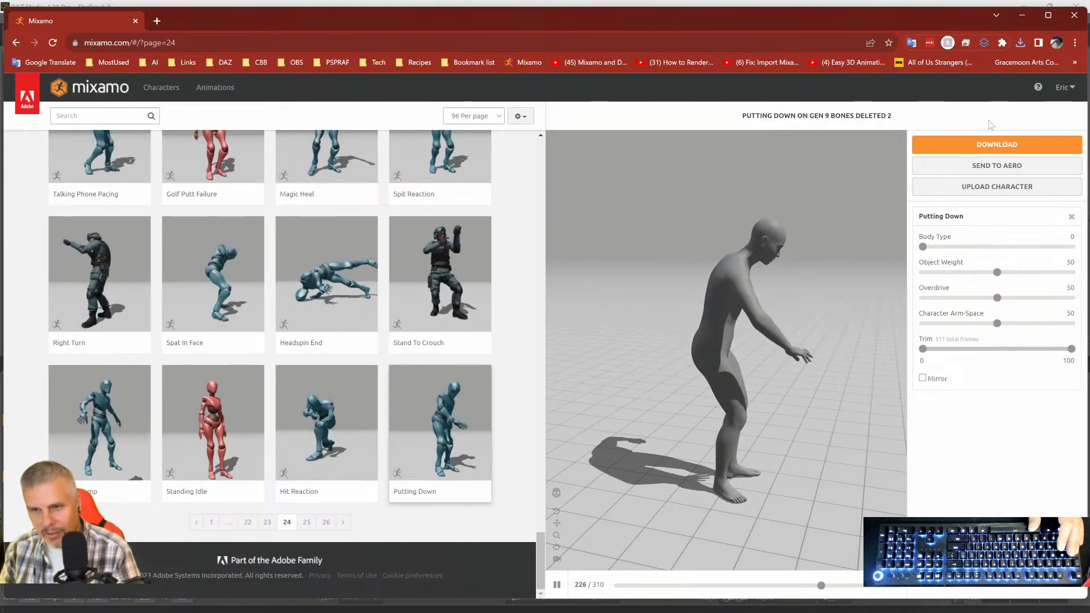
left_click(968, 148)
left_click(698, 277)
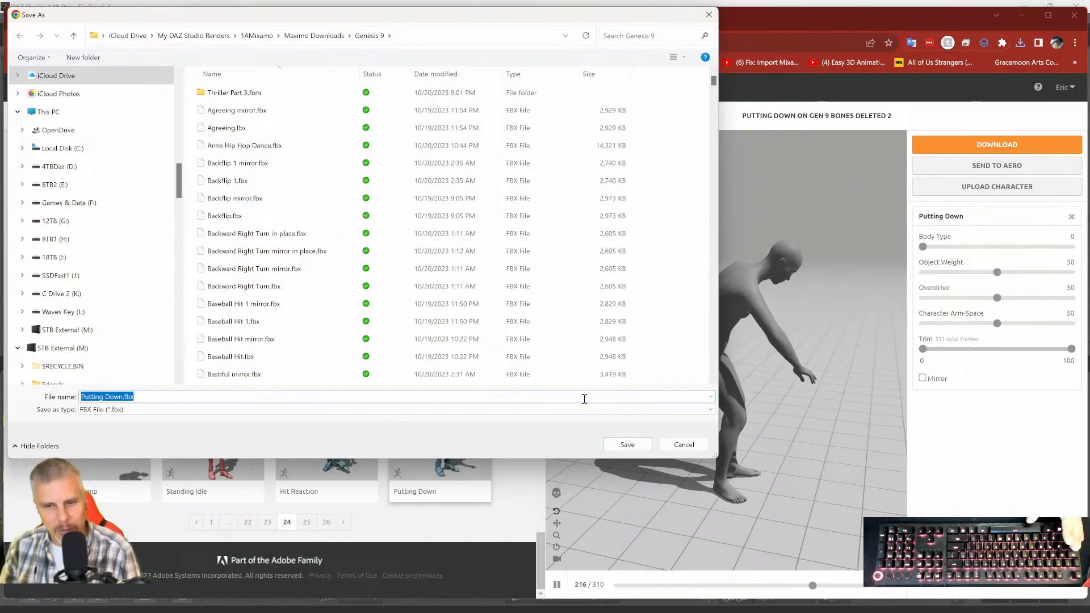
left_click(625, 445)
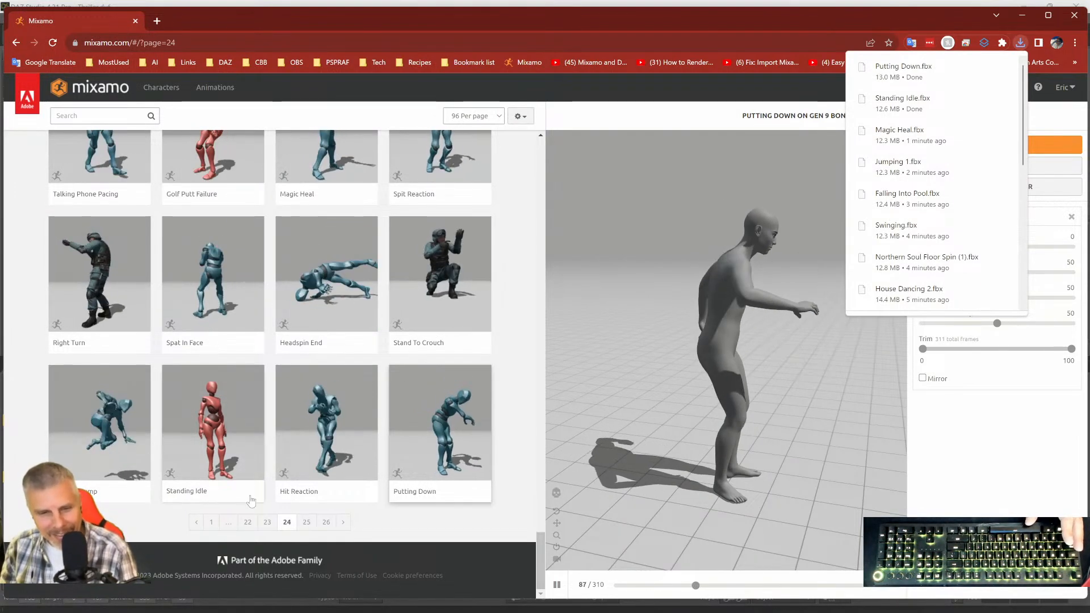
Go to page 23, apply the Standing Clap animation, and start its download as FBX Binary with skin at 30 fps.
left_click(266, 522)
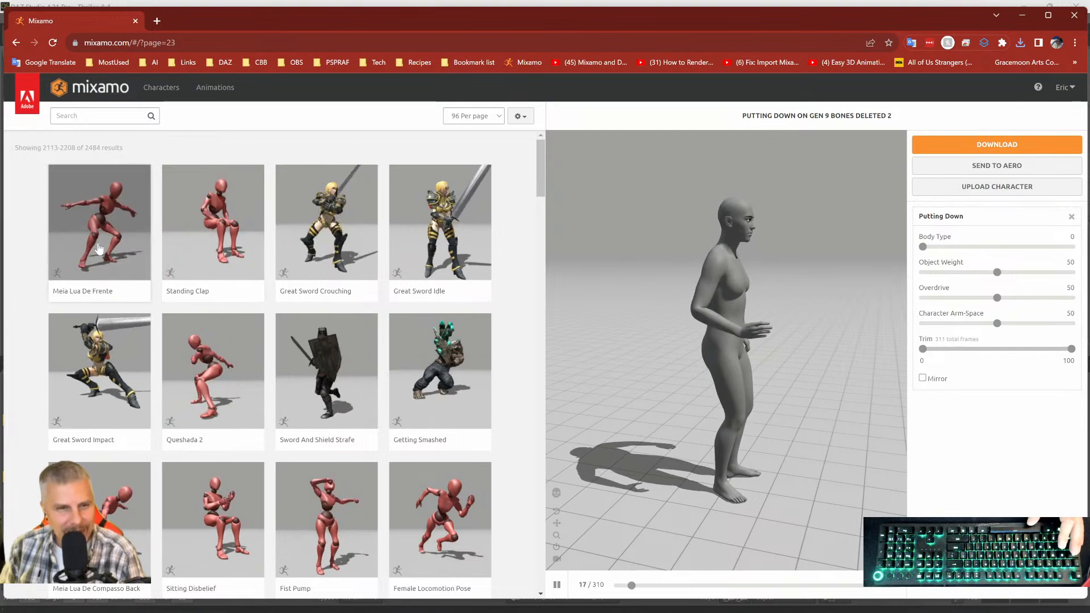
left_click(205, 257)
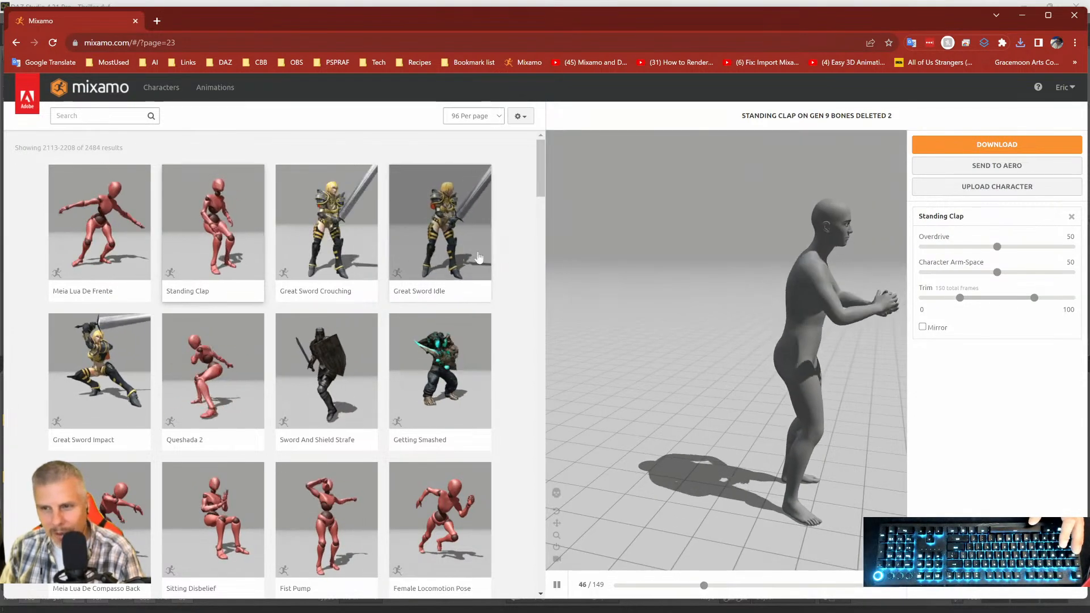
left_click(965, 144)
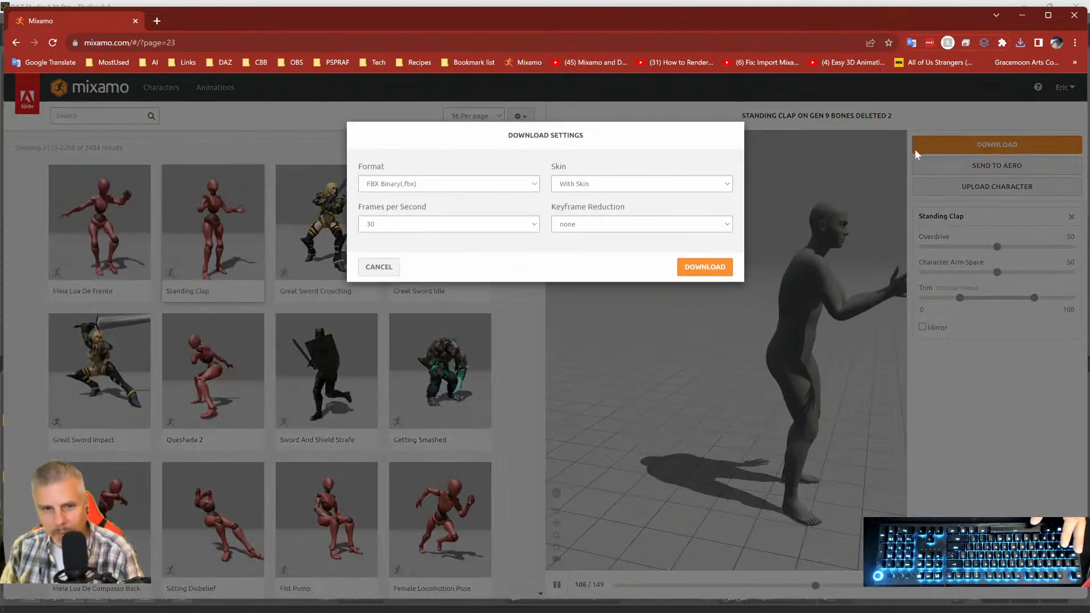
left_click(687, 273)
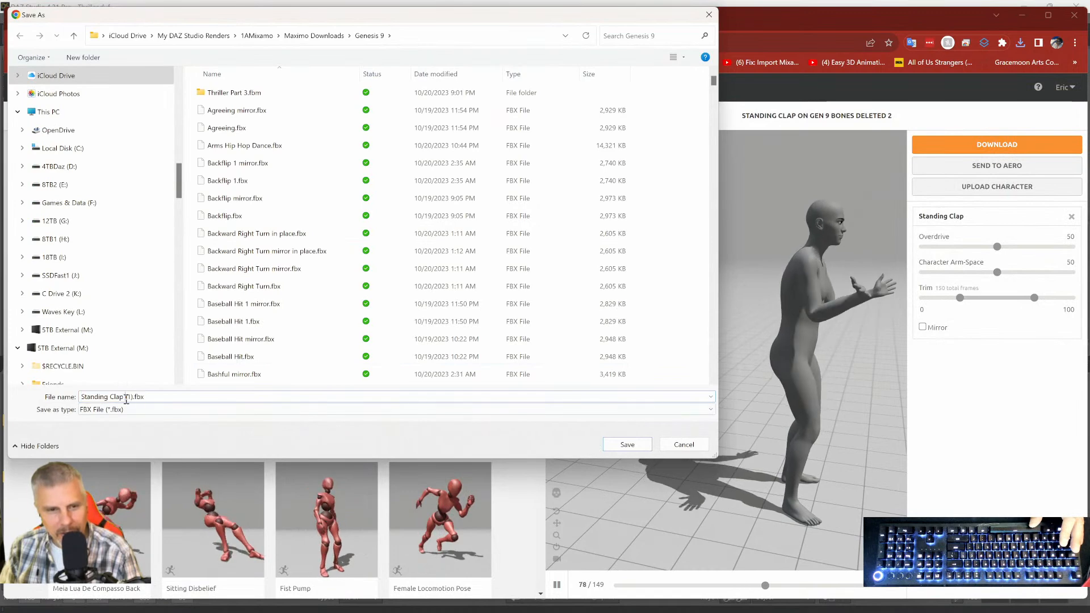
Remove the parentheses from the suggested file name and save the download in the Genesis 9 folder as Standing Clap 1.fbx.
key("BackSpace")
key("BackSpace")
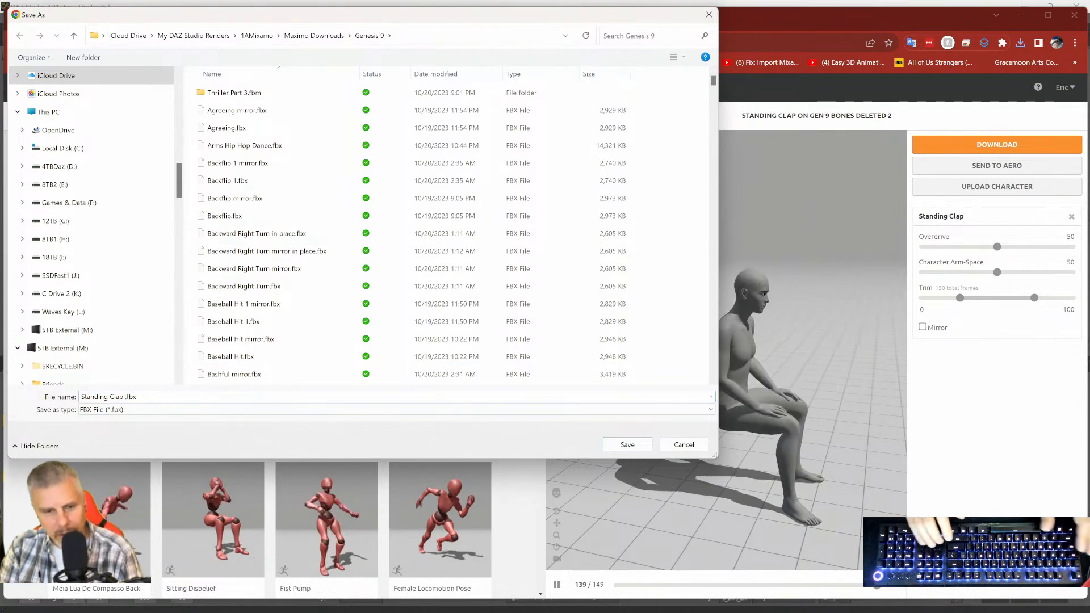
key("Return")
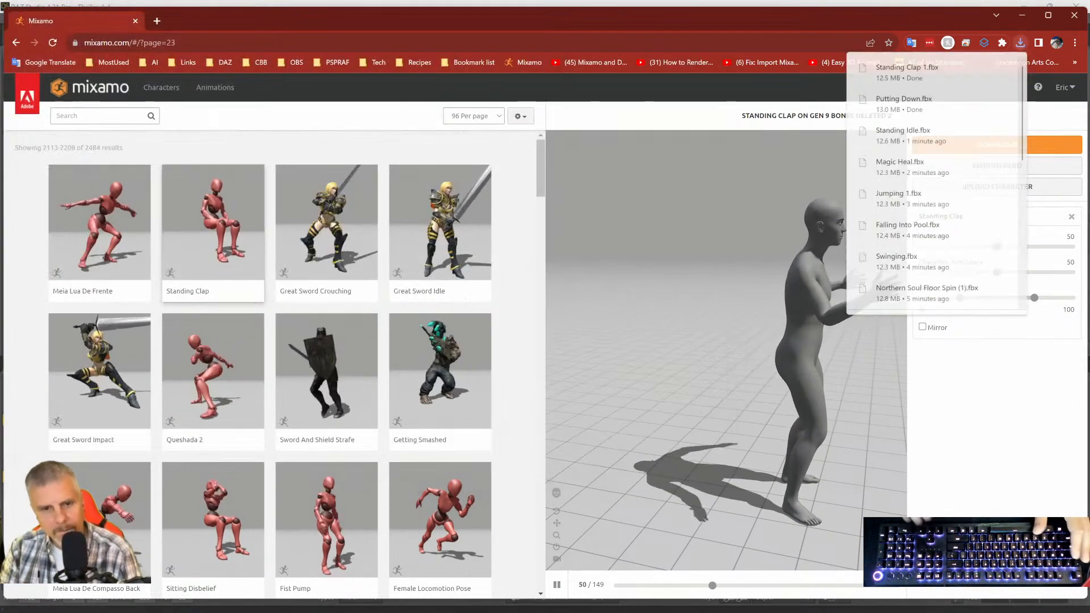
Preview the Meia Lua De Compasso Back animation on the character and browse the following animations on page 23.
scroll(171, 373, "down", 3)
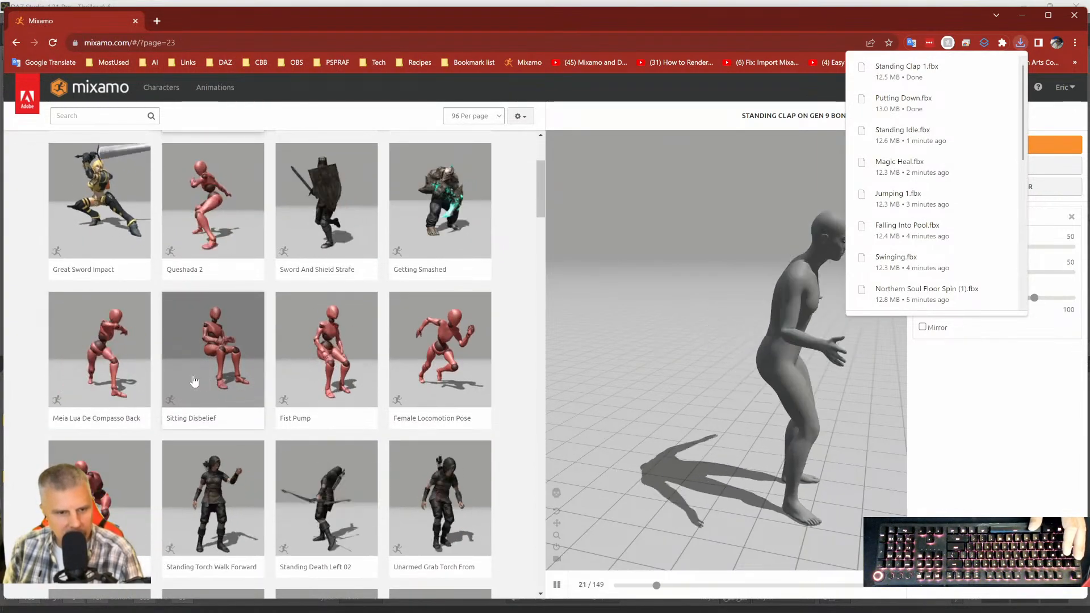
left_click(115, 378)
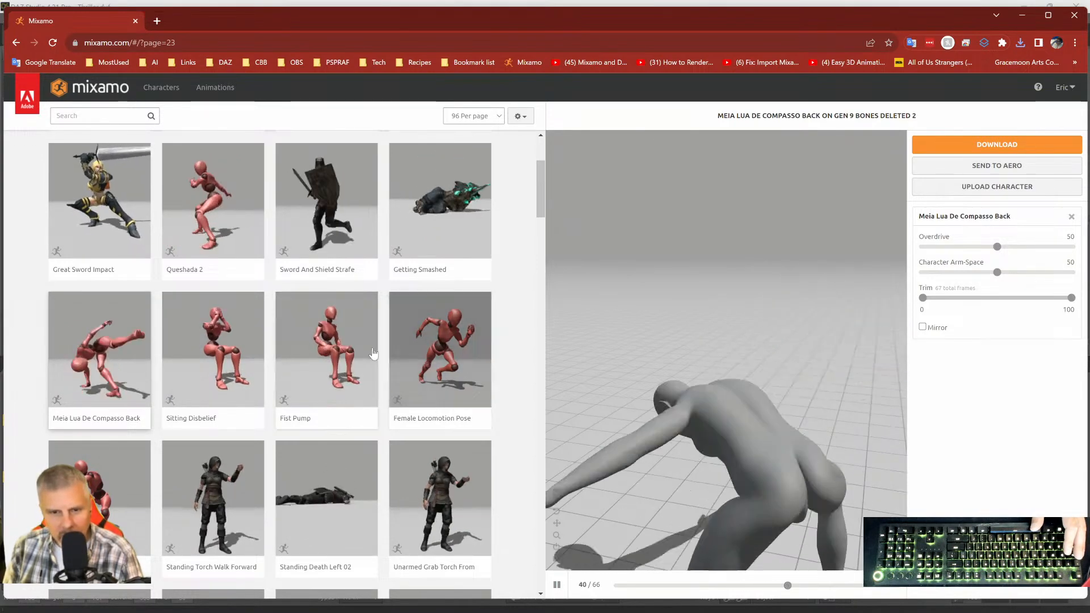
scroll(359, 336, "down", 1)
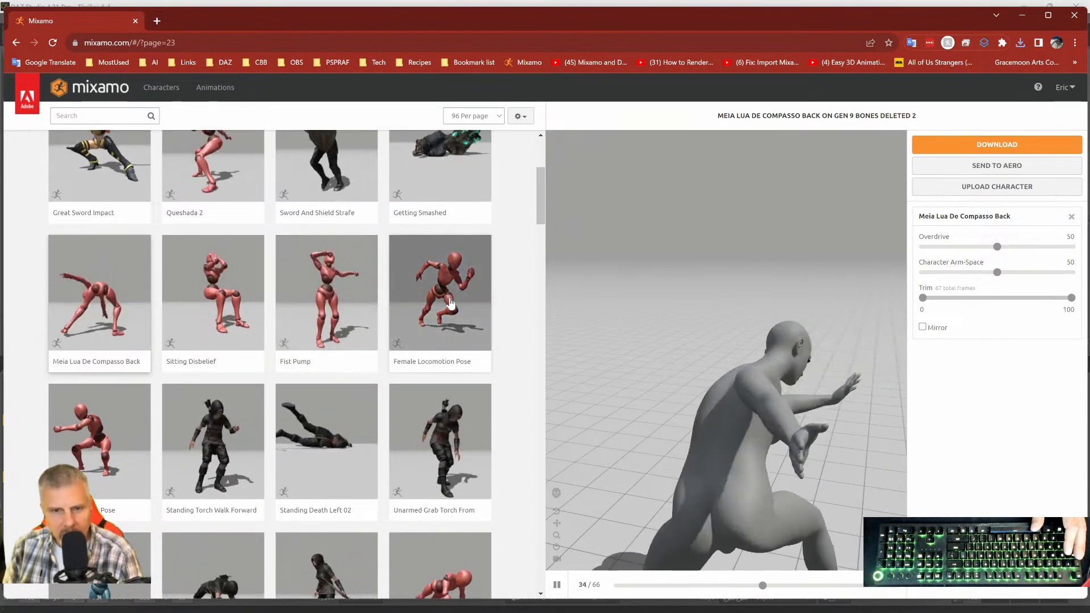
scroll(451, 304, "down", 1)
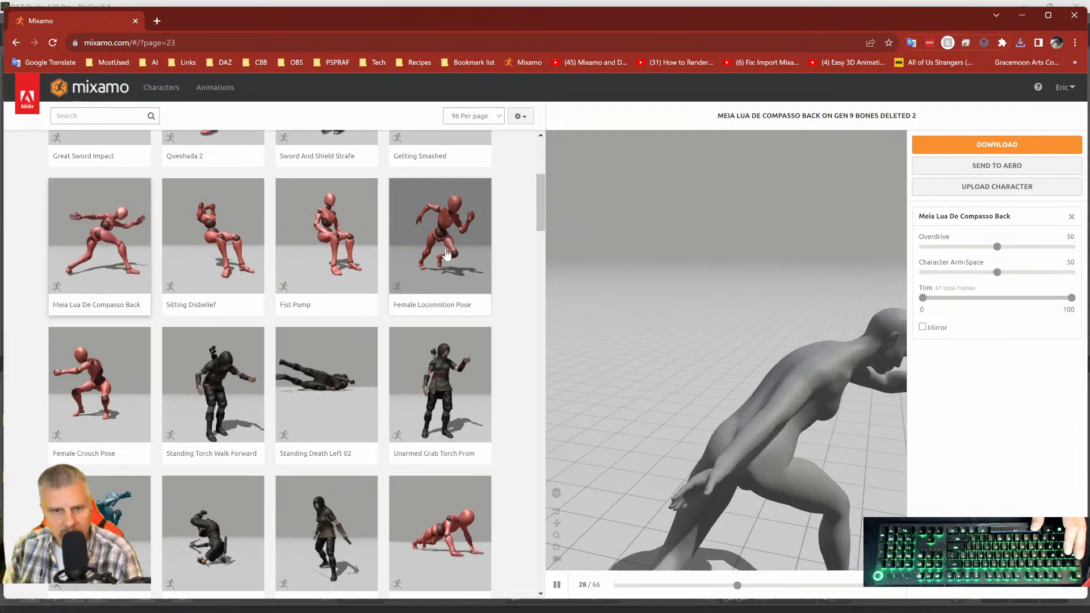
scroll(154, 361, "down", 2)
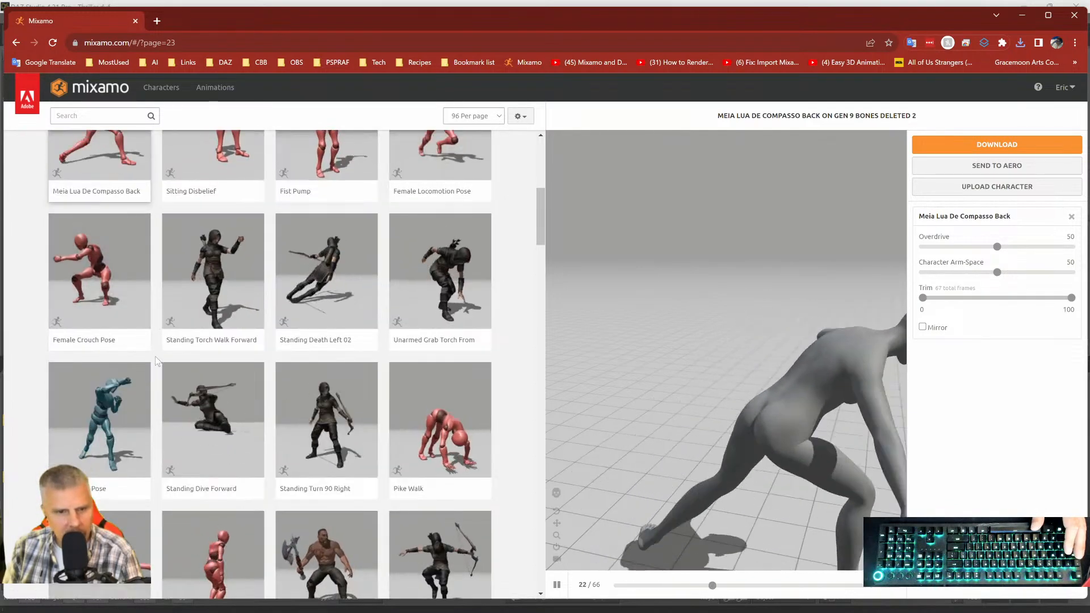
scroll(433, 299, "down", 2)
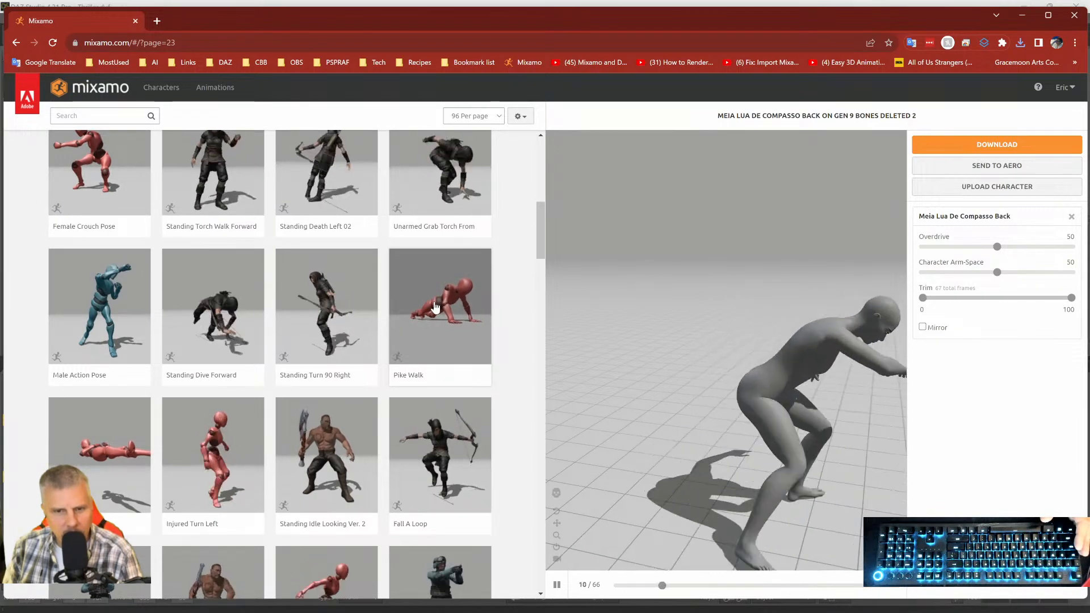
scroll(432, 310, "down", 1)
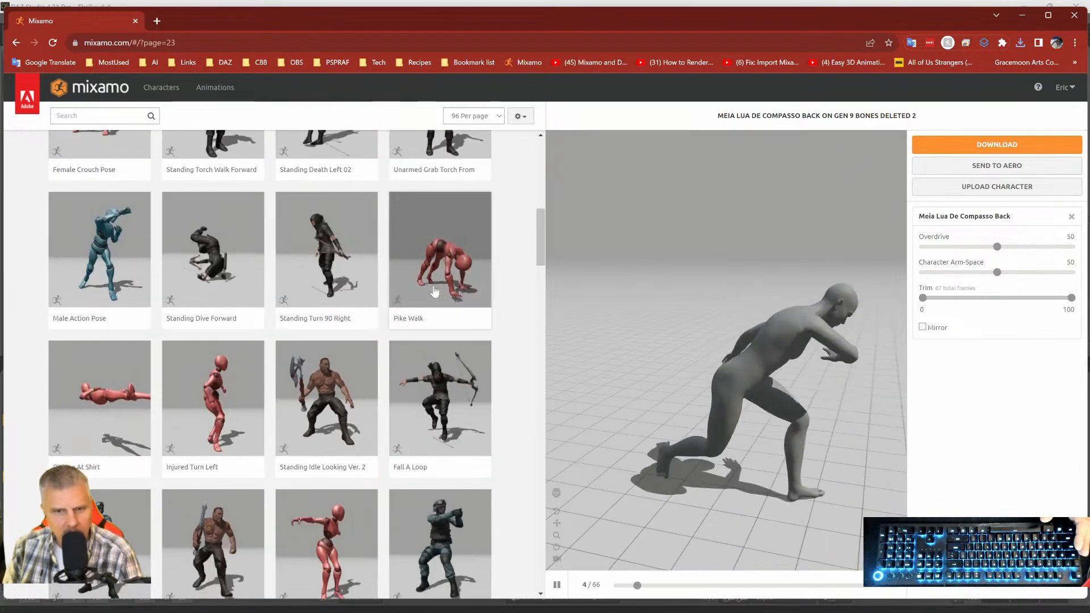
Apply the Pike Walk animation and save it in the Genesis 9 folder as Pike Walk.fbx, using FBX Binary with skin at 30 fps.
left_click(431, 318)
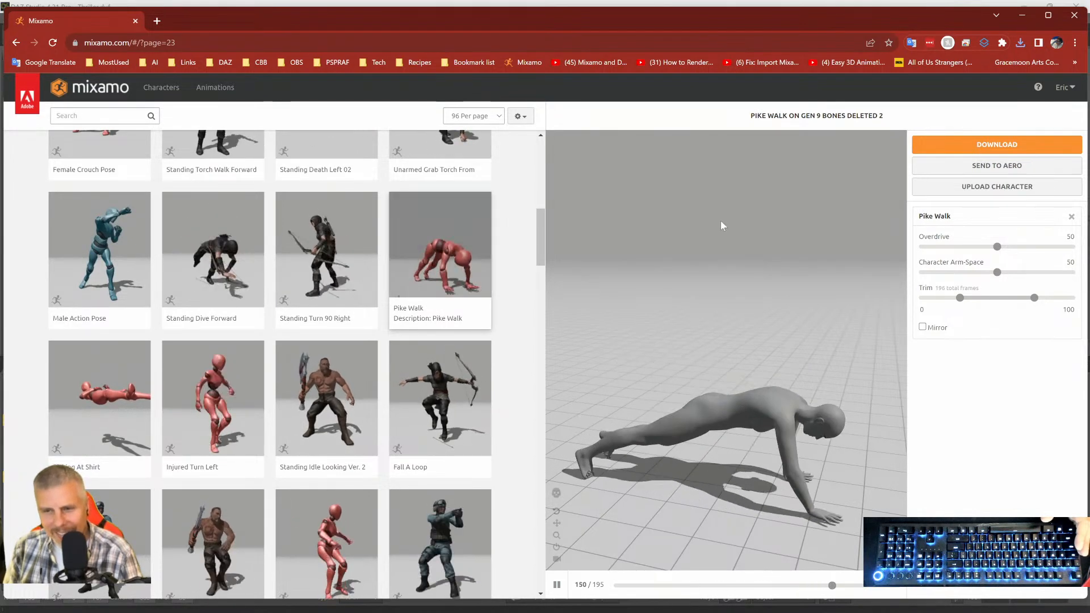
left_click(997, 144)
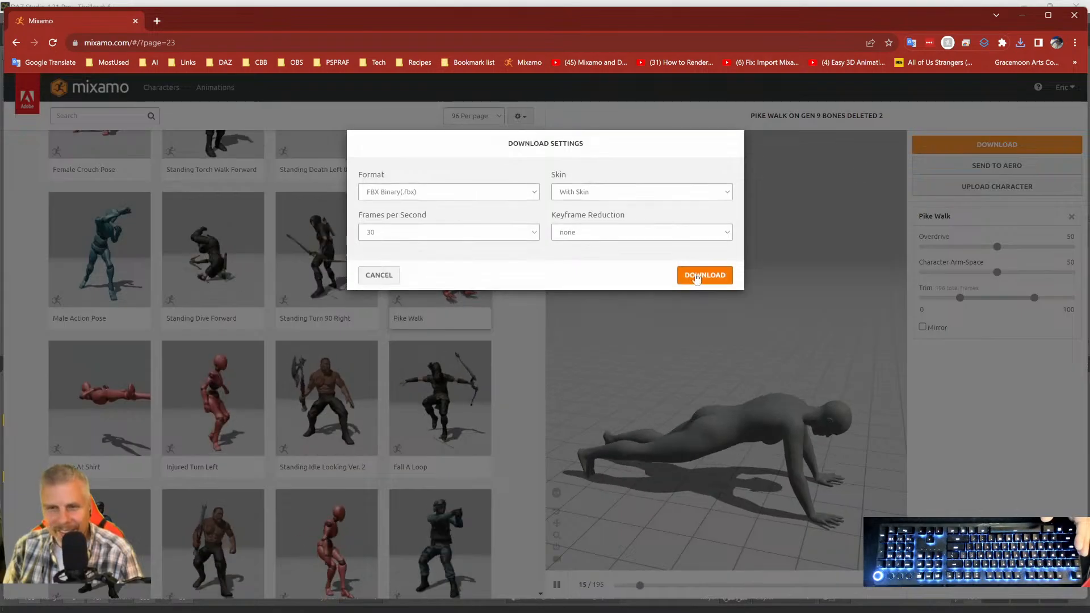
left_click(697, 276)
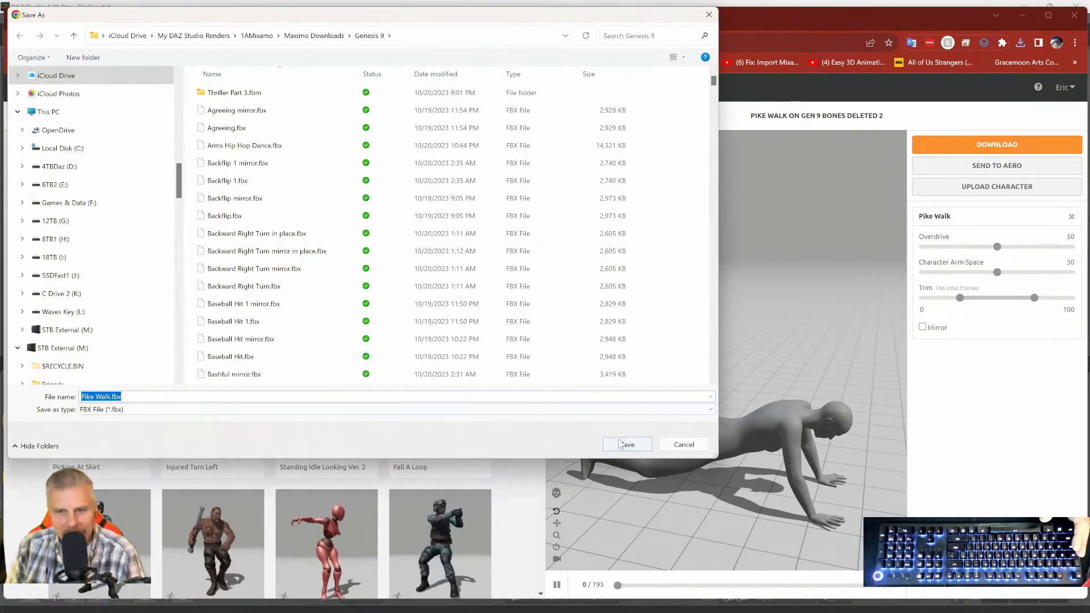
left_click(626, 443)
Apply the Whatever Gesture animation further down page 23 and save it as Whatever Gesture.fbx, using FBX Binary with skin at 30 fps.
scroll(323, 296, "down", 2)
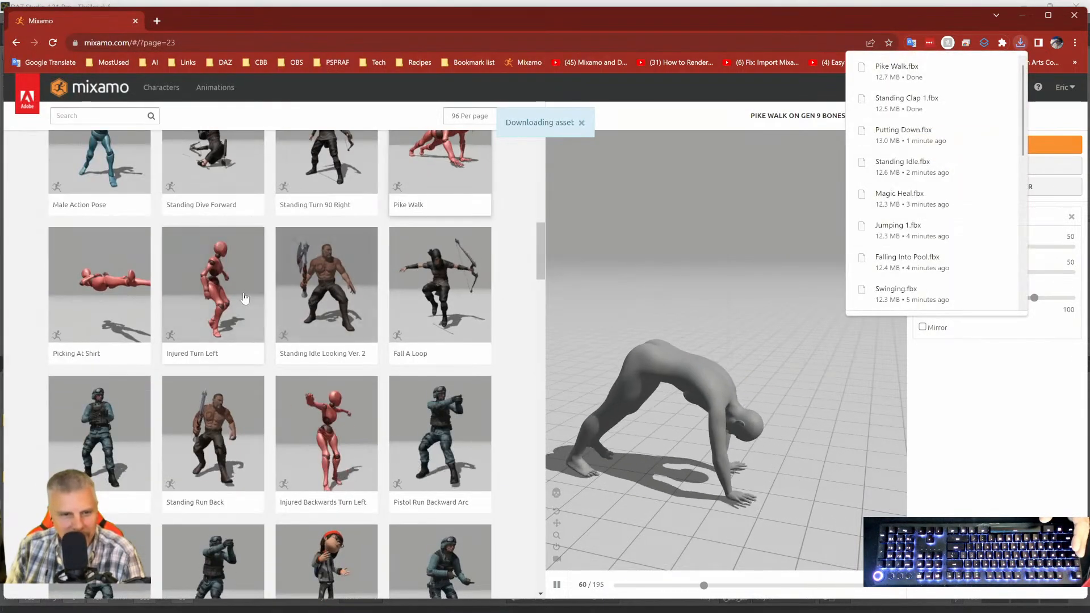
scroll(357, 338, "down", 2)
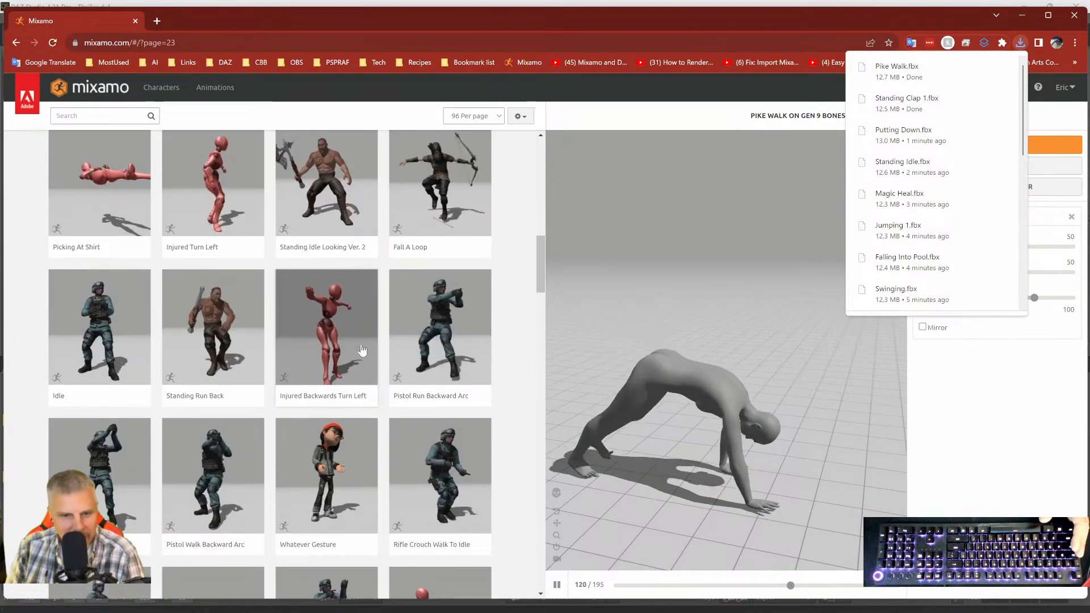
scroll(449, 330, "down", 2)
left_click(357, 365)
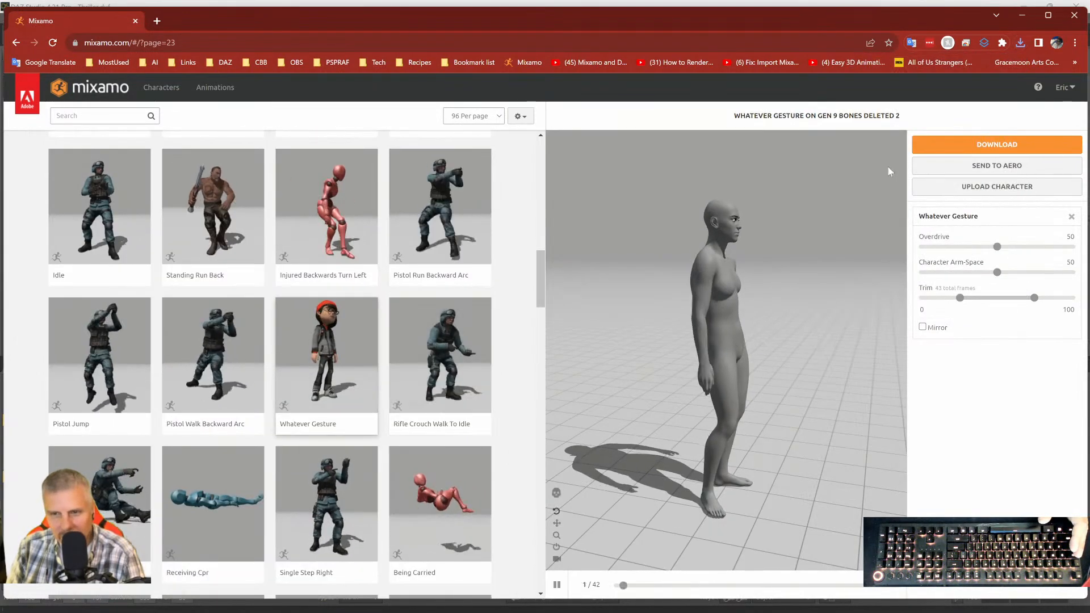
left_click(991, 145)
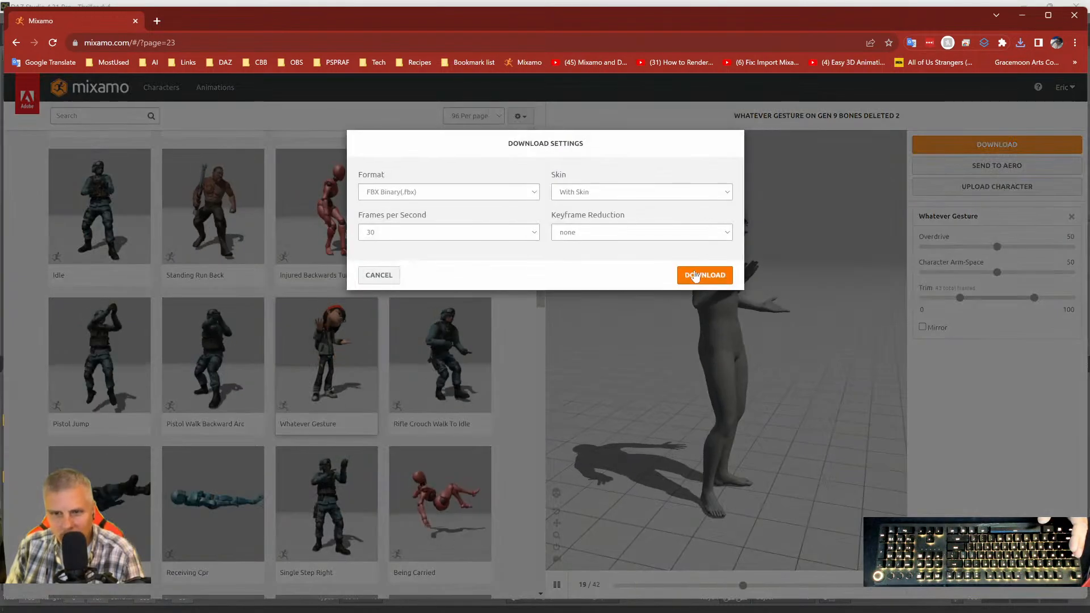
left_click(696, 276)
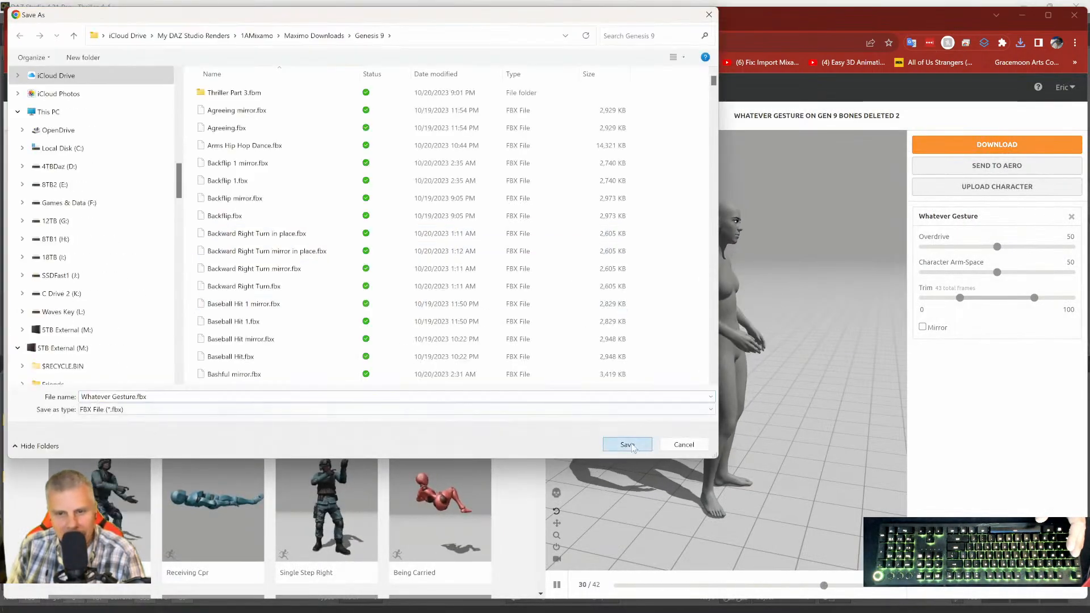
left_click(631, 447)
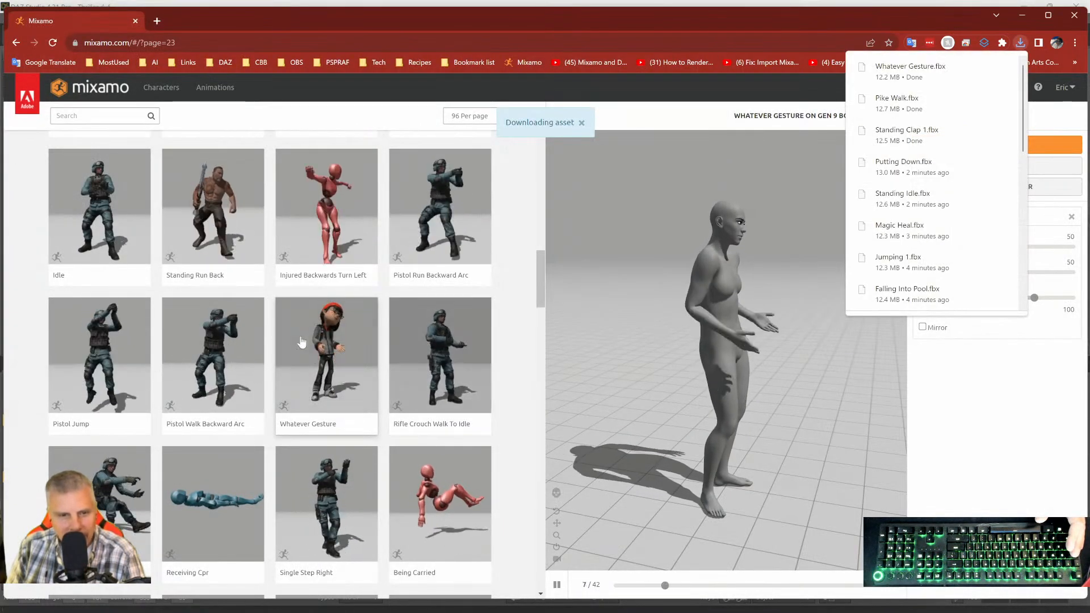
scroll(257, 360, "down", 2)
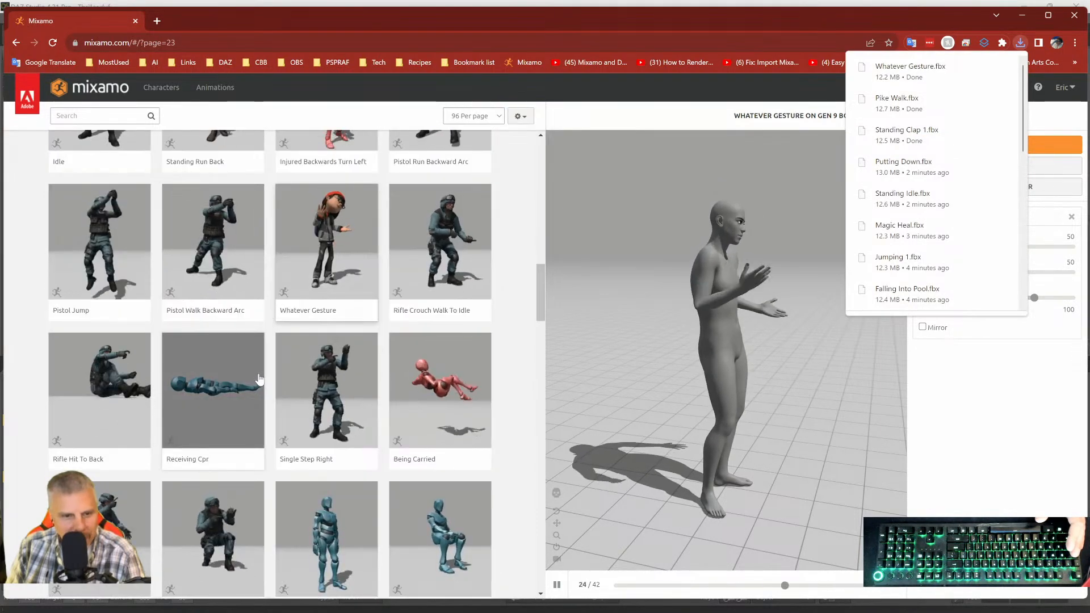
Apply the Being Carried animation further down page 23 and save it as Being Carried.fbx, using FBX Binary with skin at 30 fps.
scroll(258, 378, "down", 1)
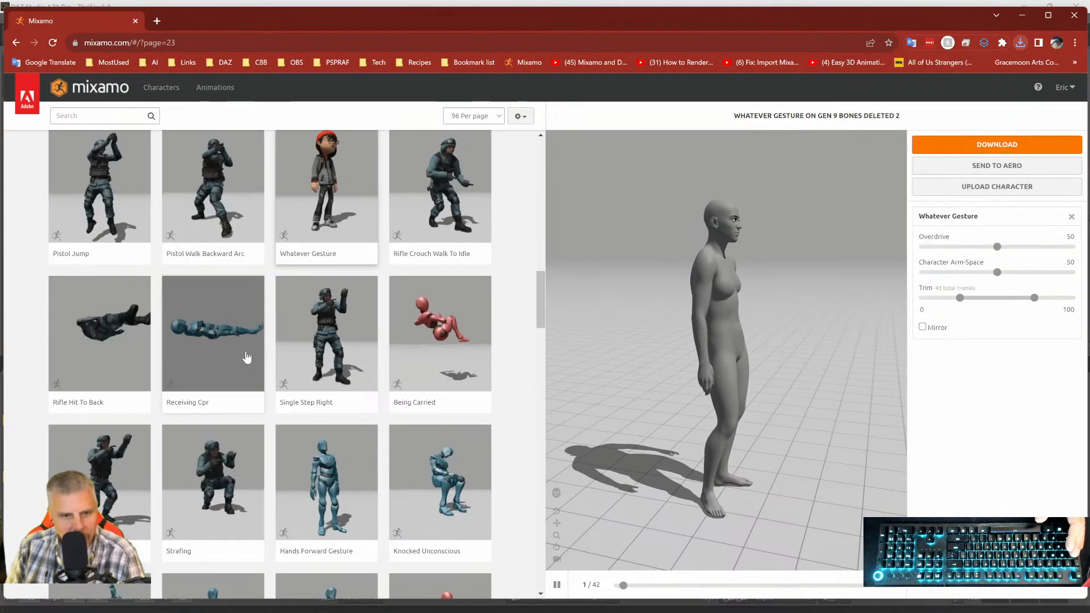
scroll(420, 356, "down", 2)
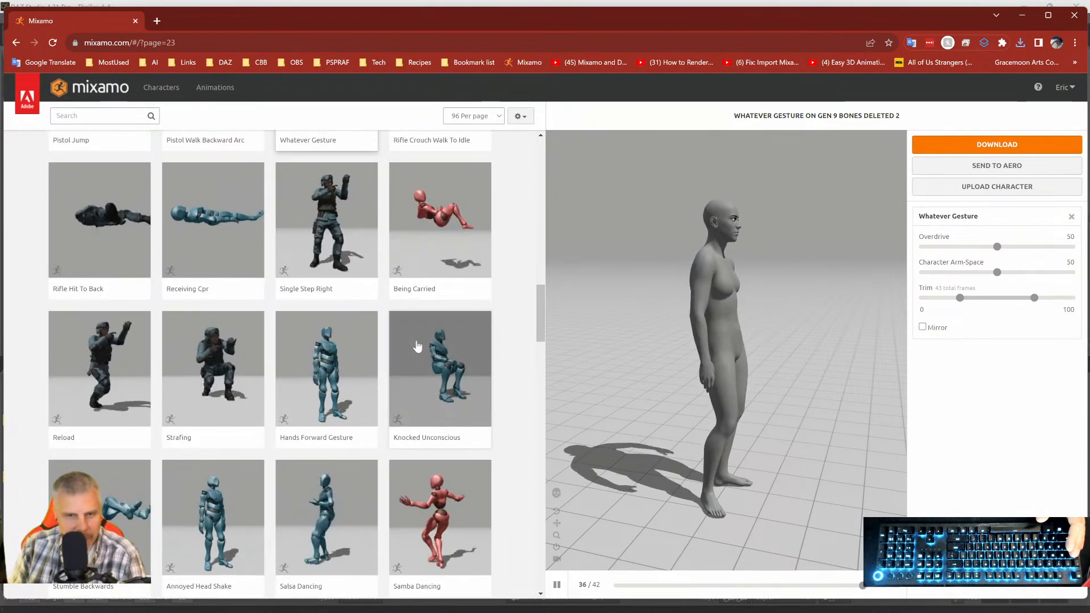
left_click(430, 236)
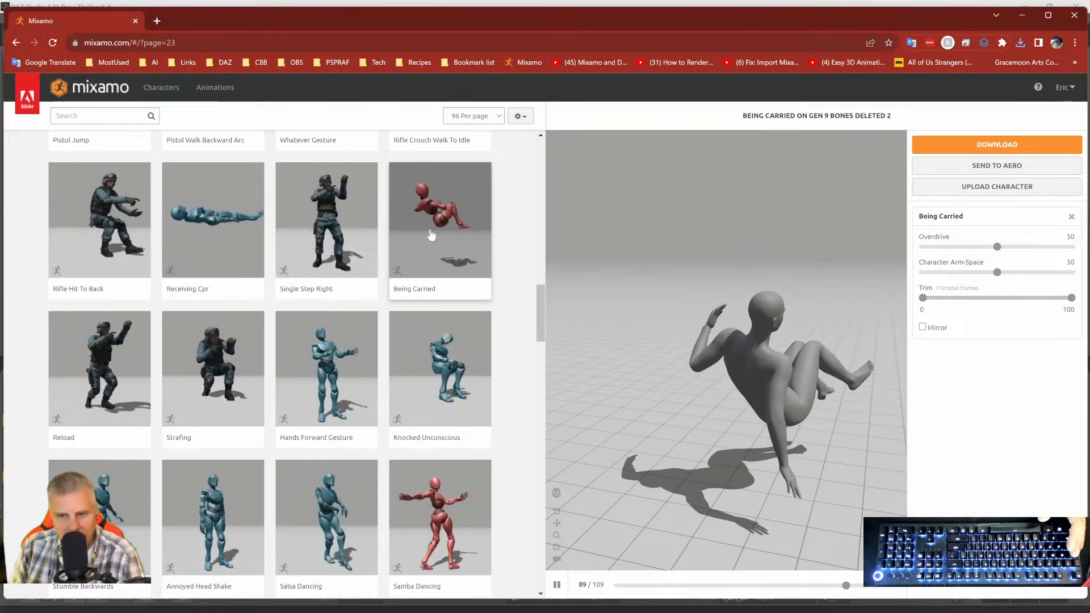
left_click(430, 235)
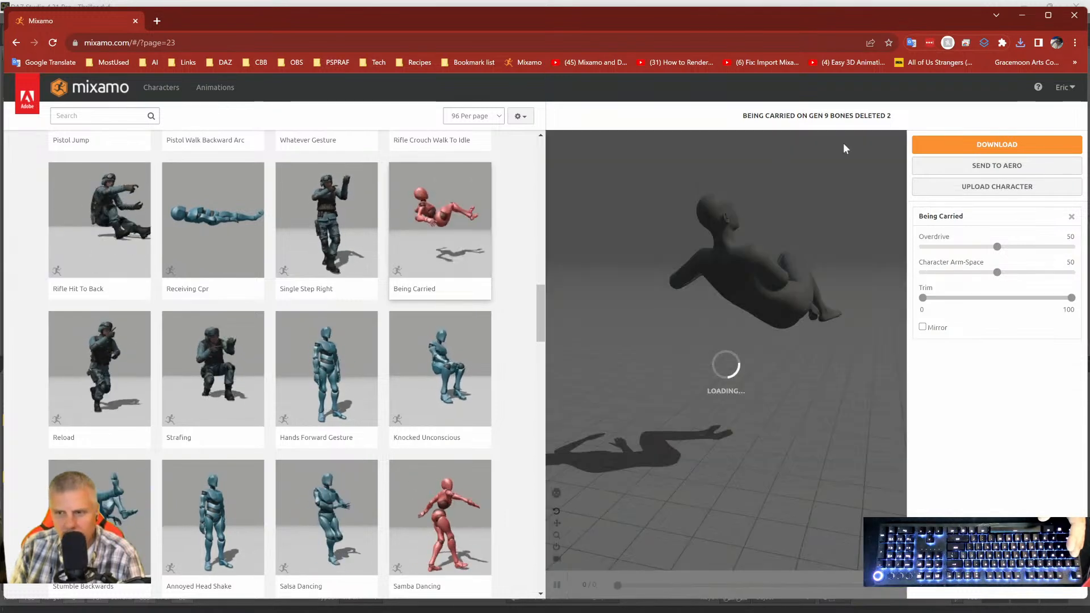
left_click(997, 144)
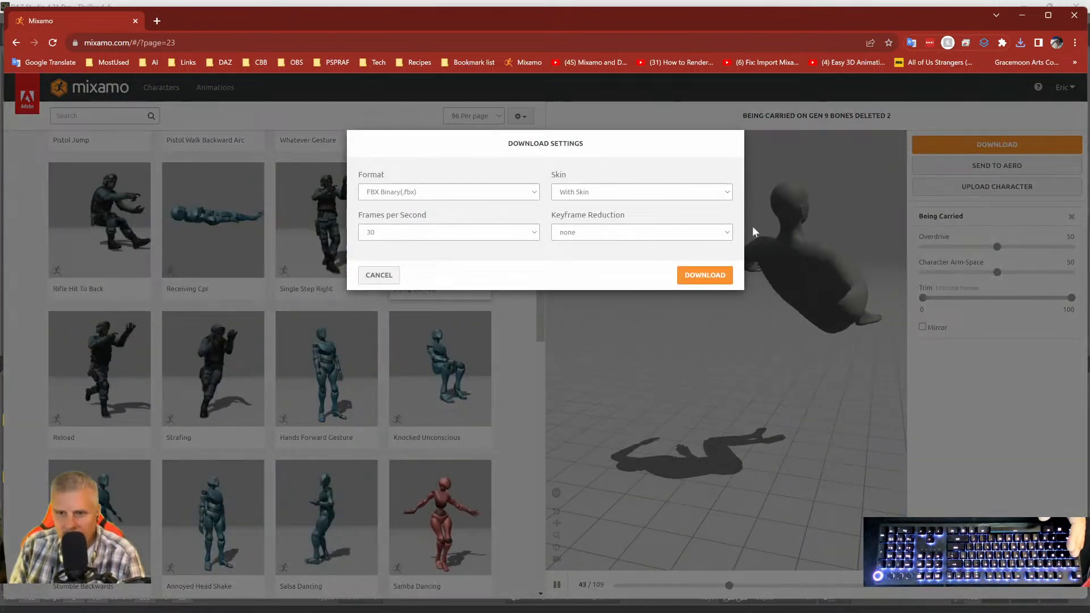
left_click(704, 275)
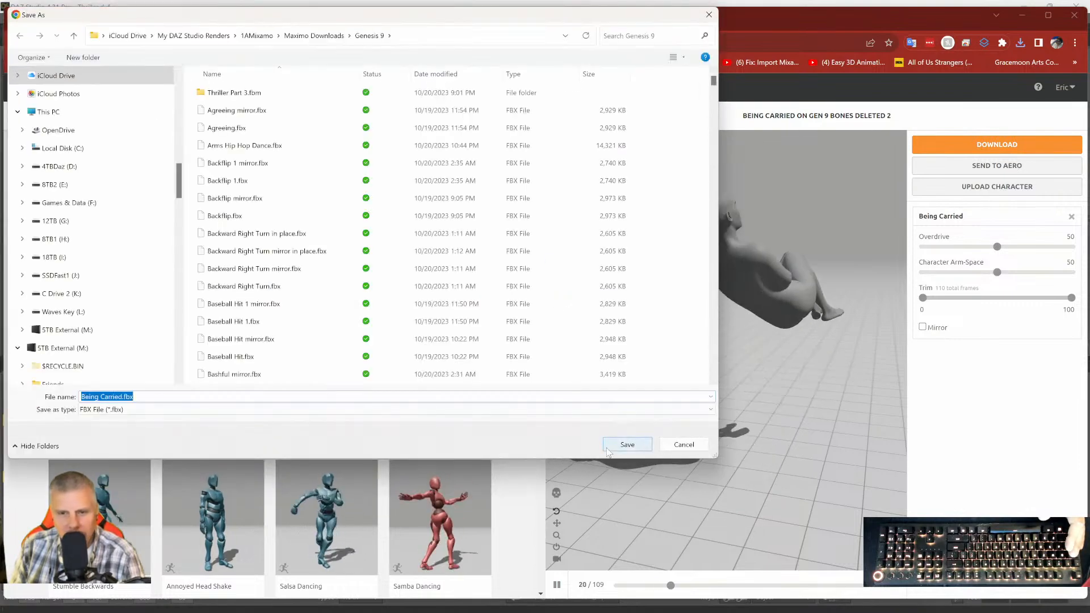
left_click(609, 446)
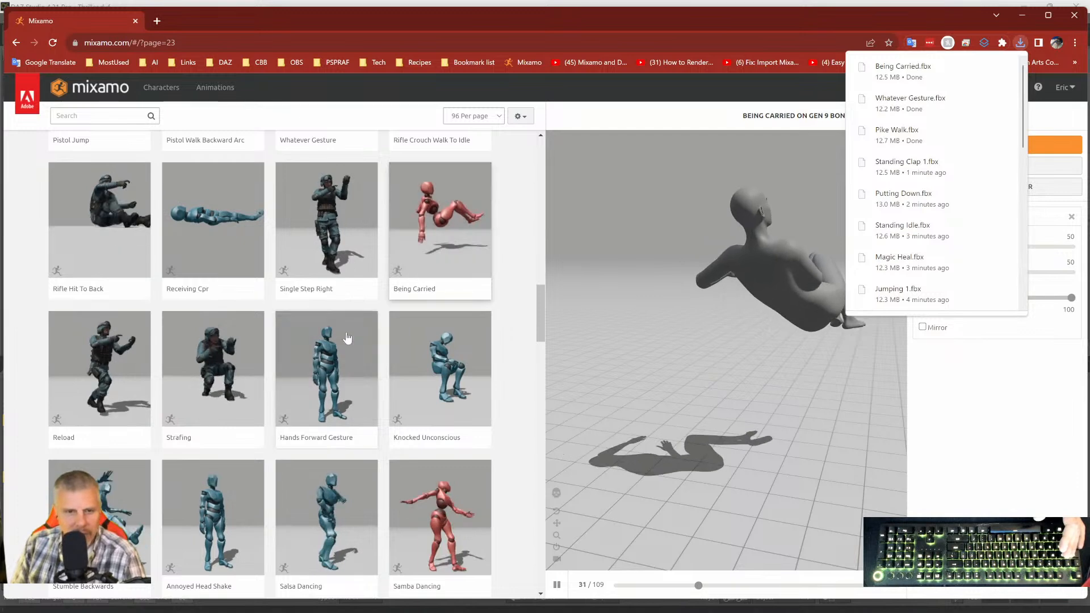
Apply the Hands Forward Gesture animation and save it in the Genesis 9 folder as Hands Forward Gesture.fbx, using FBX Binary with skin at 30 fps.
scroll(335, 352, "down", 1)
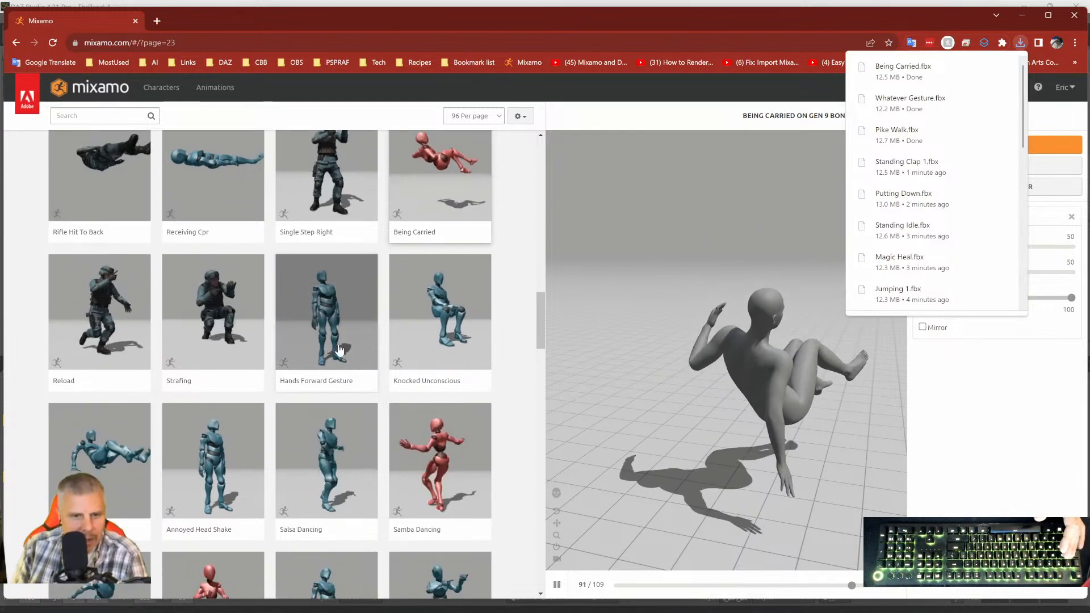
left_click(347, 346)
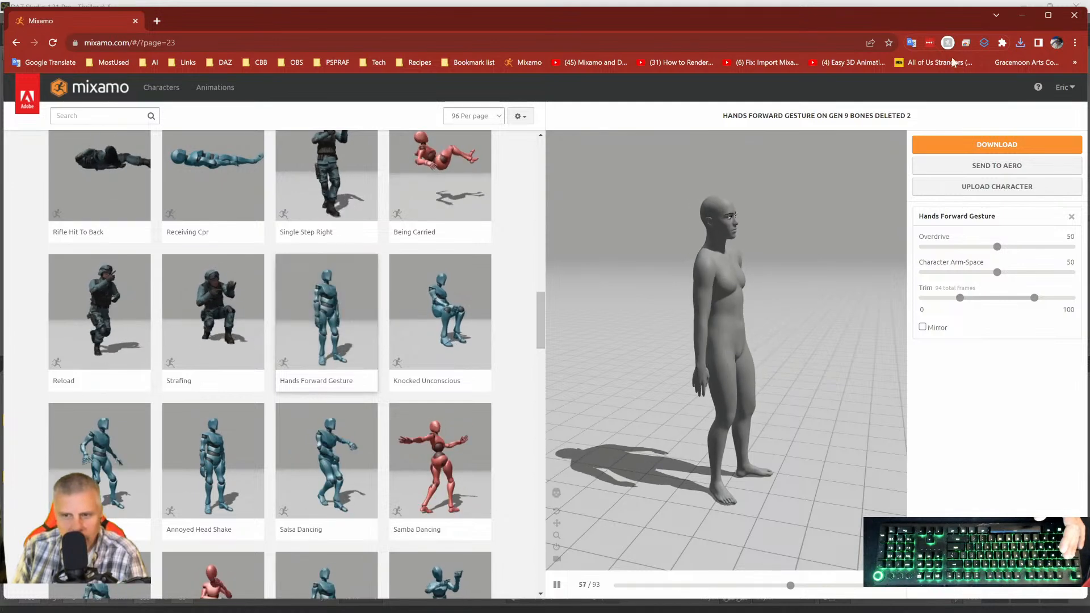
left_click(953, 144)
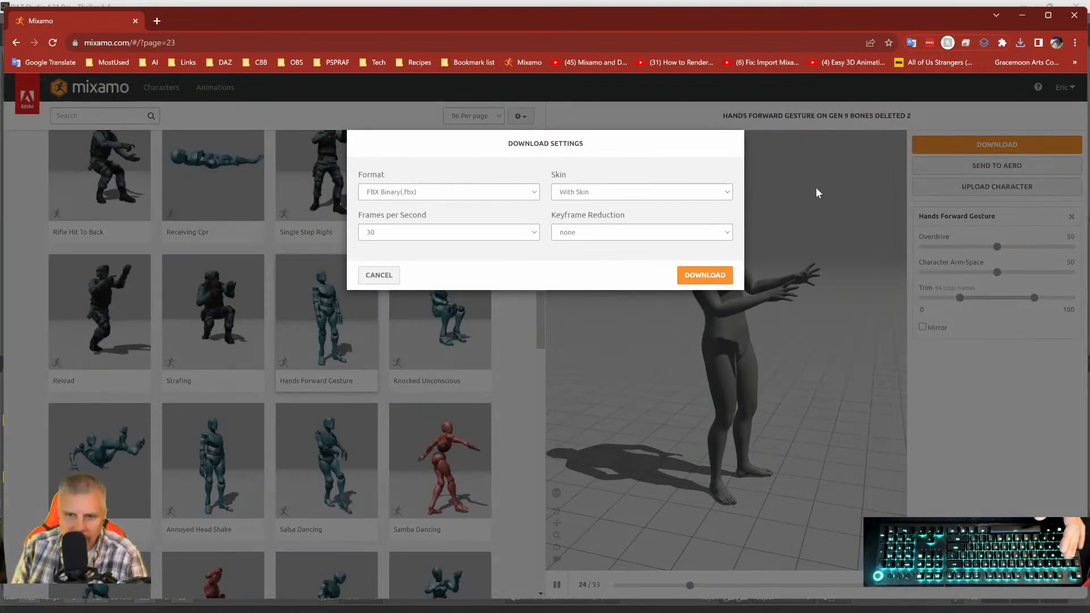
left_click(704, 275)
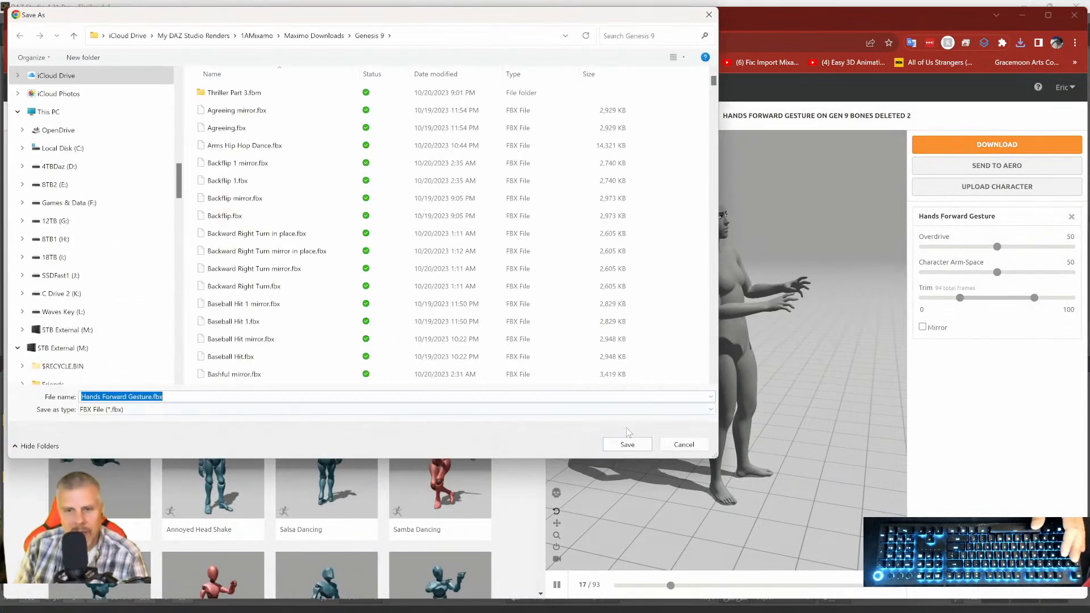
left_click(627, 446)
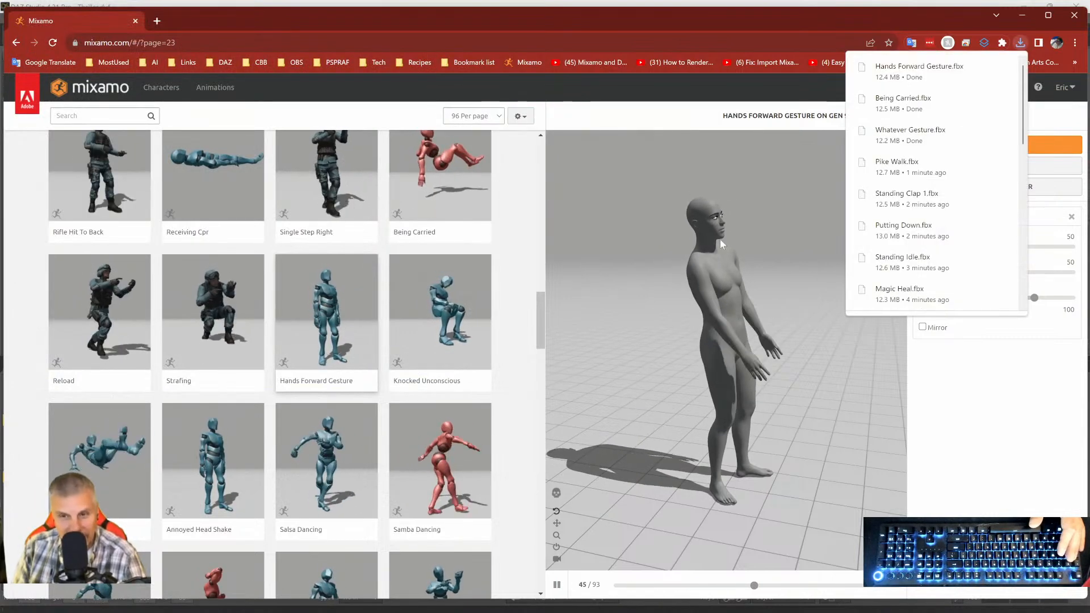
left_click(713, 15)
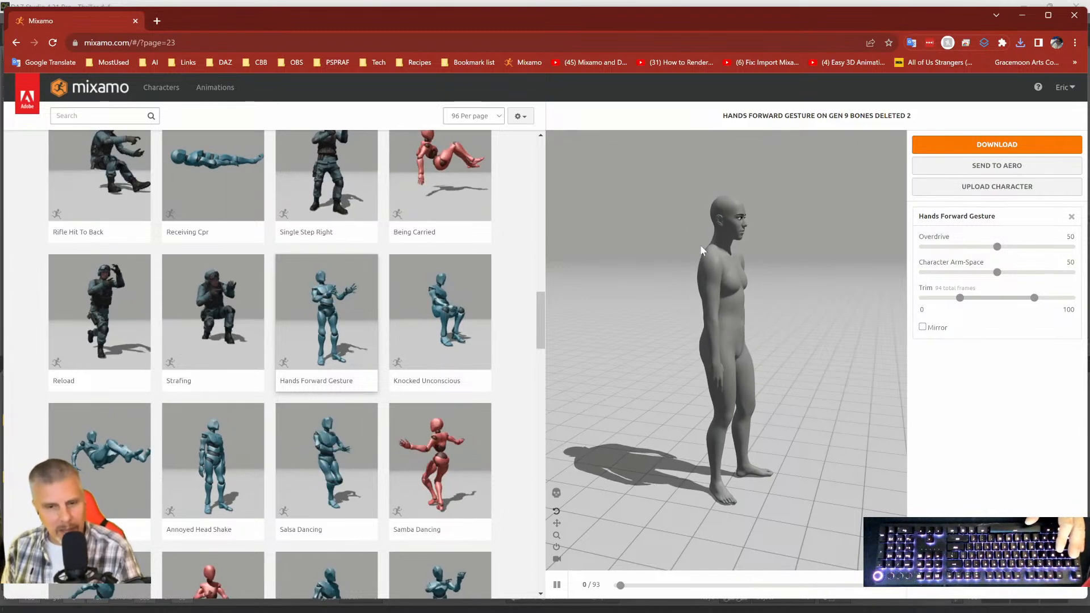
Apply the Salsa Dancing animation and request its download as FBX Binary with skin, 30 fps and no keyframe reduction.
scroll(311, 334, "down", 2)
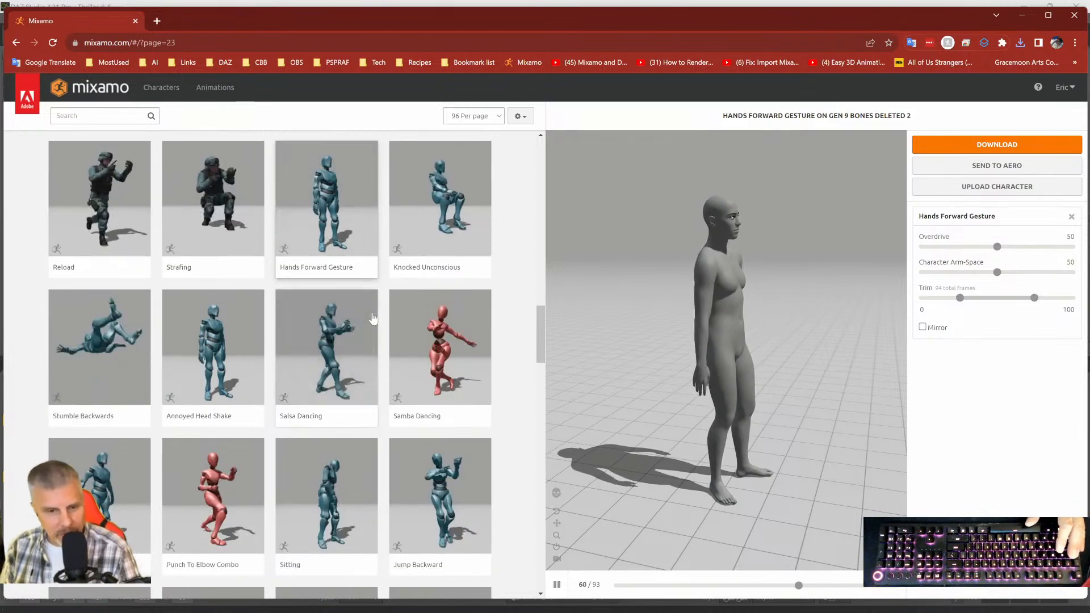
left_click(311, 334)
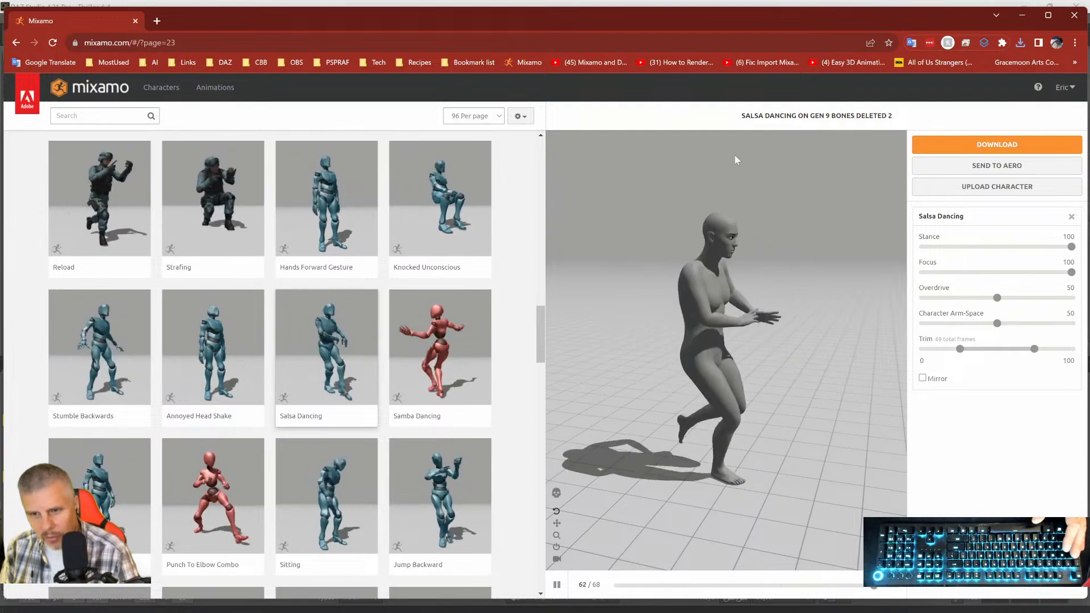
left_click(945, 146)
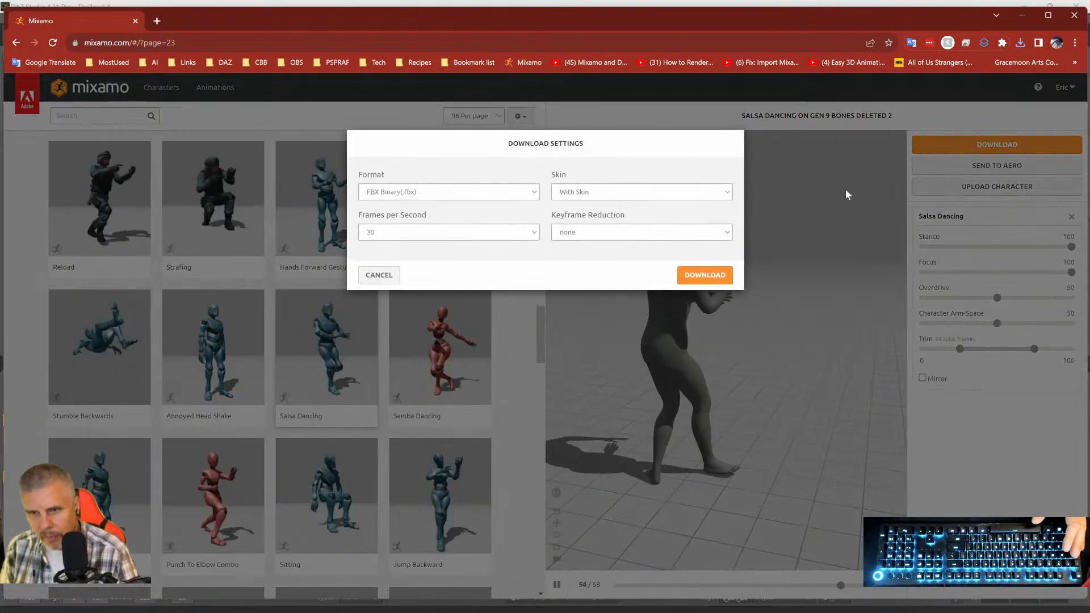
left_click(706, 275)
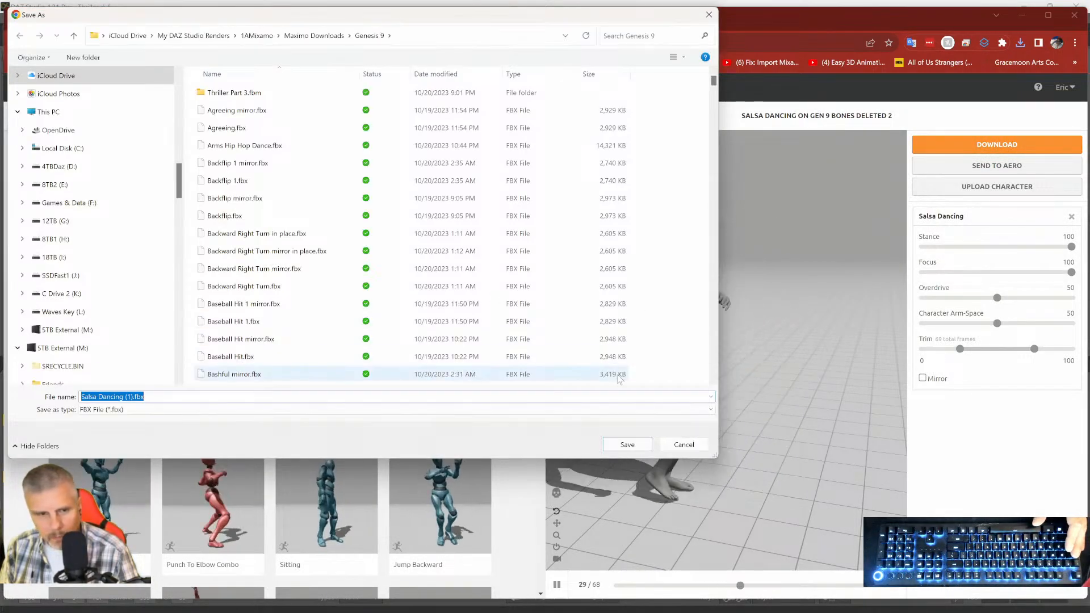
Remove the parenthesised number from the suggested Salsa Dancing file name, keeping the .fbx extension.
left_click(140, 397)
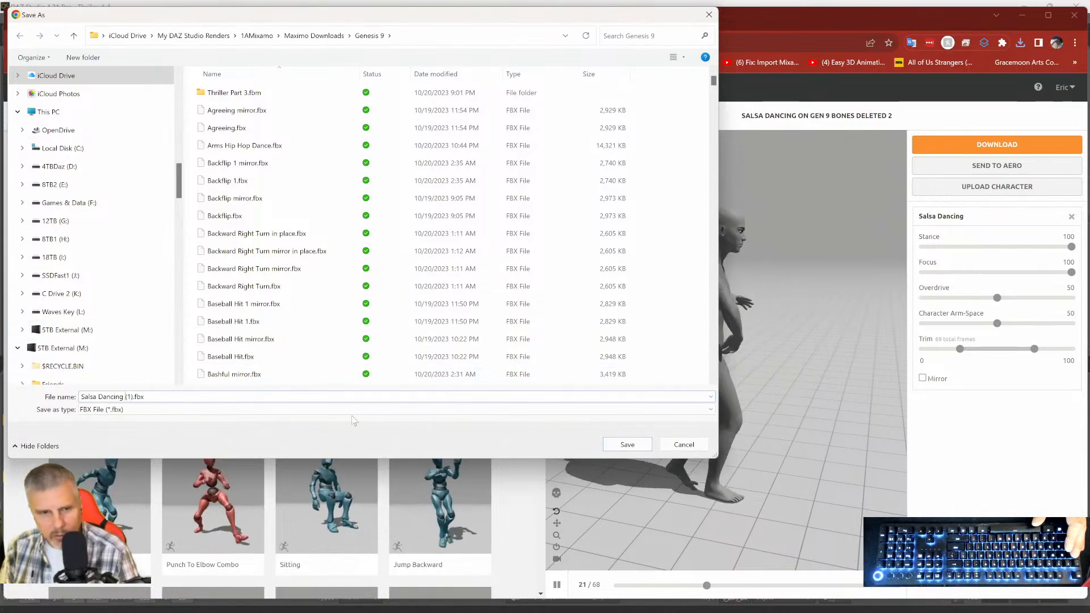
key("Delete")
key("Delete")
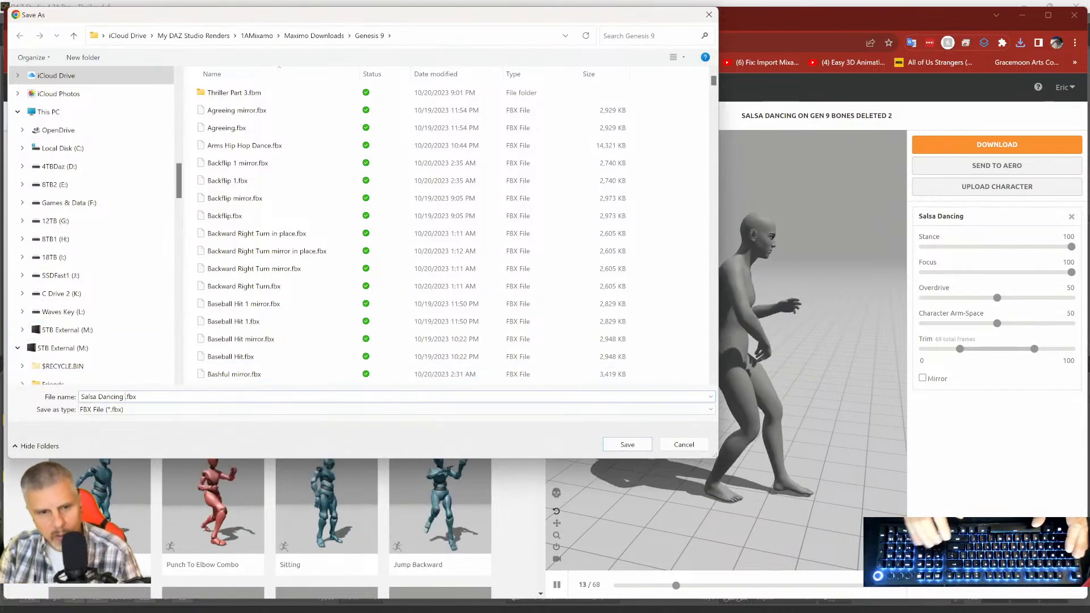
Save the Salsa Dancing animation as Salsa Dancing 4.fbx in the Genesis 9 folder.
key("Return")
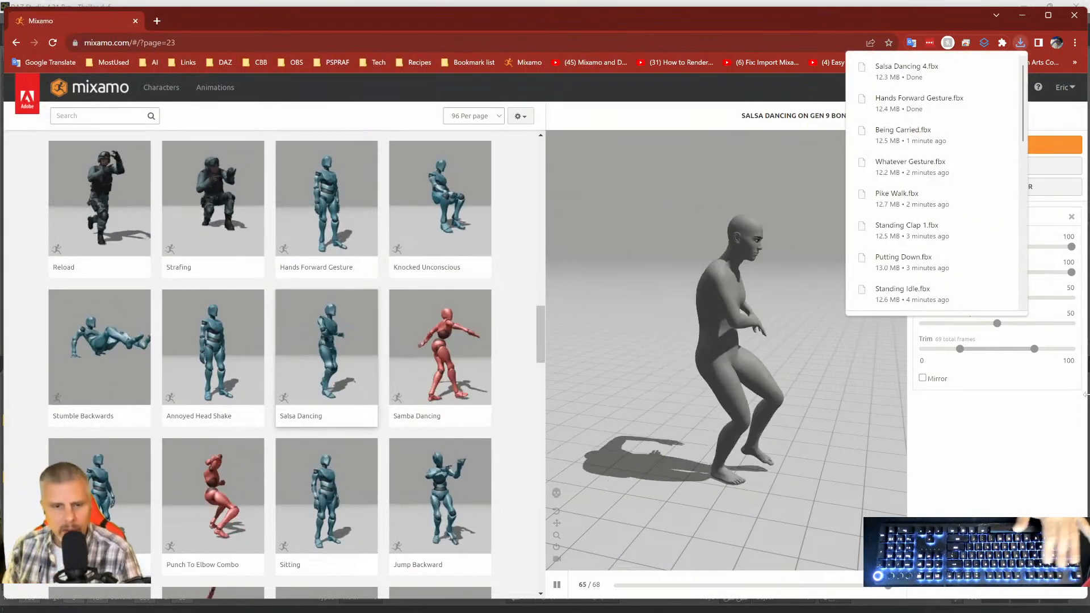
Apply the Samba Dancing animation listed beside T-Pose and request its download as FBX Binary with skin at 30 fps.
scroll(222, 436, "down", 2)
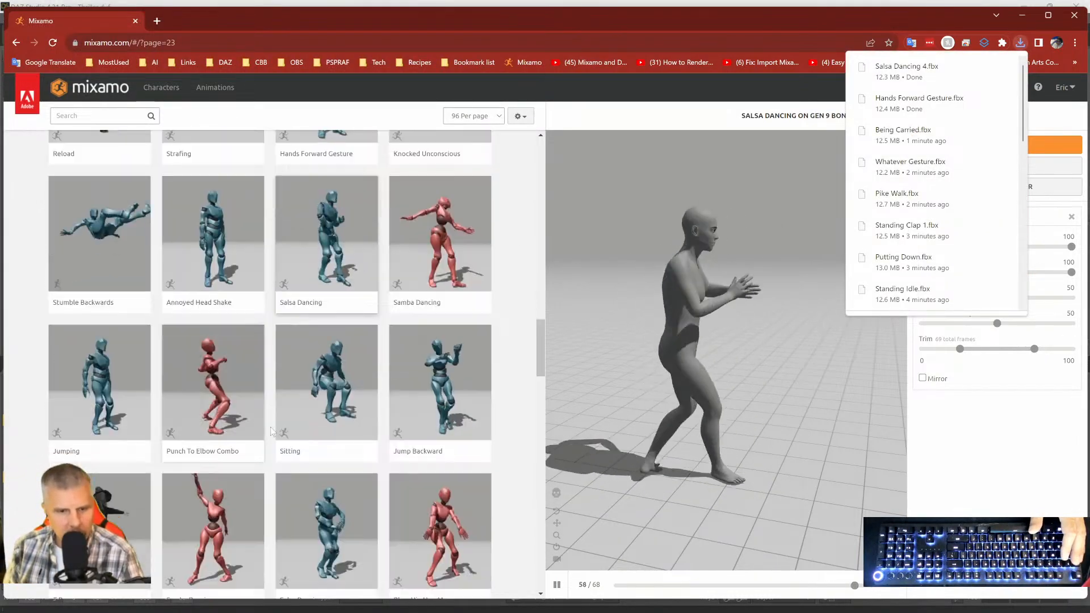
scroll(432, 346, "down", 2)
scroll(230, 373, "down", 1)
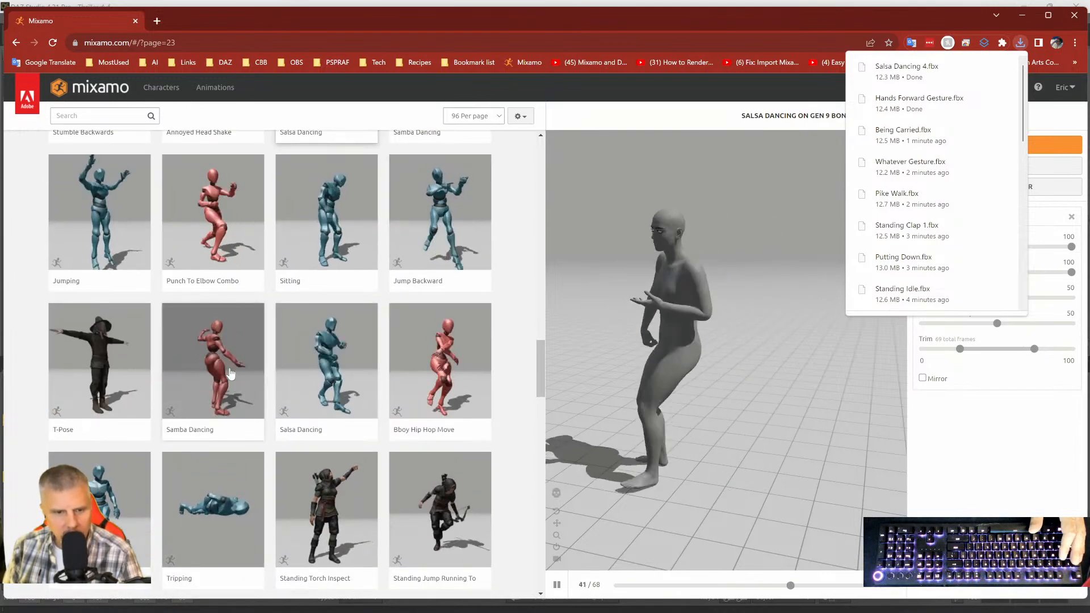
left_click(229, 373)
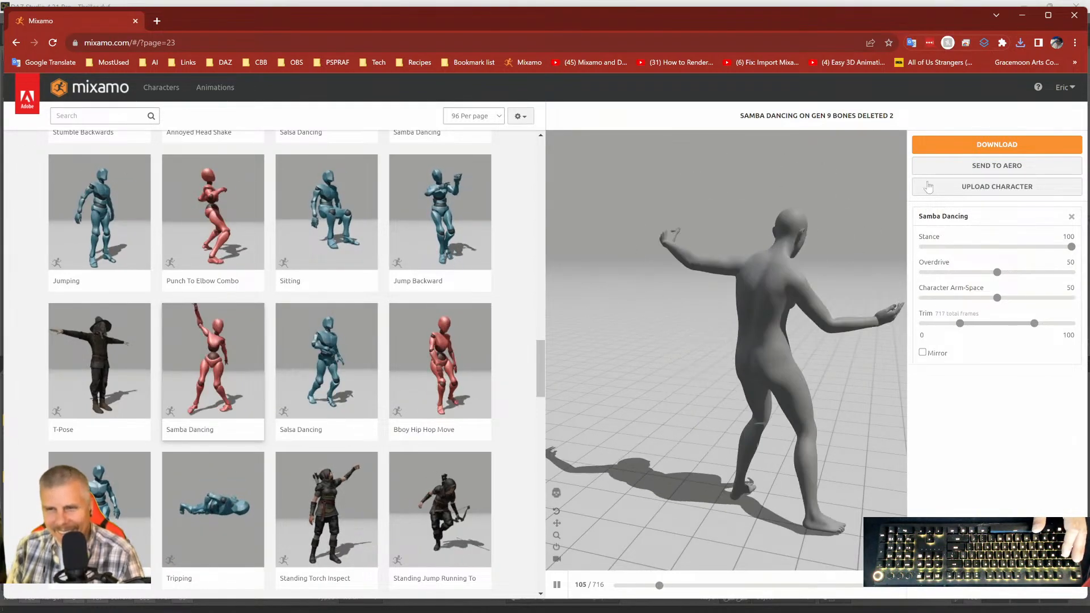
left_click(957, 149)
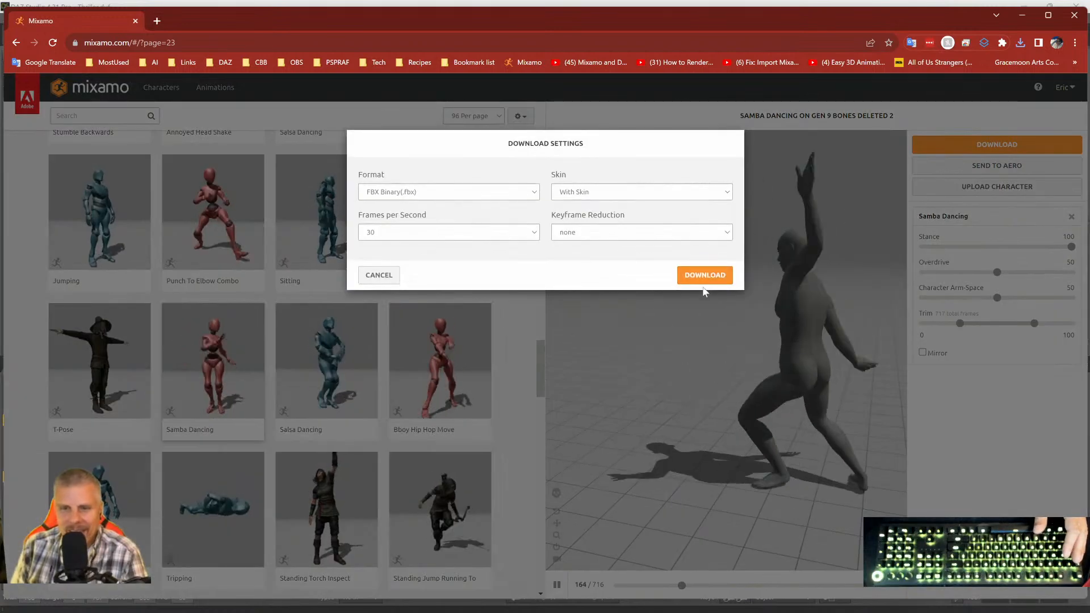
left_click(705, 276)
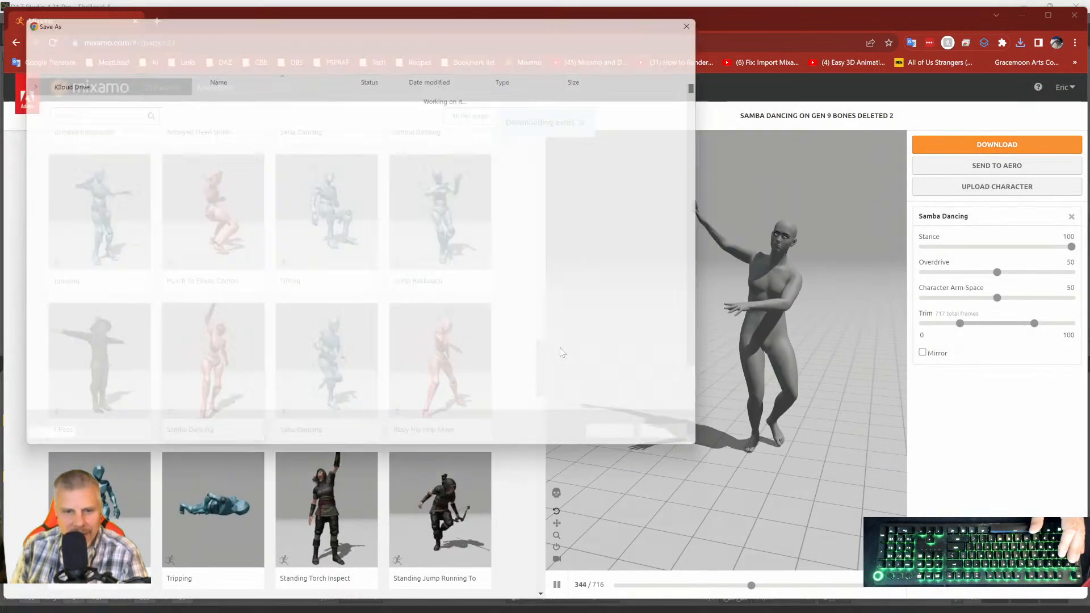
Save the file as Samba Dancing 3.fbx, declining to replace the existing Samba Dancing 2.fbx.
key("Right")
key("Left")
key("Left")
key("Left")
key("Left")
key("Left")
key("Left")
key("Left")
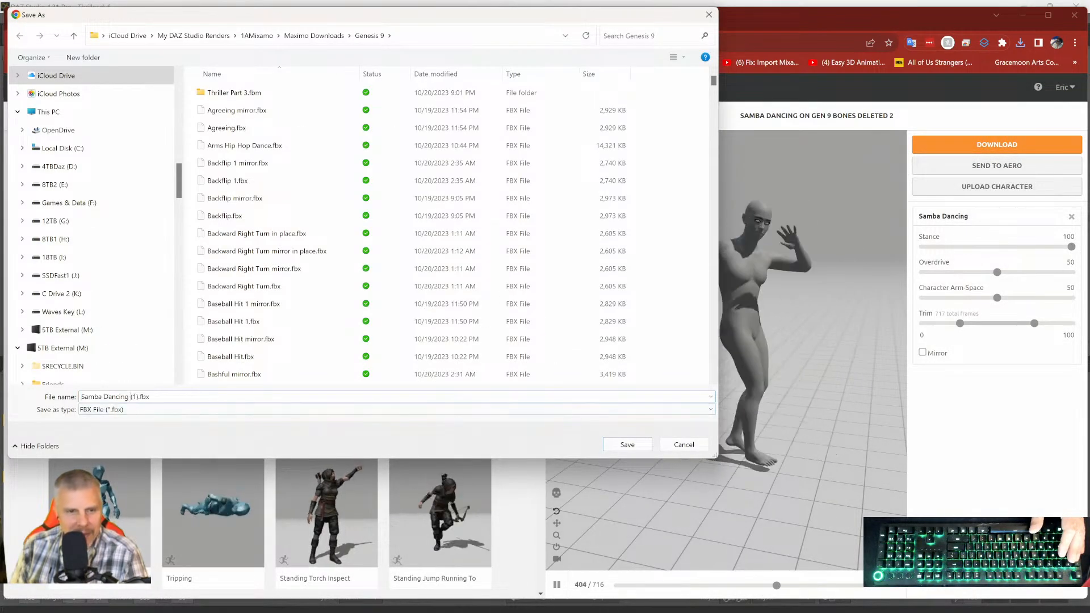
key("Delete")
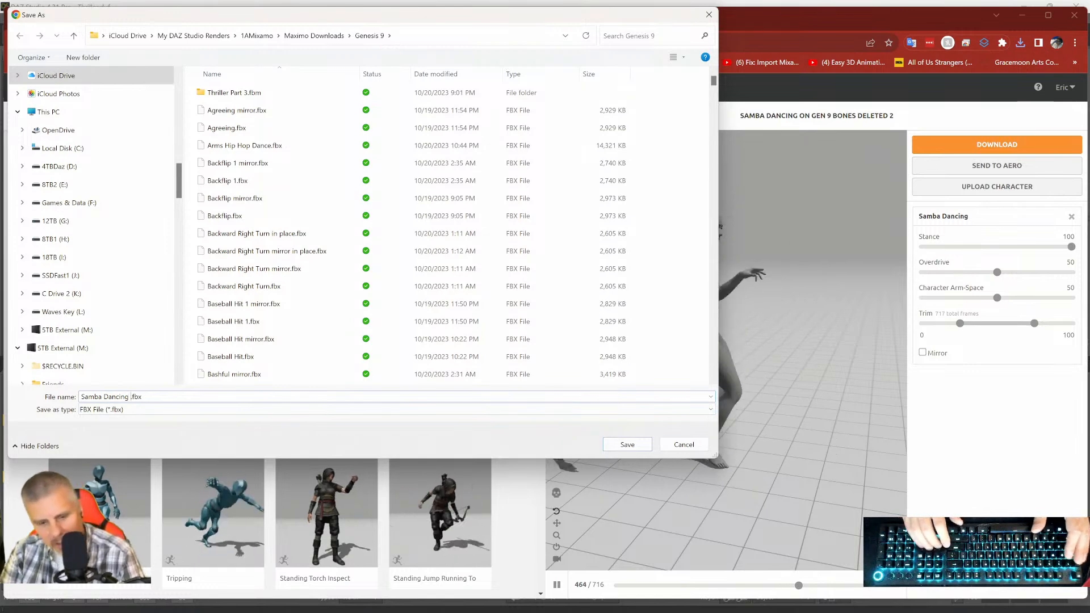
key("Return")
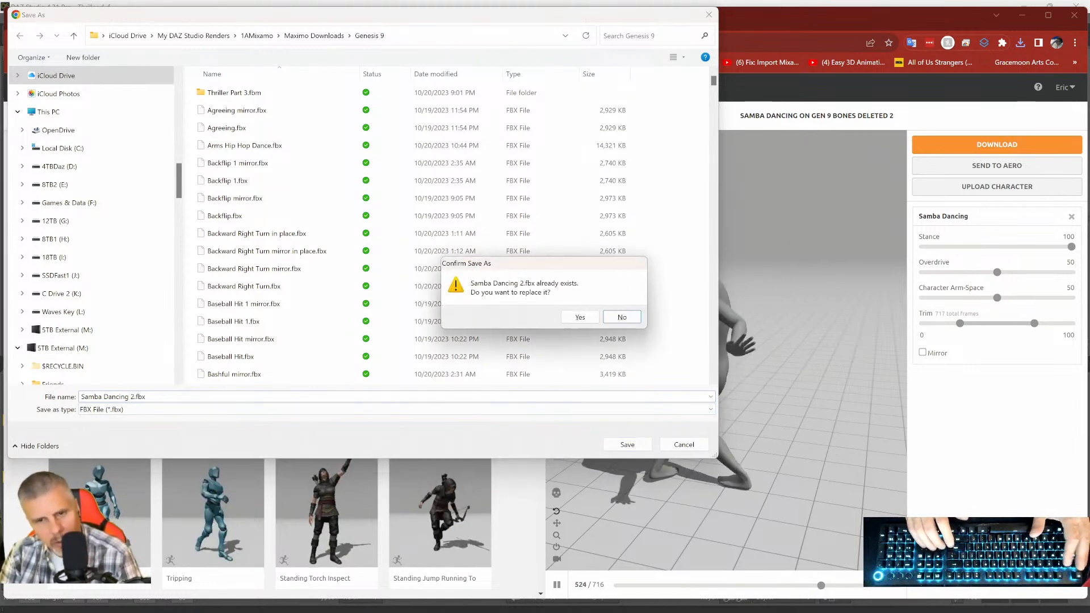
left_click(622, 317)
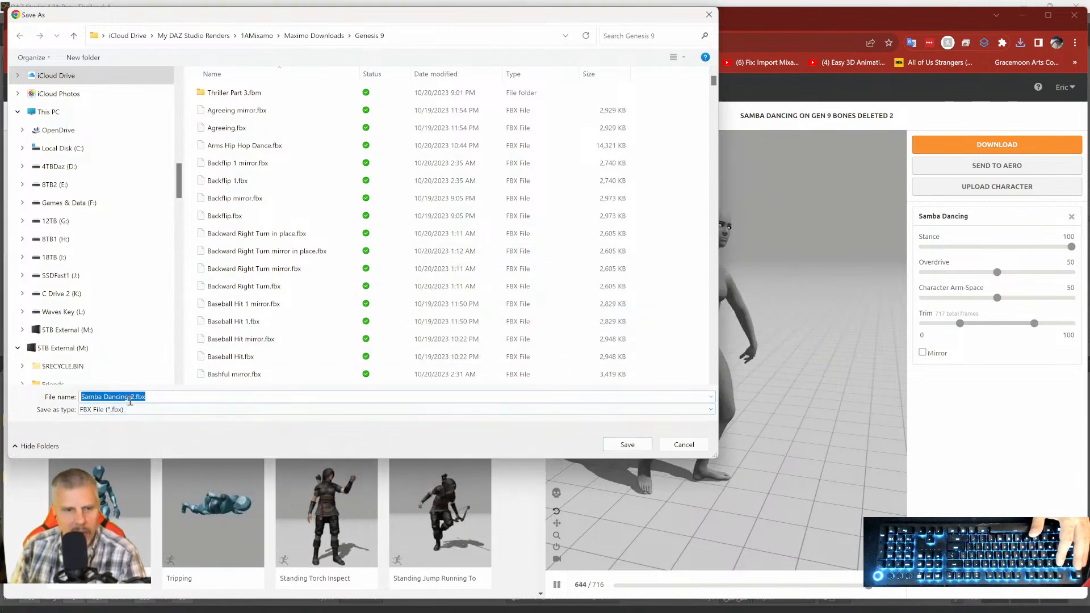
key("Delete")
type("3")
key("Return")
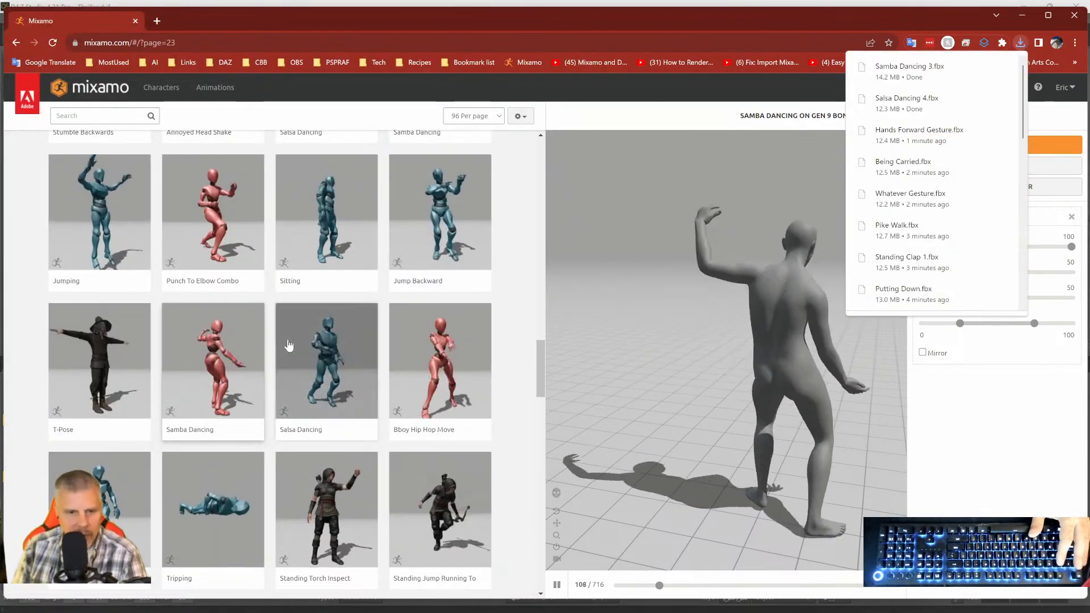
Apply the Salsa Dancing animation listed beside Bboy Hip Hop Move and request its download as FBX Binary with skin.
left_click(309, 381)
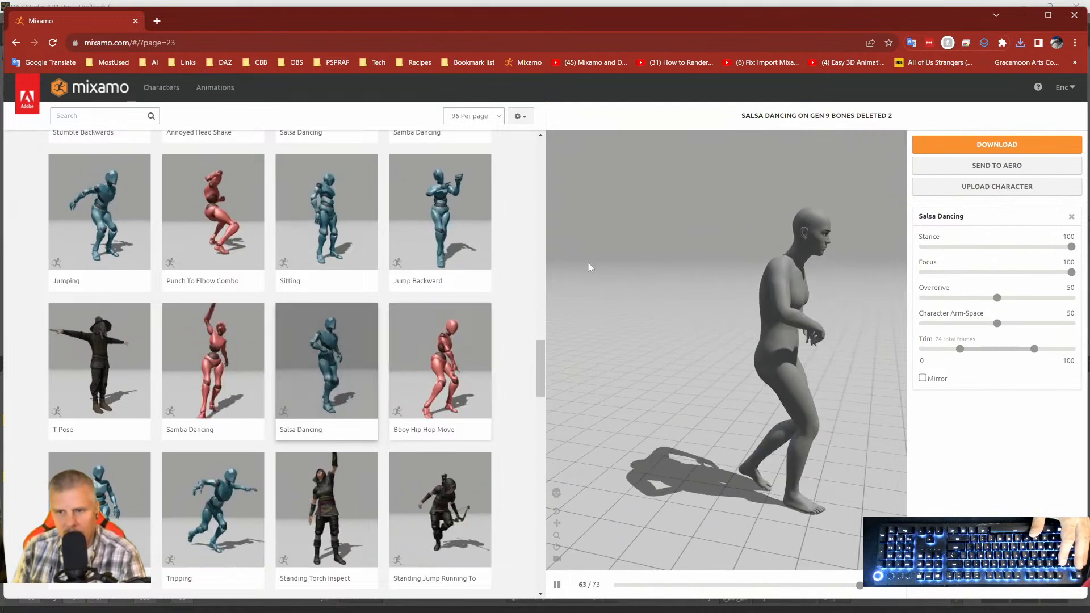
left_click(922, 144)
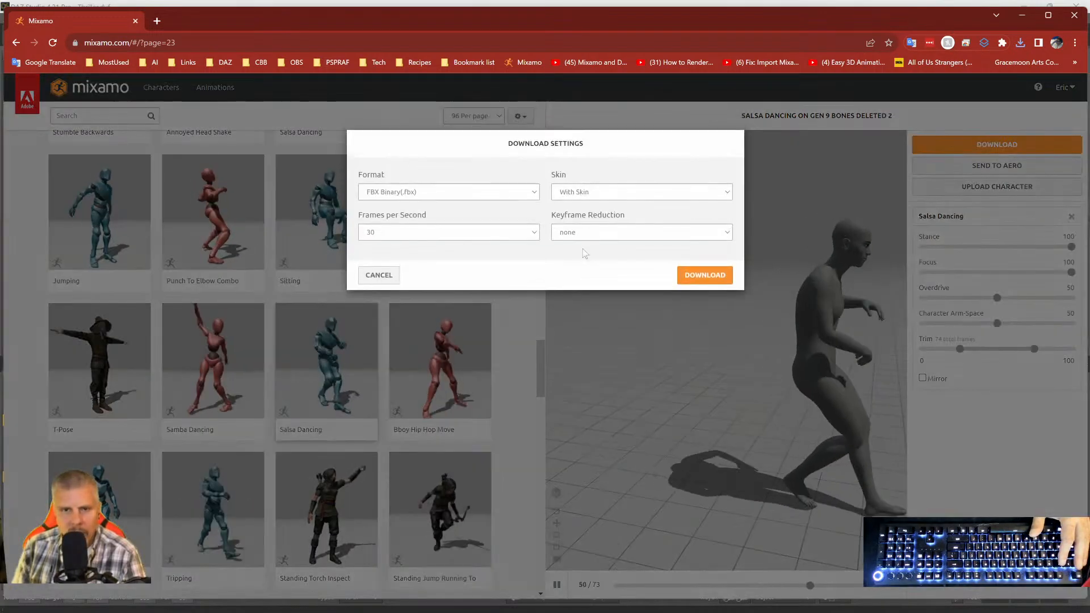
left_click(698, 274)
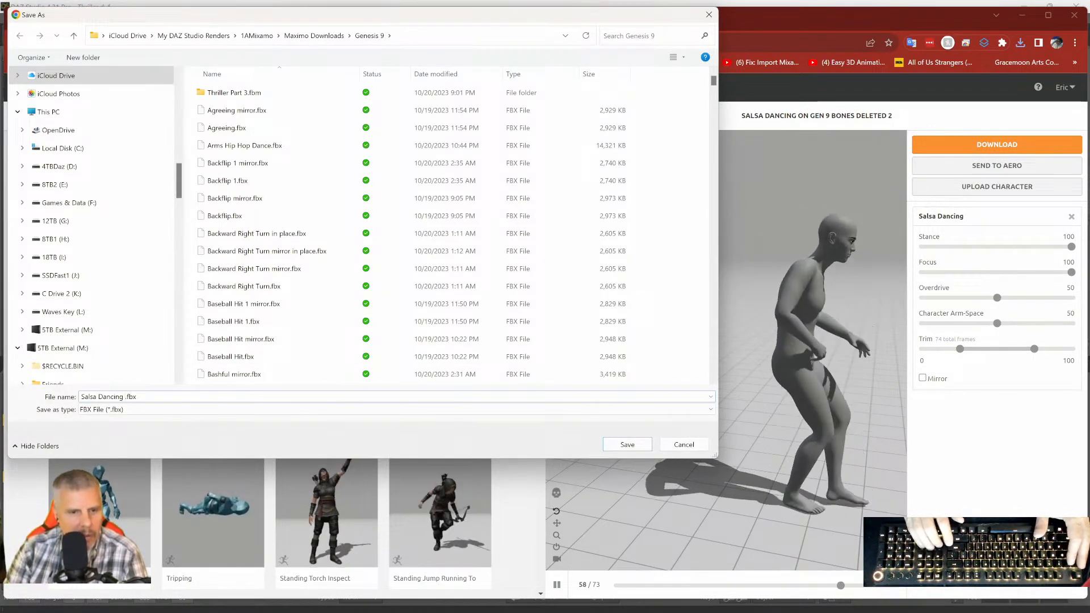
Save the file as Salsa Dancing 5.fbx, declining to replace the existing files numbered 3 and 4.
key("Return")
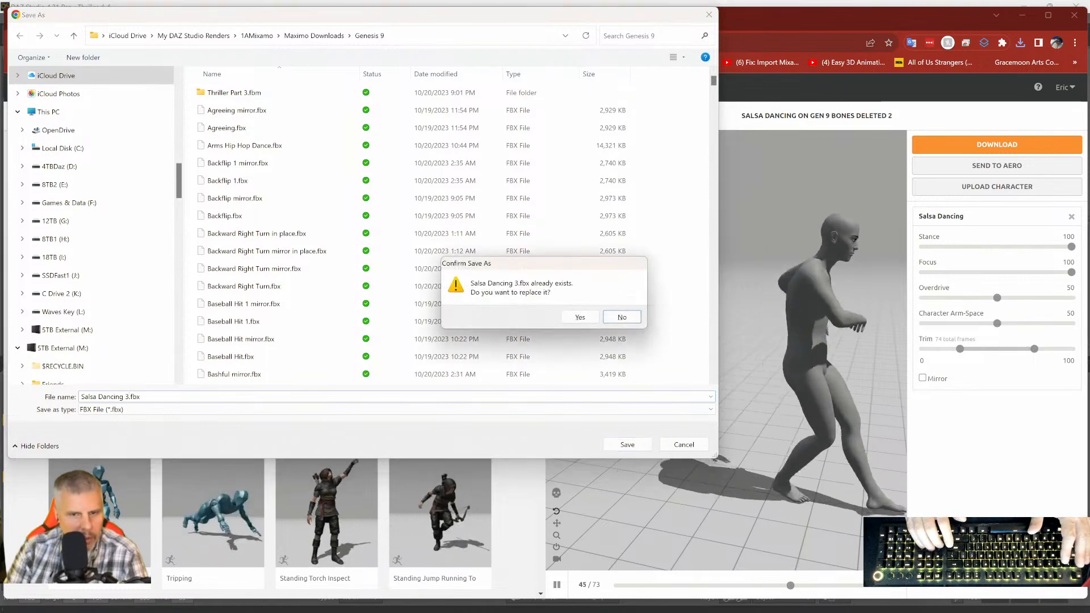
left_click(621, 317)
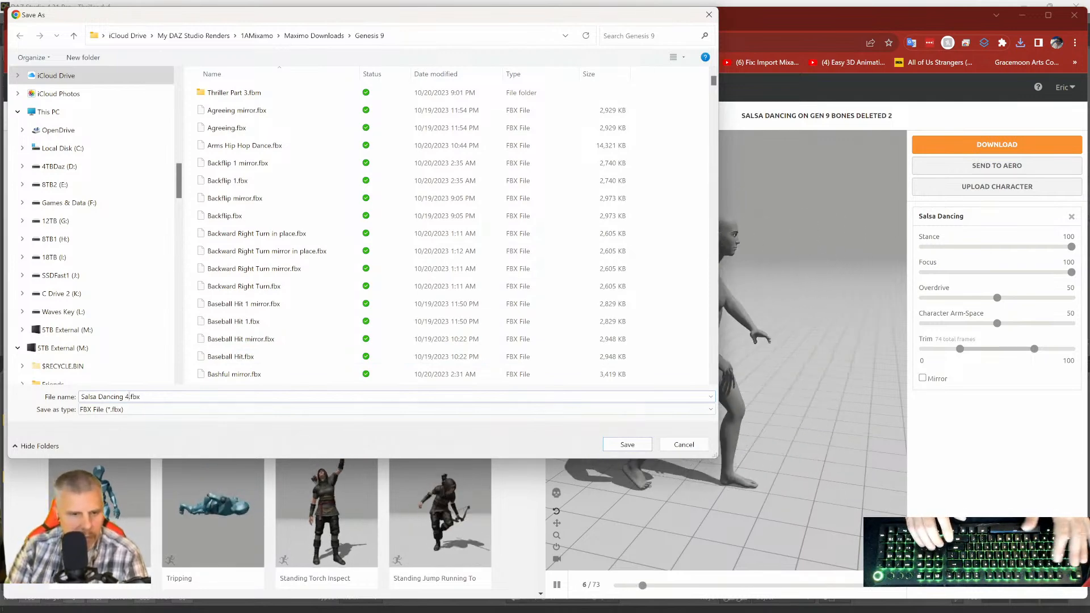
key("Return")
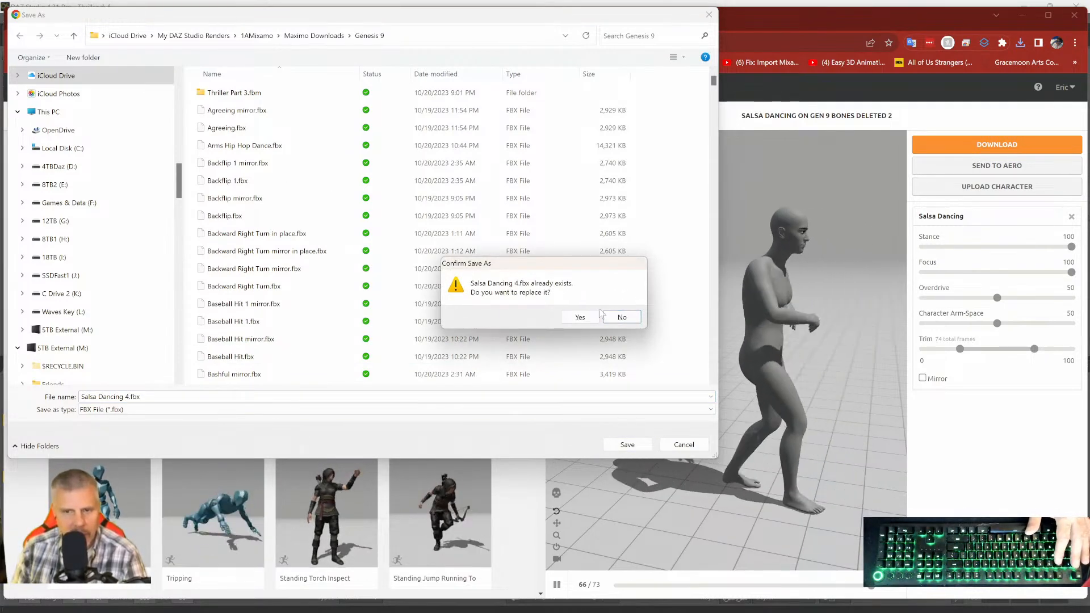
left_click(622, 317)
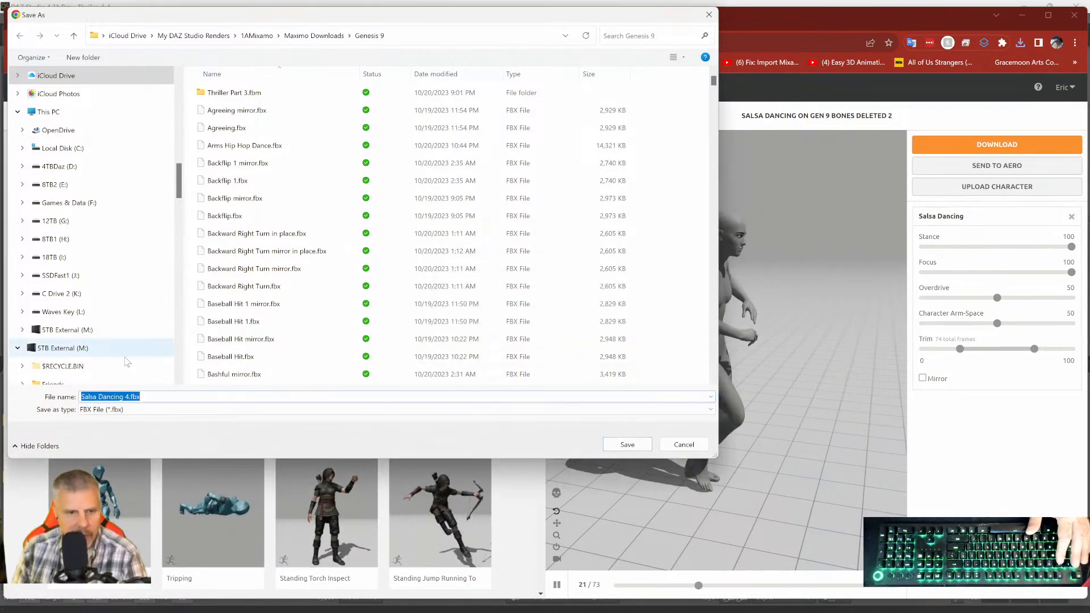
left_click(126, 395)
key("Delete")
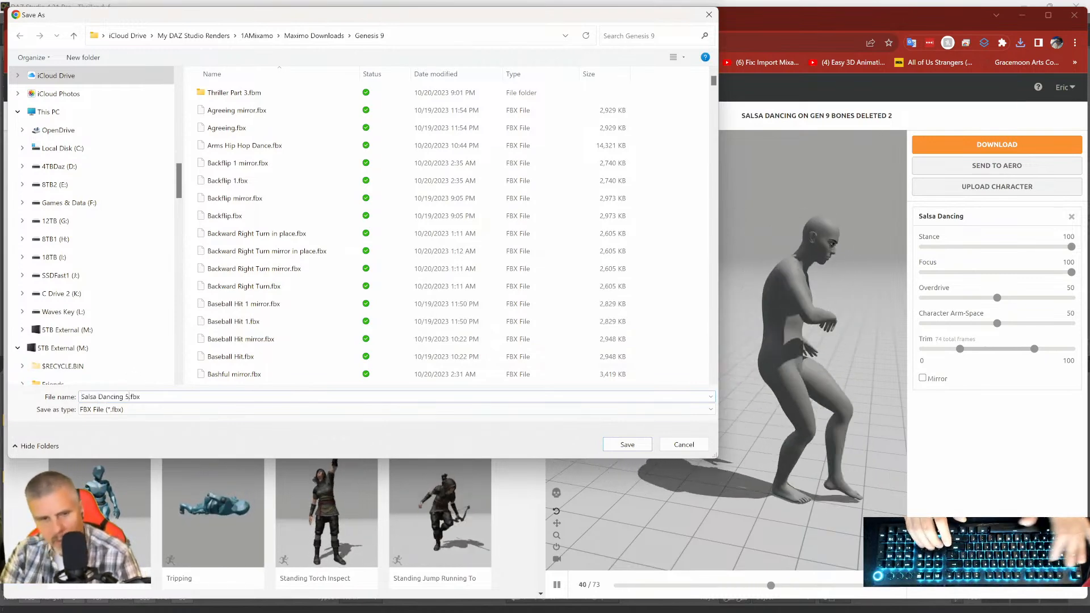
key("Return")
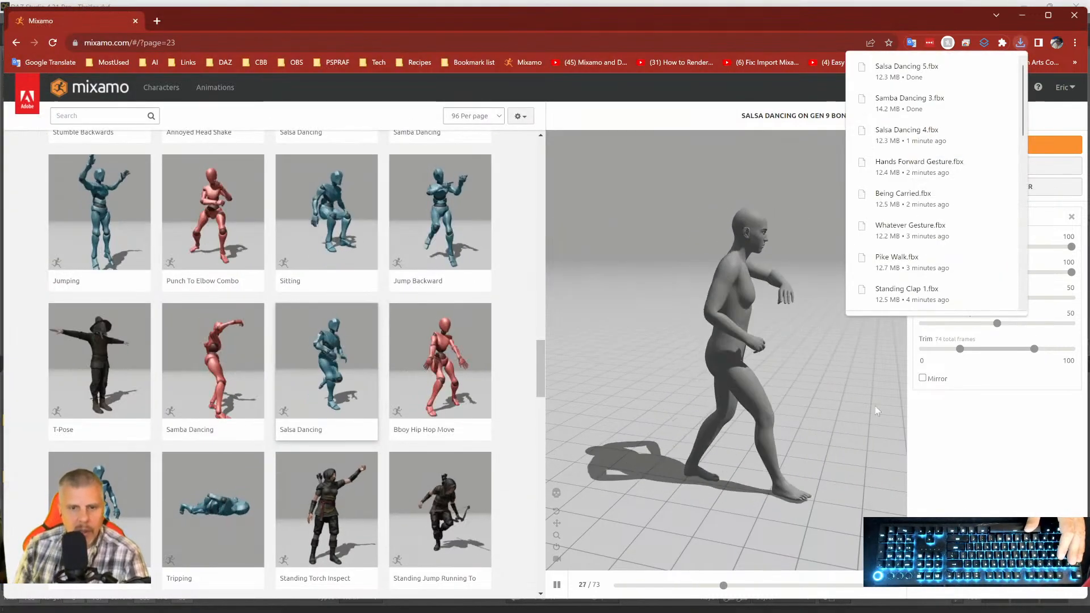
Download the Bboy Hip Hop Move animation as FBX Binary with skin and save it as Bboy Hip Hop Move 1.fbx.
left_click(422, 383)
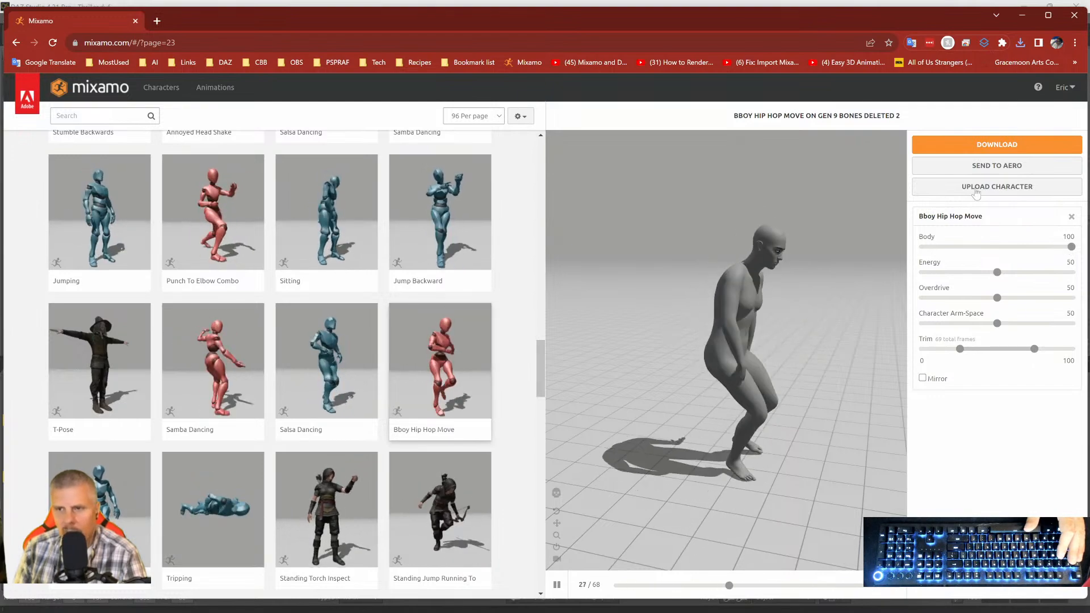
left_click(997, 145)
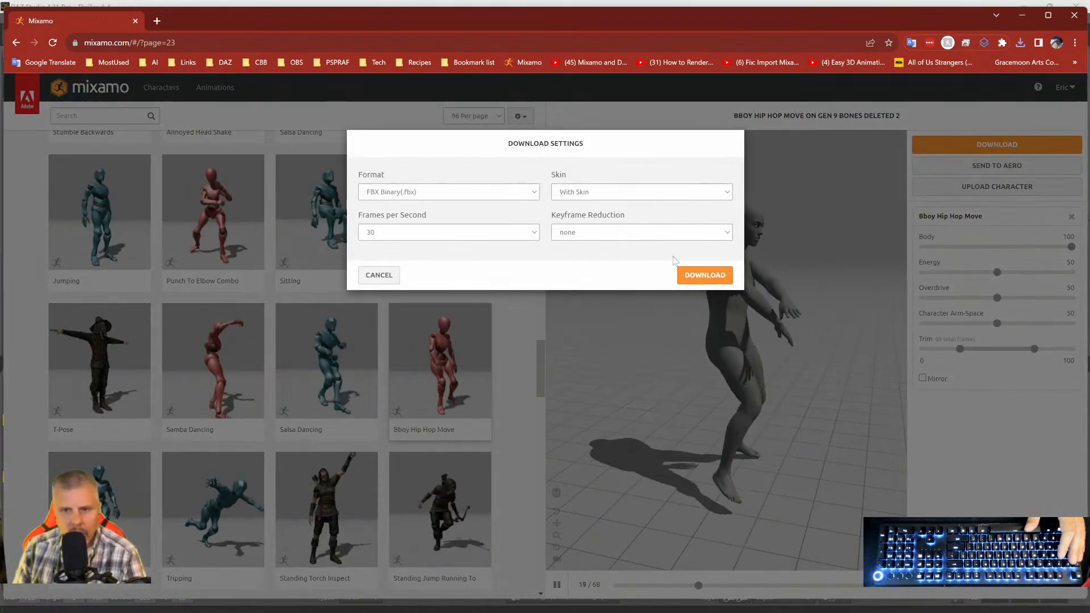
left_click(689, 276)
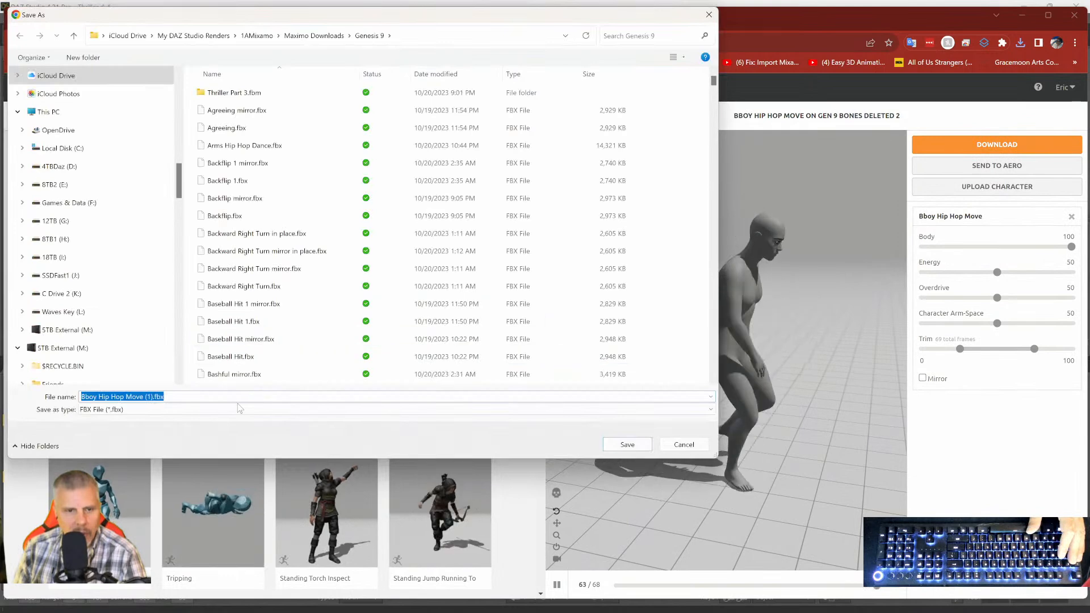
left_click(152, 397)
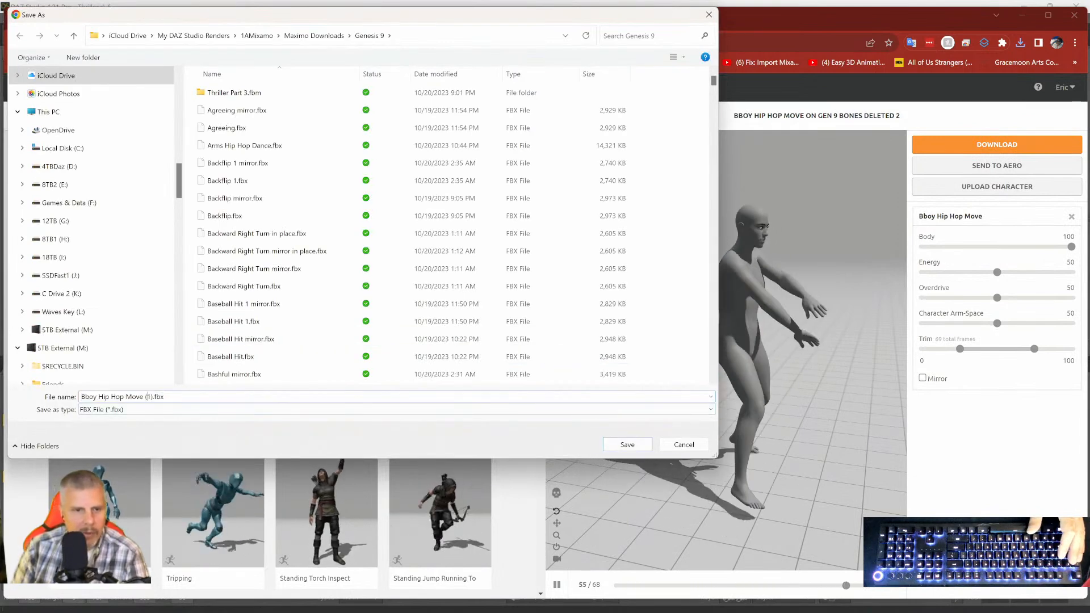
key("BackSpace")
key("BackSpace")
key("BackSpace")
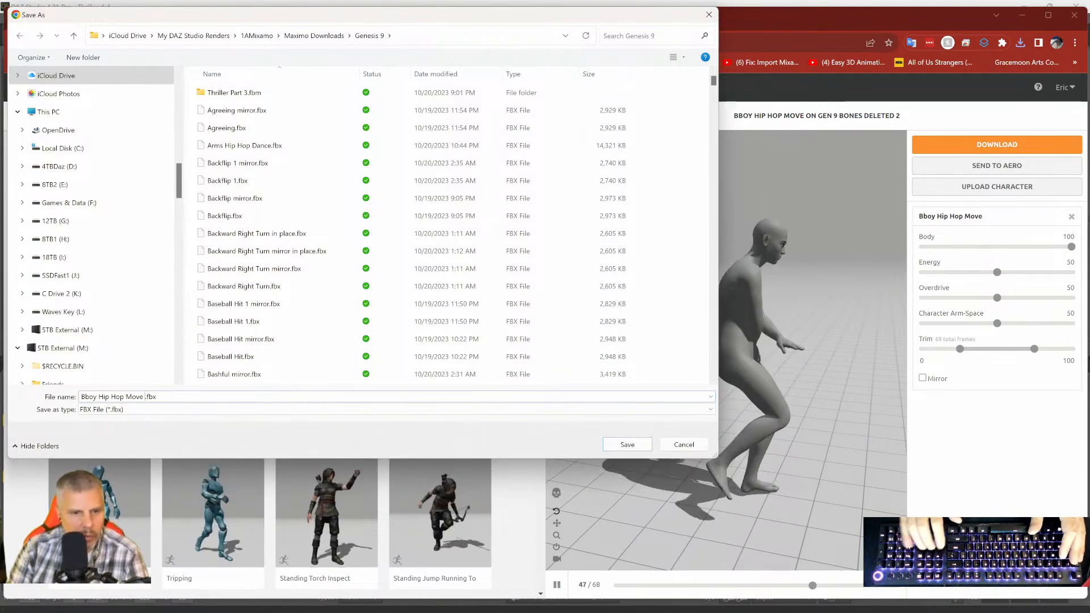
type("1")
key("Return")
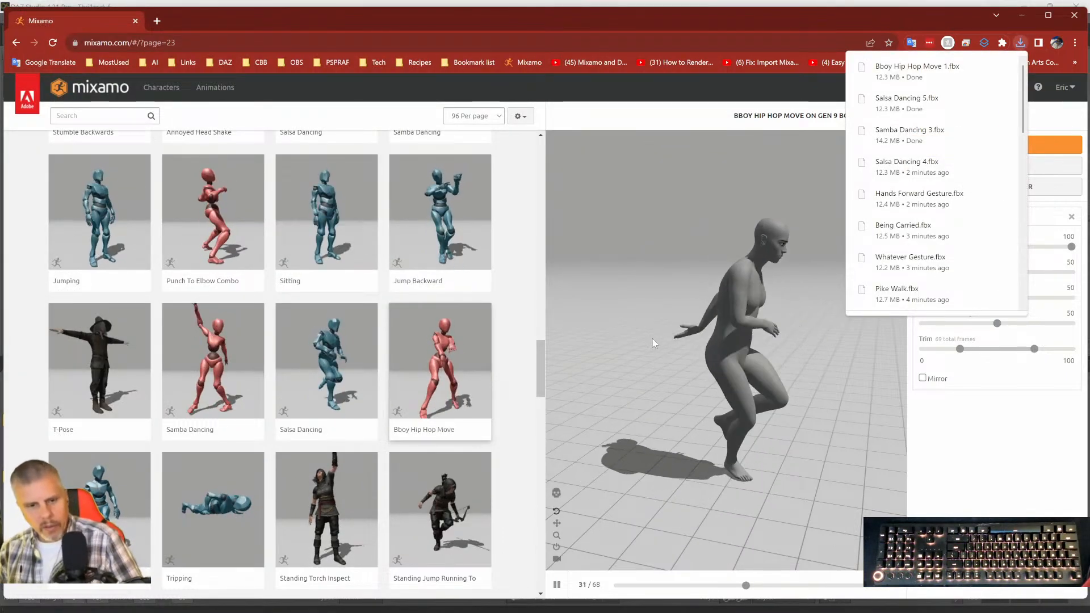
Download the Tripping animation and save it as Tripping 1.fbx in the Genesis 9 folder.
left_click(243, 517)
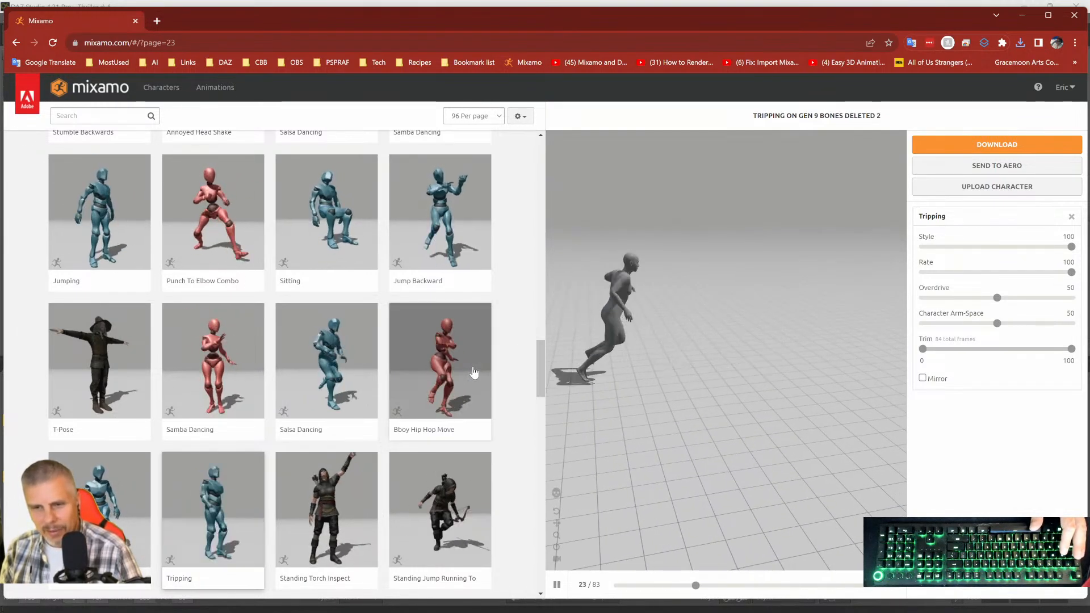
left_click(948, 149)
left_click(695, 273)
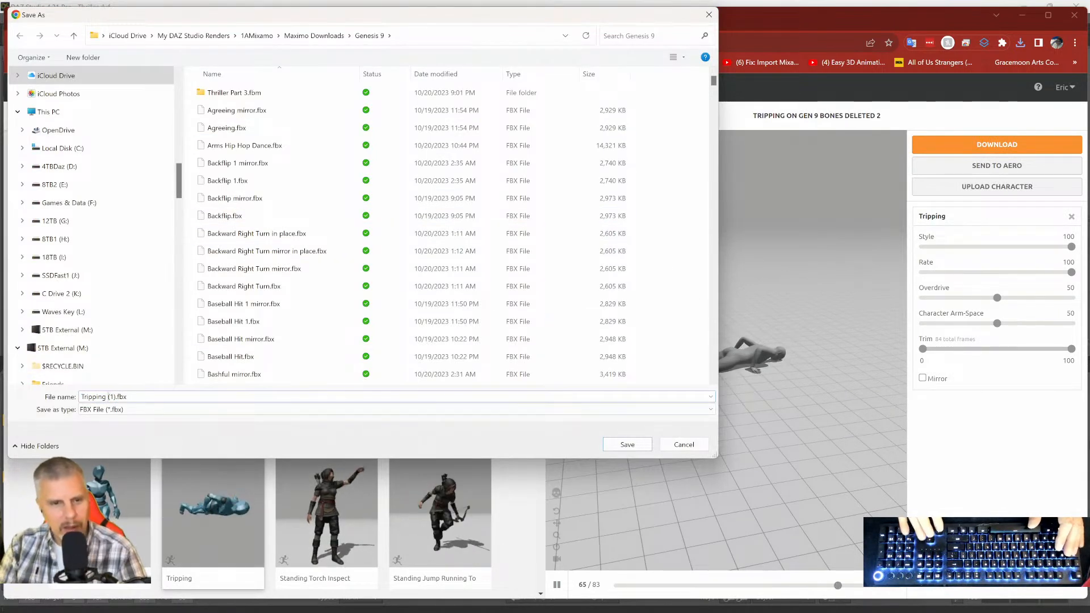
key("Delete")
key("Delete")
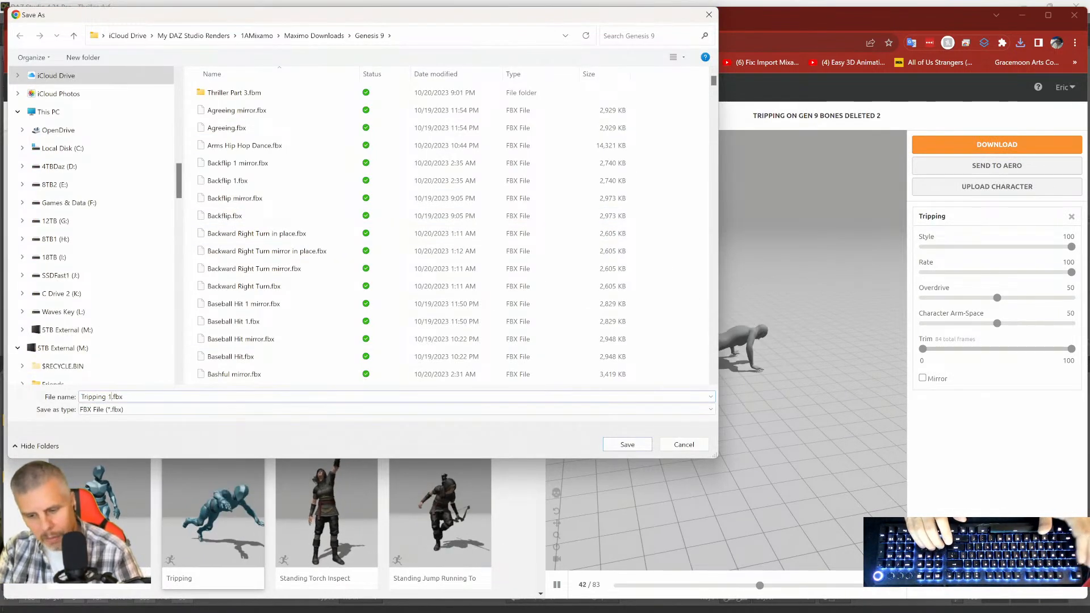
key("Return")
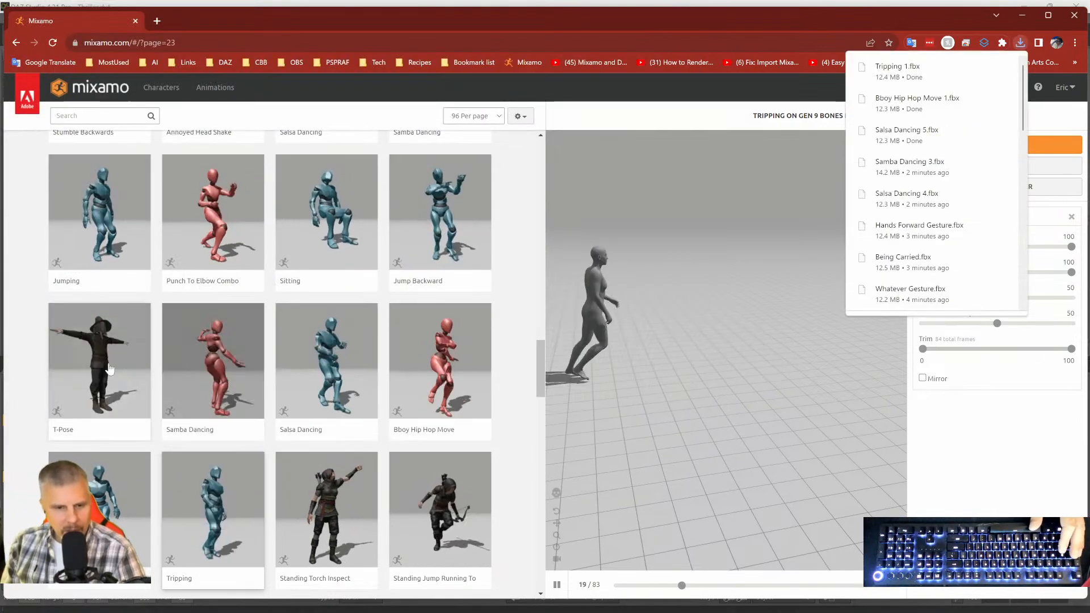
Apply the Skateboarding animation with In Place off, download it as FBX Binary with skin and save it as Skateboarding 1.fbx.
left_click(487, 467)
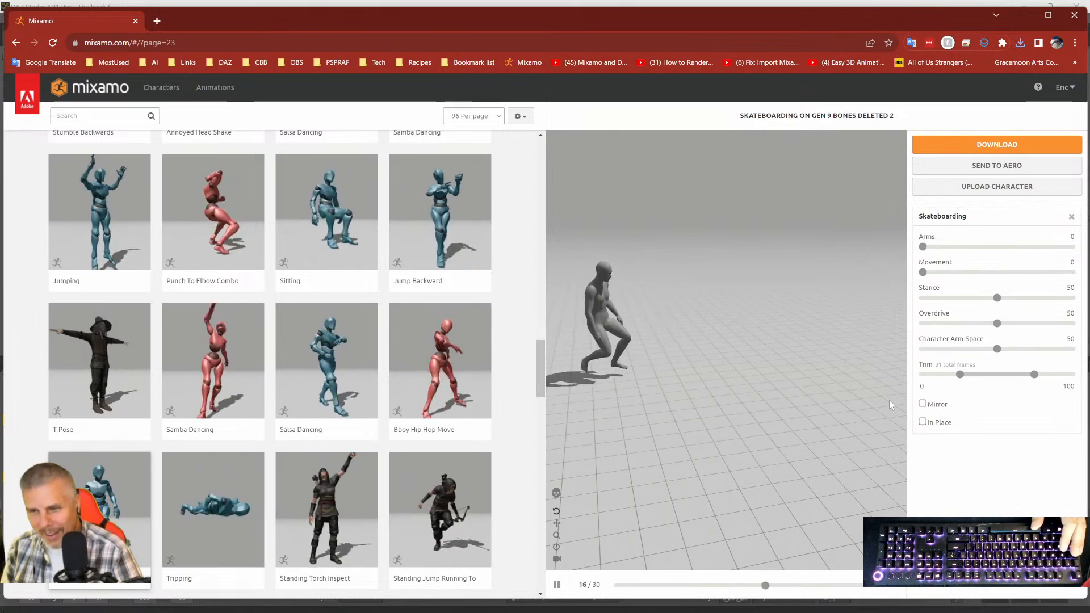
left_click(922, 421)
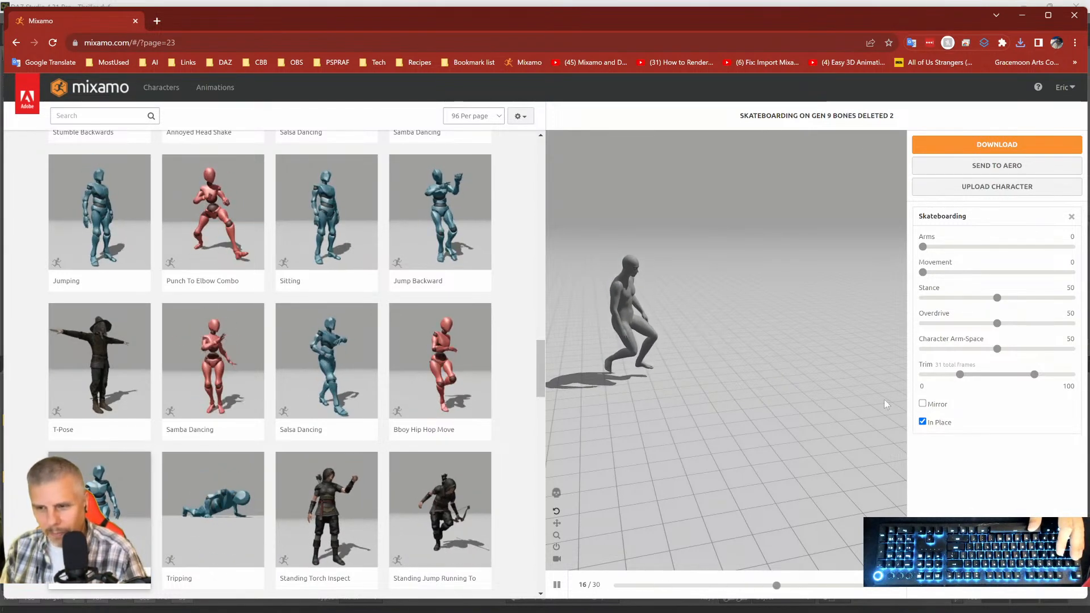
left_click(922, 422)
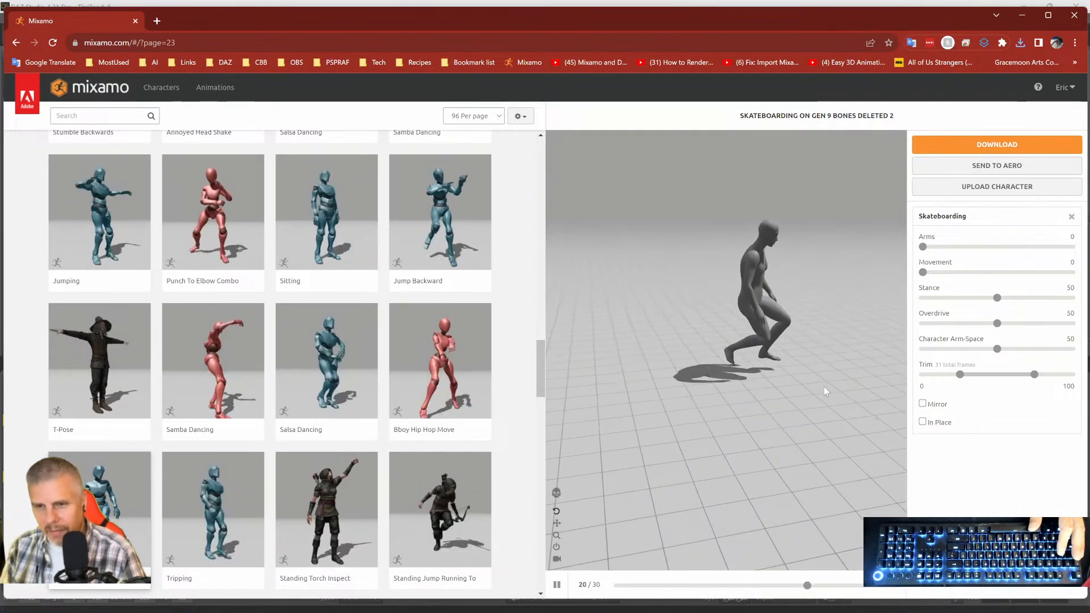
left_click(997, 145)
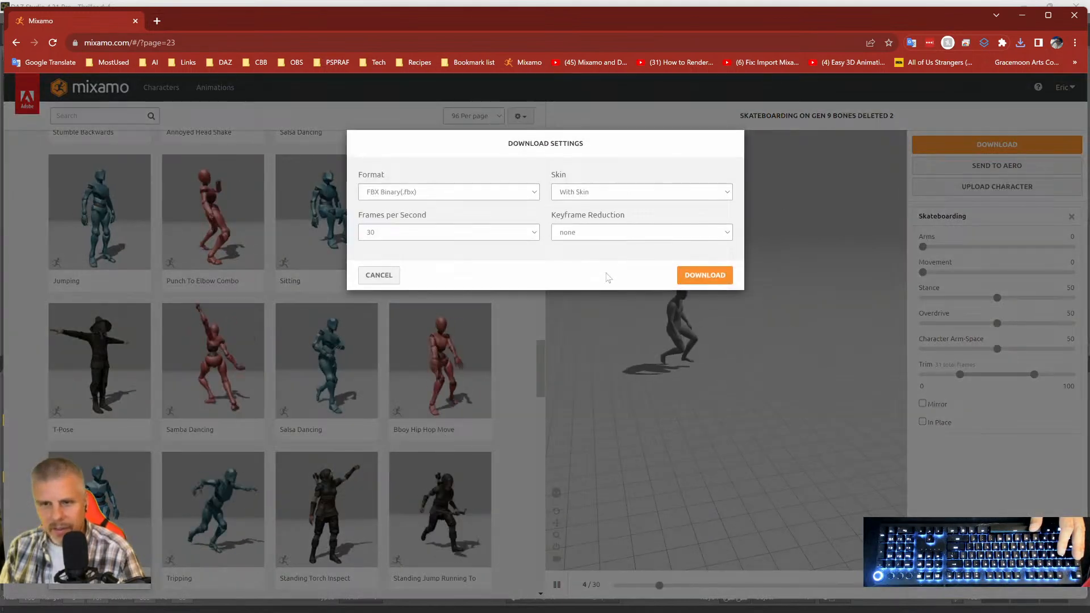
left_click(705, 275)
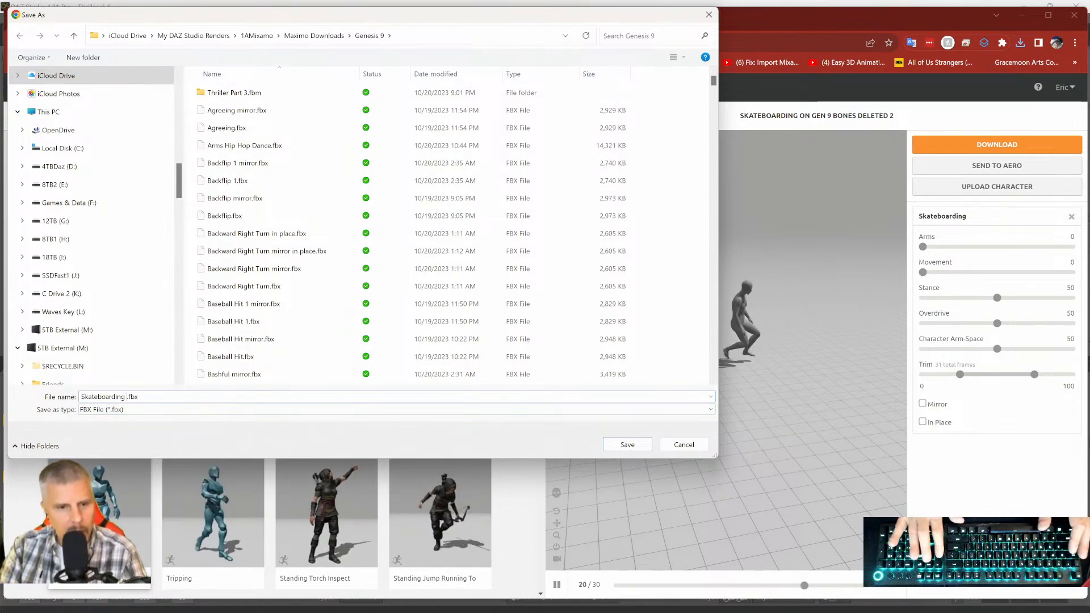
key("Return")
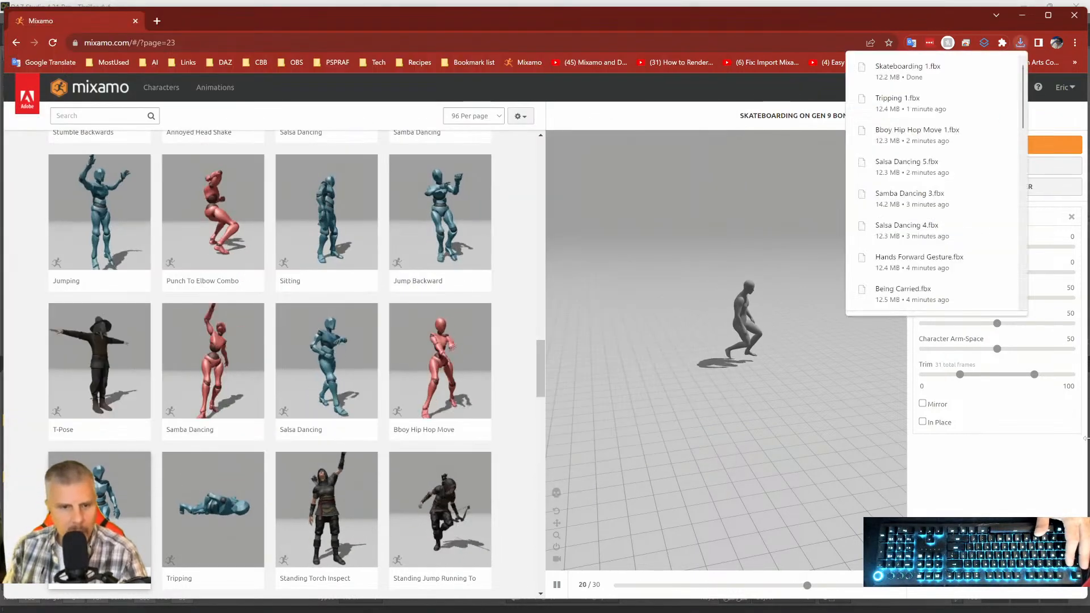
Download the Standing Torch Inspect Upward animation as FBX Binary with skin and save it as Standing Torch Inspect Upward.fbx.
scroll(492, 310, "down", 3)
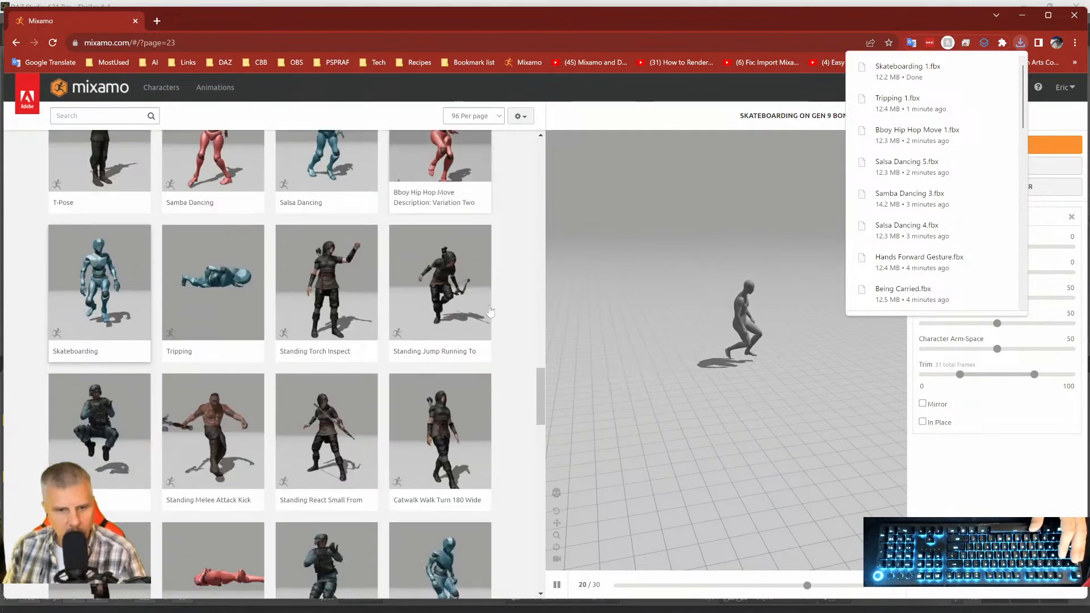
scroll(395, 314, "down", 3)
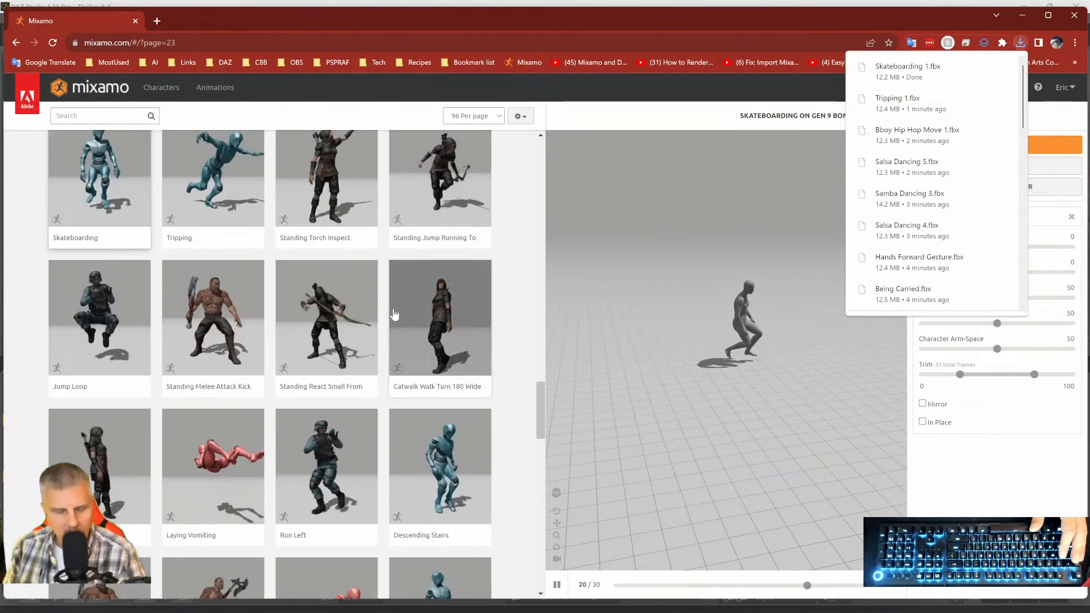
scroll(369, 301, "up", 3)
left_click(343, 287)
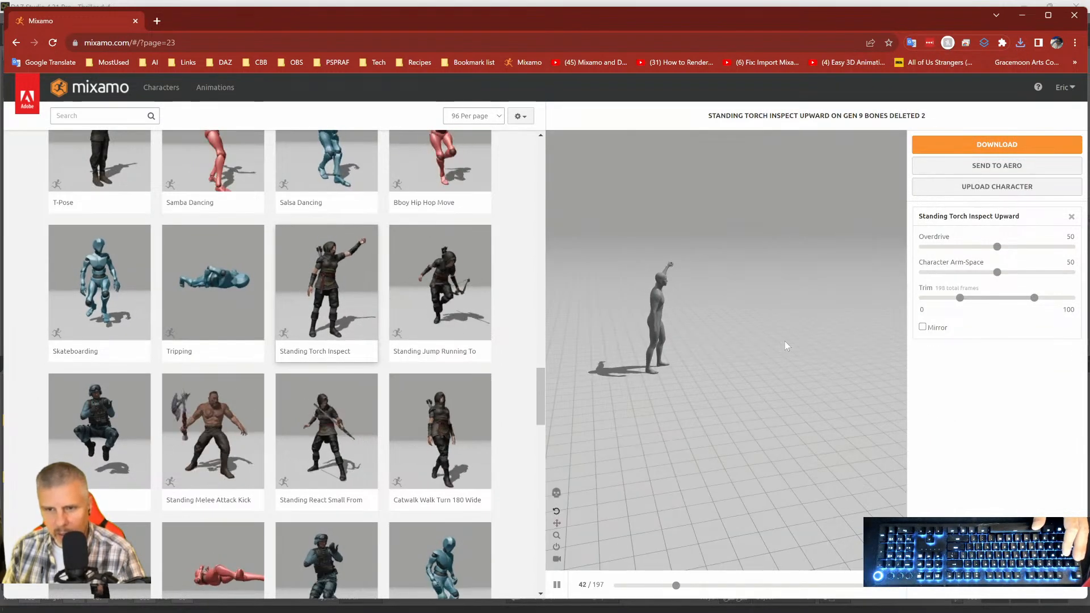
left_click(958, 142)
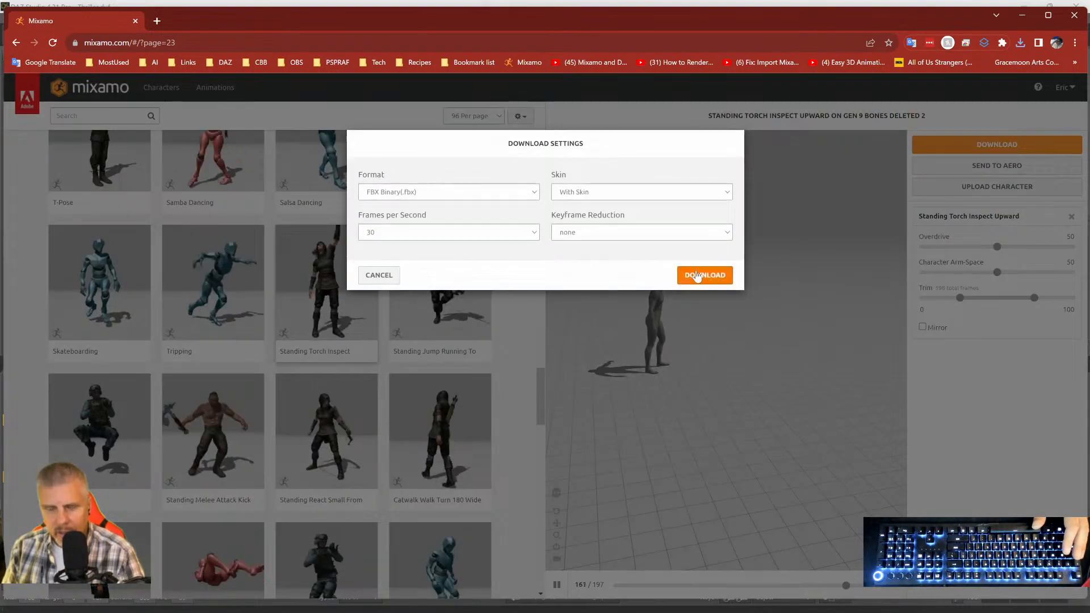
left_click(697, 276)
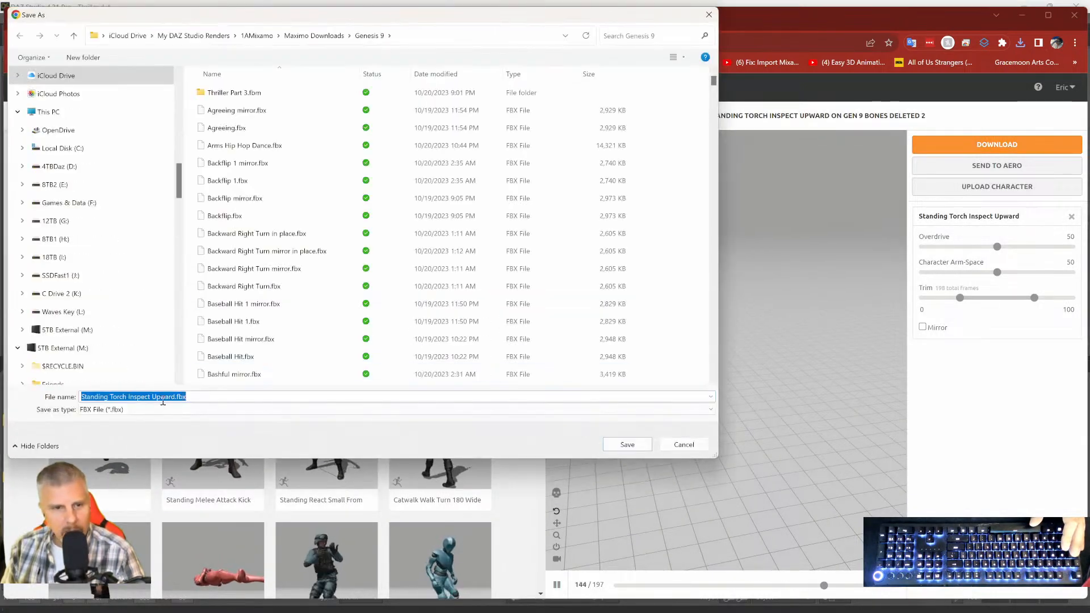
left_click(626, 445)
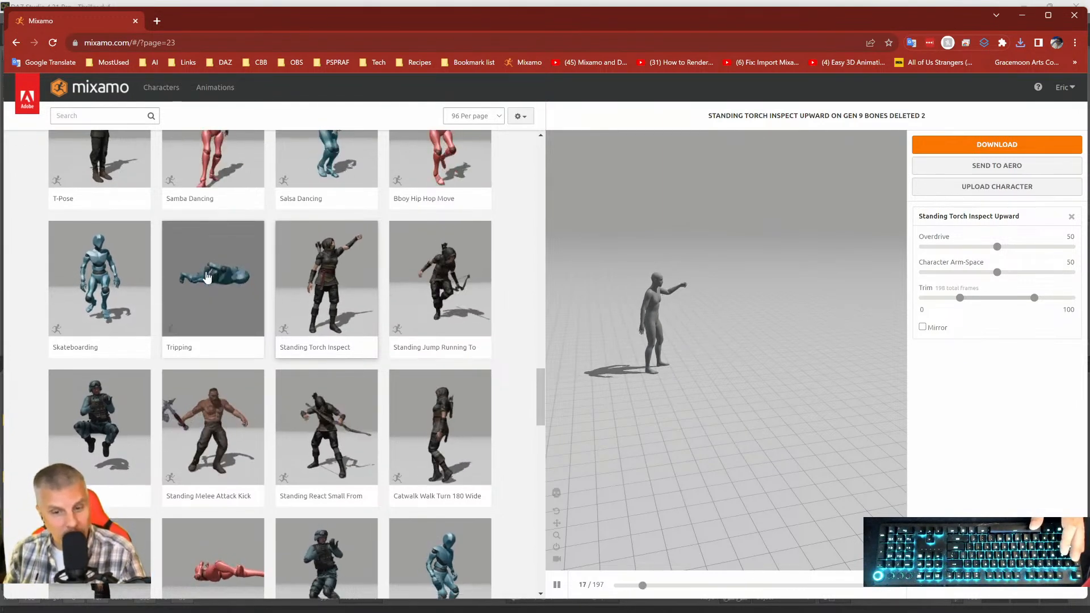
Apply the Sneak Walk animation and preview it with In Place enabled, then turn In Place off again.
scroll(267, 263, "down", 6)
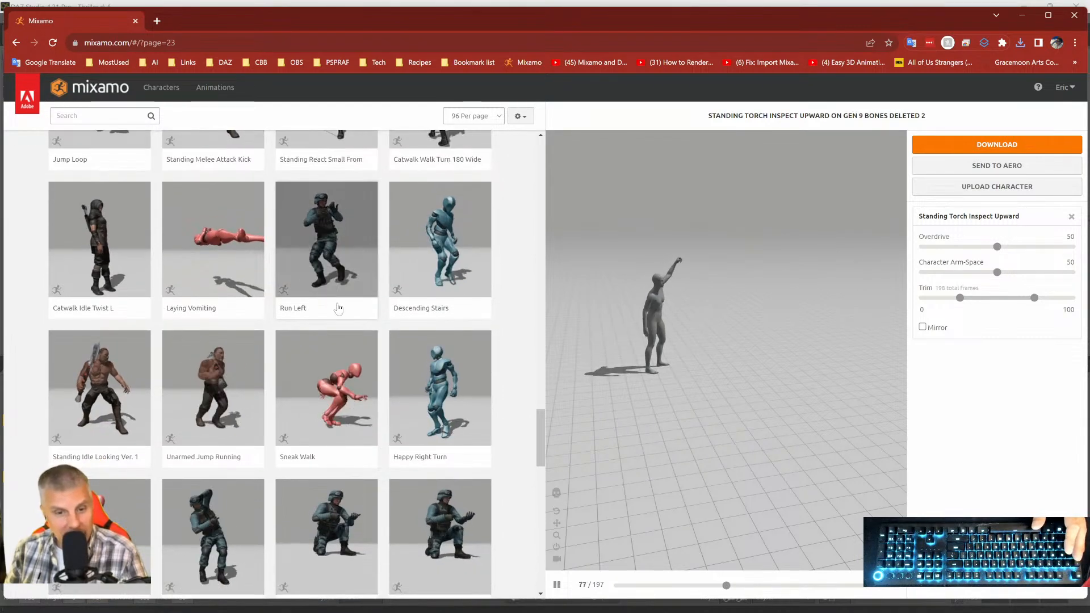
left_click(324, 427)
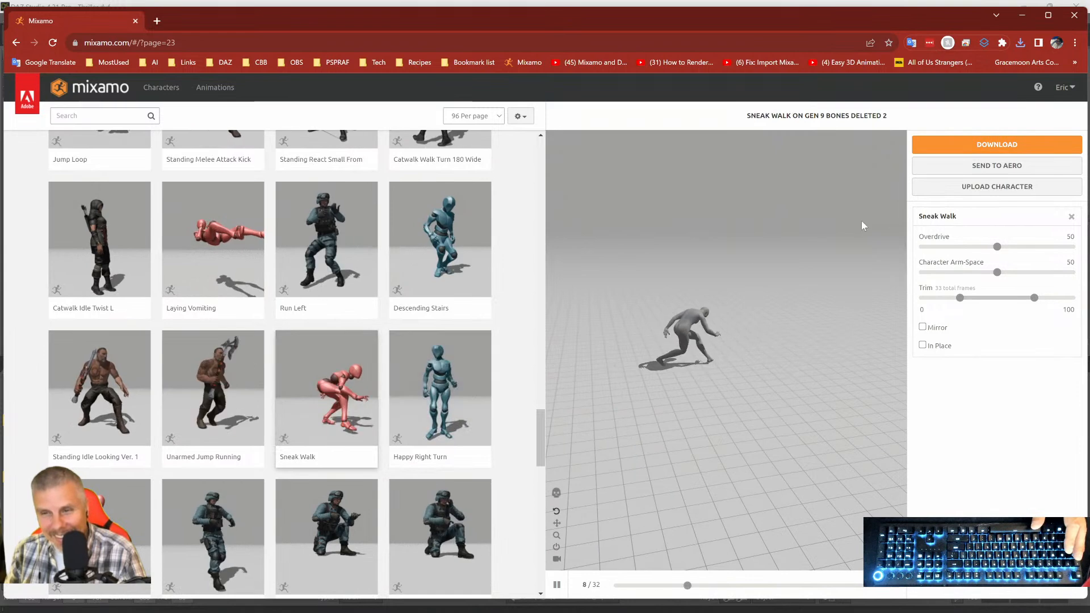
left_click(922, 345)
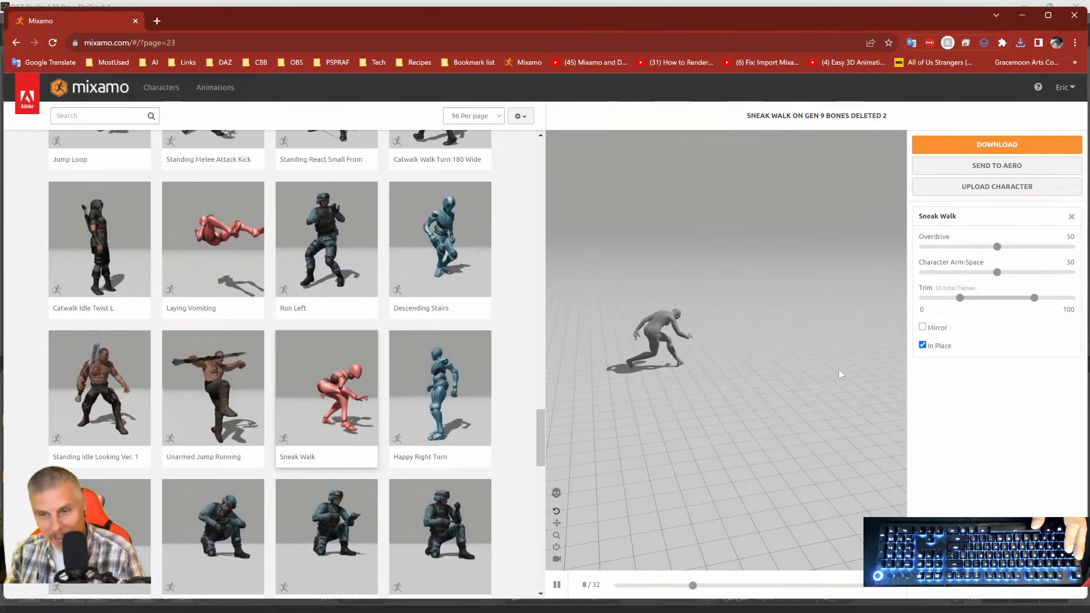
left_click_drag(659, 404, 591, 394)
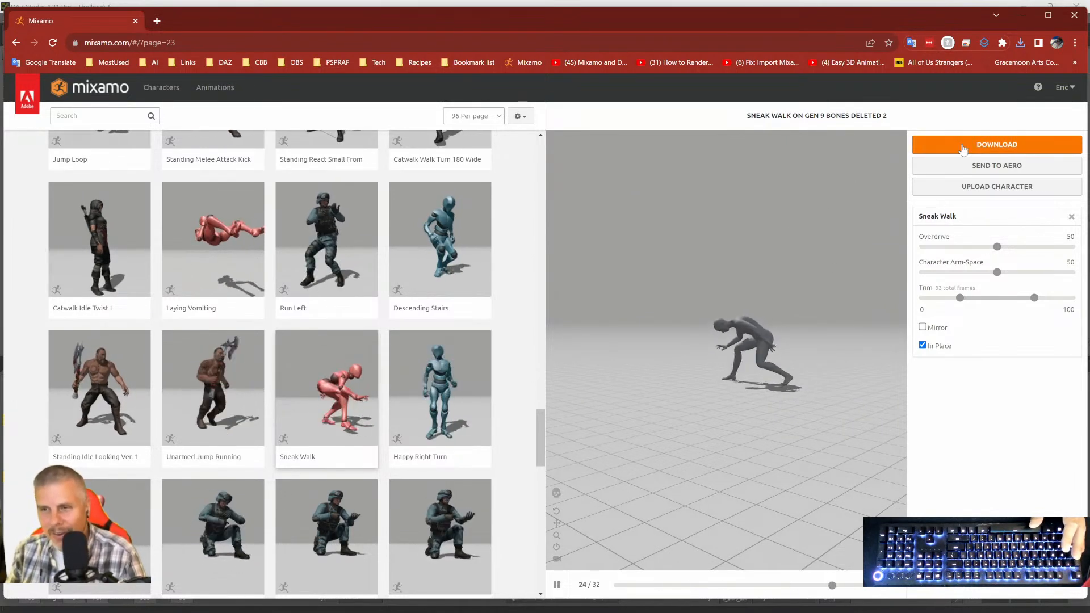
left_click(922, 344)
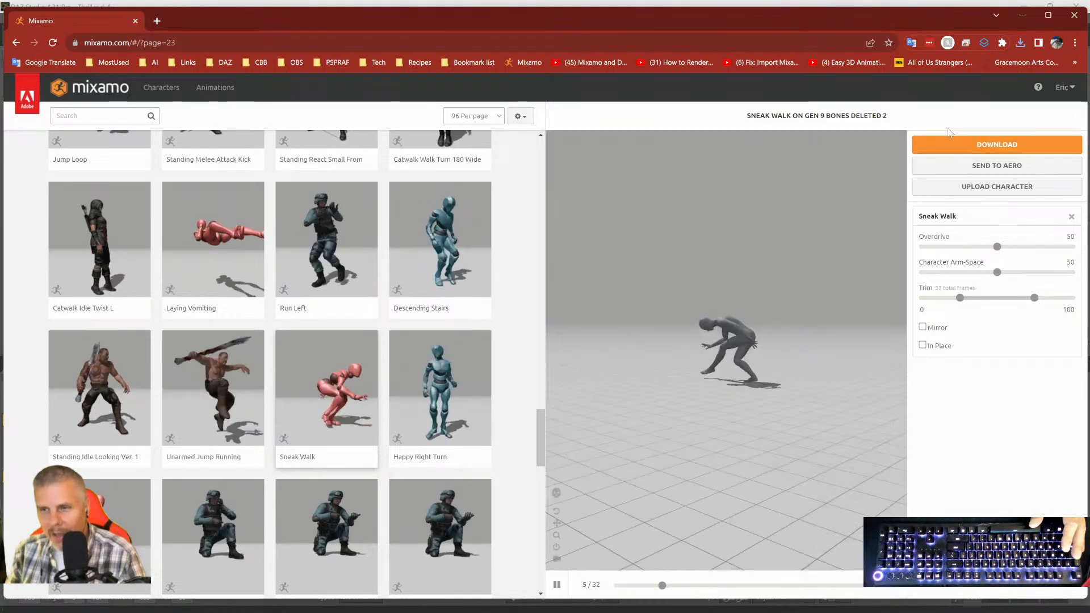
Download the Sneak Walk animation as FBX with skin and save it as Sneak Walk.fbx in the Genesis 9 folder.
left_click(944, 146)
left_click(697, 275)
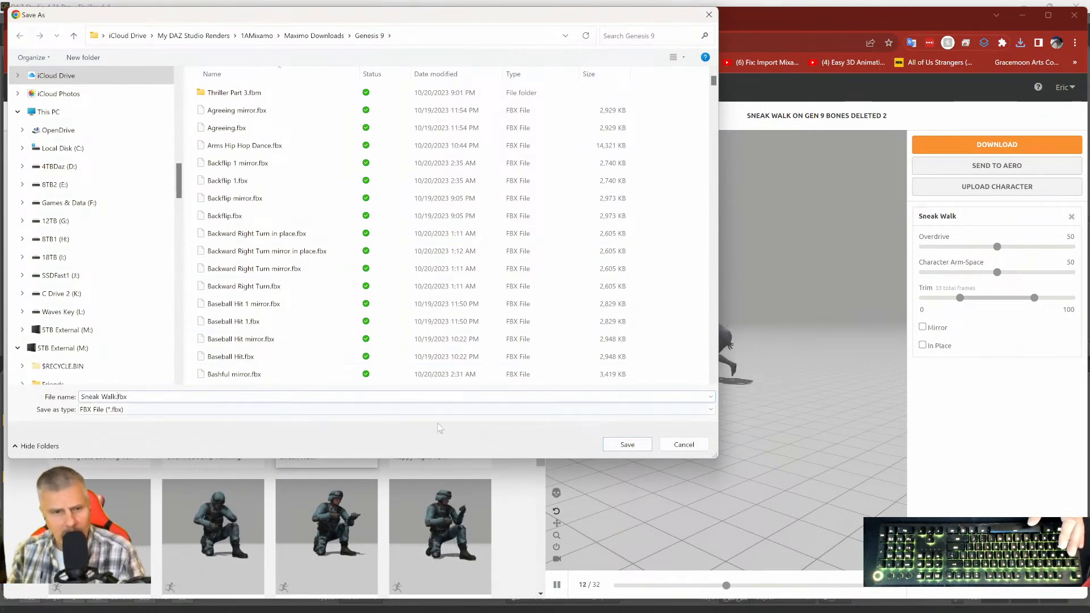
left_click(624, 444)
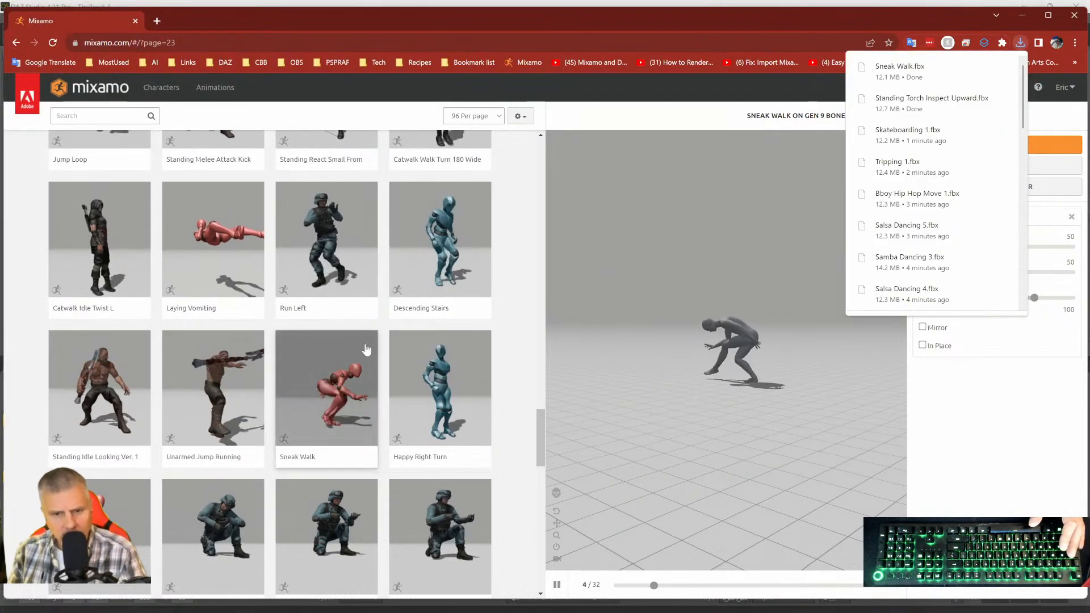
Apply the Happy Right Turn animation, download it and save it as Happy Right Turn.fbx in the Genesis 9 folder.
left_click(409, 383)
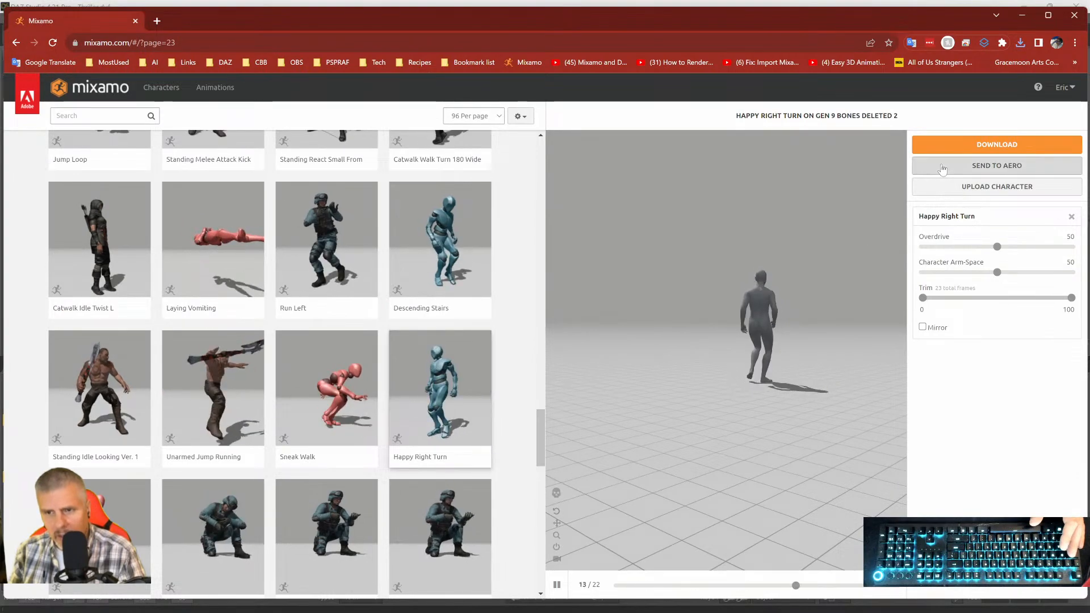
left_click(977, 145)
left_click(704, 275)
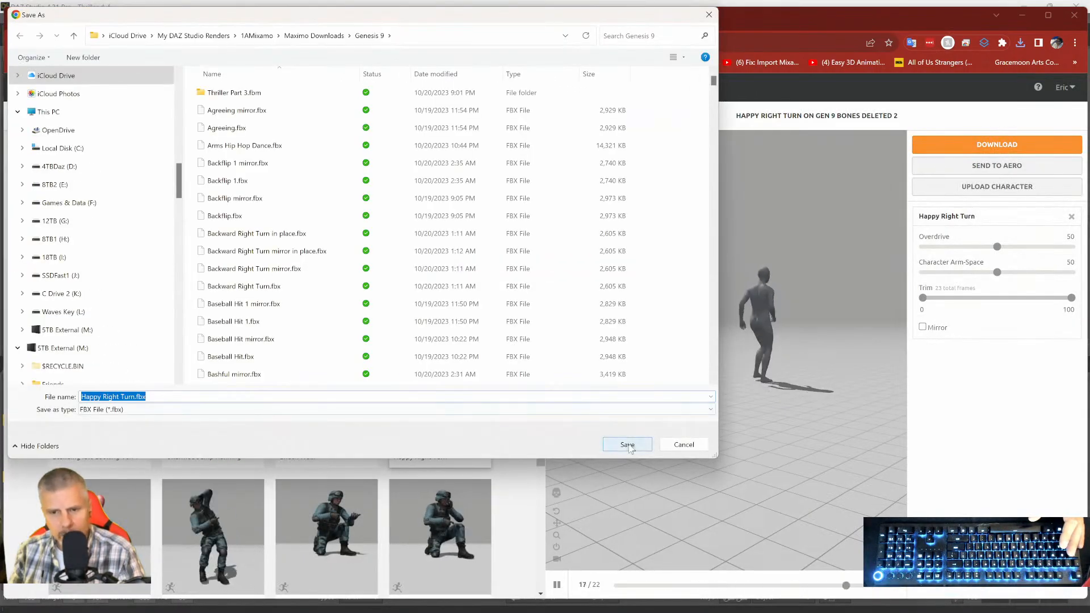
left_click(628, 445)
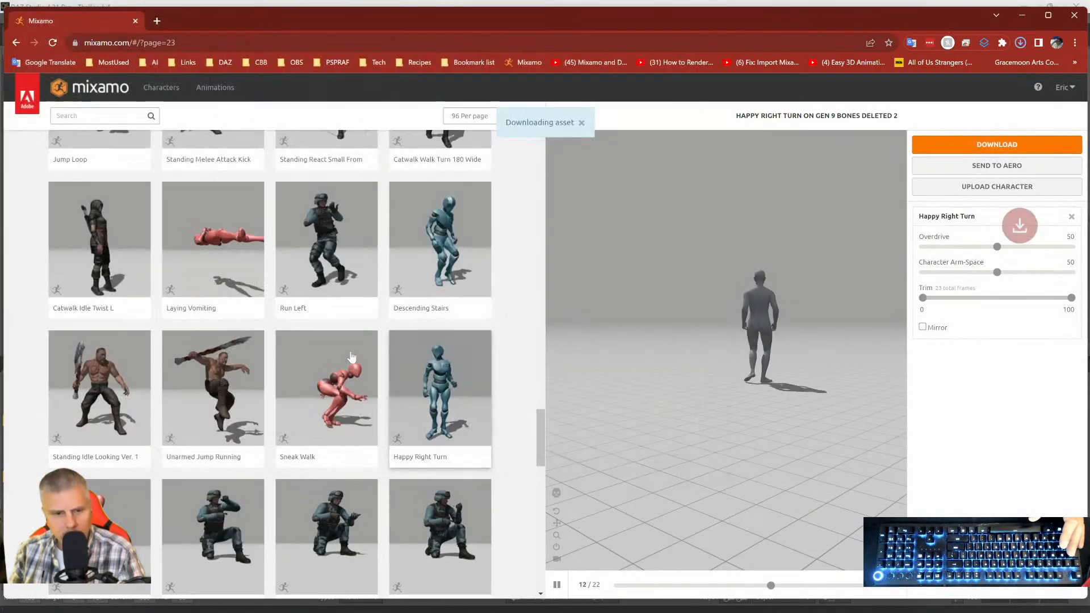
Find the Golf Chip animation further down the list, download it as FBX Binary with skin and save it as Golf Chip.fbx.
scroll(317, 364, "down", 3)
scroll(230, 323, "down", 2)
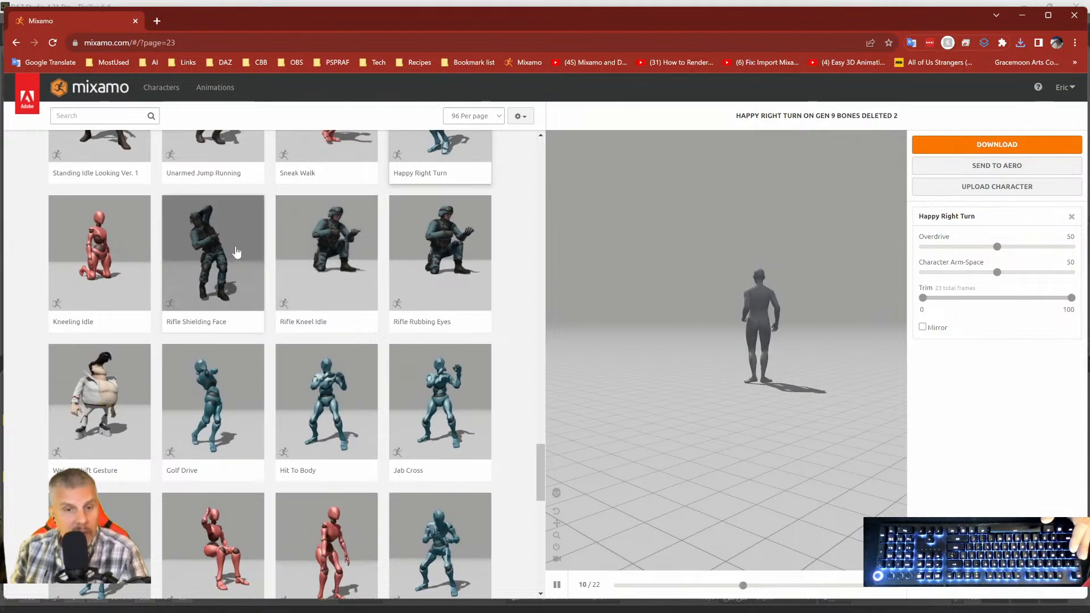
scroll(431, 264, "down", 2)
scroll(431, 291, "down", 1)
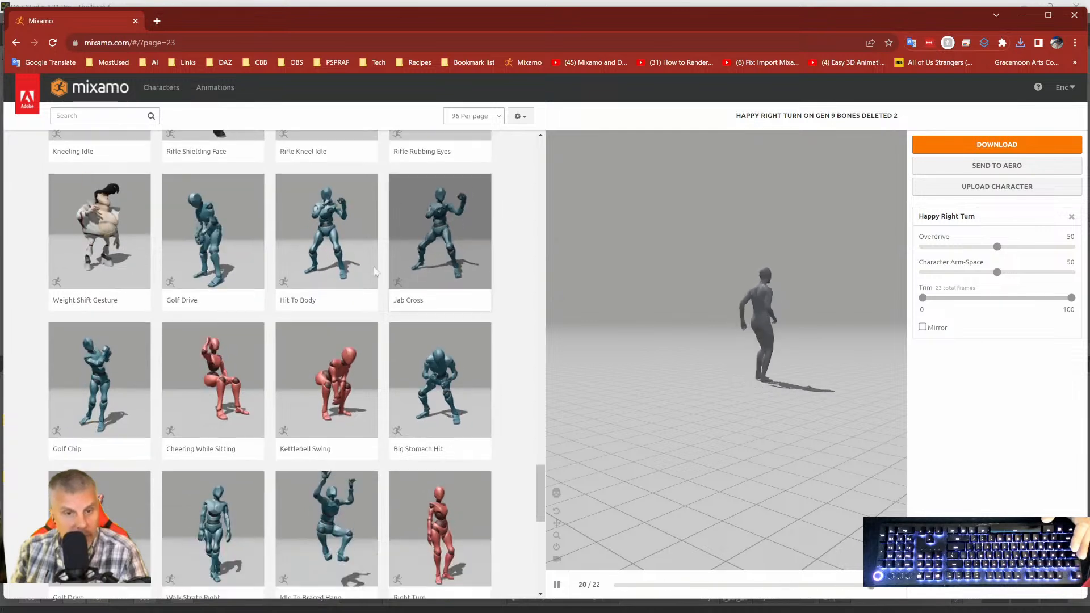
scroll(199, 322, "down", 1)
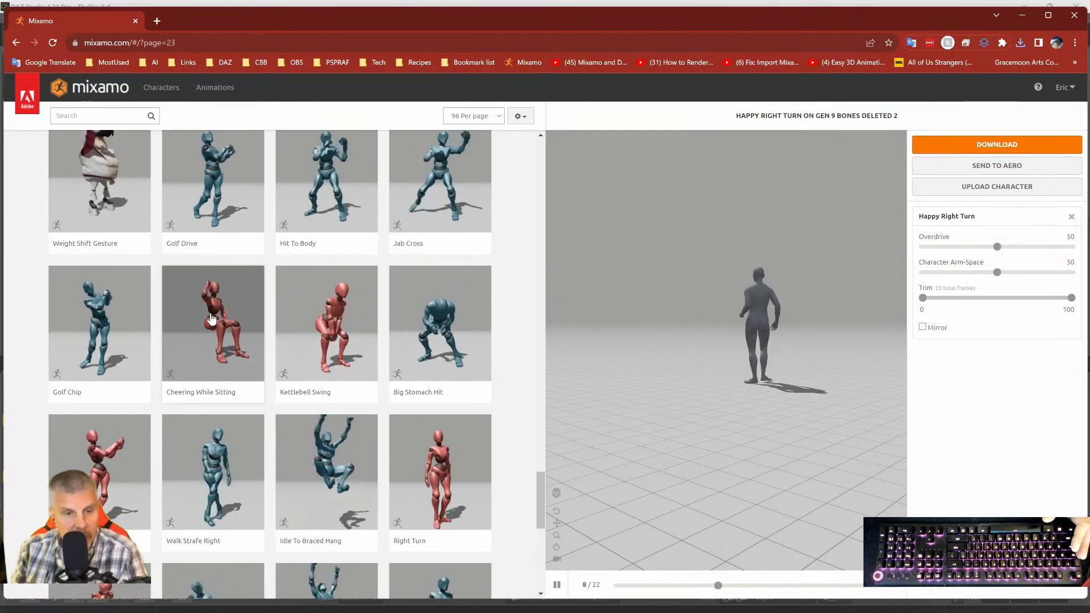
left_click(105, 332)
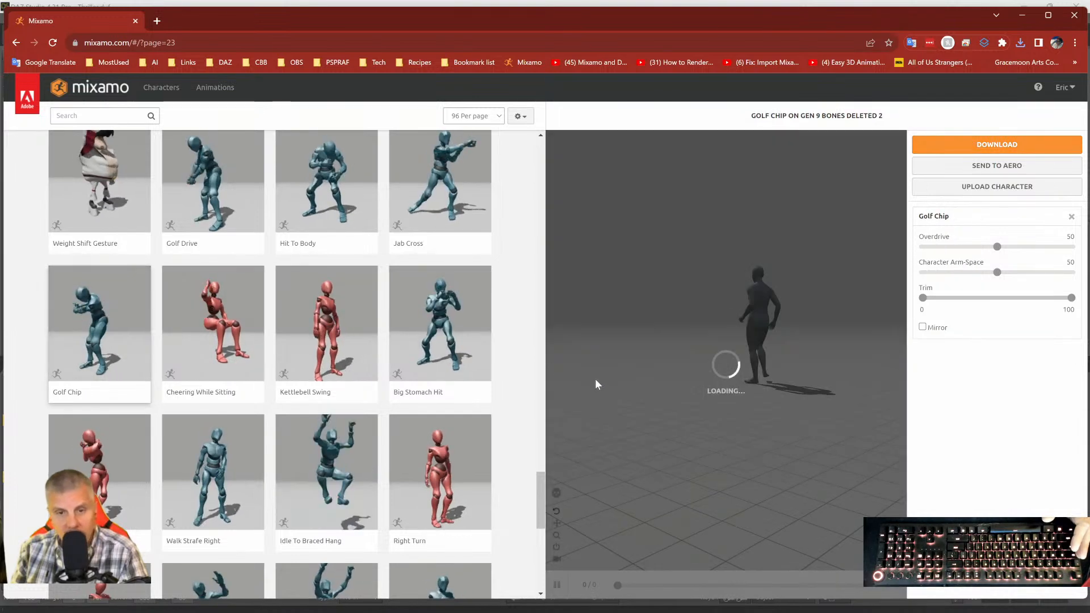
left_click(956, 147)
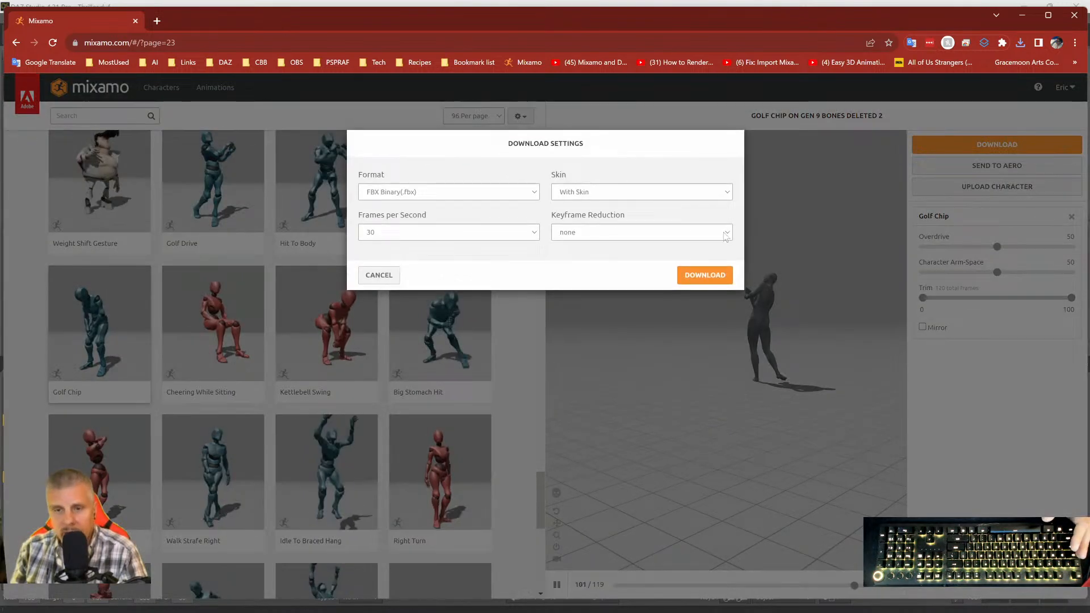
left_click(705, 276)
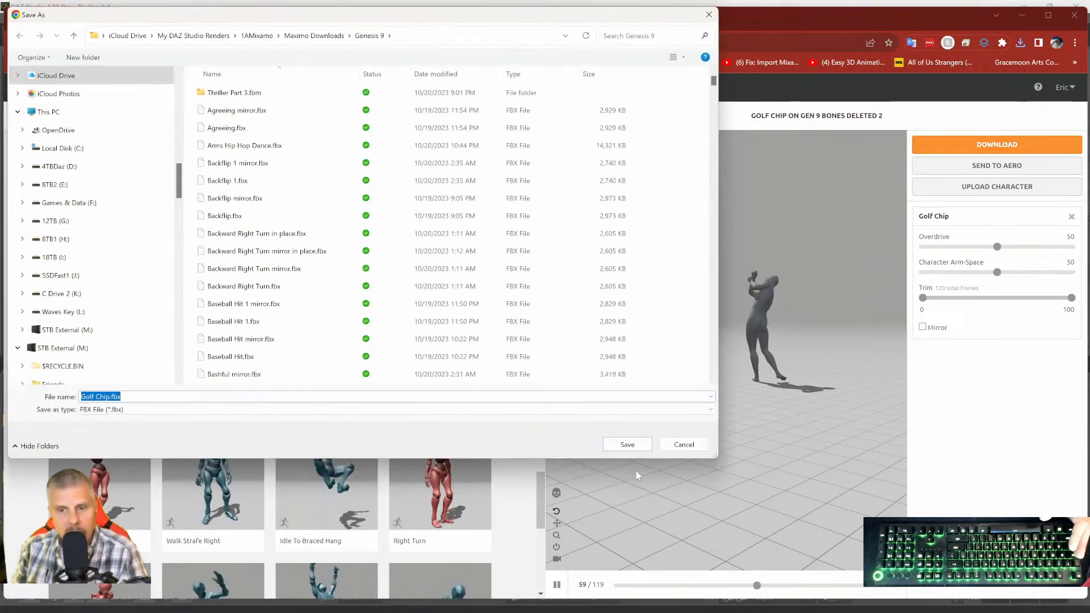
left_click(632, 445)
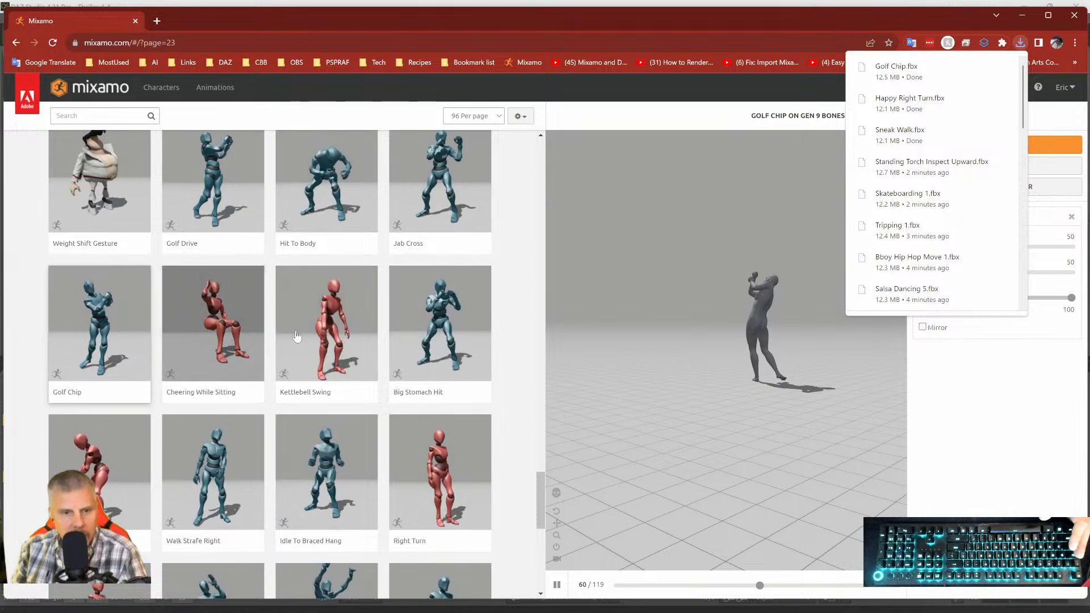
Preview the Kettlebell Swing animation, but download the Cheering While Sitting animation instead and save it as Cheering While Sitting.fbx.
left_click(333, 347)
left_click_drag(672, 291, 888, 238)
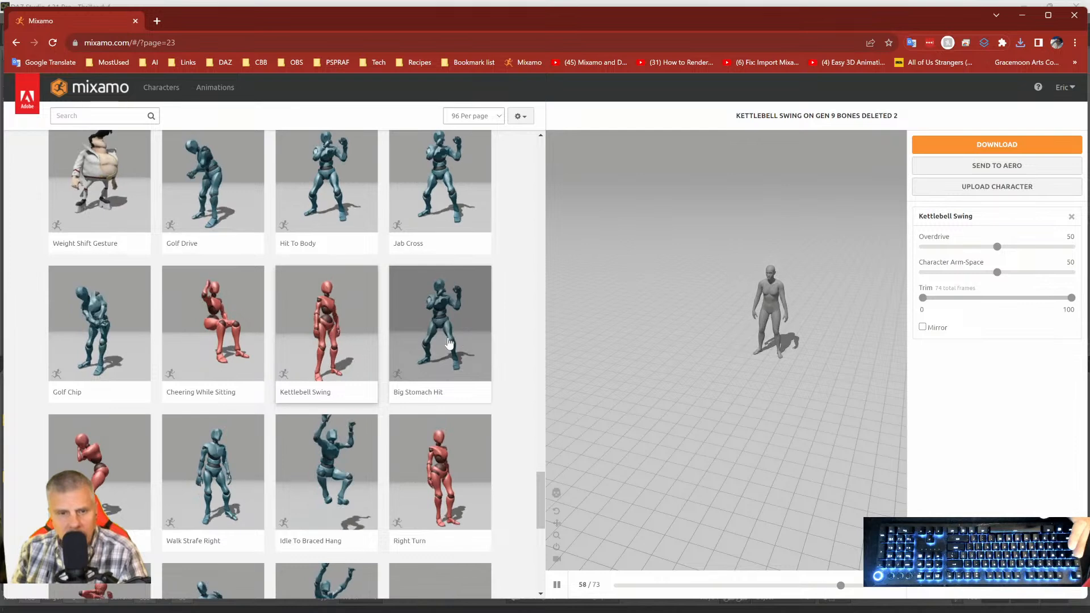
left_click(195, 333)
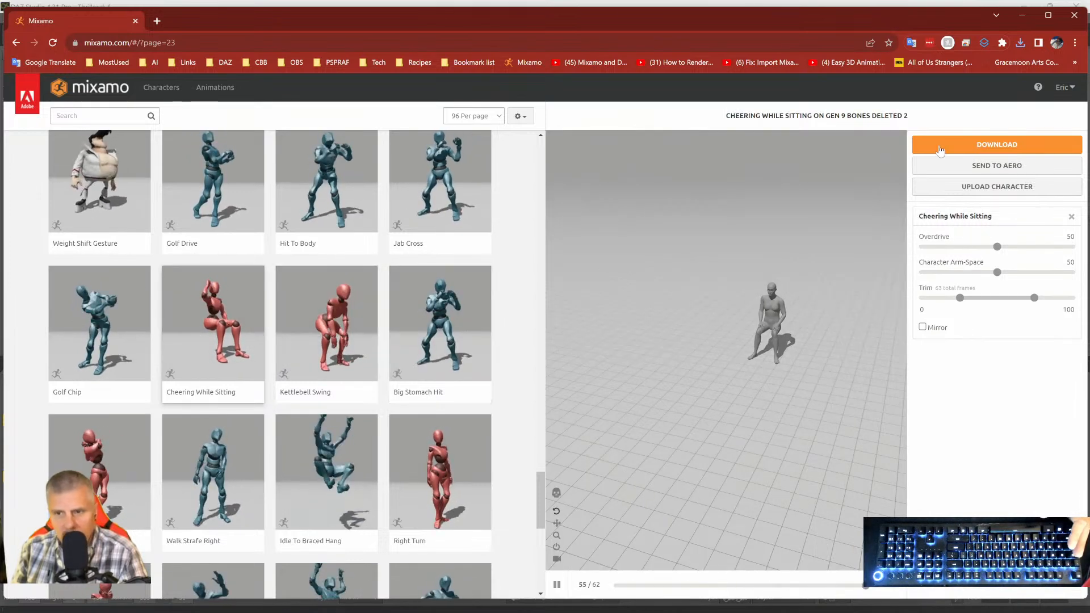
left_click(994, 144)
left_click(690, 274)
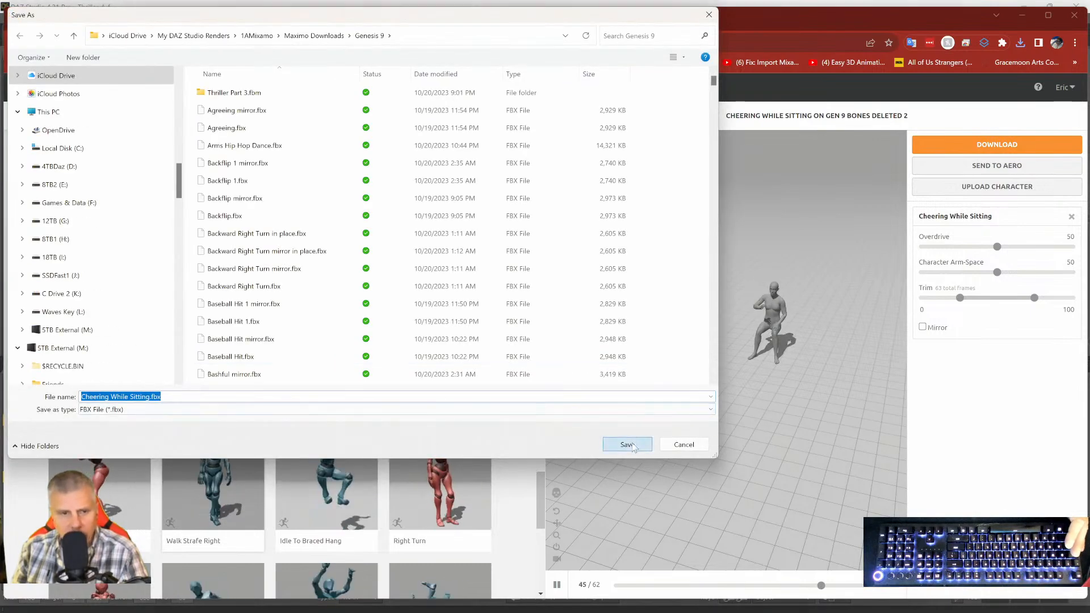
left_click(626, 445)
Apply the Golf Drive animation, download it as FBX Binary with skin and save it as Golf Drive.fbx in the Genesis 9 folder.
scroll(374, 386, "down", 1)
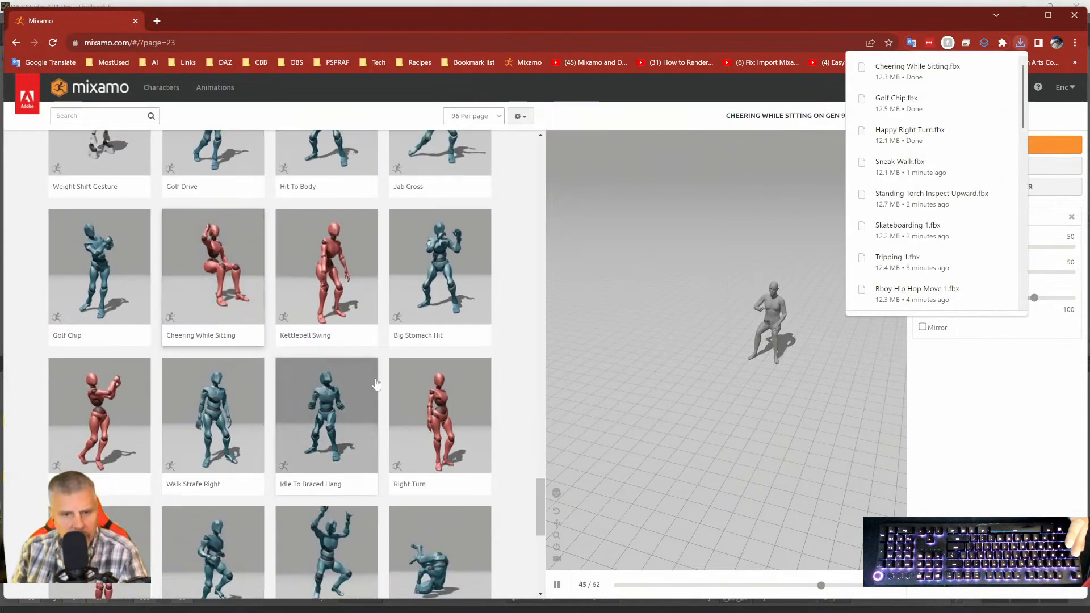
scroll(318, 375, "down", 1)
left_click(132, 356)
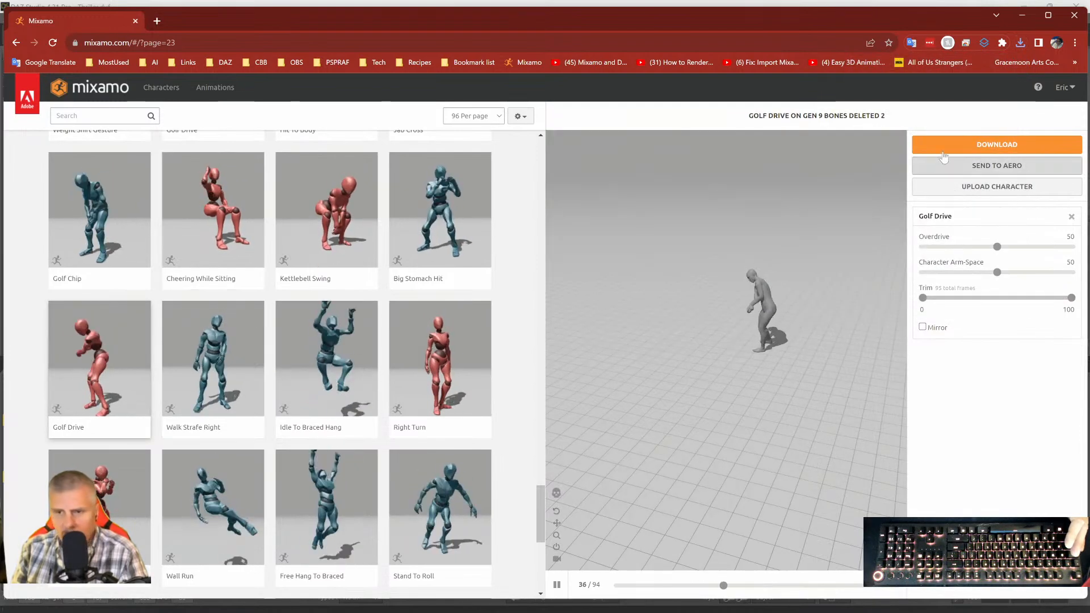
left_click(938, 145)
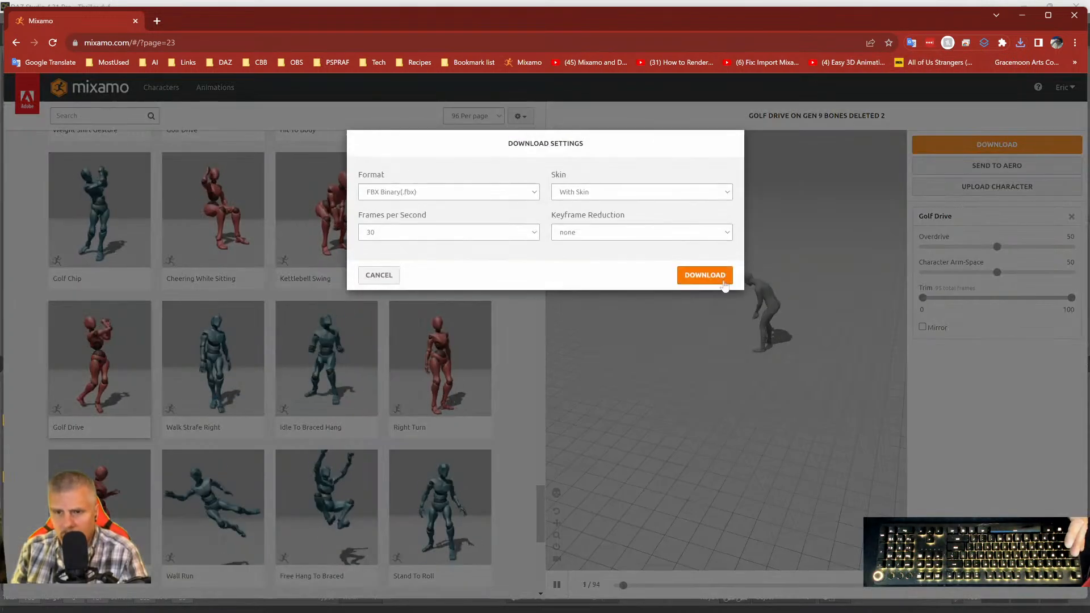
left_click(707, 276)
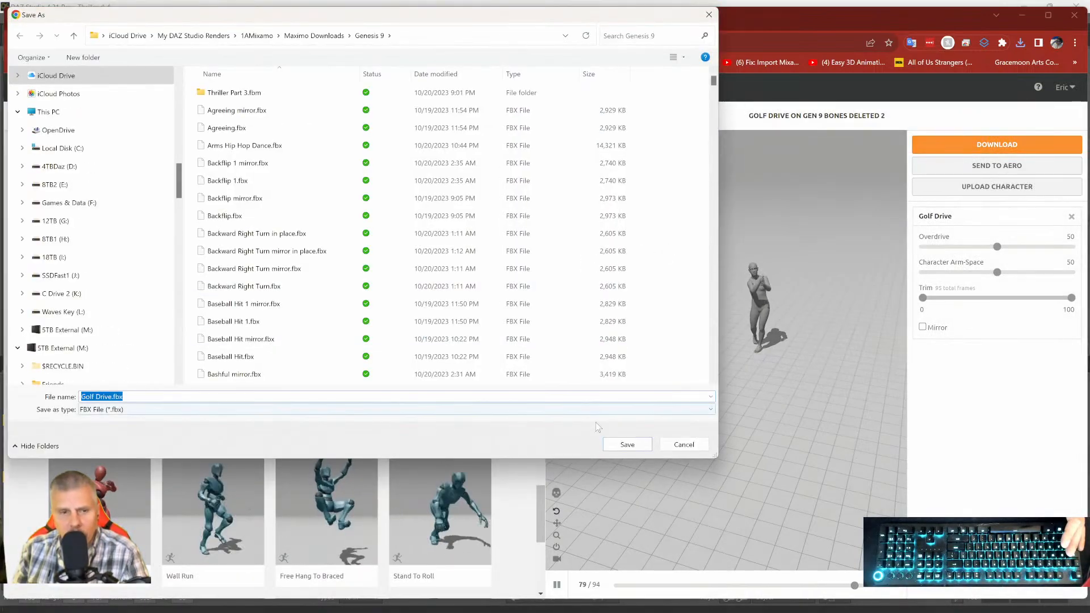
left_click(627, 444)
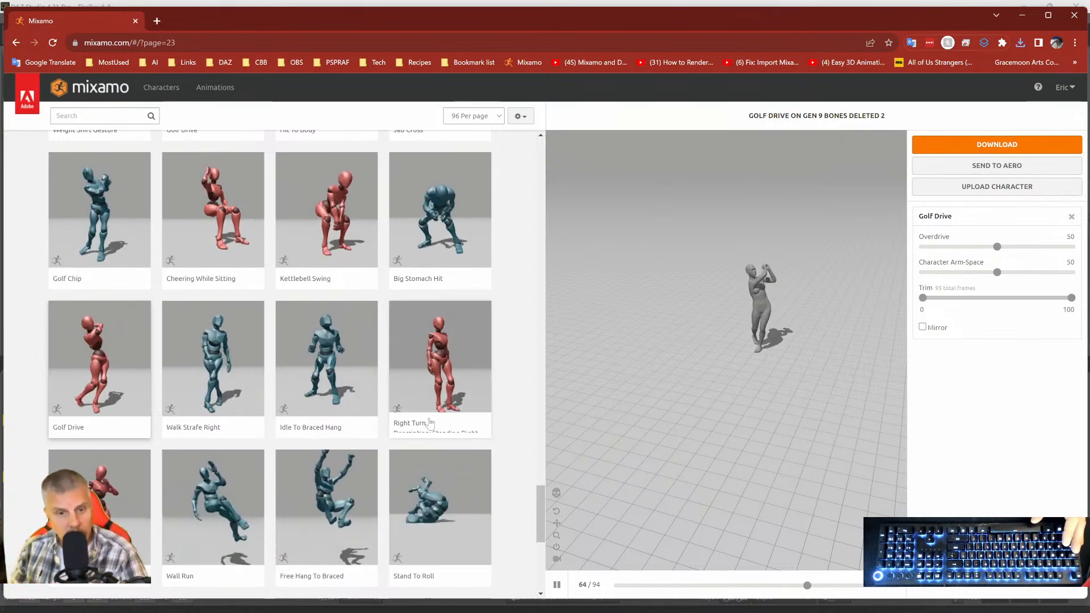
Apply the Idle To Braced Hang animation, download it with skin and save it as Idle To Braced Hang.fbx.
left_click(360, 389)
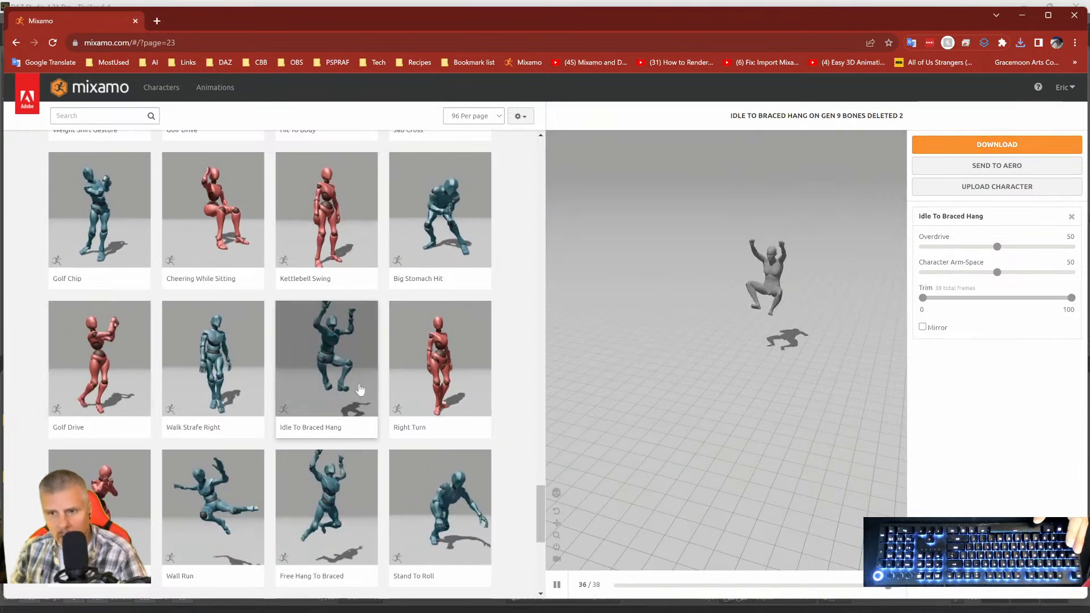
left_click(958, 146)
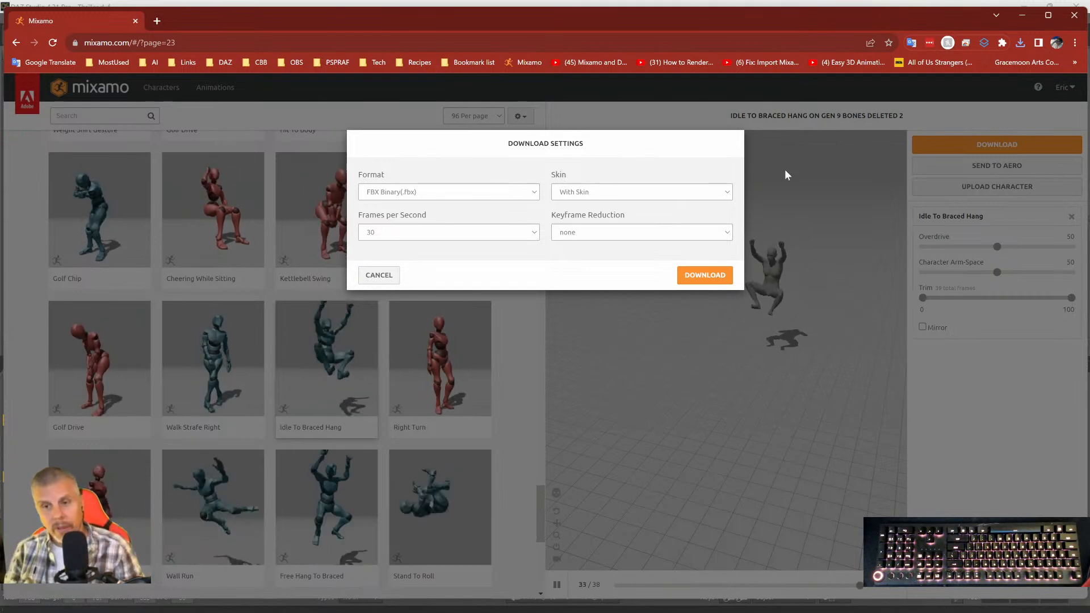
left_click(702, 280)
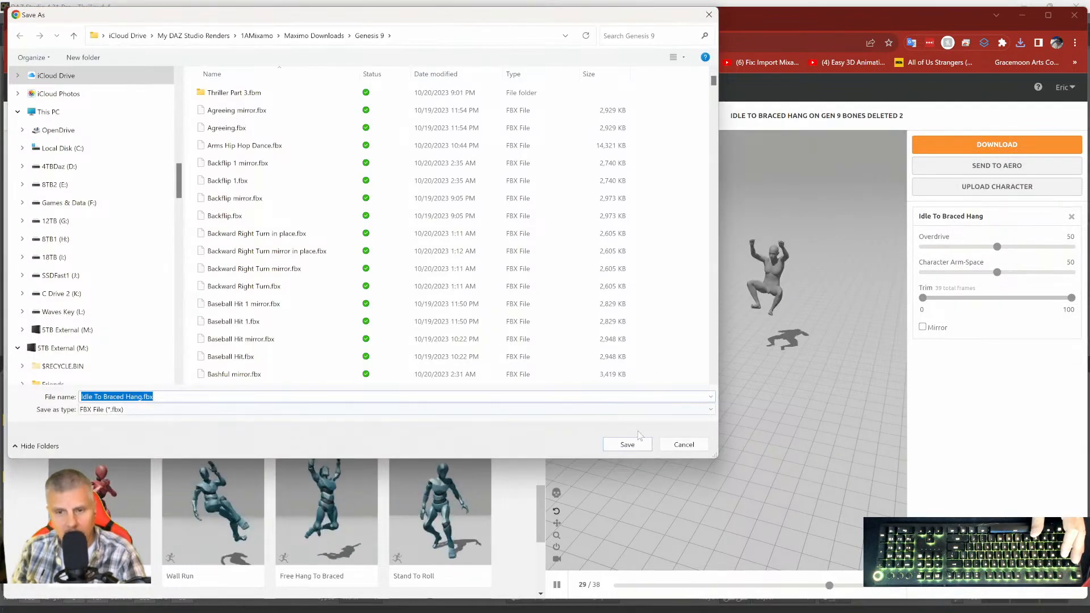
left_click(638, 443)
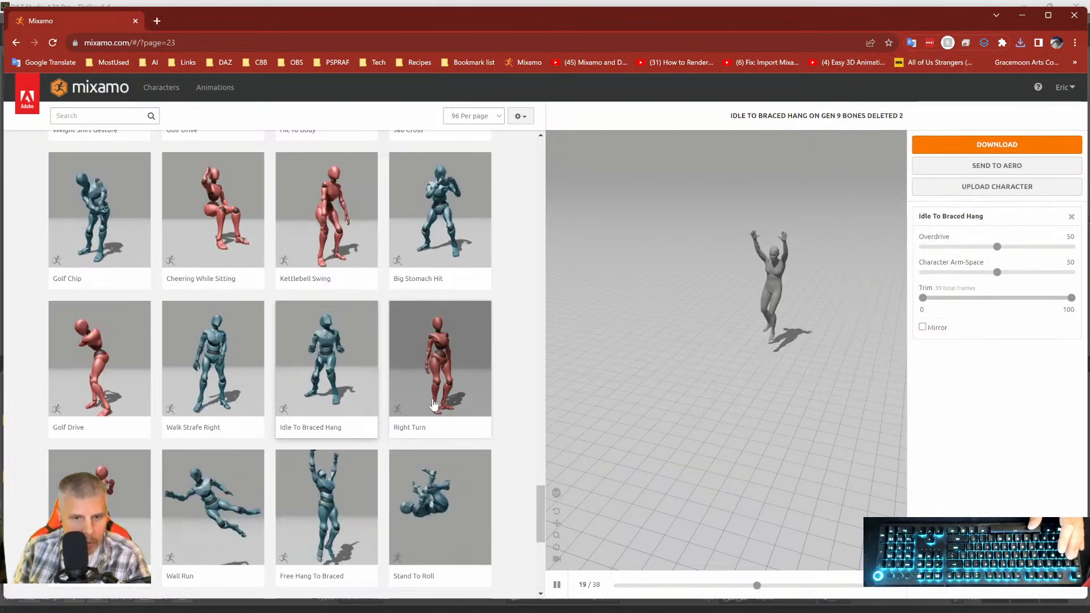
Apply the Right Turn animation, download it as FBX with skin and save it under the unique name Right Turn 1.fbx.
left_click(444, 384)
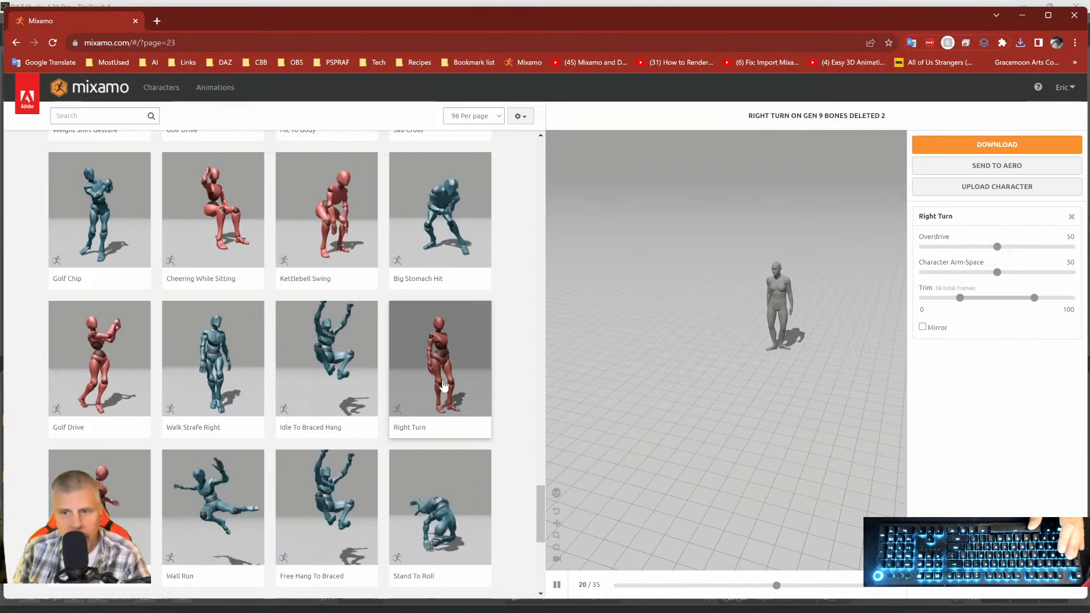
left_click(971, 145)
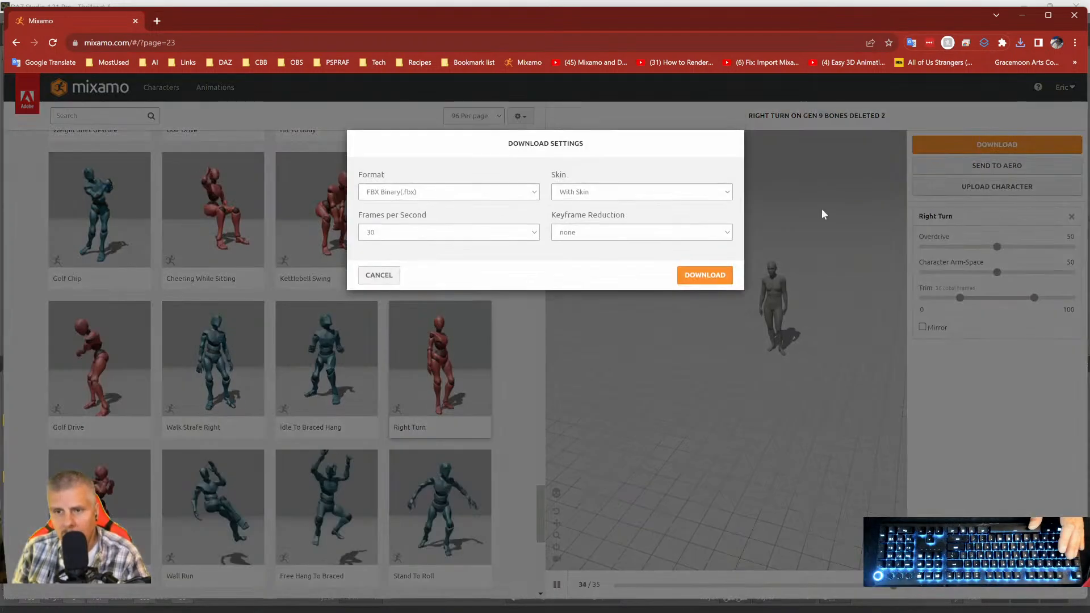
left_click(690, 276)
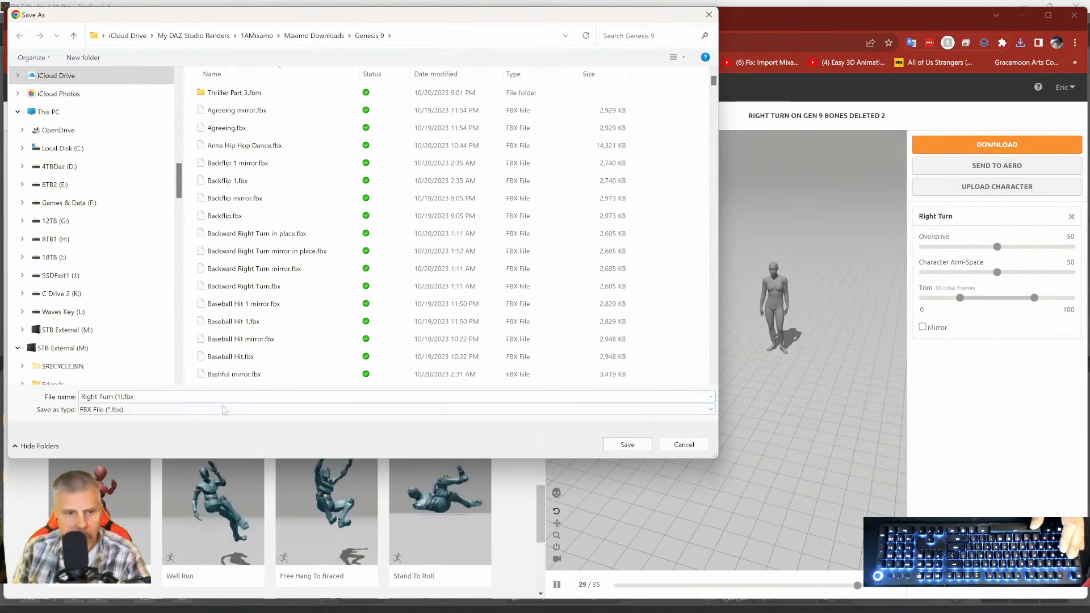
key("Delete")
key("Delete")
key("Delete")
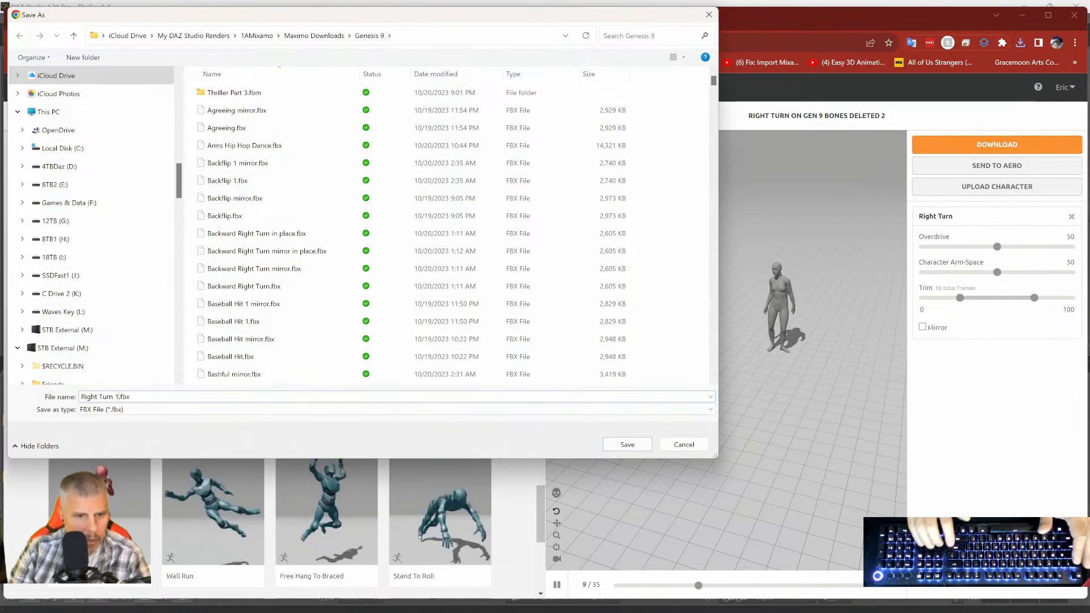
key("Return")
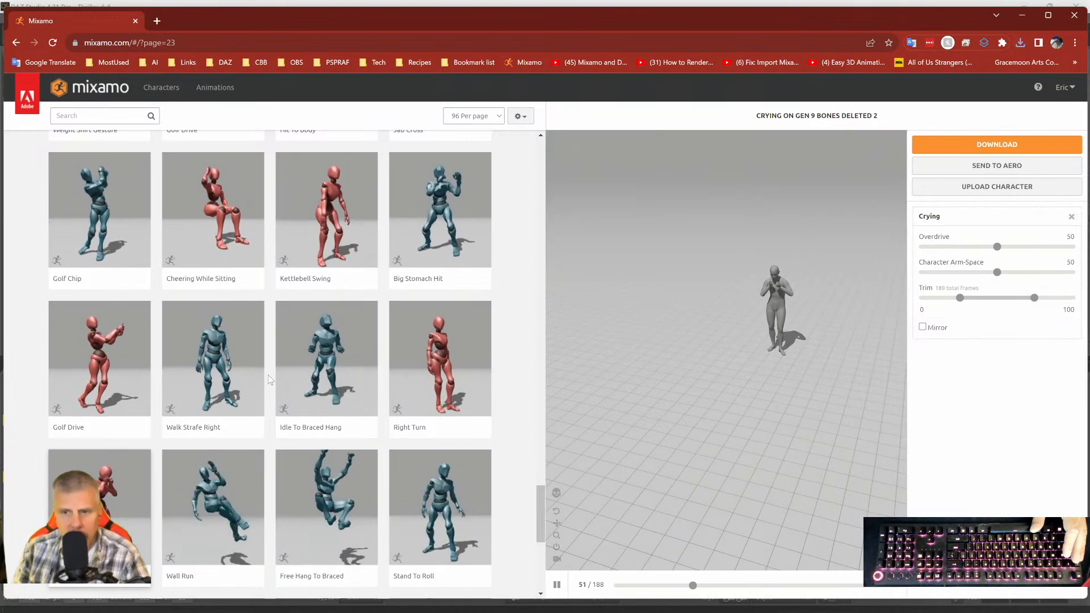
Download the Crying animation as FBX and save it as Crying.fbx in the Genesis 9 folder.
left_click(964, 144)
left_click(695, 277)
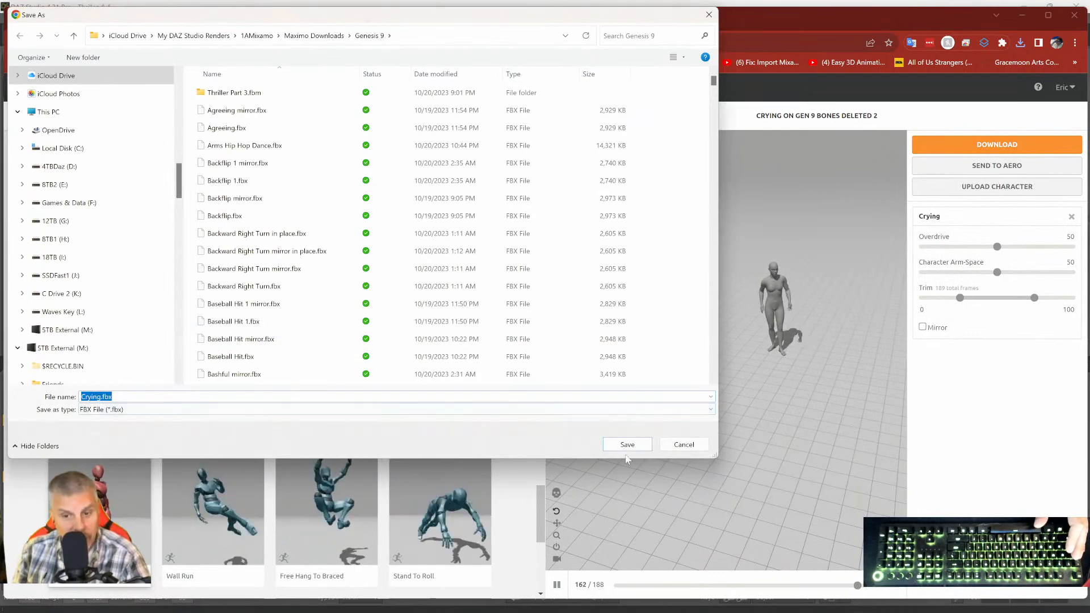
left_click(628, 444)
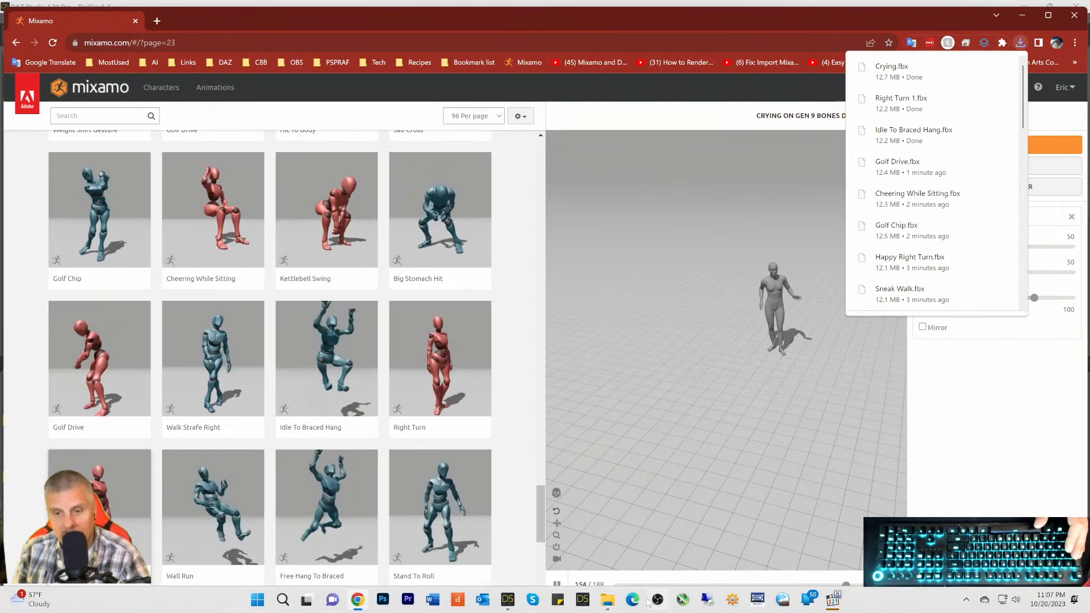
Switch to File Explorer, watch Chicken Dance Test.mp4 from the Finished Videos folder enlarged, then close it and return to Mixamo.
left_click(607, 602)
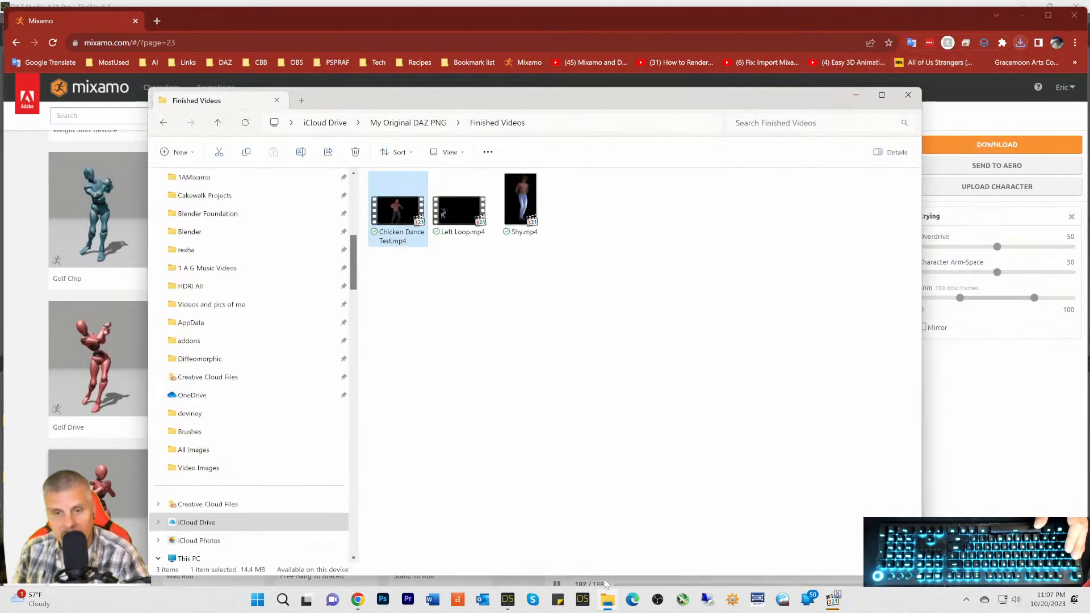
double_click(391, 214)
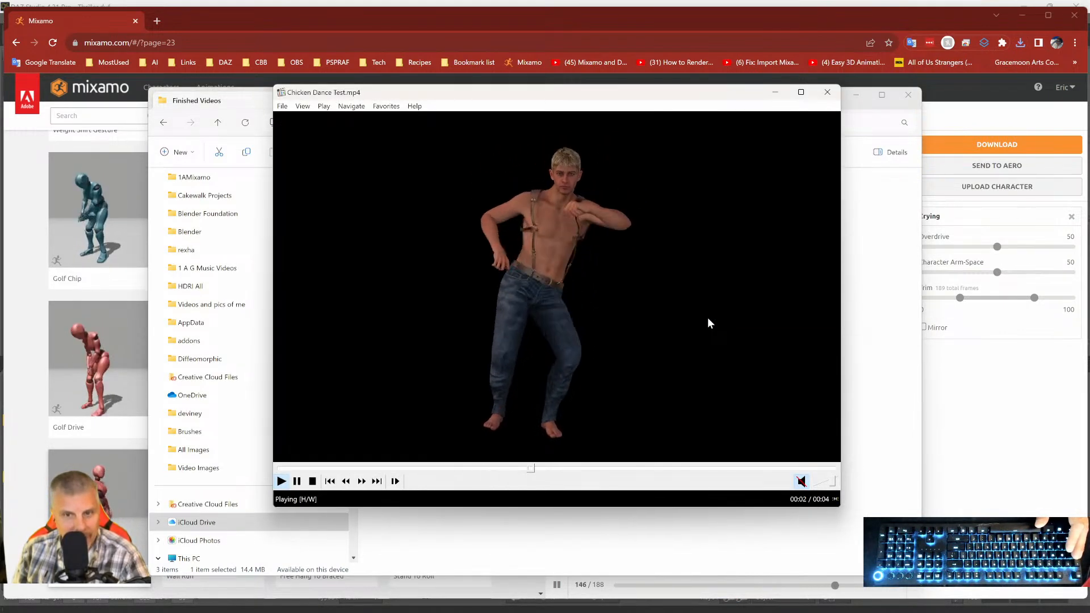
left_click(801, 92)
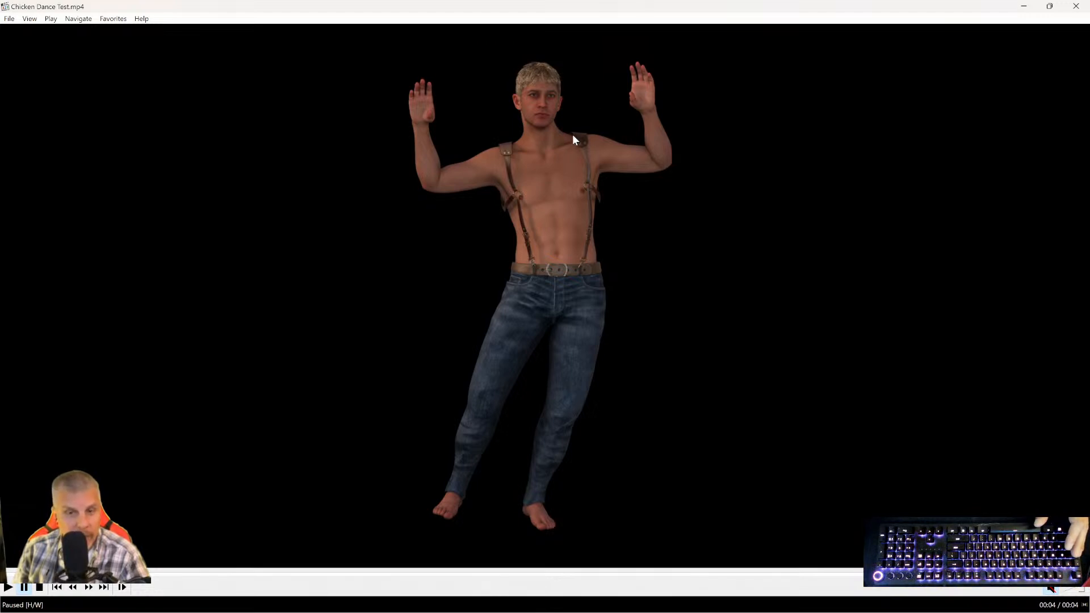
key("space")
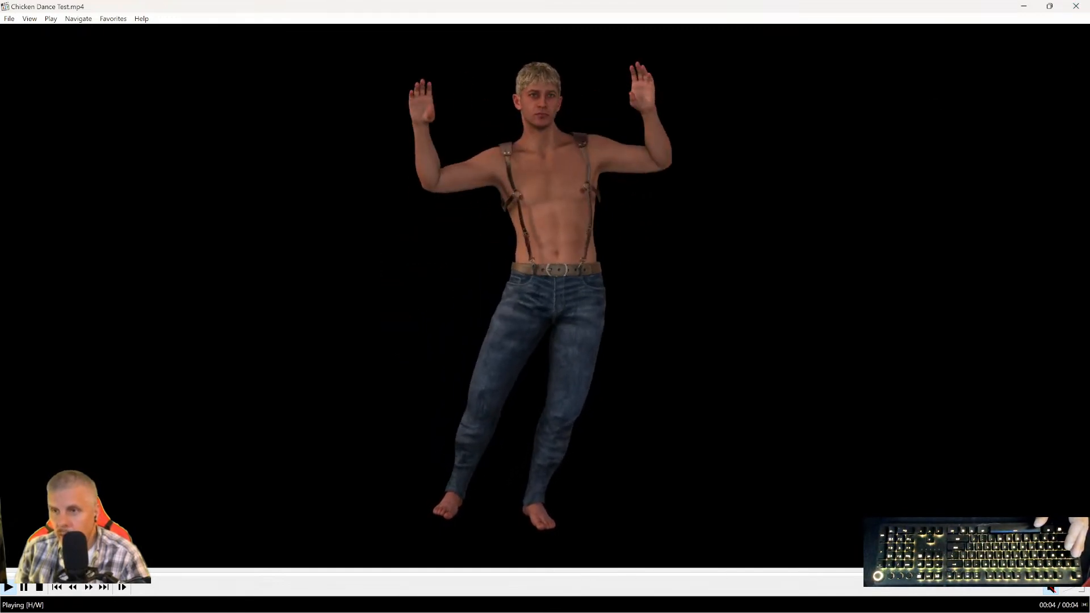
left_click(1076, 7)
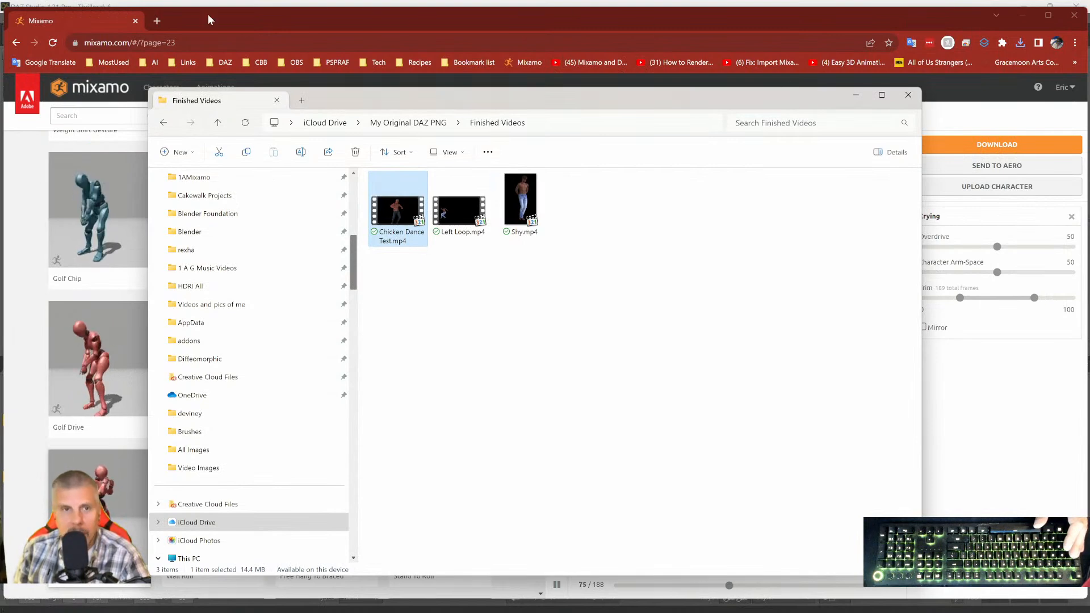
left_click(772, 87)
Apply the Victory animation near the end of the page, download it with skin and save it as Victory 1.fbx.
scroll(341, 364, "down", 6)
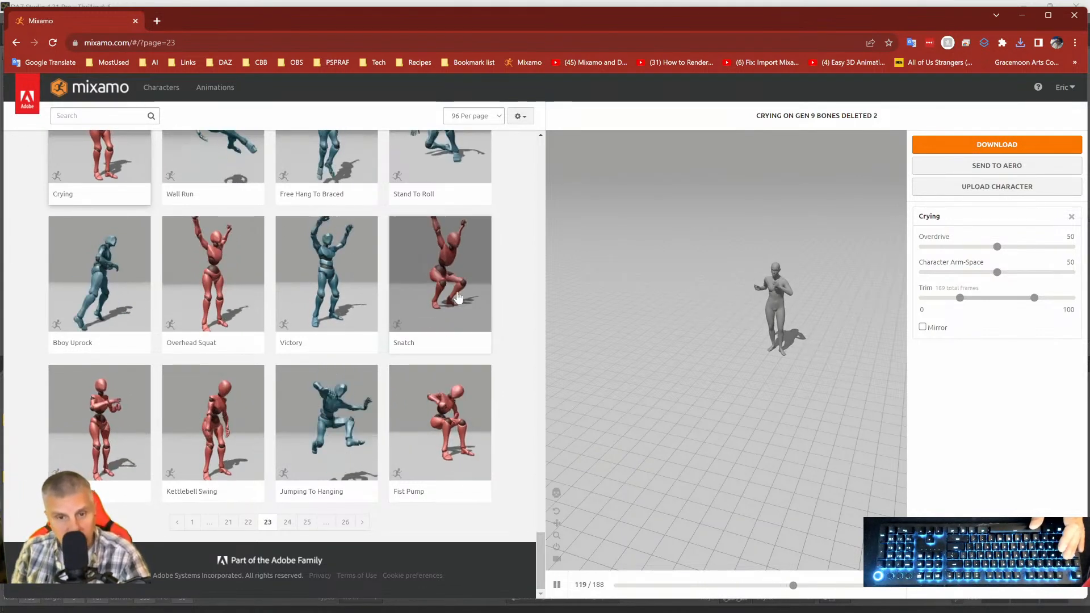
left_click(332, 288)
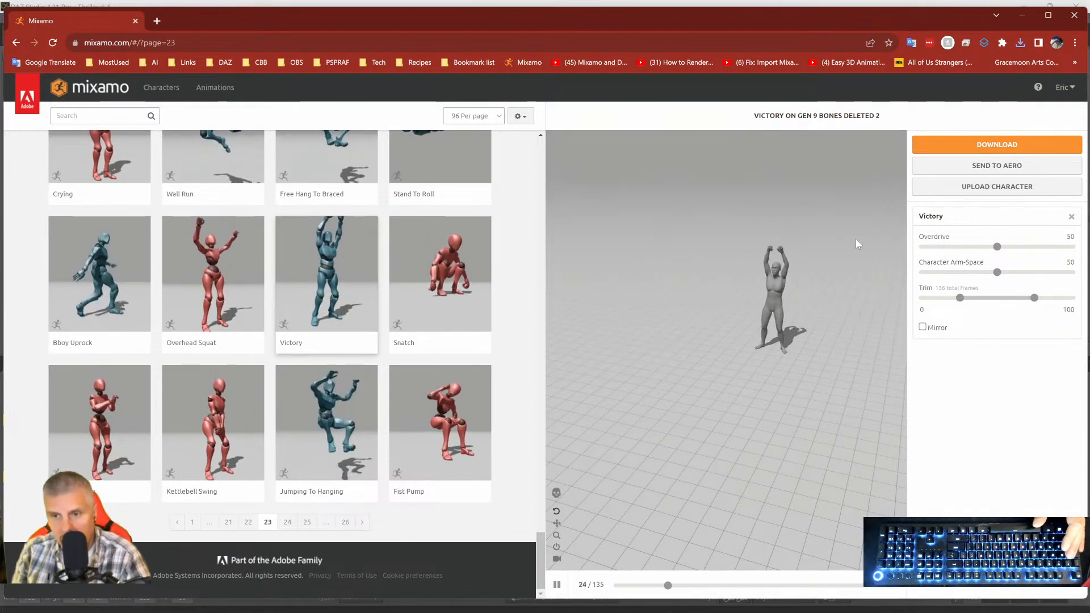
left_click(996, 144)
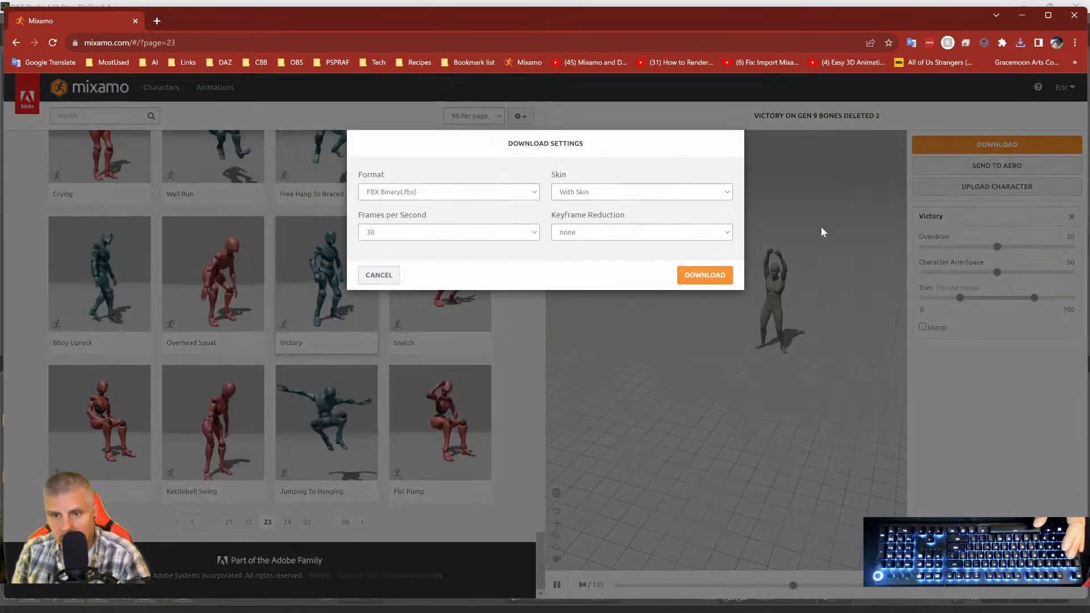
left_click(710, 275)
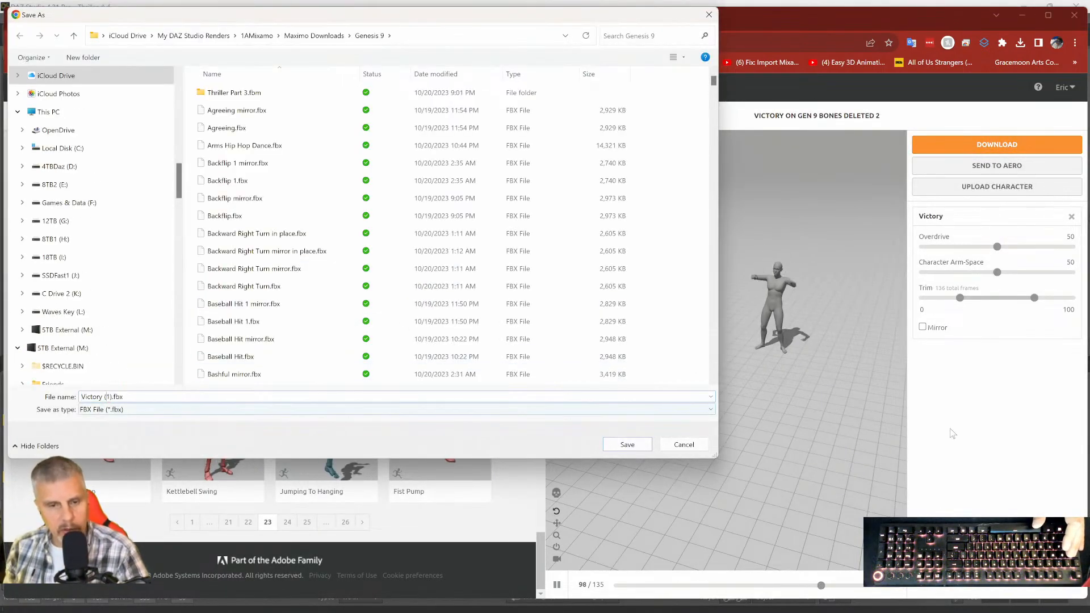
key("Delete")
key("Delete")
key("Delete")
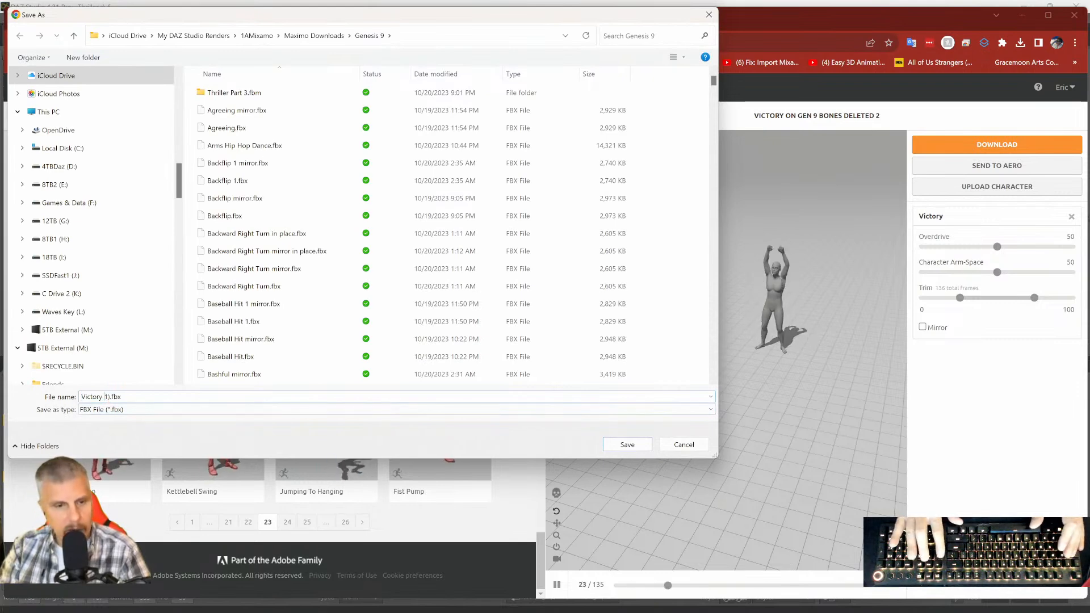
type("1")
key("Return")
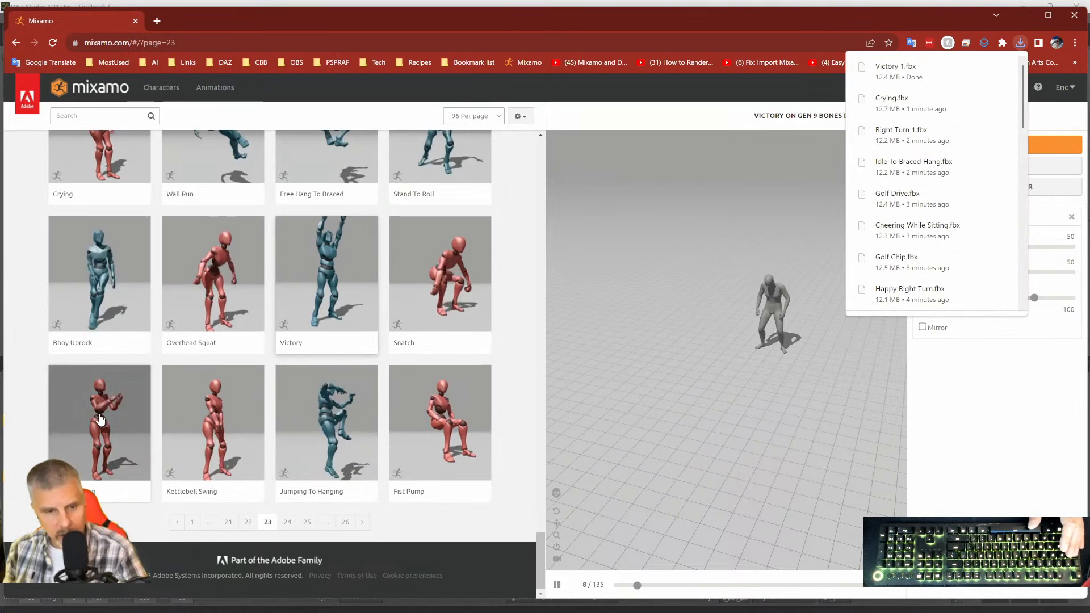
Go to page 22 of the animations, apply Breathing Idle to the character and inspect it up close from the side.
left_click(253, 522)
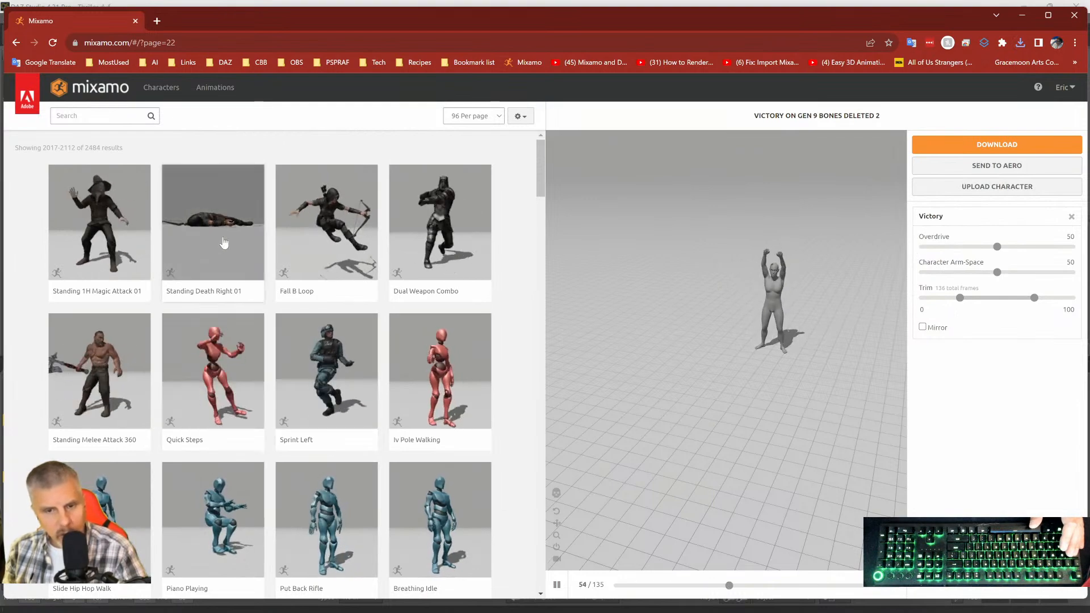
scroll(230, 265, "down", 4)
scroll(230, 266, "down", 2)
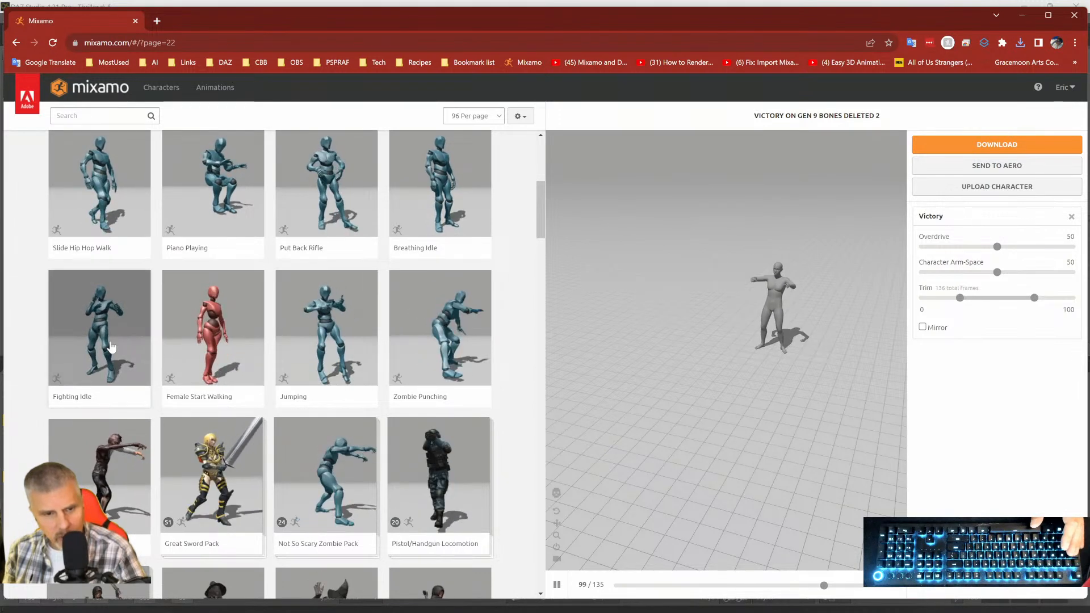
left_click(409, 191)
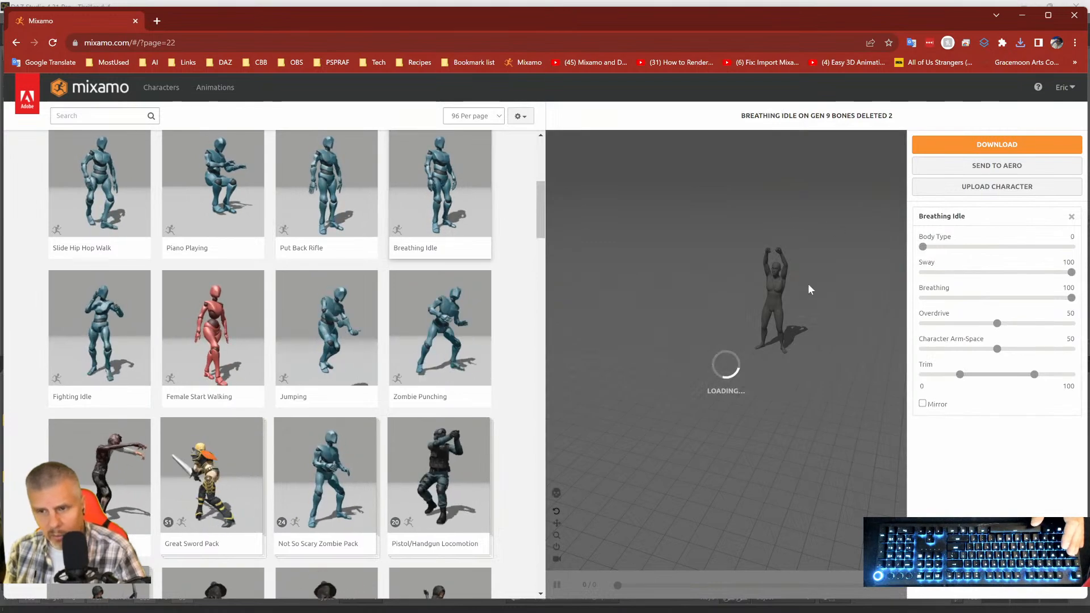
left_click_drag(788, 300, 832, 217)
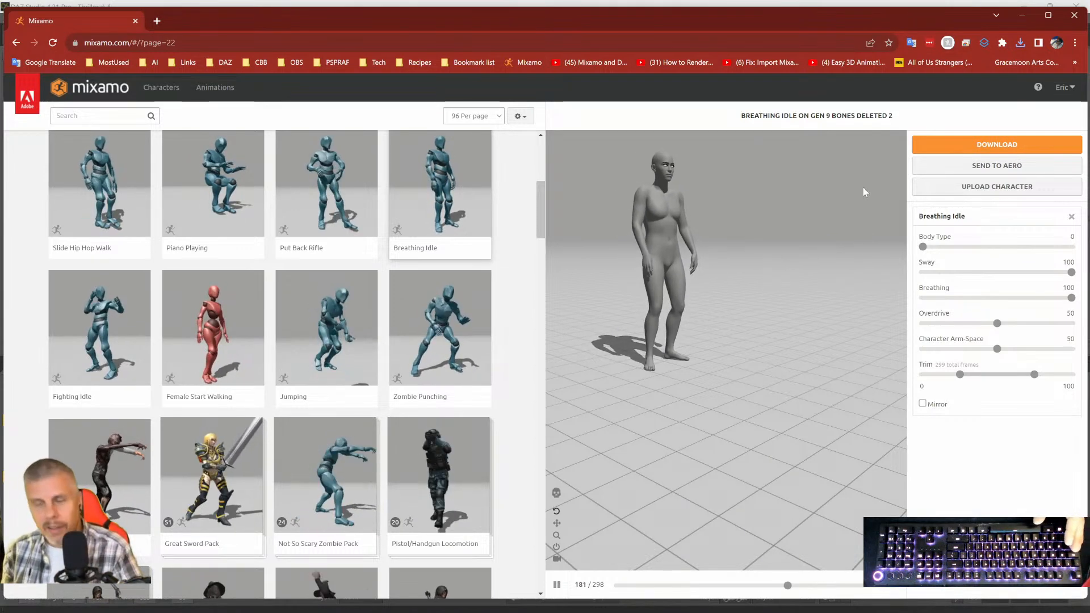
scroll(798, 247, "up", 5)
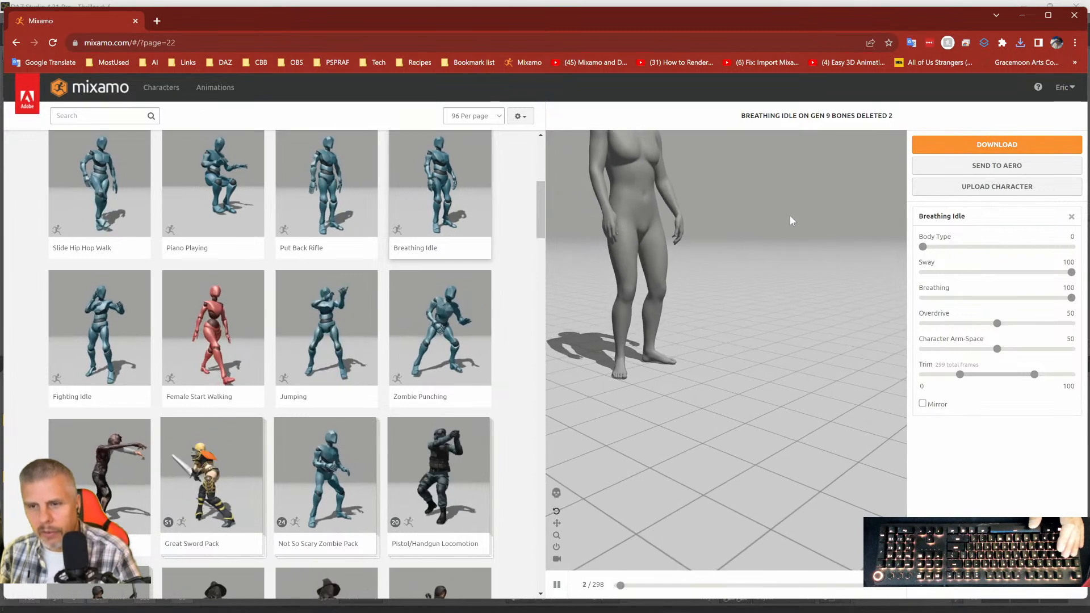
scroll(789, 222, "down", 5)
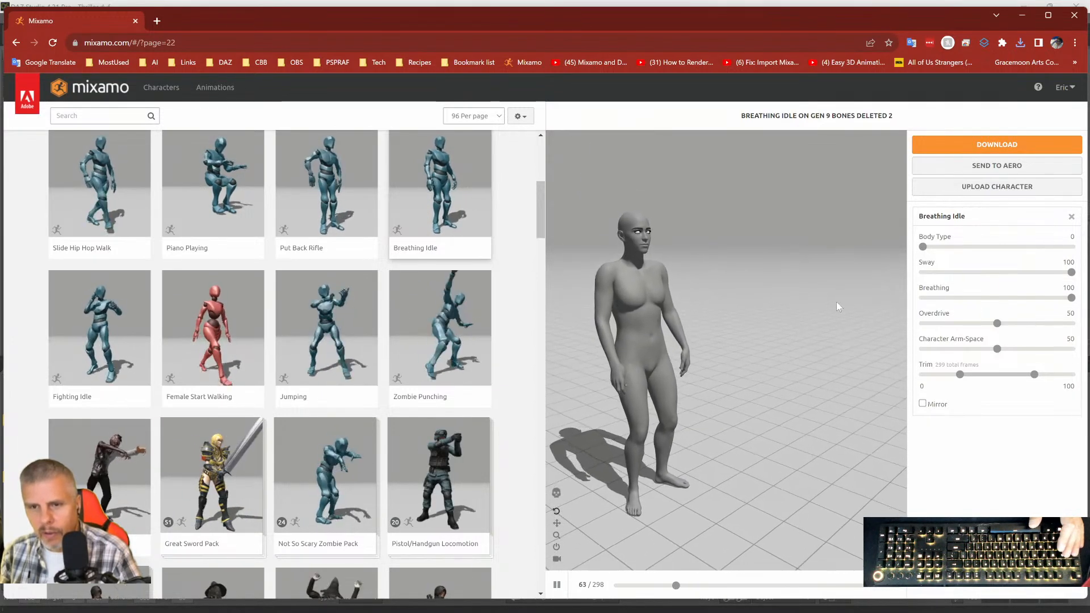
left_click_drag(792, 317, 876, 295)
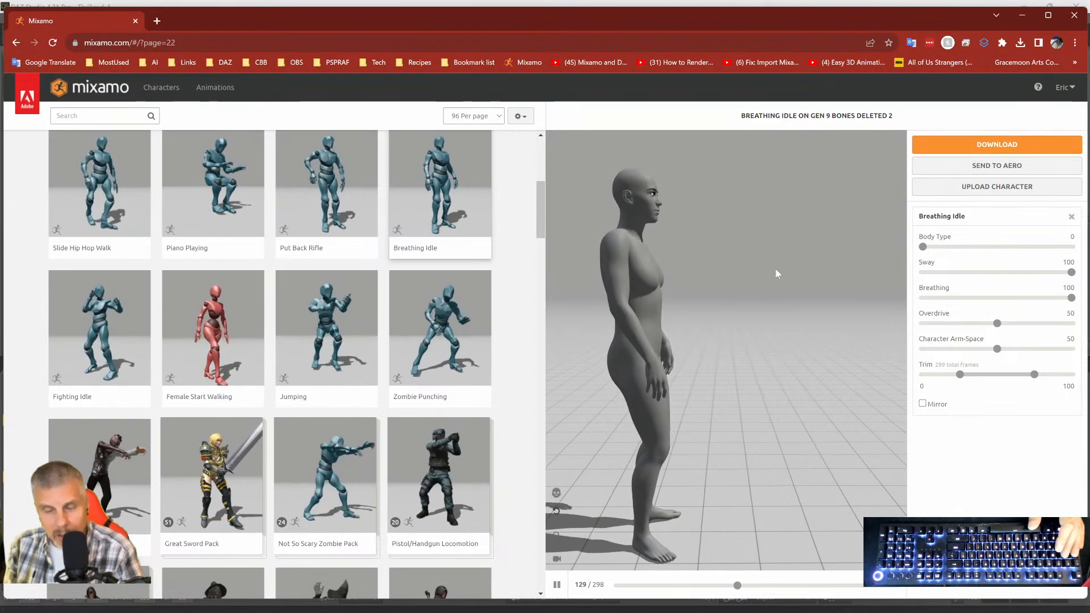
Download the Breathing Idle animation as FBX Binary with skin at 30 frames per second and save it as Breathing Idle.fbx.
left_click(996, 144)
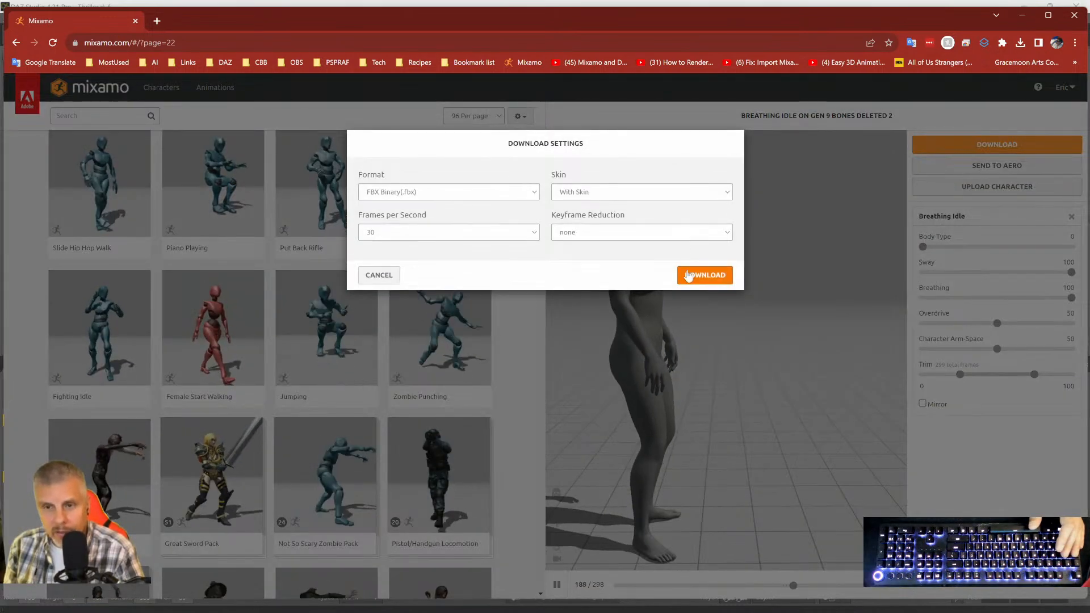
left_click(688, 275)
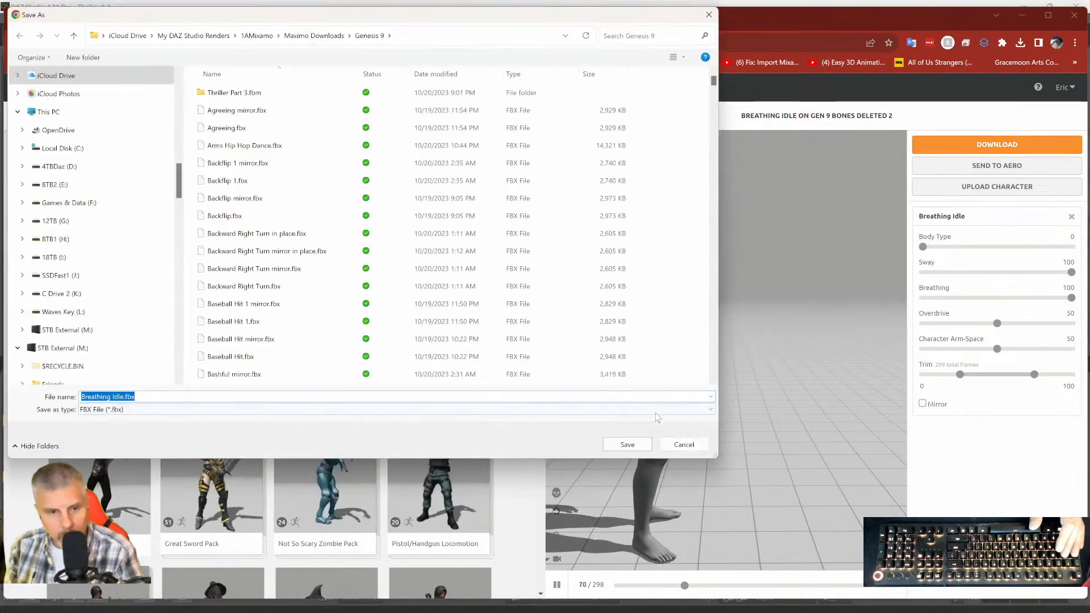
left_click(628, 445)
Apply the Samba Dancing animation, download it as FBX and save it under the unique name Samba Dancing 6.fbx.
scroll(390, 390, "down", 5)
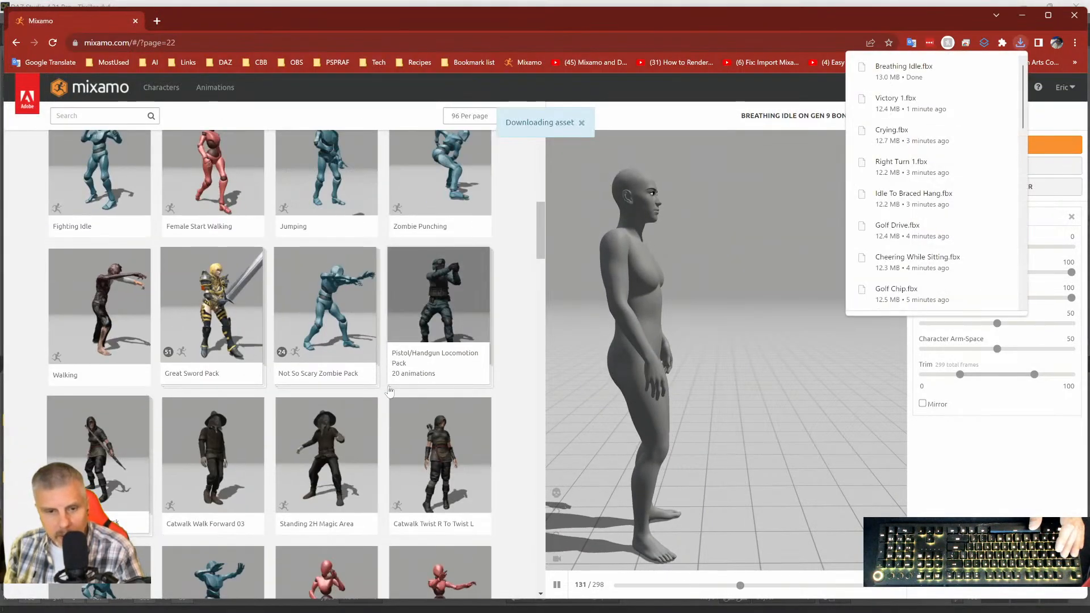
scroll(390, 390, "down", 2)
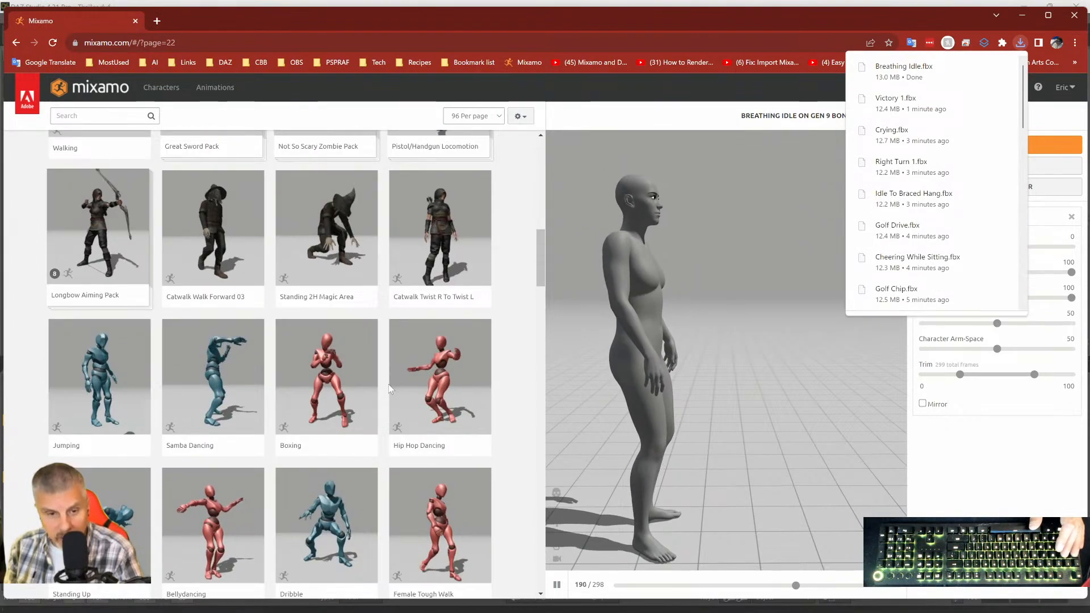
left_click(210, 399)
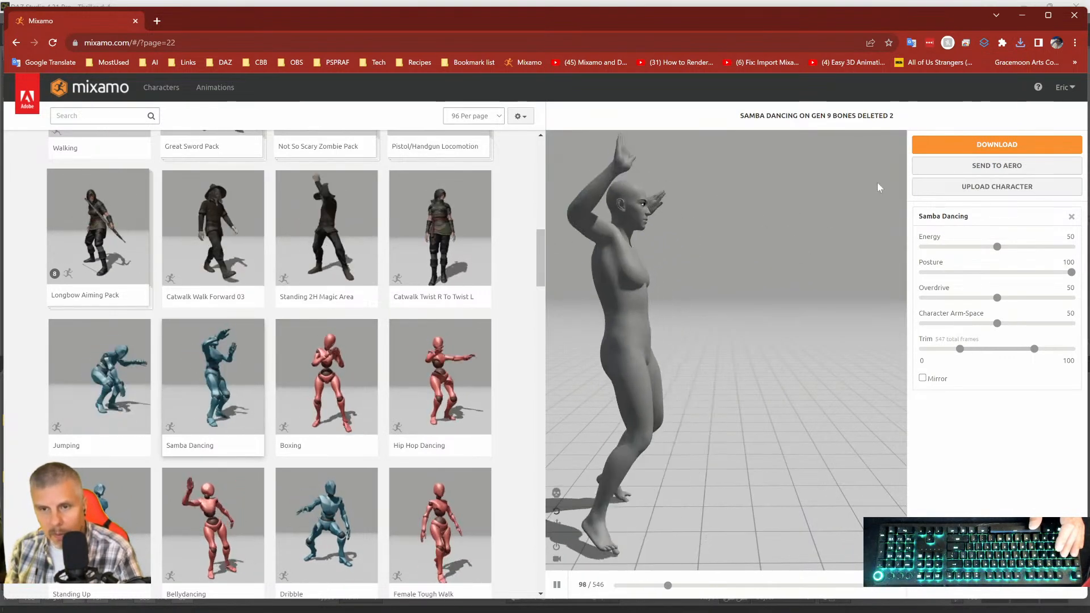
left_click(975, 152)
left_click(701, 273)
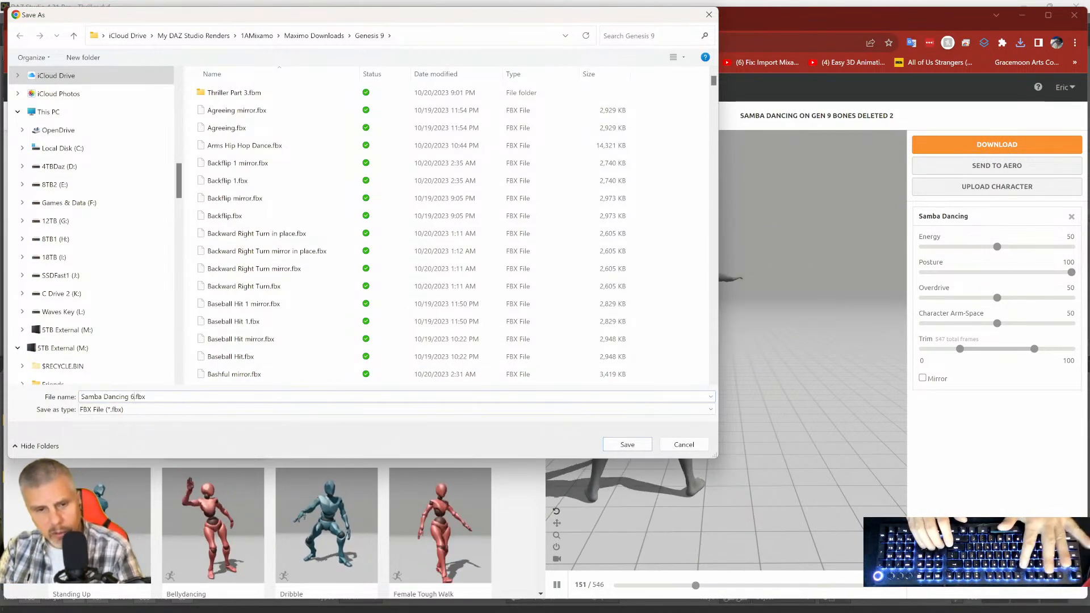
key("Return")
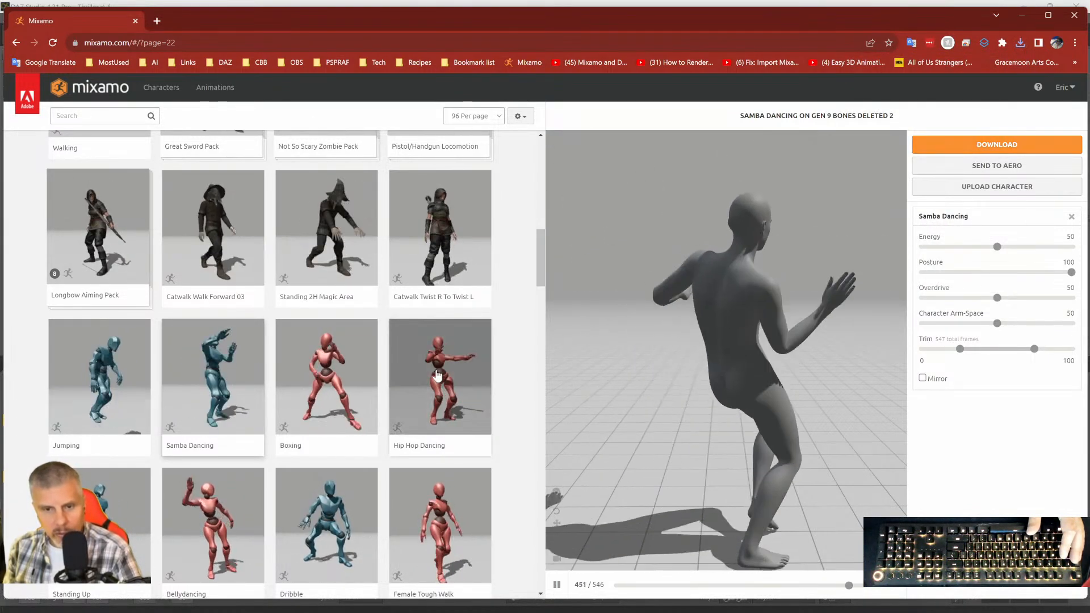
Apply the Hip Hop Dancing animation, download it with skin and save it as Hip Hop Dancing 4.fbx without replacing existing files.
left_click(443, 371)
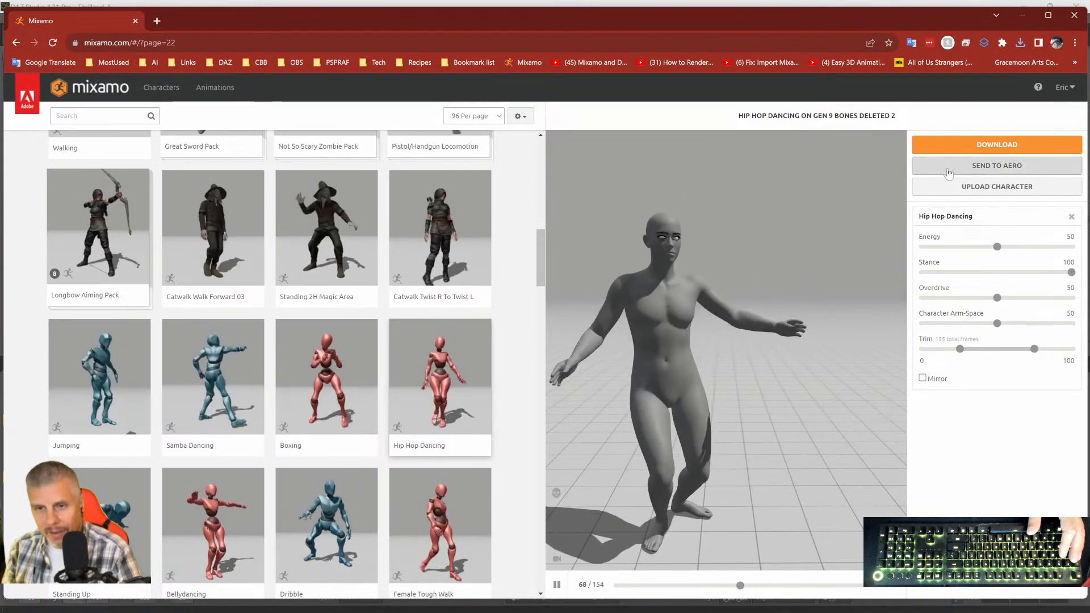
left_click(956, 149)
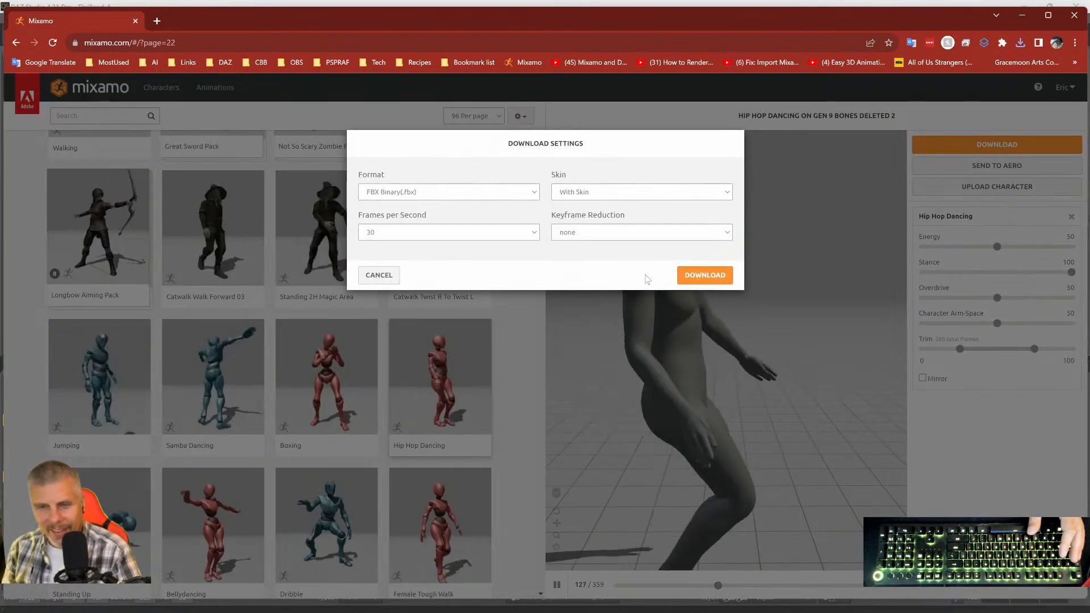
left_click(704, 276)
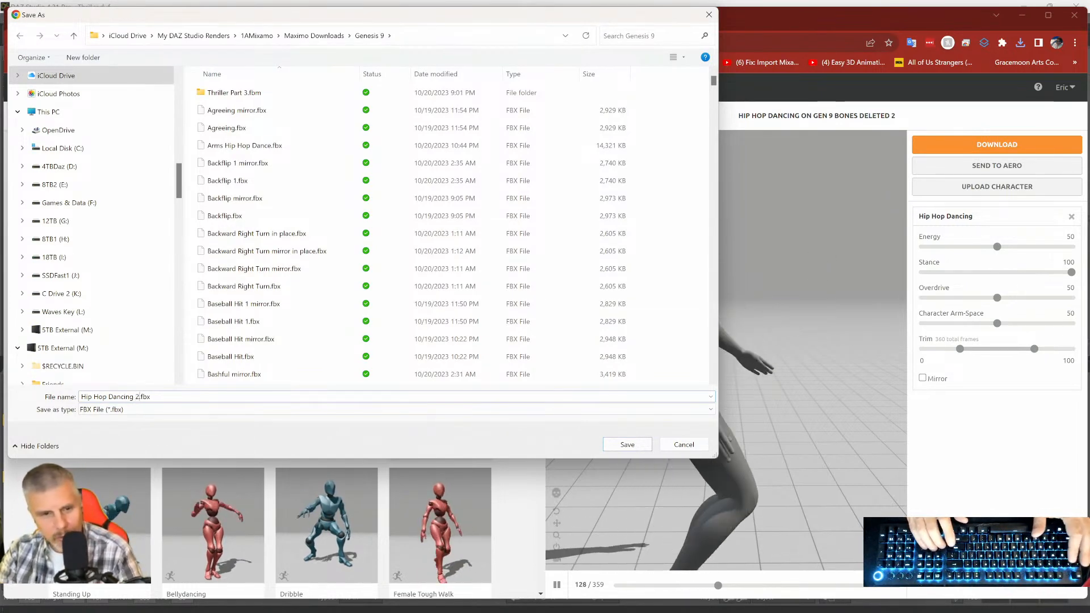
key("Return")
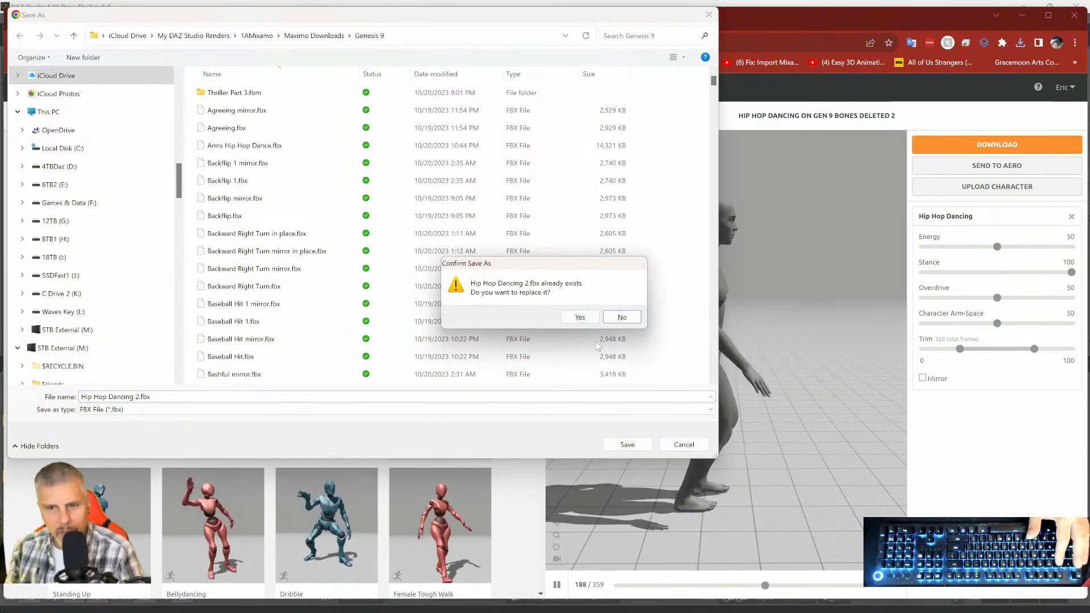
left_click(621, 317)
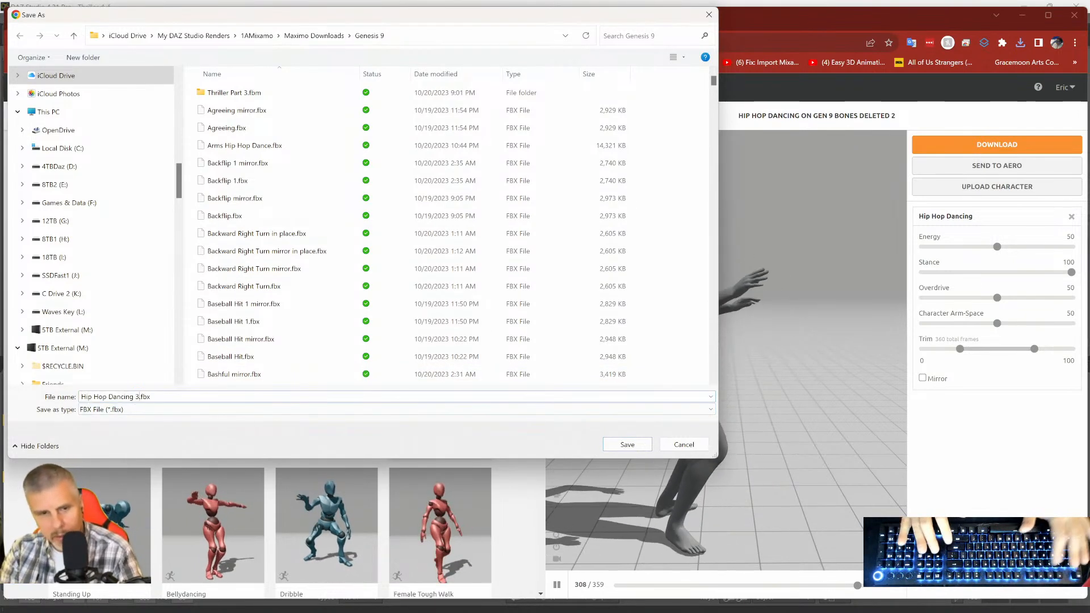
key("Return")
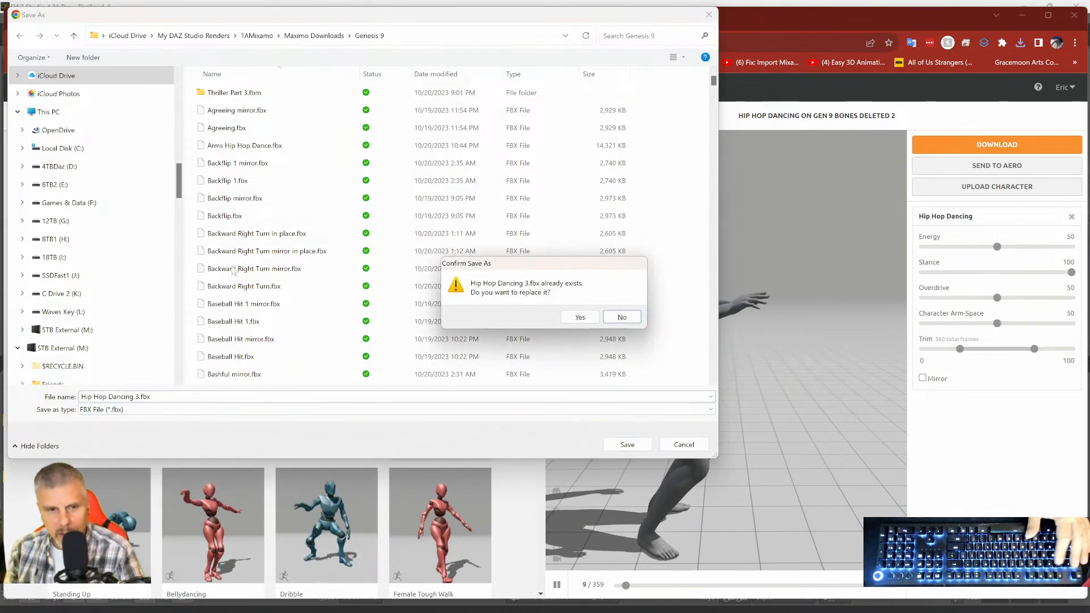
left_click(622, 319)
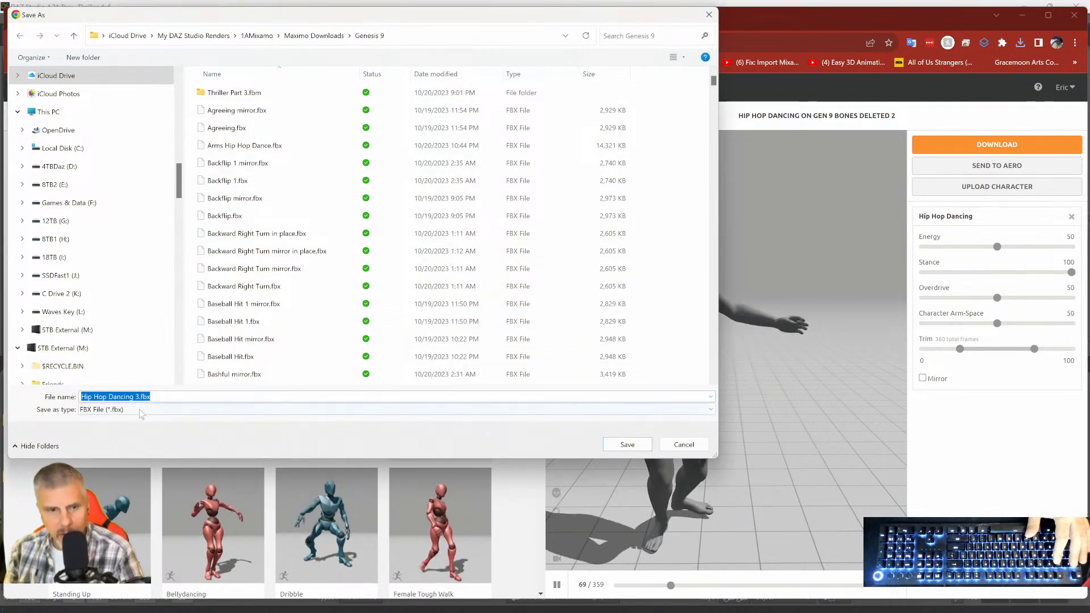
type("4")
key("Return")
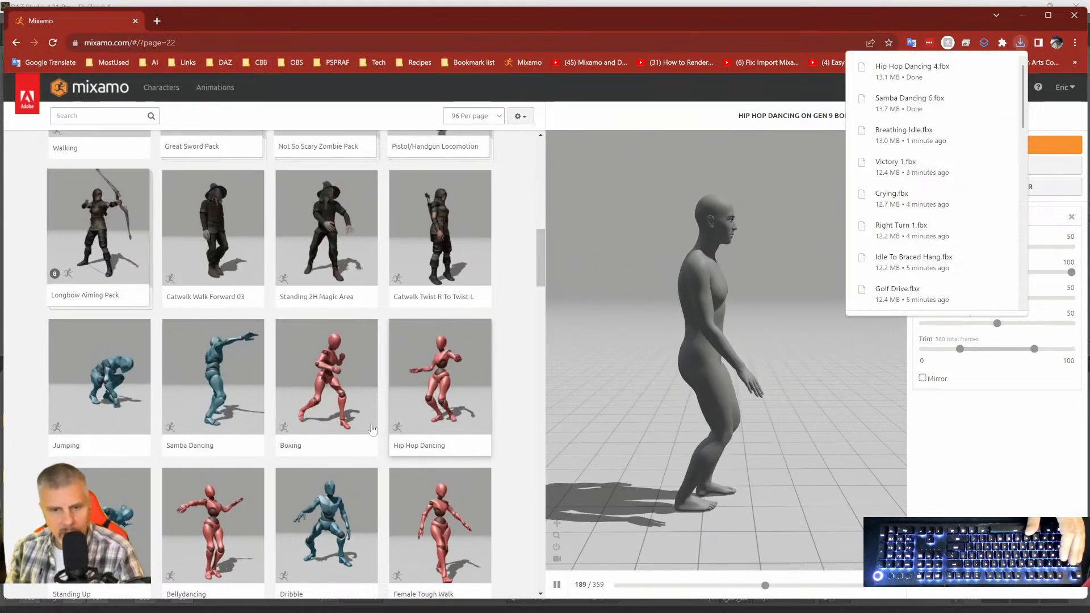
Apply the Bellydancing animation, download it as FBX with skin and save it as Bellydancing.fbx in the Genesis 9 folder.
scroll(343, 406, "down", 3)
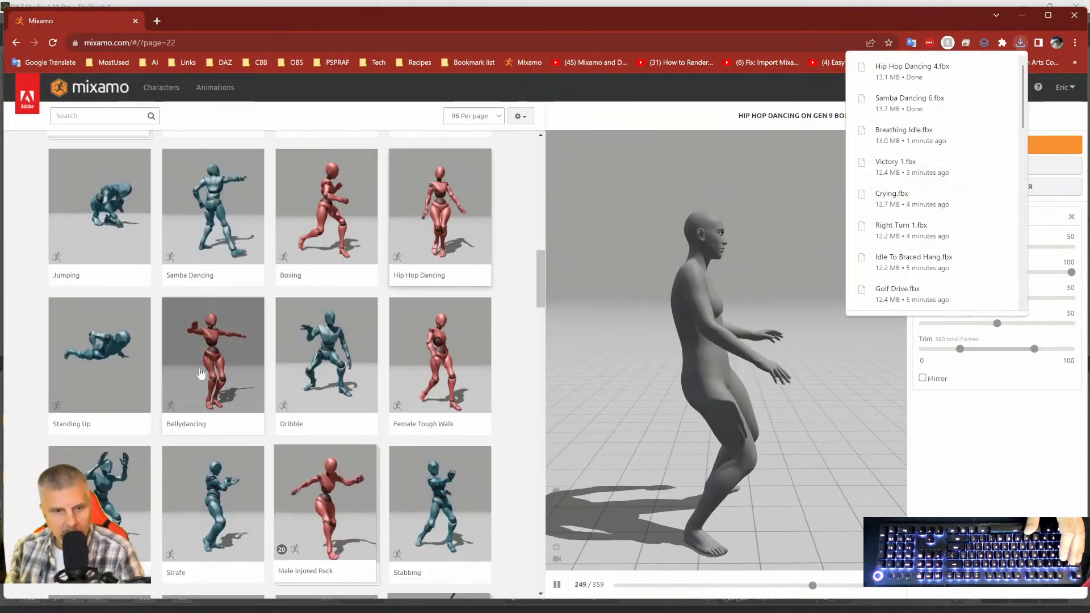
left_click(261, 373)
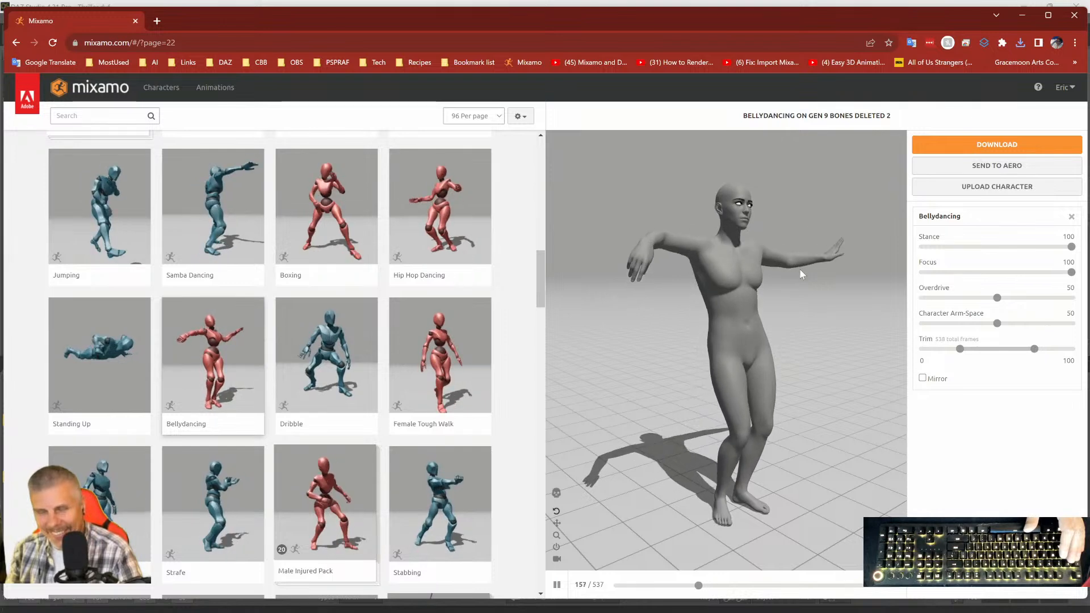
left_click(958, 146)
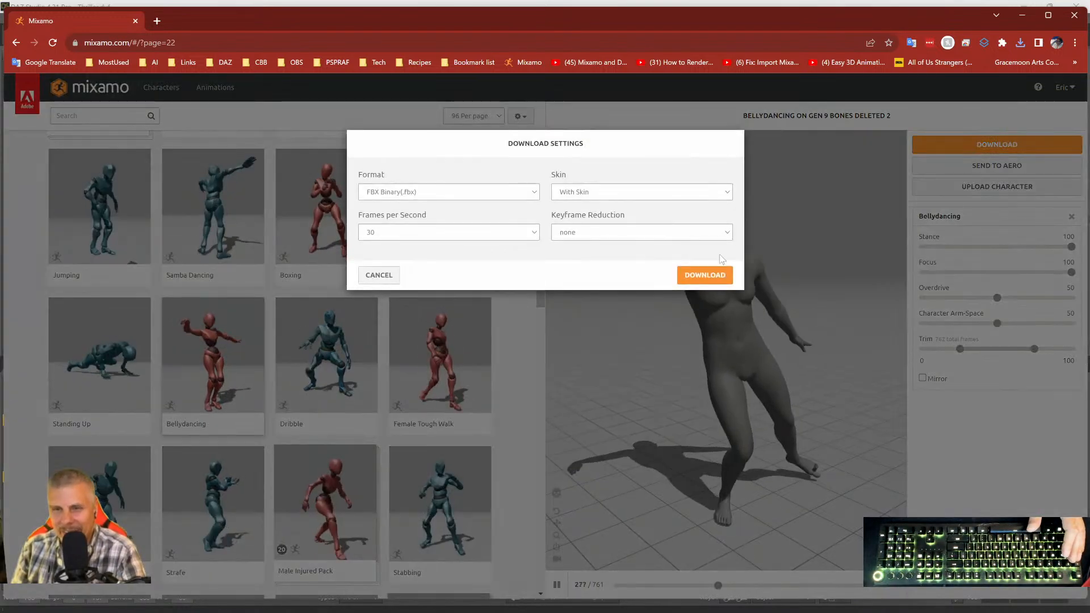
left_click(705, 274)
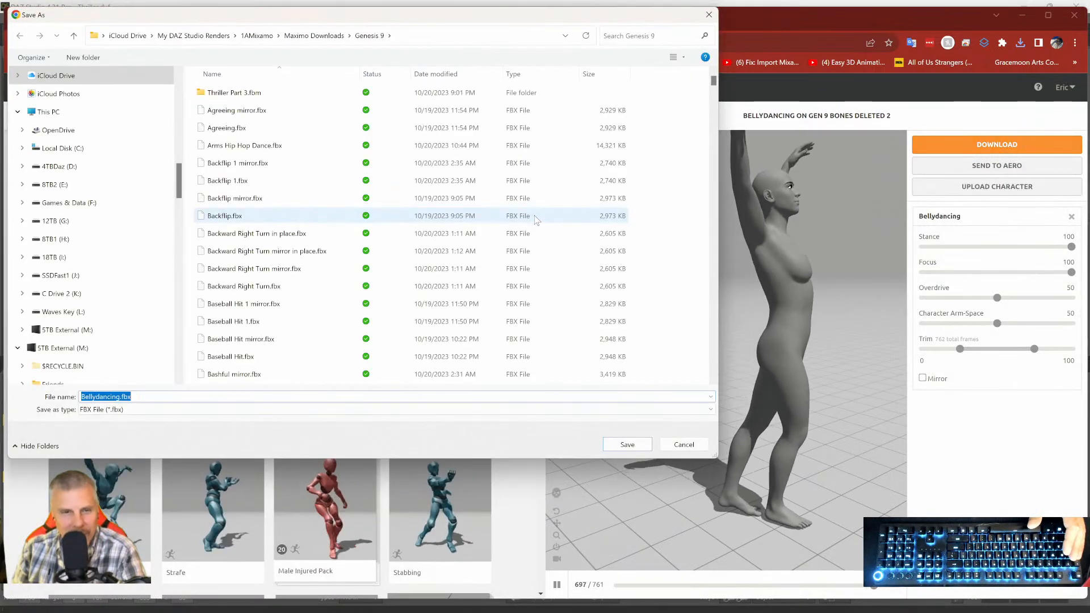
left_click(625, 444)
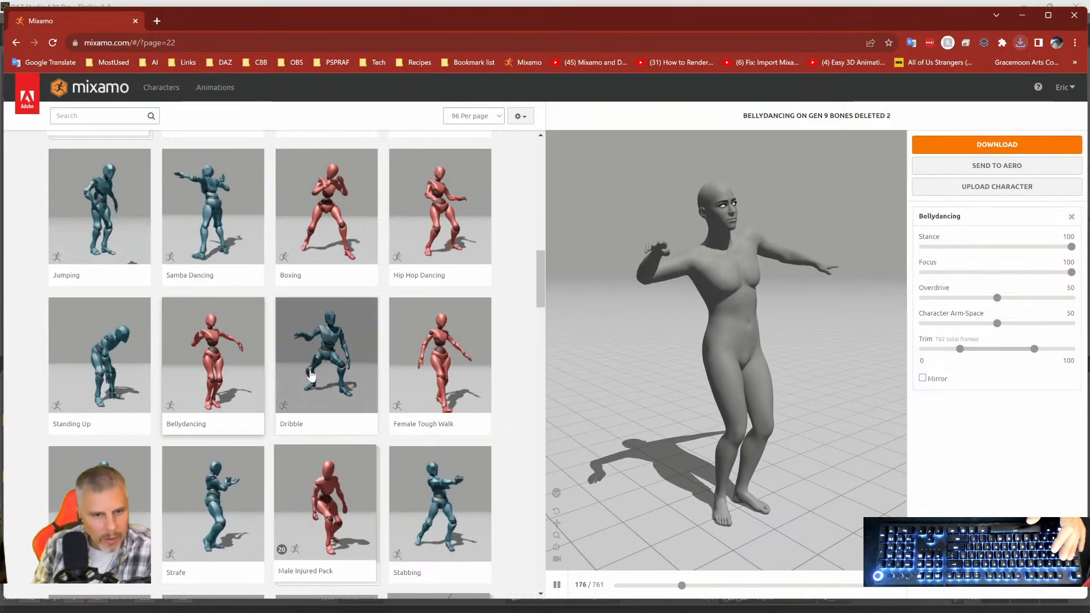
Apply the Standing Up animation, download it as FBX with skin and save it under the unique name Standing Up 2.fbx.
scroll(118, 384, "down", 1)
scroll(118, 384, "down", 1)
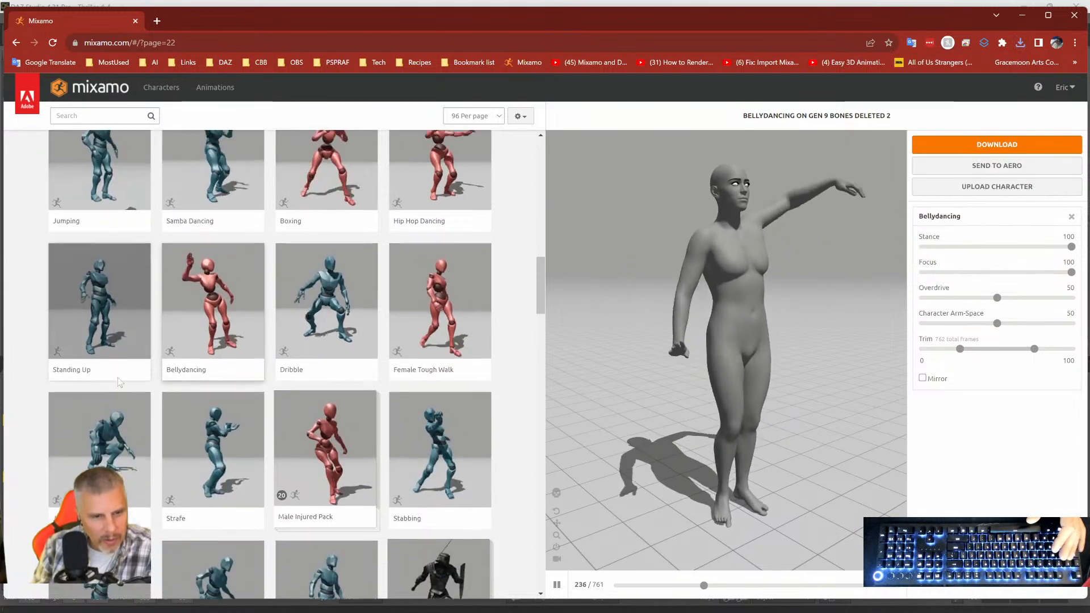
left_click(105, 318)
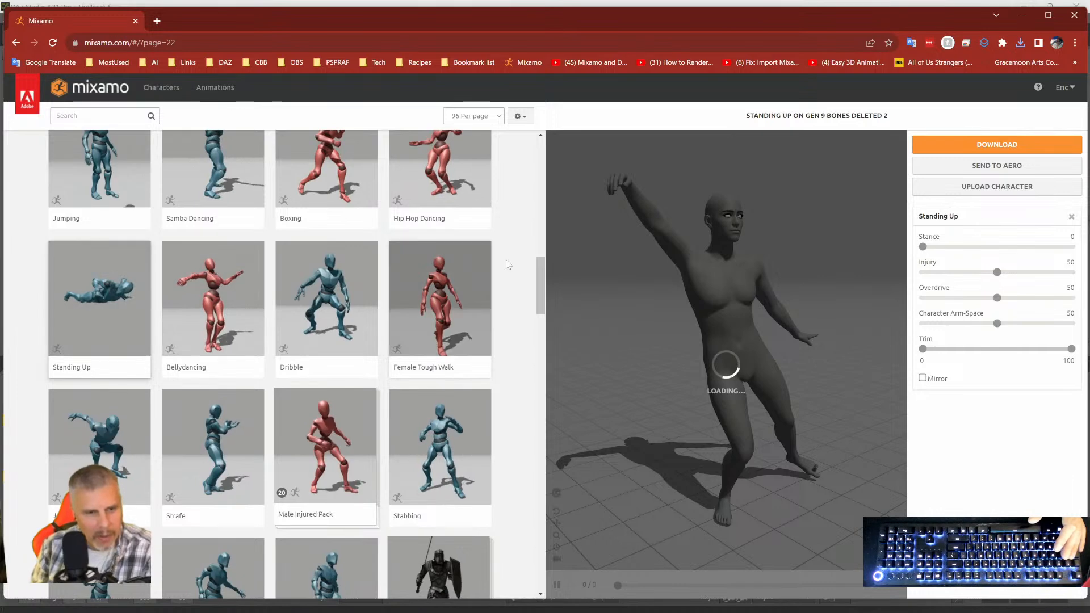
left_click(991, 145)
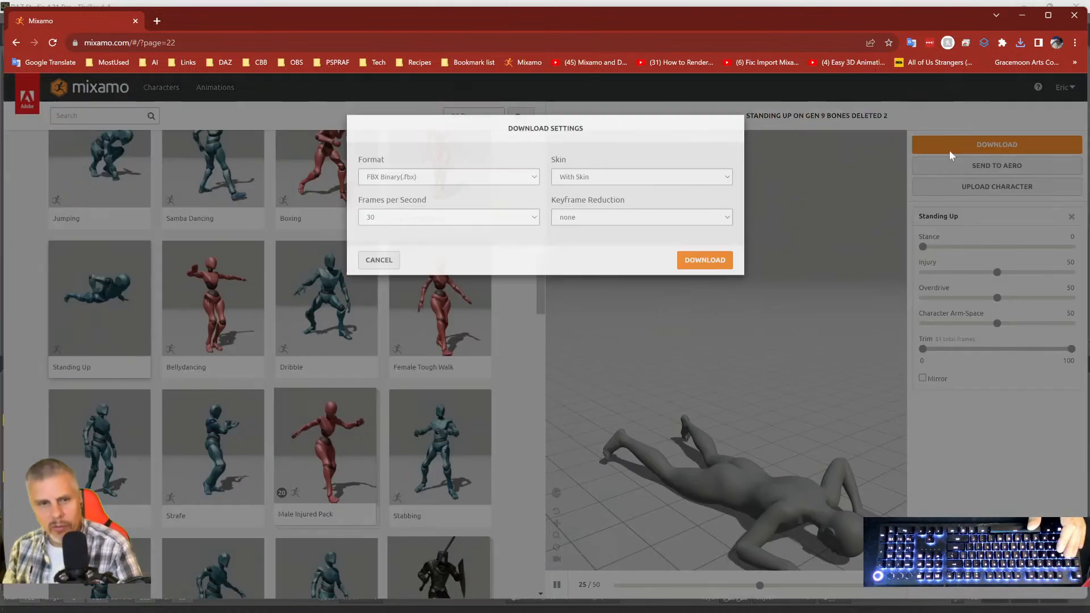
left_click(704, 275)
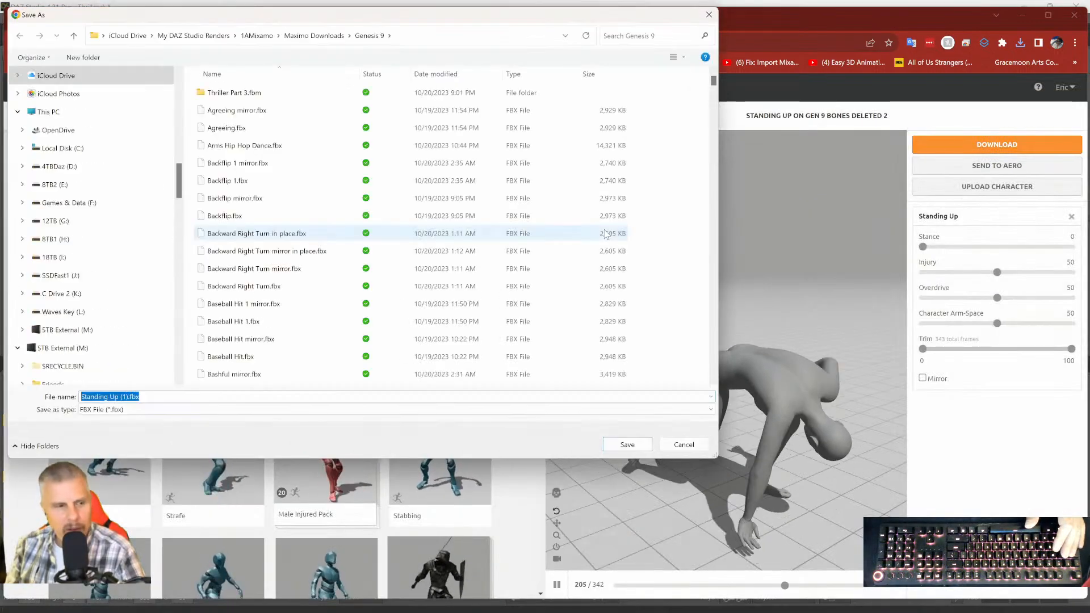
left_click(122, 397)
key("BackSpace")
key("BackSpace")
key("BackSpace")
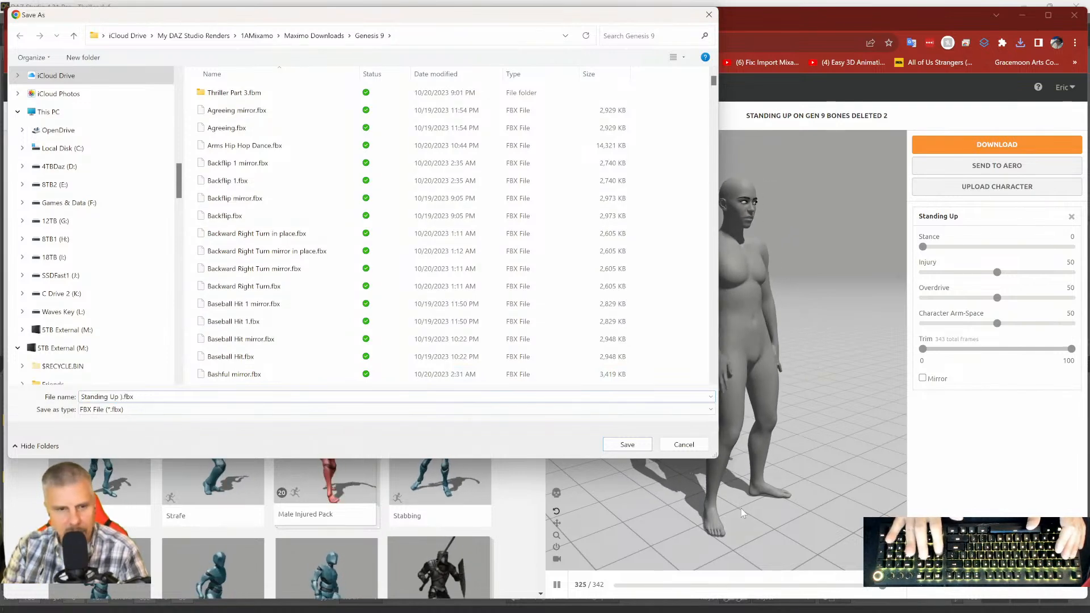
key("Return")
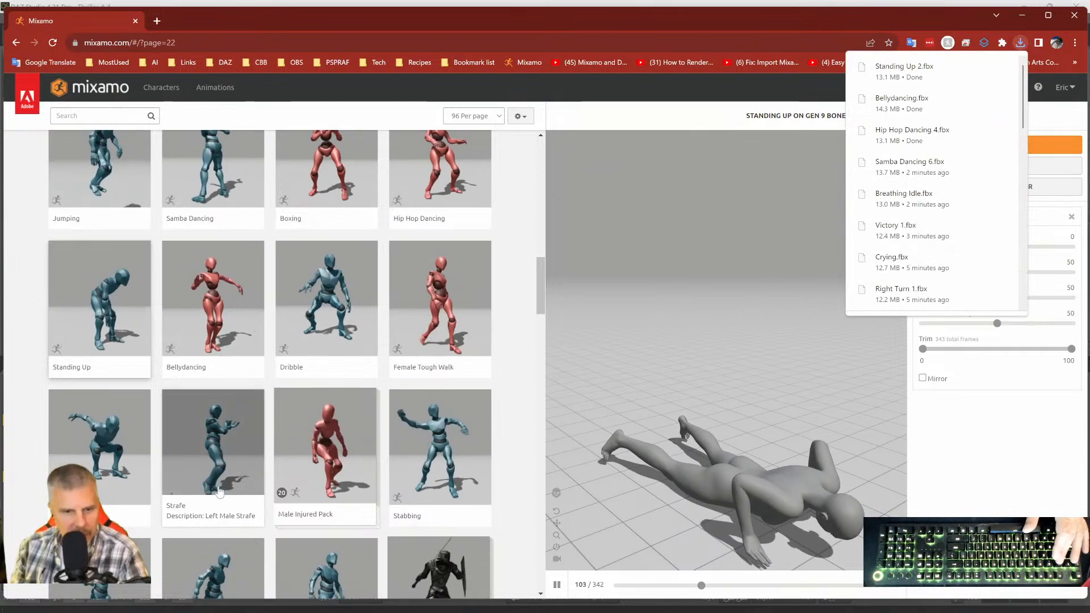
Apply the Walking Up The Stairs animation, download it as FBX with skin and save it as Walking Up The Stairs.fbx.
scroll(369, 409, "down", 2)
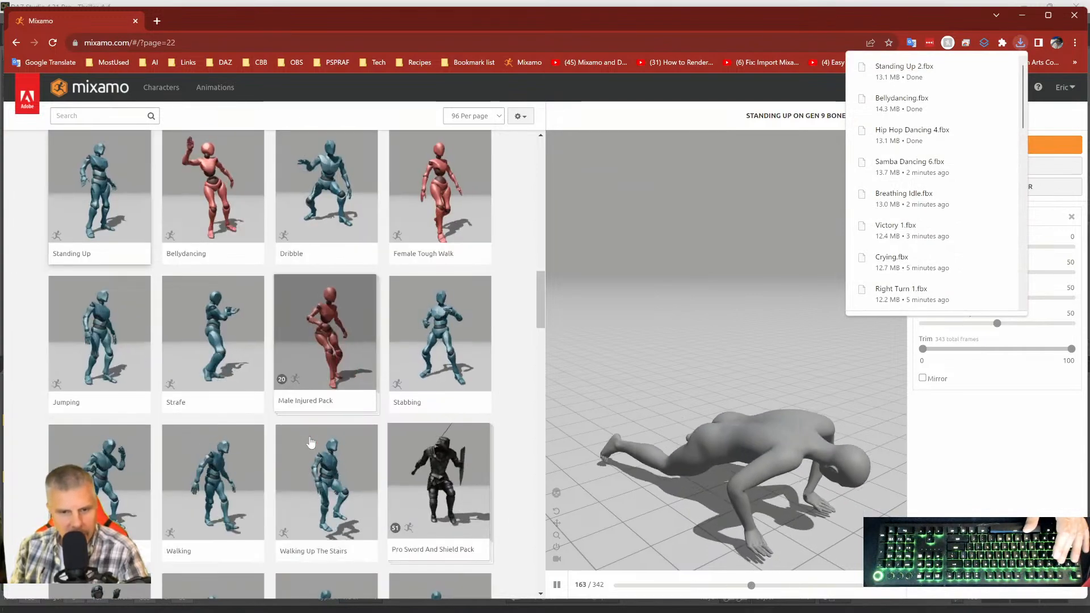
scroll(75, 359, "down", 3)
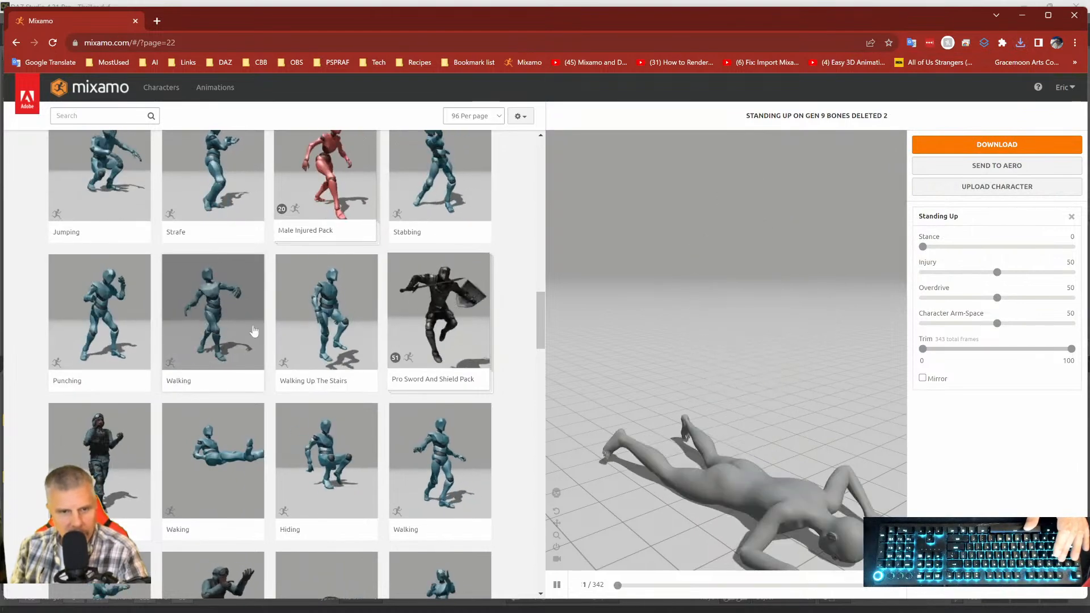
left_click(333, 345)
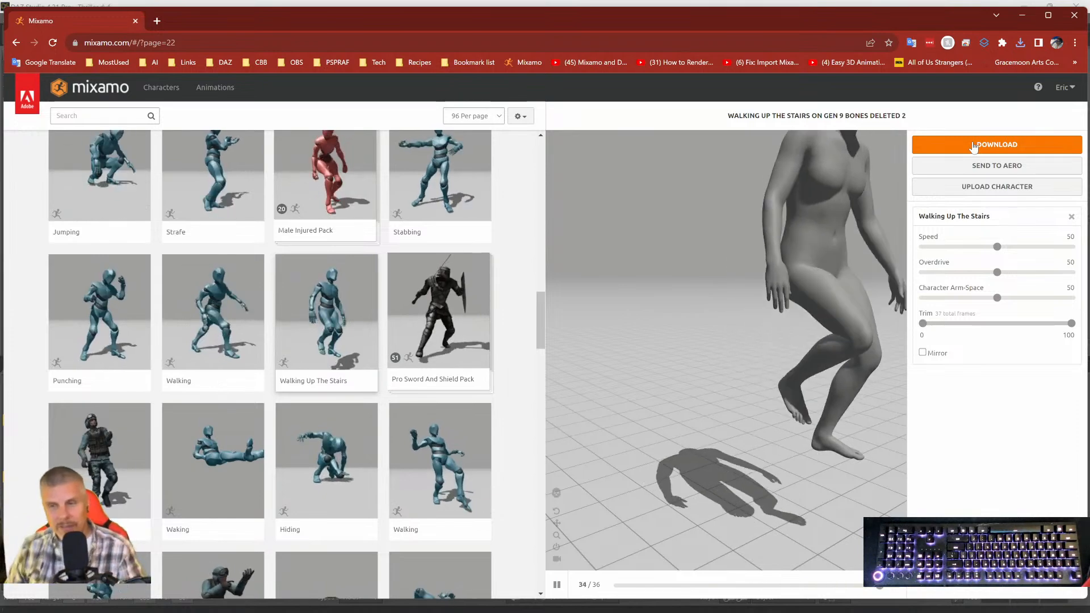
left_click(973, 146)
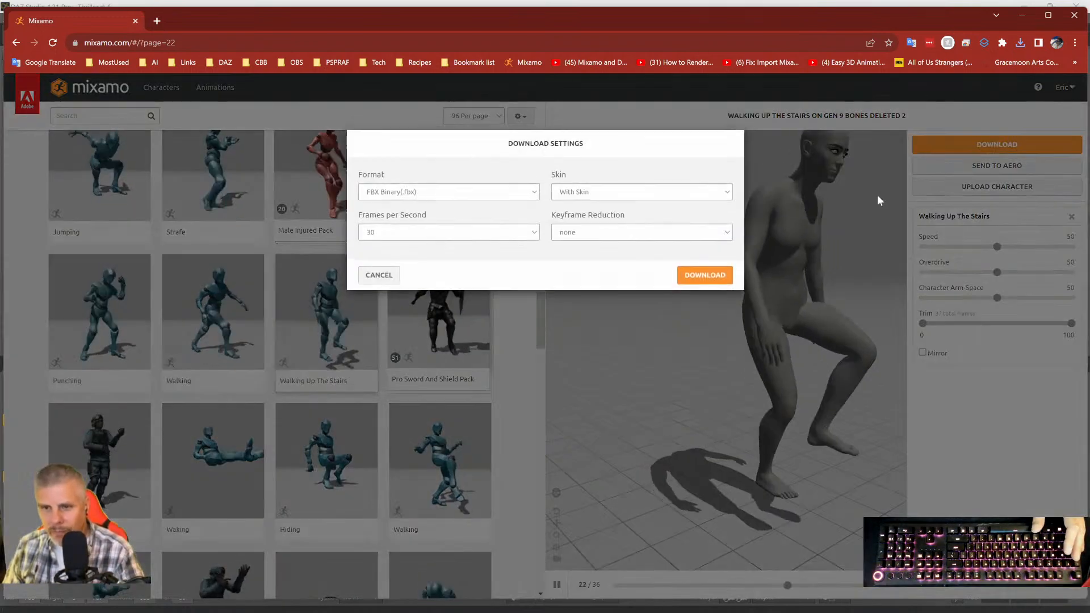
left_click(703, 273)
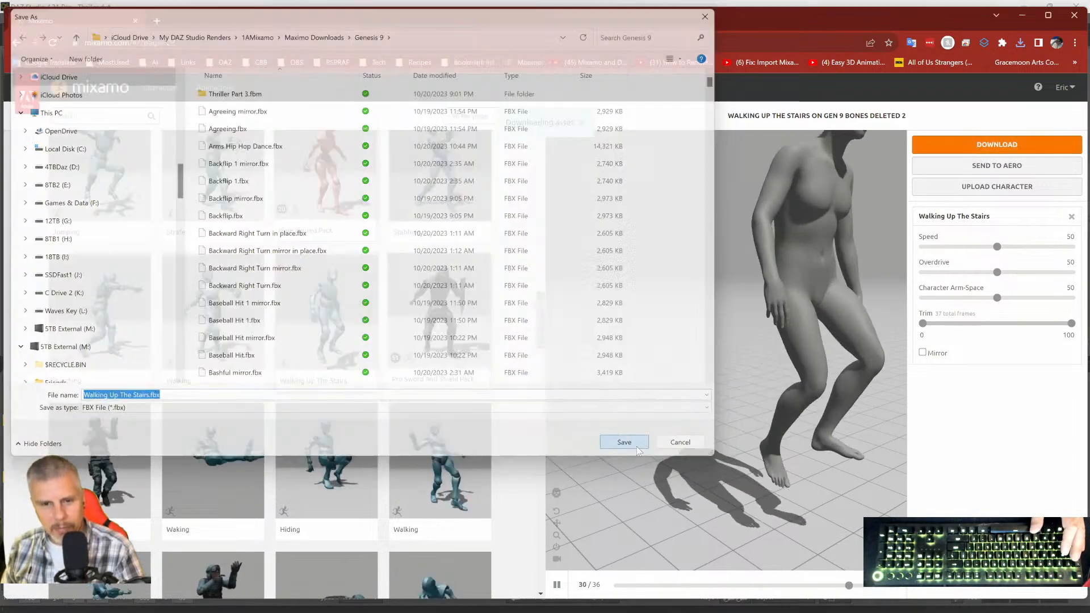
left_click(624, 442)
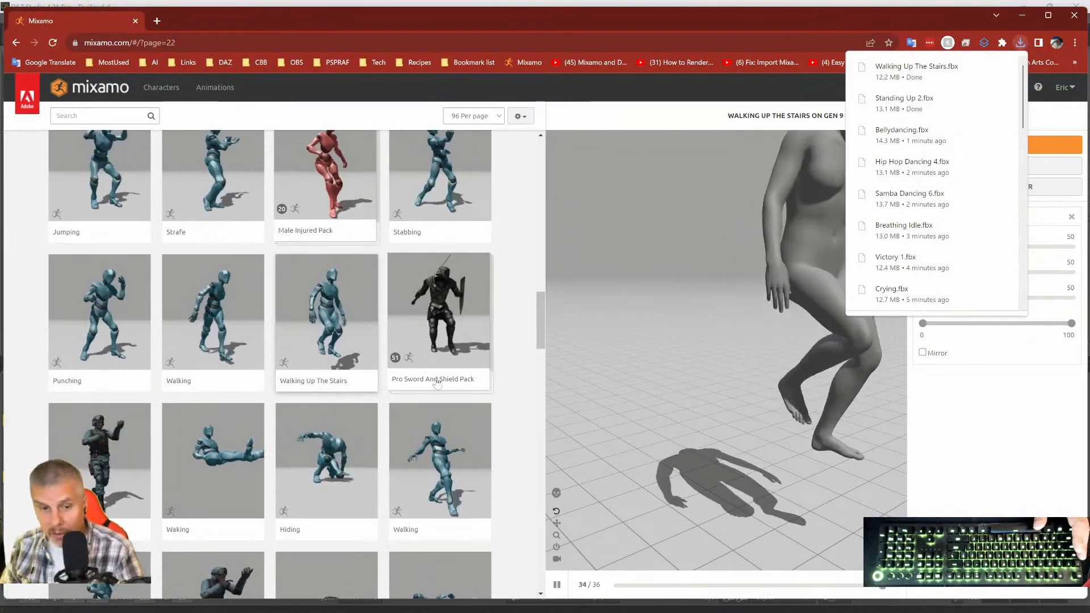
Apply the Waking animation, download it as FBX with skin and save it as Waking.fbx in the Genesis 9 folder.
scroll(272, 398, "down", 1)
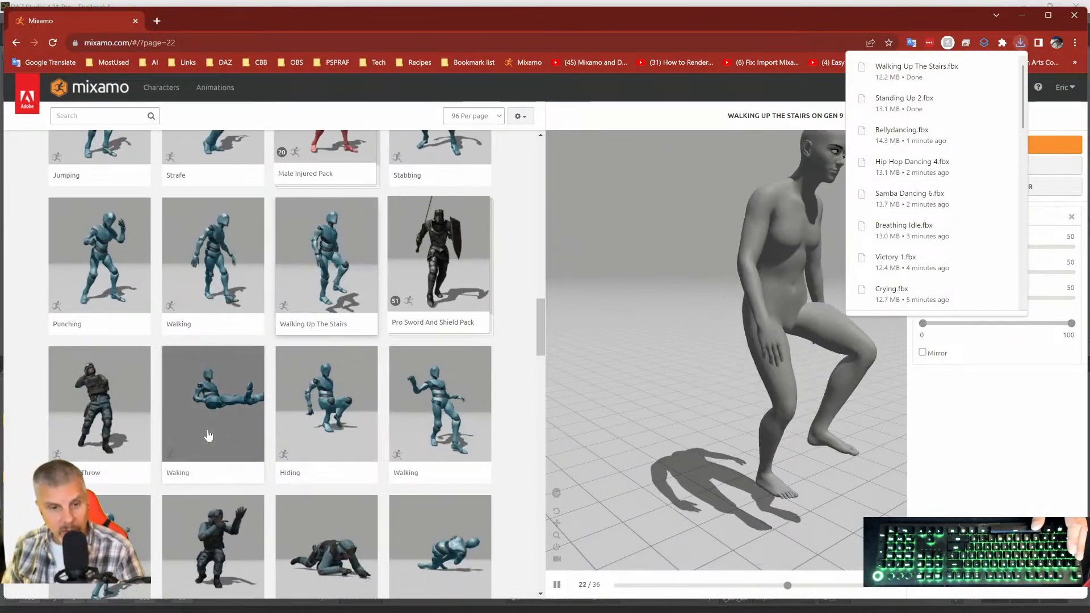
left_click(220, 437)
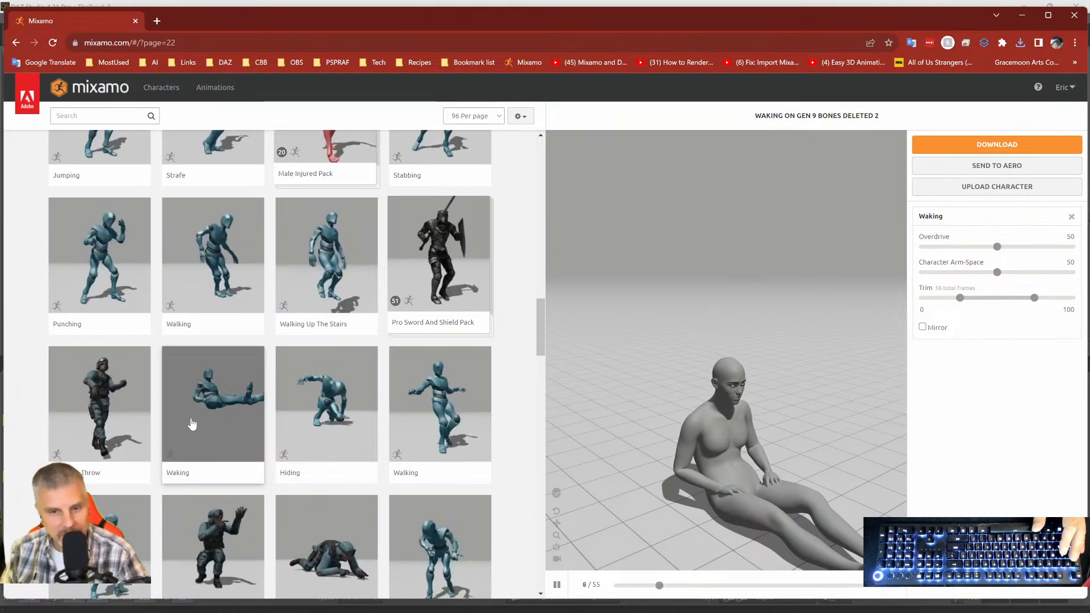
scroll(196, 421, "down", 2)
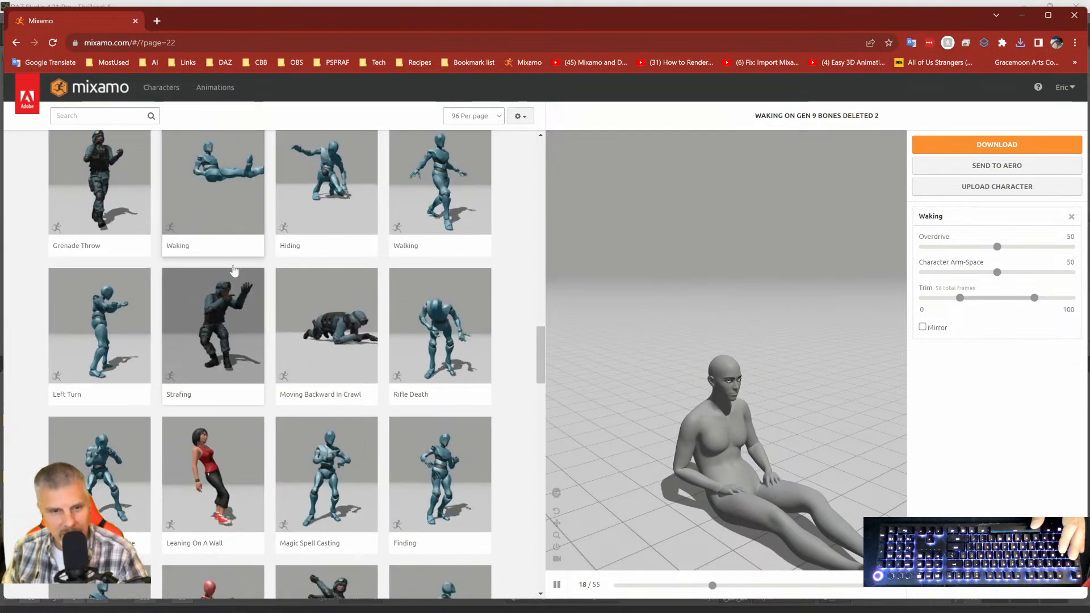
left_click(997, 145)
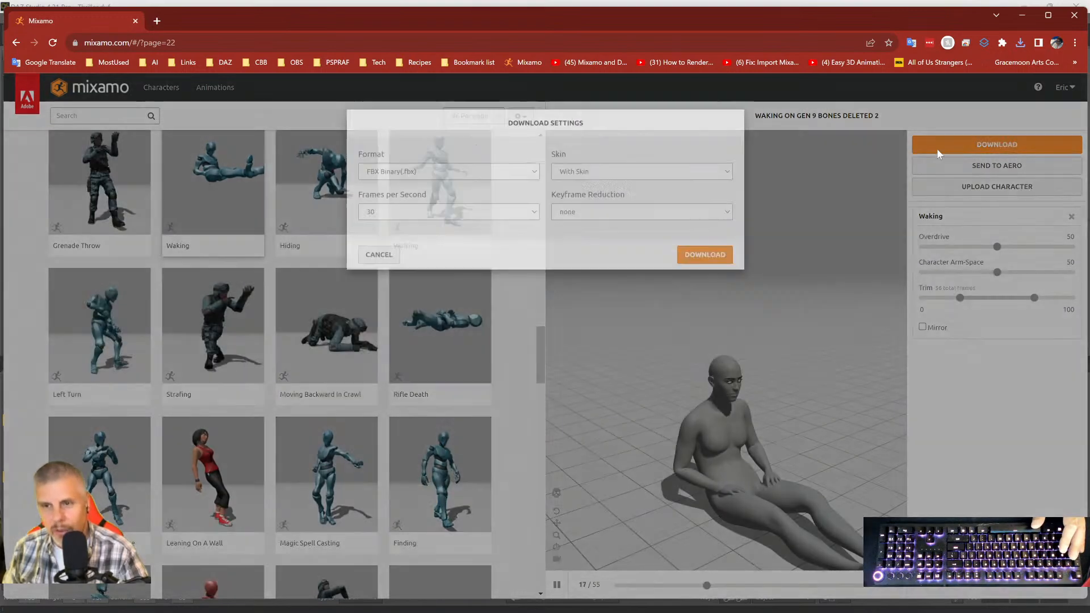
left_click(702, 275)
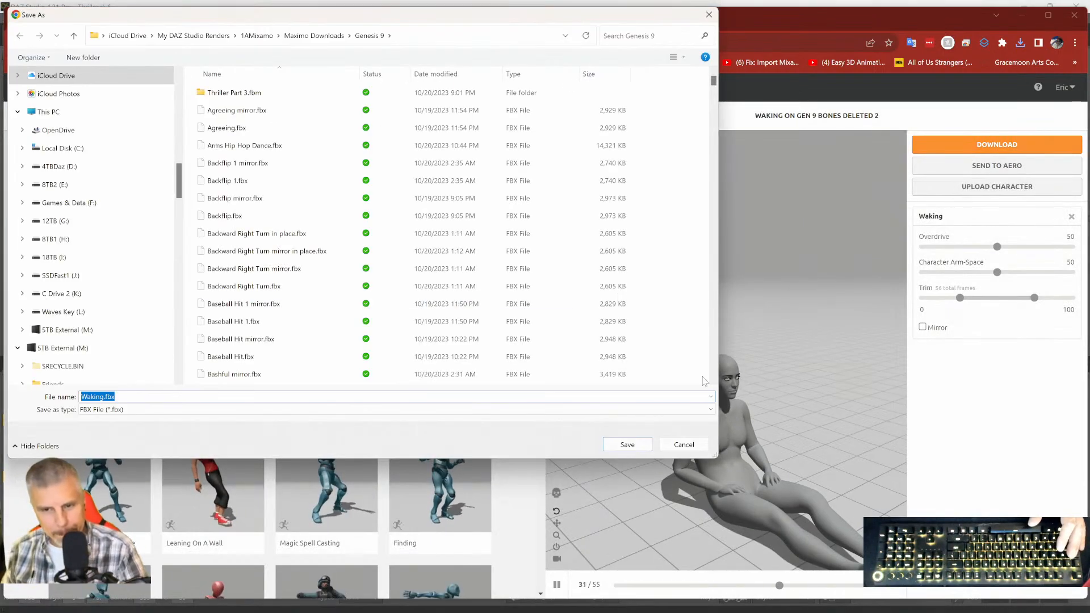
left_click(626, 443)
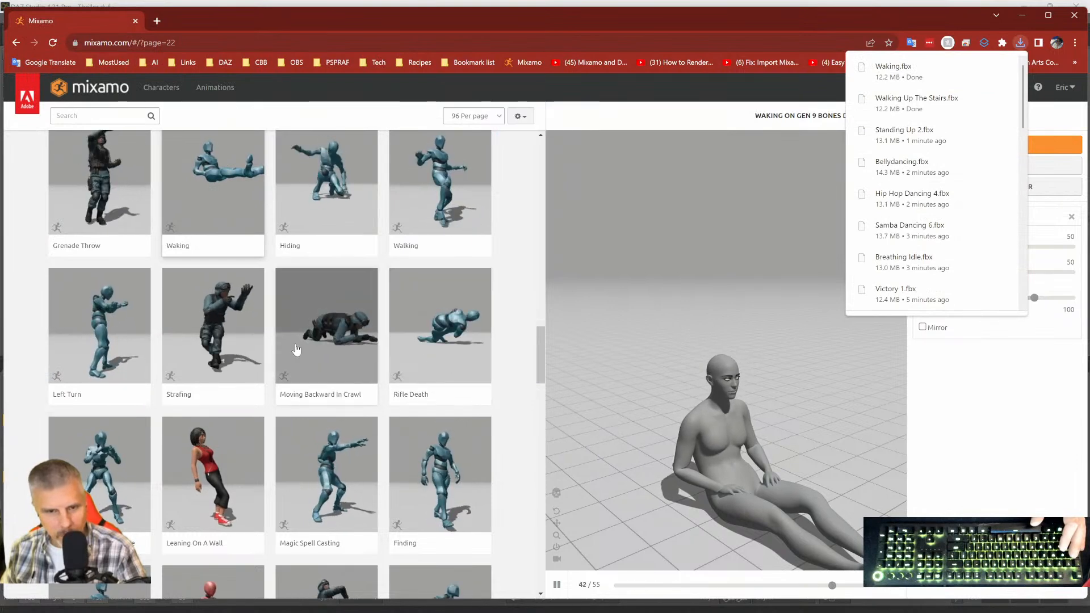
left_click(319, 352)
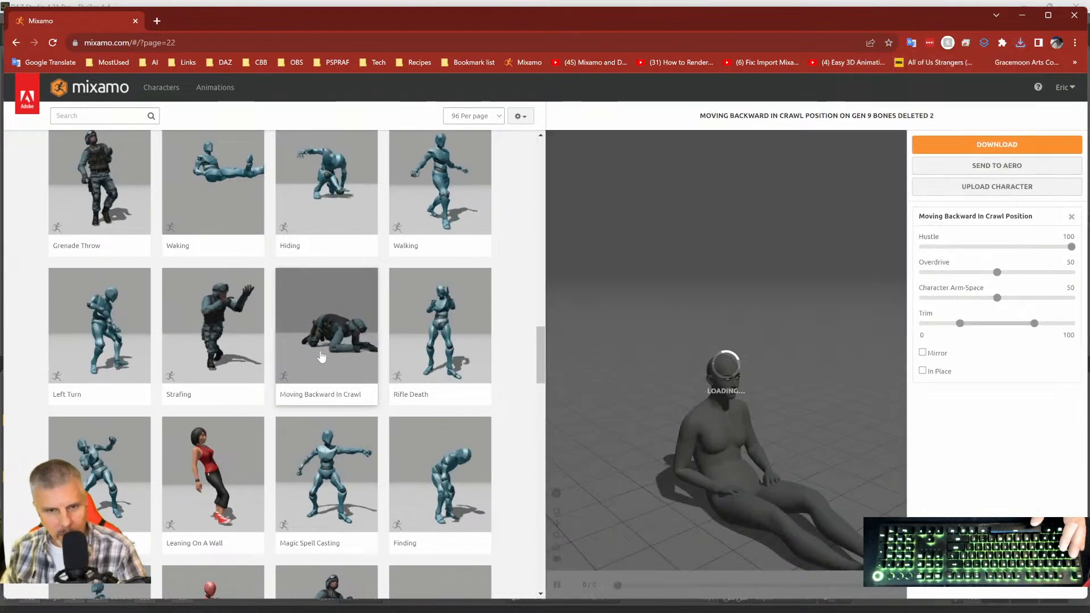
scroll(324, 347, "down", 2)
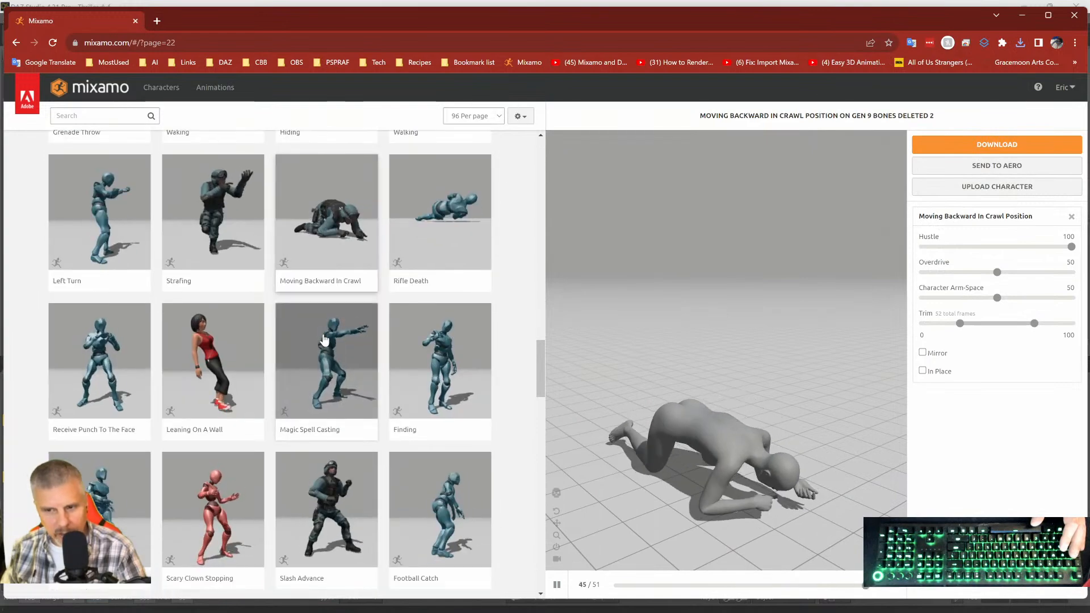
scroll(325, 340, "down", 2)
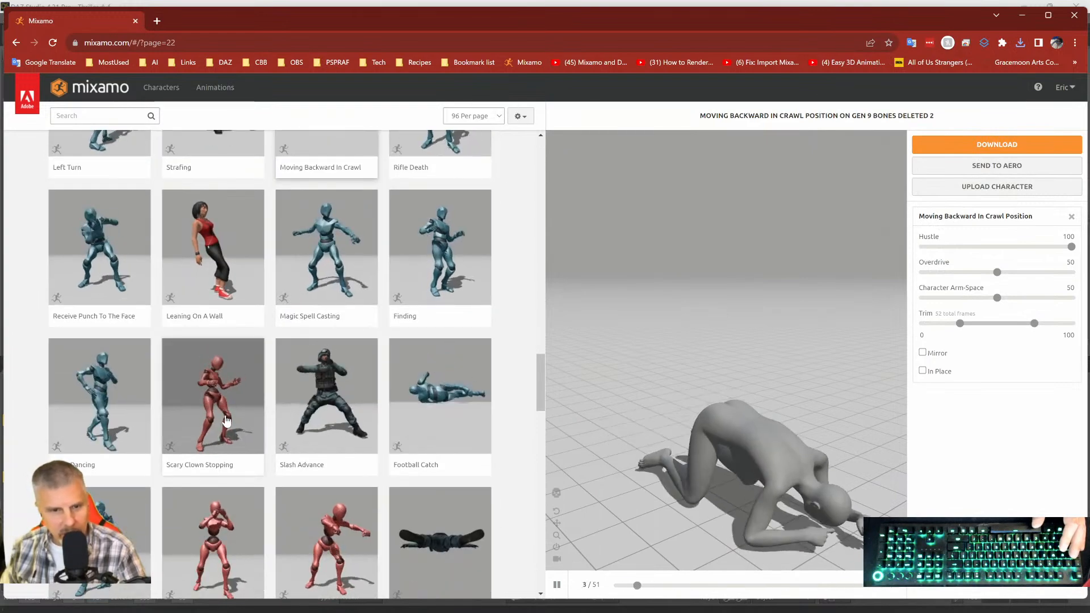
left_click(226, 420)
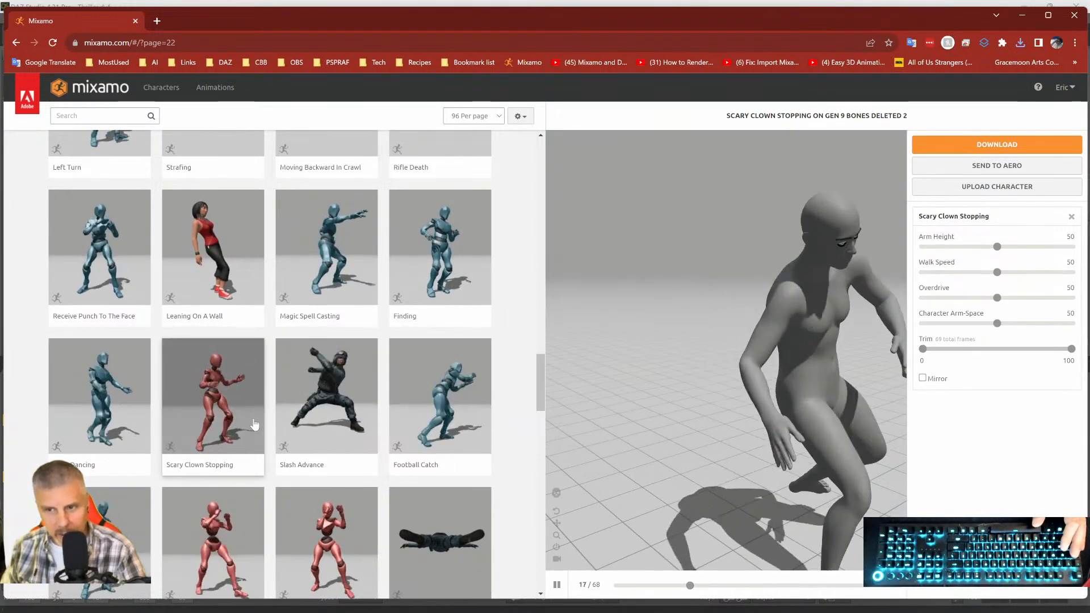
left_click(916, 150)
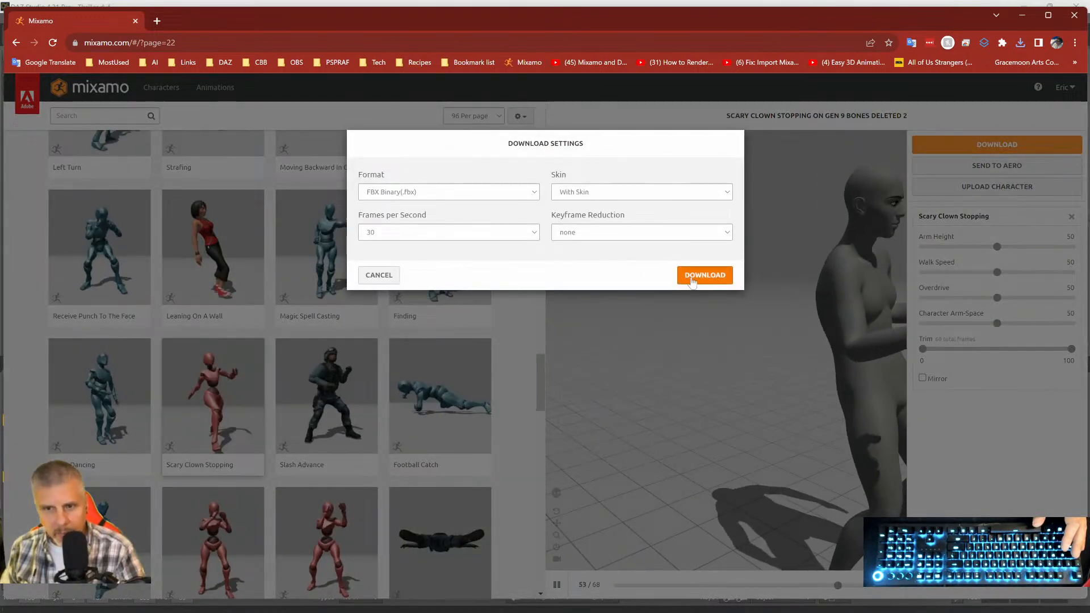
left_click(692, 278)
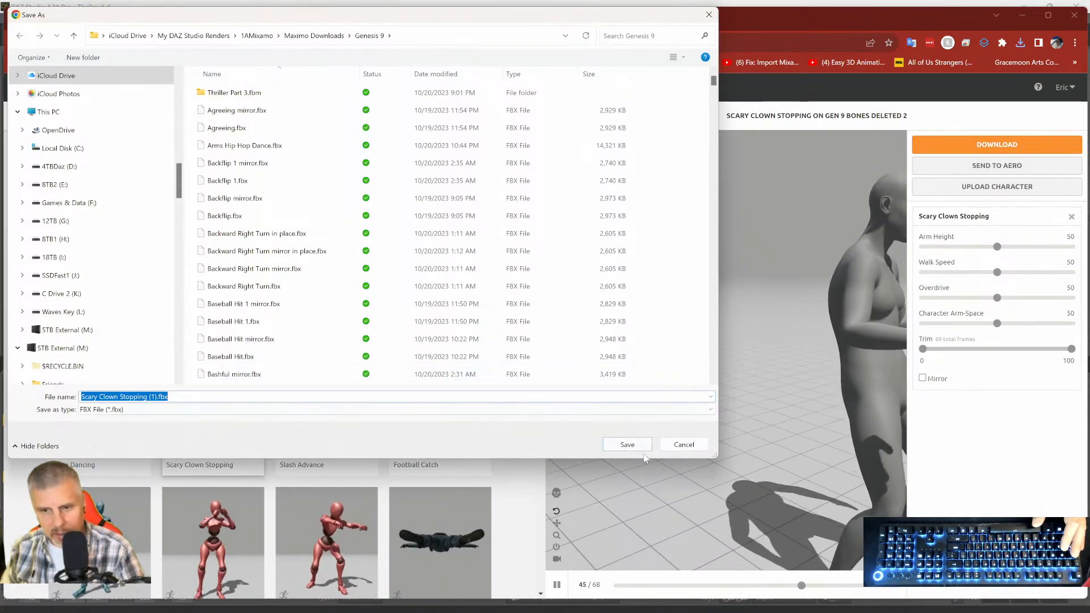
left_click(688, 447)
Apply the Swing Dancing animation to the character and download it as FBX Binary with skin at 30 frames per second.
scroll(397, 375, "down", 4)
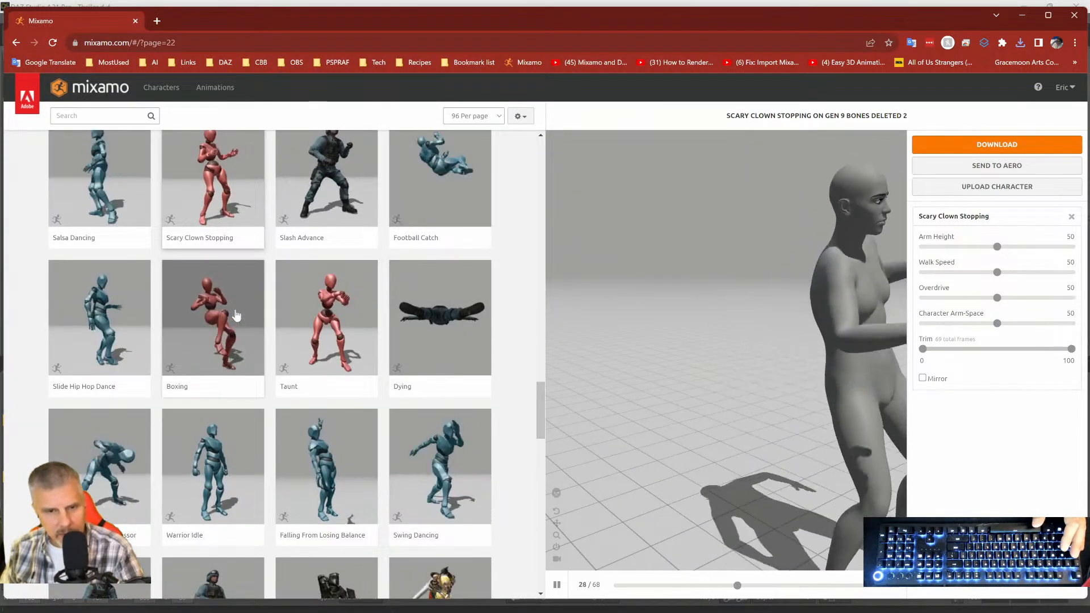
scroll(232, 323, "down", 2)
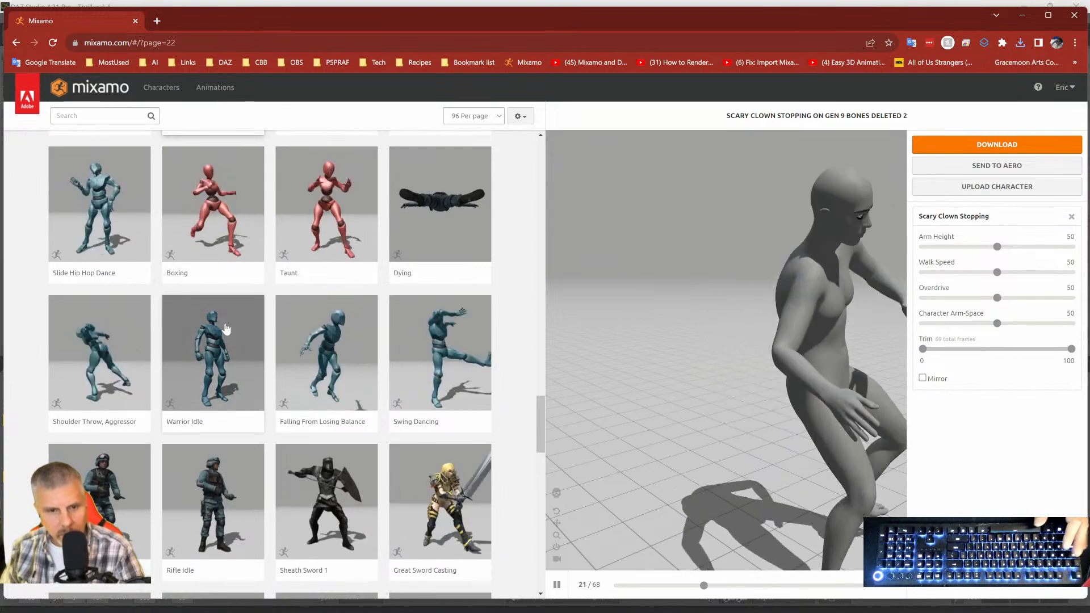
left_click(427, 373)
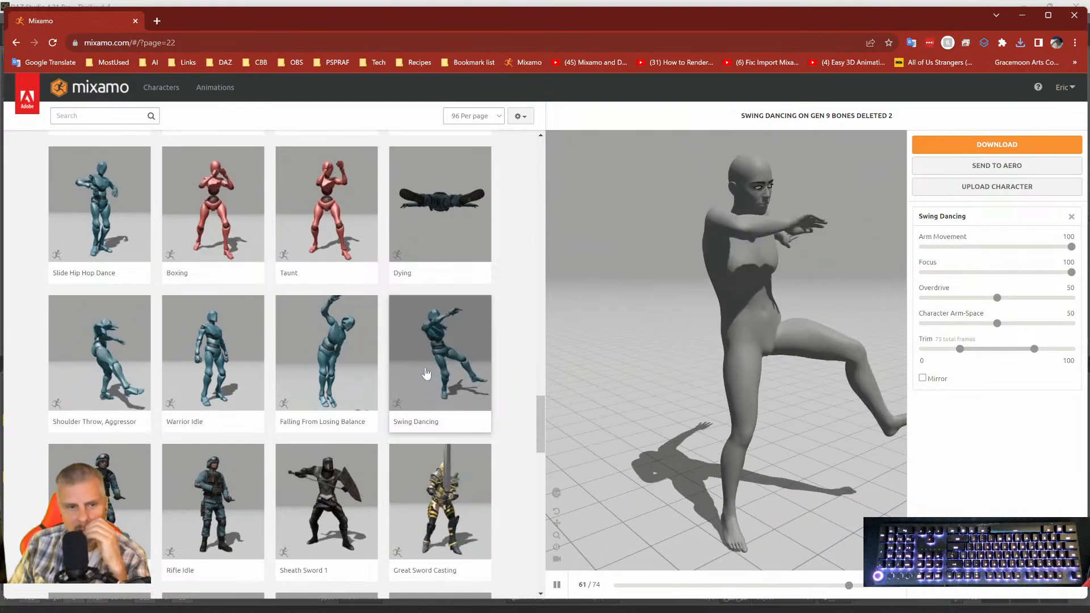
left_click(991, 145)
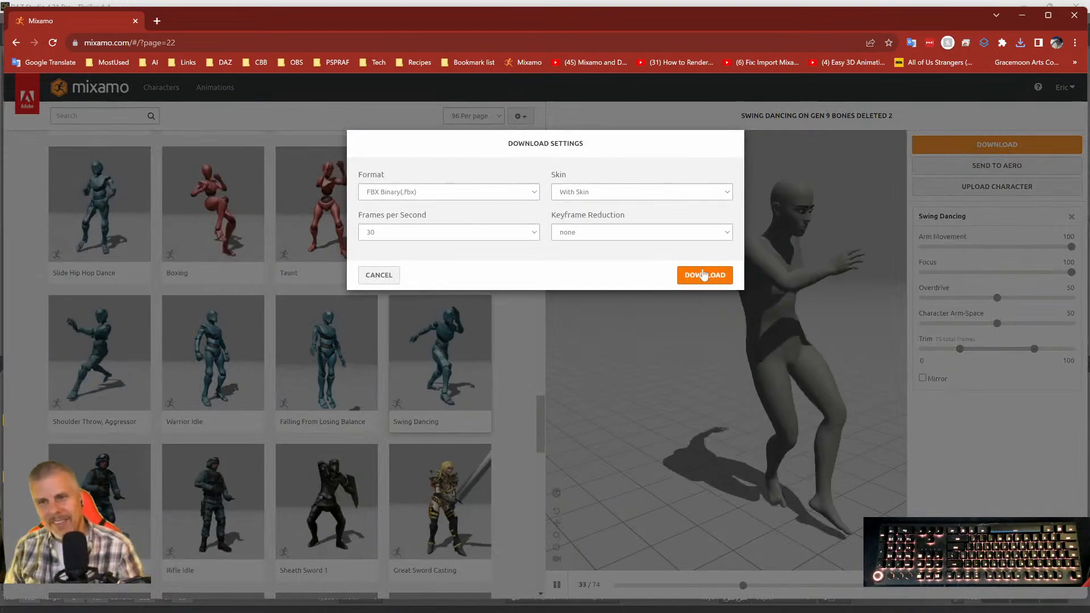
left_click(703, 275)
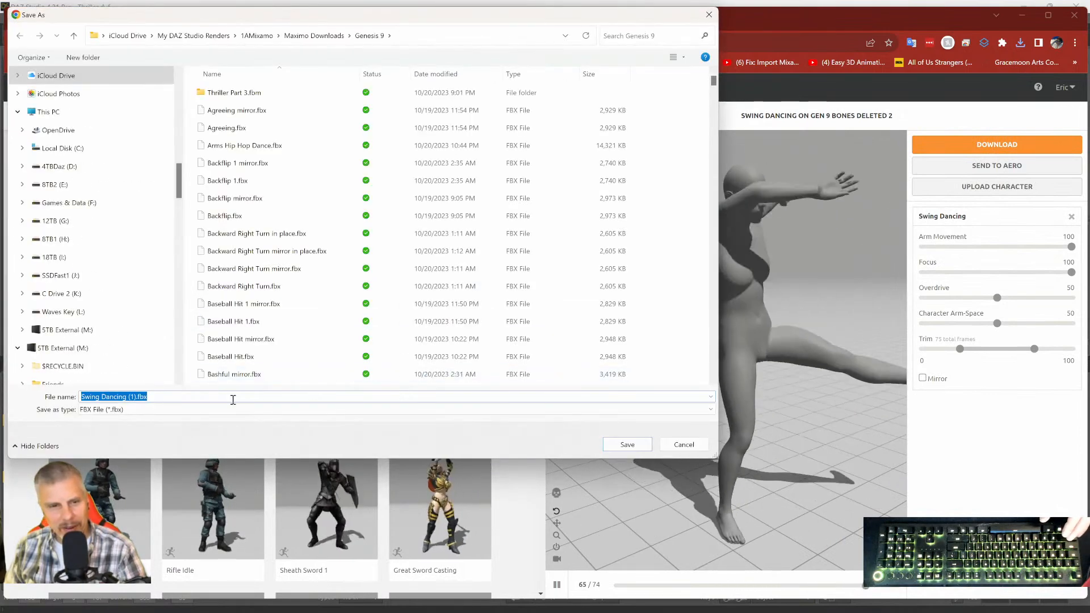
Save the download under the unique name Swing Dancing 2.fbx without replacing the existing Swing Dancing 1.fbx.
left_click(129, 397)
key("Delete")
key("Delete")
key("Delete")
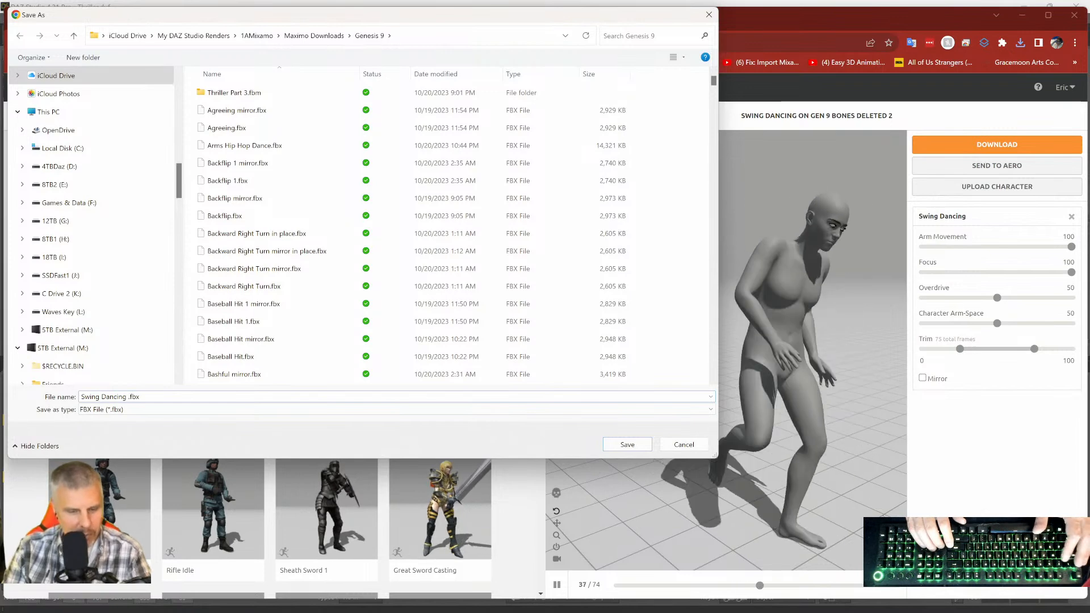
type("1")
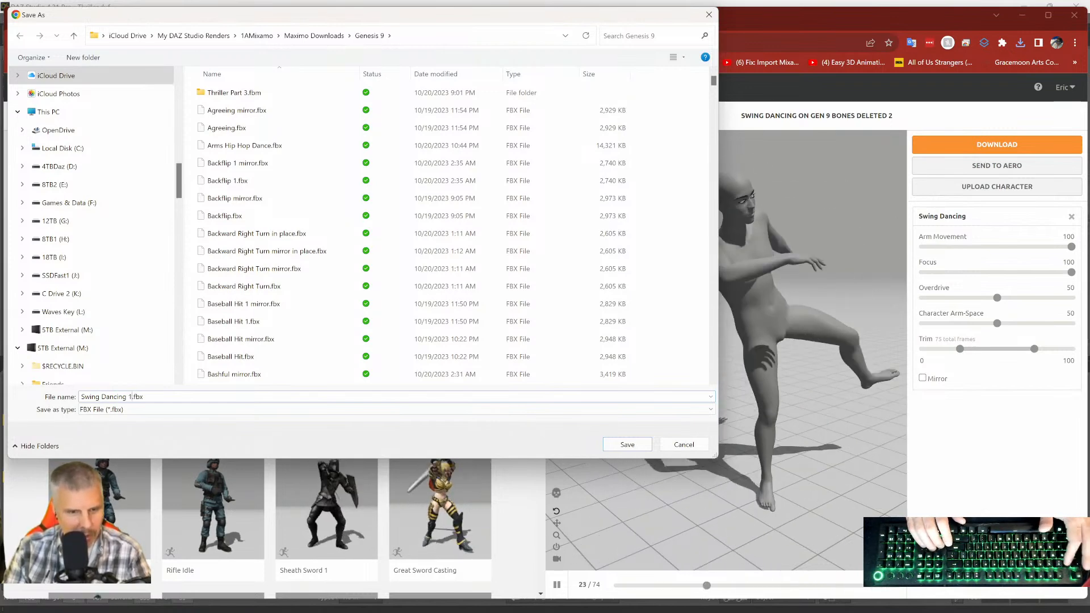
key("Return")
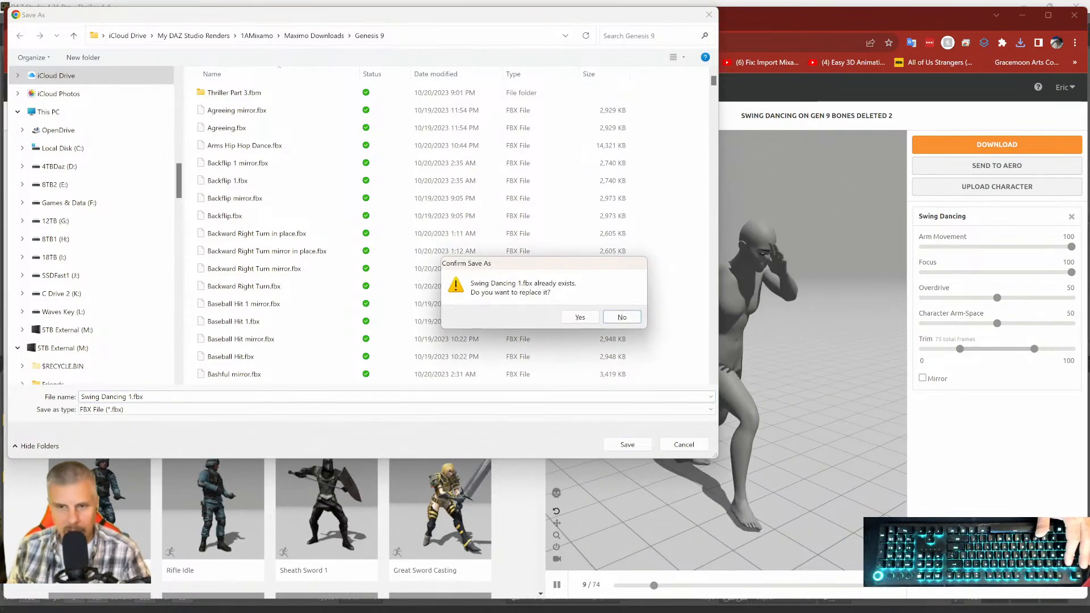
left_click(622, 317)
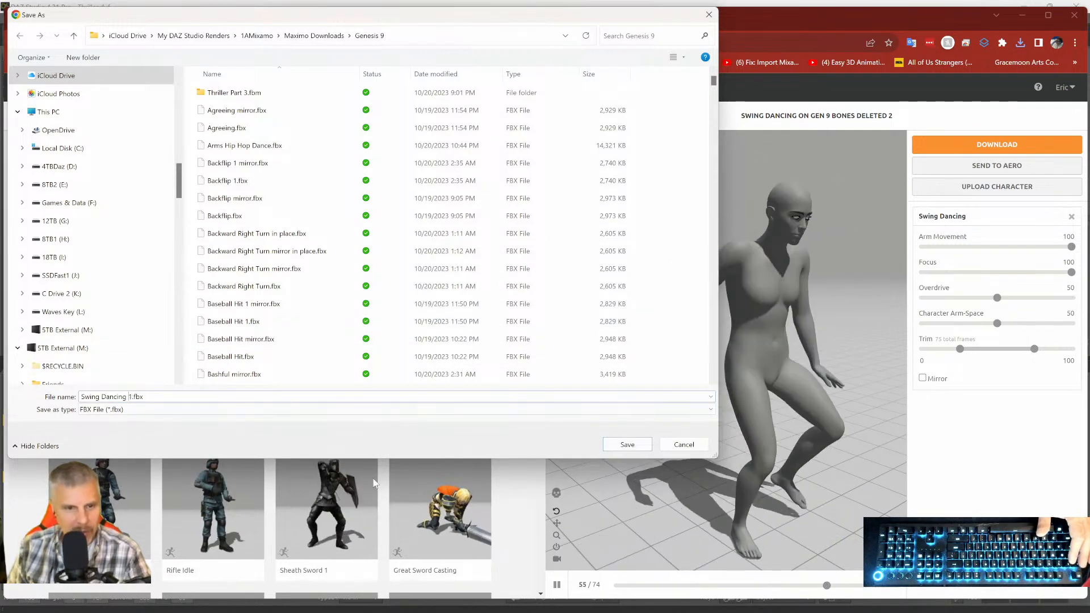
key("Return")
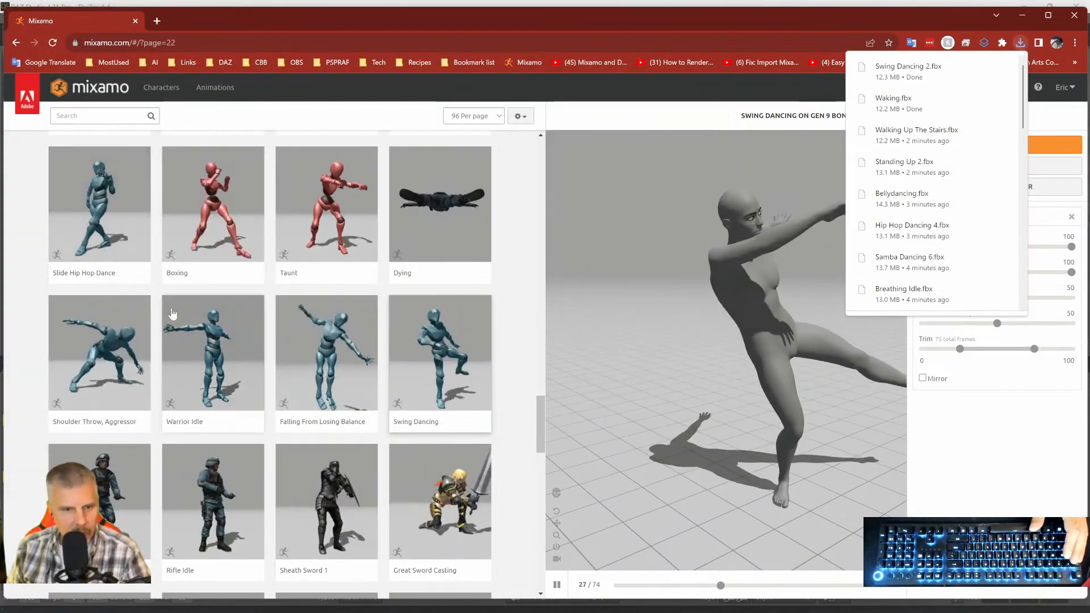
Apply the Laying Hand Gesture animation, download it as FBX Binary with skin at 30 frames per second and save it as Laying Hand Gesture.fbx.
scroll(201, 379, "down", 2)
scroll(202, 379, "down", 2)
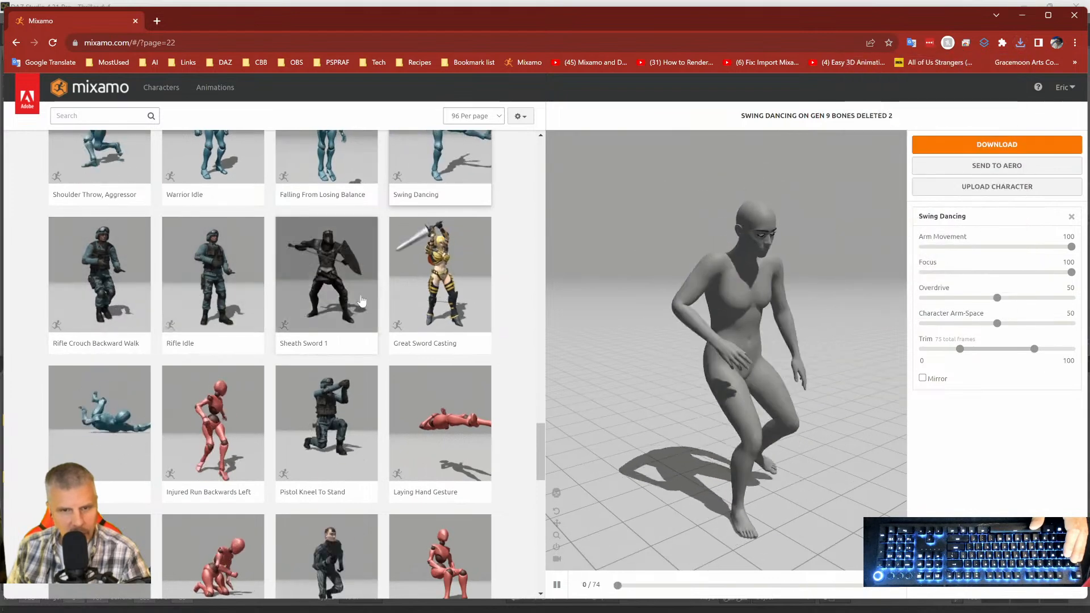
scroll(340, 341, "down", 2)
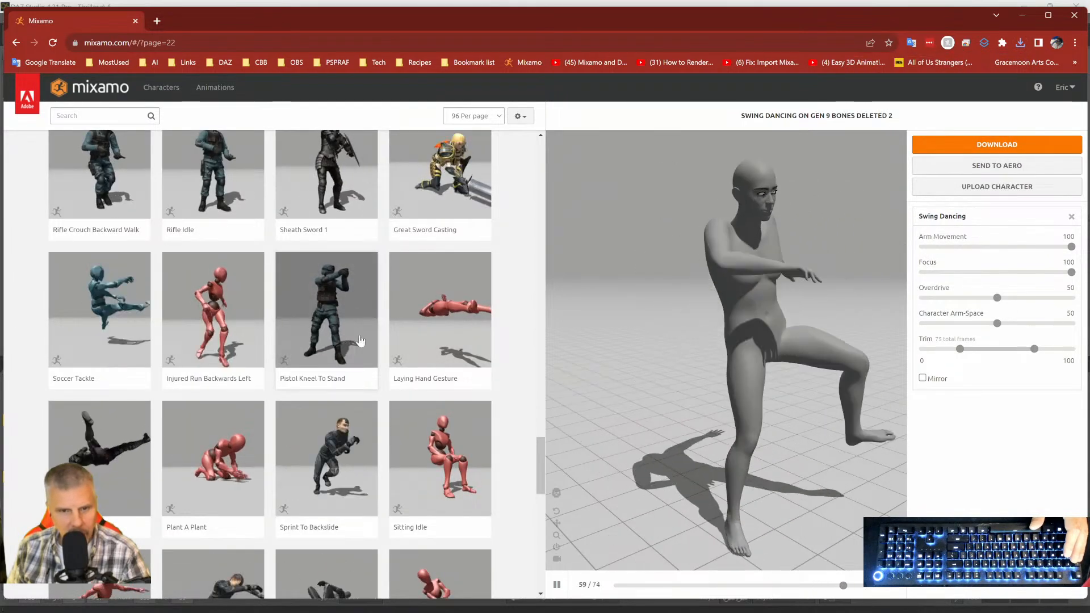
left_click(430, 339)
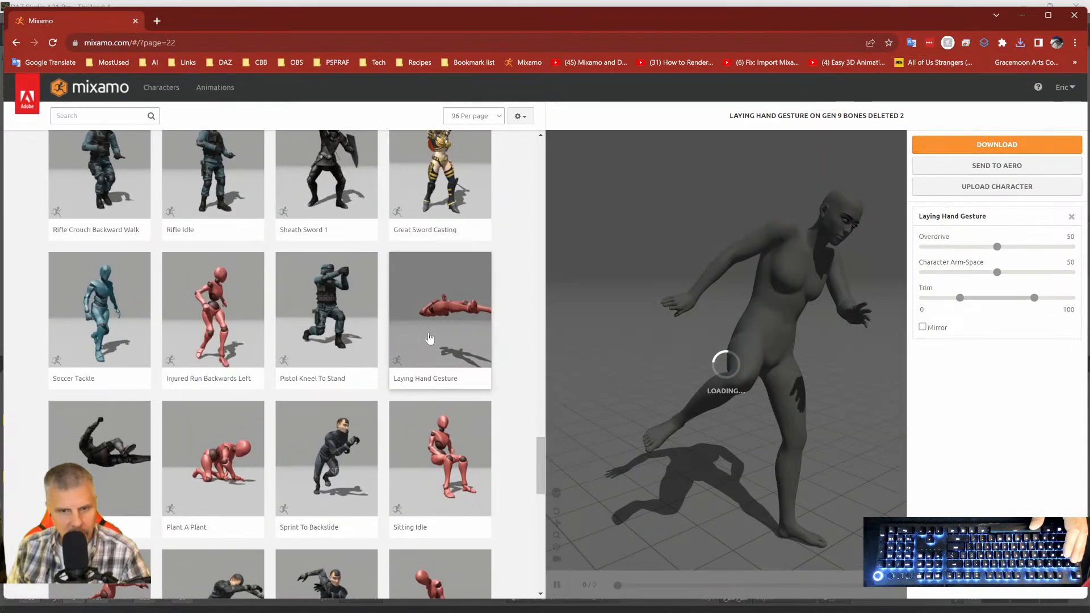
left_click(401, 353)
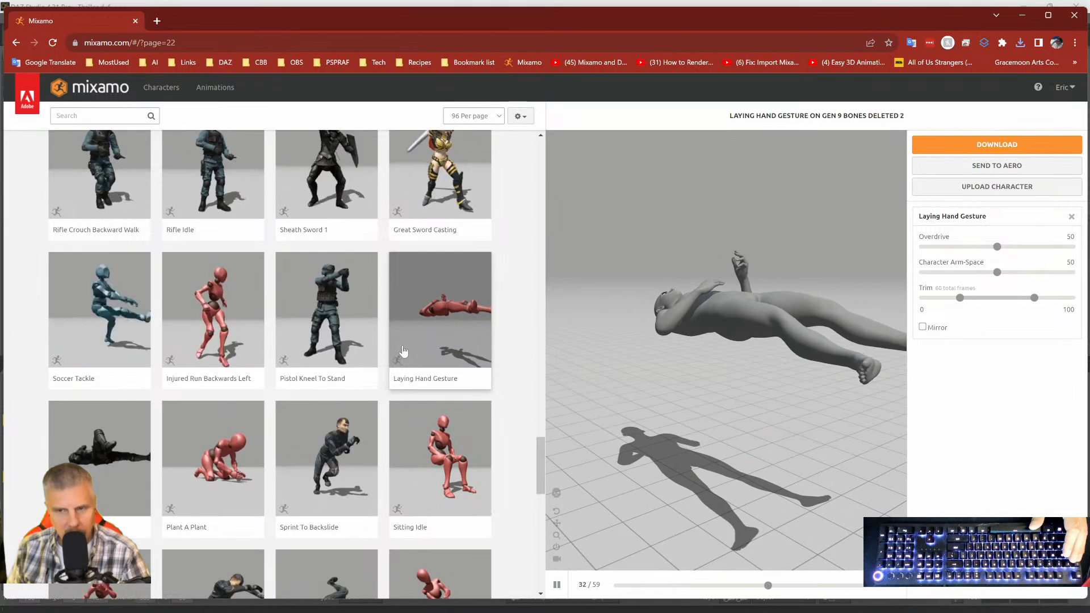
left_click(412, 336)
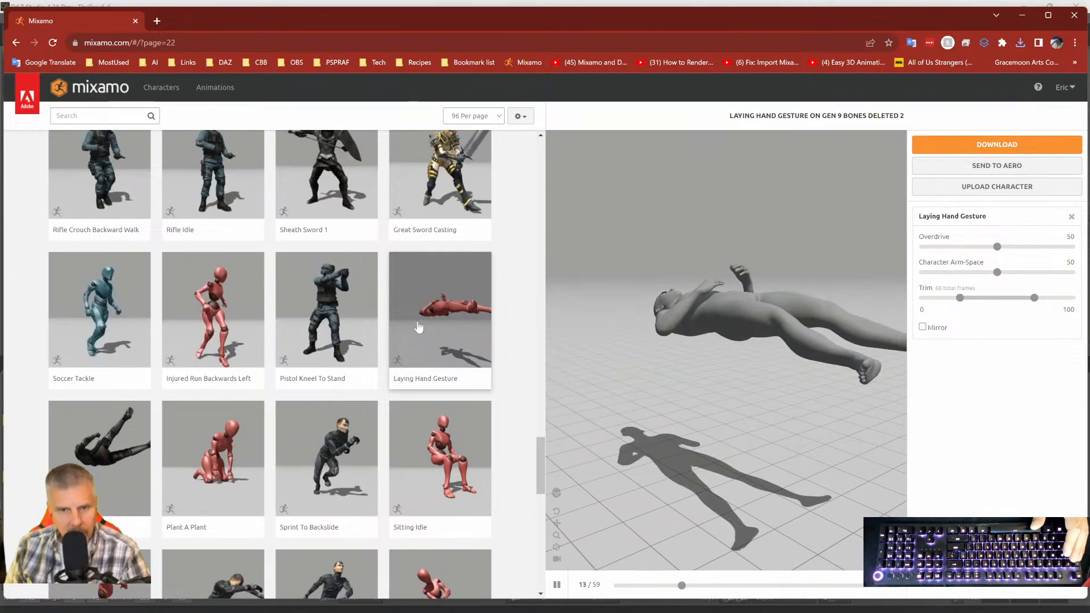
left_click(991, 142)
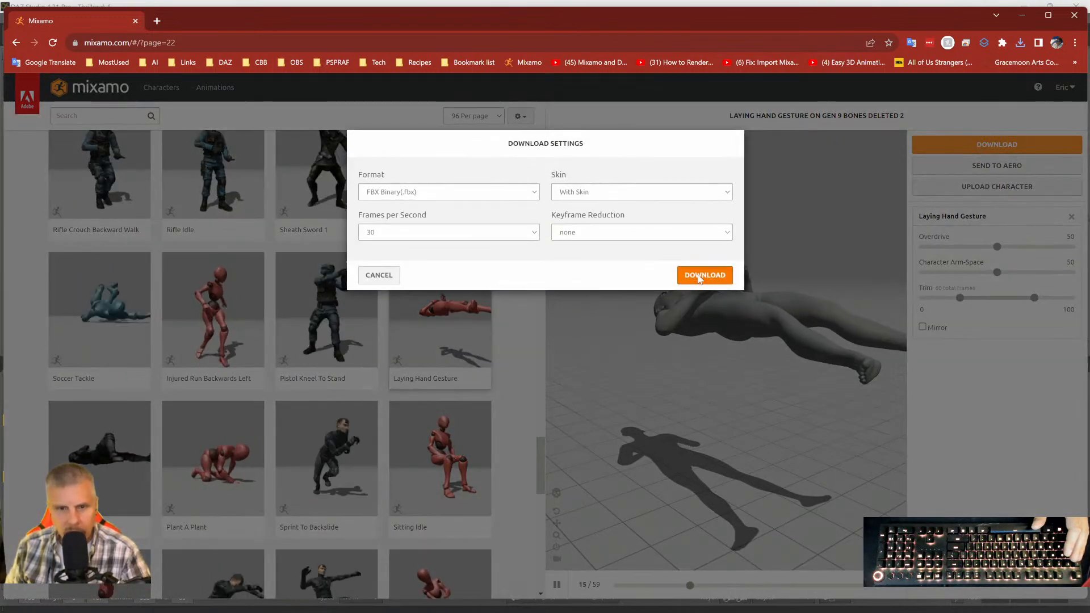
left_click(699, 278)
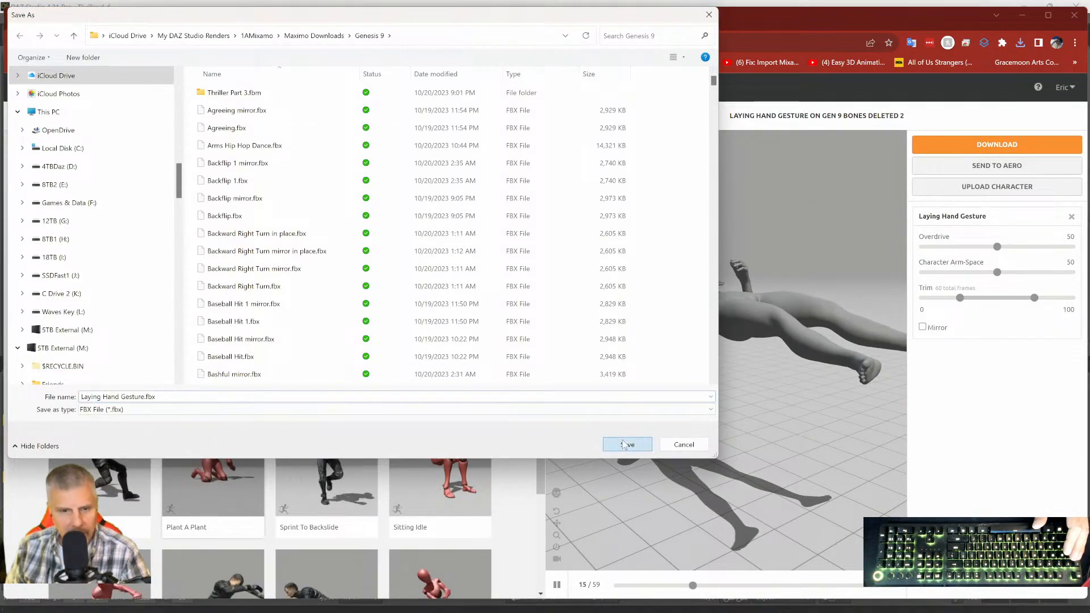
left_click(625, 445)
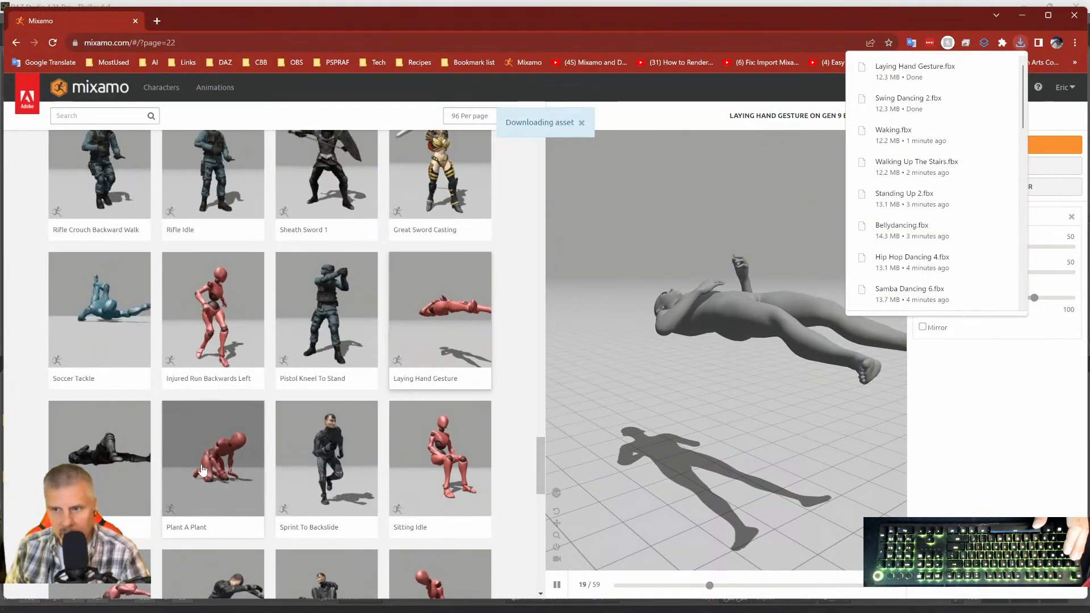
Apply the Plant A Plant animation, download it and save it as Plant A Plant.fbx in the Genesis 9 folder.
left_click(203, 470)
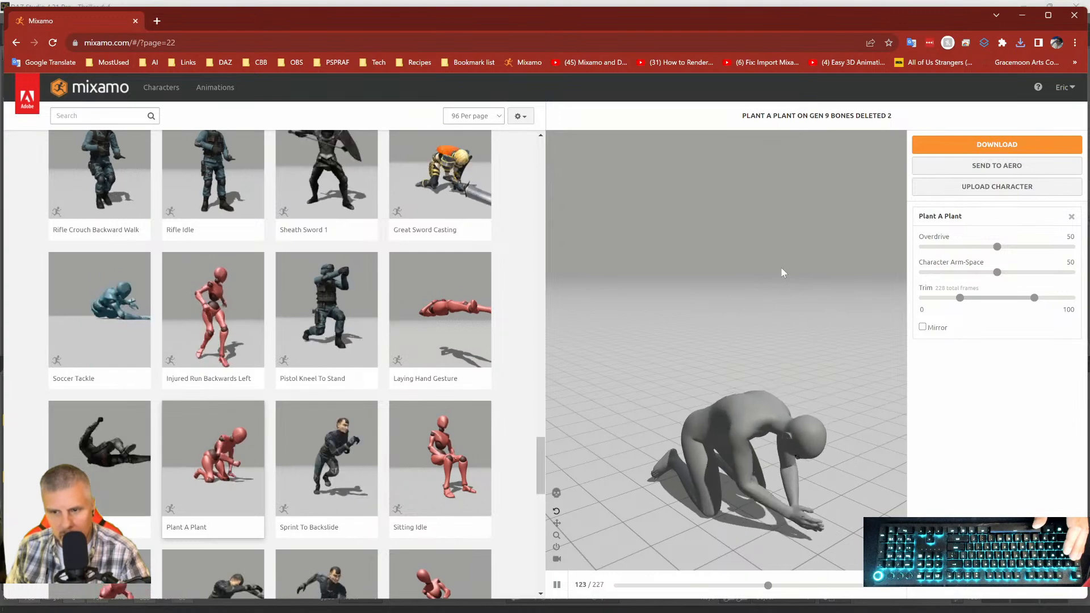
left_click(996, 146)
left_click(704, 276)
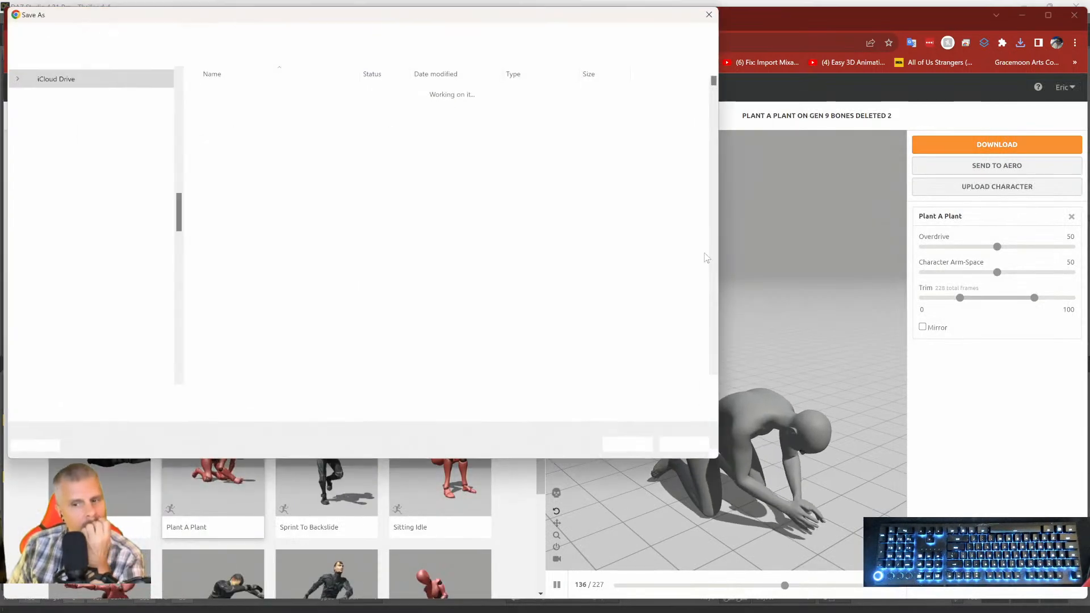
left_click(625, 444)
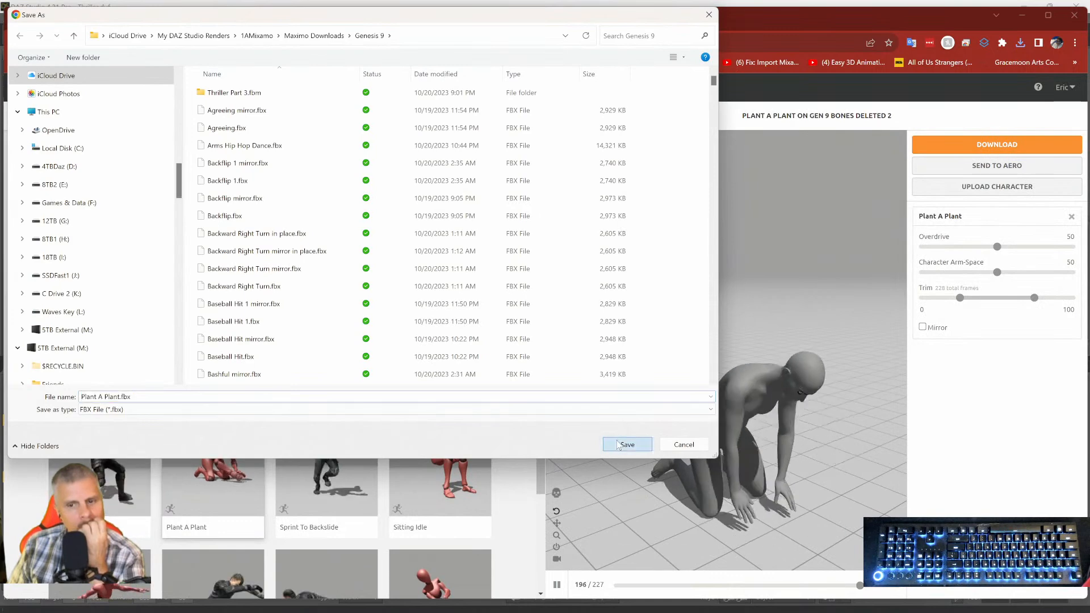
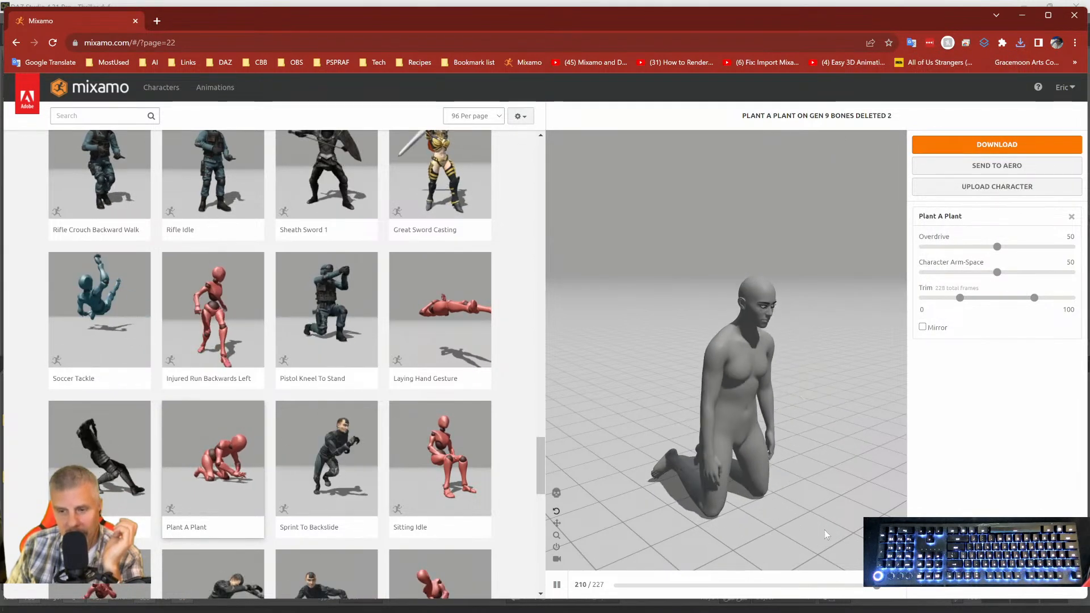
Apply the Sitting Idle animation, download it as FBX with skin and save it under the unique name Sitting Idle 1.fbx.
left_click(476, 478)
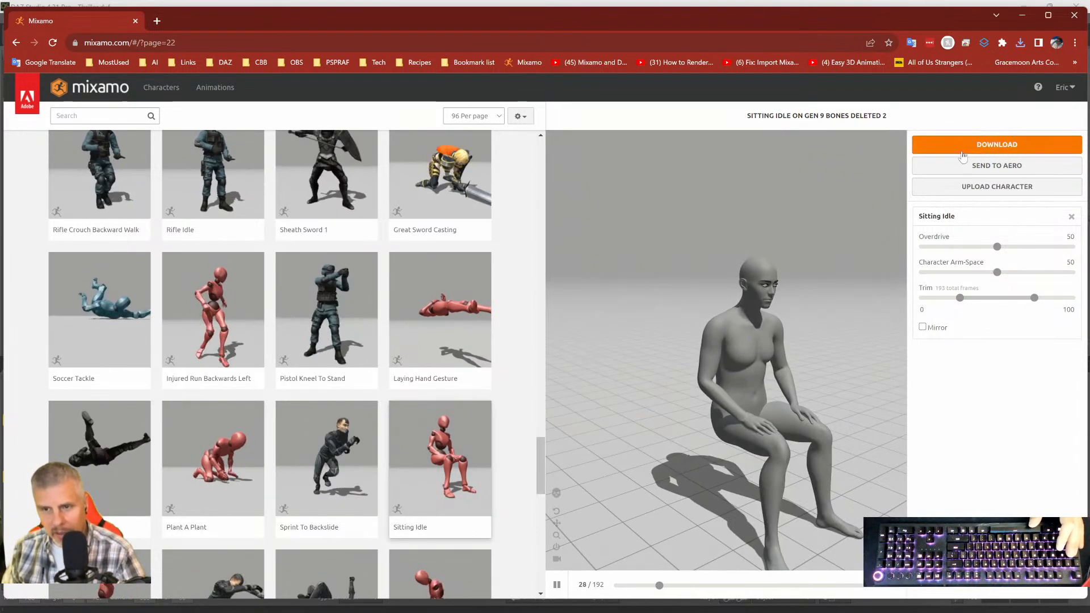
left_click(960, 149)
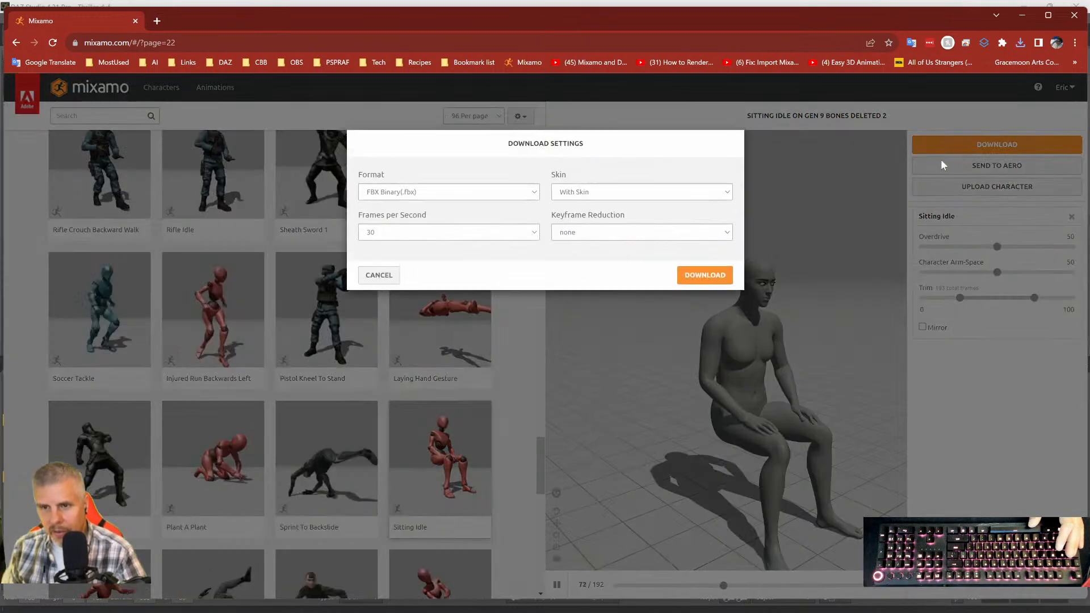
left_click(719, 275)
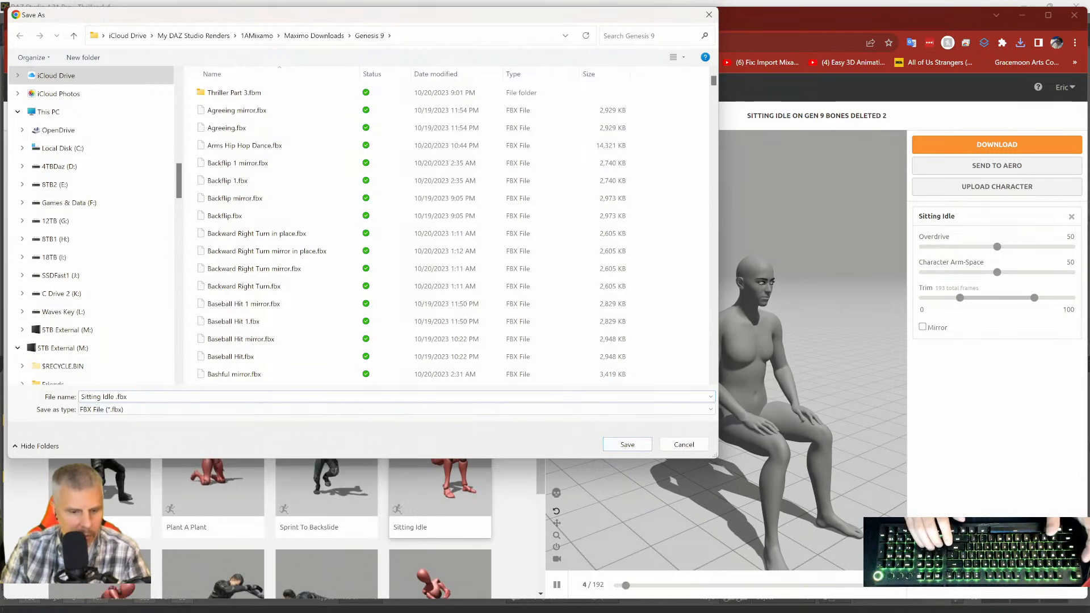
key("Return")
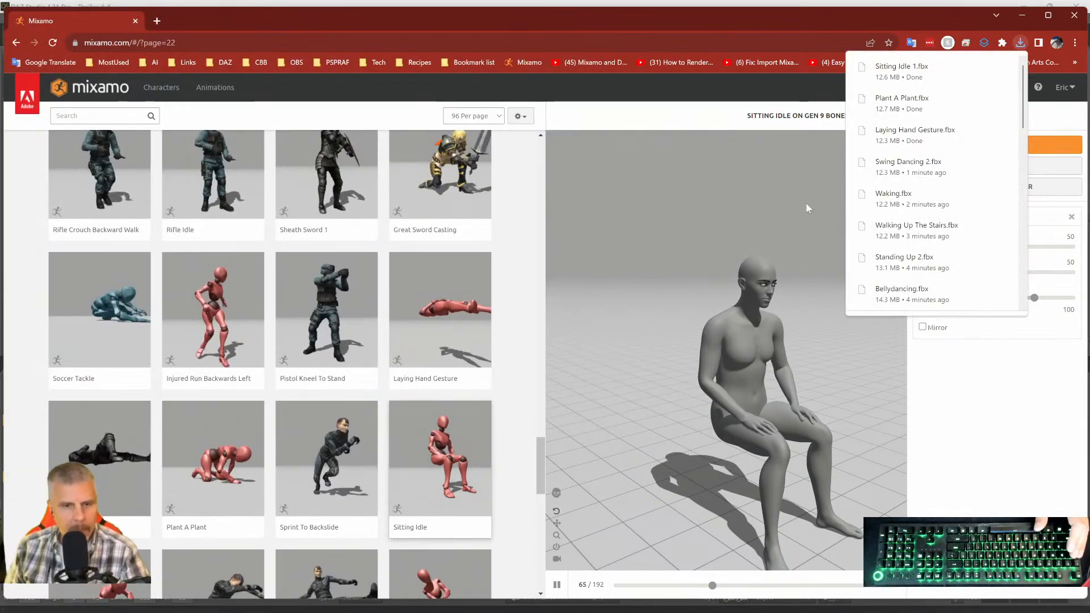
Preview both Golf Putt animations, apply the one beside Flying Shoulder Throw, download it and save it as Golf Putt.fbx.
scroll(355, 374, "down", 4)
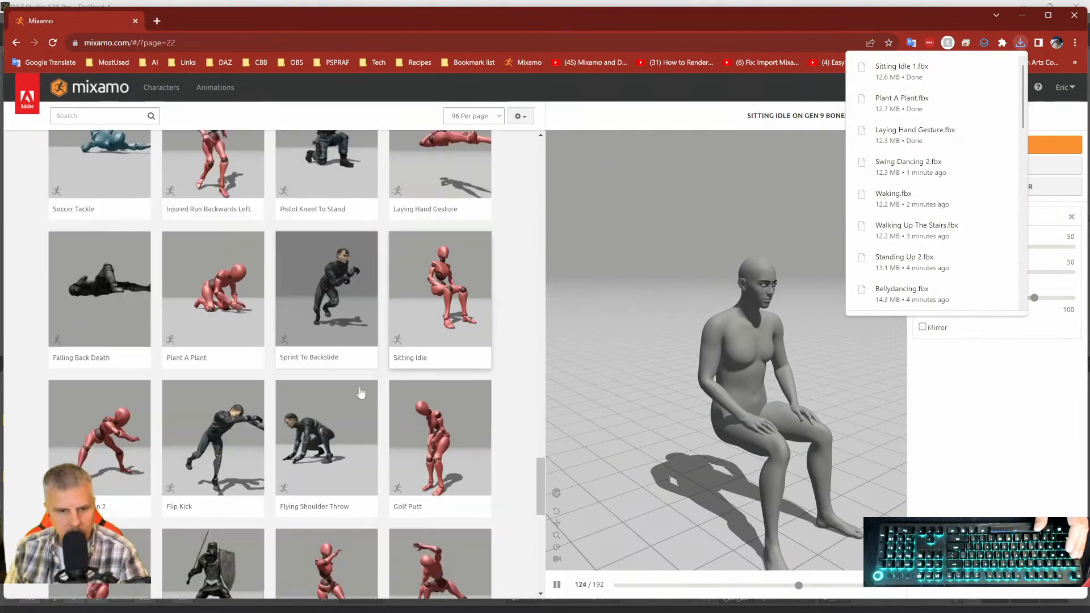
scroll(359, 396, "down", 3)
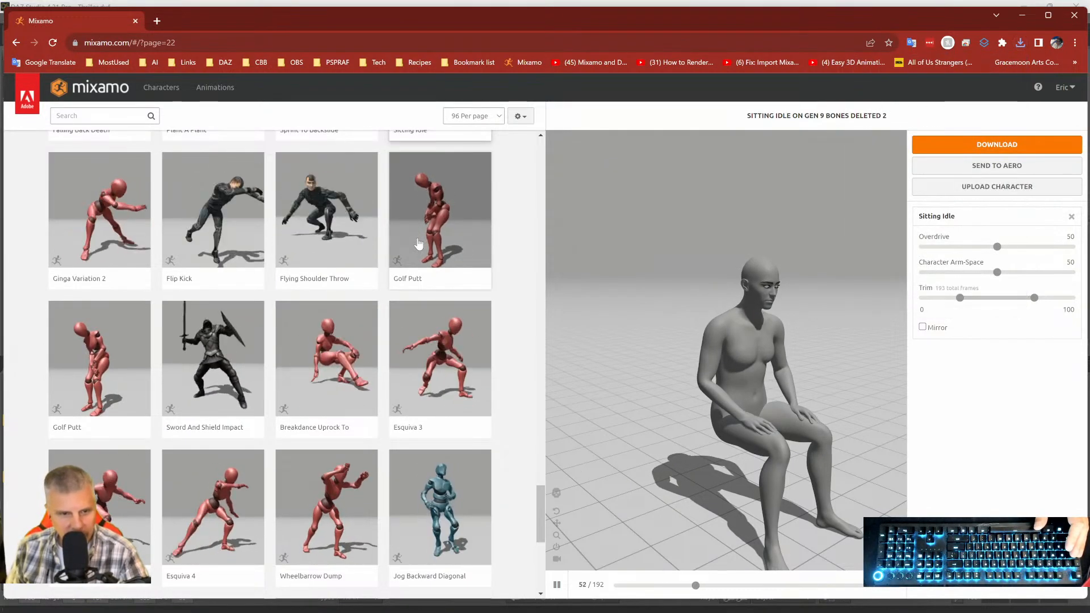
left_click(111, 356)
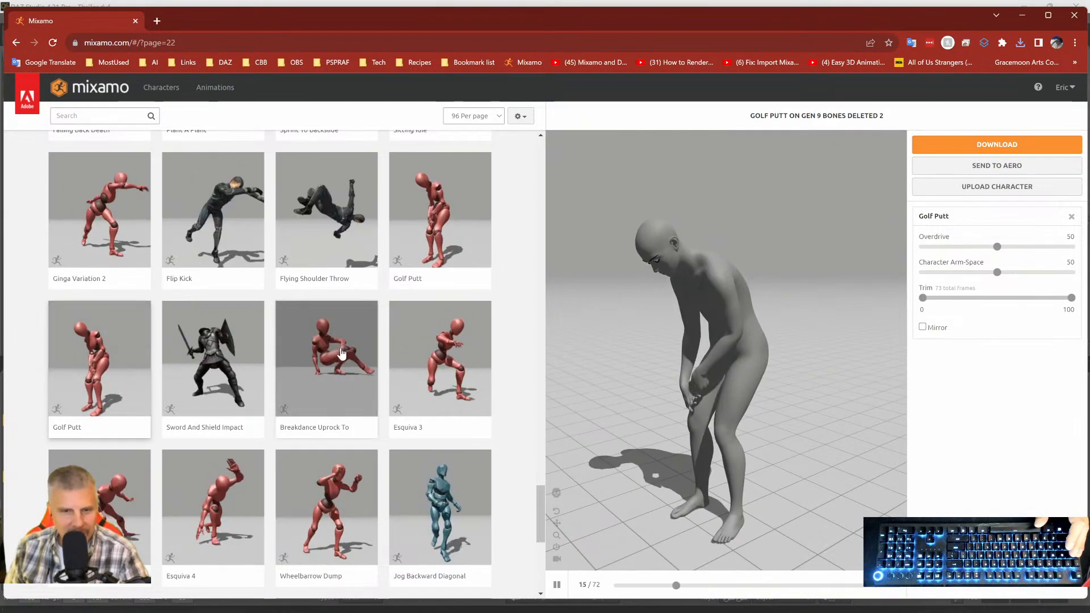
left_click(427, 225)
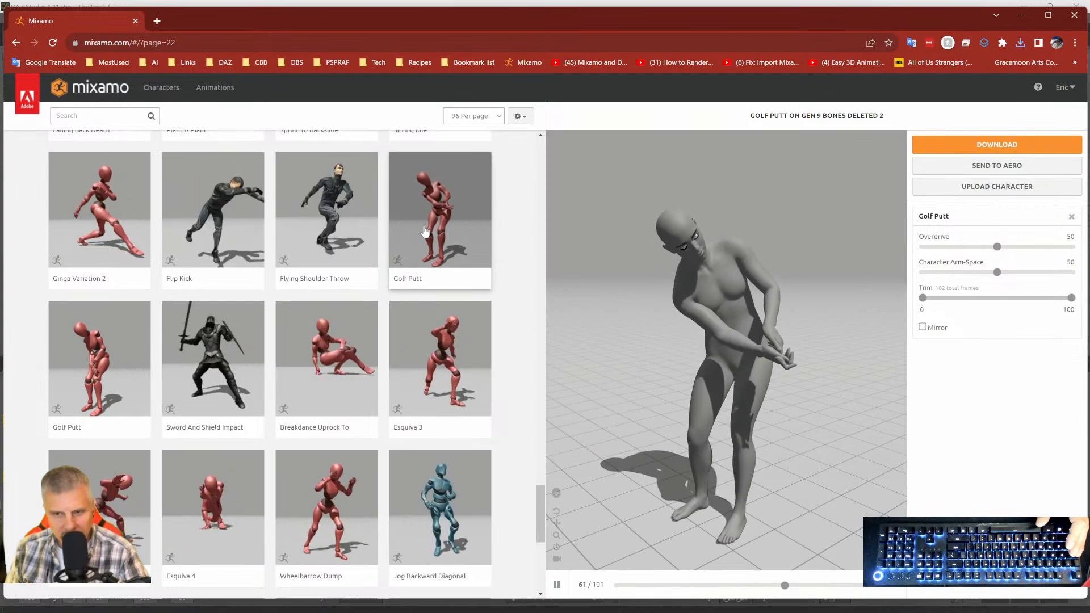
left_click(995, 145)
left_click(721, 275)
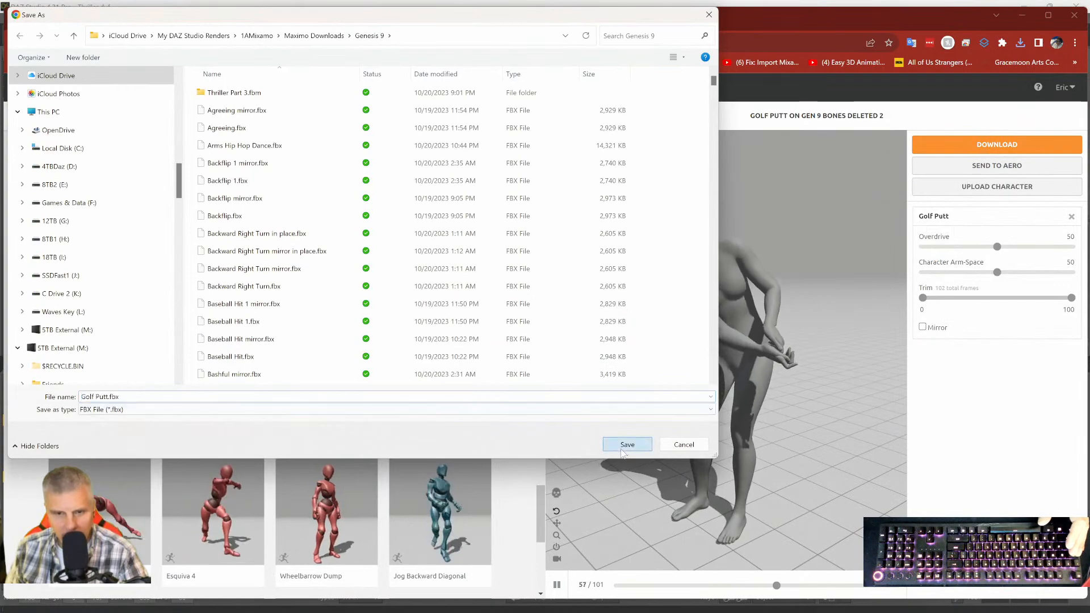
left_click(627, 444)
Apply the Can Can animation, download it as FBX Binary with skin and save it as Can Can.fbx in the Genesis 9 folder.
scroll(265, 424, "down", 5)
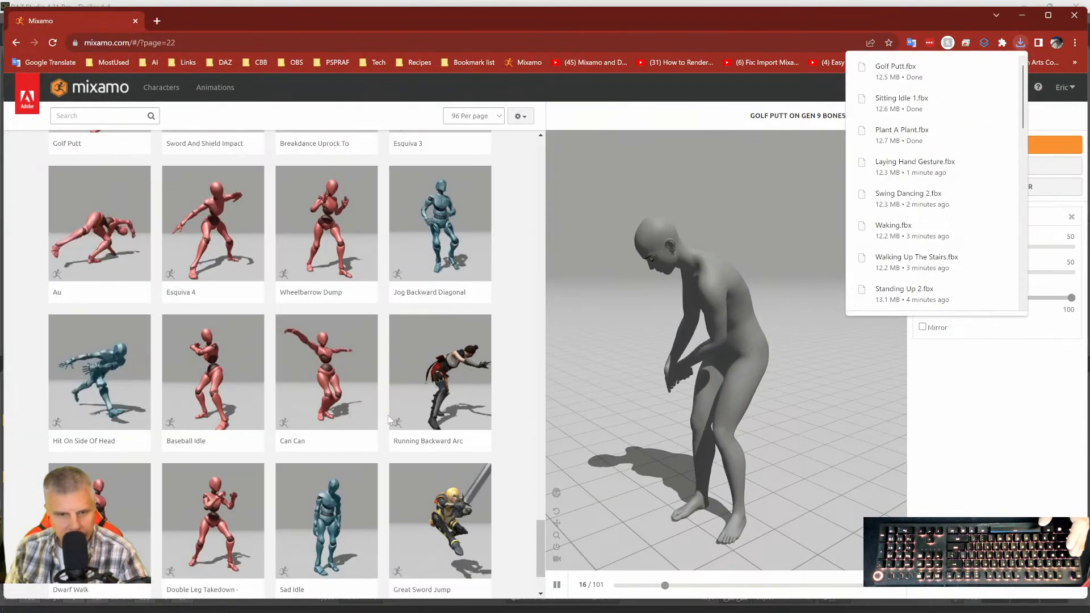
left_click(325, 381)
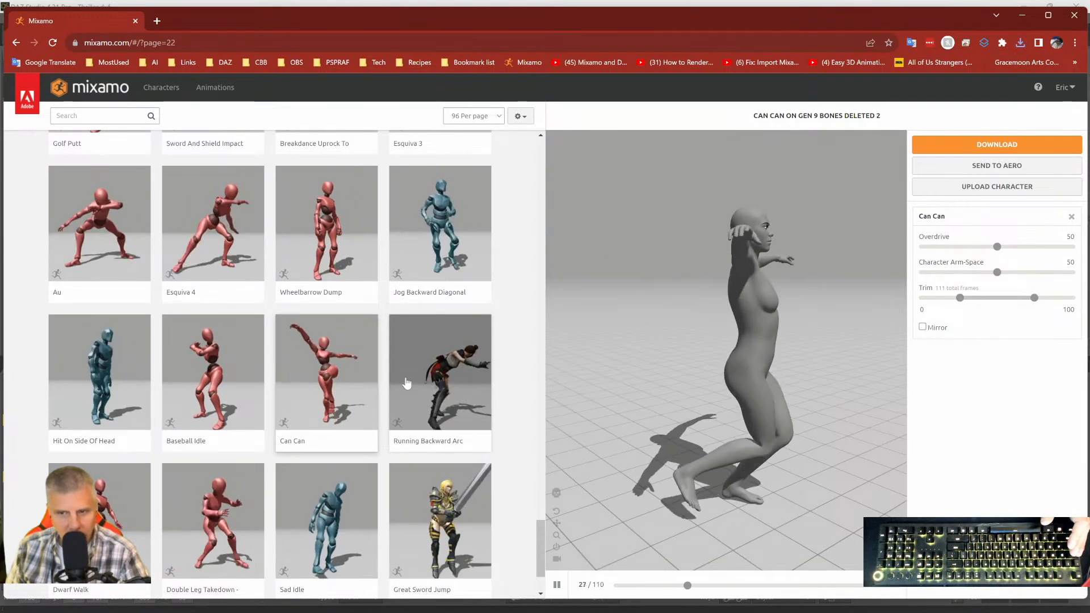
left_click(960, 144)
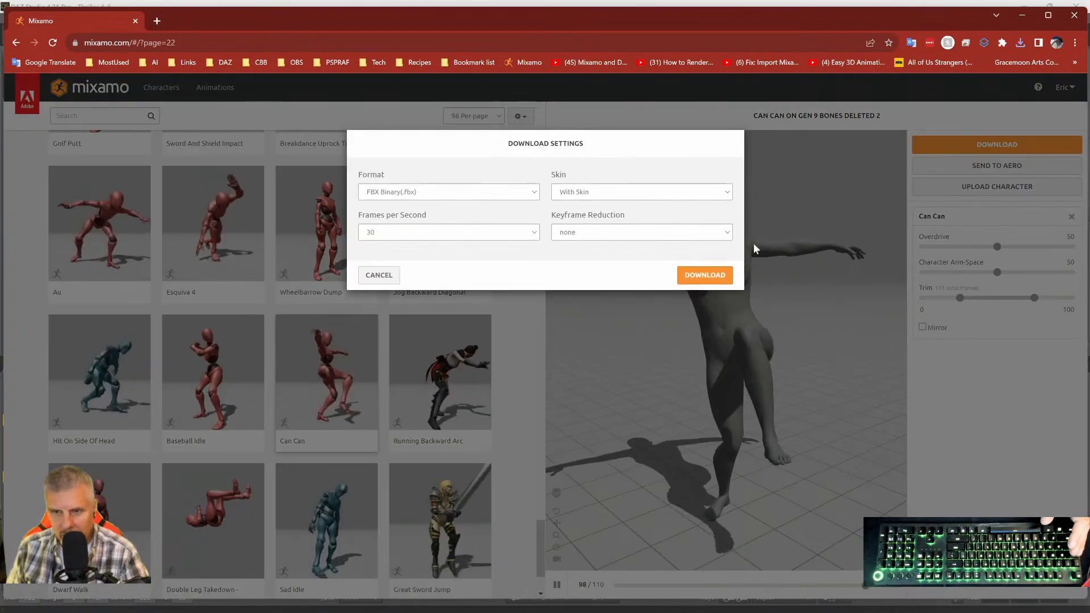
left_click(713, 275)
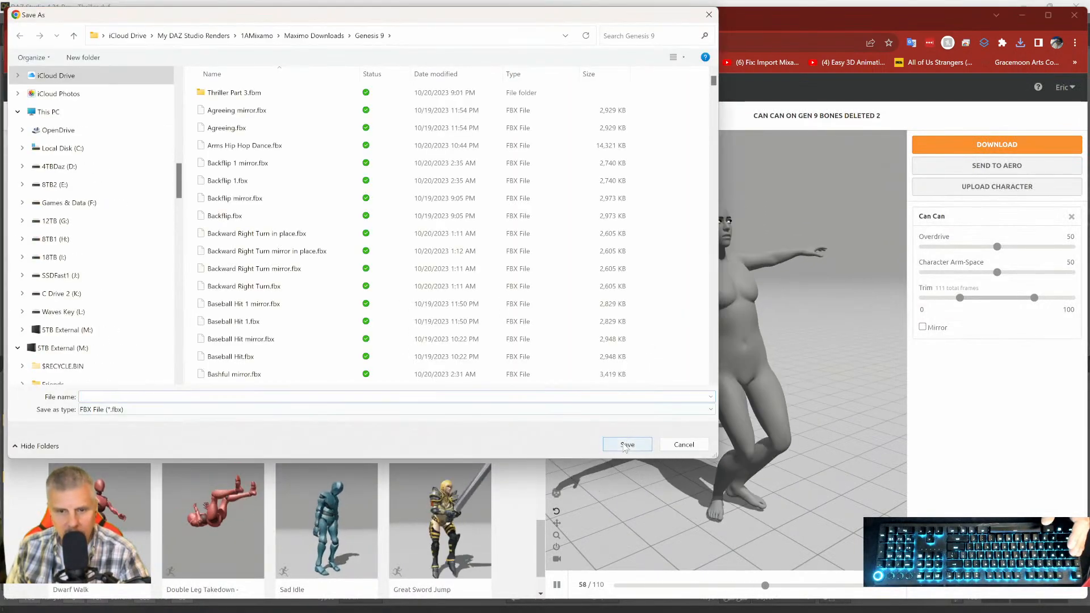
left_click(626, 445)
Apply the Dwarf Walk animation to the character, download it and save it as Dwarf Walk.fbx in the Genesis 9 folder.
scroll(206, 461, "down", 2)
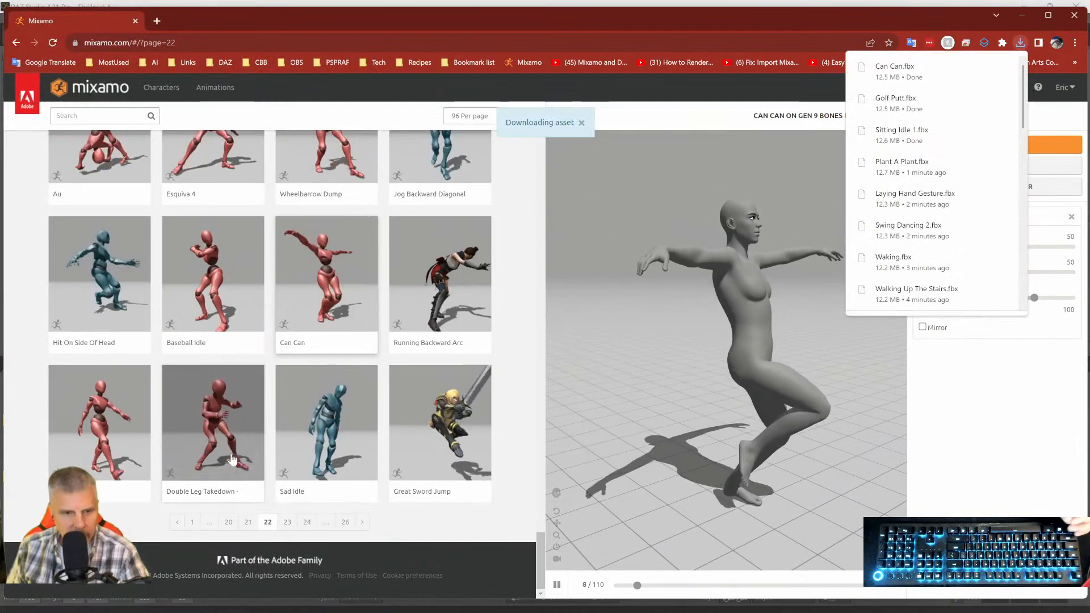
left_click(113, 423)
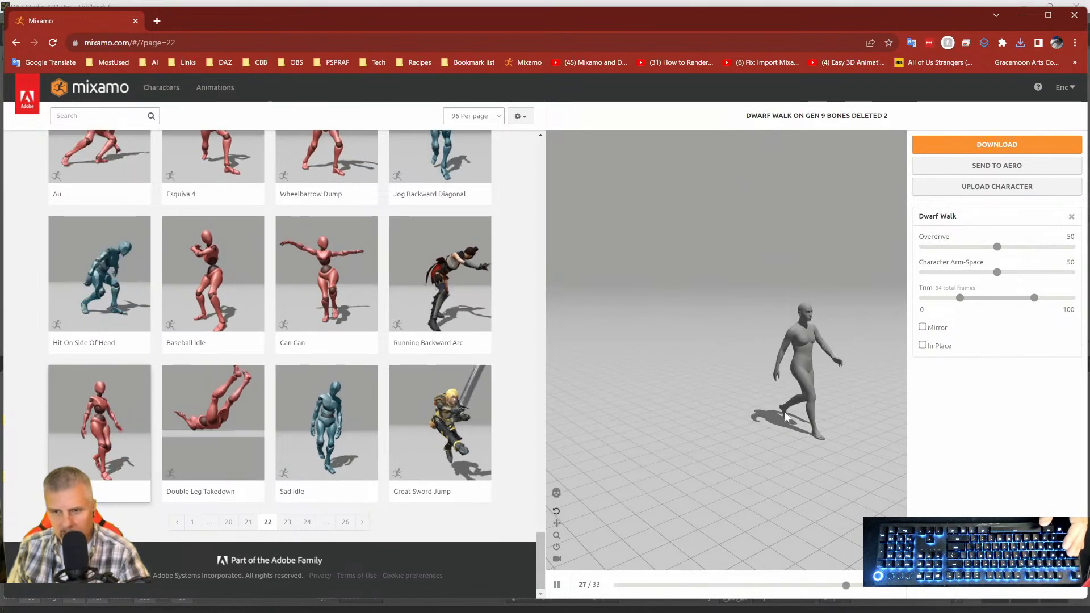
left_click(1022, 147)
left_click(690, 275)
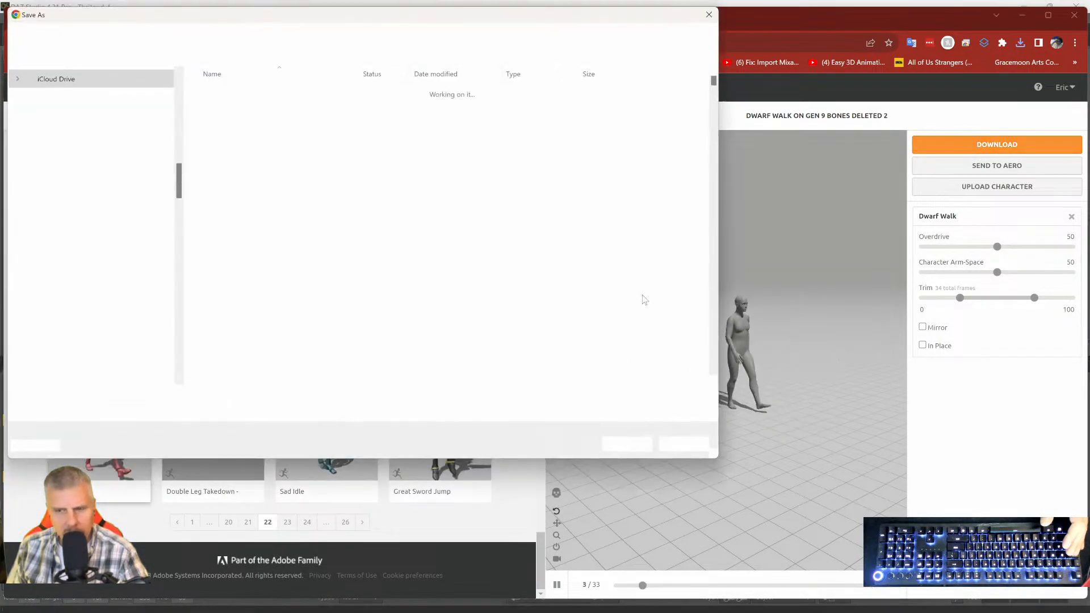
left_click(624, 438)
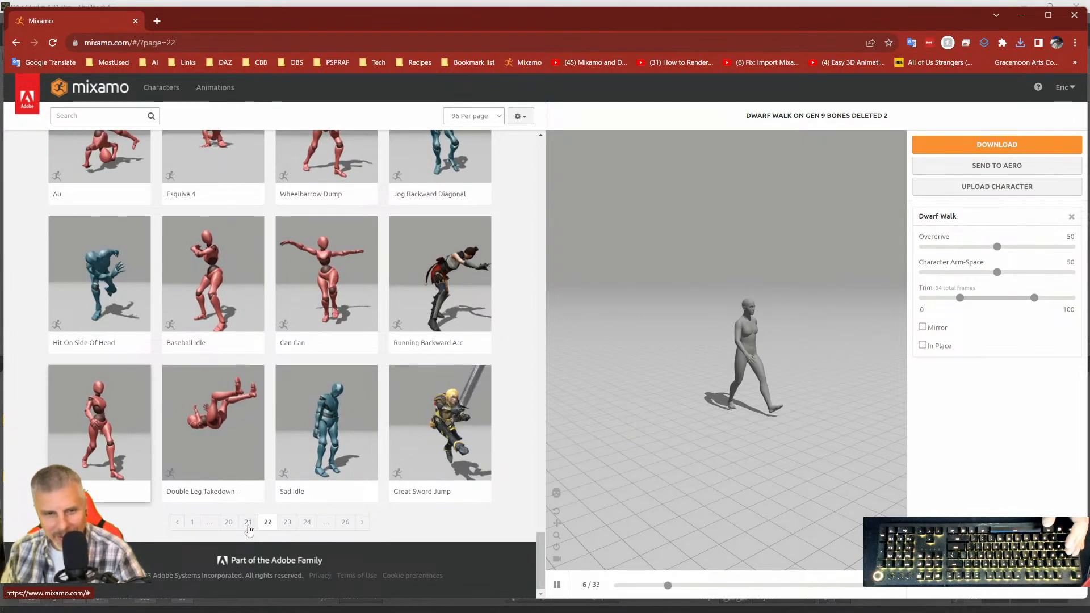
Apply the Fast Run animation from page 21 of the library, download it and save it as Fast Run.fbx.
left_click(248, 523)
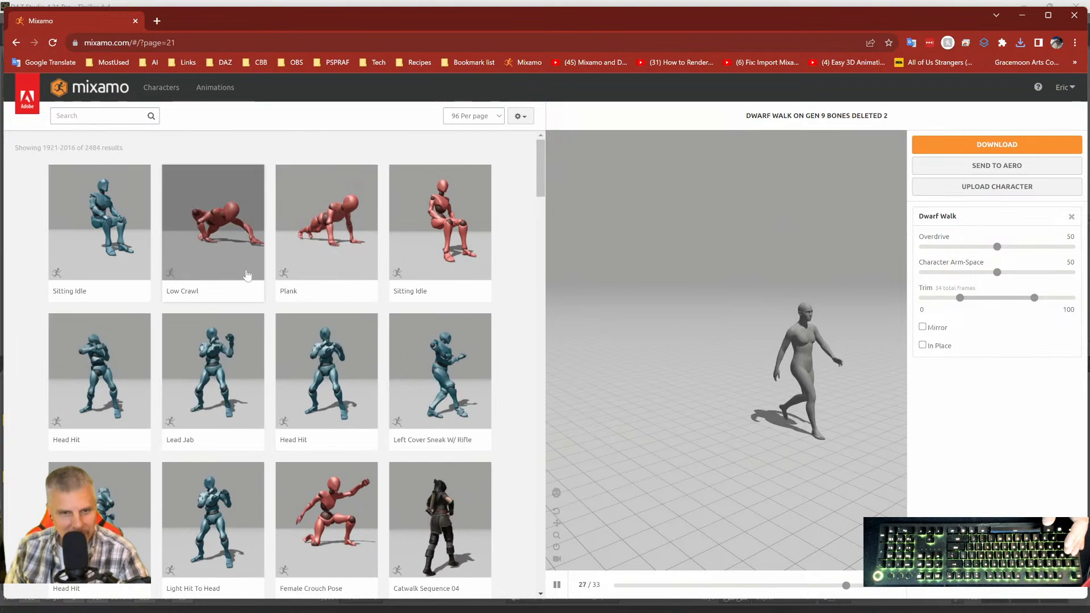
scroll(267, 264, "down", 5)
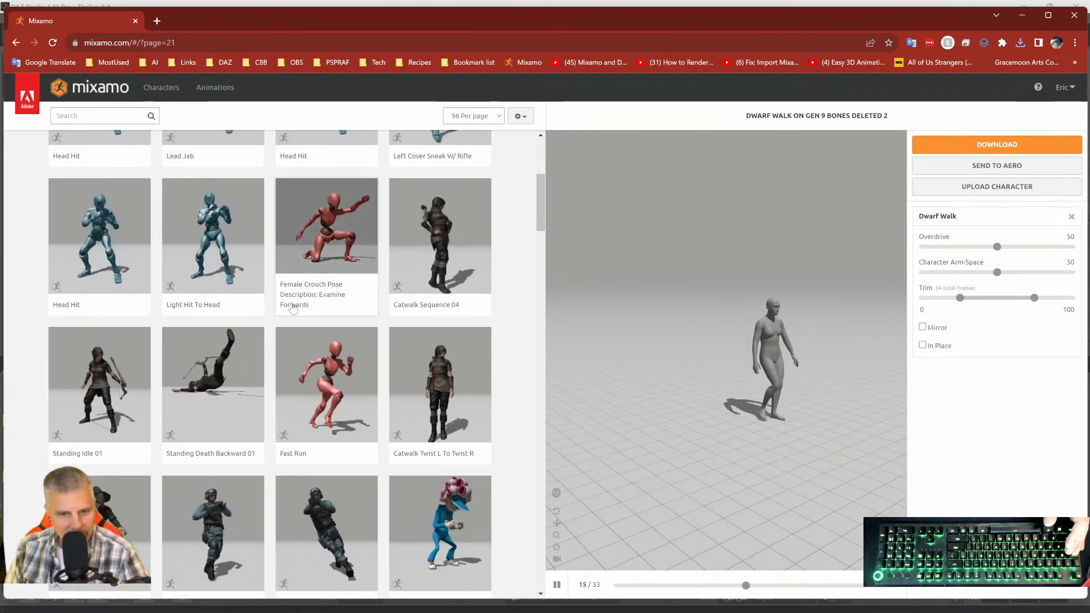
scroll(293, 308, "down", 3)
left_click(334, 229)
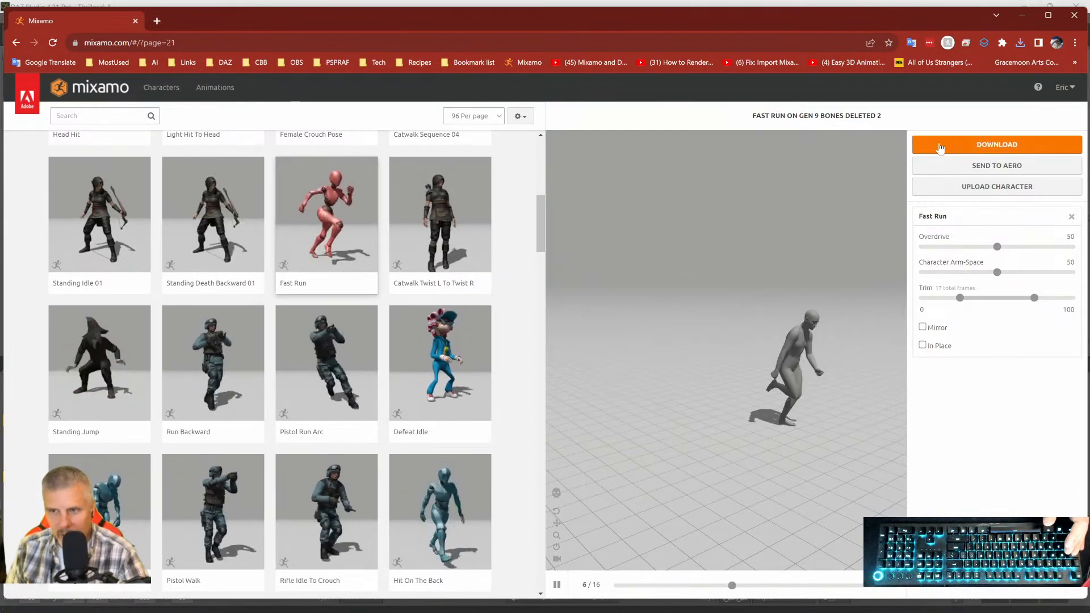
left_click(976, 144)
left_click(711, 273)
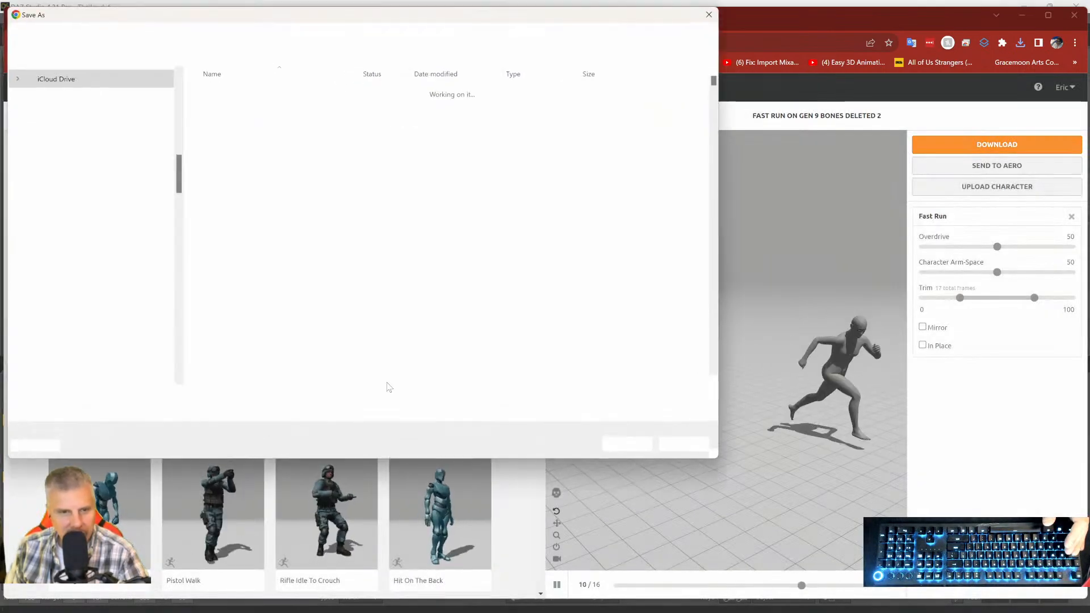
left_click(627, 444)
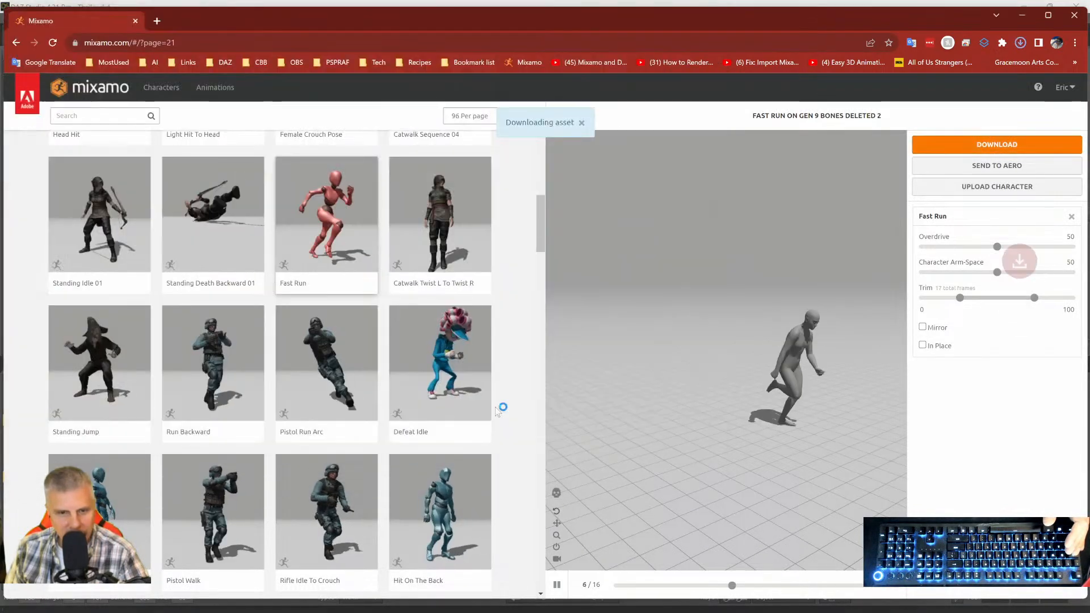
scroll(293, 370, "down", 4)
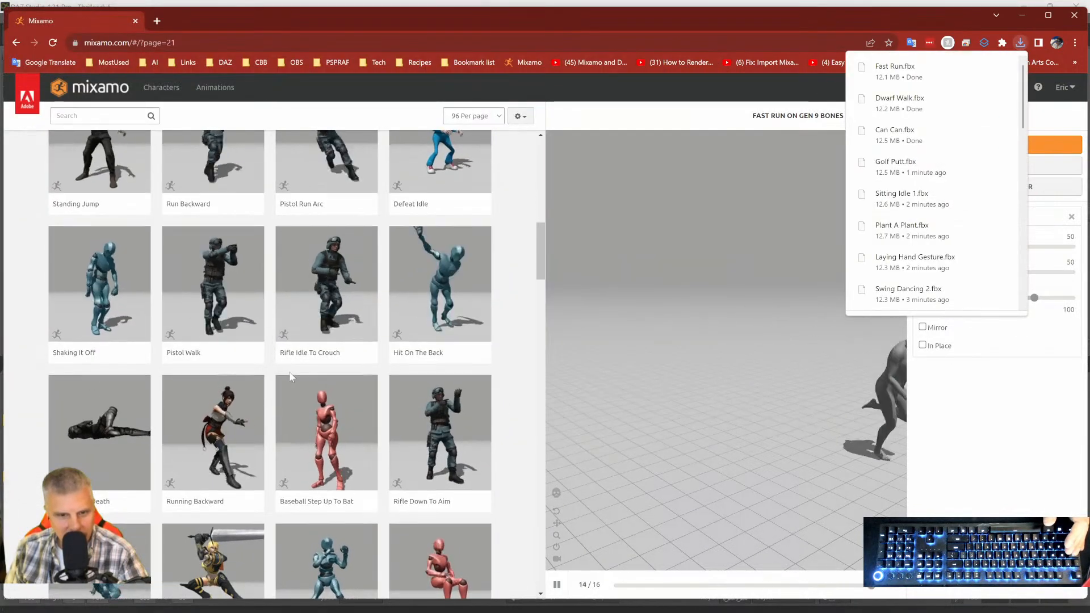
Find the Catwalk Walk animation on page 21 of the library, apply it, download it and save it as Catwalk Walk.fbx.
scroll(291, 377, "down", 5)
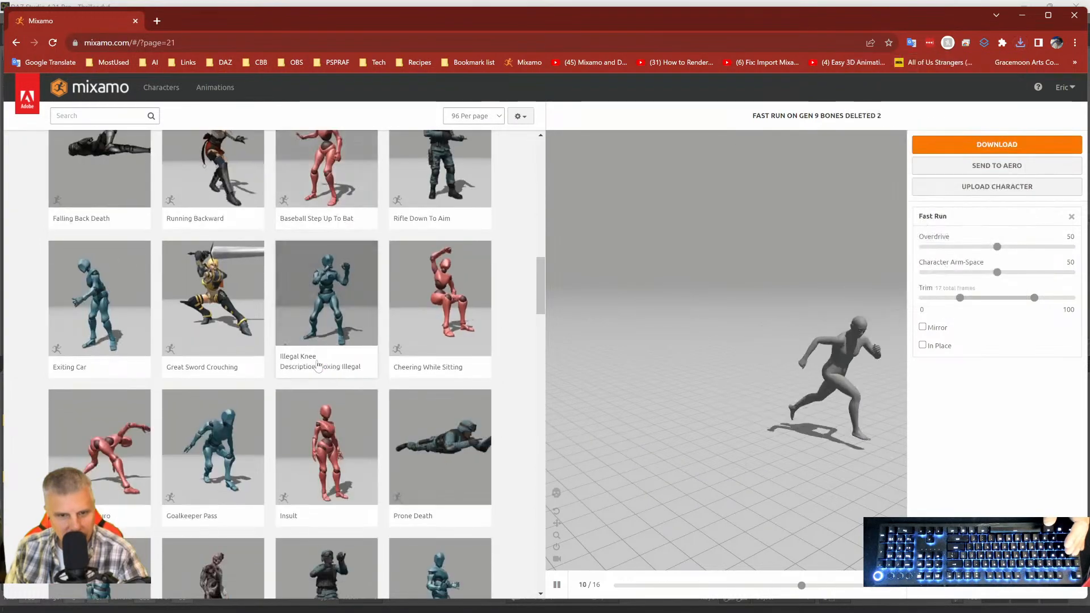
scroll(338, 356, "down", 1)
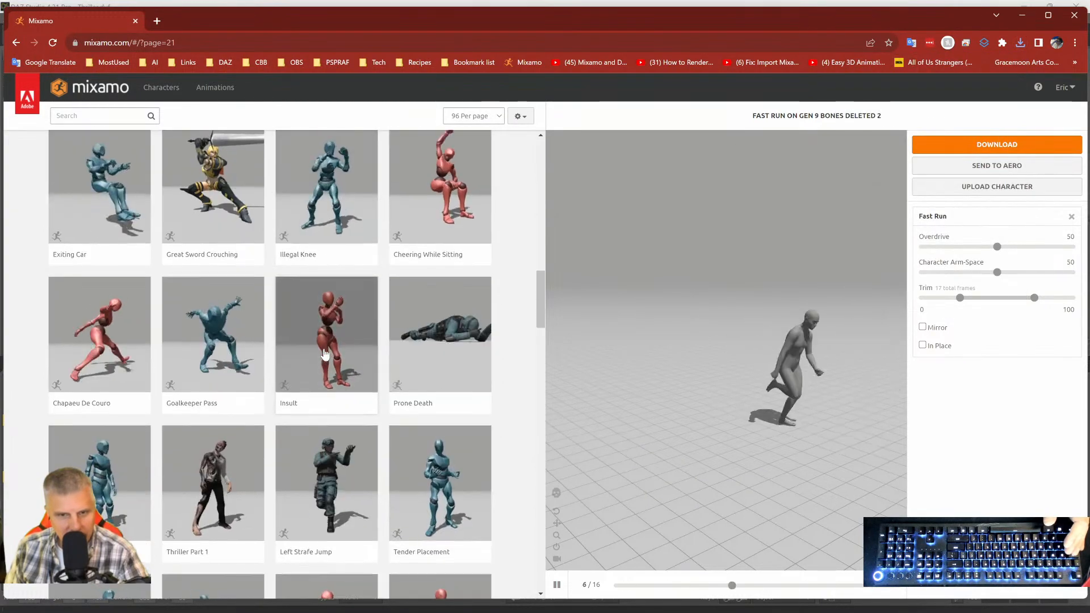
scroll(234, 366, "down", 2)
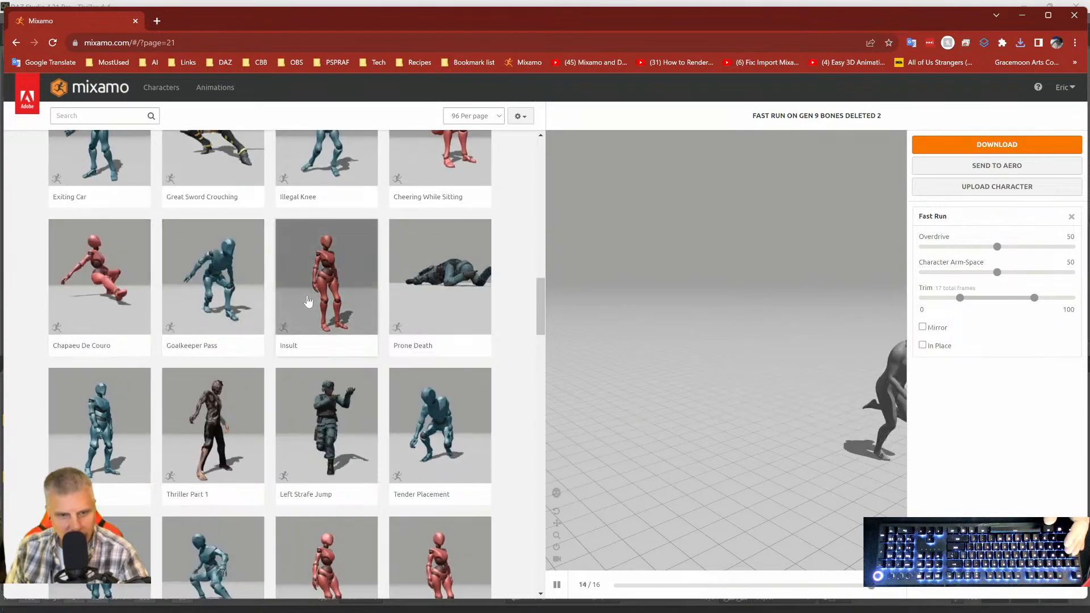
scroll(298, 314, "down", 2)
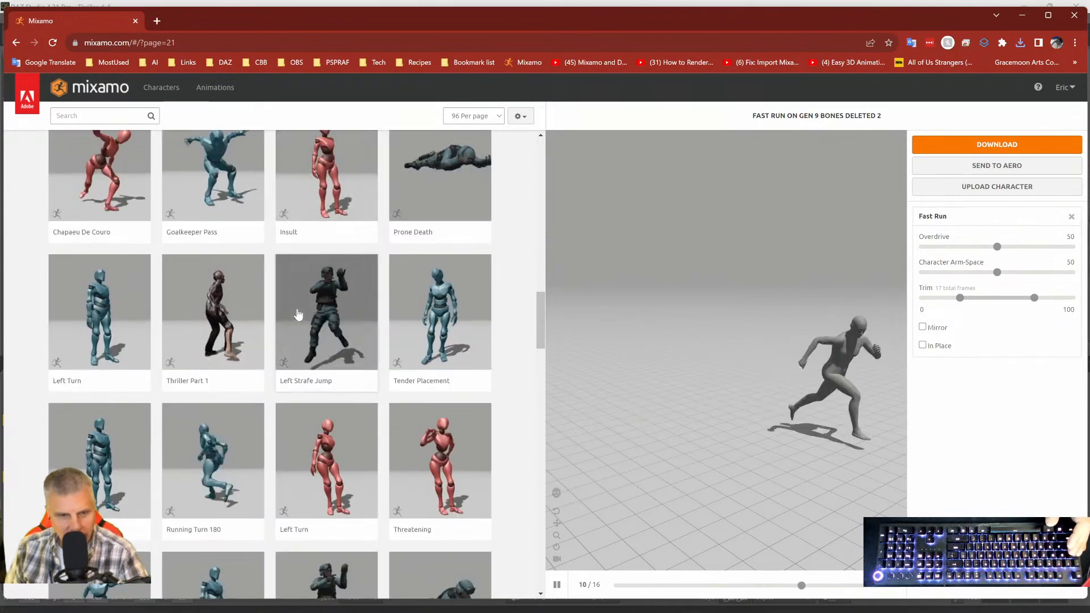
scroll(298, 313, "down", 2)
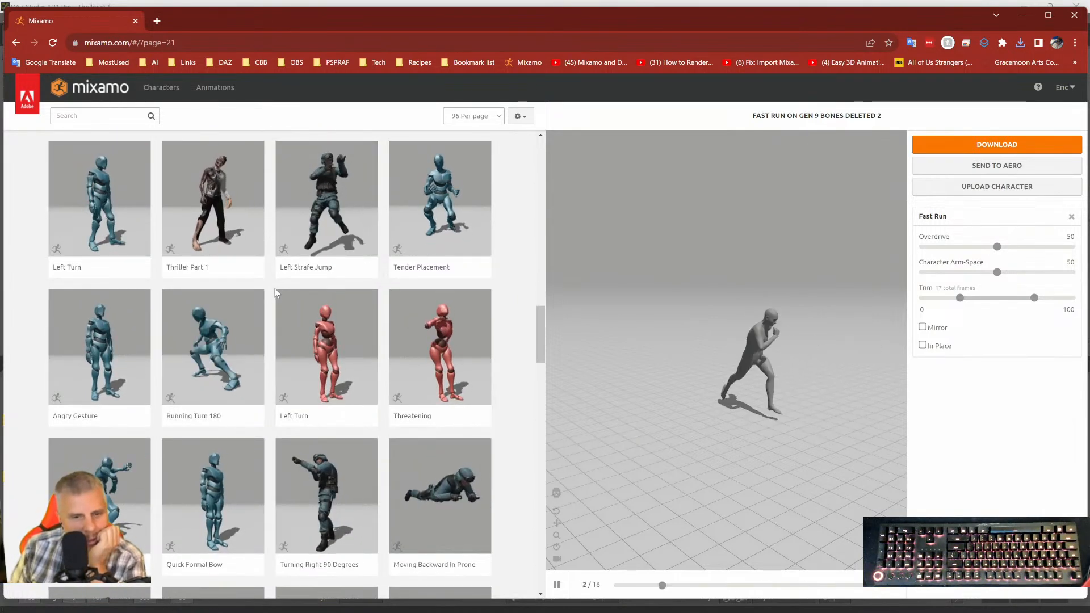
scroll(276, 292, "down", 2)
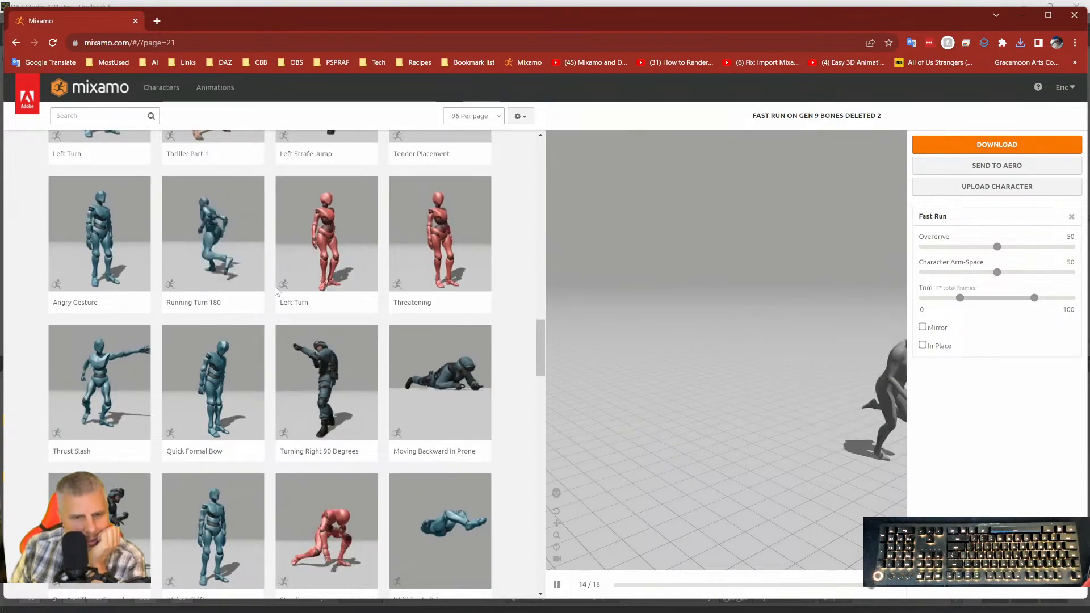
scroll(276, 292, "down", 1)
scroll(277, 291, "down", 2)
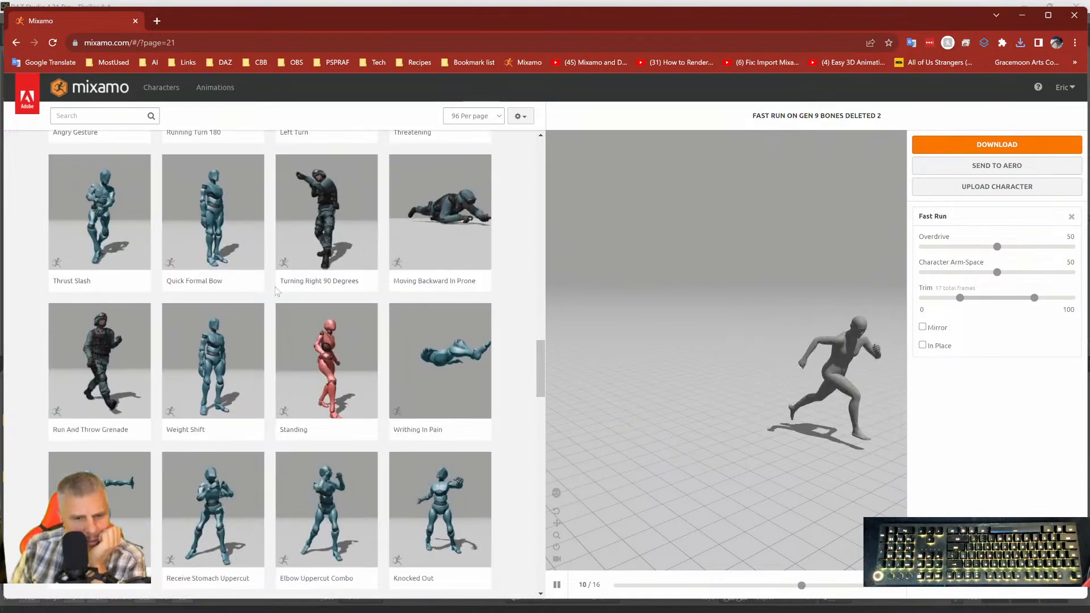
scroll(276, 292, "down", 2)
scroll(276, 292, "down", 1)
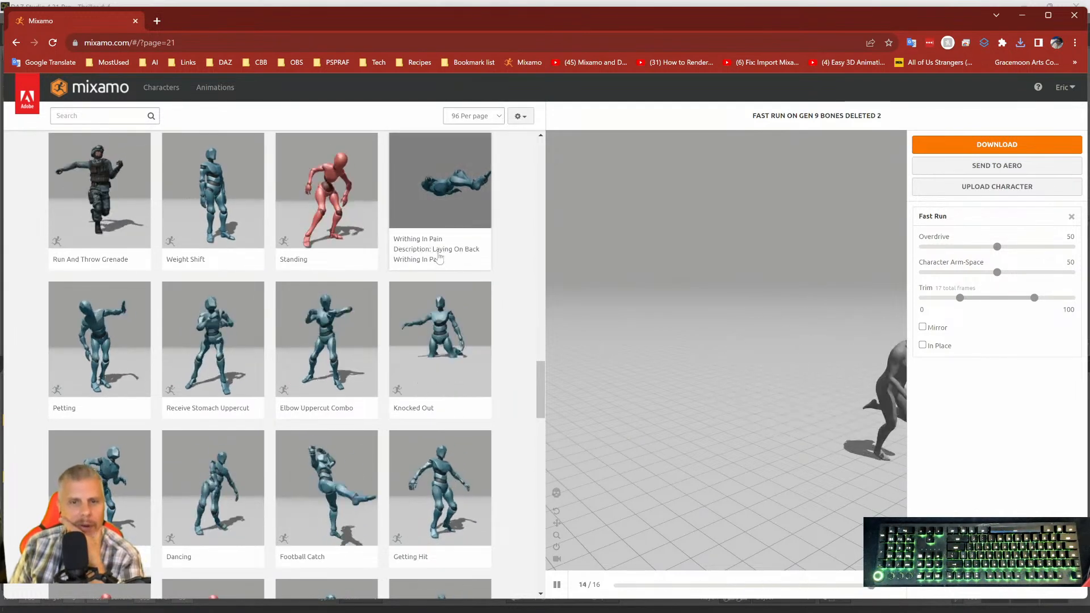
scroll(432, 281, "down", 3)
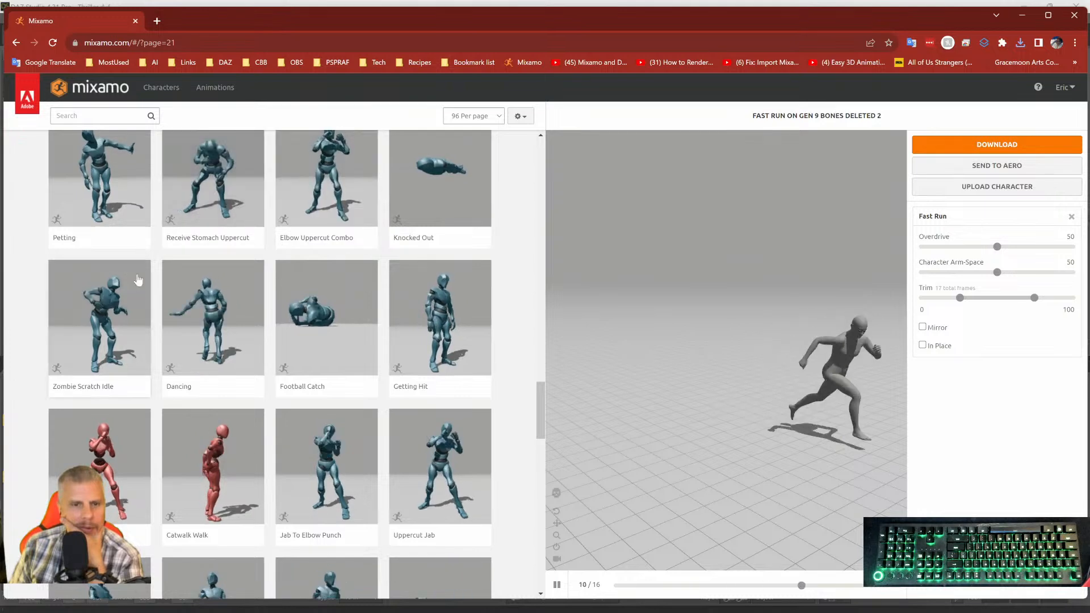
scroll(209, 268, "down", 2)
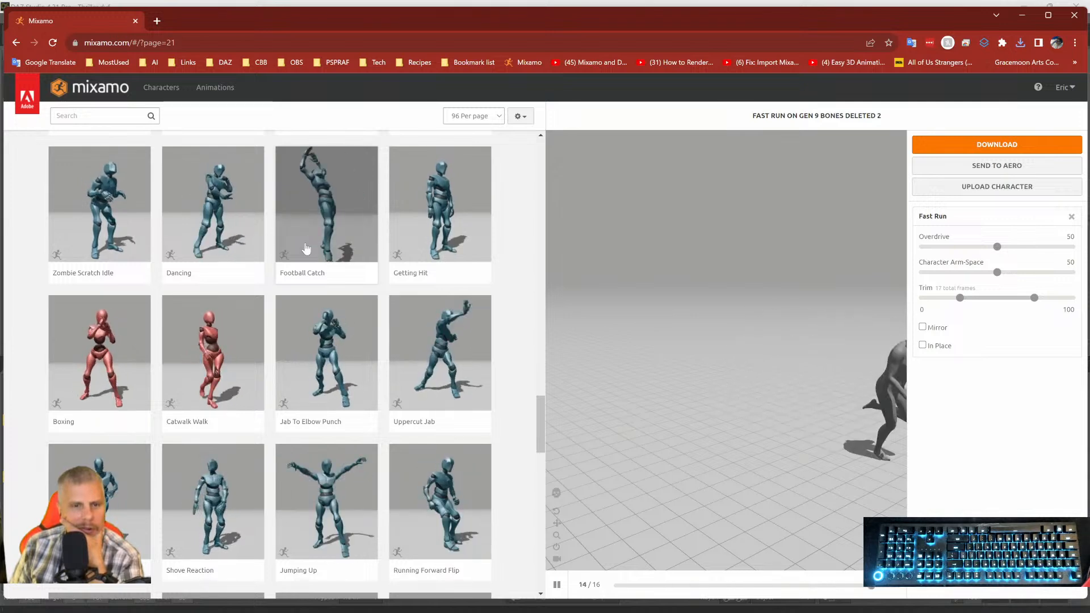
left_click(245, 355)
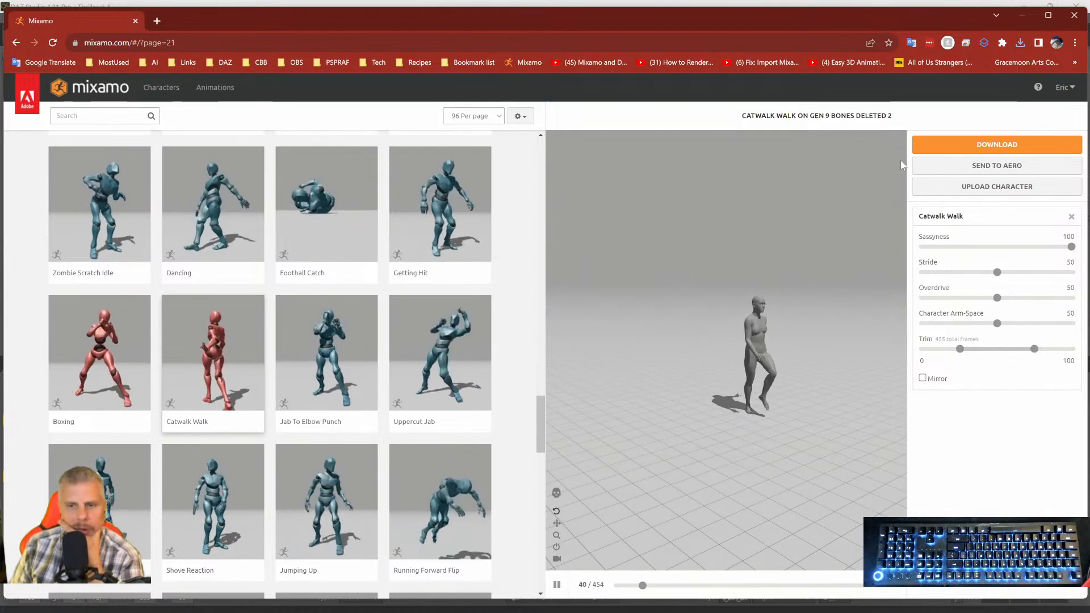
left_click(950, 149)
left_click(704, 276)
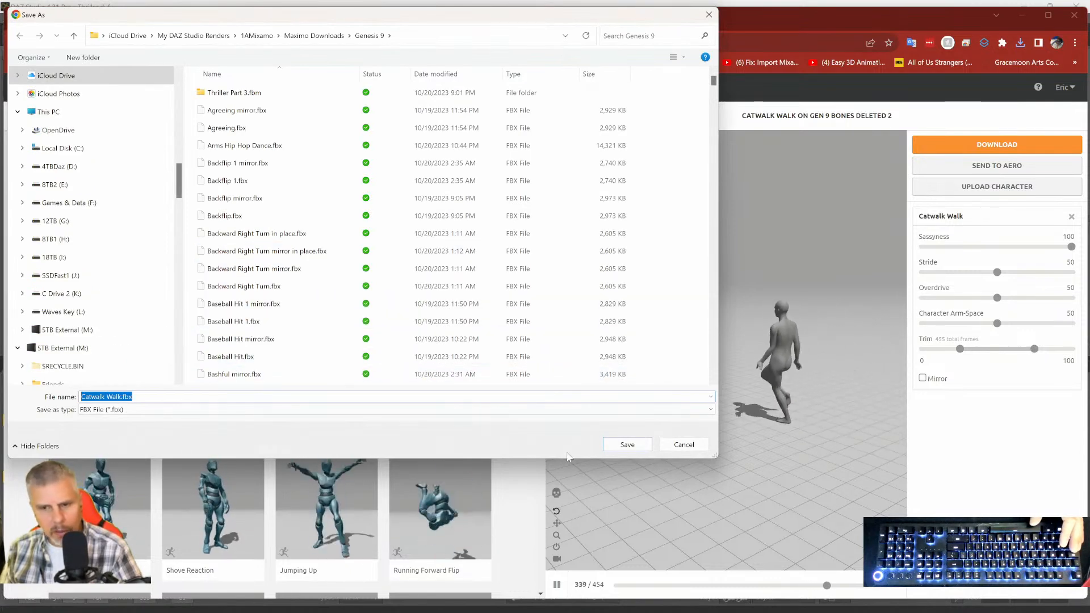
left_click(634, 447)
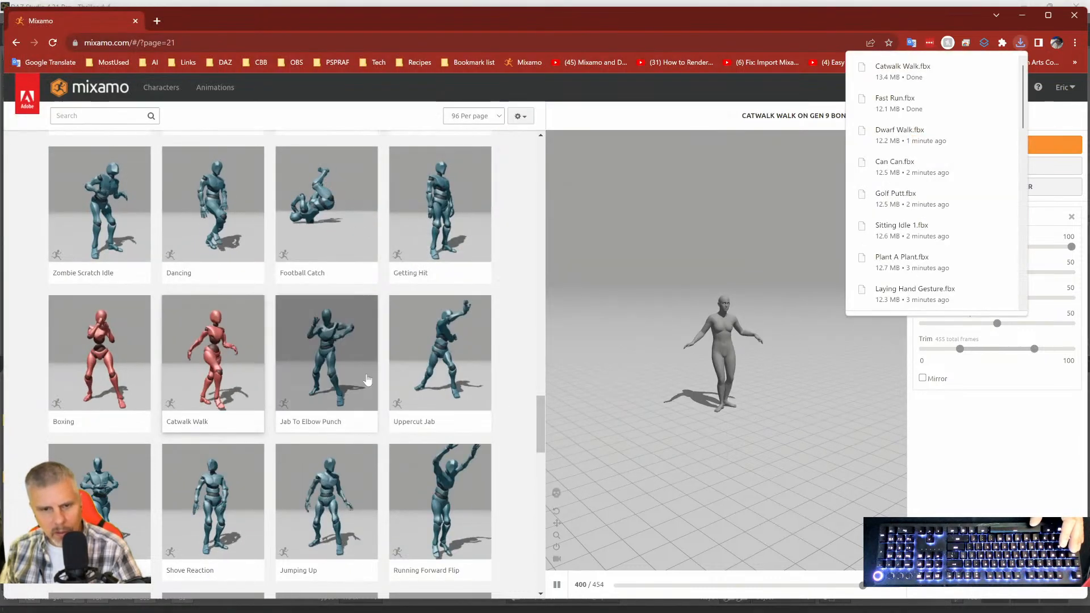
Apply the Jumping Up animation to the character, download it and save it as Jumping Up.fbx in the Genesis 9 folder.
scroll(360, 355, "down", 2)
scroll(359, 355, "down", 2)
left_click(373, 309)
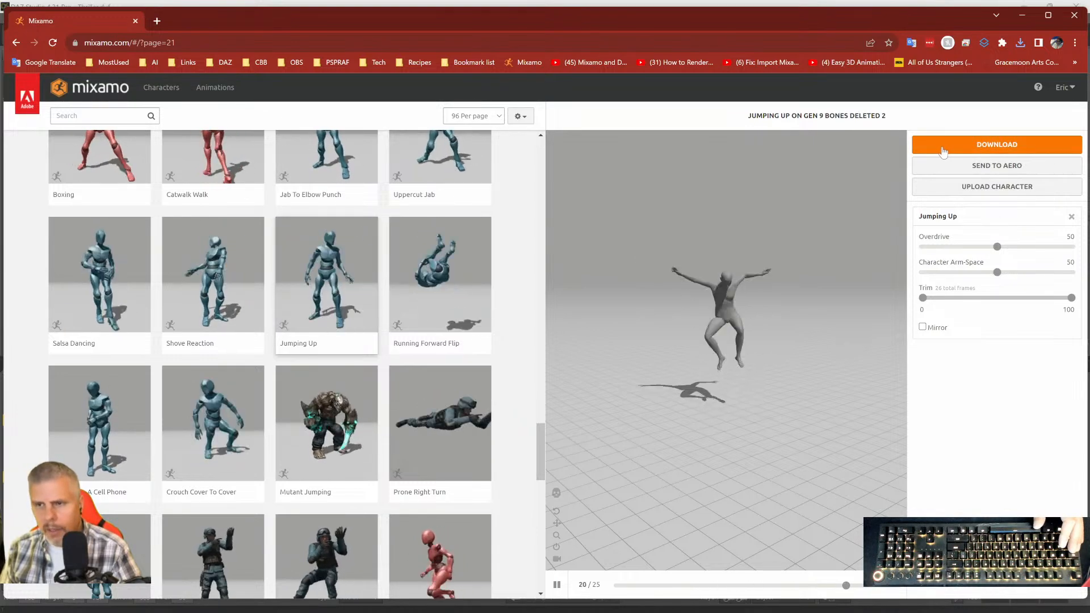
left_click(997, 145)
left_click(705, 276)
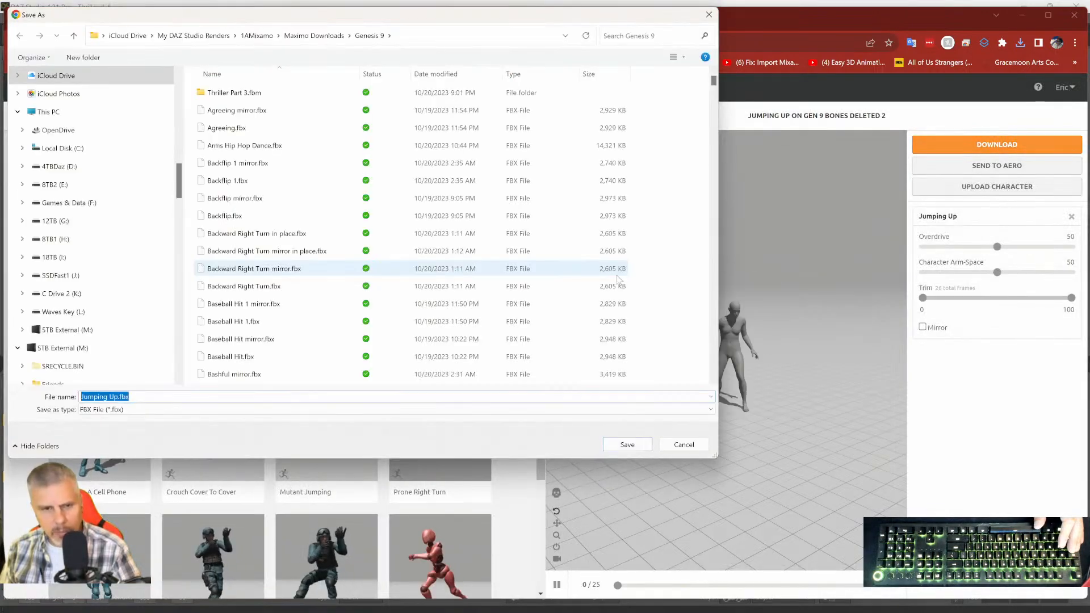
left_click(627, 445)
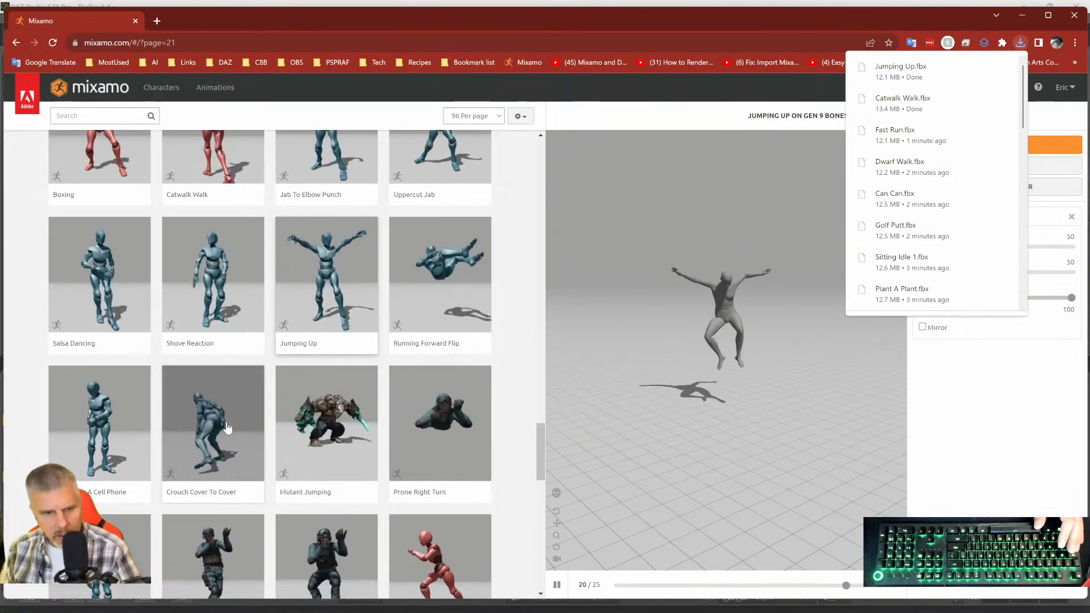
Apply the Talking On A Cell Phone animation, download it as FBX Binary with skin and save it as Talking On A Cell Phone.fbx.
left_click(126, 433)
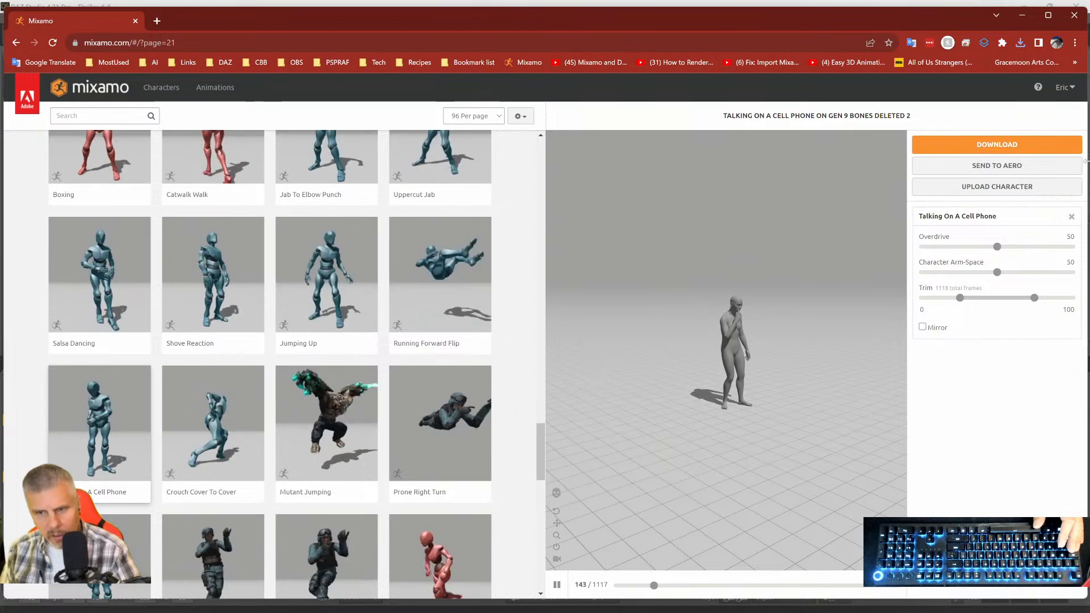
left_click(1003, 151)
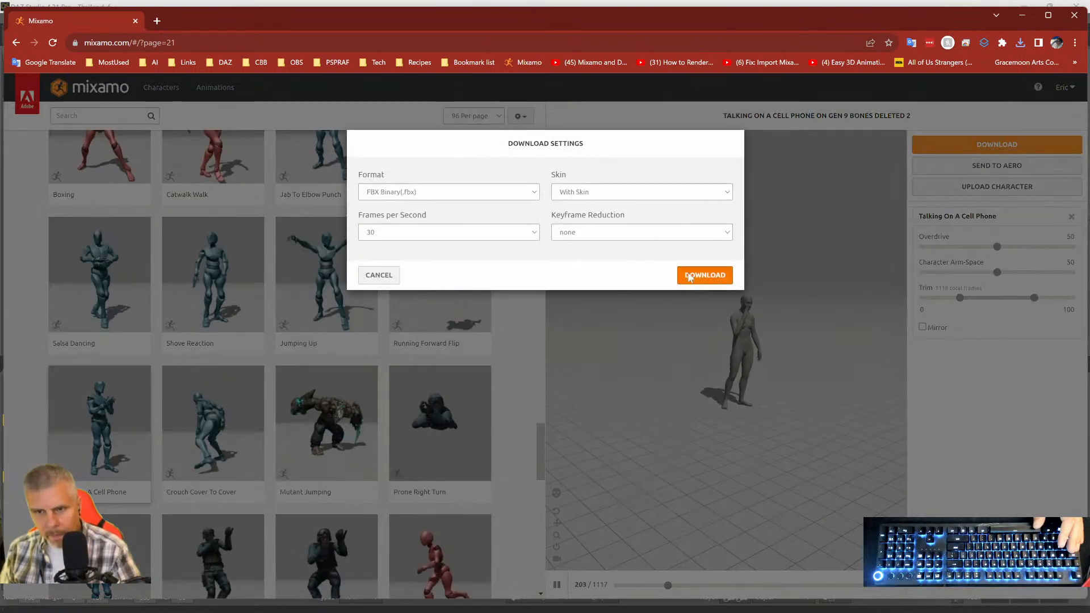
left_click(689, 277)
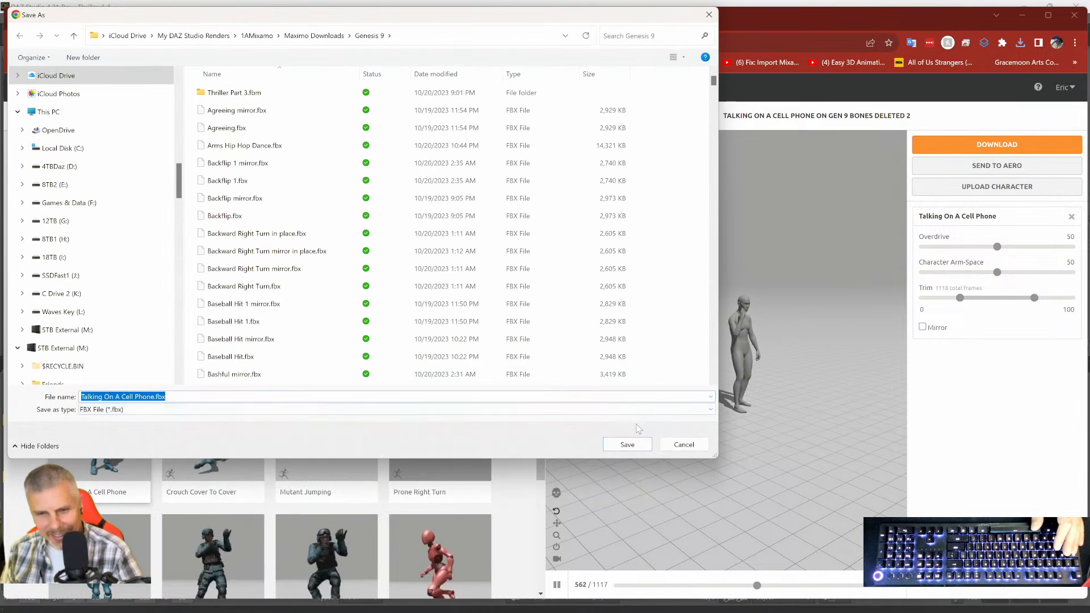
left_click(627, 444)
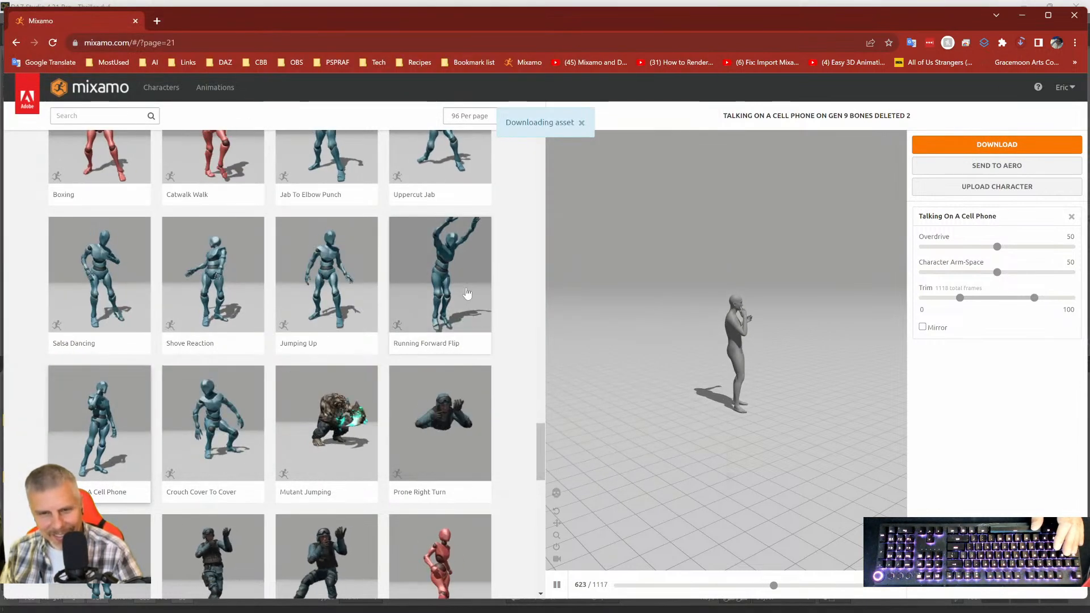
Apply the Running Forward Flip animation, download it as FBX Binary with skin and save it as Running Forward Flip.fbx.
left_click(465, 290)
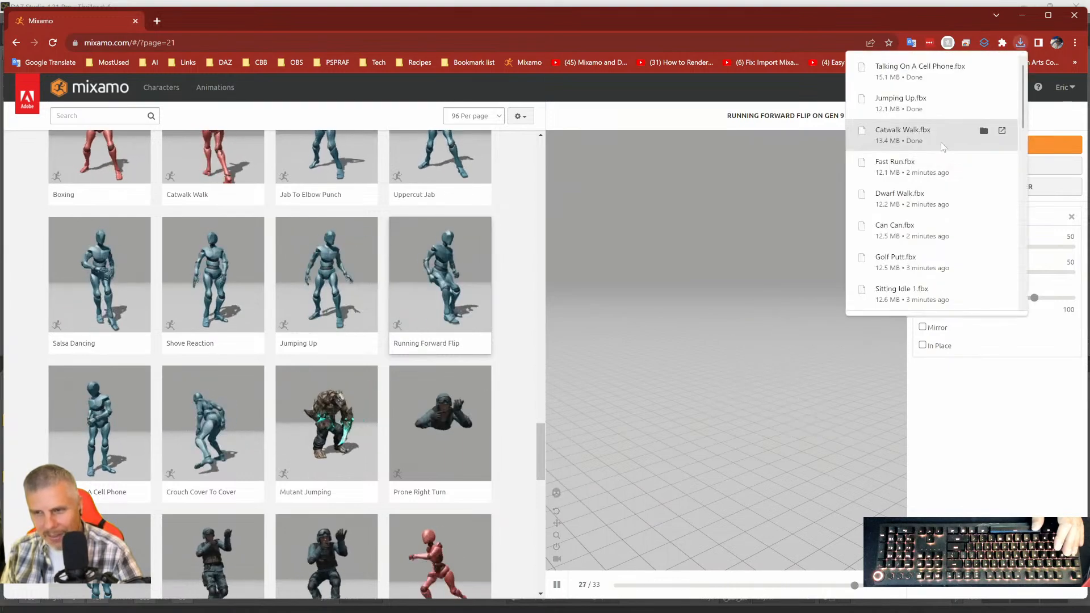
left_click(997, 144)
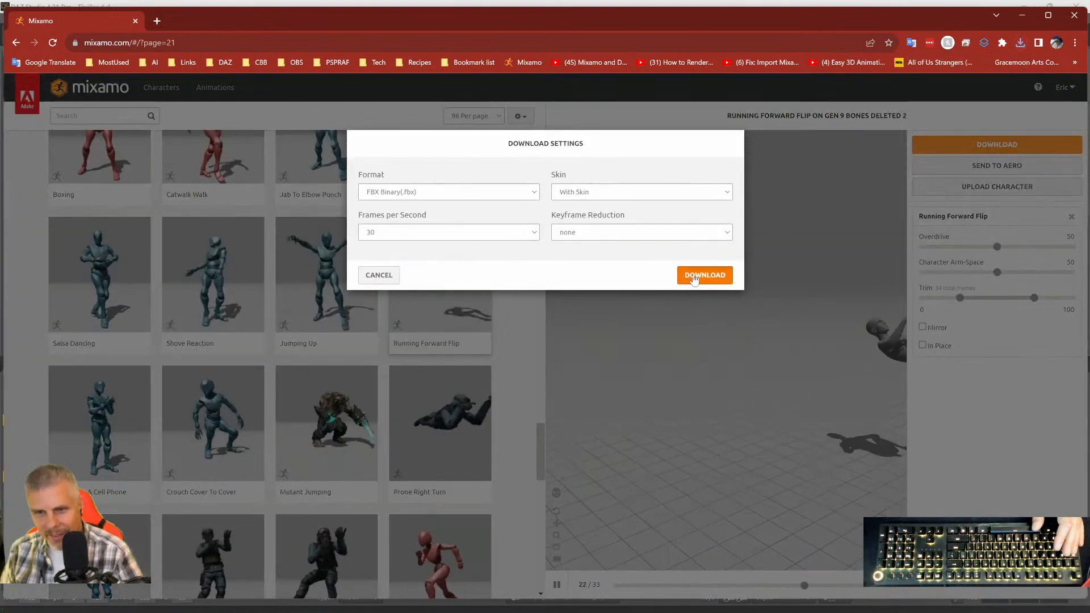
left_click(694, 277)
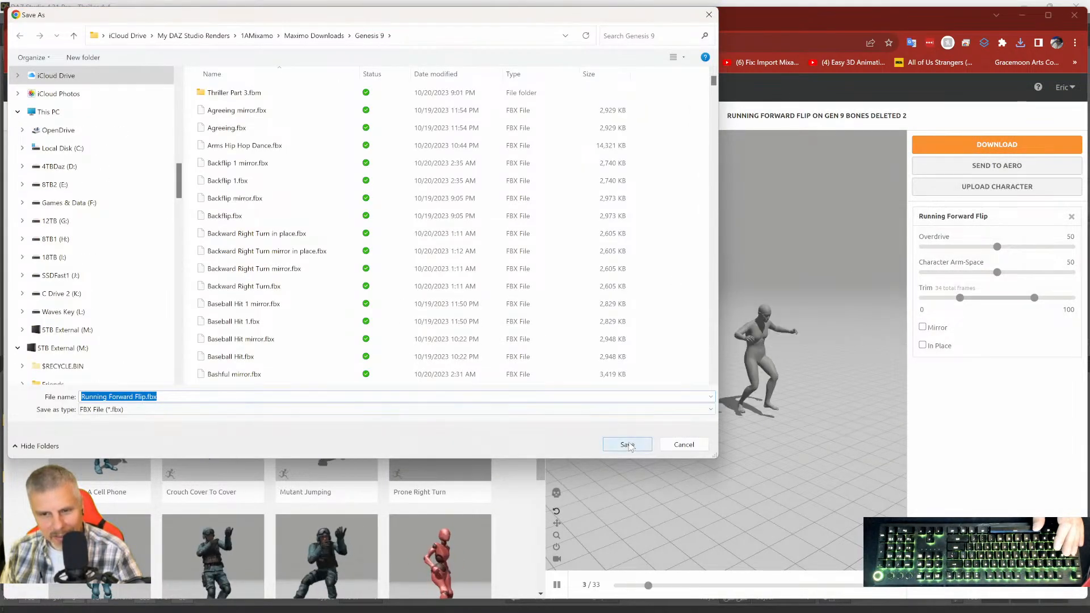
left_click(627, 445)
Apply the Turn To Running animation to the character, download it and save it as Turn To Running.fbx in the Genesis 9 folder.
scroll(309, 323, "down", 6)
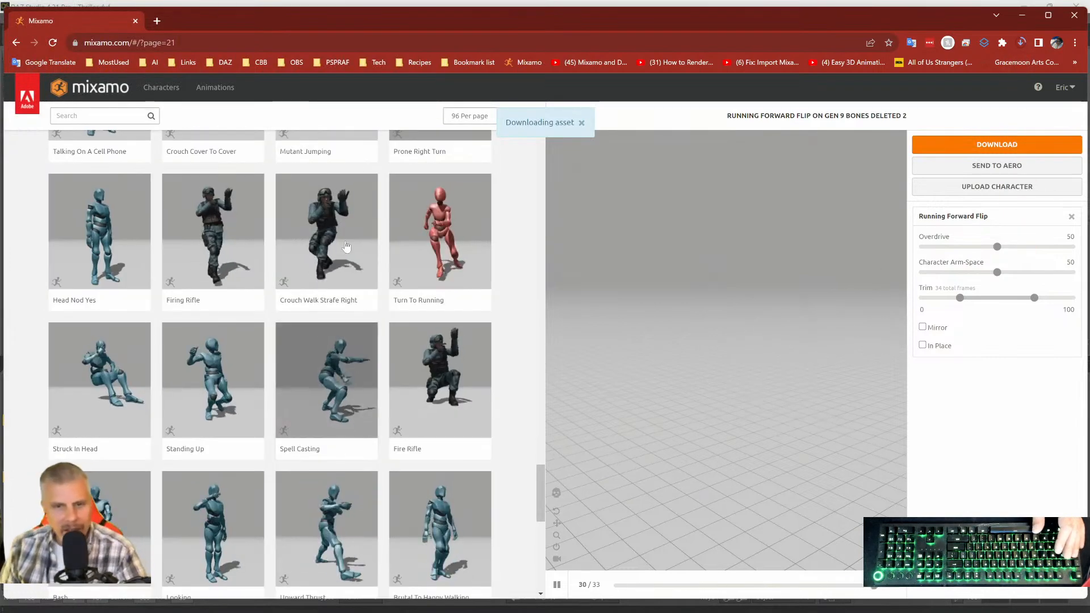
left_click(448, 243)
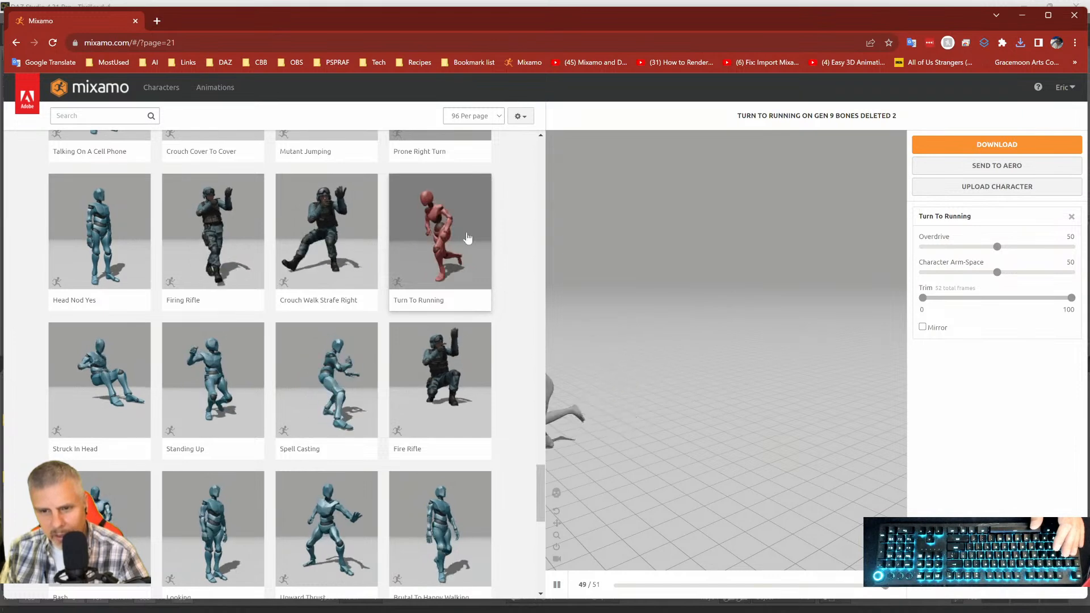
left_click(927, 149)
left_click(694, 276)
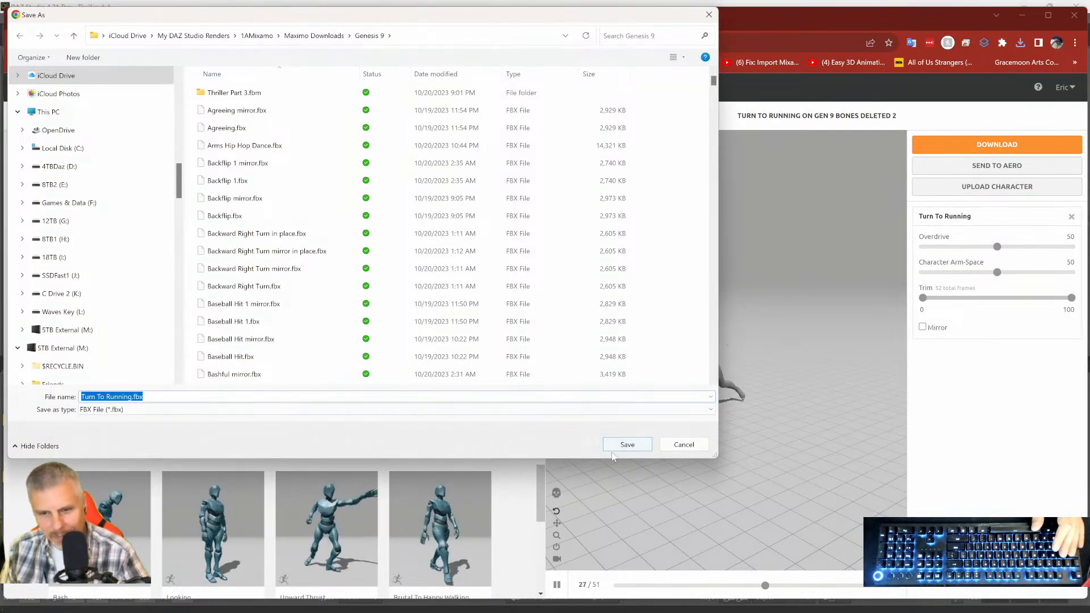
left_click(616, 447)
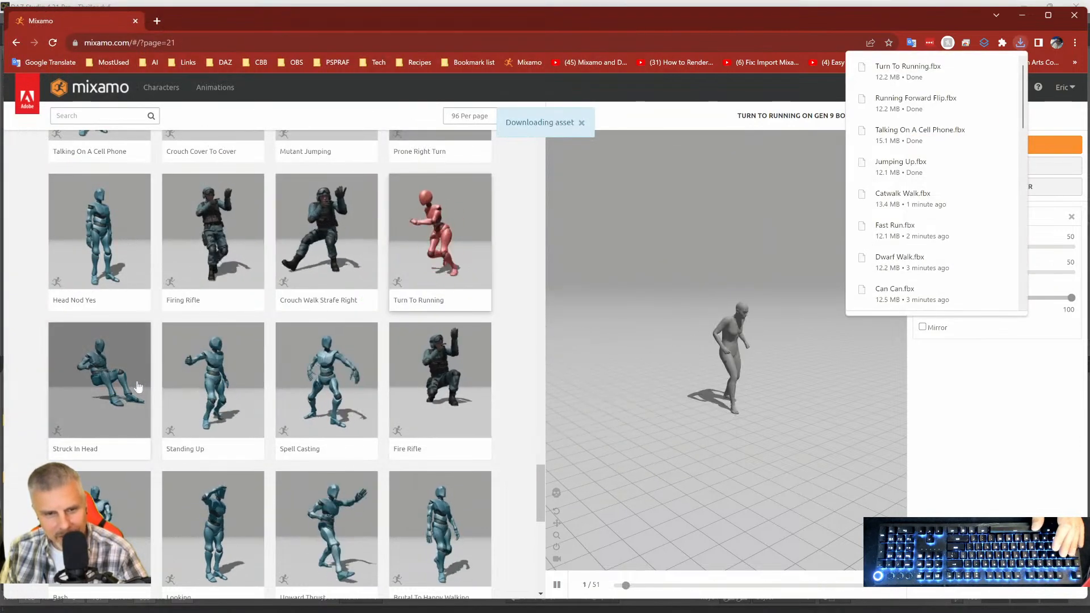
Apply the Standing Up animation beside Struck In Head, download it and save it under the unique name Standing Up 1.fbx.
left_click(211, 378)
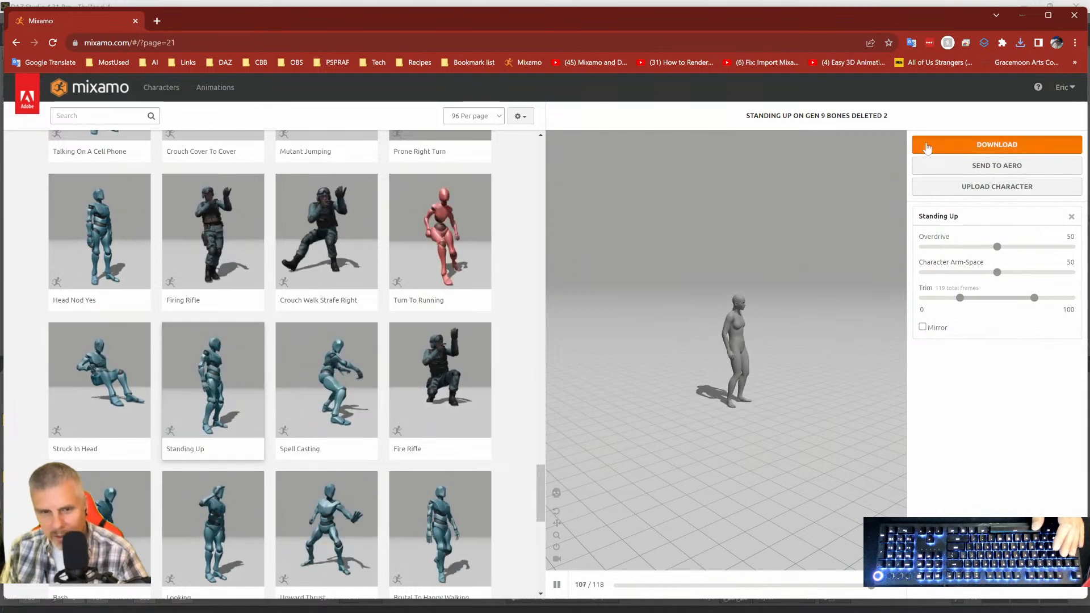
left_click(976, 145)
left_click(704, 275)
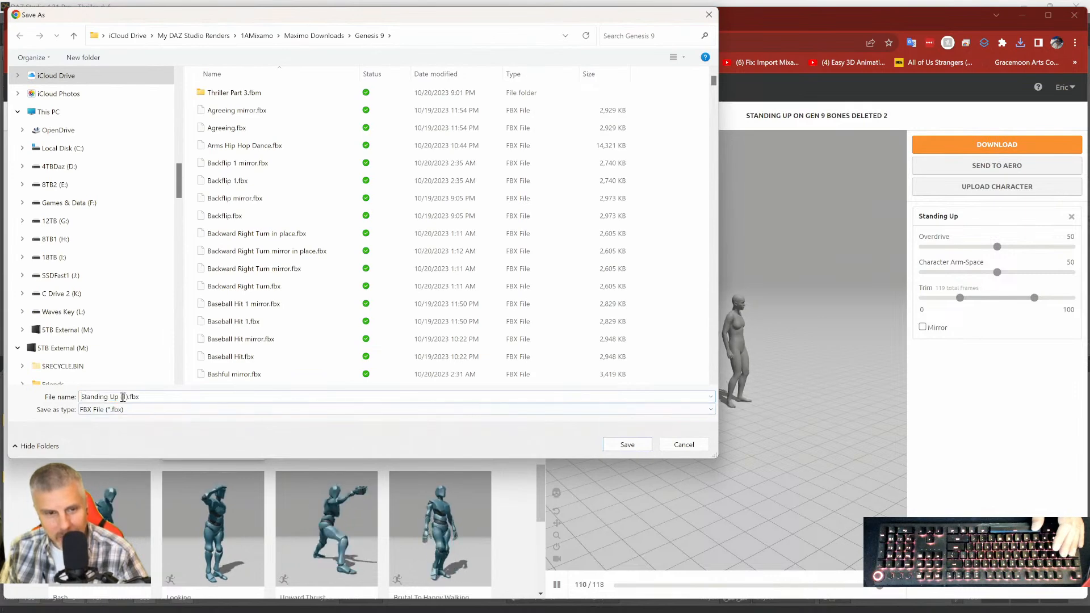
key("Right")
key("BackSpace")
key("BackSpace")
key("BackSpace")
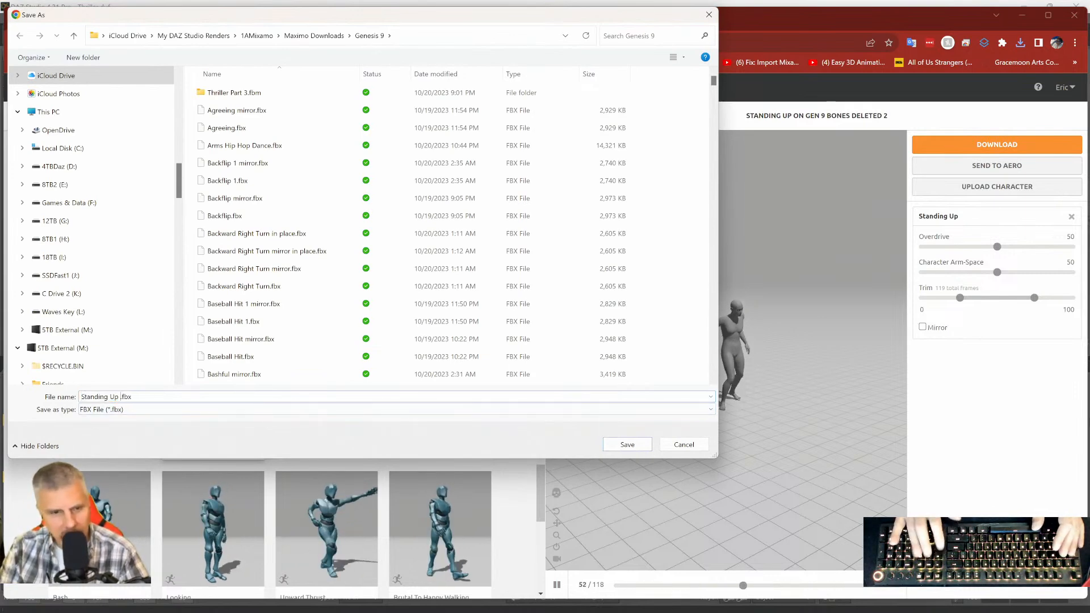
type("1")
key("Return")
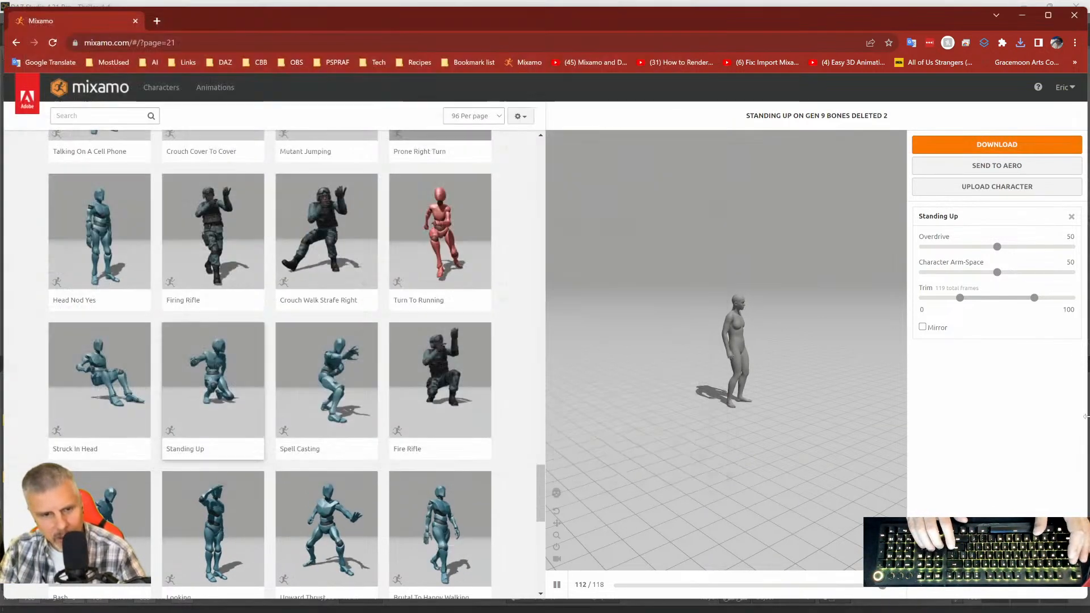
Apply the Spell Casting animation, download it as FBX Binary with skin at 30 frames per second and save it as Spell Casting.fbx.
left_click(339, 387)
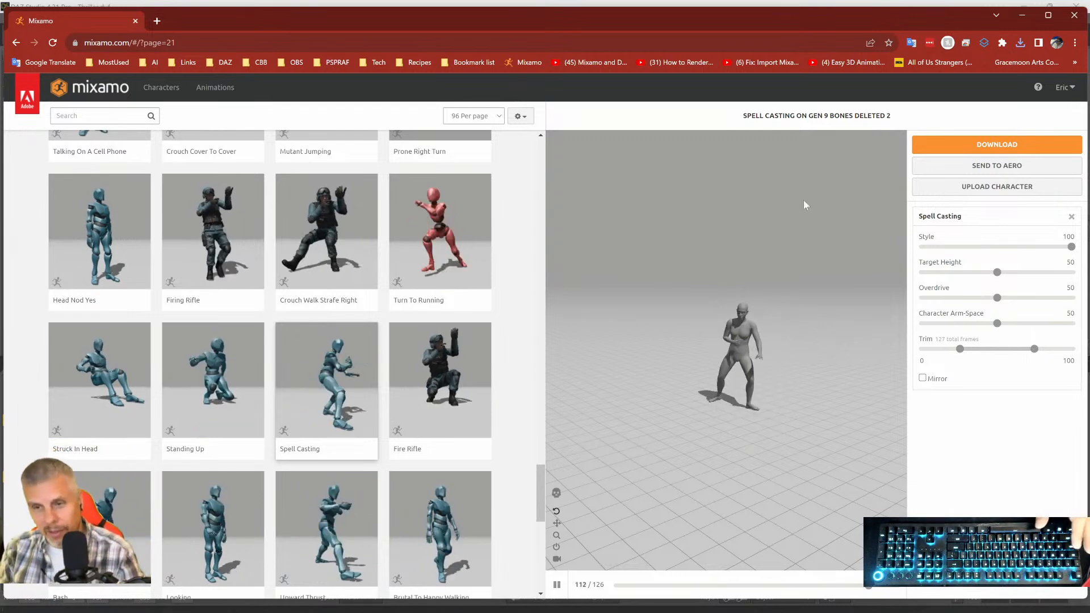
left_click(968, 152)
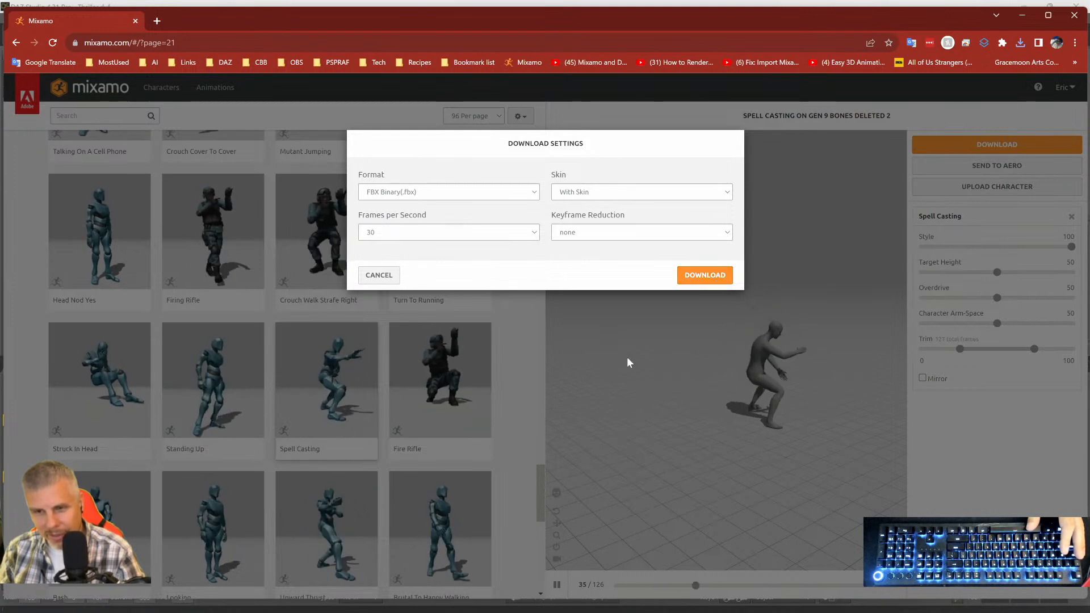
left_click(703, 277)
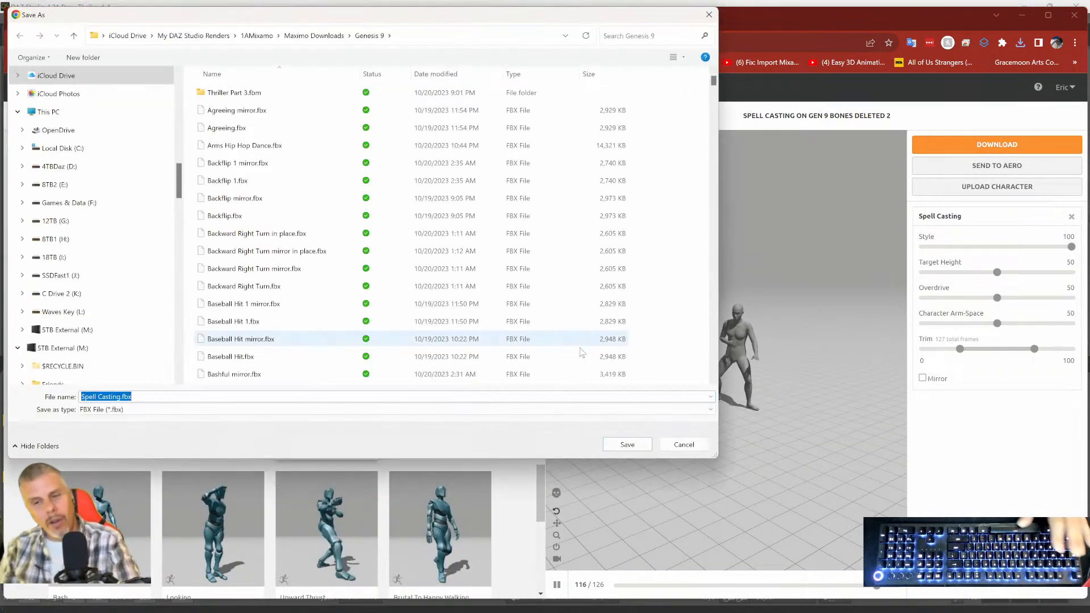
left_click(615, 444)
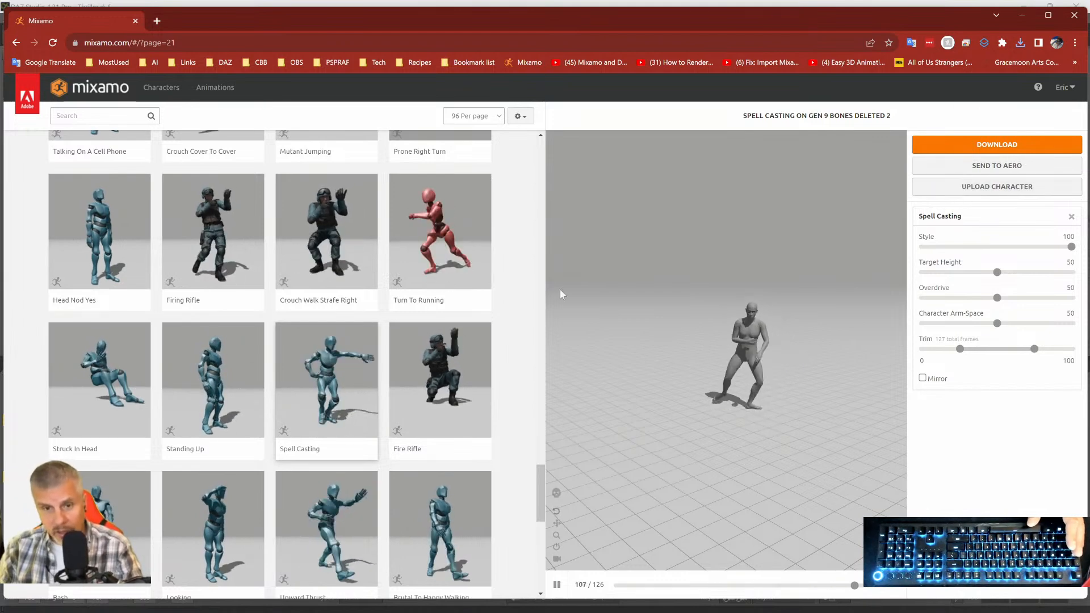
Apply the Right Cover Sneak animation, download it as FBX Binary with skin and save it as Right Cover Sneak 1.fbx.
scroll(366, 363, "down", 4)
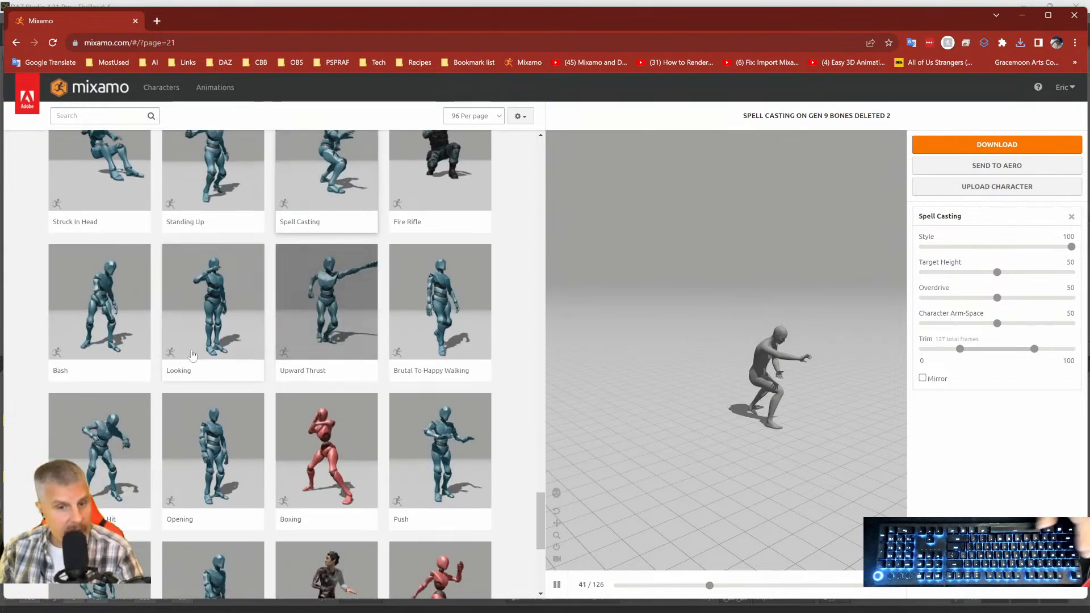
scroll(318, 460, "down", 2)
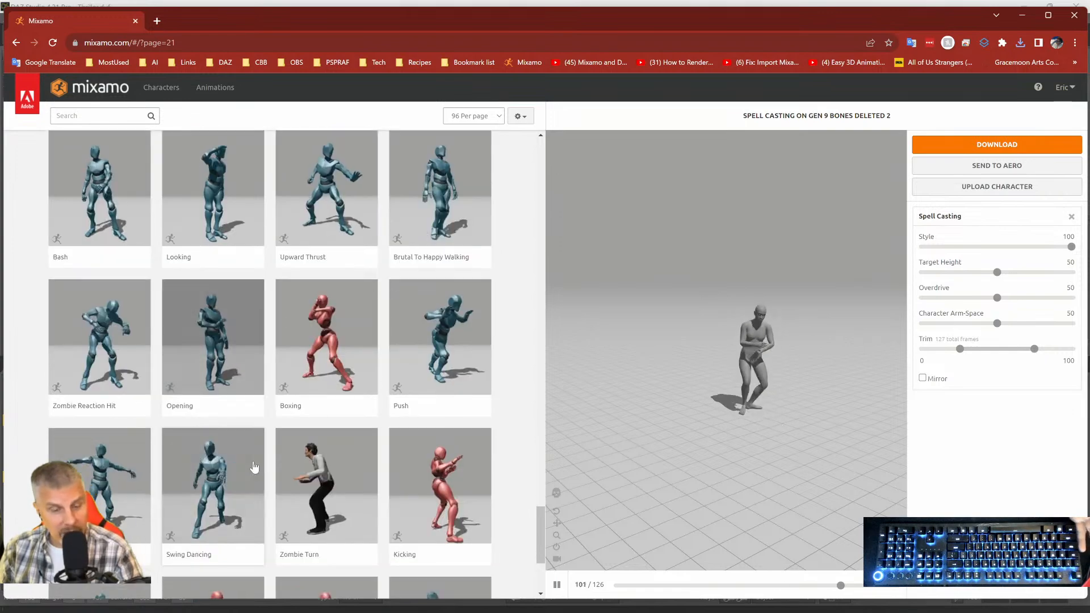
scroll(270, 452, "down", 2)
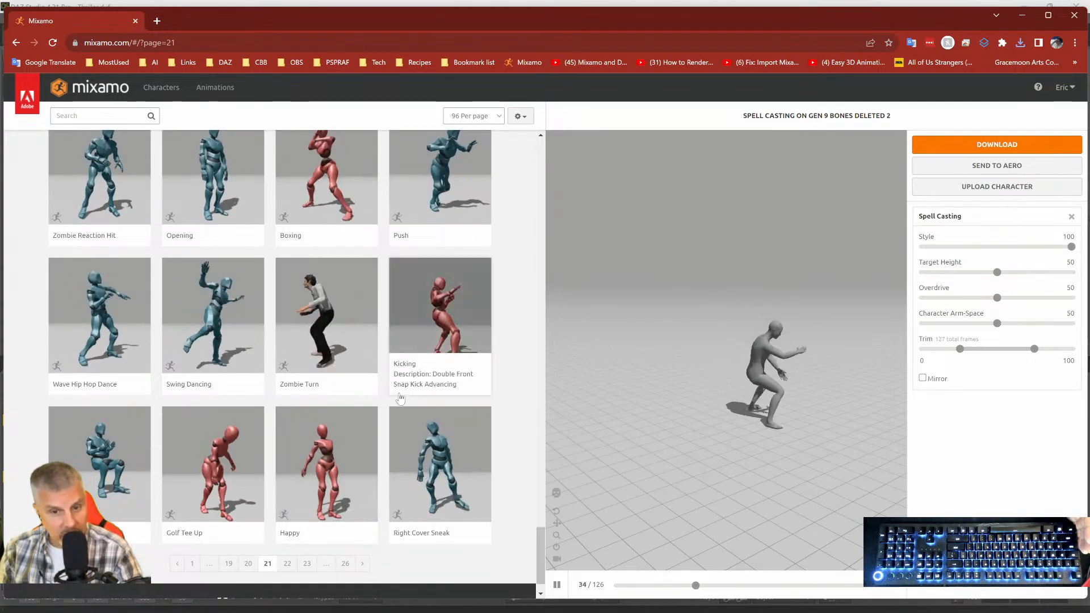
left_click(446, 462)
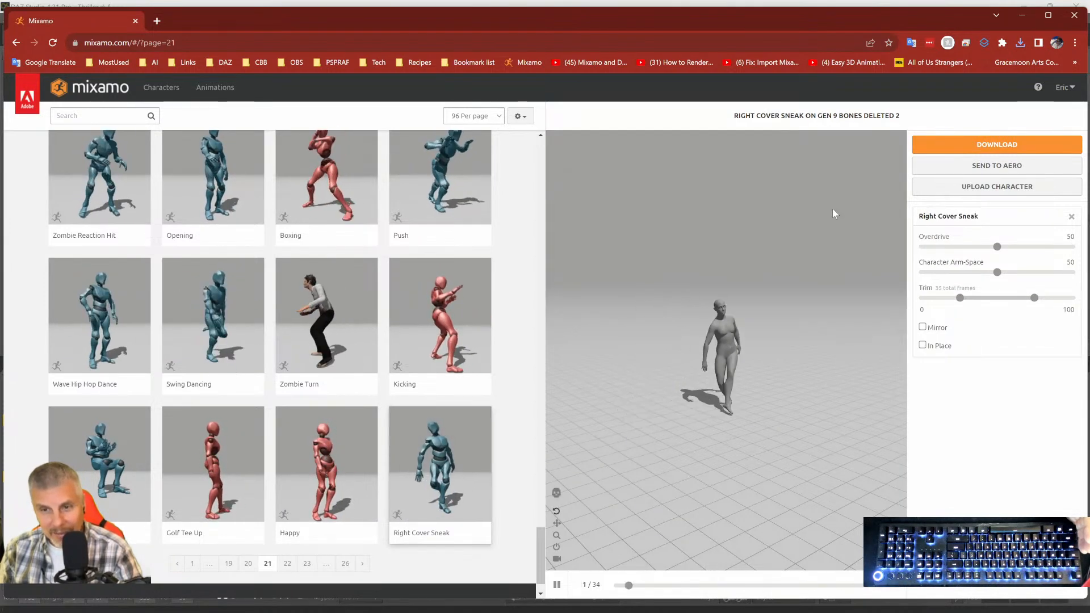
left_click(976, 149)
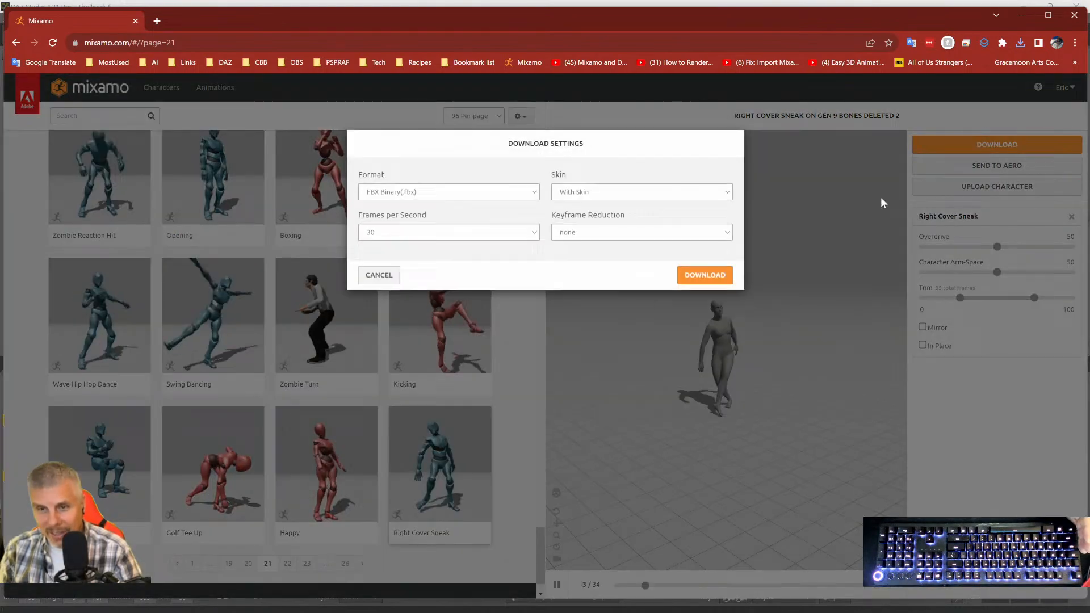
left_click(701, 275)
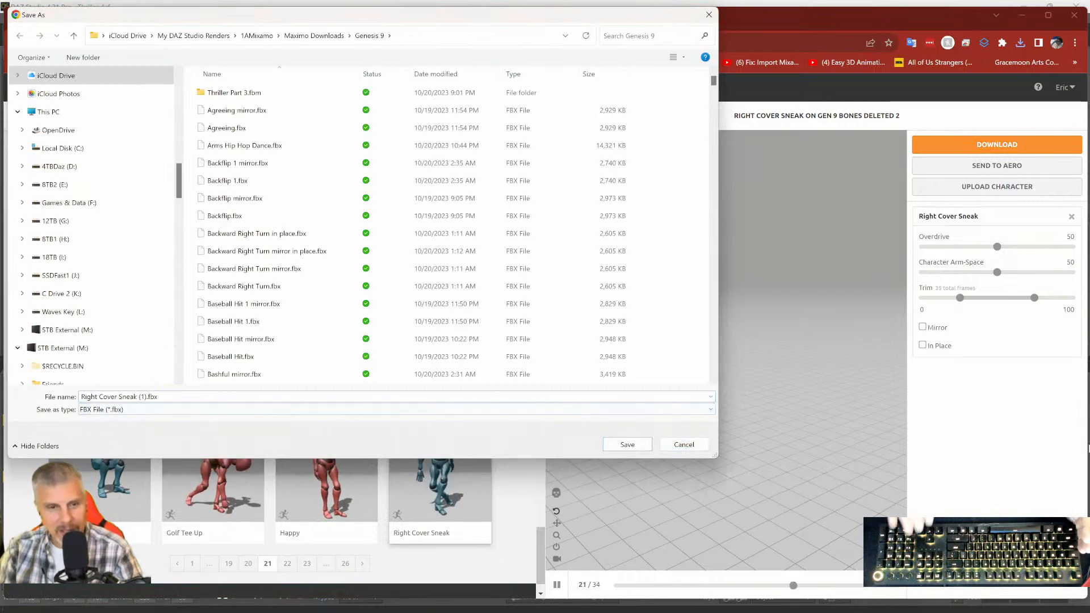
key("Delete")
type("1")
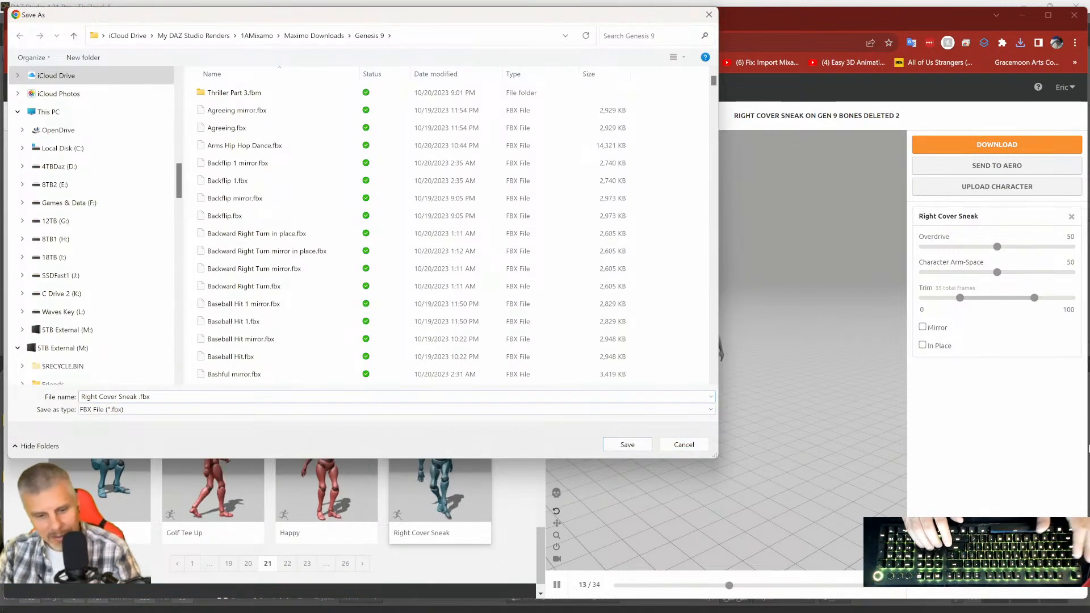
key("Return")
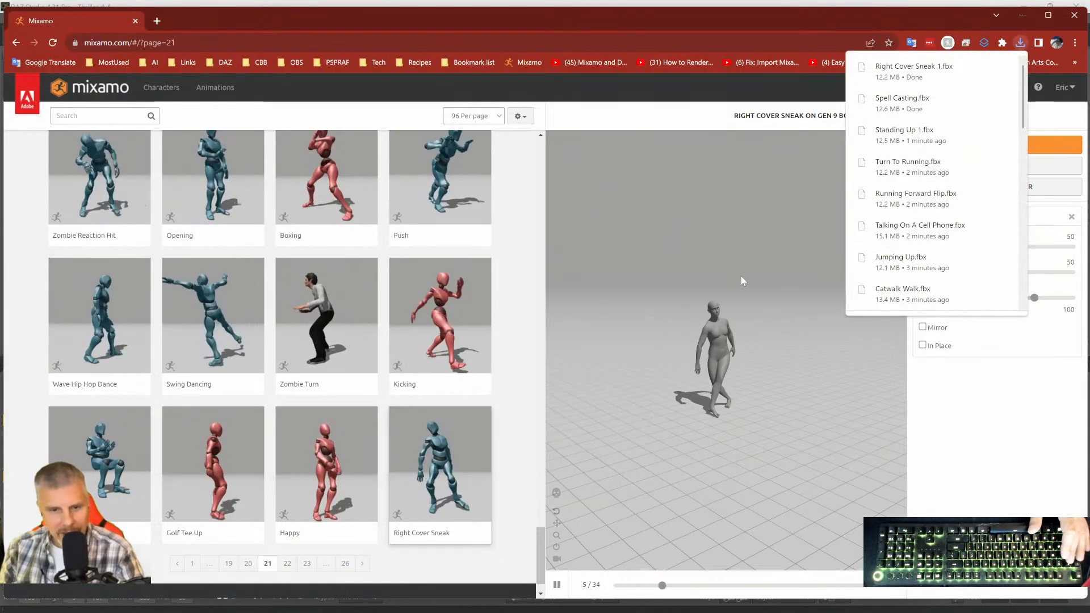
Apply the Happy animation beside Golf Tee Up, download it with skin and save it as Happy.fbx in the Genesis 9 folder.
left_click(339, 456)
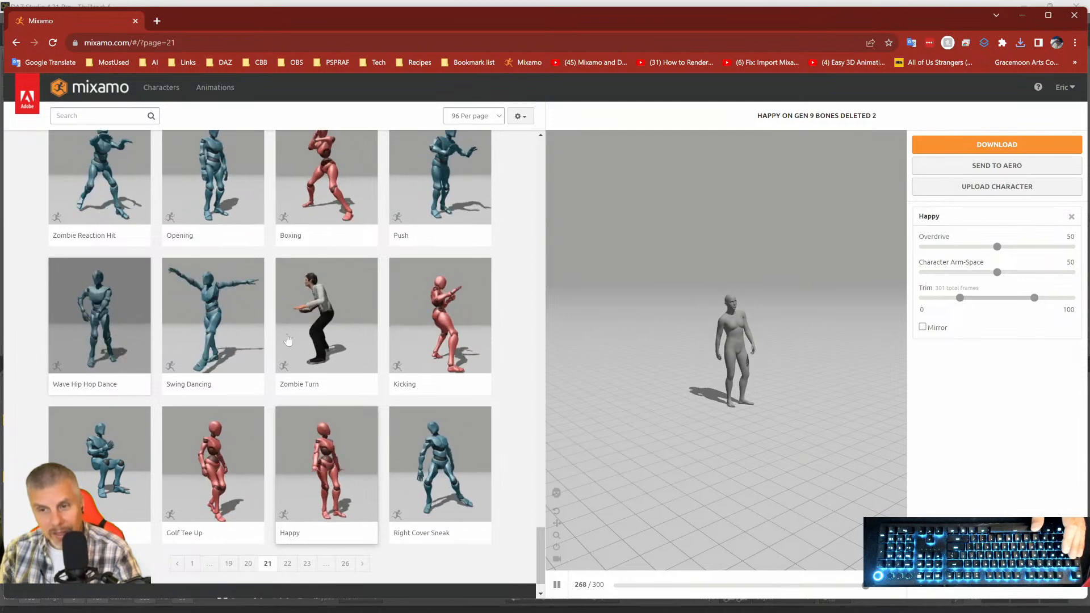
left_click(955, 149)
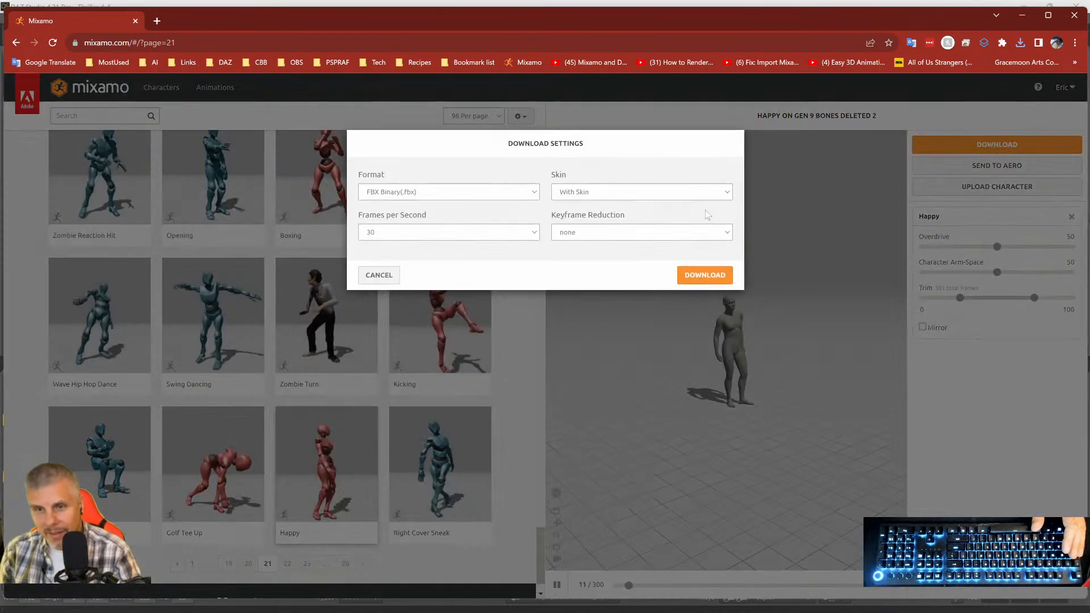
left_click(718, 277)
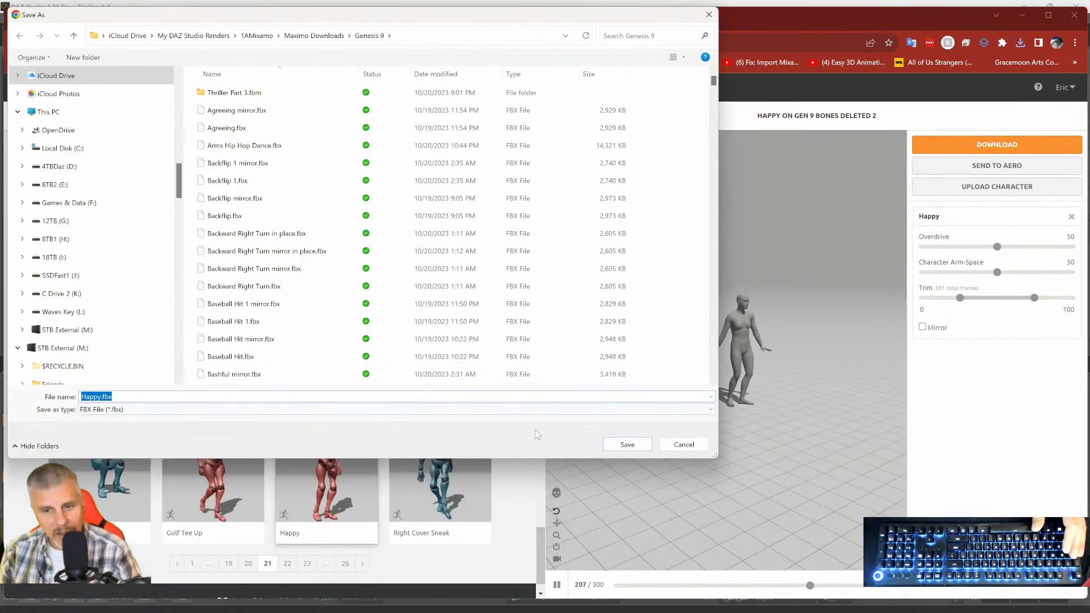
left_click(619, 444)
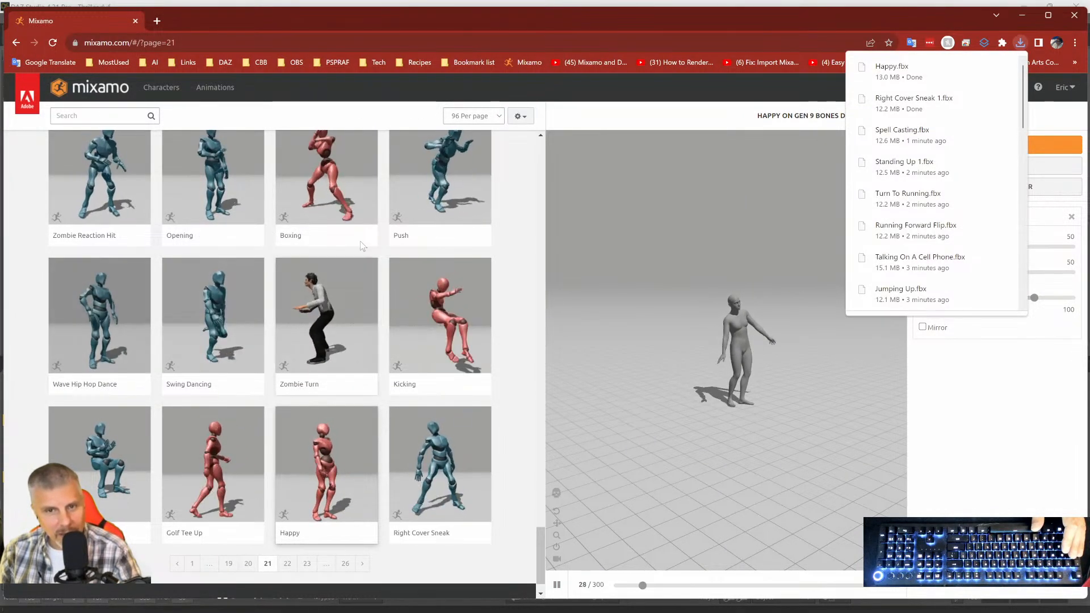
Apply the Wave Hip Hop Dance animation, download it as FBX Binary at 30 frames per second and save it as Wave Hip Hop Dance 1.fbx.
left_click(119, 335)
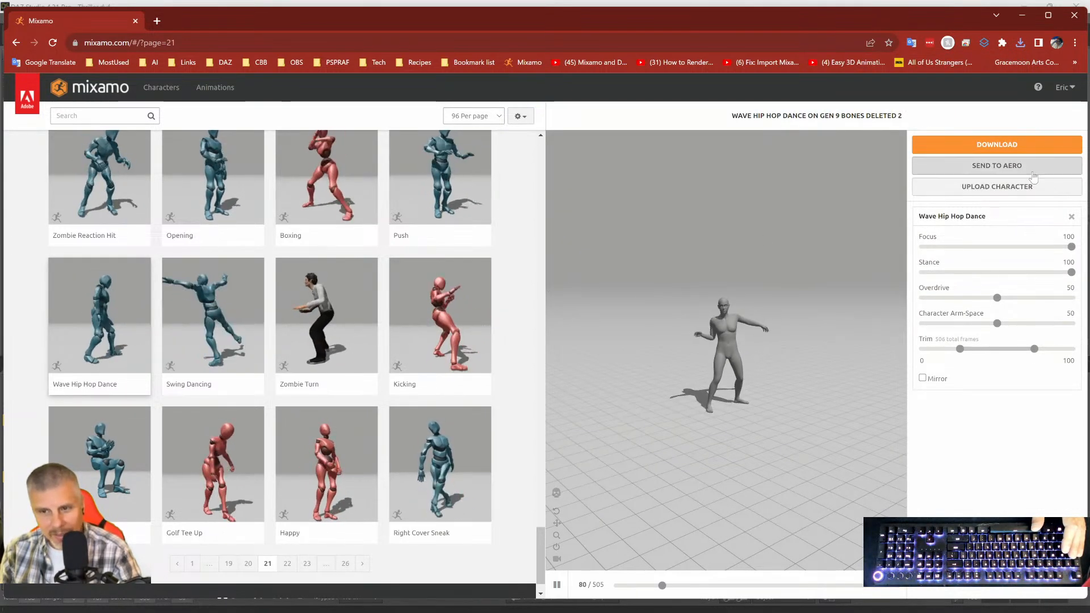
left_click(982, 148)
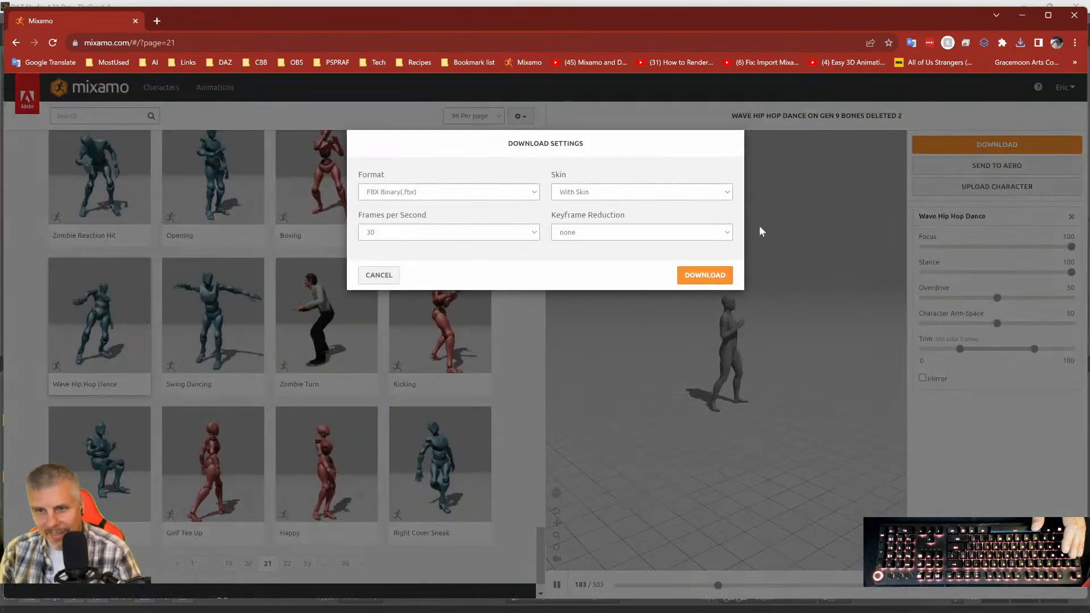
left_click(693, 278)
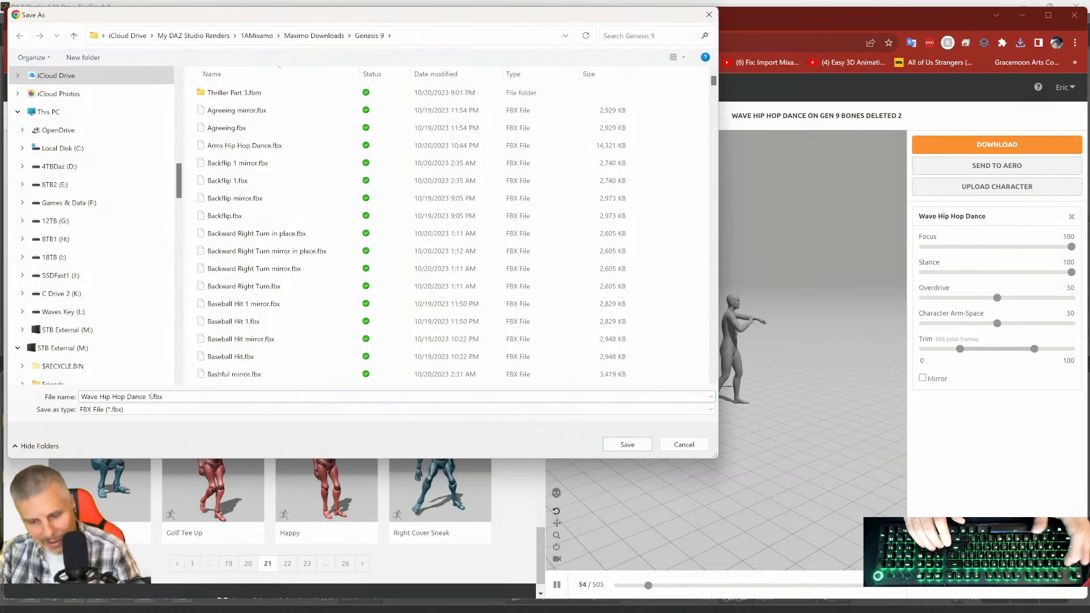
key("Return")
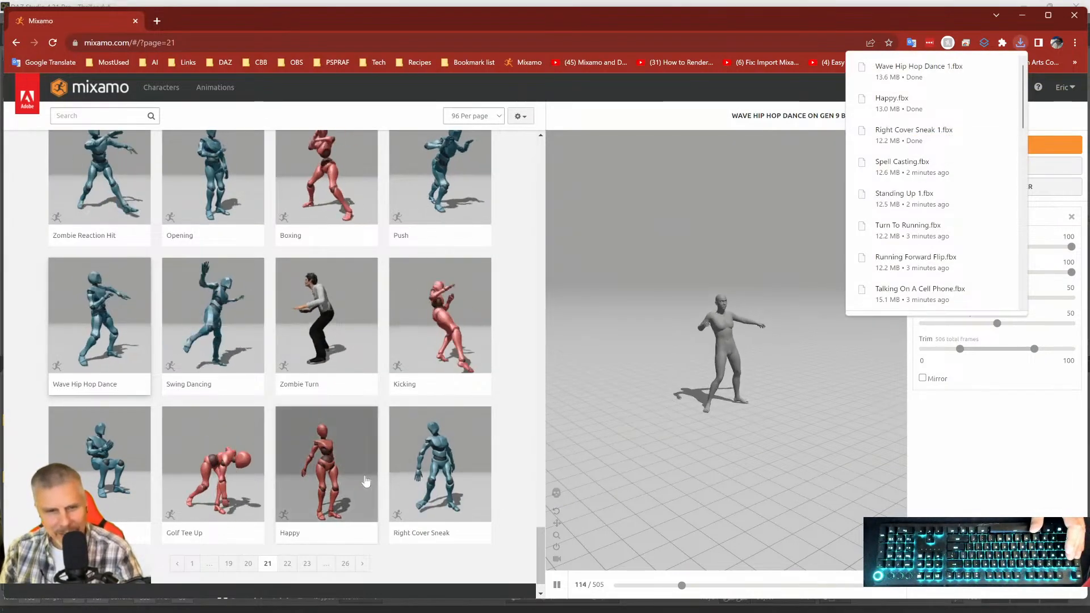
Apply the Swing Dancing animation to the character, download it and save it under the unique name Swing Dancing 3.fbx.
left_click(230, 361)
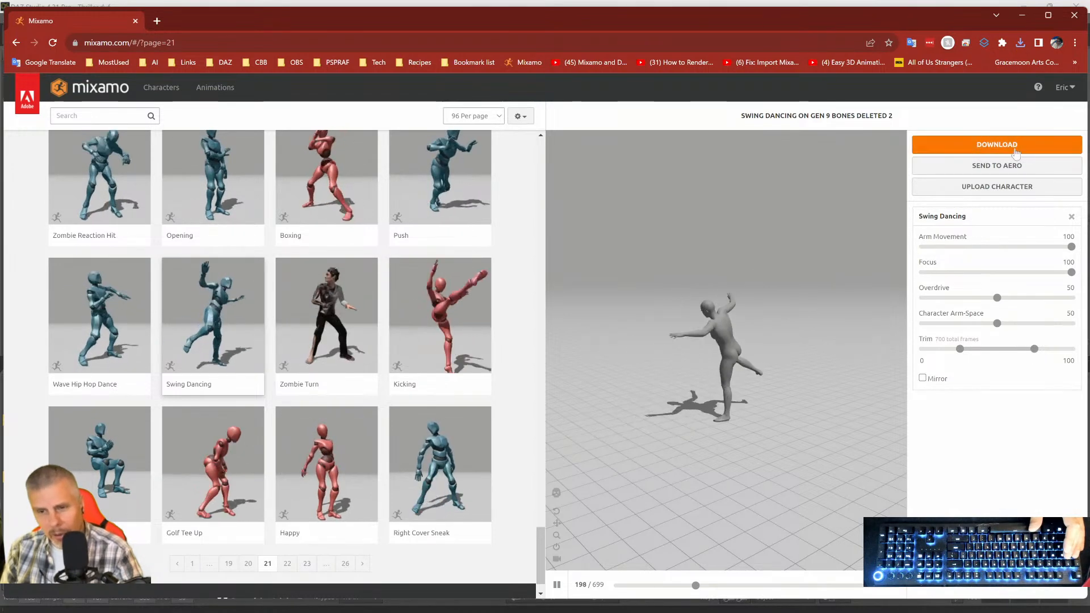
left_click(982, 147)
left_click(700, 273)
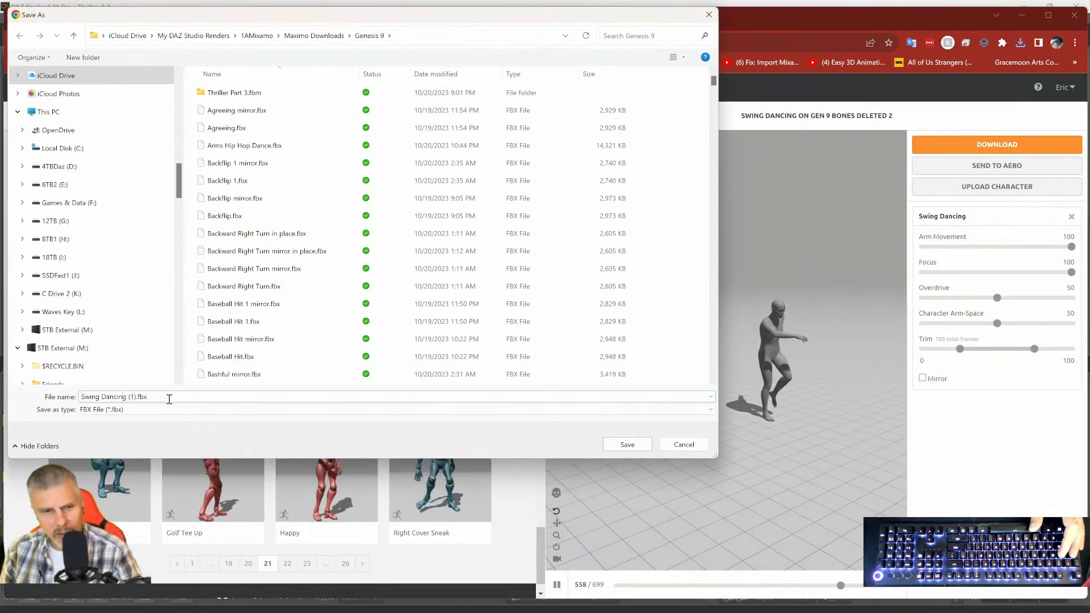
key("BackSpace")
key("BackSpace")
key("BackSpace")
key("BackSpace")
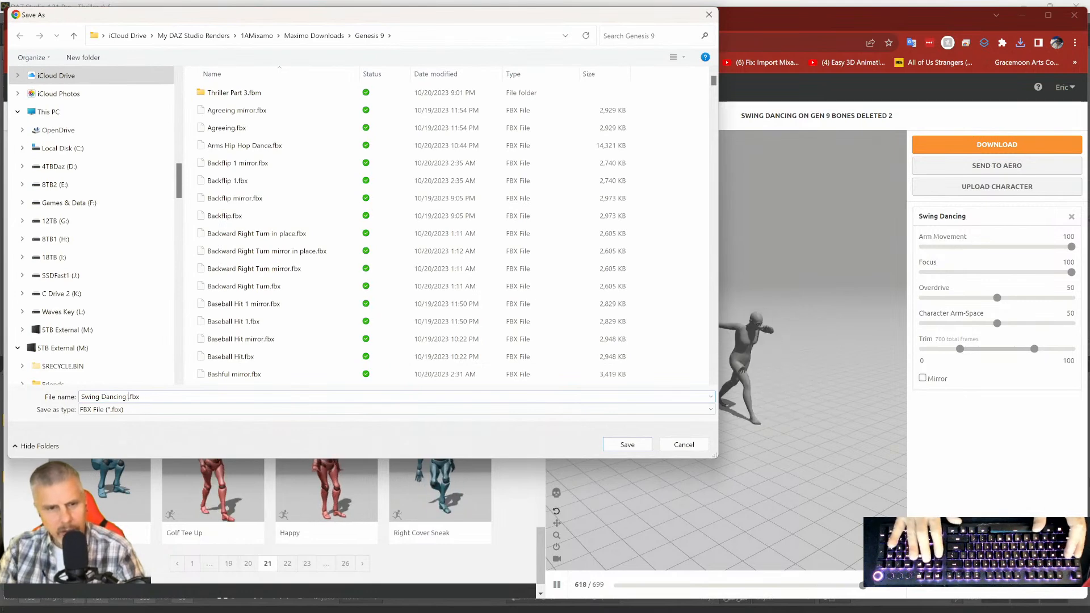
type("3")
key("Return")
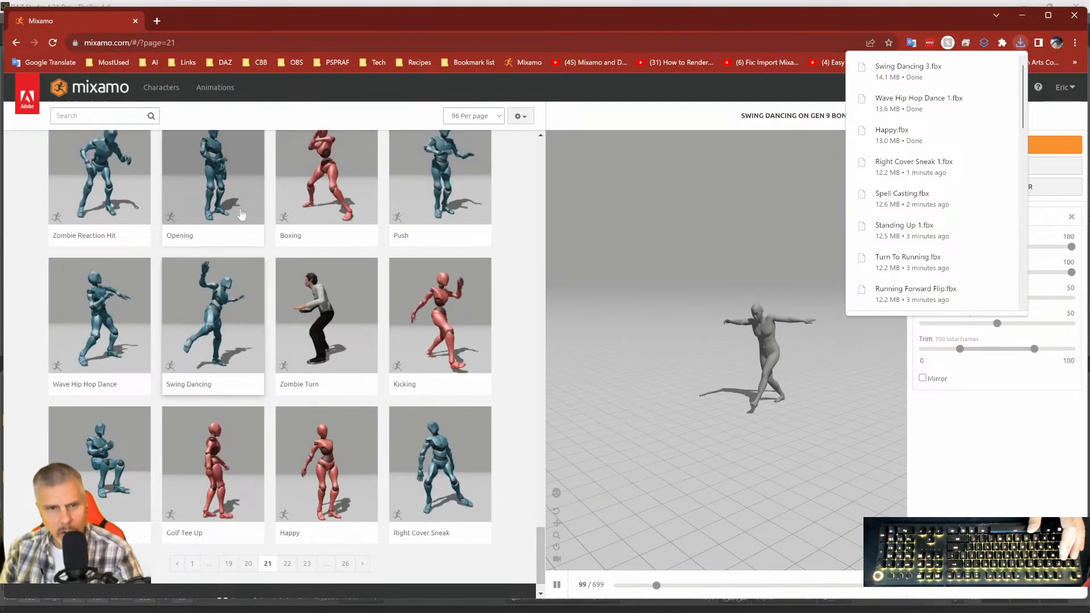
Apply the Opening animation beside Zombie Reaction Hit, download it as FBX Binary with skin and save it as Opening 2.fbx.
scroll(232, 227, "up", 1)
left_click(227, 241)
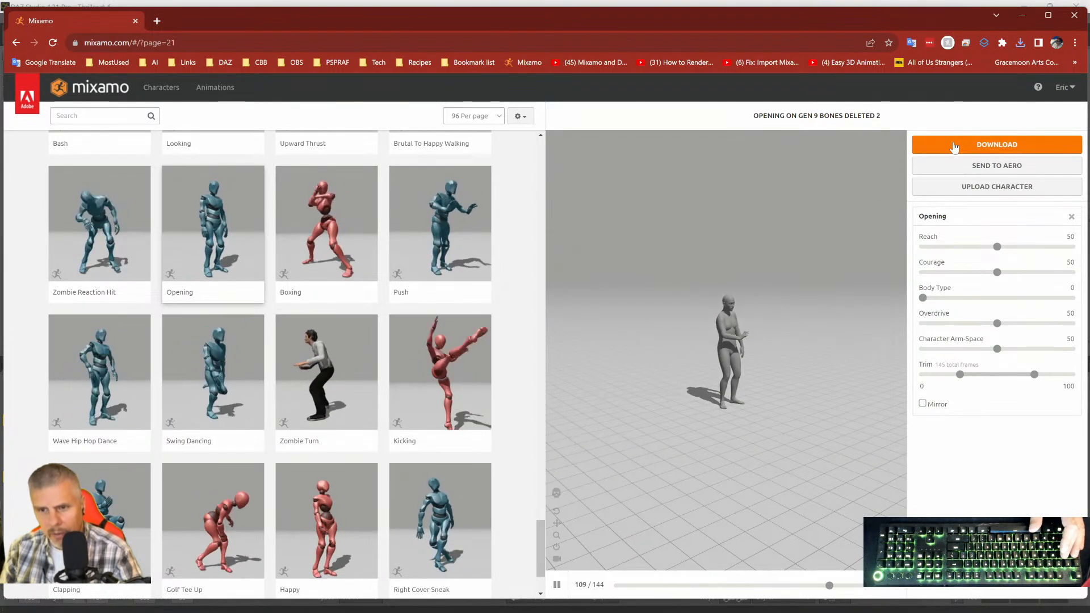
left_click(954, 146)
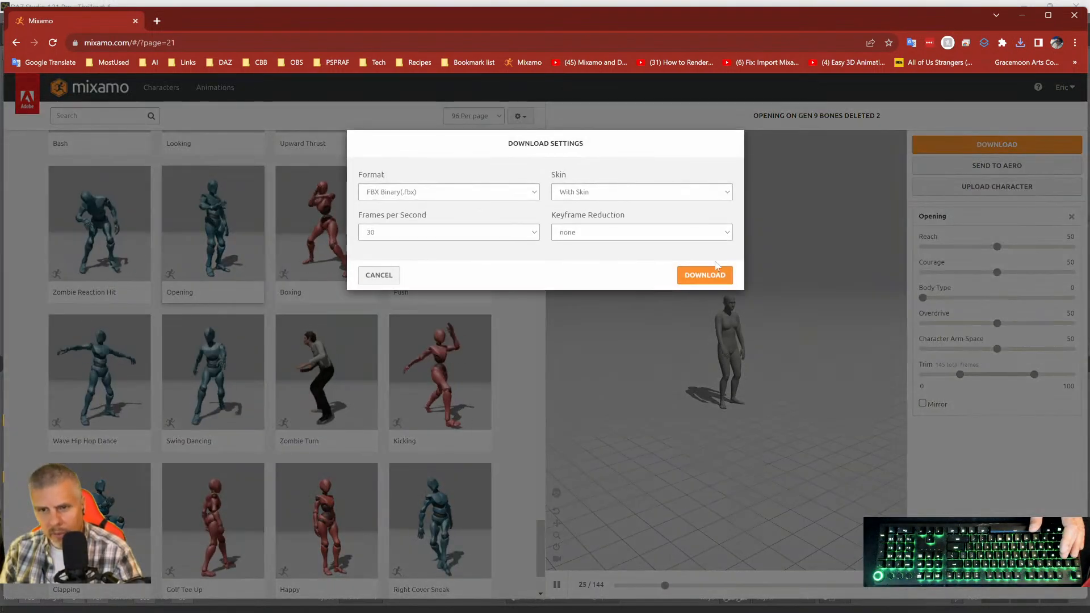
left_click(700, 276)
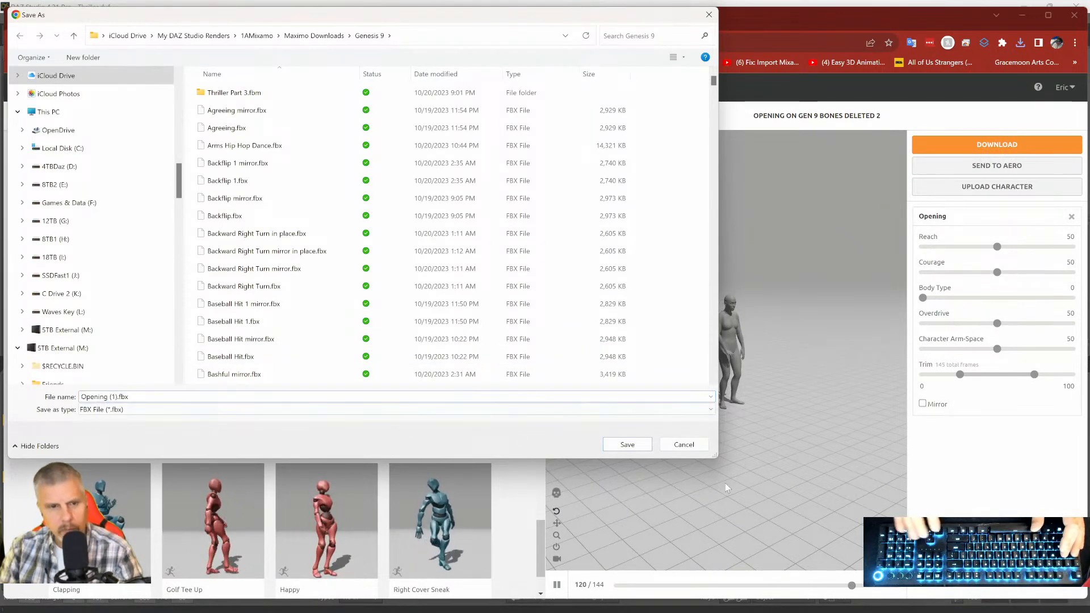
key("Right")
key("Delete")
key("Delete")
key("Delete")
type("2")
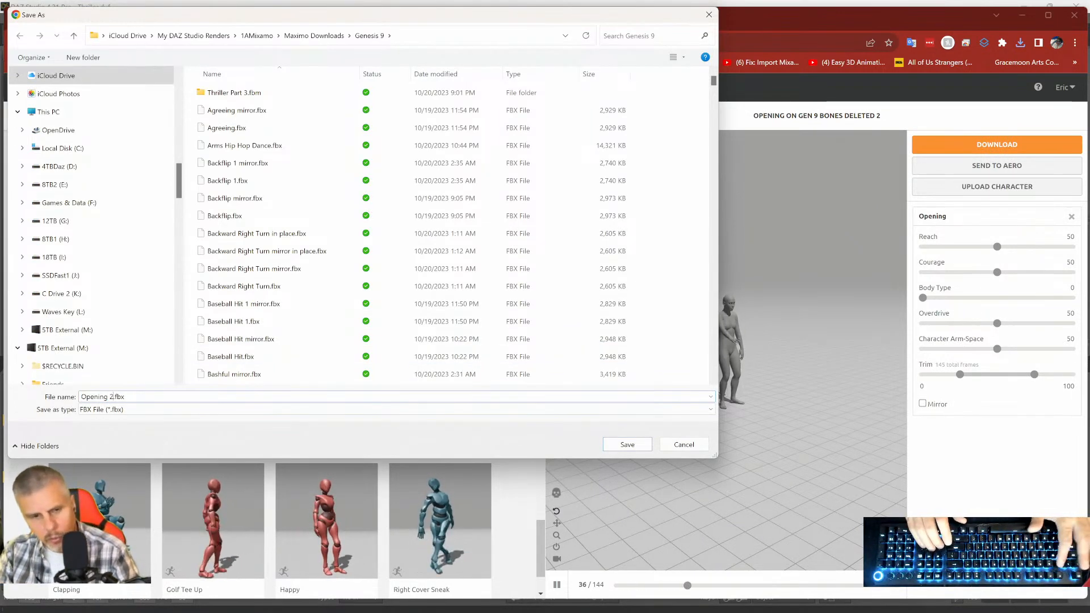
key("Return")
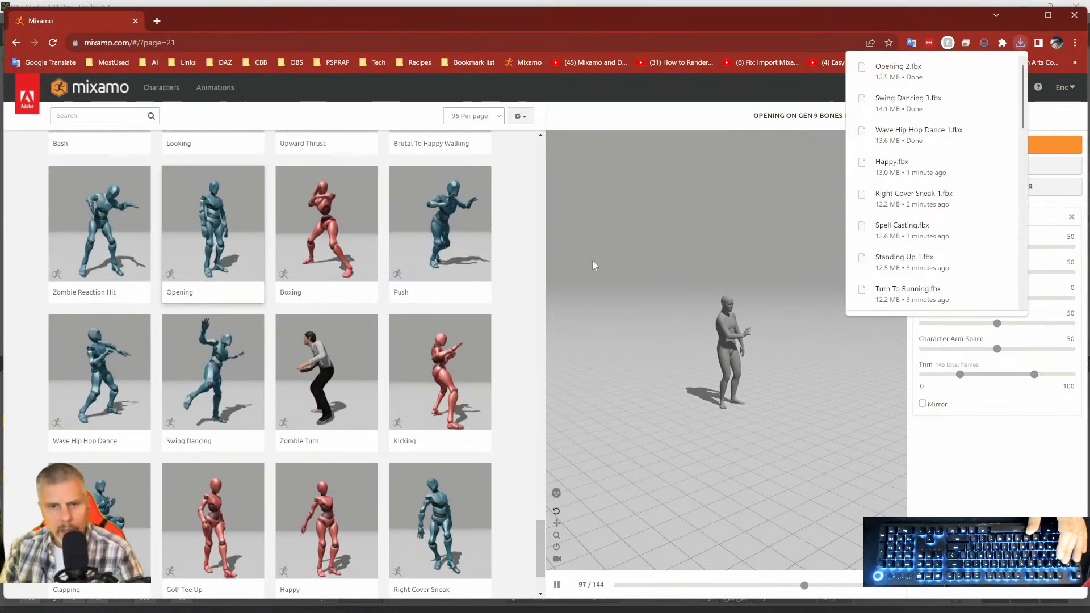
Apply the Push animation beside Boxing, download it as FBX Binary with skin and save it as Push 1.fbx.
left_click(438, 230)
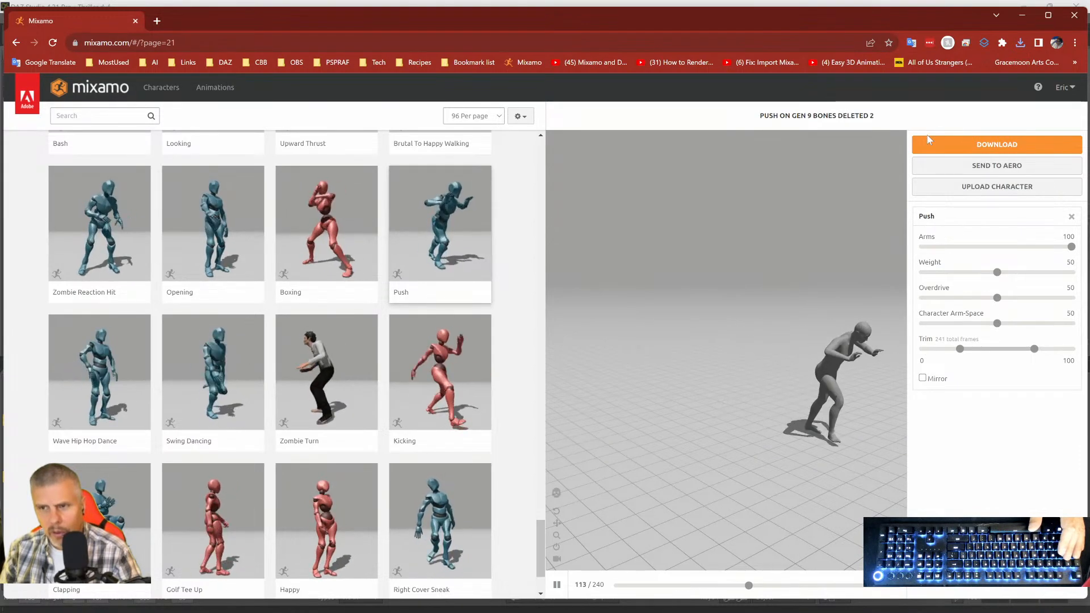
left_click(927, 143)
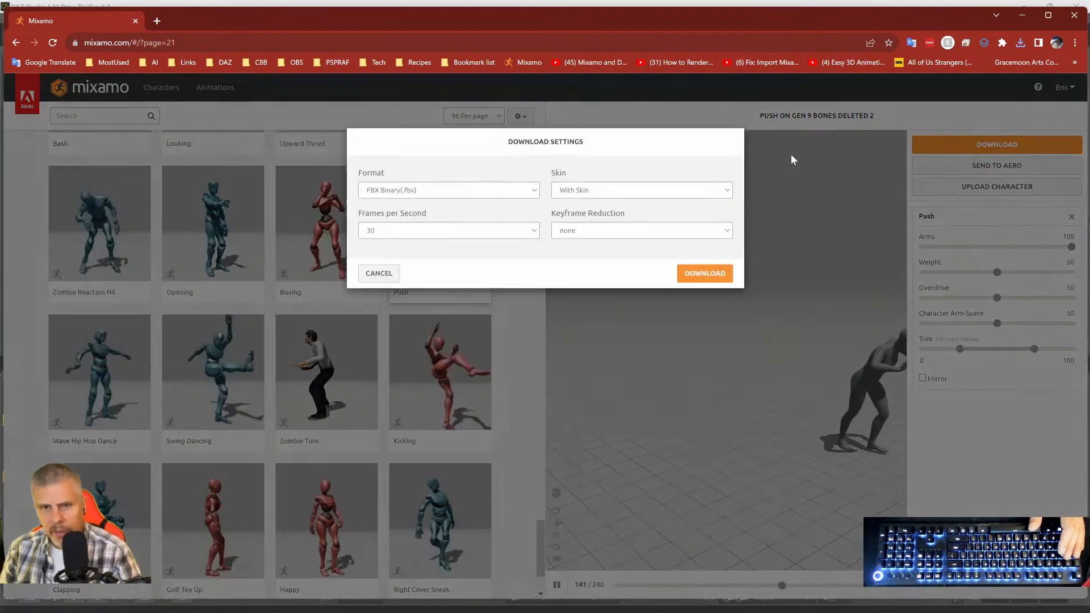
left_click(692, 277)
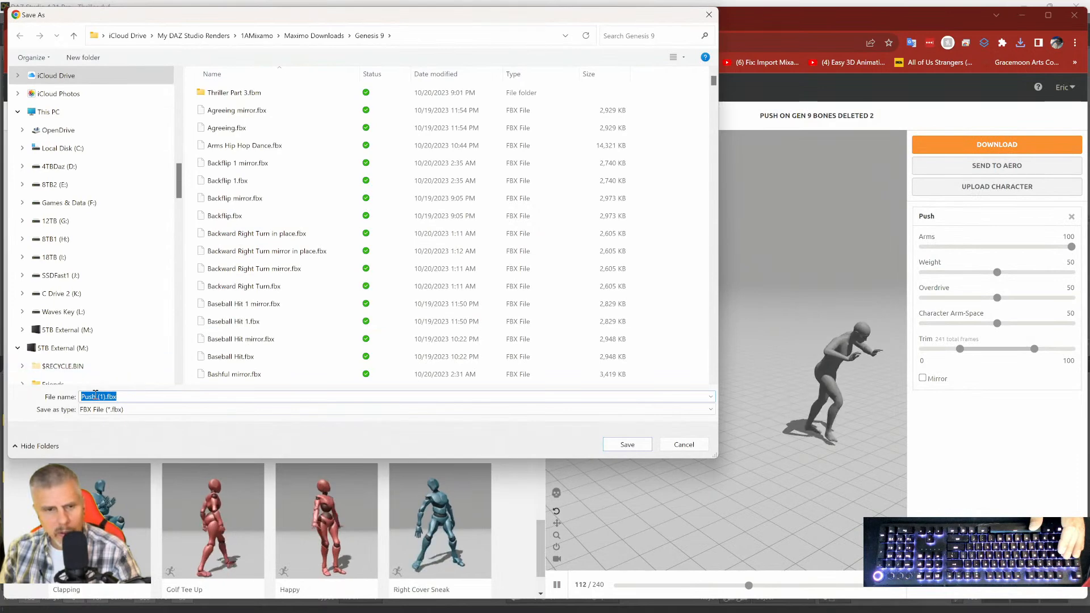
left_click(97, 396)
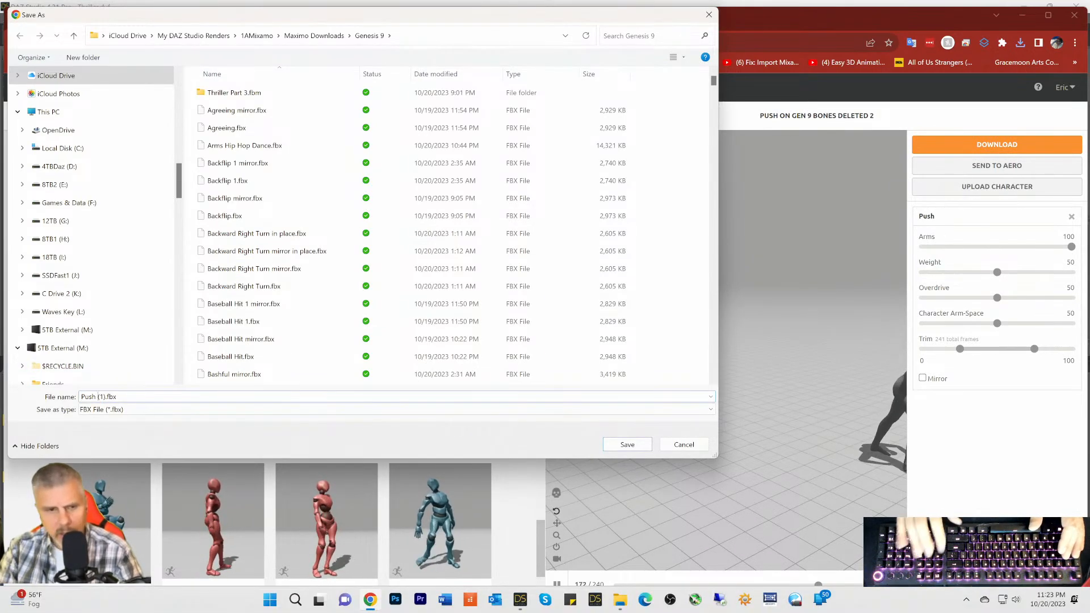
key("Delete")
key("Delete")
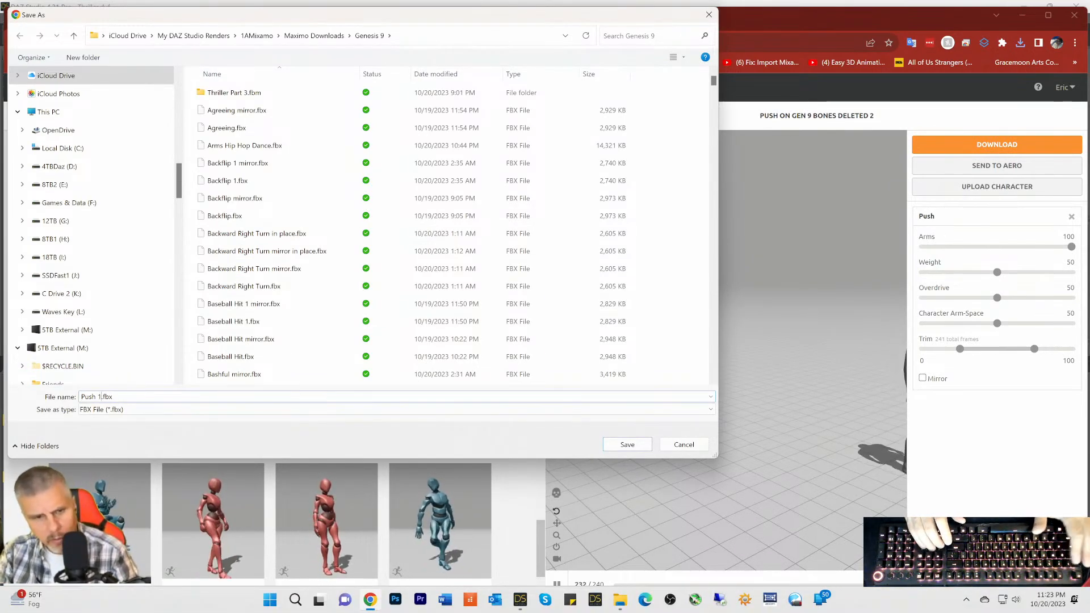
key("Return")
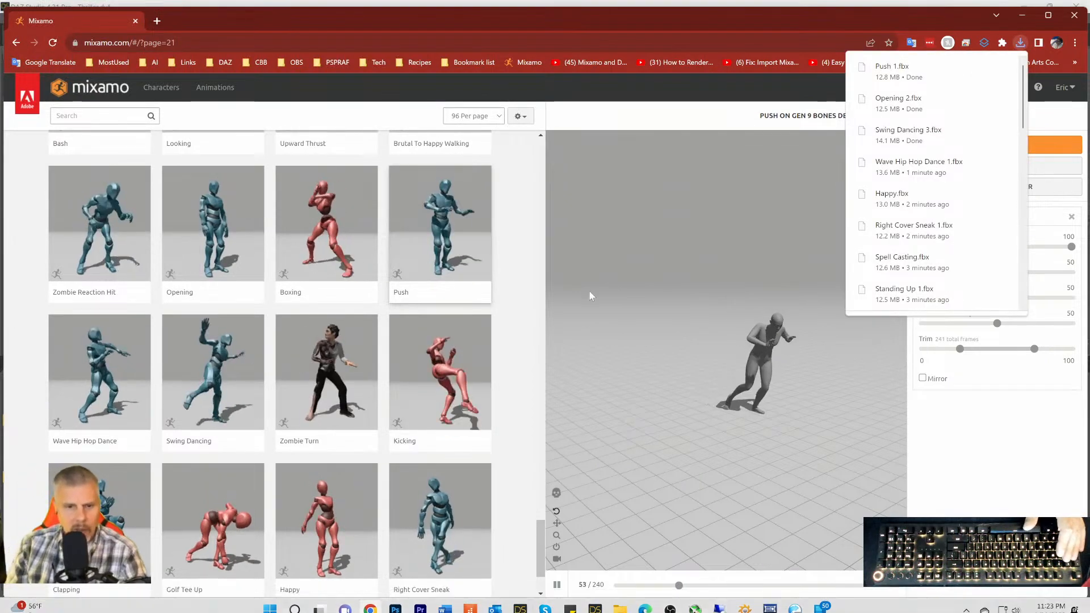
Preview the Right Cover Sneak animation again and go to page 20 of the animation library.
scroll(325, 370, "down", 2)
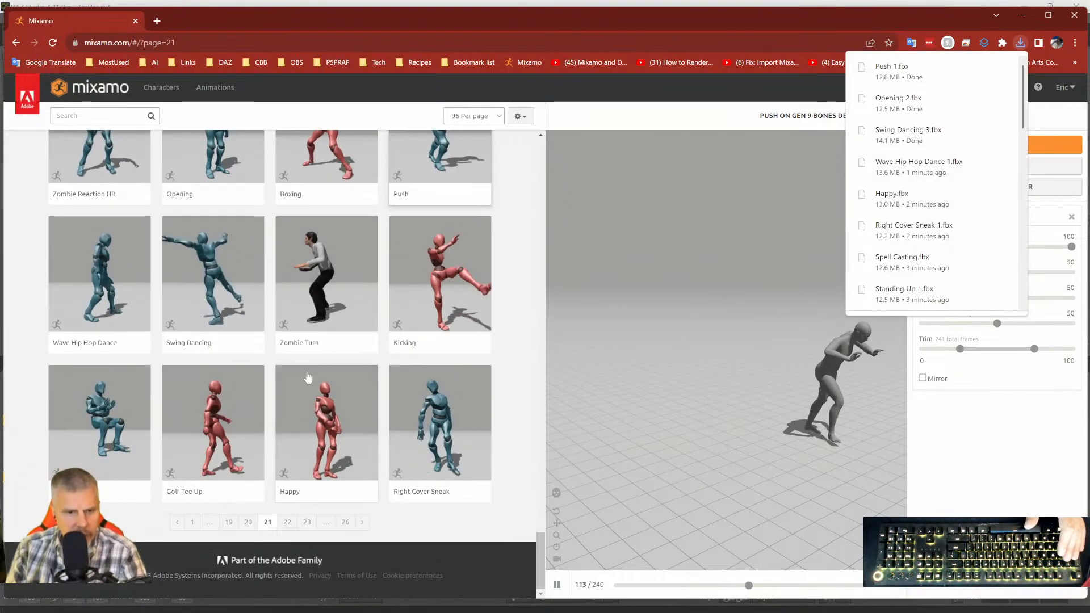
left_click(433, 421)
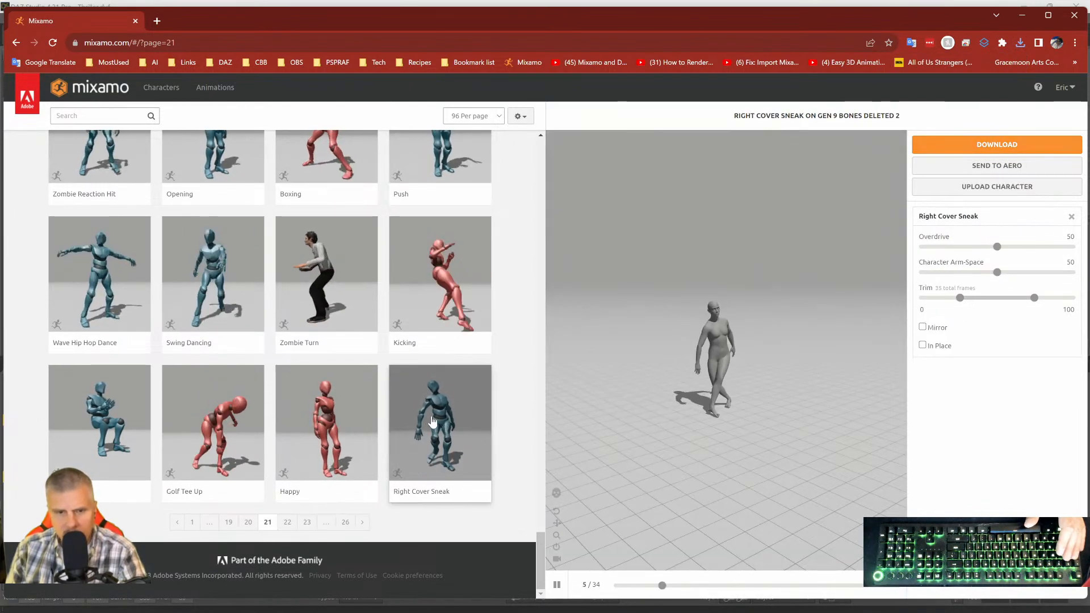
left_click(248, 523)
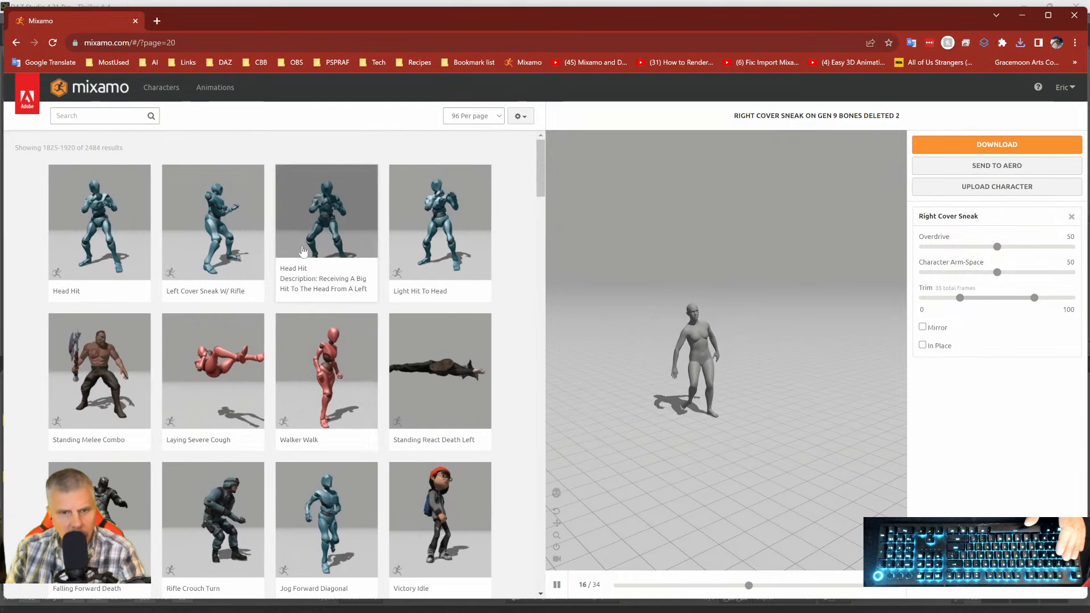
scroll(330, 325, "down", 3)
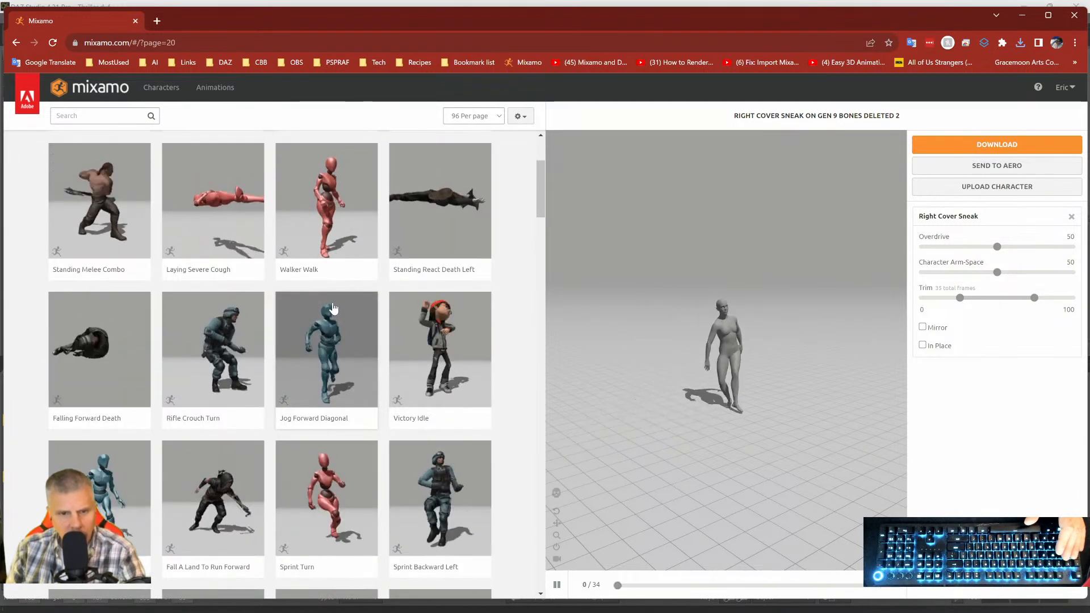
Apply the Jog Forward Diagonal animation, preview its In Place option, and download it with In Place off as Jog Forward Diagonal.fbx.
left_click(332, 313)
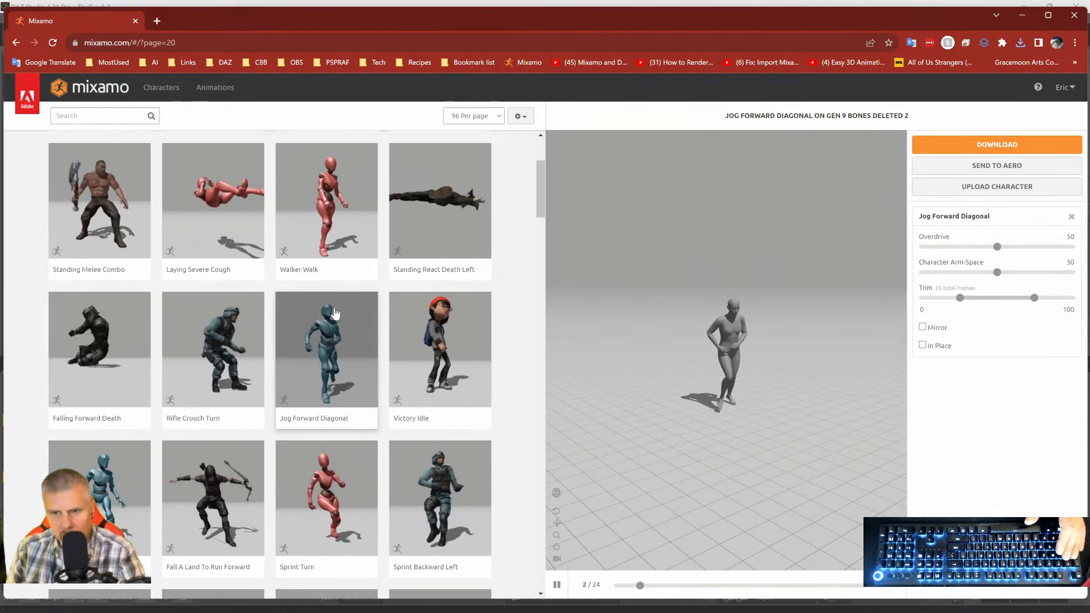
left_click(923, 345)
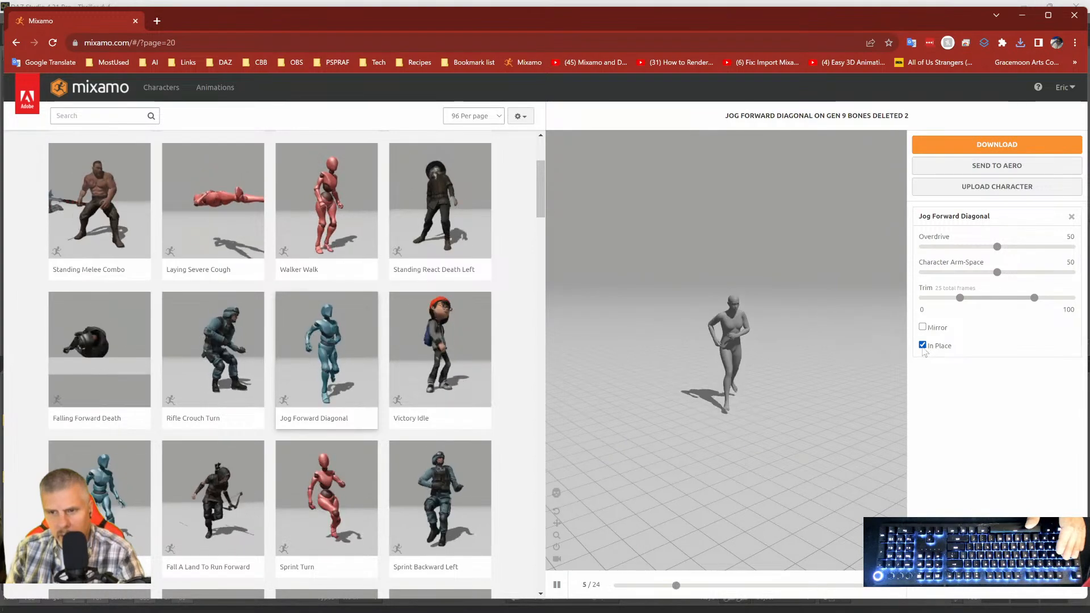
left_click(922, 345)
left_click(961, 146)
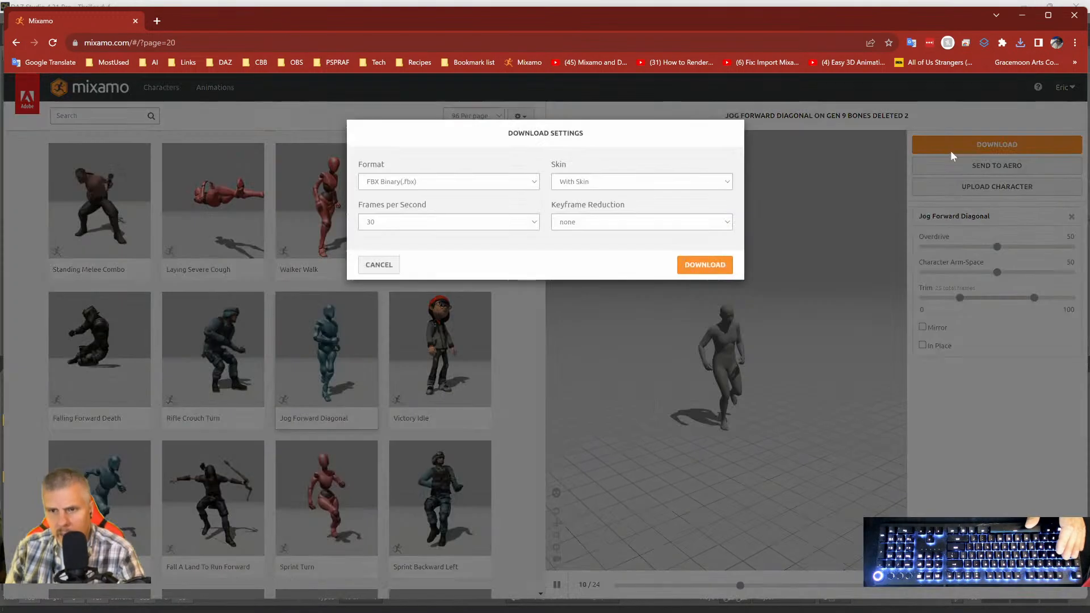
left_click(705, 254)
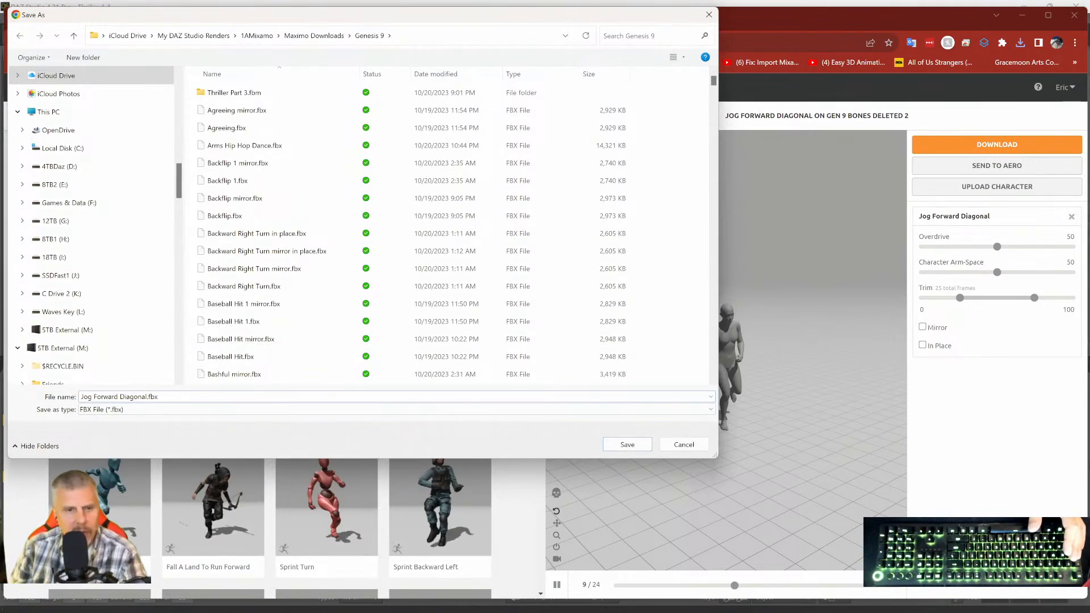
left_click(614, 444)
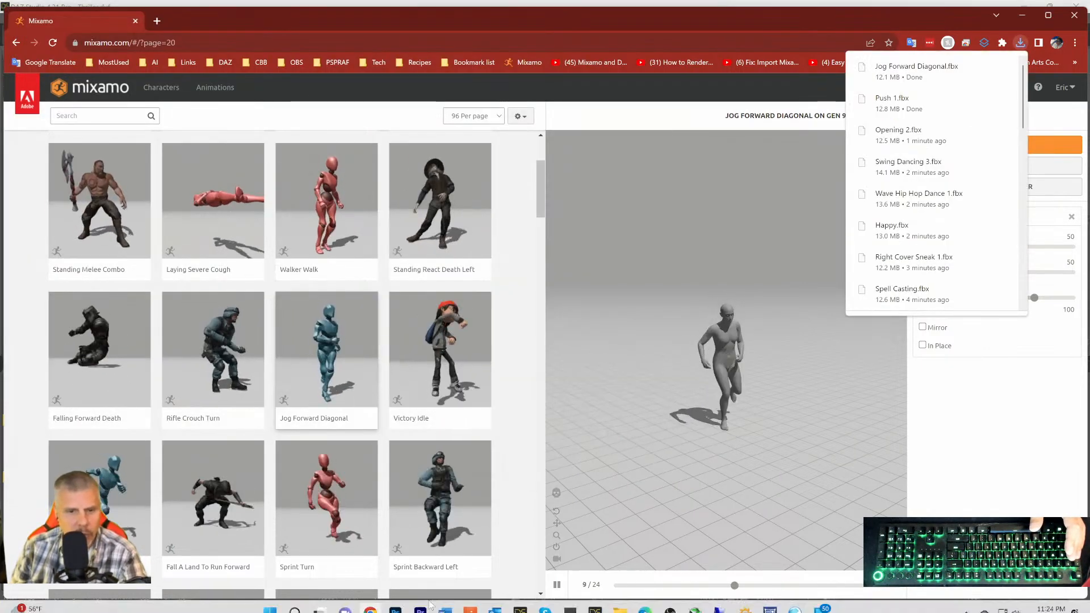
Apply the Sprint Turn animation to the character, download it with the preset settings and save it as Sprint Turn.fbx.
scroll(335, 337, "down", 3)
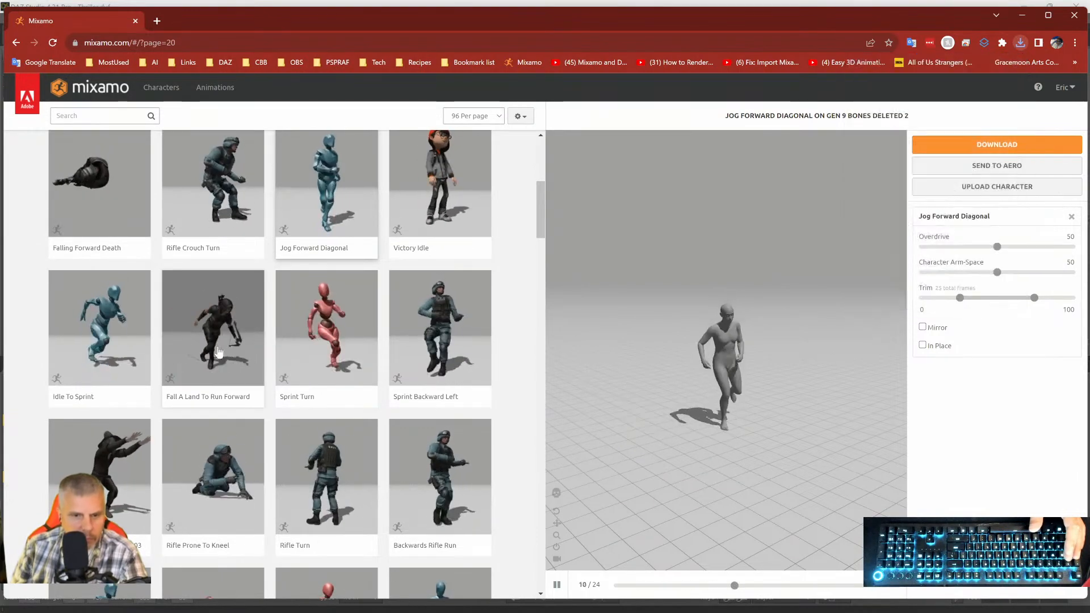
left_click(292, 350)
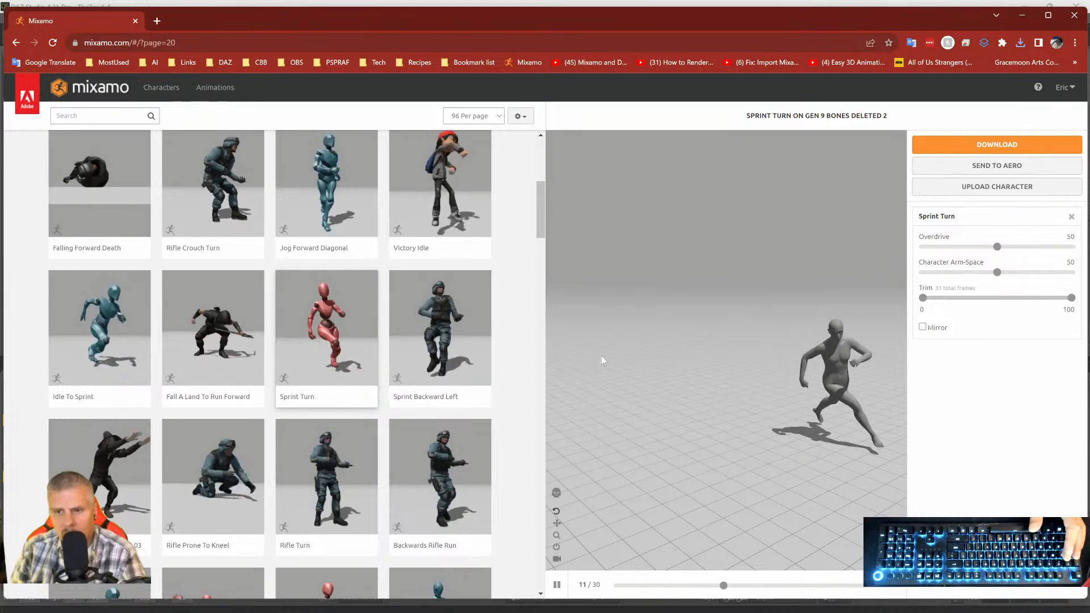
scroll(601, 356, "down", 5)
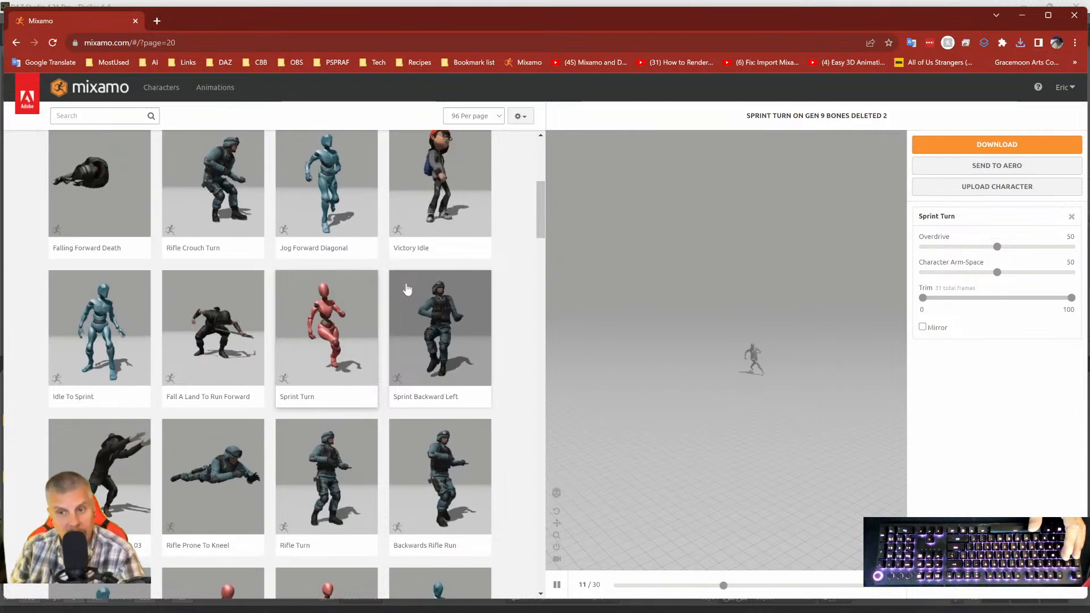
left_click(936, 145)
left_click(695, 274)
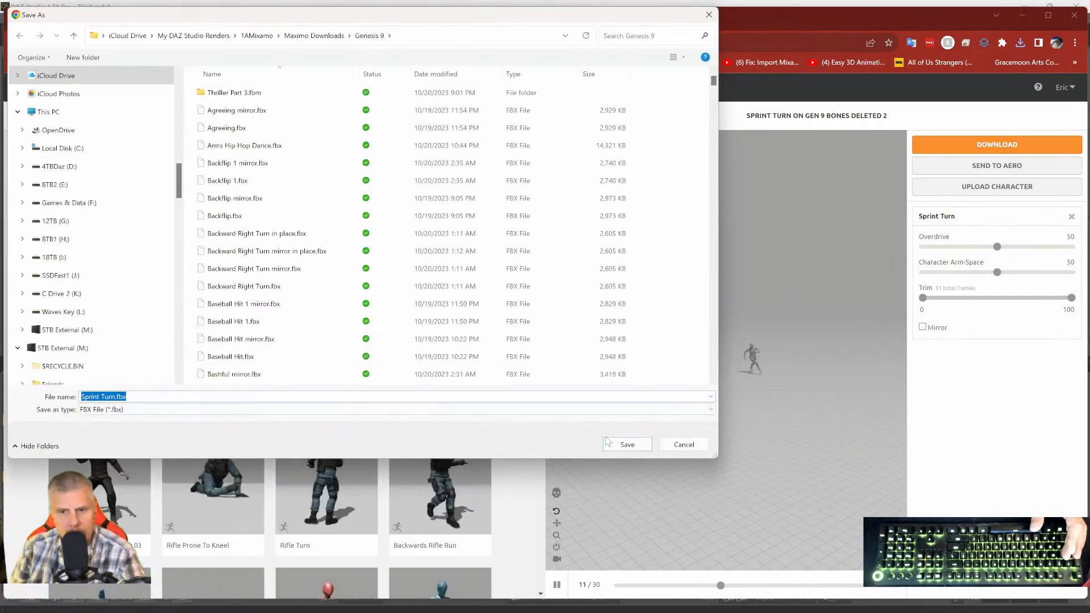
left_click(625, 444)
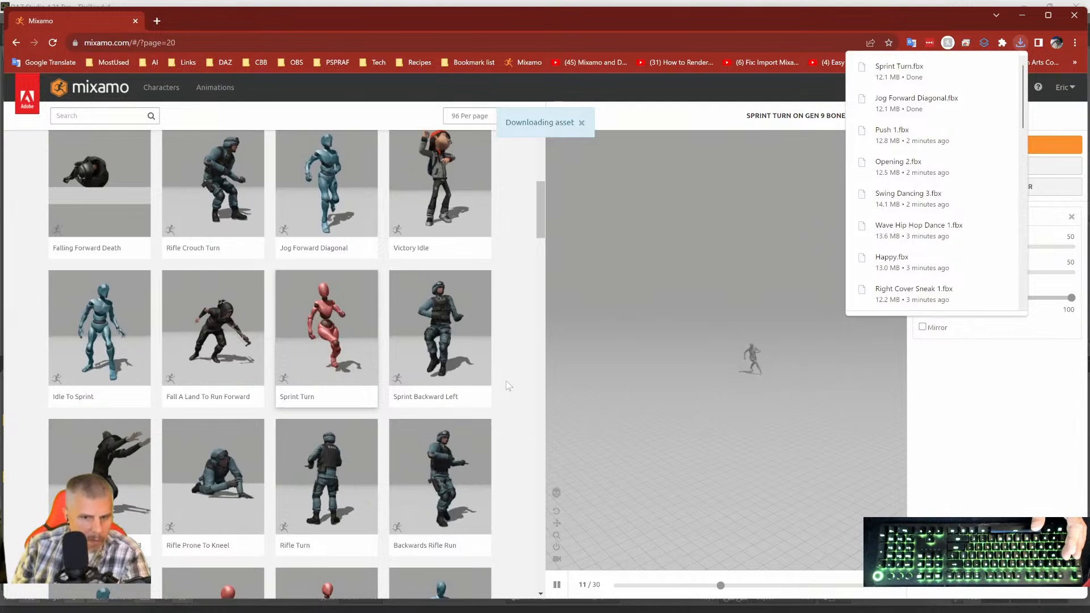
Preview Sprint Backward Left, and download the Fall A Land To Run Forward animation as FBX Binary with skin, named Fall A Land To Run Forward.fbx.
left_click(456, 342)
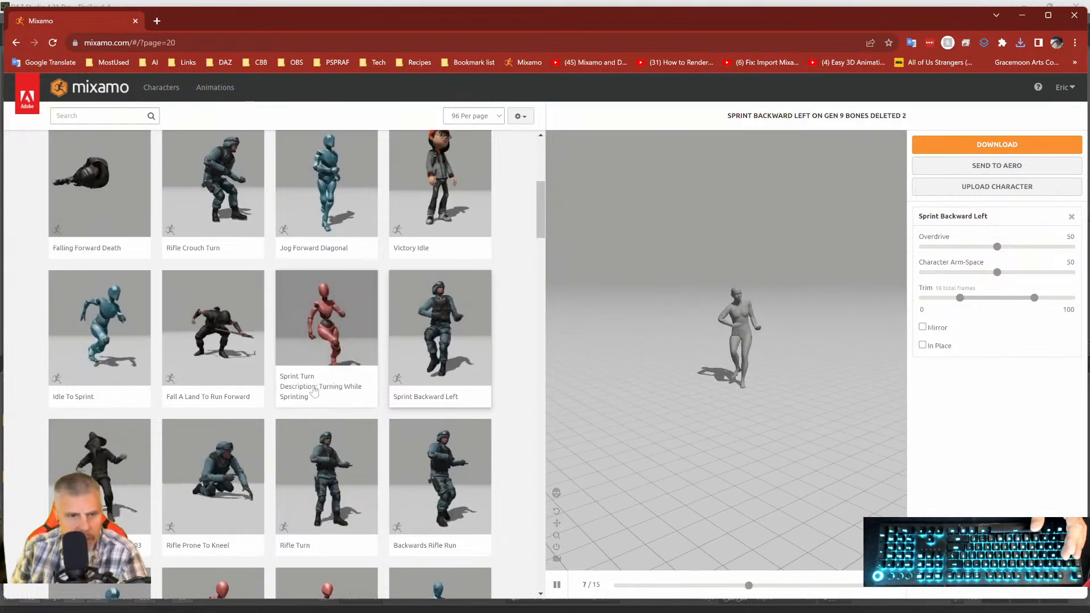
left_click(219, 356)
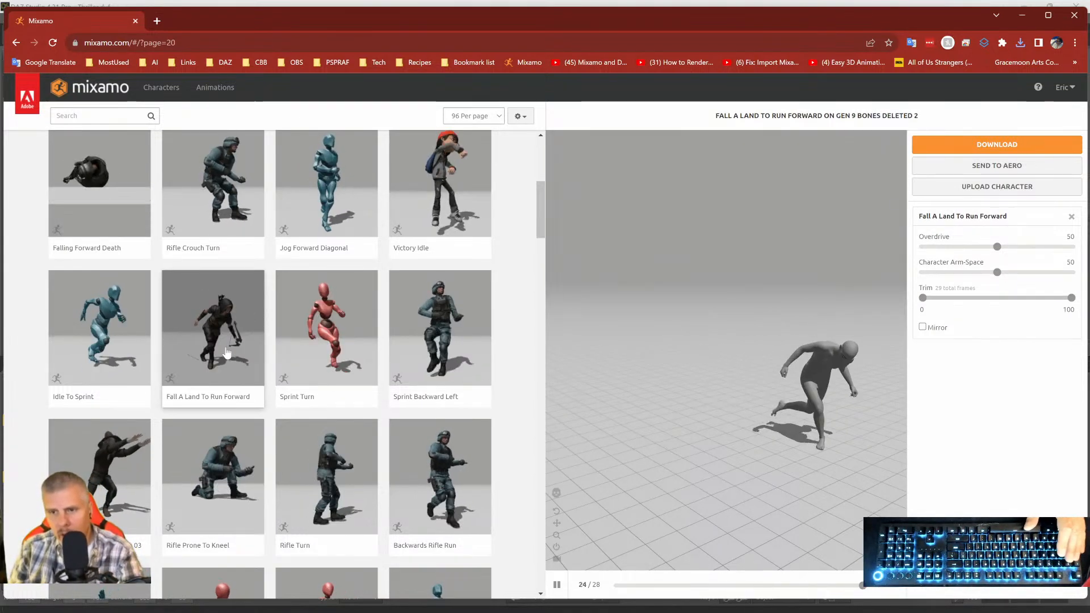
left_click(963, 149)
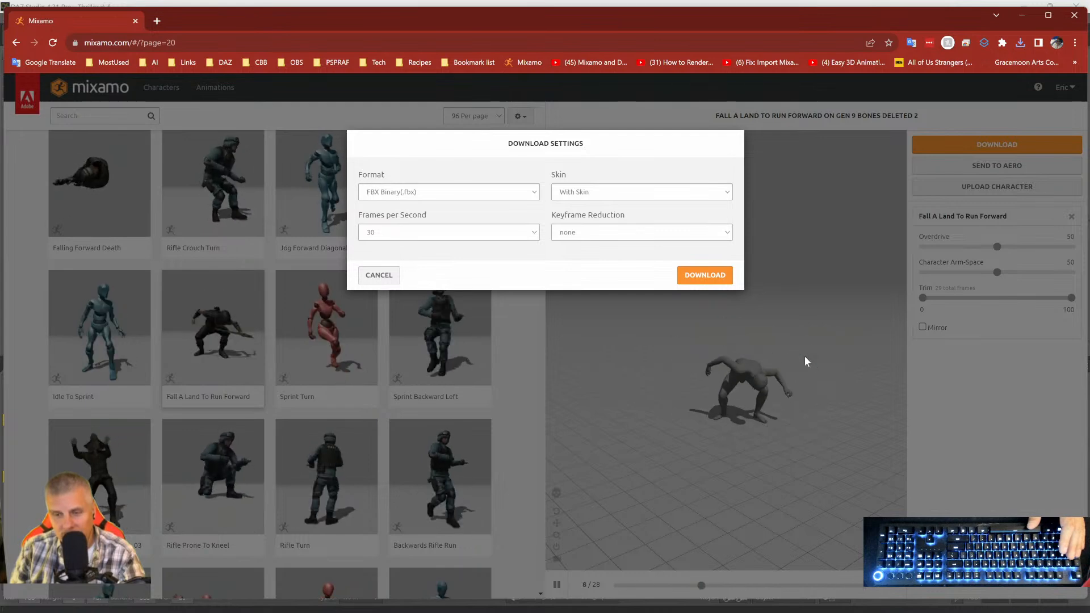
left_click(703, 276)
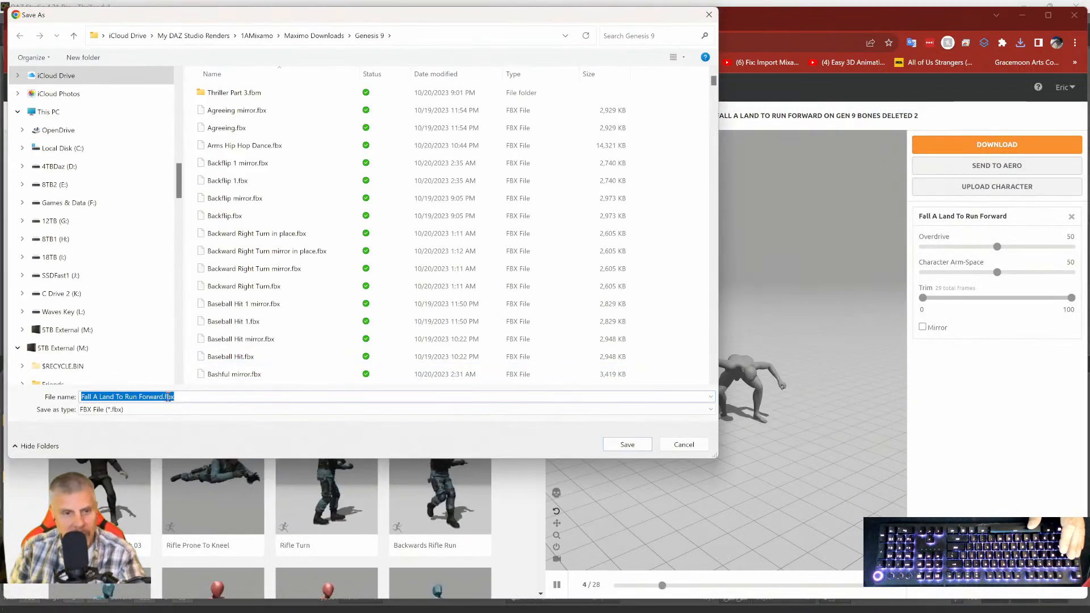
left_click(625, 444)
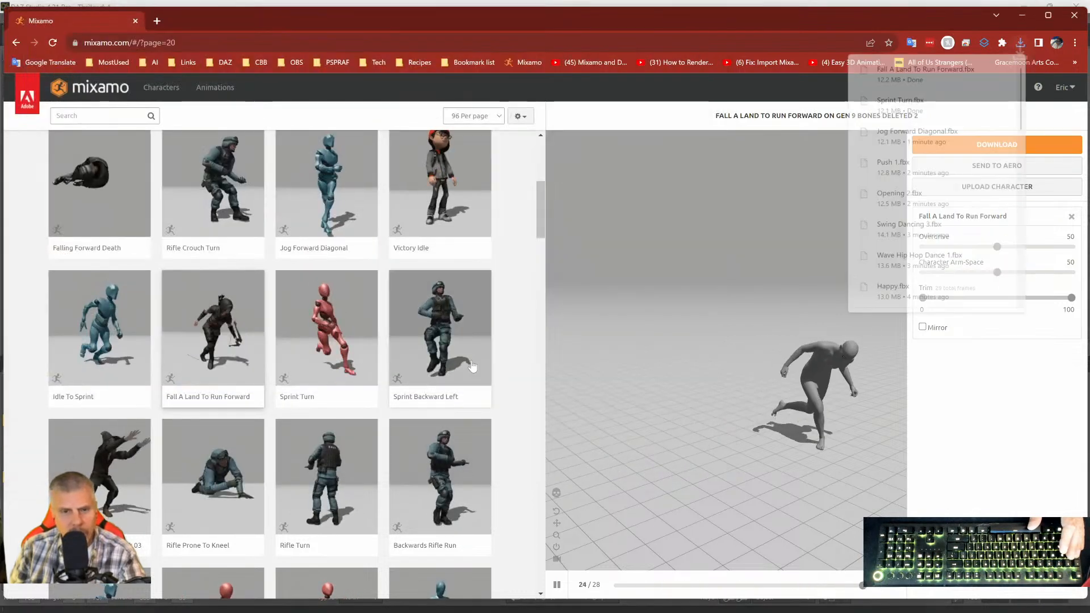
Apply the Idle To Sprint animation, download it as FBX Binary with skin at 30 fps and save it as Idle To Sprint.fbx.
left_click(77, 353)
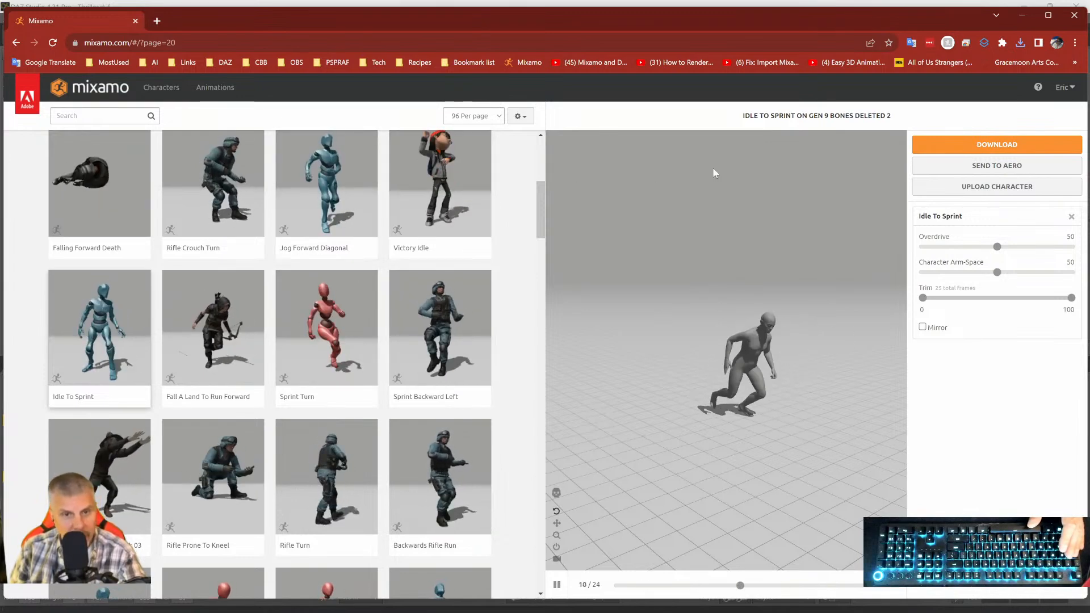
left_click(990, 145)
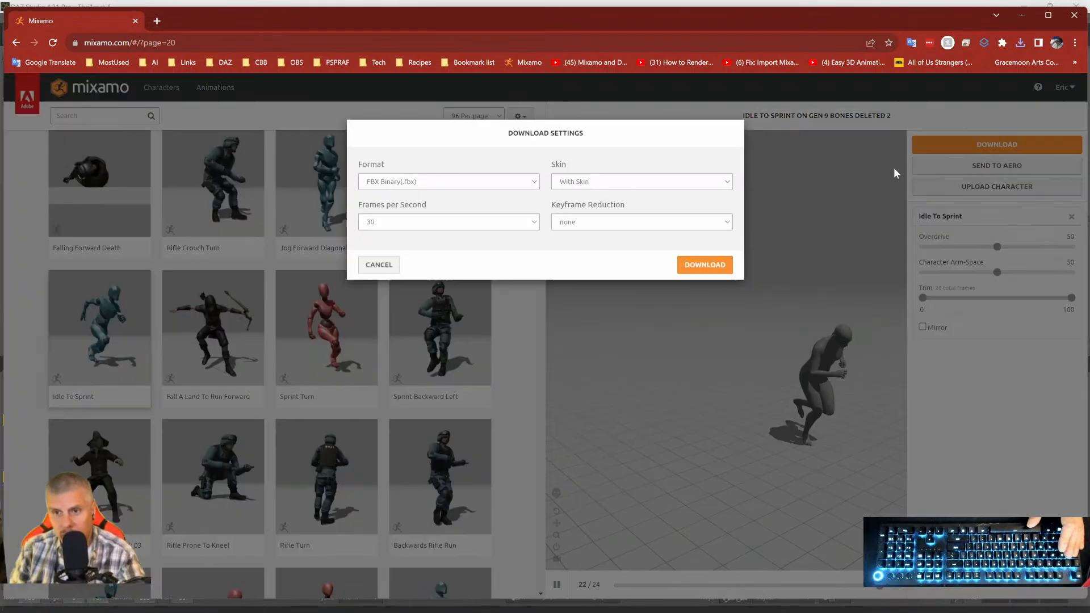
left_click(700, 275)
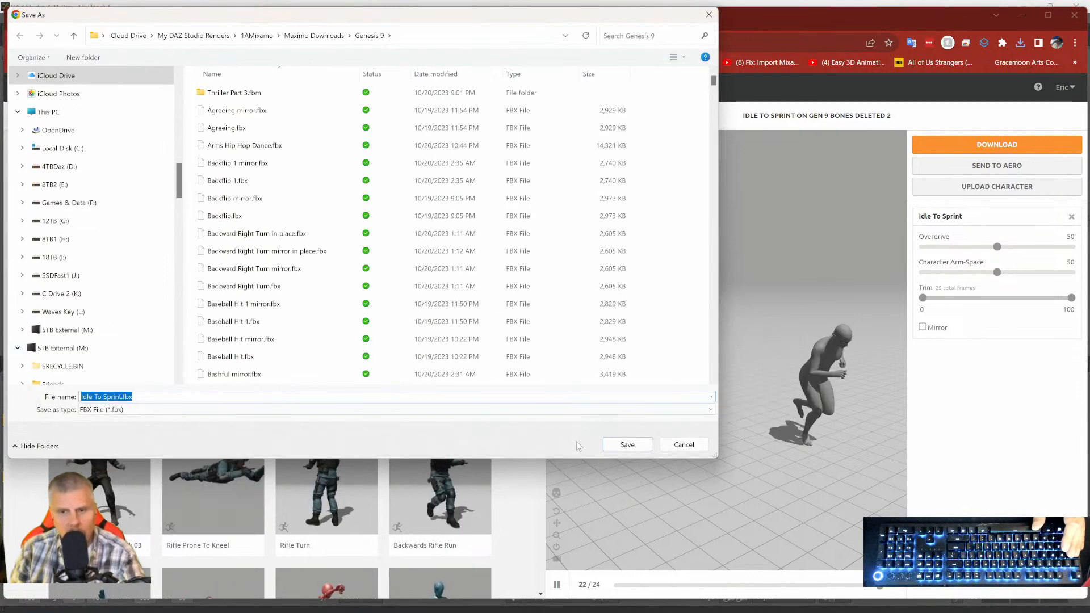
left_click(626, 445)
Preview Front Raises, and download the Esquiva 1 animation beside it as FBX Binary with skin, named Esquiva 1.fbx.
scroll(316, 385, "down", 6)
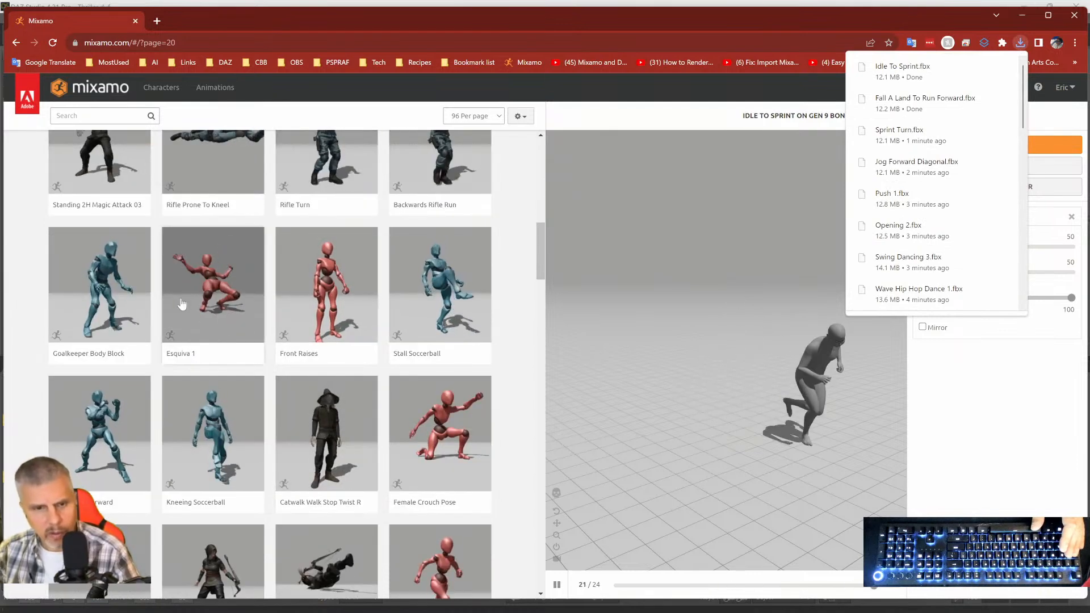
left_click(295, 305)
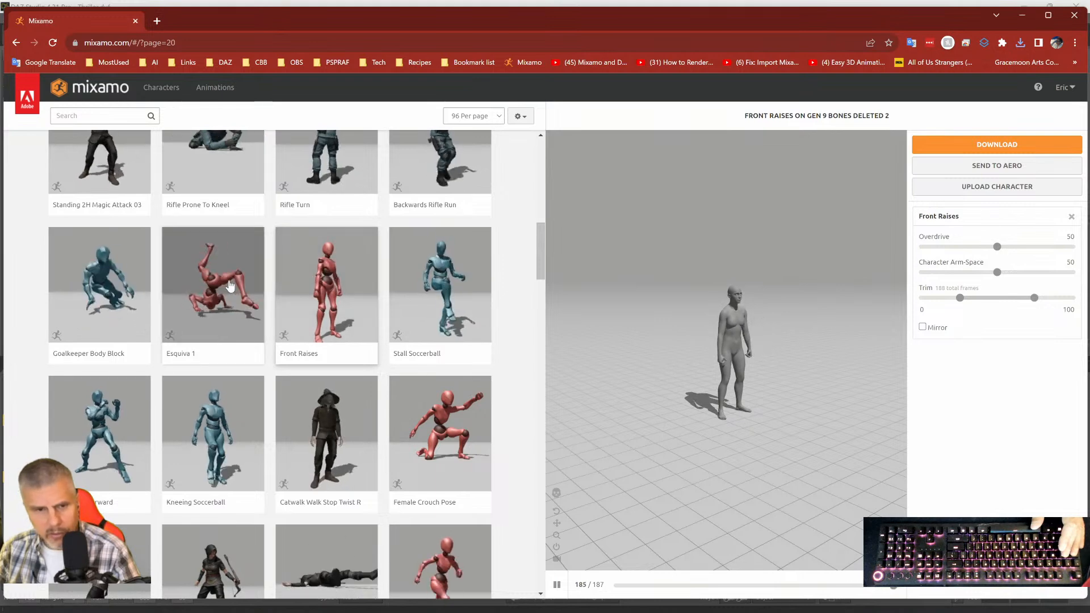
left_click(211, 315)
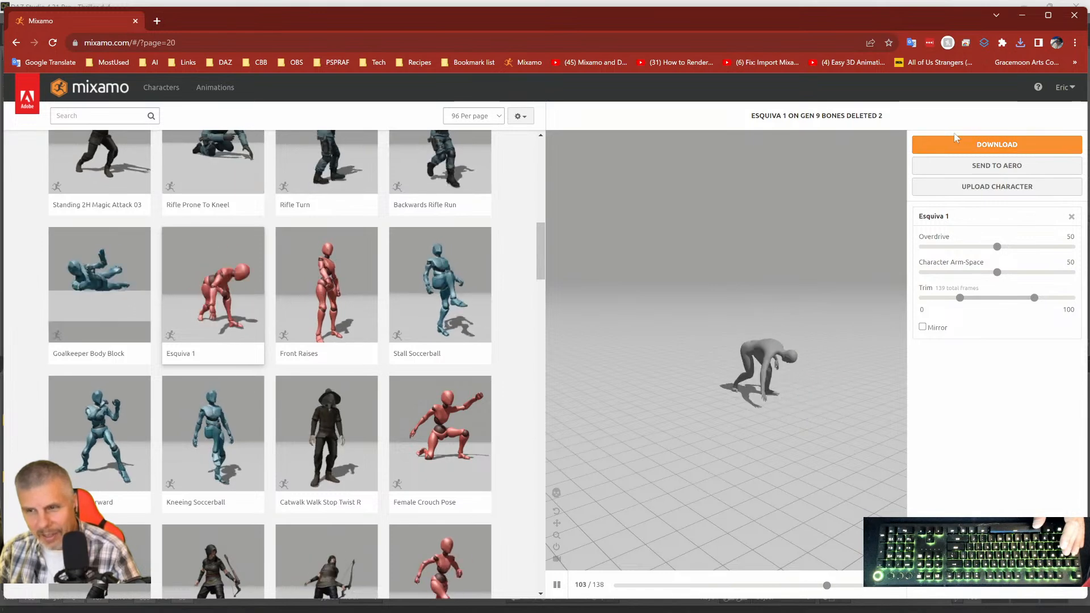
left_click(928, 144)
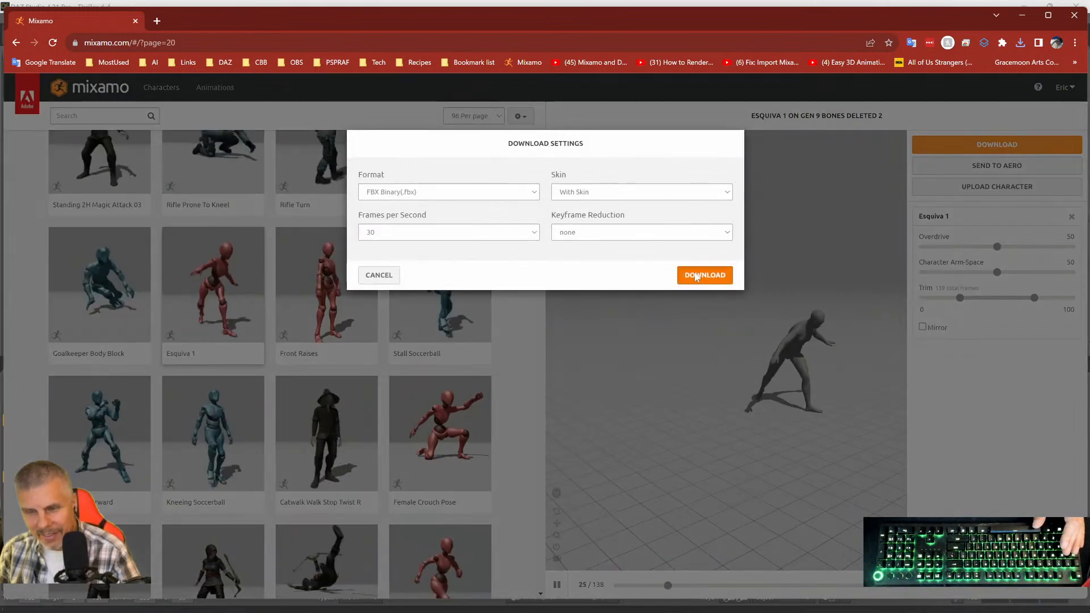
left_click(695, 276)
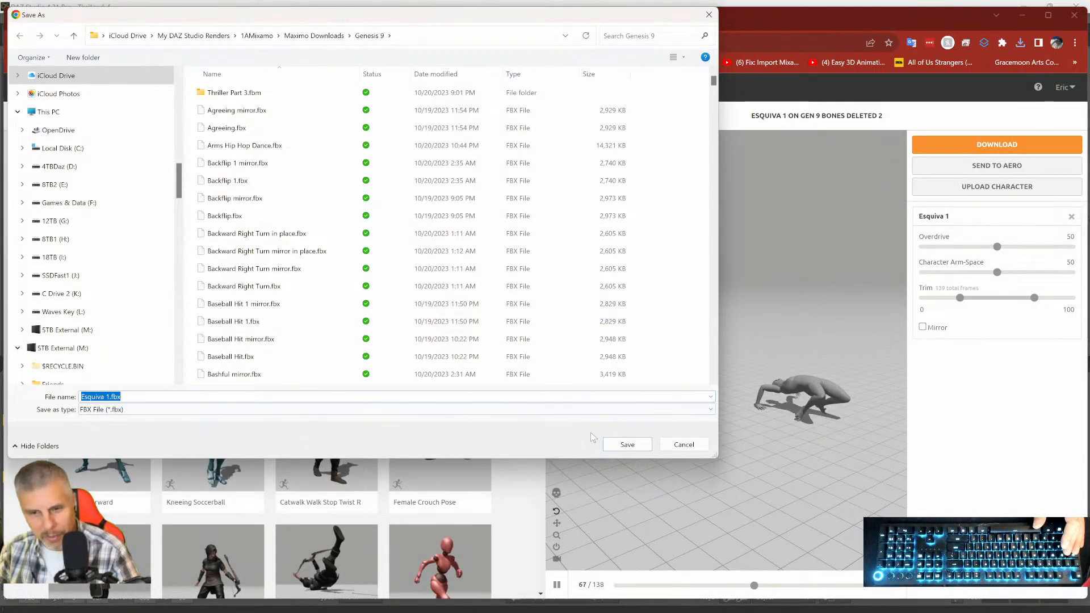
left_click(627, 445)
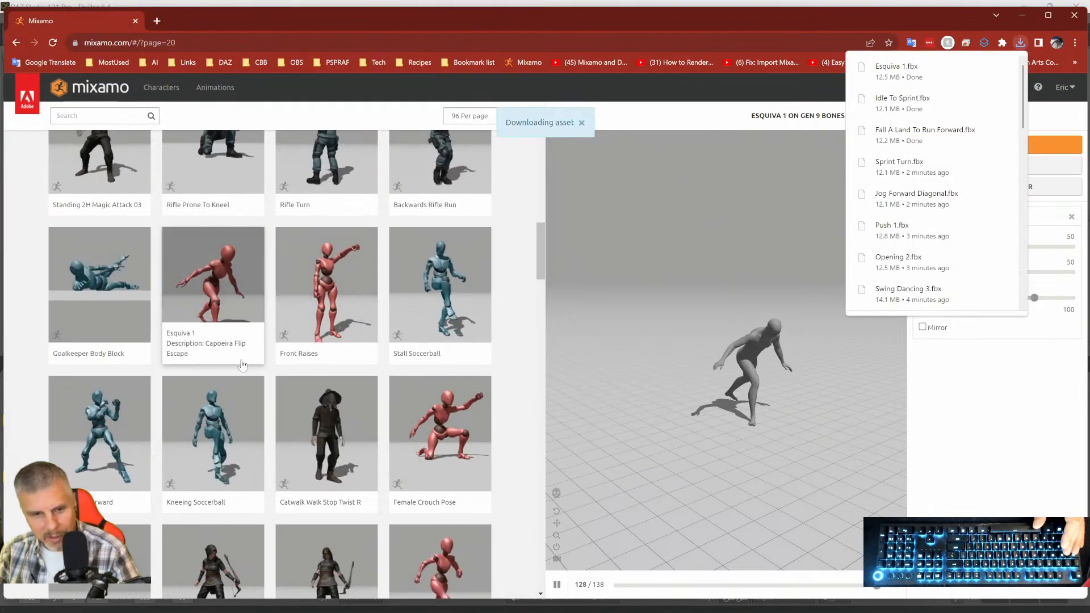
Apply the Catwalk Walk Stop Twist R animation to the character, download it and save it as Catwalk Walk Stop Twist R.fbx.
scroll(244, 351, "down", 2)
scroll(243, 338, "down", 2)
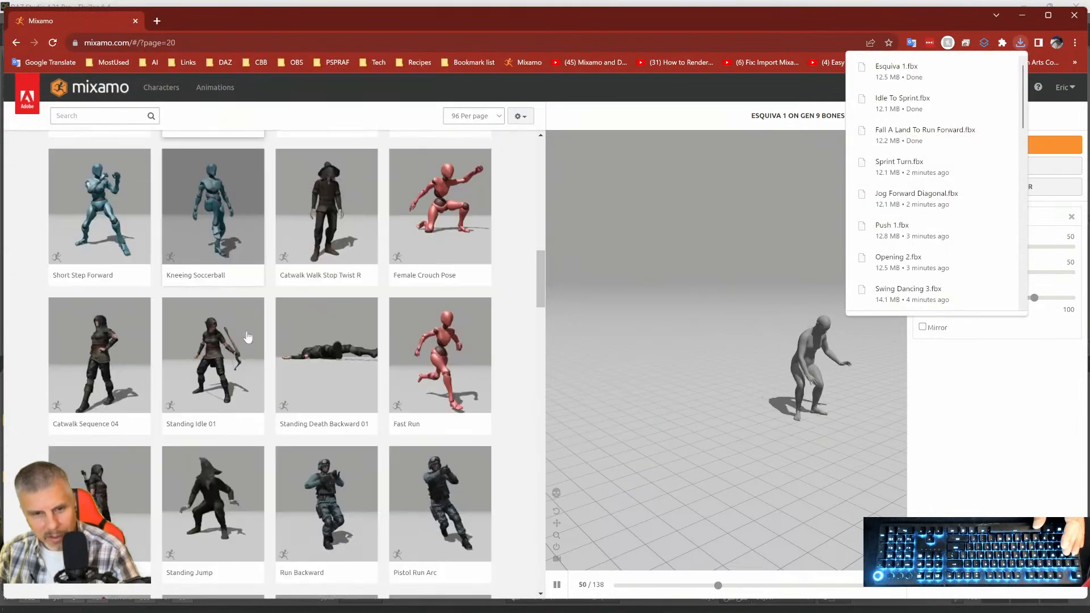
left_click(322, 244)
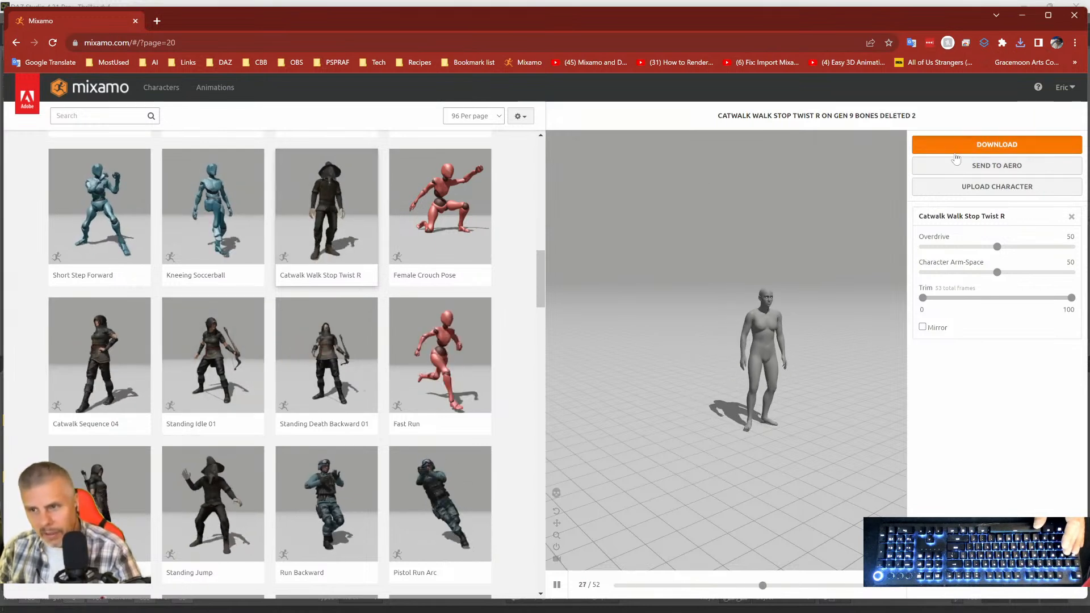
left_click(997, 144)
left_click(705, 275)
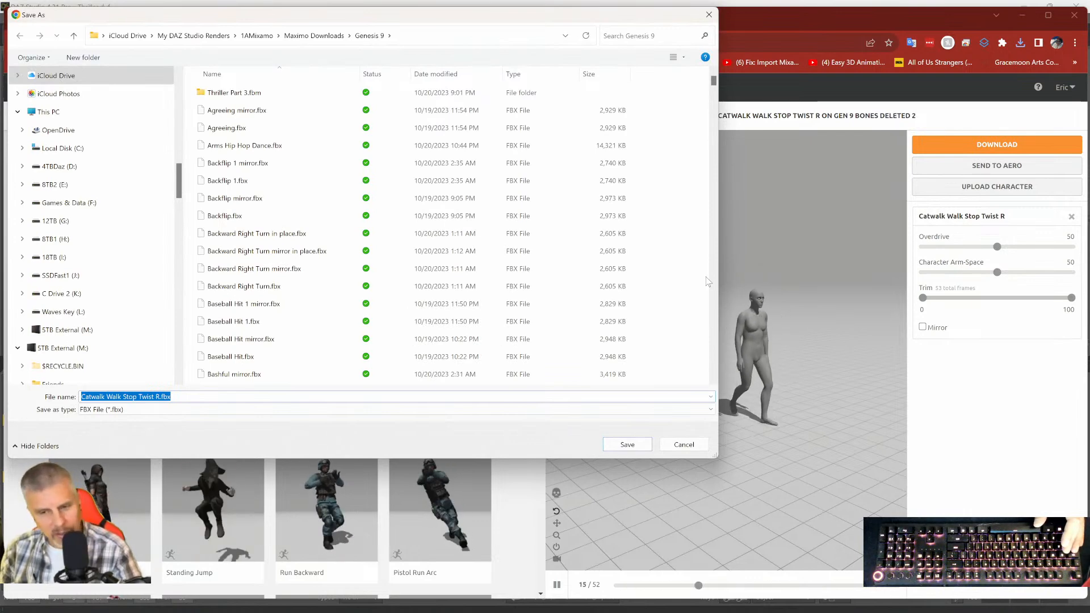
left_click(627, 444)
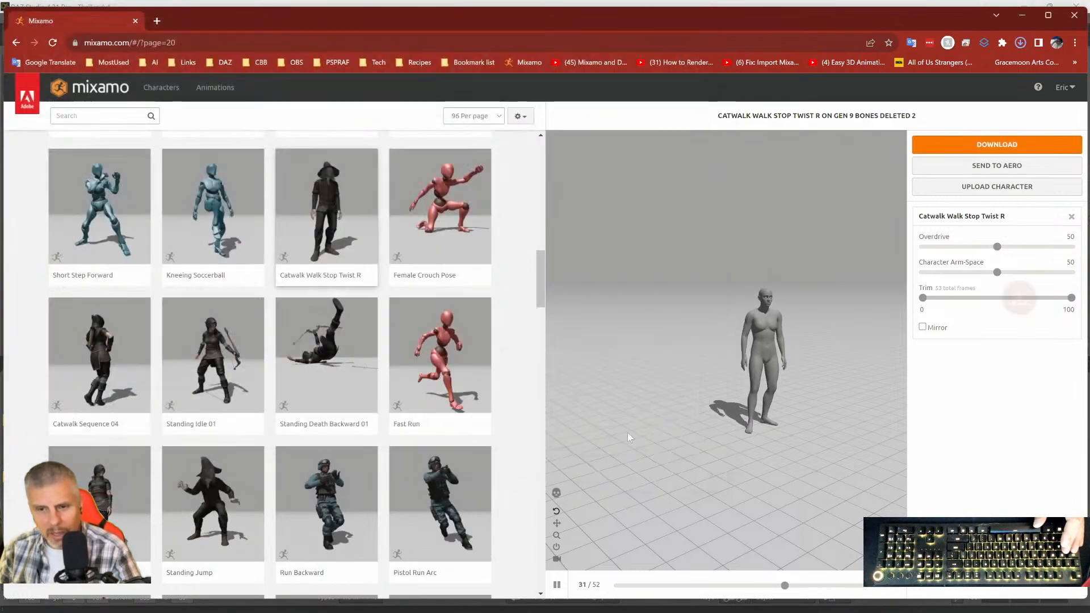
Apply the Catwalk Sequence 04 animation, download it as FBX Binary with skin and save it as Catwalk Sequence 04.fbx.
left_click(107, 380)
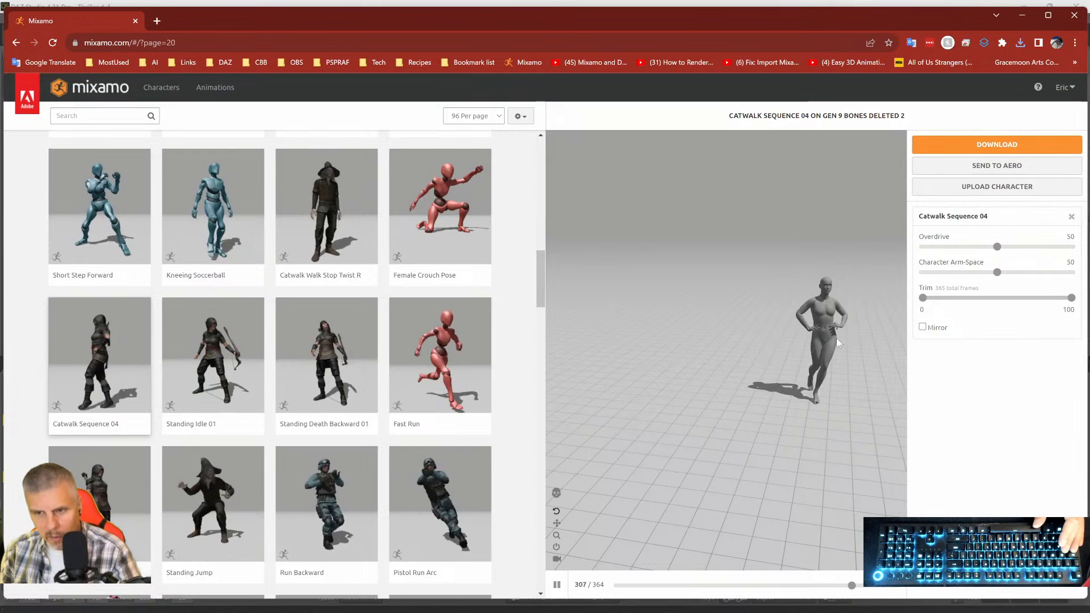
left_click(996, 144)
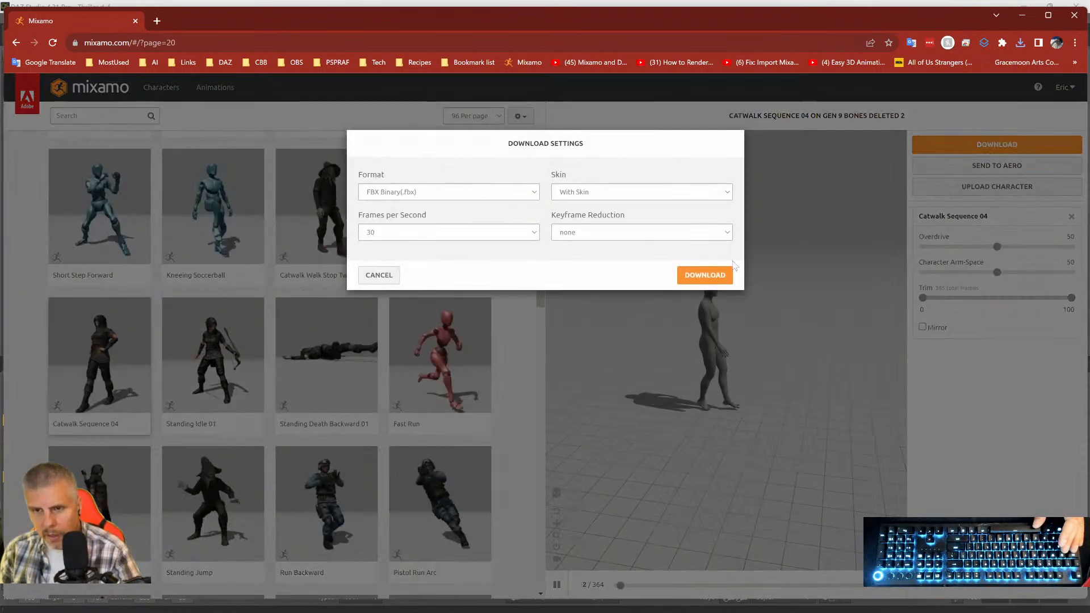
left_click(705, 275)
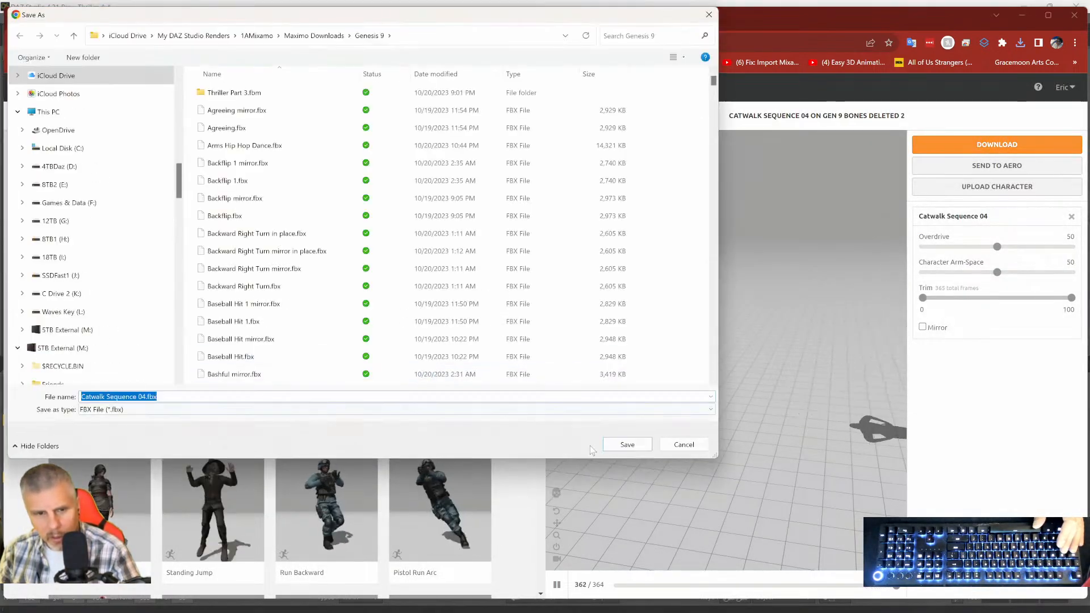
left_click(628, 447)
Apply the Fast Run animation, download it as FBX Binary with skin at 30 fps and save it as Fast Run 2.fbx.
scroll(424, 199, "down", 3)
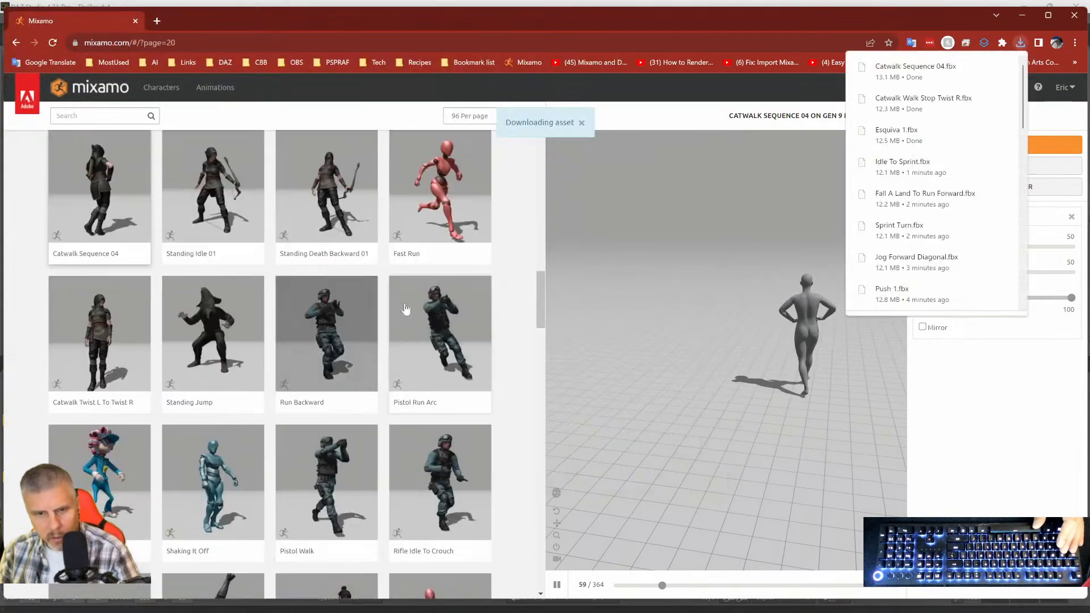
left_click(424, 199)
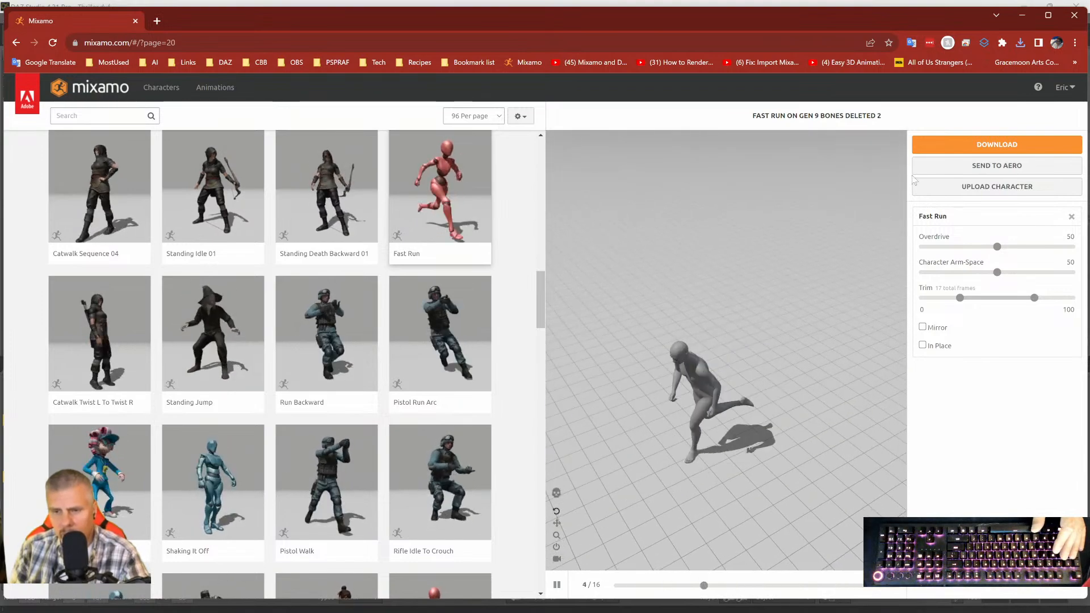
left_click(951, 148)
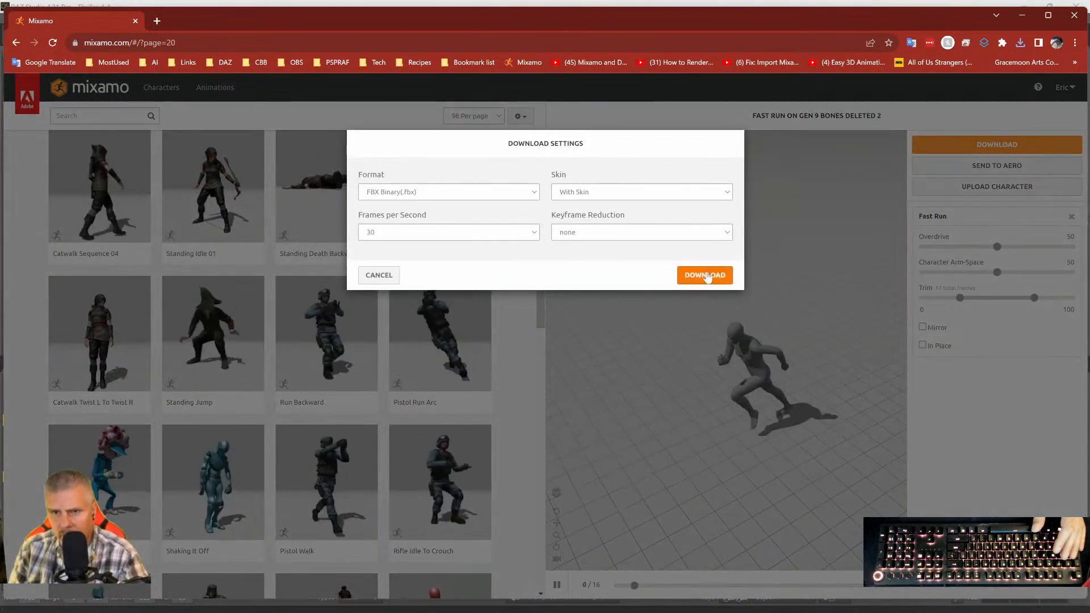
left_click(705, 274)
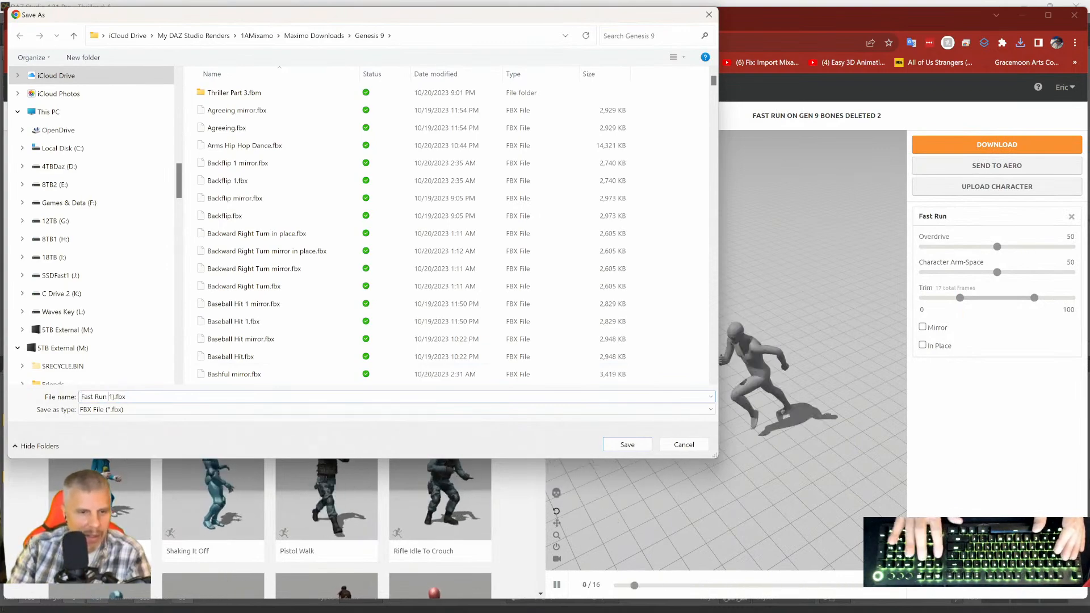
type("2")
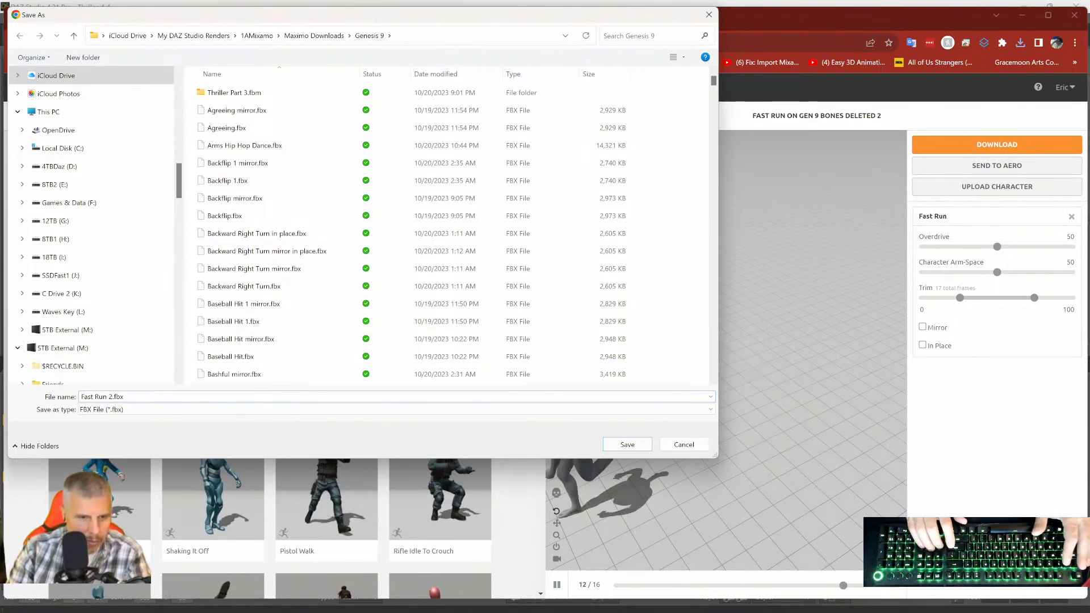
key("Return")
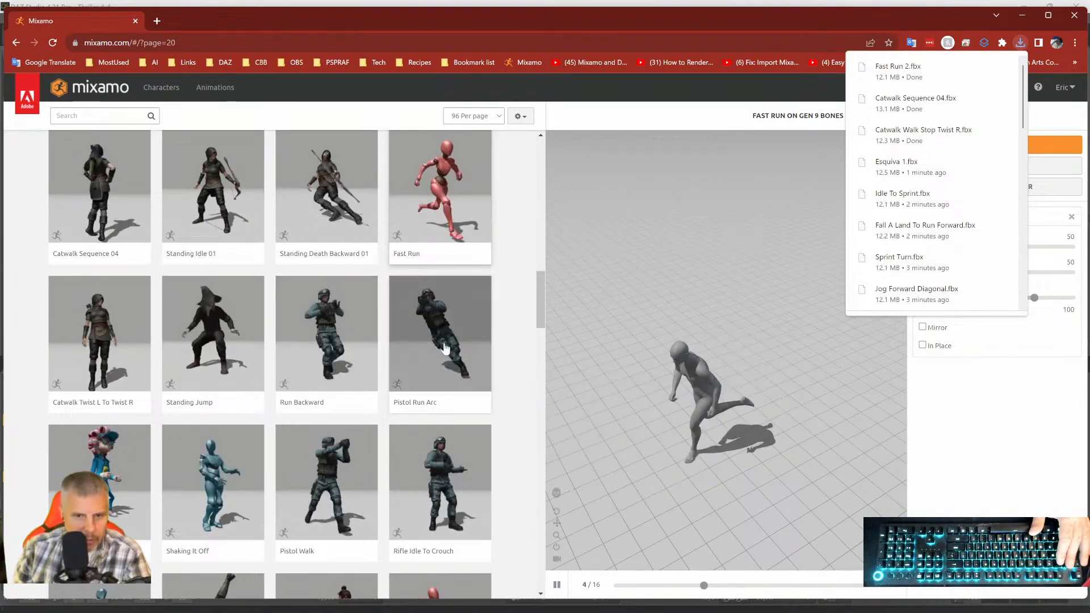
Apply the Standing Jump animation, download it as FBX Binary with skin at 30 fps and save it as Standing Jump.fbx.
left_click(218, 346)
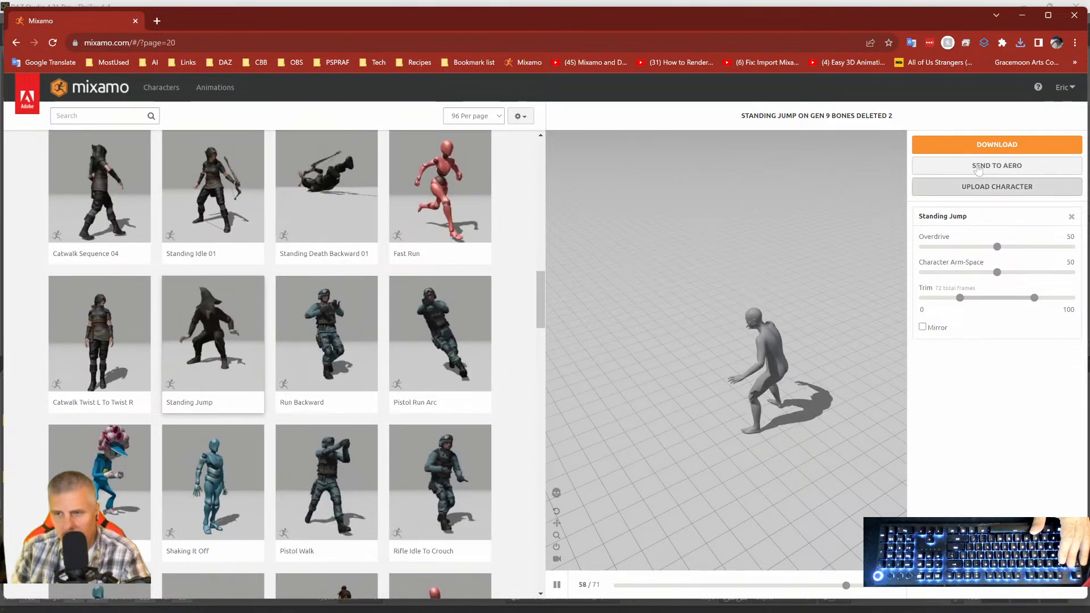
left_click(960, 145)
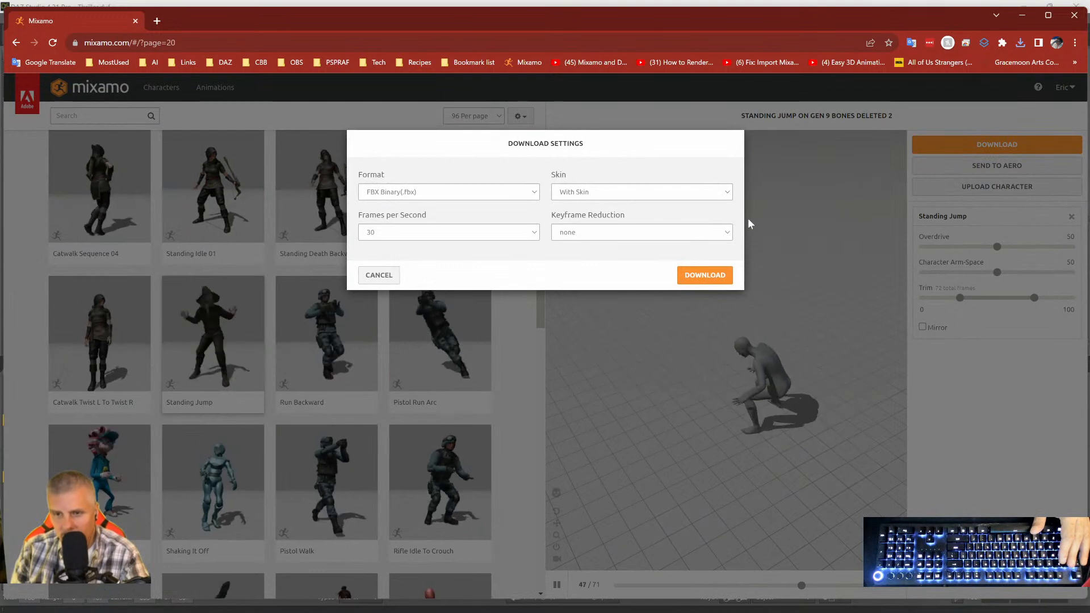
left_click(693, 278)
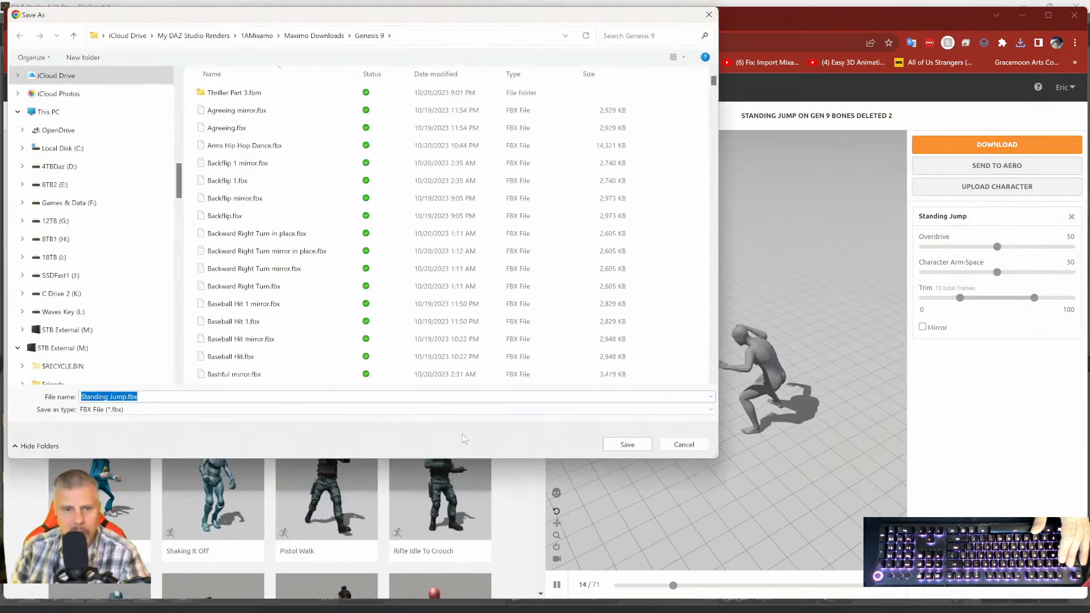
left_click(624, 444)
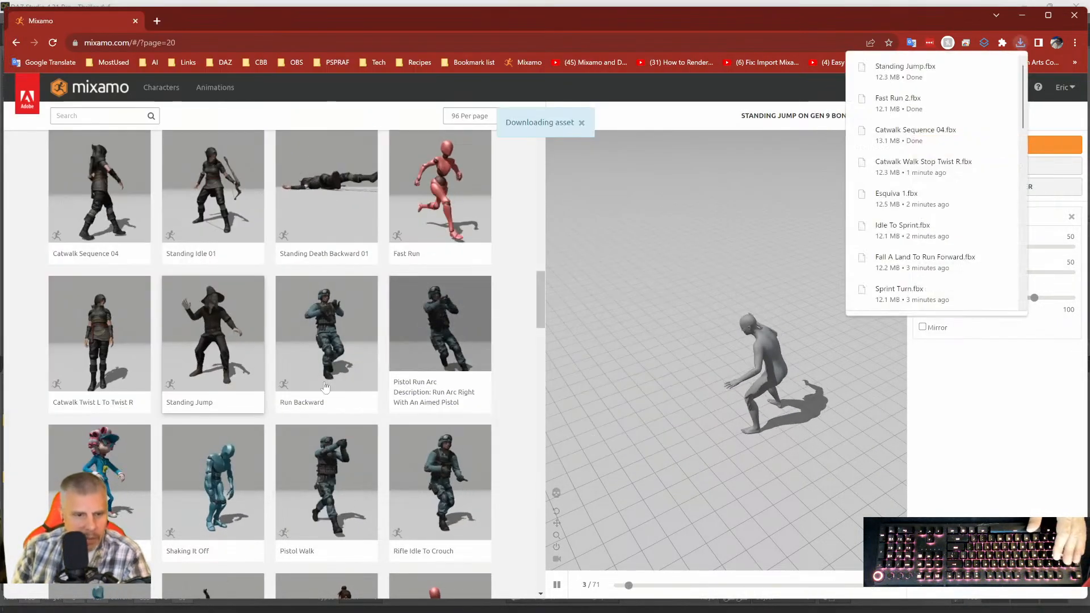
Preview Shaking It Off, and download the Running Backward animation as FBX Binary with skin, saved as Running Backward.fbx.
scroll(296, 369, "down", 2)
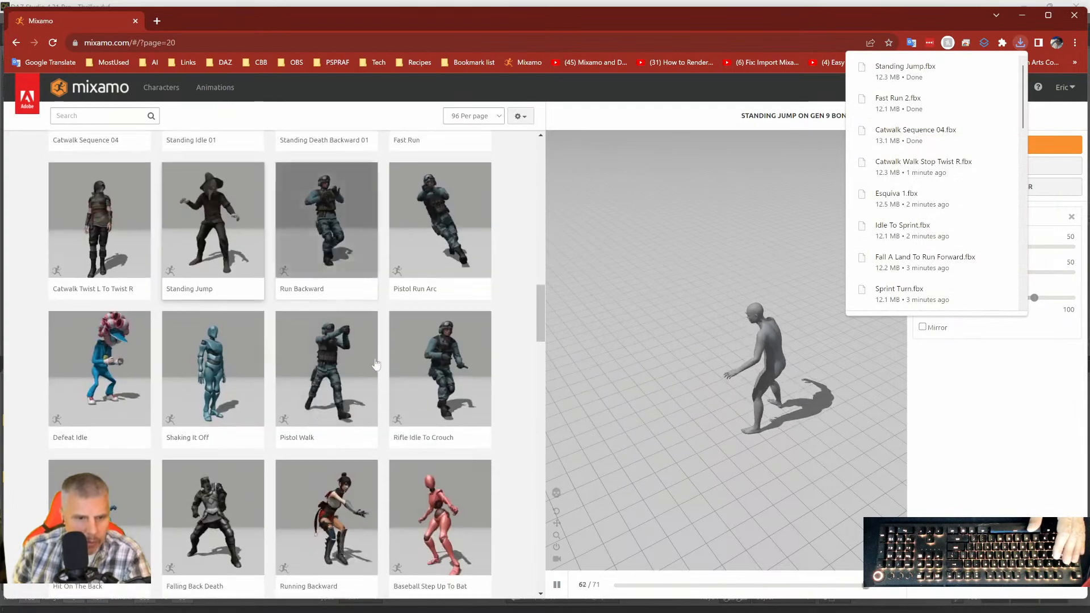
left_click(245, 395)
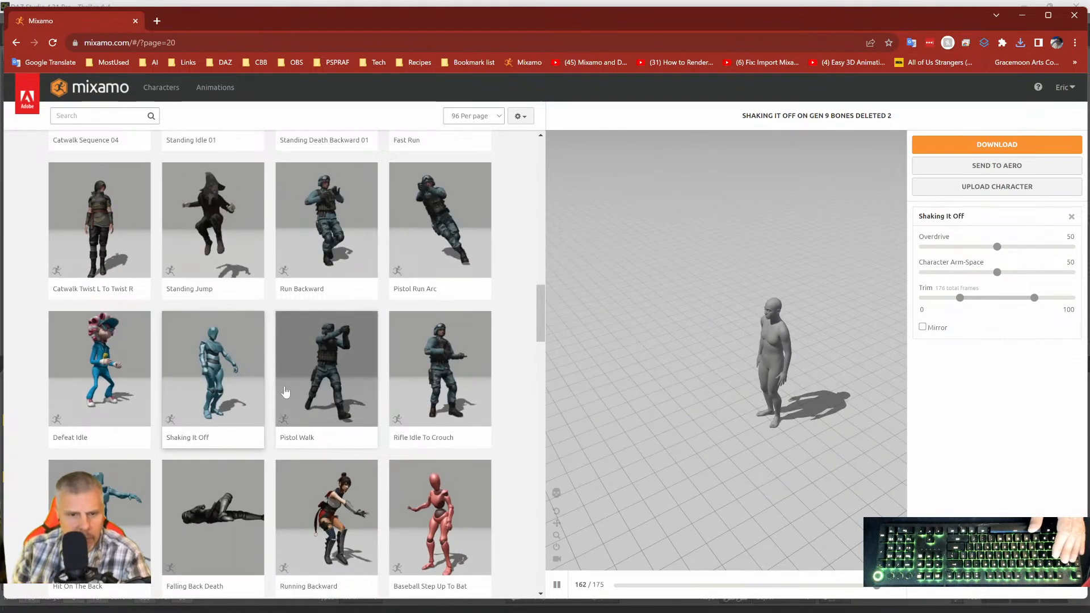
scroll(318, 352, "down", 3)
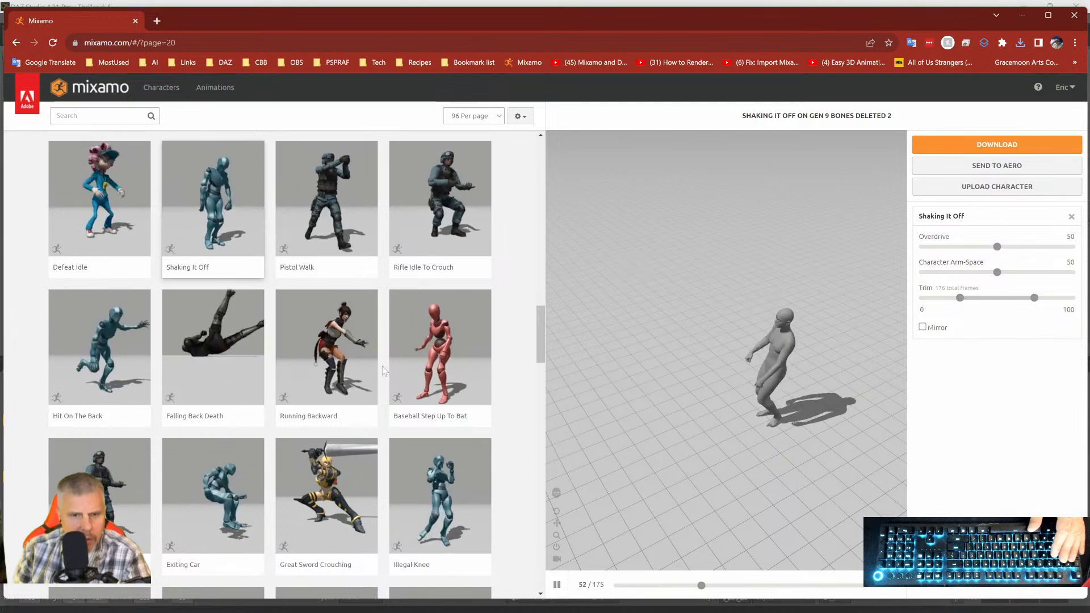
left_click(339, 373)
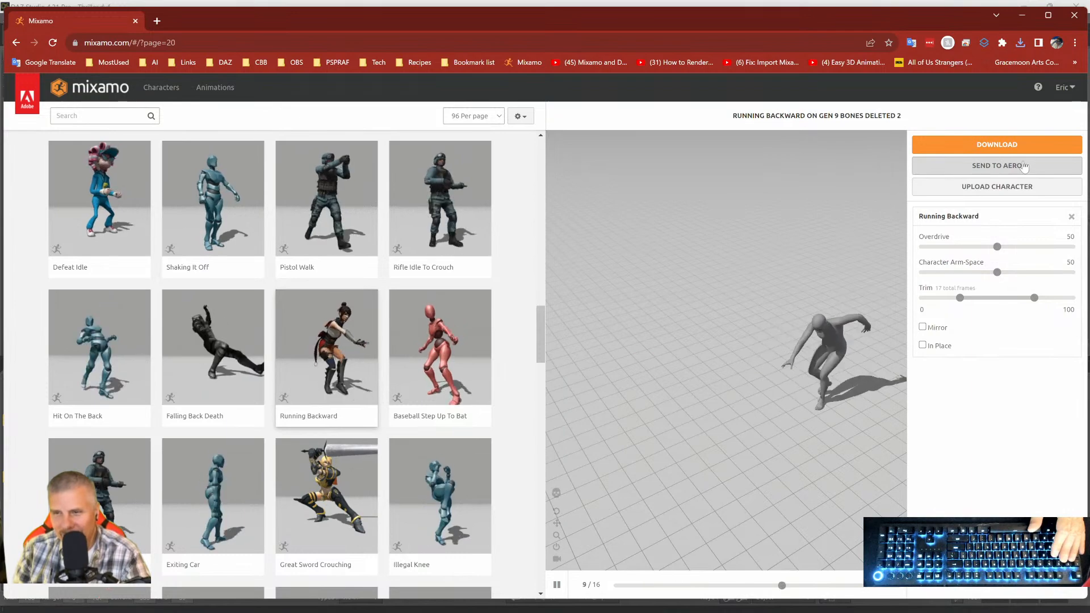
left_click(997, 144)
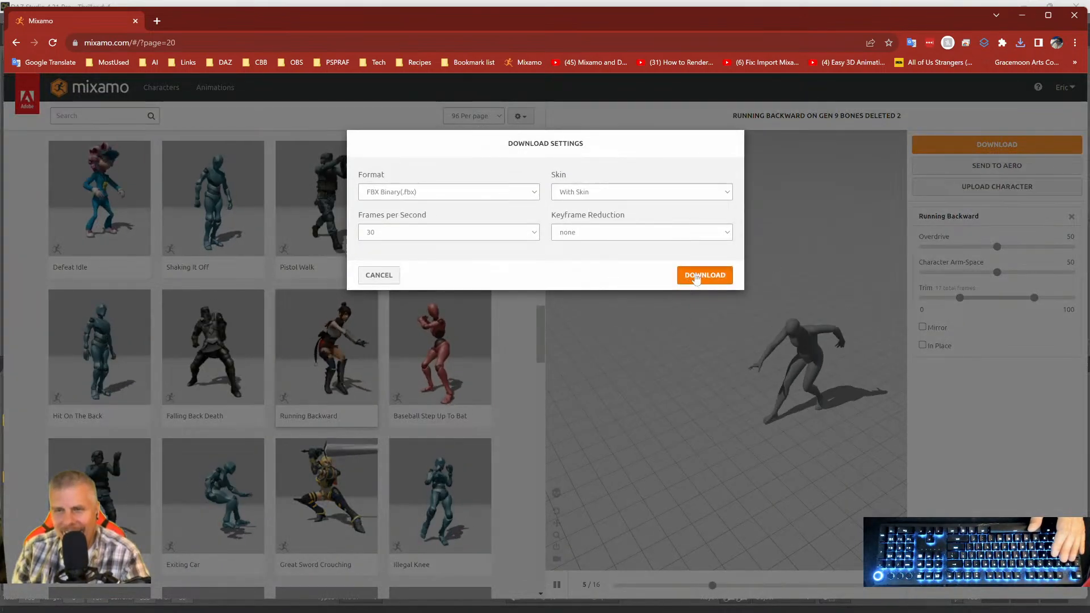
left_click(704, 275)
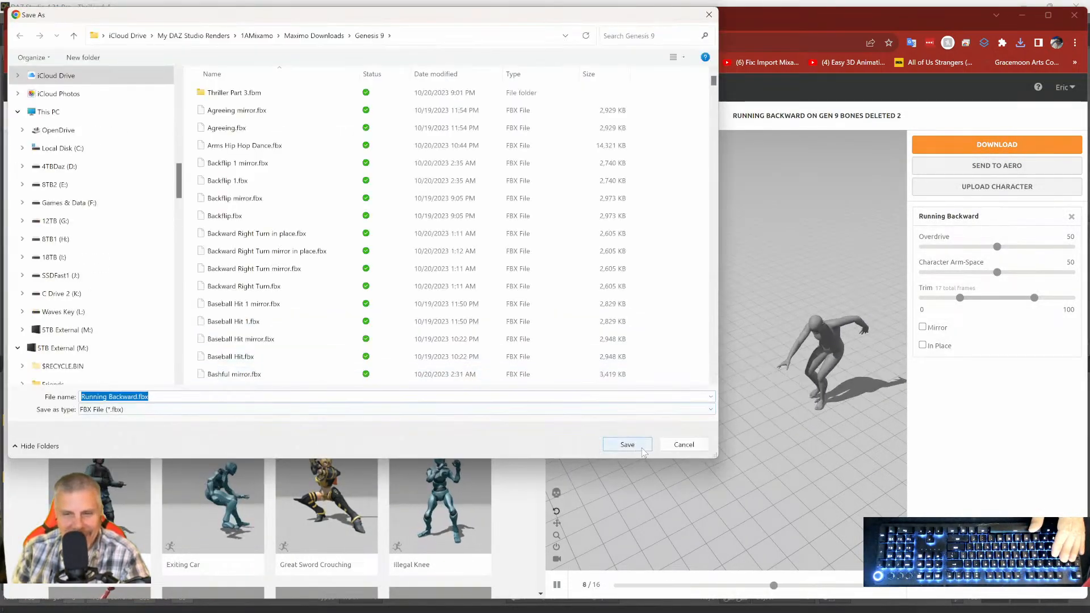
left_click(643, 449)
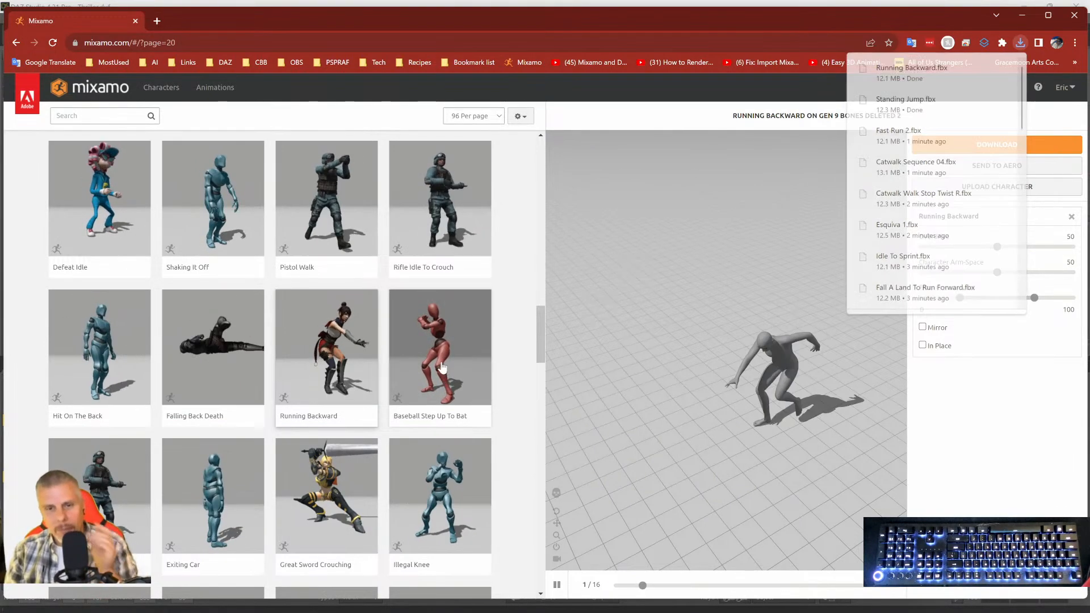
Apply the Baseball Step Up To Bat animation, download it as FBX Binary with skin and save it as Baseball Step Up To Bat.fbx.
left_click(442, 368)
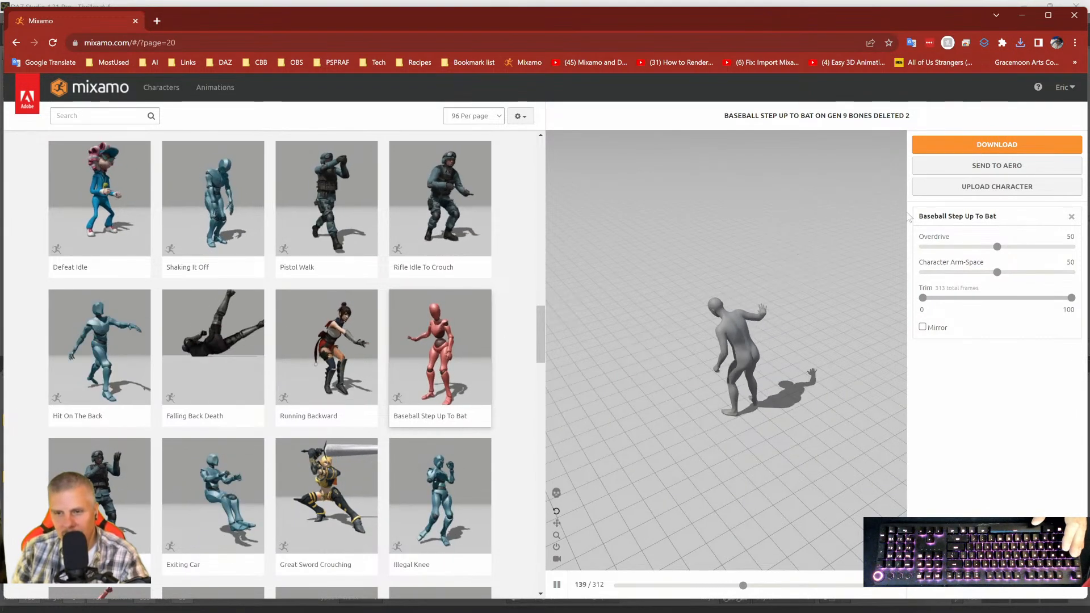
left_click(954, 145)
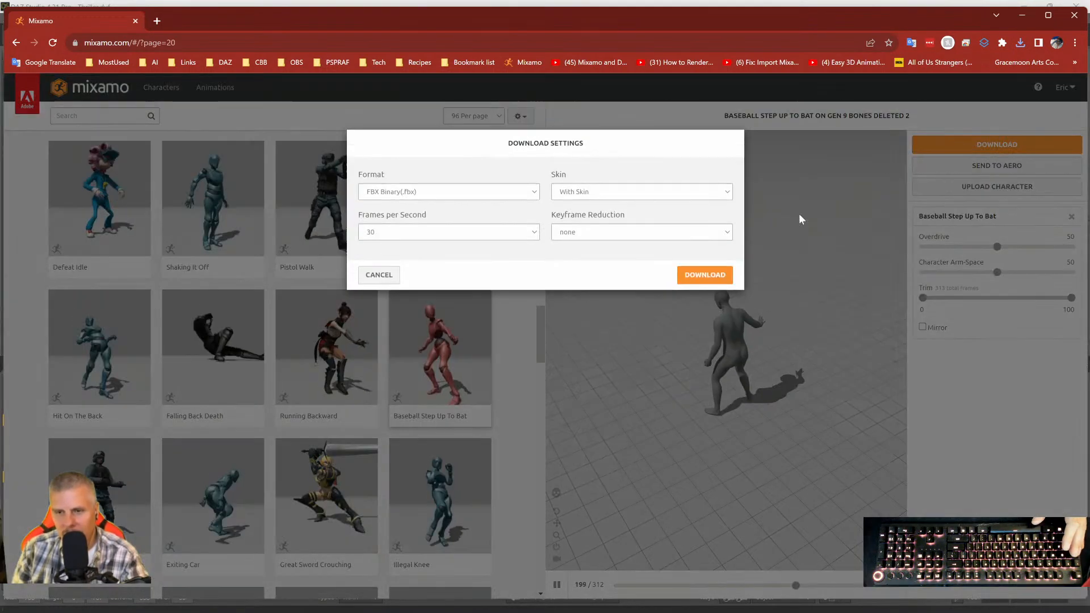
left_click(703, 271)
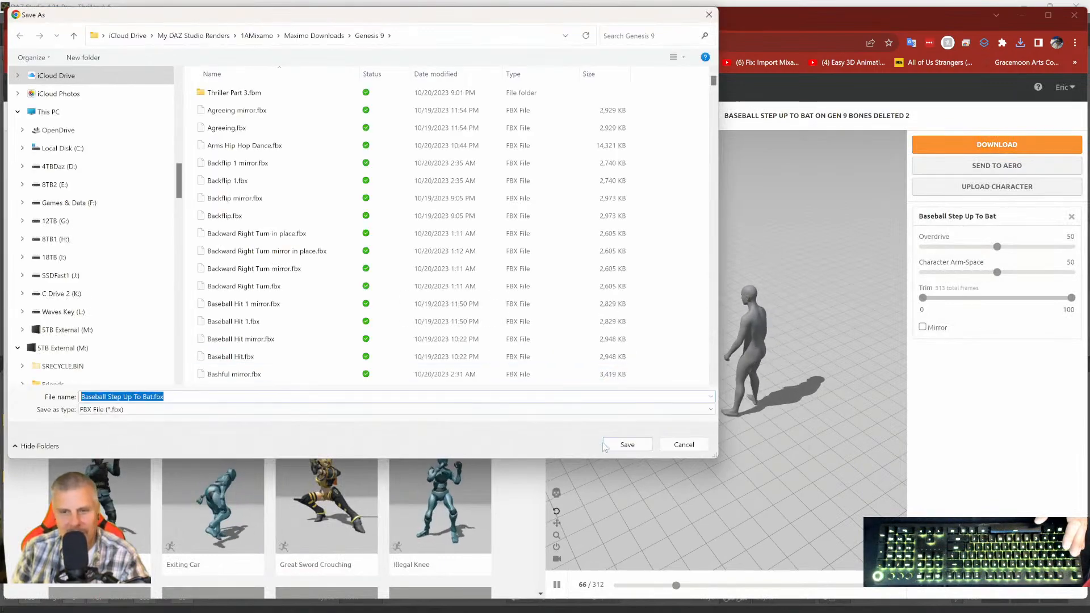
left_click(604, 445)
Apply the Exiting Car animation to the character, download it as FBX Binary with skin and save it as Exiting Car.fbx.
scroll(192, 407, "down", 2)
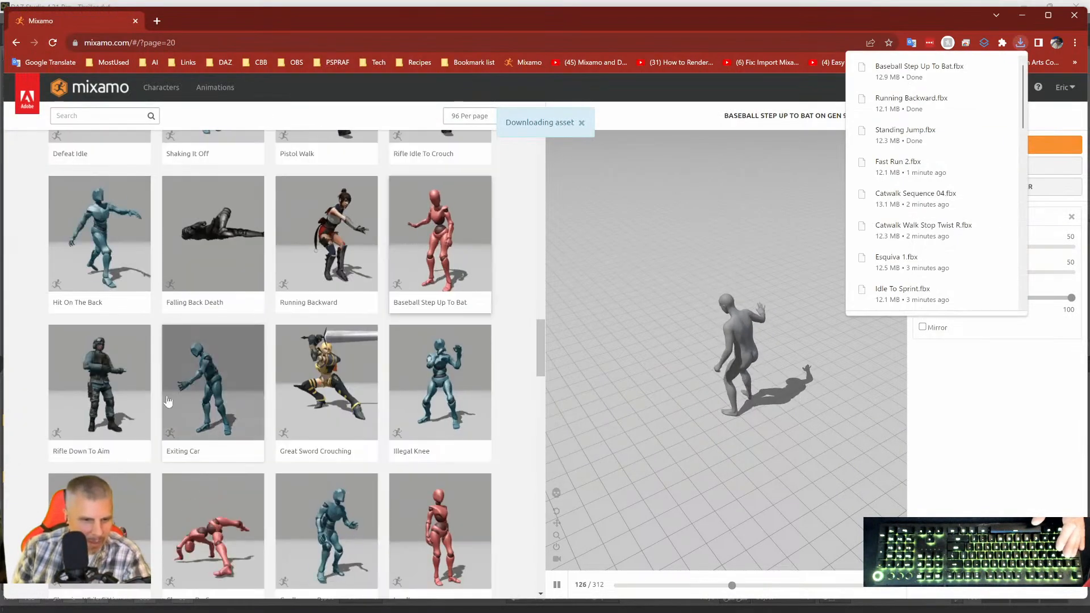
left_click(235, 388)
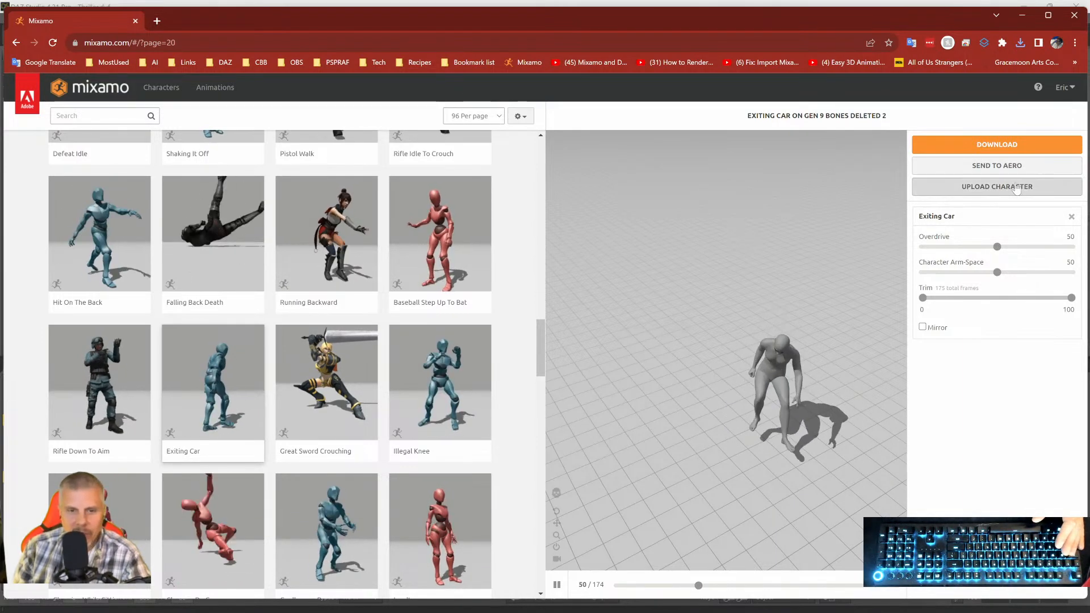
left_click(997, 144)
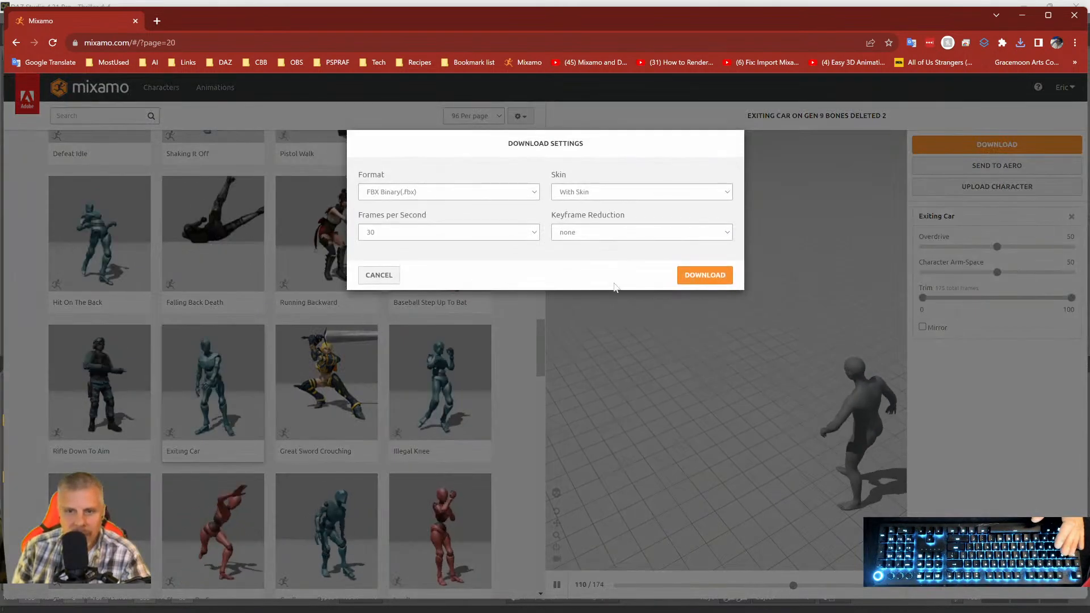
left_click(705, 276)
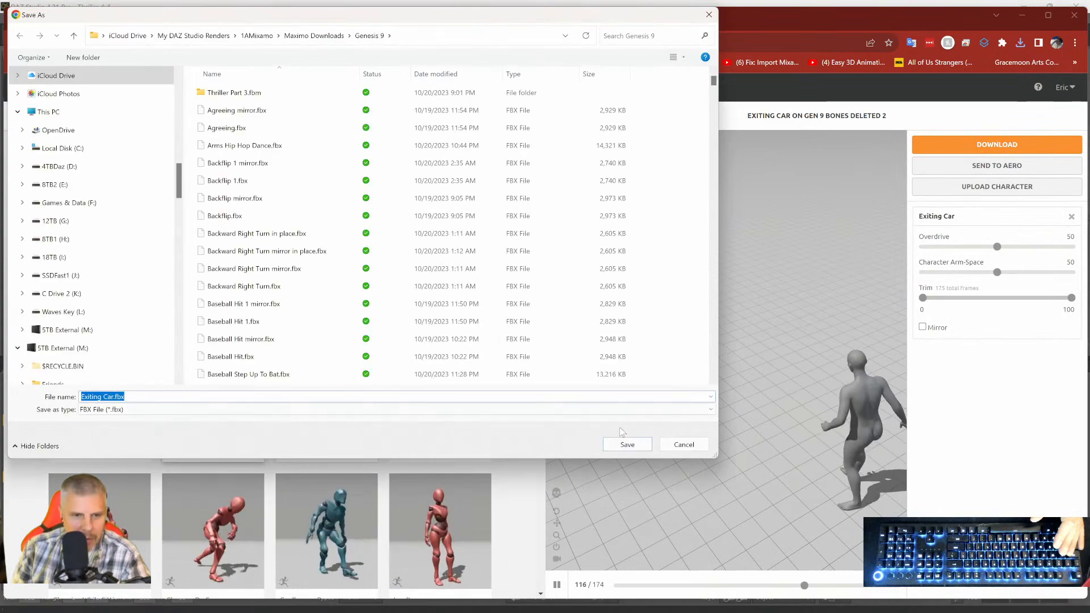
left_click(628, 442)
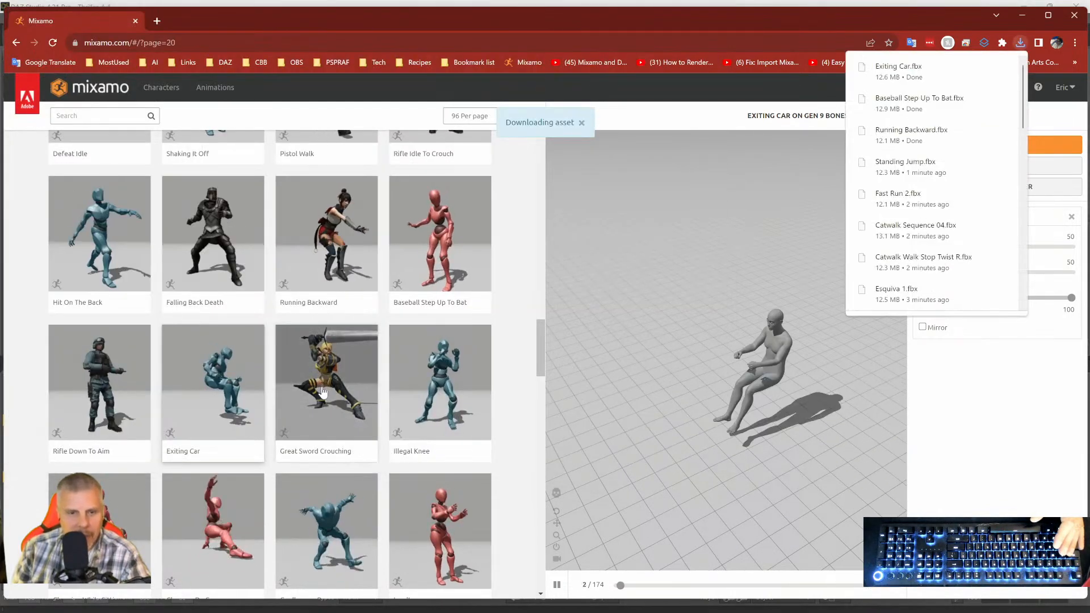
Apply the Great Sword Crouching animation, download it as FBX Binary with skin and save it as Great Sword Crouching.fbx.
left_click(341, 390)
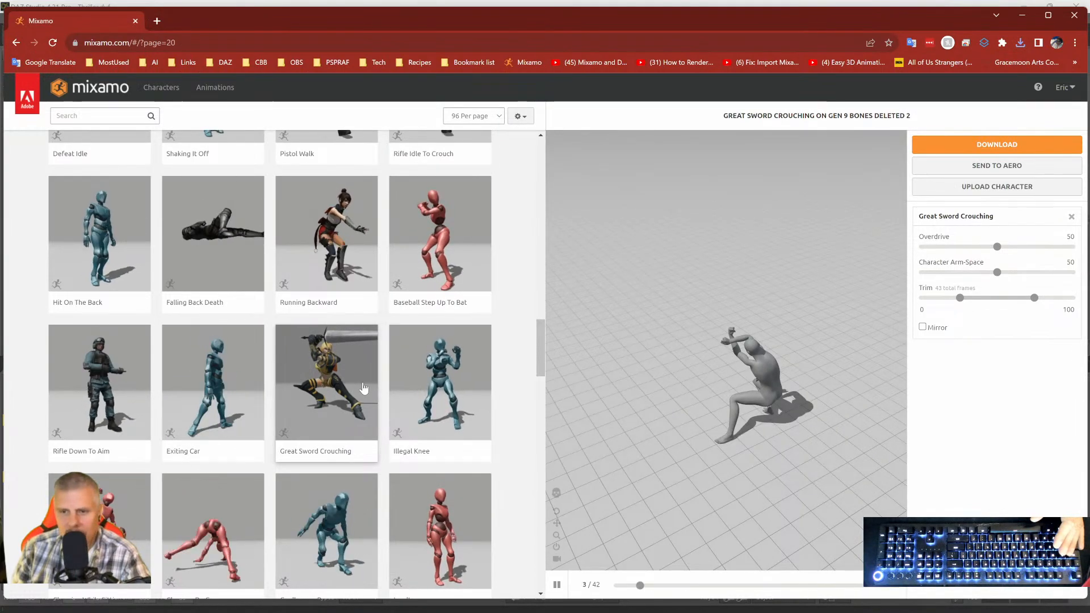
left_click(969, 146)
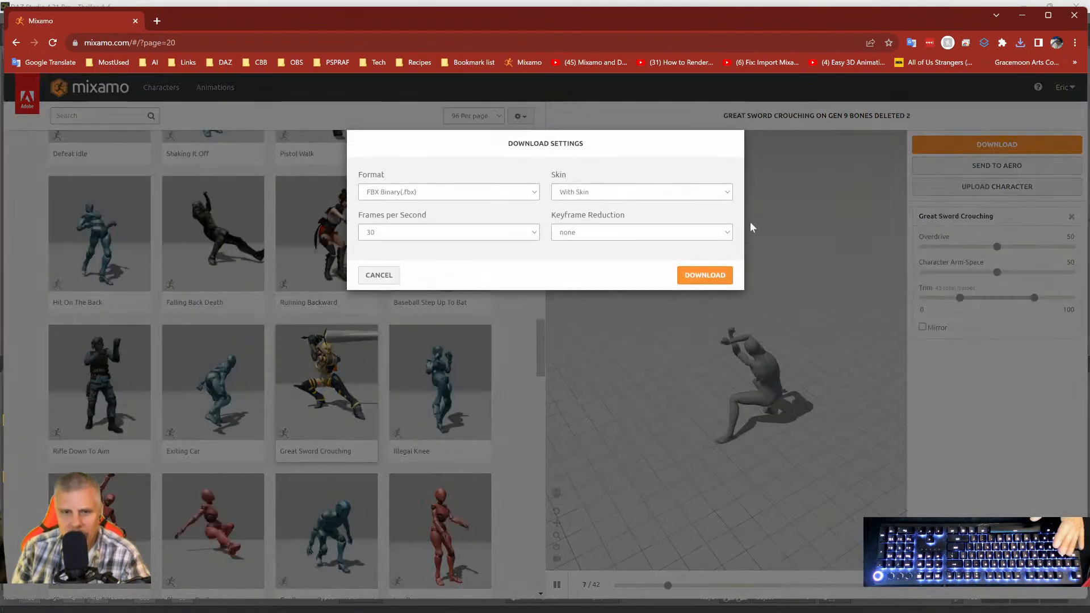
left_click(702, 277)
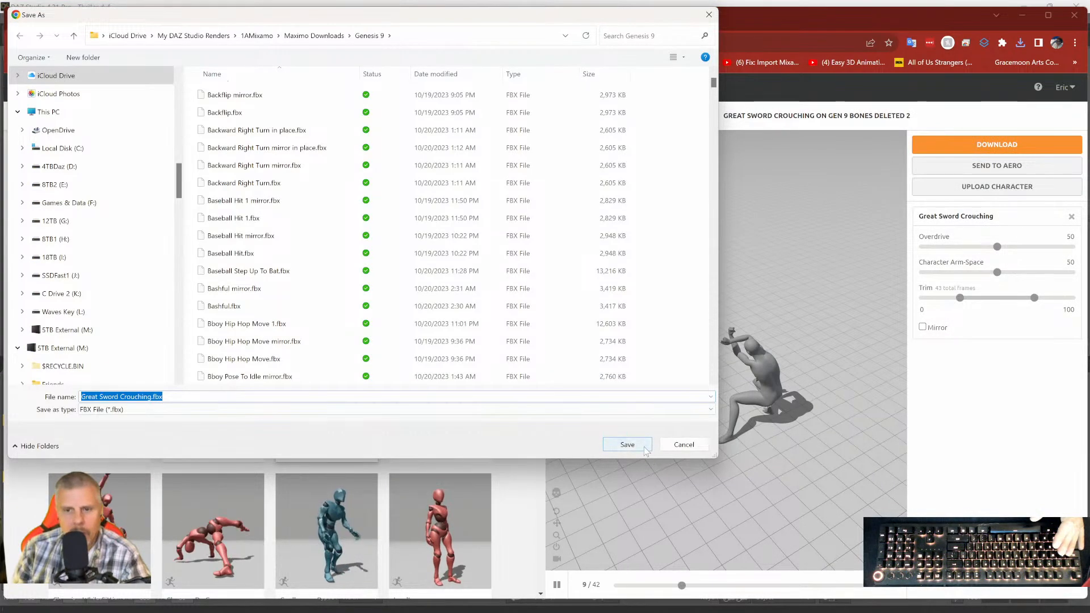
left_click(644, 448)
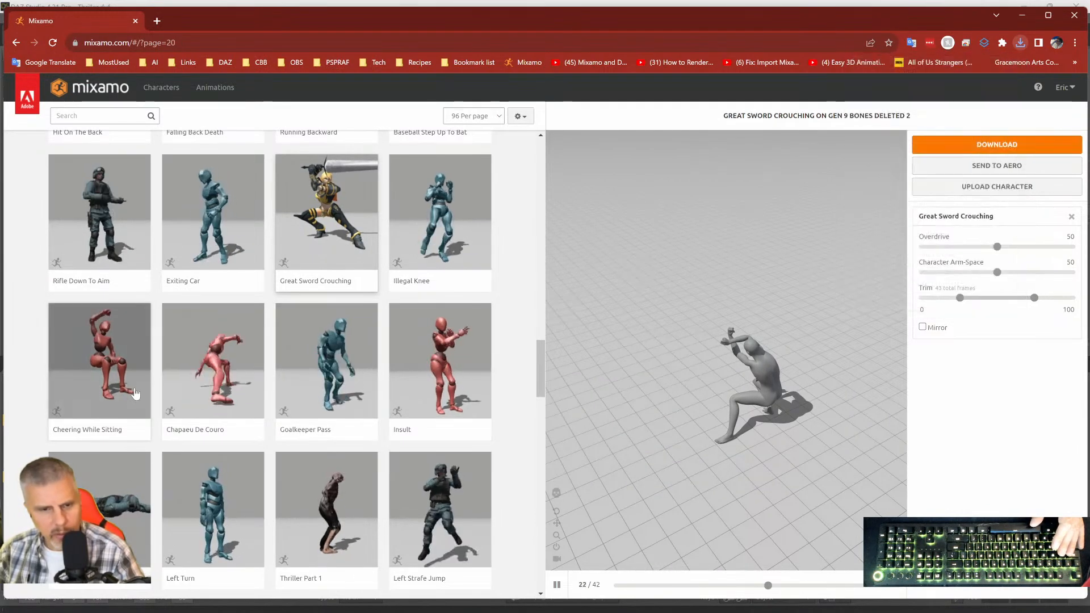
Apply the Cheering While Sitting animation, download it as FBX Binary with skin and save it as Cheering While Sitting 1.fbx.
scroll(105, 386, "down", 1)
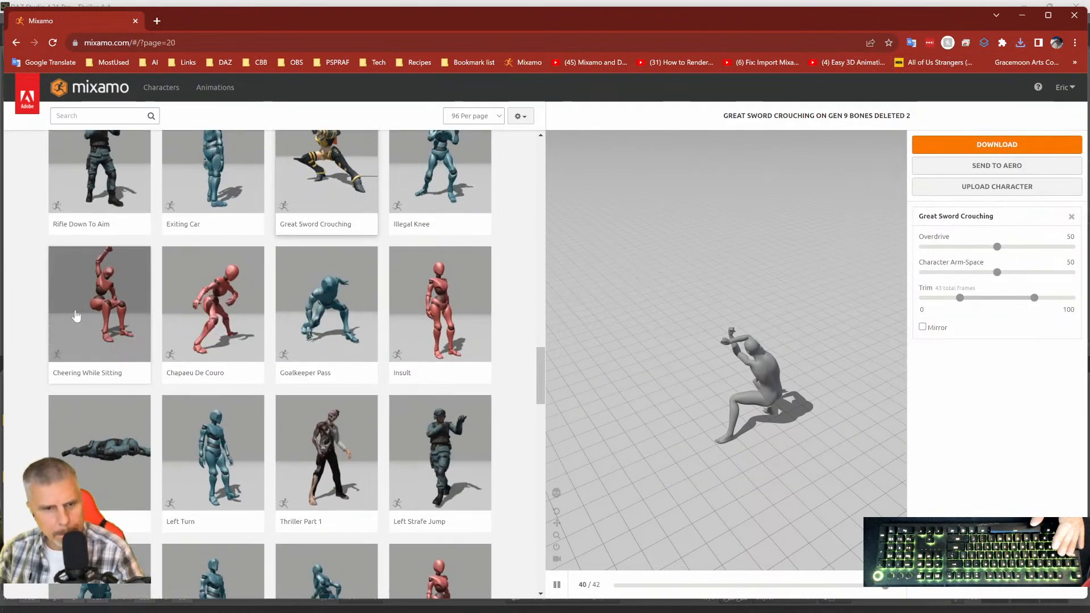
left_click(78, 318)
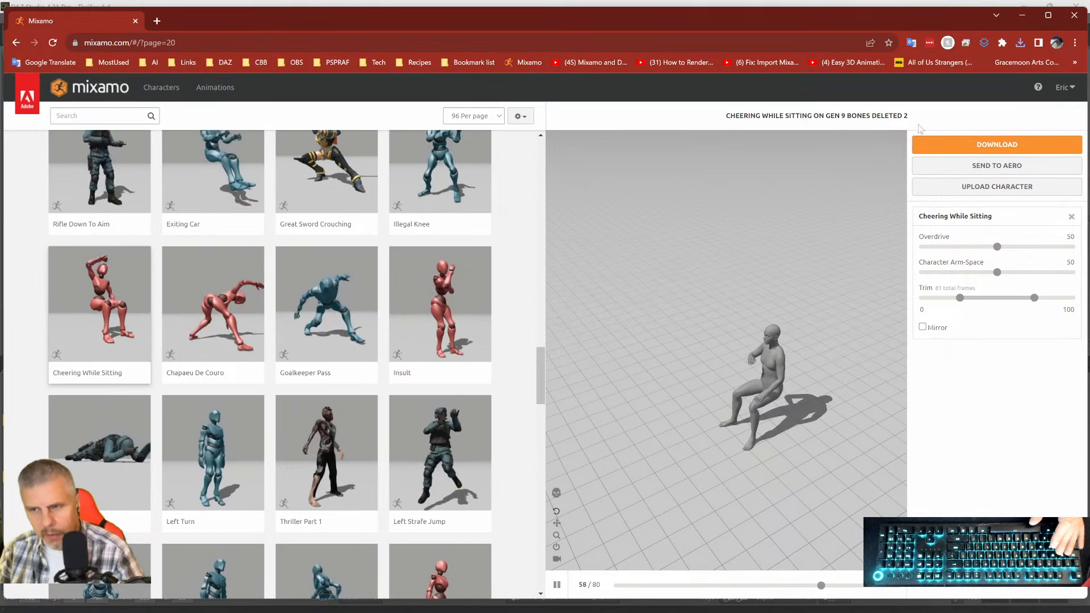
left_click(943, 145)
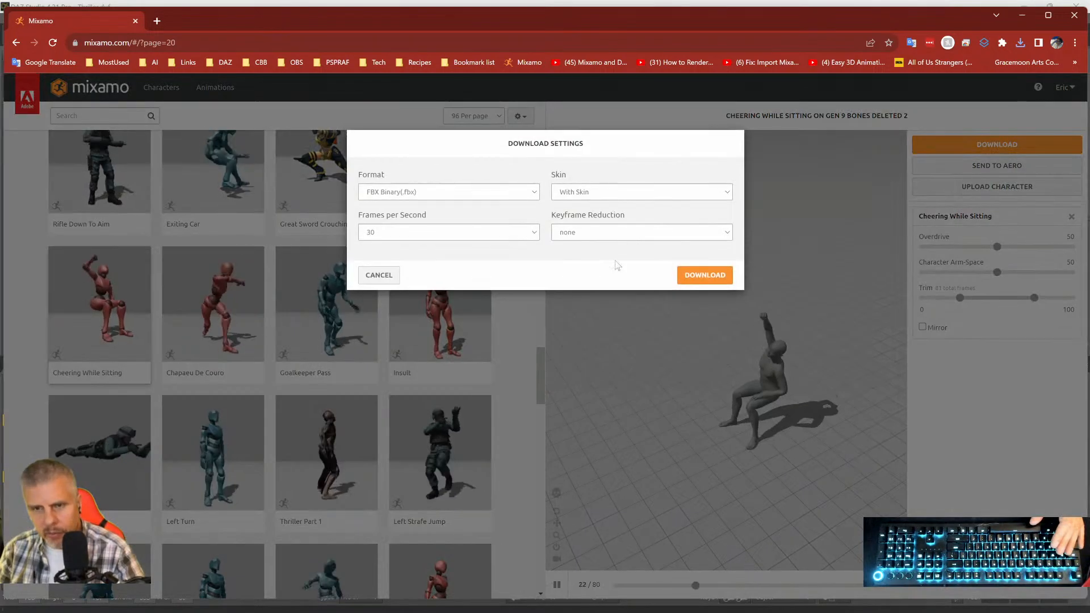
left_click(692, 276)
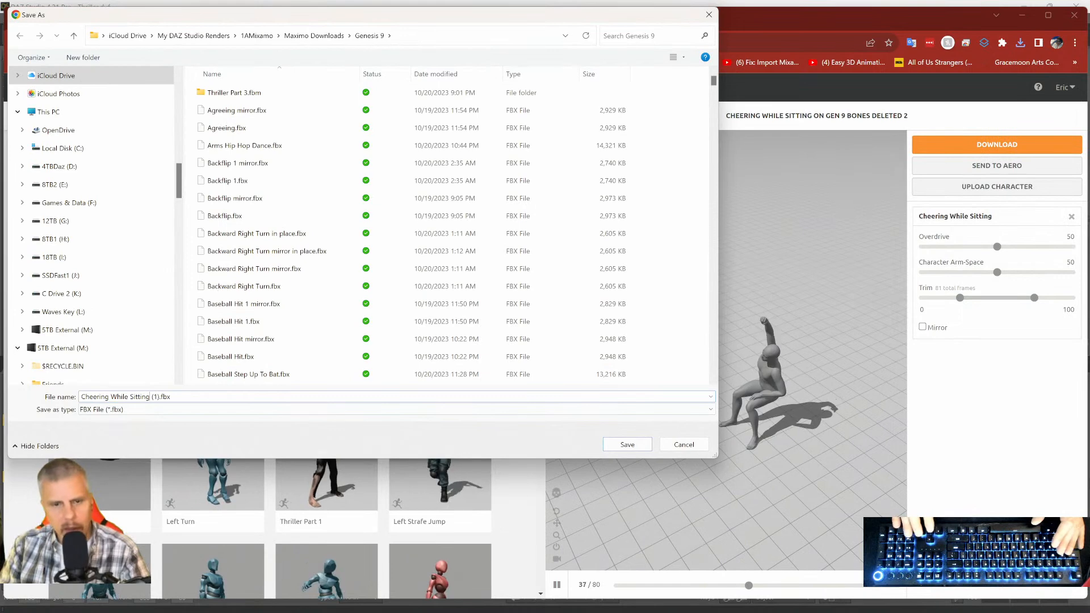
key("BackSpace")
key("BackSpace")
key("BackSpace")
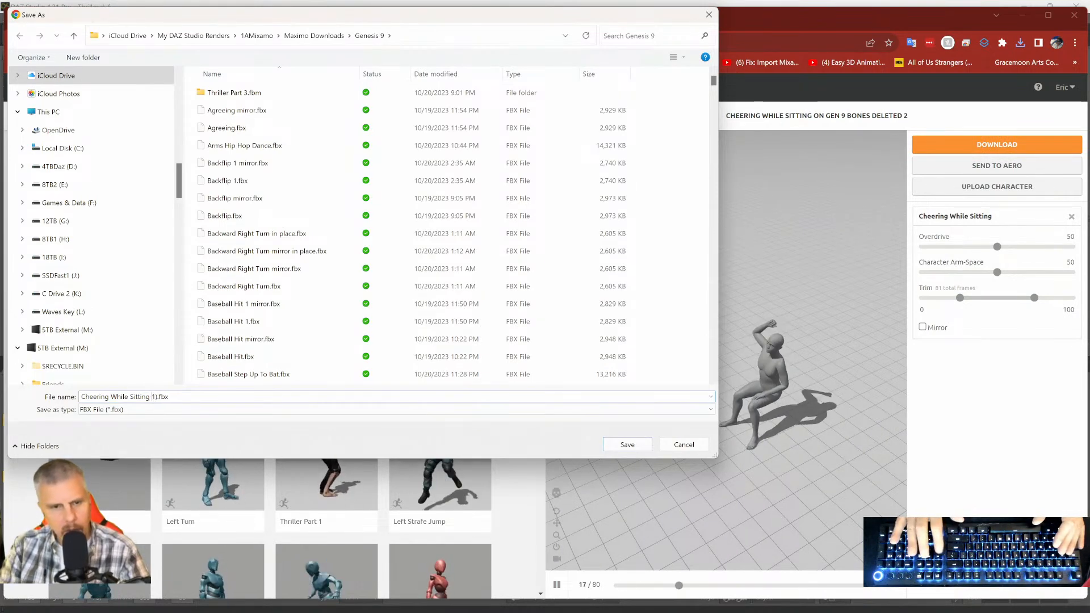
type("1")
key("Return")
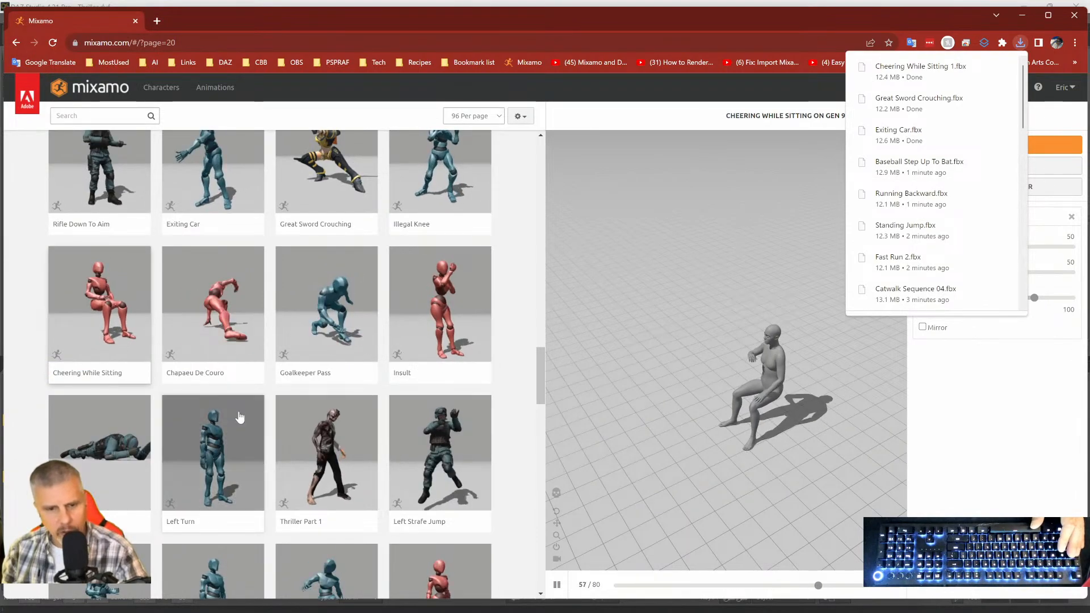
Apply the Thriller Part 1 animation, download it as FBX Binary with skin at 30 frames per second and save it as Thriller Part 1.fbx.
left_click(212, 452)
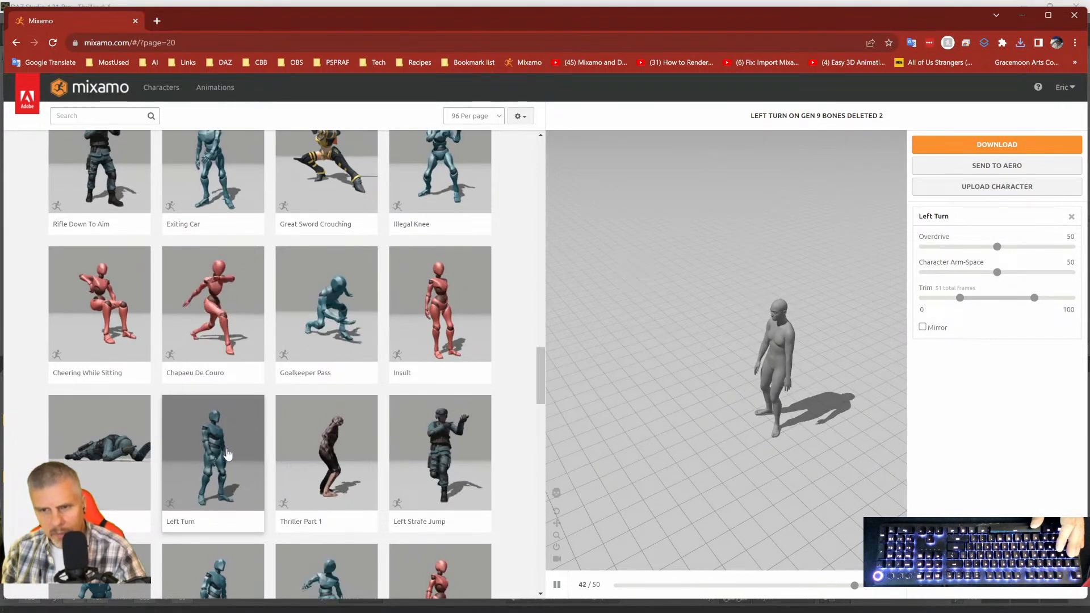
left_click(367, 478)
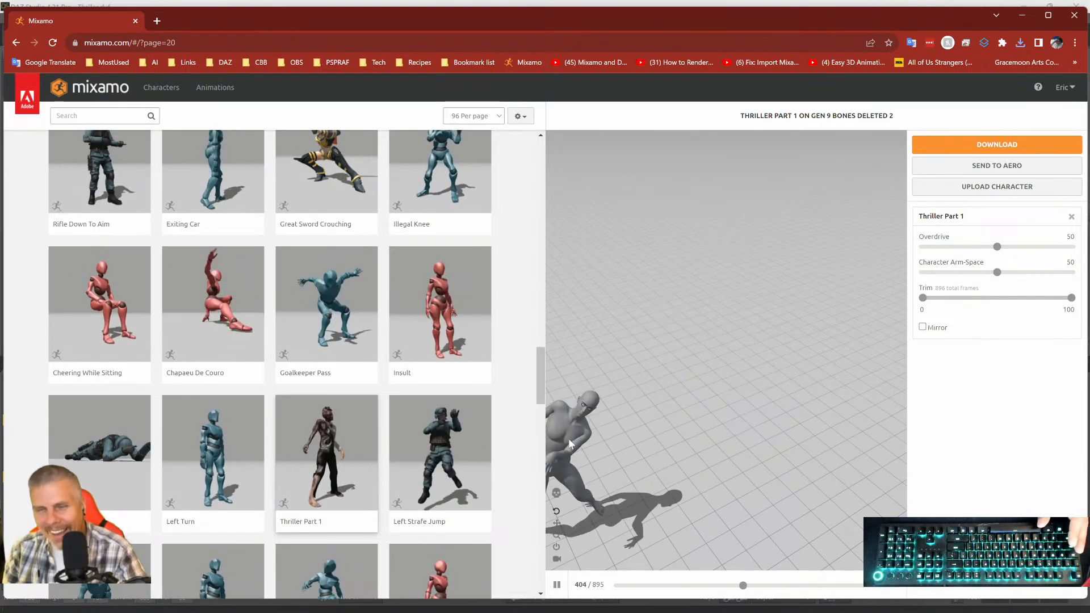
left_click_drag(768, 413, 782, 379)
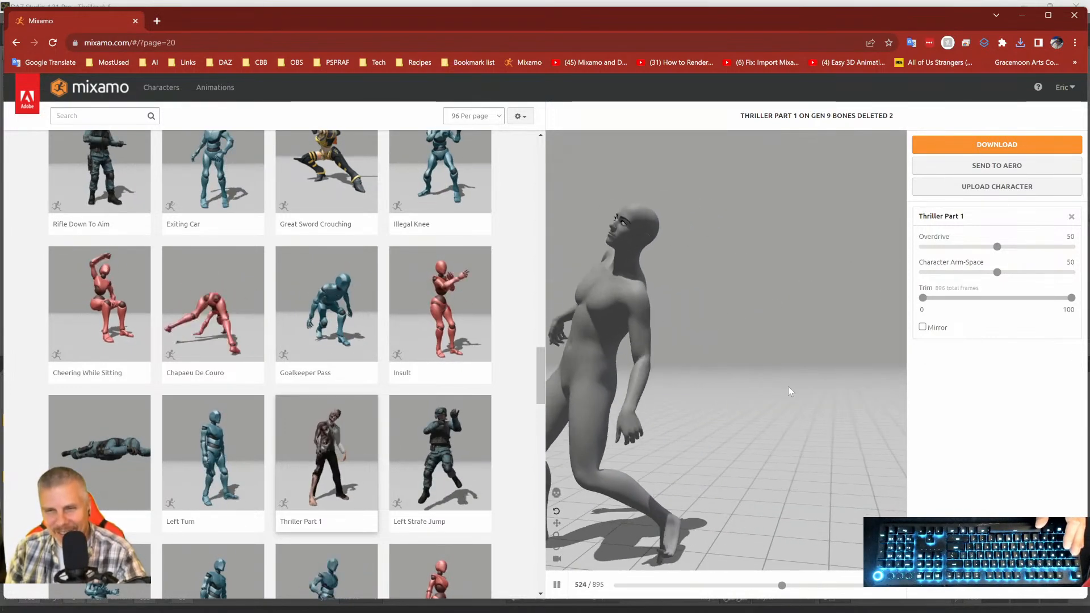
left_click(974, 145)
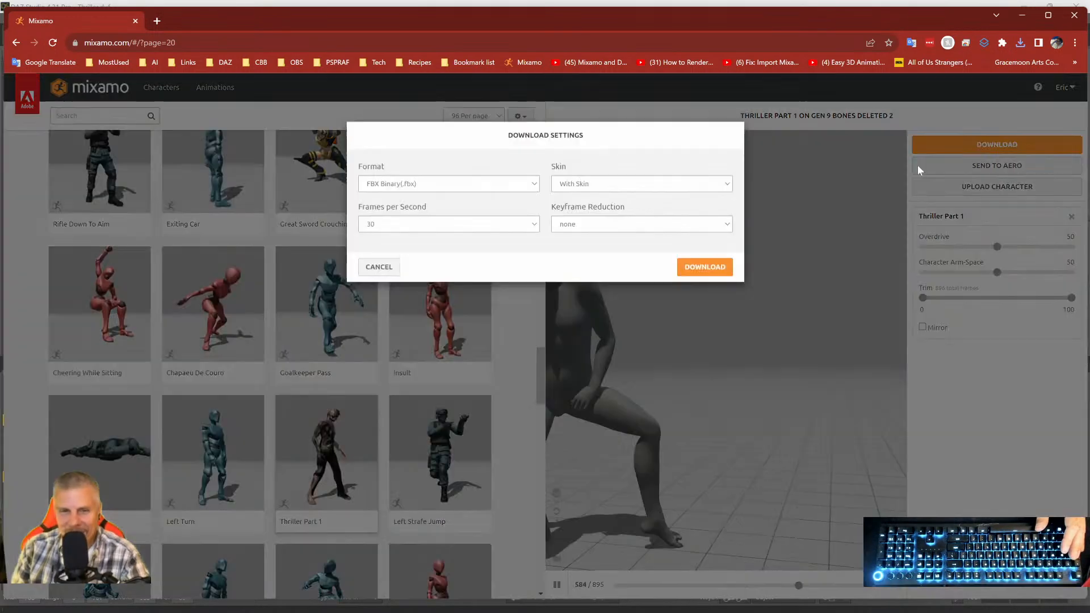
left_click(703, 276)
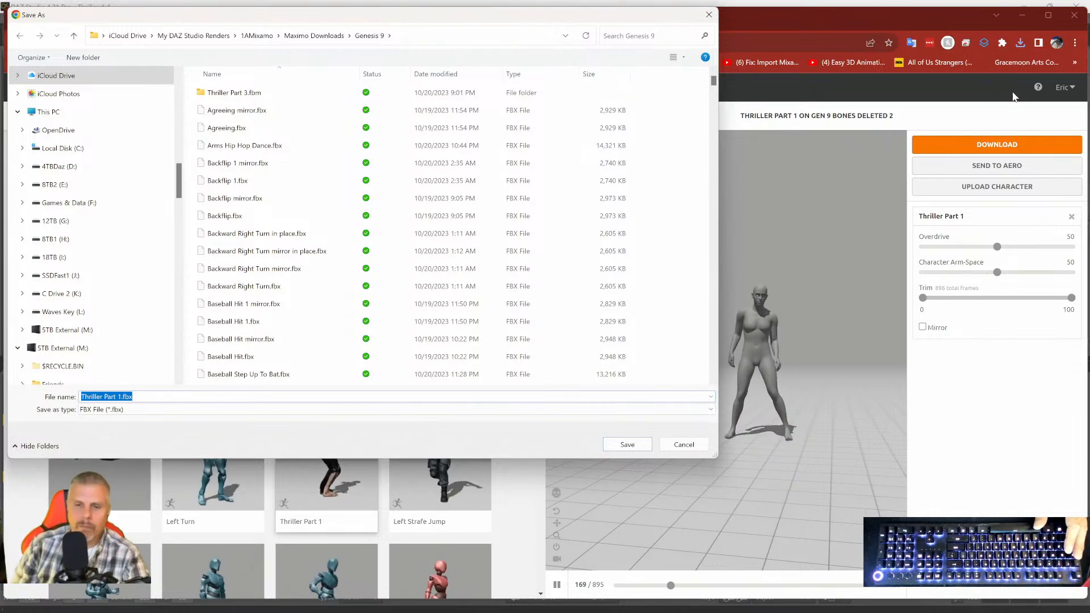
left_click(627, 446)
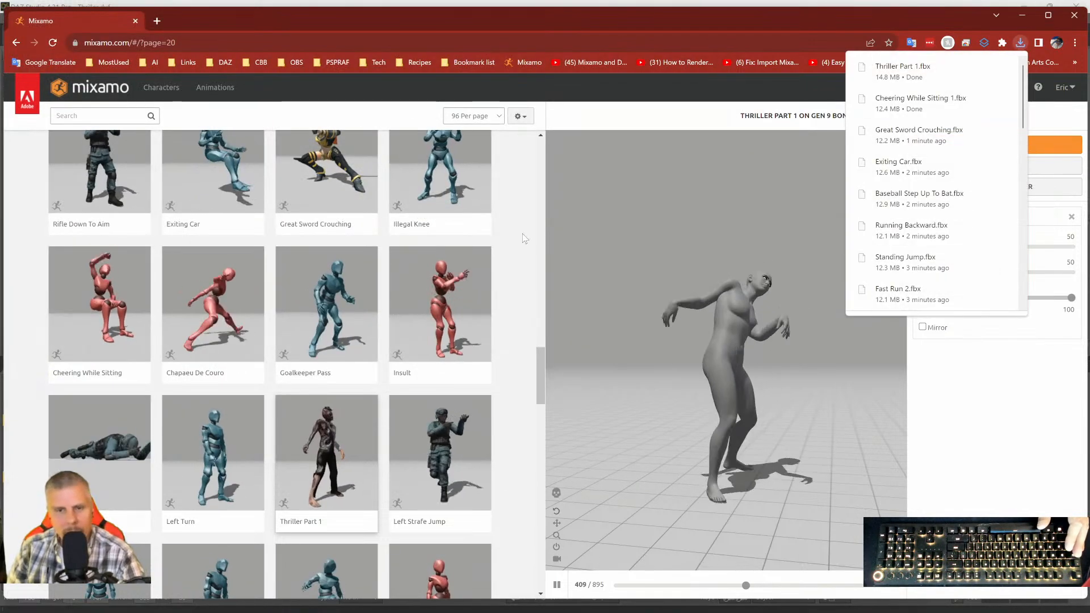
Switch to DAZ Studio and review the commands available for the Thriller Part 3 block and its track in aniMate2.
scroll(511, 284, "down", 2)
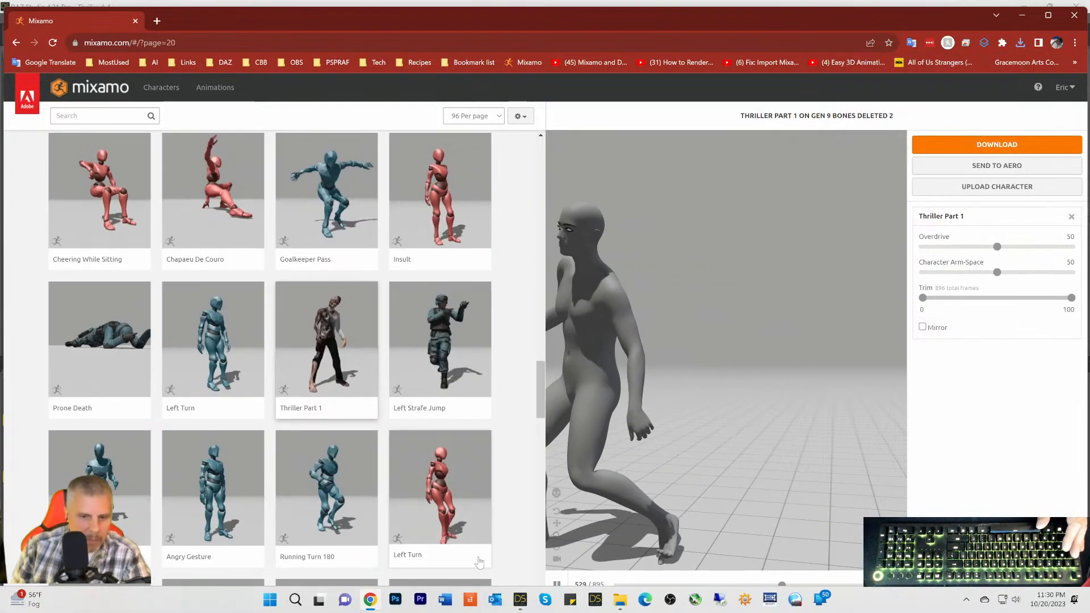
left_click(521, 600)
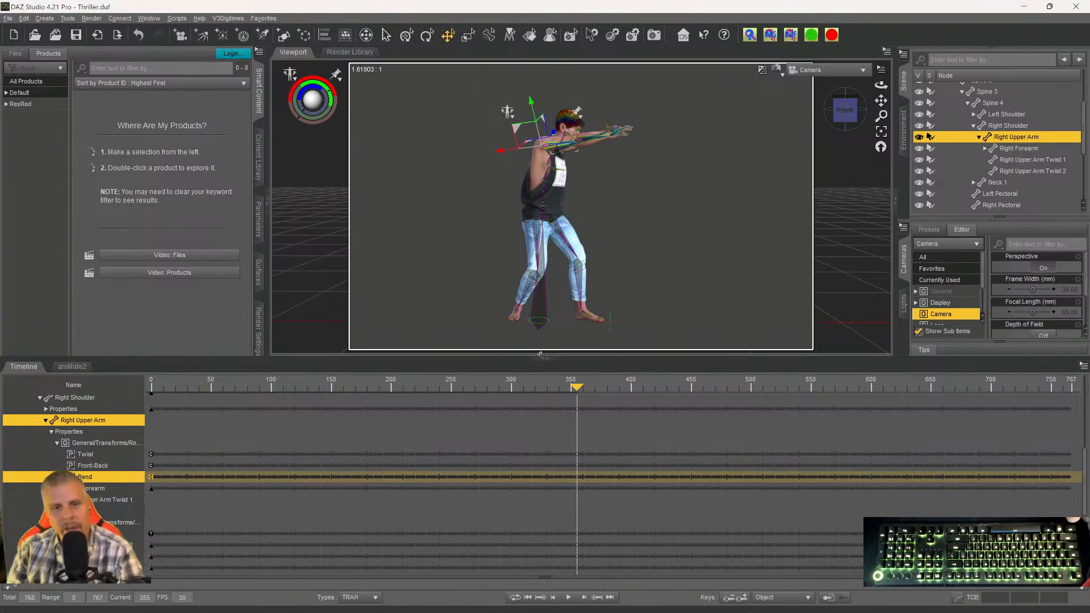
left_click(78, 368)
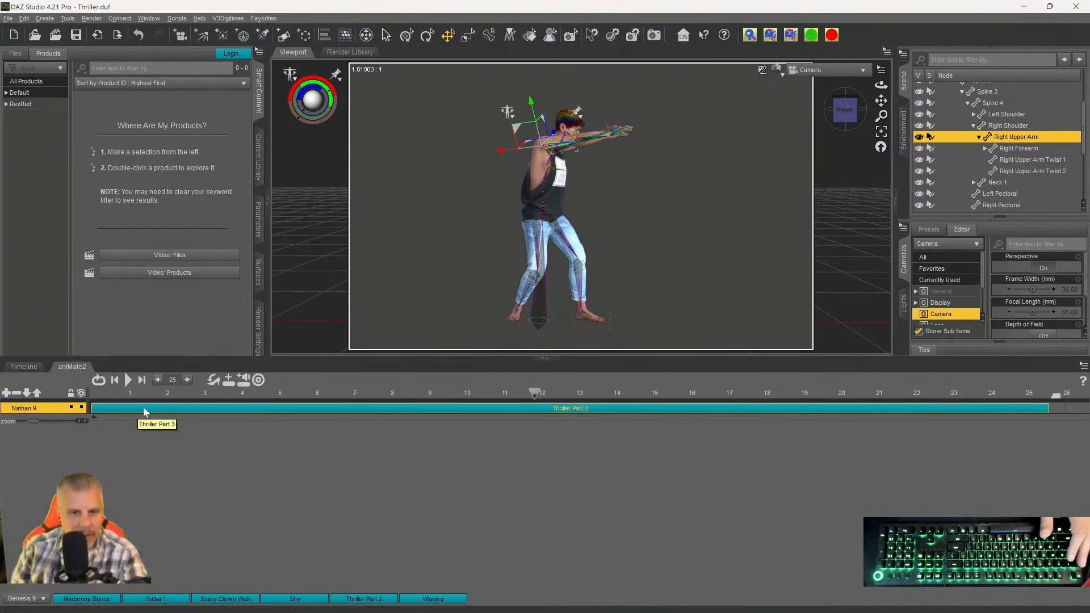
left_click(158, 408)
right_click(159, 407)
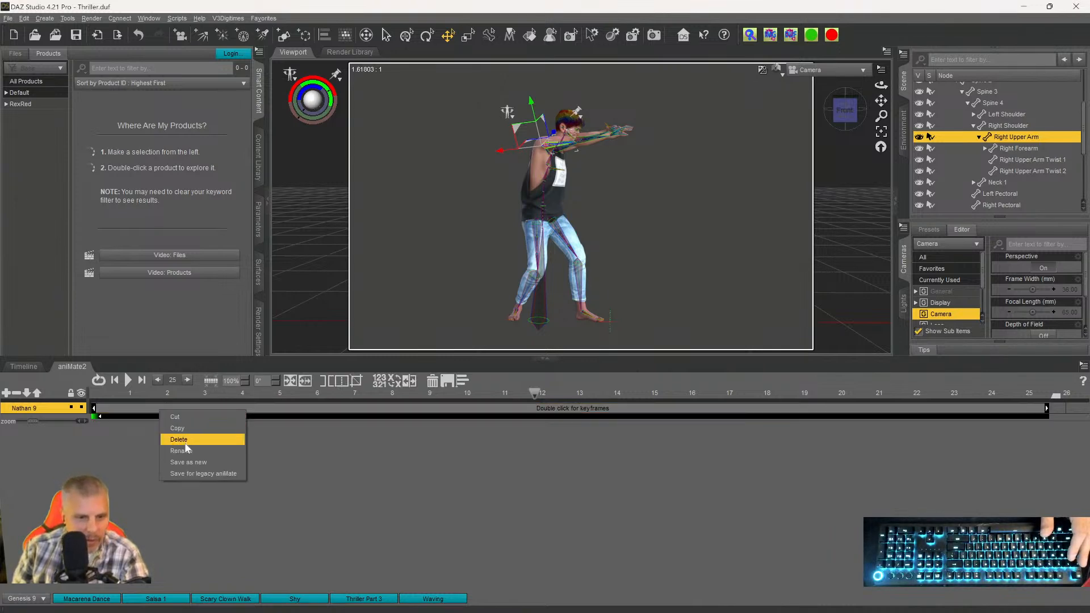
left_click(324, 452)
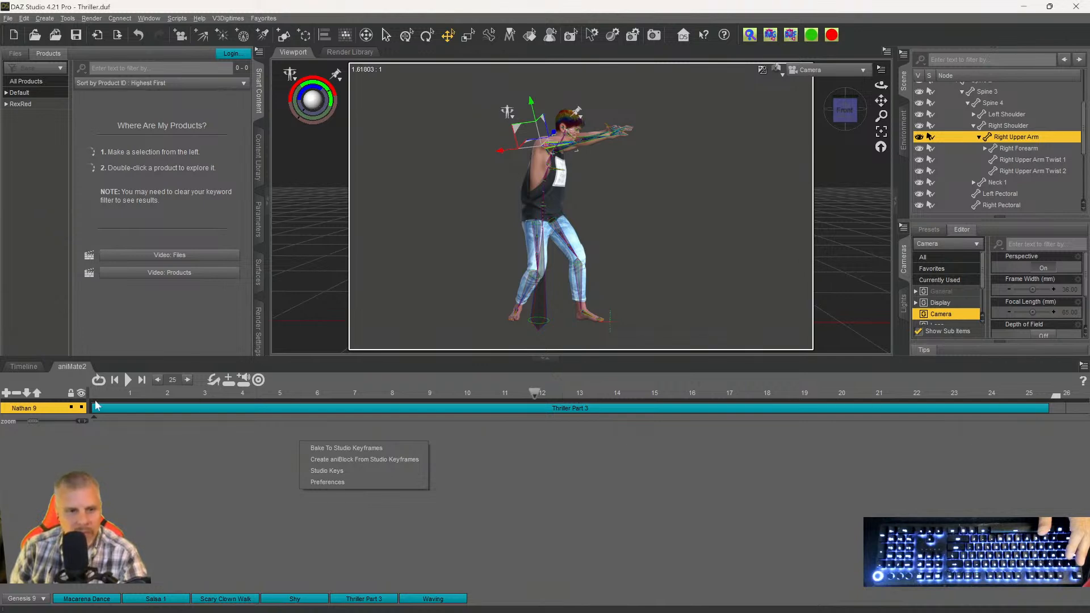
Examine the figure's baked keyframes in the Timeline and the editing commands available for those keys.
left_click(23, 367)
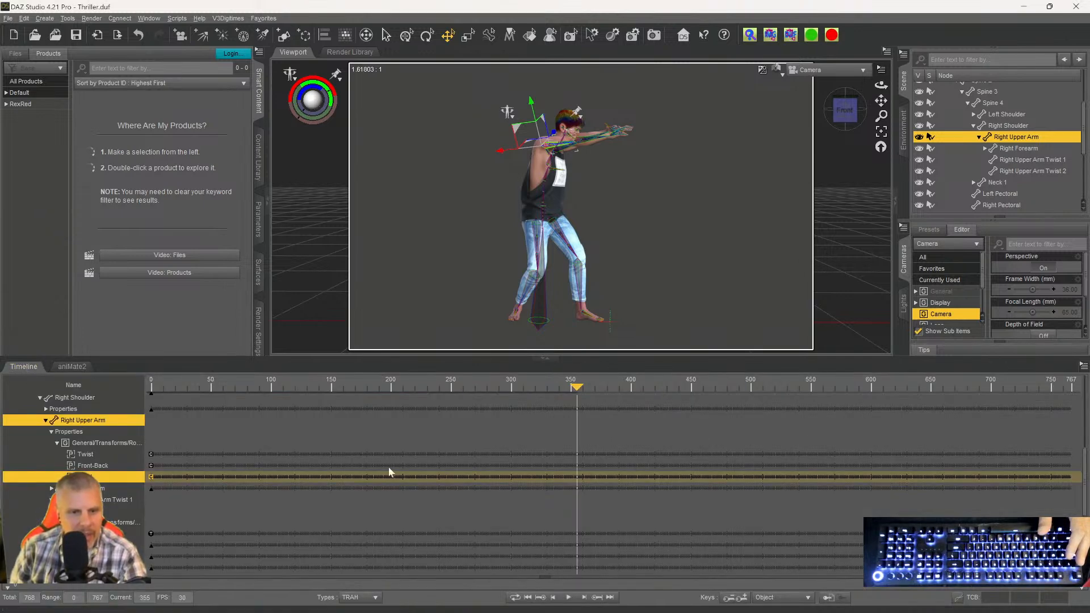
scroll(471, 482, "down", 1)
scroll(542, 491, "up", 2)
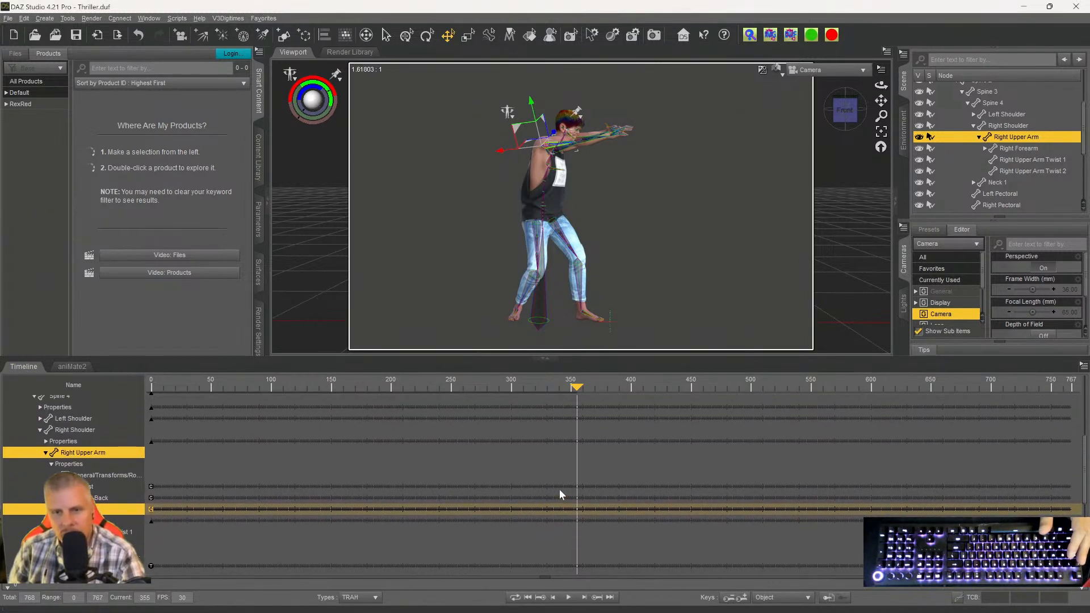
scroll(587, 493, "down", 3)
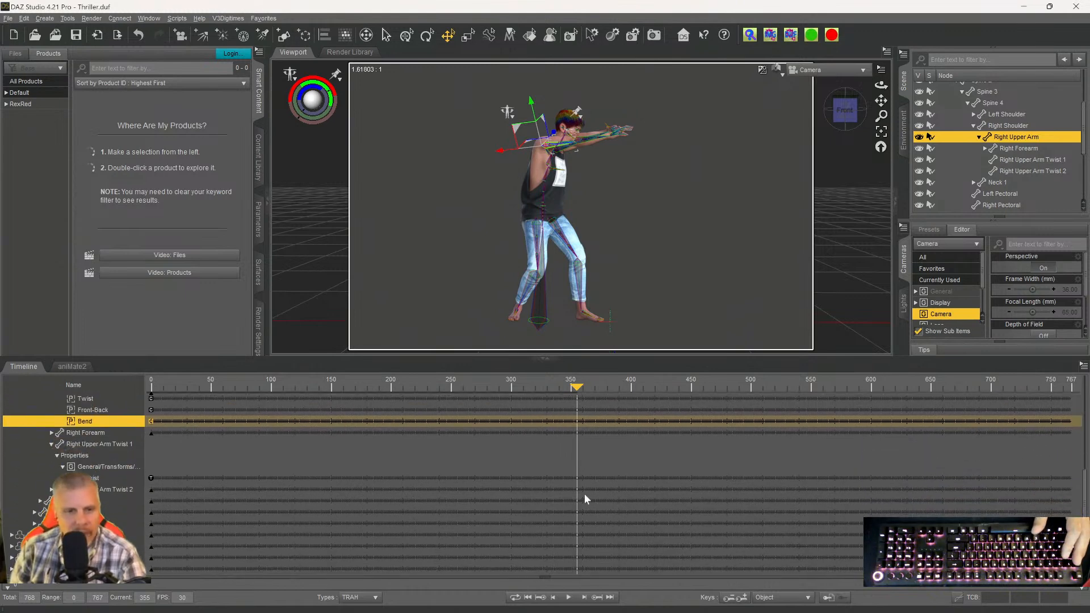
scroll(584, 509, "up", 10)
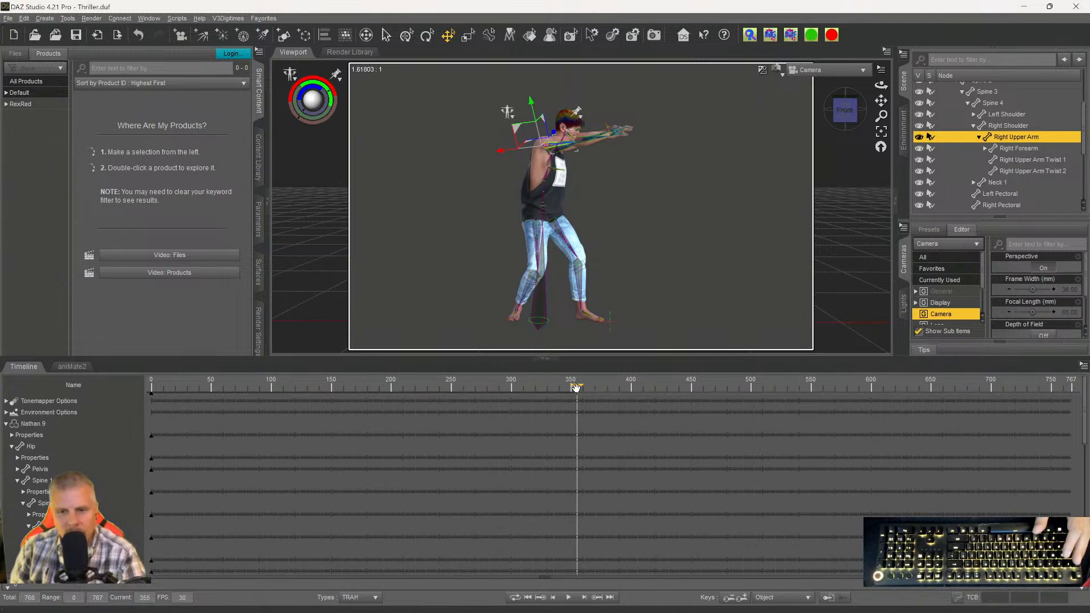
left_click(70, 367)
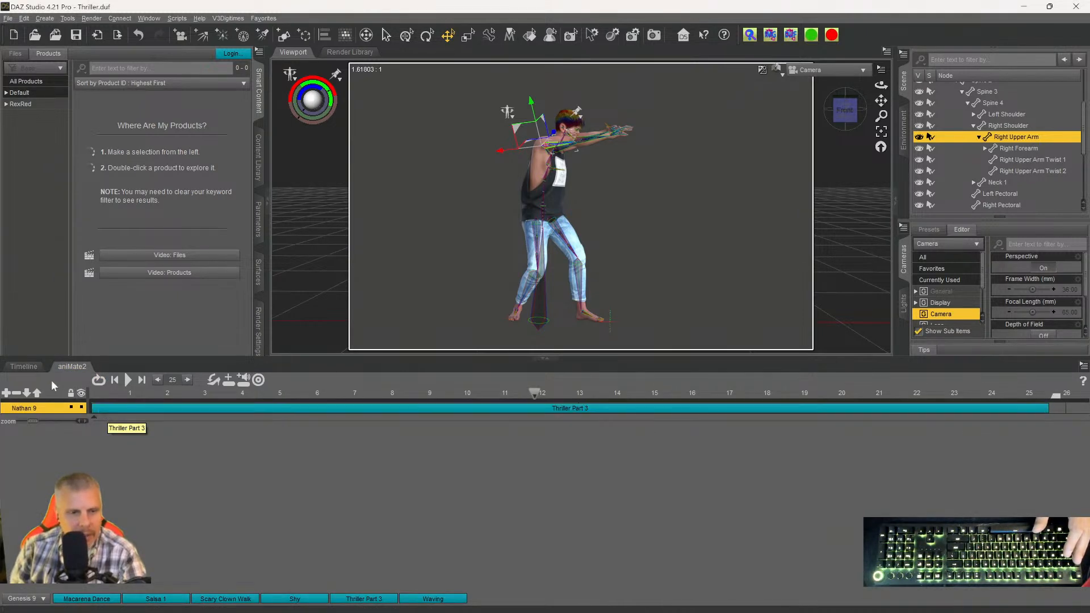
left_click(23, 367)
right_click(260, 434)
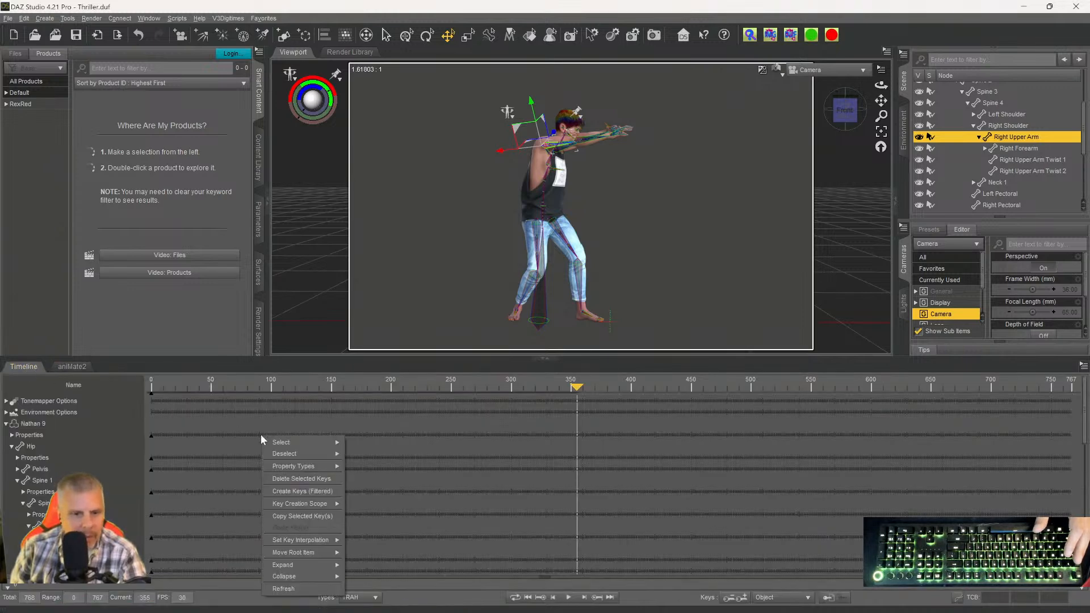
mouse_move(332, 454)
mouse_move(322, 505)
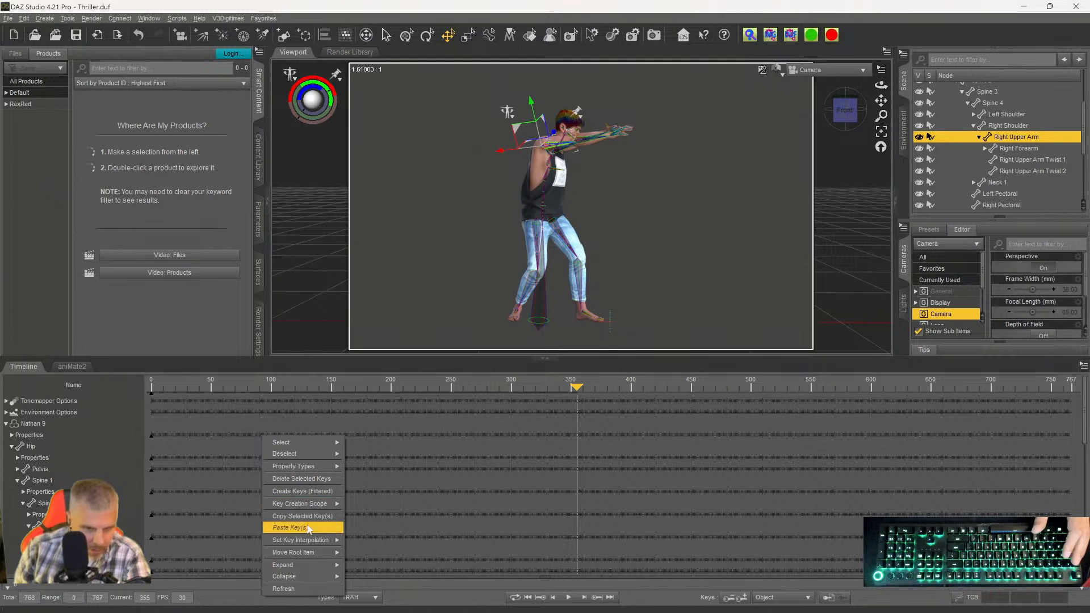
Review the aniMate2 preferences and close them without changing any setting.
left_click(76, 367)
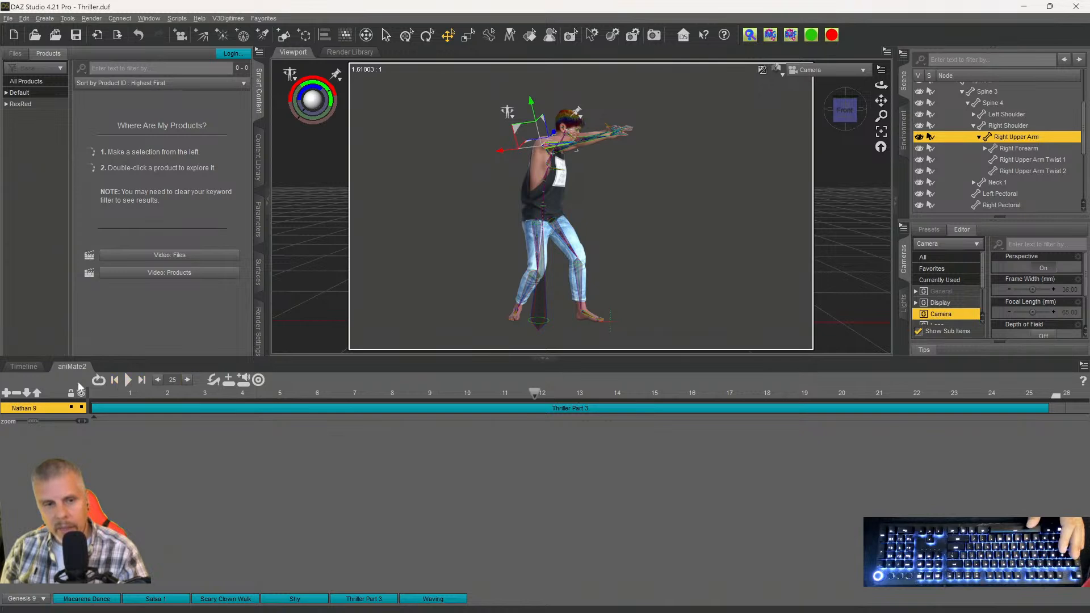
right_click(231, 435)
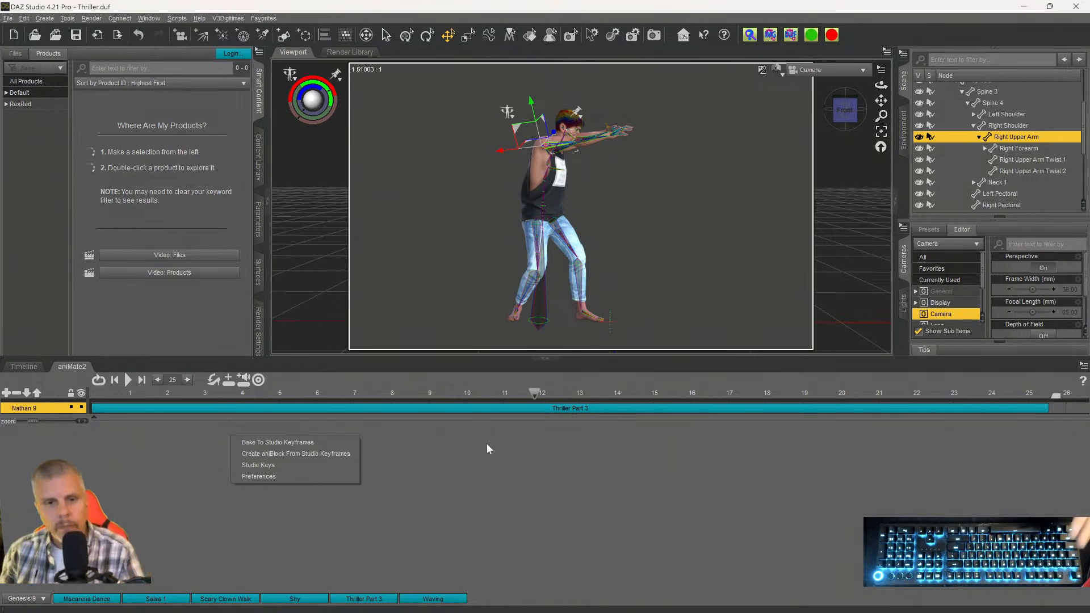
left_click(254, 476)
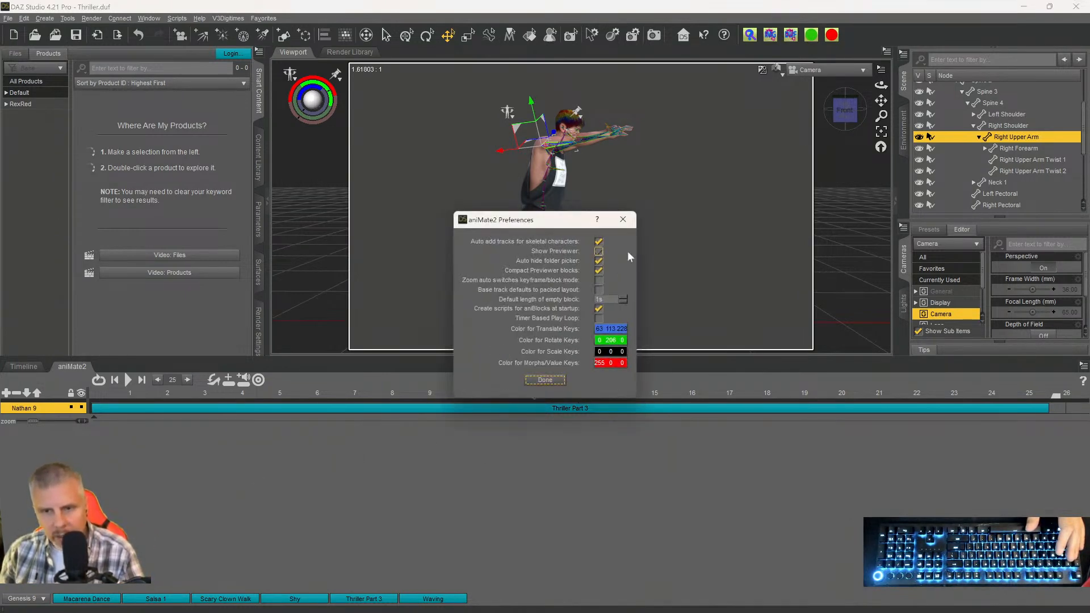
left_click(627, 221)
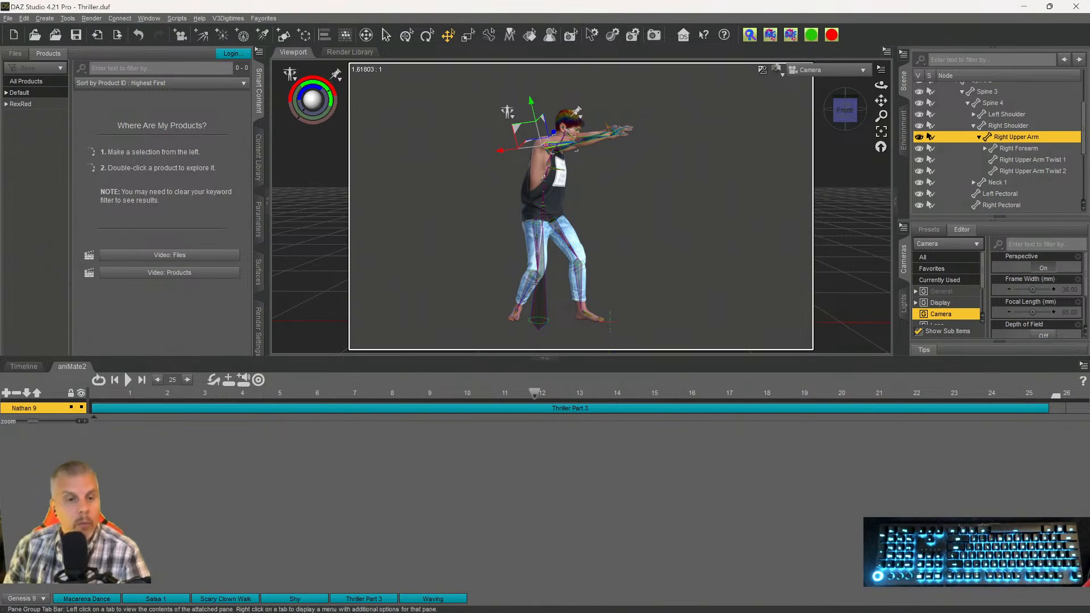
left_click(23, 366)
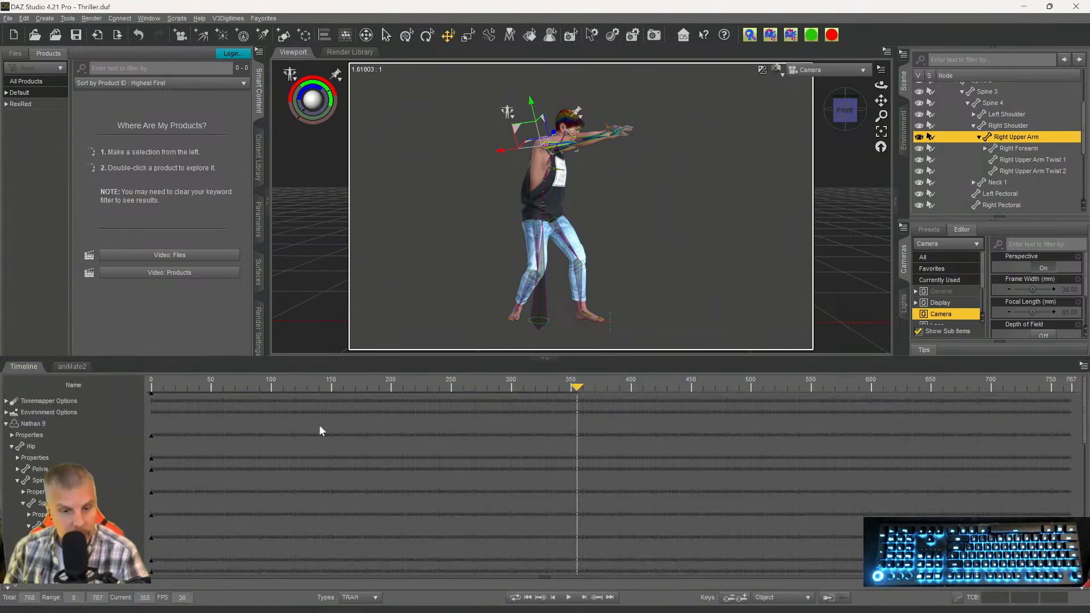
scroll(627, 506, "down", 3)
scroll(580, 420, "up", 3)
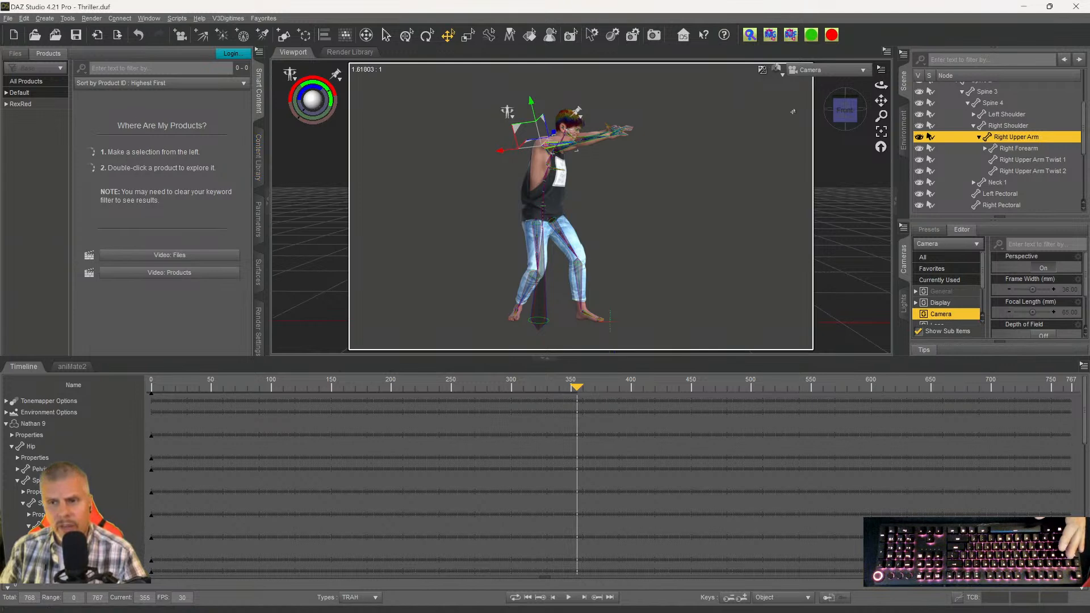
left_click_drag(848, 114, 849, 115)
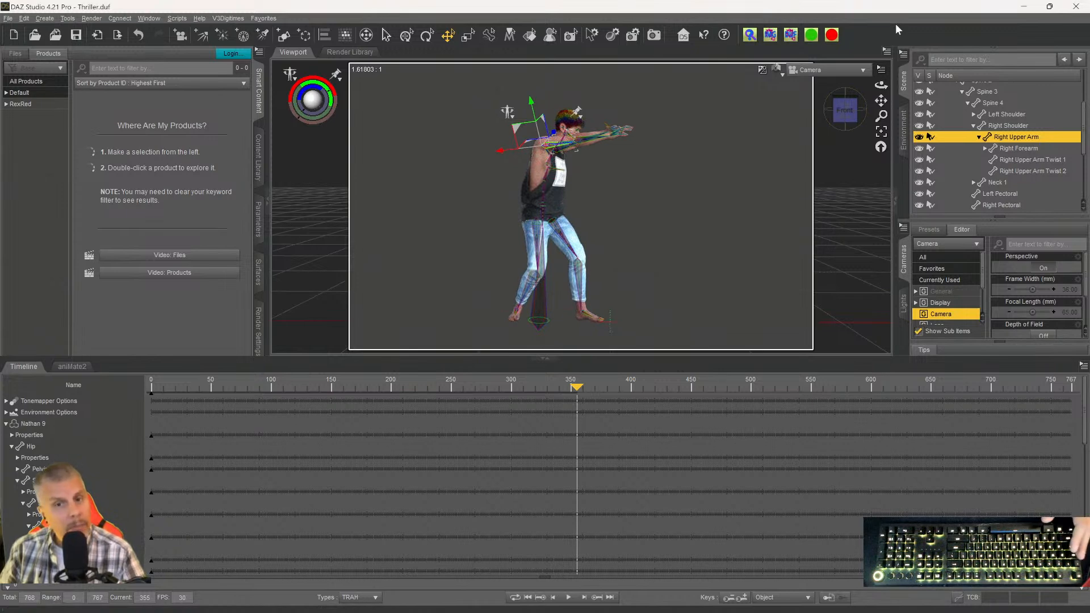
Switch to File Explorer, play Chicken Dance Test.mp4 from the Finished Videos folder and dismiss the video player.
mouse_move(605, 612)
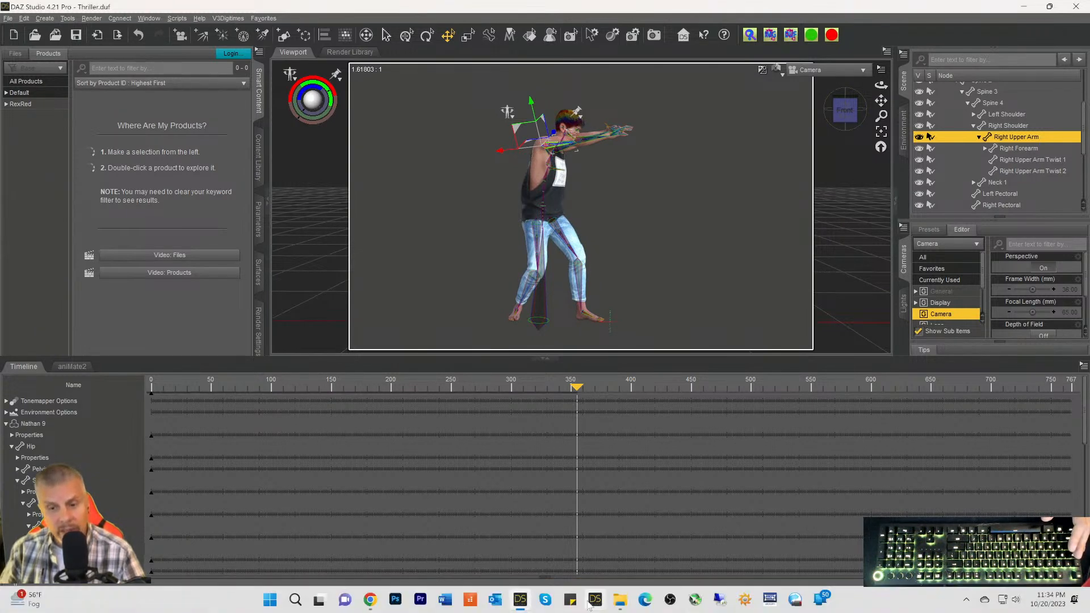
left_click(620, 600)
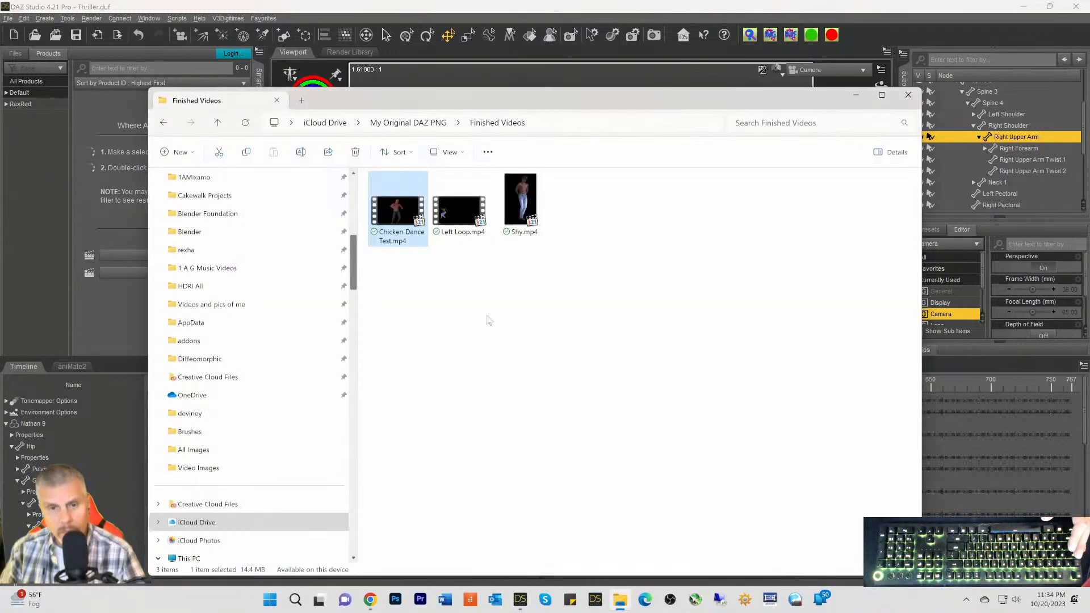
double_click(393, 209)
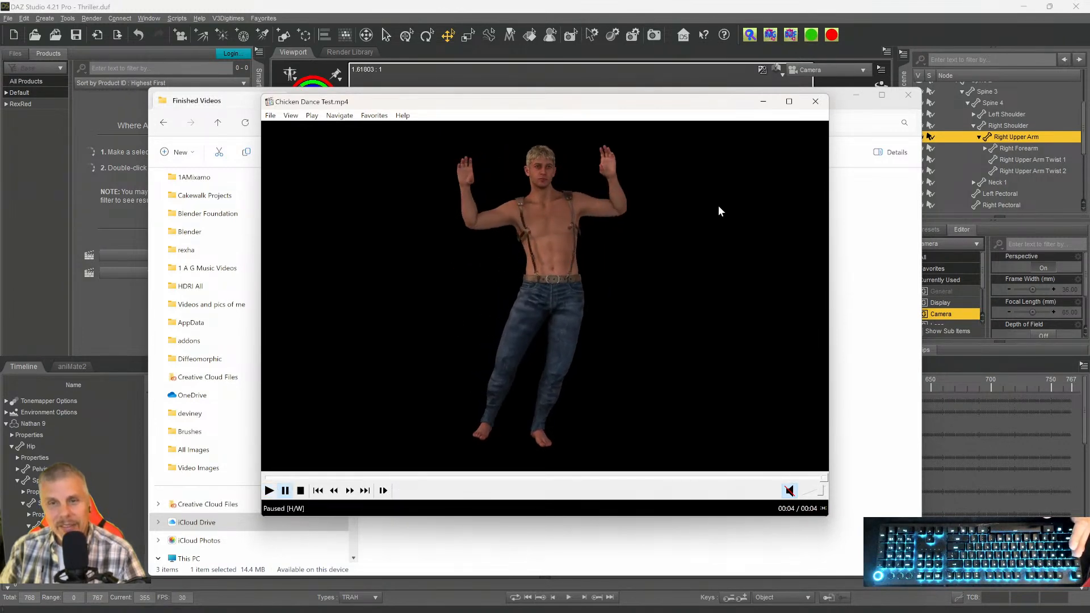
left_click(269, 491)
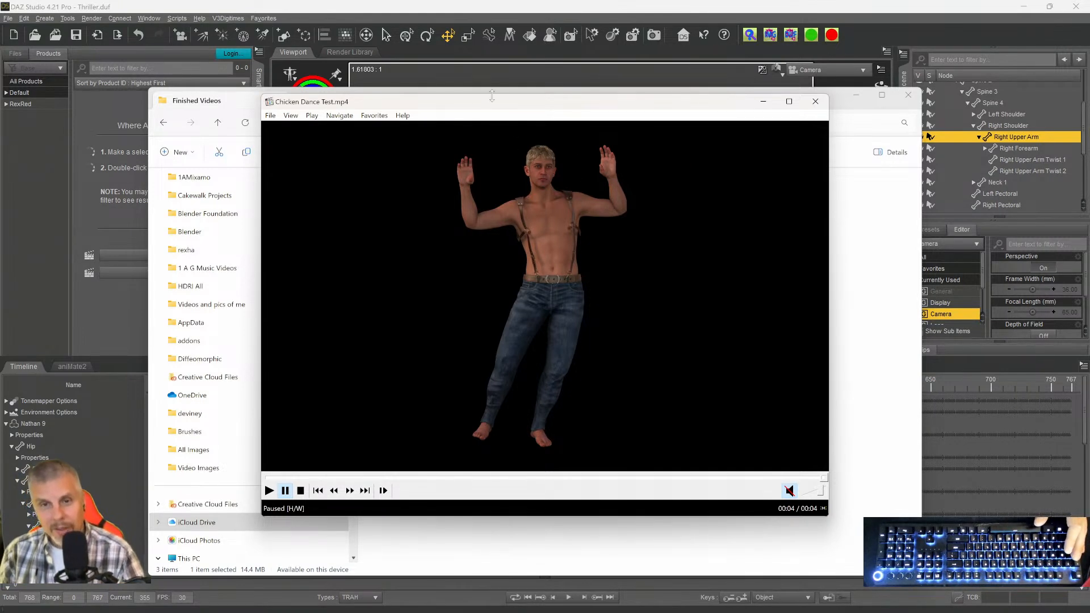
left_click_drag(482, 108, 457, 120)
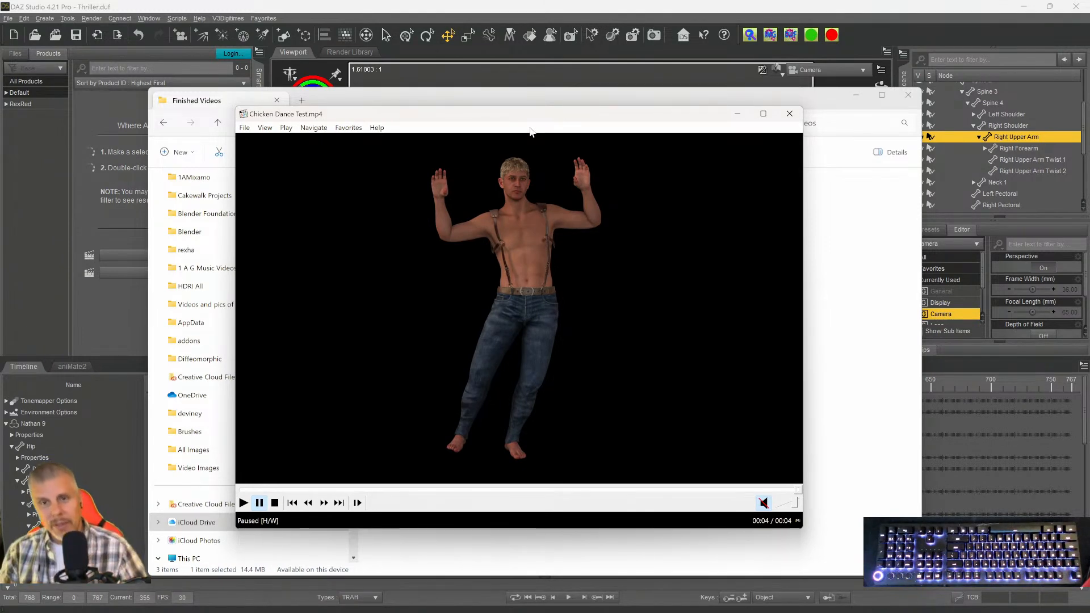
left_click(732, 118)
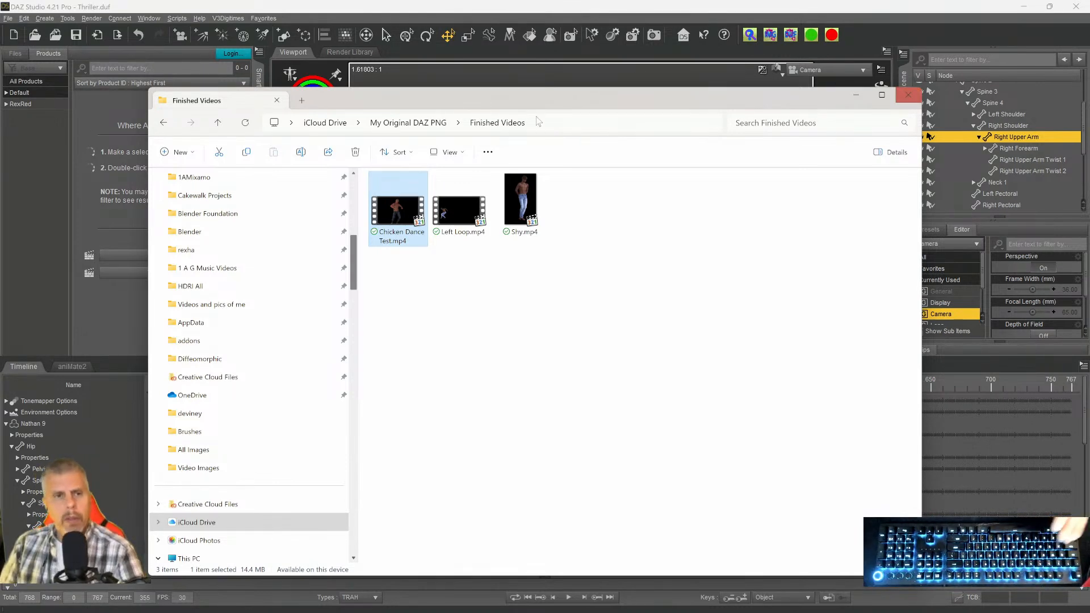
Return to DAZ Studio, look through the importable FBX animations in the Genesis 9 folder and close the import dialog without choosing one.
left_click(8, 18)
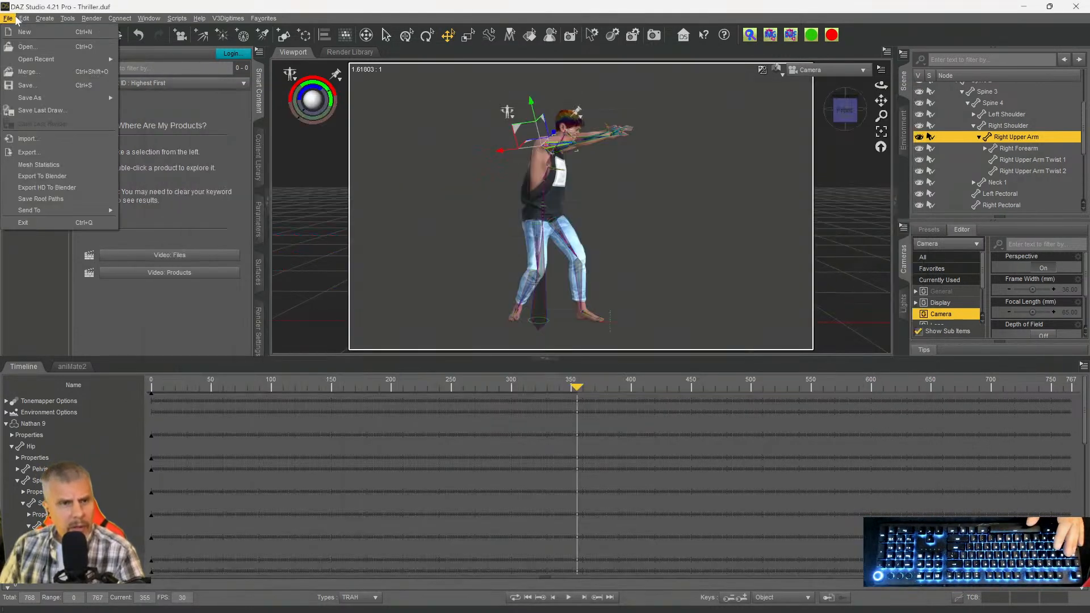
left_click(34, 139)
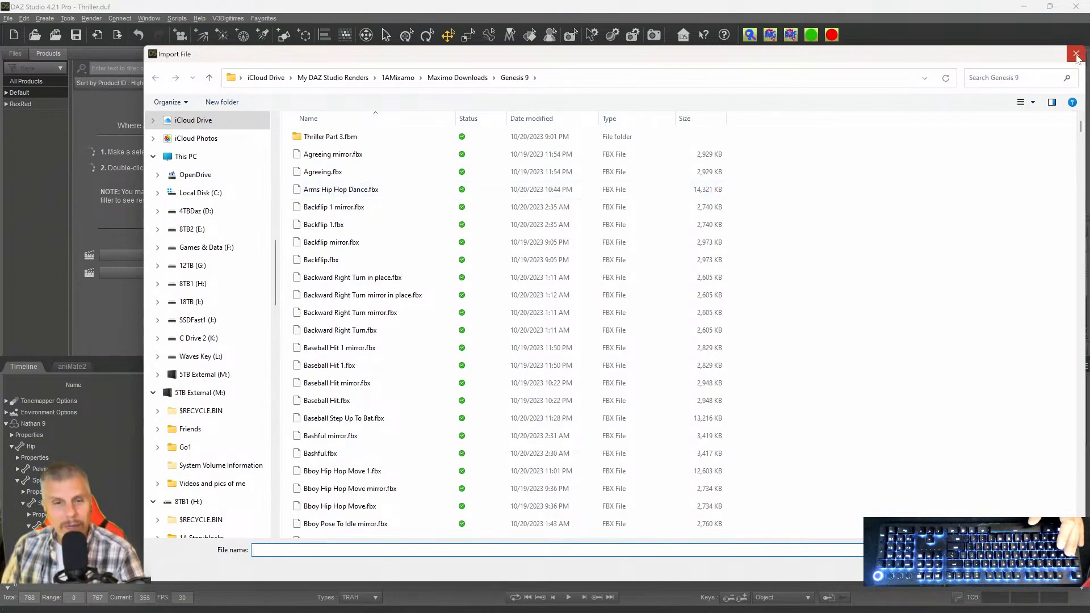
scroll(415, 188, "down", 4)
scroll(377, 335, "down", 7)
scroll(397, 346, "up", 5)
scroll(542, 300, "down", 5)
scroll(511, 318, "down", 15)
scroll(433, 337, "down", 1)
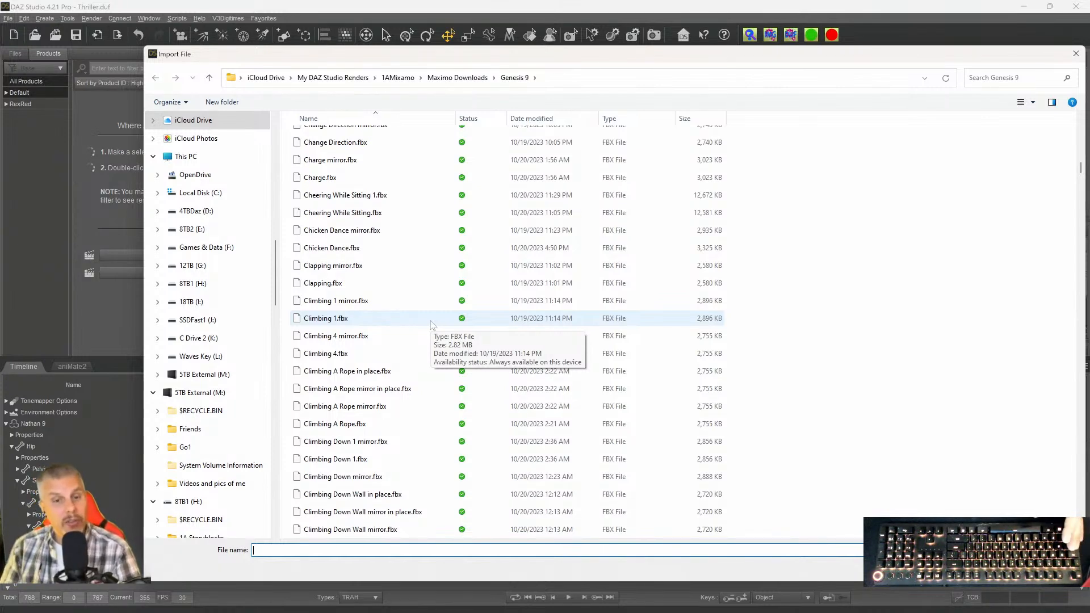
left_click(1075, 55)
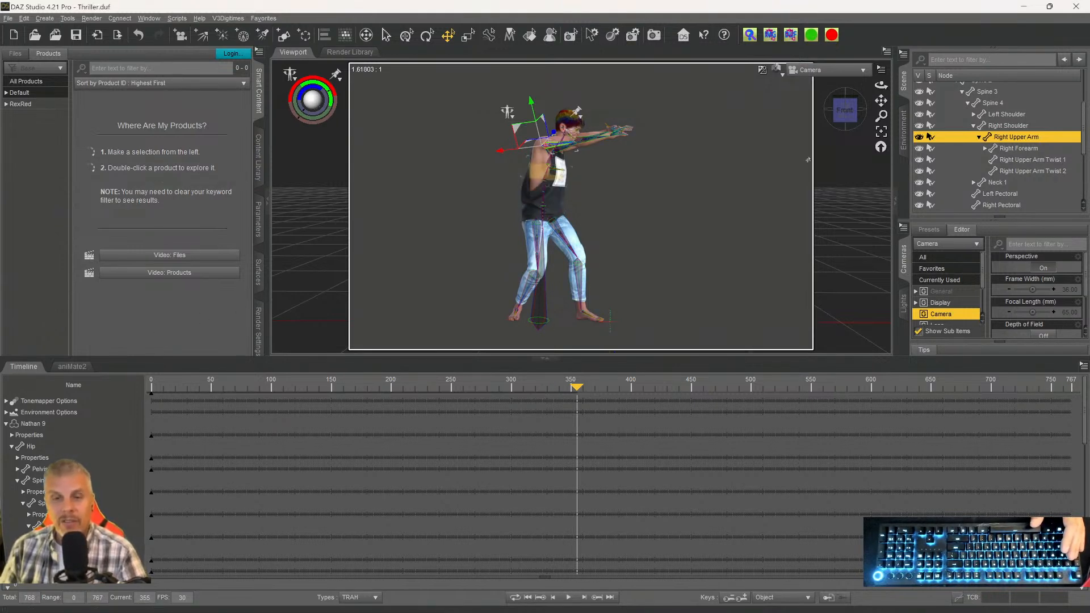
Reopen the Finished Videos folder and replay the Chicken Dance Test.mp4 render.
left_click_drag(845, 121, 846, 121)
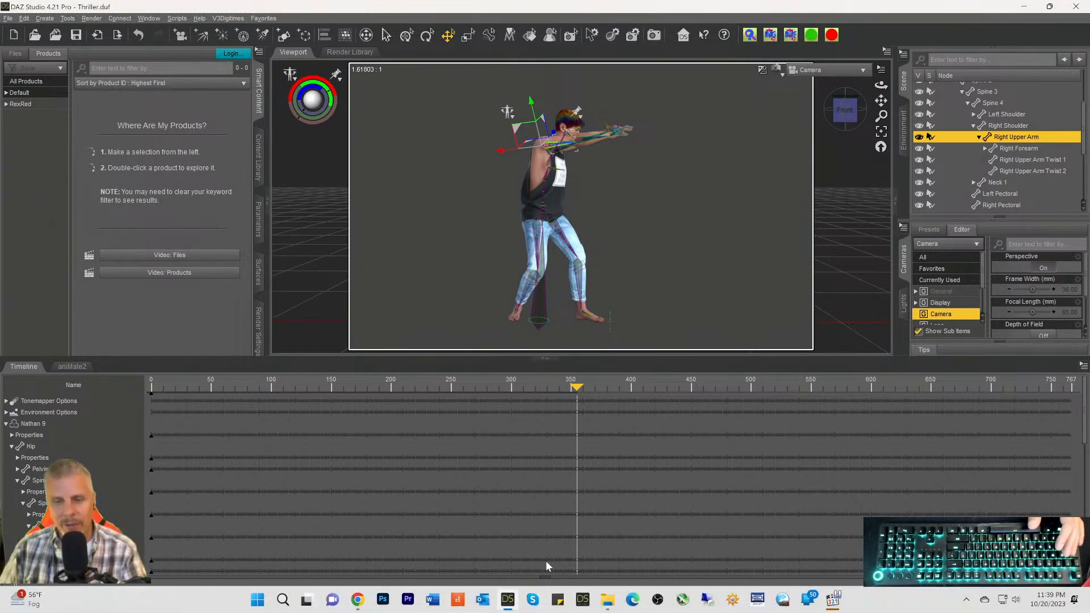
left_click(608, 601)
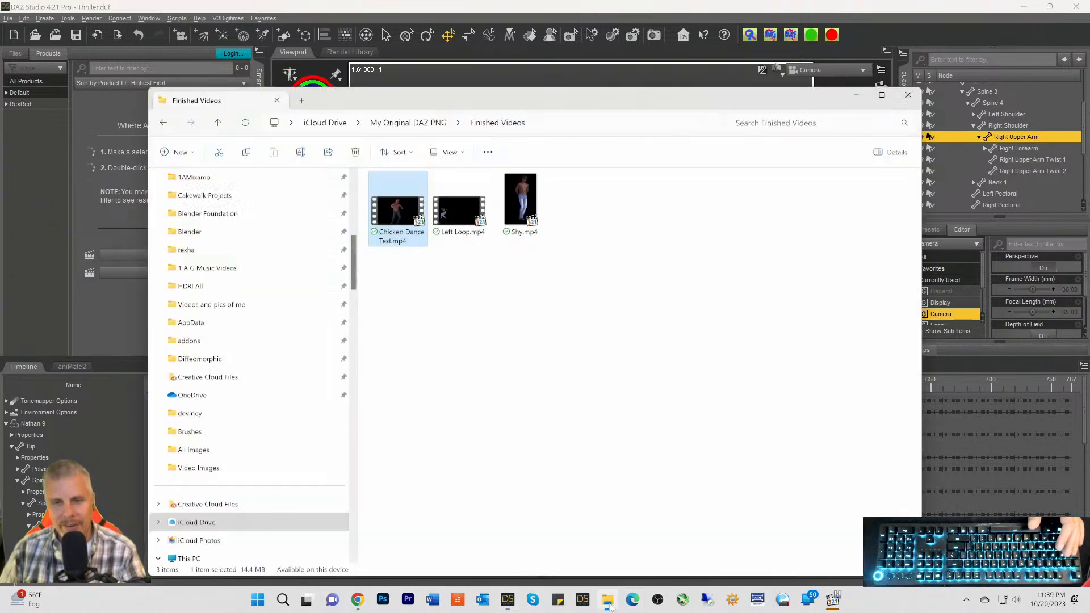
double_click(409, 215)
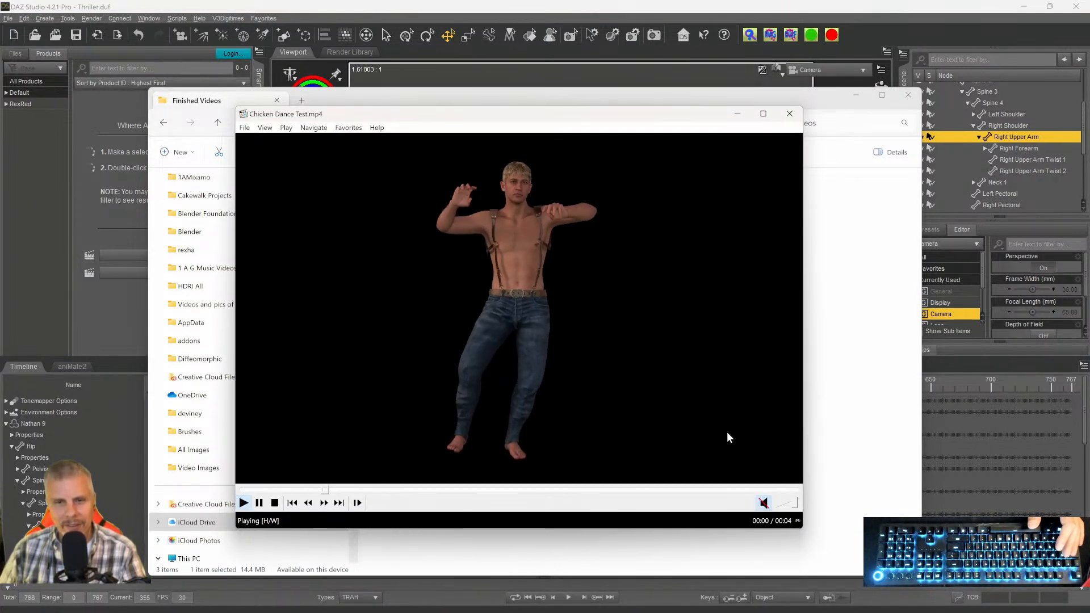